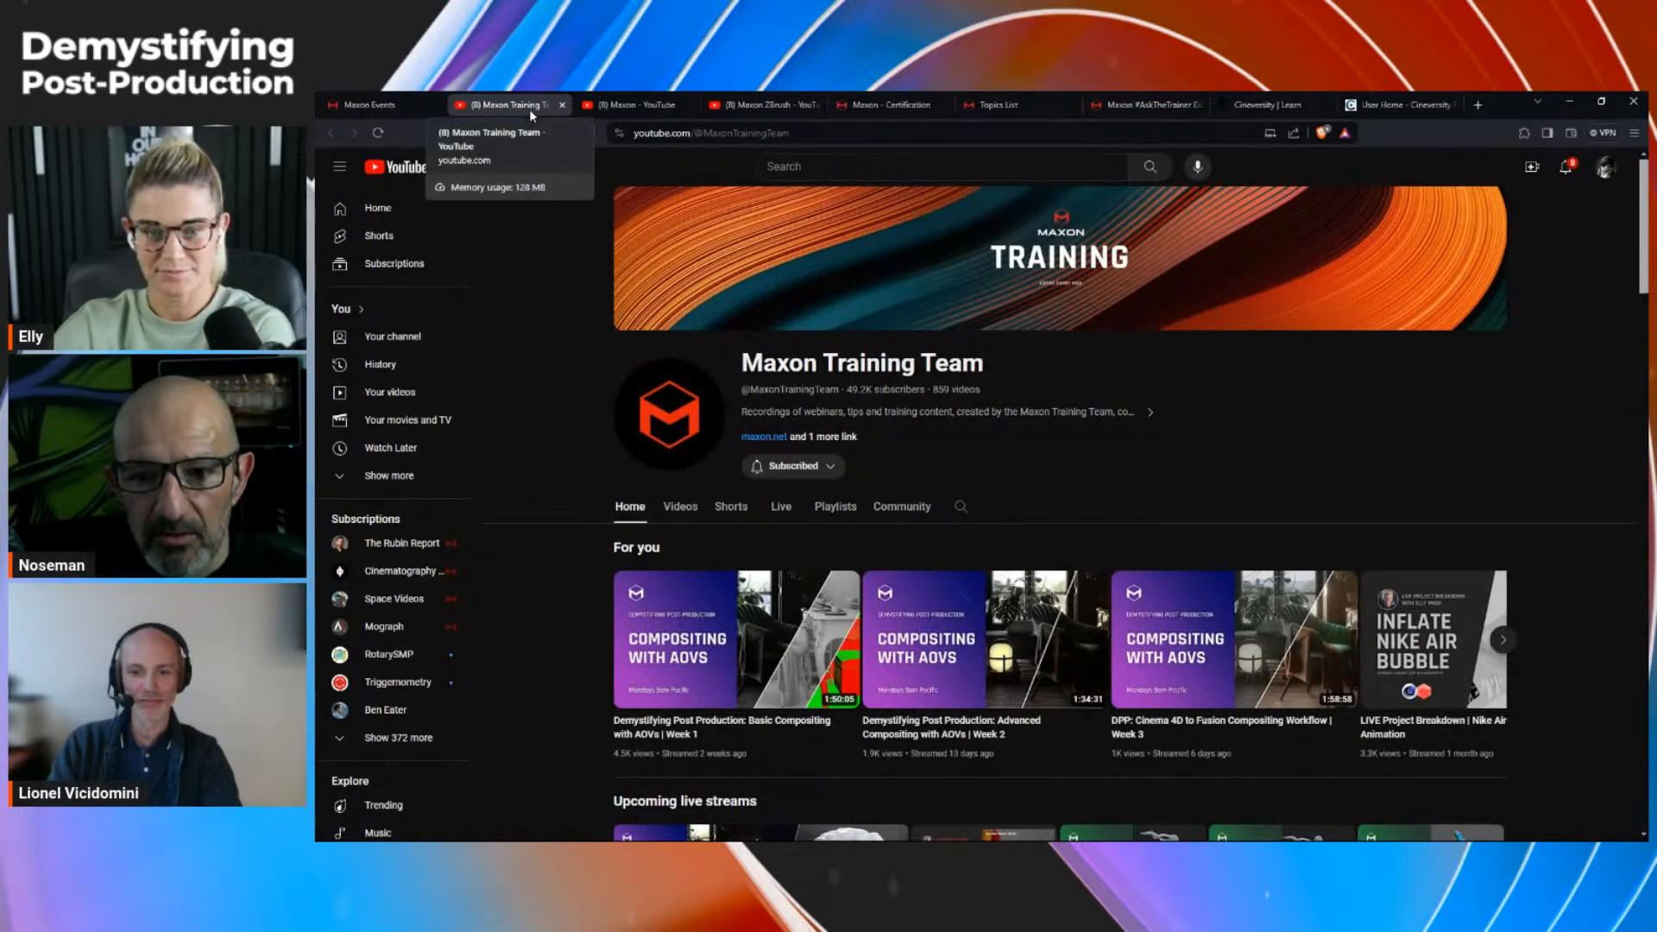
Step: Browse the Maxon Training Team YouTube channel, looking over its suggested videos, upcoming live streams and recent uploads
{"action": "left_click", "coordinate": [627, 107]}
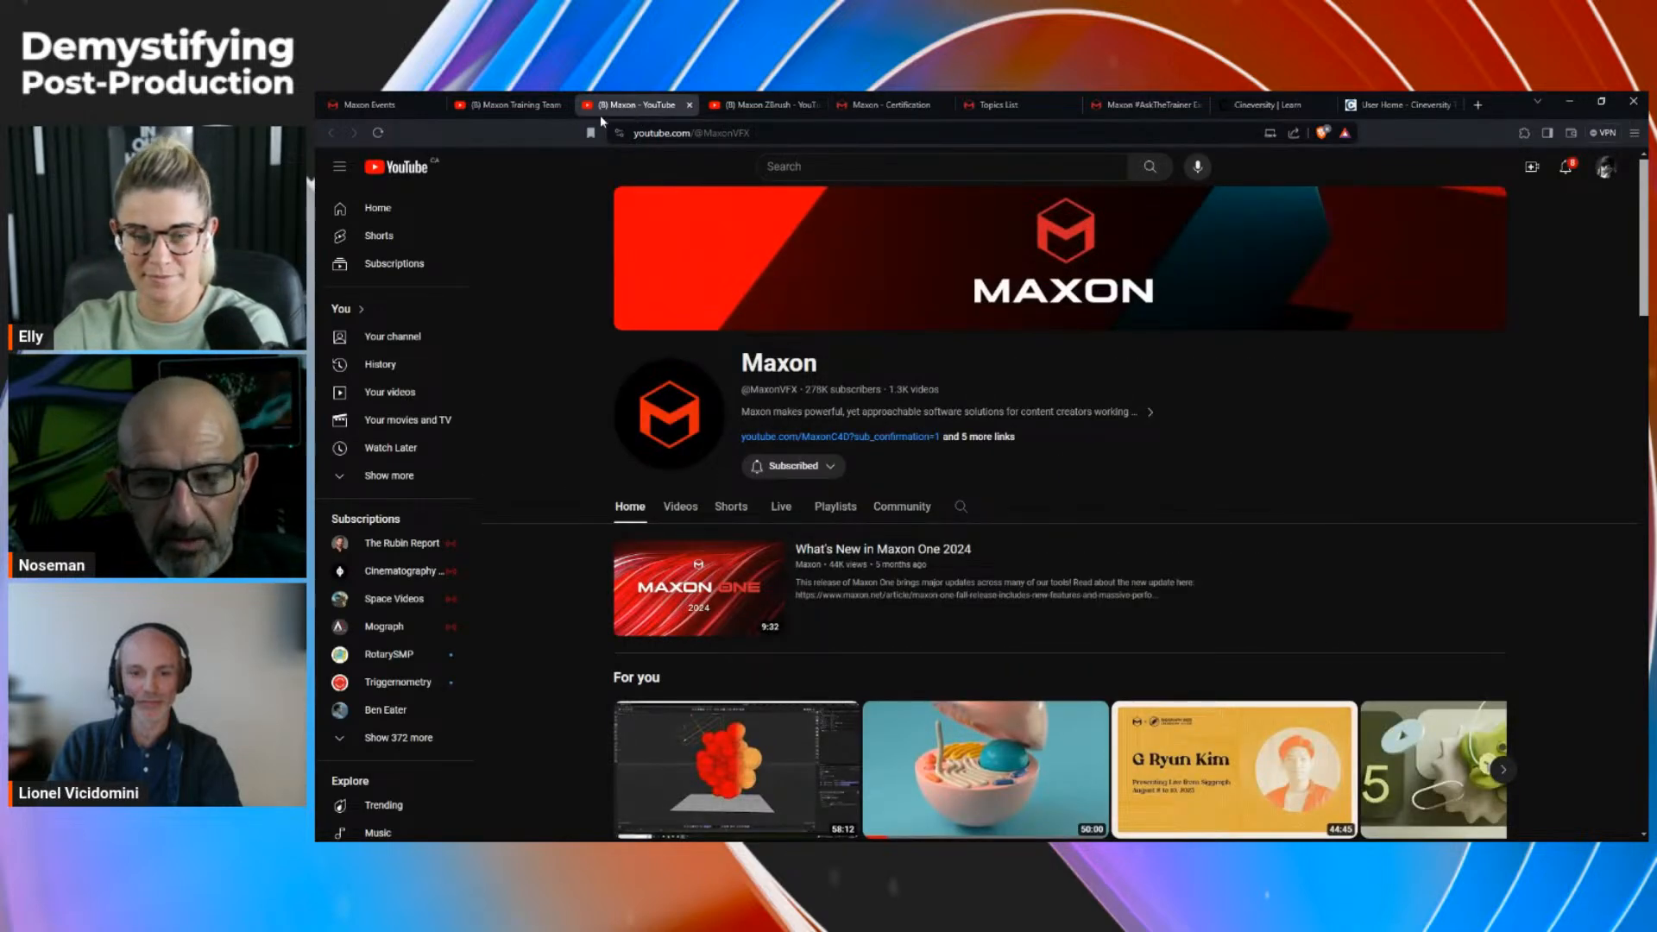
{"action": "left_click", "coordinate": [518, 110]}
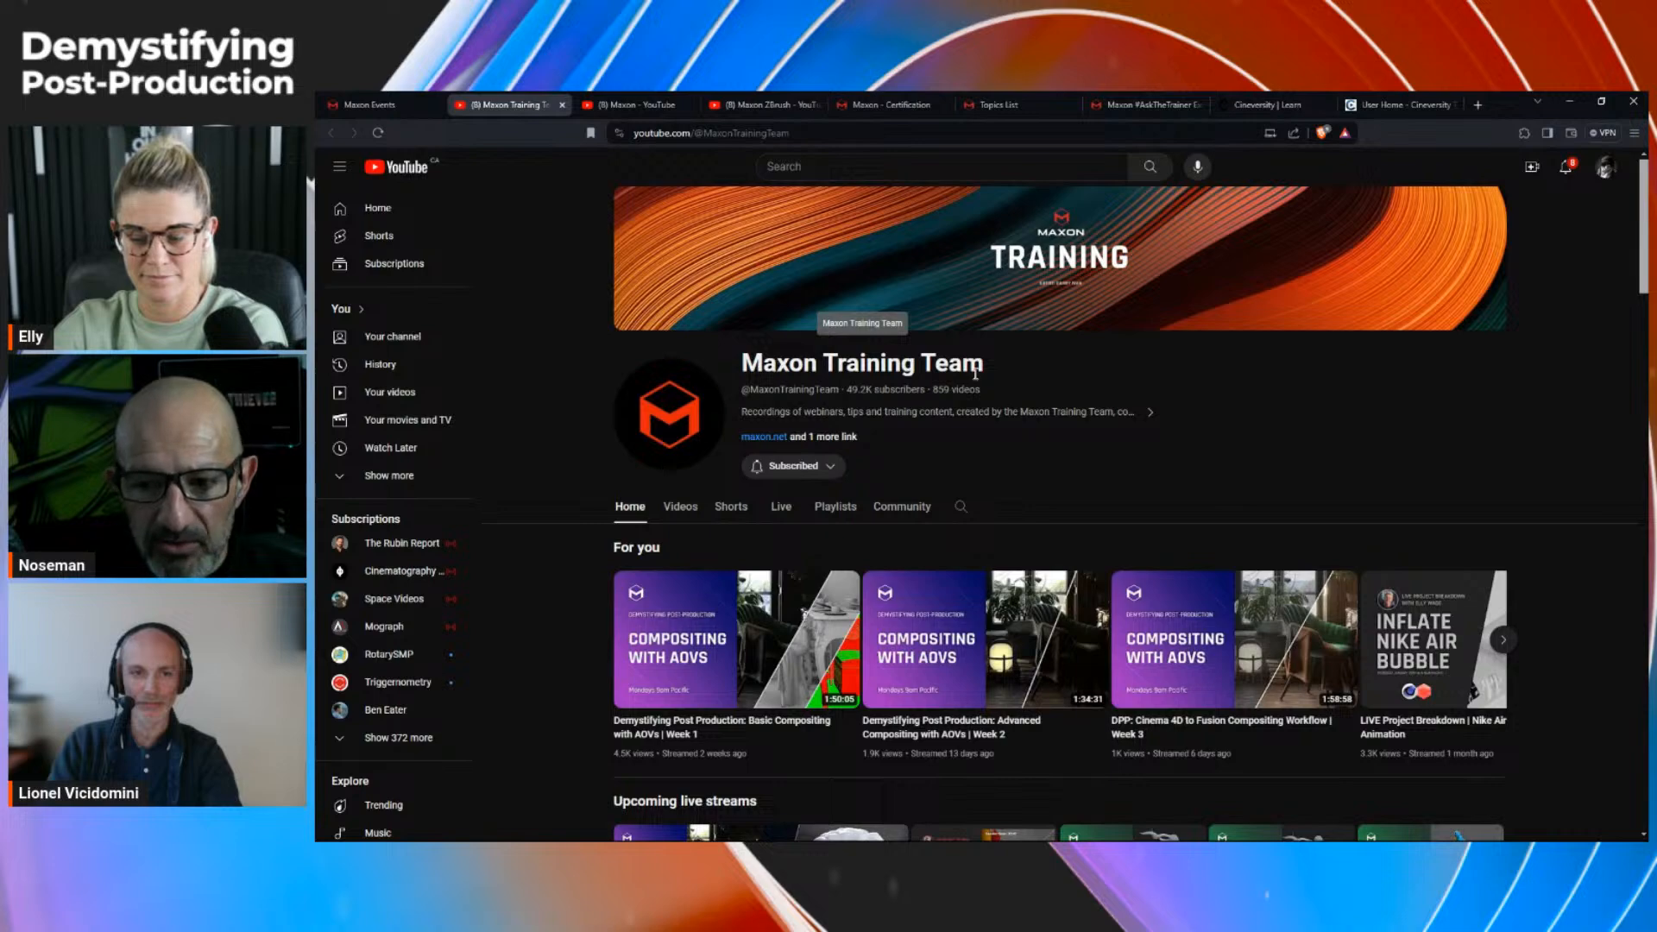
{"action": "scroll", "coordinate": [987, 386], "scroll_direction": "down", "scroll_amount": 7}
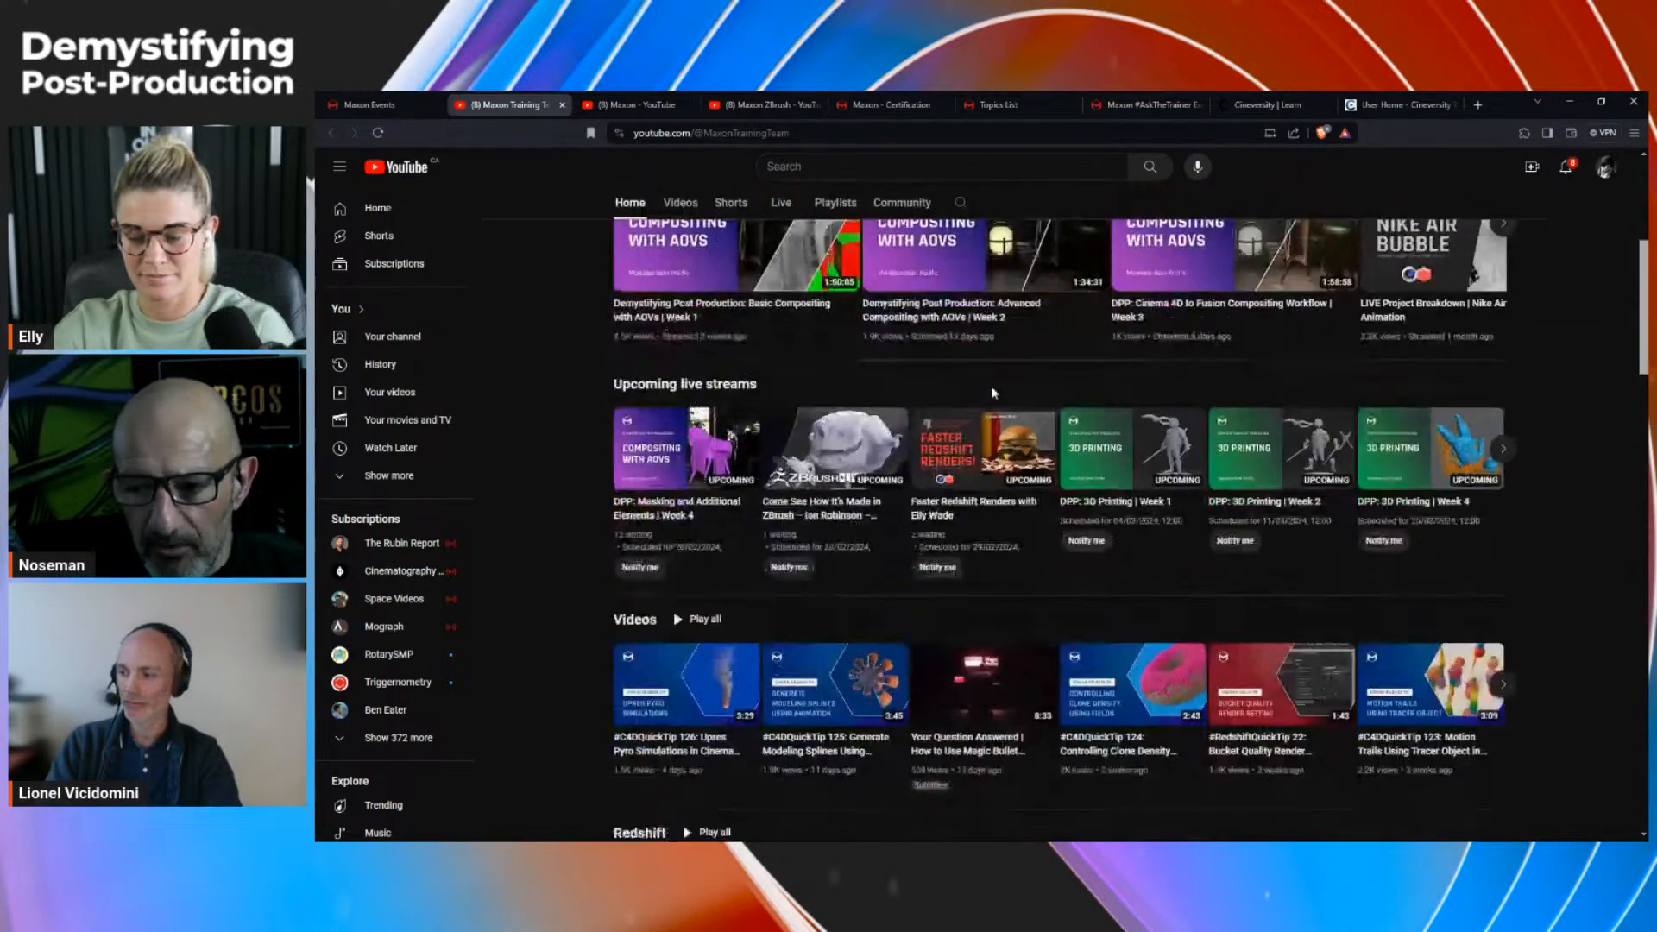
{"action": "scroll", "coordinate": [992, 394], "scroll_direction": "up", "scroll_amount": 5}
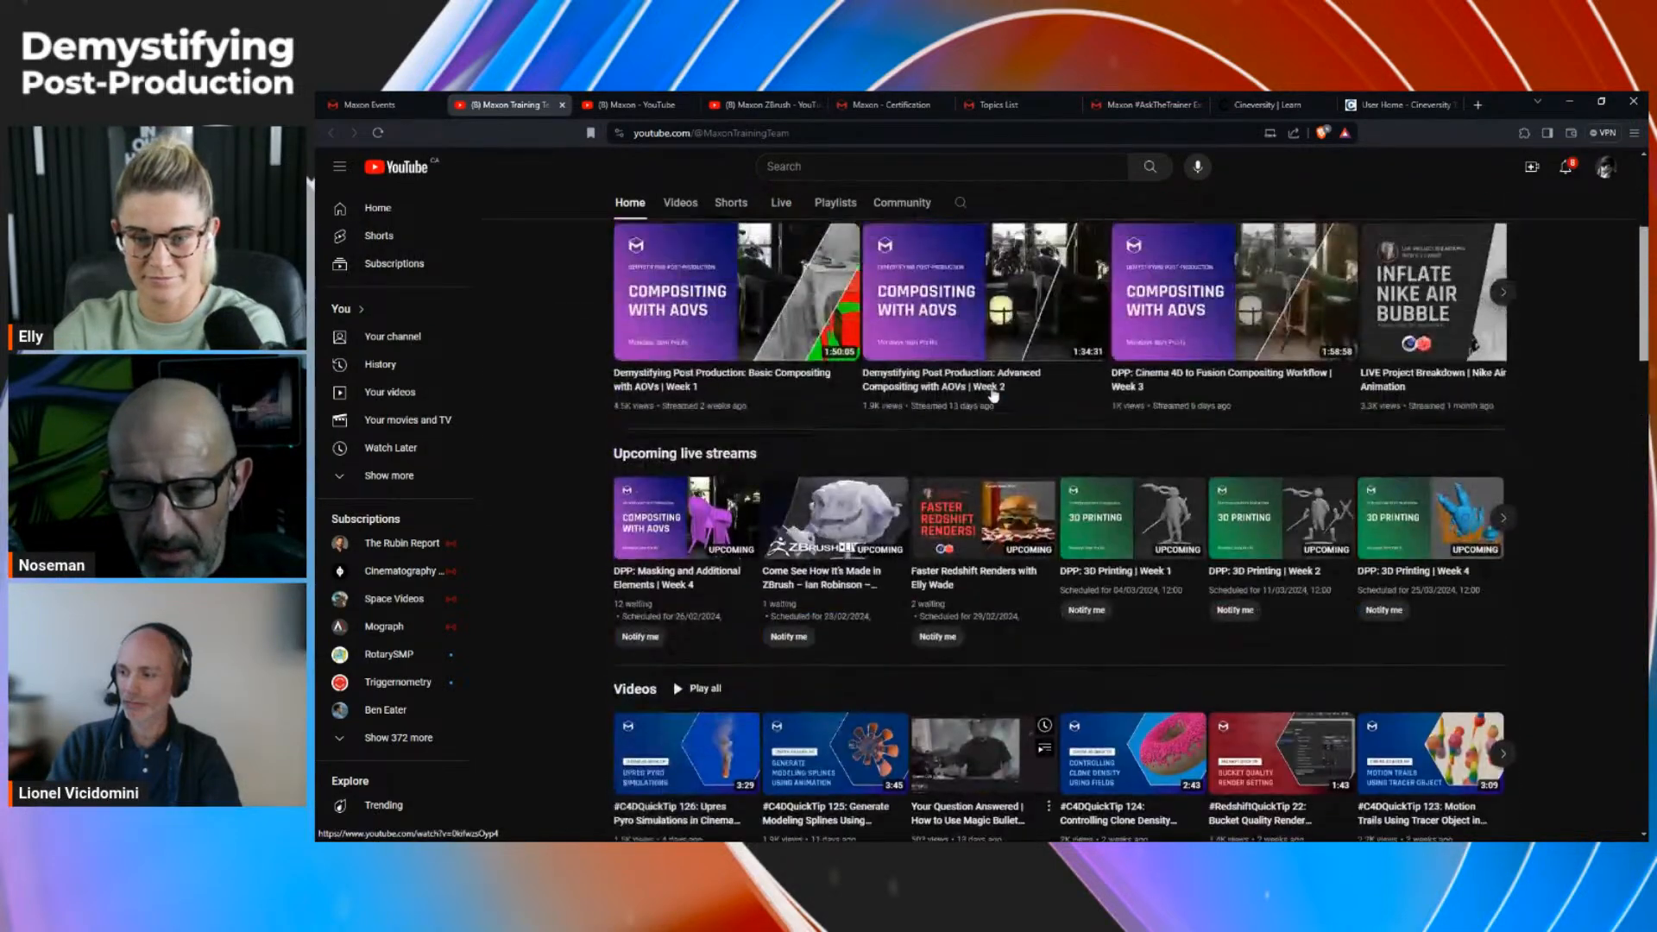
{"action": "scroll", "coordinate": [992, 394], "scroll_direction": "down", "scroll_amount": 3}
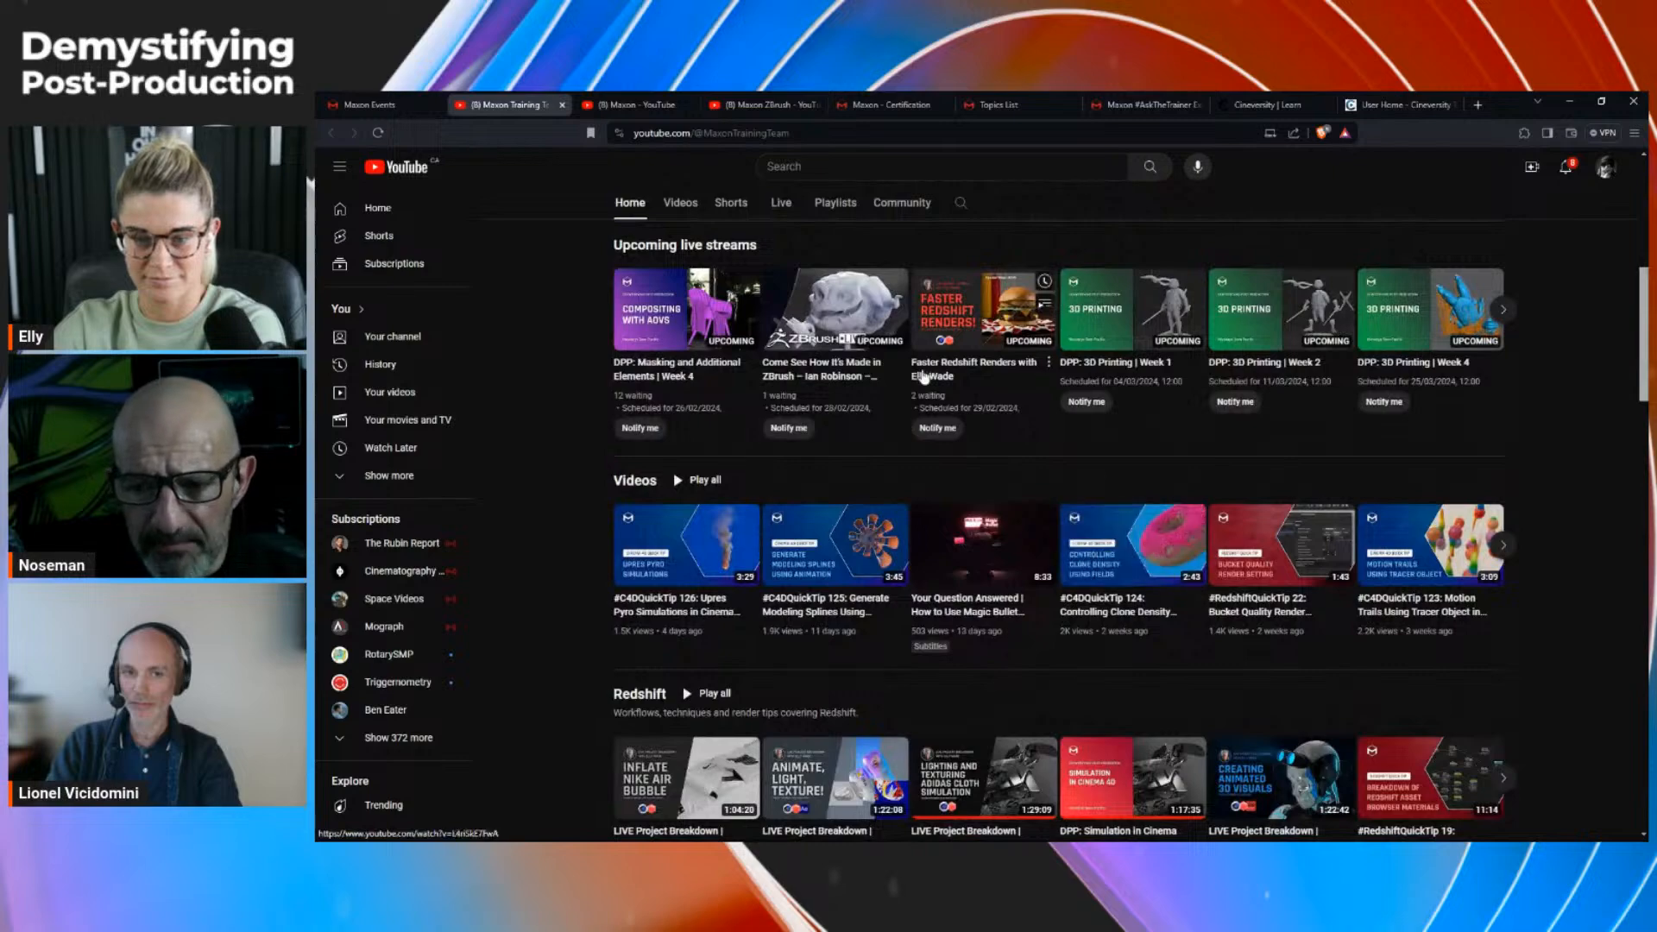
{"action": "scroll", "coordinate": [925, 378], "scroll_direction": "up", "scroll_amount": 6}
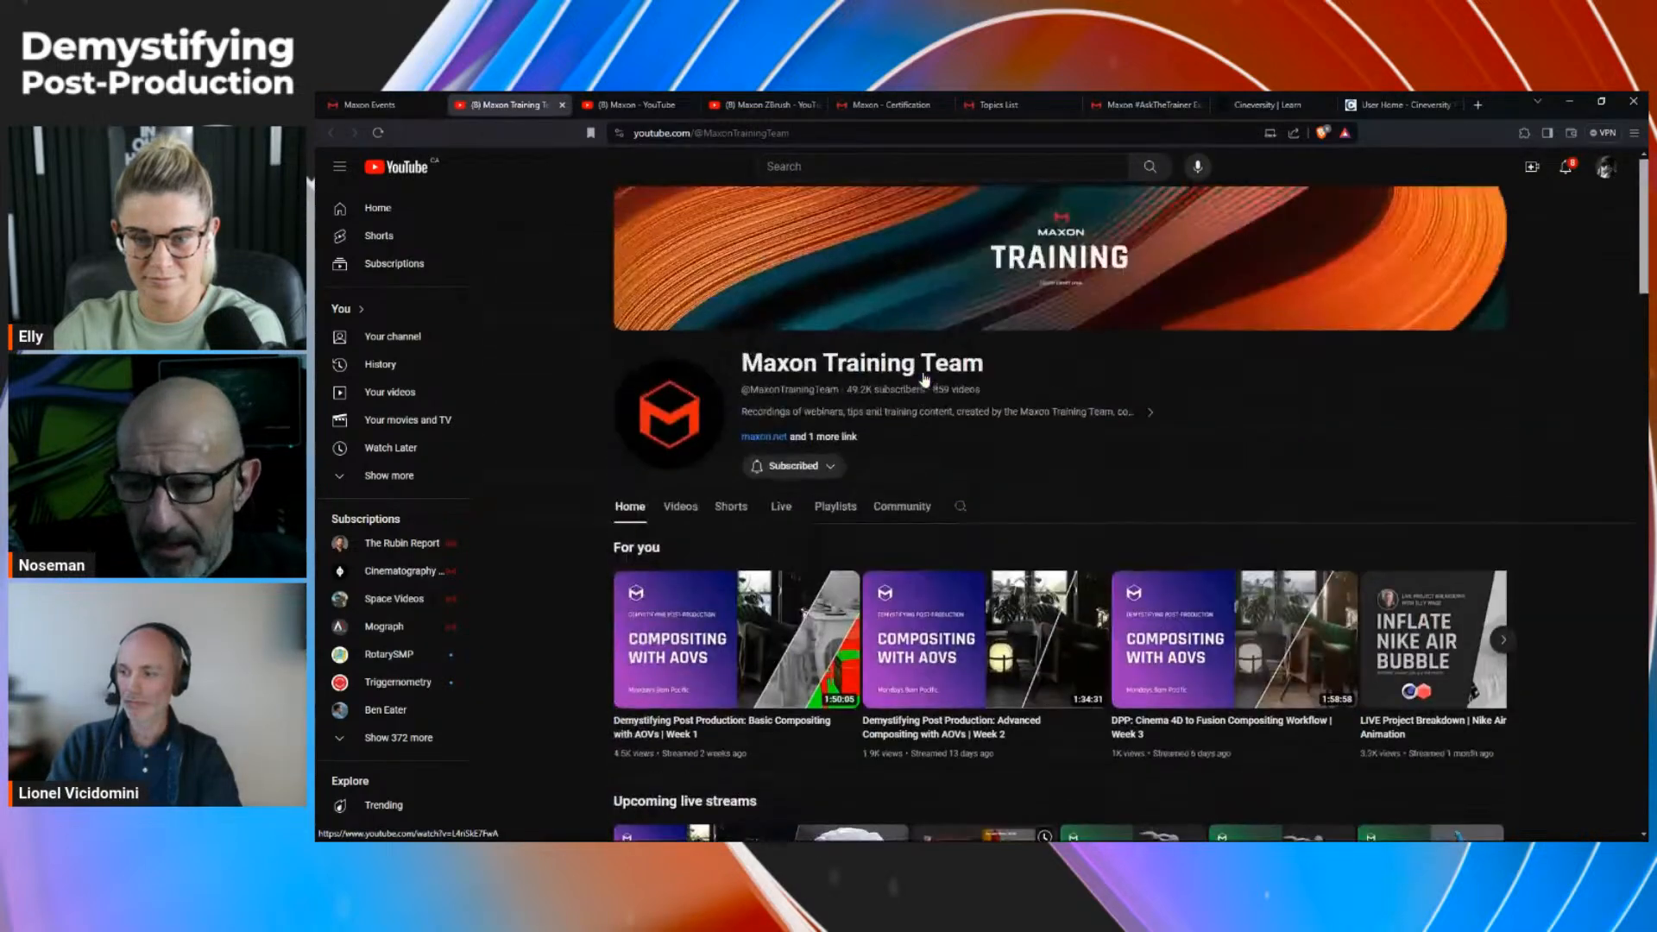
{"action": "scroll", "coordinate": [982, 385], "scroll_direction": "down", "scroll_amount": 7}
{"action": "scroll", "coordinate": [982, 385], "scroll_direction": "up", "scroll_amount": 4}
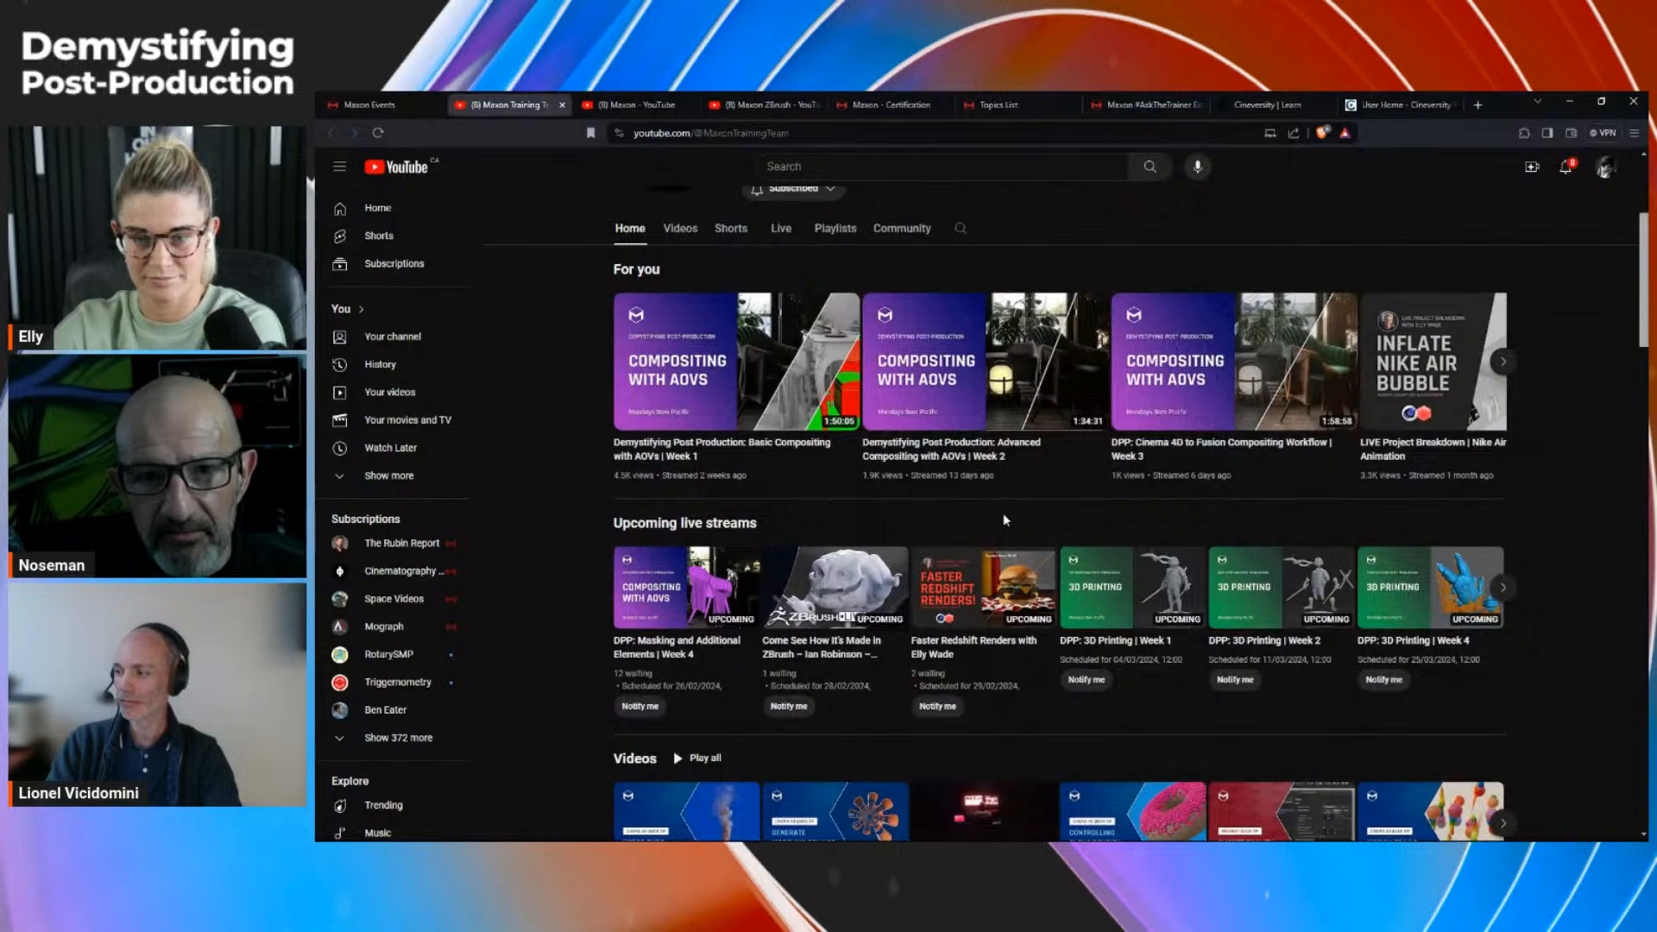
{"action": "scroll", "coordinate": [1007, 512], "scroll_direction": "up", "scroll_amount": 3}
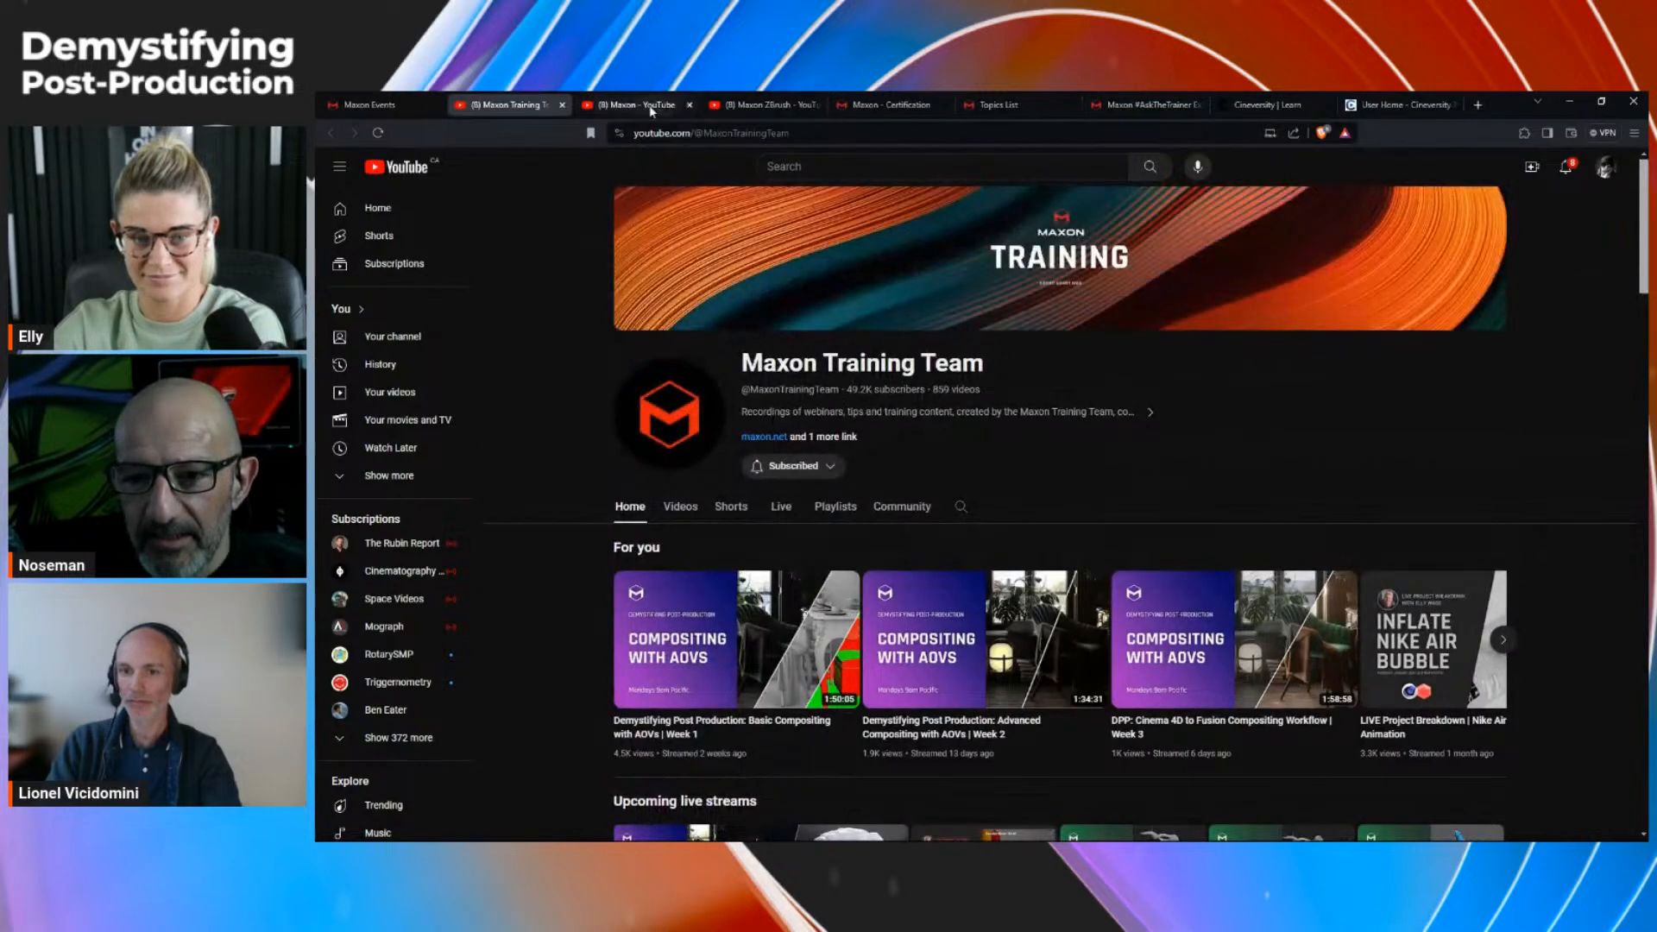
Step: View the main Maxon YouTube channel and look through the Maxon ZBrush channel's home page
{"action": "left_click", "coordinate": [656, 108]}
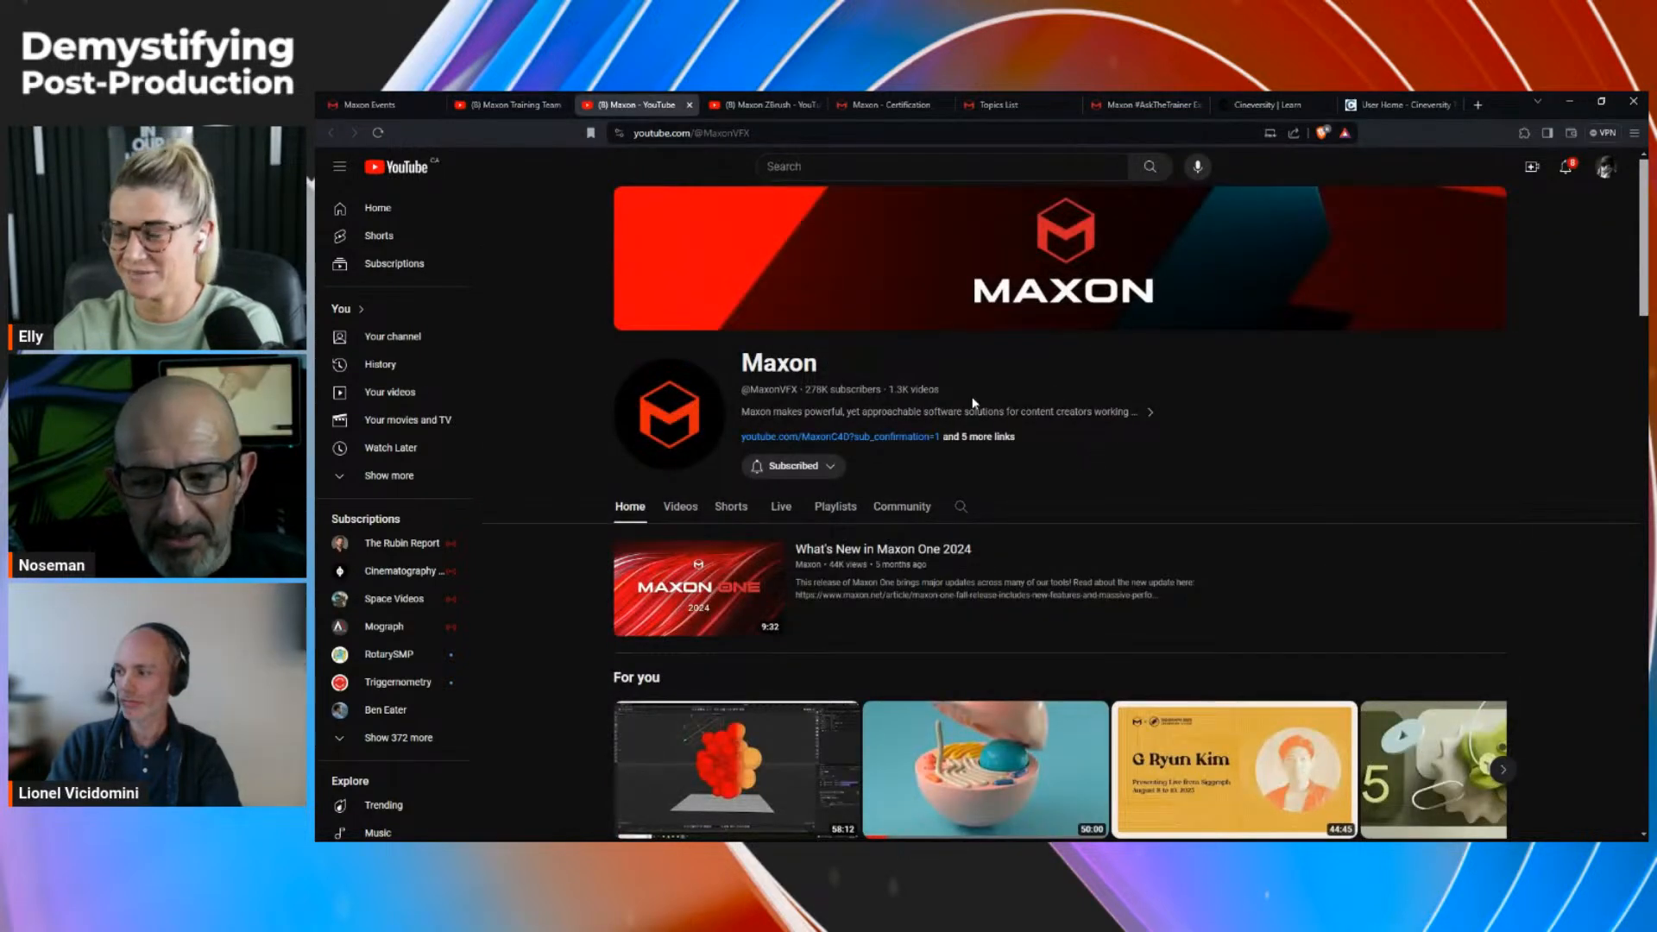
{"action": "left_click", "coordinate": [769, 110]}
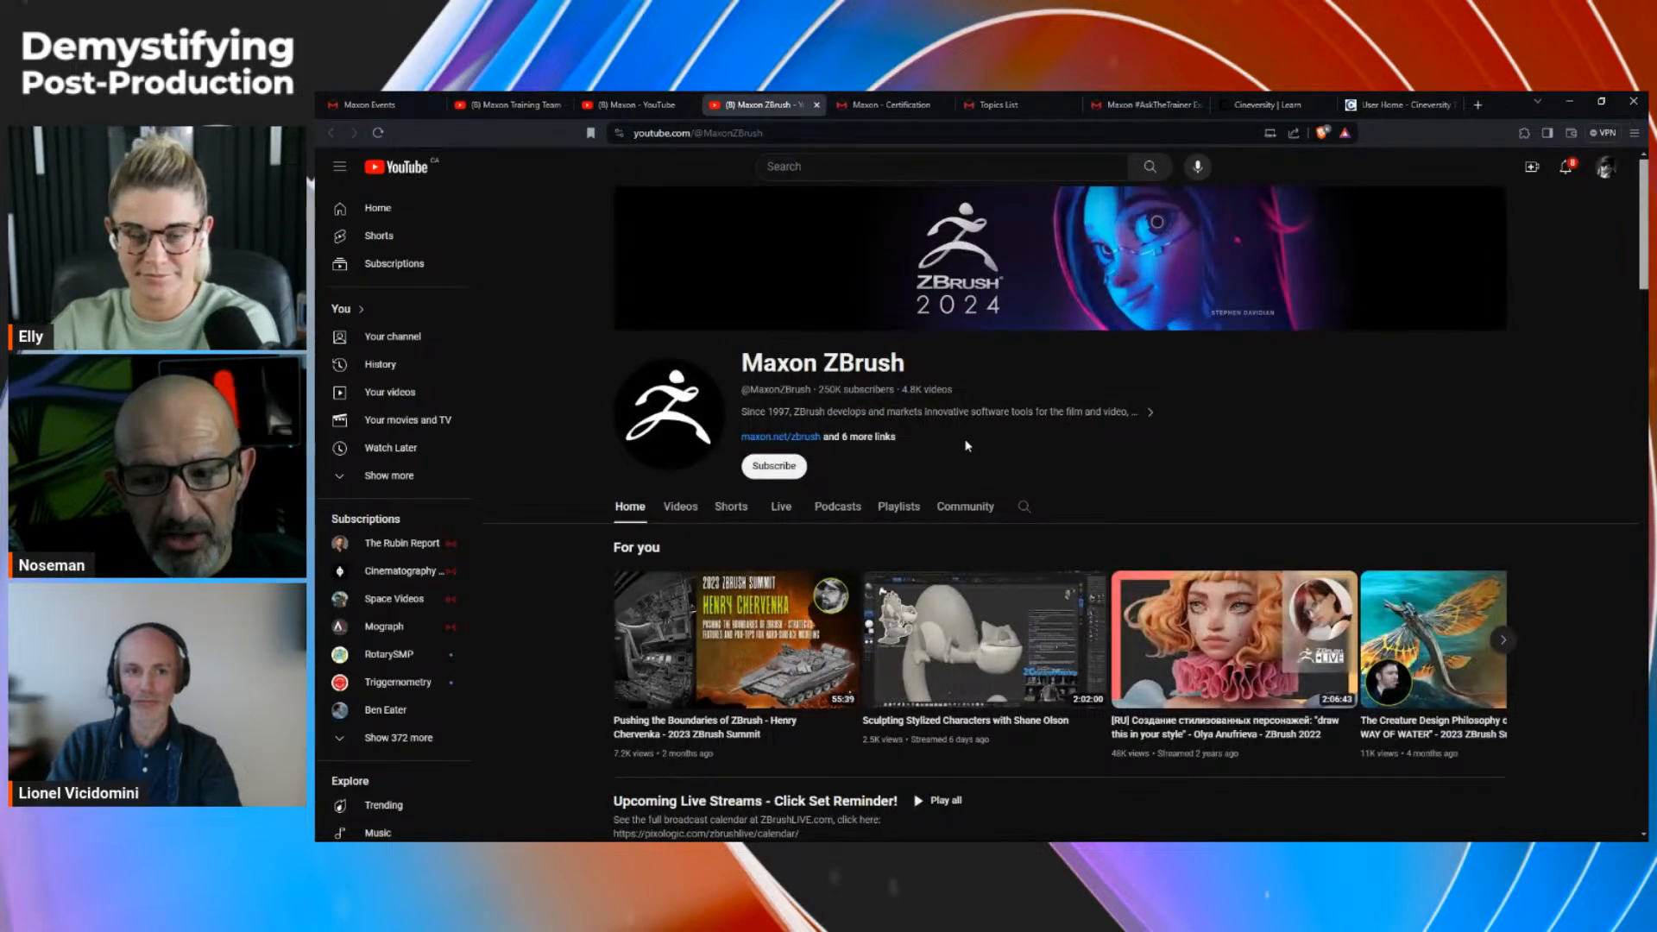
{"action": "scroll", "coordinate": [971, 444], "scroll_direction": "down", "scroll_amount": 5}
{"action": "scroll", "coordinate": [969, 428], "scroll_direction": "up", "scroll_amount": 5}
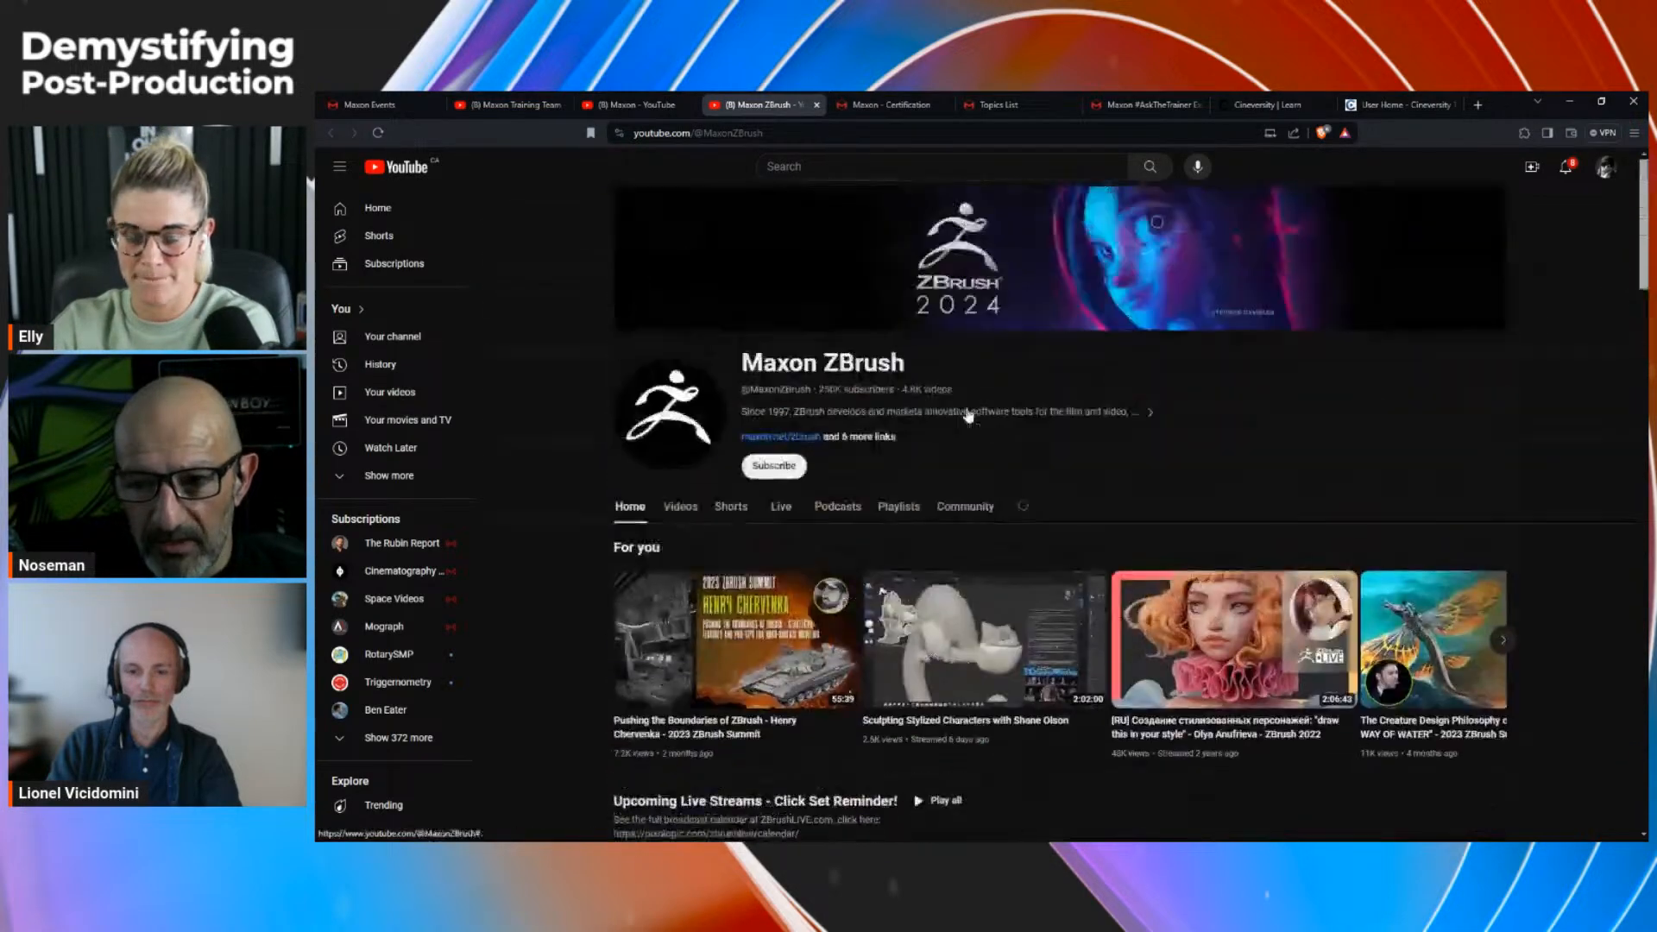
Step: Show the Maxon Certification page and expand the Cinema 4D Pro User Certification section to read its details
{"action": "left_click", "coordinate": [885, 109]}
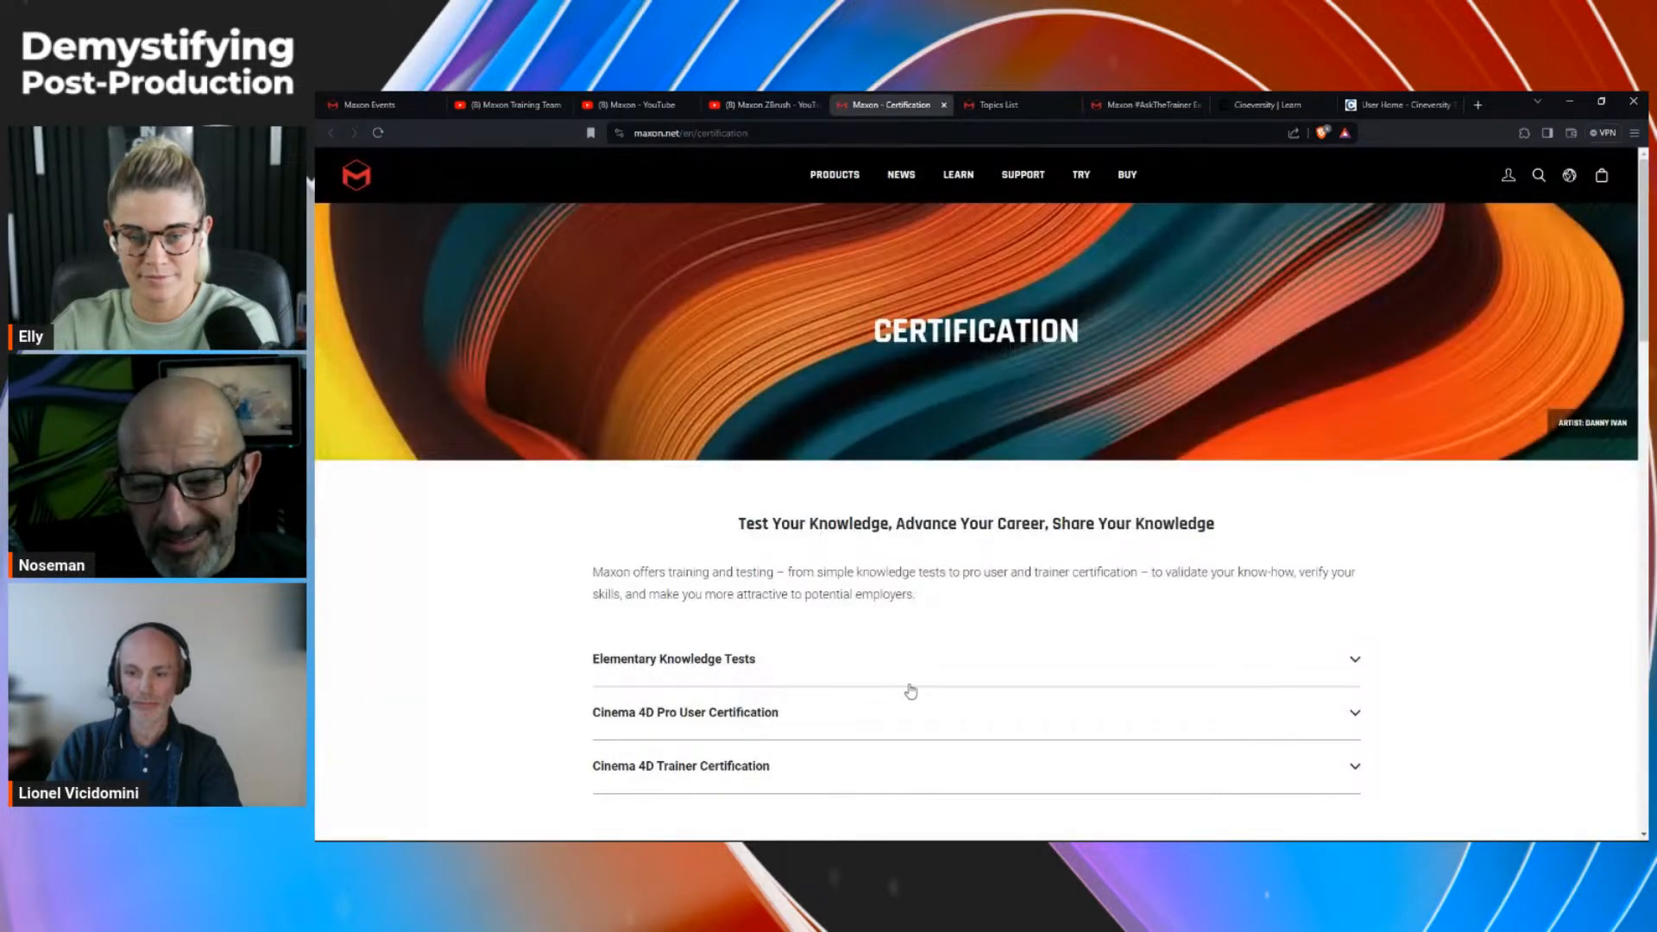
{"action": "left_click", "coordinate": [781, 719]}
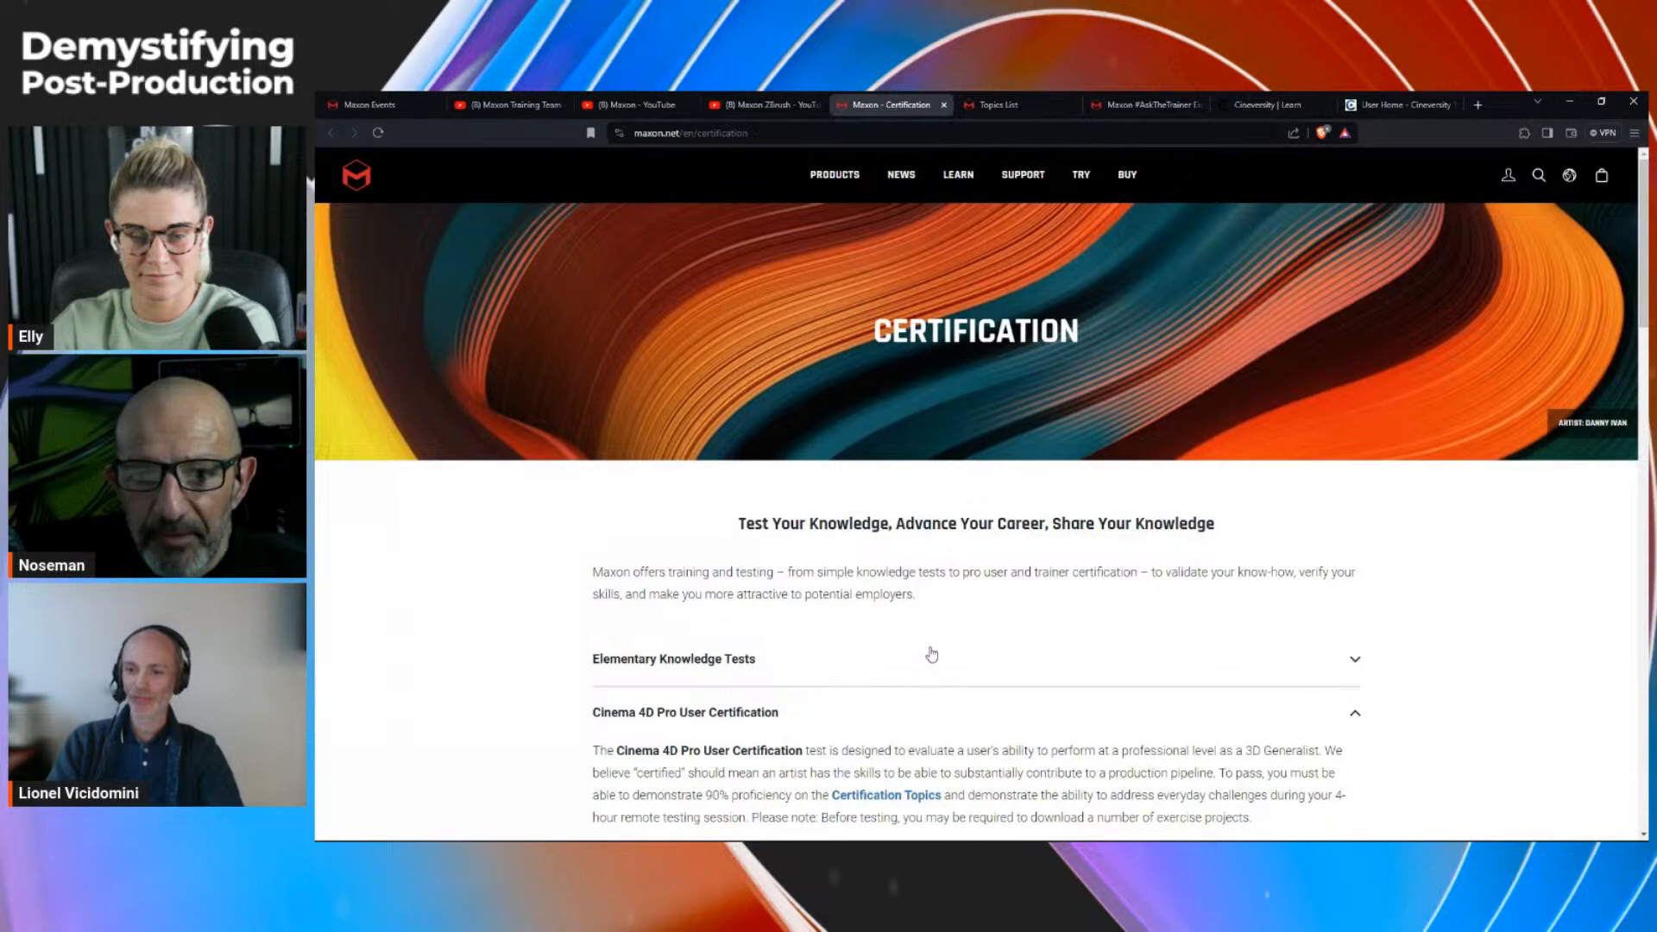
{"action": "scroll", "coordinate": [930, 656], "scroll_direction": "down", "scroll_amount": 1}
{"action": "scroll", "coordinate": [930, 652], "scroll_direction": "down", "scroll_amount": 2}
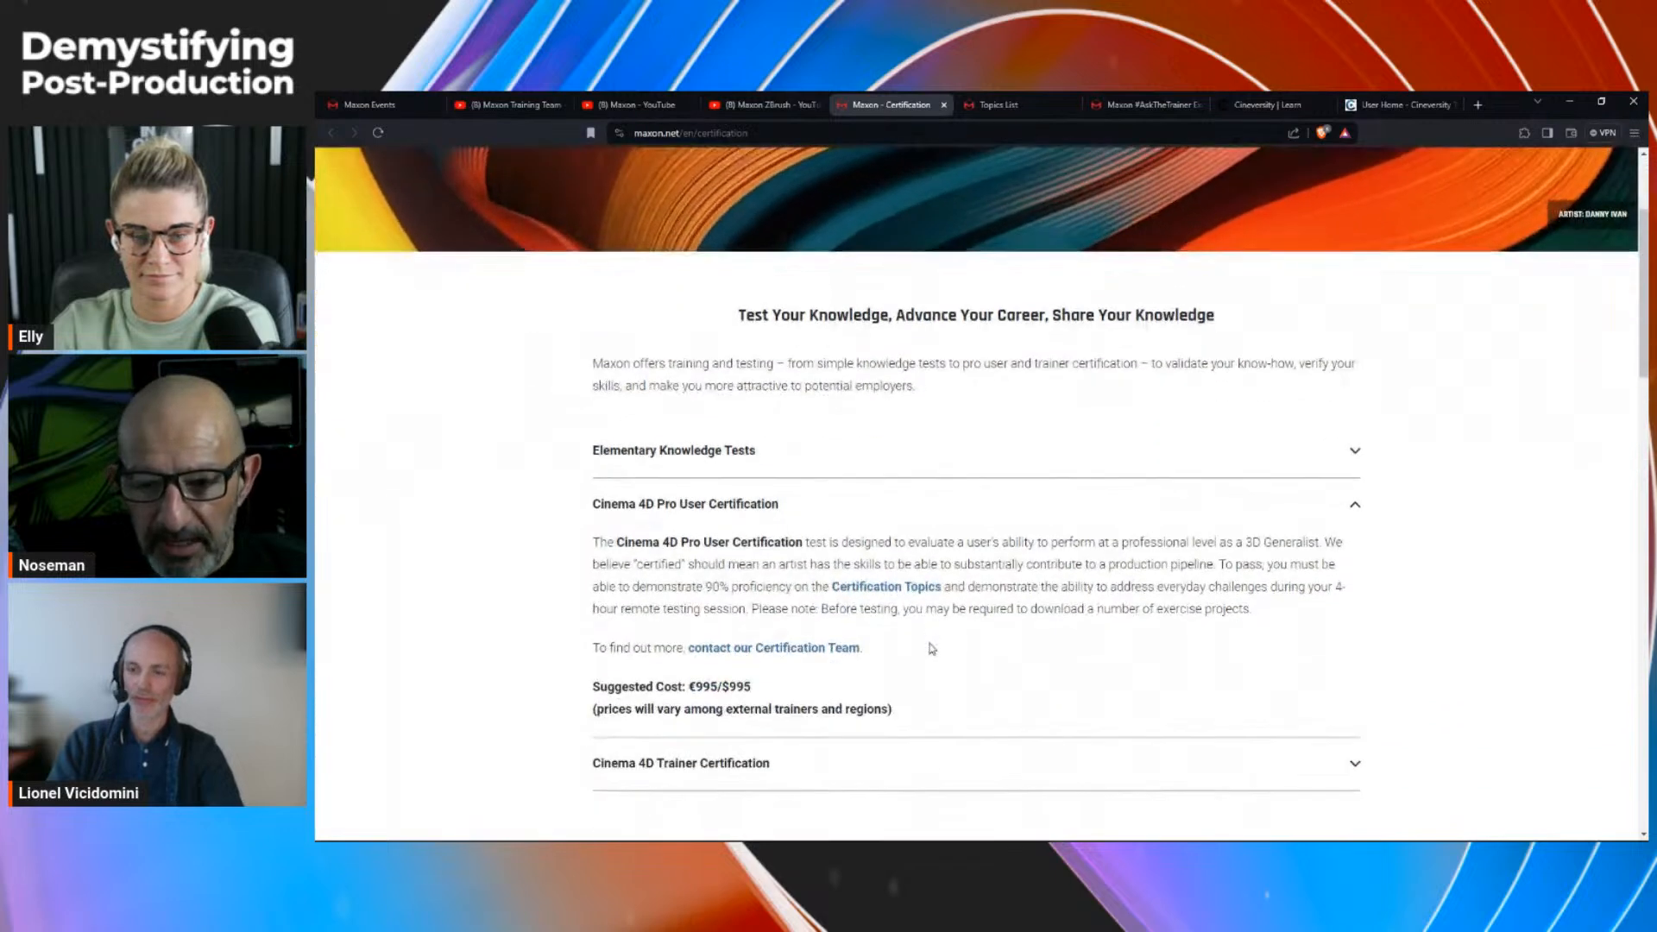
{"action": "left_click", "coordinate": [715, 515]}
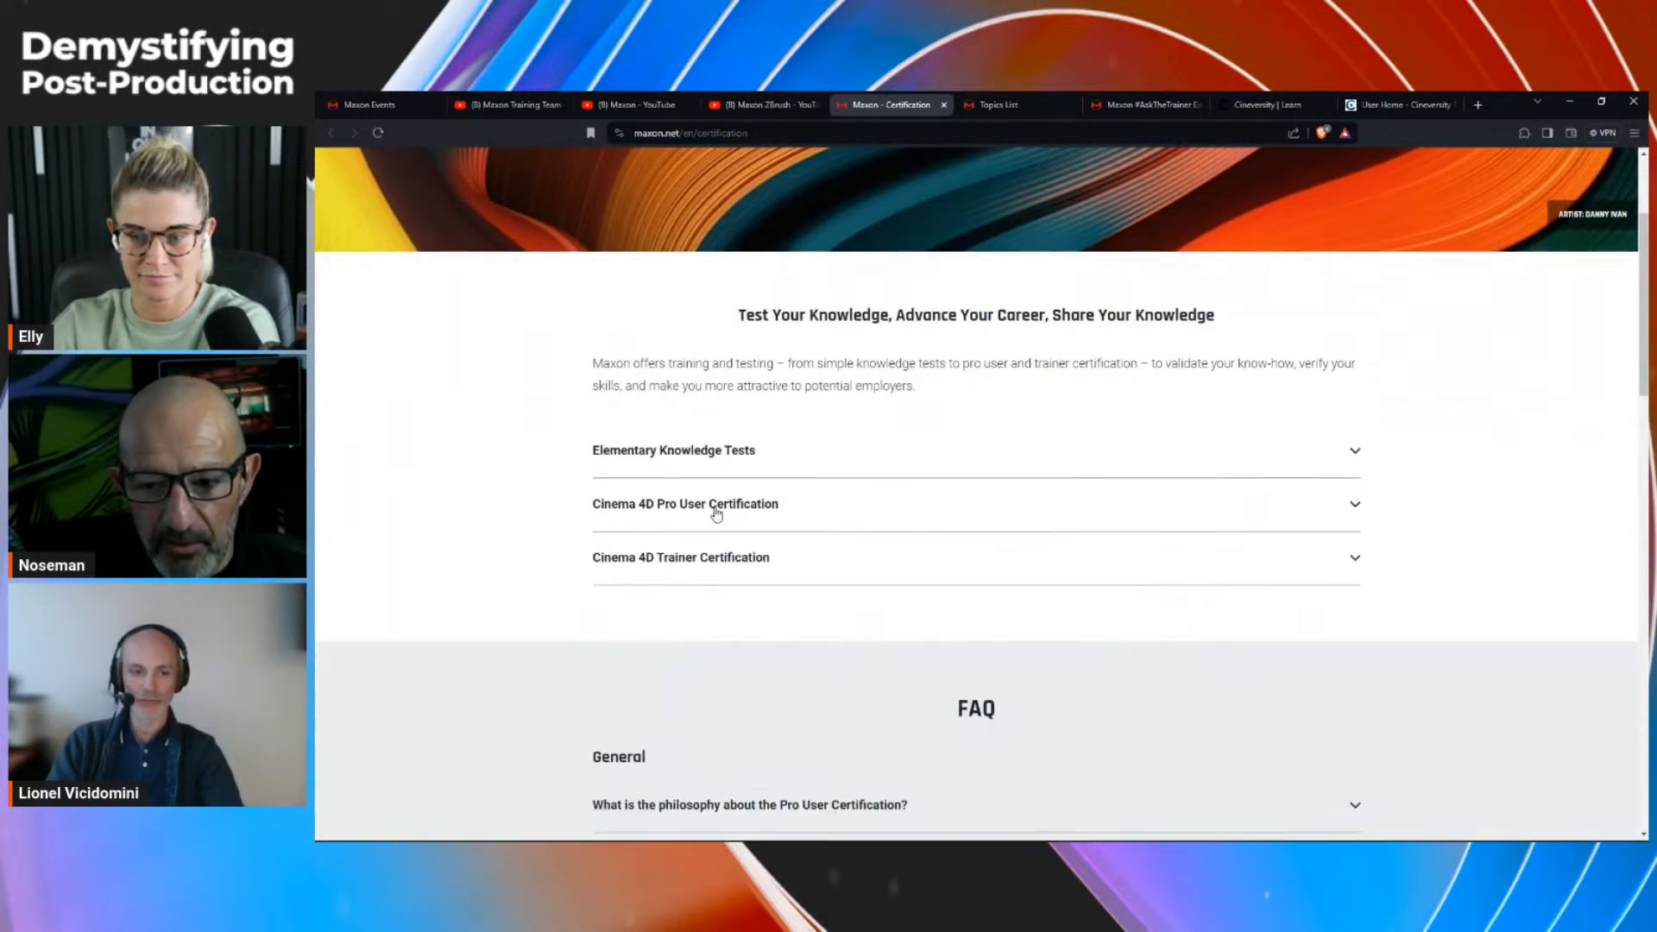
{"action": "left_click", "coordinate": [716, 514]}
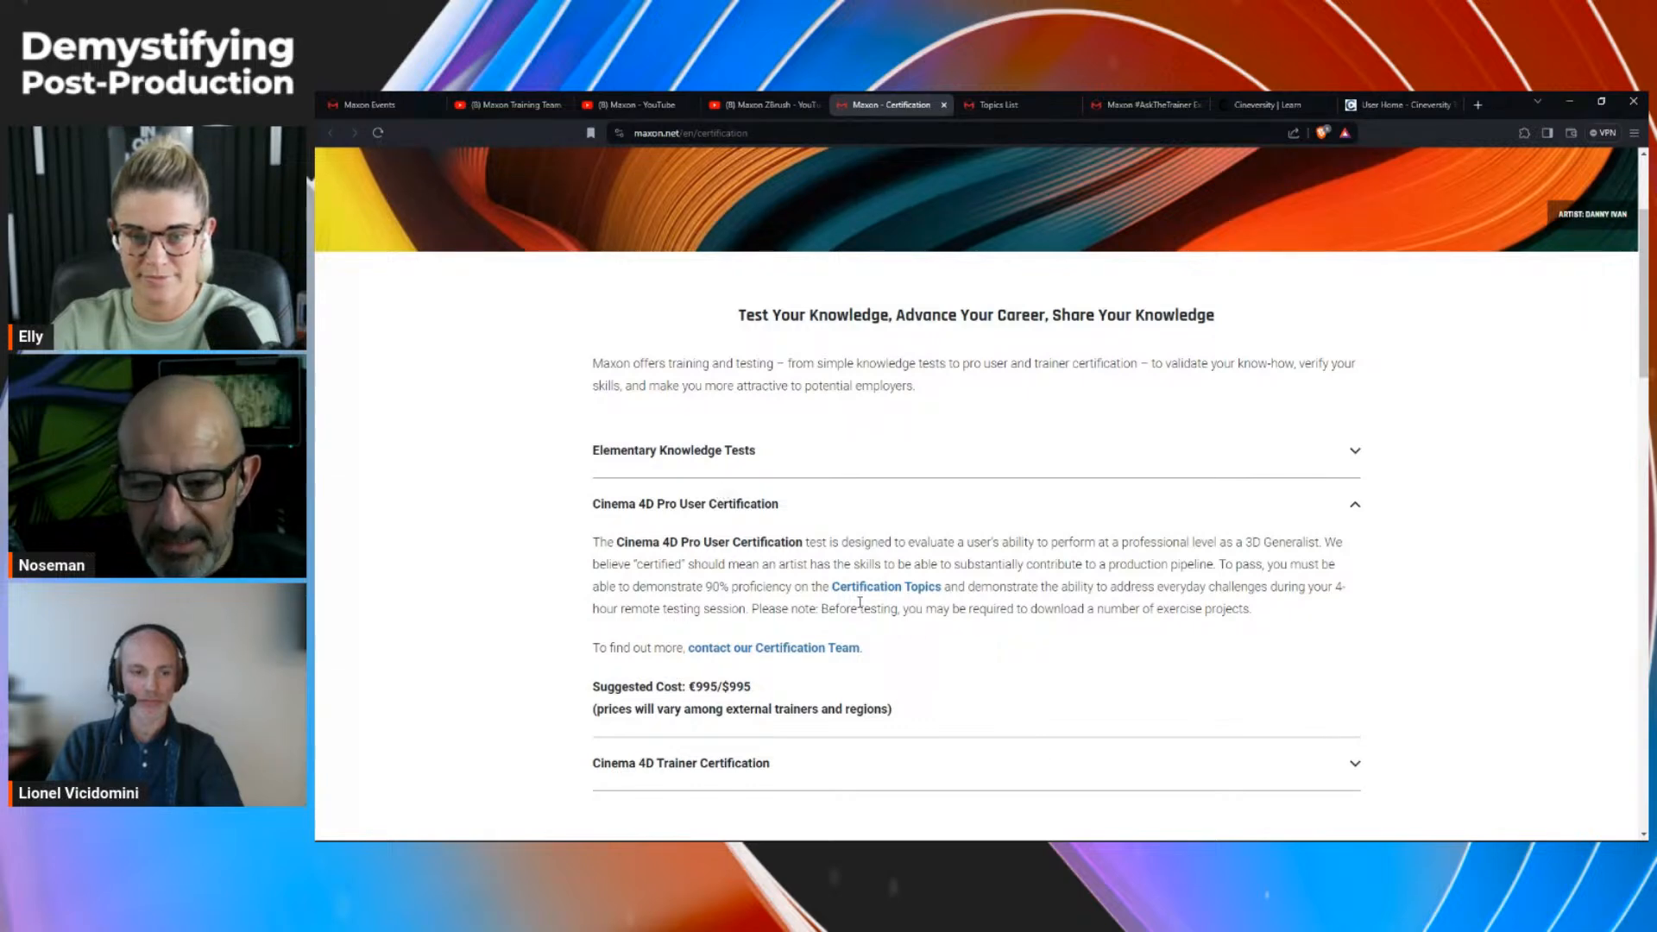
Step: Look through the numbered Certification Topics on the Cinema 4D Certification topics list page
{"action": "left_click", "coordinate": [1036, 105]}
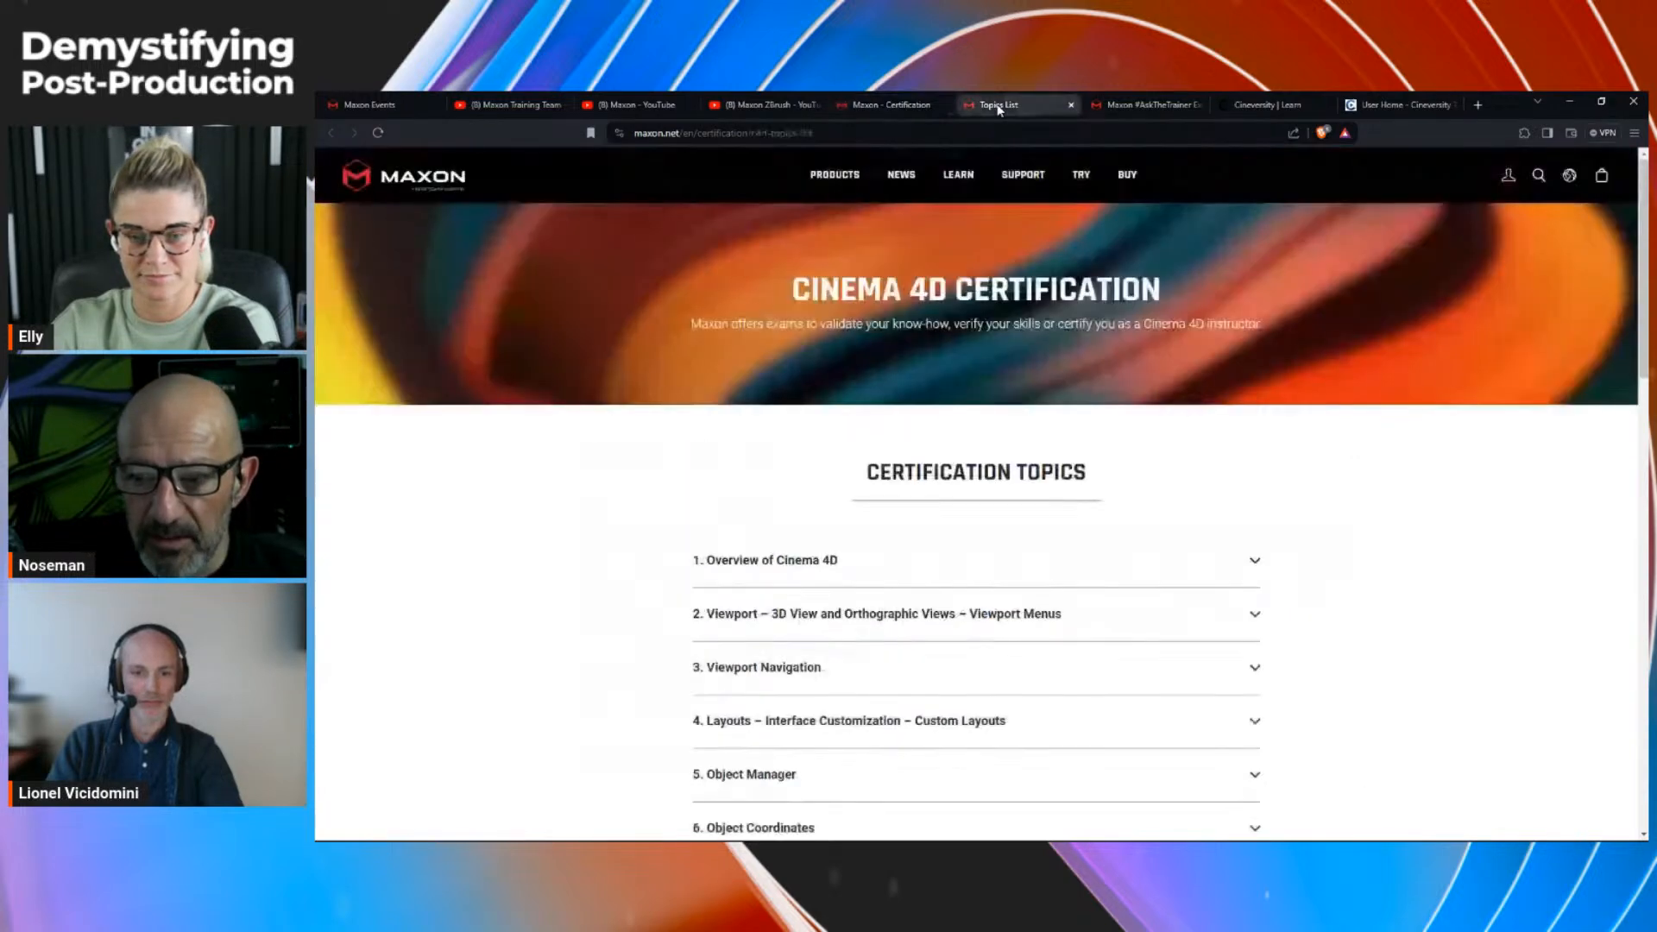
{"action": "scroll", "coordinate": [825, 493], "scroll_direction": "down", "scroll_amount": 3}
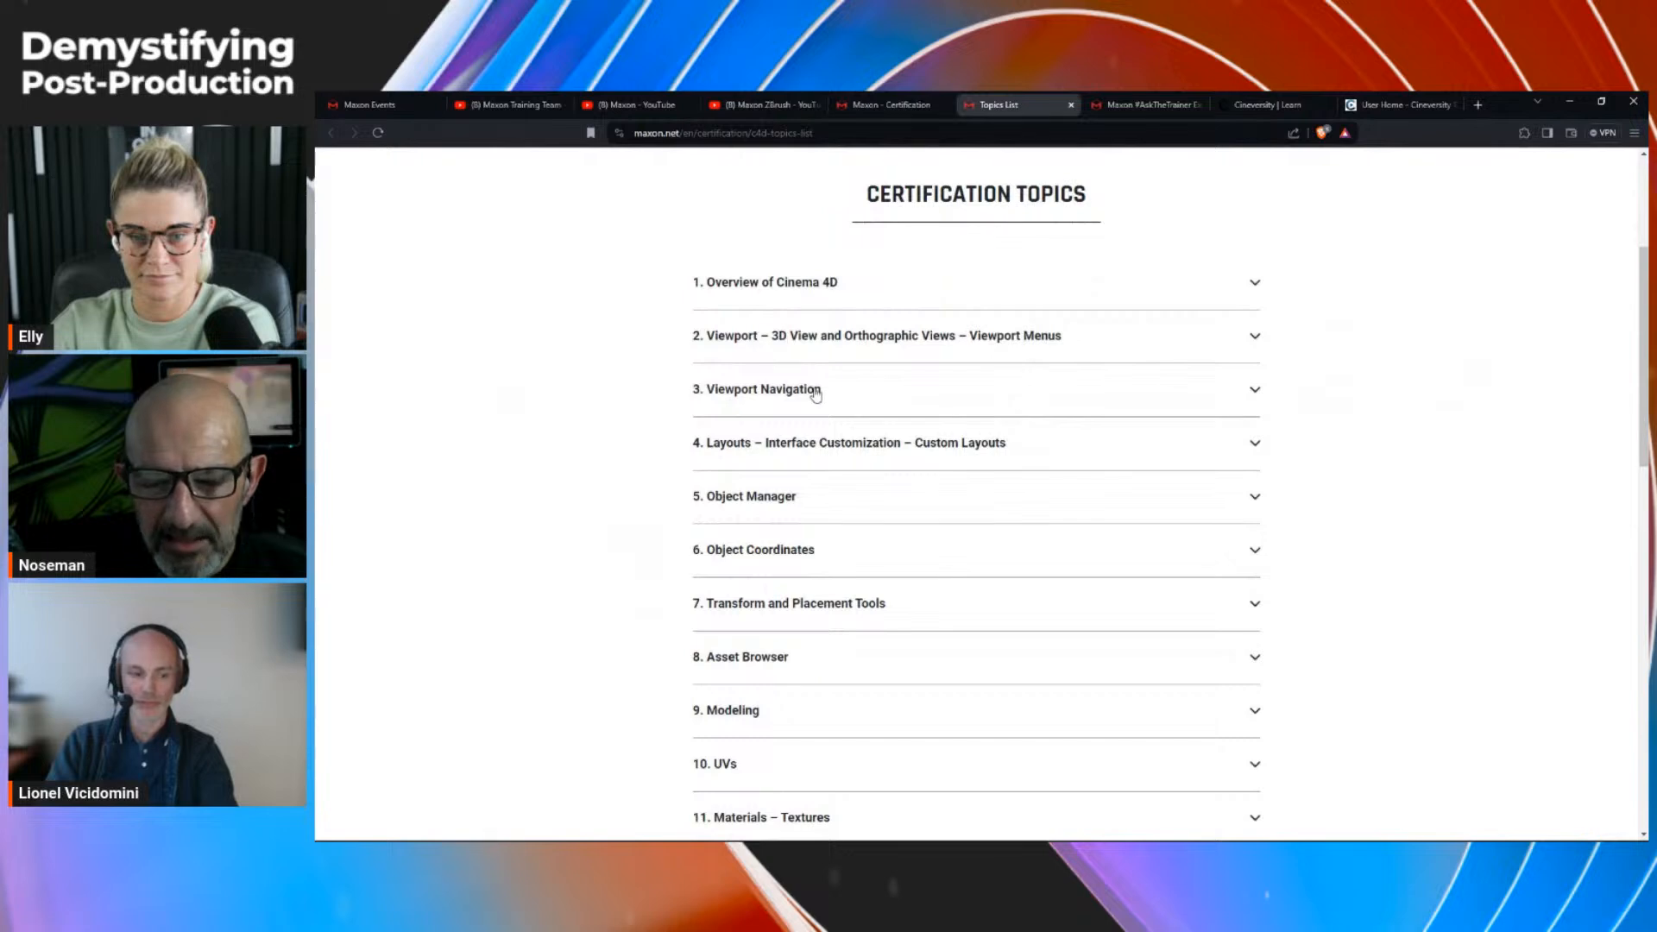
{"action": "scroll", "coordinate": [872, 418], "scroll_direction": "down", "scroll_amount": 12}
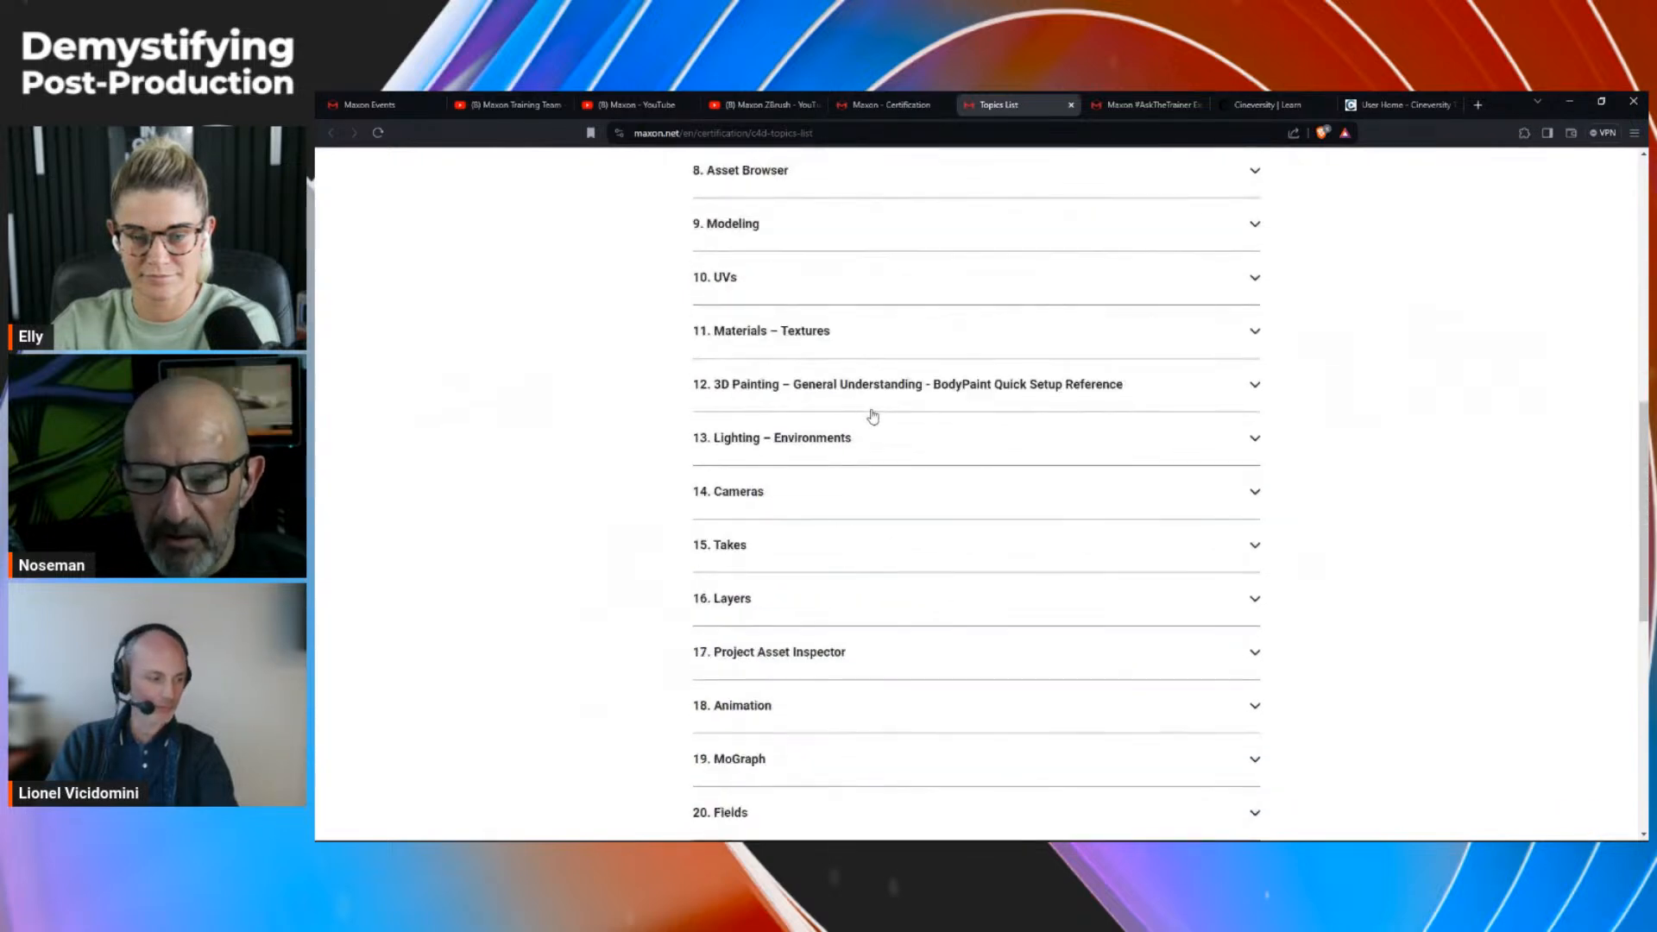
{"action": "scroll", "coordinate": [872, 406], "scroll_direction": "up", "scroll_amount": 12}
{"action": "scroll", "coordinate": [872, 399], "scroll_direction": "up", "scroll_amount": 3}
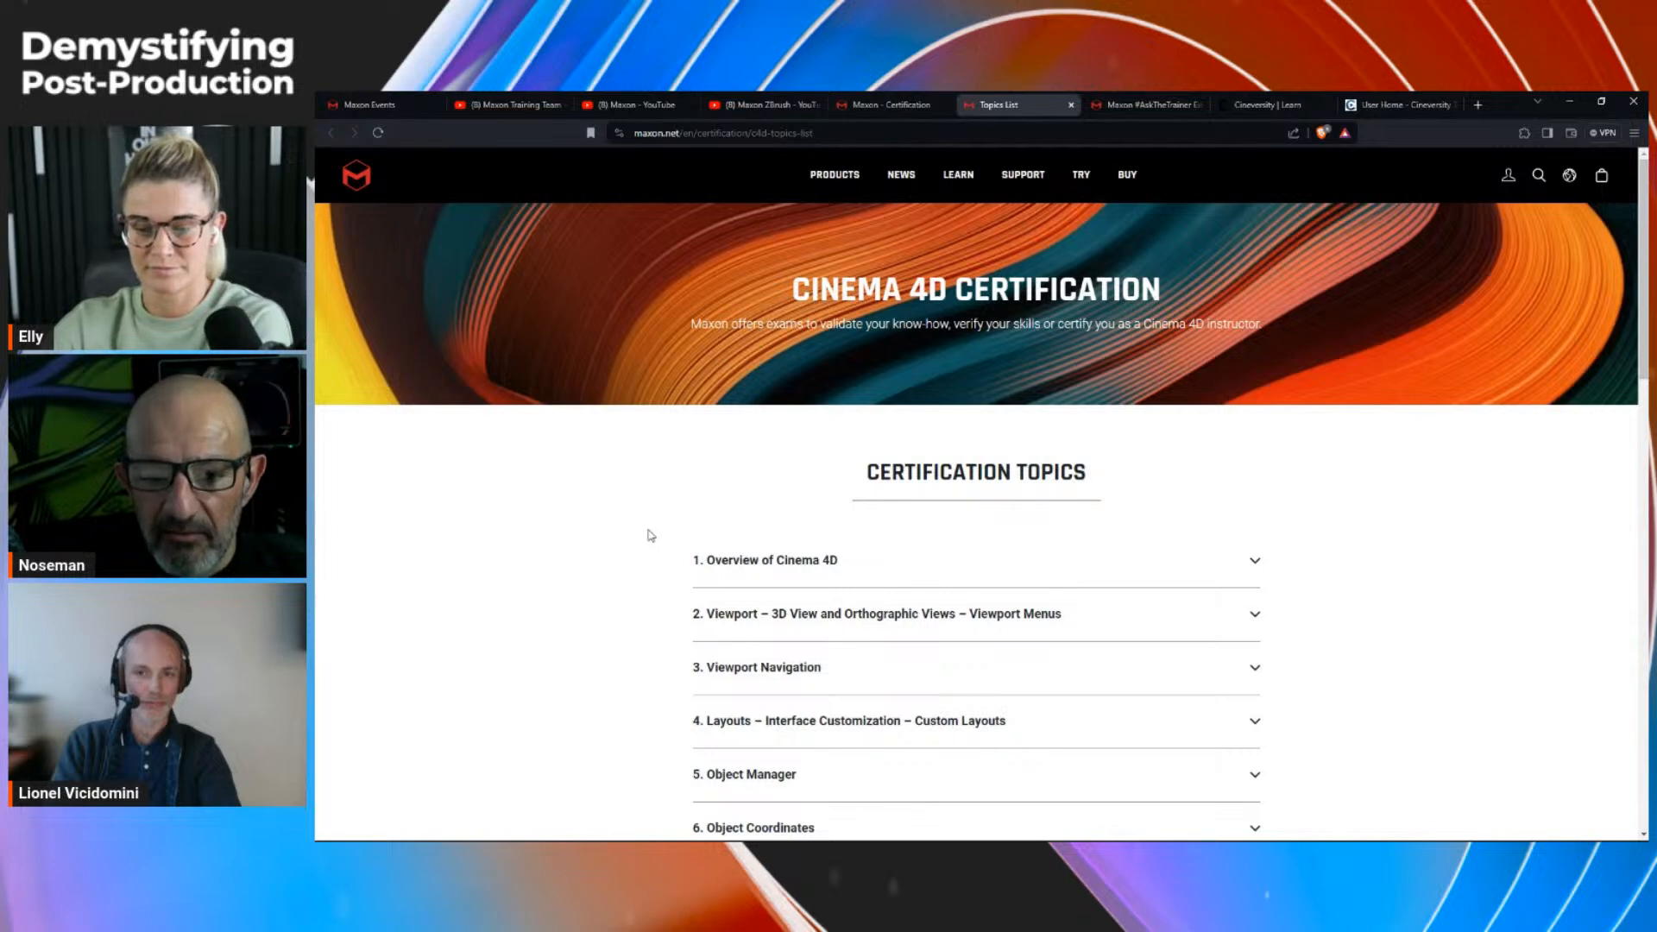
Step: Inspect the contents of the topics "Overview of Cinema 4D" and "Placing CG Objects in Live Footage (Overview)", collapsing each again
{"action": "left_click", "coordinate": [821, 561]}
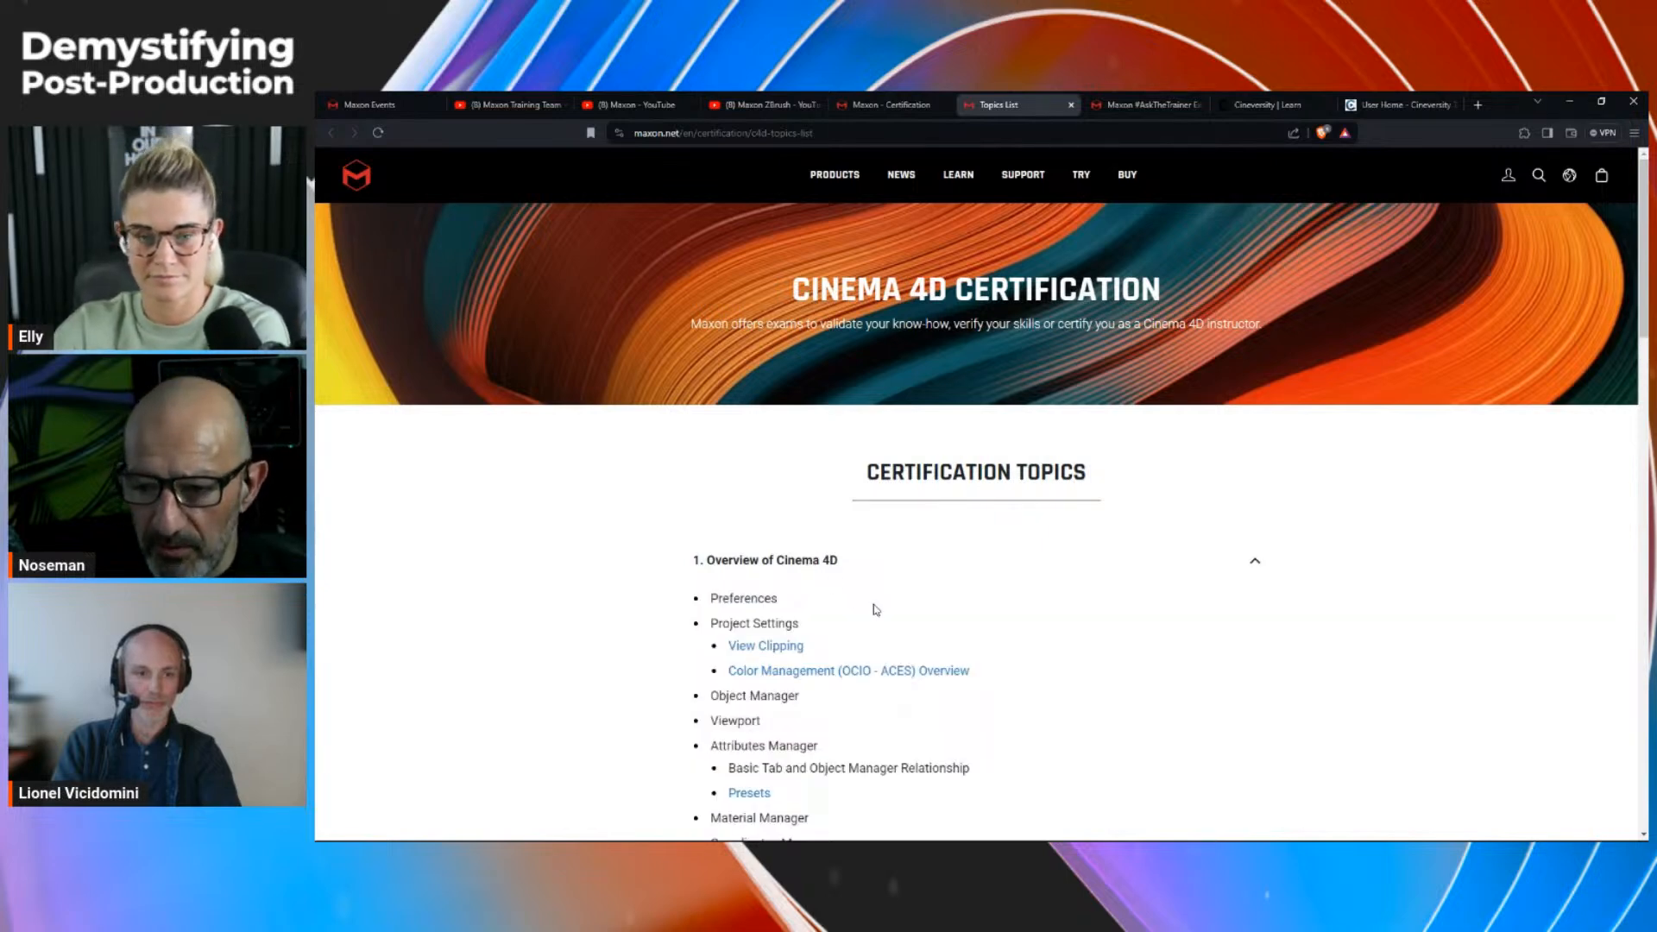
{"action": "scroll", "coordinate": [873, 610], "scroll_direction": "down", "scroll_amount": 2}
{"action": "left_click", "coordinate": [821, 422]}
{"action": "scroll", "coordinate": [854, 670], "scroll_direction": "down", "scroll_amount": 15}
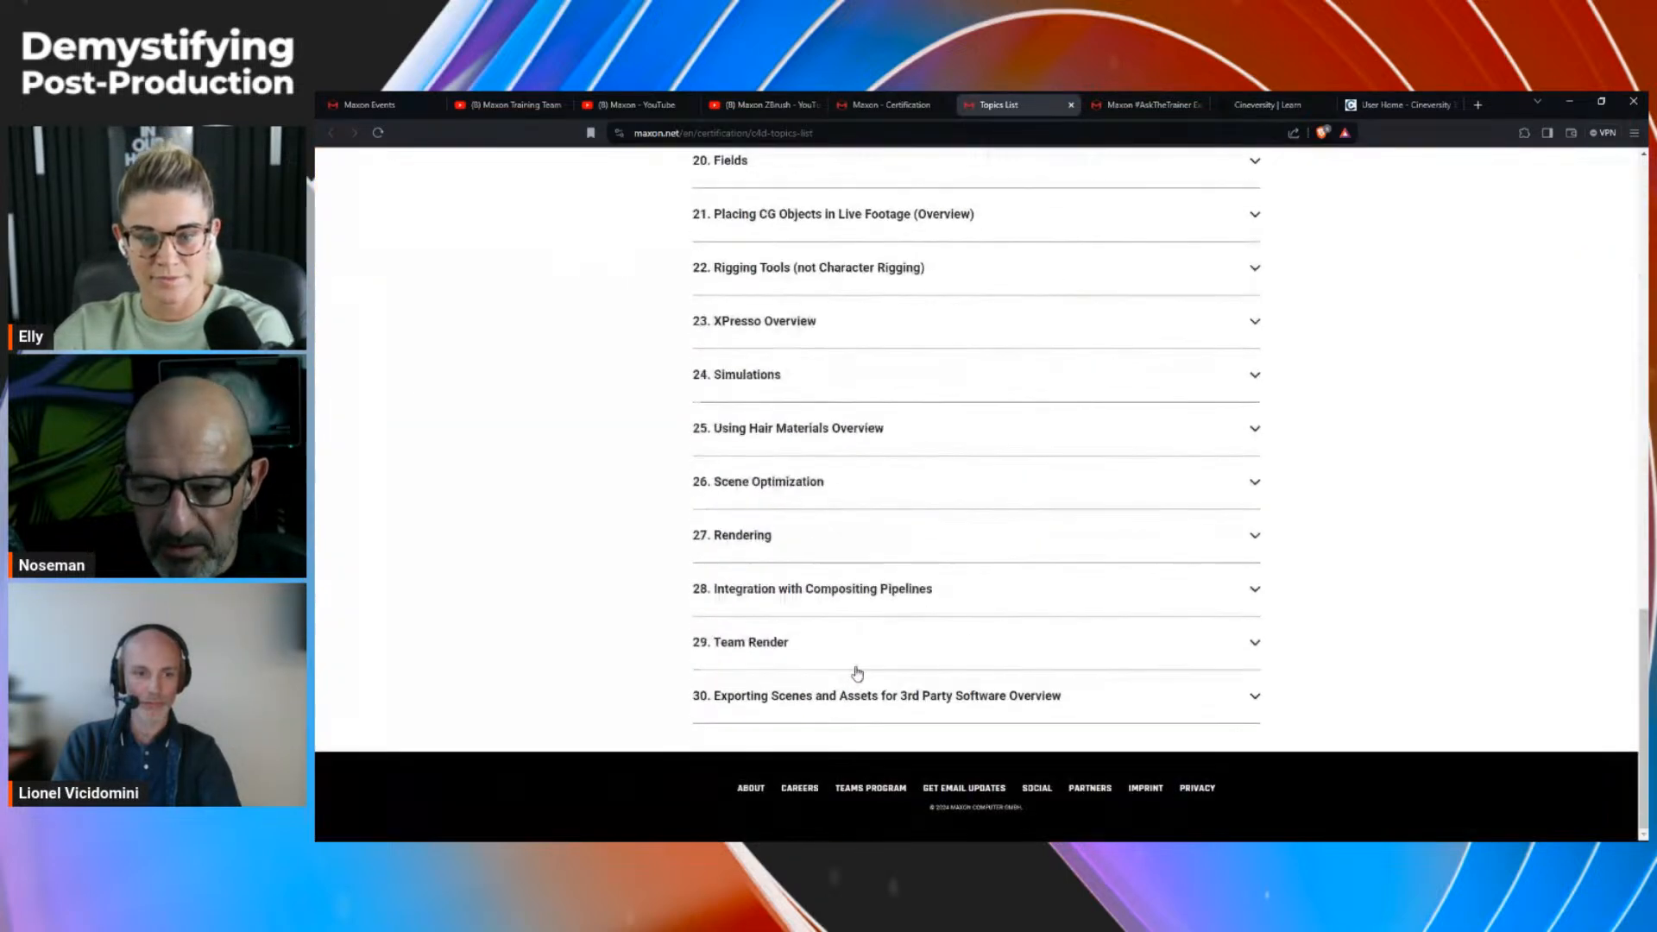
{"action": "scroll", "coordinate": [854, 670], "scroll_direction": "up", "scroll_amount": 3}
{"action": "left_click", "coordinate": [799, 493]}
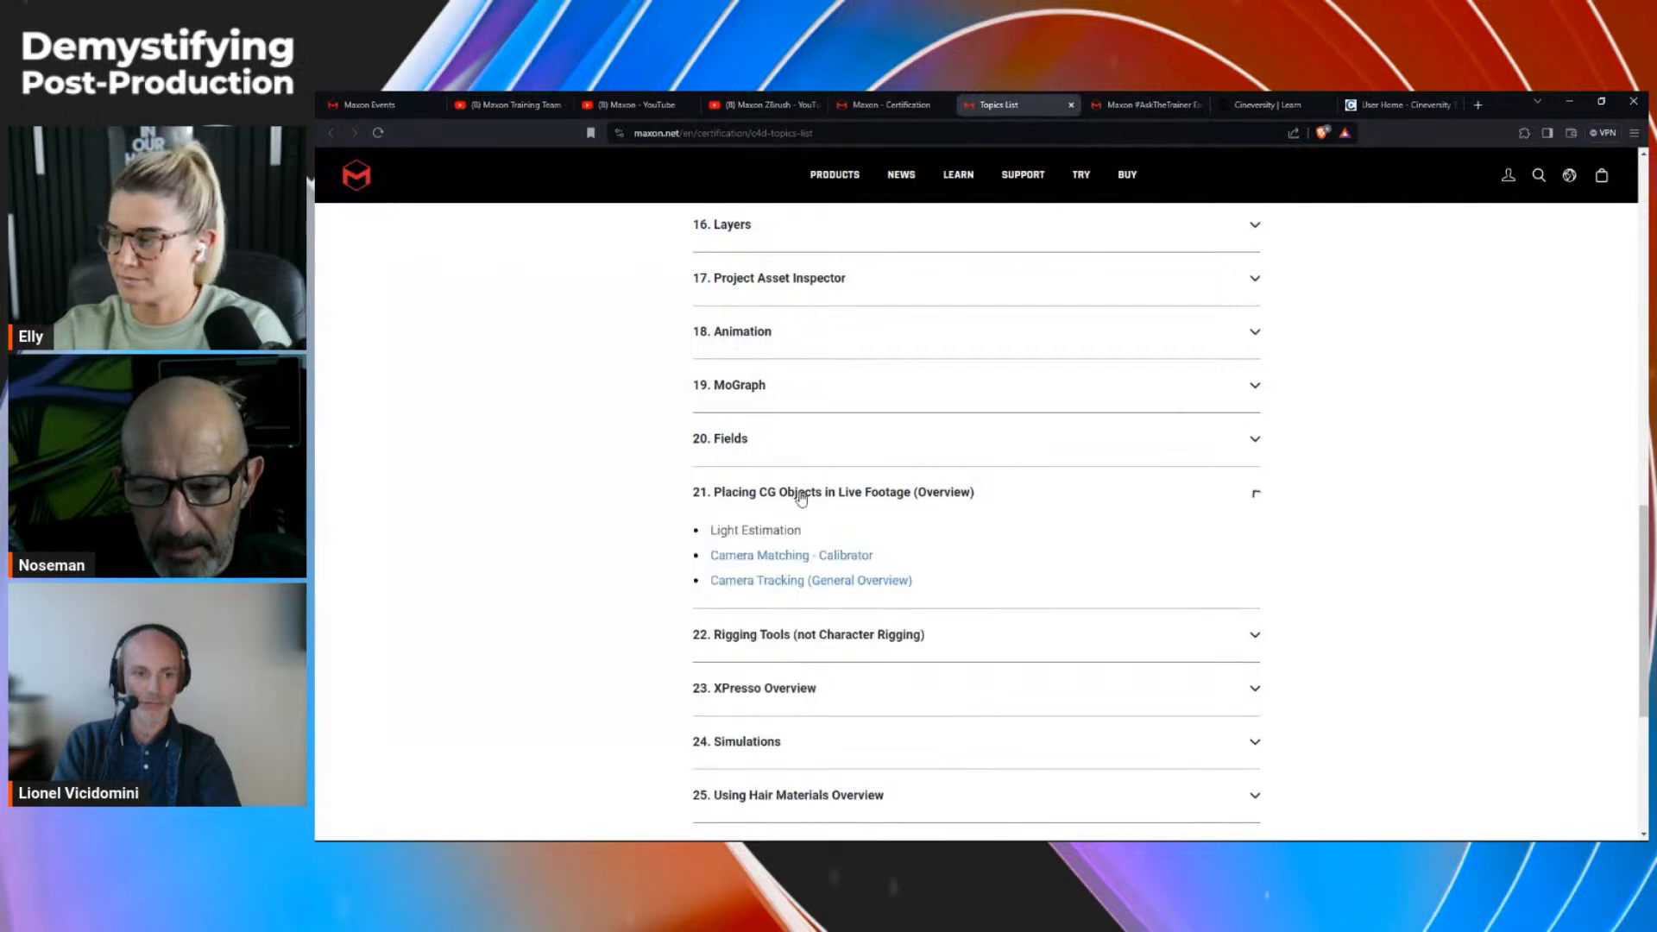
{"action": "left_click", "coordinate": [826, 497]}
{"action": "scroll", "coordinate": [867, 493], "scroll_direction": "up", "scroll_amount": 10}
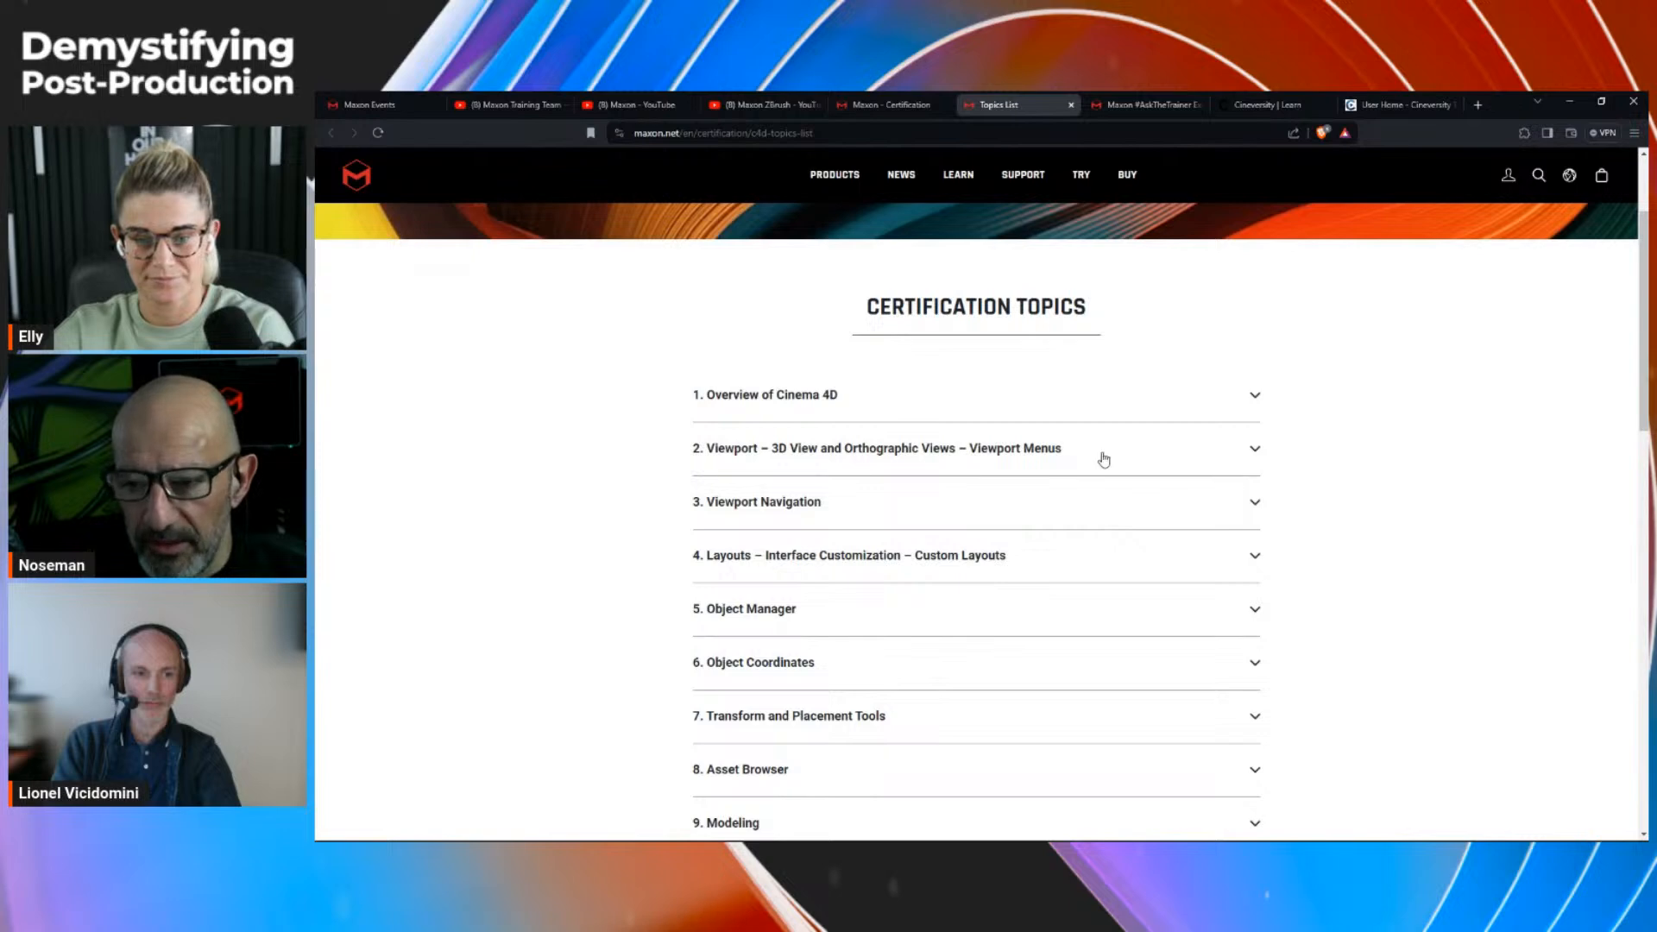
Step: Show the Maxon merch store's passcode page and browse the tutorials listed on the new Cineversity site
{"action": "left_click", "coordinate": [1145, 112]}
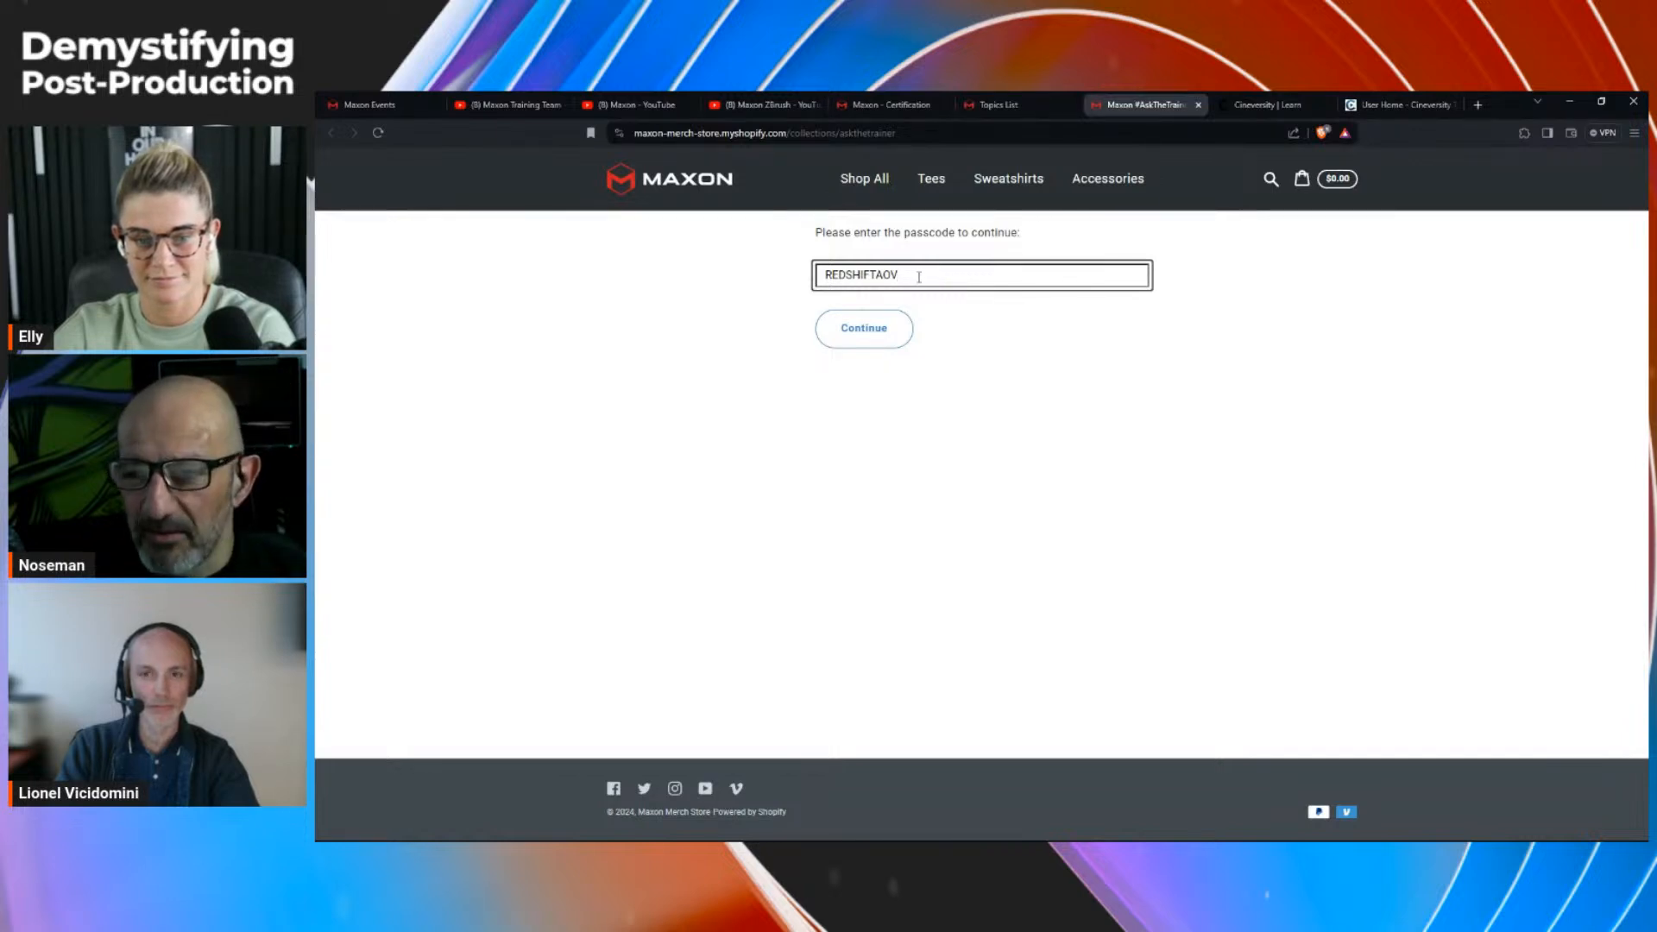
{"action": "left_click", "coordinate": [1250, 106]}
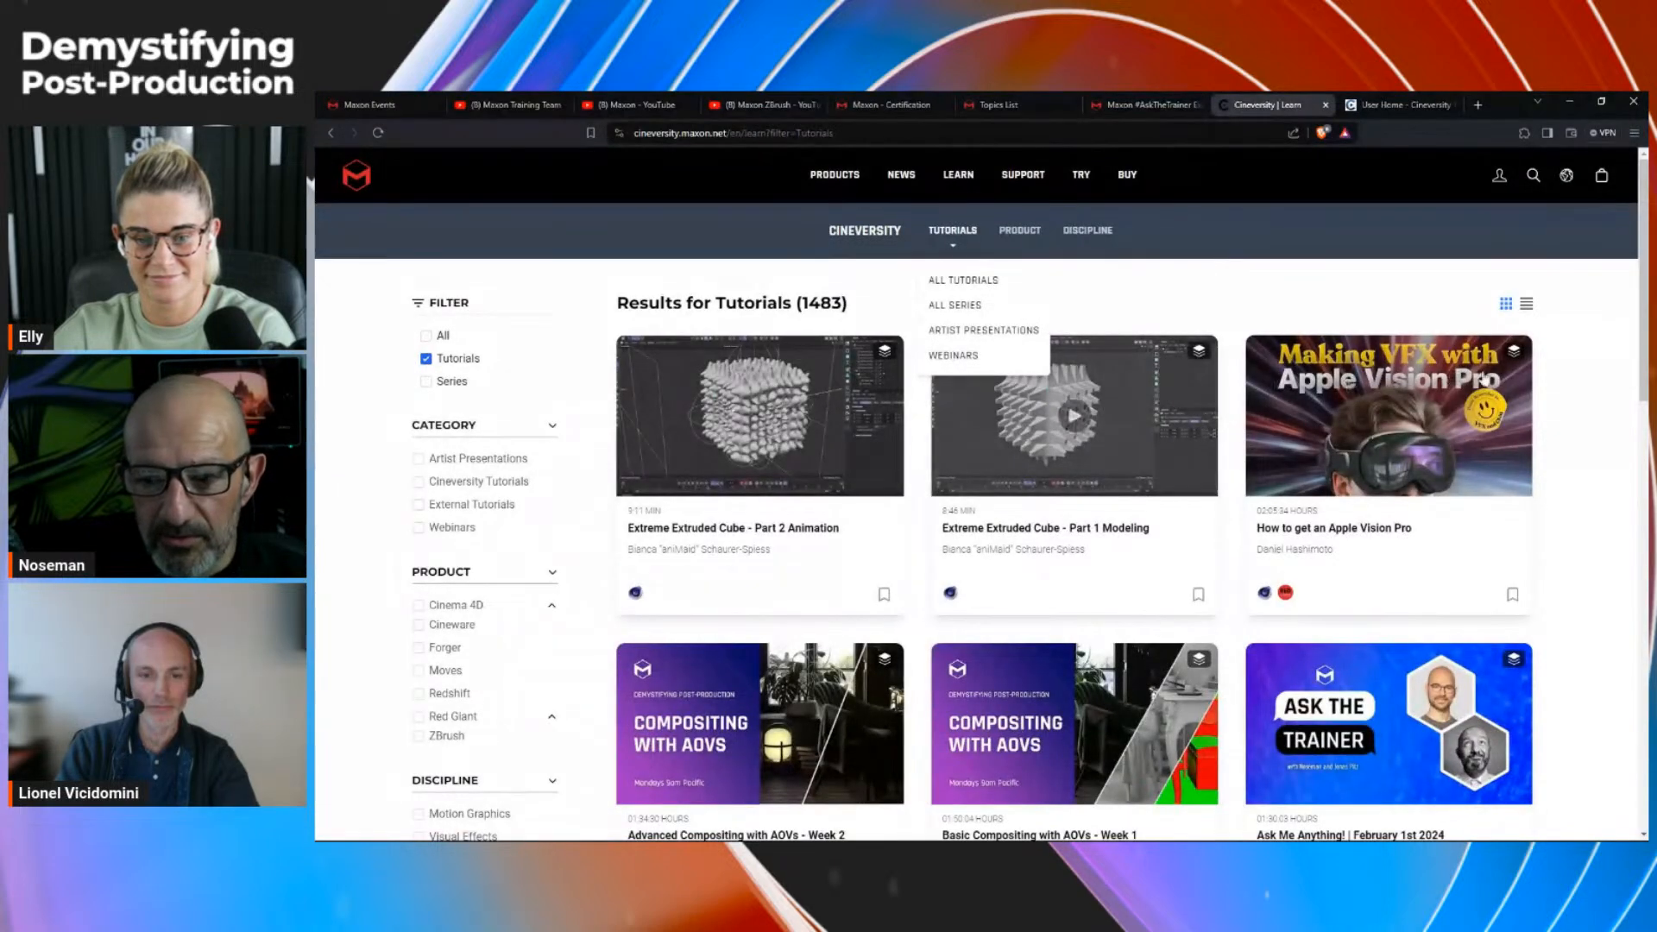
{"action": "scroll", "coordinate": [1585, 380], "scroll_direction": "down", "scroll_amount": 5}
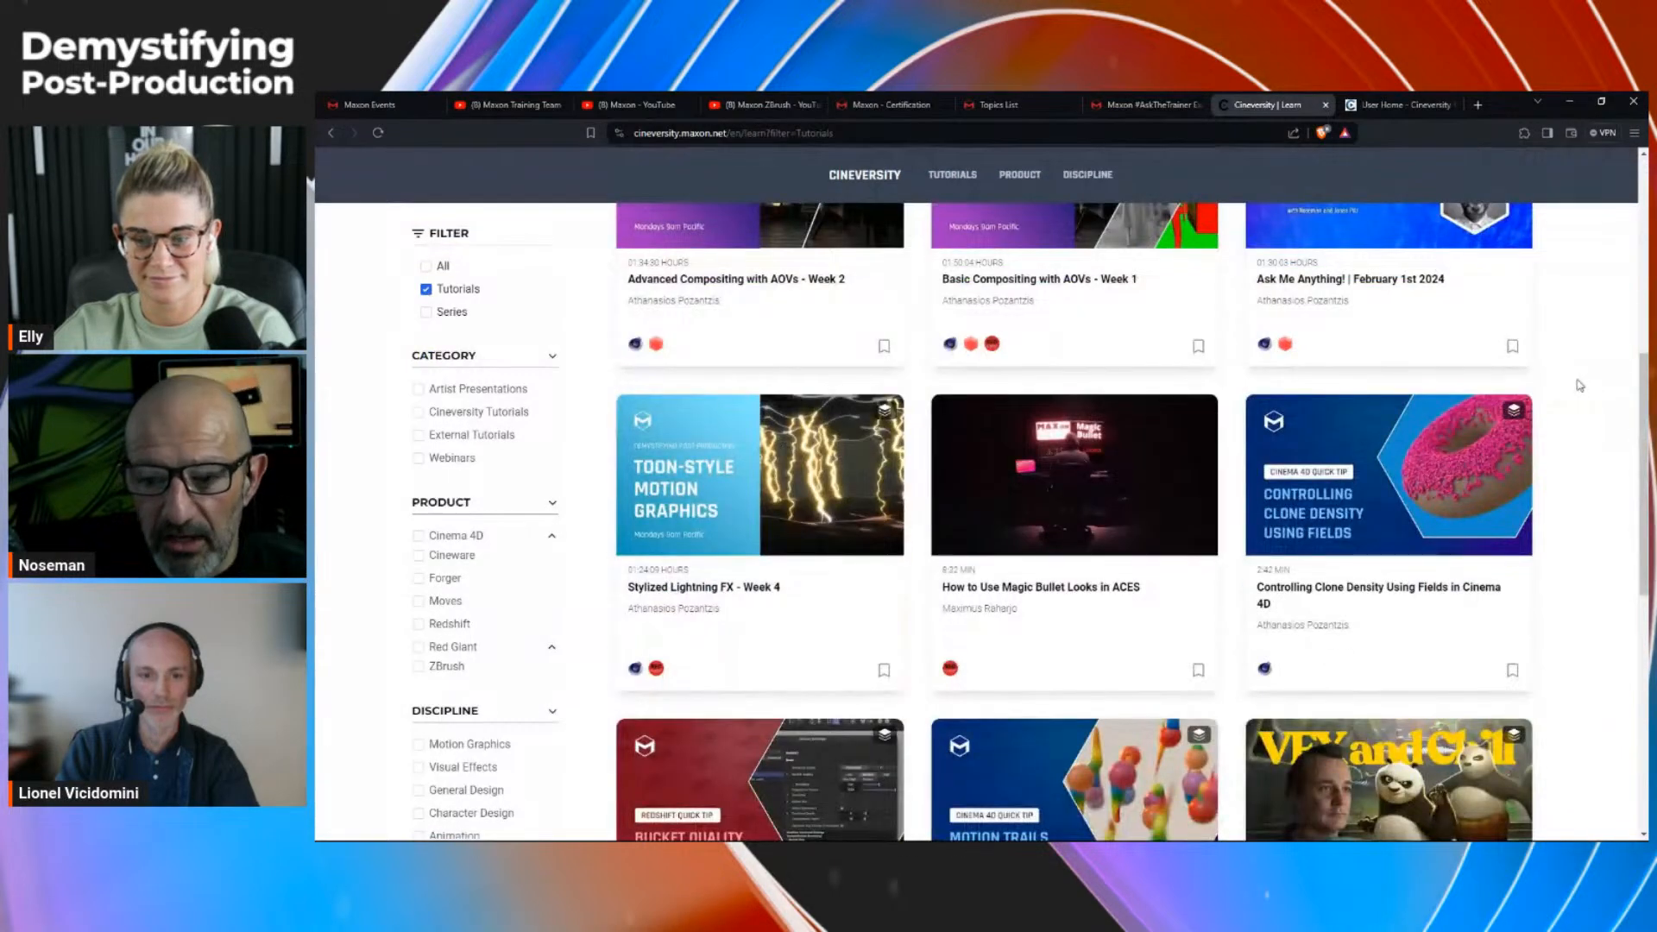
{"action": "scroll", "coordinate": [1572, 366], "scroll_direction": "up", "scroll_amount": 5}
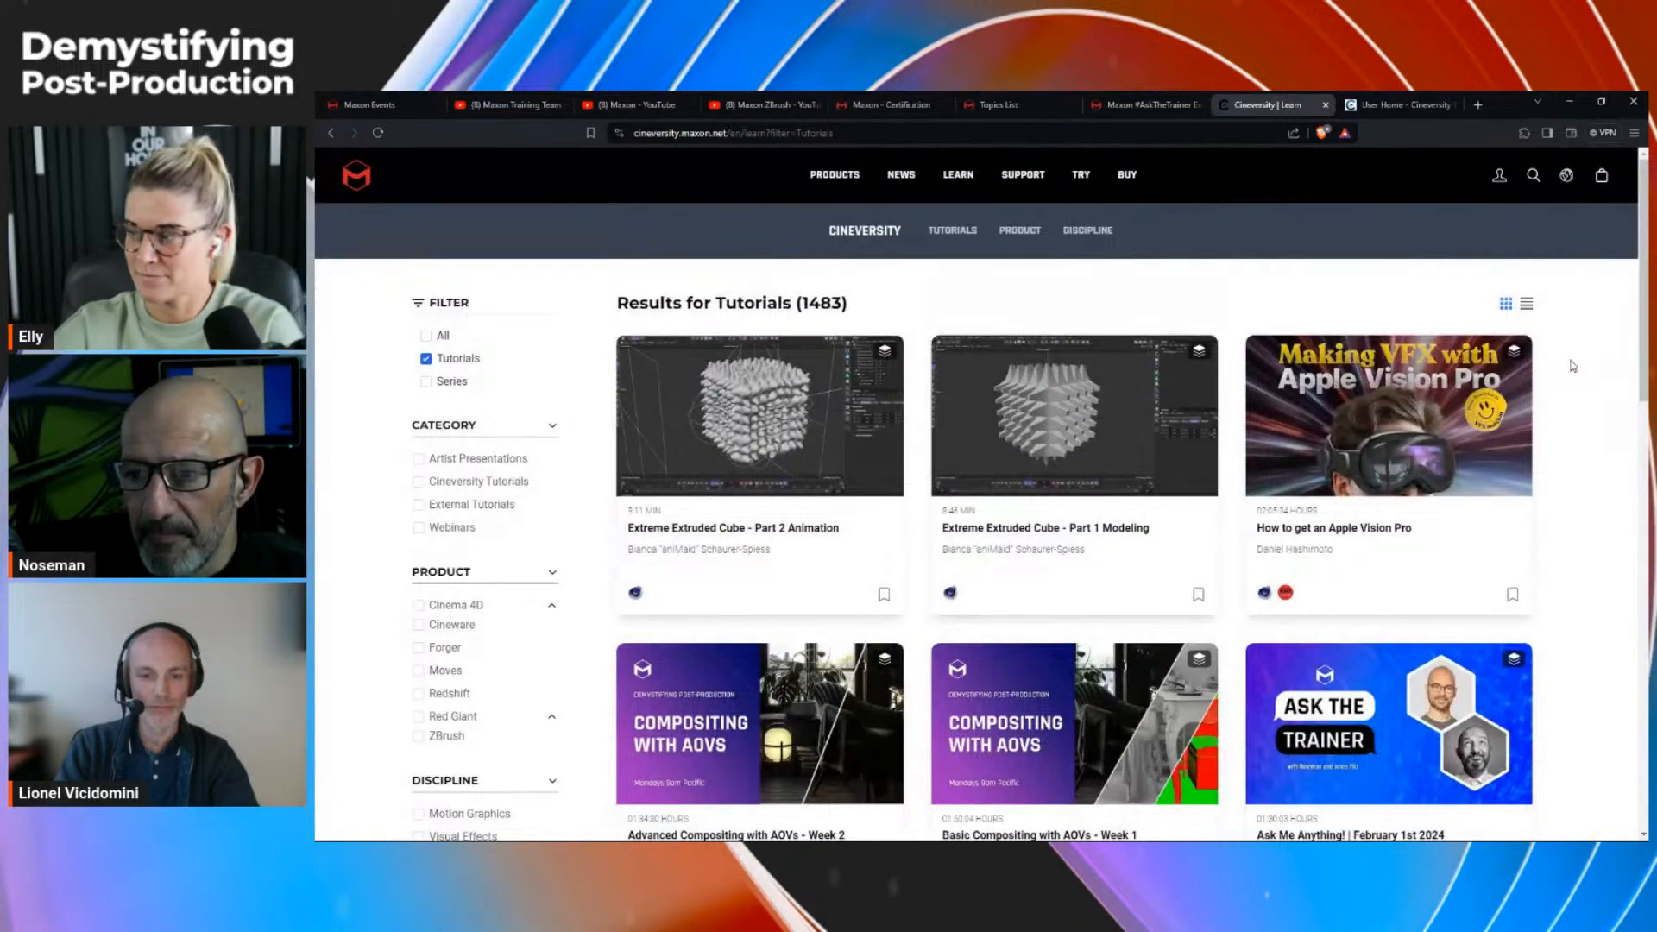
Step: Look over the legacy Cineversity user dashboard, including its new releases and featured tutorial series
{"action": "left_click", "coordinate": [1383, 105]}
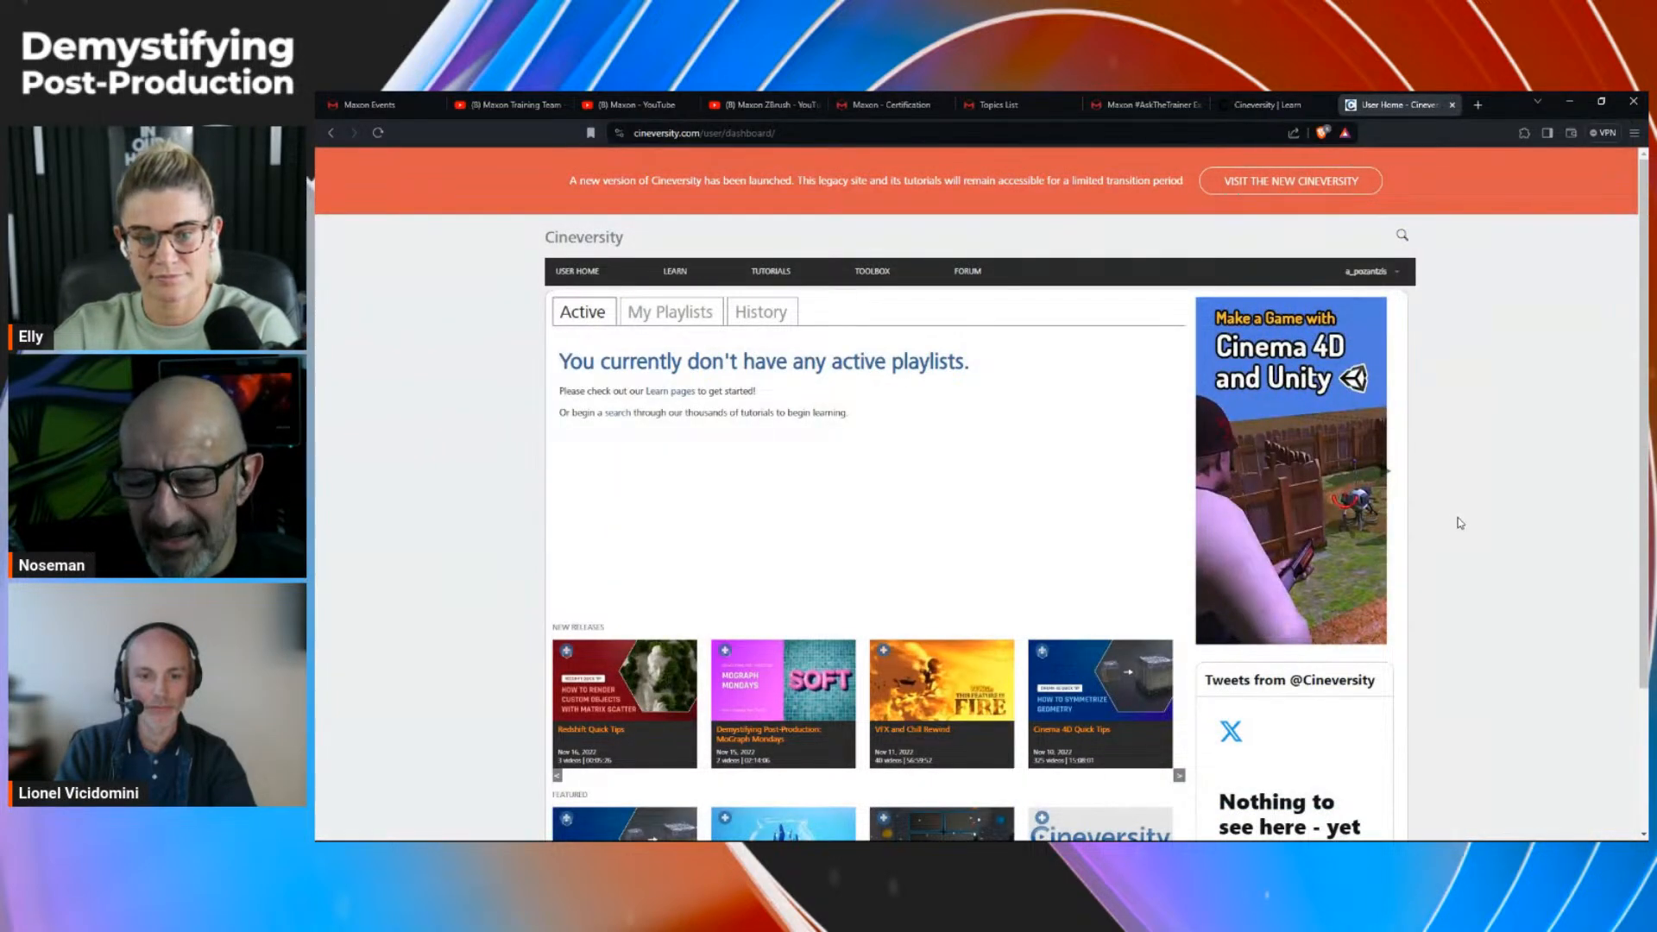
{"action": "scroll", "coordinate": [1459, 523], "scroll_direction": "down", "scroll_amount": 3}
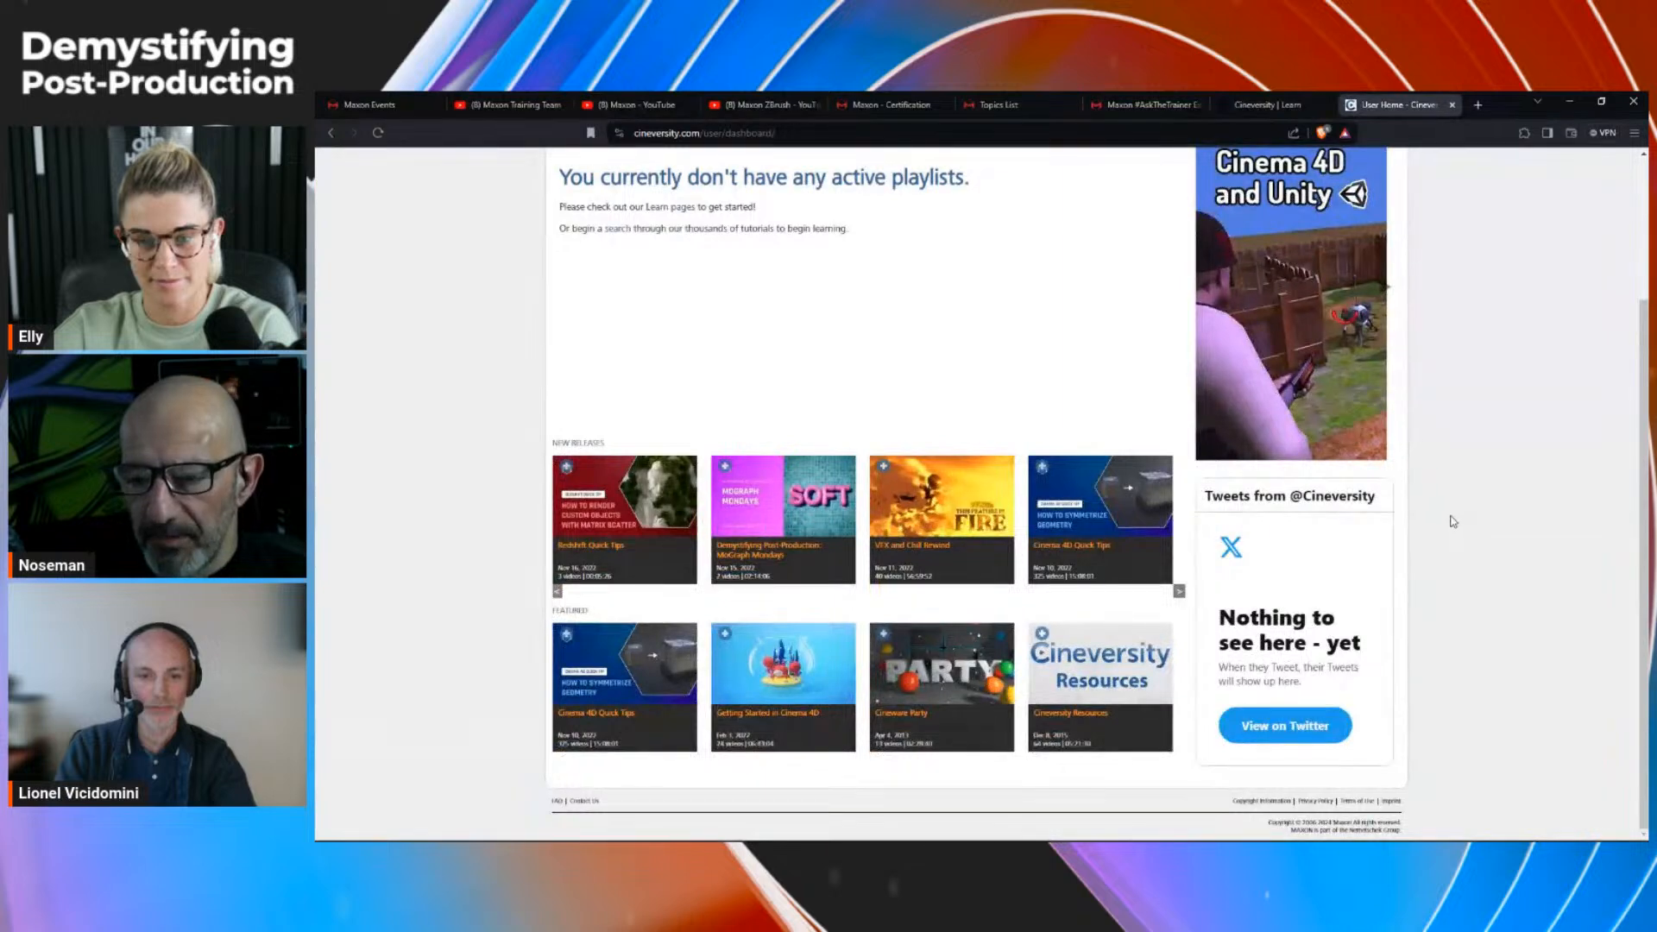
{"action": "scroll", "coordinate": [1452, 521], "scroll_direction": "up", "scroll_amount": 3}
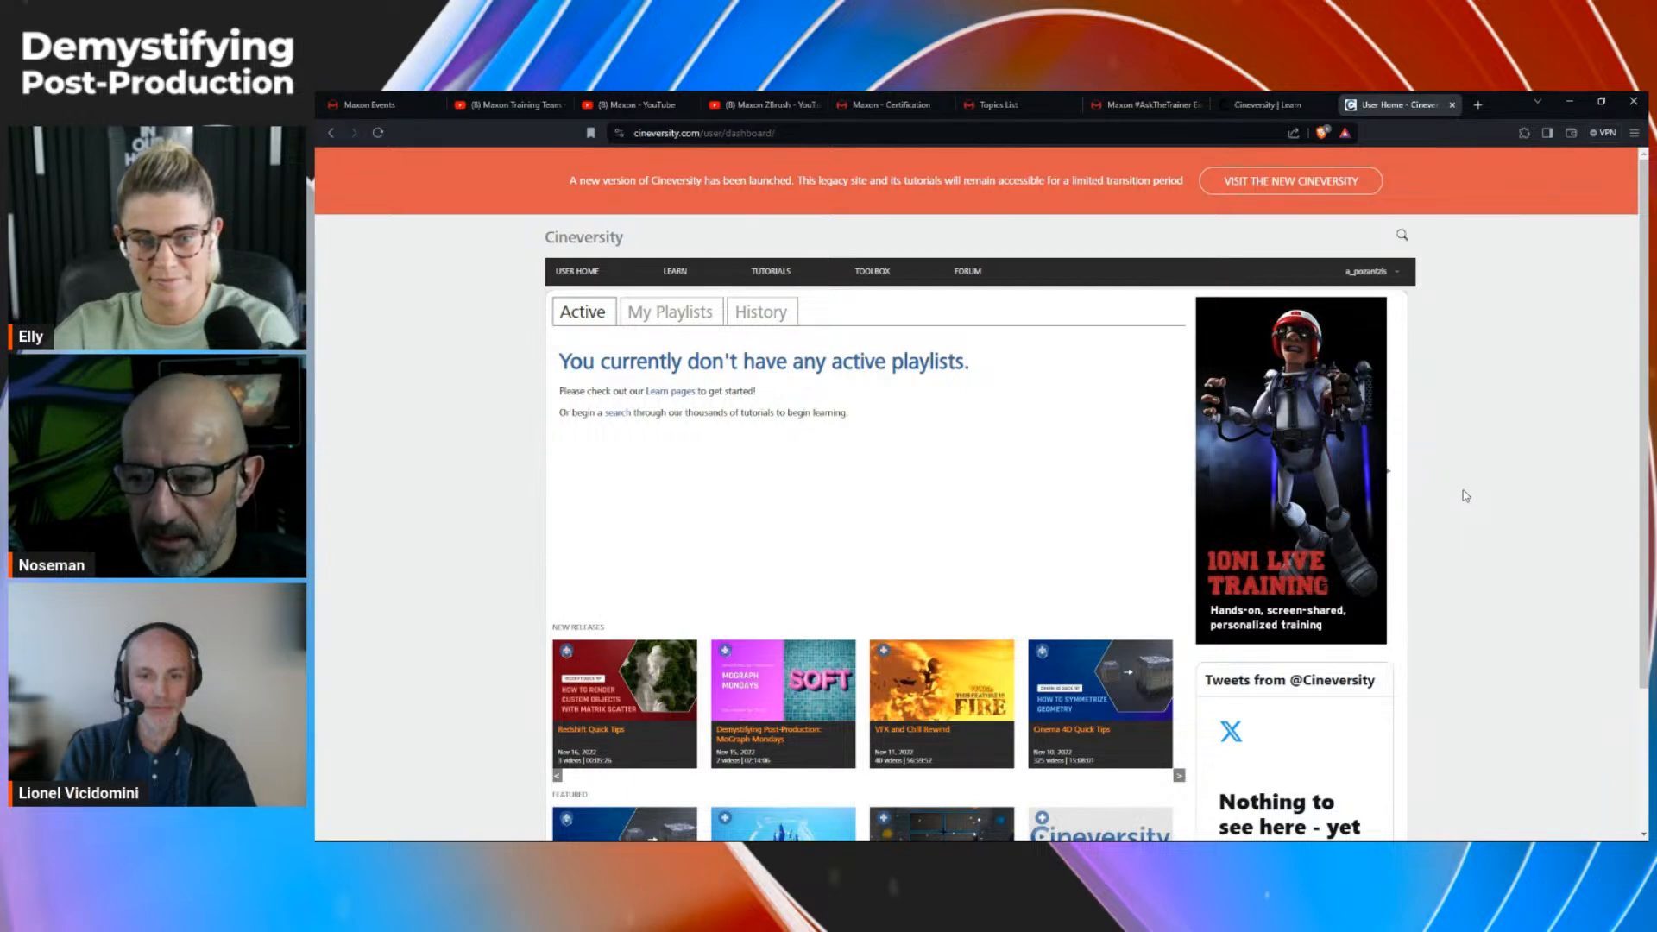
{"action": "scroll", "coordinate": [1465, 495], "scroll_direction": "down", "scroll_amount": 3}
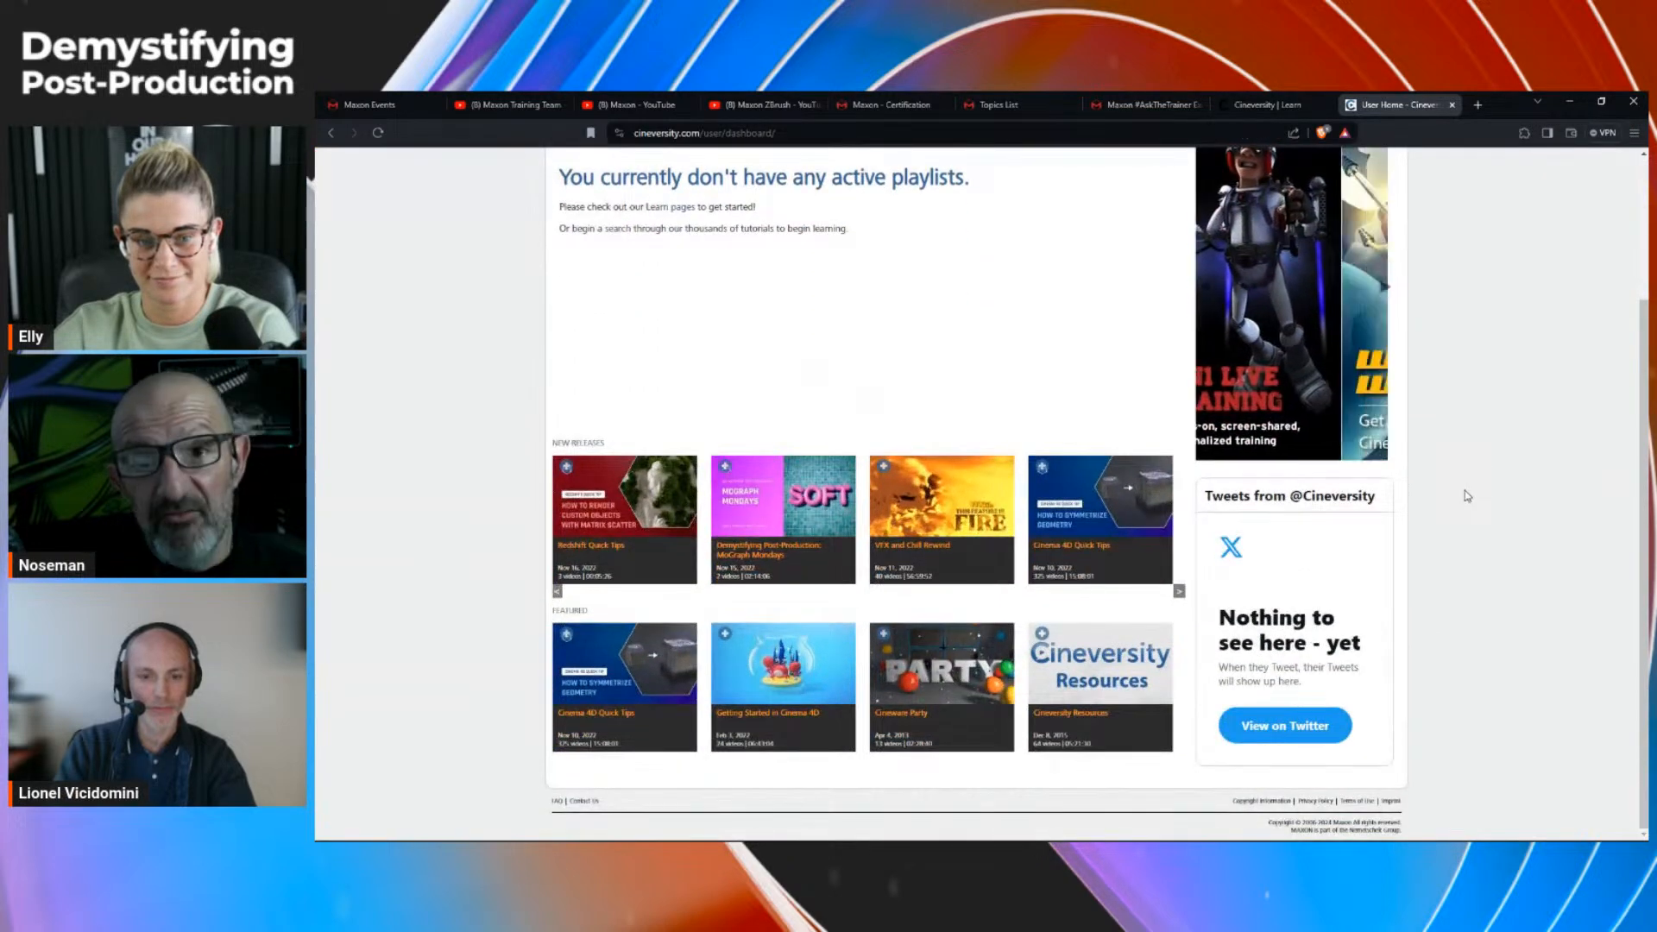
{"action": "scroll", "coordinate": [1468, 497], "scroll_direction": "up", "scroll_amount": 3}
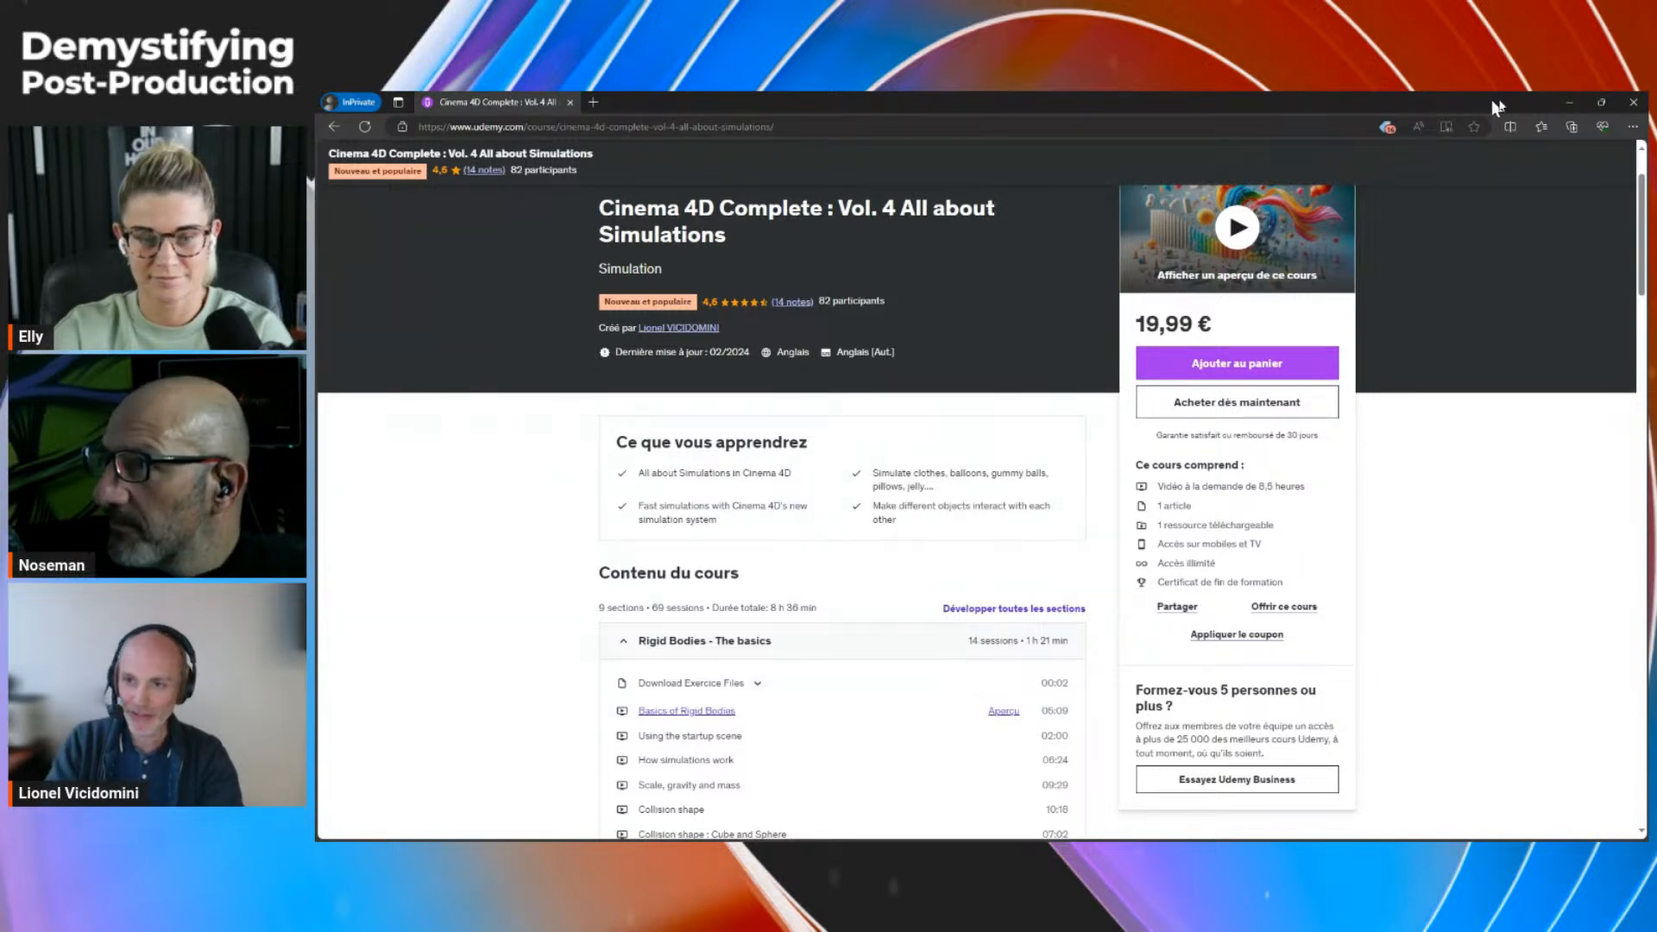
Step: Minimize the Udemy course window to return to Cinema 4D and close the RS AOV Manager
{"action": "left_click", "coordinate": [1569, 102]}
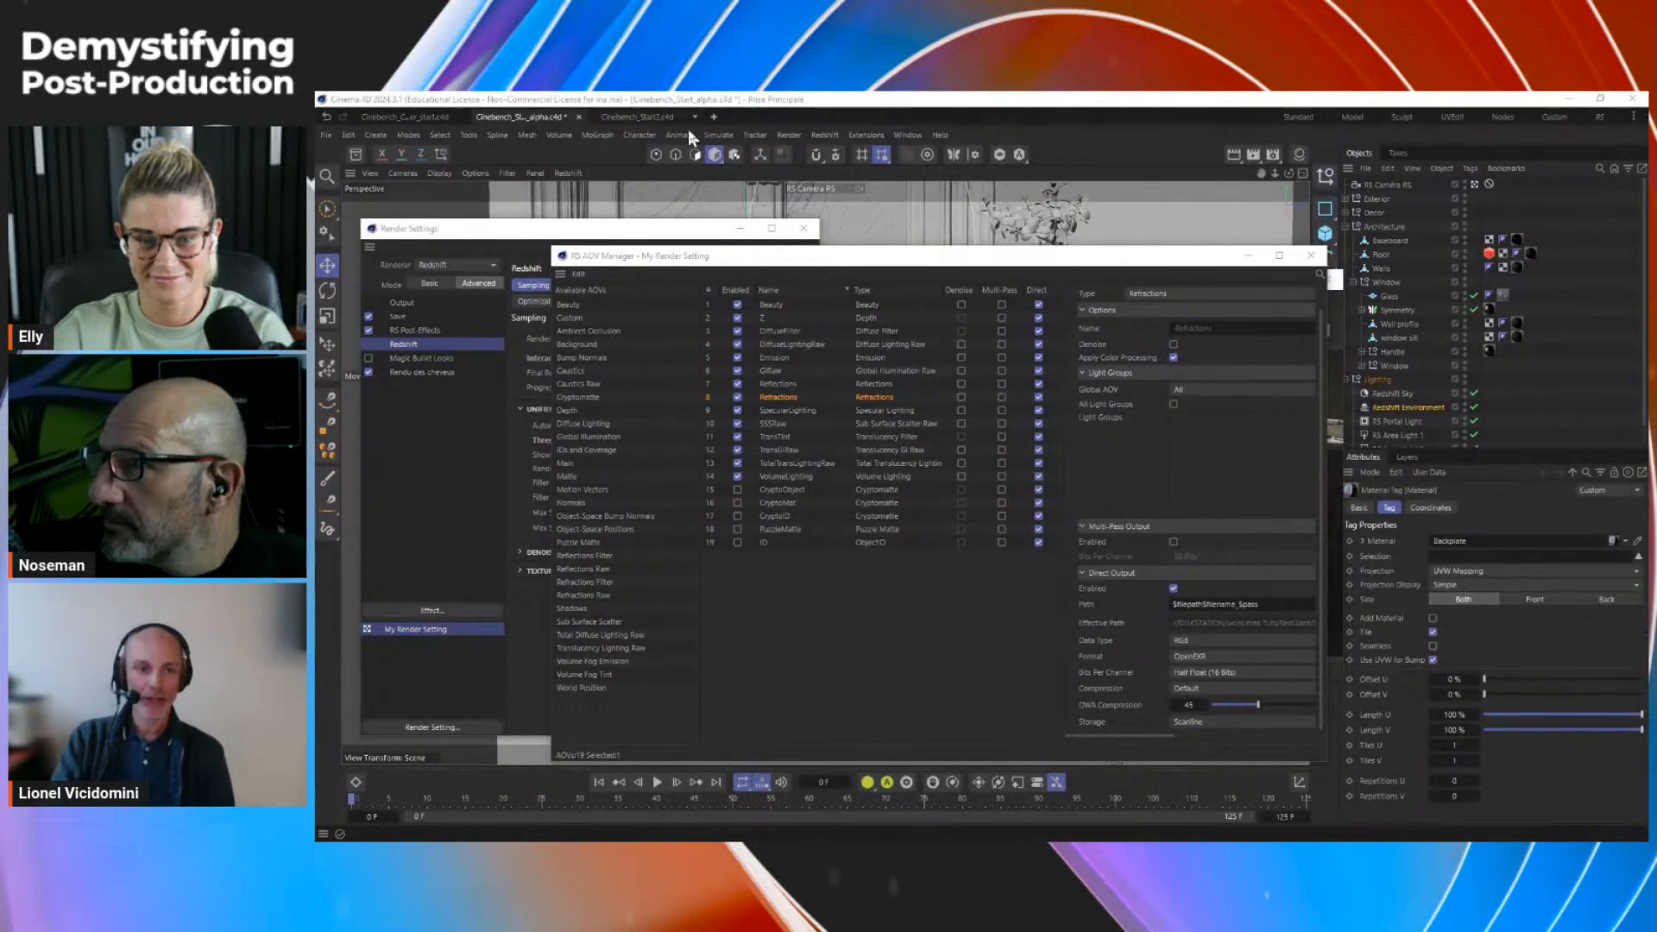
{"action": "left_click", "coordinate": [1311, 255]}
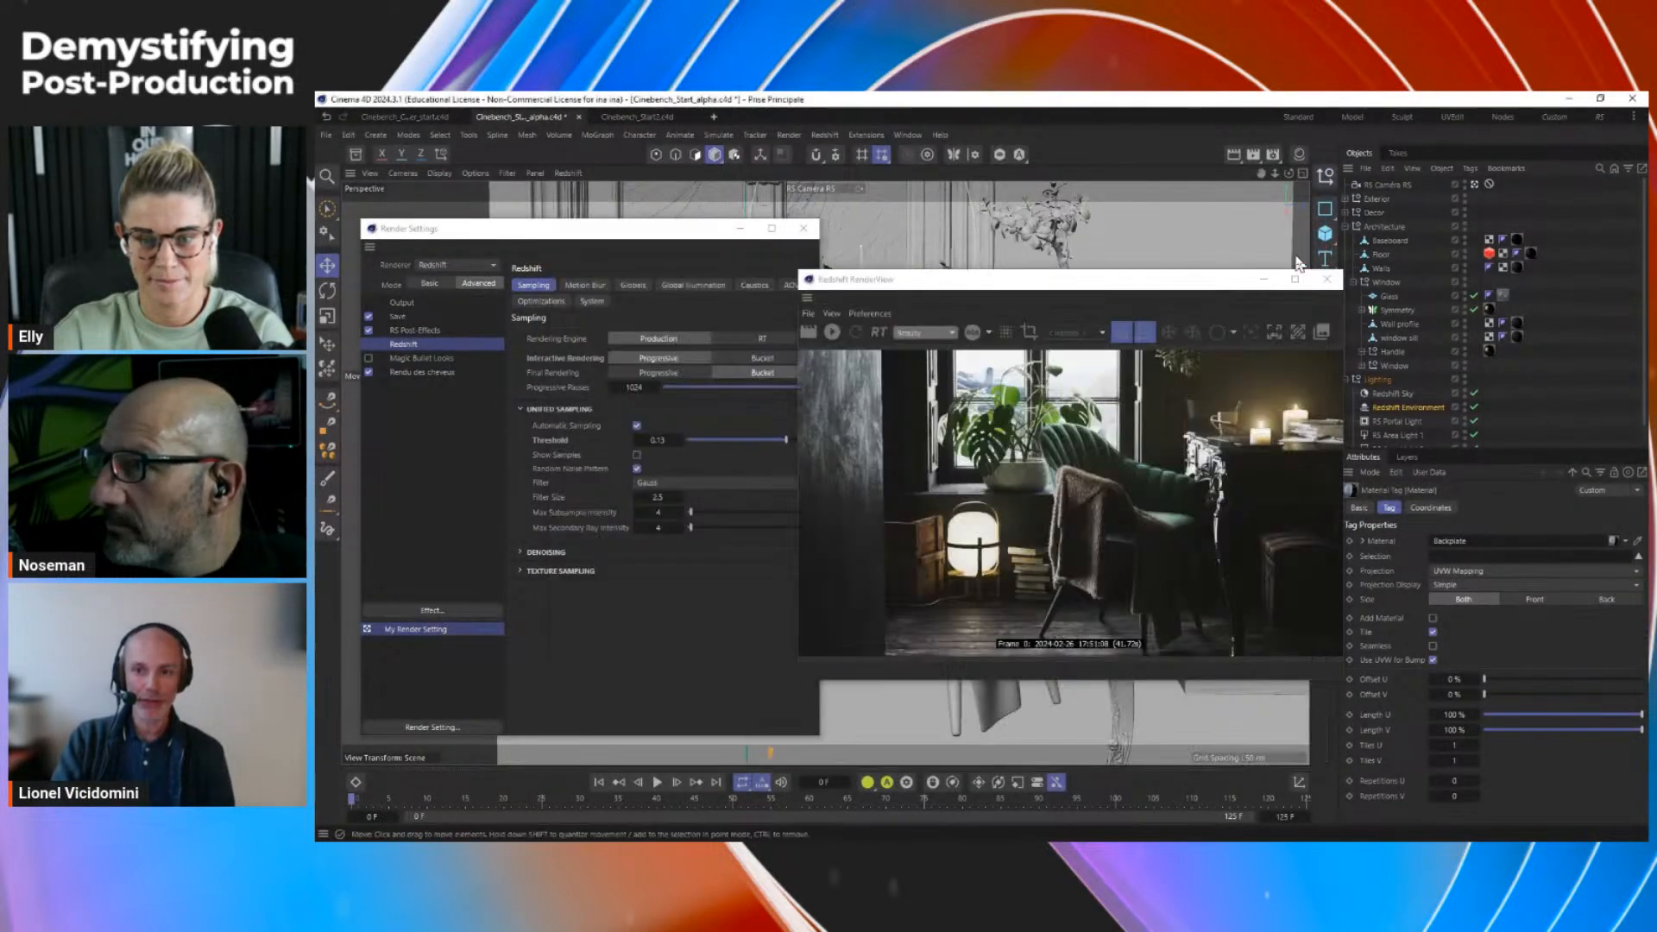
Step: Close the render settings, switch to the Cinebench_Start2.c4d document and close the Redshift RenderView to free up the viewport
{"action": "left_click", "coordinate": [816, 231]}
{"action": "left_click", "coordinate": [643, 118]}
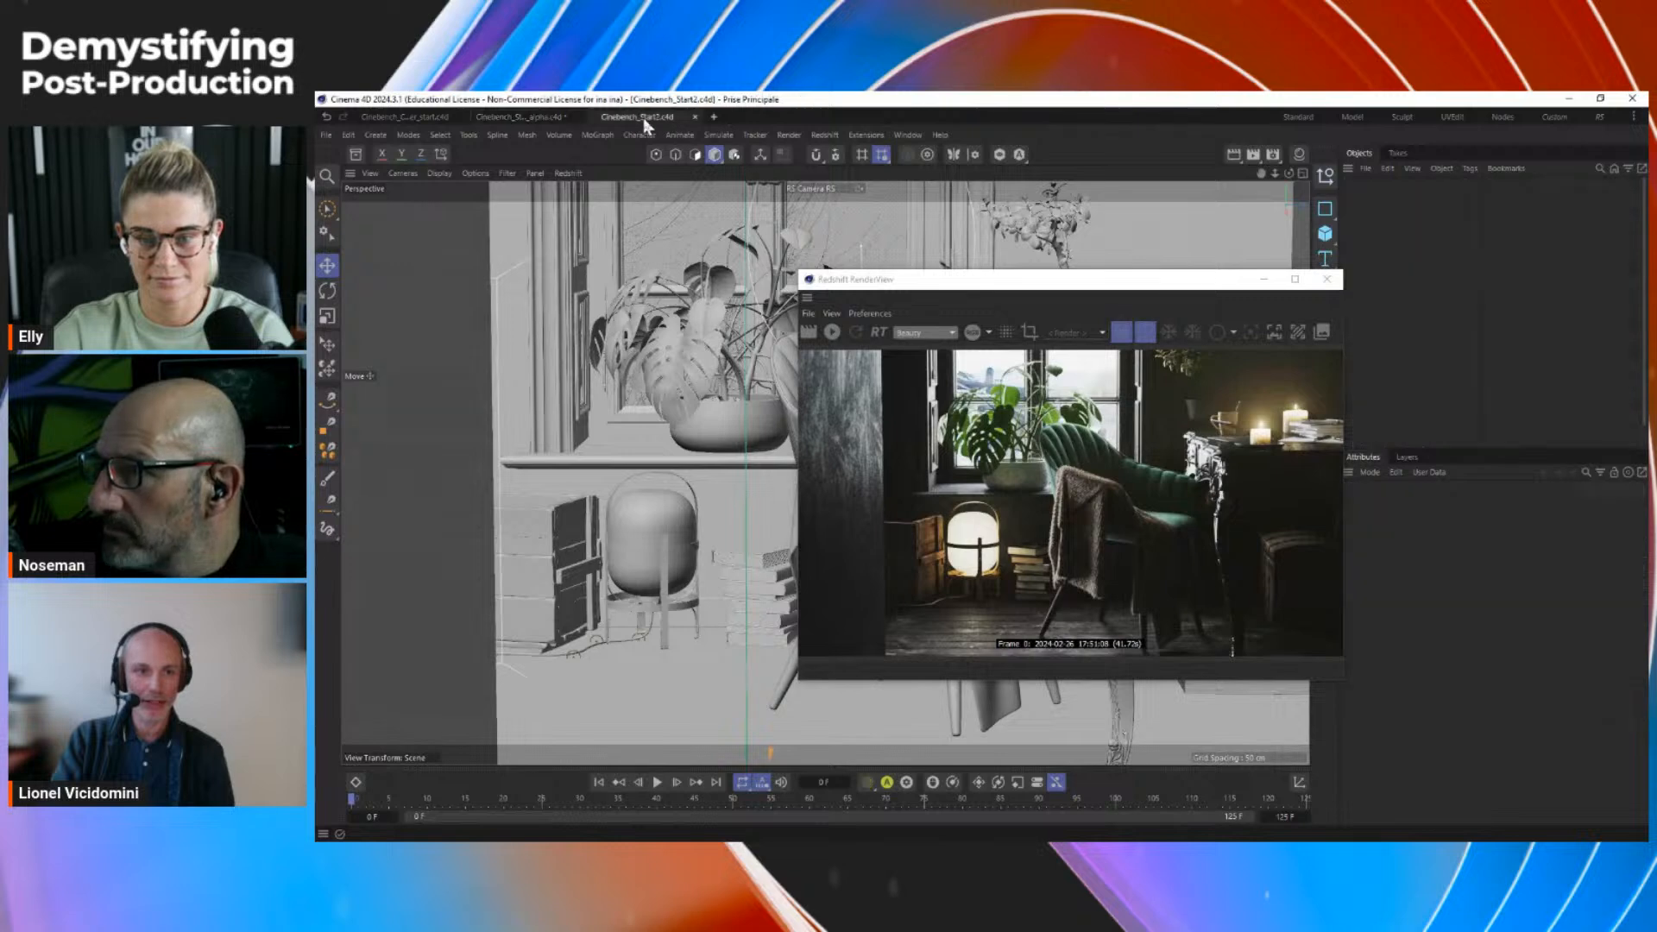
{"action": "left_click", "coordinate": [1104, 287]}
{"action": "left_click_drag", "start_coordinate": [1104, 287], "coordinate": [720, 336]}
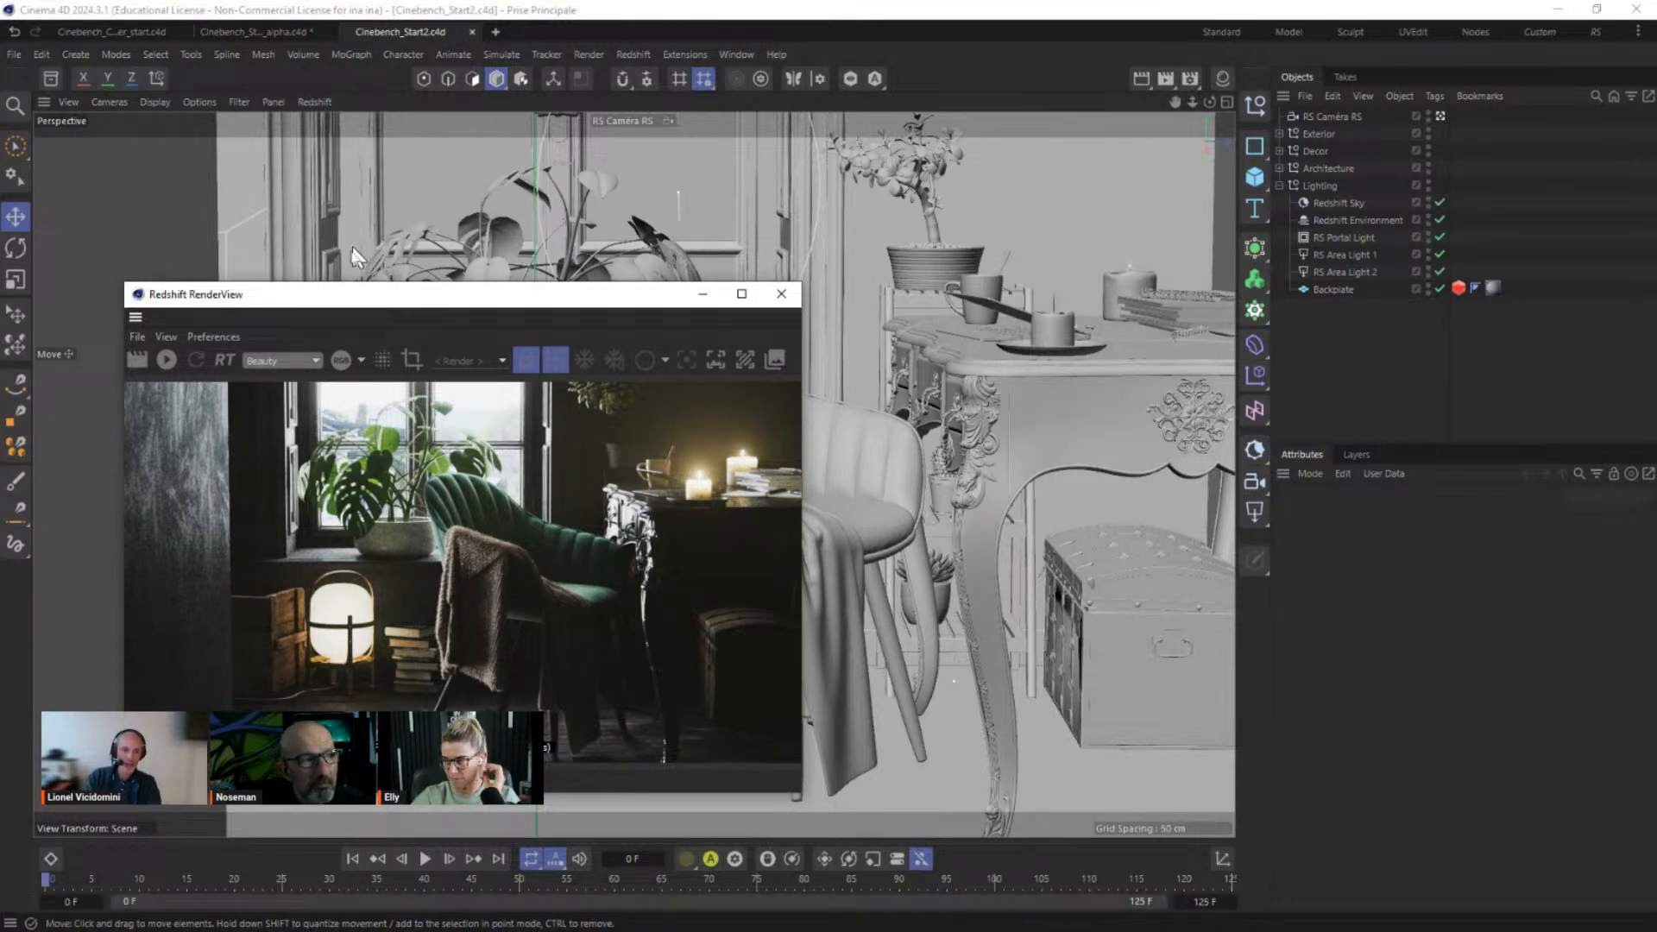
{"action": "left_click_drag", "start_coordinate": [342, 296], "coordinate": [451, 149]}
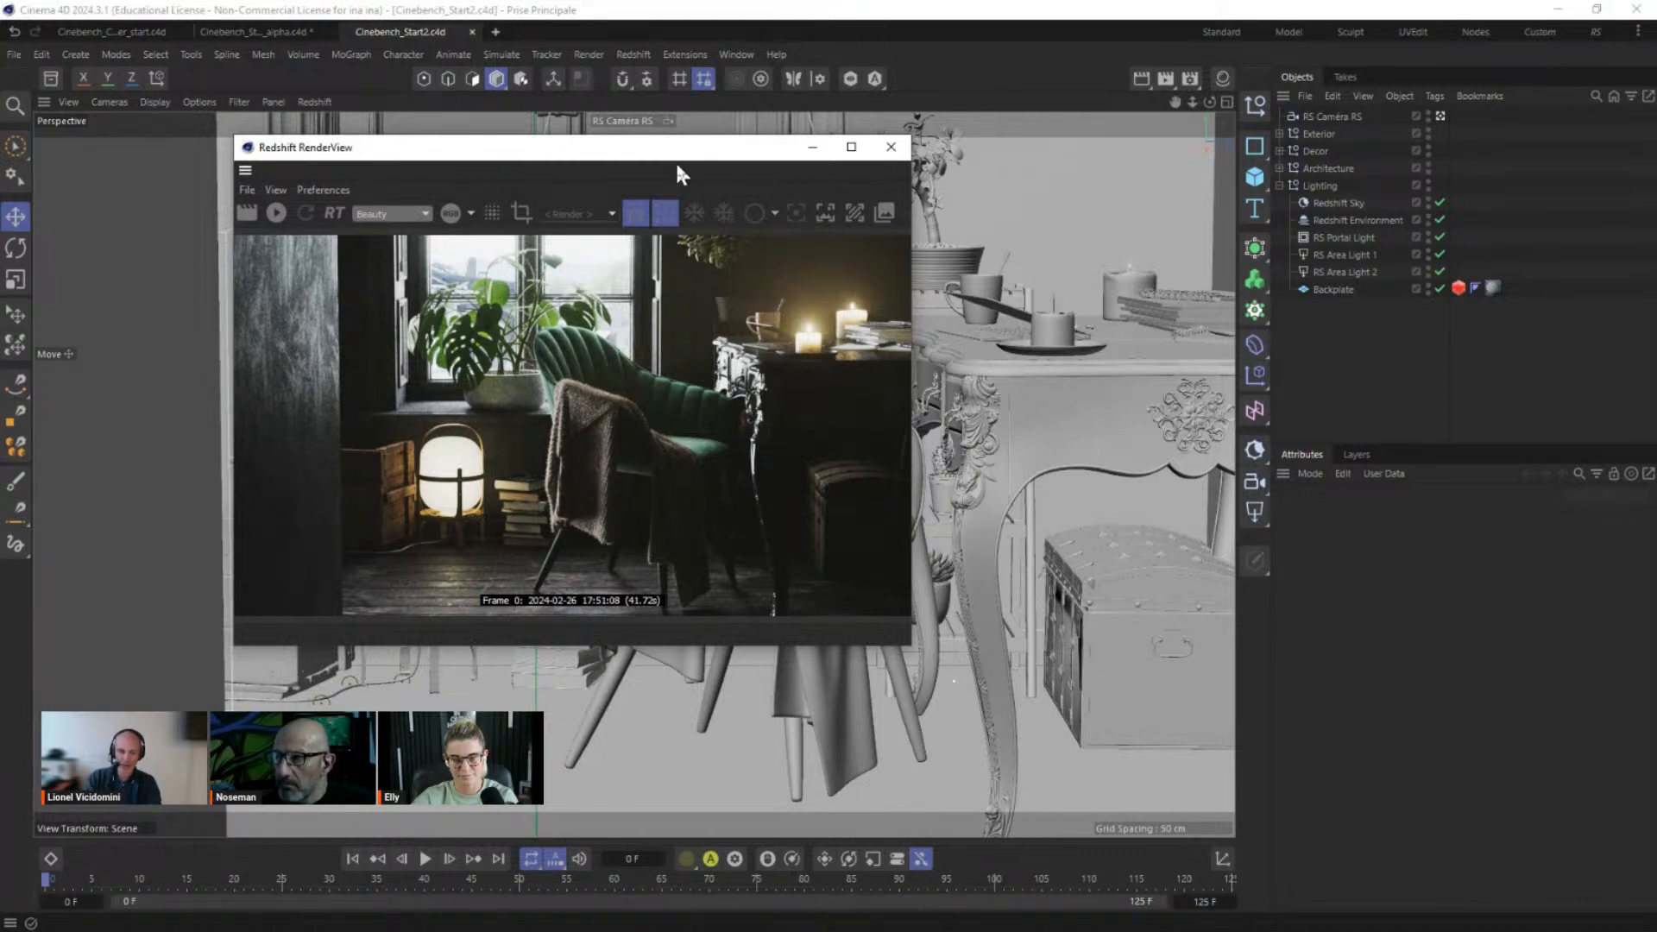
{"action": "left_click_drag", "start_coordinate": [611, 149], "coordinate": [439, 213]}
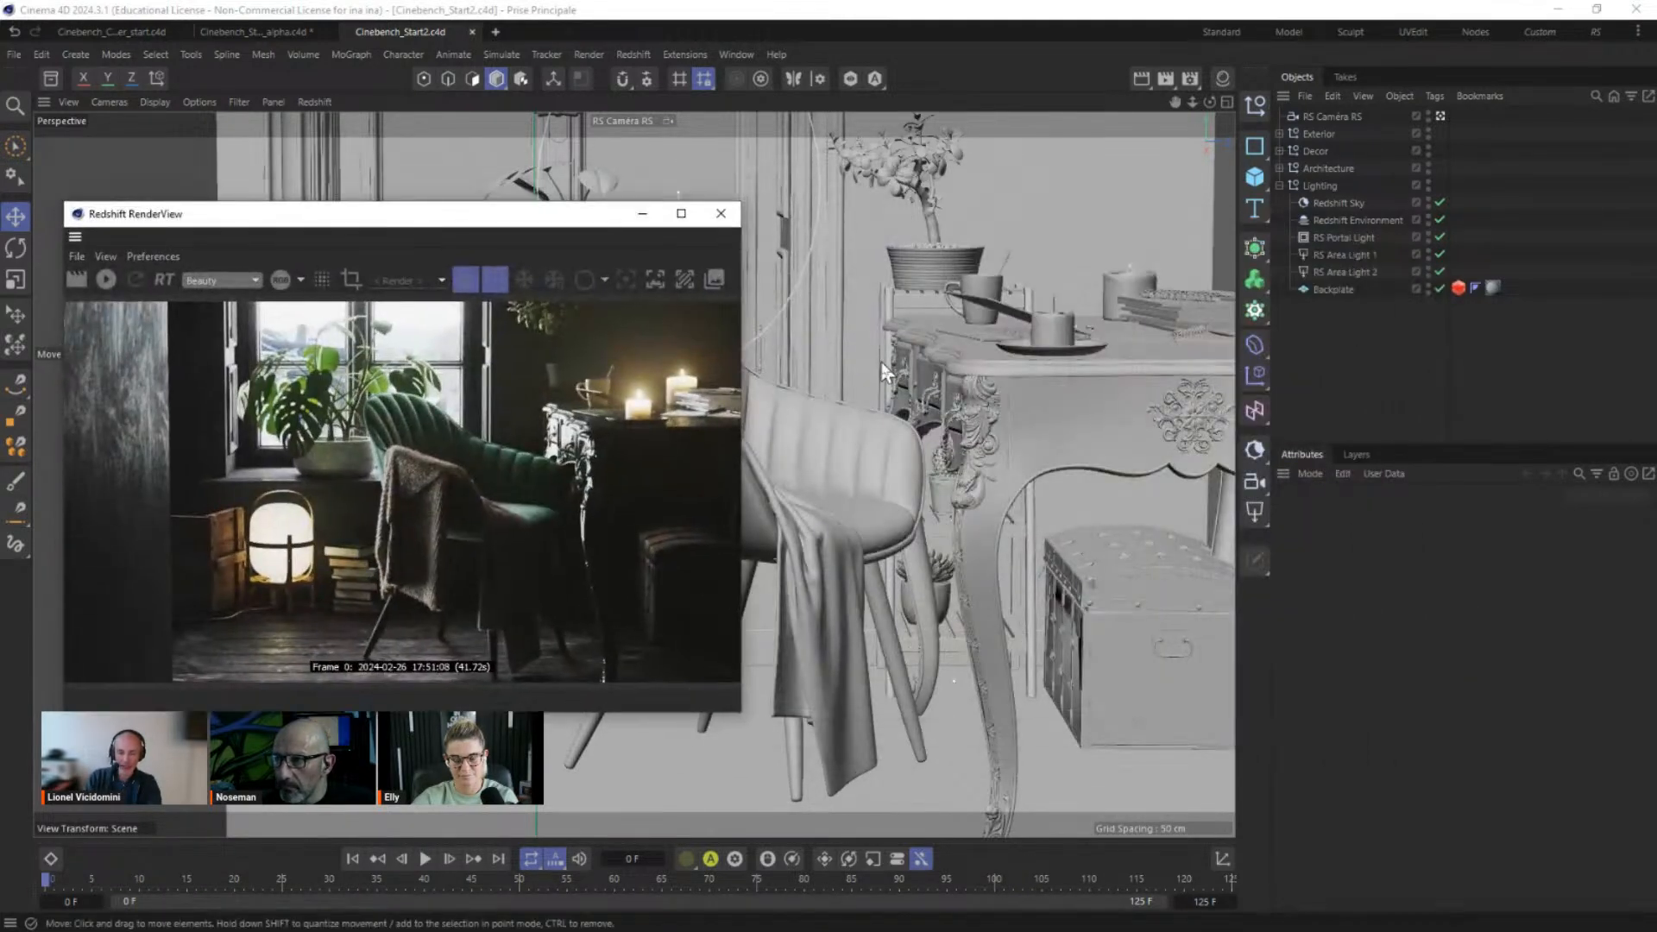
{"action": "left_click", "coordinate": [725, 212]}
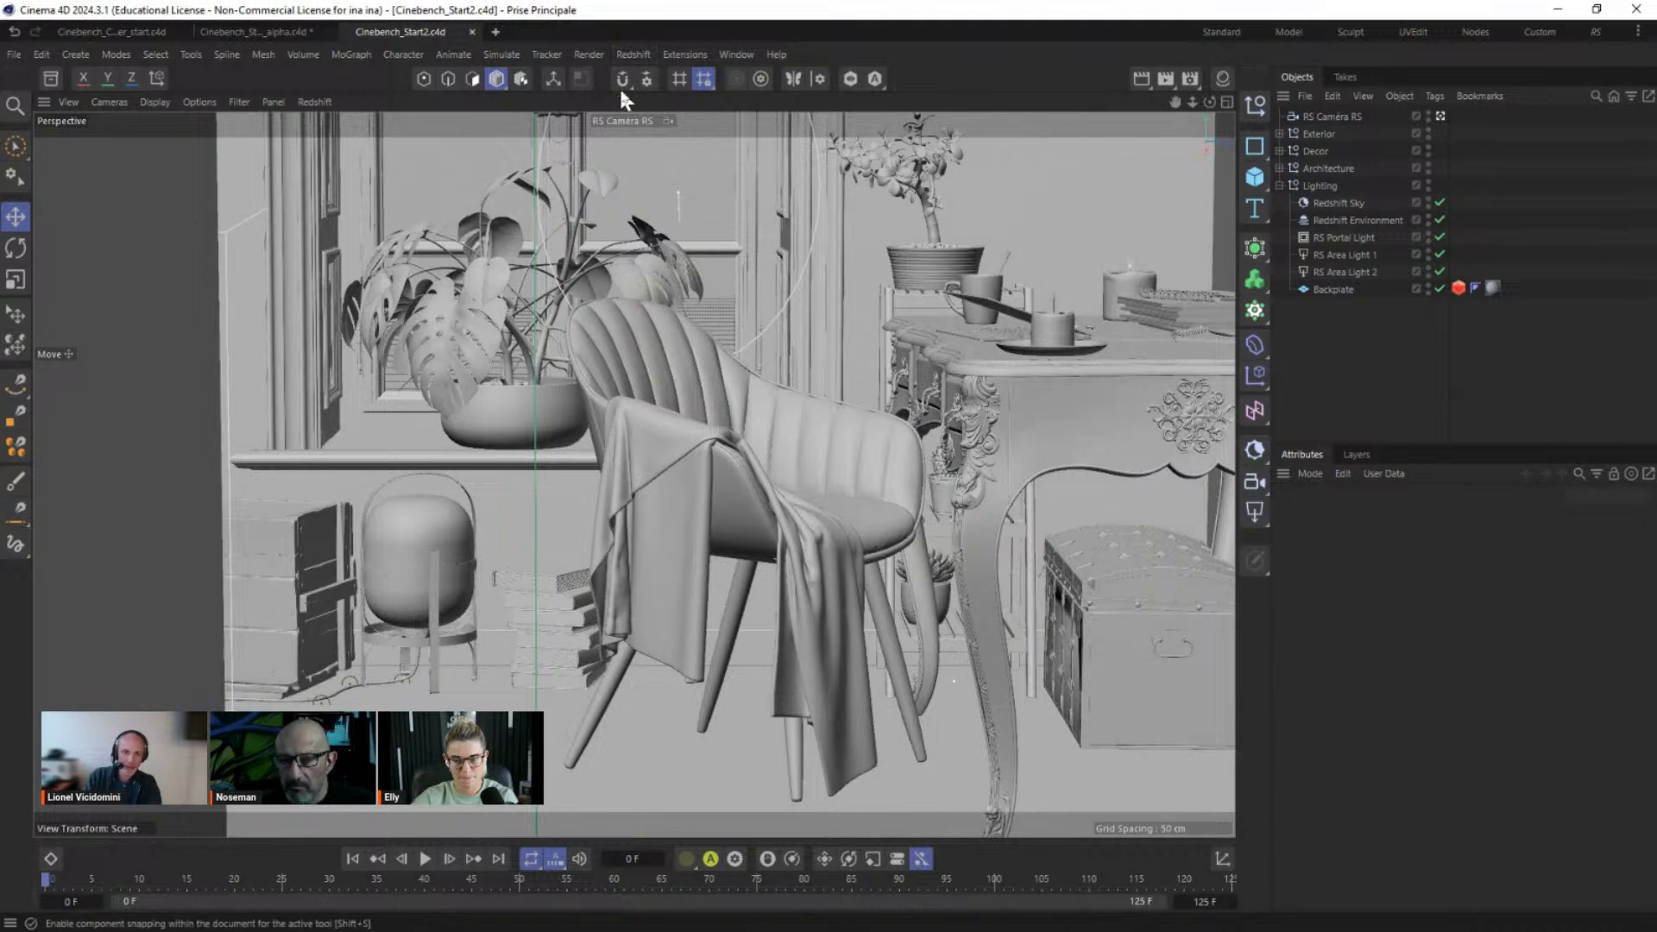
Step: Open the RS AOV Manager and the Redshift render settings, arranging both windows so they can be viewed together
{"action": "left_click", "coordinate": [642, 55]}
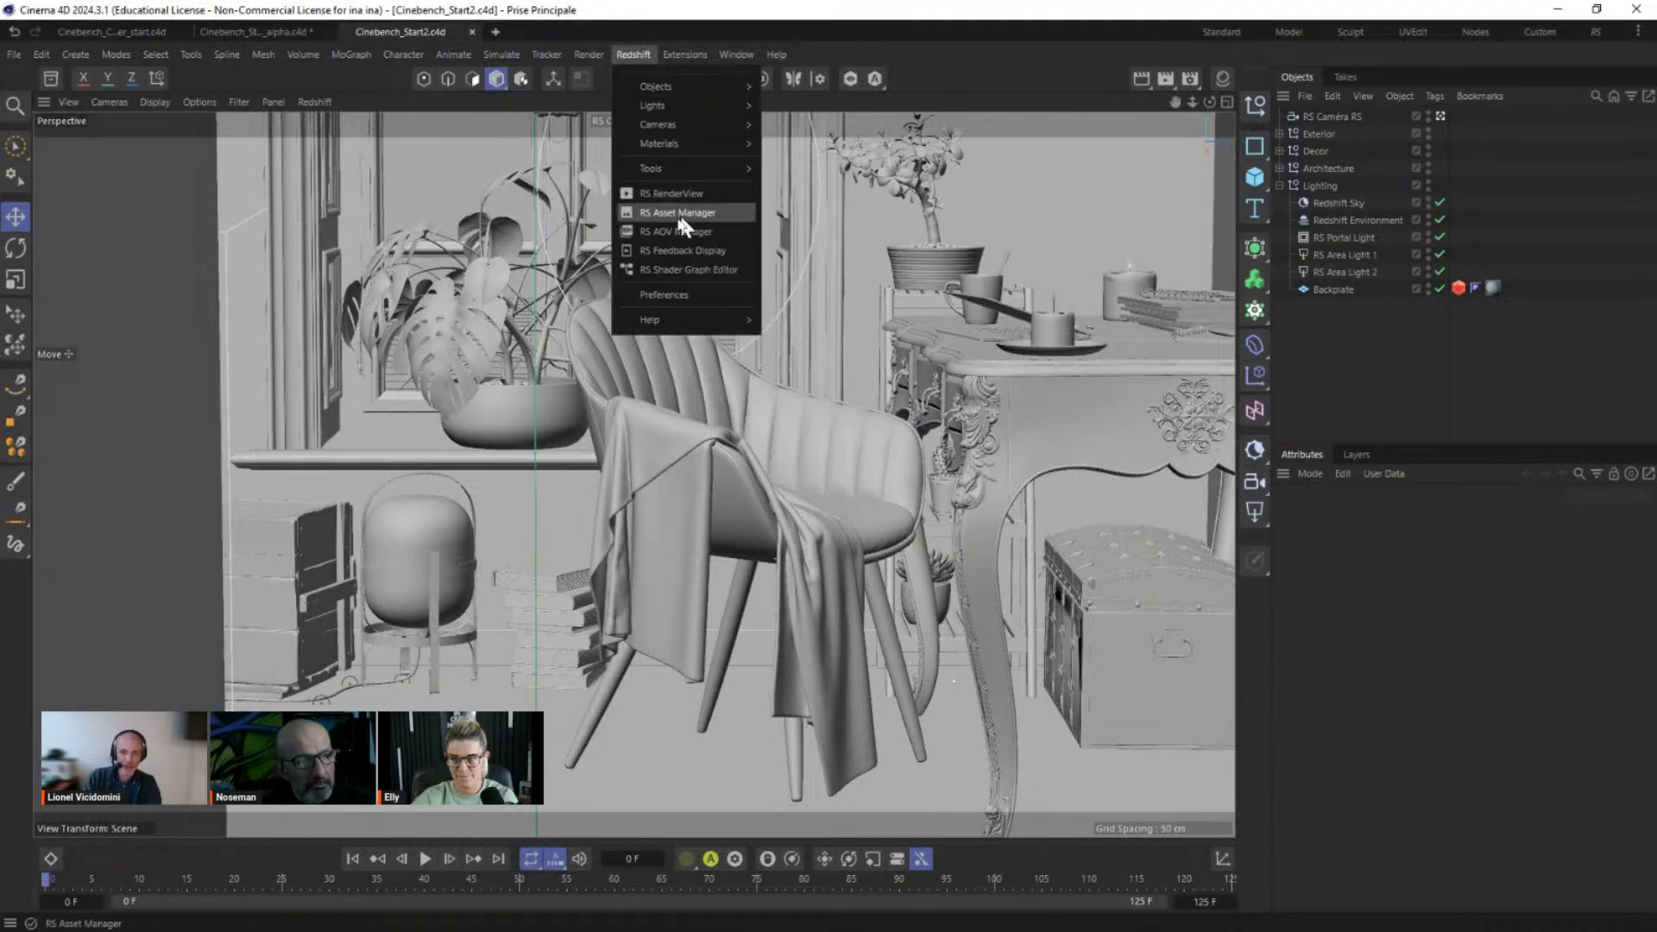
{"action": "left_click", "coordinate": [663, 231]}
{"action": "left_click_drag", "start_coordinate": [955, 222], "coordinate": [450, 216]}
{"action": "left_click", "coordinate": [1189, 76]}
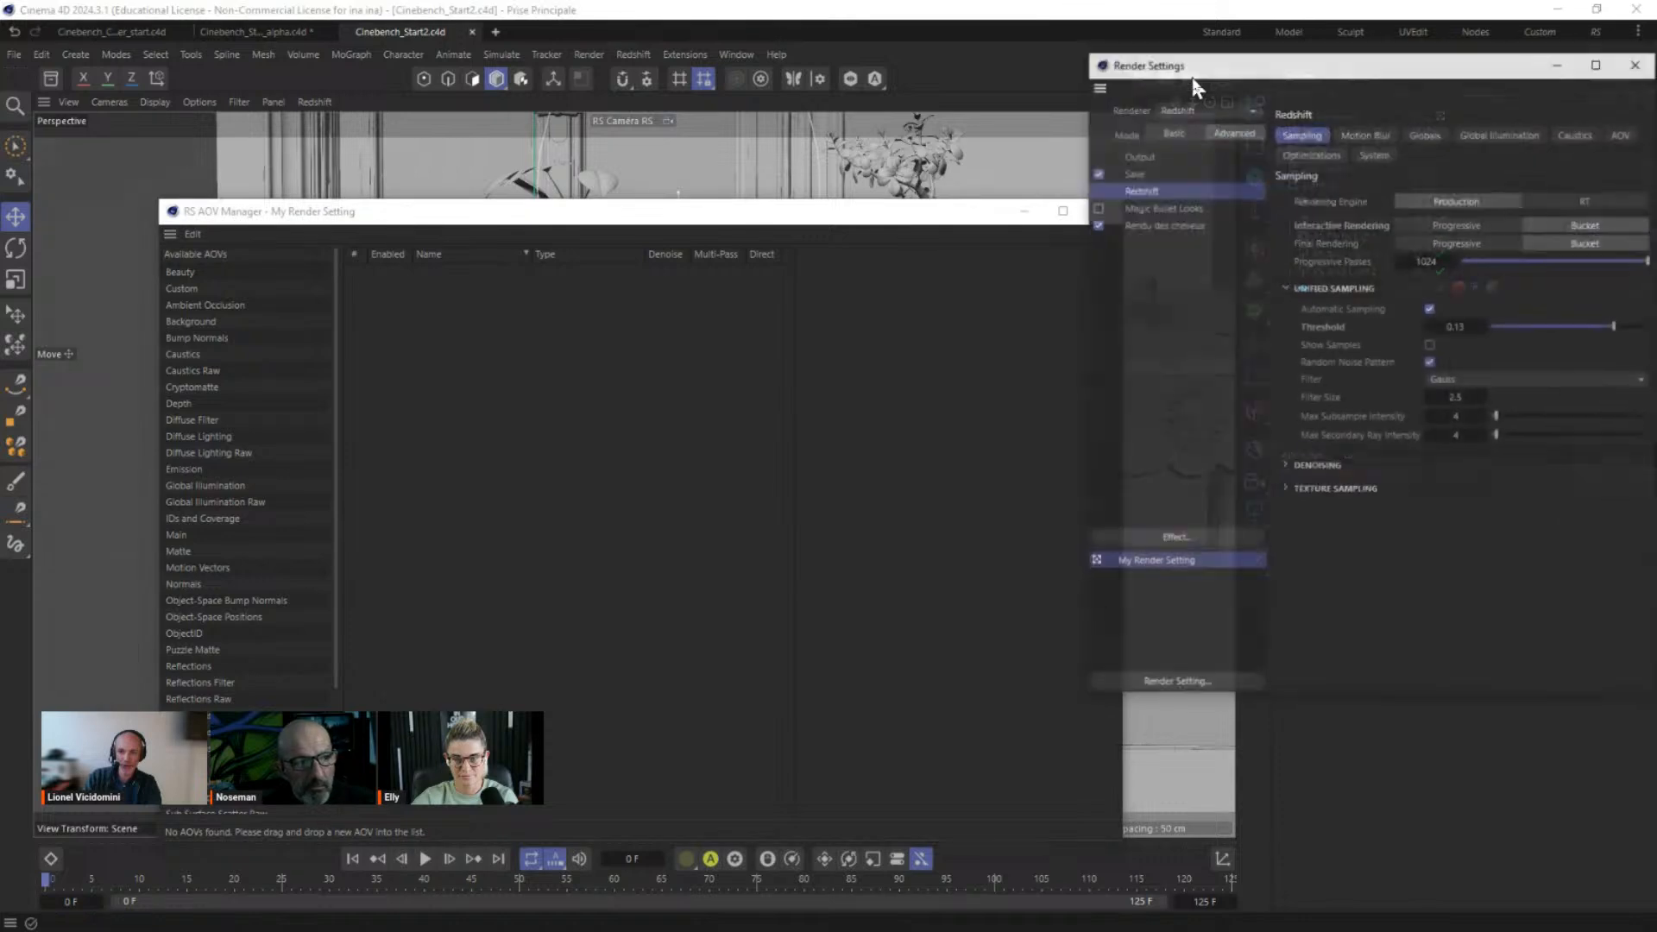
{"action": "left_click_drag", "start_coordinate": [1285, 70], "coordinate": [831, 87]}
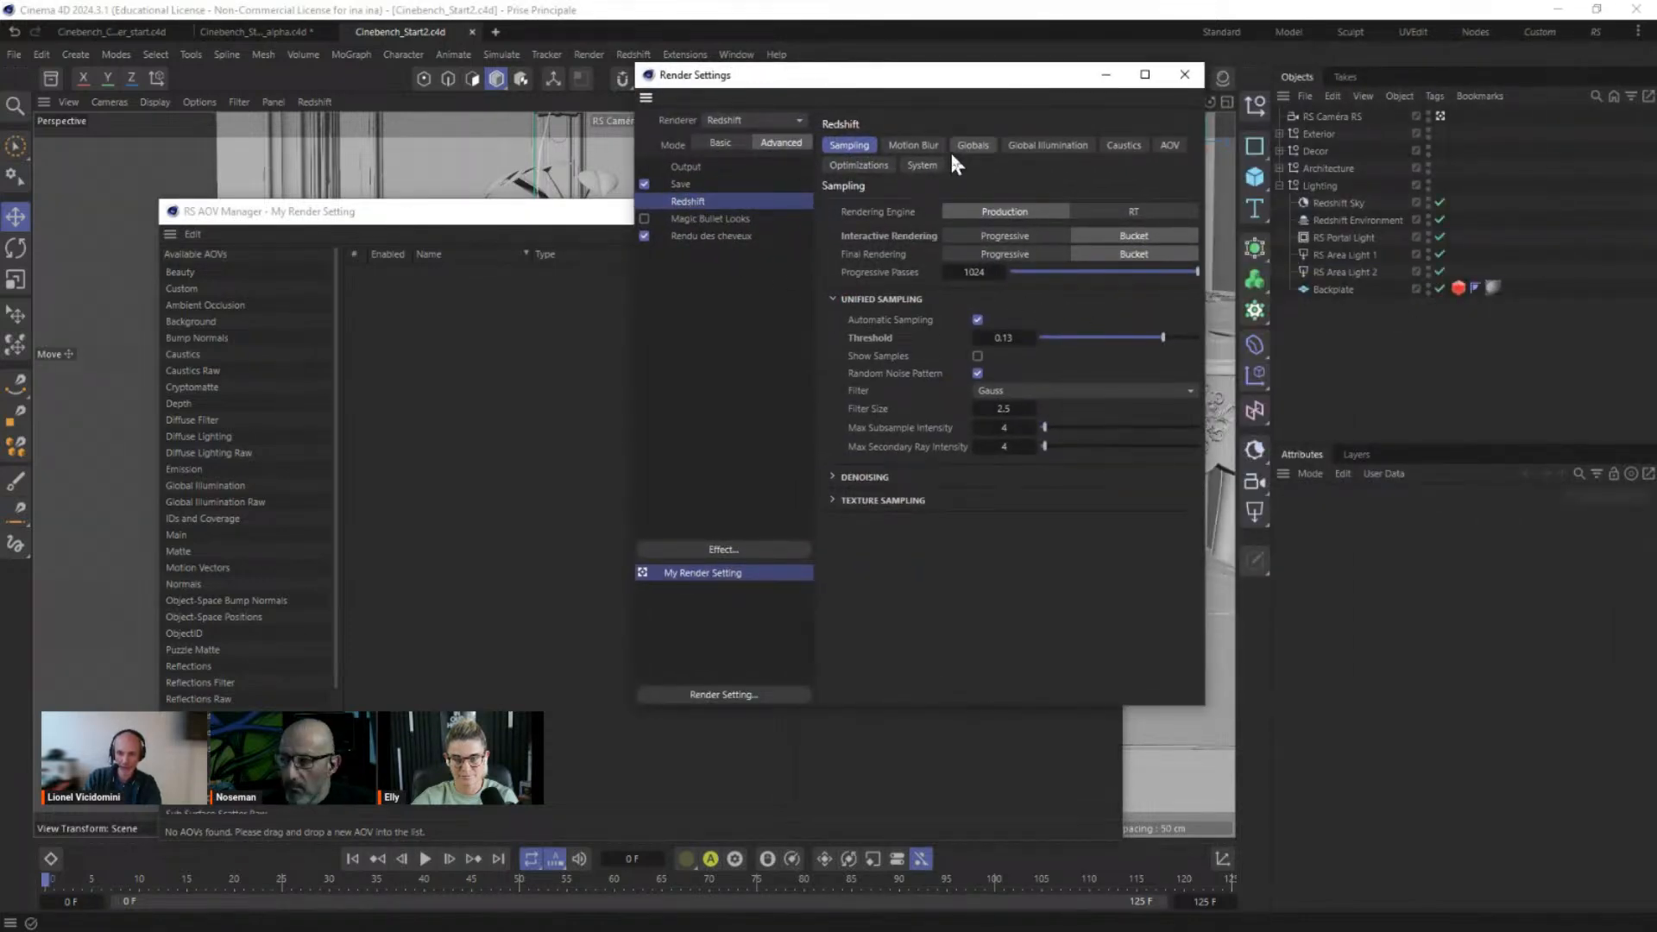
Step: Show the AOV options in the Redshift render settings and review the compression types, choosing DWAA
{"action": "left_click", "coordinate": [1171, 147]}
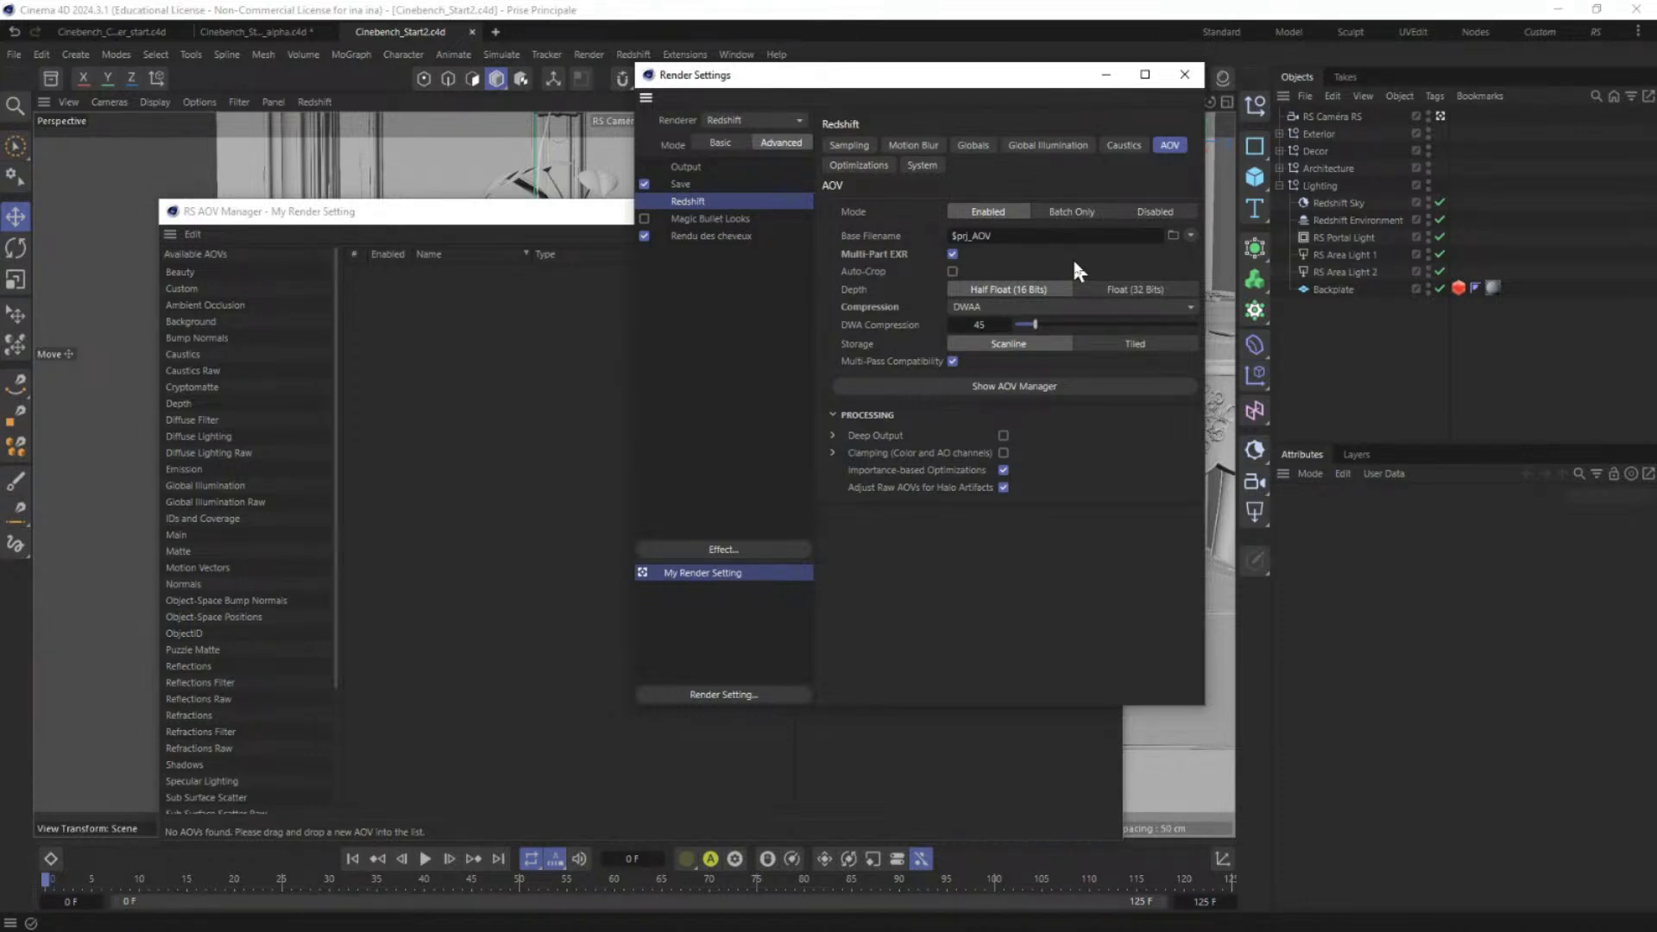
{"action": "left_click", "coordinate": [970, 307]}
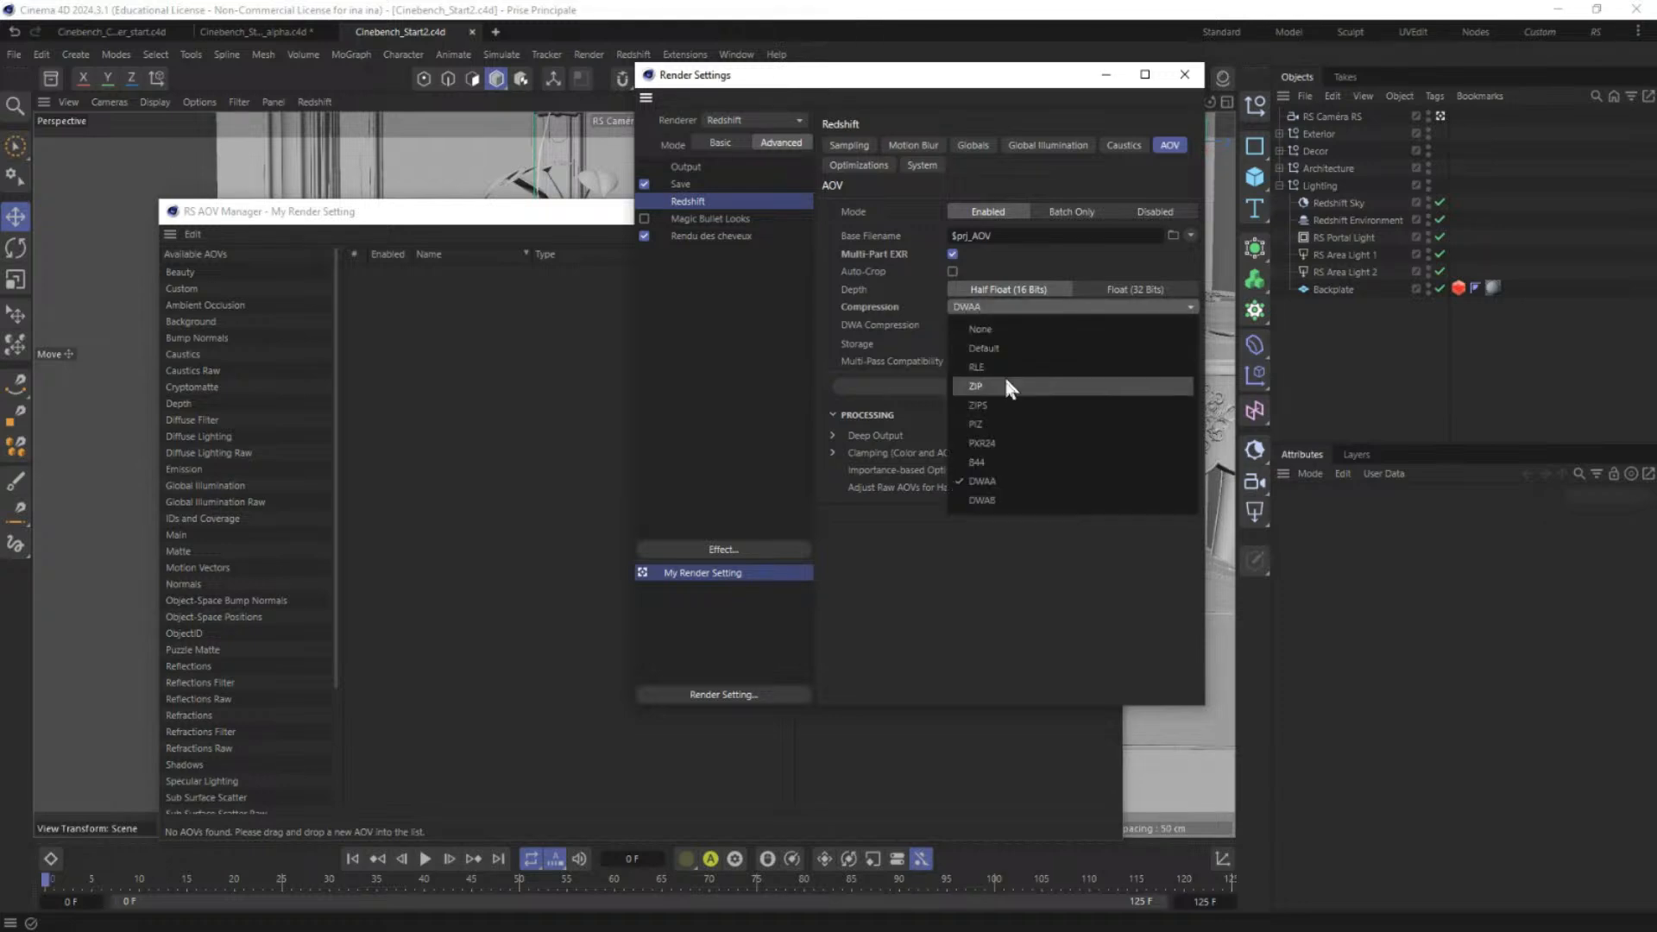
{"action": "left_click", "coordinate": [984, 481]}
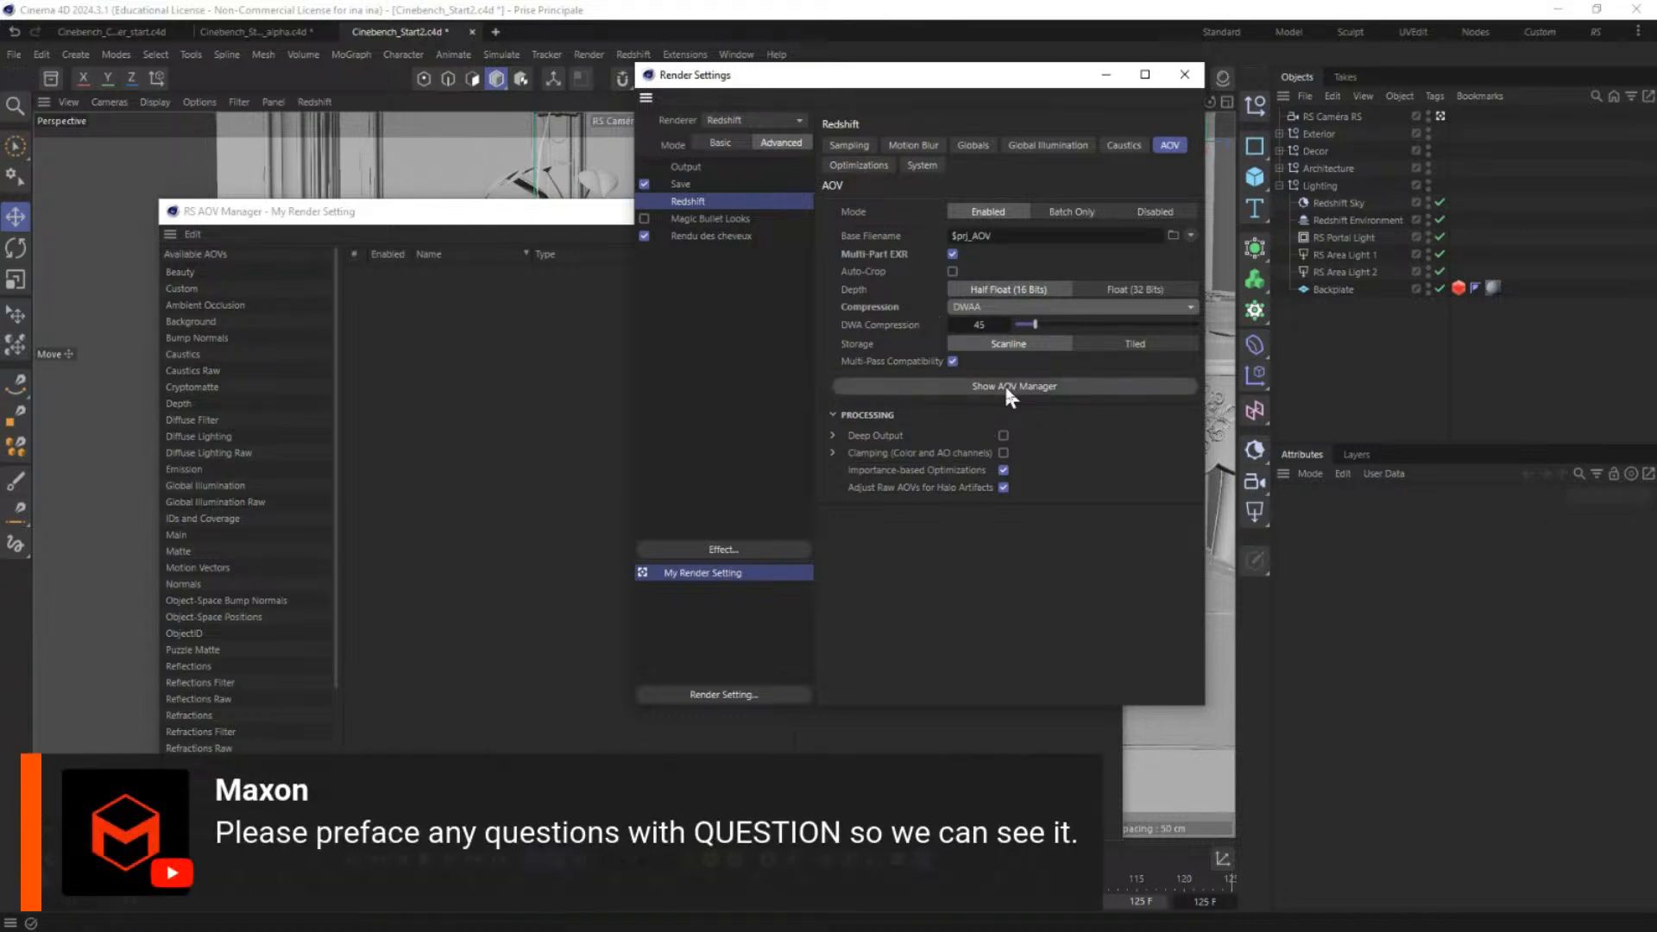
Step: Add the Diffuse Lighting, Emission, Global Illumination and Reflections AOVs to the active list of the RS AOV Manager
{"action": "left_click_drag", "start_coordinate": [473, 212], "coordinate": [544, 164]}
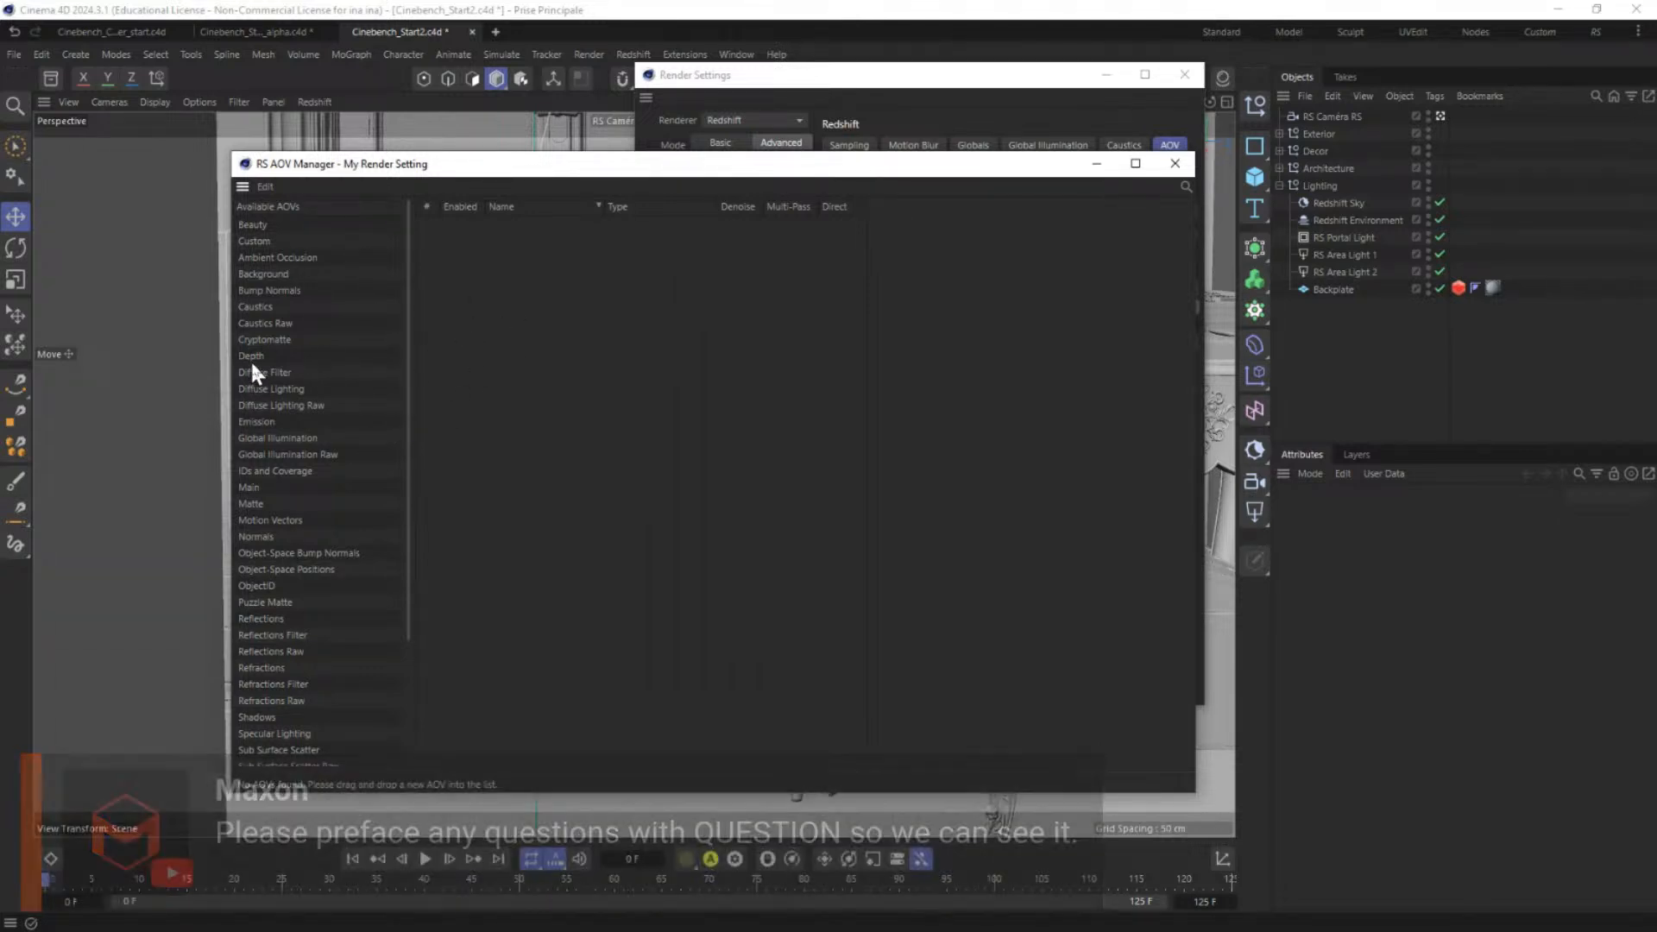
{"action": "left_click_drag", "start_coordinate": [262, 387], "coordinate": [503, 328]}
{"action": "left_click_drag", "start_coordinate": [282, 402], "coordinate": [589, 263]}
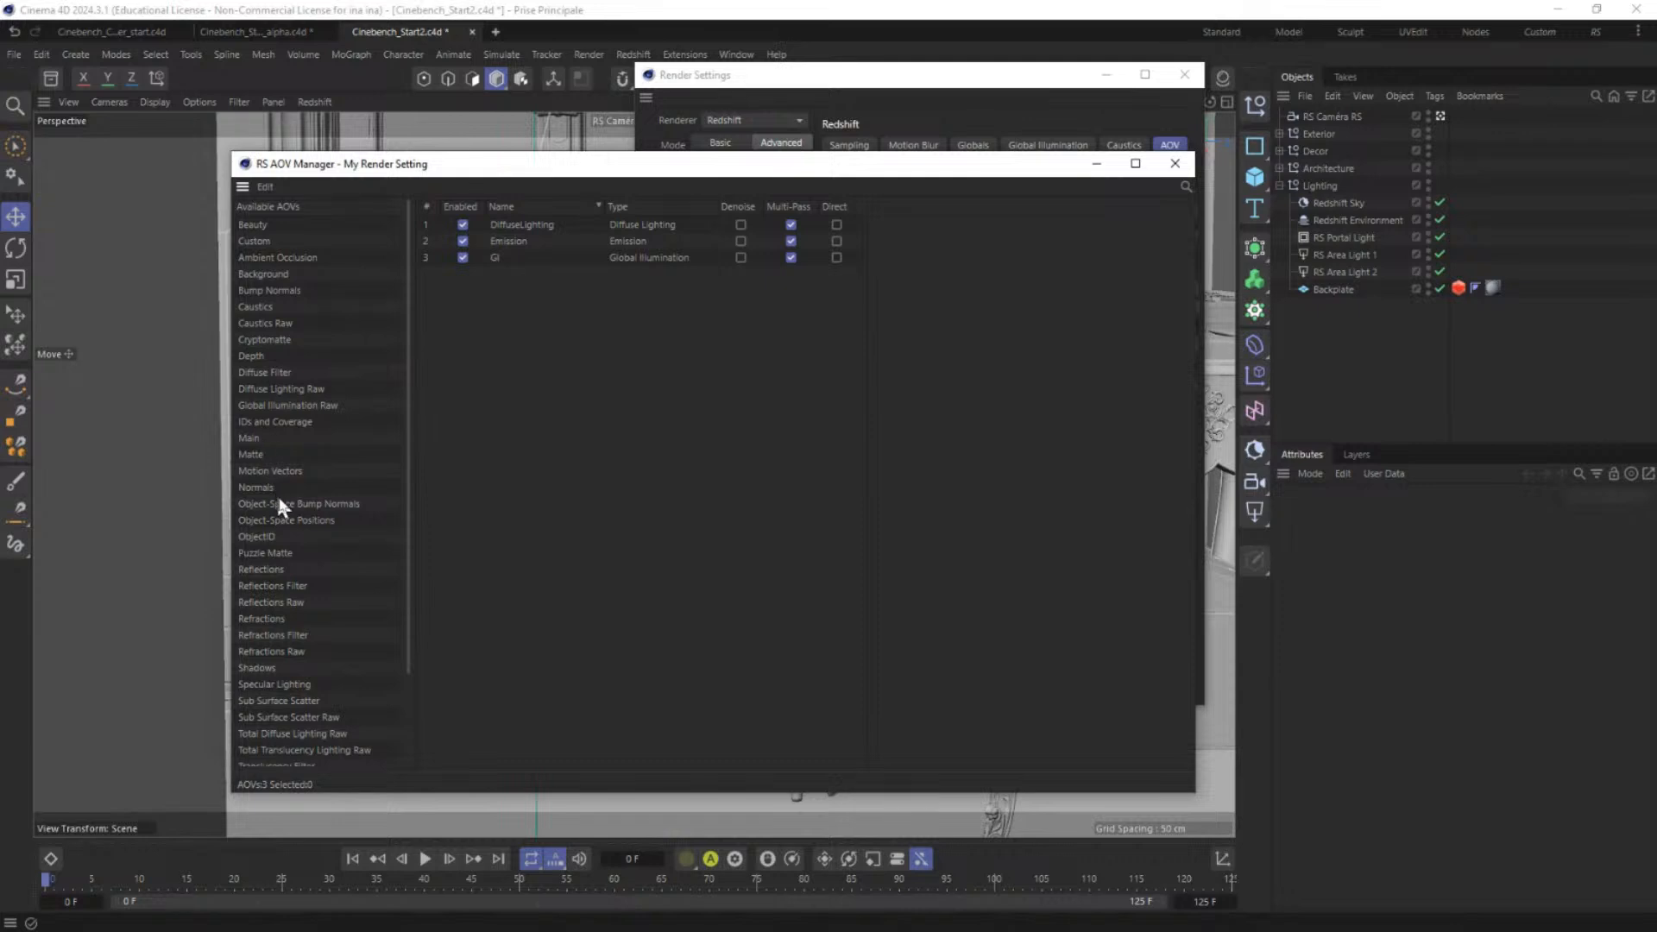
{"action": "left_click_drag", "start_coordinate": [263, 572], "coordinate": [539, 380]}
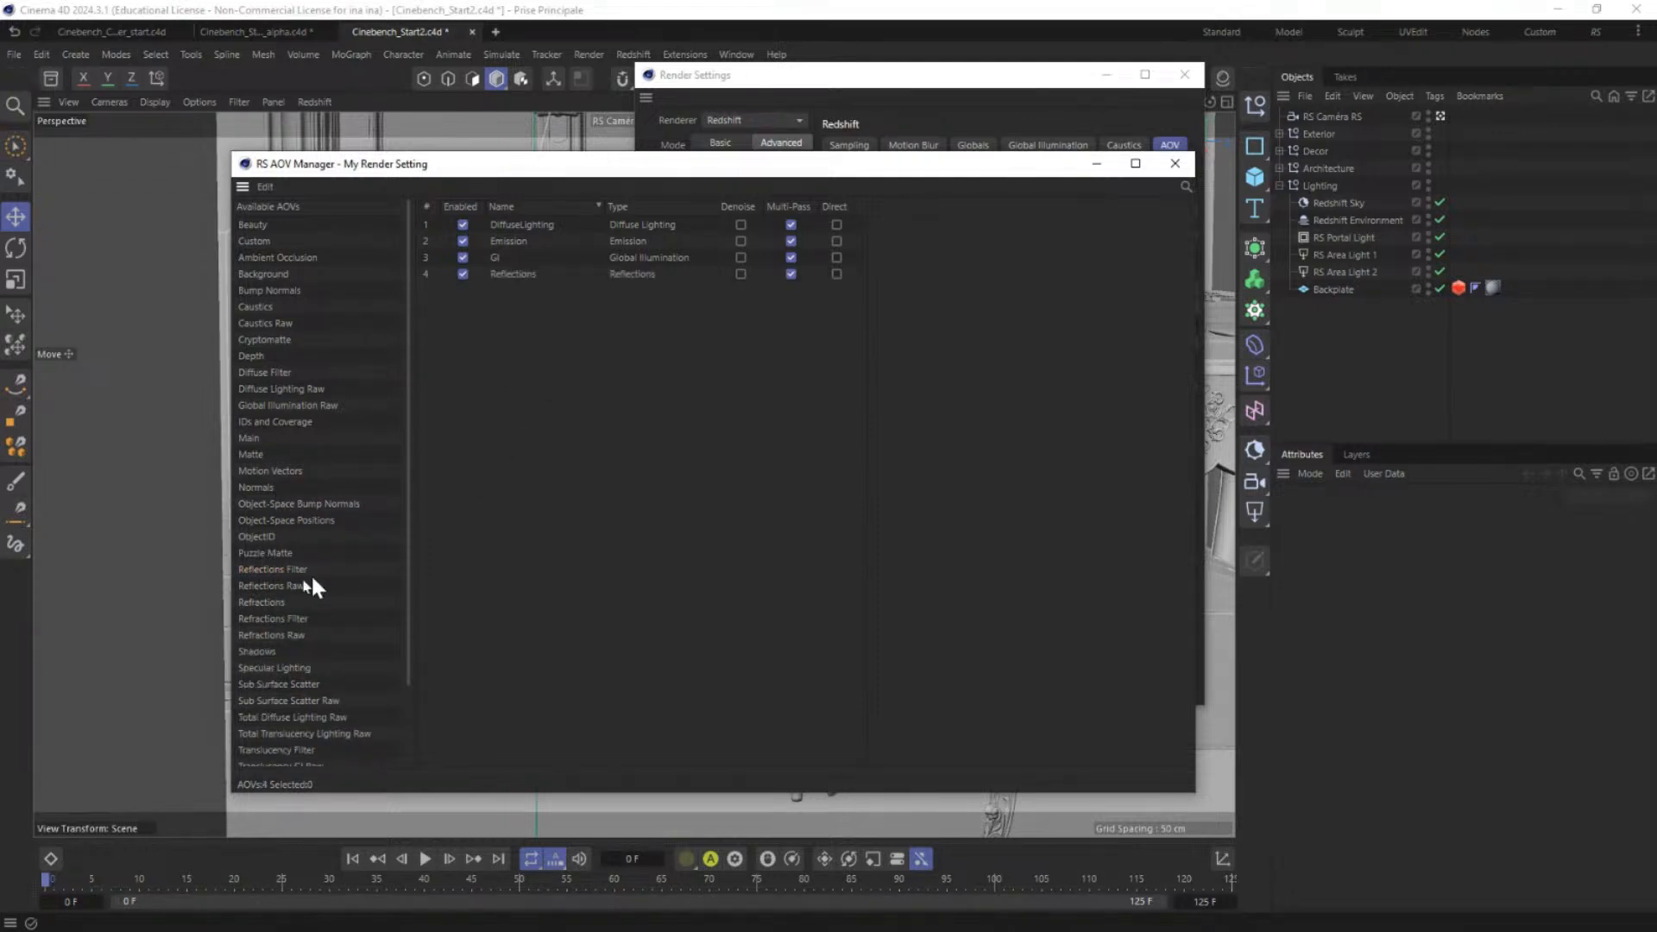
Step: Add the Refractions, Sub Surface Scatter, Specular Lighting and Volume Lighting AOVs to the active list
{"action": "left_click_drag", "start_coordinate": [247, 604], "coordinate": [594, 347]}
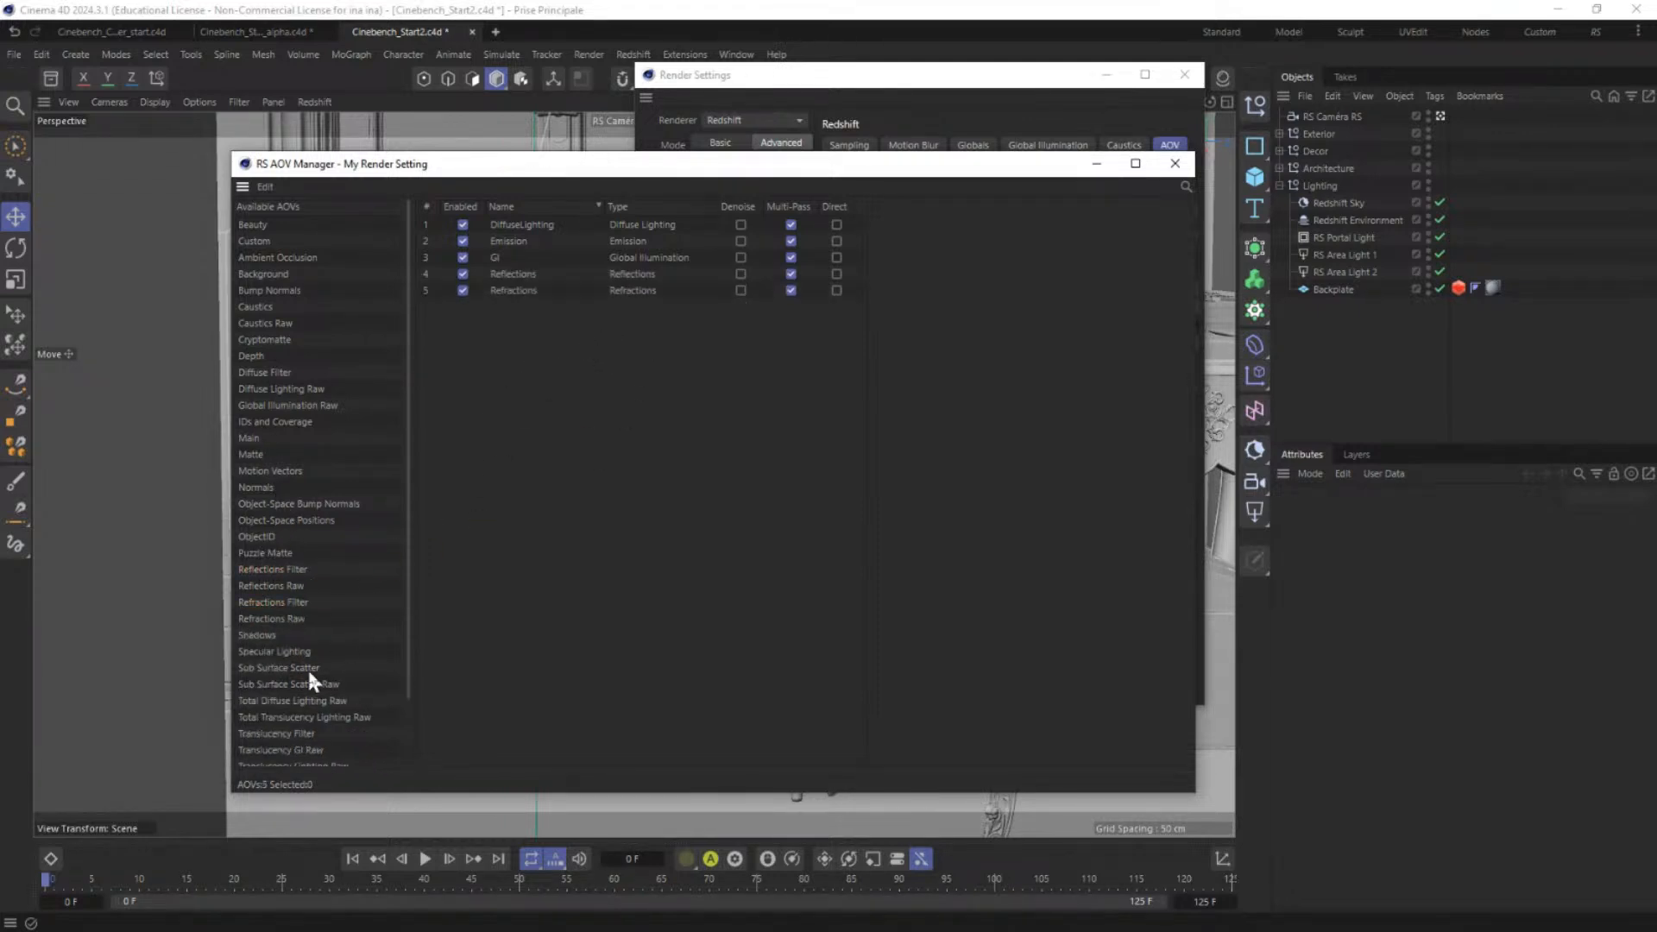
{"action": "left_click_drag", "start_coordinate": [276, 668], "coordinate": [599, 389]}
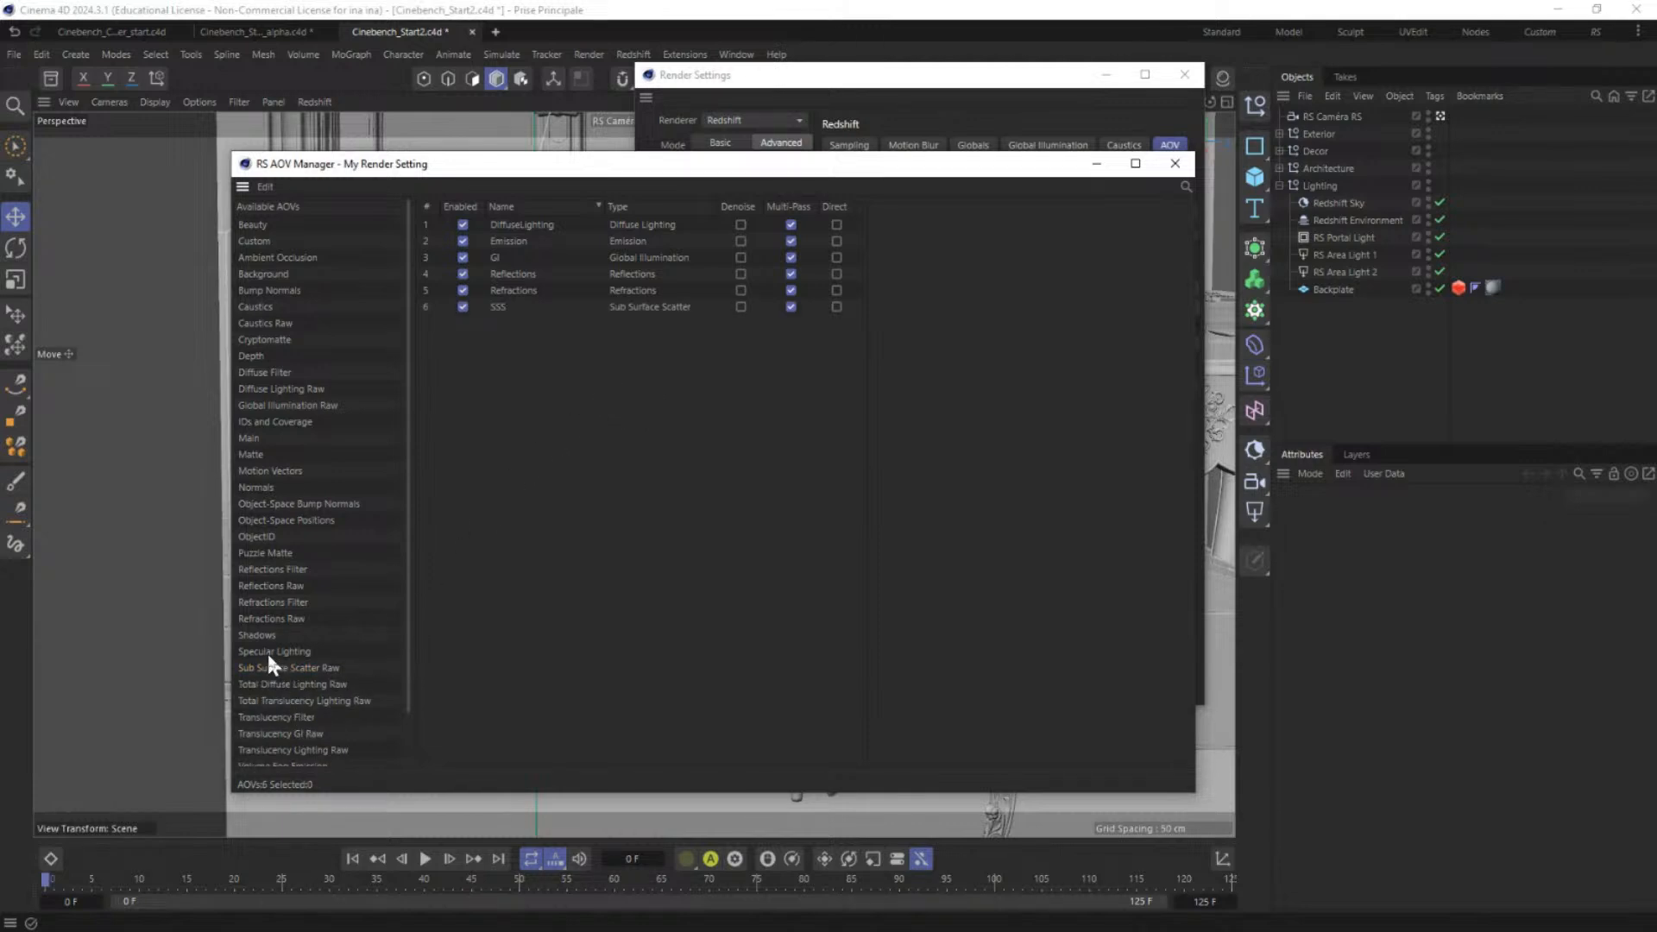
{"action": "left_click_drag", "start_coordinate": [604, 384], "coordinate": [604, 386]}
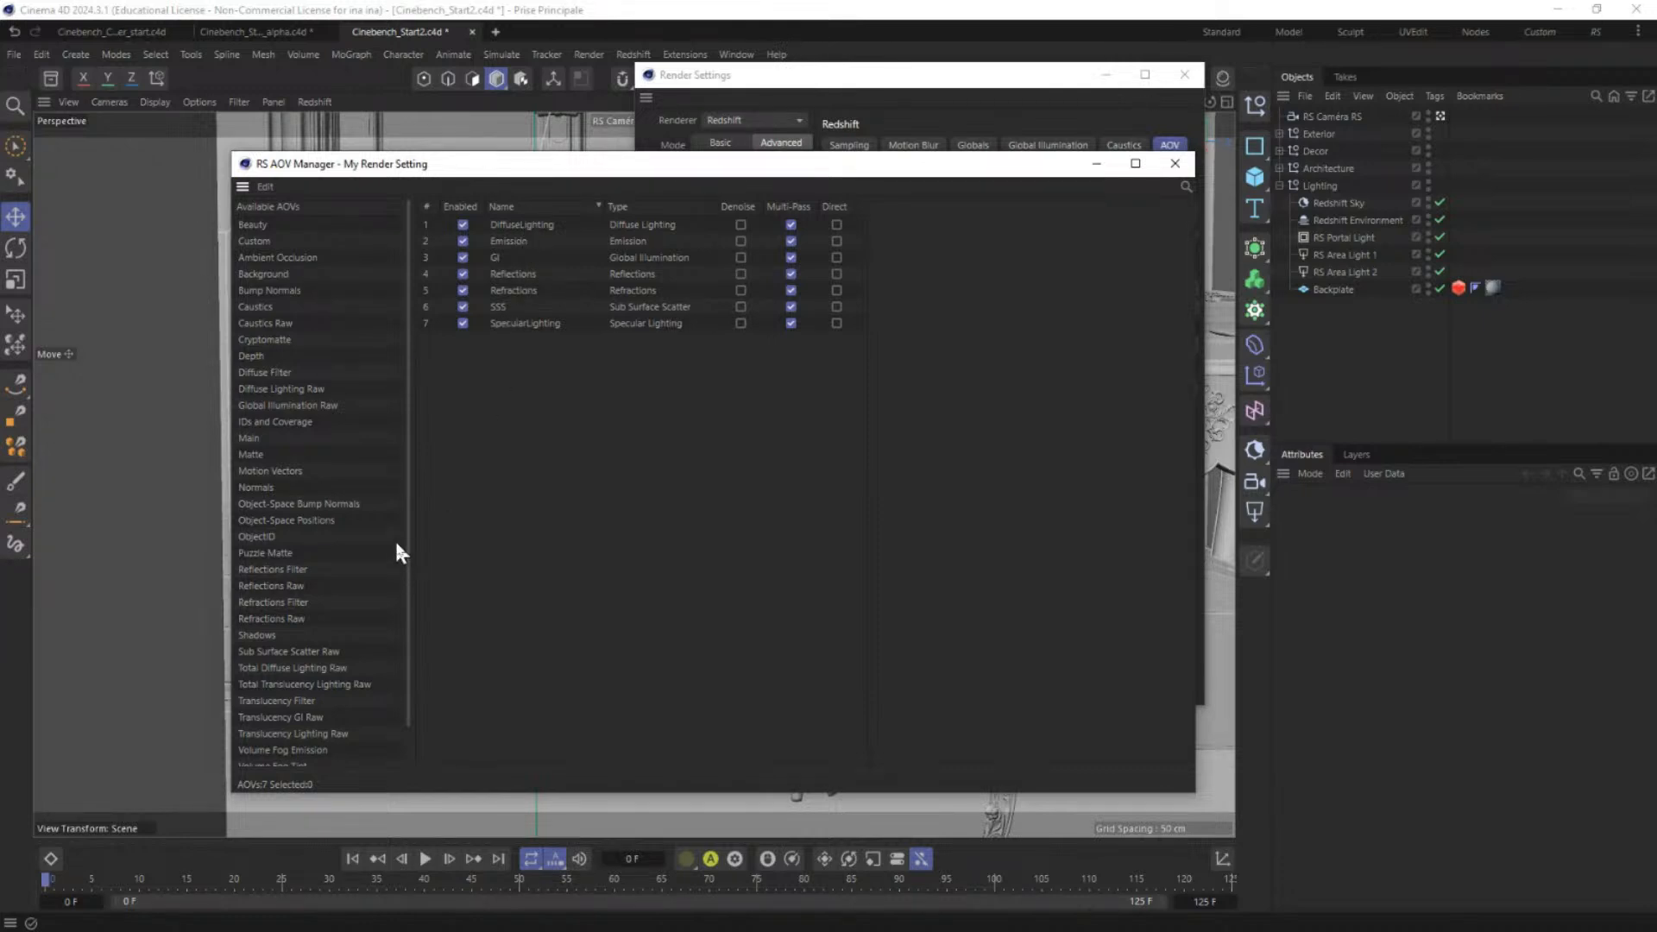
{"action": "scroll", "coordinate": [406, 527], "scroll_direction": "down", "scroll_amount": 2}
{"action": "left_click_drag", "start_coordinate": [264, 749], "coordinate": [649, 384]}
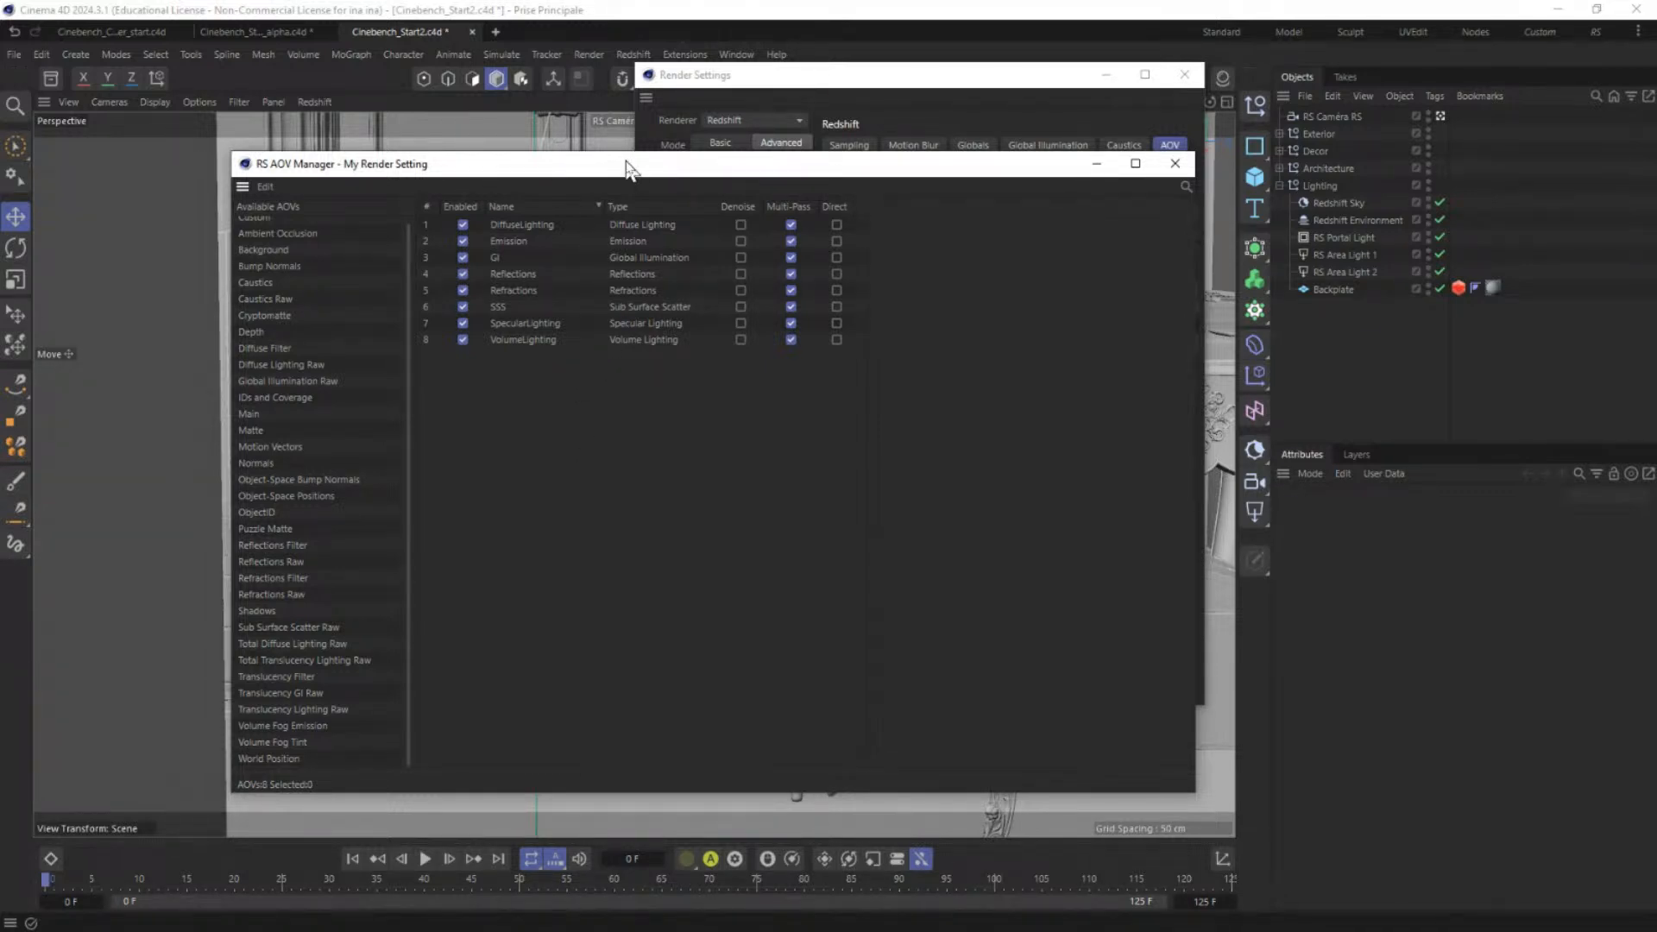
Step: Turn off multi-pass output and turn on direct output for all eight AOVs, from DiffuseLighting to VolumeLighting
{"action": "left_click_drag", "start_coordinate": [610, 165], "coordinate": [529, 269]}
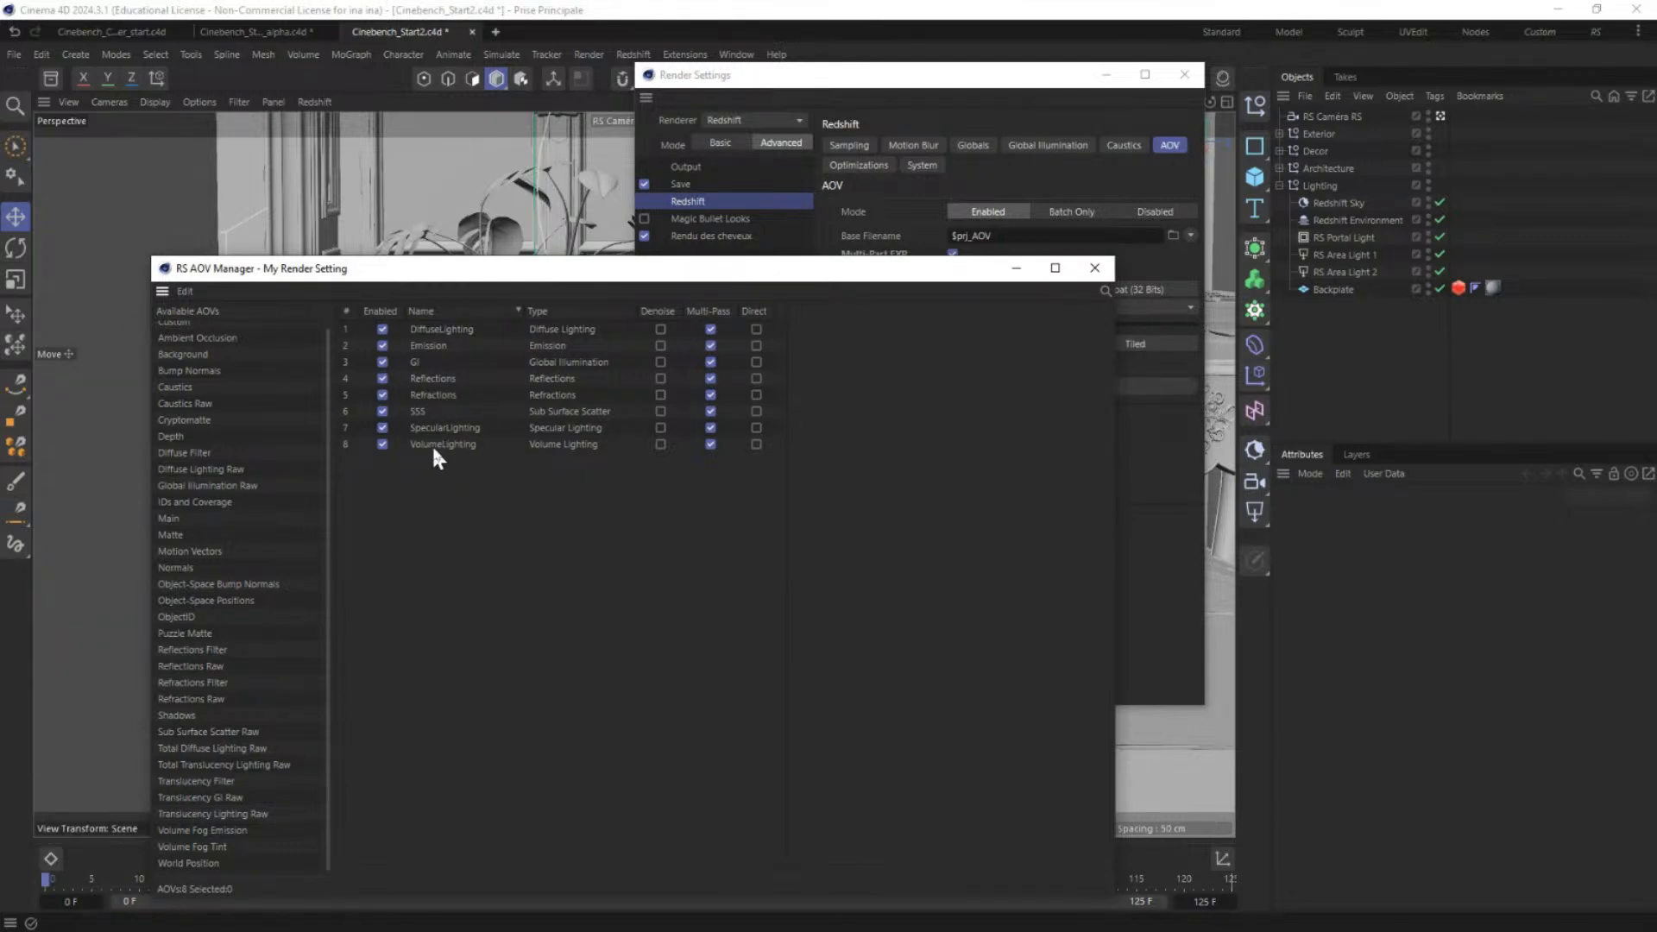
{"action": "left_click_drag", "start_coordinate": [452, 271], "coordinate": [480, 146]}
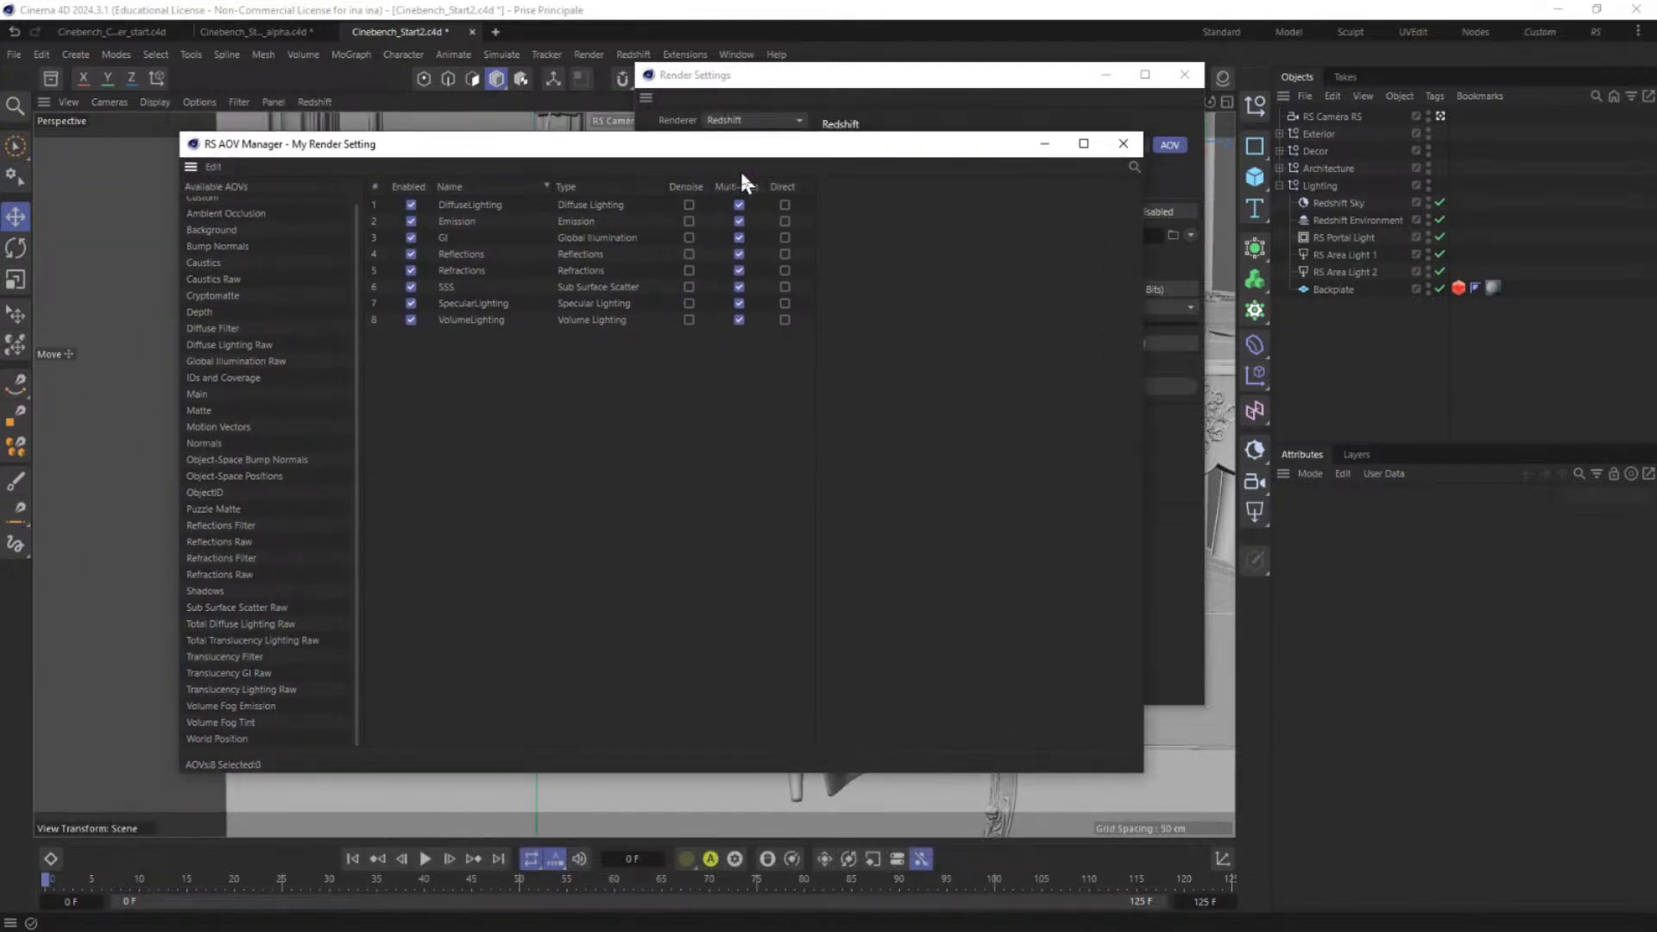
{"action": "left_click_drag", "start_coordinate": [731, 153], "coordinate": [669, 266]}
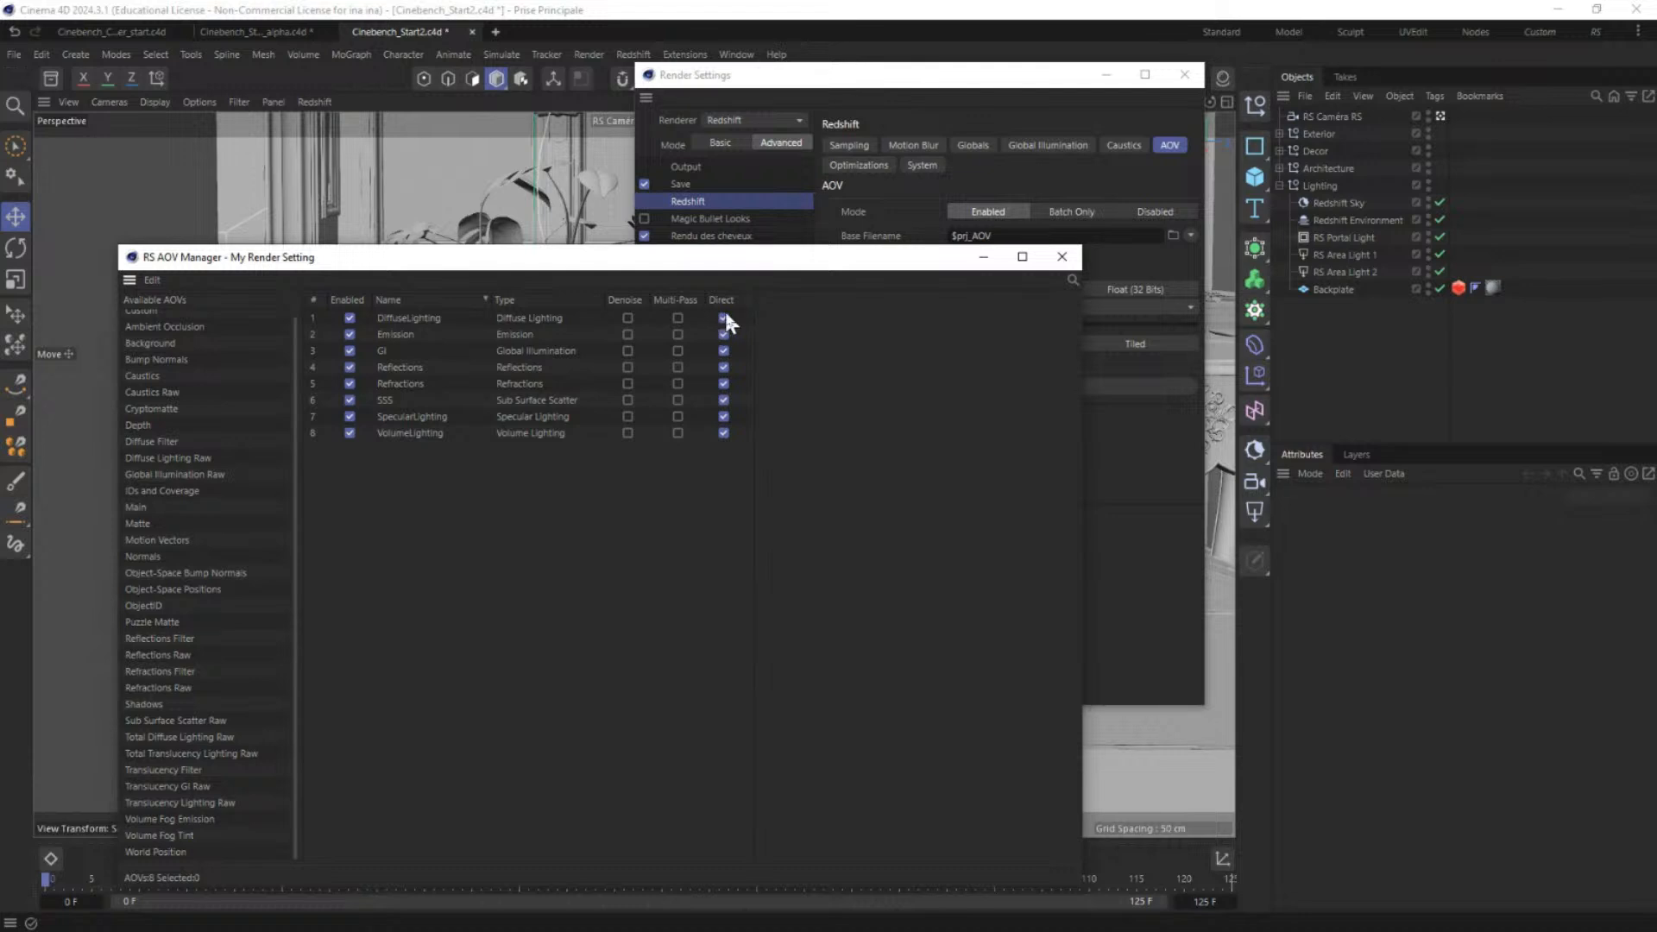
Step: Select the DiffuseLighting AOV and examine its direct output settings, including the tokens in its file path
{"action": "left_click", "coordinate": [411, 318]}
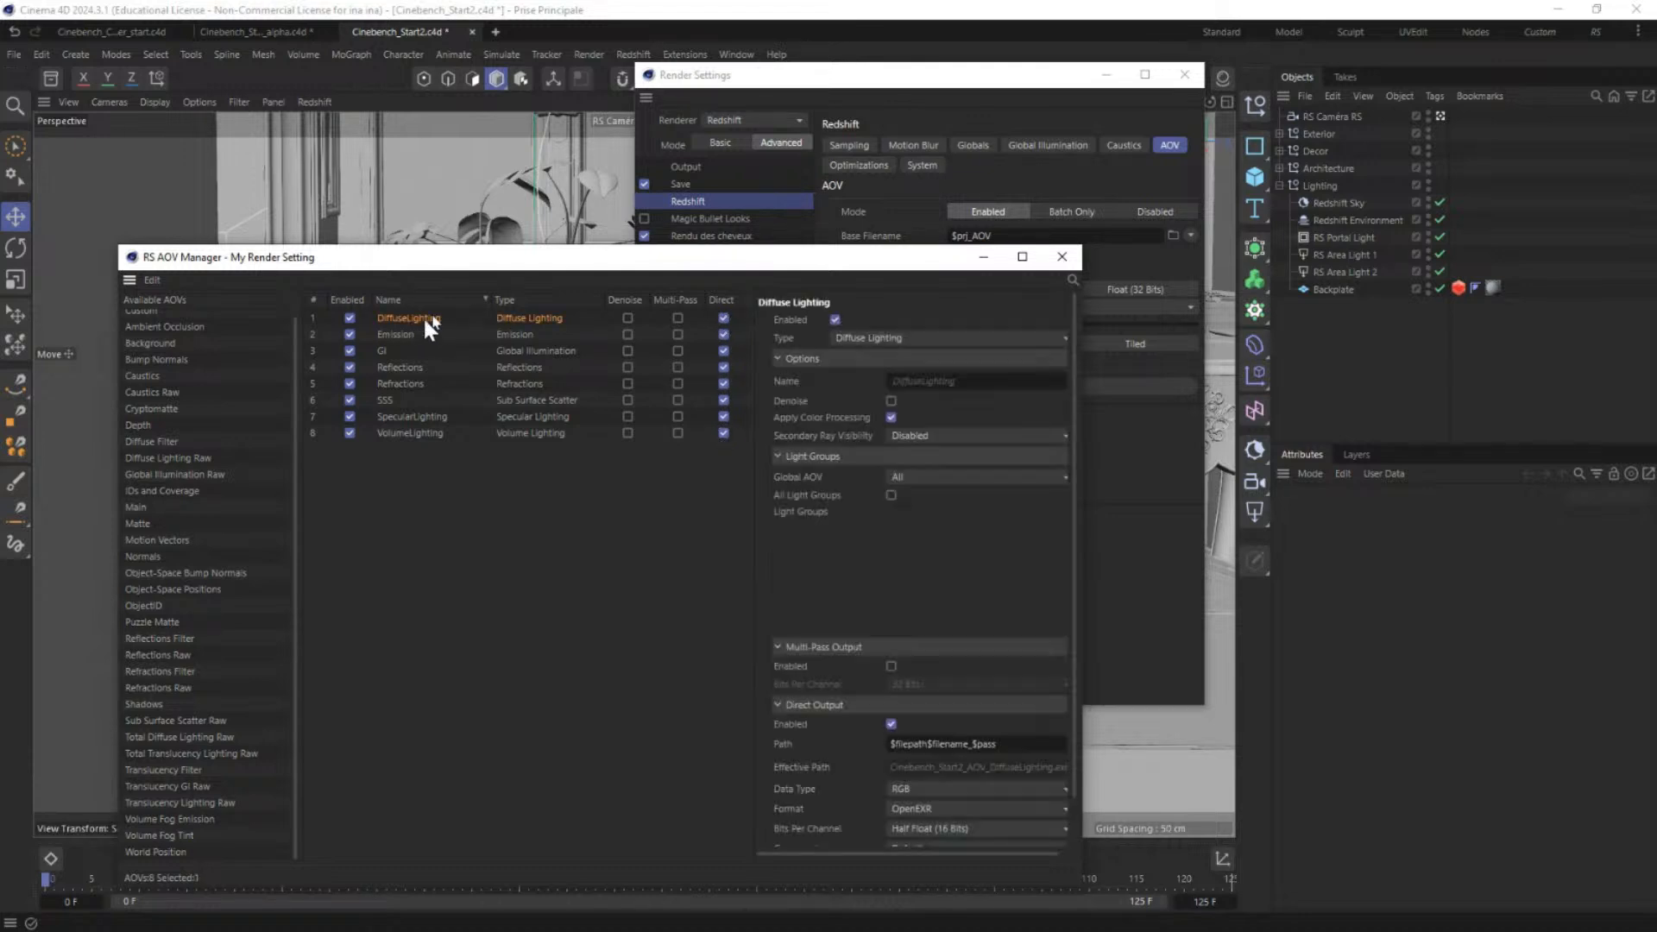
{"action": "left_click_drag", "start_coordinate": [704, 257], "coordinate": [709, 143]}
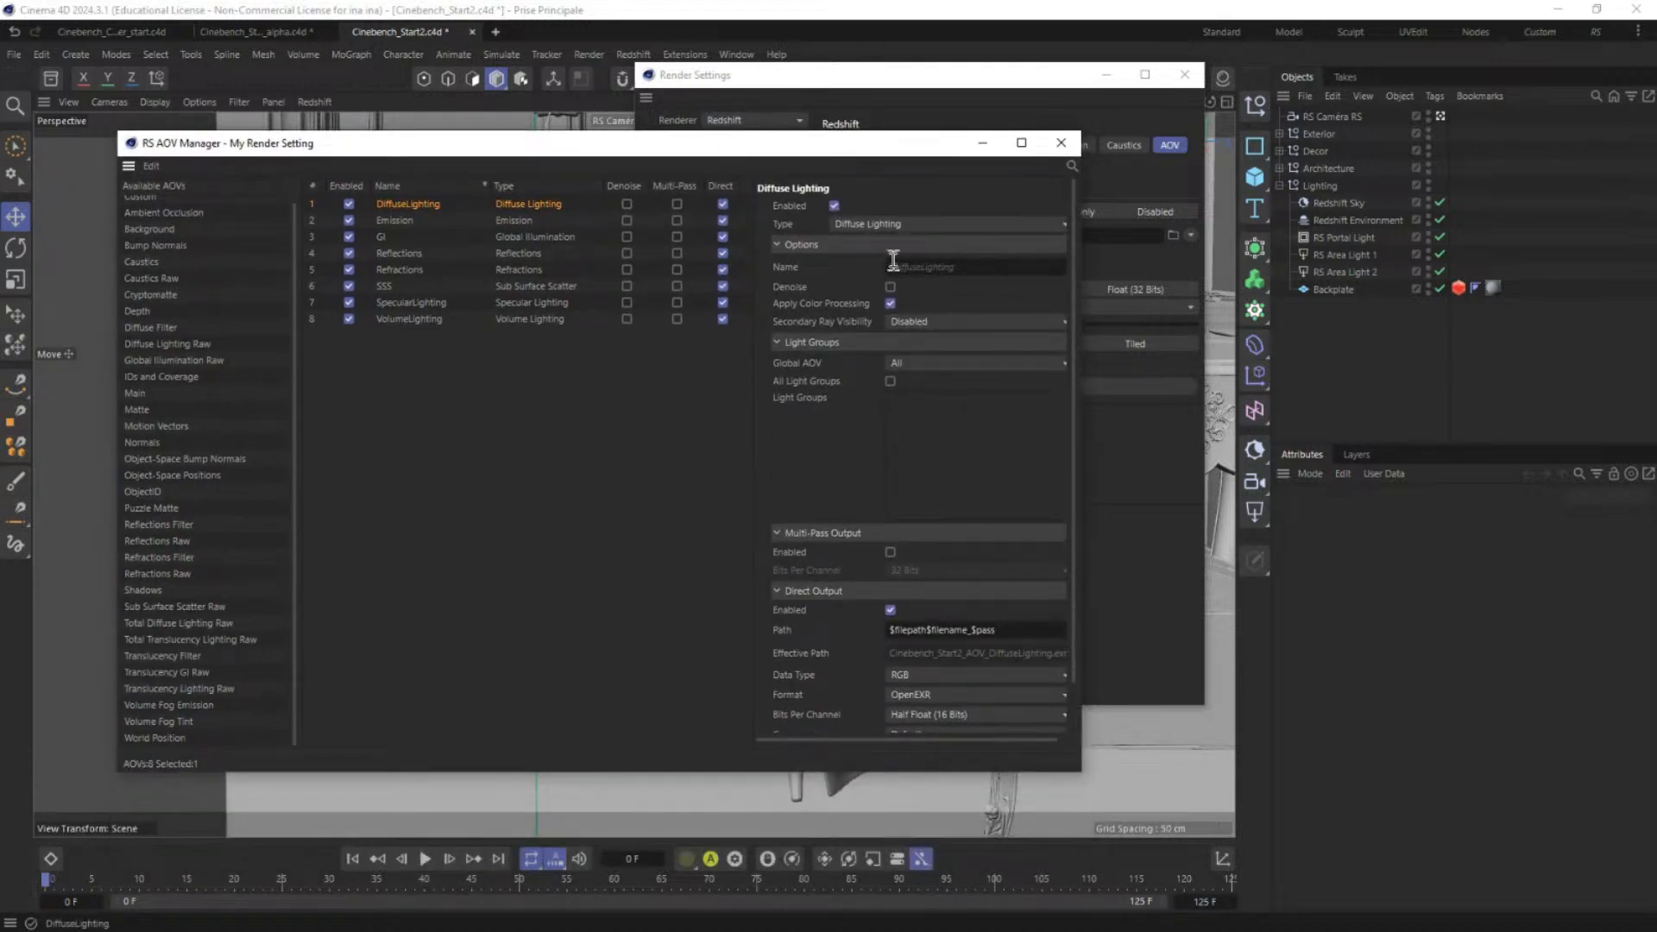
{"action": "left_click_drag", "start_coordinate": [1072, 354], "coordinate": [1079, 432]}
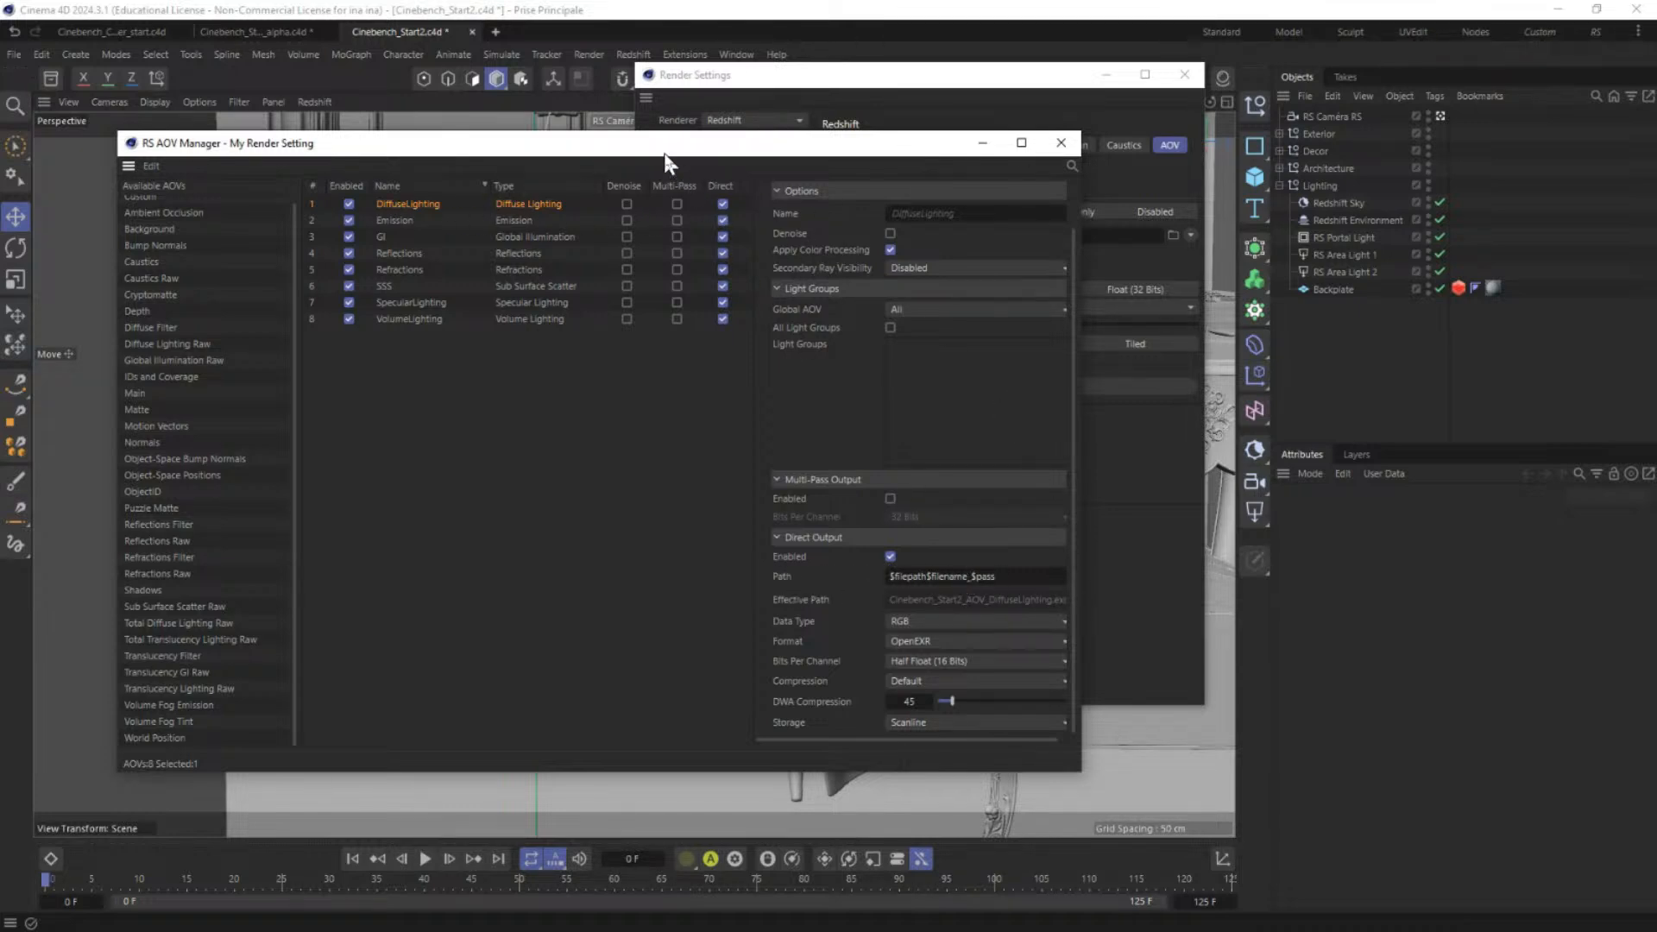
{"action": "left_click_drag", "start_coordinate": [666, 153], "coordinate": [667, 193]}
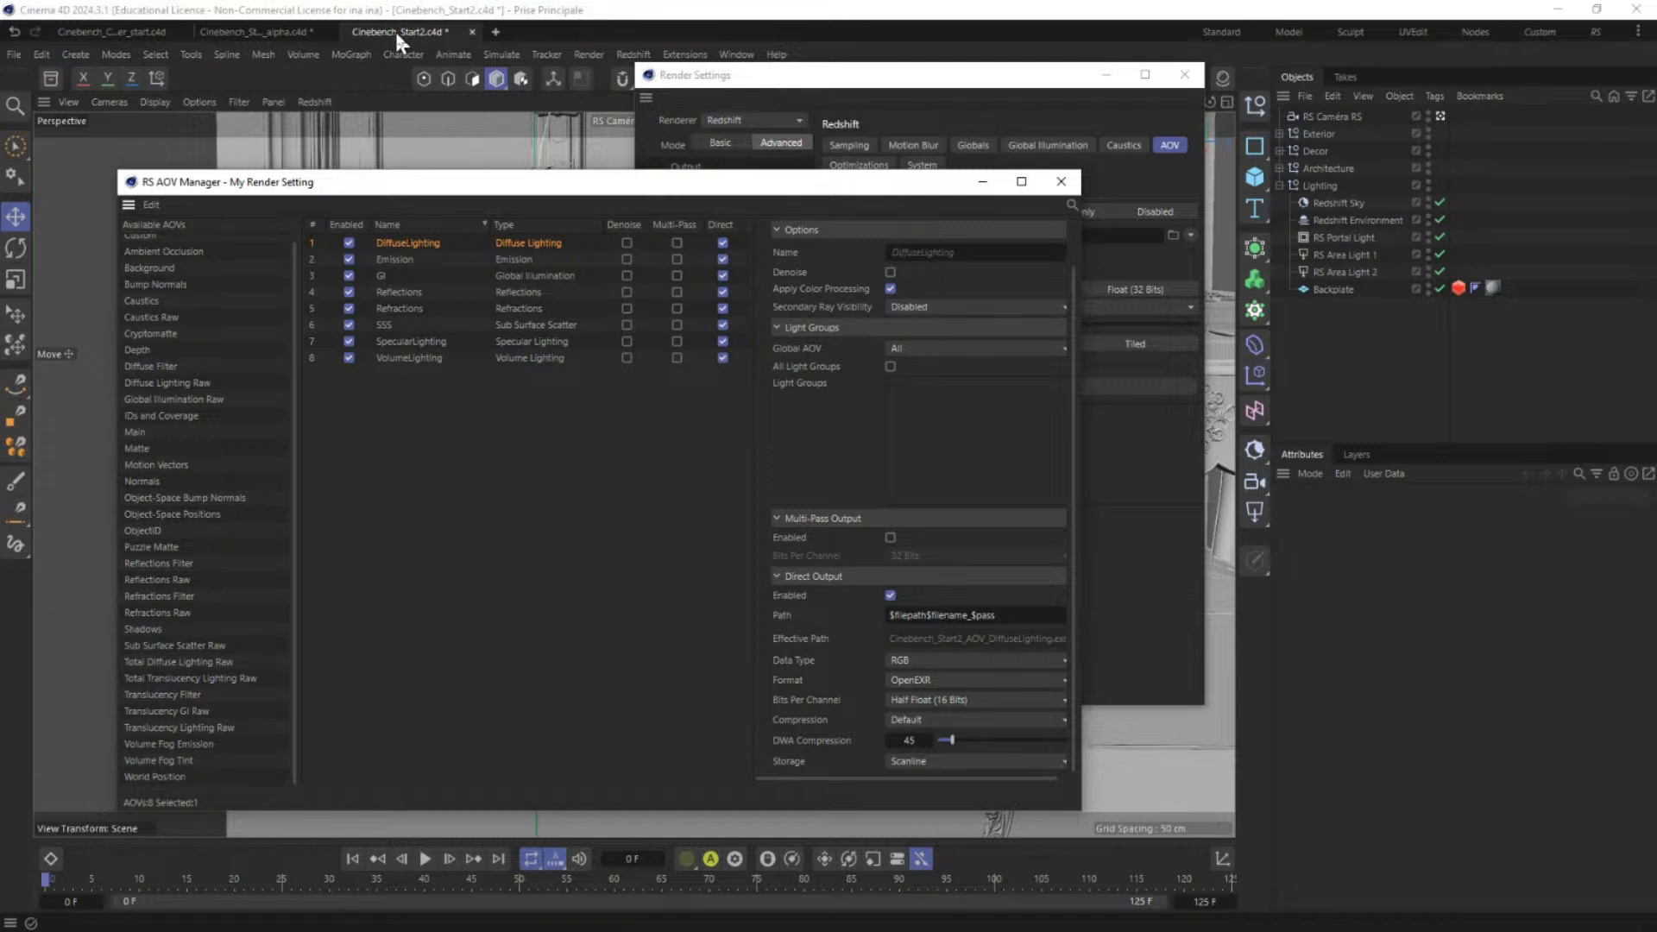
{"action": "left_click_drag", "start_coordinate": [890, 618], "coordinate": [1004, 611]}
{"action": "left_click", "coordinate": [948, 612]}
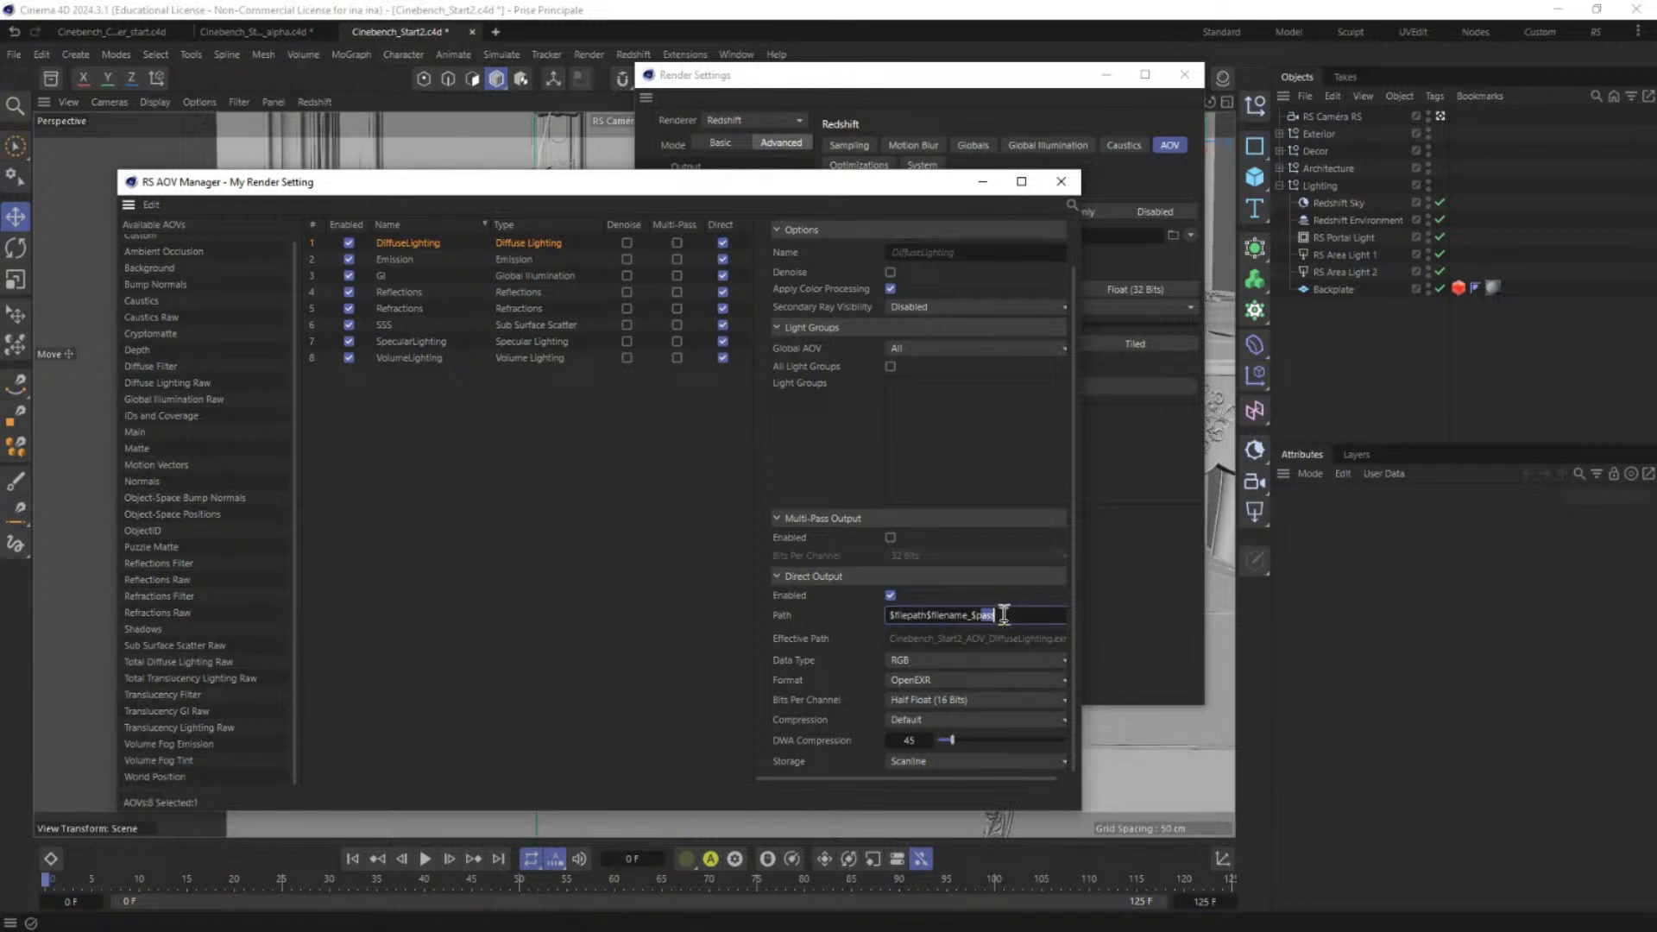
{"action": "left_click_drag", "start_coordinate": [1001, 613], "coordinate": [857, 610]}
{"action": "left_click_drag", "start_coordinate": [434, 189], "coordinate": [527, 178]}
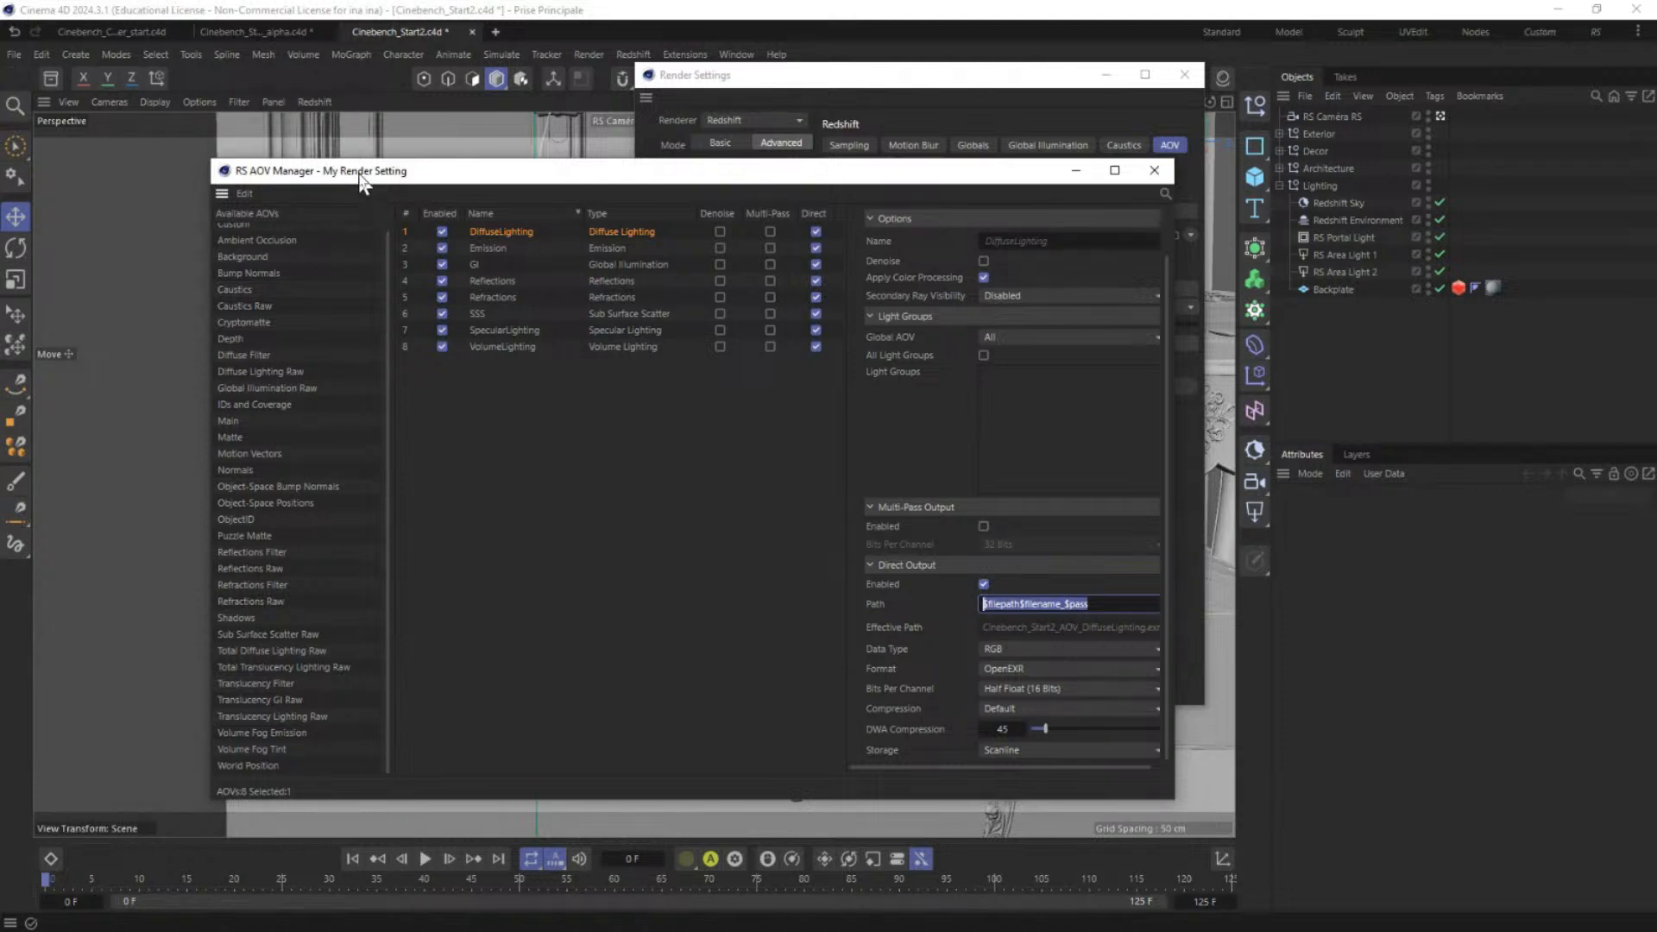
{"action": "left_click_drag", "start_coordinate": [362, 178], "coordinate": [385, 144]}
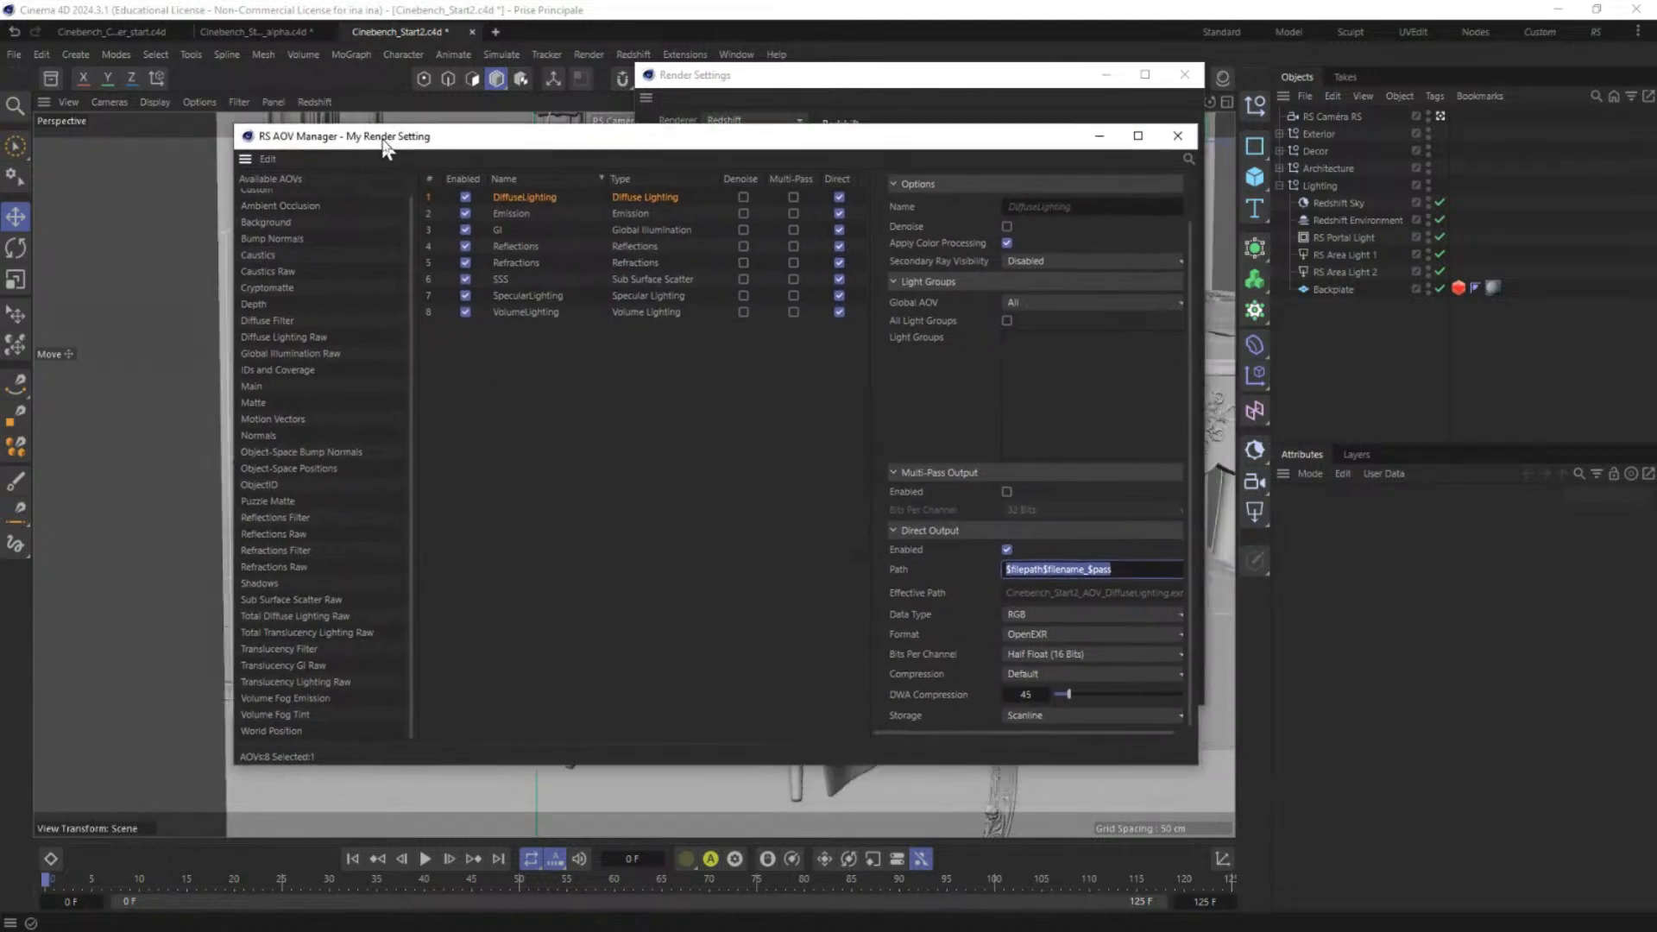
Step: Add a Cryptomatte AOV to the list and set it to direct output only, with multi-pass disabled
{"action": "left_click", "coordinate": [413, 374]}
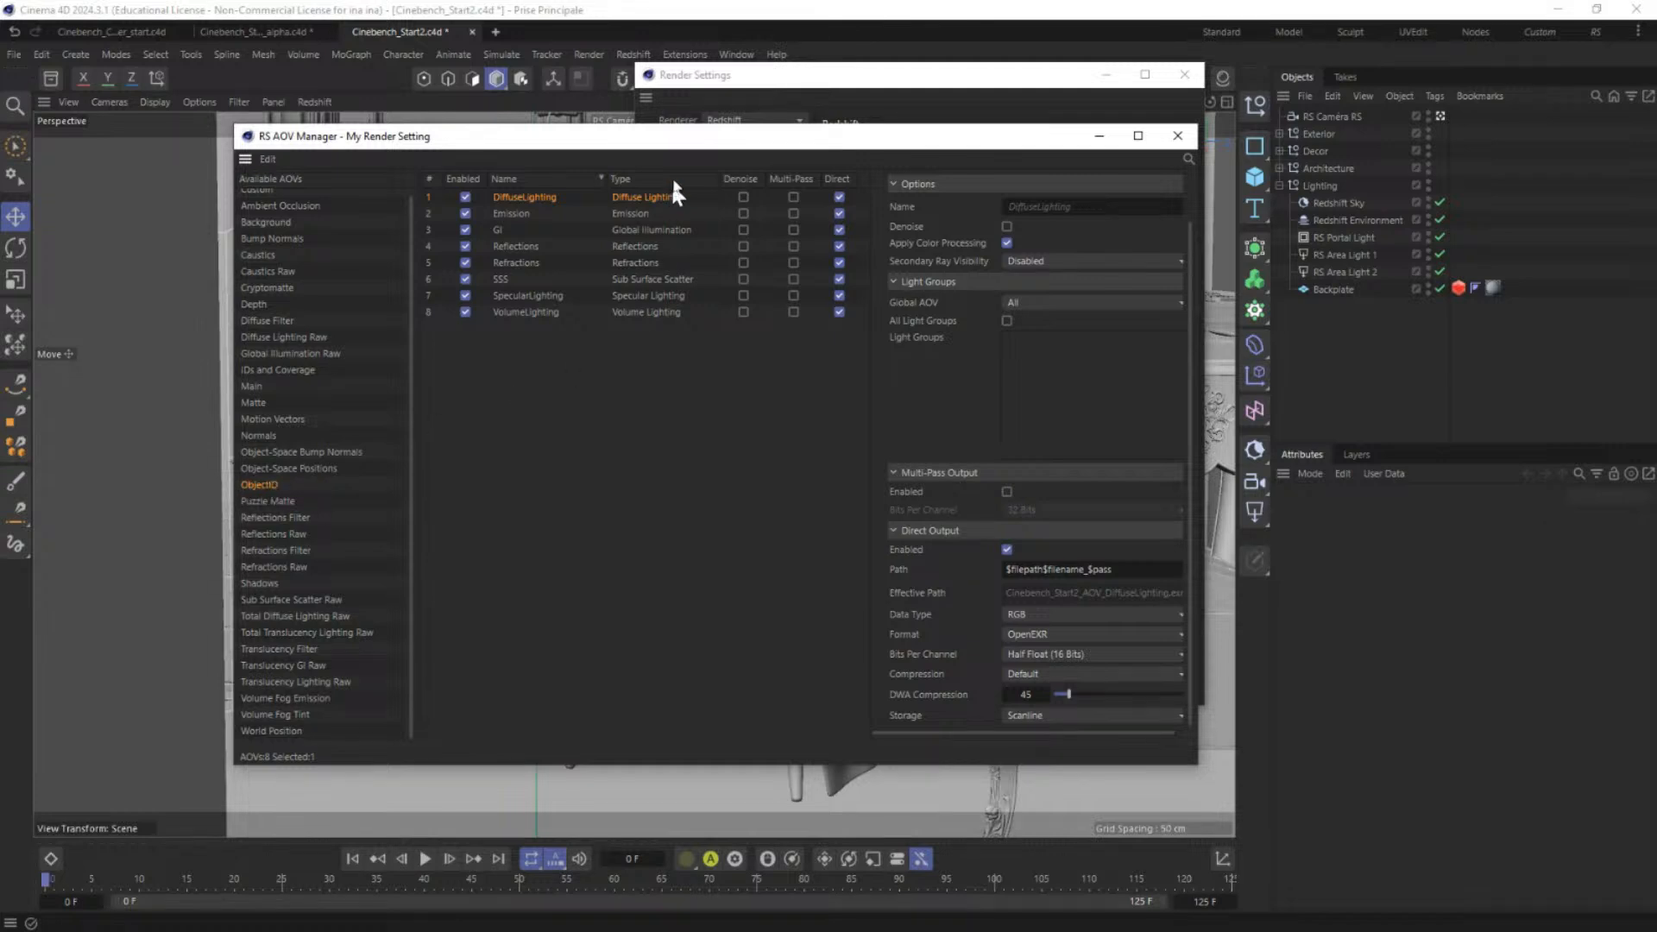
{"action": "mouse_move", "coordinate": [649, 137]}
{"action": "left_mouse_down"}
{"action": "mouse_move", "coordinate": [693, 153]}
{"action": "mouse_move", "coordinate": [658, 141]}
{"action": "left_mouse_up"}
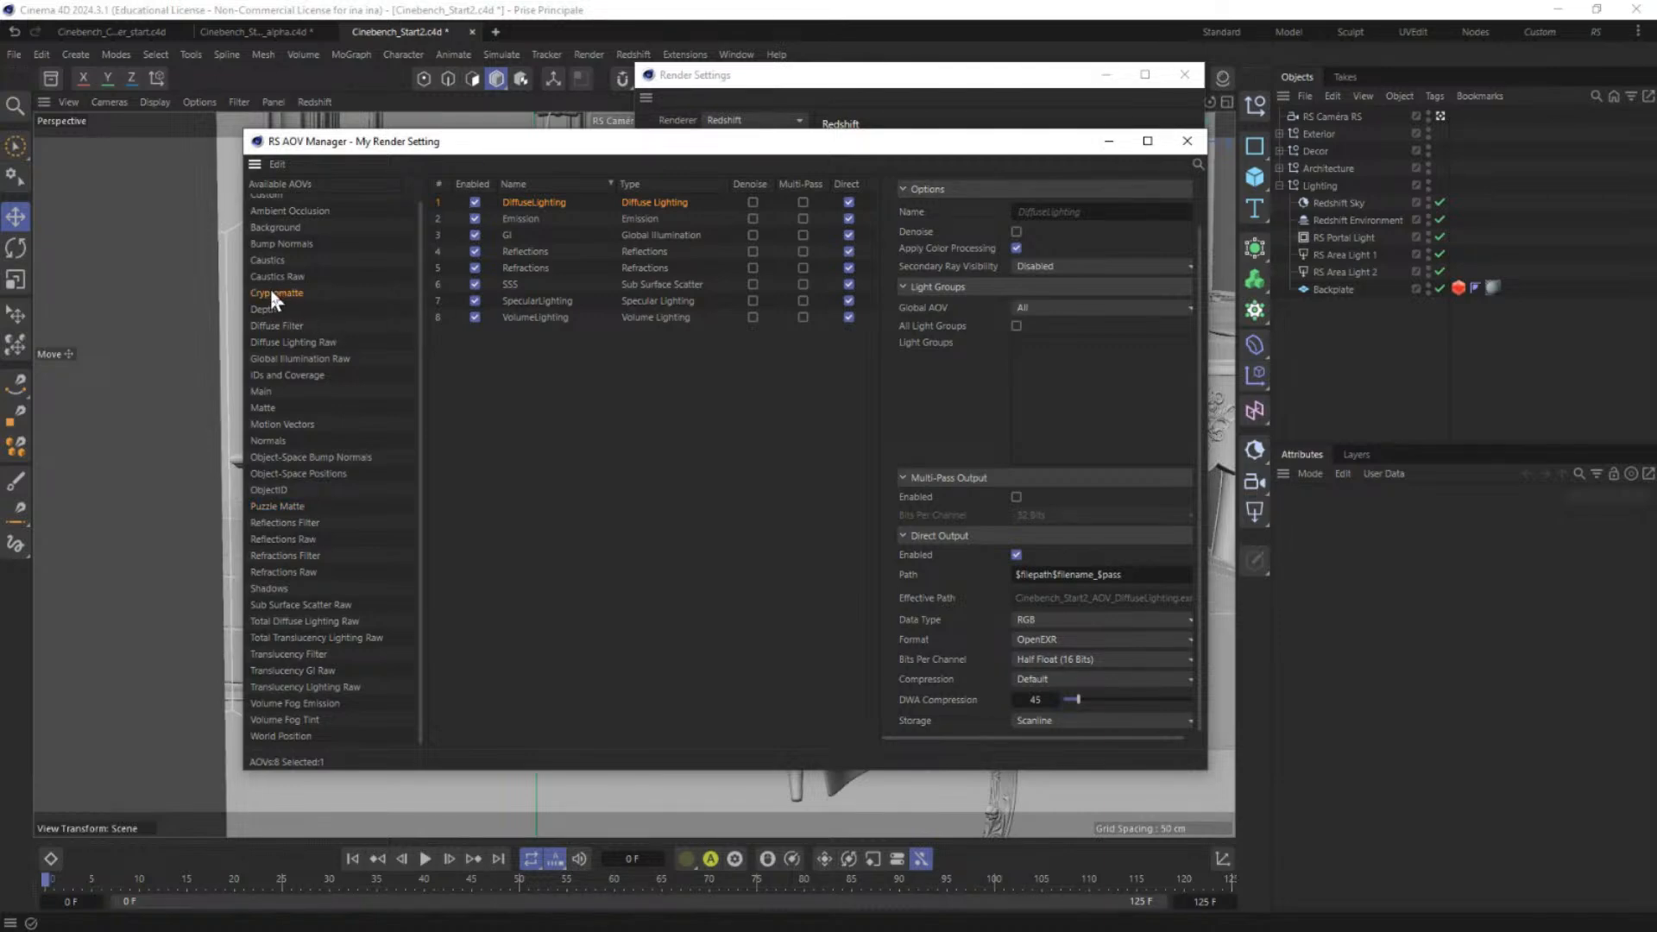
{"action": "left_click_drag", "start_coordinate": [631, 352], "coordinate": [531, 338]}
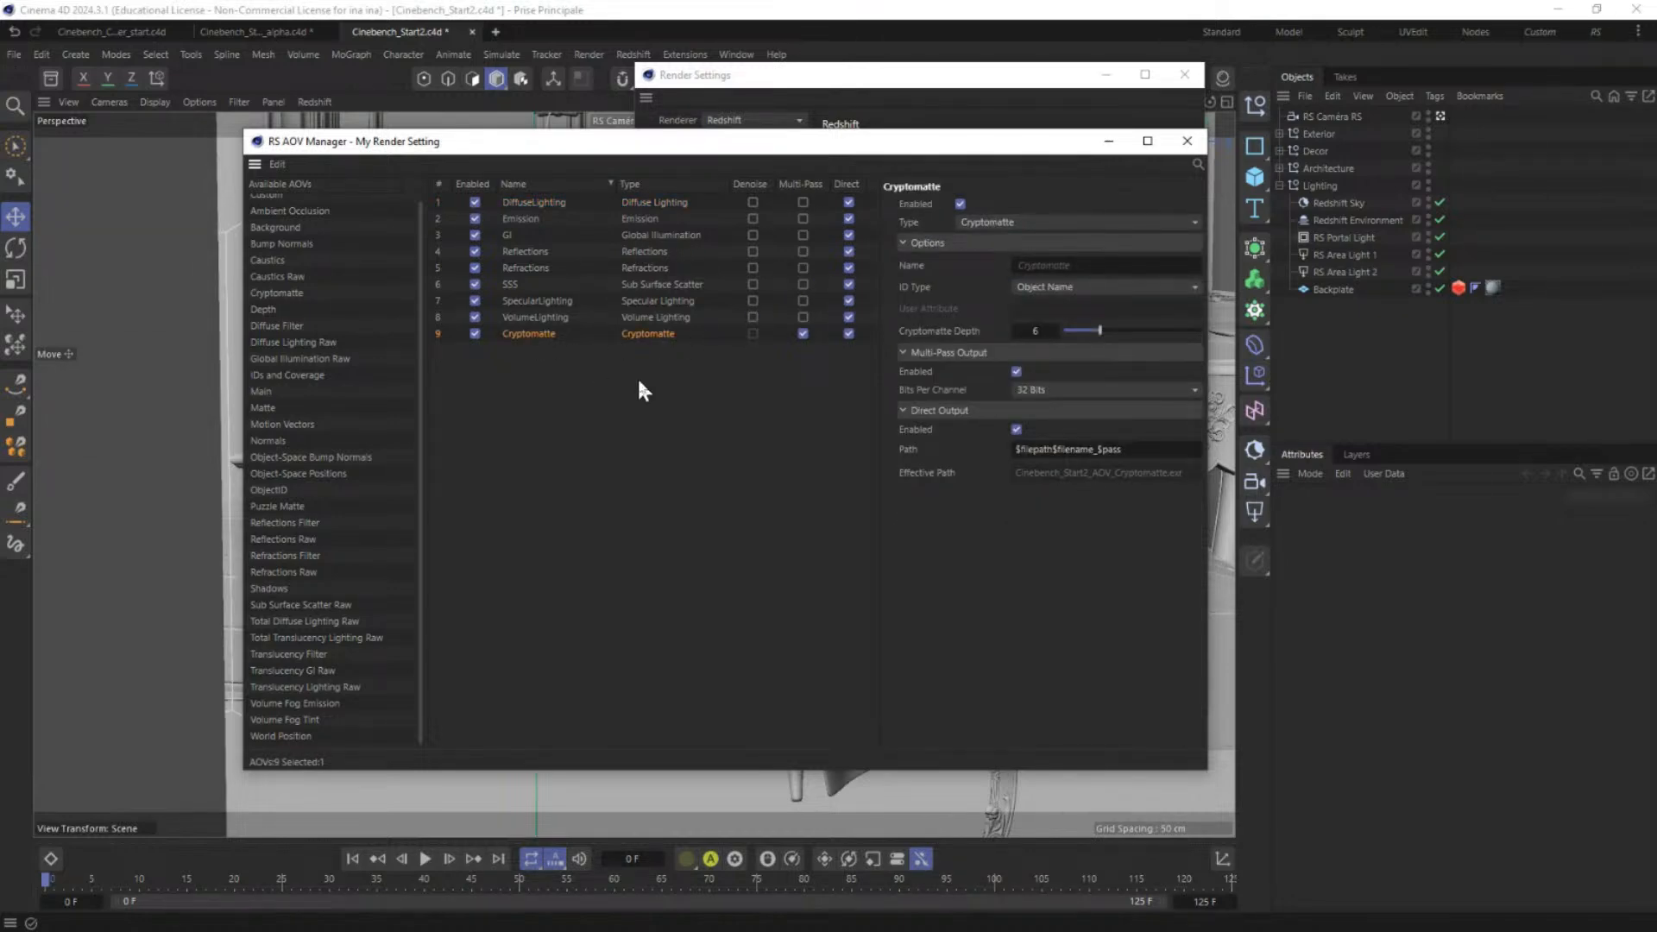
{"action": "left_click", "coordinate": [801, 333]}
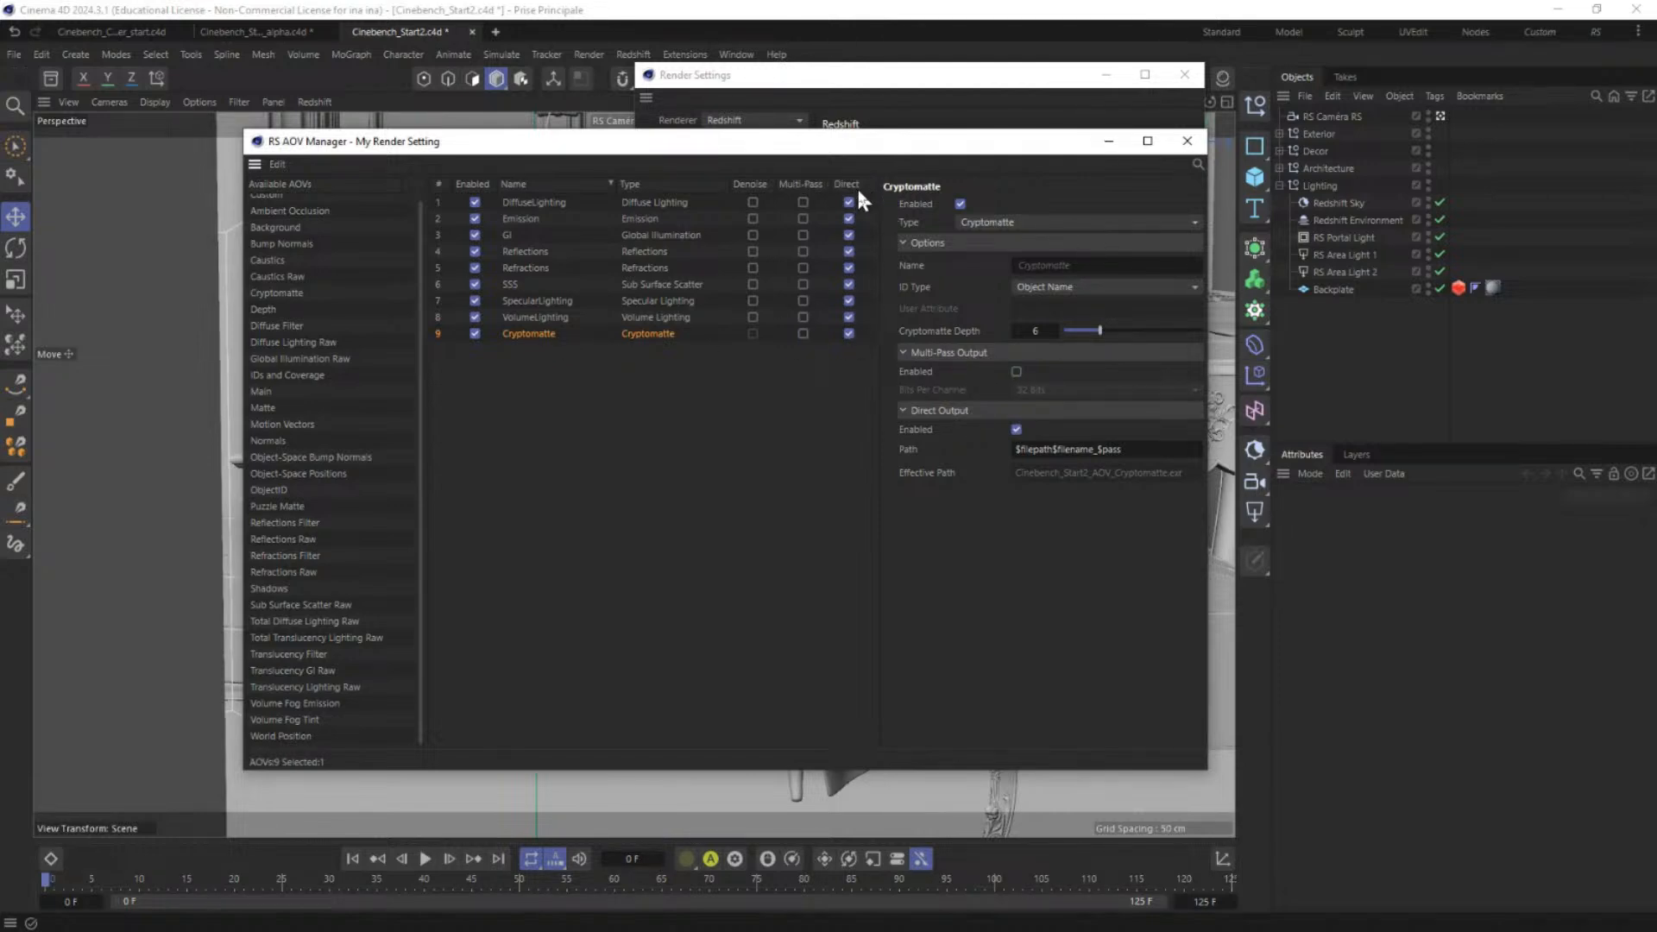
Step: Point out the eight AOVs from DiffuseLighting to VolumeLighting as a group, then inspect the Cryptomatte AOV's settings
{"action": "left_click", "coordinate": [532, 203]}
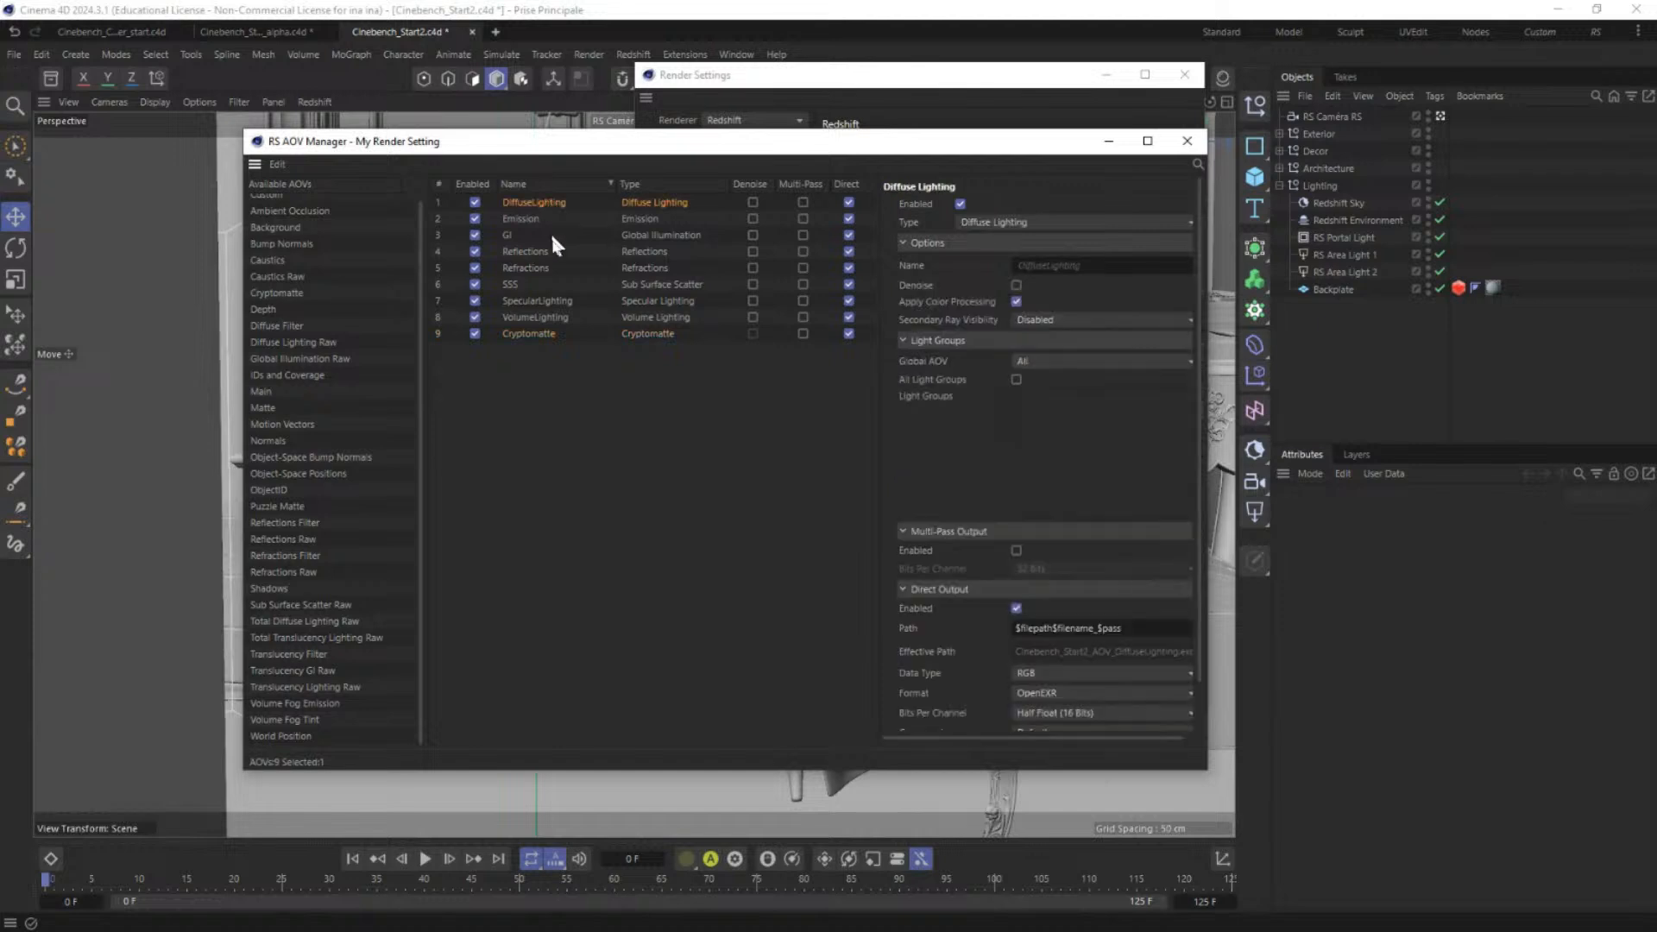
{"action": "left_click", "coordinate": [535, 317], "text": "shift"}
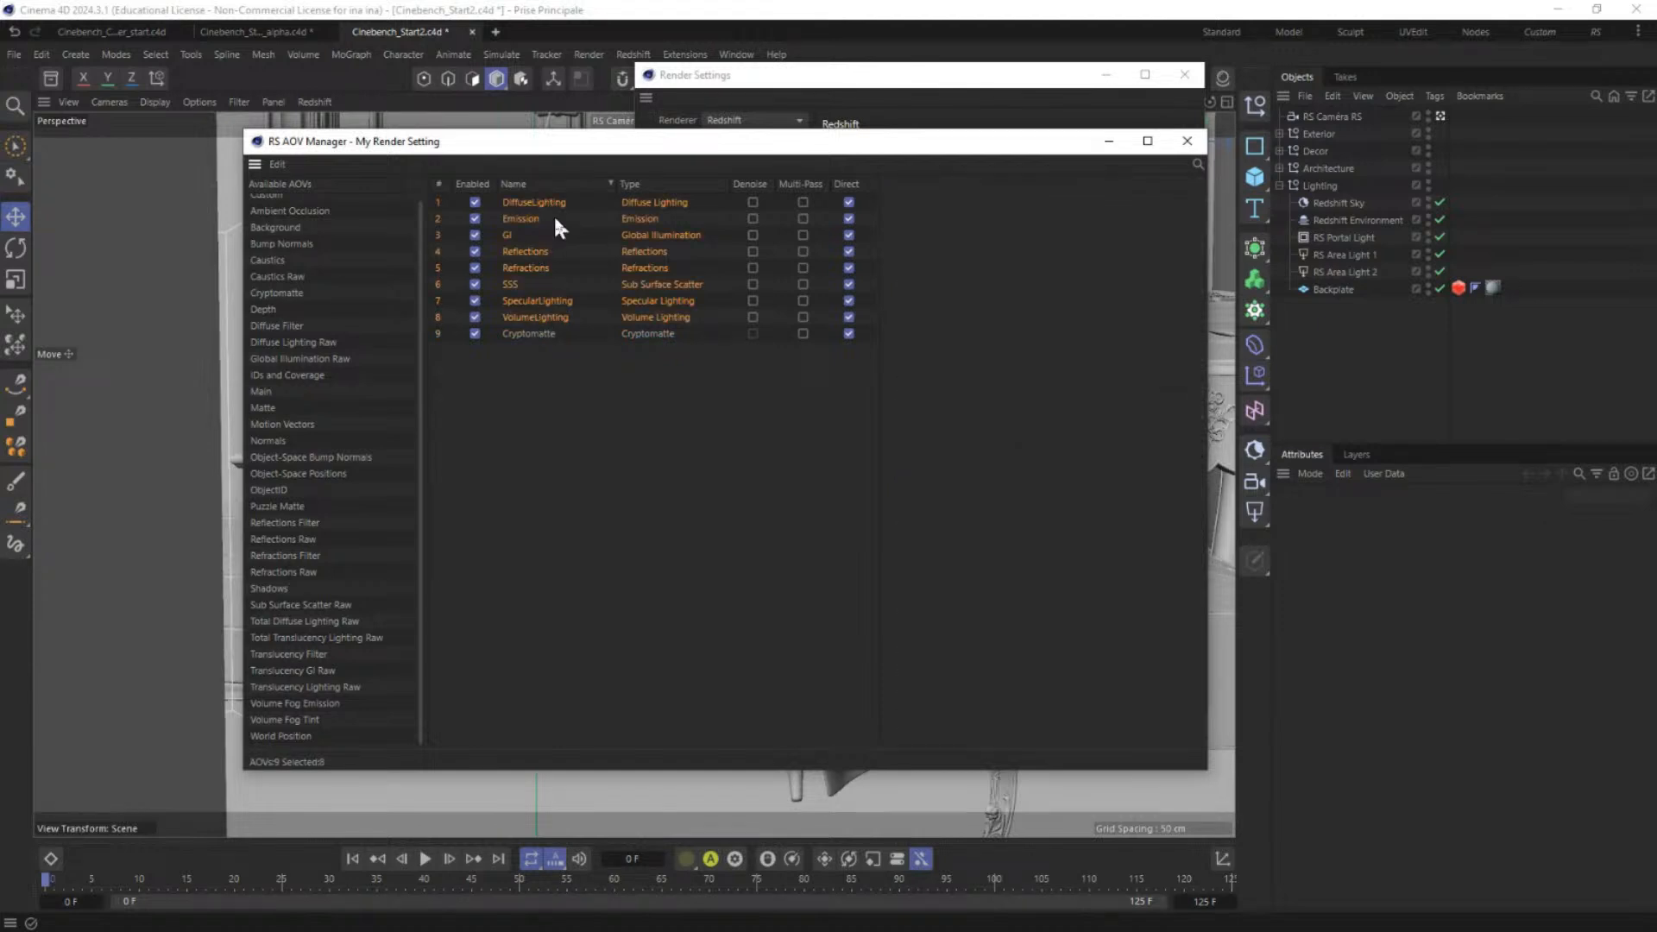
{"action": "left_click", "coordinate": [521, 338]}
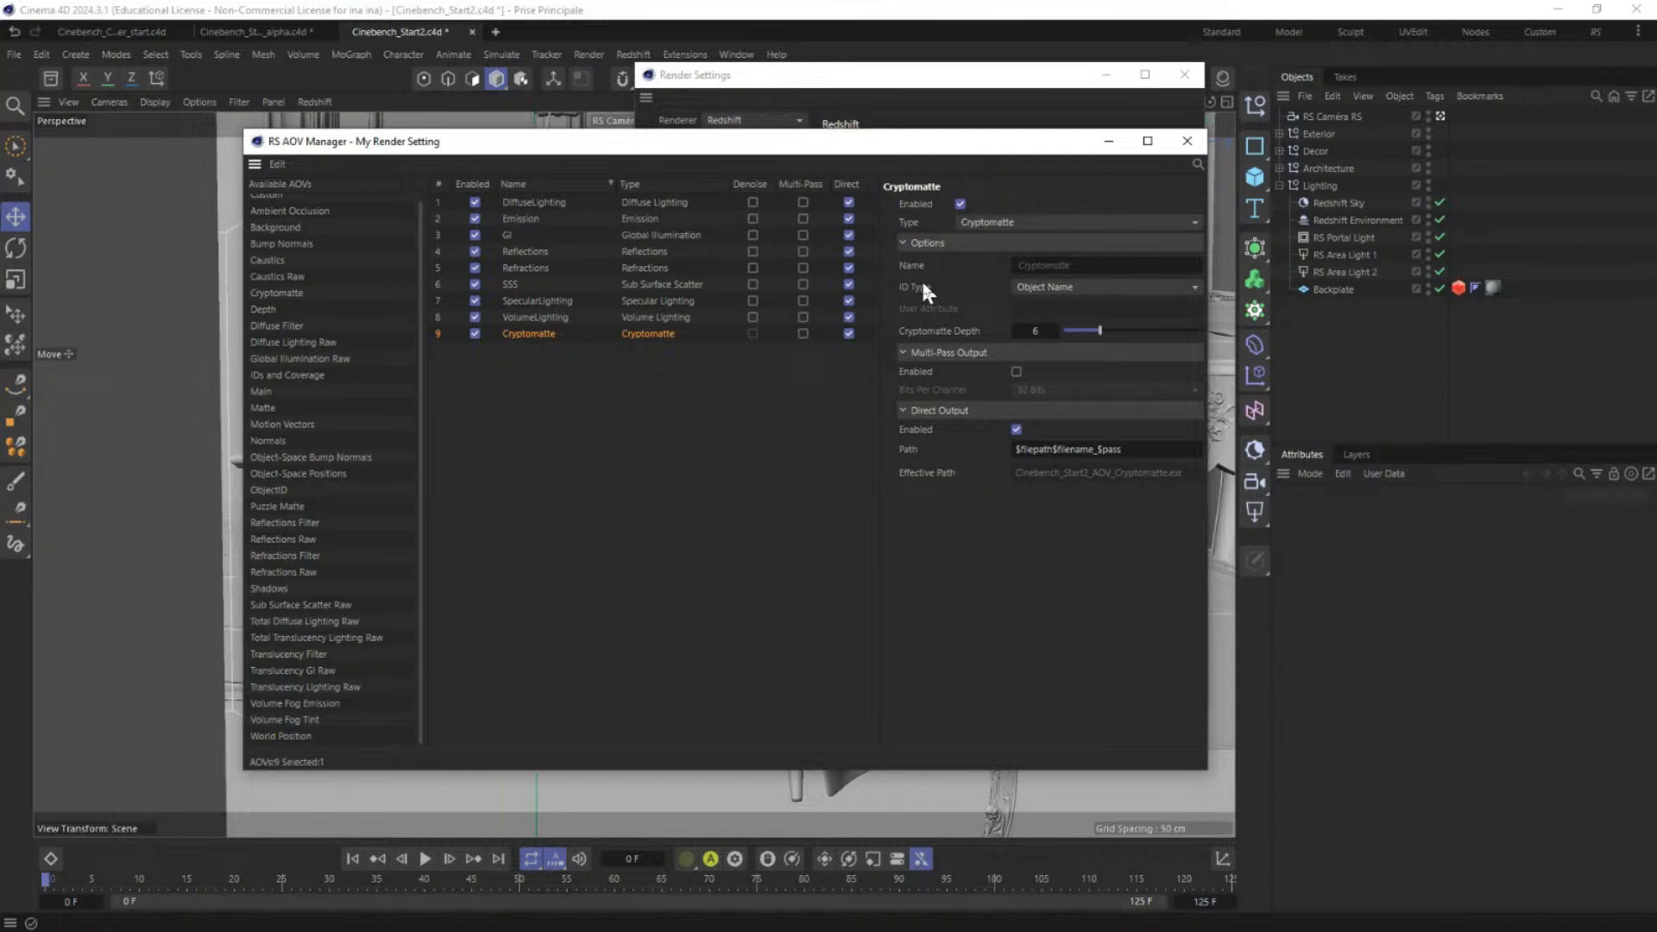
Step: Reveal the contents of the Exterior and Decor groups and examine the object names that the Cryptomatte relies on
{"action": "left_click_drag", "start_coordinate": [1035, 147], "coordinate": [891, 195]}
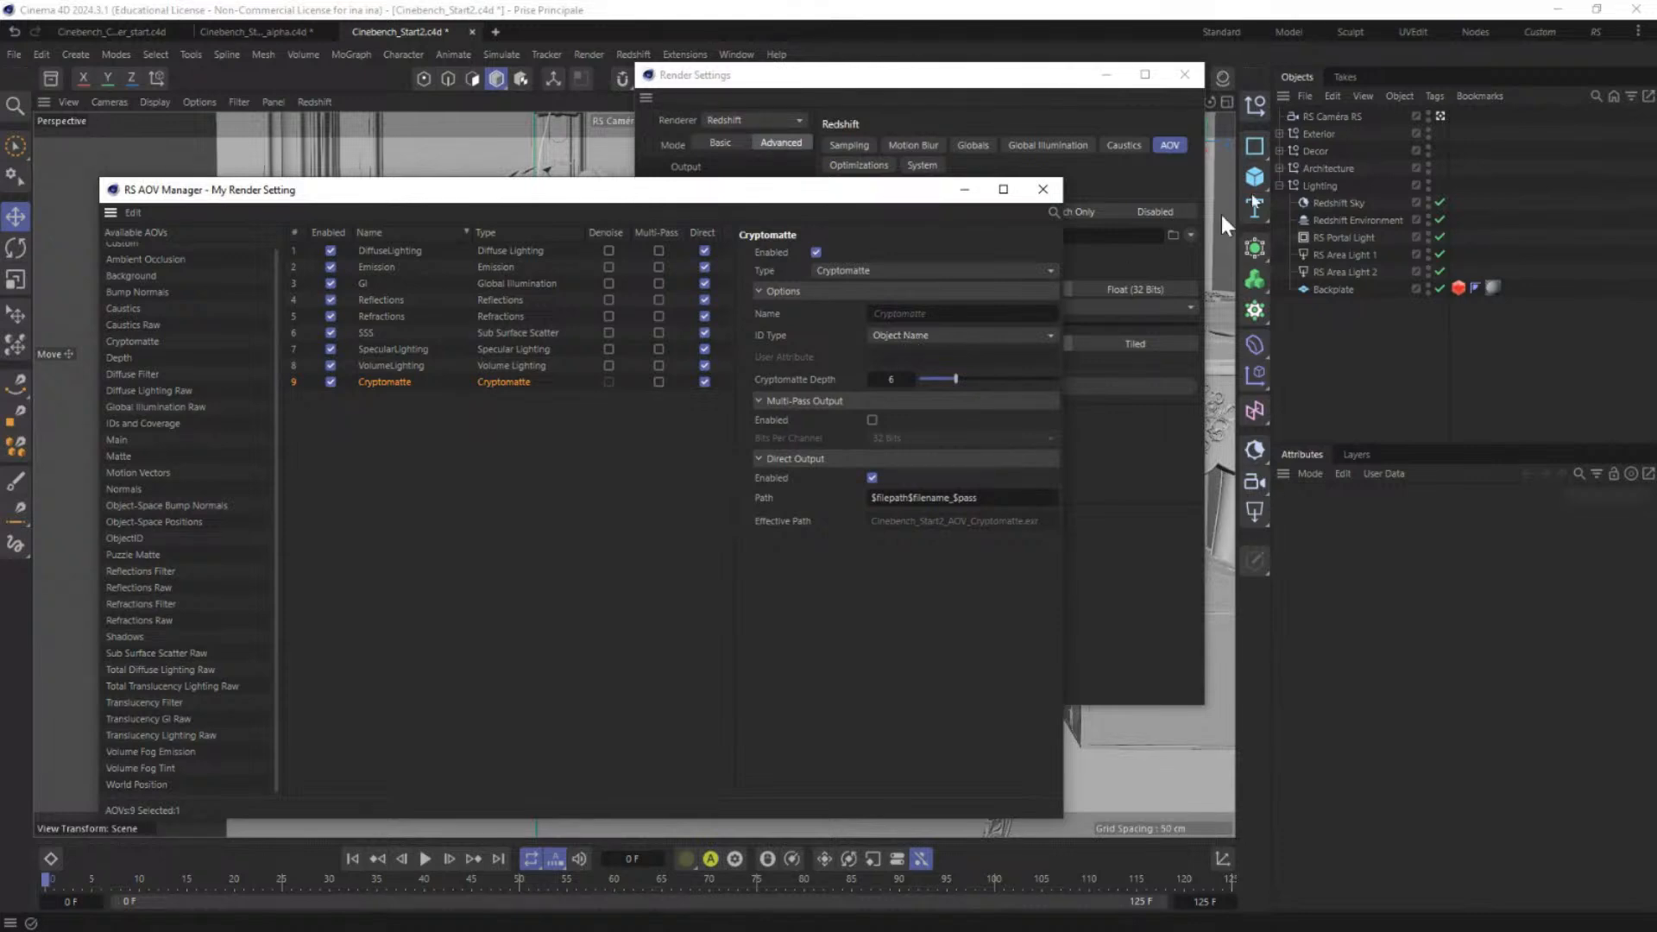
{"action": "left_click", "coordinate": [1280, 133]}
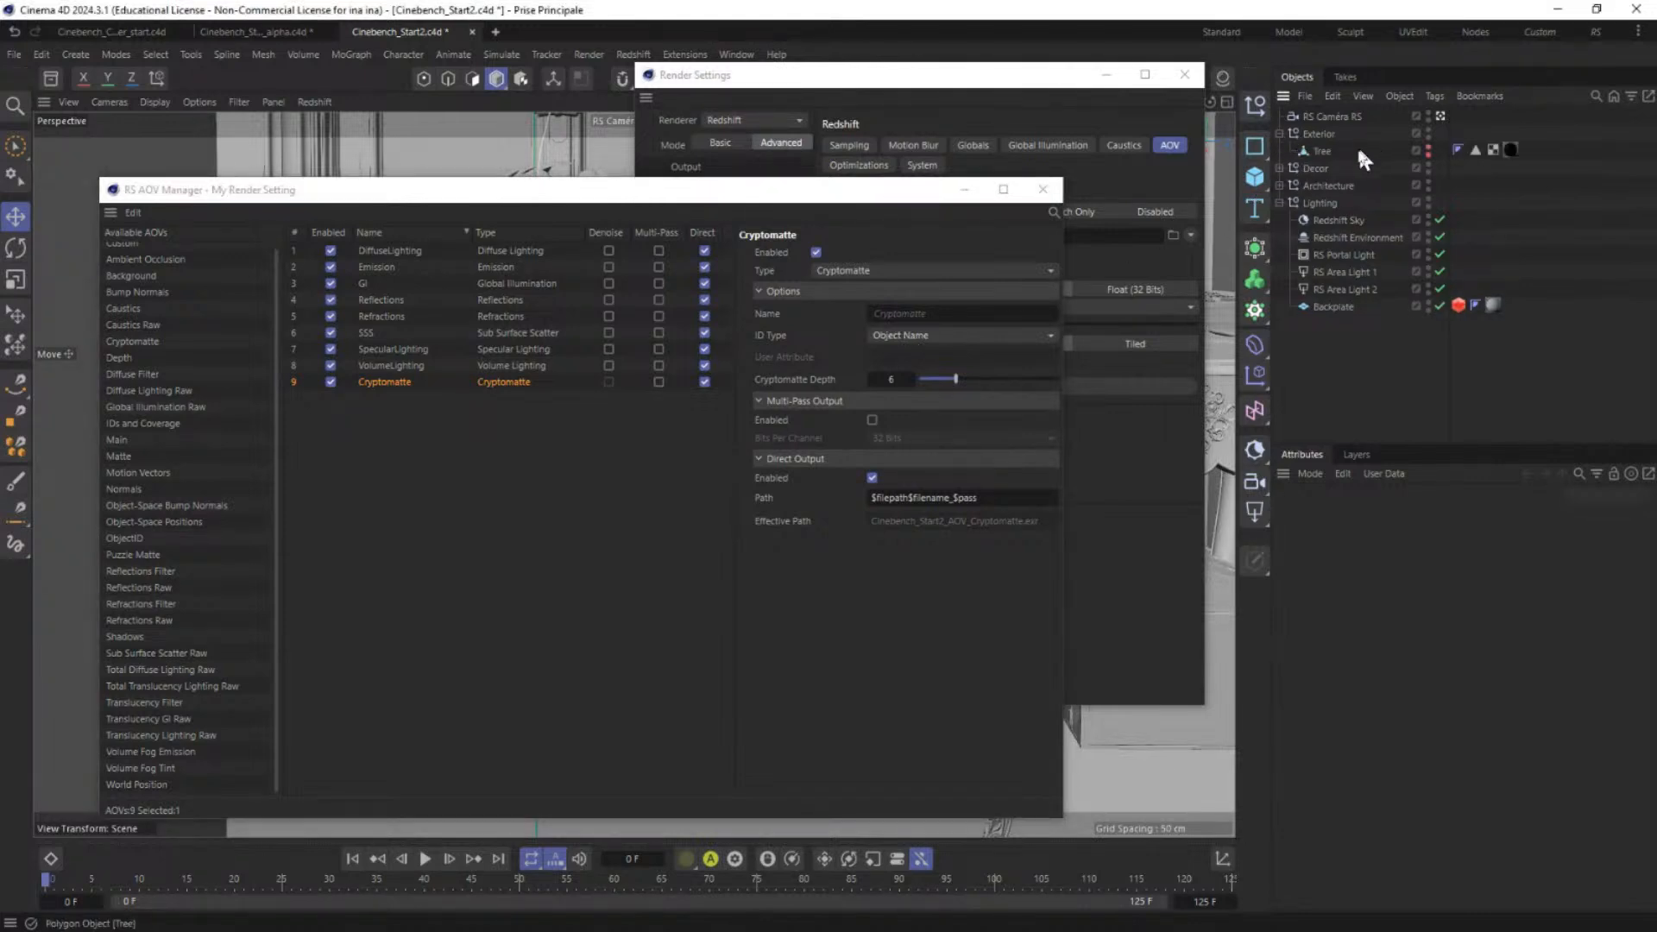
{"action": "left_click", "coordinate": [1280, 134]}
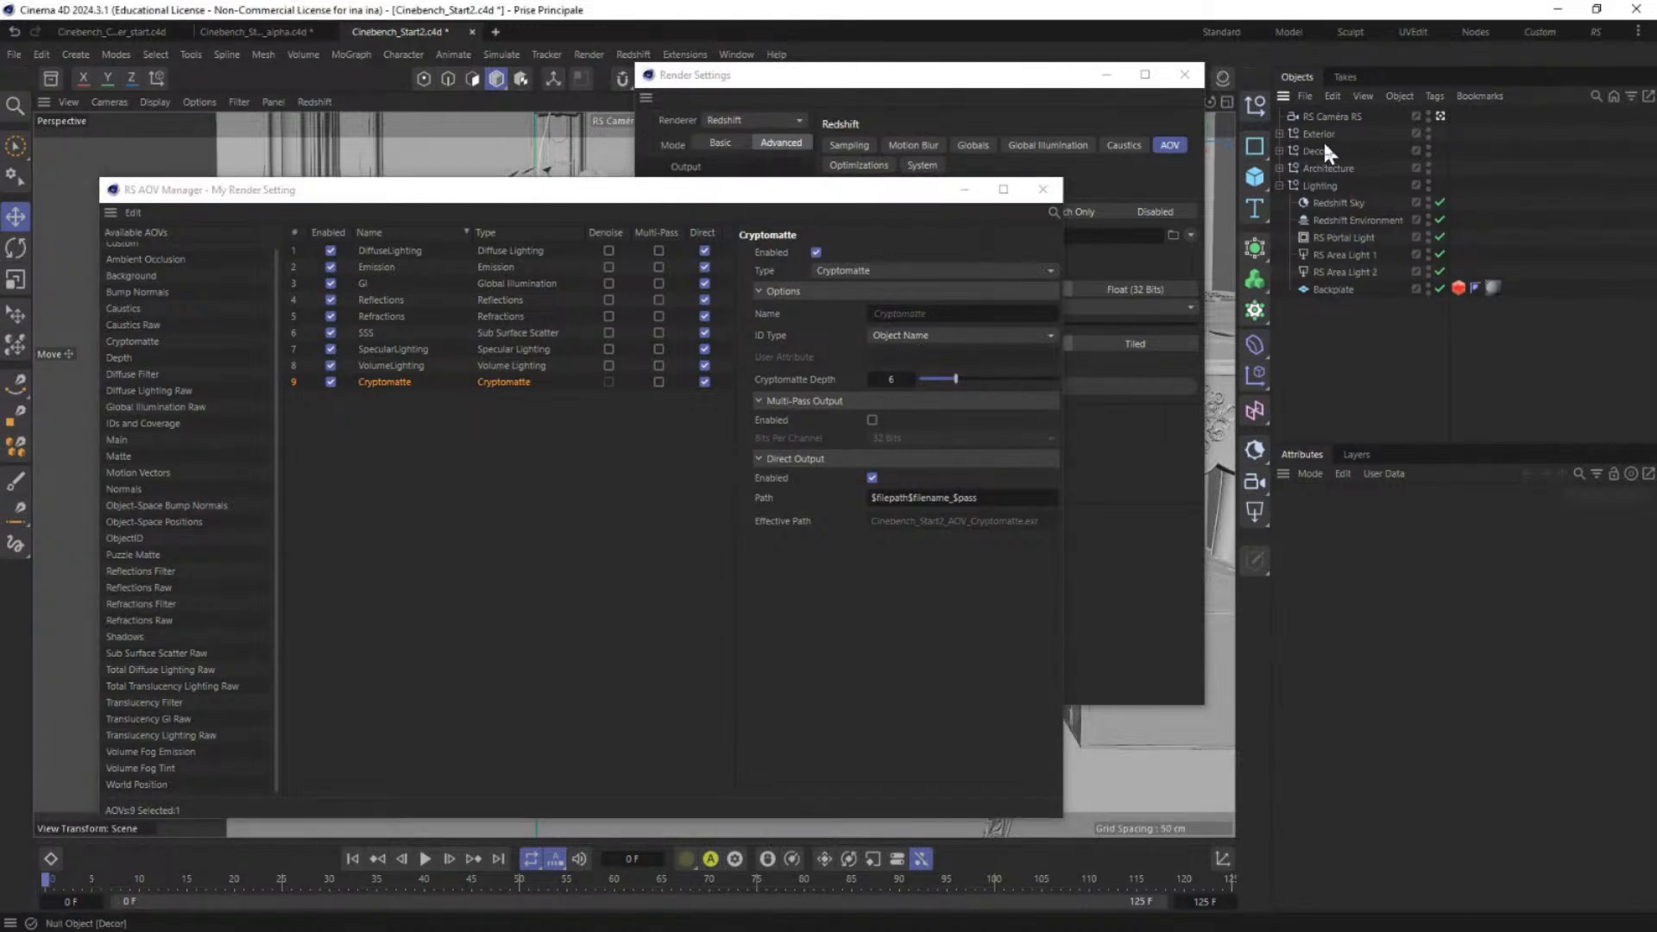
{"action": "left_click", "coordinate": [1279, 134]}
{"action": "left_click", "coordinate": [1278, 133]}
{"action": "left_click", "coordinate": [1280, 151]}
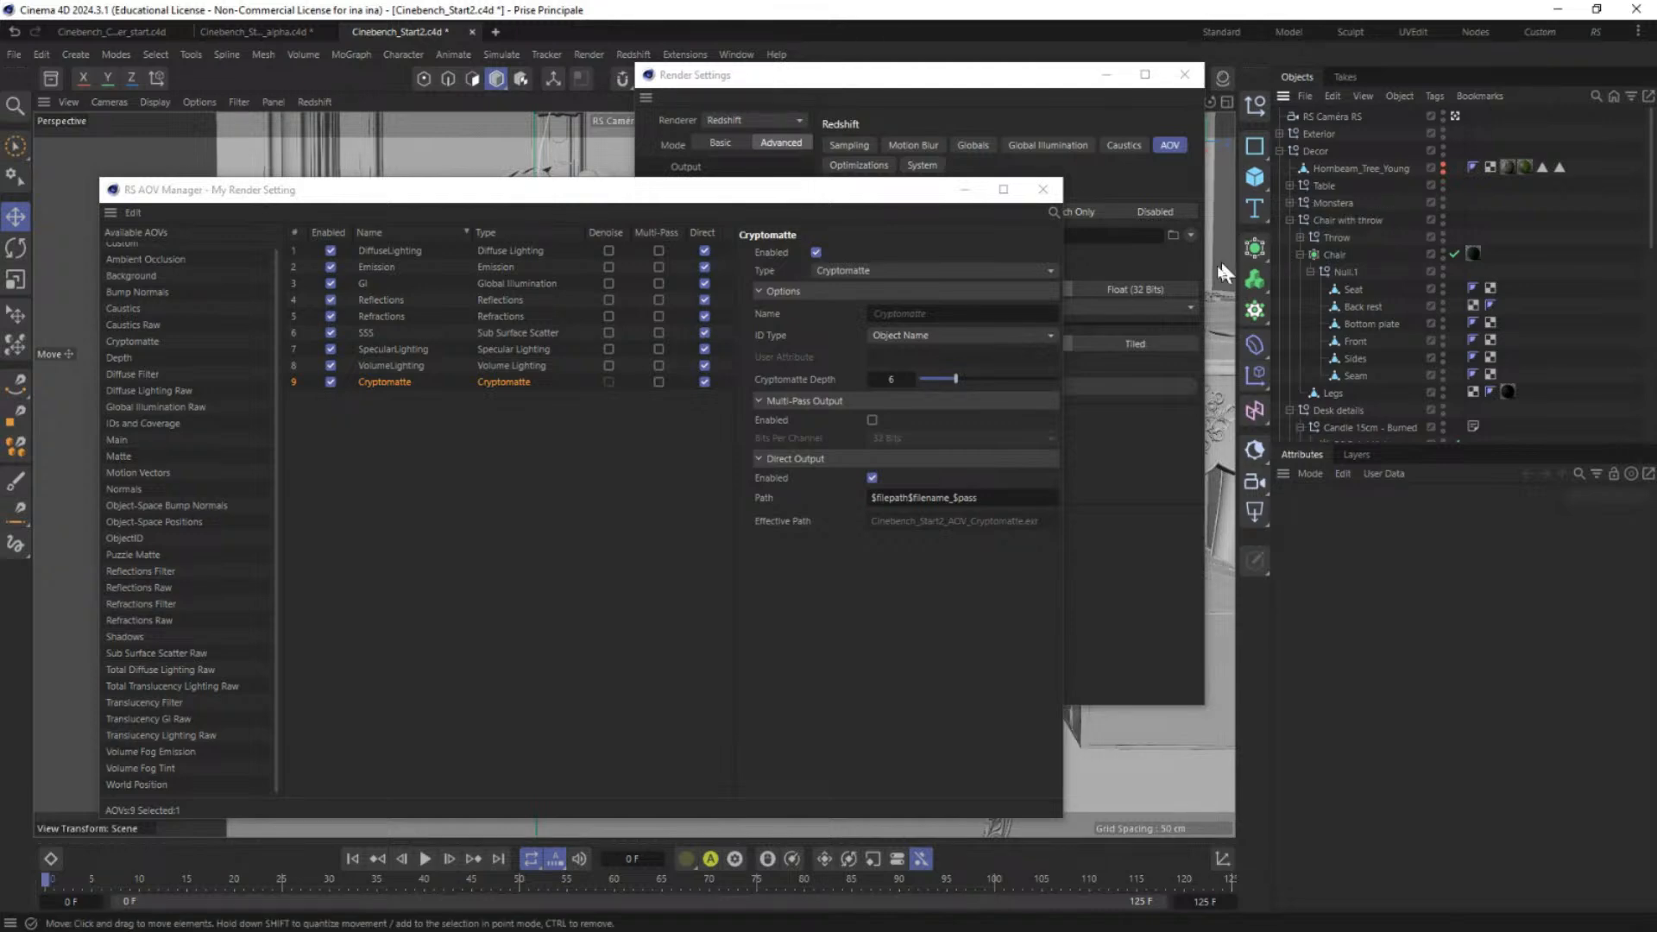
Step: Rename the Cryptomatte AOV as CryptoObject
{"action": "left_click", "coordinate": [969, 314]}
{"action": "type", "text": "CryptoOb"}
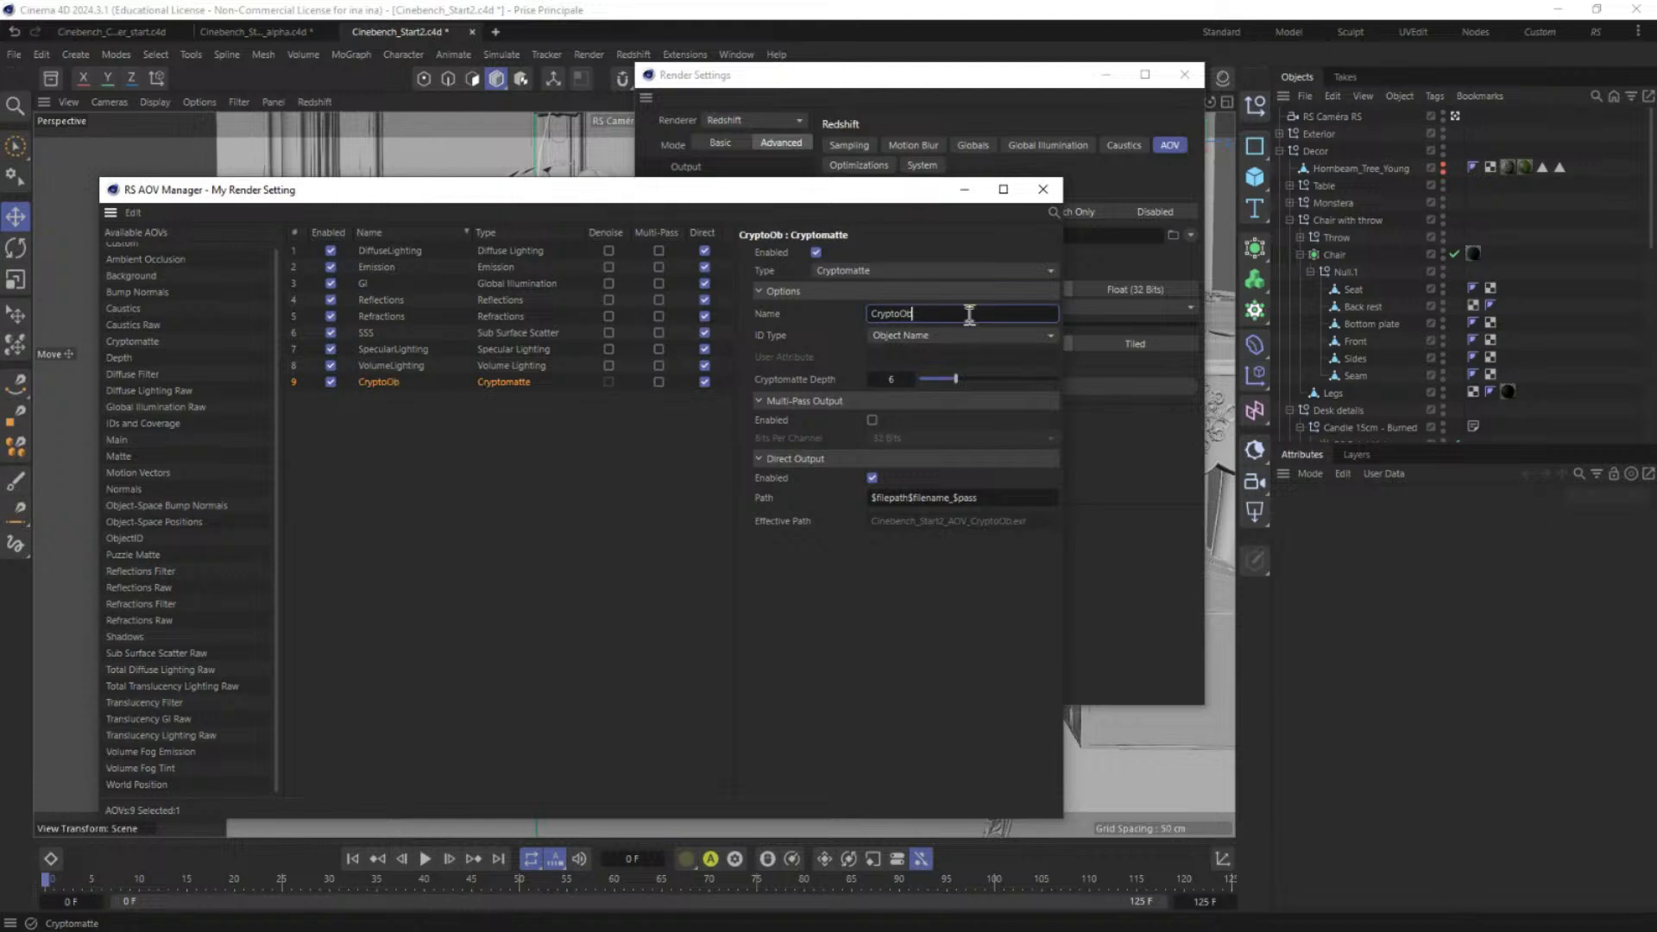
{"action": "type", "text": "ject"}
Step: Add a second Cryptomatte AOV with multi-pass disabled and its ID Type set to Material Name
{"action": "left_click_drag", "start_coordinate": [121, 342], "coordinate": [403, 416]}
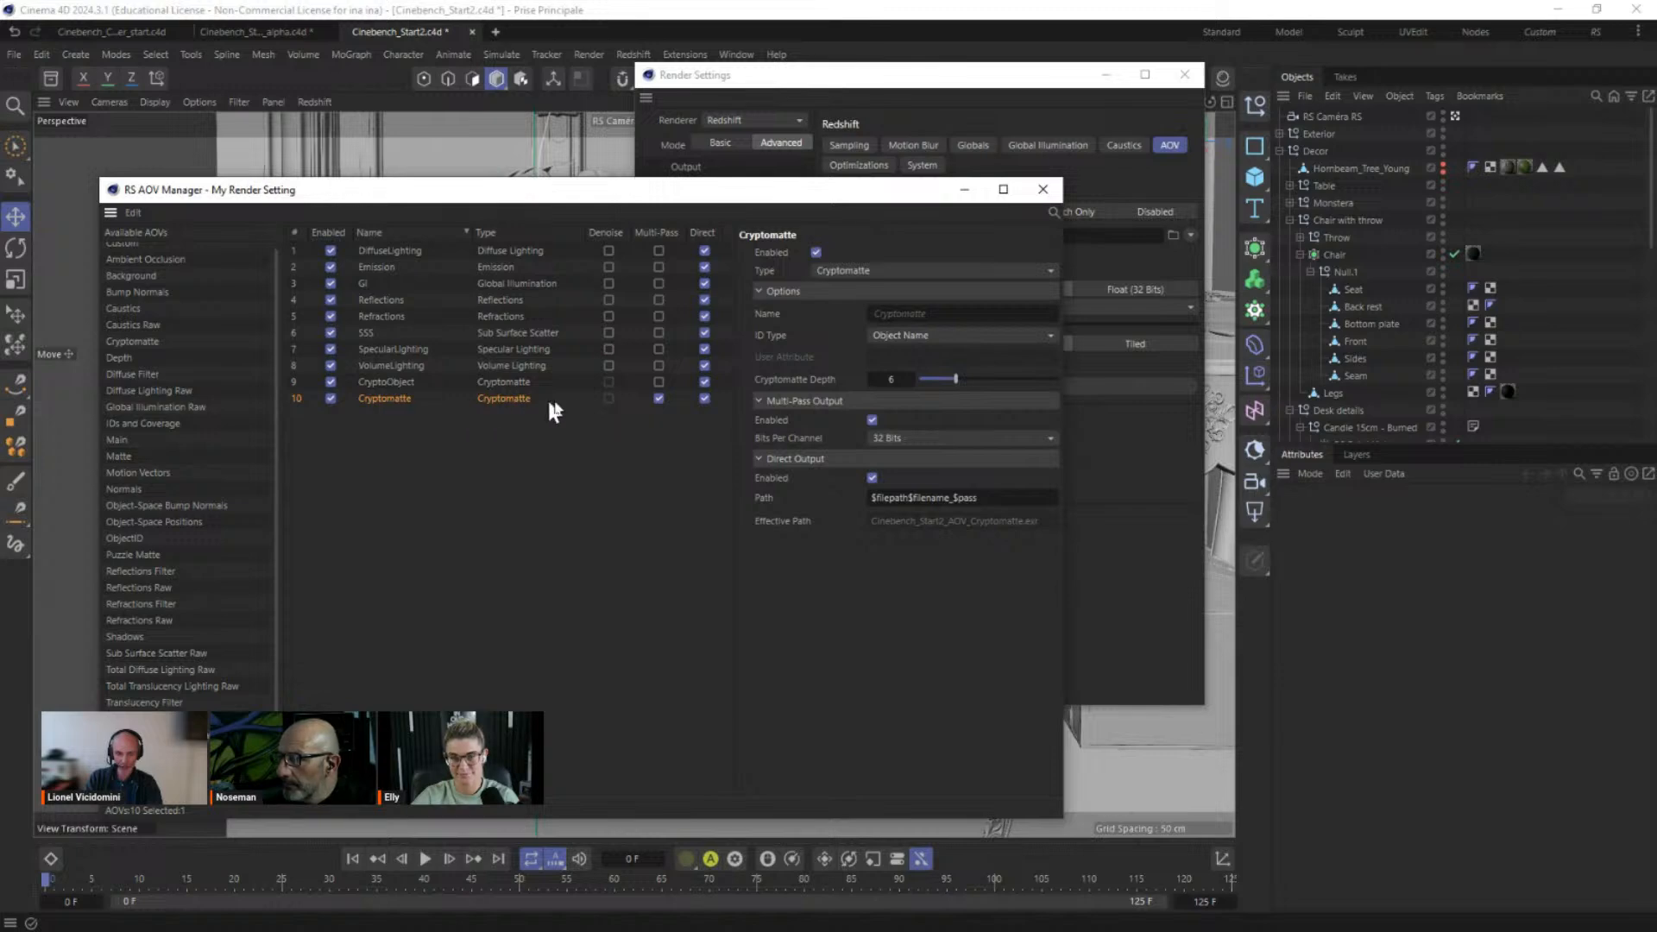
{"action": "left_click", "coordinate": [658, 399]}
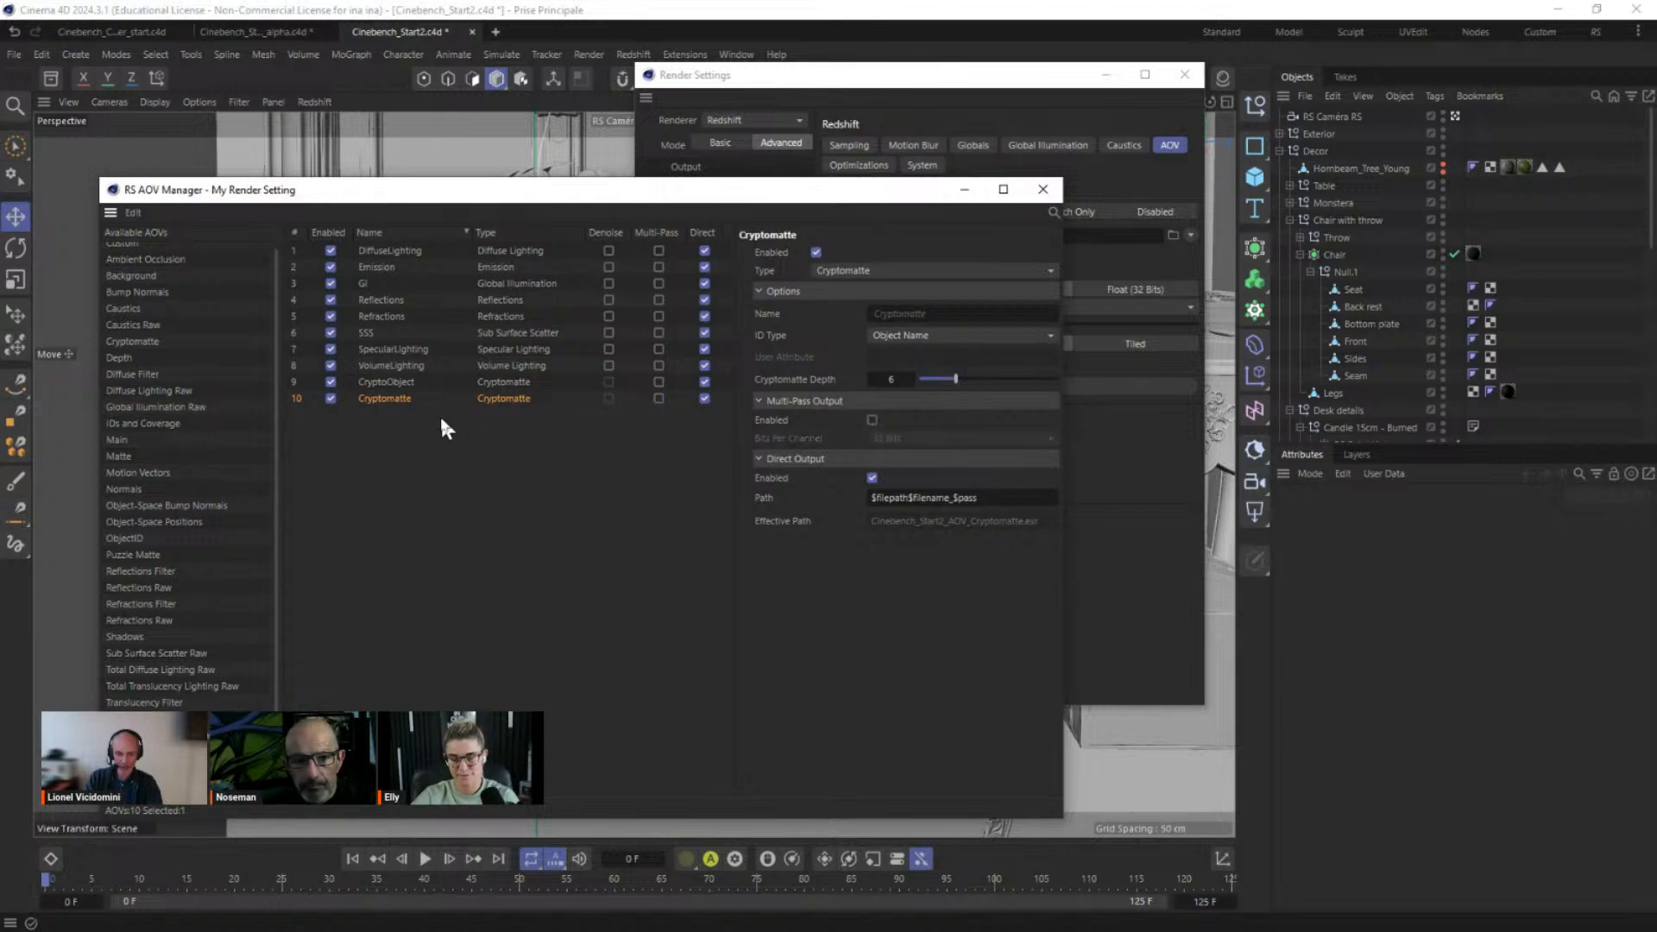
{"action": "left_click", "coordinate": [920, 335]}
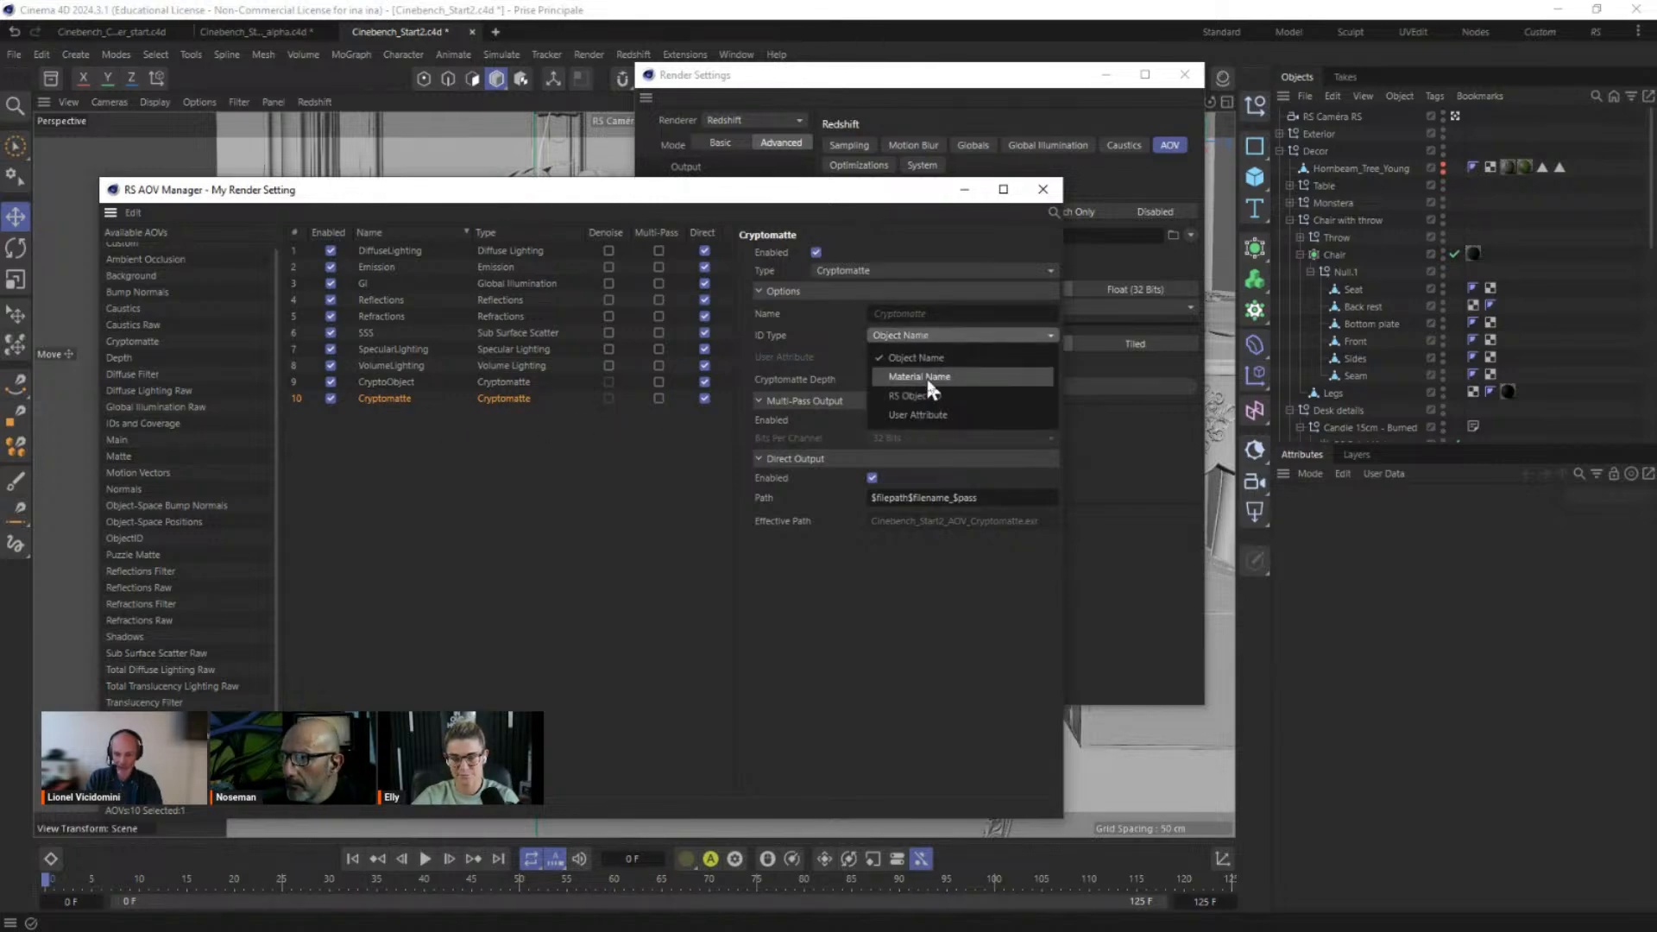
{"action": "left_click", "coordinate": [925, 375]}
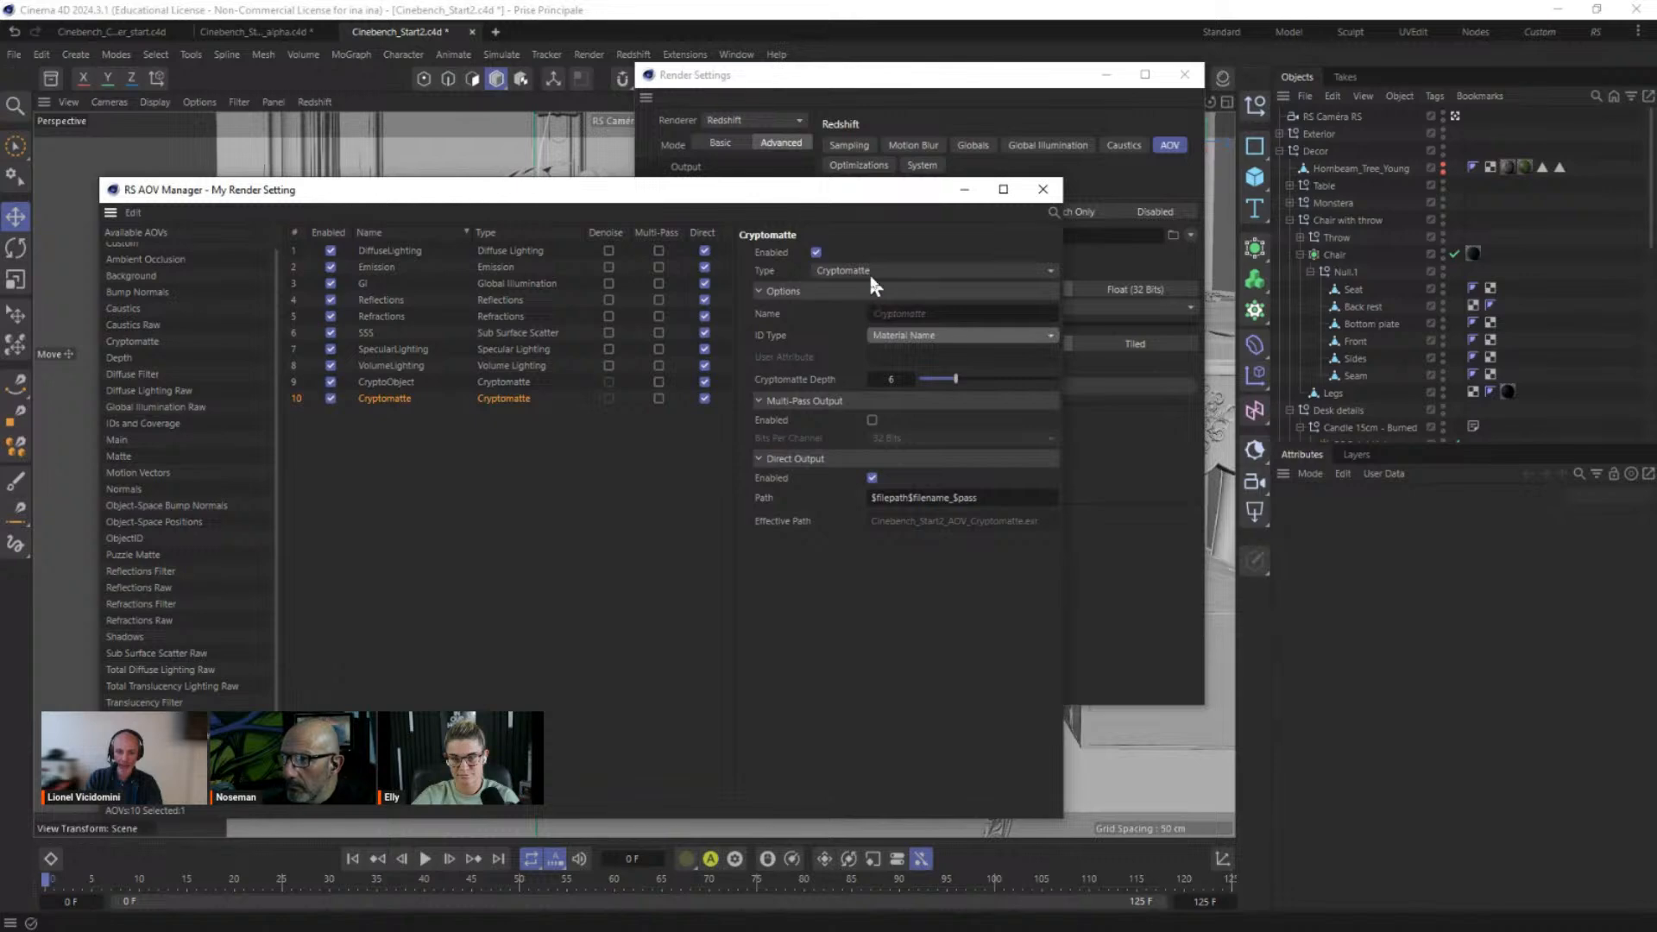
Step: Close the render settings and display the scene's materials to examine their names
{"action": "left_click", "coordinate": [1184, 73]}
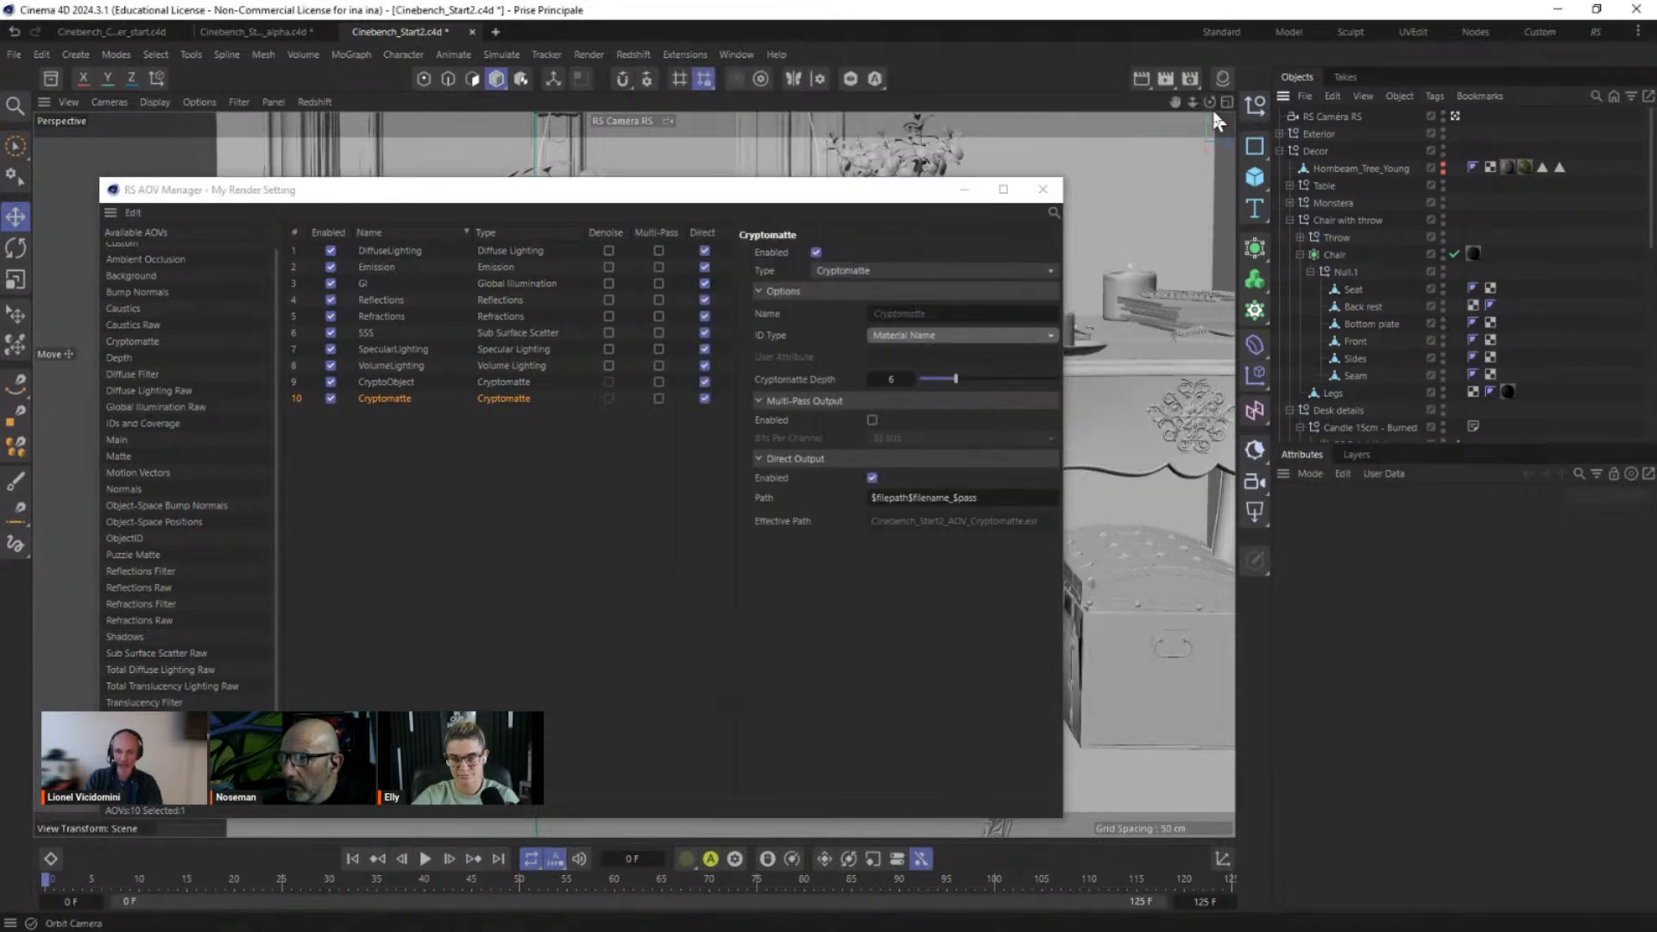
{"action": "left_click", "coordinate": [1224, 82]}
{"action": "left_click_drag", "start_coordinate": [885, 192], "coordinate": [649, 211]}
{"action": "left_click", "coordinate": [1237, 198]}
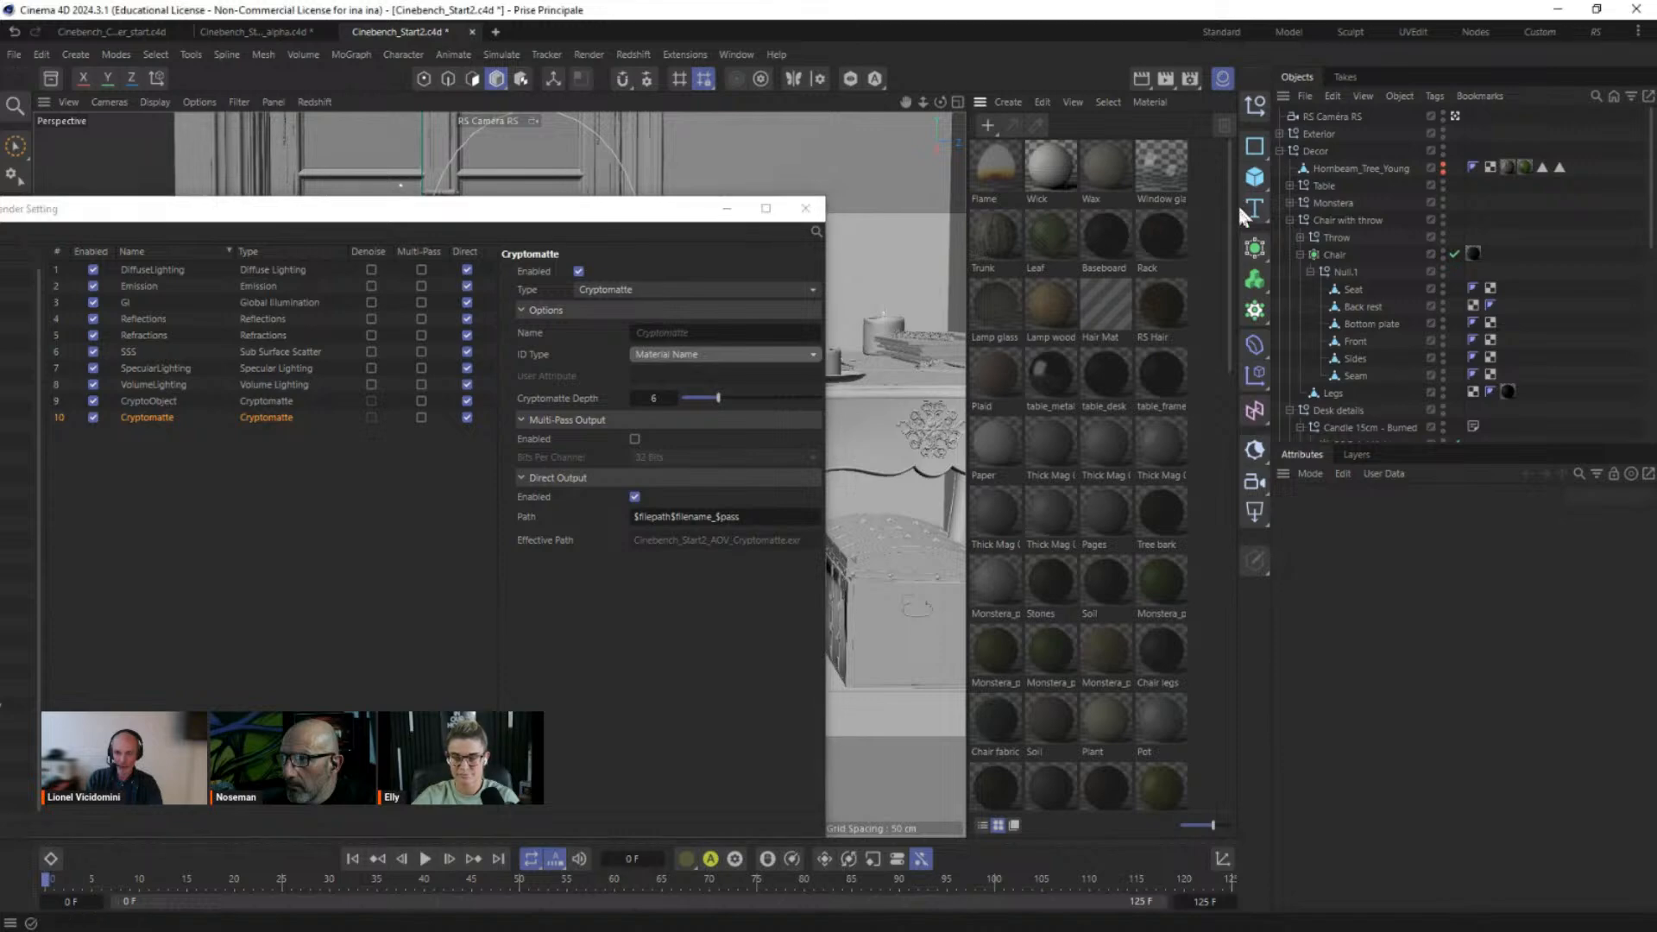
{"action": "left_click_drag", "start_coordinate": [1231, 323], "coordinate": [1231, 284]}
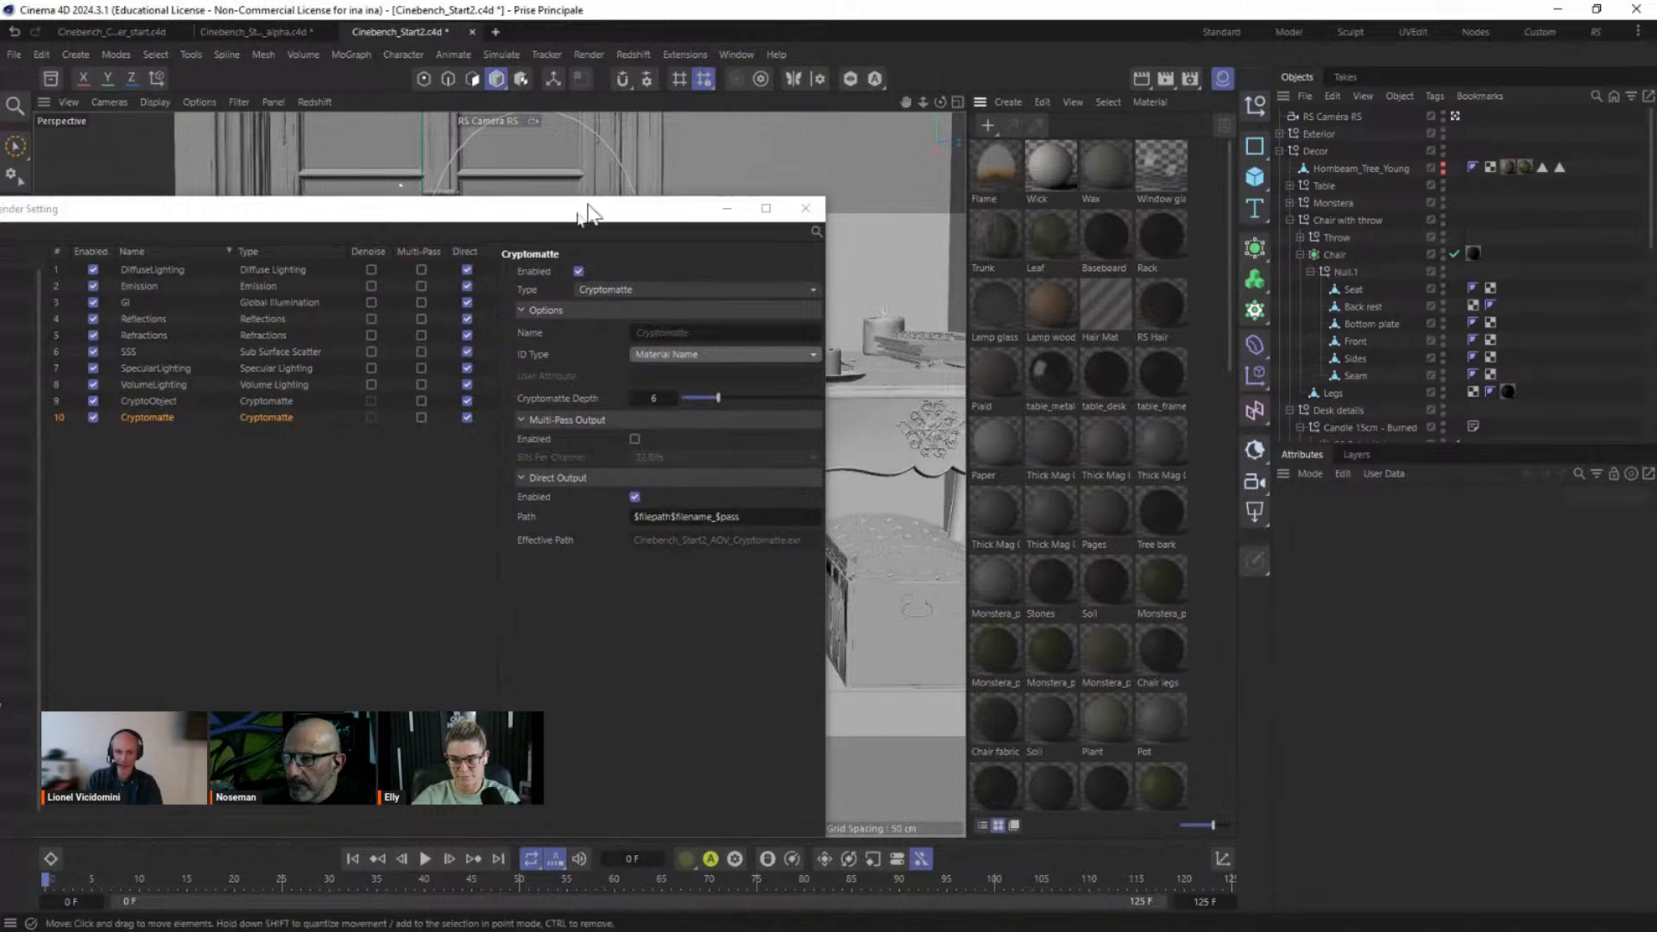
{"action": "left_click_drag", "start_coordinate": [576, 215], "coordinate": [981, 107]}
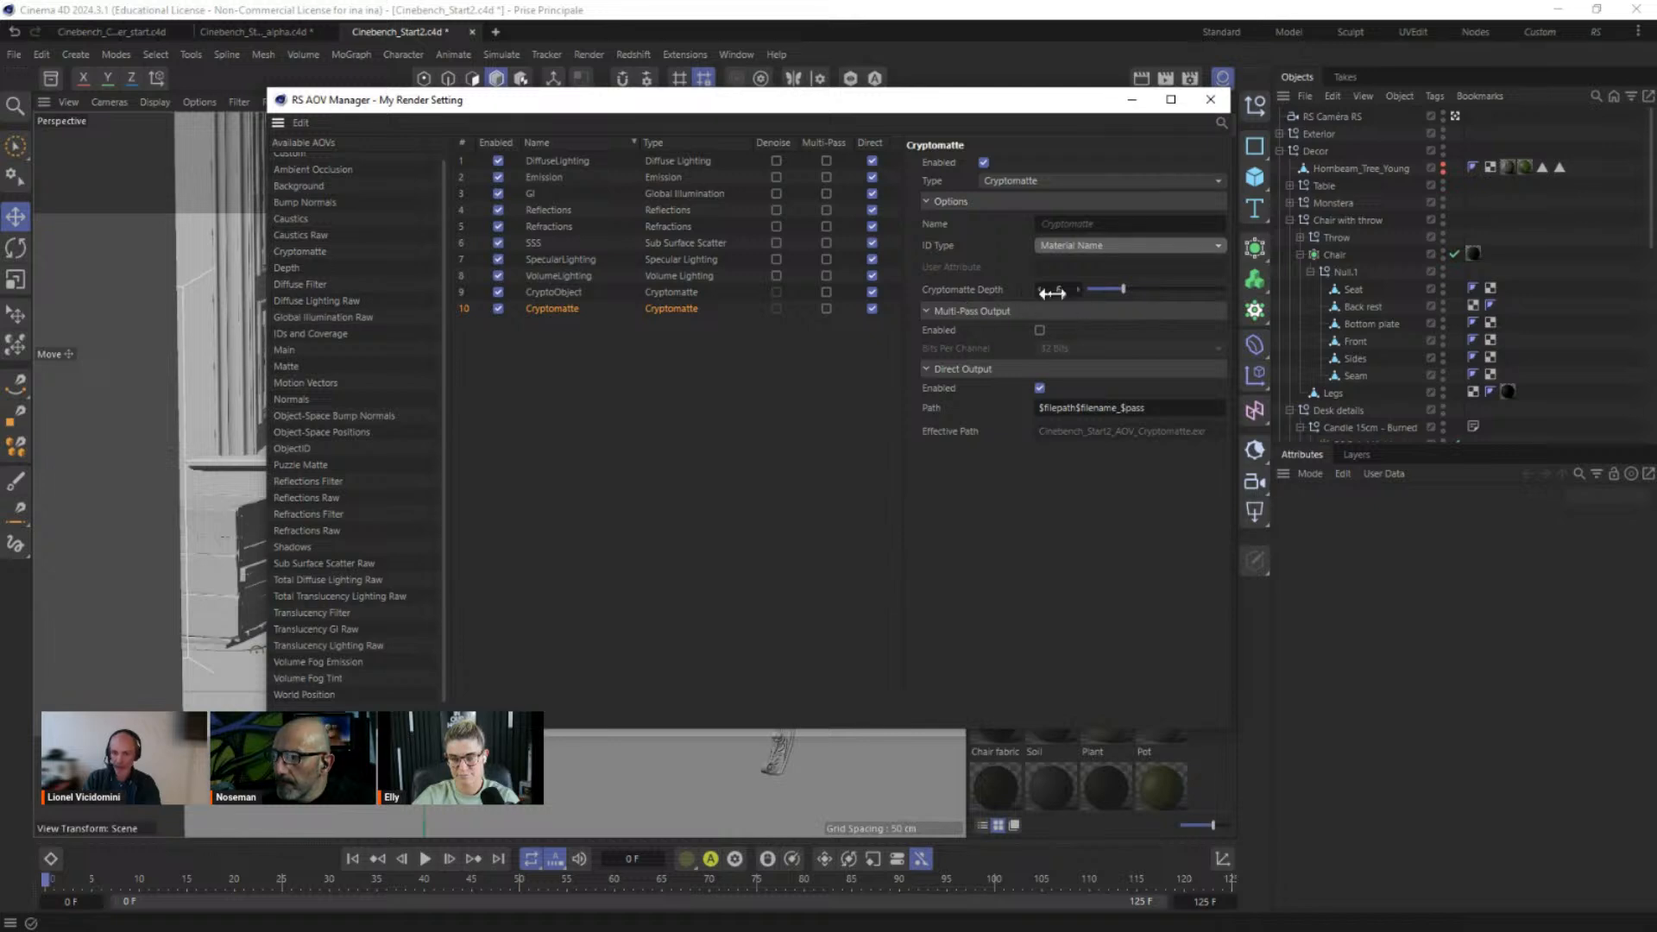
Step: Try Cryptomatte Depth values of 15, 1 and 4 on the material-based Cryptomatte AOV
{"action": "left_click_drag", "start_coordinate": [1128, 304], "coordinate": [1169, 305]}
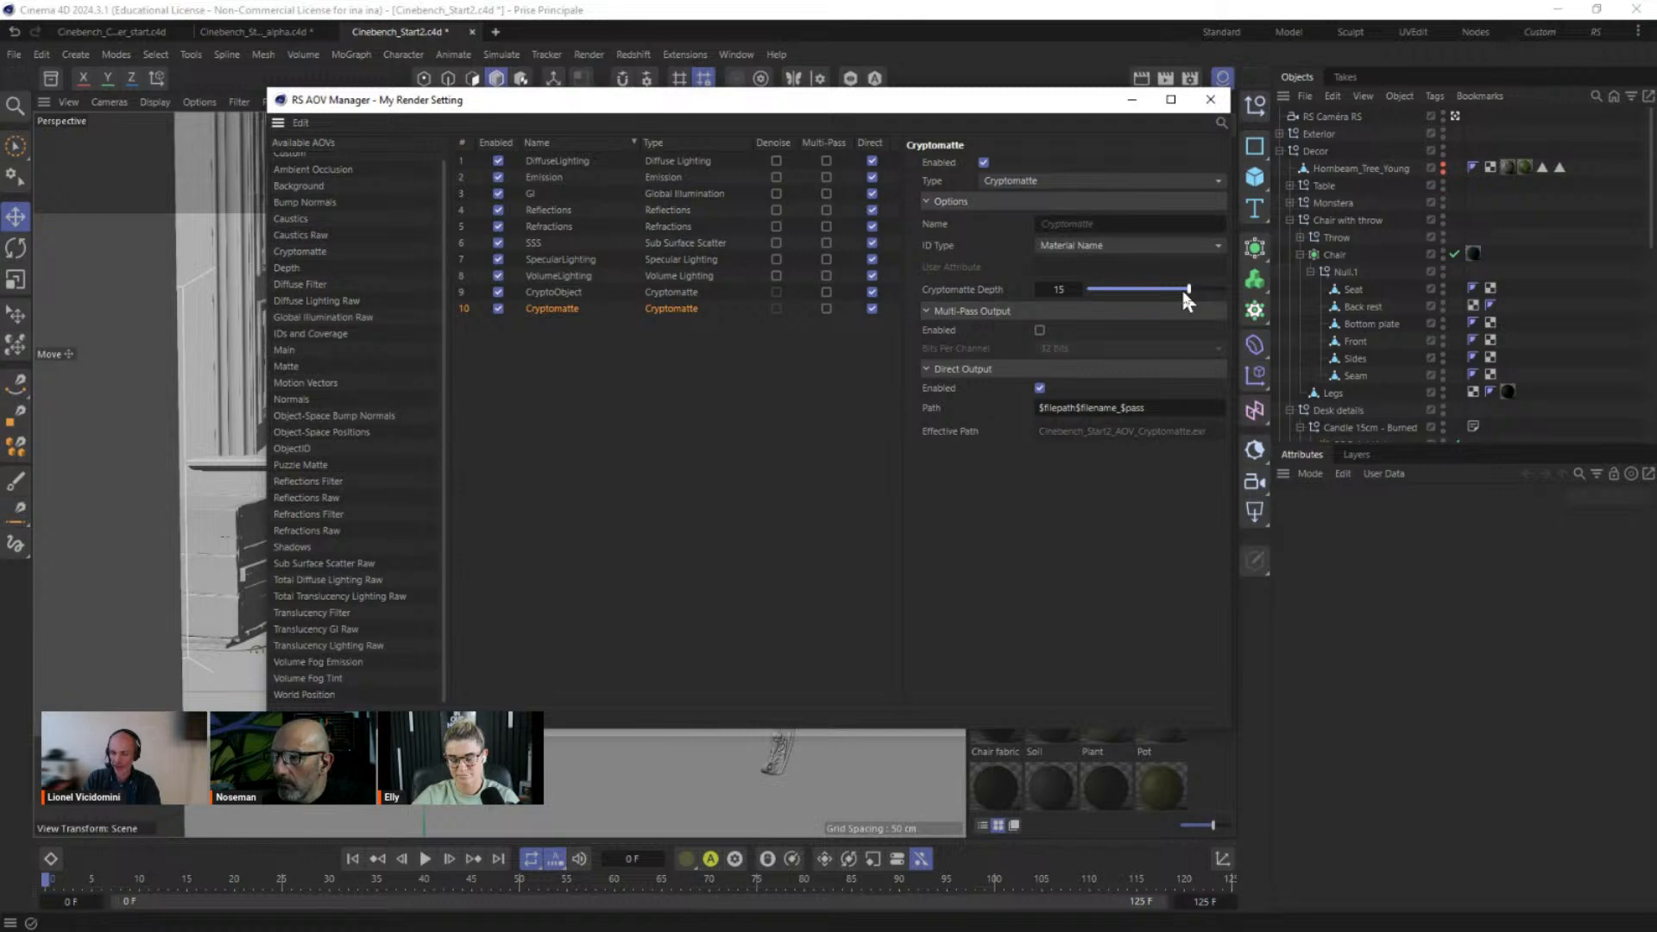
{"action": "left_click_drag", "start_coordinate": [1188, 288], "coordinate": [1130, 290]}
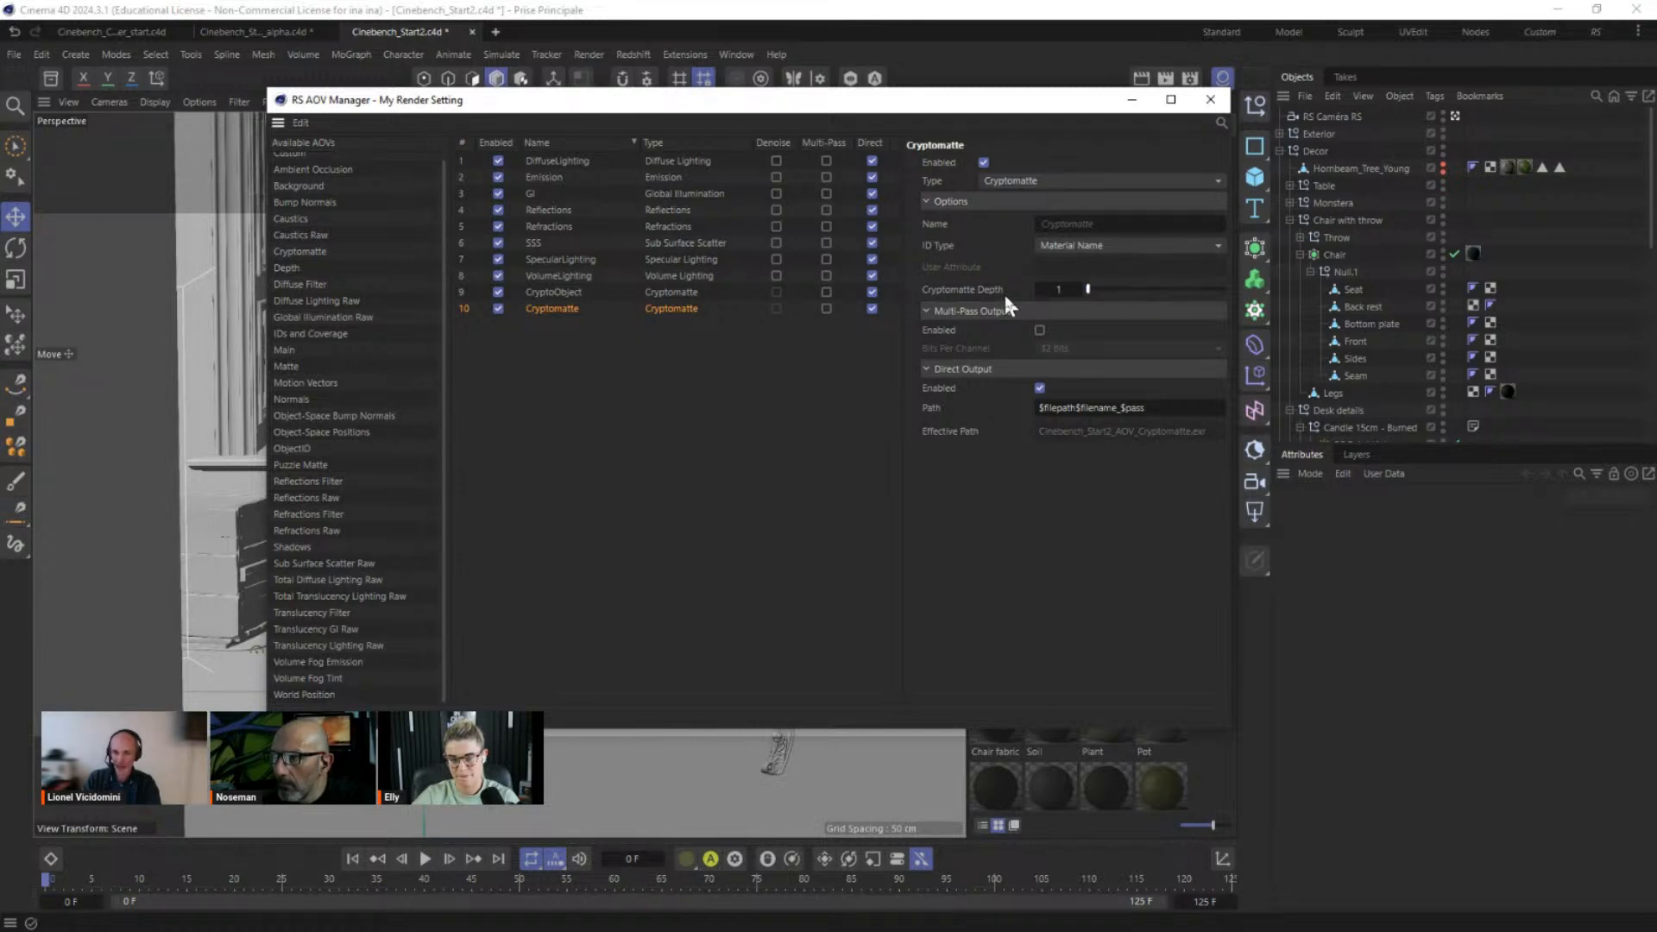
{"action": "left_click", "coordinate": [1078, 290]}
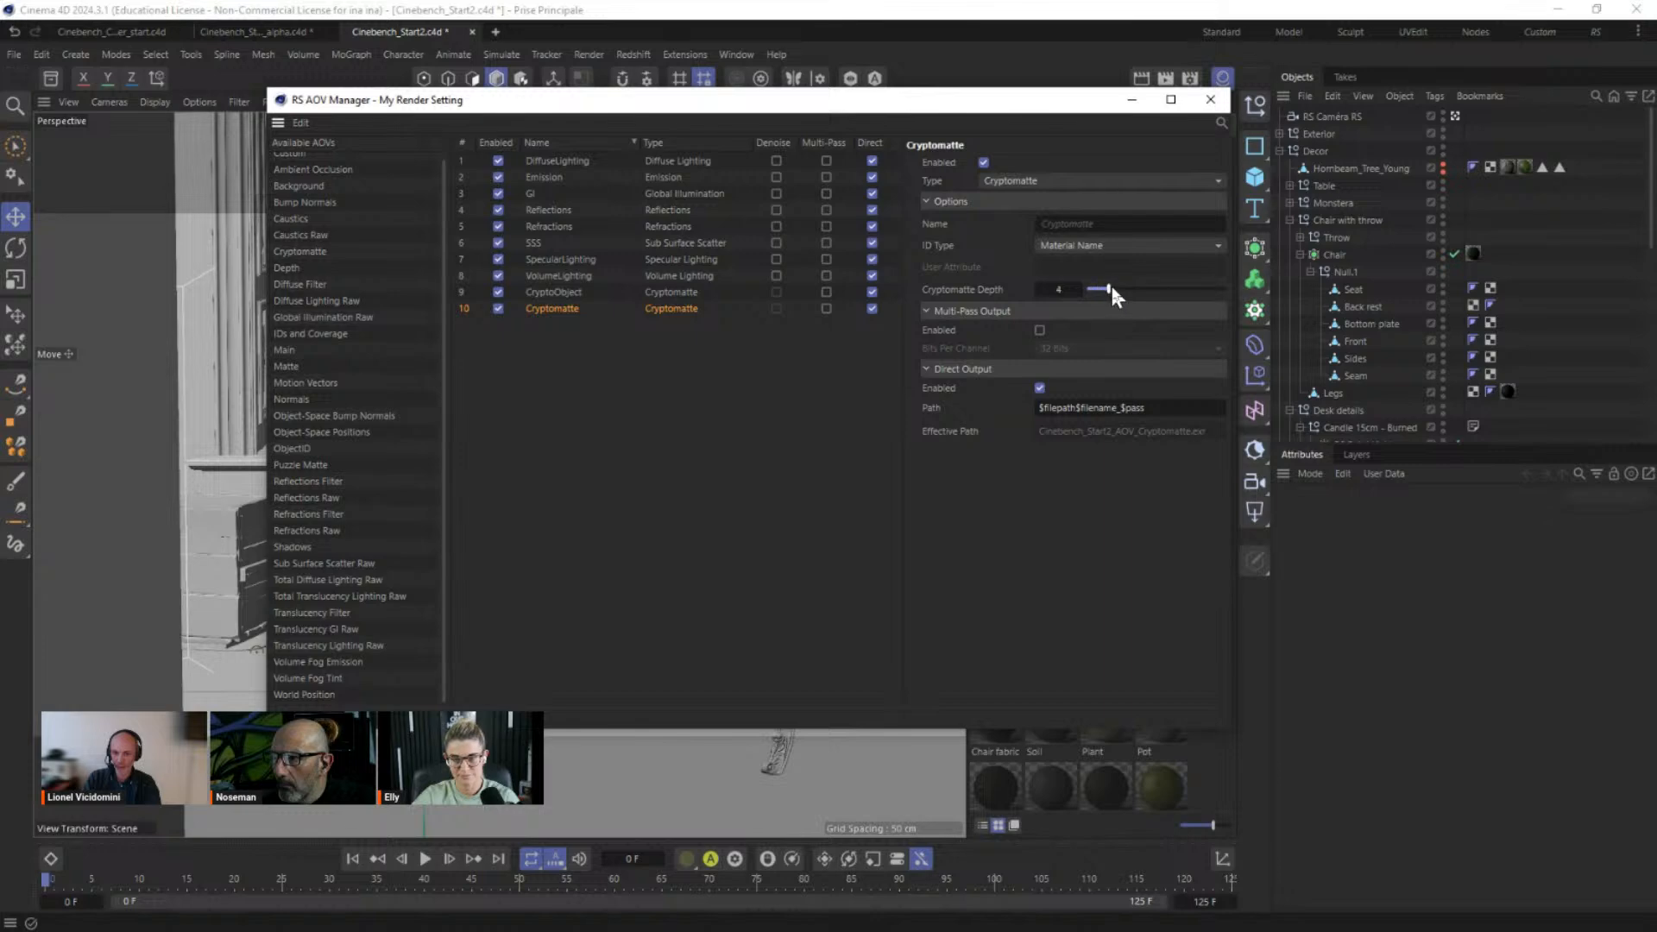
Step: Compare the settings of the CryptoObject AOV with those of the material-based Cryptomatte AOV
{"action": "left_click", "coordinate": [548, 292]}
{"action": "left_click", "coordinate": [553, 307]}
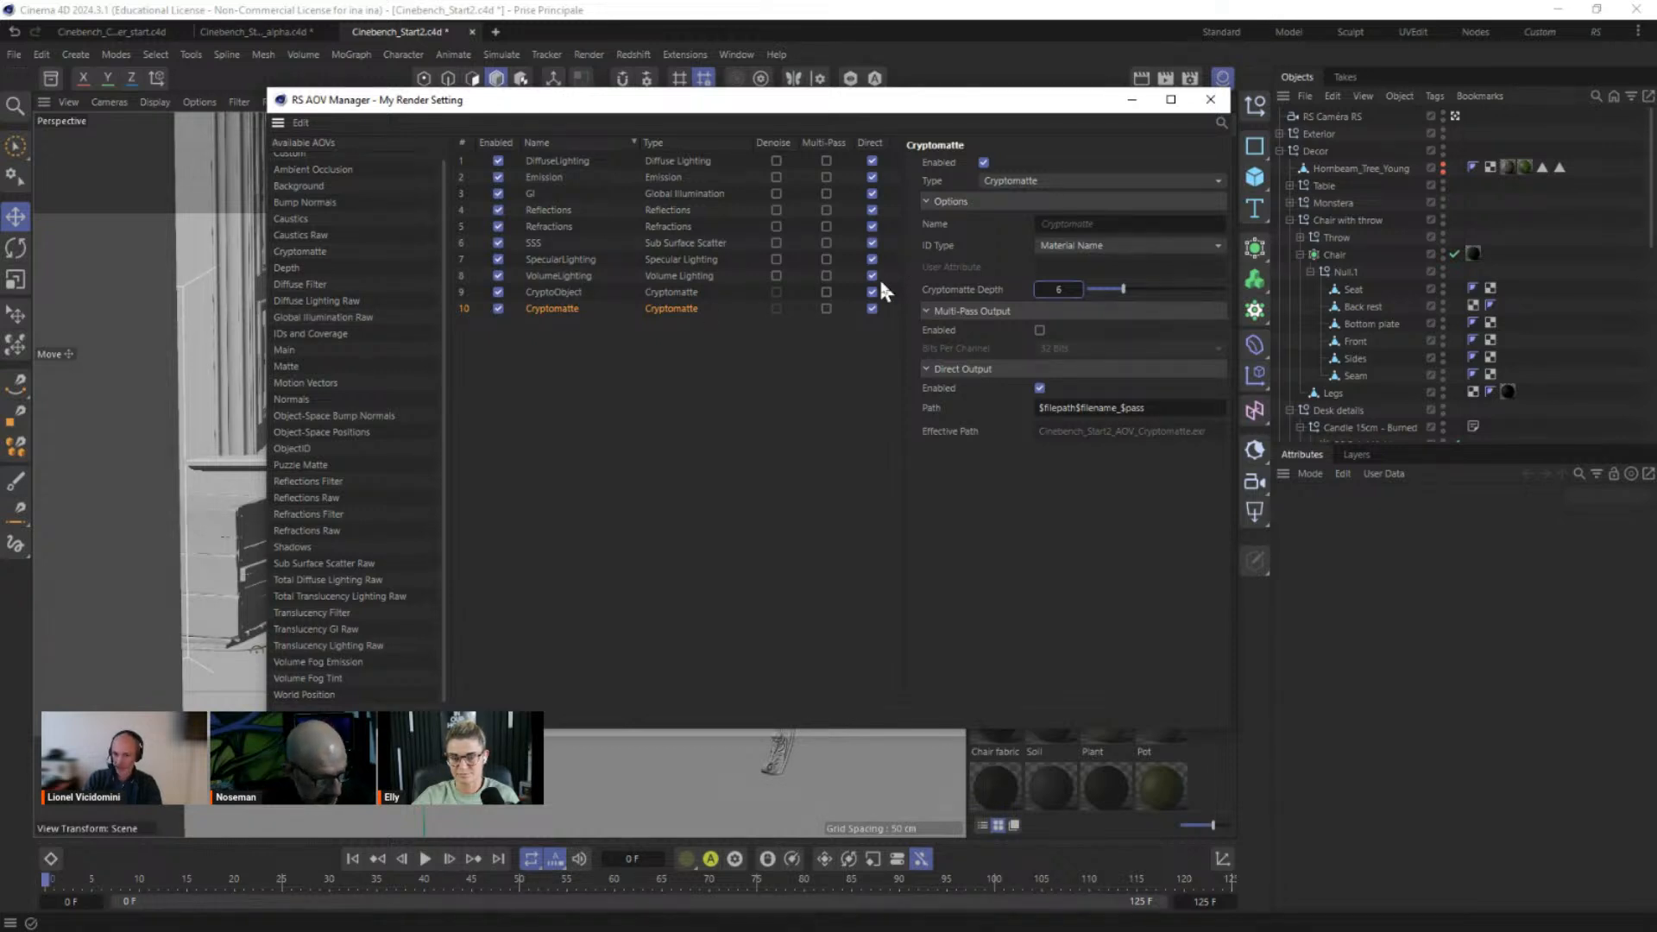
{"action": "left_click", "coordinate": [575, 293]}
{"action": "left_click", "coordinate": [559, 309]}
{"action": "left_click", "coordinate": [559, 293]}
{"action": "left_click", "coordinate": [556, 292]}
{"action": "left_click", "coordinate": [553, 309]}
{"action": "left_click", "coordinate": [552, 292]}
{"action": "left_click", "coordinate": [553, 310]}
{"action": "left_click", "coordinate": [560, 291]}
{"action": "left_click", "coordinate": [561, 304]}
{"action": "left_click", "coordinate": [557, 292]}
{"action": "left_click", "coordinate": [557, 305]}
{"action": "left_click", "coordinate": [556, 291]}
{"action": "left_click_drag", "start_coordinate": [542, 105], "coordinate": [717, 249]}
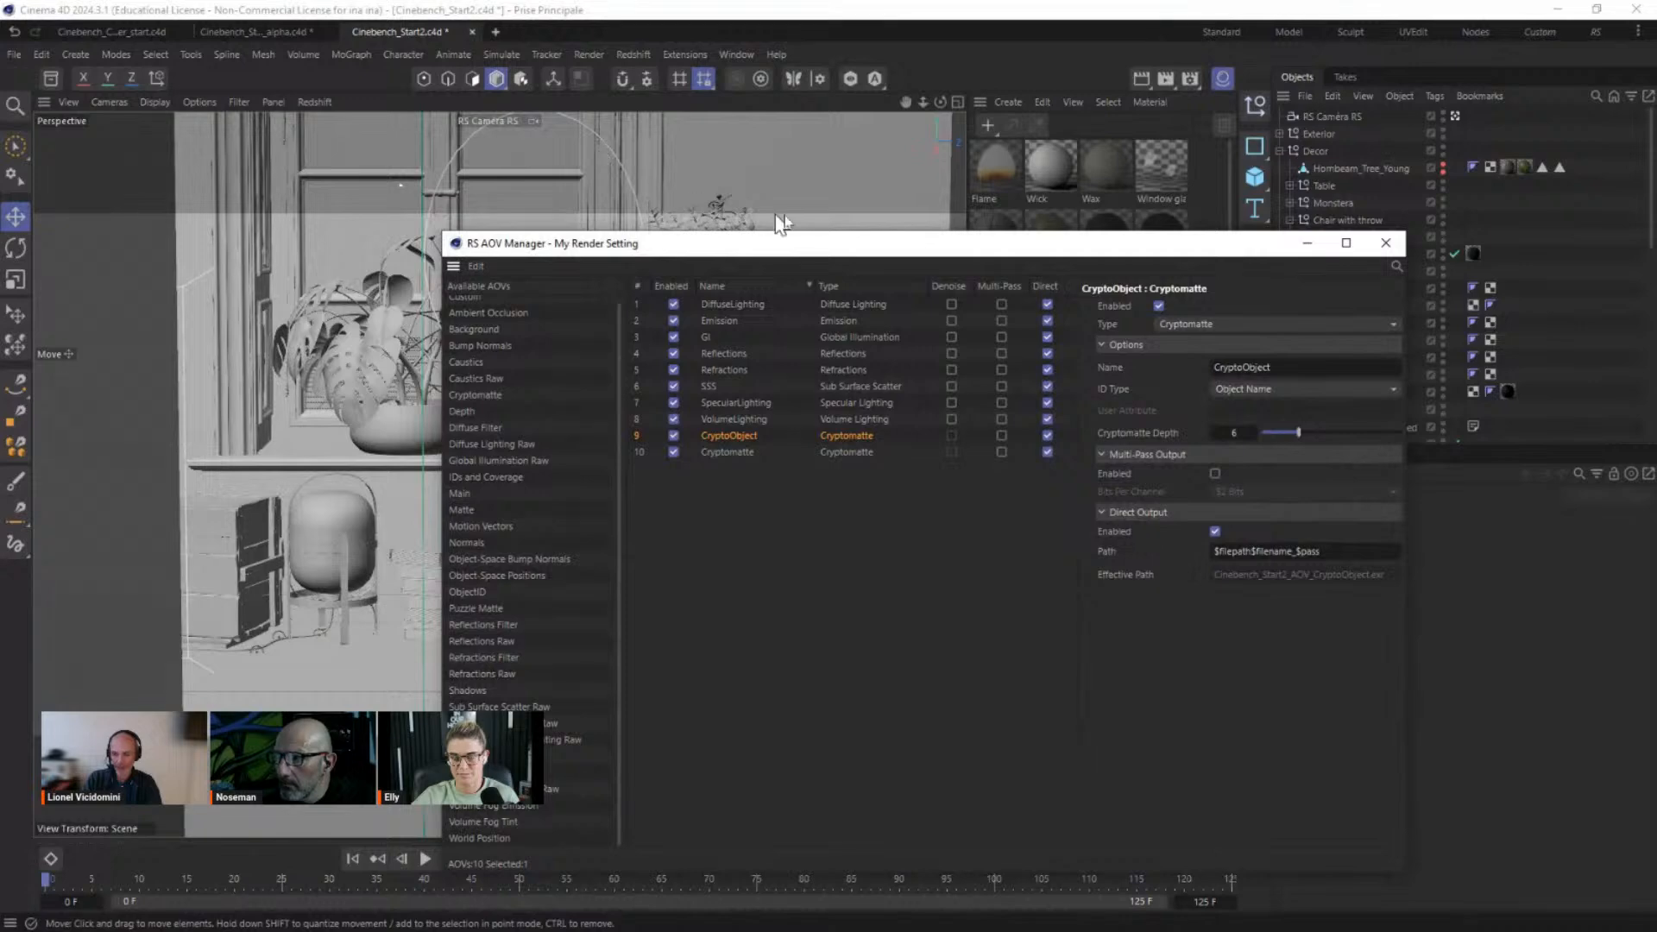
{"action": "left_click_drag", "start_coordinate": [917, 246], "coordinate": [769, 137]}
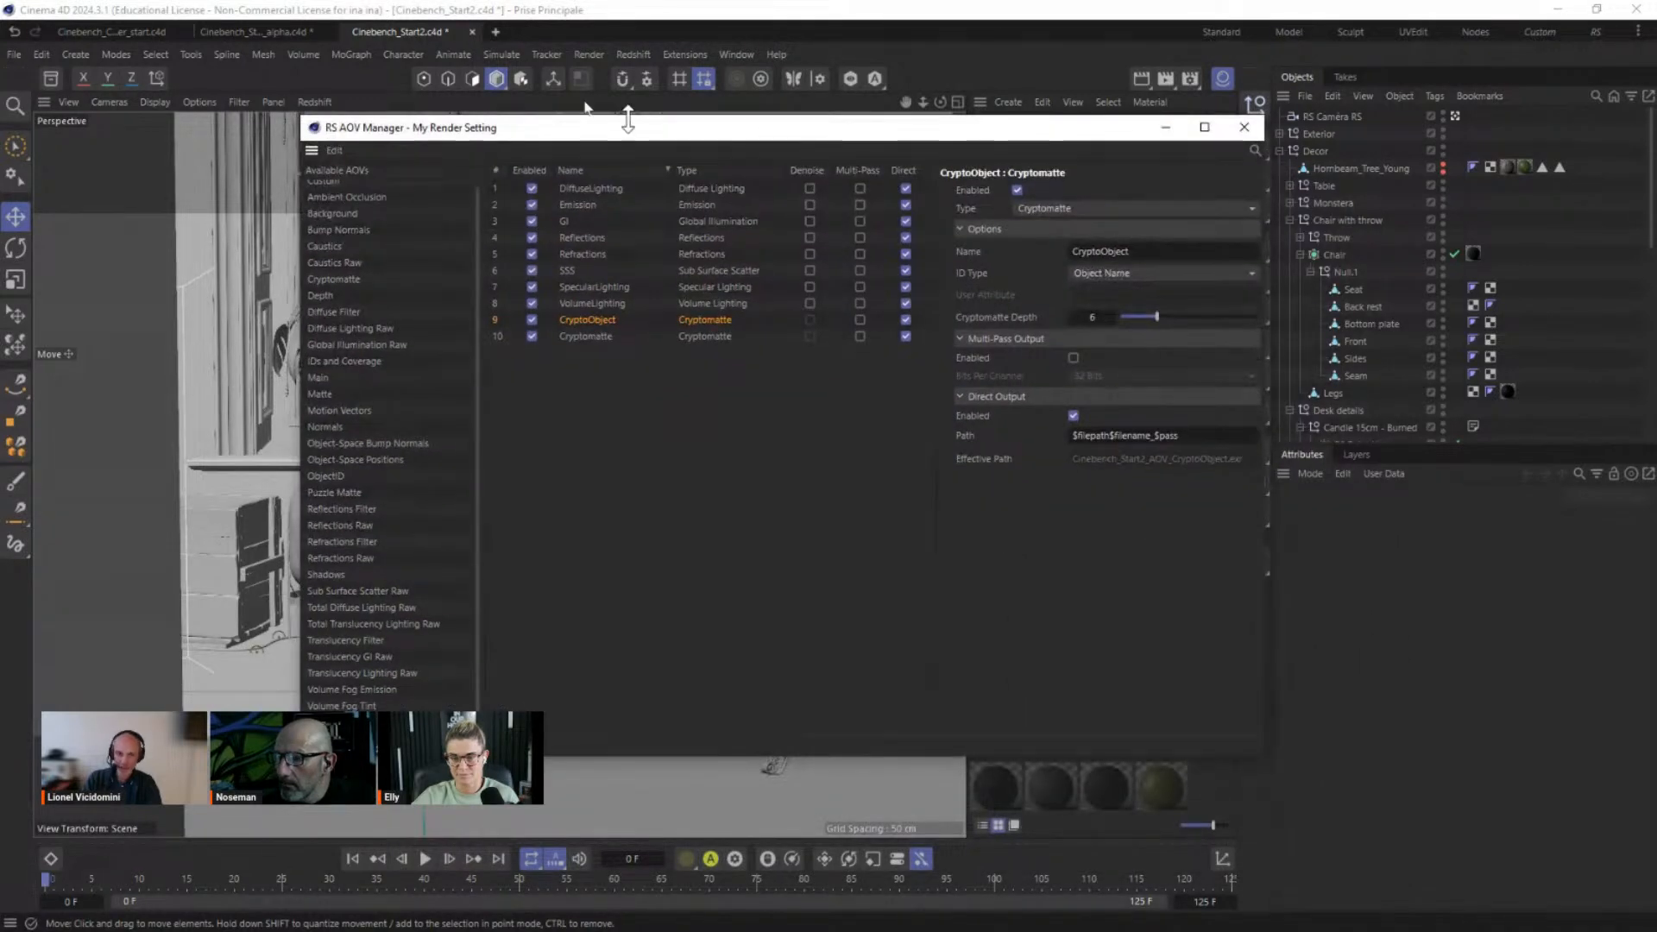
Step: Save the scene under the new name Cinebench_Webinar01_ in the same project folder
{"action": "left_click", "coordinate": [395, 31]}
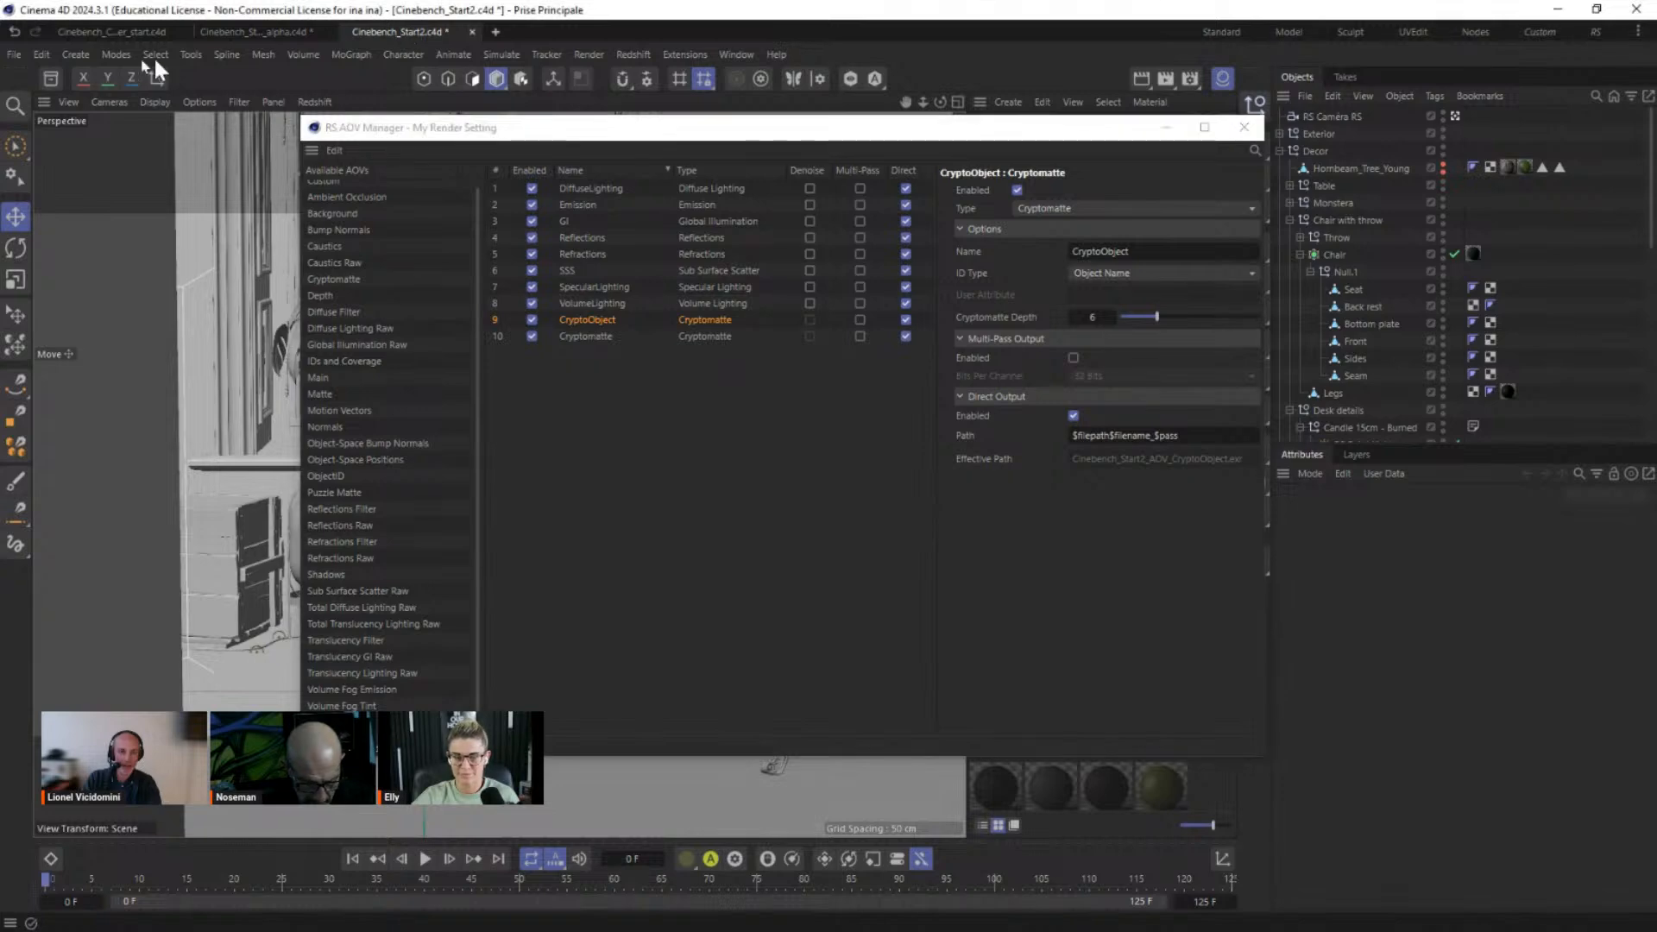
{"action": "left_click", "coordinate": [14, 53]}
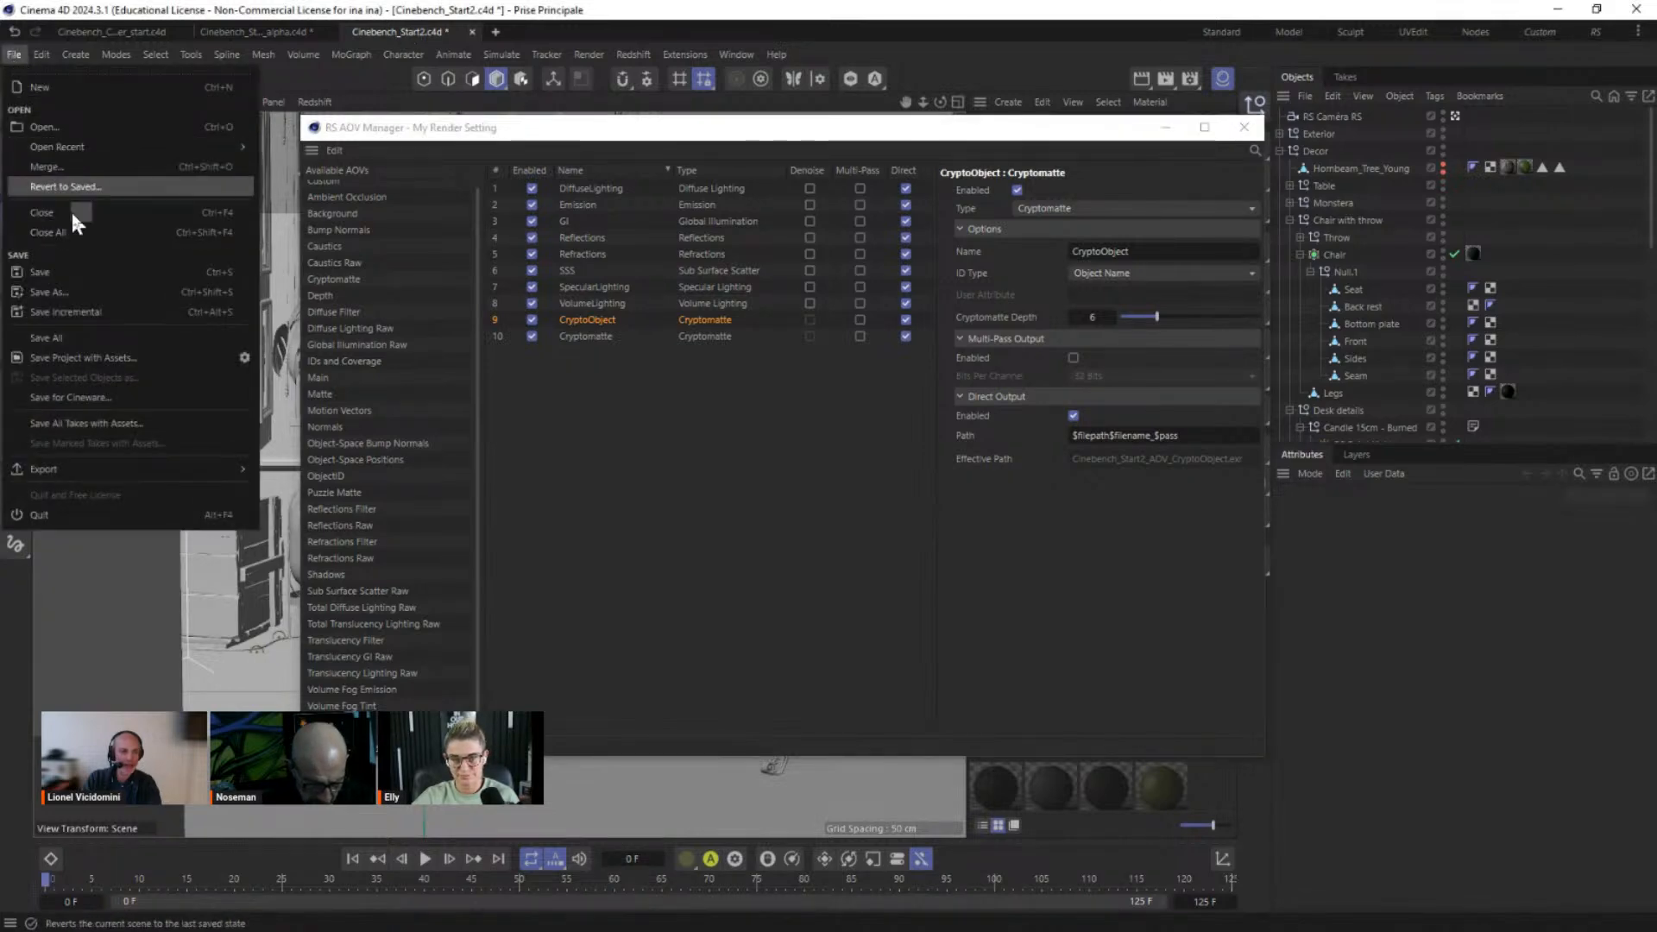
{"action": "left_click", "coordinate": [50, 294]}
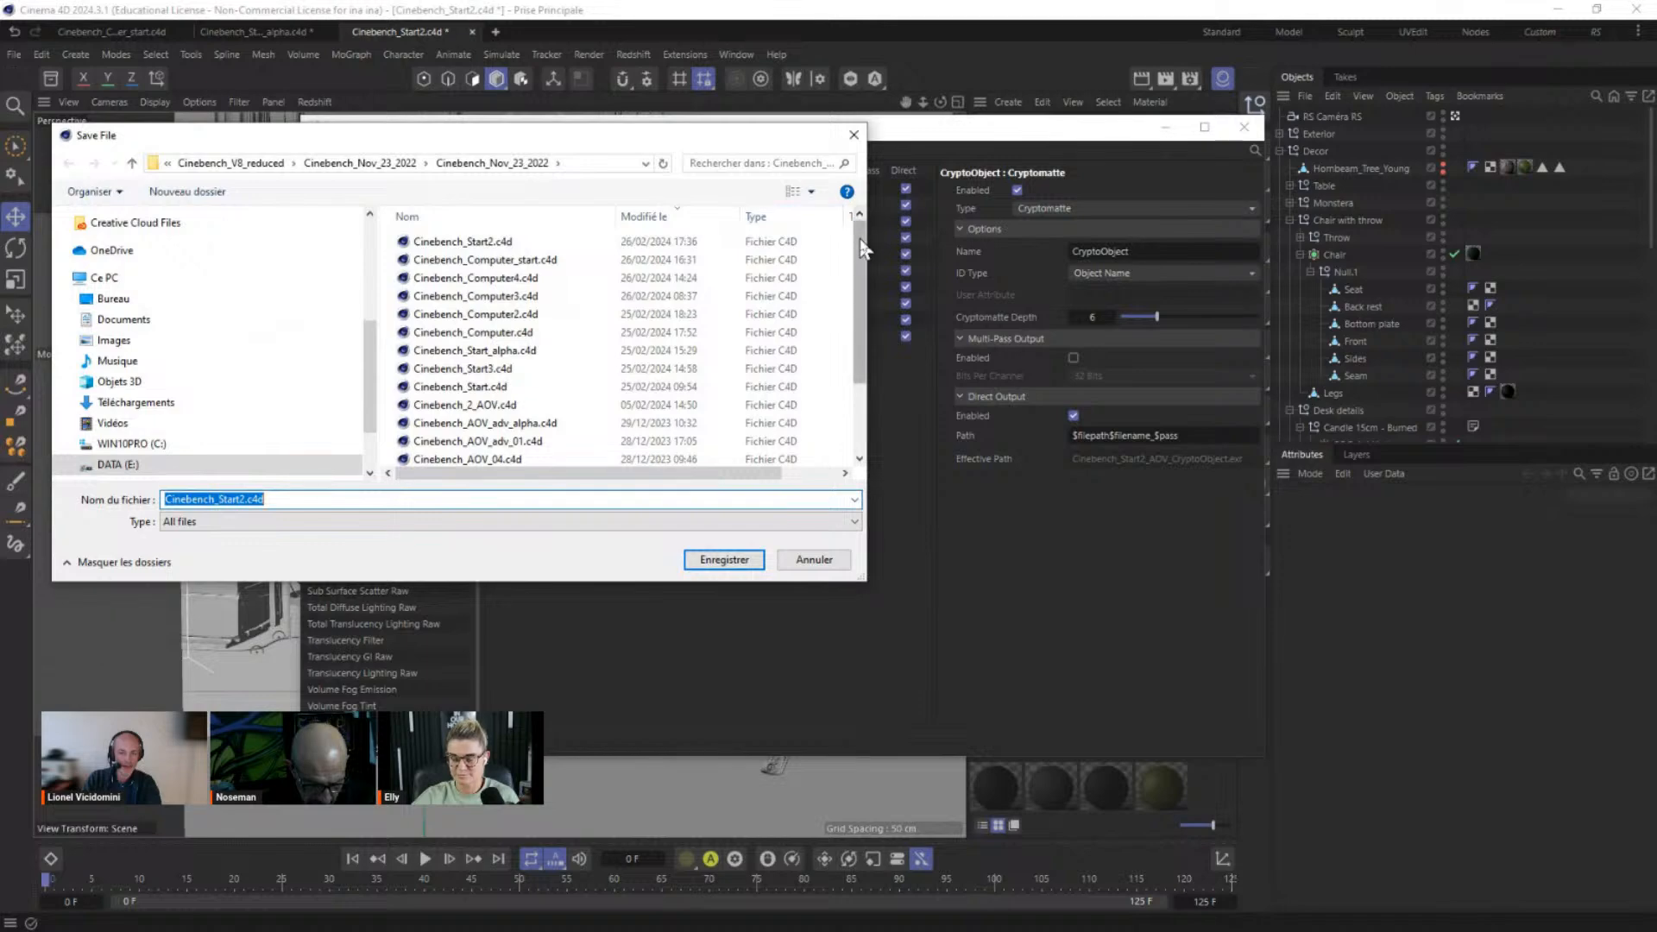
{"action": "left_click_drag", "start_coordinate": [863, 248], "coordinate": [856, 345]}
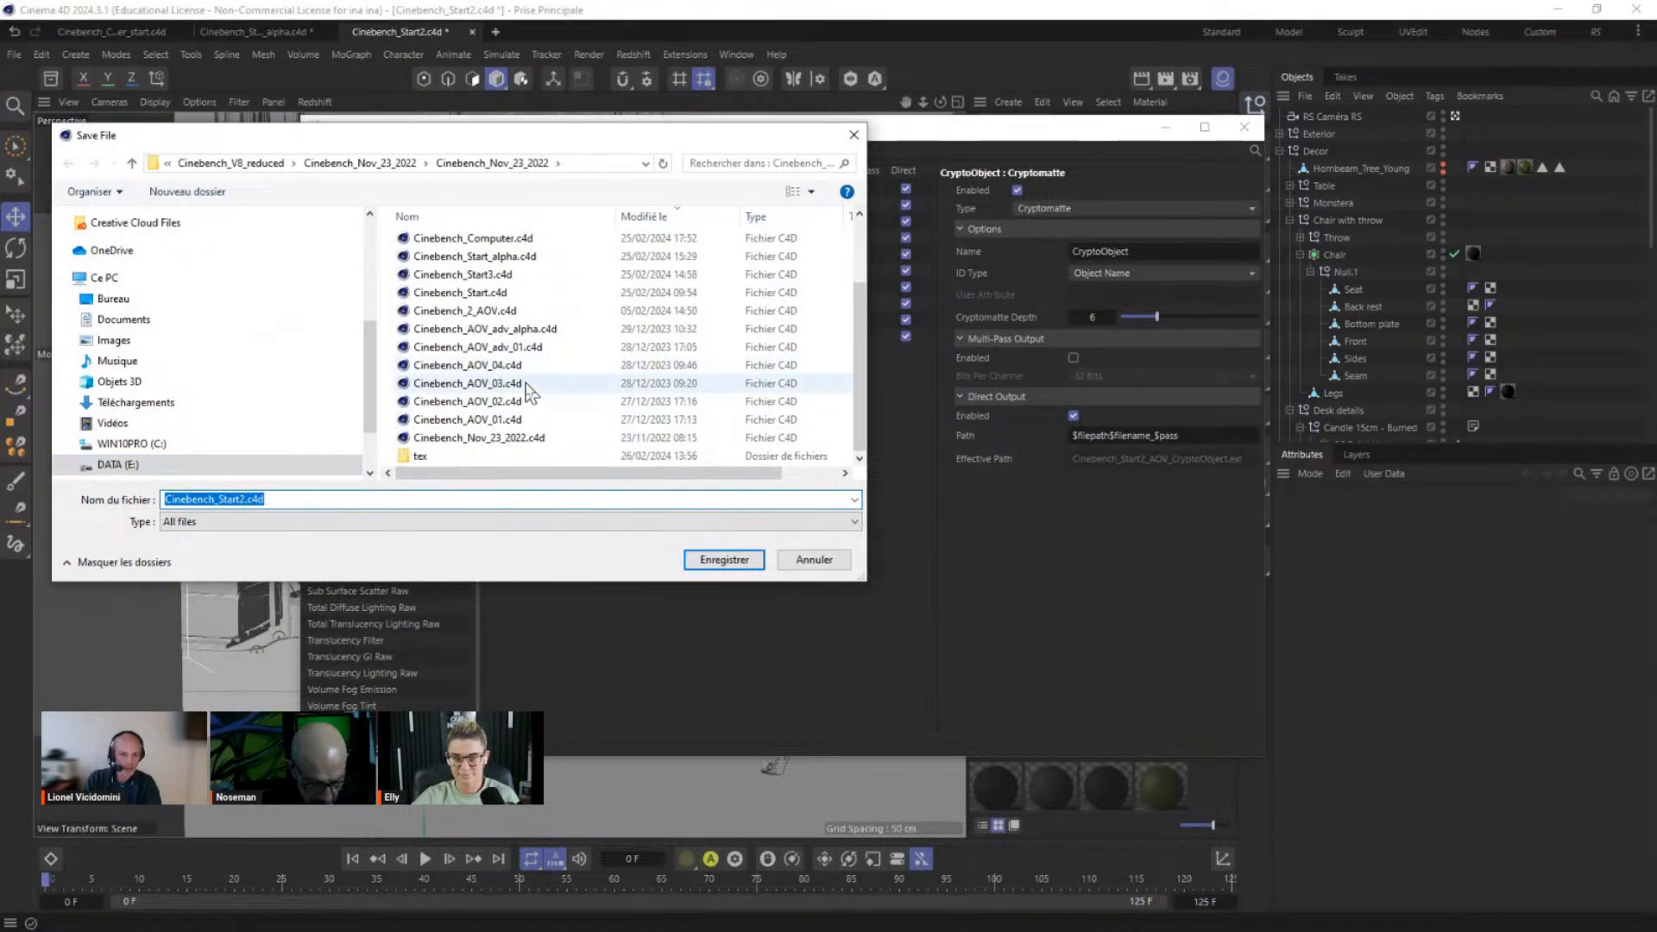
{"action": "scroll", "coordinate": [513, 353], "scroll_direction": "up", "scroll_amount": 2}
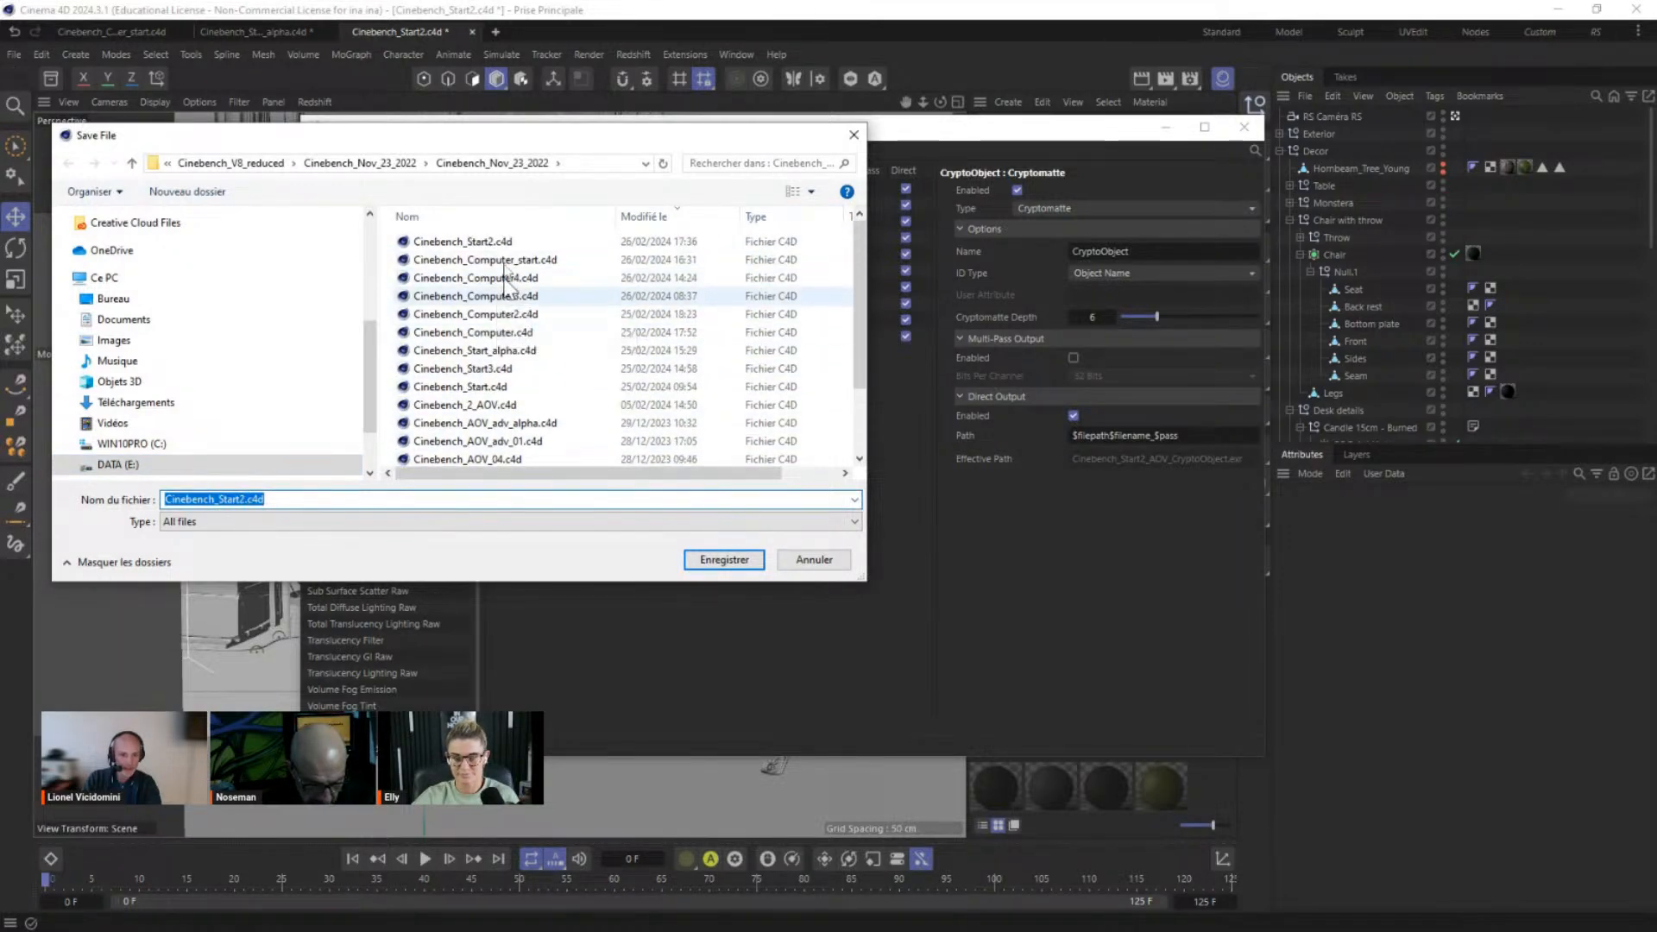
{"action": "left_click", "coordinate": [505, 371]}
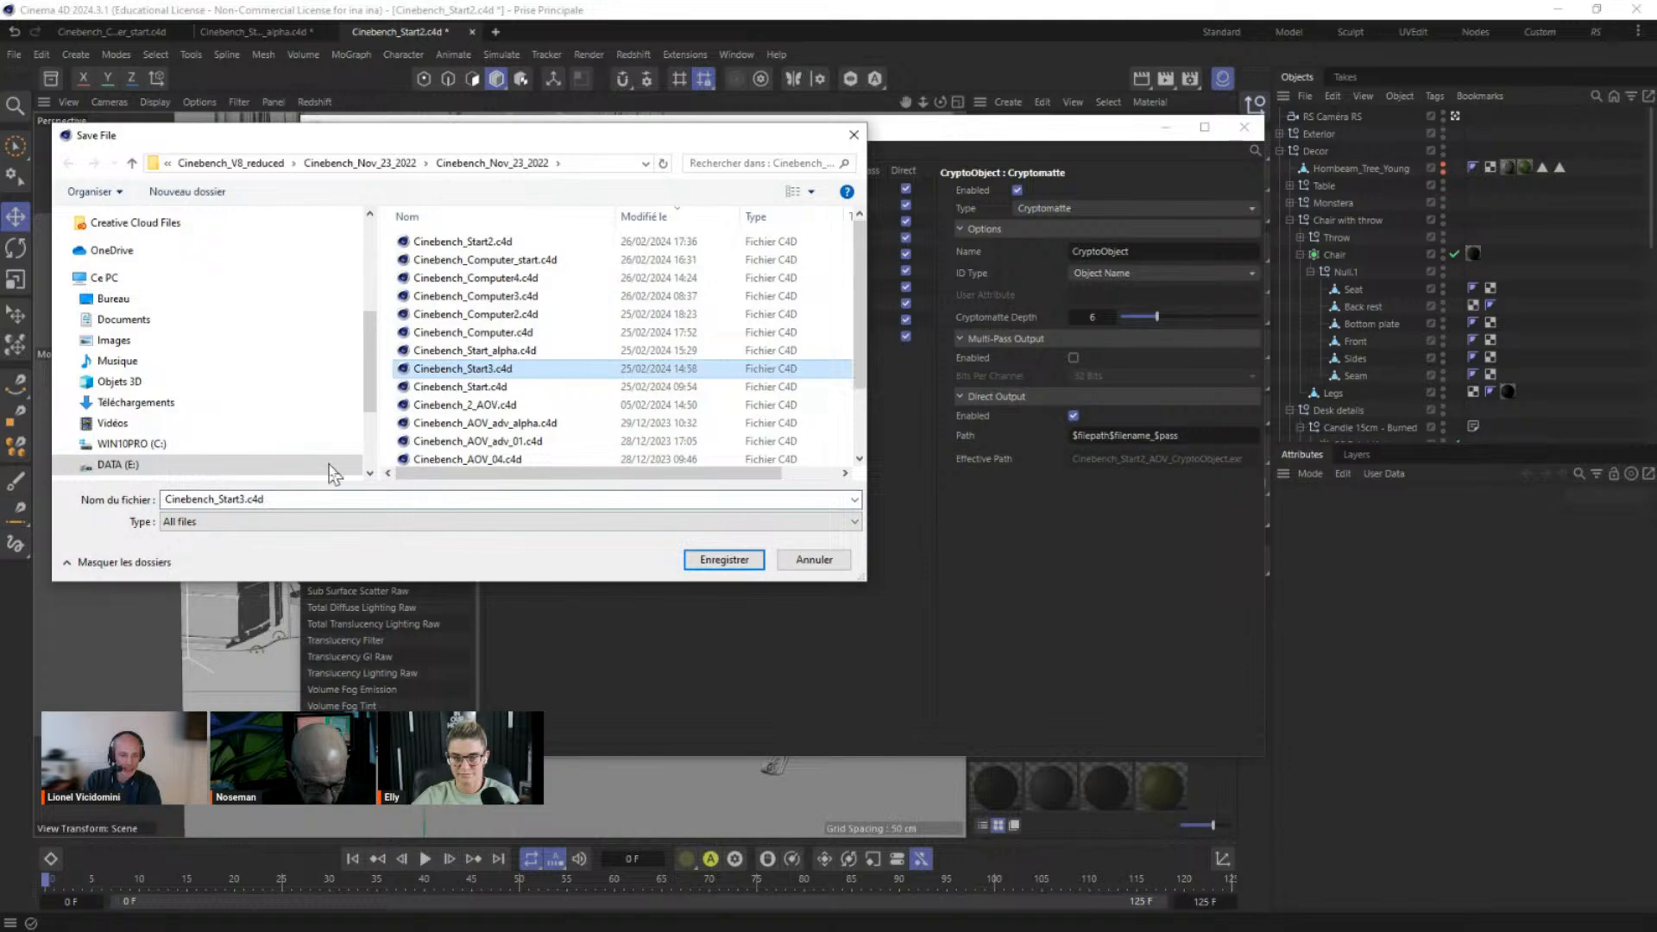
{"action": "left_click", "coordinate": [218, 499]}
{"action": "left_click", "coordinate": [217, 499]}
{"action": "left_click_drag", "start_coordinate": [218, 499], "coordinate": [322, 497]}
{"action": "key", "text": "BackSpace"}
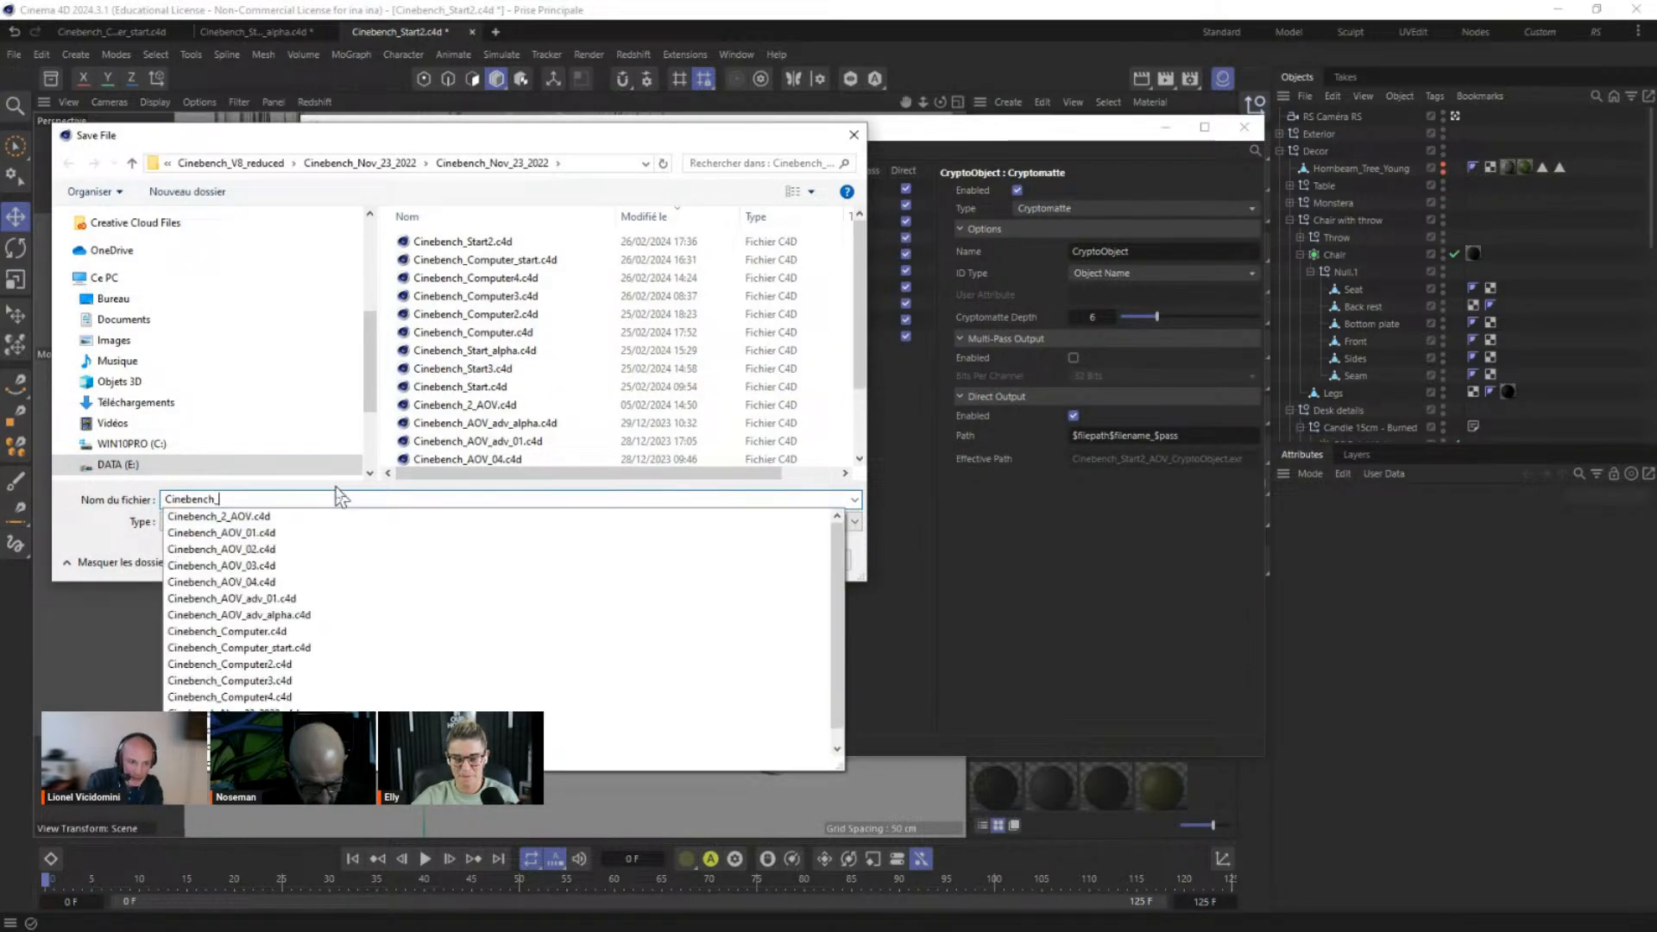
{"action": "type", "text": "Wb"}
{"action": "key", "text": "BackSpace"}
{"action": "type", "text": "enai"}
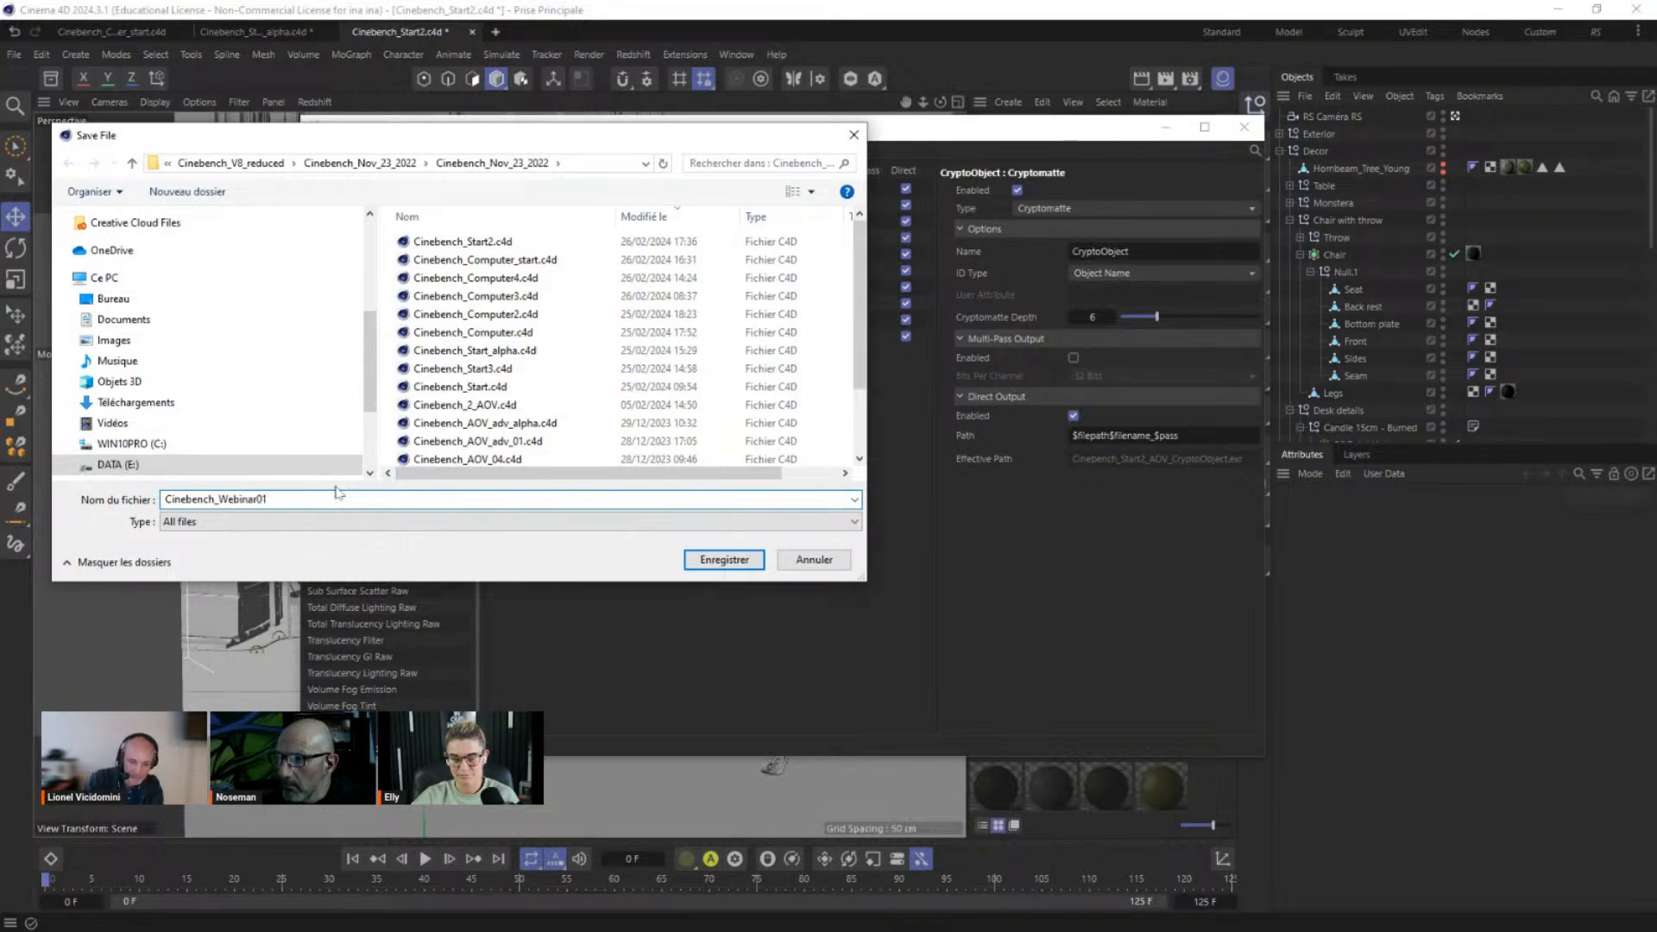
{"action": "type", "text": "r01"}
{"action": "key", "text": "Return"}
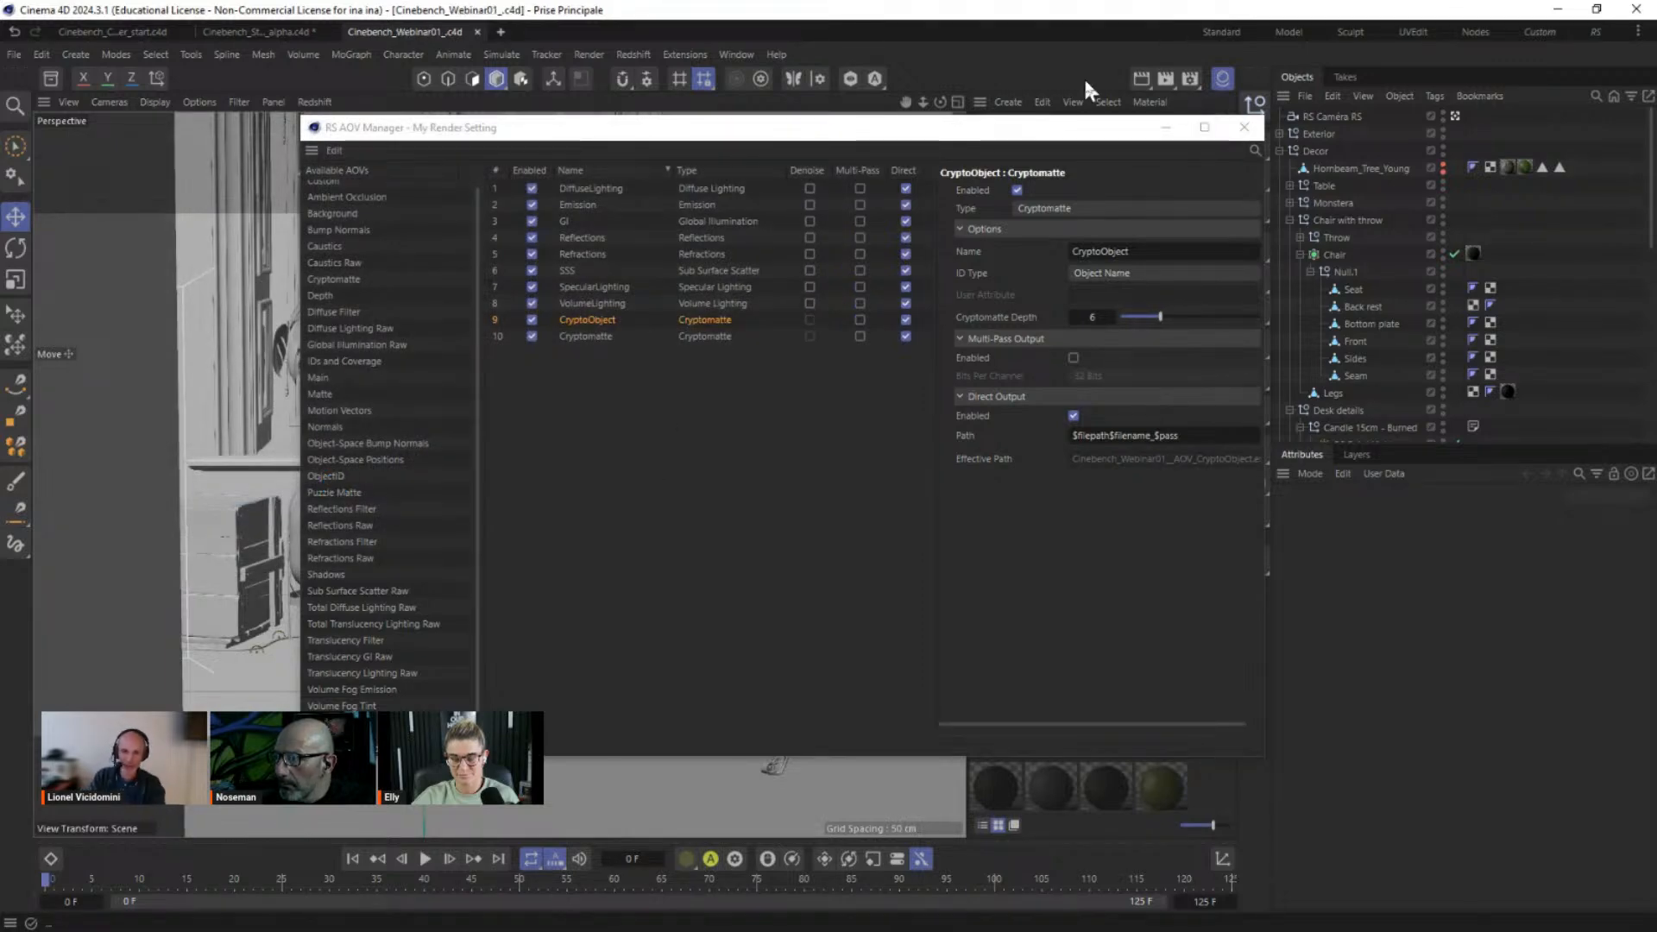
Step: Select the RS camera and examine its optical settings for exposure, depth of field and motion blur
{"action": "left_click_drag", "start_coordinate": [930, 141], "coordinate": [747, 224]}
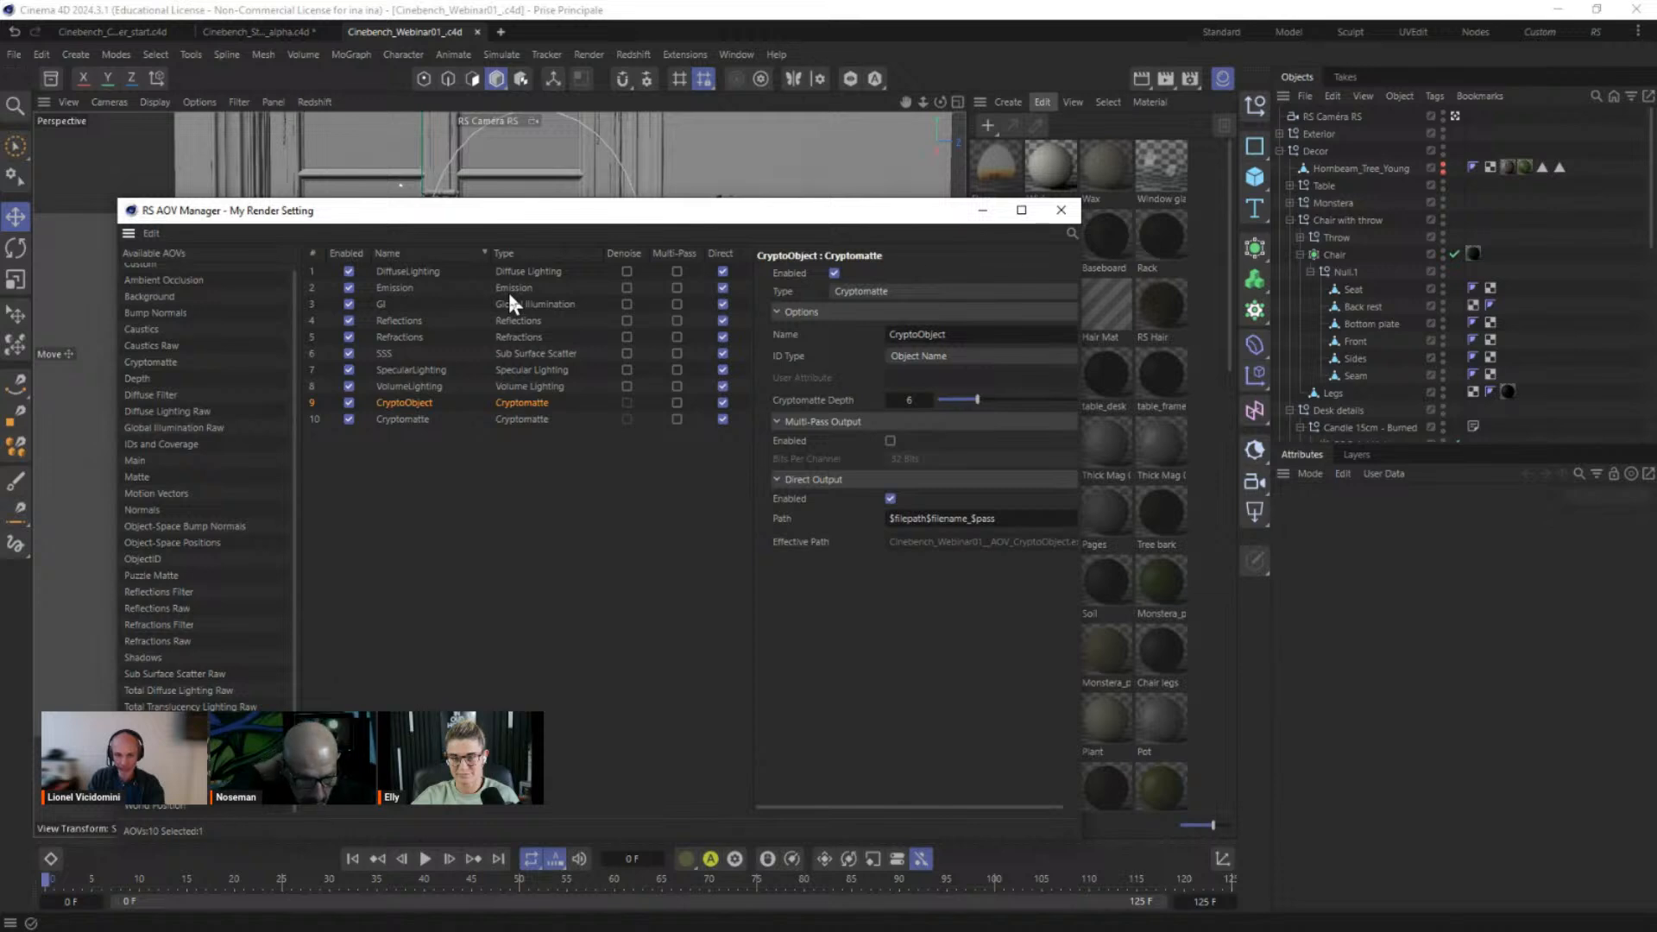
{"action": "left_click_drag", "start_coordinate": [713, 210], "coordinate": [648, 170]}
{"action": "left_click", "coordinate": [1329, 115]}
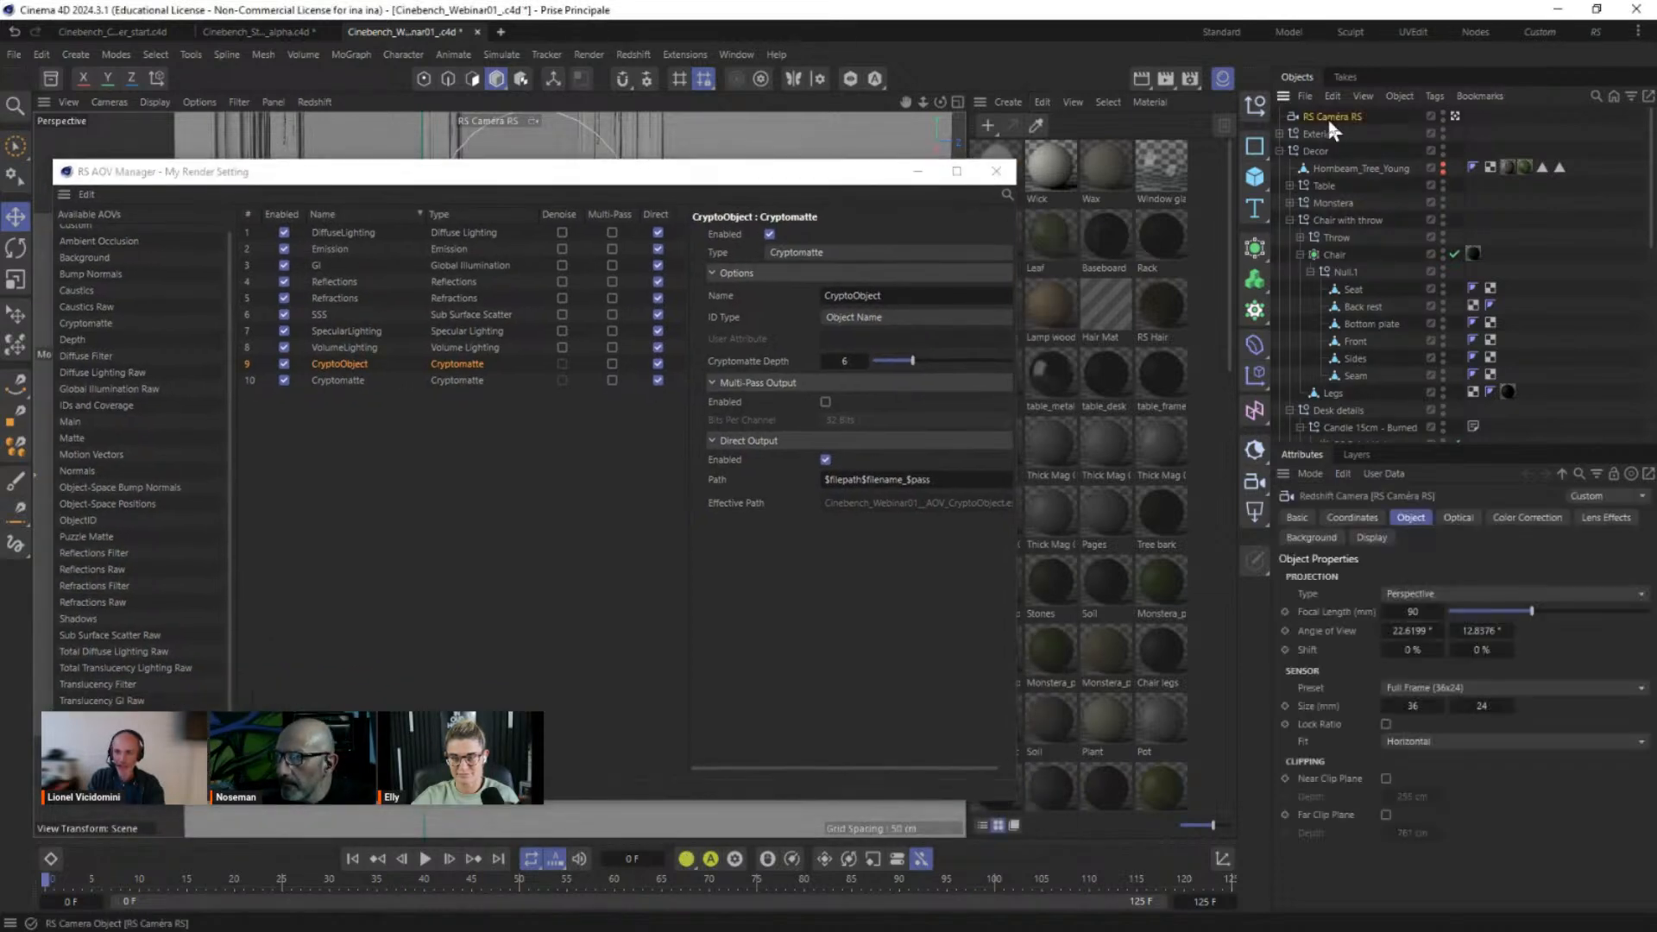
{"action": "left_click", "coordinate": [1459, 518]}
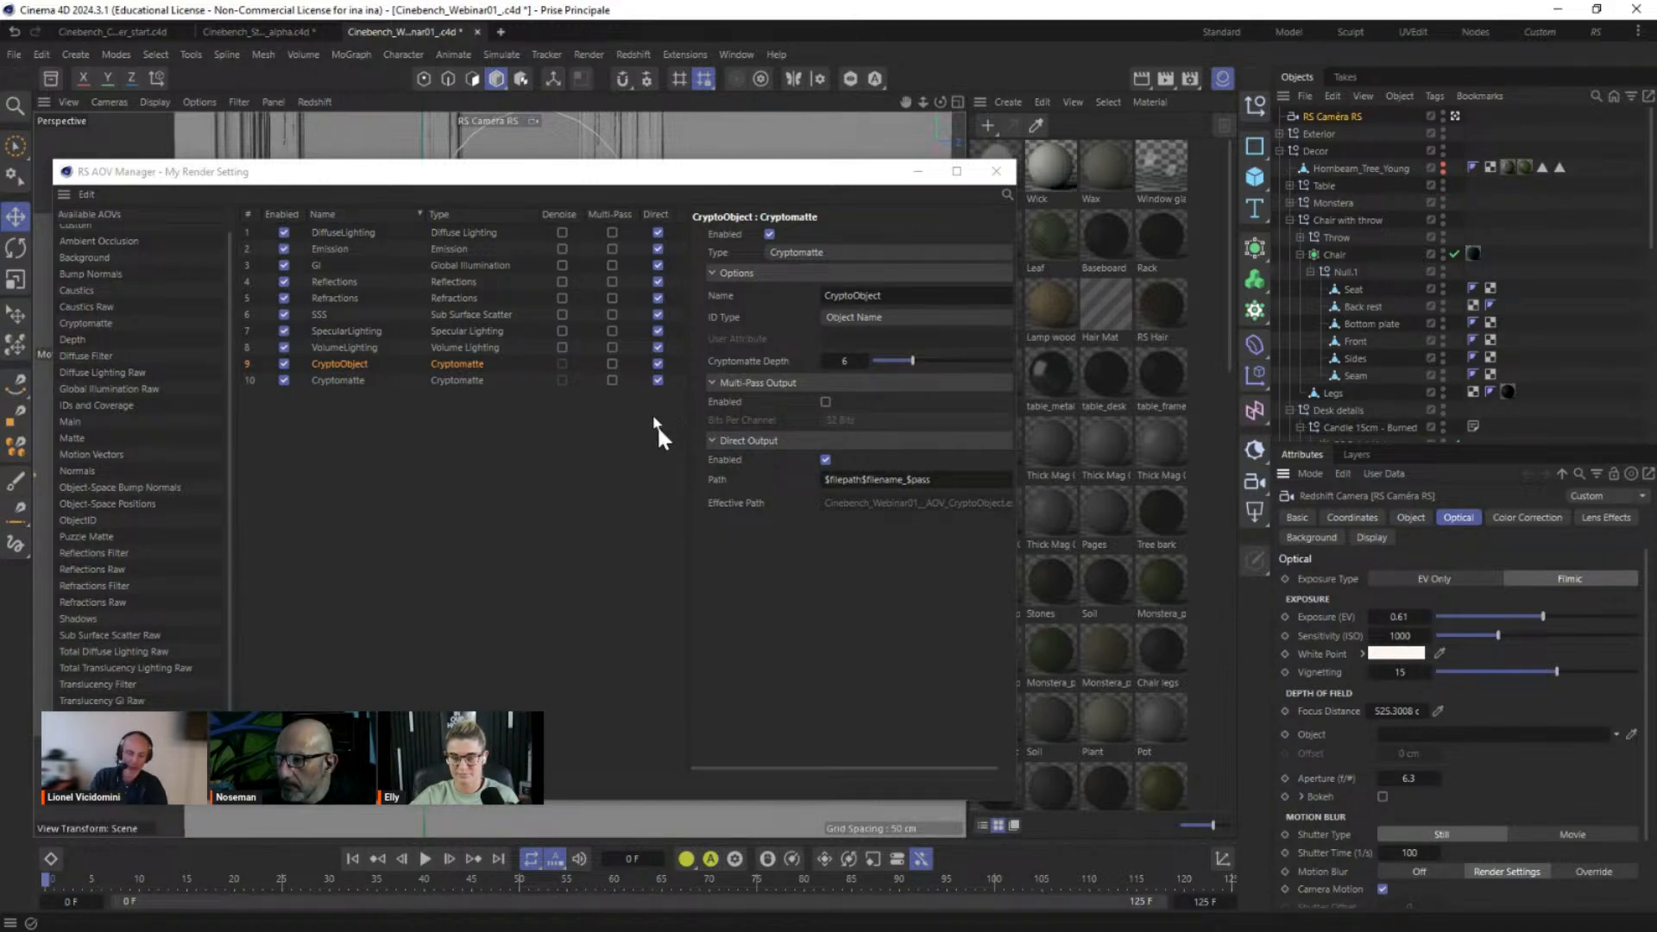
Step: Render the scene with its ten AOVs to the Picture Viewer
{"action": "left_click_drag", "start_coordinate": [467, 175], "coordinate": [945, 156]}
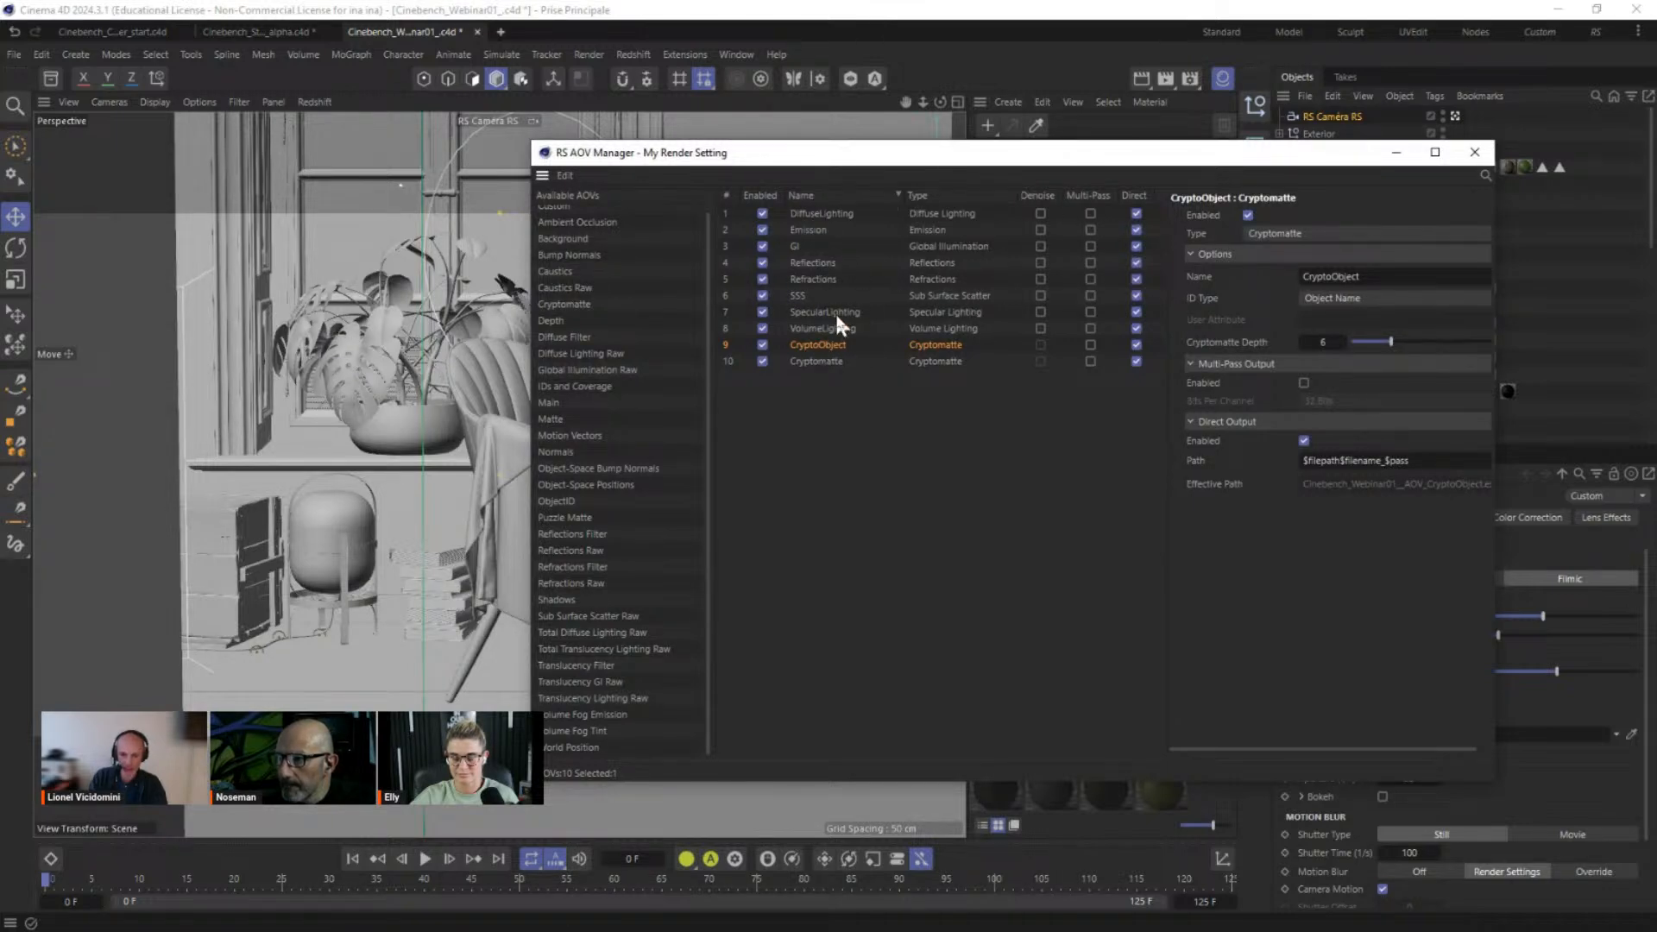
{"action": "left_click_drag", "start_coordinate": [1055, 148], "coordinate": [817, 204]}
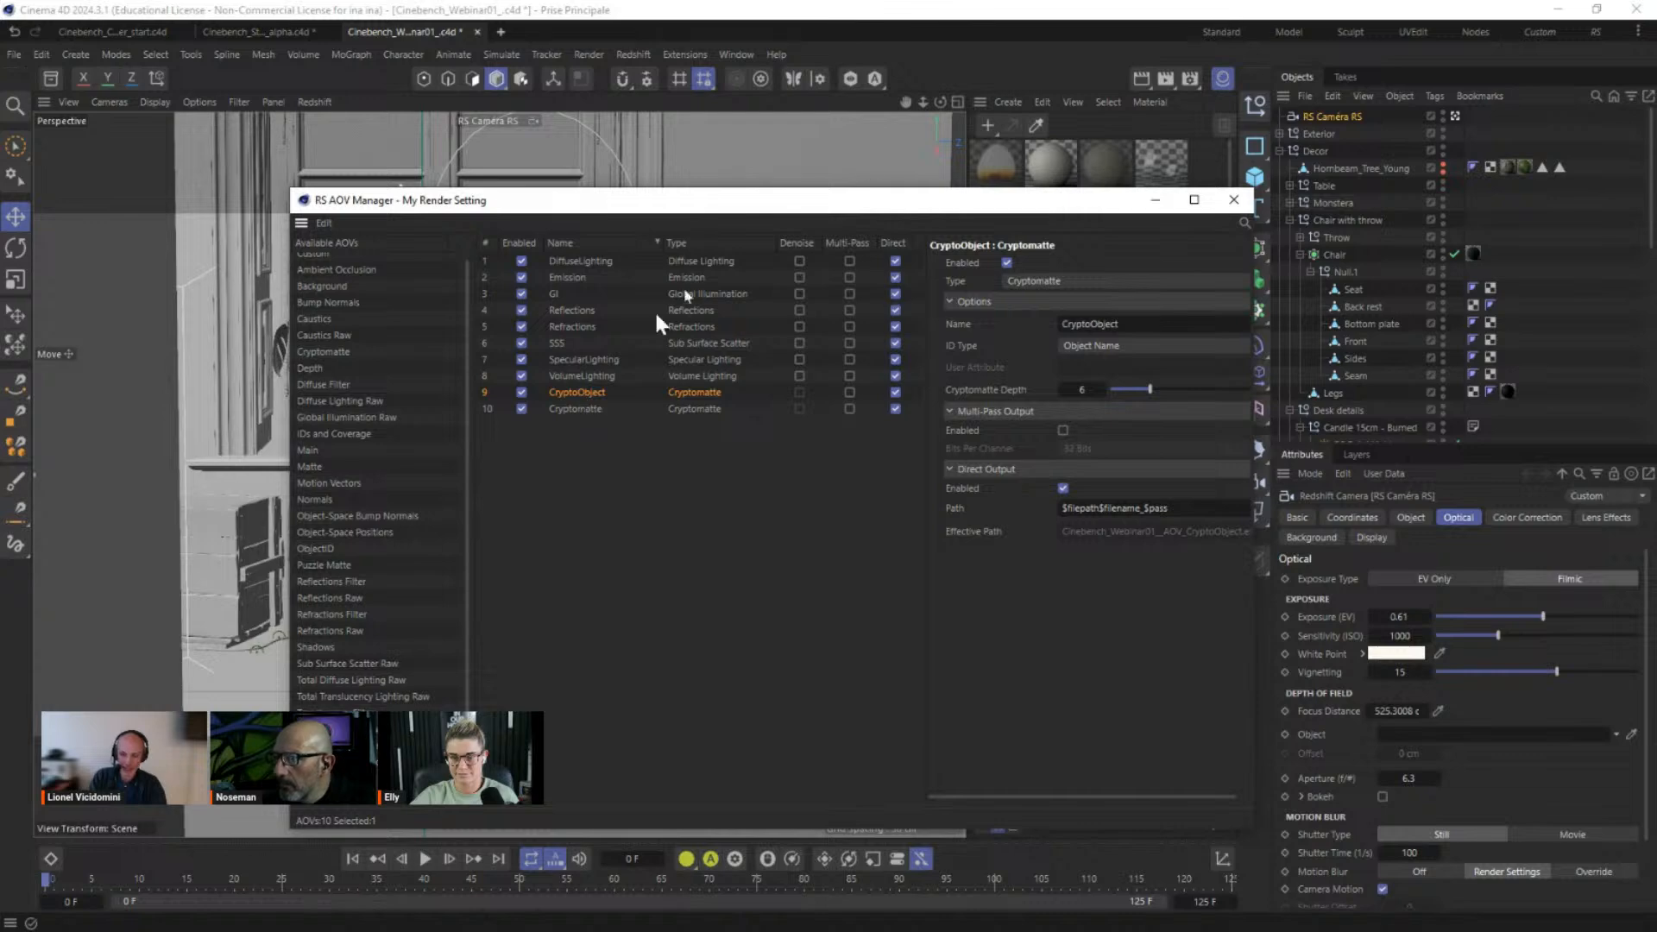
{"action": "left_click", "coordinate": [1165, 76]}
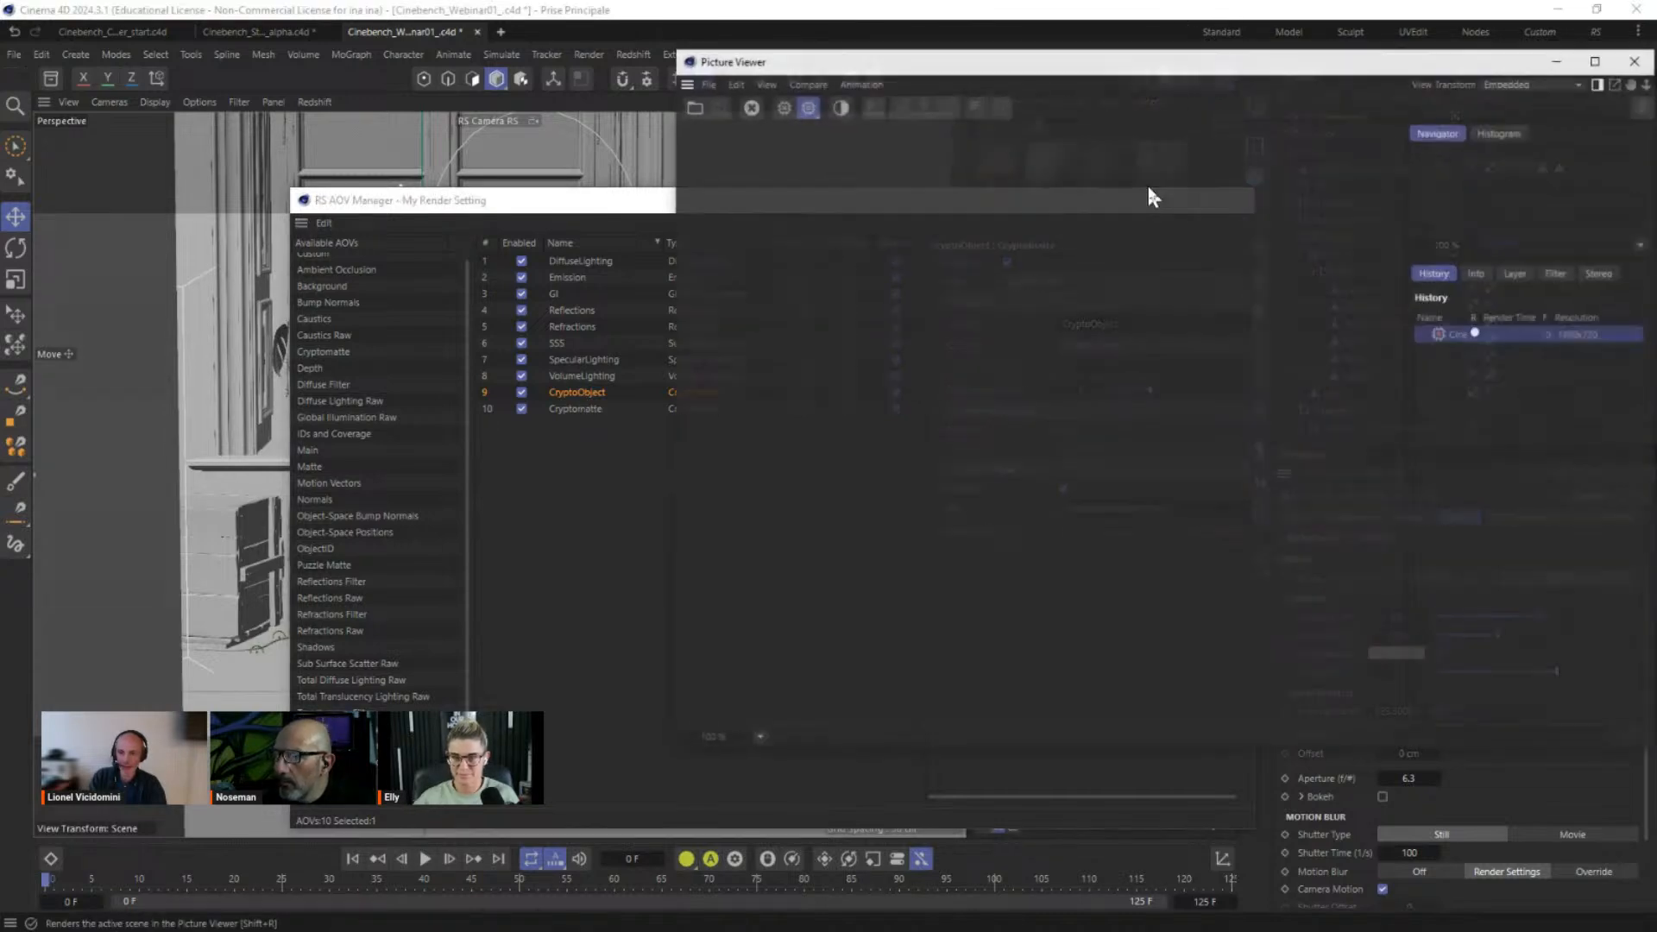
{"action": "left_click_drag", "start_coordinate": [1244, 49], "coordinate": [969, 279]}
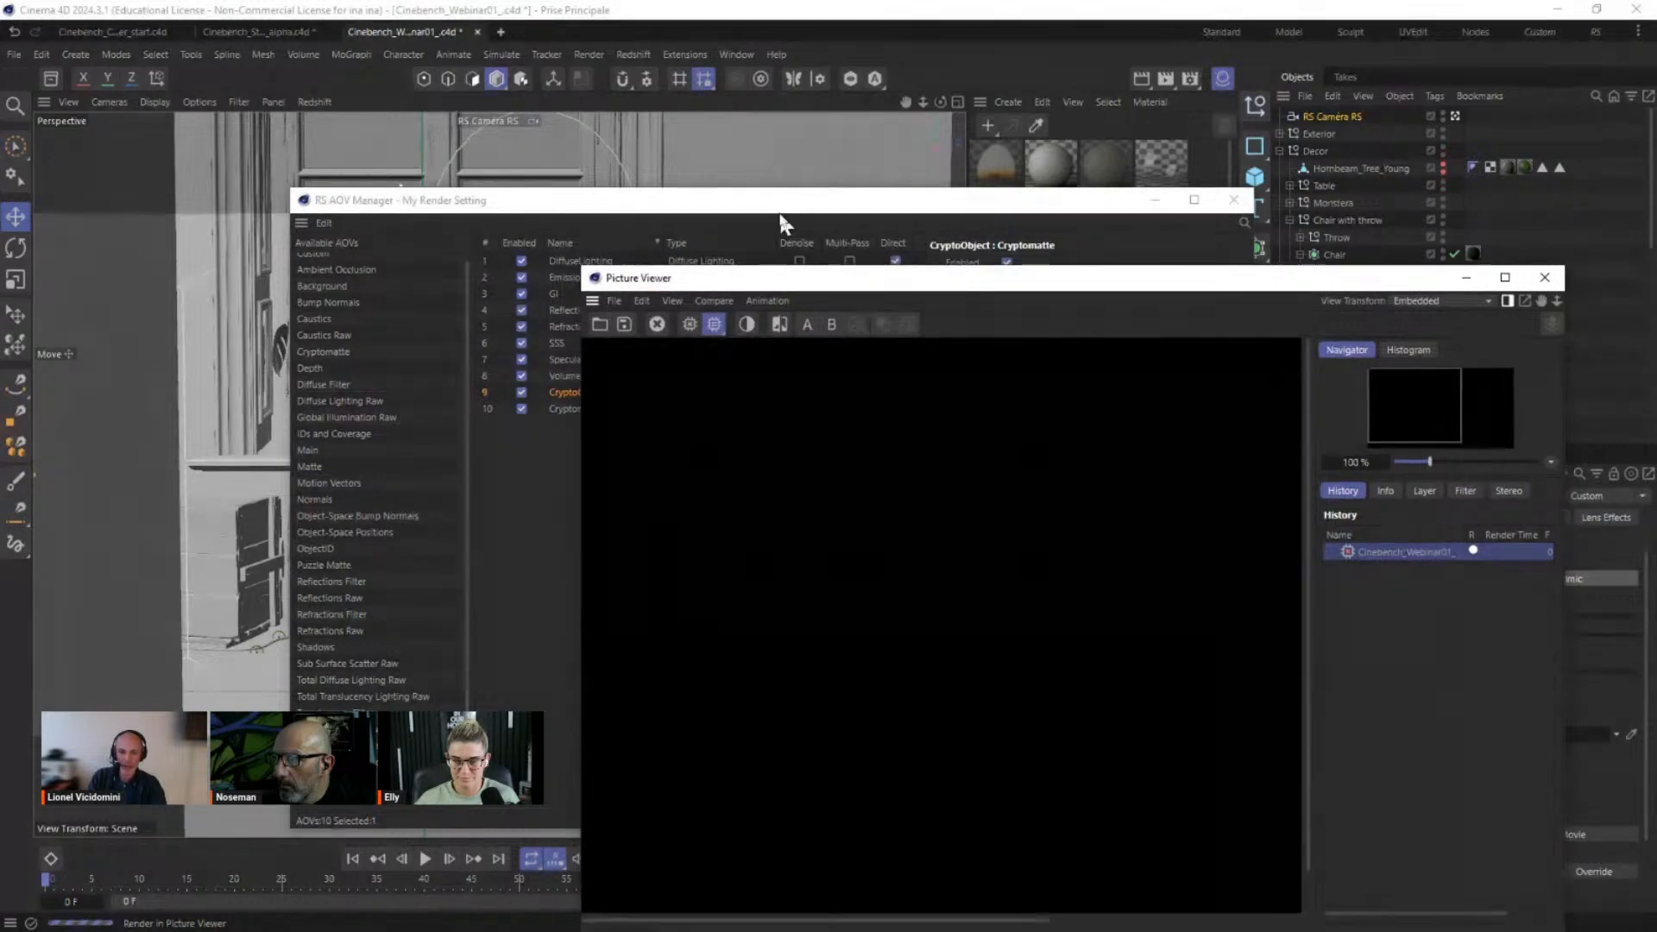
Step: Stop the running render and close the Picture Viewer
{"action": "left_click_drag", "start_coordinate": [756, 205], "coordinate": [680, 124]}
{"action": "left_click_drag", "start_coordinate": [1305, 285], "coordinate": [1230, 186]}
{"action": "left_click", "coordinate": [1466, 174]}
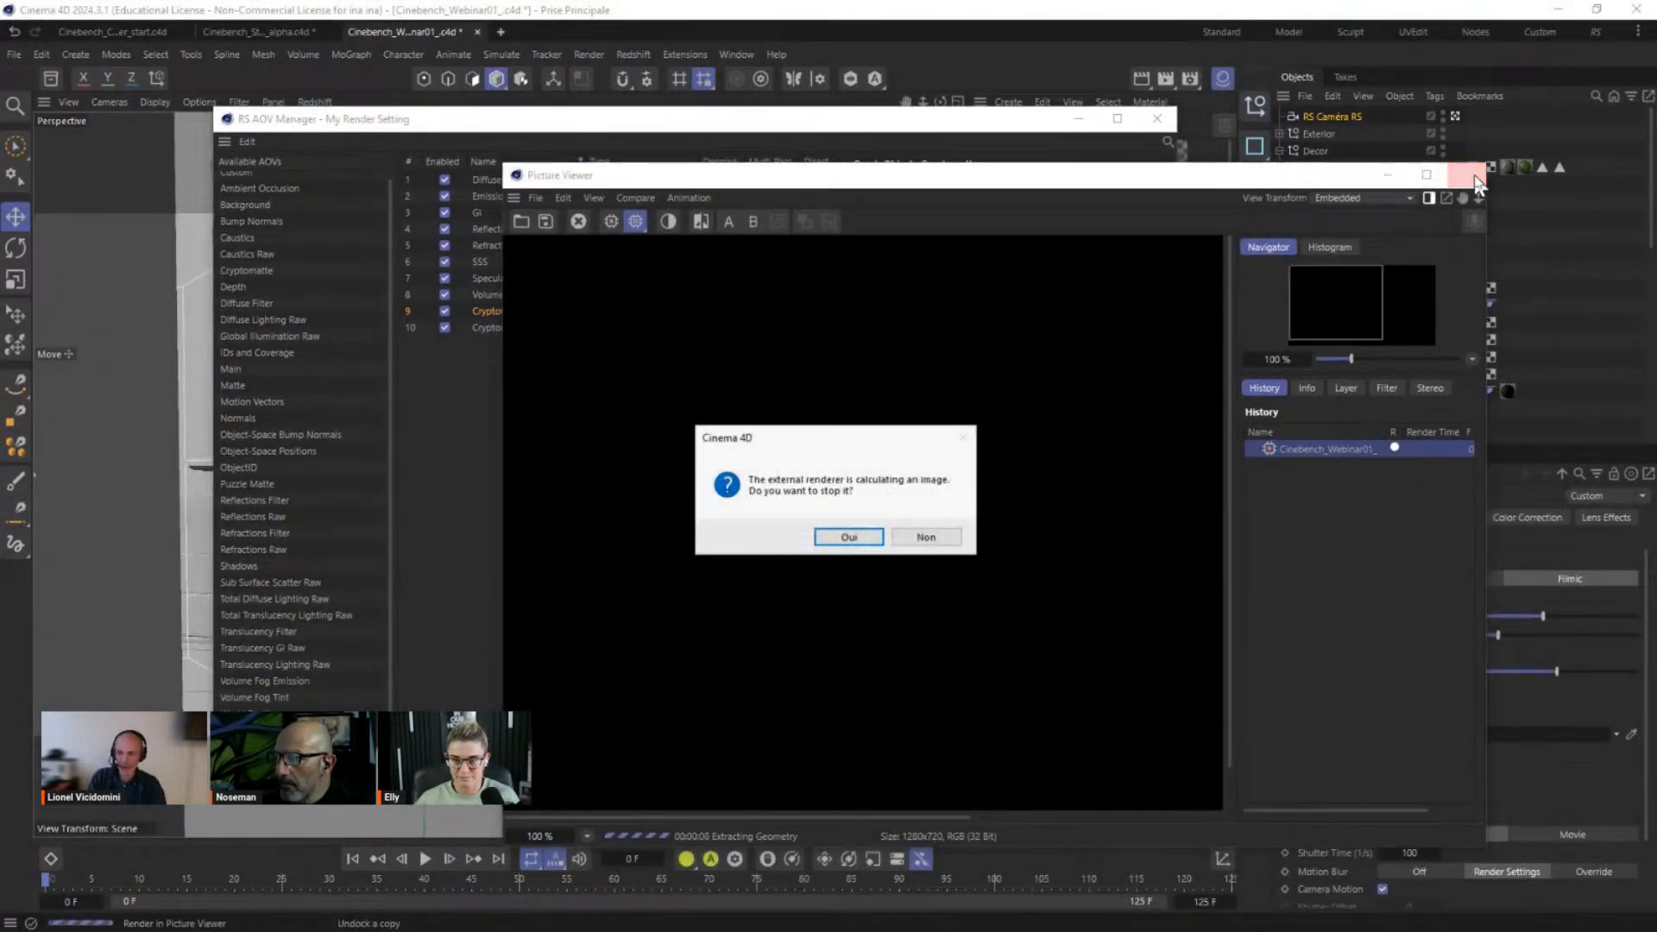
{"action": "left_click", "coordinate": [846, 538]}
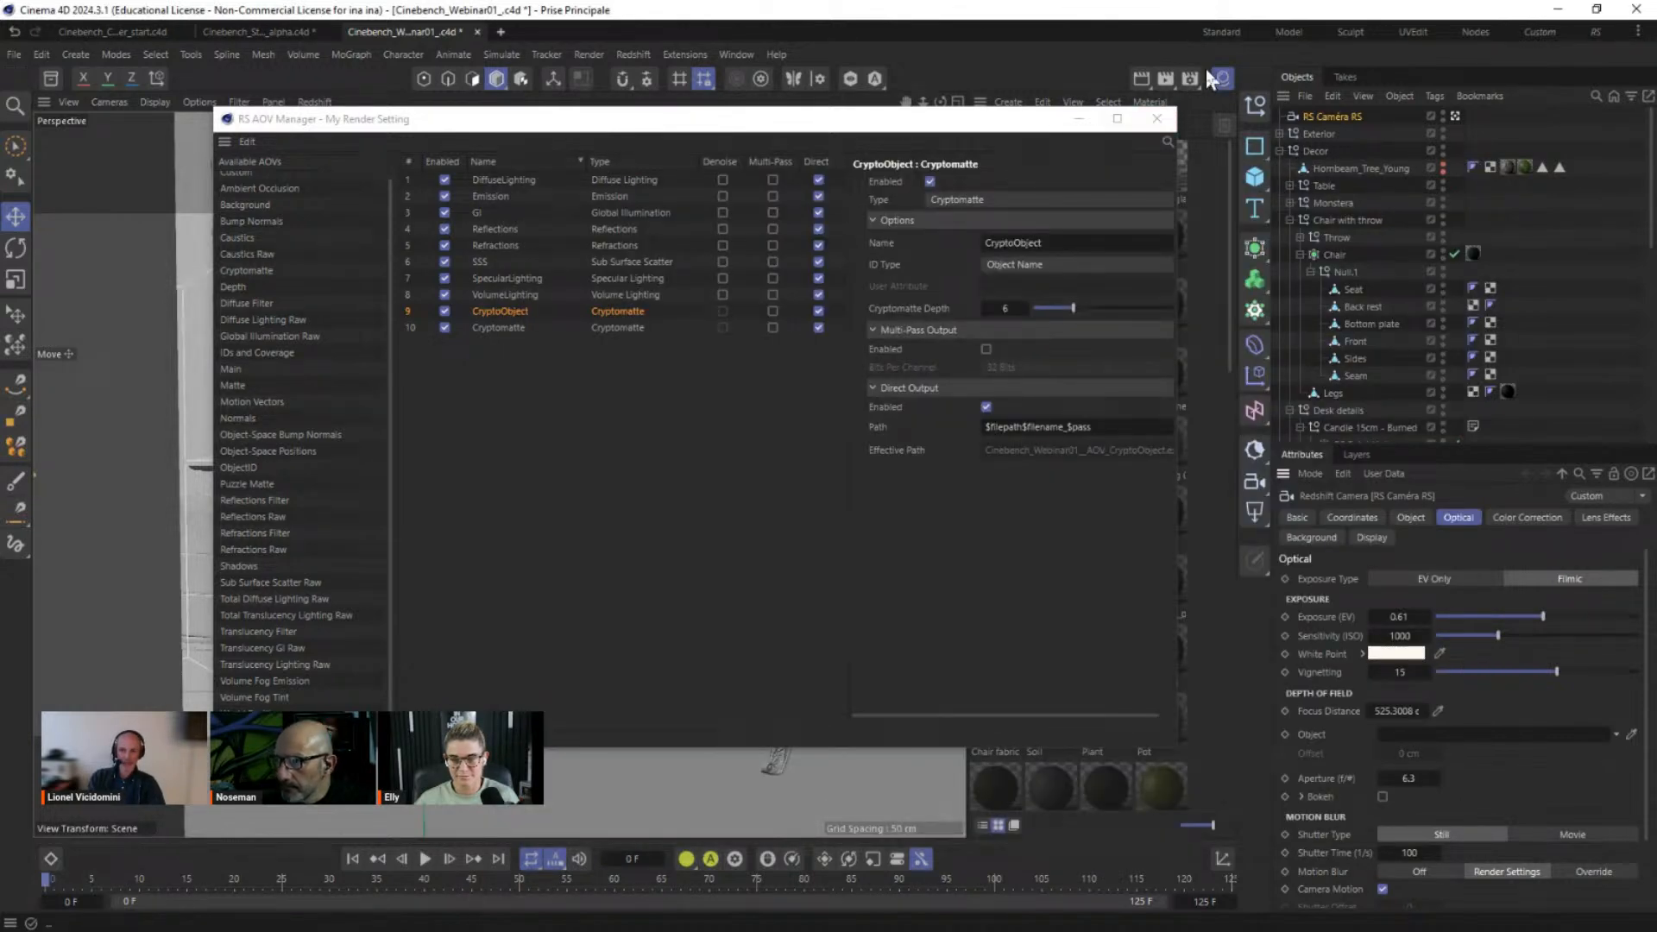
Step: Turn off saving of the multi-pass image in the render settings and check the AOVs' direct output in the AOV Manager
{"action": "left_click", "coordinate": [1198, 76]}
{"action": "left_click_drag", "start_coordinate": [1199, 75], "coordinate": [418, 132]}
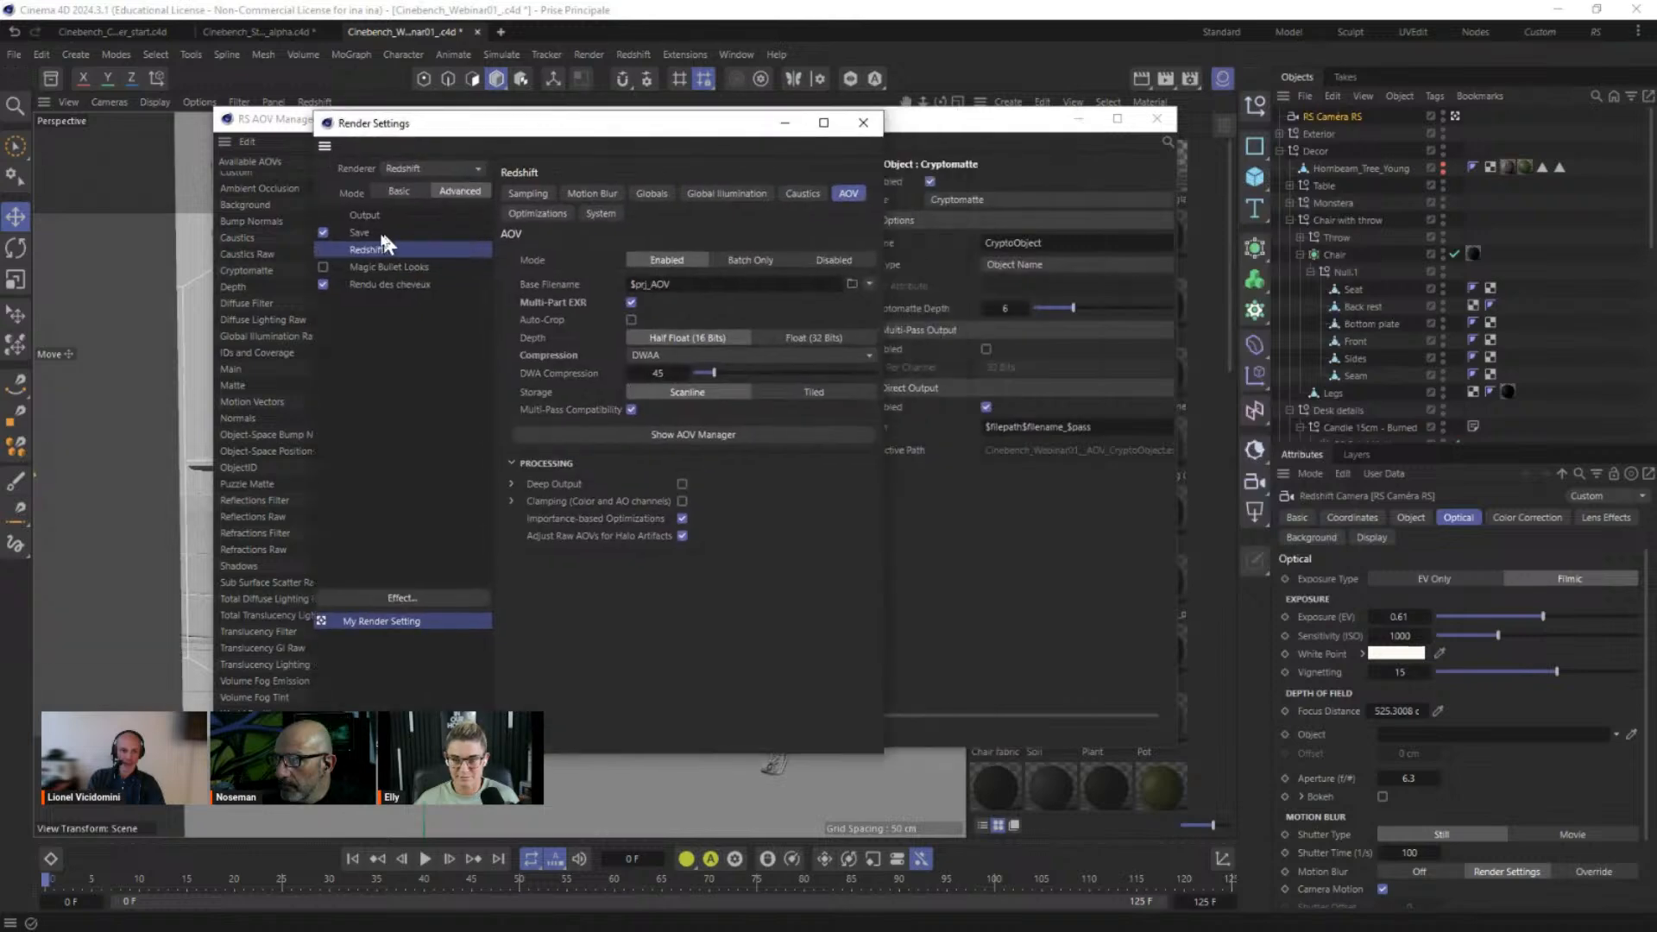
{"action": "left_click", "coordinate": [359, 233]}
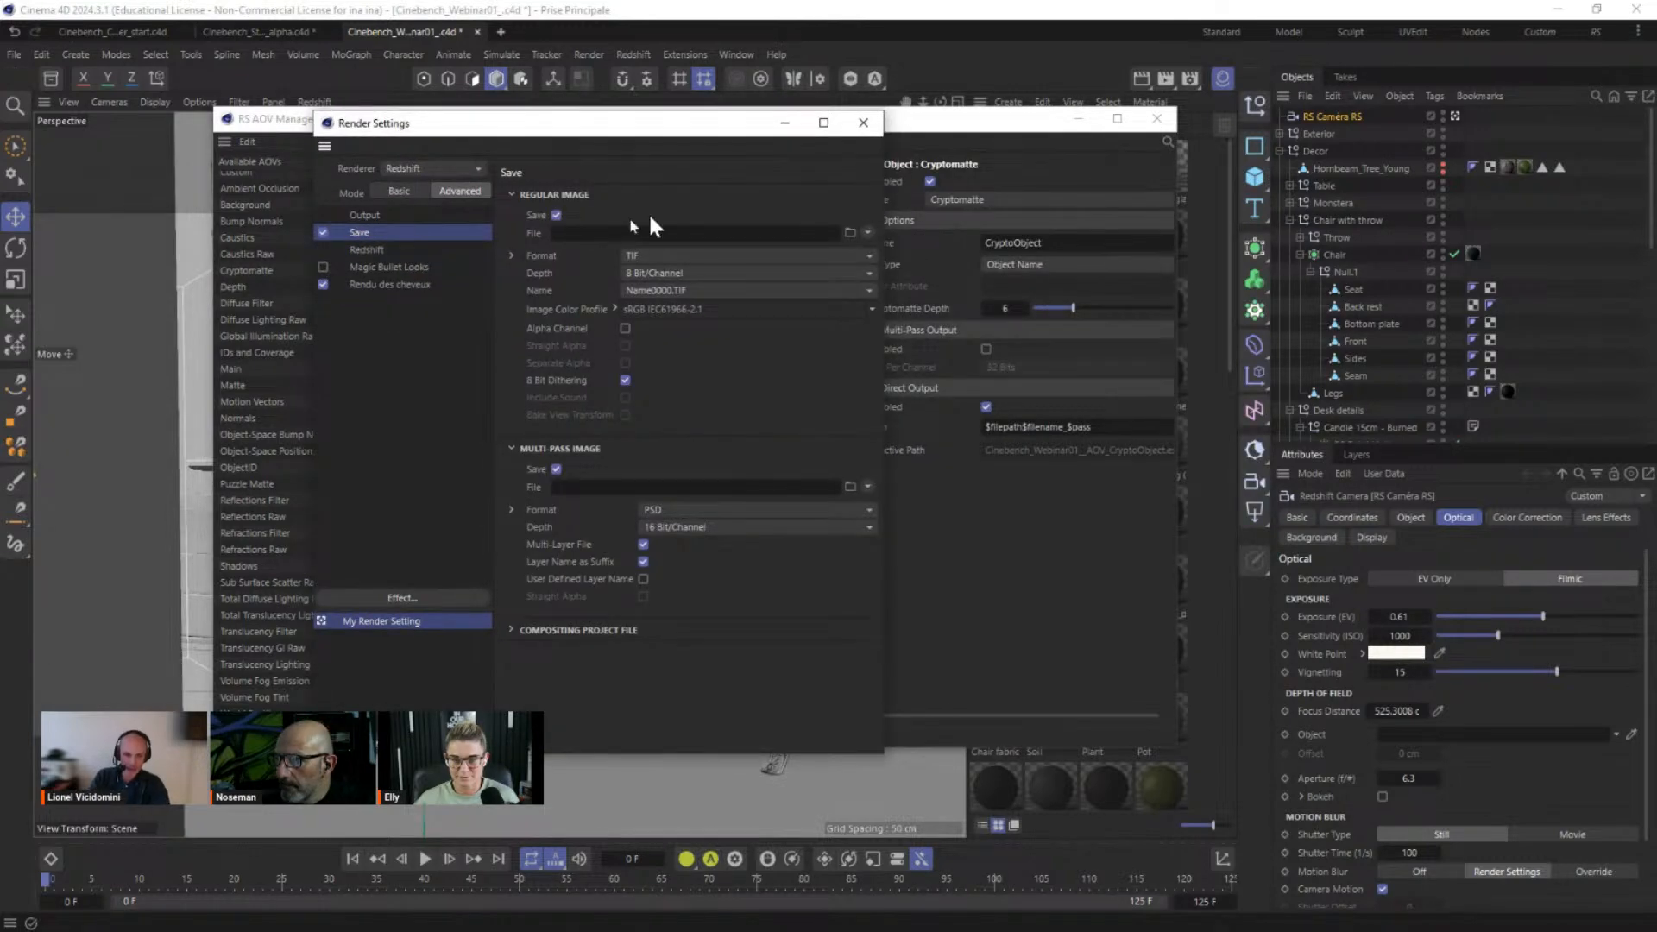
{"action": "left_click", "coordinate": [557, 468]}
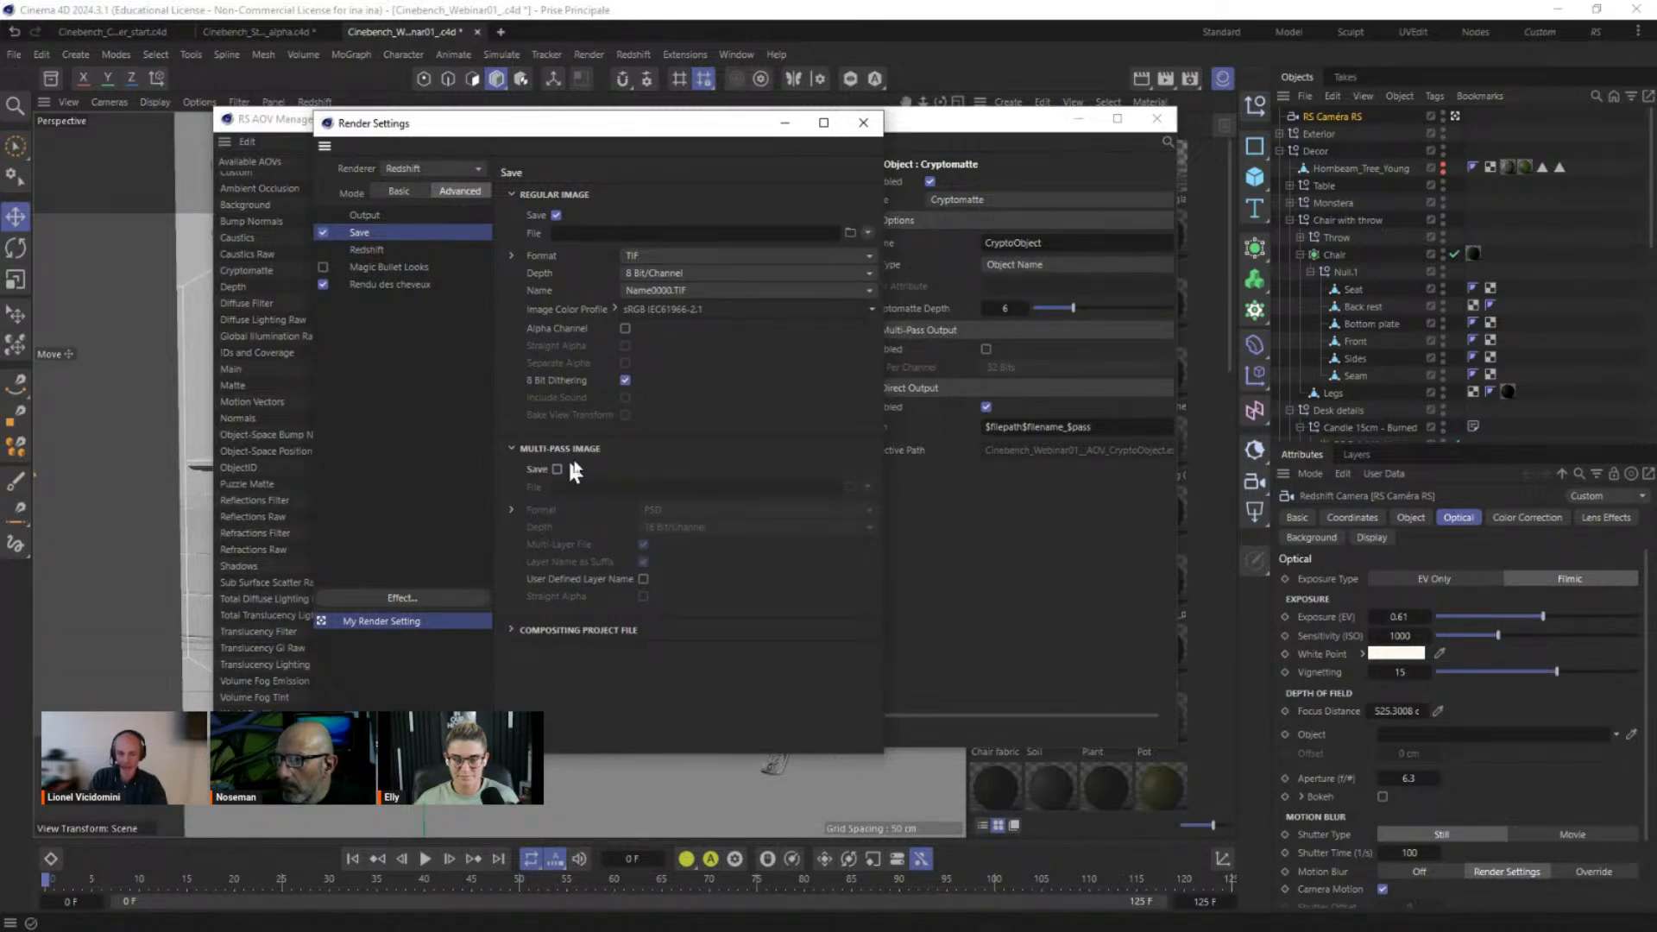
{"action": "left_click", "coordinate": [953, 124]}
{"action": "left_click_drag", "start_coordinate": [953, 125], "coordinate": [1038, 203]}
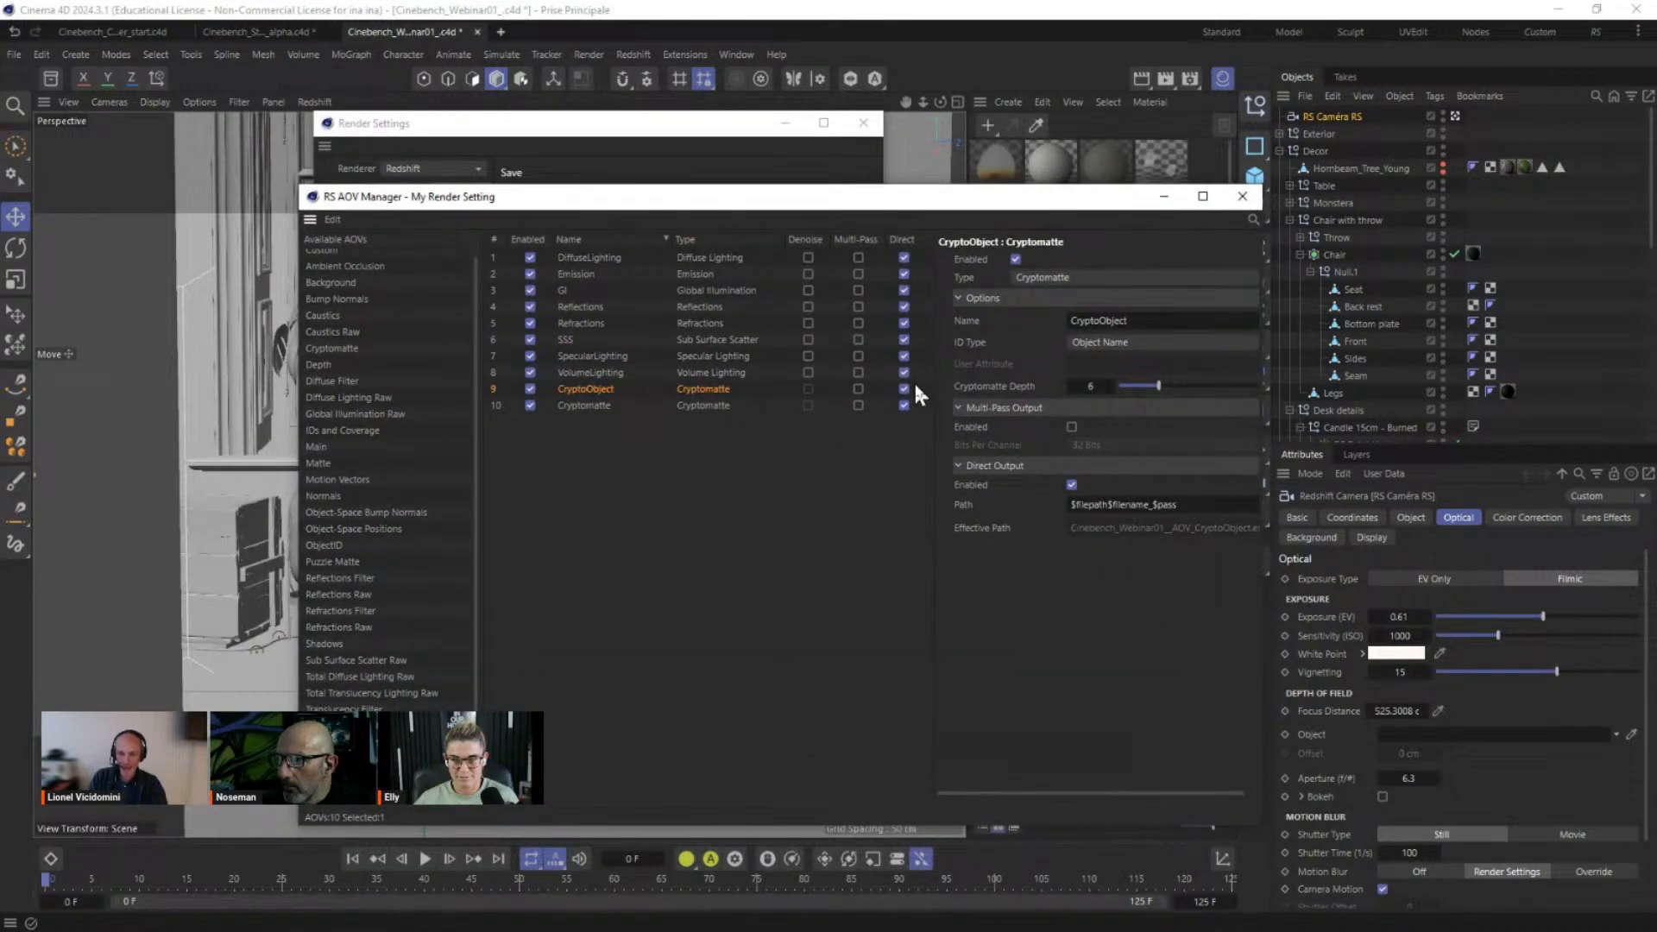
Step: Set the regular image's save format to JPG in the render settings
{"action": "left_click", "coordinate": [708, 149]}
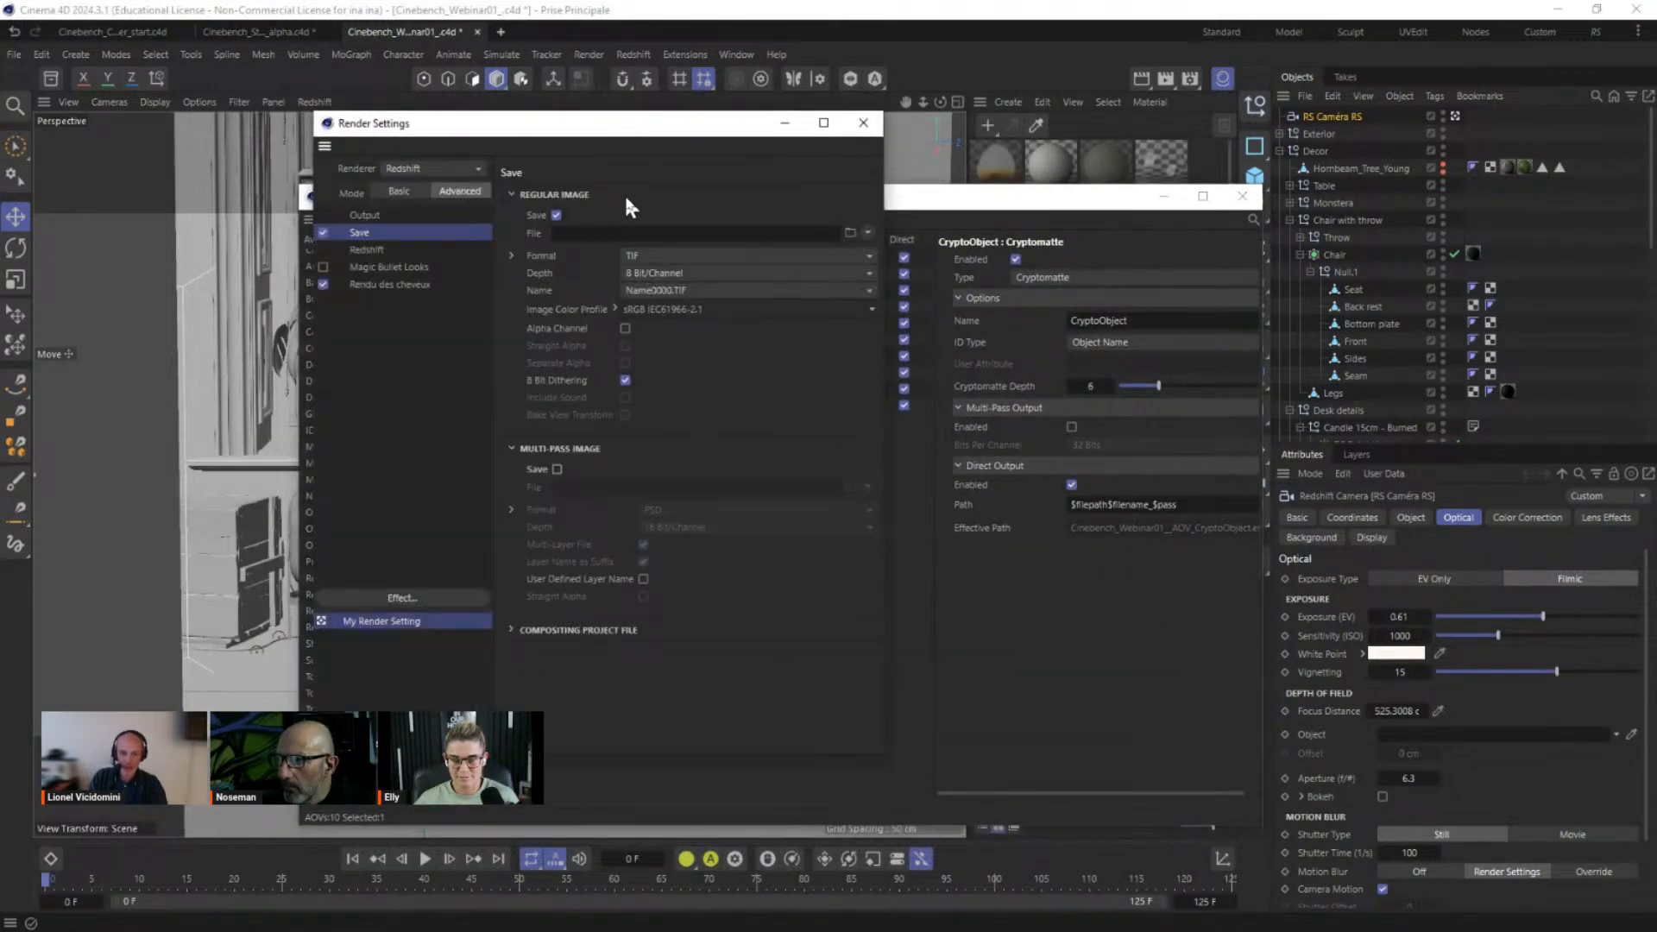
{"action": "left_click", "coordinate": [644, 256]}
{"action": "left_click", "coordinate": [650, 392]}
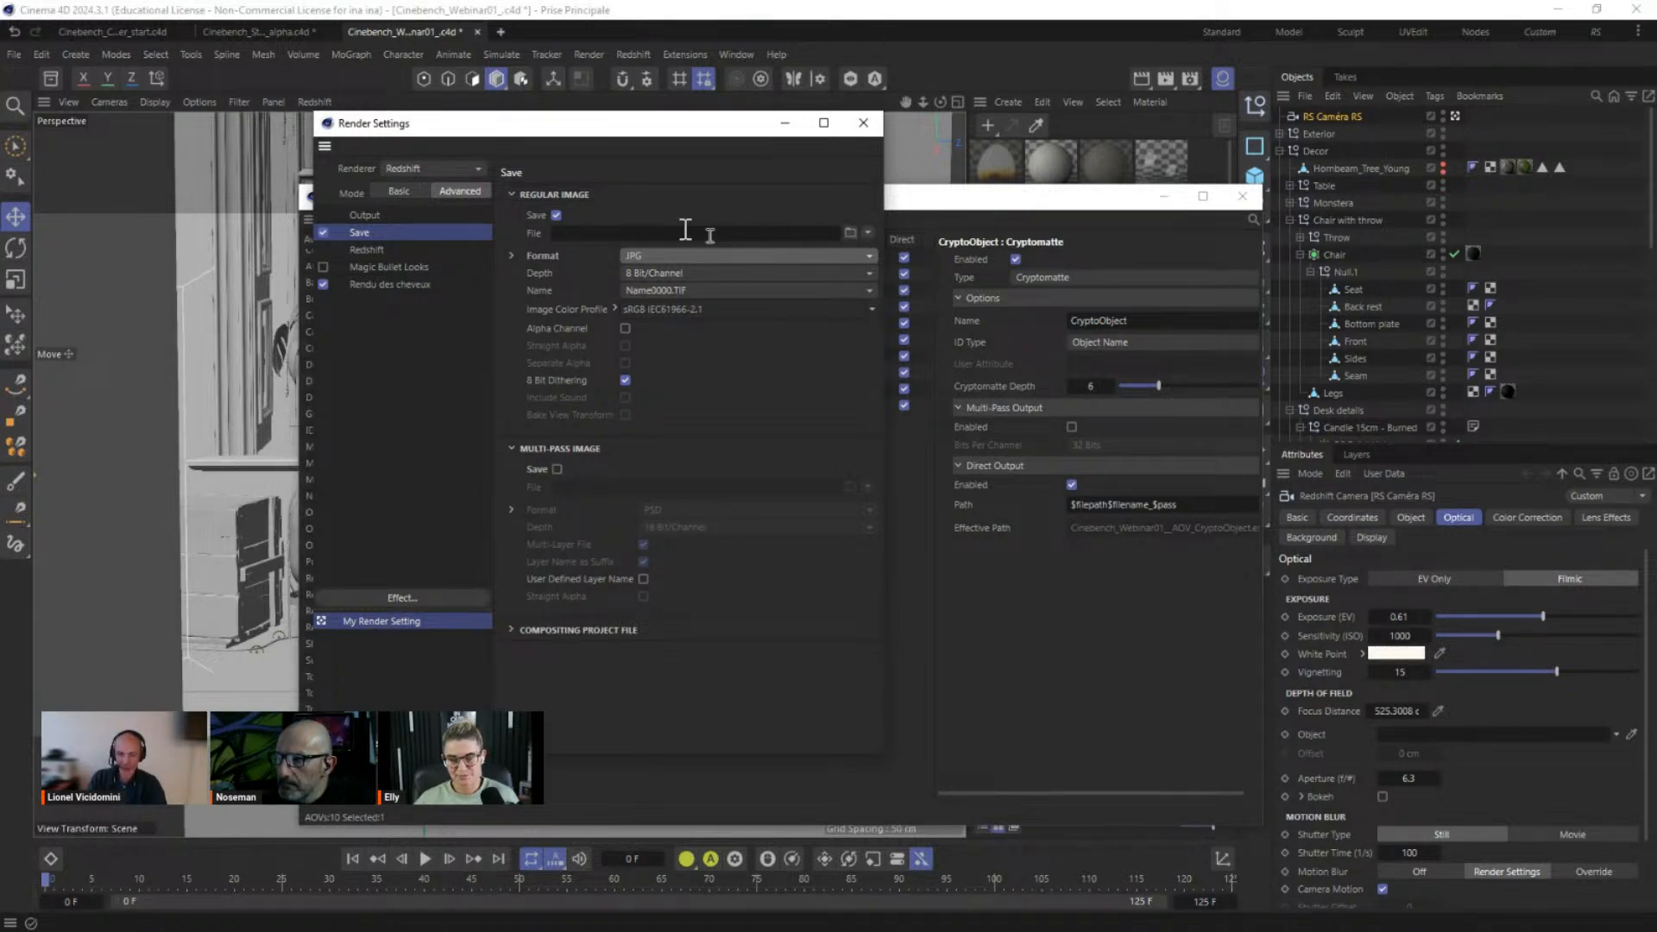
Step: Set the regular image's output file to cinebench_webinar in the render folder of Cinebench_V8_reduced
{"action": "left_click", "coordinate": [850, 232]}
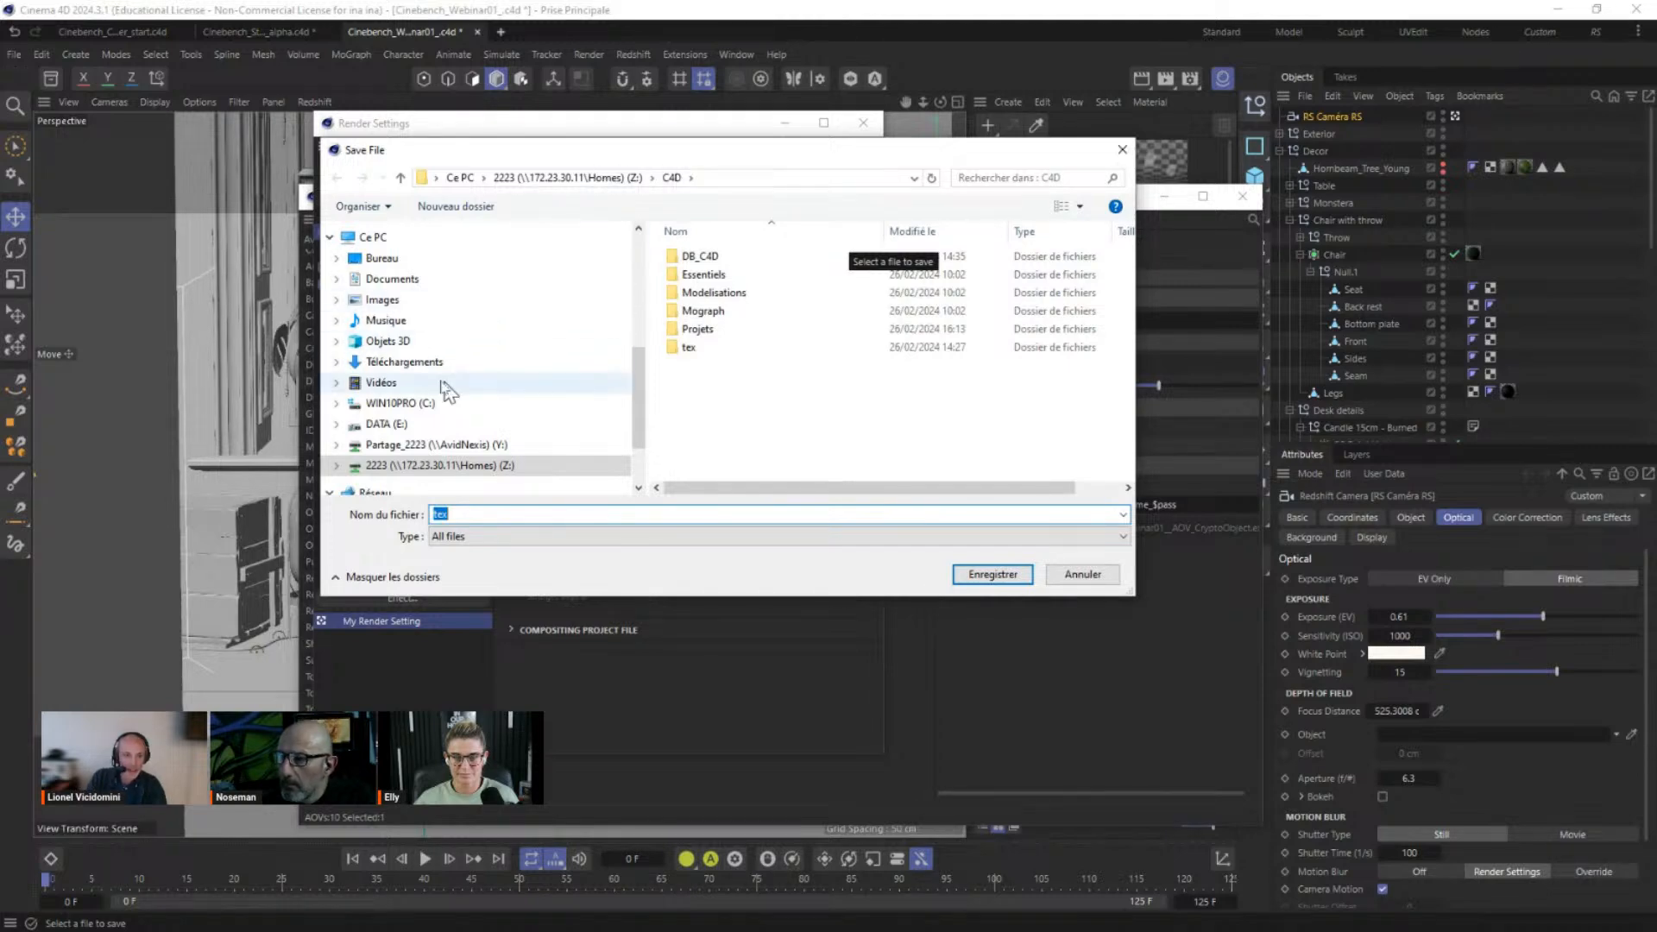
{"action": "scroll", "coordinate": [447, 390], "scroll_direction": "up", "scroll_amount": 10}
{"action": "left_click", "coordinate": [428, 245]}
{"action": "left_click", "coordinate": [432, 265]}
{"action": "left_click", "coordinate": [694, 385]}
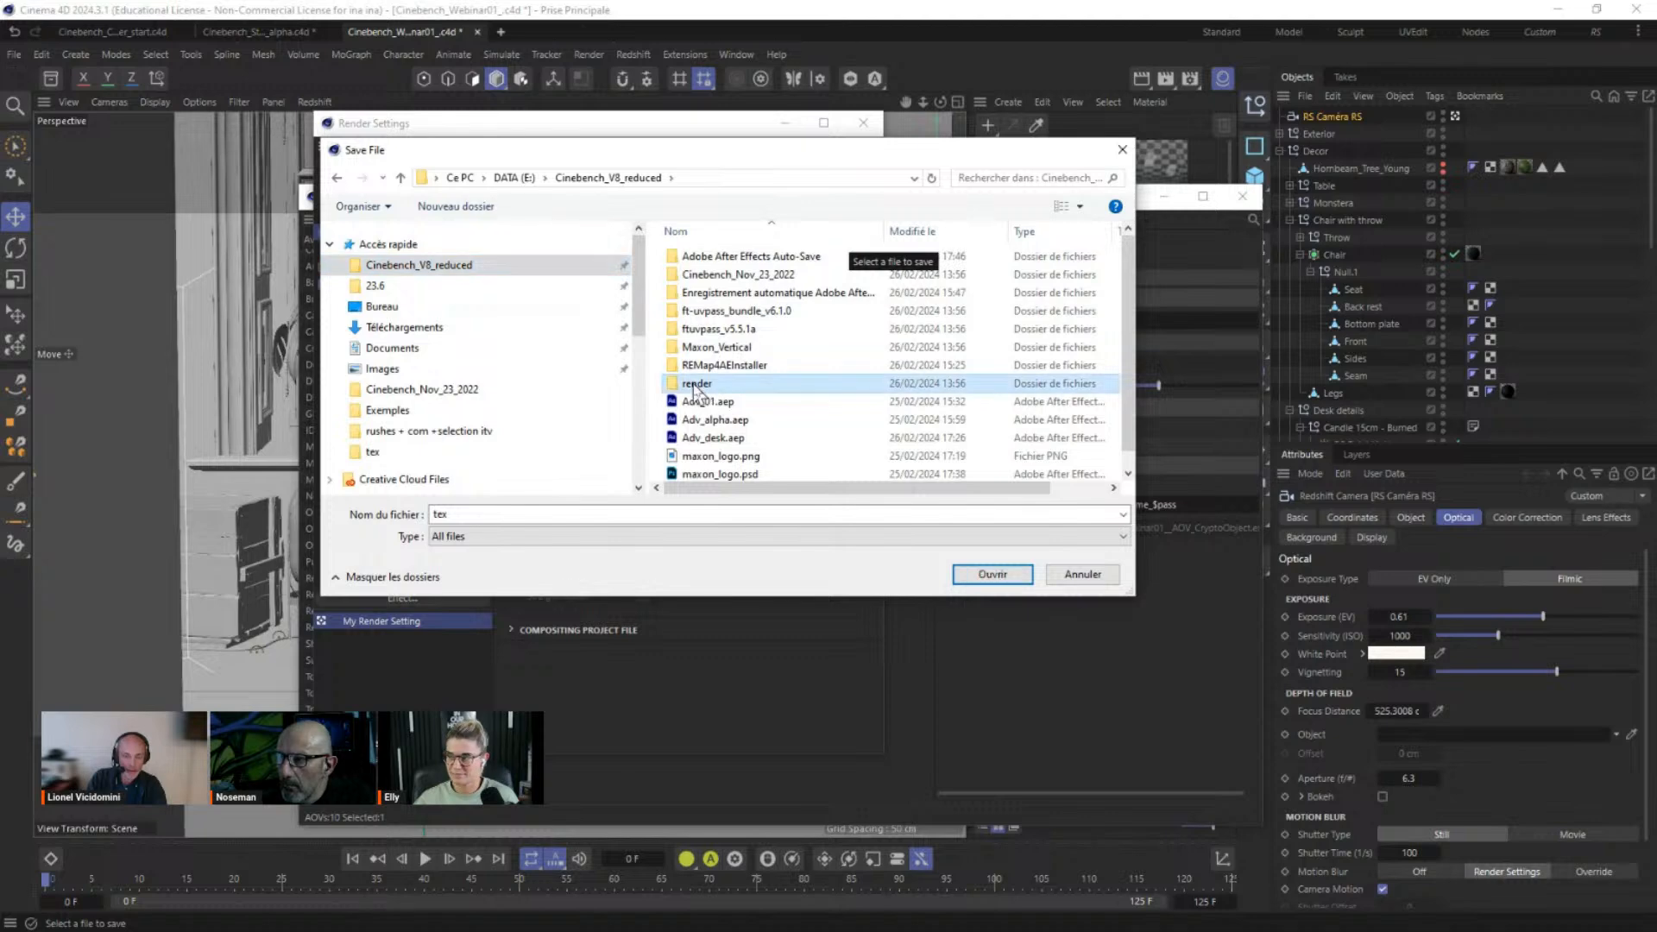
{"action": "double_click", "coordinate": [694, 384]}
{"action": "double_click", "coordinate": [483, 514]}
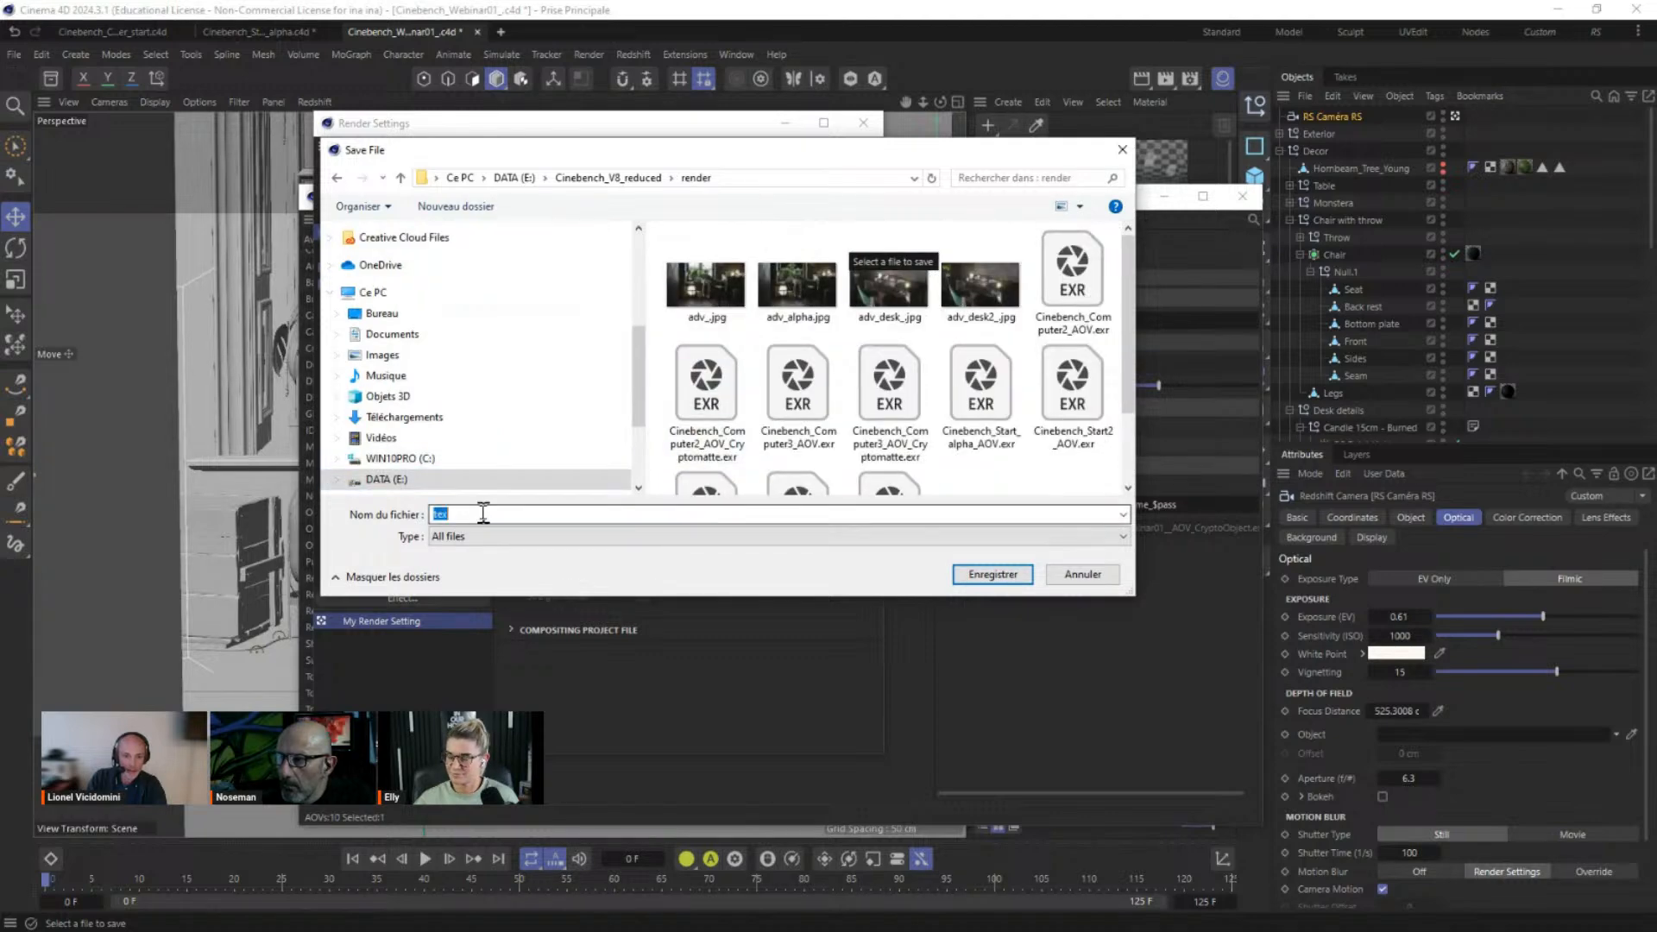
{"action": "type", "text": "cinebenc"}
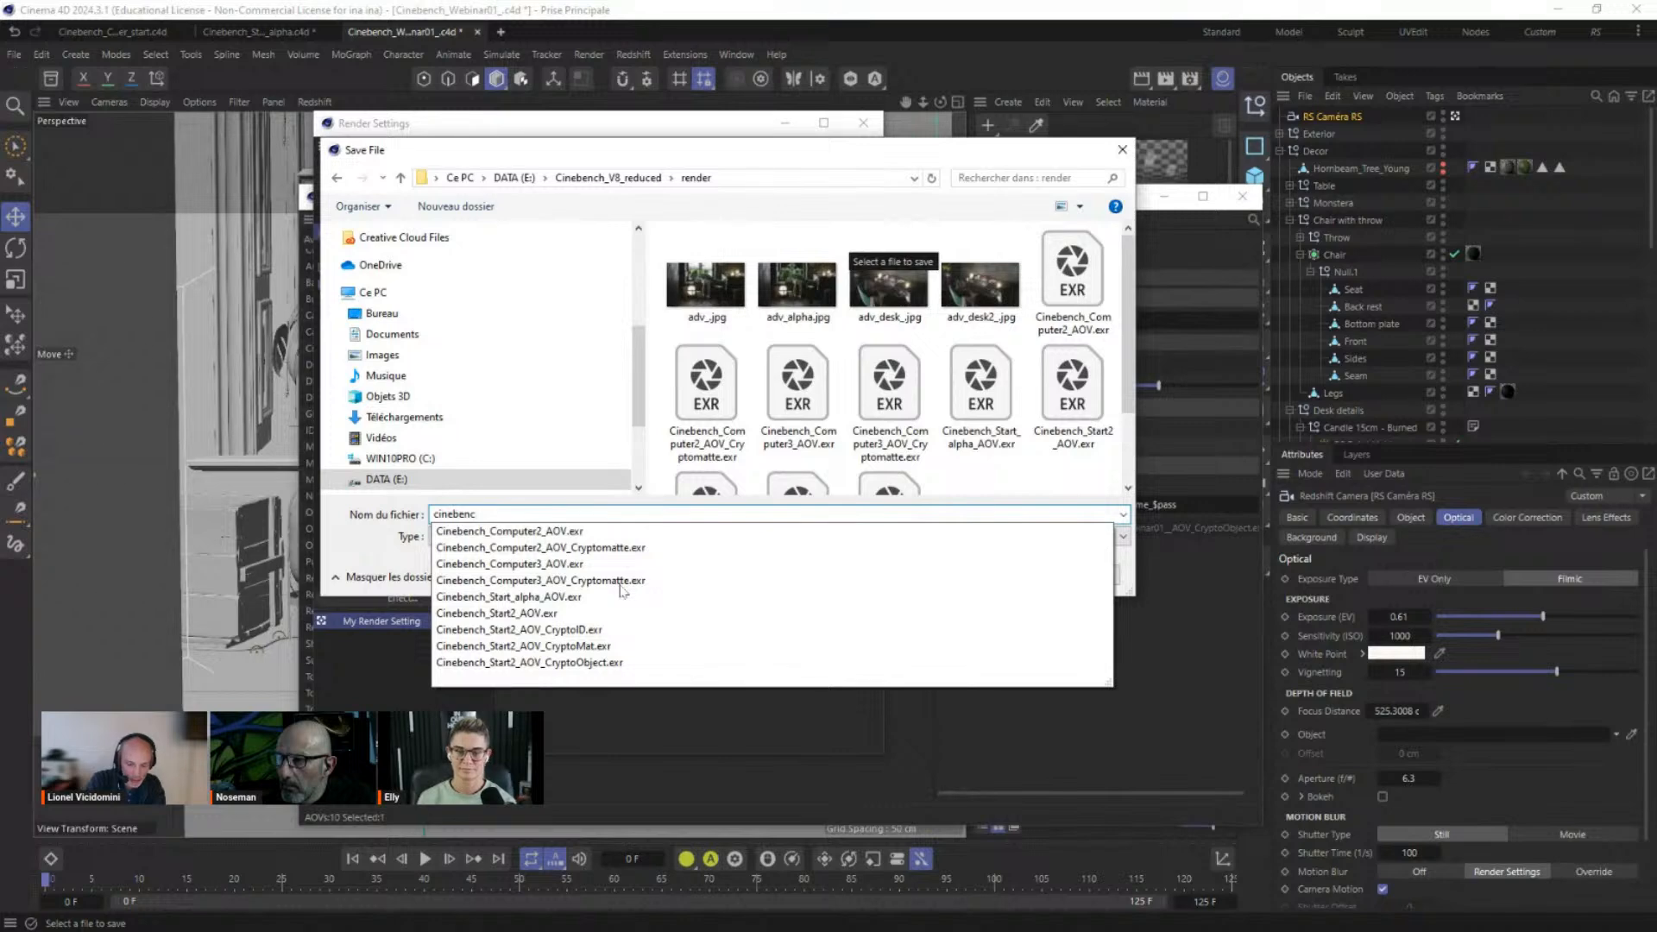
{"action": "type", "text": "h_webinar"}
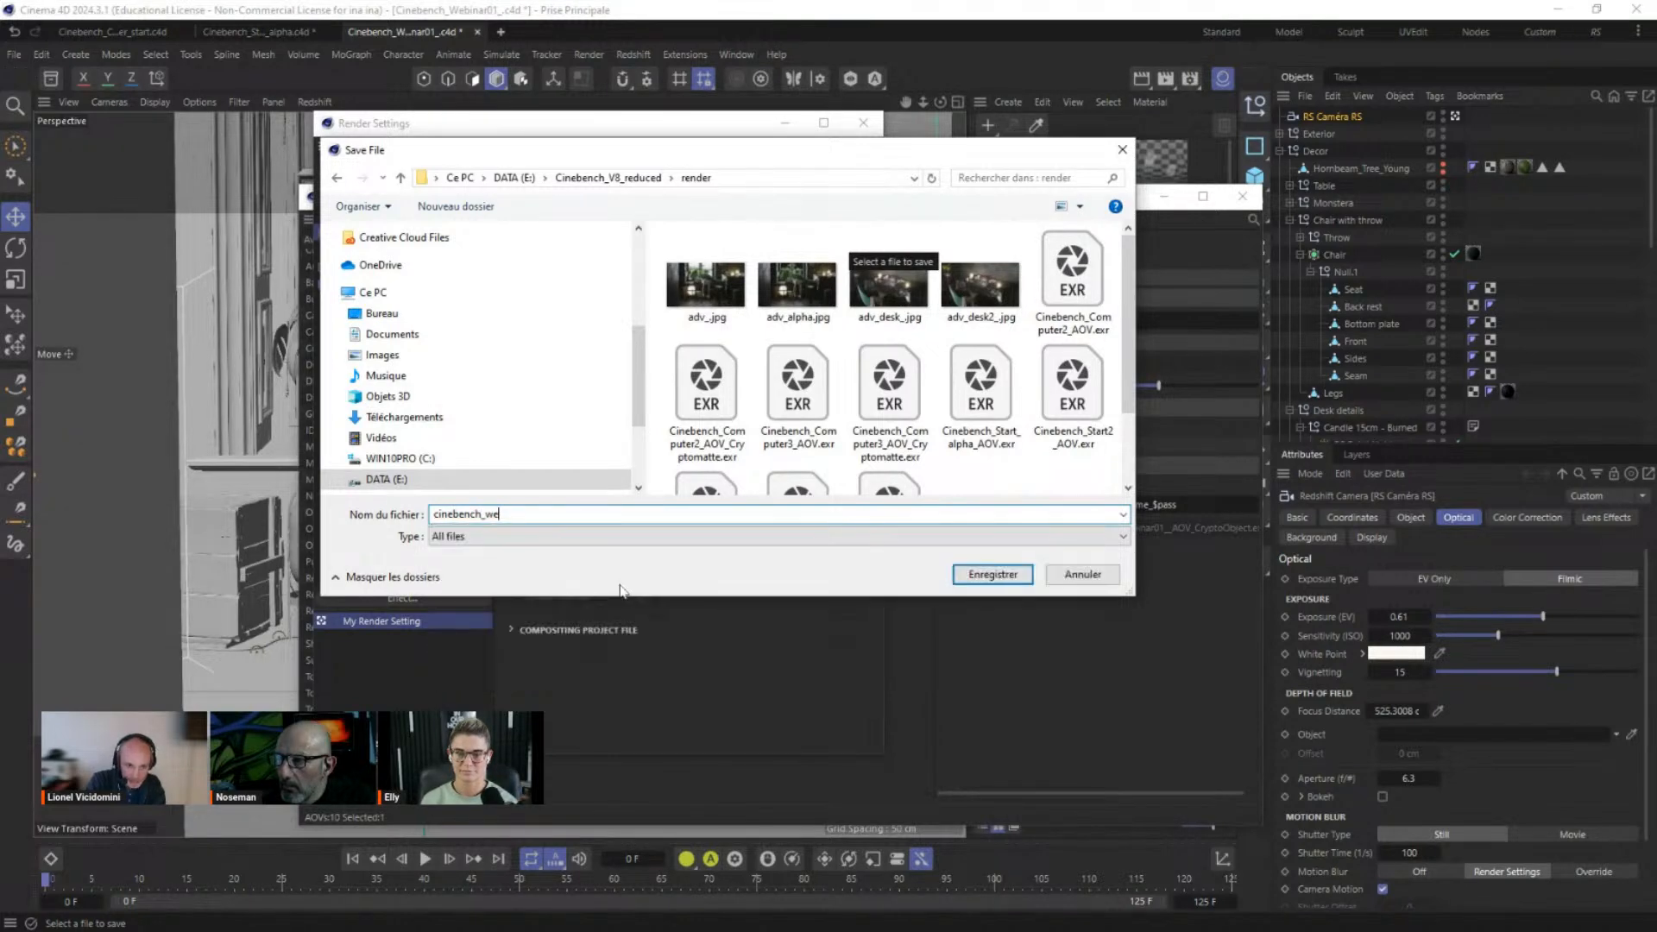
{"action": "left_click", "coordinate": [993, 574]}
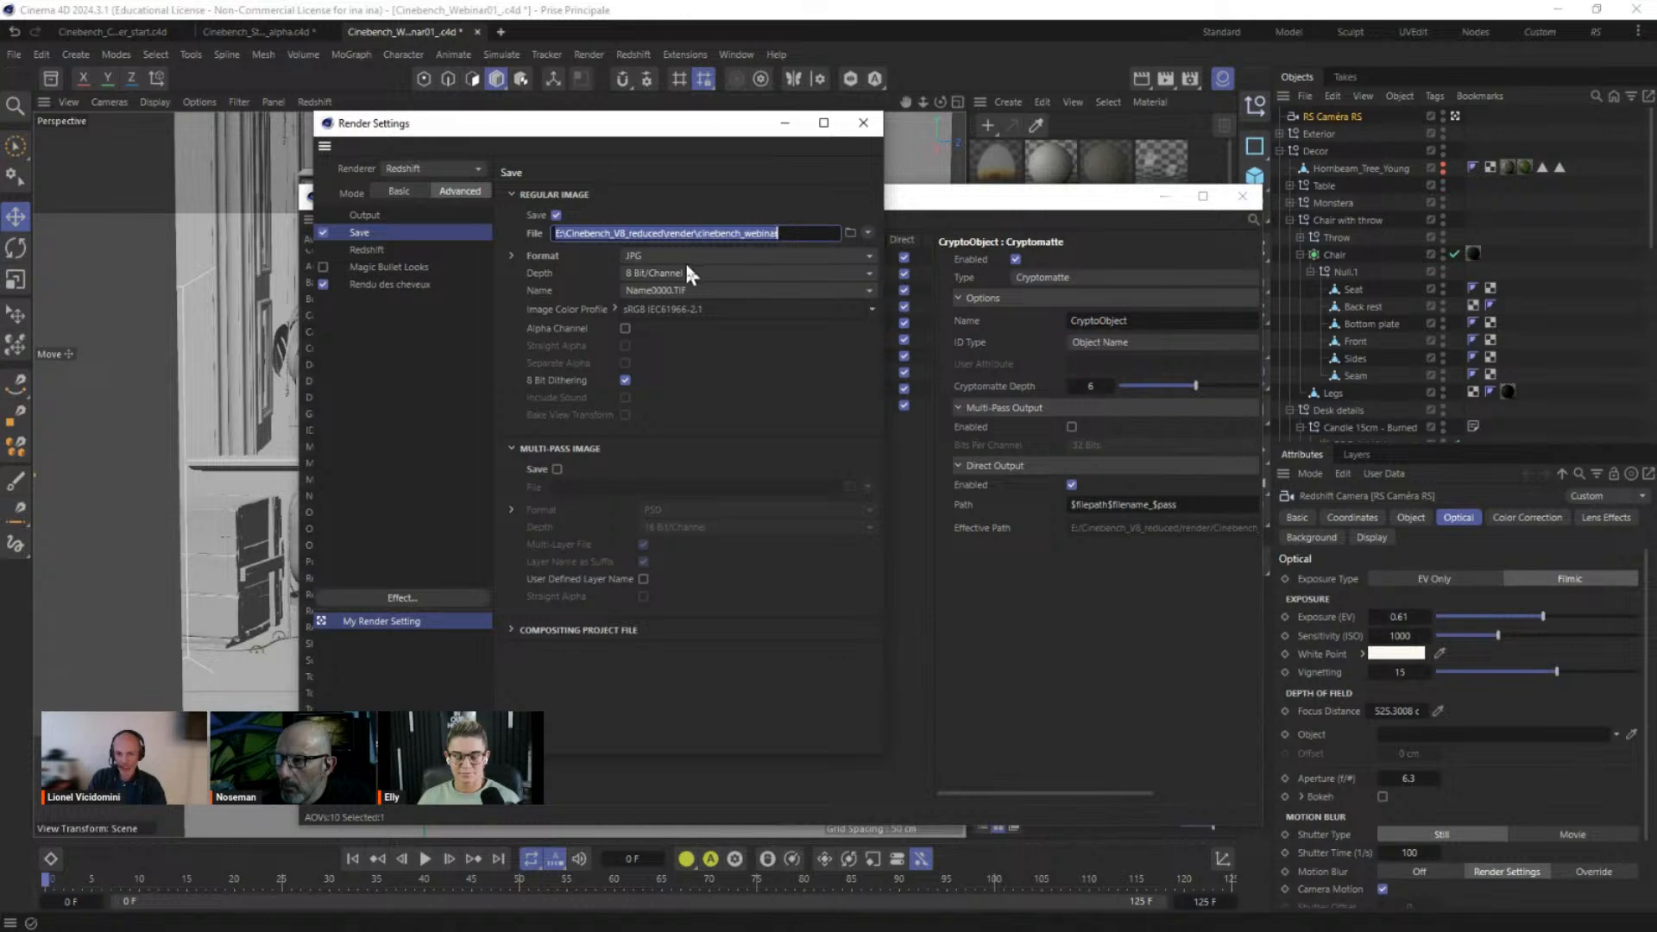
{"action": "left_click", "coordinate": [552, 254]}
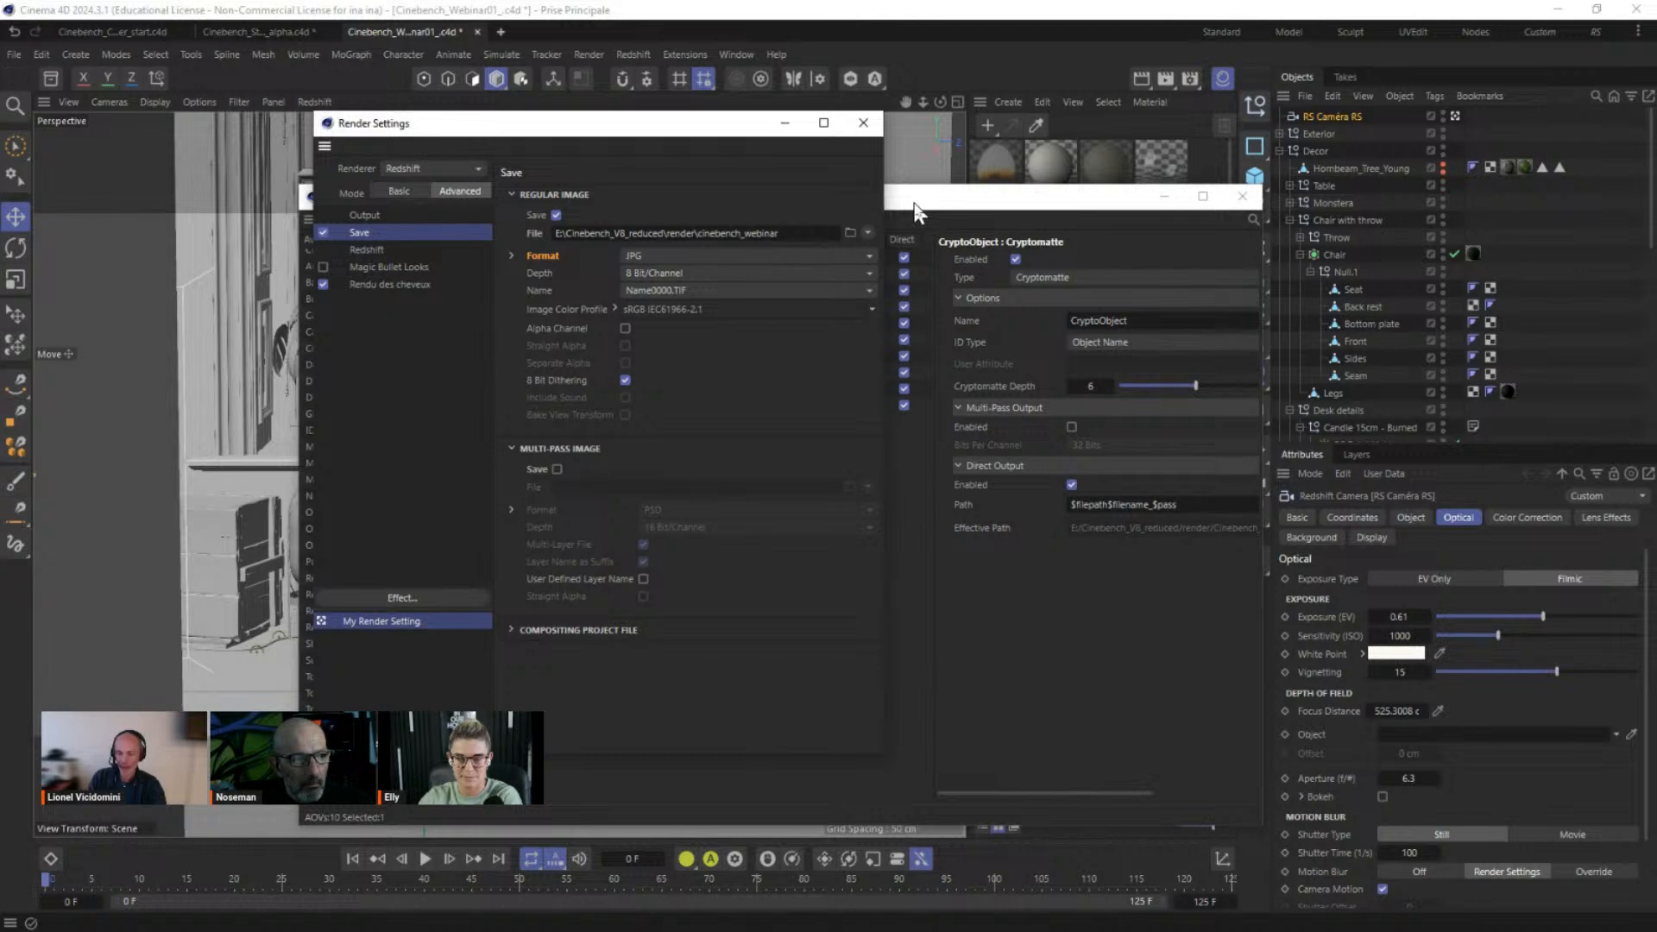
Step: Render the scene to the Picture Viewer and inspect the finished image in the enlarged viewer
{"action": "left_click_drag", "start_coordinate": [643, 126], "coordinate": [410, 137]}
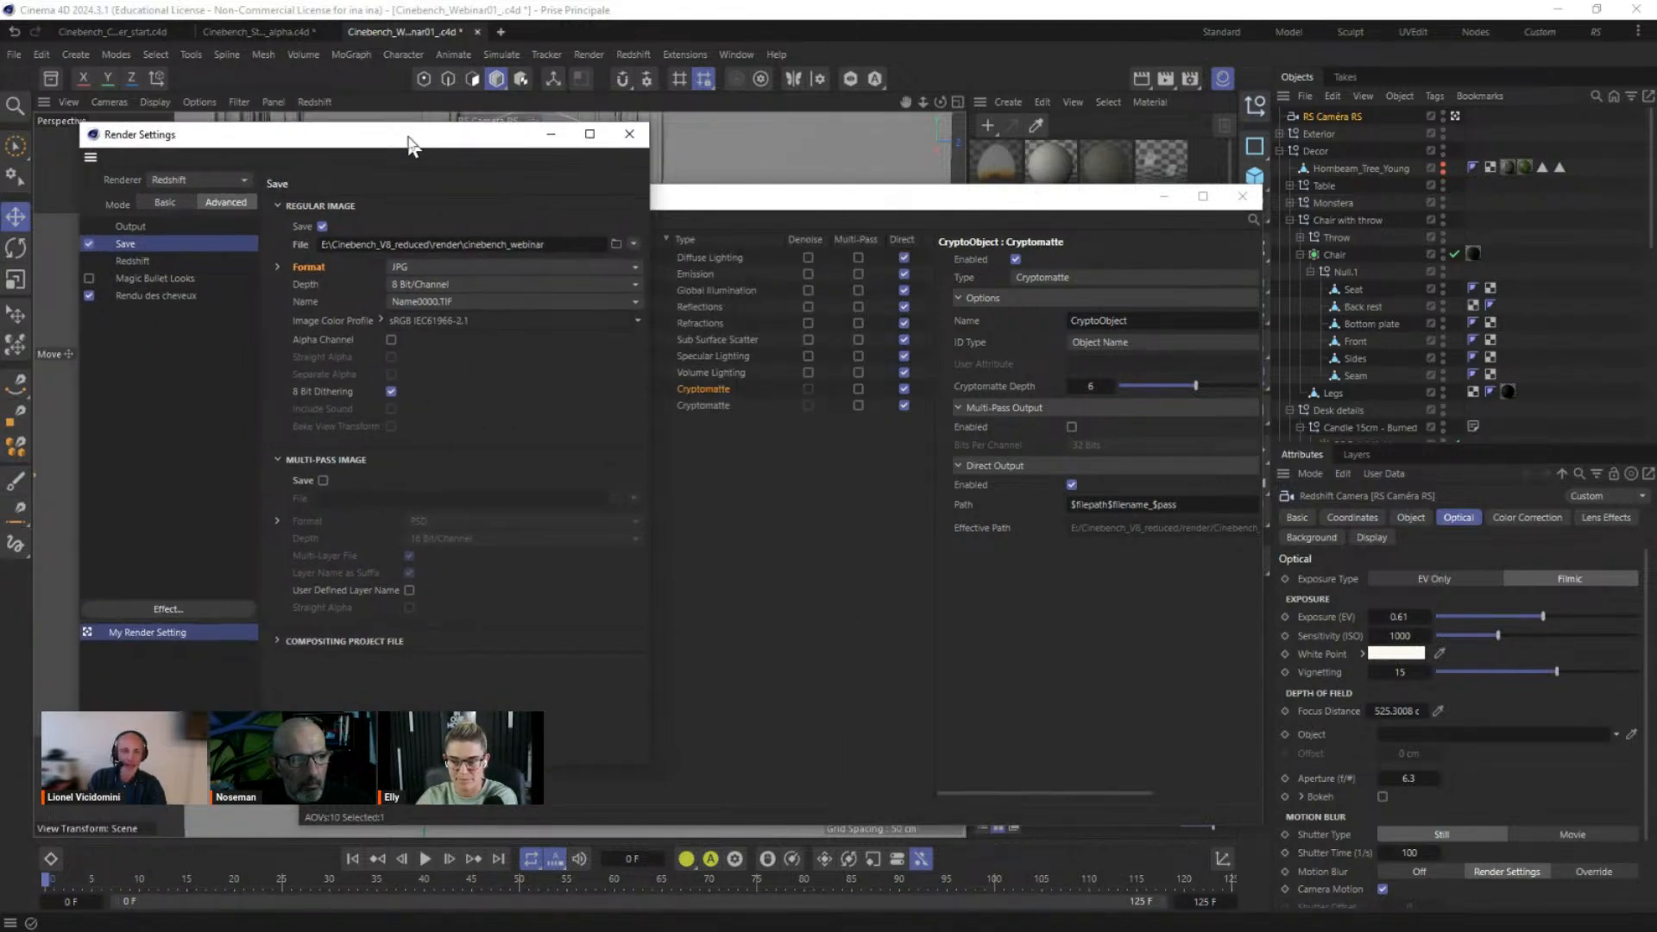
{"action": "left_click", "coordinate": [1166, 77]}
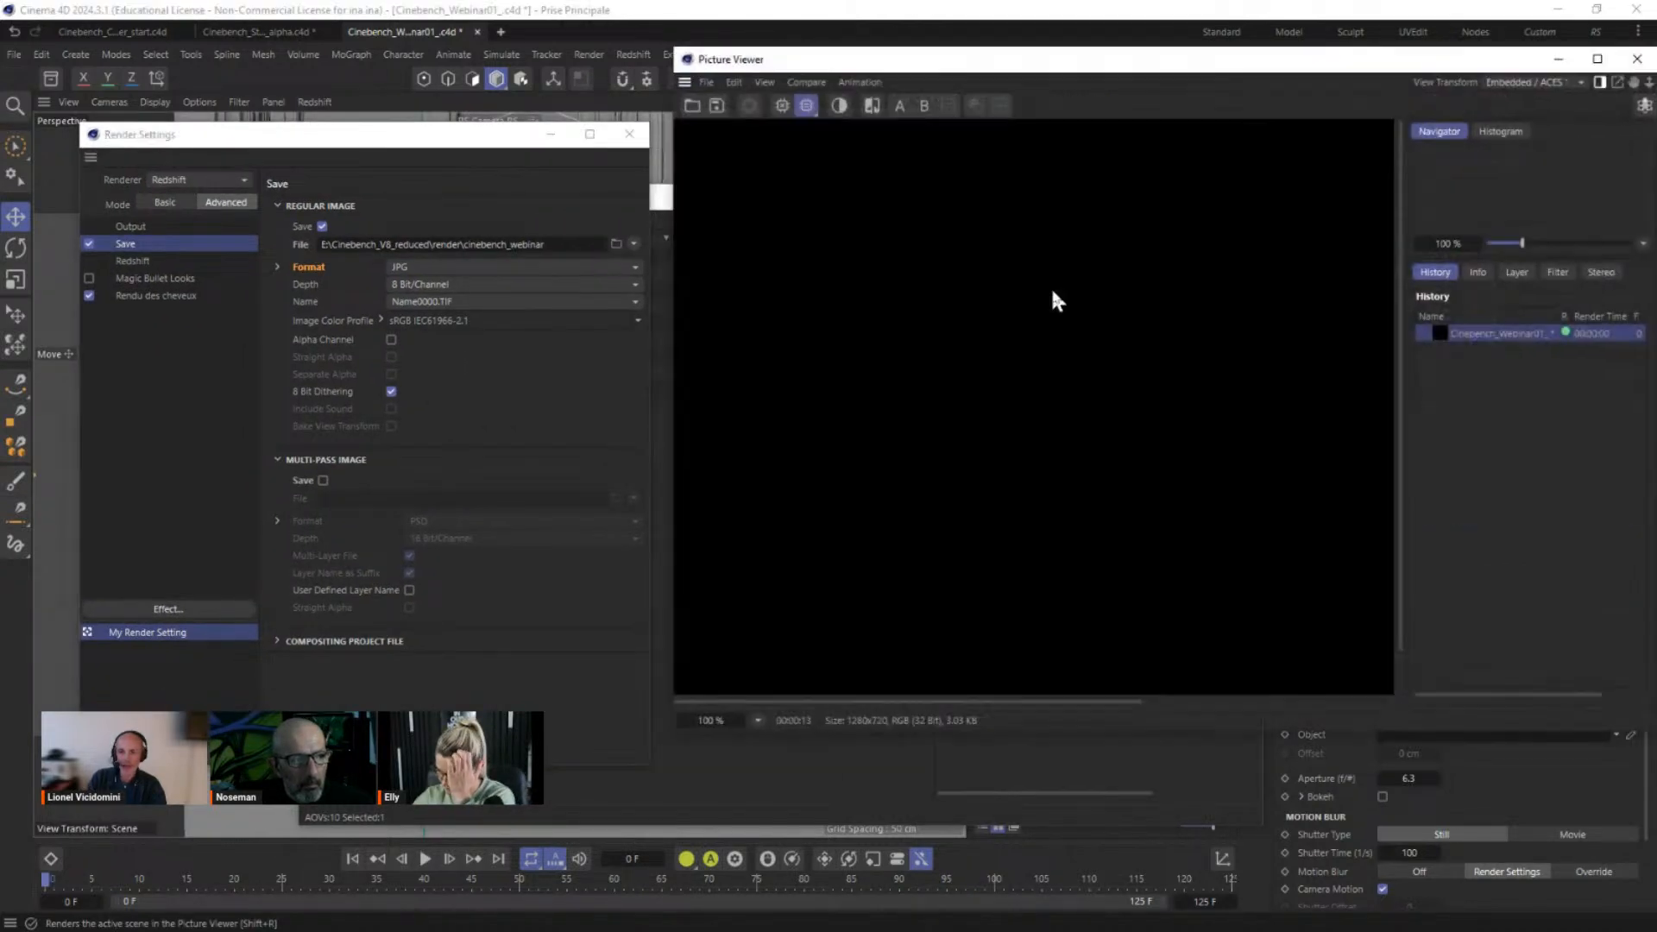
{"action": "left_click_drag", "start_coordinate": [1249, 59], "coordinate": [940, 96]}
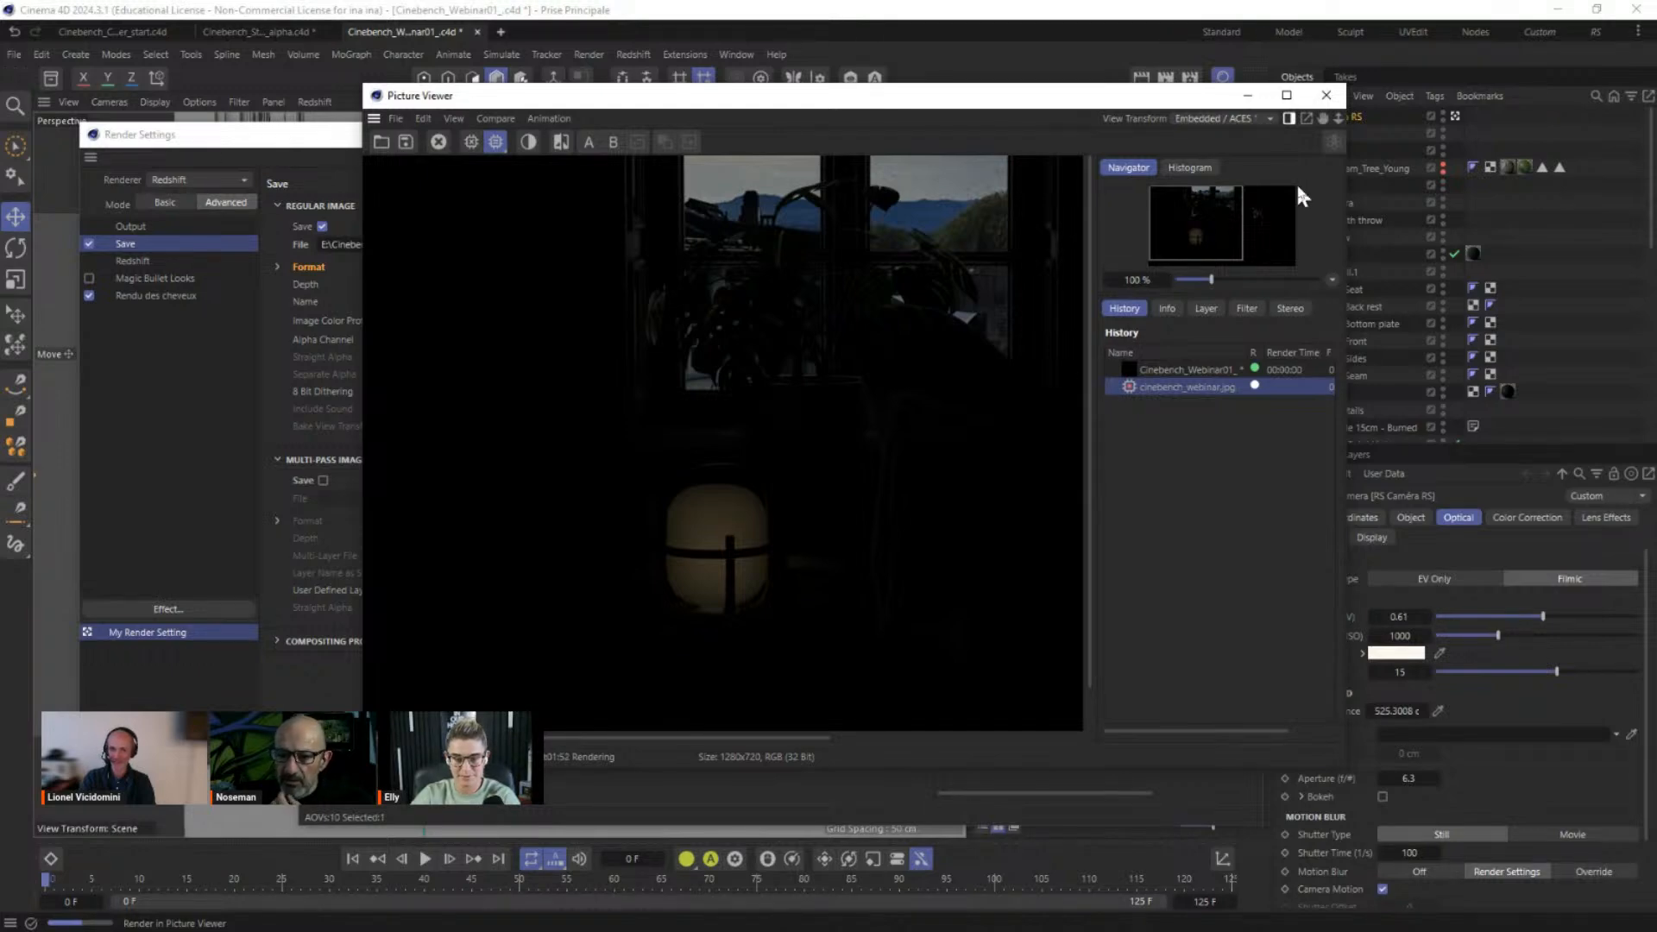
{"action": "left_click", "coordinate": [1286, 95]}
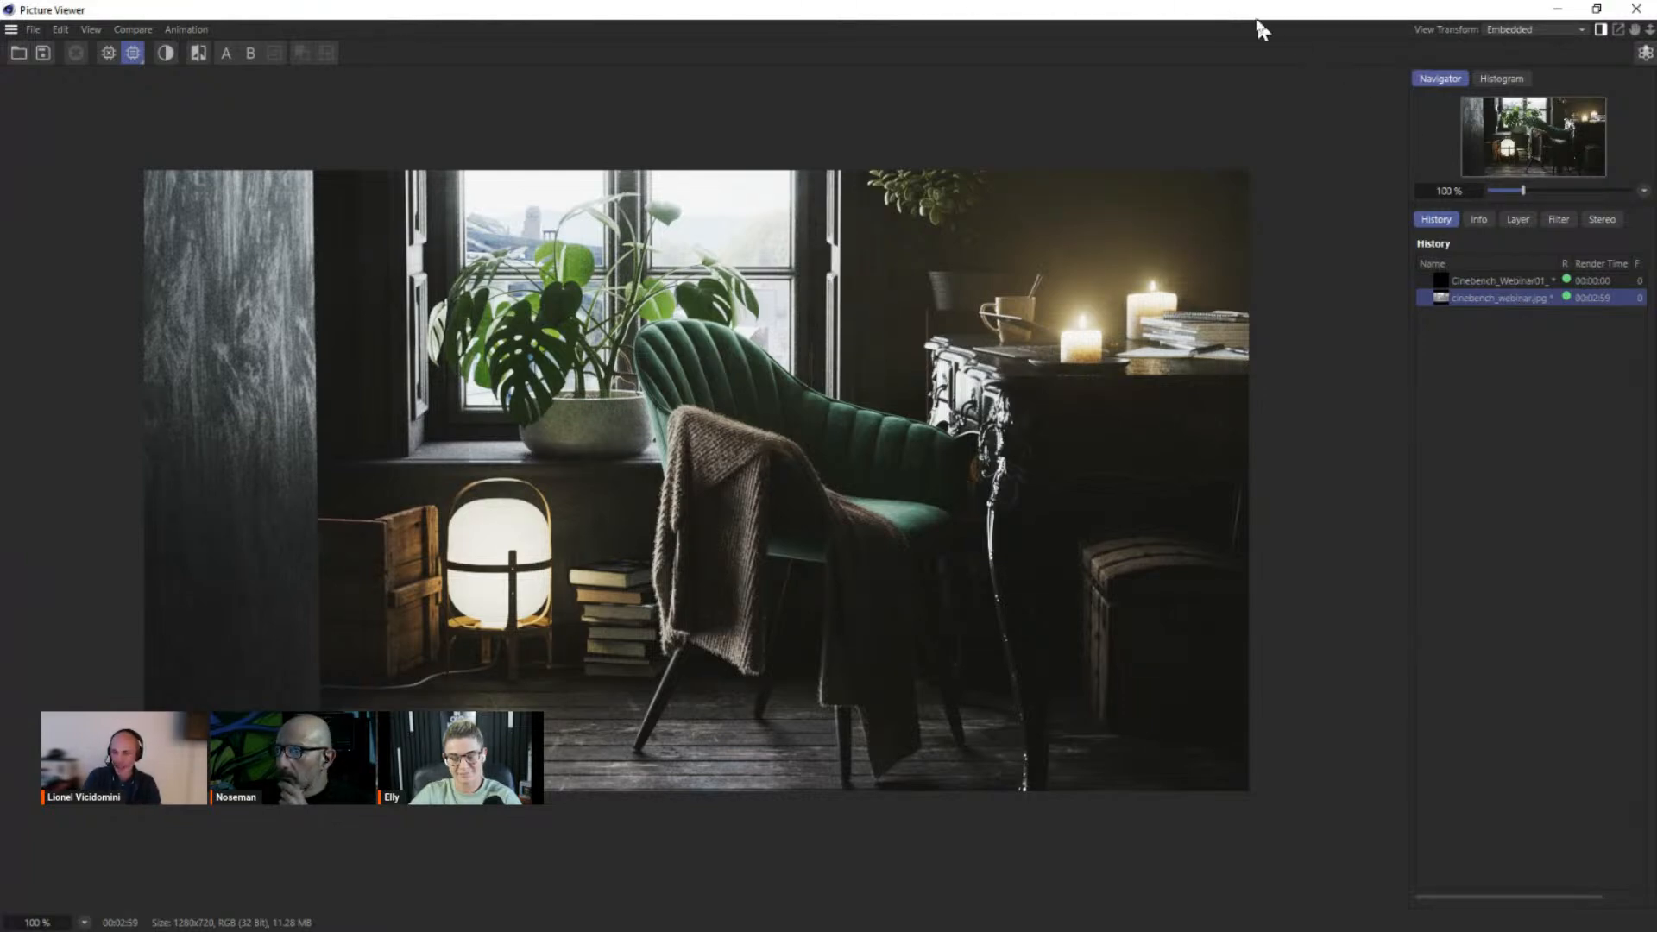
{"action": "double_click", "coordinate": [1458, 16]}
{"action": "left_click_drag", "start_coordinate": [1423, 48], "coordinate": [1197, 110]}
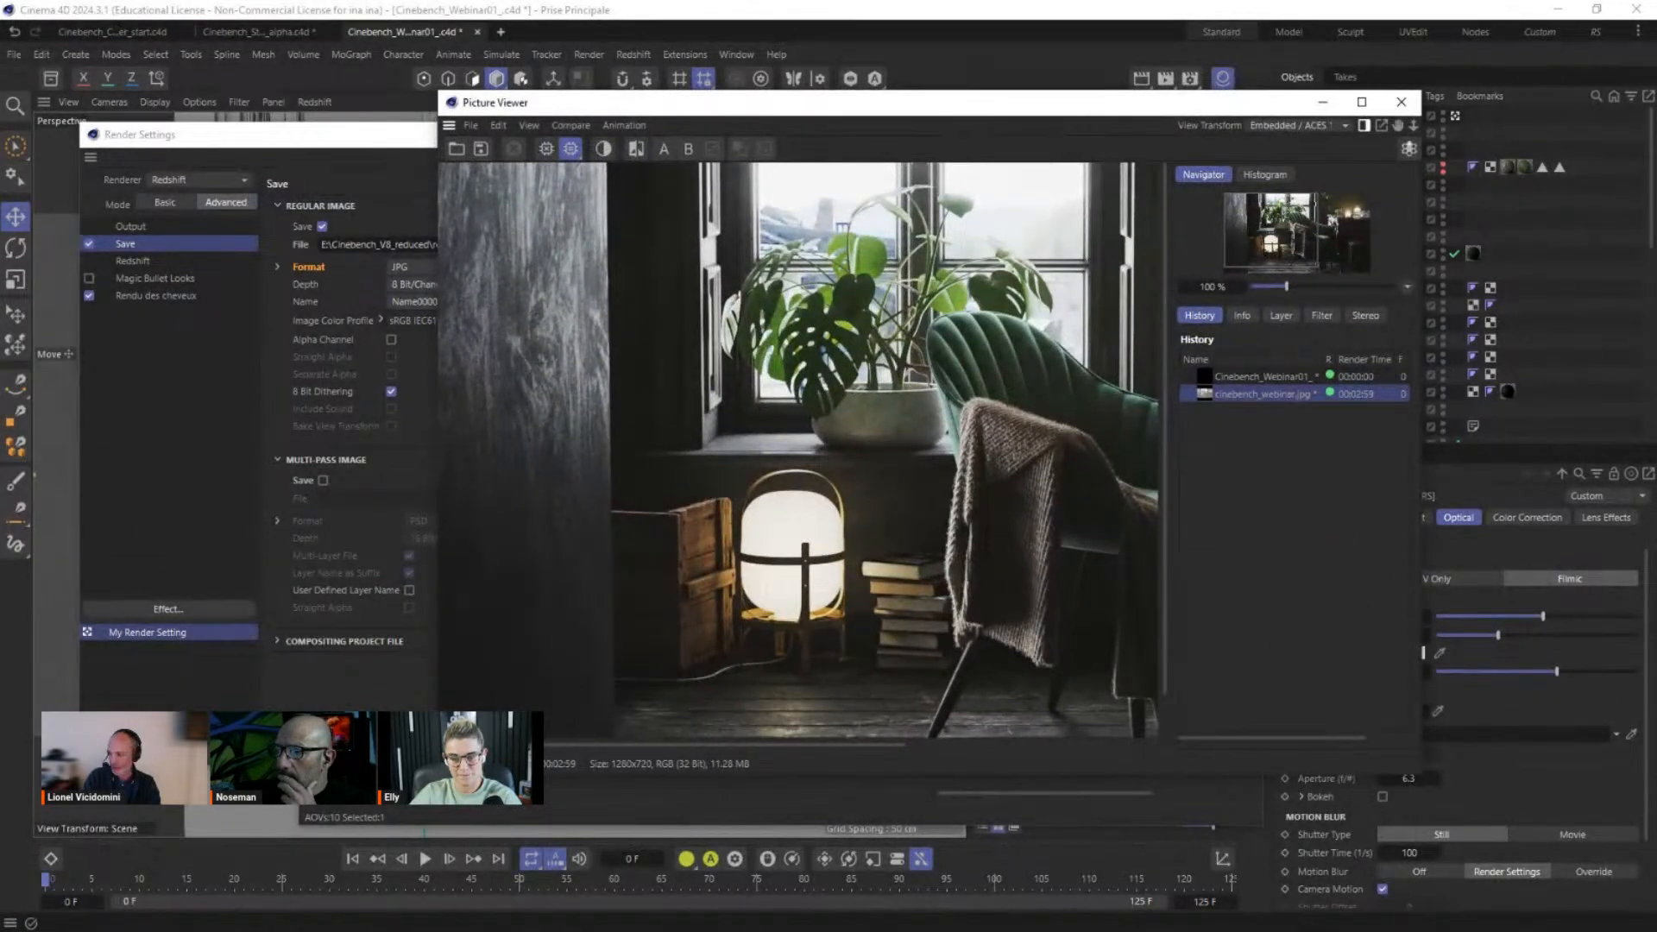
Step: Switch to After Effects and create a new project, saving the changes to Adv_alpha.aep
{"action": "key", "text": "alt+Tab"}
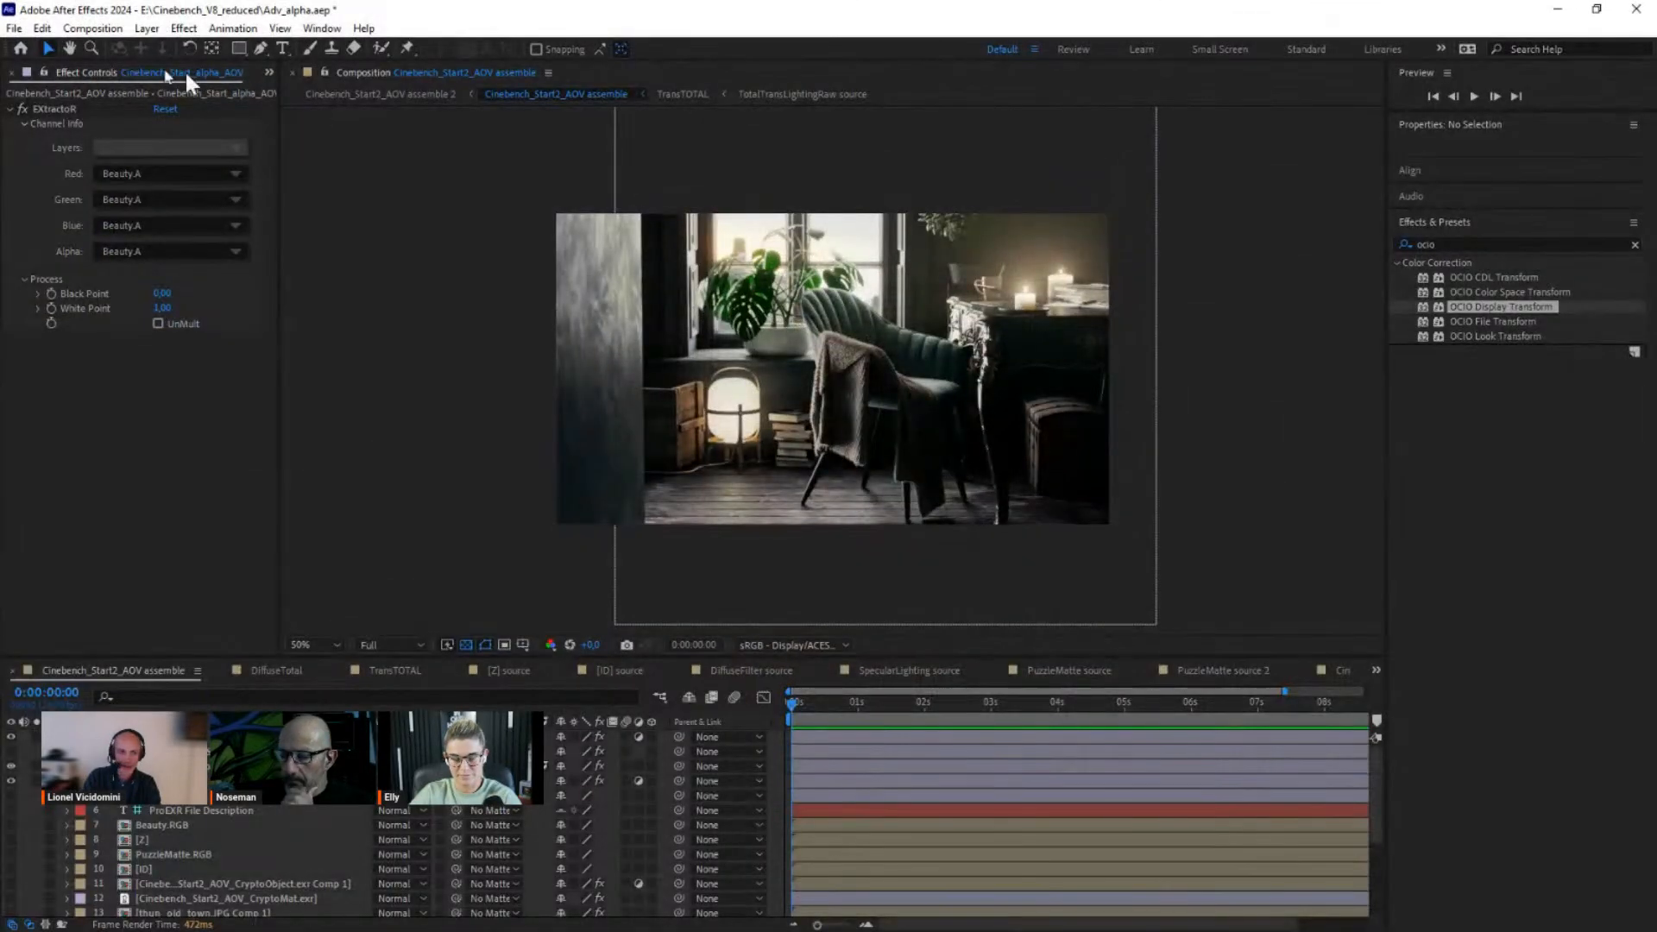
{"action": "left_click", "coordinate": [14, 27]}
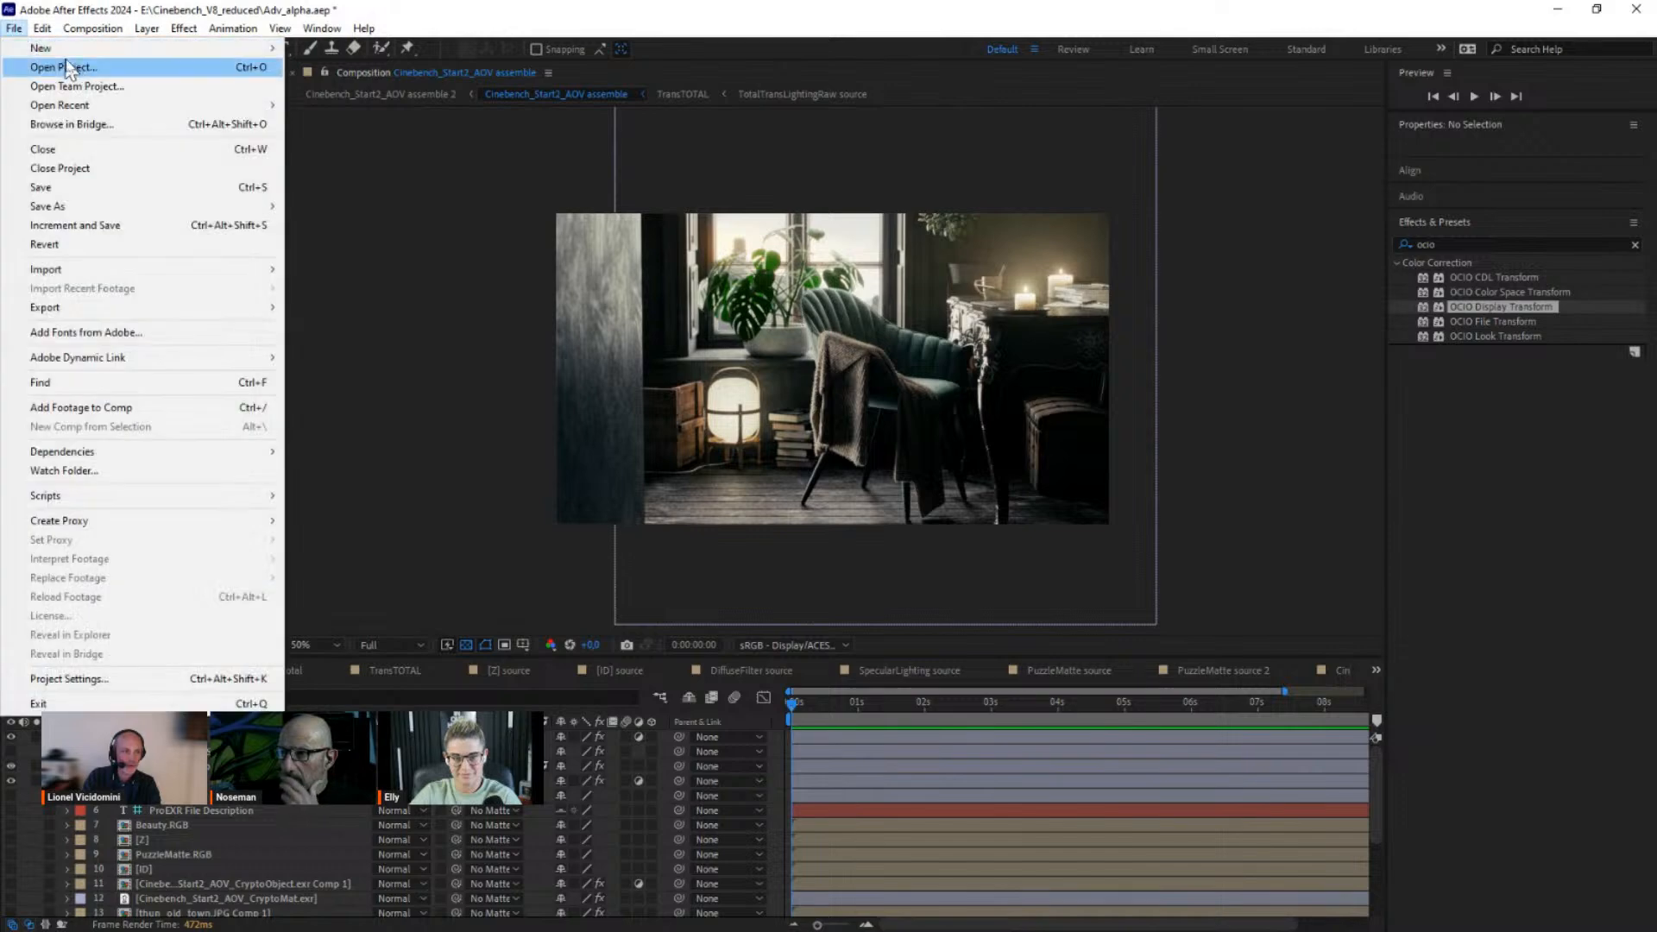
{"action": "left_click", "coordinate": [279, 27]}
{"action": "mouse_move", "coordinate": [14, 28]}
{"action": "mouse_move", "coordinate": [130, 45]}
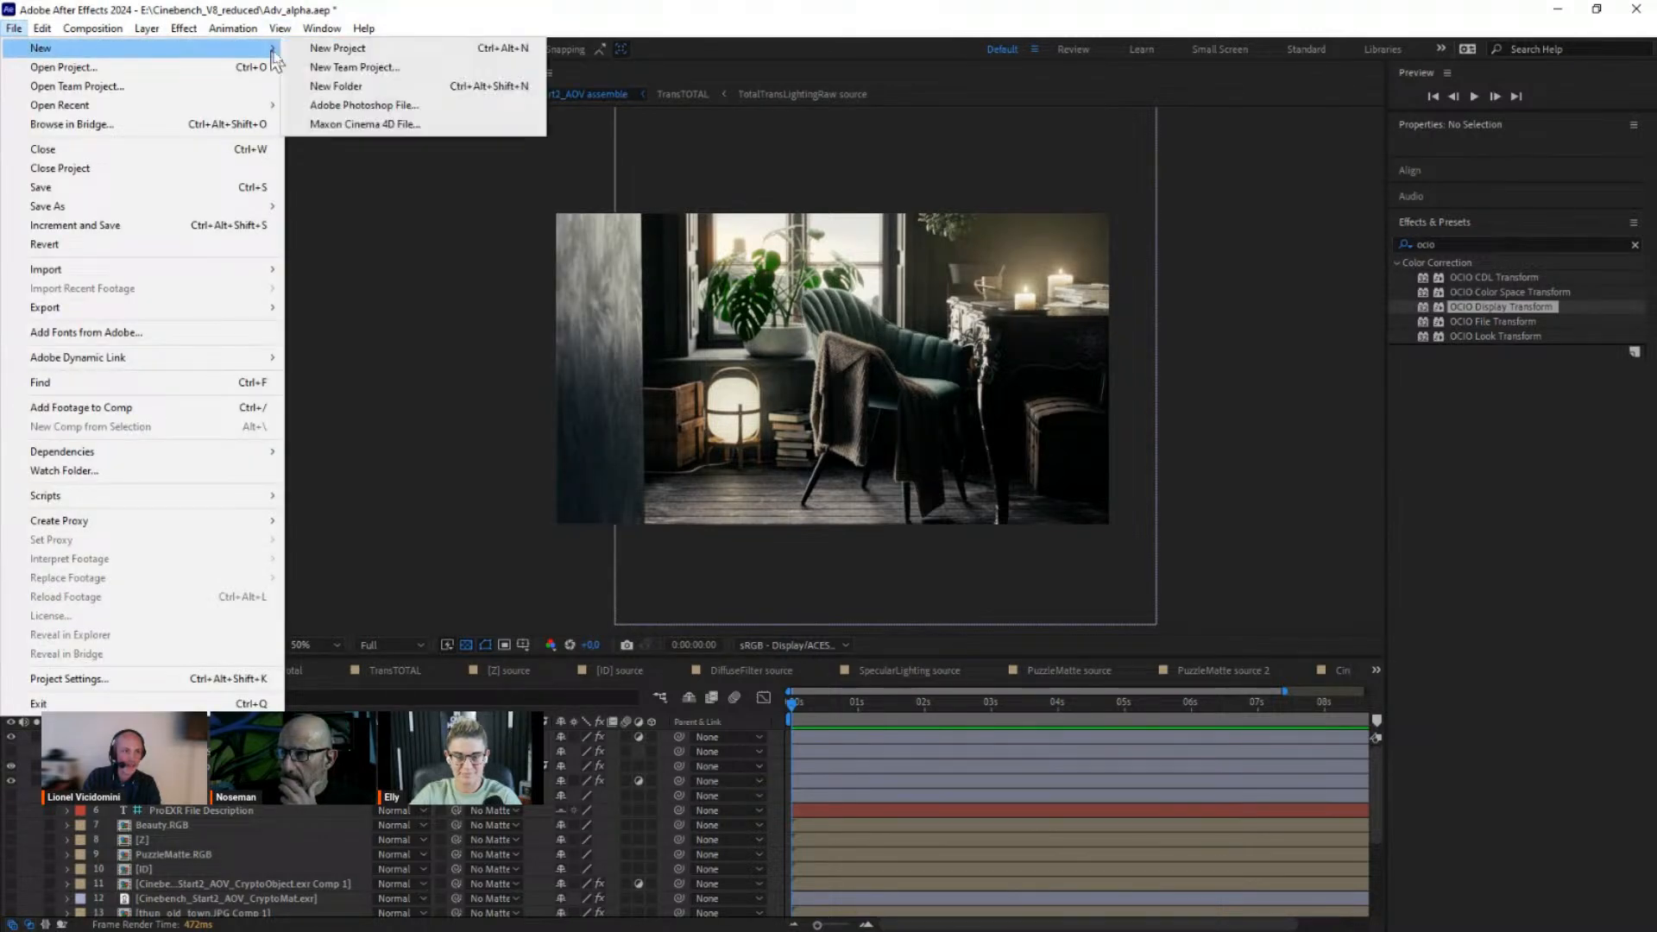
{"action": "left_click", "coordinate": [345, 45]}
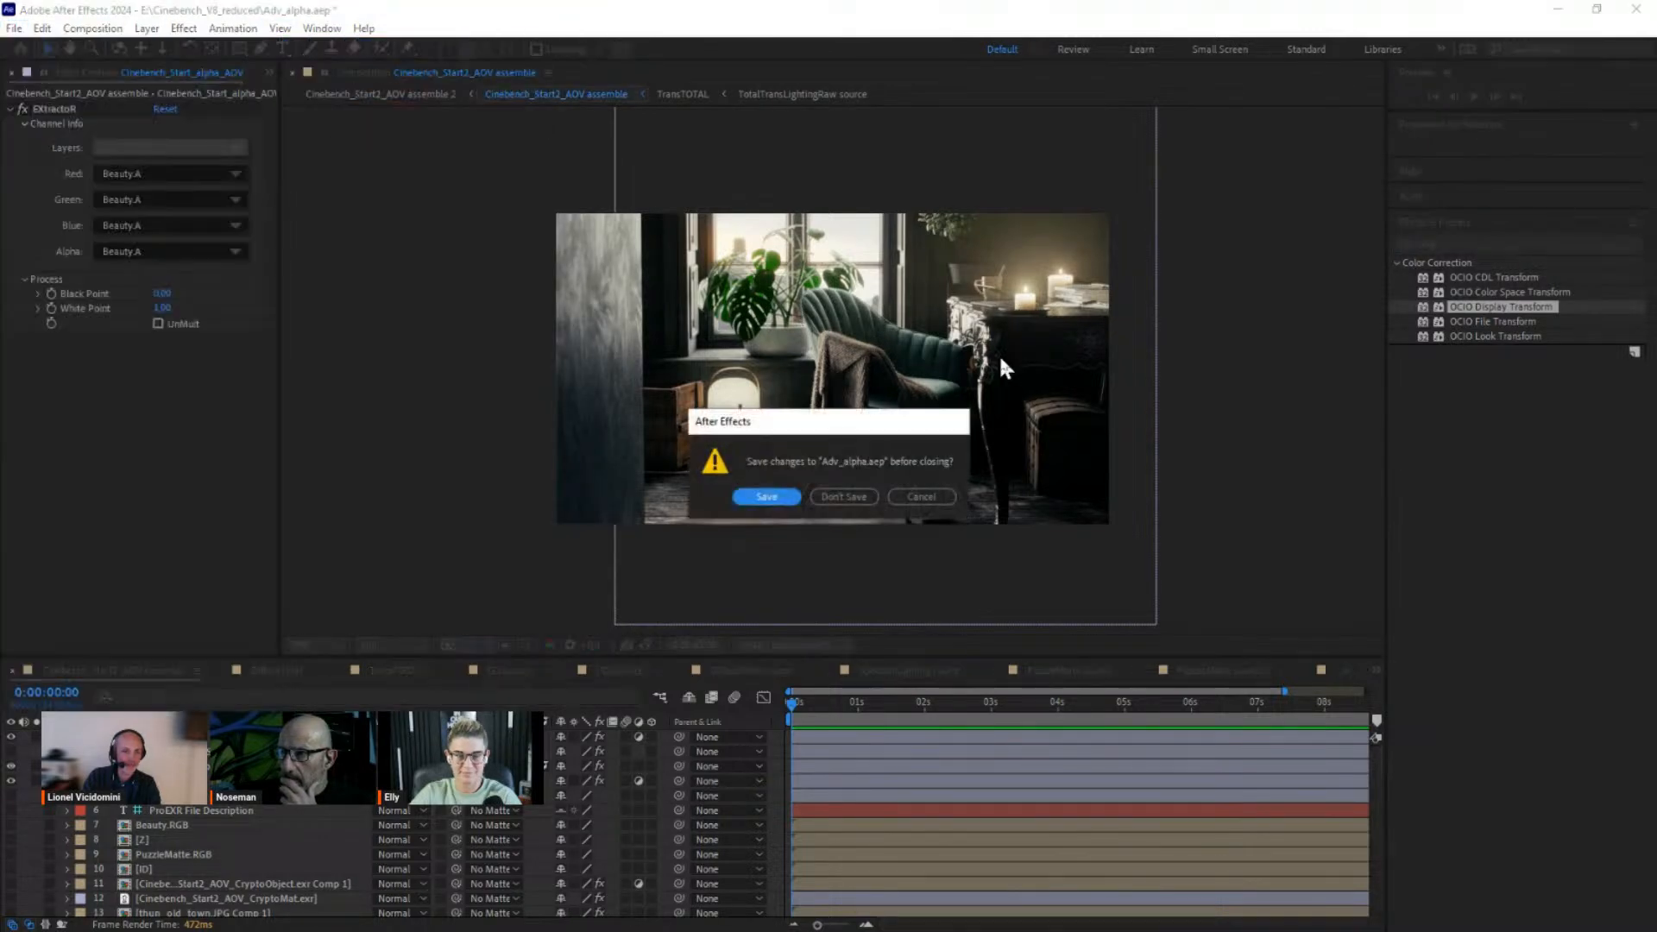
{"action": "left_click", "coordinate": [762, 498]}
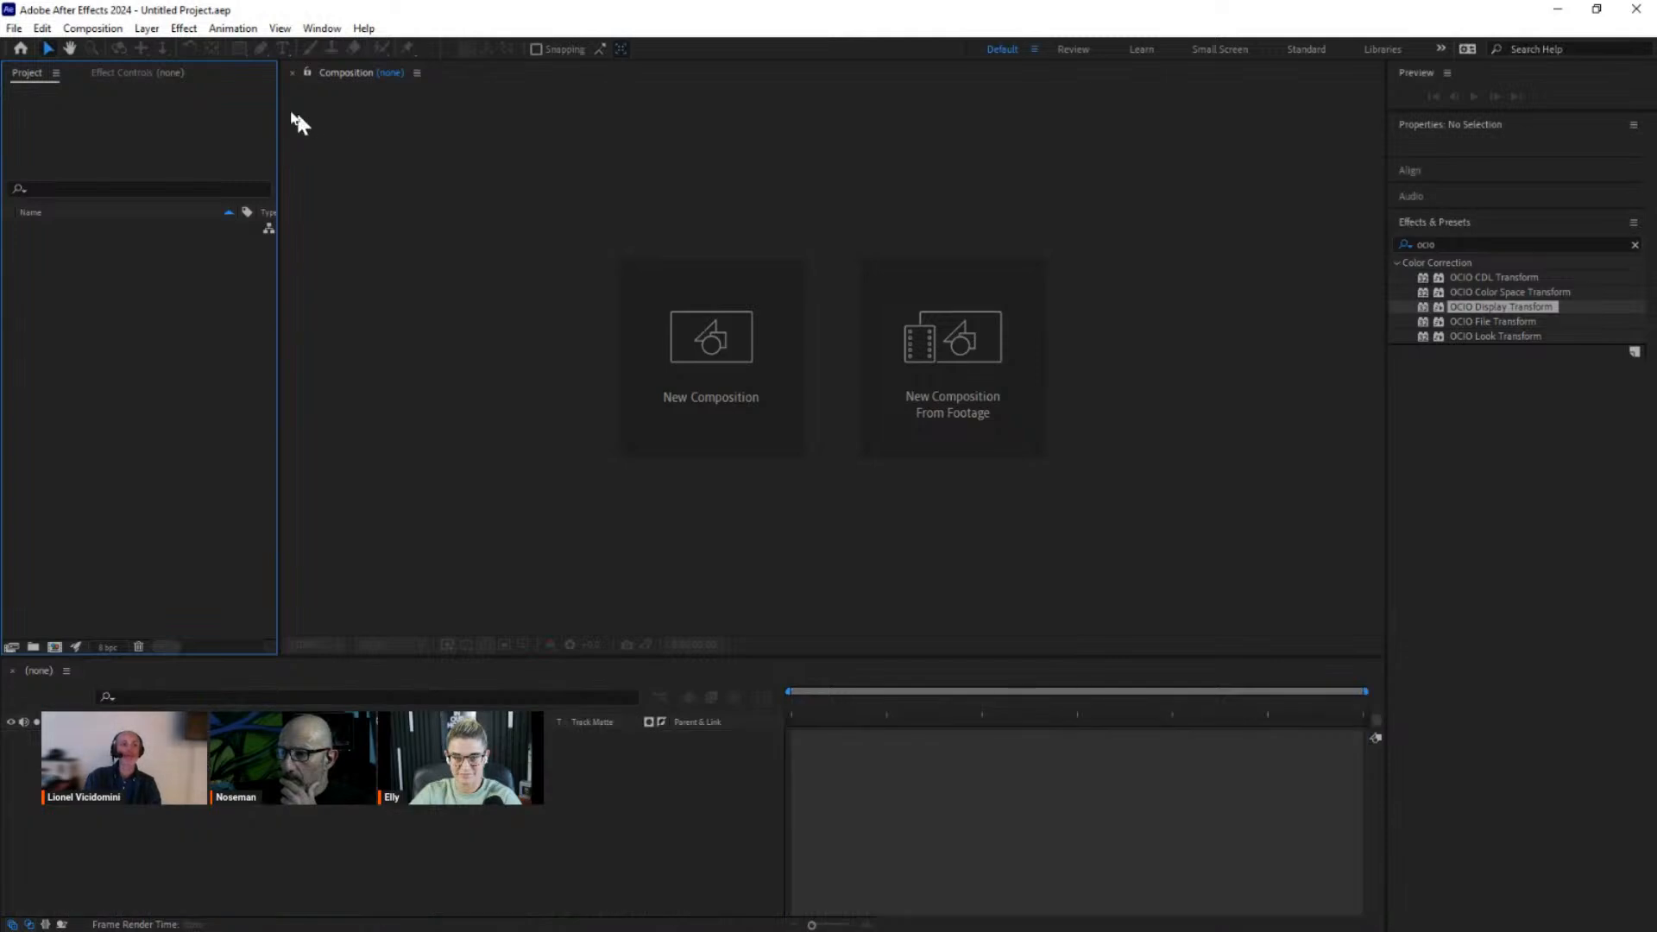
Step: Set the project's color engine to OCIO color managed with the ACES 1.3 CG v1.0 configuration
{"action": "left_click", "coordinate": [107, 647]}
{"action": "left_click_drag", "start_coordinate": [768, 145], "coordinate": [832, 129]}
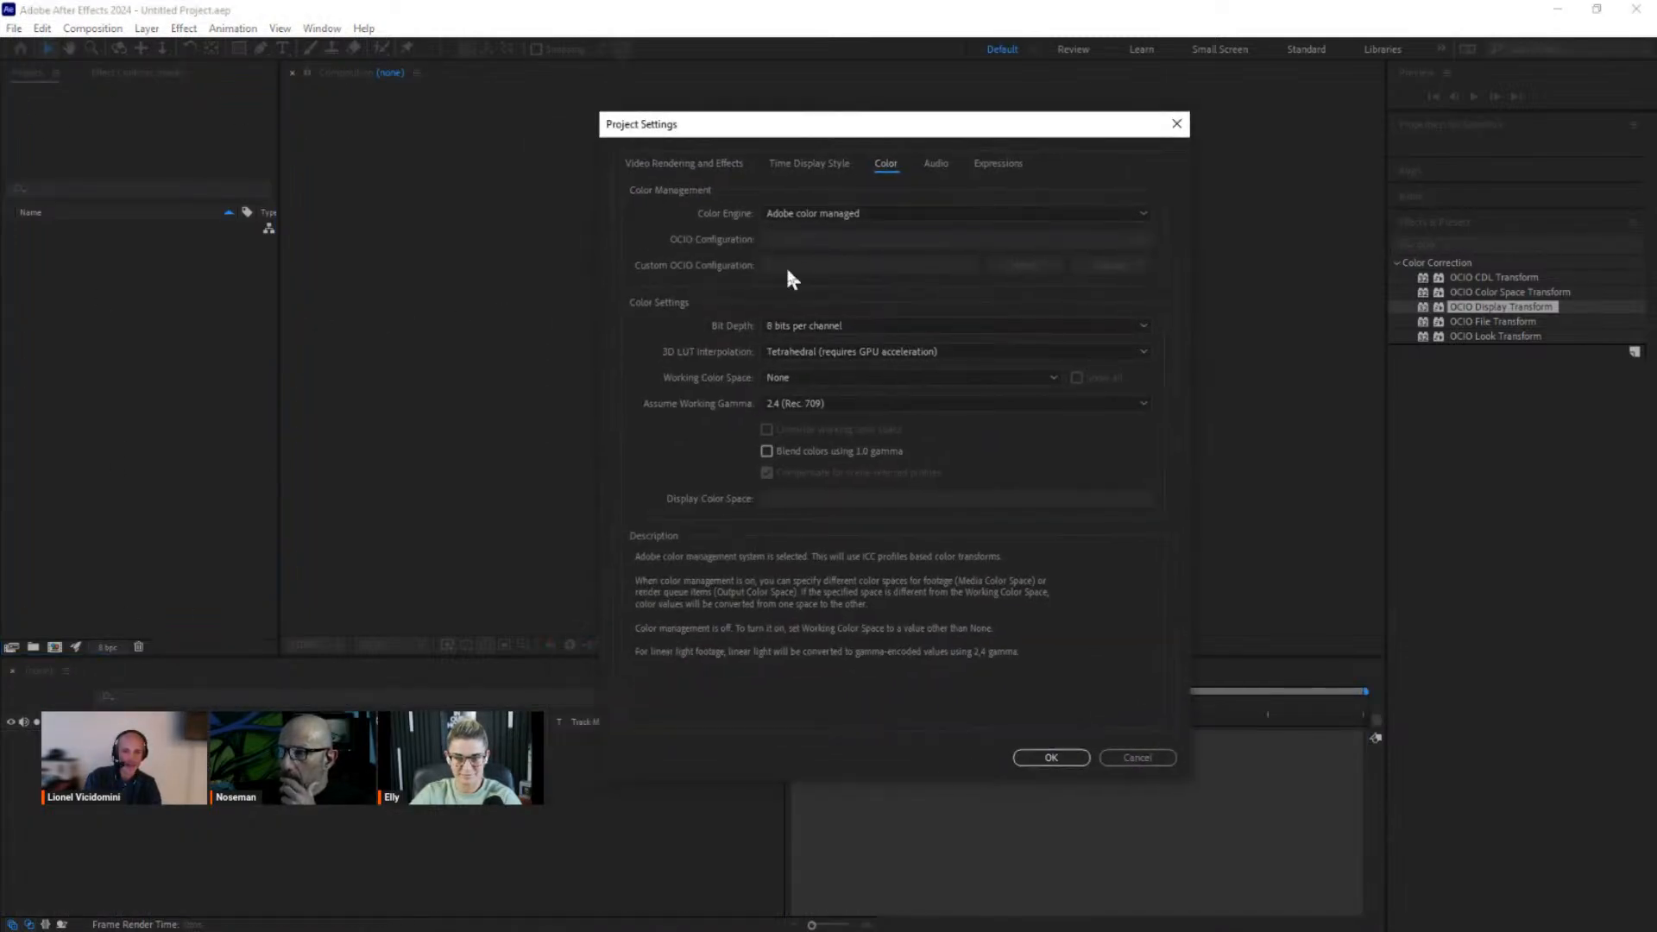
{"action": "left_click", "coordinate": [779, 209]}
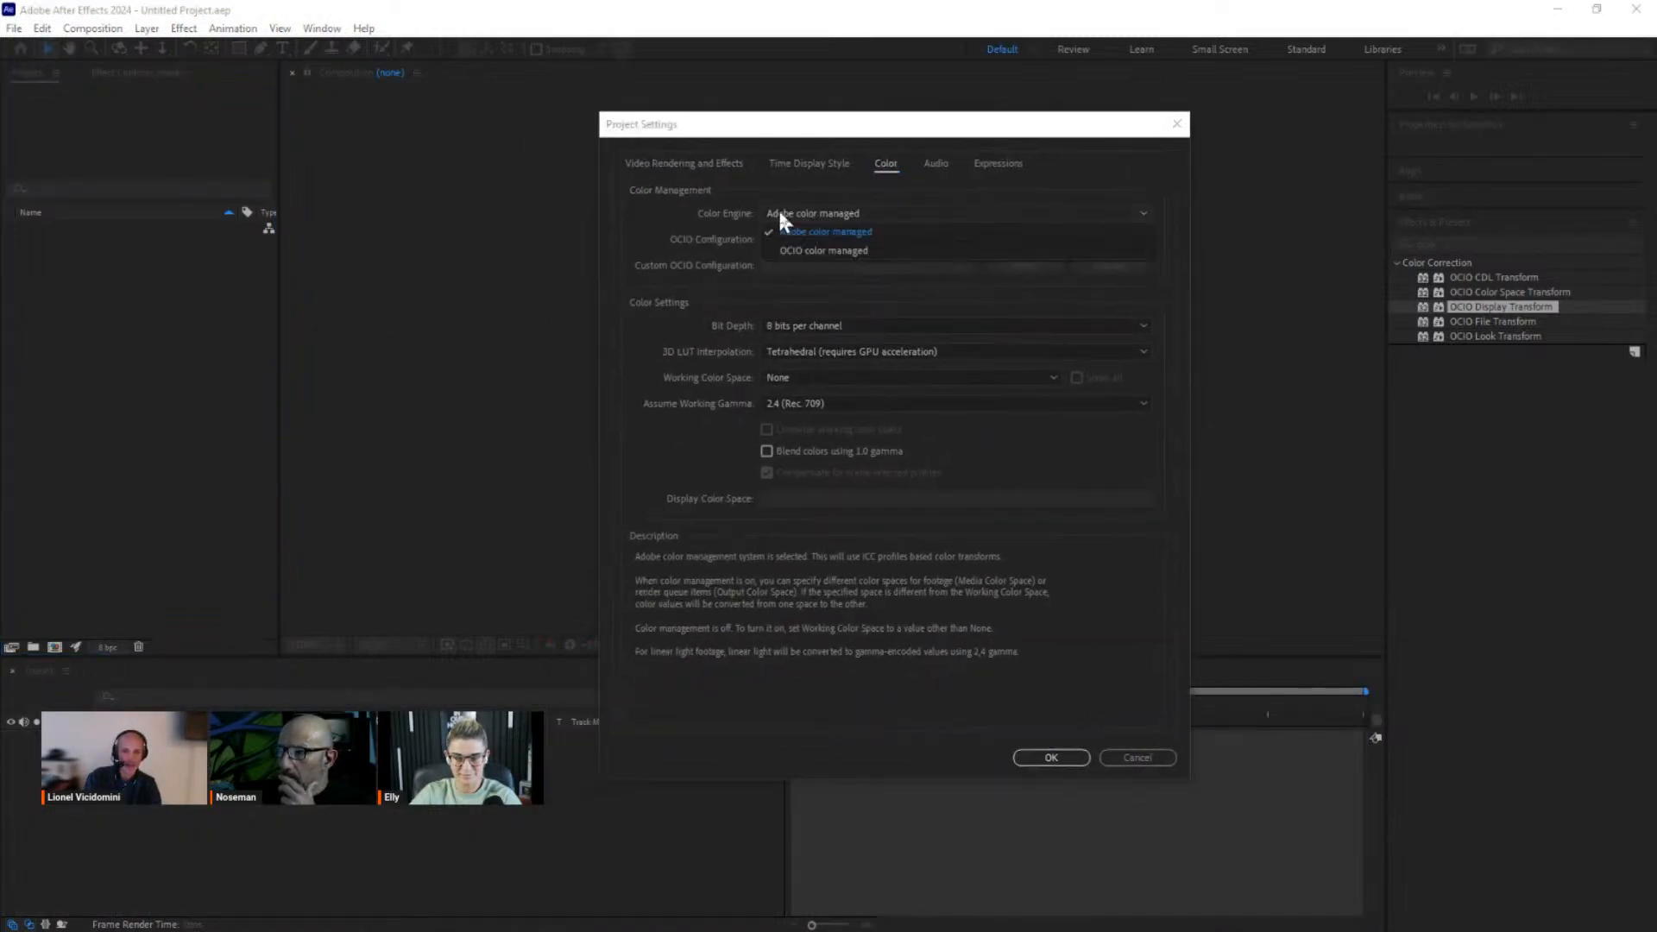
{"action": "left_click", "coordinate": [820, 252]}
{"action": "left_click", "coordinate": [1049, 270]}
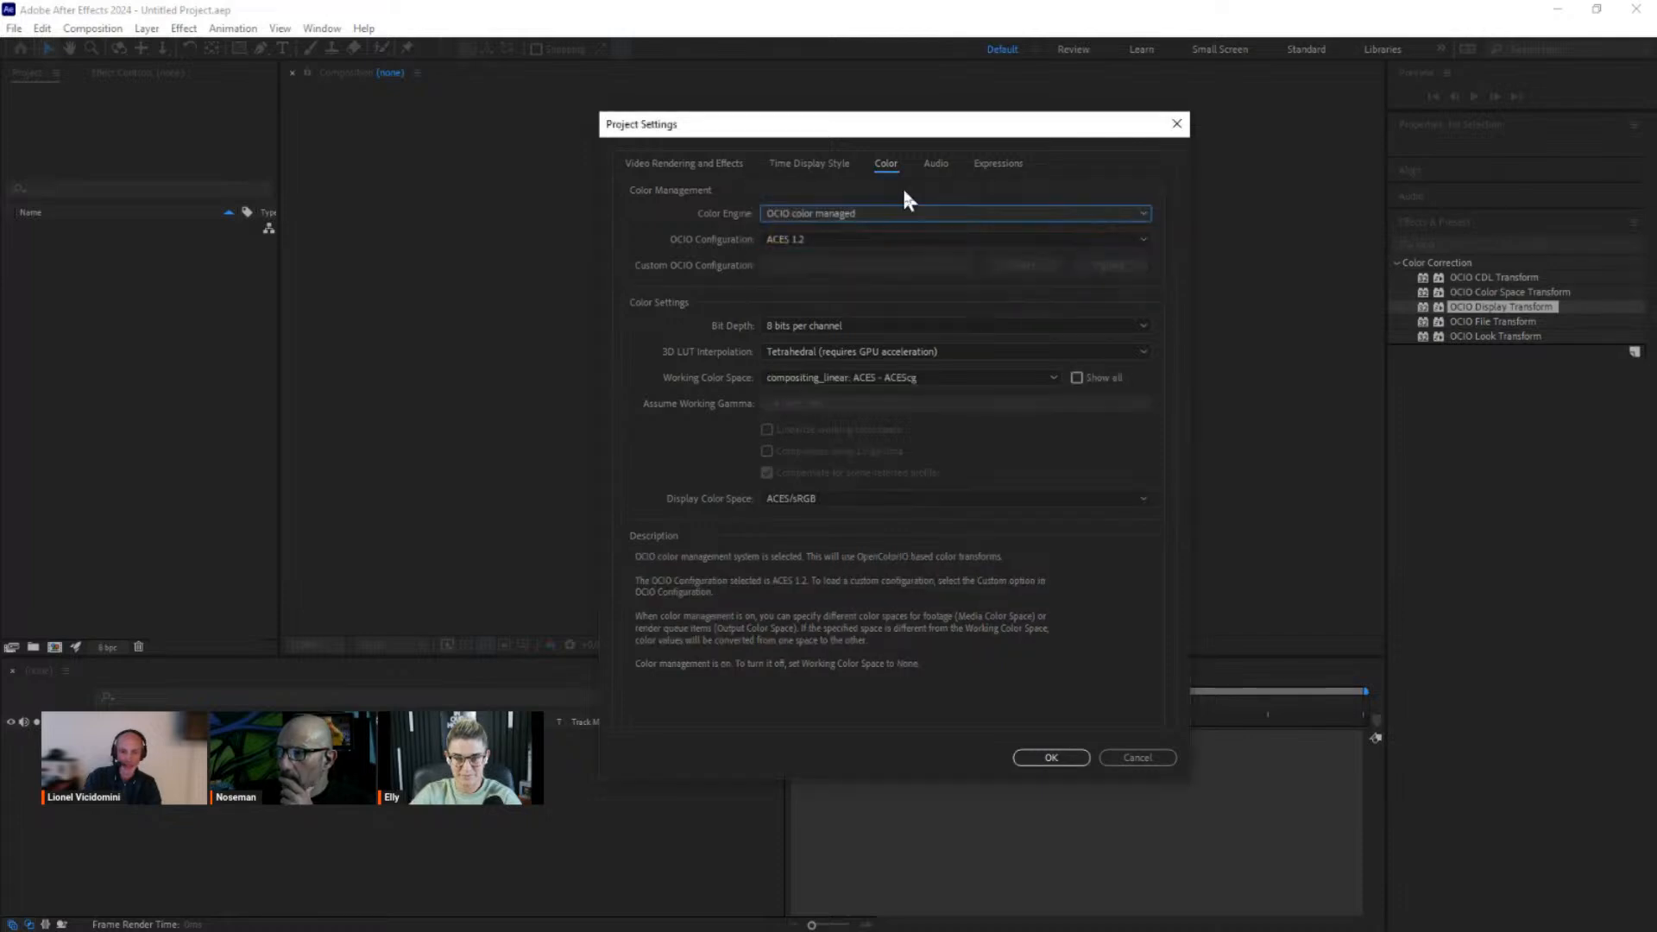
{"action": "left_click", "coordinate": [790, 238]}
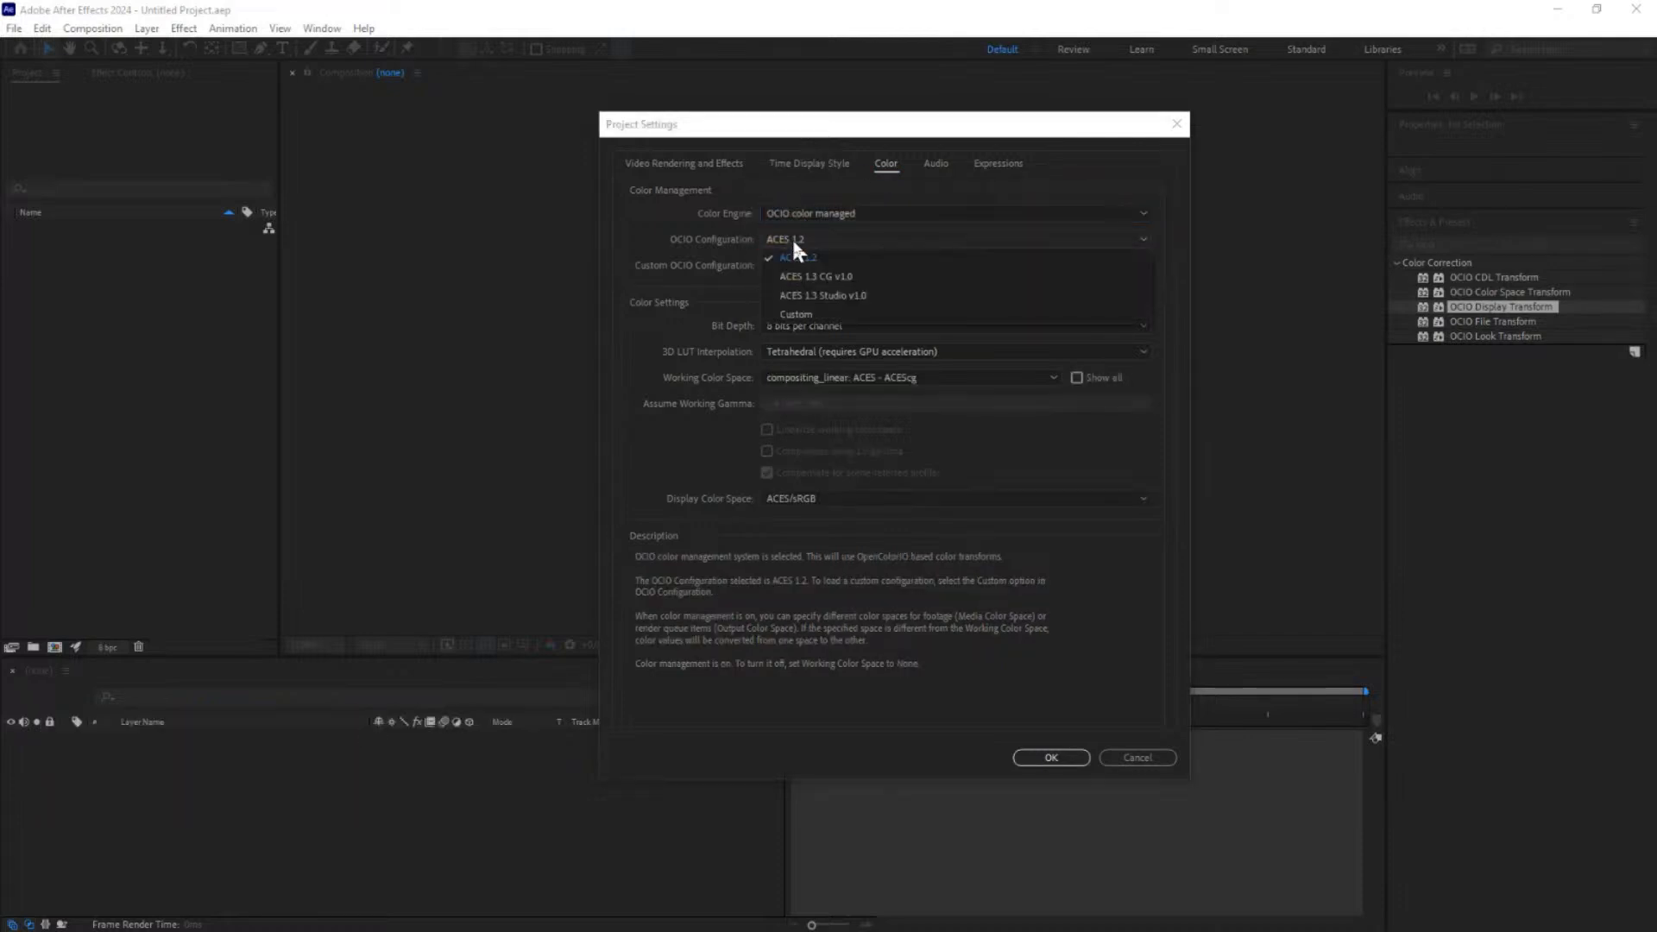
{"action": "left_click", "coordinate": [839, 276]}
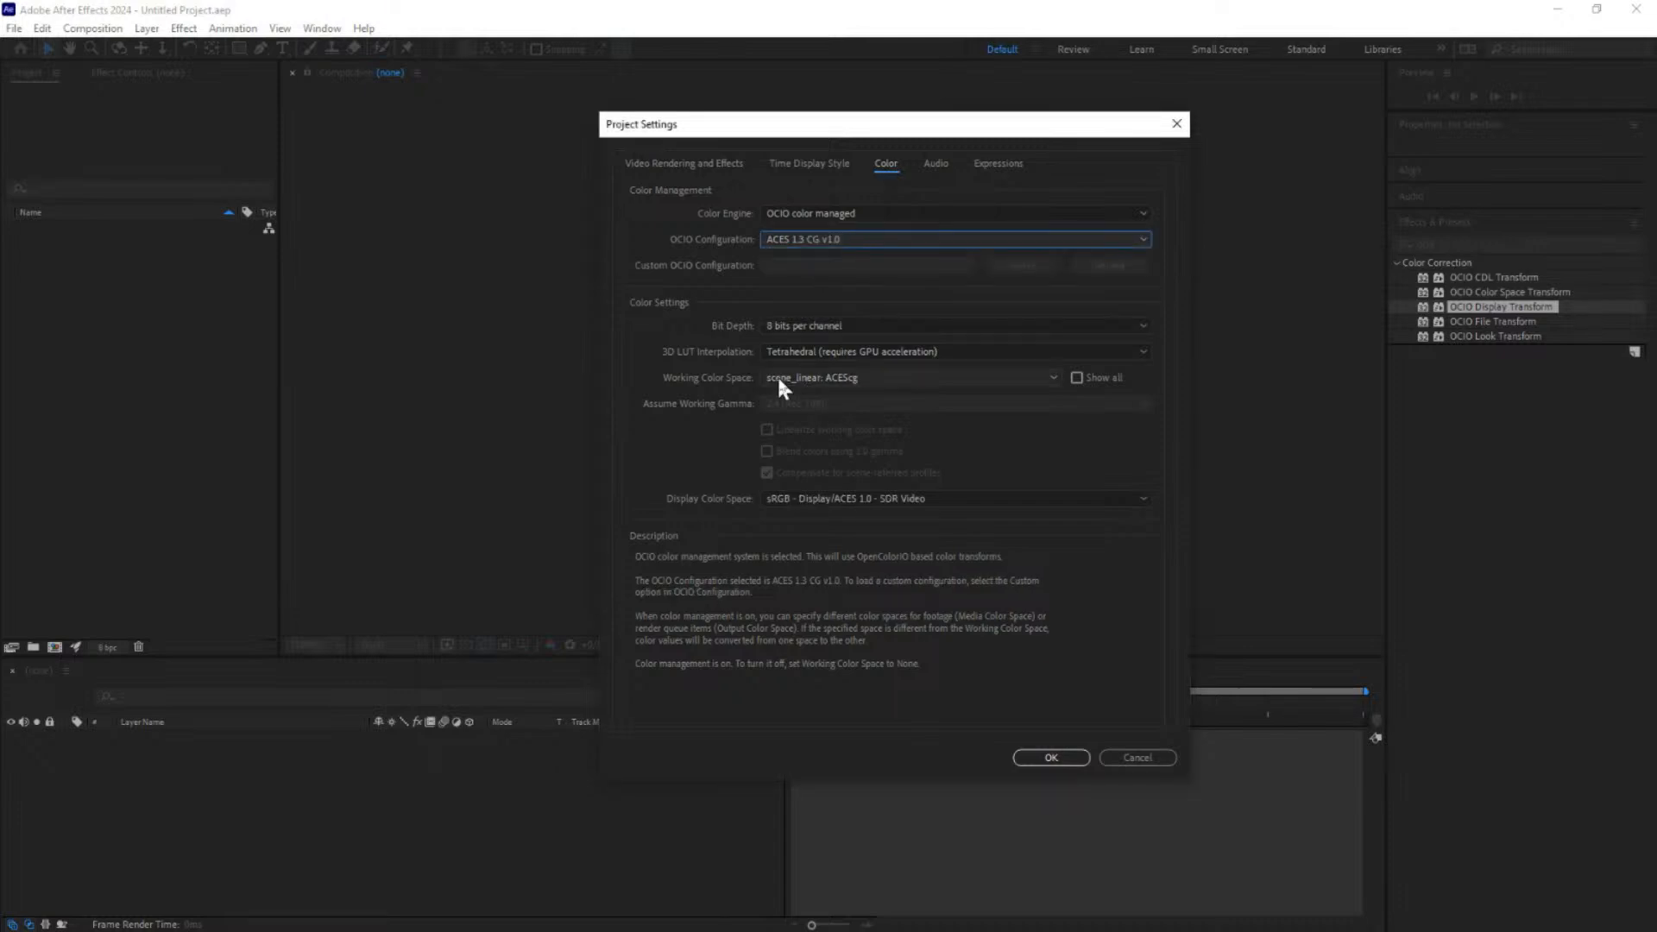
Step: Set the project's bit depth to 32 bits per channel (float) and apply the project settings
{"action": "left_click", "coordinate": [800, 325]}
{"action": "left_click", "coordinate": [825, 377]}
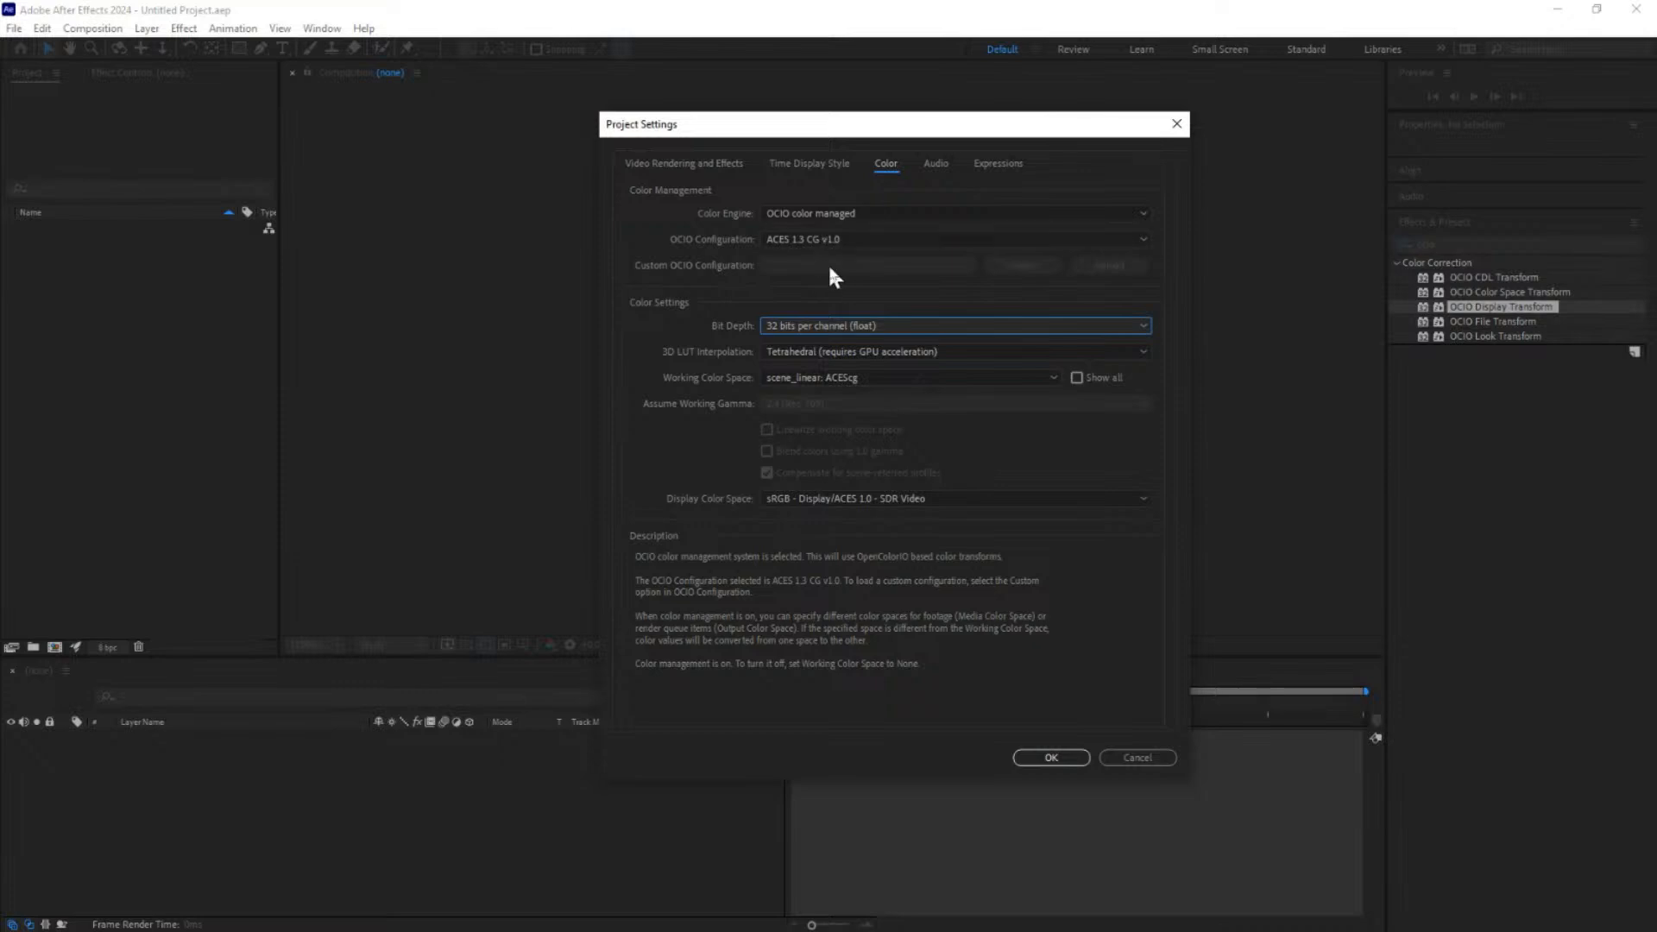
{"action": "left_click", "coordinate": [1050, 758]}
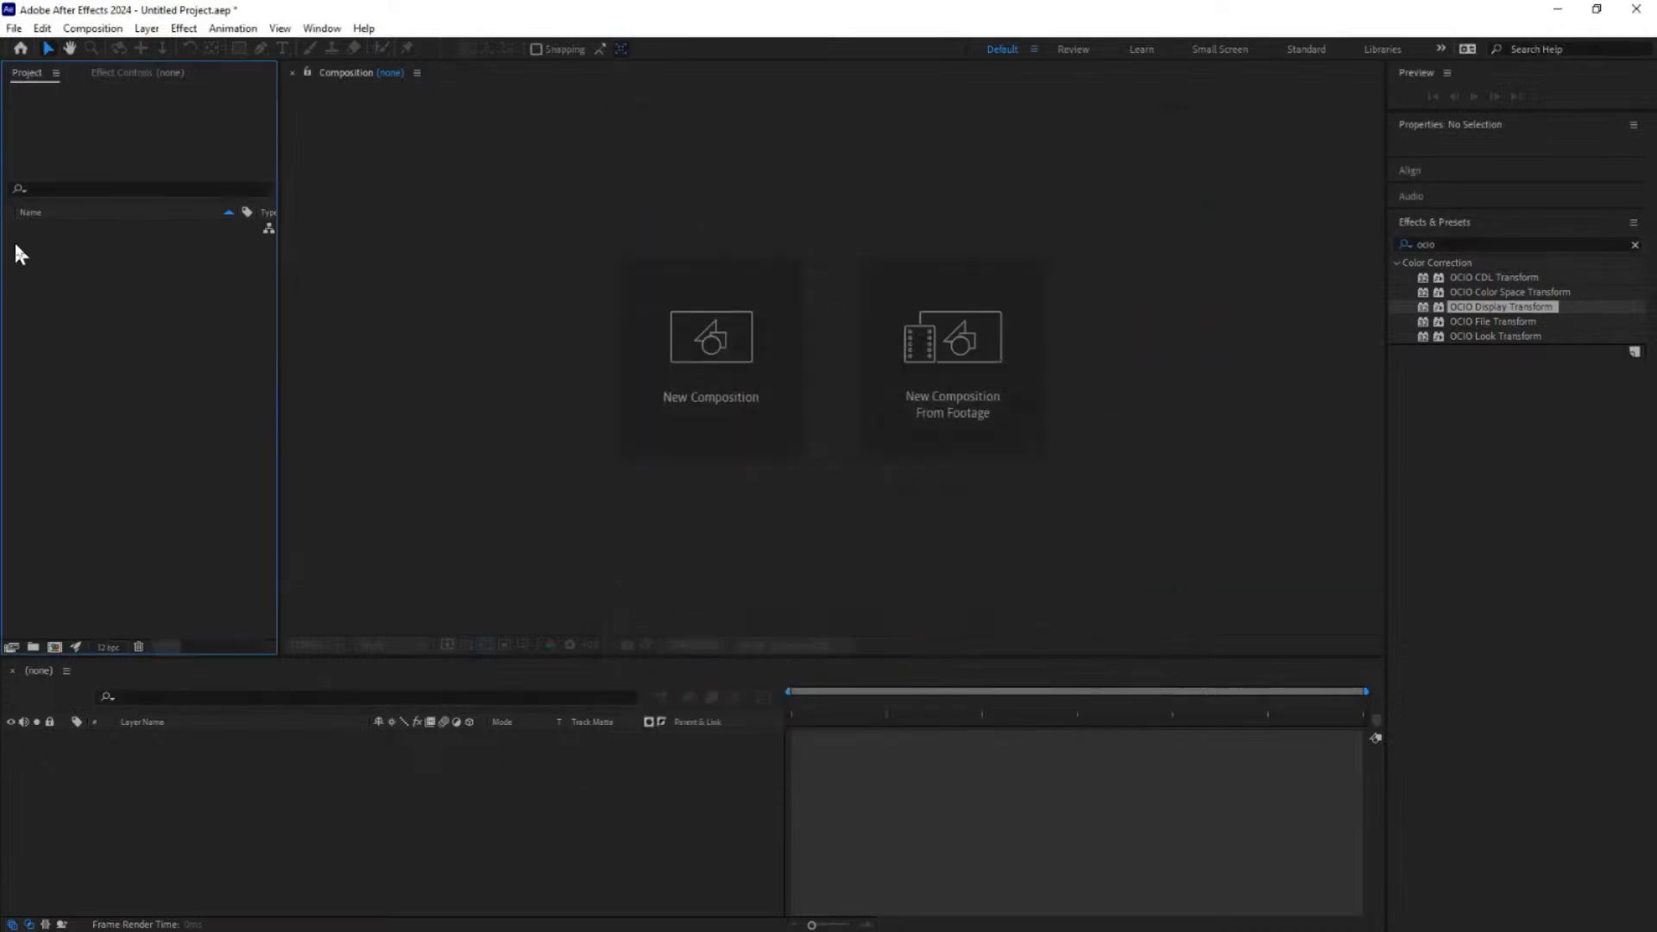
Step: Import cinebench_webinar.jpg as footage from the render folder inside Cinebench_V8_reduced
{"action": "double_click", "coordinate": [83, 275]}
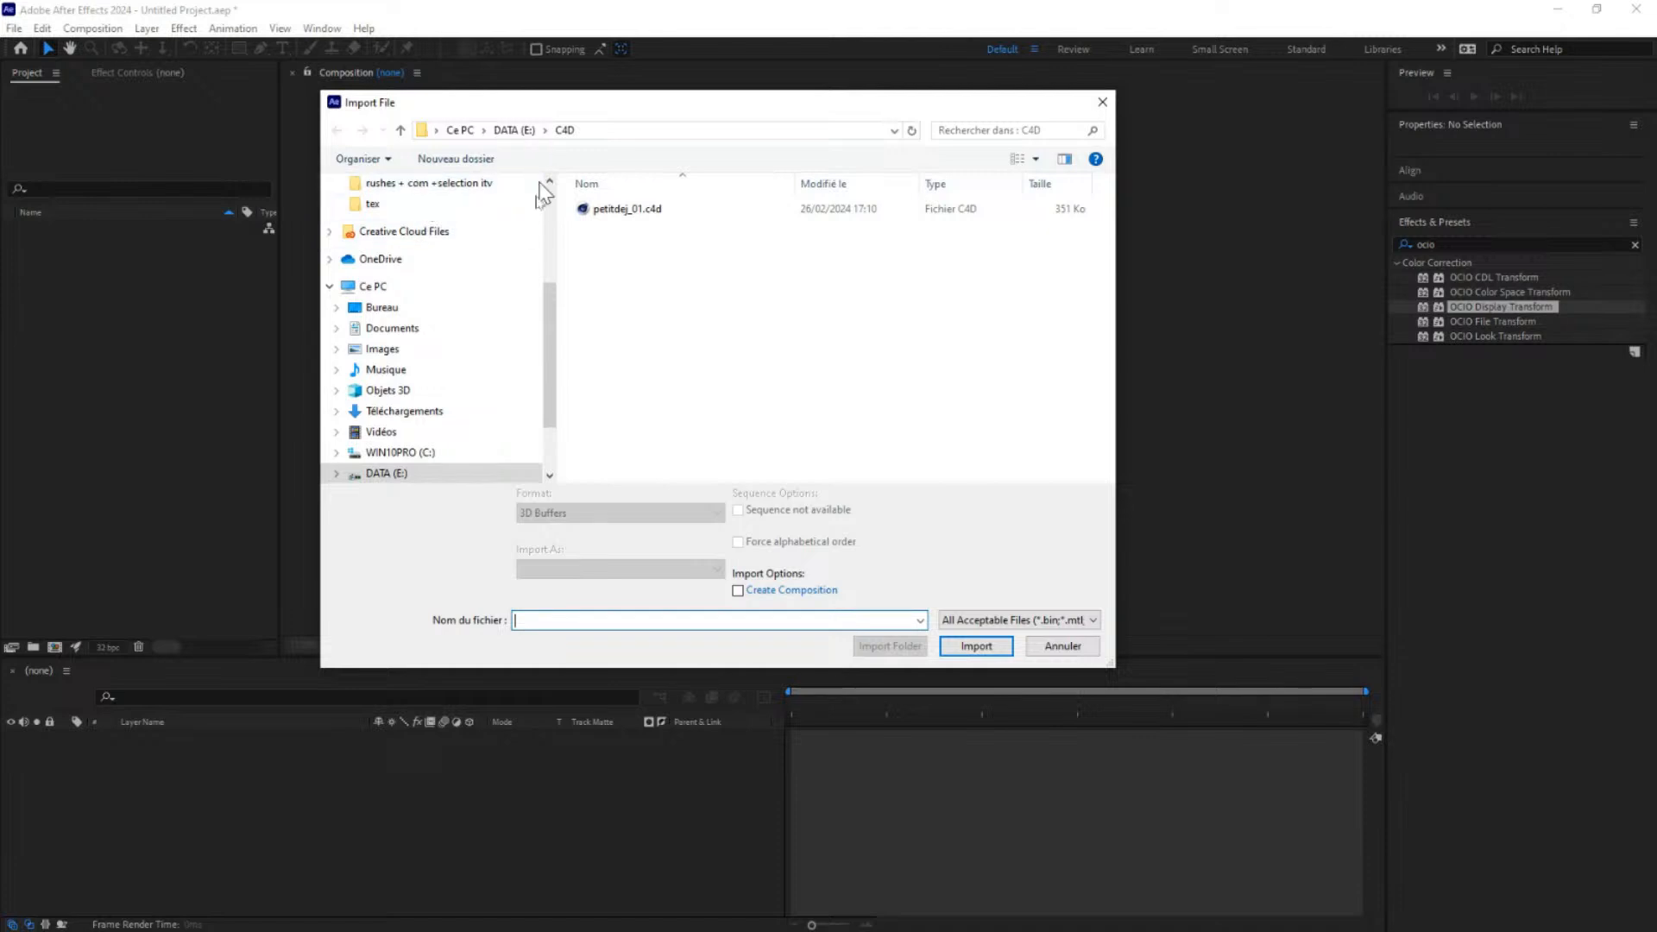
{"action": "scroll", "coordinate": [536, 325], "scroll_direction": "up", "scroll_amount": 4}
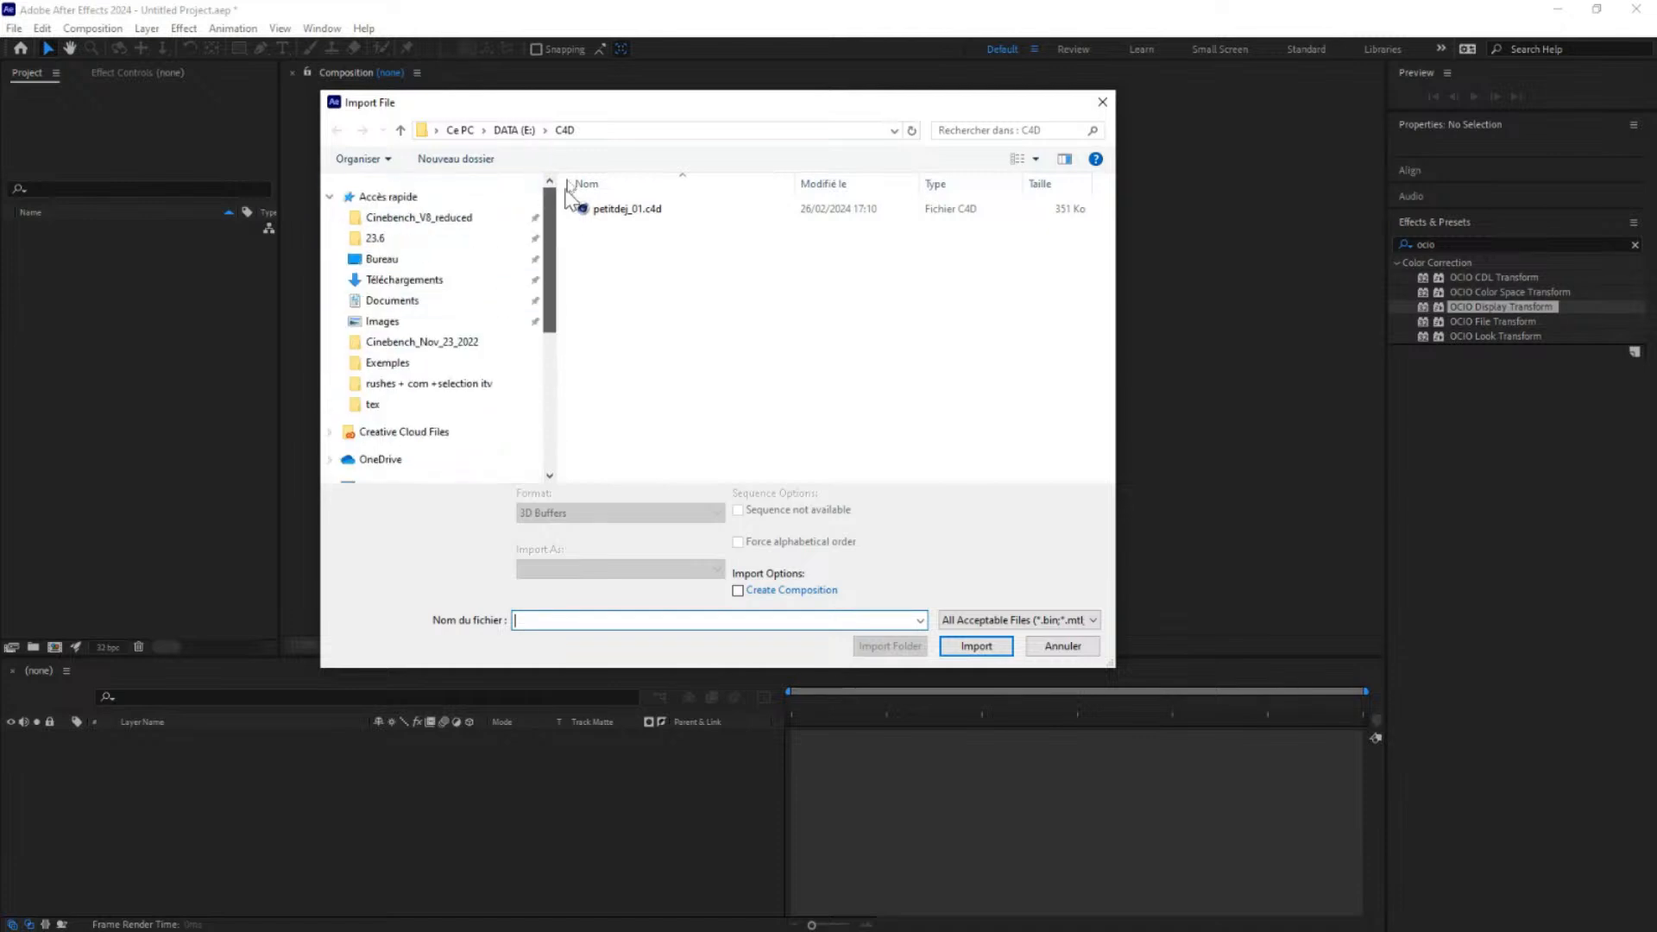
{"action": "left_click", "coordinate": [410, 219]}
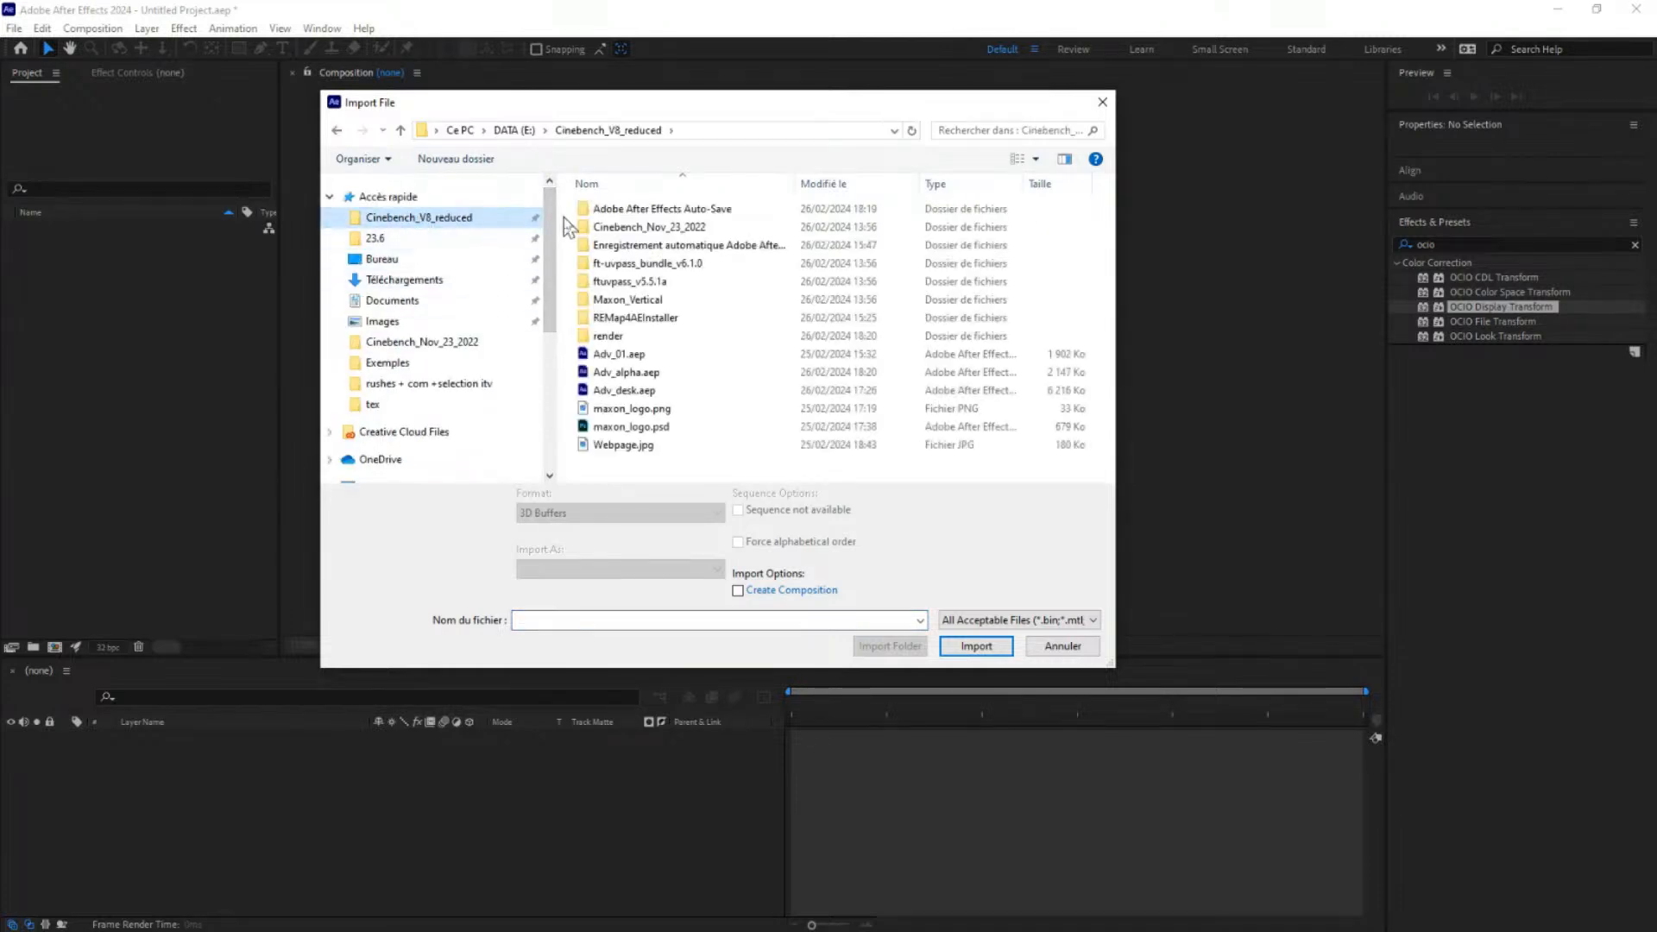
{"action": "double_click", "coordinate": [604, 337]}
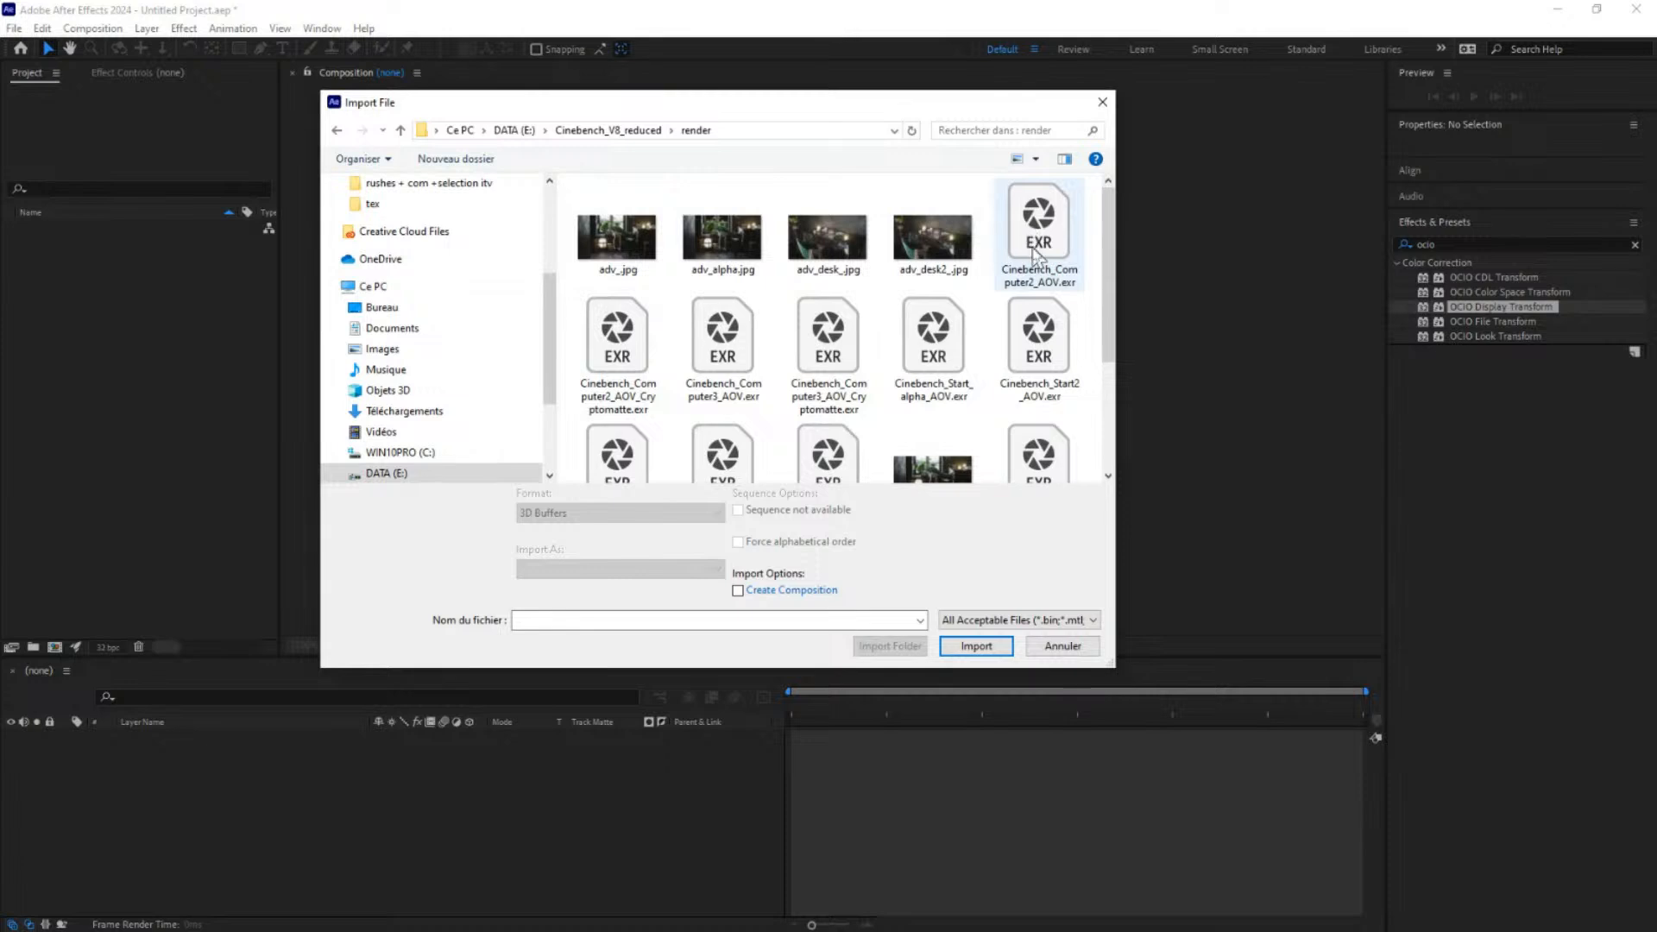
{"action": "left_click_drag", "start_coordinate": [1110, 259], "coordinate": [1110, 349]}
{"action": "left_click", "coordinate": [943, 300]}
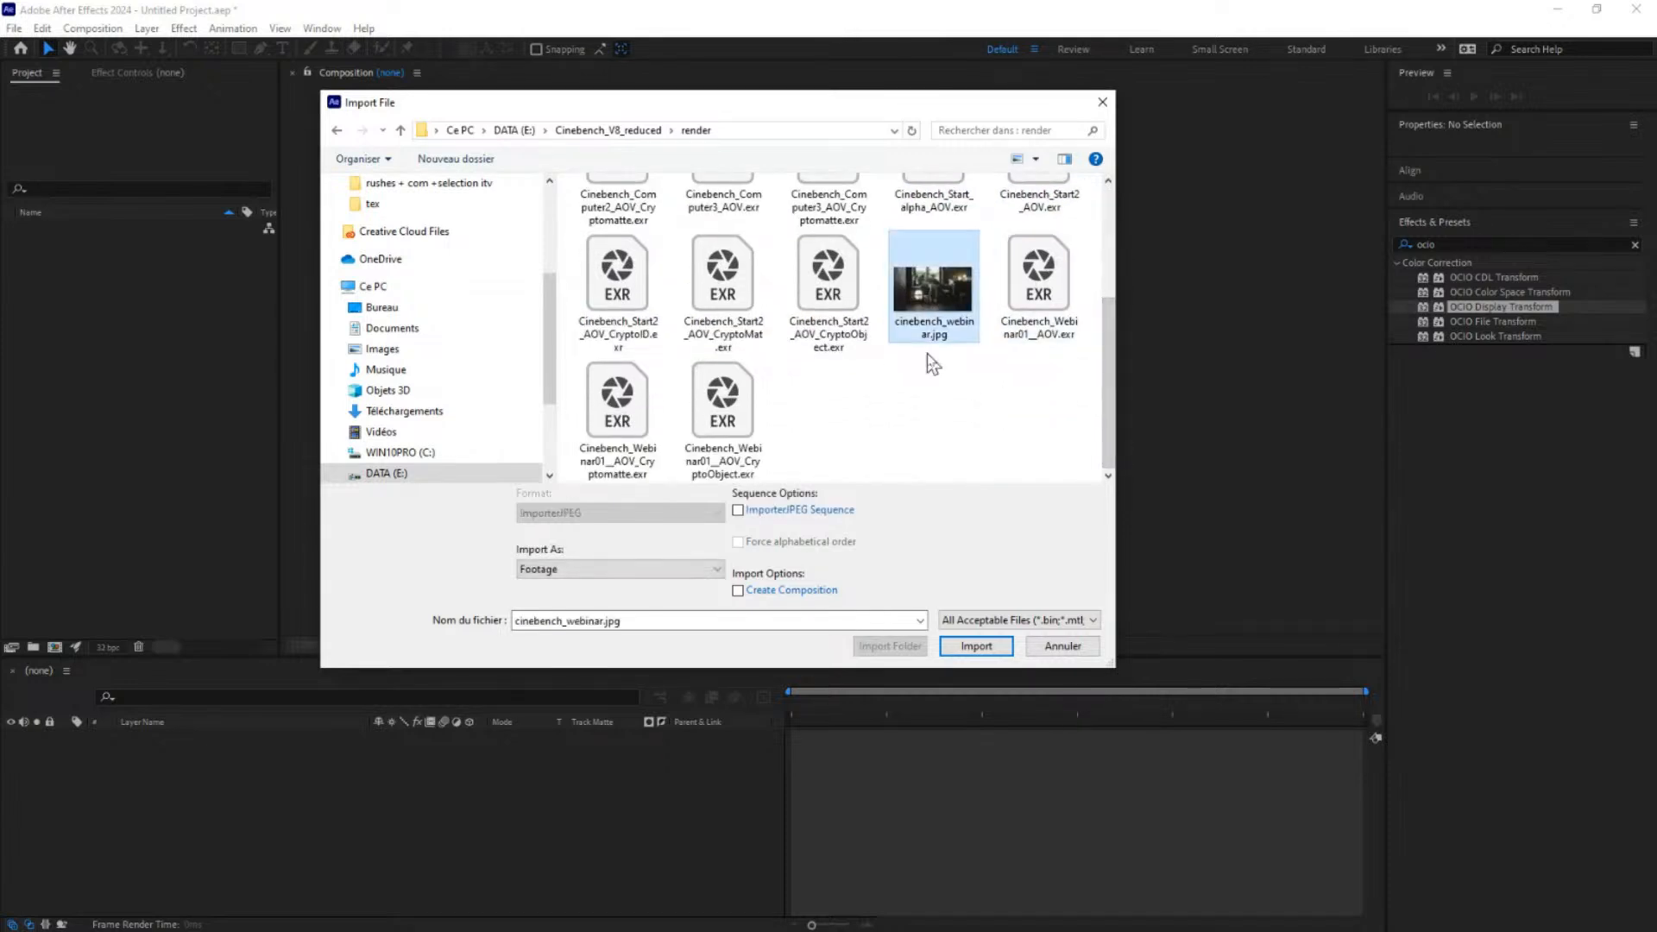
{"action": "double_click", "coordinate": [934, 294]}
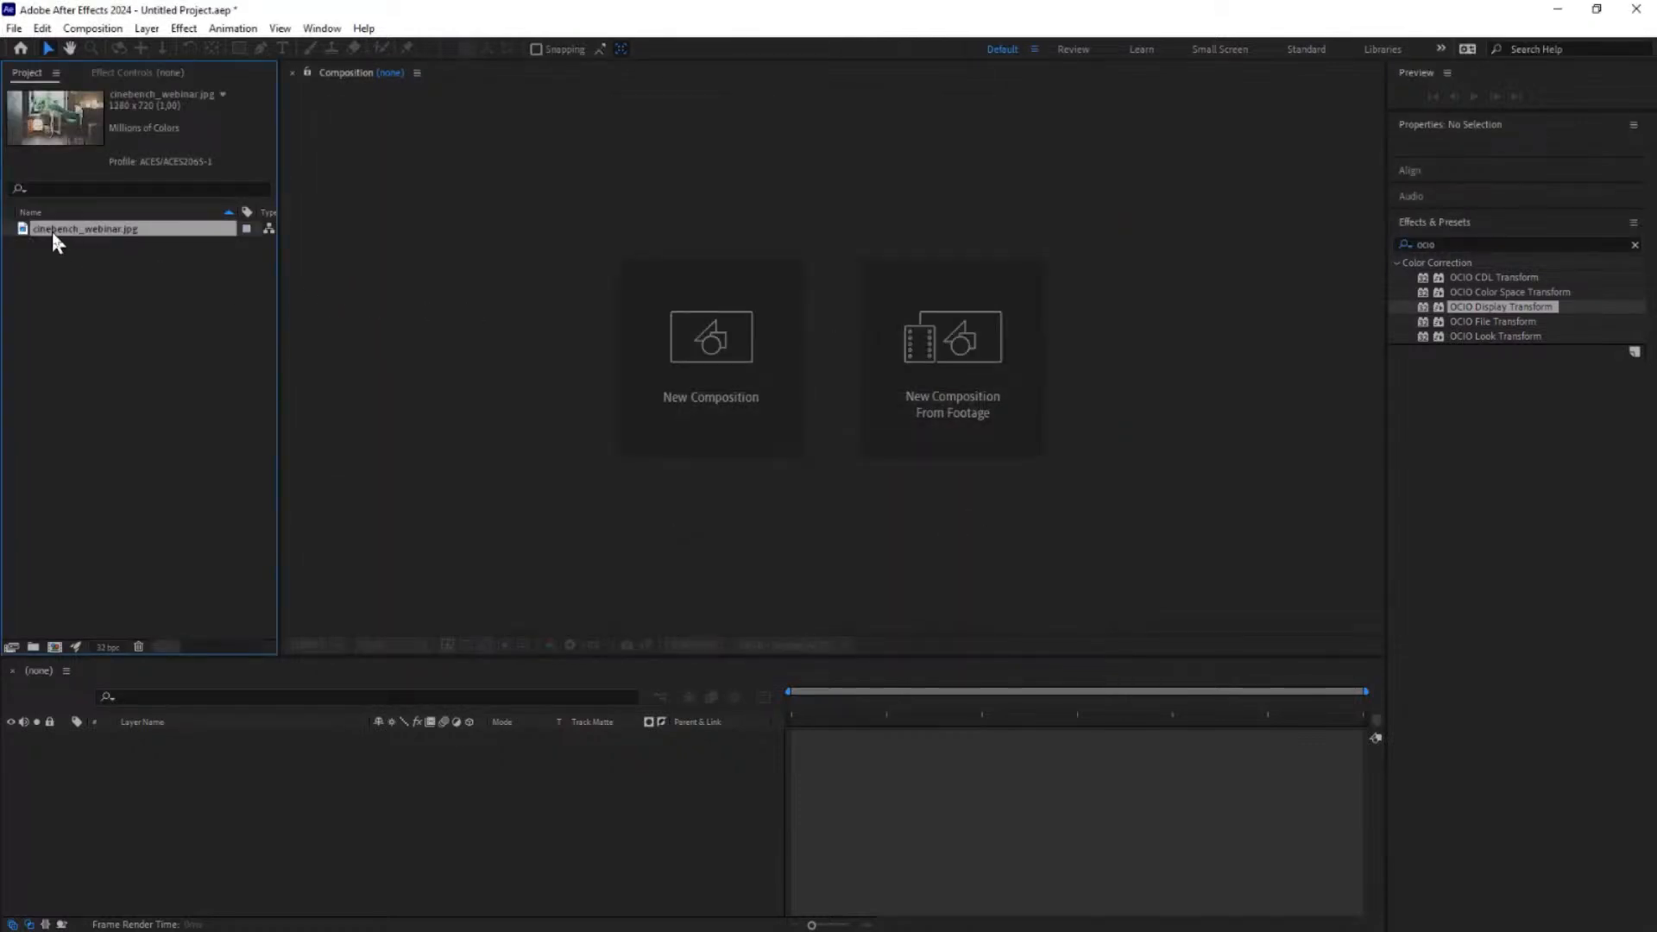
Step: Preview cinebench_webinar.jpg in the footage viewer and review the project's color settings without changing them
{"action": "double_click", "coordinate": [52, 229]}
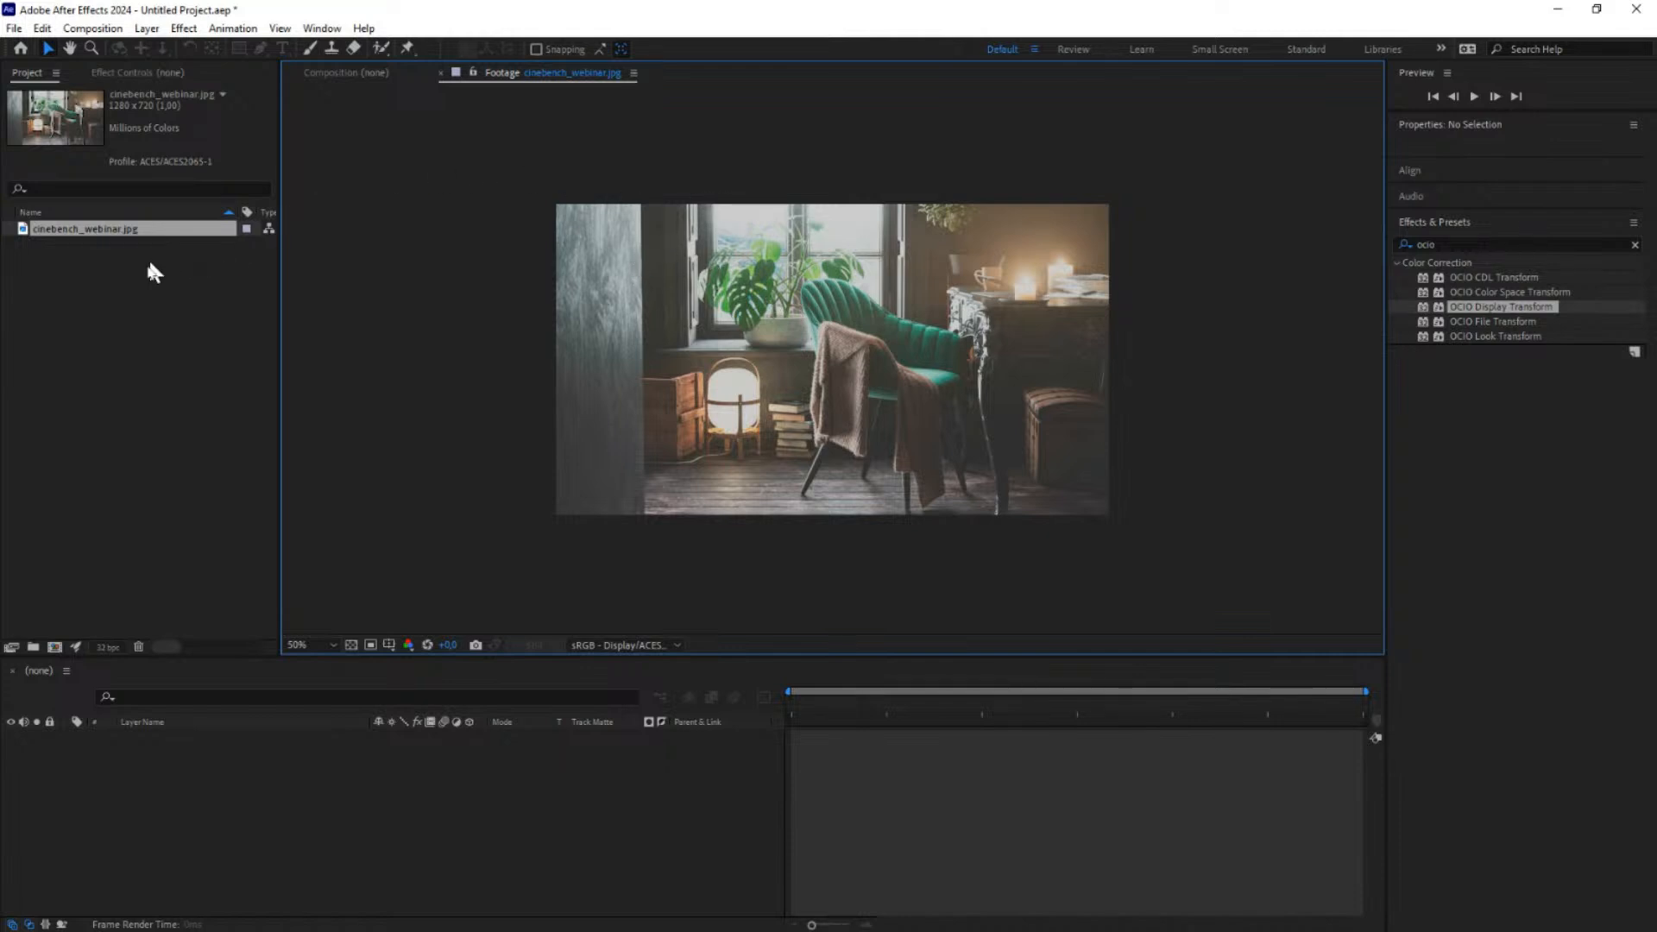
{"action": "left_click", "coordinate": [106, 648]}
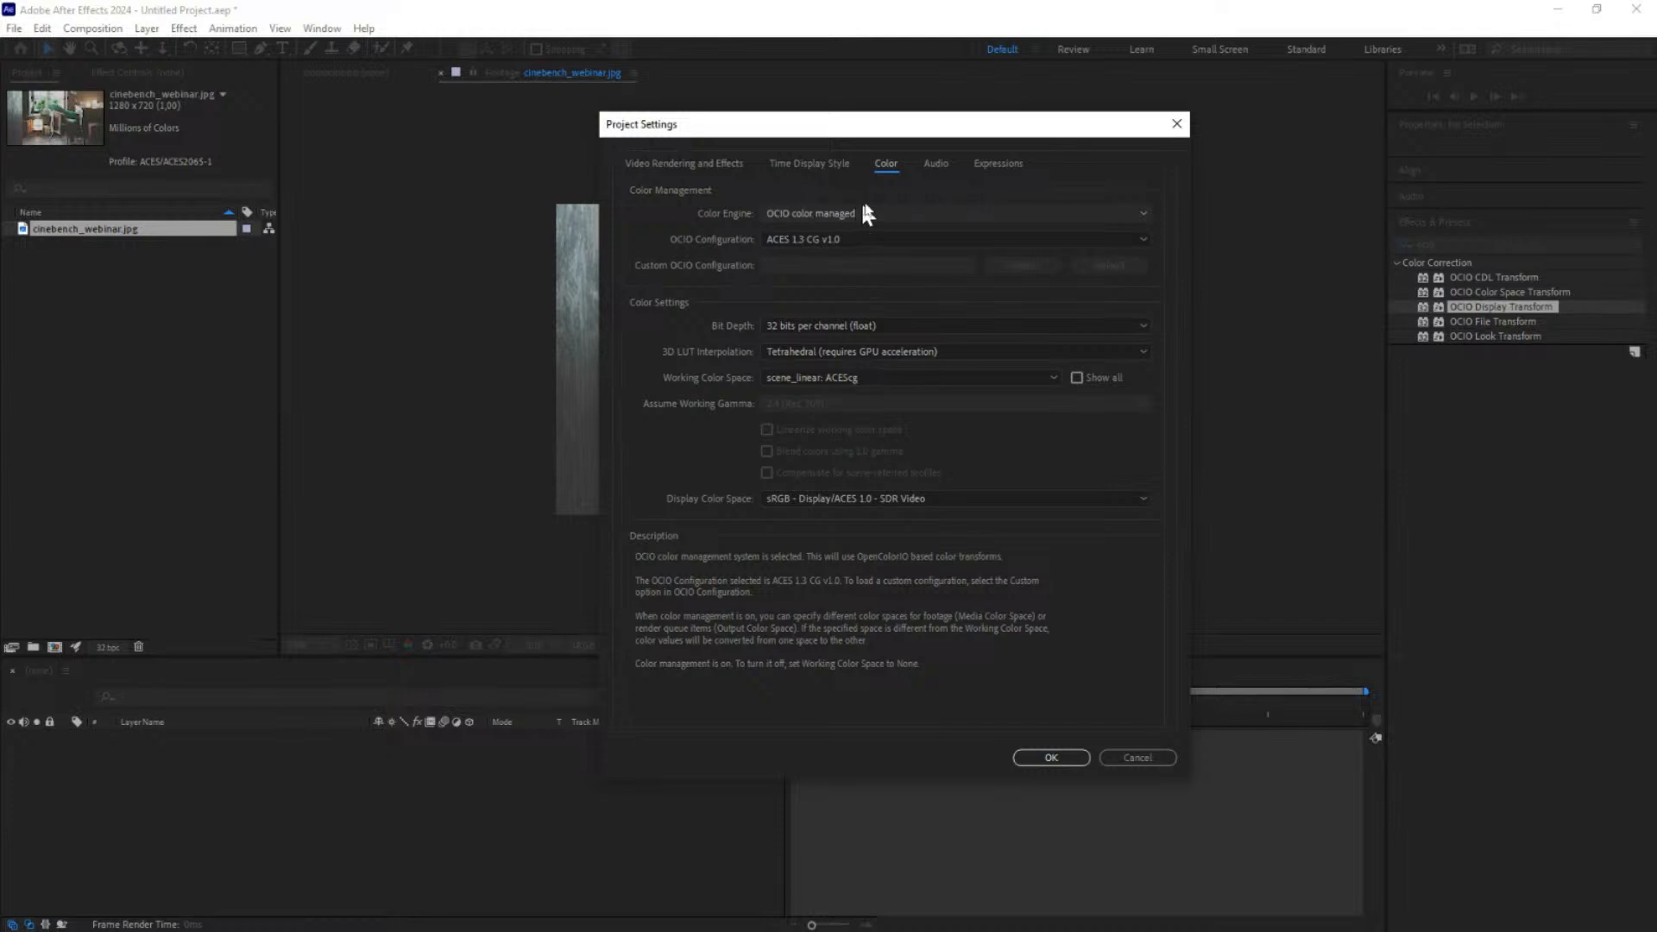
{"action": "left_click", "coordinate": [1177, 123]}
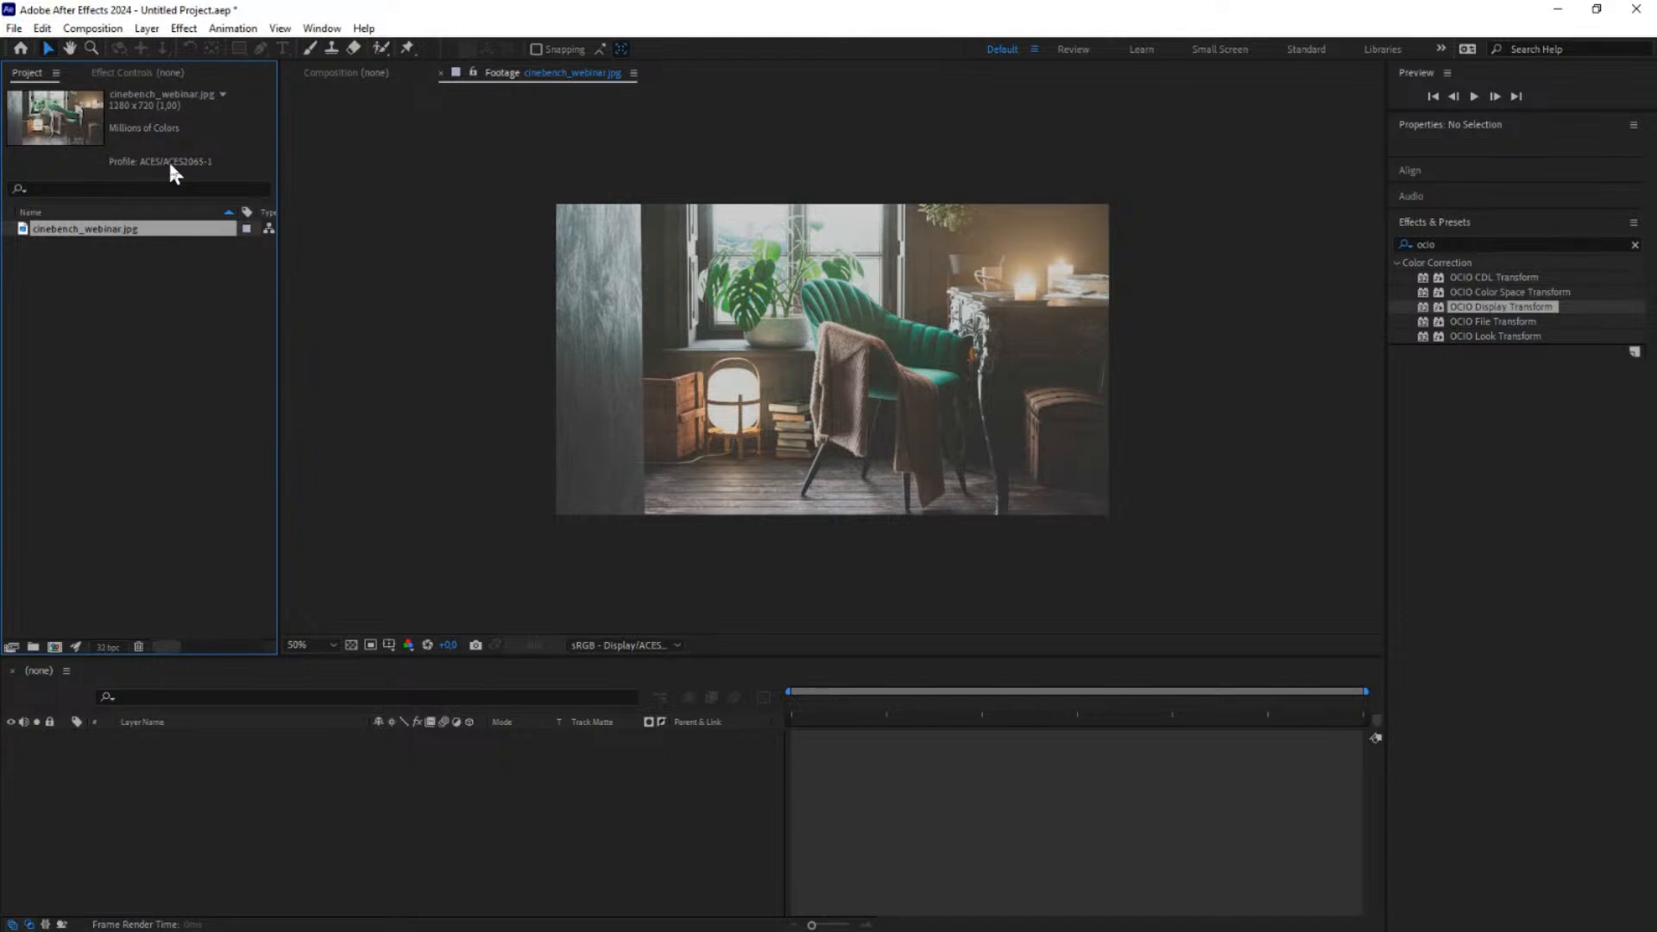
Step: Override the media color space of cinebench_webinar.jpg with sRGB - Display/ACES 1.0 - SDR Video in its footage interpretation
{"action": "right_click", "coordinate": [76, 231]}
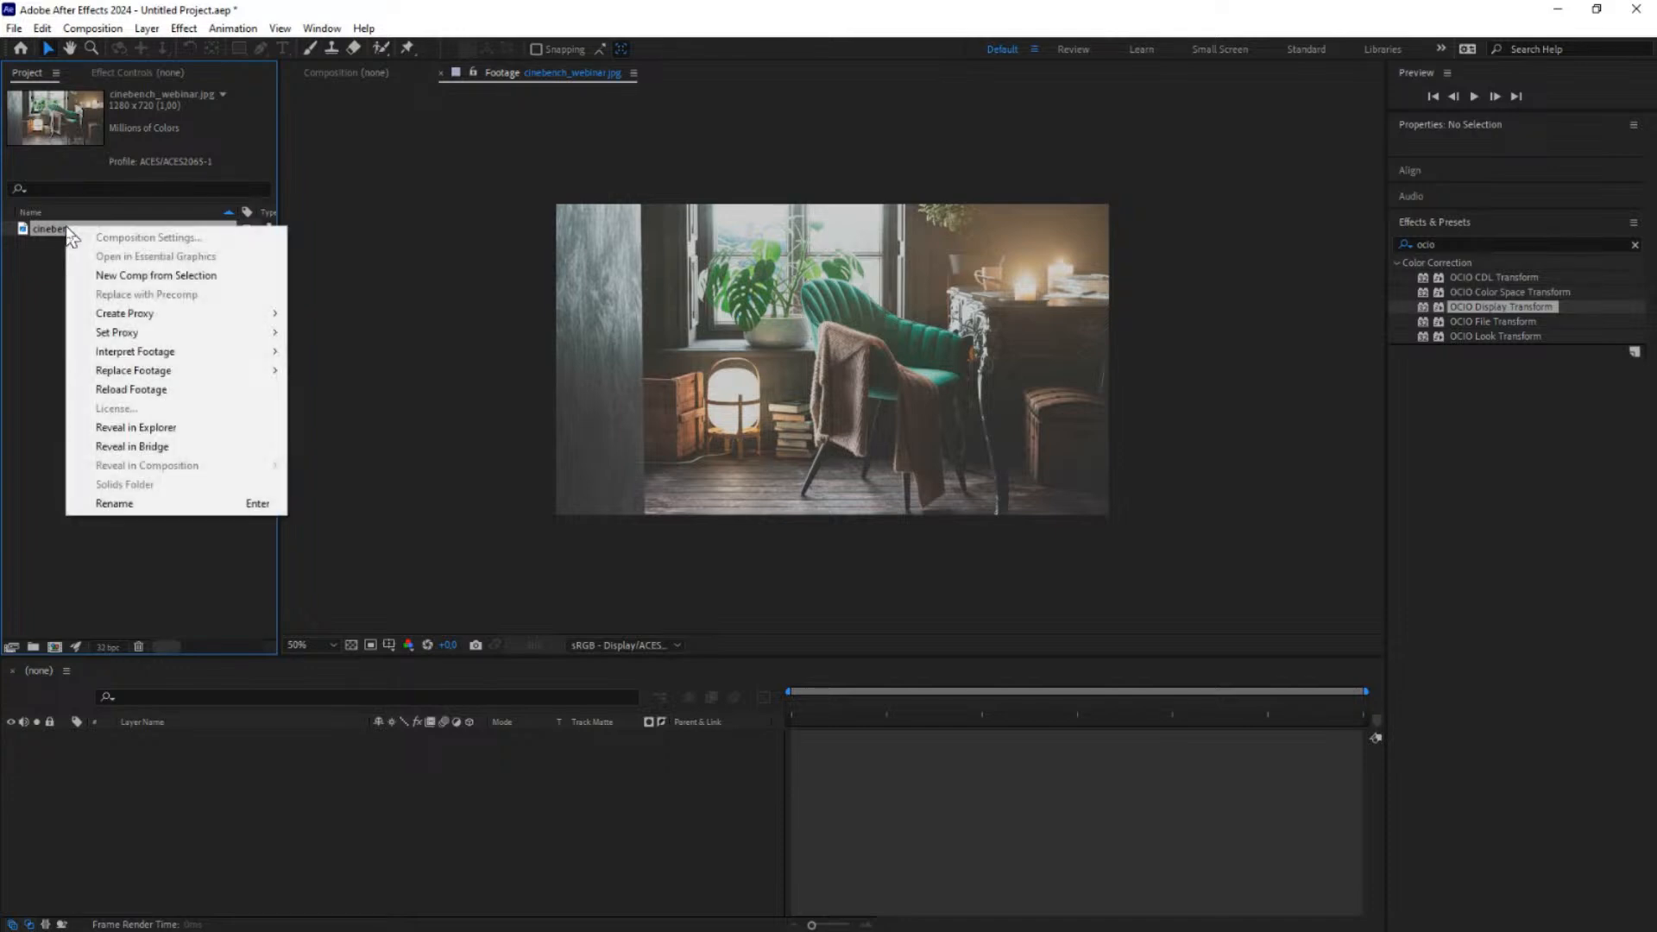
{"action": "mouse_move", "coordinate": [256, 358]}
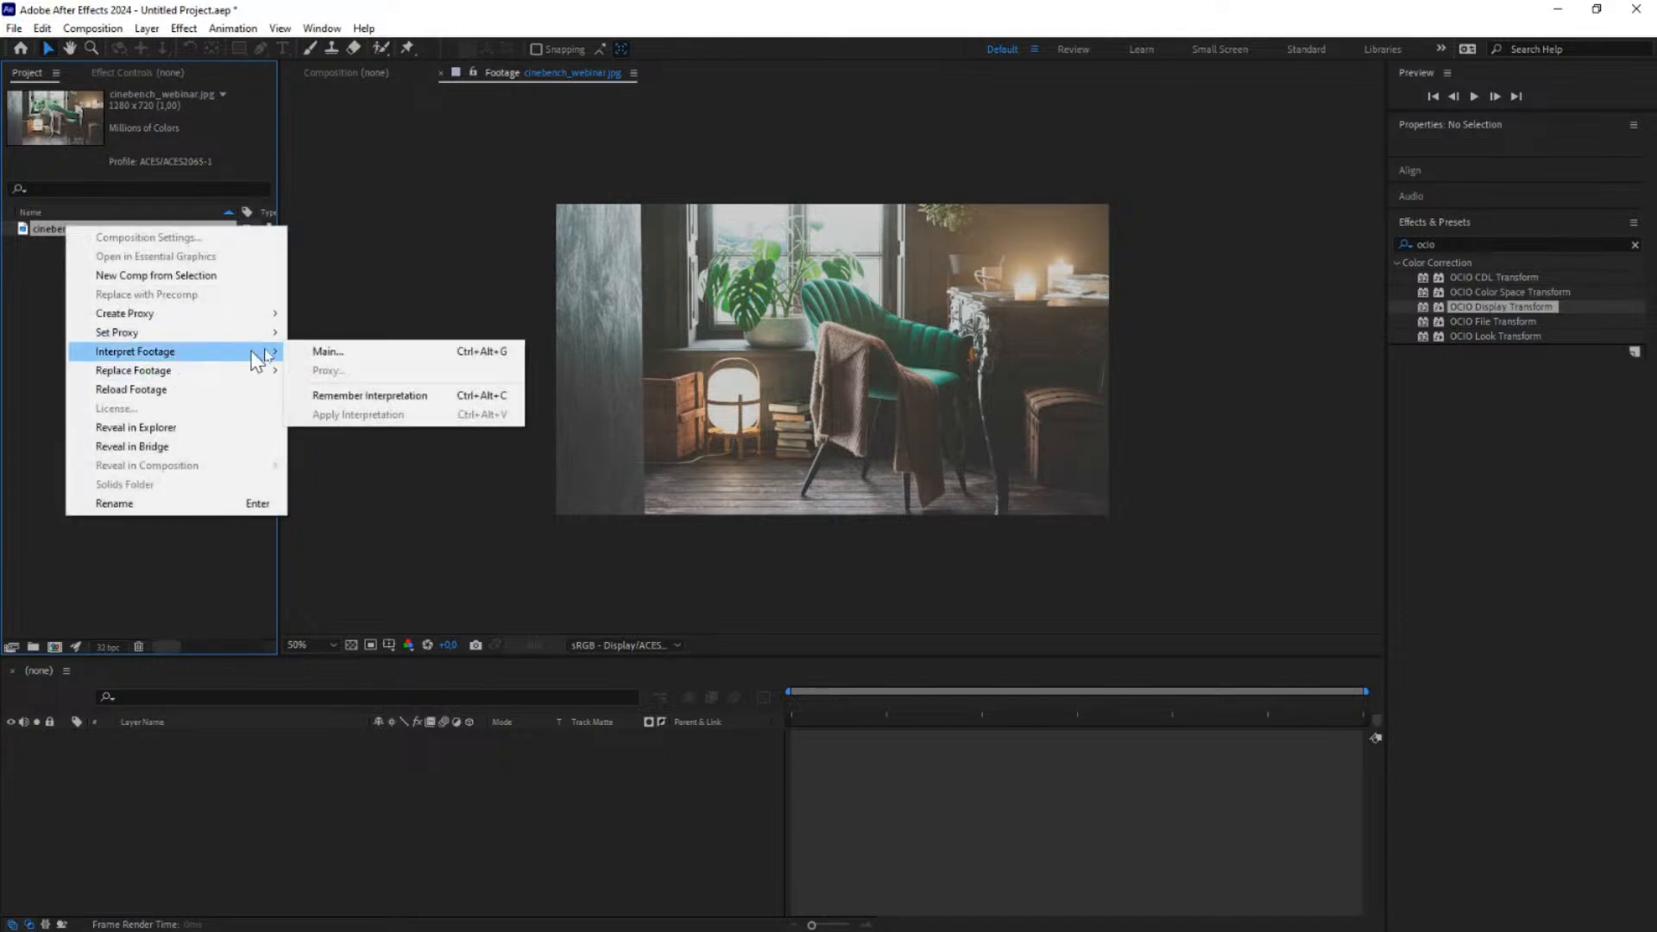
{"action": "left_click", "coordinate": [328, 352]}
{"action": "left_click", "coordinate": [679, 169]}
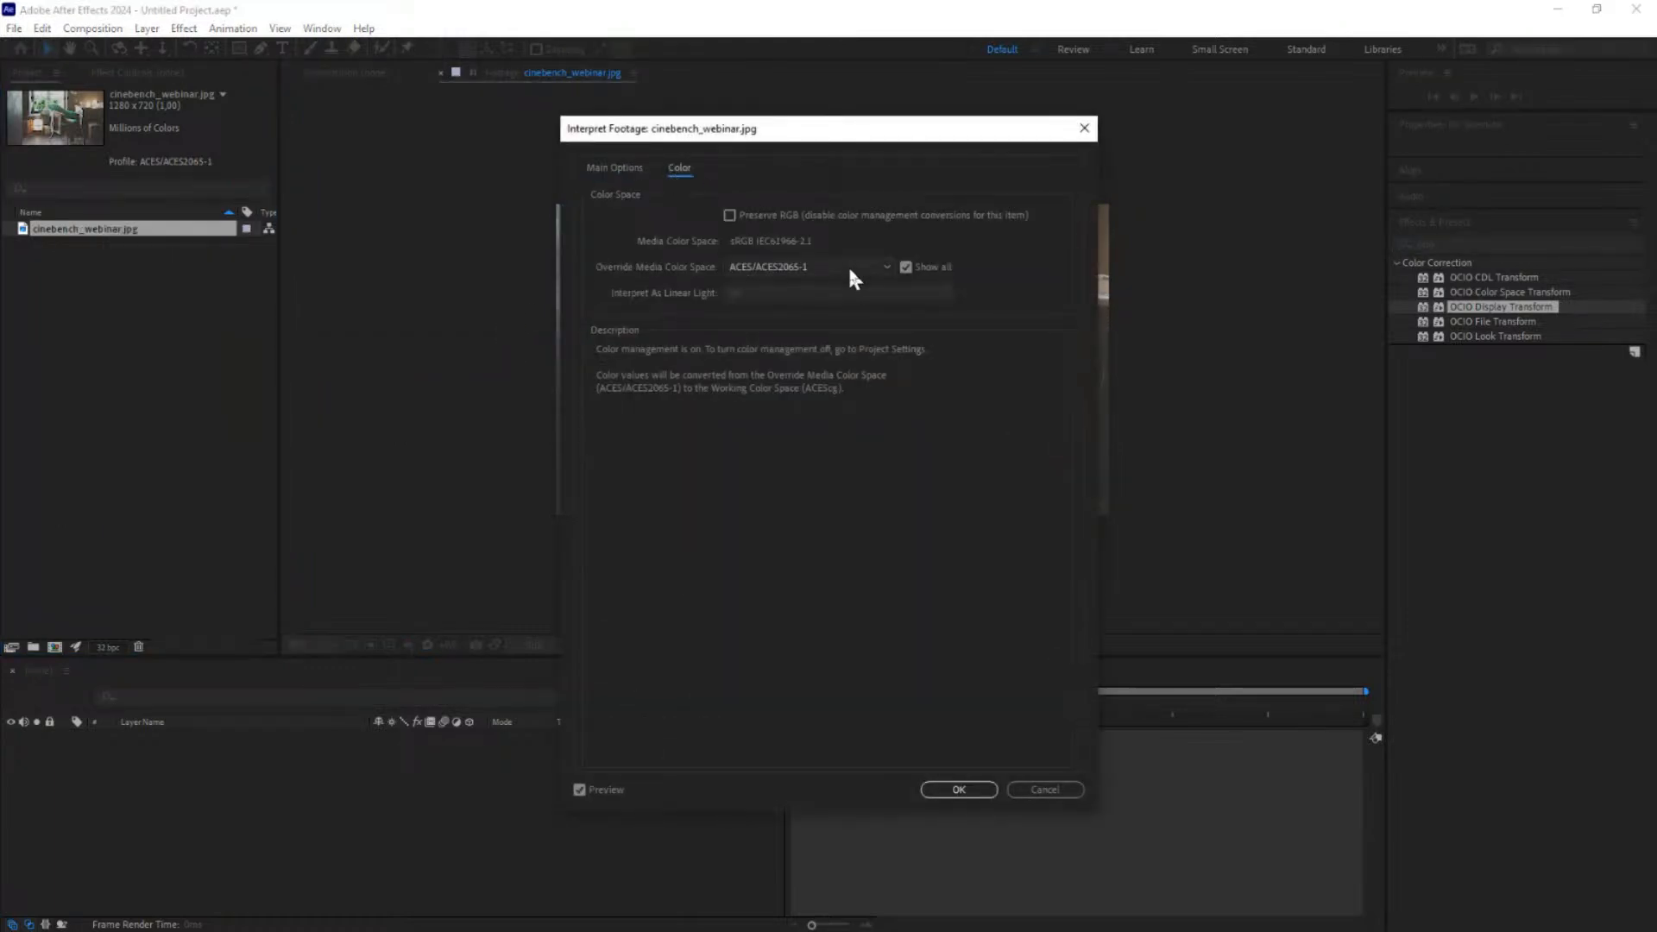
{"action": "left_click", "coordinate": [767, 269]}
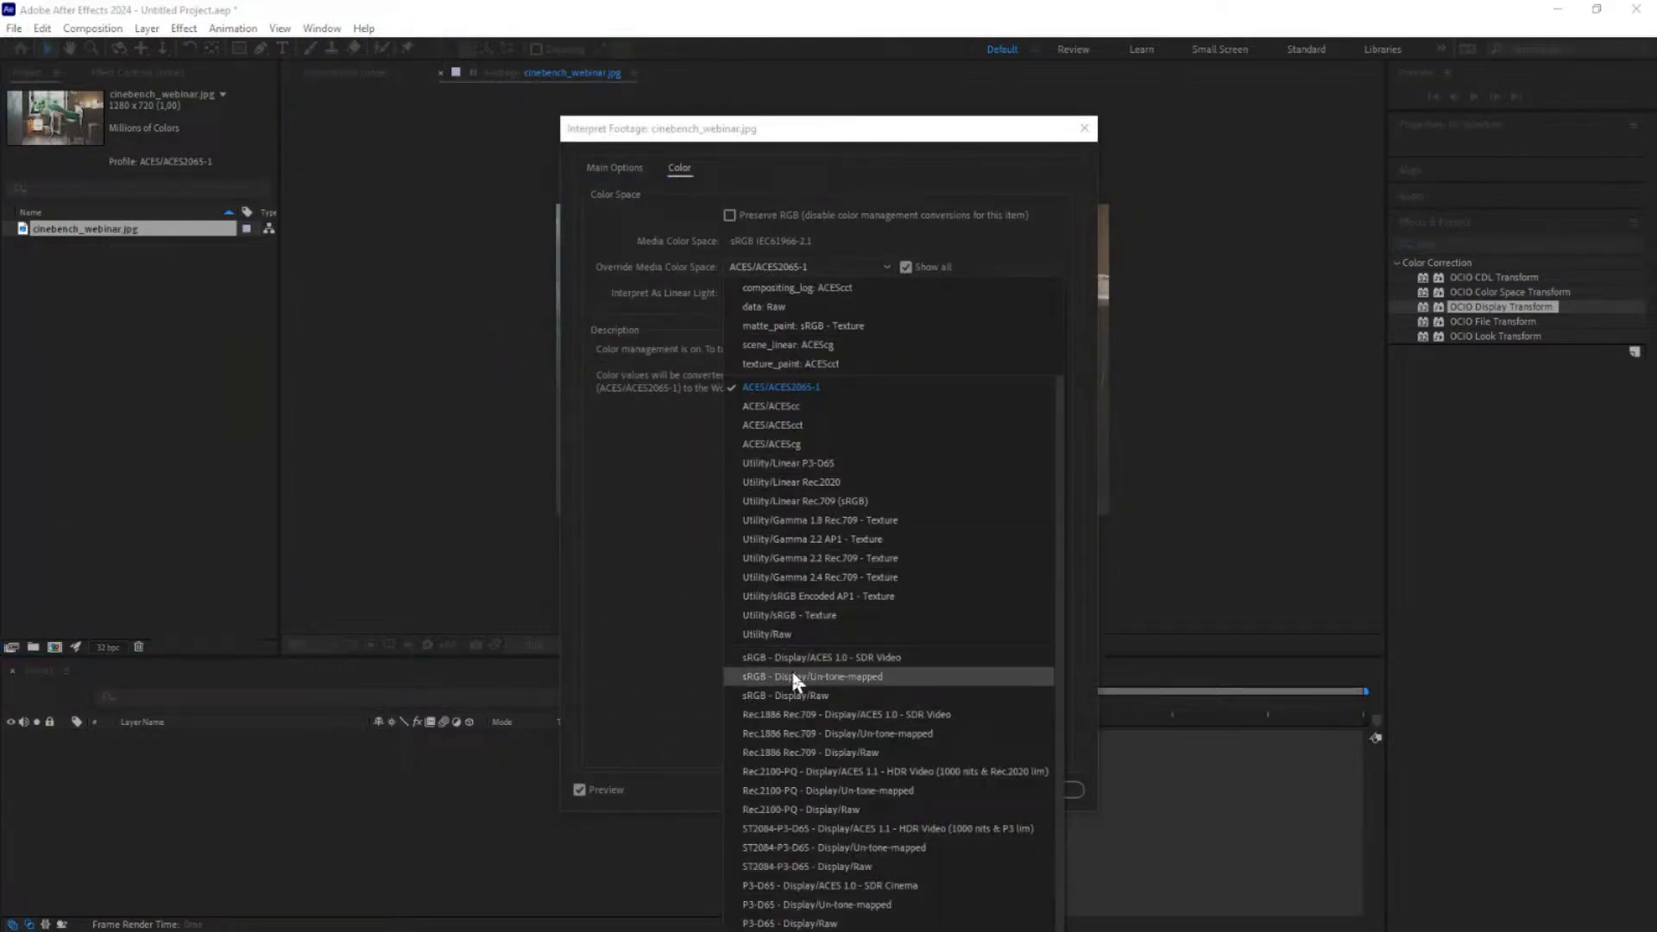
{"action": "left_click", "coordinate": [820, 658]}
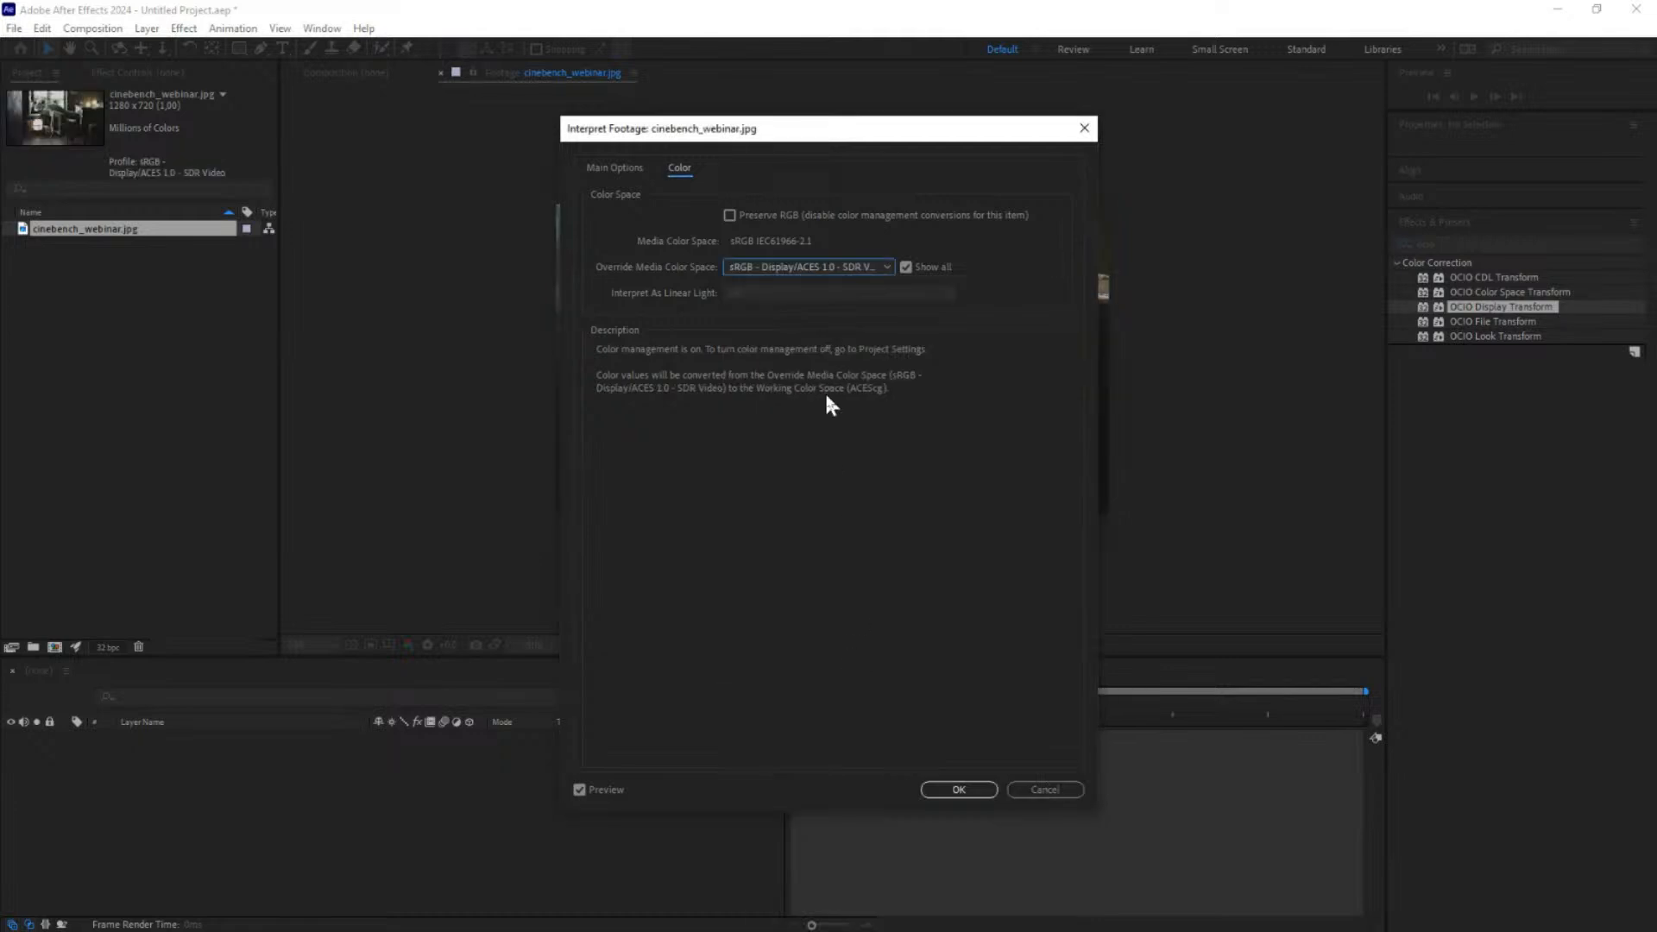
{"action": "left_click", "coordinate": [958, 790]}
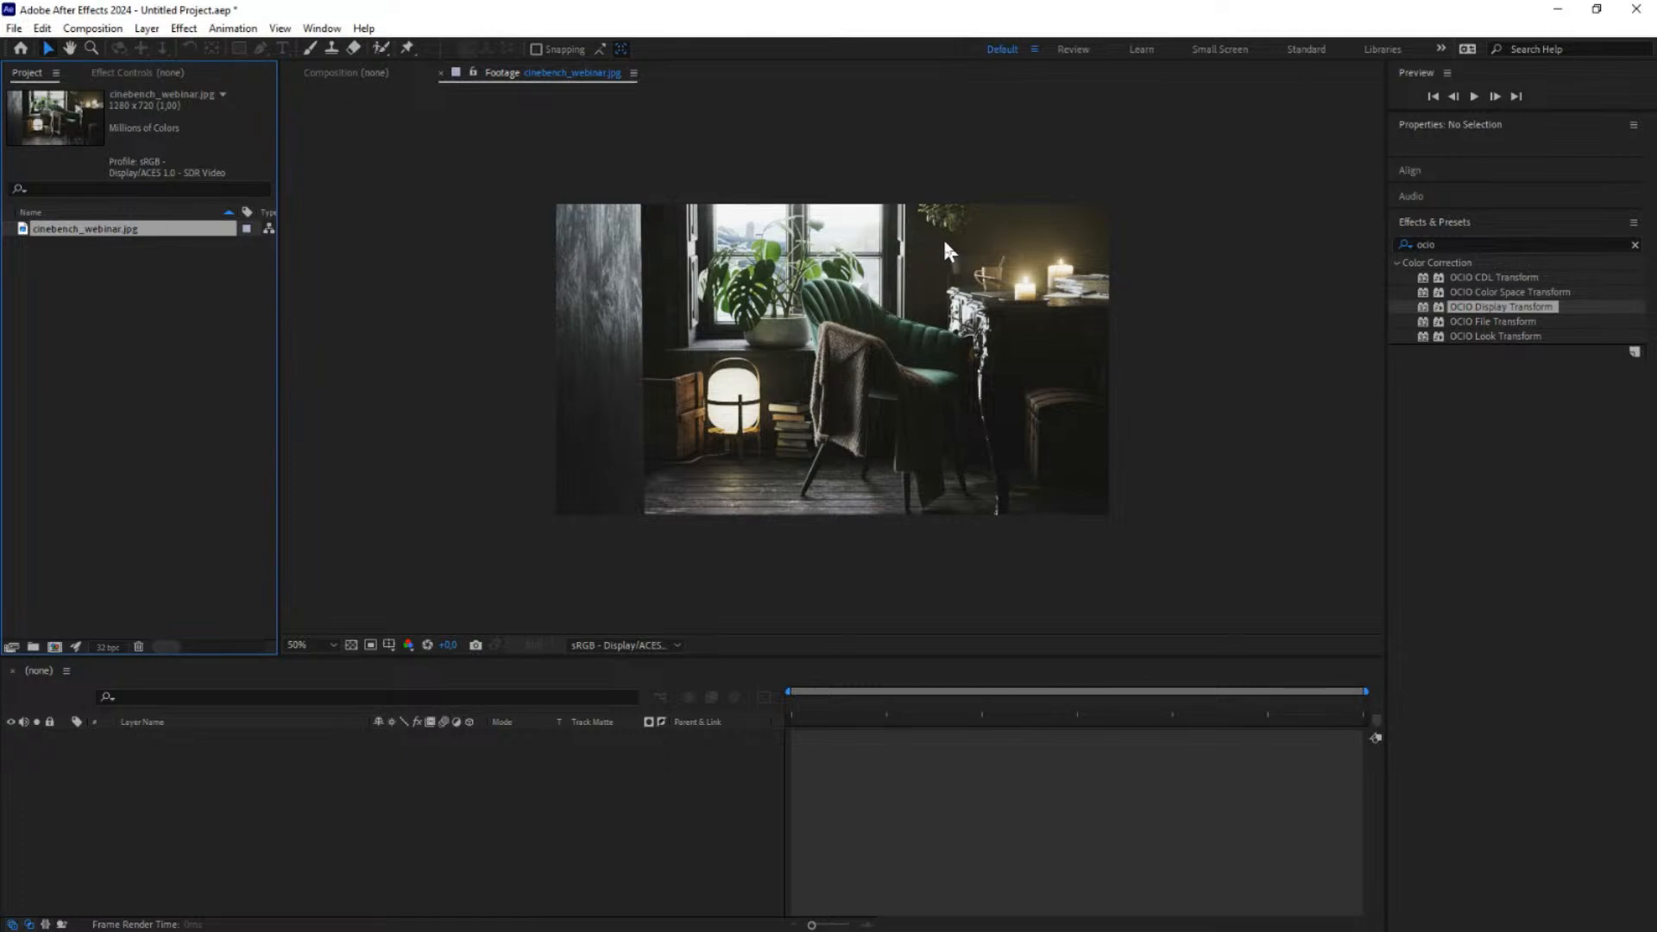
{"action": "scroll", "coordinate": [941, 337], "scroll_direction": "up", "scroll_amount": 1}
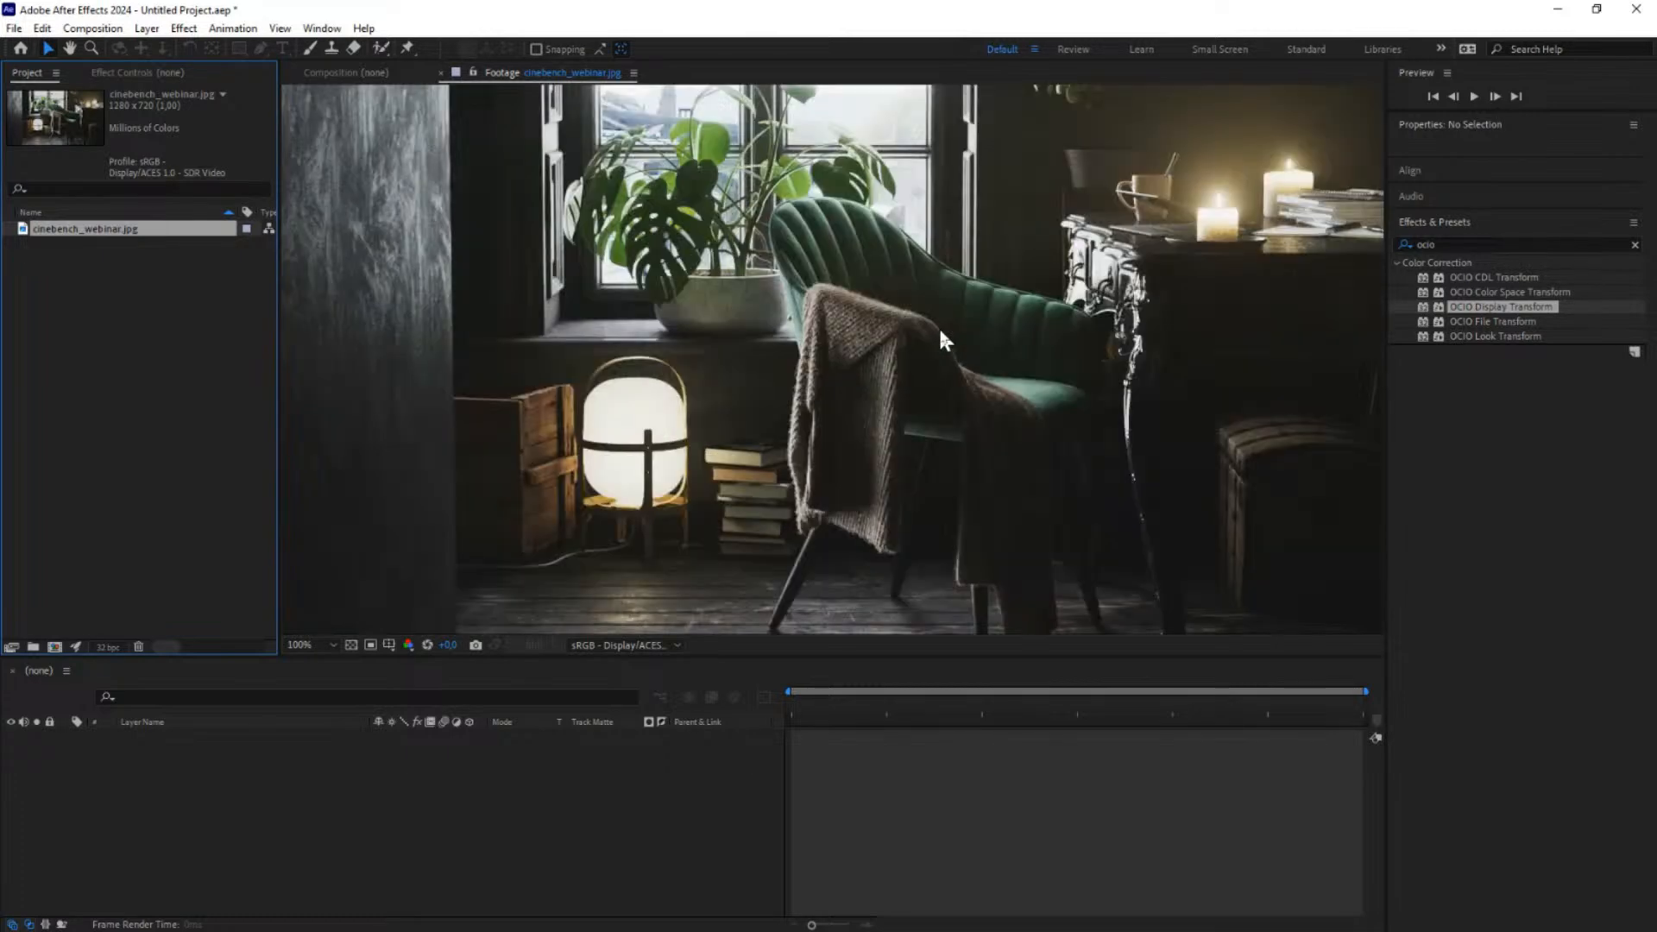
{"action": "scroll", "coordinate": [942, 338], "scroll_direction": "down", "scroll_amount": 1}
Step: Start another footage import and show the render folder as a detailed list sorted by date, with a wider name column
{"action": "double_click", "coordinate": [134, 326]}
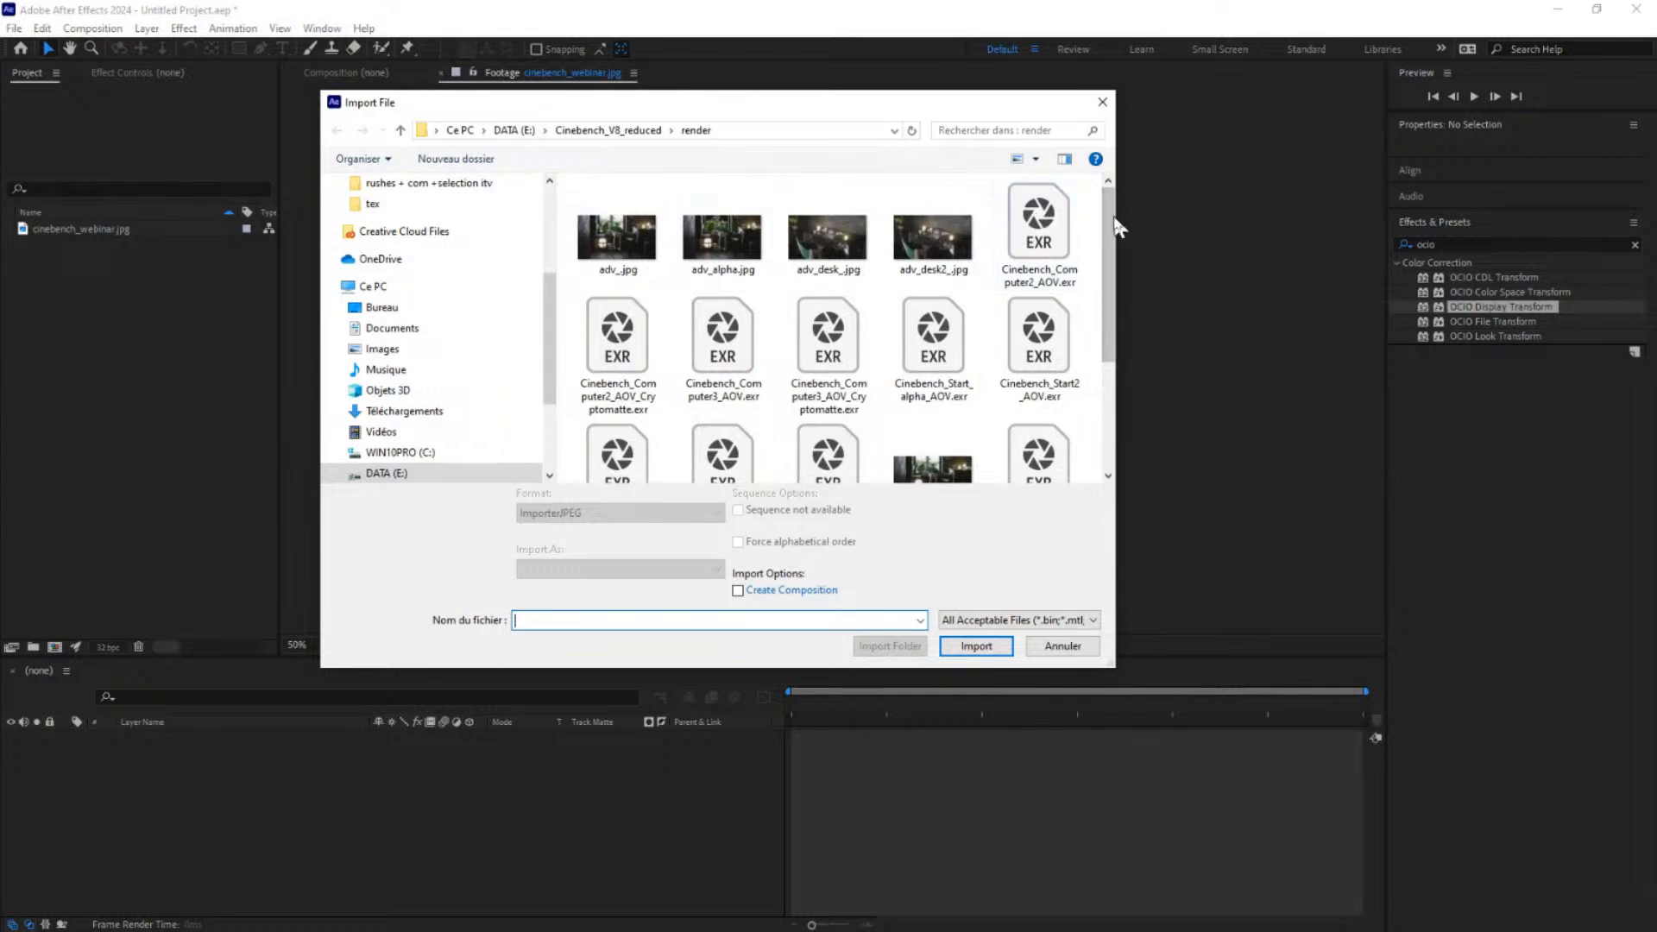
{"action": "left_click", "coordinate": [1019, 159]}
{"action": "left_click", "coordinate": [1036, 159]}
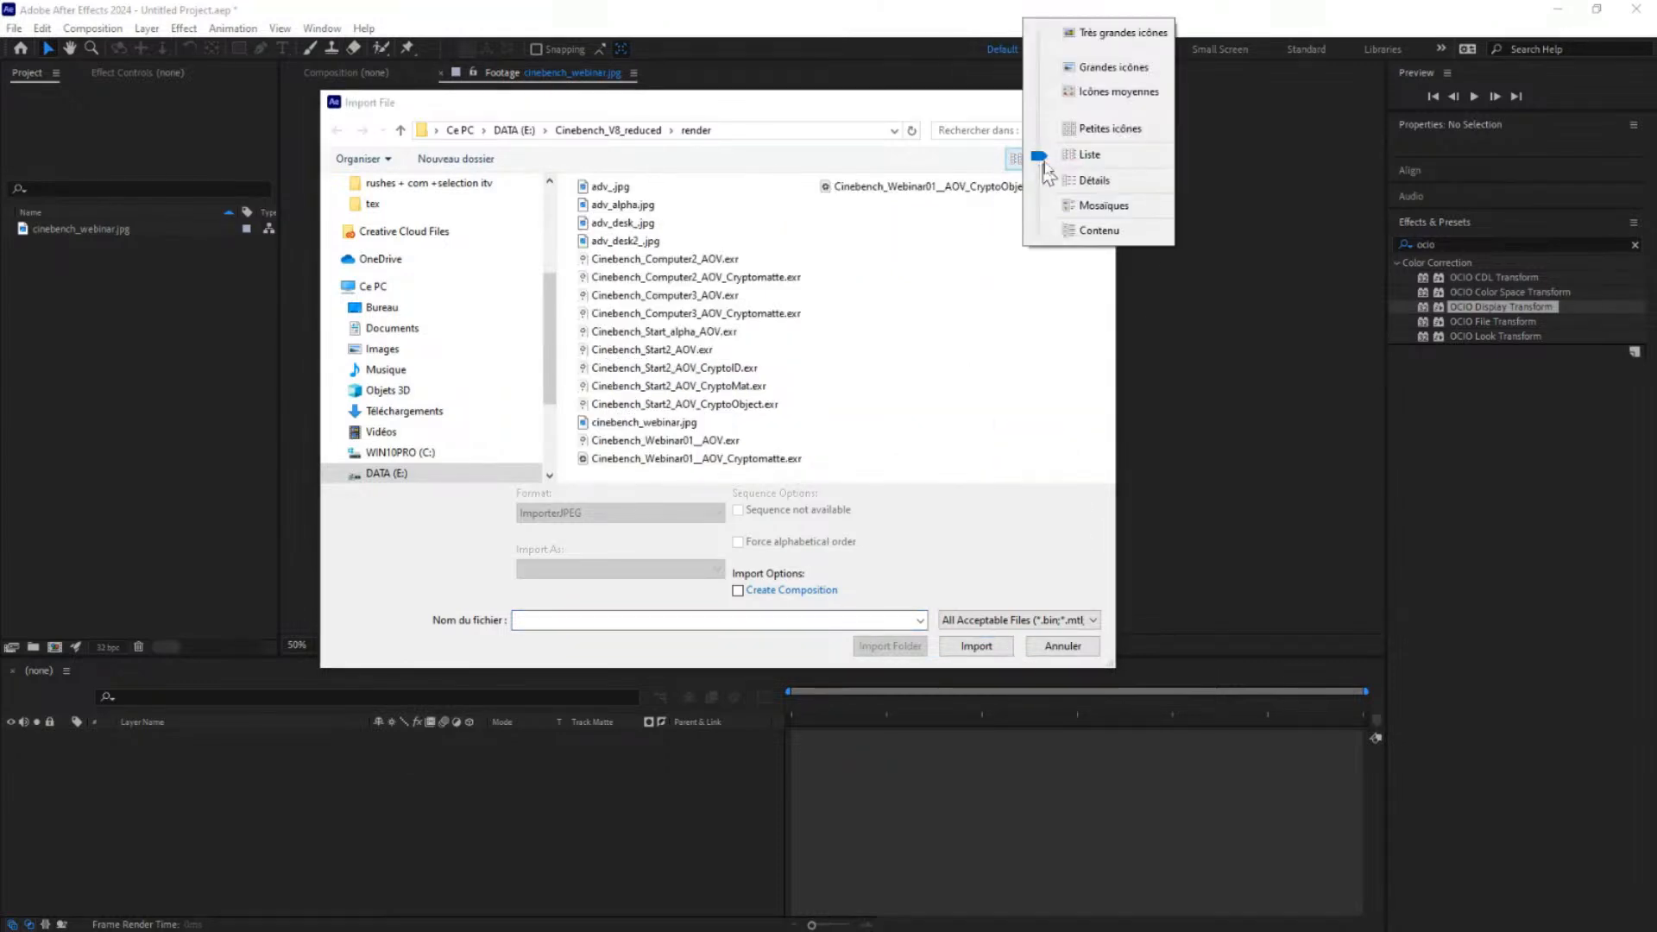
{"action": "left_click", "coordinate": [1079, 177]}
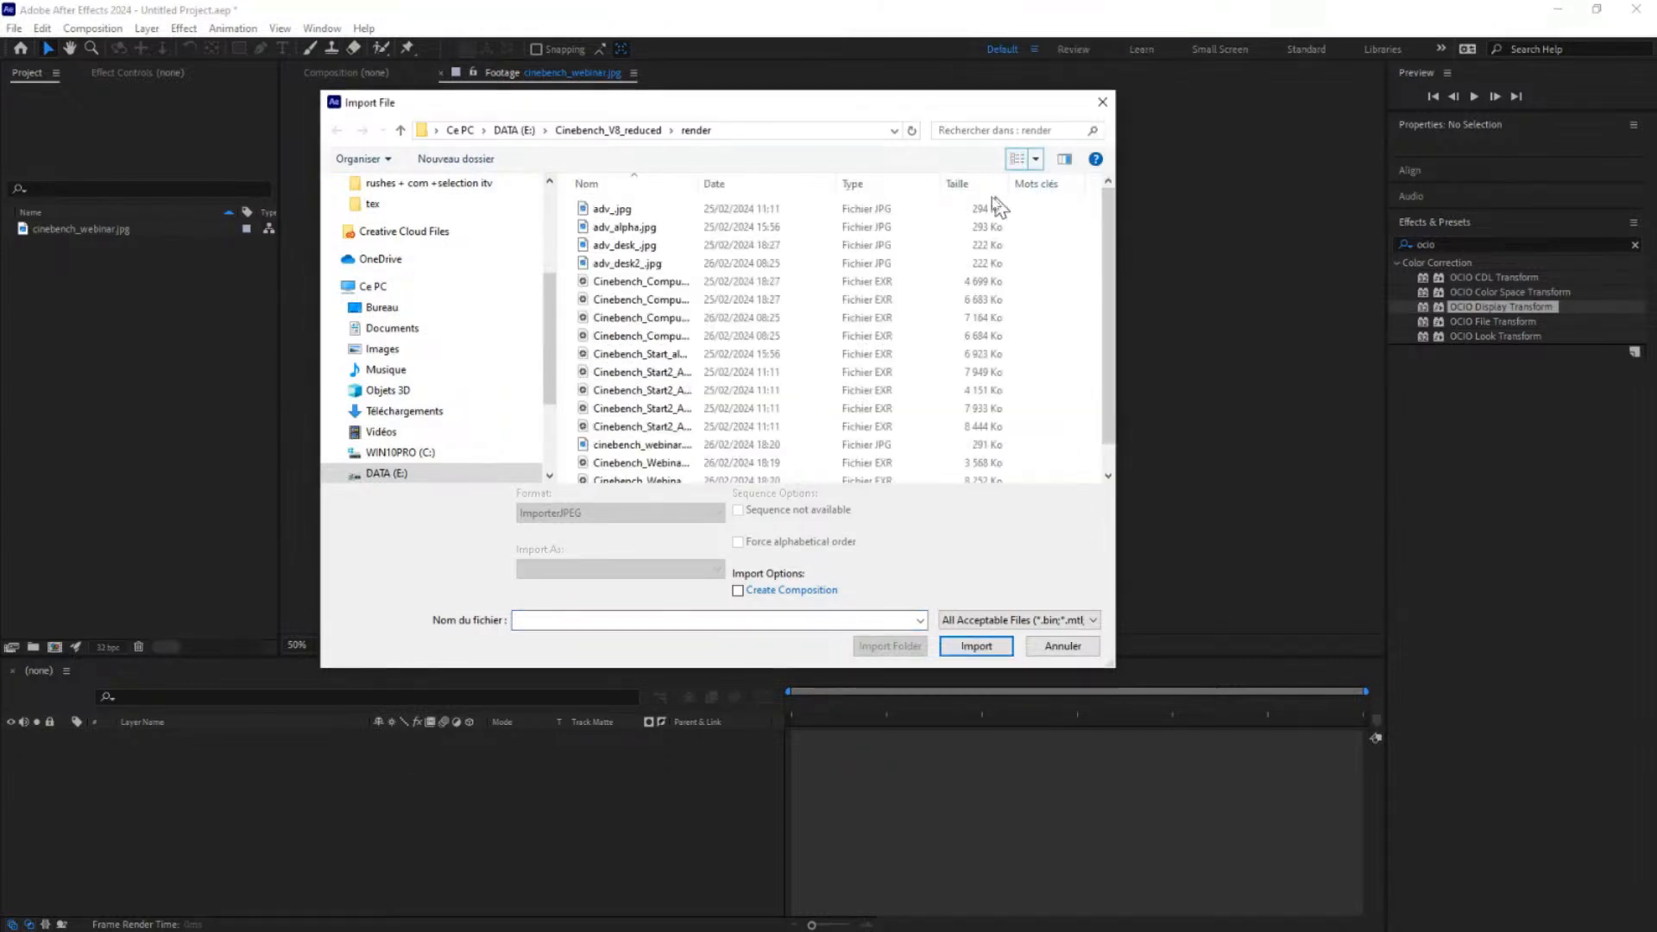
{"action": "left_click", "coordinate": [744, 186]}
{"action": "left_click_drag", "start_coordinate": [702, 181], "coordinate": [882, 179]}
Step: Import Cinebench_Webinar01__AOV.exr with Create Composition enabled, as a composition with pre-composed layers and a contact sheet
{"action": "left_click", "coordinate": [660, 272]}
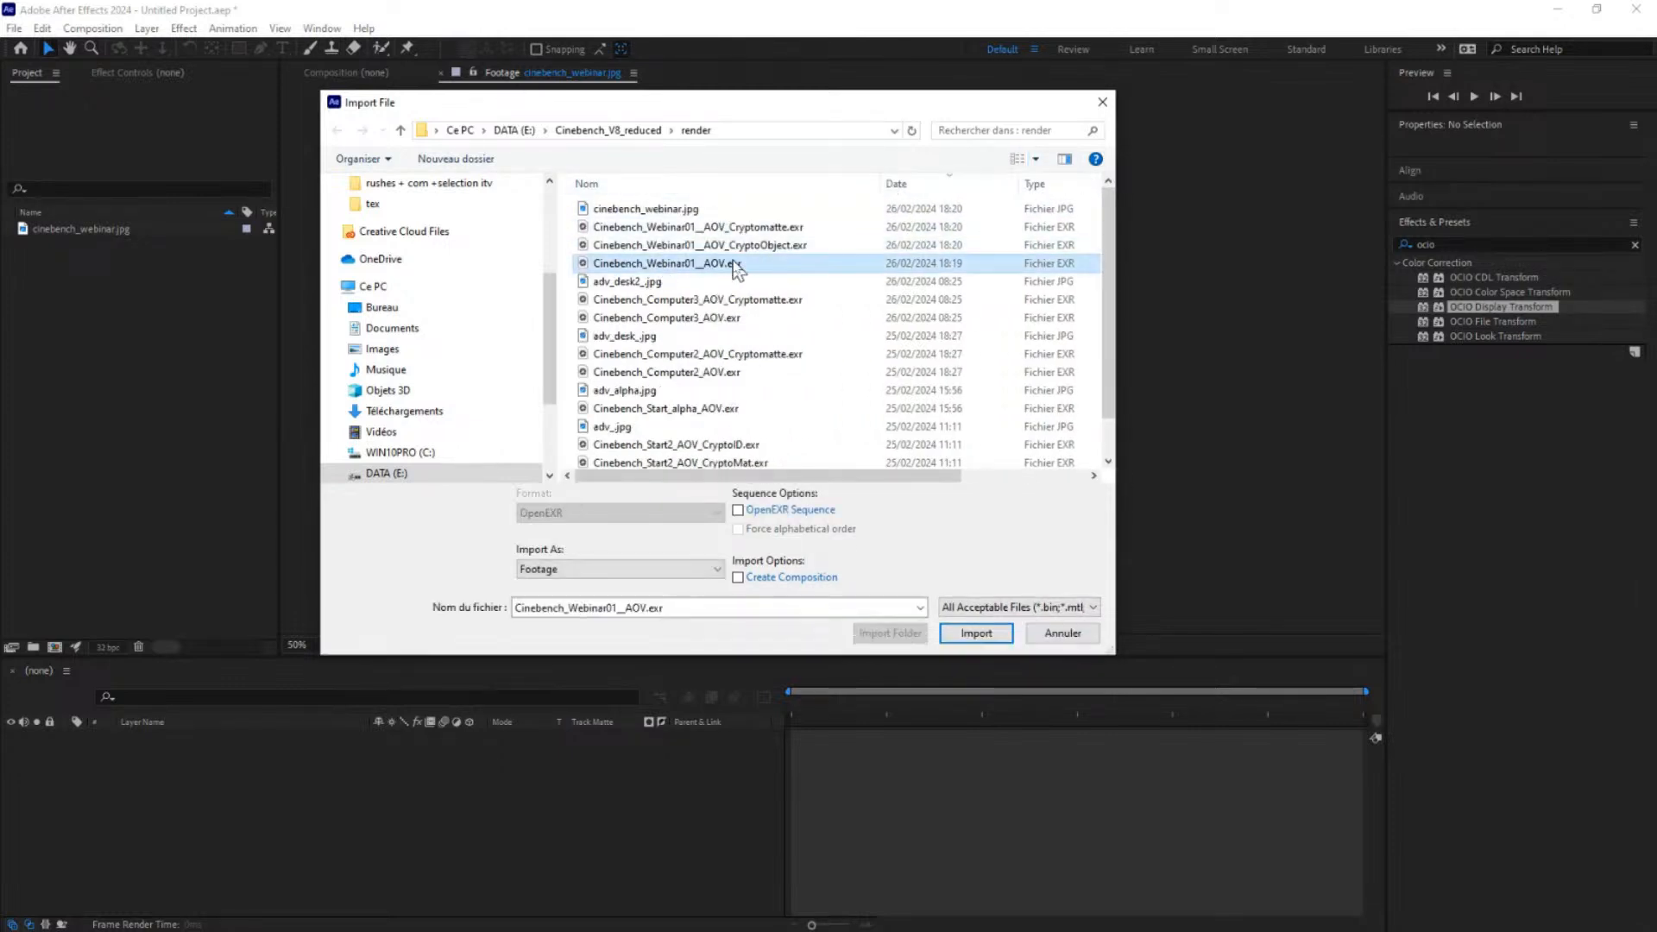
{"action": "left_click", "coordinate": [765, 246]}
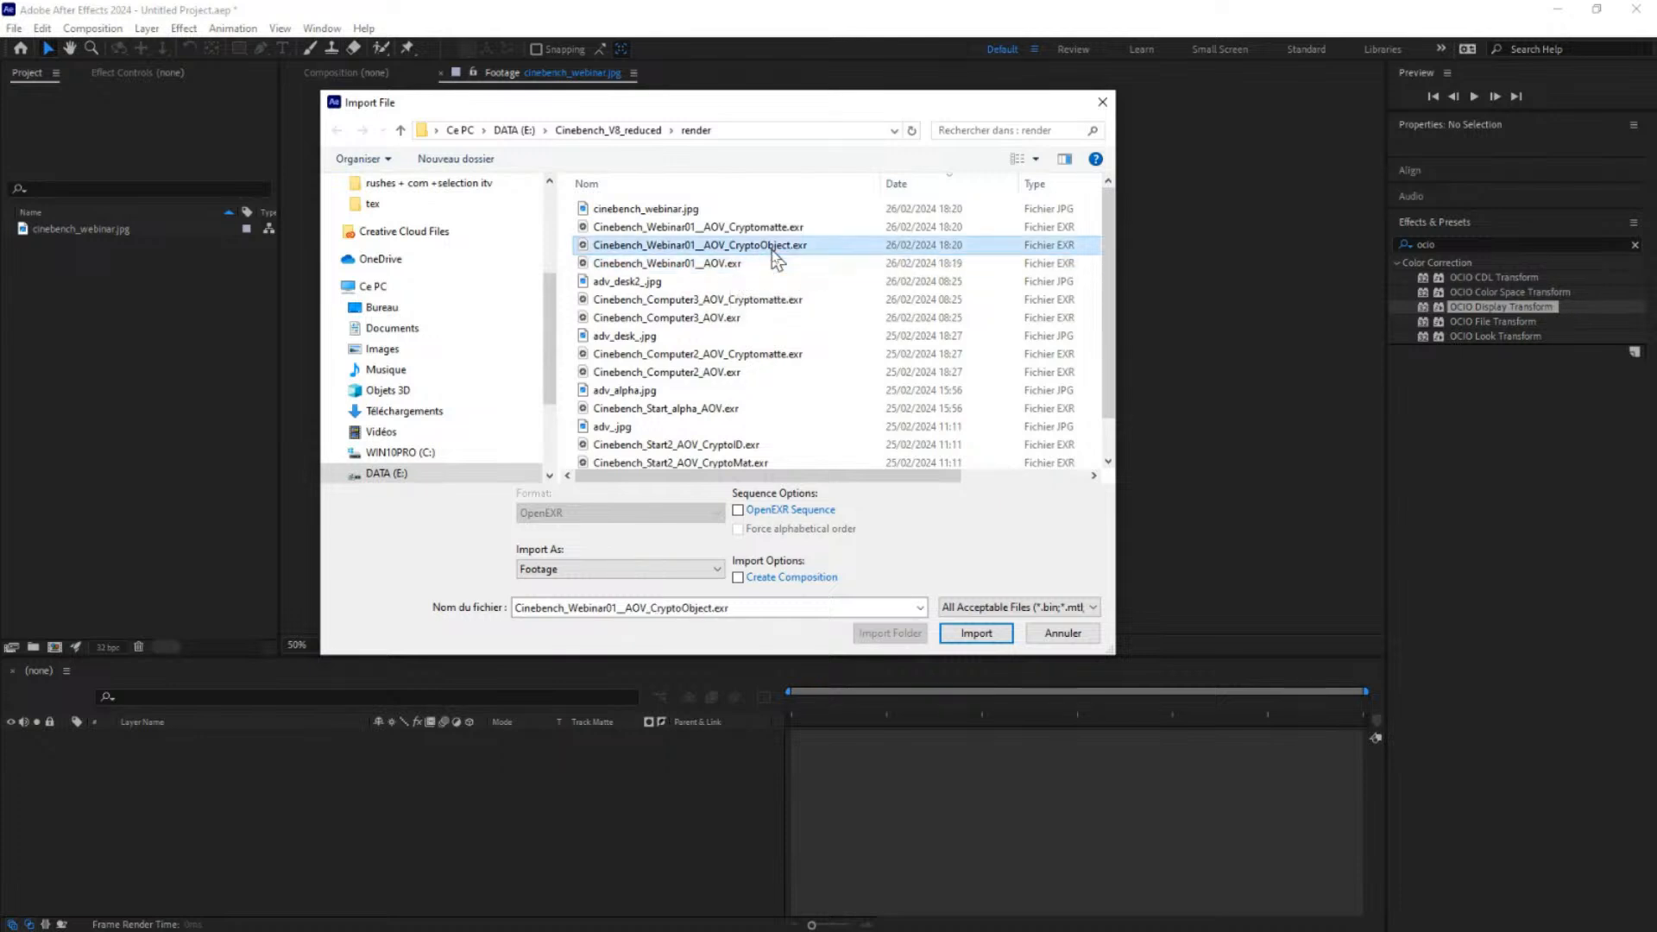
{"action": "left_click", "coordinate": [767, 227]}
{"action": "left_click", "coordinate": [761, 247]}
{"action": "left_click", "coordinate": [760, 228]}
{"action": "left_click", "coordinate": [761, 247]}
{"action": "left_click", "coordinate": [709, 264]}
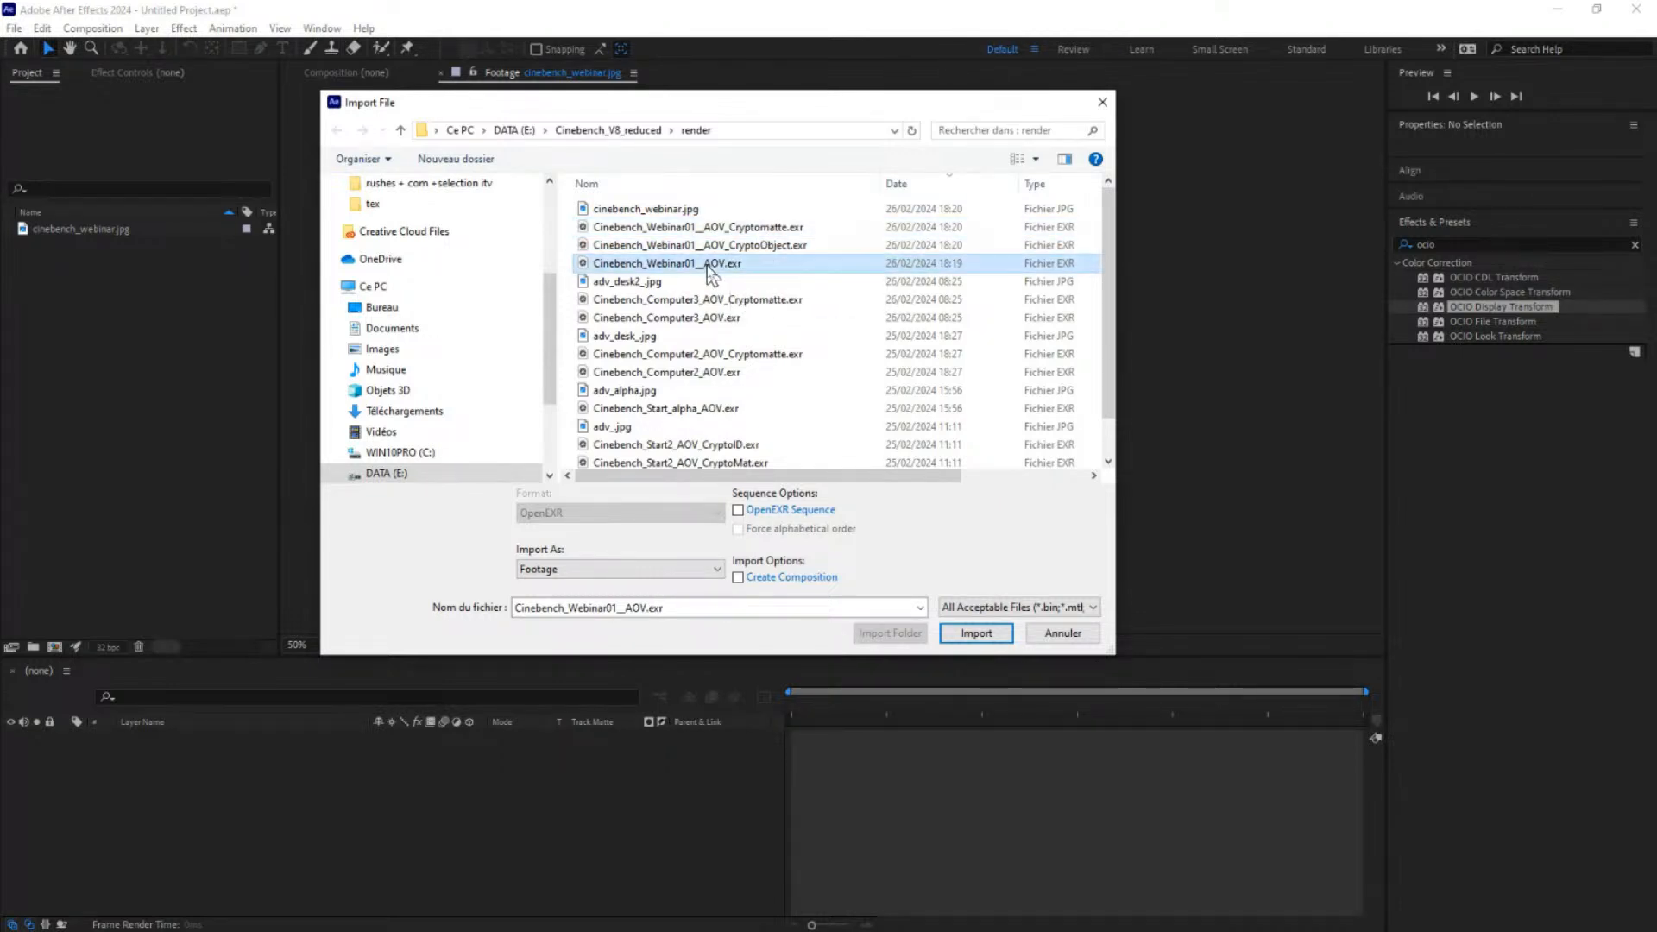
{"action": "left_click", "coordinate": [760, 577]}
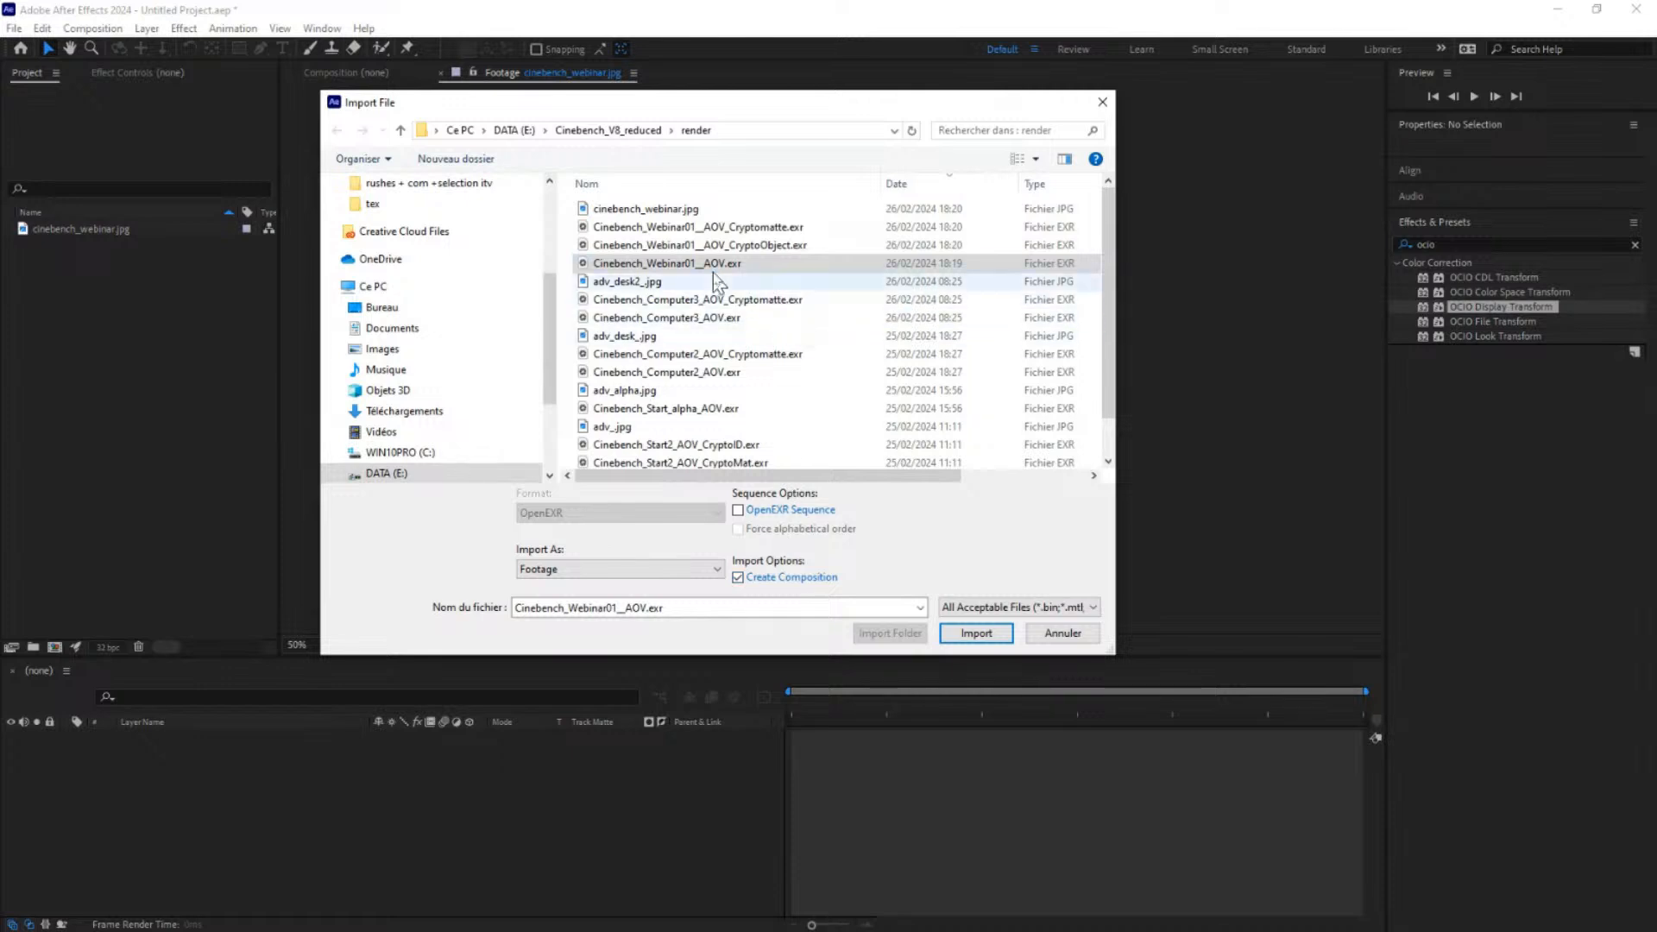
{"action": "double_click", "coordinate": [698, 267]}
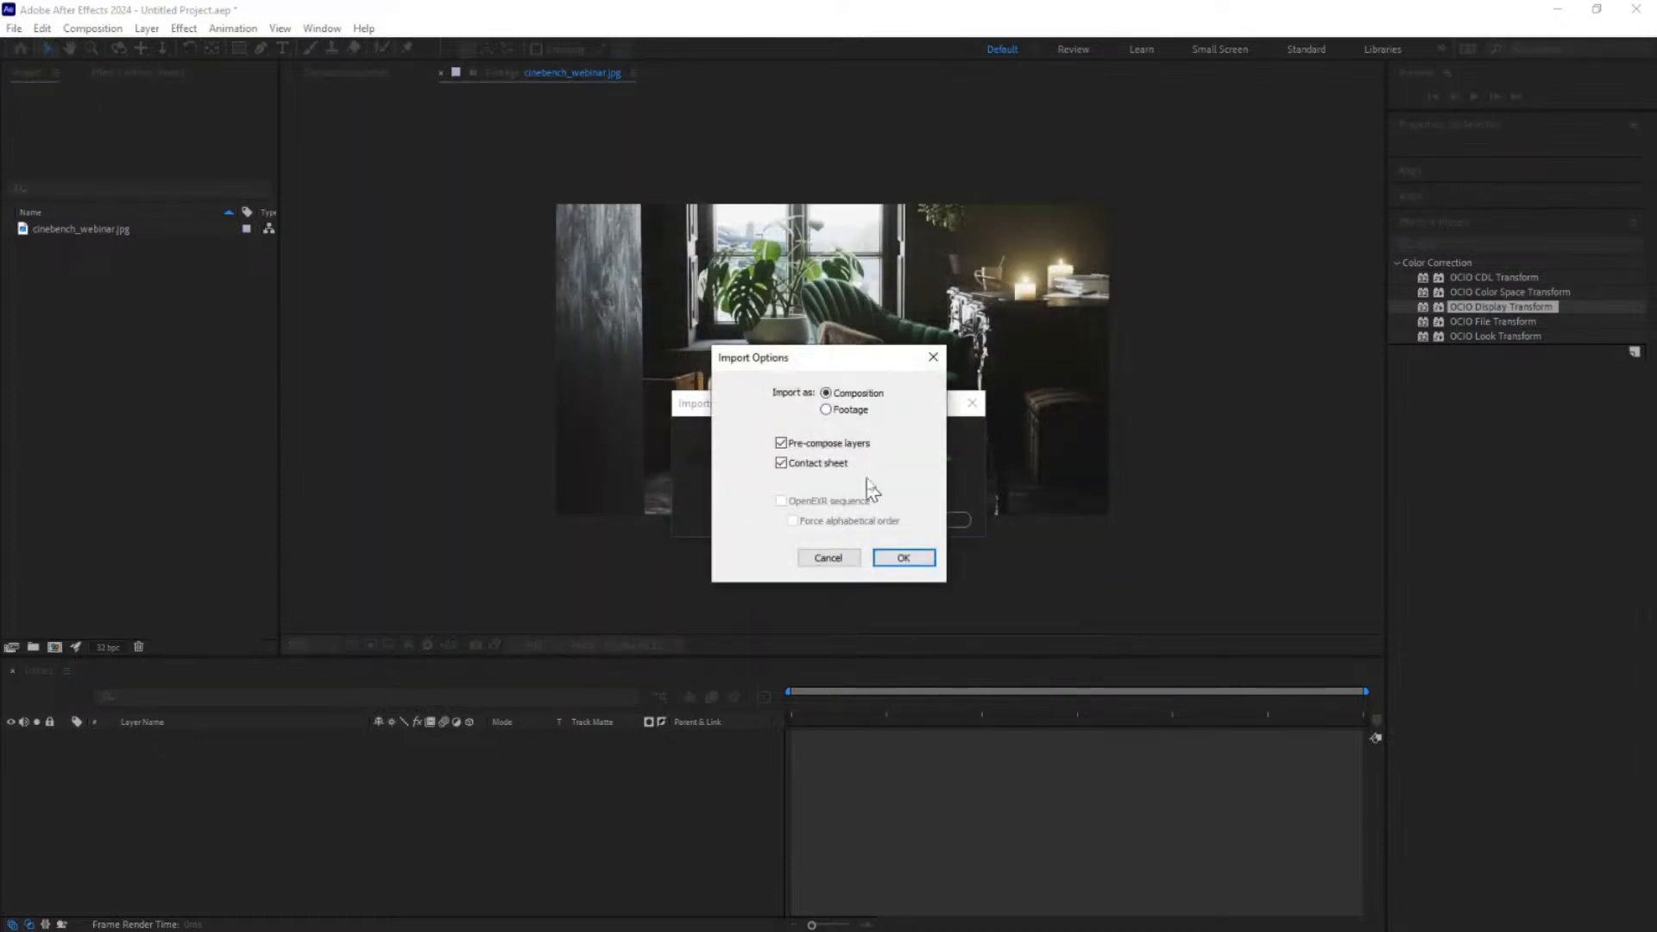
{"action": "left_click", "coordinate": [904, 556]}
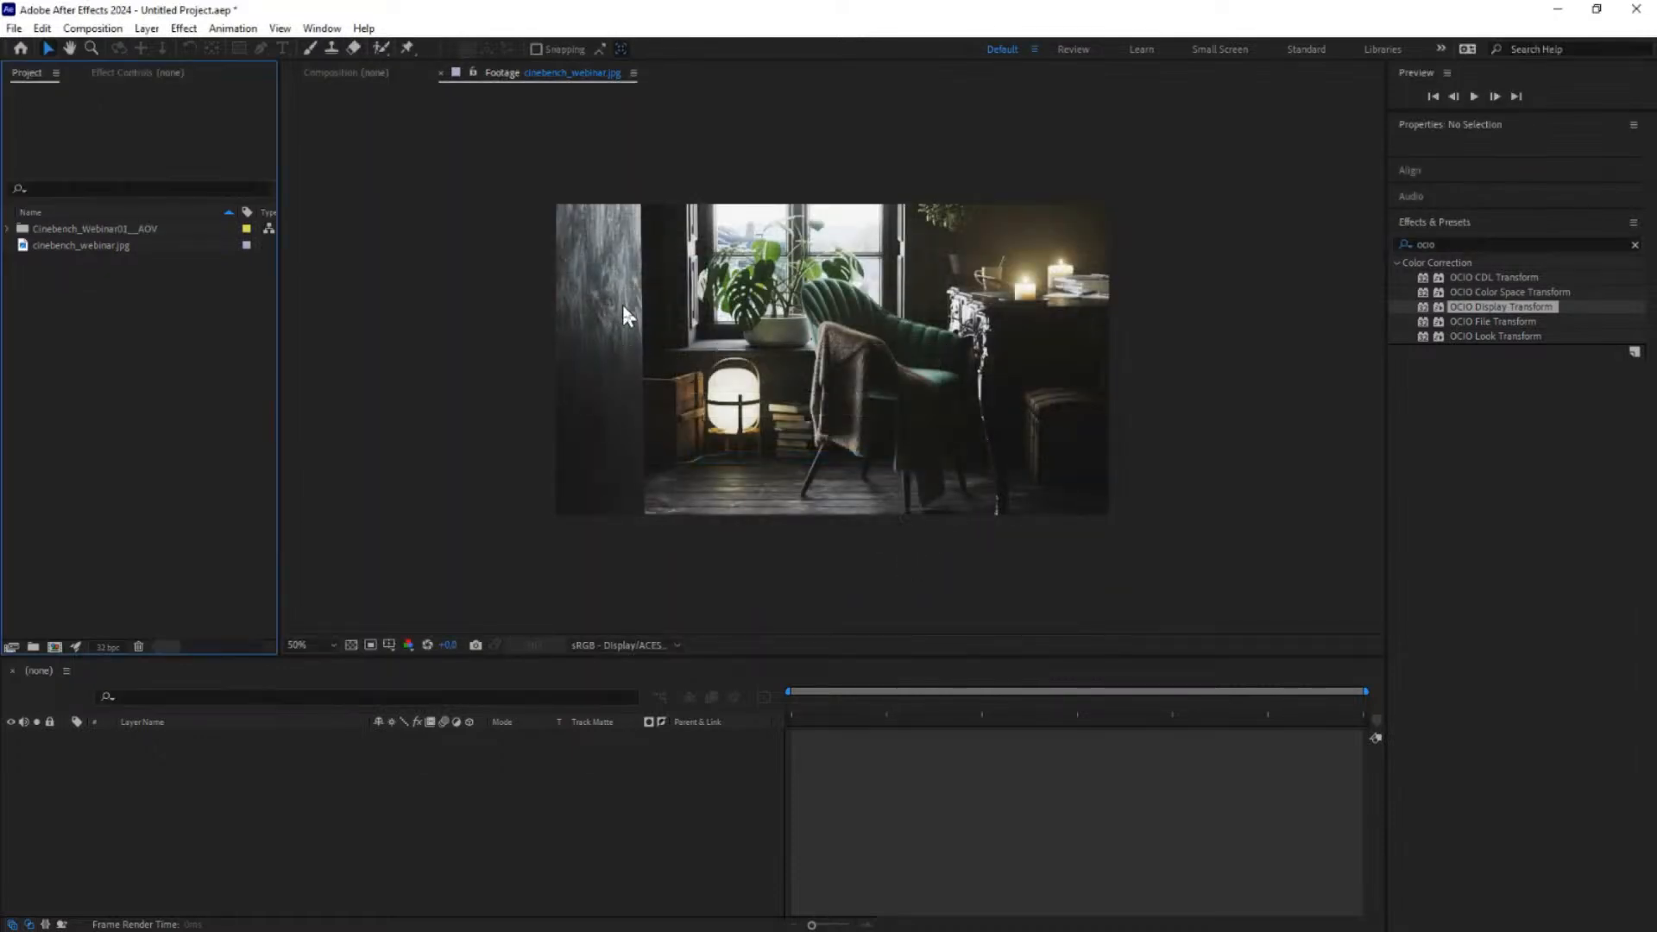
Step: Open the Cinebench_Webinar01__AOV assemble composition from the imported folder and enlarge the timeline area
{"action": "left_click", "coordinate": [9, 229]}
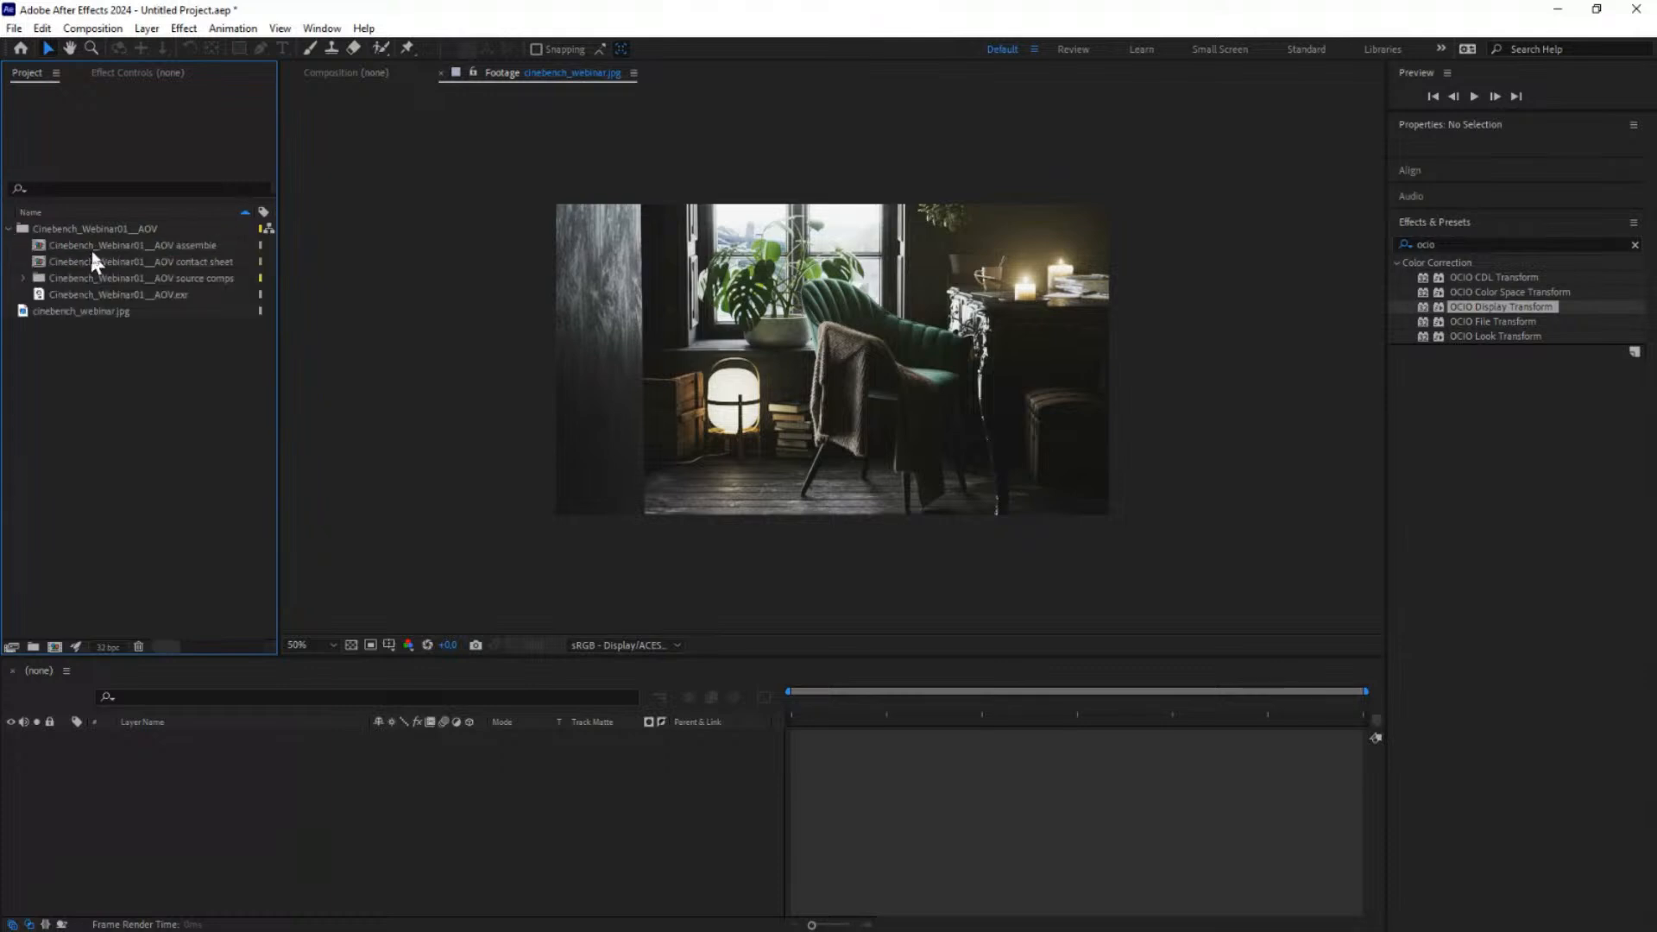
{"action": "double_click", "coordinate": [90, 247]}
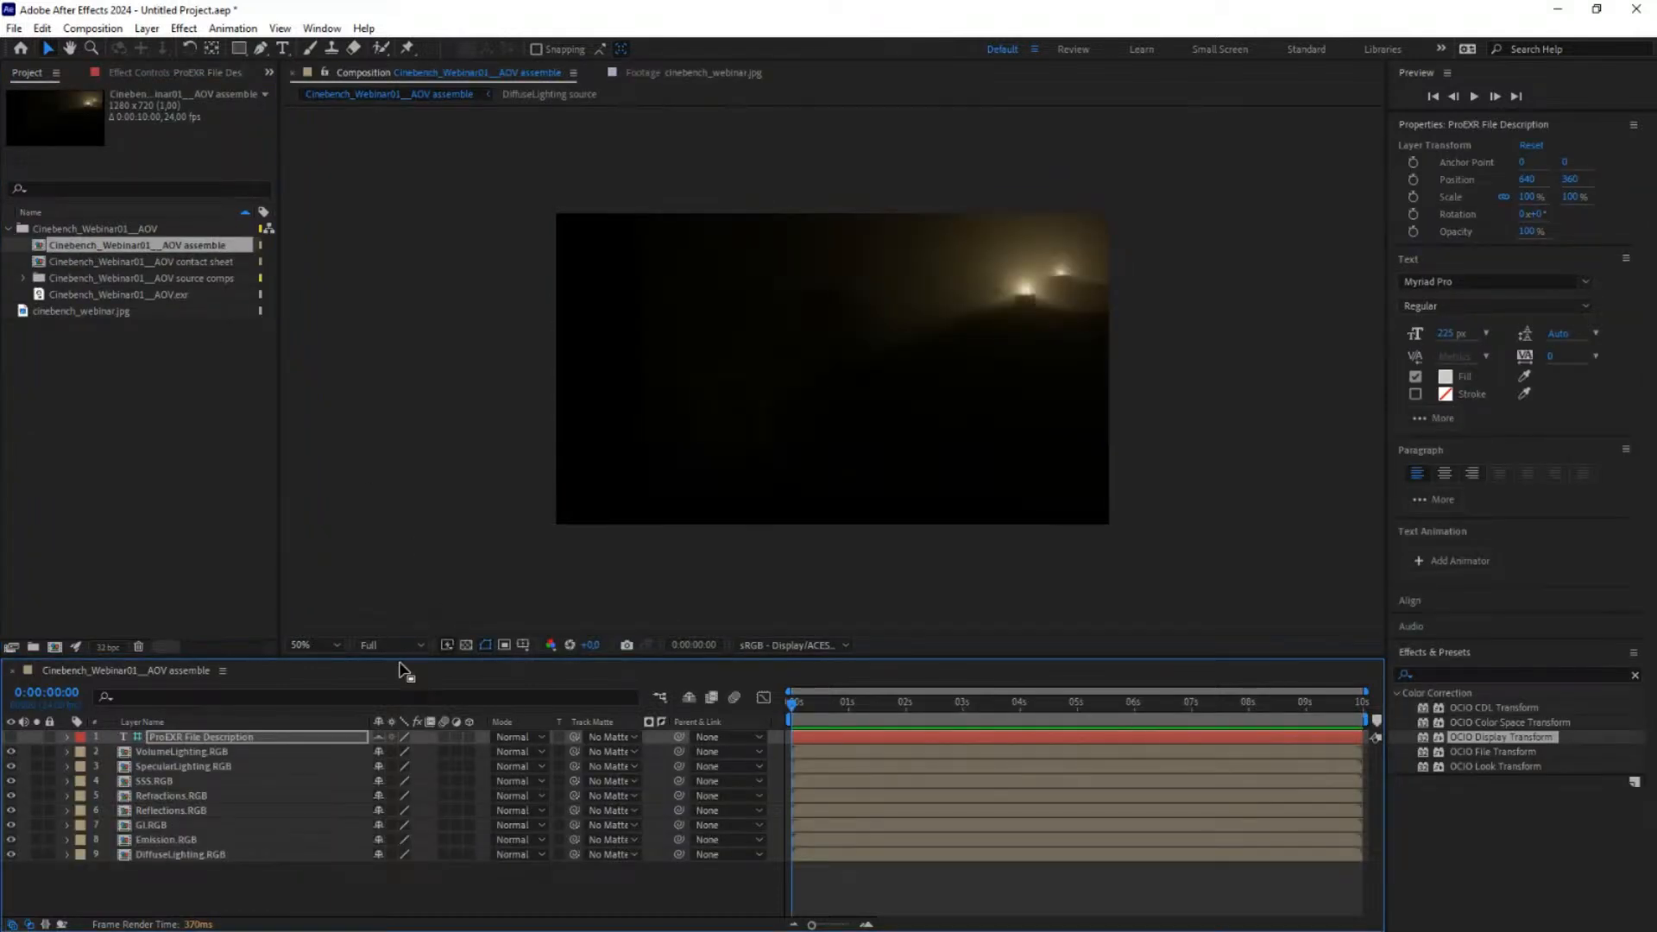
{"action": "left_click_drag", "start_coordinate": [402, 658], "coordinate": [442, 516]}
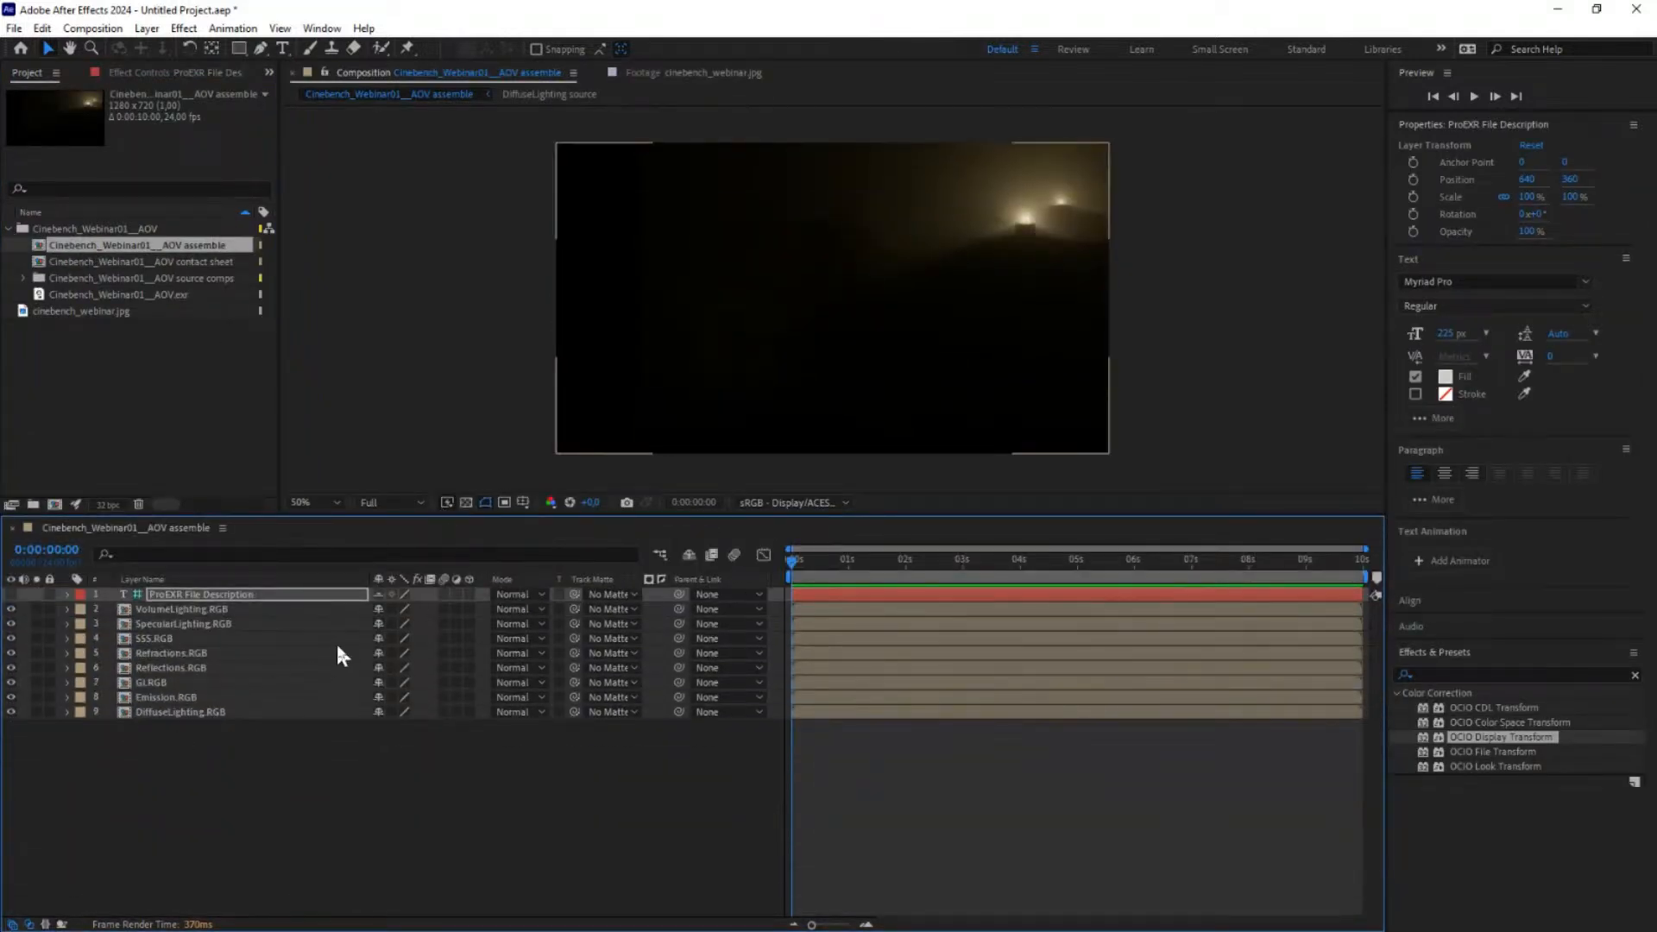
Step: Set the blending mode of all layers from VolumeLighting.RGB through Emission.RGB to Add, leaving DiffuseLighting.RGB at Normal, and deselect them
{"action": "left_click", "coordinate": [166, 609]}
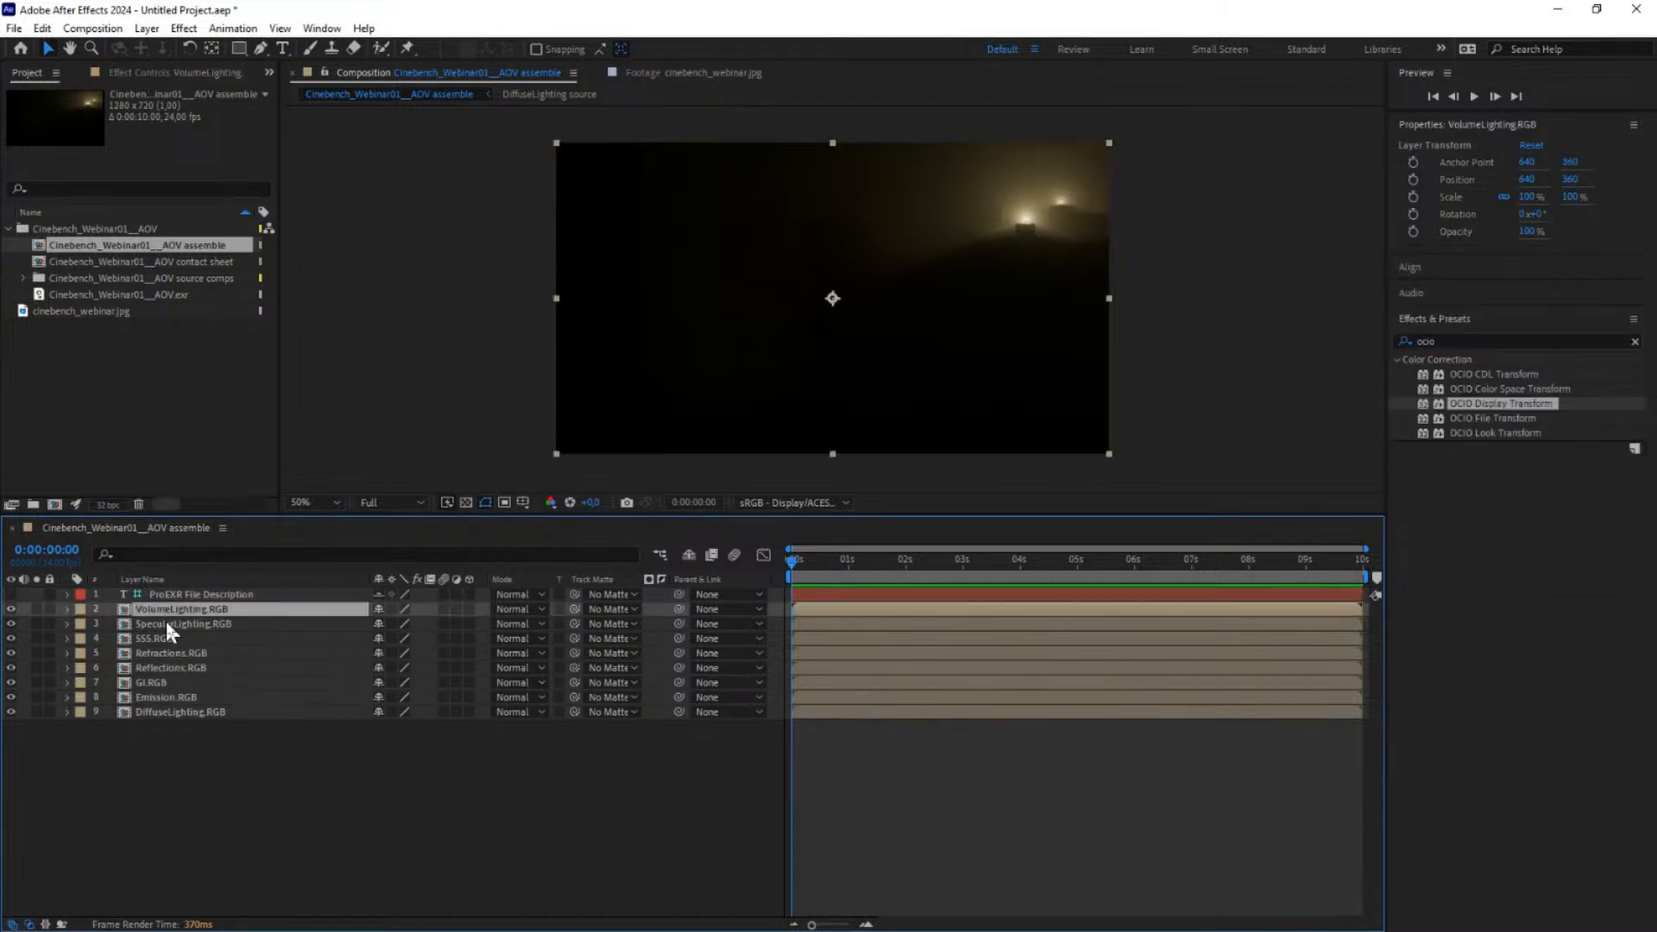
{"action": "left_click", "coordinate": [159, 697]}
{"action": "left_click", "coordinate": [168, 609], "text": "shift"}
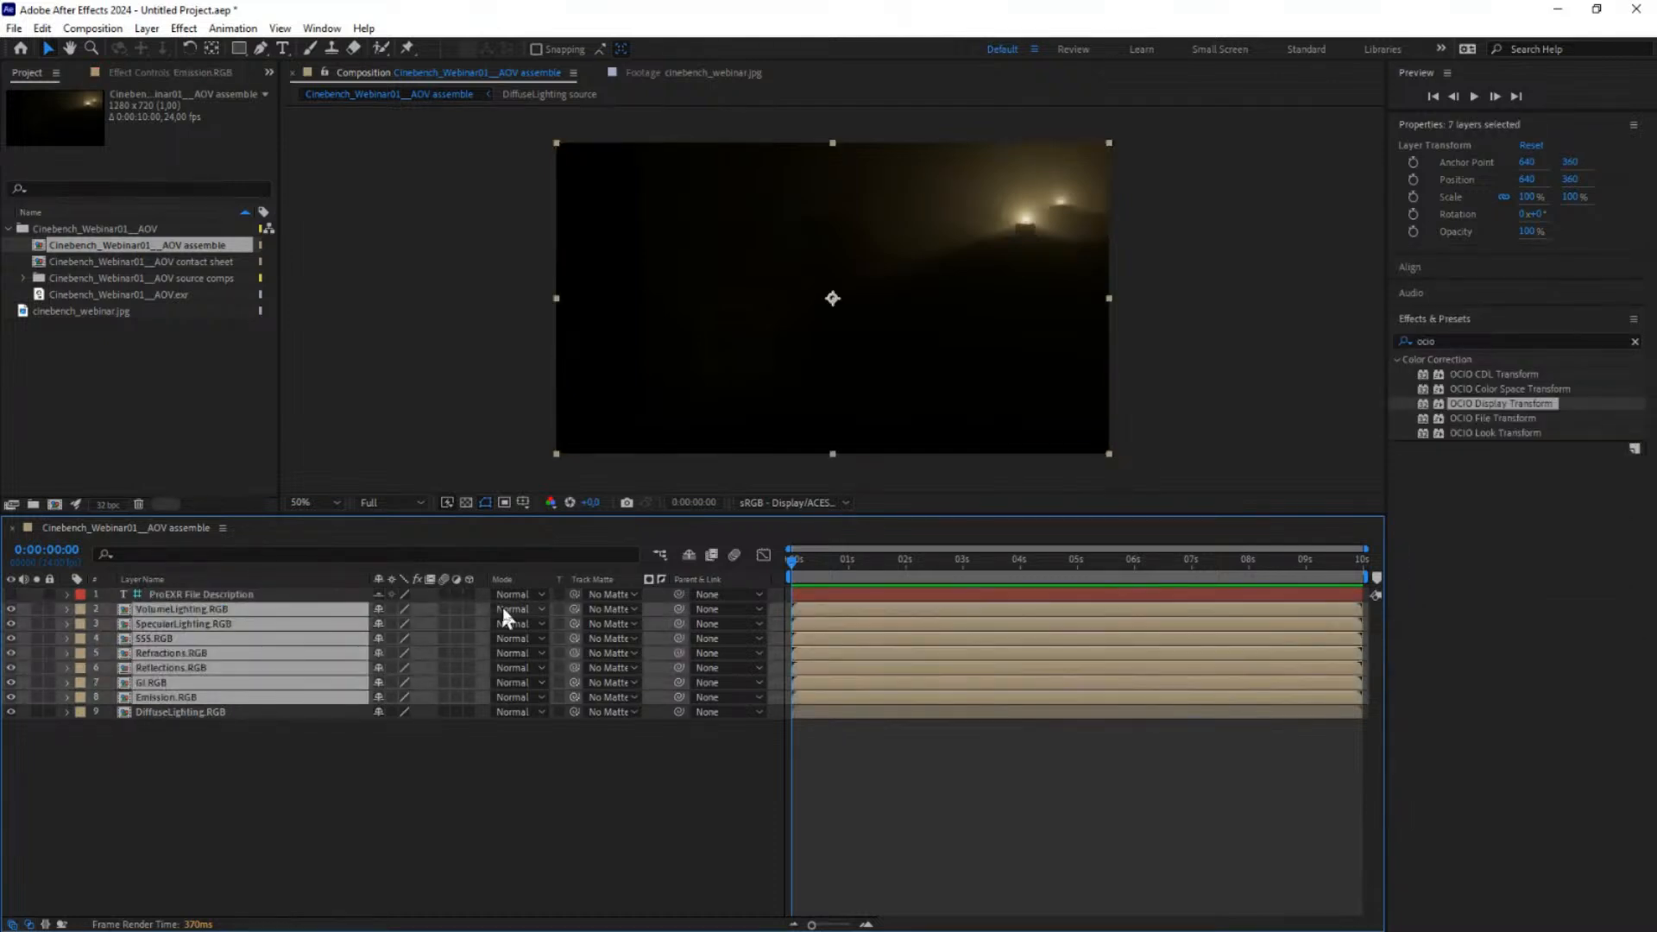
{"action": "left_click", "coordinate": [520, 610]}
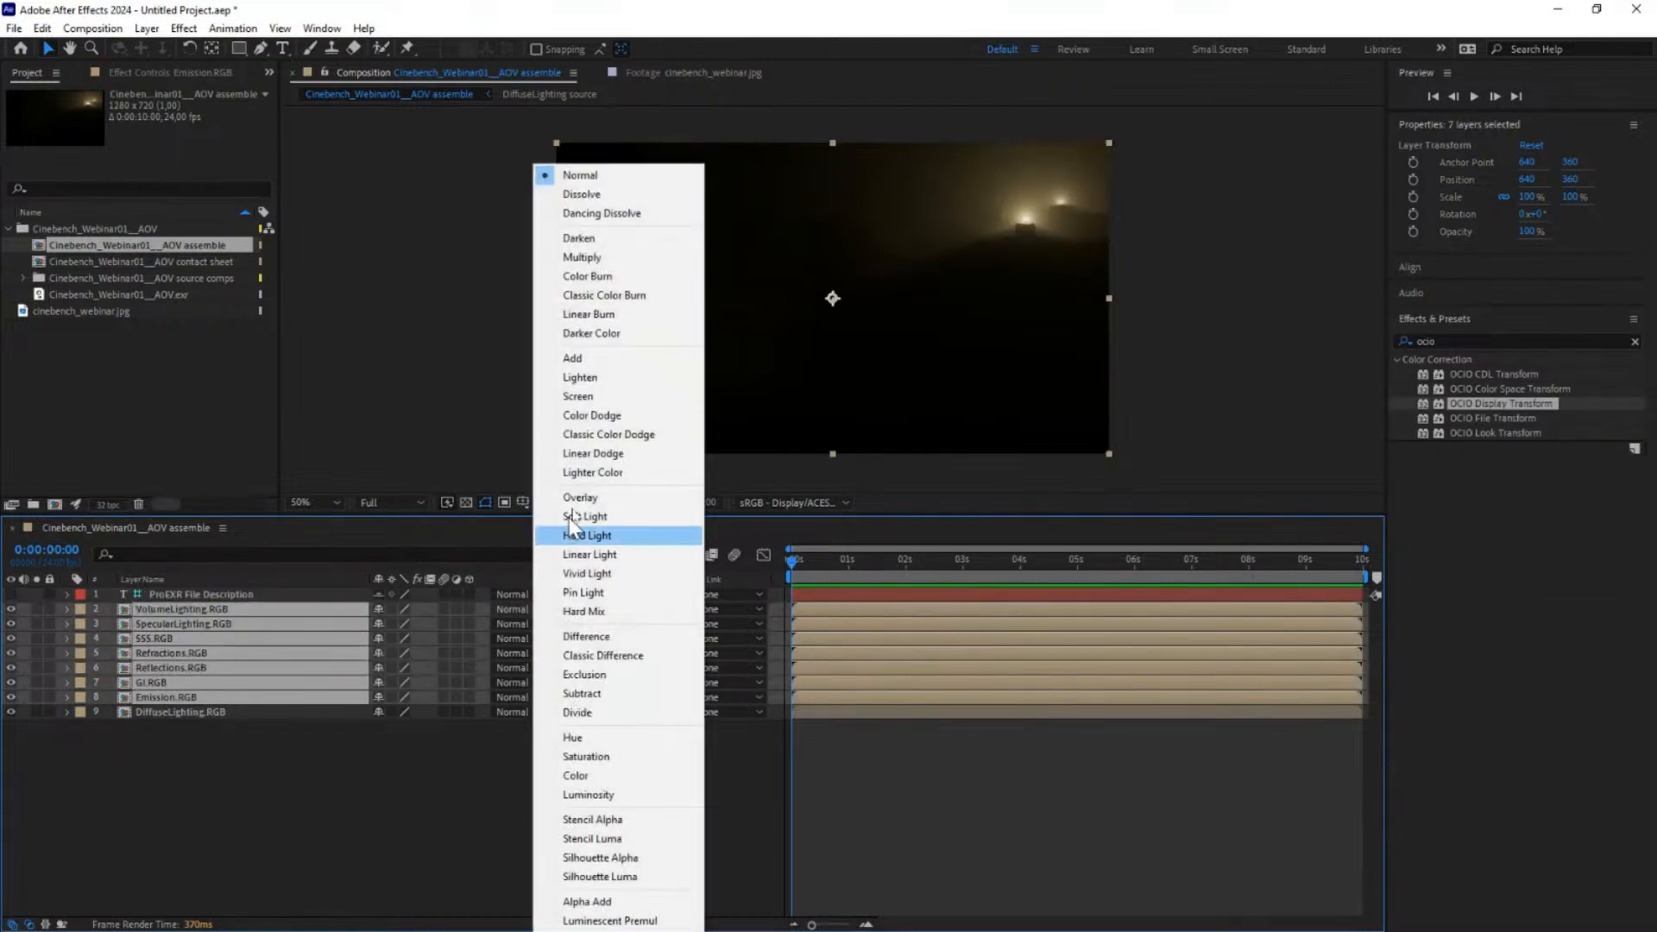
{"action": "left_click", "coordinate": [585, 358]}
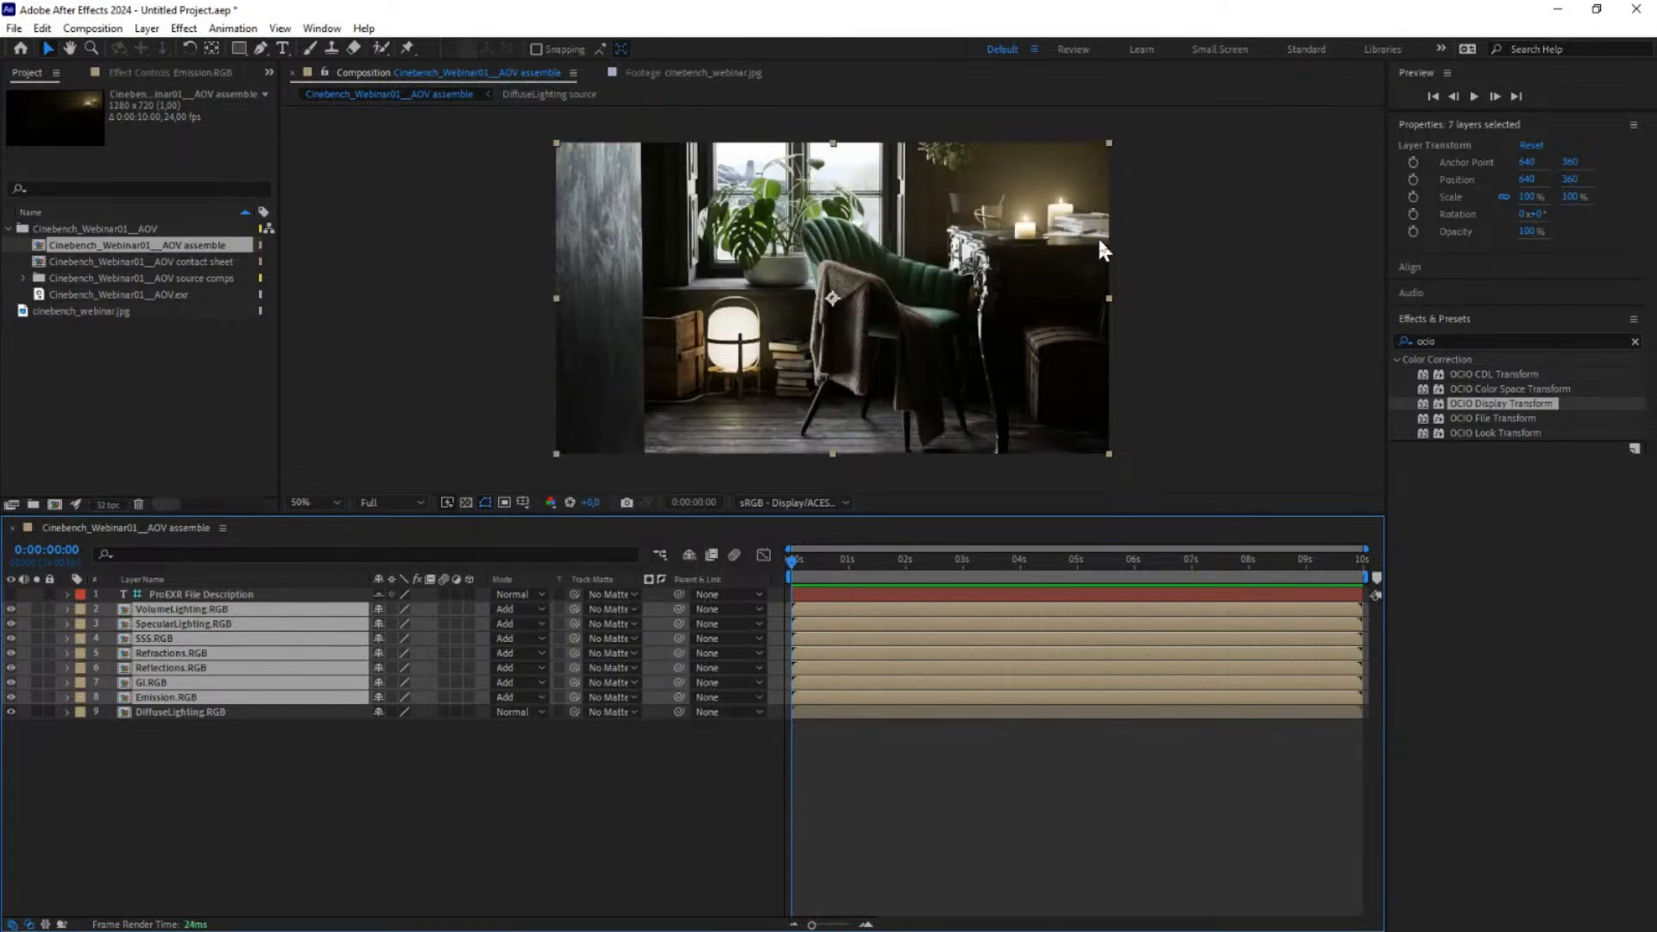
{"action": "scroll", "coordinate": [1093, 233], "scroll_direction": "up", "scroll_amount": 1}
{"action": "left_click_drag", "start_coordinate": [1197, 195], "coordinate": [1076, 331]}
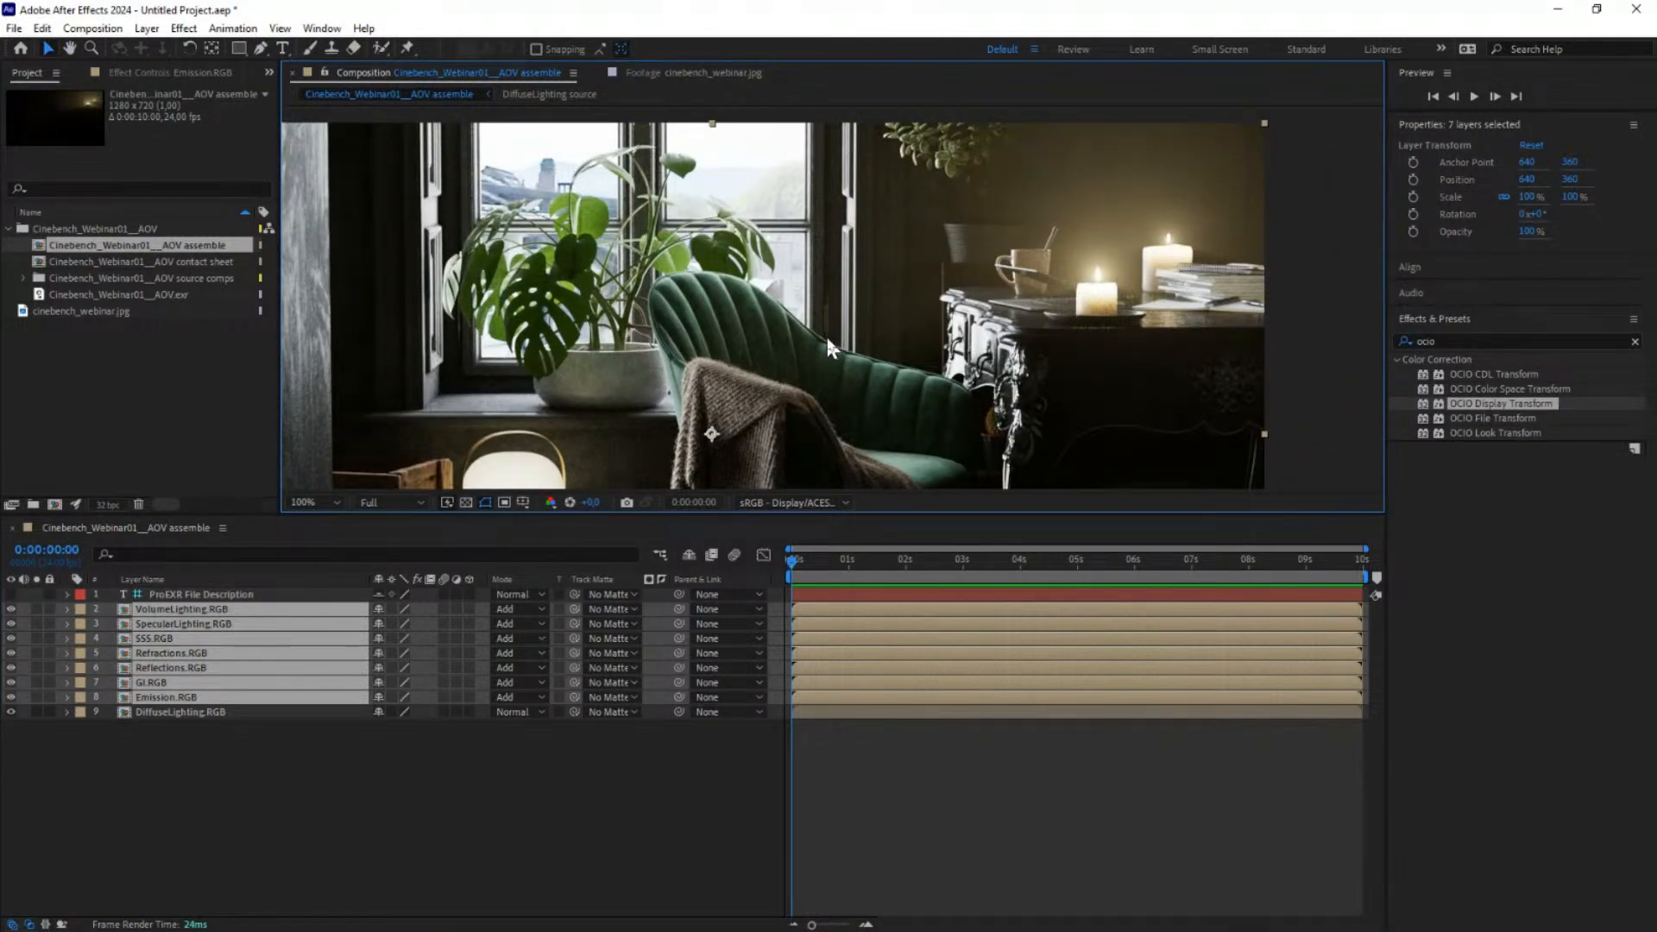
{"action": "scroll", "coordinate": [825, 333], "scroll_direction": "down", "scroll_amount": 1}
{"action": "left_click_drag", "start_coordinate": [816, 355], "coordinate": [841, 297]}
{"action": "key", "text": "v"}
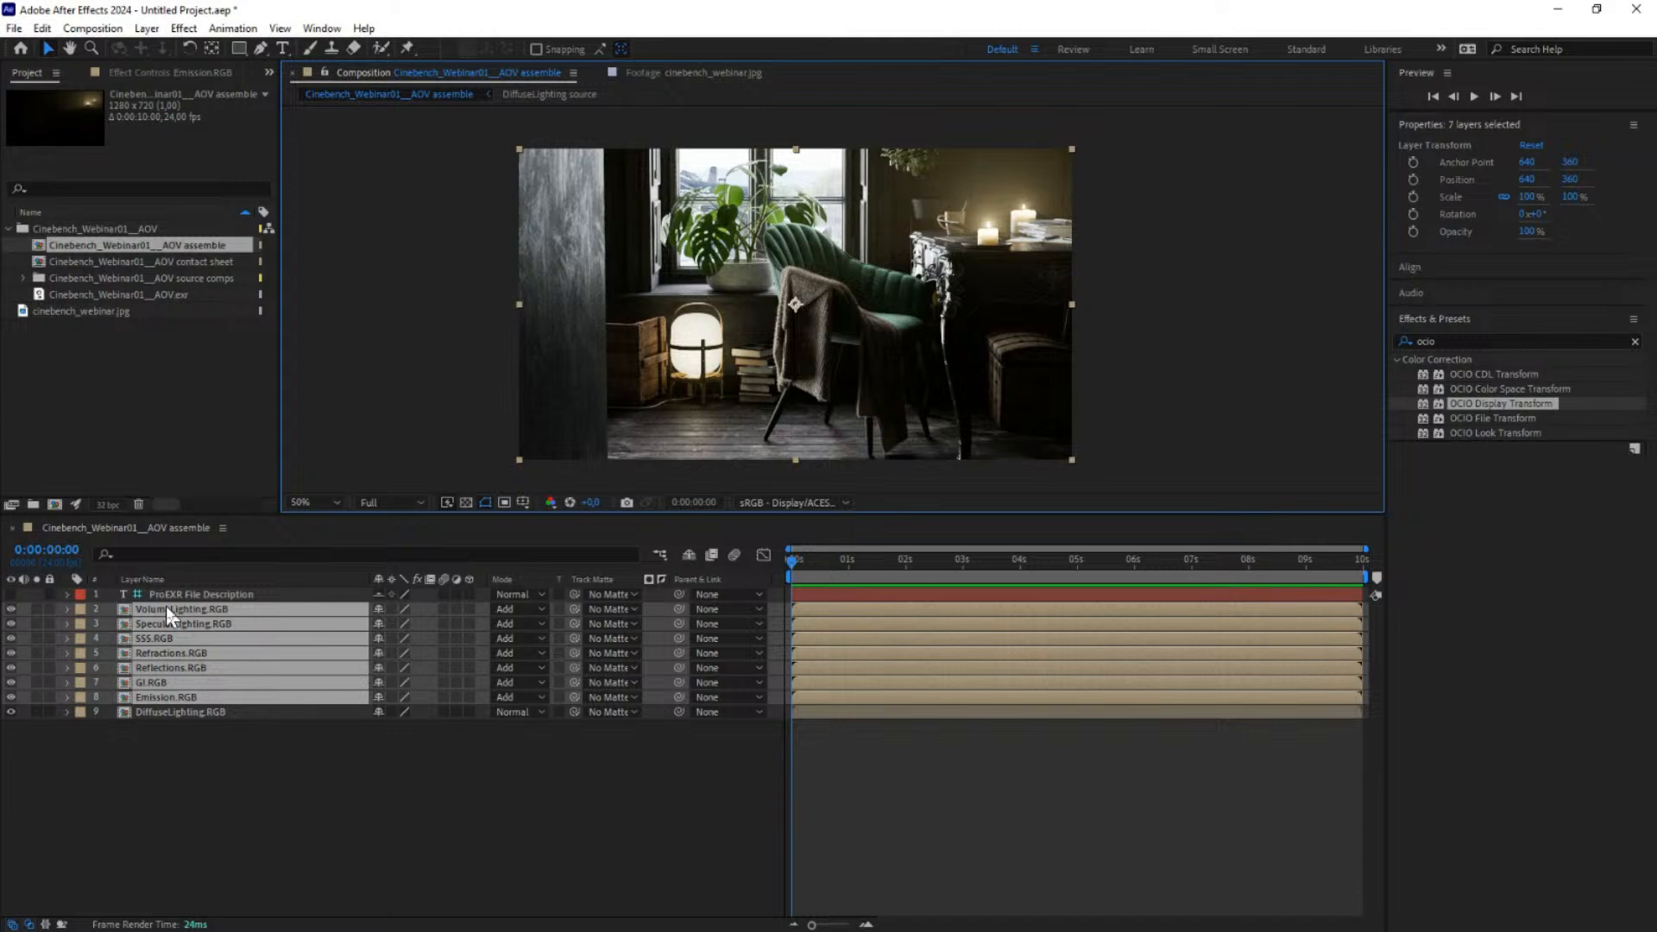
{"action": "left_click", "coordinate": [264, 822]}
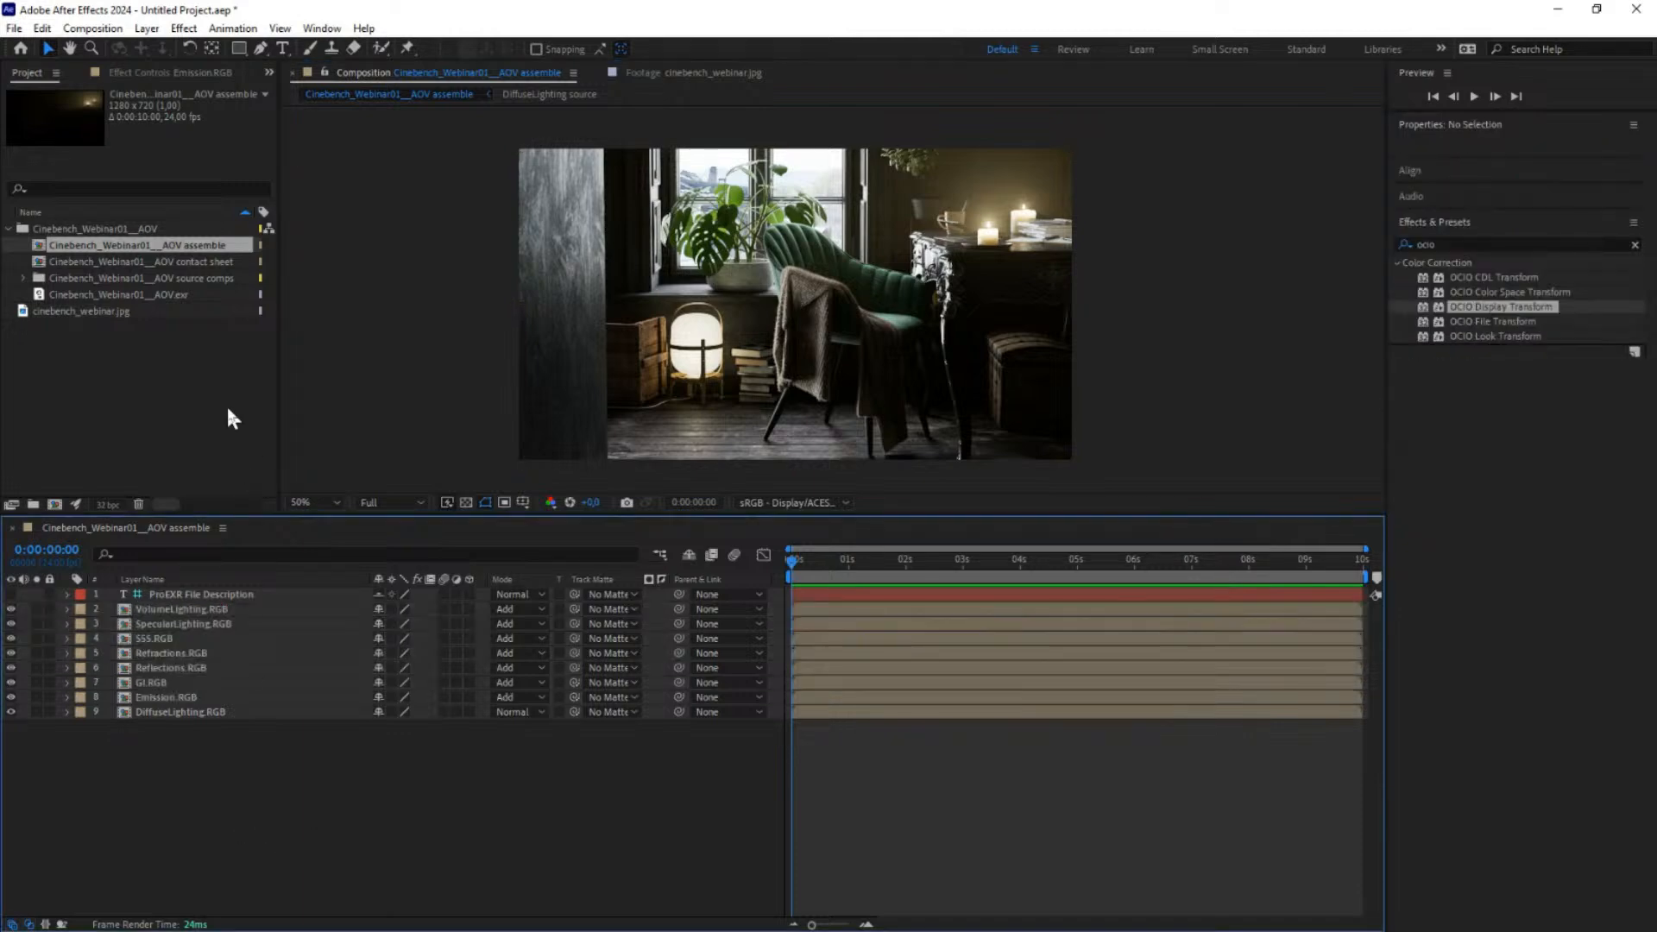
Step: Import Cinebench_Webinar01__AOV_Cryptomatte.exr and Cinebench_Webinar01__AOV_CryptoObject.exr as footage with Create Composition disabled
{"action": "double_click", "coordinate": [88, 377]}
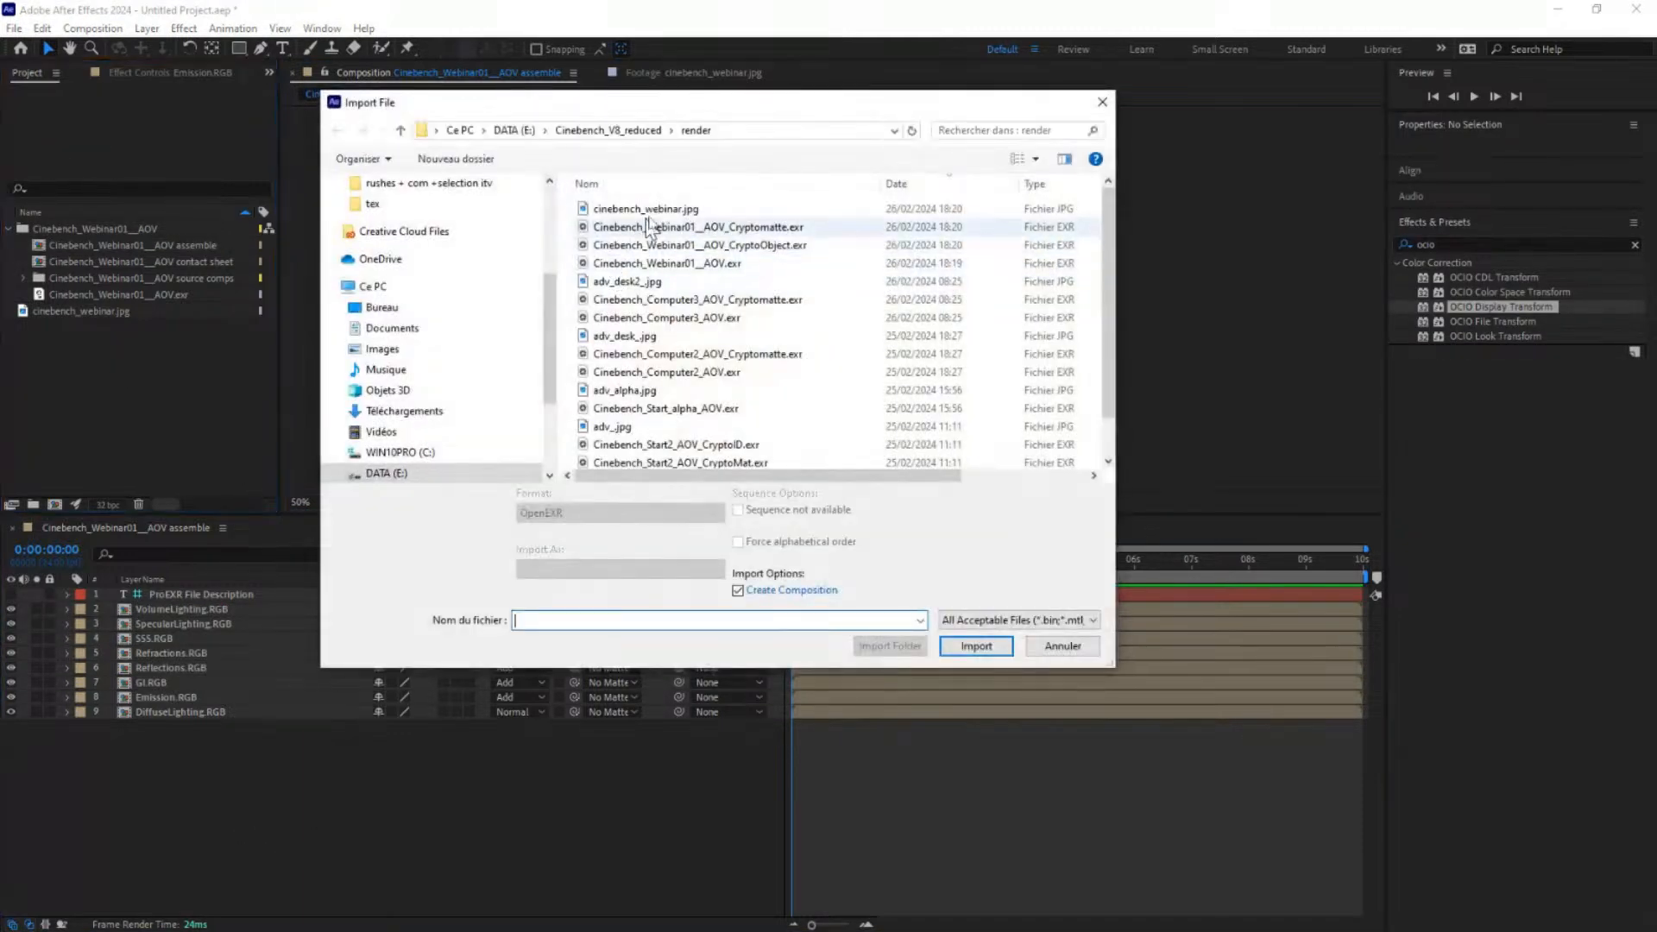
{"action": "left_click", "coordinate": [746, 227]}
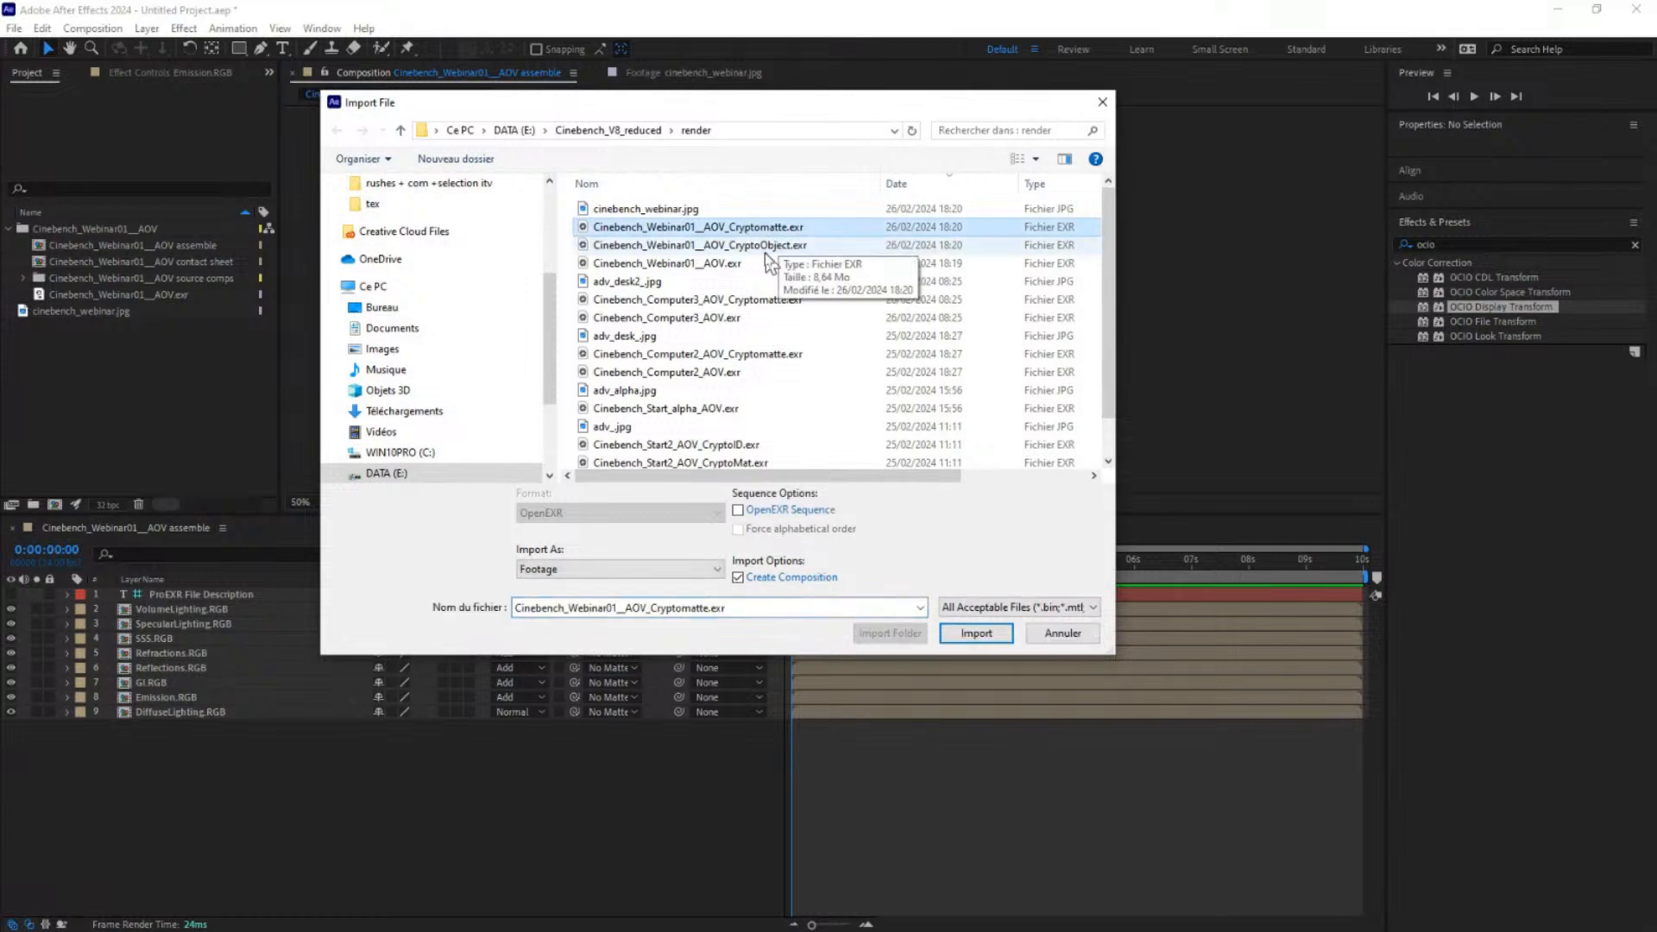
{"action": "left_click", "coordinate": [735, 246], "text": "ctrl"}
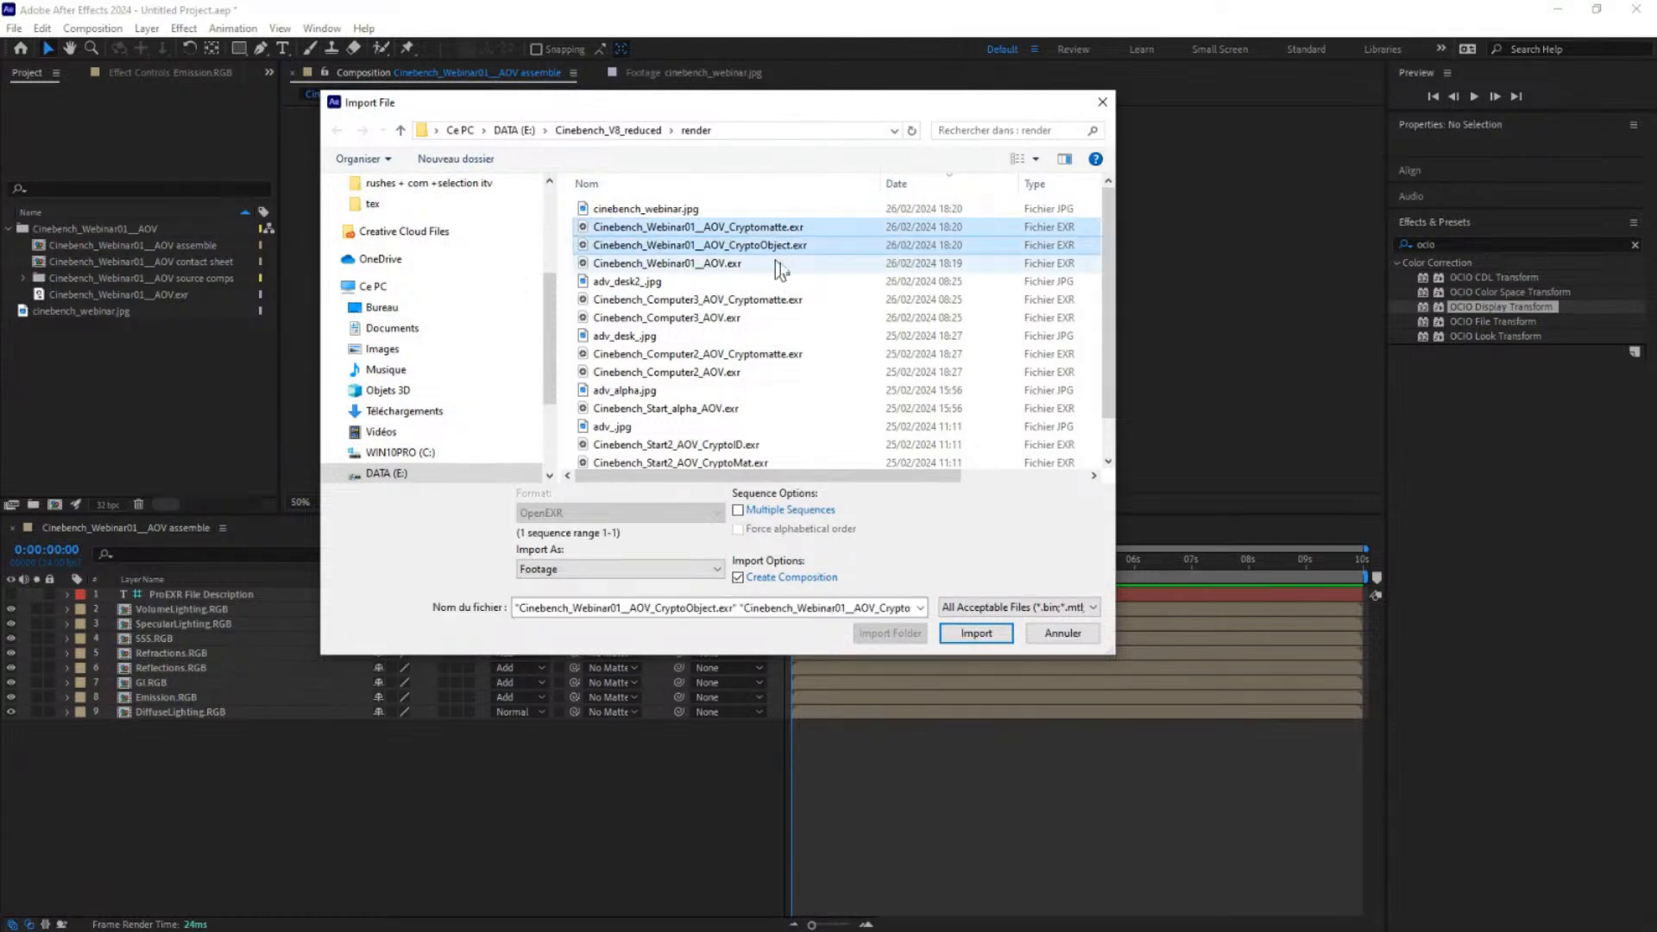
{"action": "left_click", "coordinate": [738, 577]}
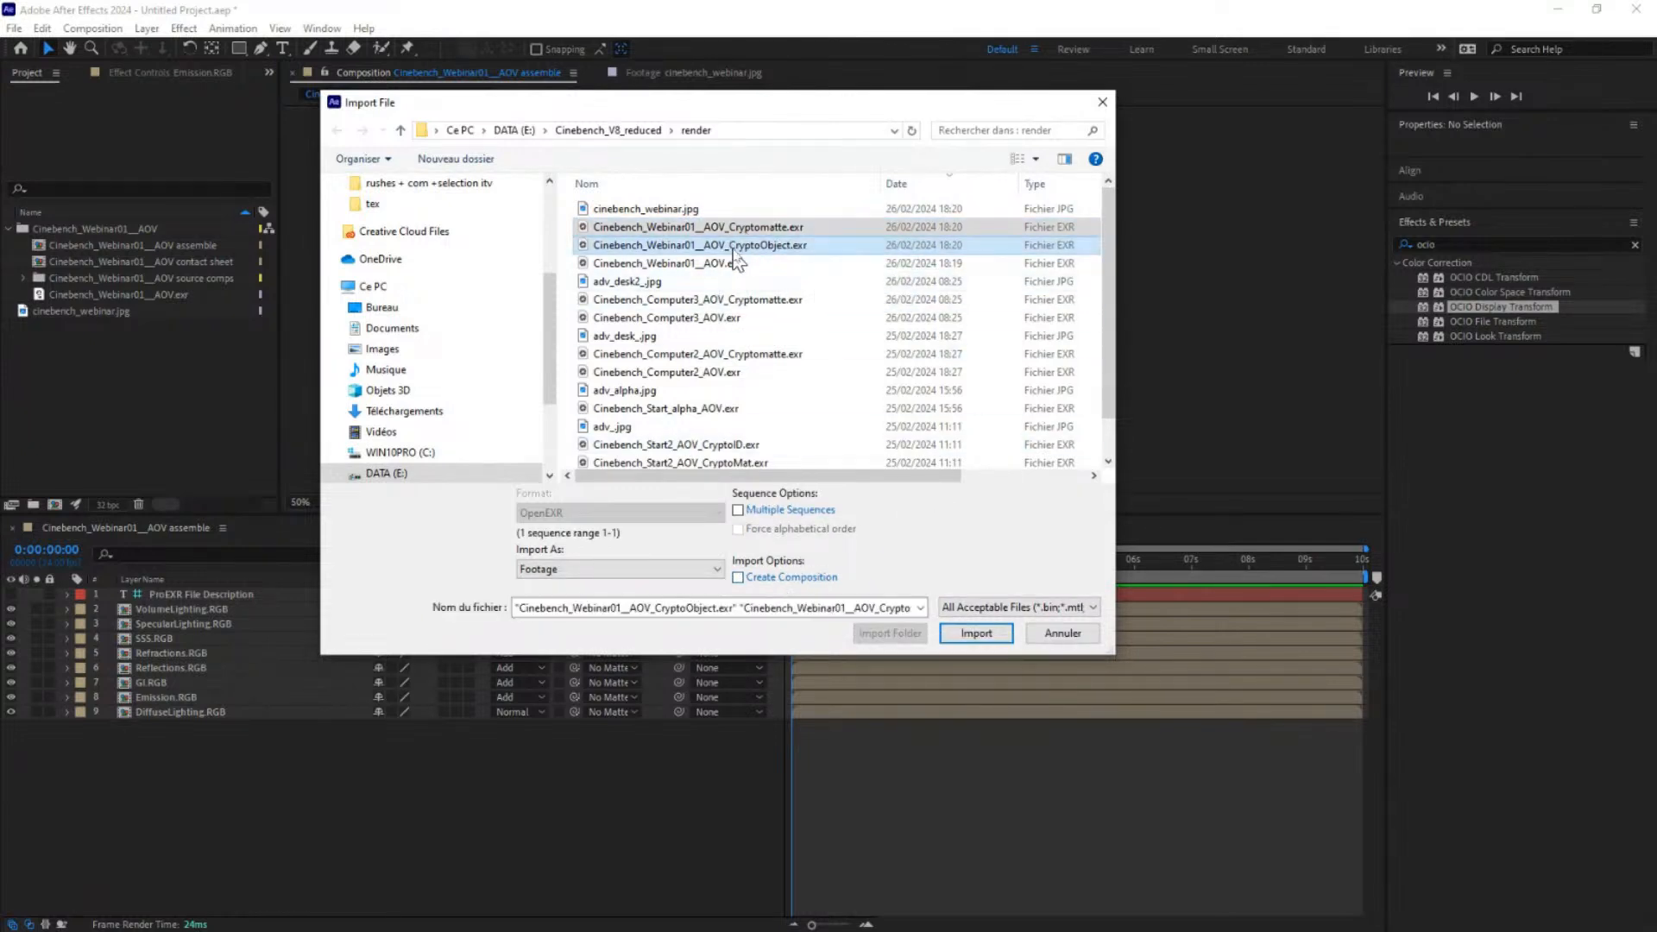
{"action": "left_click", "coordinate": [976, 633]}
{"action": "left_click", "coordinate": [160, 428]}
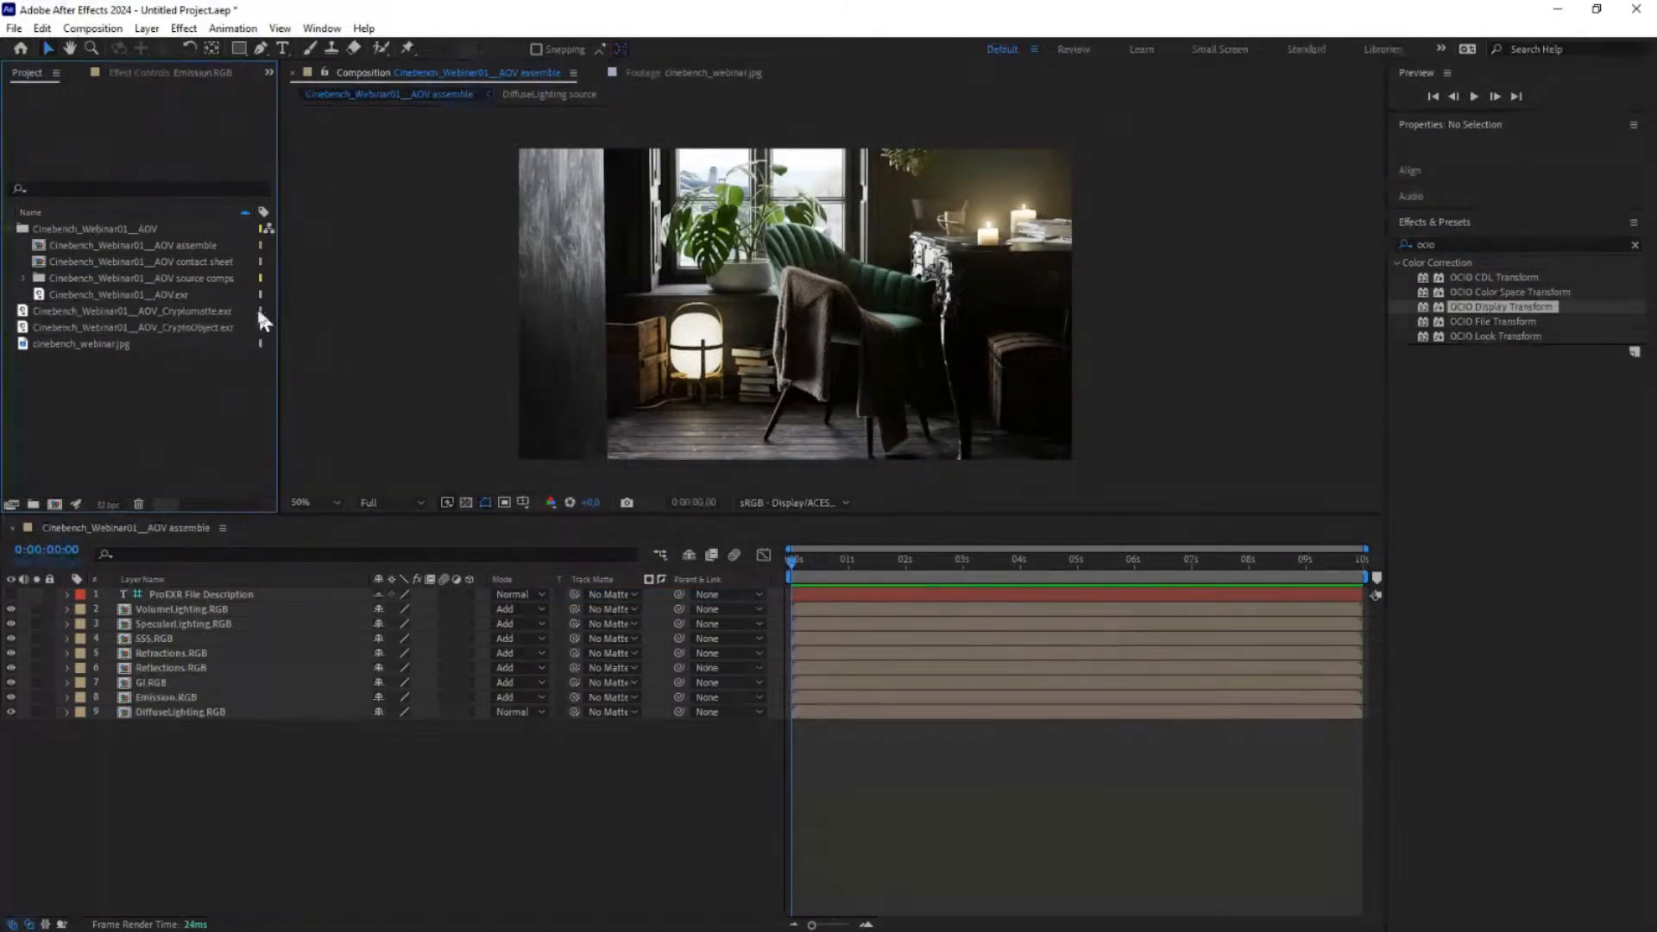
Step: Add Cinebench_Webinar01__AOV_CryptoObject.exr as the top layer of the assemble composition and apply the Cryptomatte effect to it
{"action": "left_click", "coordinate": [164, 314]}
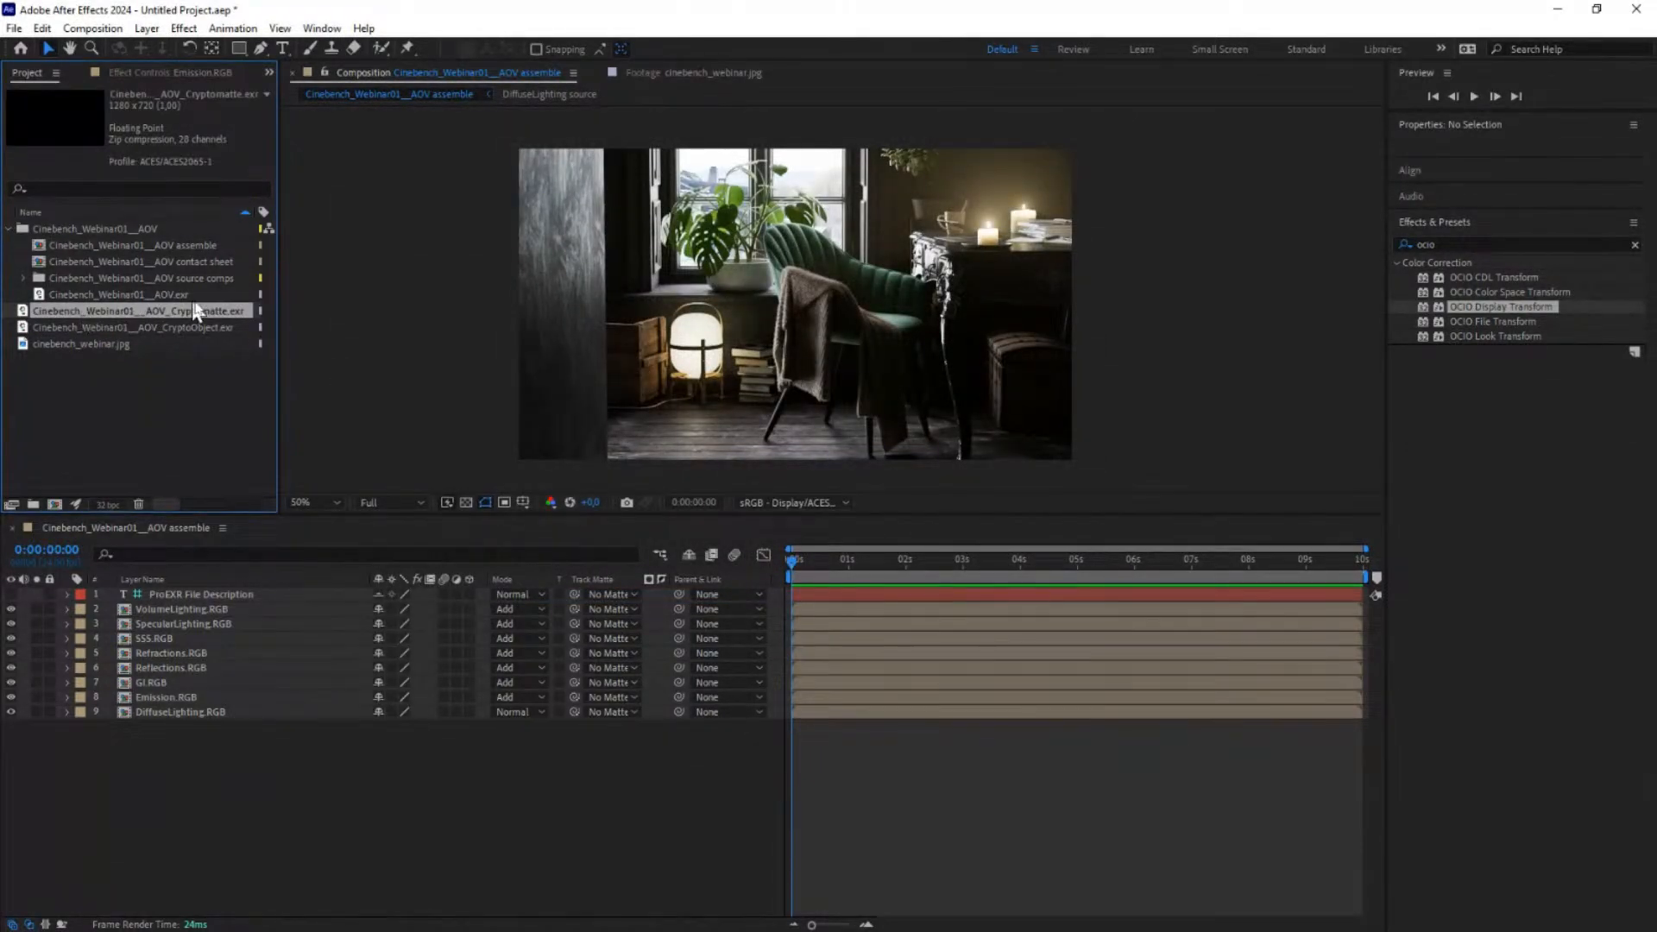
{"action": "left_click", "coordinate": [195, 328]}
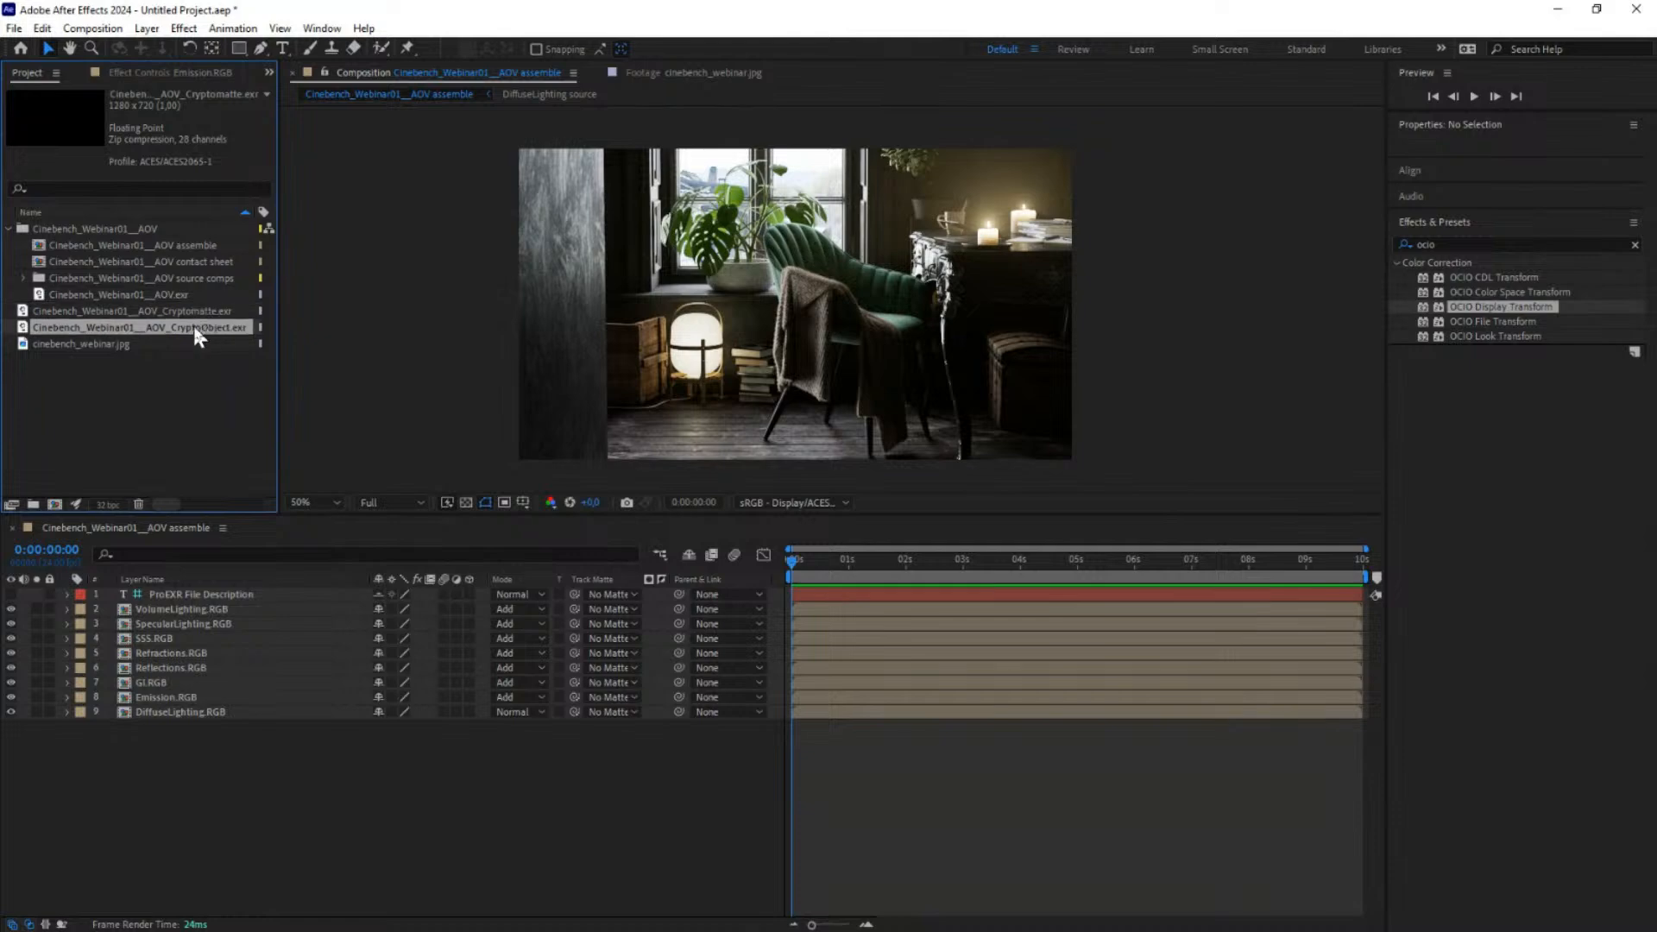
{"action": "left_click_drag", "start_coordinate": [195, 327], "coordinate": [233, 594]}
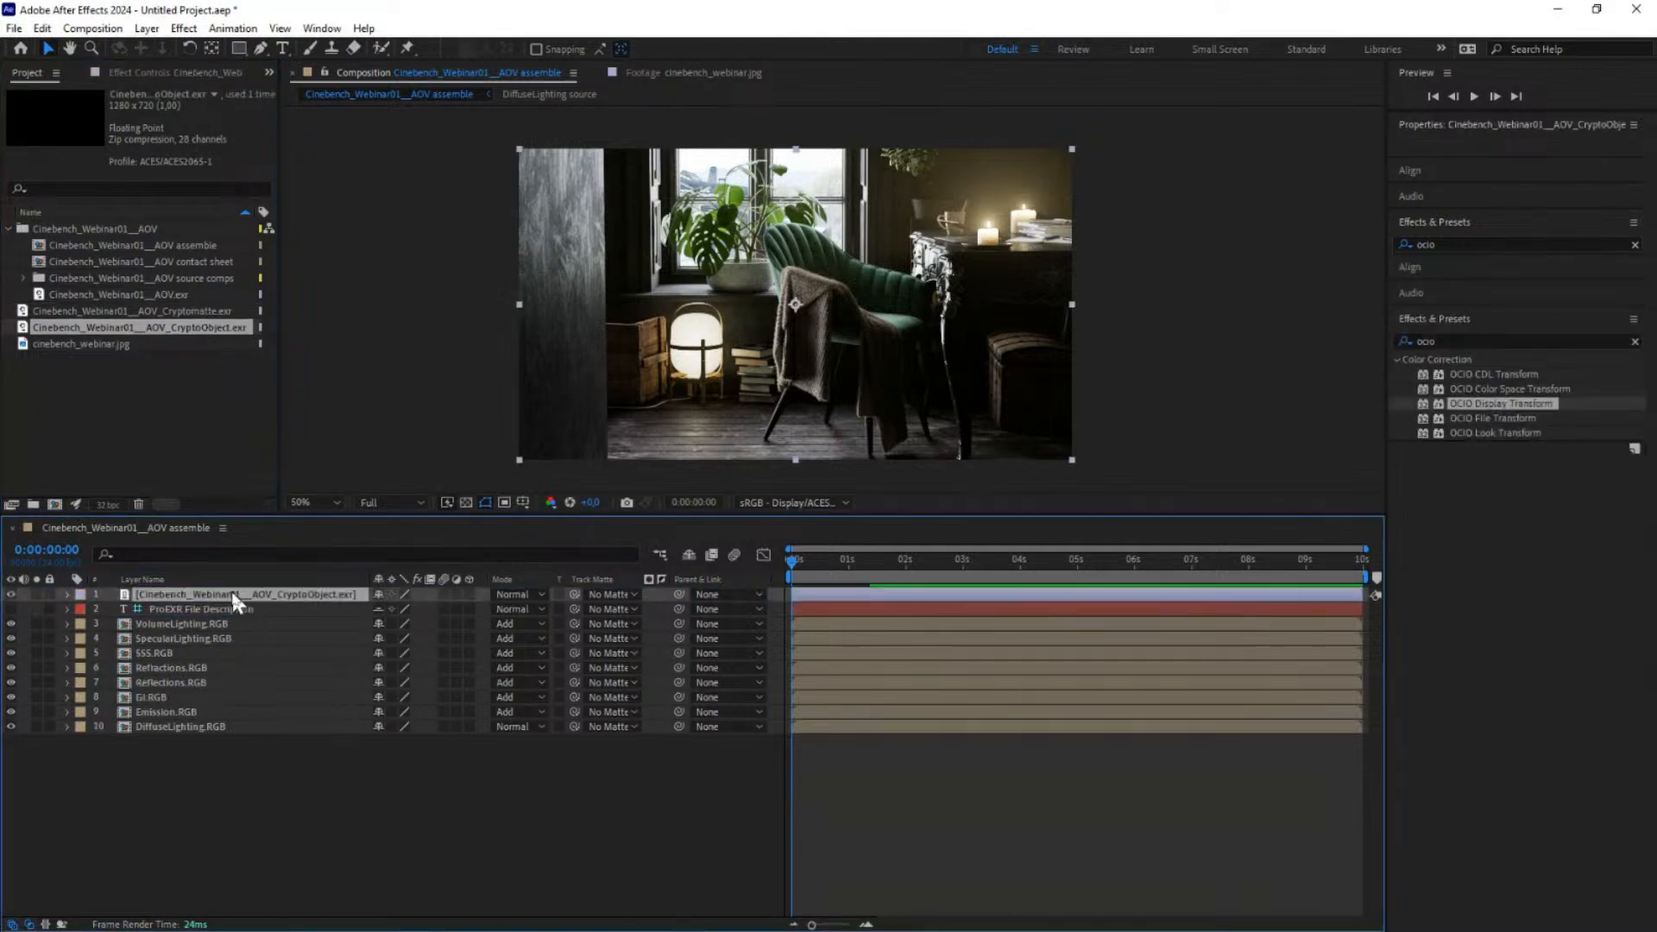
{"action": "left_click", "coordinate": [1452, 340]}
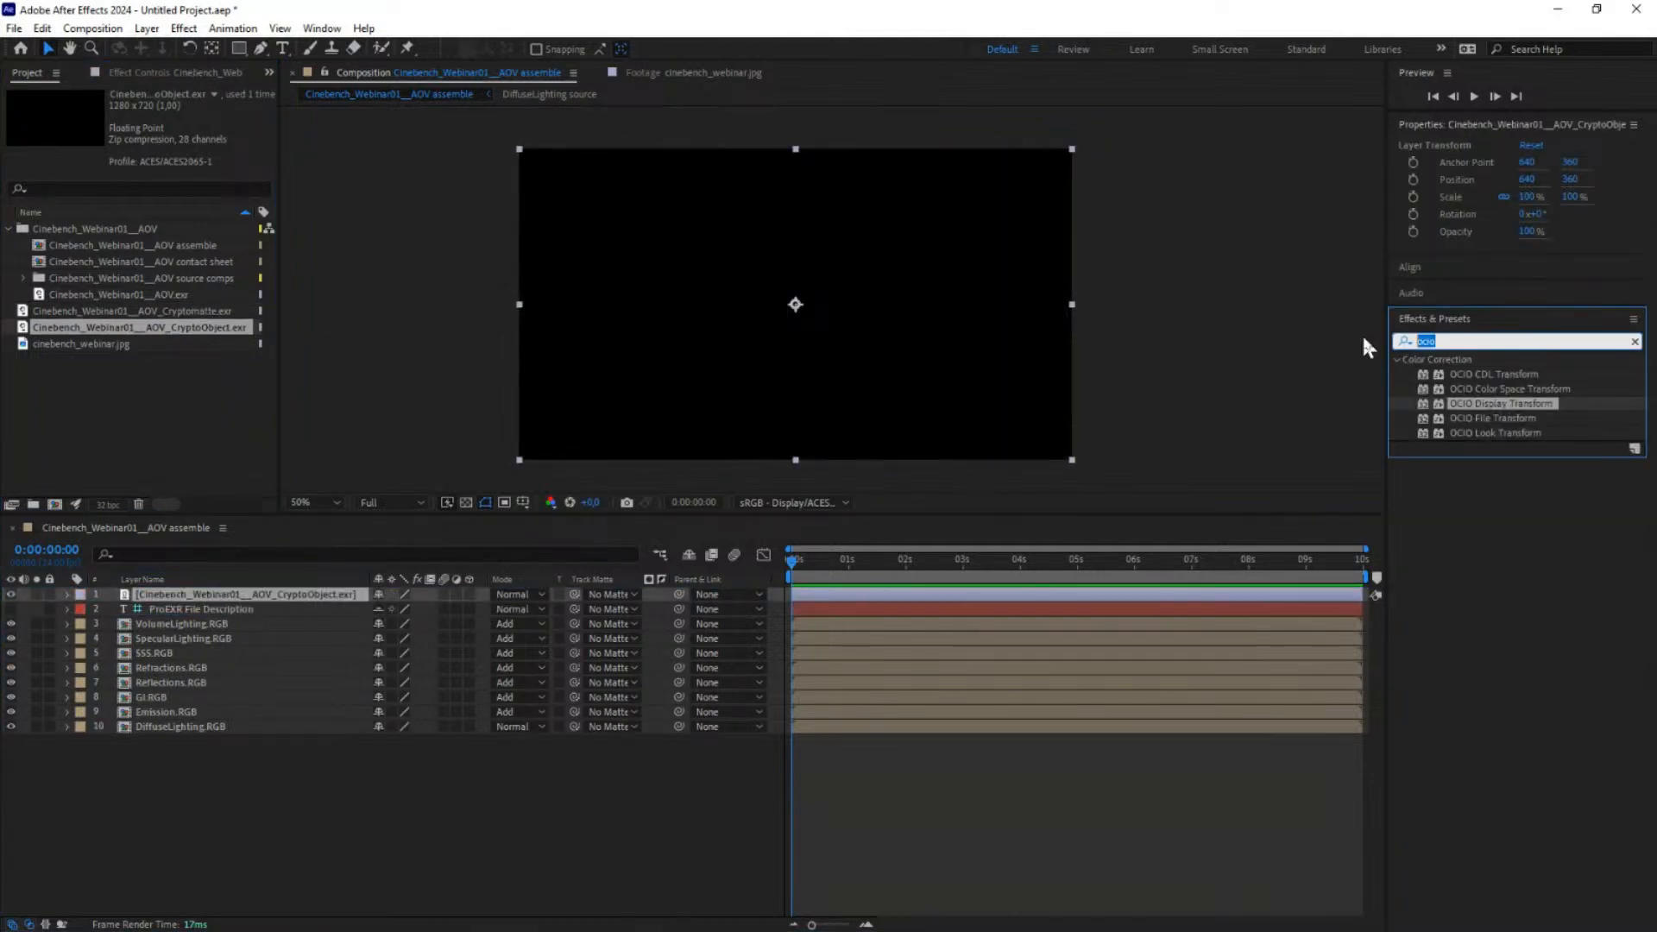
{"action": "type", "text": "cryp"}
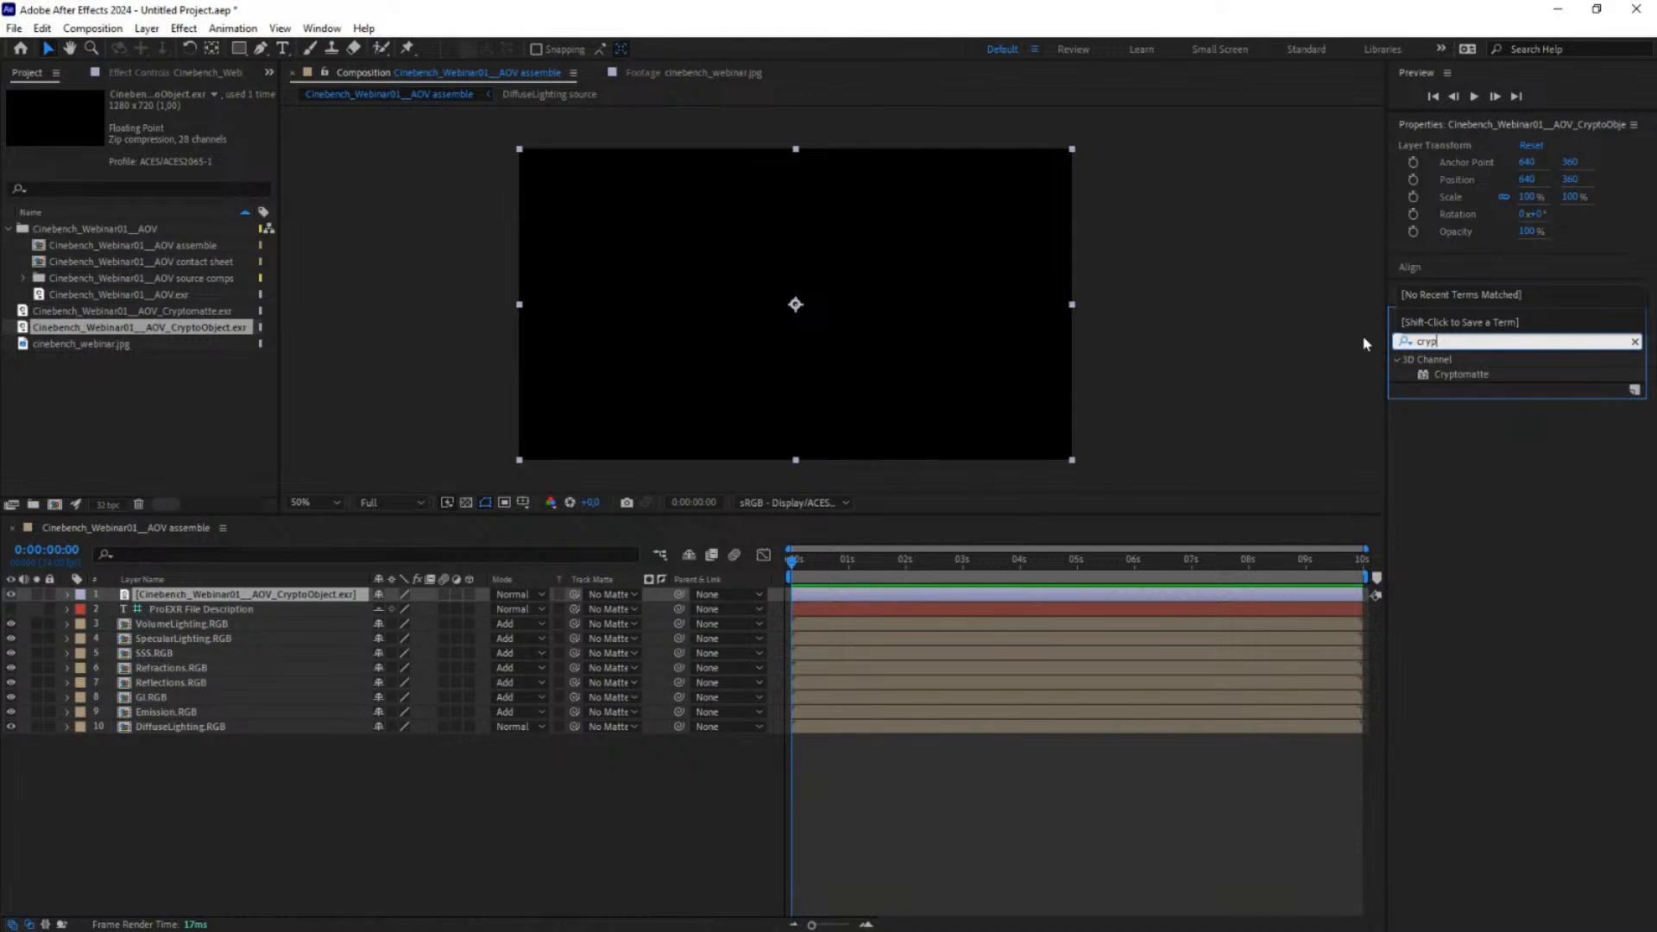
{"action": "double_click", "coordinate": [1464, 383]}
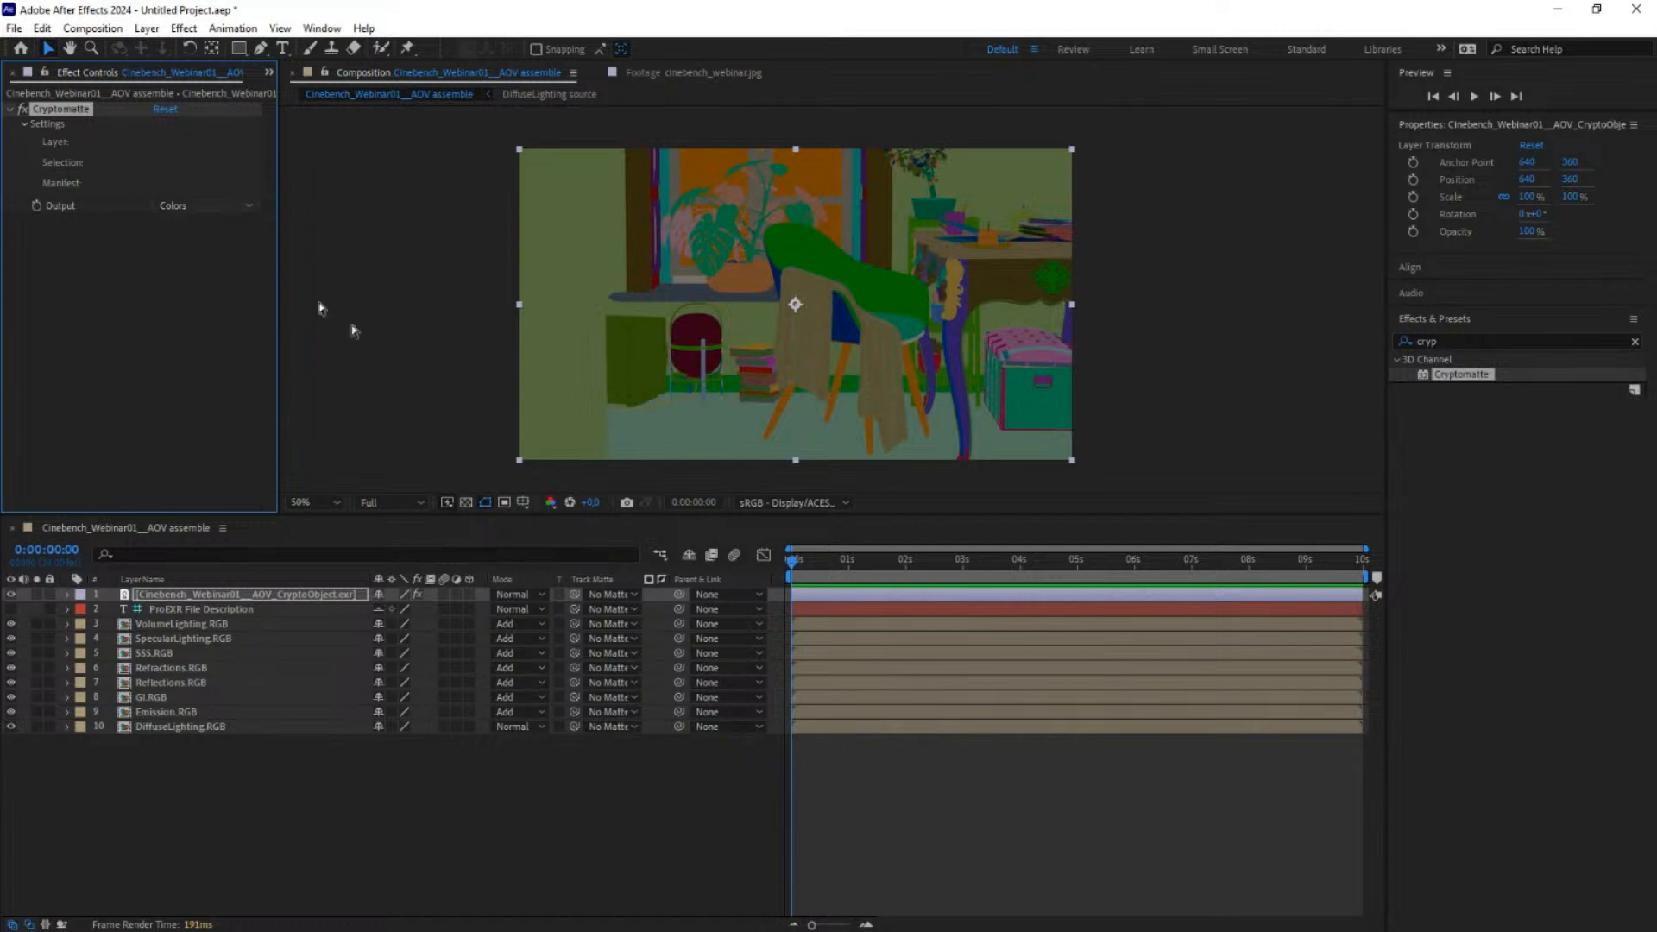
Step: Enlarge the composition viewer and pick the wall, the floor and the desk front together as Cryptomatte objects
{"action": "scroll", "coordinate": [668, 375], "scroll_direction": "up", "scroll_amount": 1}
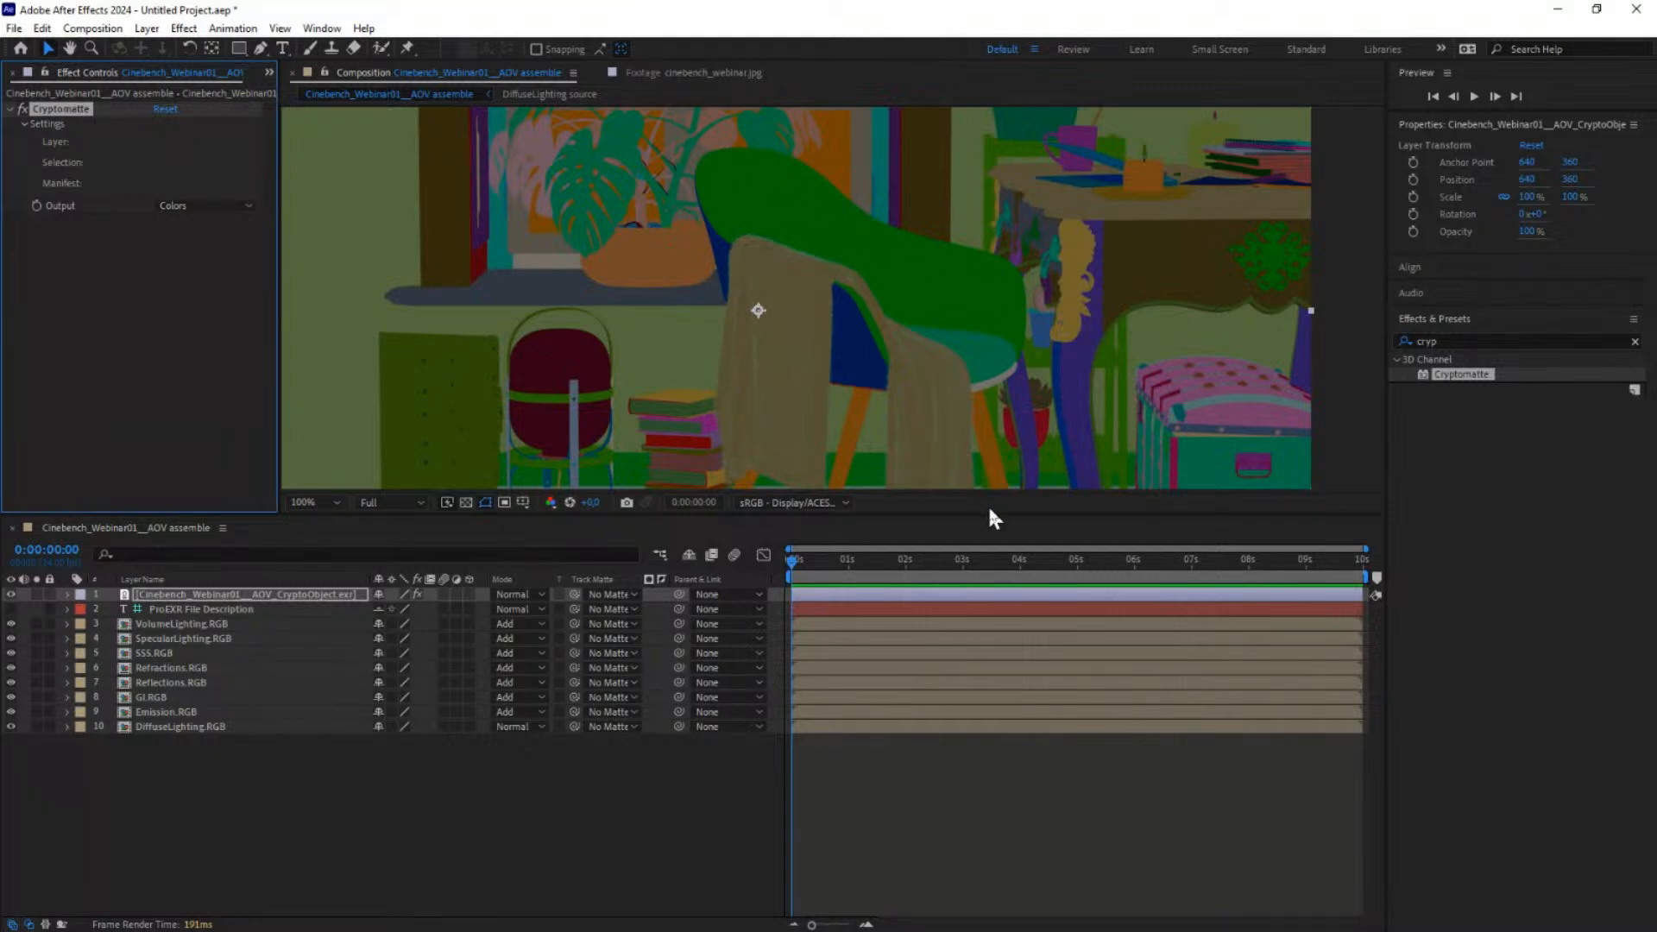
{"action": "left_click", "coordinate": [364, 75]}
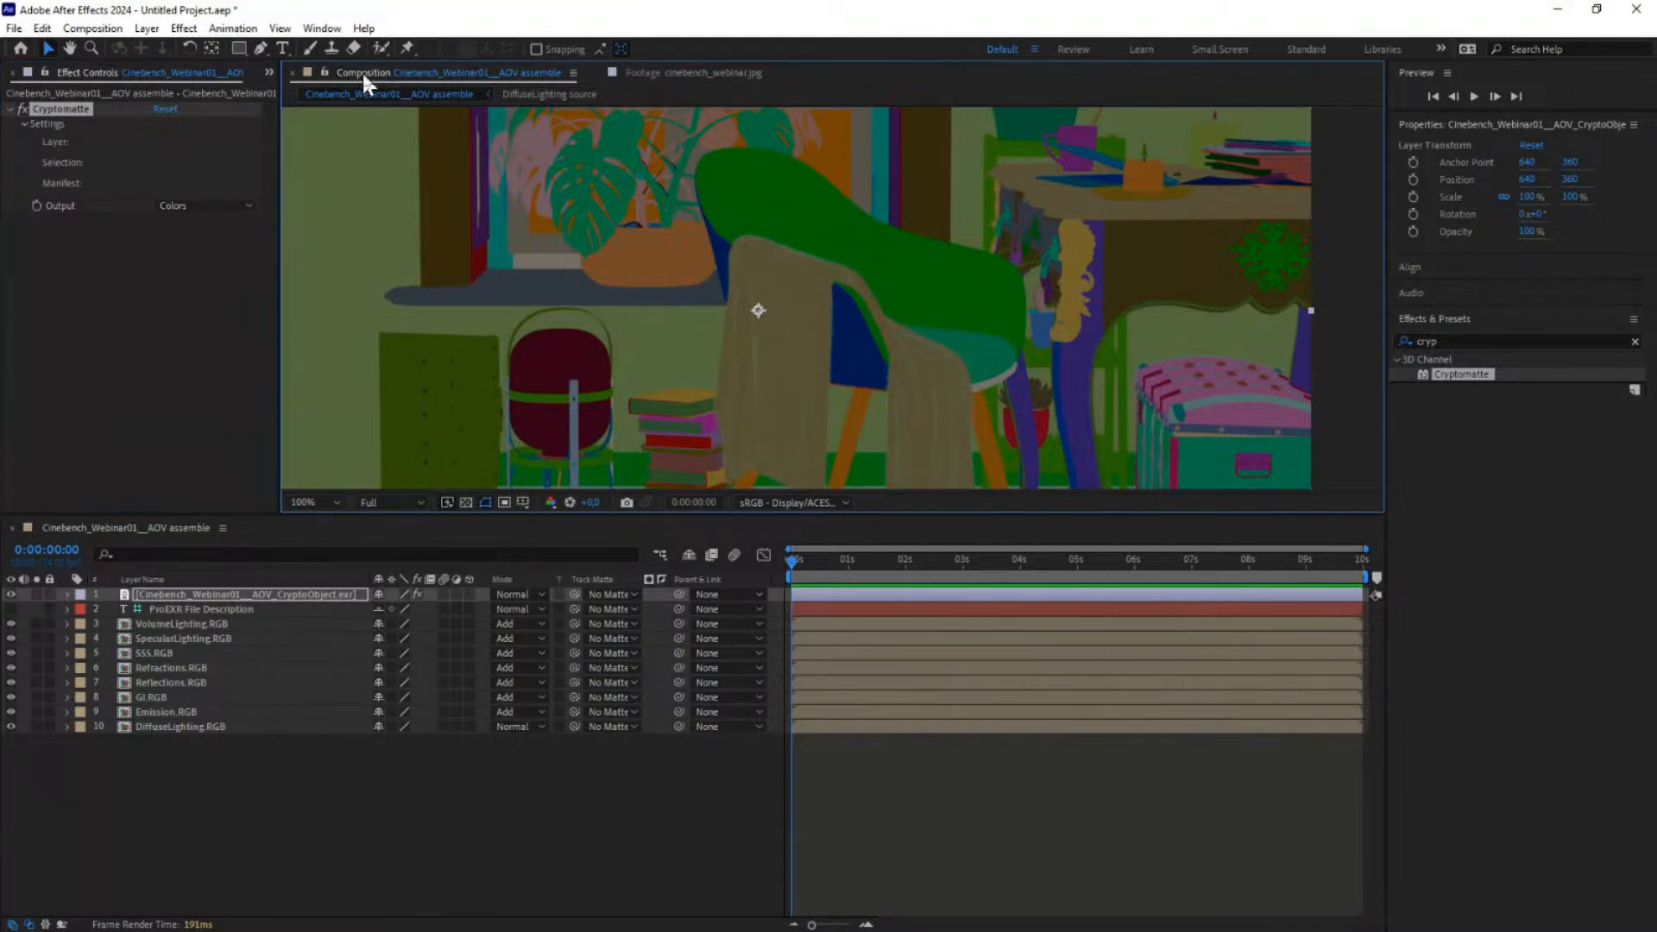
{"action": "double_click", "coordinate": [364, 74]}
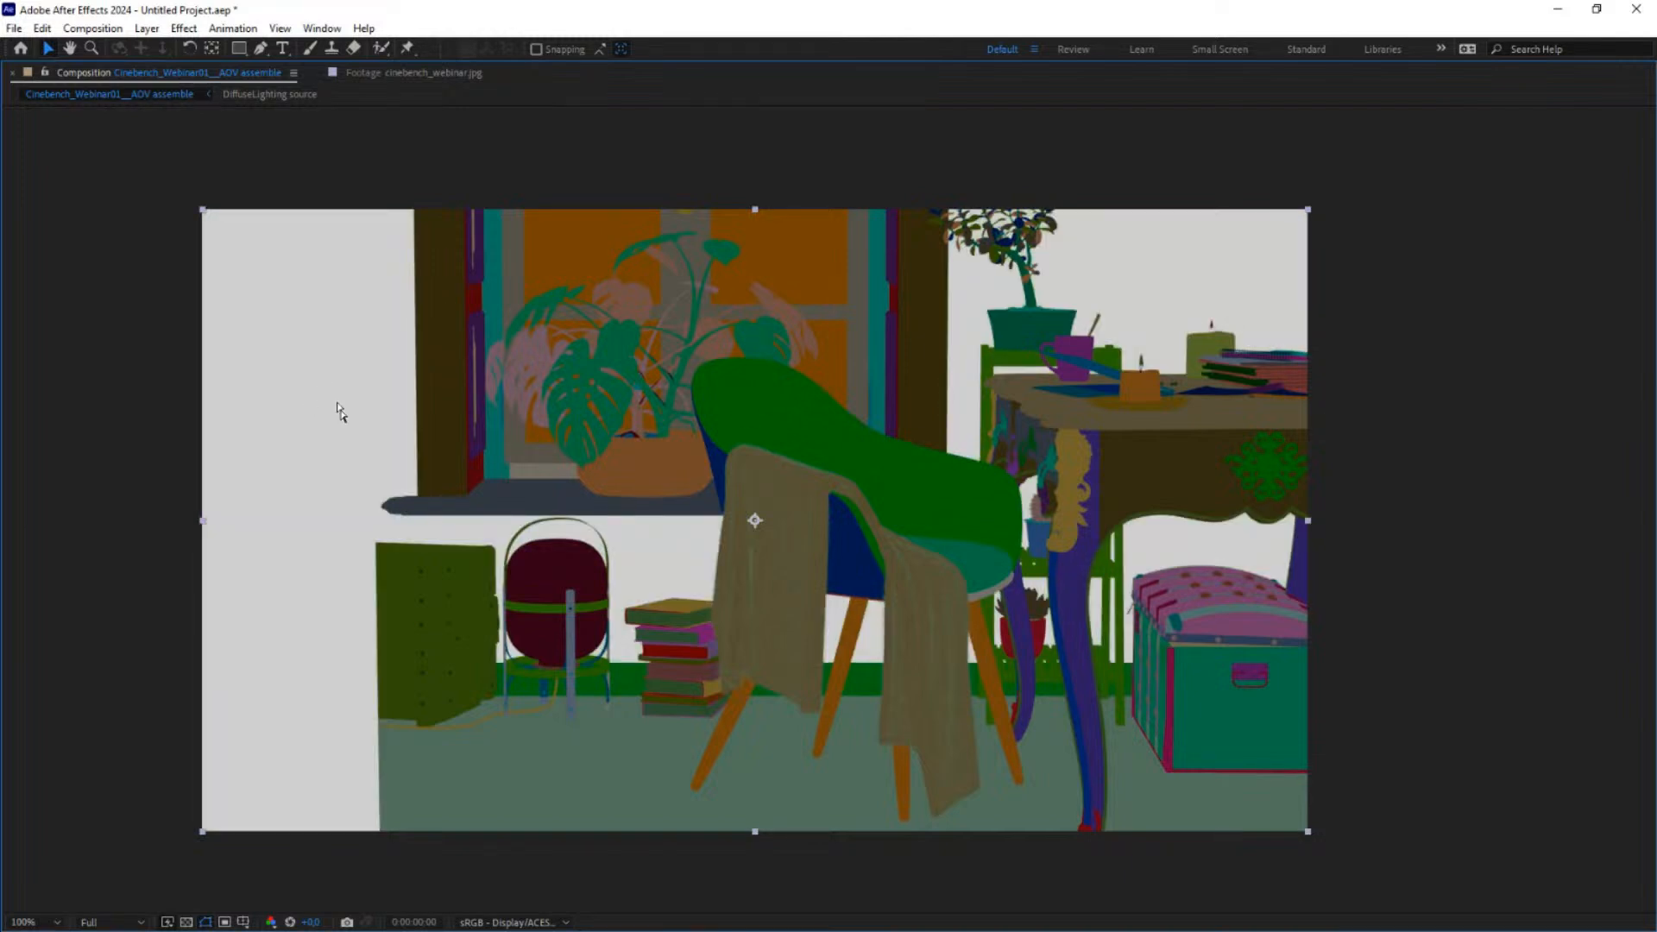
{"action": "left_click", "coordinate": [574, 792], "text": "shift"}
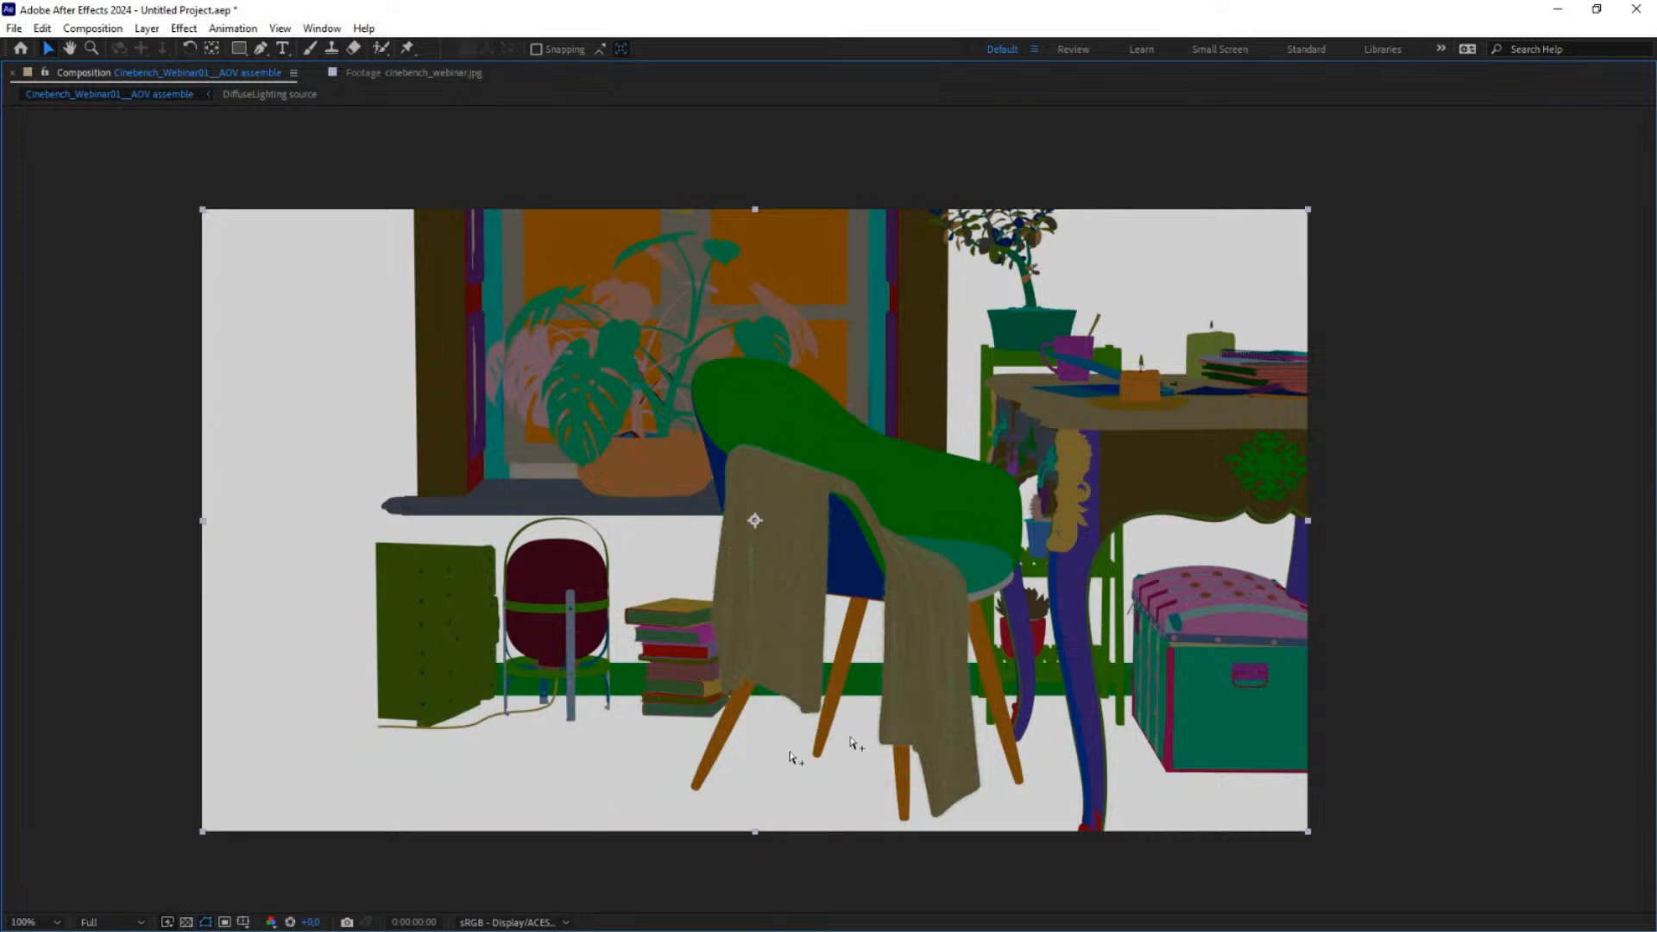
{"action": "left_click", "coordinate": [1186, 492], "text": "shift"}
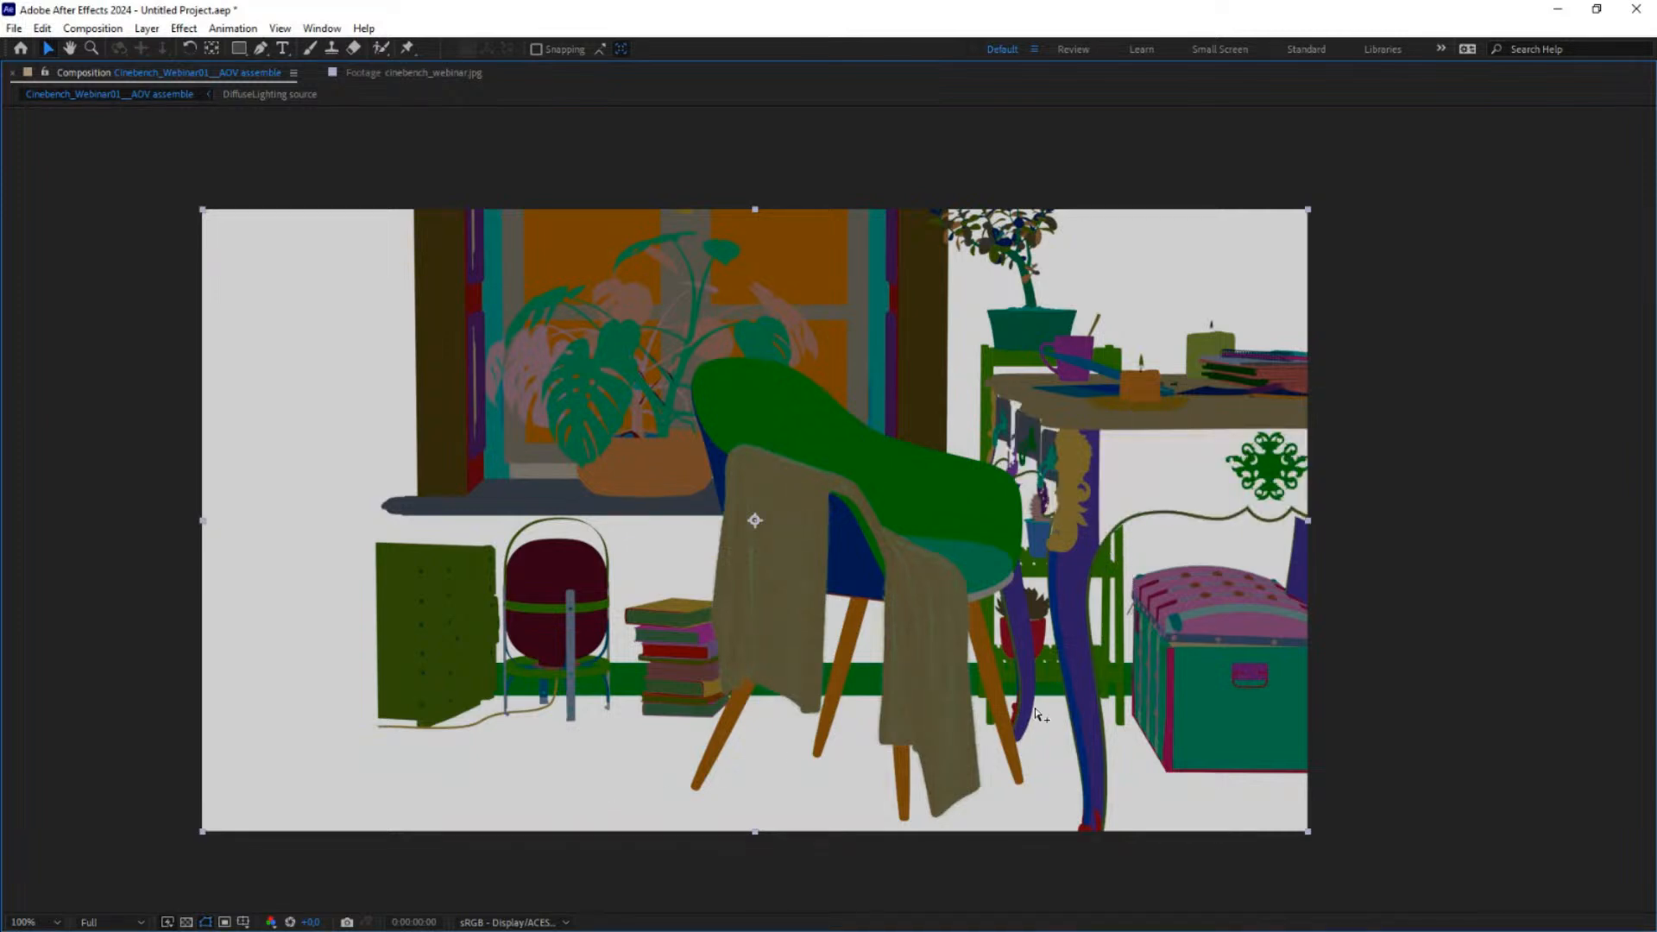
Step: Replace the Cryptomatte selection with the chair's backrest, outer shell and seat plus the desk front, and restore the normal viewer size
{"action": "left_click", "coordinate": [822, 423]}
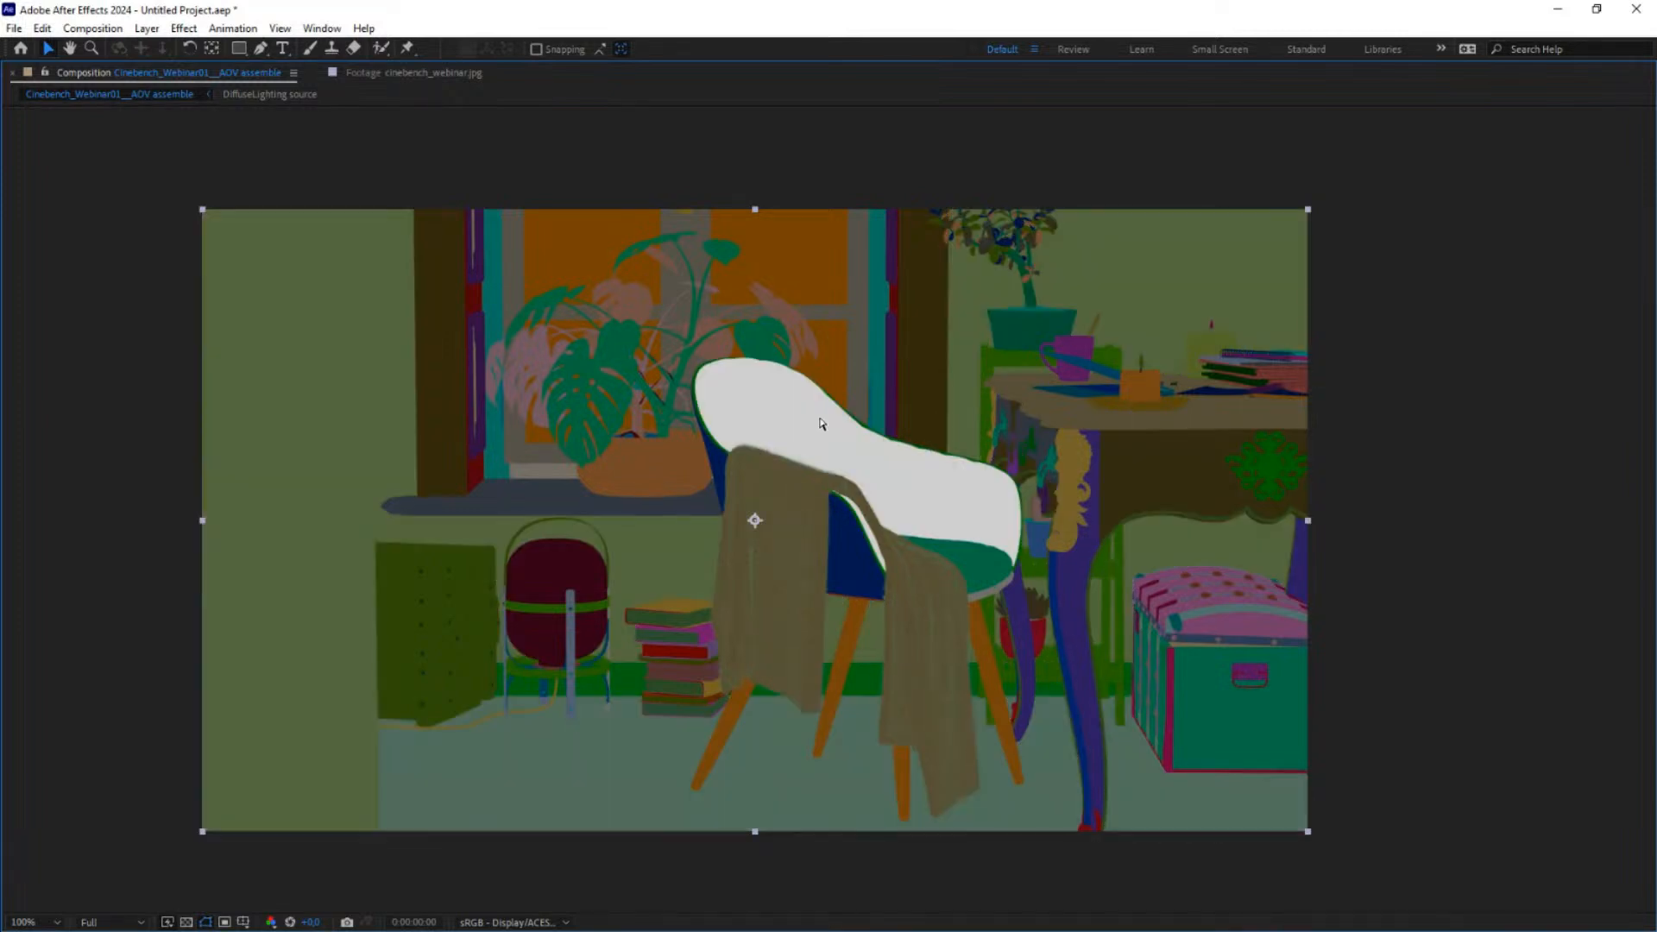
{"action": "left_click", "coordinate": [725, 465], "text": "shift"}
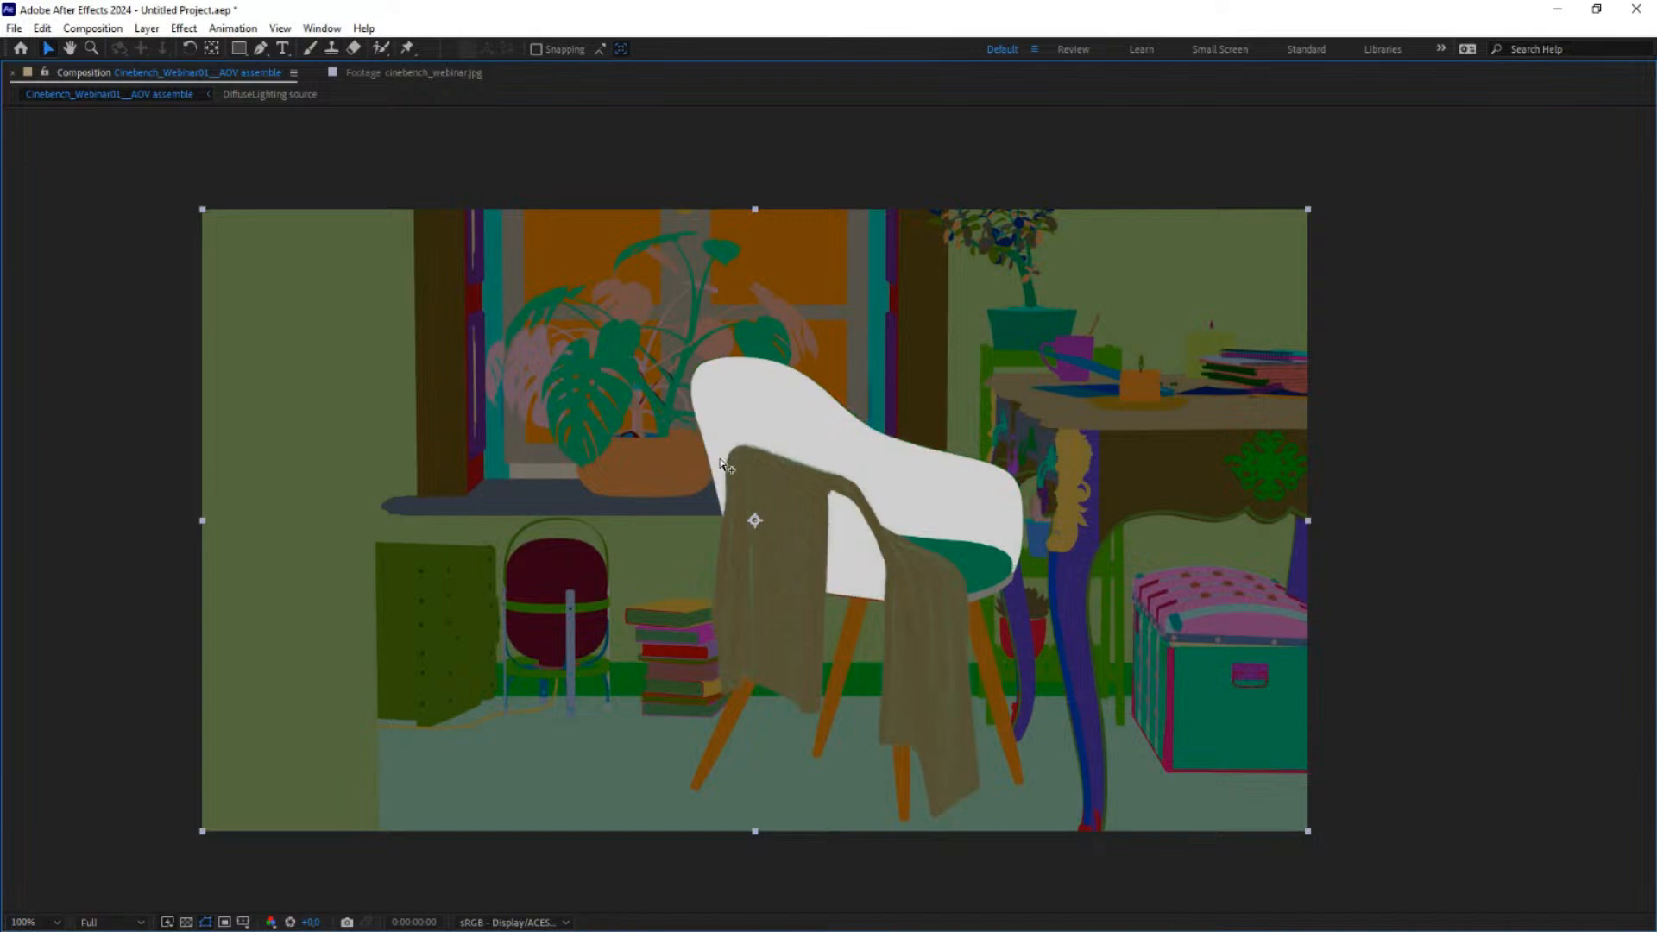
{"action": "left_click", "coordinate": [979, 570], "text": "shift"}
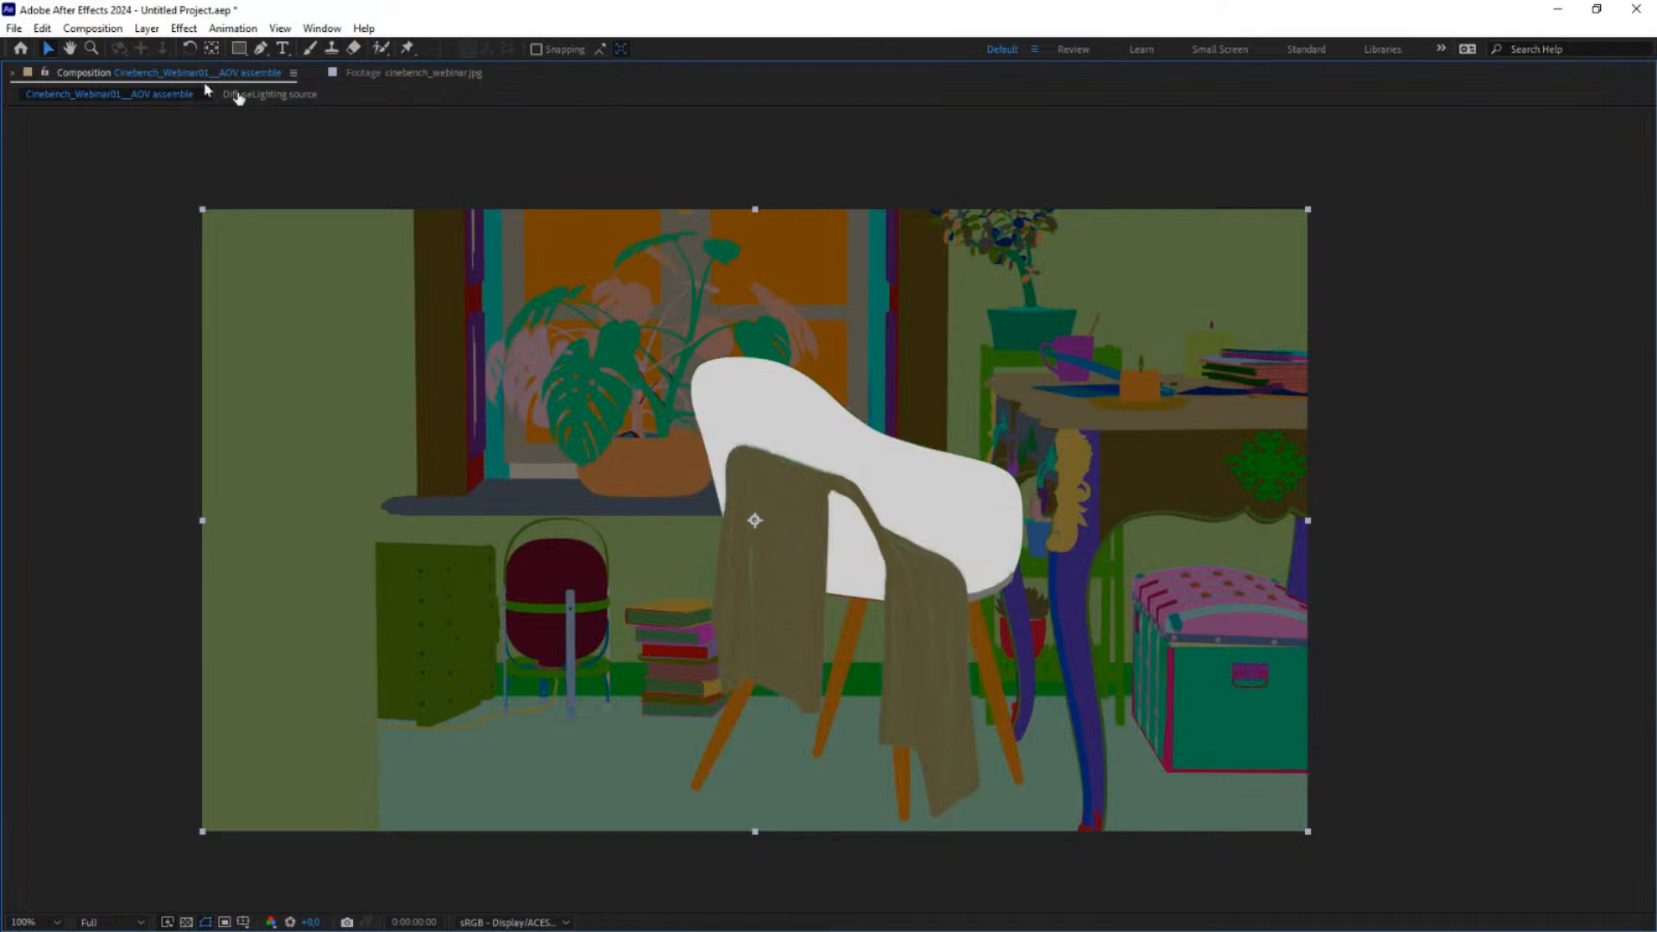
{"action": "left_click", "coordinate": [1187, 483], "text": "shift"}
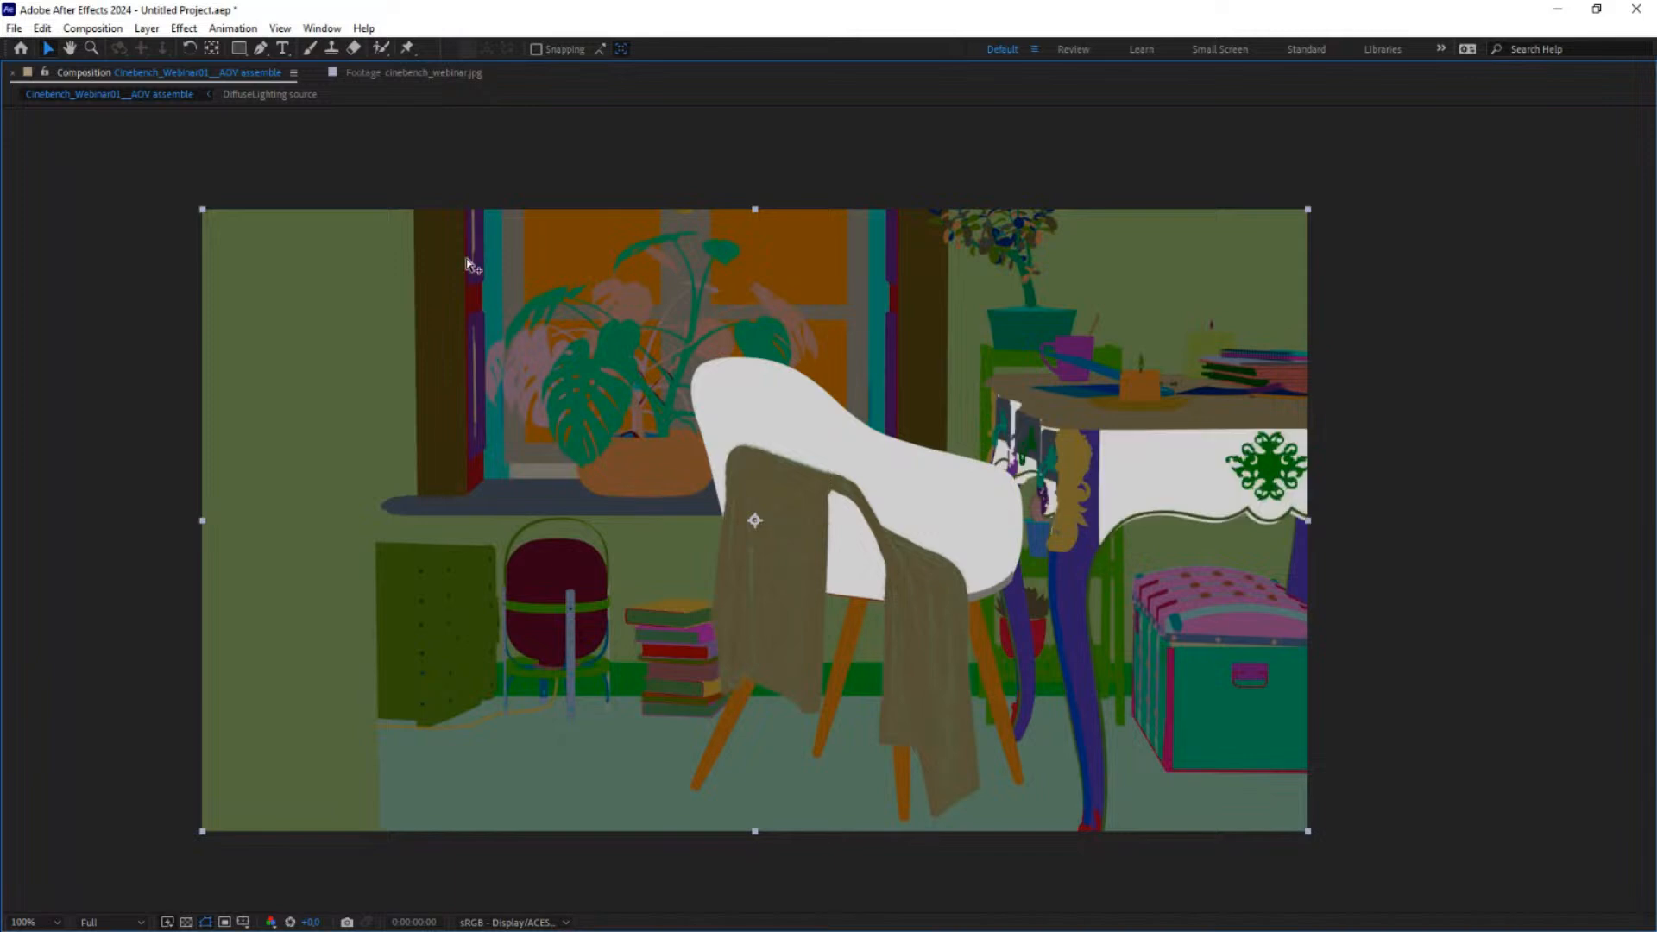
{"action": "double_click", "coordinate": [102, 76]}
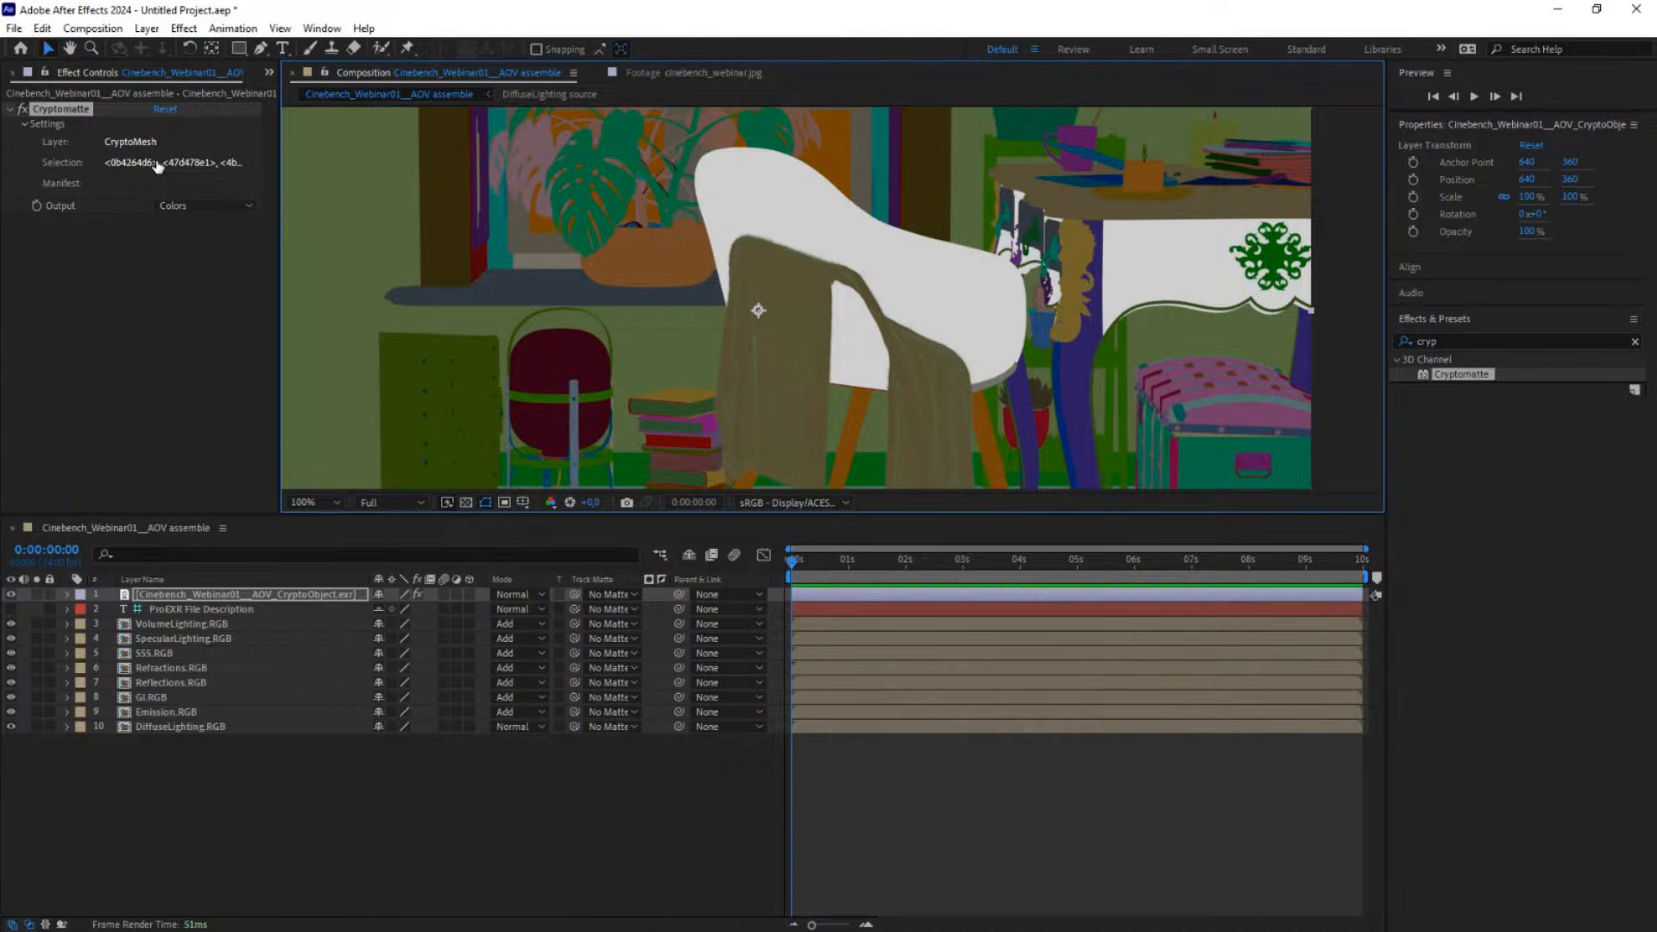
Step: Examine the object IDs listed in the Cryptomatte selection settings and close them without changes
{"action": "left_click", "coordinate": [155, 165]}
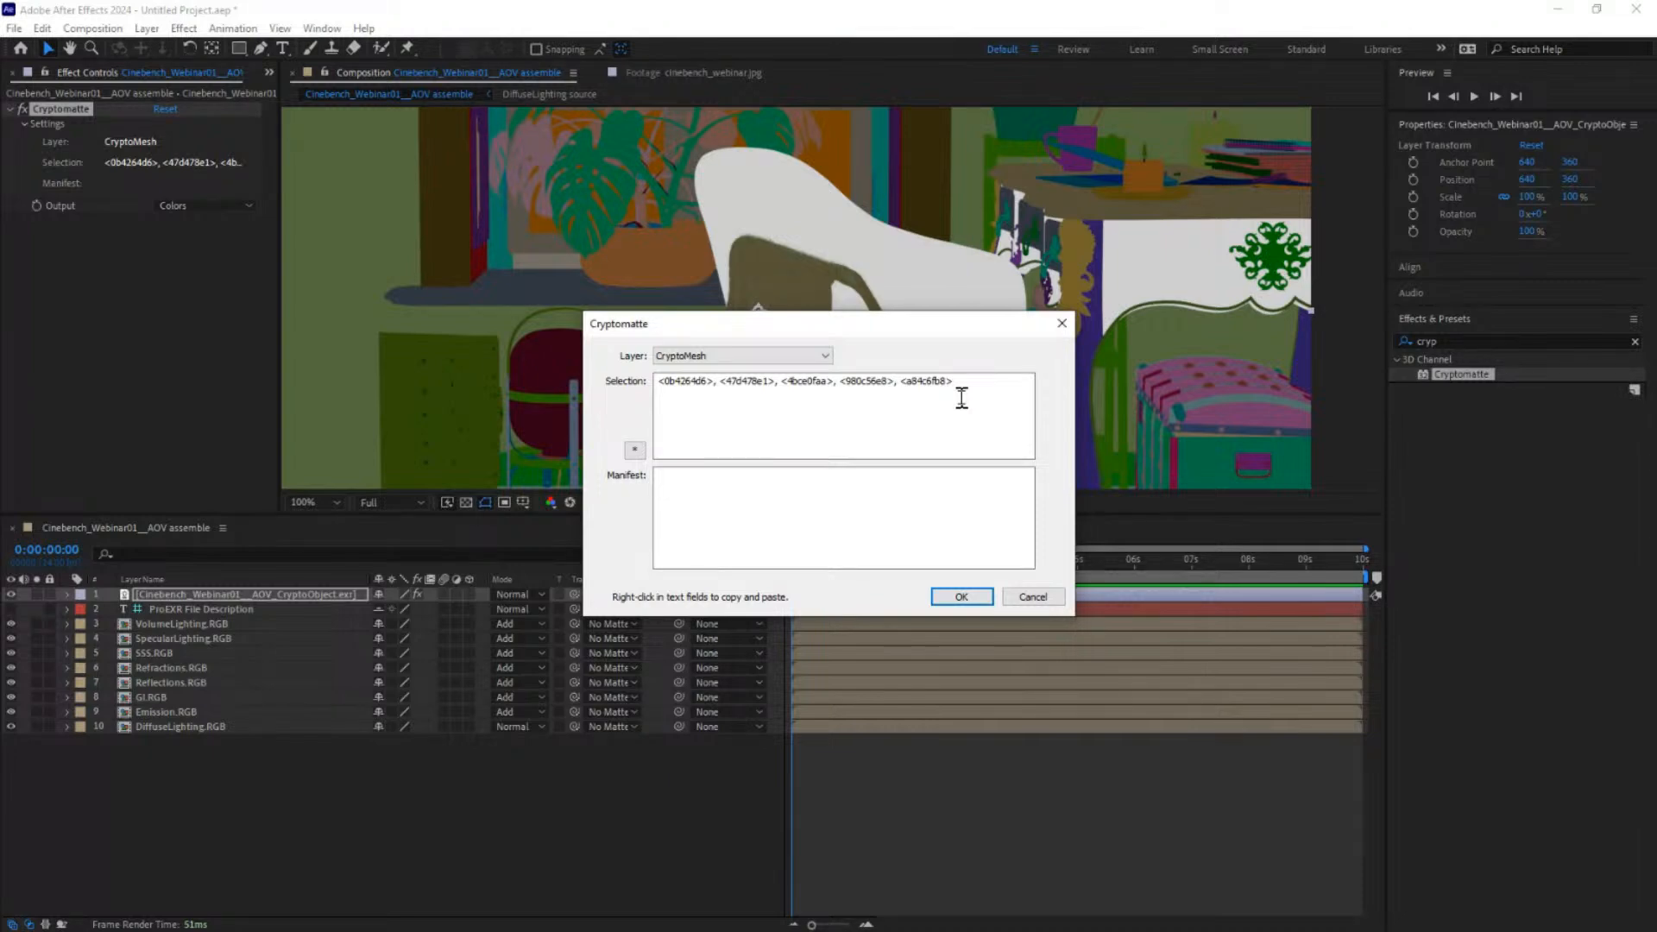
{"action": "left_click_drag", "start_coordinate": [775, 327], "coordinate": [844, 202]}
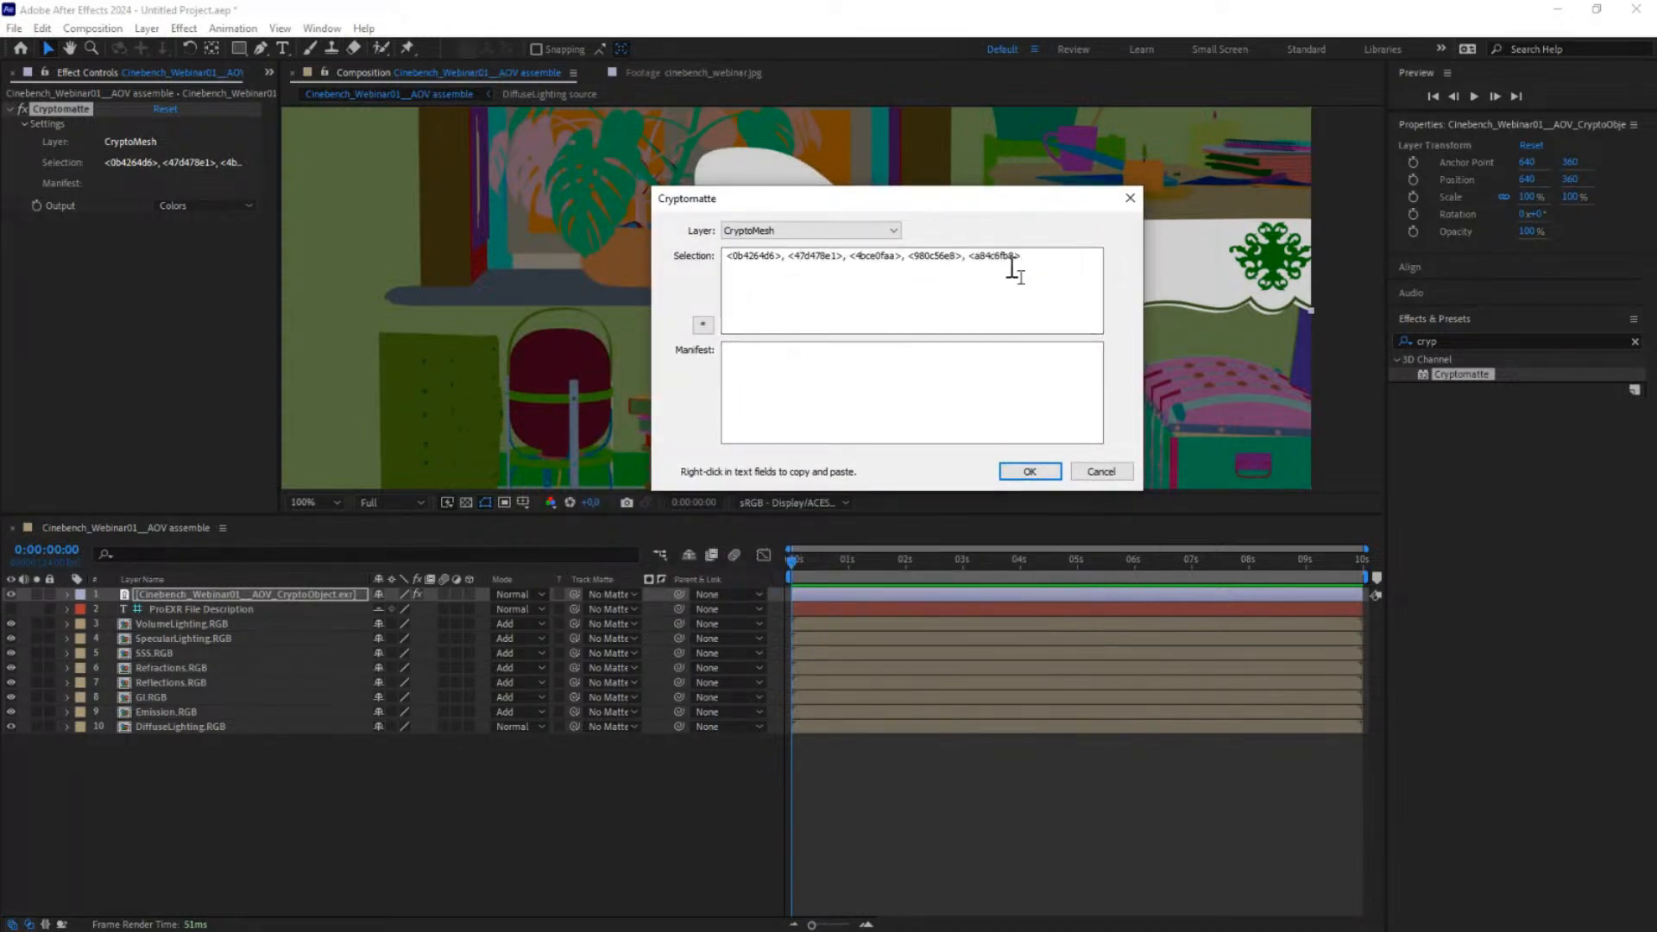
{"action": "left_click", "coordinate": [1107, 468]}
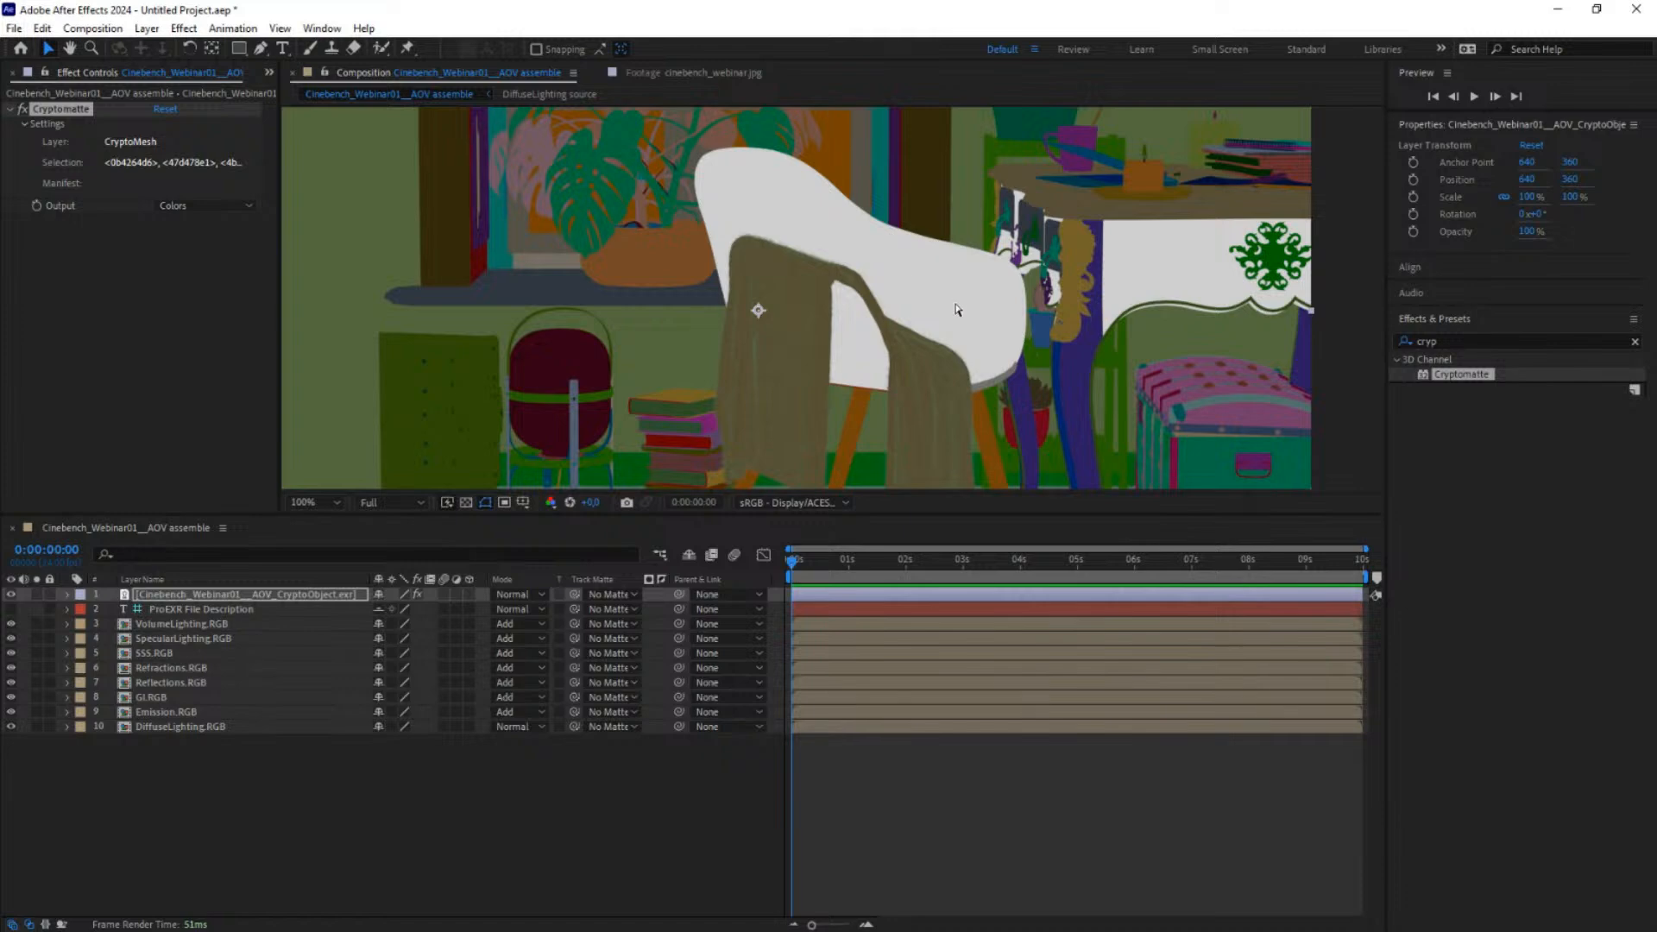
Step: Select only the chair's backrest and seat as Cryptomatte objects and set the effect's output to Matted RGBA
{"action": "left_click", "coordinate": [870, 253]}
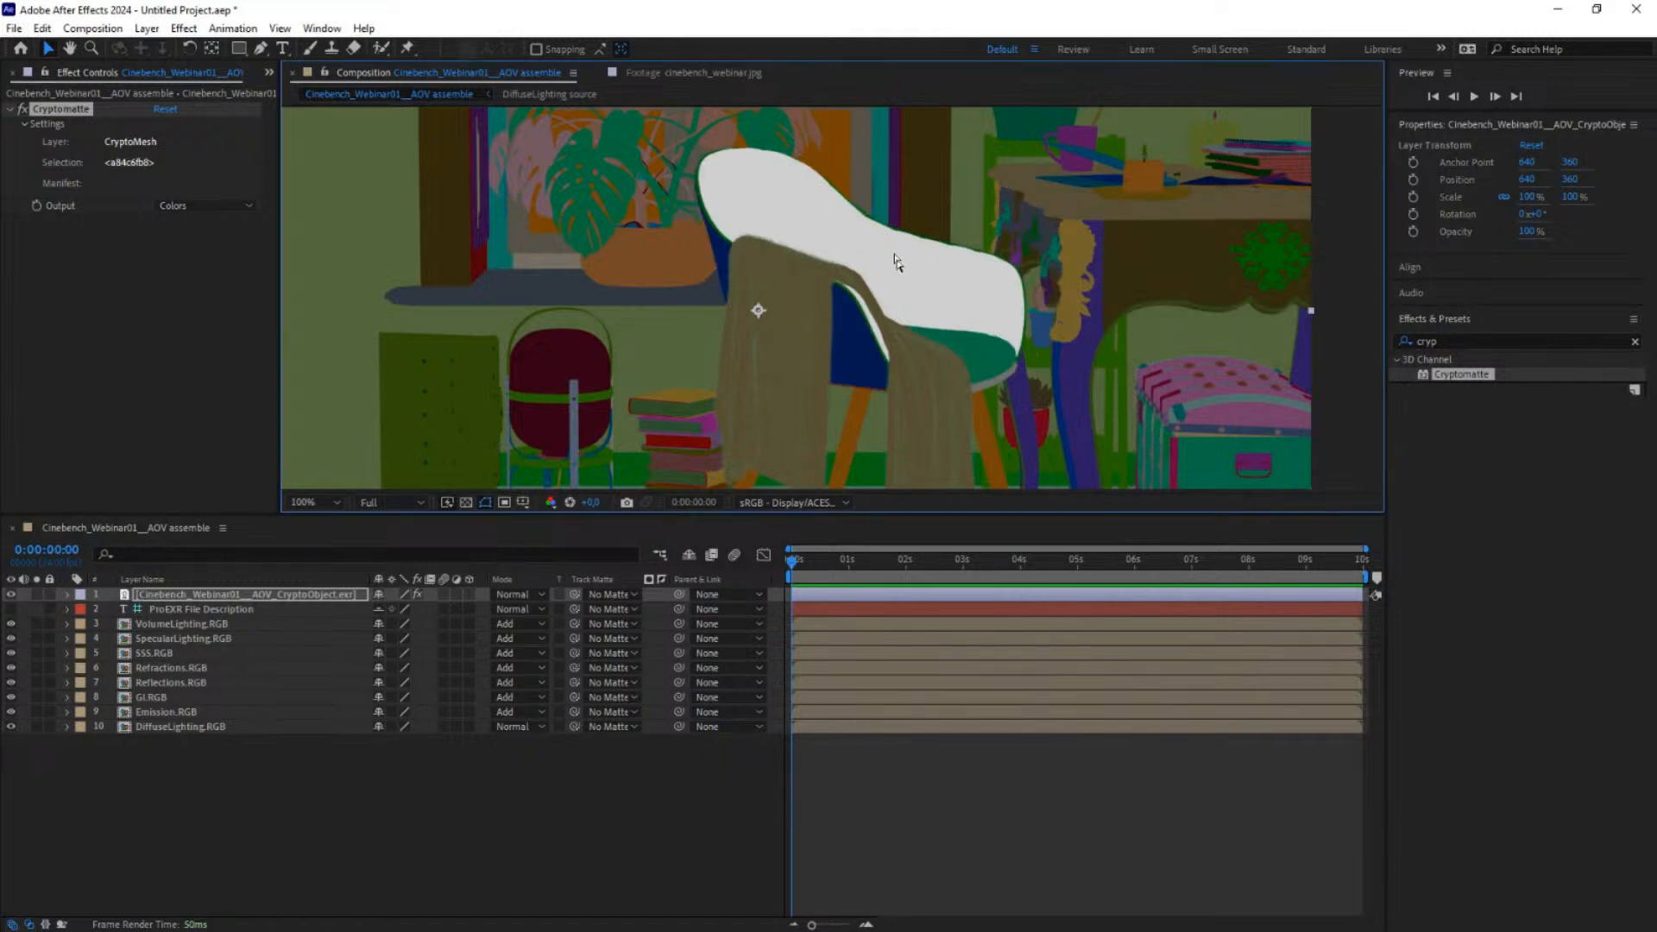
{"action": "left_click", "coordinate": [973, 357], "text": "shift"}
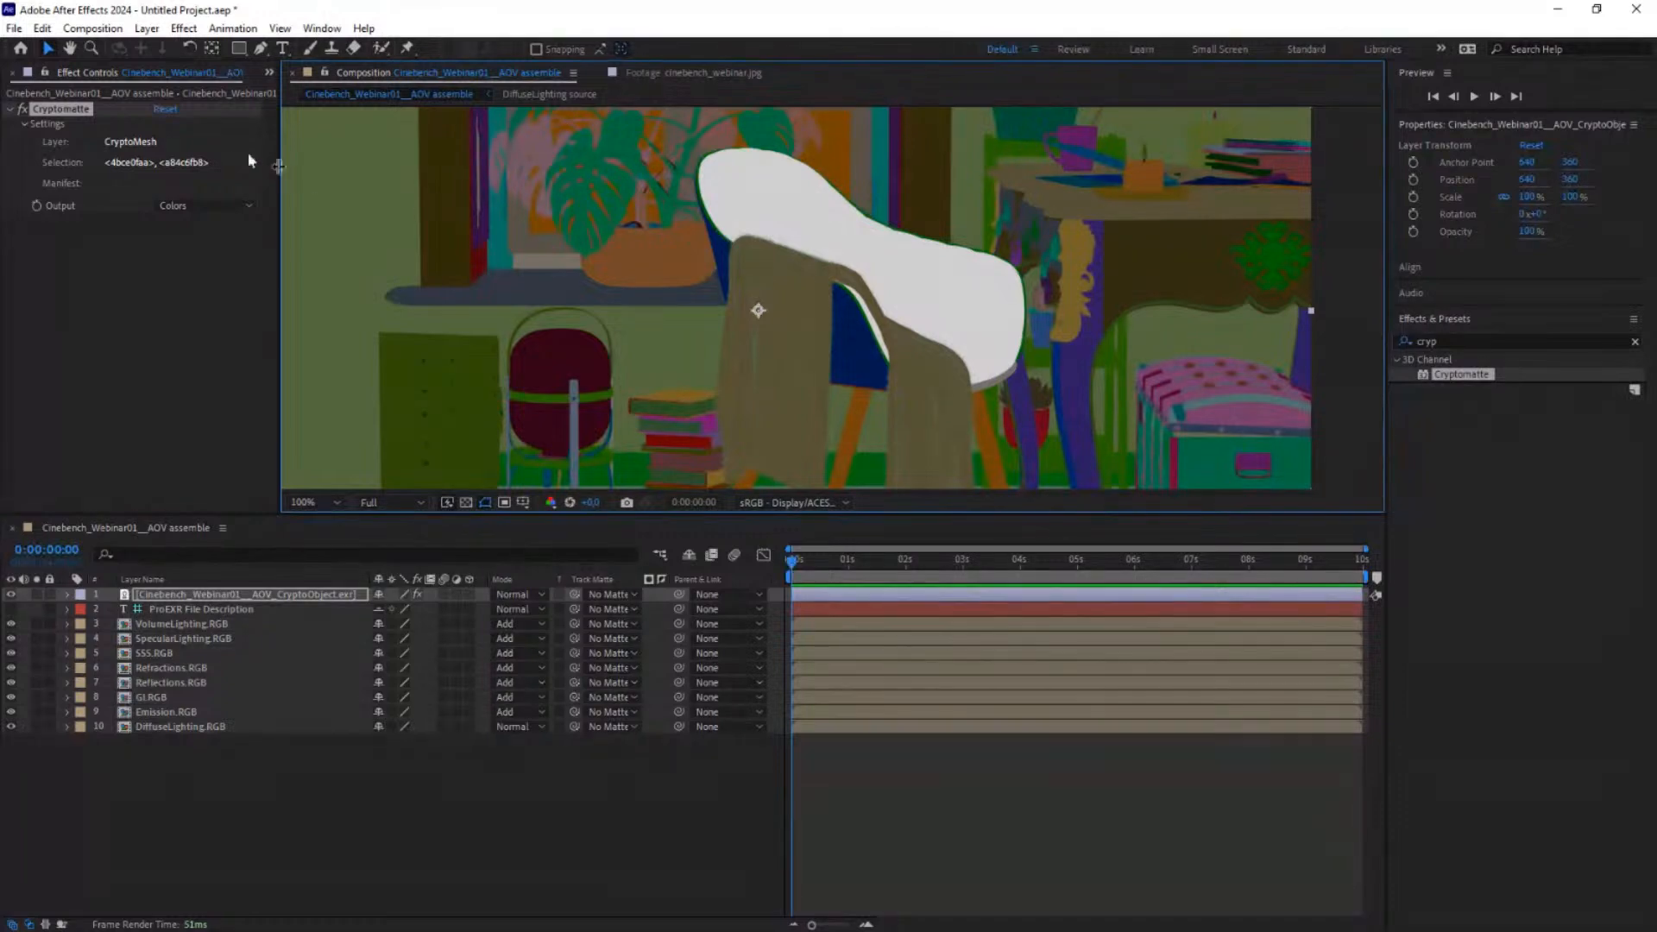
{"action": "left_click", "coordinate": [179, 207]}
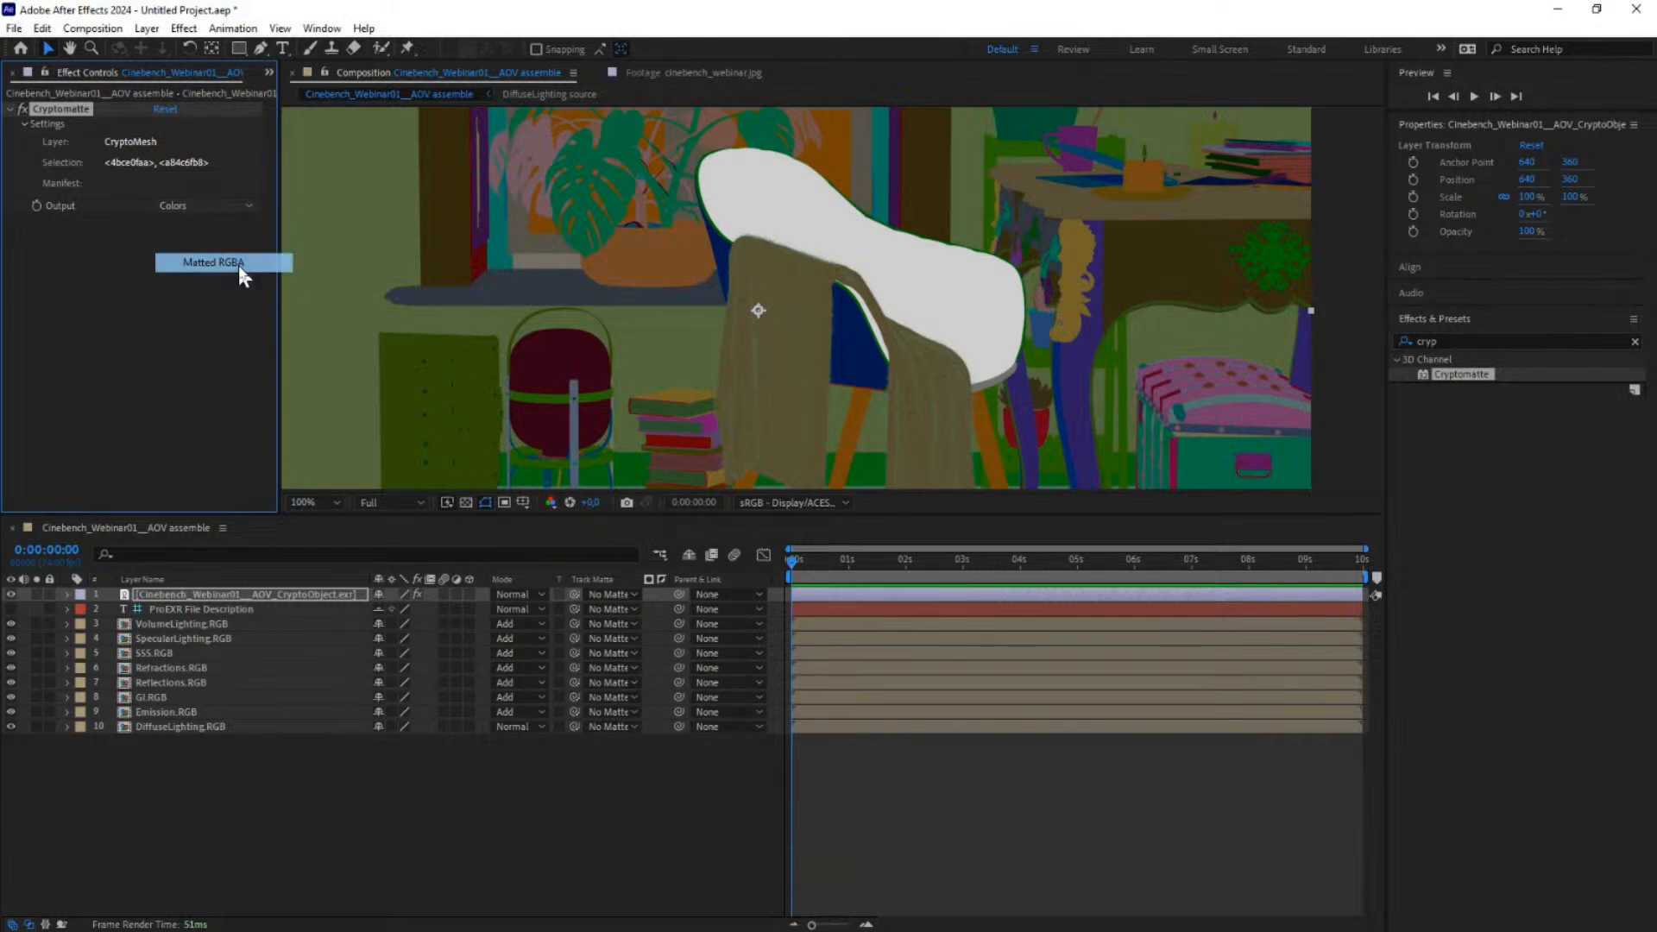
{"action": "left_click", "coordinate": [240, 268]}
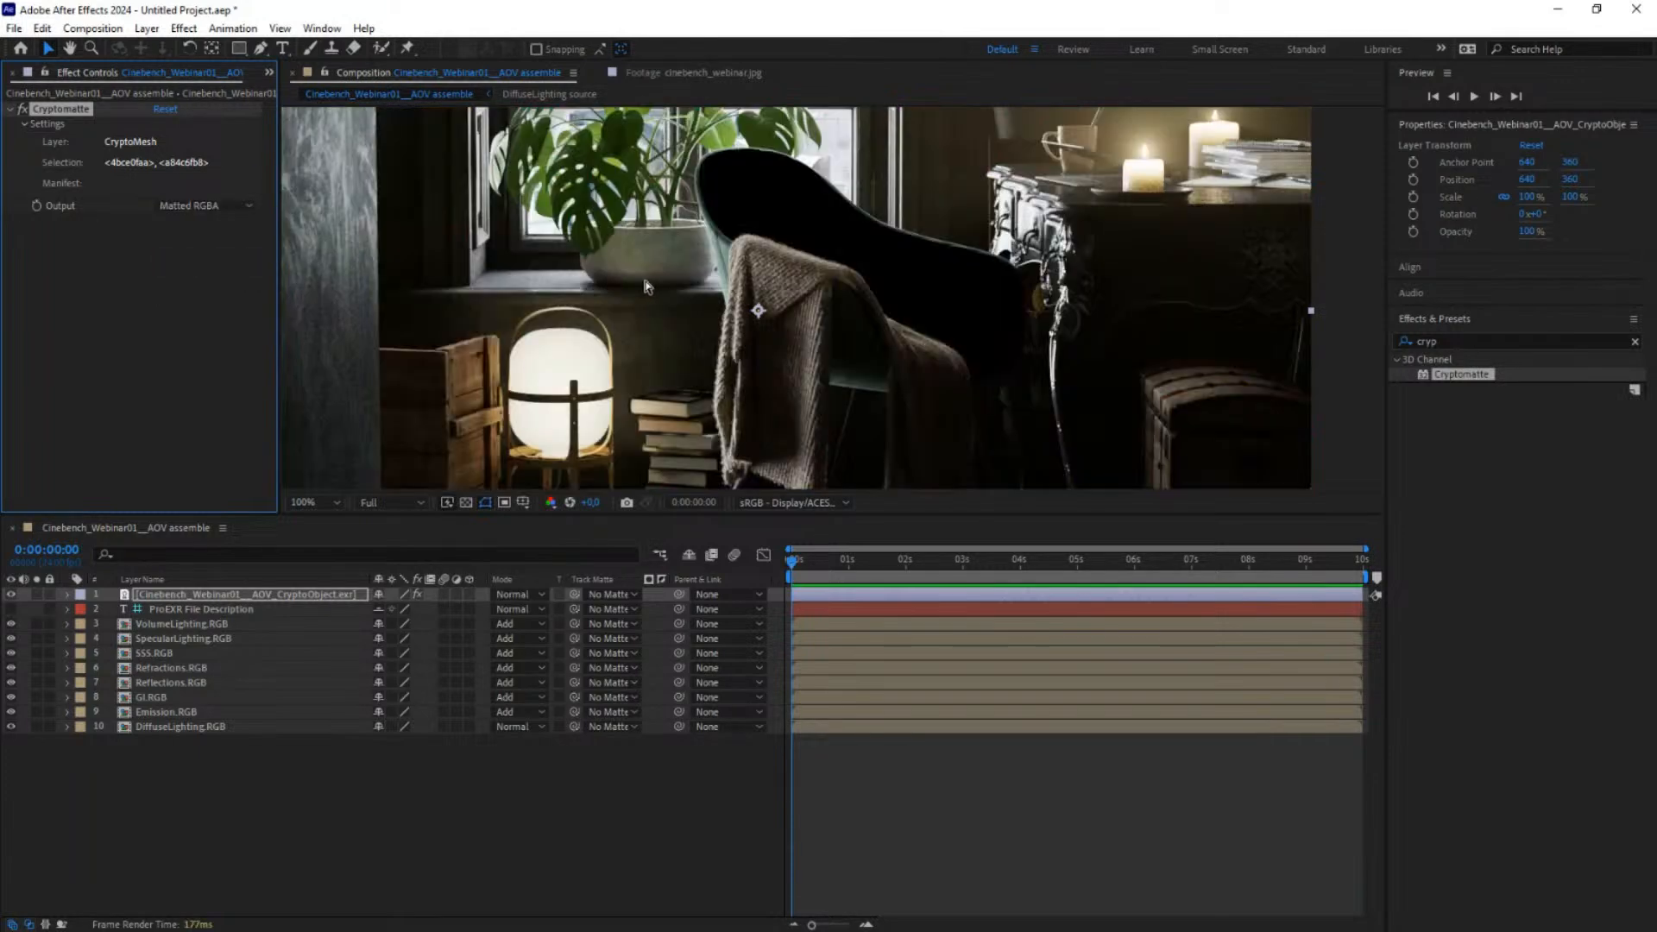
Step: Inspect the chair matte by temporarily soloing the CryptoObject layer over the transparency grid, and compare the image with the layer hidden and shown
{"action": "left_click", "coordinate": [36, 594]}
{"action": "scroll", "coordinate": [757, 345], "scroll_direction": "down", "scroll_amount": 2}
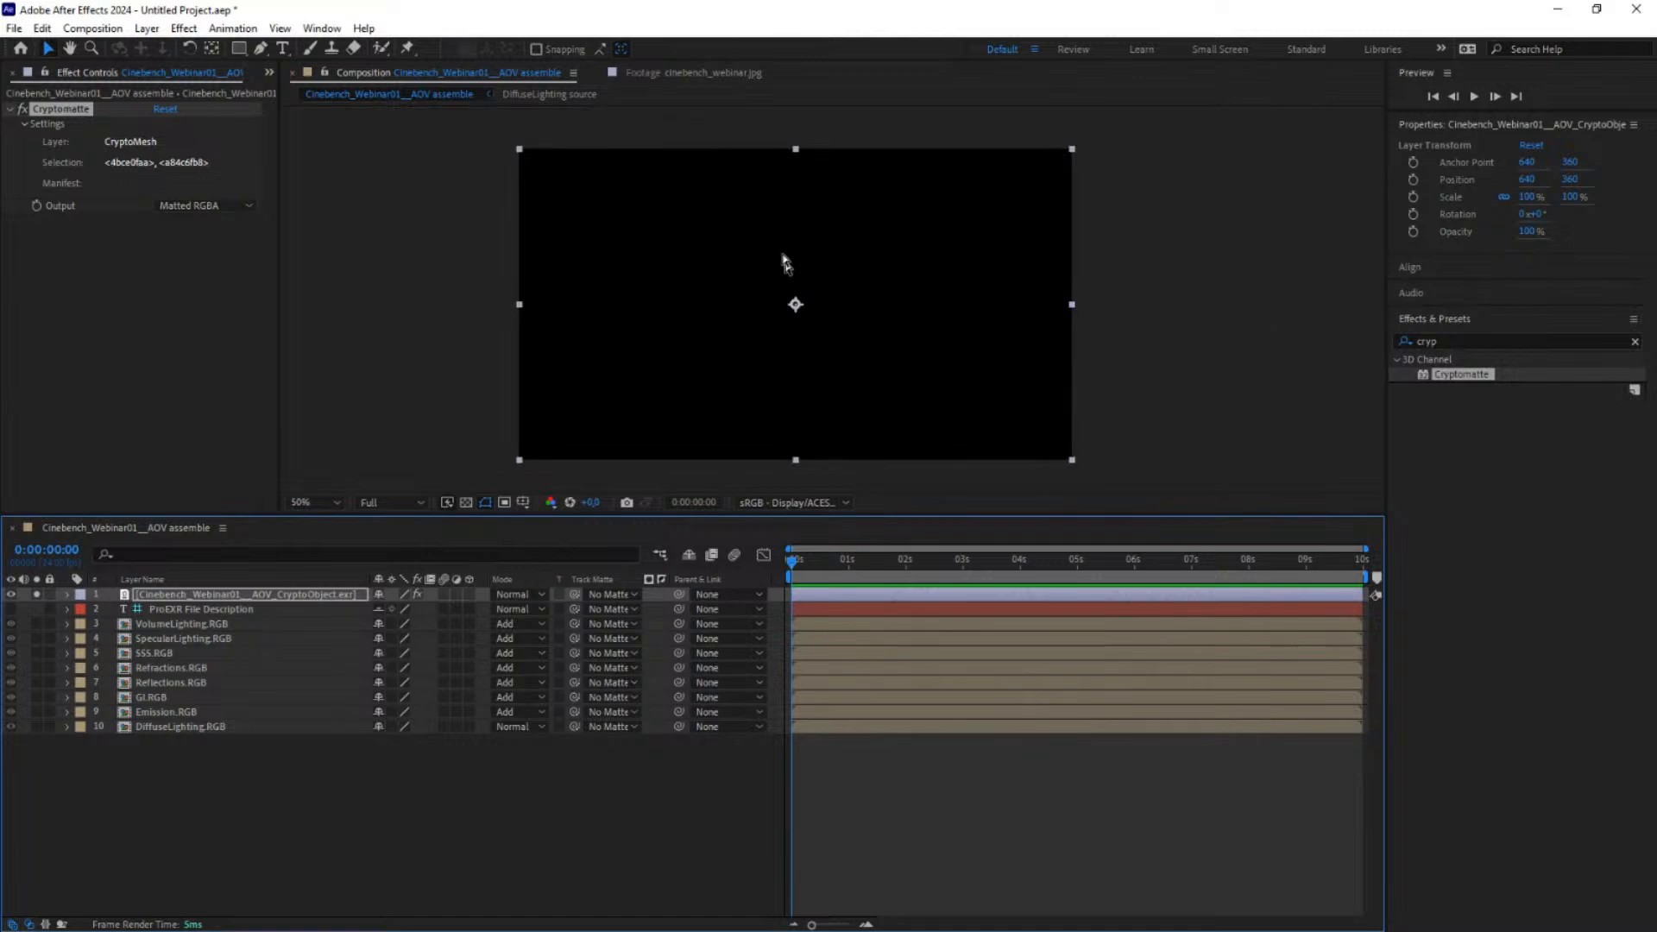
{"action": "left_click", "coordinate": [466, 502]}
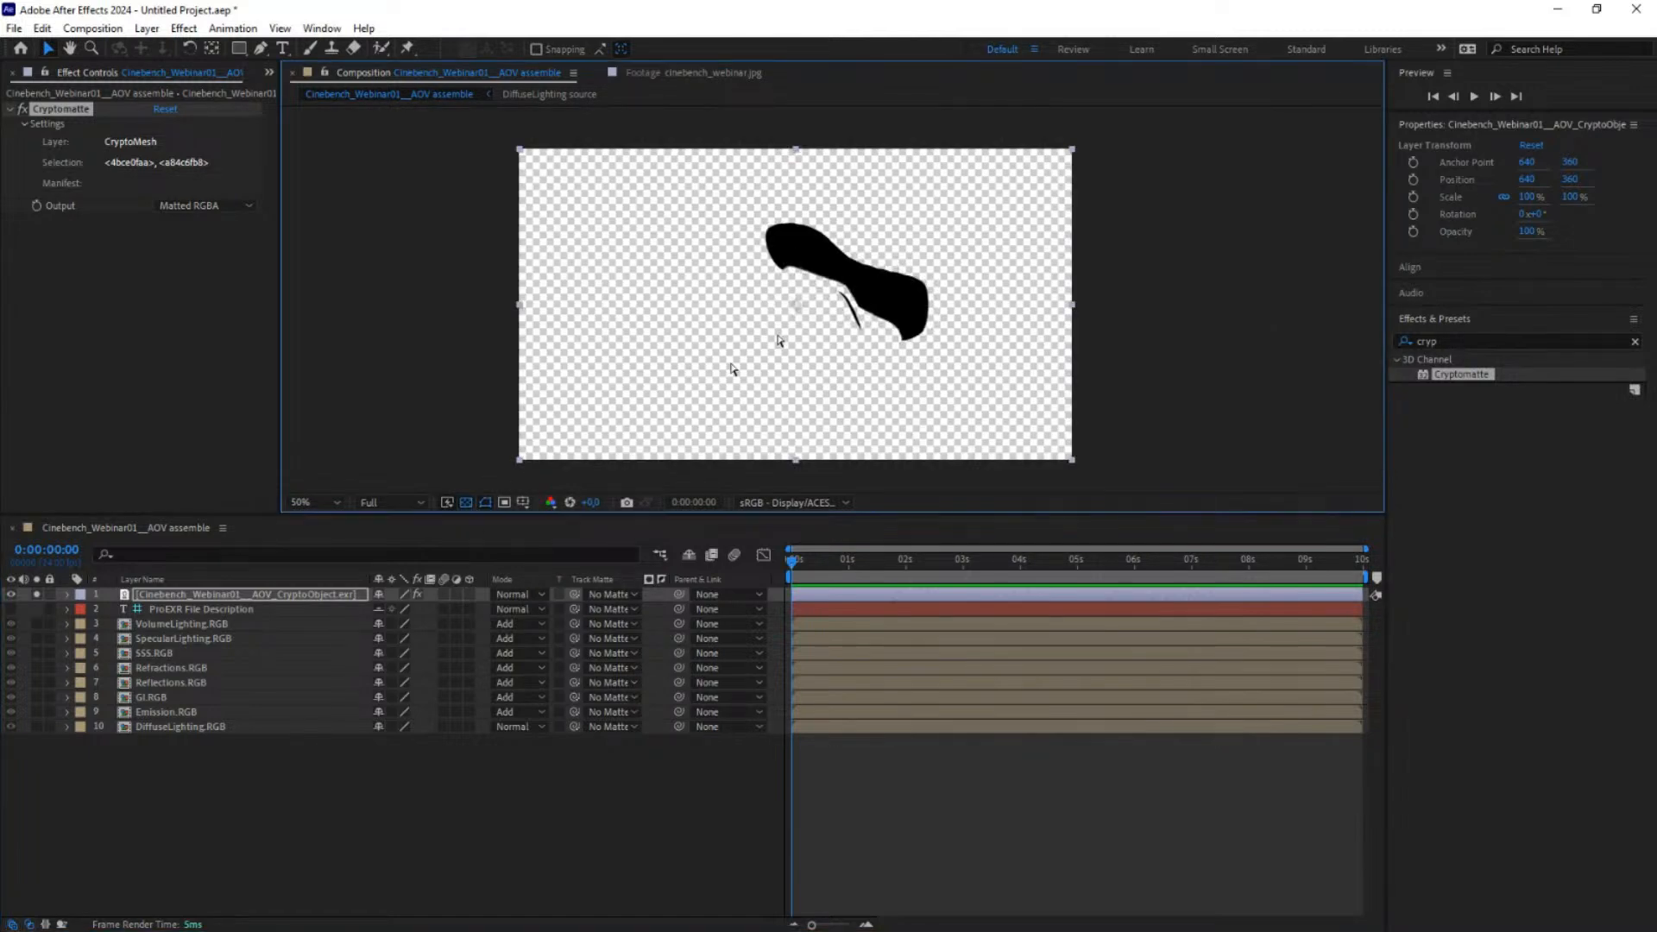
{"action": "left_click", "coordinate": [466, 503]}
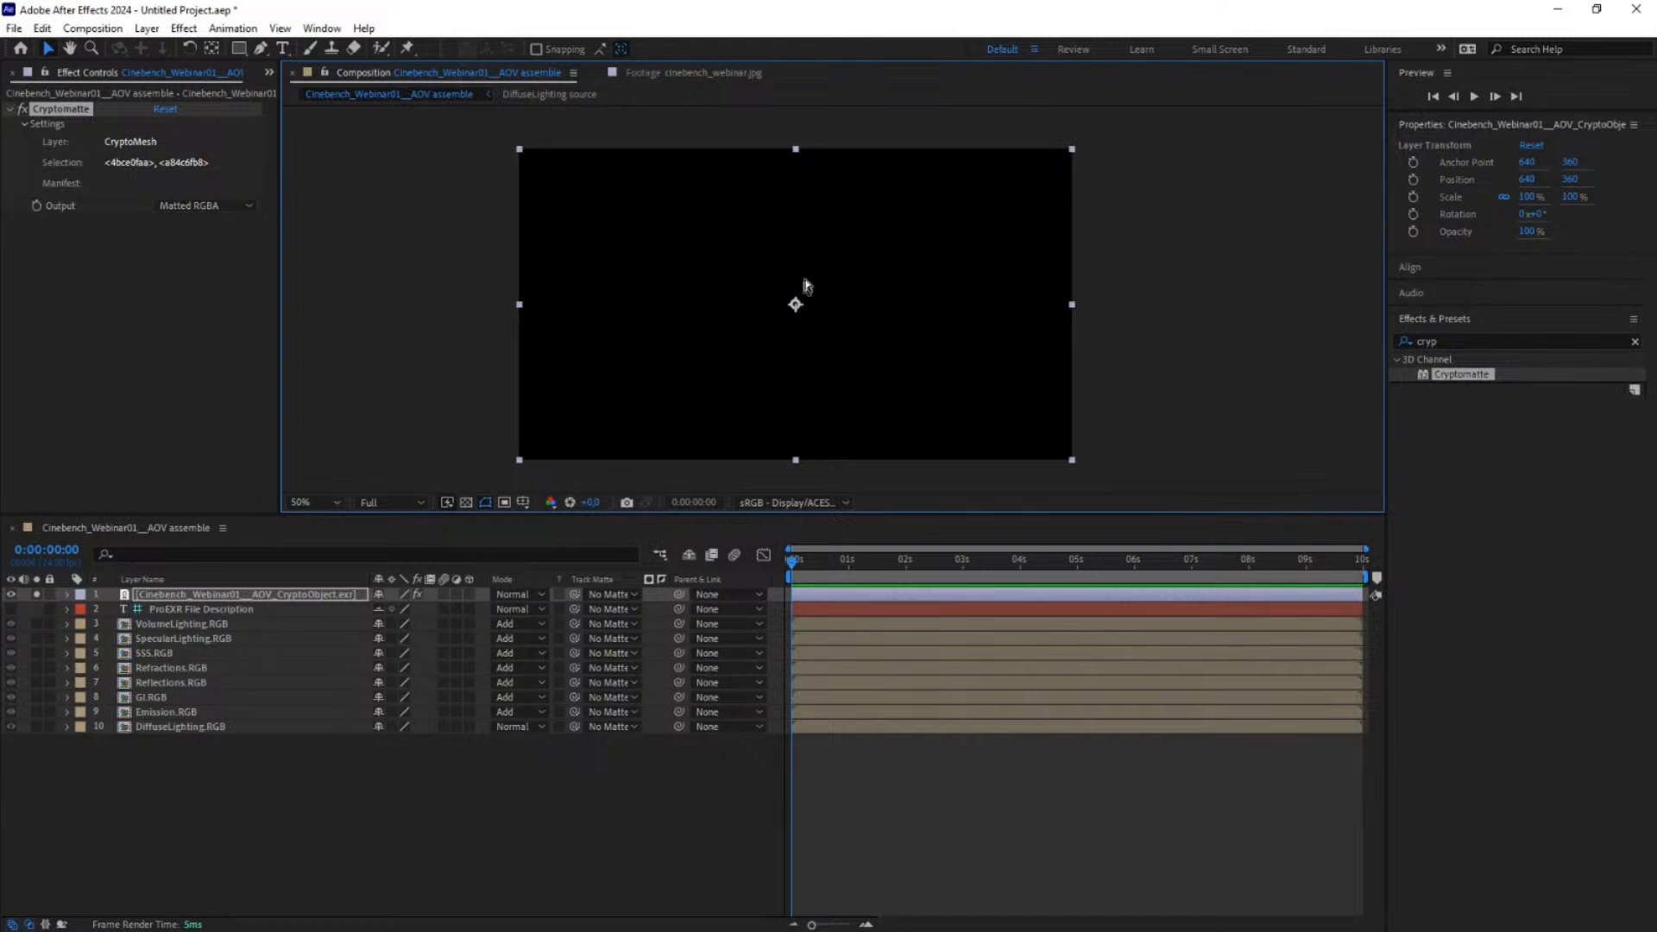
{"action": "left_click", "coordinate": [36, 594]}
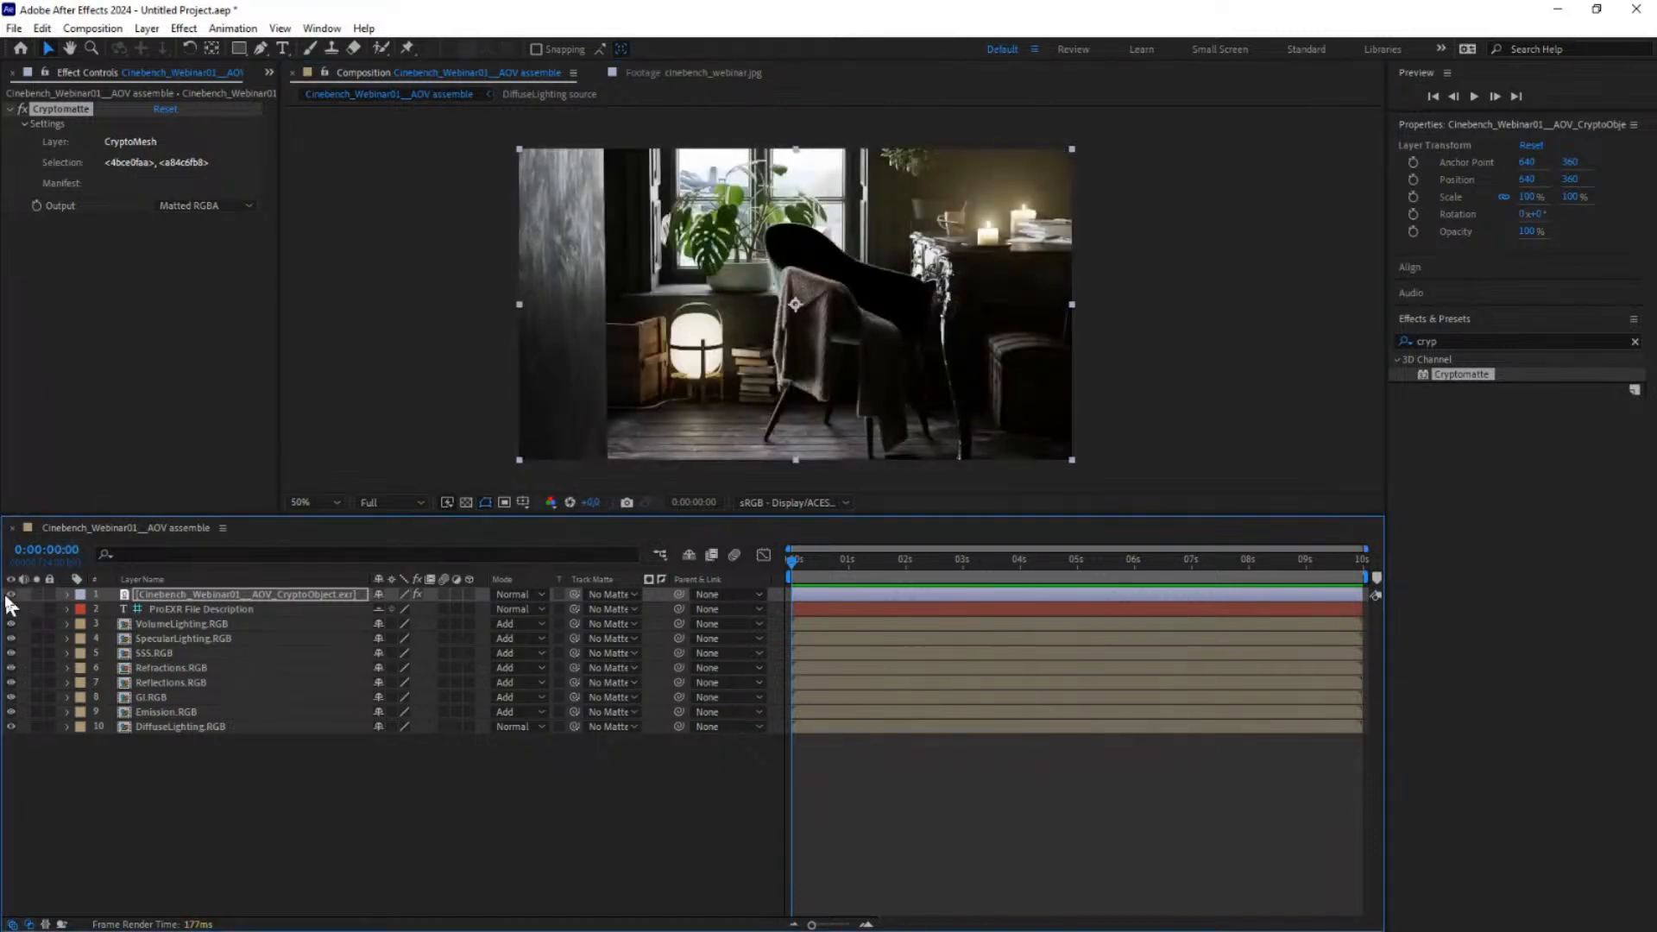
{"action": "left_click", "coordinate": [10, 594]}
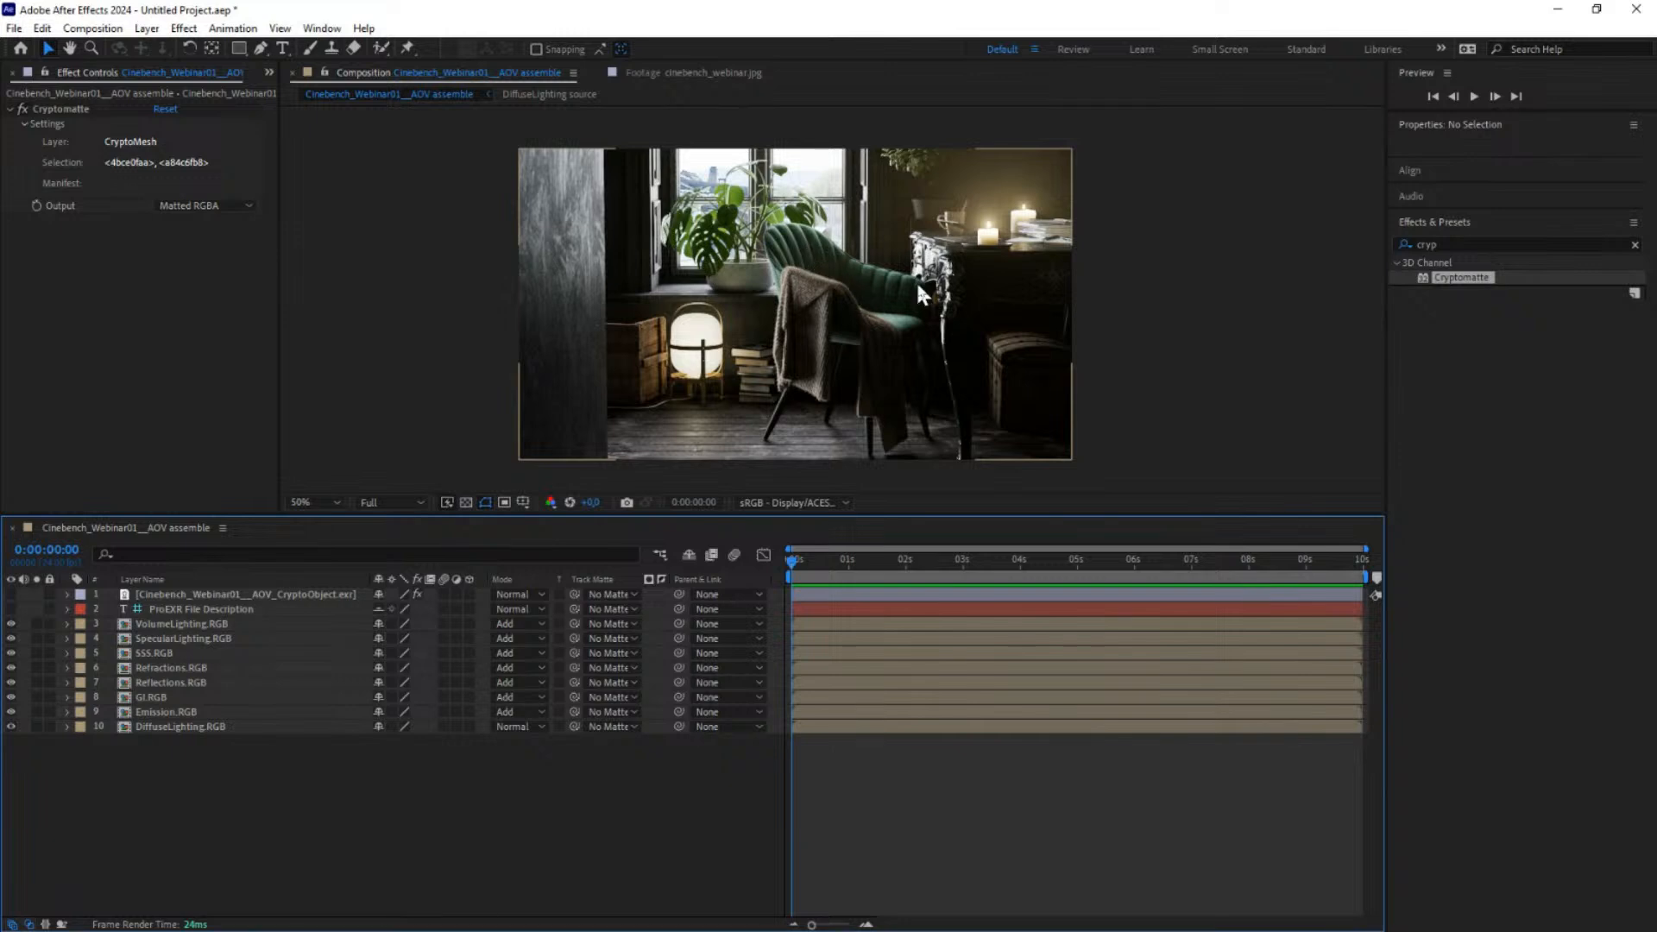
{"action": "left_click", "coordinate": [10, 595]}
Step: Pre-compose the CryptoObject layer with all attributes moved into the new composition, and turn the resulting layer into an adjustment layer
{"action": "left_click", "coordinate": [196, 594]}
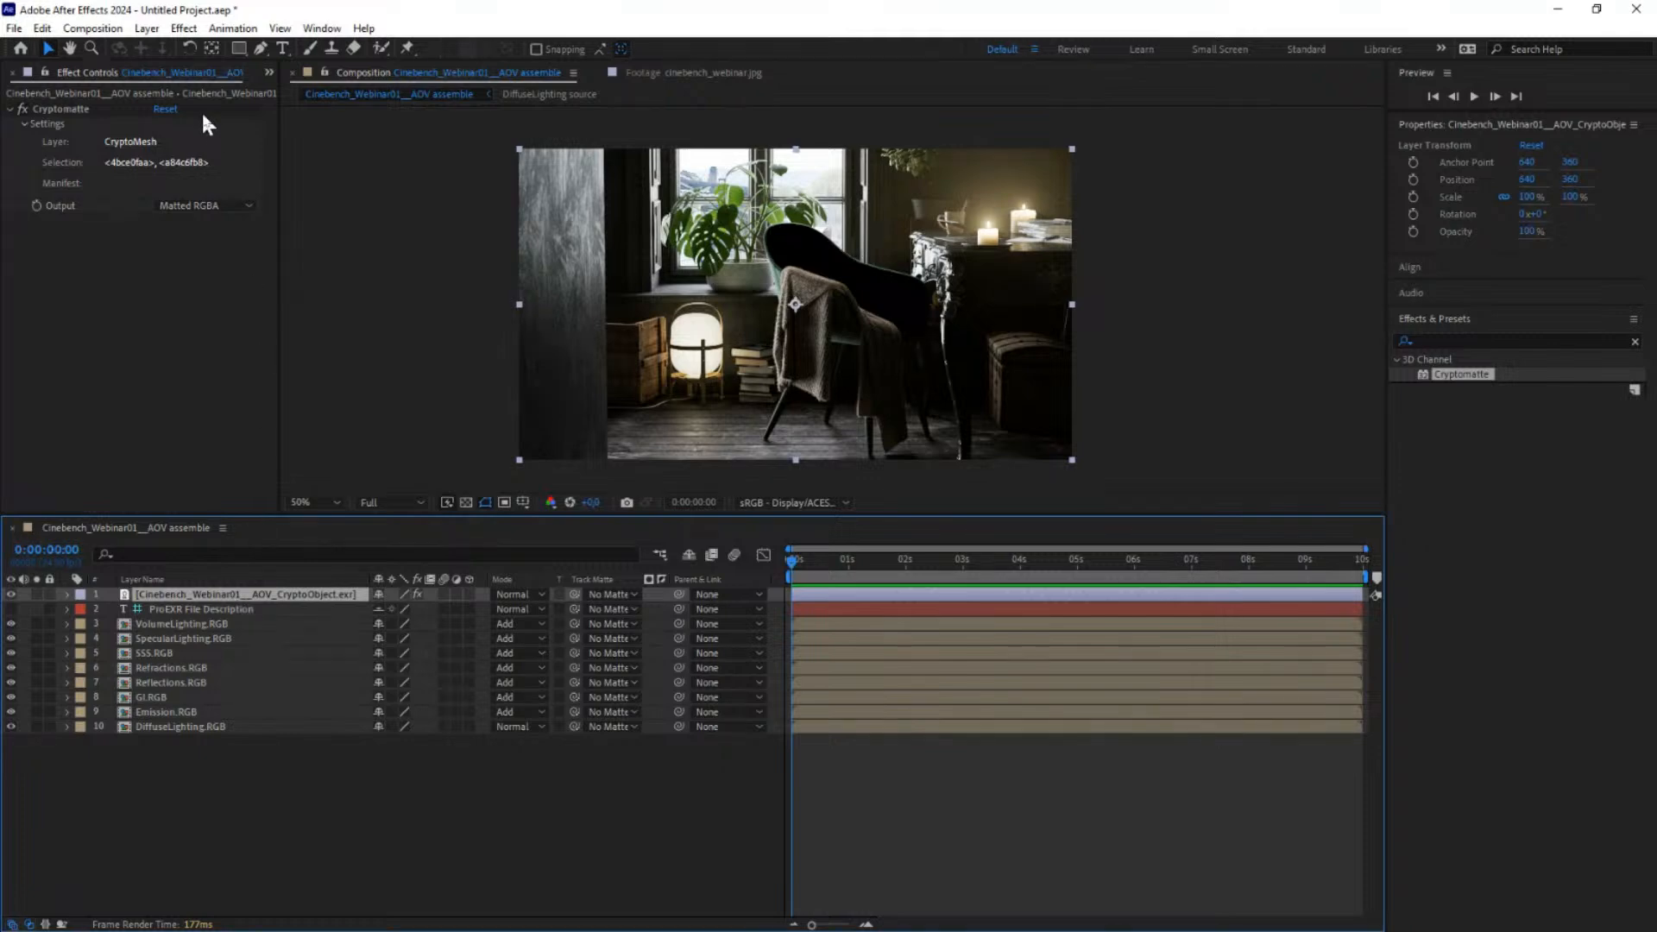
{"action": "left_click", "coordinate": [148, 30]}
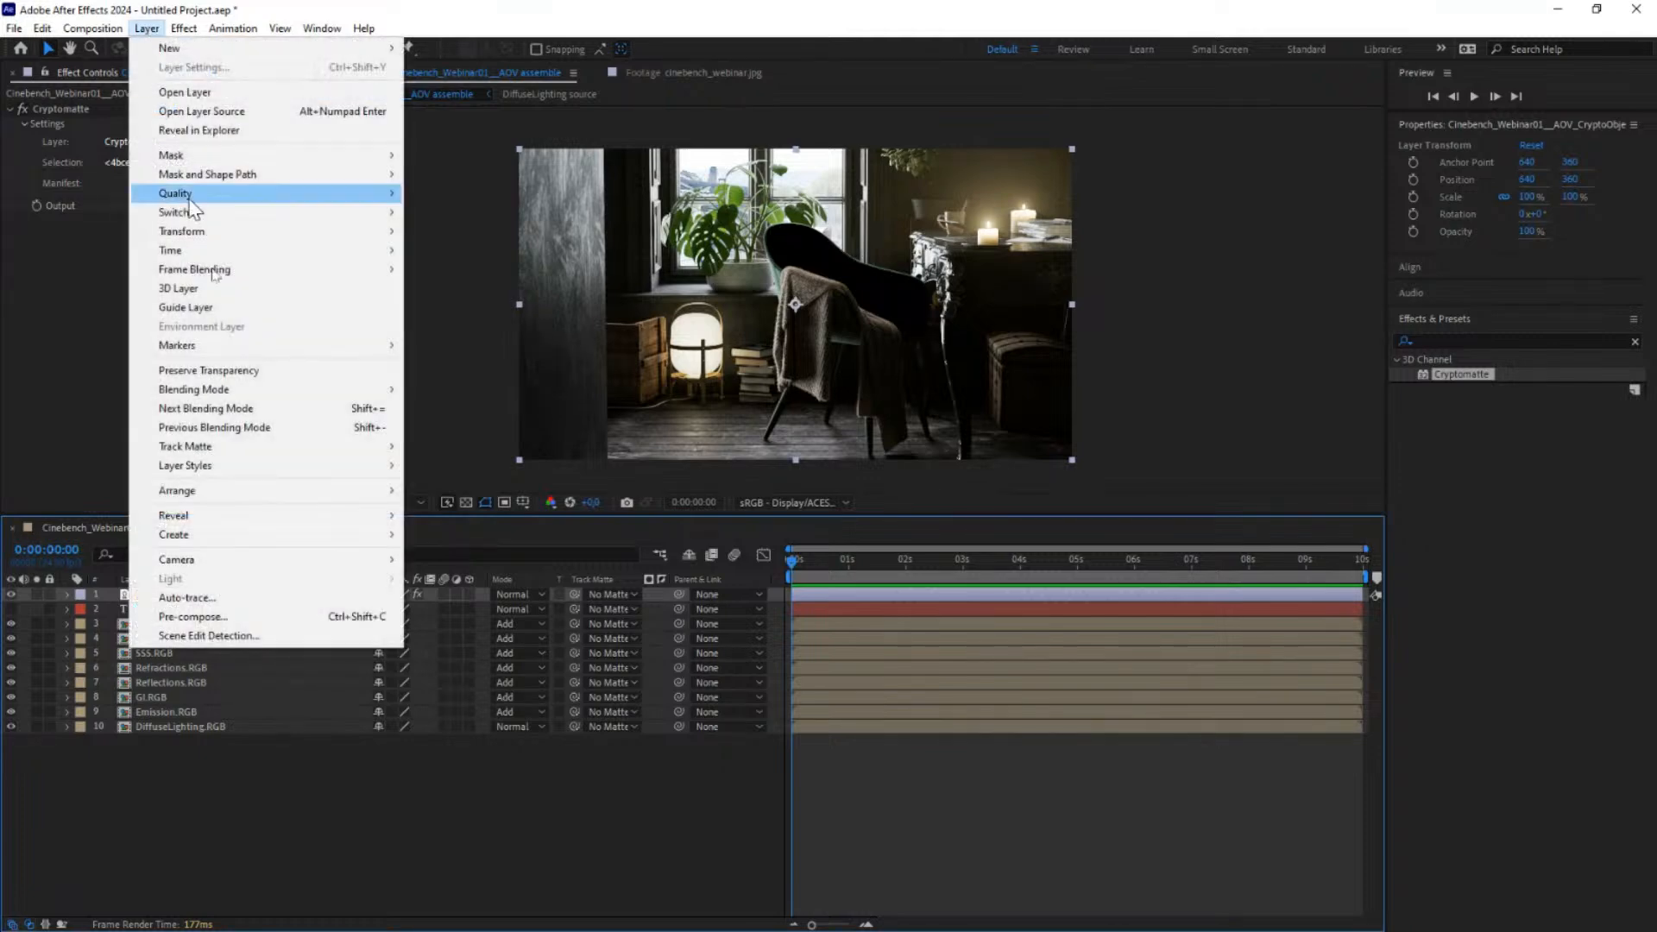
{"action": "left_click", "coordinate": [197, 616]}
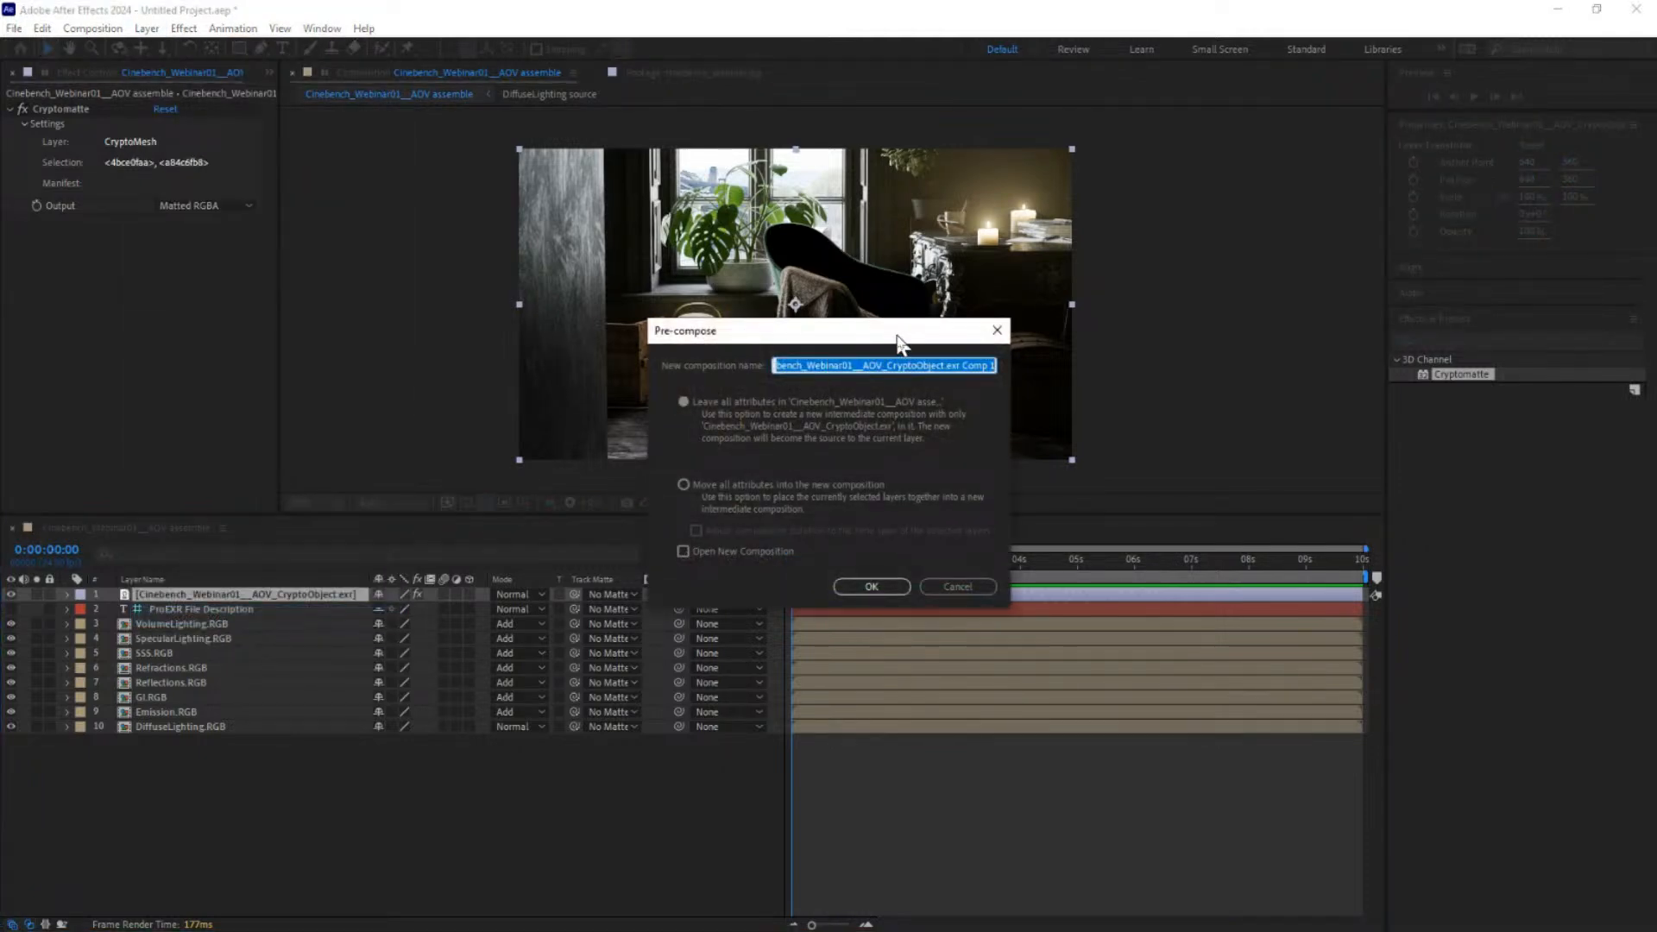
{"action": "left_click", "coordinate": [602, 459]}
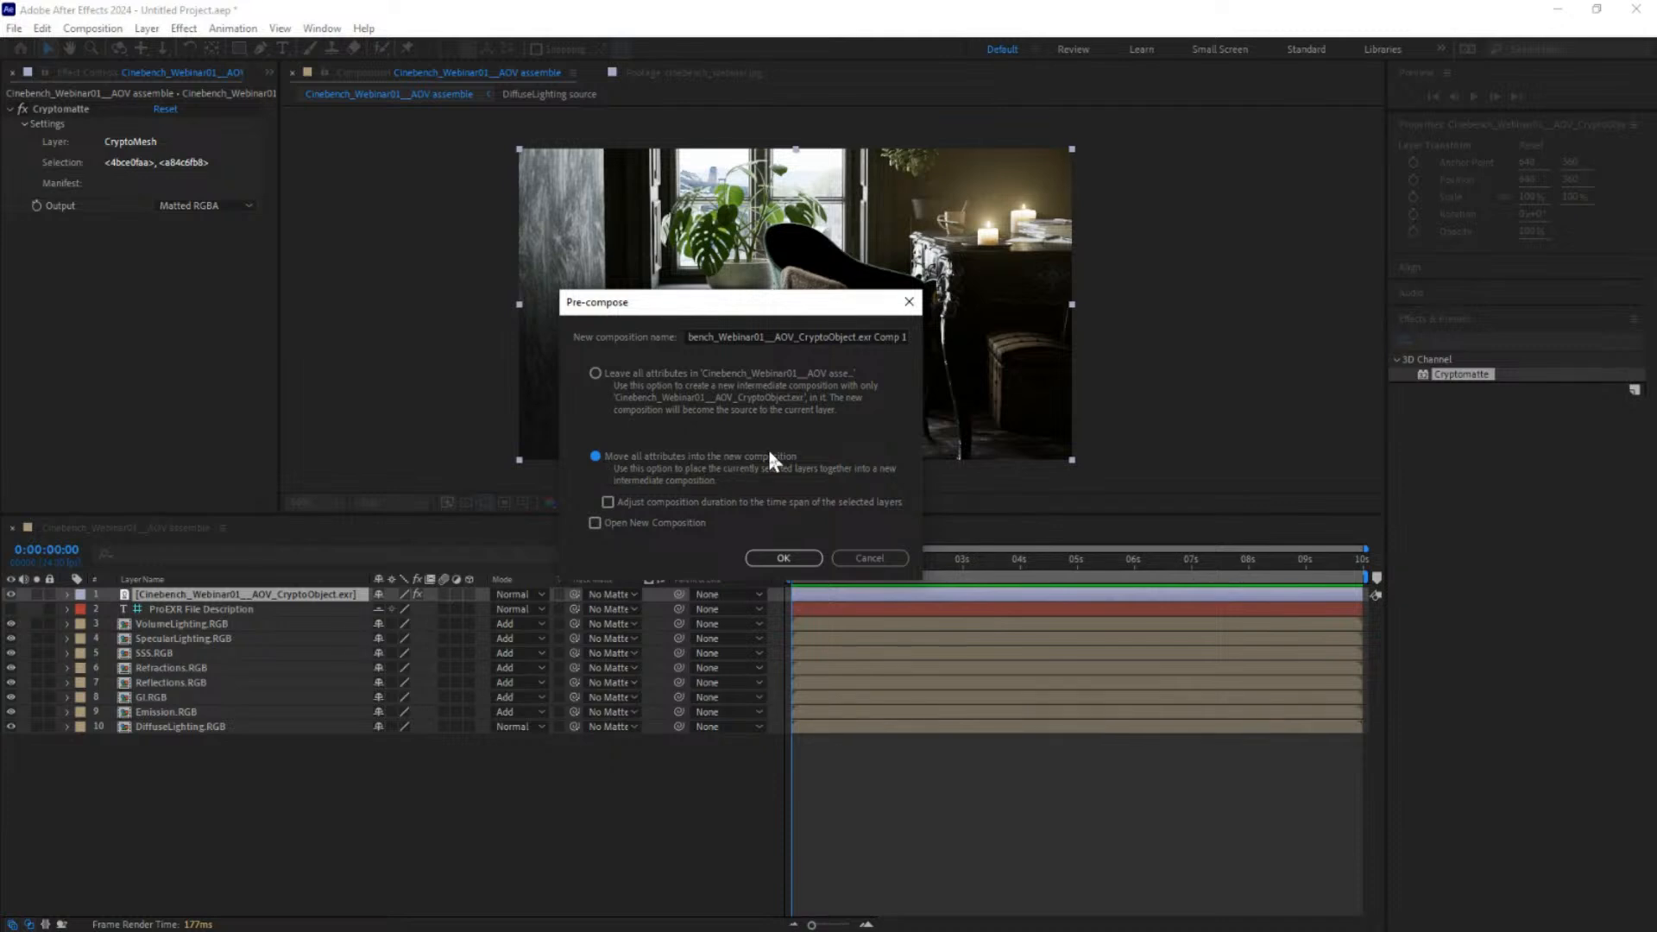
{"action": "left_click", "coordinate": [784, 557]}
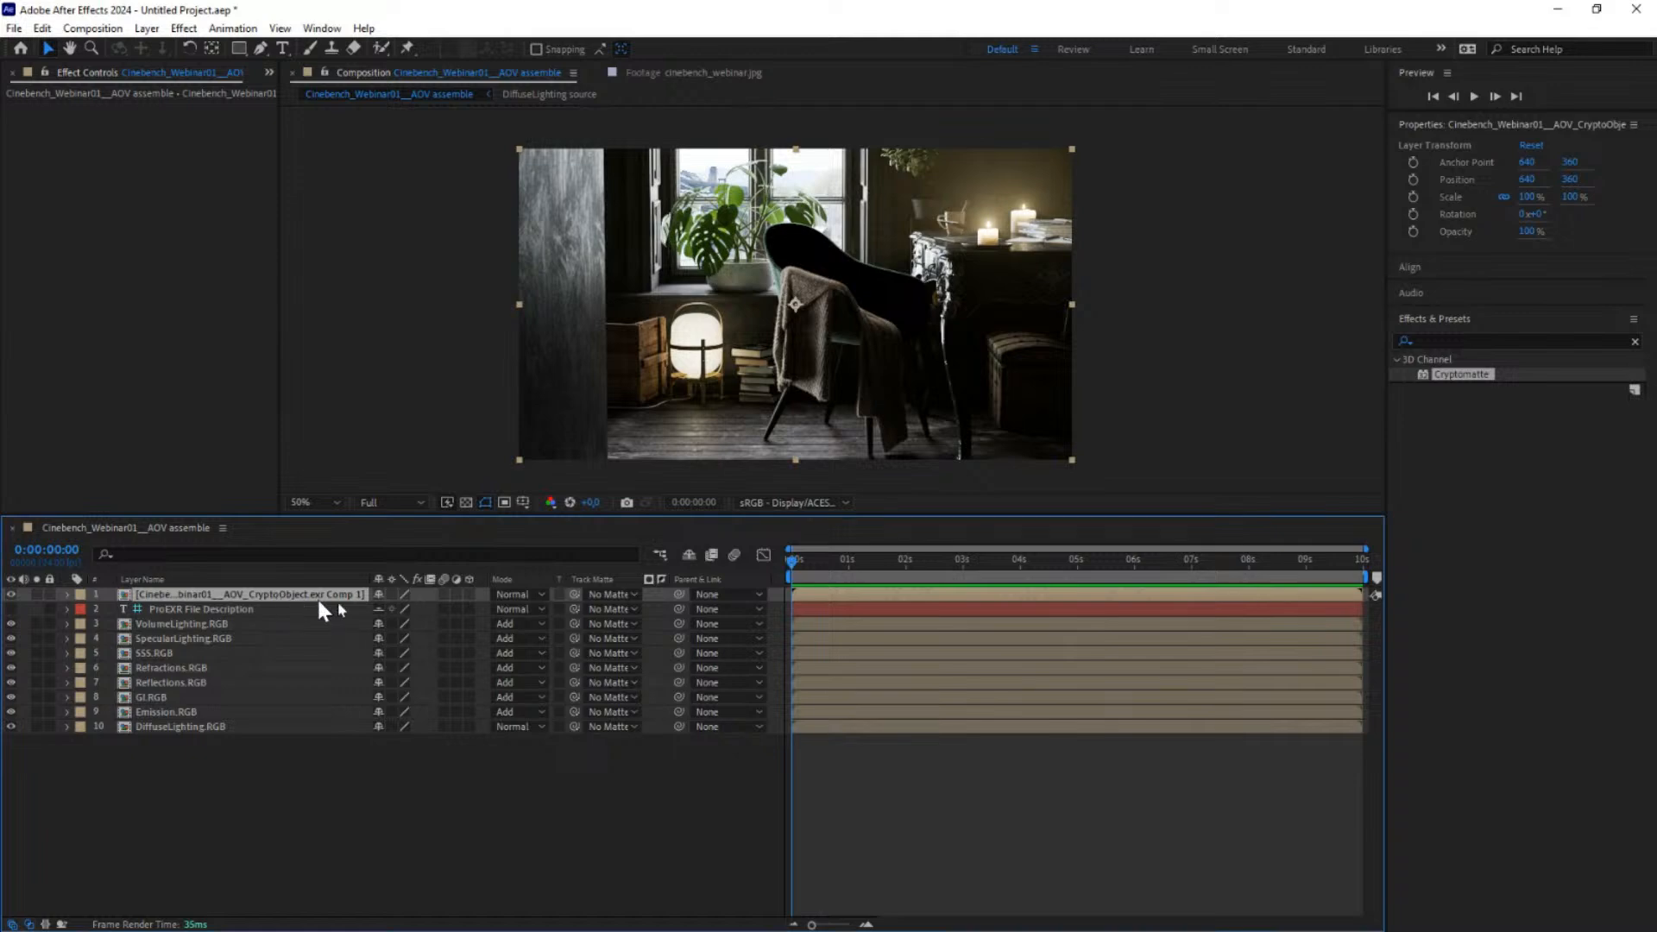
{"action": "left_click", "coordinate": [456, 594]}
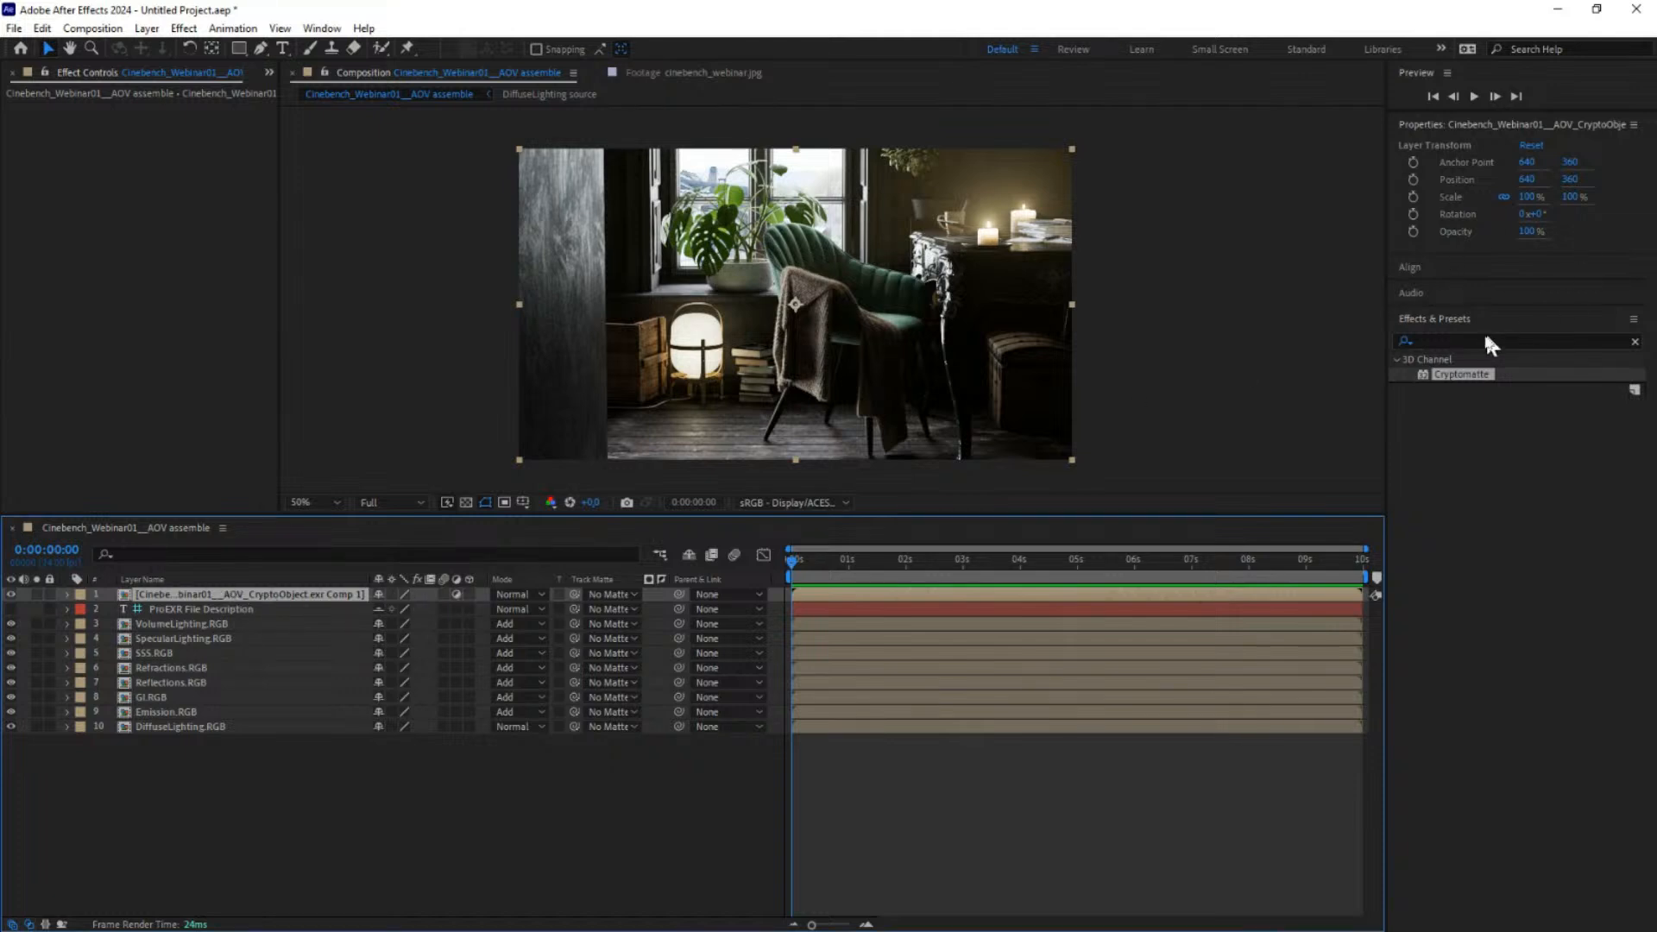
Step: Apply the Fill effect to the CryptoObject adjustment layer and set the layer's blending mode to Color
{"action": "left_click", "coordinate": [1634, 342]}
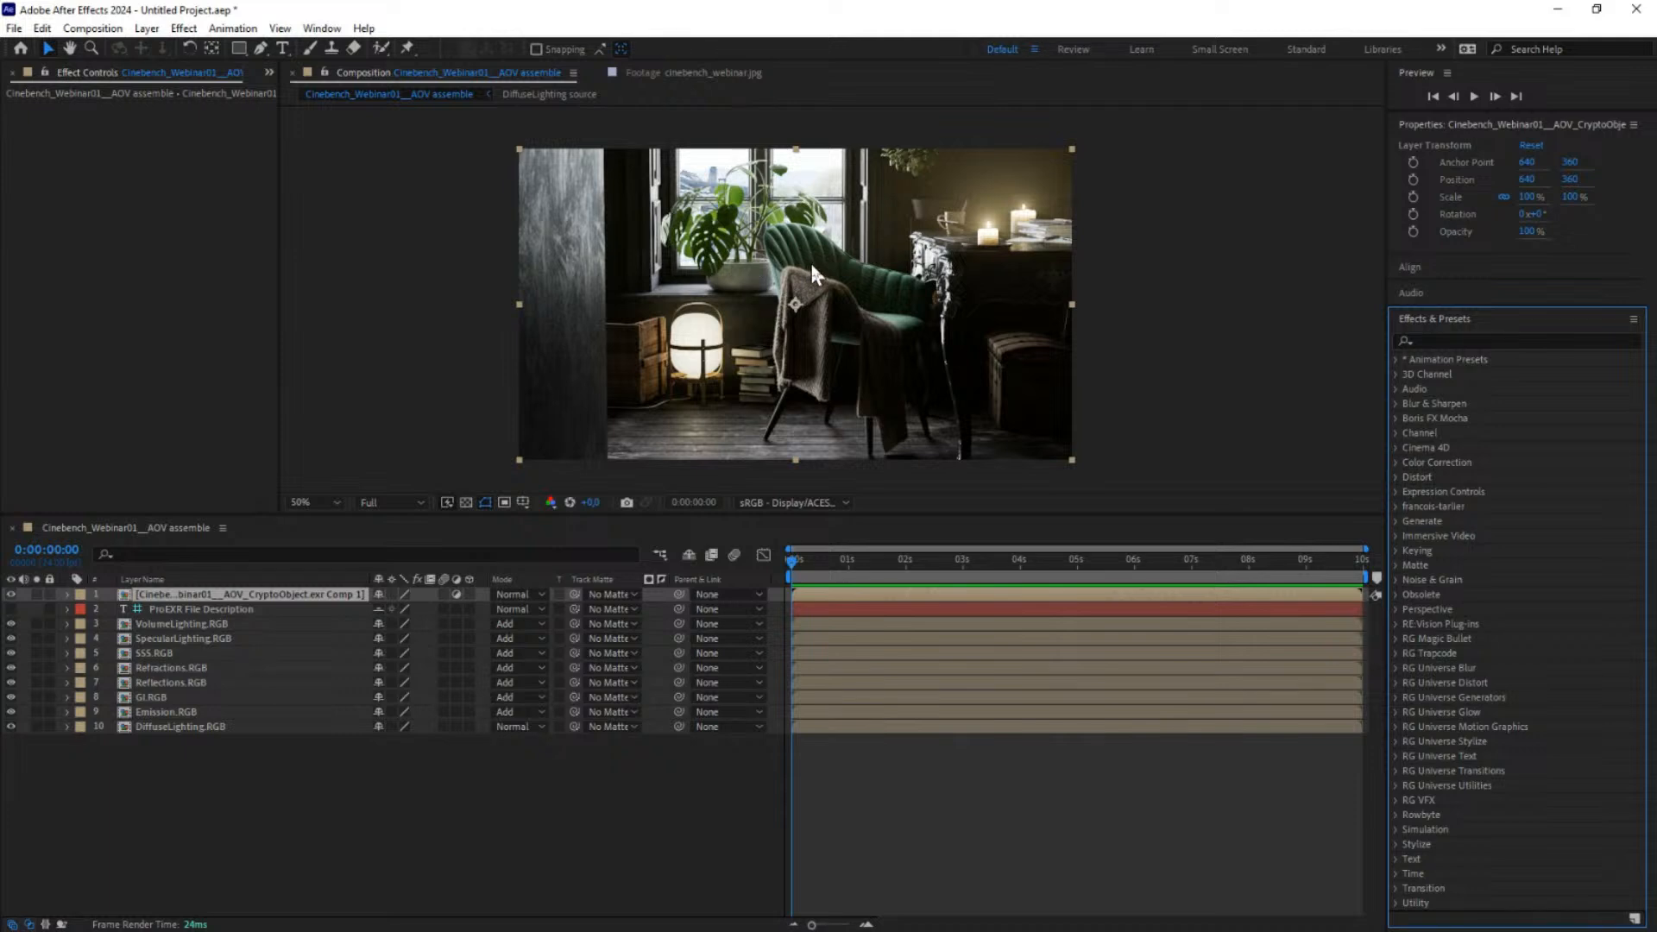
{"action": "left_click", "coordinate": [1464, 338]}
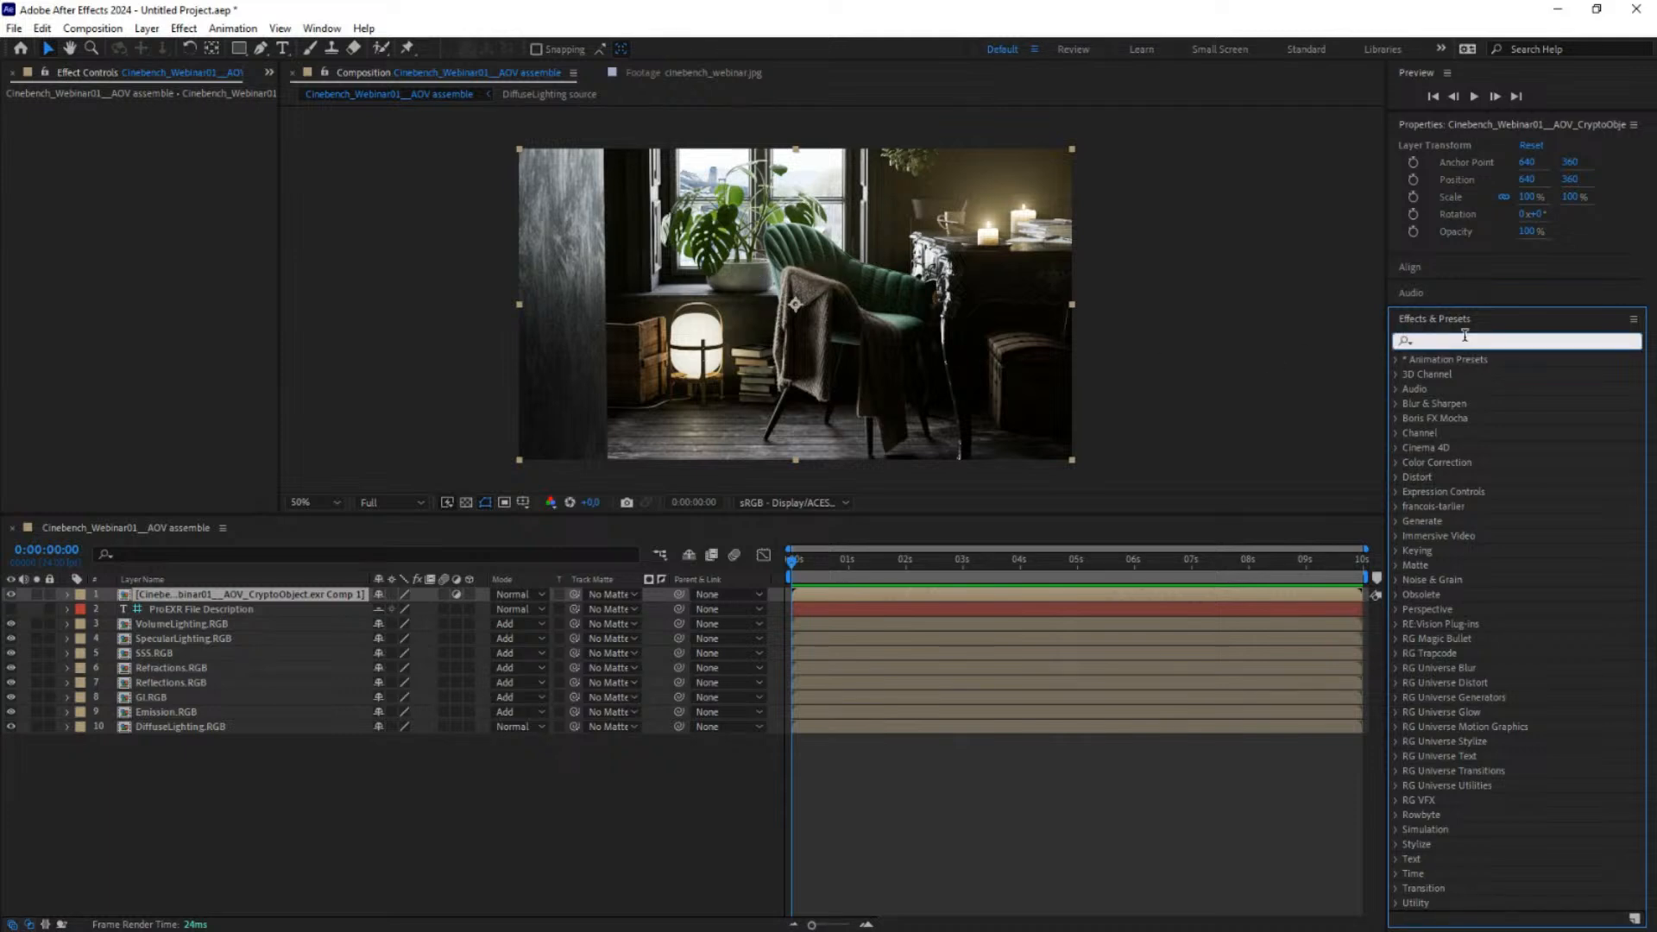
{"action": "type", "text": "fill"}
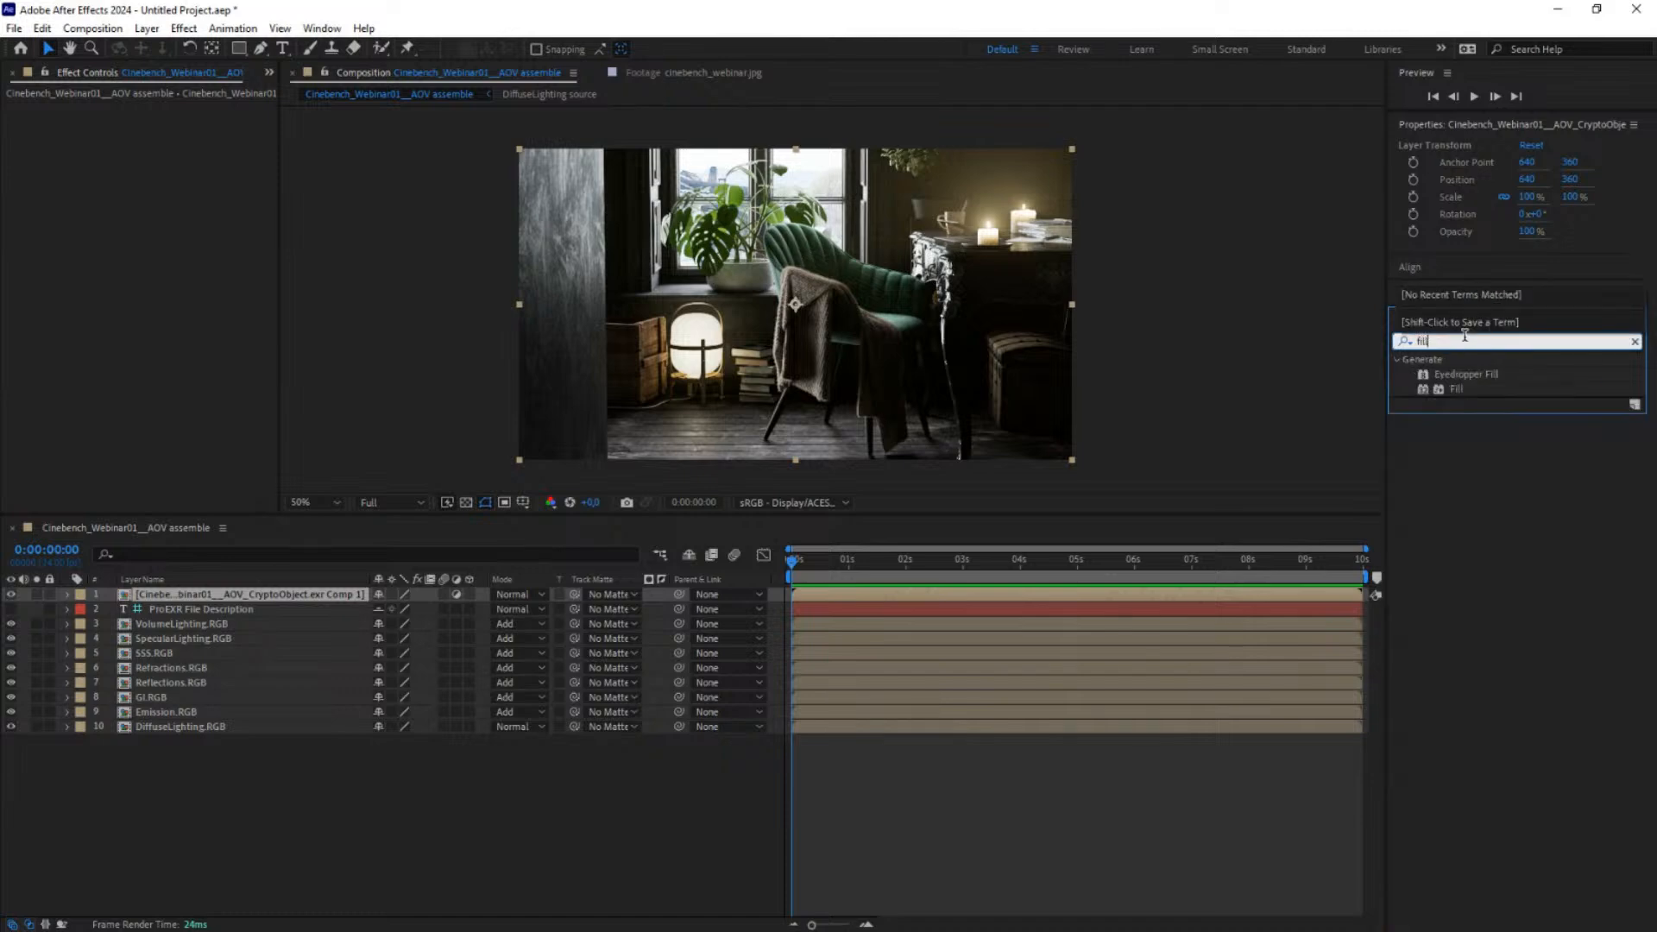
{"action": "double_click", "coordinate": [1455, 389]}
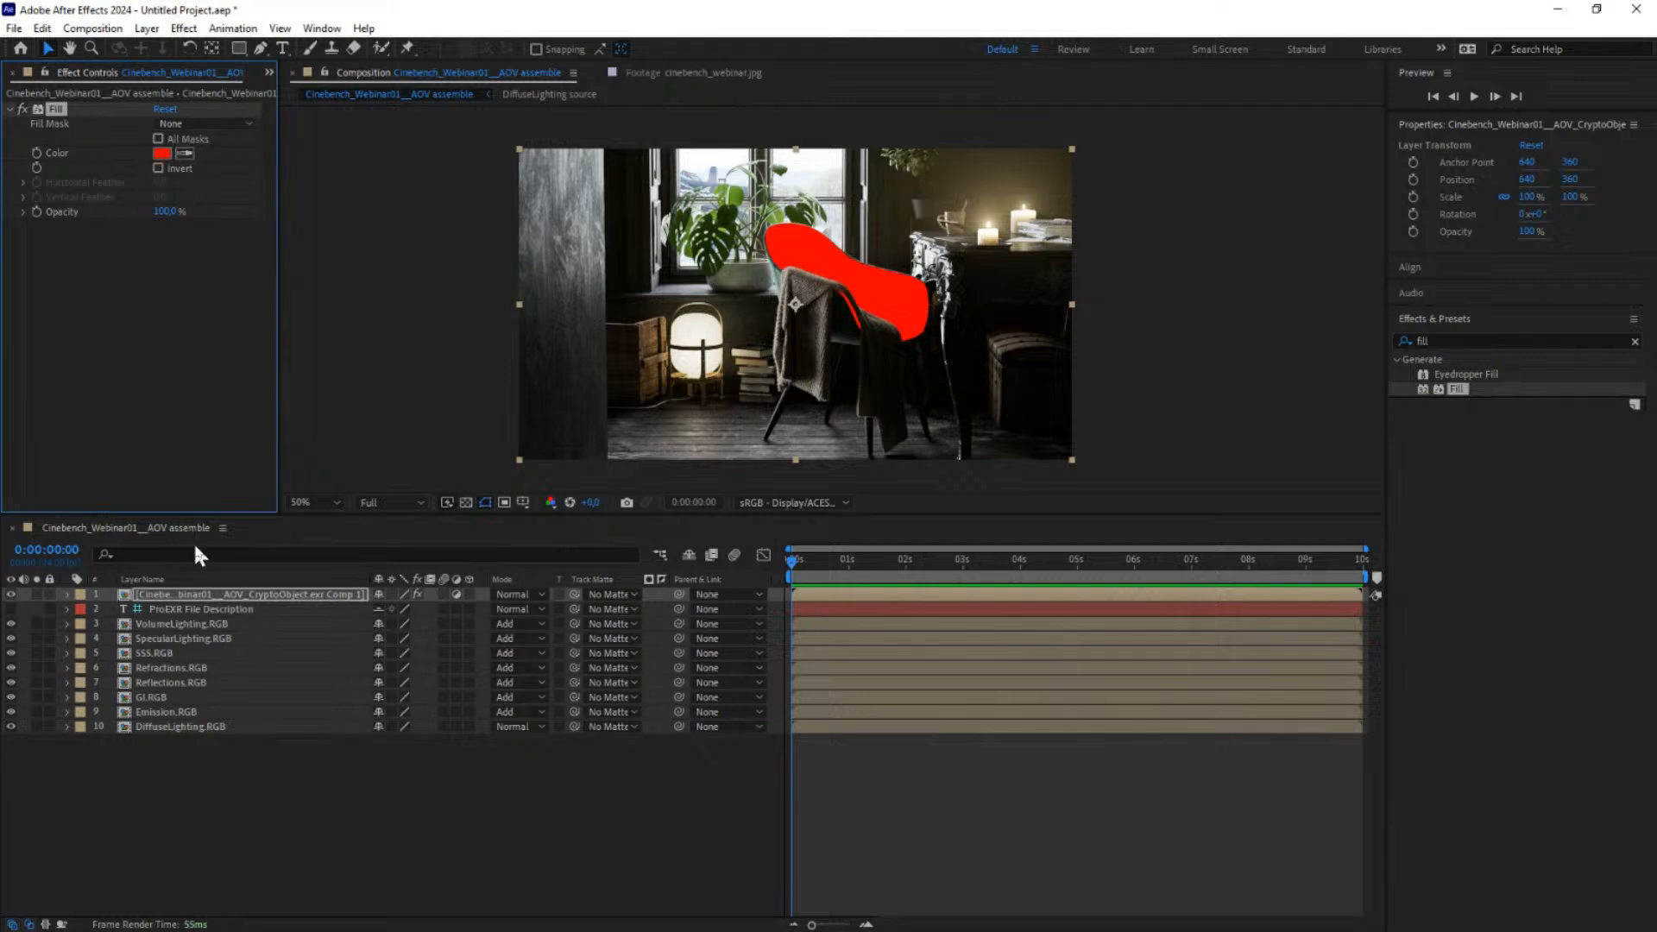
{"action": "left_click", "coordinate": [158, 592]}
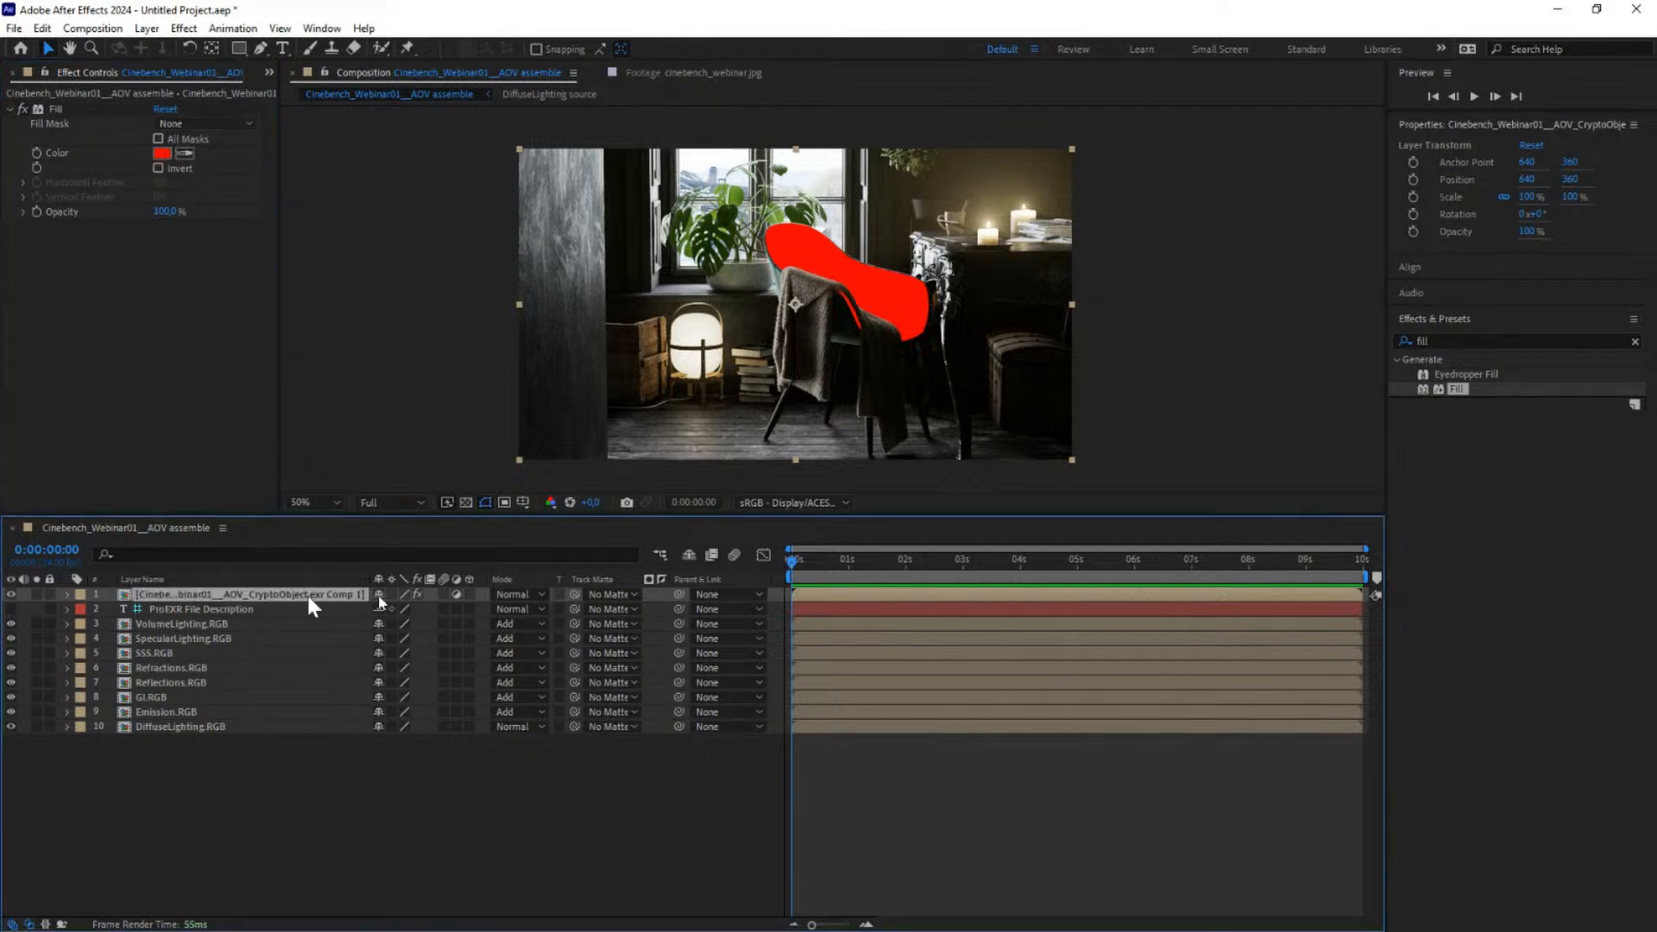
{"action": "left_click", "coordinate": [513, 597]}
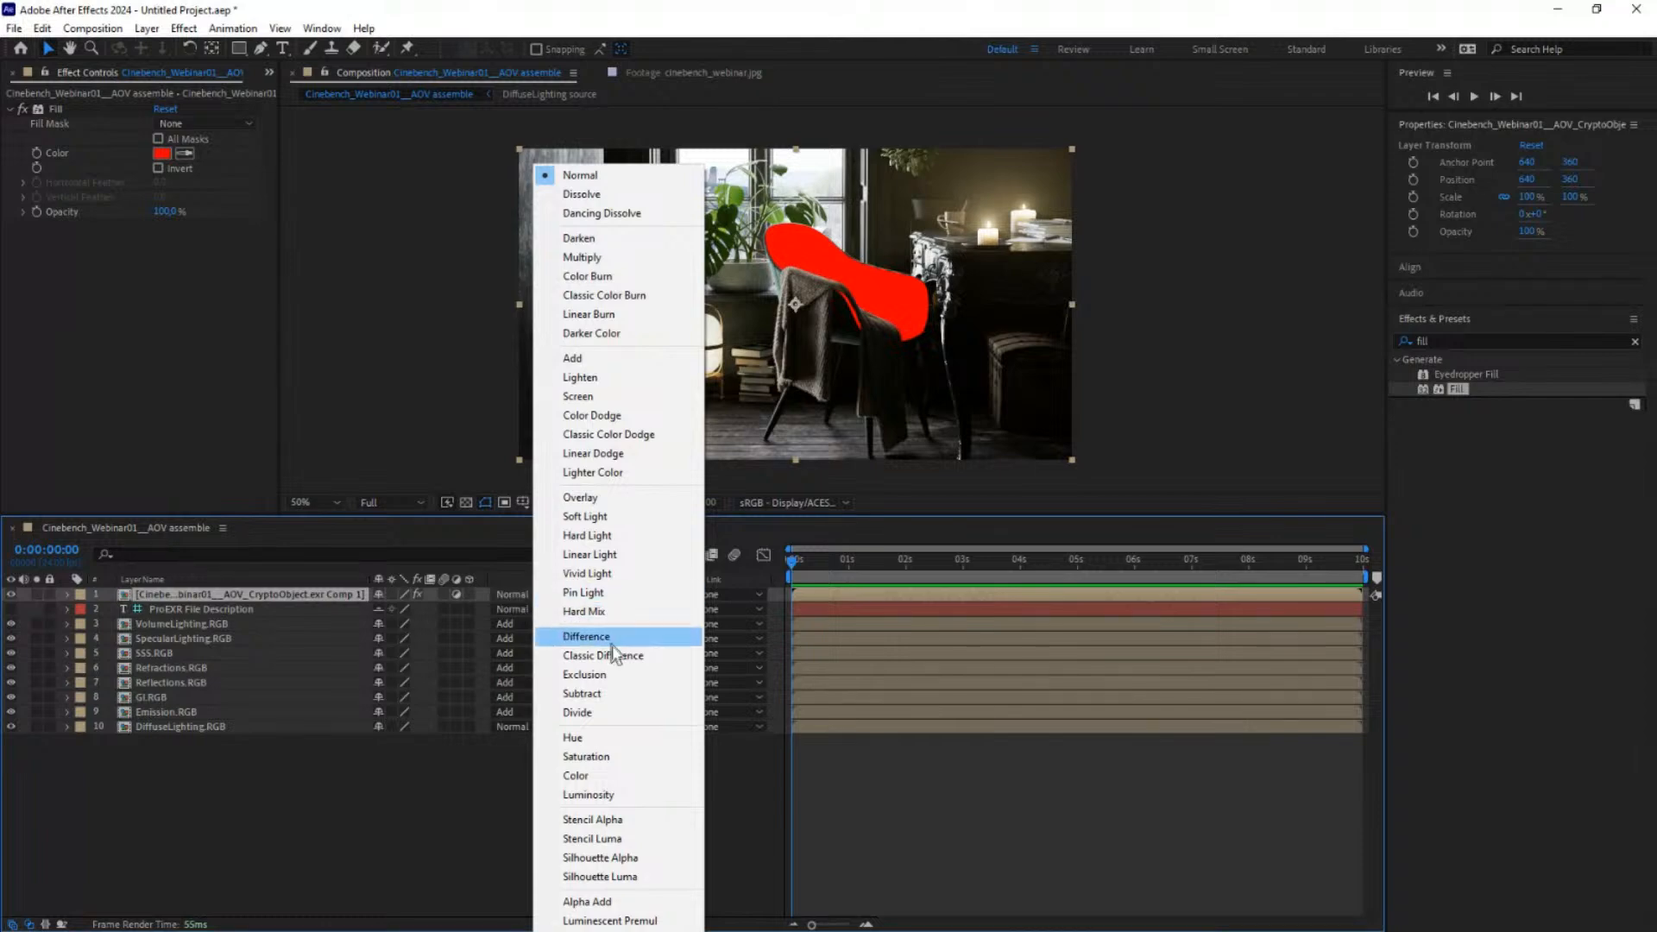
{"action": "left_click", "coordinate": [575, 775]}
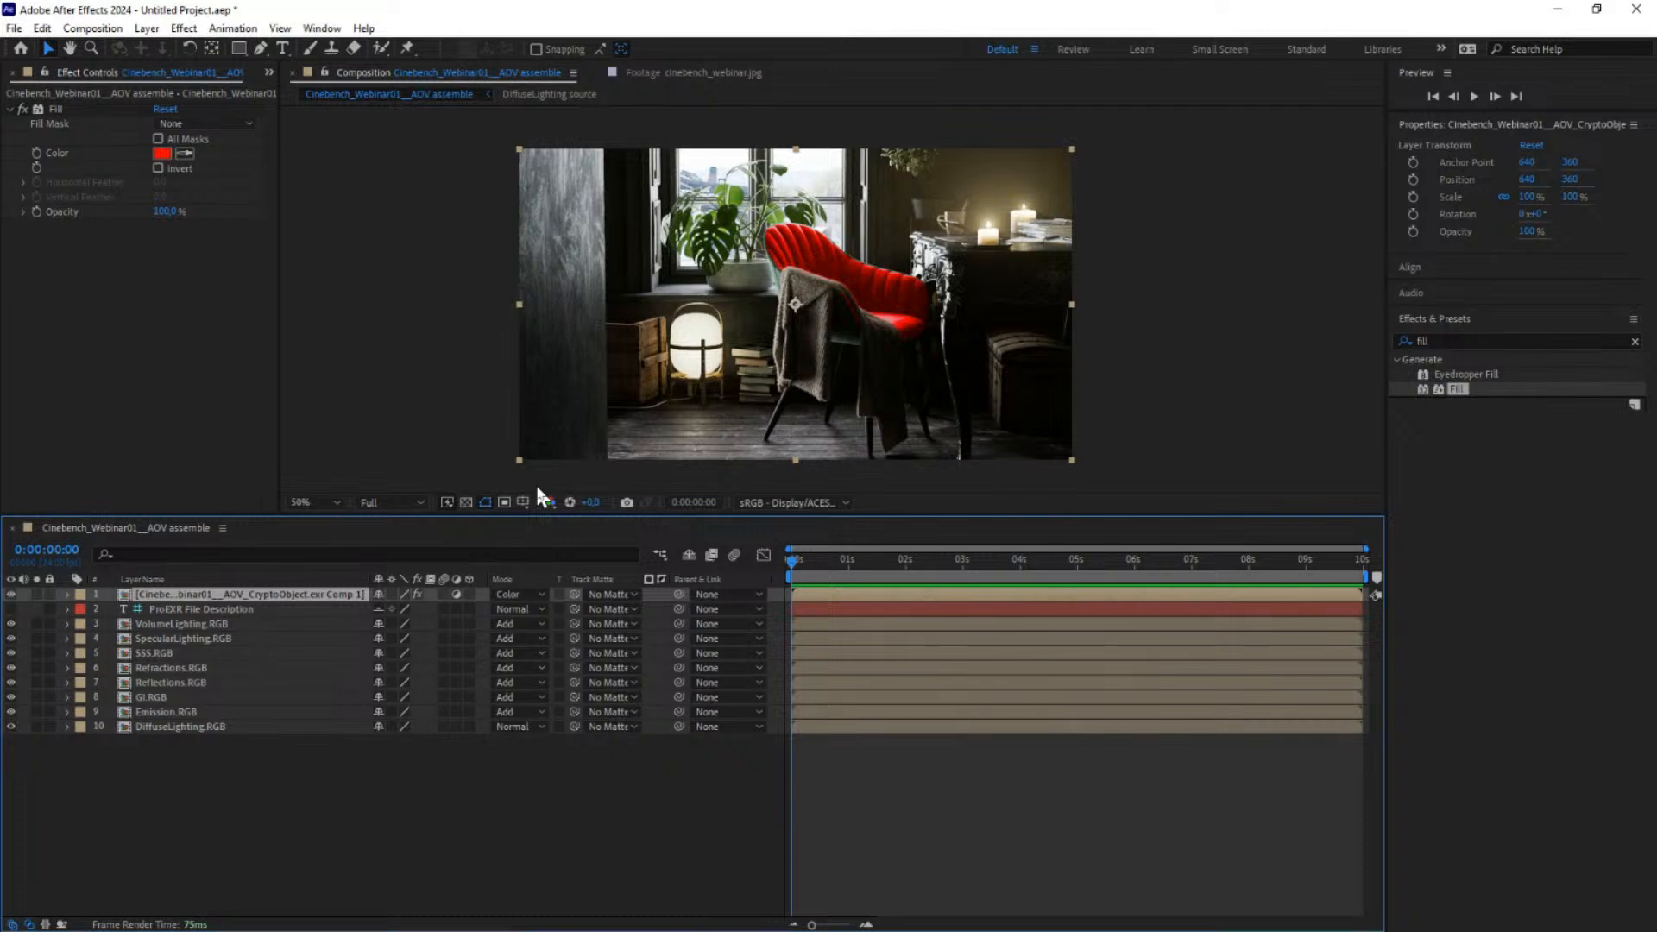
Step: Change the Fill colour to a cyan blue and inspect the recoloured chair up close
{"action": "left_click", "coordinate": [162, 152]}
{"action": "left_click_drag", "start_coordinate": [816, 326], "coordinate": [509, 456]}
{"action": "left_click", "coordinate": [555, 585]}
{"action": "left_click", "coordinate": [690, 482]}
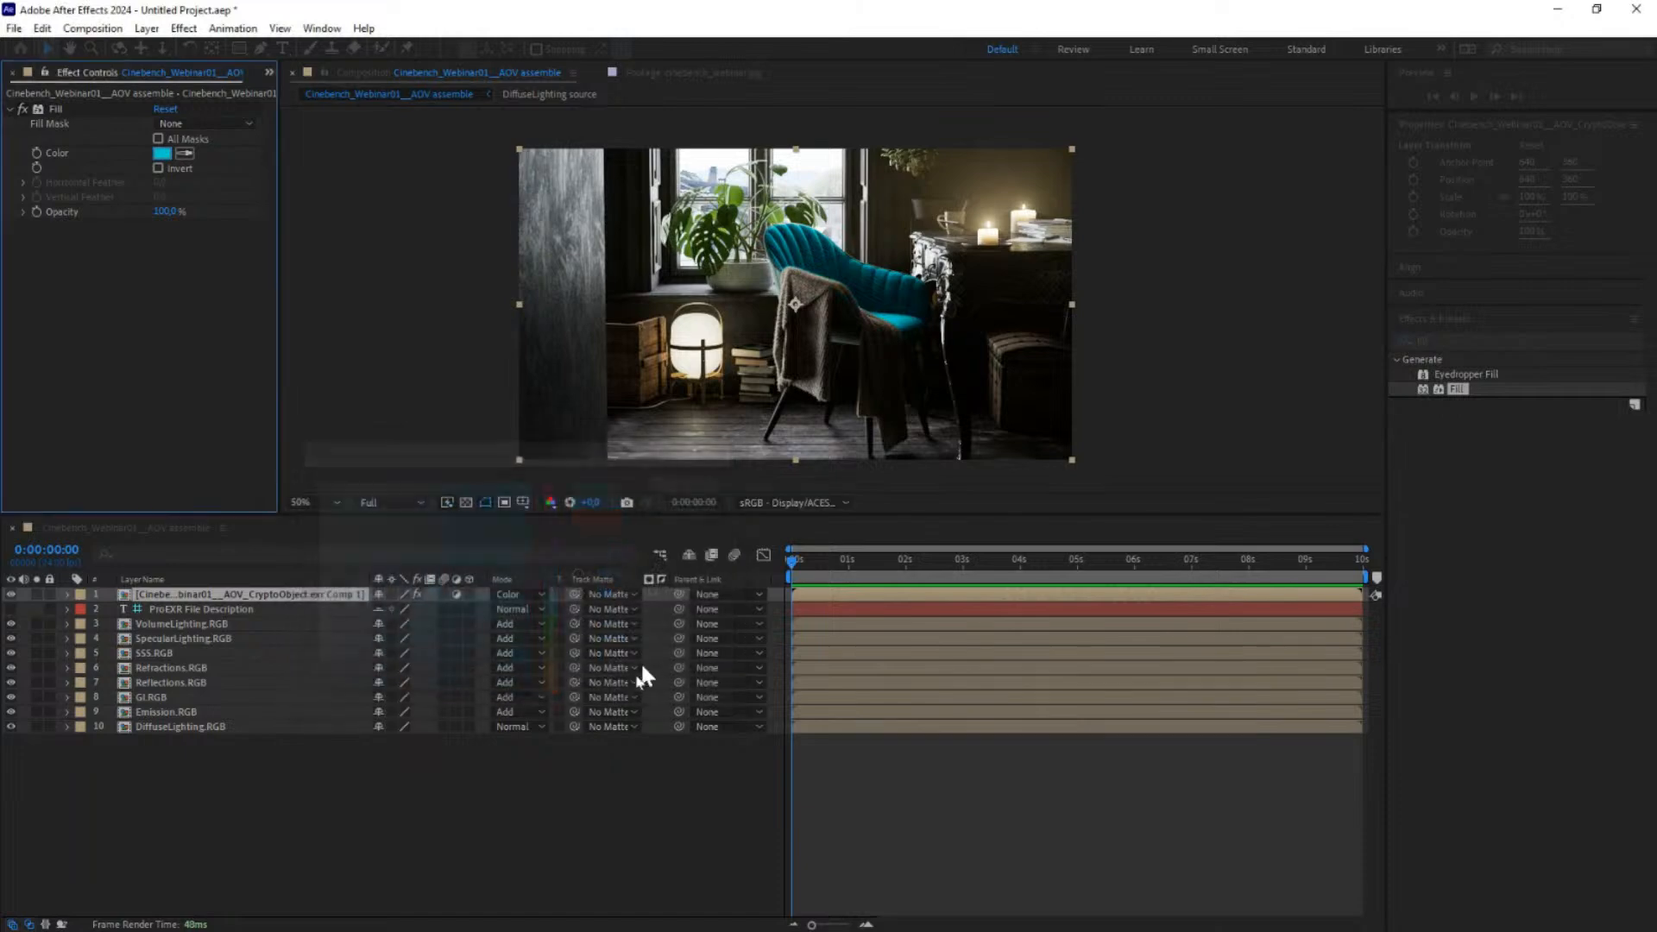
{"action": "scroll", "coordinate": [862, 267], "scroll_direction": "up", "scroll_amount": 2}
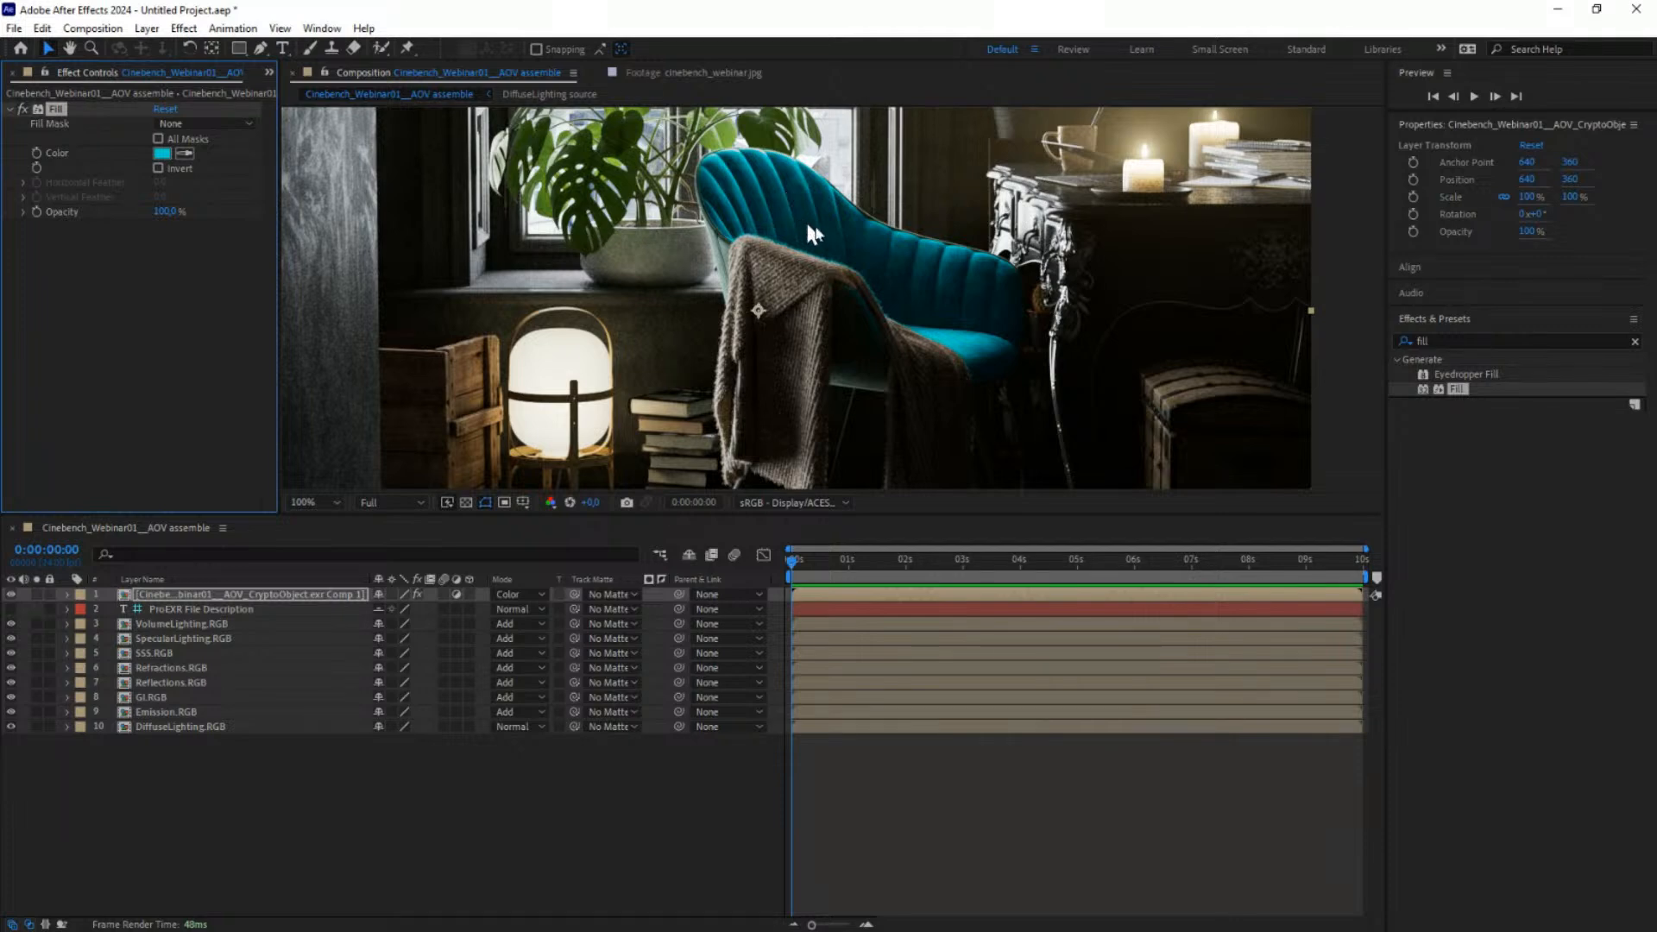
{"action": "scroll", "coordinate": [863, 241], "scroll_direction": "down", "scroll_amount": 2}
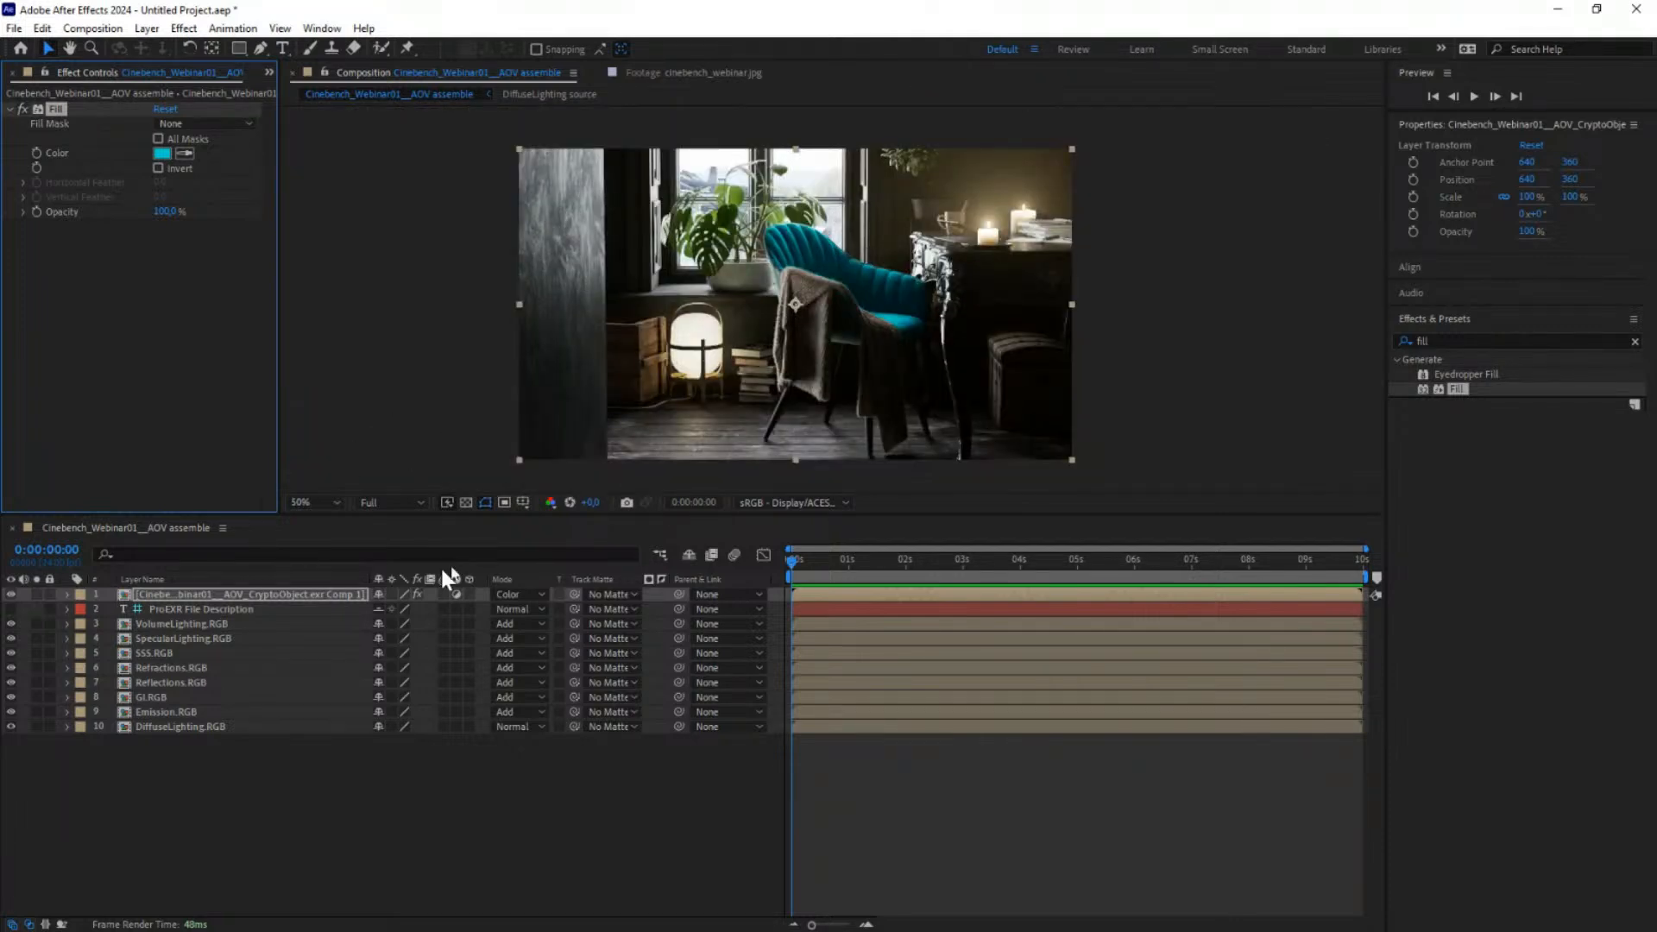
Step: Open the nested CryptoObject composition and set its Cryptomatte effect's output to Colors
{"action": "left_click", "coordinate": [155, 594]}
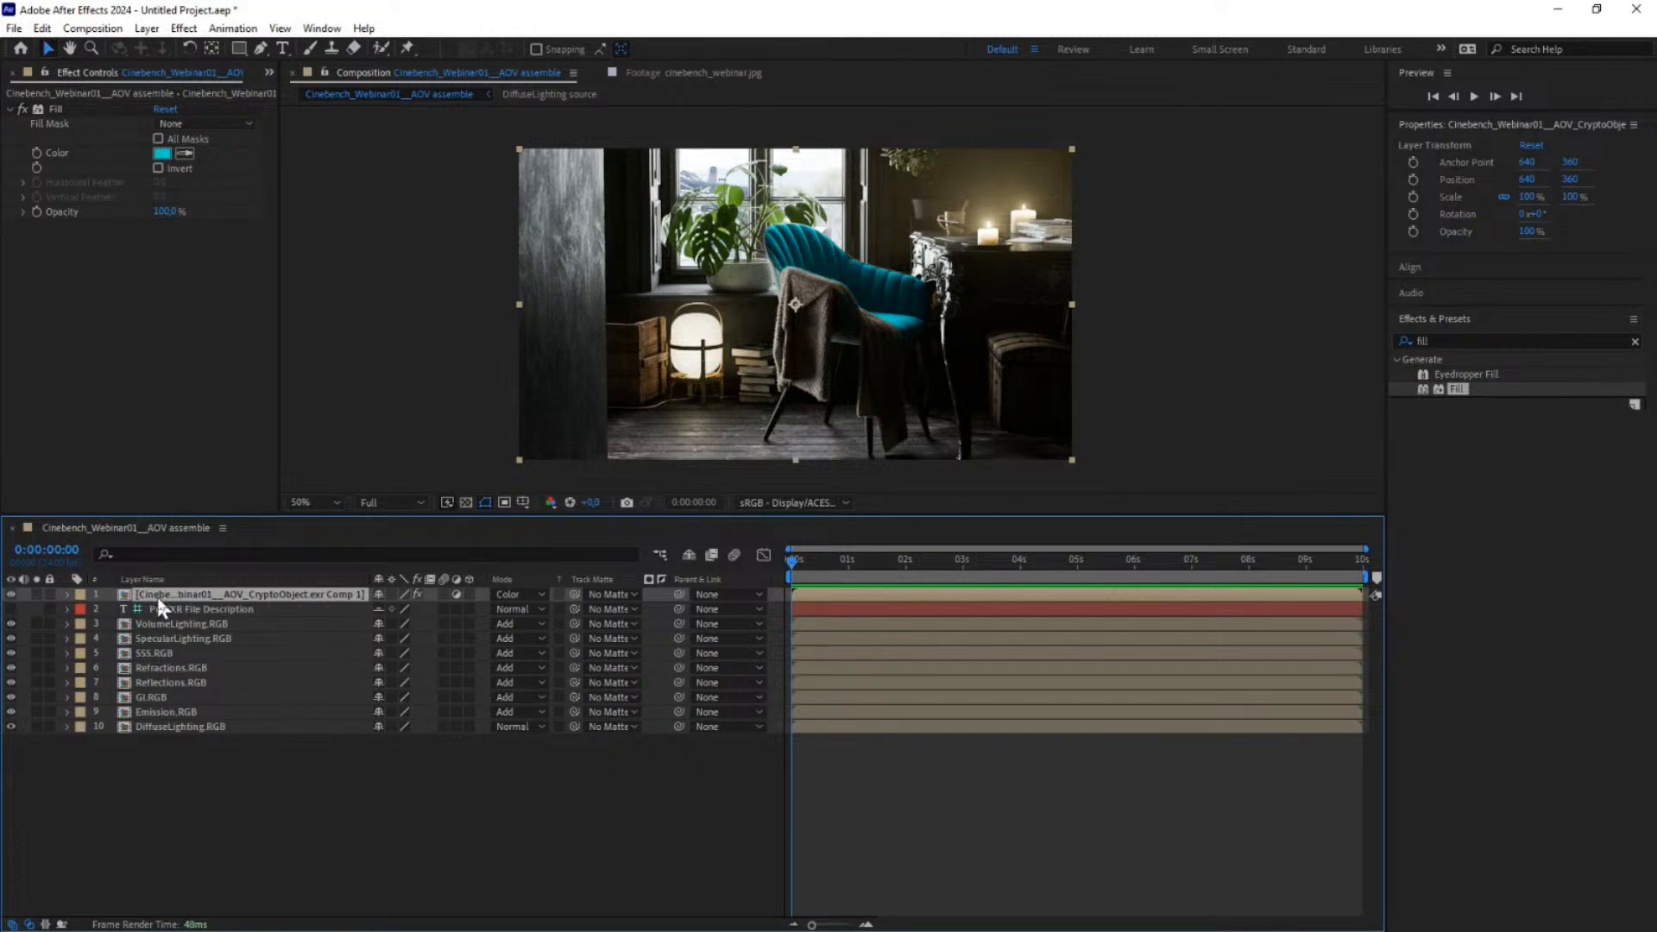
{"action": "double_click", "coordinate": [155, 594]}
{"action": "left_click", "coordinate": [145, 595]}
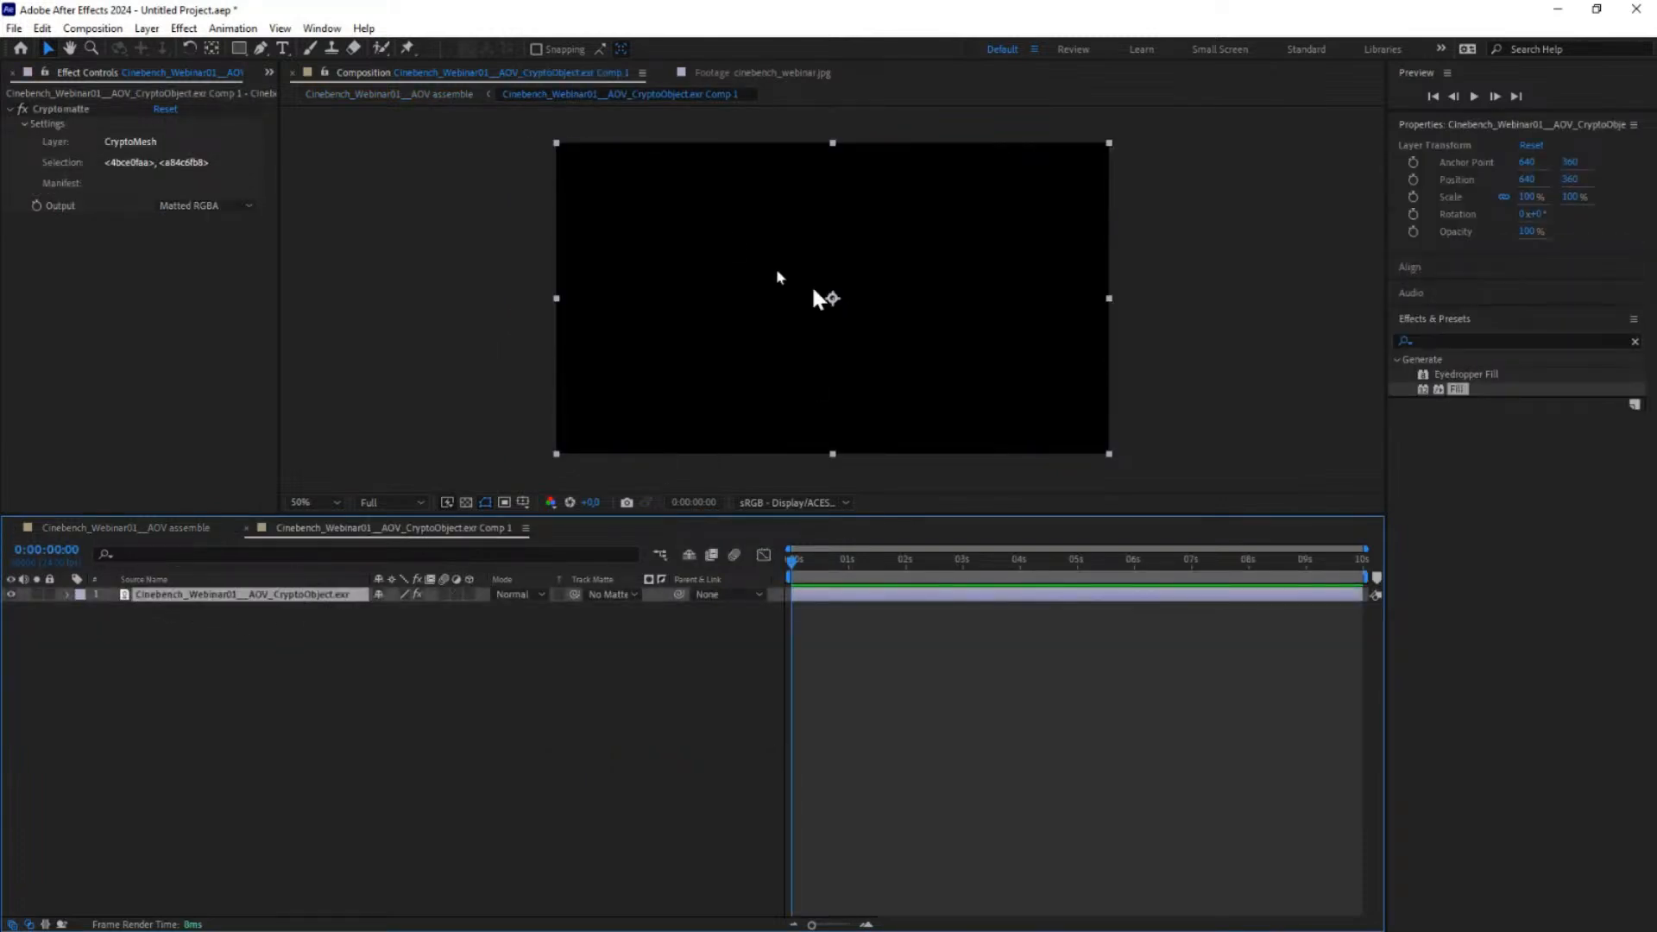
{"action": "left_click", "coordinate": [182, 203]}
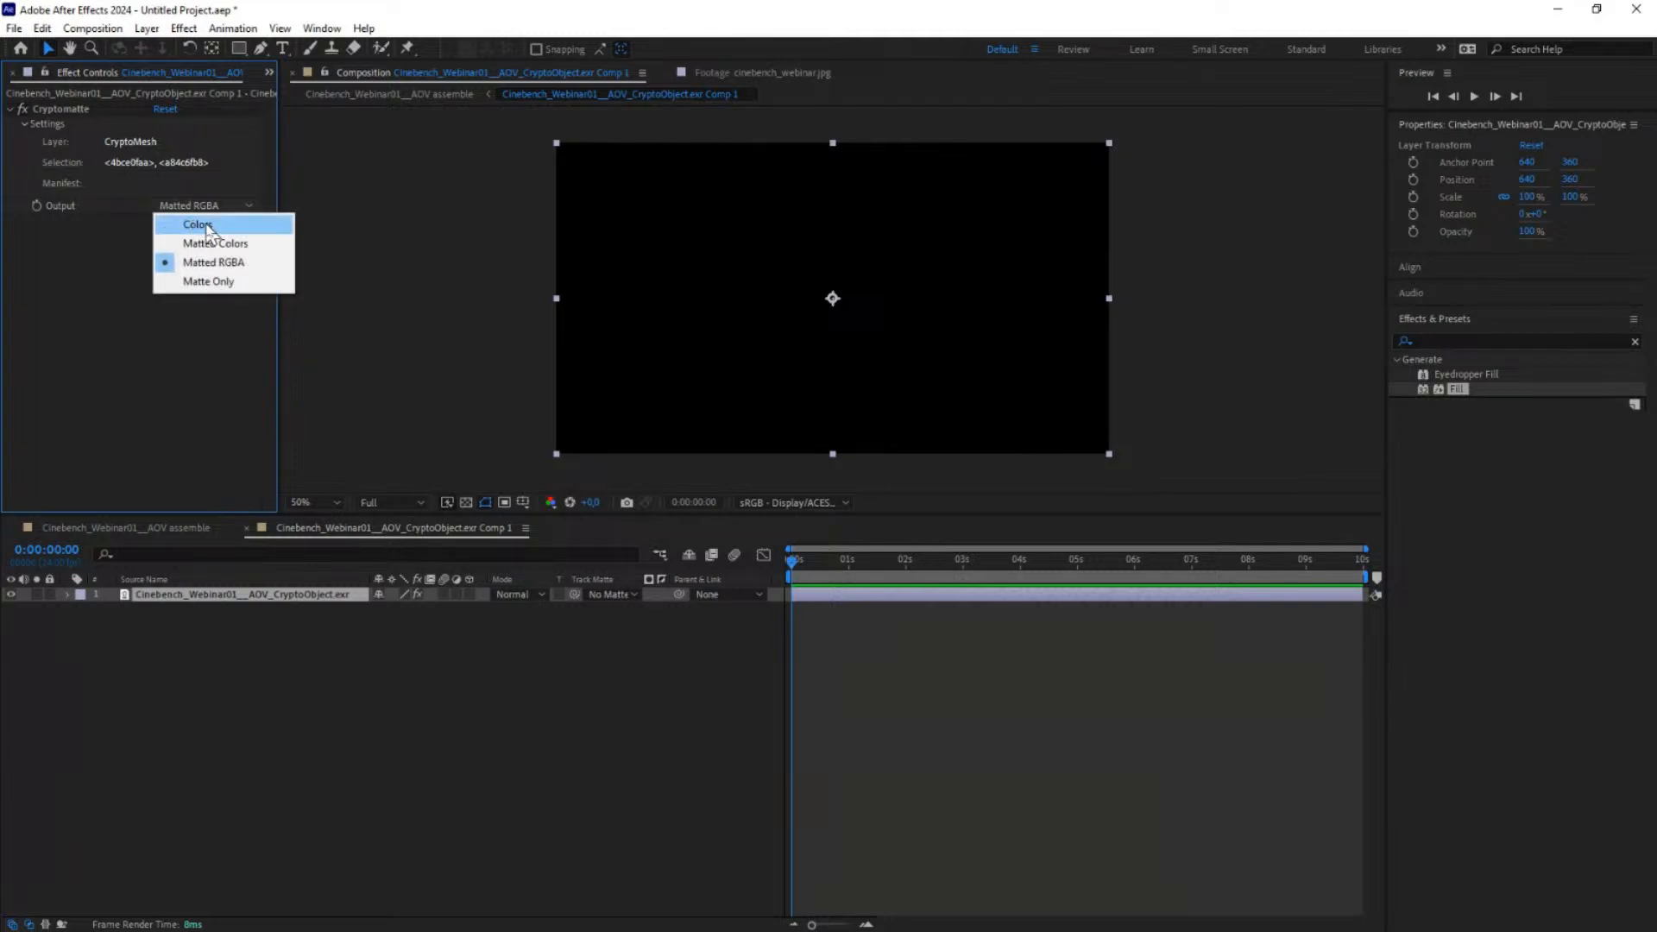
{"action": "left_click", "coordinate": [204, 224]}
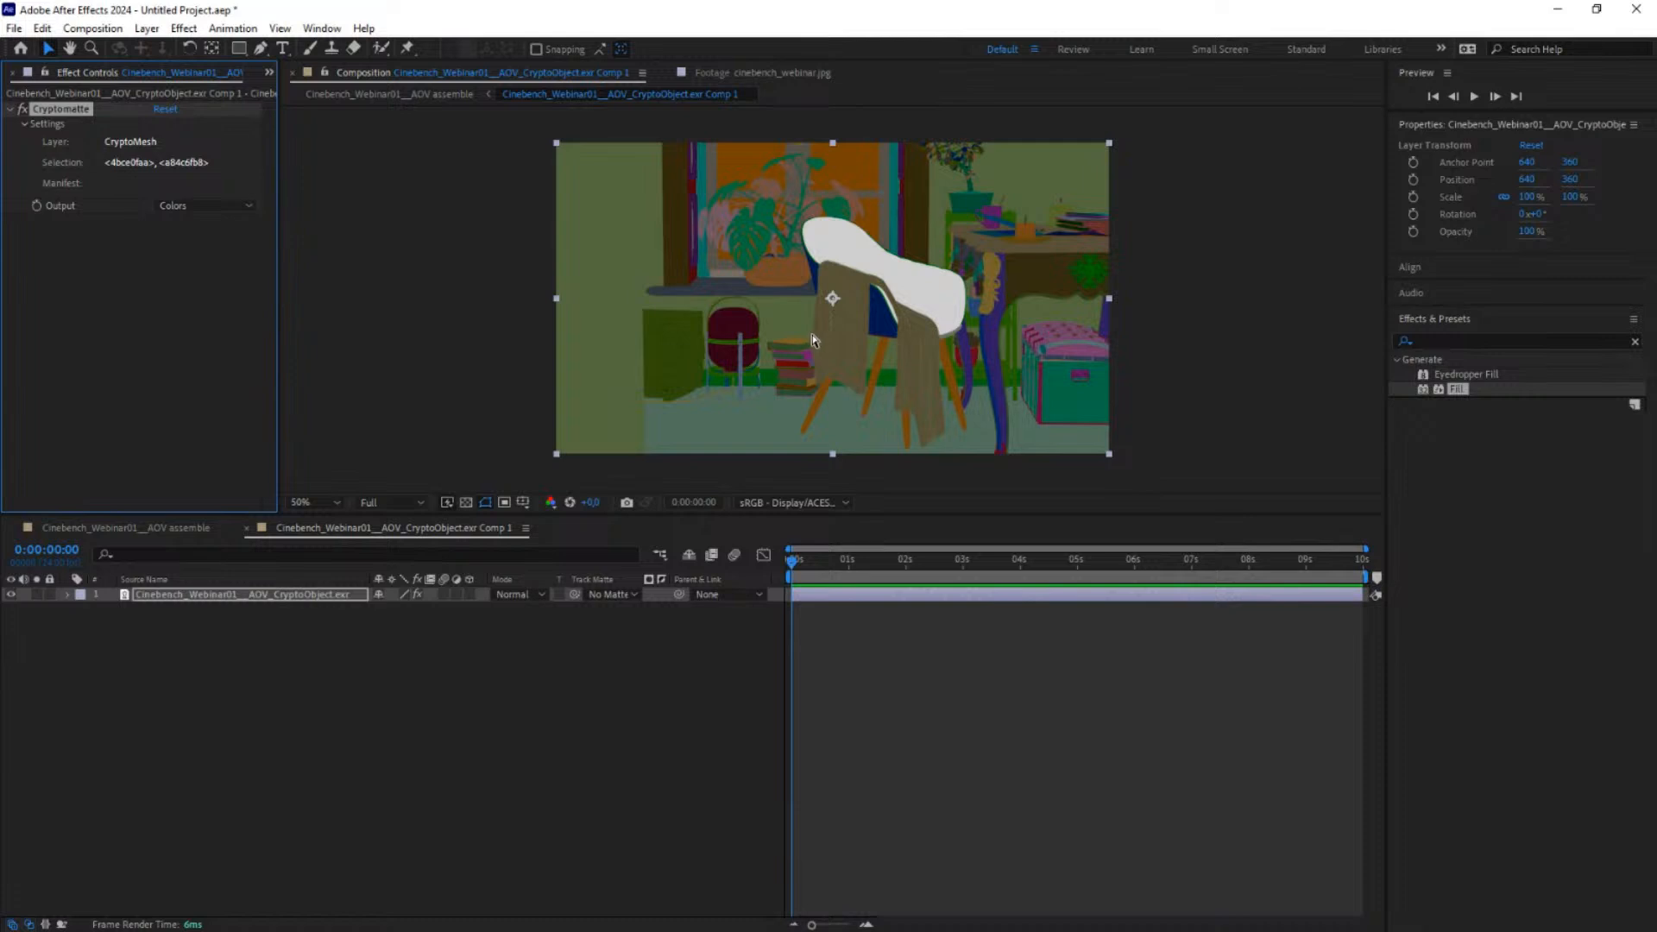
Step: Try to select the window plant's leaves as Cryptomatte objects in the enlarged view
{"action": "left_click", "coordinate": [768, 220]}
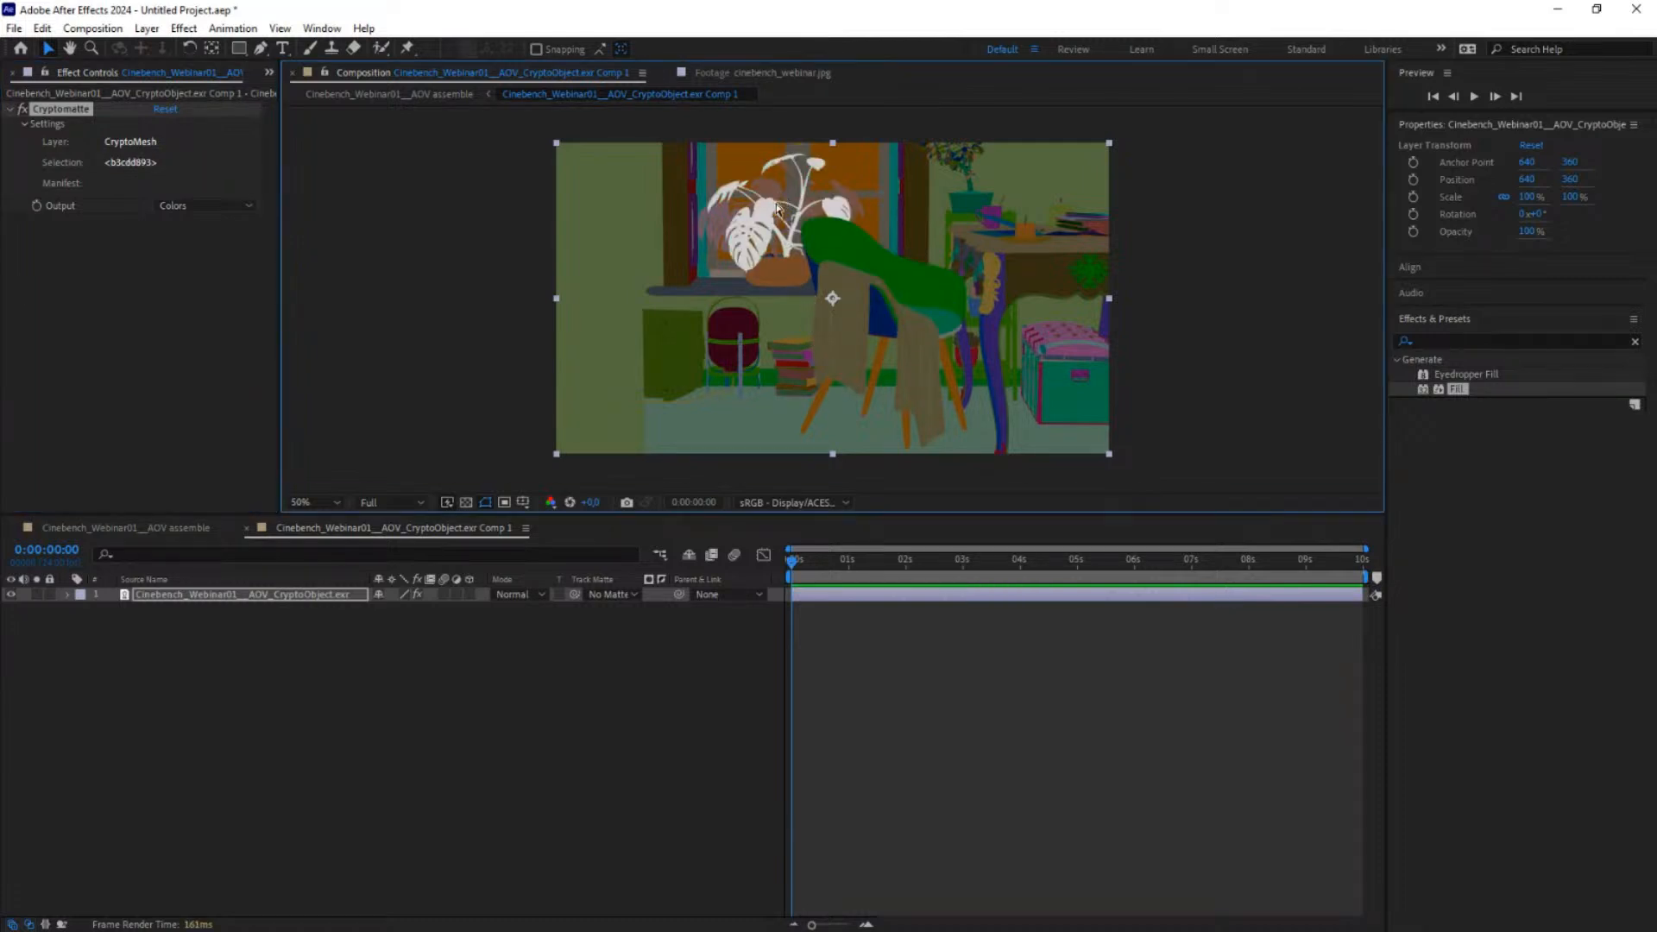
{"action": "key", "text": "period"}
{"action": "left_click", "coordinate": [621, 146], "text": "shift"}
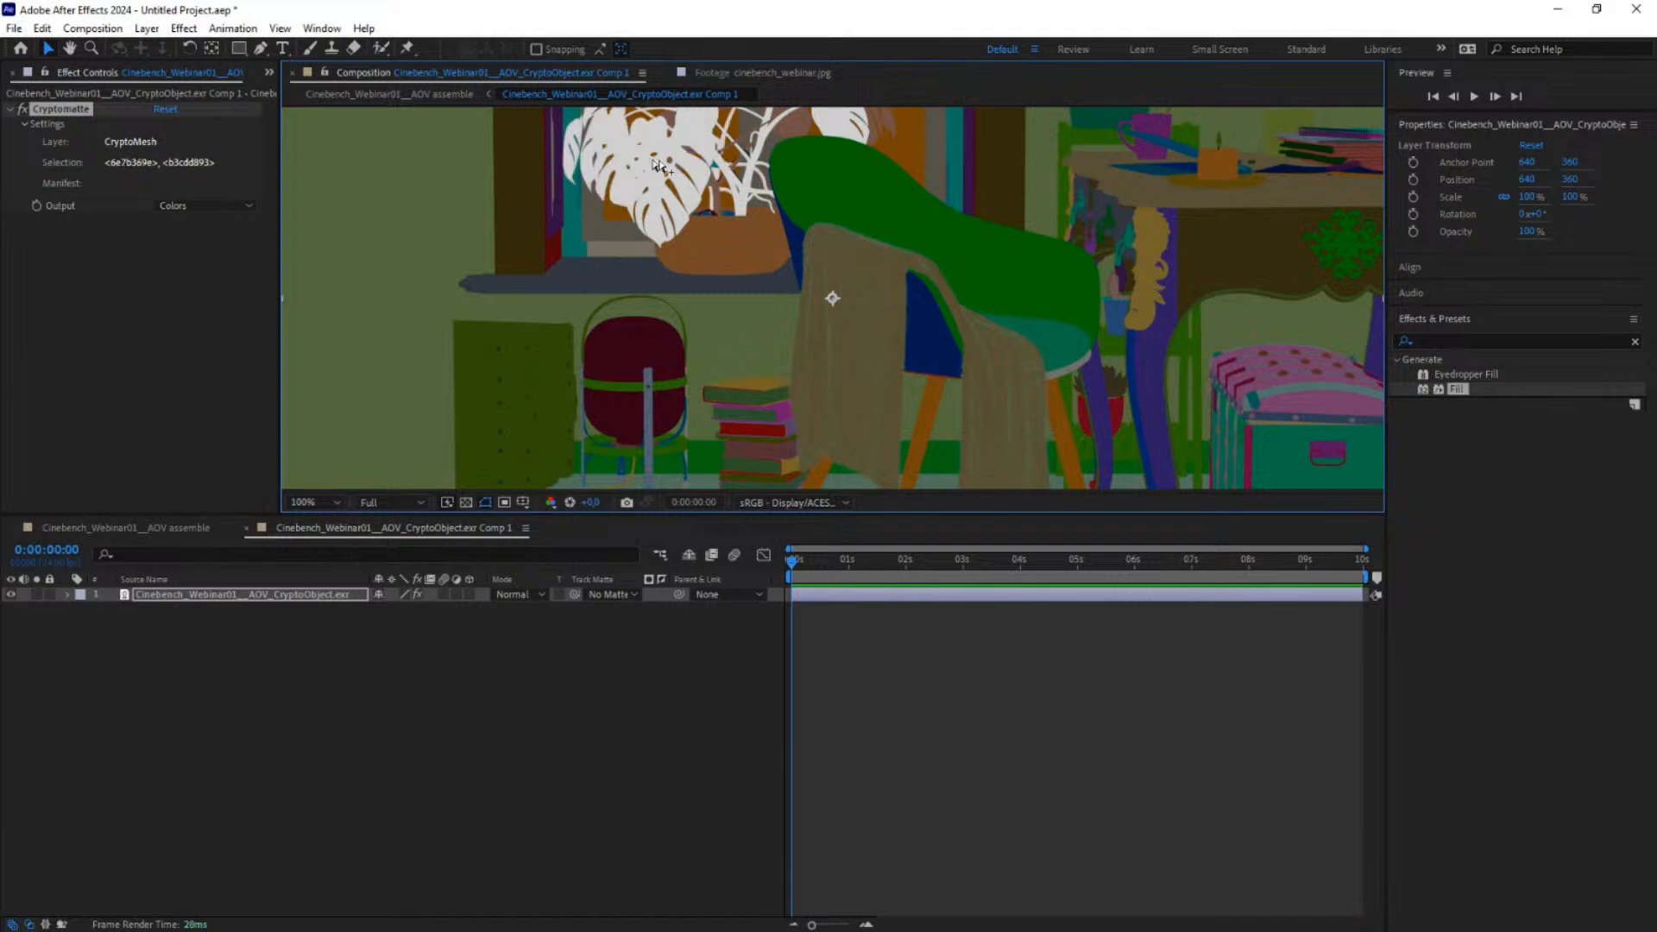
{"action": "left_click", "coordinate": [722, 150], "text": "shift"}
{"action": "left_click", "coordinate": [680, 157], "text": "shift"}
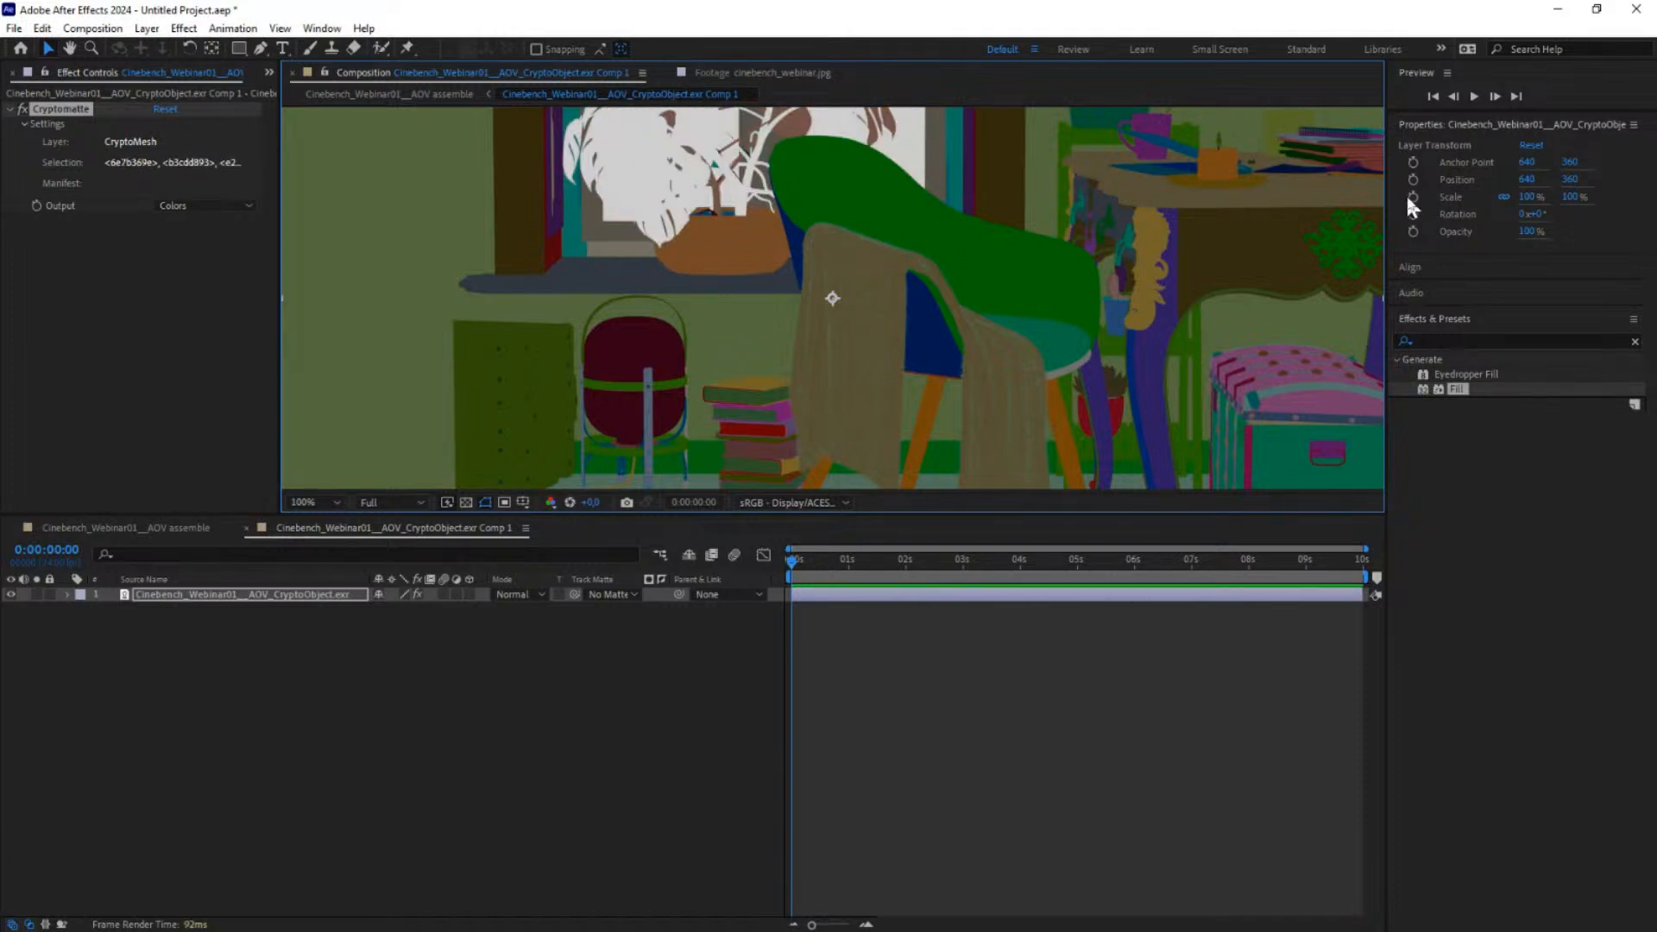
{"action": "left_click", "coordinate": [69, 50]}
{"action": "left_click", "coordinate": [704, 238]}
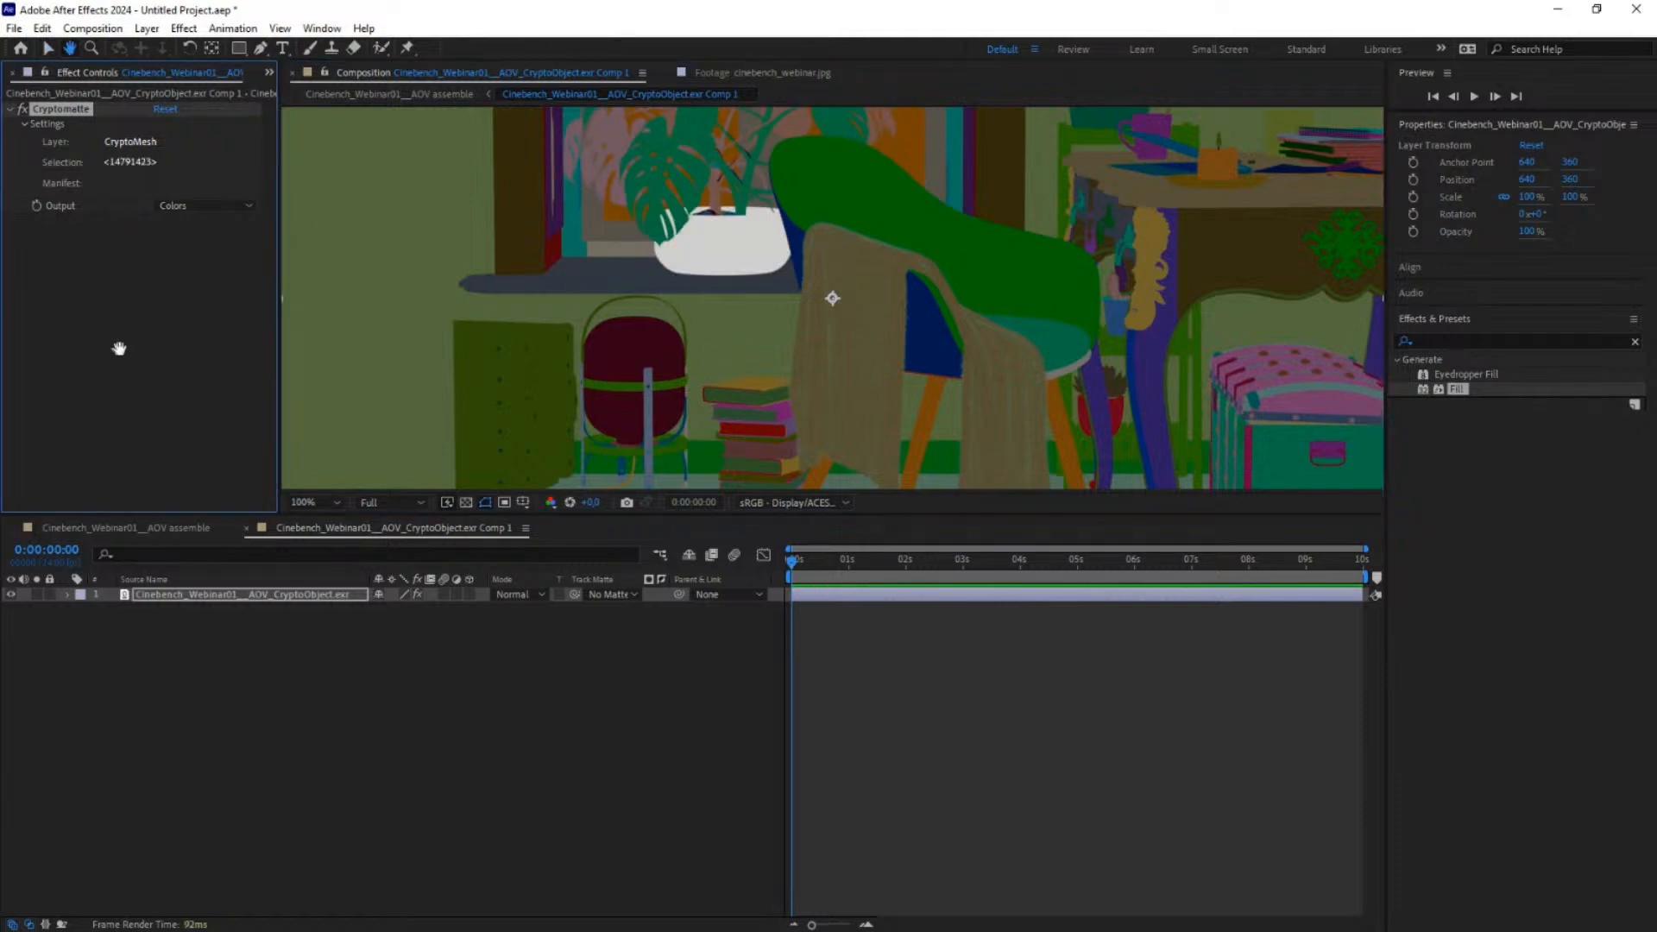
{"action": "left_click", "coordinate": [150, 702]}
{"action": "left_click", "coordinate": [207, 300]}
Step: Replace the Cryptomatte selection with all leaf groups of the window plant, maximizing the viewer to reach the remaining leaves
{"action": "left_click", "coordinate": [601, 136]}
{"action": "left_click", "coordinate": [678, 180], "text": "shift"}
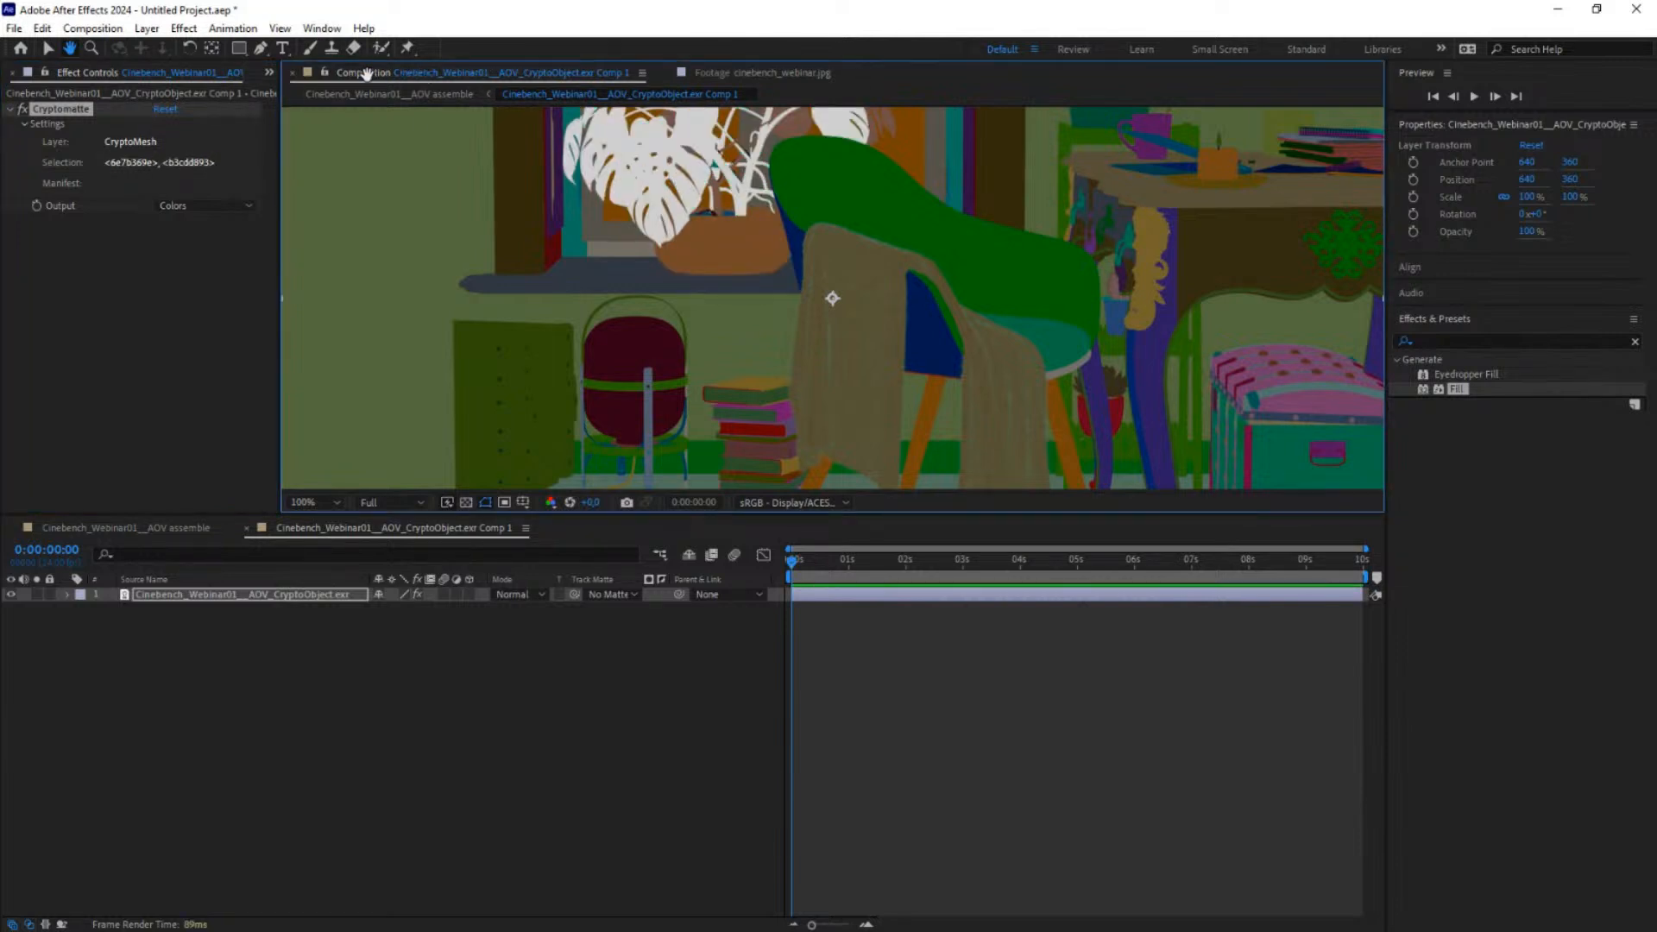
{"action": "left_click", "coordinate": [48, 48]}
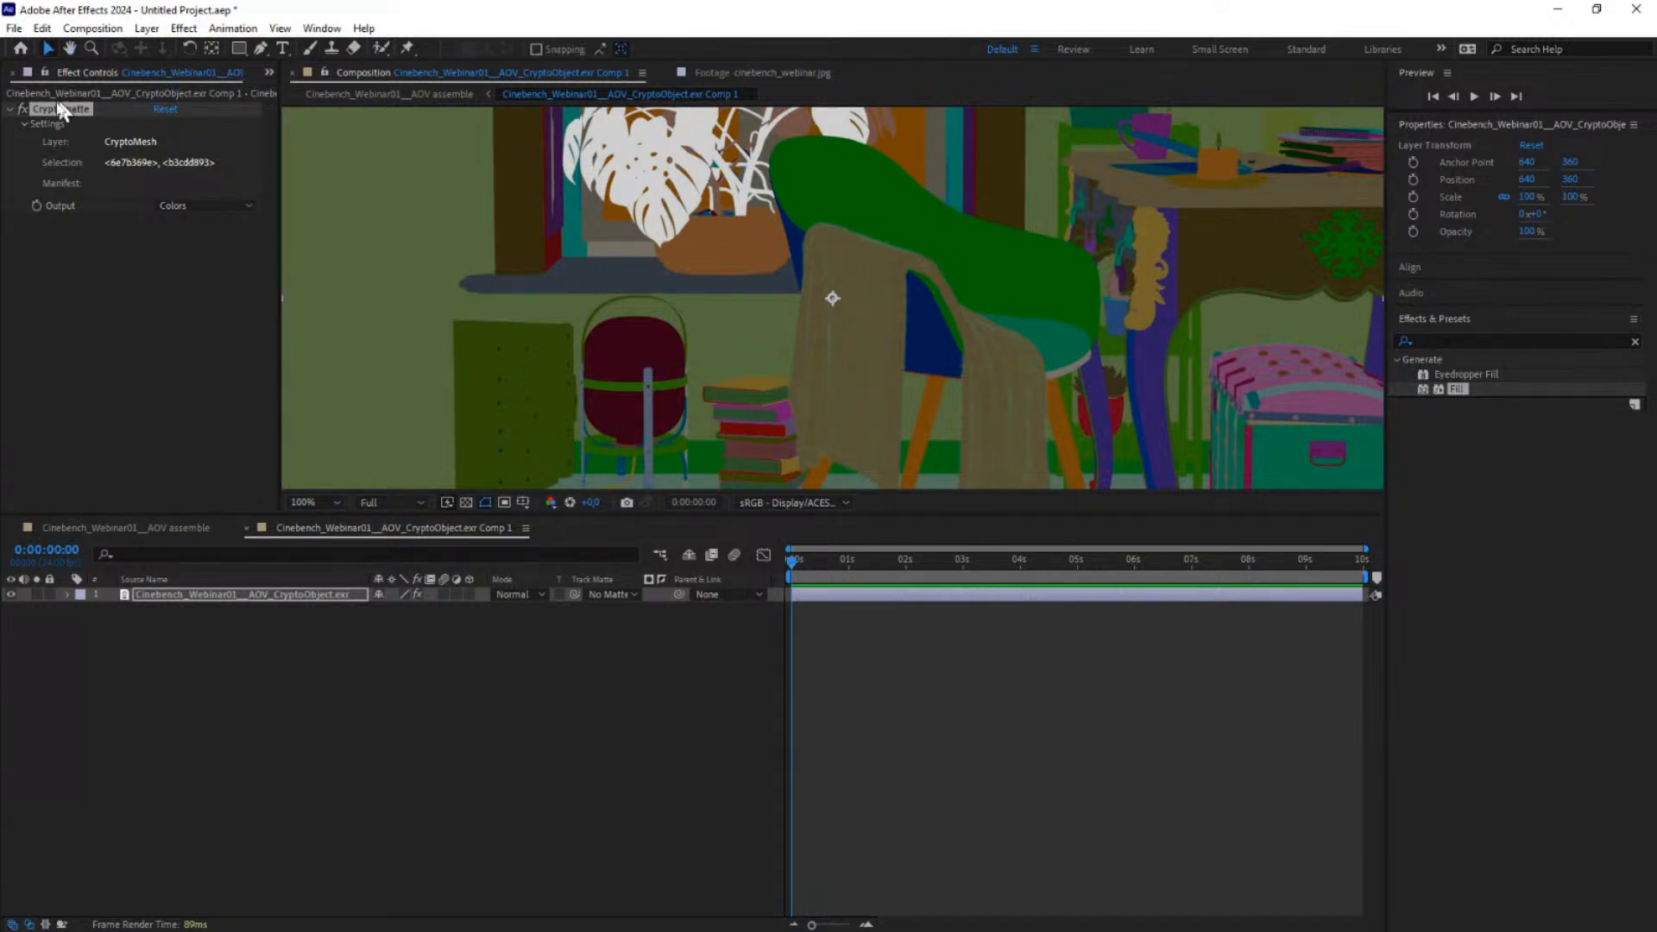
{"action": "double_click", "coordinate": [366, 71]}
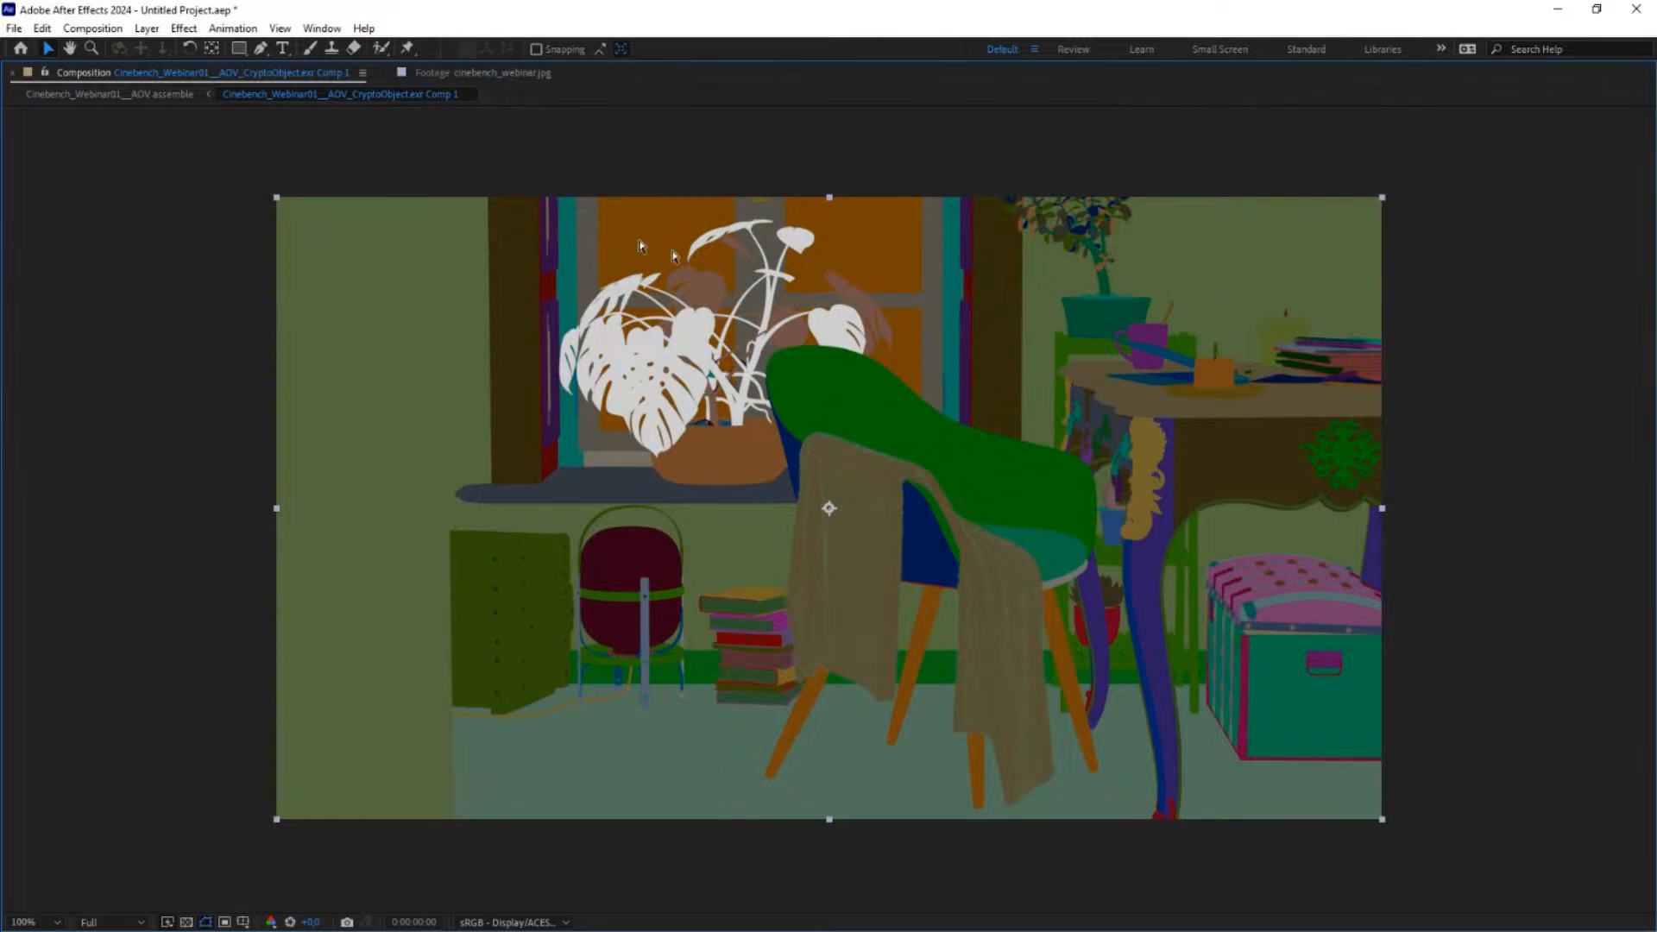
{"action": "left_click", "coordinate": [715, 292], "text": "shift"}
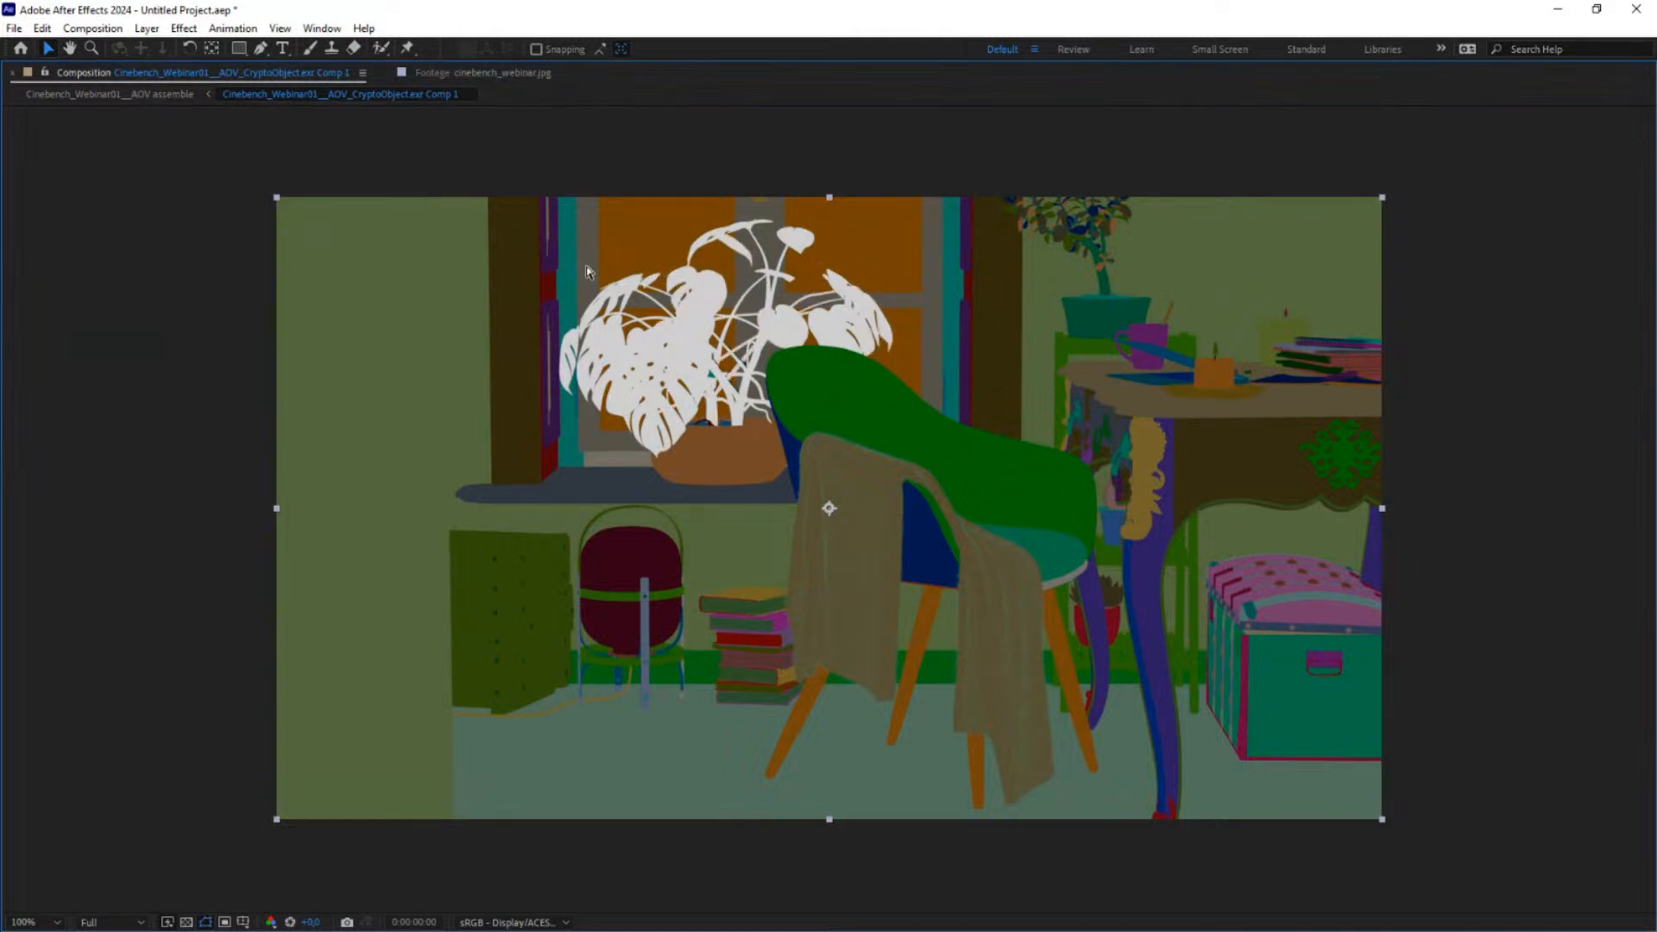
Step: Restore the normal viewer size, set the Cryptomatte output to Matted RGBA, and return to the AOV assemble composition
{"action": "double_click", "coordinate": [86, 72]}
{"action": "left_click", "coordinate": [188, 208]}
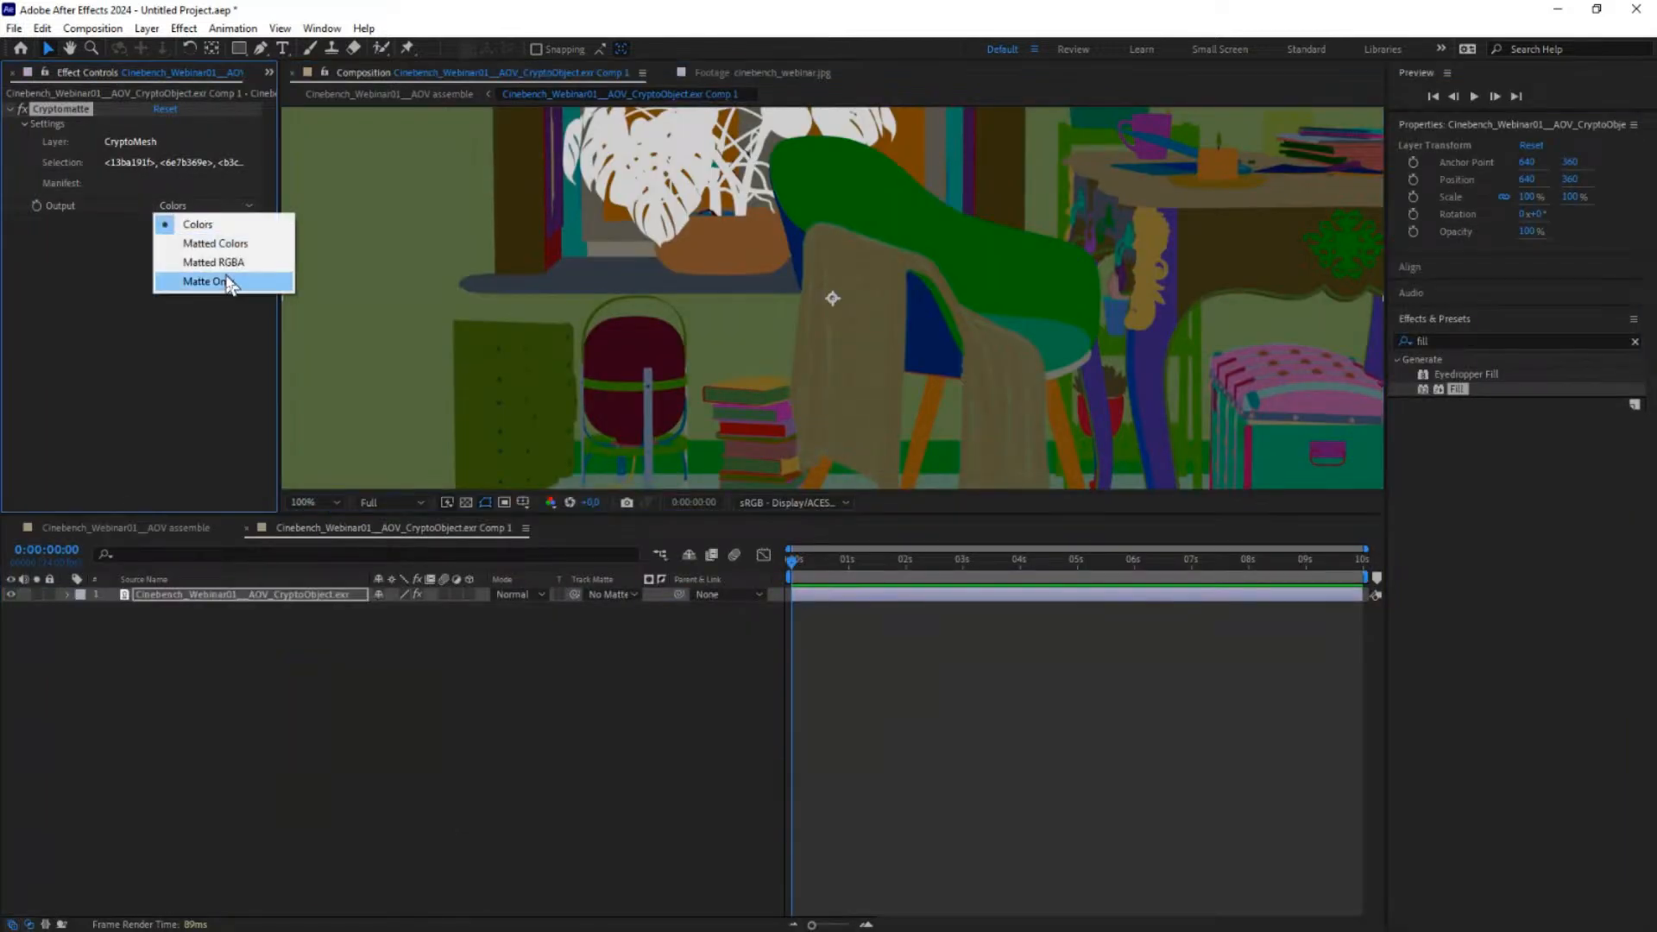
{"action": "left_click", "coordinate": [220, 262]}
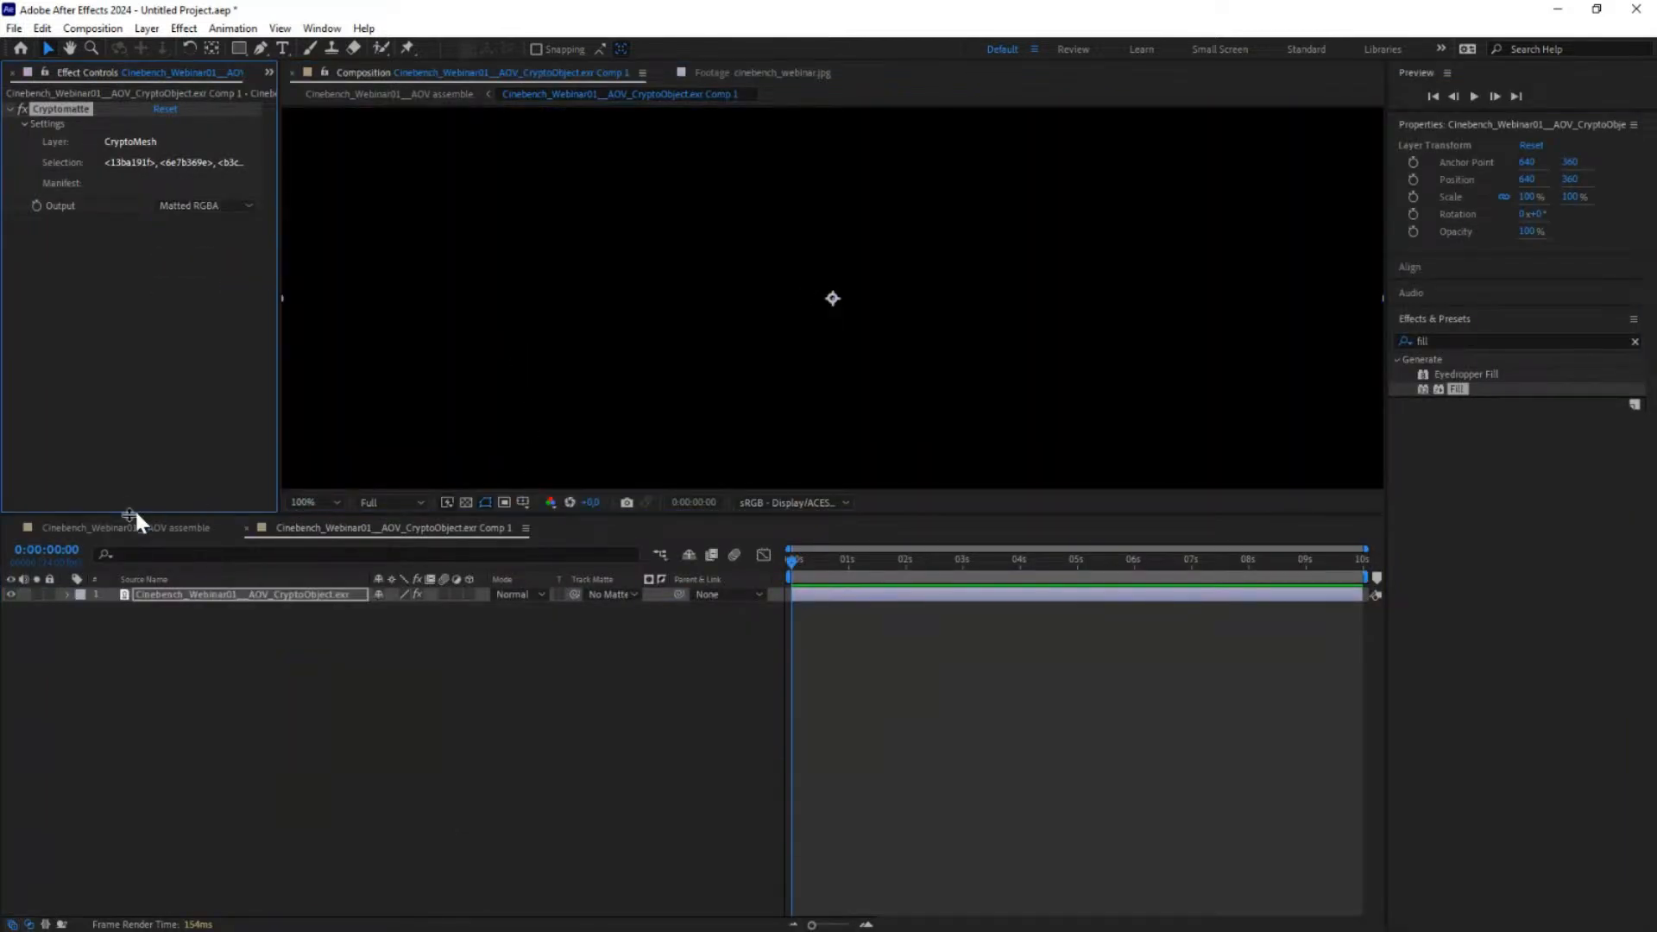
{"action": "left_click", "coordinate": [138, 527]}
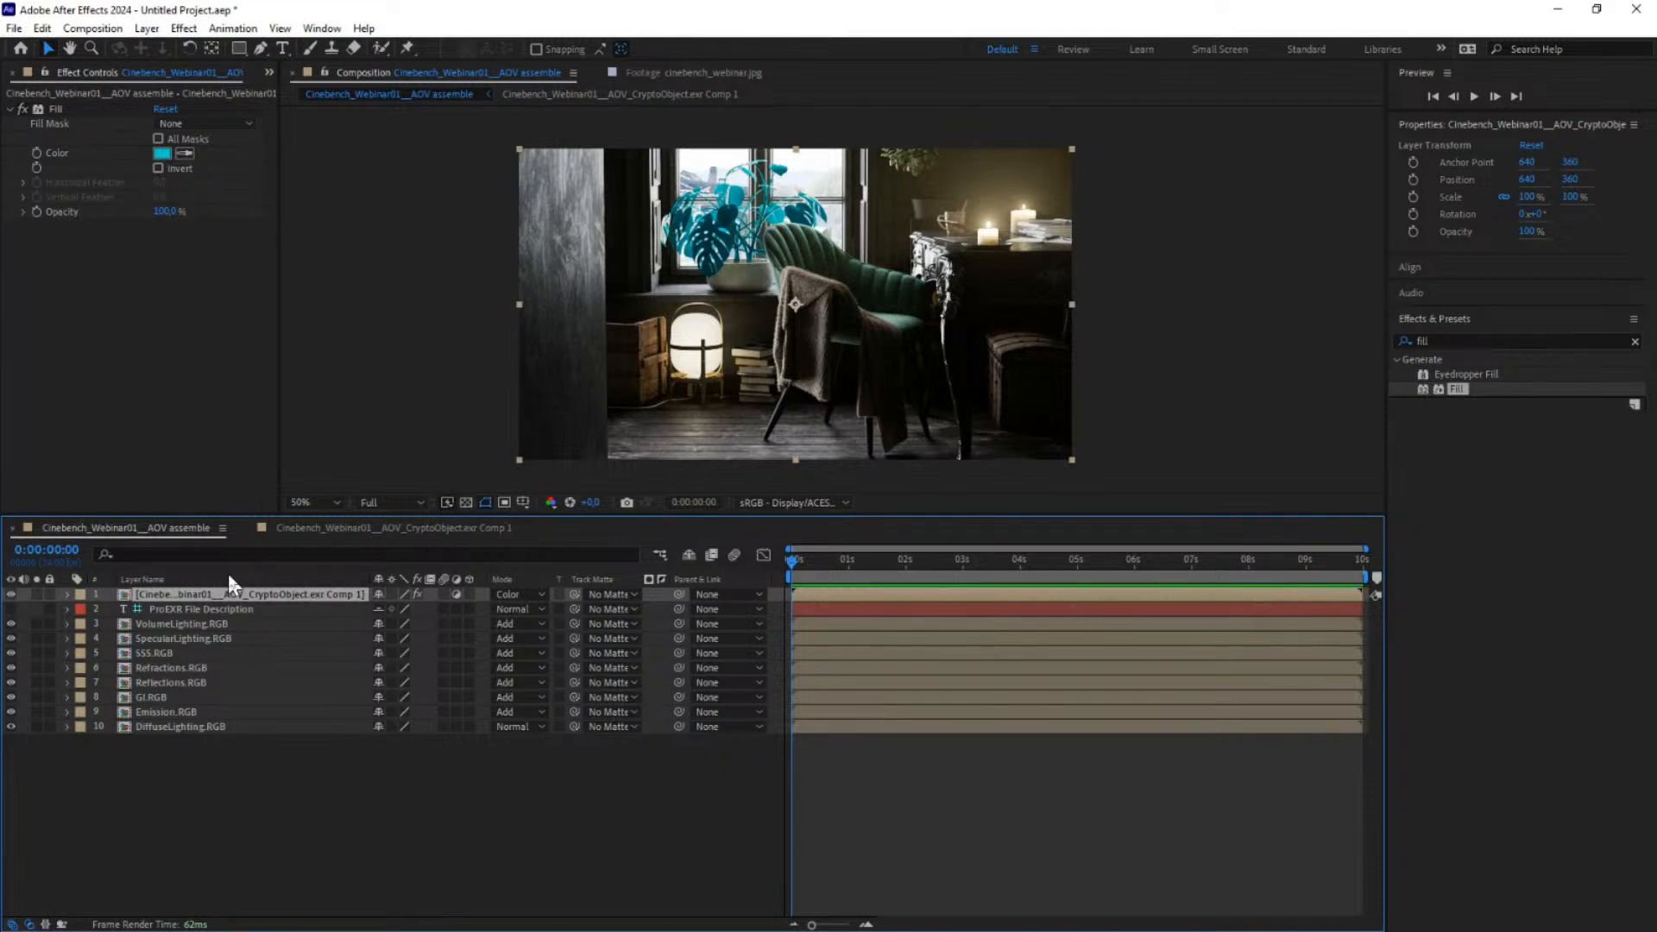
Step: Set the CryptoObject adjustment layer's blending mode back to Normal and delete its Fill effect
{"action": "left_click", "coordinate": [505, 594]}
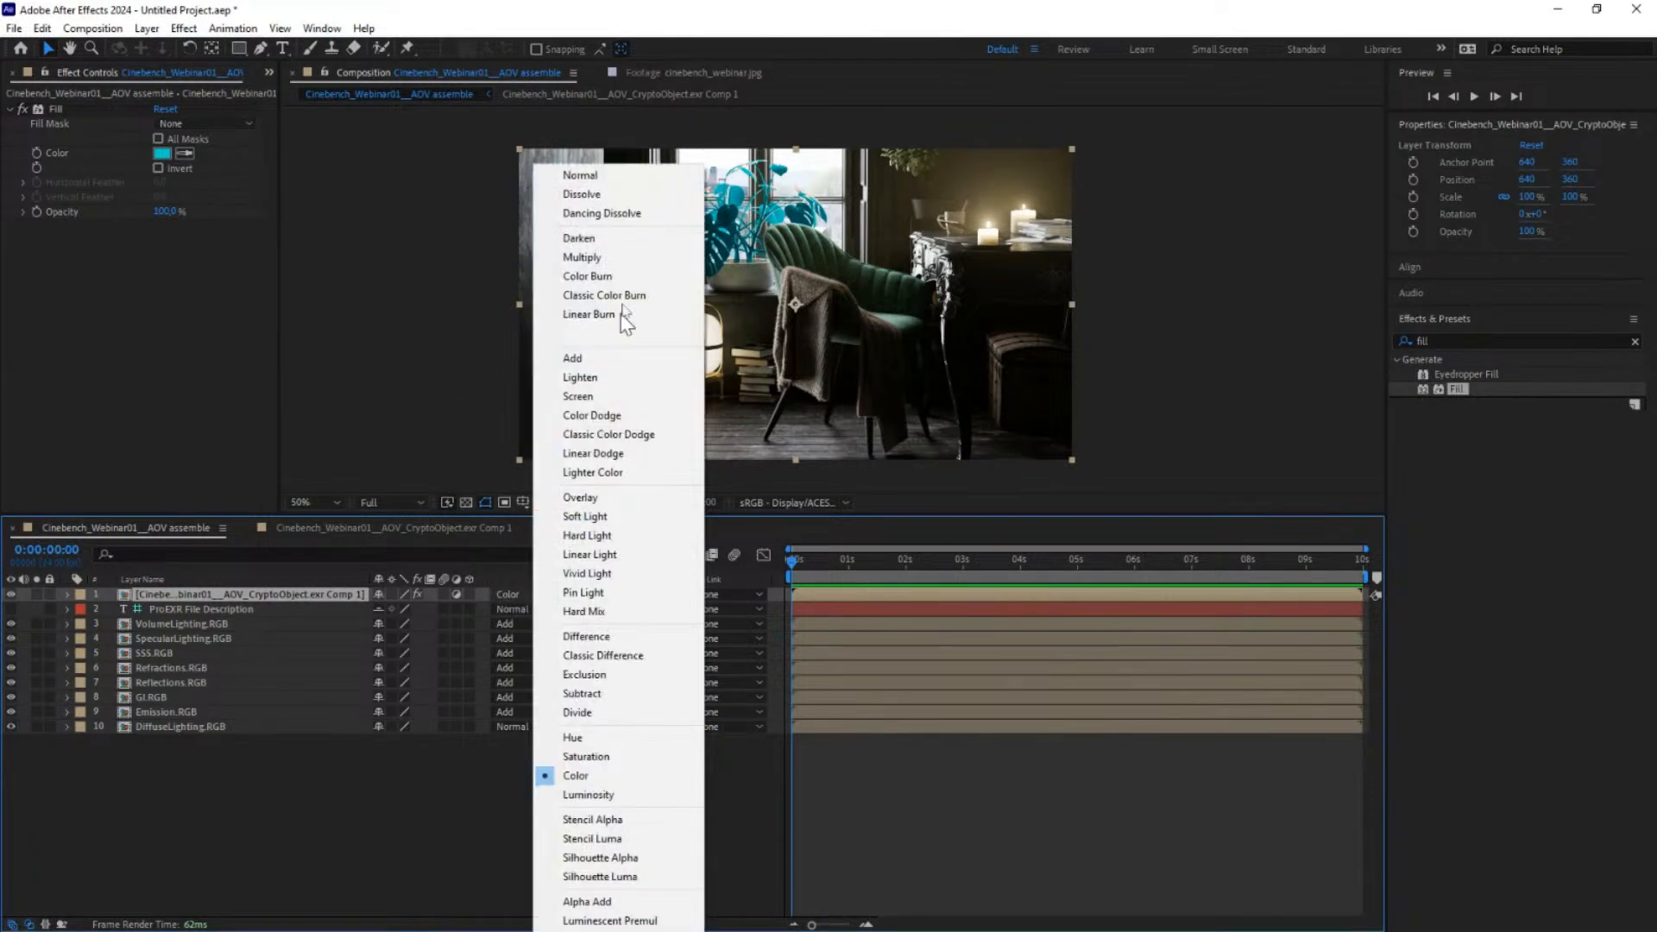
{"action": "left_click", "coordinate": [580, 170]}
{"action": "left_click", "coordinate": [57, 106]}
{"action": "key", "text": "Delete"}
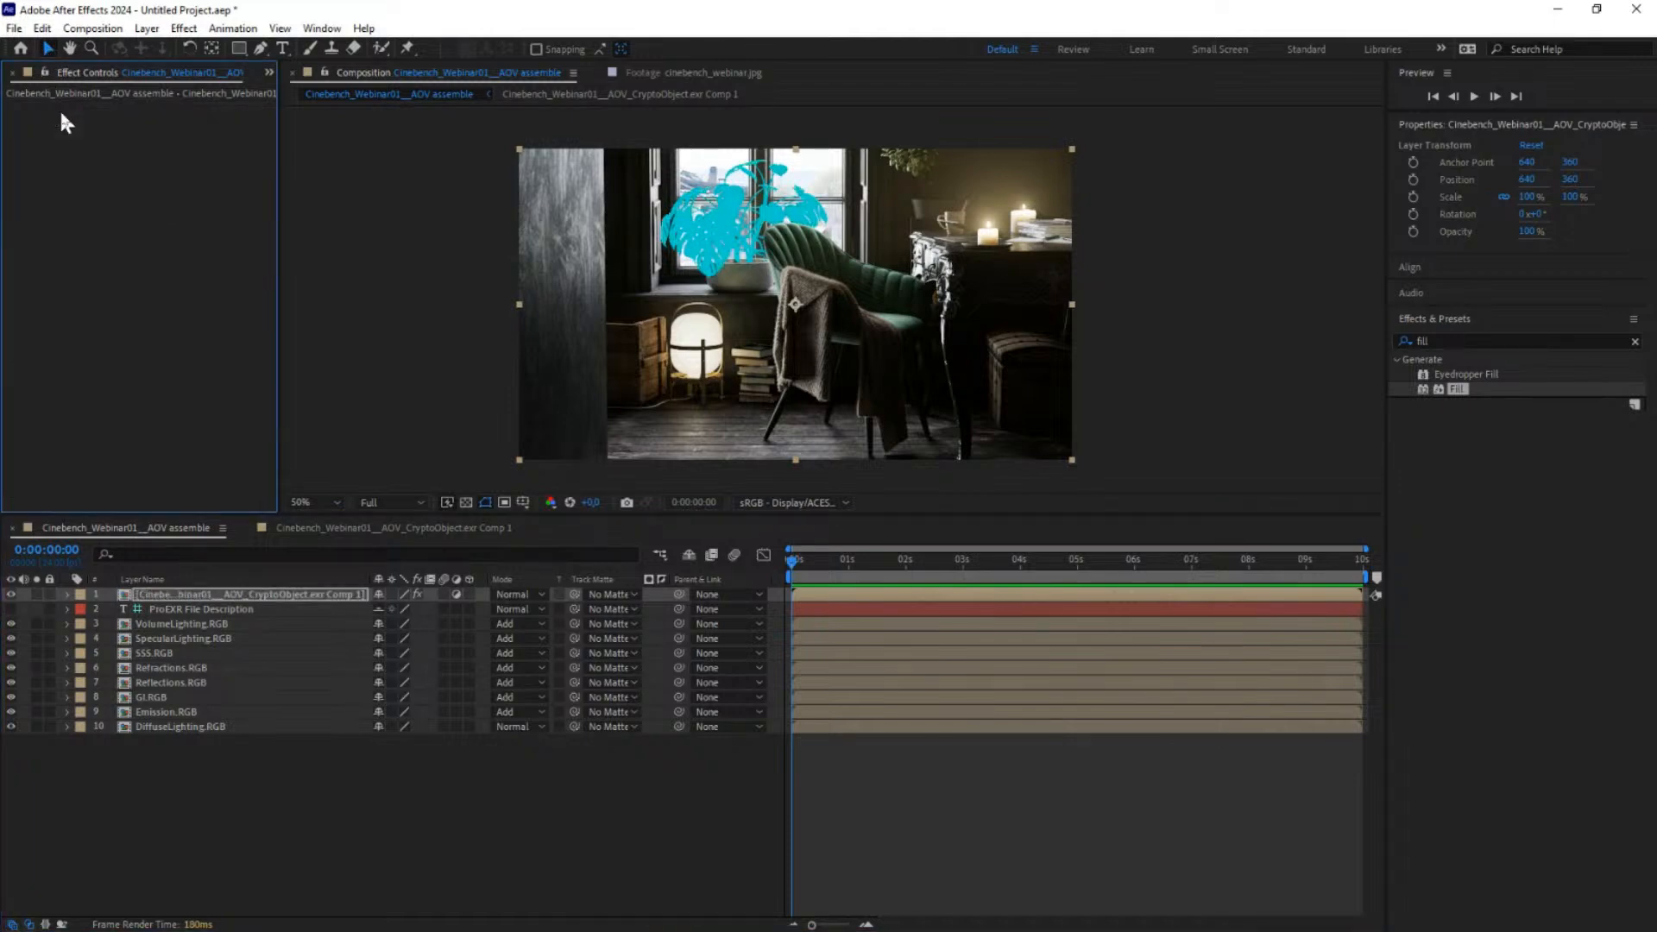
Step: Apply Hue/Saturation to the CryptoObject adjustment layer and set the Master Hue to about 43°
{"action": "left_click_drag", "start_coordinate": [1461, 341], "coordinate": [1373, 339]}
{"action": "type", "text": "hue"}
{"action": "double_click", "coordinate": [1472, 373]}
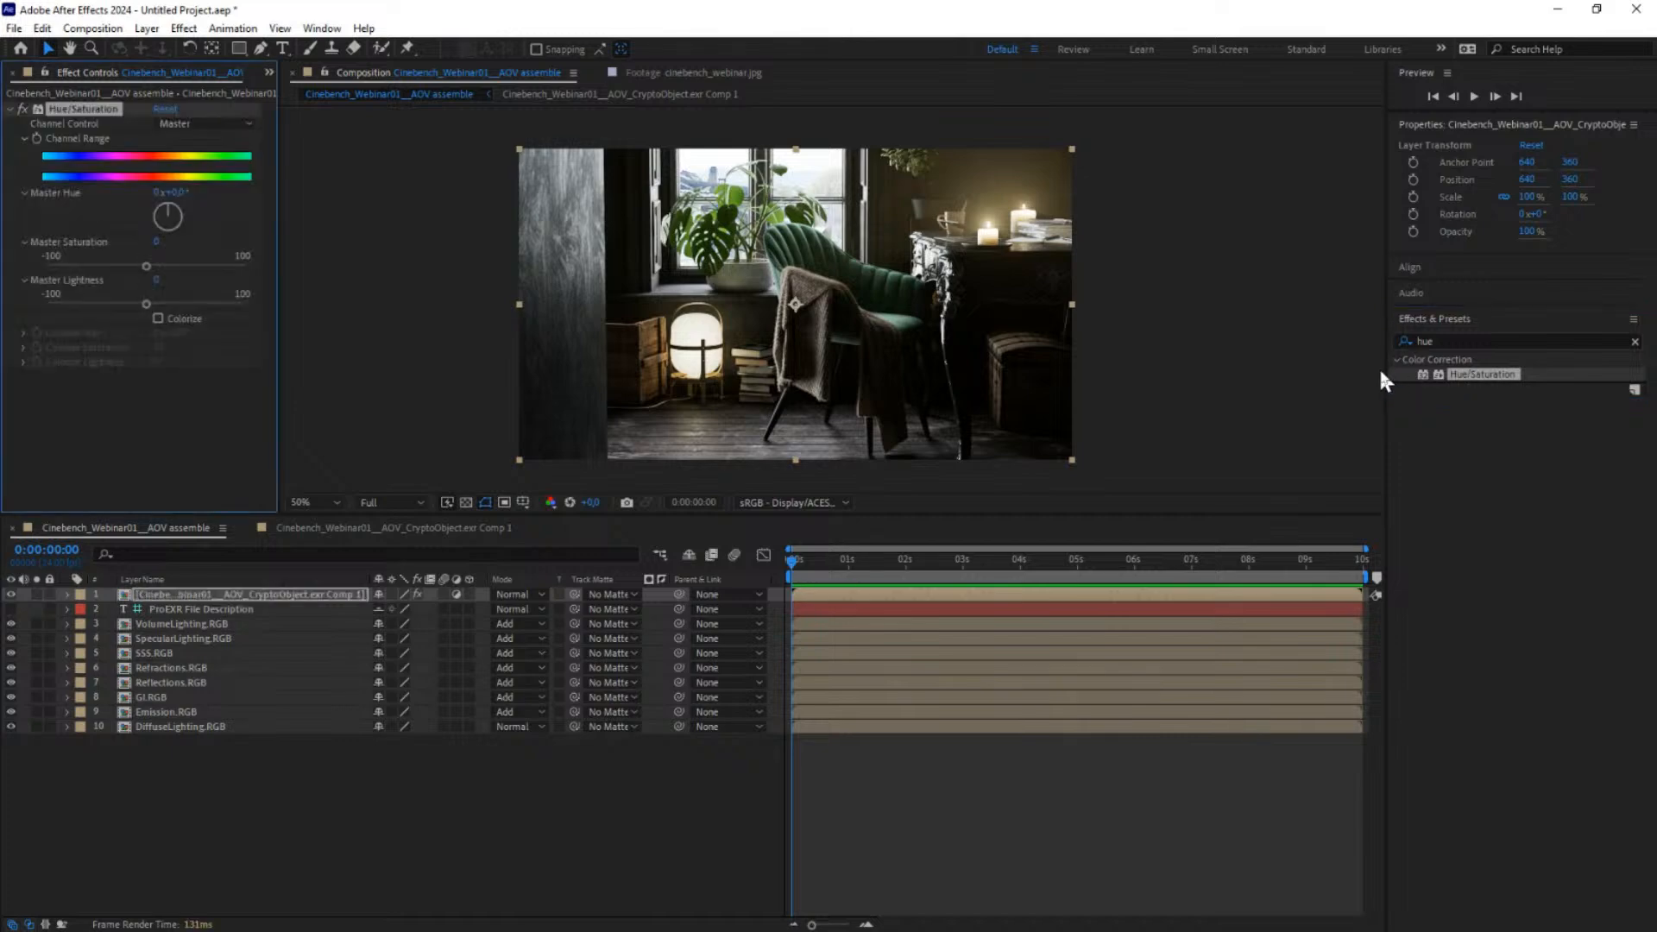
{"action": "mouse_move", "coordinate": [190, 195]}
{"action": "left_mouse_down"}
{"action": "mouse_move", "coordinate": [229, 183]}
{"action": "mouse_move", "coordinate": [211, 185]}
{"action": "left_mouse_up"}
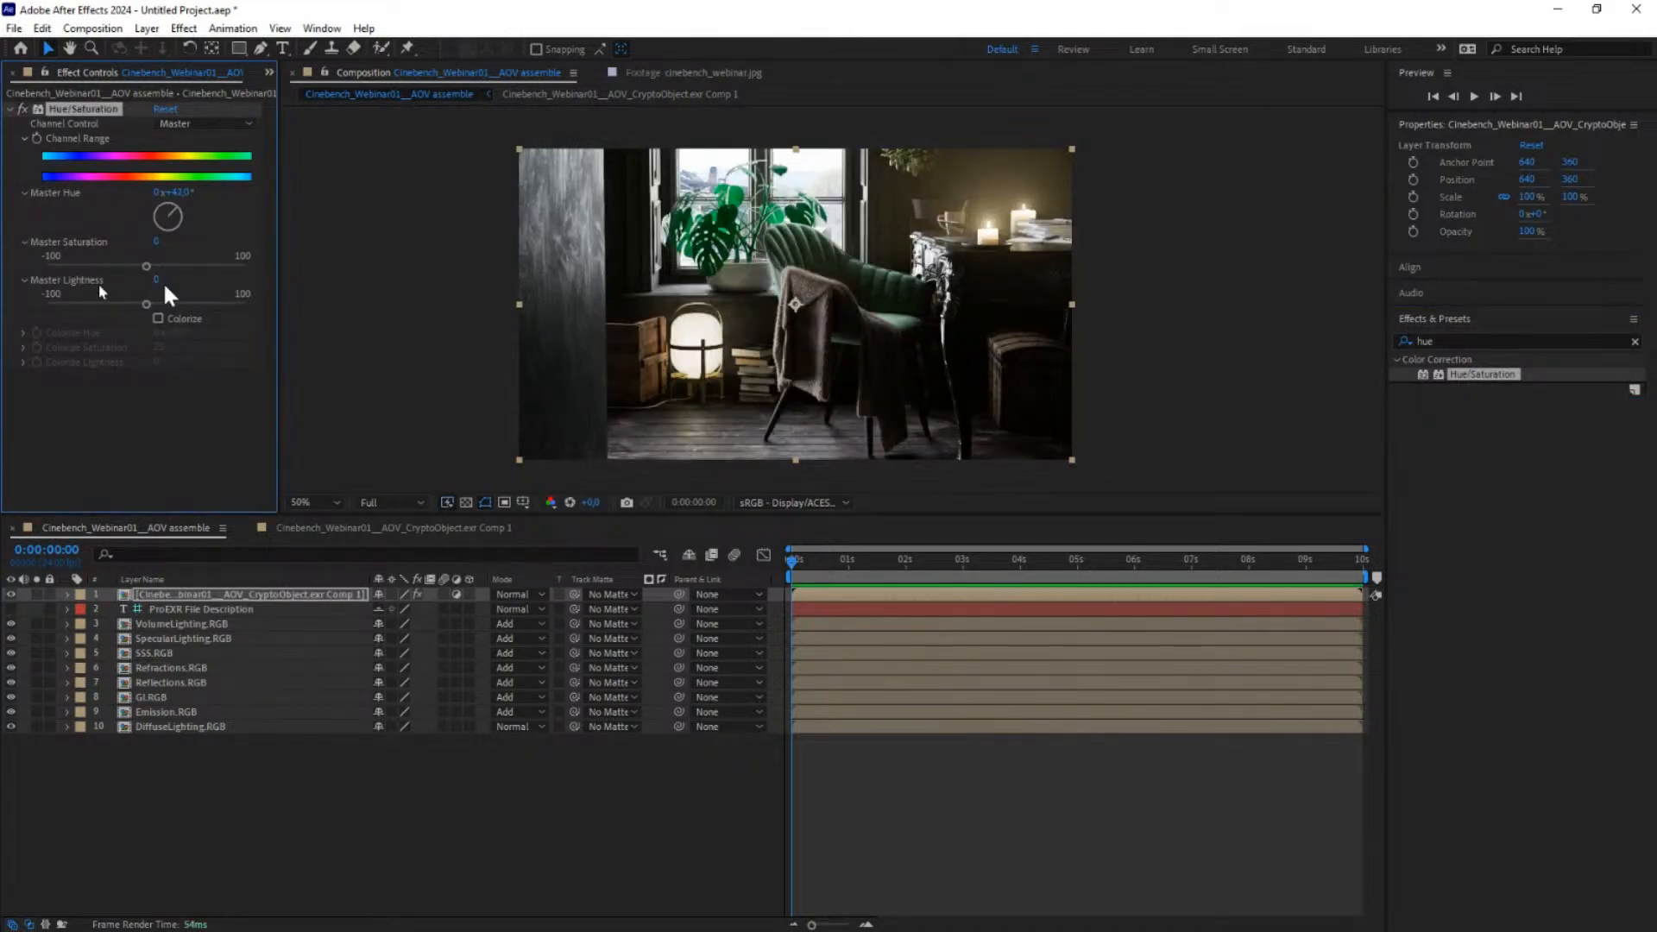
Step: Set the CryptoObject layer's Master Saturation to about -58 and Master Lightness to 1 in Hue/Saturation
{"action": "left_click", "coordinate": [116, 265]}
{"action": "left_click_drag", "start_coordinate": [117, 265], "coordinate": [147, 305]}
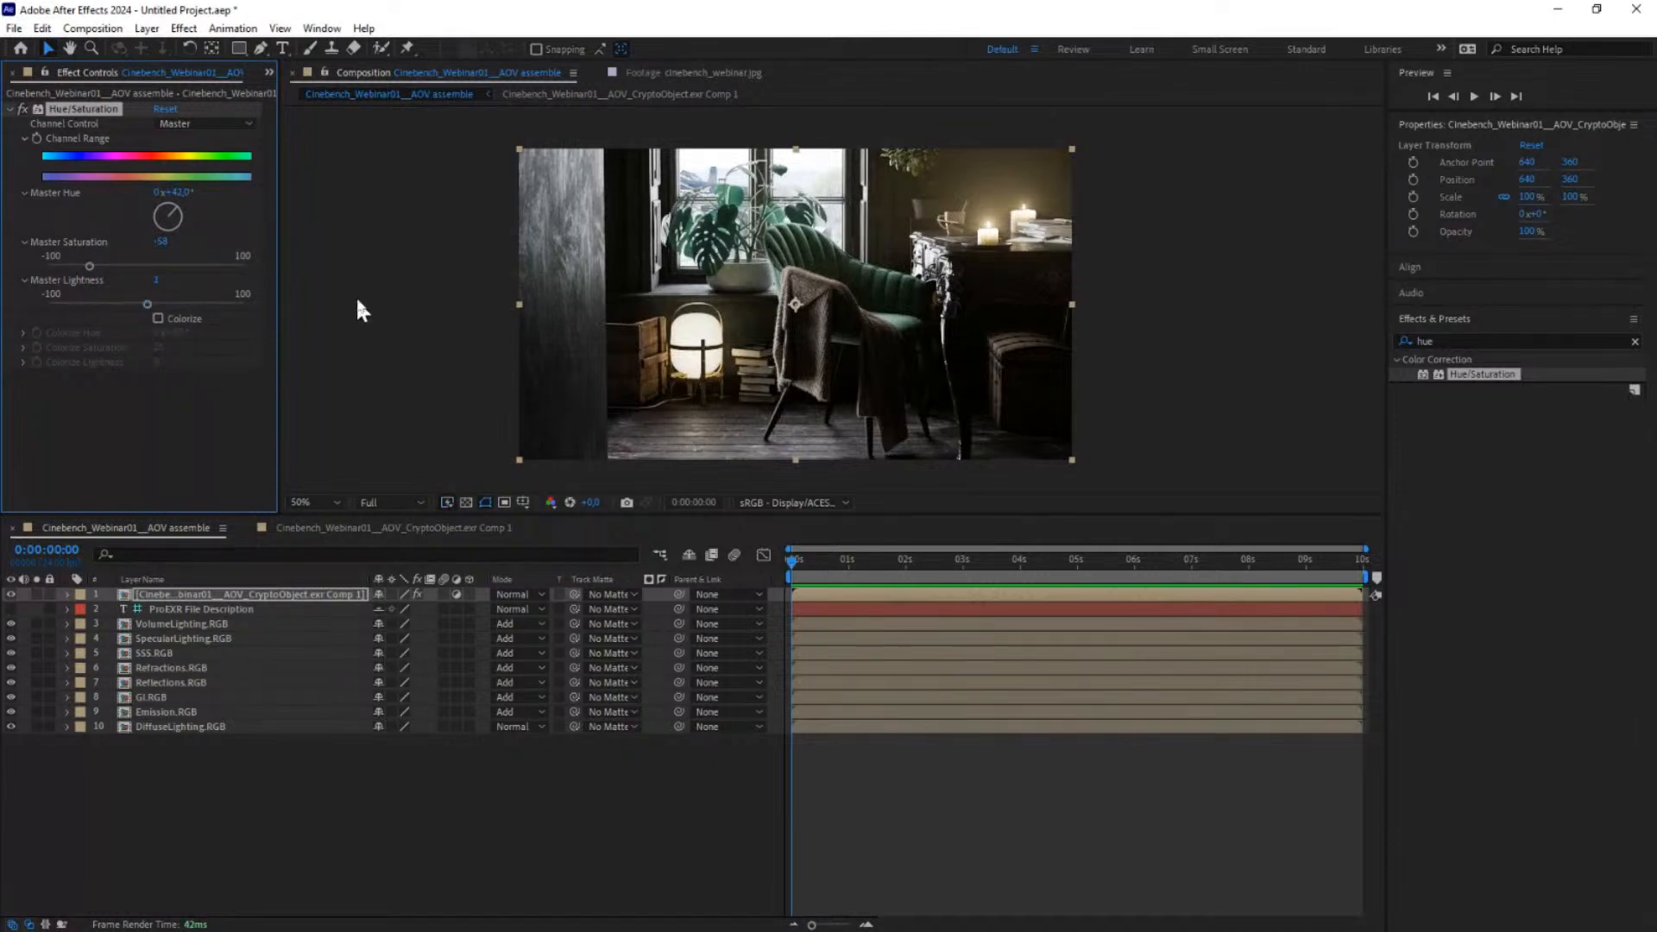
Step: Examine the recoloured window plant's leaves up close in the composition, then return to the full frame view
{"action": "scroll", "coordinate": [787, 206], "scroll_direction": "up", "scroll_amount": 1}
{"action": "left_click_drag", "start_coordinate": [738, 192], "coordinate": [759, 351]}
{"action": "key", "text": "v"}
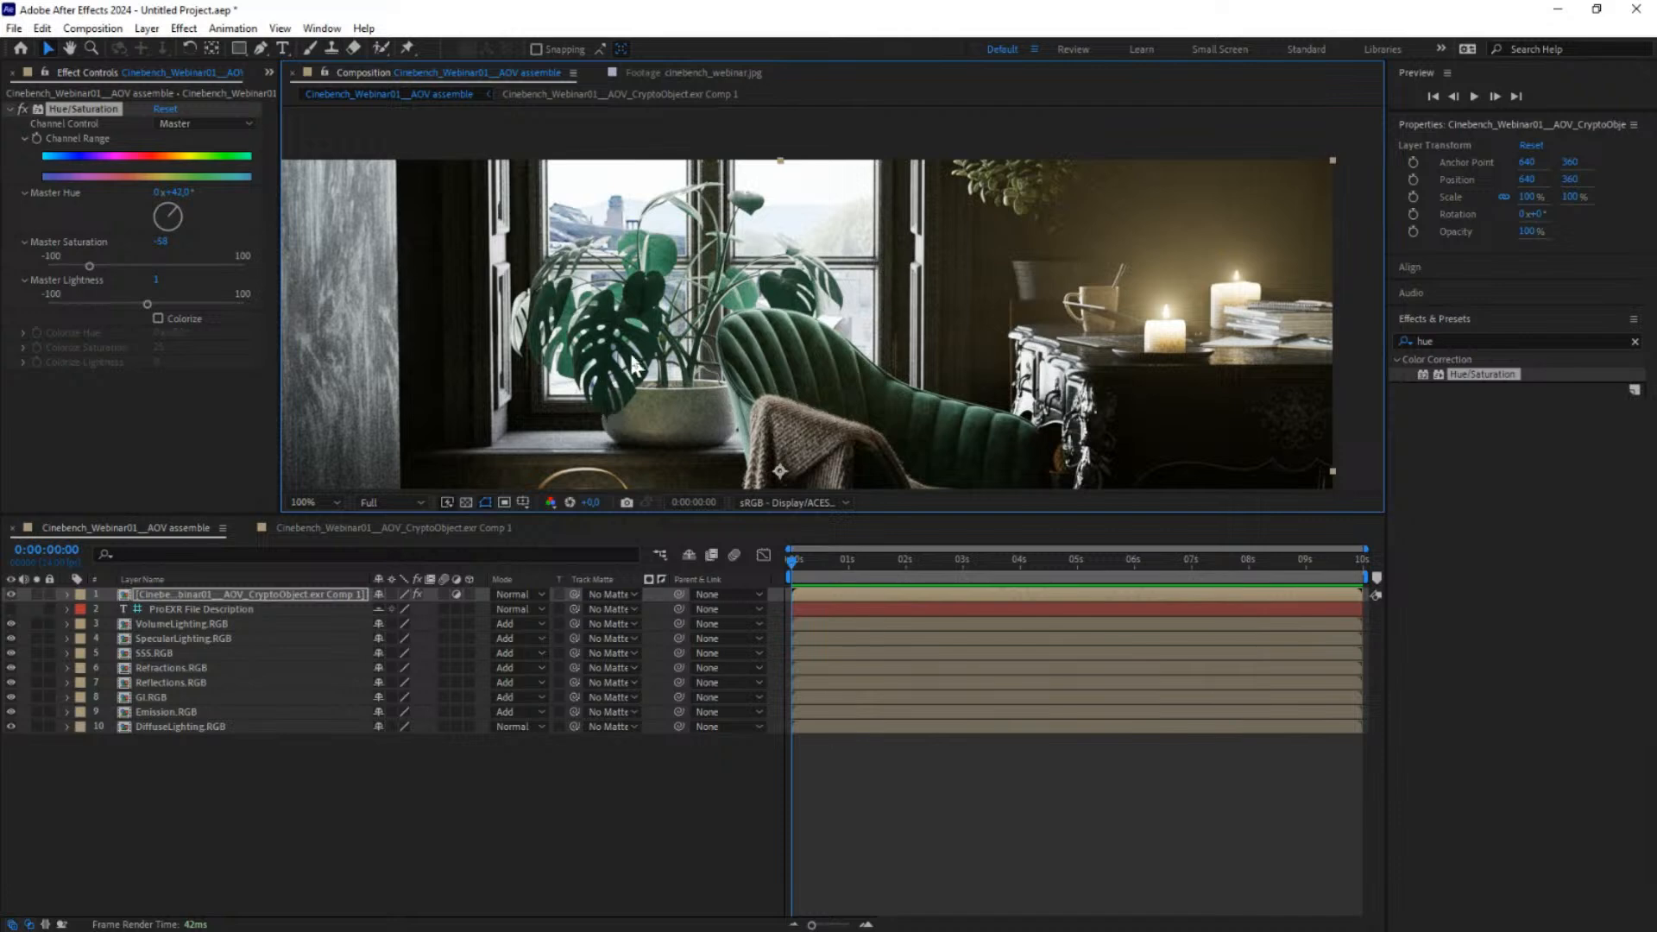
{"action": "scroll", "coordinate": [630, 371], "scroll_direction": "up", "scroll_amount": 1}
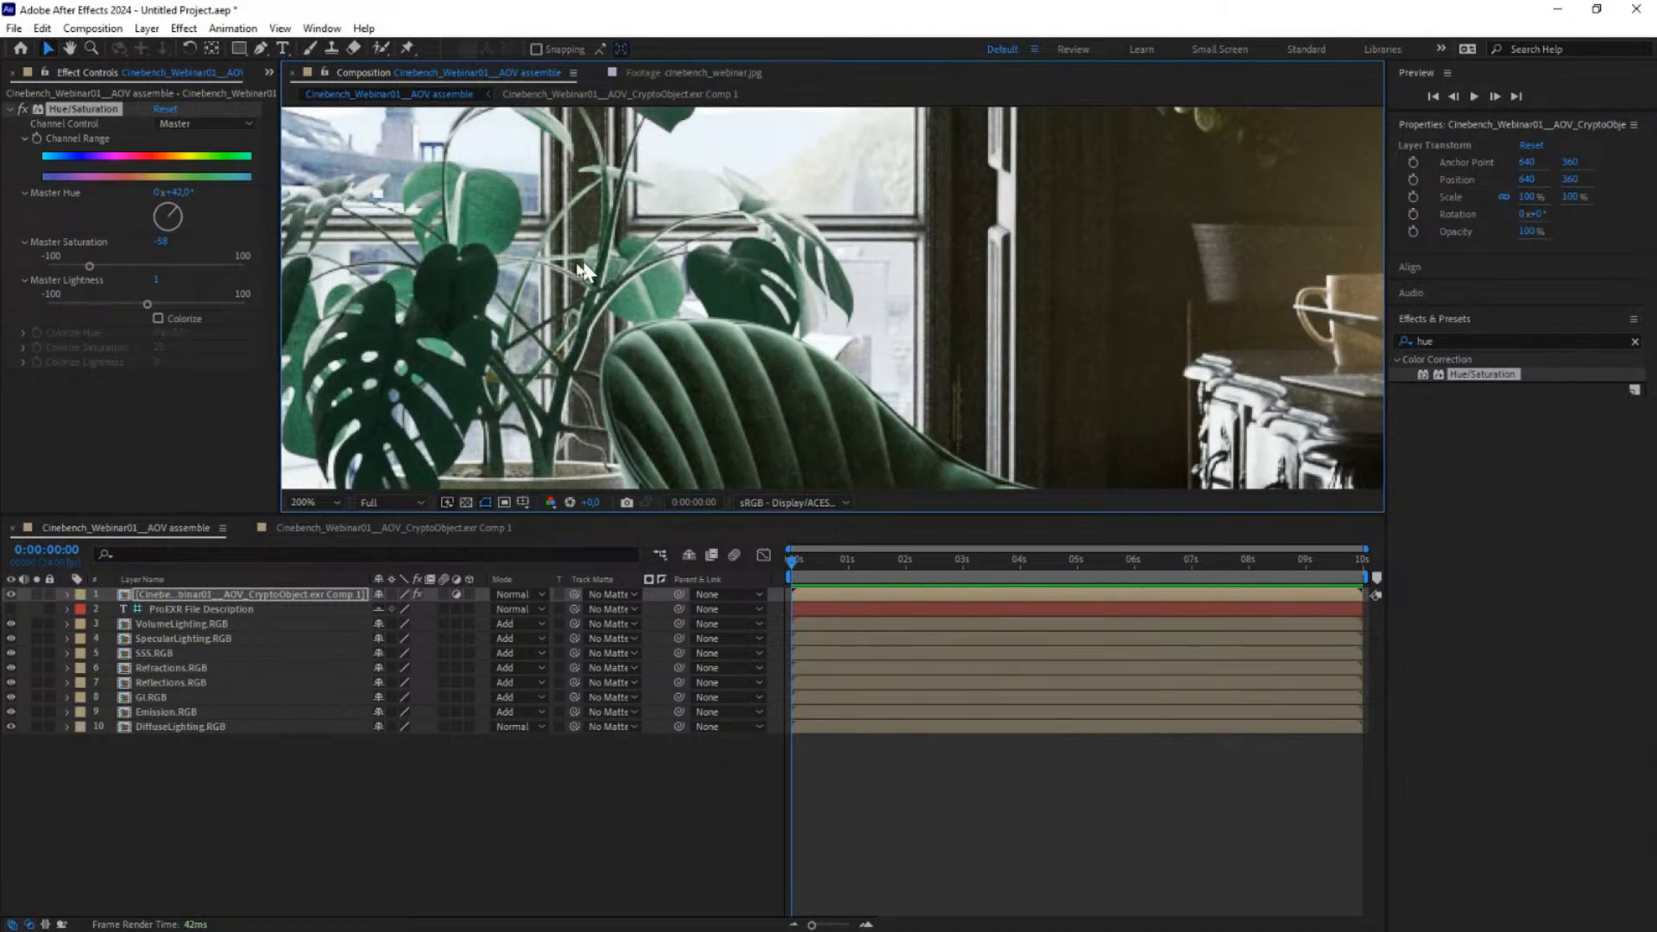
{"action": "key", "text": "h"}
{"action": "left_click_drag", "start_coordinate": [493, 250], "coordinate": [770, 275]}
{"action": "key", "text": "v"}
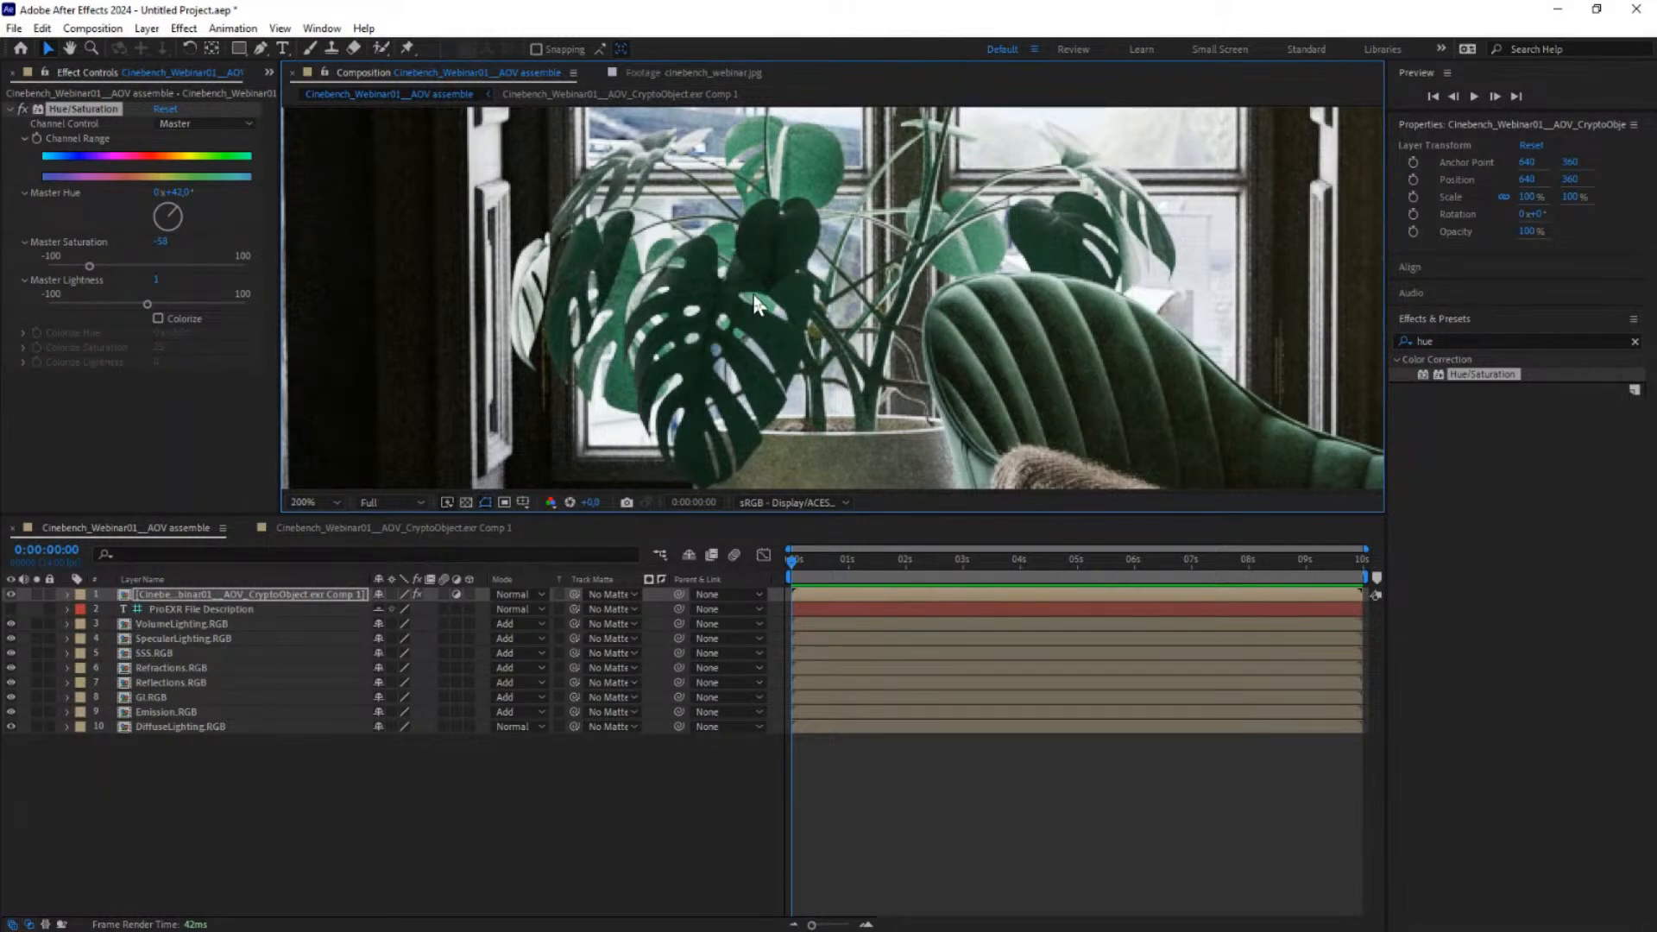
{"action": "scroll", "coordinate": [756, 304], "scroll_direction": "down", "scroll_amount": 2}
{"action": "left_click_drag", "start_coordinate": [787, 311], "coordinate": [712, 244]}
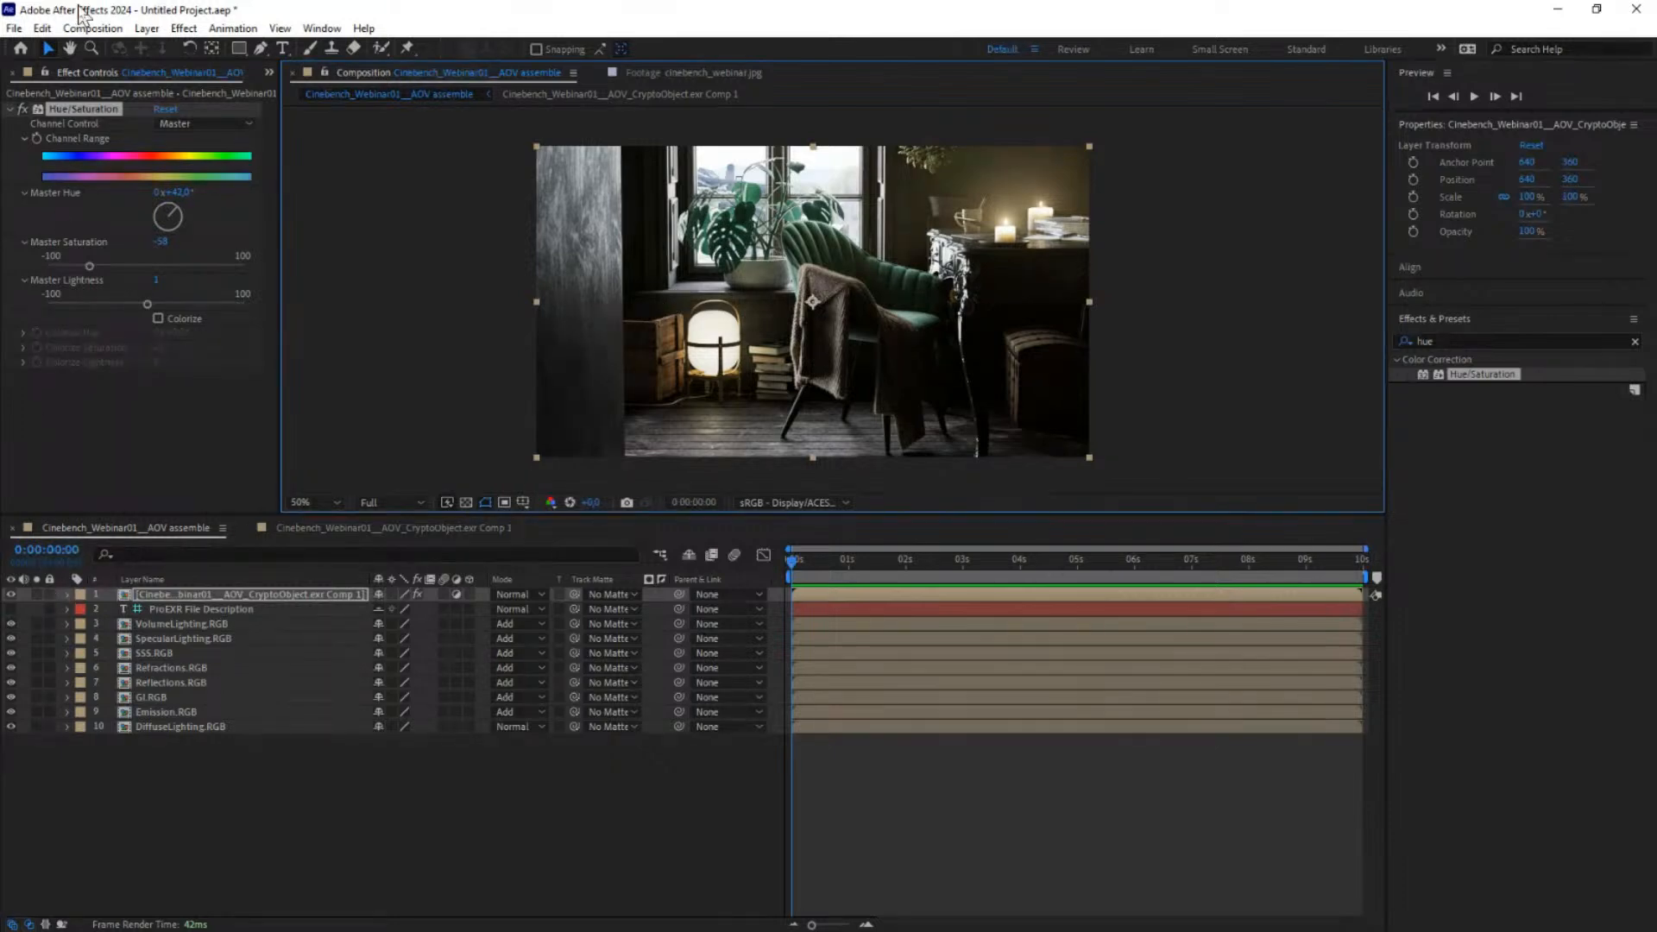
Step: Import Cinebench_Webinar01__AOV_Cryptomatte.exr as footage and place it as the top layer of the AOV assemble composition
{"action": "left_click", "coordinate": [269, 71]}
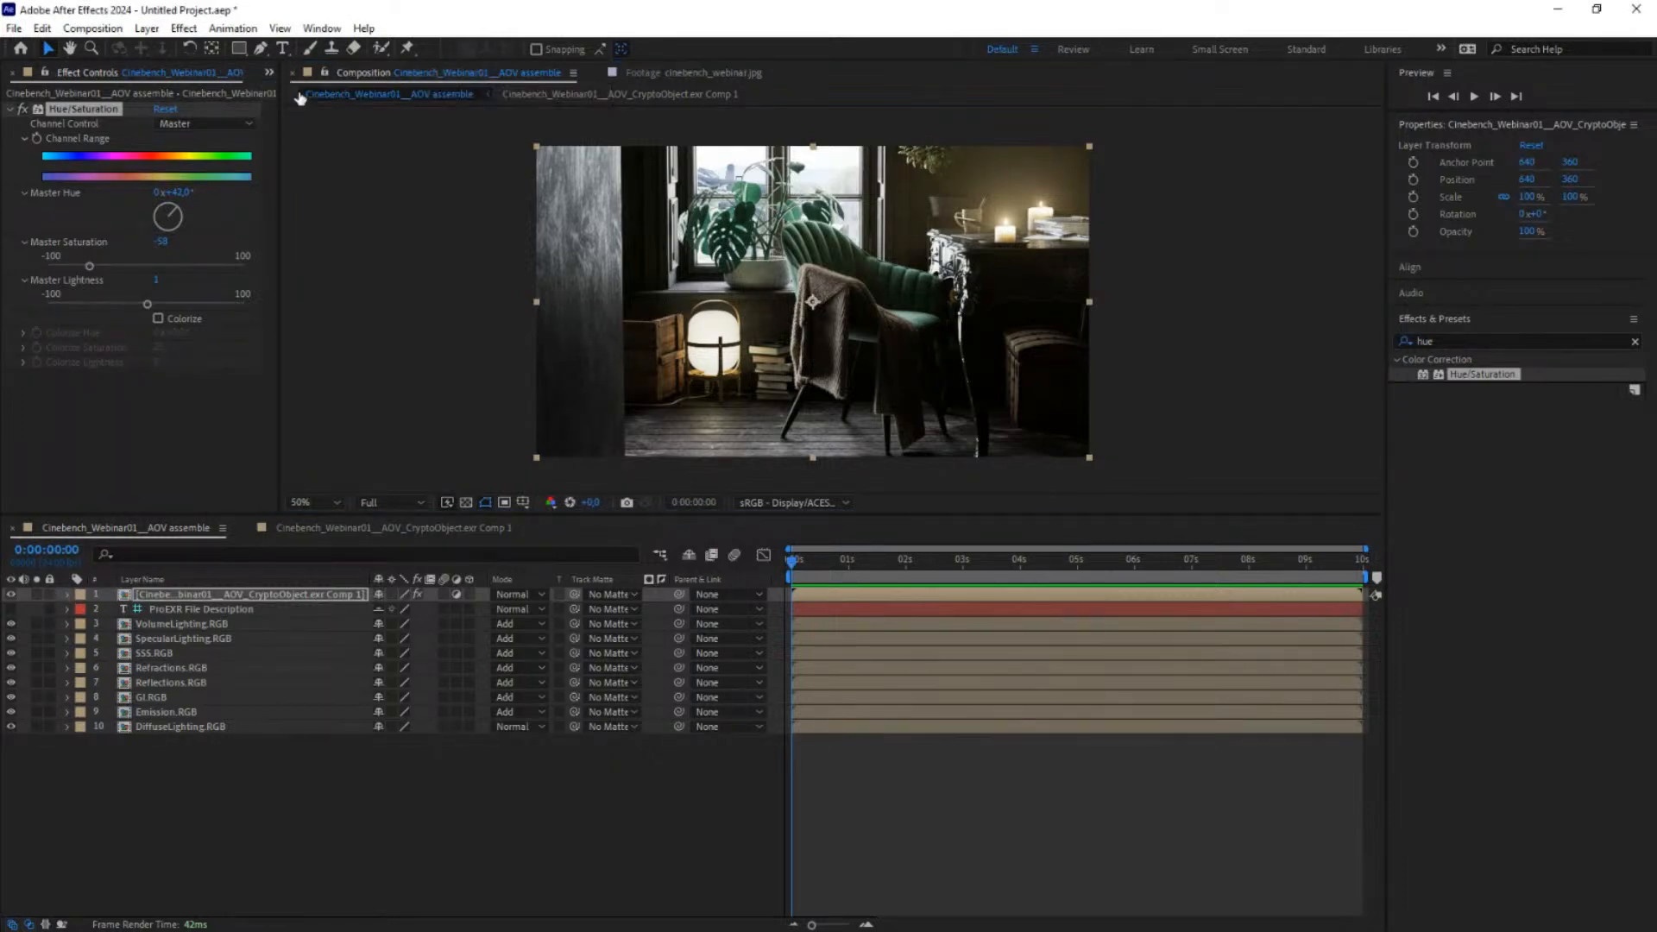
{"action": "left_click", "coordinate": [297, 88]}
{"action": "double_click", "coordinate": [93, 414]}
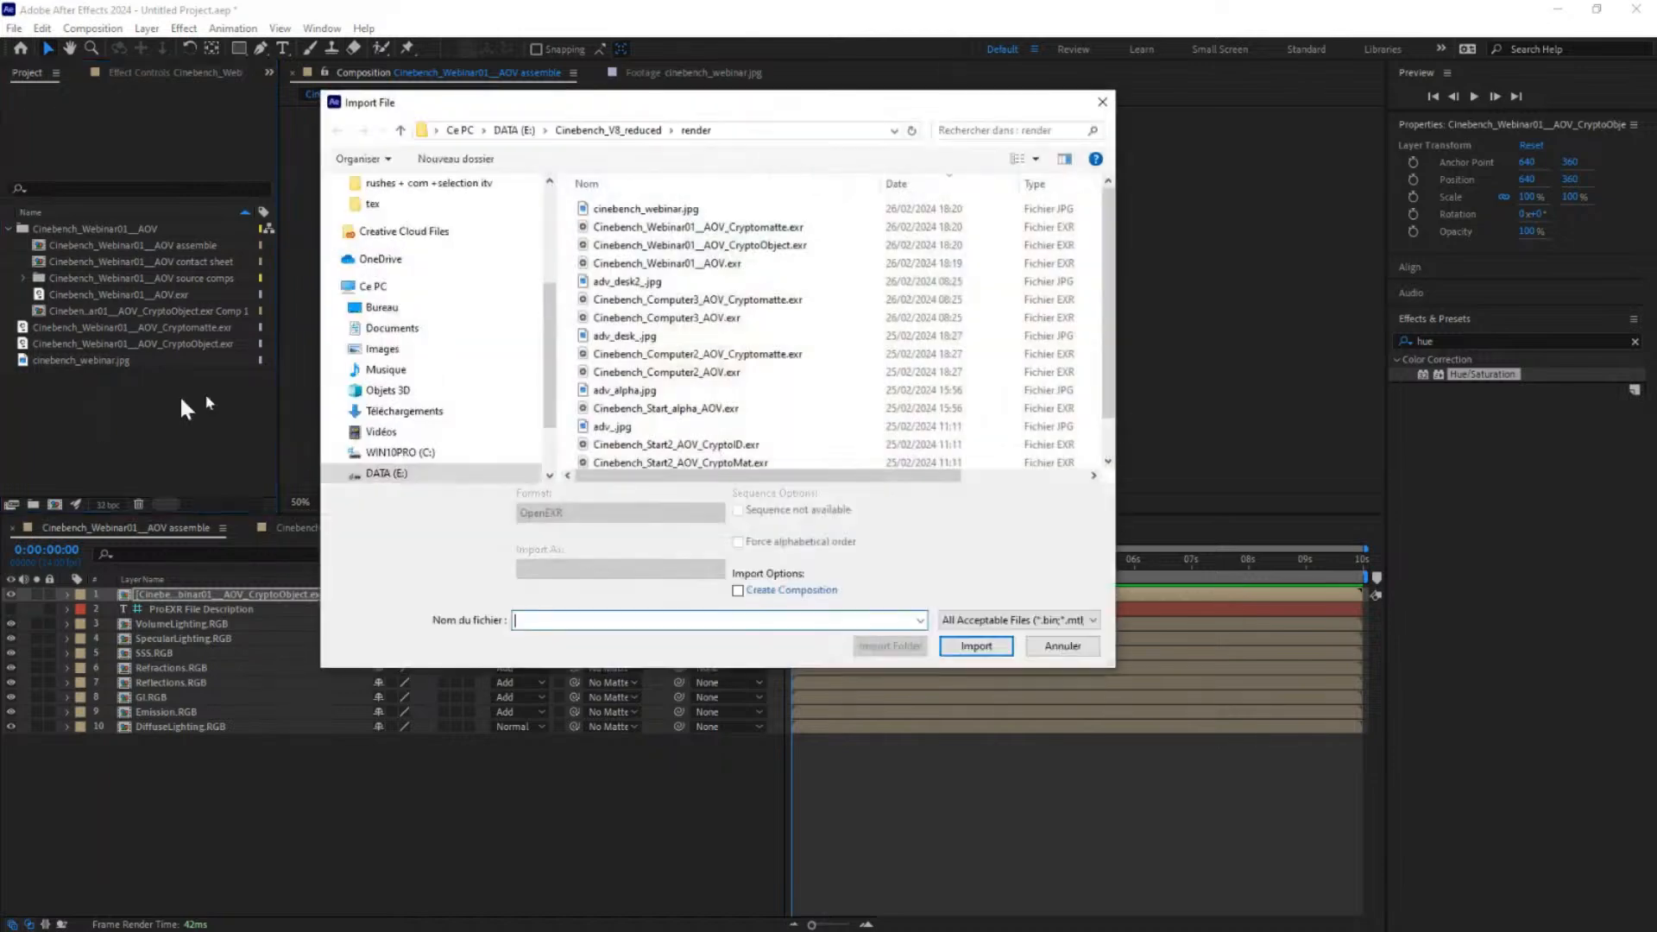
{"action": "left_click", "coordinate": [781, 227]}
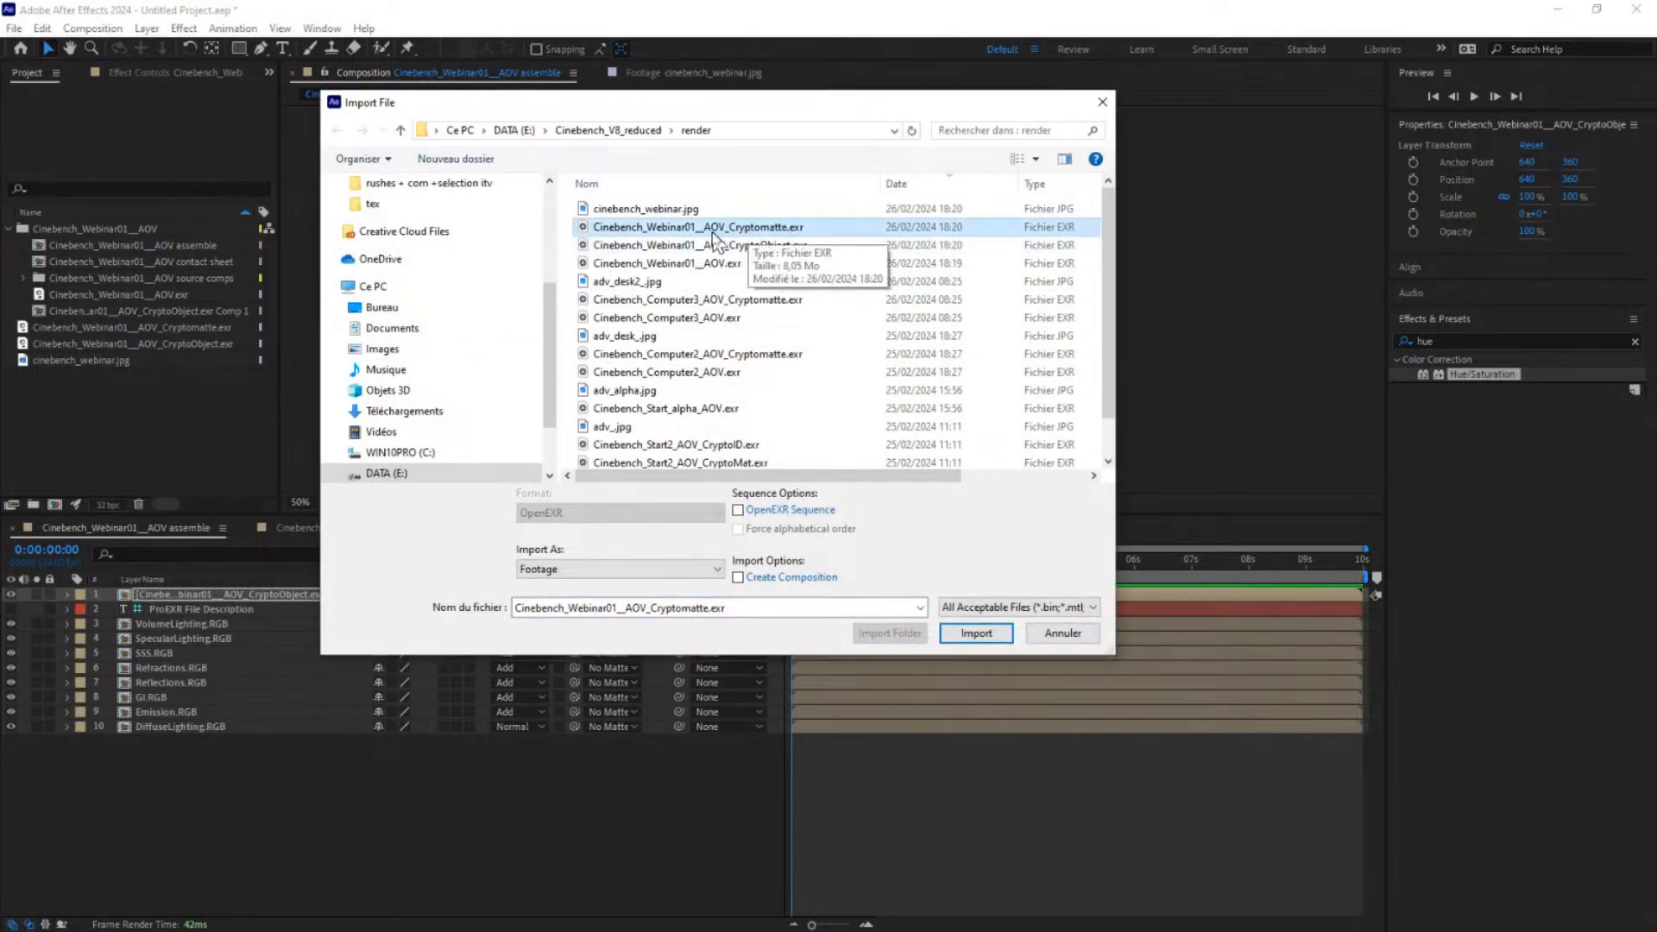
{"action": "double_click", "coordinate": [682, 232]}
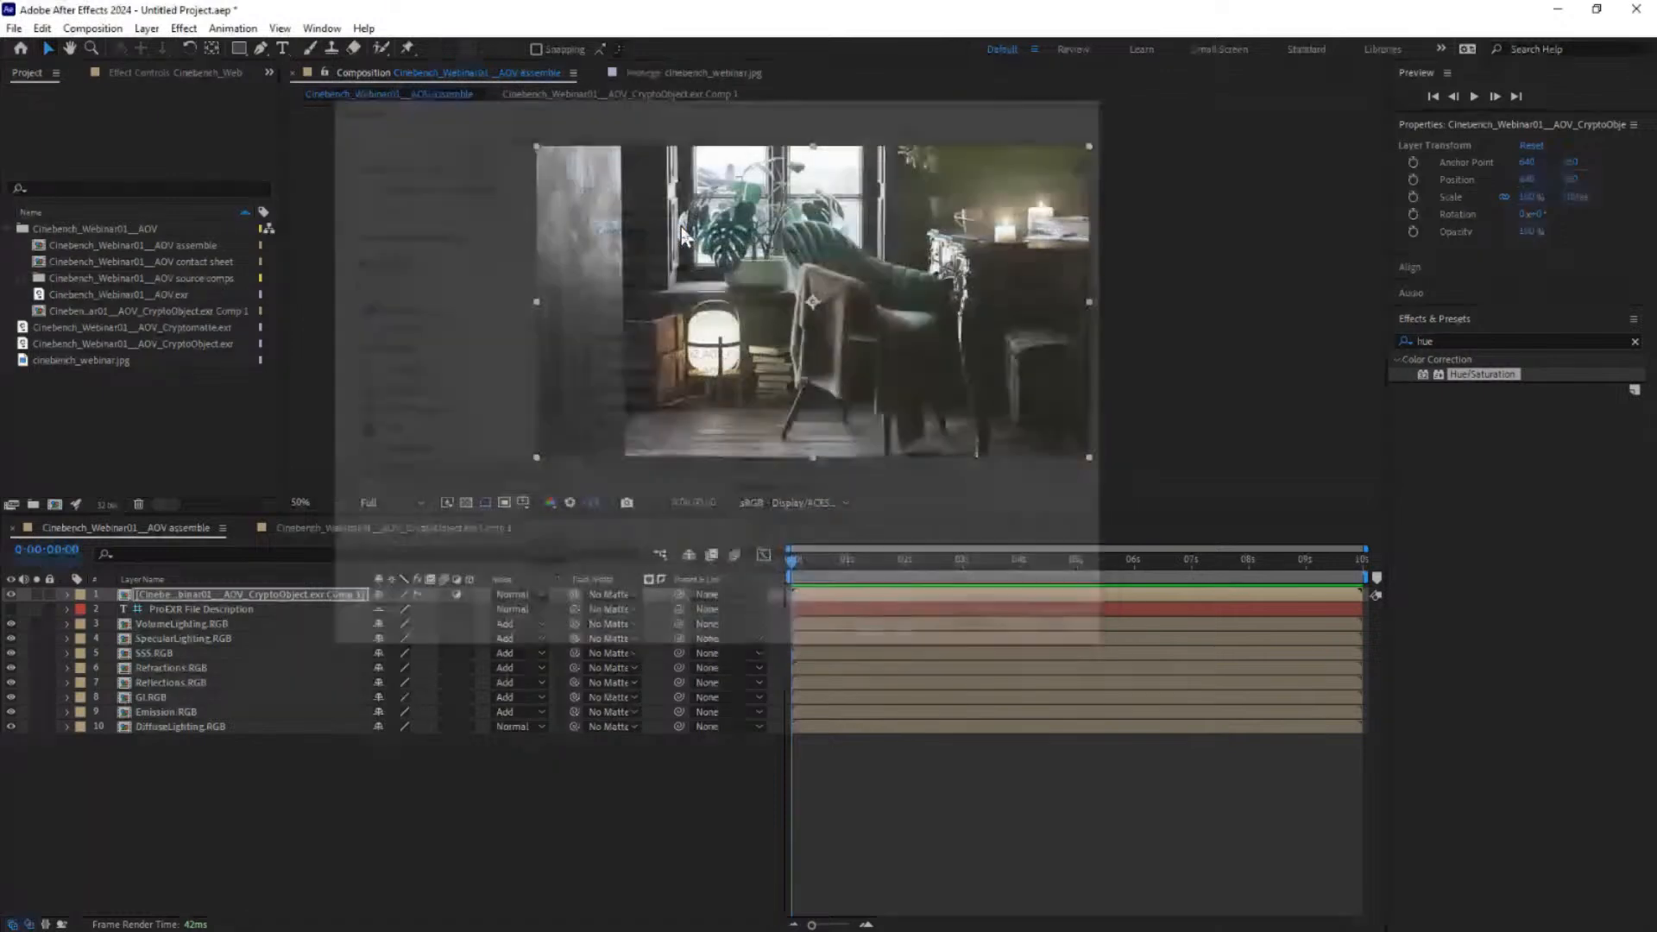
{"action": "mouse_move", "coordinate": [241, 570]}
{"action": "left_mouse_down"}
{"action": "mouse_move", "coordinate": [228, 600]}
{"action": "mouse_move", "coordinate": [219, 588]}
{"action": "left_mouse_up"}
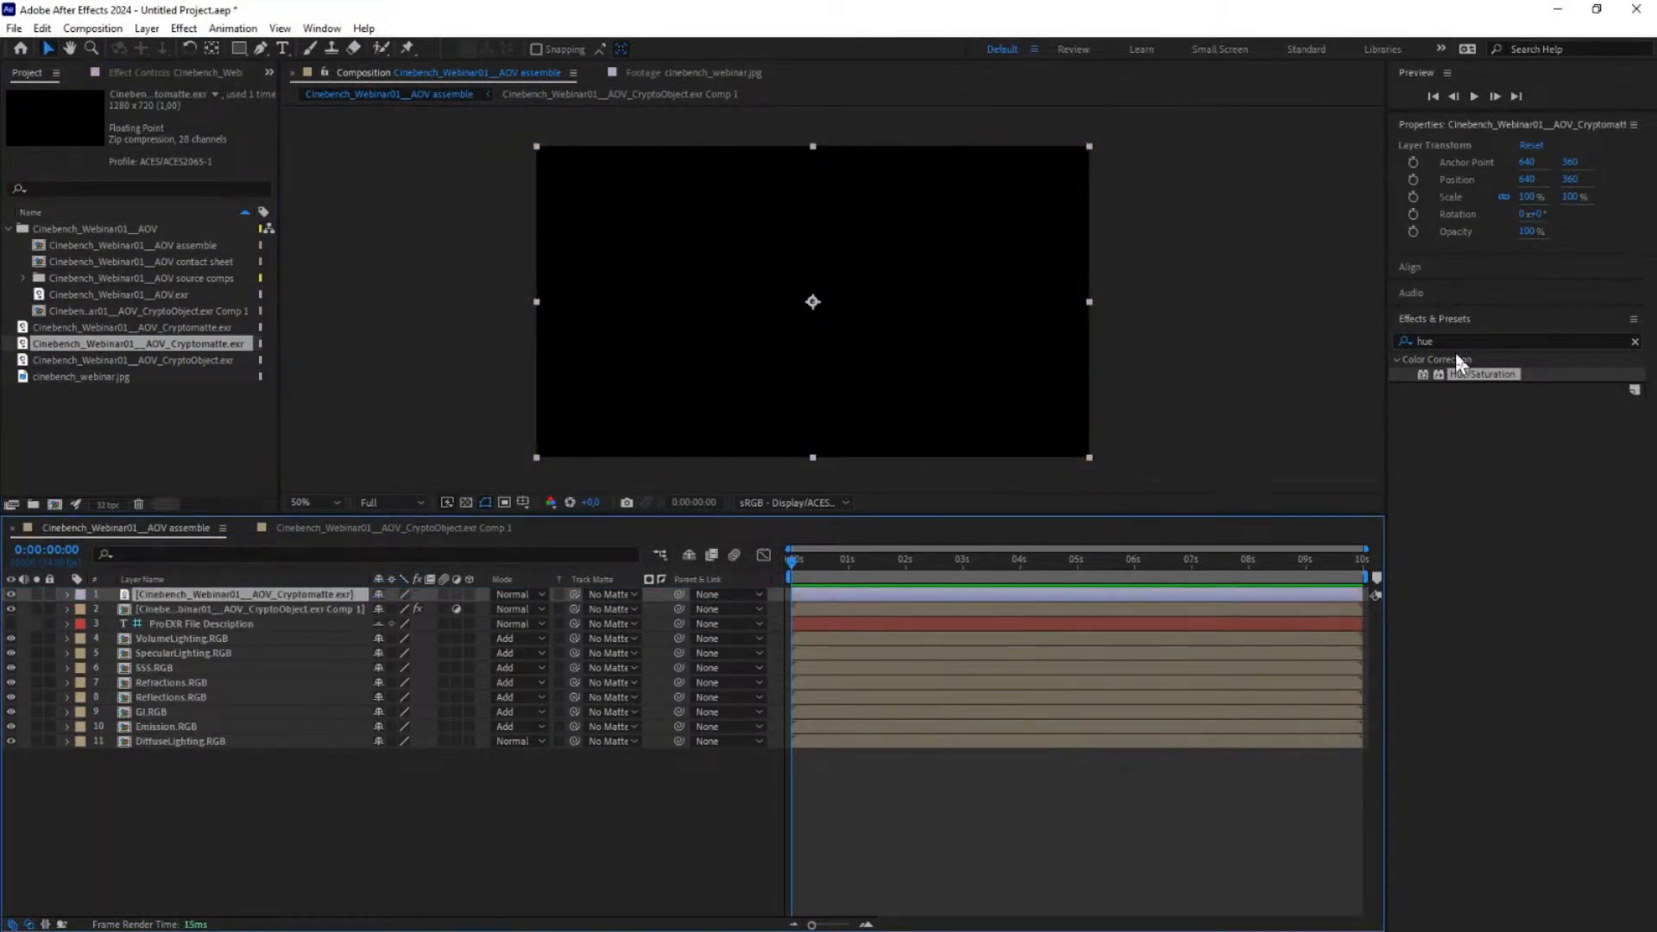
Step: Find the Cryptomatte effect and apply it to the Cinebench_Webinar01__AOV_Cryptomatte.exr layer
{"action": "left_click_drag", "start_coordinate": [1451, 342], "coordinate": [1363, 339]}
{"action": "type", "text": "cry"}
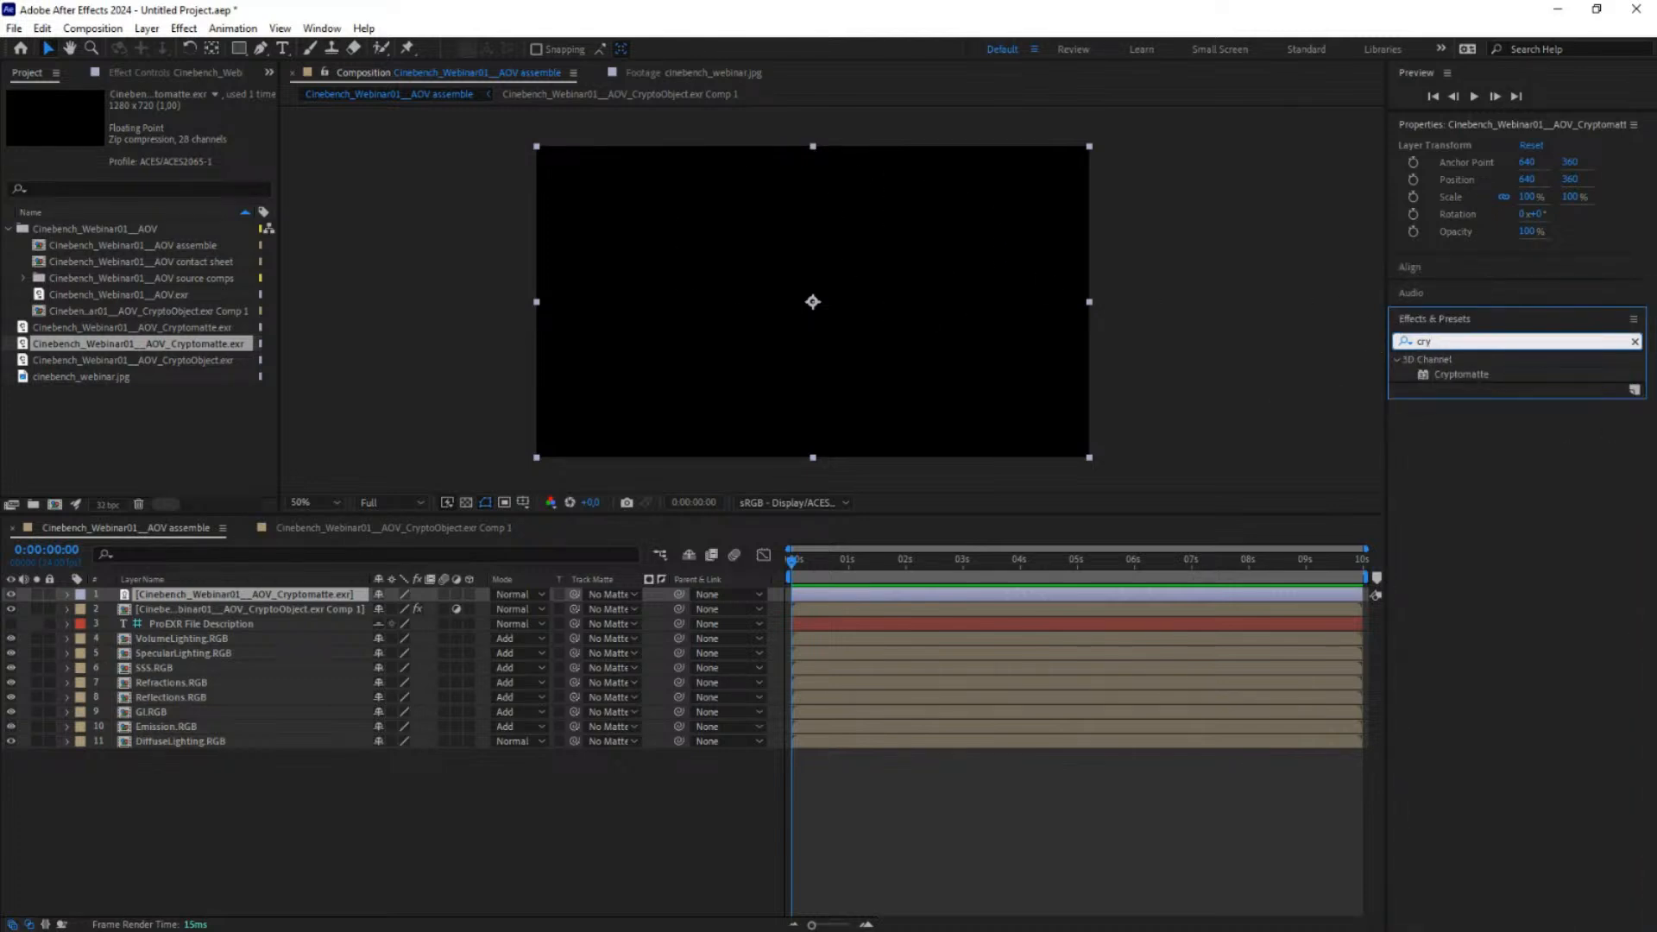
{"action": "double_click", "coordinate": [1467, 375]}
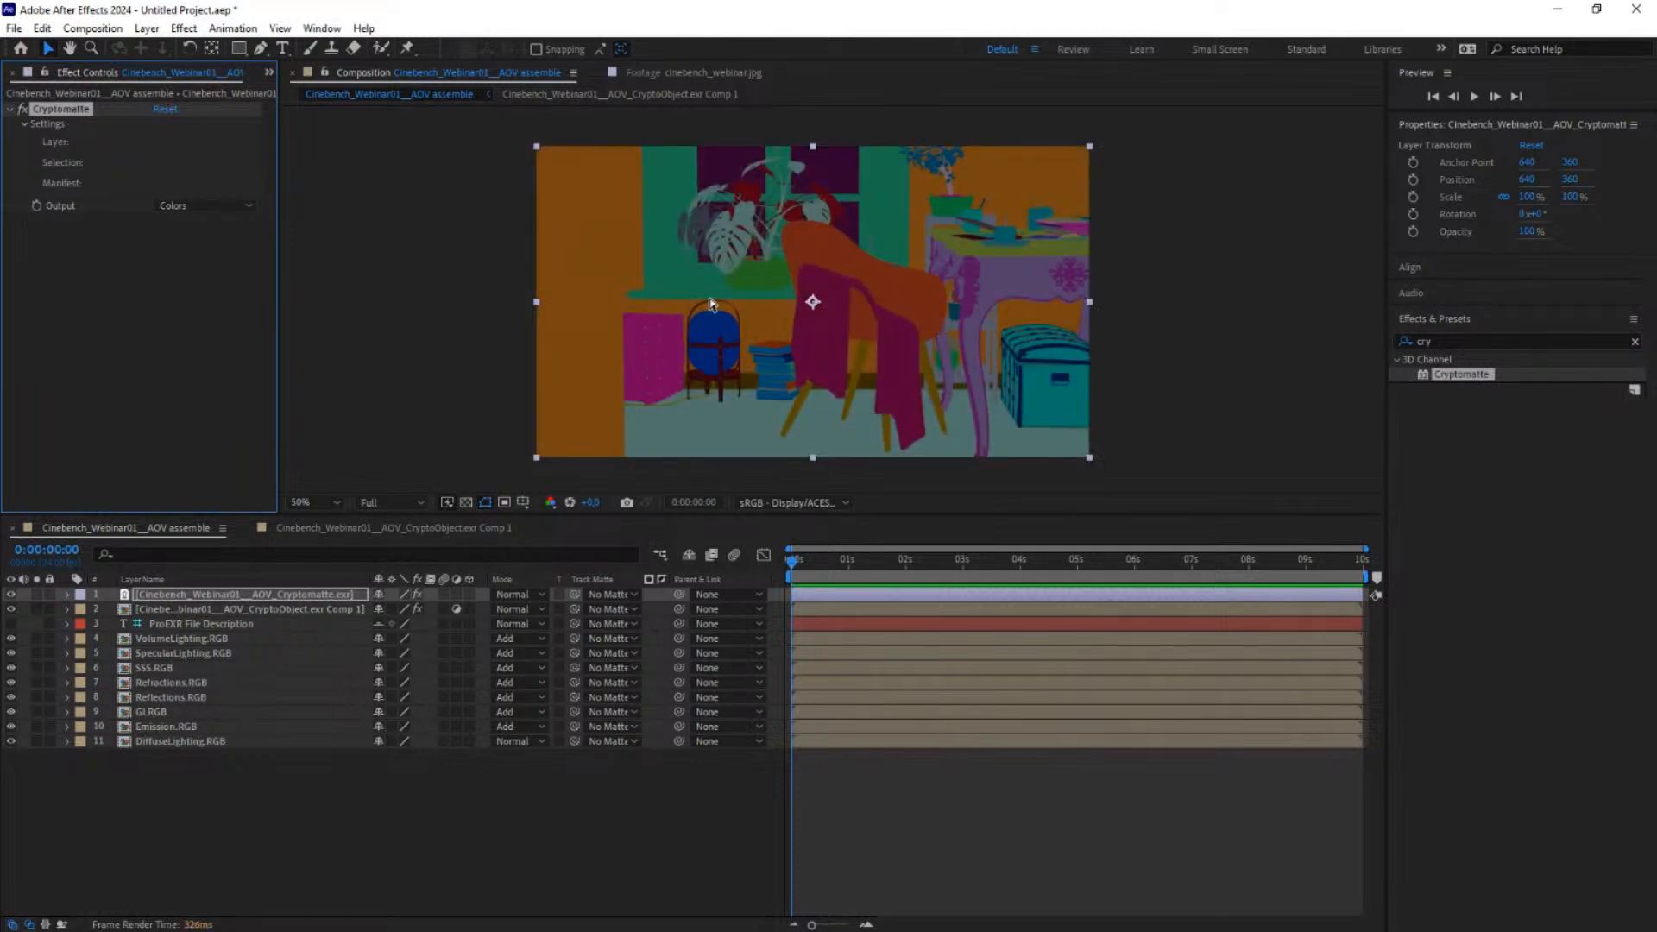
Step: Select the wall material in the Cryptomatte and set its output to Matted RGBA
{"action": "left_click", "coordinate": [583, 220]}
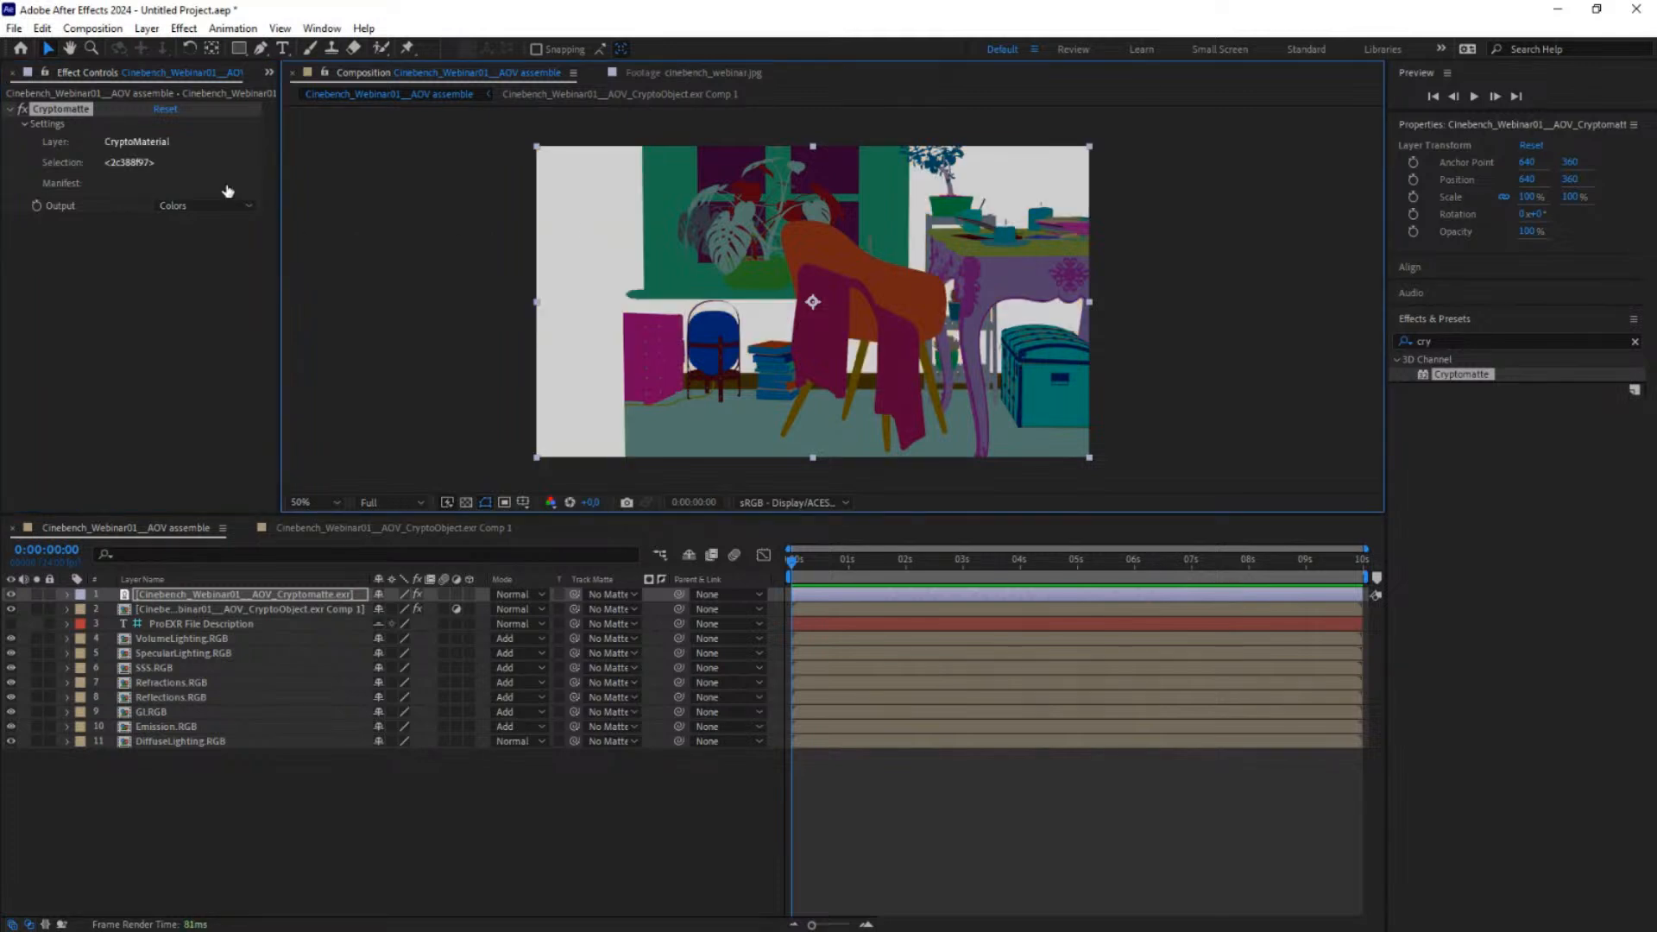
{"action": "left_click", "coordinate": [176, 208]}
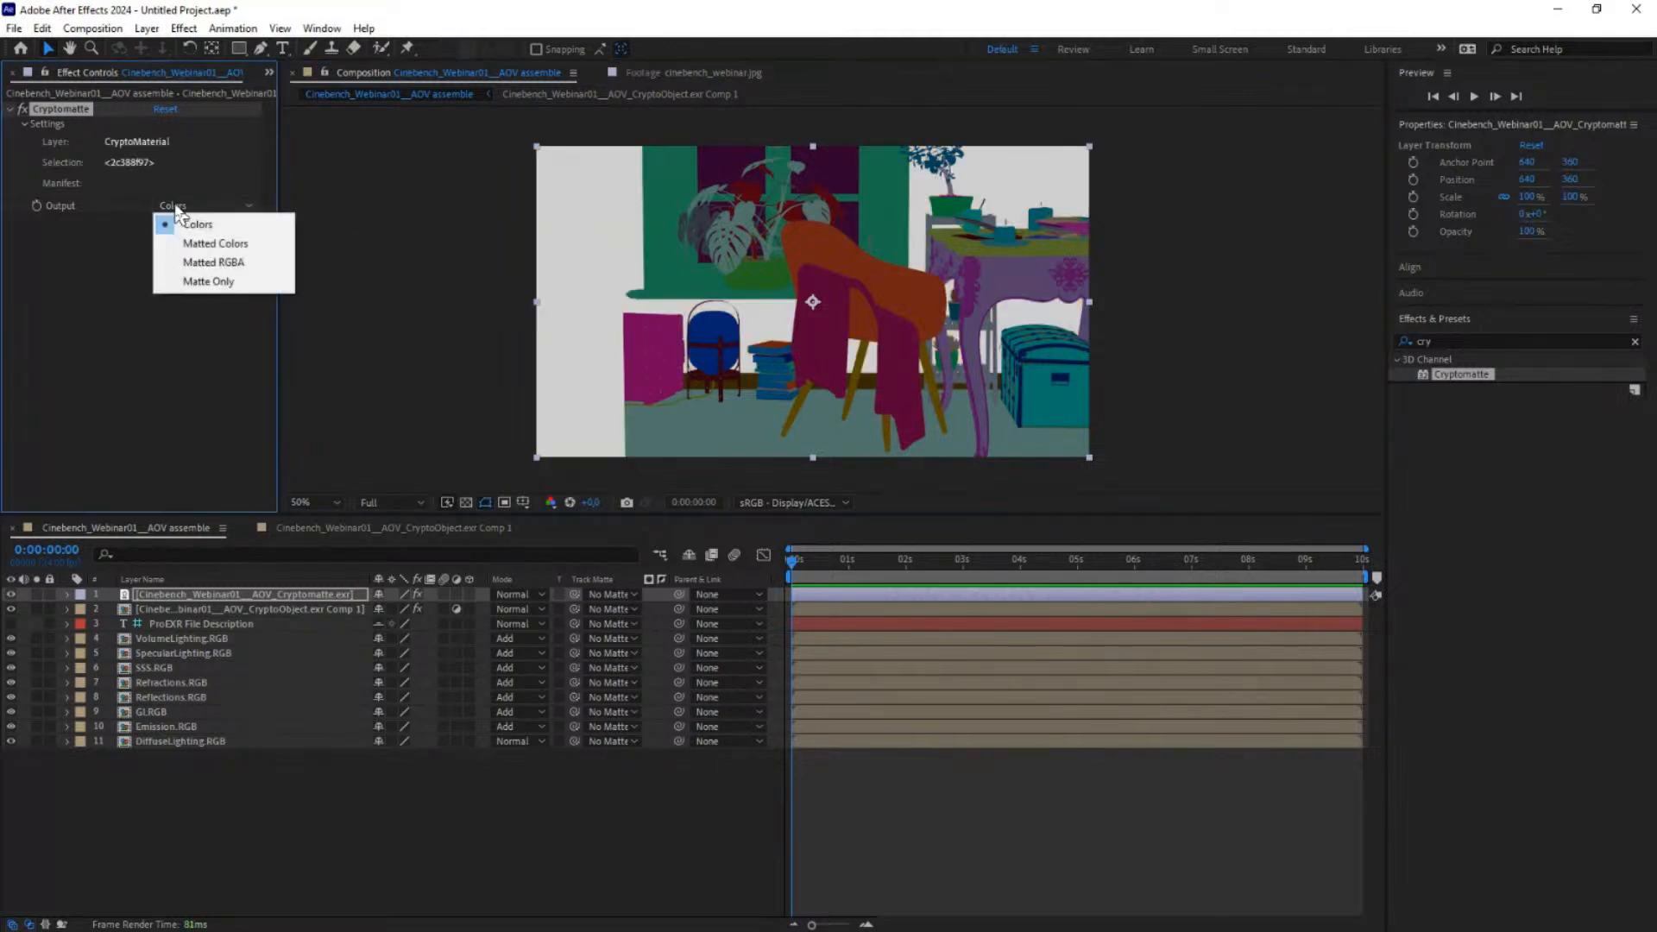
{"action": "left_click", "coordinate": [231, 264]}
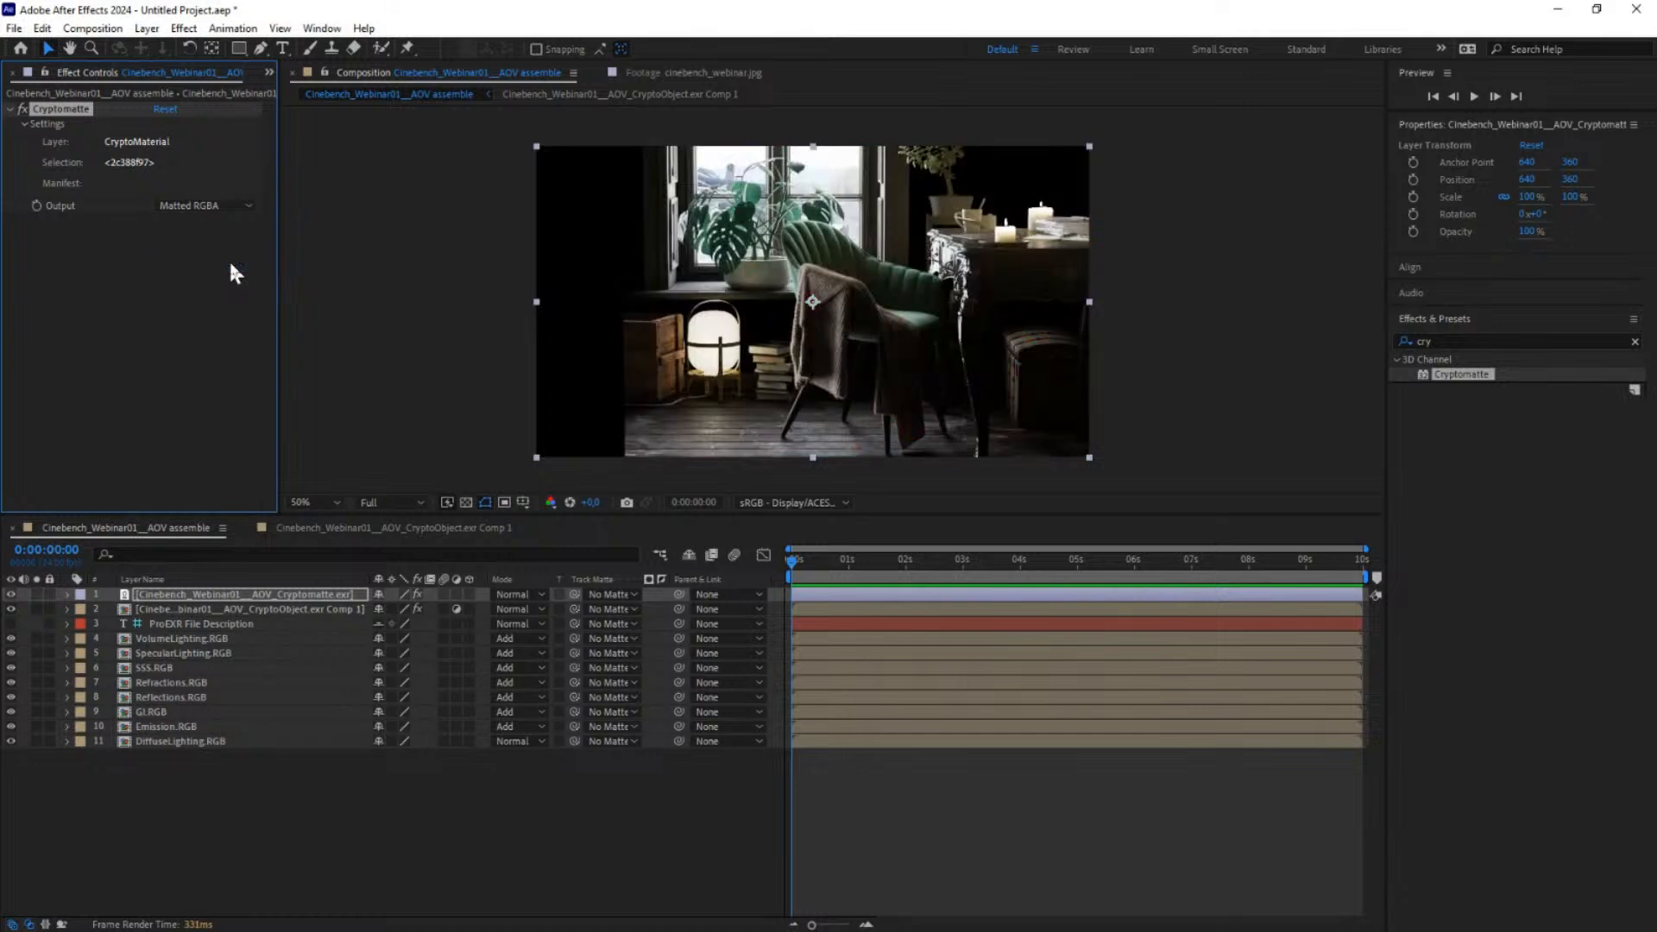
Step: Pre-compose the Cryptomatte layer with all attributes moved into the new composition, and make it an adjustment layer
{"action": "left_click", "coordinate": [165, 595]}
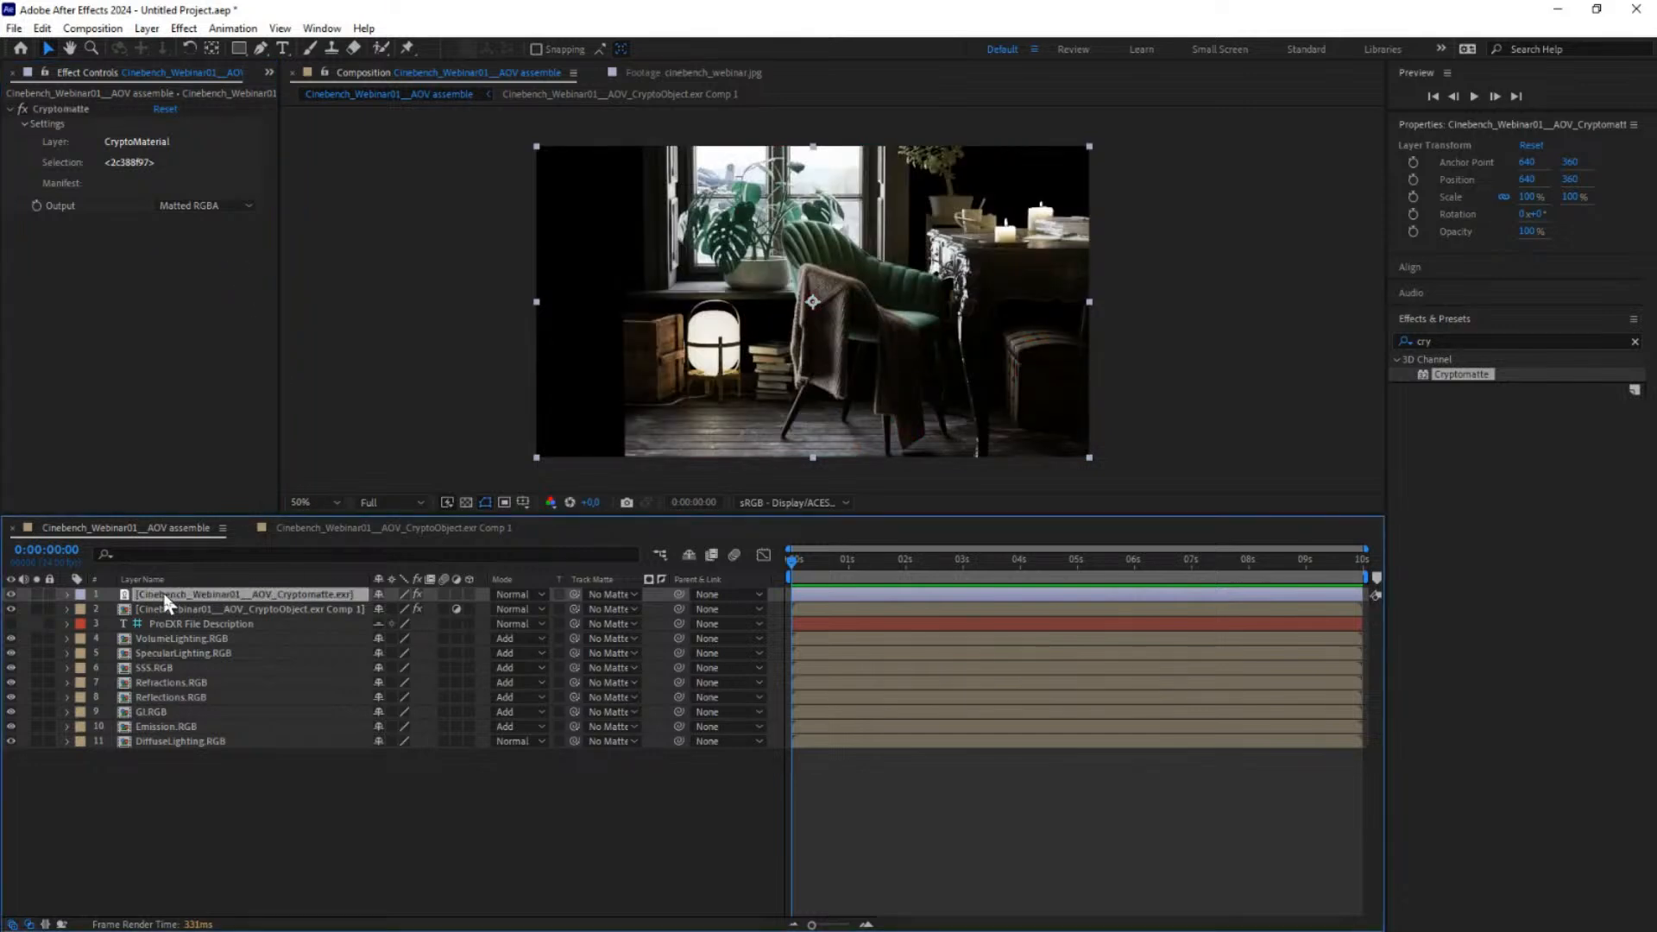
{"action": "key", "text": "ctrl+shift+c"}
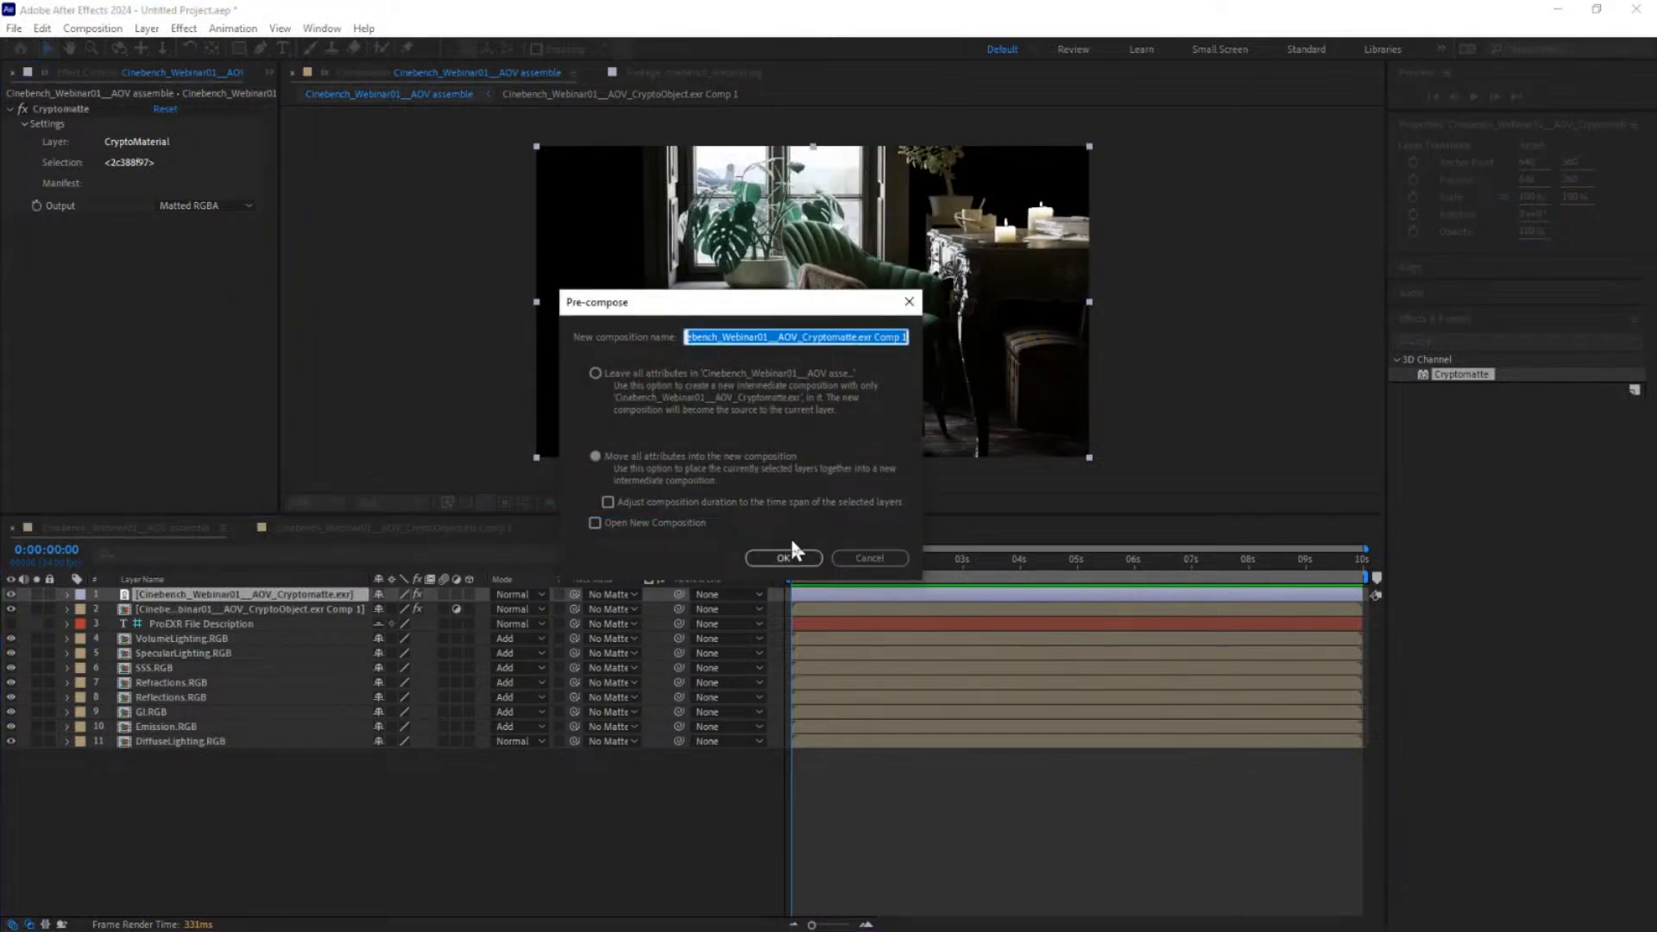
{"action": "left_click", "coordinate": [786, 560]}
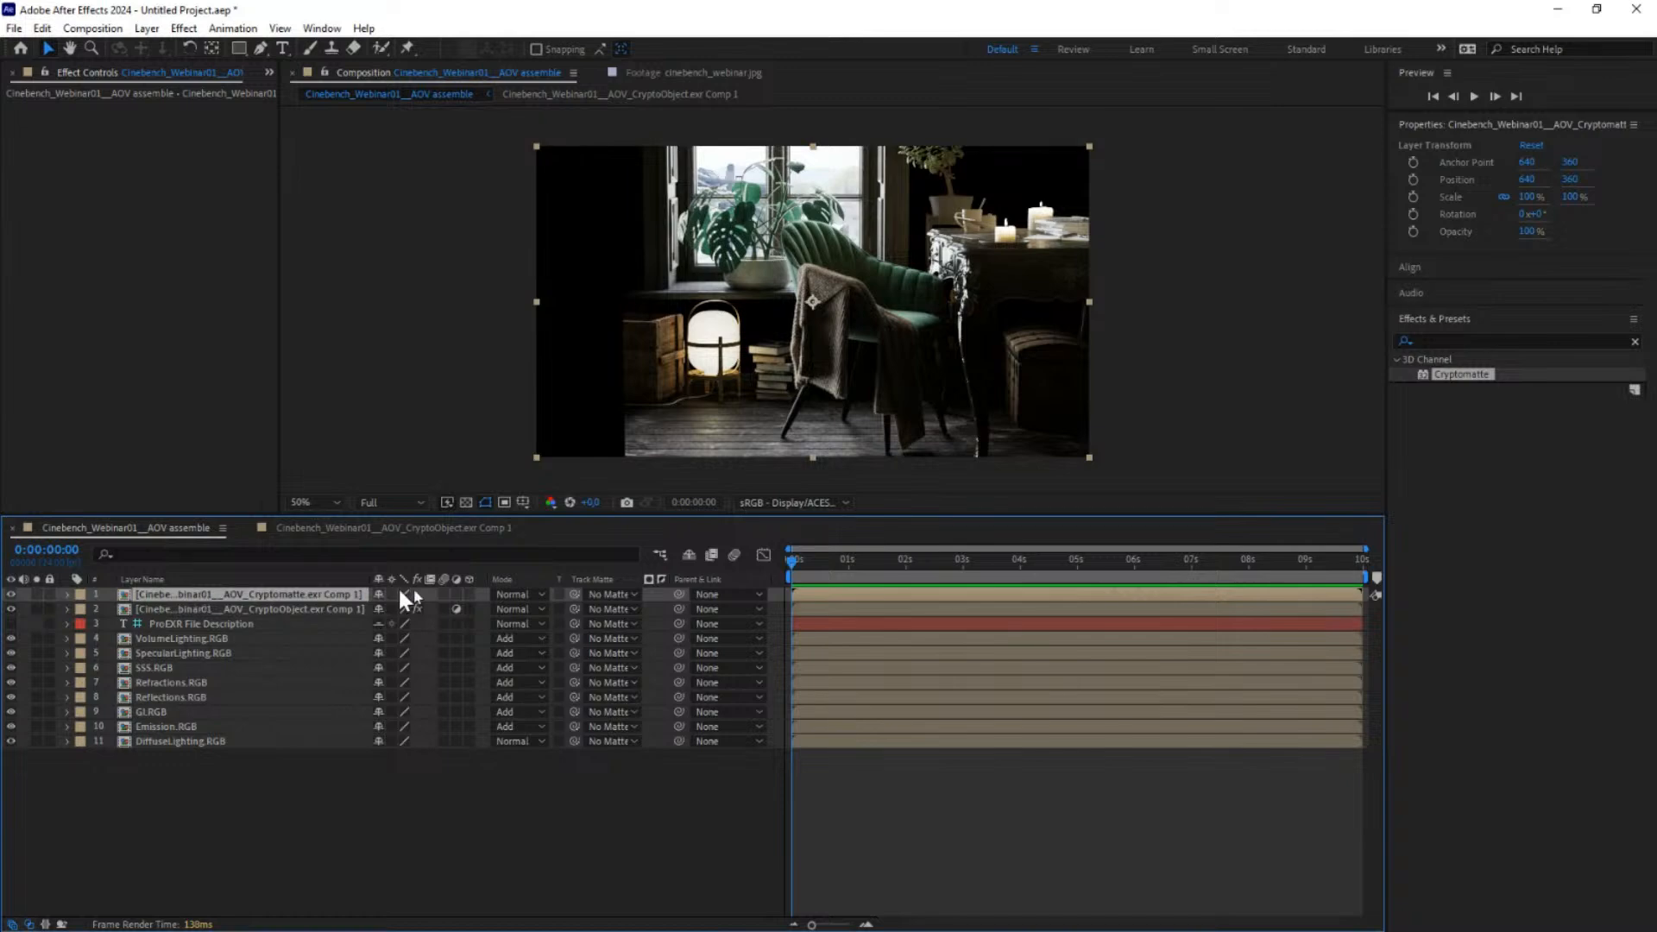
{"action": "left_click", "coordinate": [457, 594]}
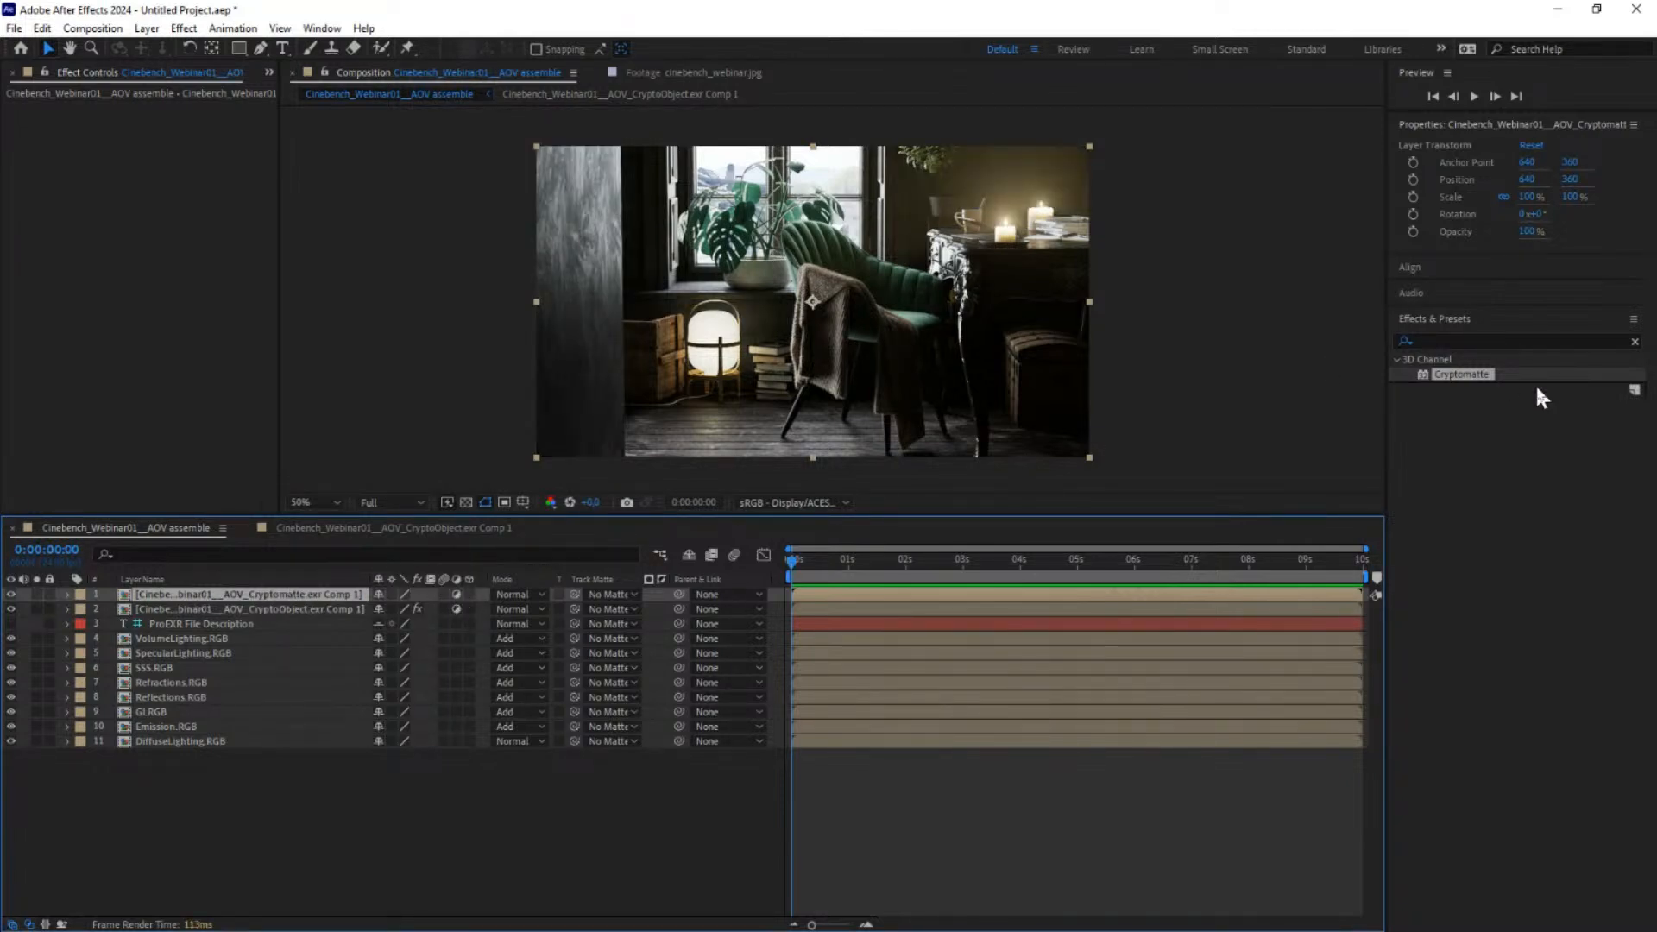
Step: Apply the Exposure effect to the pre-composed Cryptomatte adjustment layer and raise its master Exposure to about 3.6
{"action": "left_click", "coordinate": [1443, 341]}
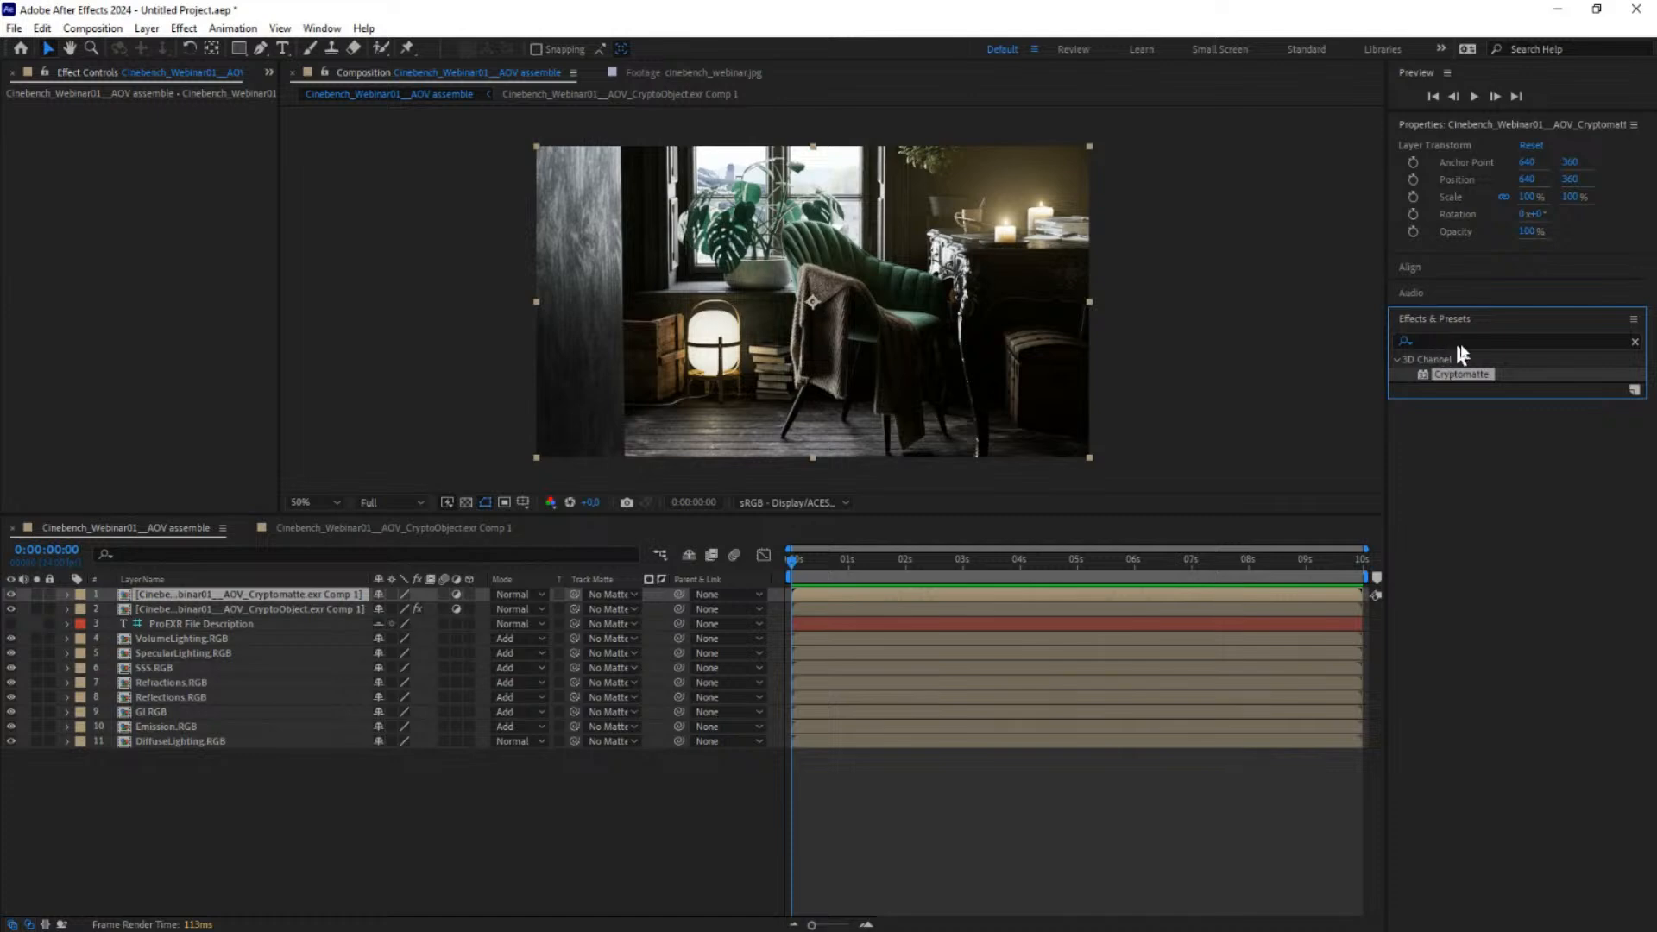
{"action": "left_click", "coordinate": [1635, 341]}
{"action": "left_click", "coordinate": [1455, 343]}
{"action": "type", "text": "expos"}
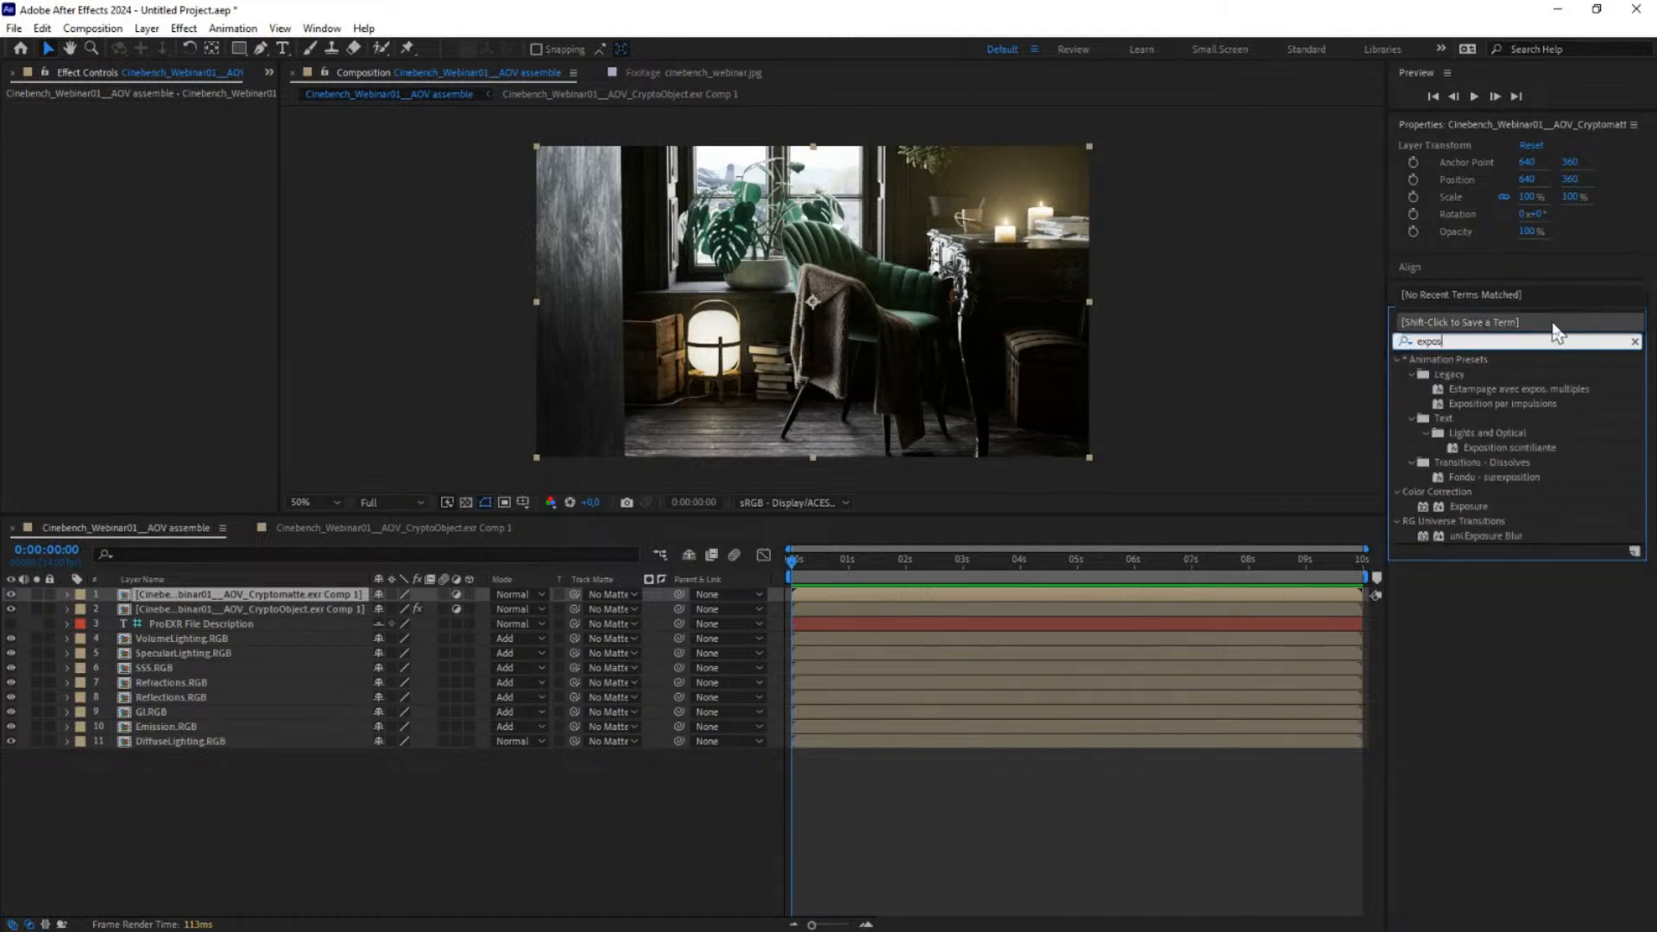
{"action": "double_click", "coordinate": [1470, 506]}
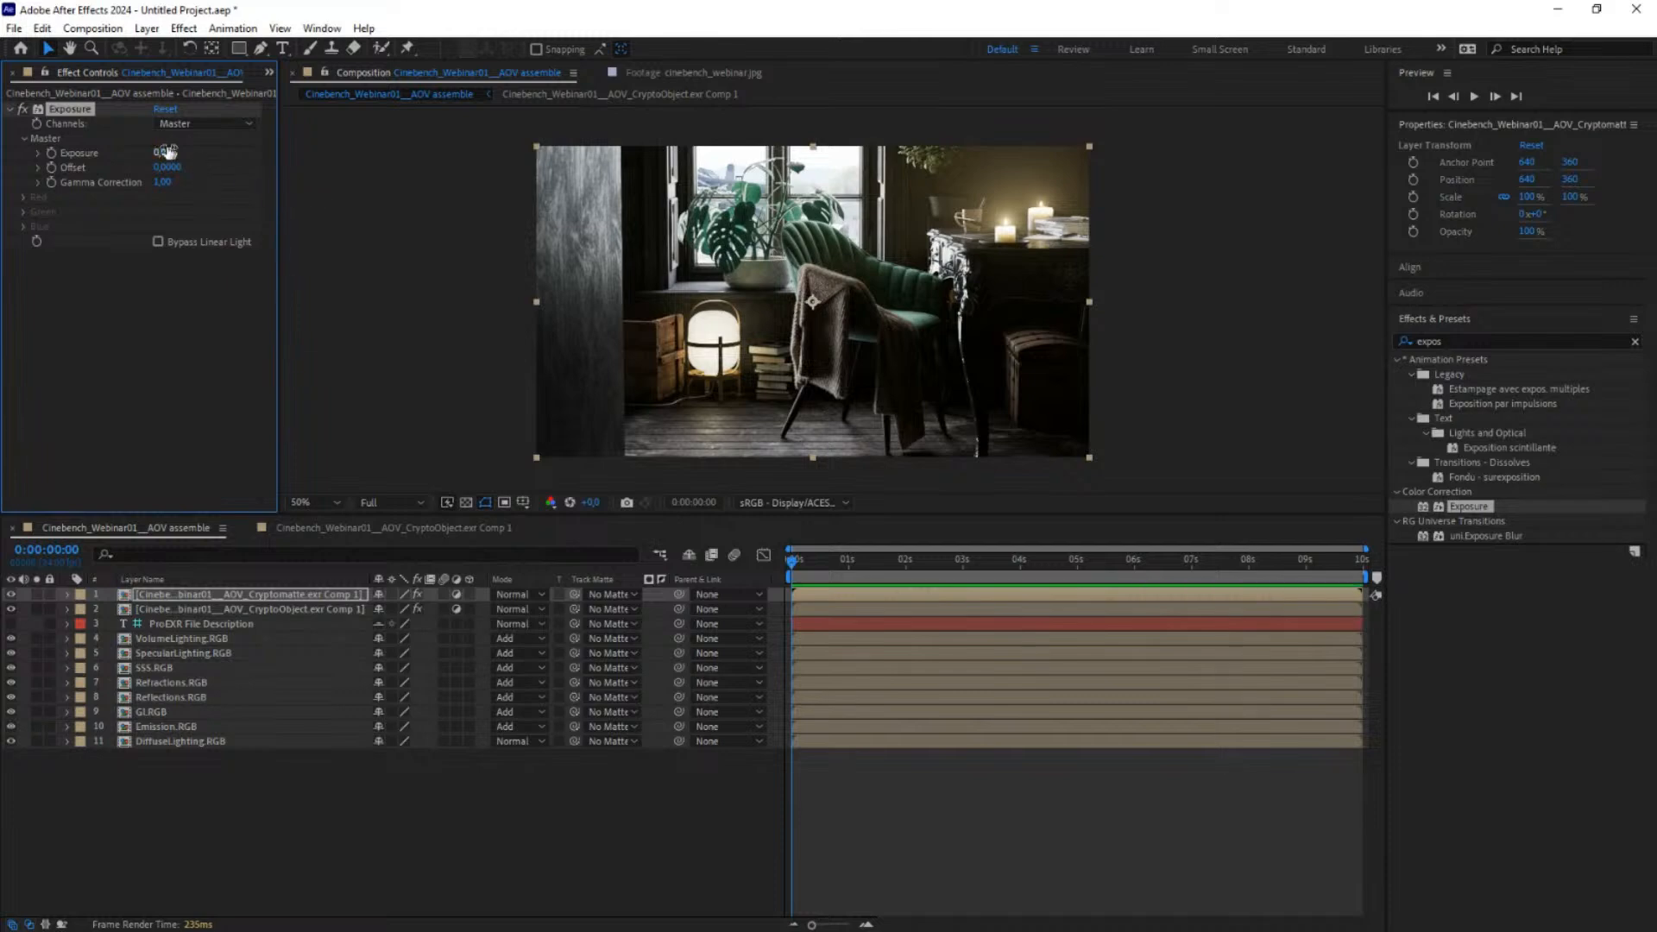
{"action": "left_click_drag", "start_coordinate": [162, 152], "coordinate": [473, 160]}
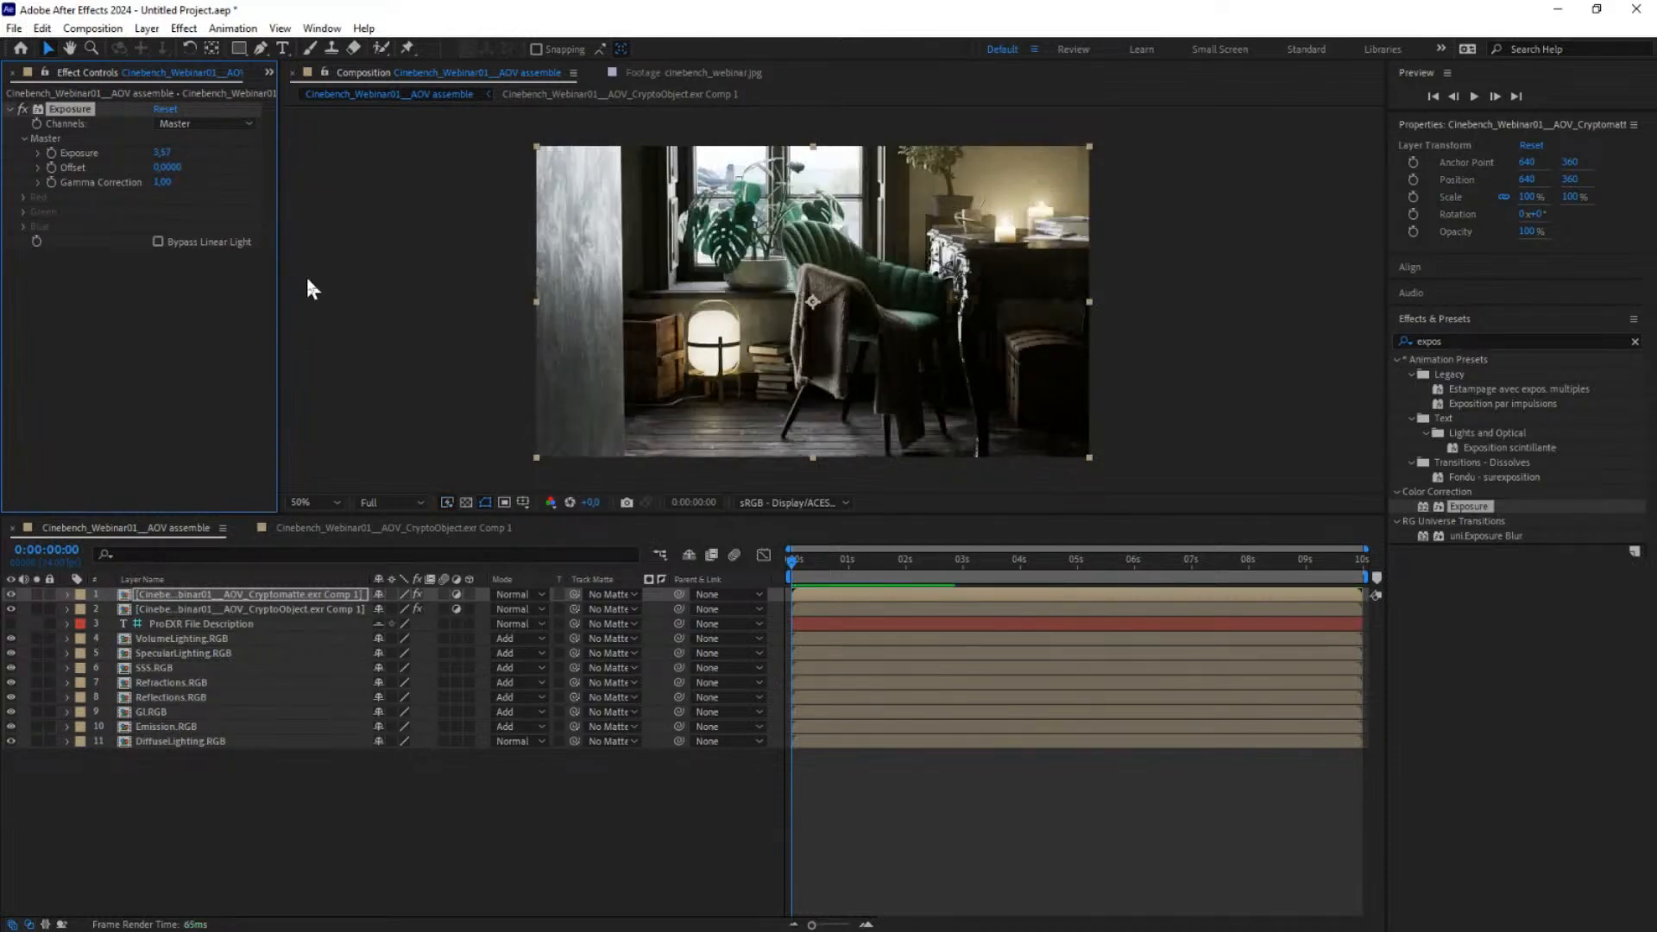
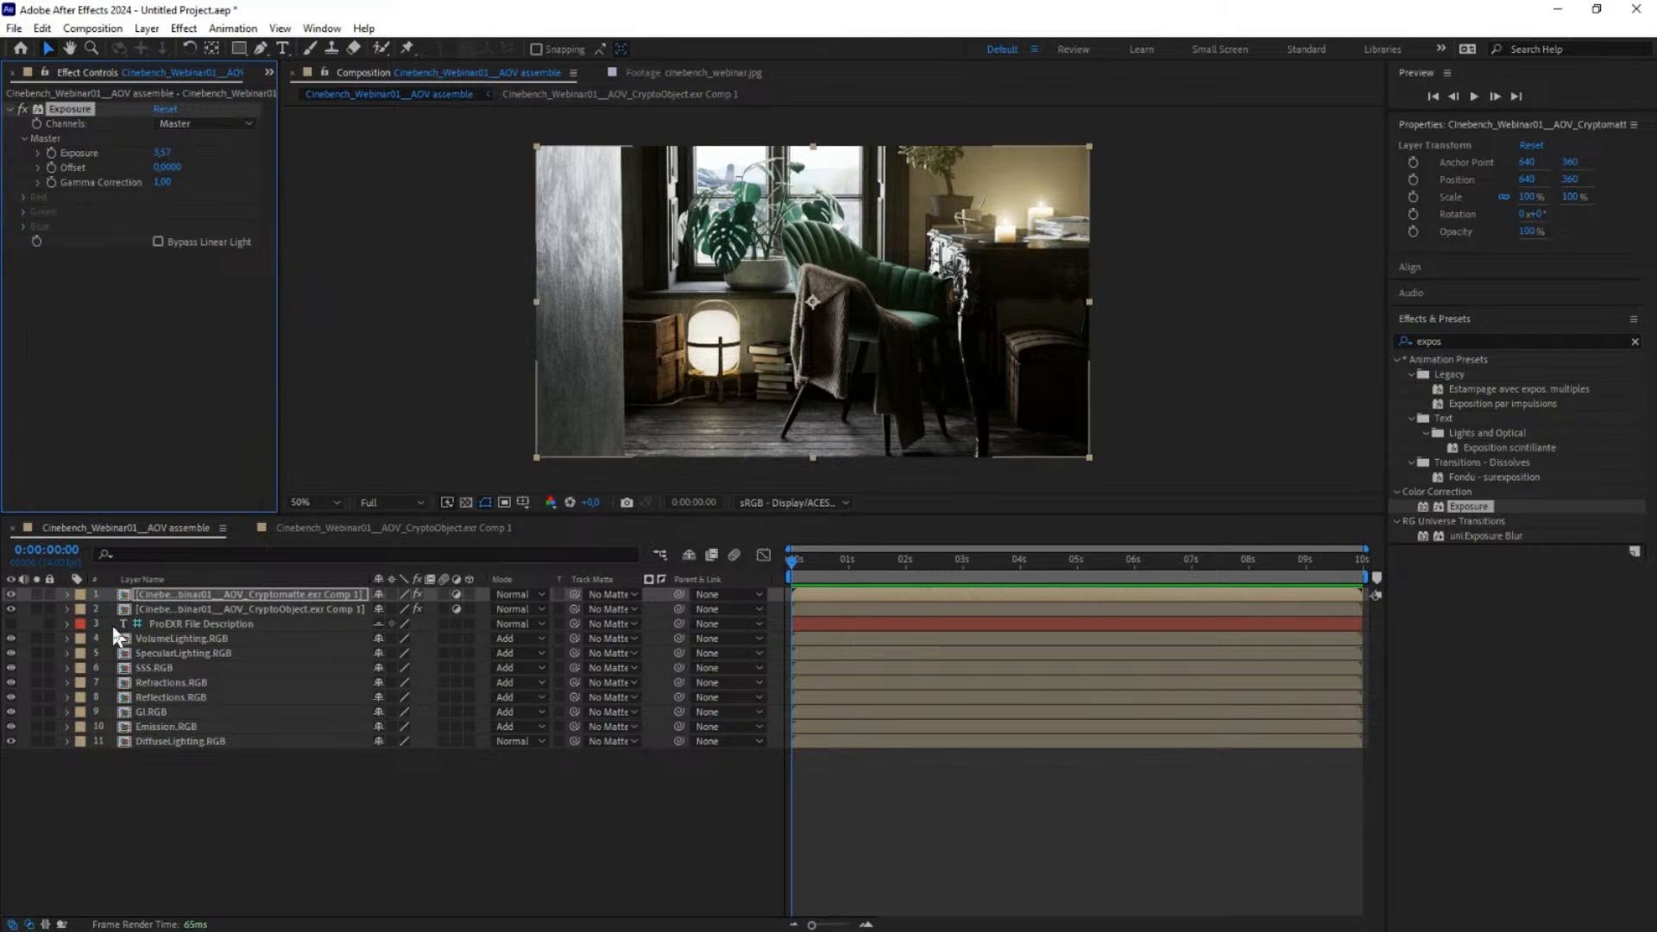
{"action": "left_click", "coordinate": [173, 609]}
{"action": "left_click", "coordinate": [199, 593]}
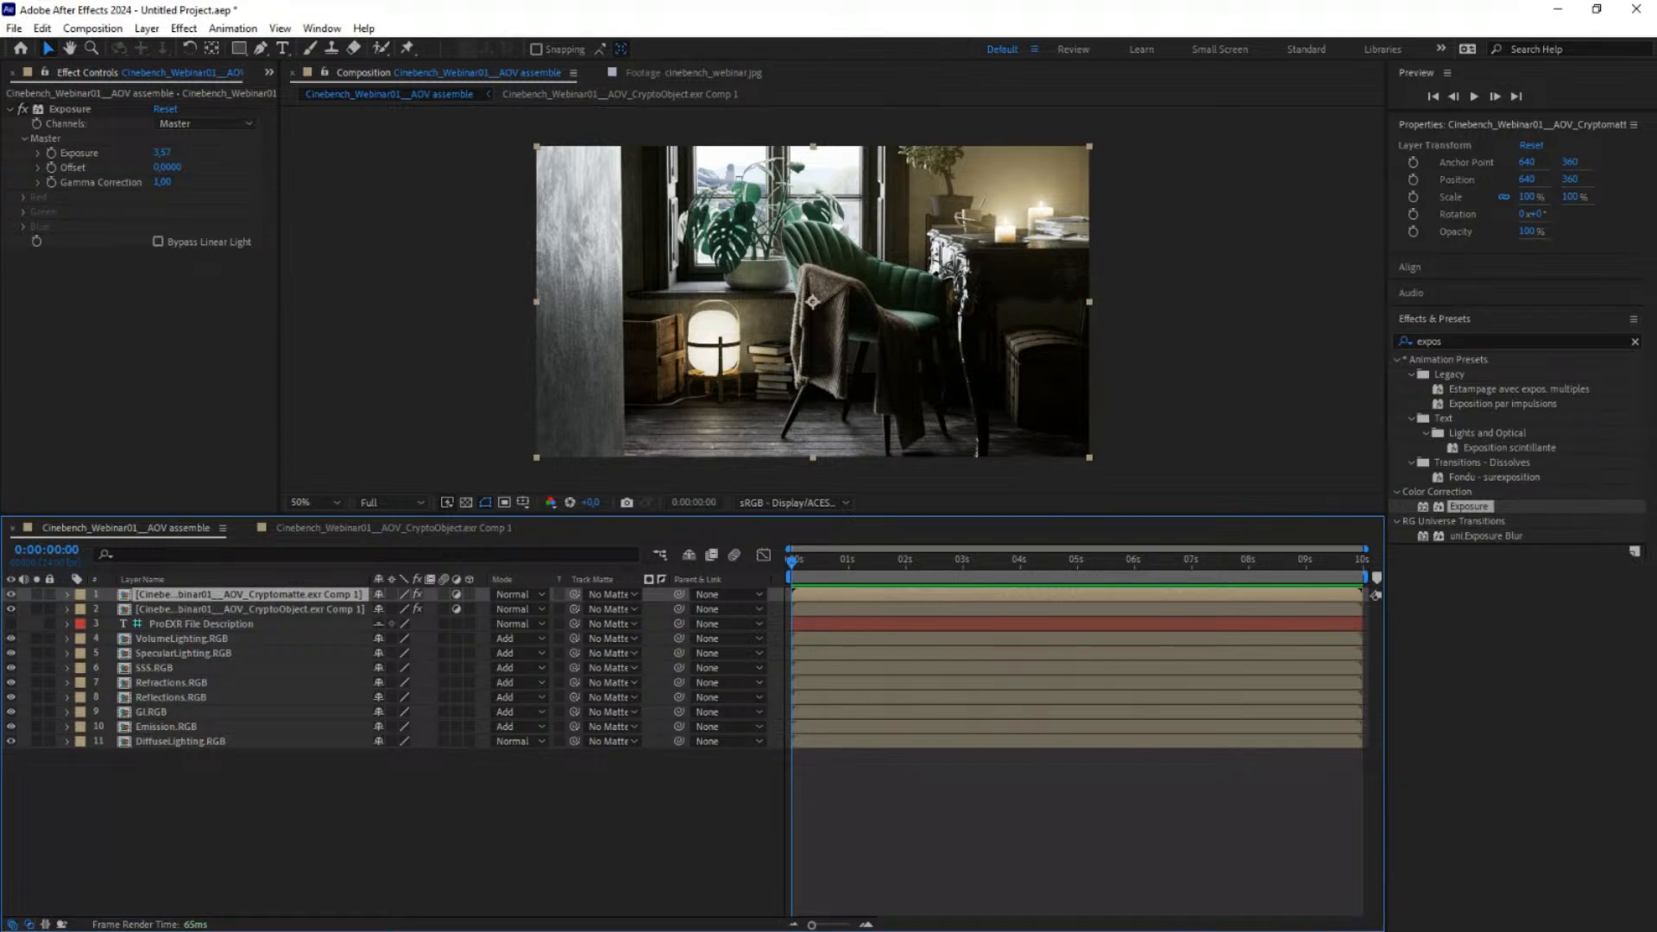
Step: Switch to Cinema 4D, close the Picture Viewer, and bring the RS AOV Manager to the front
{"action": "key", "text": "alt+Tab"}
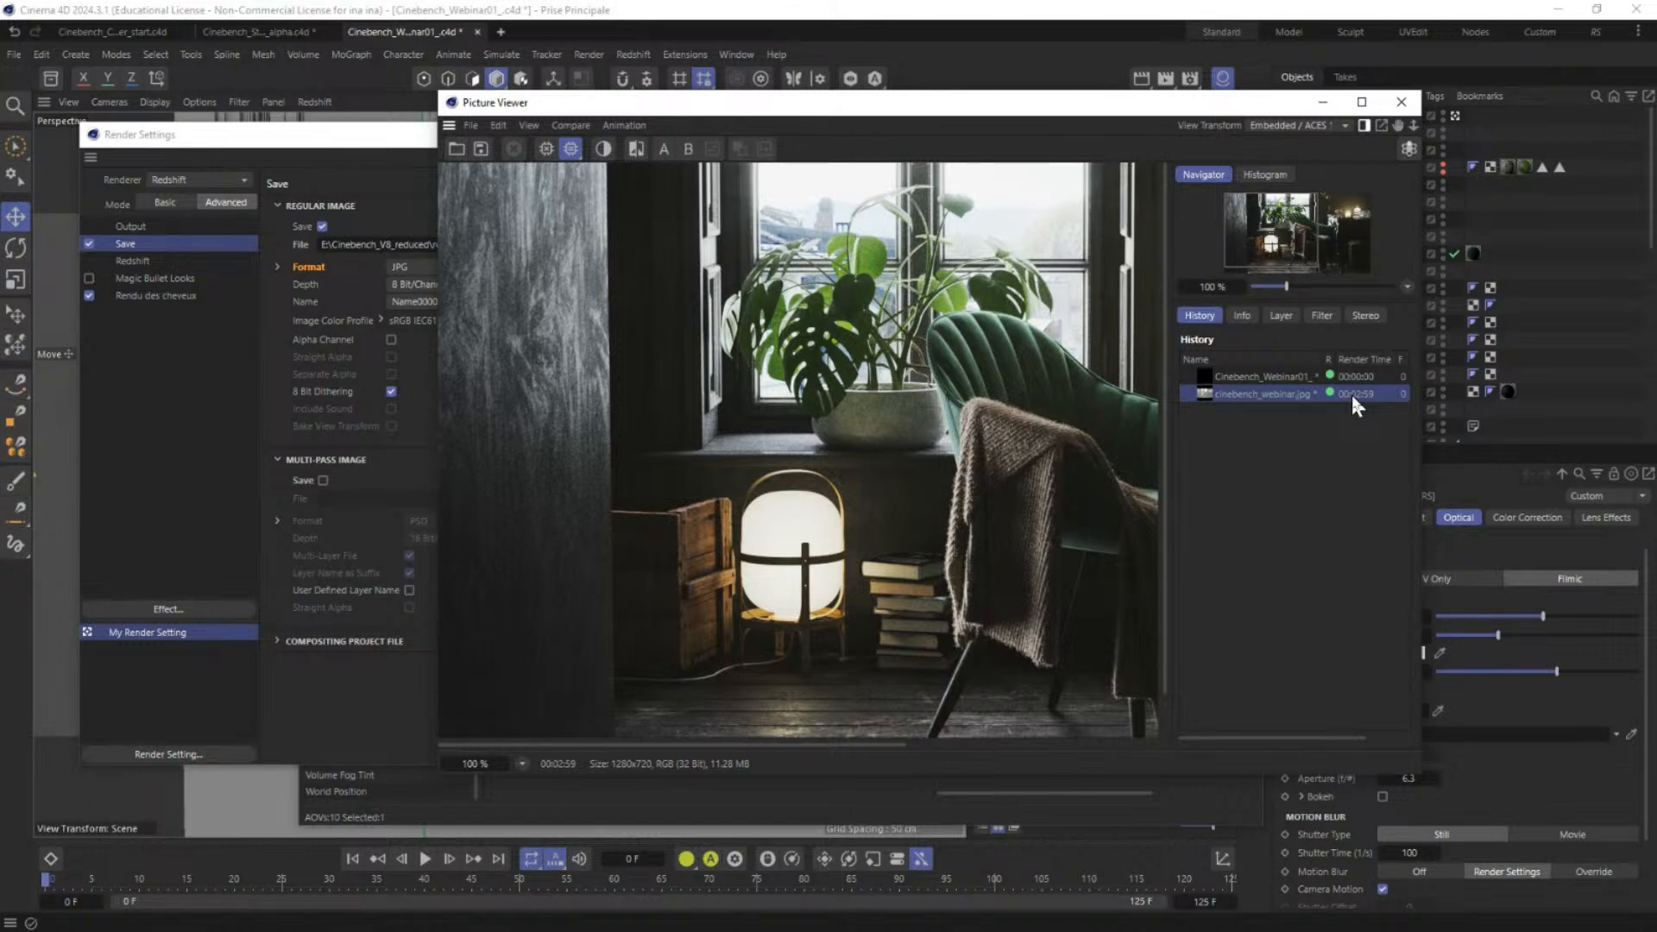
{"action": "left_click_drag", "start_coordinate": [1127, 105], "coordinate": [894, 124]}
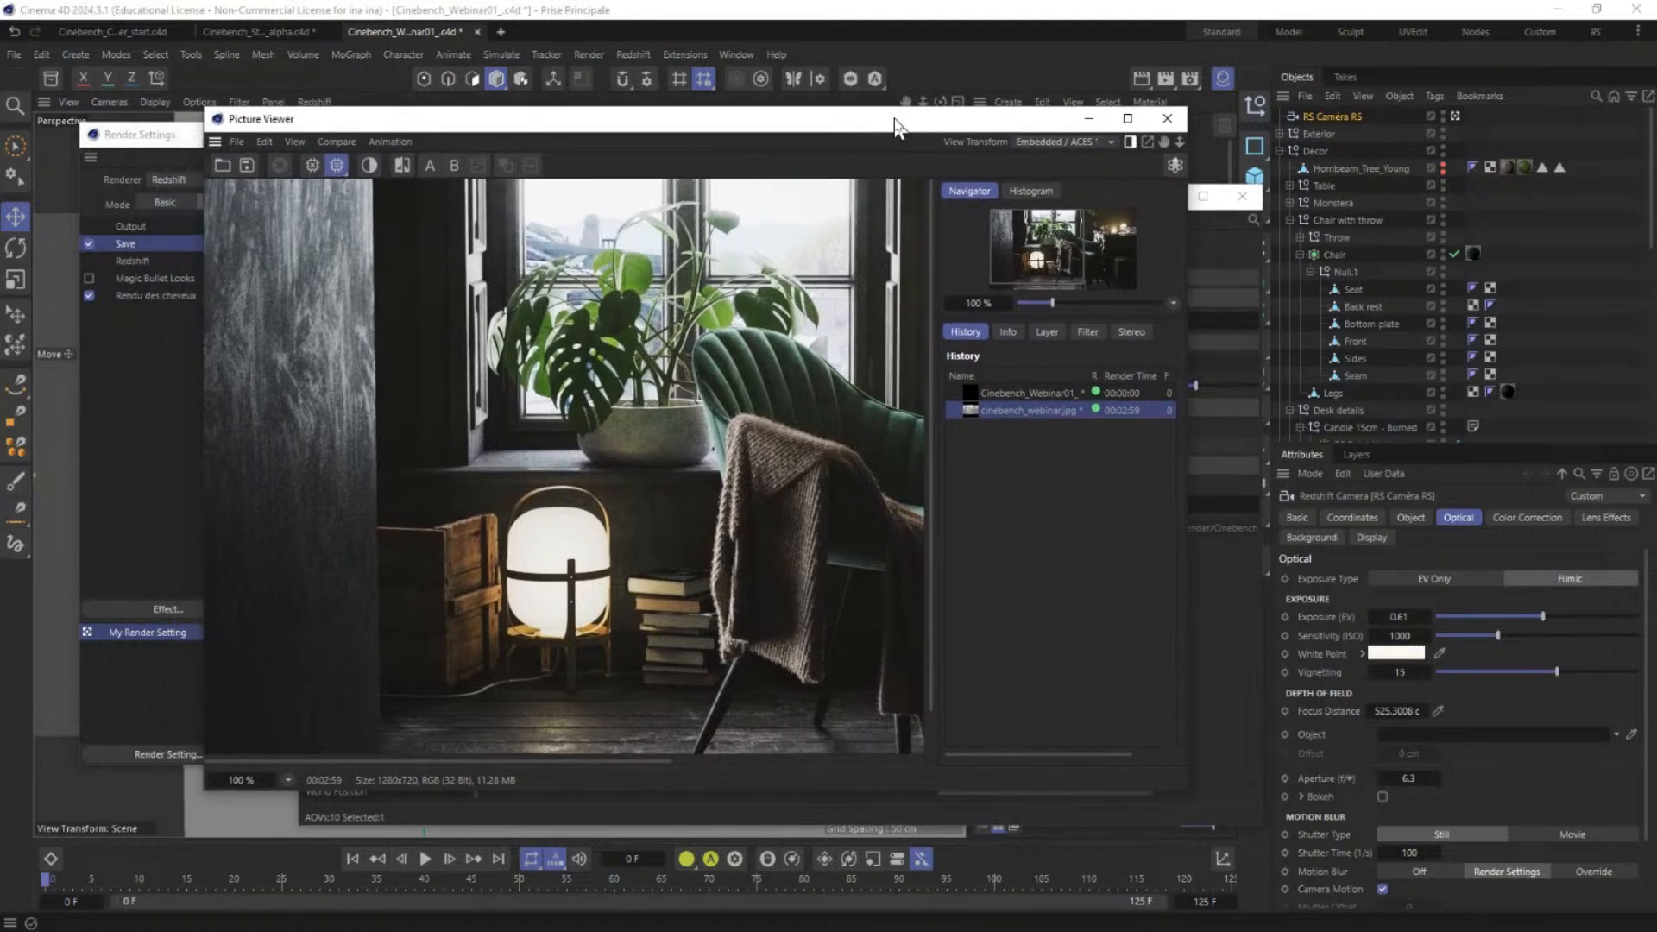
{"action": "left_click", "coordinate": [1167, 118]}
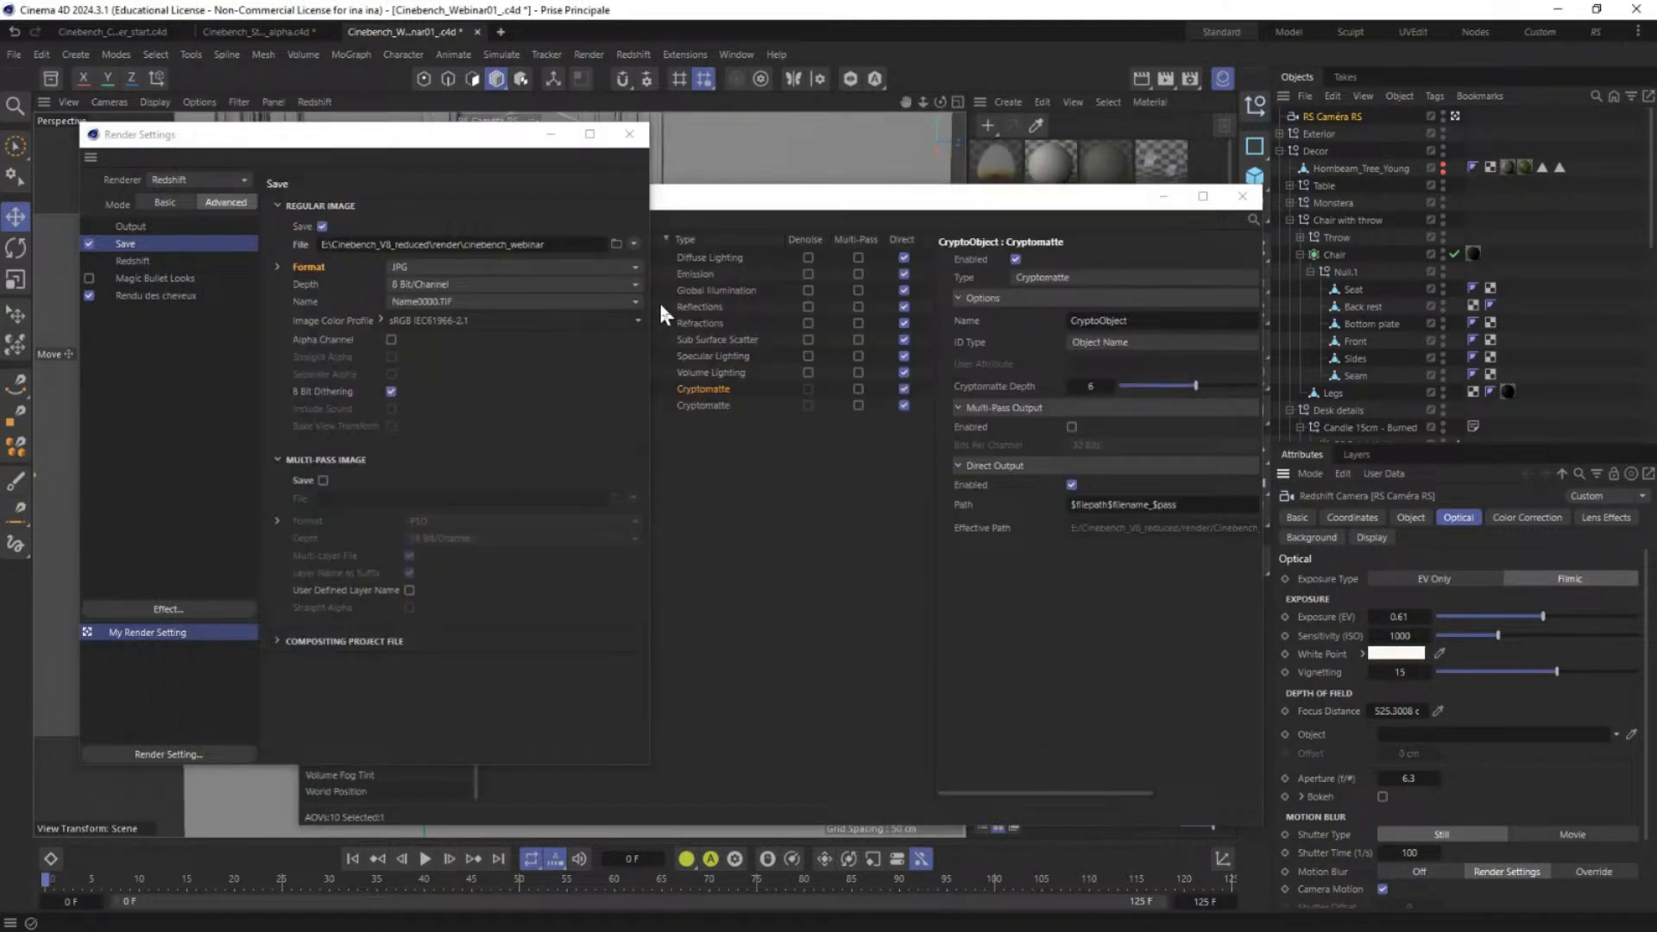
{"action": "left_click_drag", "start_coordinate": [803, 208], "coordinate": [836, 212]}
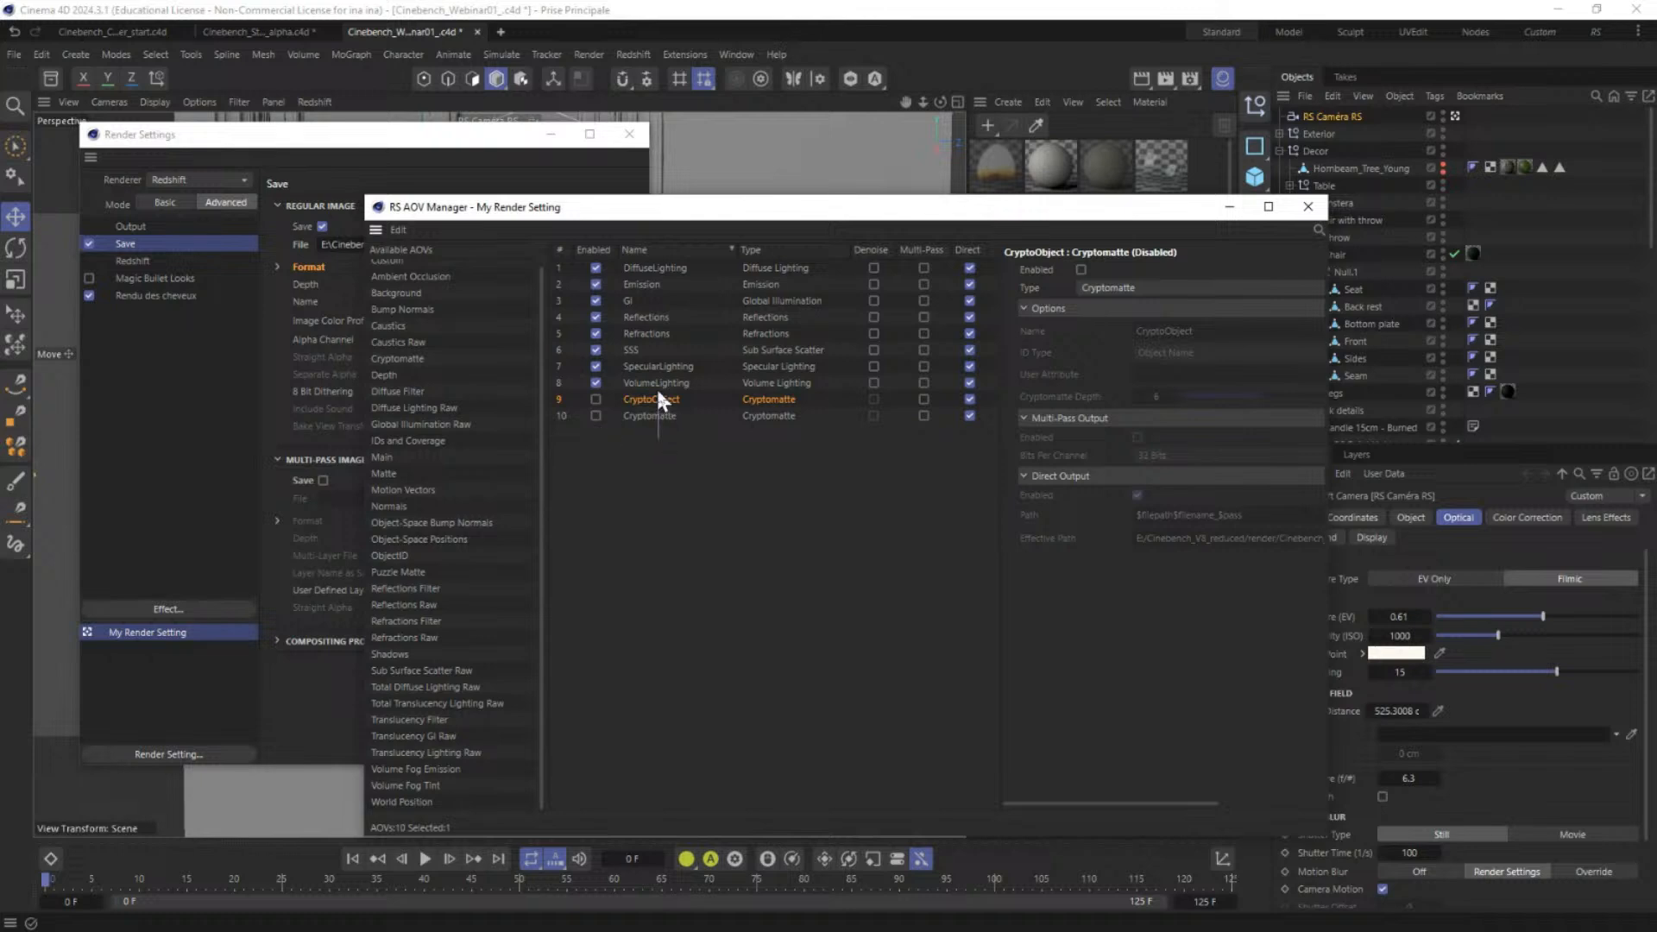
Step: Delete the CryptoObject and Cryptomatte AOVs, then add a new Cryptomatte AOV with its multi-pass output disabled
{"action": "left_click_drag", "start_coordinate": [656, 396], "coordinate": [662, 401]}
{"action": "key", "text": "Delete"}
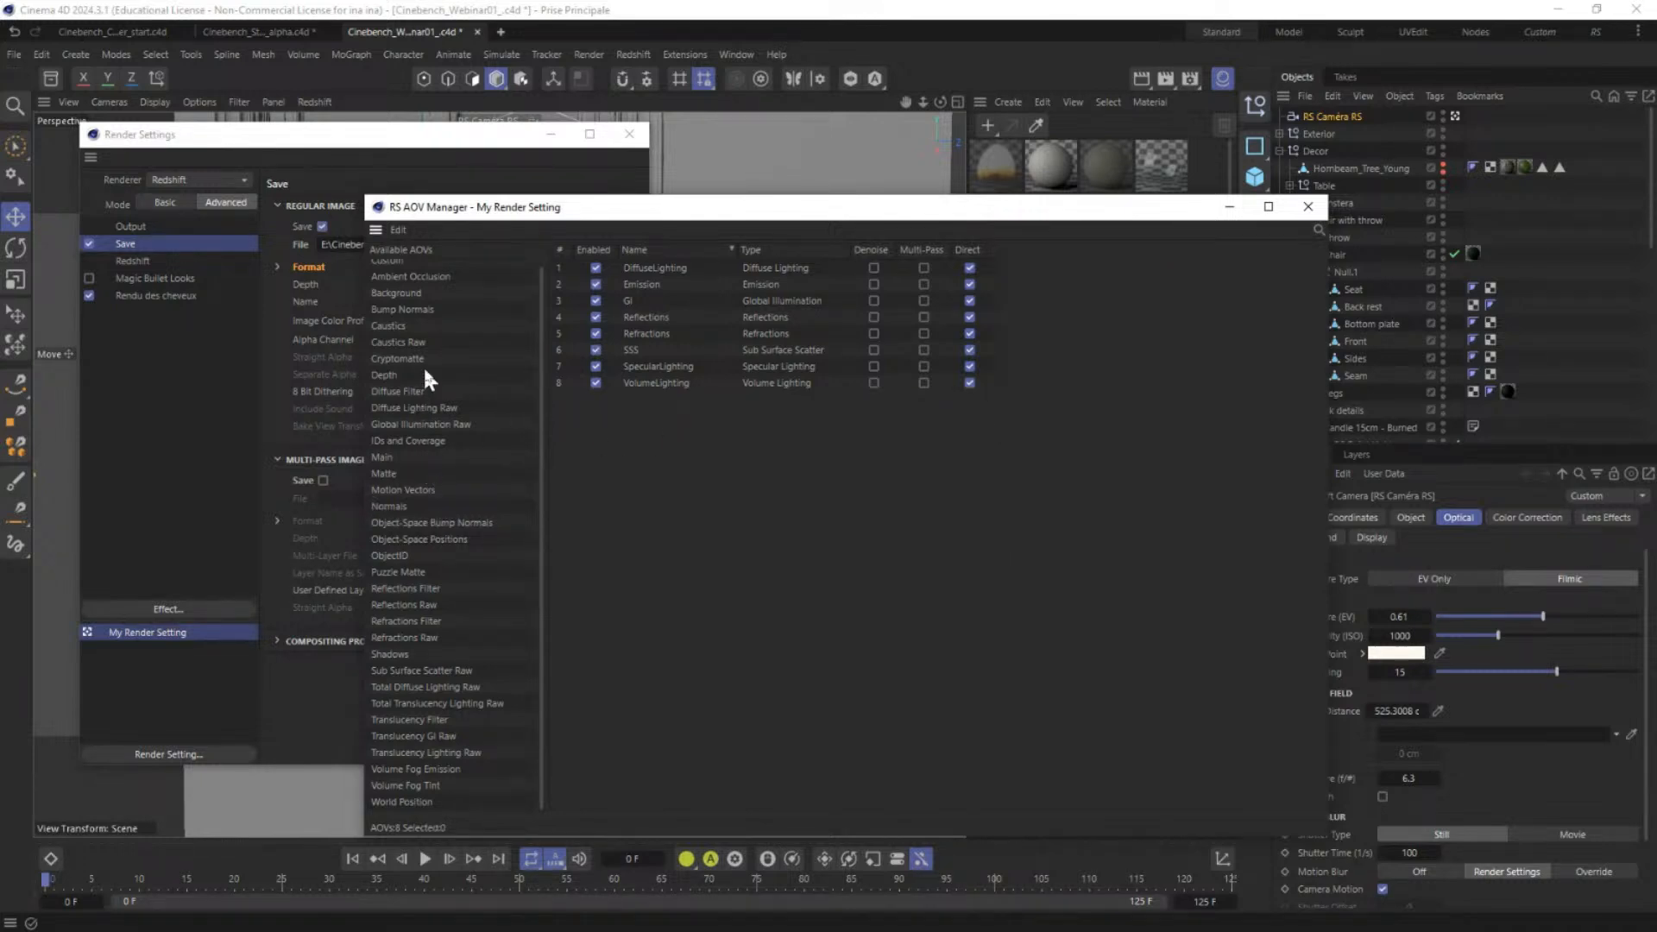
{"action": "left_click_drag", "start_coordinate": [401, 355], "coordinate": [701, 476]}
{"action": "left_click", "coordinate": [648, 400]}
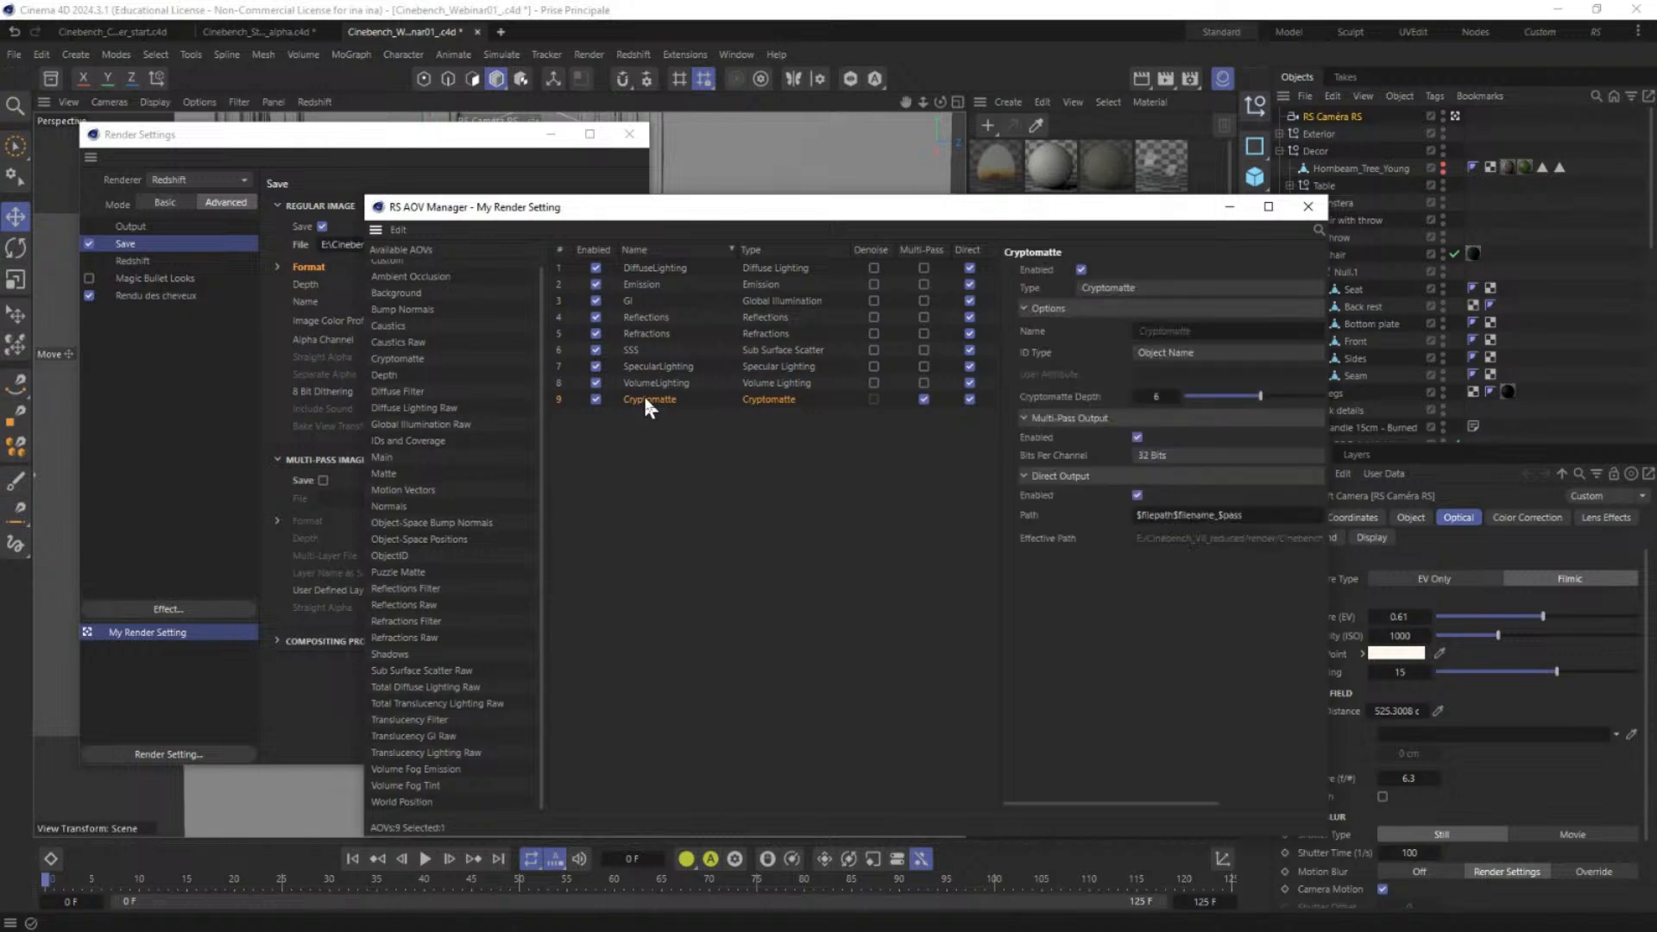
{"action": "left_click", "coordinate": [924, 399]}
Step: Set the Cryptomatte AOV's ID Type to RS Object ID, then close the AOV Manager and Render Settings
{"action": "left_click_drag", "start_coordinate": [949, 207], "coordinate": [703, 166]}
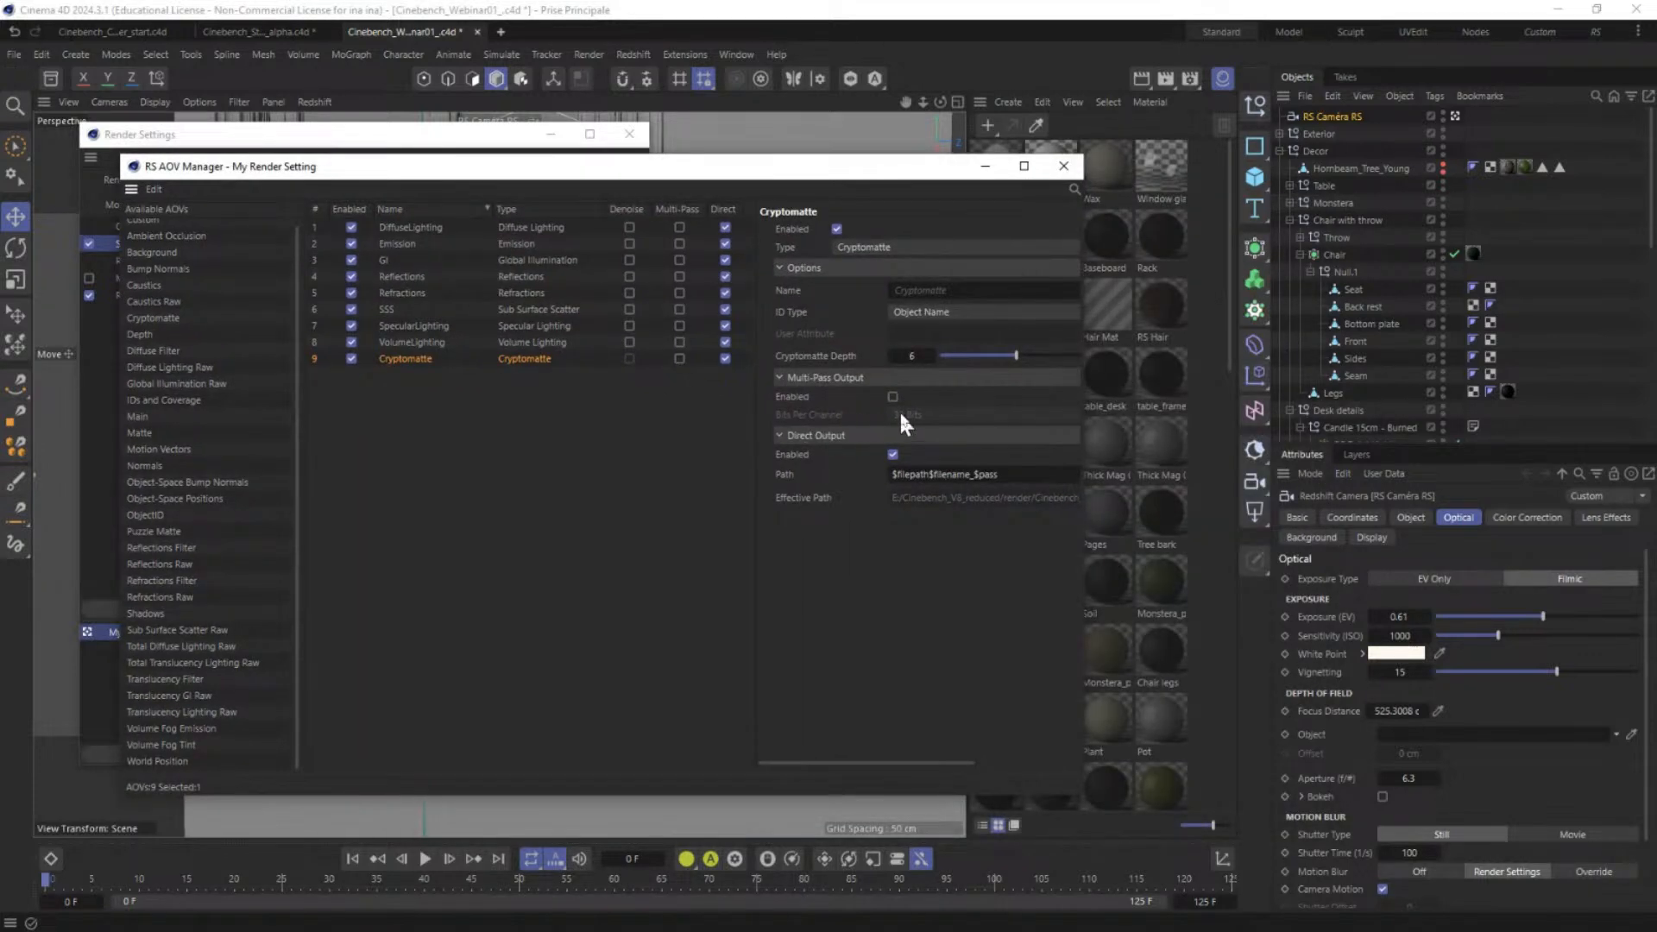
{"action": "left_click", "coordinate": [913, 316]}
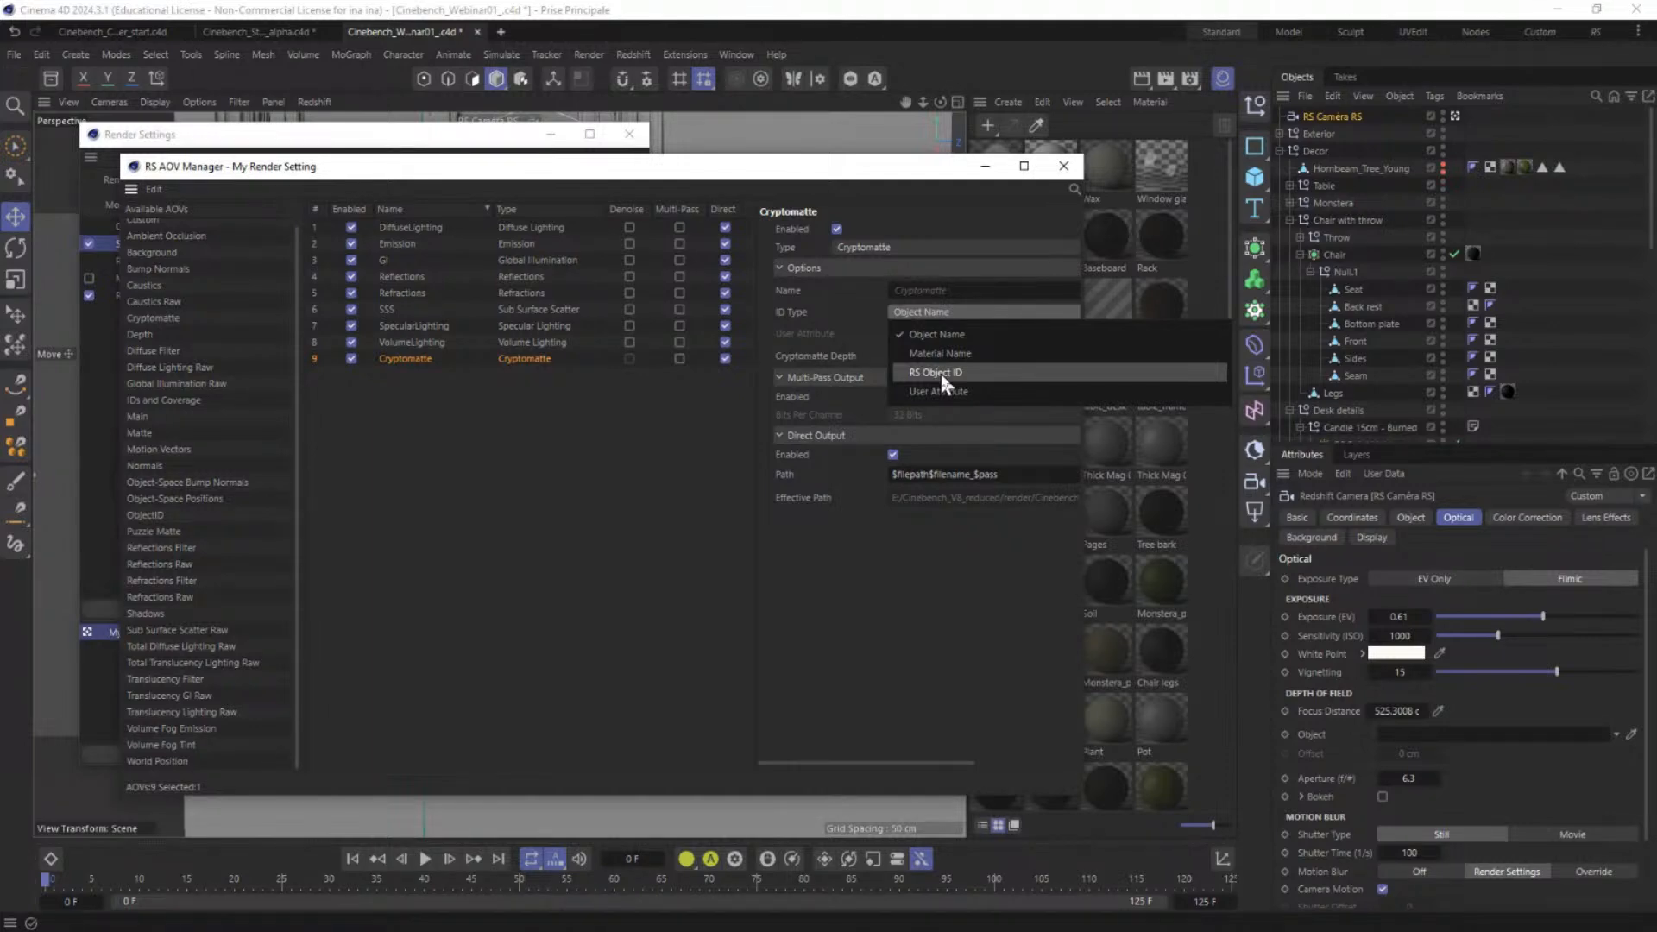
{"action": "left_click", "coordinate": [941, 374]}
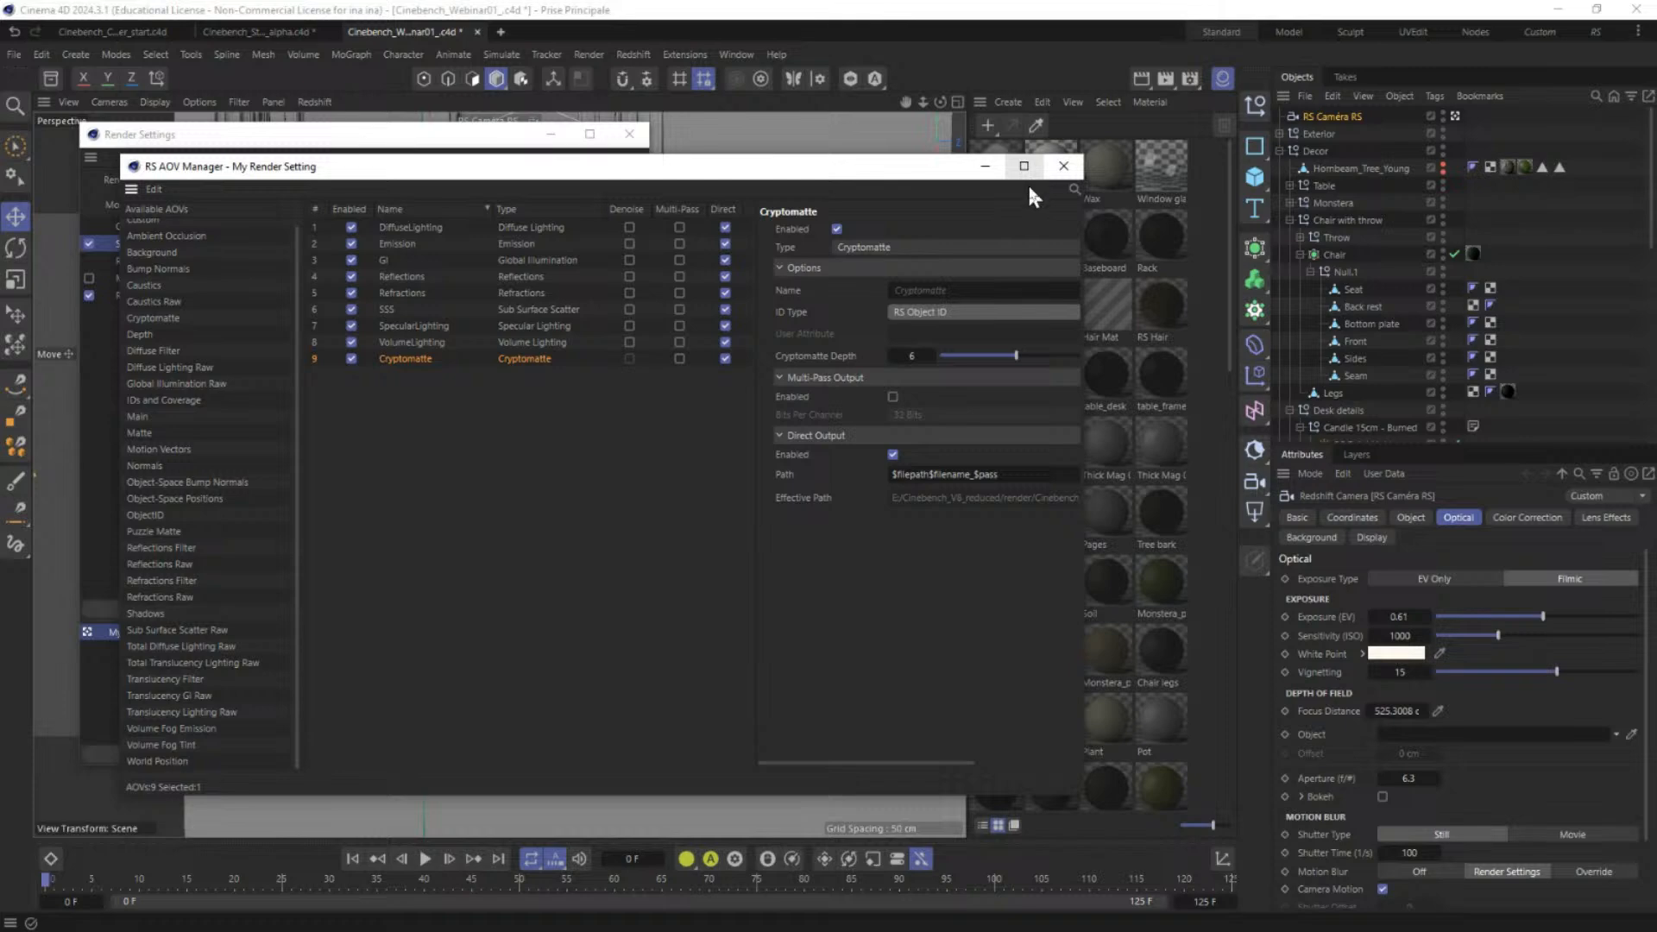
{"action": "left_click", "coordinate": [1064, 166]}
{"action": "left_click", "coordinate": [629, 134]}
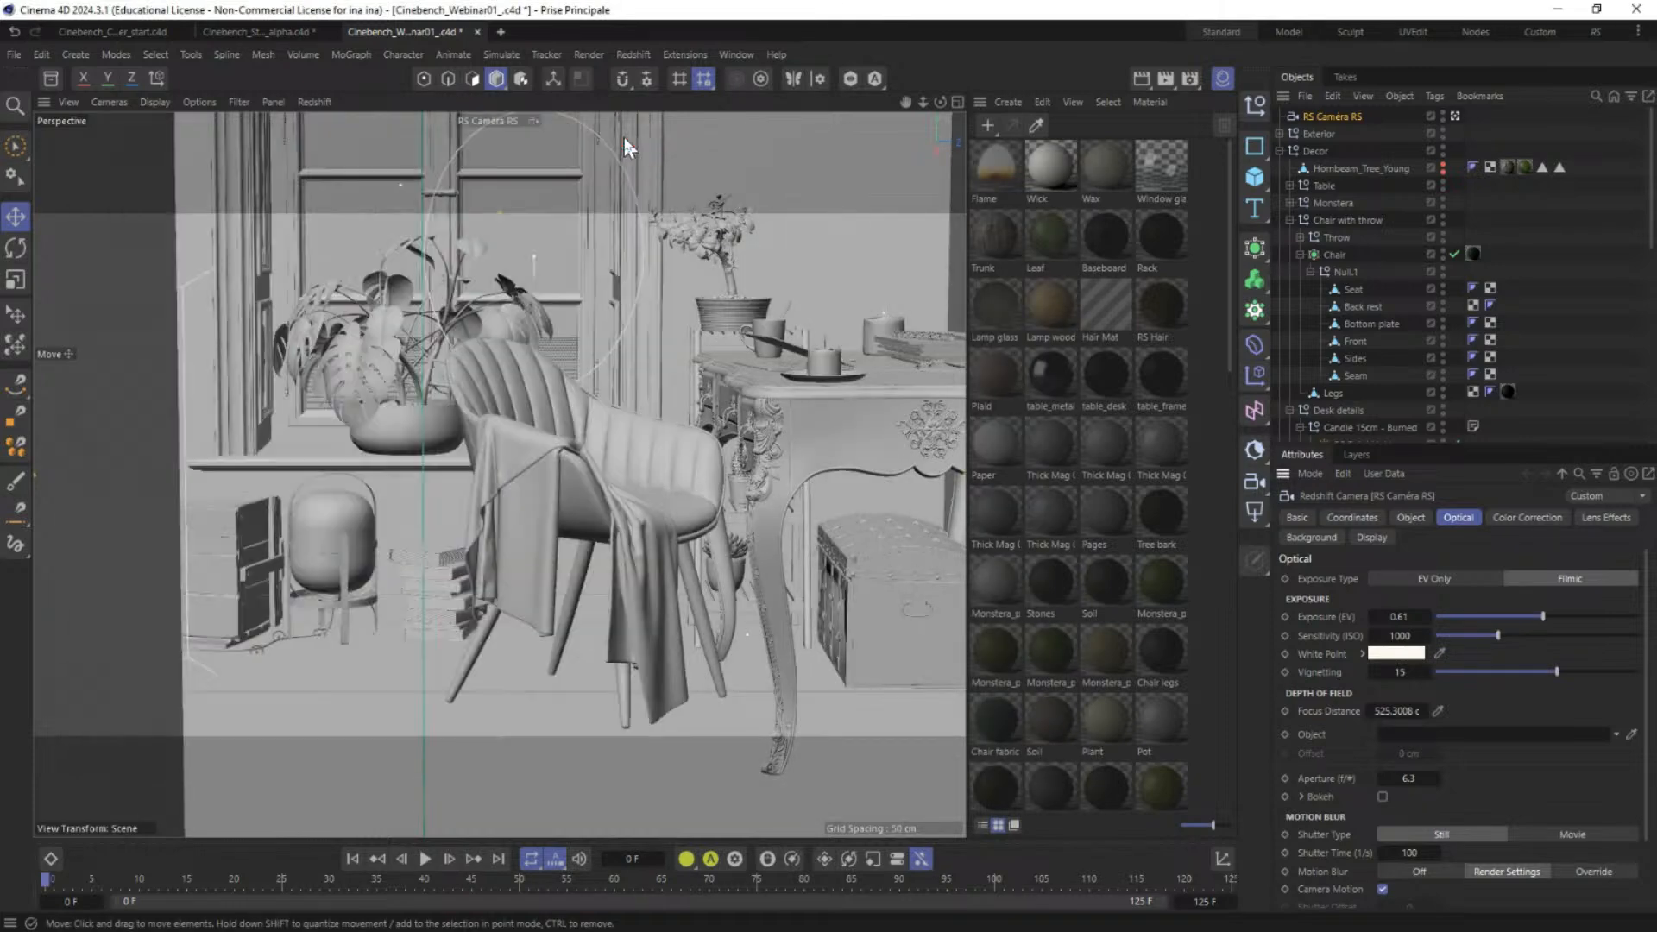
Step: Locate the wooden chest beside the desk in the object hierarchy, collapse its expanded group and select the Chest 01 null
{"action": "left_click", "coordinate": [882, 631]}
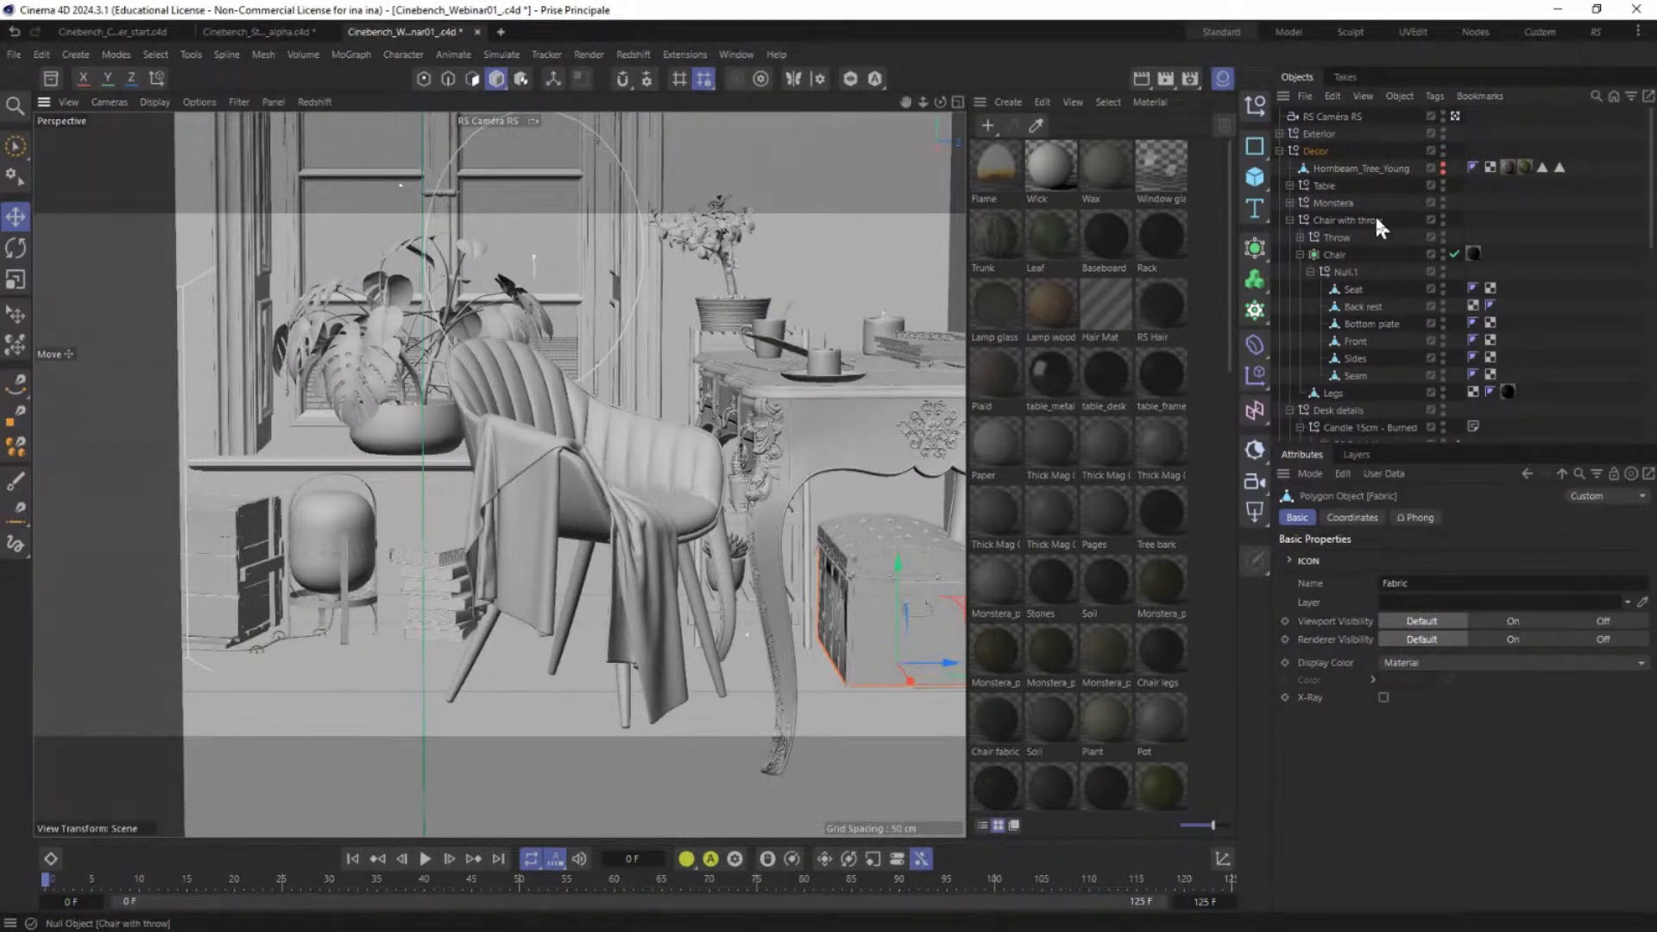
{"action": "key", "text": "s"}
{"action": "left_click", "coordinate": [1317, 349]}
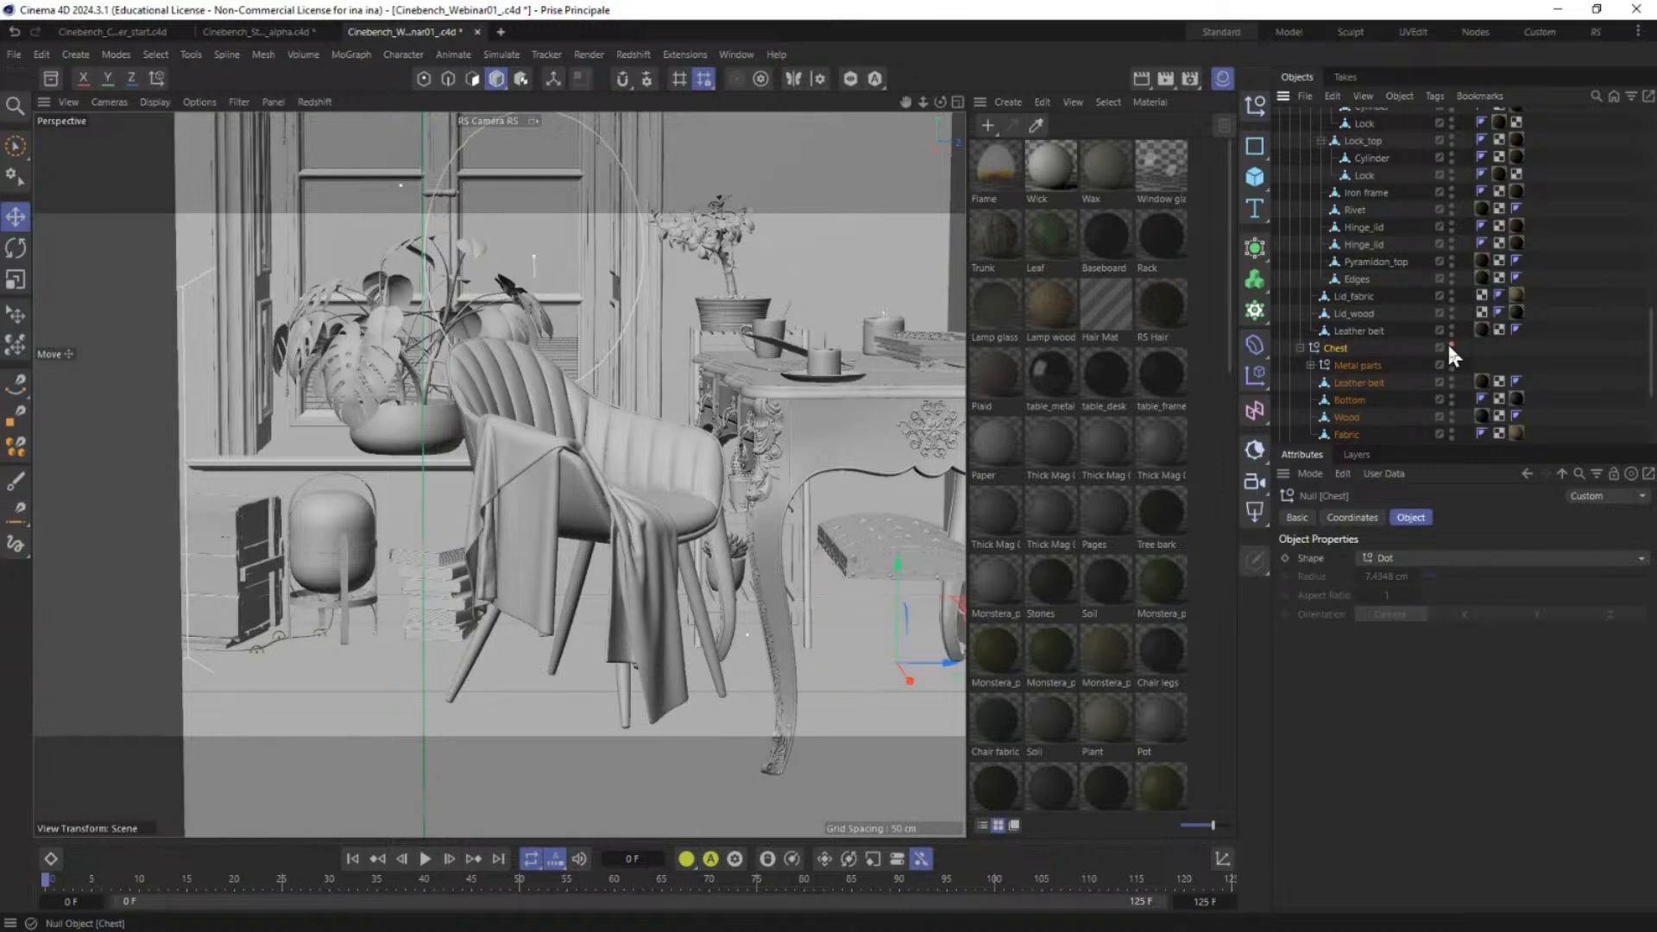
{"action": "scroll", "coordinate": [1334, 311], "scroll_direction": "up", "scroll_amount": 4}
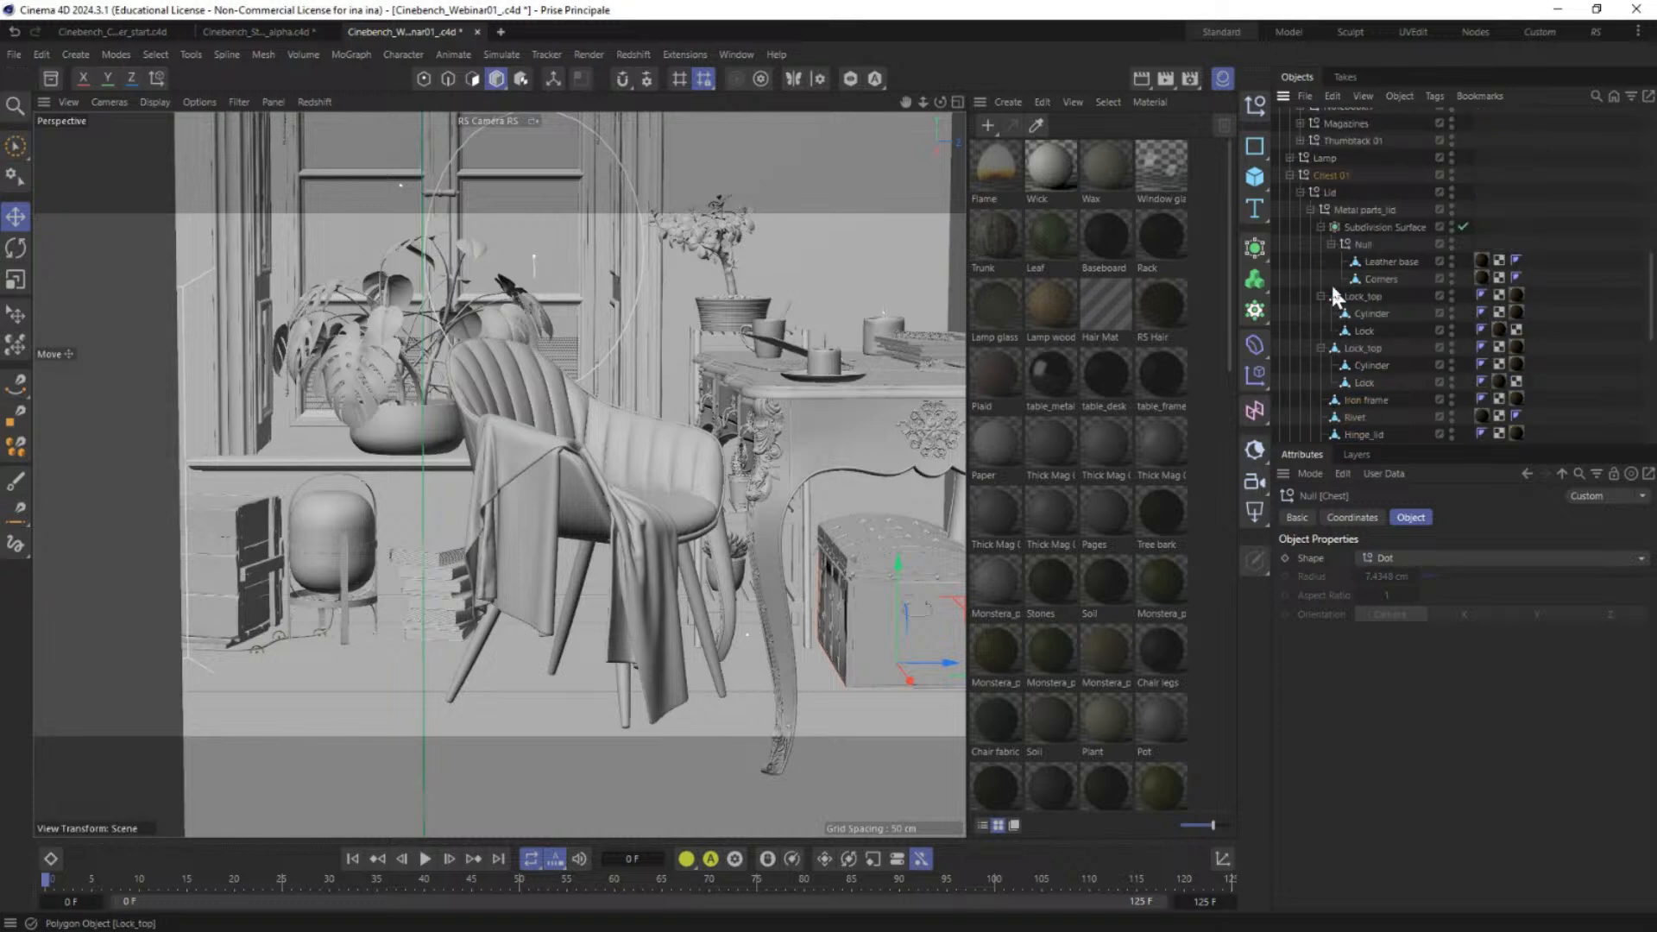
{"action": "left_click", "coordinate": [1290, 175]}
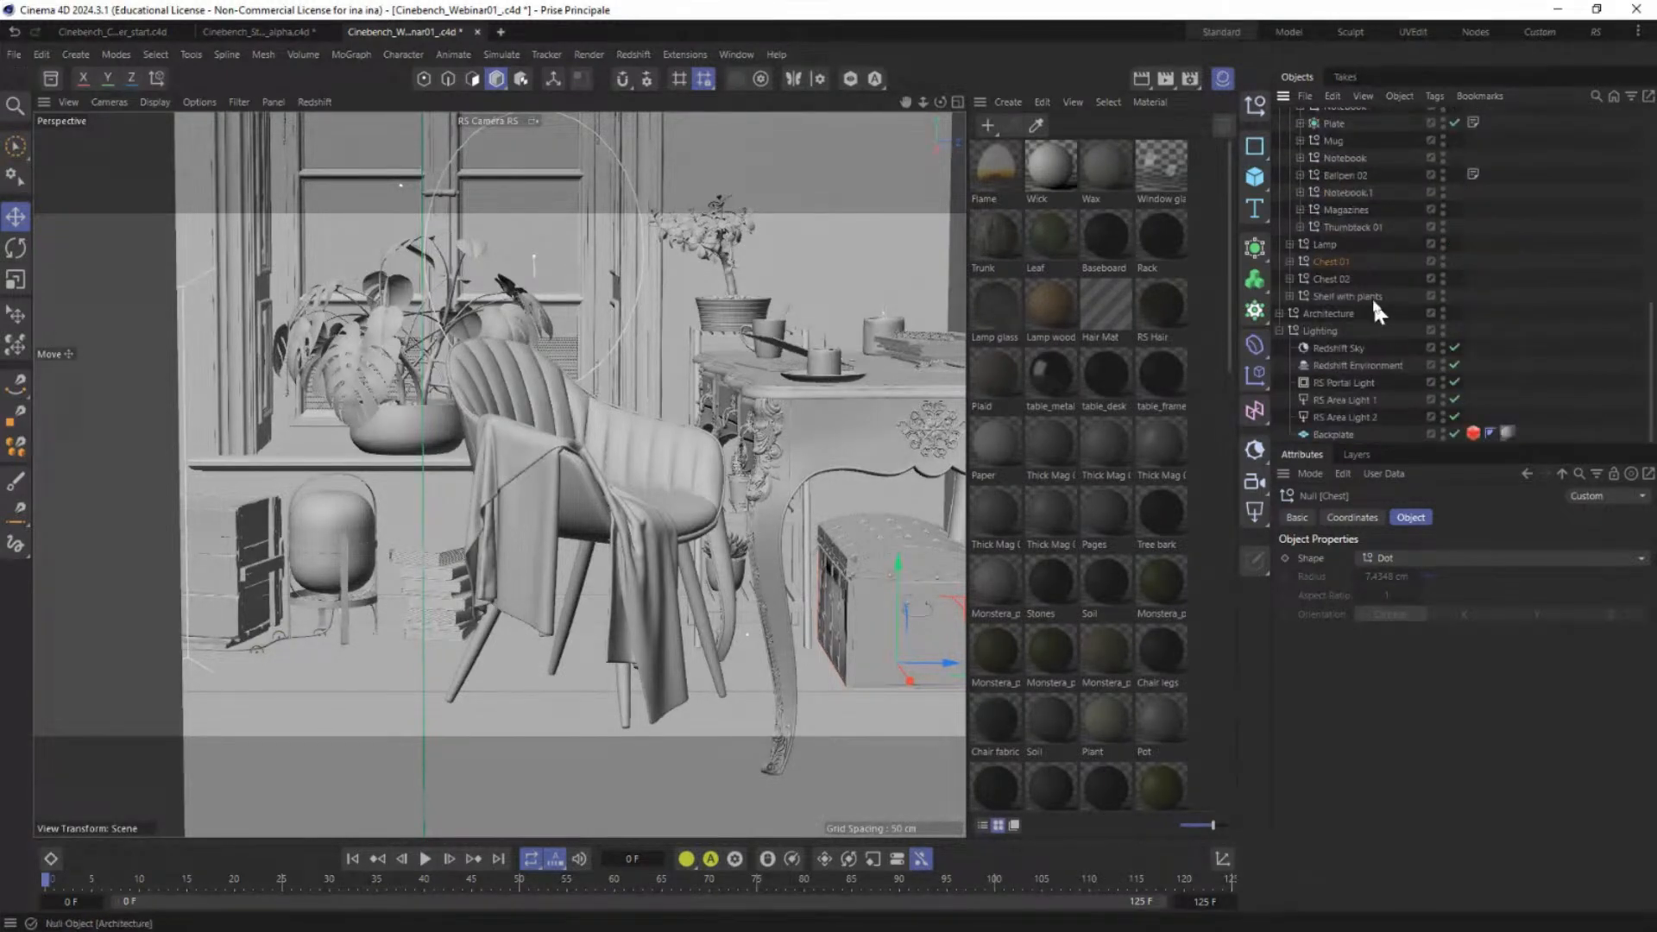
{"action": "left_click", "coordinate": [1398, 262]}
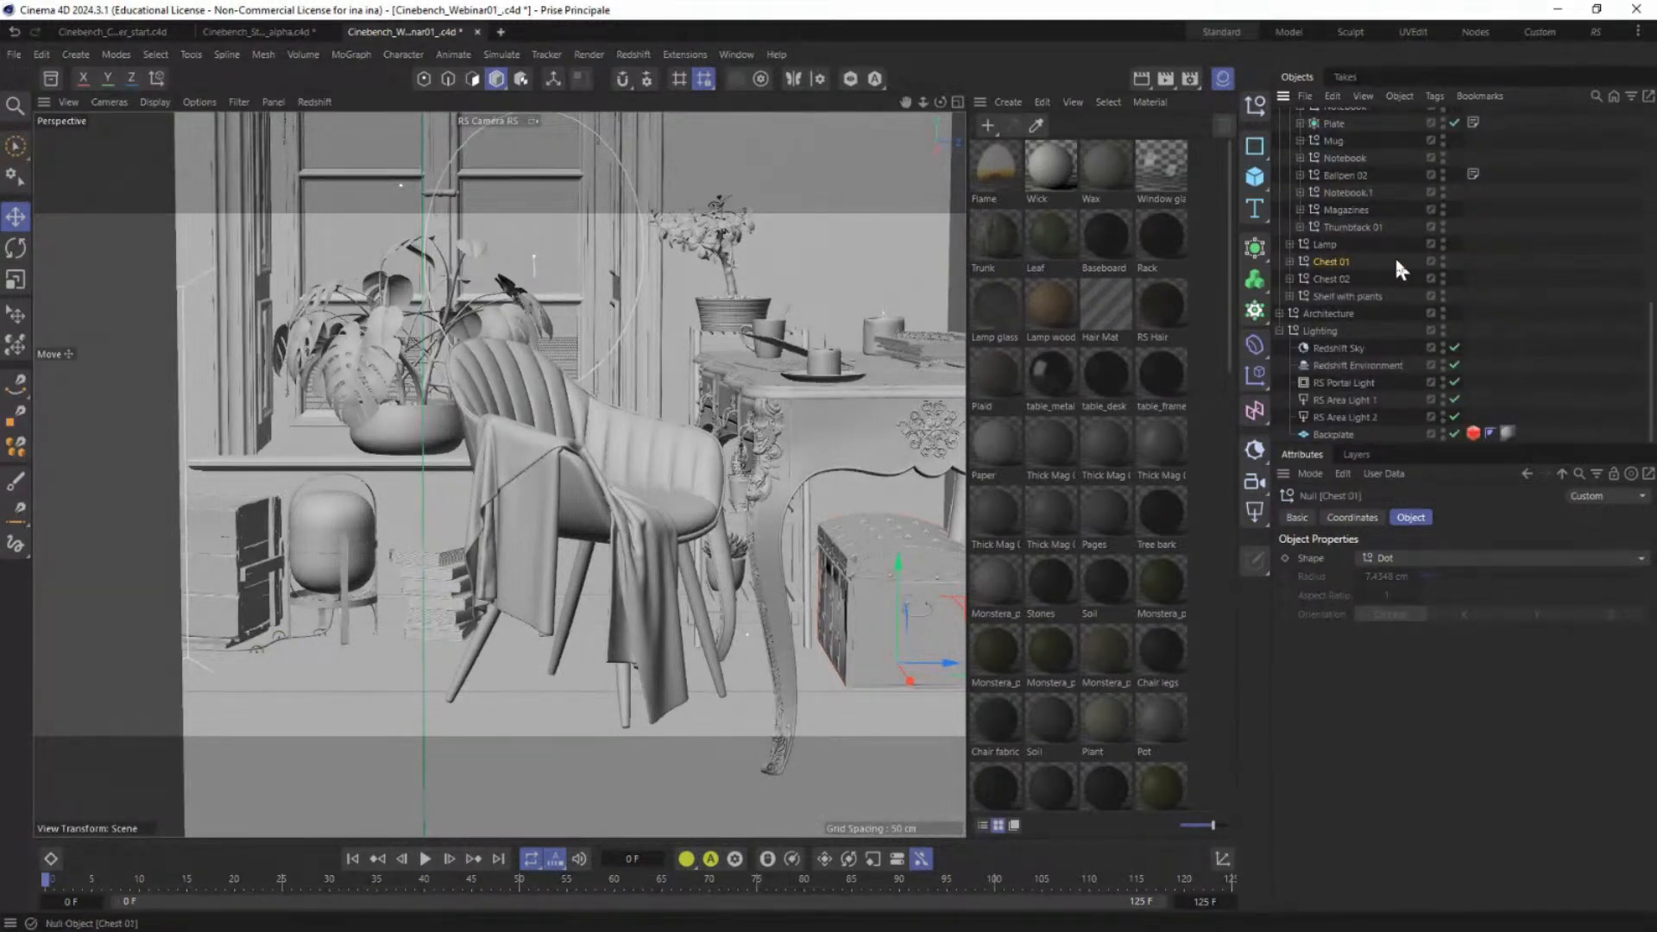
{"action": "left_click", "coordinate": [1443, 260]}
Step: Isolate Chest 01 together with its children using Viewport Solo Hierarchy
{"action": "left_click", "coordinate": [849, 79]}
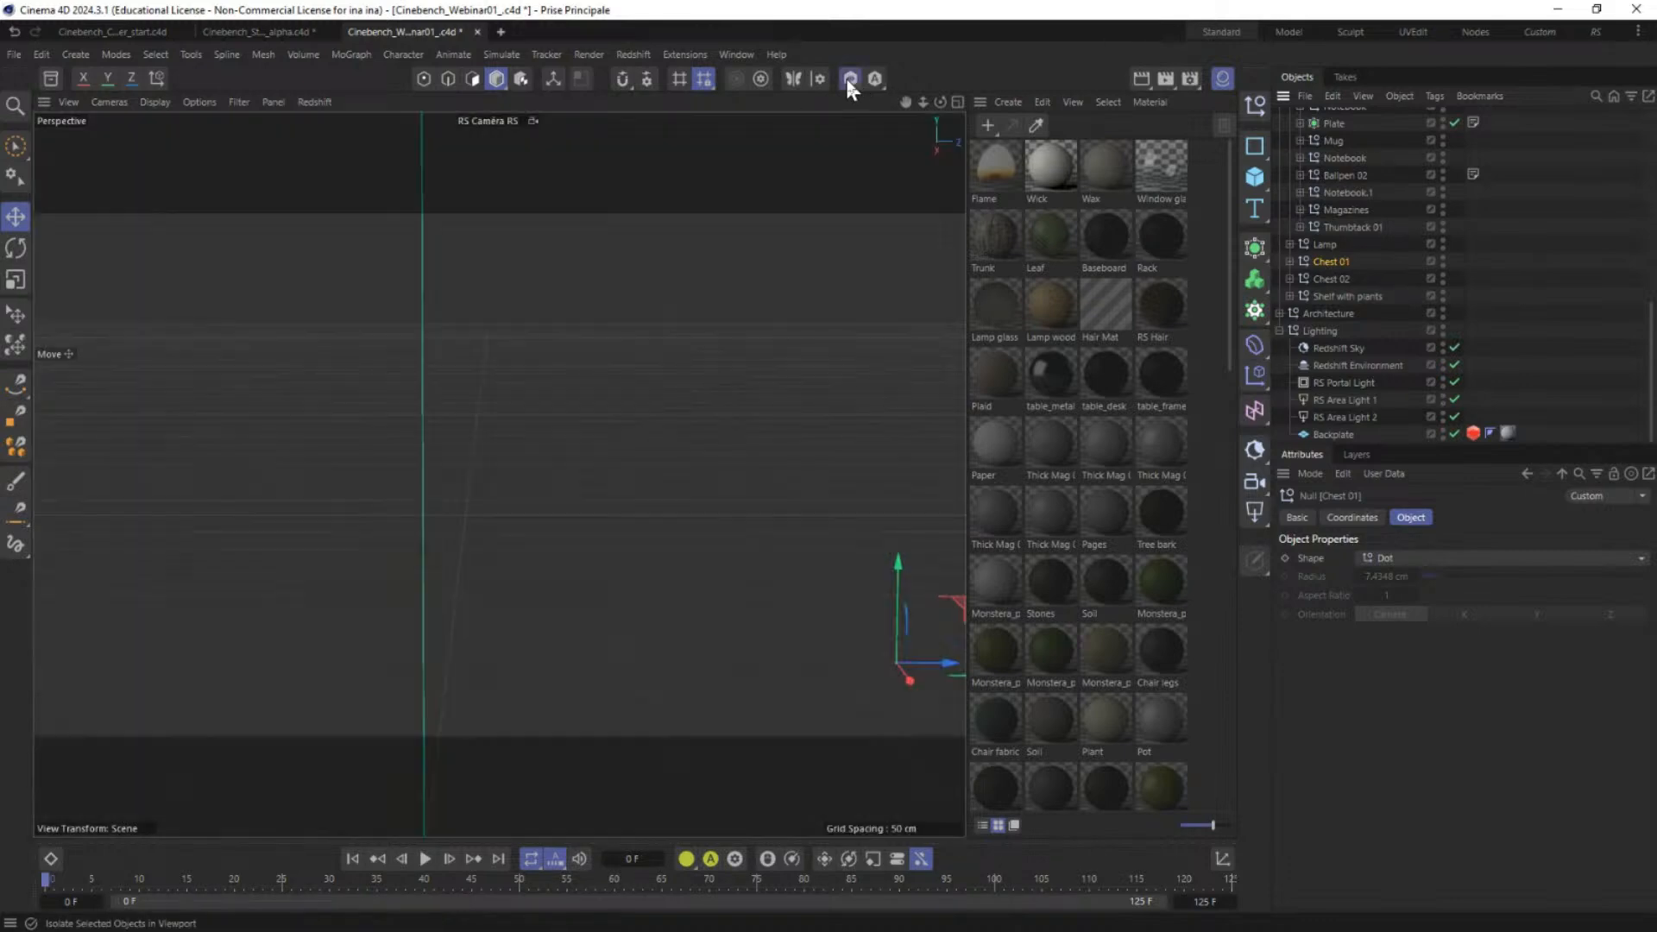
{"action": "left_click", "coordinate": [870, 80]}
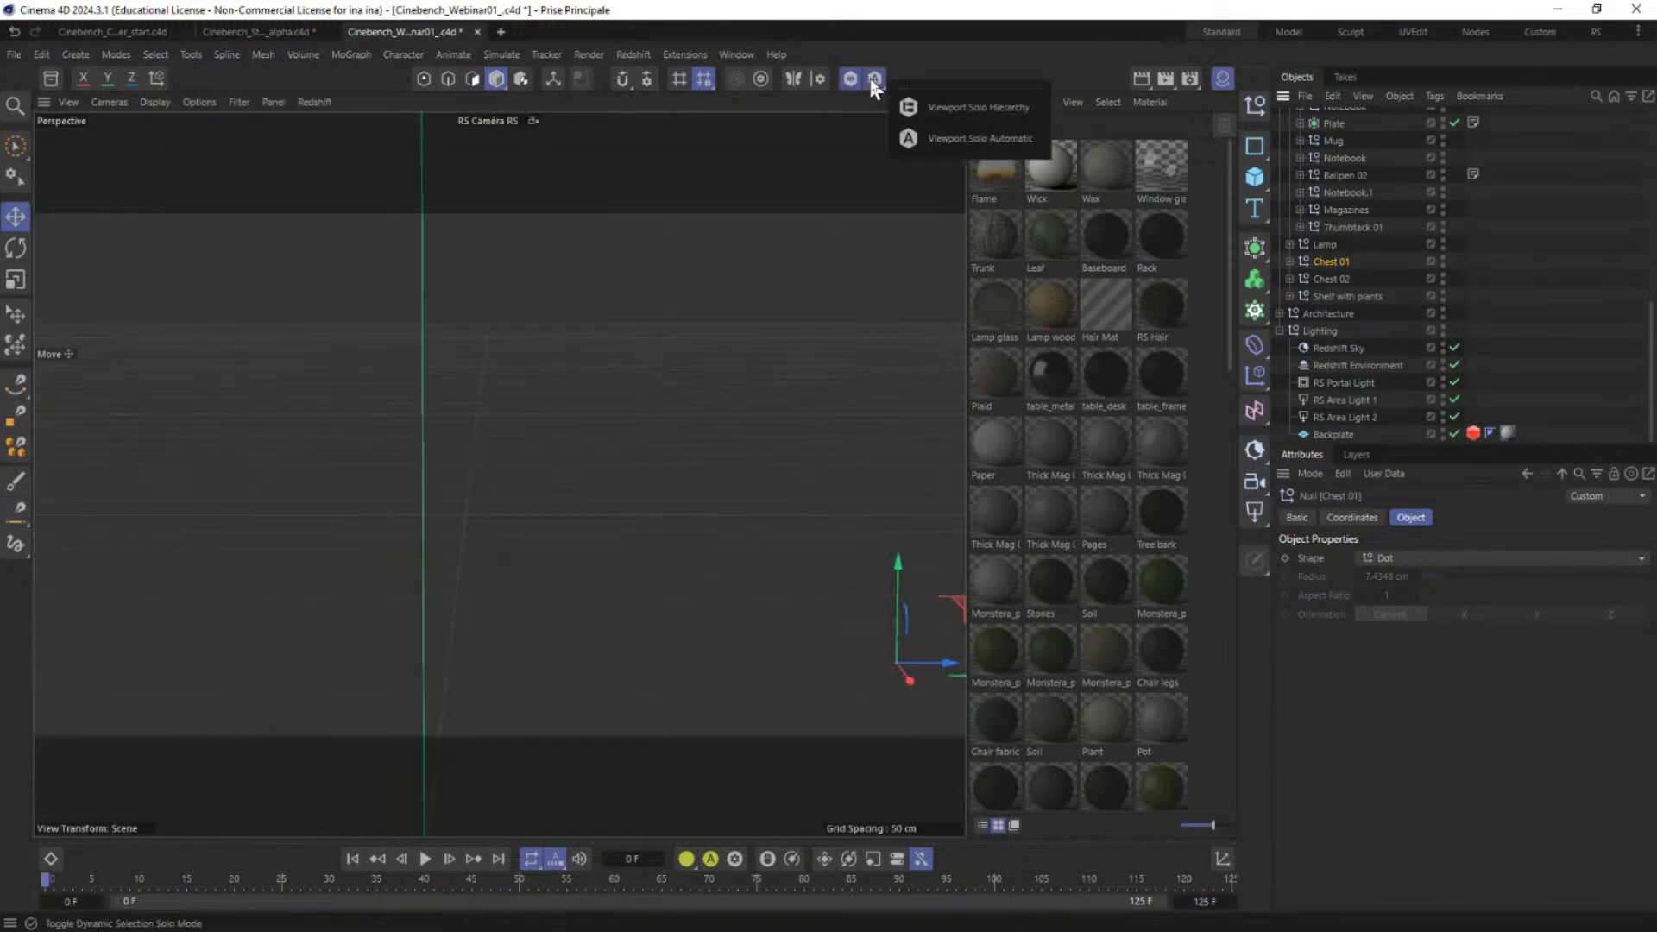
{"action": "left_click", "coordinate": [987, 108]}
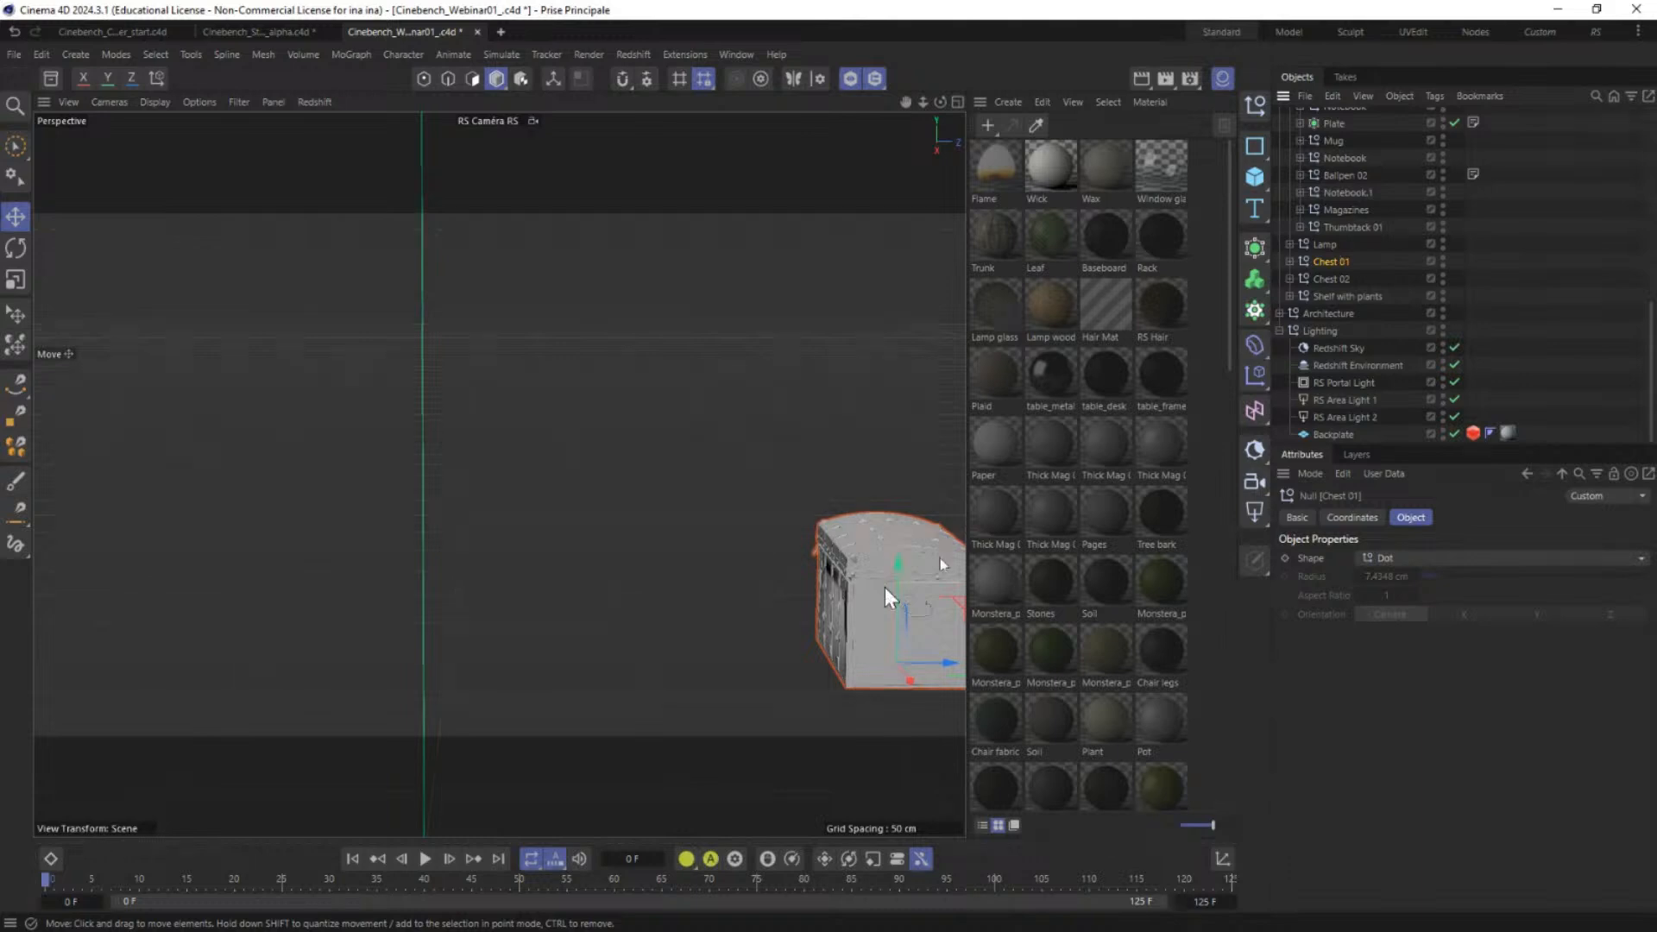
Step: Add an RS Object tag to Chest 01 and enable its Object ID override
{"action": "right_click", "coordinate": [1319, 257]}
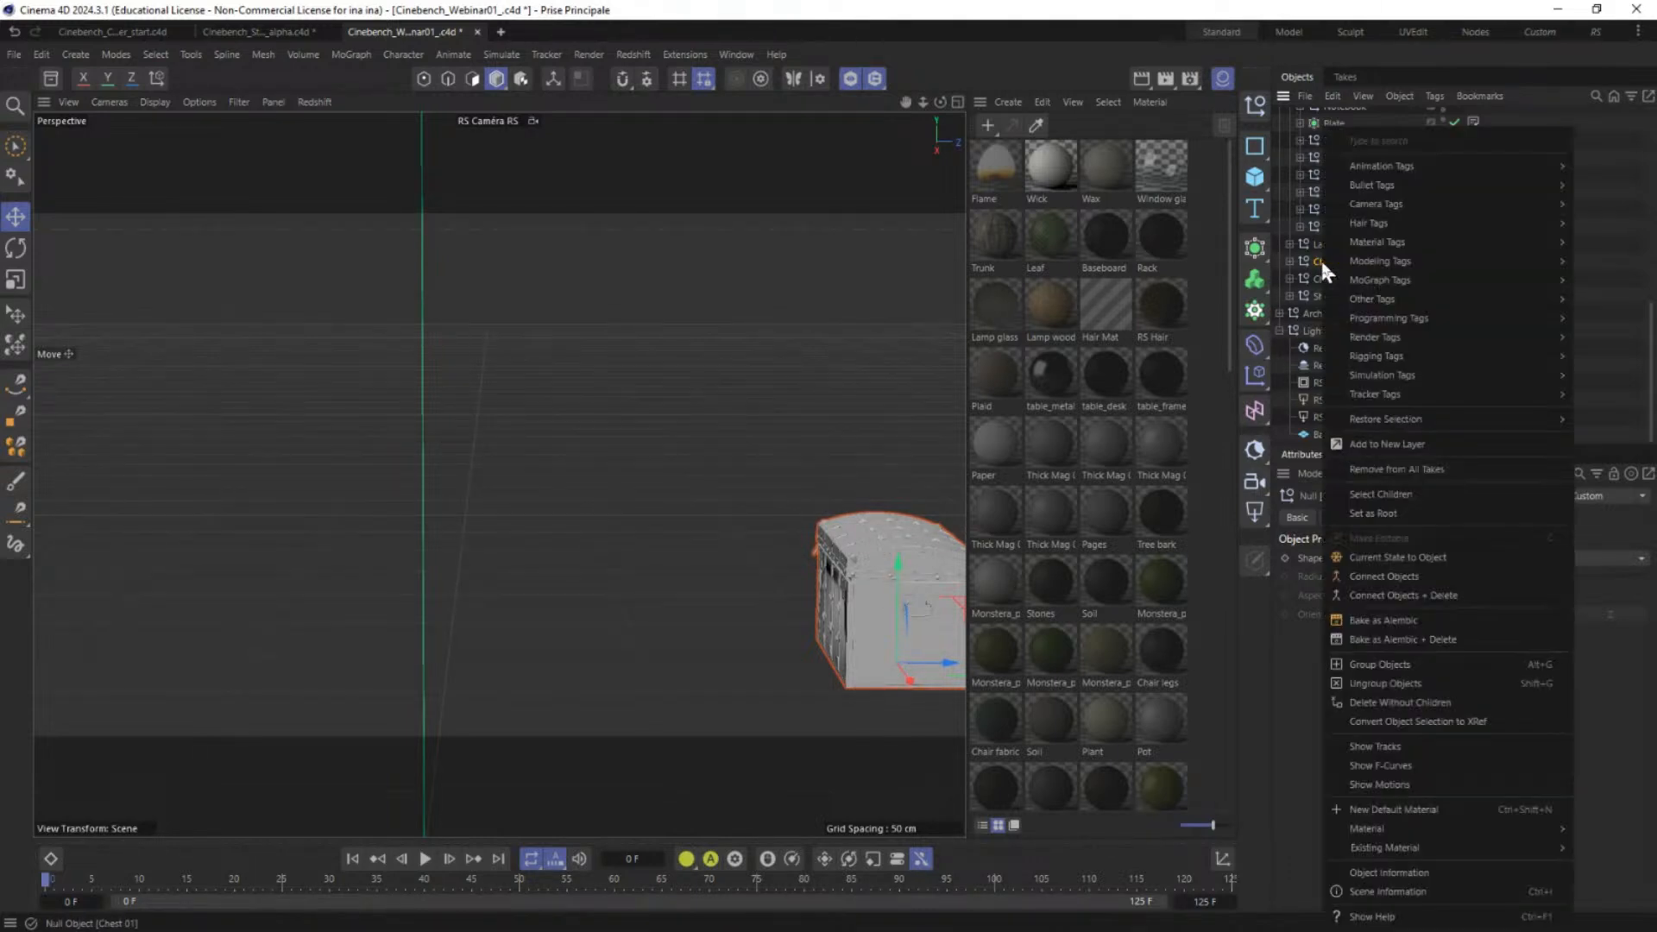
{"action": "mouse_move", "coordinate": [1385, 337]}
{"action": "left_click", "coordinate": [1274, 405]}
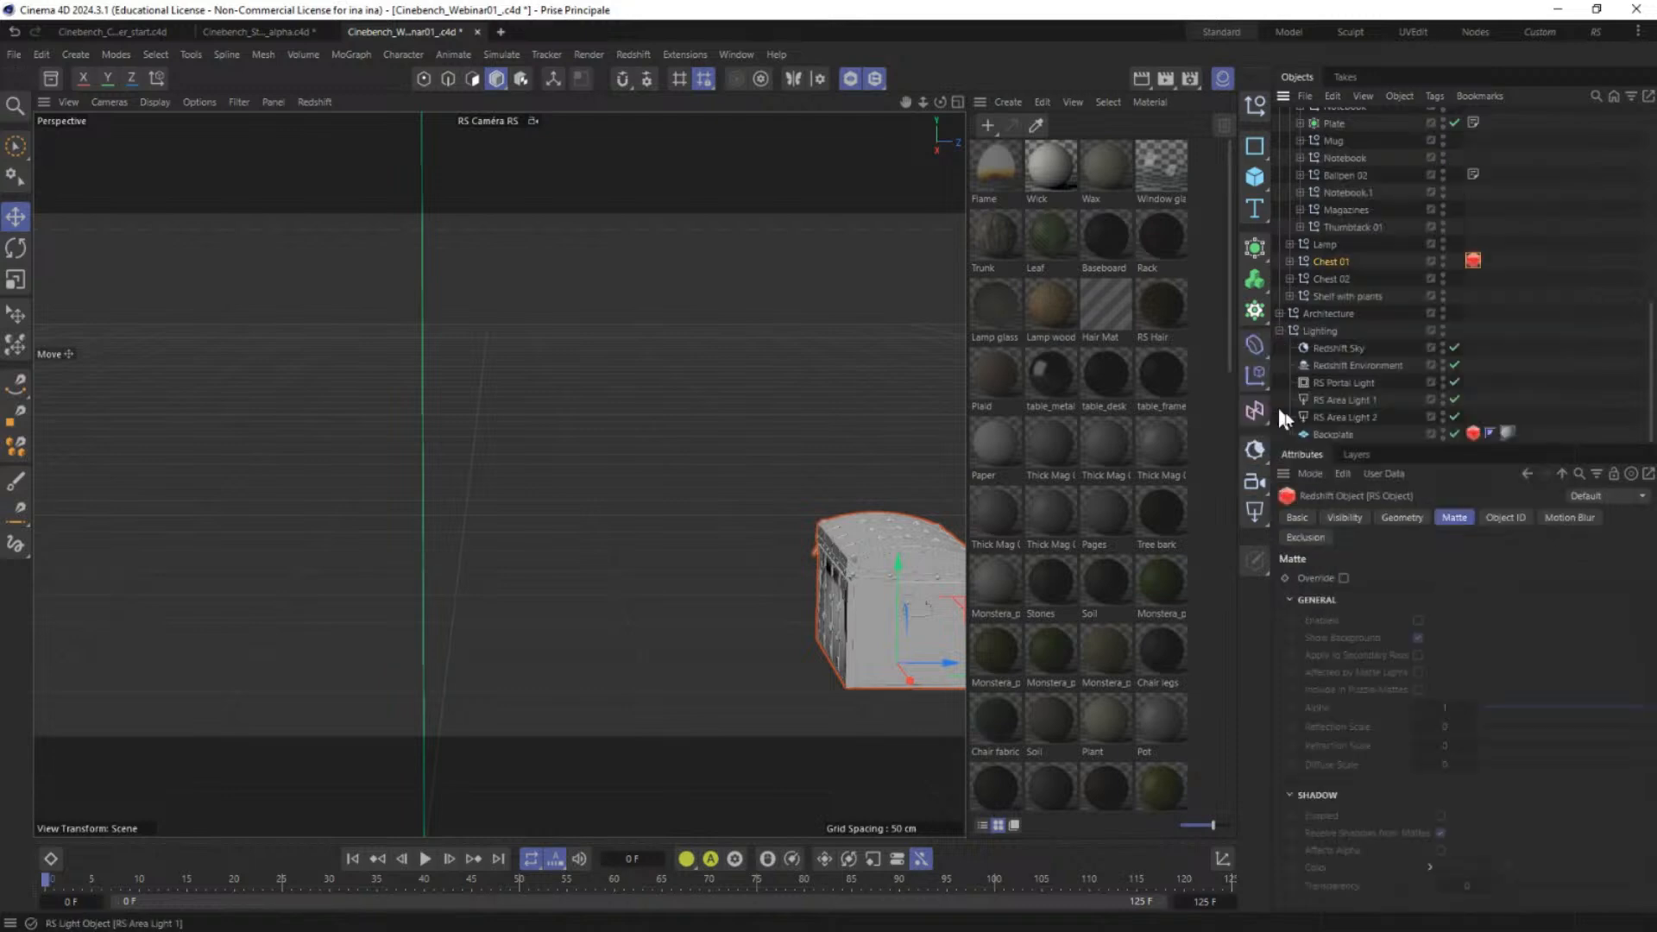
{"action": "left_click", "coordinate": [1501, 517]}
{"action": "left_click", "coordinate": [1348, 578]}
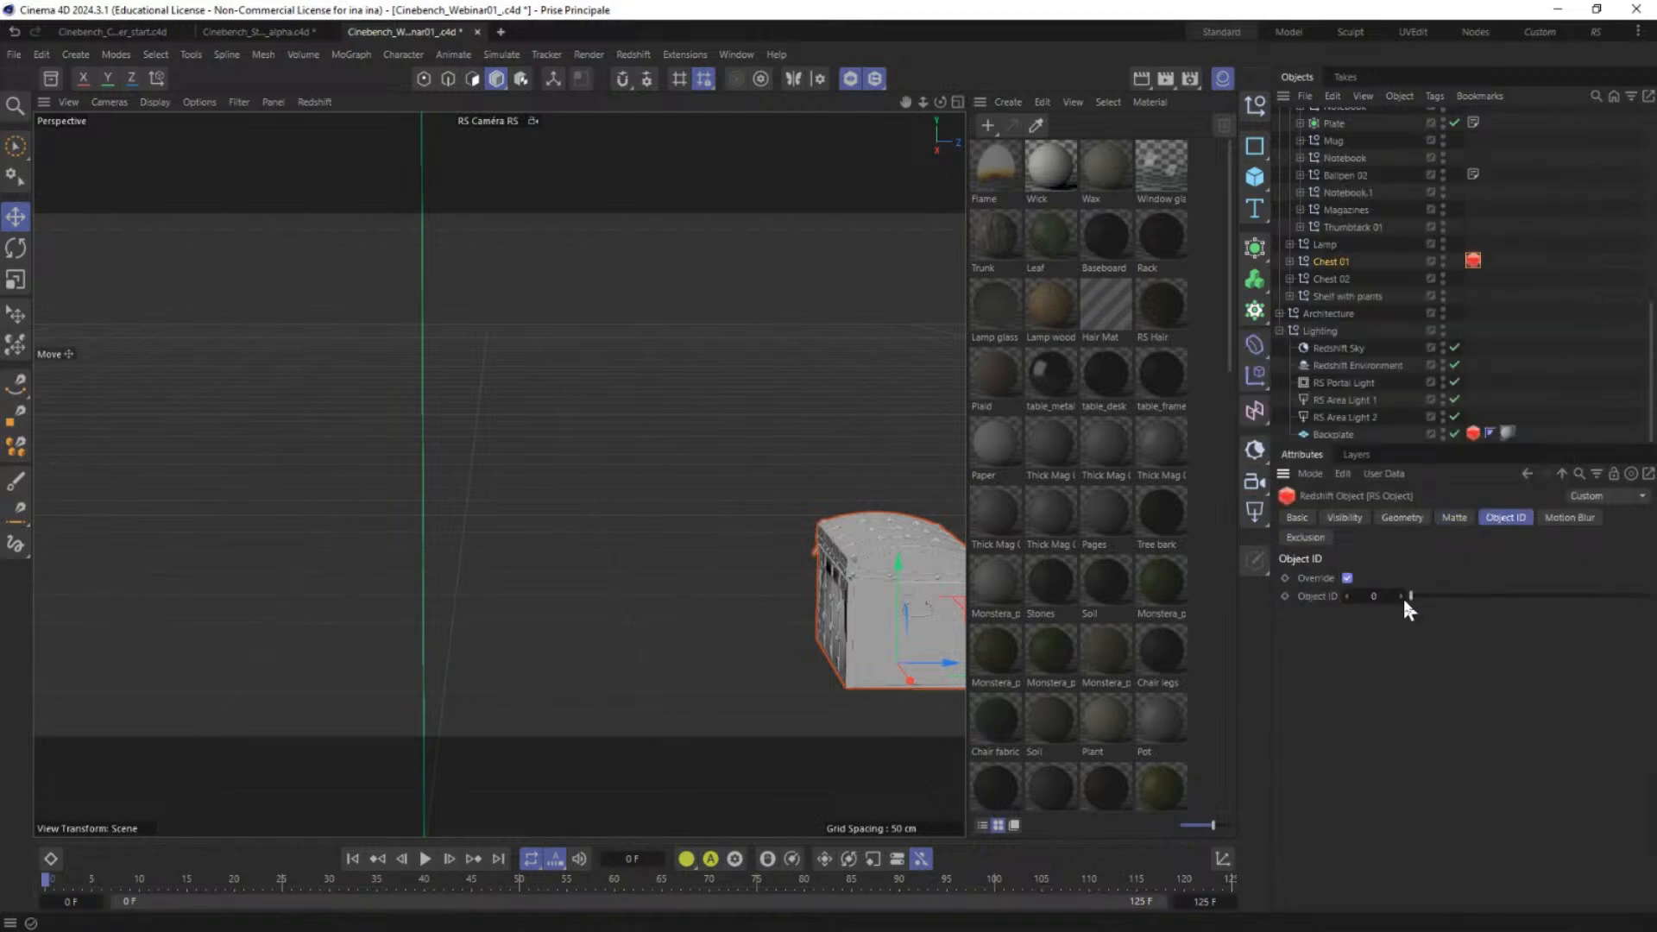
Step: Enable Viewport Solo Automatic and select Chest 02 so that it is isolated with its children
{"action": "left_click", "coordinate": [1334, 277]}
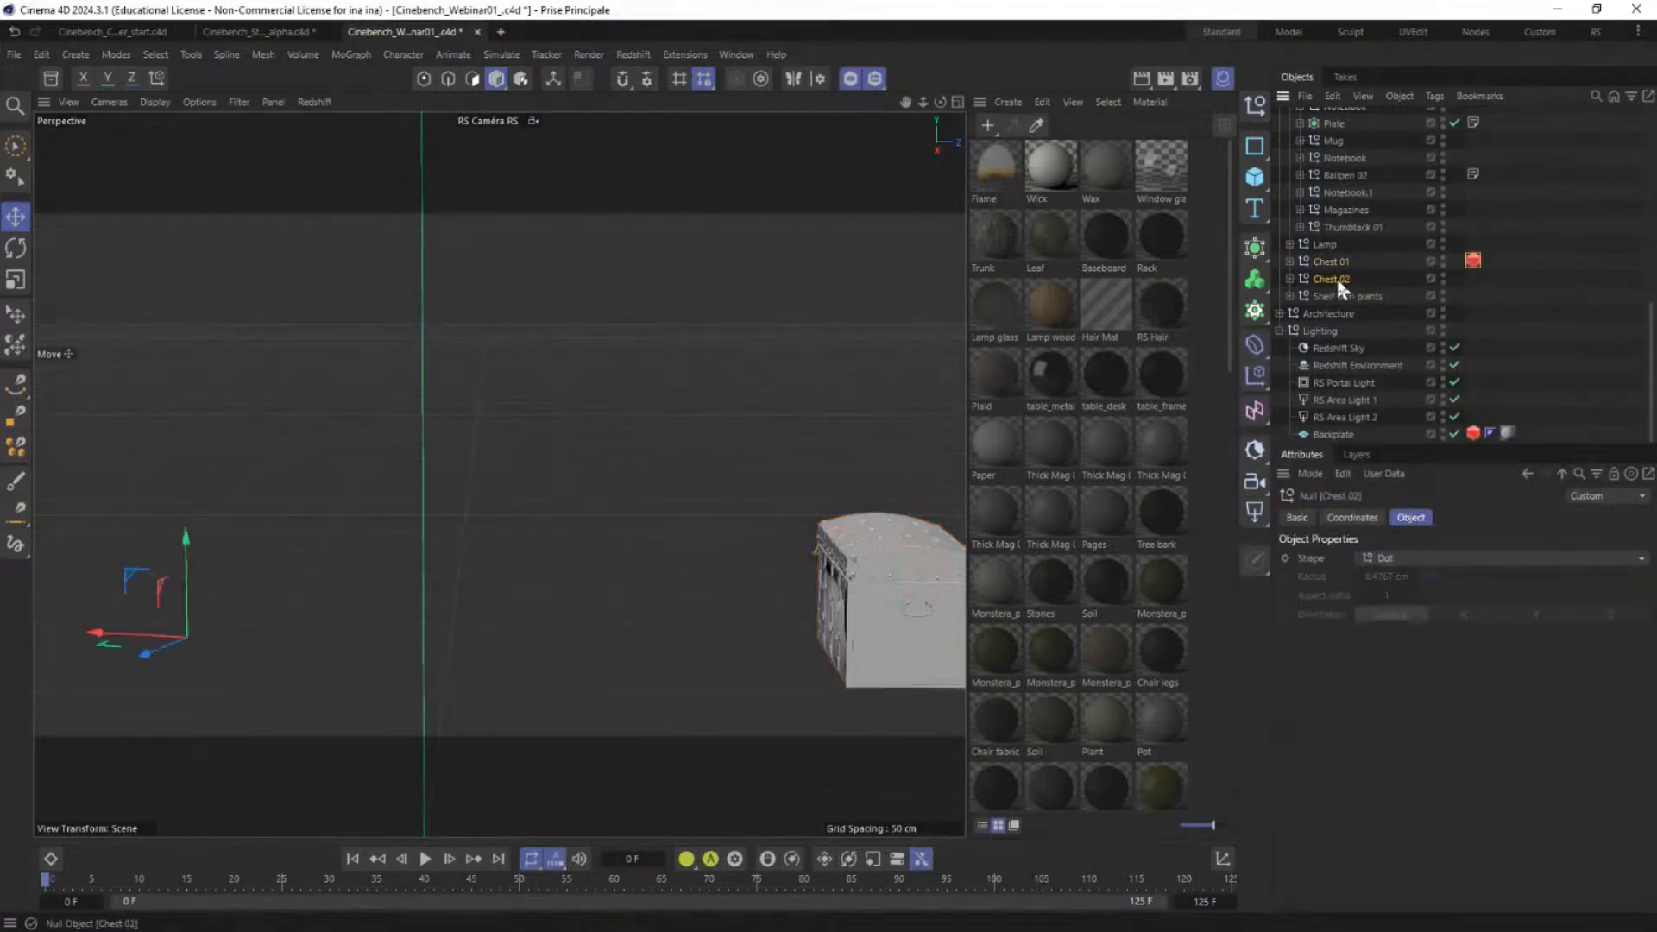
{"action": "left_click", "coordinate": [877, 78]}
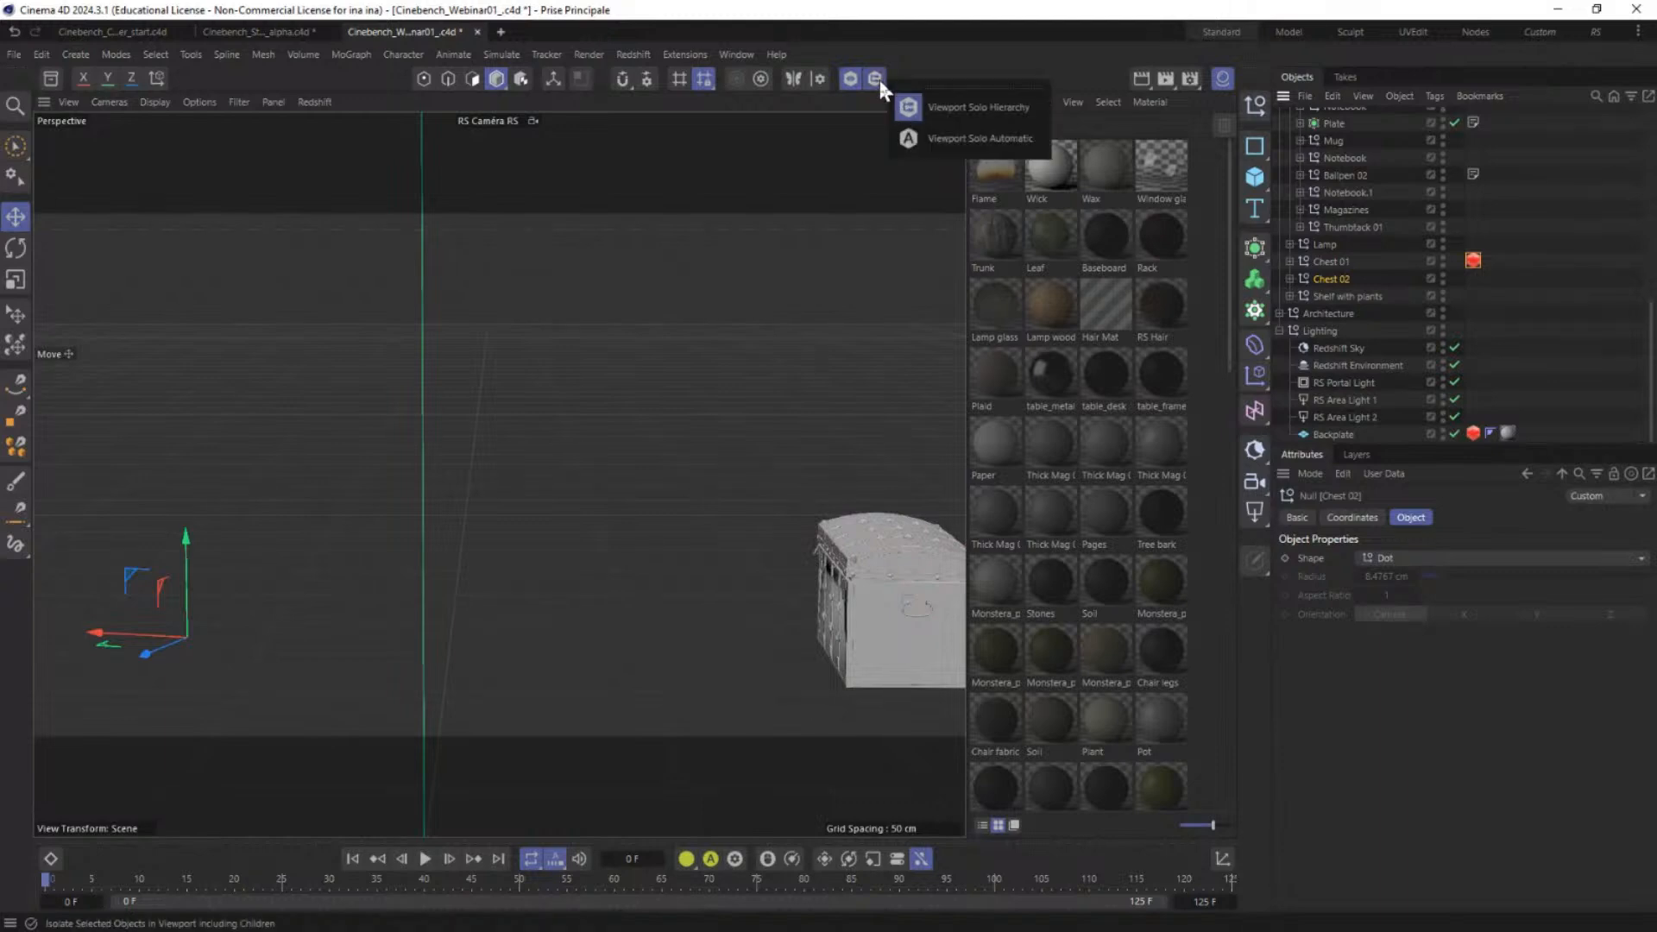
{"action": "left_click", "coordinate": [966, 138]}
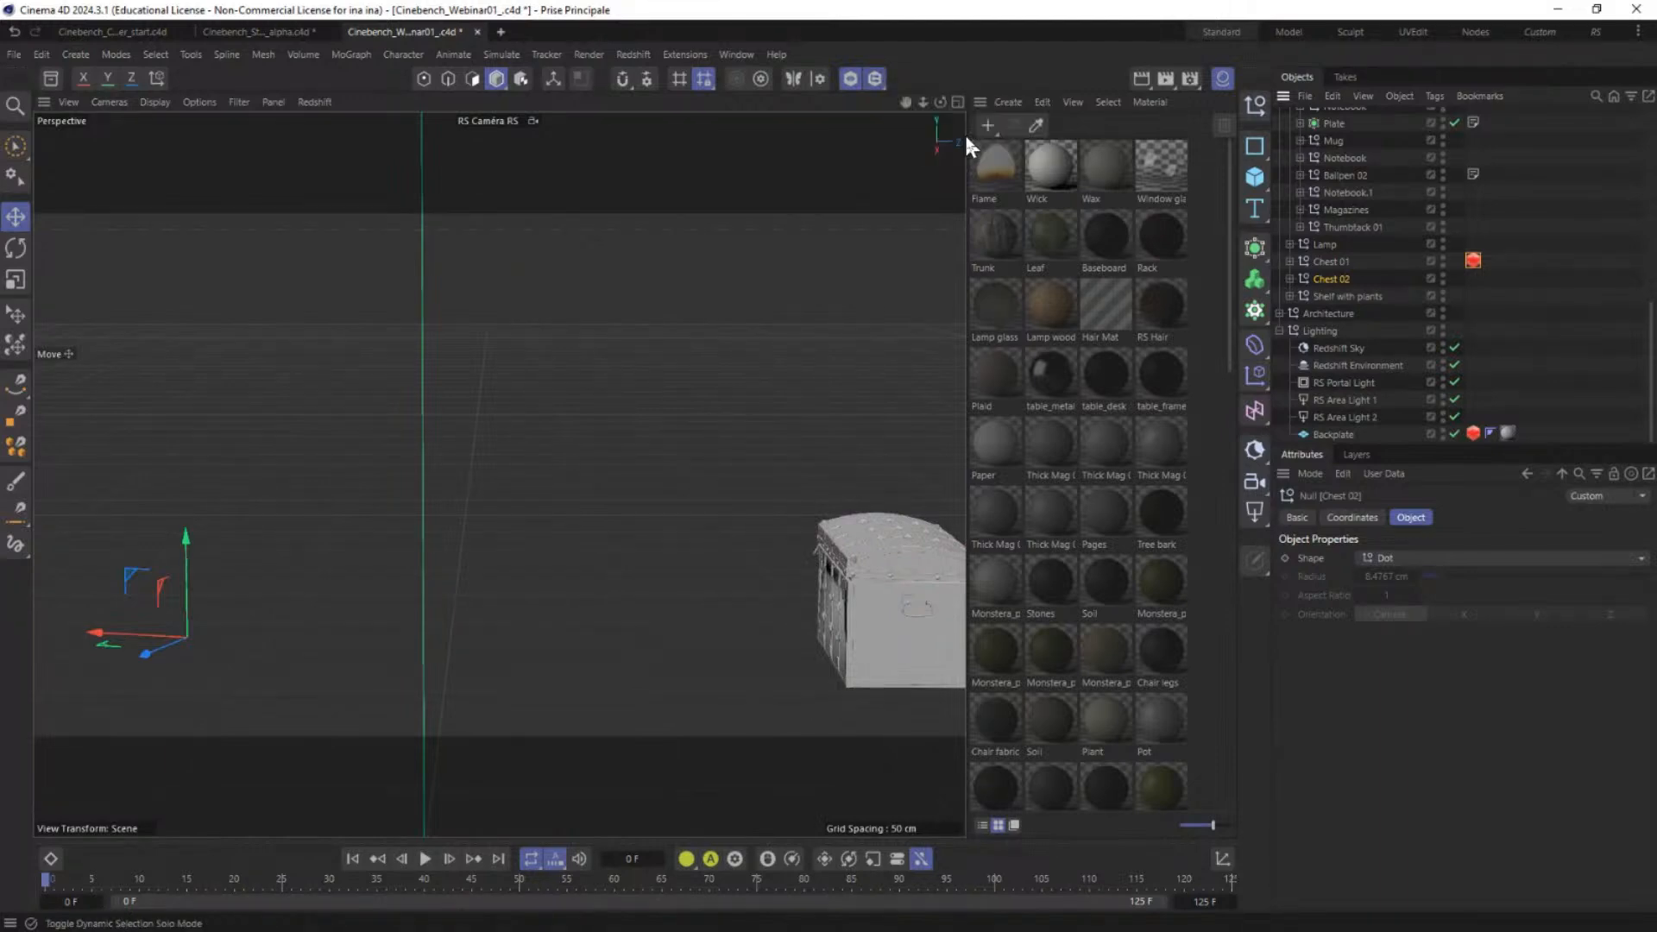
{"action": "left_click", "coordinate": [1334, 260]}
{"action": "left_click", "coordinate": [1330, 277]}
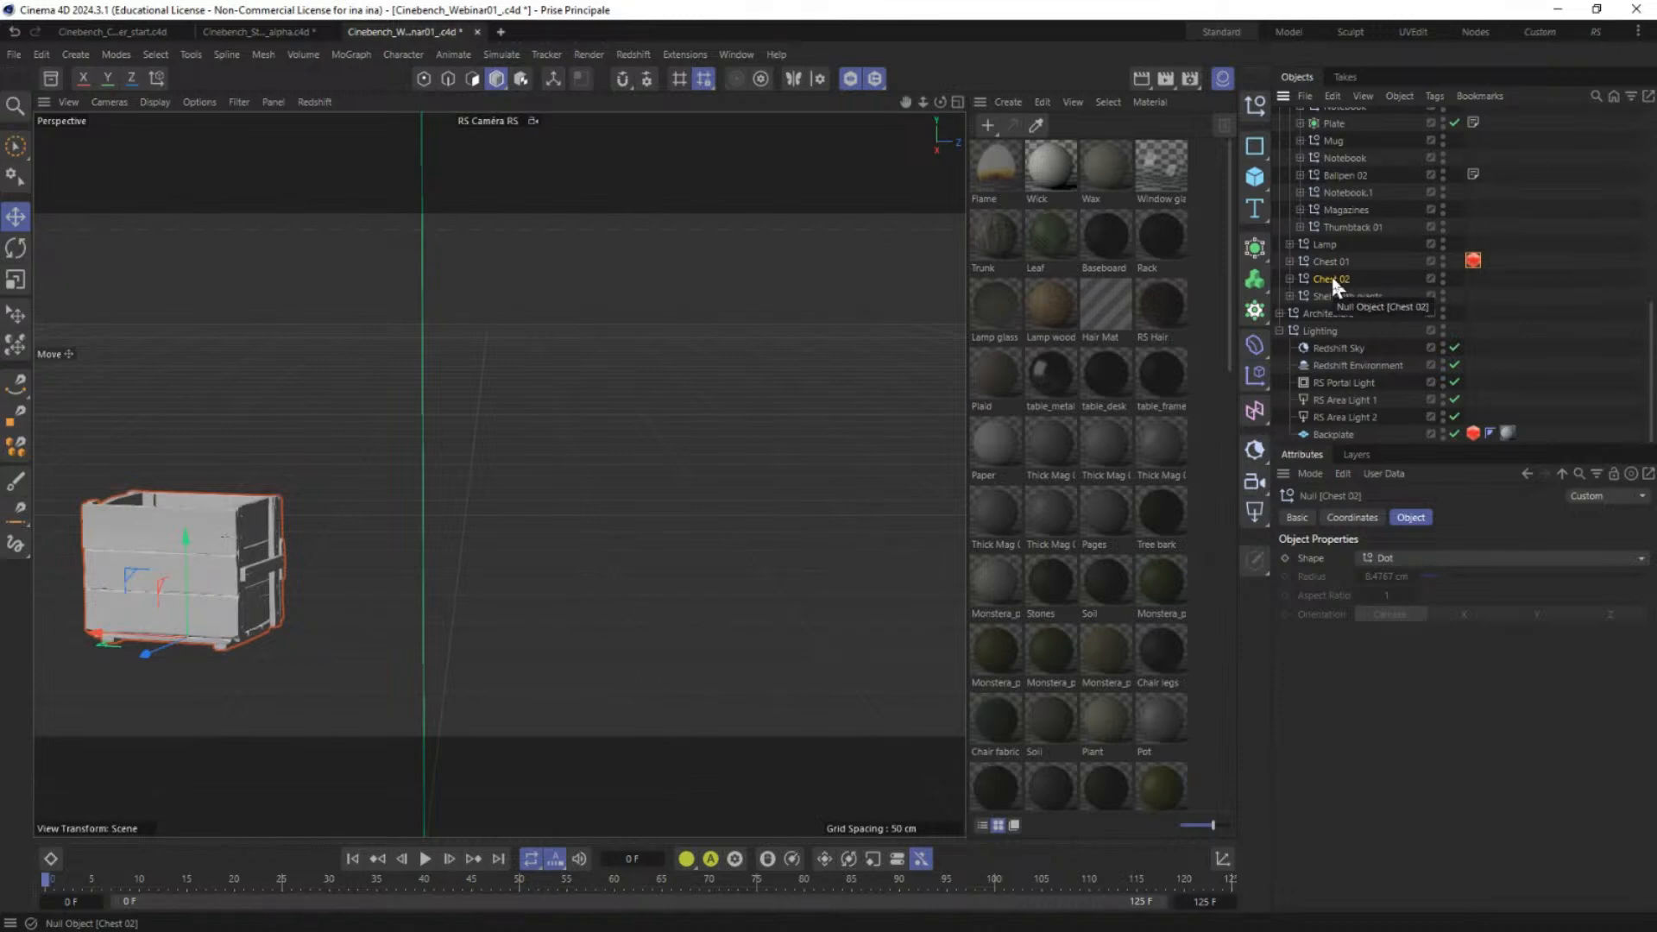
Step: Add an RS Object tag to Chest 02 with the override enabled and Object ID set to 2, then deselect it
{"action": "right_click", "coordinate": [1329, 275]}
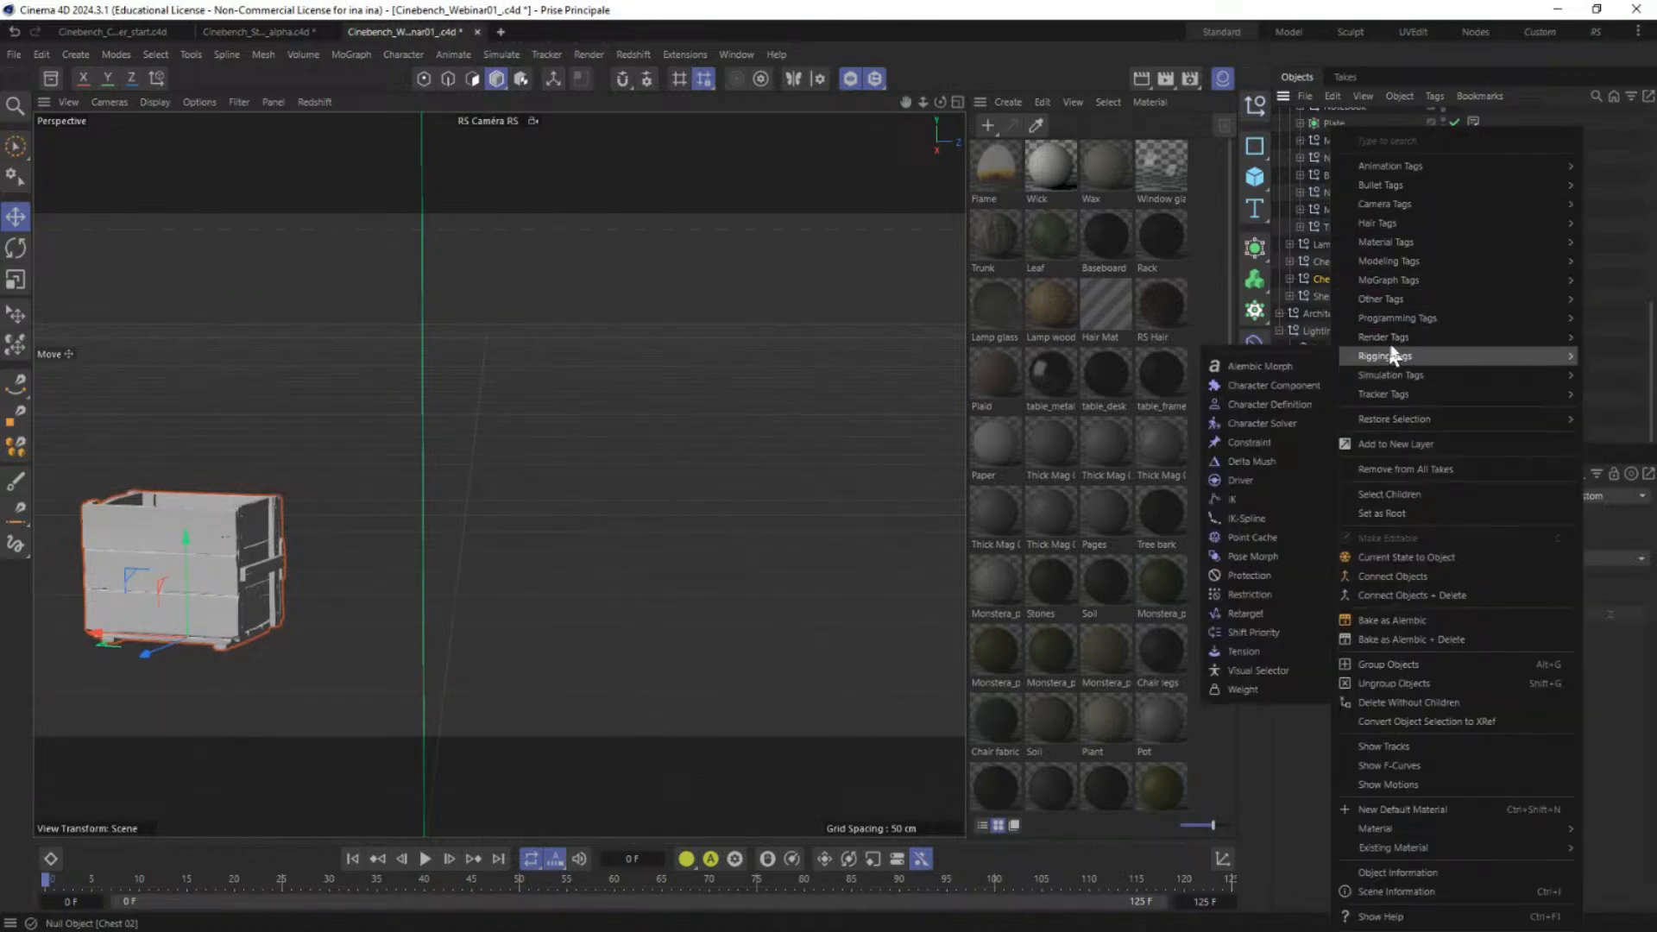
{"action": "mouse_move", "coordinate": [1389, 337]}
{"action": "left_click", "coordinate": [1282, 404]}
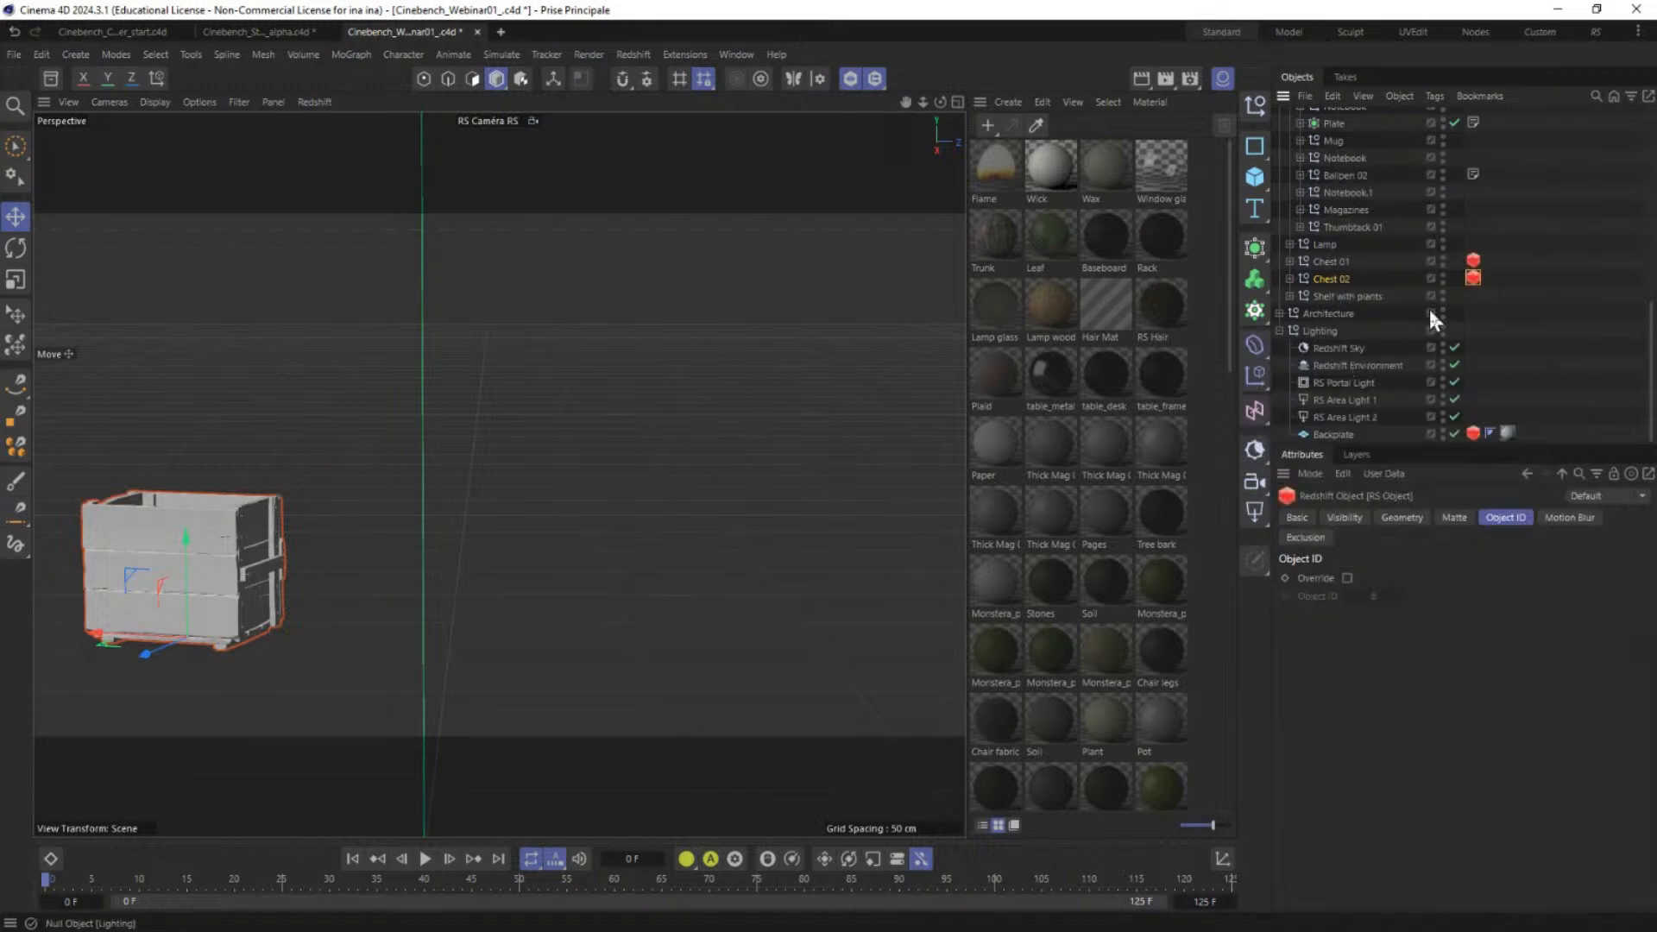
{"action": "left_click", "coordinate": [1347, 578]}
{"action": "left_click", "coordinate": [1400, 595]}
{"action": "left_click", "coordinate": [1401, 596]}
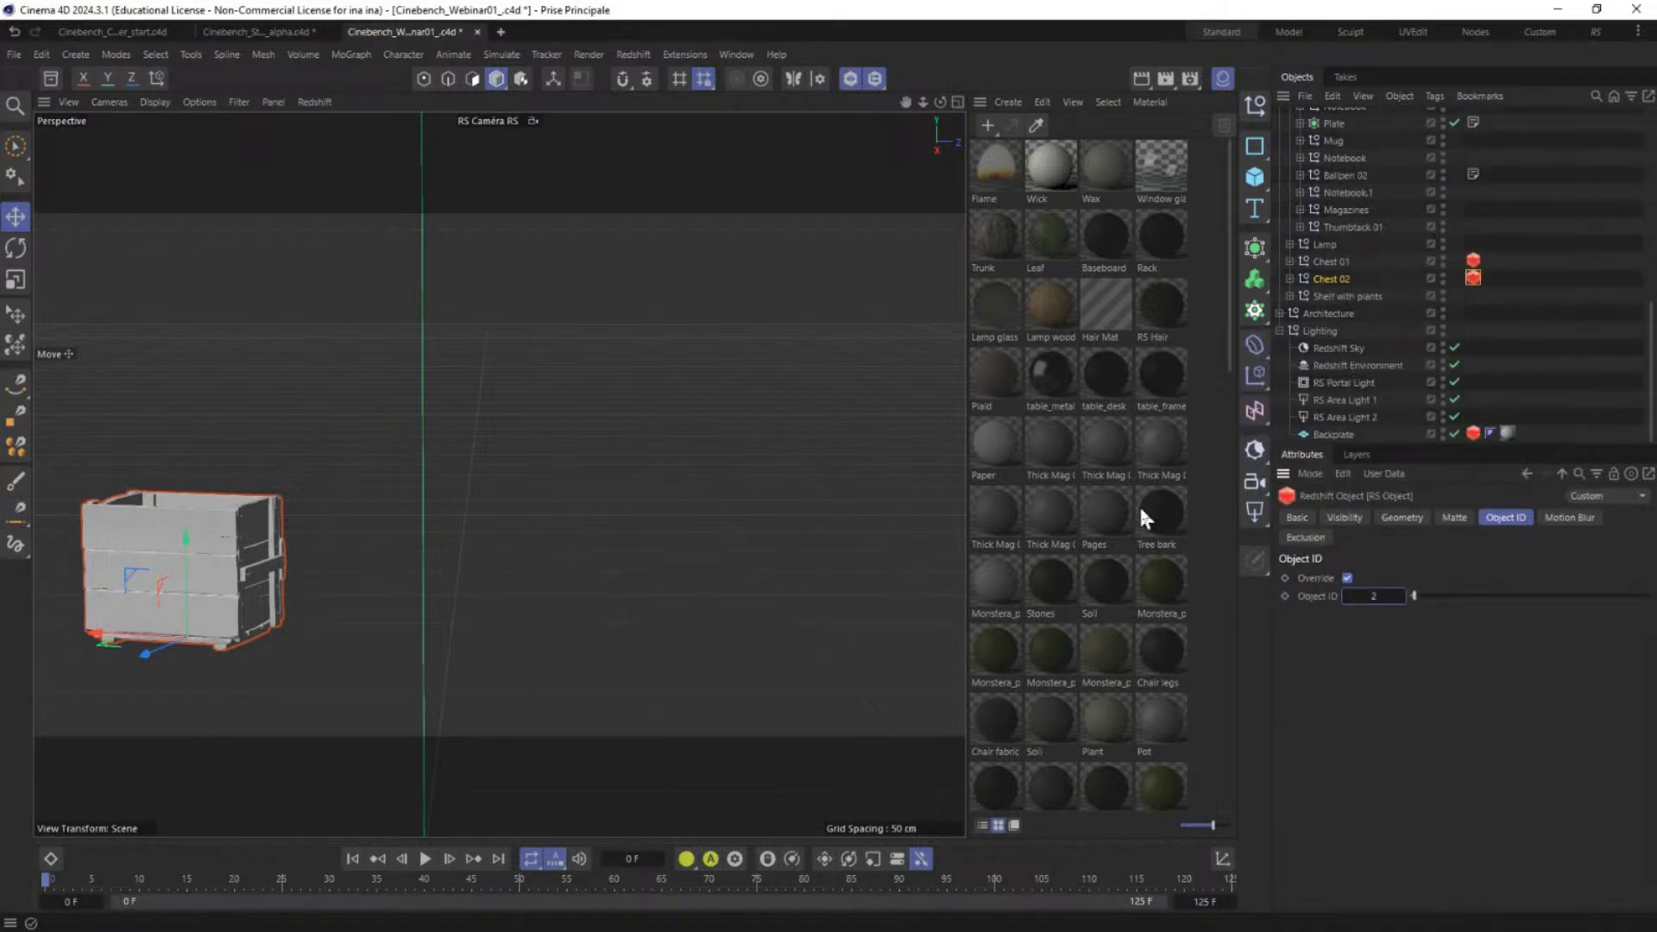
{"action": "left_click", "coordinate": [1569, 308]}
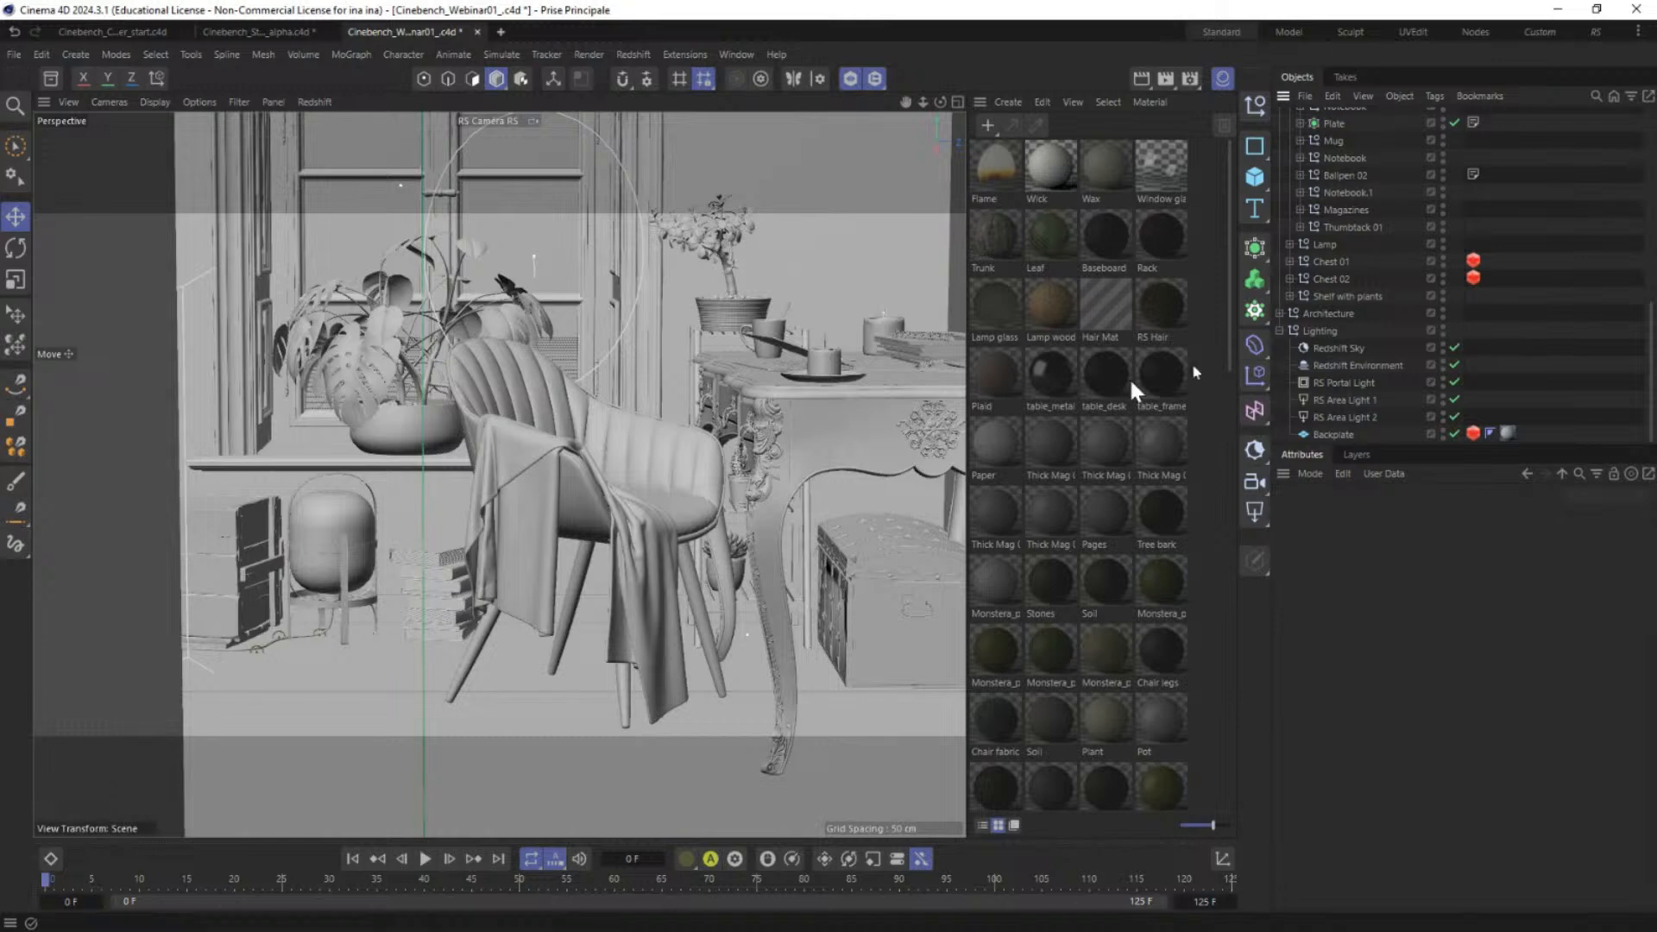
Step: Add an RS Object tag to the Chair subdivision surface with the override enabled and Object ID set to 3, then deselect it
{"action": "scroll", "coordinate": [1345, 245], "scroll_direction": "up", "scroll_amount": 5}
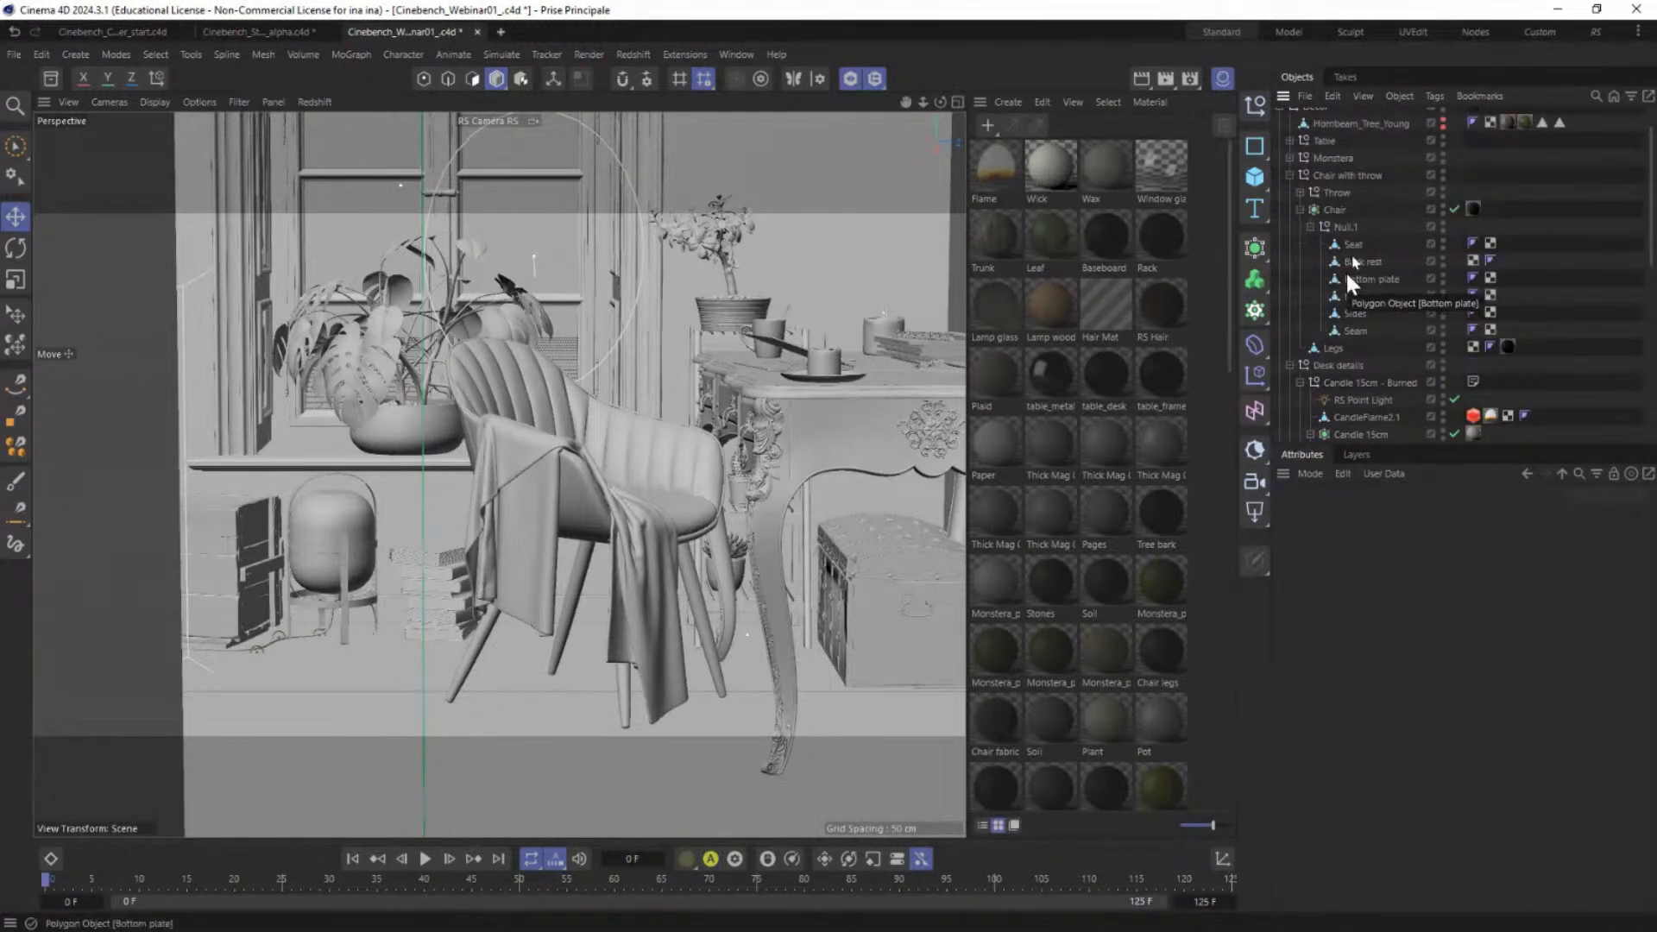
{"action": "left_click", "coordinate": [1336, 212]}
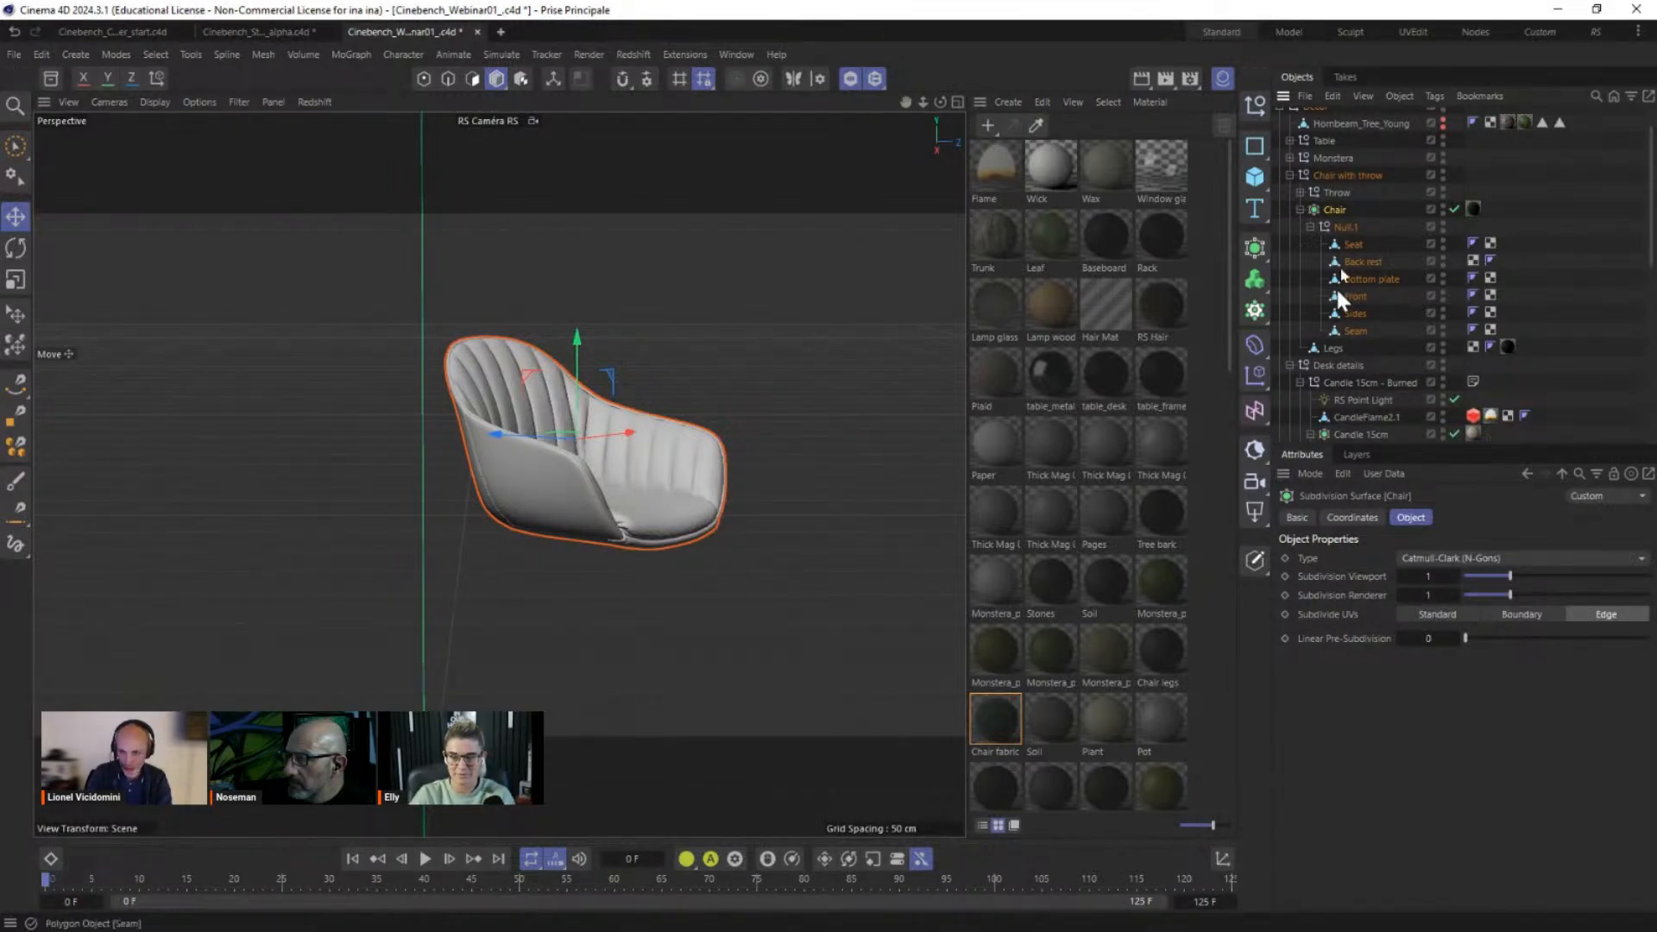
{"action": "right_click", "coordinate": [1339, 210]}
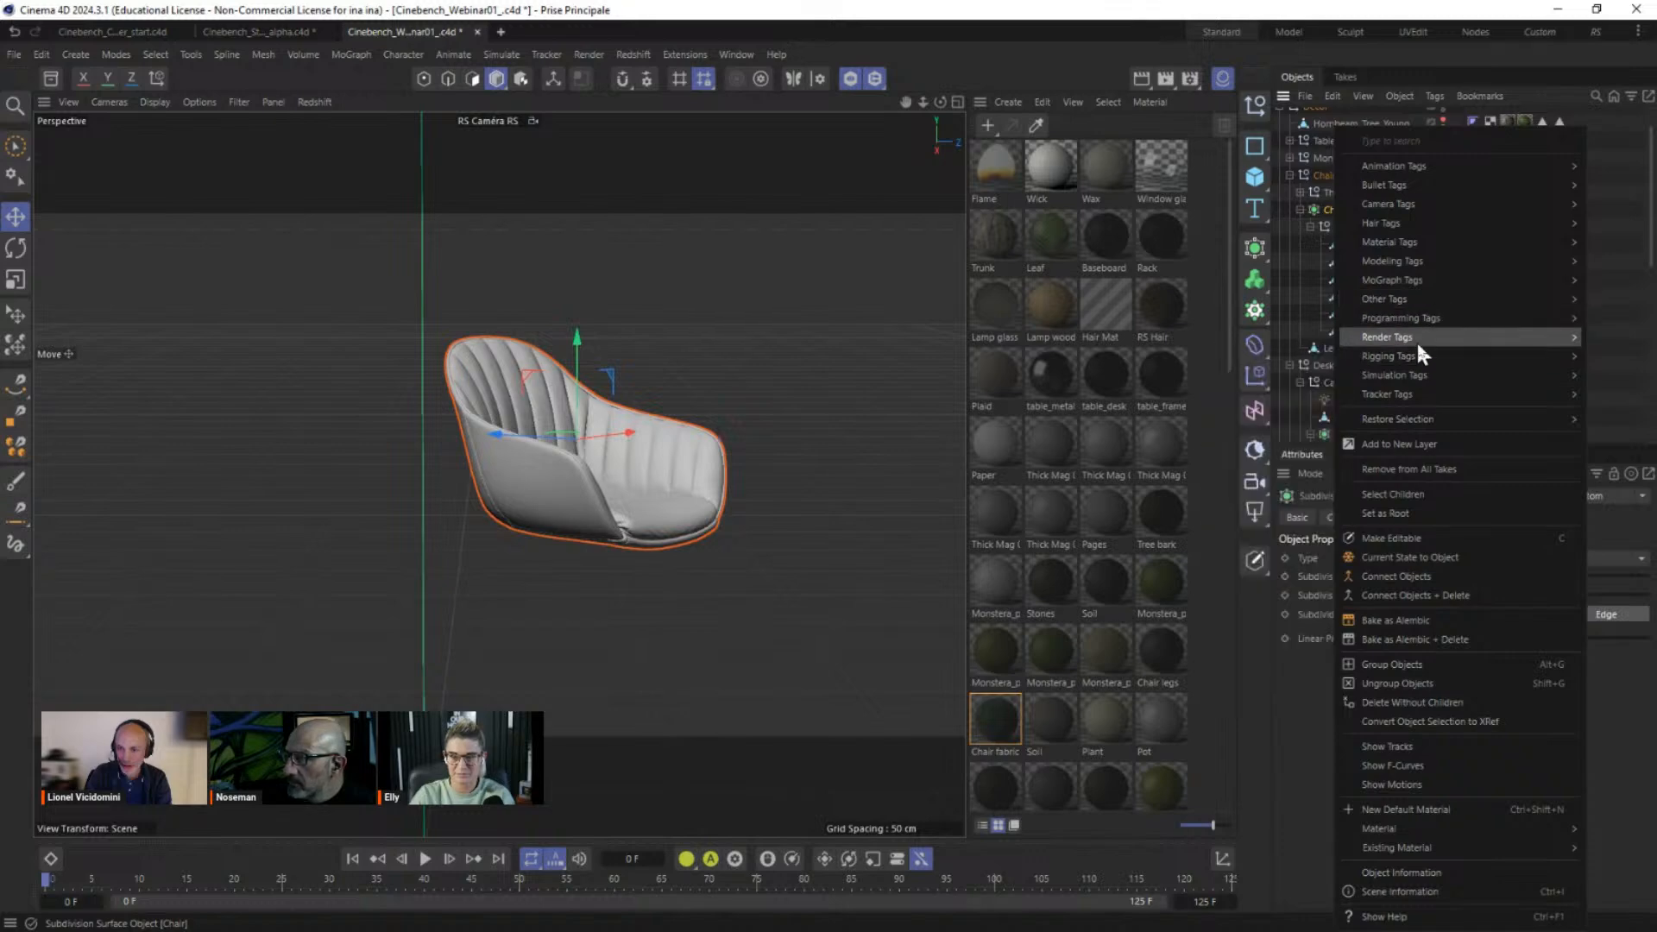
{"action": "mouse_move", "coordinate": [1407, 356]}
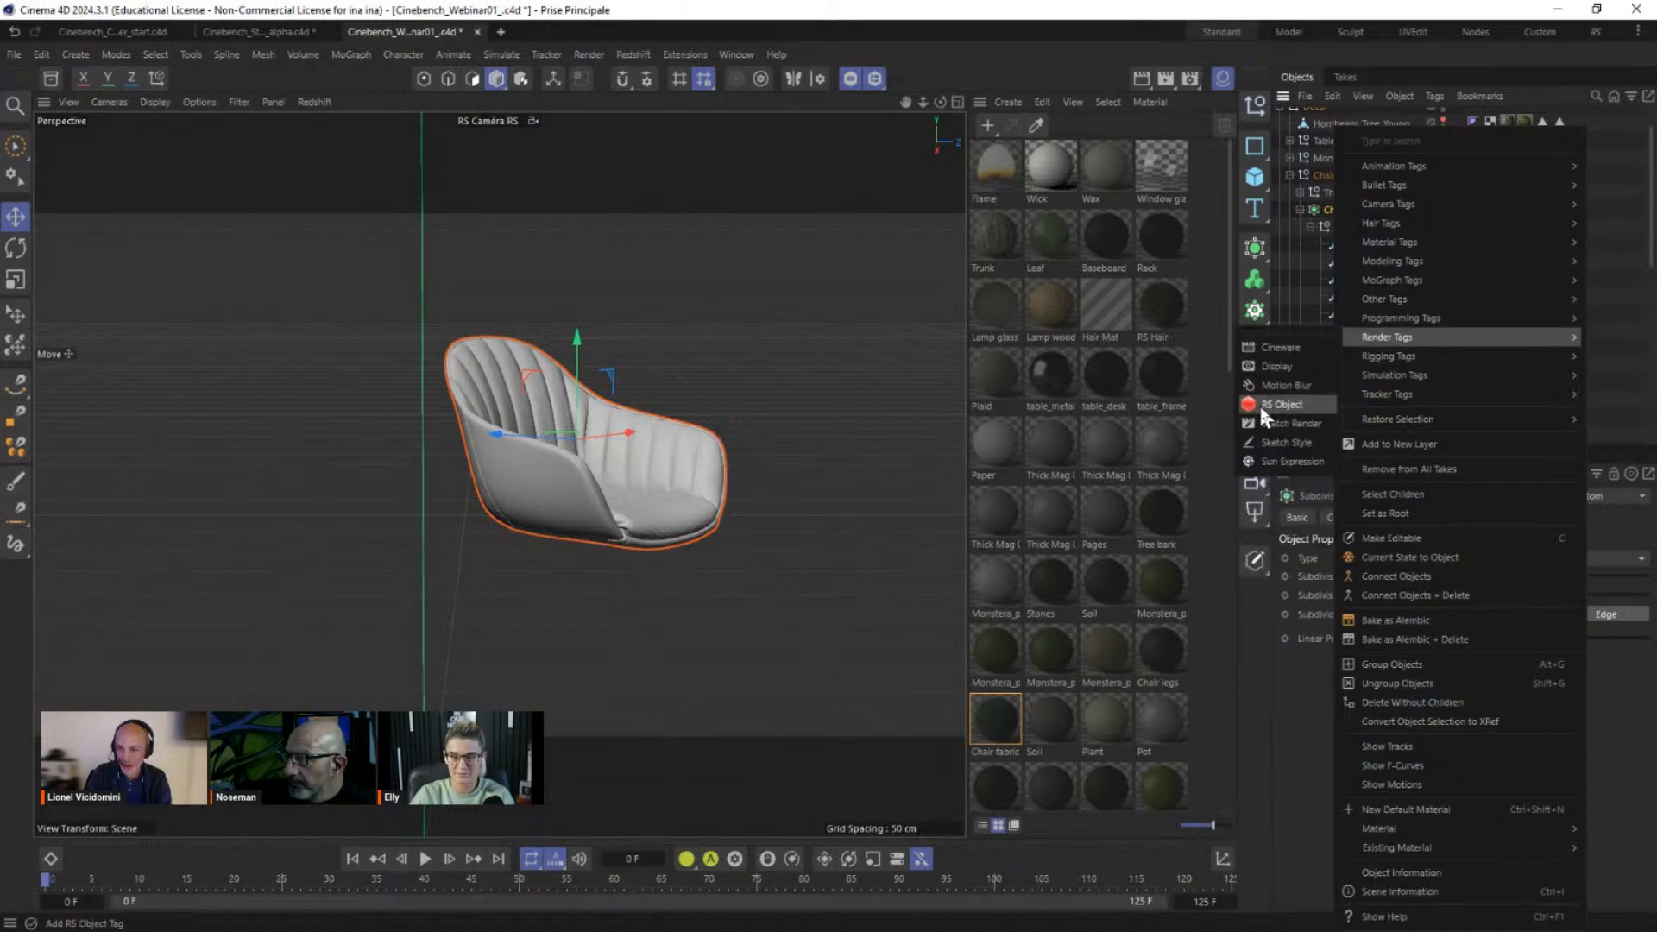
{"action": "left_click", "coordinate": [1259, 402]}
{"action": "left_click", "coordinate": [1348, 578]}
{"action": "left_click", "coordinate": [1401, 596]}
{"action": "left_click", "coordinate": [1401, 596]}
{"action": "left_click", "coordinate": [1402, 597]}
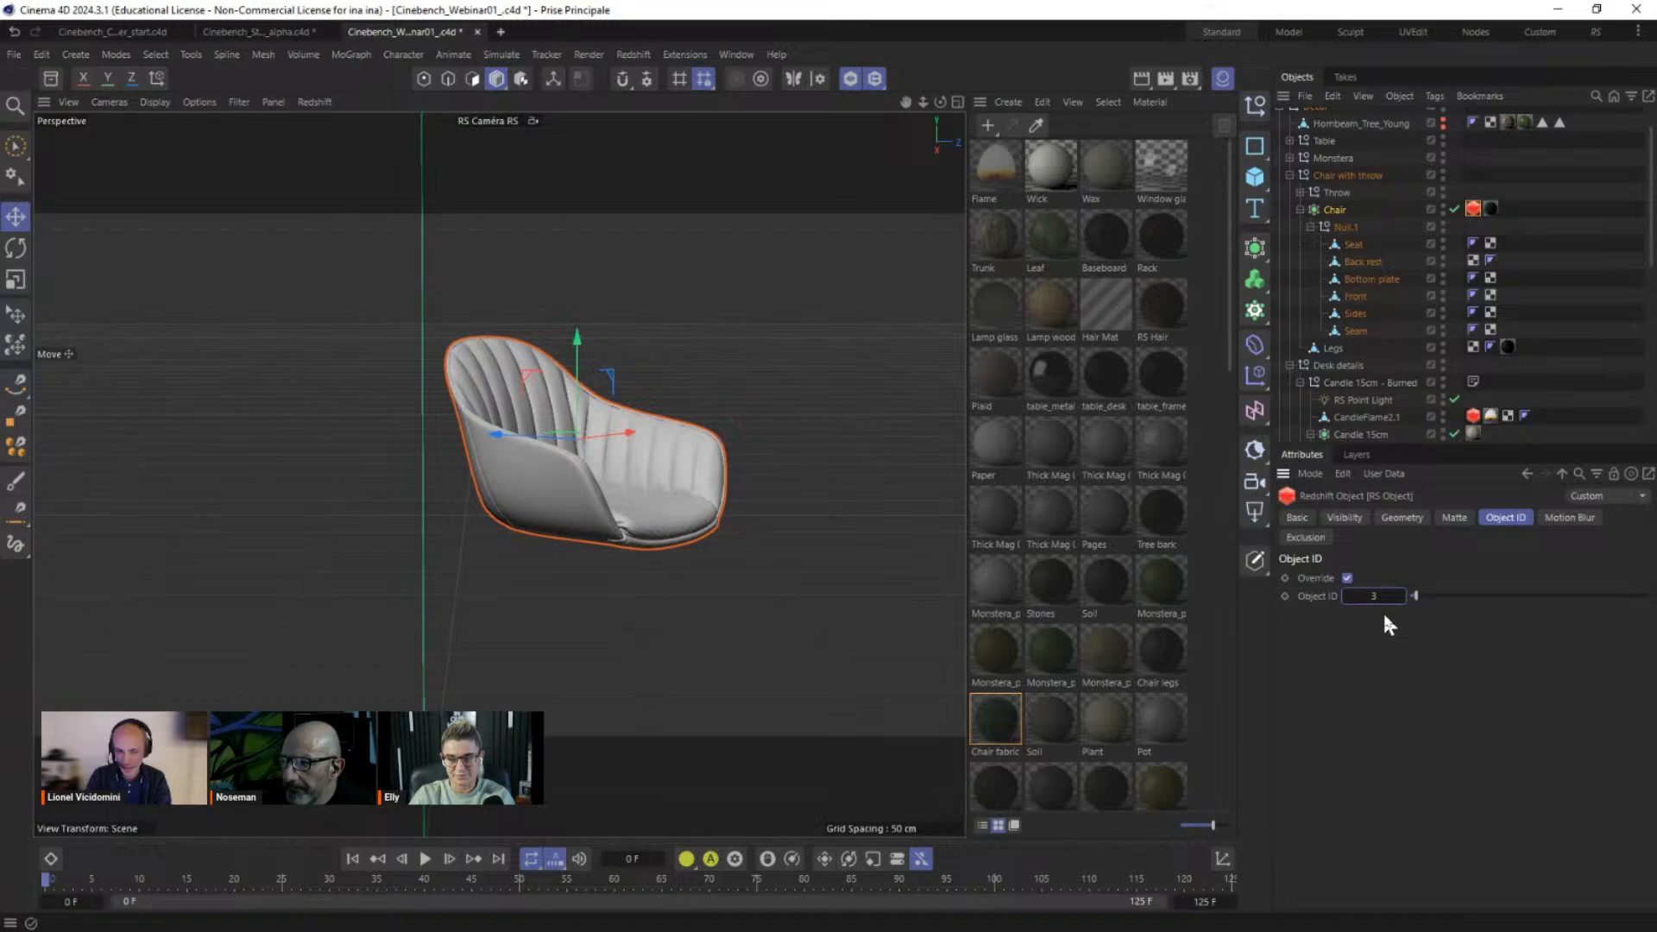
{"action": "left_click", "coordinate": [1566, 231]}
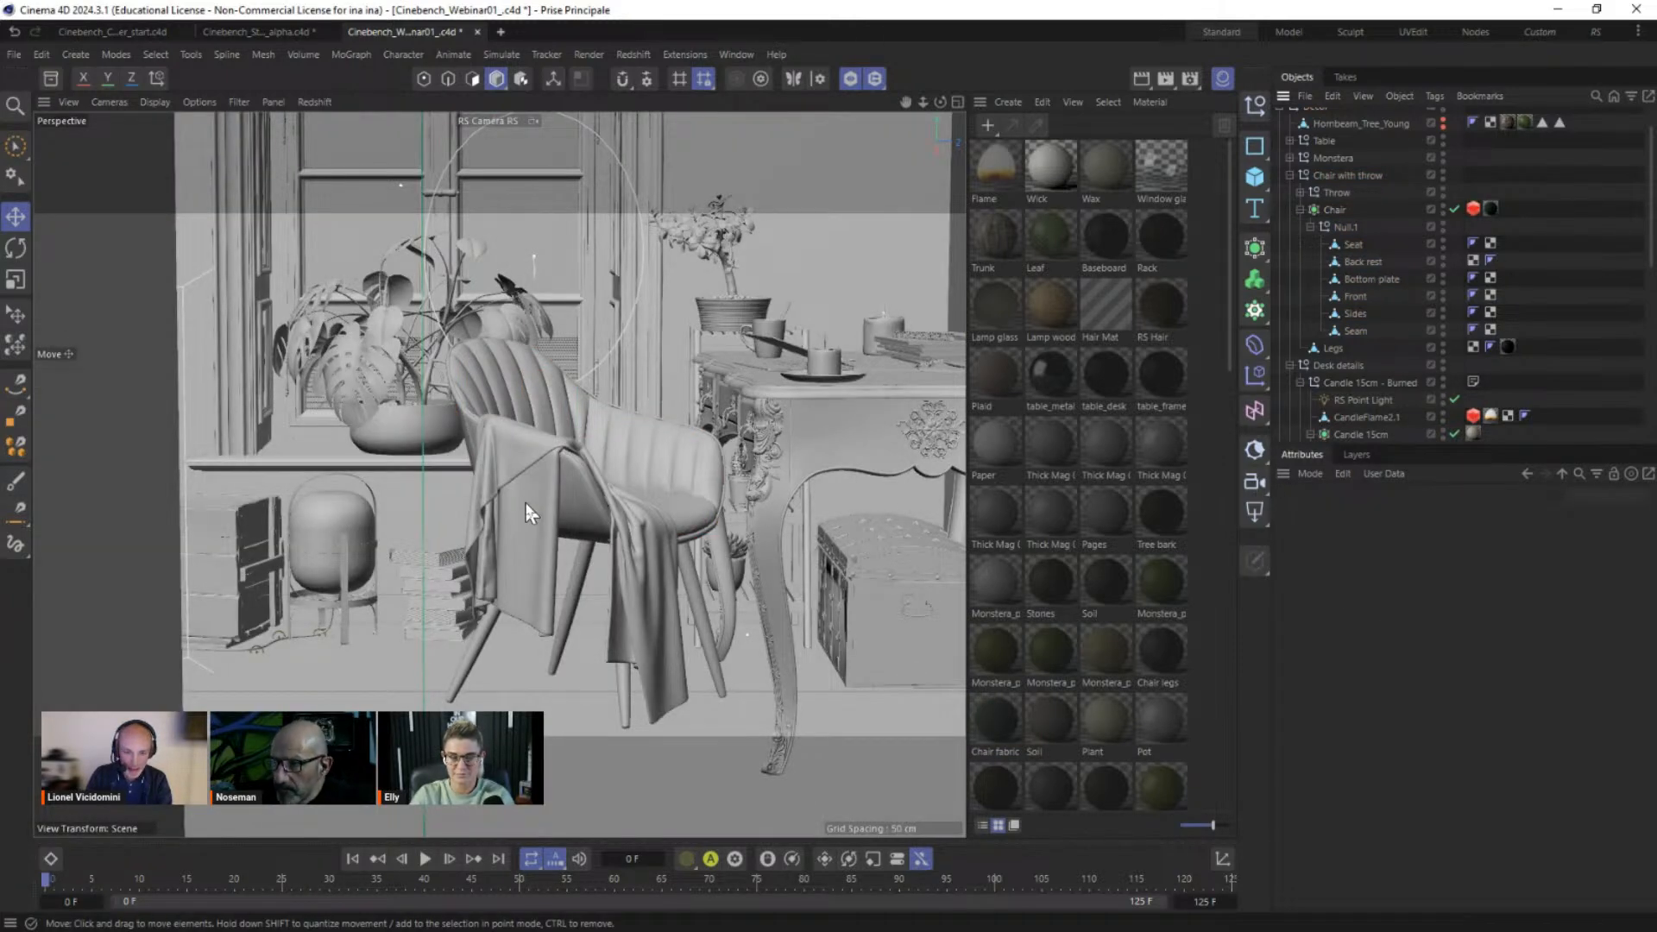
Step: Select the Floor, turn off viewport solo, and add an RS Object tag to it with the Object ID override set to 3
{"action": "left_click", "coordinate": [369, 691]}
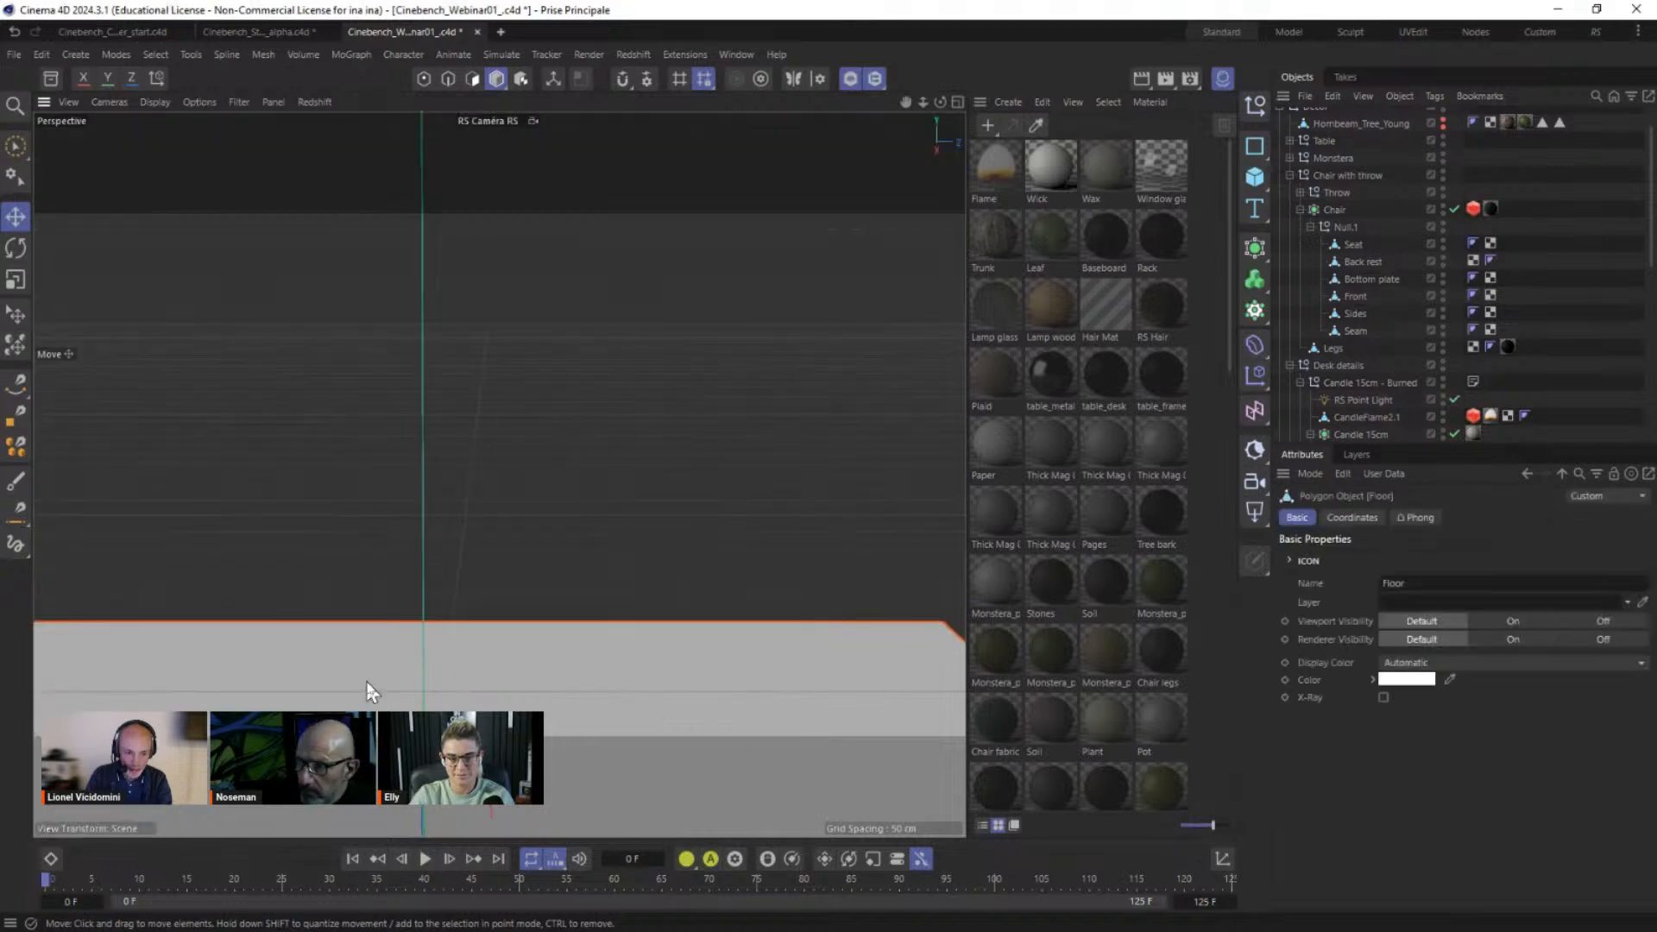
{"action": "left_click", "coordinate": [851, 78]}
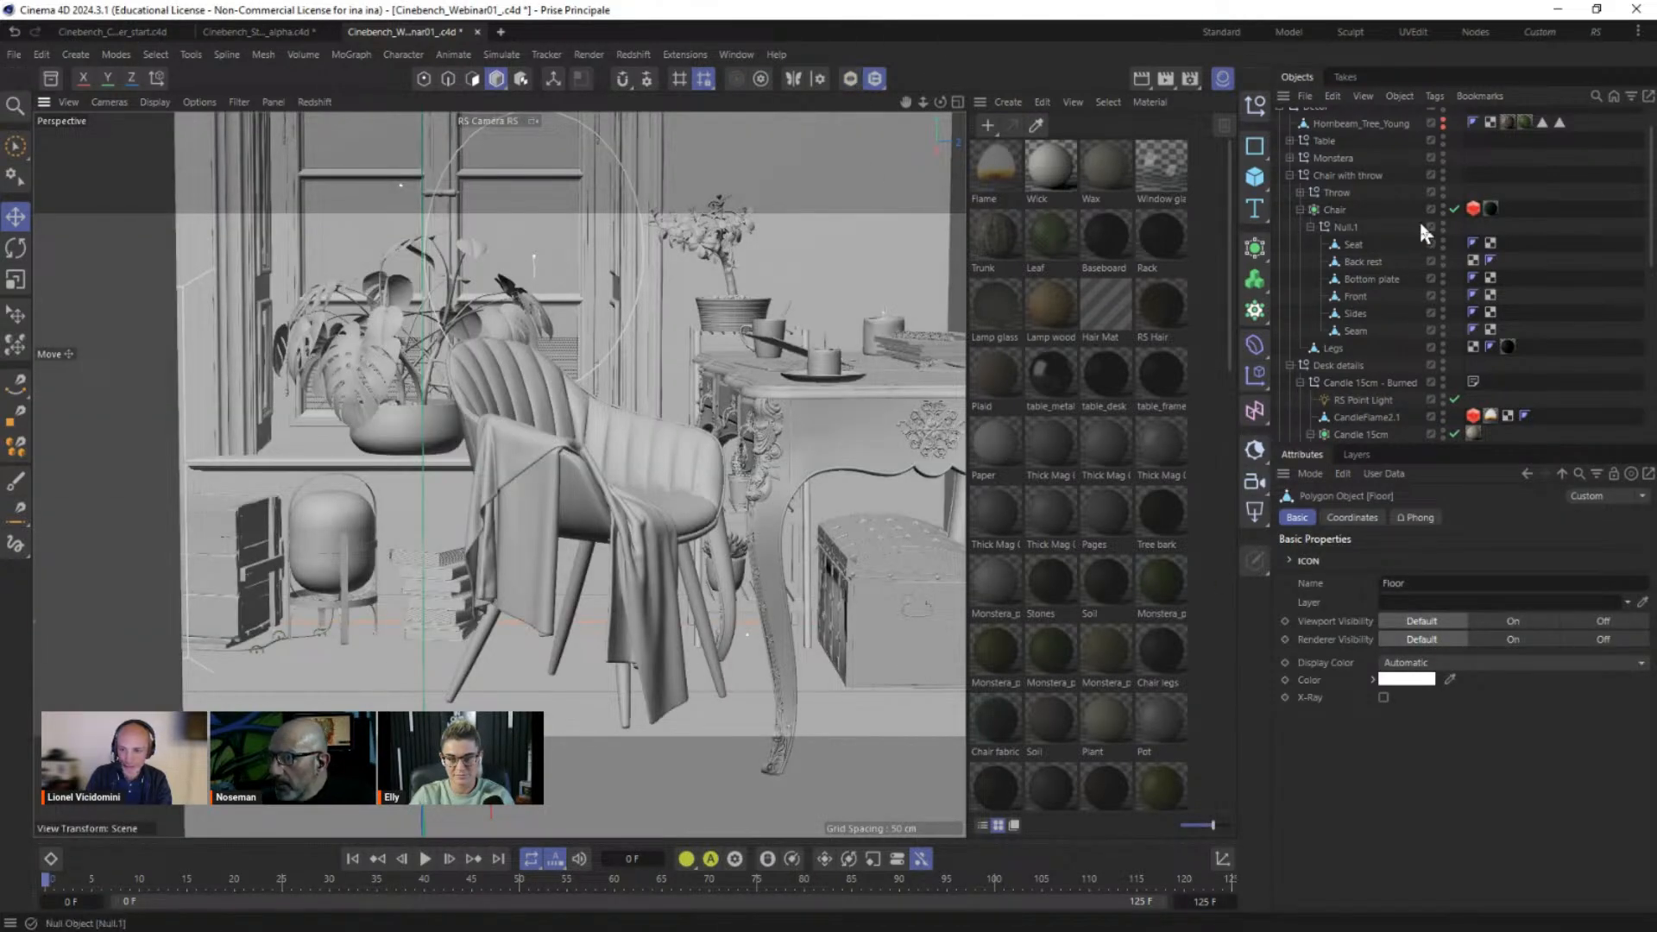
{"action": "scroll", "coordinate": [1387, 284], "scroll_direction": "down", "scroll_amount": 6}
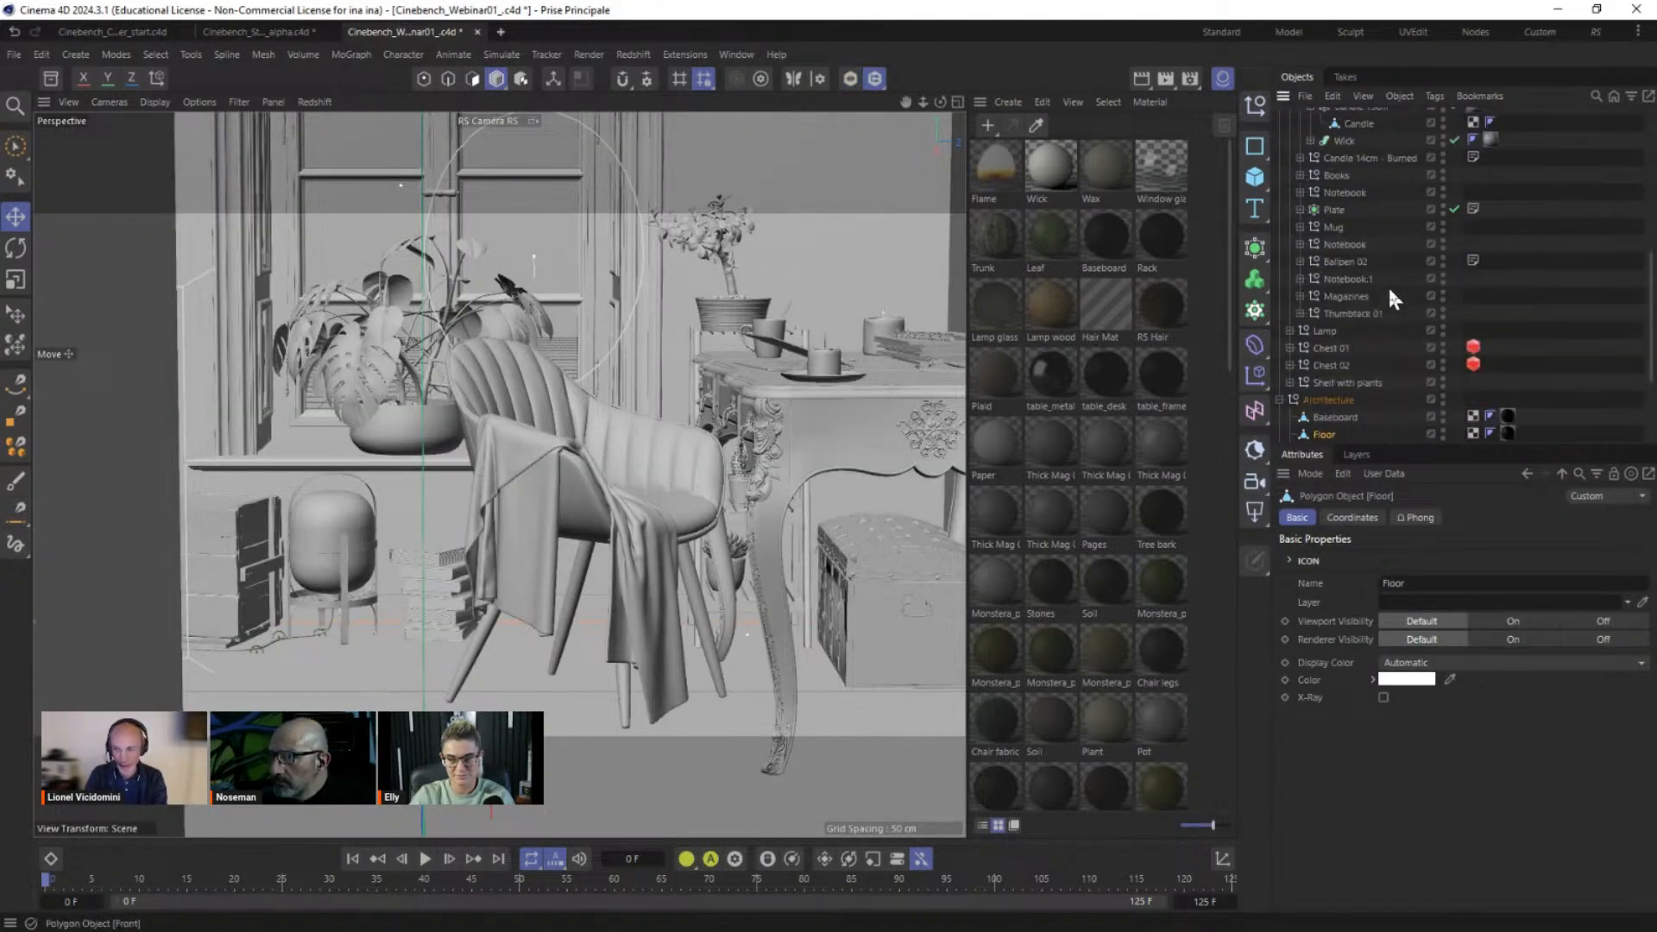
{"action": "right_click", "coordinate": [1324, 433]}
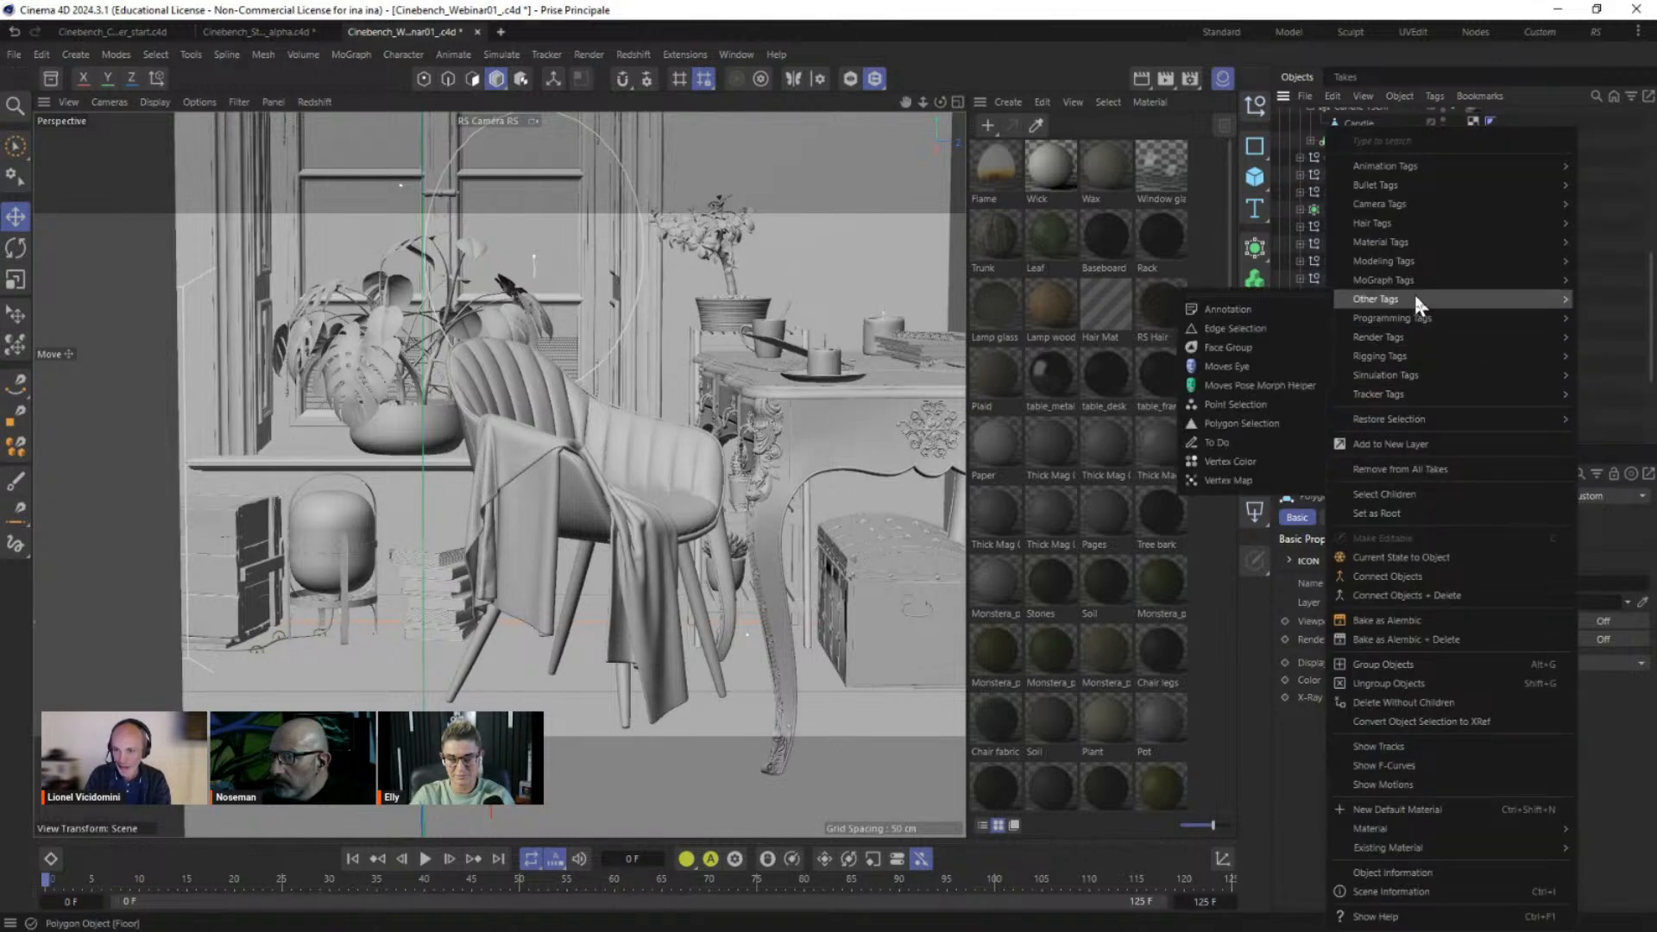
{"action": "mouse_move", "coordinate": [1407, 336]}
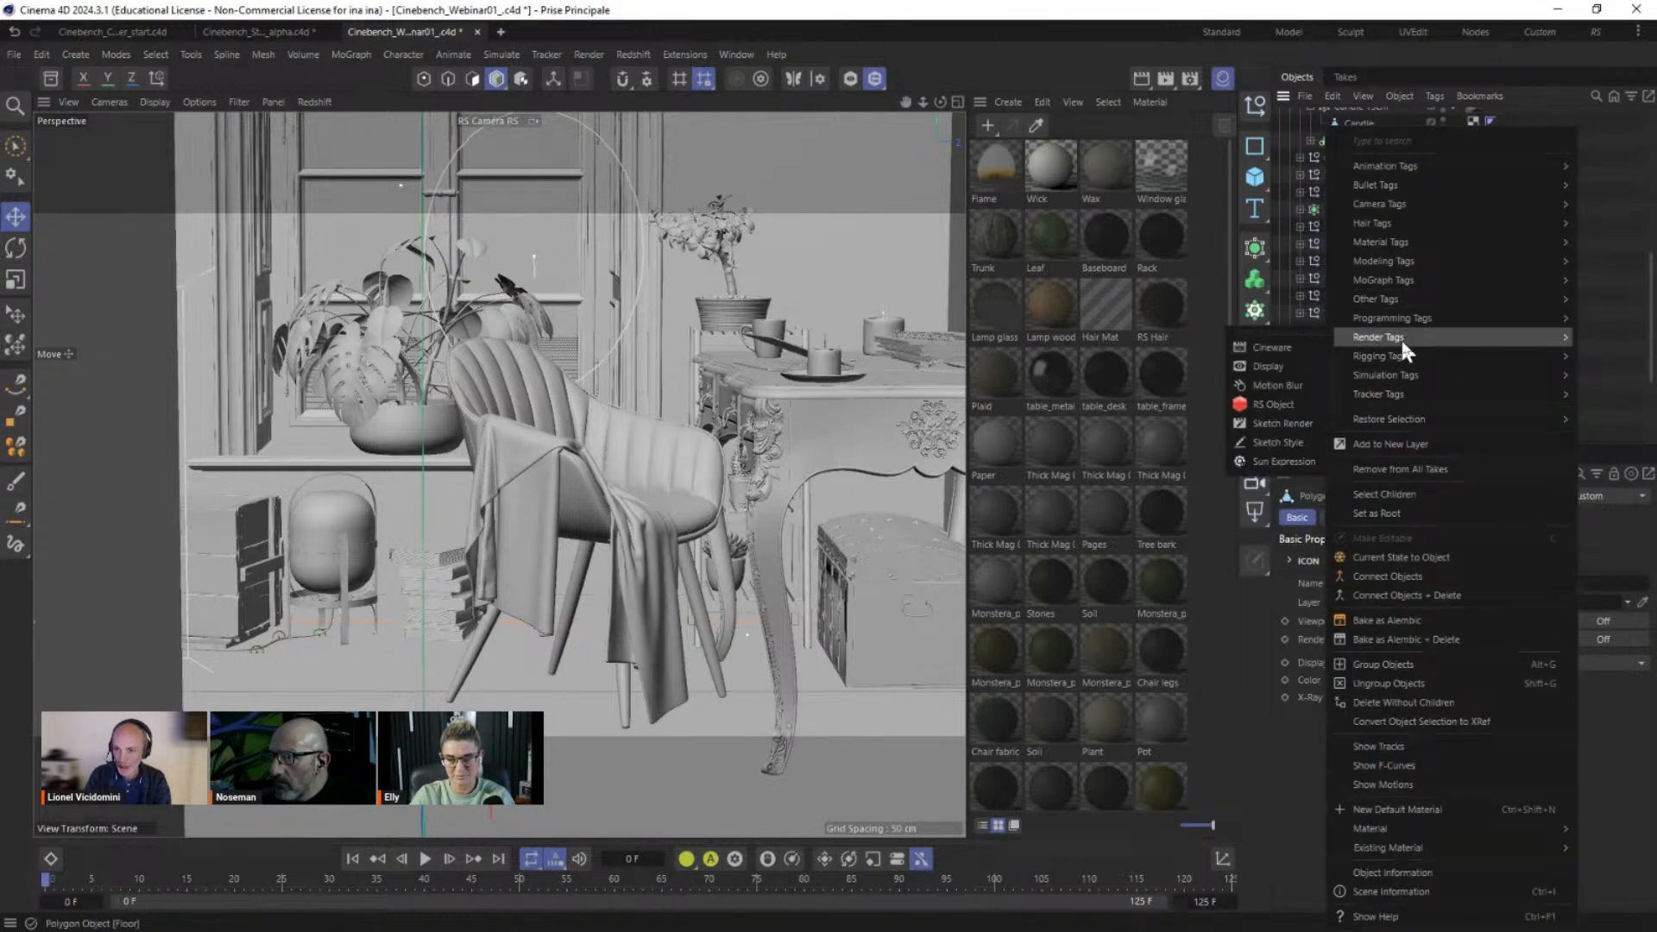
{"action": "left_click", "coordinate": [1282, 403]}
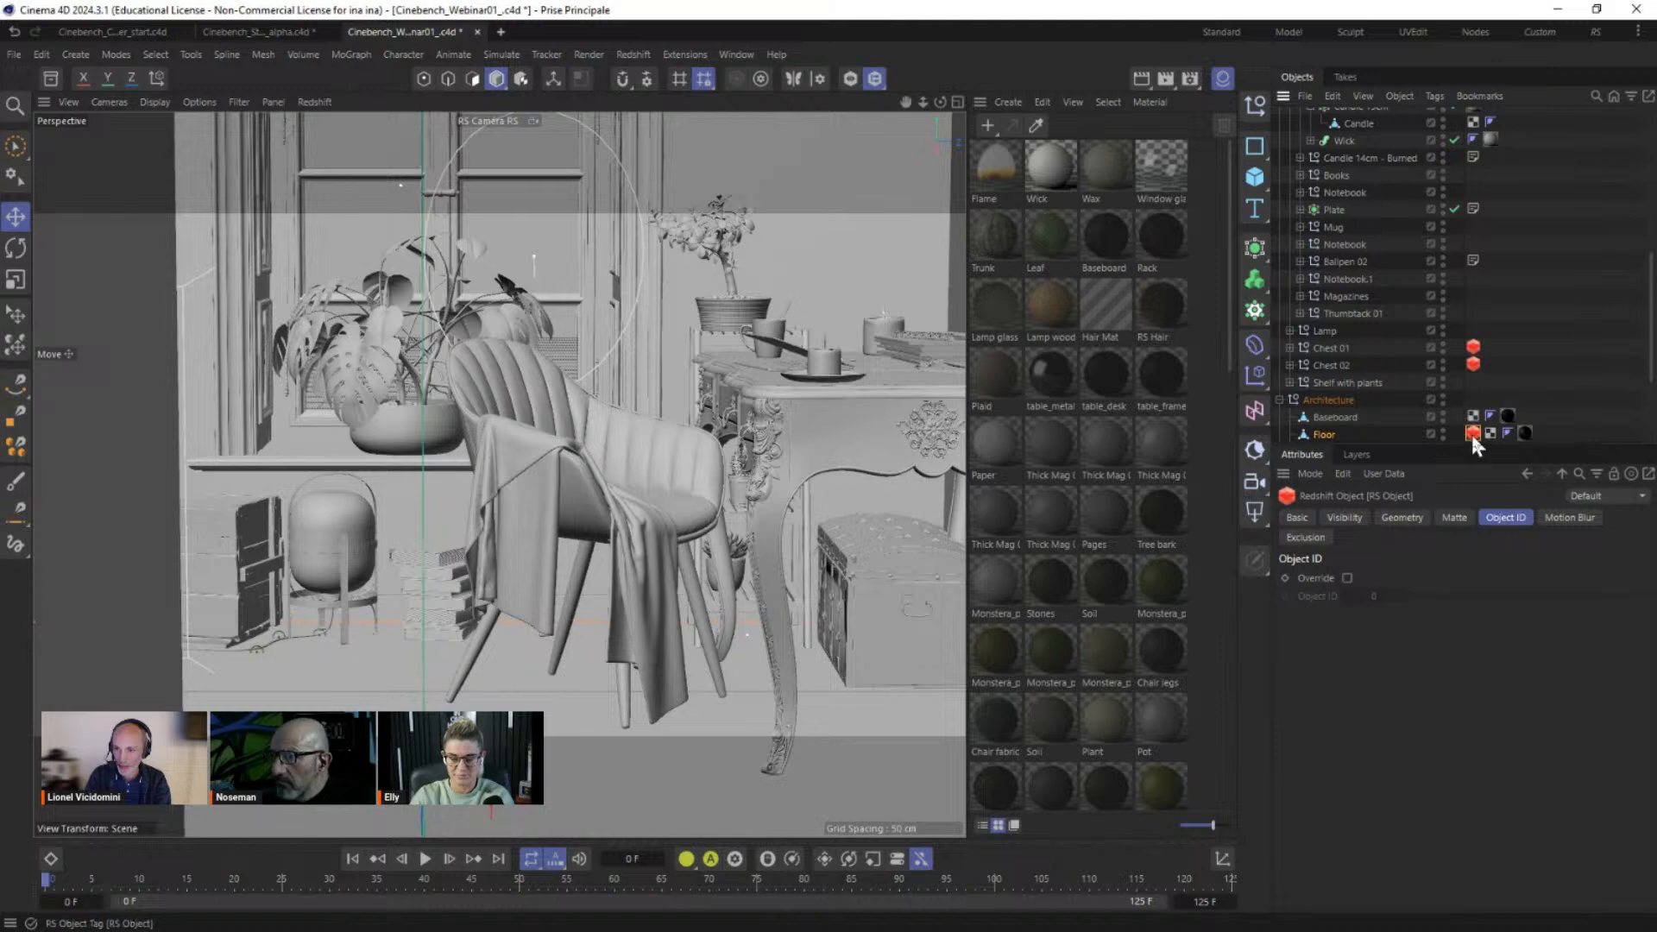
{"action": "left_click", "coordinate": [1347, 578]}
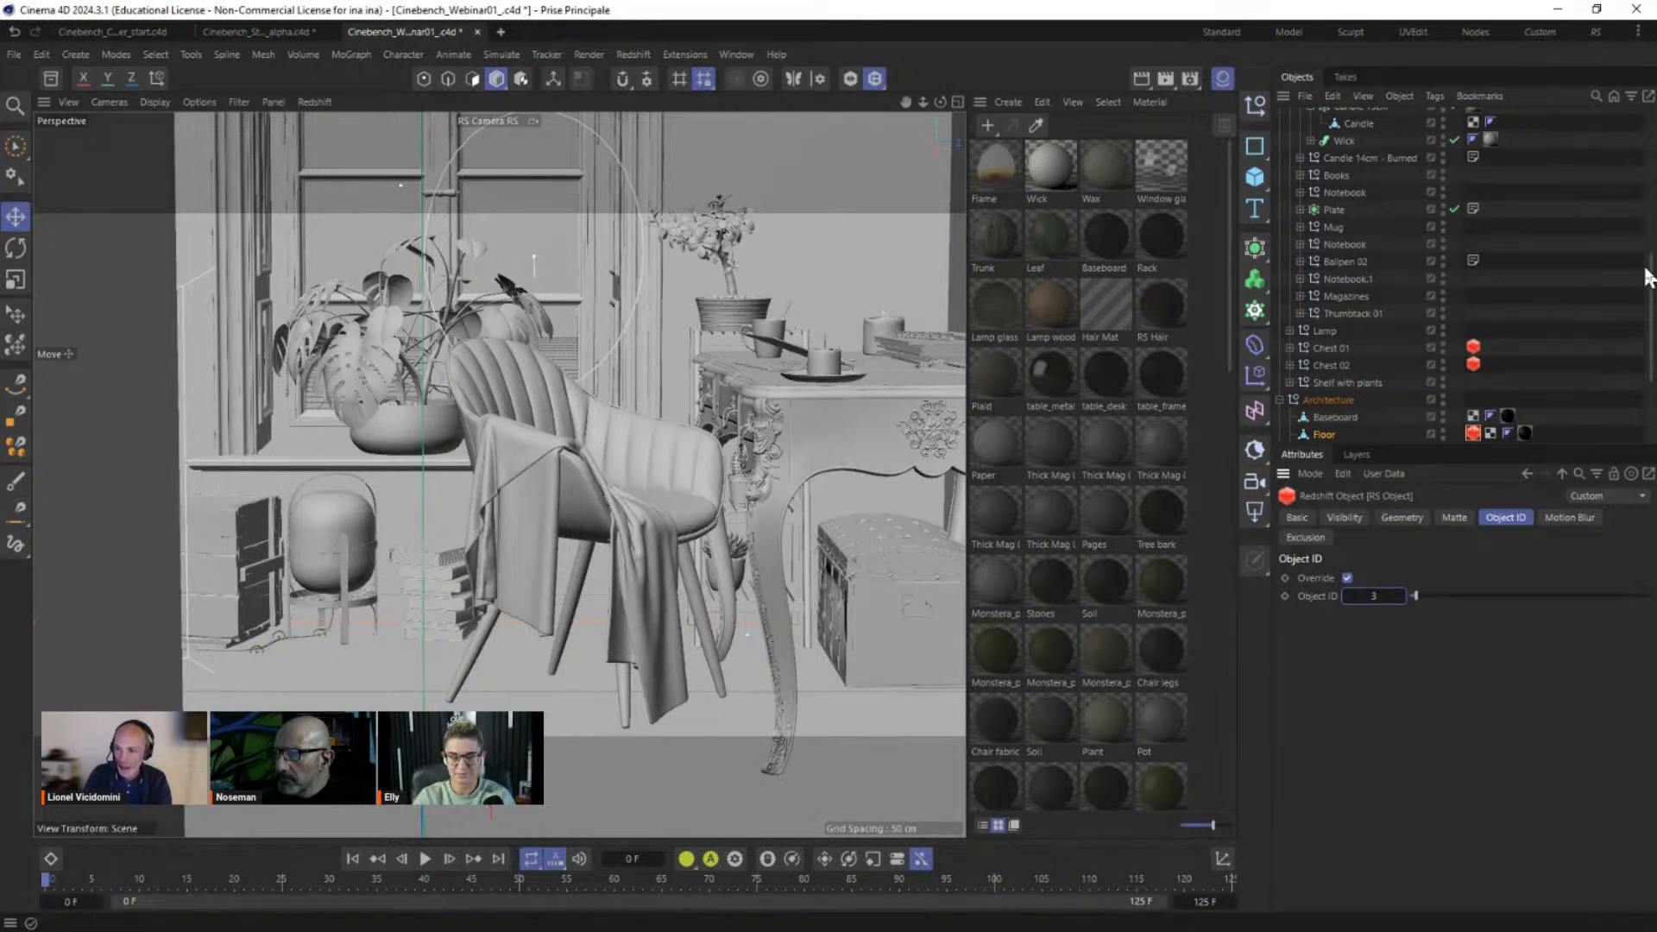
{"action": "scroll", "coordinate": [1639, 276], "scroll_direction": "down", "scroll_amount": 3}
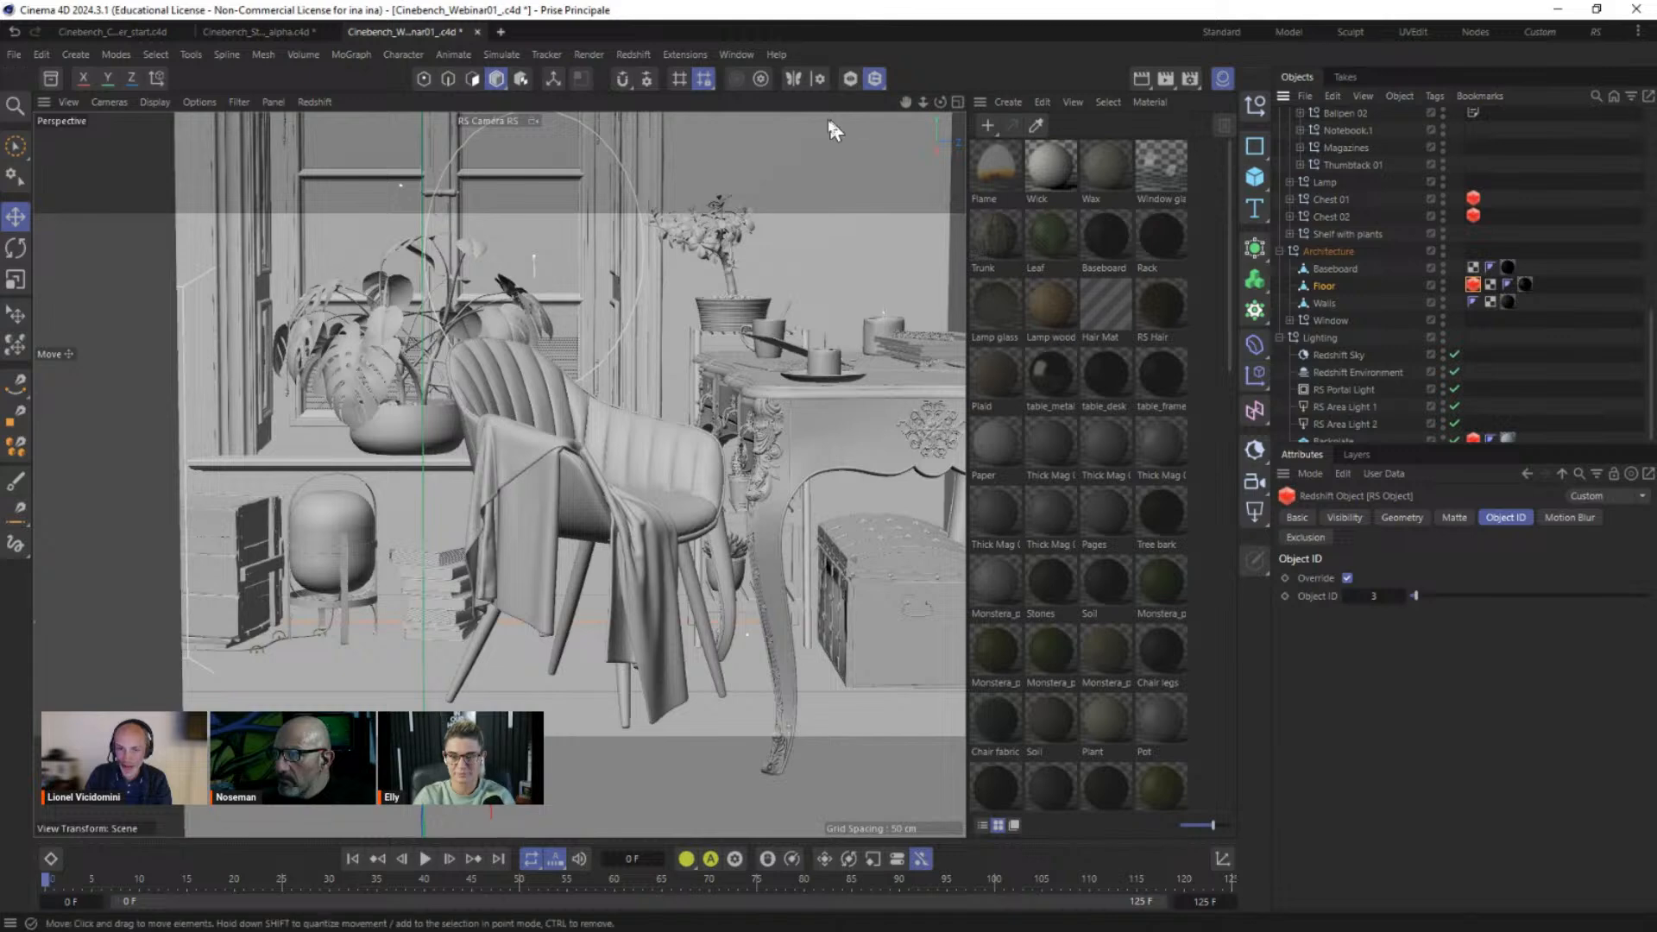
{"action": "left_click", "coordinate": [1190, 80]}
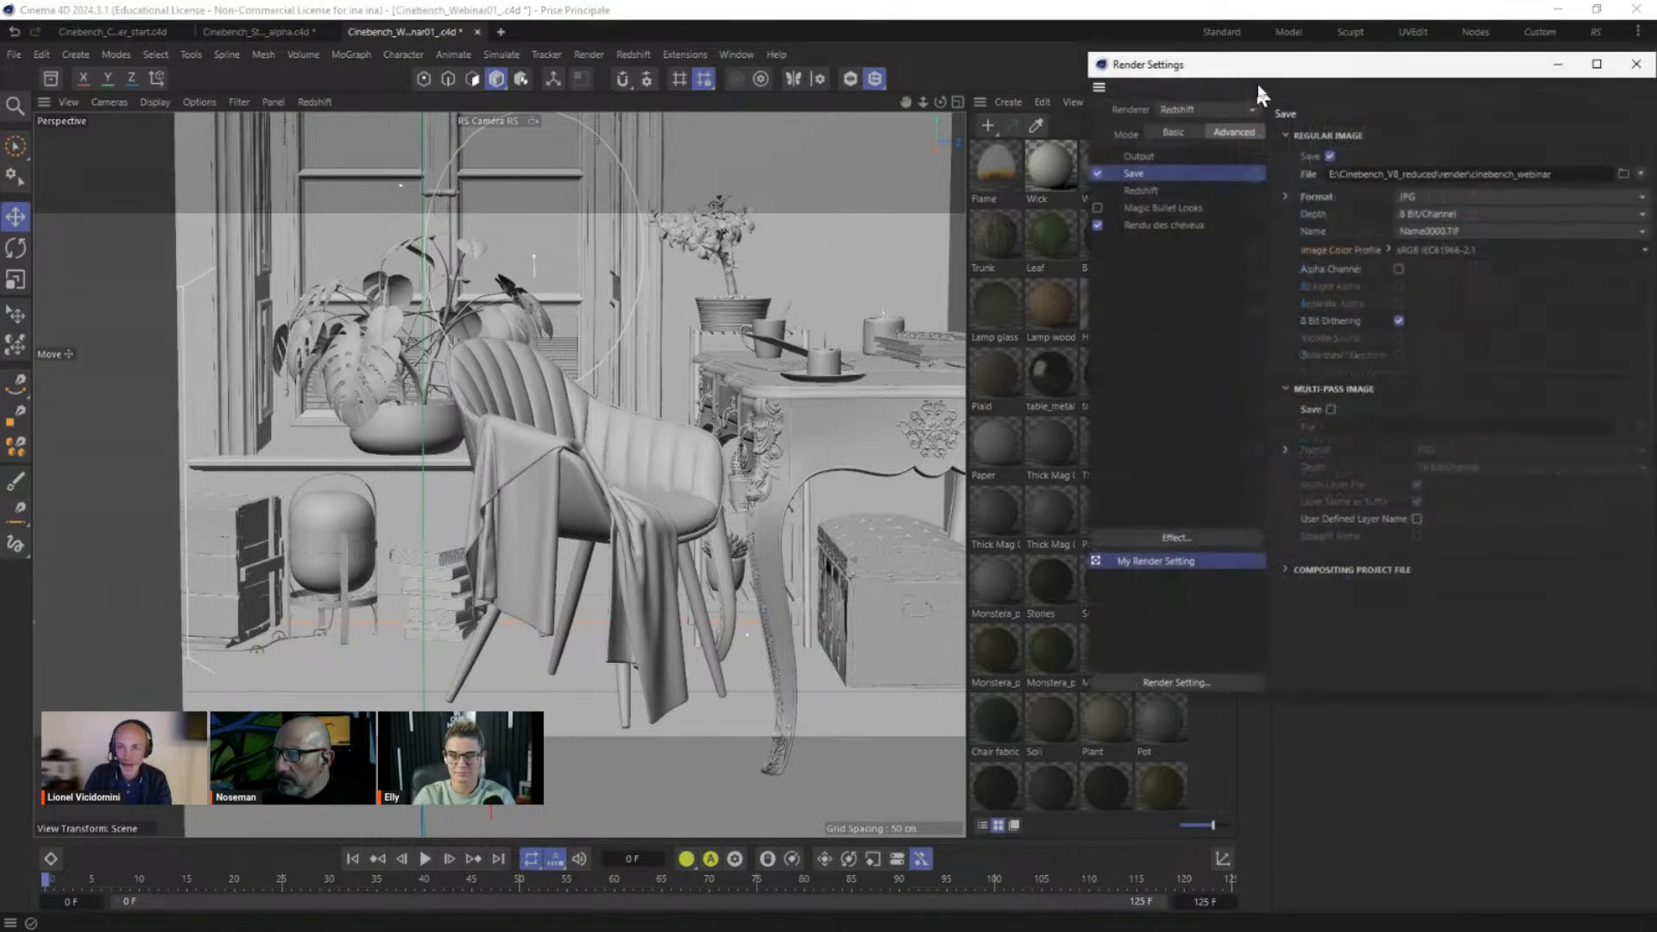
{"action": "left_click_drag", "start_coordinate": [1272, 74], "coordinate": [527, 130]}
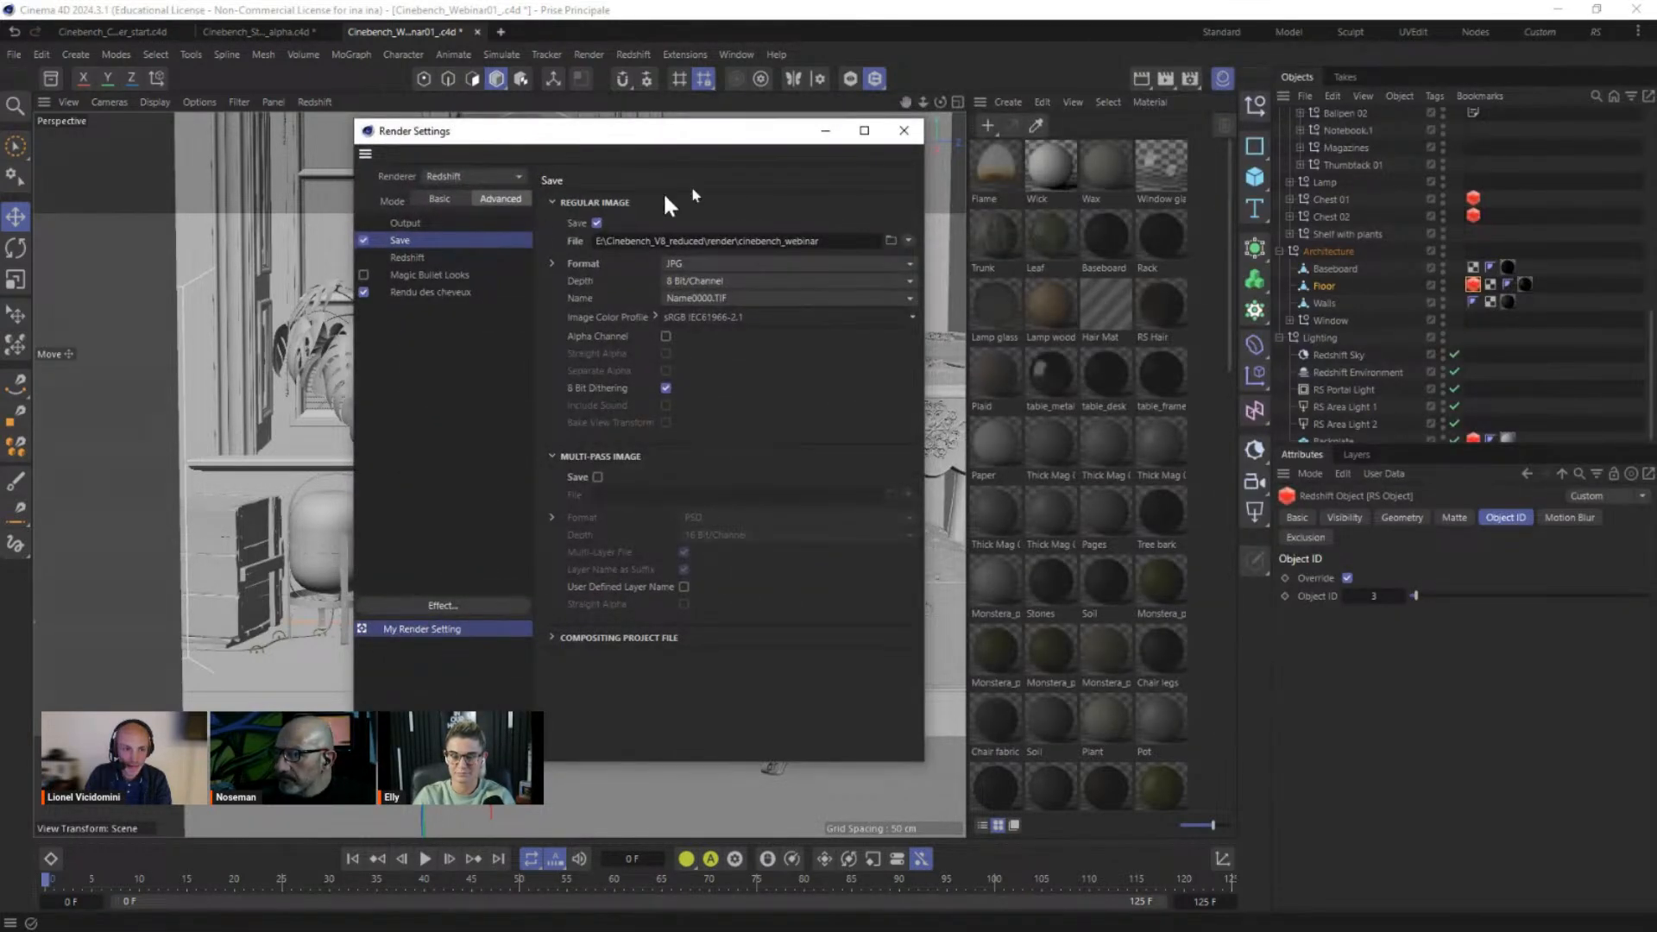
{"action": "left_click", "coordinate": [904, 130]}
Step: Open the Redshift AOV Manager and check the ID type set for the Cryptomatte AOV
{"action": "left_click", "coordinate": [629, 54]}
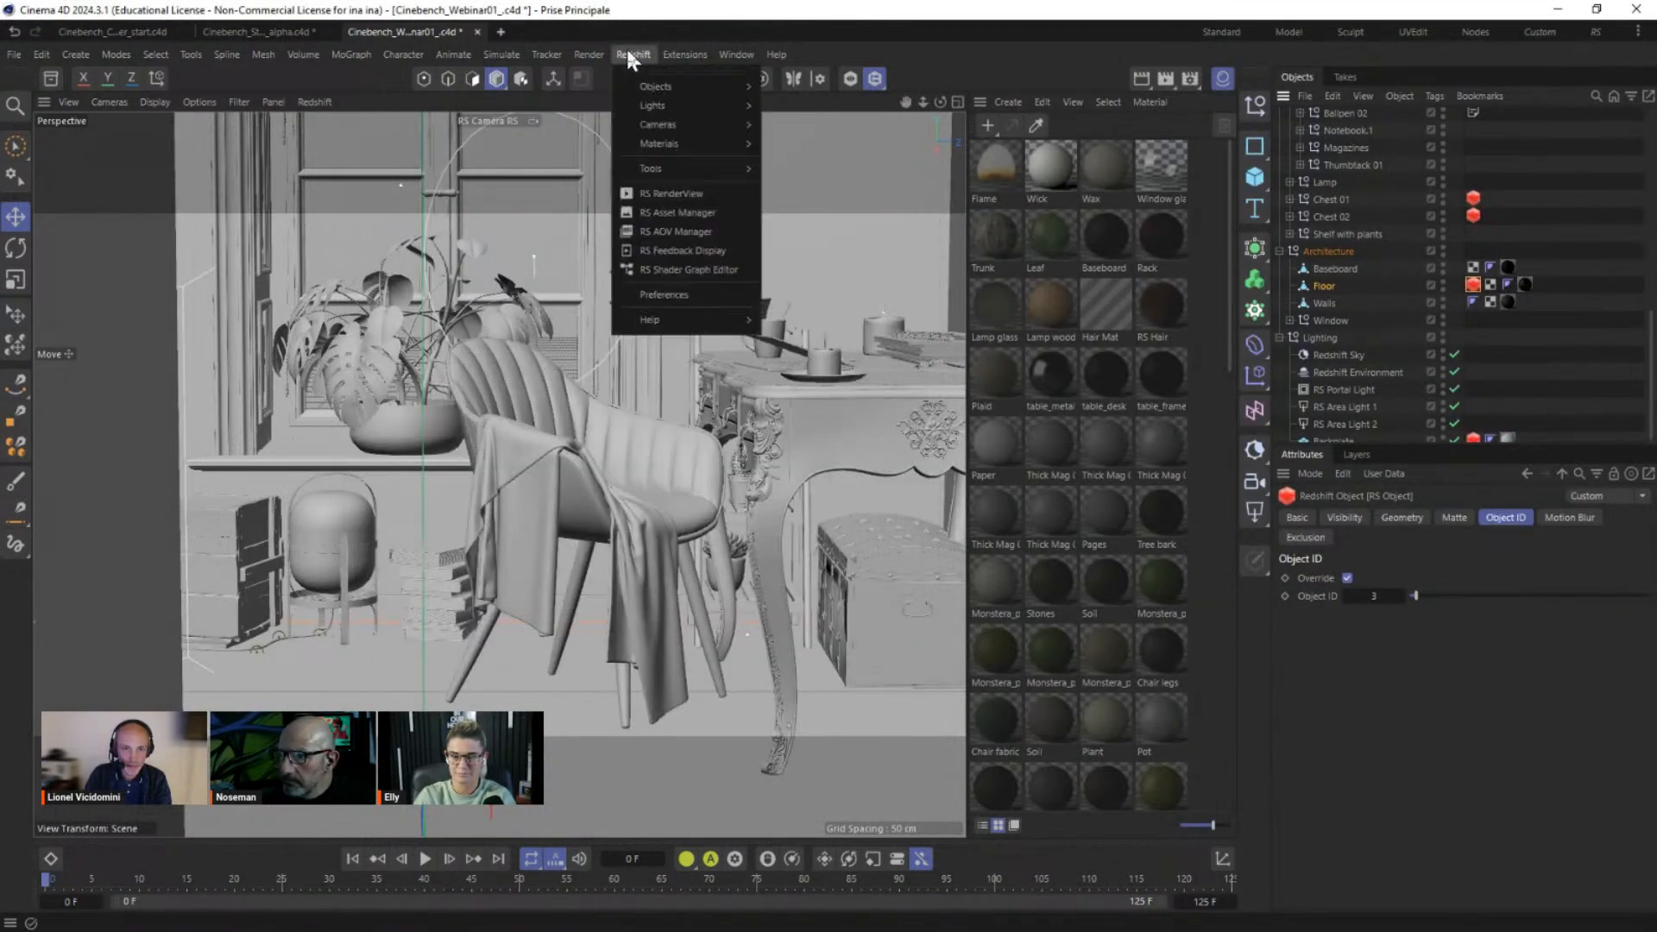
{"action": "left_click", "coordinate": [682, 231]}
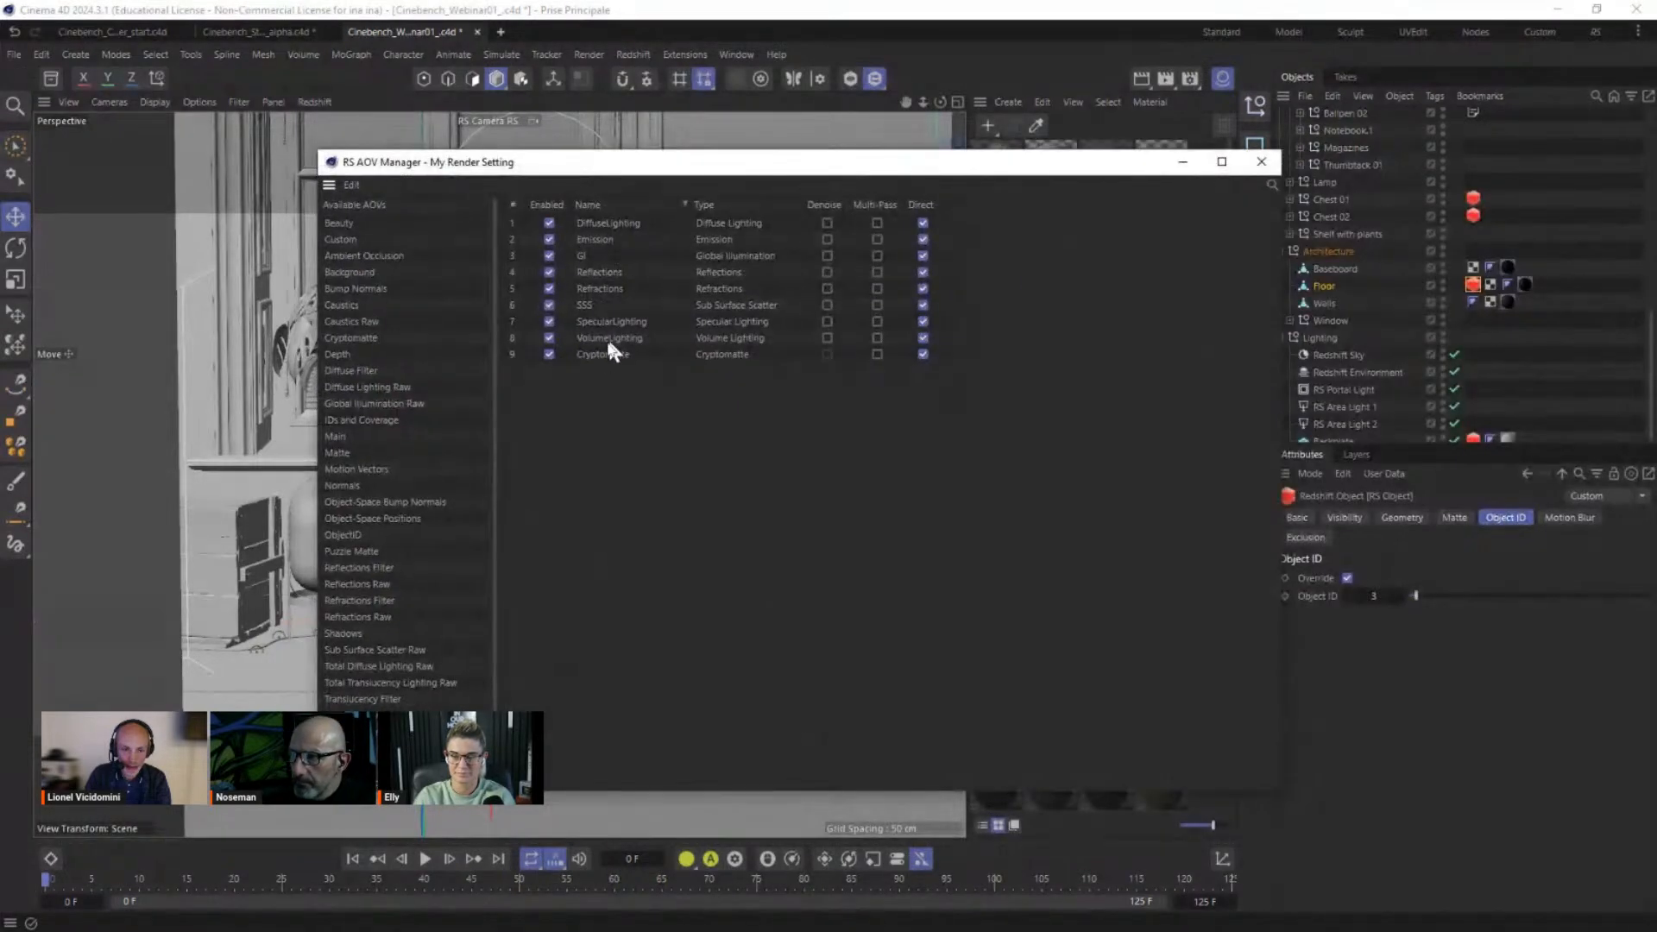
{"action": "left_click", "coordinate": [600, 355]}
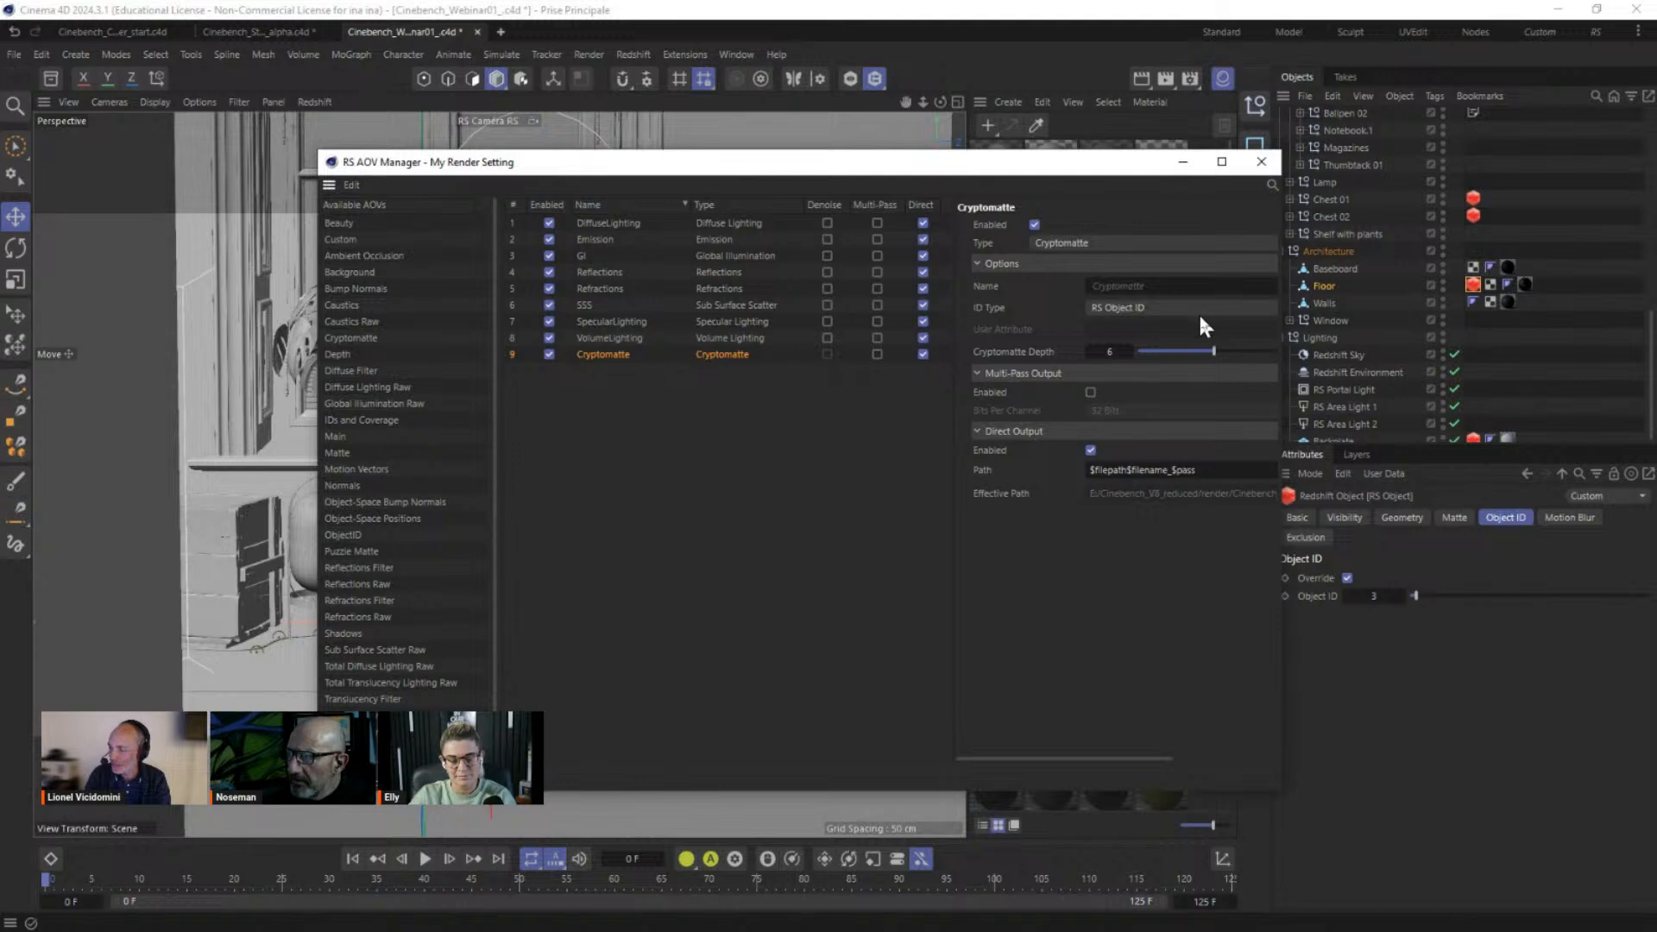
{"action": "left_click_drag", "start_coordinate": [1038, 166], "coordinate": [640, 577]}
Step: Check the Redshift Object tags of Chest 01 and Chest 02, and set the Floor tag's Object ID to 4
{"action": "left_click", "coordinate": [1474, 197]}
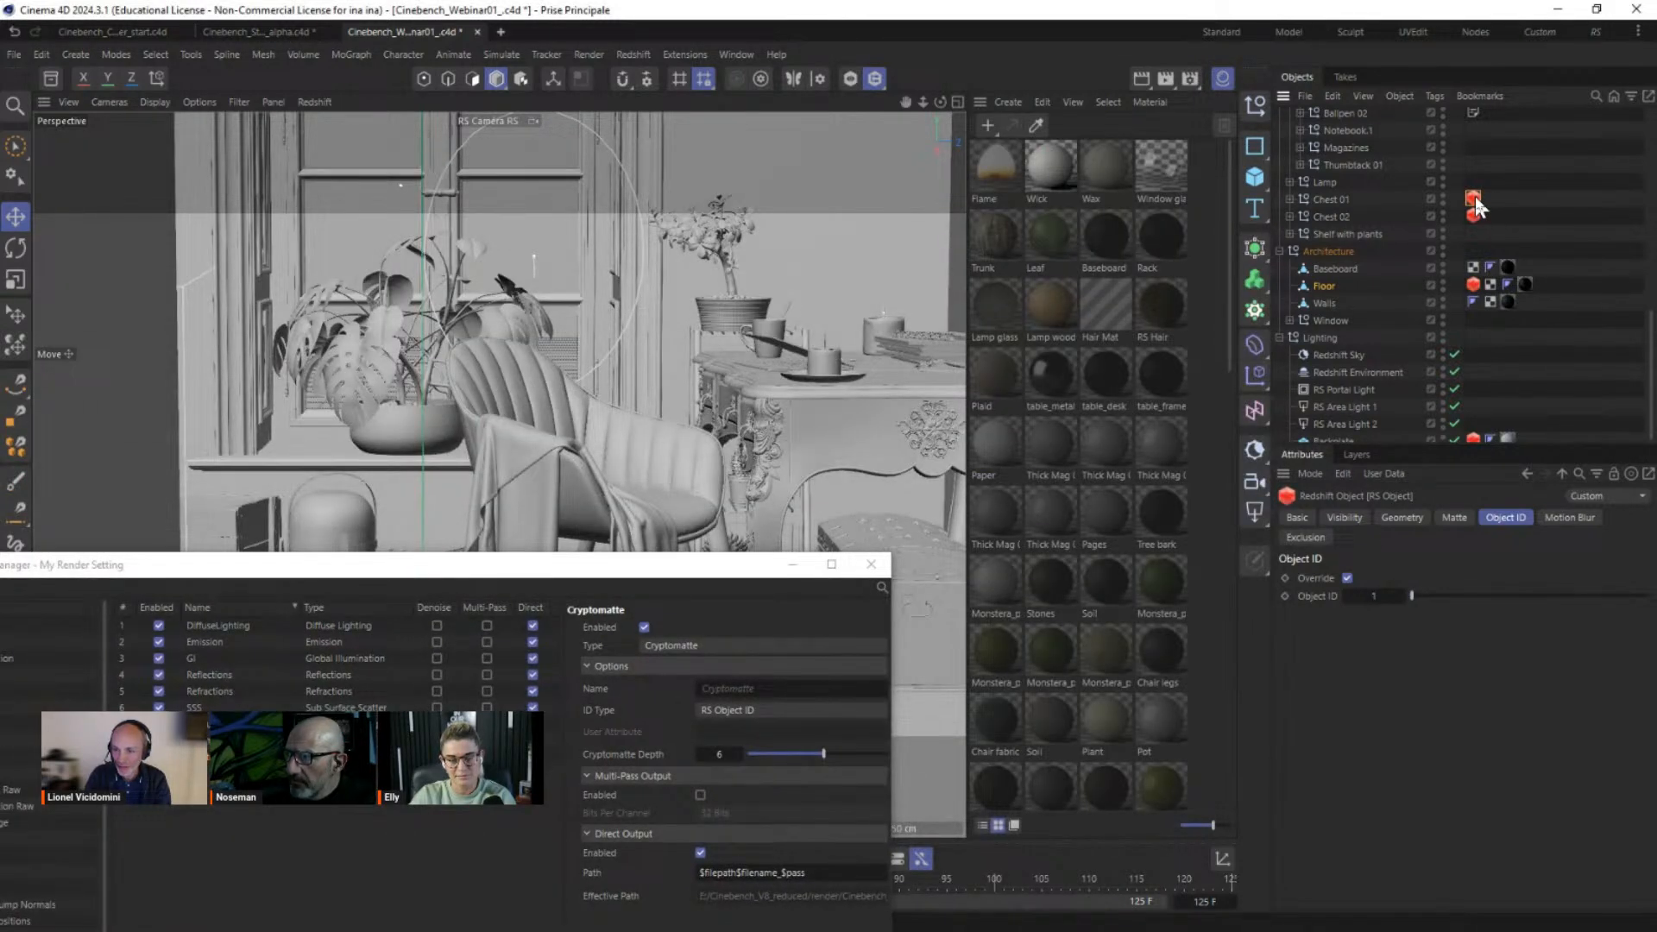
{"action": "left_click", "coordinate": [1472, 216]}
{"action": "left_click", "coordinate": [1472, 284]}
{"action": "left_click_drag", "start_coordinate": [1389, 604], "coordinate": [1398, 593]}
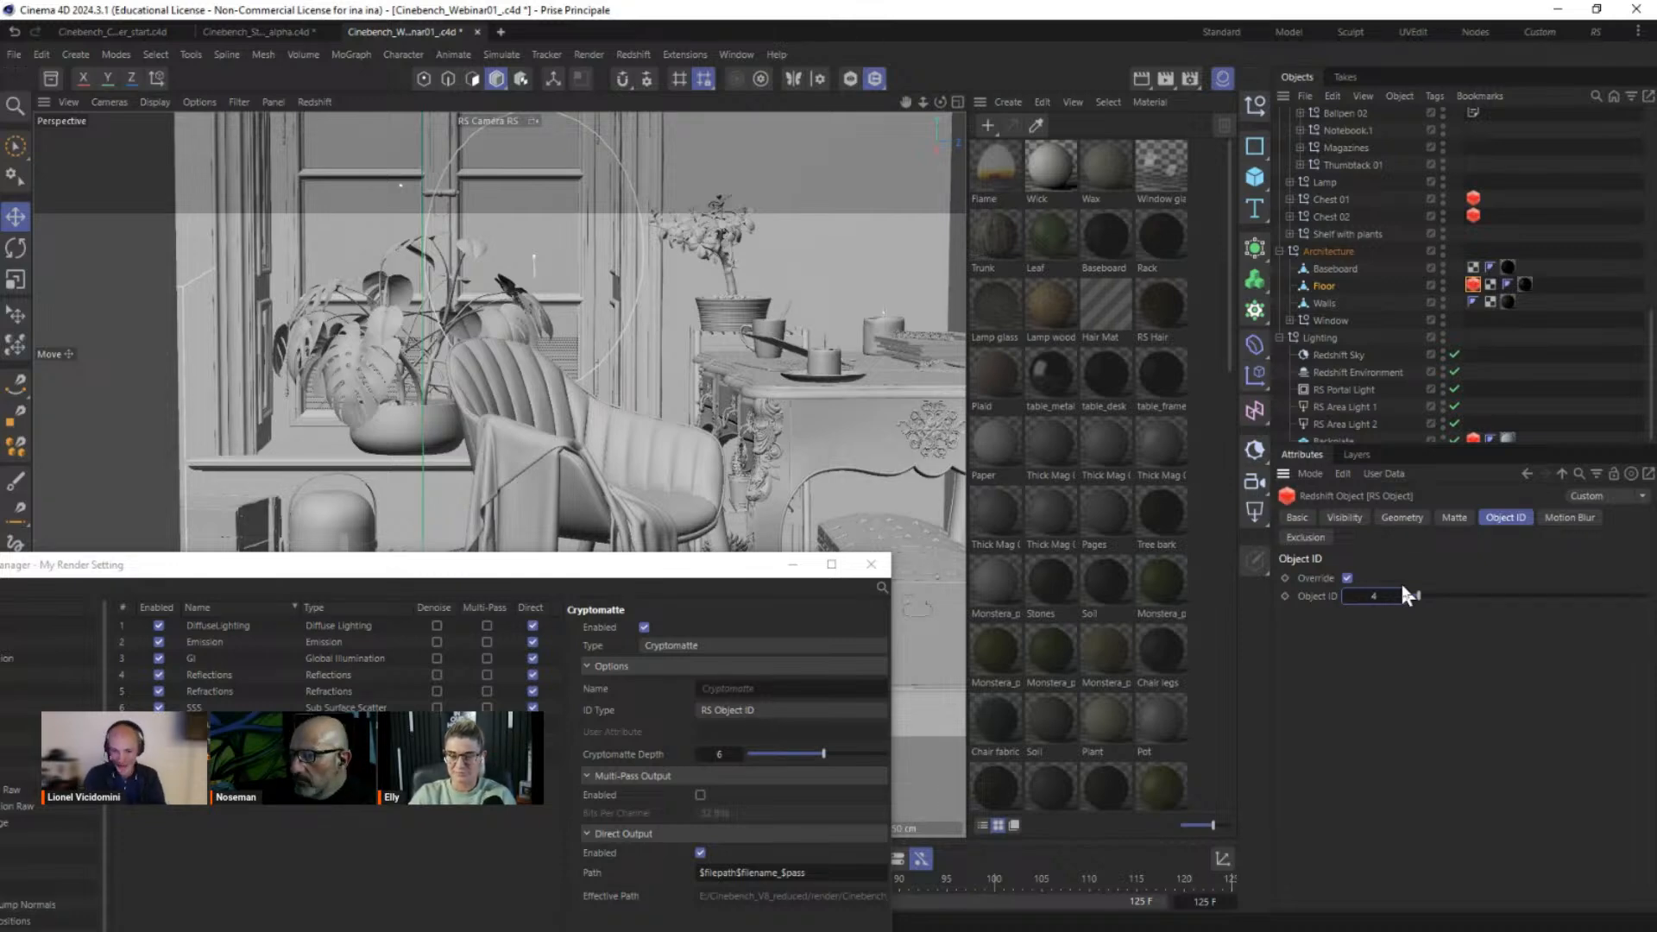
Step: Render the scene to the Picture Viewer, overwriting the existing cinebench_webinar.jpg file
{"action": "left_click_drag", "start_coordinate": [611, 573], "coordinate": [656, 246]}
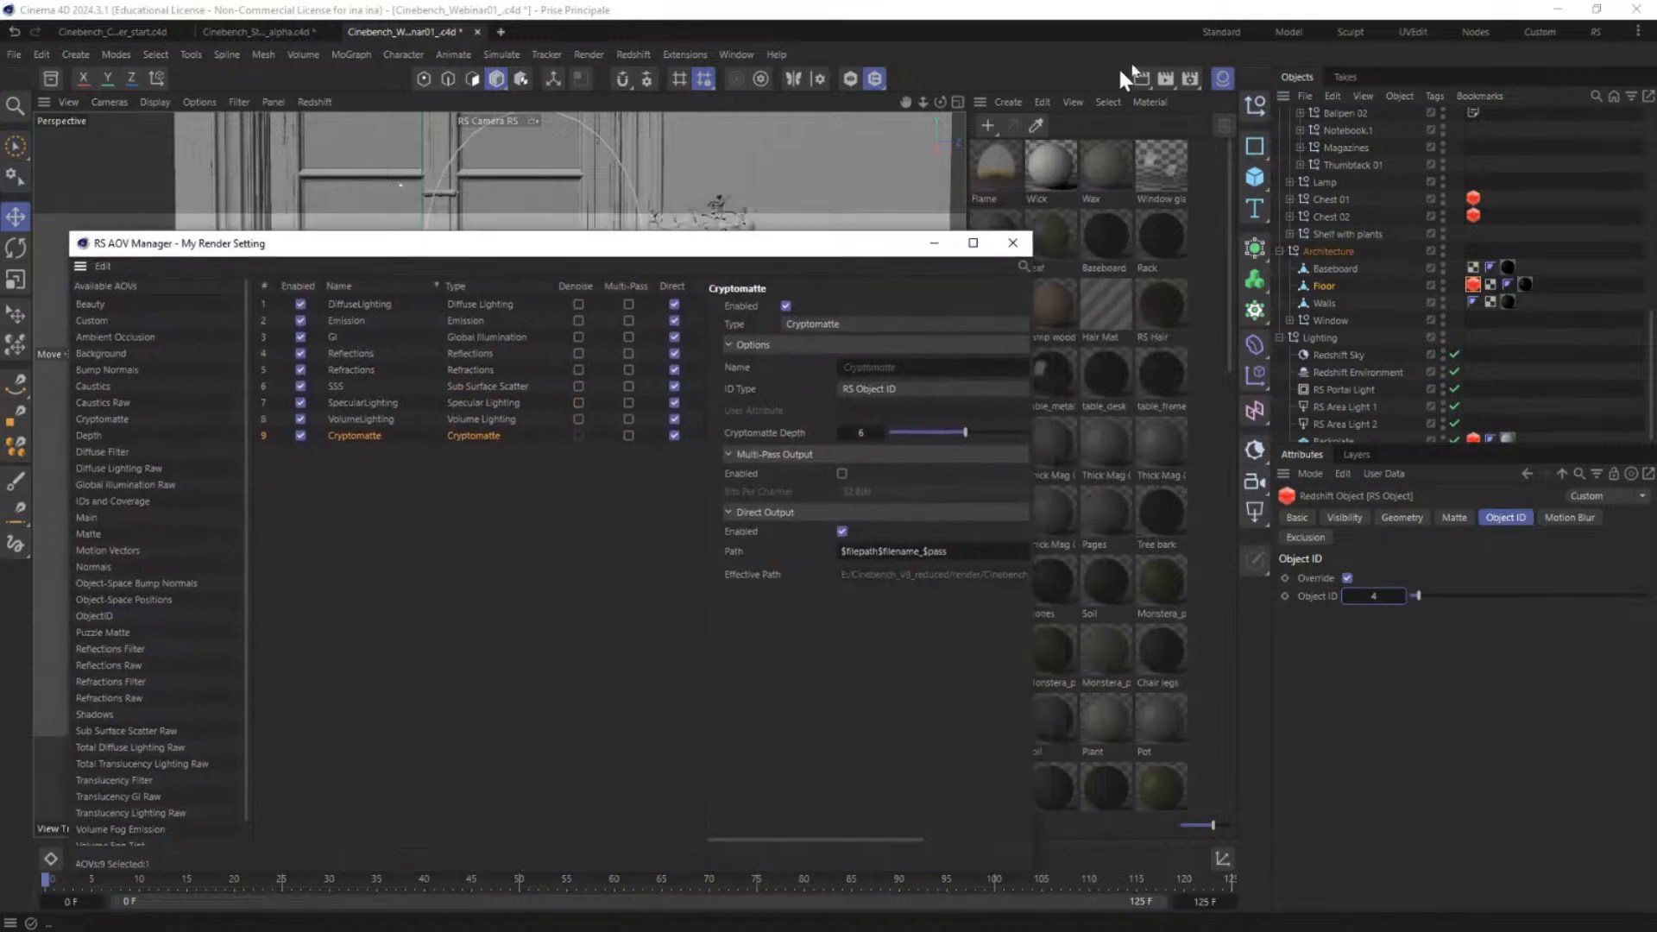
{"action": "left_click", "coordinate": [1164, 79]}
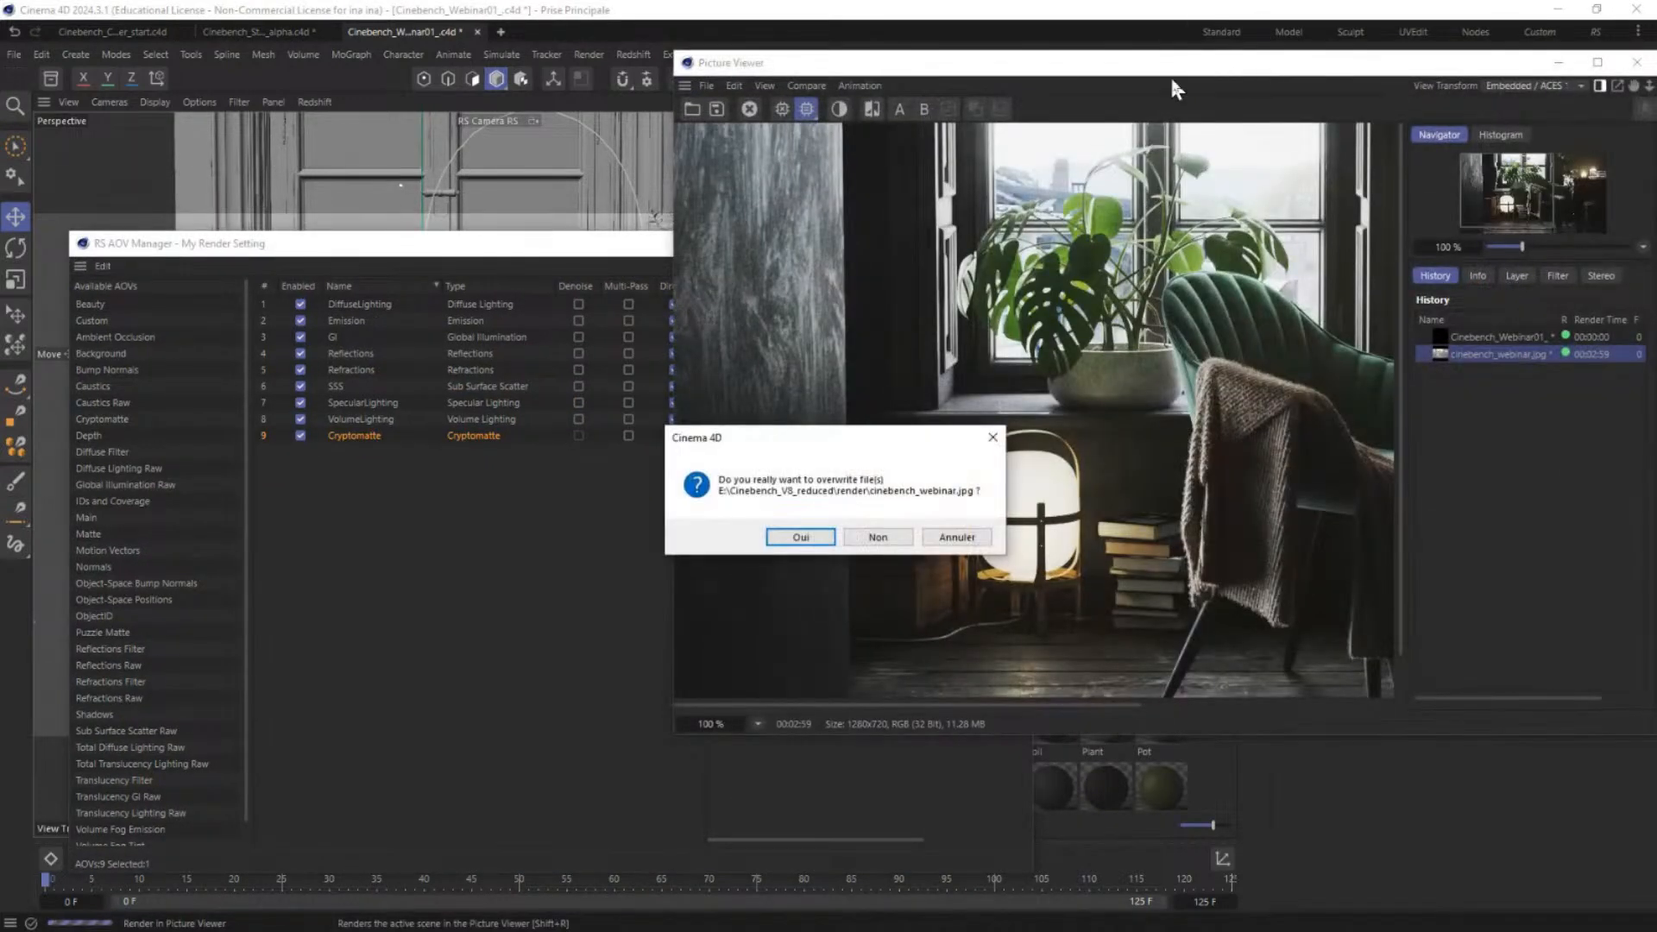
{"action": "left_click", "coordinate": [801, 537]}
{"action": "left_click_drag", "start_coordinate": [1294, 66], "coordinate": [842, 117]}
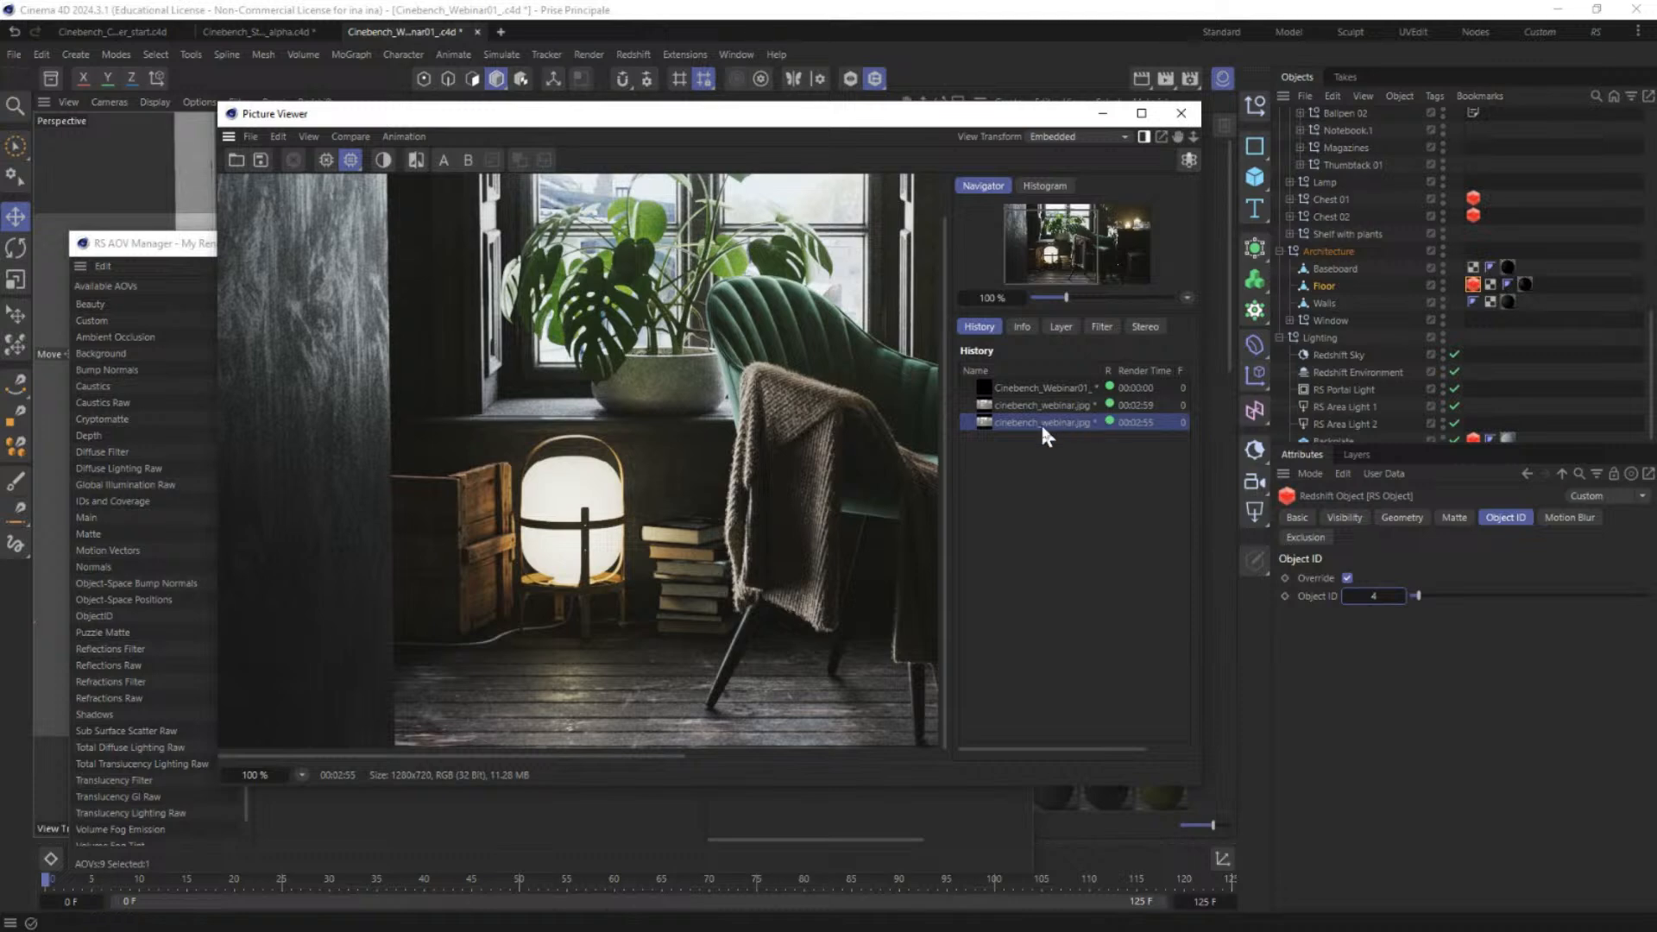
Step: Compare the previous and new cinebench_webinar.jpg renders in the Picture Viewer history
{"action": "left_click", "coordinate": [1135, 405]}
{"action": "left_click", "coordinate": [1139, 422]}
{"action": "left_click_drag", "start_coordinate": [696, 116], "coordinate": [1213, 169]}
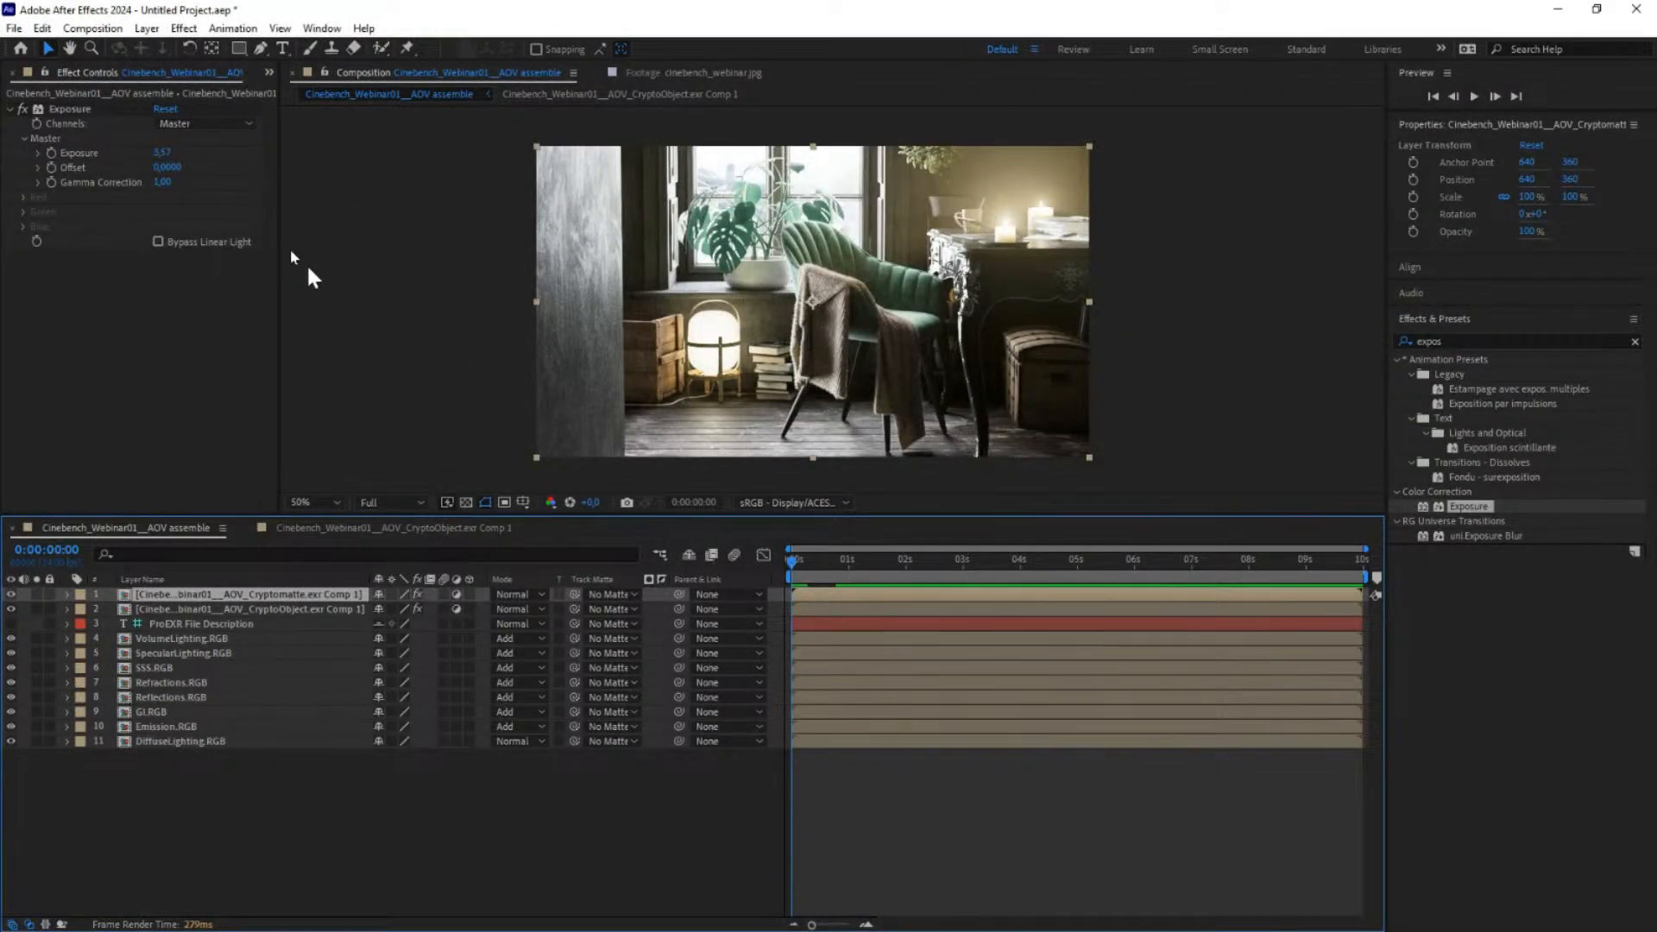
Step: In After Effects, delete the Cryptomatte.exr Comp 1 and CryptoObject.exr Comp 1 layers from the AOV assemble composition
{"action": "left_click", "coordinate": [10, 596]}
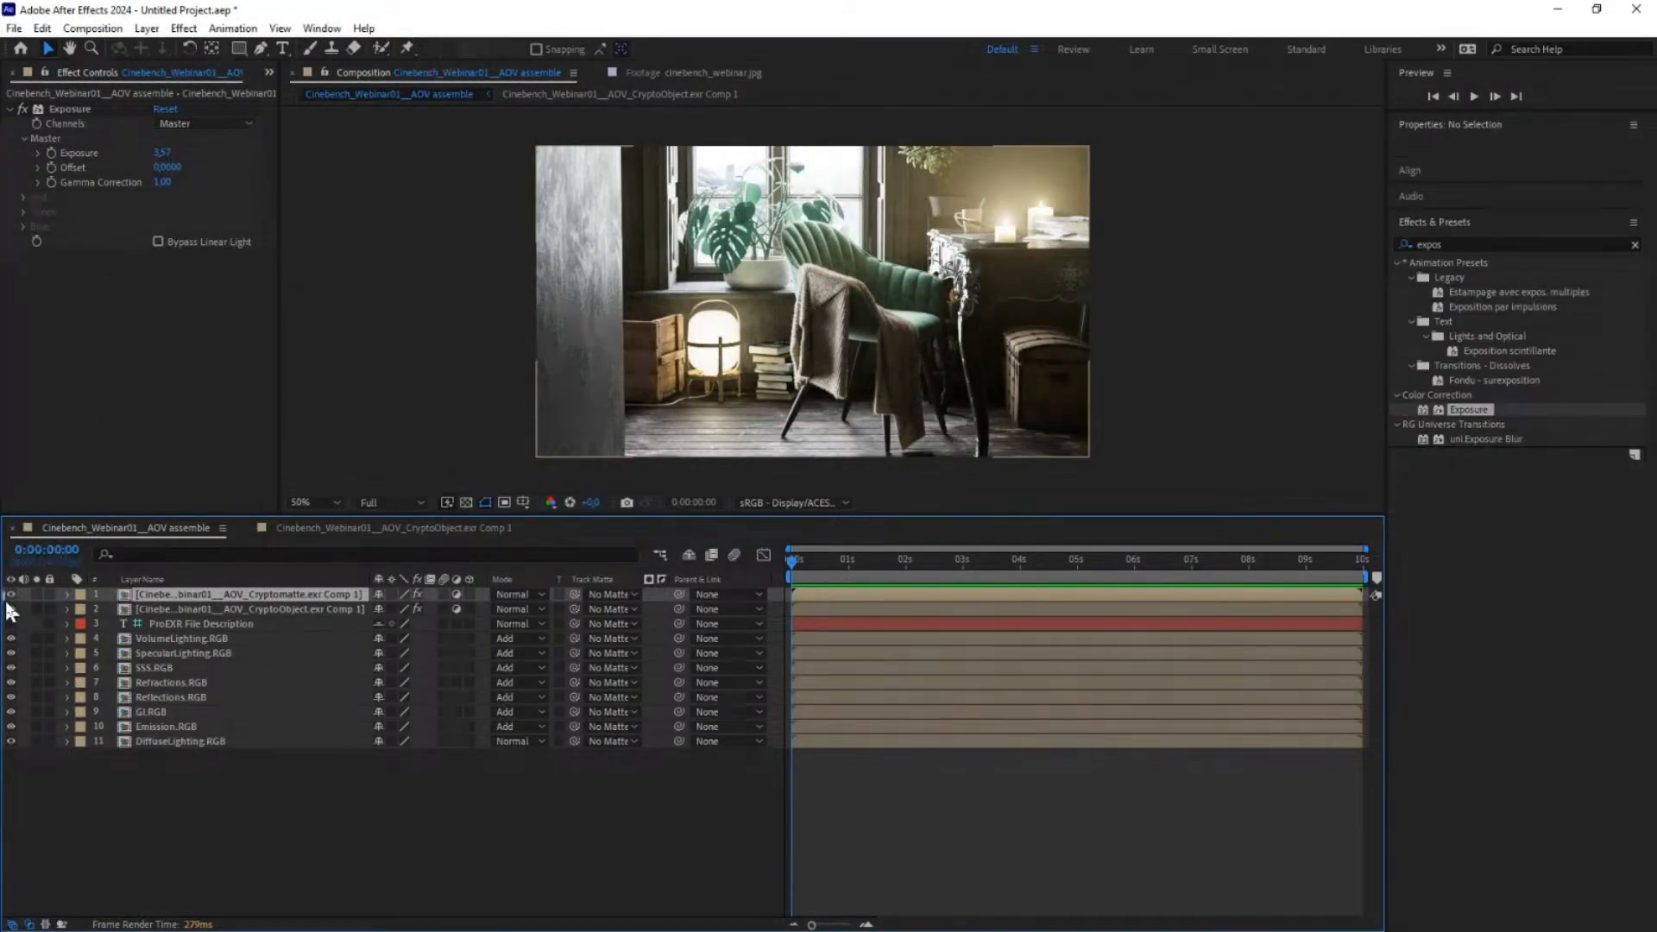
{"action": "left_click_drag", "start_coordinate": [6, 602], "coordinate": [9, 610]}
{"action": "left_click", "coordinate": [12, 596]}
{"action": "left_click", "coordinate": [13, 595]}
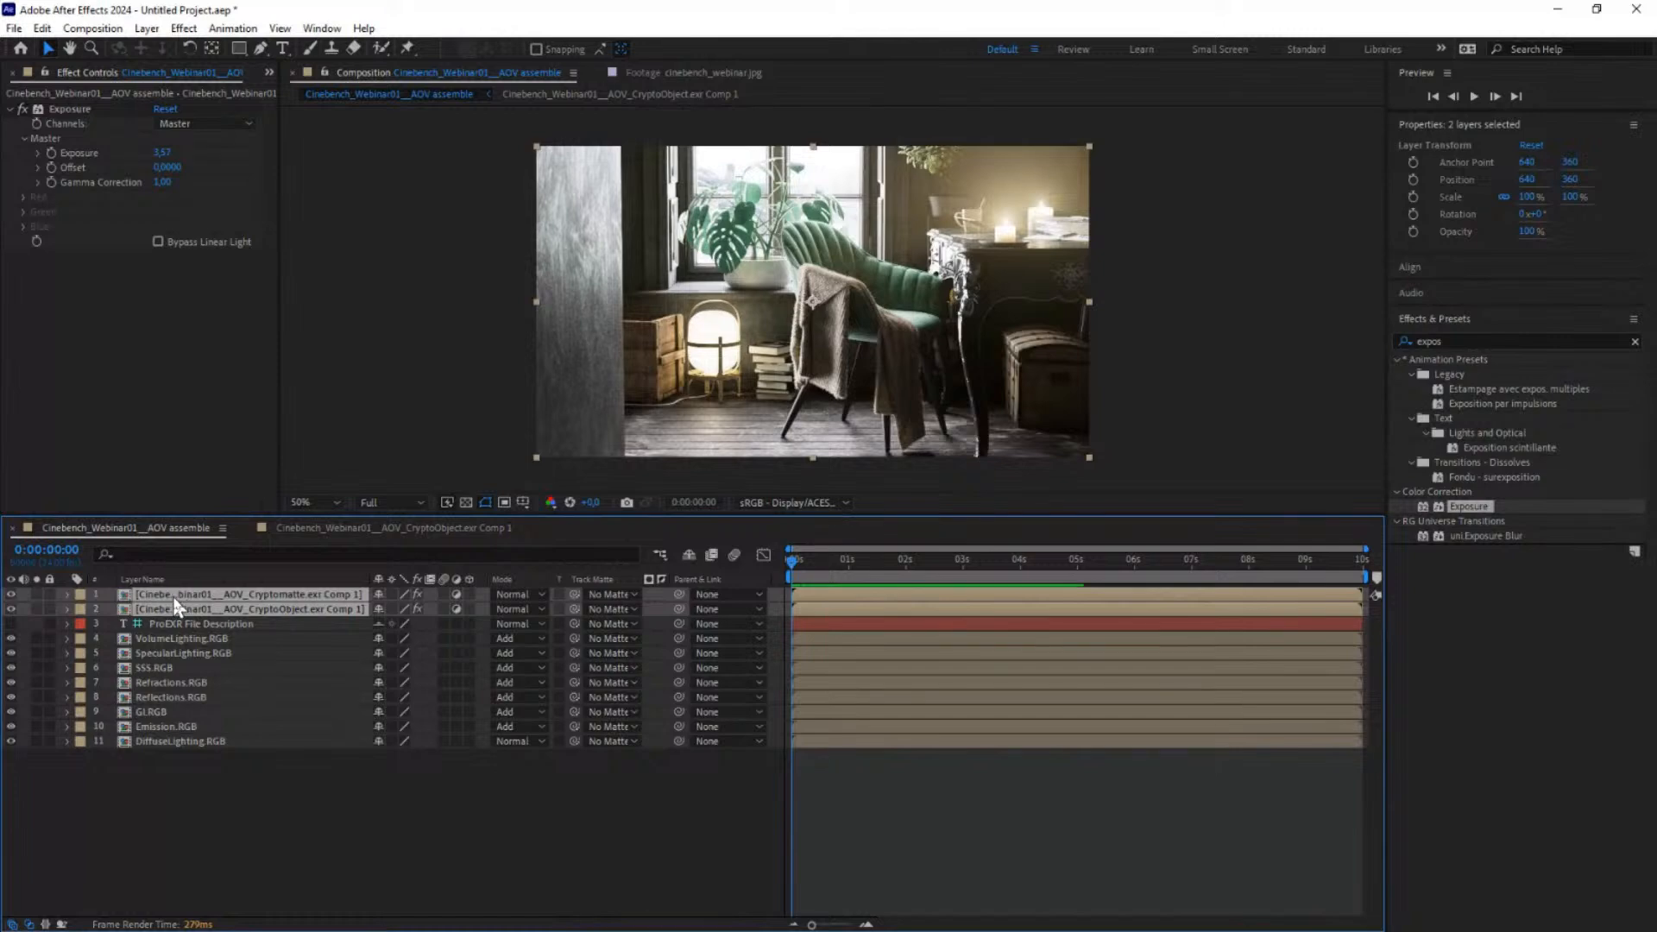
{"action": "key", "text": "Delete"}
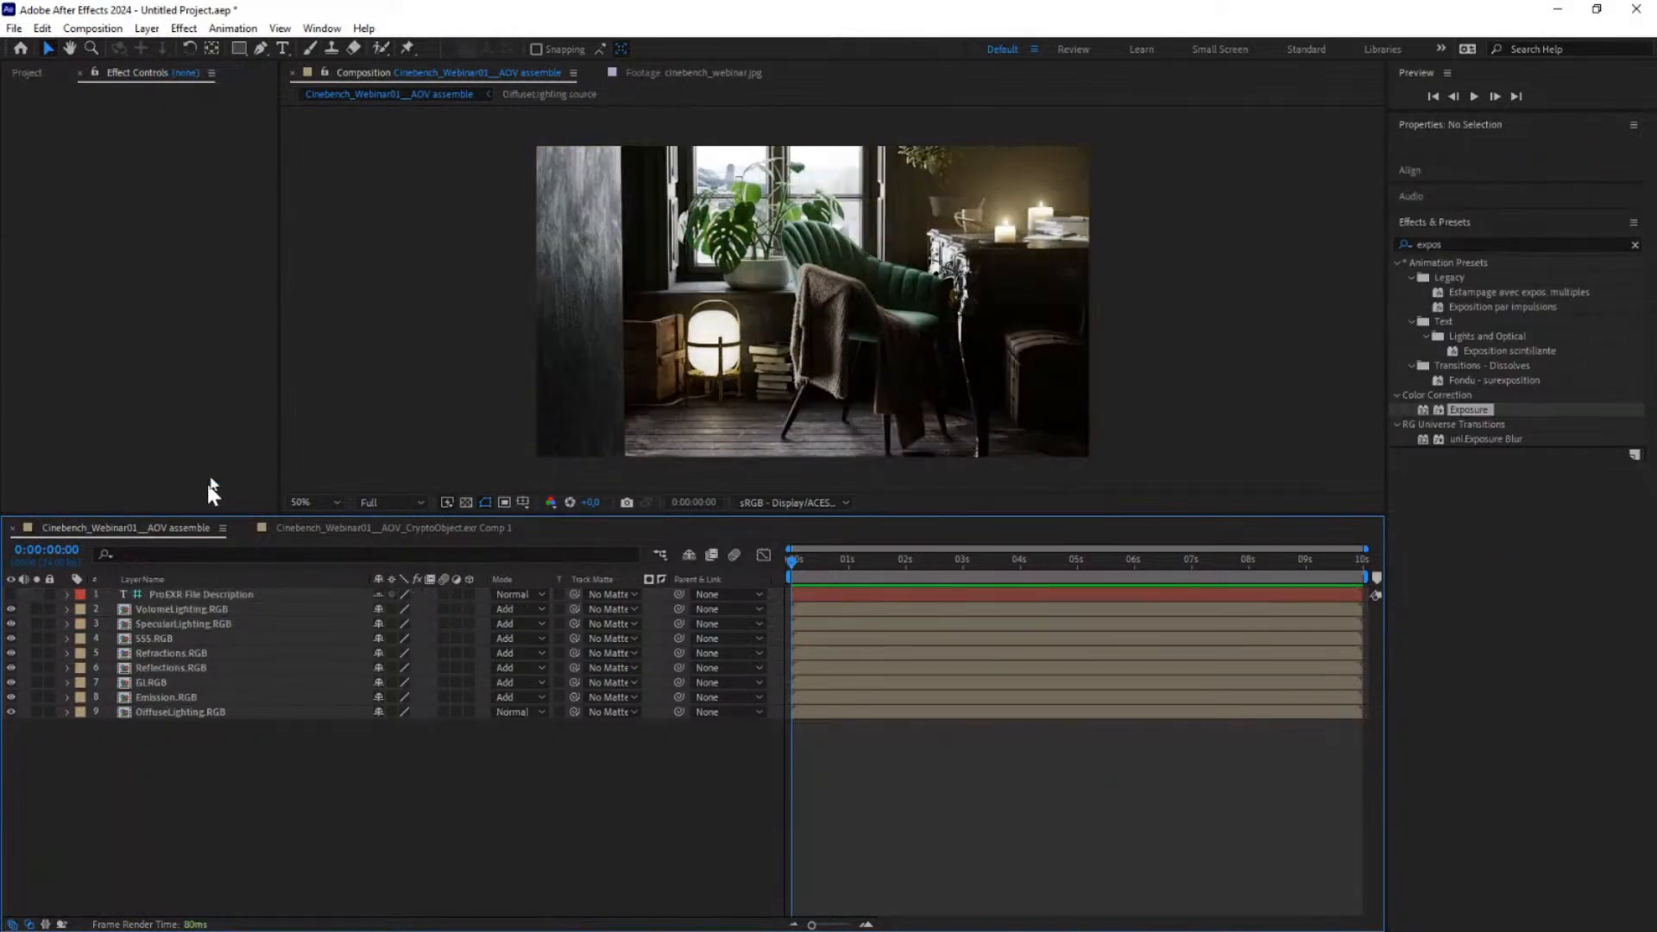
Step: Import Cinebench_Webinar01__AOV_Cryptomatte.exr from the render folder as footage and place it as the composition's top layer
{"action": "left_click", "coordinate": [27, 74]}
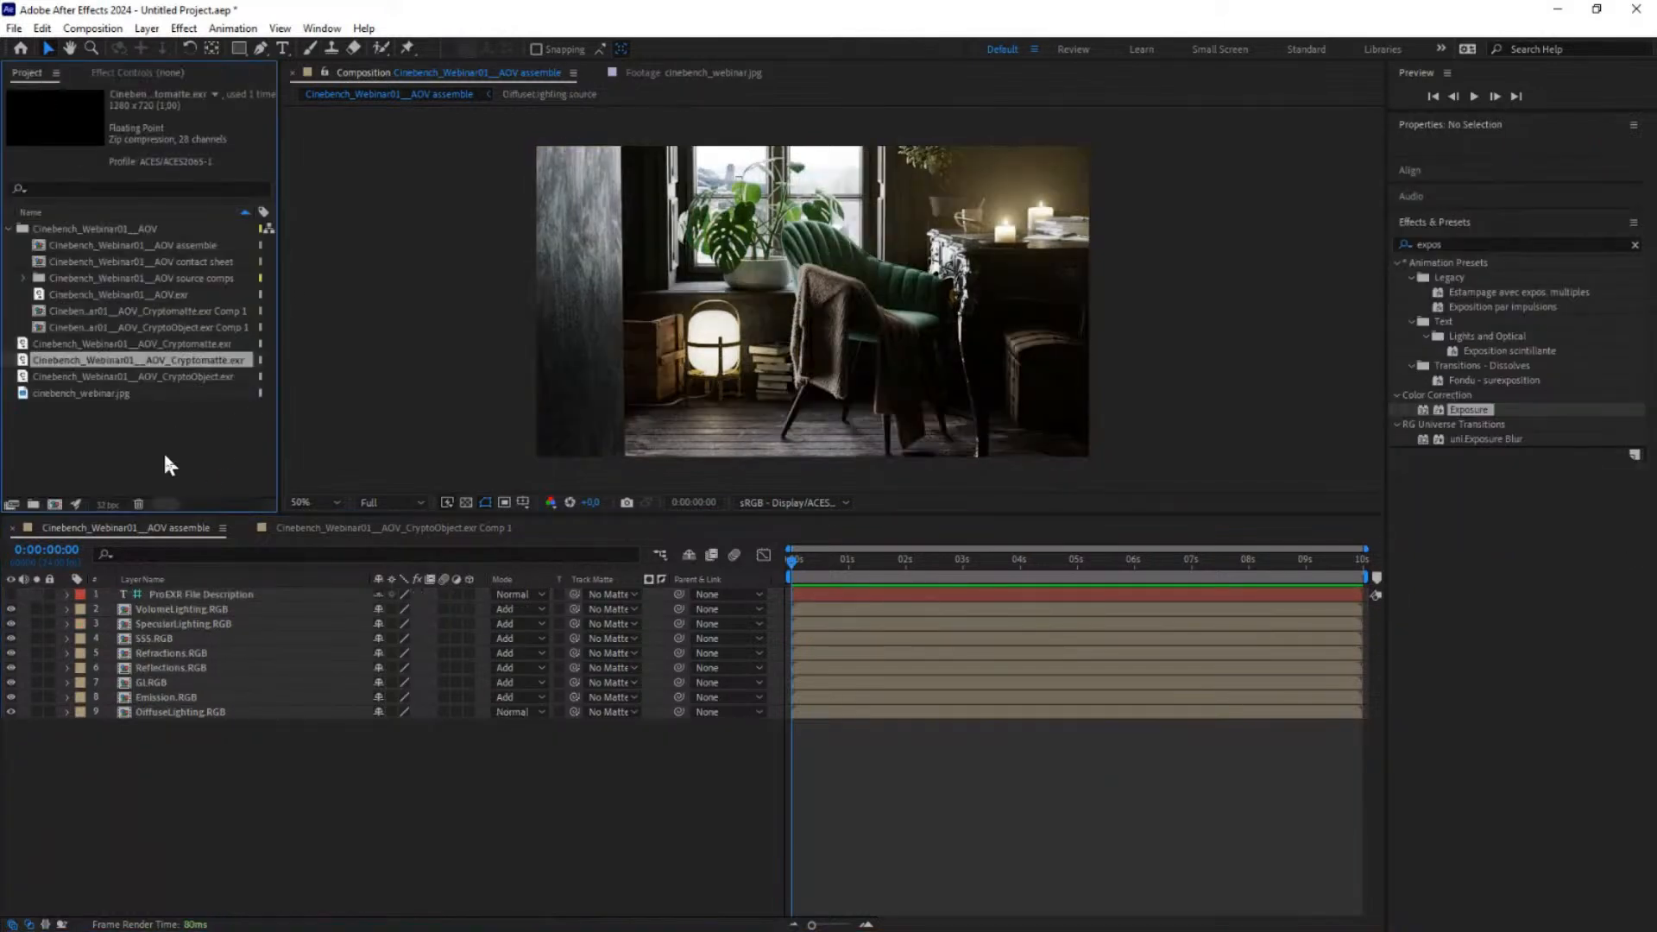
{"action": "double_click", "coordinate": [58, 447]}
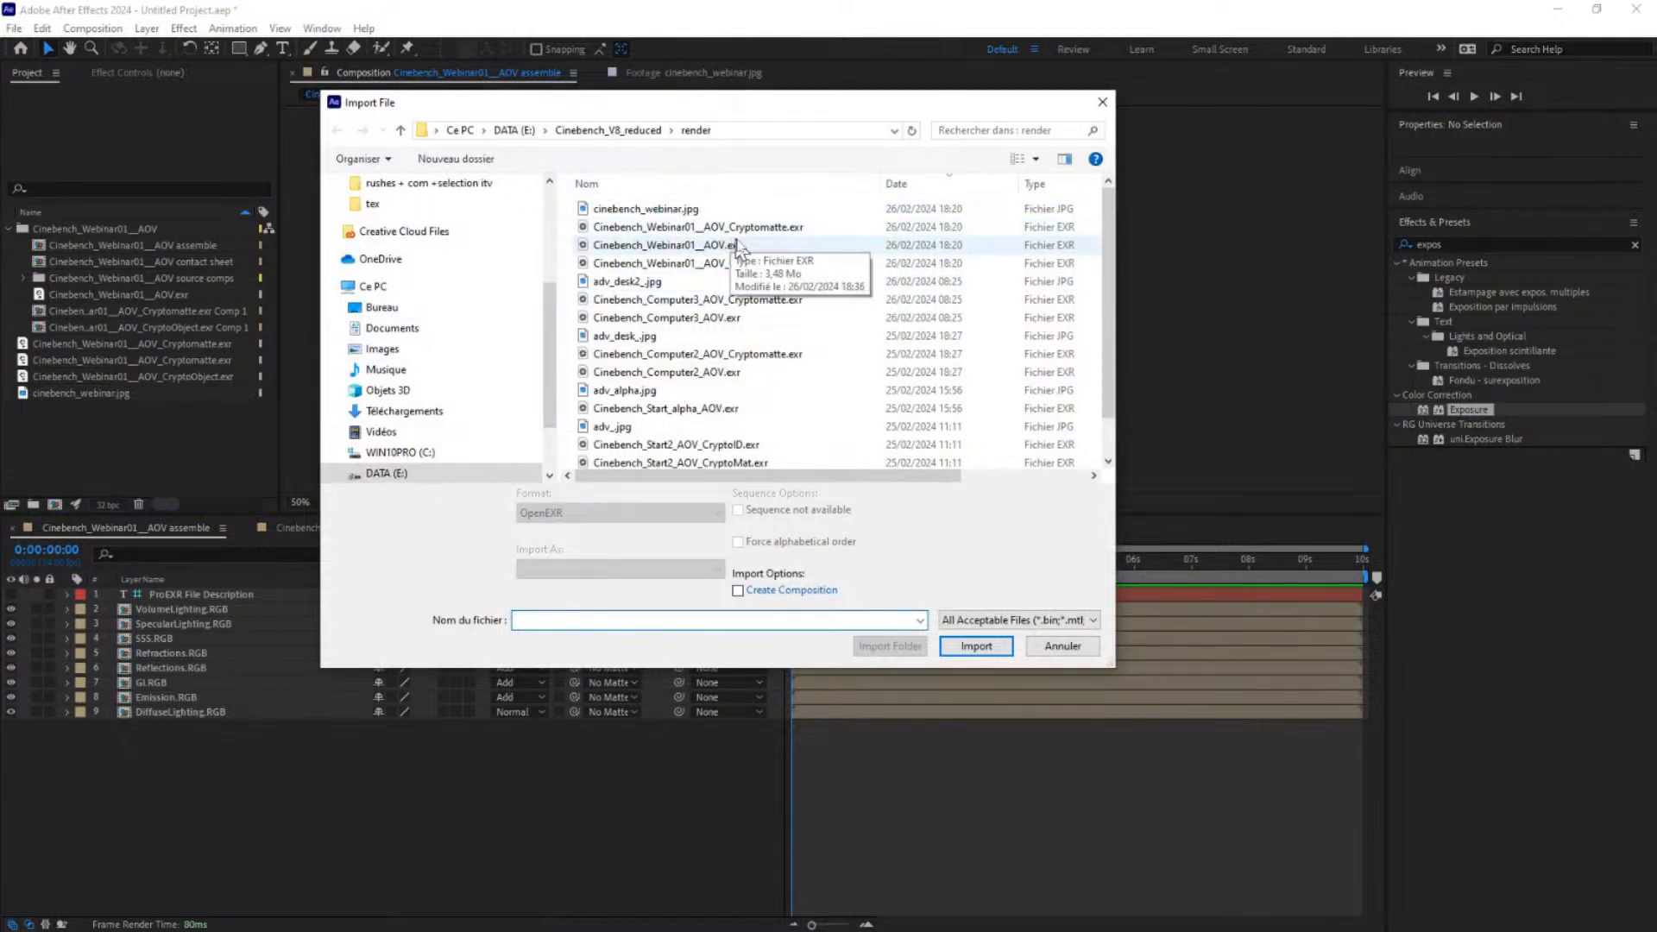
{"action": "left_click", "coordinate": [911, 185]}
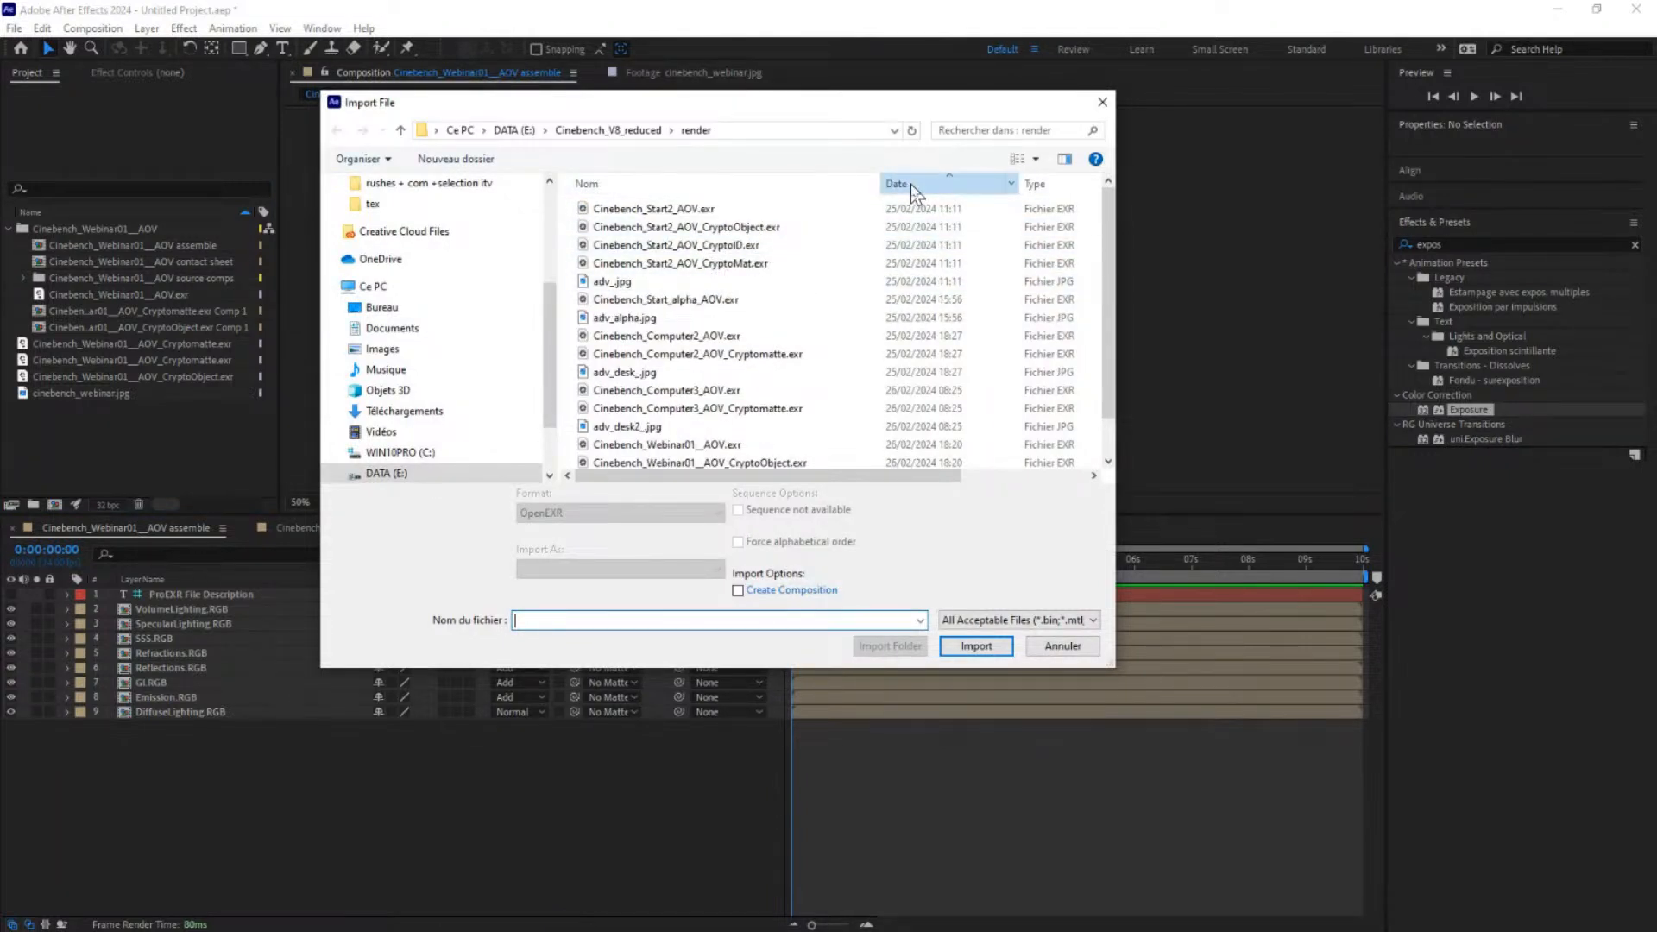
{"action": "left_click", "coordinate": [913, 187]}
{"action": "left_click", "coordinate": [749, 230]}
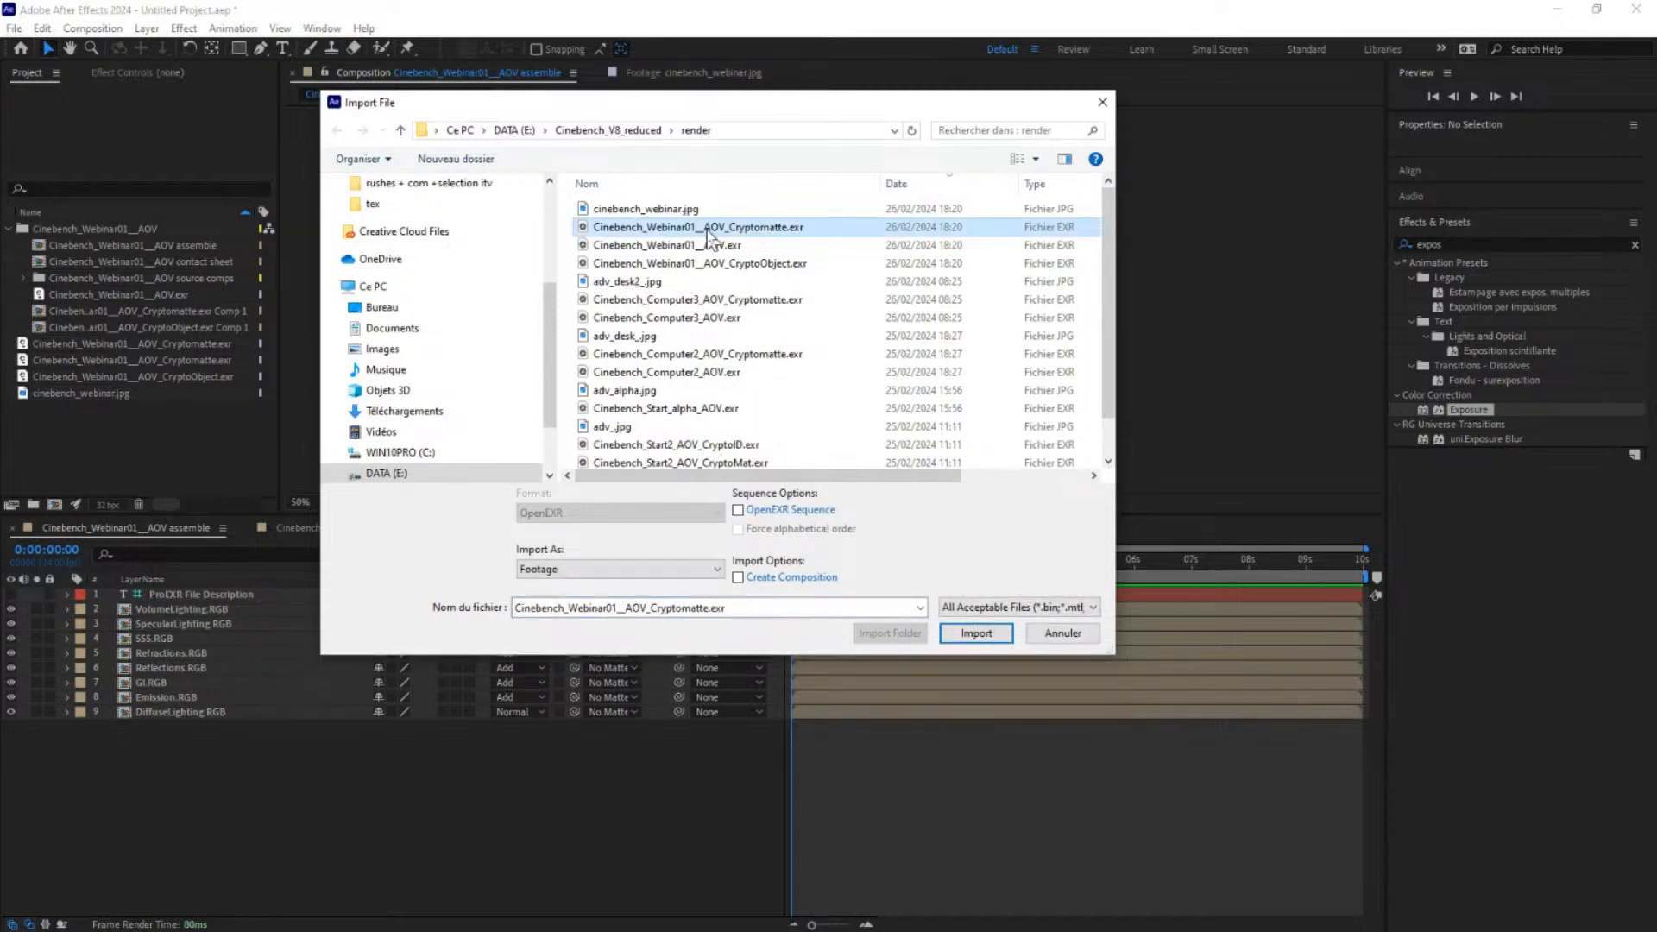
{"action": "left_click_drag", "start_coordinate": [654, 108], "coordinate": [735, 155]}
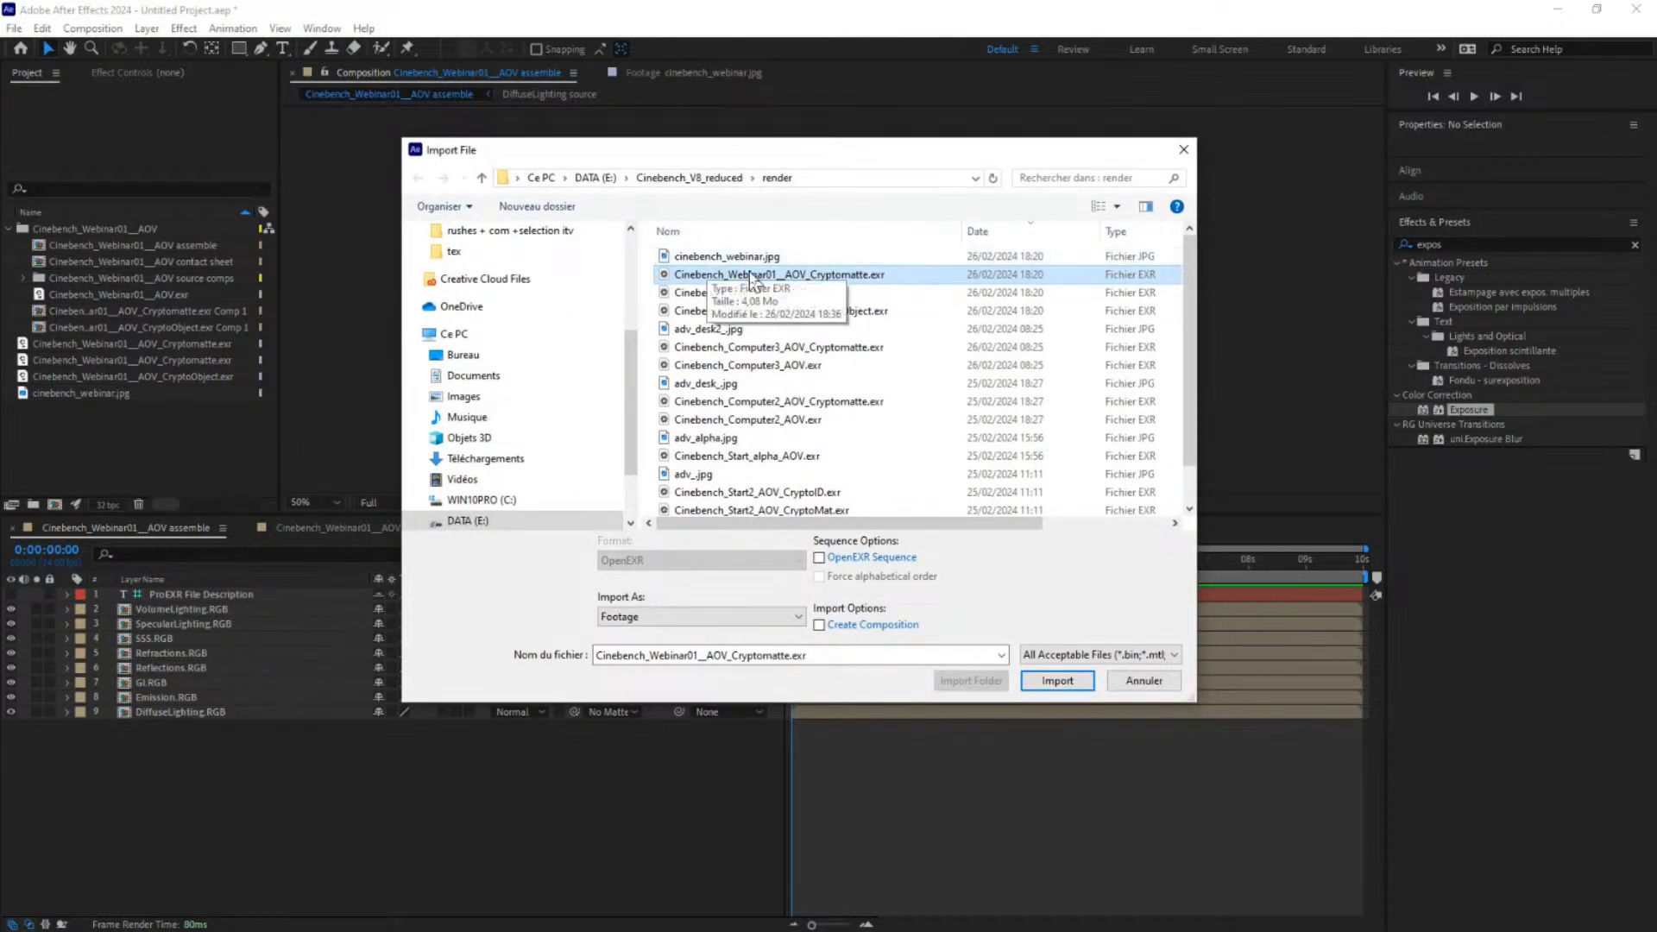
{"action": "double_click", "coordinate": [742, 273]}
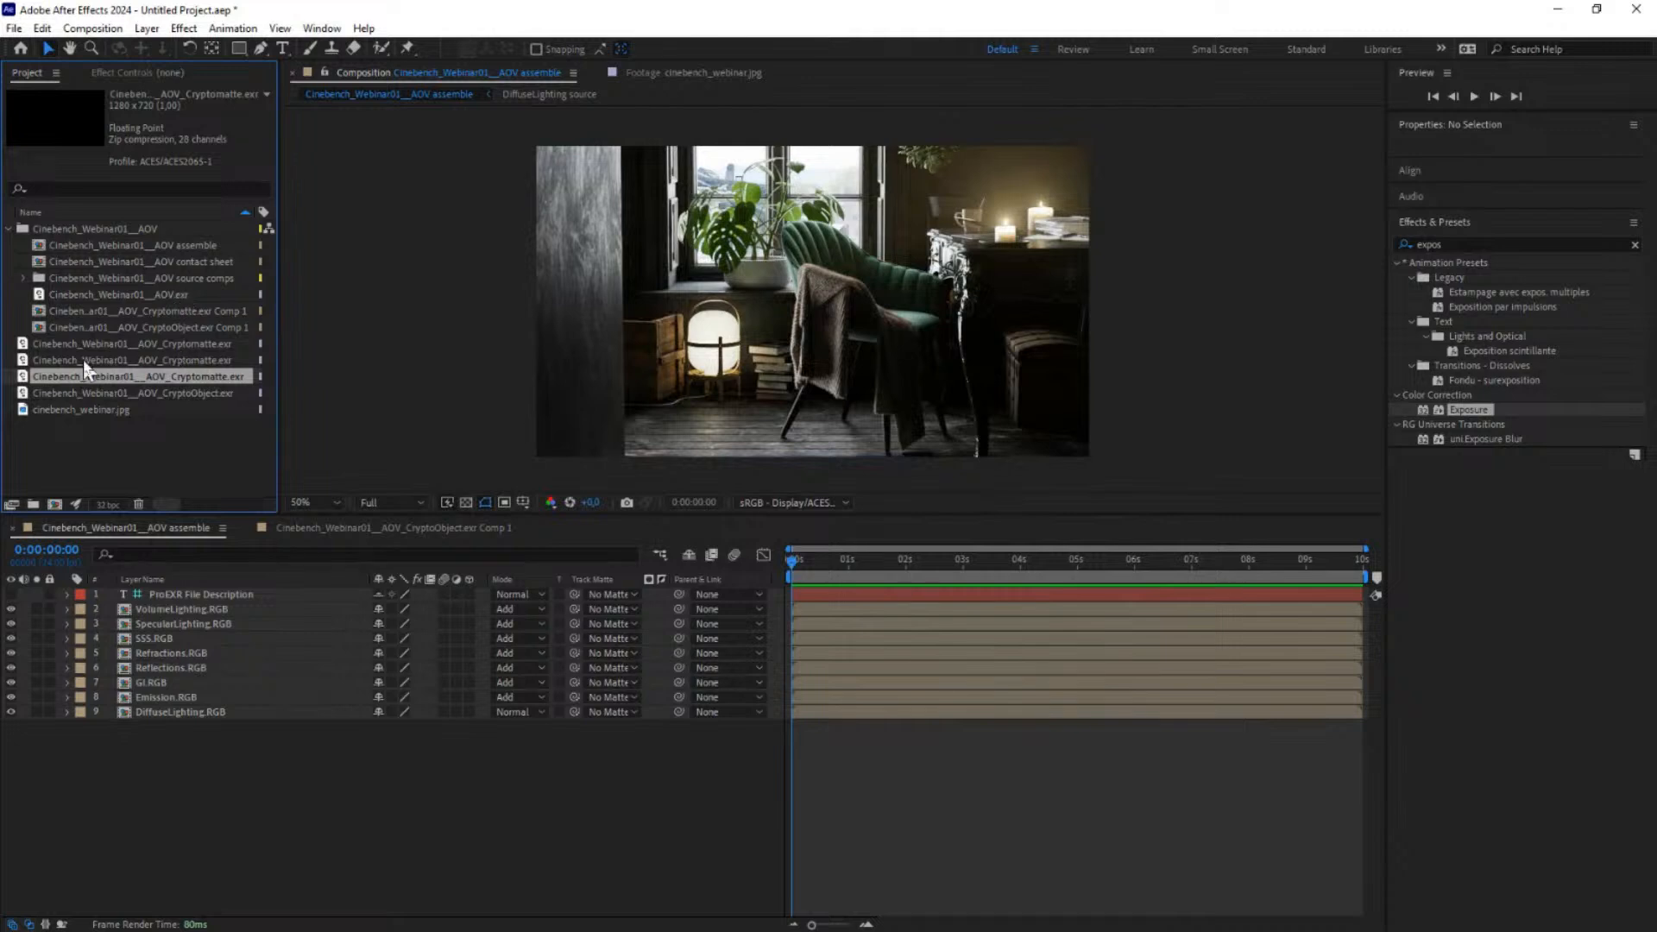
{"action": "left_click_drag", "start_coordinate": [62, 375], "coordinate": [175, 594]}
Step: Find the Cryptomatte effect and apply it to the new Cryptomatte.exr layer
{"action": "left_click_drag", "start_coordinate": [1442, 341], "coordinate": [1431, 340]}
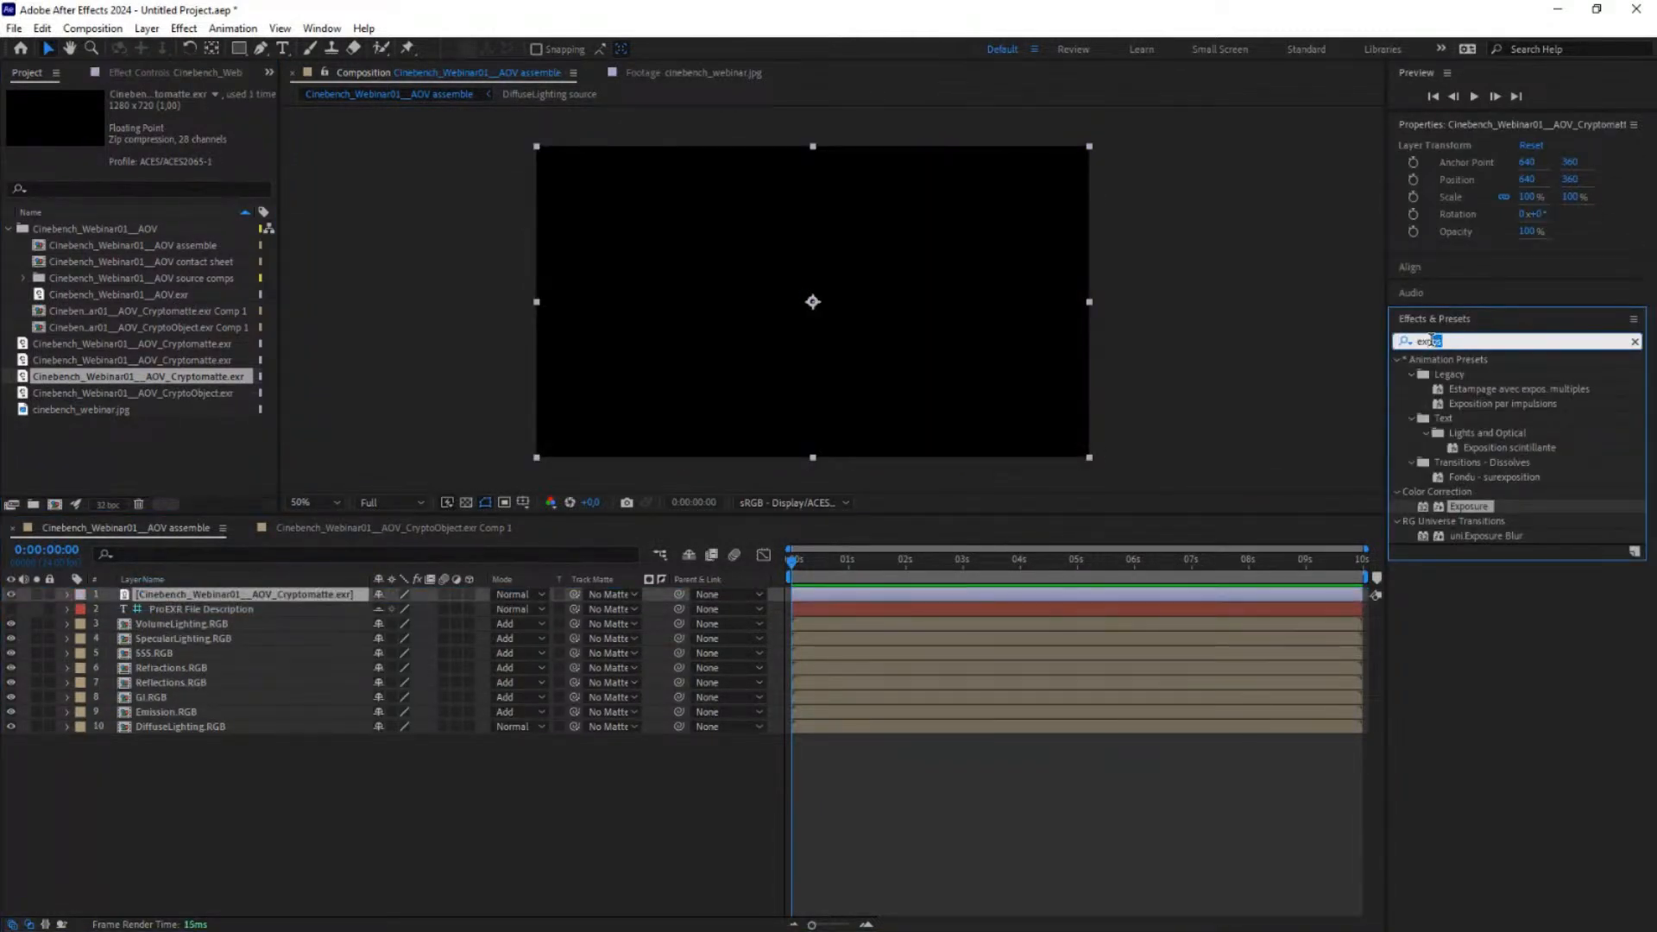
{"action": "type", "text": "cr"}
{"action": "key", "text": "BackSpace"}
{"action": "key", "text": "BackSpace"}
{"action": "key", "text": "BackSpace"}
{"action": "key", "text": "BackSpace"}
{"action": "key", "text": "BackSpace"}
{"action": "type", "text": "crypo"}
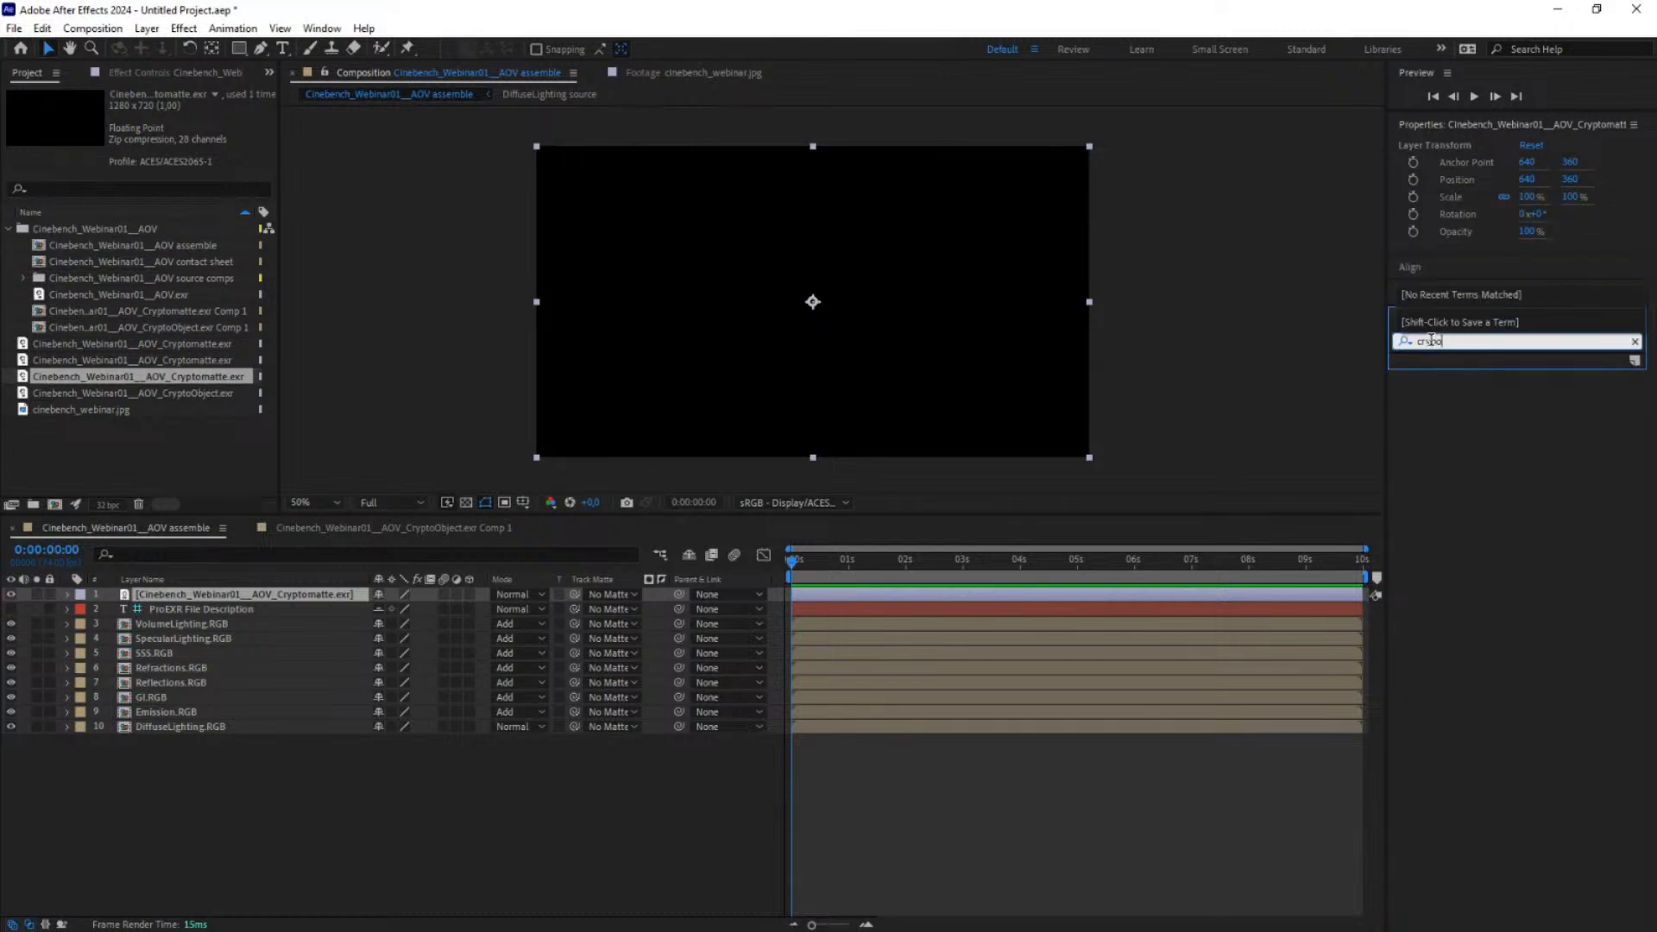
{"action": "key", "text": "BackSpace"}
{"action": "double_click", "coordinate": [1450, 373]}
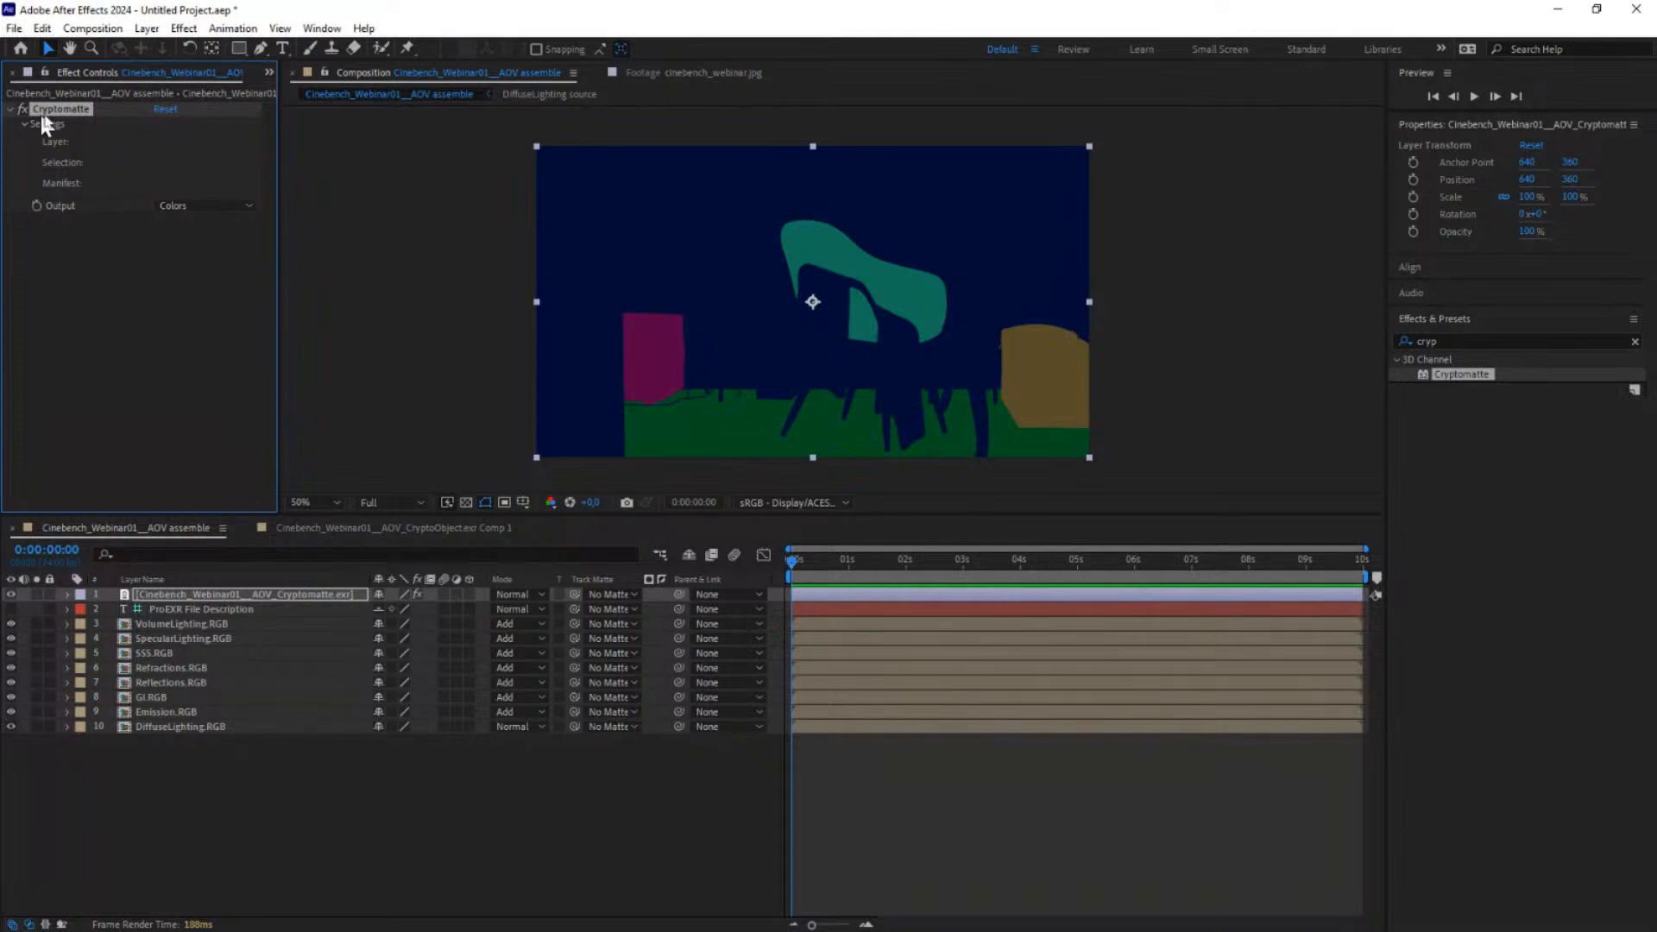
Step: Pick the chest under the desk as the Cryptomatte selection and set the effect's output to Matted RGBA
{"action": "left_click", "coordinate": [1052, 373]}
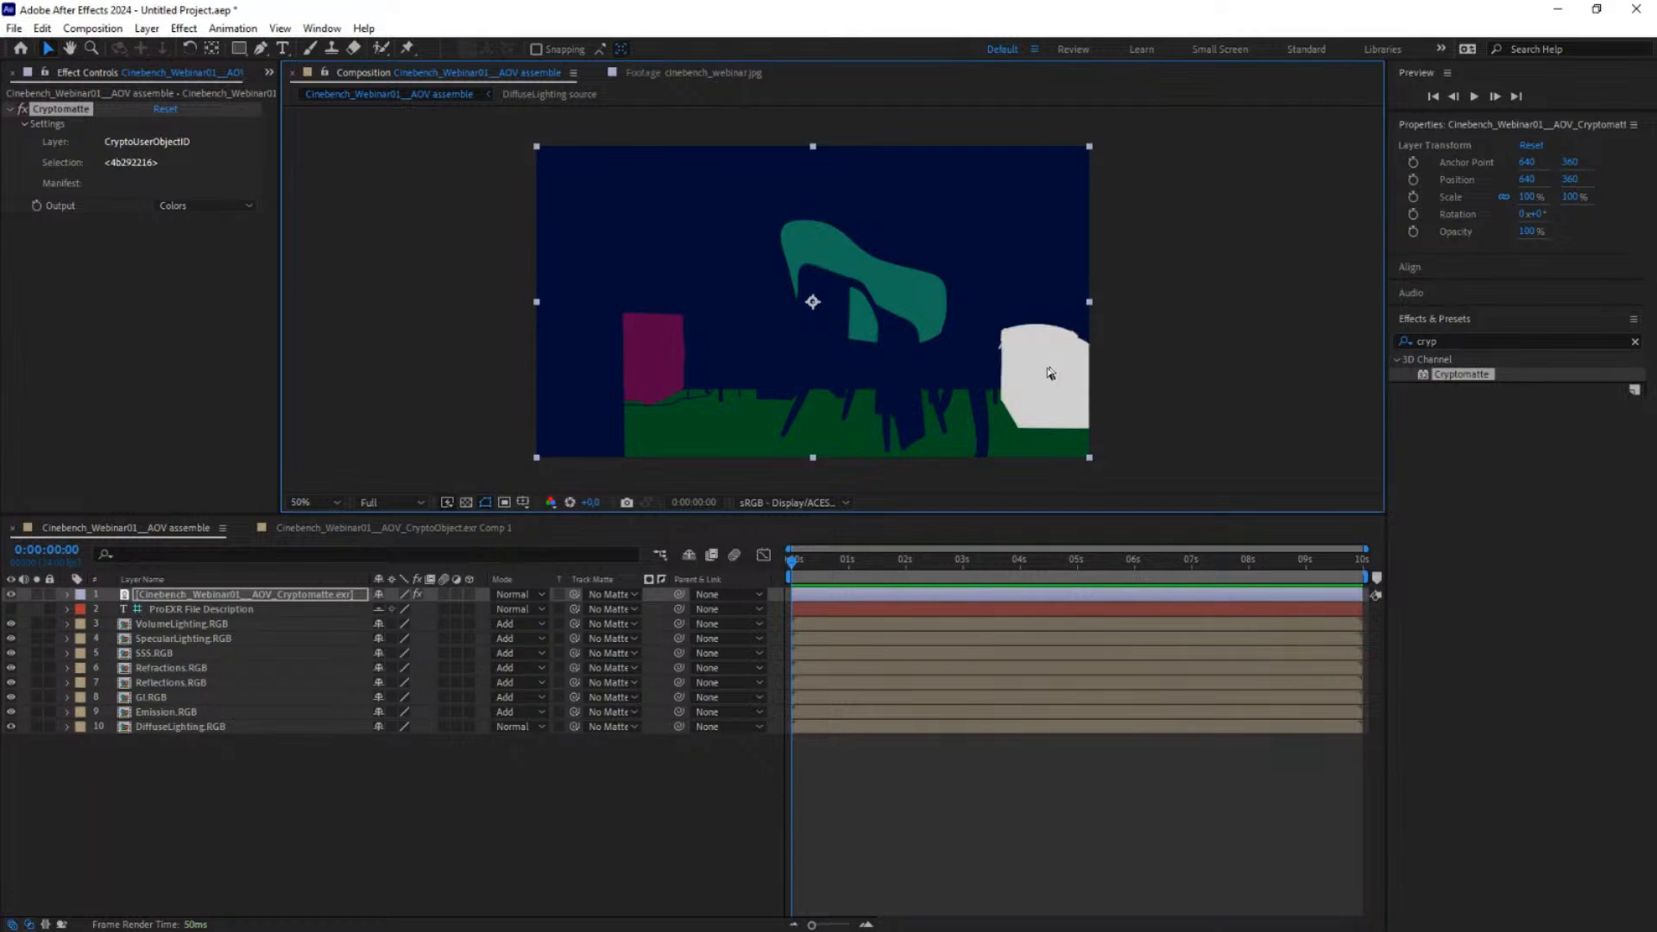
{"action": "left_click", "coordinate": [193, 204]}
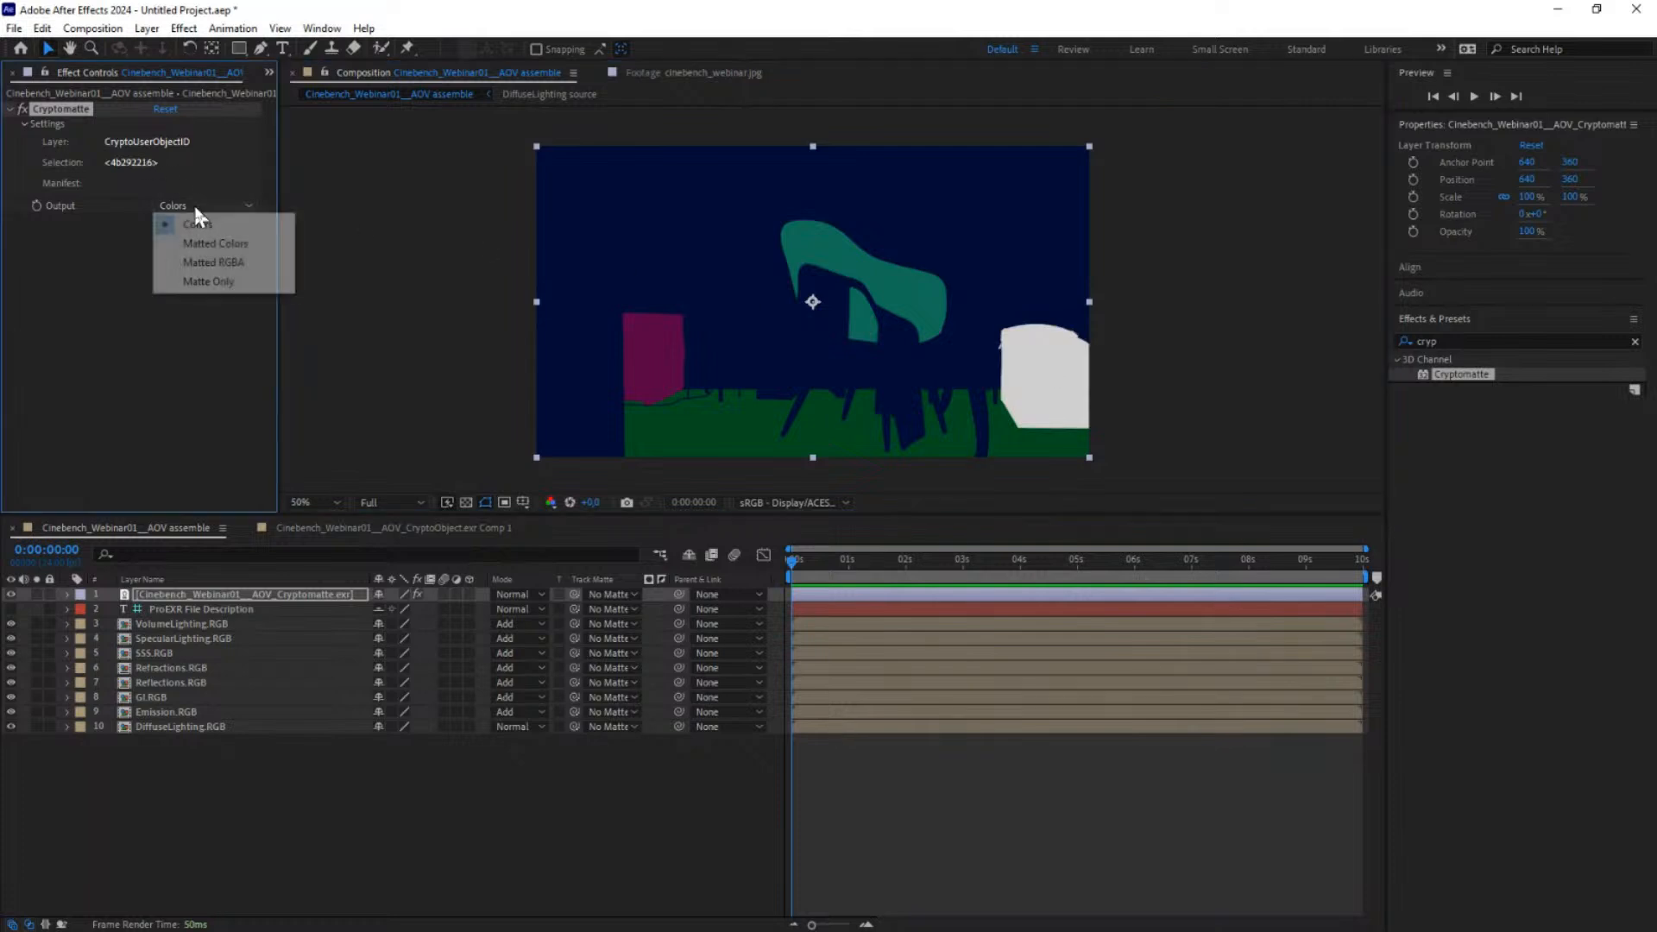
{"action": "left_click", "coordinate": [214, 262]}
Step: Pre-compose the Cryptomatte layer with all attributes moved into the new composition, and make the result an adjustment layer
{"action": "left_click", "coordinate": [166, 595]}
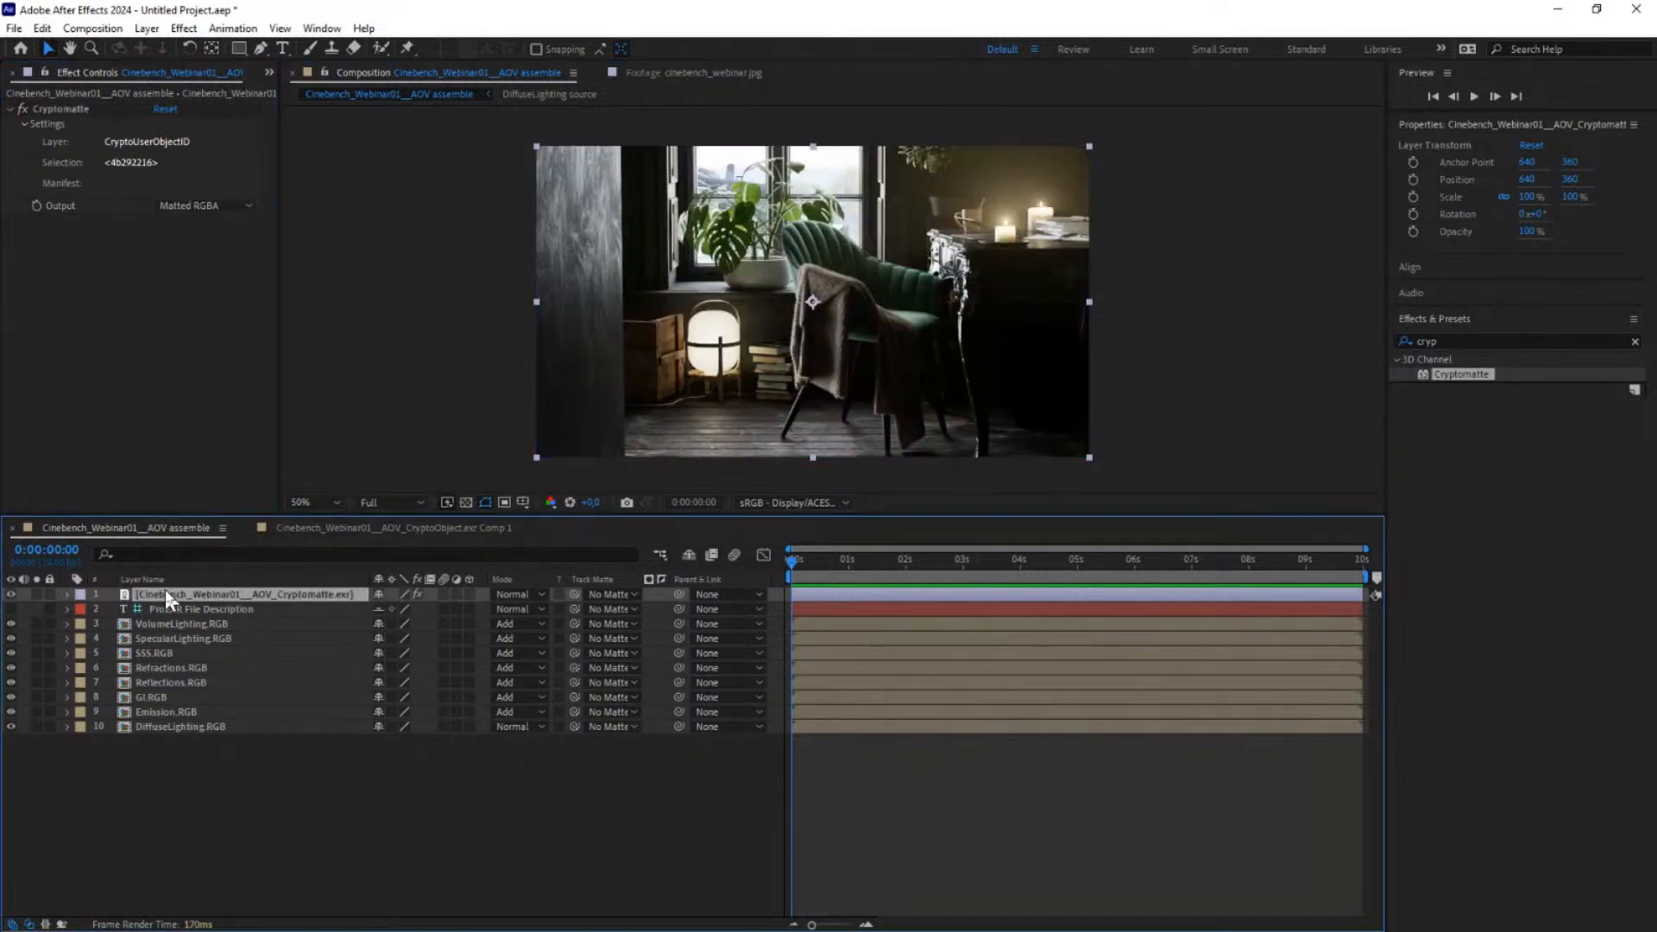
{"action": "key", "text": "ctrl+shift+c"}
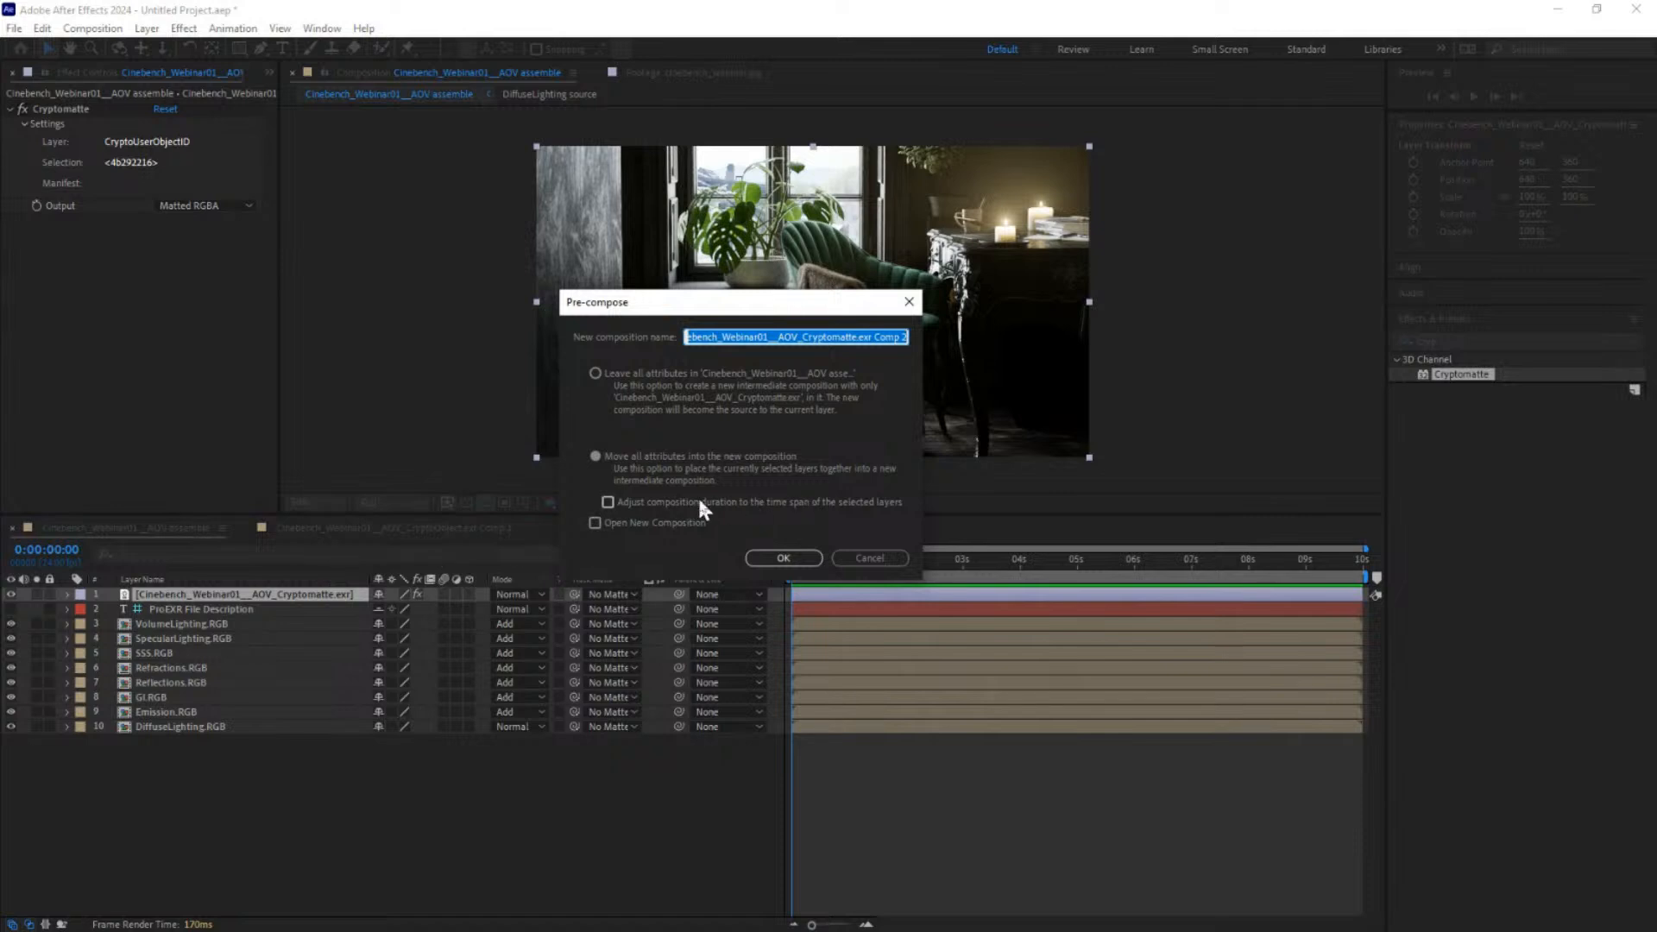
{"action": "left_click", "coordinate": [782, 557]}
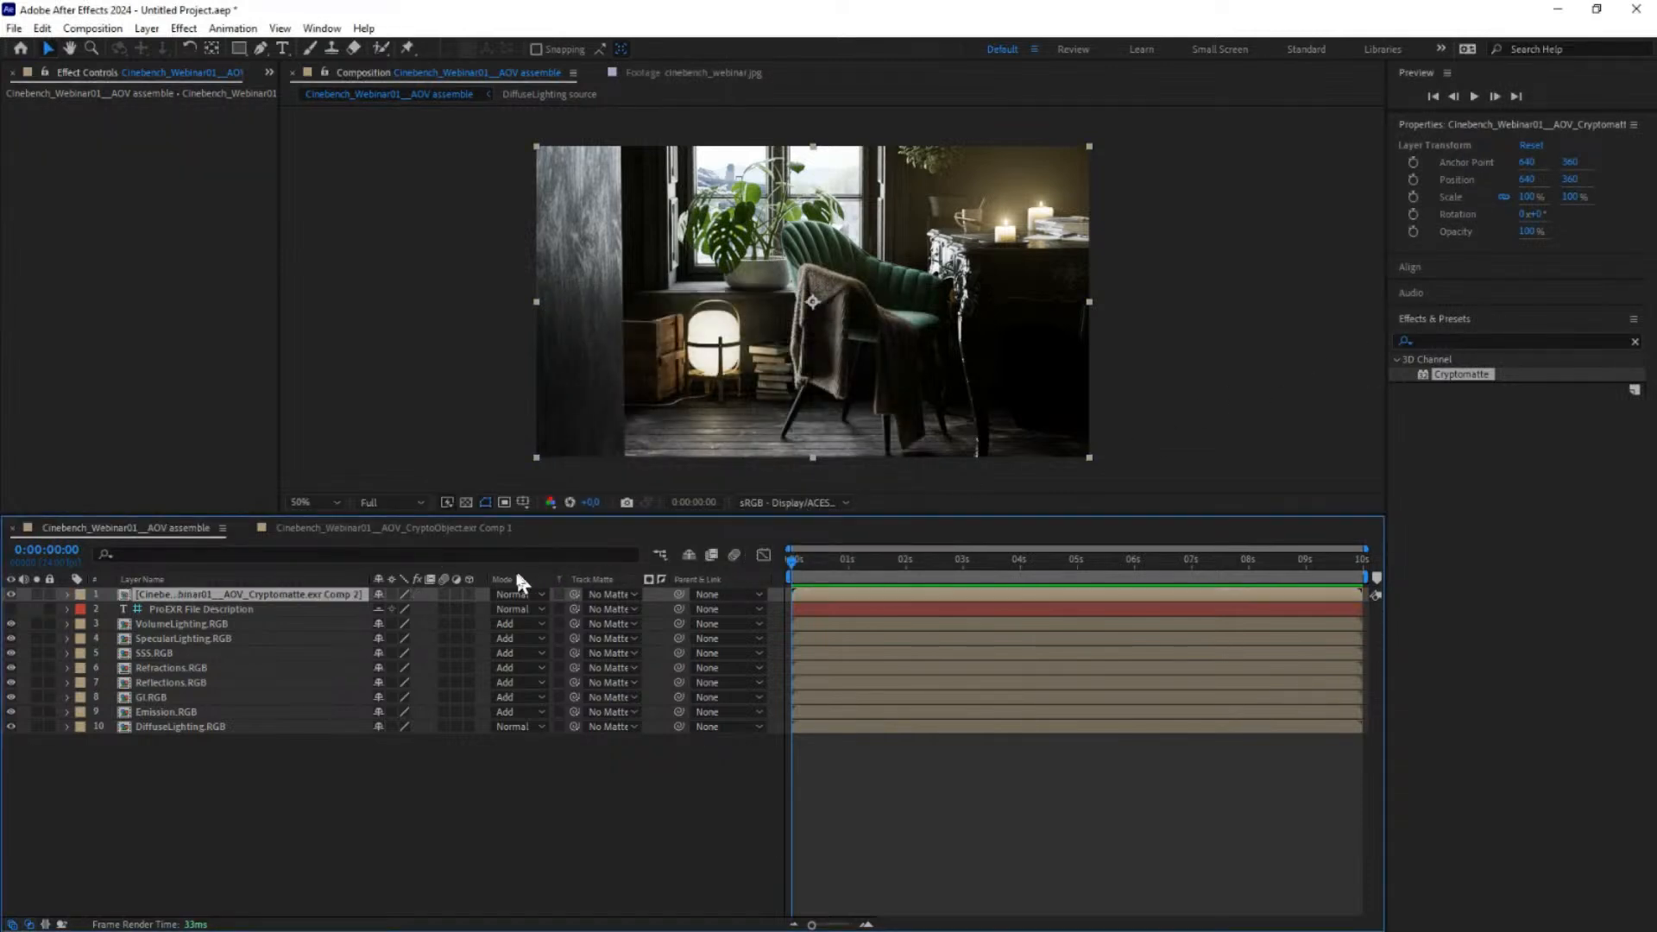
{"action": "left_click", "coordinate": [457, 594]}
Step: Find the Exposure effect and apply it to the Cryptomatte adjustment layer
{"action": "left_click", "coordinate": [1462, 338]}
{"action": "left_click", "coordinate": [1634, 342]}
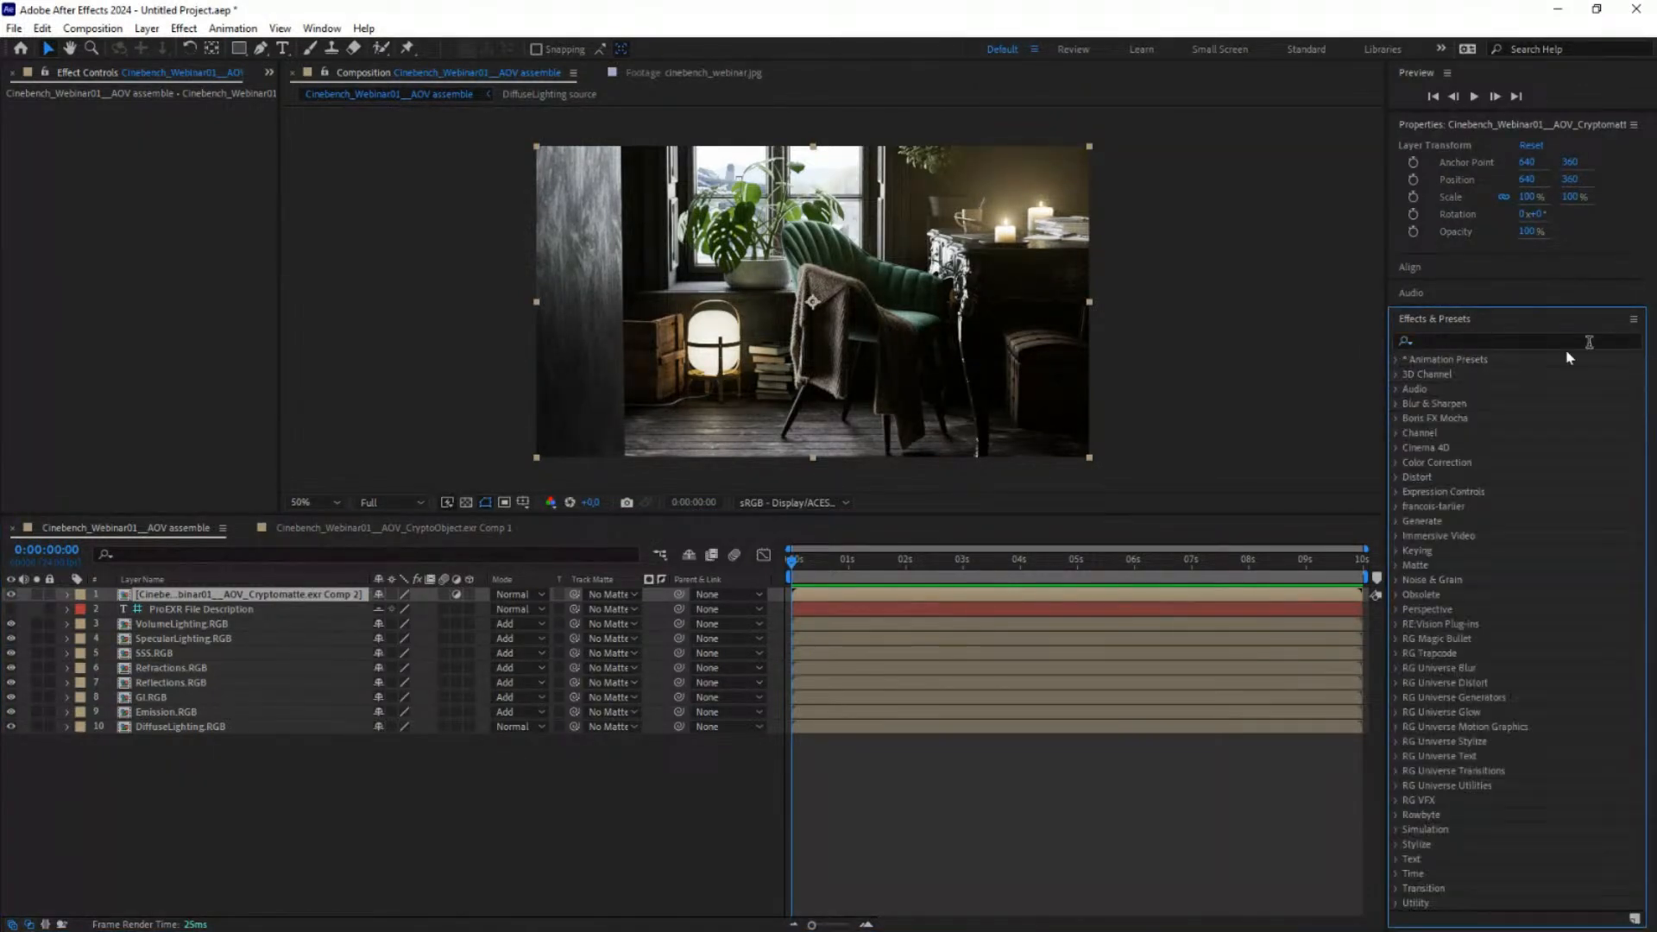
{"action": "left_click", "coordinate": [1462, 339]}
{"action": "type", "text": "expo"}
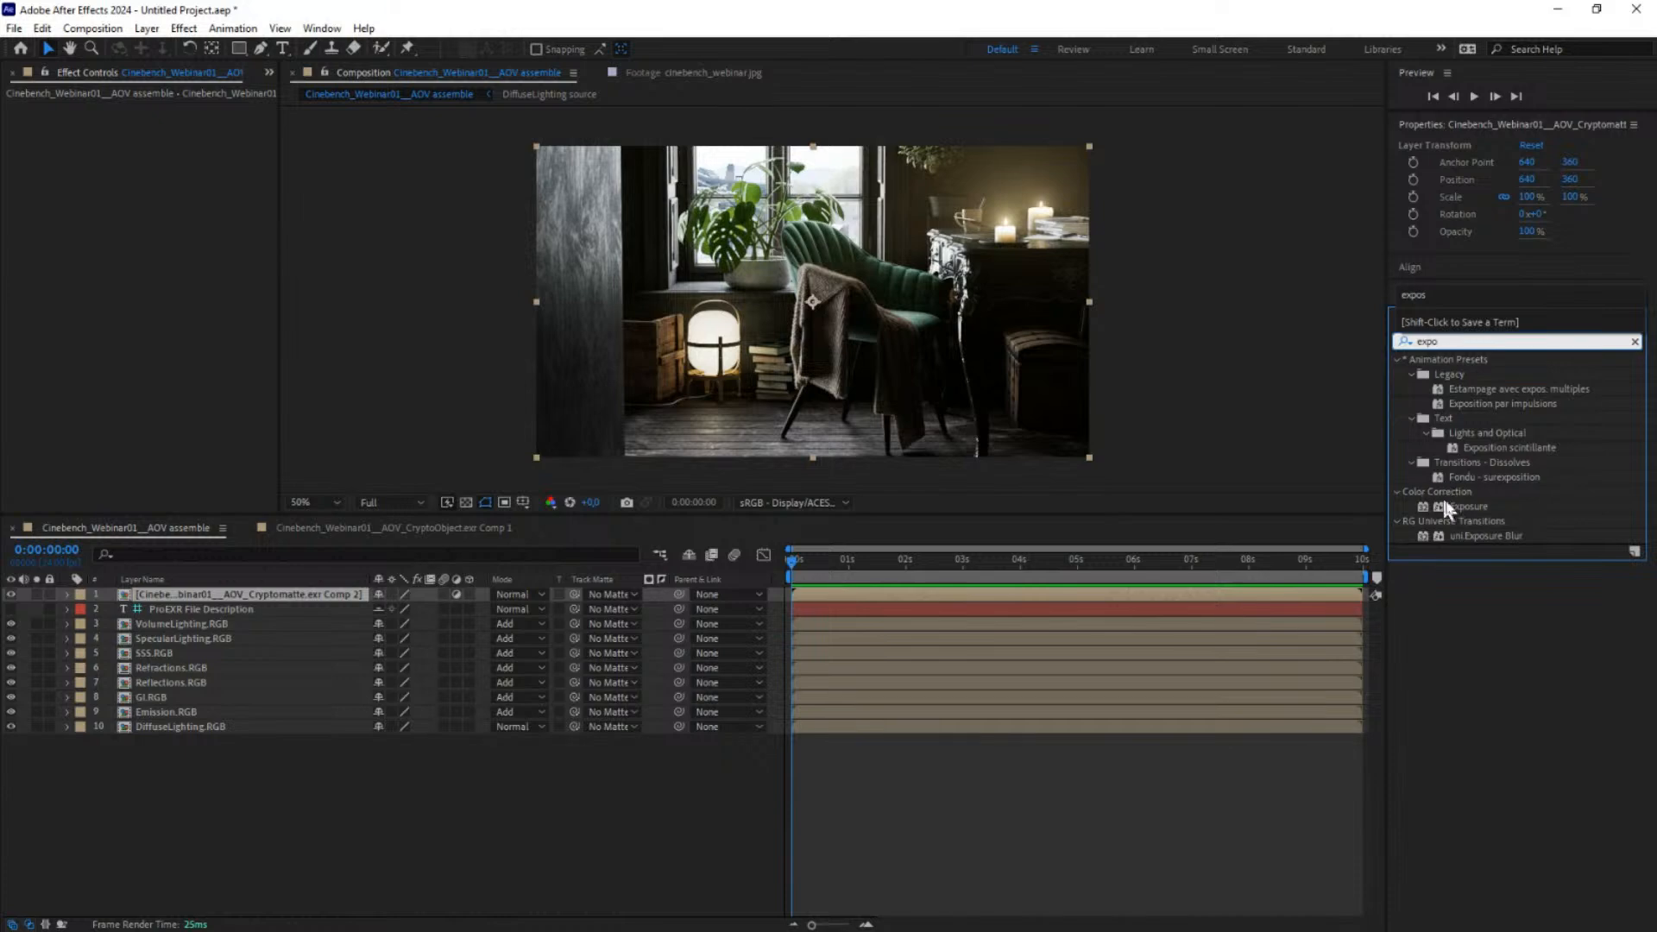
{"action": "double_click", "coordinate": [1455, 506]}
Step: Brighten the chest by adjusting the effect's master Exposure to about 3.08
{"action": "left_click_drag", "start_coordinate": [167, 154], "coordinate": [413, 144]}
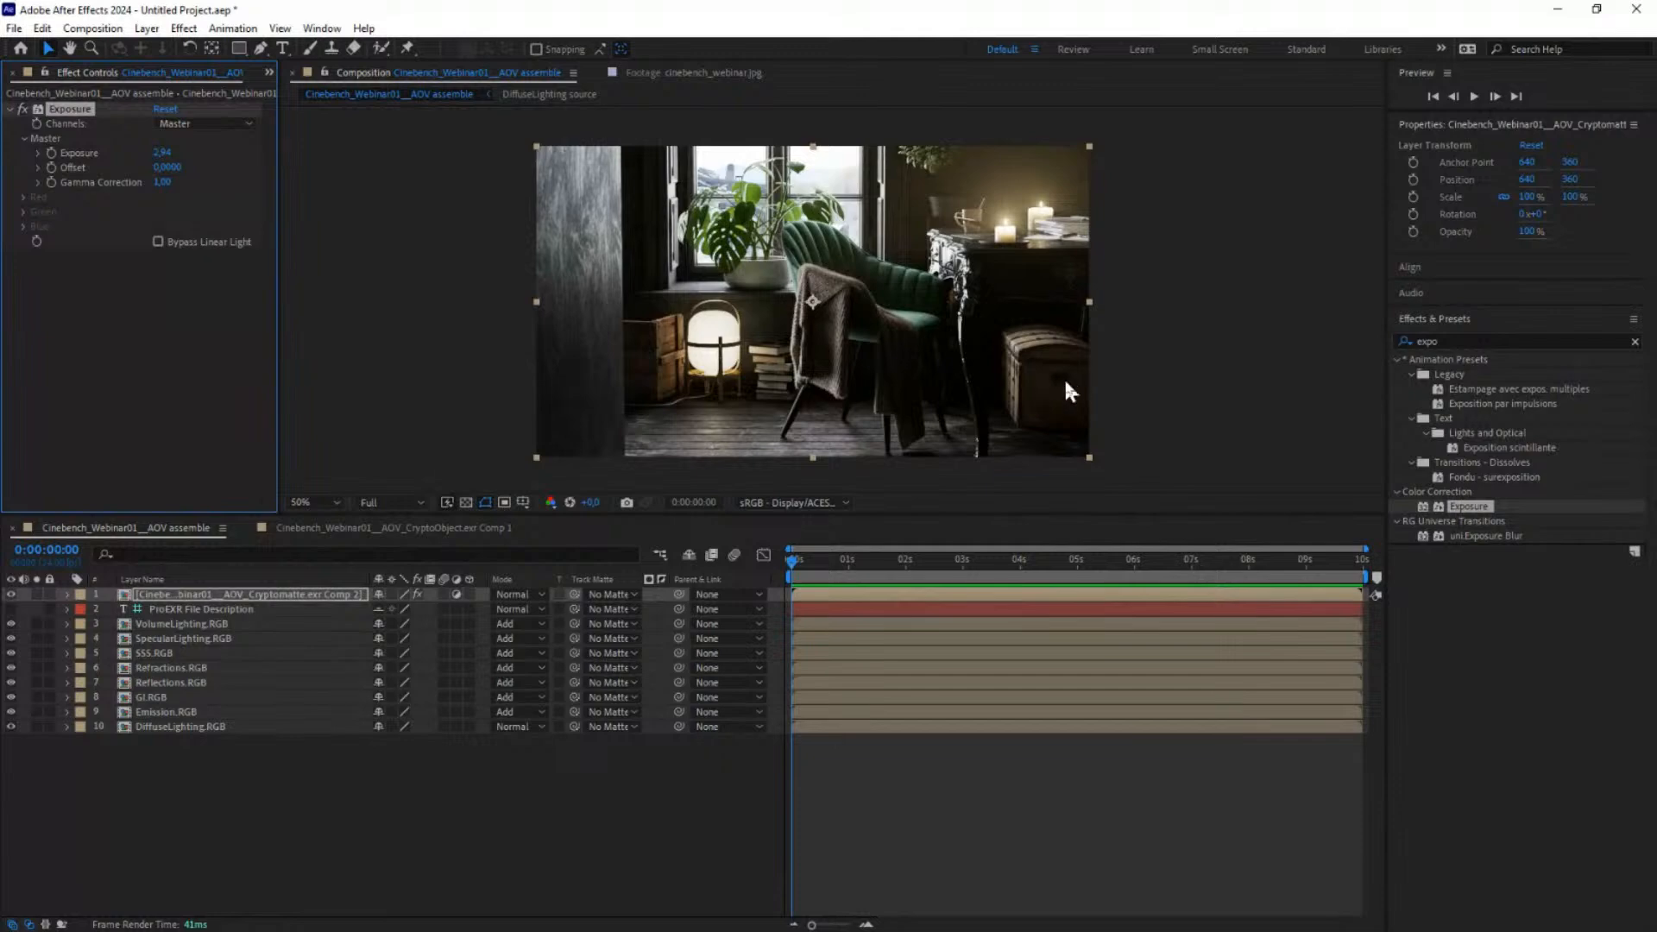
{"action": "left_click_drag", "start_coordinate": [161, 152], "coordinate": [568, 328]}
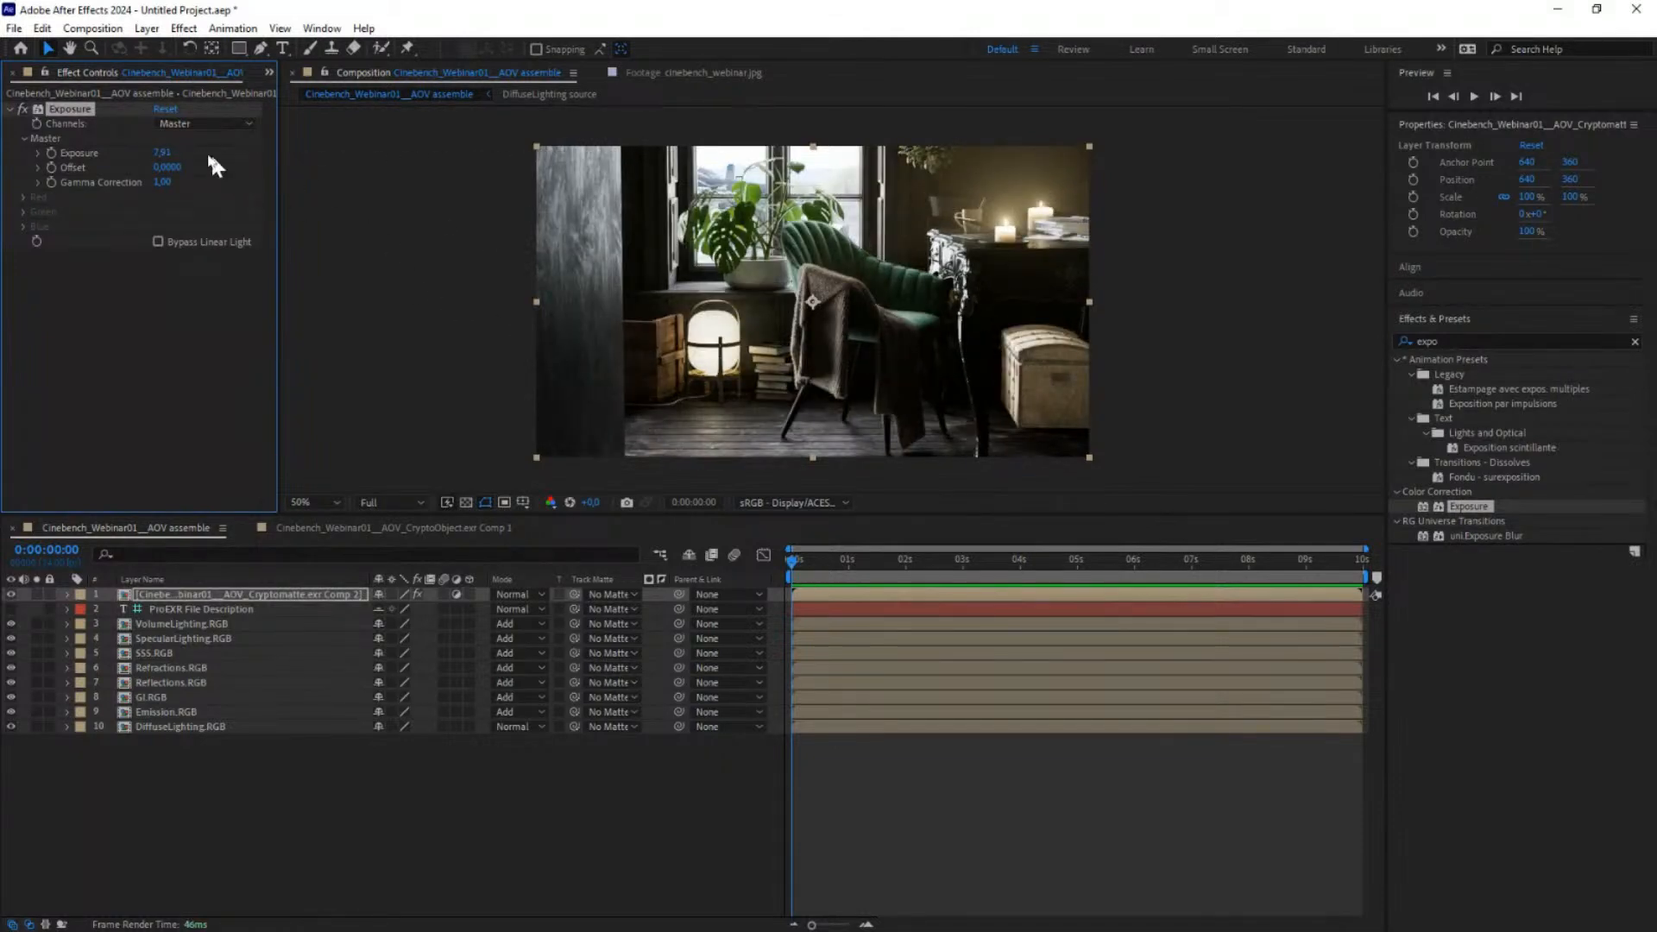
{"action": "left_click_drag", "start_coordinate": [157, 155], "coordinate": [47, 180]}
{"action": "left_click_drag", "start_coordinate": [161, 154], "coordinate": [22, 182]}
{"action": "left_click_drag", "start_coordinate": [161, 154], "coordinate": [121, 163]}
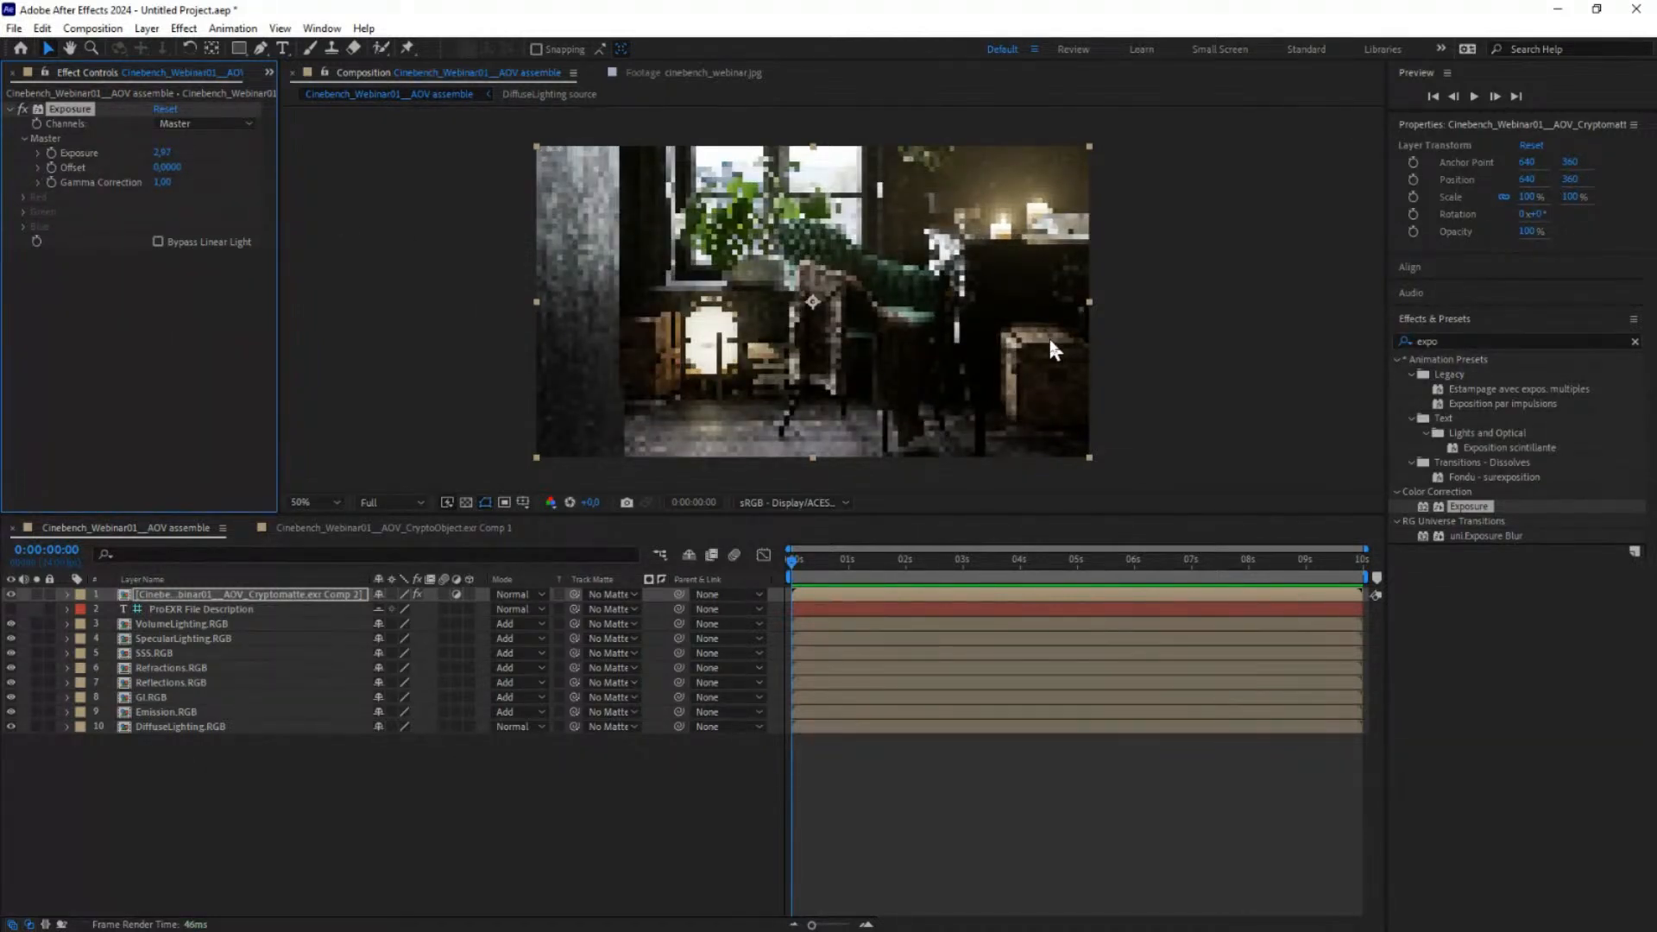
{"action": "left_click_drag", "start_coordinate": [162, 152], "coordinate": [188, 195]}
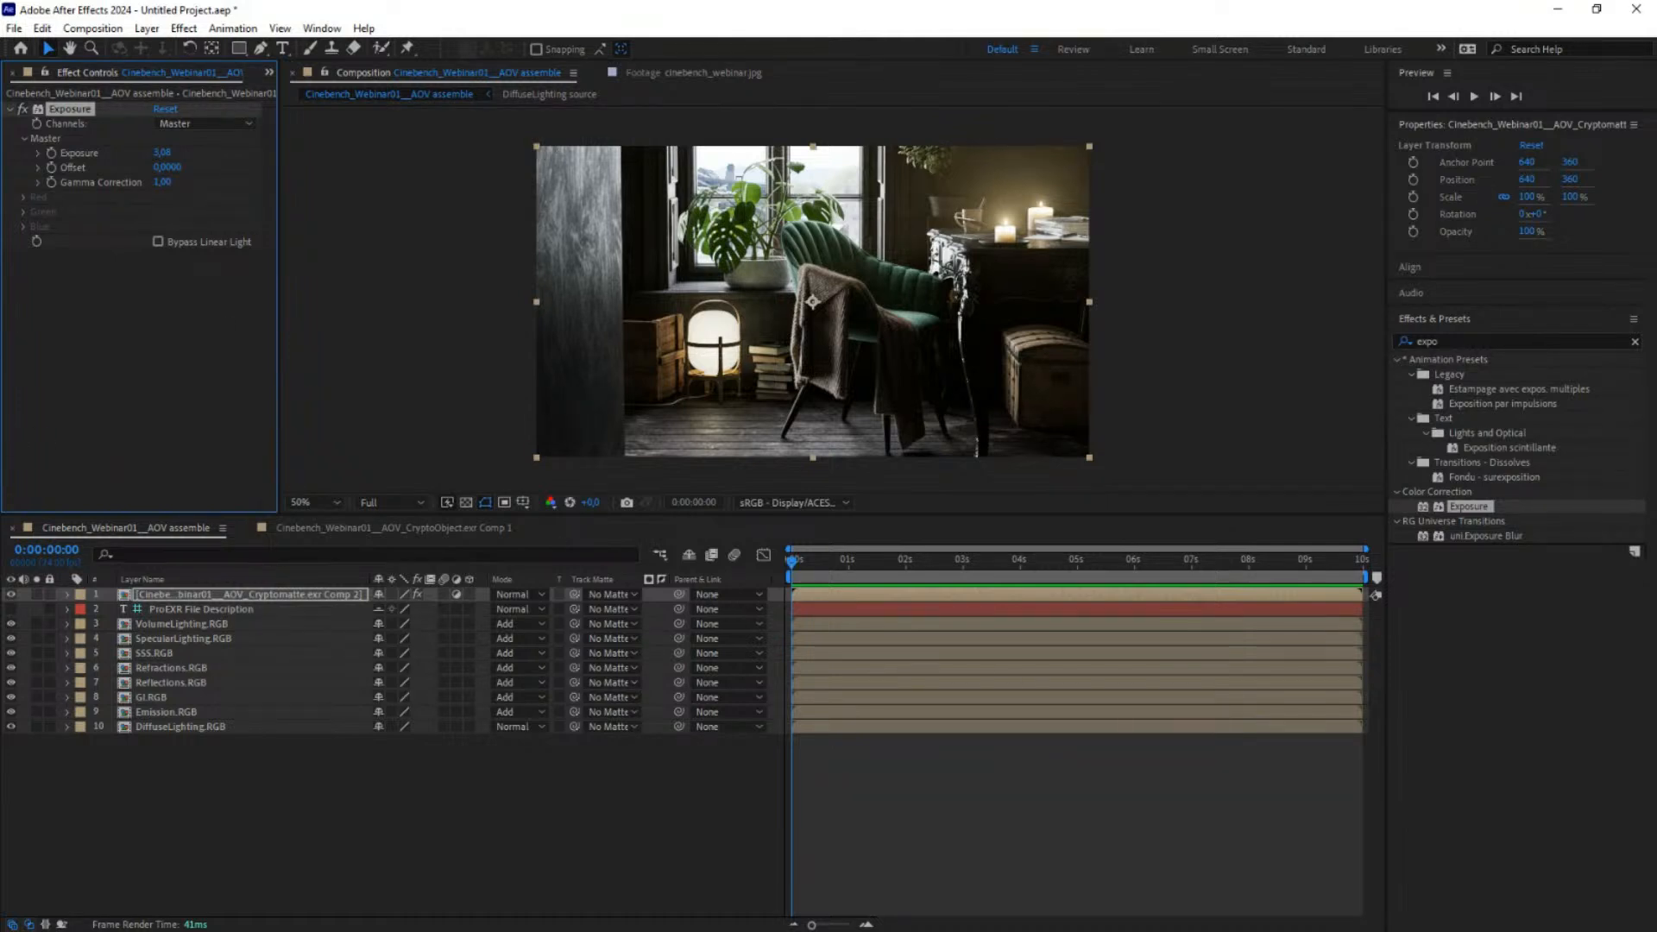
{"action": "key", "text": "alt+Tab"}
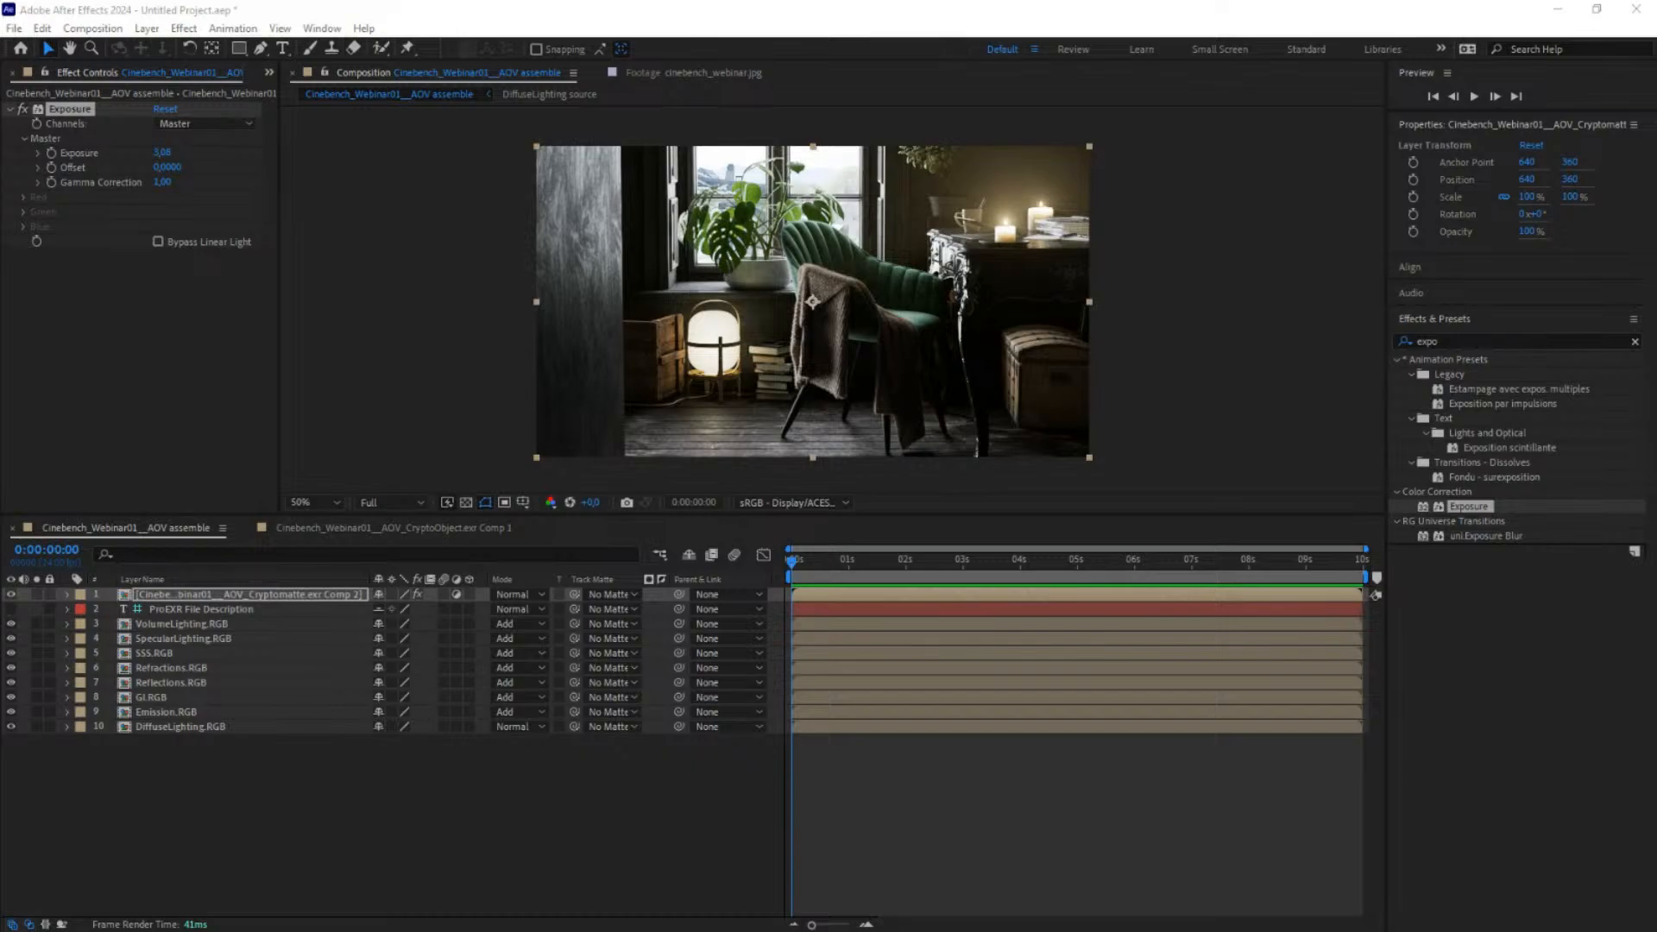
Step: Switch to Cinema 4D and delete the Cryptomatte AOV from the RS AOV Manager
{"action": "key", "text": "alt+Tab"}
{"action": "left_click_drag", "start_coordinate": [1276, 181], "coordinate": [800, 104]}
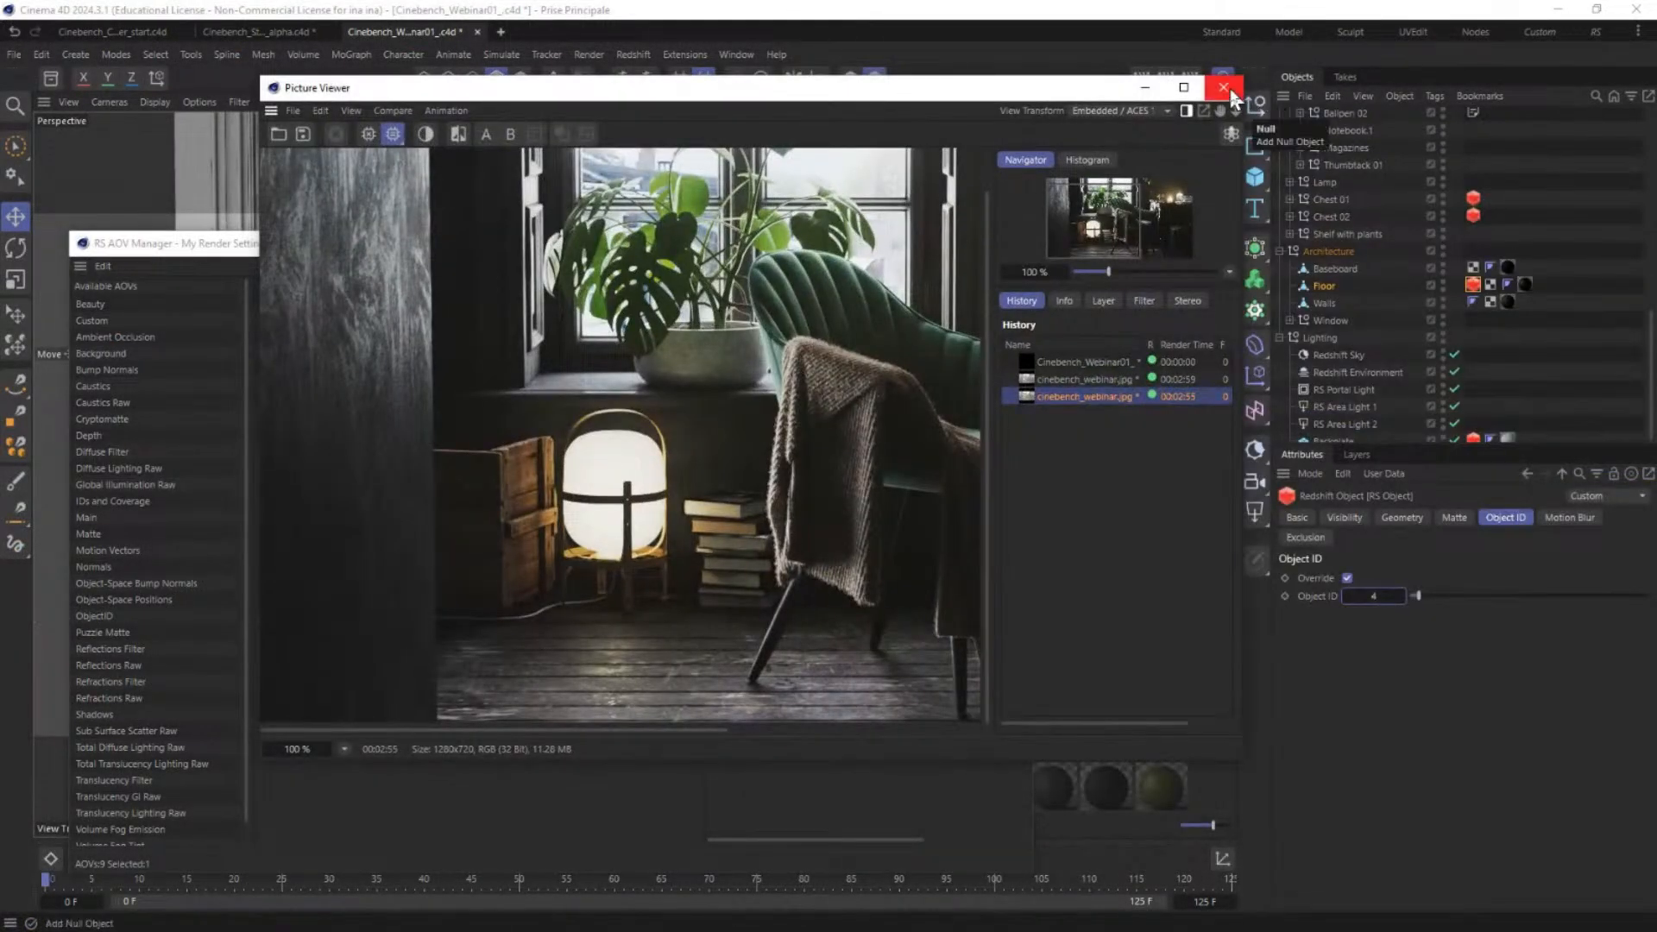
{"action": "left_click", "coordinate": [176, 251]}
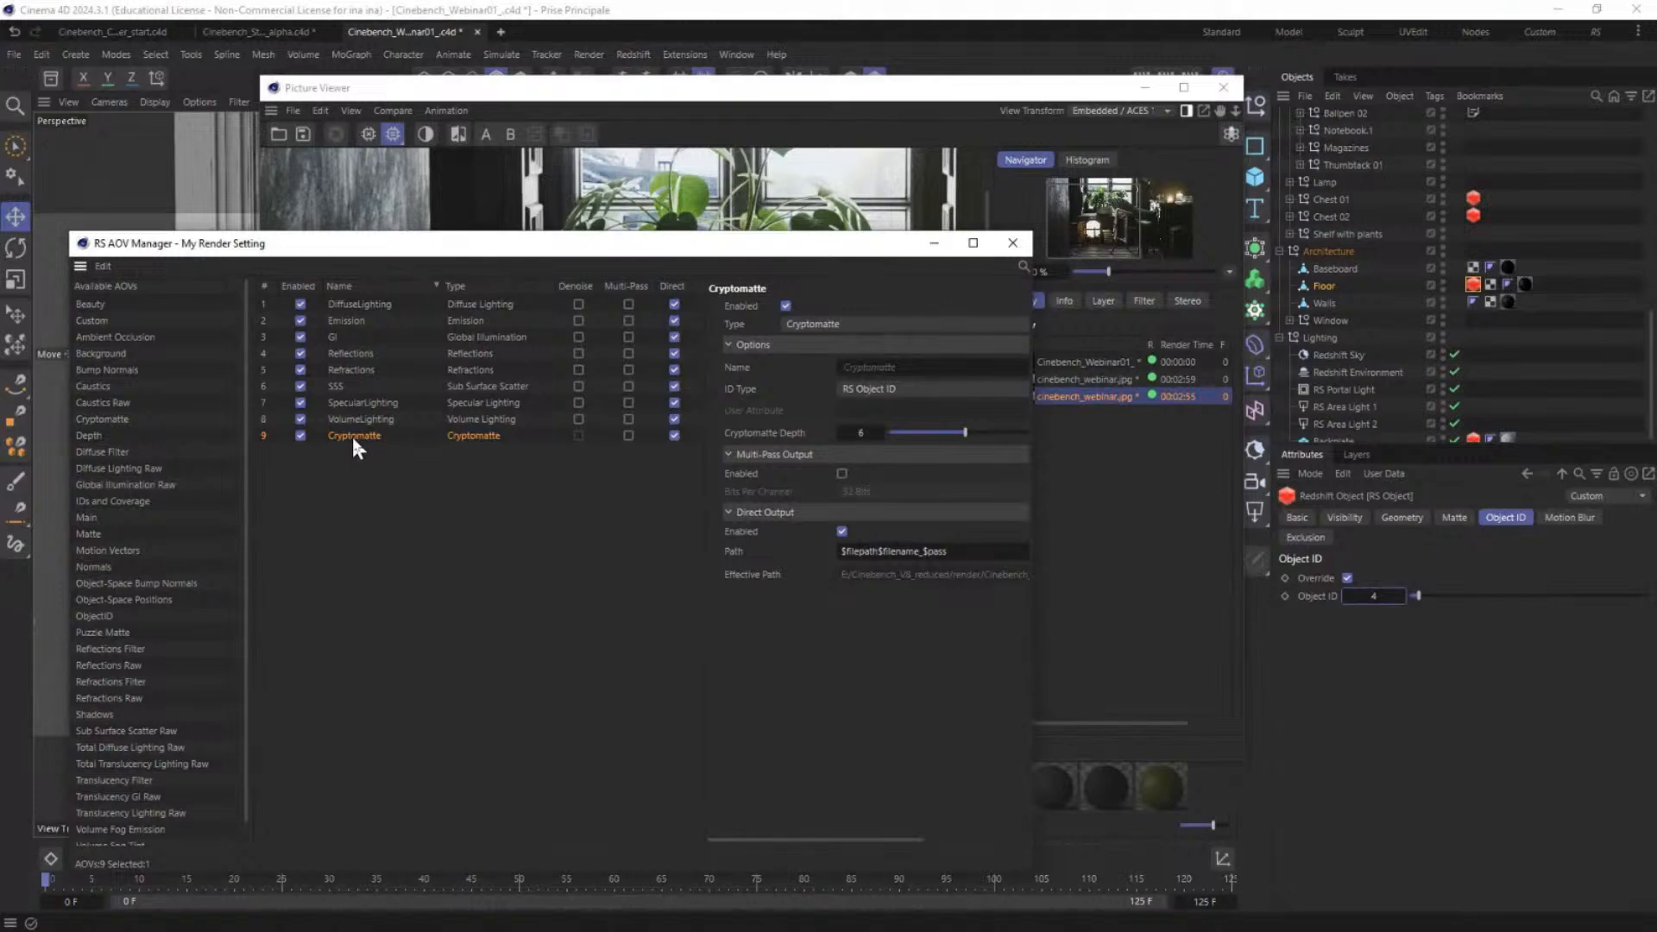
{"action": "key", "text": "Delete"}
{"action": "left_click_drag", "start_coordinate": [440, 244], "coordinate": [562, 177]}
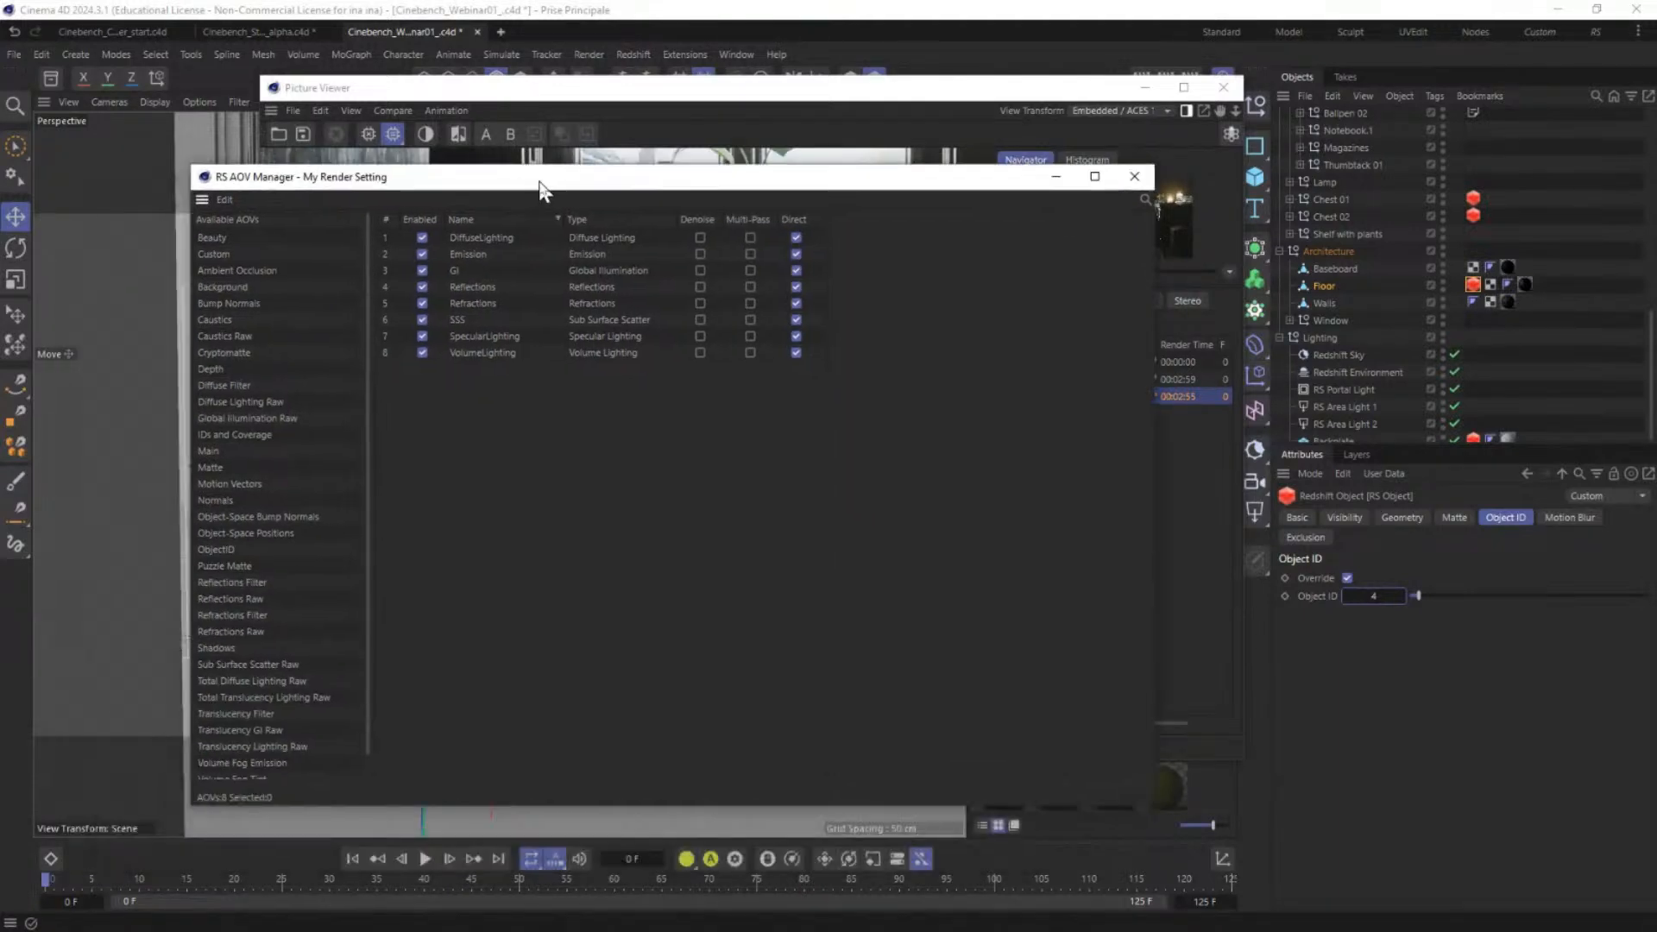
Step: Add a Puzzle Matte AOV with direct output enabled and multi-pass output disabled
{"action": "left_click_drag", "start_coordinate": [220, 567], "coordinate": [514, 417]}
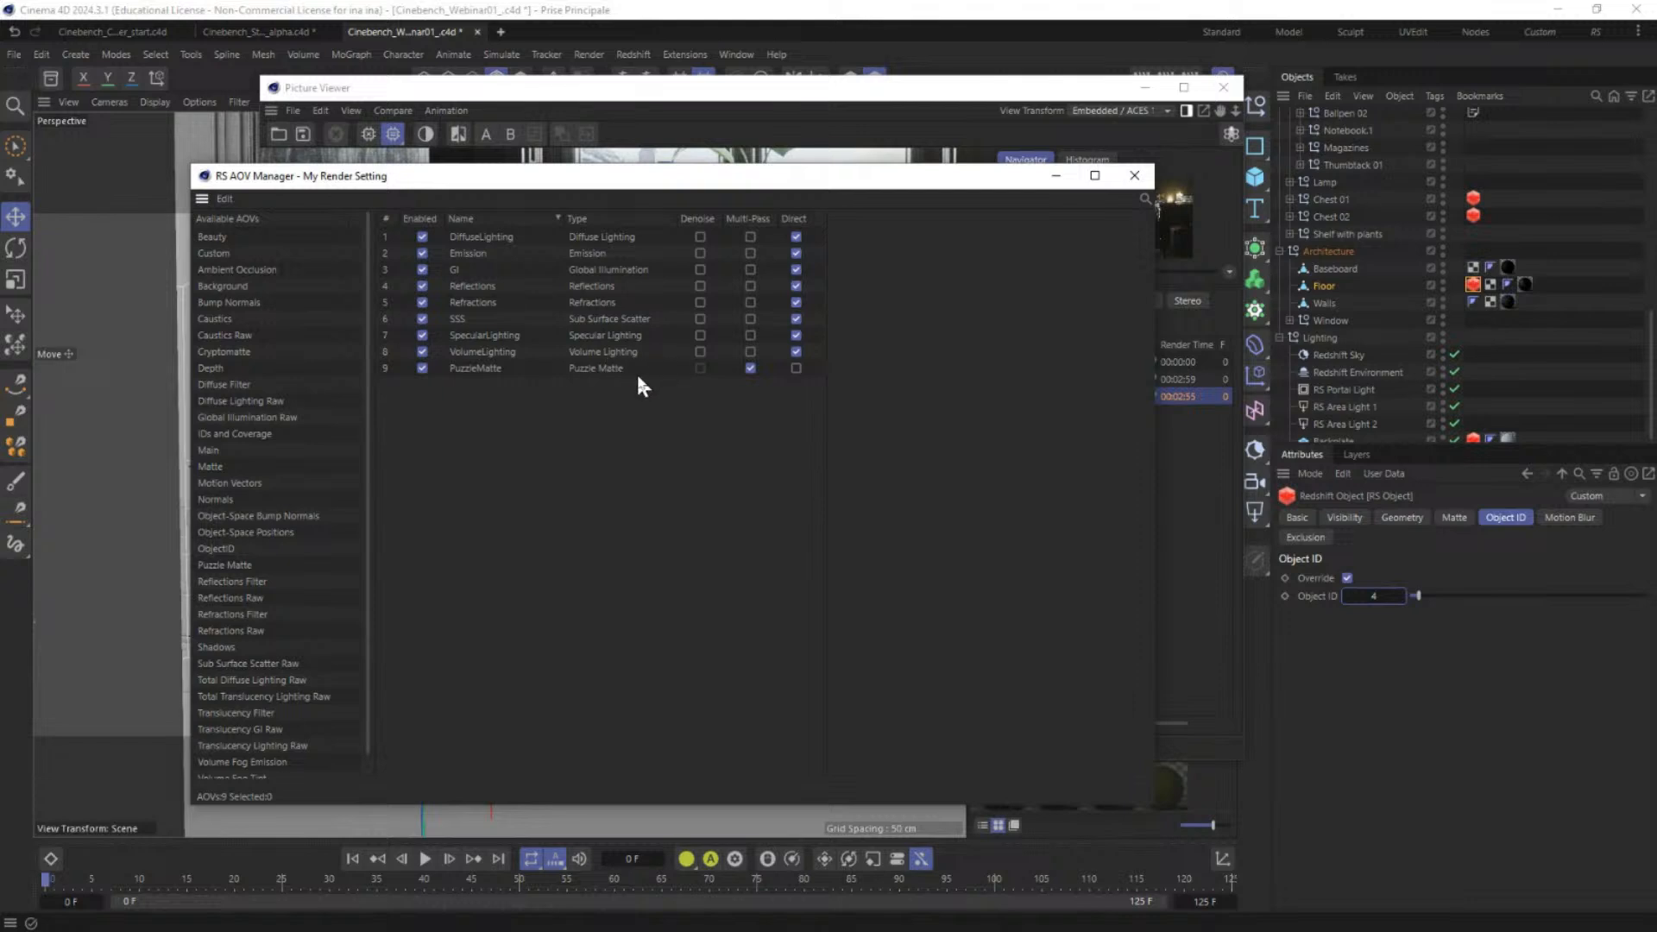
{"action": "left_click", "coordinate": [593, 371]}
{"action": "left_click", "coordinate": [795, 368]}
{"action": "left_click", "coordinate": [749, 367]}
Step: Enable Reflect/Refract IDs for the Puzzle Matte AOV and set its mode to Object ID
{"action": "left_click_drag", "start_coordinate": [877, 178], "coordinate": [785, 165]}
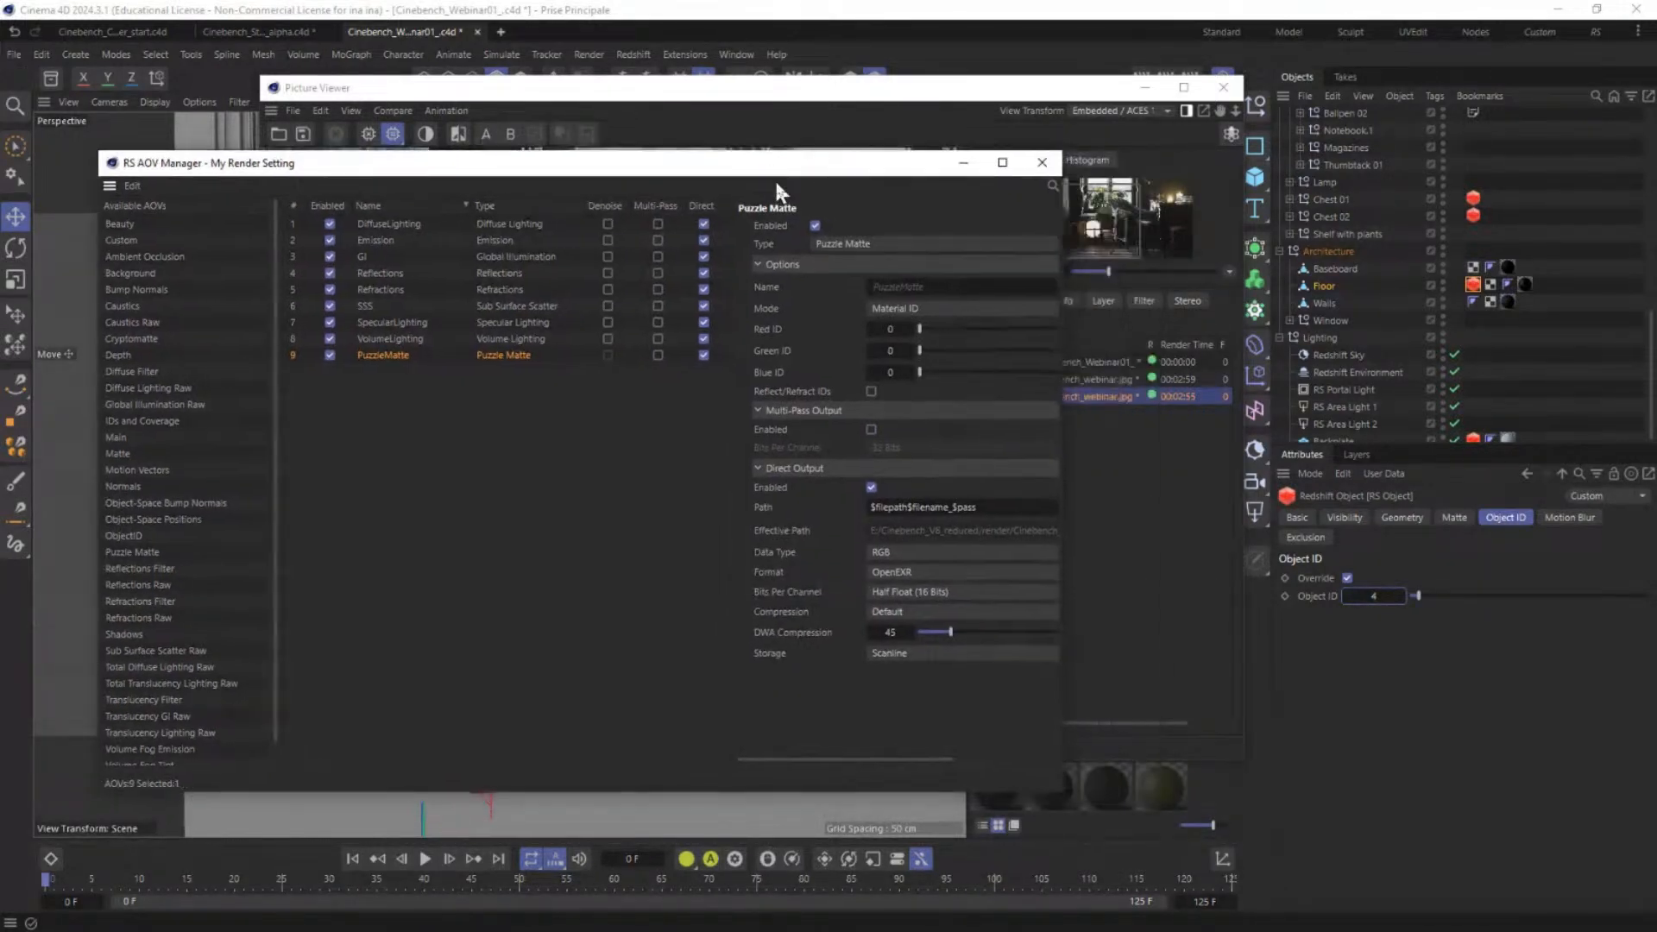
{"action": "left_click", "coordinate": [872, 391]}
{"action": "left_click_drag", "start_coordinate": [864, 173], "coordinate": [780, 221]}
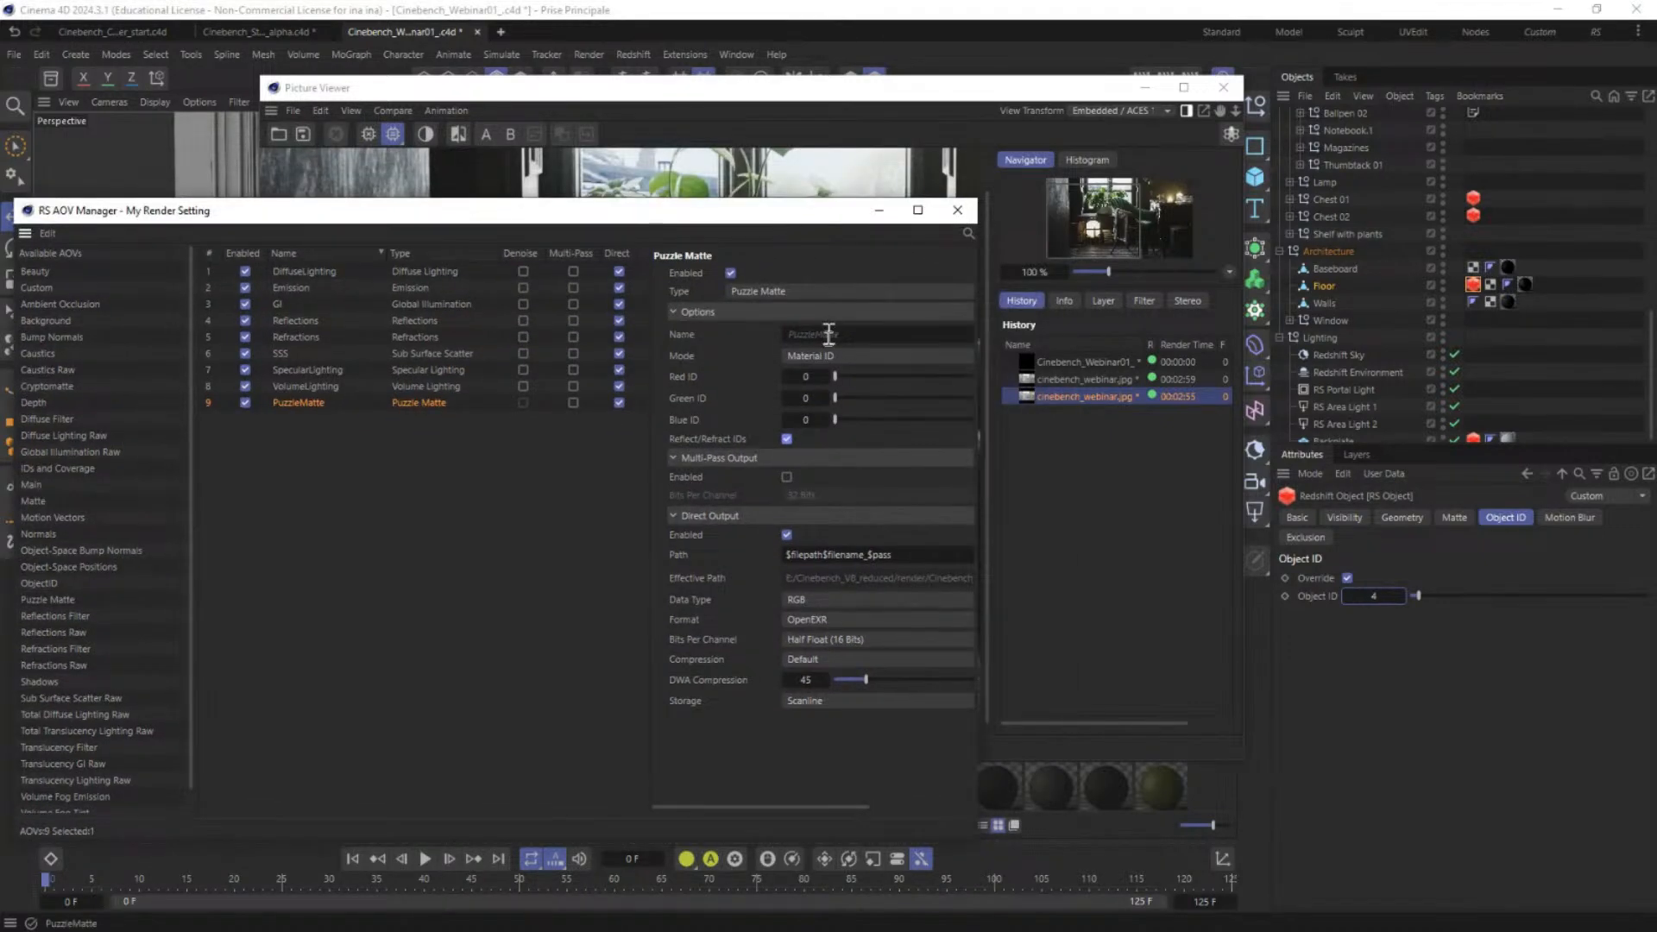
{"action": "left_click", "coordinate": [822, 353]}
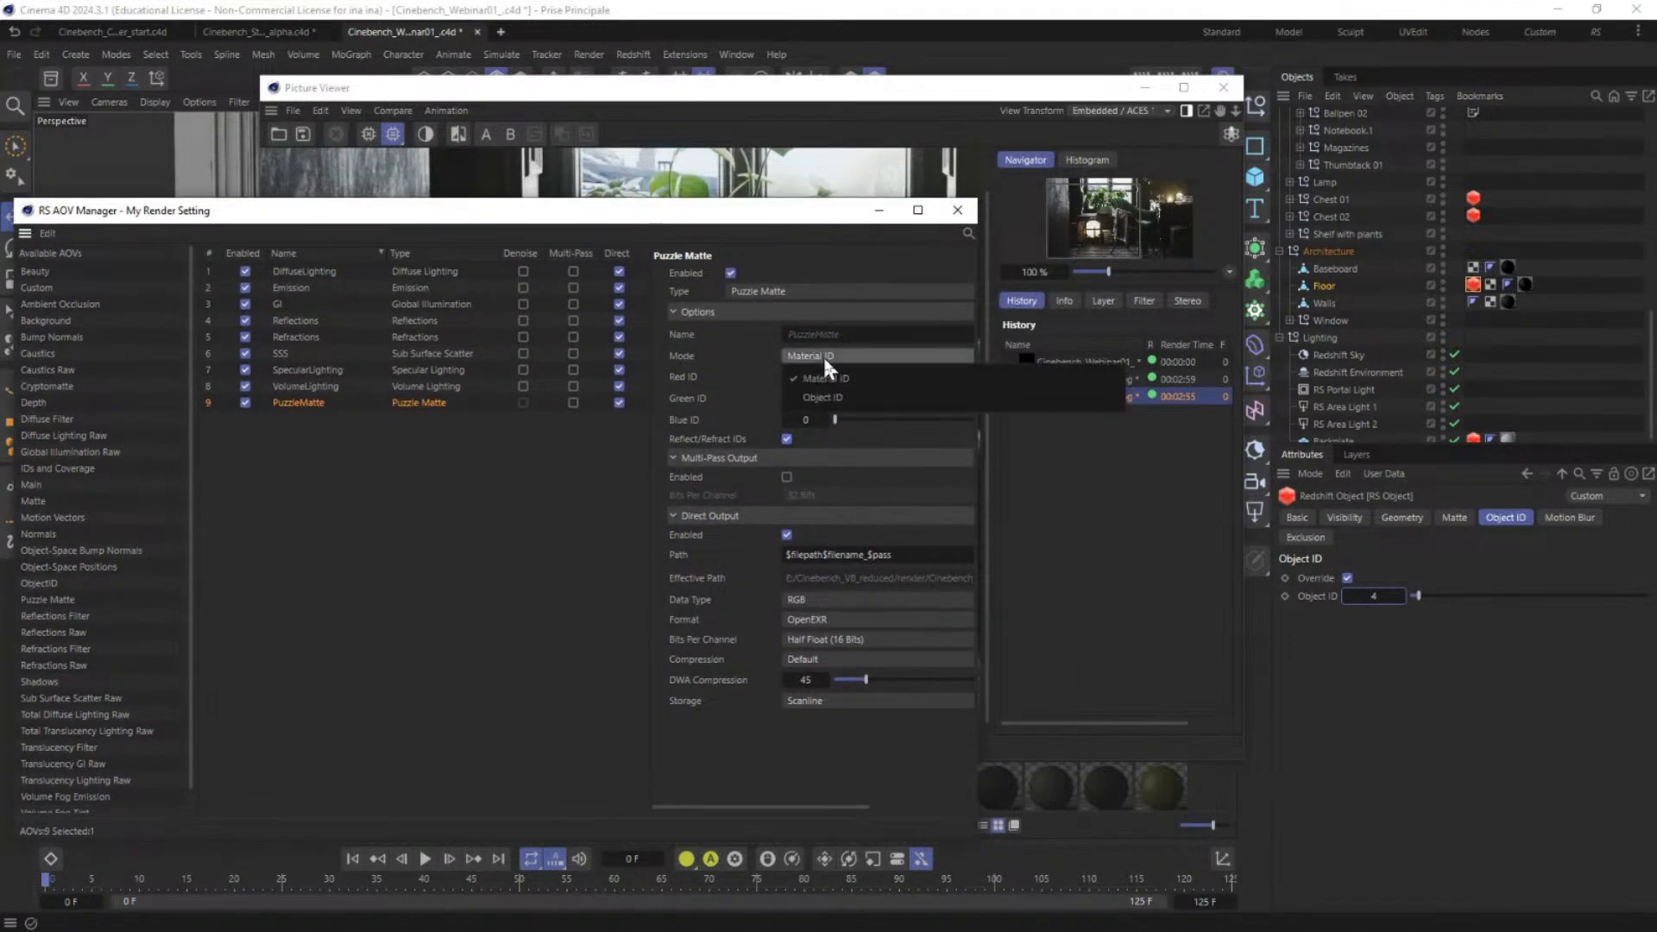
{"action": "left_click", "coordinate": [837, 402]}
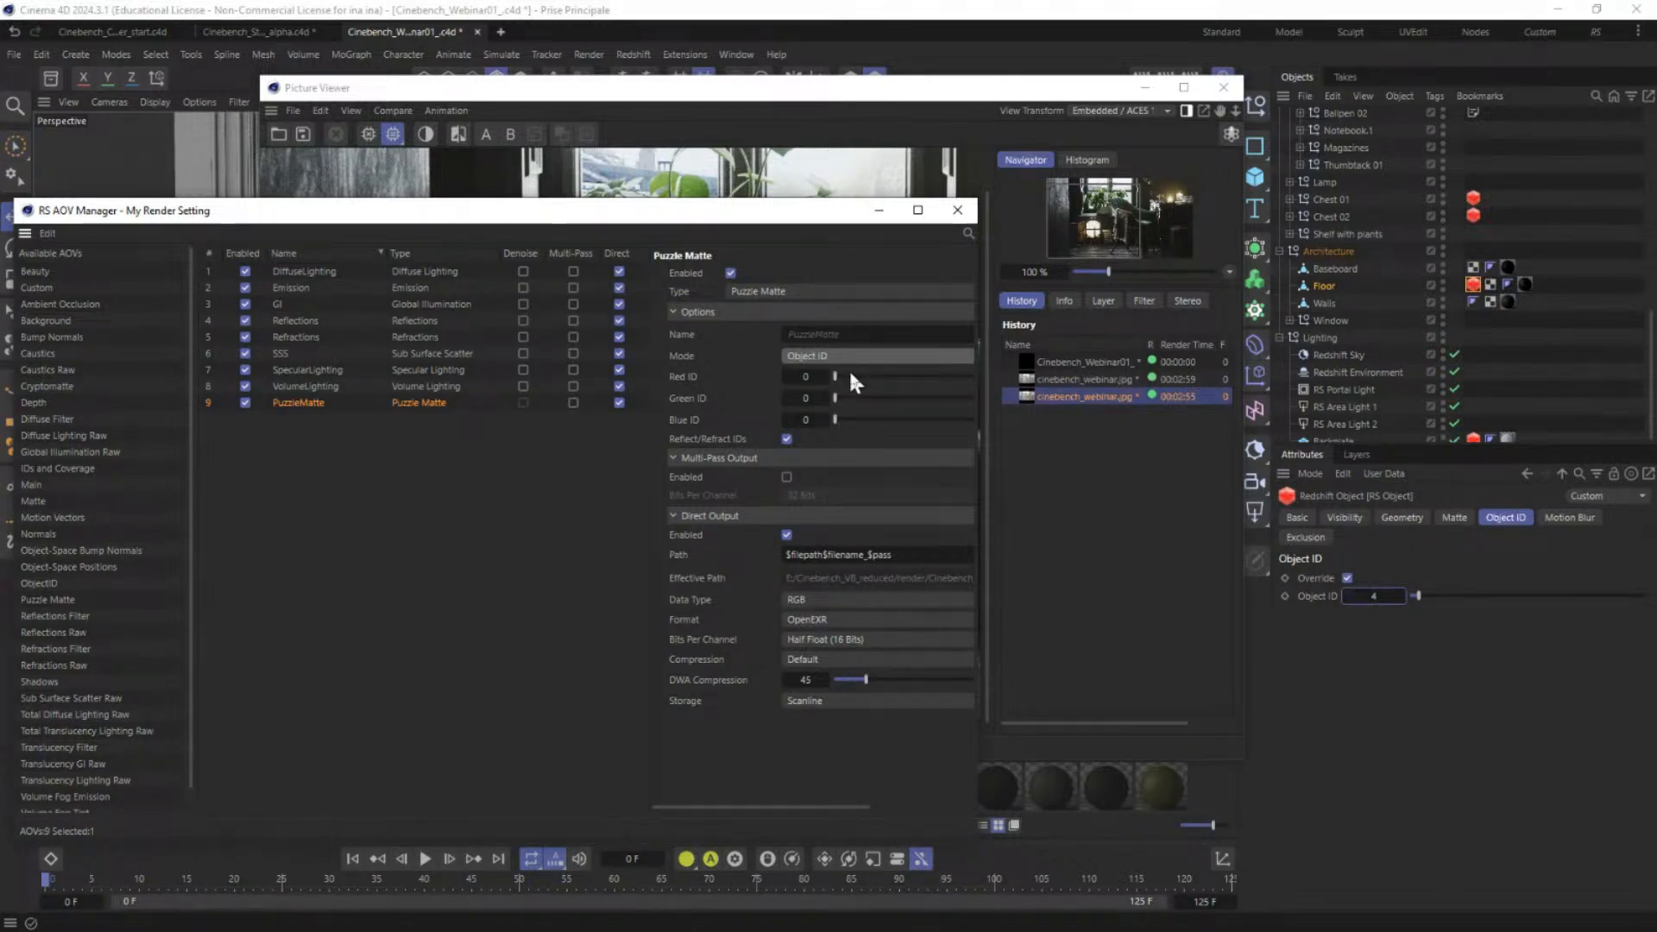
Step: Delete the RS Object tag from Chest 01
{"action": "left_click_drag", "start_coordinate": [748, 218], "coordinate": [694, 640]}
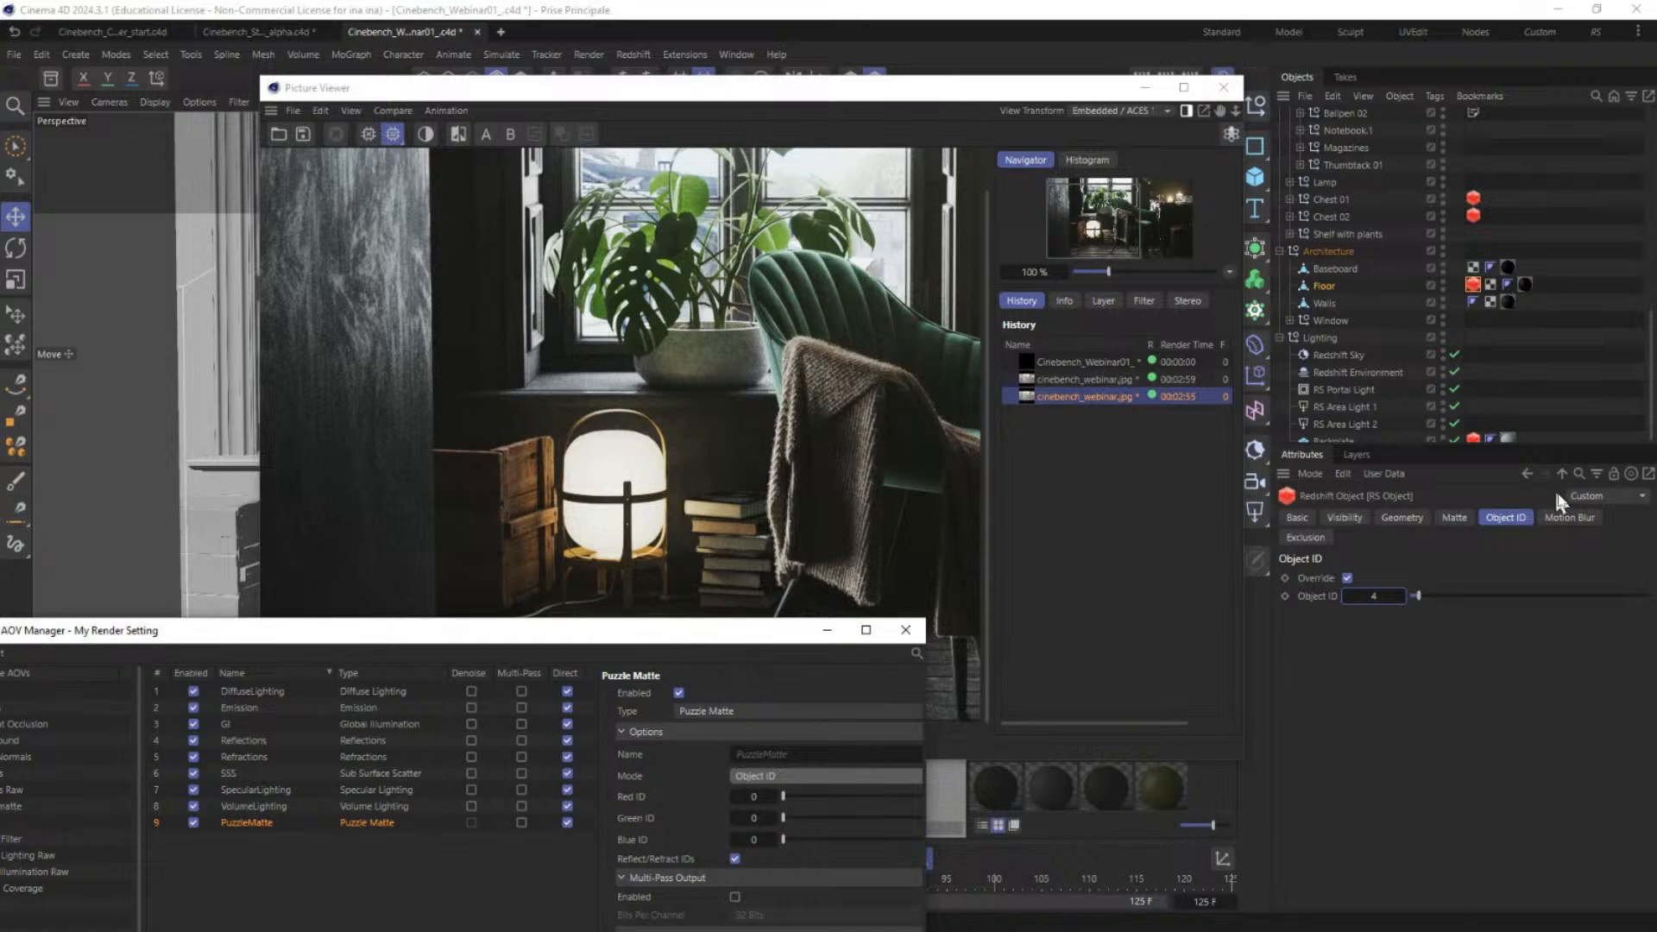
{"action": "scroll", "coordinate": [1648, 331], "scroll_direction": "down", "scroll_amount": 1}
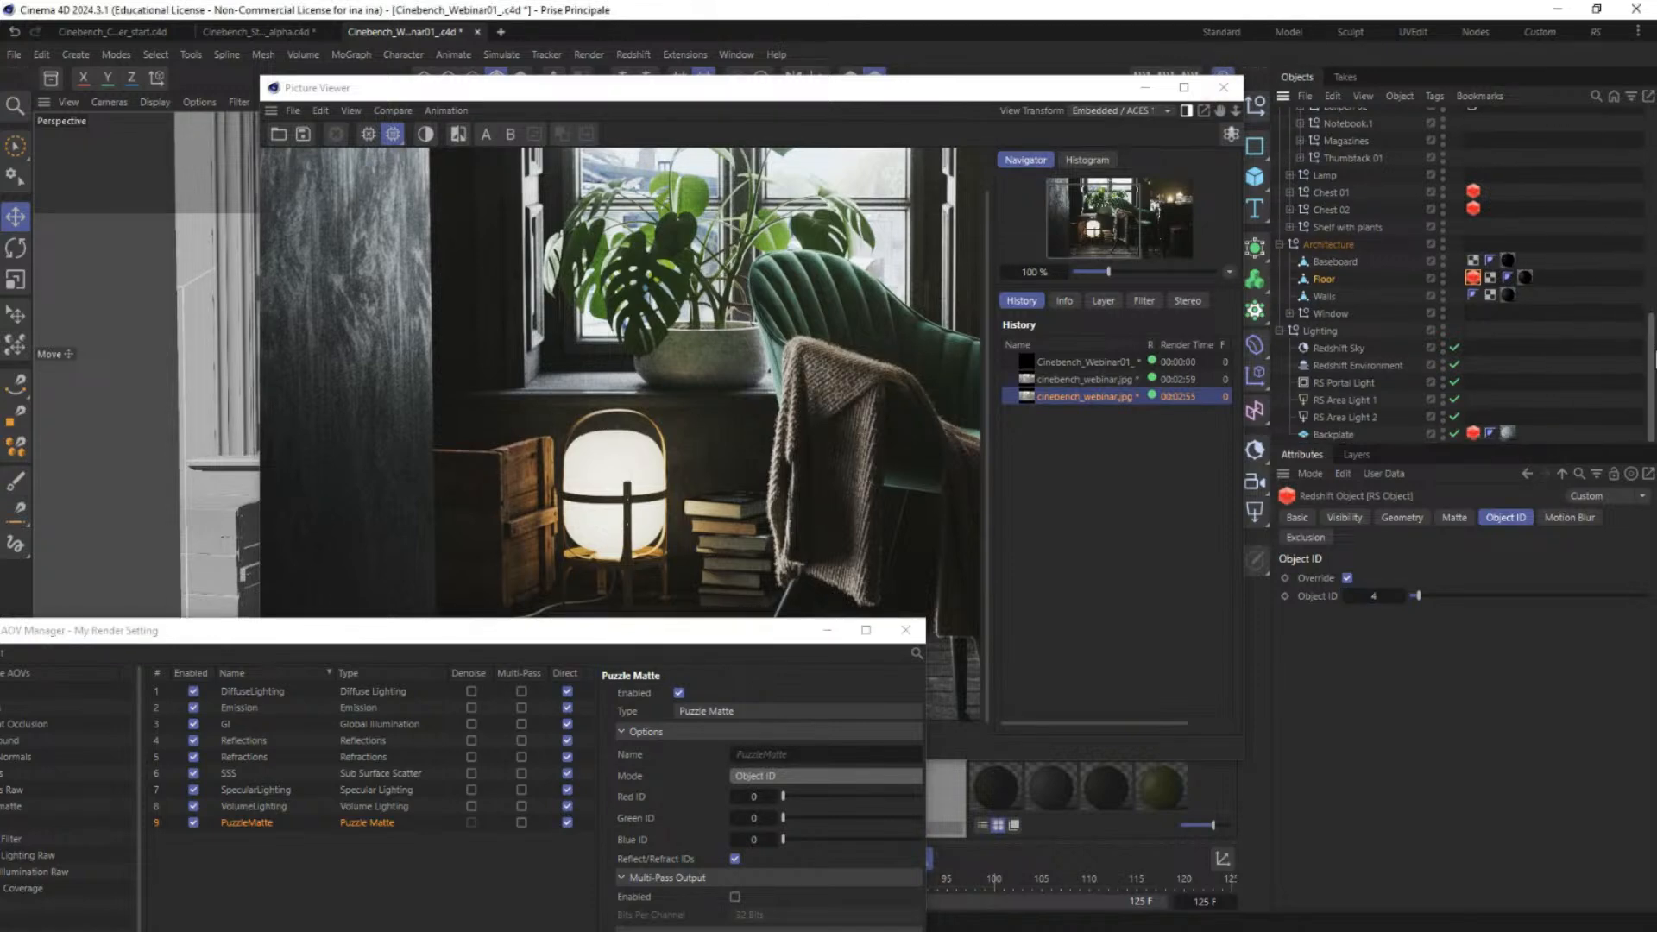
{"action": "left_click", "coordinate": [1473, 192]}
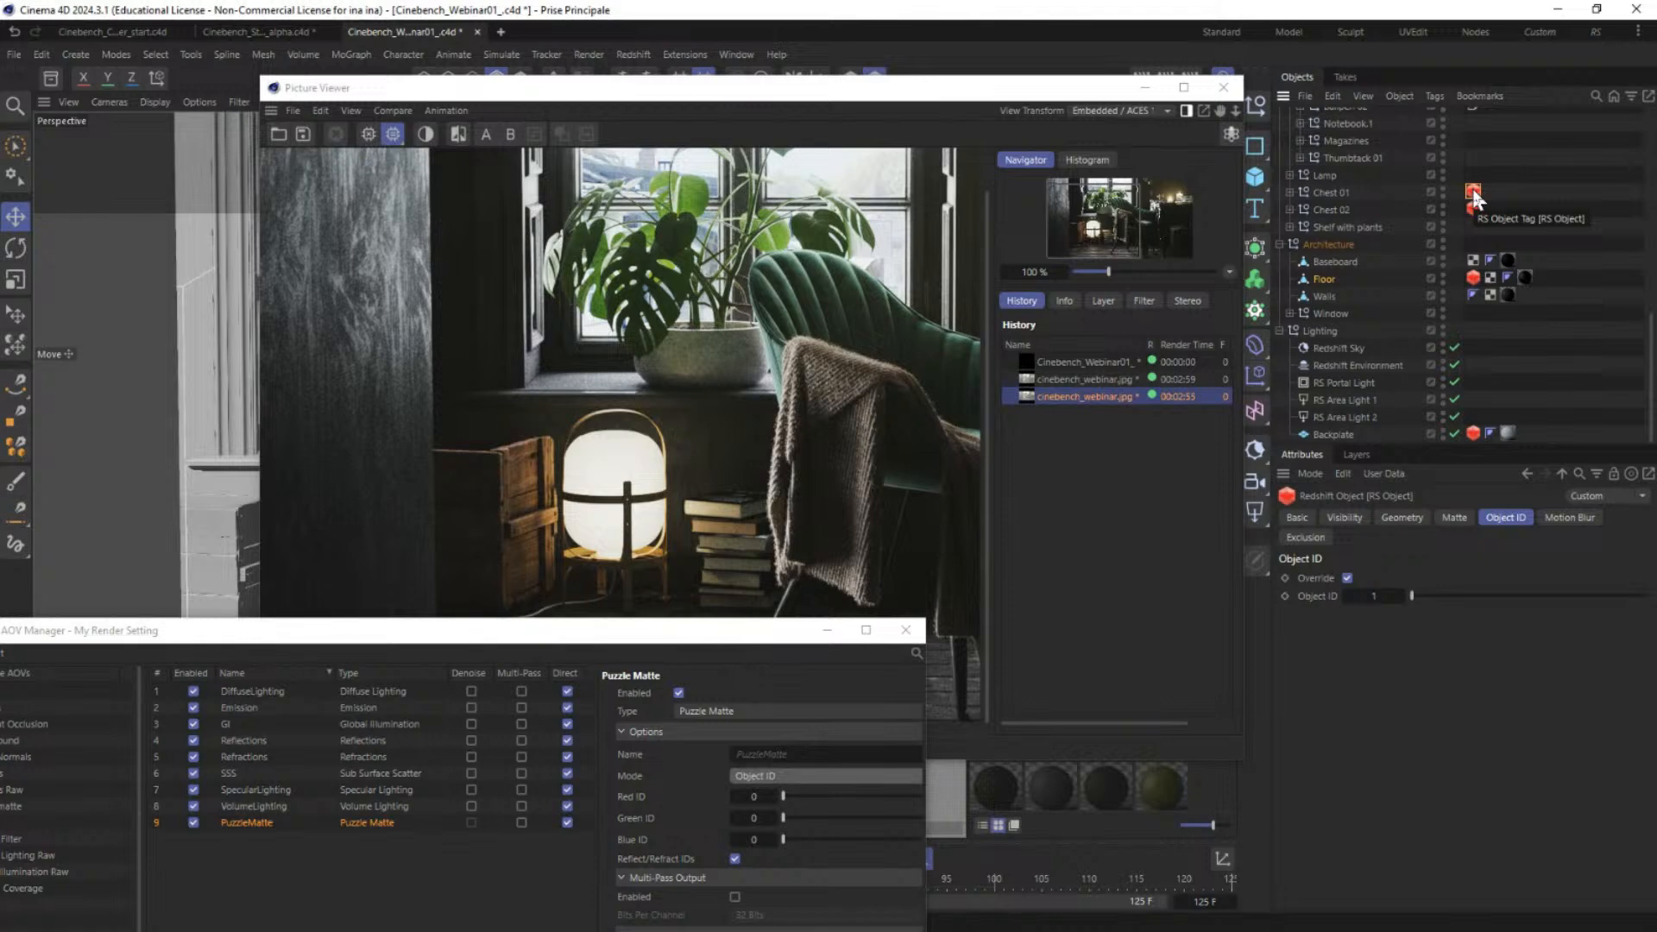
{"action": "key", "text": "Delete"}
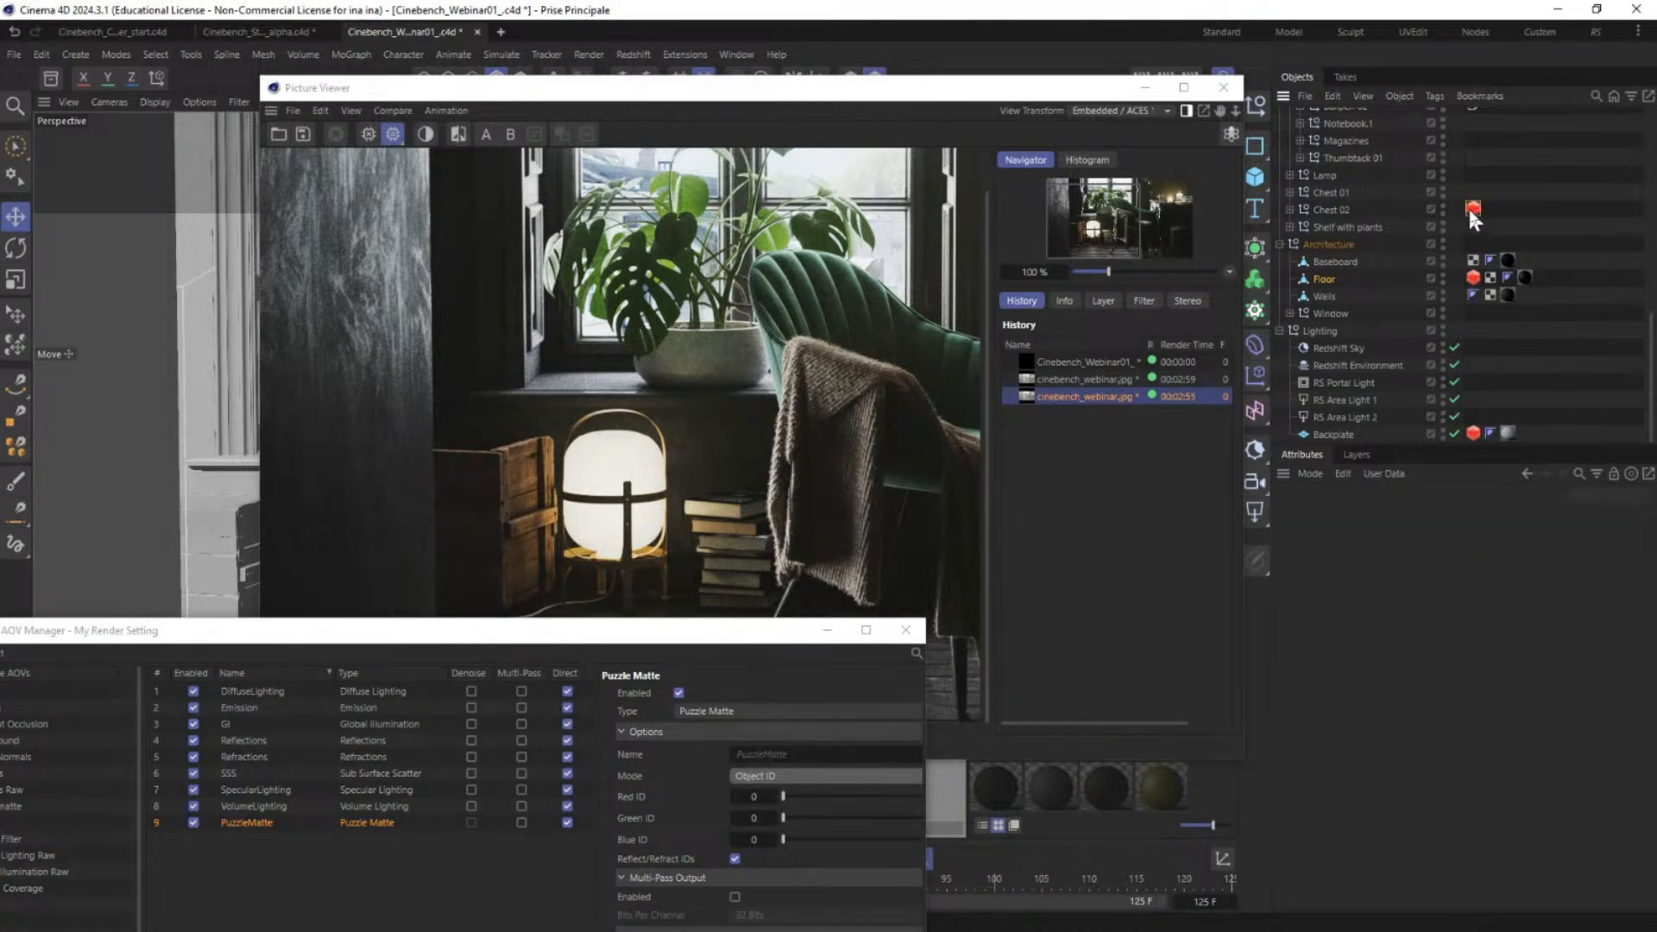
Step: Adjust the Object ID in Chest 02's RS Object tag and set the floor's Object ID to 2
{"action": "left_click", "coordinate": [1472, 210]}
{"action": "left_click", "coordinate": [1344, 594]}
{"action": "left_click", "coordinate": [1474, 278]}
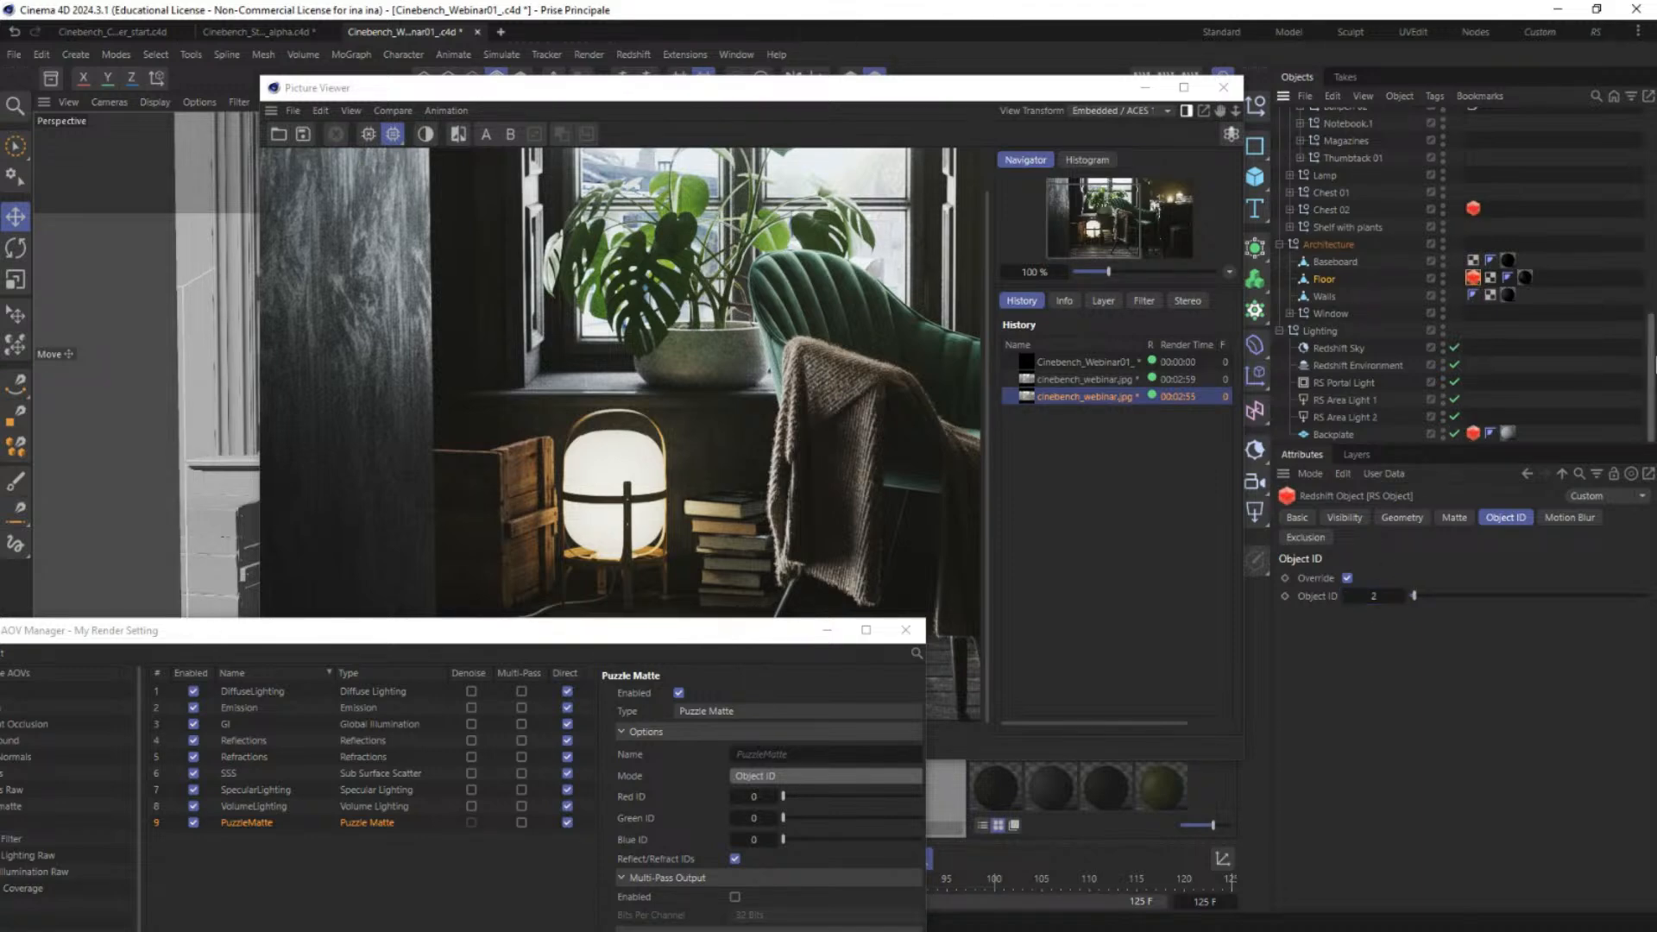
Step: Find the Chair object and check the Object ID in its RS Object tag
{"action": "scroll", "coordinate": [1648, 334], "scroll_direction": "up", "scroll_amount": 3}
{"action": "scroll", "coordinate": [1648, 328], "scroll_direction": "up", "scroll_amount": 5}
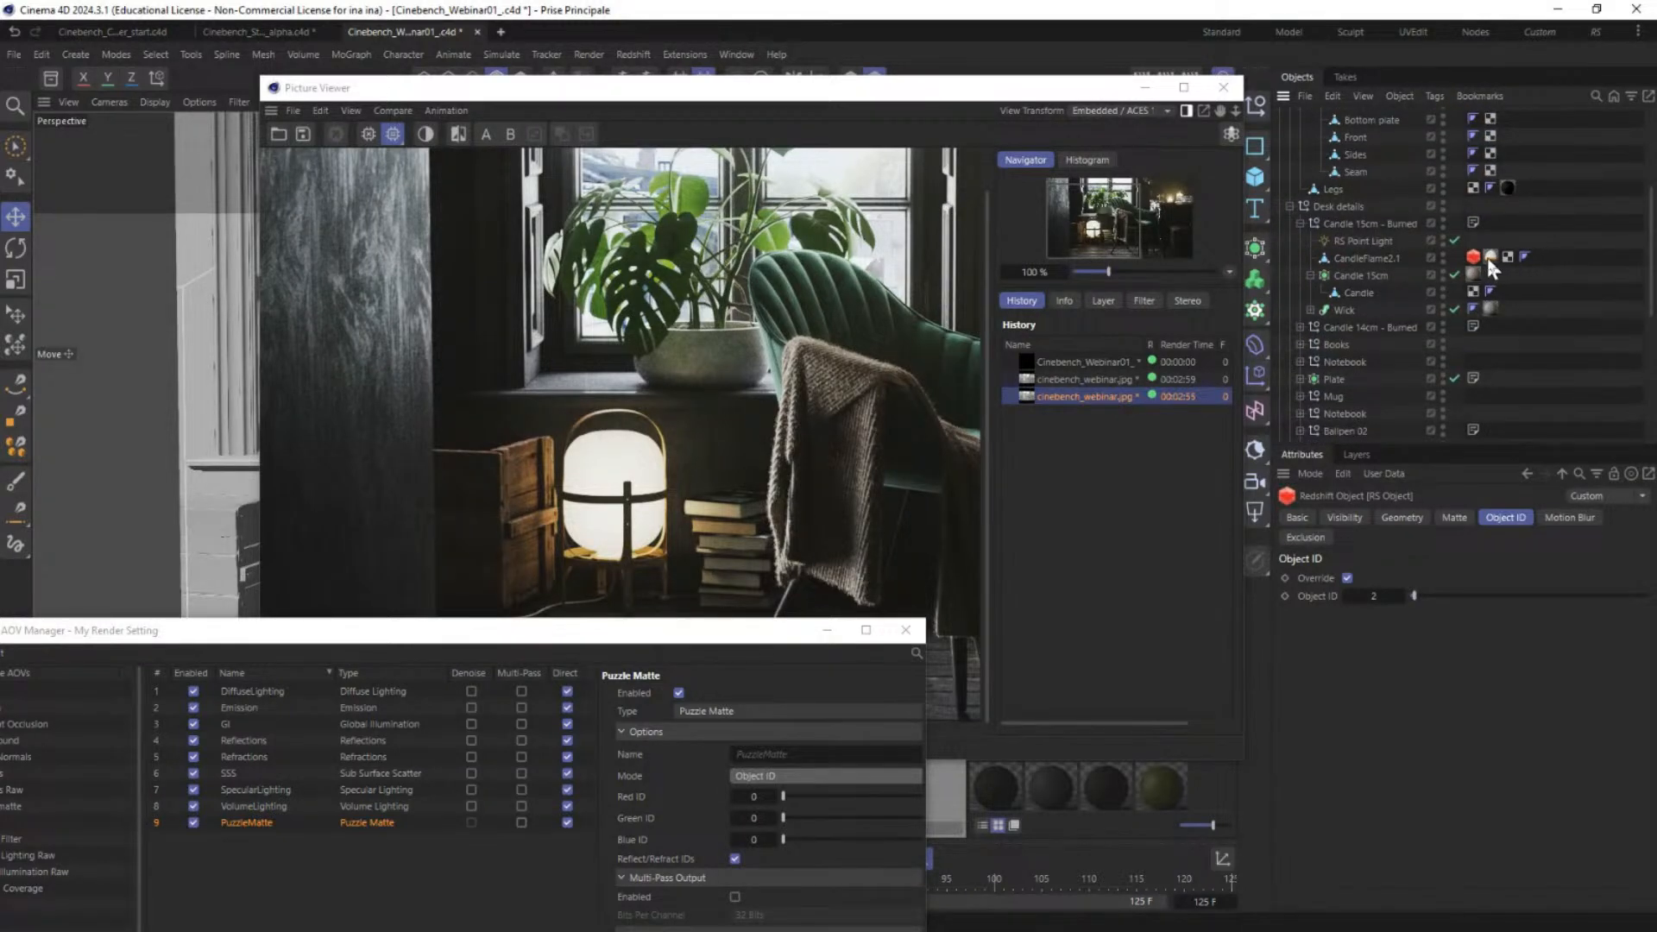
{"action": "left_click_drag", "start_coordinate": [1650, 246], "coordinate": [1651, 164]}
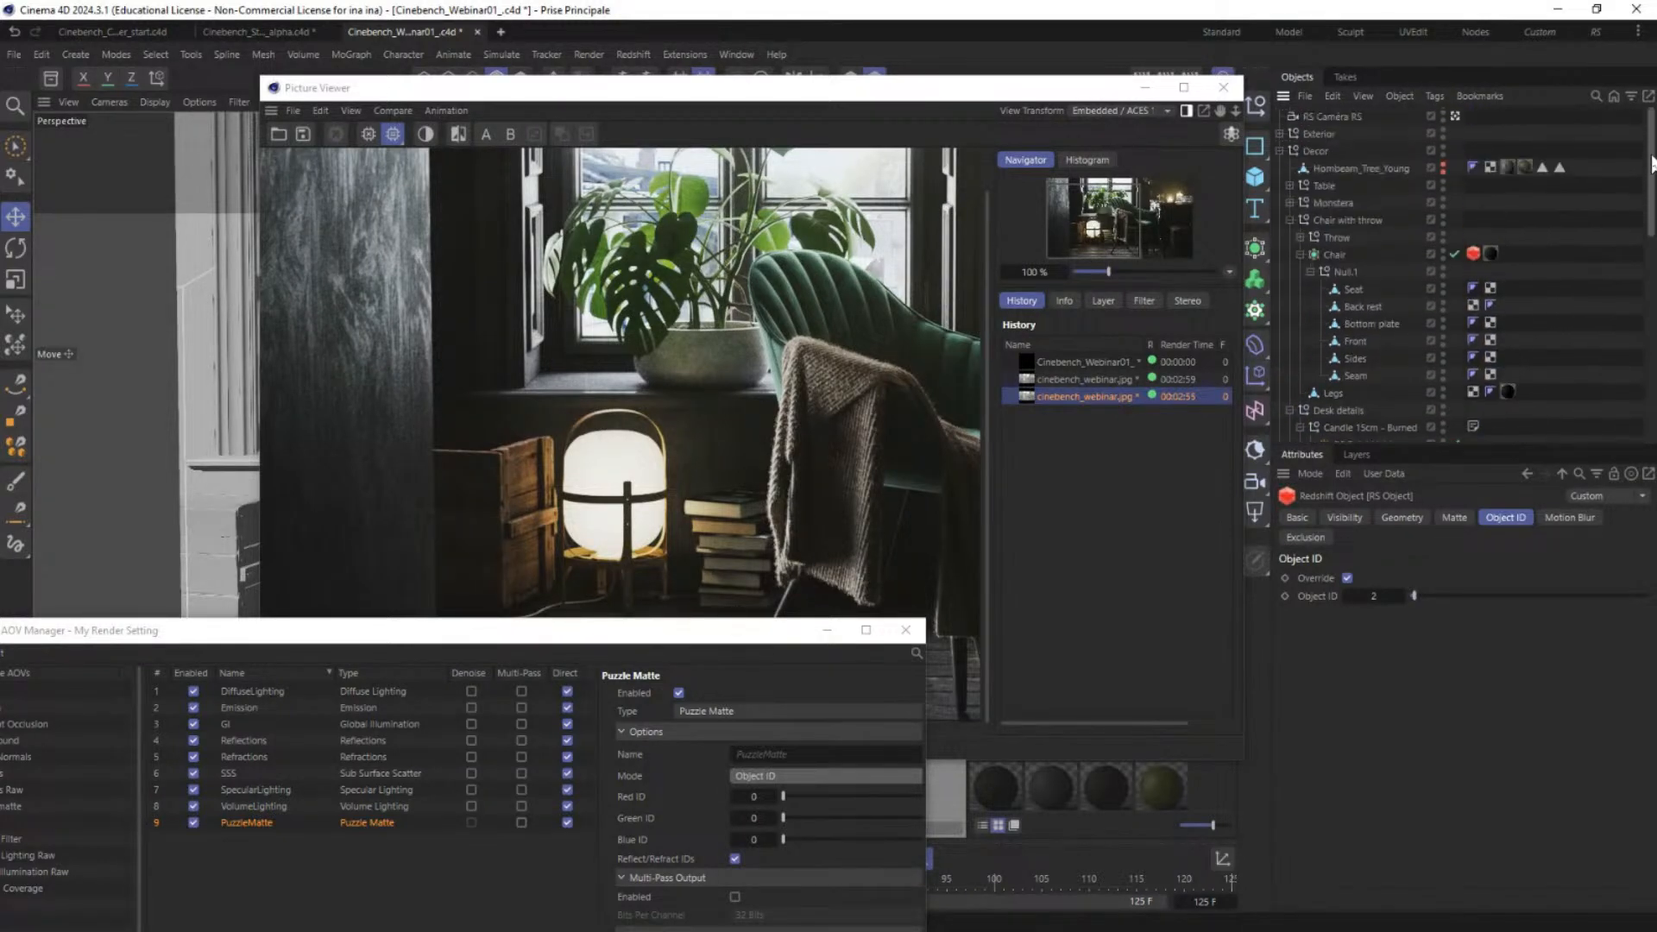
{"action": "left_click", "coordinate": [1469, 245]}
{"action": "left_click", "coordinate": [1474, 258]}
Step: Set the Puzzle Matte's Red ID to 1, Green ID to 2 and Blue ID to 3
{"action": "left_click_drag", "start_coordinate": [630, 637], "coordinate": [762, 264]}
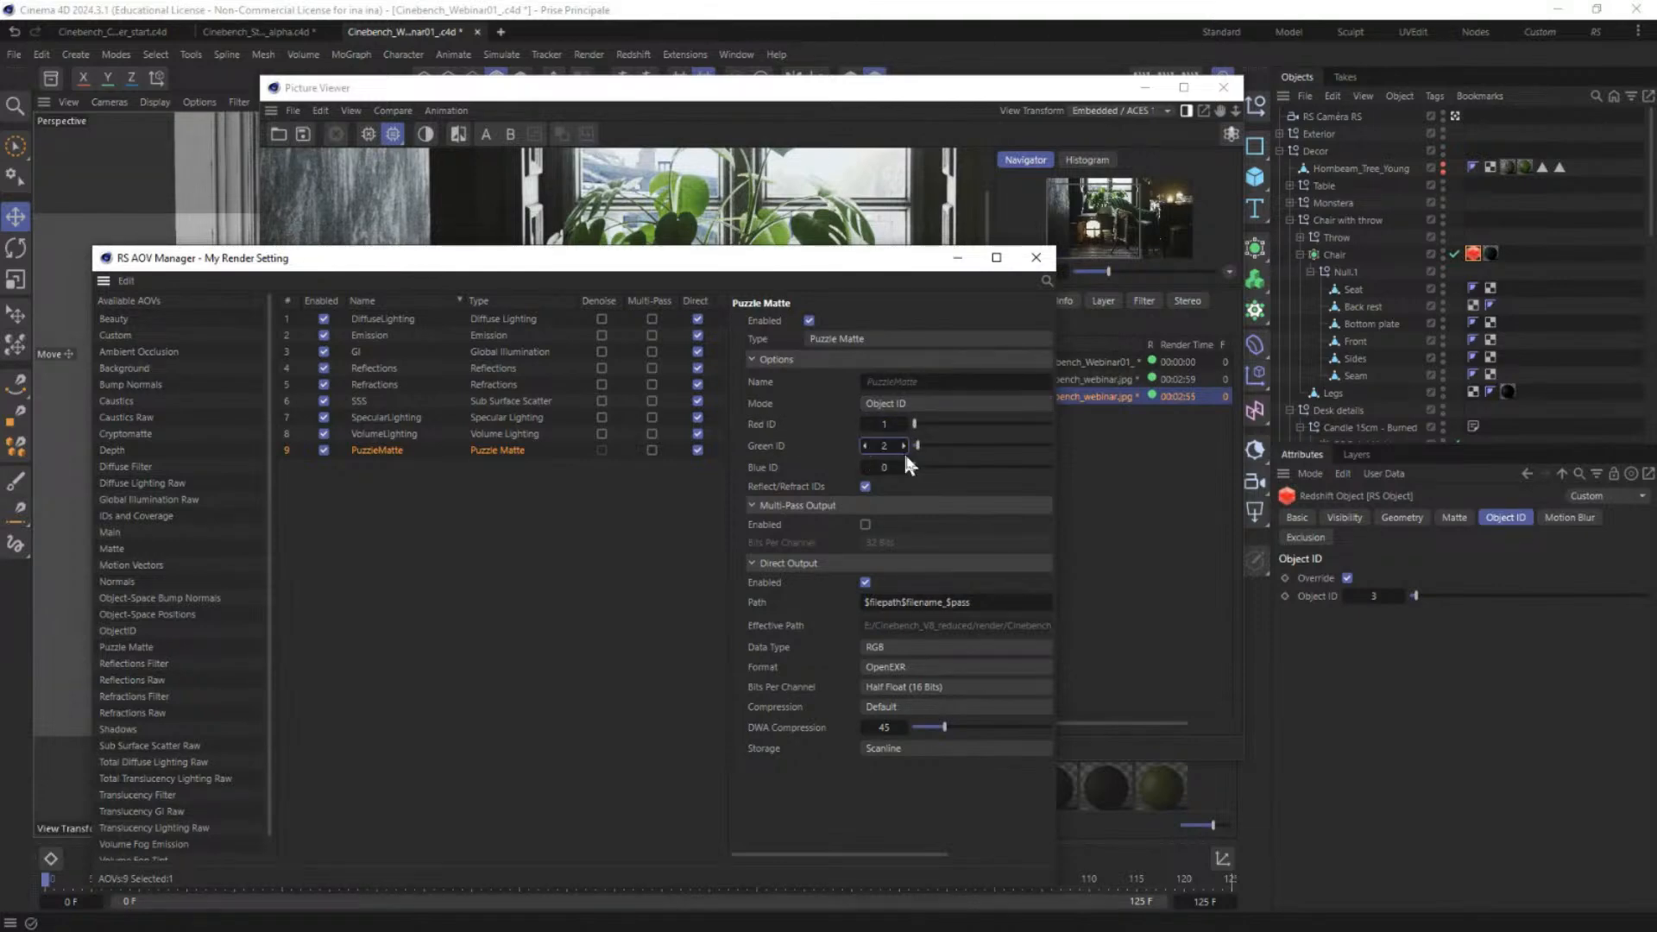
{"action": "left_click", "coordinate": [903, 467]}
{"action": "left_click", "coordinate": [1469, 251]}
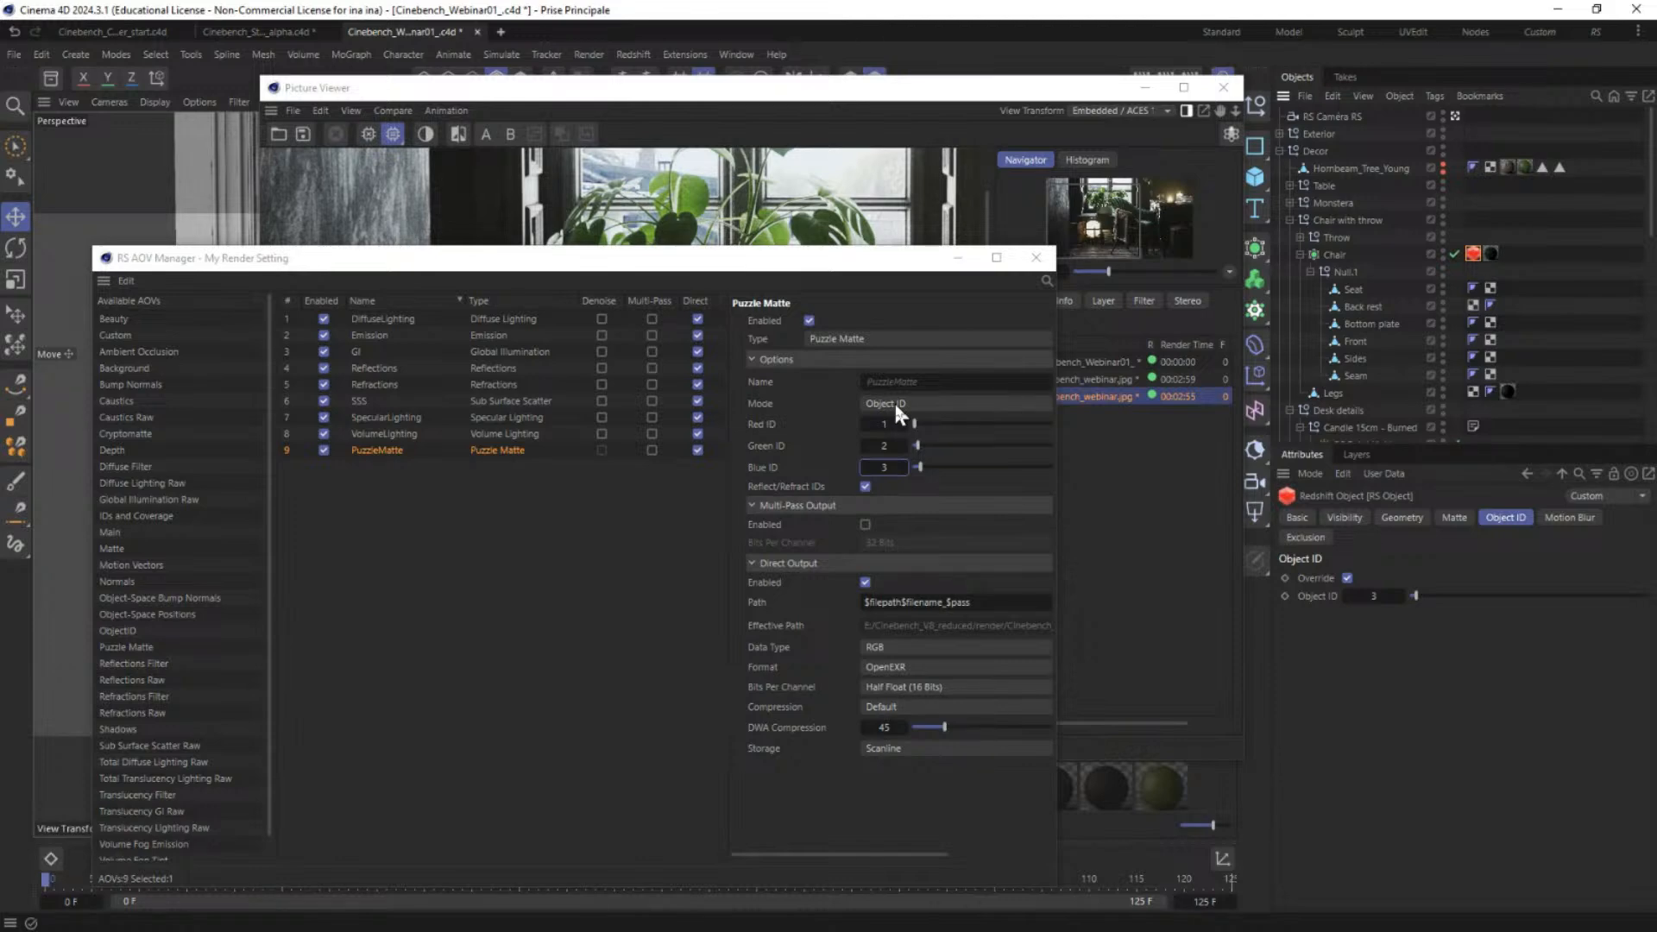
Step: Open the render settings and raise the Redshift unified sampling threshold to 0.537 for a faster render
{"action": "left_click_drag", "start_coordinate": [721, 268], "coordinate": [1048, 500]}
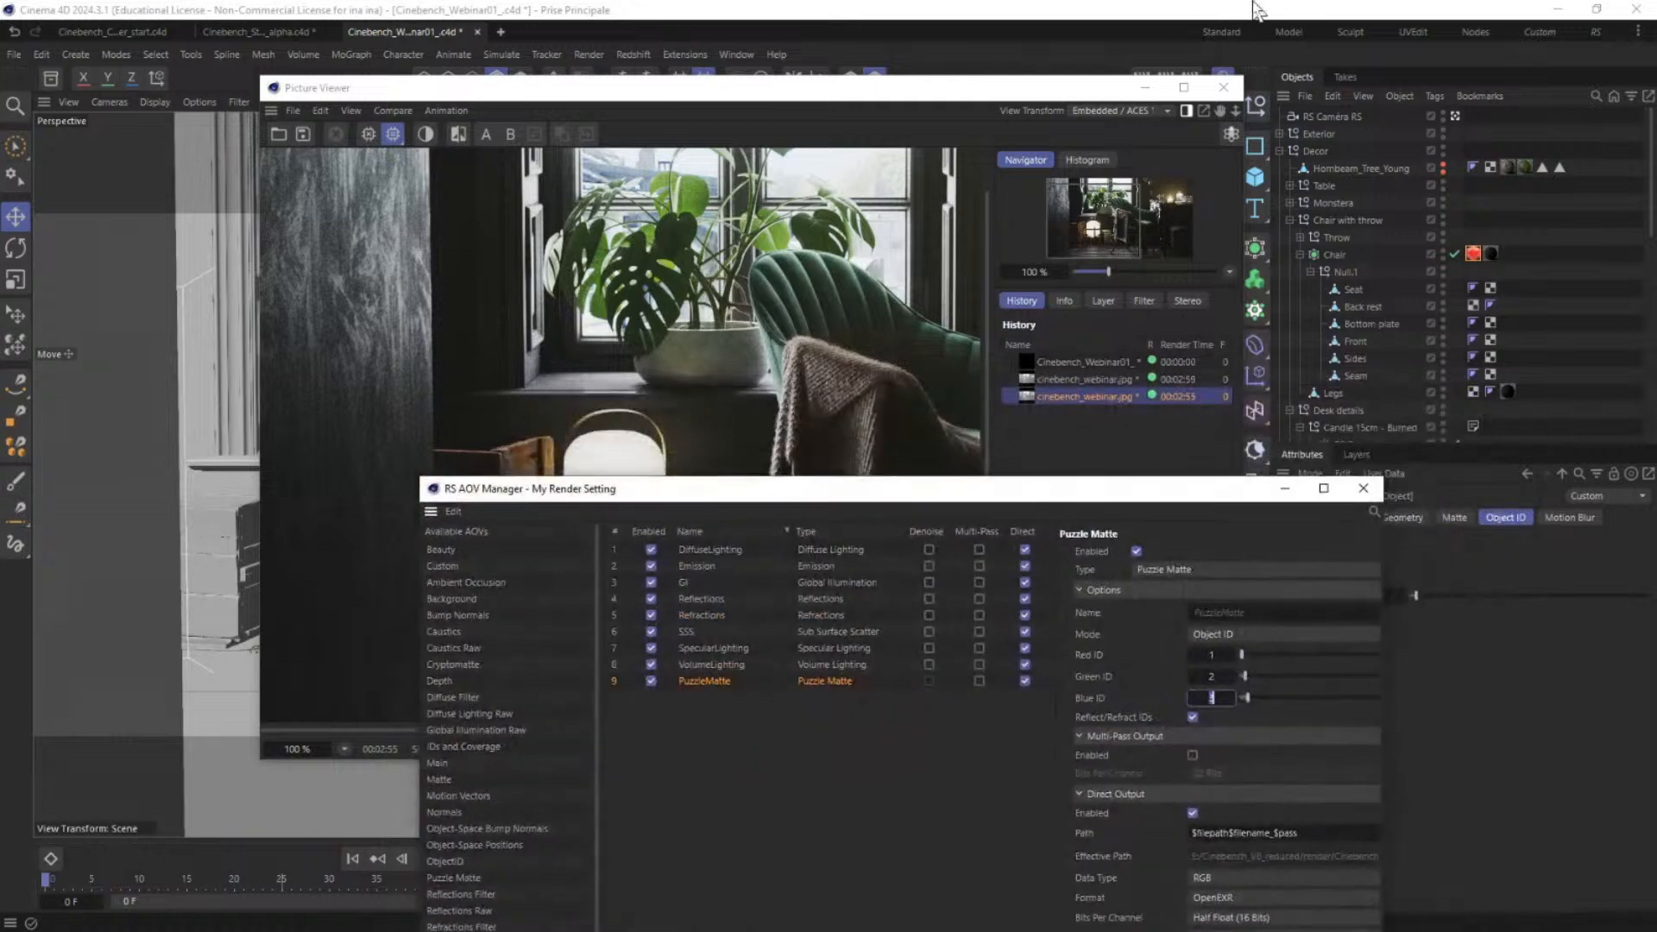
{"action": "left_click_drag", "start_coordinate": [1027, 90], "coordinate": [840, 140]}
{"action": "left_click", "coordinate": [1192, 76]}
{"action": "left_click_drag", "start_coordinate": [1209, 51], "coordinate": [301, 94]}
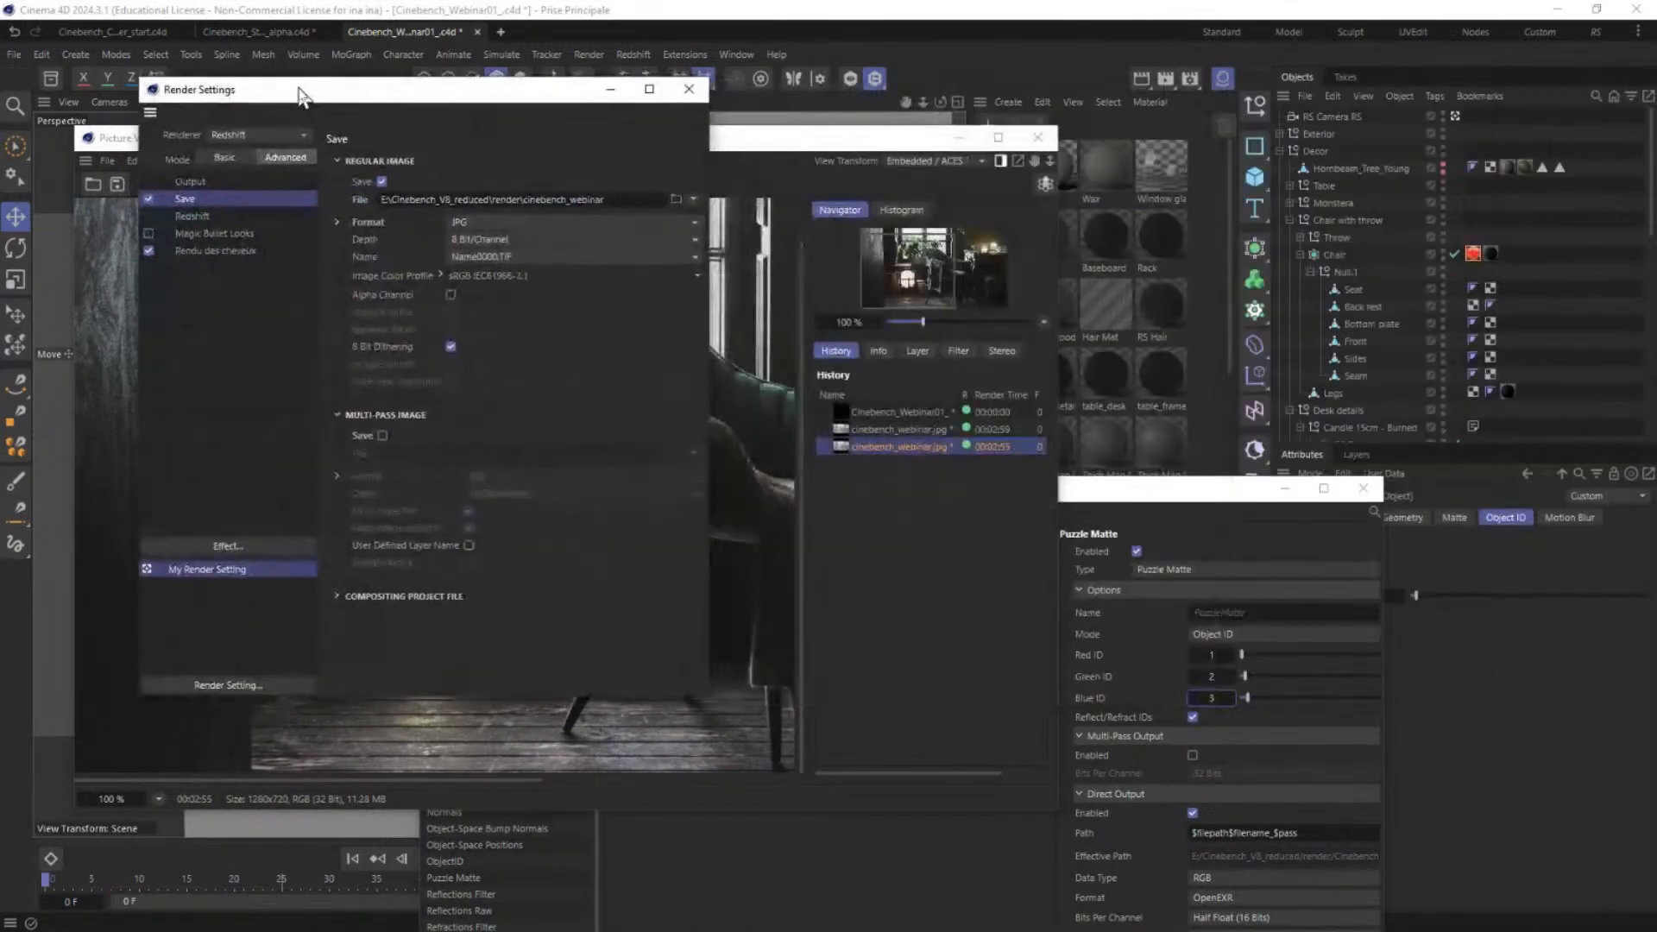
{"action": "left_click", "coordinate": [191, 217]}
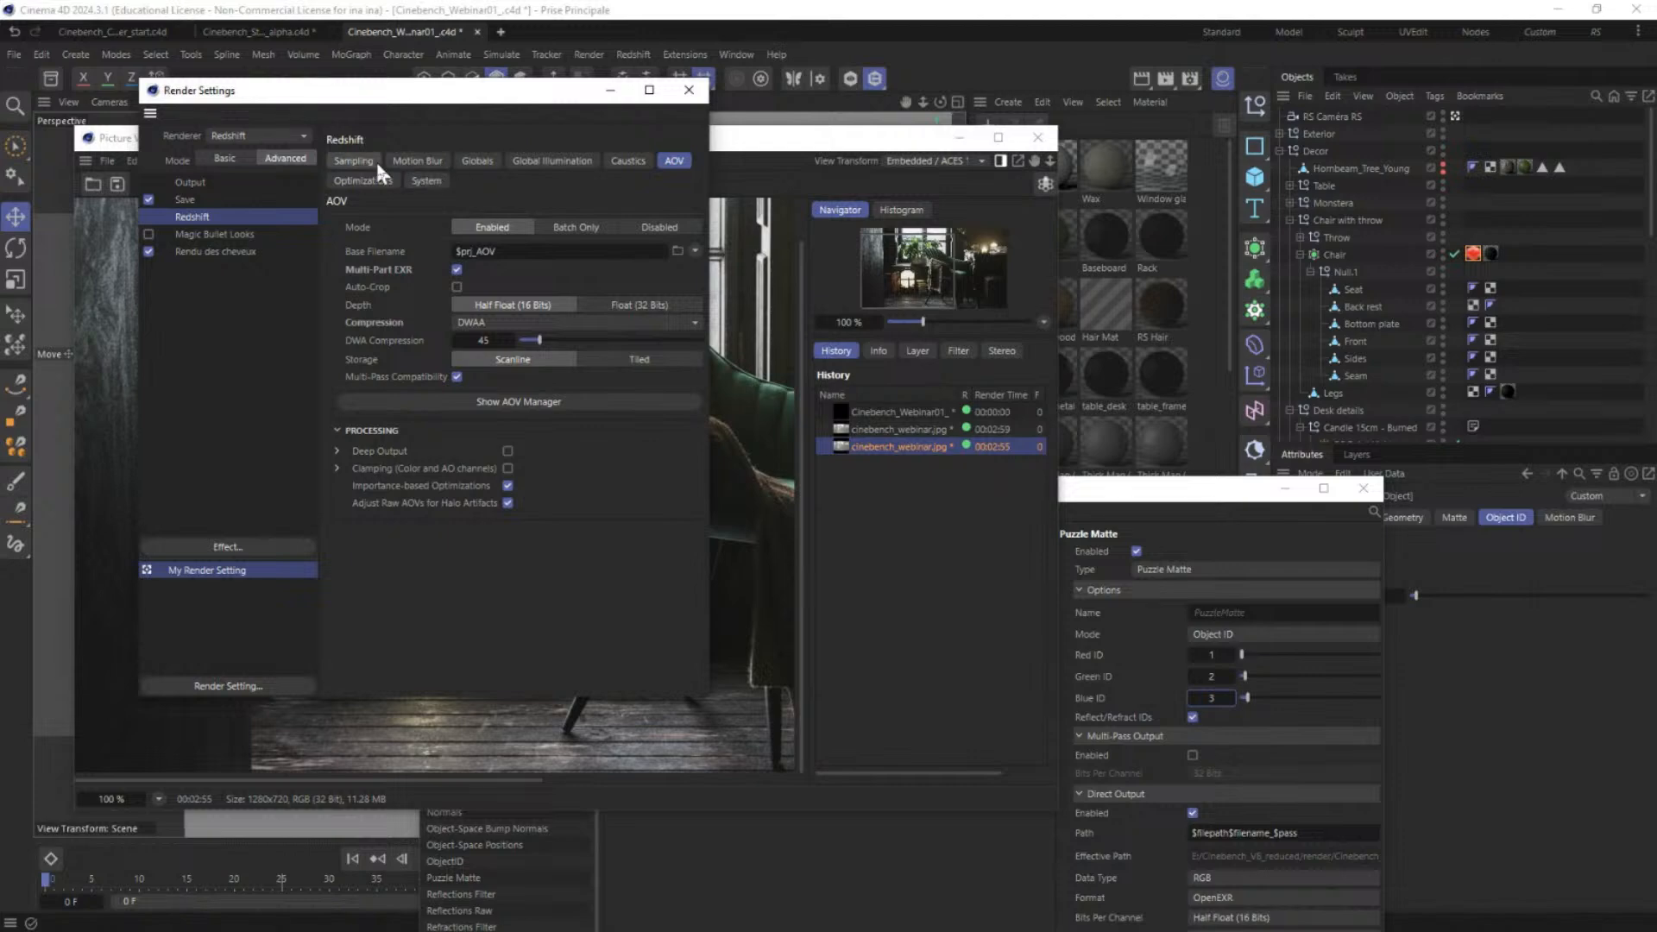
{"action": "left_click", "coordinate": [354, 161]}
{"action": "left_click_drag", "start_coordinate": [670, 354], "coordinate": [694, 356]}
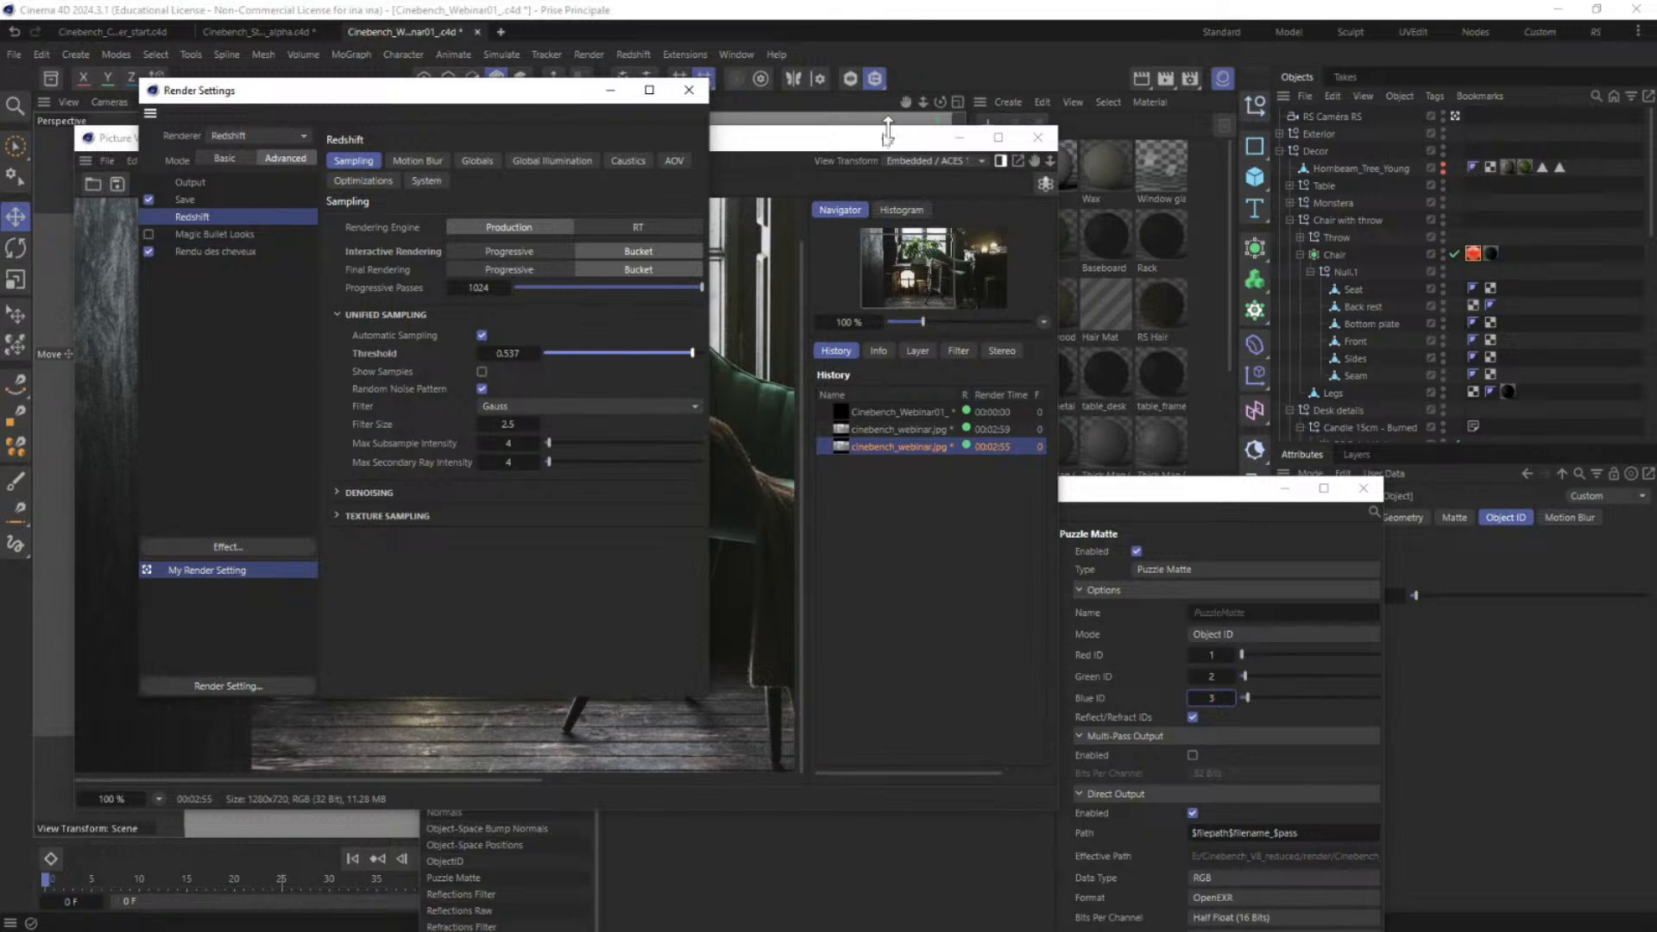
Step: Render the scene to the Picture Viewer, overwriting cinebench_webinar.jpg, and close the RS AOV Manager
{"action": "left_click_drag", "start_coordinate": [866, 147], "coordinate": [766, 176]}
{"action": "left_click", "coordinate": [1084, 507]}
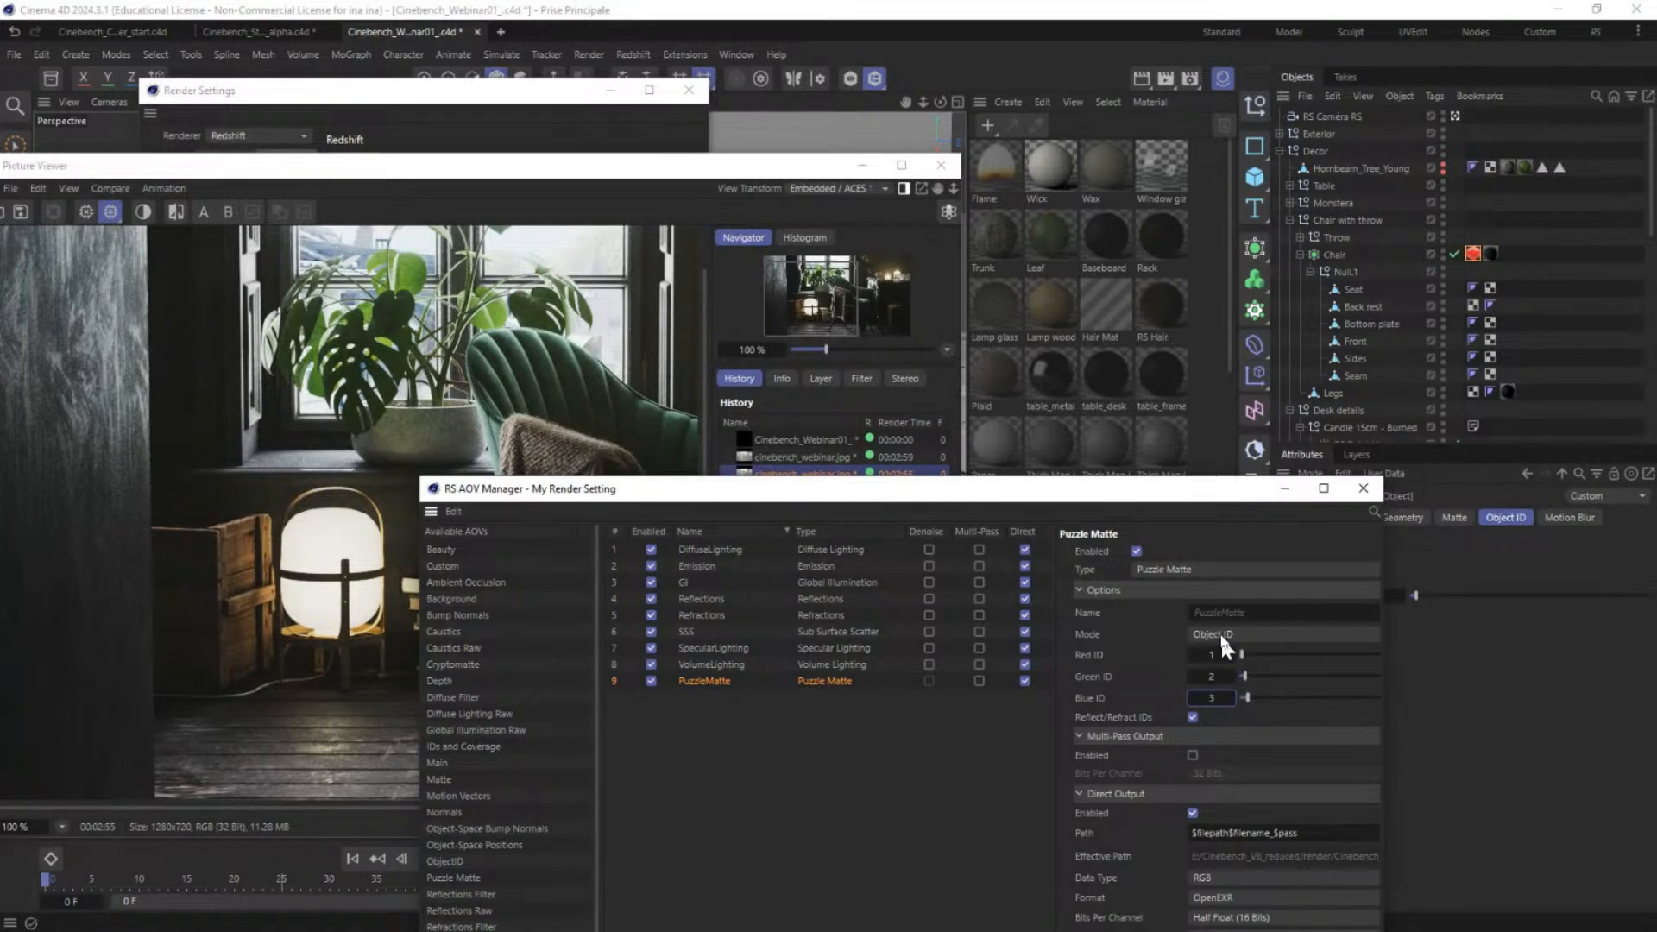
{"action": "left_click", "coordinate": [1166, 77]}
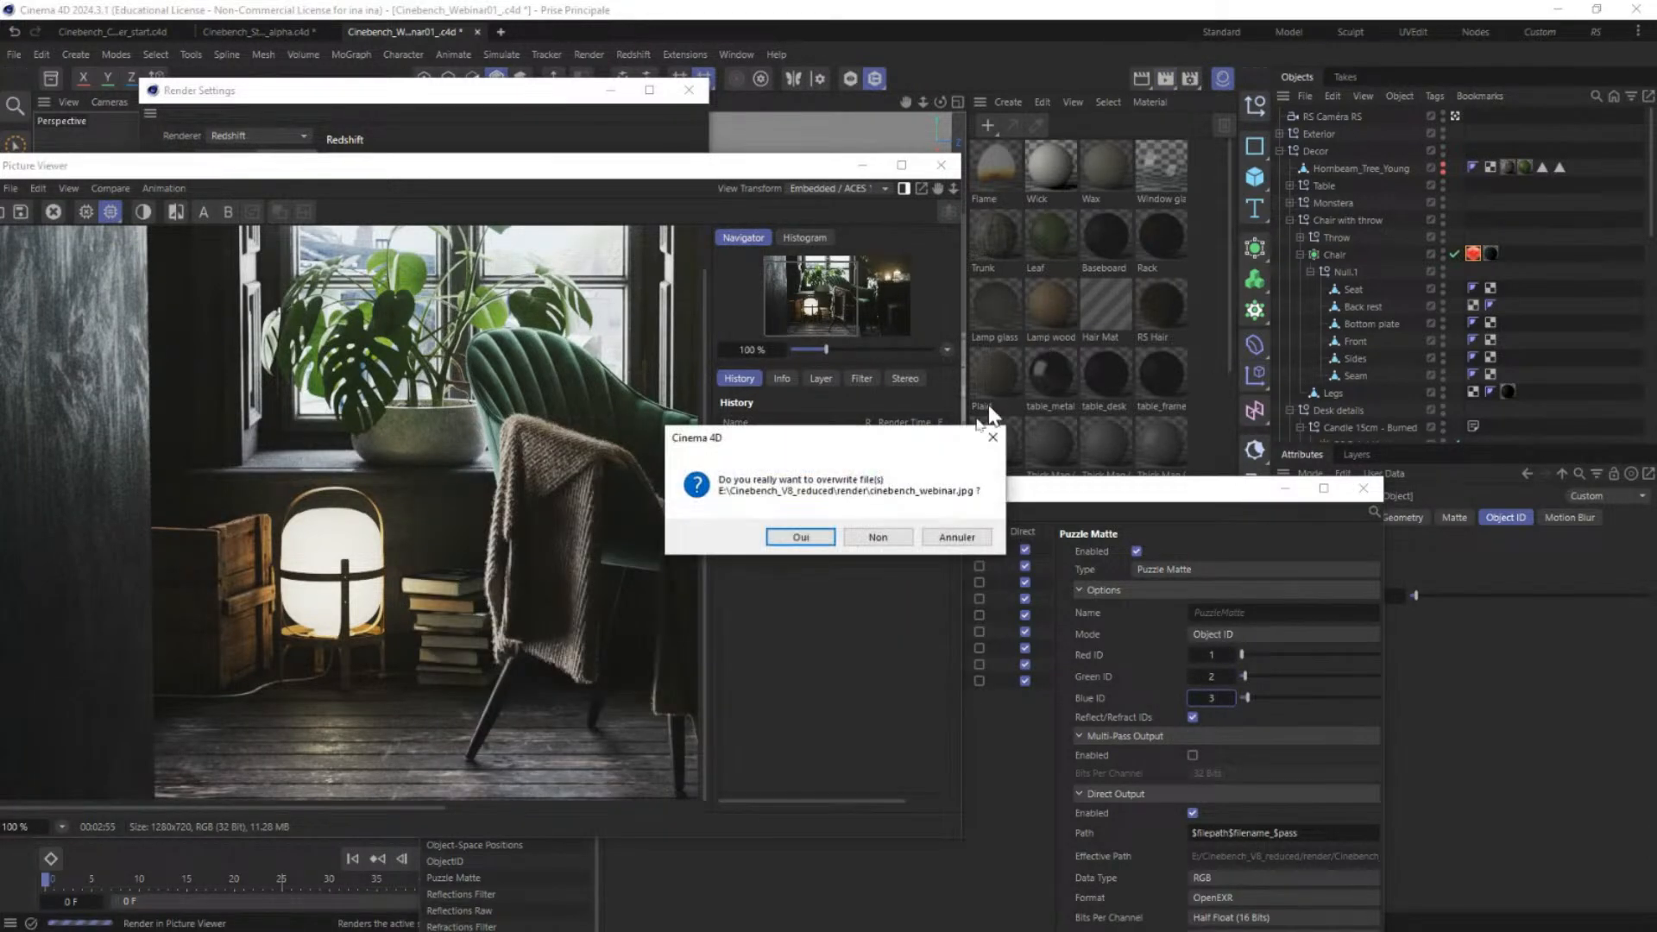
{"action": "left_click", "coordinate": [799, 537]}
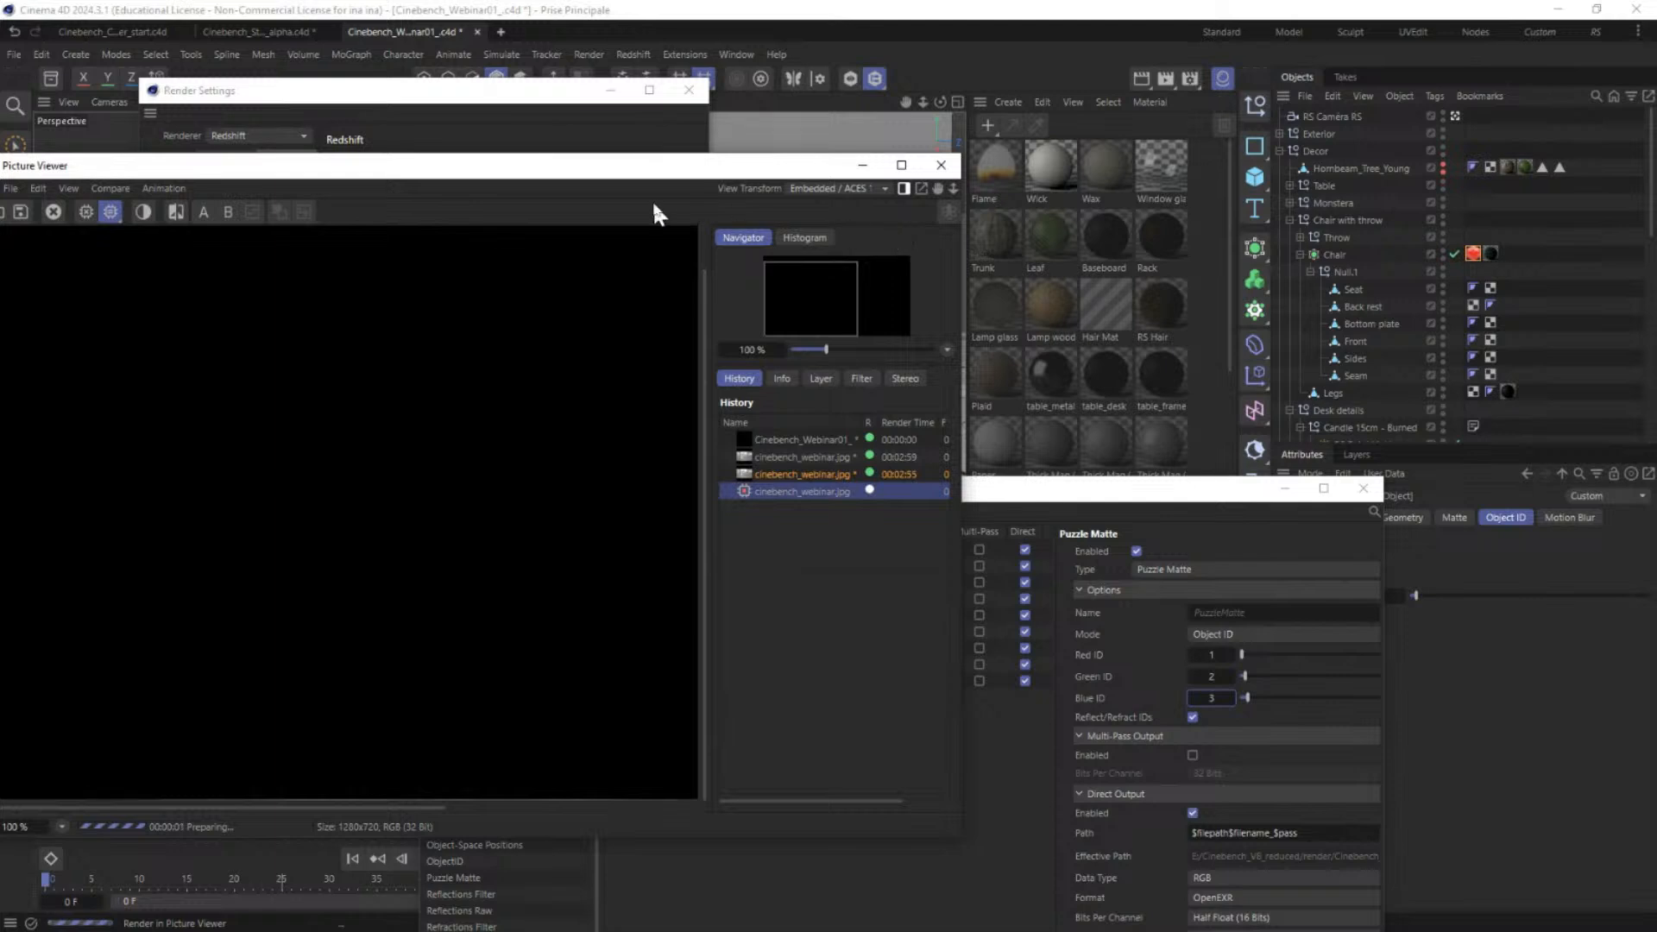
{"action": "left_click_drag", "start_coordinate": [590, 176], "coordinate": [889, 129]}
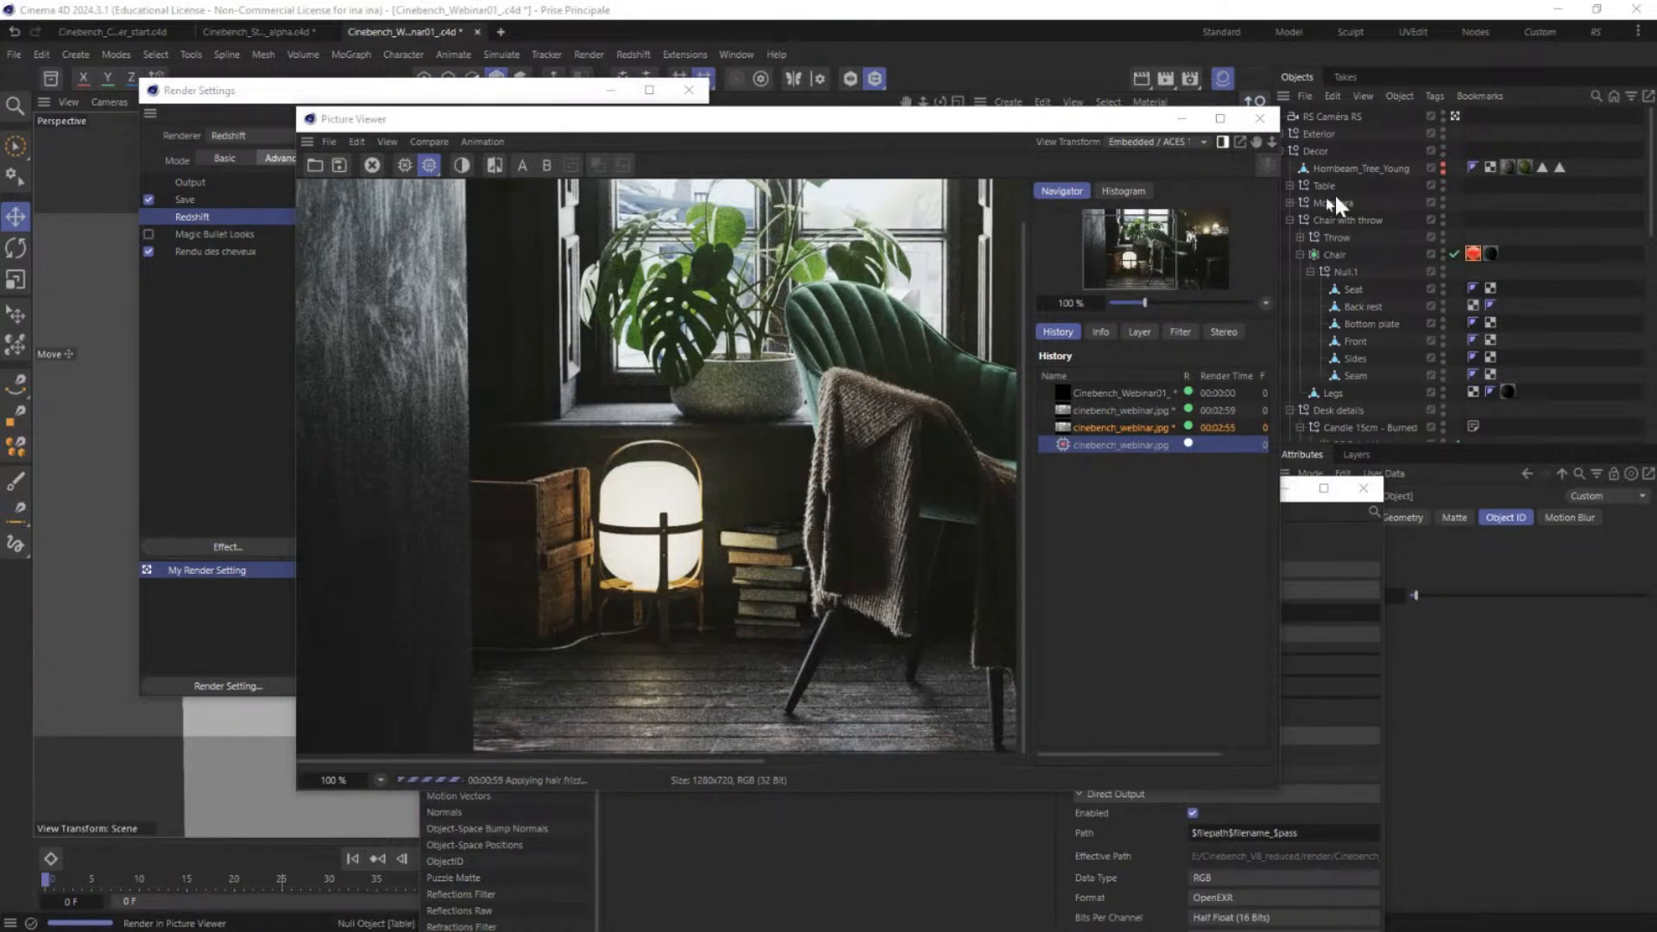
{"action": "left_click_drag", "start_coordinate": [989, 135], "coordinate": [816, 145]}
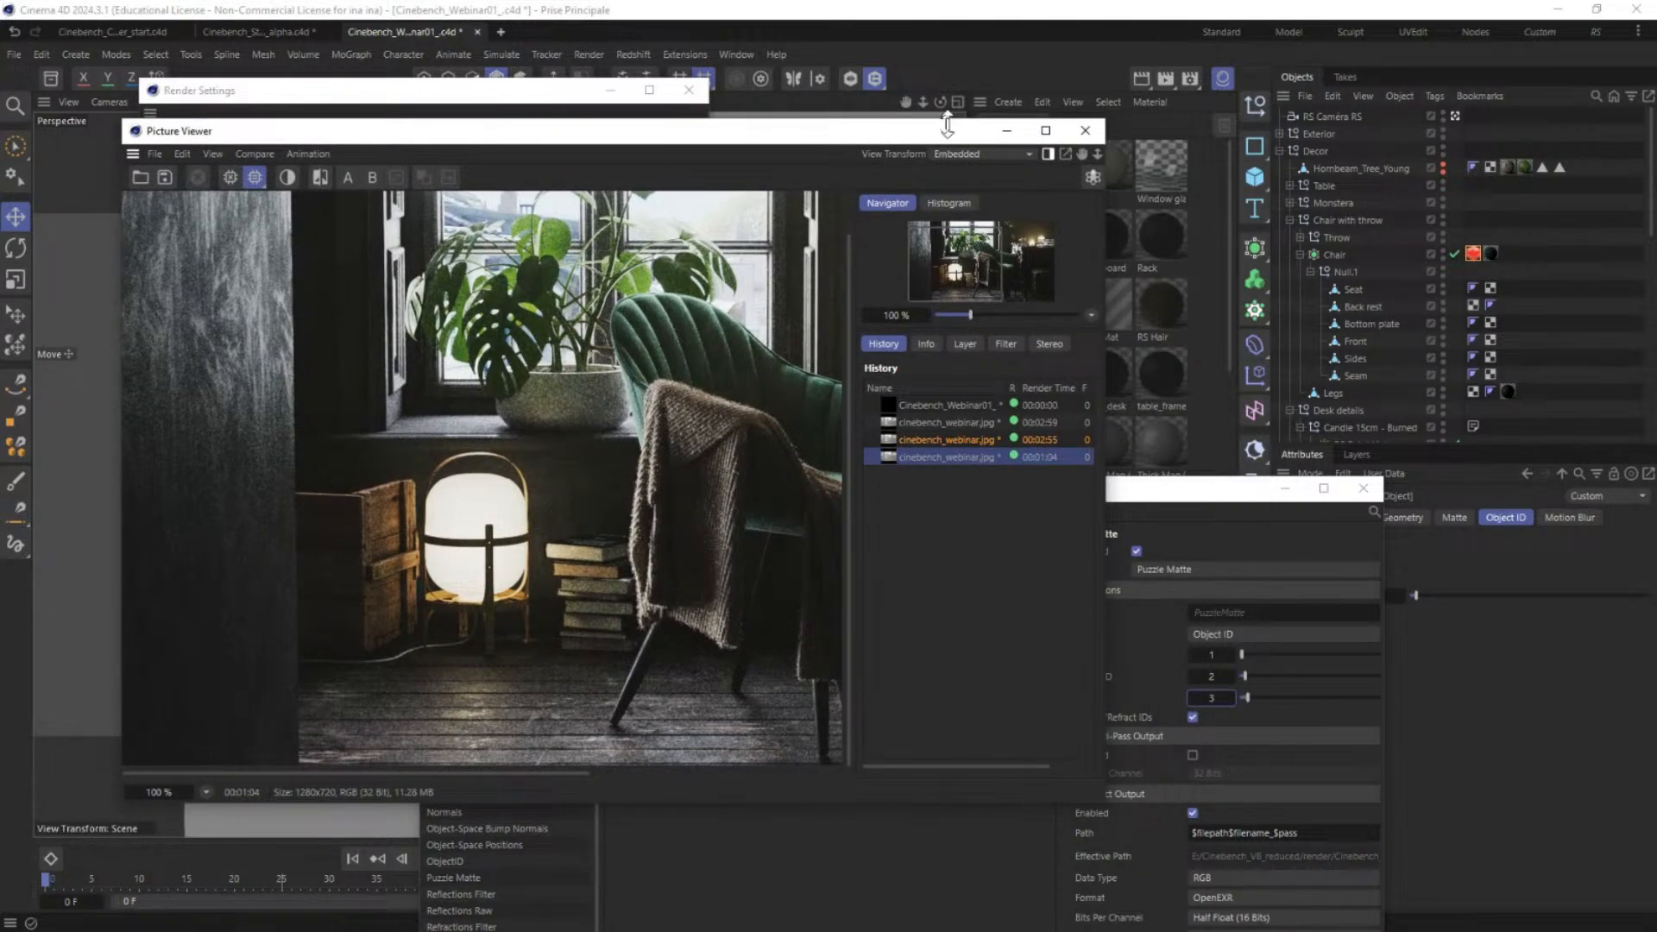
{"action": "left_click_drag", "start_coordinate": [890, 140], "coordinate": [747, 171]}
{"action": "left_click", "coordinate": [1365, 488]}
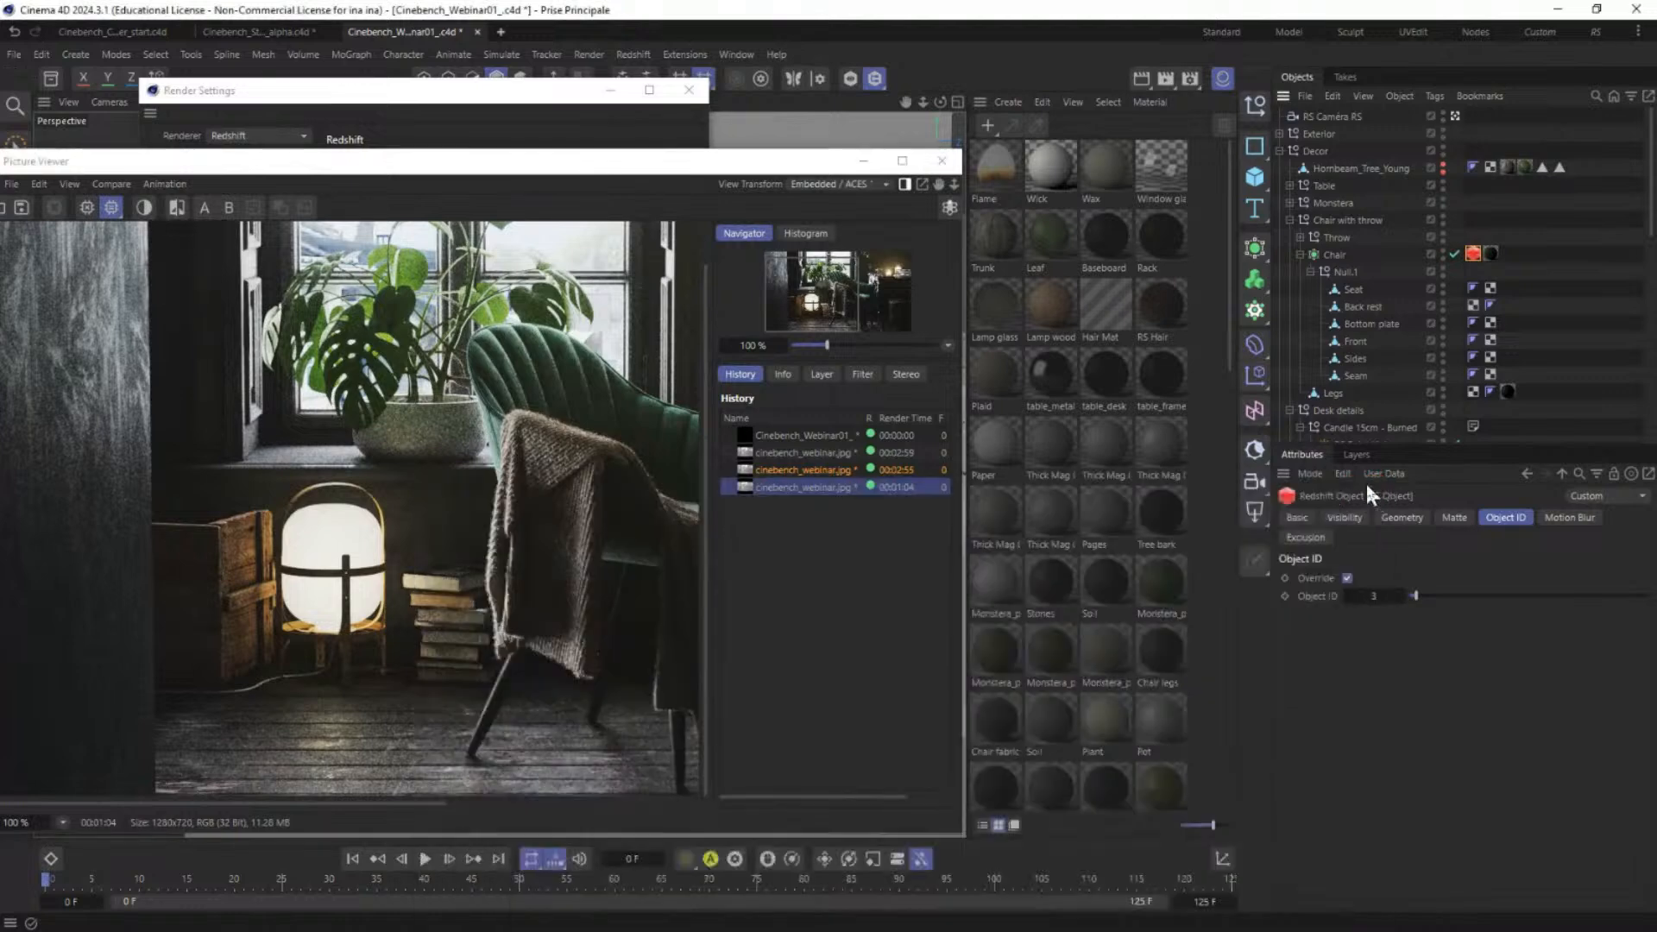
Step: Inspect the base and basic properties of the Leaf material
{"action": "left_click", "coordinate": [1048, 228]}
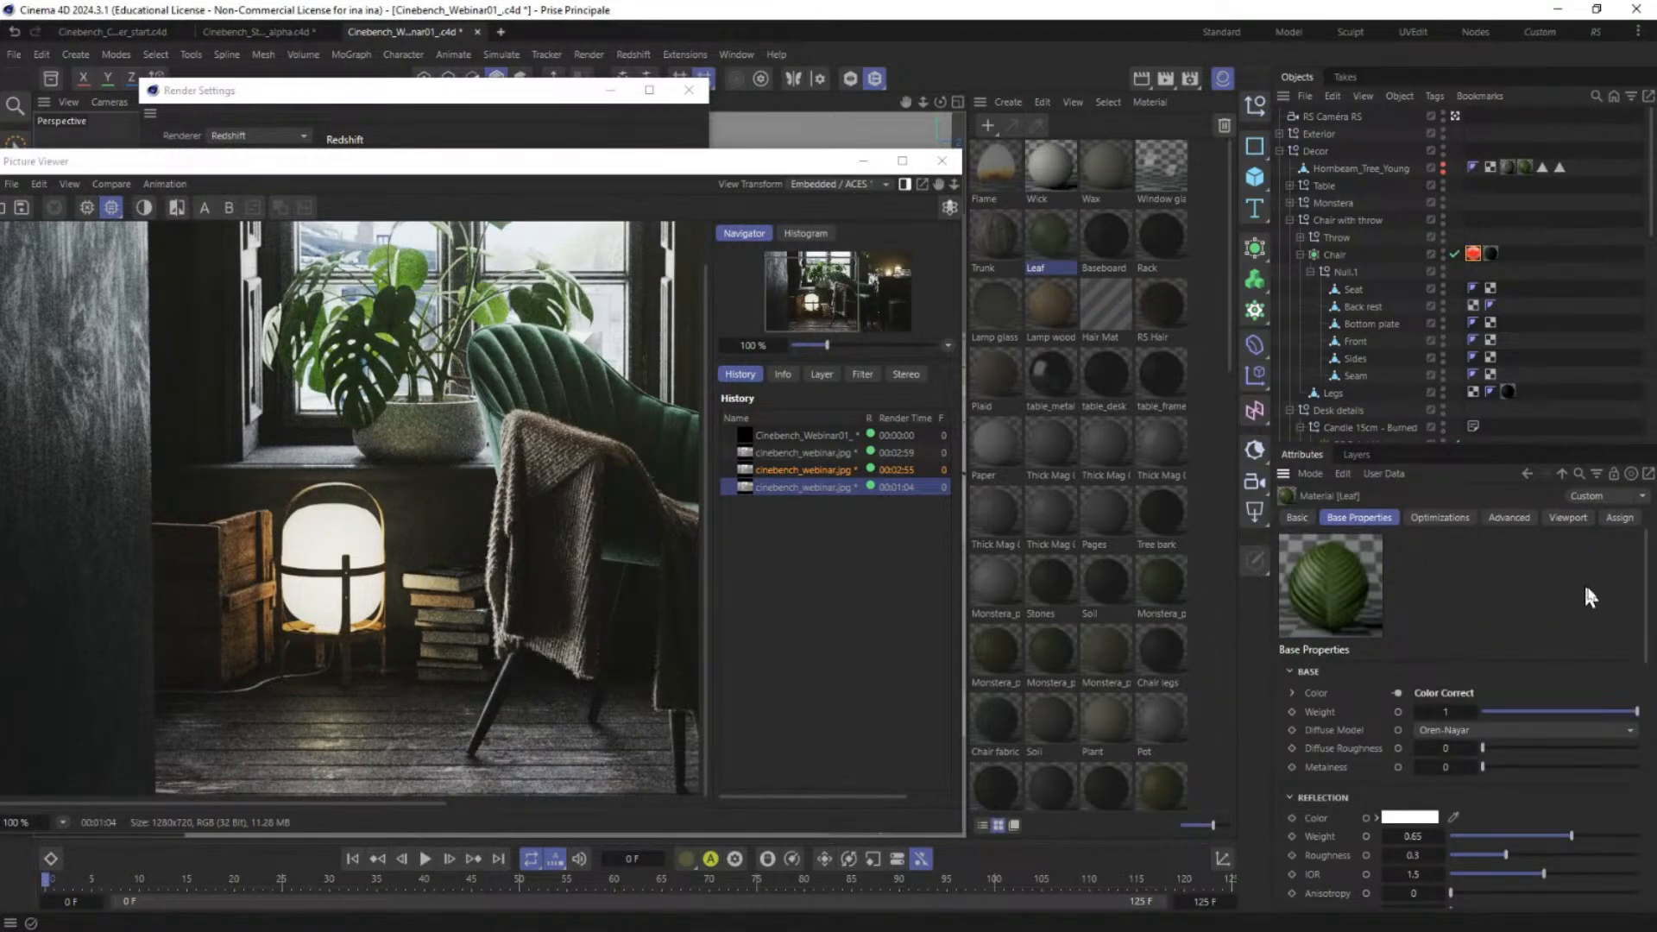
{"action": "mouse_move", "coordinate": [1648, 576]}
{"action": "left_mouse_down"}
{"action": "mouse_move", "coordinate": [1646, 636]}
{"action": "mouse_move", "coordinate": [1647, 570]}
{"action": "left_mouse_up"}
{"action": "left_click", "coordinate": [1298, 518]}
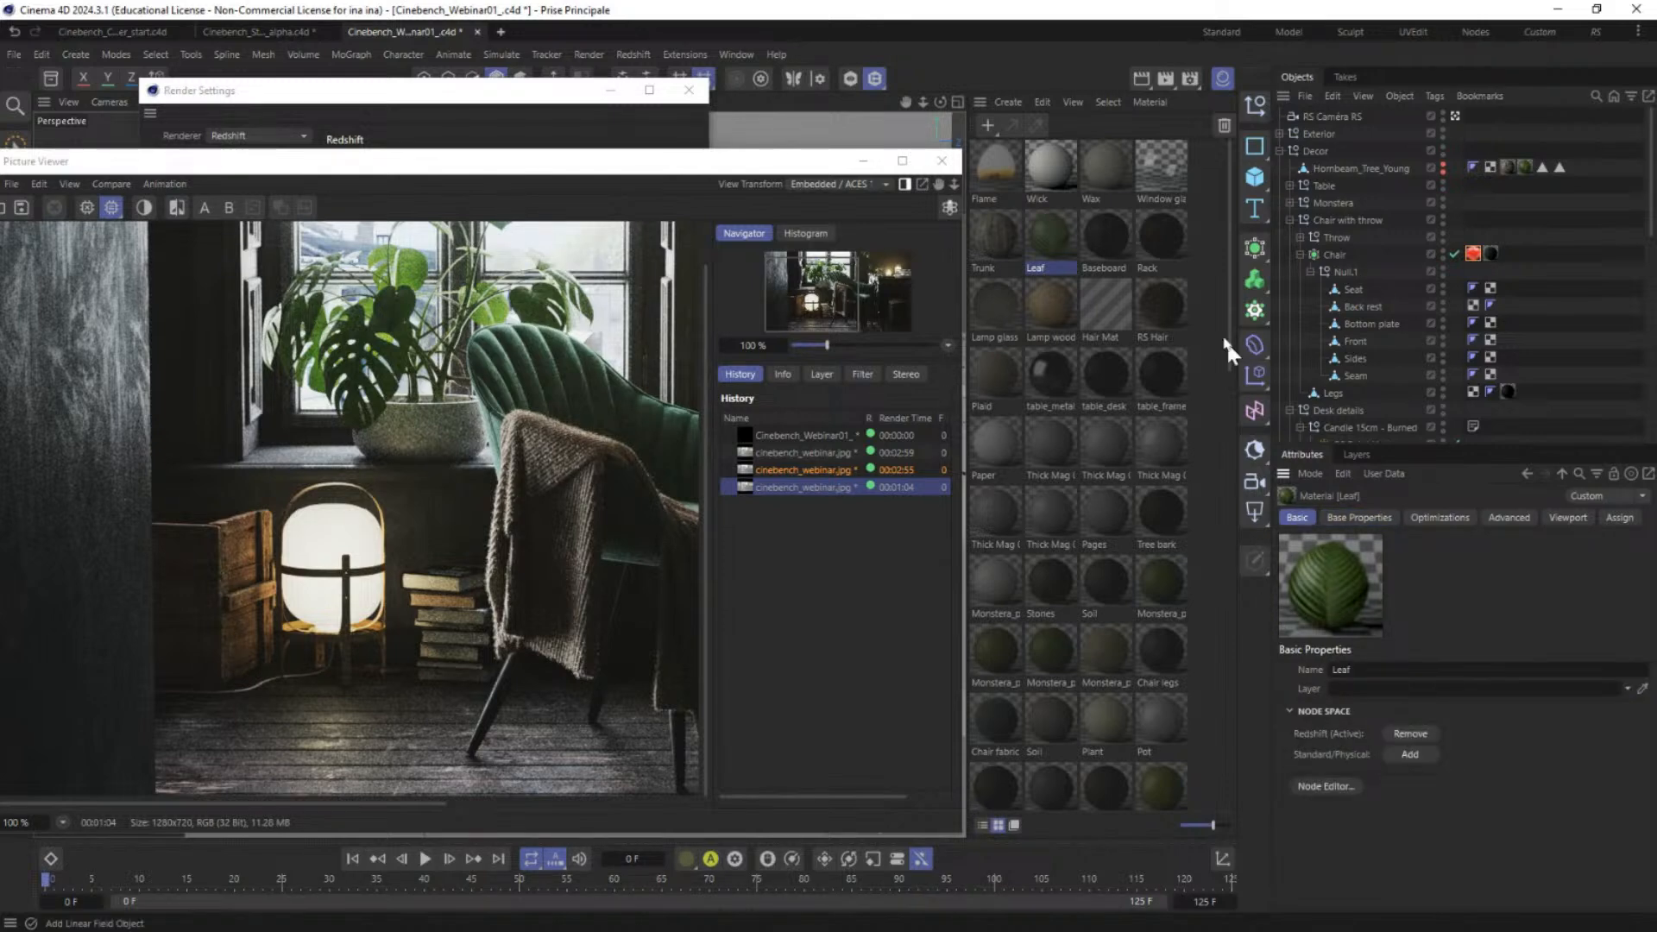
Step: Open the Wick material in the Node Editor and inspect its standard material node and attribute properties for a material ID setting
{"action": "left_click", "coordinate": [1040, 167]}
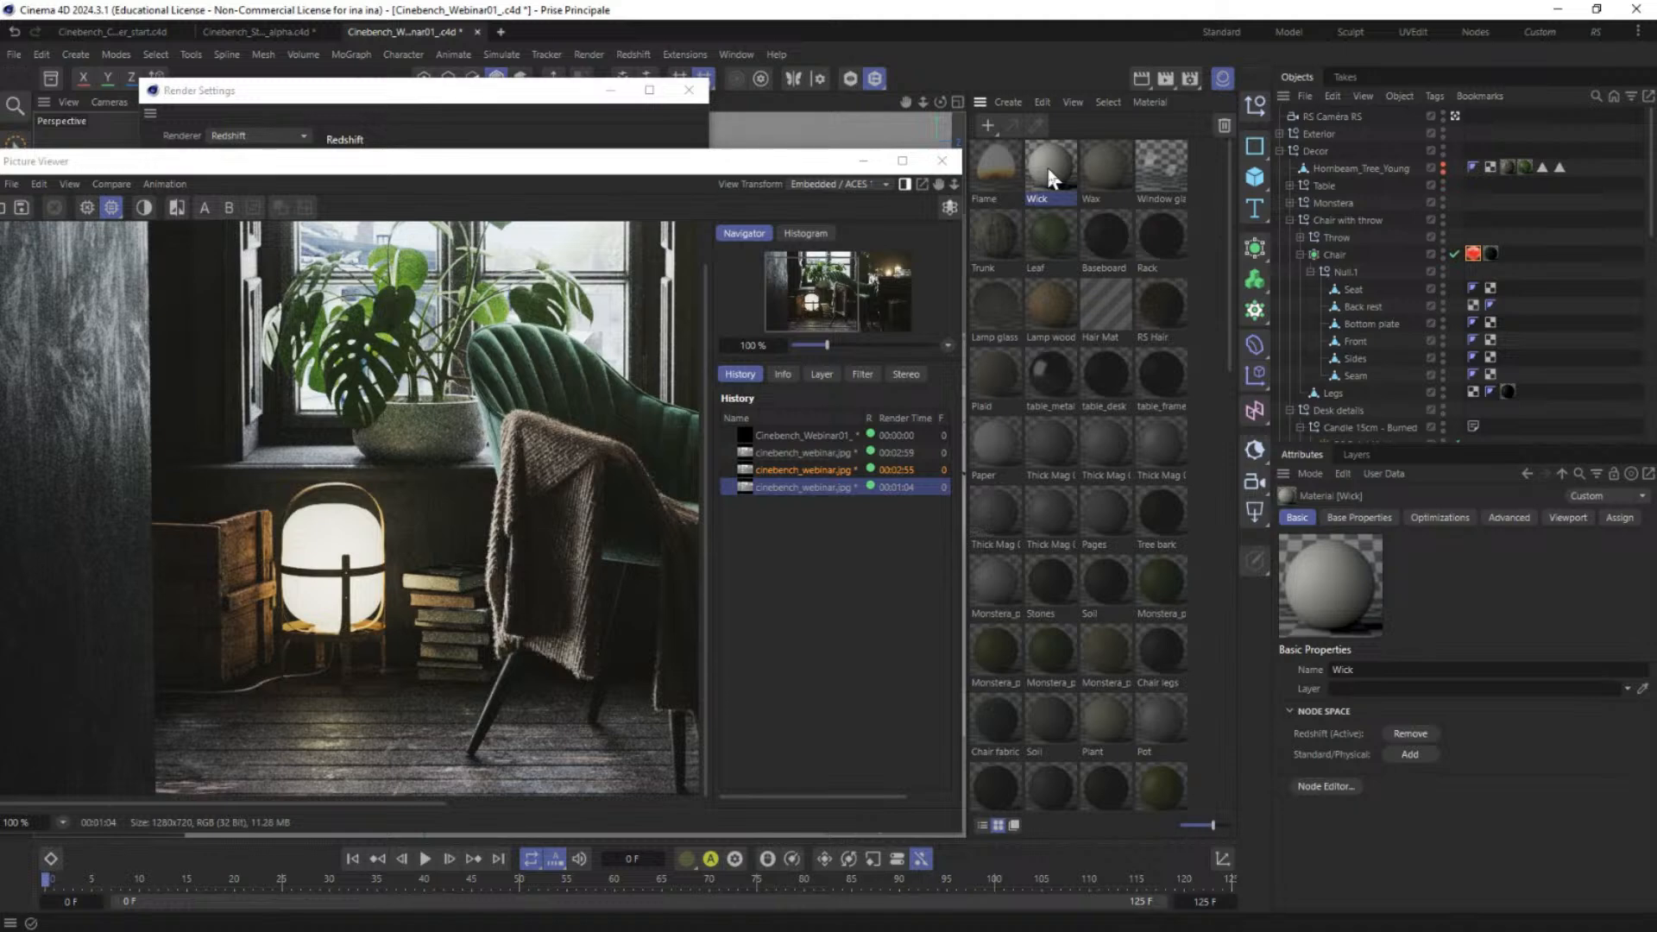
{"action": "double_click", "coordinate": [1047, 166]}
{"action": "left_click_drag", "start_coordinate": [1383, 162], "coordinate": [1028, 163]}
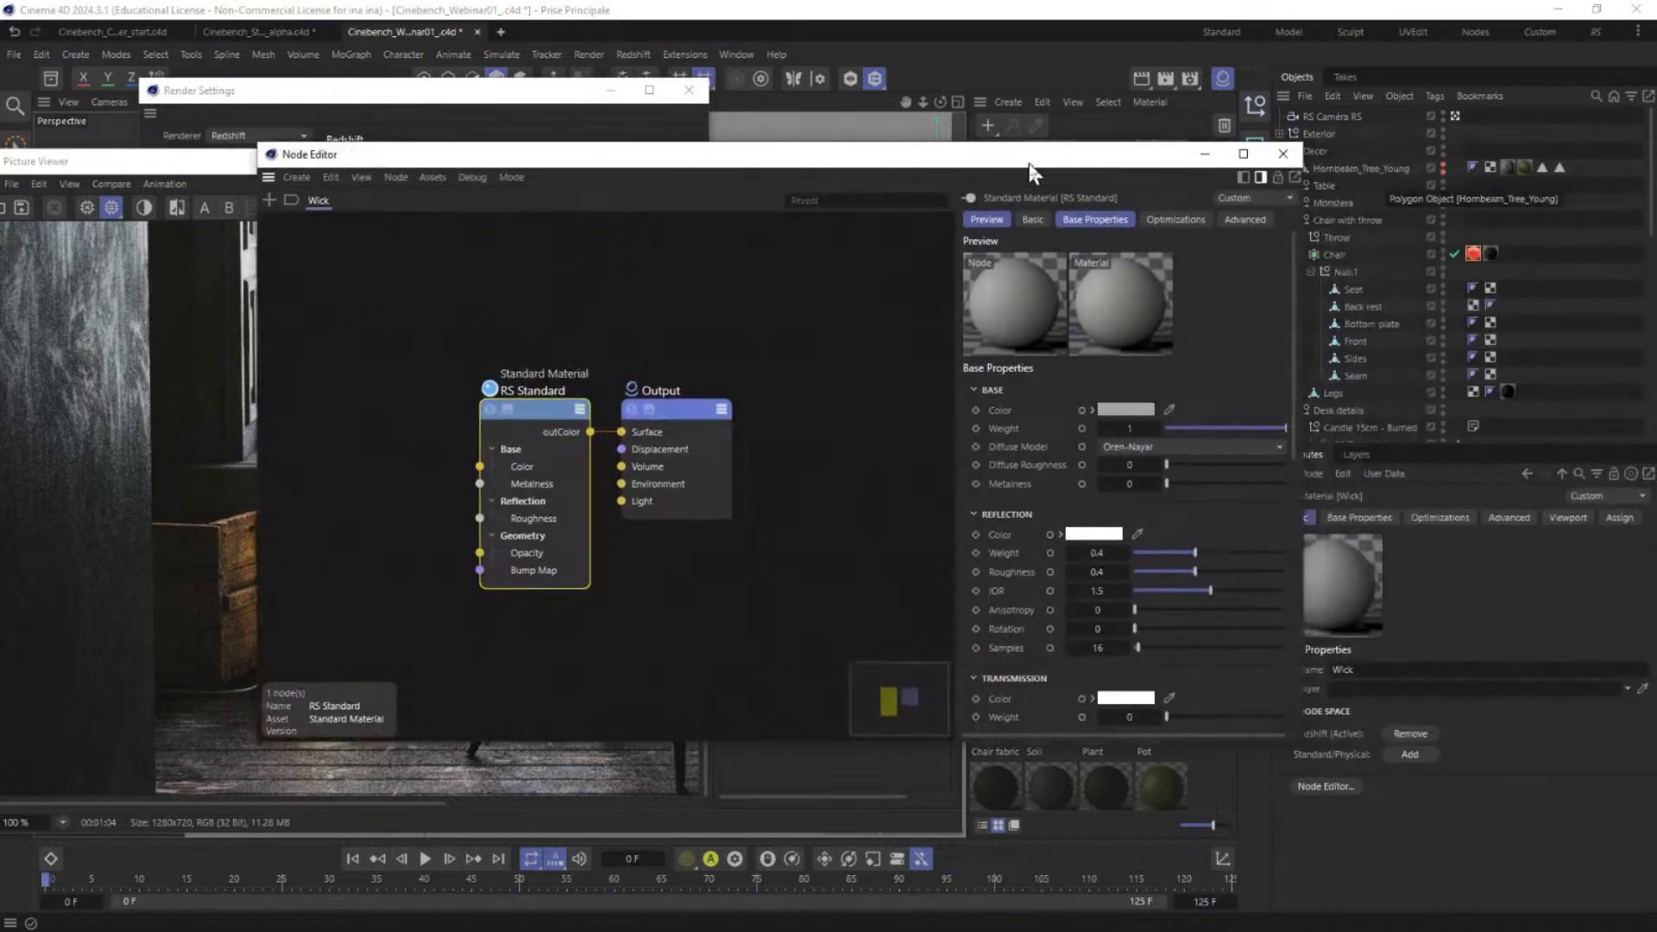
{"action": "left_click", "coordinate": [985, 224]}
{"action": "left_click", "coordinate": [1030, 219]}
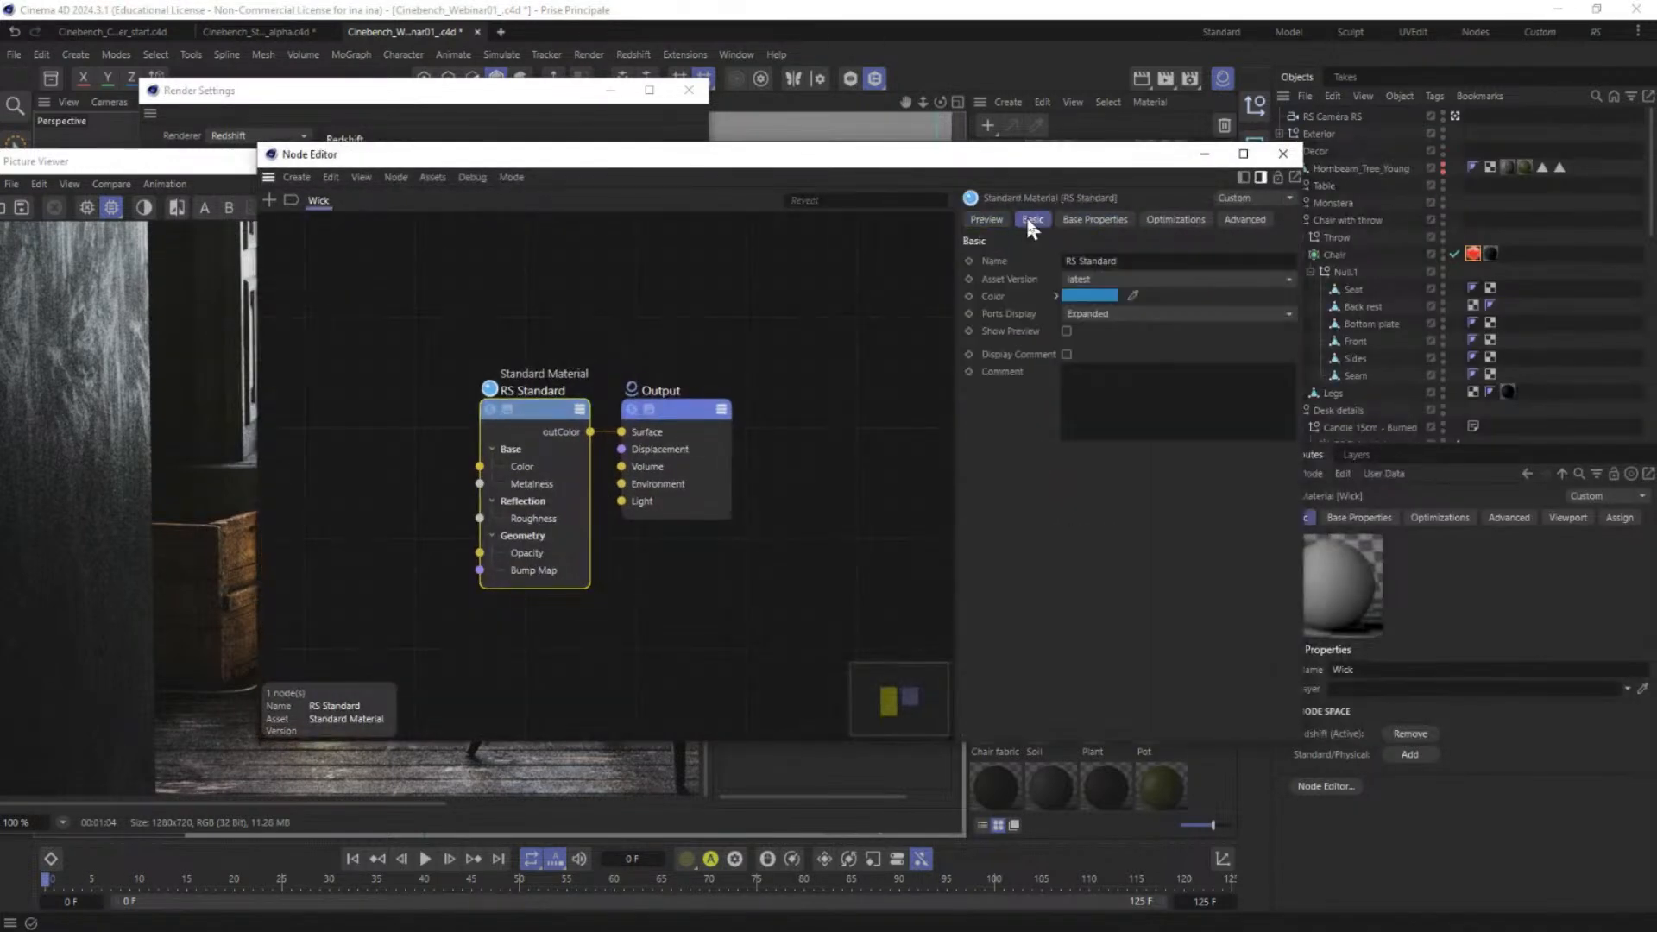
{"action": "left_click", "coordinate": [1105, 221]}
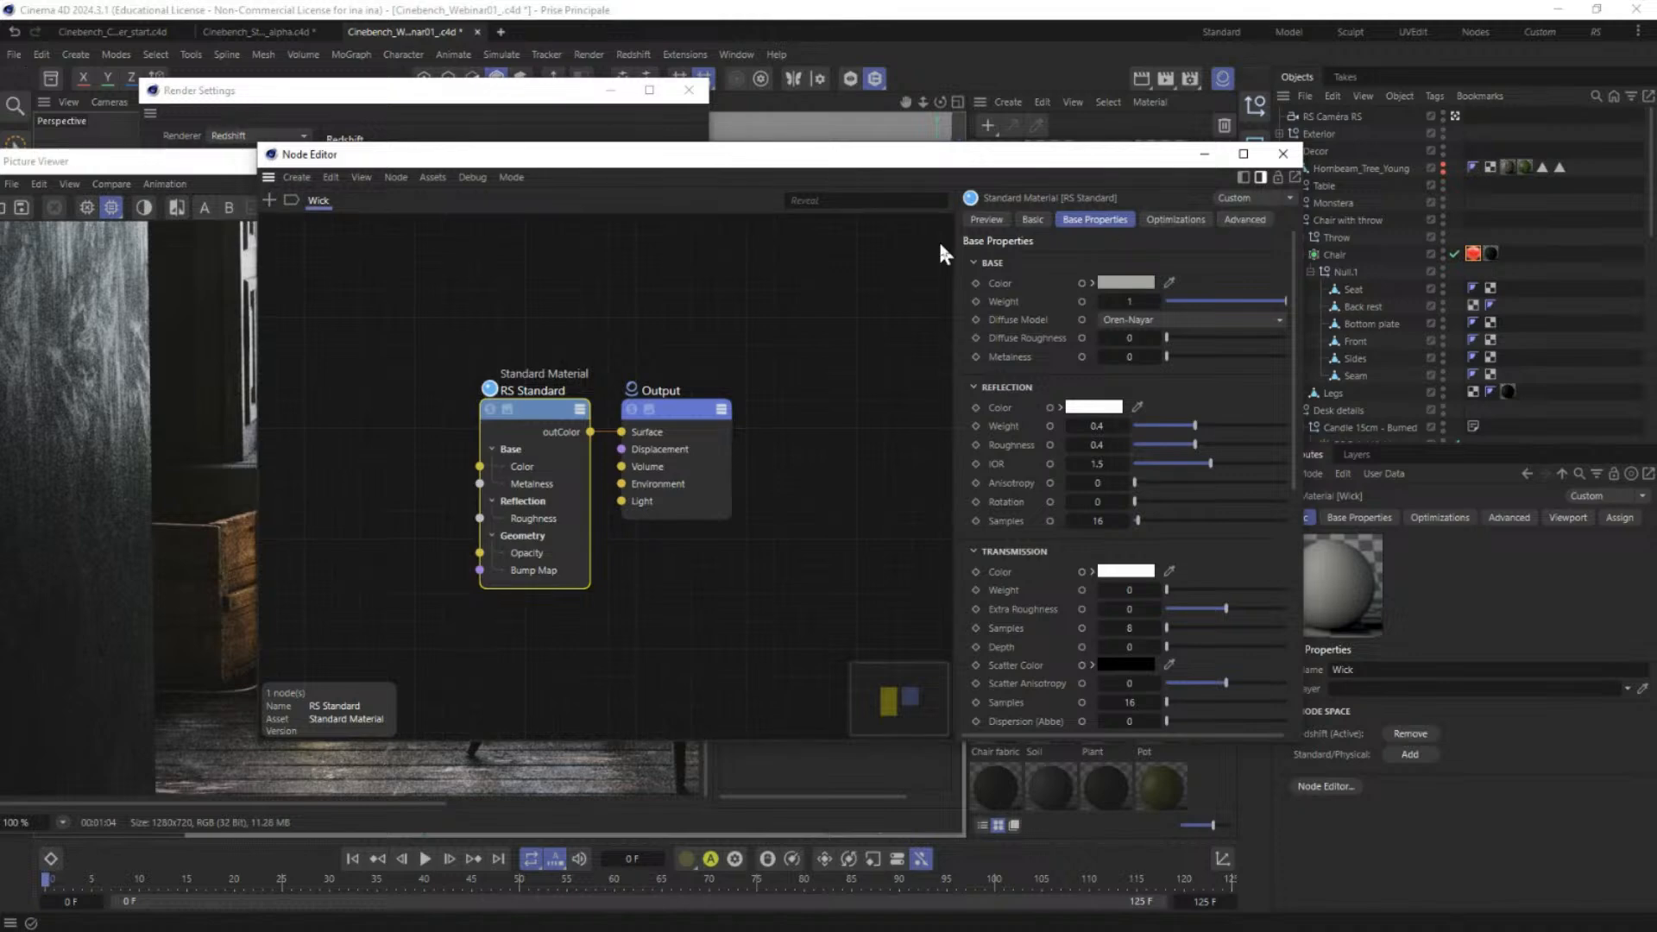
{"action": "left_click_drag", "start_coordinate": [1073, 157], "coordinate": [888, 121]}
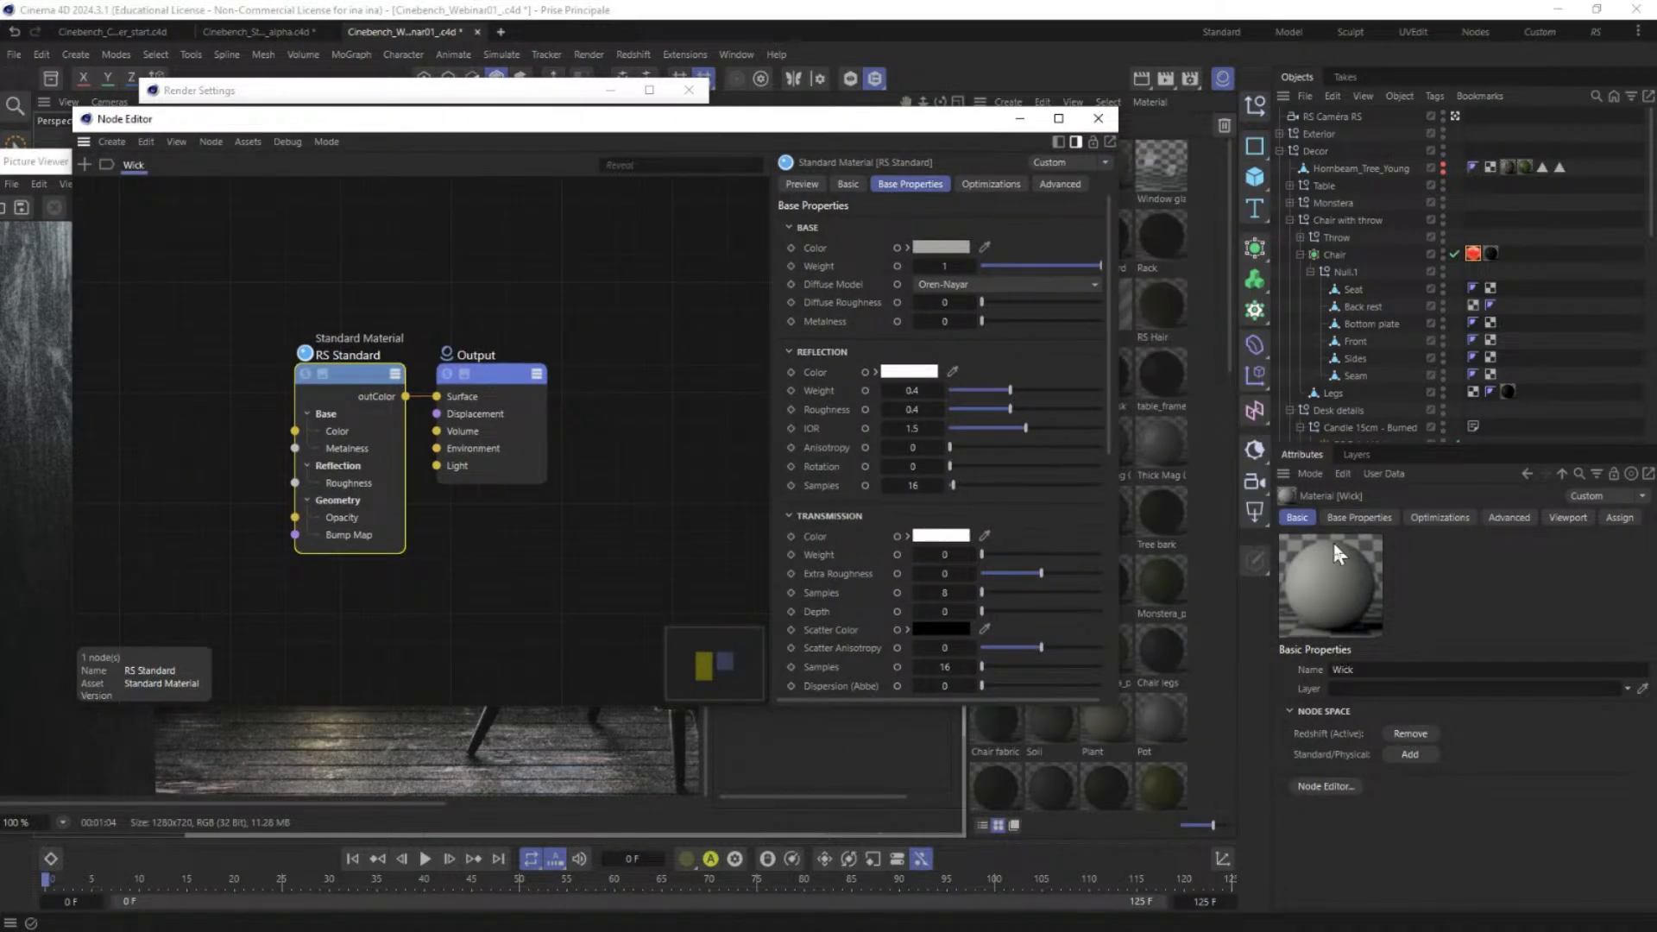
{"action": "left_click", "coordinate": [1300, 521]}
{"action": "left_click", "coordinate": [1359, 522]}
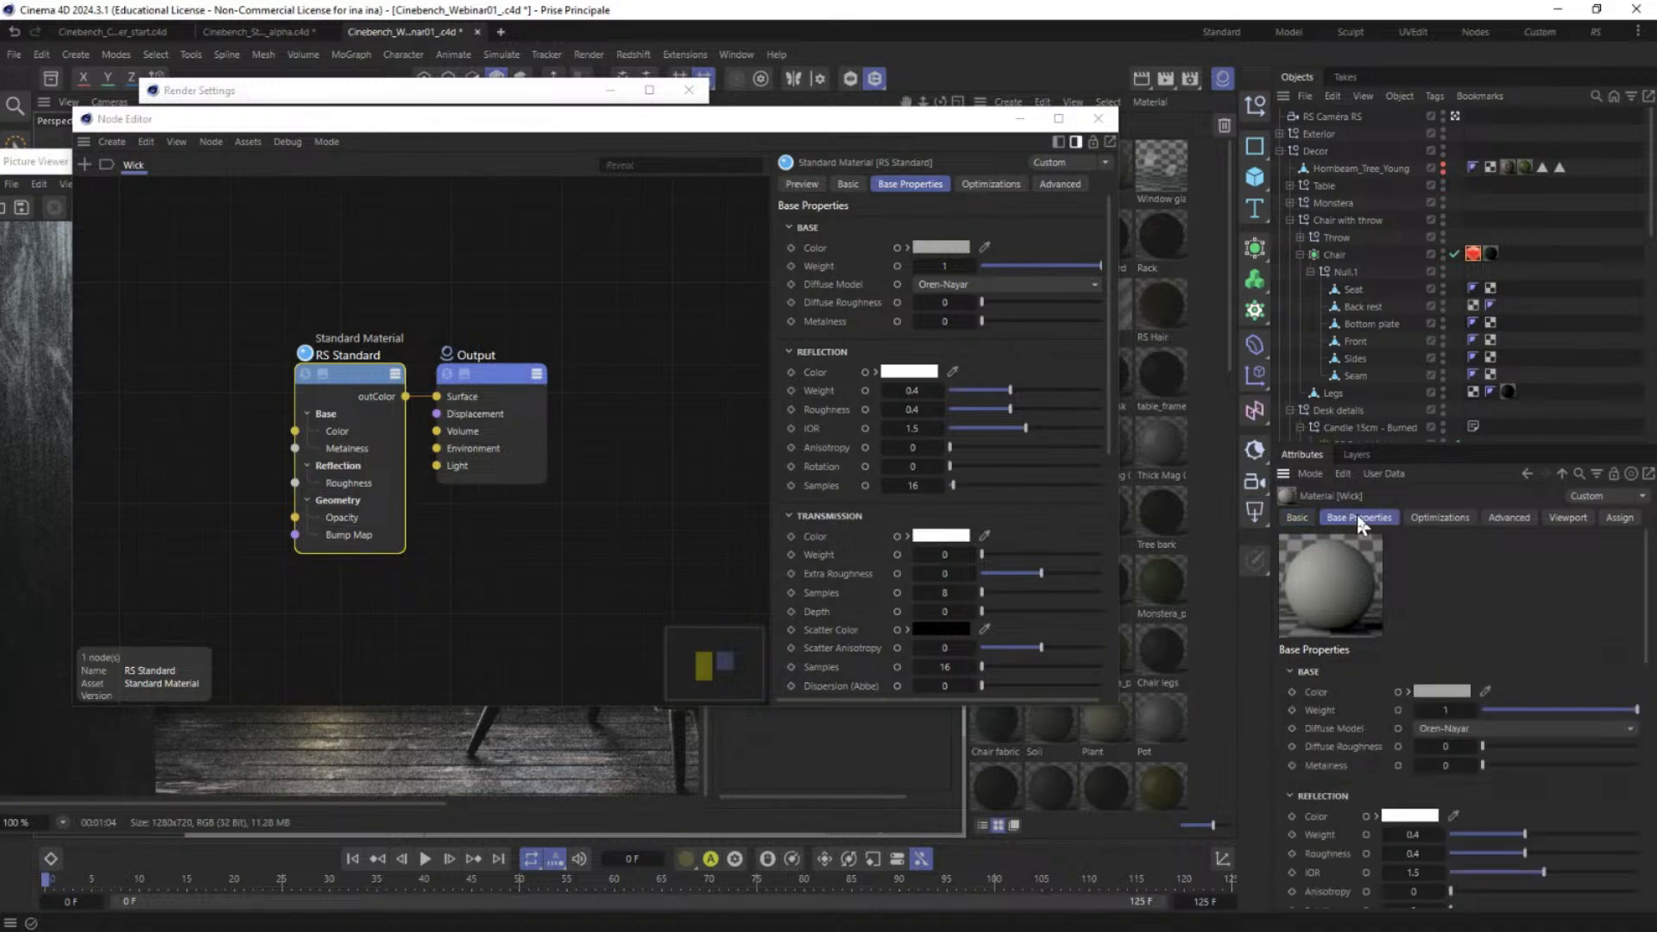
{"action": "left_click", "coordinate": [1441, 519]}
{"action": "left_click", "coordinate": [1374, 520]}
Step: Inspect the Material ID option on the Wick material's Output node
{"action": "left_click", "coordinate": [467, 353]}
{"action": "left_click", "coordinate": [480, 374]}
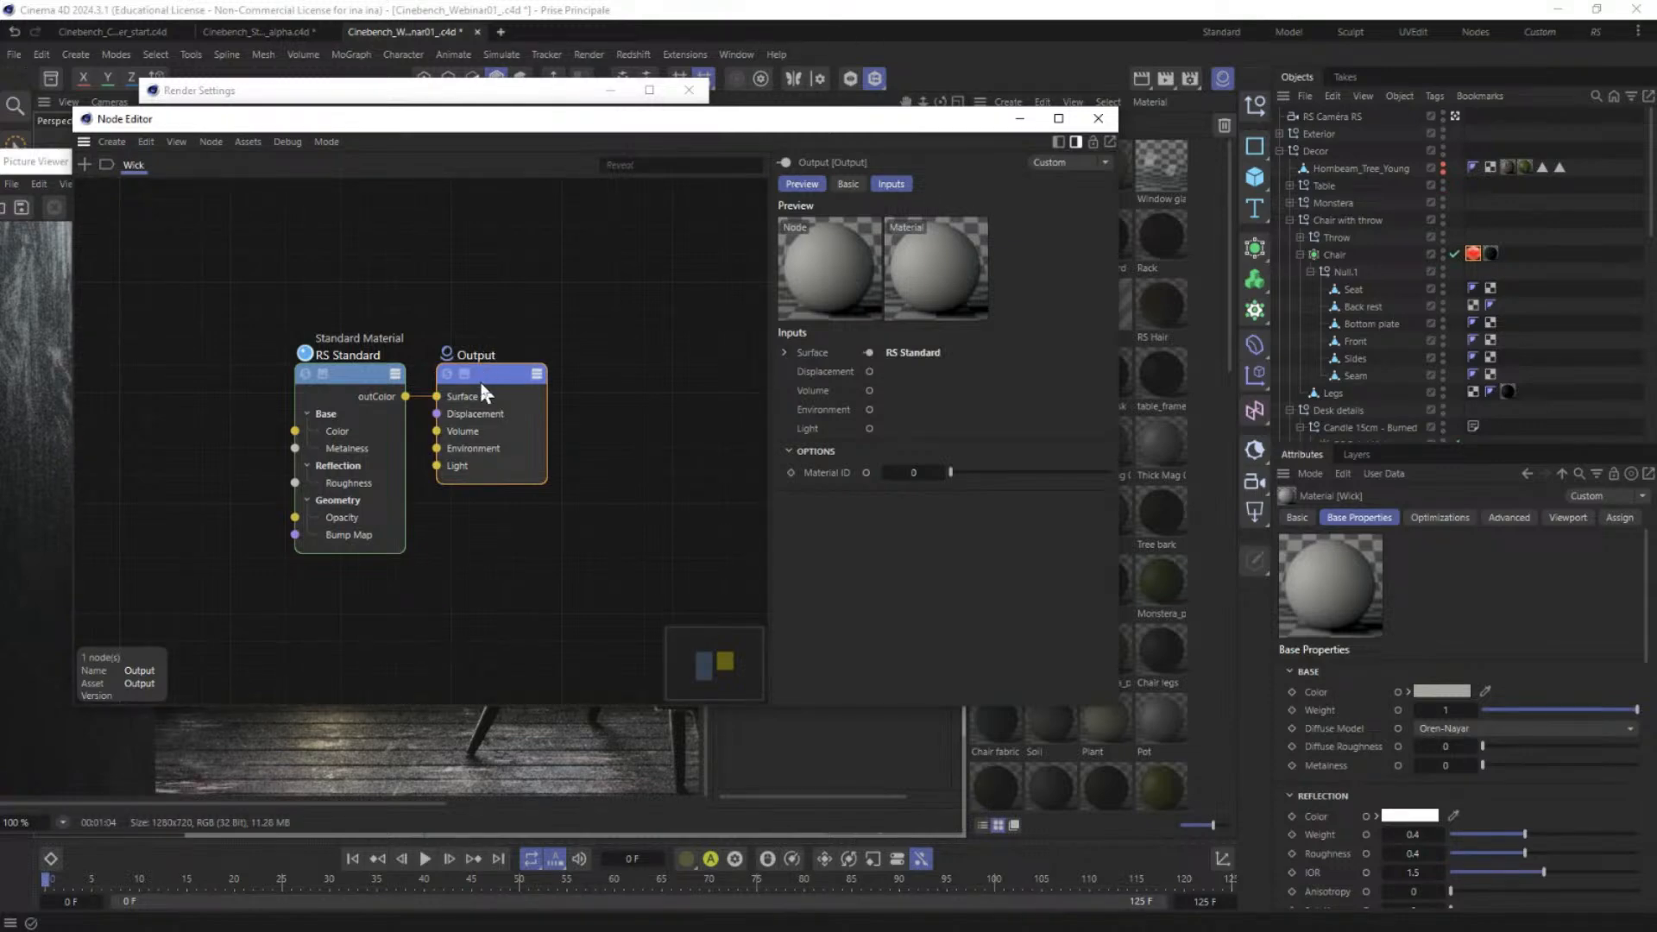
{"action": "left_click_drag", "start_coordinate": [935, 120], "coordinate": [842, 297]}
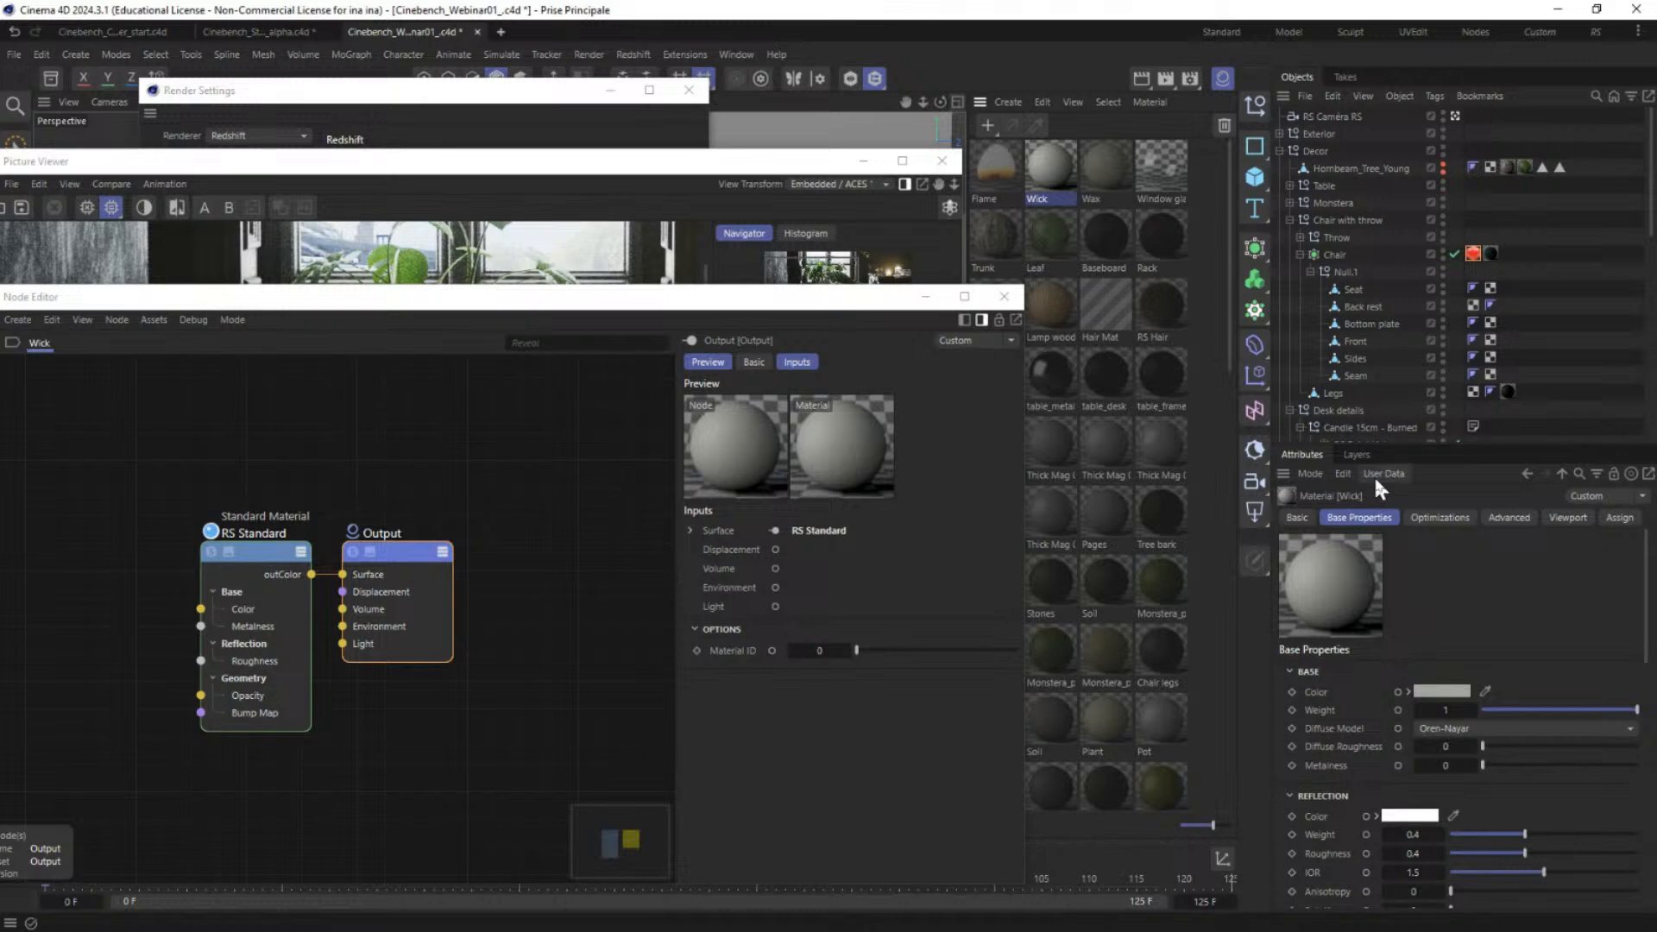
{"action": "left_click_drag", "start_coordinate": [759, 298], "coordinate": [847, 197]}
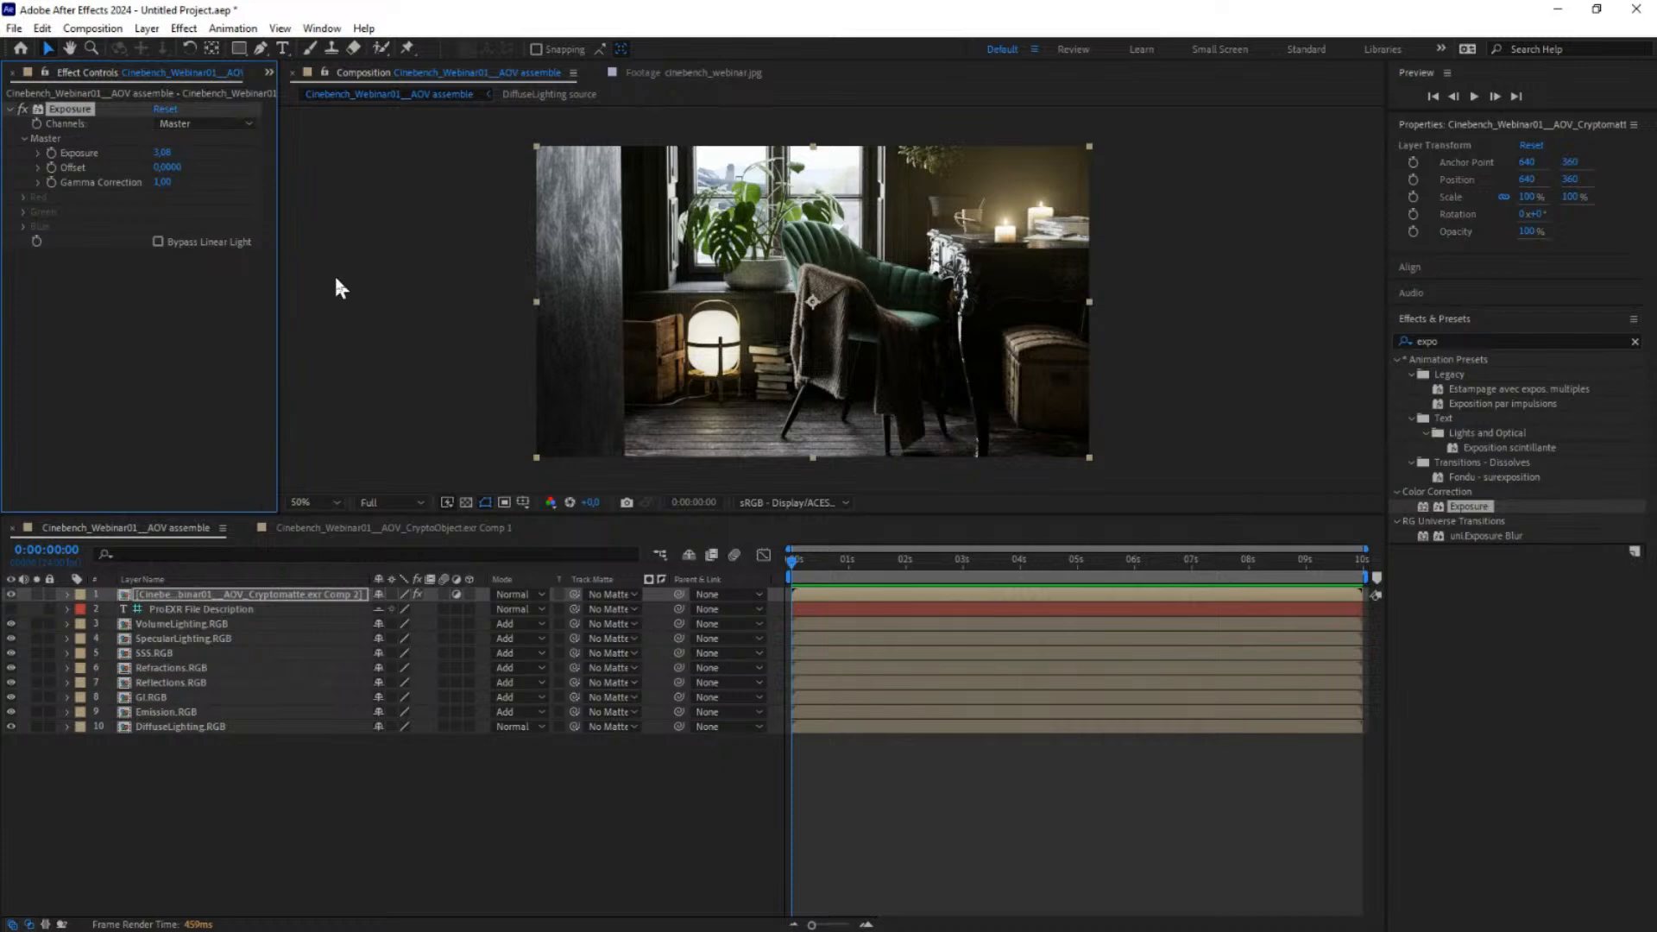
Step: In the After Effects project's AOV source comps folder, duplicate the DiffuseLighting source composition and rename the copy PuzzleMatte
{"action": "left_click", "coordinate": [268, 74]}
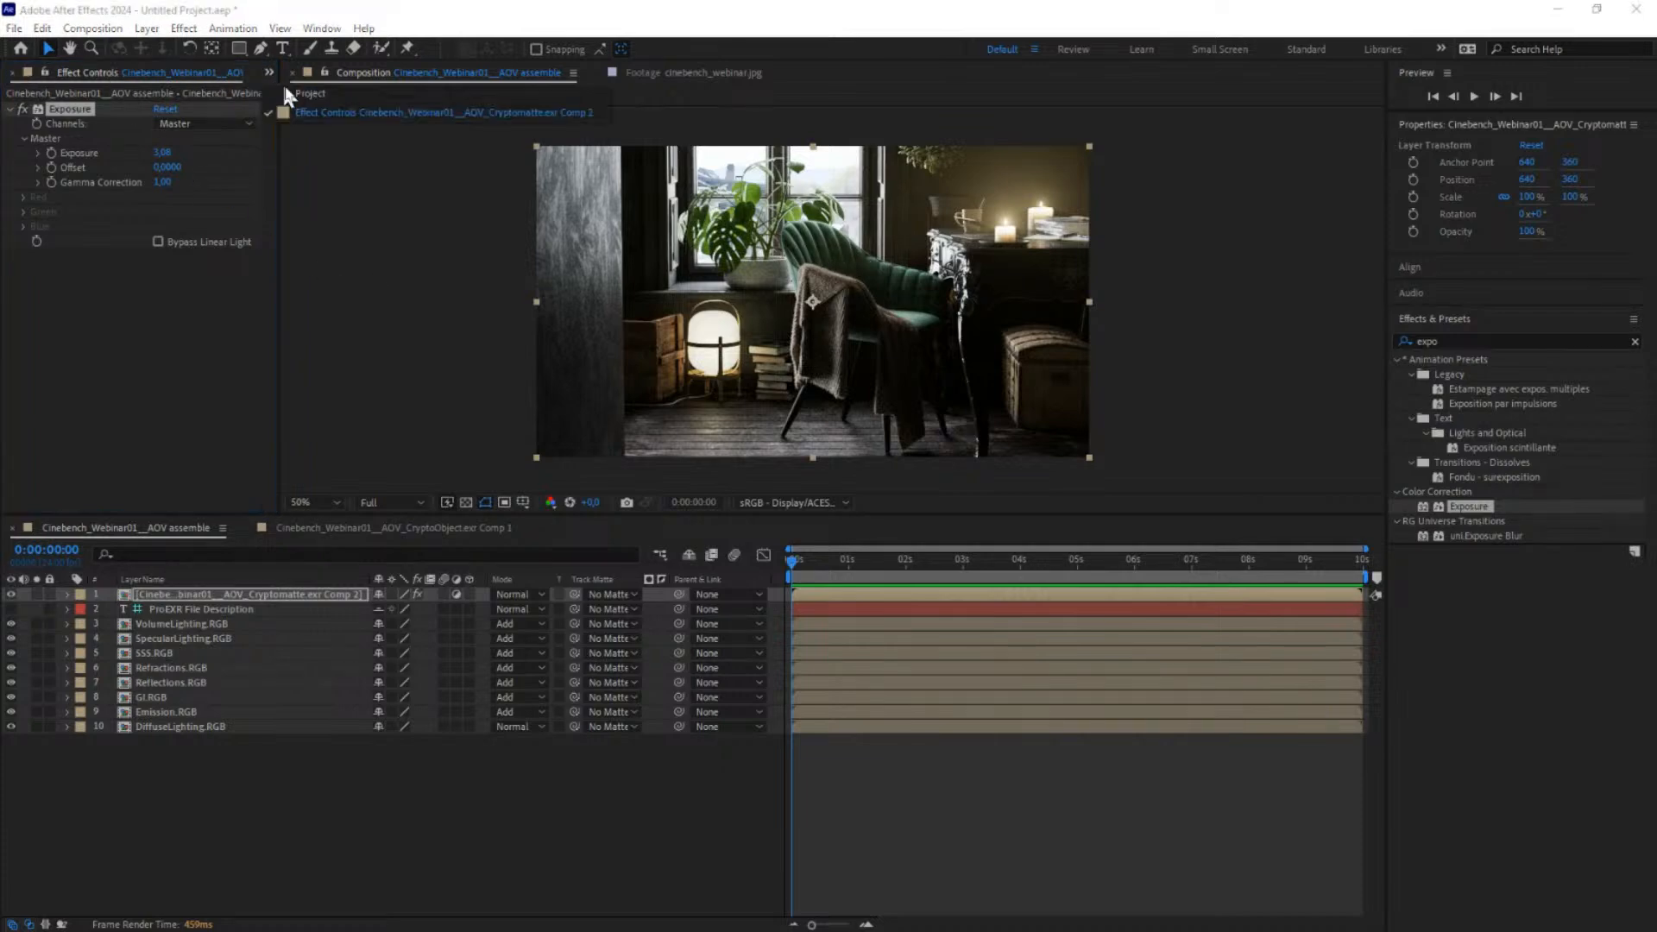
{"action": "left_click", "coordinate": [327, 94]}
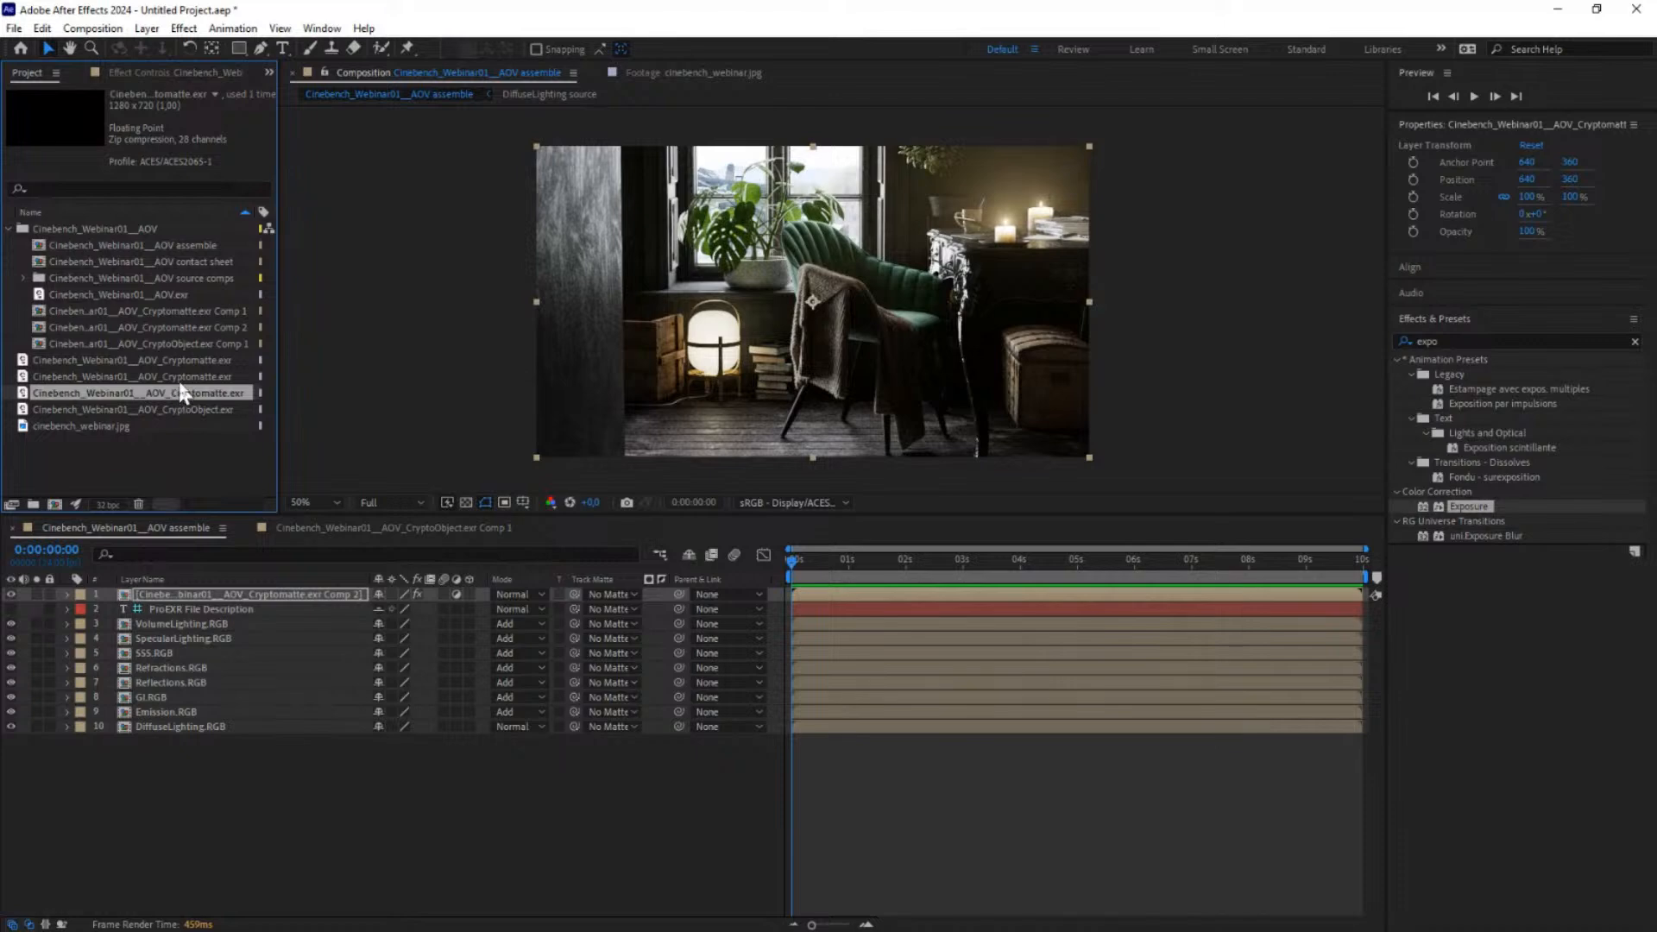
{"action": "left_click", "coordinate": [145, 296]}
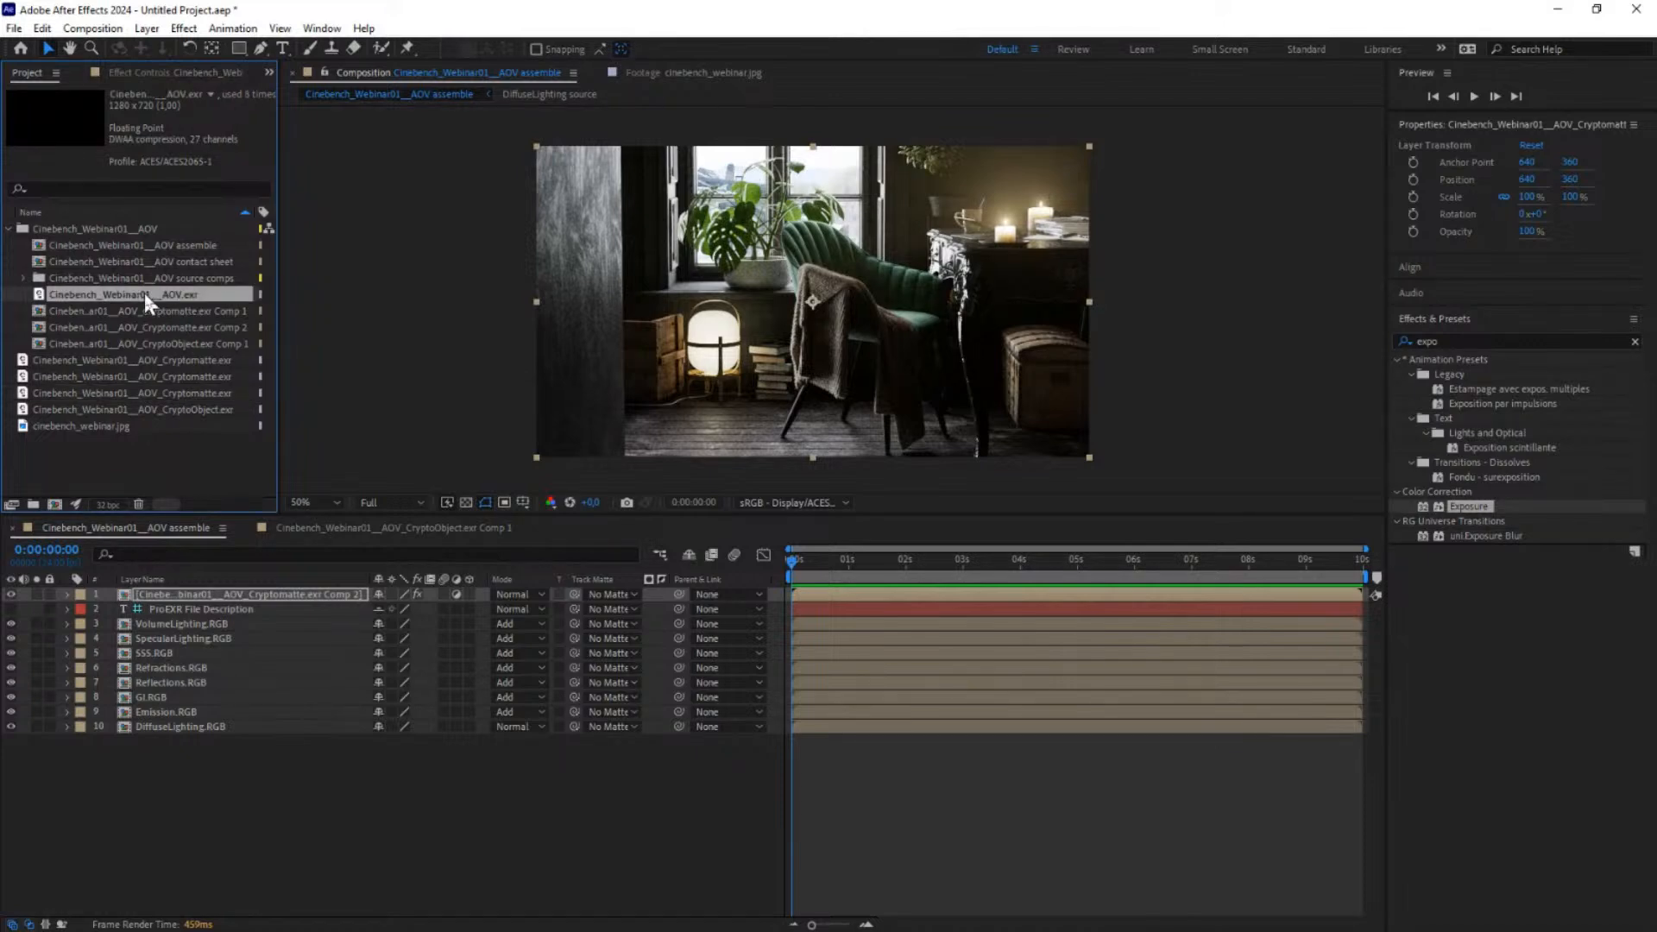
{"action": "left_click", "coordinate": [23, 278]}
{"action": "left_click_drag", "start_coordinate": [267, 268], "coordinate": [267, 290]}
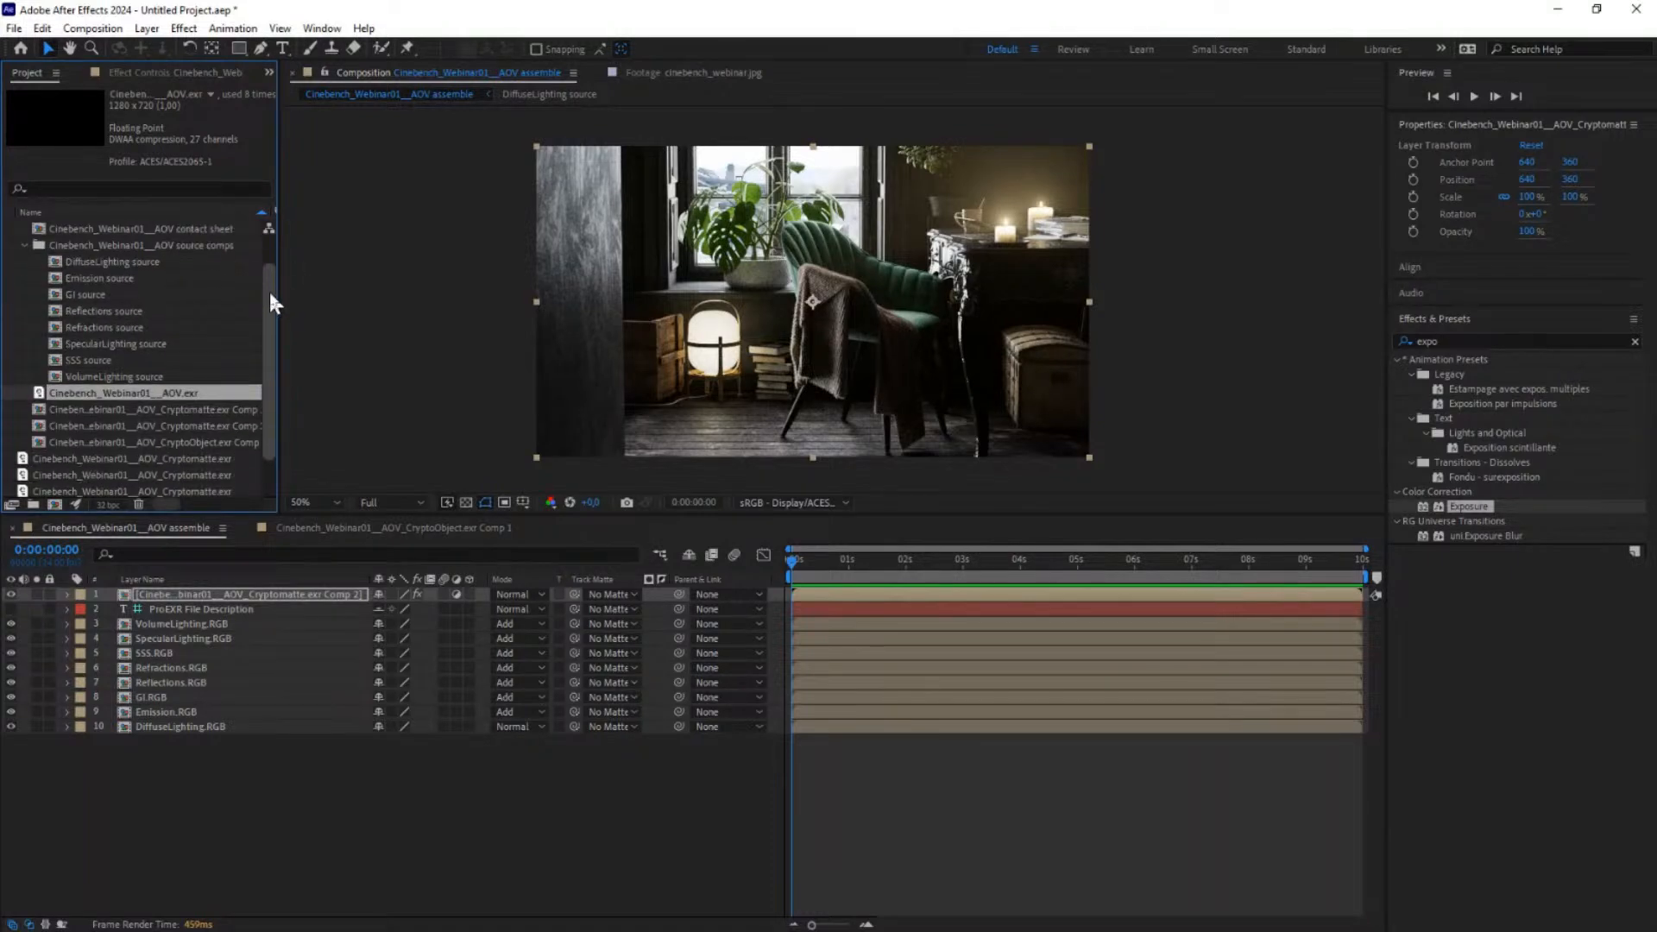
{"action": "left_click", "coordinate": [118, 262]}
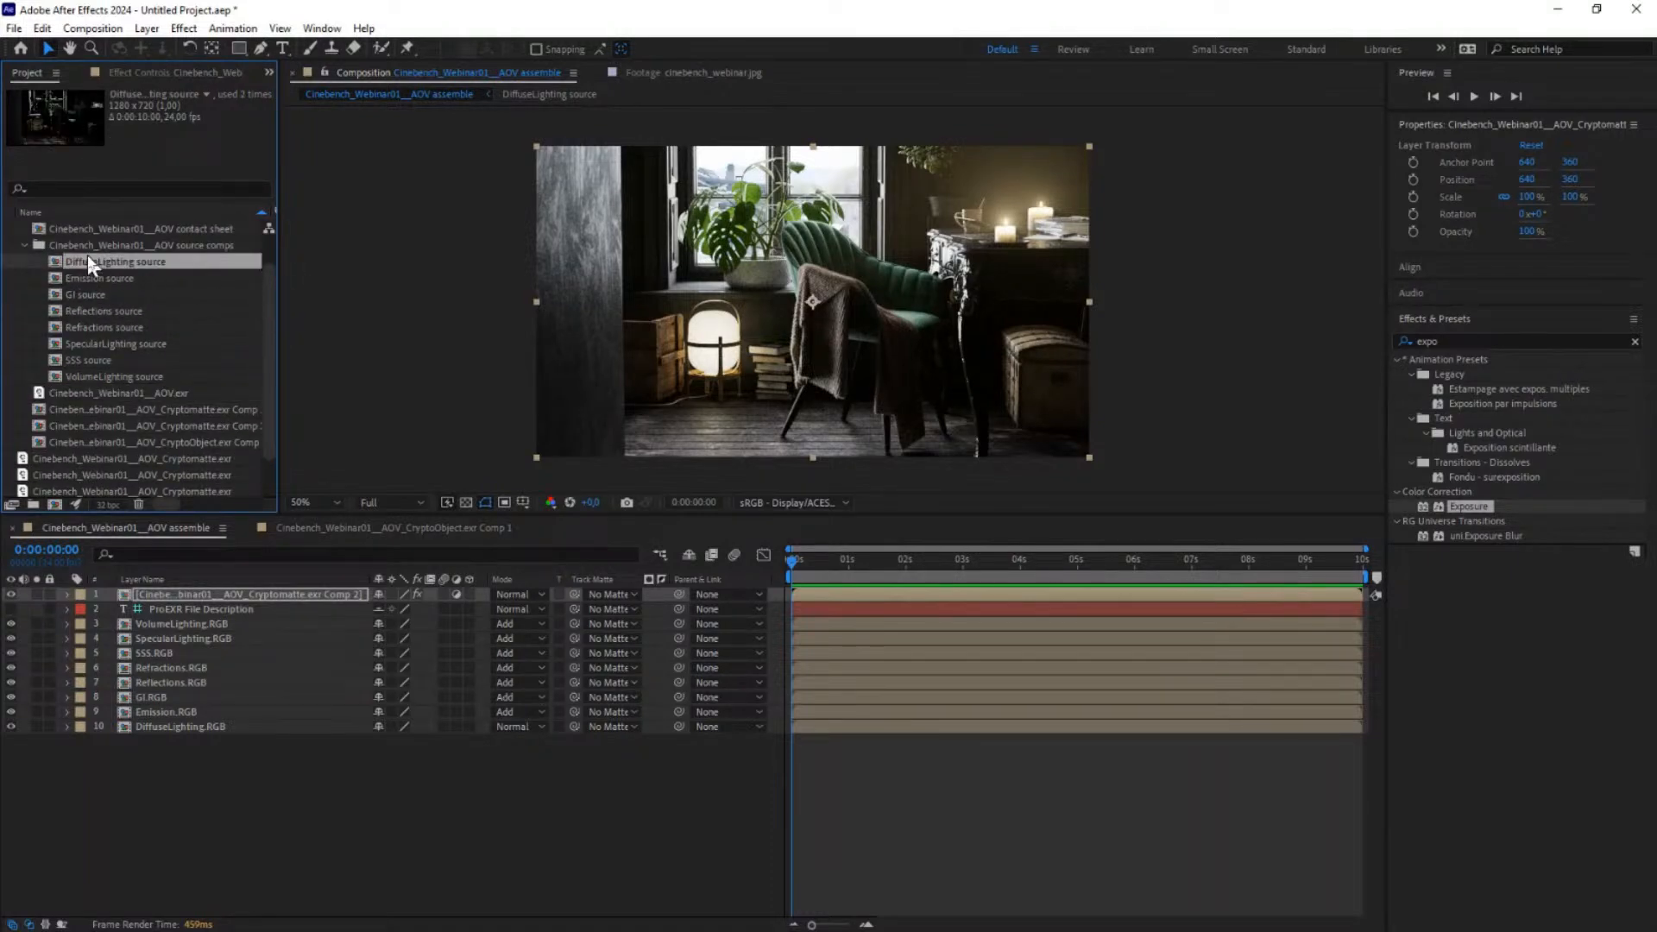
{"action": "key", "text": "ctrl+d"}
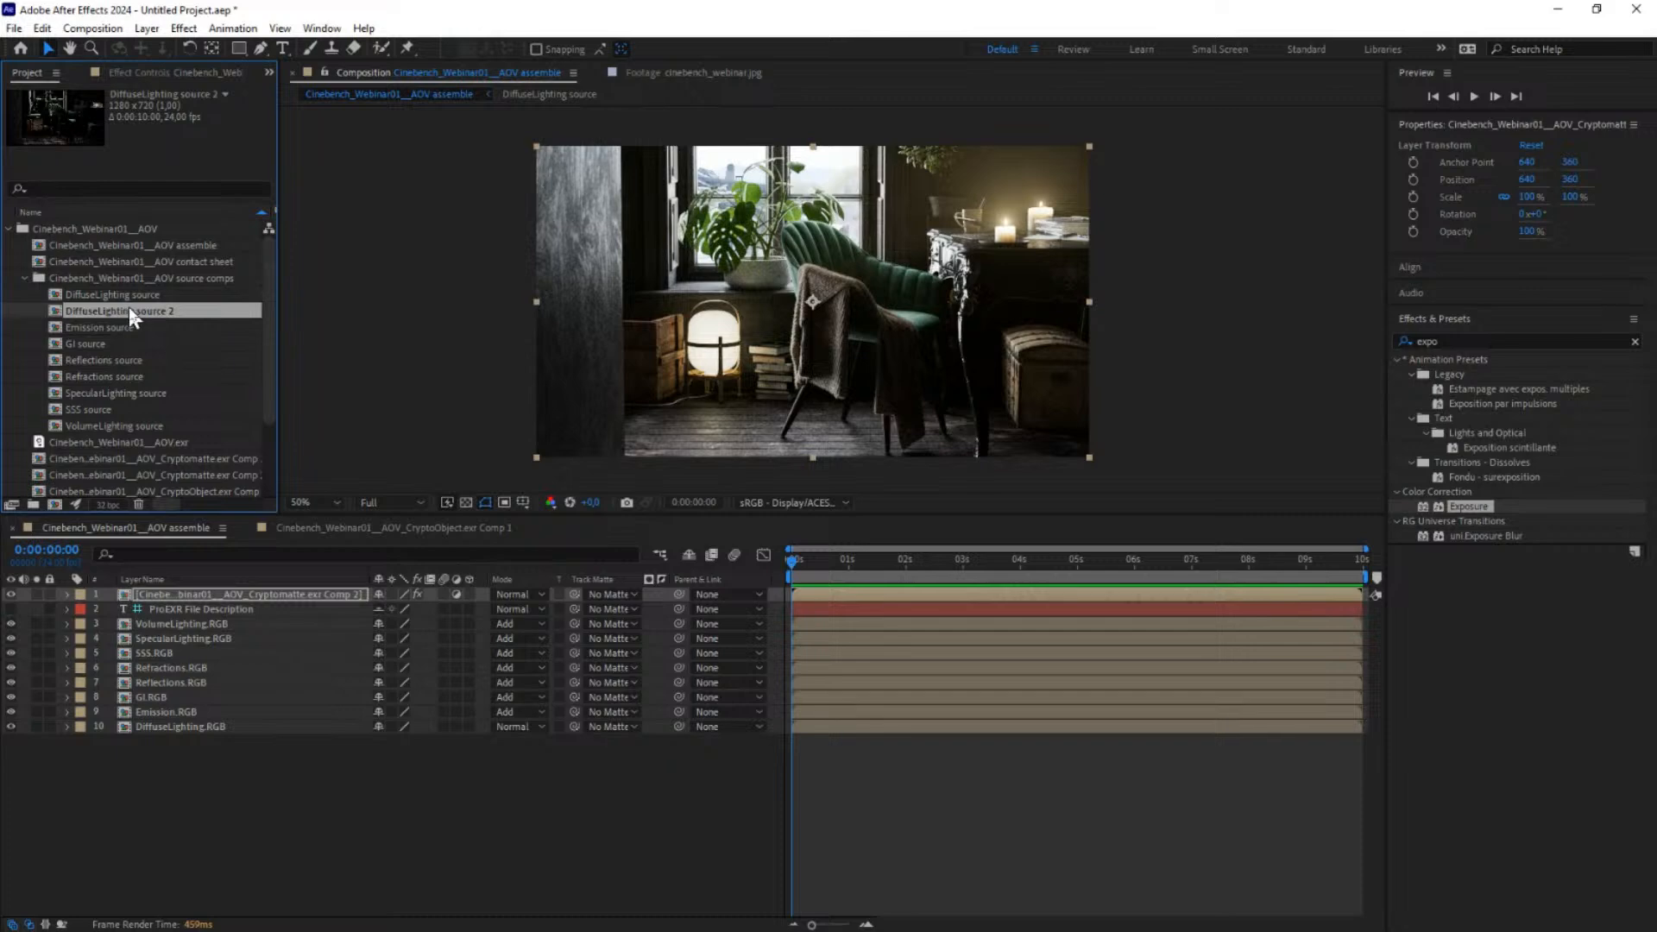
{"action": "key", "text": "Return"}
{"action": "type", "text": "PuzzleMatte"}
{"action": "key", "text": "Return"}
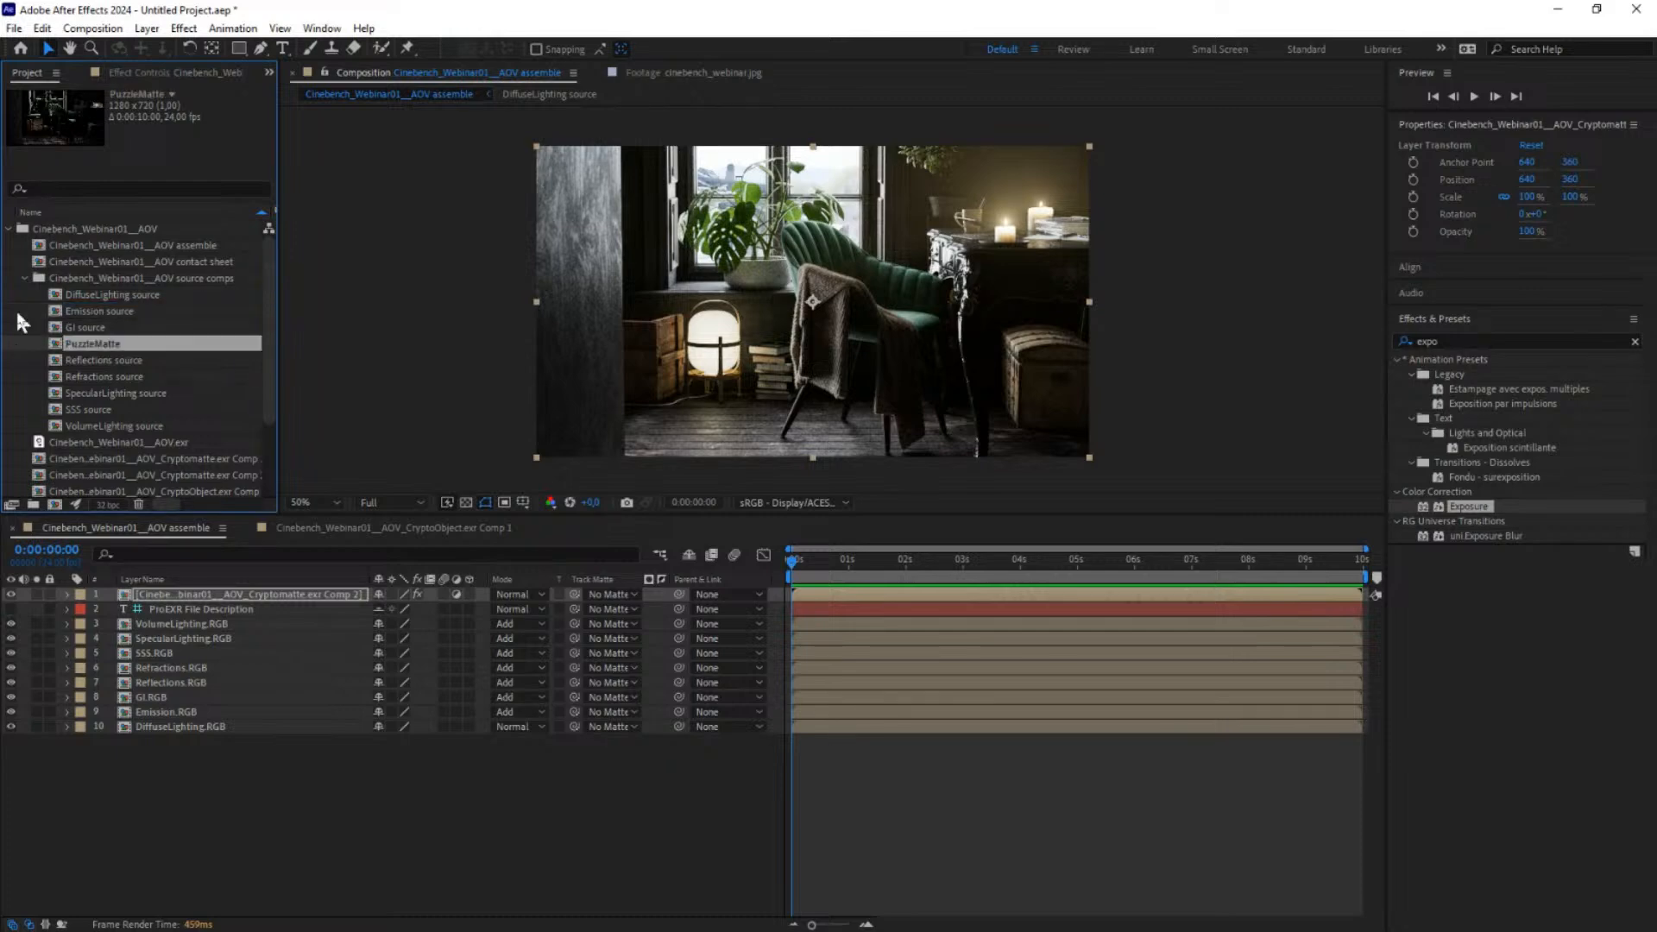
Step: Open the PuzzleMatte composition and set its layer's EXtractoR effect to the PuzzleMatte pass
{"action": "double_click", "coordinate": [98, 343]}
{"action": "left_click", "coordinate": [174, 592]}
{"action": "left_click", "coordinate": [127, 73]}
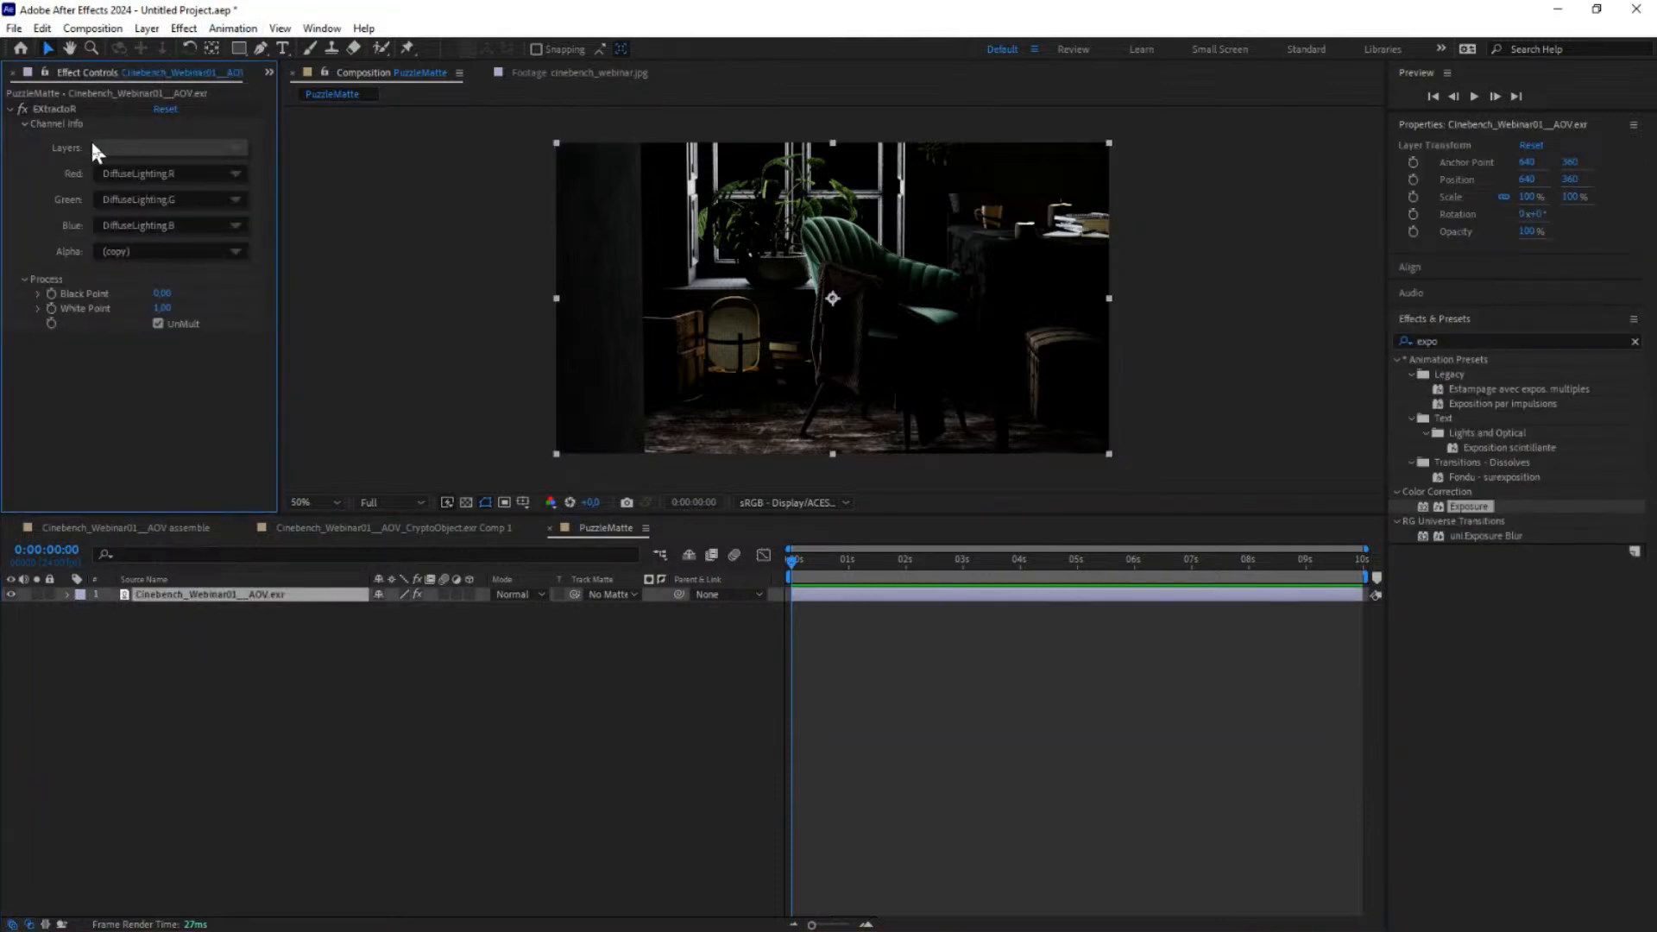
{"action": "left_click", "coordinate": [48, 107]}
{"action": "left_click", "coordinate": [138, 149]}
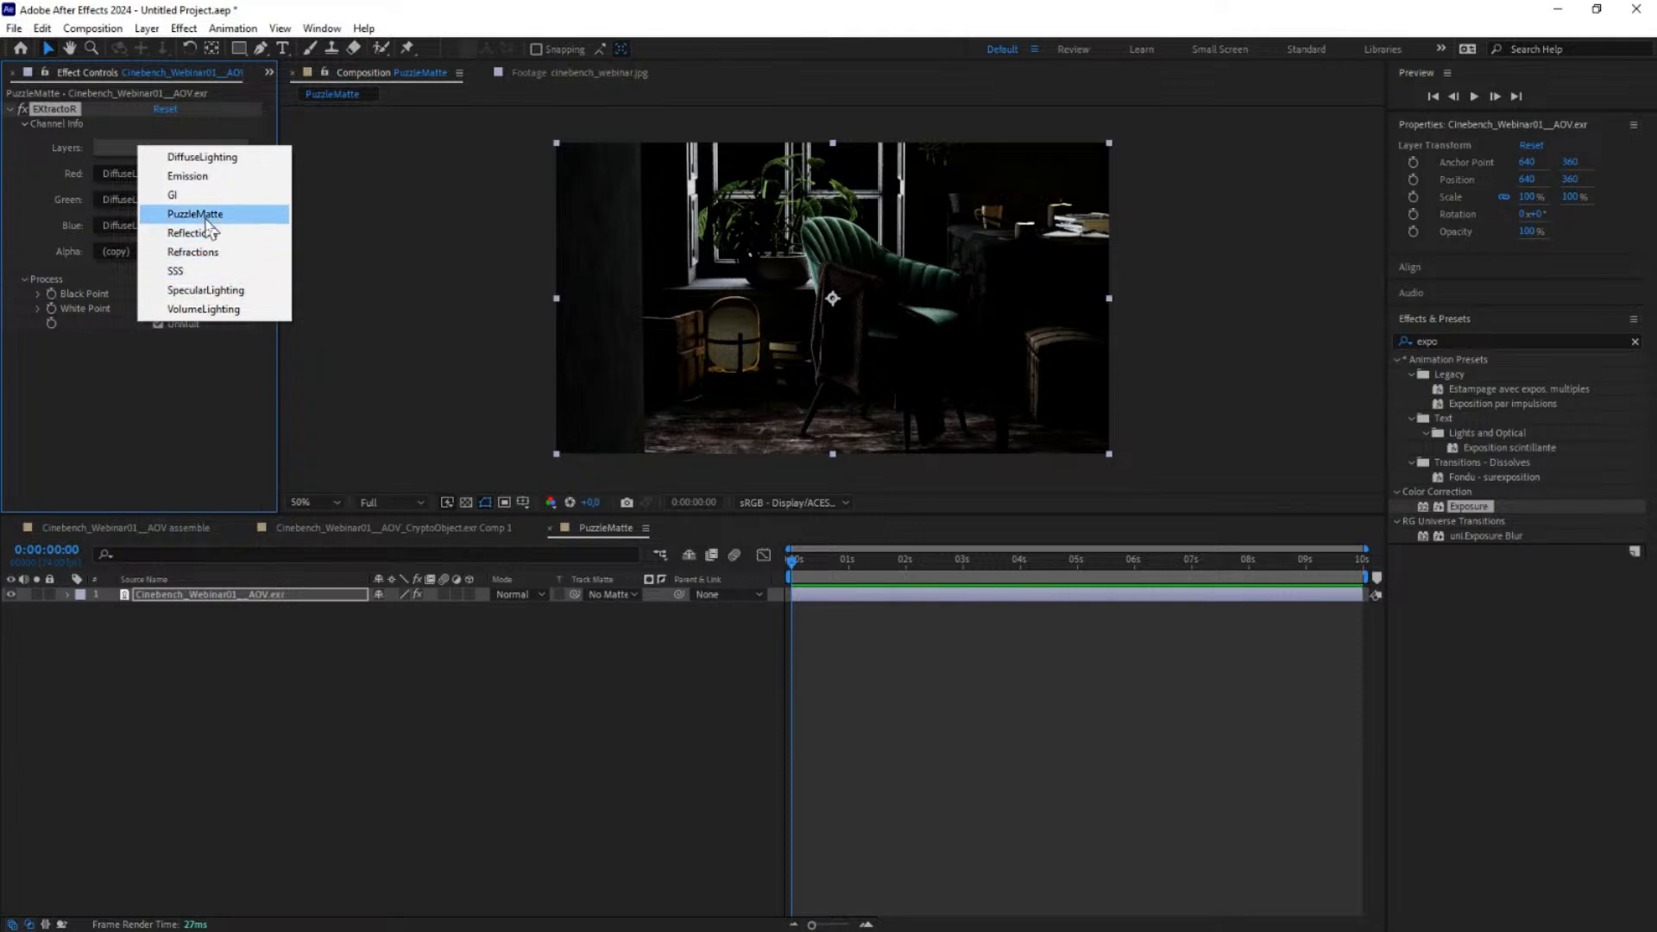
{"action": "left_click", "coordinate": [207, 217]}
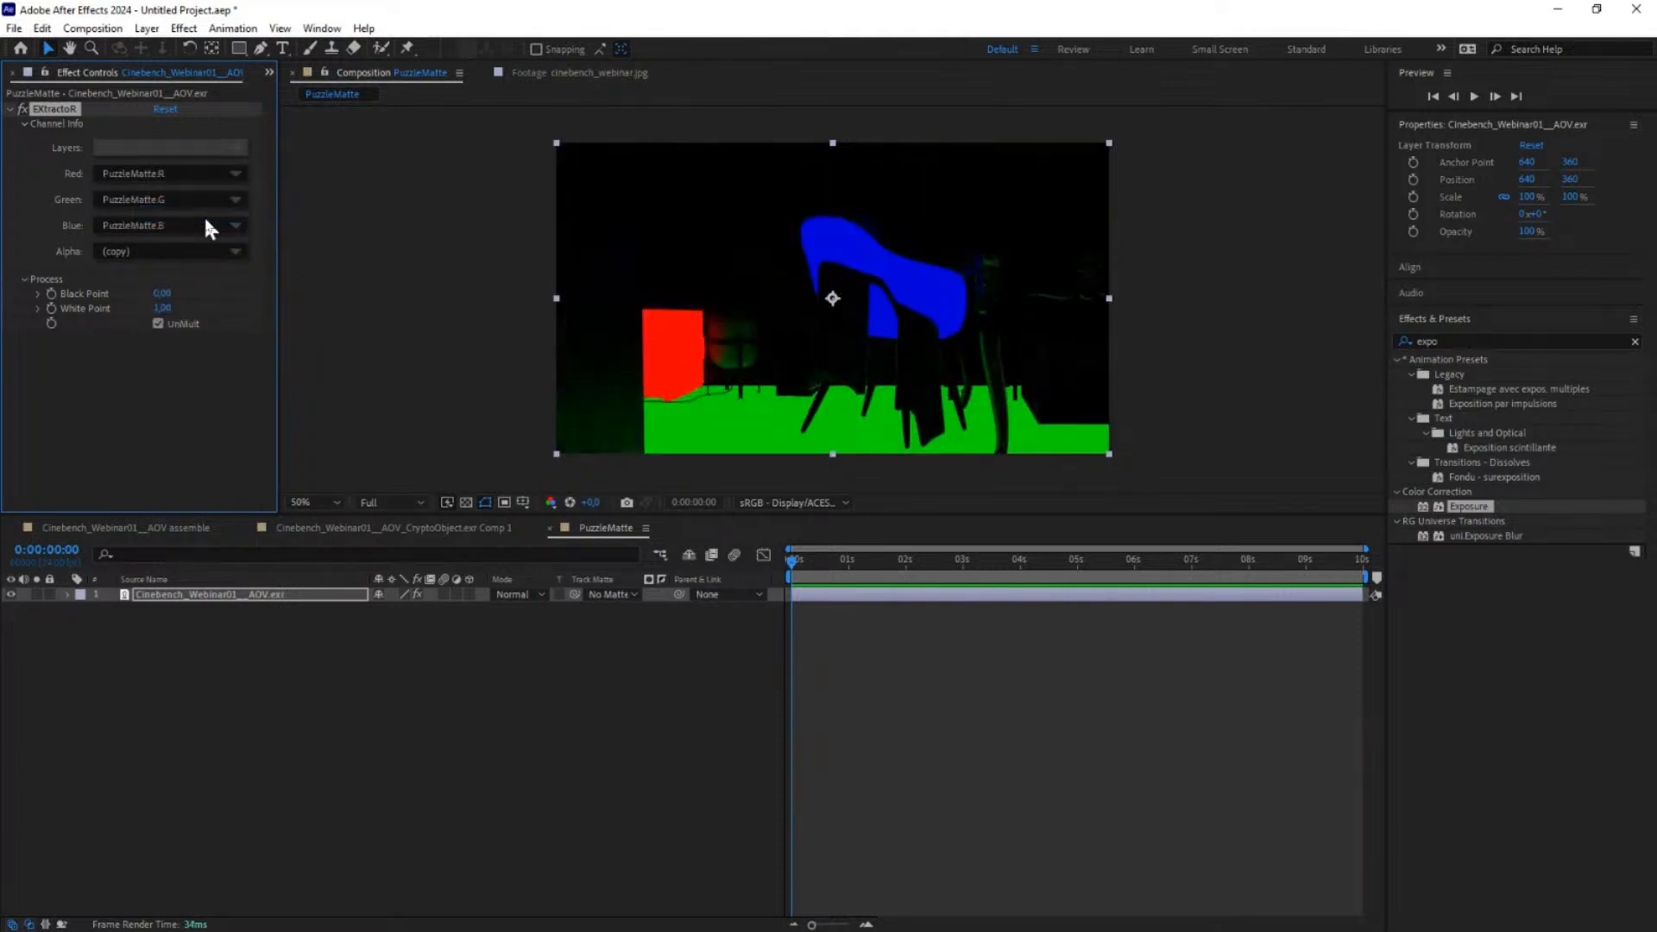
Step: Preview other passes such as Emission and Reflections in the EXtractoR effect and switch back to PuzzleMatte
{"action": "left_click", "coordinate": [146, 147]}
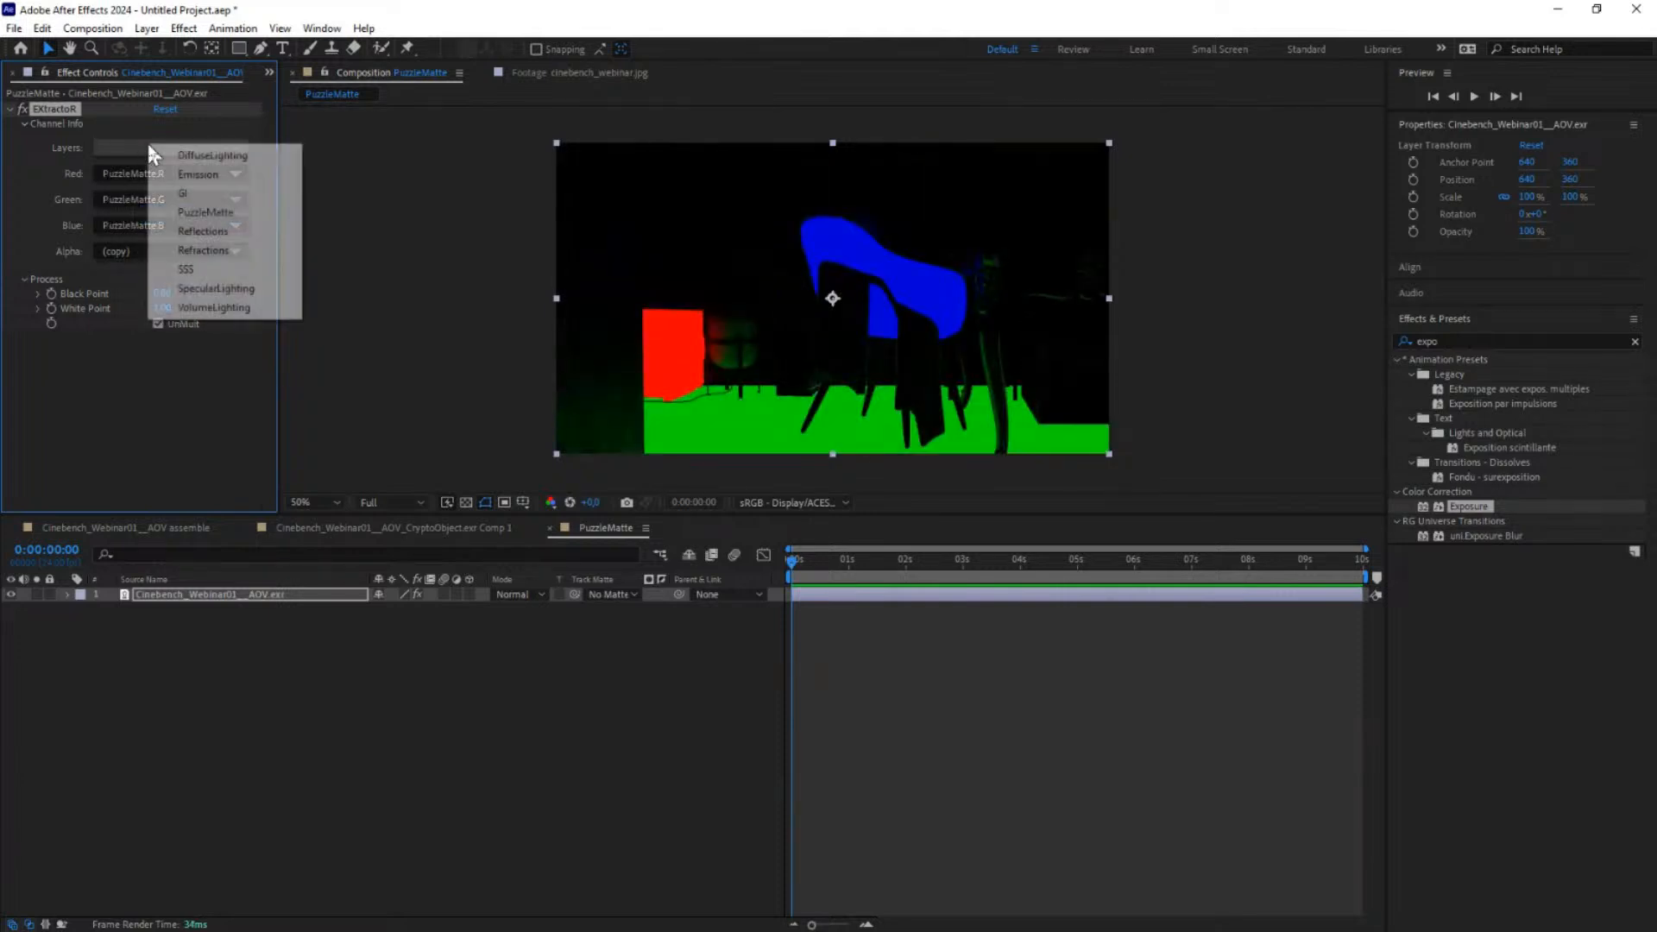
{"action": "left_click", "coordinate": [198, 174]}
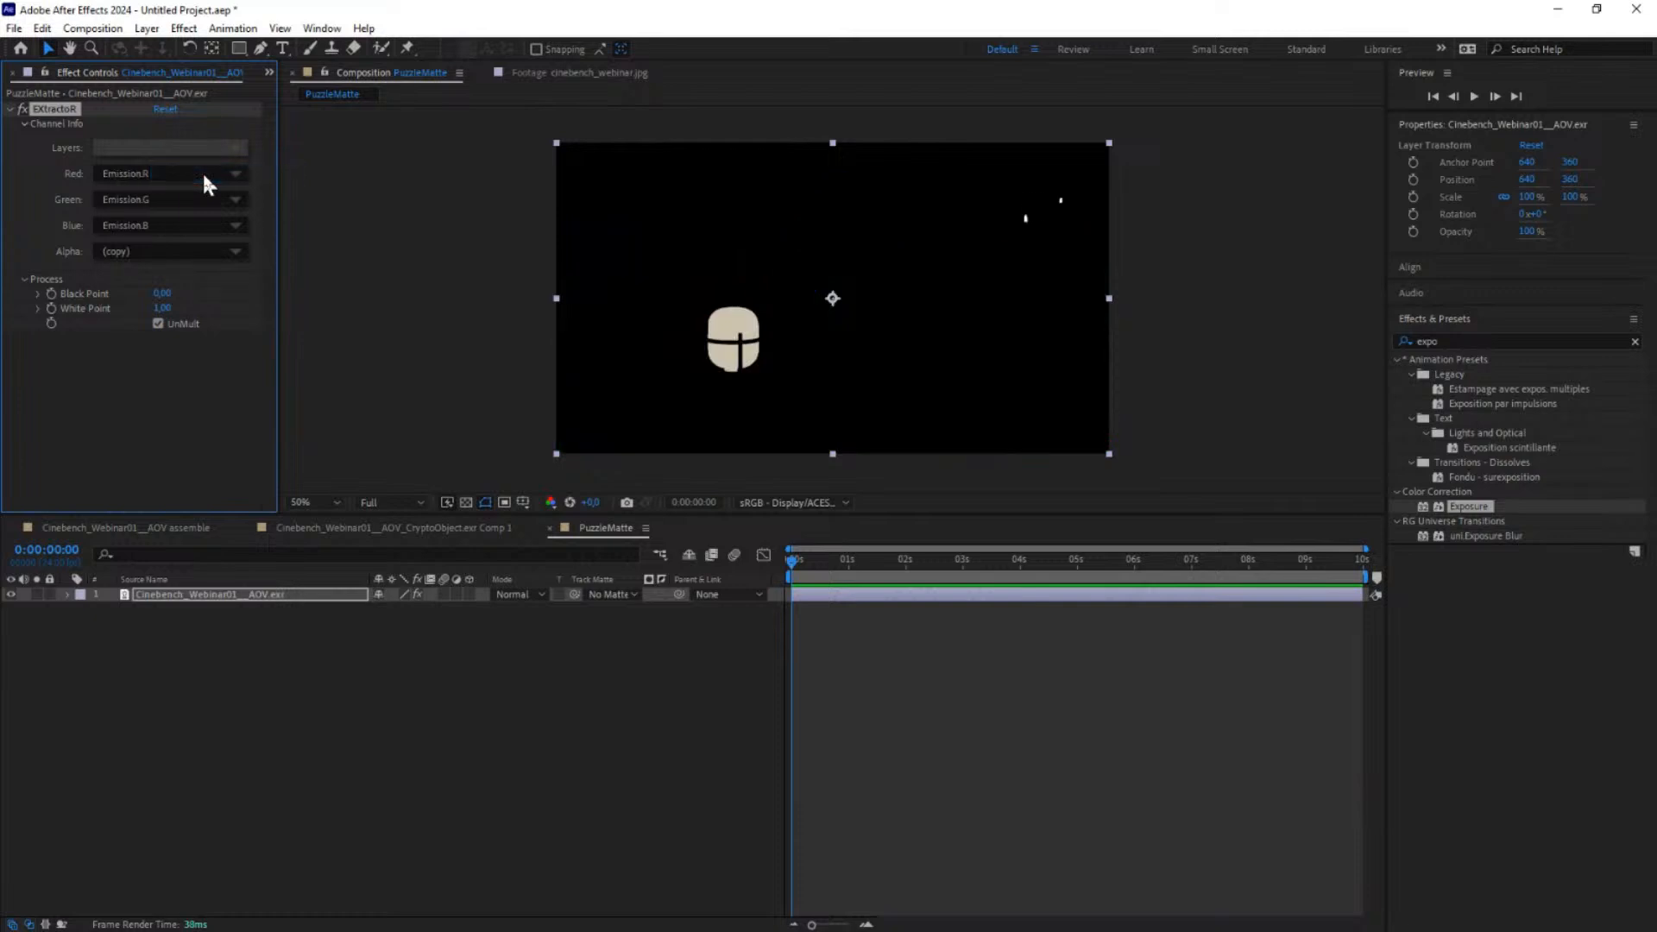
{"action": "left_click", "coordinate": [181, 149]}
{"action": "left_click", "coordinate": [203, 157]}
{"action": "left_click", "coordinate": [185, 143]}
{"action": "left_click", "coordinate": [245, 238]}
{"action": "left_click", "coordinate": [190, 150]}
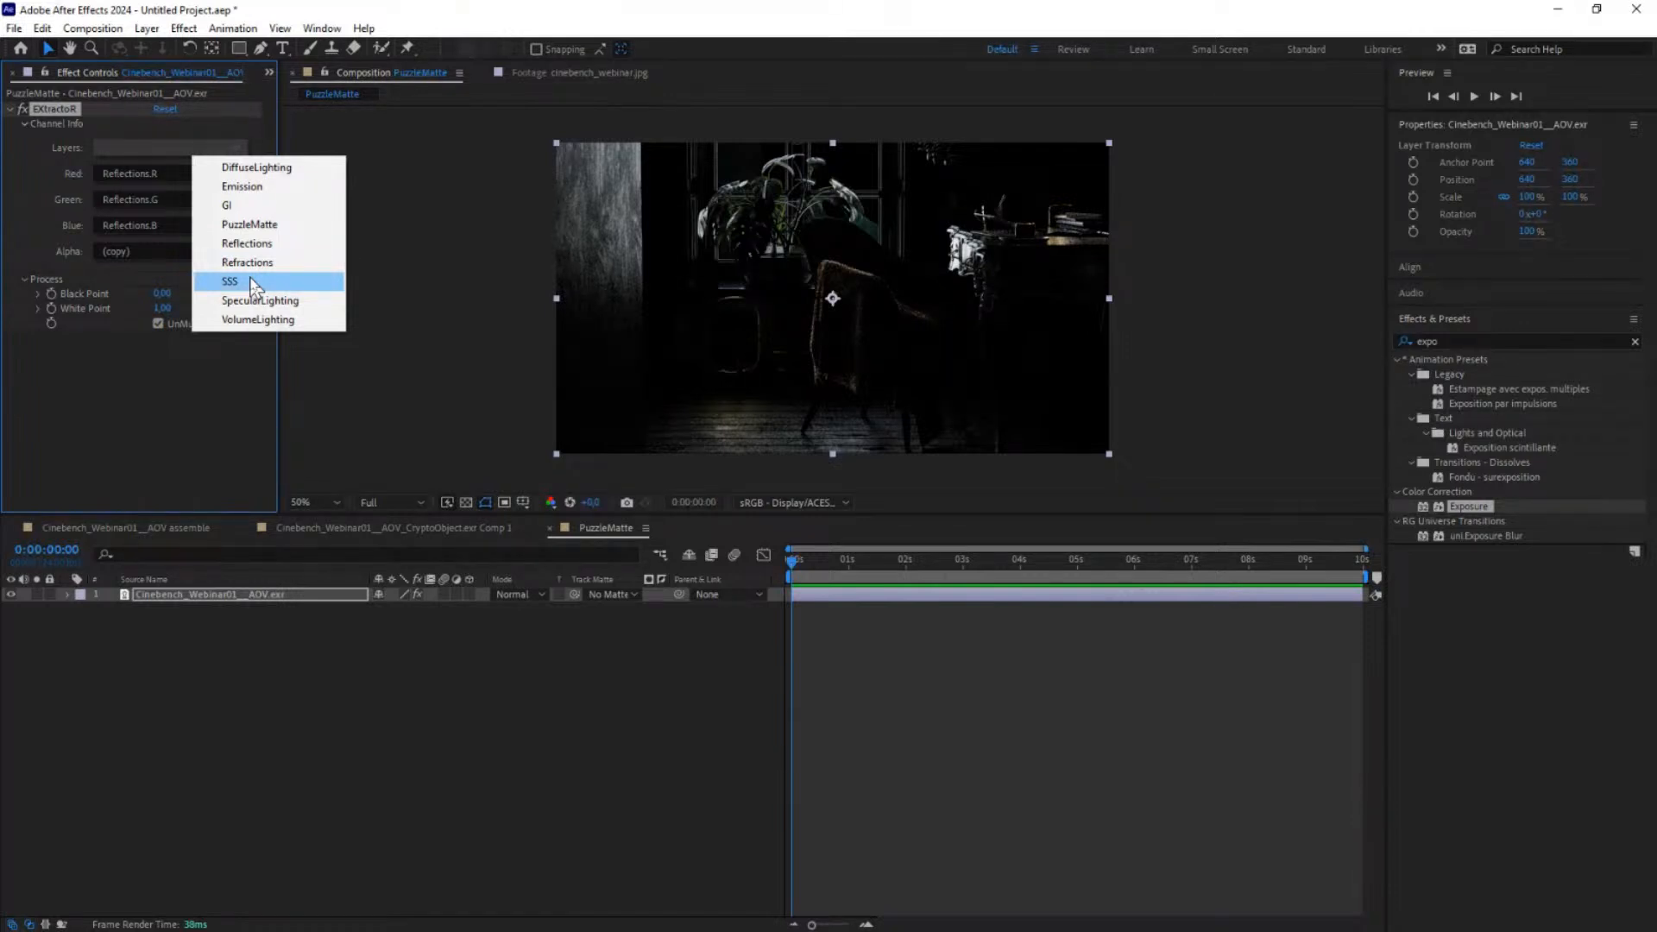
{"action": "left_click", "coordinate": [259, 225]}
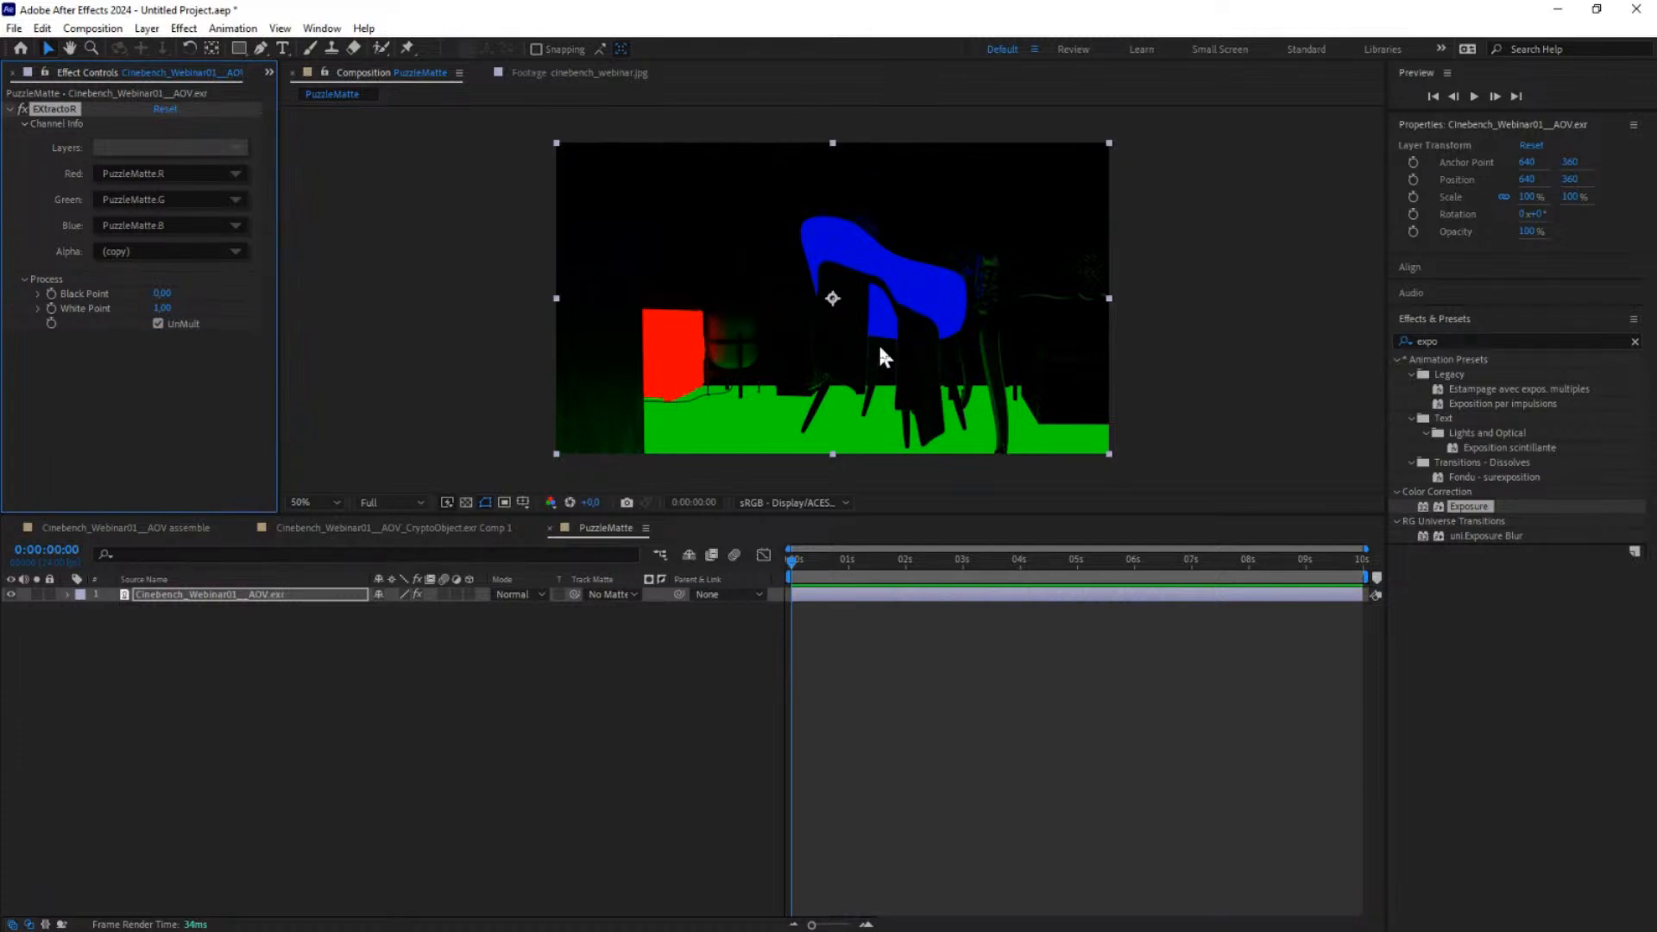
Step: Examine the red, green and blue matte areas of the PuzzleMatte composition at 100% magnification
{"action": "scroll", "coordinate": [755, 378], "scroll_direction": "up", "scroll_amount": 1}
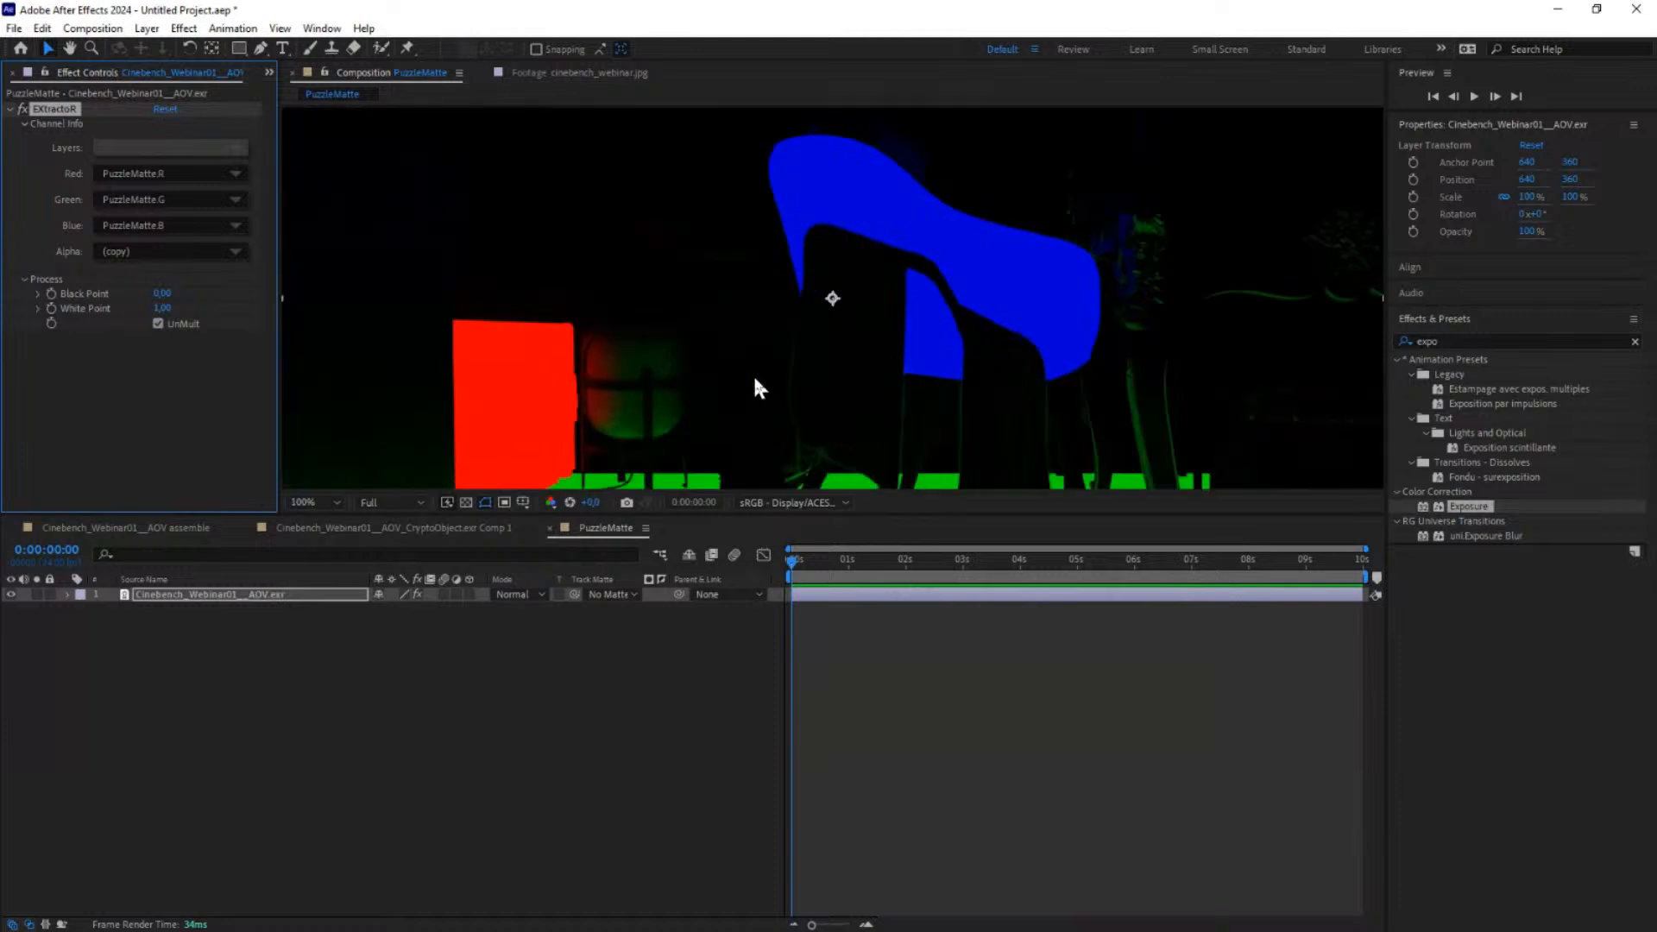
{"action": "left_click_drag", "start_coordinate": [790, 371], "coordinate": [852, 214]}
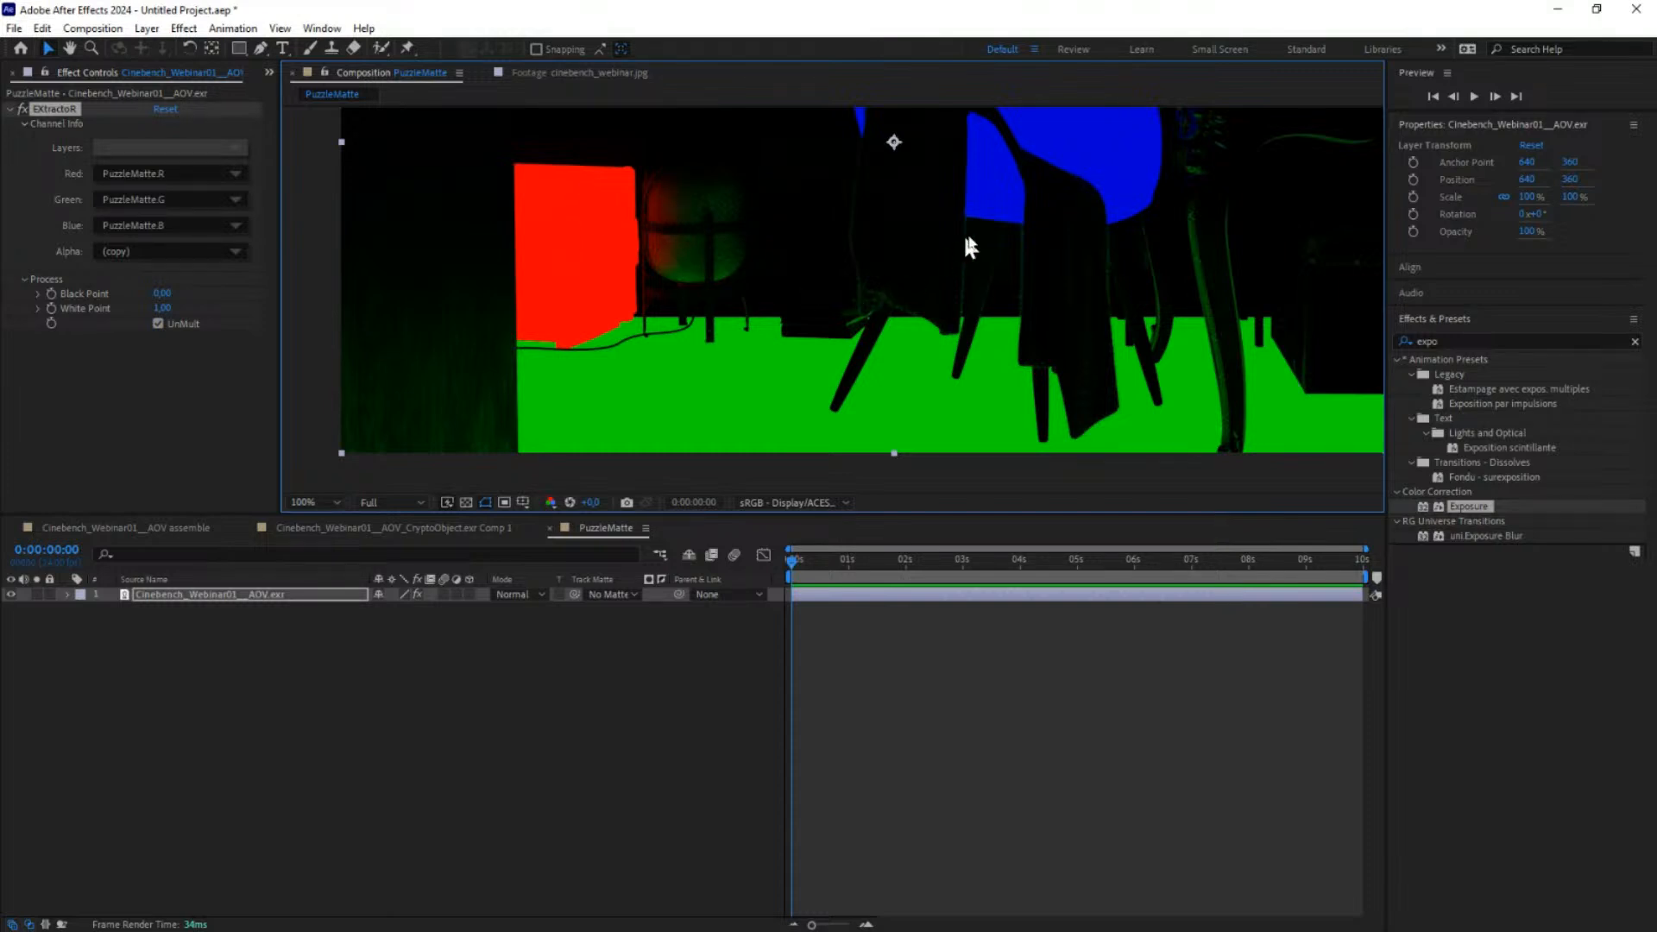
{"action": "left_click_drag", "start_coordinate": [978, 230], "coordinate": [878, 408]}
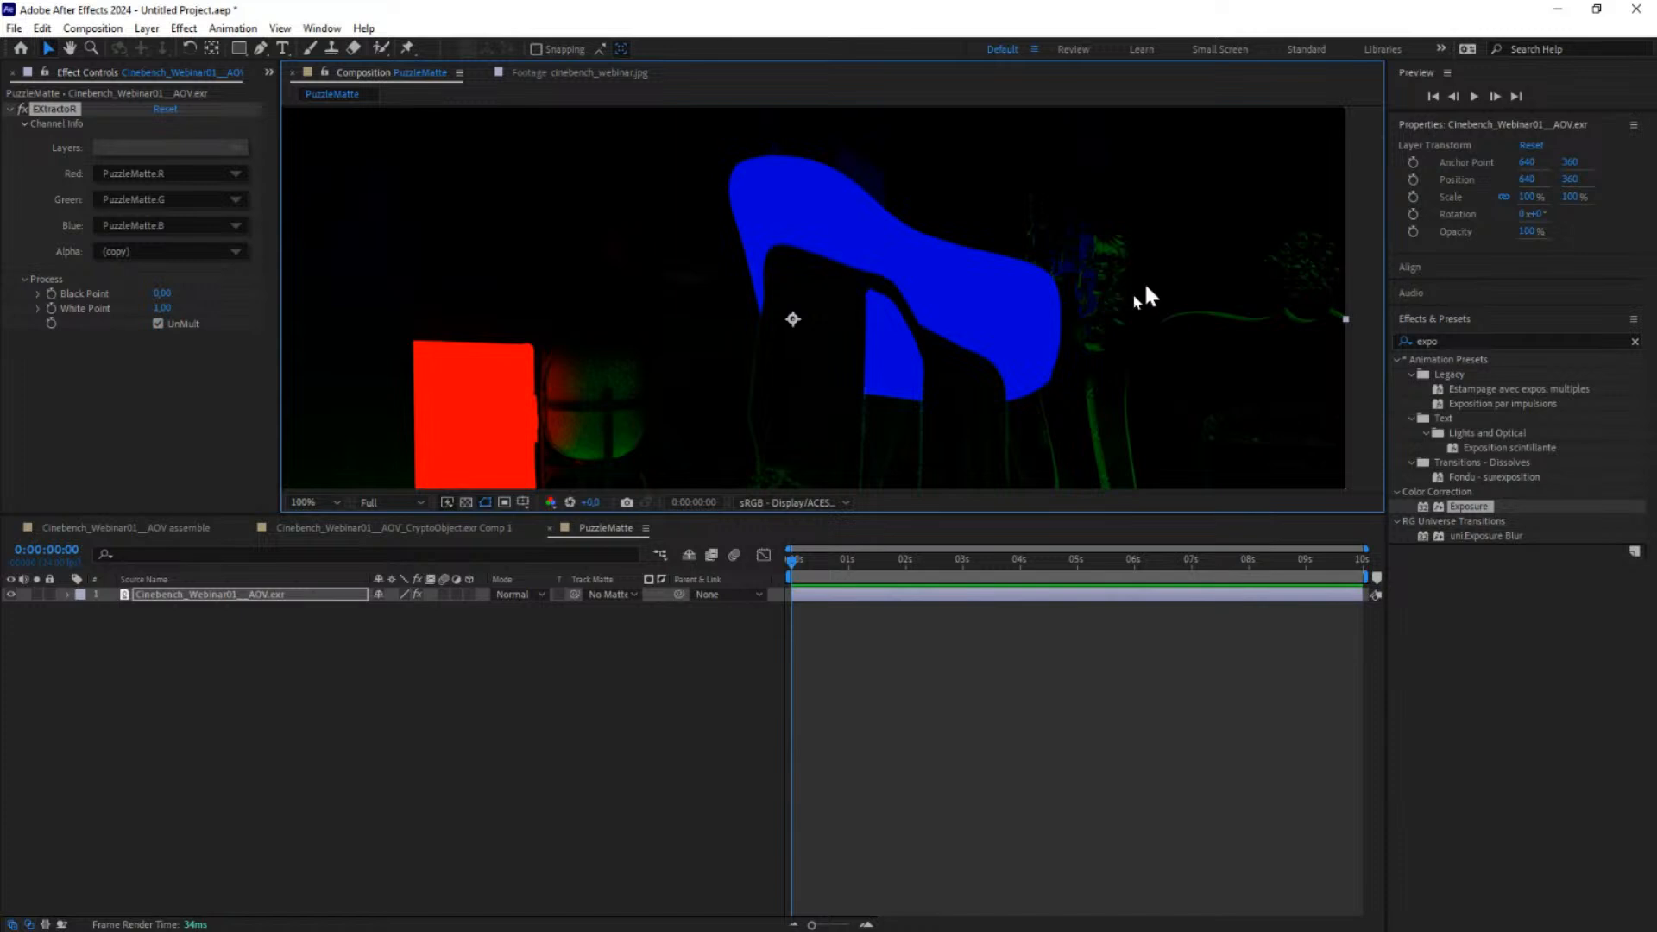
{"action": "scroll", "coordinate": [1139, 380], "scroll_direction": "down", "scroll_amount": 5}
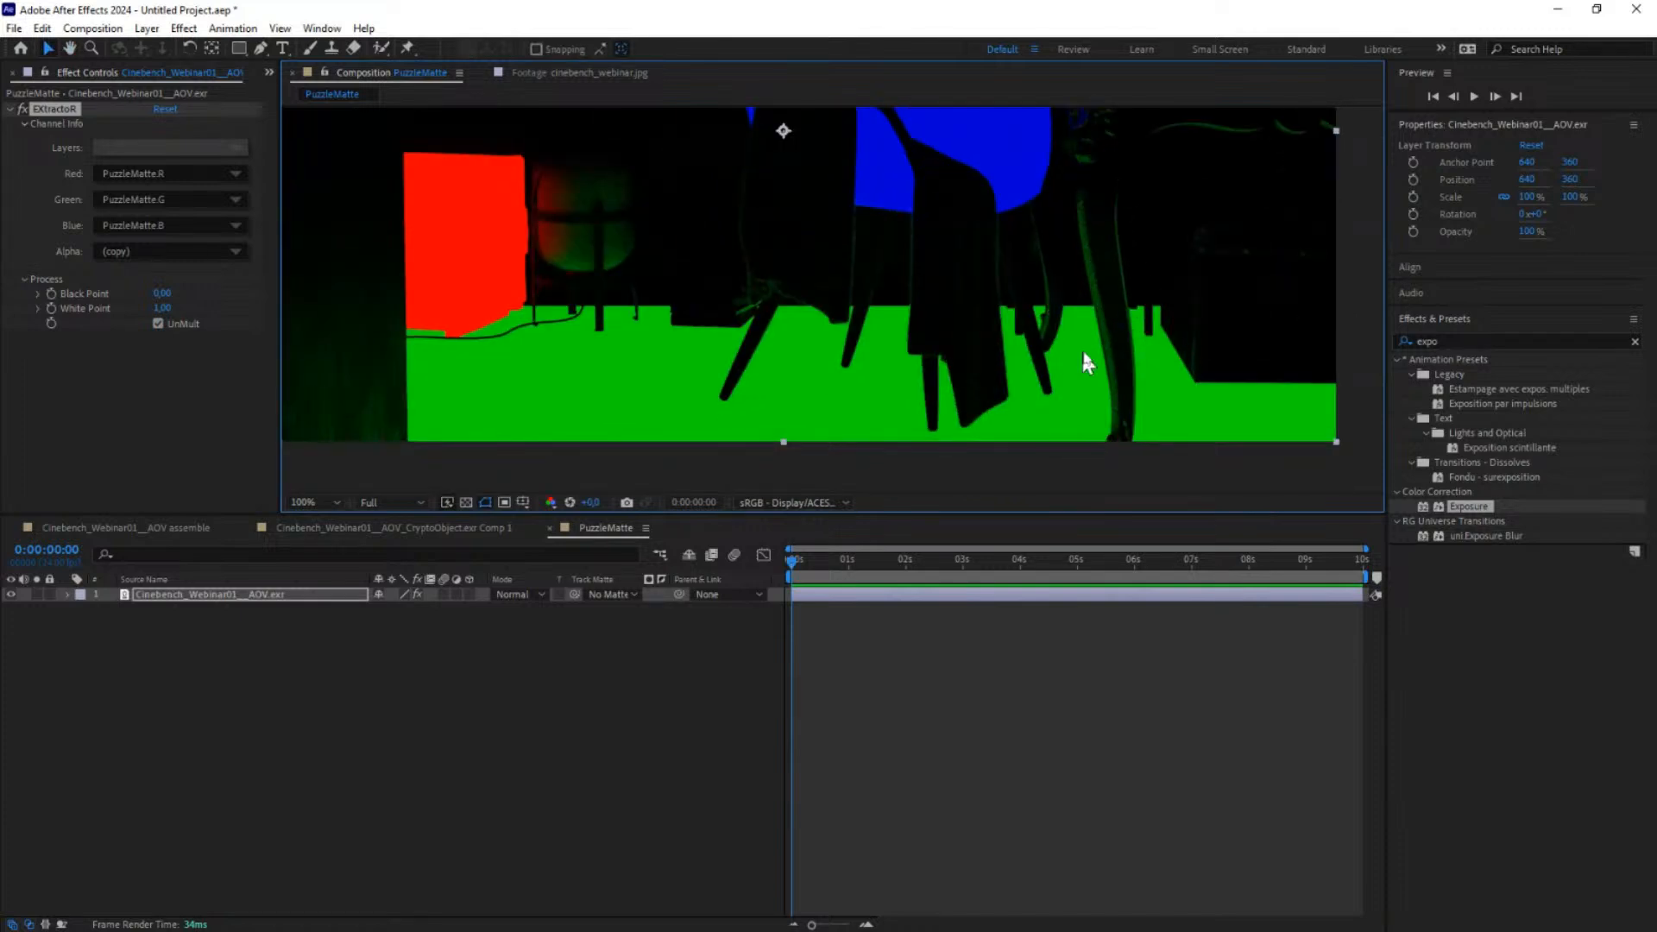
{"action": "scroll", "coordinate": [1105, 285], "scroll_direction": "up", "scroll_amount": 5}
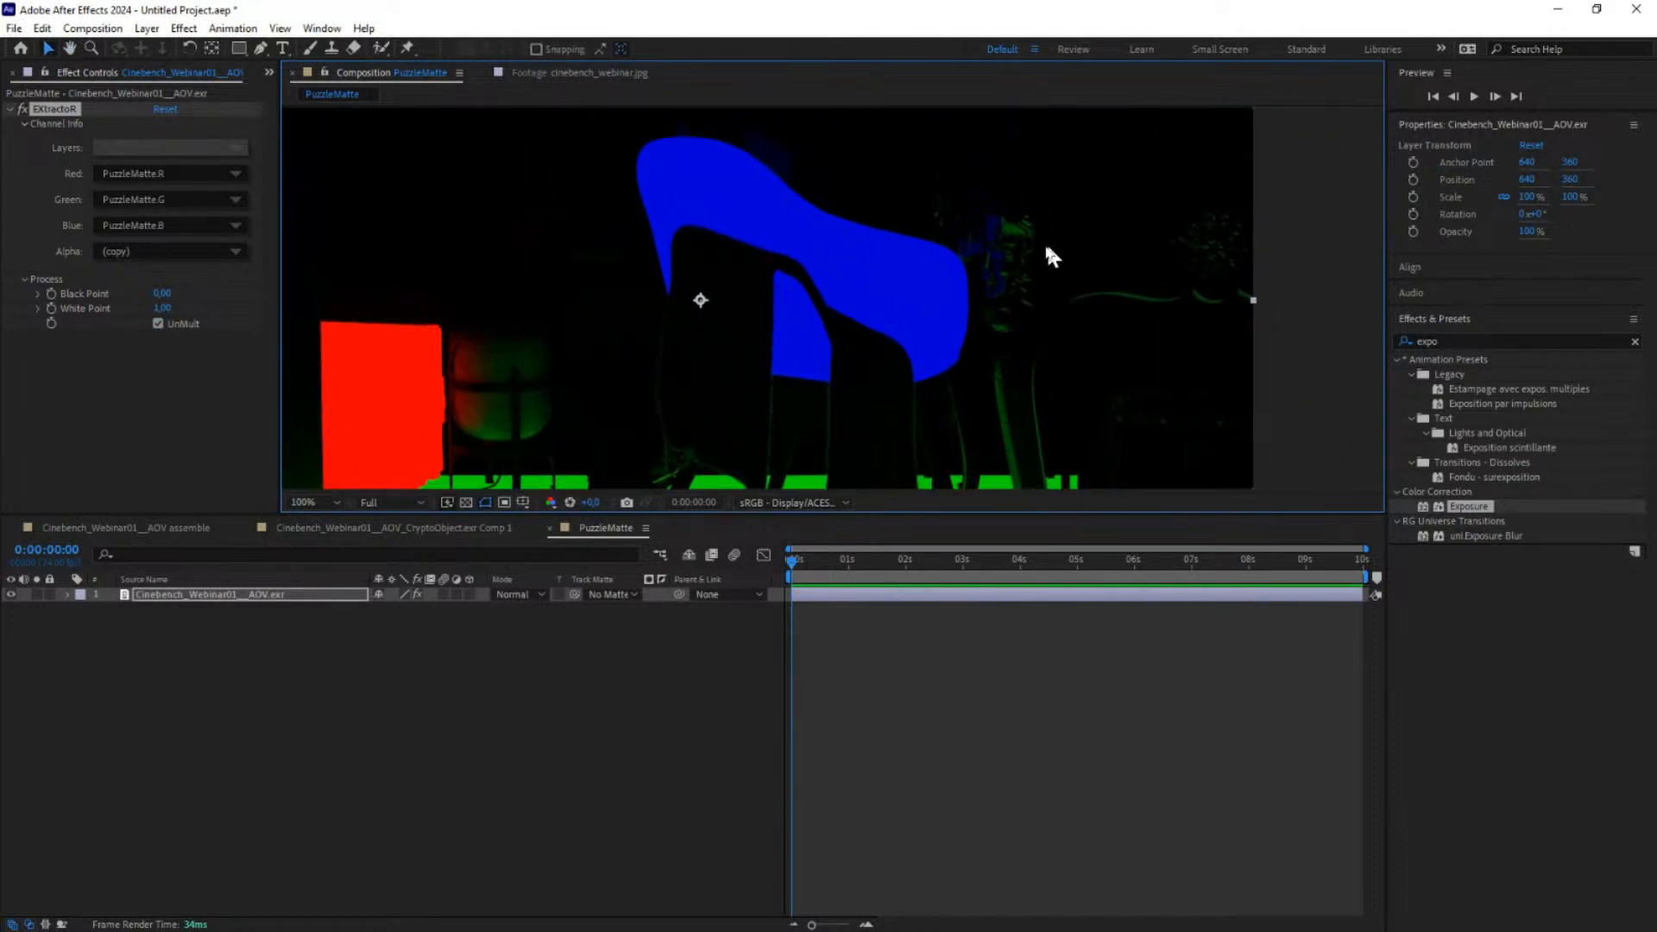
{"action": "left_click_drag", "start_coordinate": [969, 362], "coordinate": [1028, 271]}
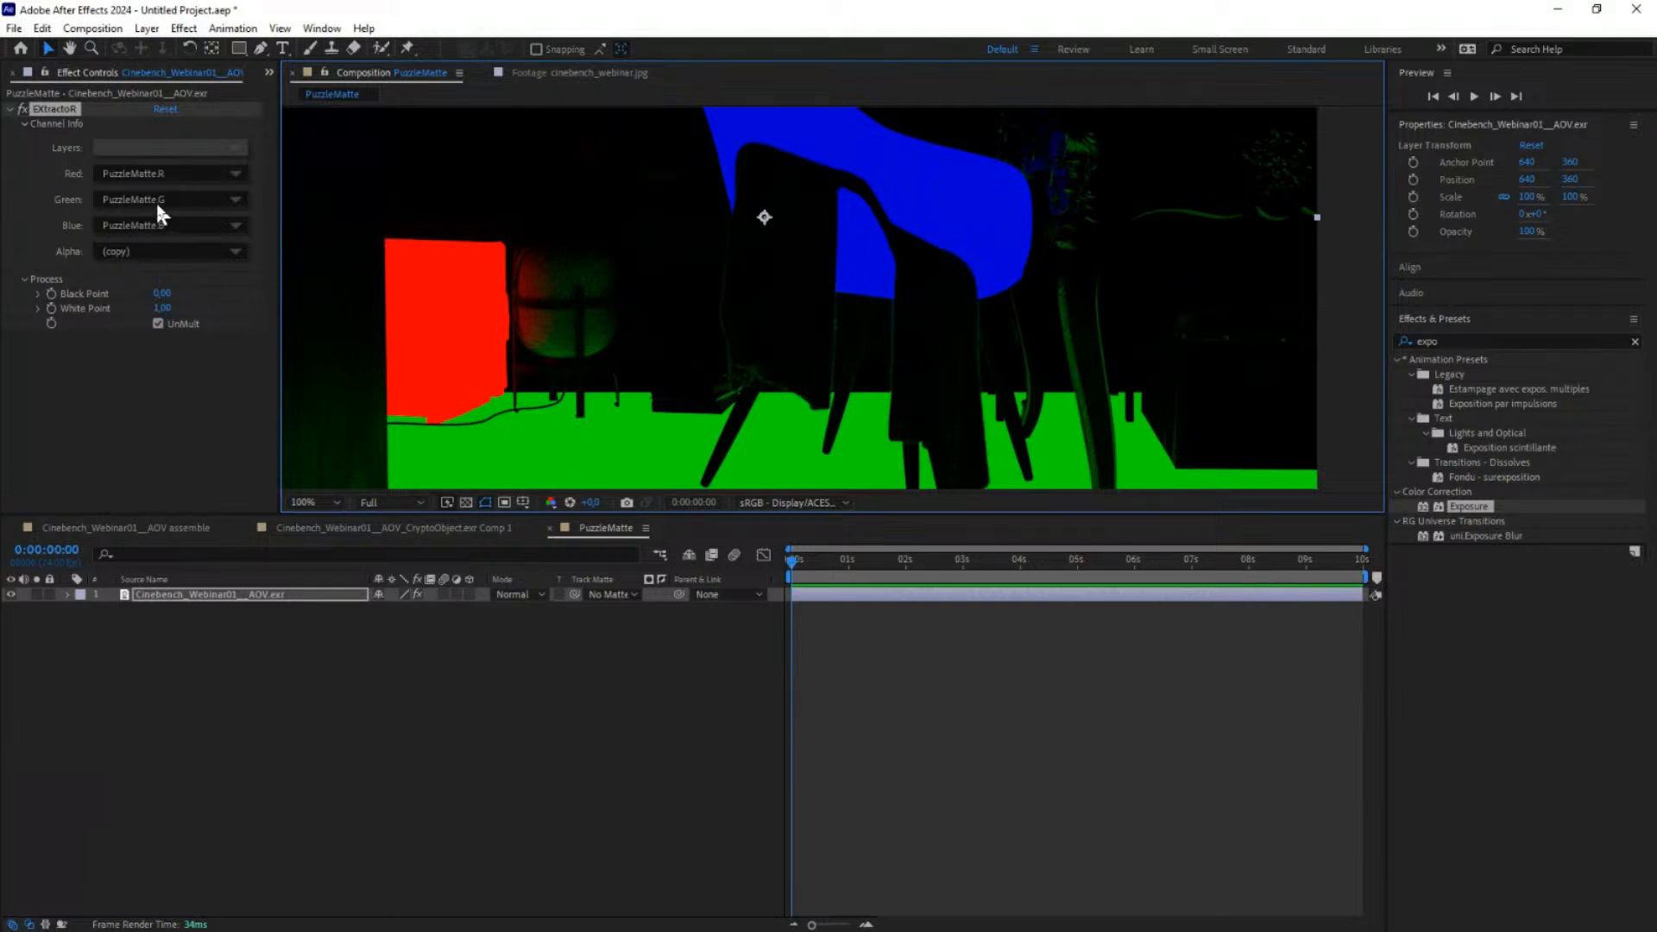
Step: Isolate the floor matte by setting the EXtractoR Red and Blue channels to PuzzleMatte.G, and select the EXR layer
{"action": "left_click", "coordinate": [155, 175]}
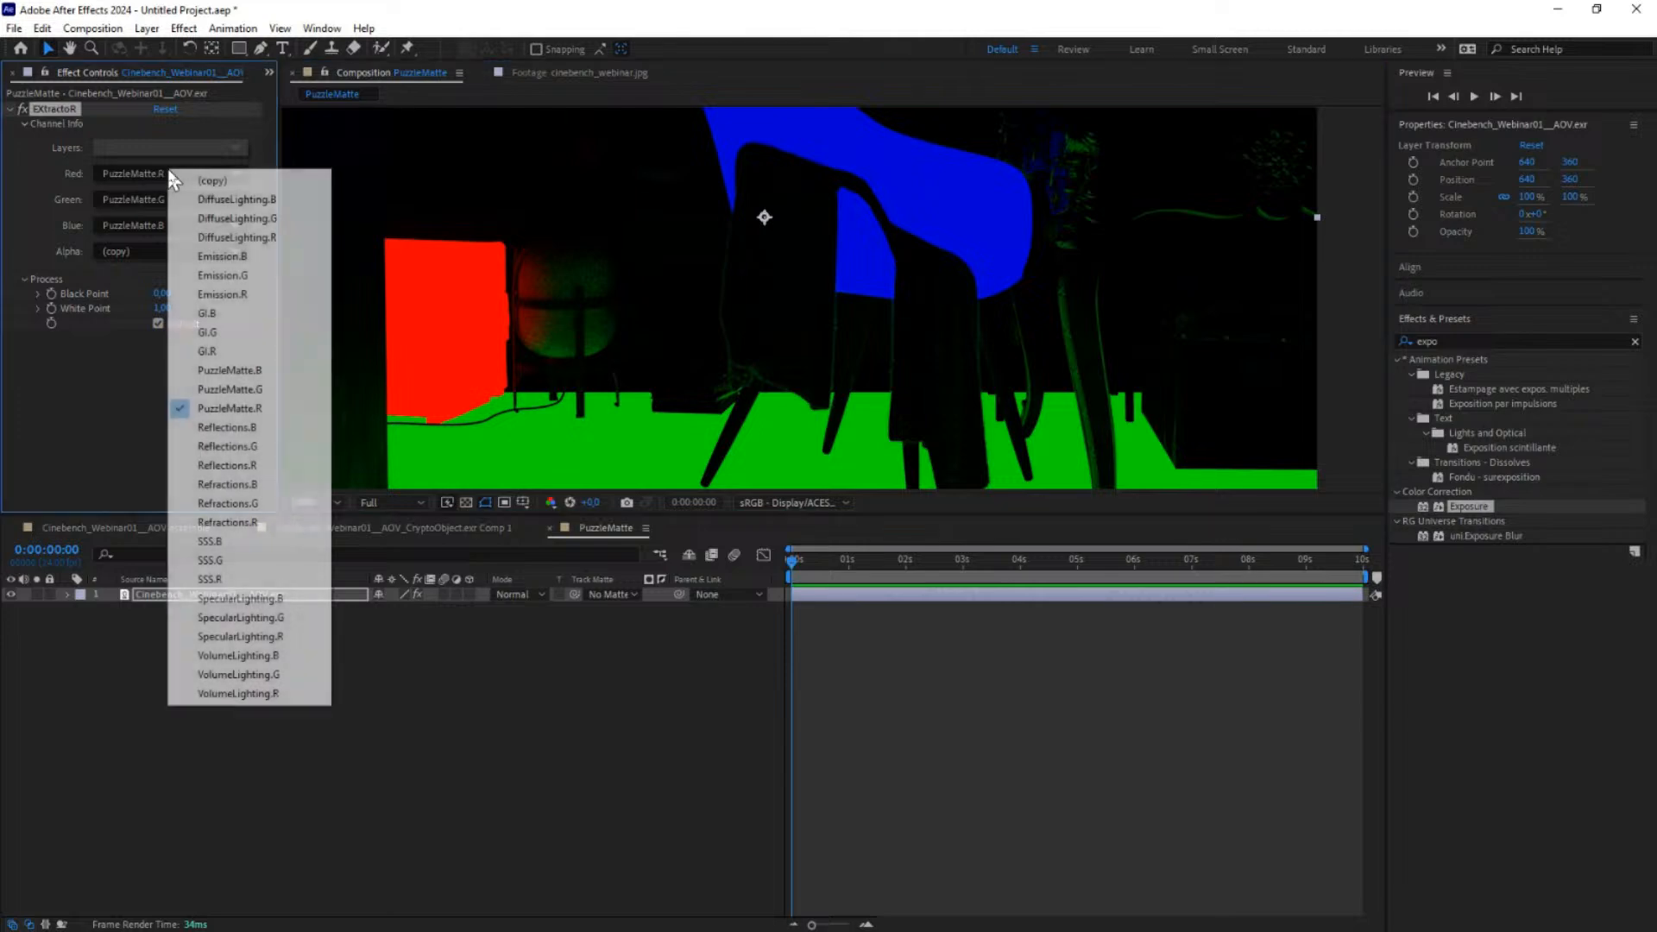
{"action": "left_click", "coordinate": [259, 389]}
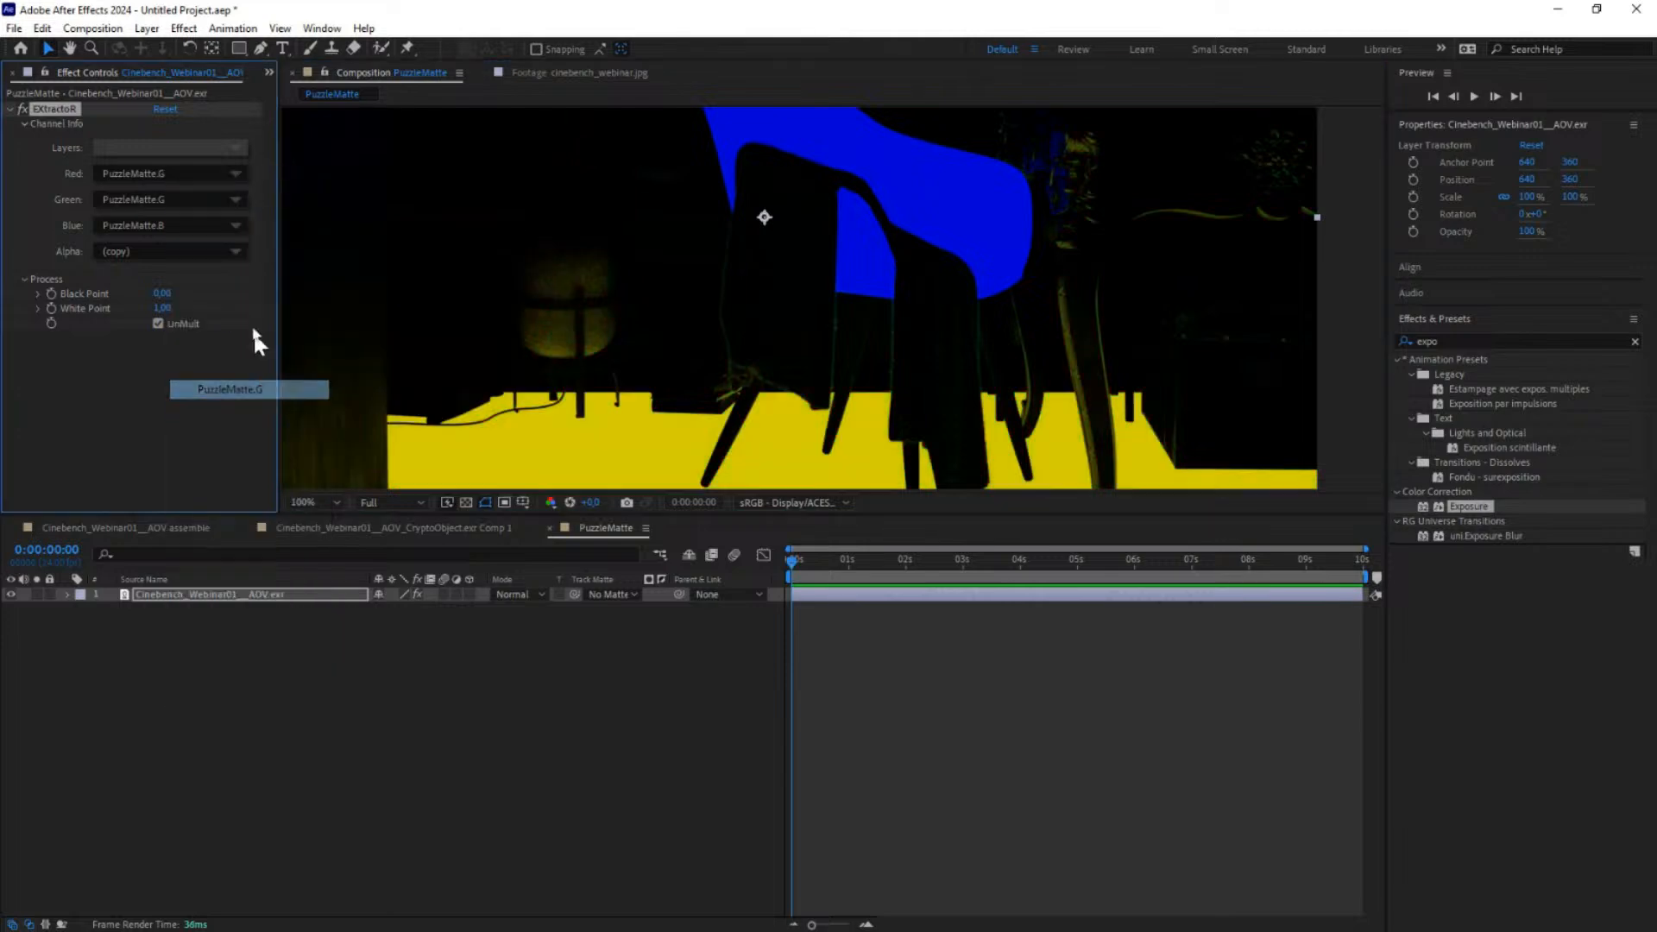
{"action": "left_click", "coordinate": [168, 224]}
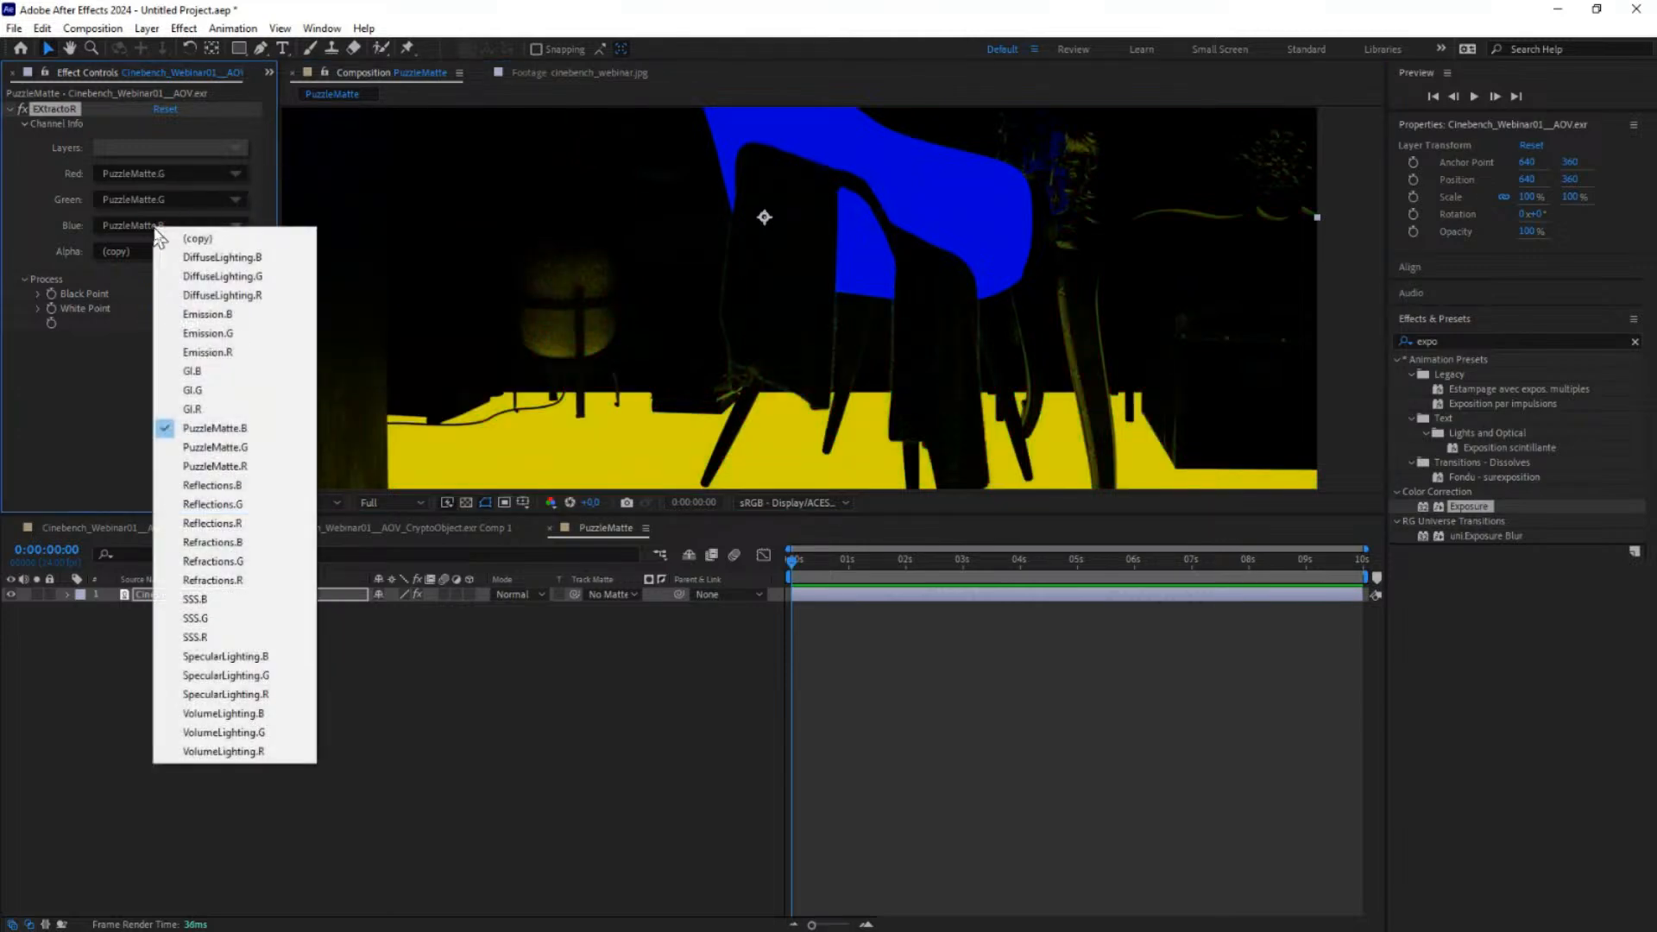
{"action": "left_click", "coordinate": [245, 447]}
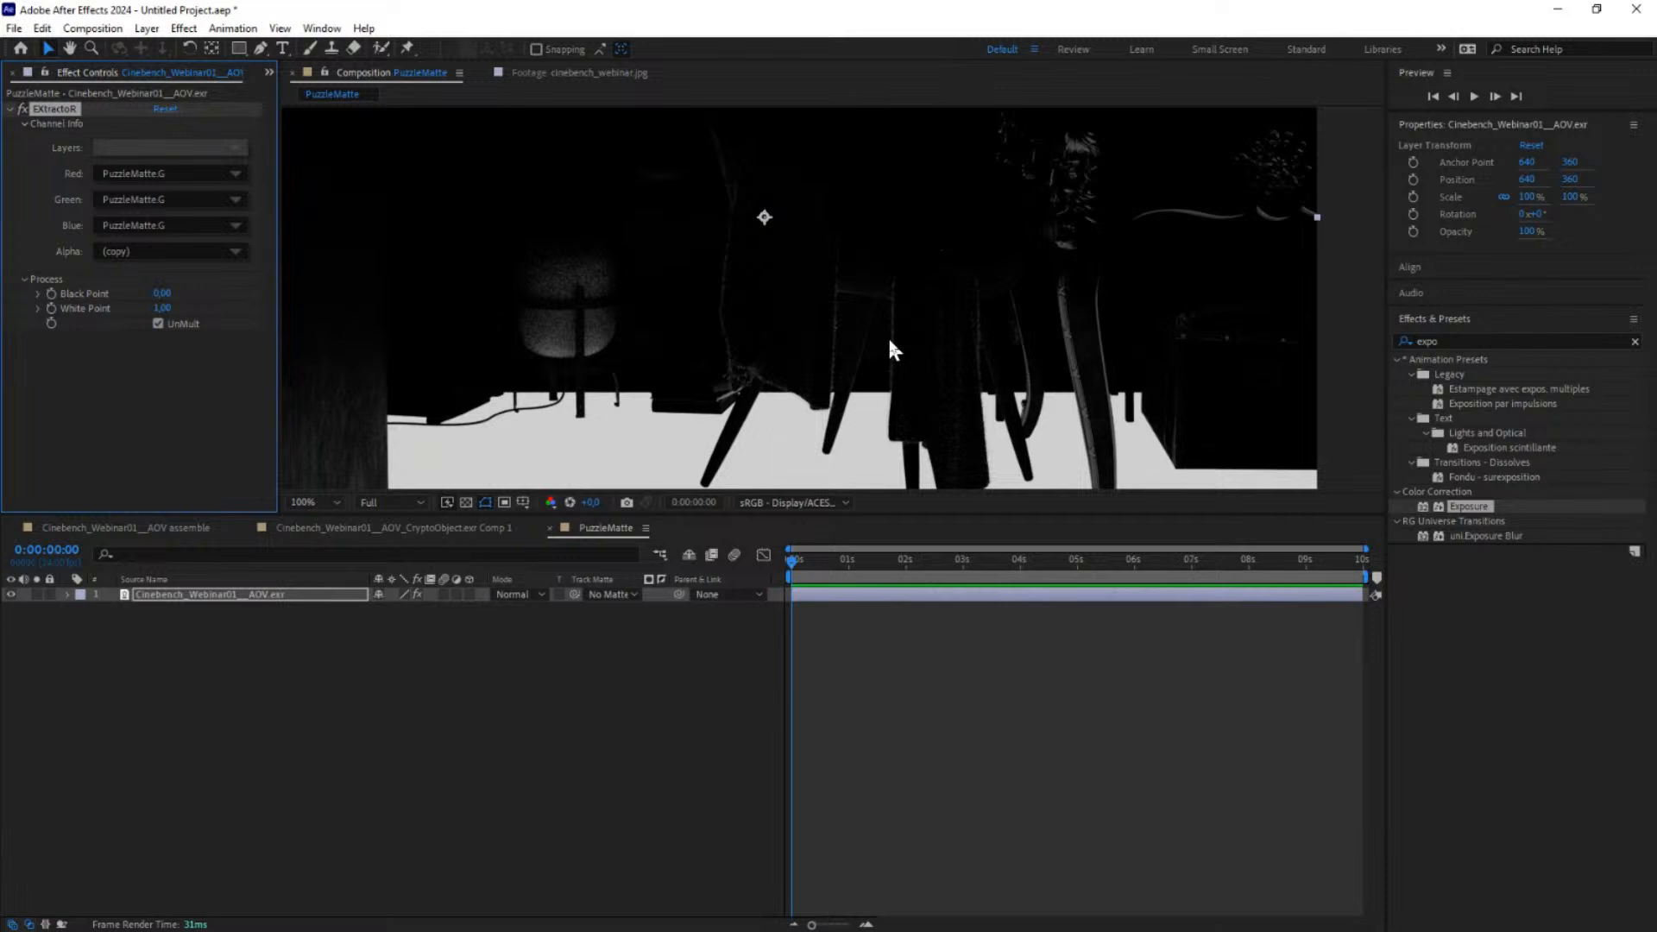
{"action": "key", "text": "comma"}
{"action": "key", "text": "comma"}
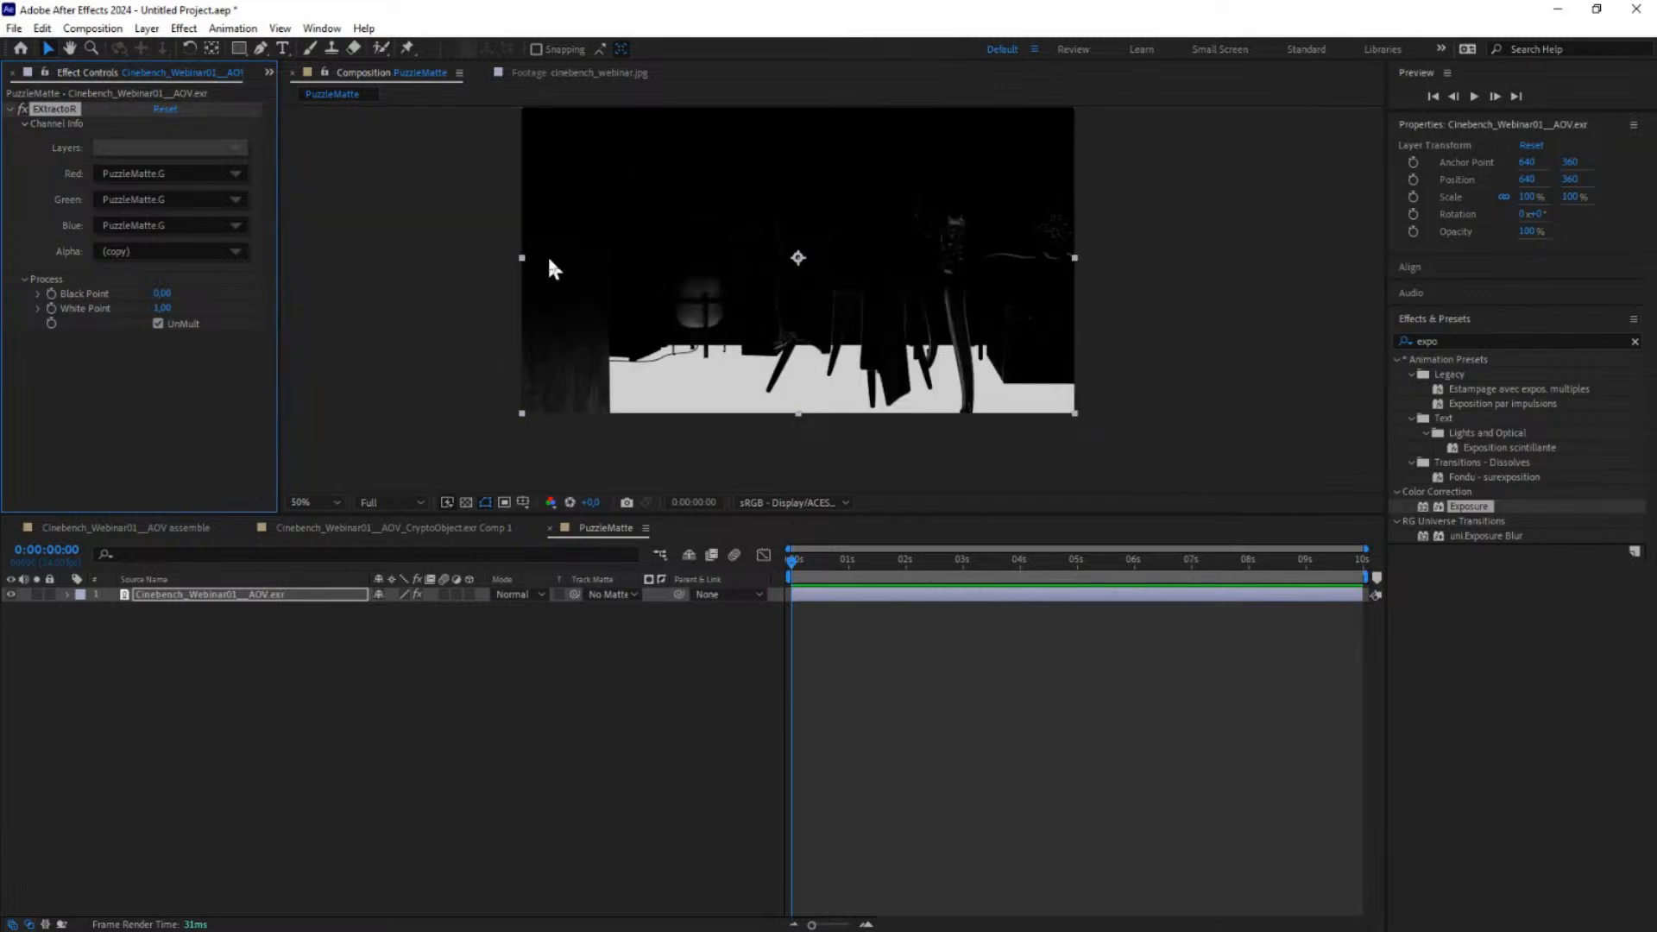
{"action": "left_click", "coordinate": [140, 593]}
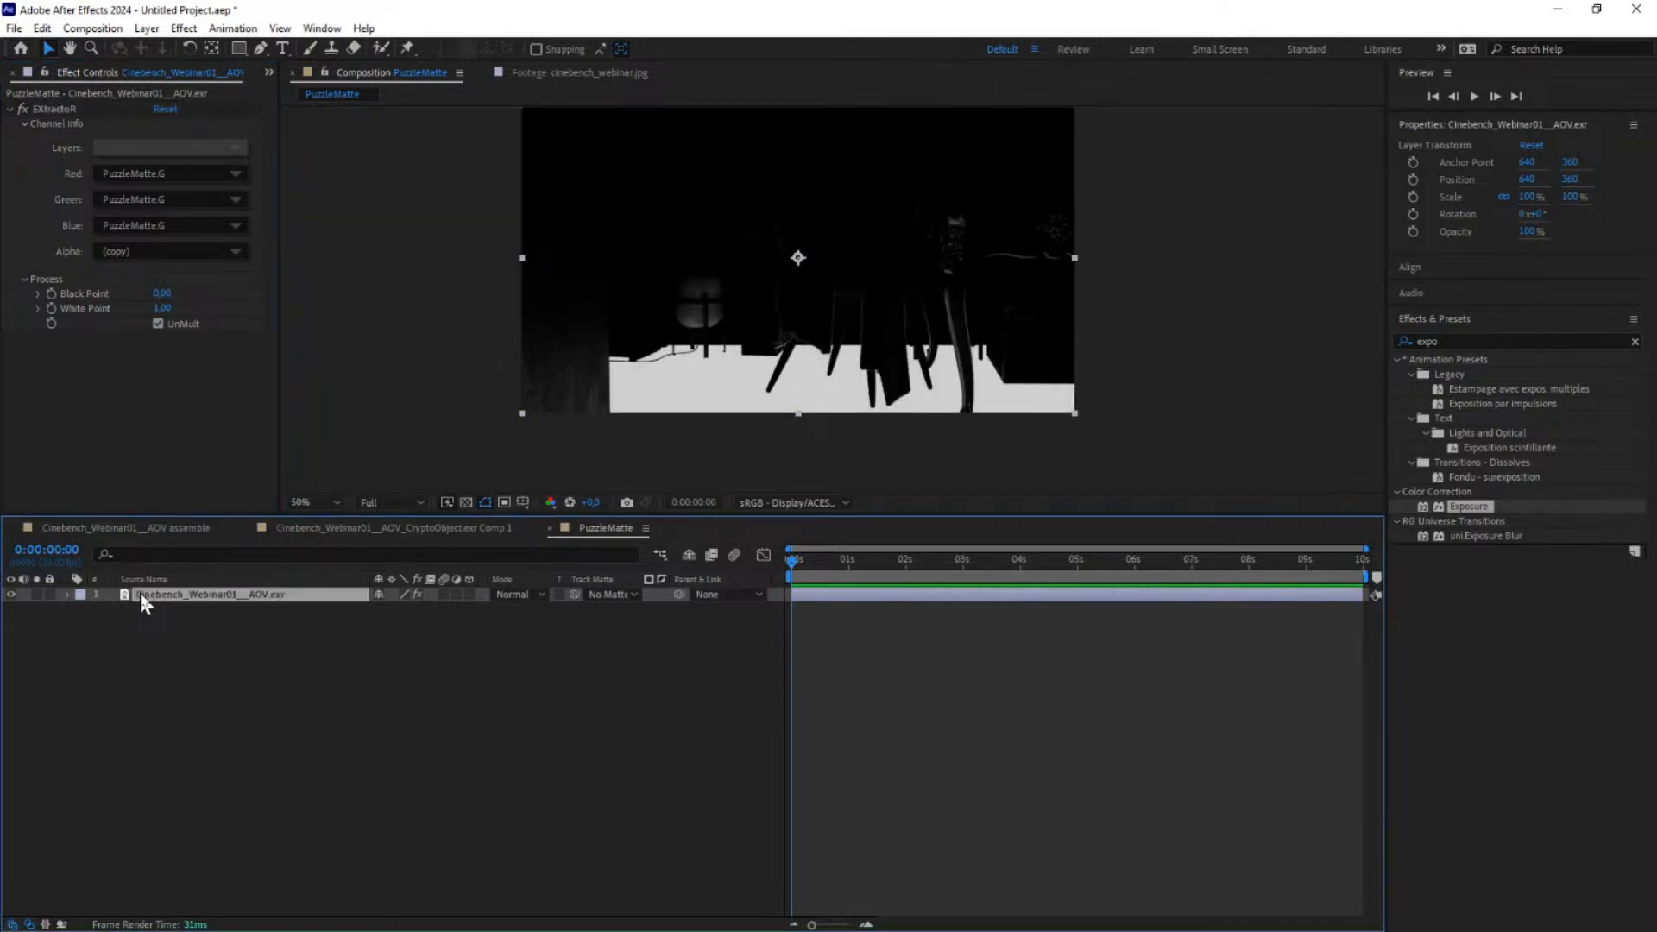
Step: Try a Set Channels effect on the EXR layer of the PuzzleMatte composition and remove it
{"action": "left_click", "coordinate": [1446, 343]}
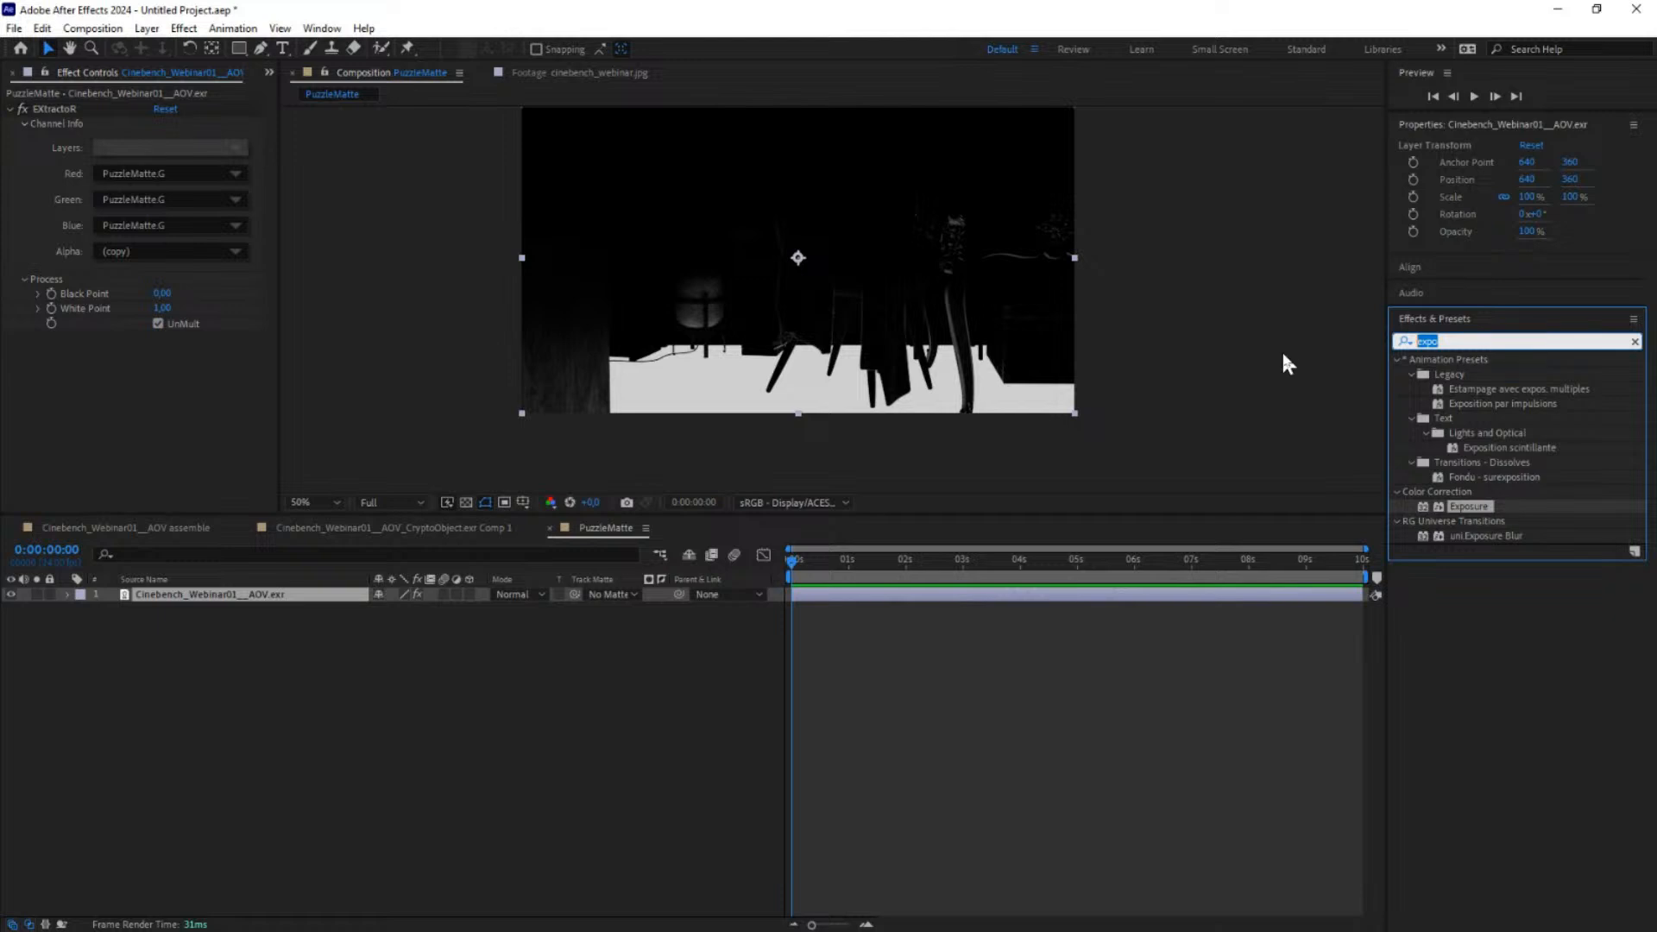
{"action": "type", "text": "set"}
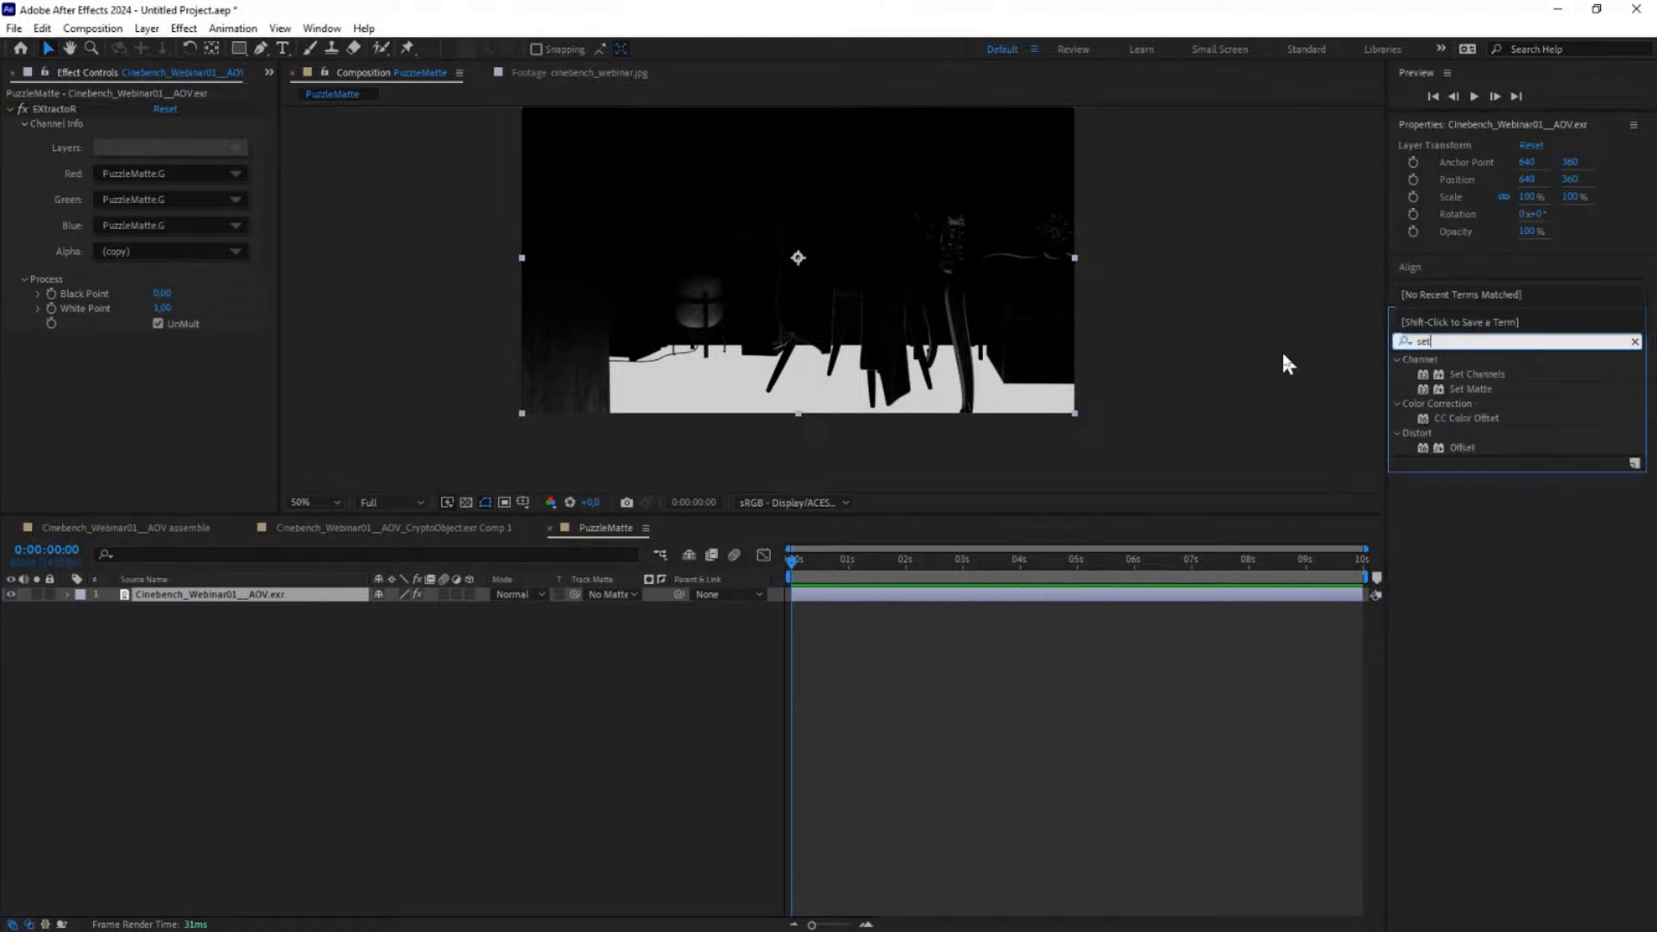
{"action": "double_click", "coordinate": [1478, 374]}
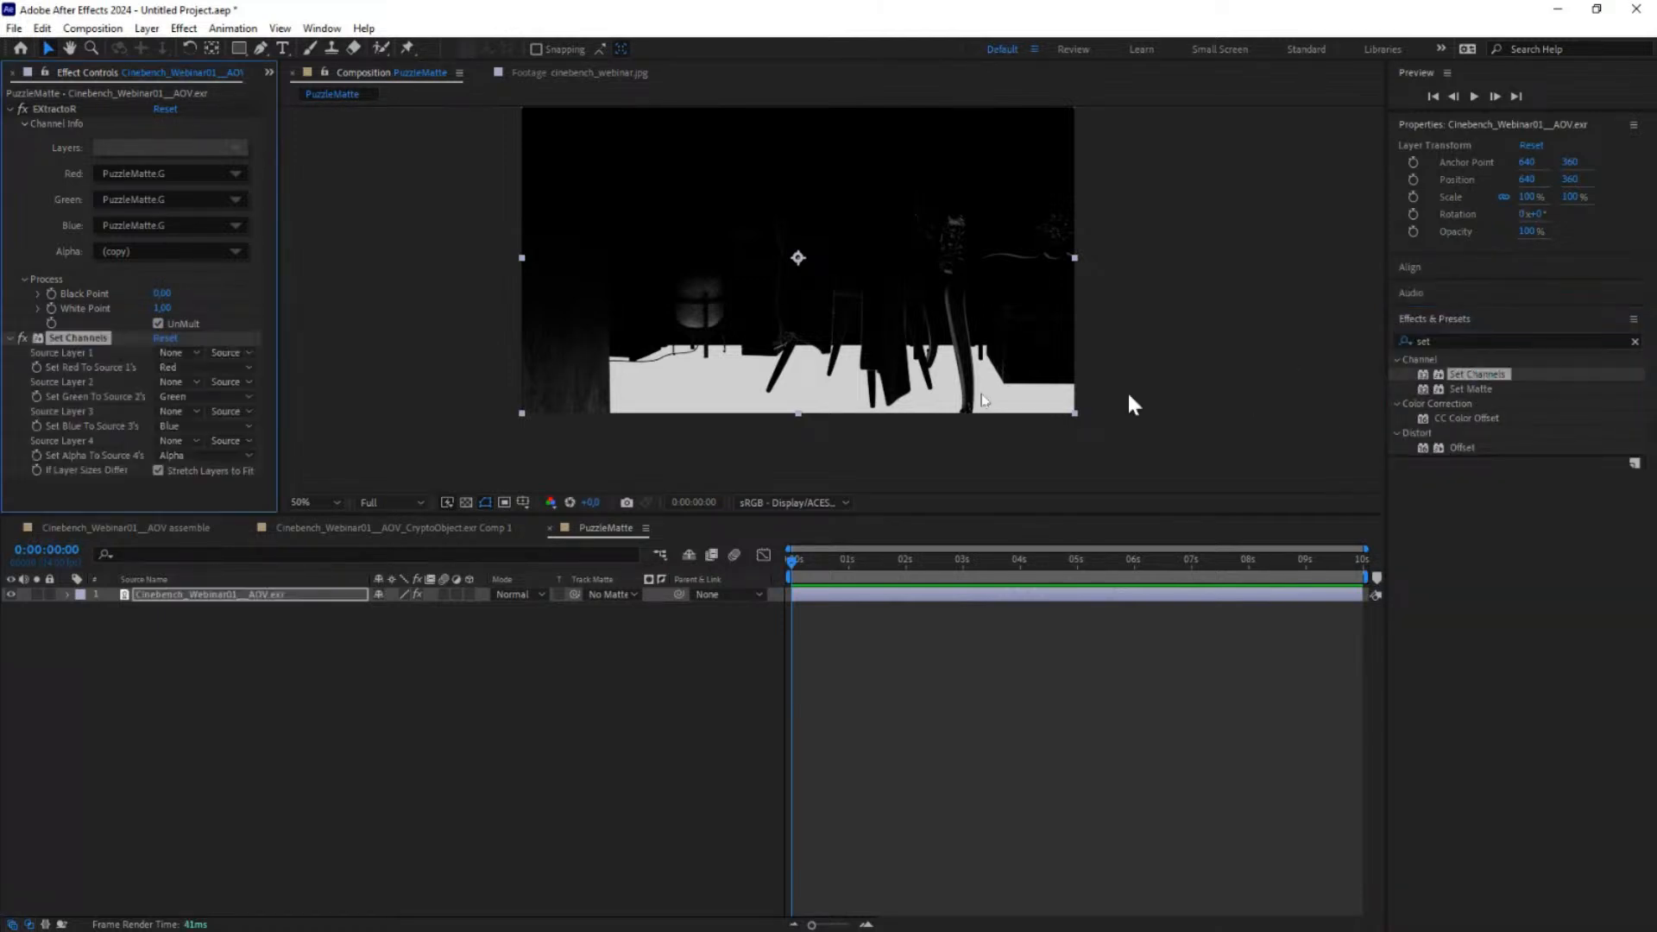
{"action": "left_click", "coordinate": [76, 333]}
{"action": "key", "text": "Delete"}
Step: Try a Set Matte effect using Luminance directly on the EXR layer, check its transparency, and remove the effect
{"action": "double_click", "coordinate": [1460, 389]}
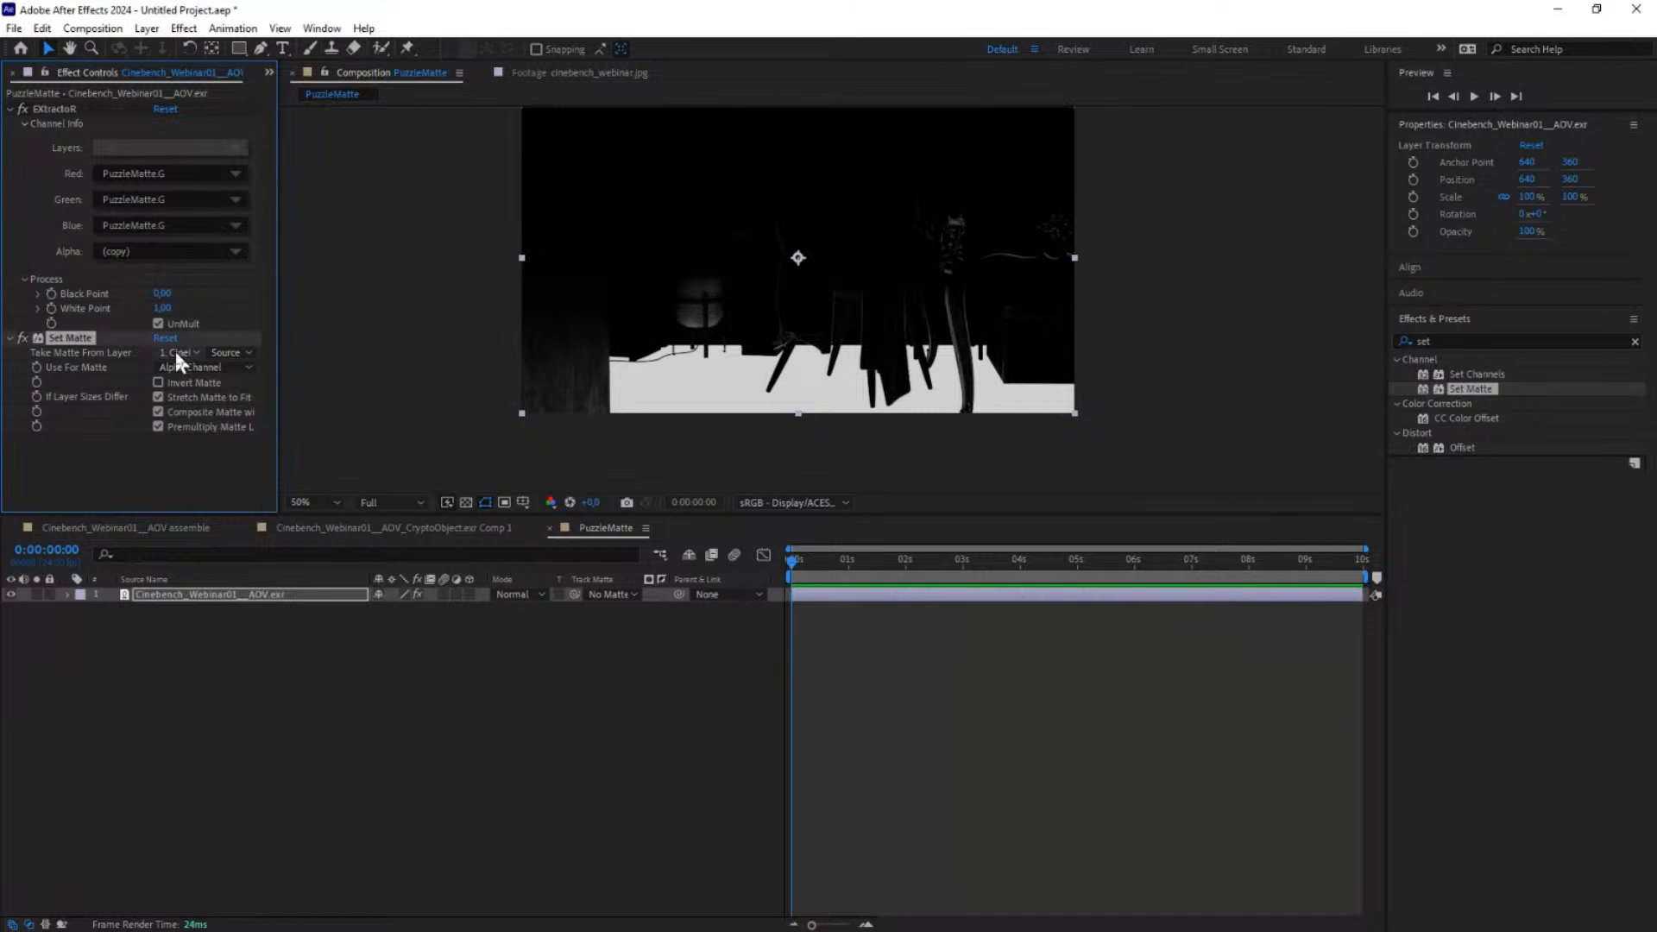
{"action": "left_click", "coordinate": [229, 353]}
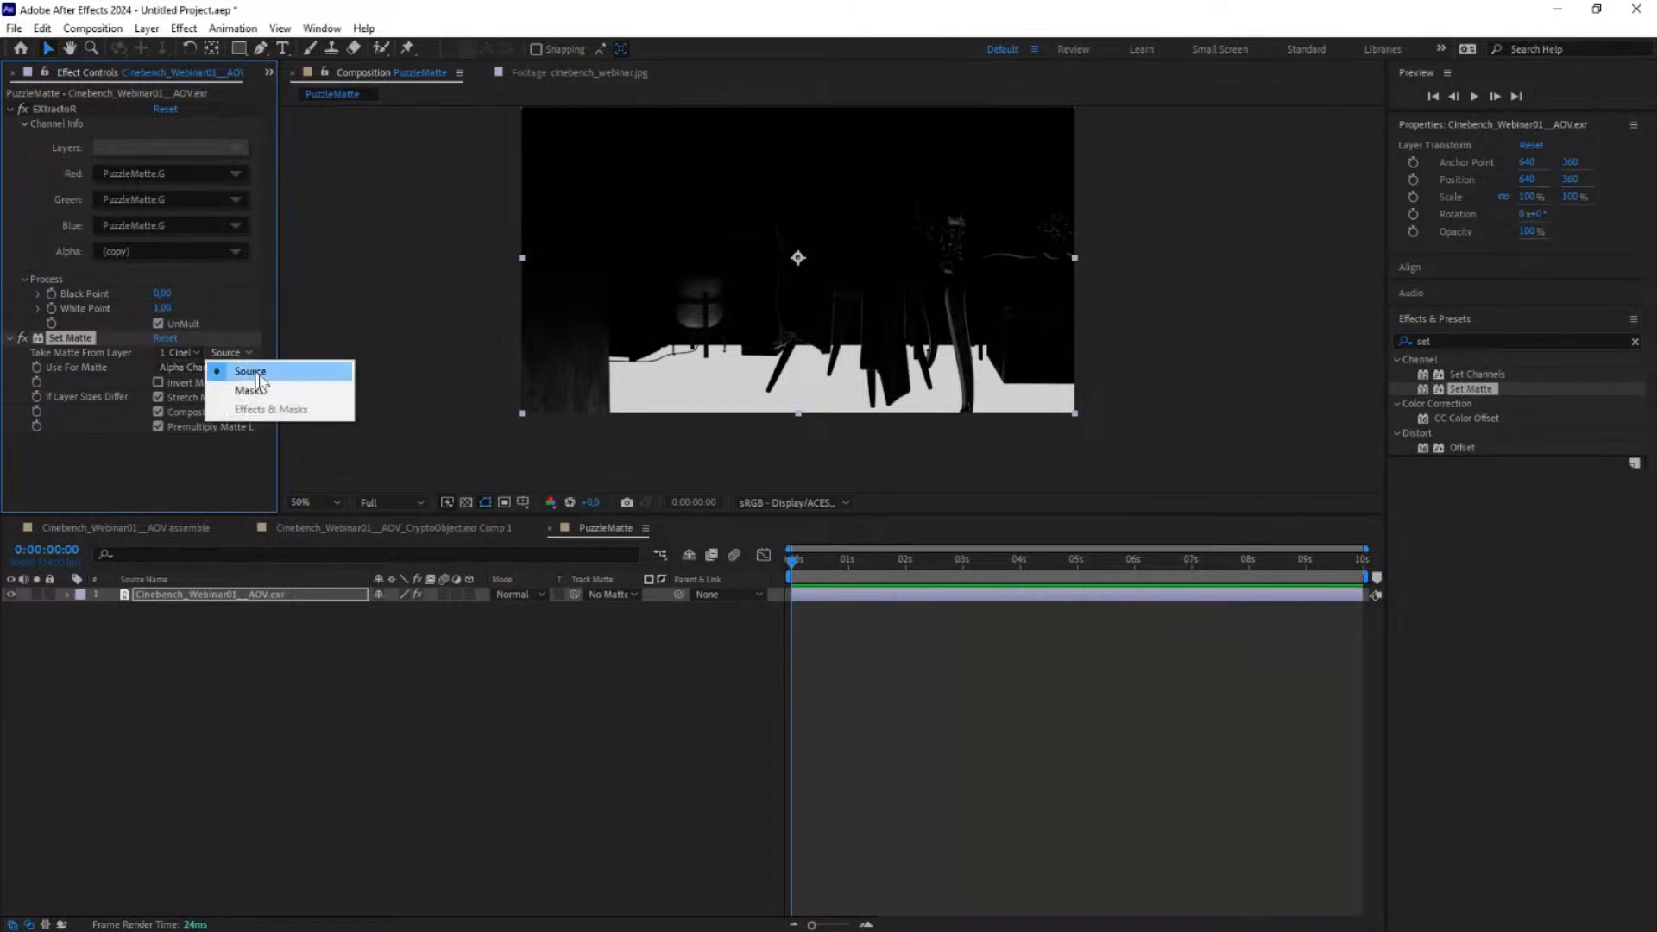
{"action": "left_click", "coordinate": [121, 373]}
{"action": "left_click", "coordinate": [195, 367]}
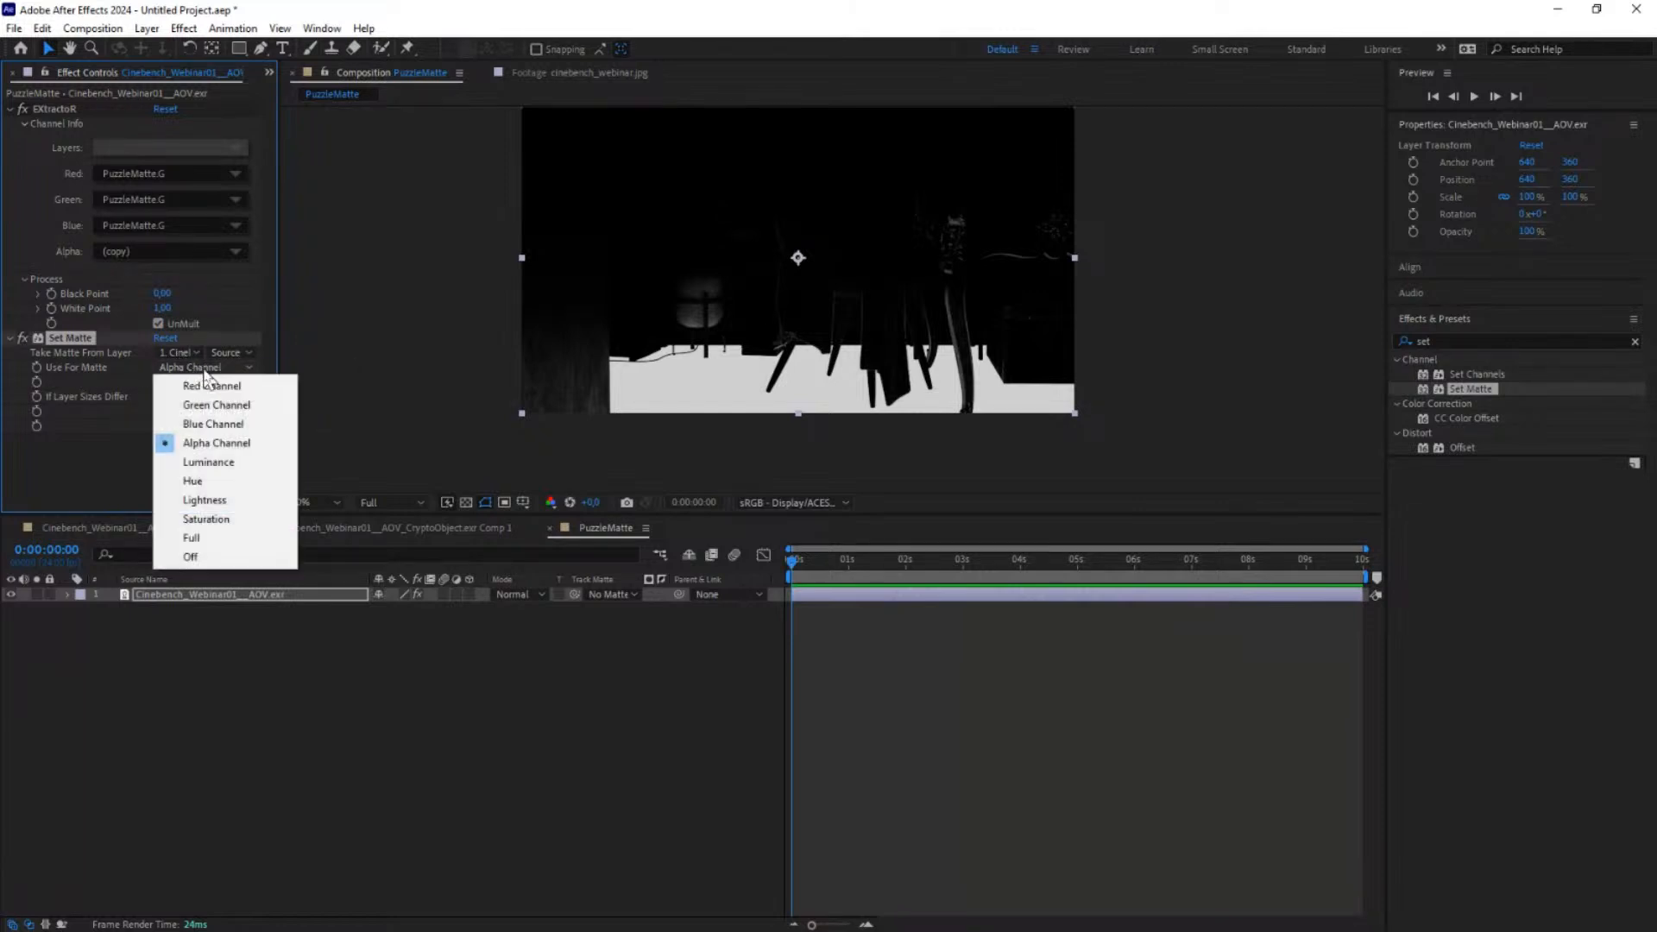
{"action": "left_click", "coordinate": [208, 462]}
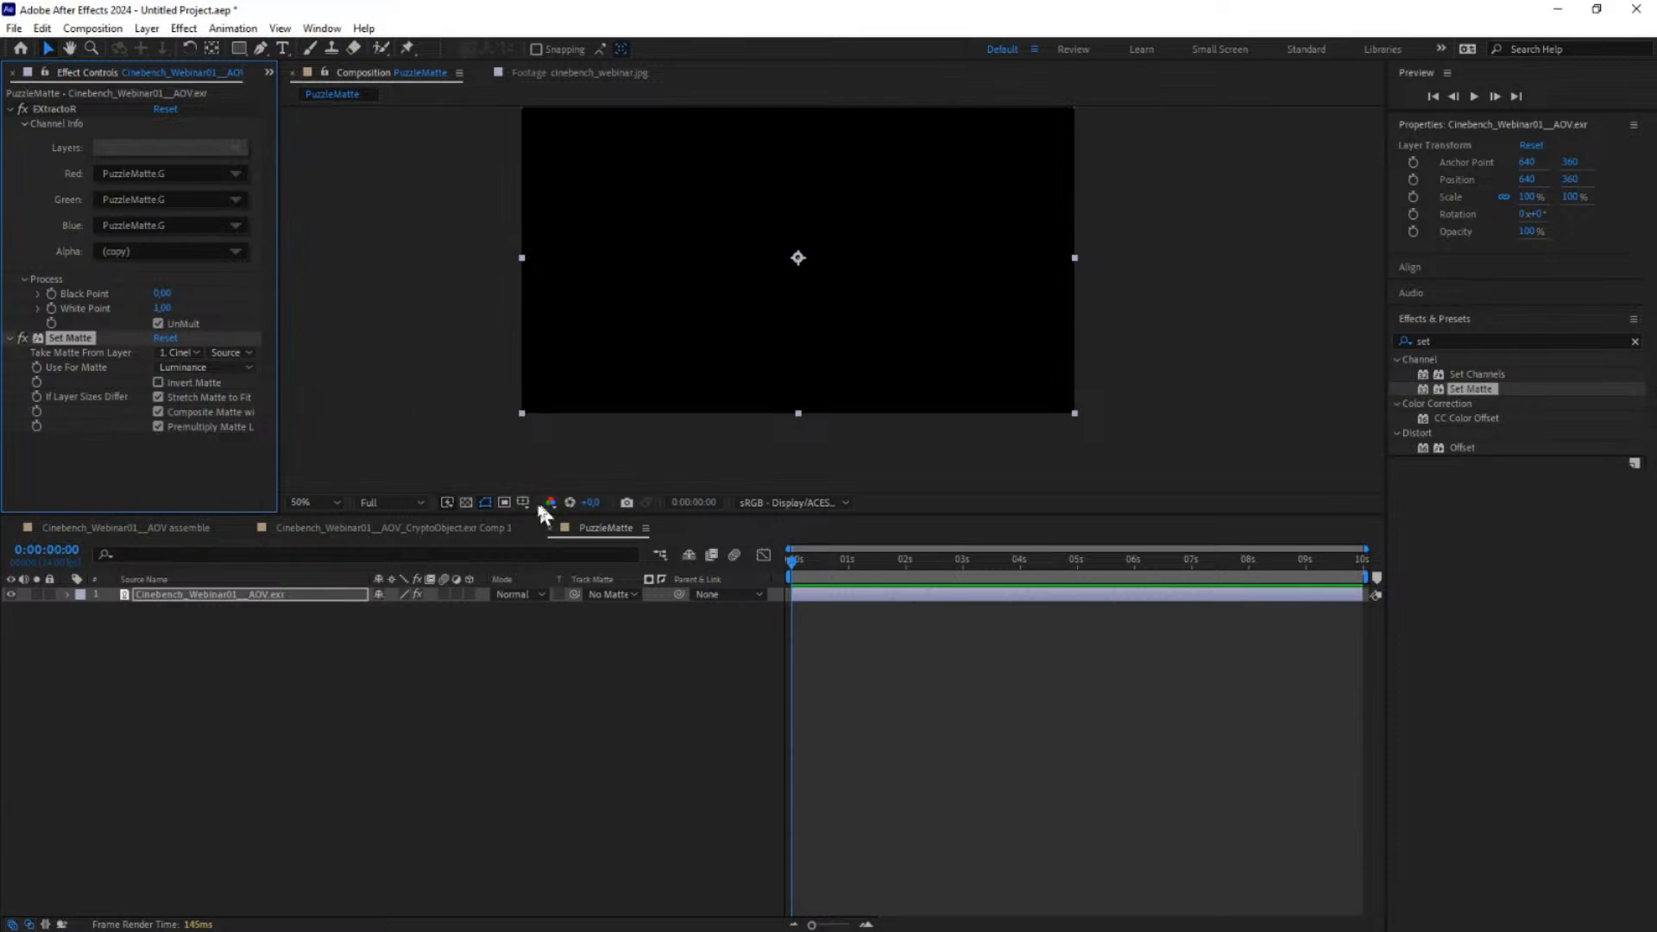
{"action": "left_click", "coordinate": [466, 502]}
{"action": "left_click", "coordinate": [466, 502]}
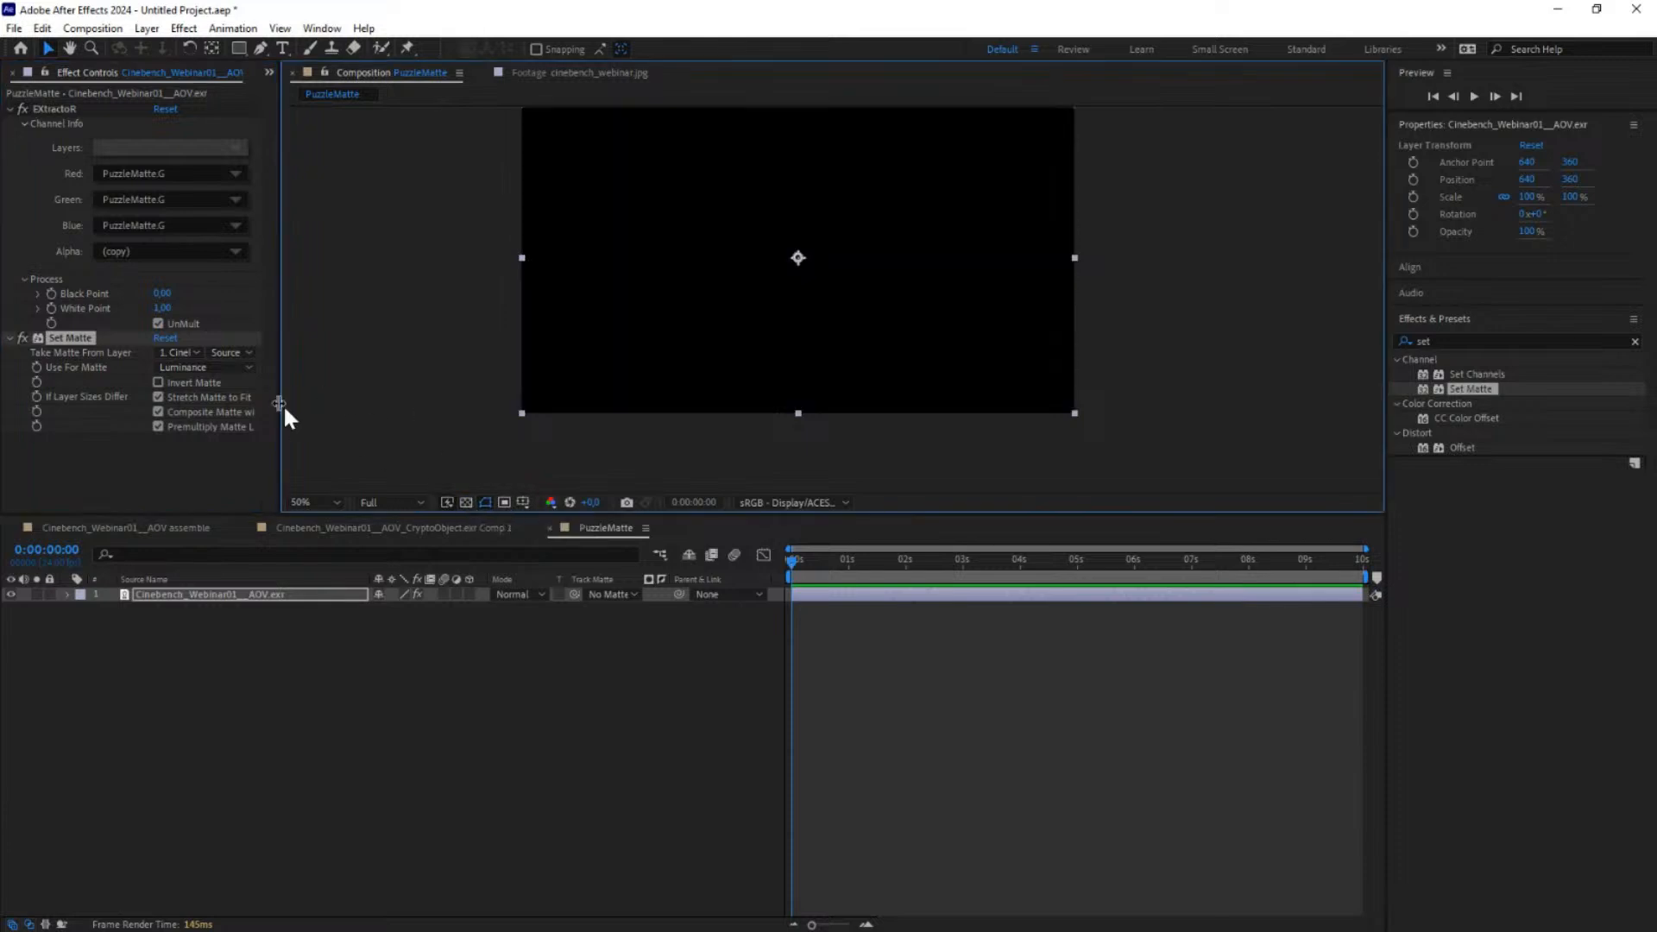
{"action": "left_click", "coordinate": [228, 352]}
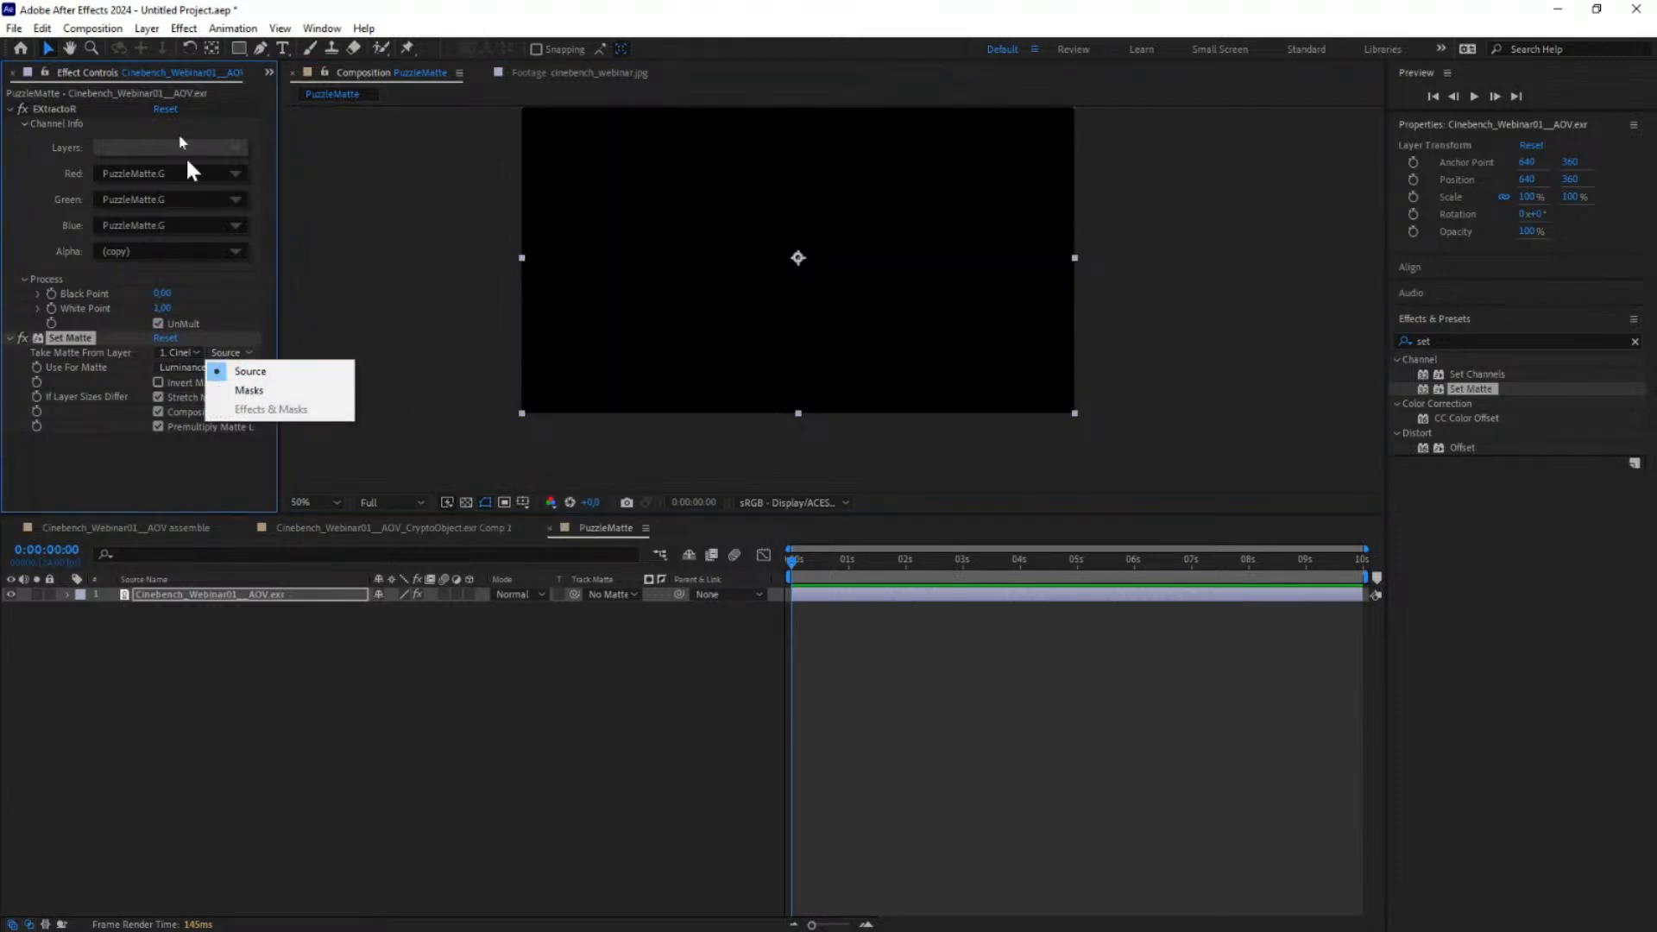
{"action": "left_click", "coordinate": [70, 338]}
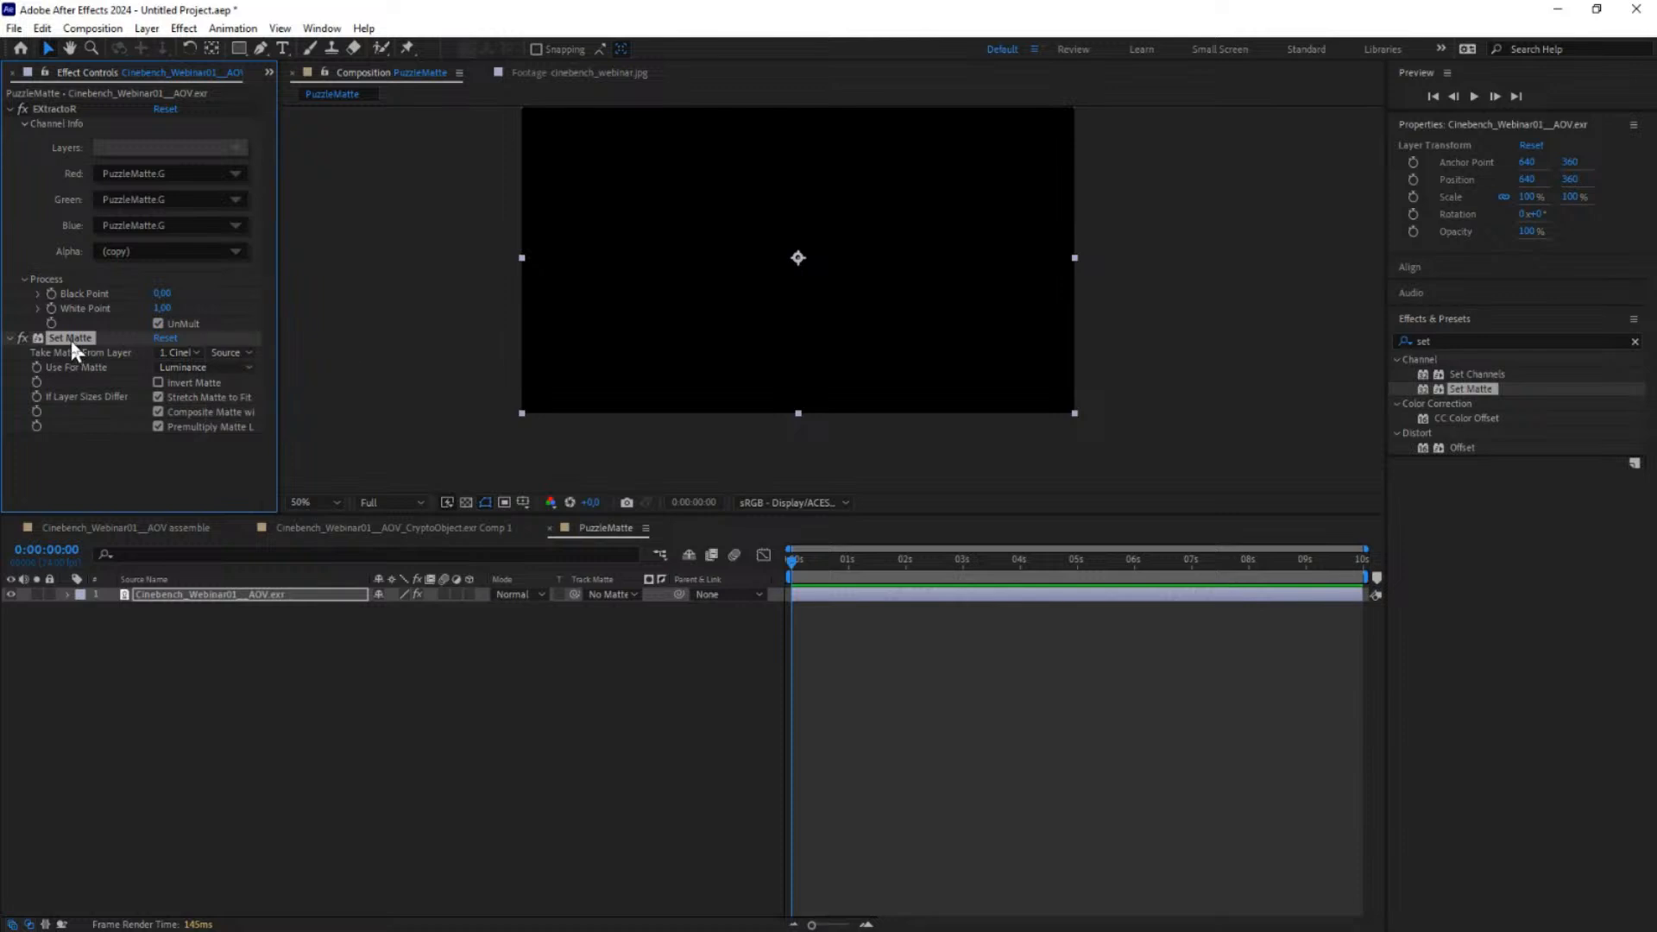
{"action": "key", "text": "Delete"}
Step: Pre-compose the EXR layer, moving all its attributes into the new composition
{"action": "left_click", "coordinate": [189, 596]}
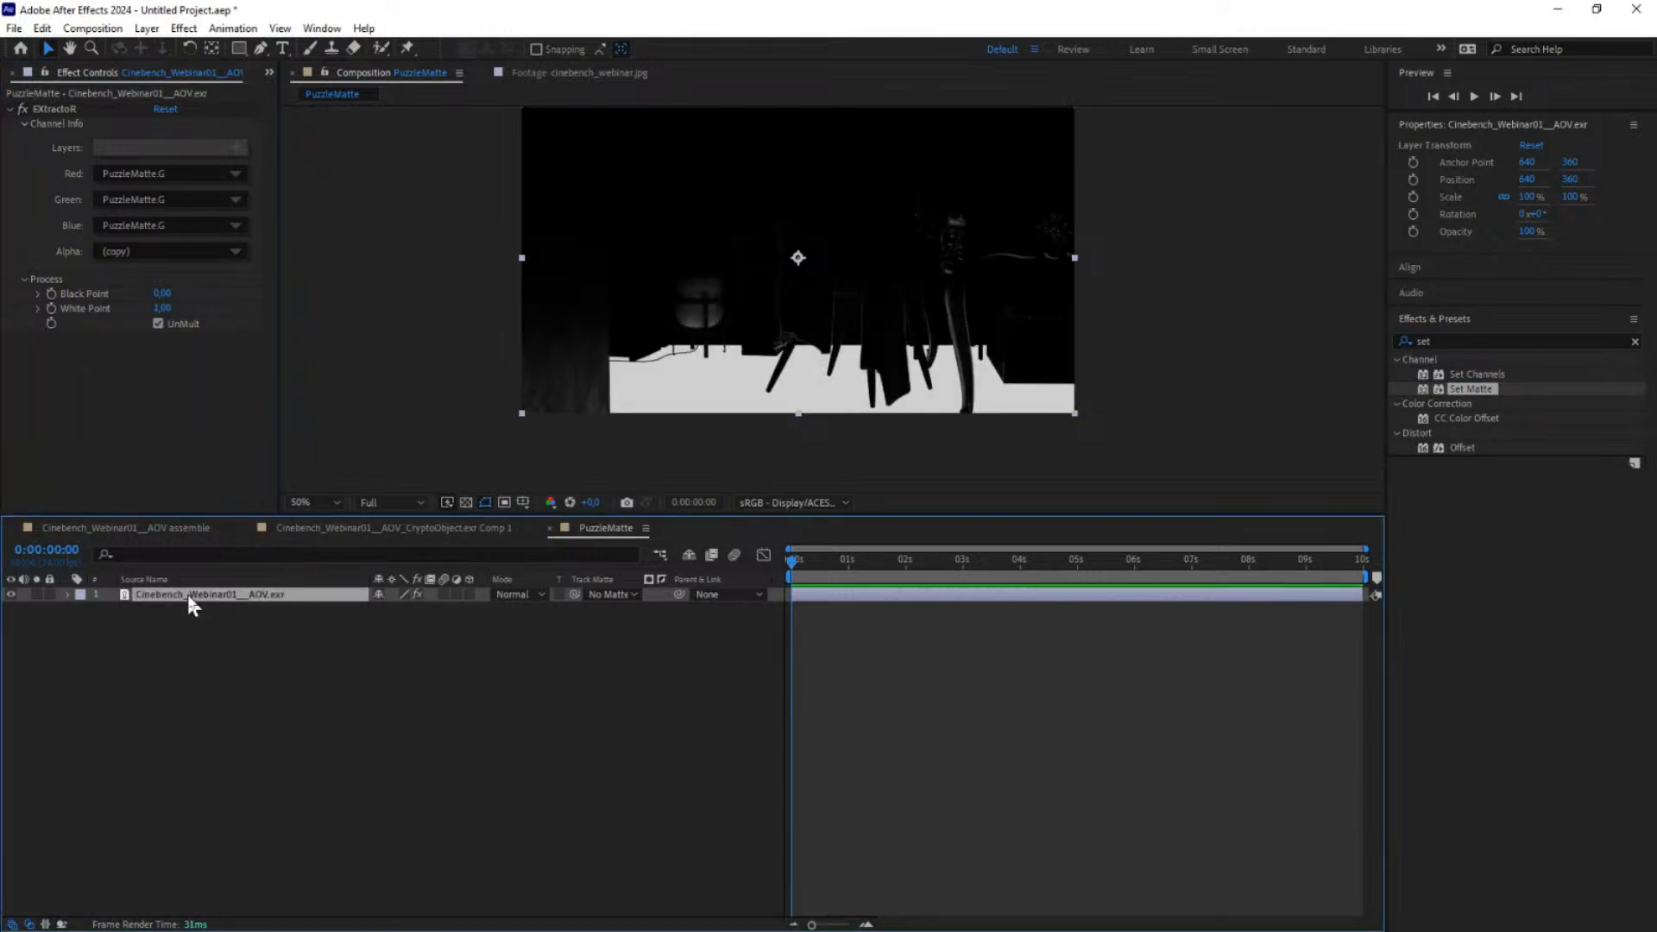
{"action": "key", "text": "ctrl+shift+c"}
{"action": "left_click", "coordinate": [654, 460]}
{"action": "left_click", "coordinate": [786, 557]}
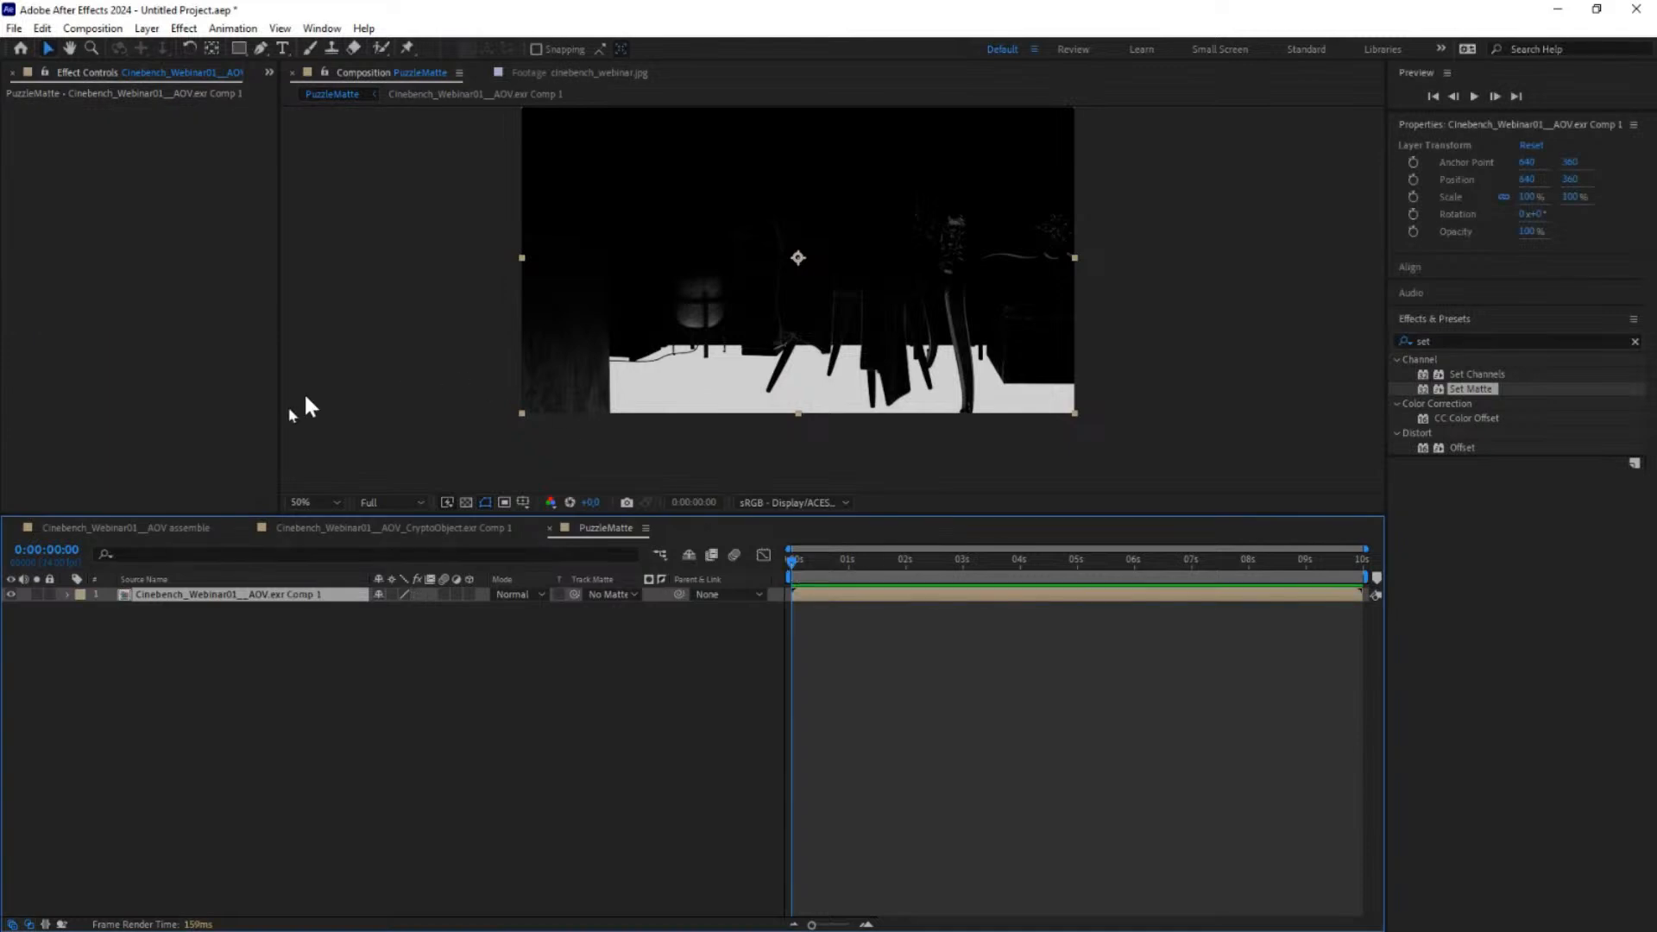
Step: Apply a Set Matte effect using Luminance to the pre-composed layer and check the floor matte against the transparency grid
{"action": "double_click", "coordinate": [1469, 389]}
{"action": "left_click", "coordinate": [185, 138]}
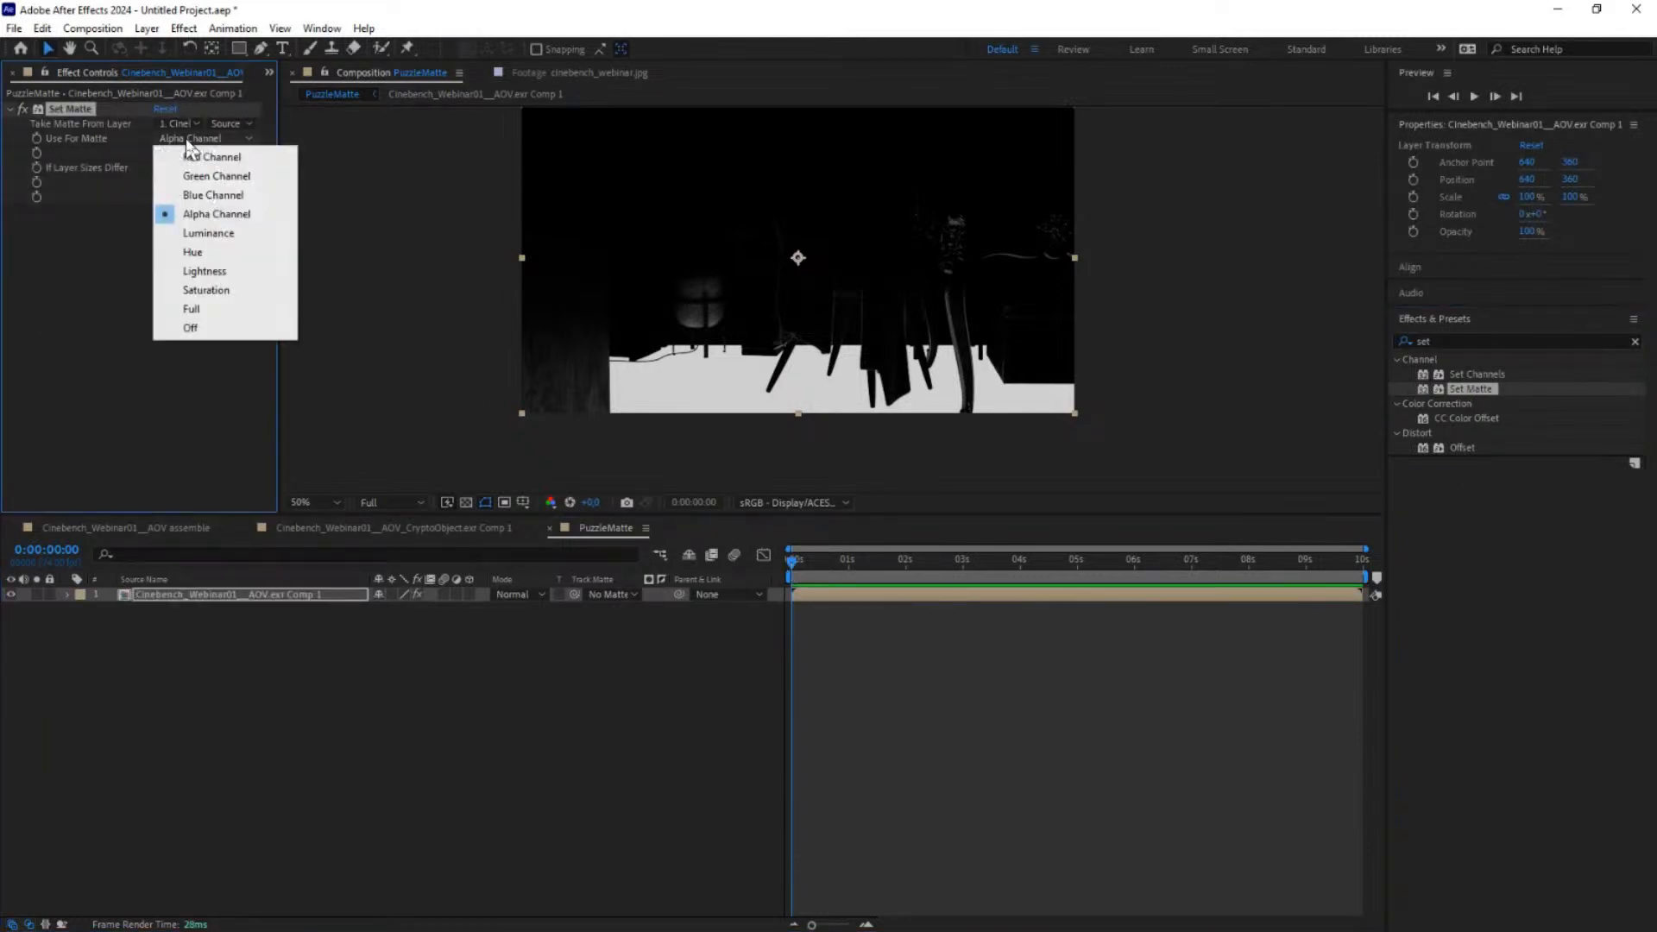
{"action": "left_click", "coordinate": [226, 237]}
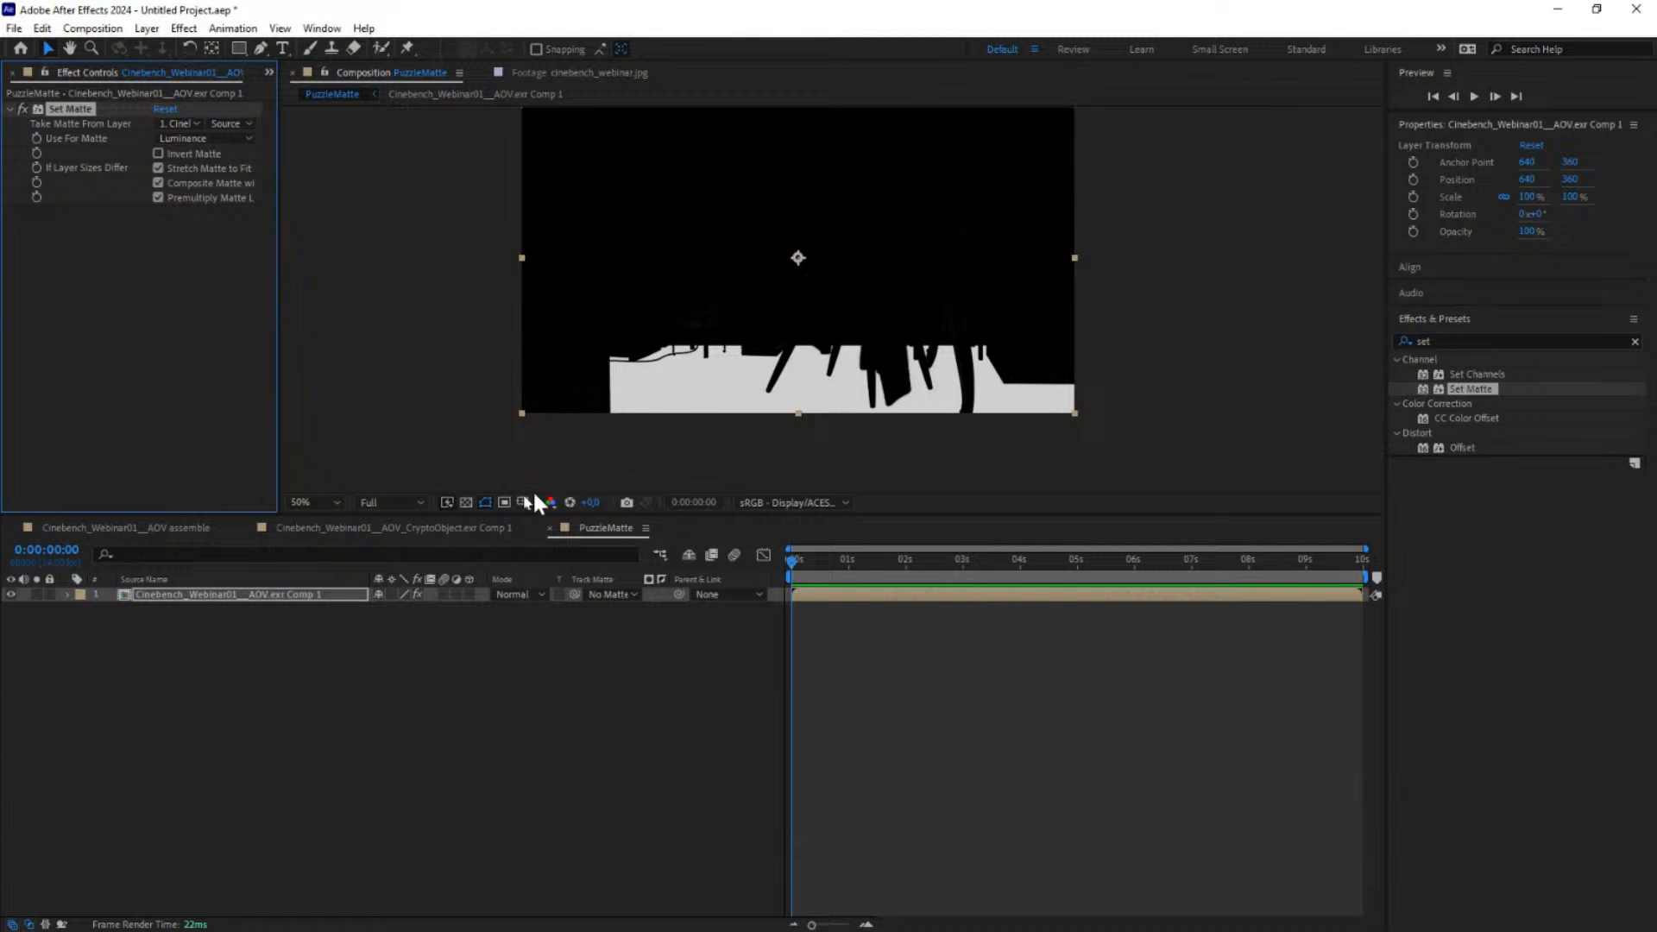
{"action": "left_click", "coordinate": [468, 504]}
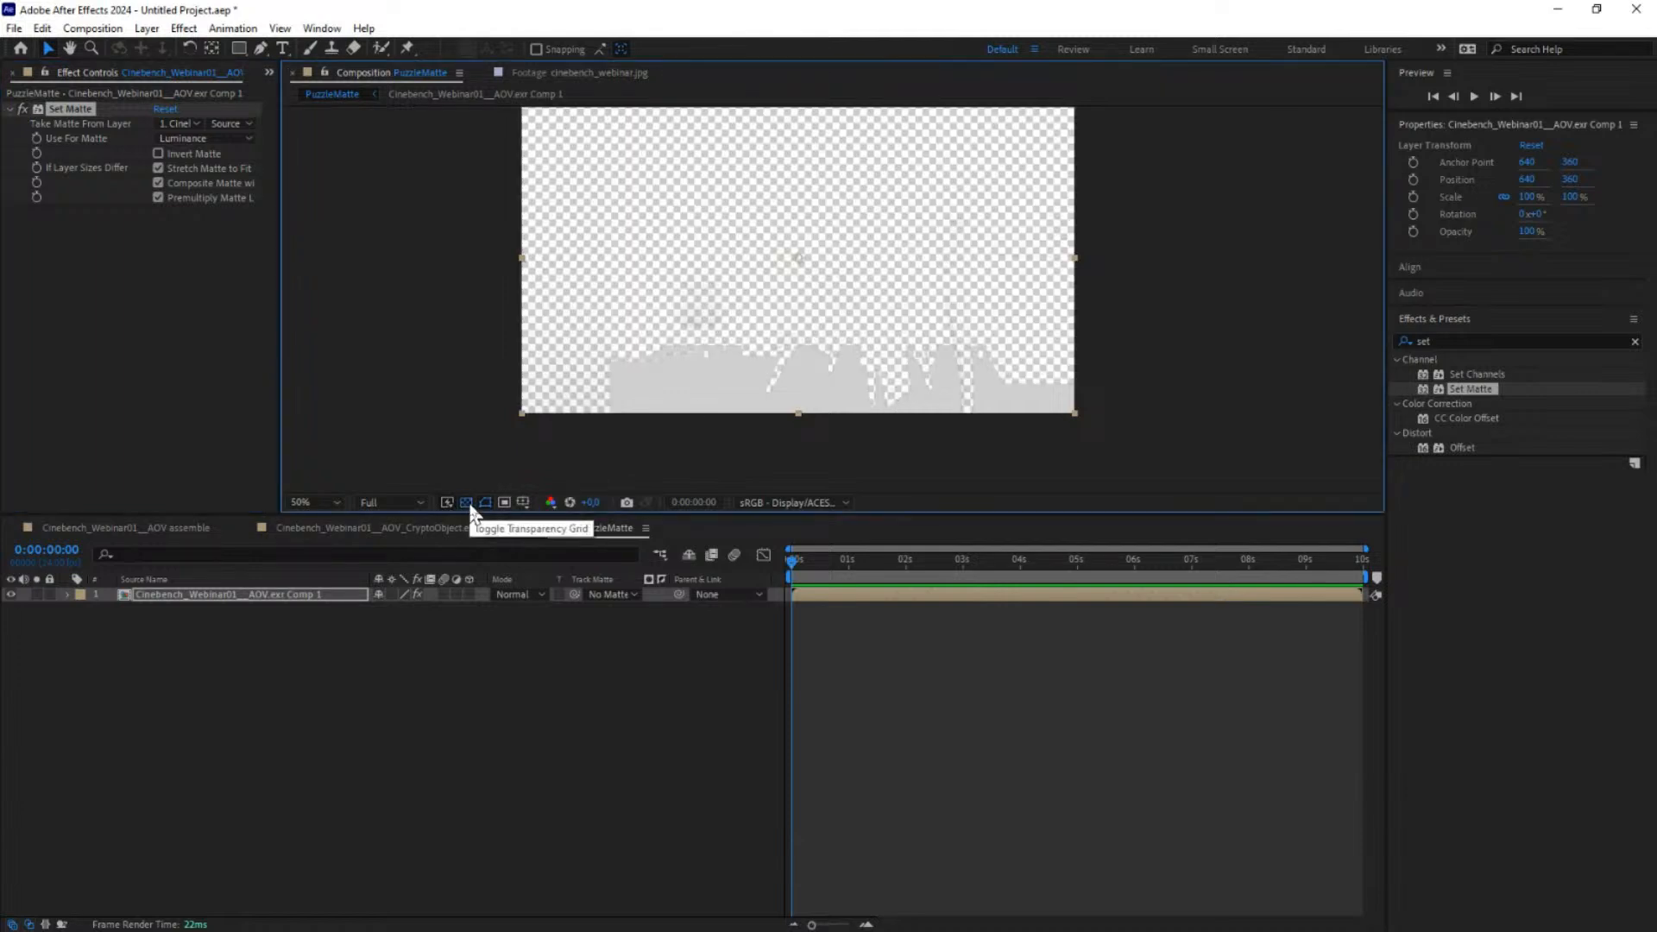
{"action": "left_click", "coordinate": [467, 503]}
{"action": "left_click", "coordinate": [466, 502]}
{"action": "left_click", "coordinate": [467, 503]}
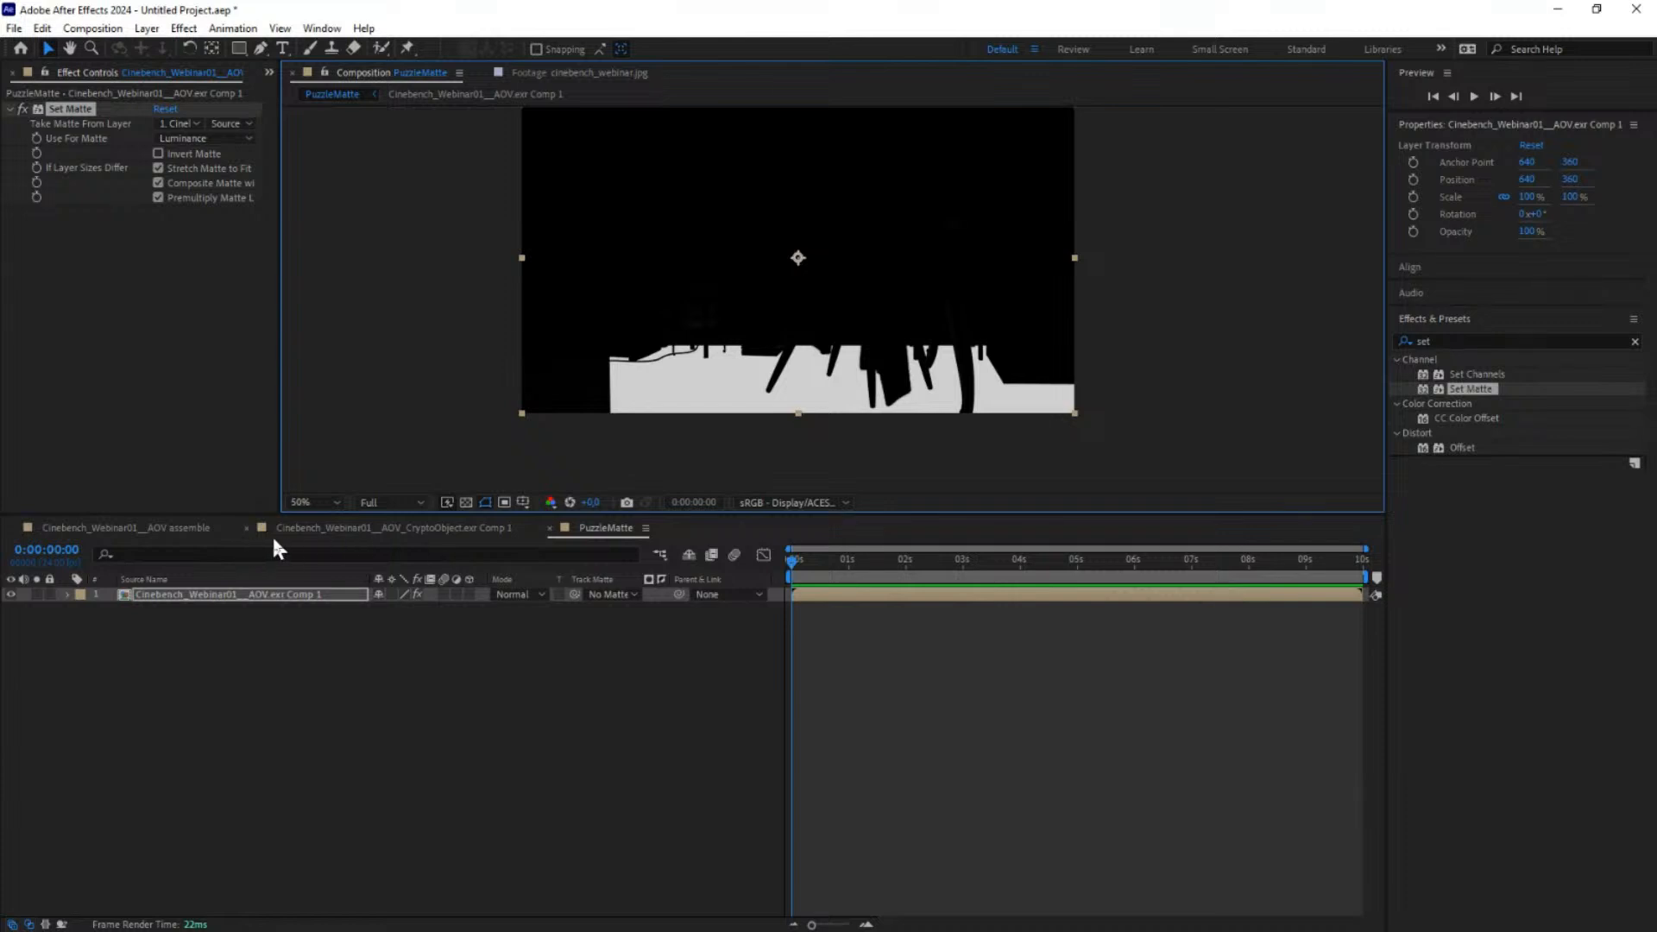
Step: Place Cinebench_Webinar01__AOV.exr Comp 1 as the uppermost layer of the AOV assemble composition
{"action": "left_click", "coordinate": [152, 530]}
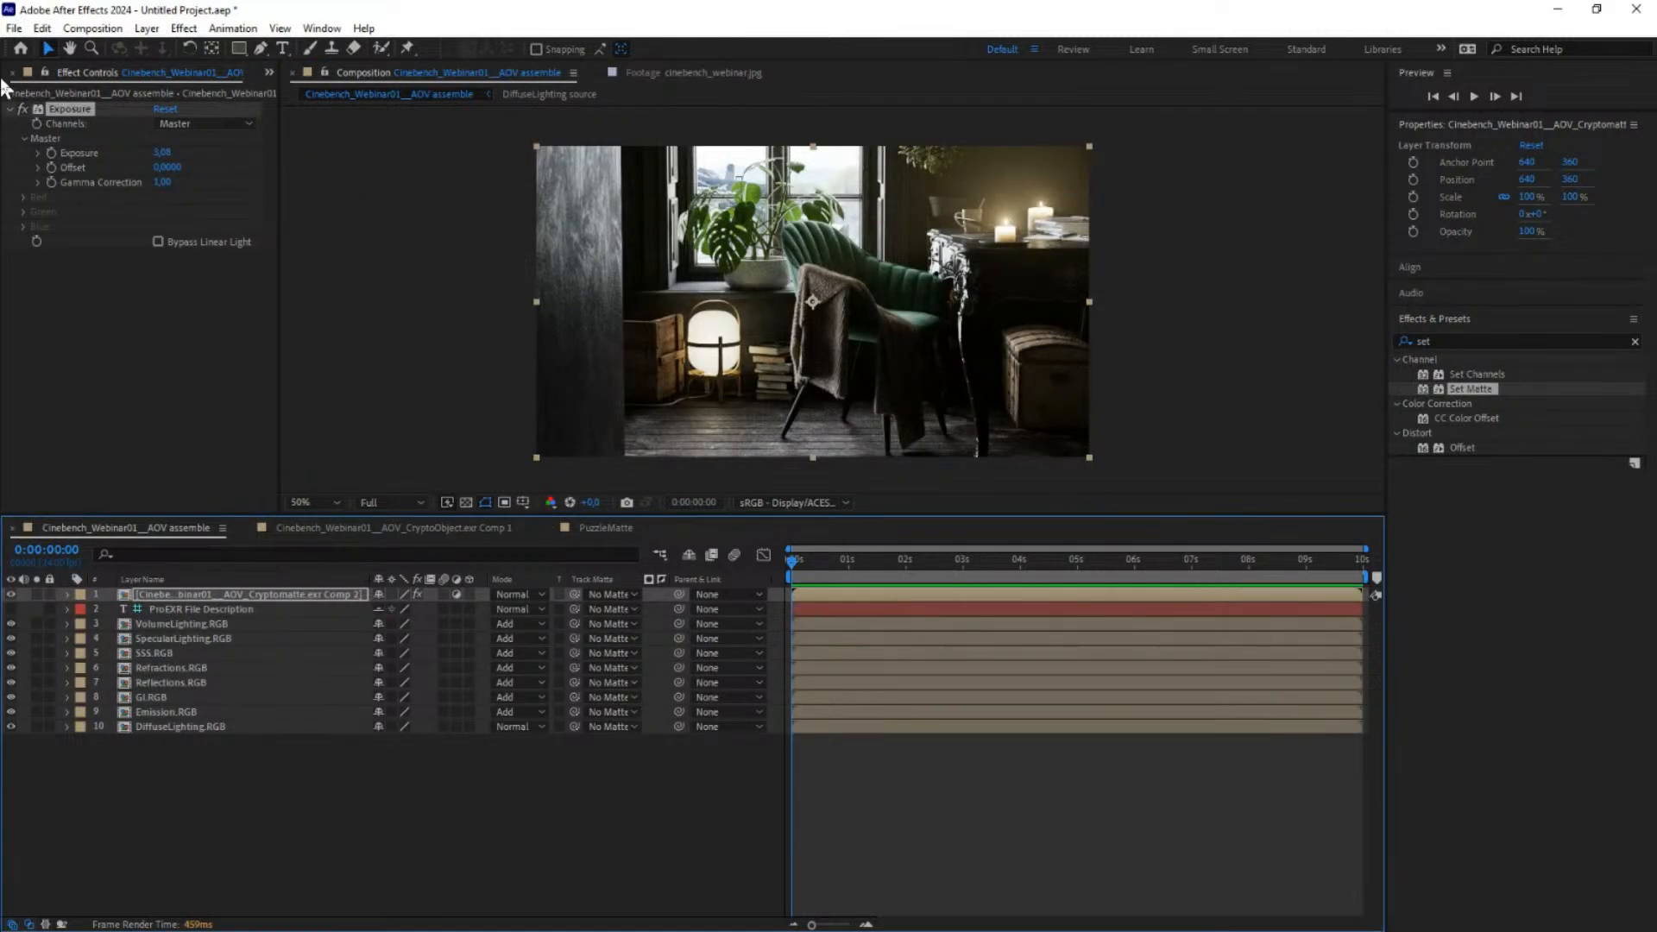
{"action": "left_click", "coordinate": [269, 73]}
{"action": "left_click", "coordinate": [304, 88]}
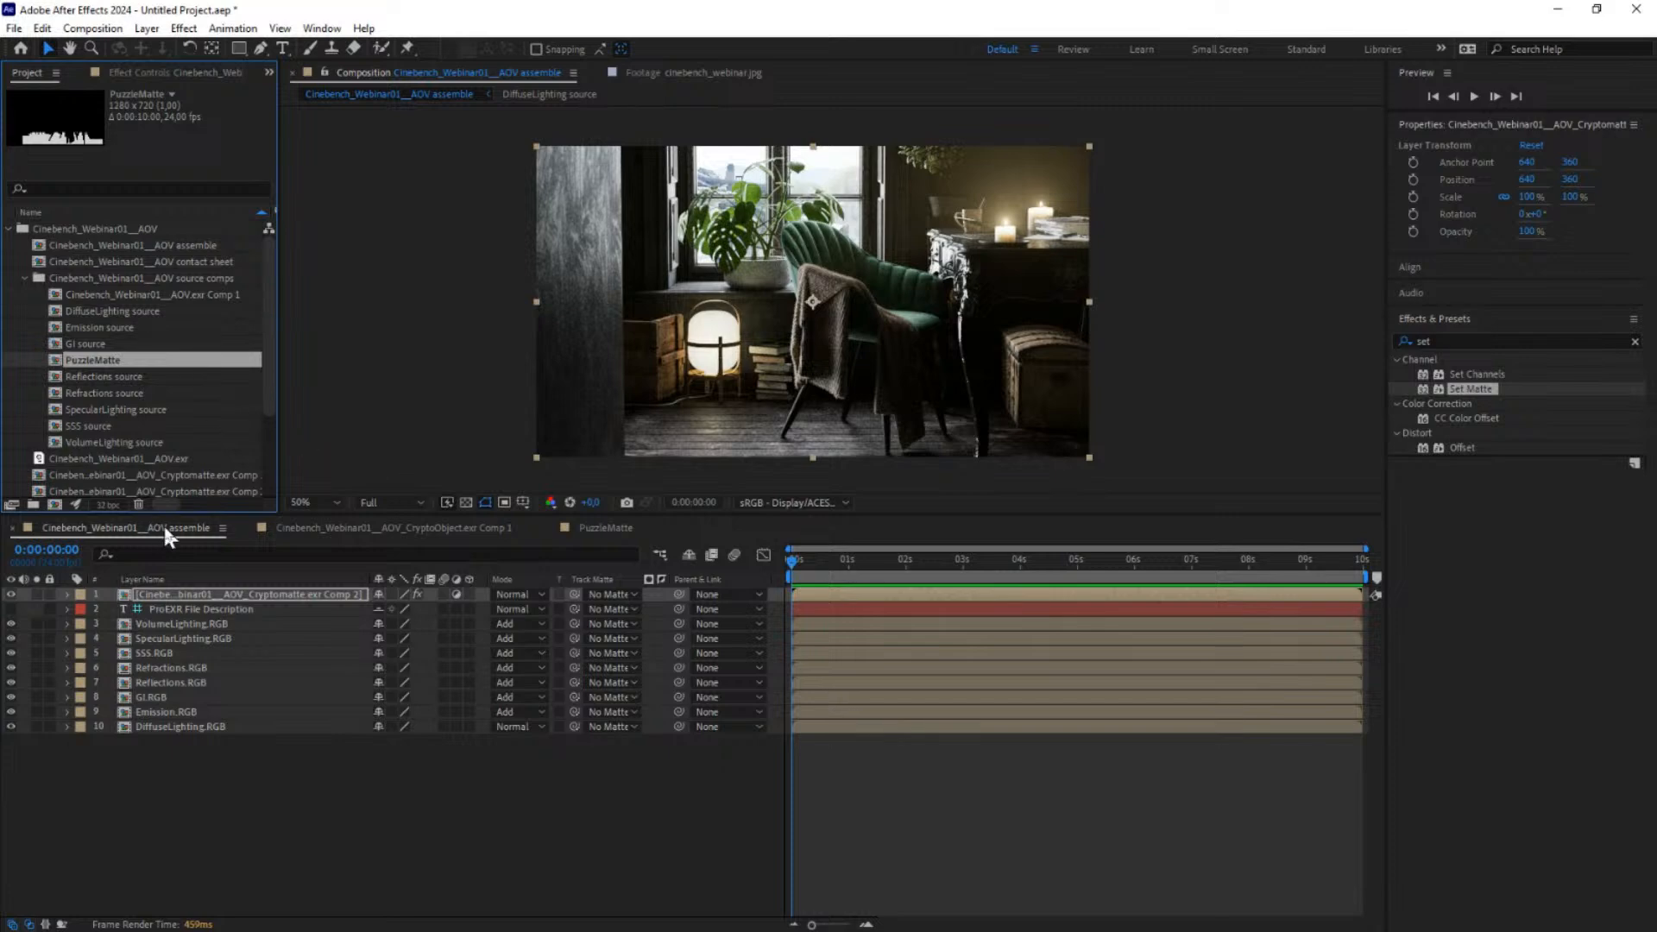
{"action": "left_click", "coordinate": [309, 527]}
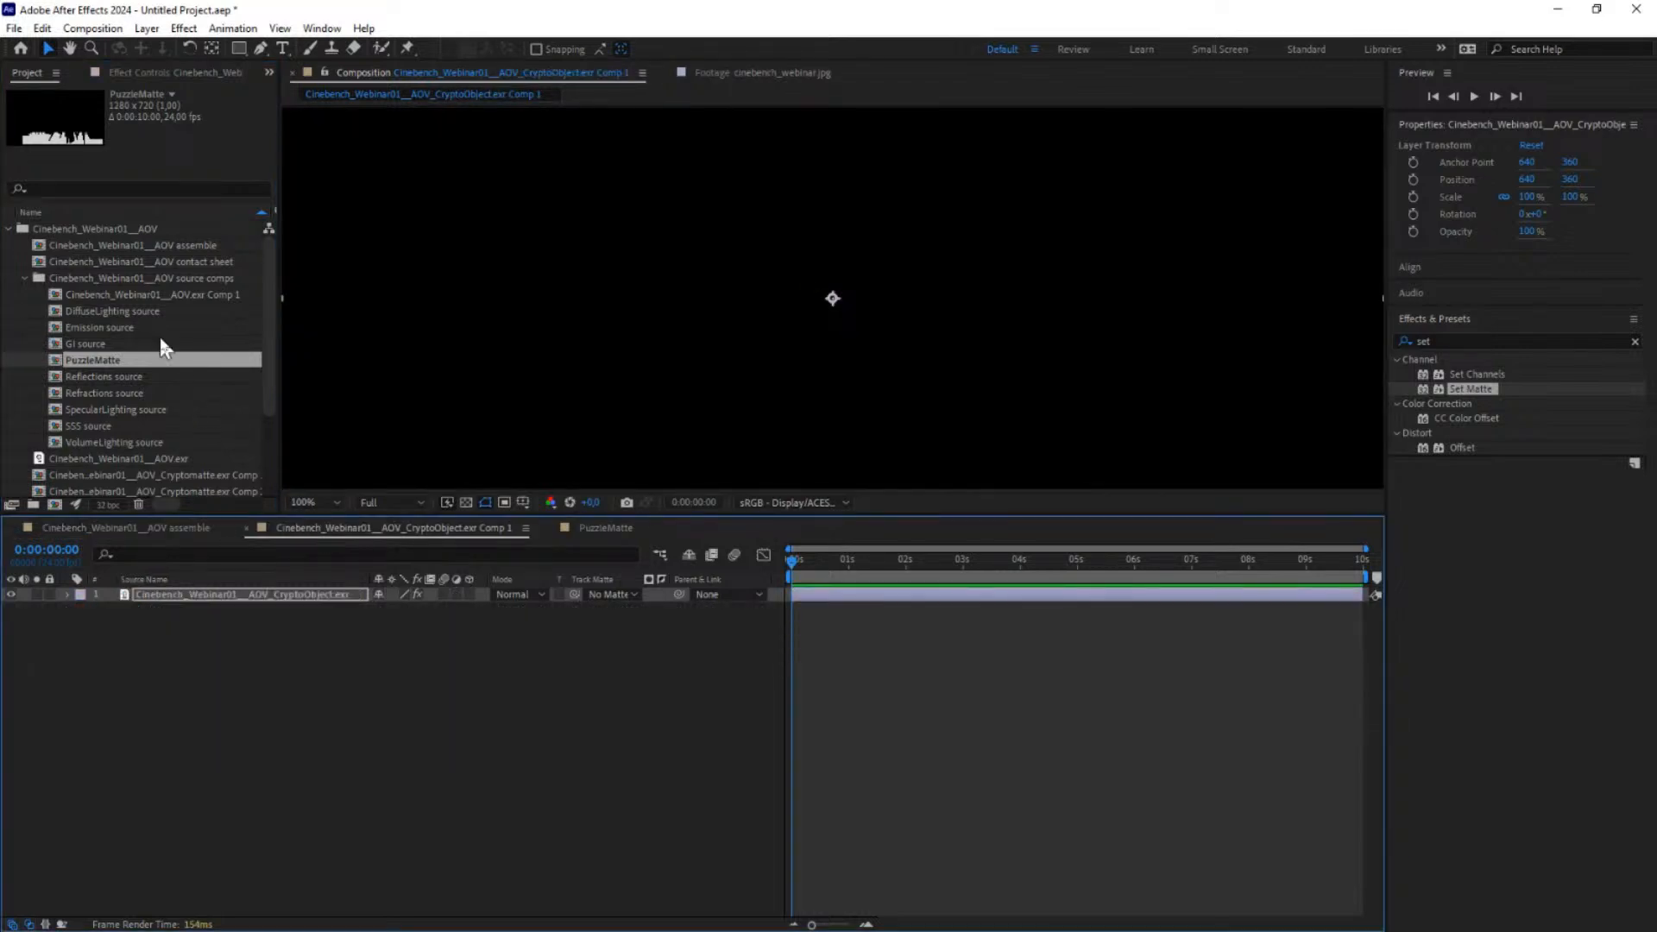
{"action": "left_click", "coordinate": [173, 294]}
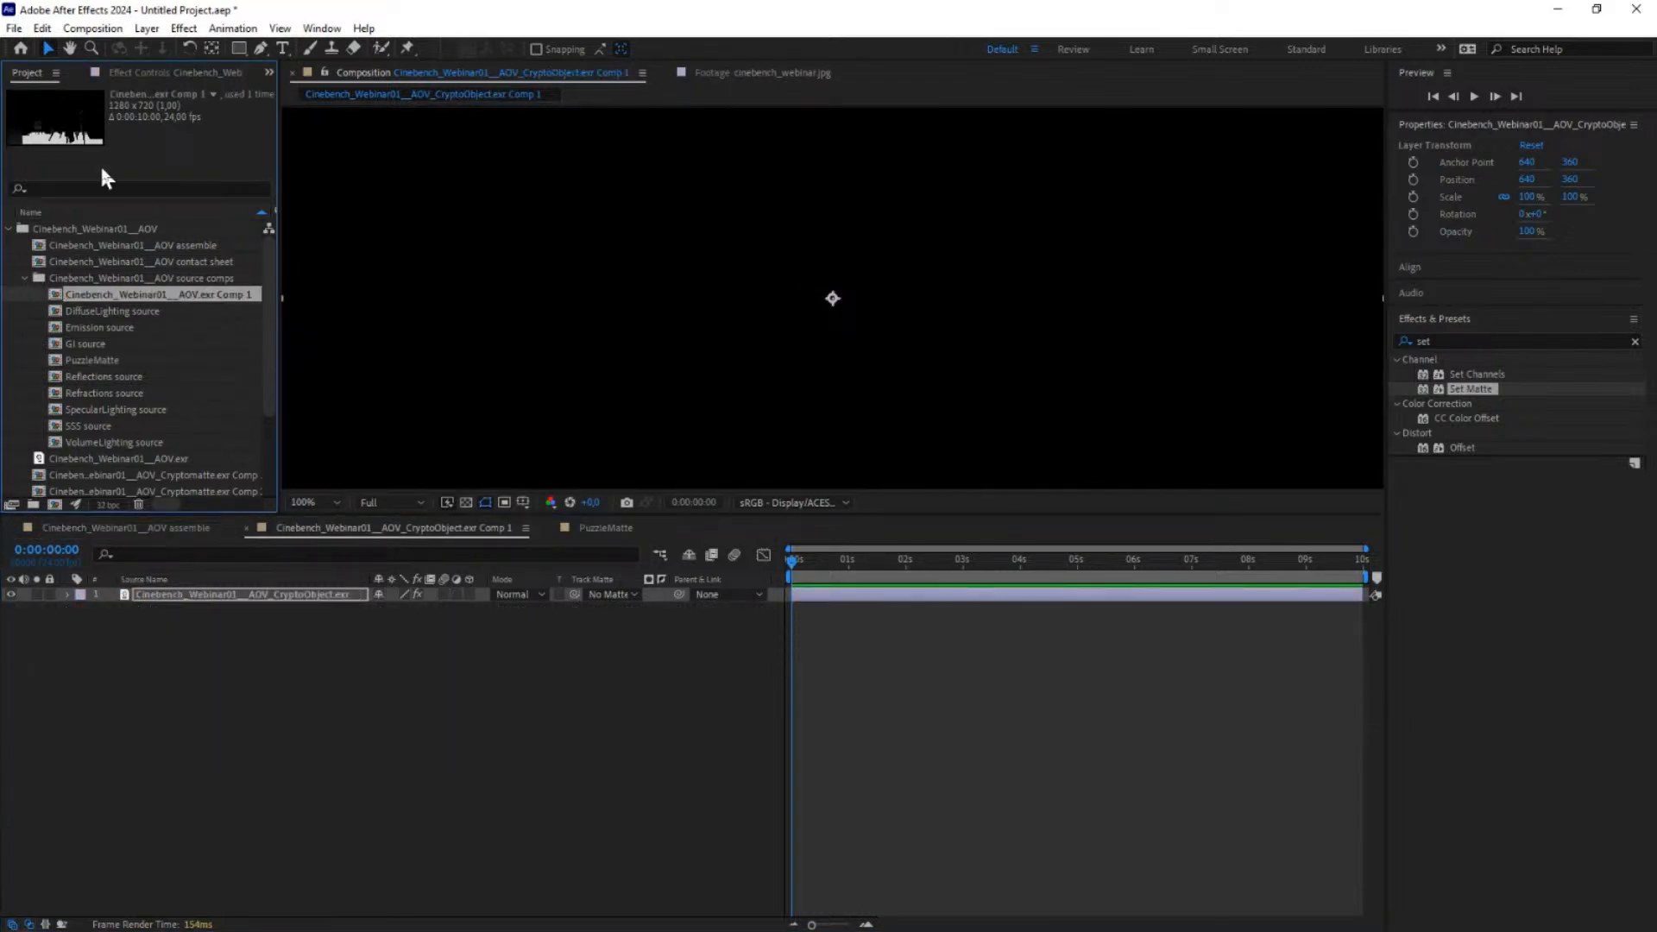
{"action": "left_click", "coordinate": [126, 527]}
{"action": "left_click", "coordinate": [235, 579]}
{"action": "left_click_drag", "start_coordinate": [234, 584], "coordinate": [215, 594]}
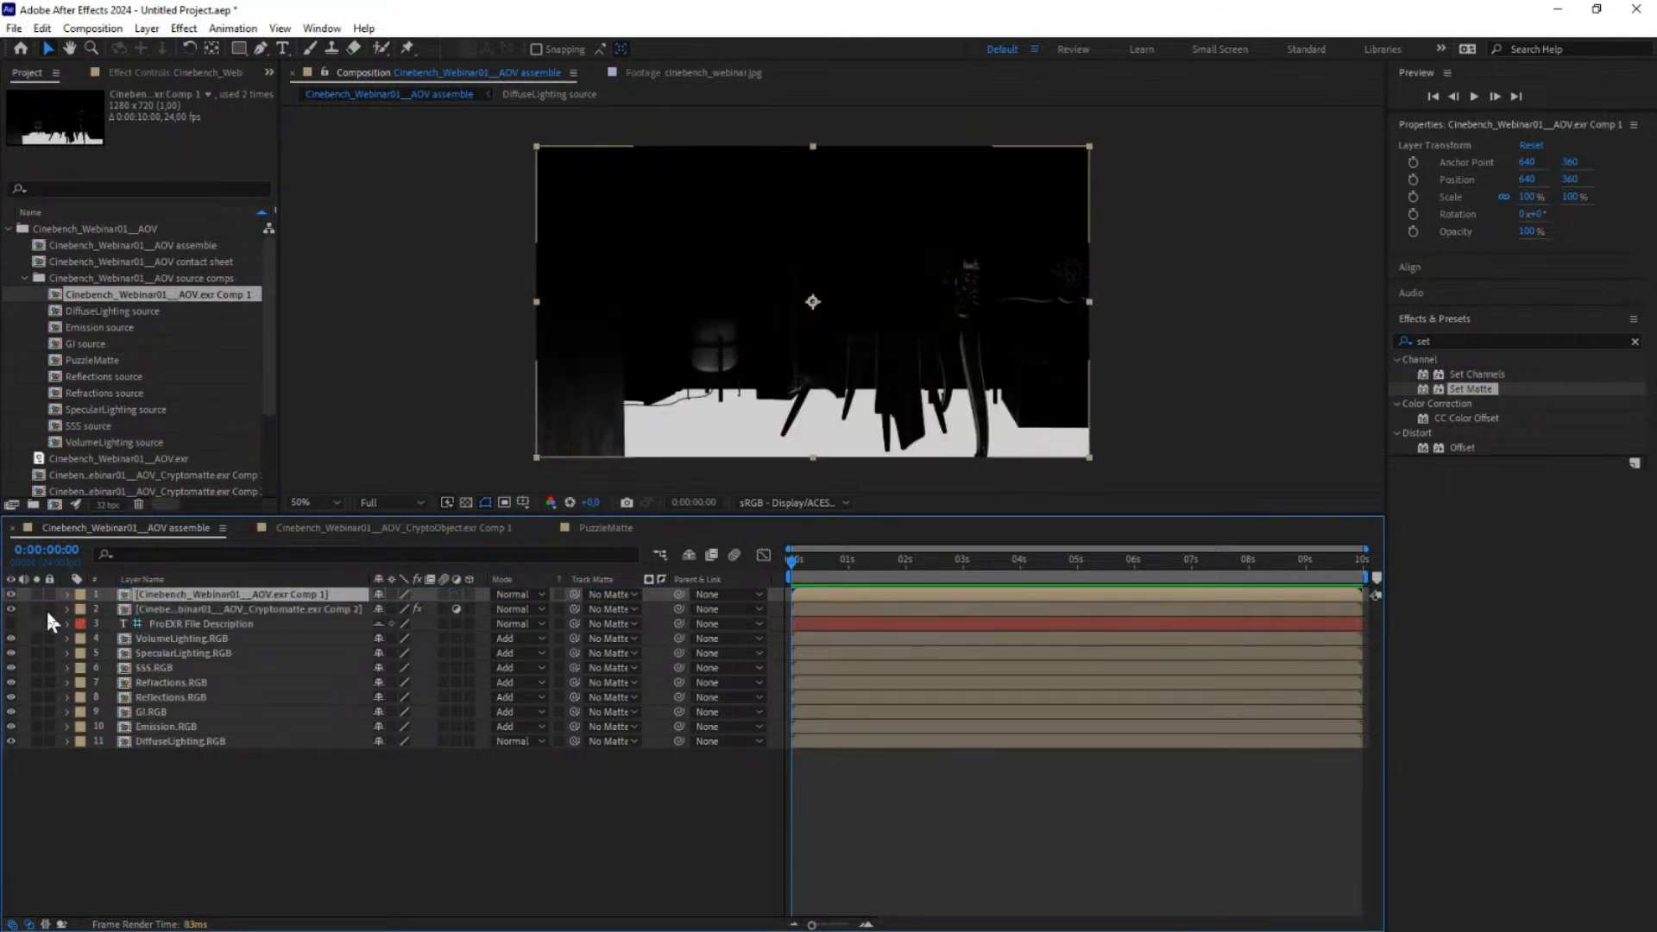
Step: Hide the Cryptomatte adjustment layer and turn the newly placed Comp 1 layer into an adjustment layer
{"action": "left_click", "coordinate": [12, 608]}
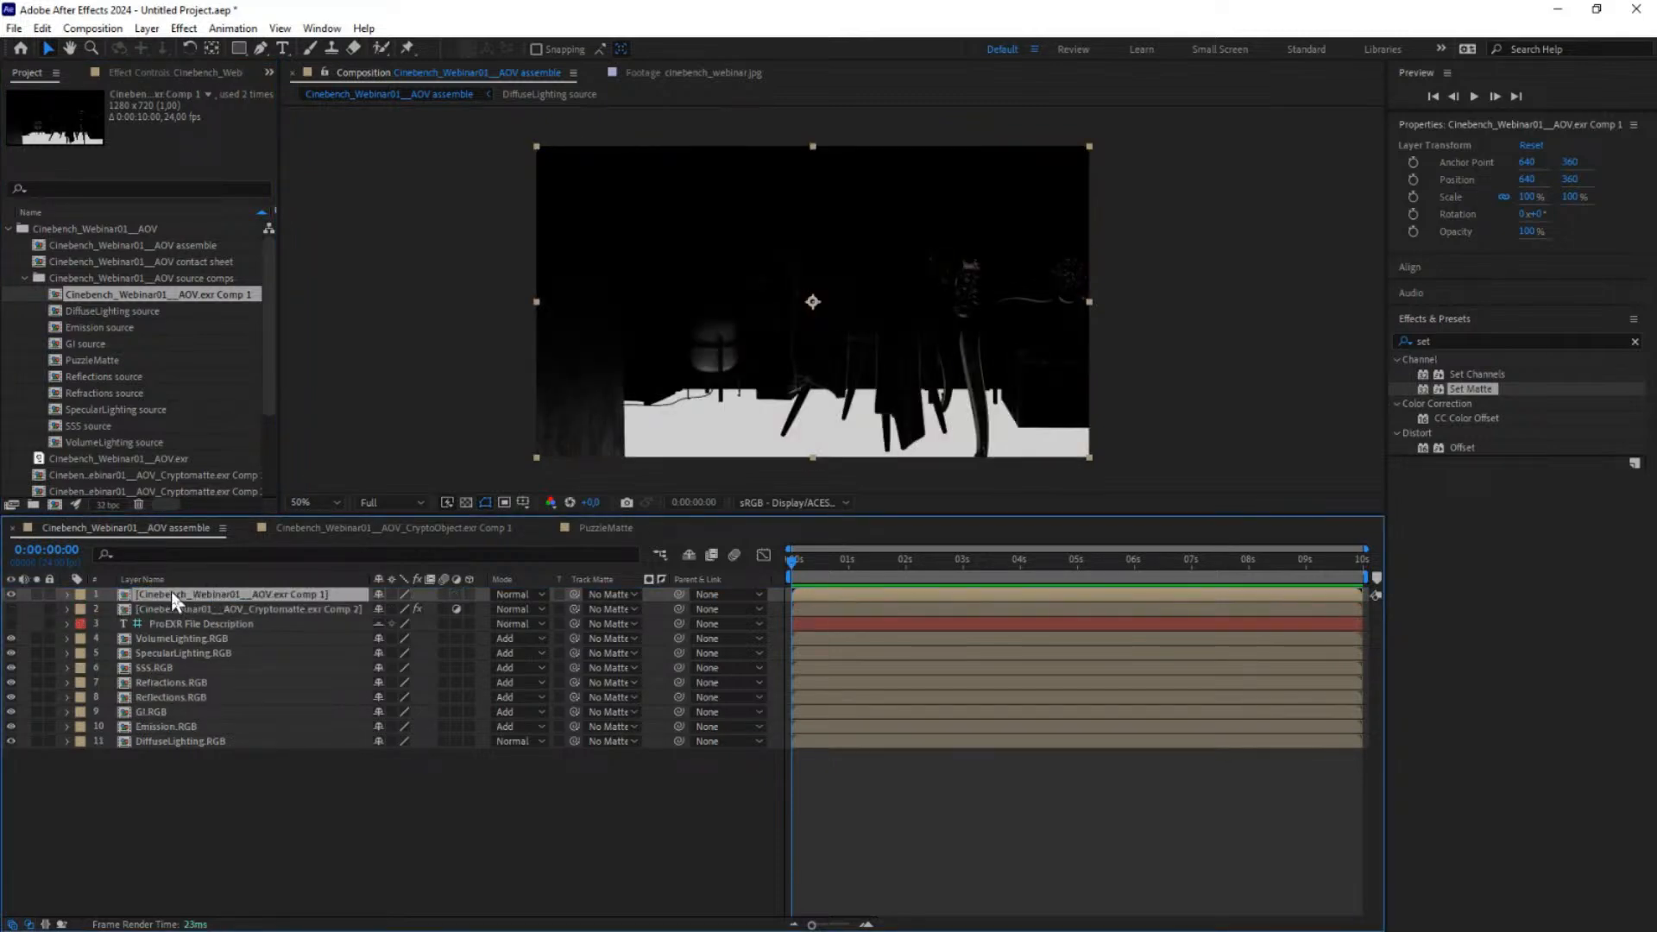
{"action": "left_click", "coordinate": [457, 594]}
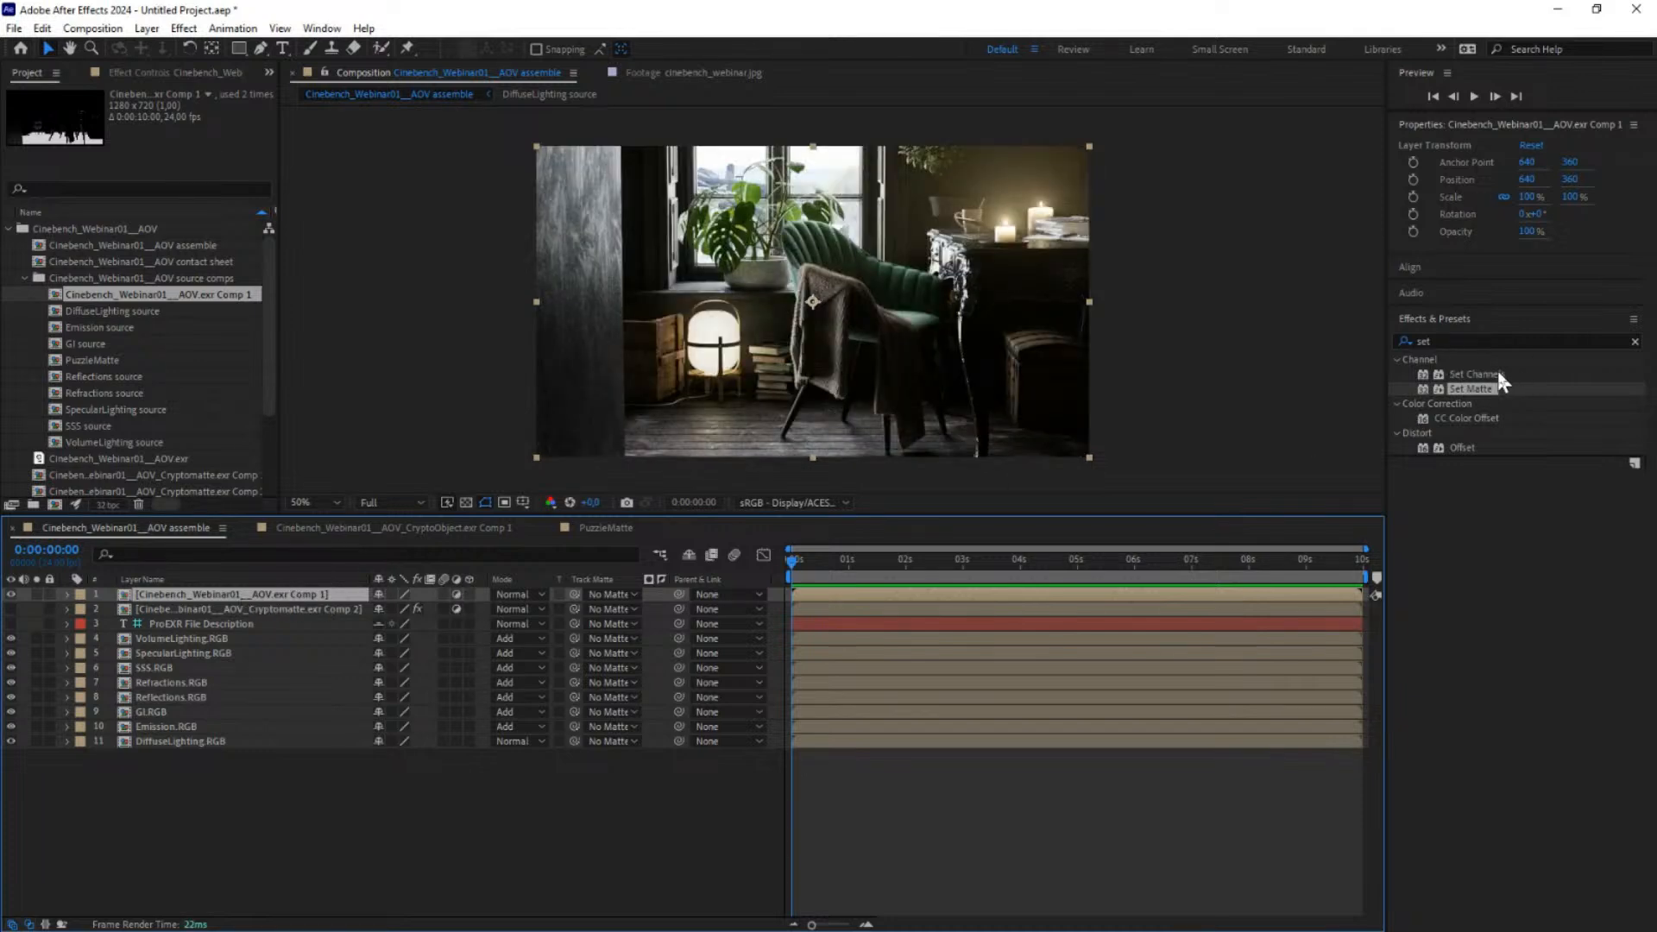
Step: Find the Fill effect and apply it to the Comp 1 adjustment layer
{"action": "left_click_drag", "start_coordinate": [1459, 342], "coordinate": [1396, 341]}
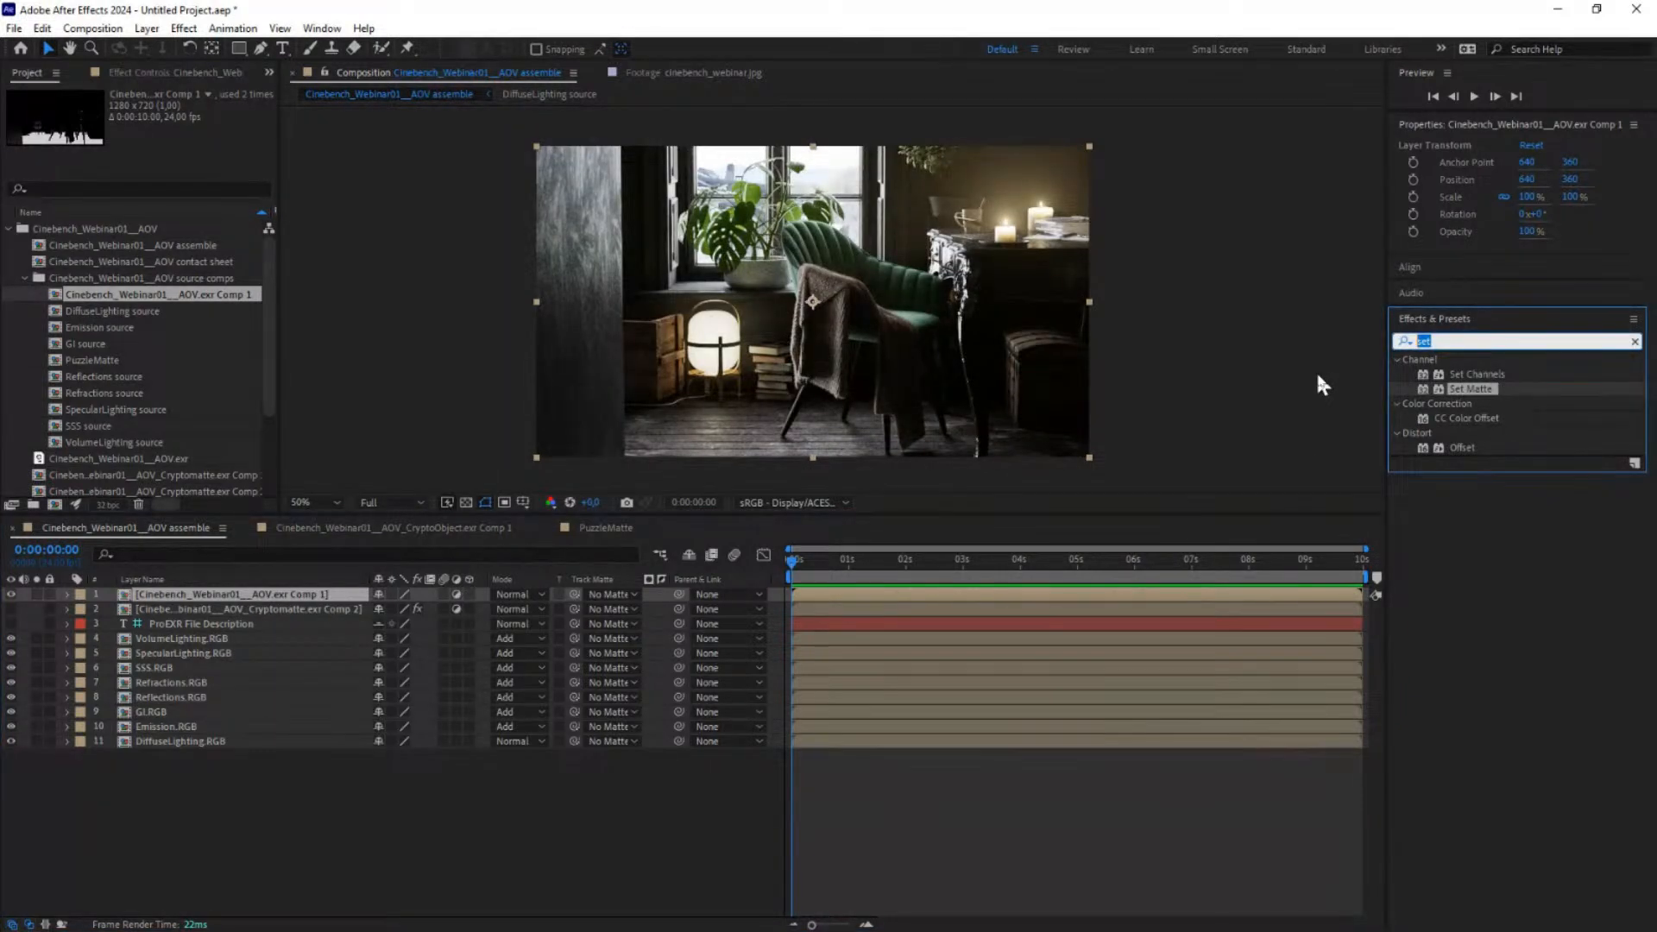
{"action": "type", "text": "color"}
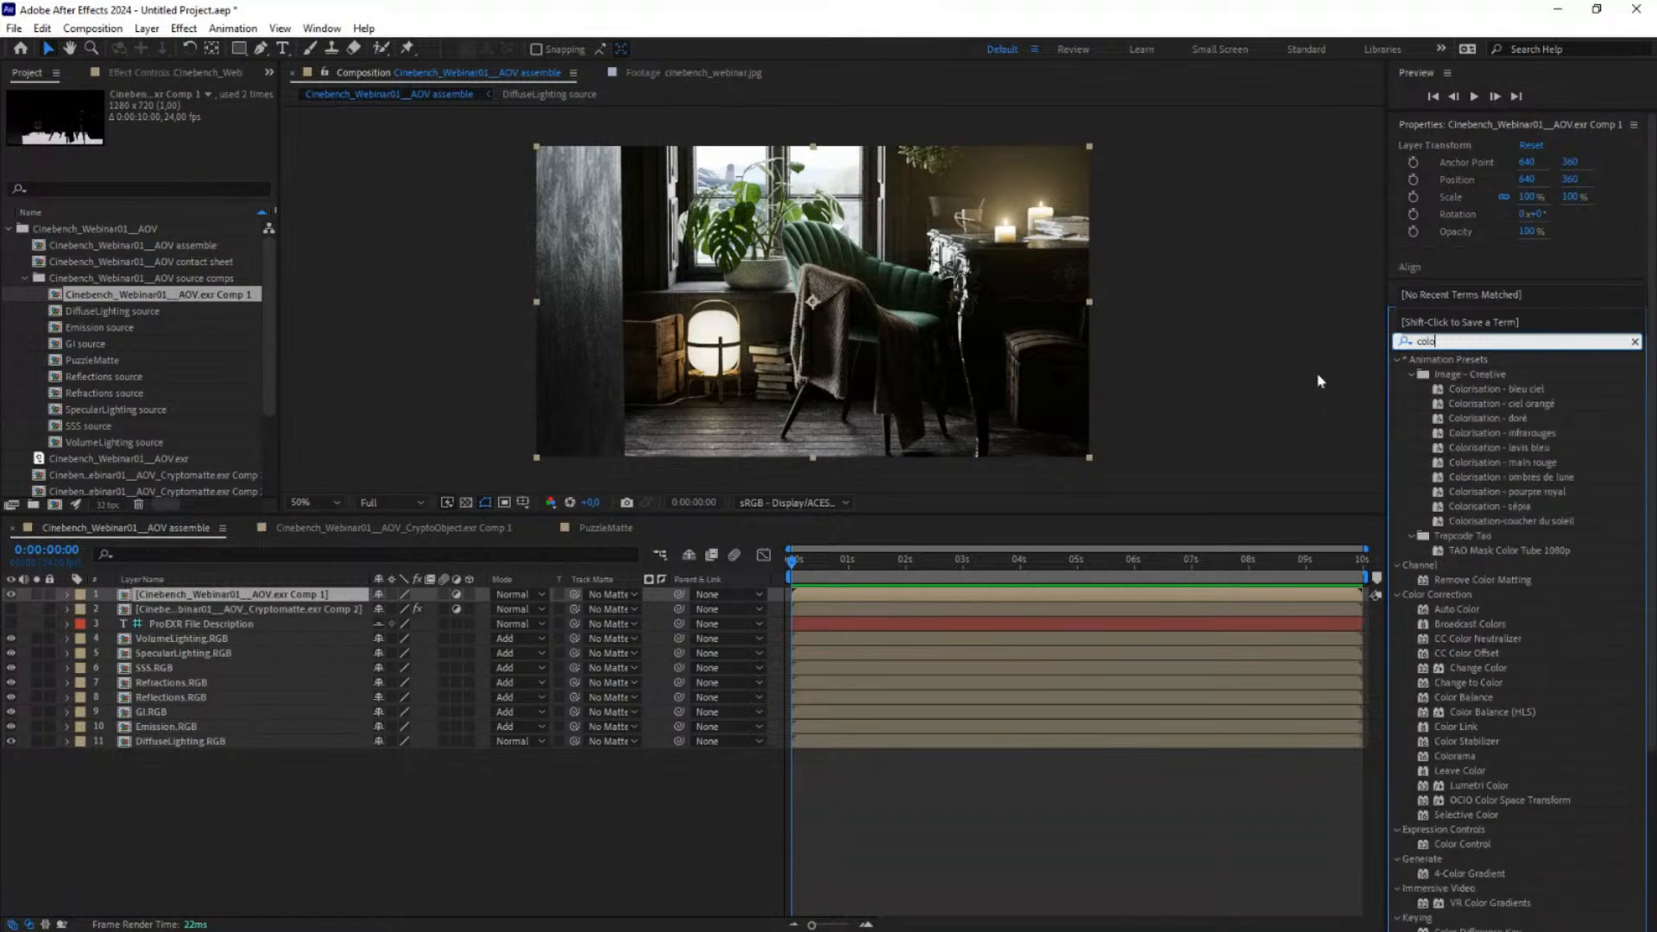
{"action": "key", "text": "BackSpace"}
{"action": "key", "text": "BackSpace"}
{"action": "key", "text": "BackSpace"}
{"action": "key", "text": "BackSpace"}
{"action": "key", "text": "BackSpace"}
{"action": "type", "text": "fill"}
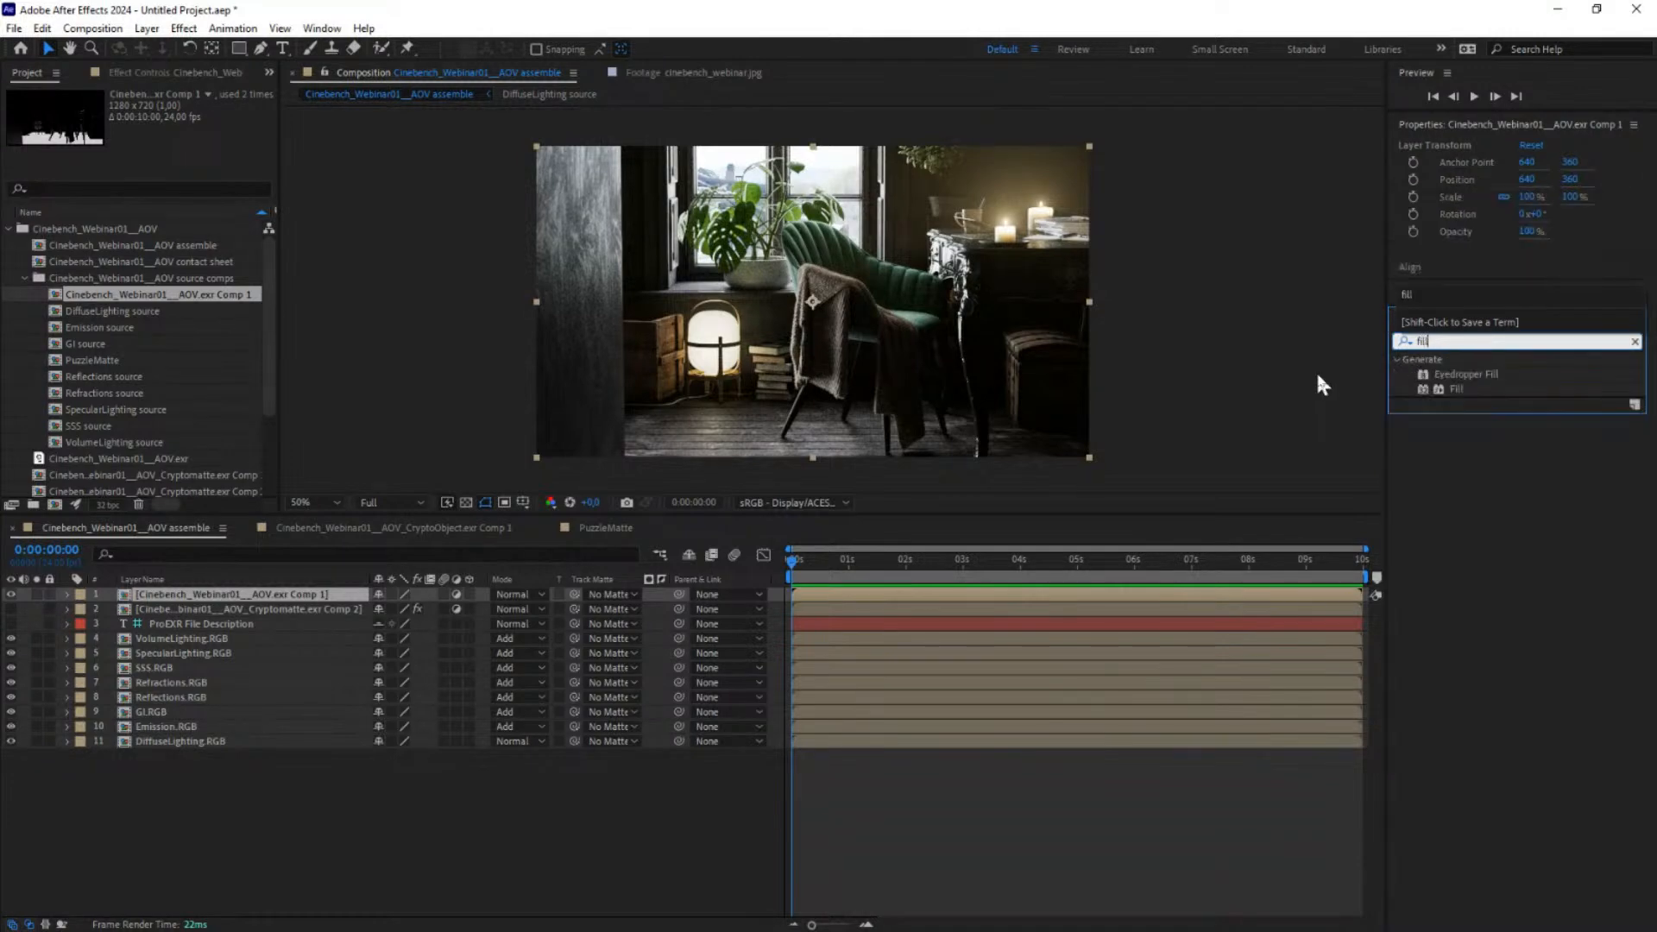
{"action": "double_click", "coordinate": [1457, 389]}
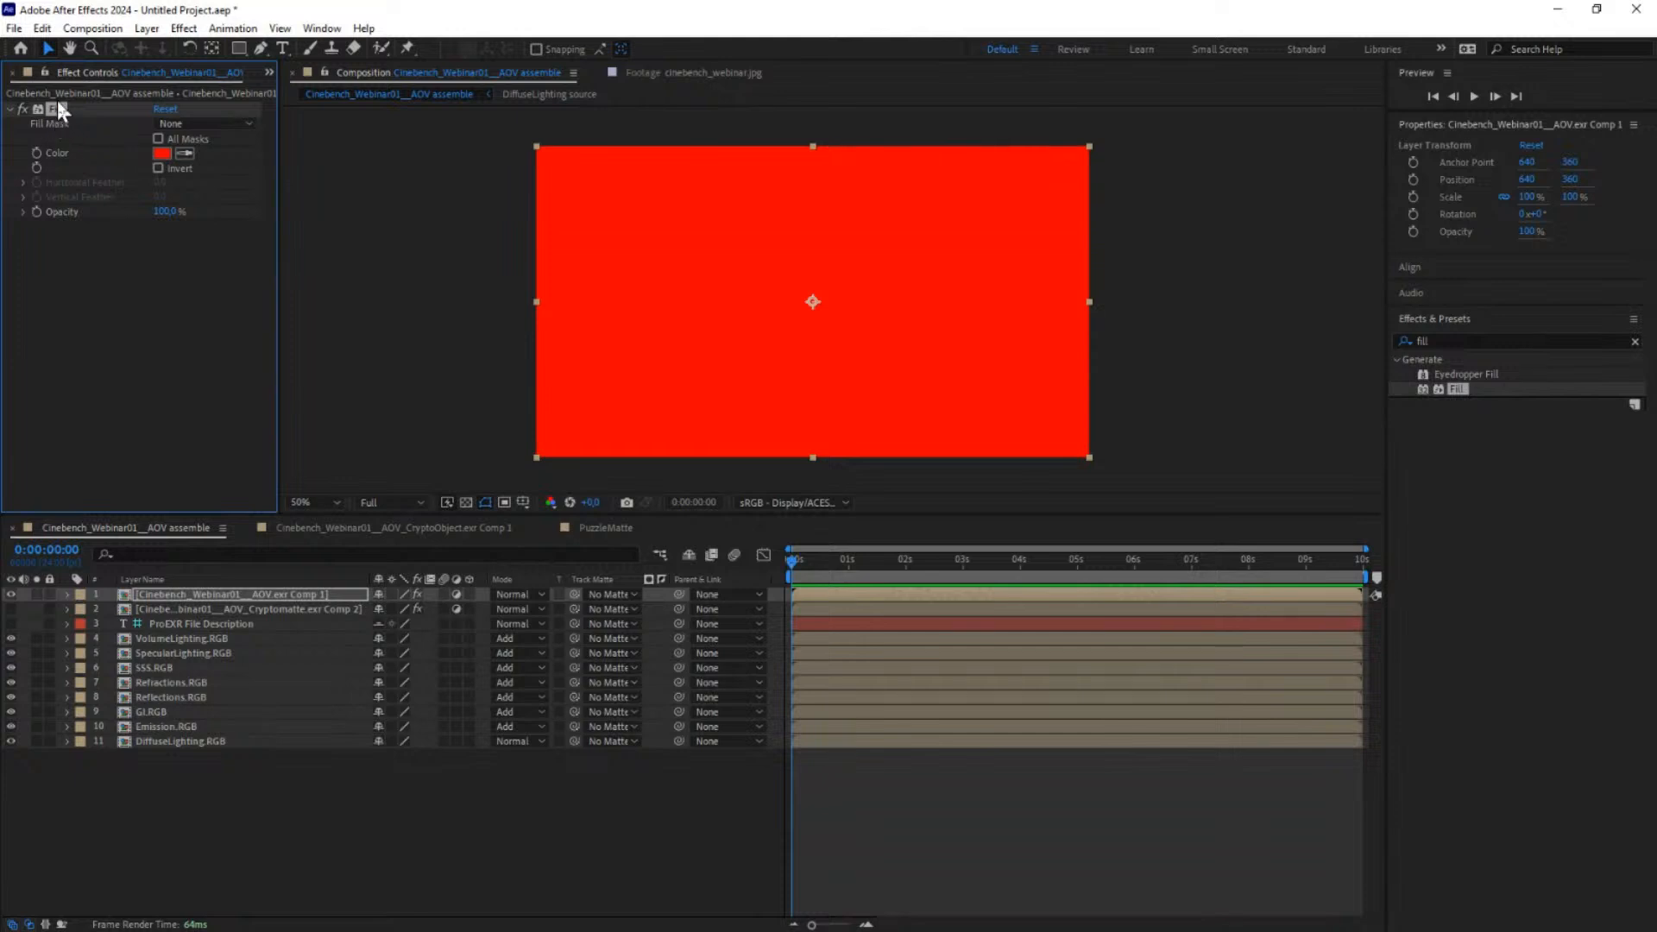
Step: Turn off the Comp 1 layer's adjustment mode and Fill effect, solo the layer, and check its transparency
{"action": "left_click", "coordinate": [455, 592]}
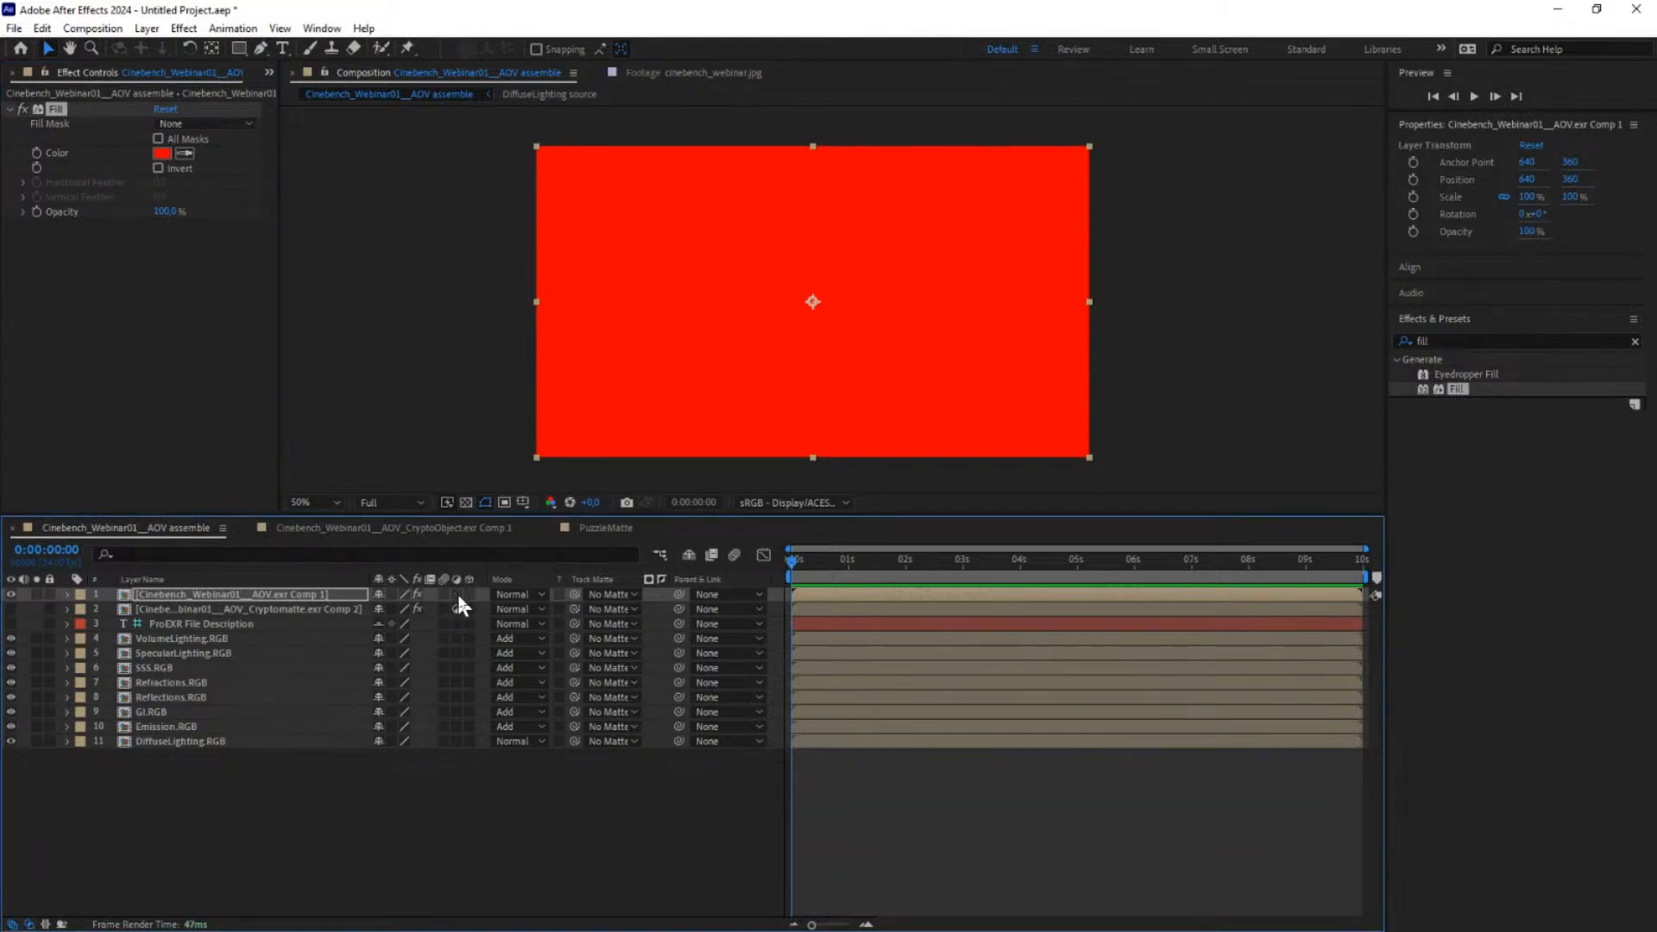
{"action": "left_click", "coordinate": [23, 108]}
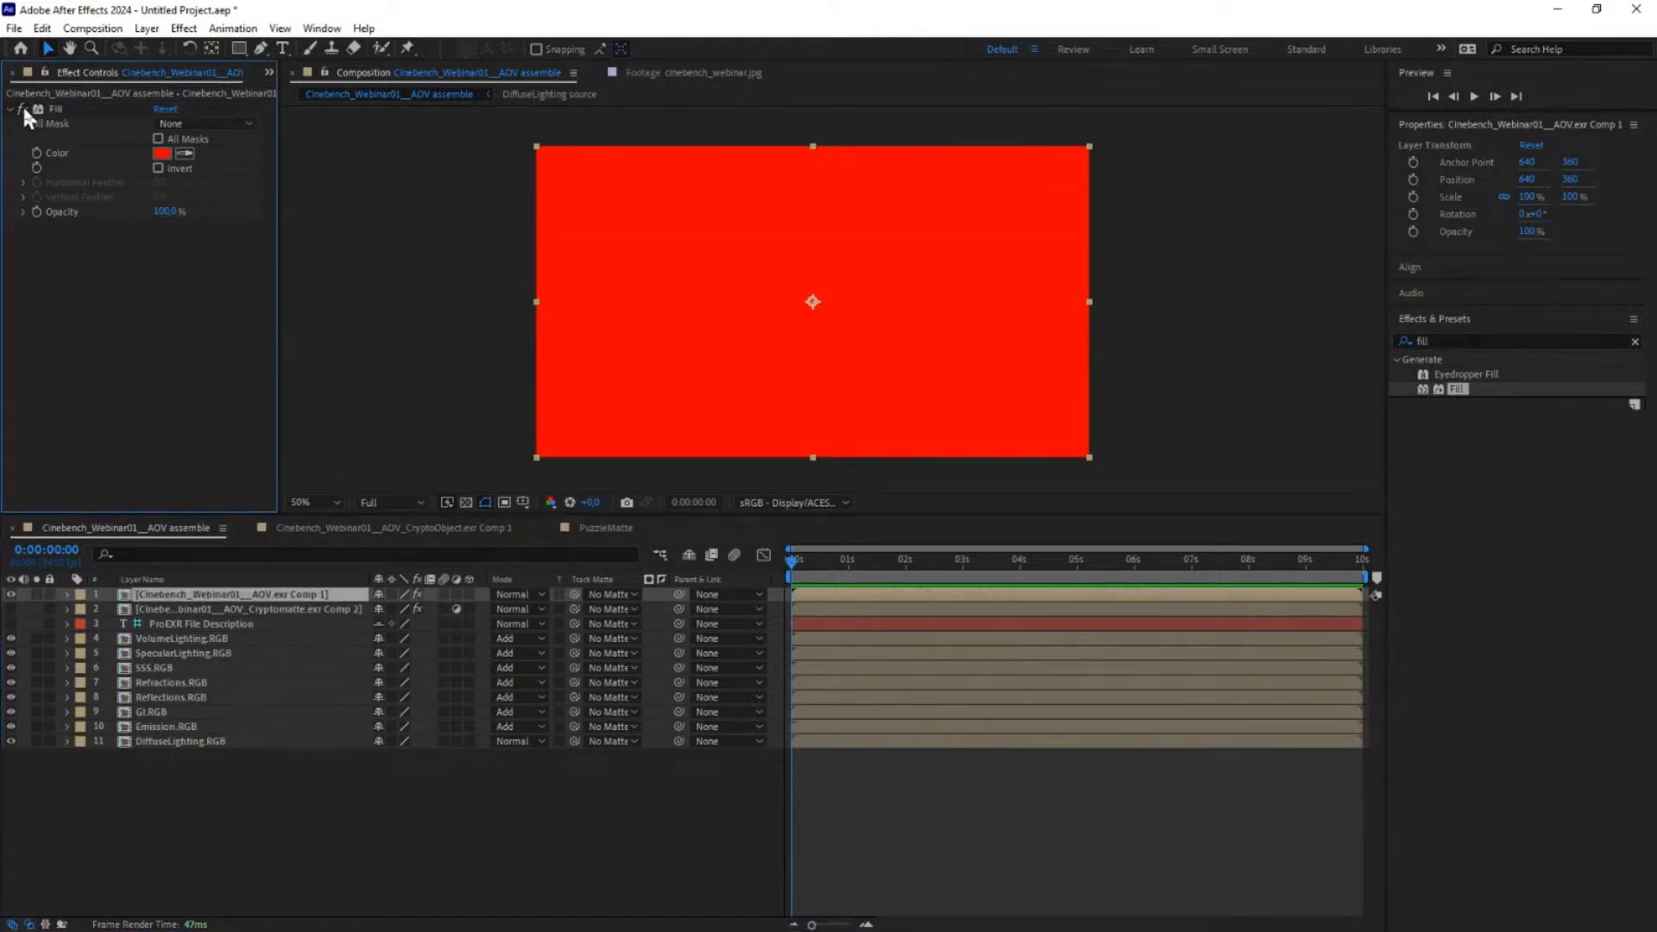
{"action": "left_click", "coordinate": [197, 599]}
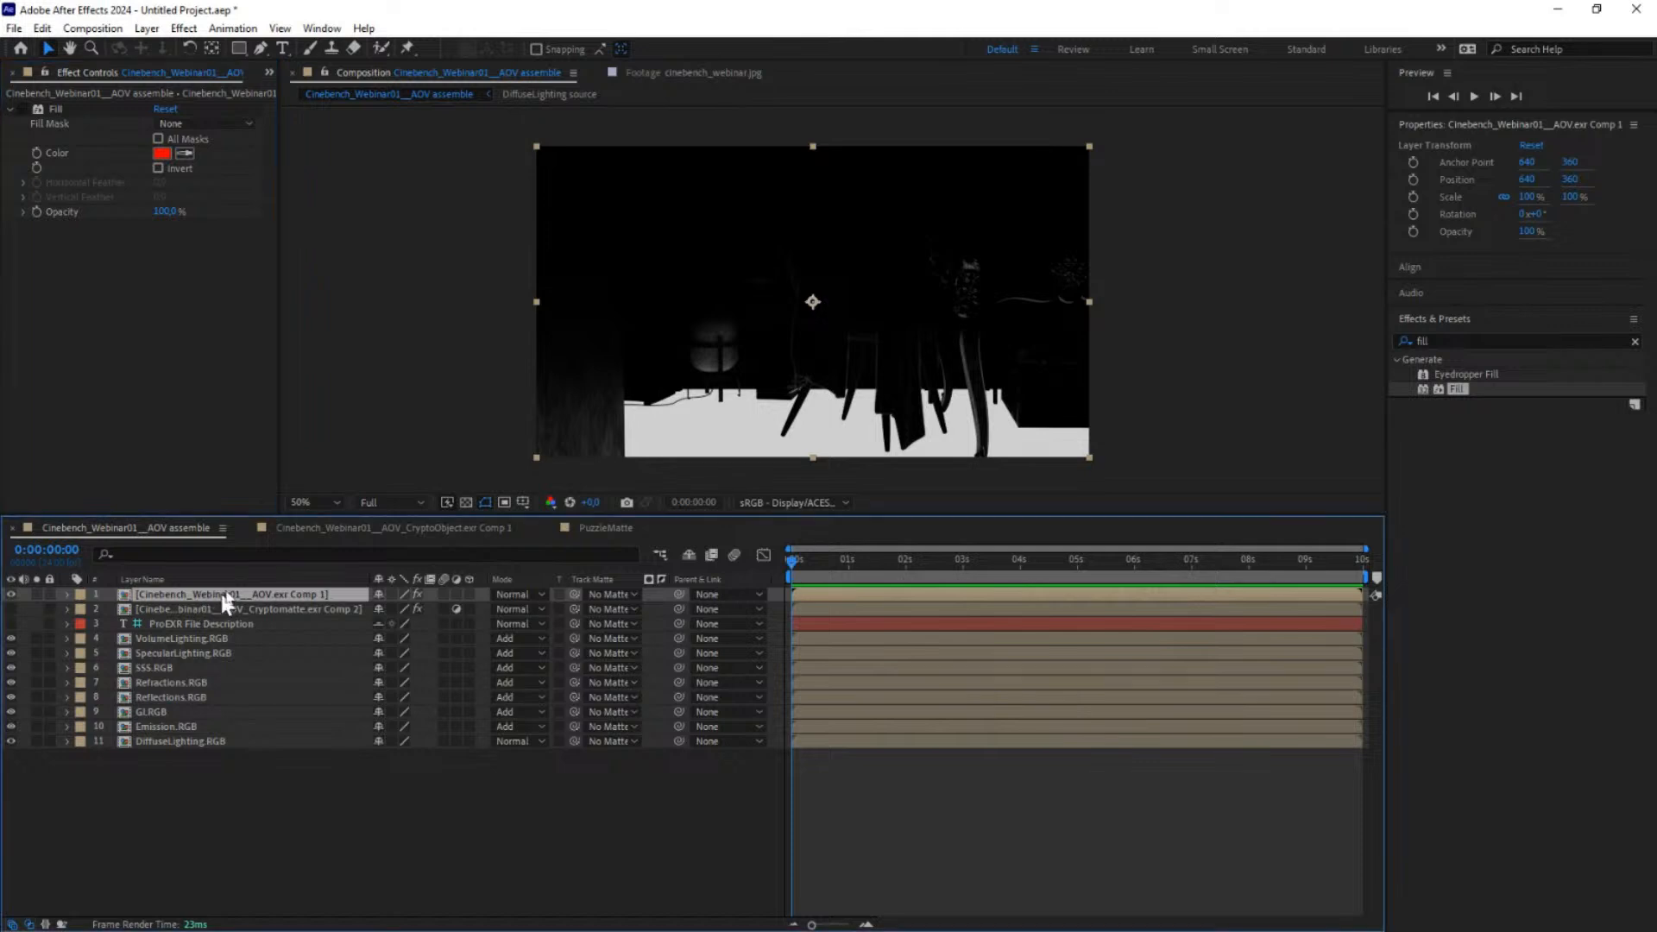
{"action": "left_click", "coordinate": [466, 503]}
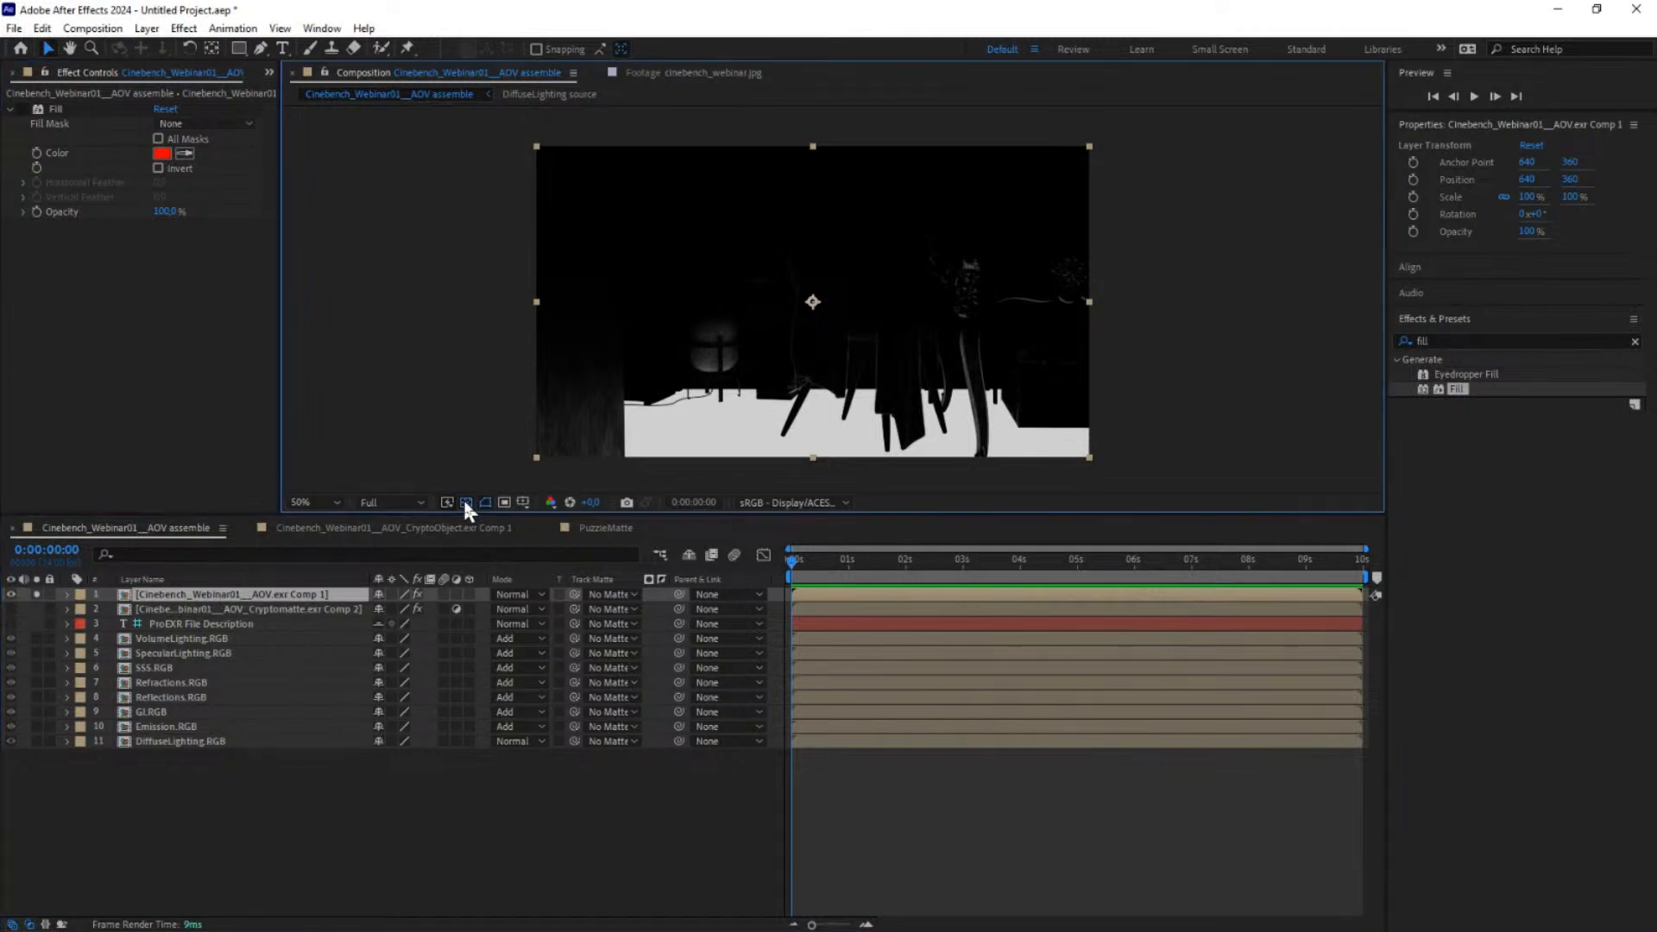
Step: Inspect the contents of Comp 1, return to the AOV assemble composition, and delete the Comp 1 layer there
{"action": "double_click", "coordinate": [183, 596]}
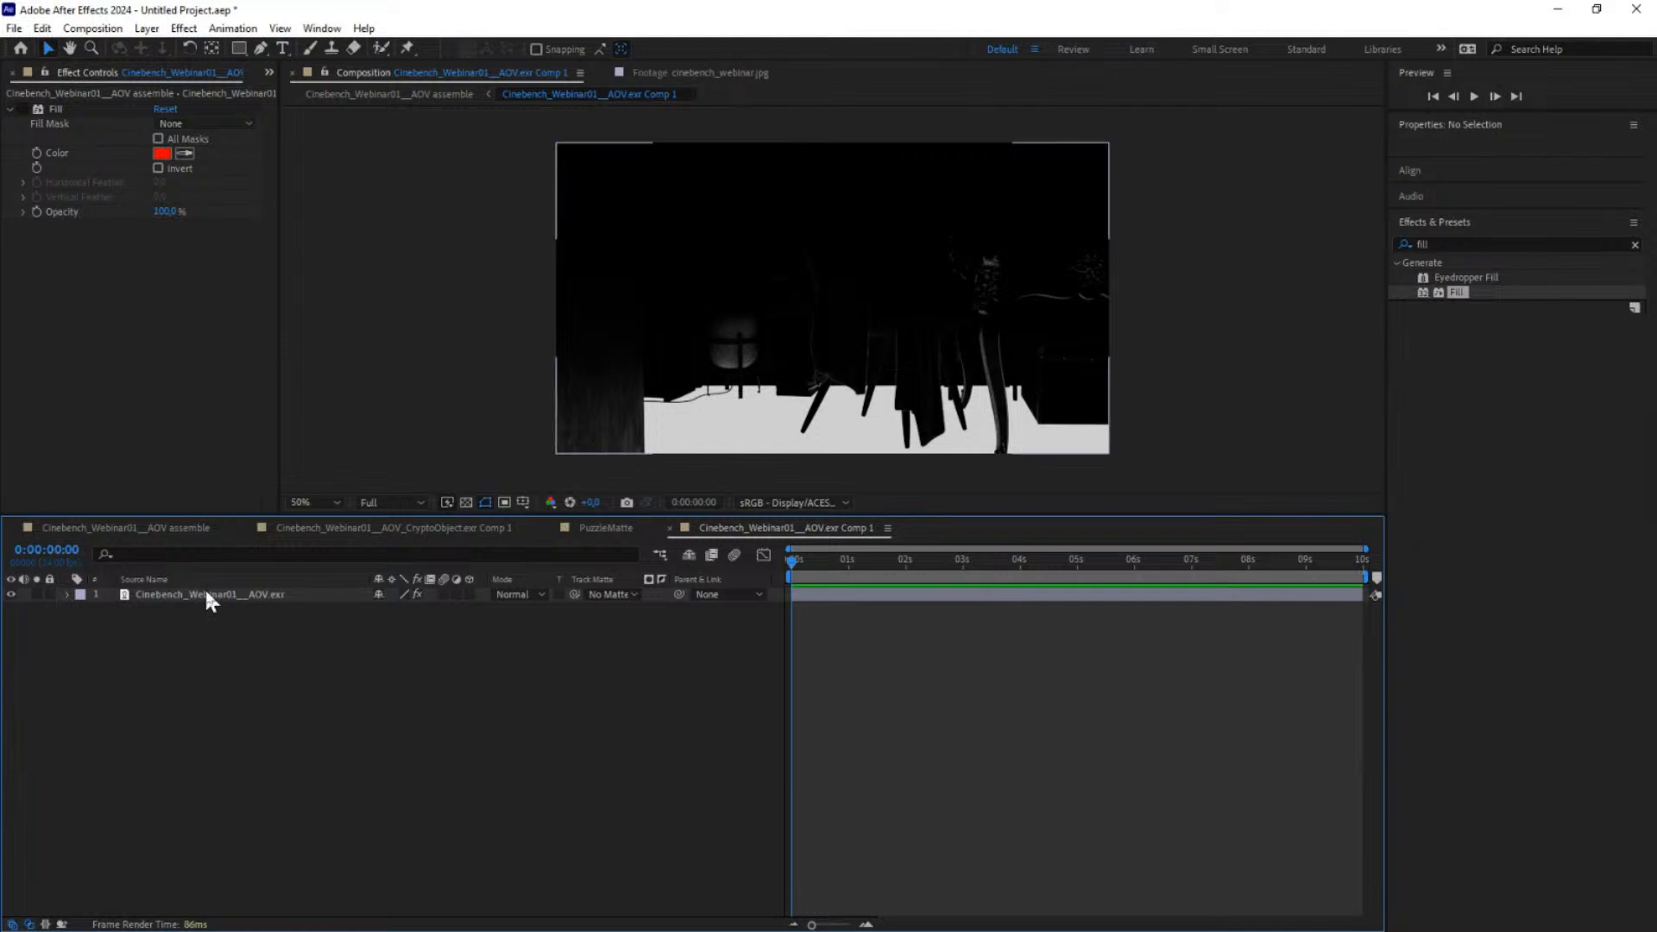
{"action": "left_click", "coordinate": [172, 528]}
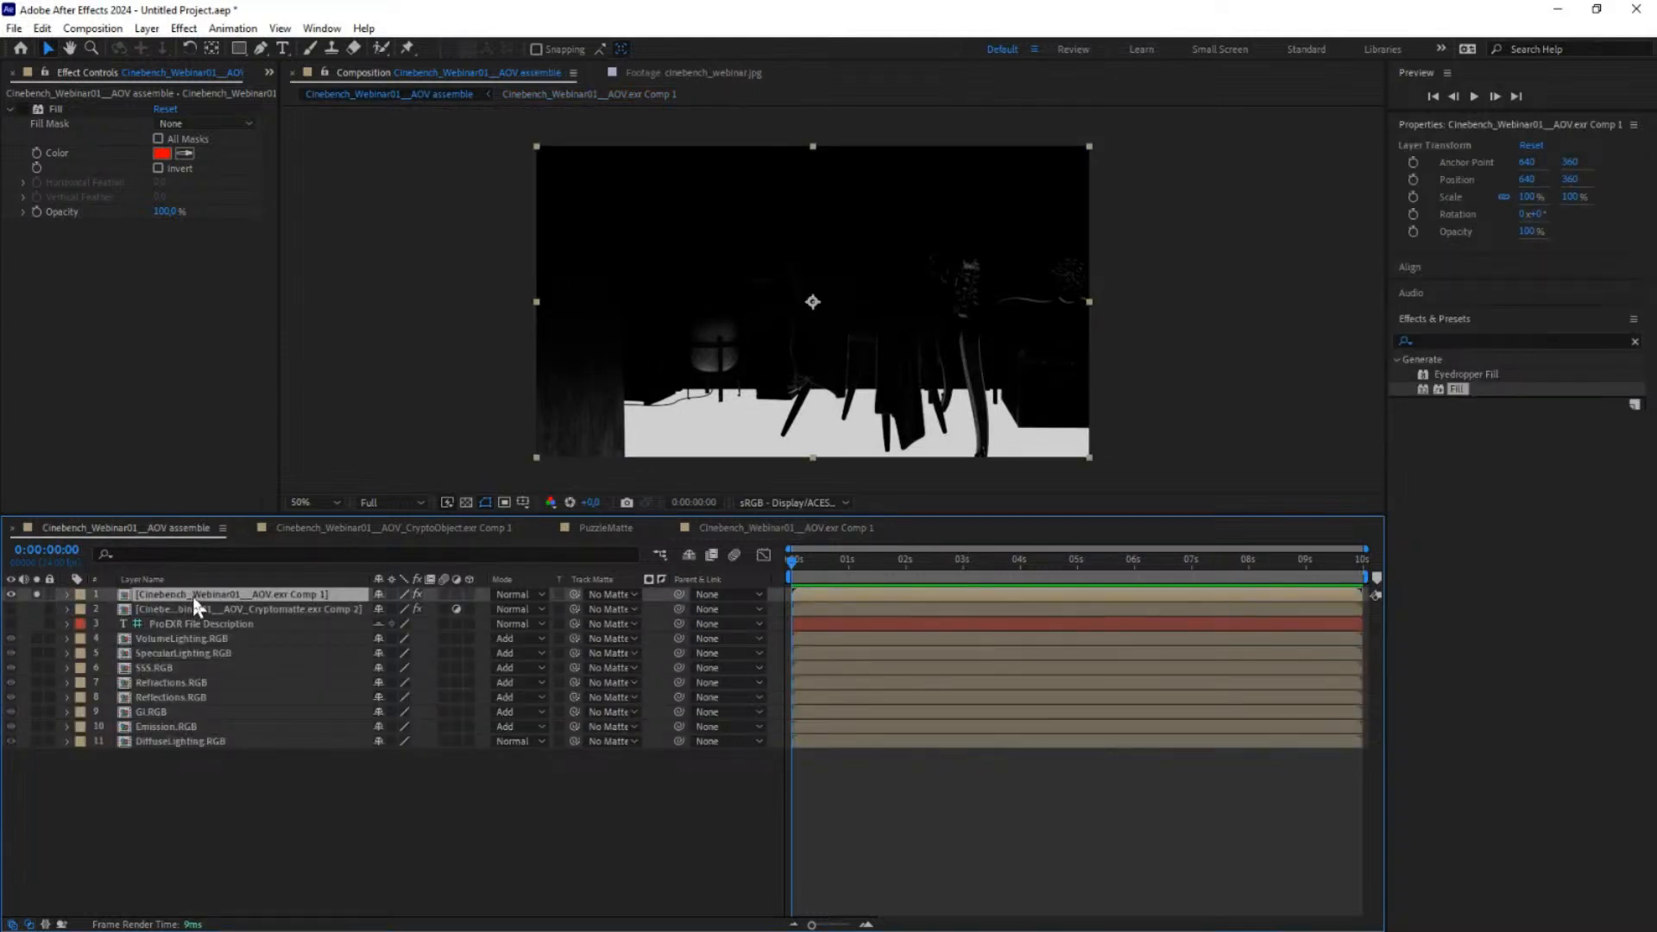
{"action": "key", "text": "Delete"}
Step: Look through the AOV source compositions and footage in the project list, widening it to make the names readable
{"action": "left_click", "coordinate": [270, 73]}
{"action": "left_click", "coordinate": [292, 89]}
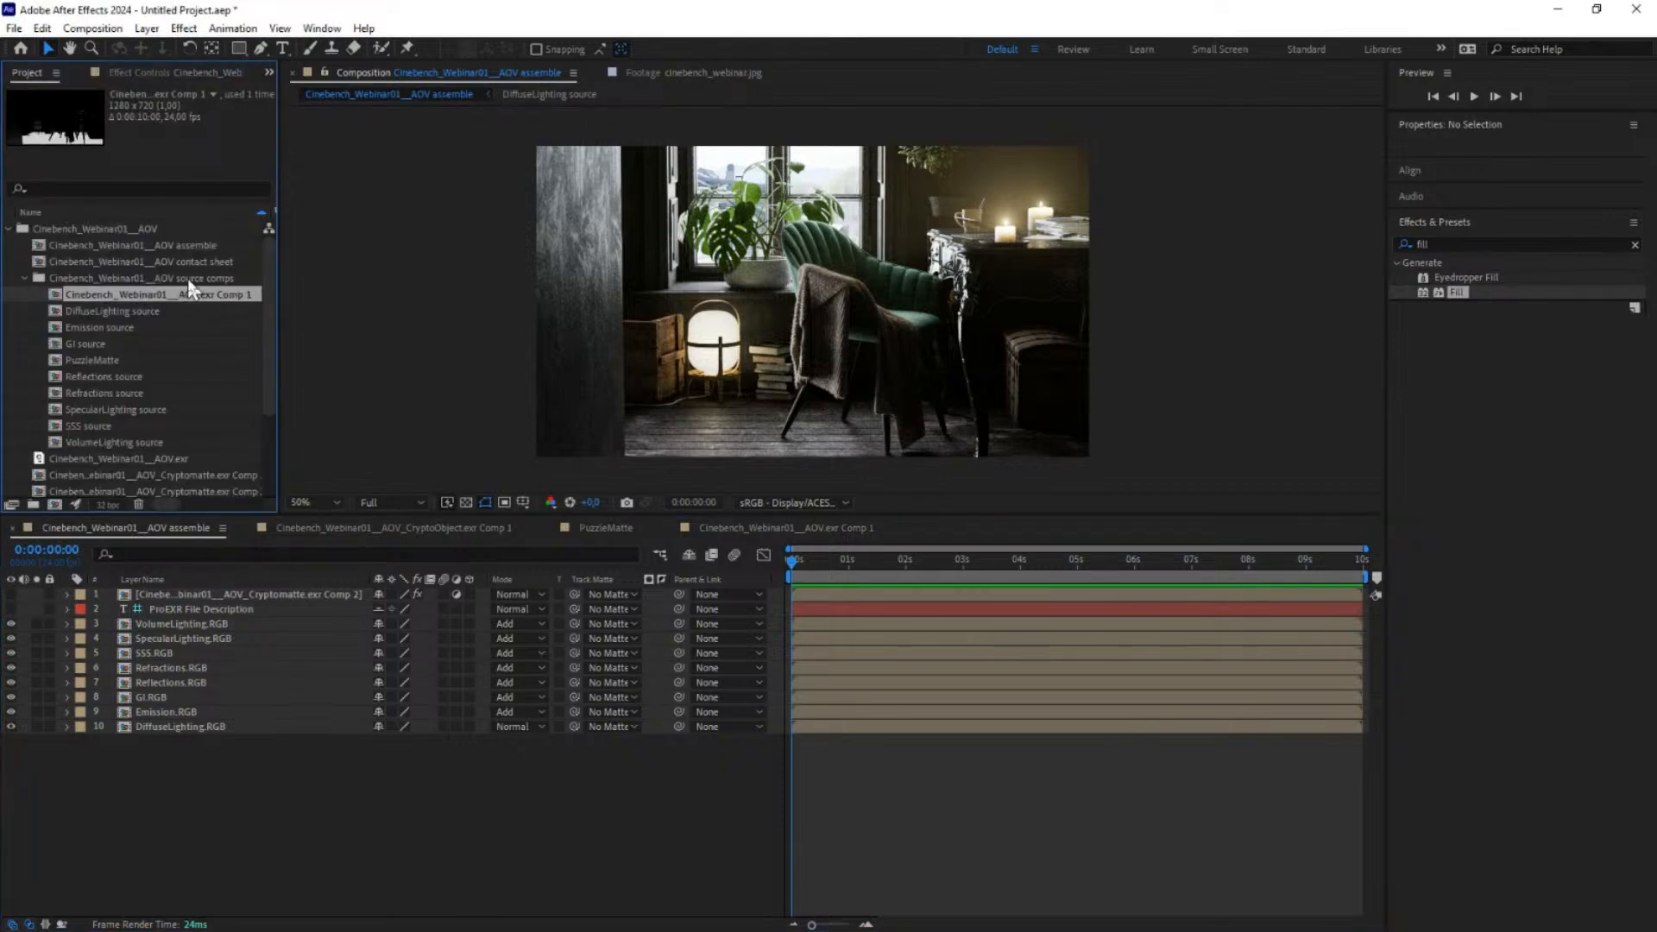
{"action": "scroll", "coordinate": [130, 419], "scroll_direction": "down", "scroll_amount": 3}
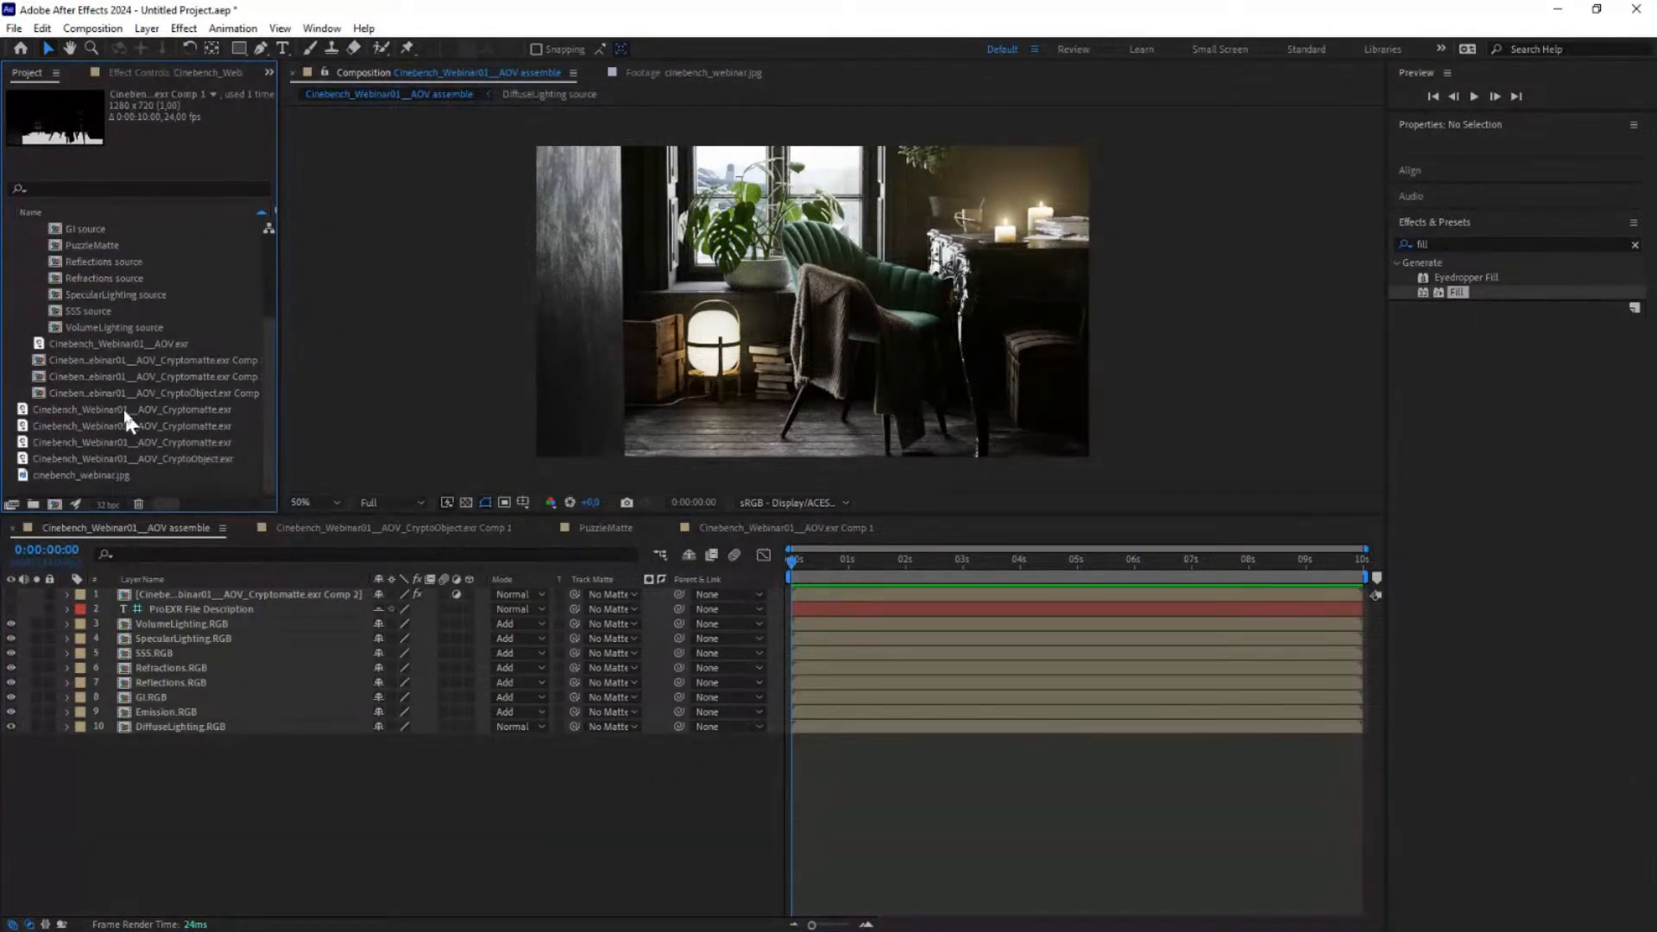
{"action": "scroll", "coordinate": [193, 354], "scroll_direction": "up", "scroll_amount": 2}
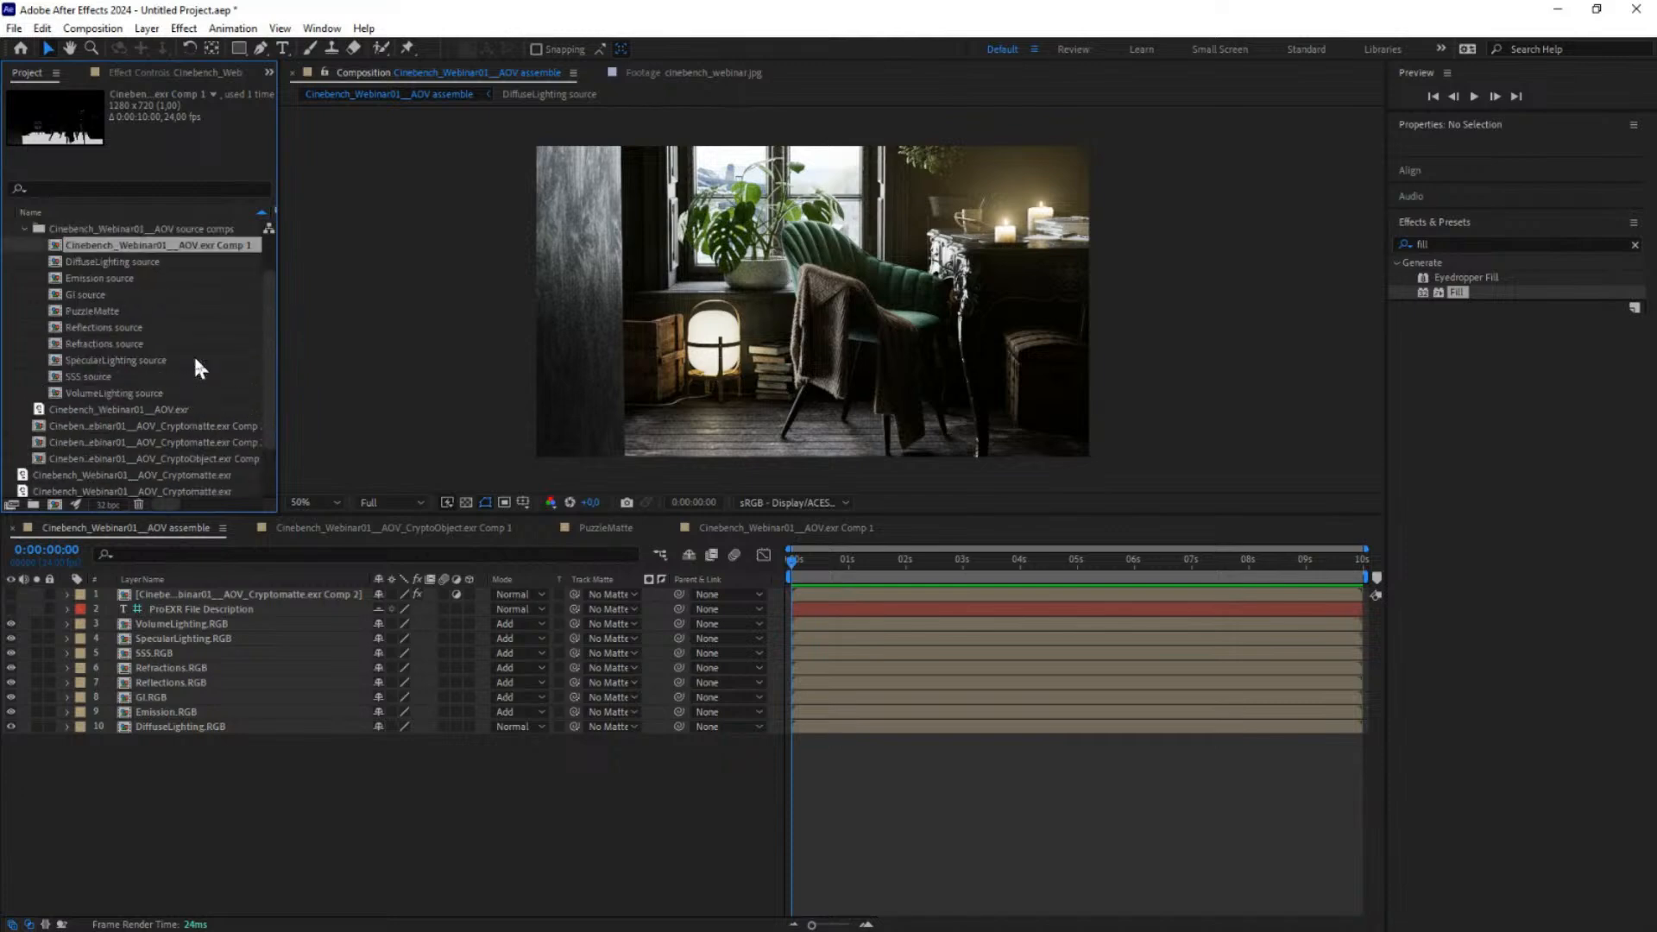
{"action": "scroll", "coordinate": [193, 354], "scroll_direction": "up", "scroll_amount": 2}
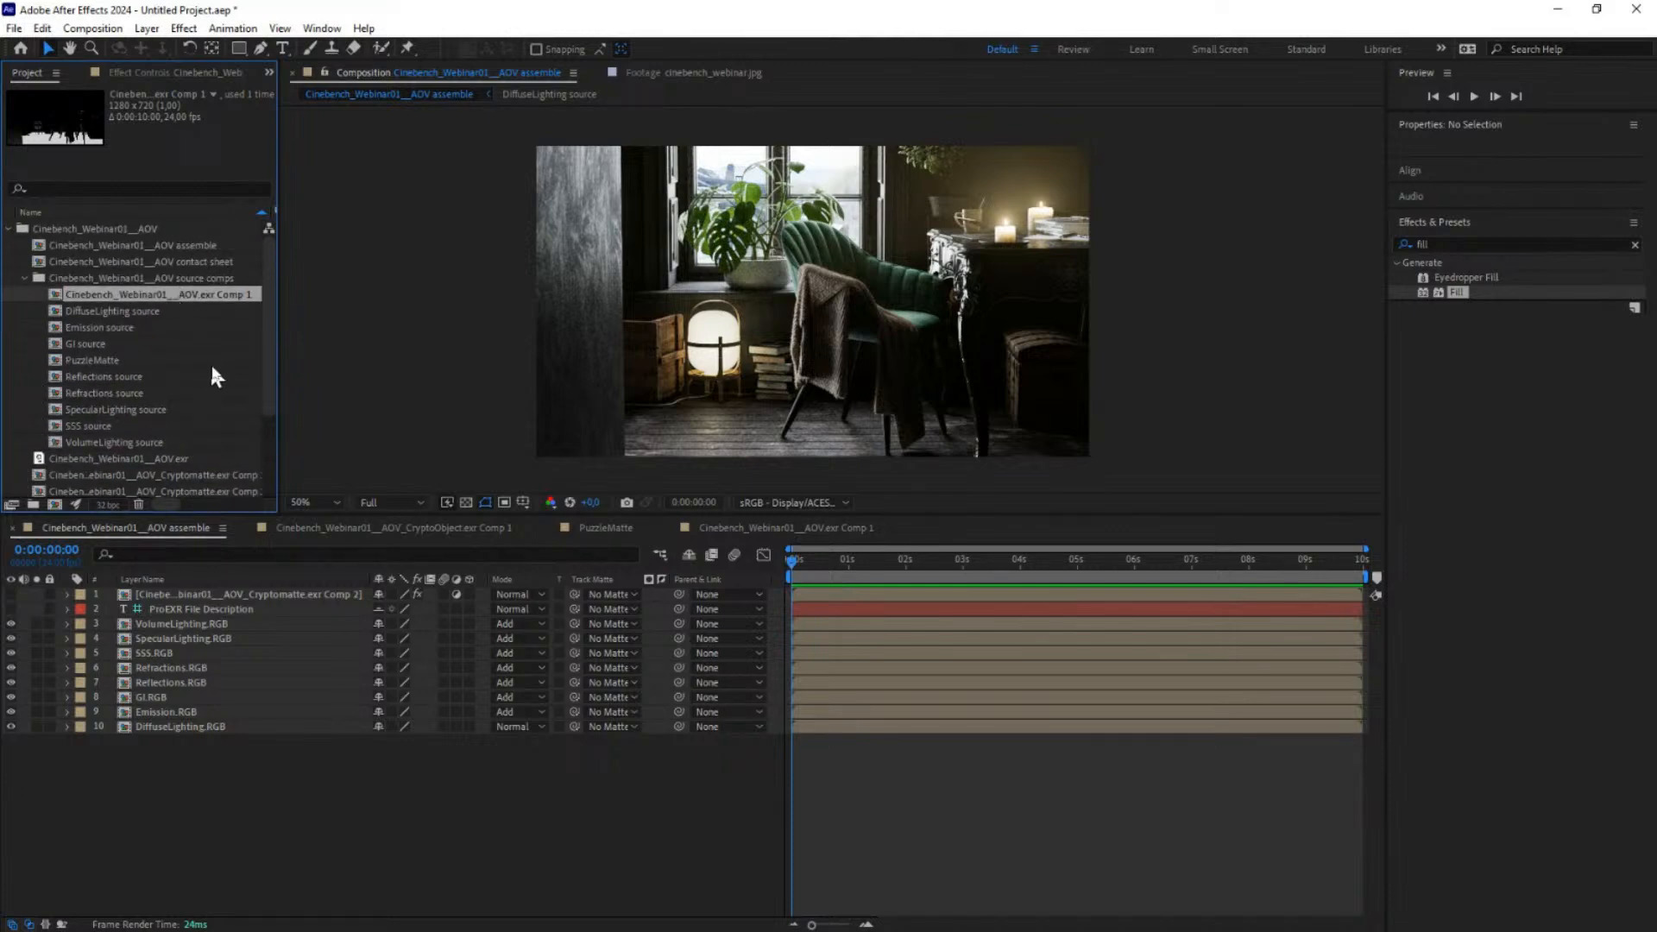
{"action": "left_click_drag", "start_coordinate": [273, 339], "coordinate": [278, 411]}
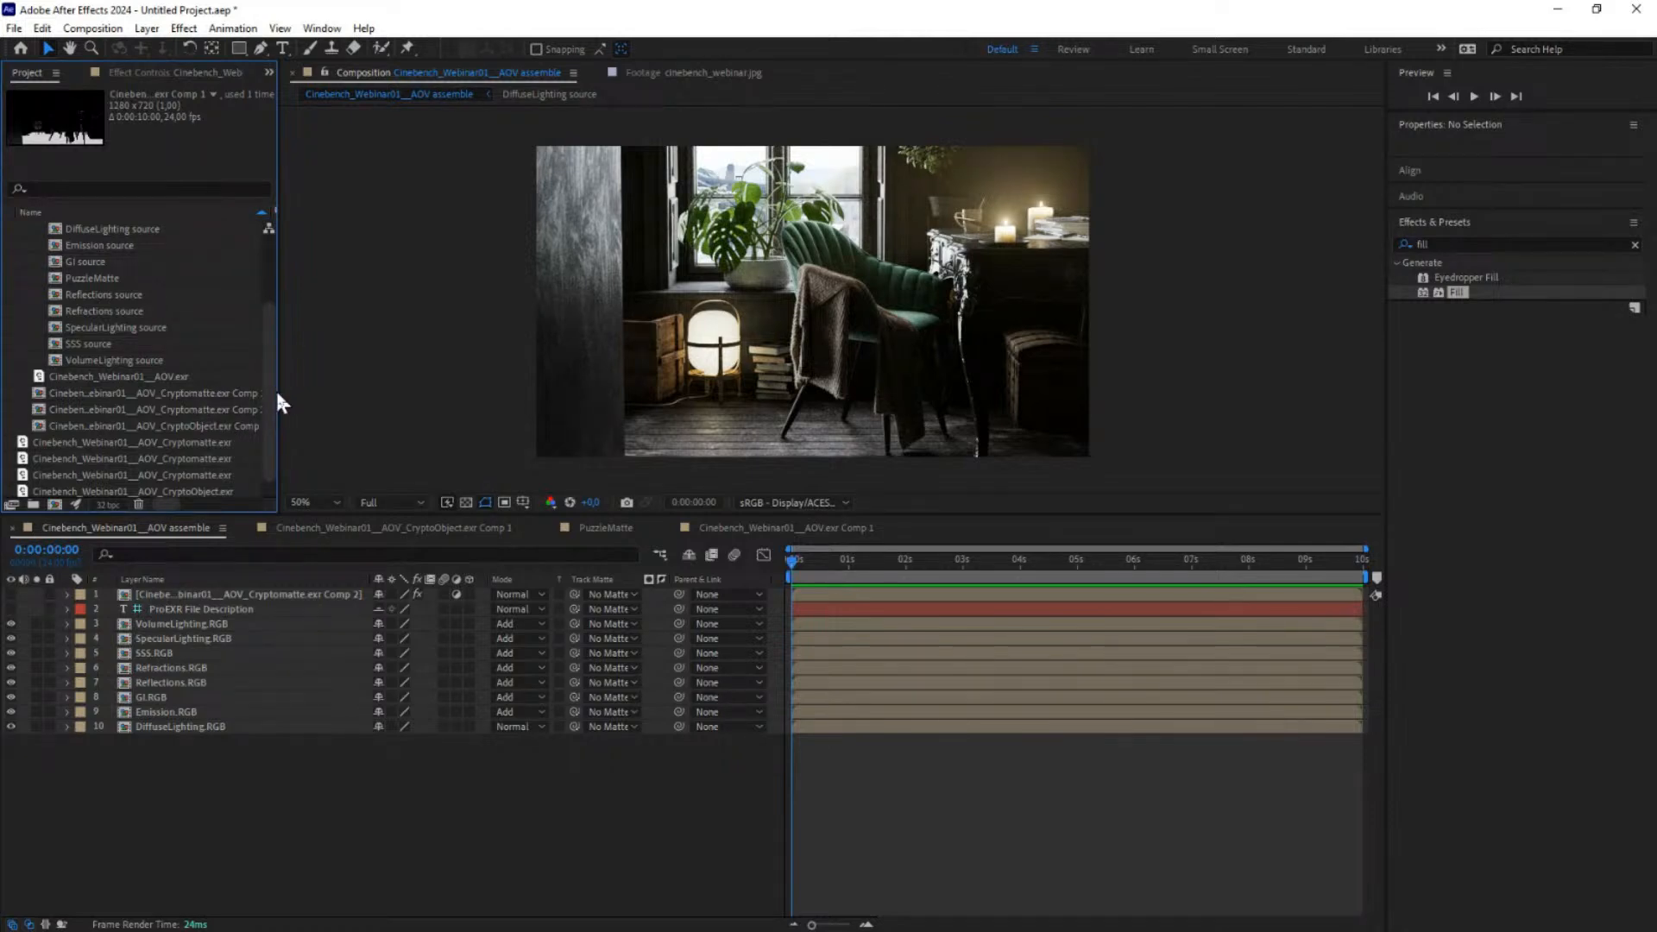
{"action": "left_click_drag", "start_coordinate": [276, 389], "coordinate": [333, 423]}
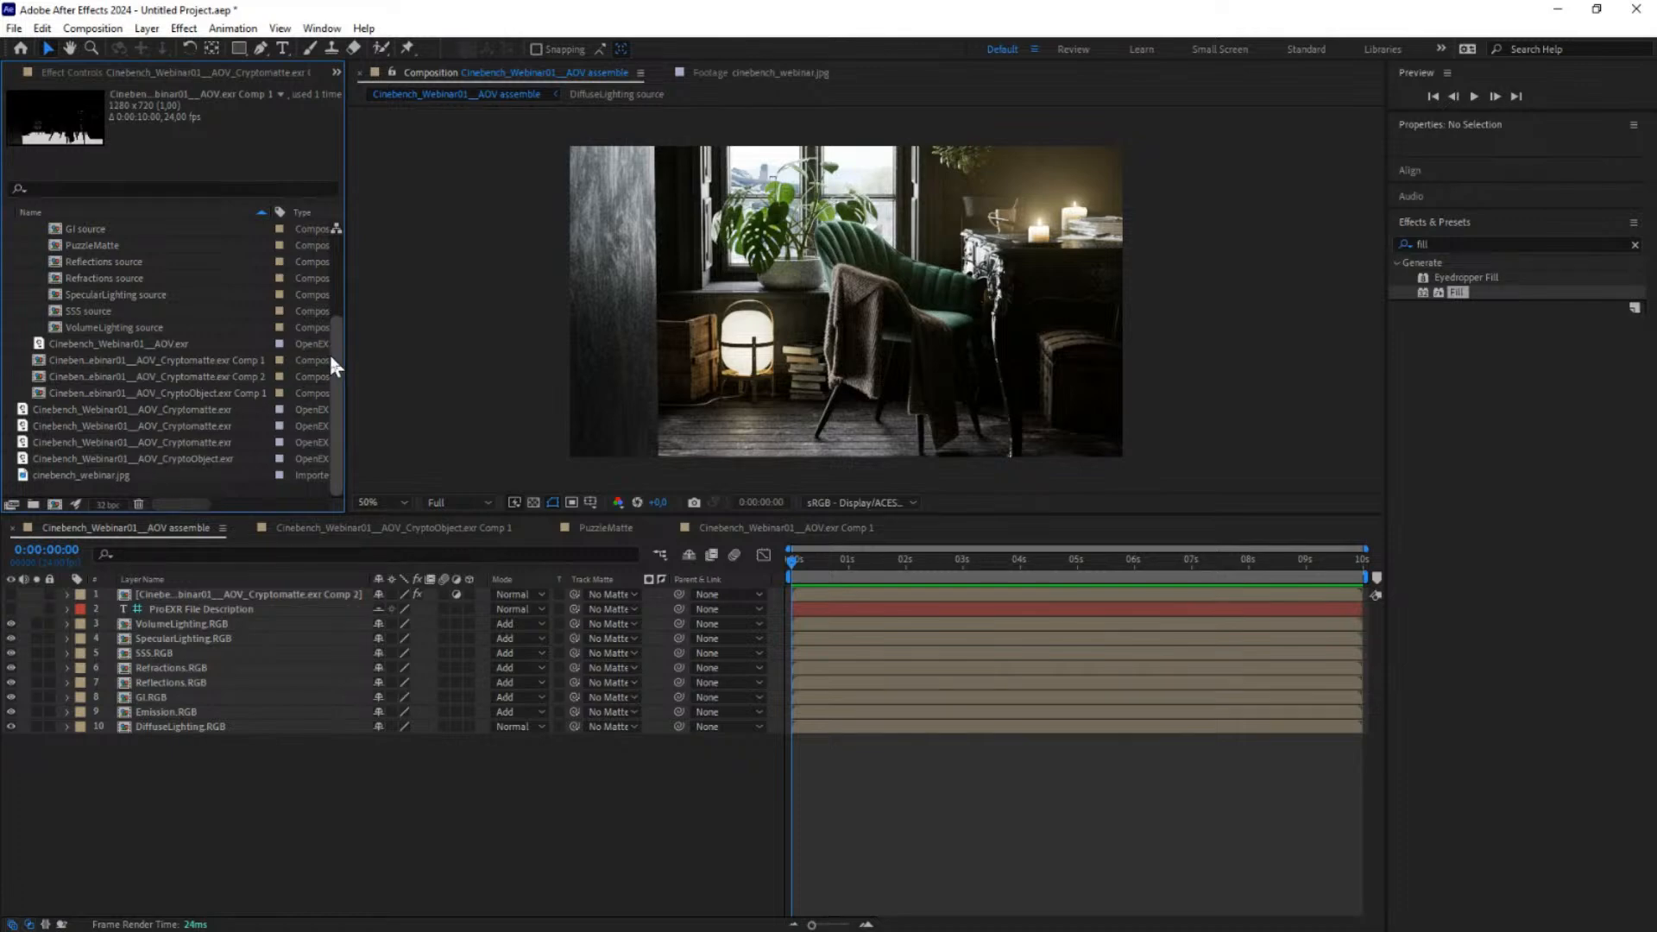
{"action": "left_click_drag", "start_coordinate": [330, 357], "coordinate": [325, 314]}
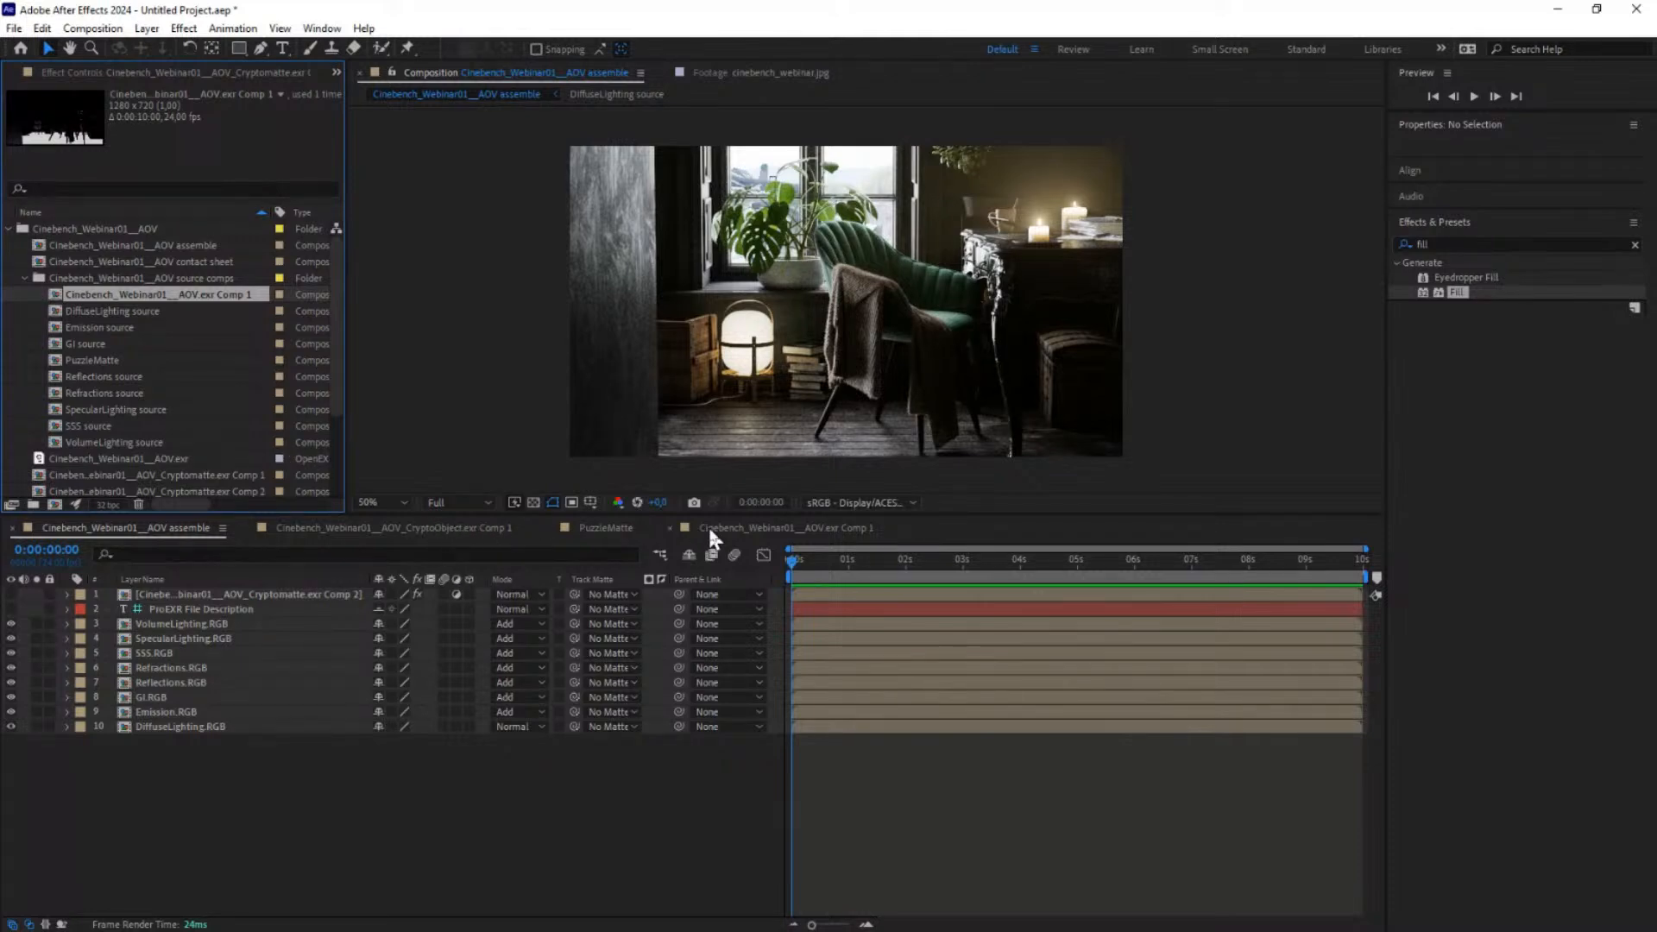
Step: Check the transparency of the AOV.exr Comp 1 composition and go to its parent composition, PuzzleMatte
{"action": "left_click", "coordinate": [742, 527]}
{"action": "left_click", "coordinate": [172, 595]}
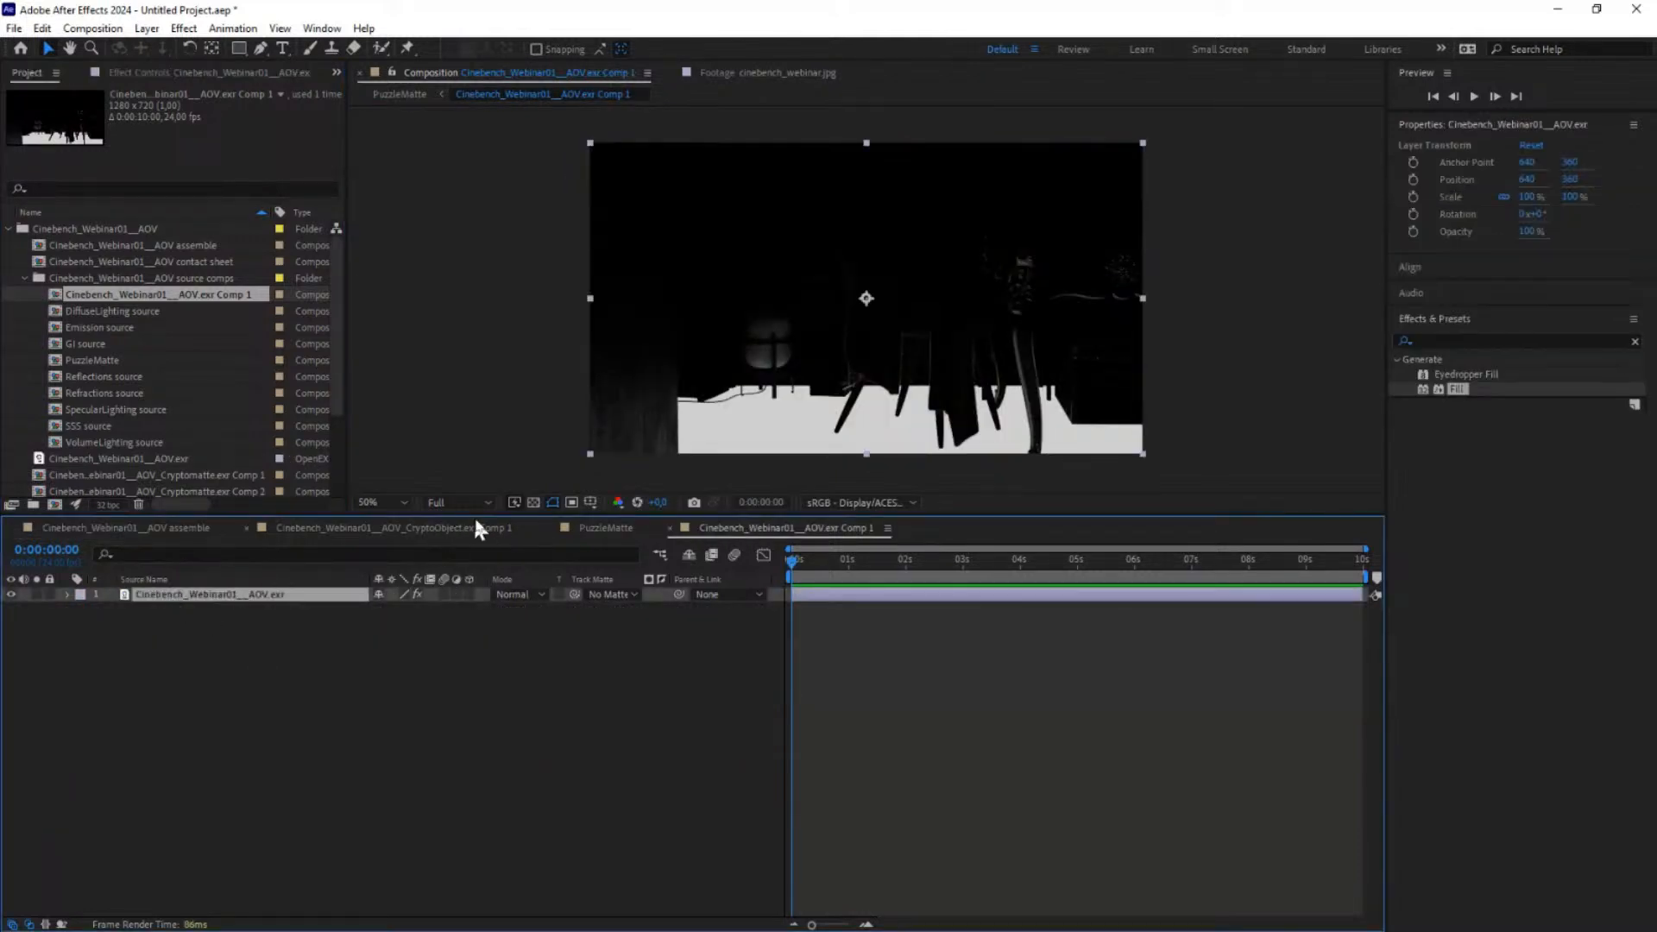
{"action": "left_click", "coordinate": [535, 502]}
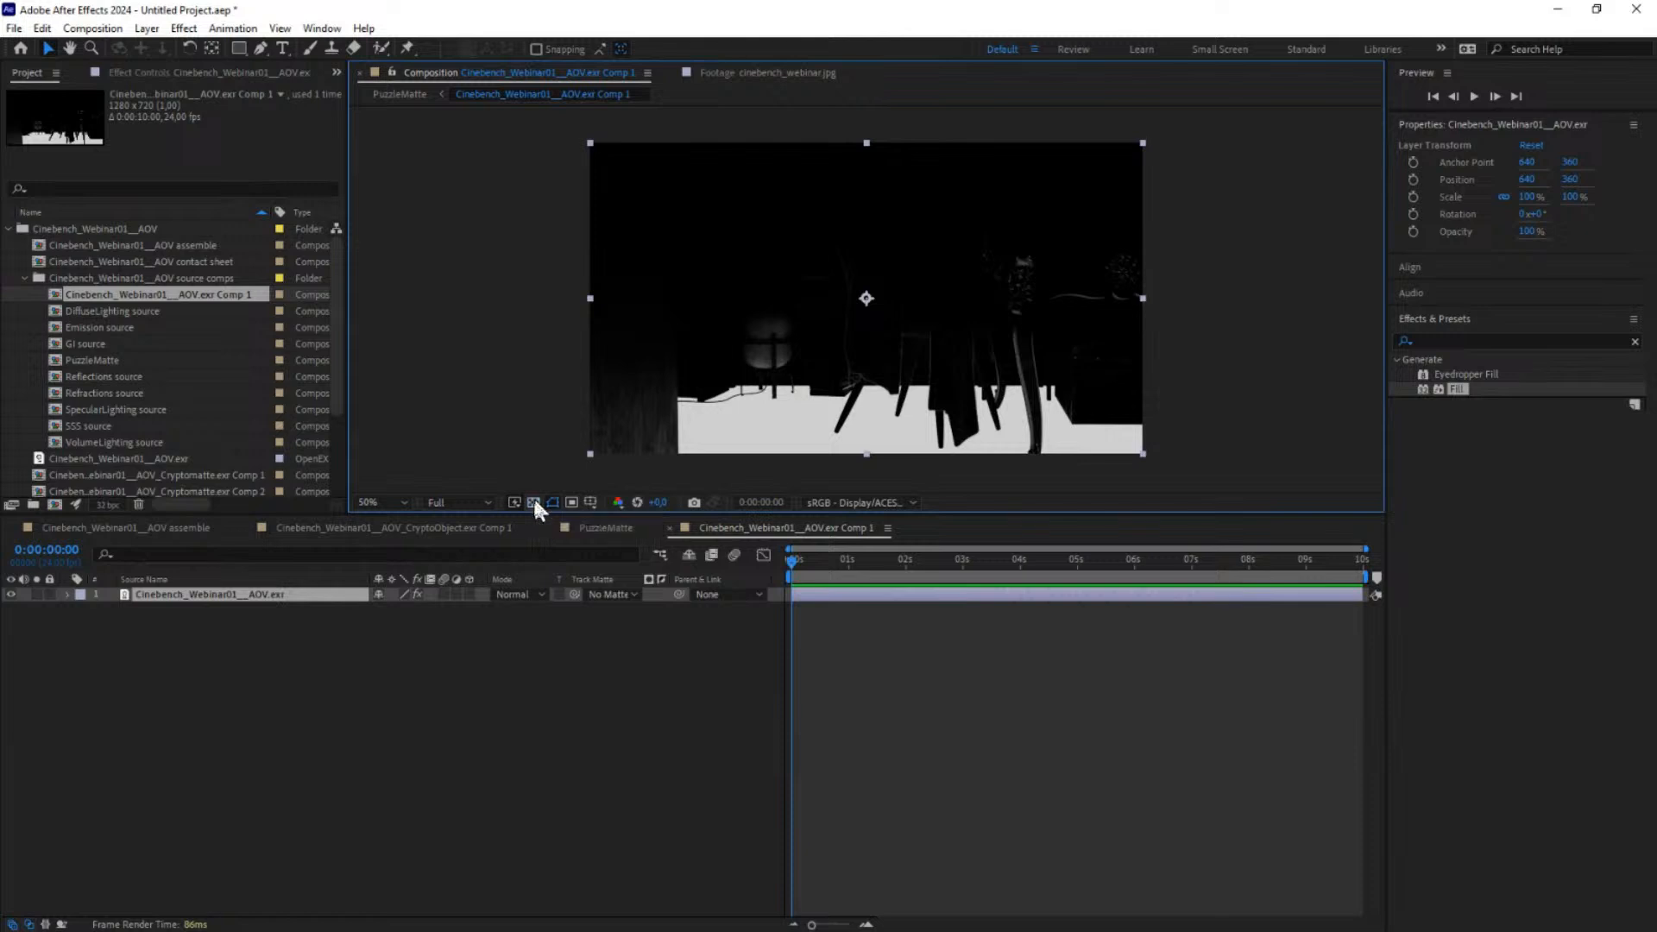
{"action": "key", "text": "Tab"}
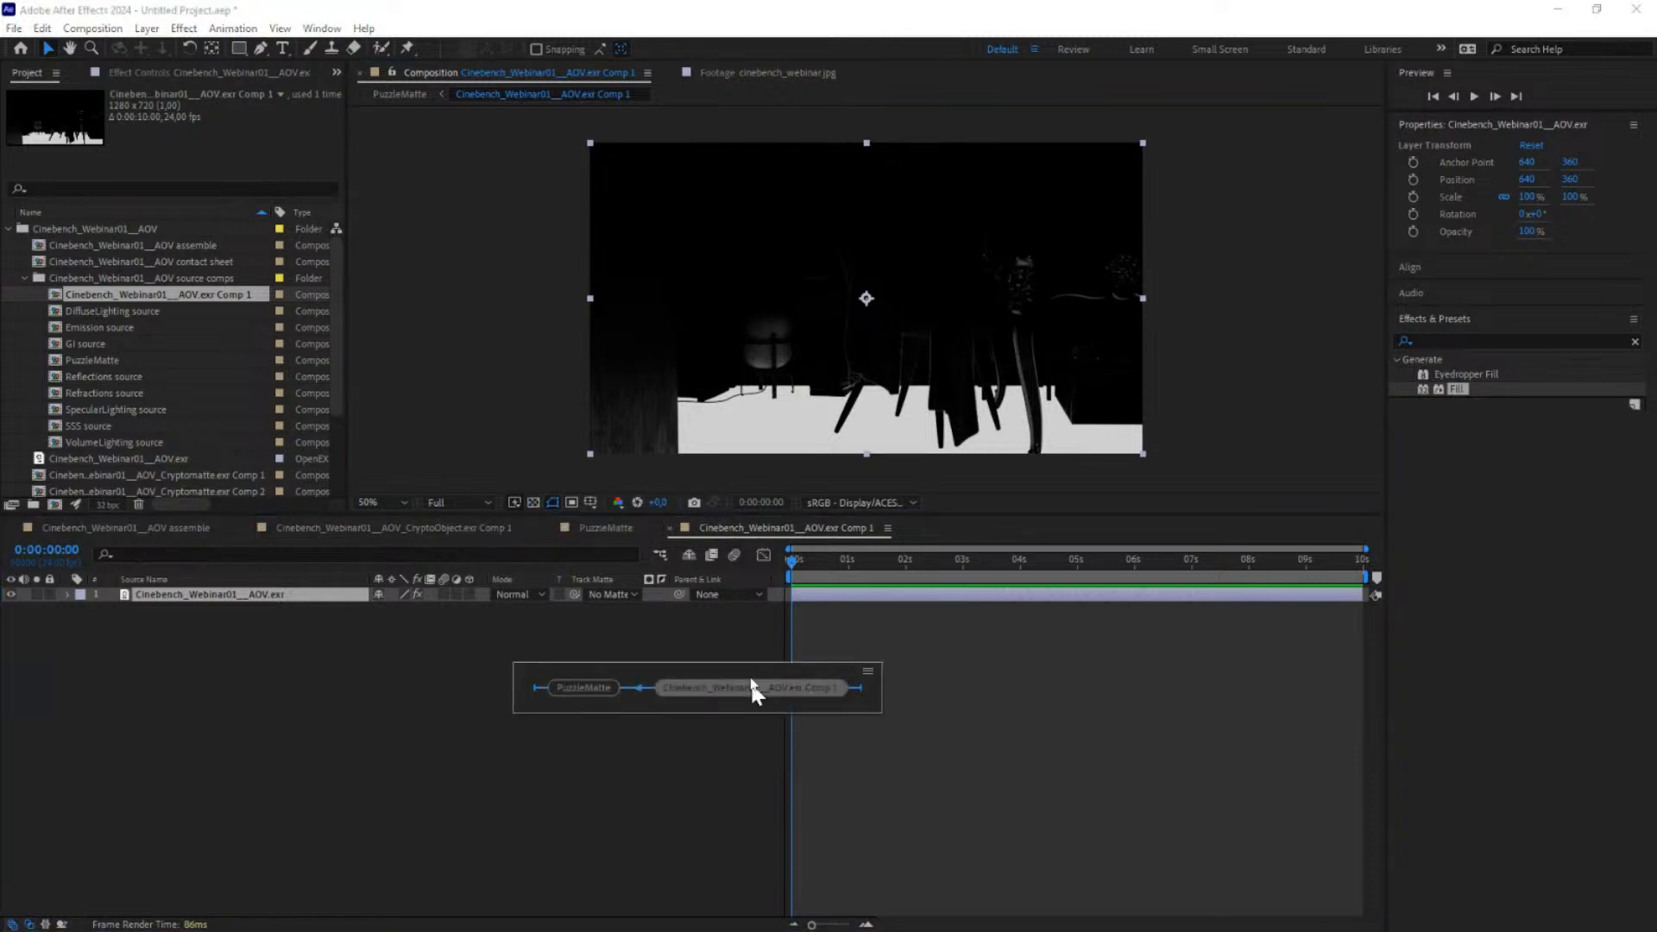
{"action": "left_click", "coordinate": [578, 691]}
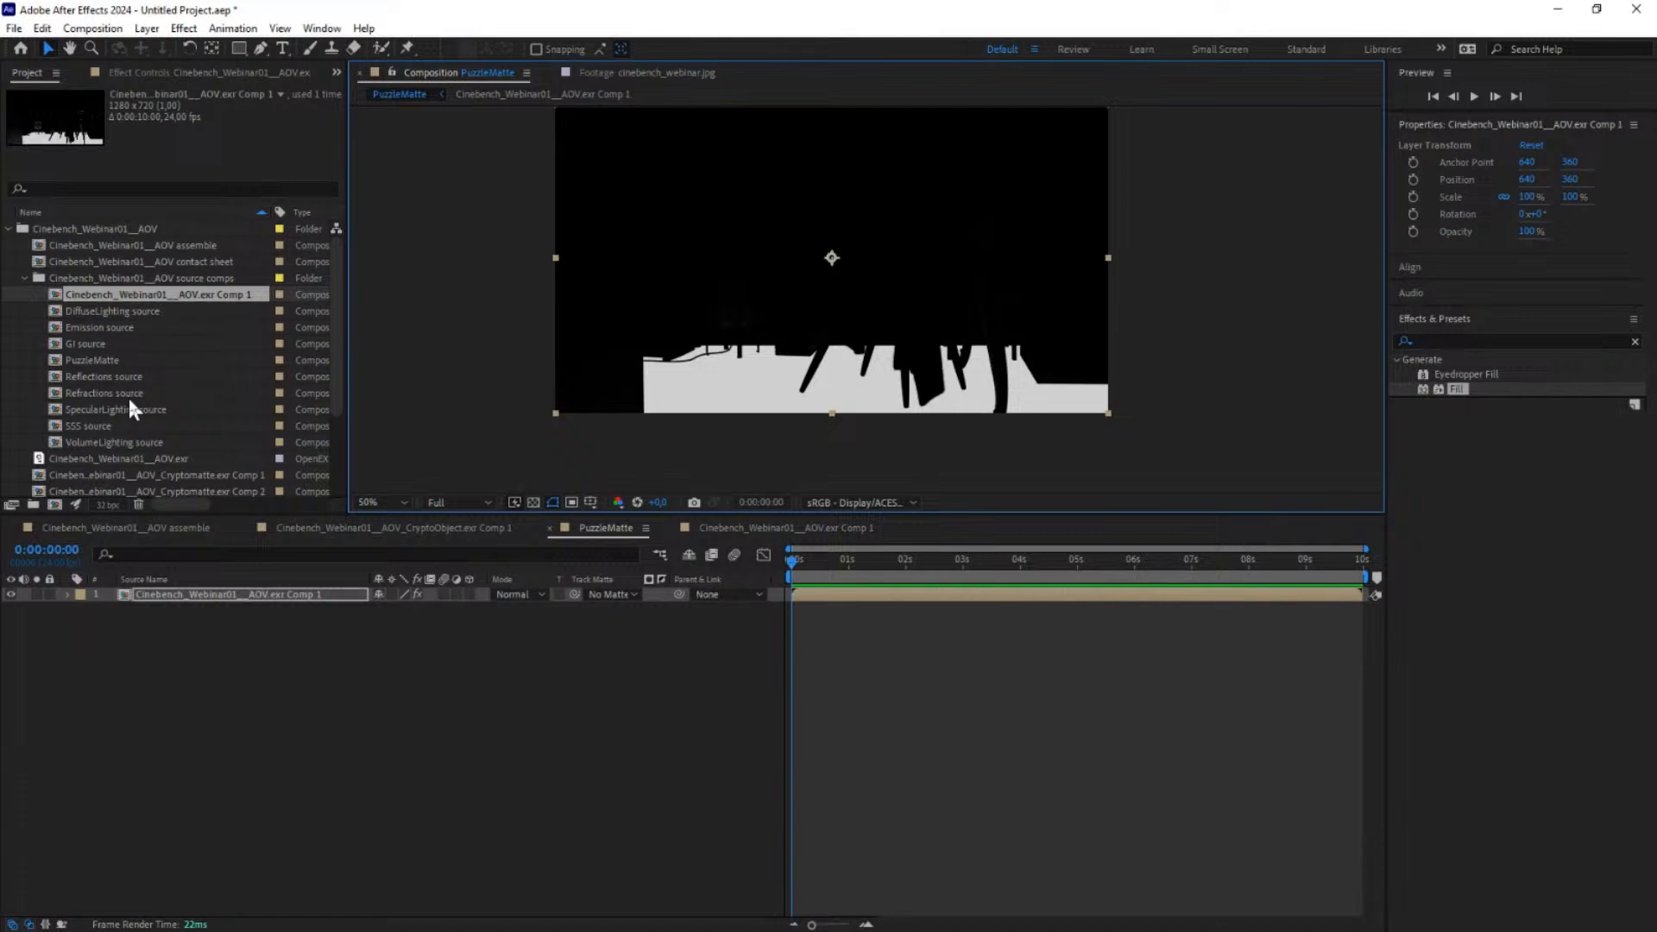
Step: Place the PuzzleMatte composition as the uppermost layer of the AOV assemble composition and make it an adjustment layer
{"action": "left_click", "coordinate": [82, 360]}
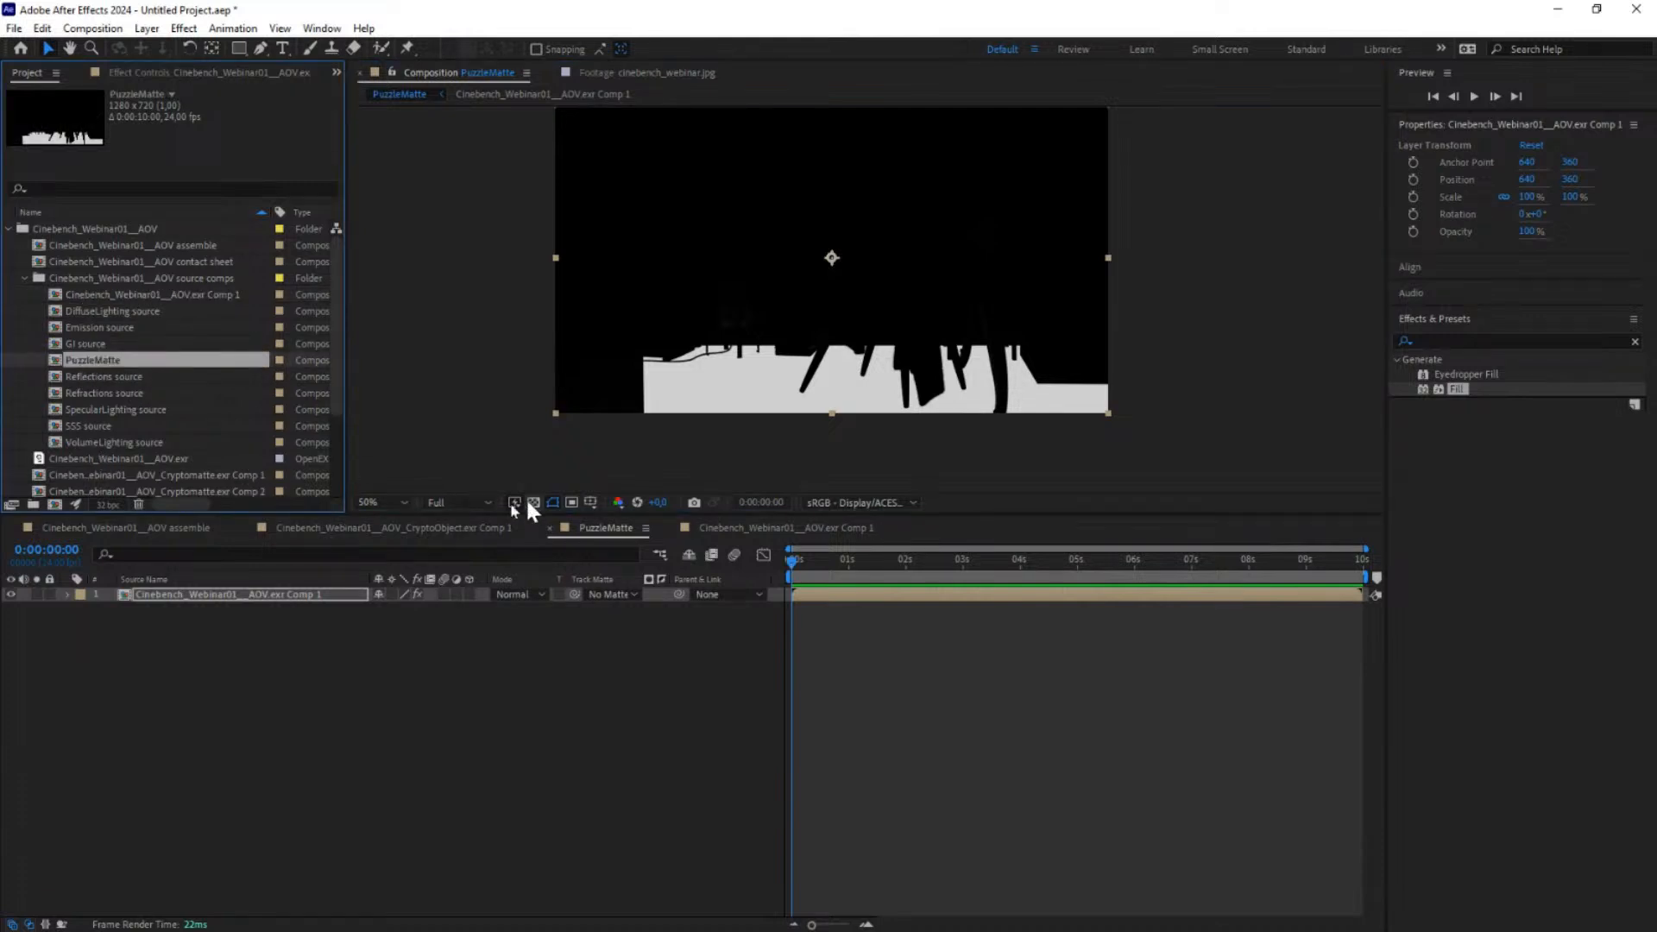
{"action": "left_click", "coordinate": [111, 523]}
{"action": "left_click_drag", "start_coordinate": [83, 359], "coordinate": [41, 596]}
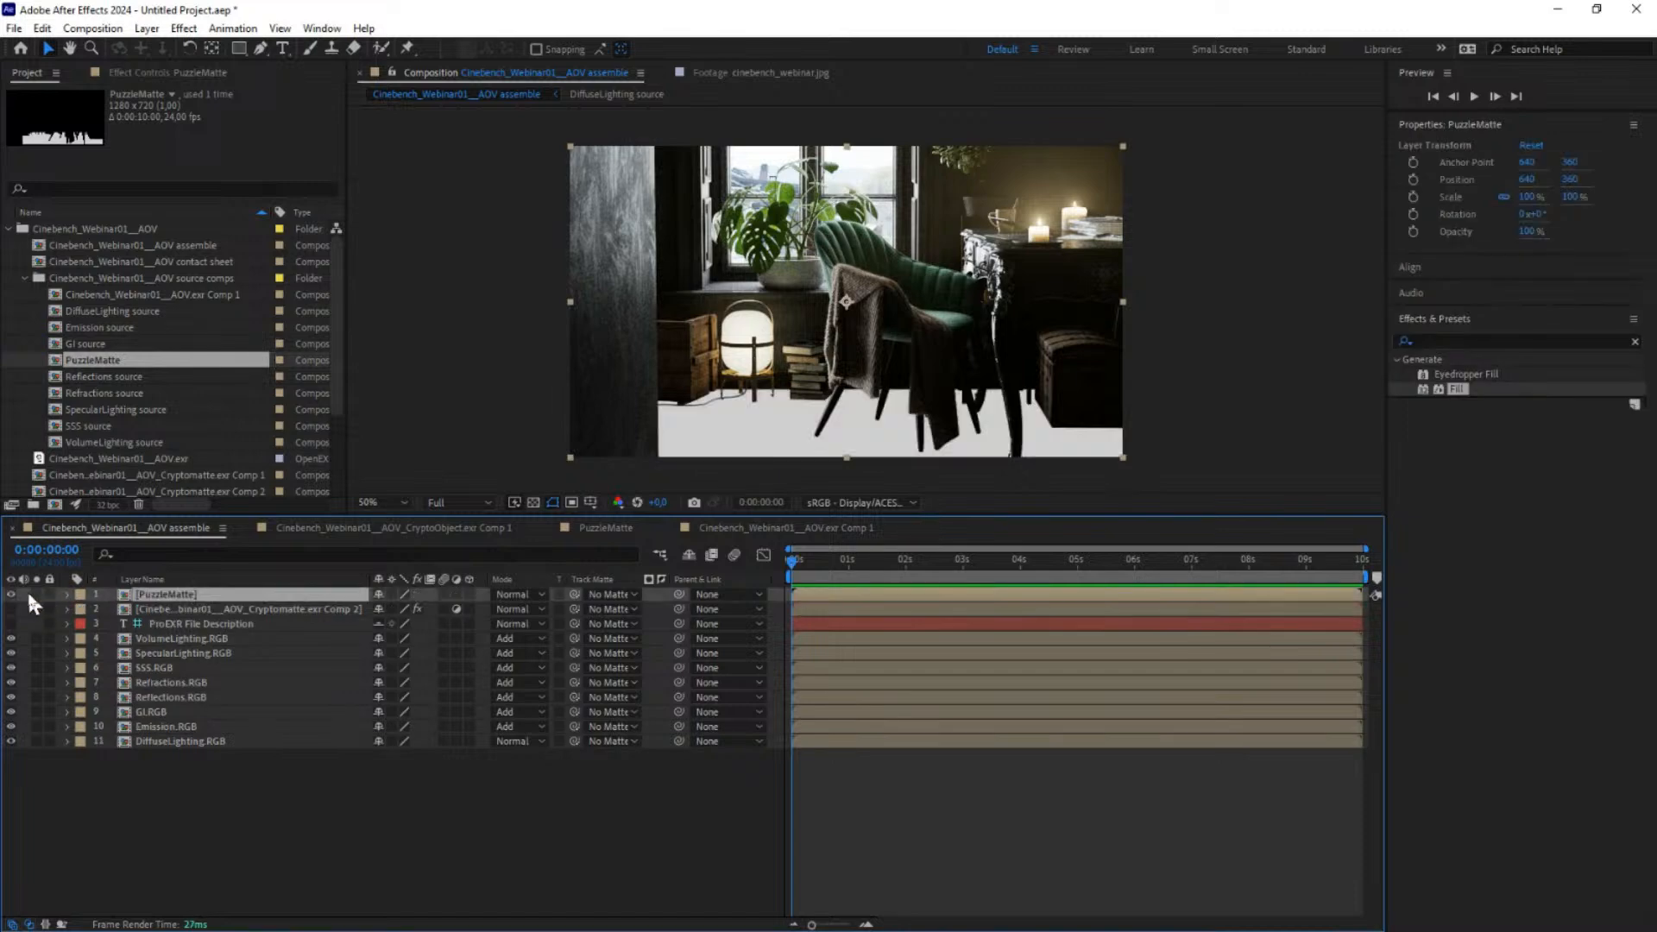
{"action": "left_click", "coordinate": [455, 594]}
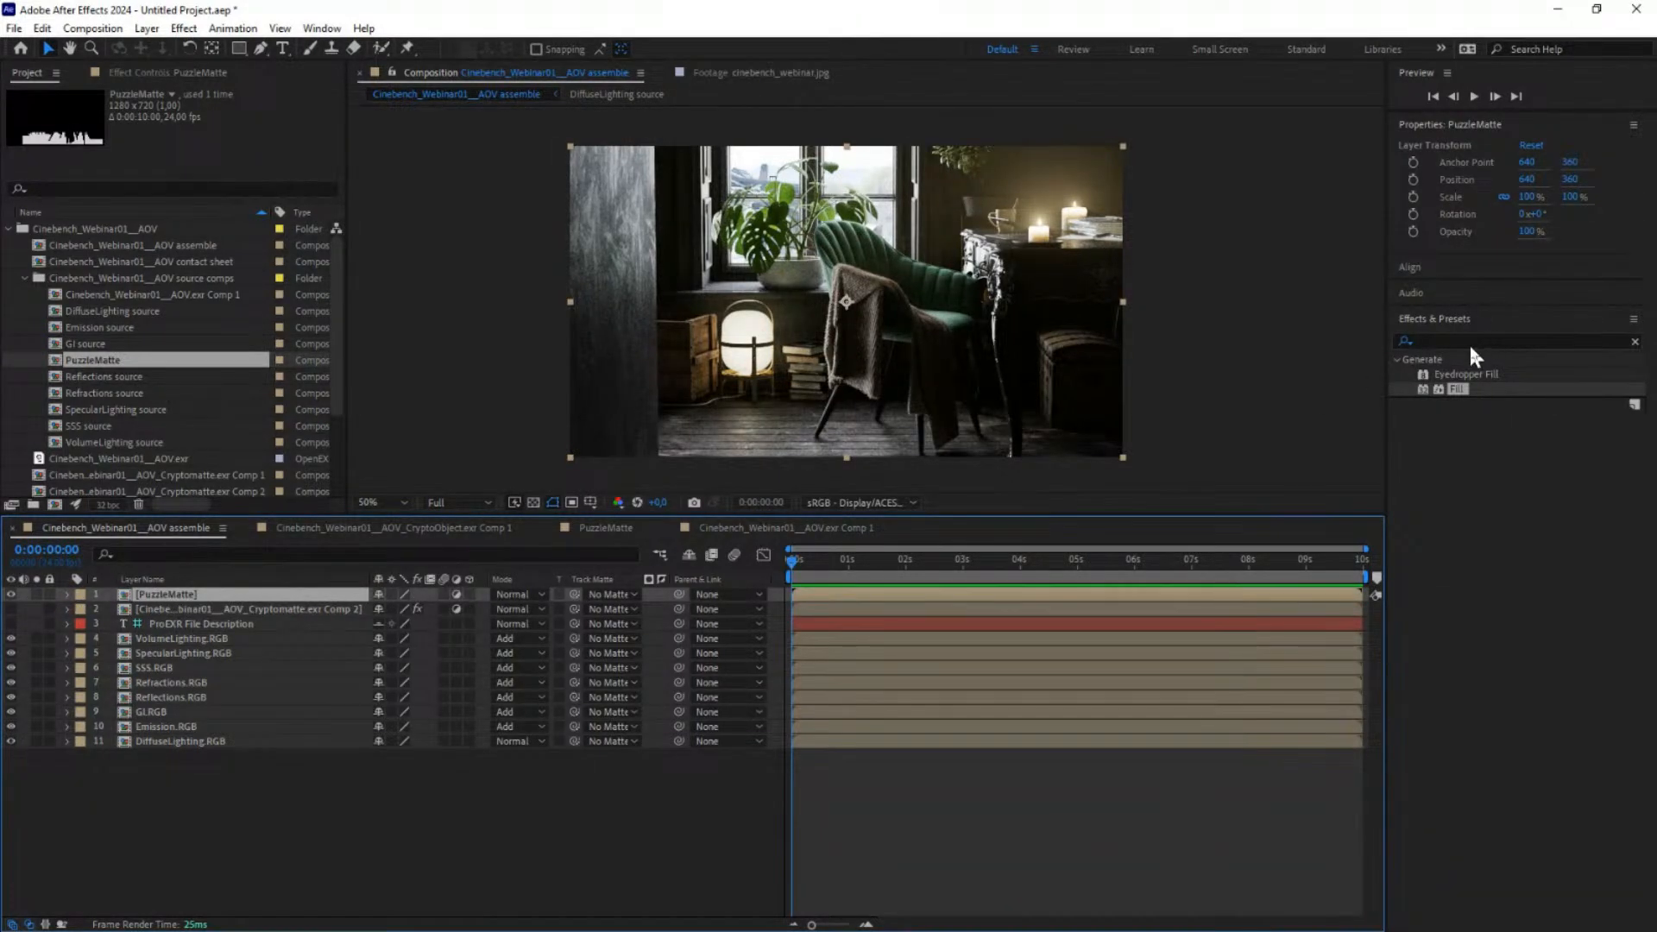
Step: Apply the Fill effect to the PuzzleMatte adjustment layer and inspect the filled floor up close
{"action": "double_click", "coordinate": [1458, 390]}
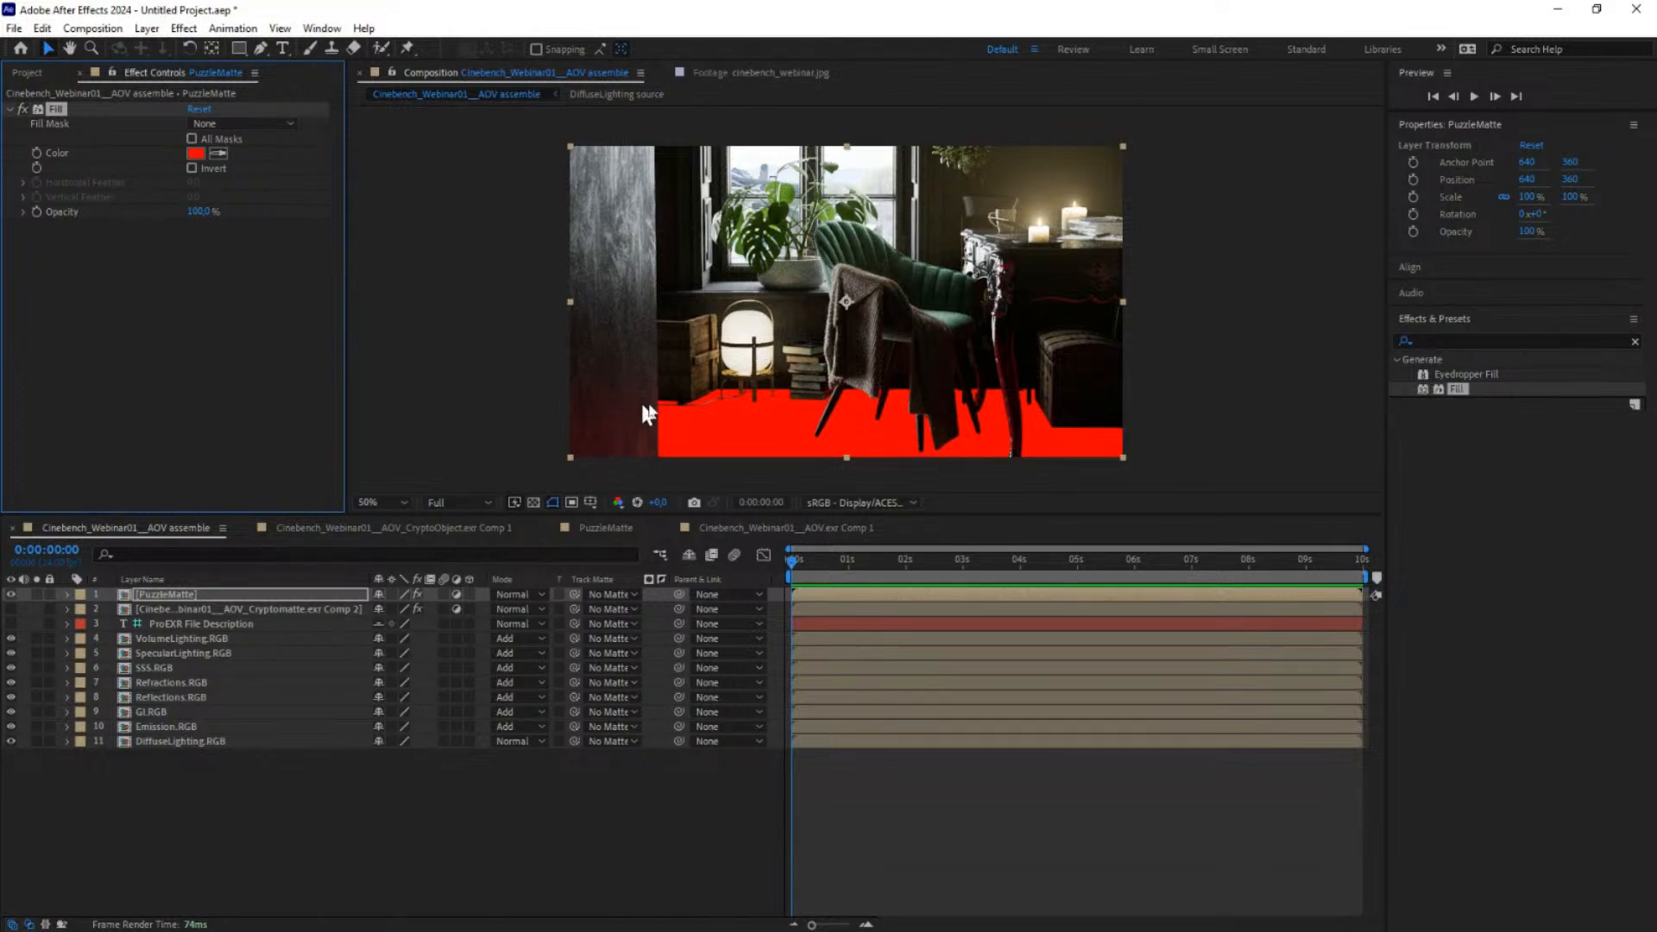
{"action": "scroll", "coordinate": [1018, 344], "scroll_direction": "up", "scroll_amount": 1}
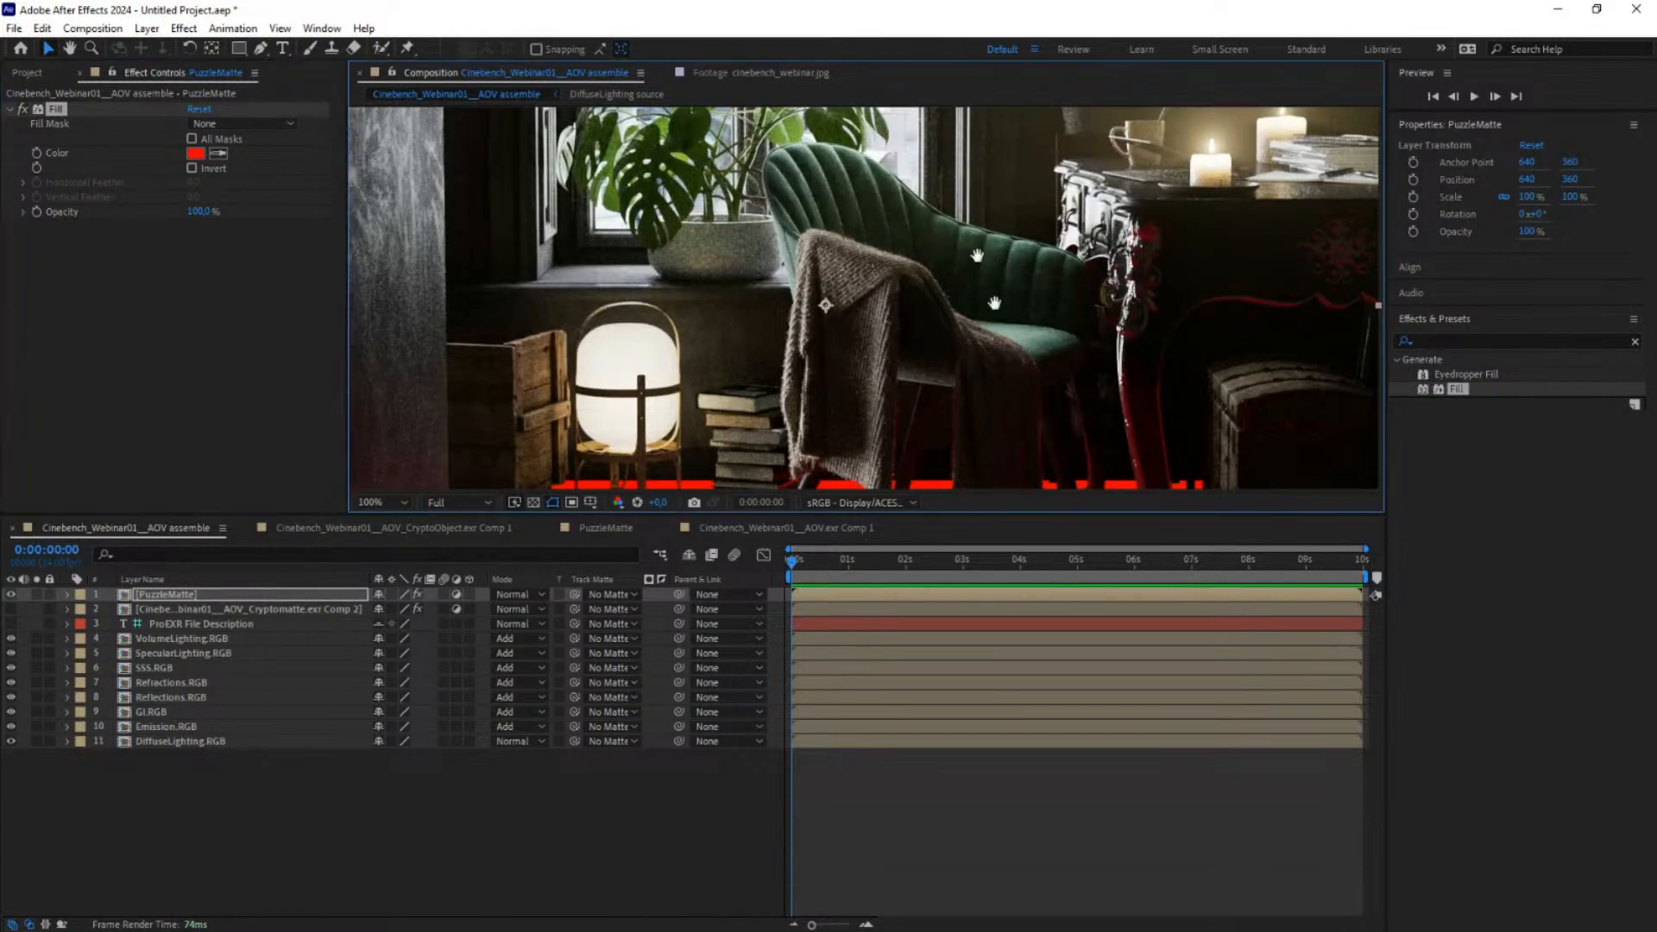
{"action": "left_click_drag", "start_coordinate": [1015, 356], "coordinate": [907, 159]}
{"action": "left_click_drag", "start_coordinate": [744, 271], "coordinate": [729, 341]}
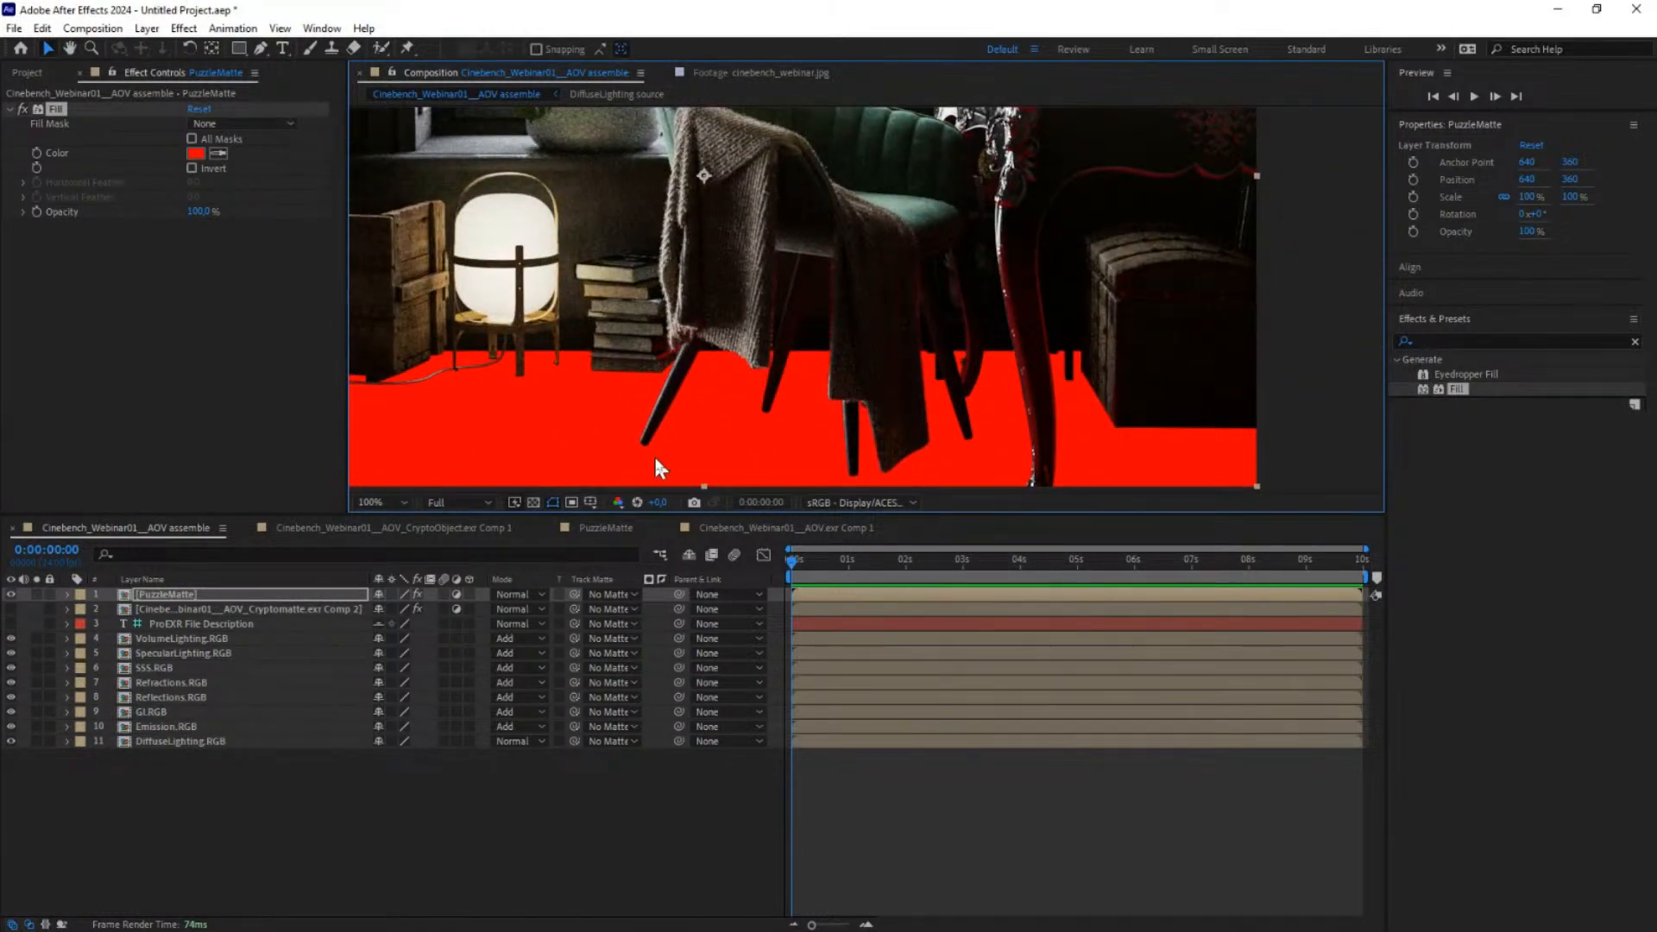
Step: Set the PuzzleMatte layer's blending mode to Color and inspect the tinted floor across the image
{"action": "left_click", "coordinate": [516, 592]}
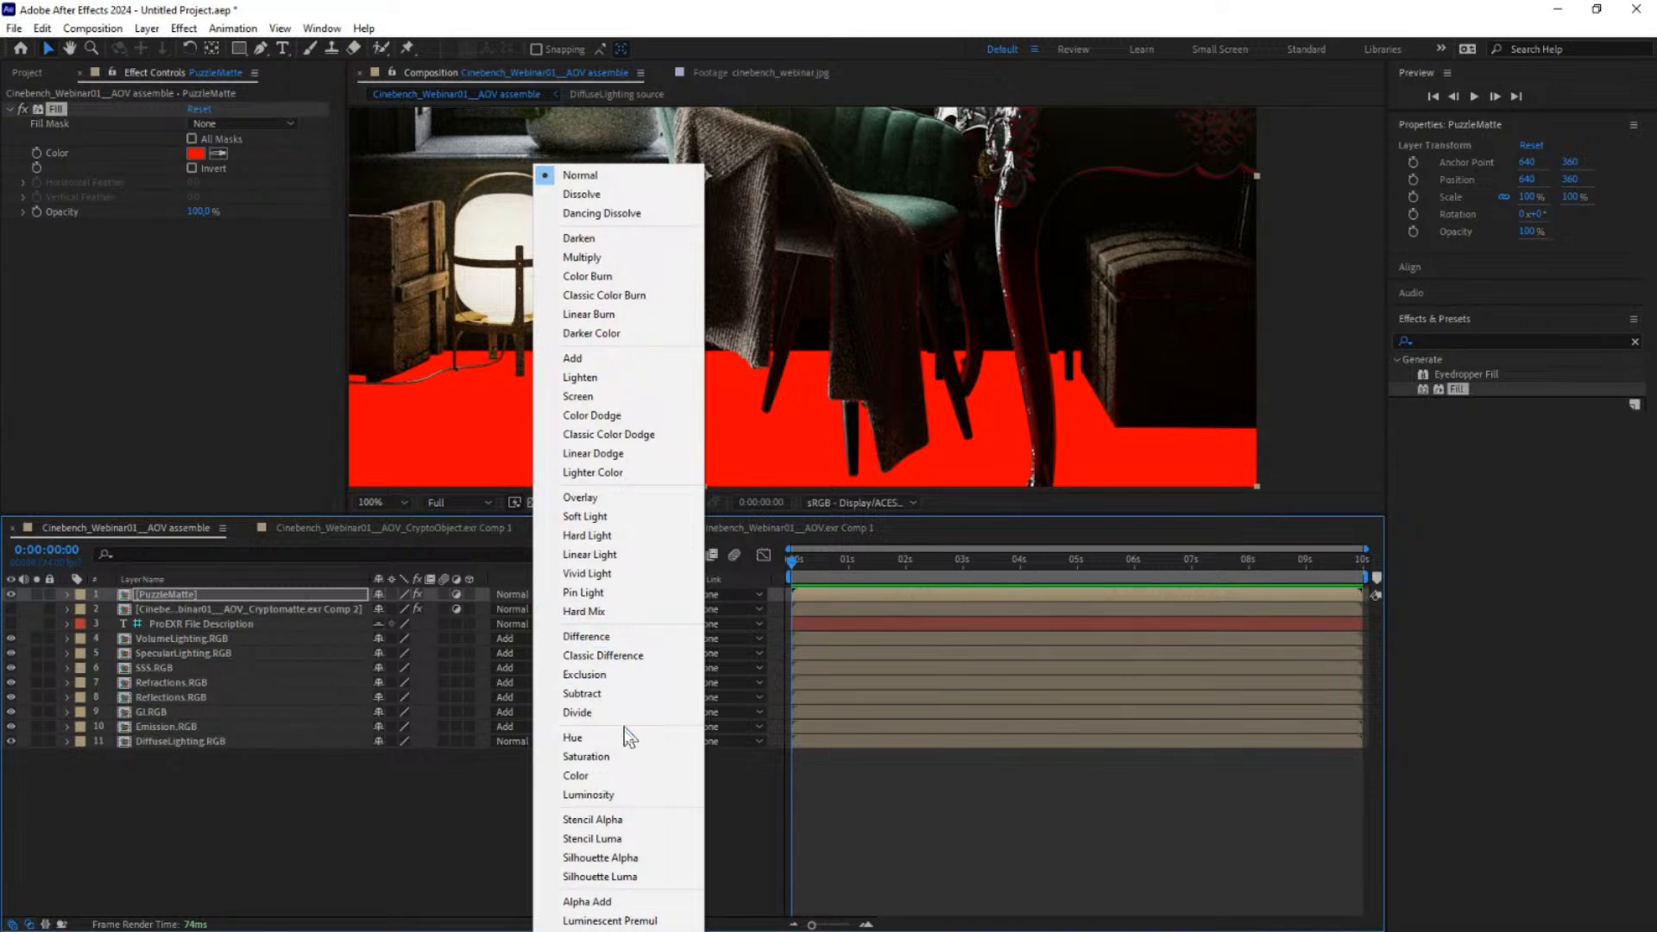
{"action": "left_click", "coordinate": [577, 775]}
{"action": "left_click_drag", "start_coordinate": [805, 335], "coordinate": [1063, 306]}
{"action": "key", "text": "v"}
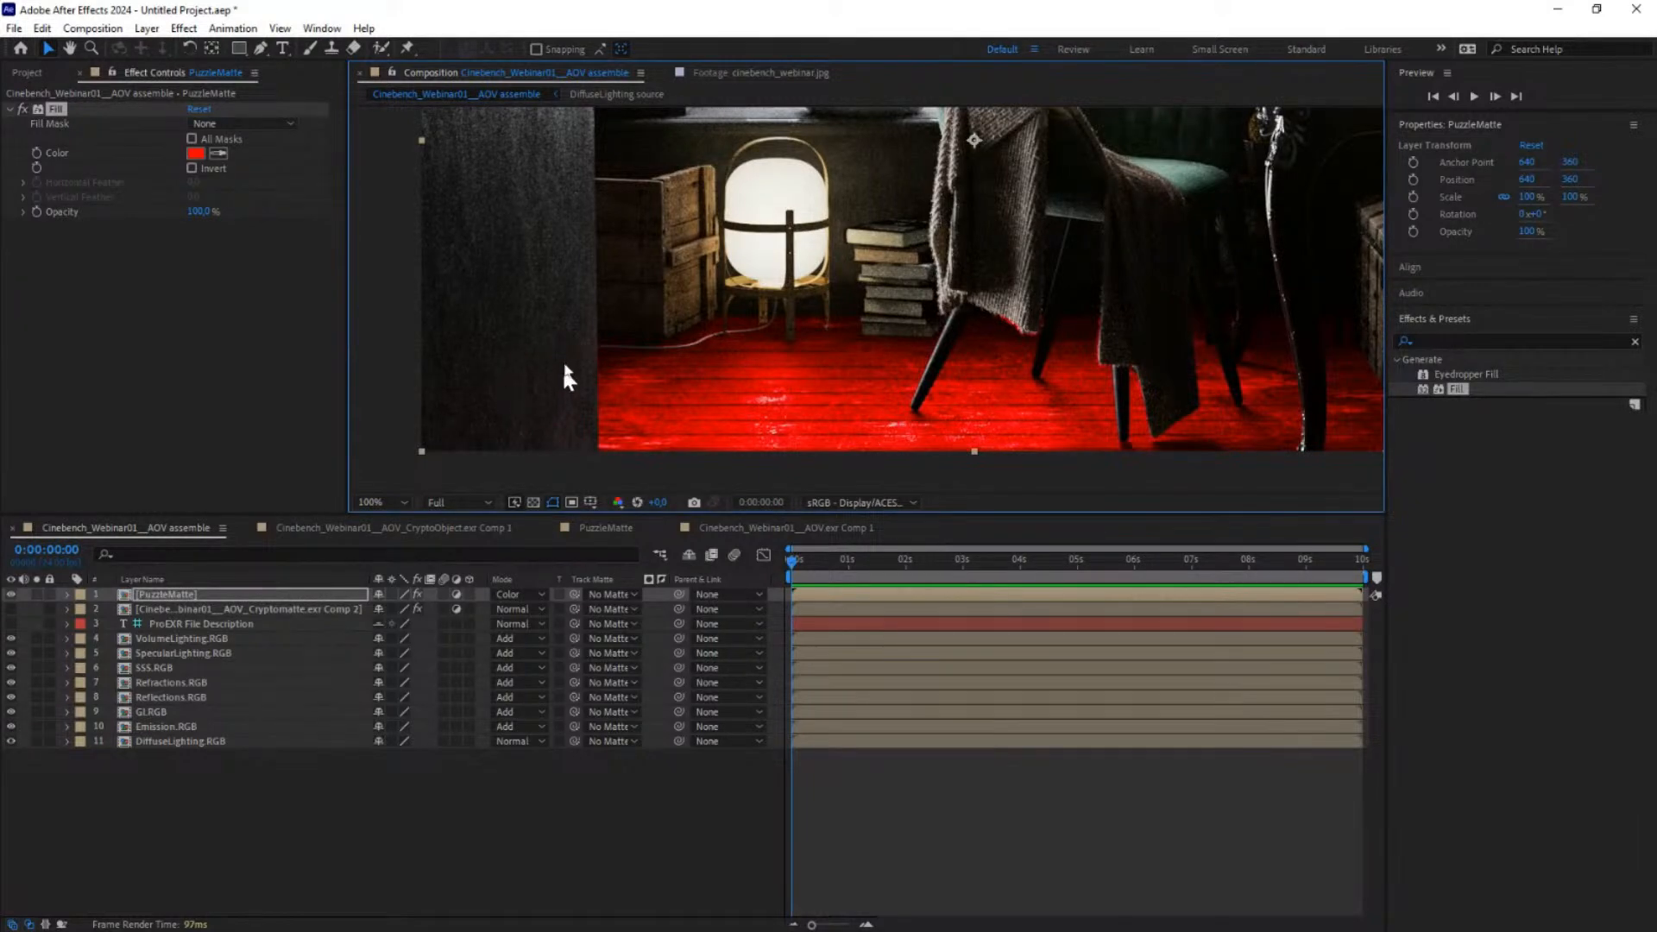
{"action": "left_click_drag", "start_coordinate": [1110, 216], "coordinate": [643, 382]}
{"action": "left_click_drag", "start_coordinate": [809, 356], "coordinate": [897, 281]}
{"action": "left_click_drag", "start_coordinate": [788, 319], "coordinate": [869, 251]}
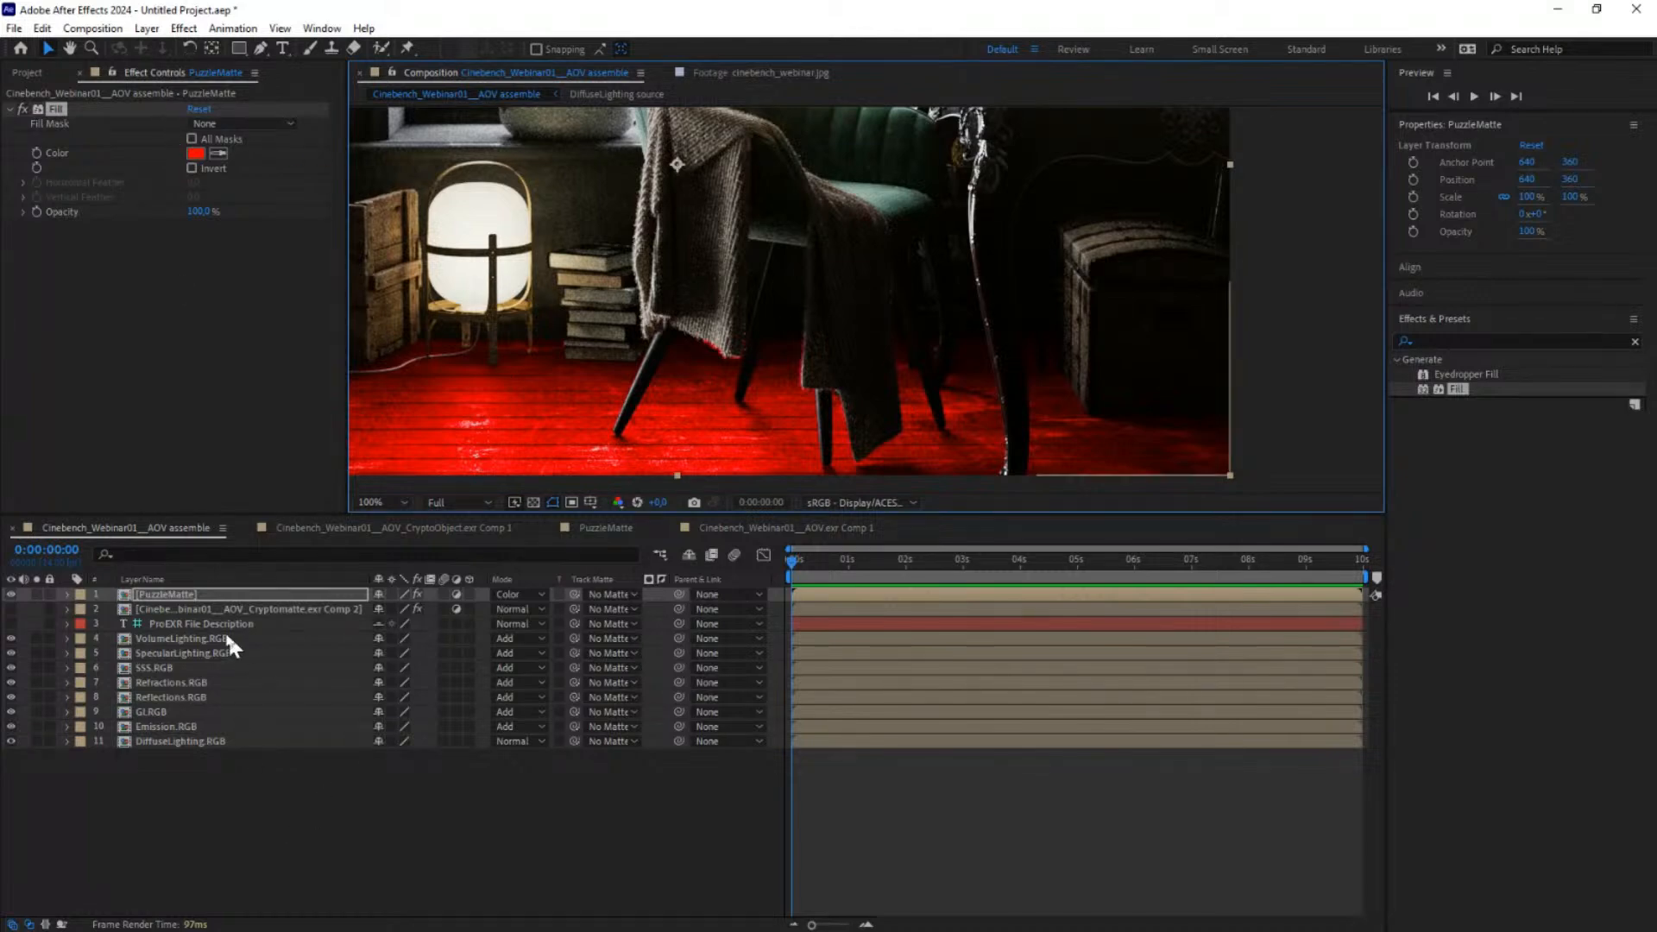
Step: Lower the PuzzleMatte layer's opacity to 16% and recenter the full image for review
{"action": "left_click", "coordinate": [149, 594]}
{"action": "key", "text": "t"}
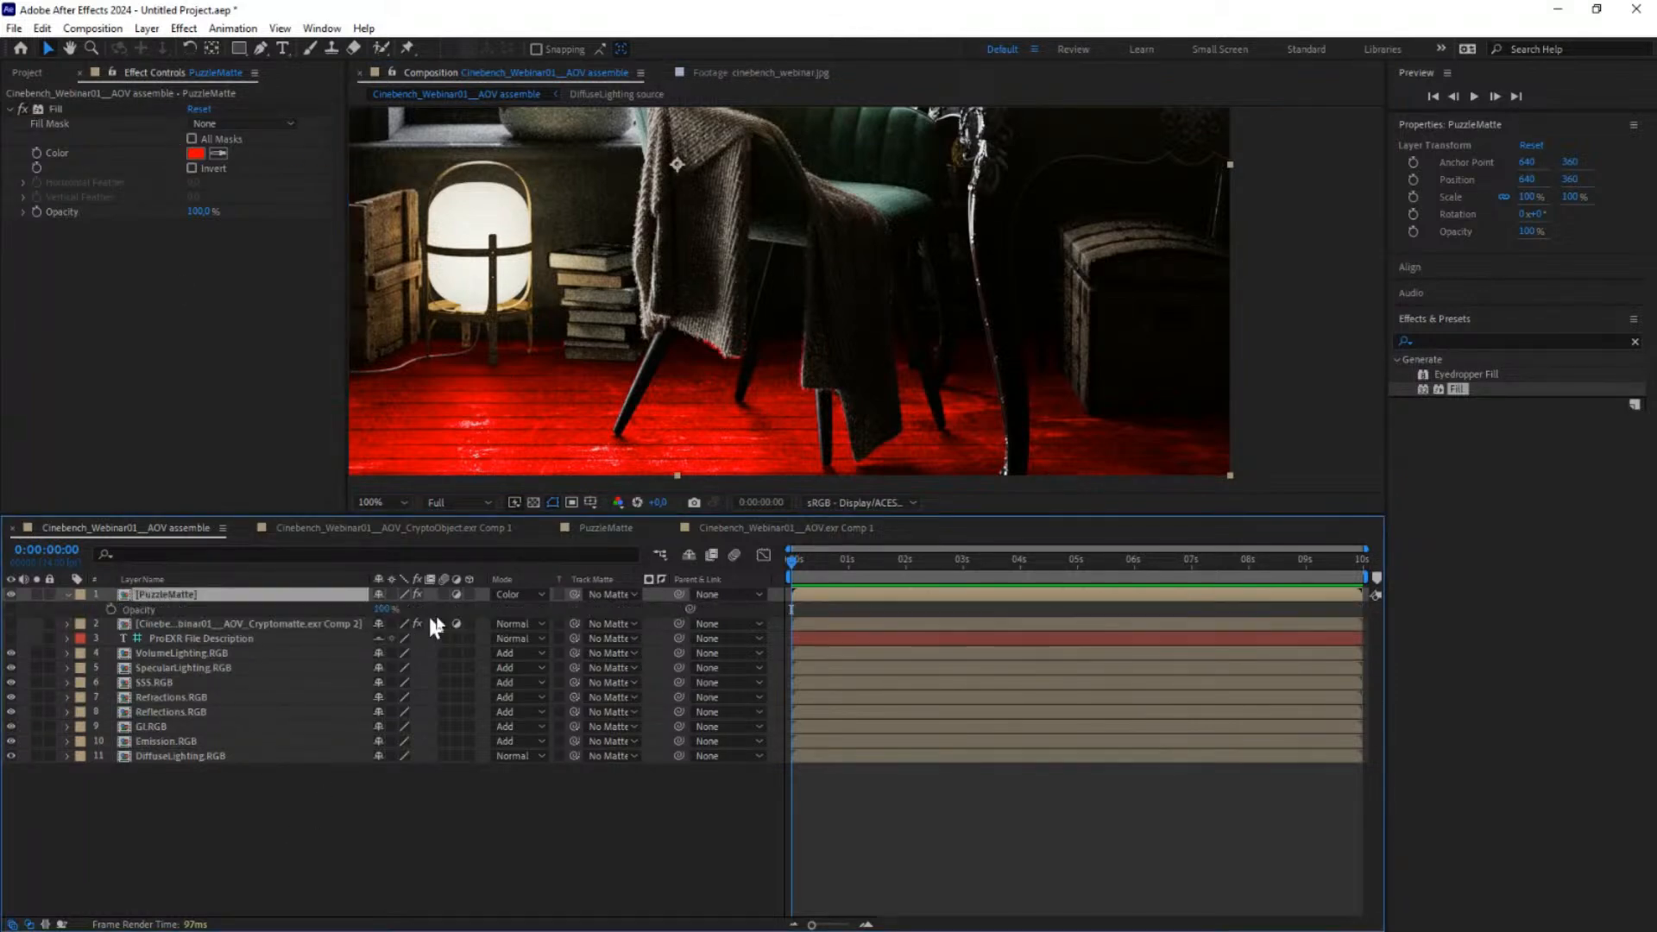
{"action": "left_click_drag", "start_coordinate": [393, 611], "coordinate": [296, 612]}
{"action": "scroll", "coordinate": [645, 330], "scroll_direction": "down", "scroll_amount": 1}
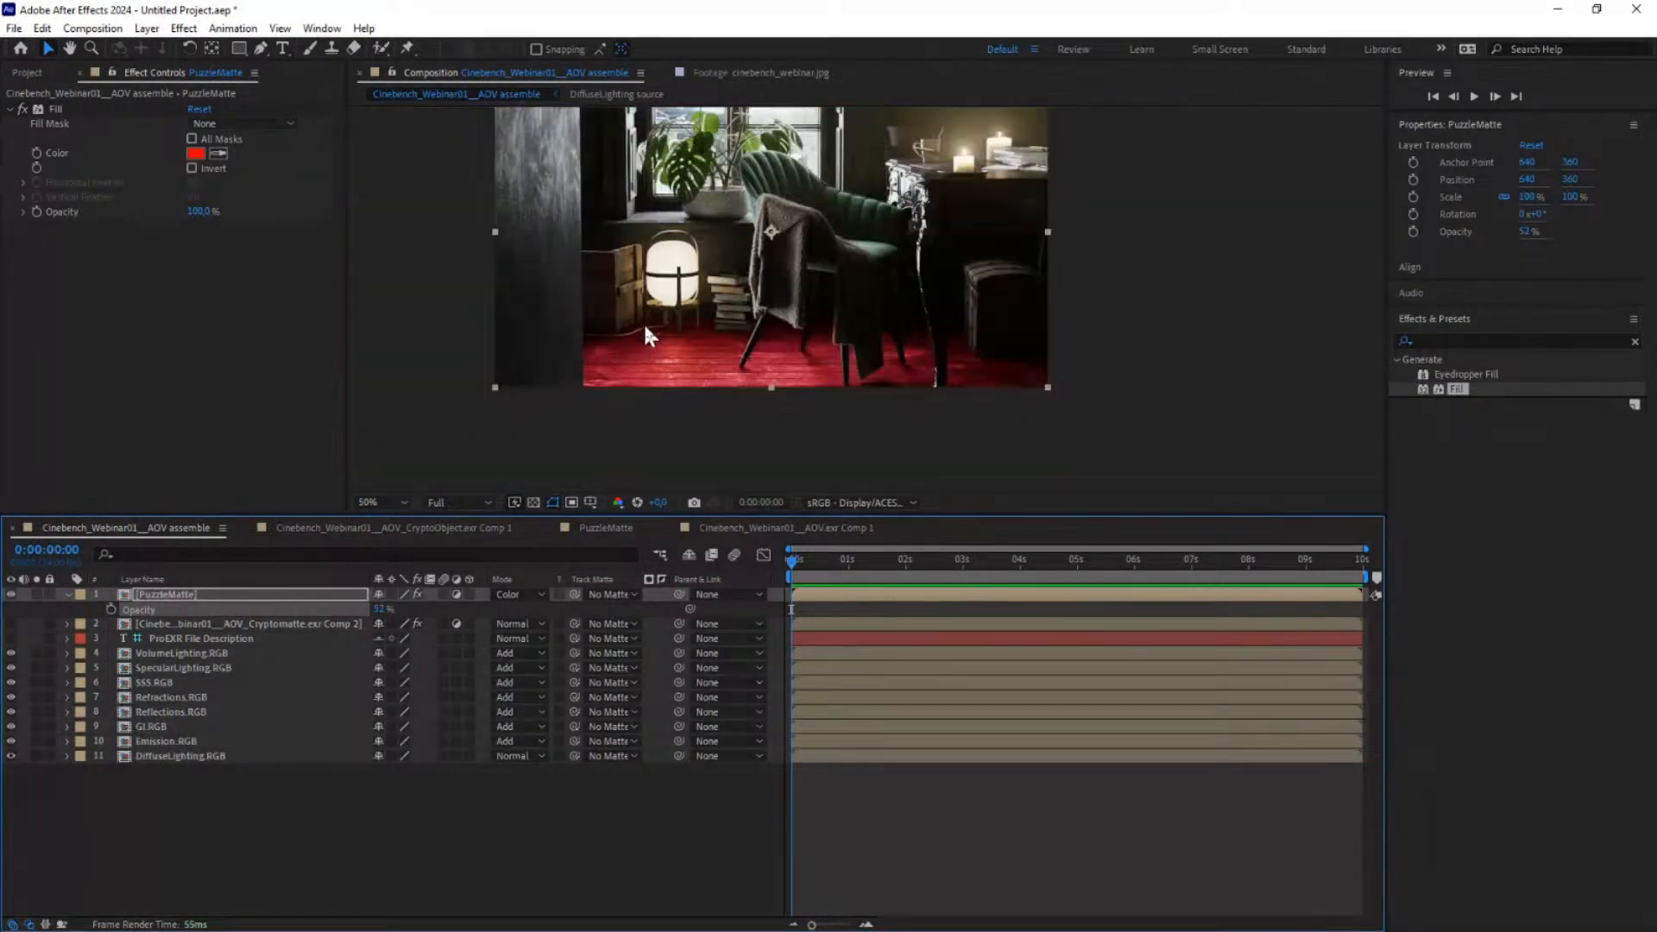
{"action": "left_click_drag", "start_coordinate": [378, 610], "coordinate": [348, 611]}
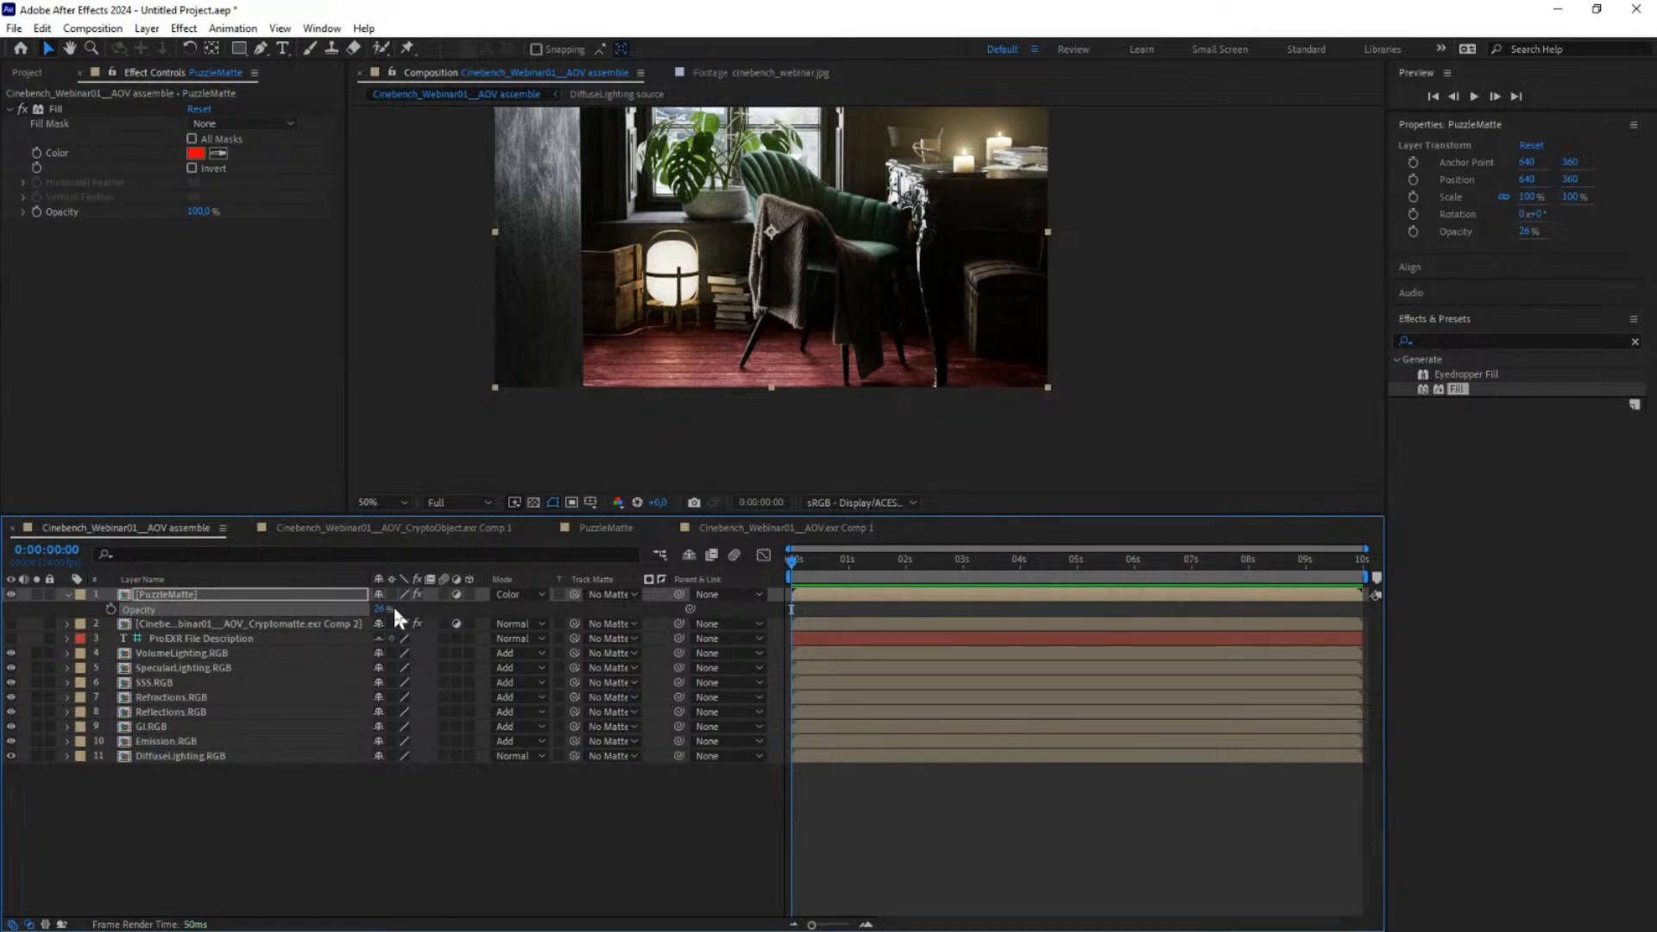
{"action": "left_click_drag", "start_coordinate": [380, 610], "coordinate": [365, 610]}
{"action": "key", "text": "h"}
{"action": "left_click_drag", "start_coordinate": [829, 274], "coordinate": [858, 296]}
{"action": "key", "text": "v"}
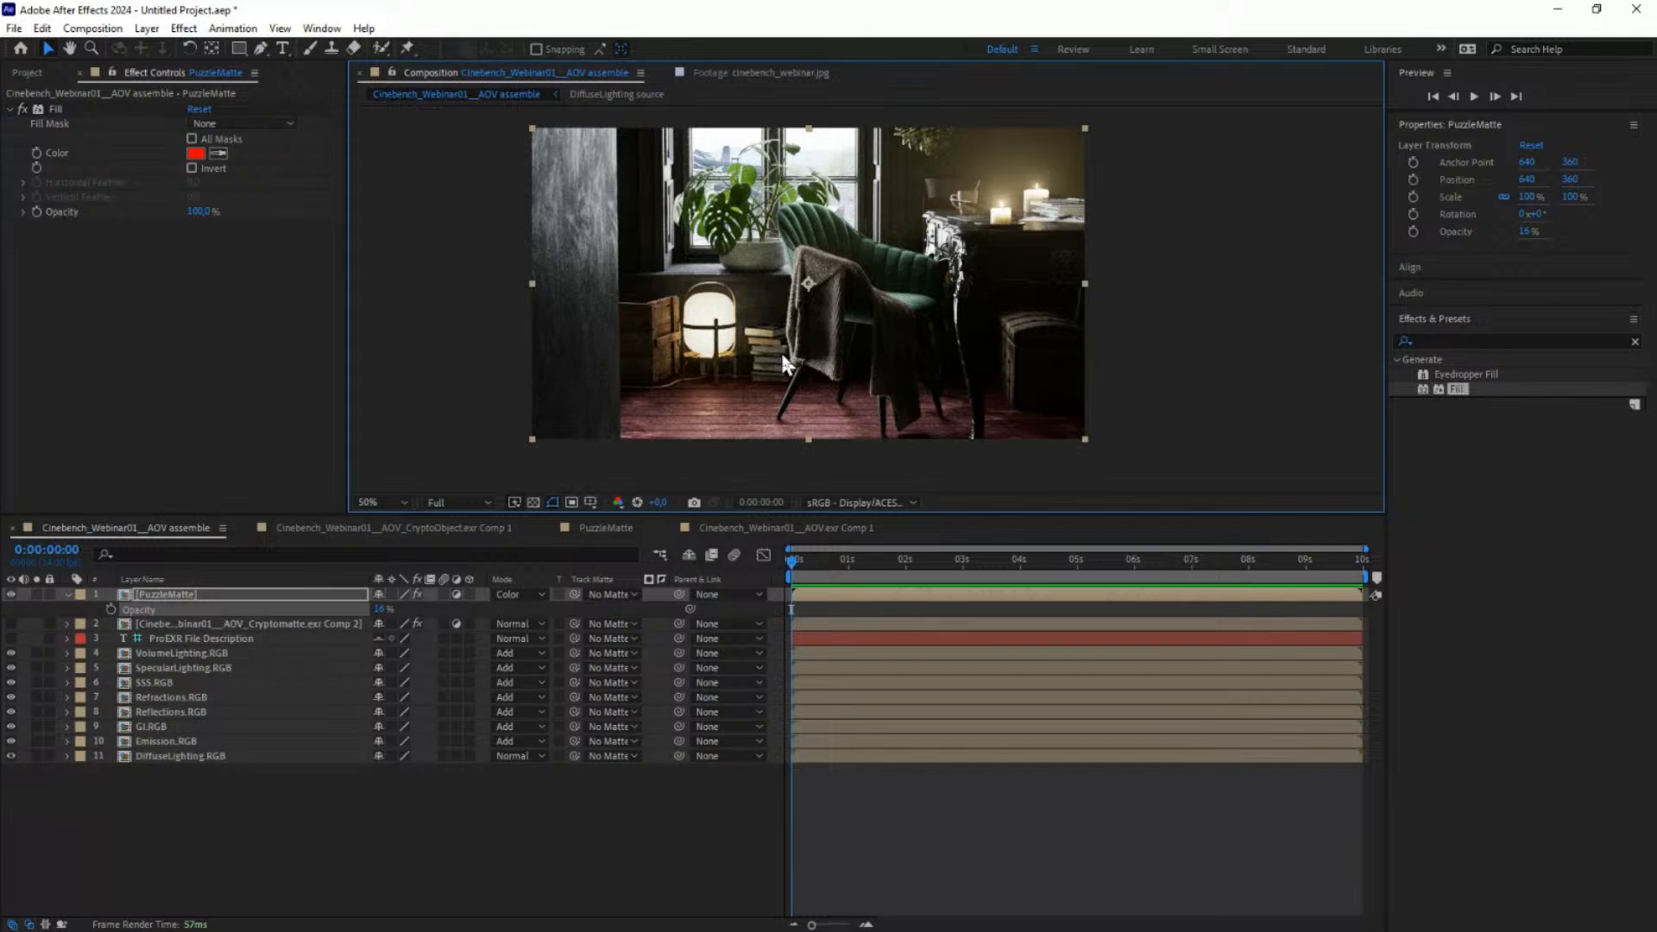
Step: Switch to Cinema 4D and close the Node Editor, Picture Viewer and Render Settings windows
{"action": "left_click", "coordinate": [166, 596]}
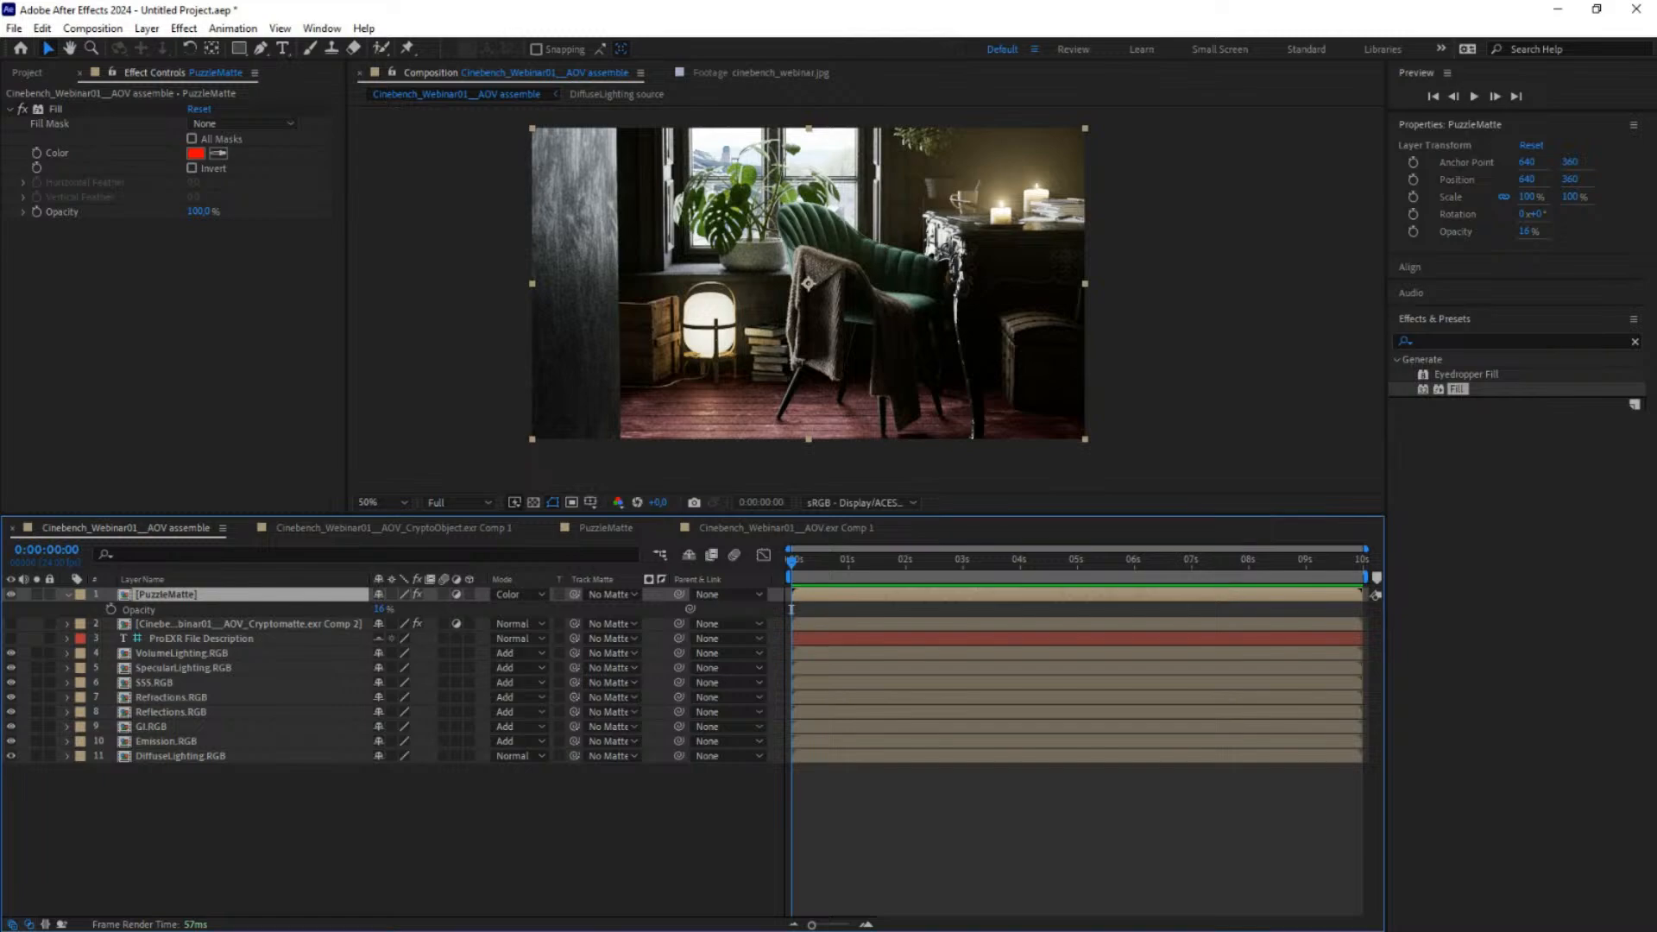
{"action": "key", "text": "alt+Tab"}
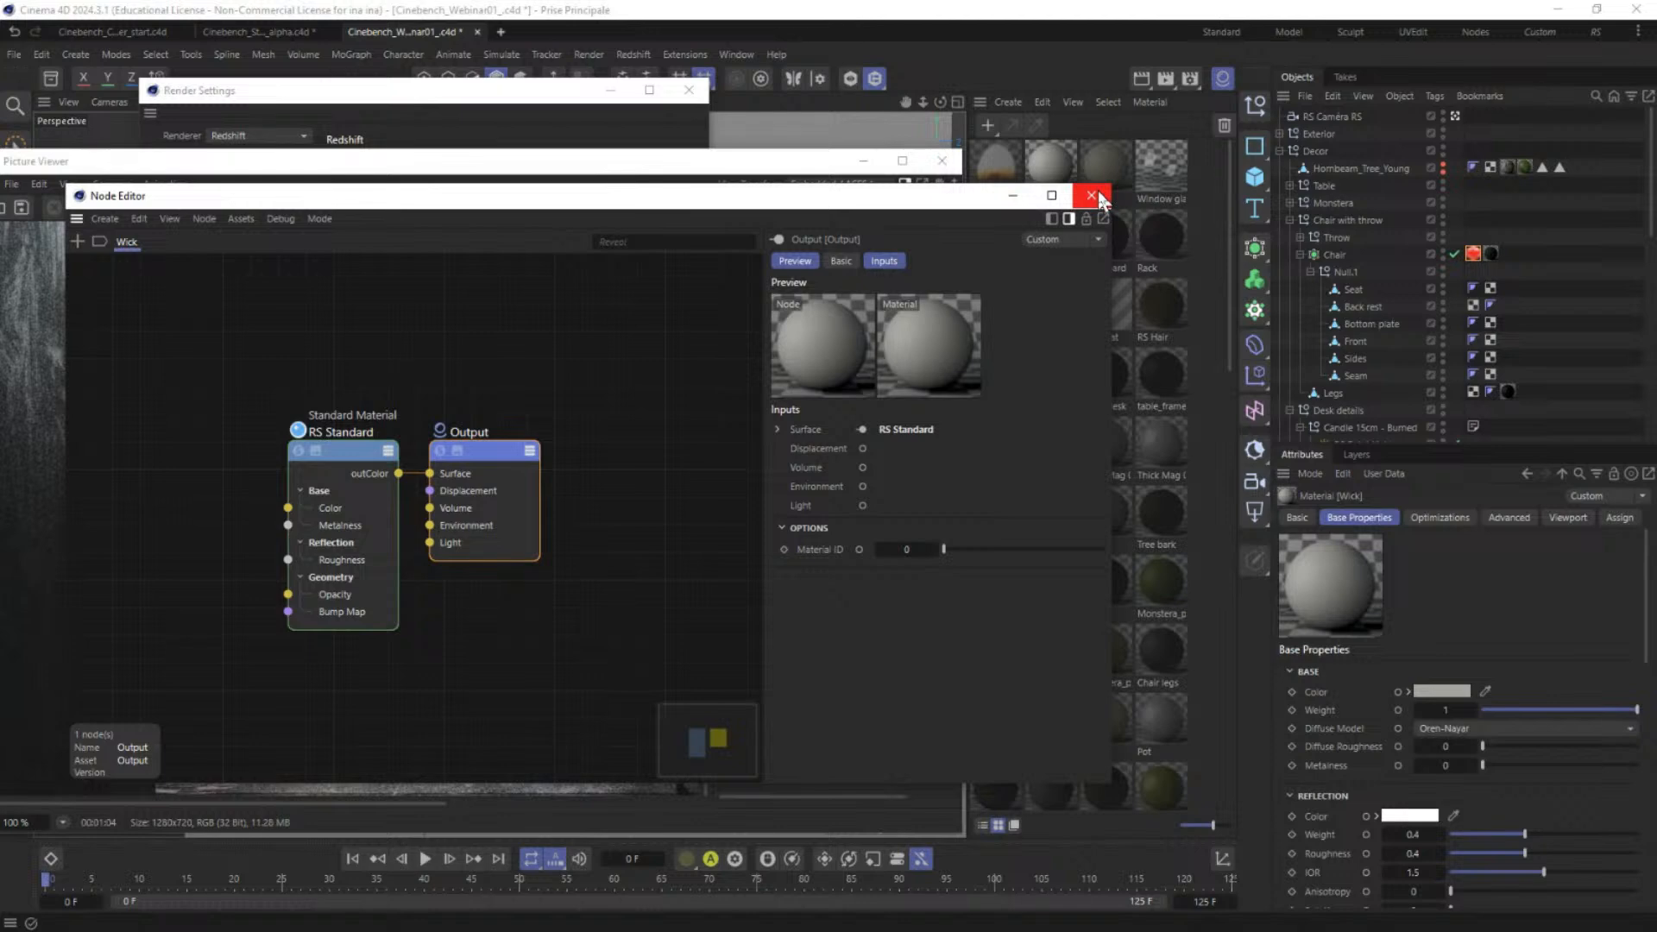
{"action": "left_click", "coordinate": [1100, 198]}
{"action": "left_click", "coordinate": [947, 160]}
{"action": "left_click_drag", "start_coordinate": [518, 91], "coordinate": [615, 169]}
{"action": "left_click", "coordinate": [785, 162]}
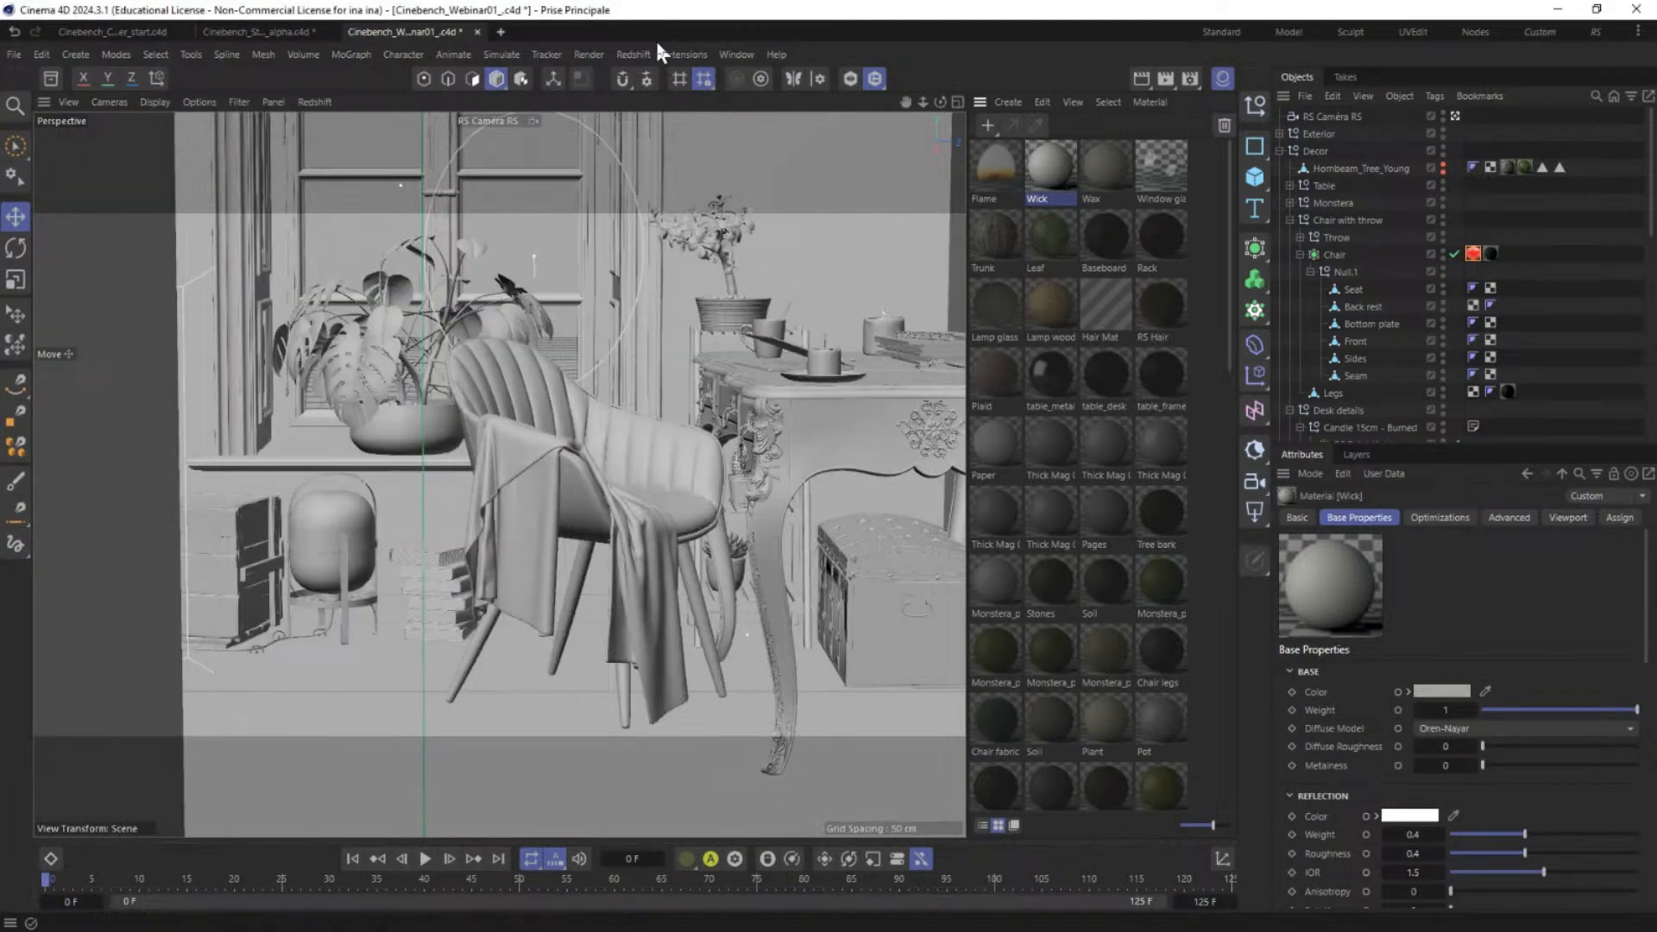
Step: Open the Redshift AOV Manager and delete the PuzzleMatte AOV
{"action": "left_click", "coordinate": [633, 54]}
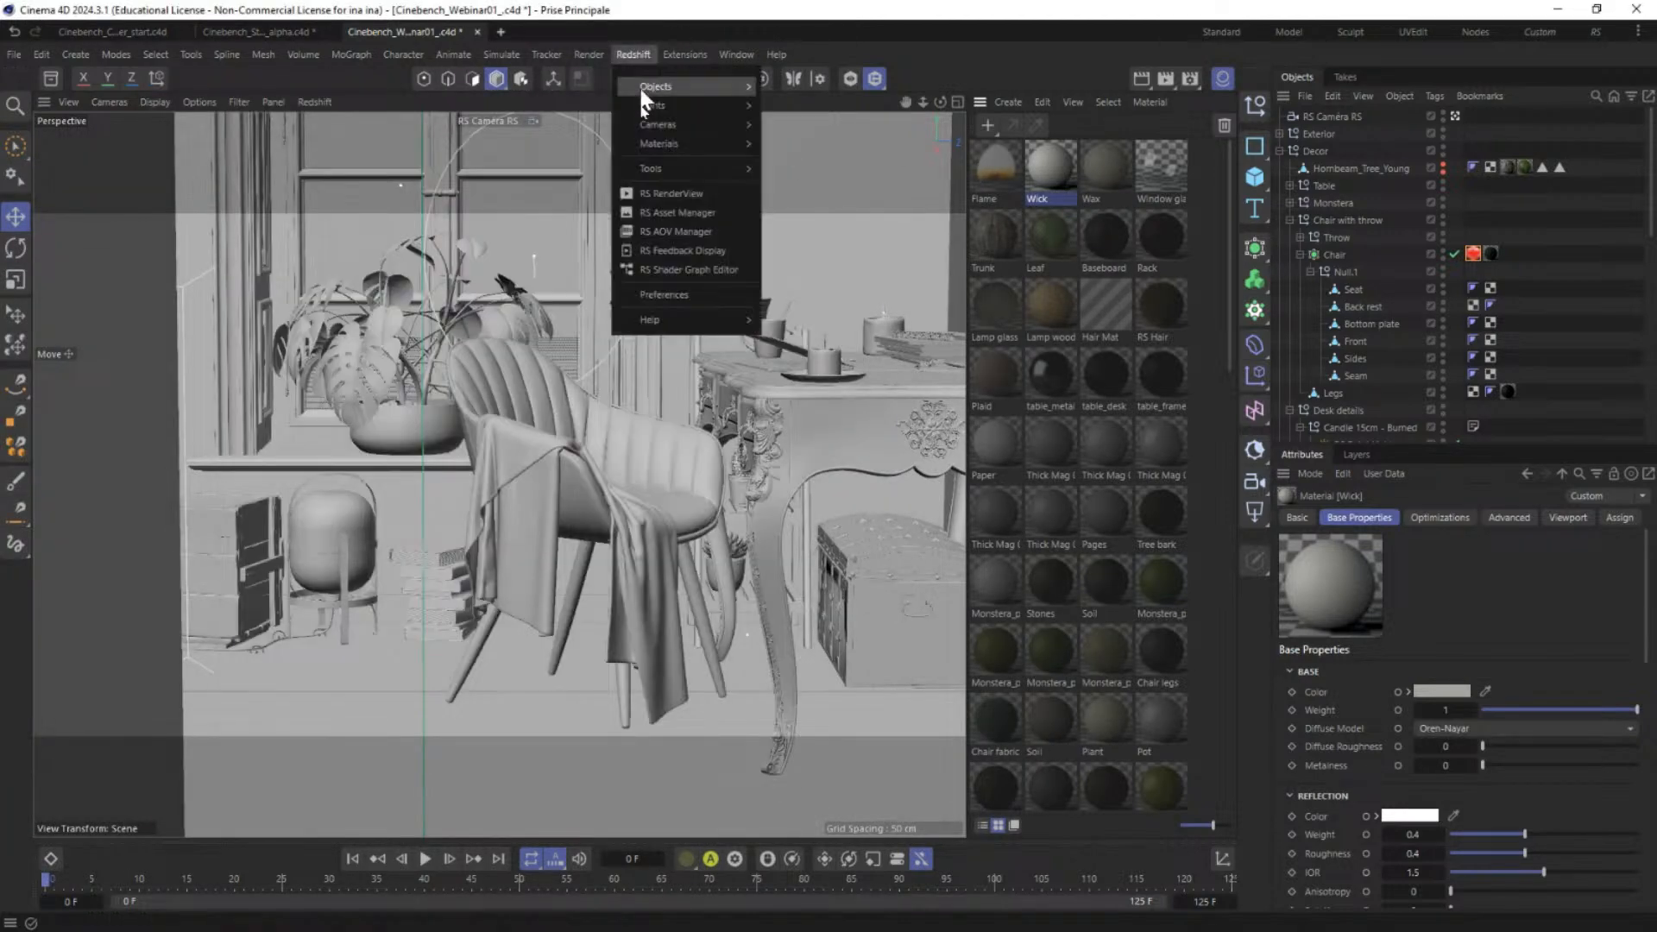
{"action": "left_click", "coordinate": [677, 232]}
{"action": "left_click_drag", "start_coordinate": [937, 229], "coordinate": [484, 135]}
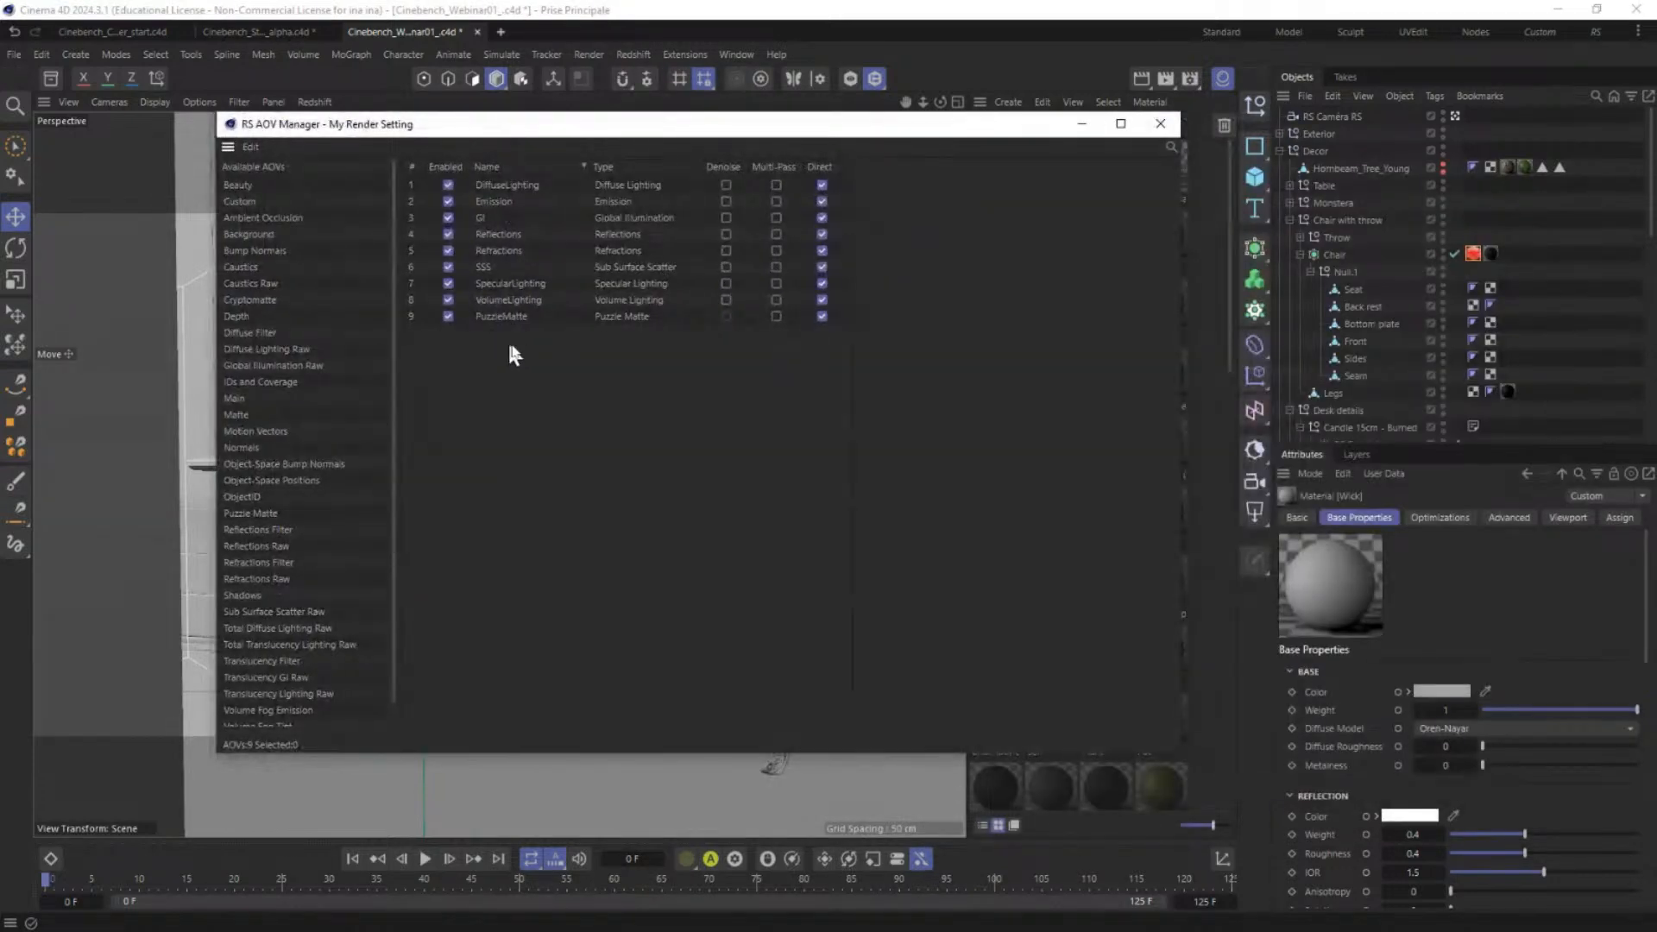
{"action": "left_click", "coordinate": [500, 319]}
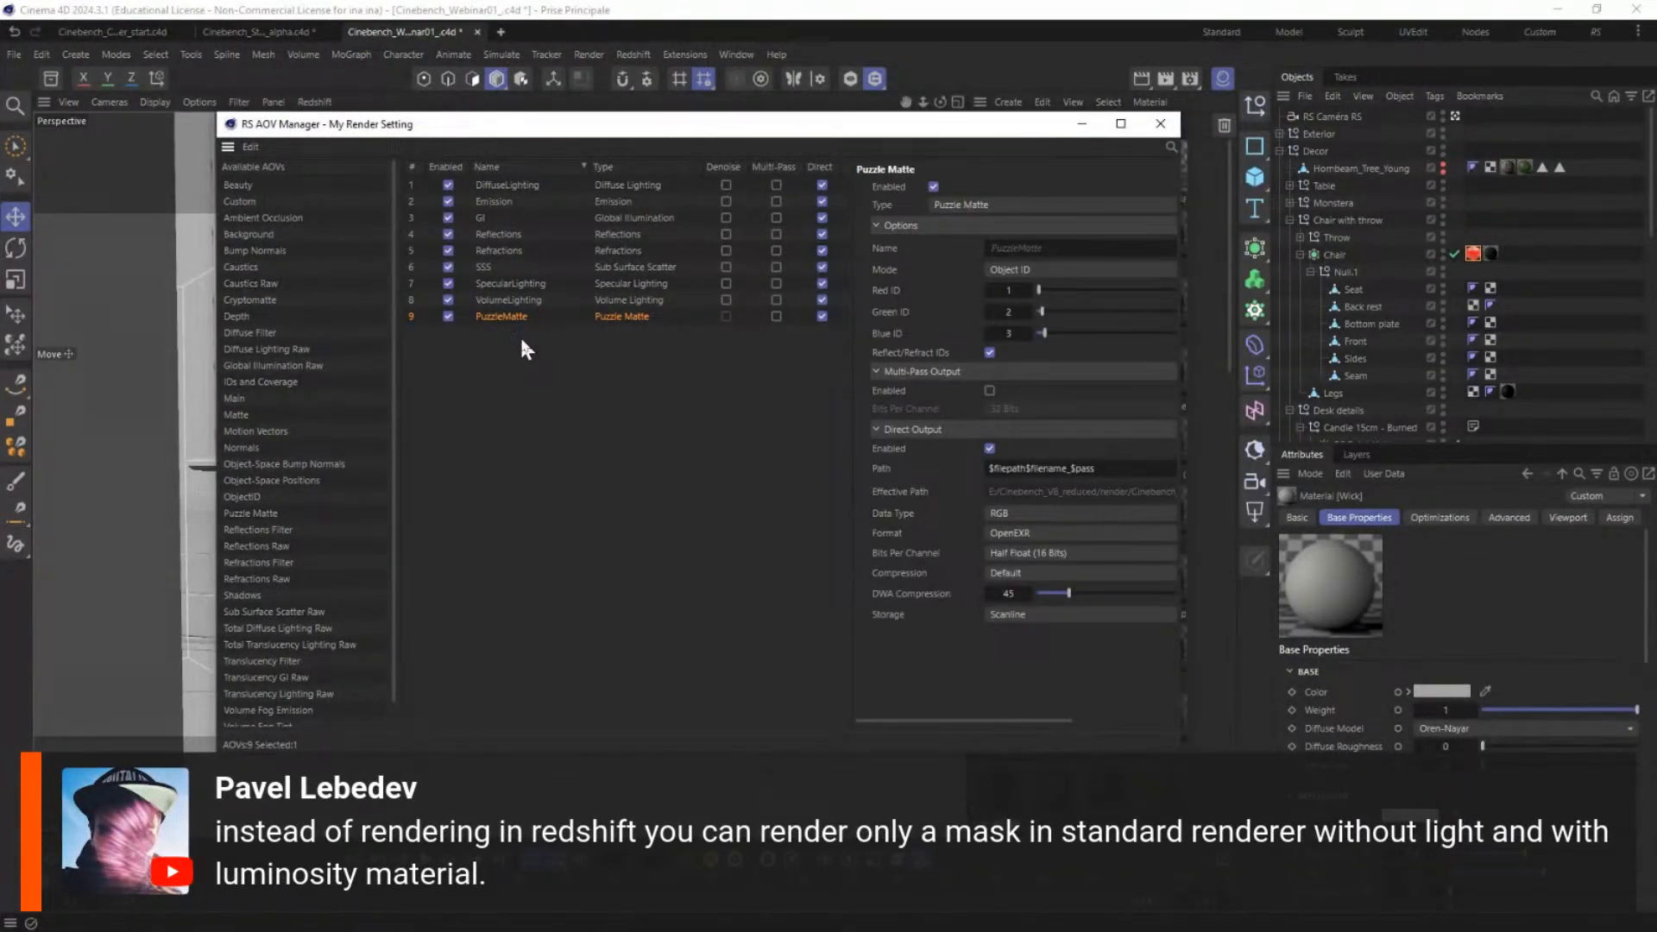
{"action": "key", "text": "Delete"}
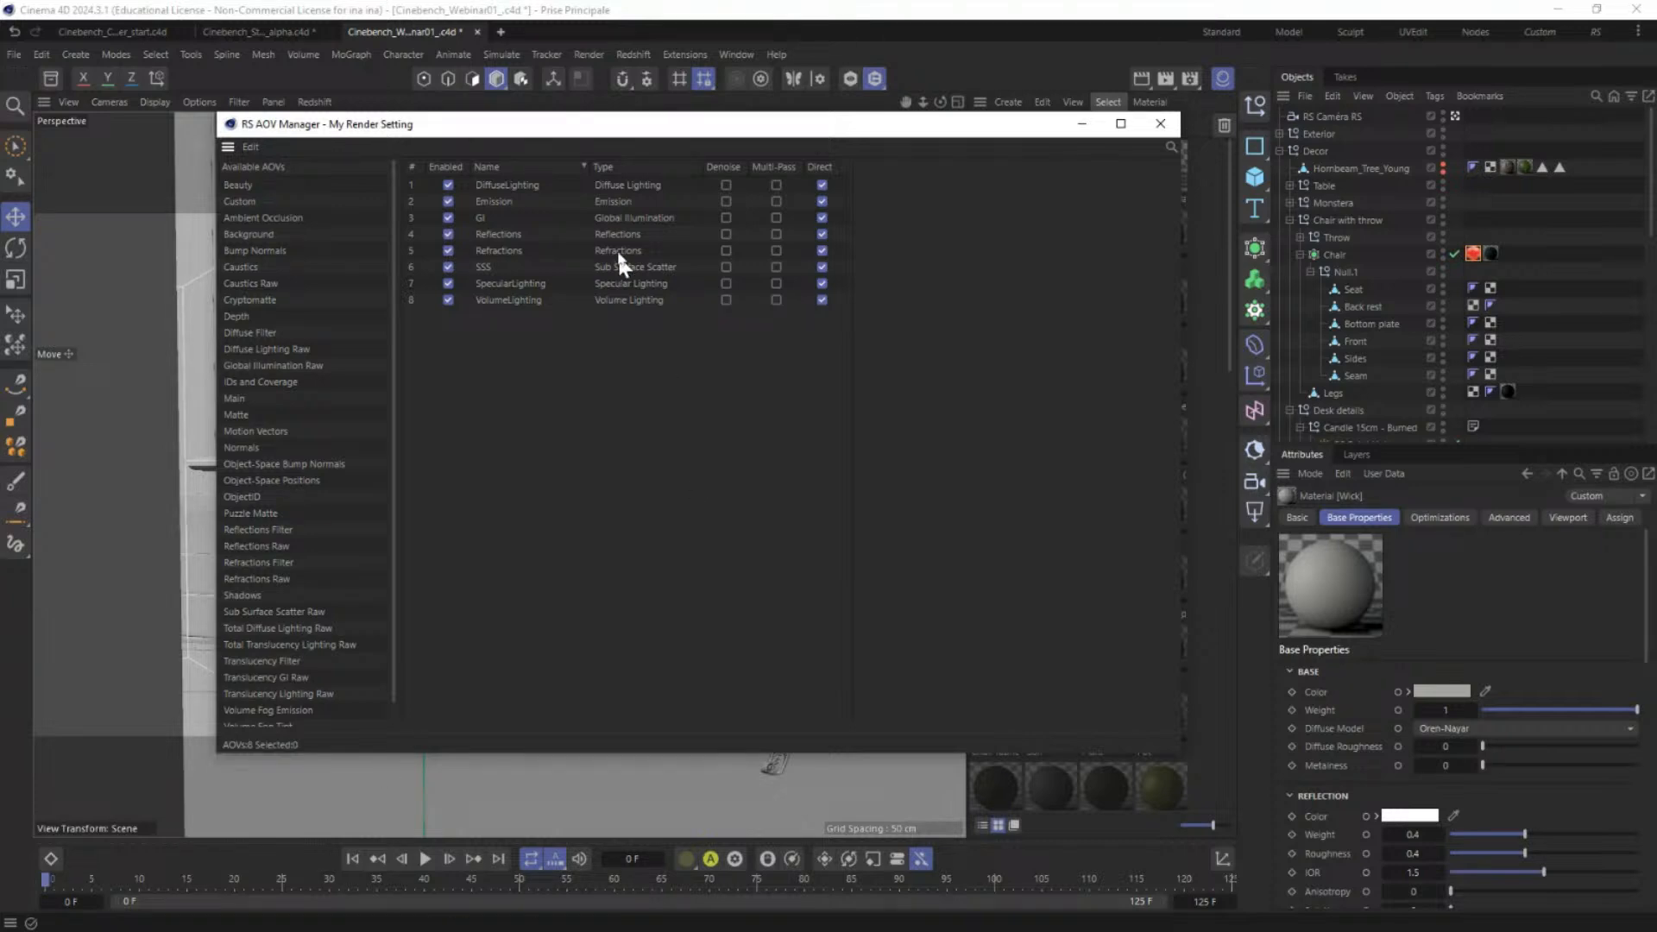
Step: Open the Render Settings alongside the AOV Manager and display the Save options
{"action": "left_click", "coordinate": [1191, 79]}
{"action": "left_click_drag", "start_coordinate": [1208, 71], "coordinate": [786, 153]}
{"action": "left_click", "coordinate": [711, 259]}
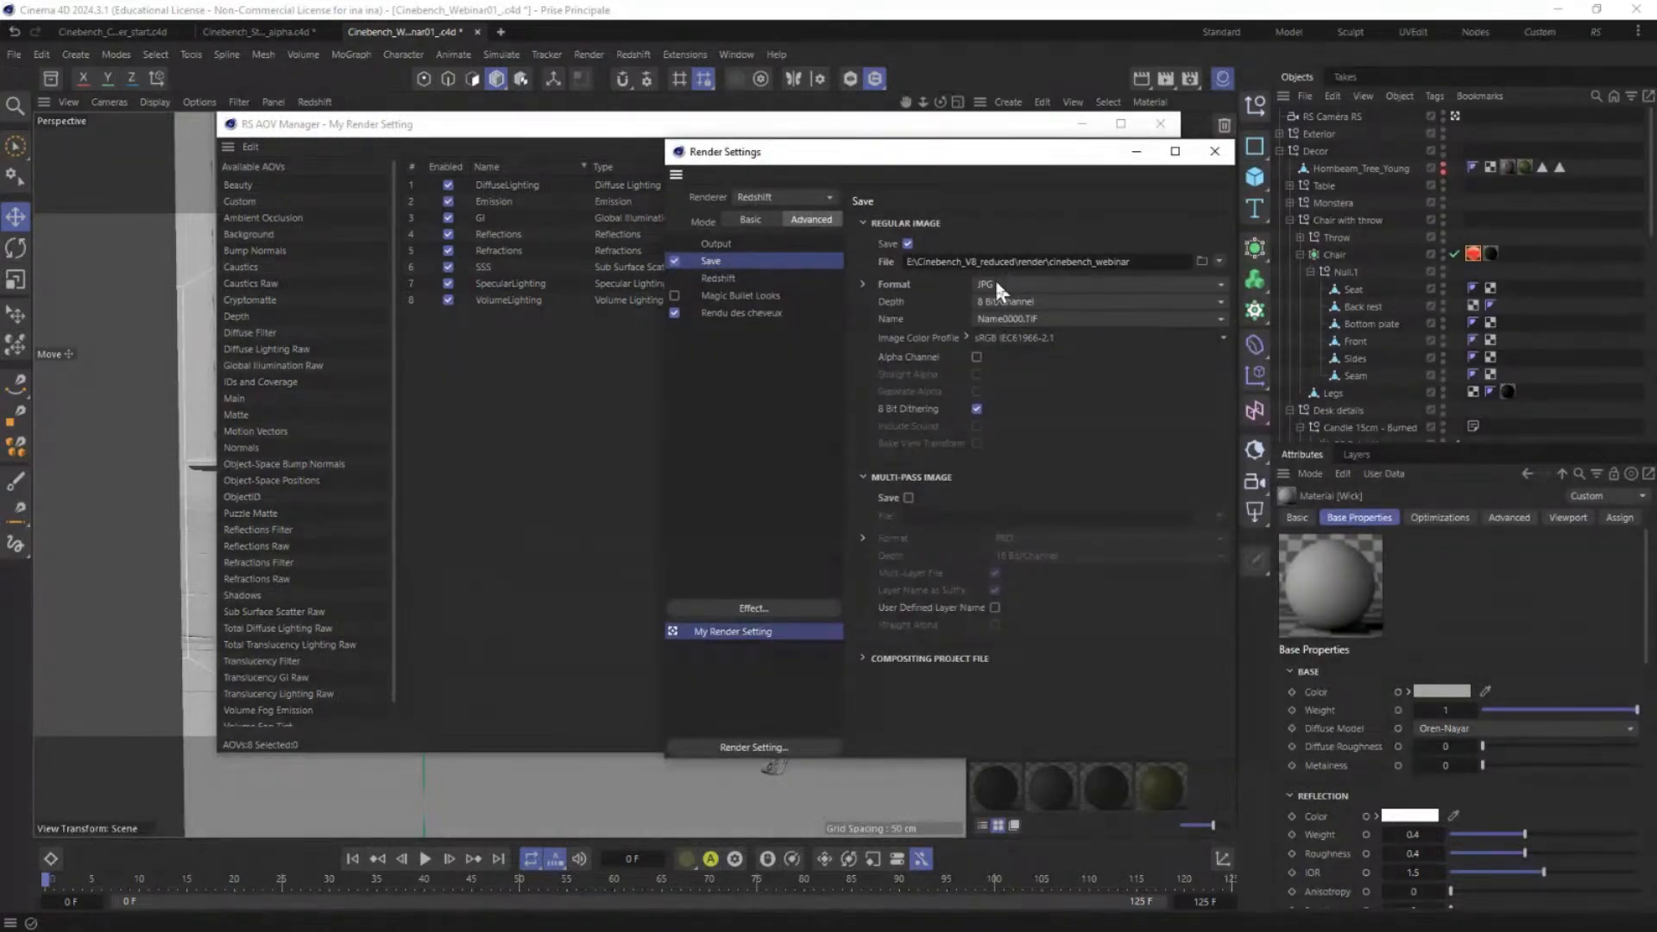
Step: Try OpenEXR as the regular image's save format and restore JPG
{"action": "left_click", "coordinate": [994, 278]}
{"action": "left_click", "coordinate": [1054, 441]}
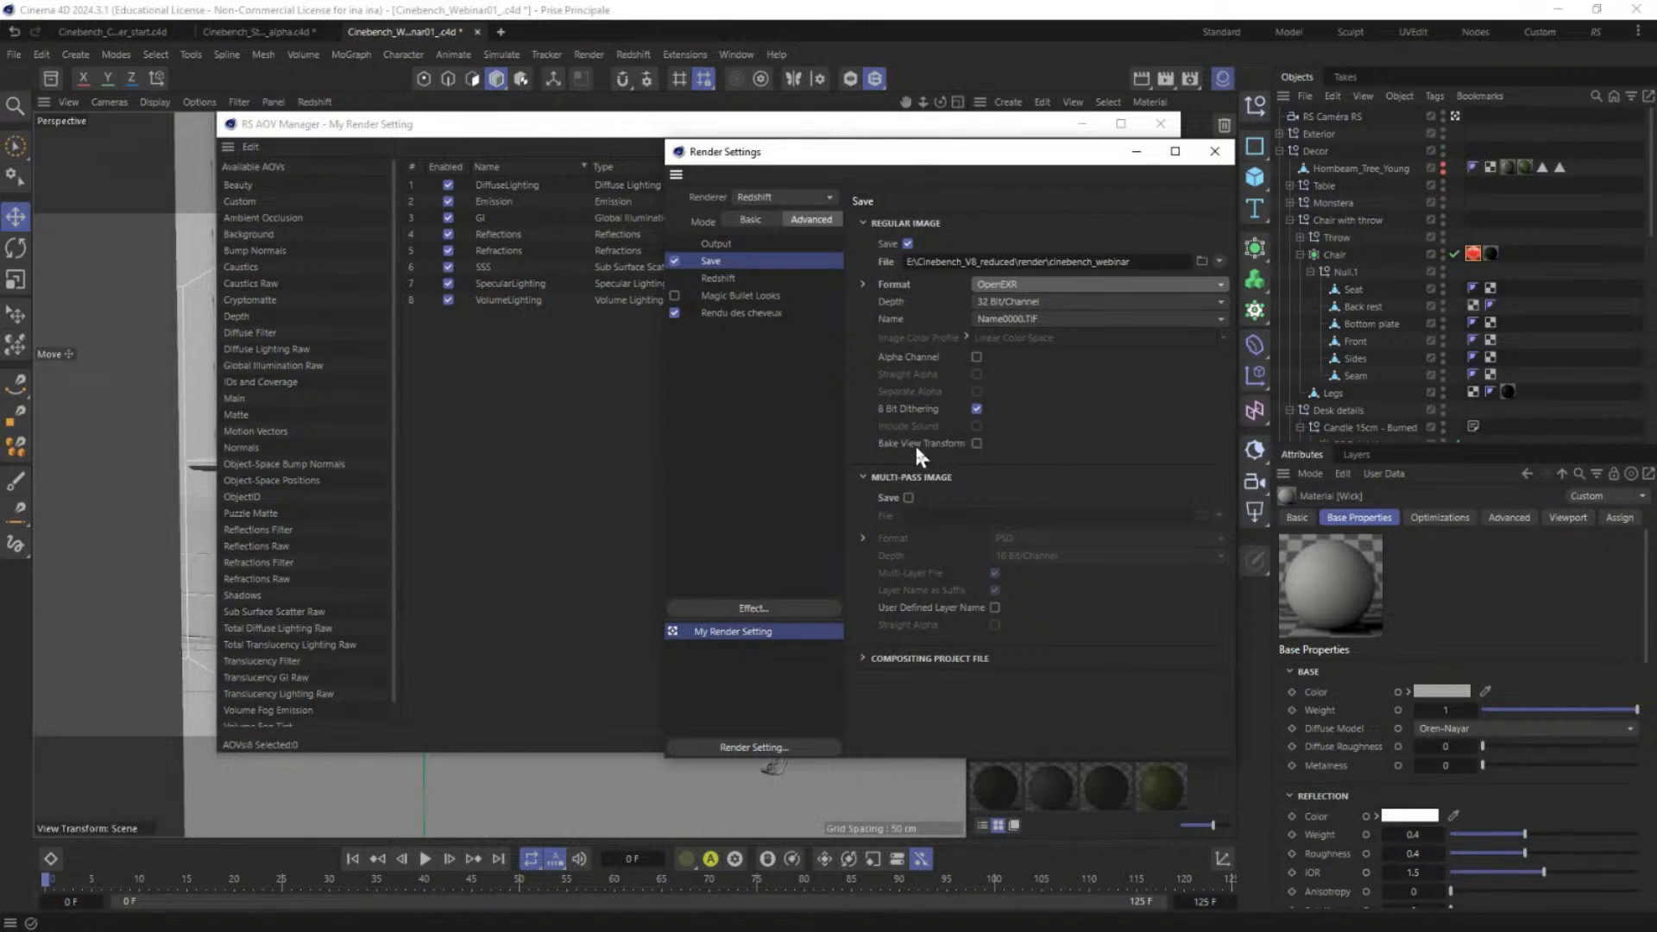
{"action": "left_click", "coordinate": [1019, 287]}
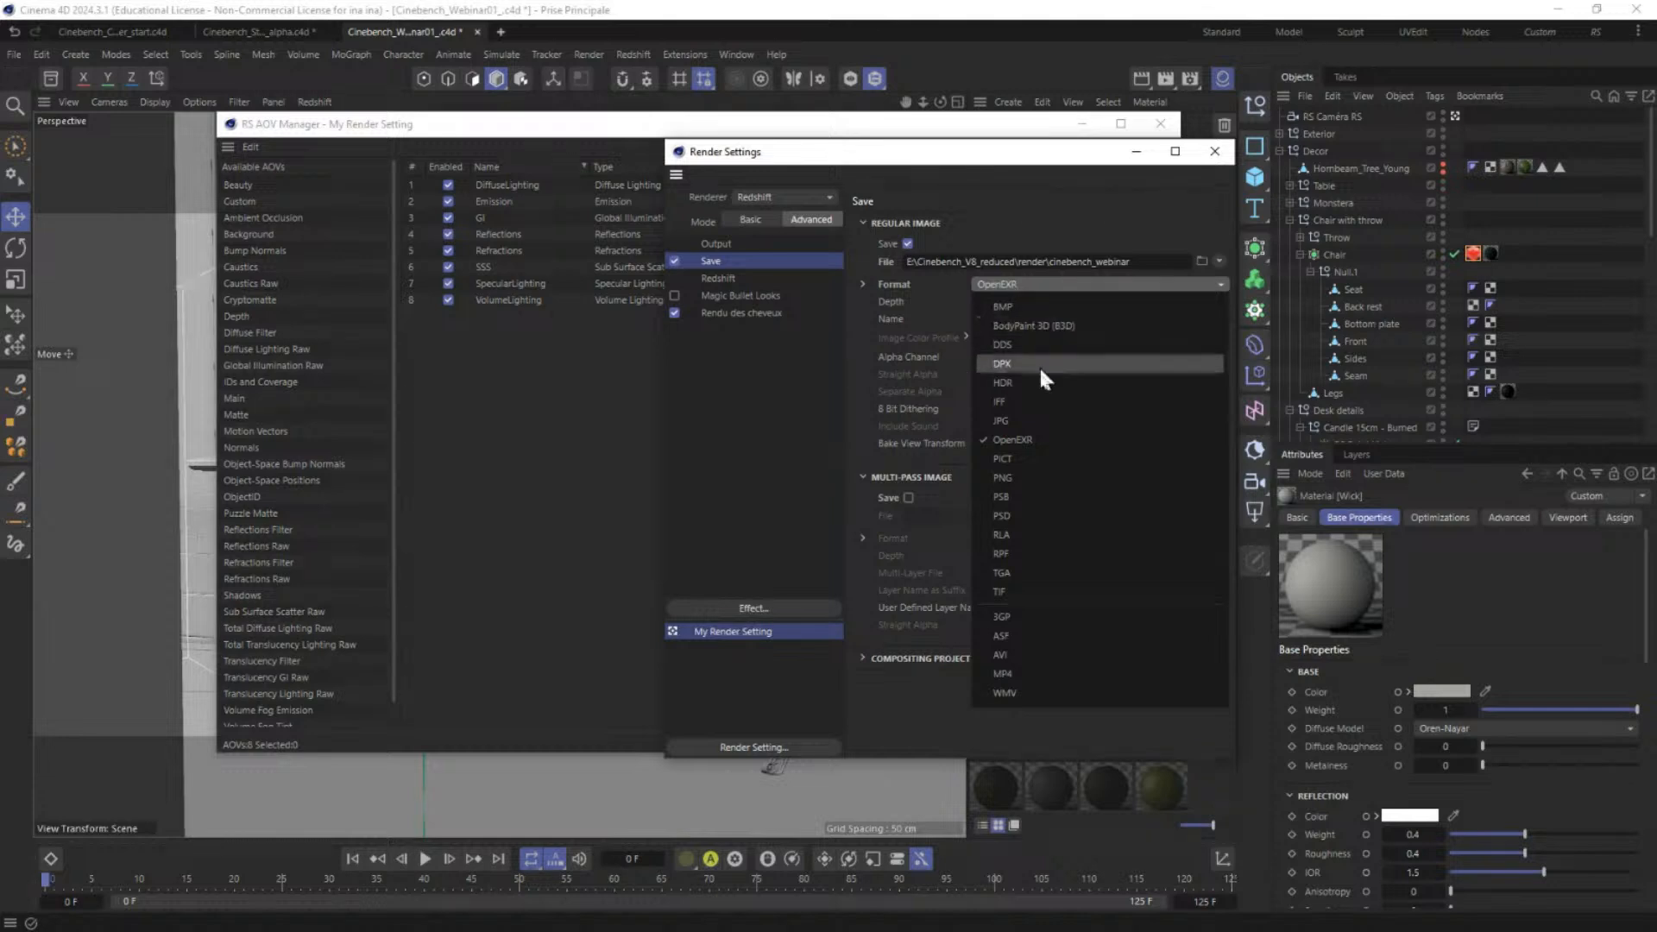
{"action": "left_click", "coordinate": [1029, 420]}
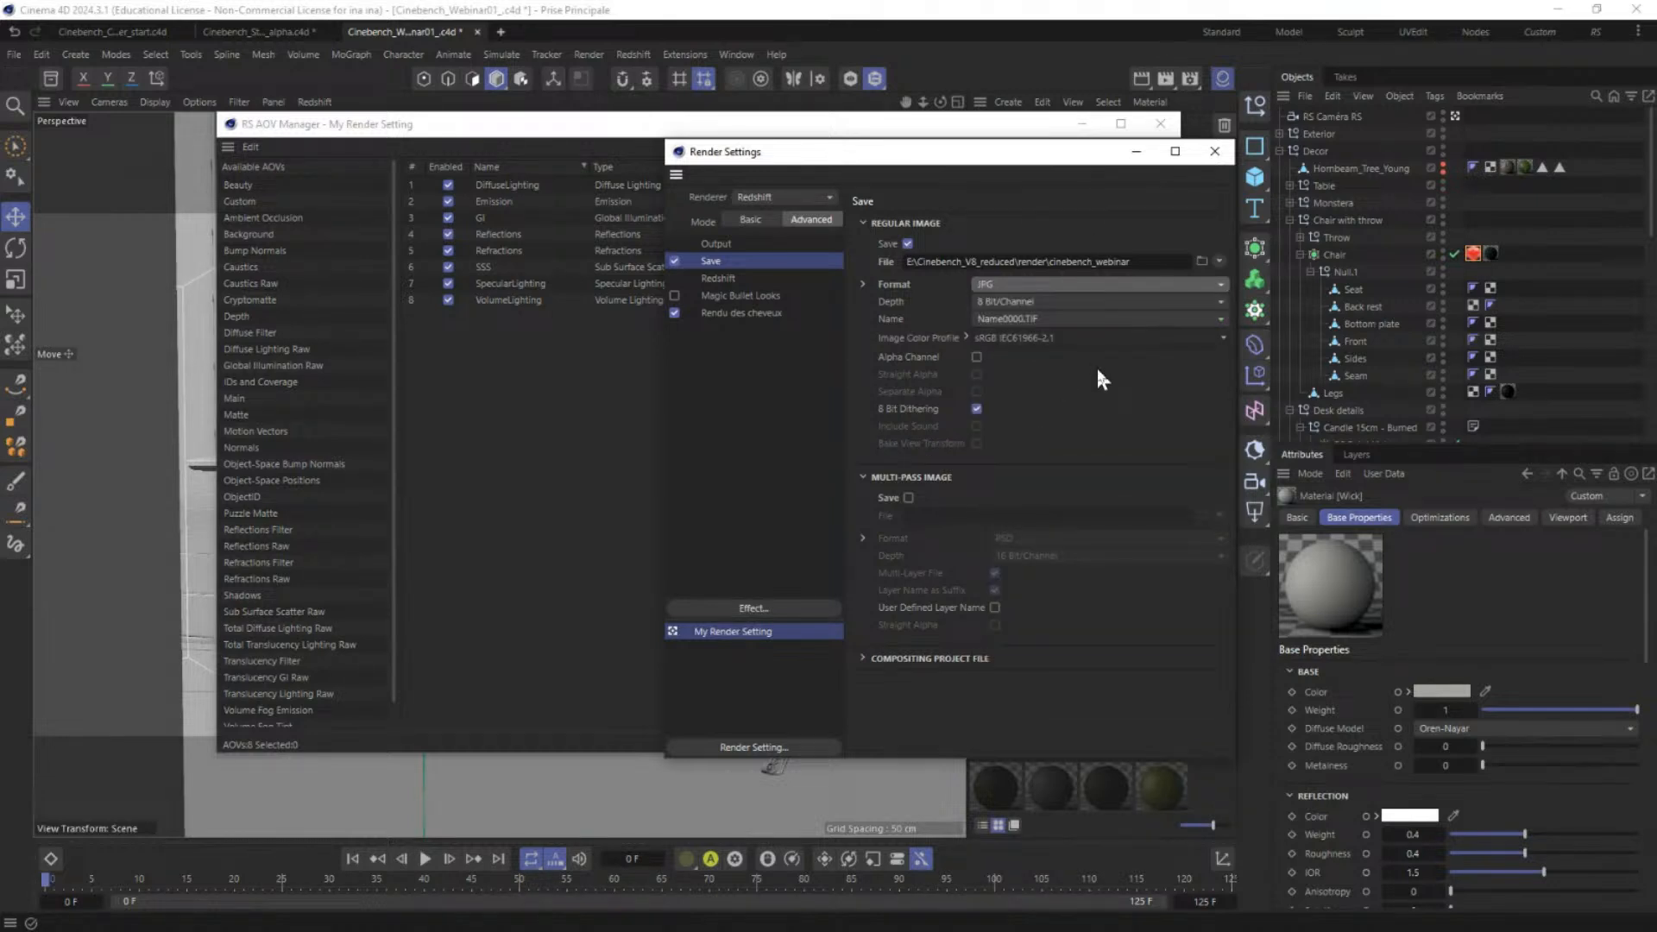
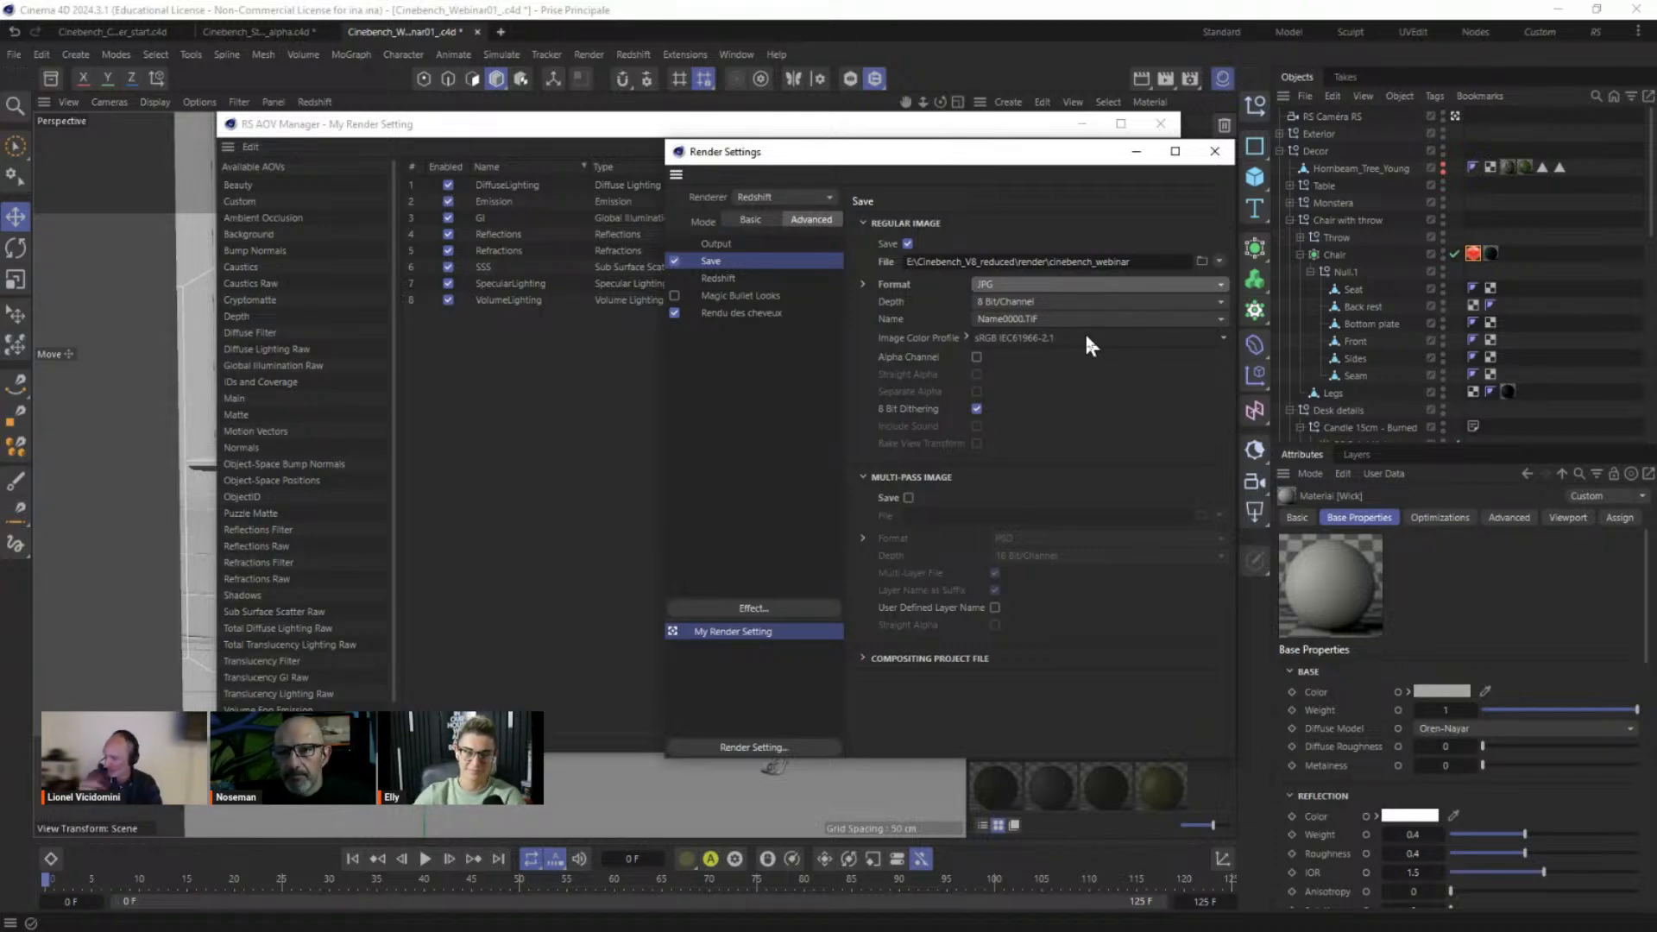
Step: Close the Render Settings and the Redshift AOV Manager windows
{"action": "left_click", "coordinate": [1214, 152]}
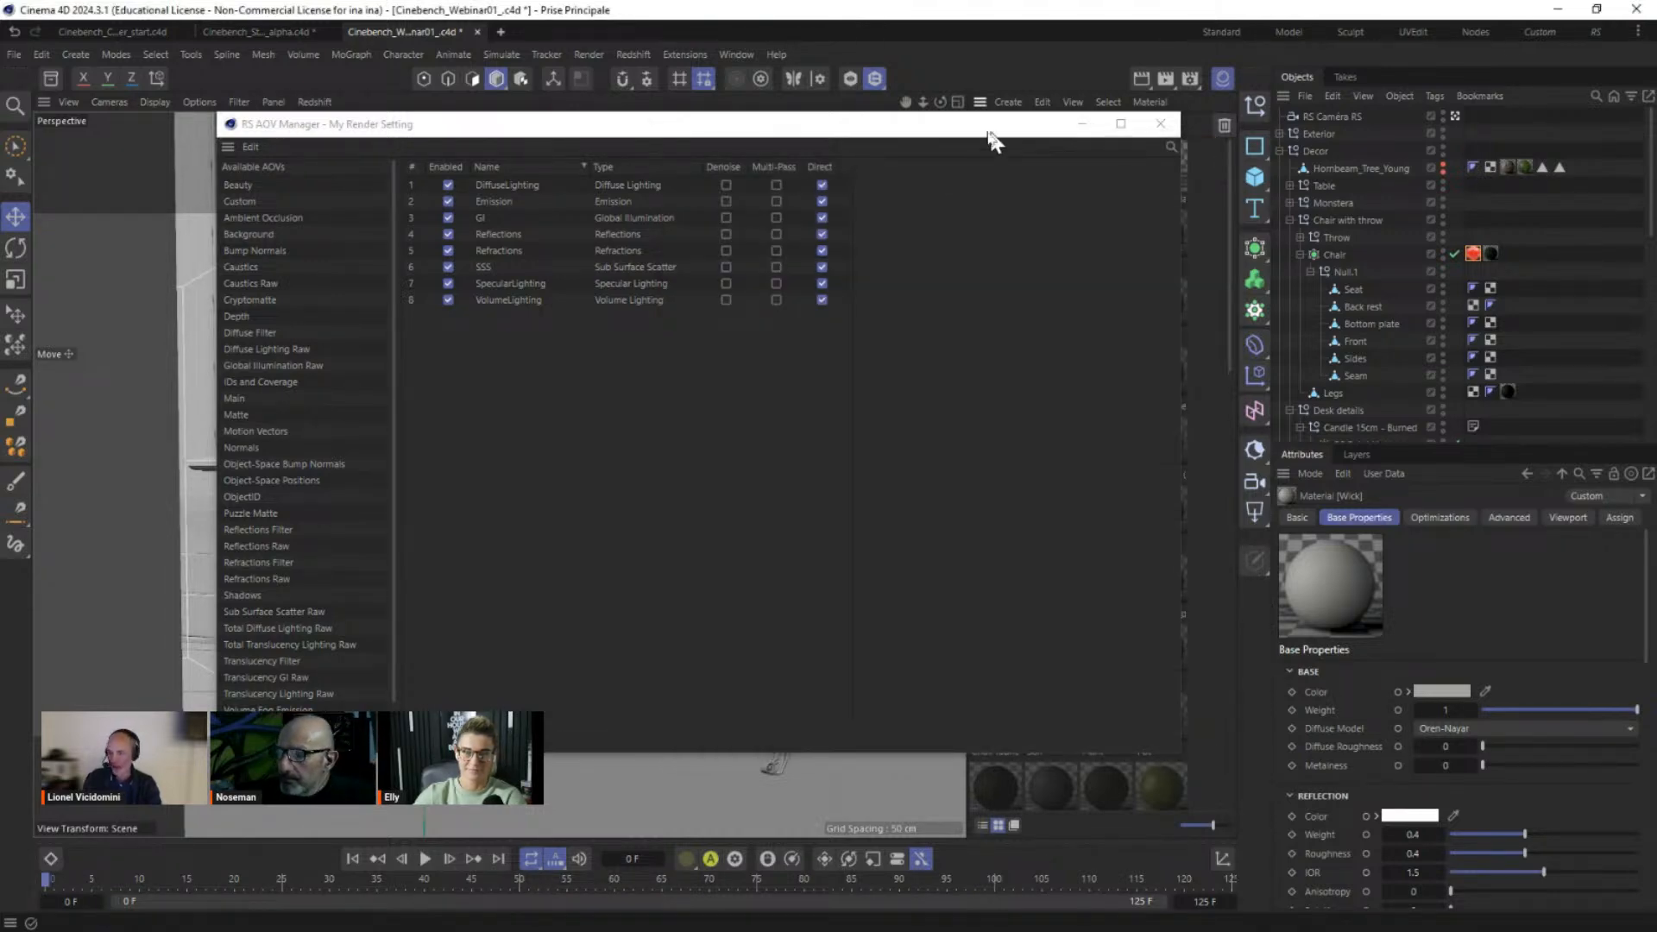
{"action": "left_click_drag", "start_coordinate": [906, 129], "coordinate": [1021, 195]}
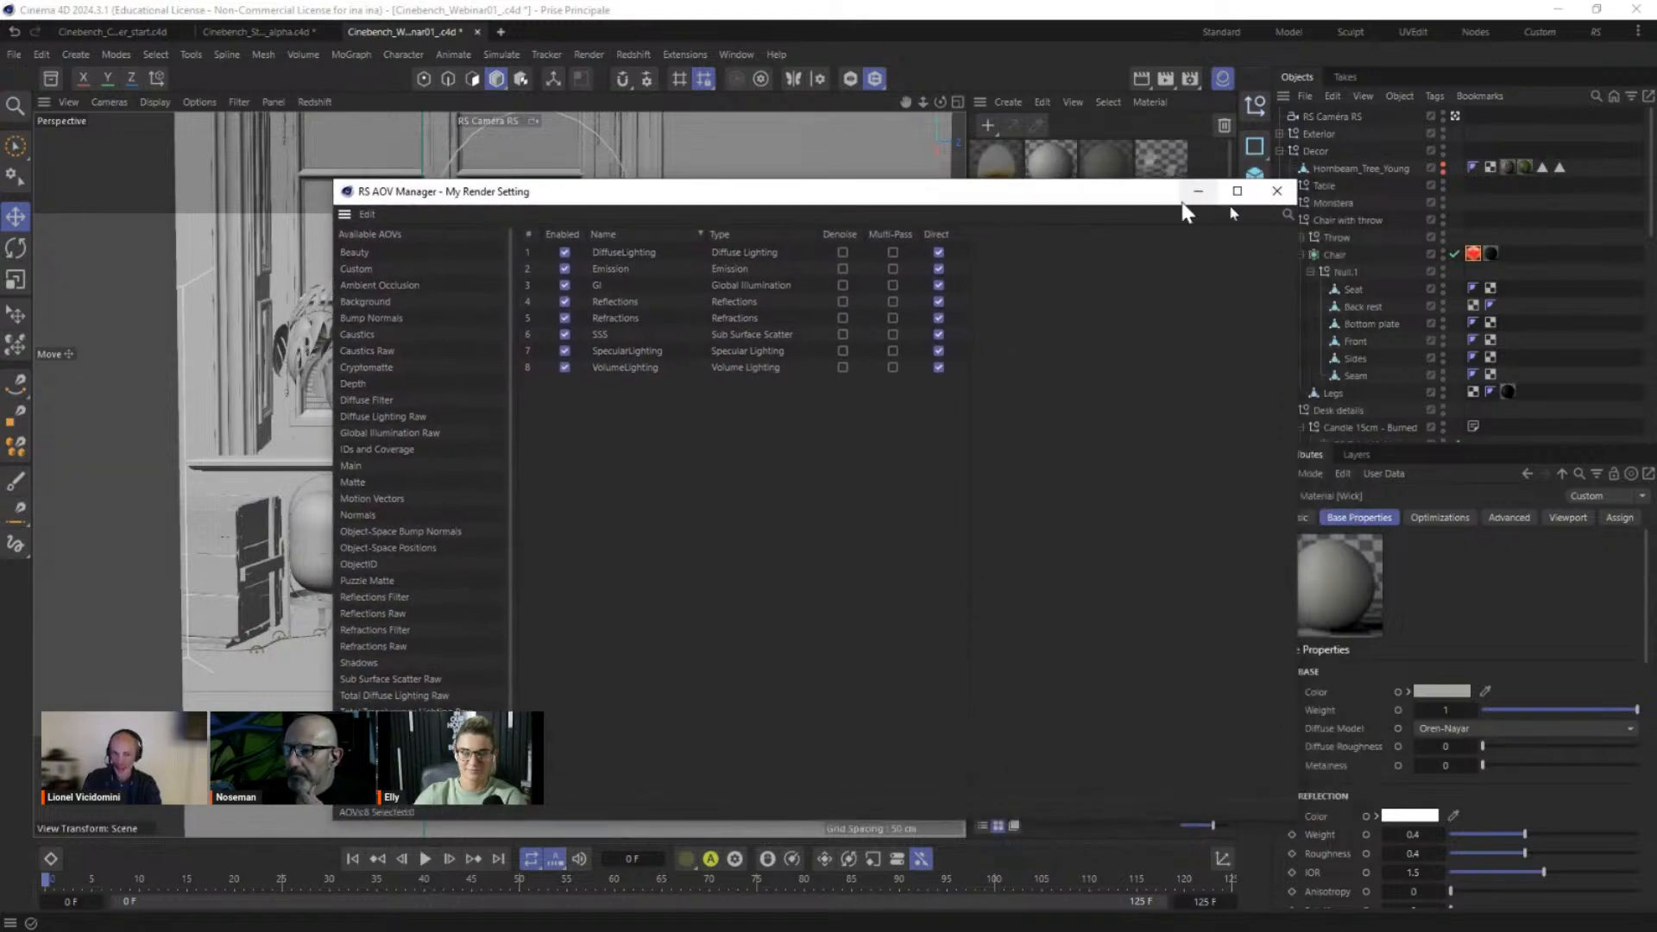
{"action": "left_click", "coordinate": [1277, 191]}
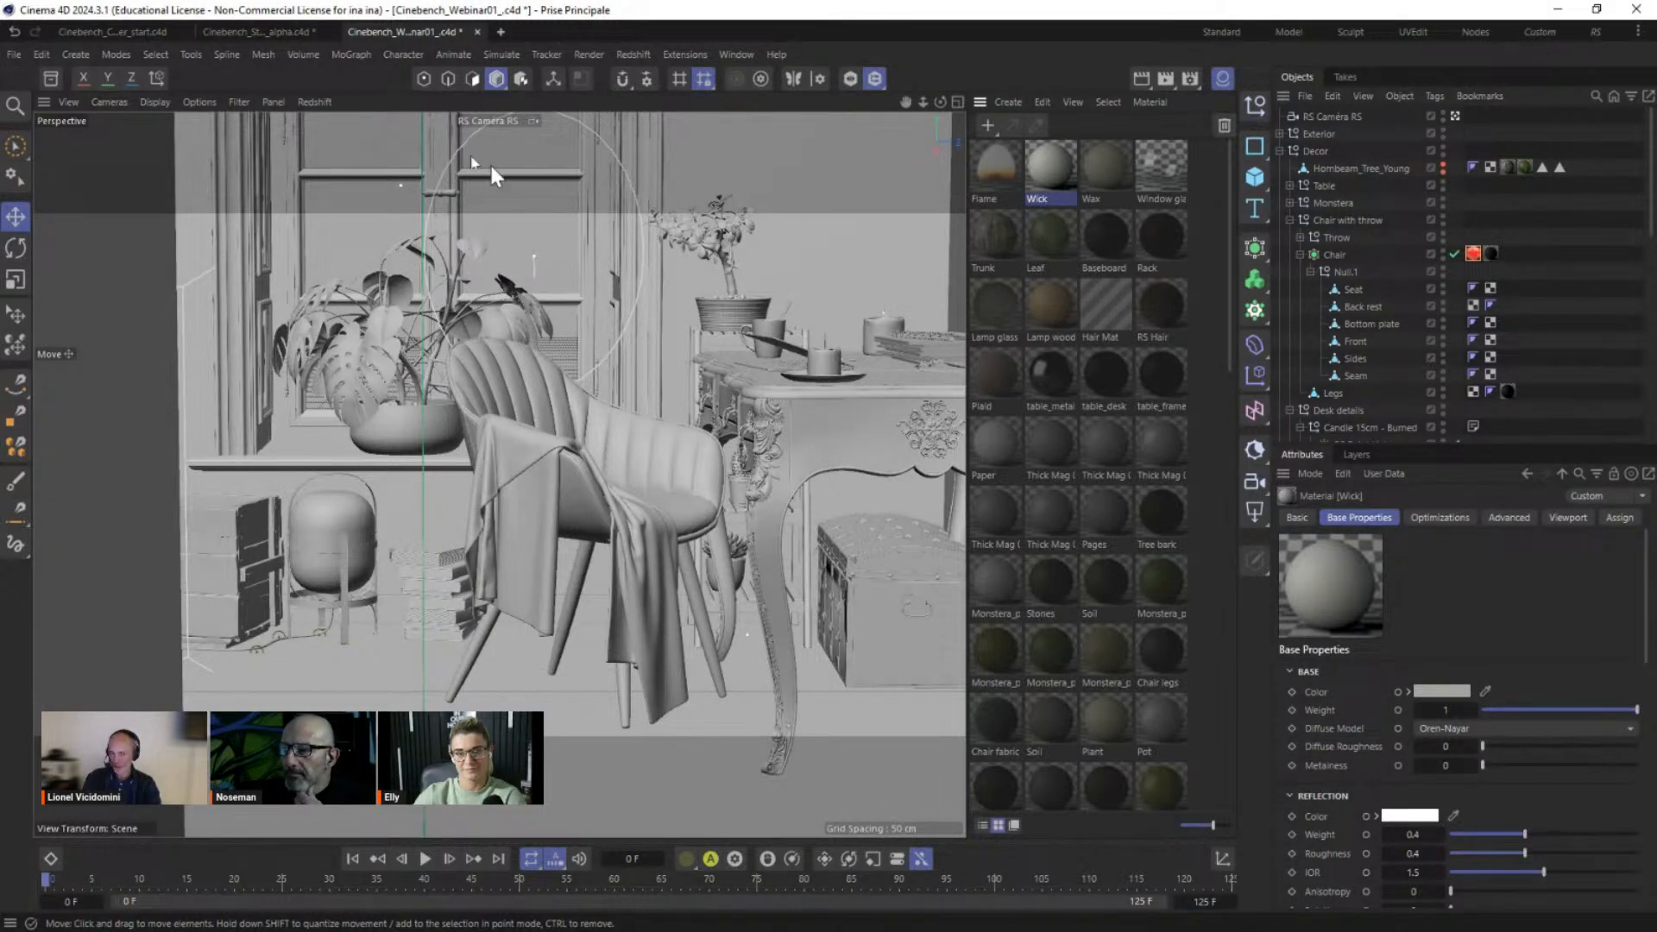
Step: Switch the viewport to the default camera, select the Backplate plane outside the window and locate it in the object hierarchy
{"action": "left_click", "coordinate": [454, 118]}
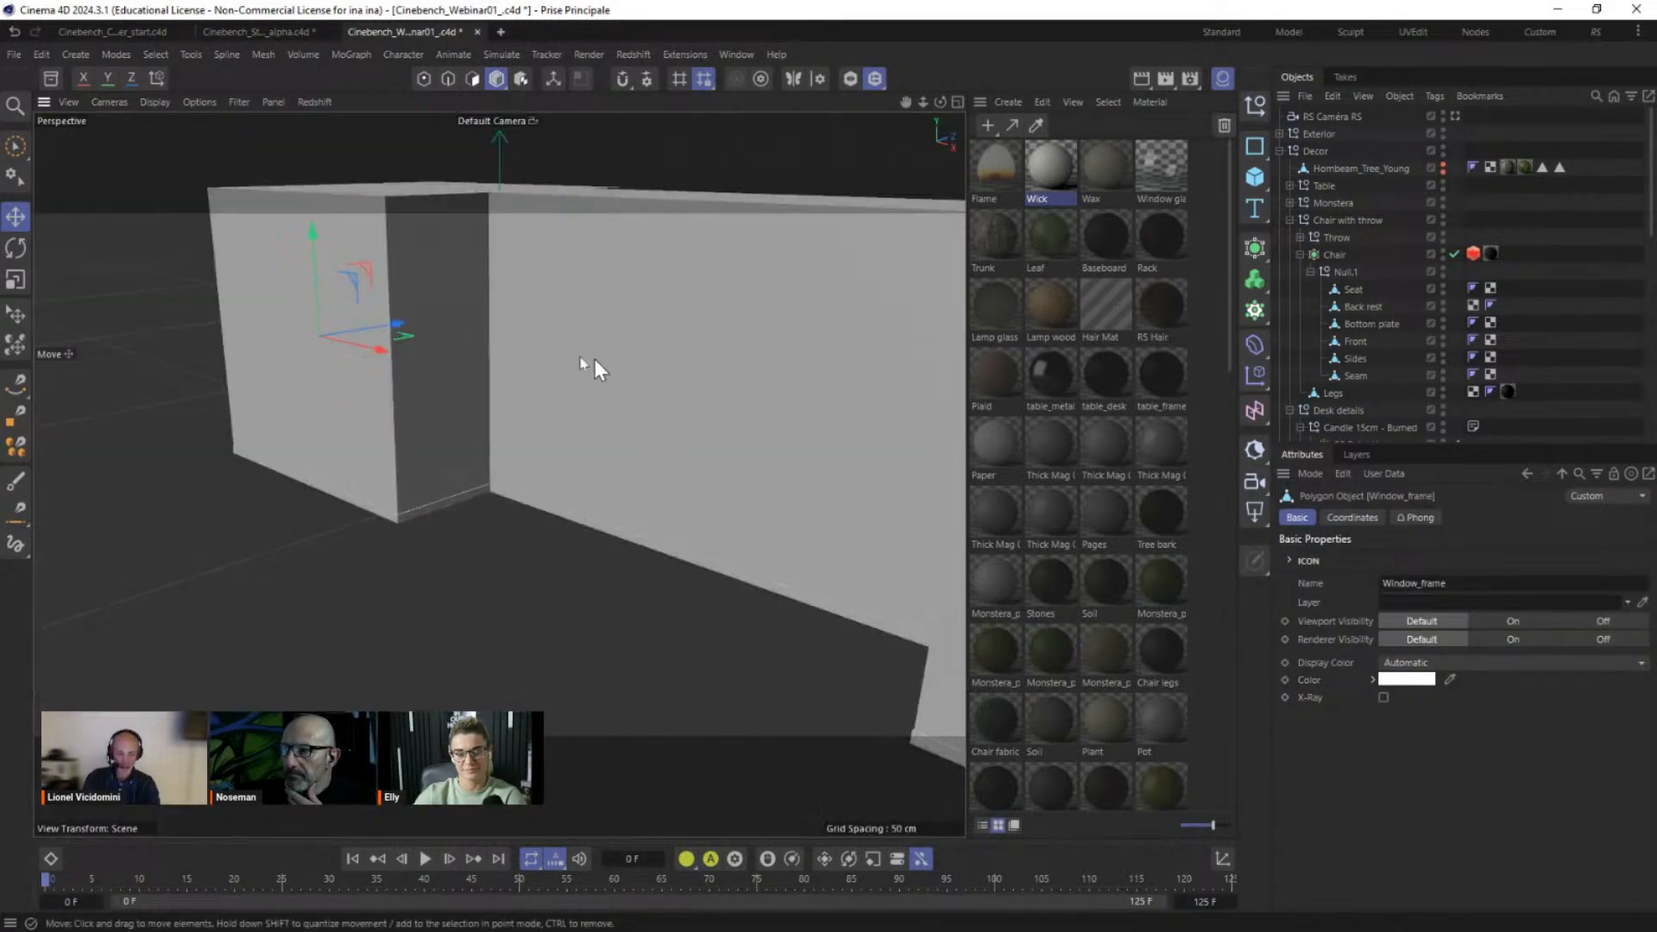
{"action": "left_click_drag", "start_coordinate": [596, 360], "coordinate": [785, 363]}
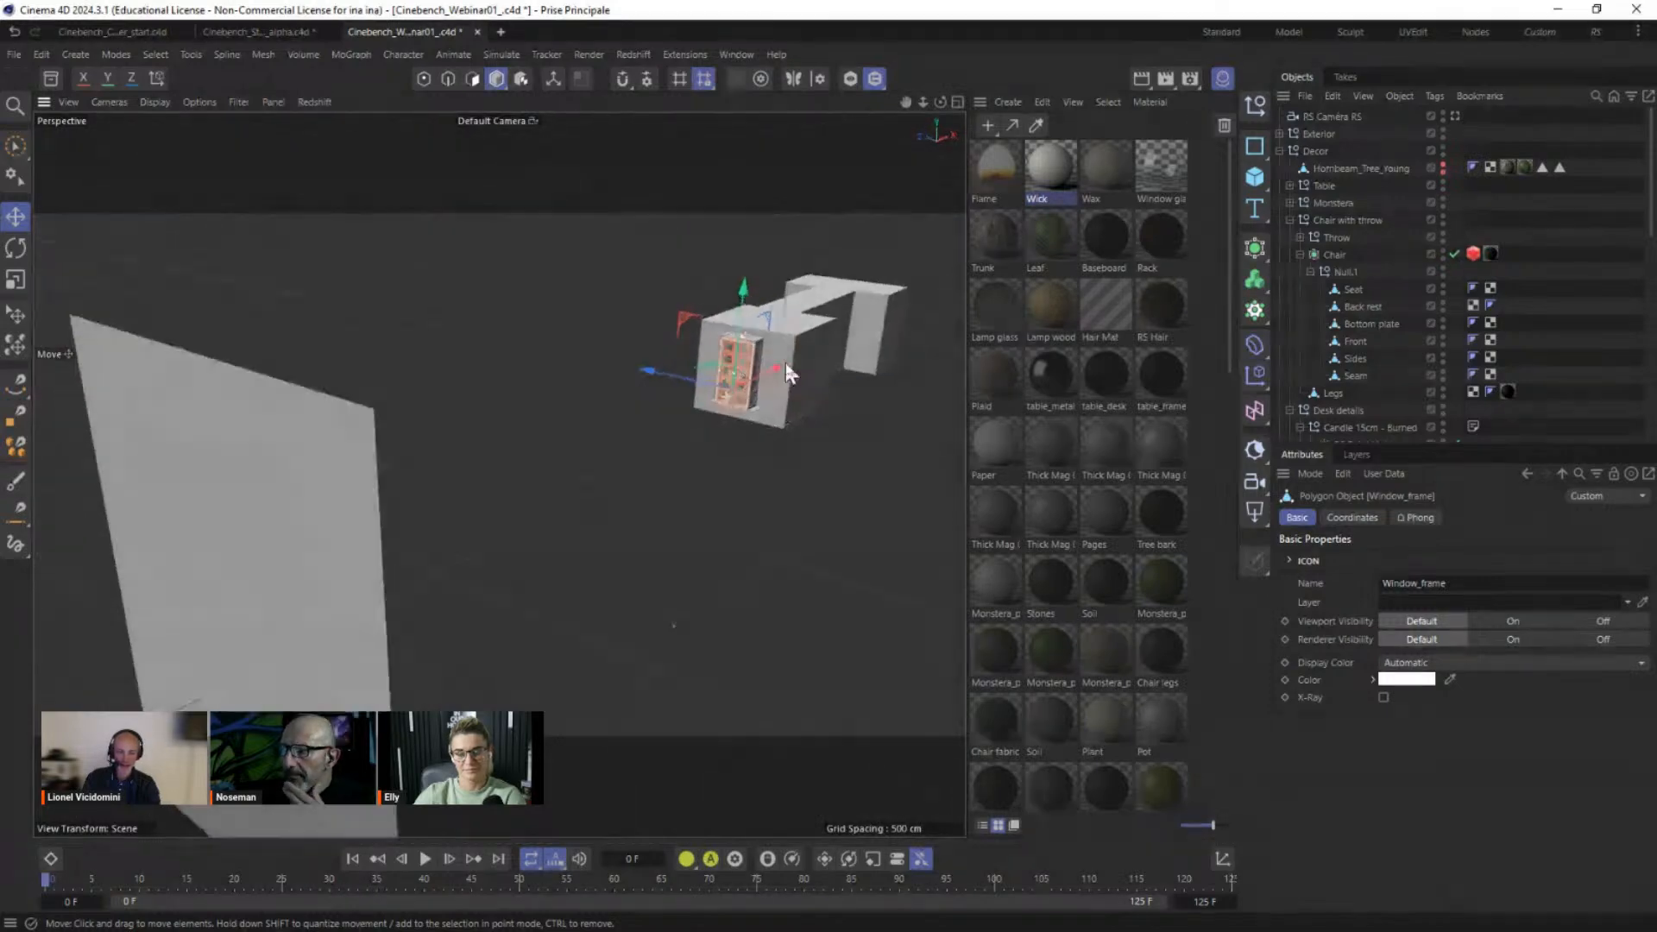
{"action": "scroll", "coordinate": [785, 362], "scroll_direction": "up", "scroll_amount": 10}
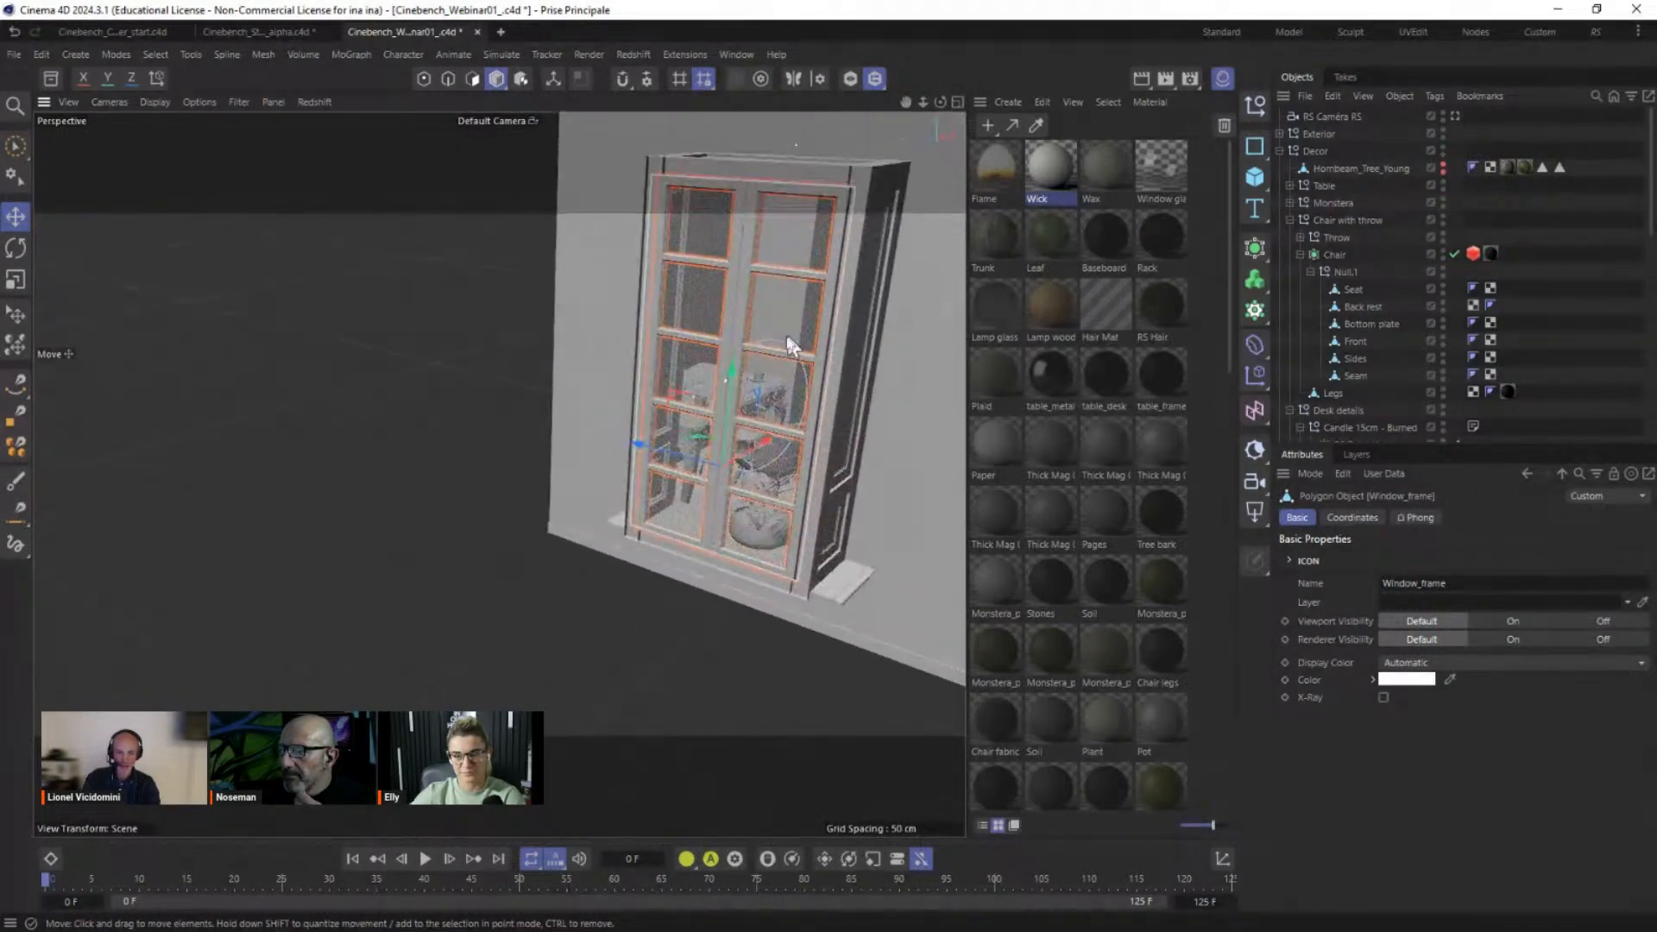
{"action": "left_click_drag", "start_coordinate": [749, 252], "coordinate": [324, 376]}
{"action": "left_click_drag", "start_coordinate": [453, 511], "coordinate": [510, 675]}
{"action": "left_click_drag", "start_coordinate": [580, 354], "coordinate": [470, 402]}
{"action": "left_click_drag", "start_coordinate": [471, 401], "coordinate": [435, 483]}
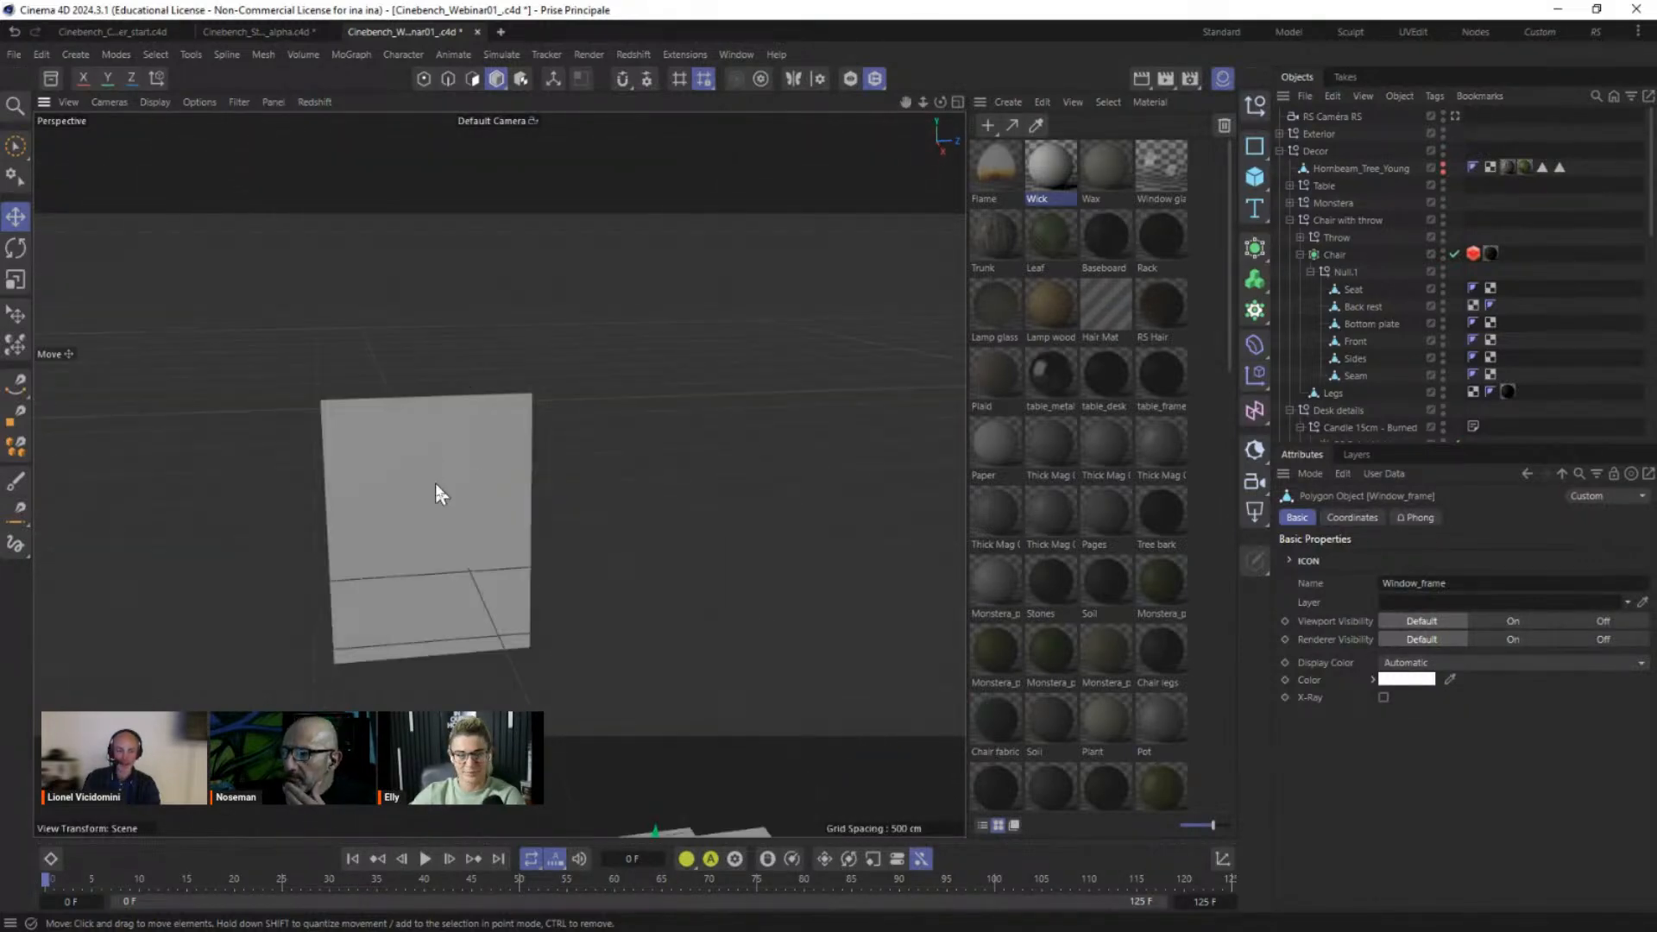
{"action": "left_click", "coordinate": [435, 484]}
{"action": "scroll", "coordinate": [1341, 423], "scroll_direction": "down", "scroll_amount": 6}
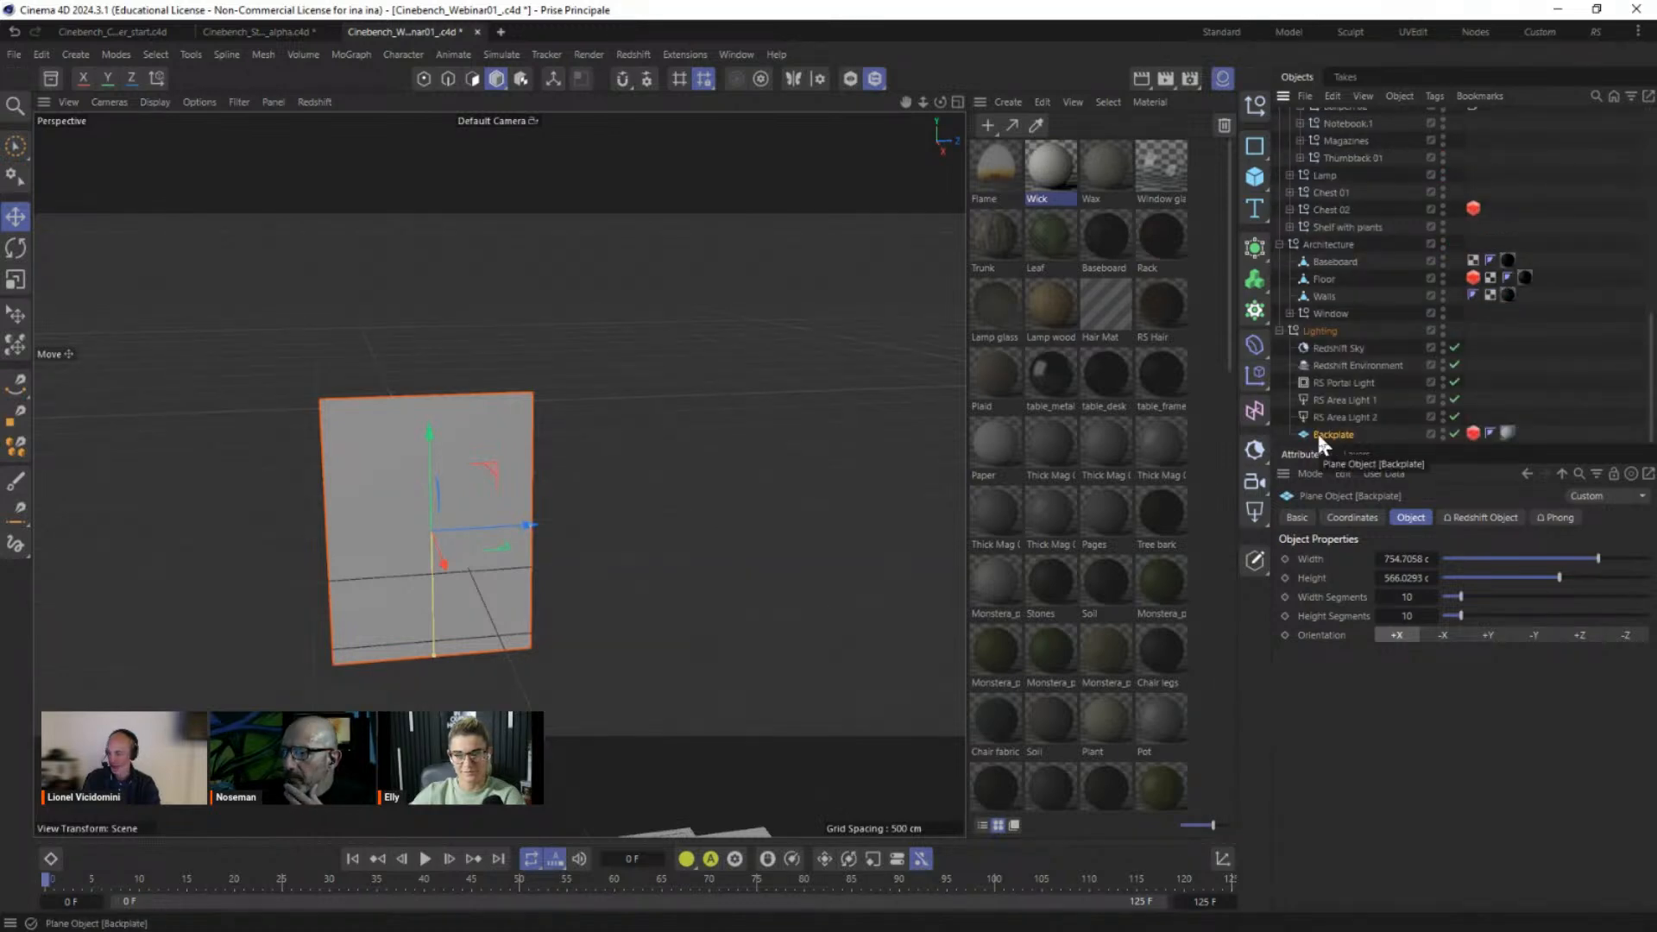
Step: Inspect the emission settings of the Backplate's material and return the viewport to the RS Camera
{"action": "left_click", "coordinate": [1506, 432]}
{"action": "scroll", "coordinate": [1332, 806], "scroll_direction": "down", "scroll_amount": 8}
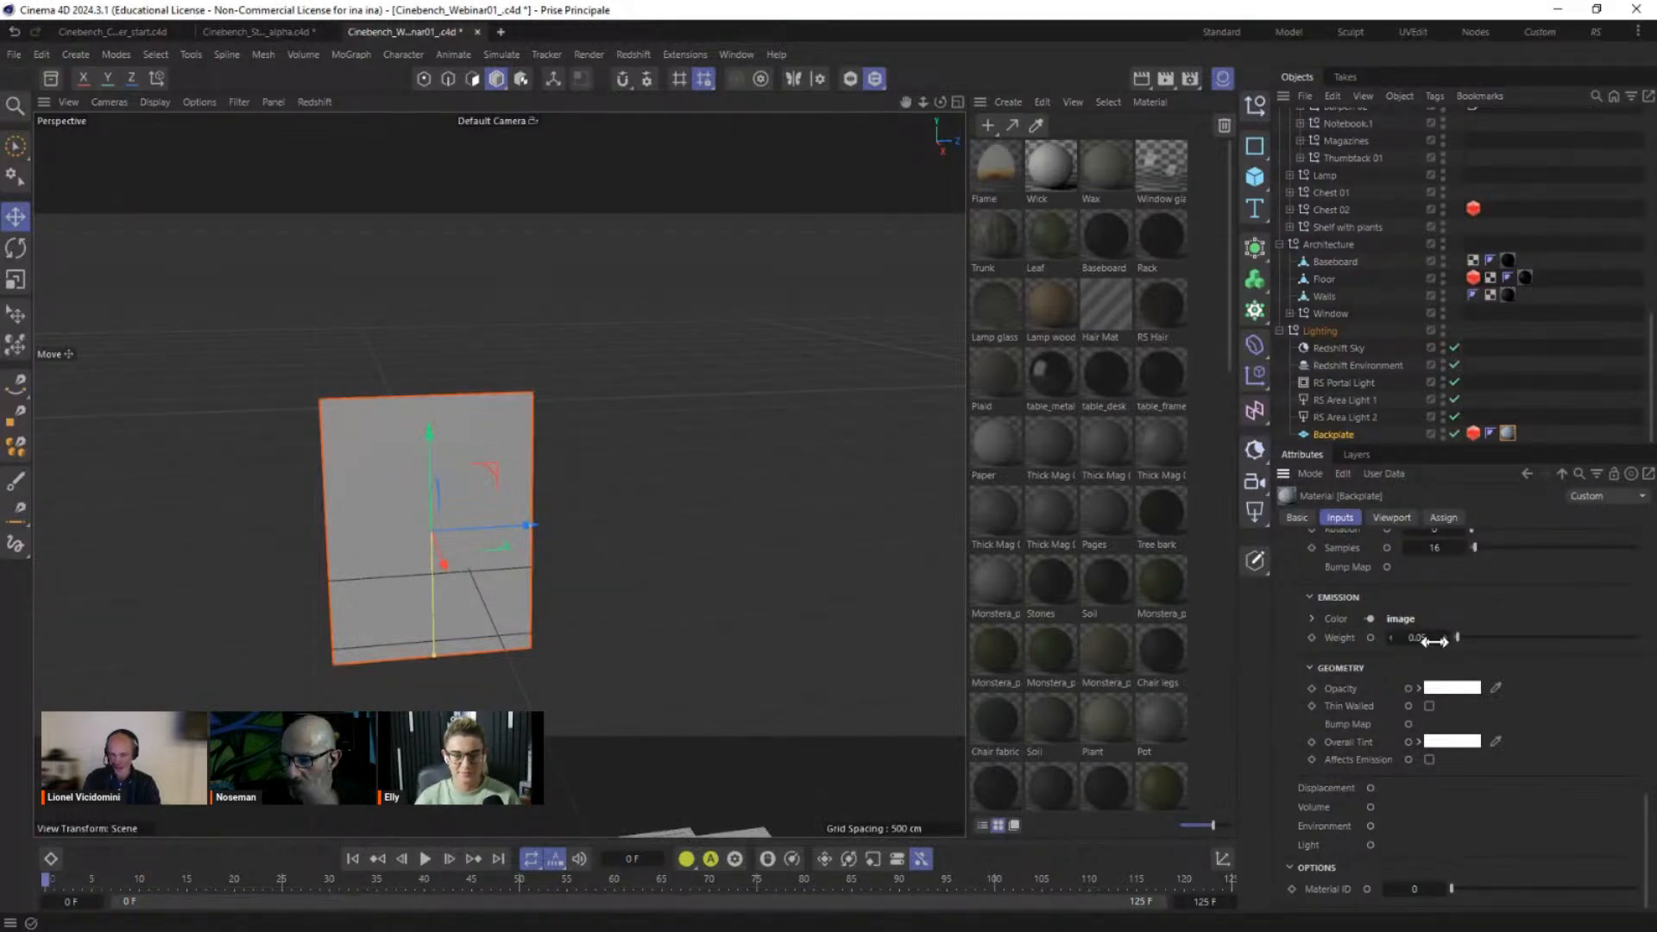
{"action": "left_click", "coordinate": [498, 121]}
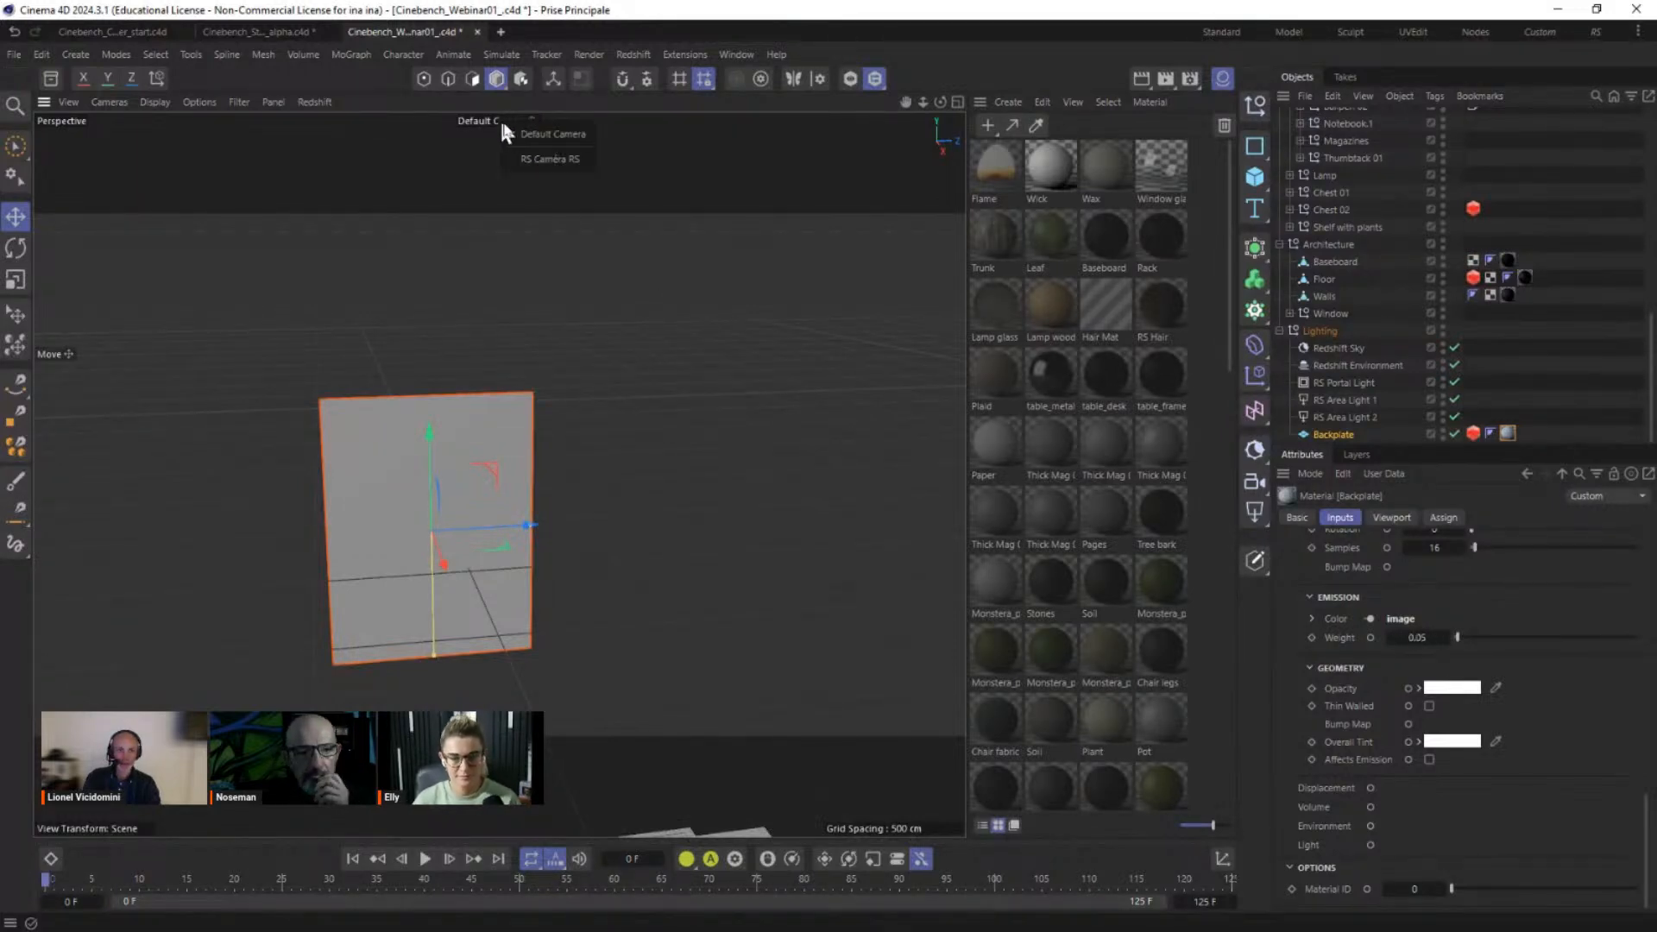
{"action": "left_click", "coordinate": [544, 159]}
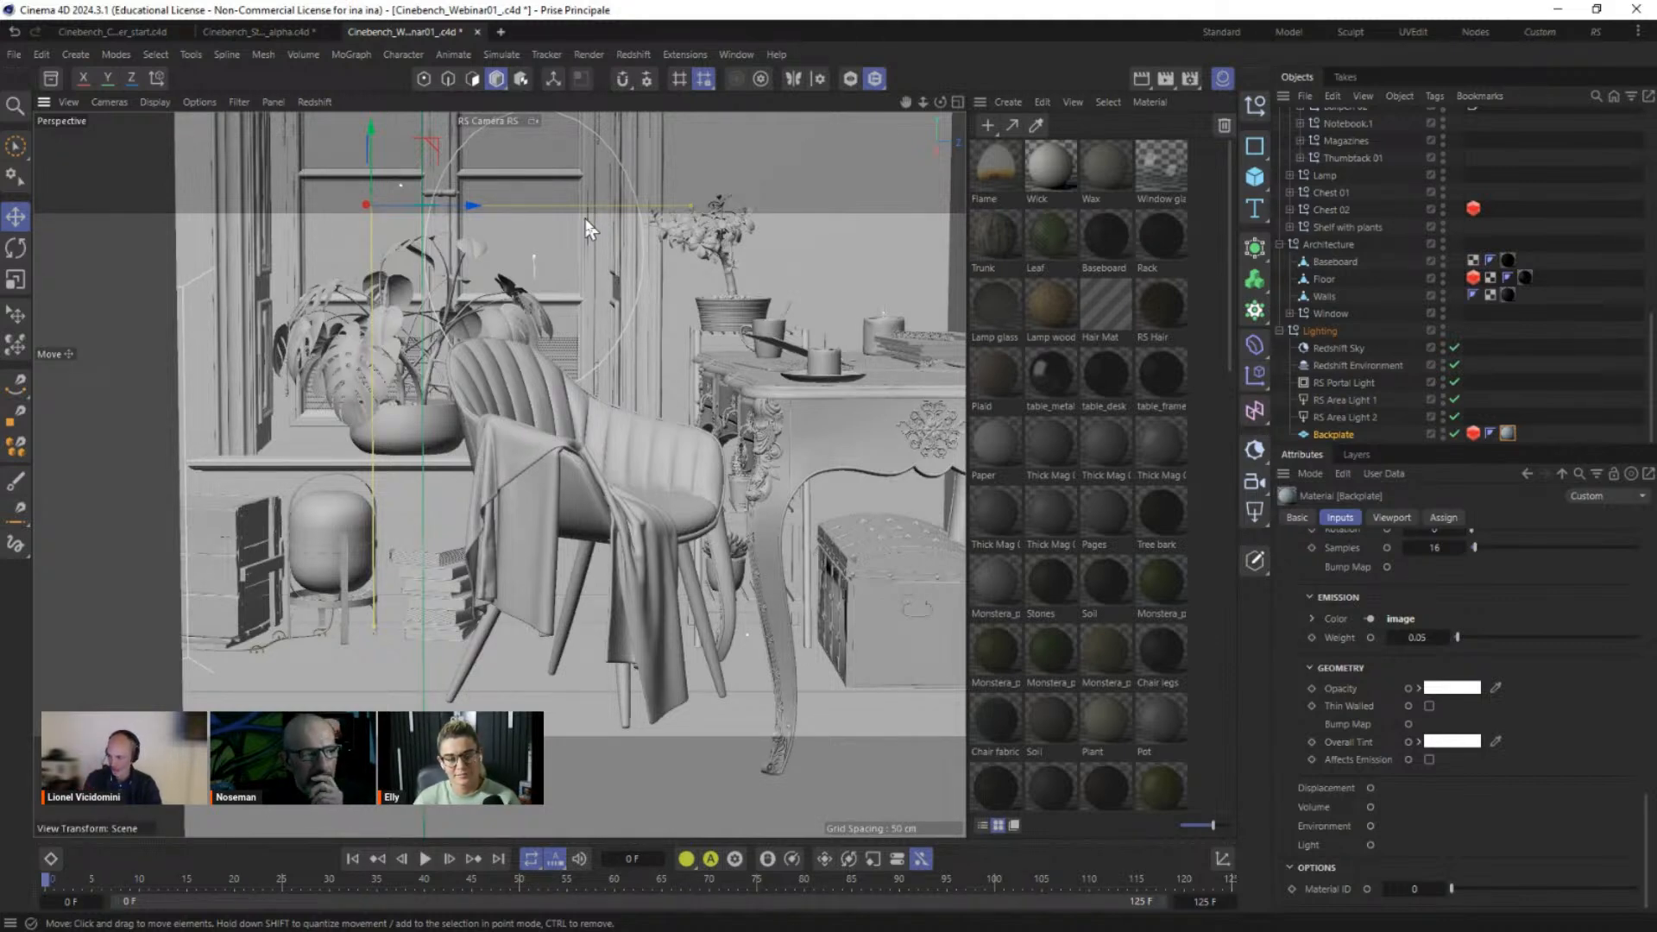
Step: Try enabling Alpha Channel for the regular image in the Render Settings, turn it off again and close the window
{"action": "left_click", "coordinate": [1190, 79]}
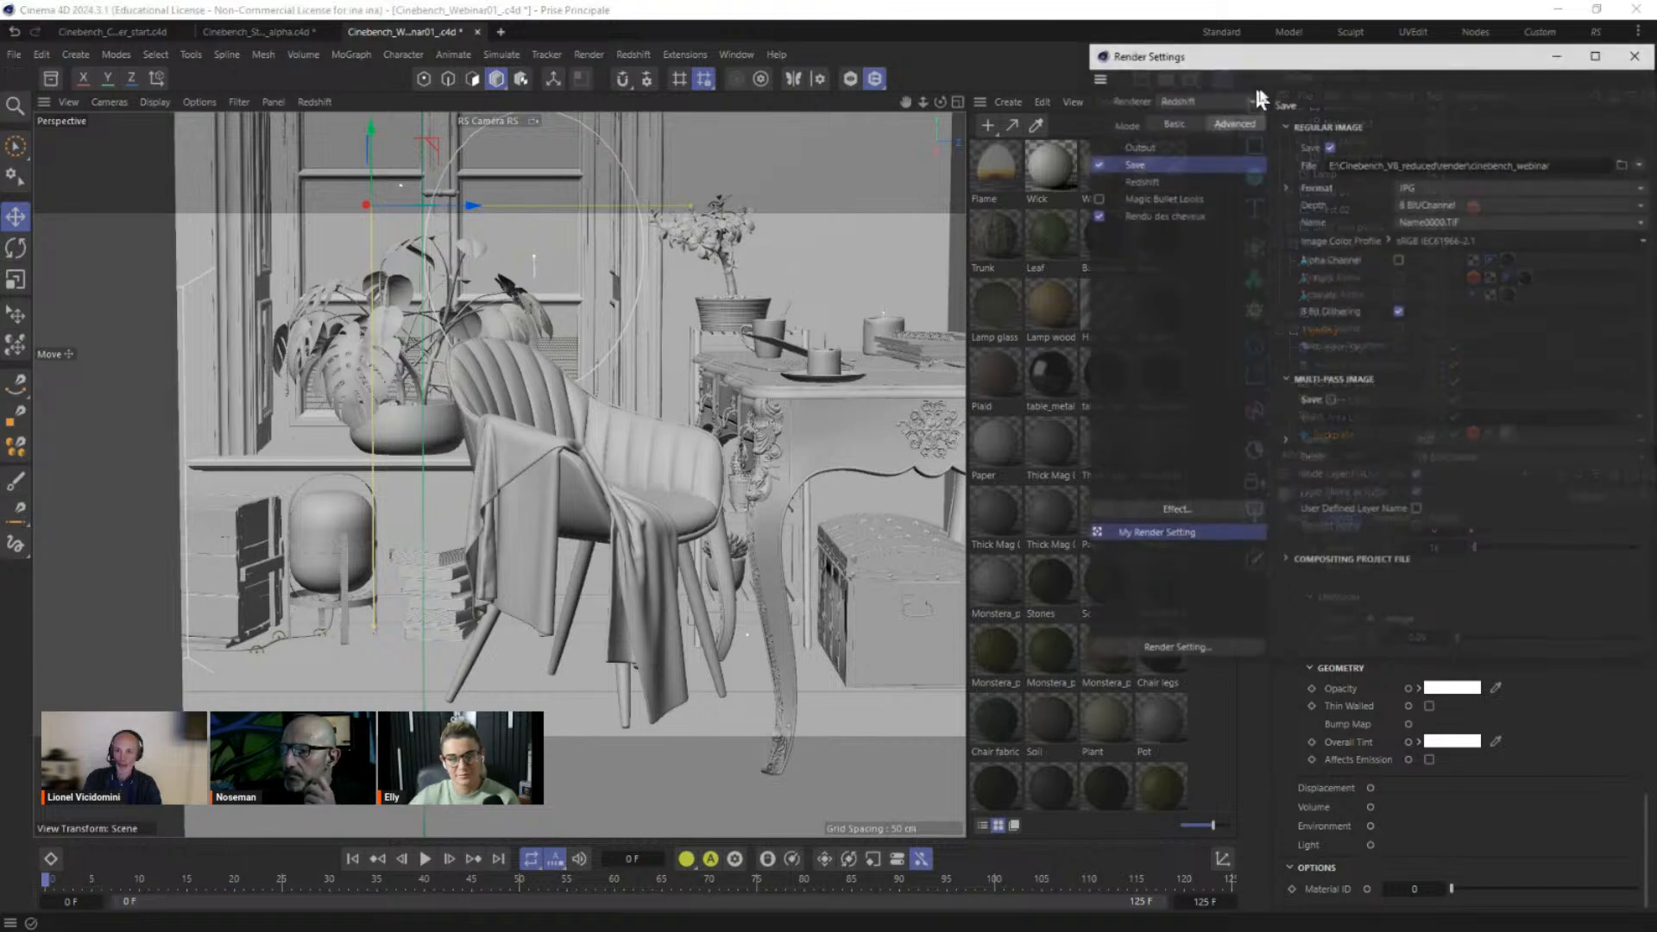
{"action": "left_click_drag", "start_coordinate": [1301, 62], "coordinate": [560, 168]}
{"action": "left_click", "coordinate": [658, 366]}
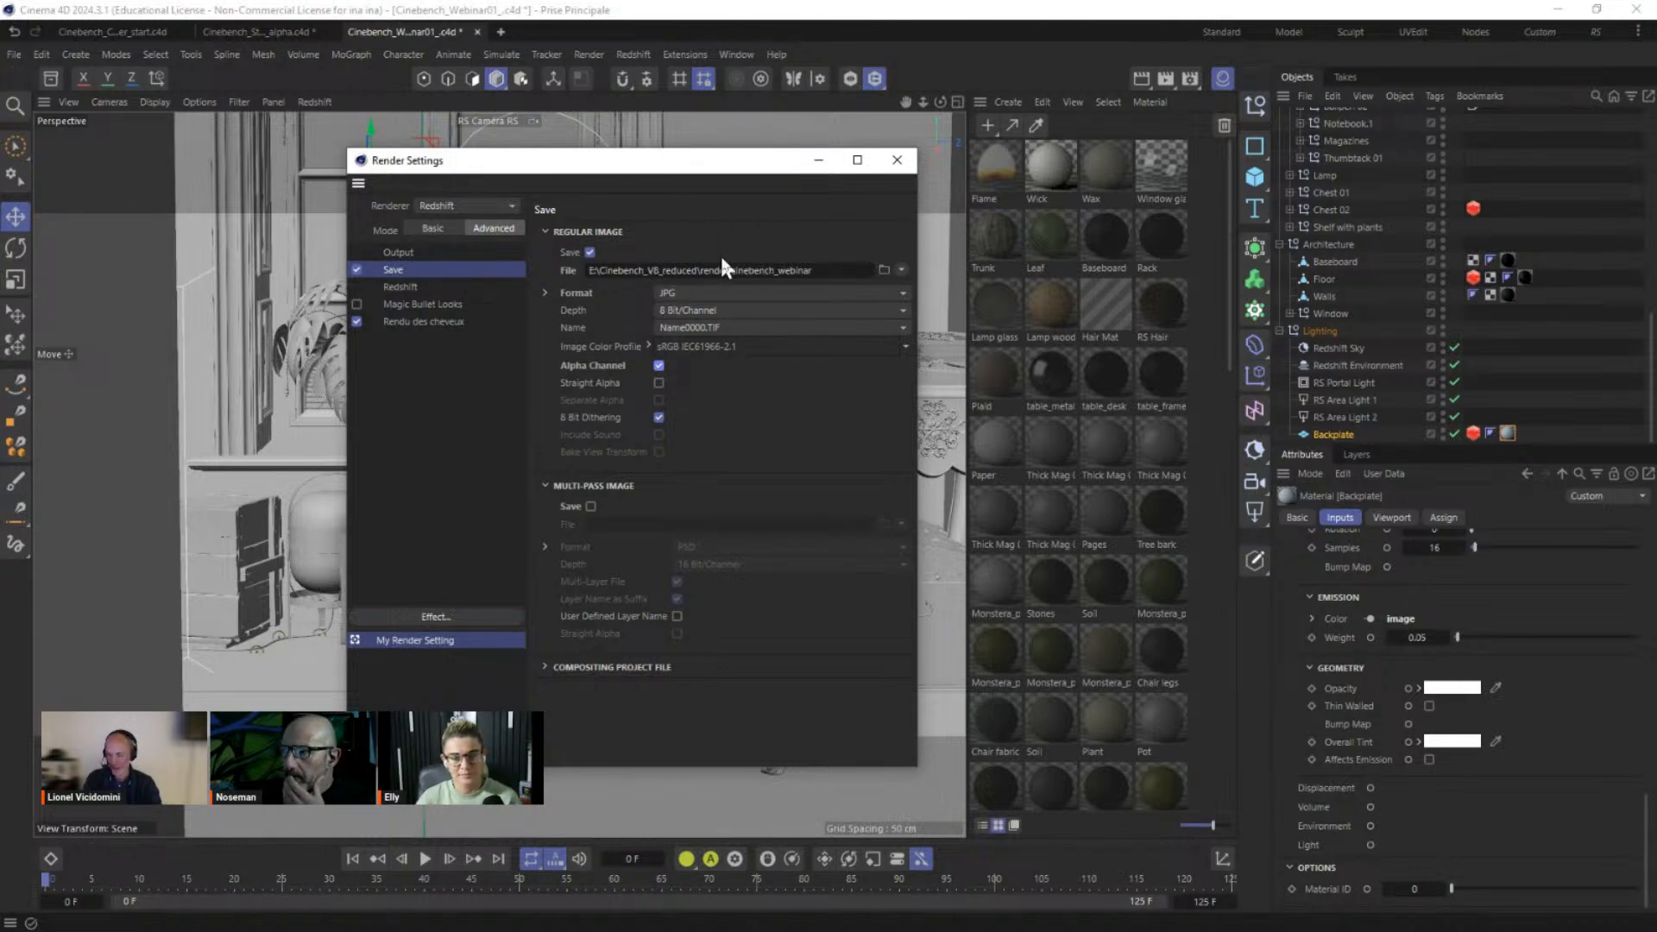
{"action": "left_click", "coordinate": [658, 364]}
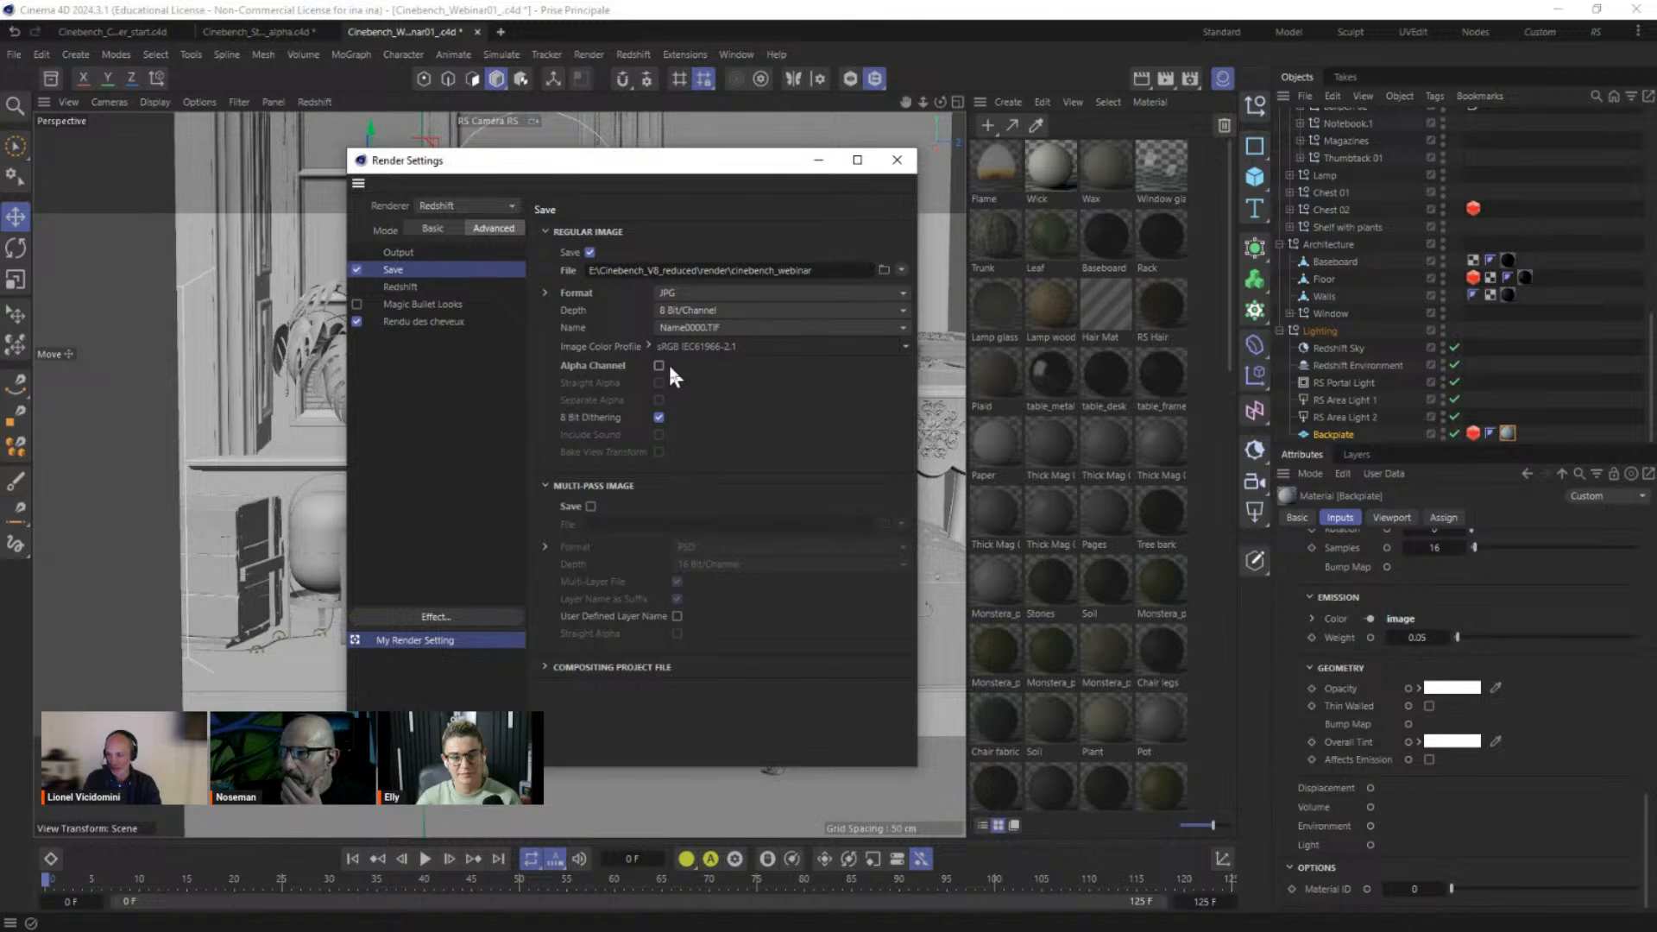
{"action": "left_click", "coordinate": [894, 160]}
Step: Add a Beauty AOV in the Redshift AOV Manager, with direct output enabled and multi-pass output disabled
{"action": "left_click", "coordinate": [633, 53]}
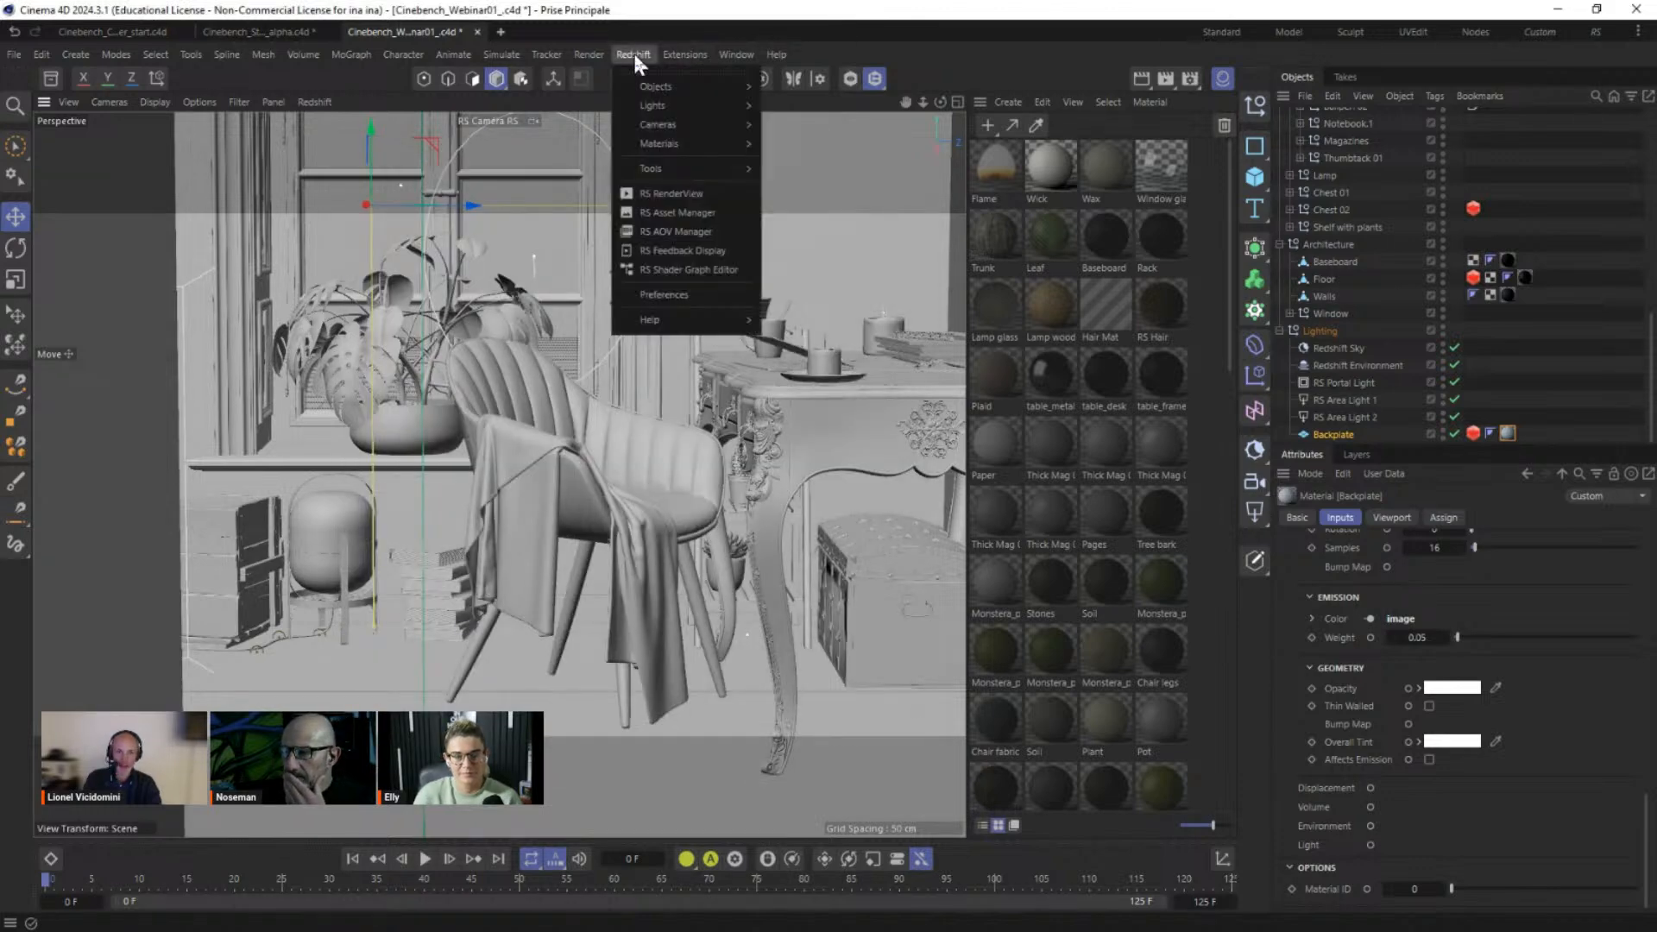
{"action": "left_click", "coordinate": [677, 230]}
{"action": "left_click_drag", "start_coordinate": [760, 221], "coordinate": [268, 124]}
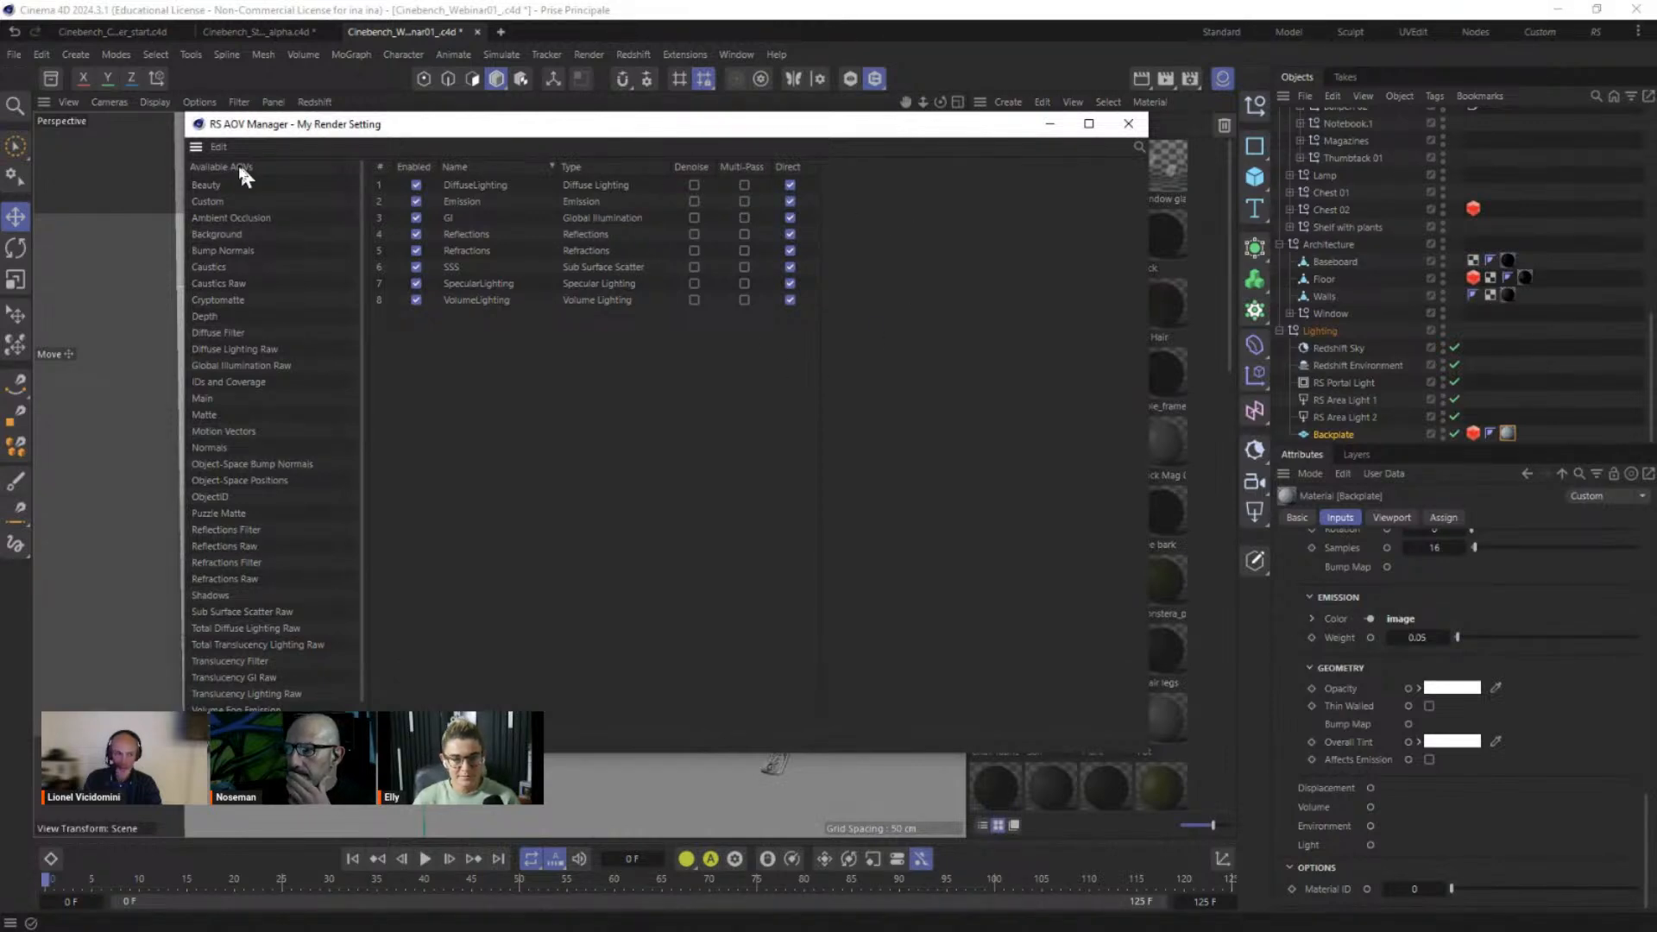
{"action": "left_click", "coordinate": [204, 186]}
{"action": "left_click_drag", "start_coordinate": [209, 189], "coordinate": [466, 181]}
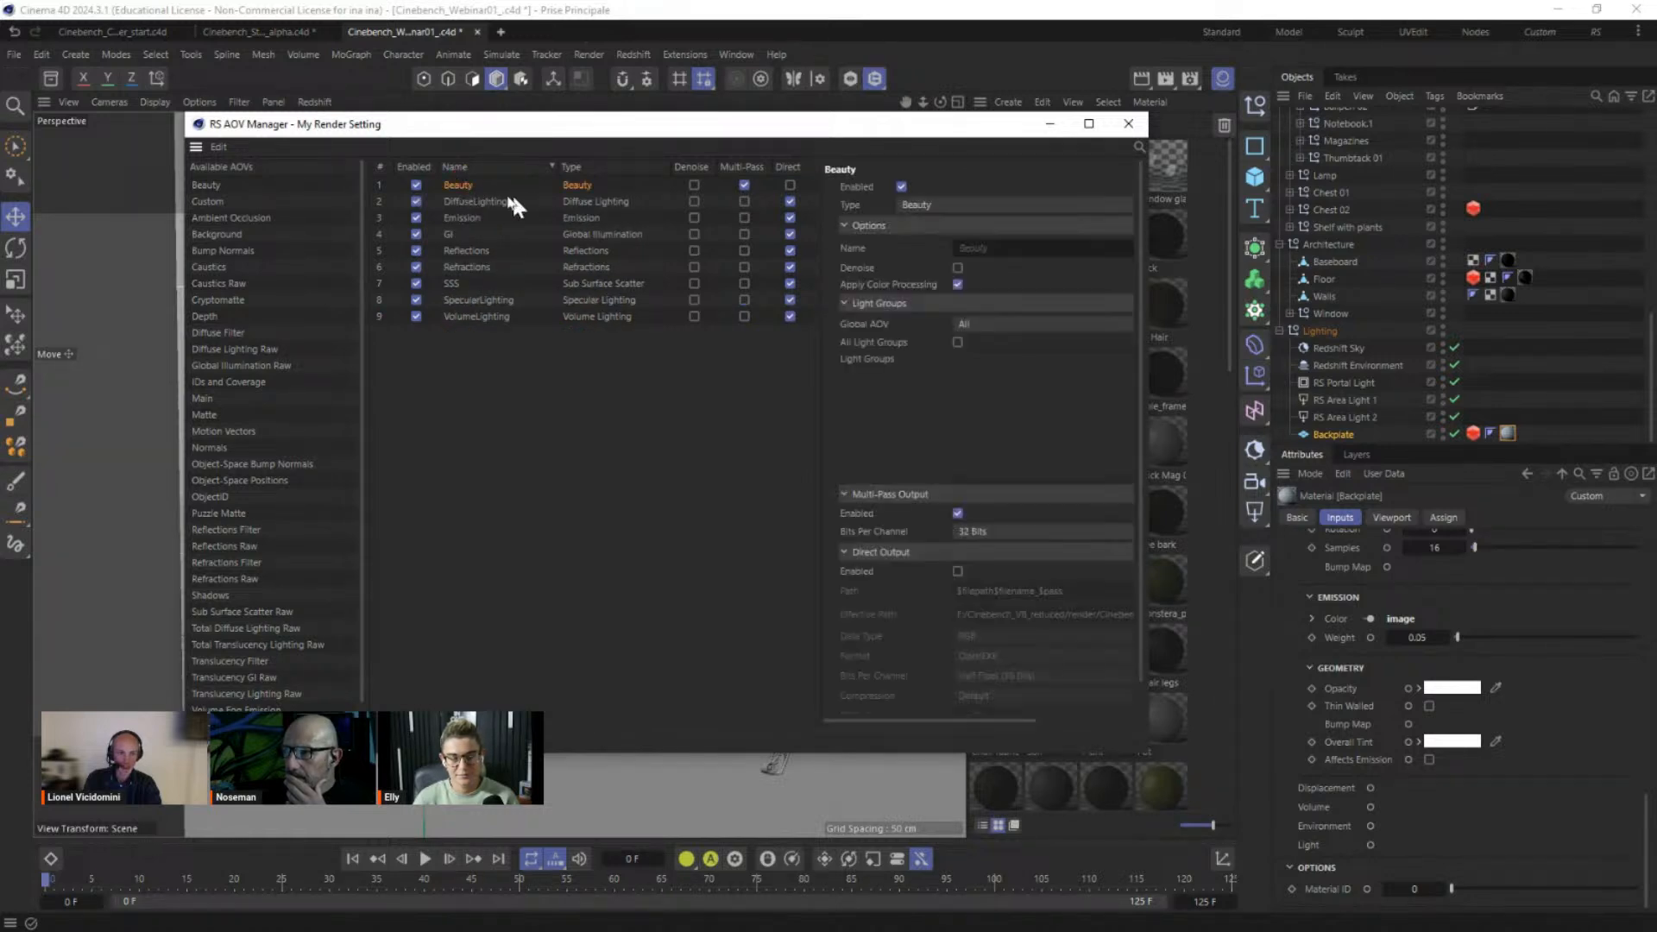
{"action": "left_click", "coordinate": [790, 185]}
{"action": "left_click", "coordinate": [744, 185]}
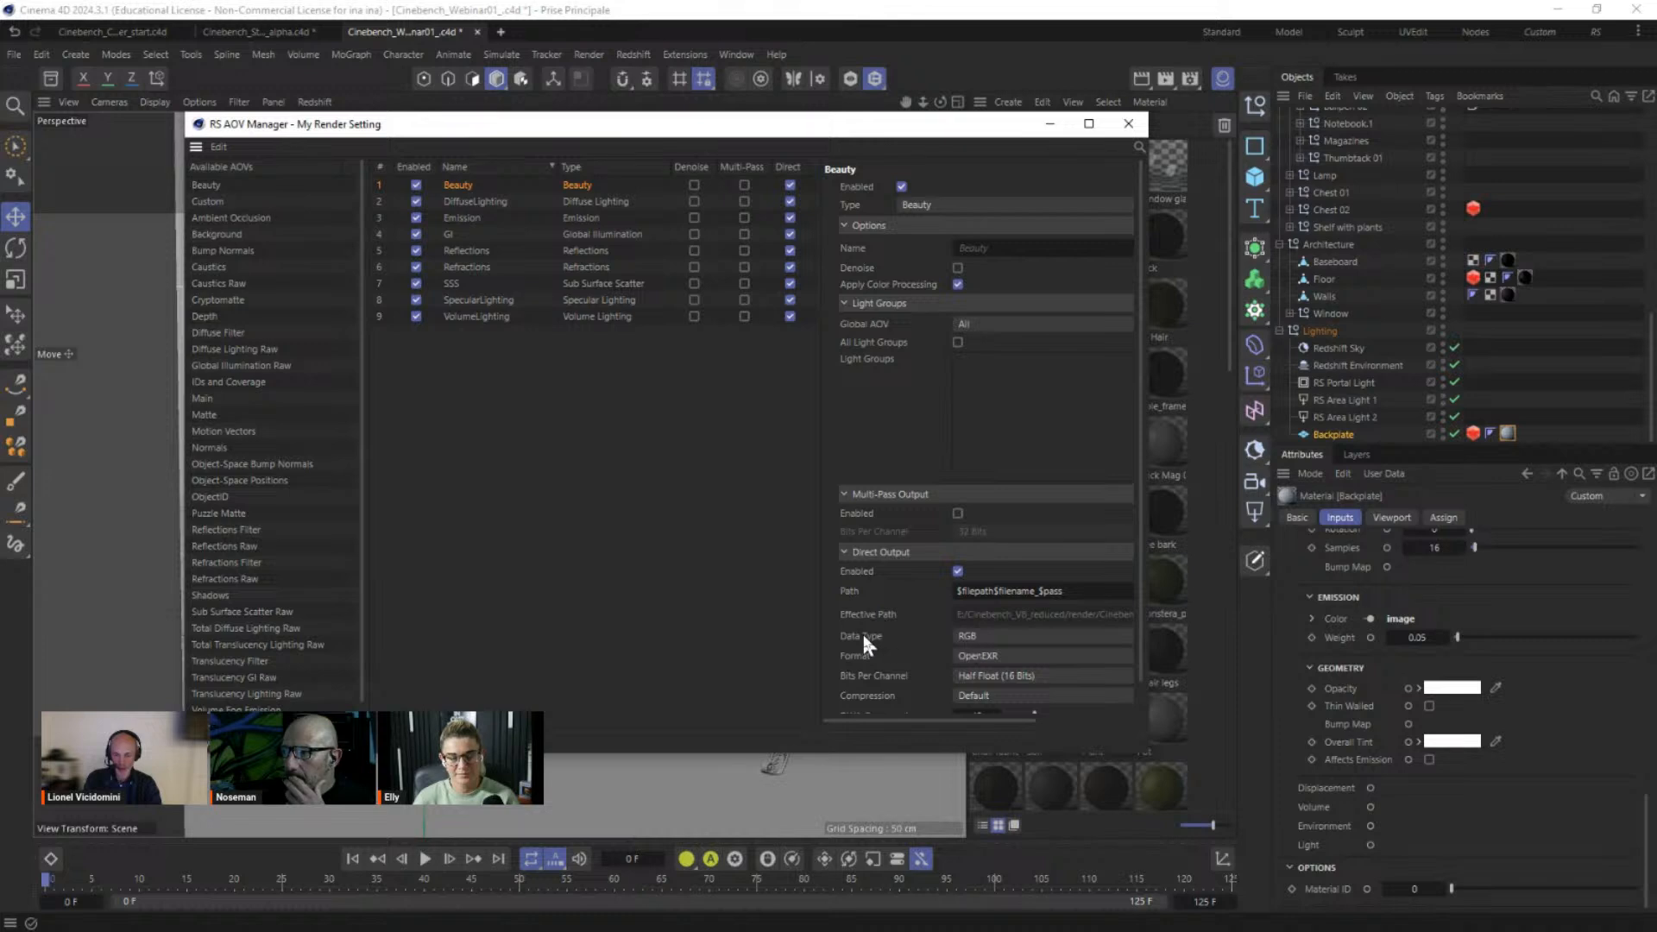
Step: Set the Beauty AOV's direct output data type to RGBA and close the AOV Manager
{"action": "left_click", "coordinate": [1004, 642]}
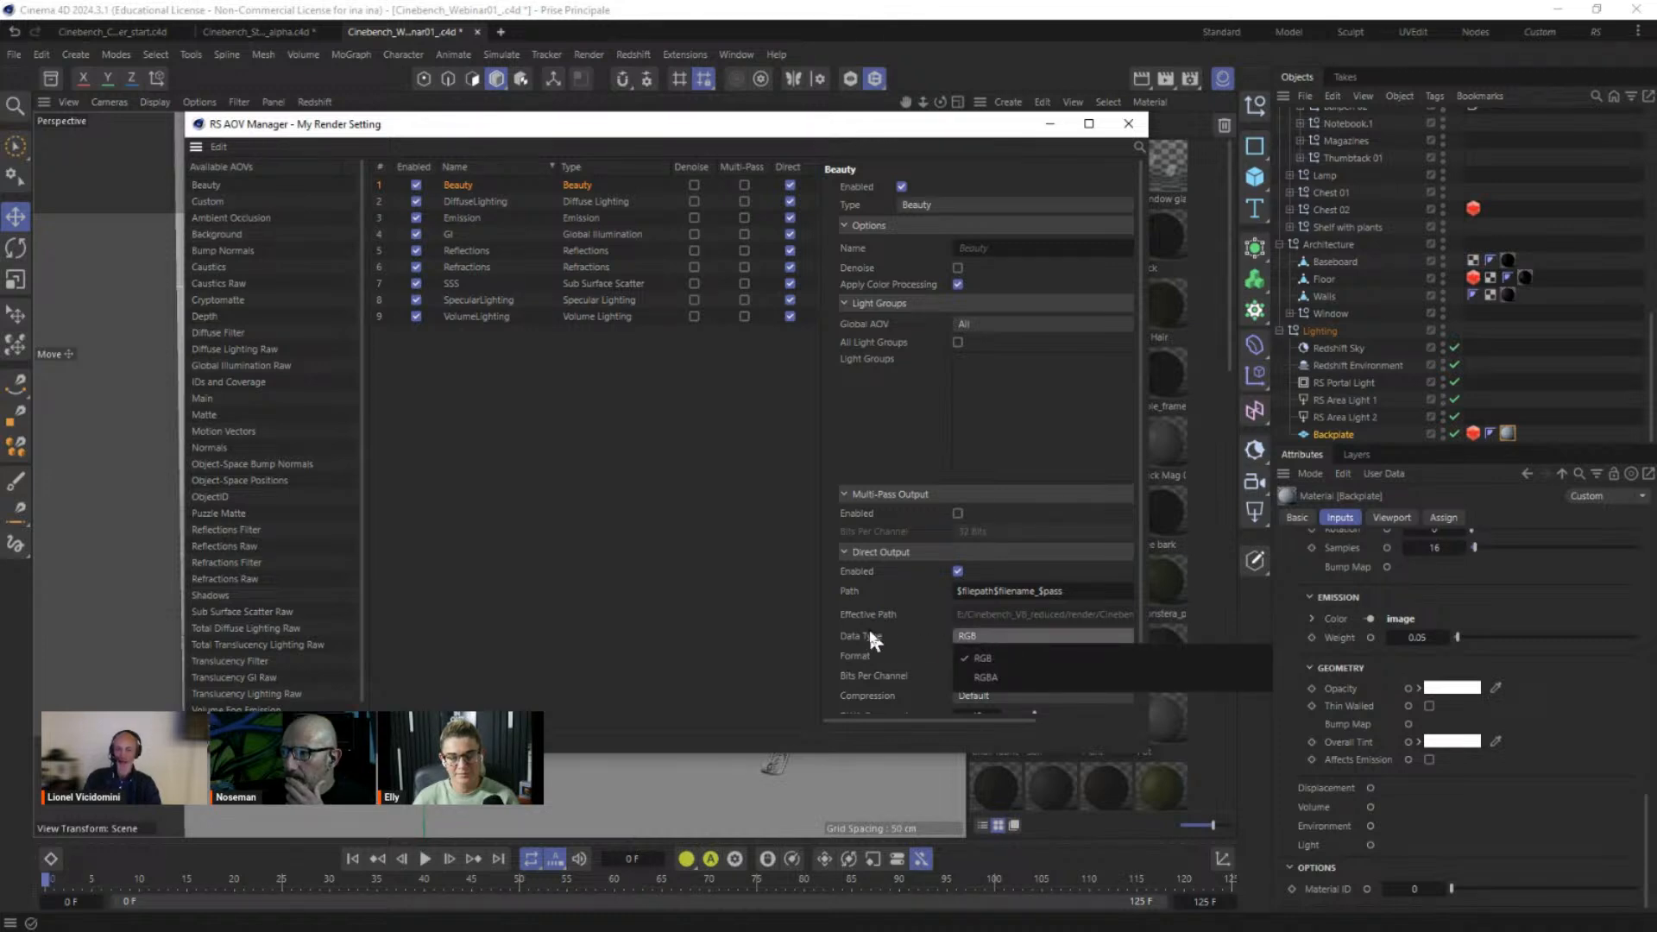
{"action": "left_click", "coordinate": [991, 676]}
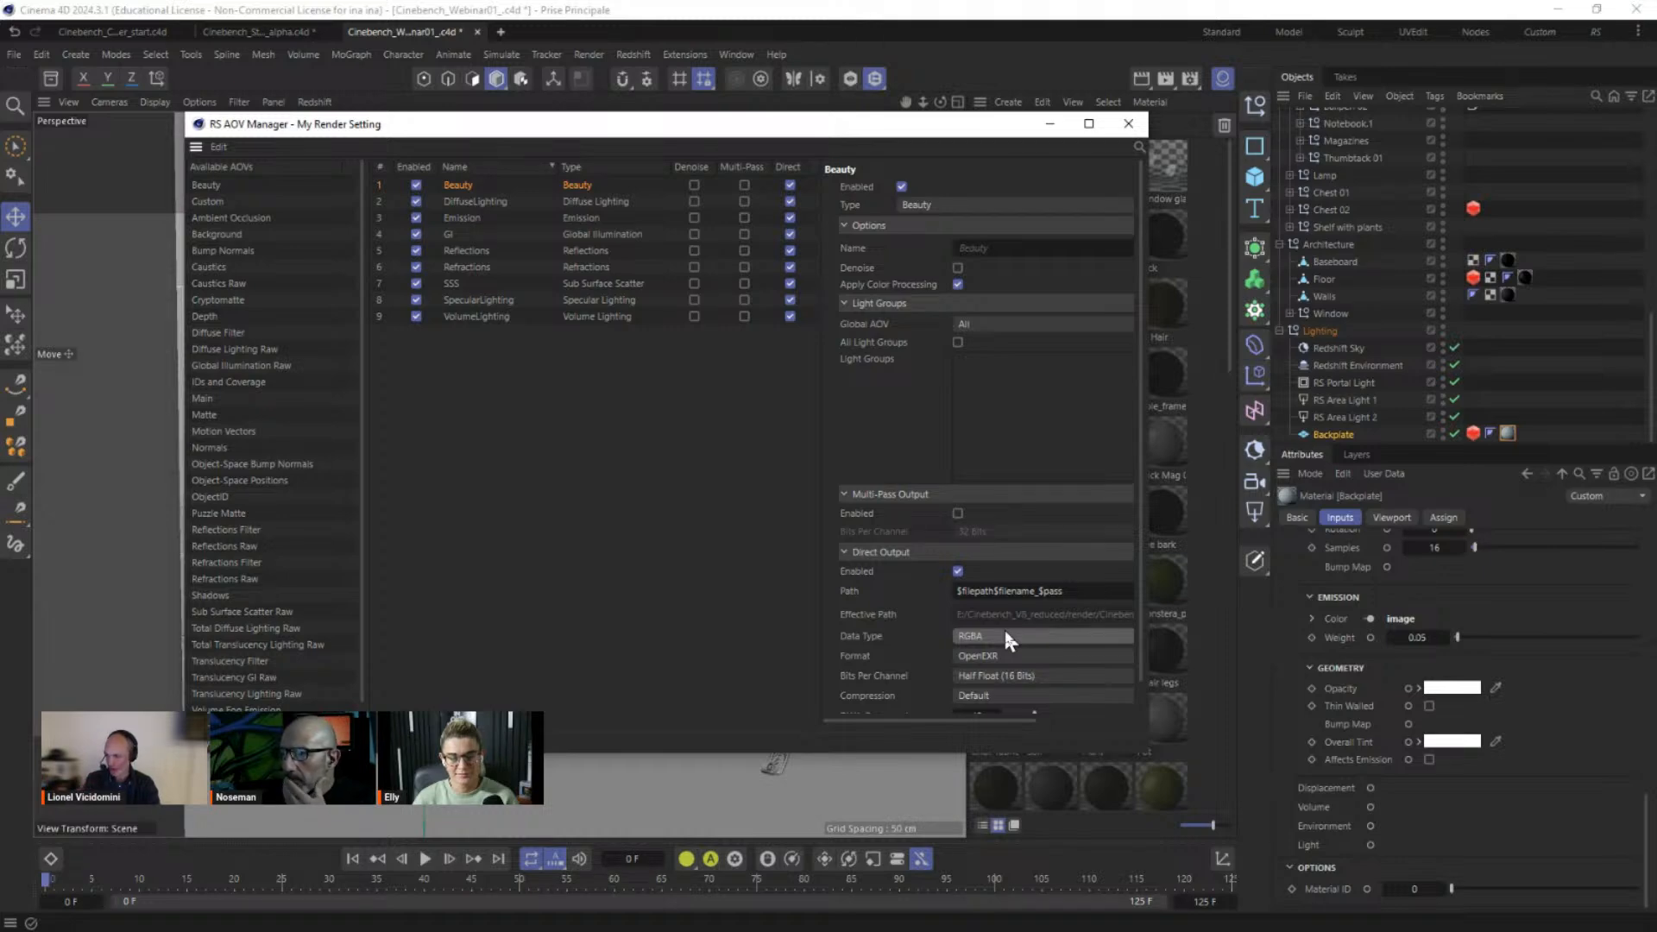
{"action": "left_click_drag", "start_coordinate": [906, 129], "coordinate": [718, 398]}
{"action": "left_click", "coordinate": [943, 392]}
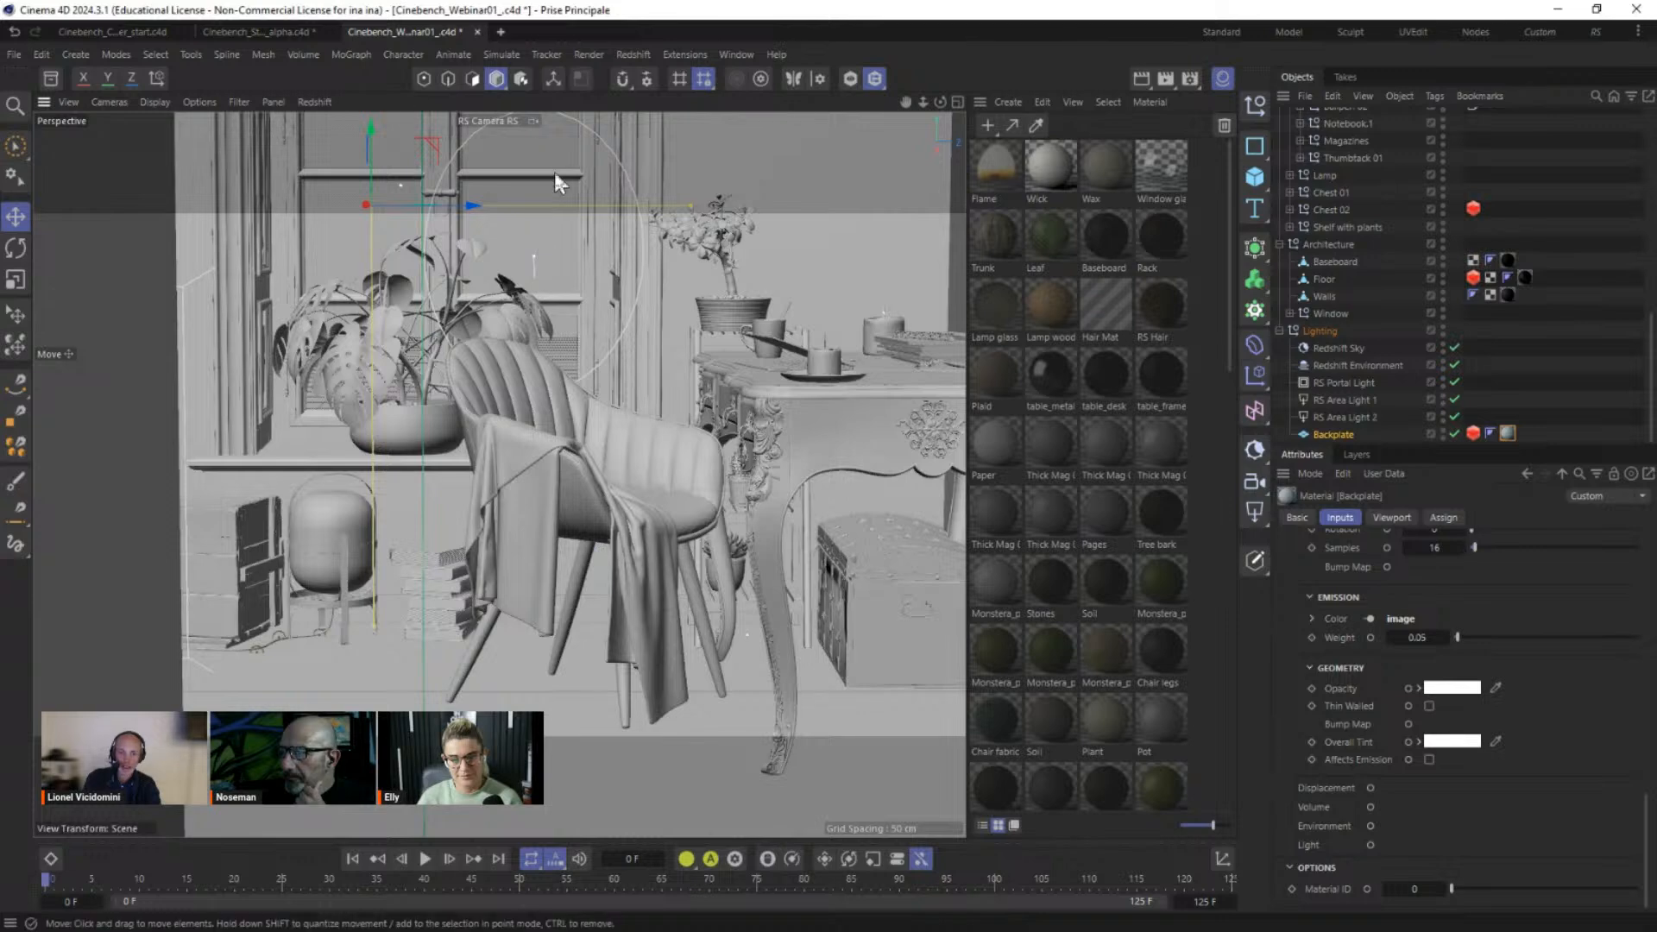
Step: Select the window's Glass plane, reveal it in the object hierarchy and display its Window glass material properties
{"action": "left_click", "coordinate": [525, 249]}
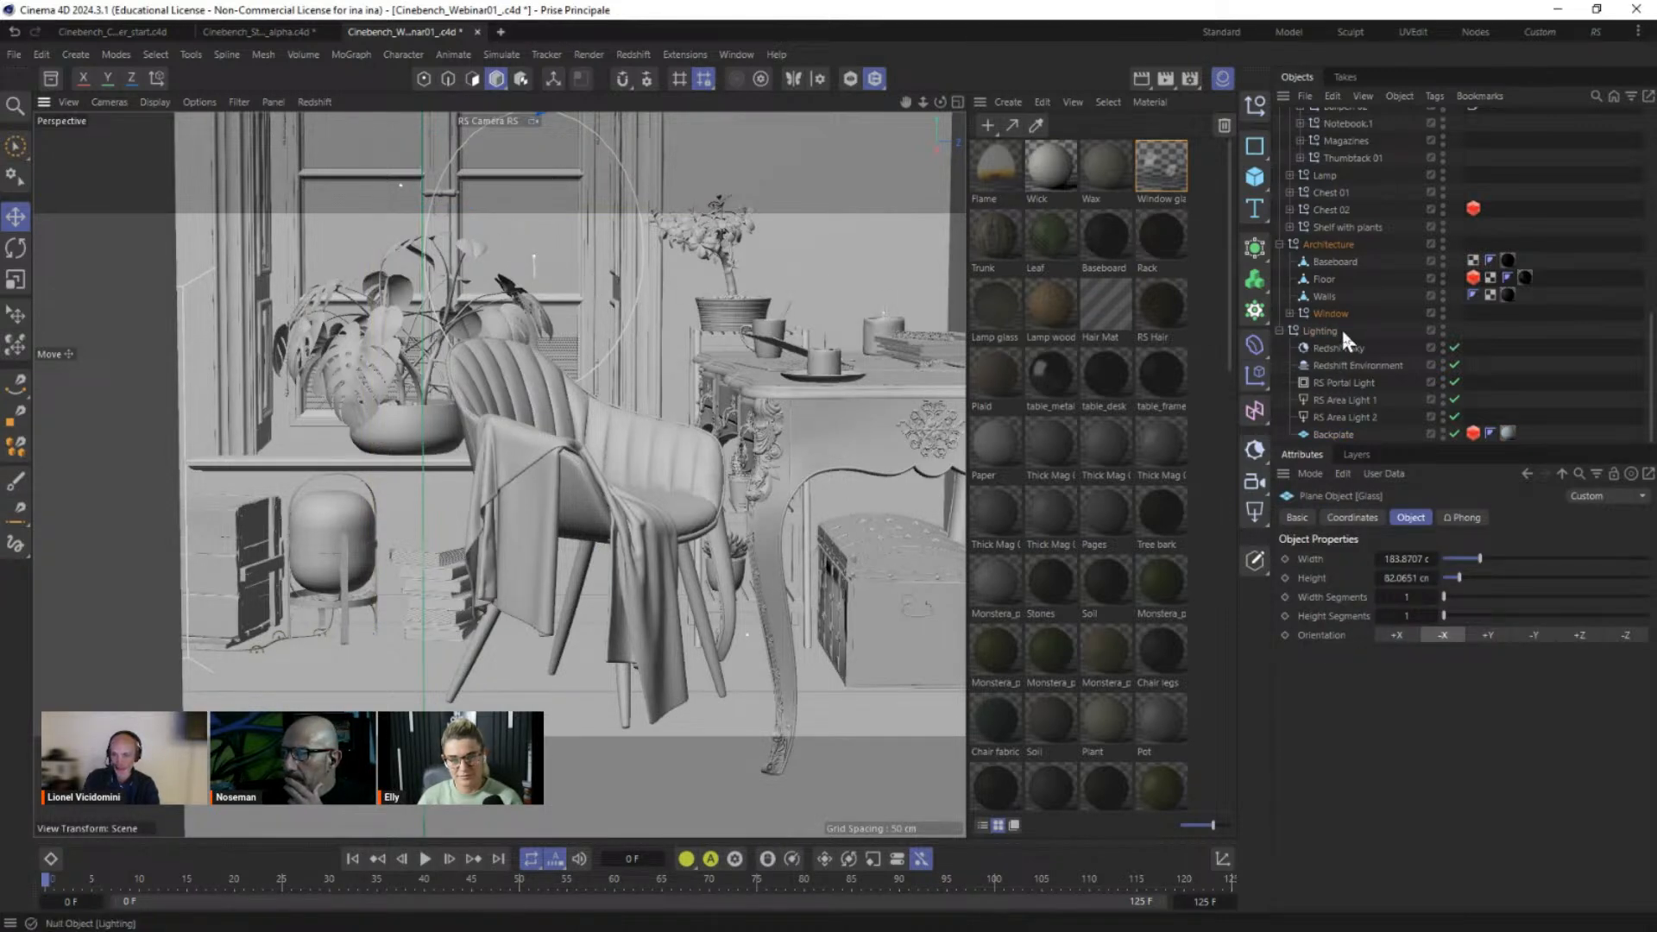
{"action": "key", "text": "s"}
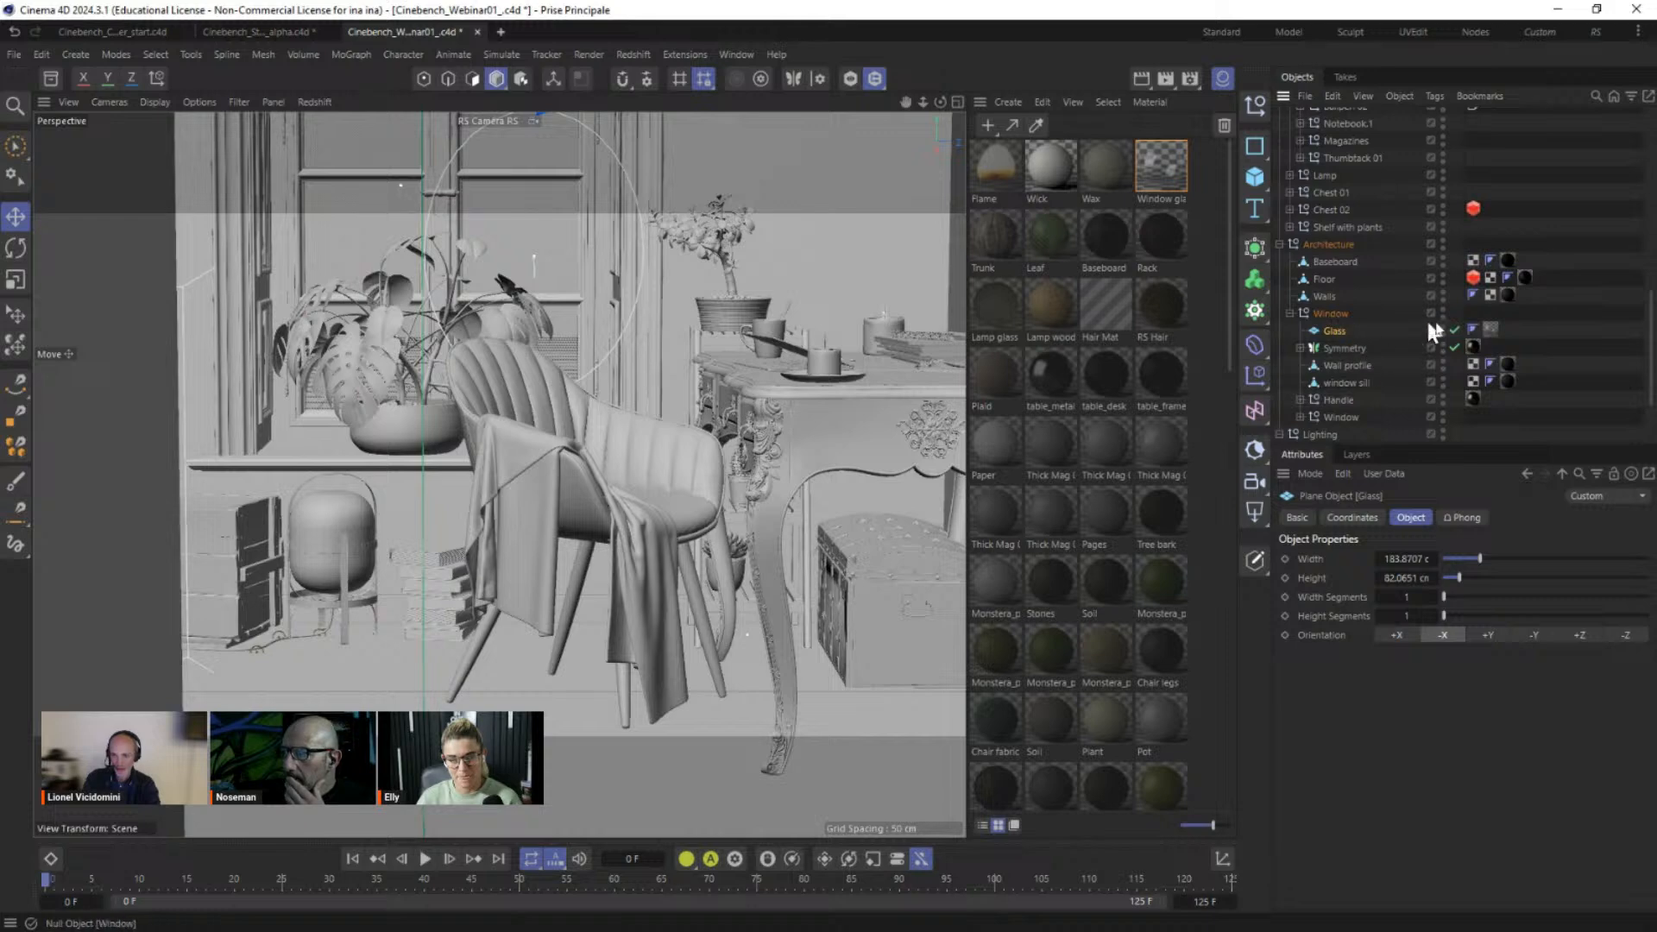
{"action": "left_click", "coordinate": [1491, 327]}
{"action": "double_click", "coordinate": [1494, 326]}
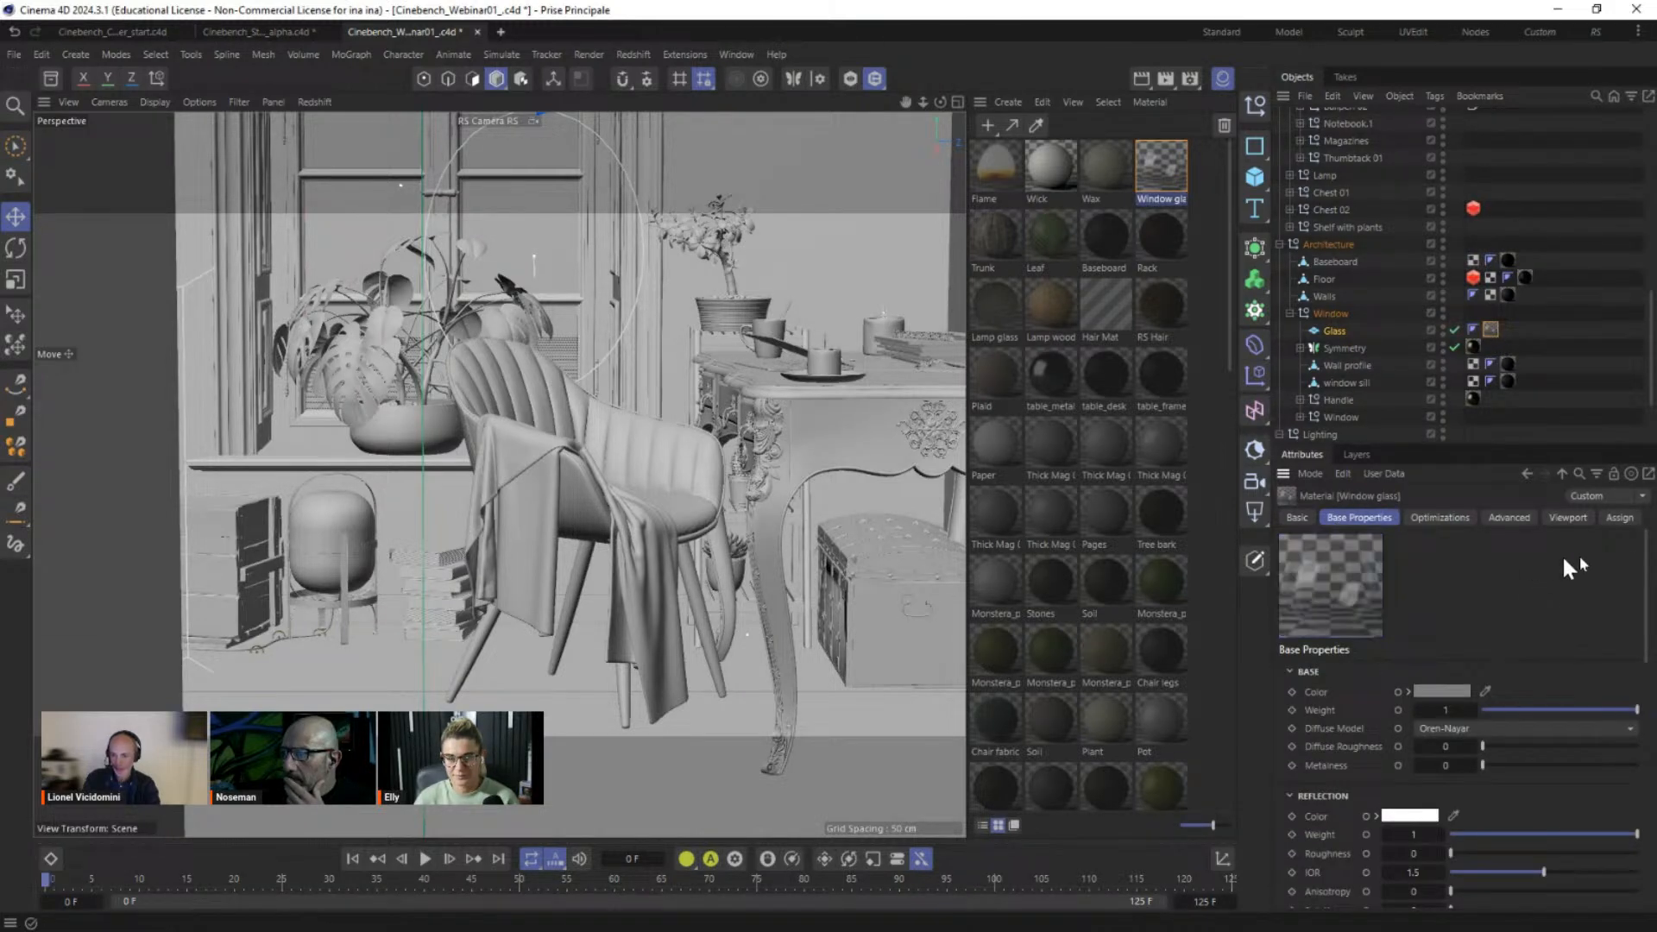
Step: Enable Opacity Affects Alpha Channel in the Window glass material's advanced transmission settings
{"action": "left_click", "coordinate": [1512, 517]}
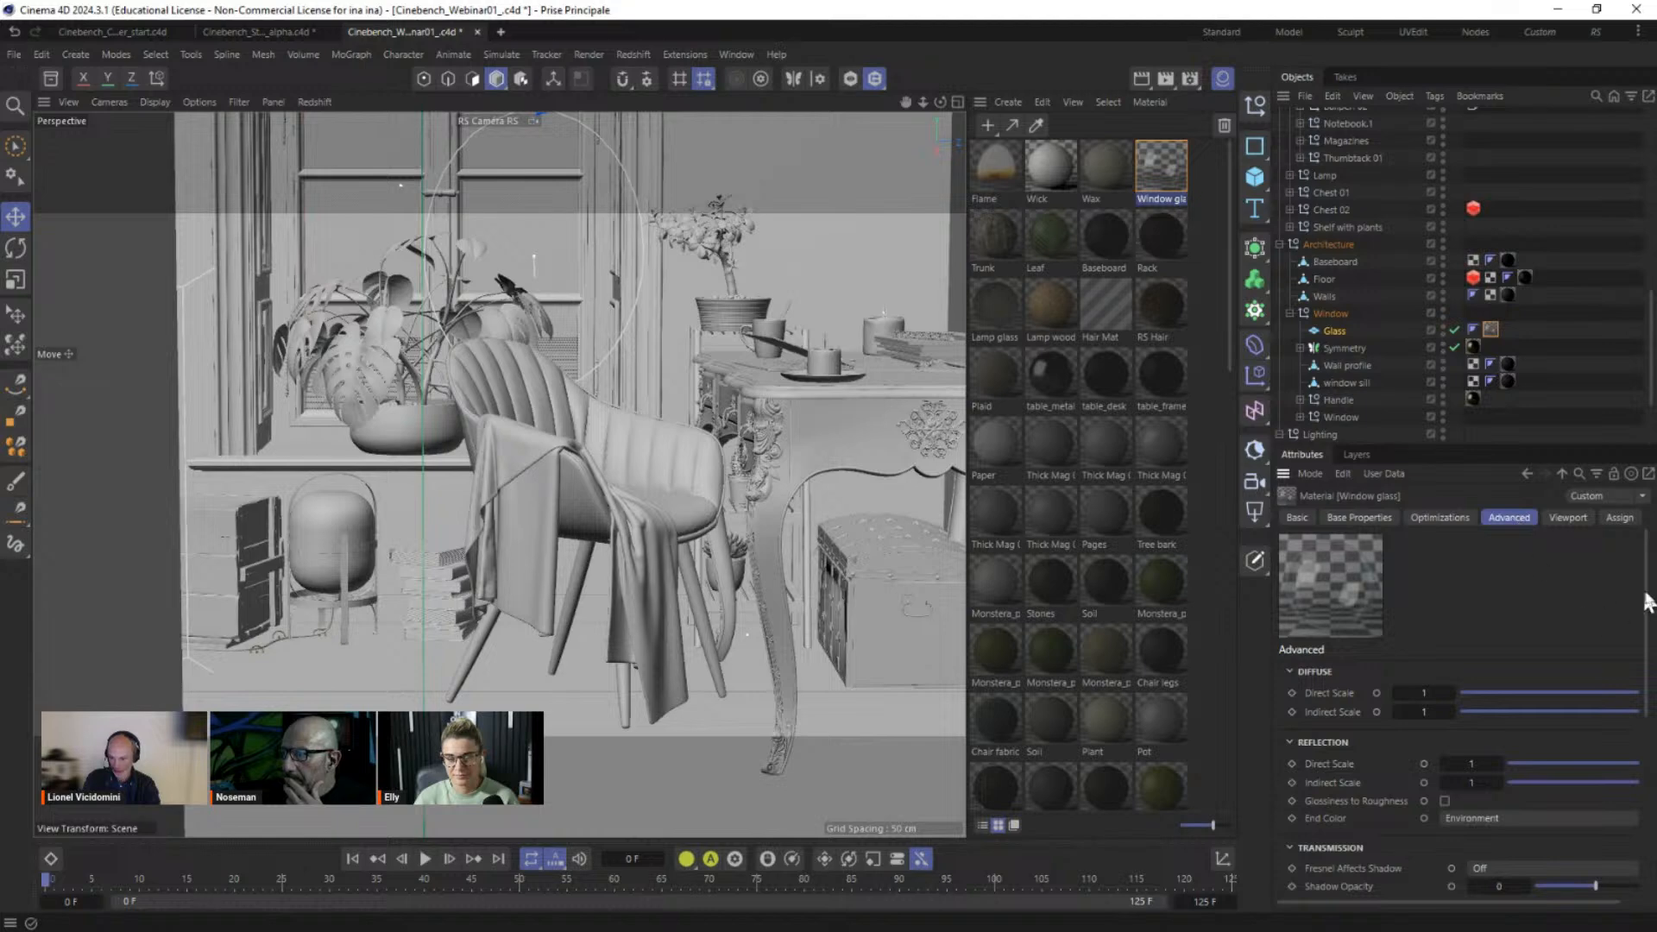
{"action": "left_click_drag", "start_coordinate": [1653, 611], "coordinate": [1655, 690]}
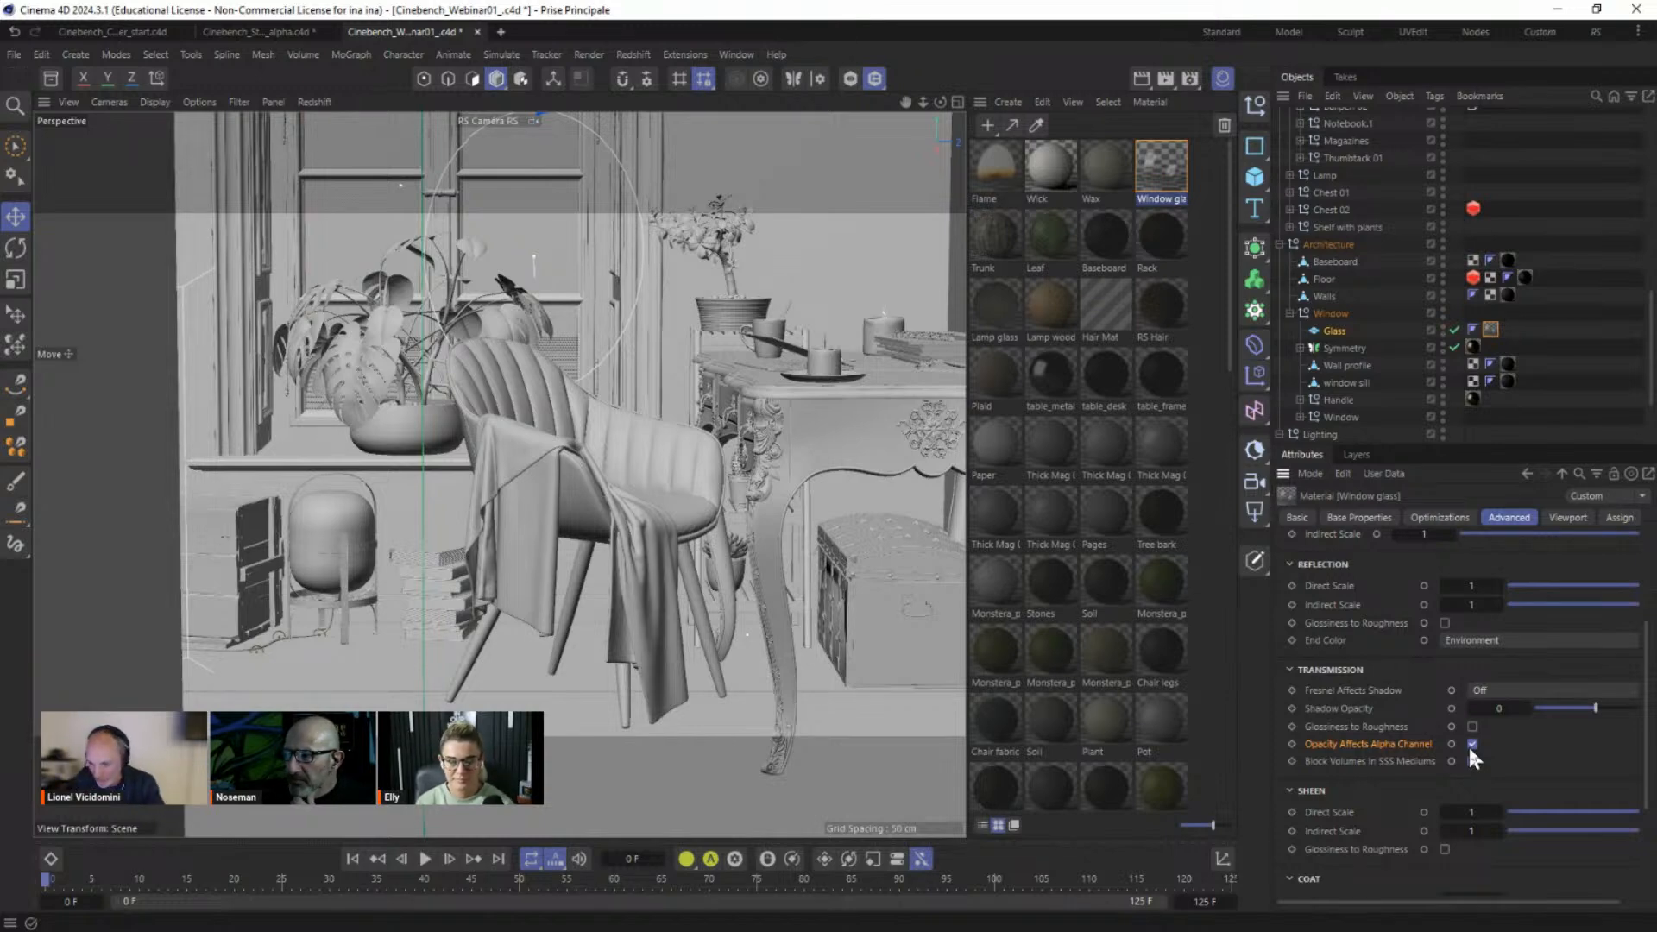
{"action": "right_click", "coordinate": [1374, 737]}
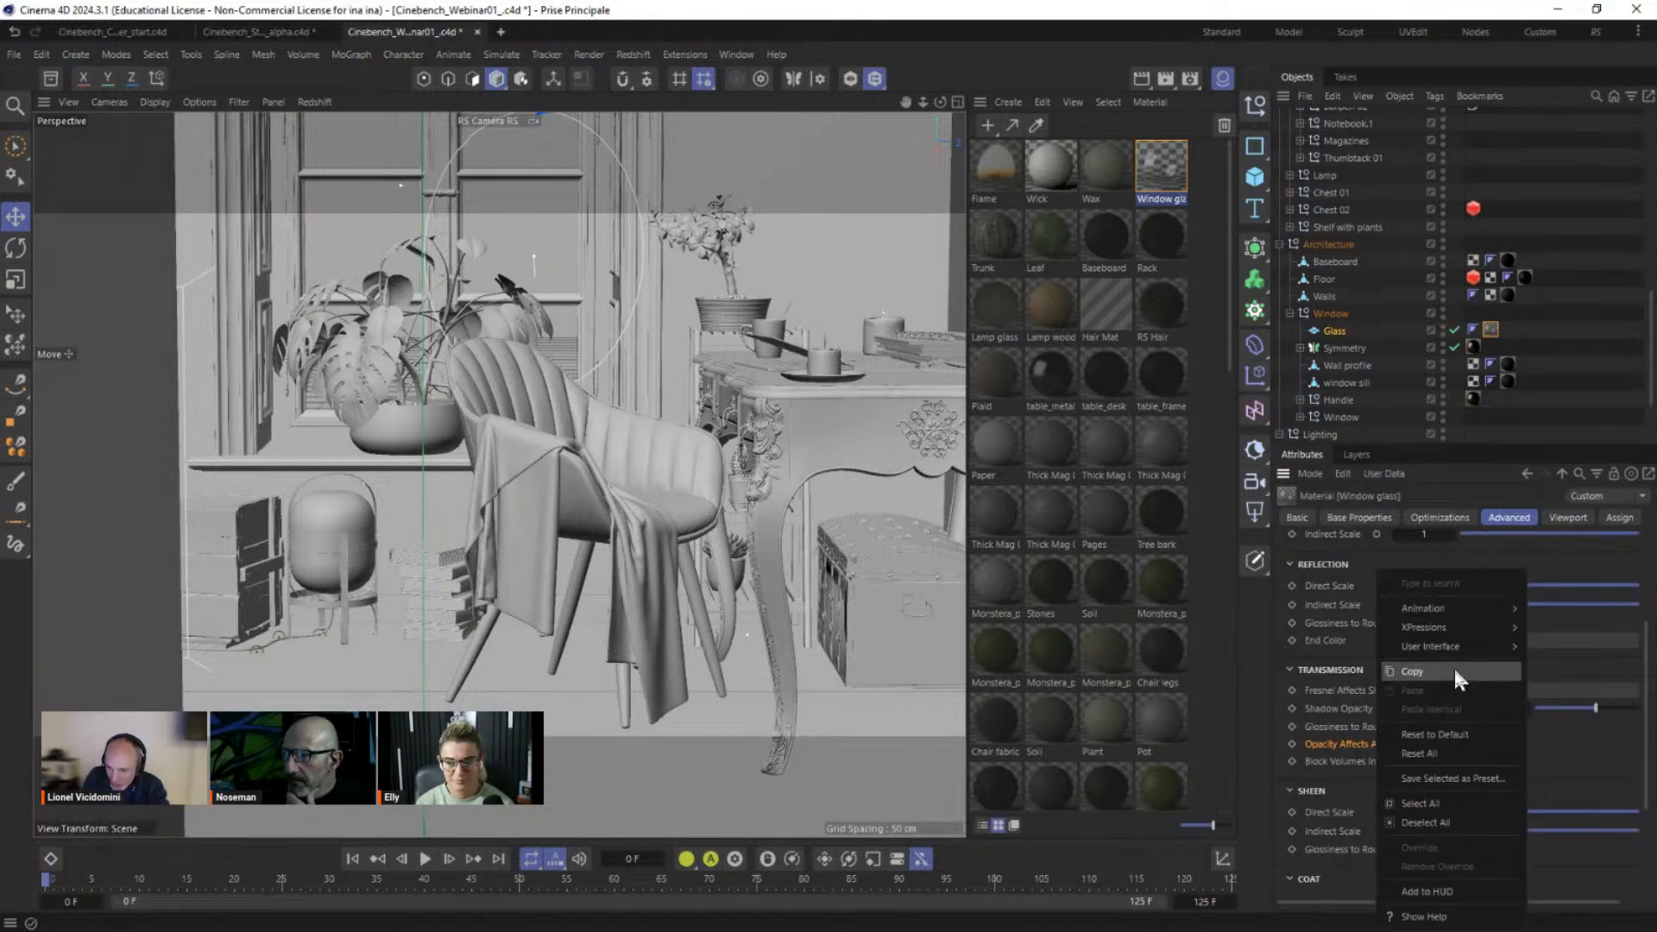
{"action": "left_click", "coordinate": [1445, 732]}
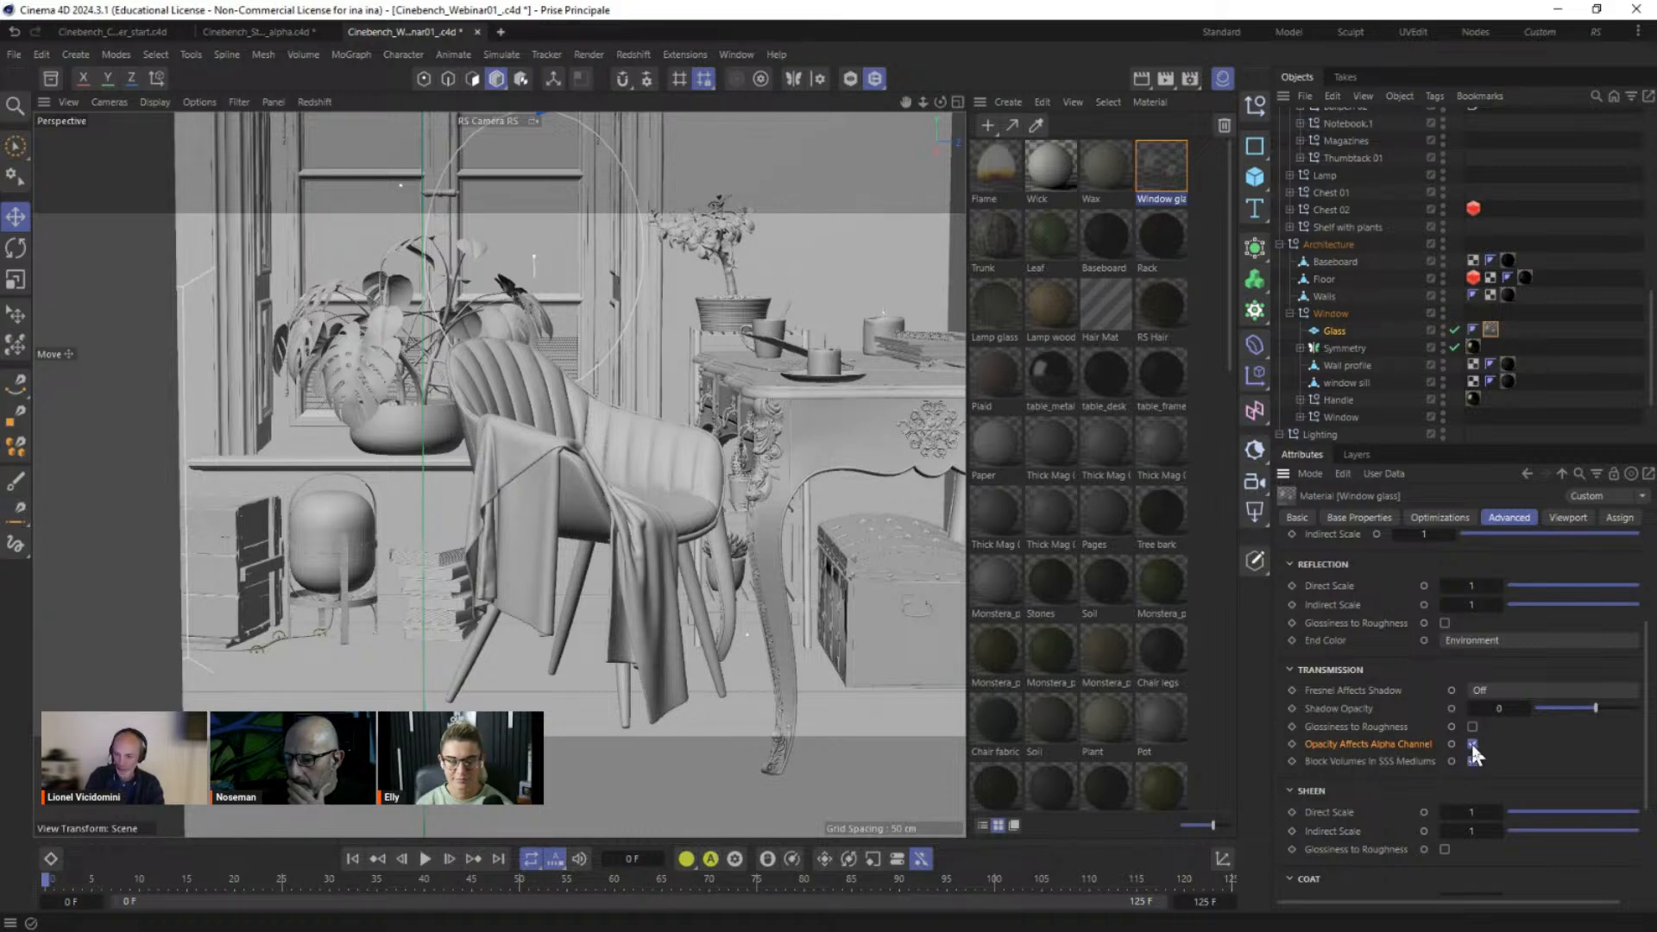
Step: Open the visibility overrides of the Backplate's Redshift Object tag, try disabling Secondary Ray Visible and turn it back on
{"action": "scroll", "coordinate": [1357, 324], "scroll_direction": "down", "scroll_amount": 2}
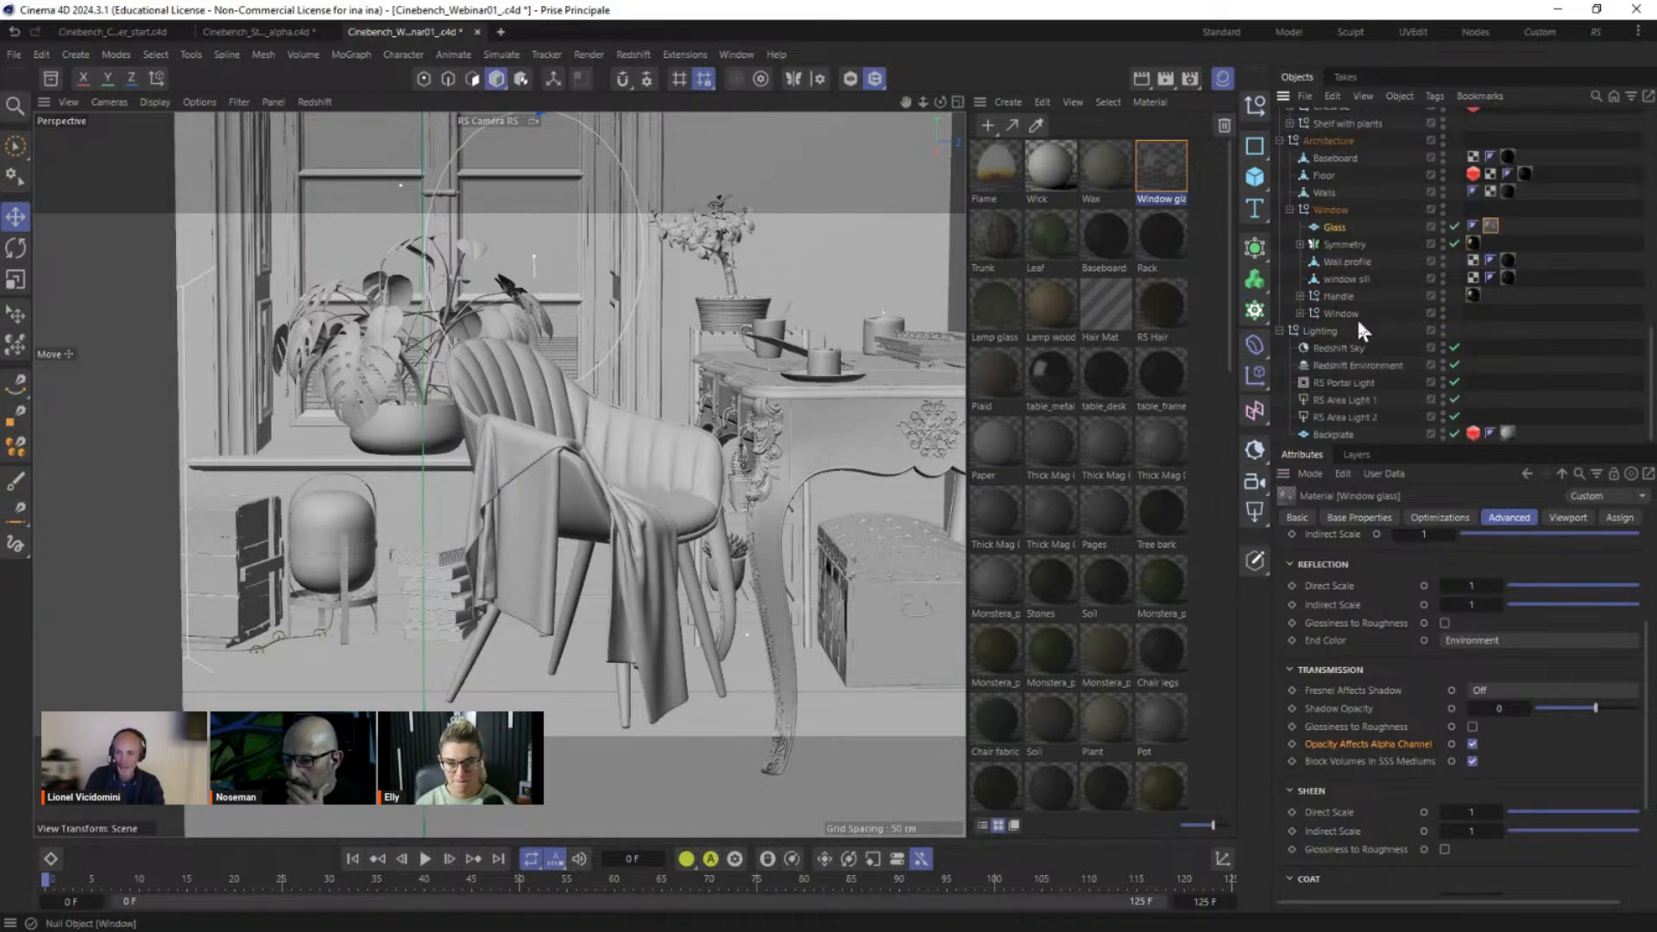
{"action": "left_click", "coordinate": [1335, 433]}
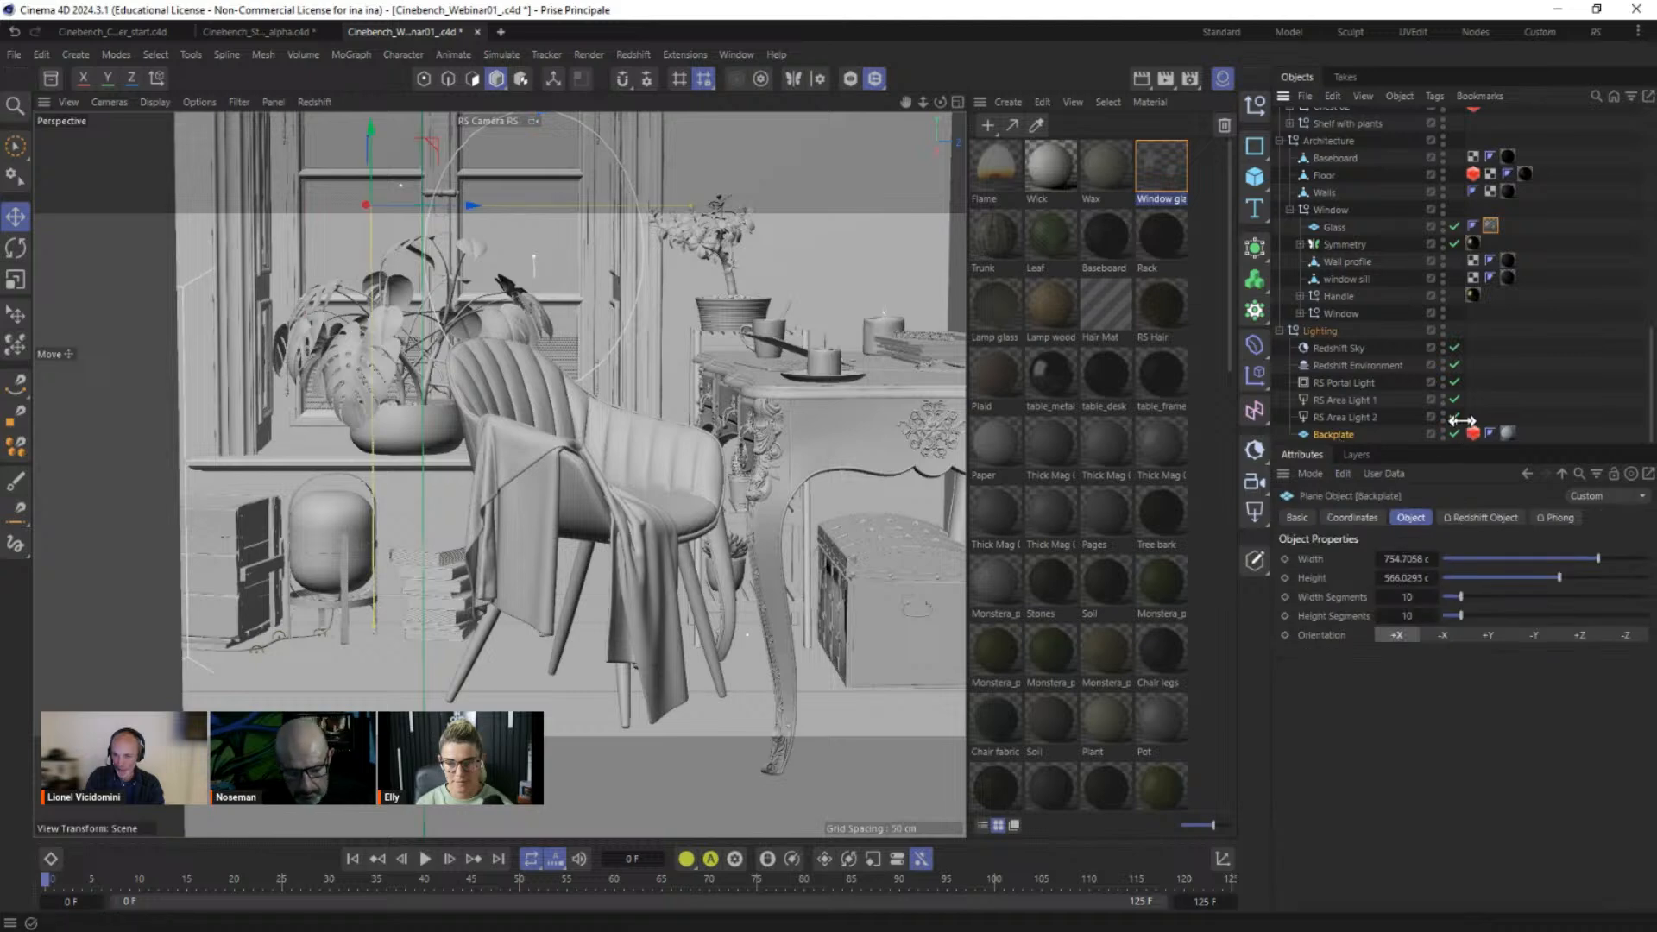
{"action": "left_click", "coordinate": [1474, 433]}
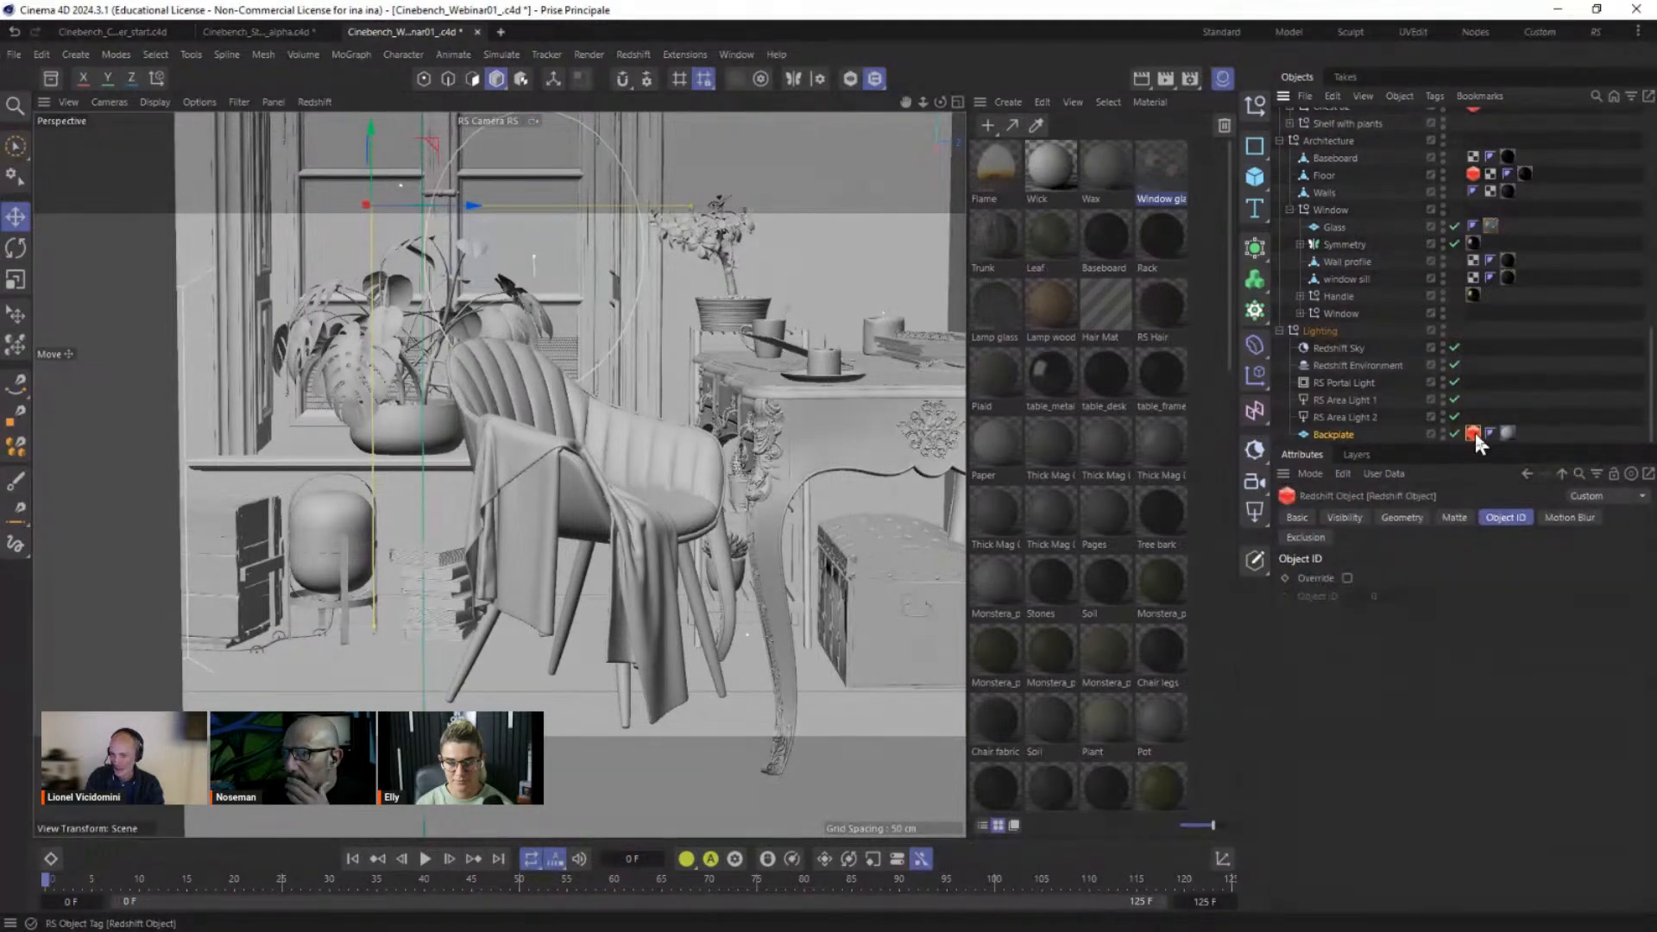
{"action": "left_click", "coordinate": [1350, 517]}
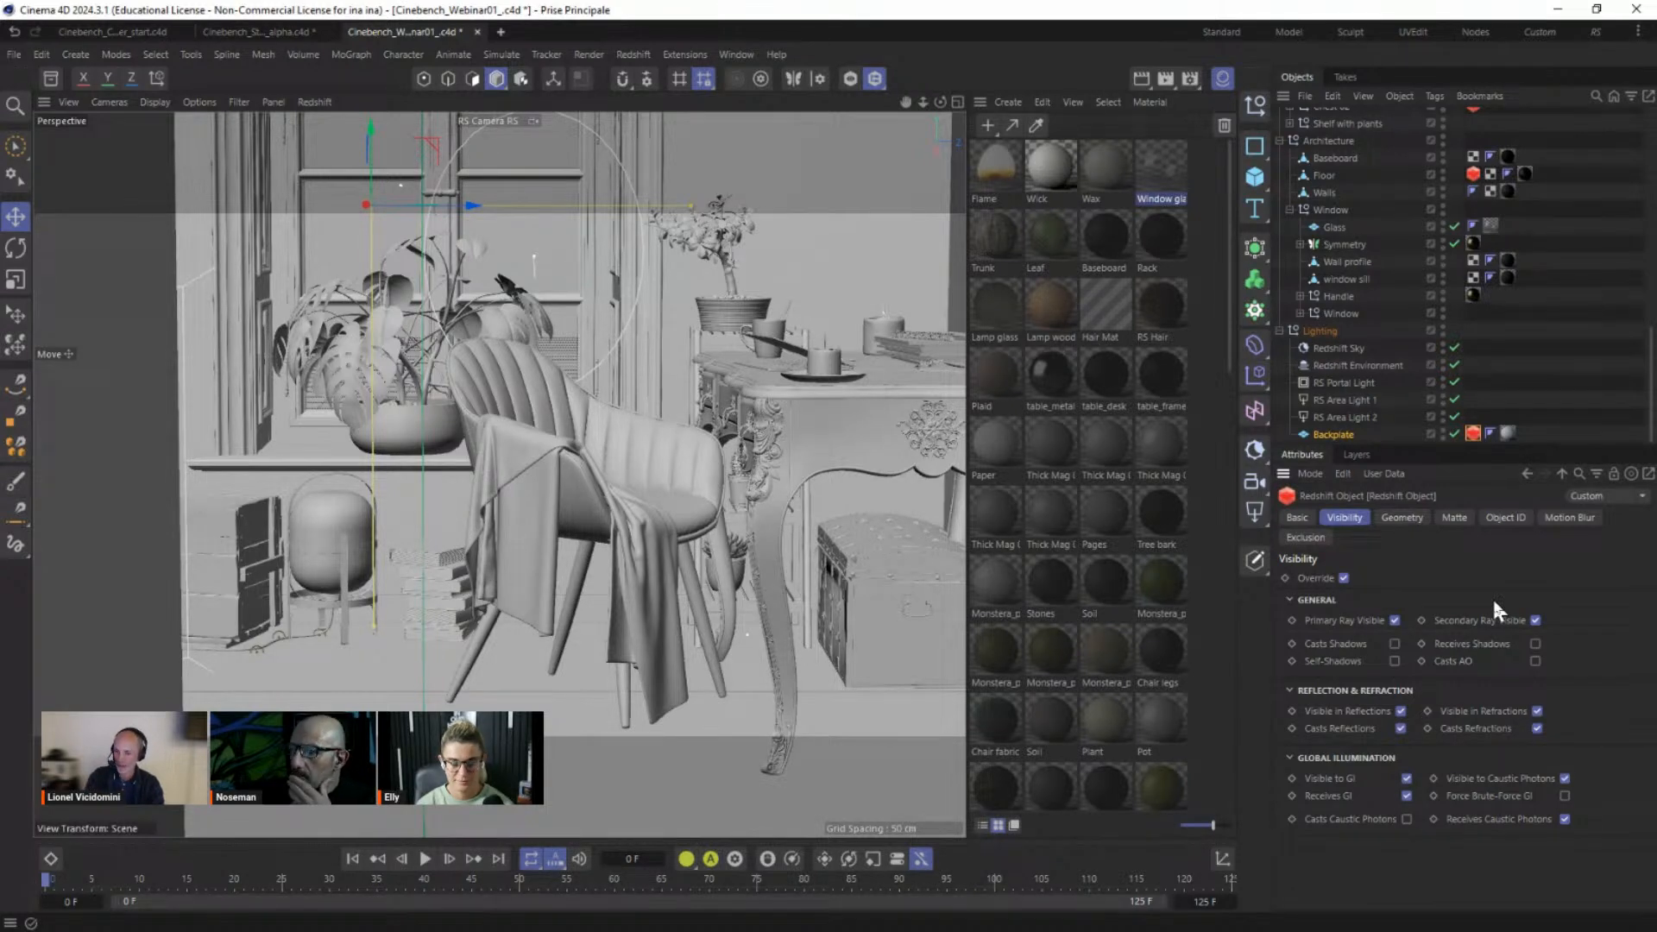
{"action": "left_click", "coordinate": [1534, 620]}
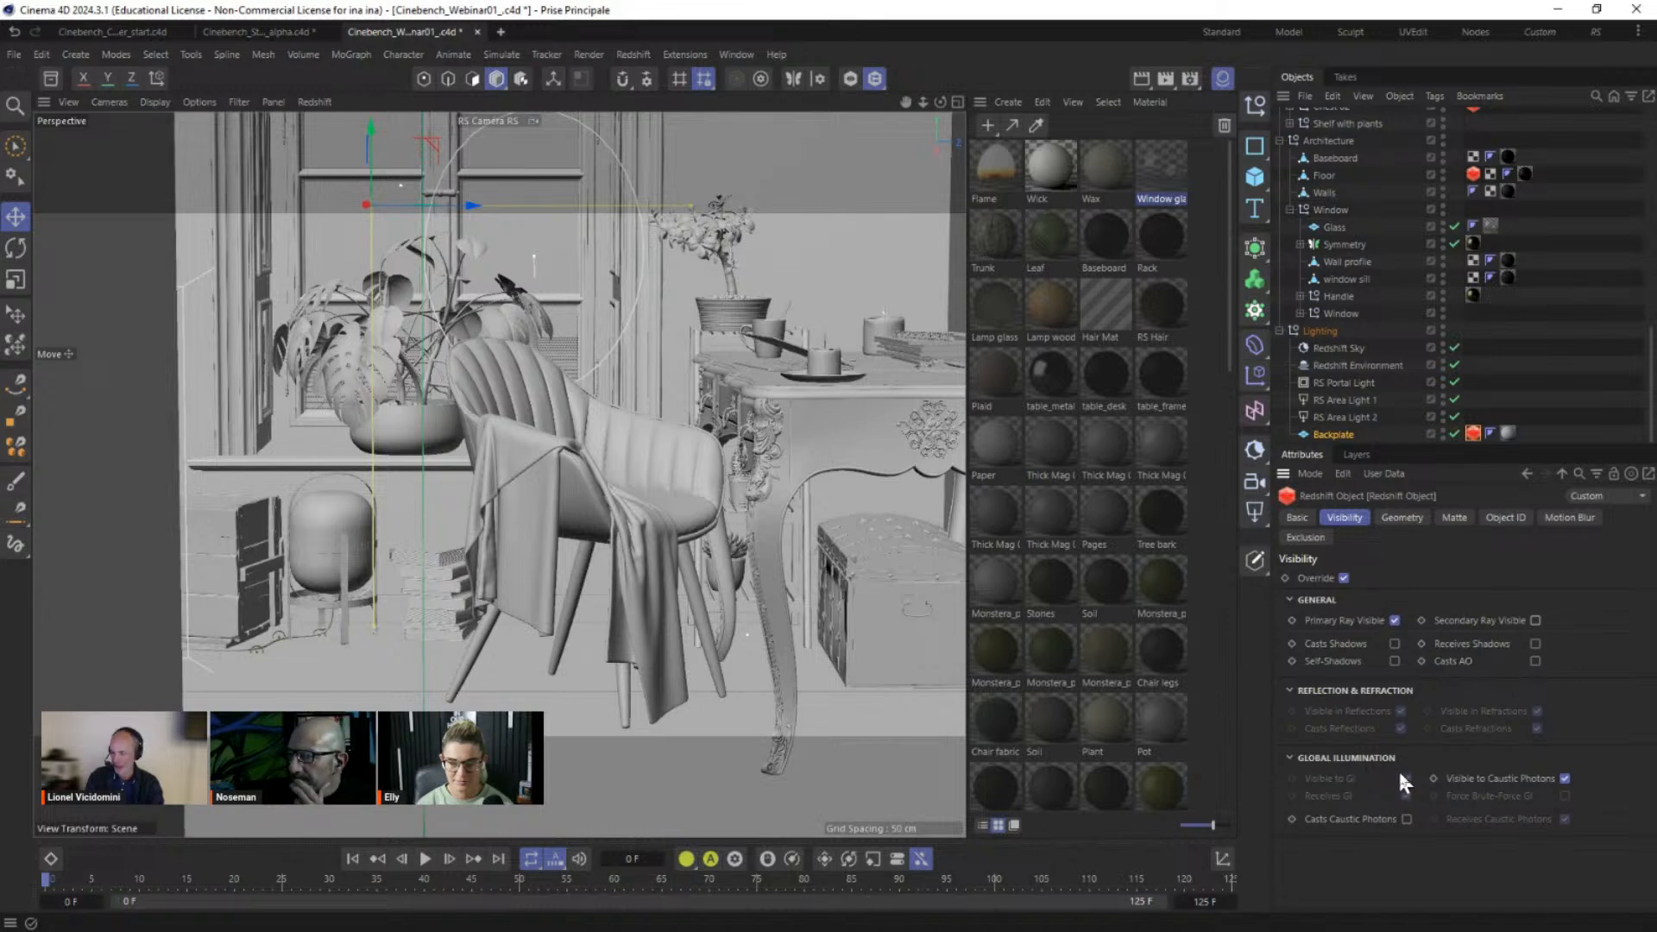
{"action": "left_click", "coordinate": [1534, 619]}
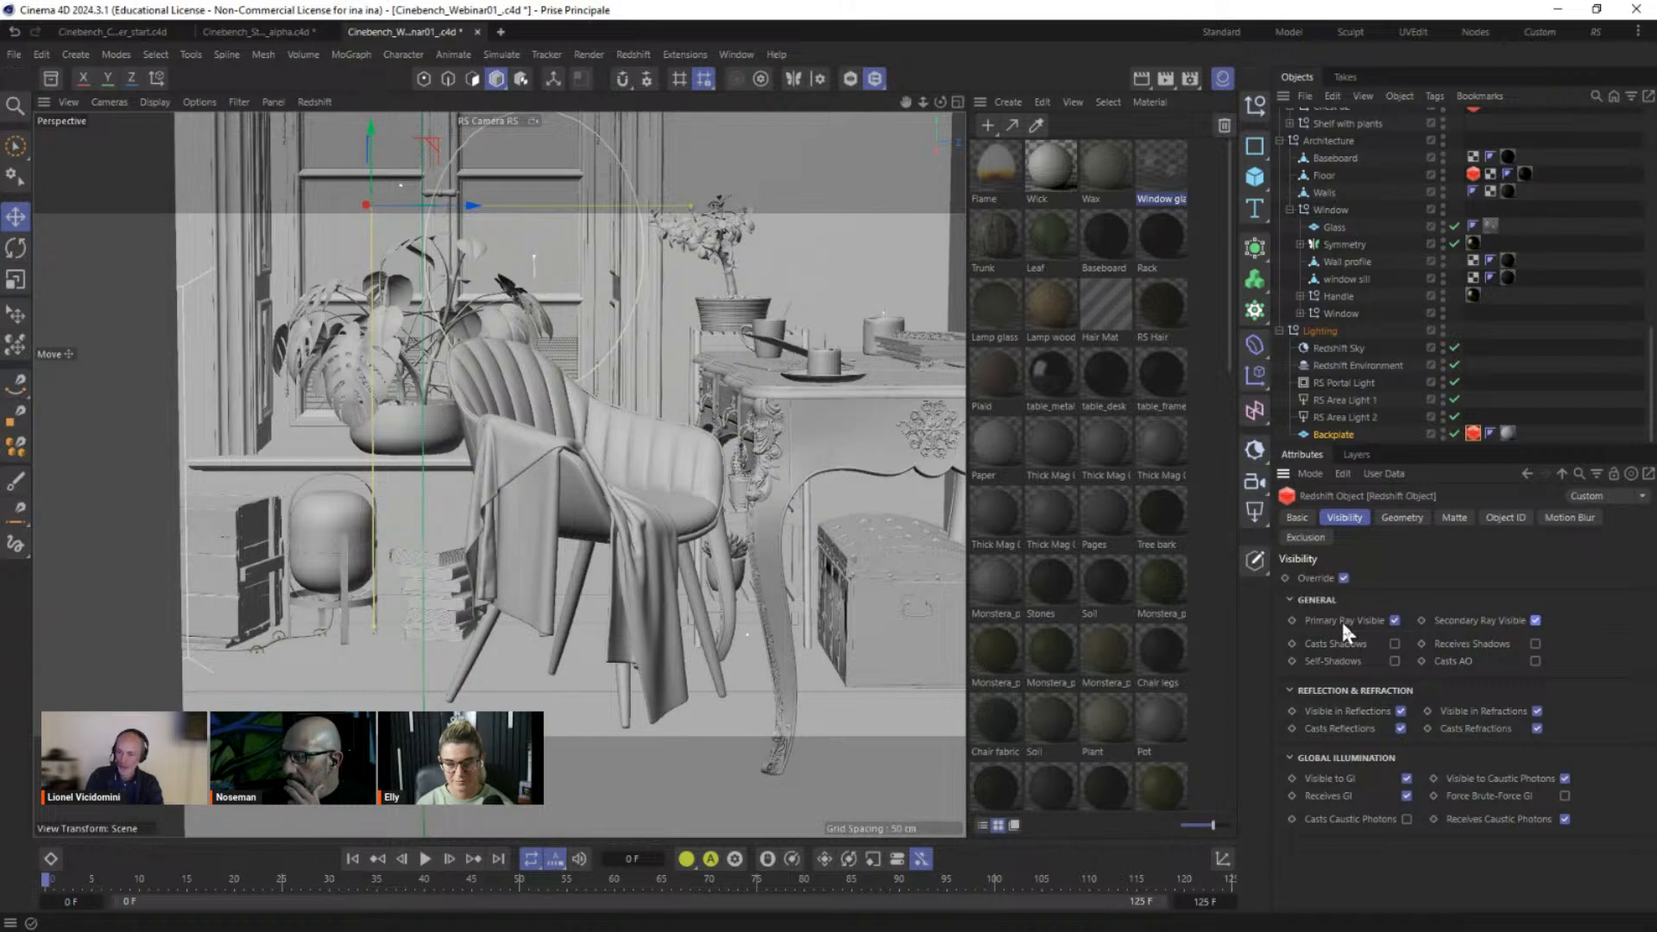
Step: Override the matte settings in the Backplate's Redshift Object tag, enabling the matte with its Alpha at 0
{"action": "left_click", "coordinate": [1454, 517]}
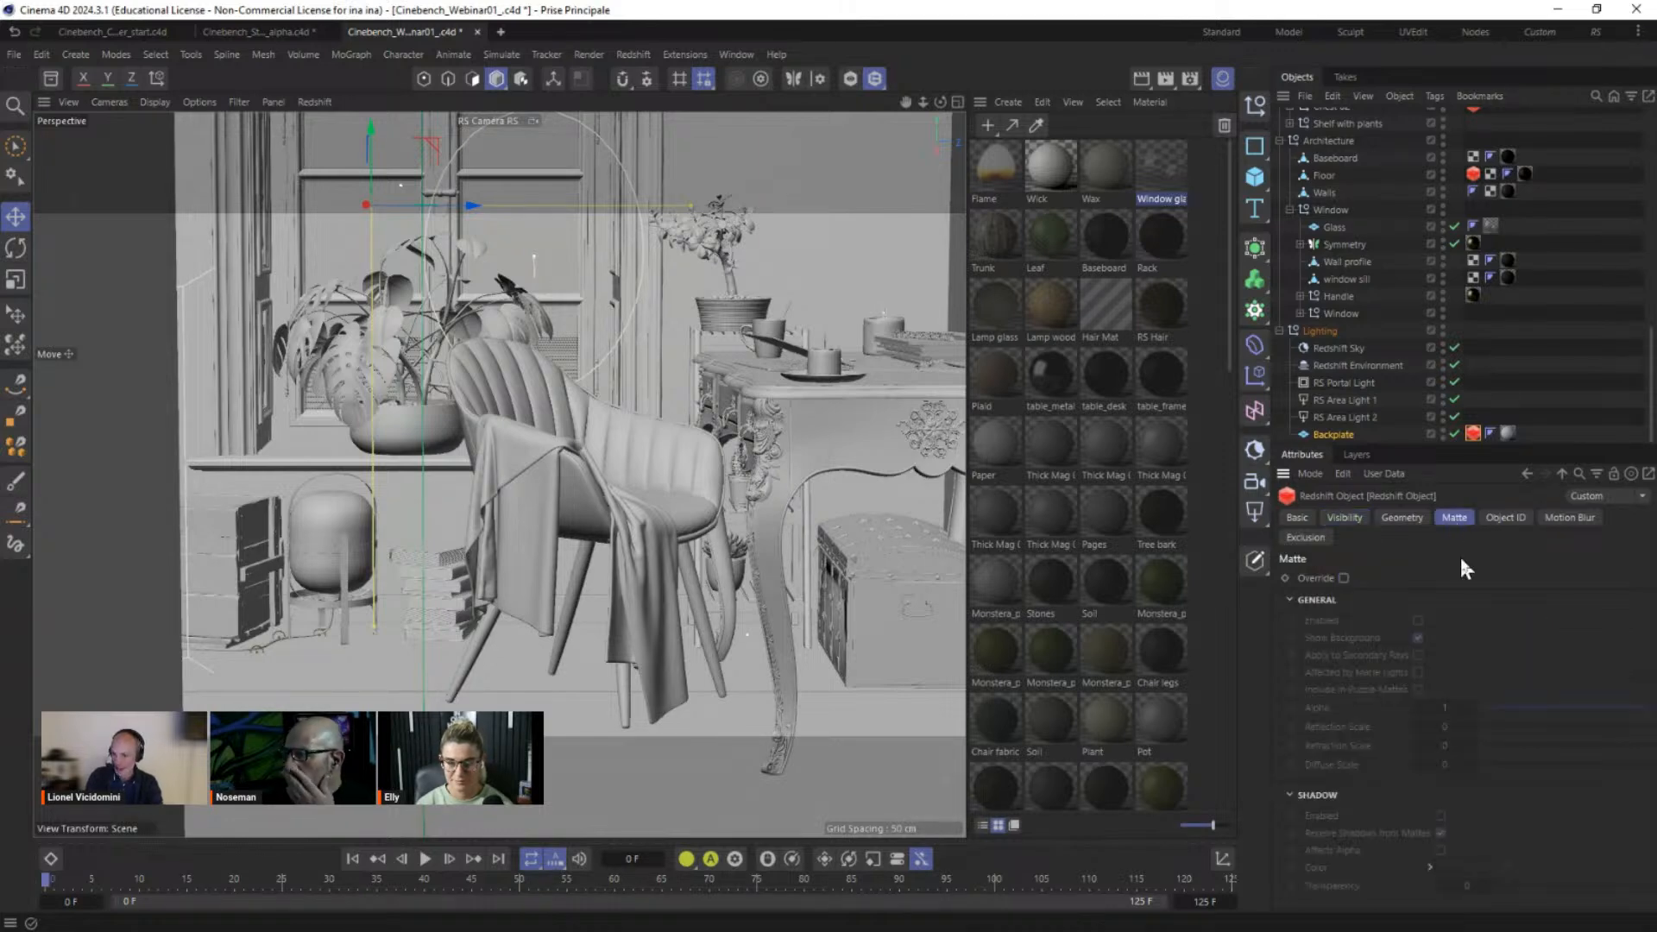
{"action": "left_click", "coordinate": [1344, 578]}
{"action": "left_click", "coordinate": [1419, 614]}
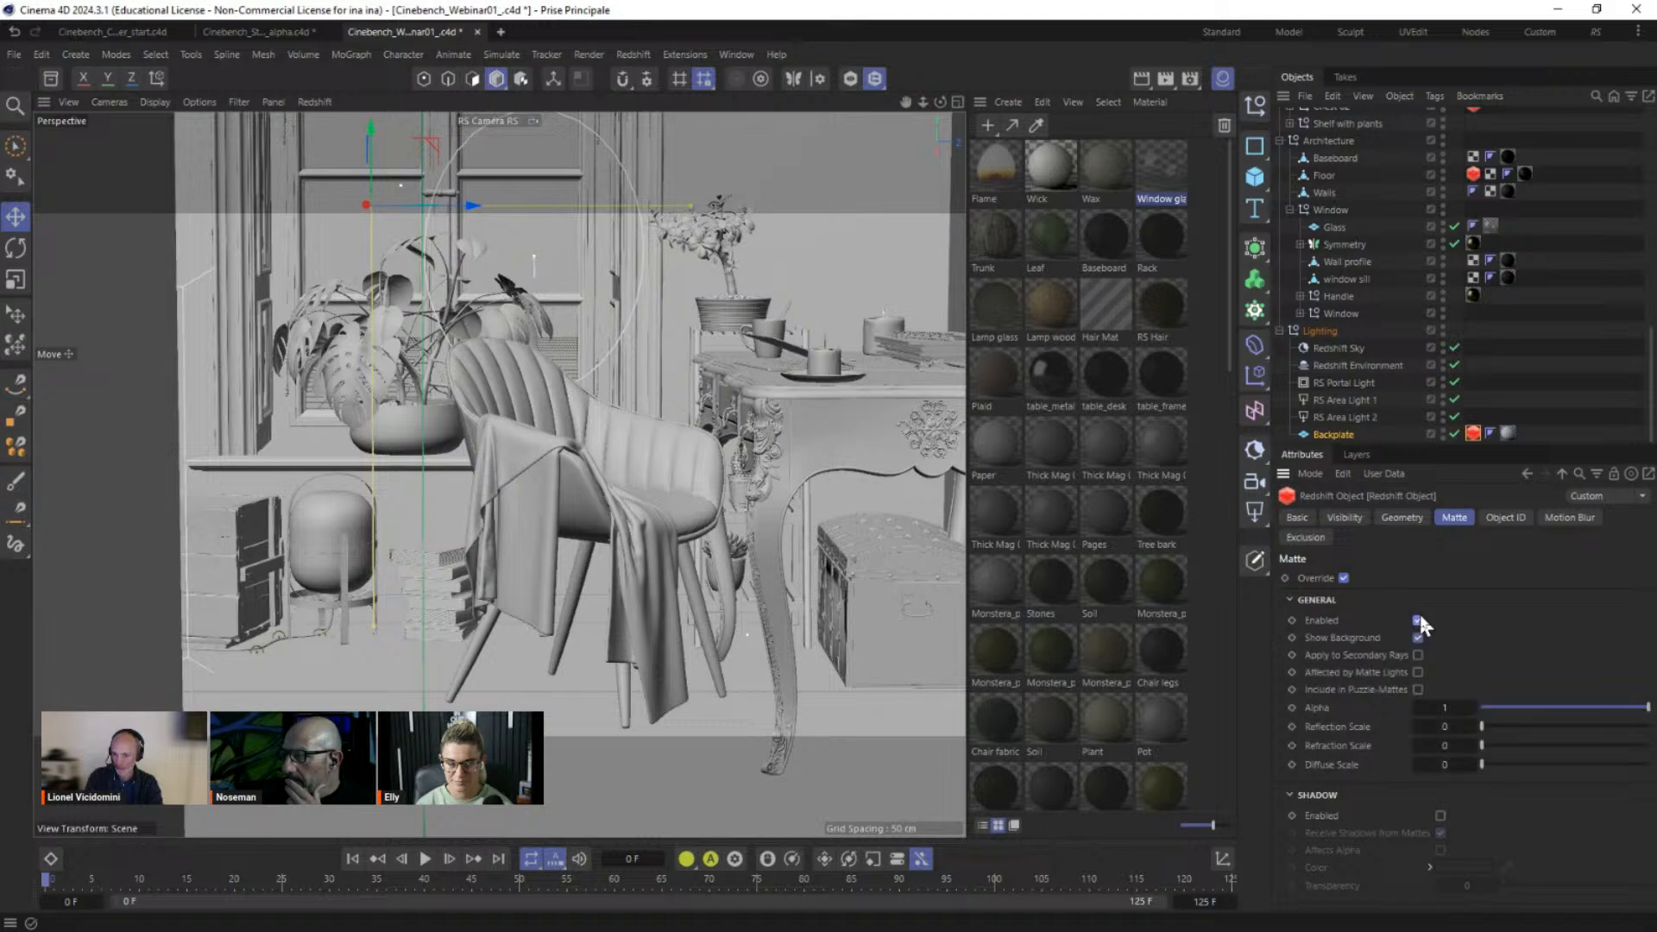
{"action": "left_click_drag", "start_coordinate": [1511, 706], "coordinate": [1450, 707]}
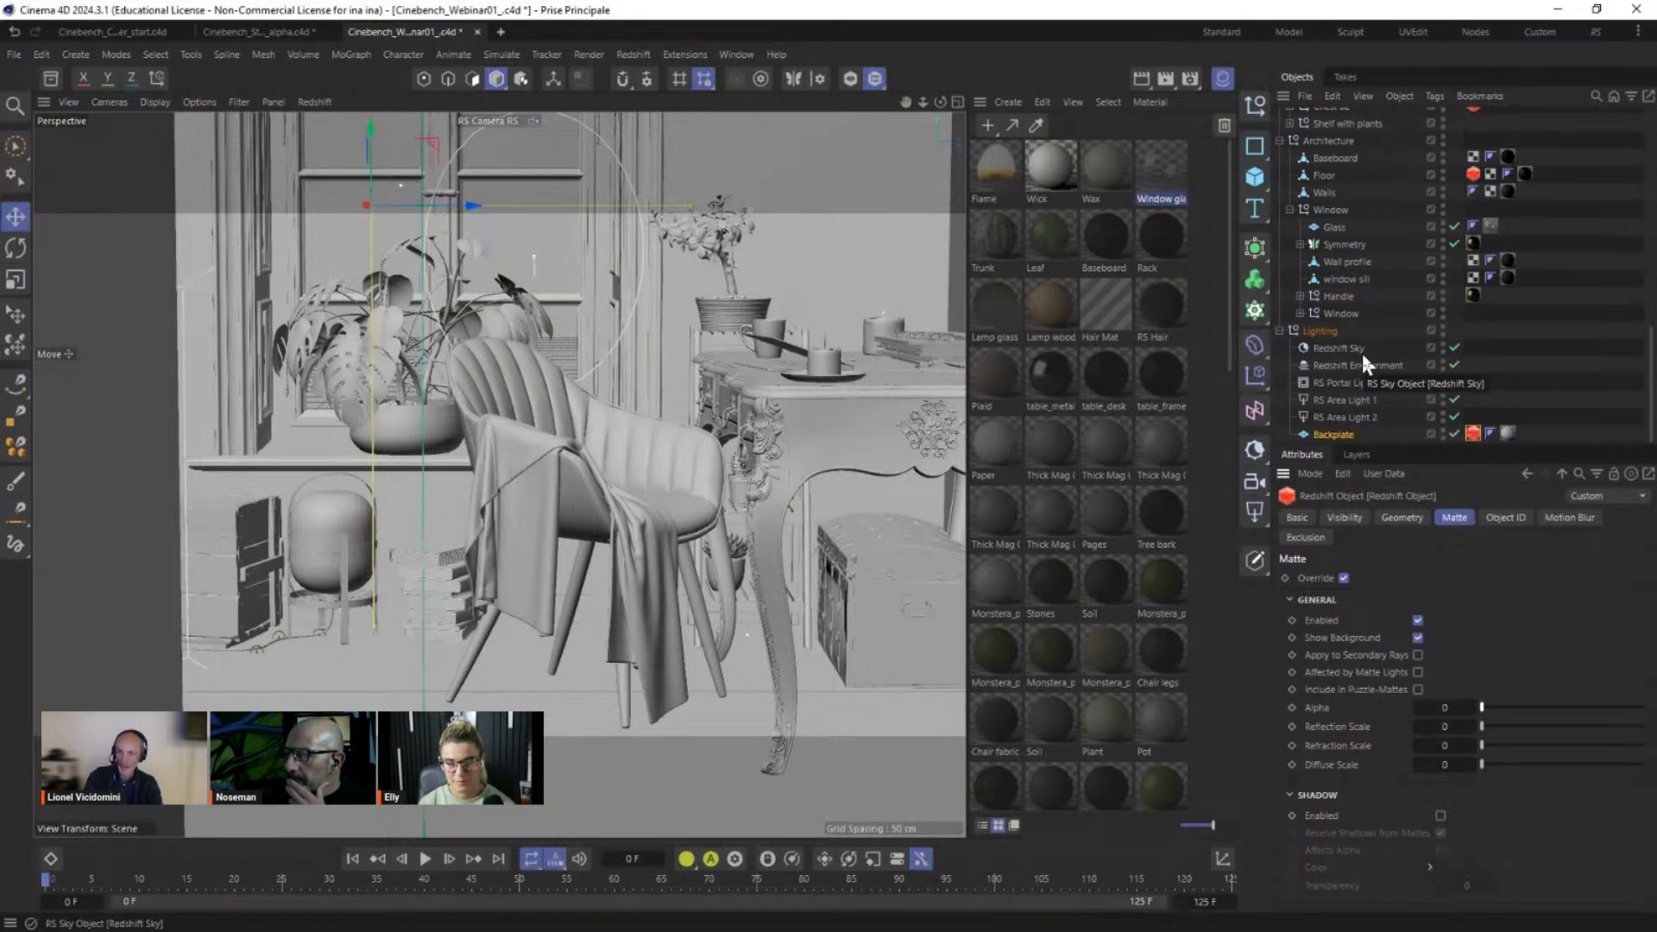
Step: Show the Redshift Sky's override settings and start an interactive render in the Redshift RenderView displaying the Beauty alpha channel
{"action": "left_click", "coordinate": [1337, 348]}
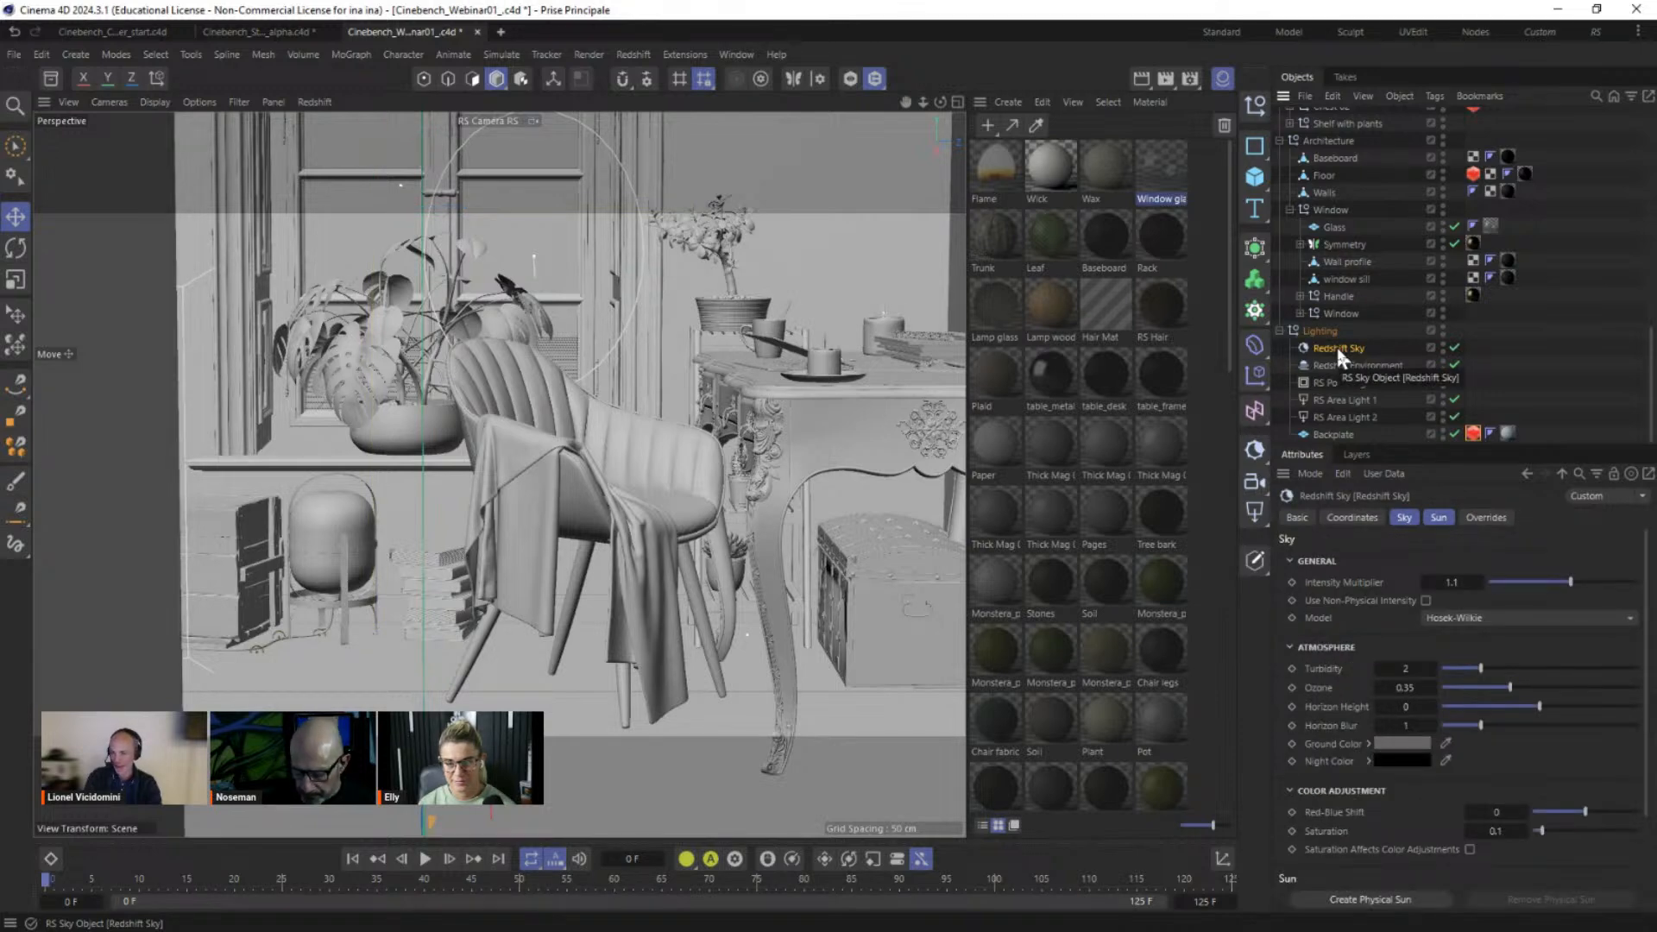
{"action": "left_click", "coordinate": [1492, 516]}
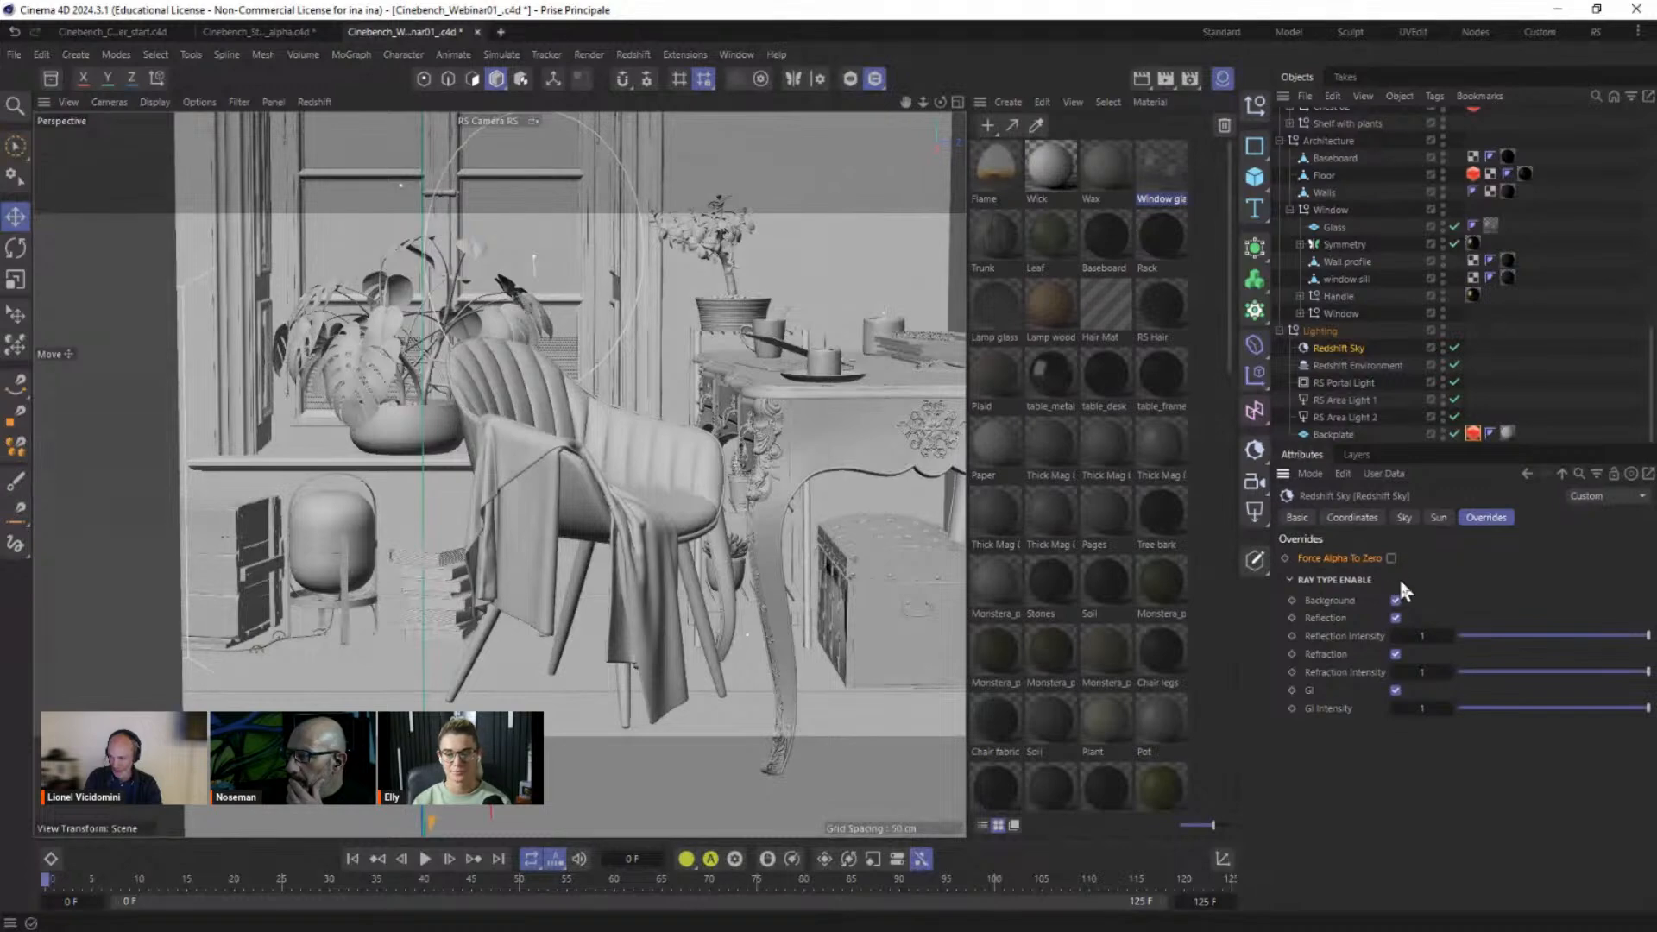
{"action": "left_click", "coordinate": [631, 54]}
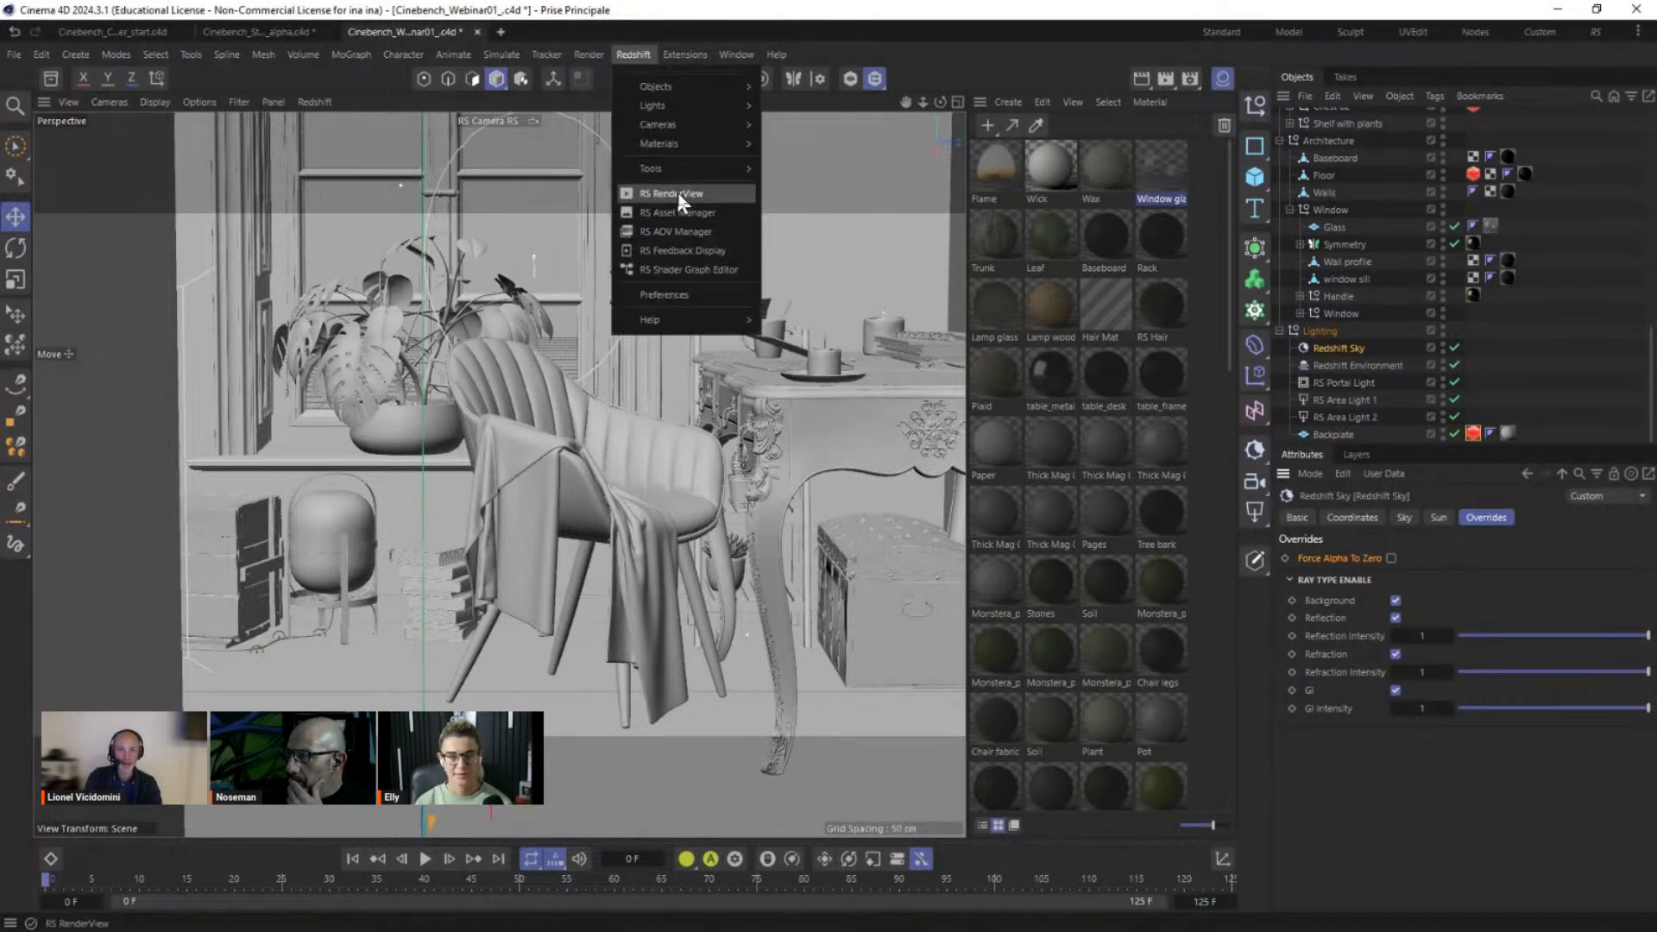
{"action": "left_click", "coordinate": [658, 191]}
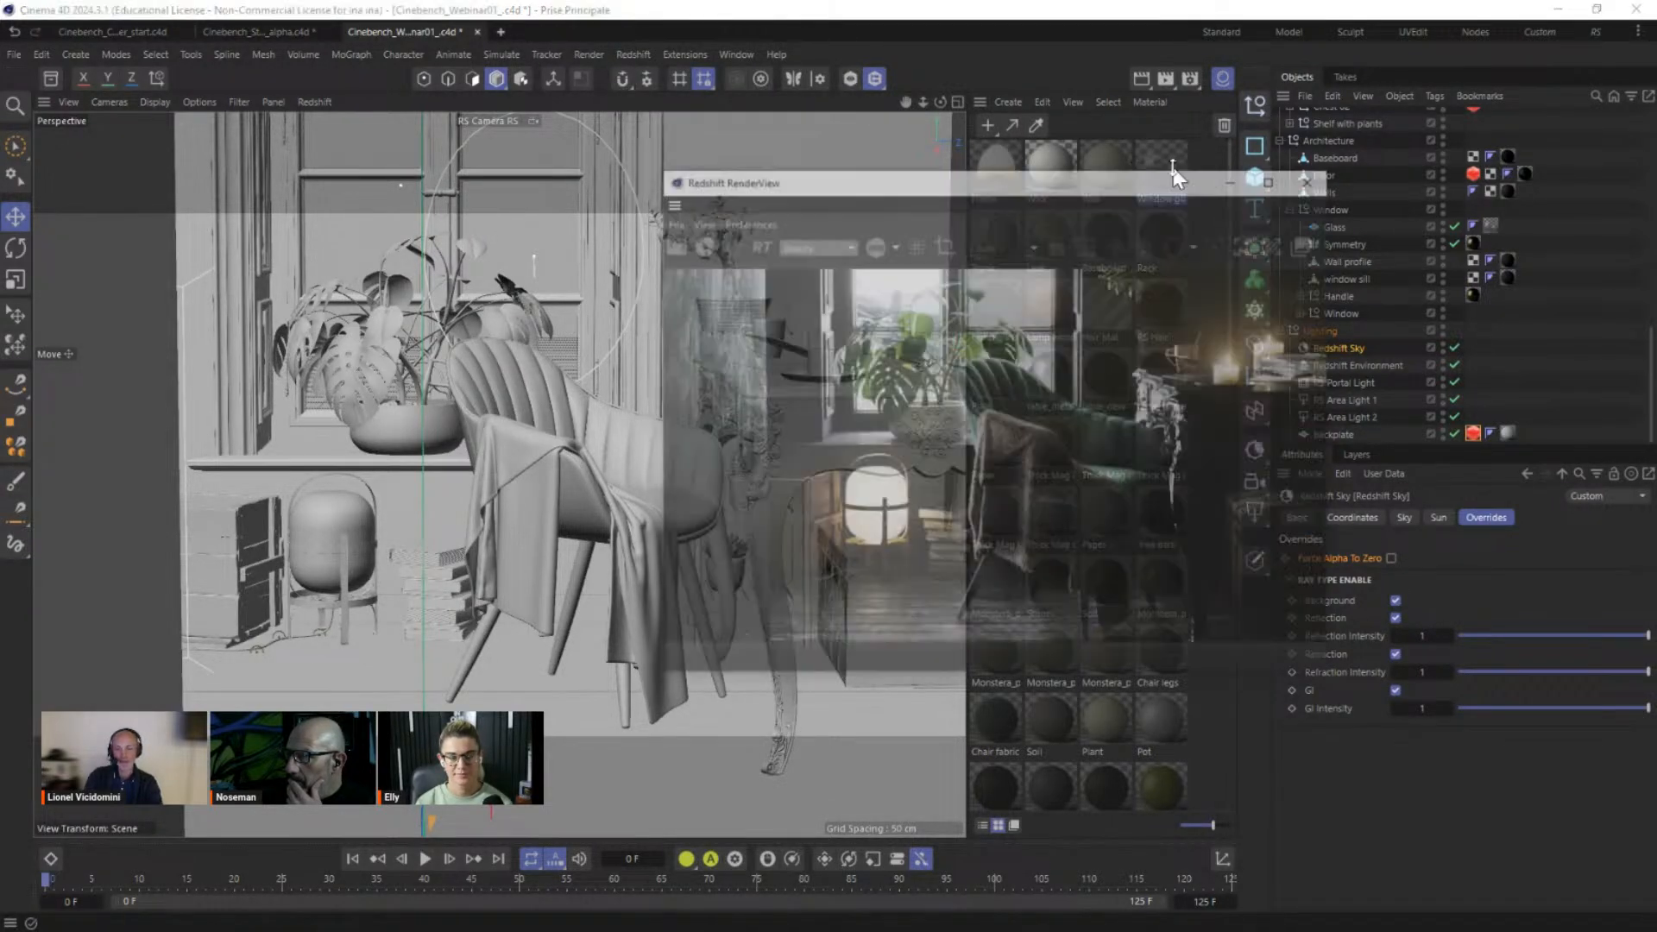
{"action": "left_click_drag", "start_coordinate": [1091, 177], "coordinate": [584, 177]}
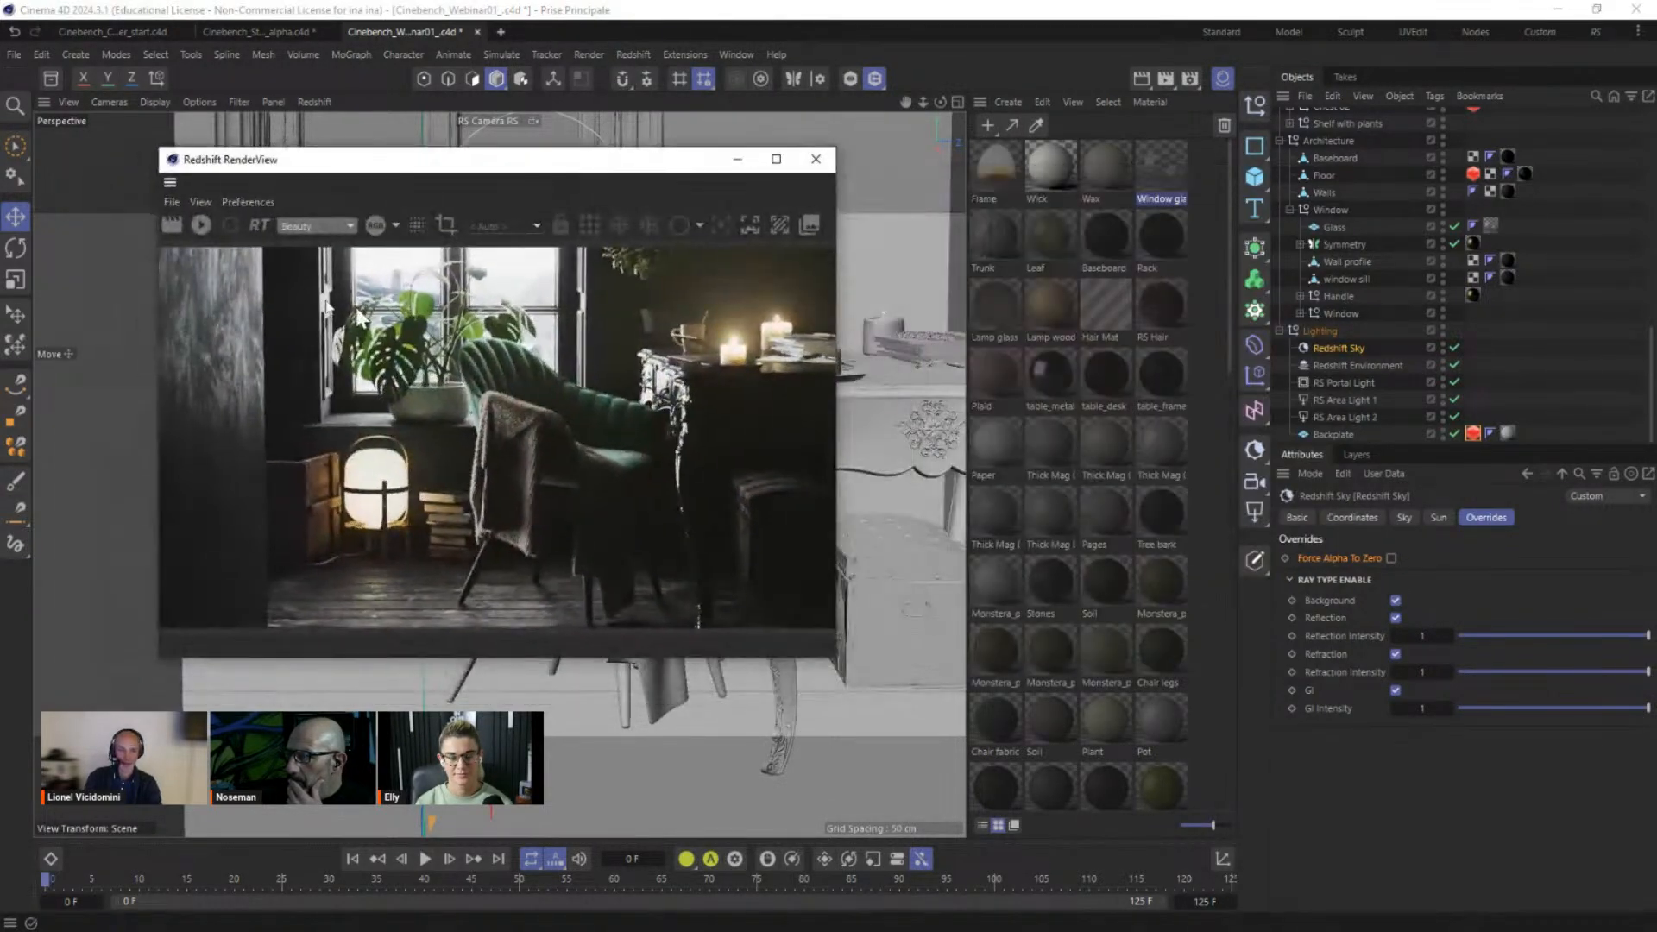
{"action": "left_click", "coordinate": [200, 225]}
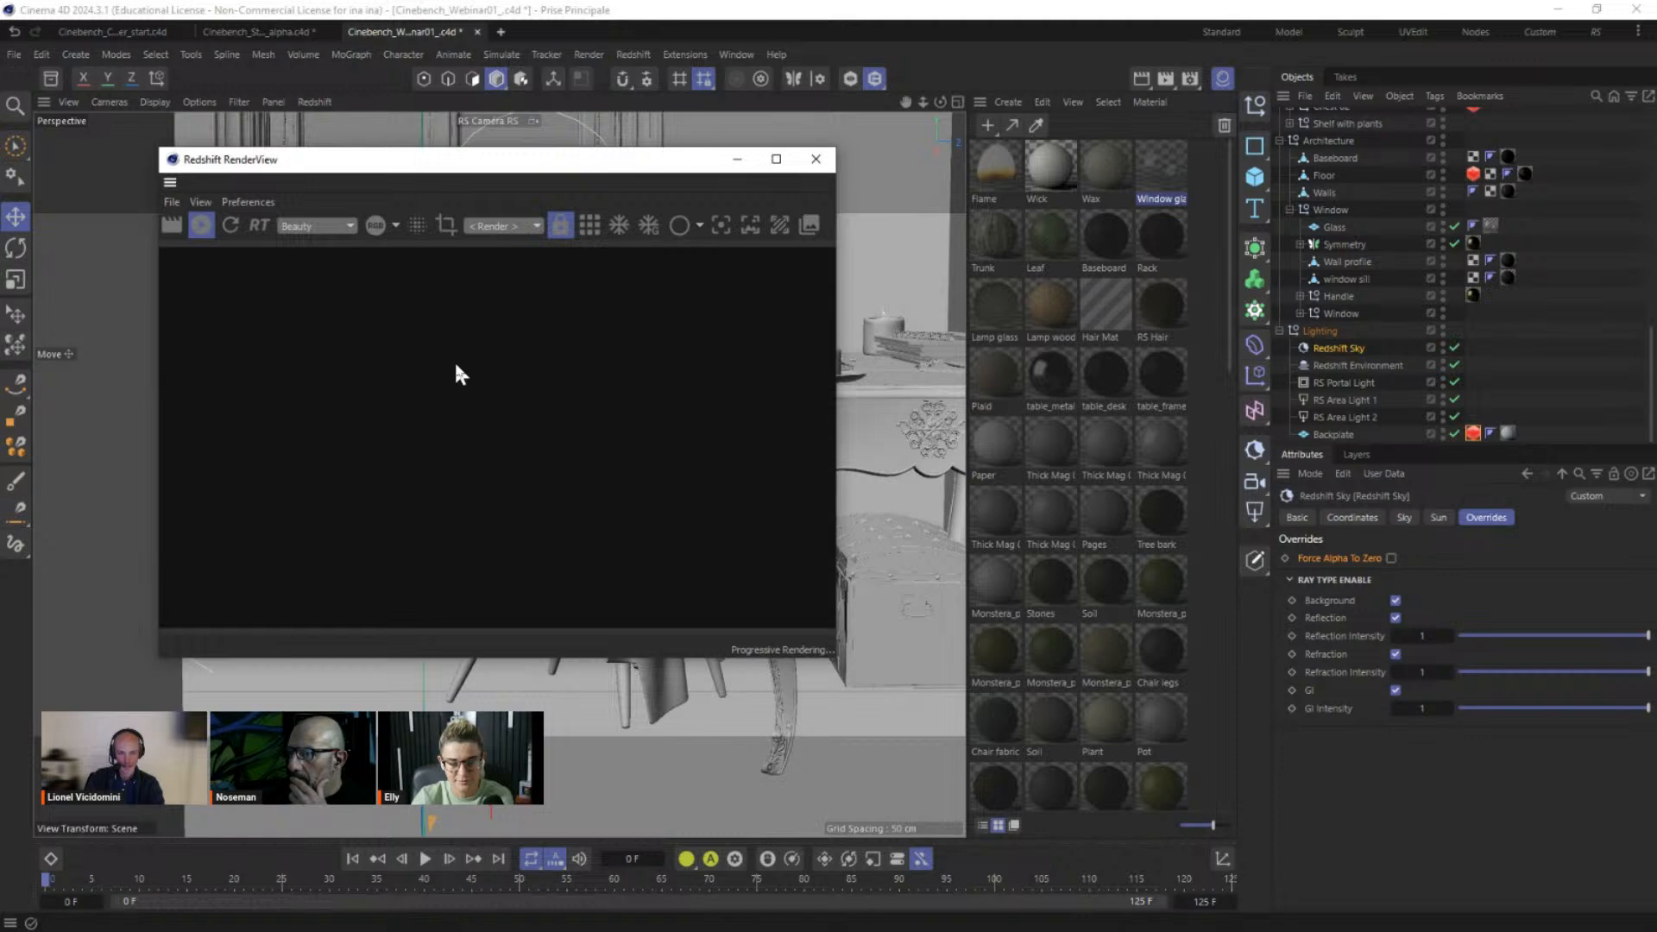
{"action": "left_click", "coordinate": [401, 230]}
{"action": "left_click", "coordinate": [405, 339]}
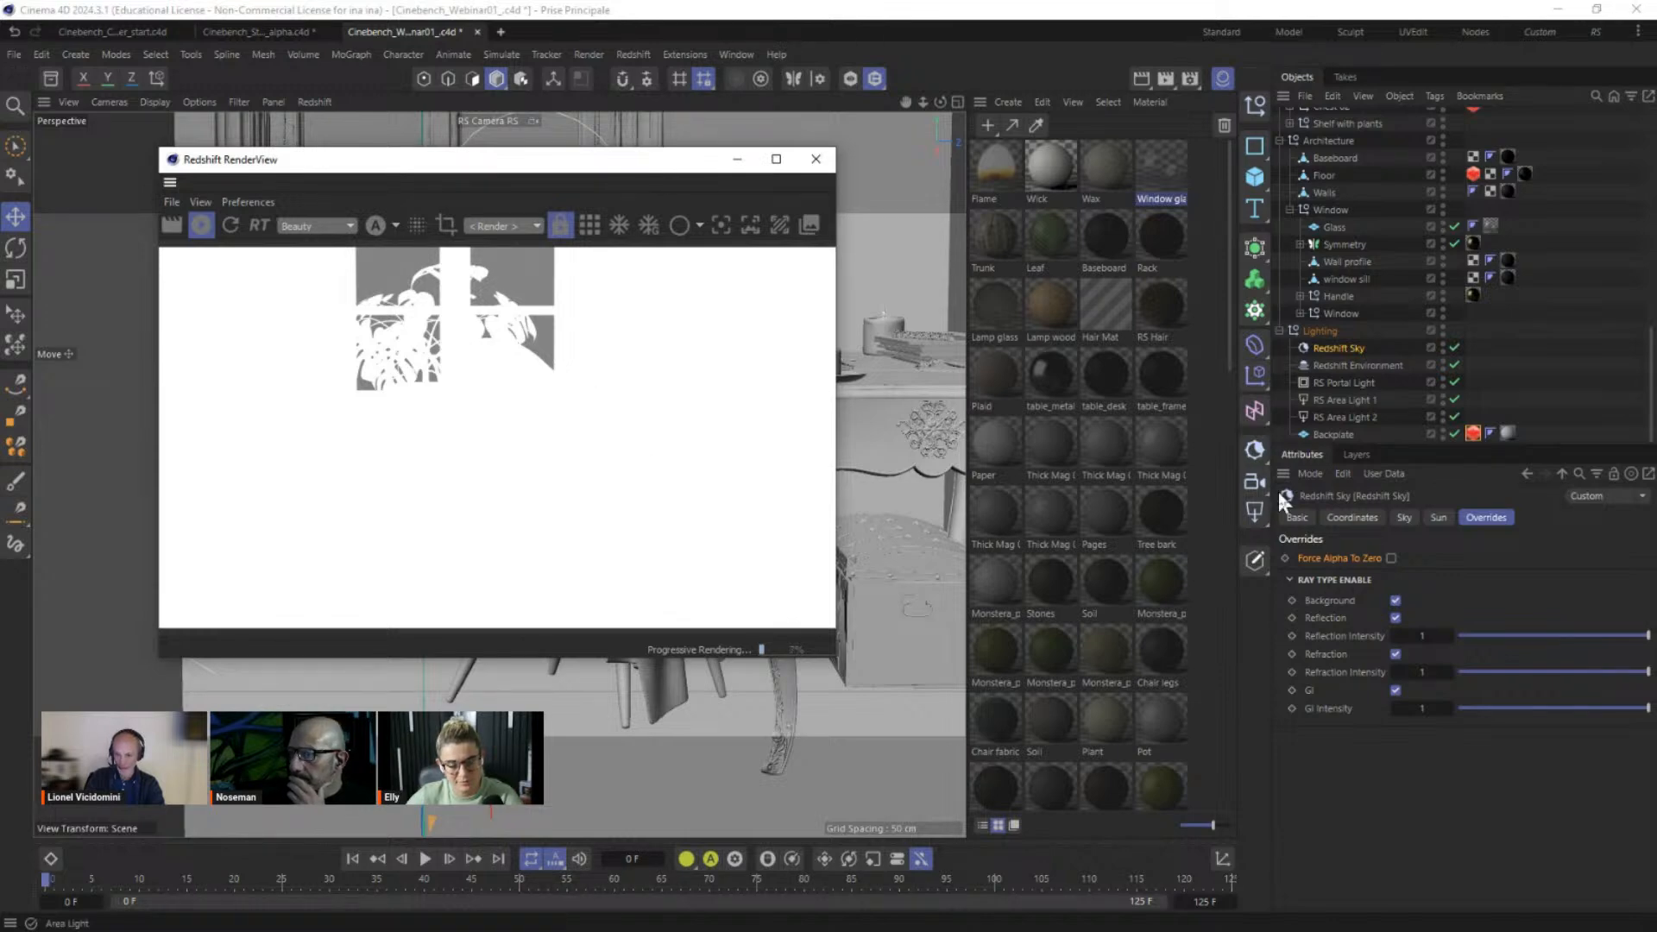
Step: Try enabling Force Alpha To Zero on the Redshift Sky and turn it back off
{"action": "left_click", "coordinate": [1391, 558]}
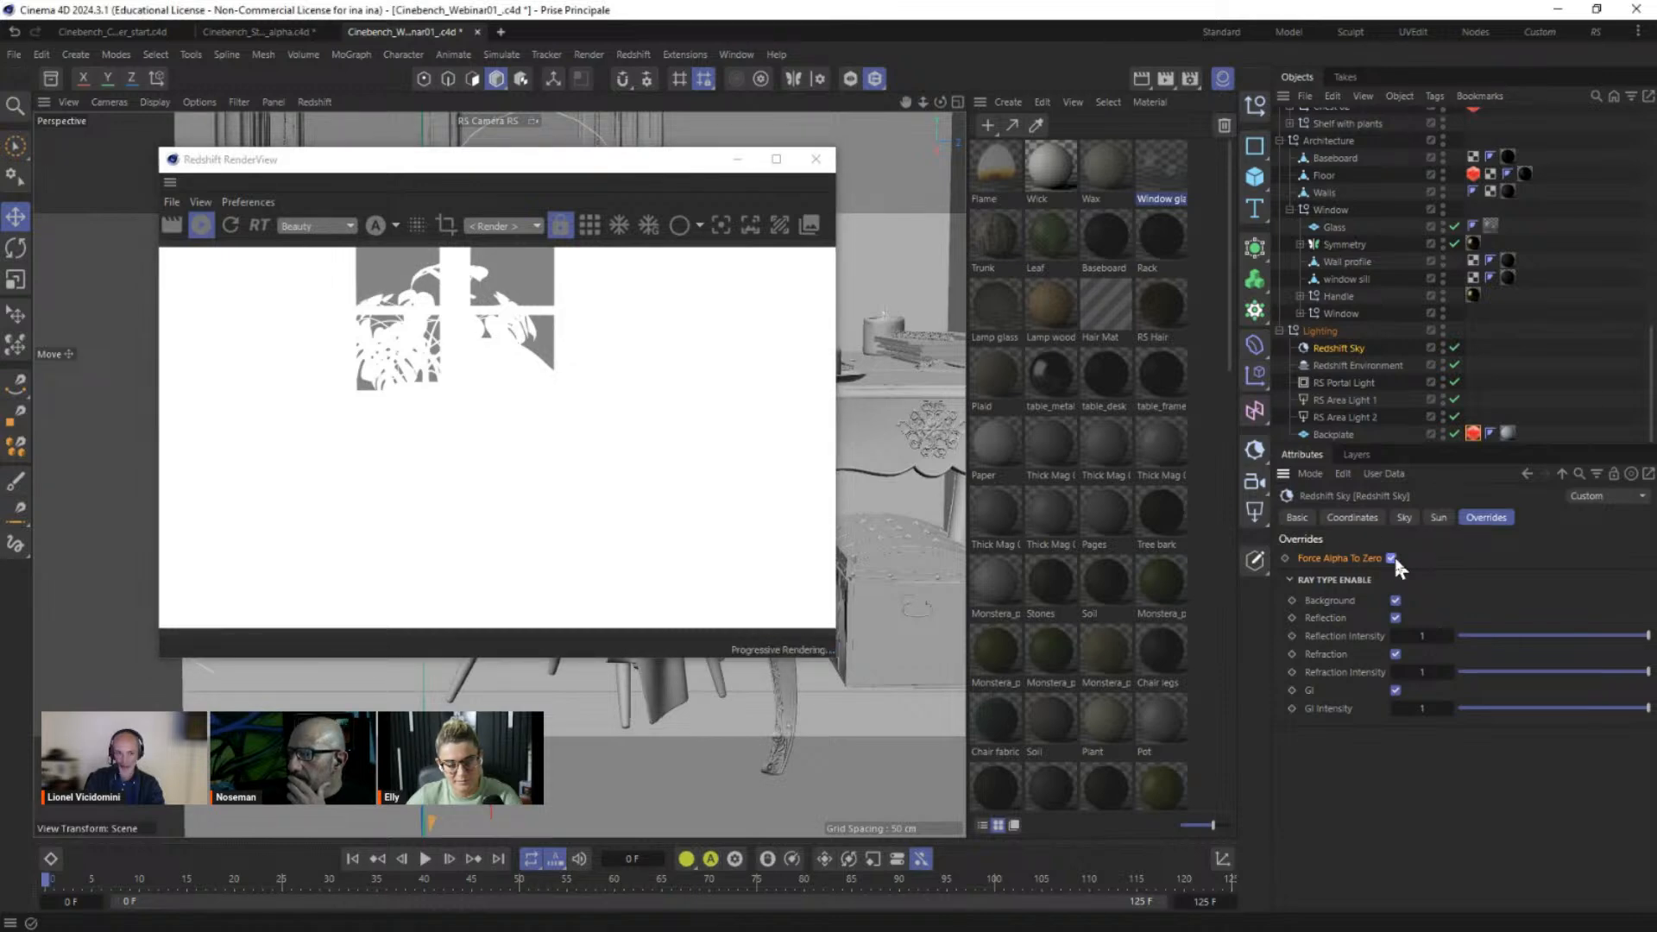
{"action": "left_click", "coordinate": [1391, 559]}
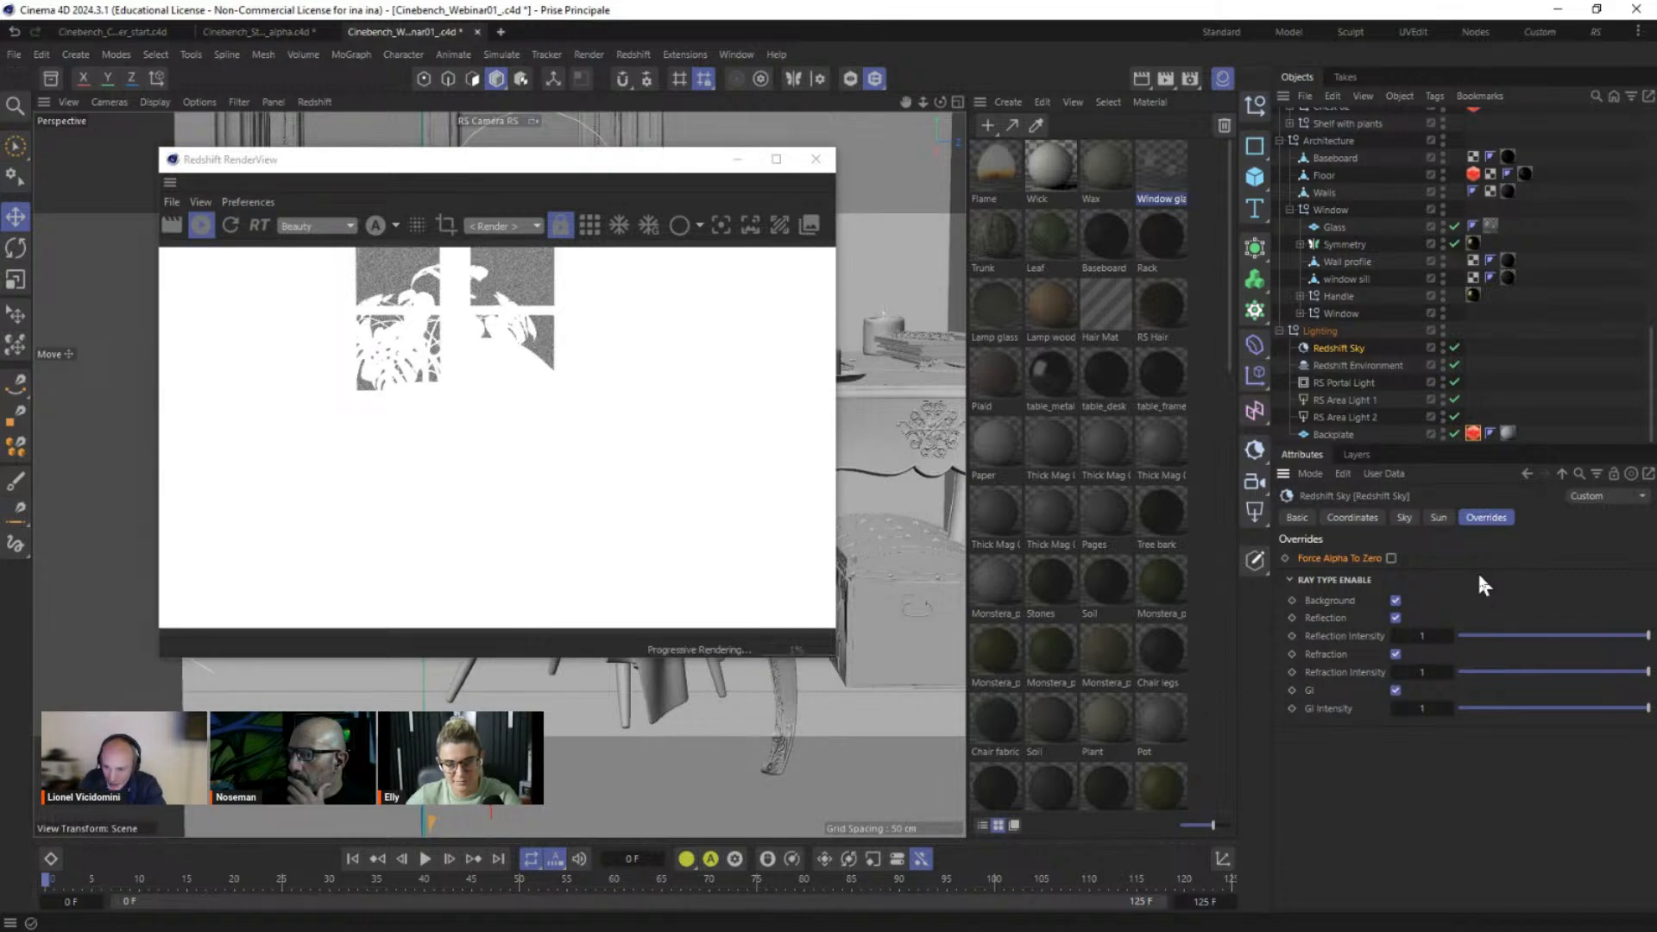
{"action": "left_click", "coordinate": [1324, 599]}
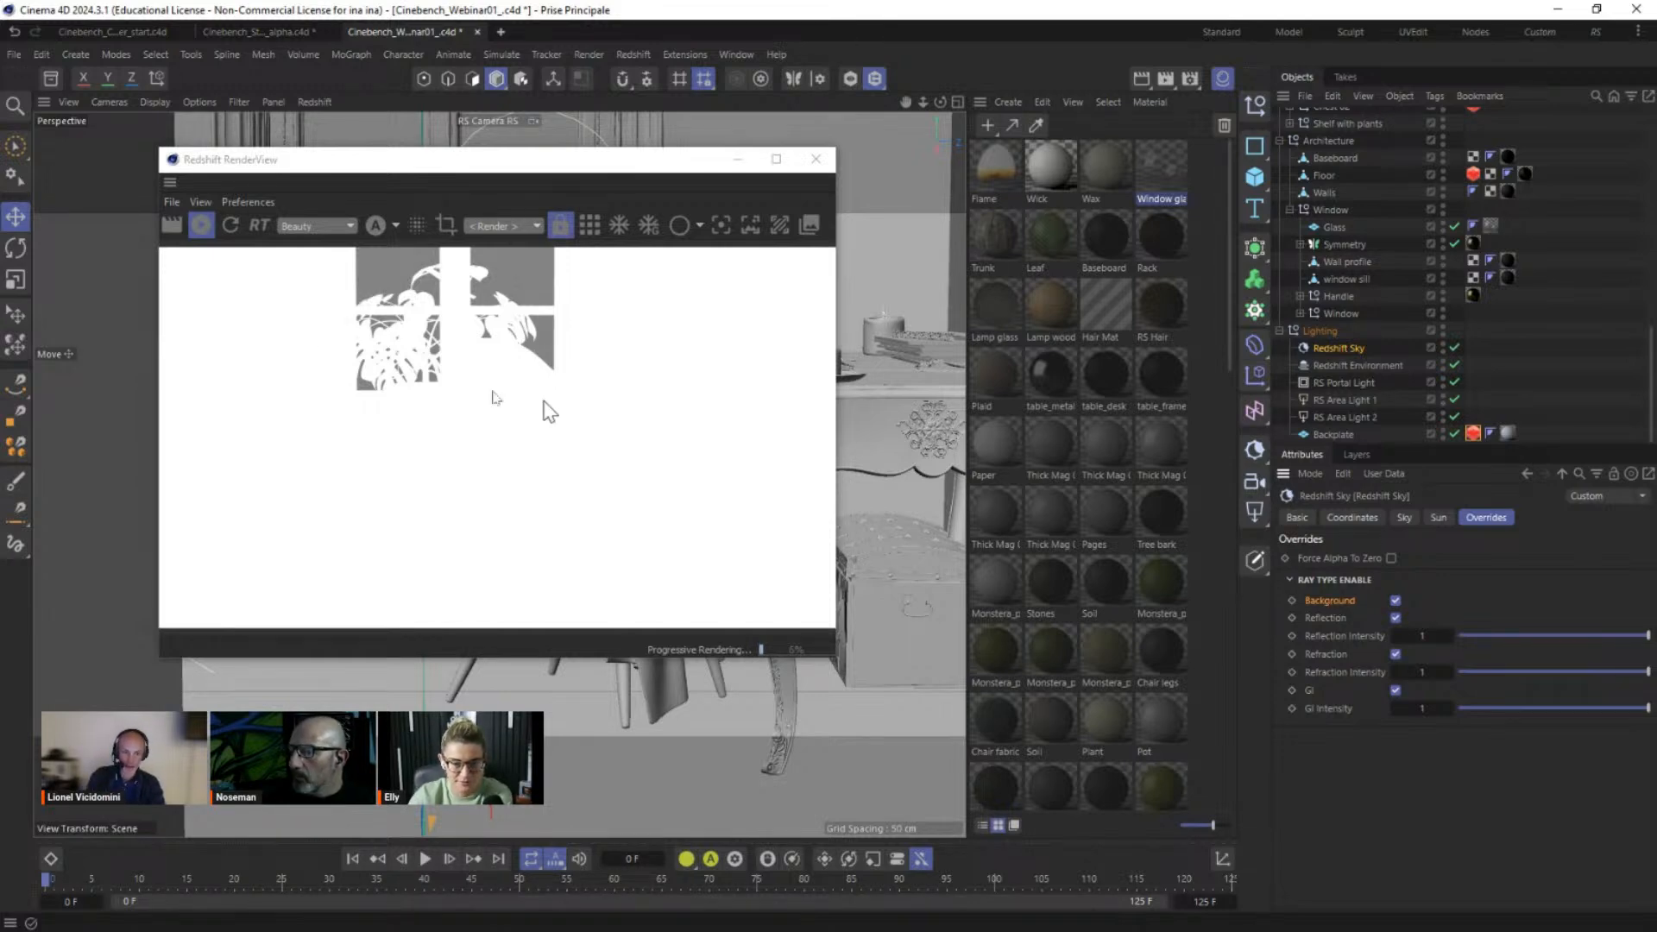
Step: Return the RenderView to the RGB channels, keeping the Redshift Sky's Background ray type enabled
{"action": "left_click", "coordinate": [394, 227]}
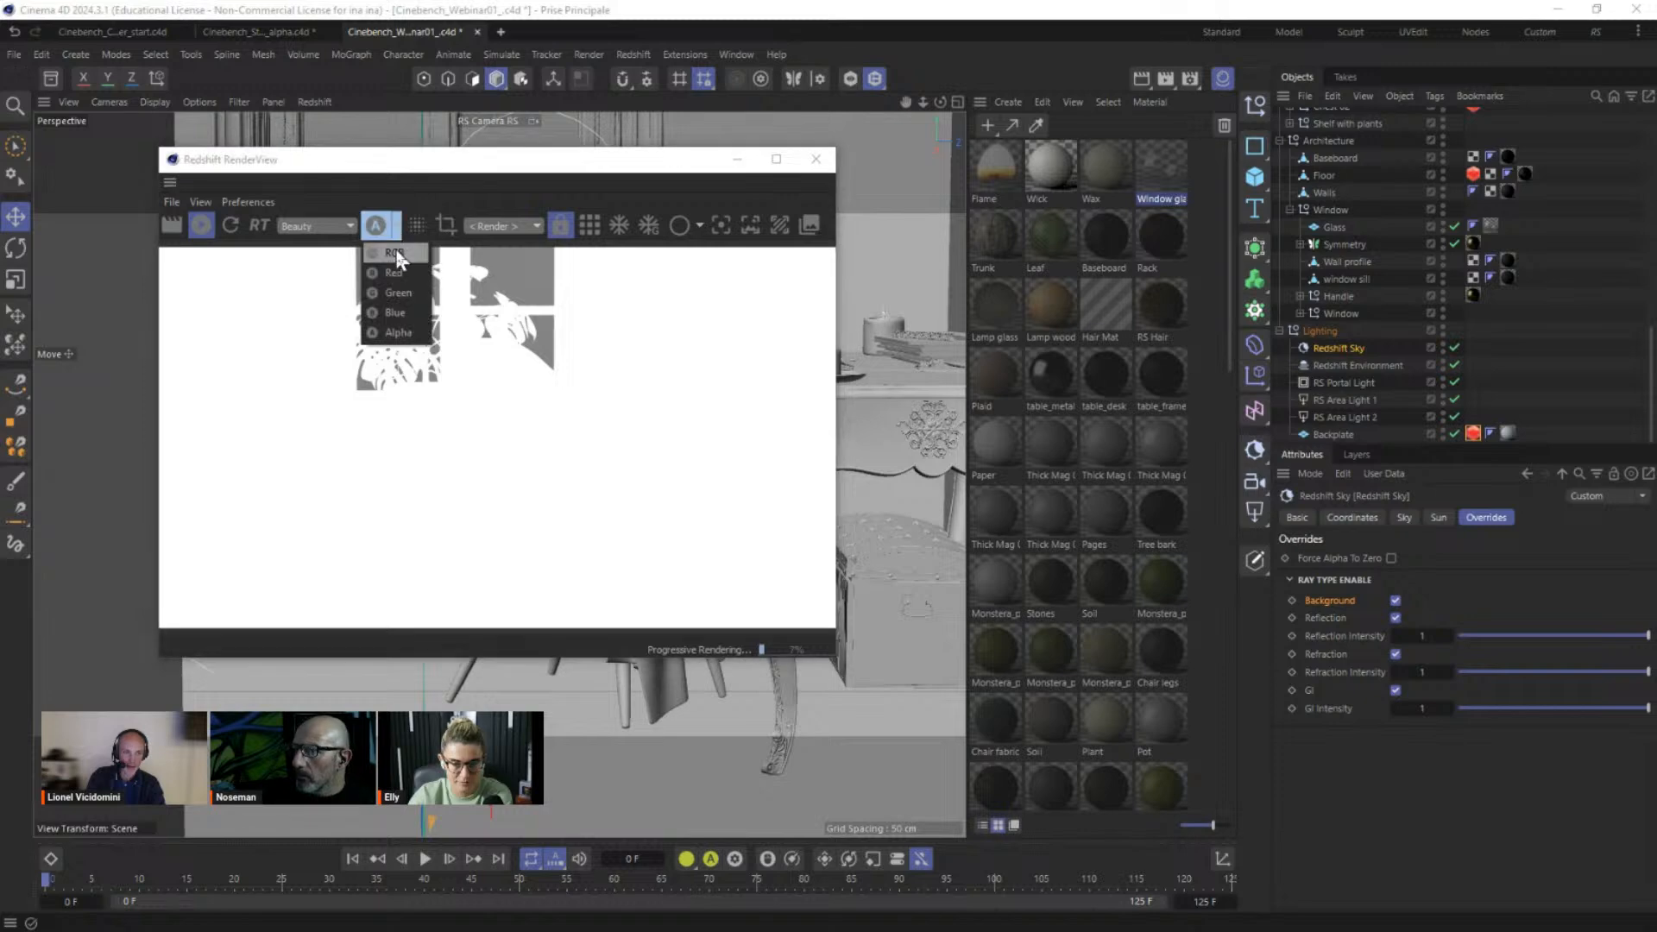
{"action": "left_click", "coordinate": [399, 287]}
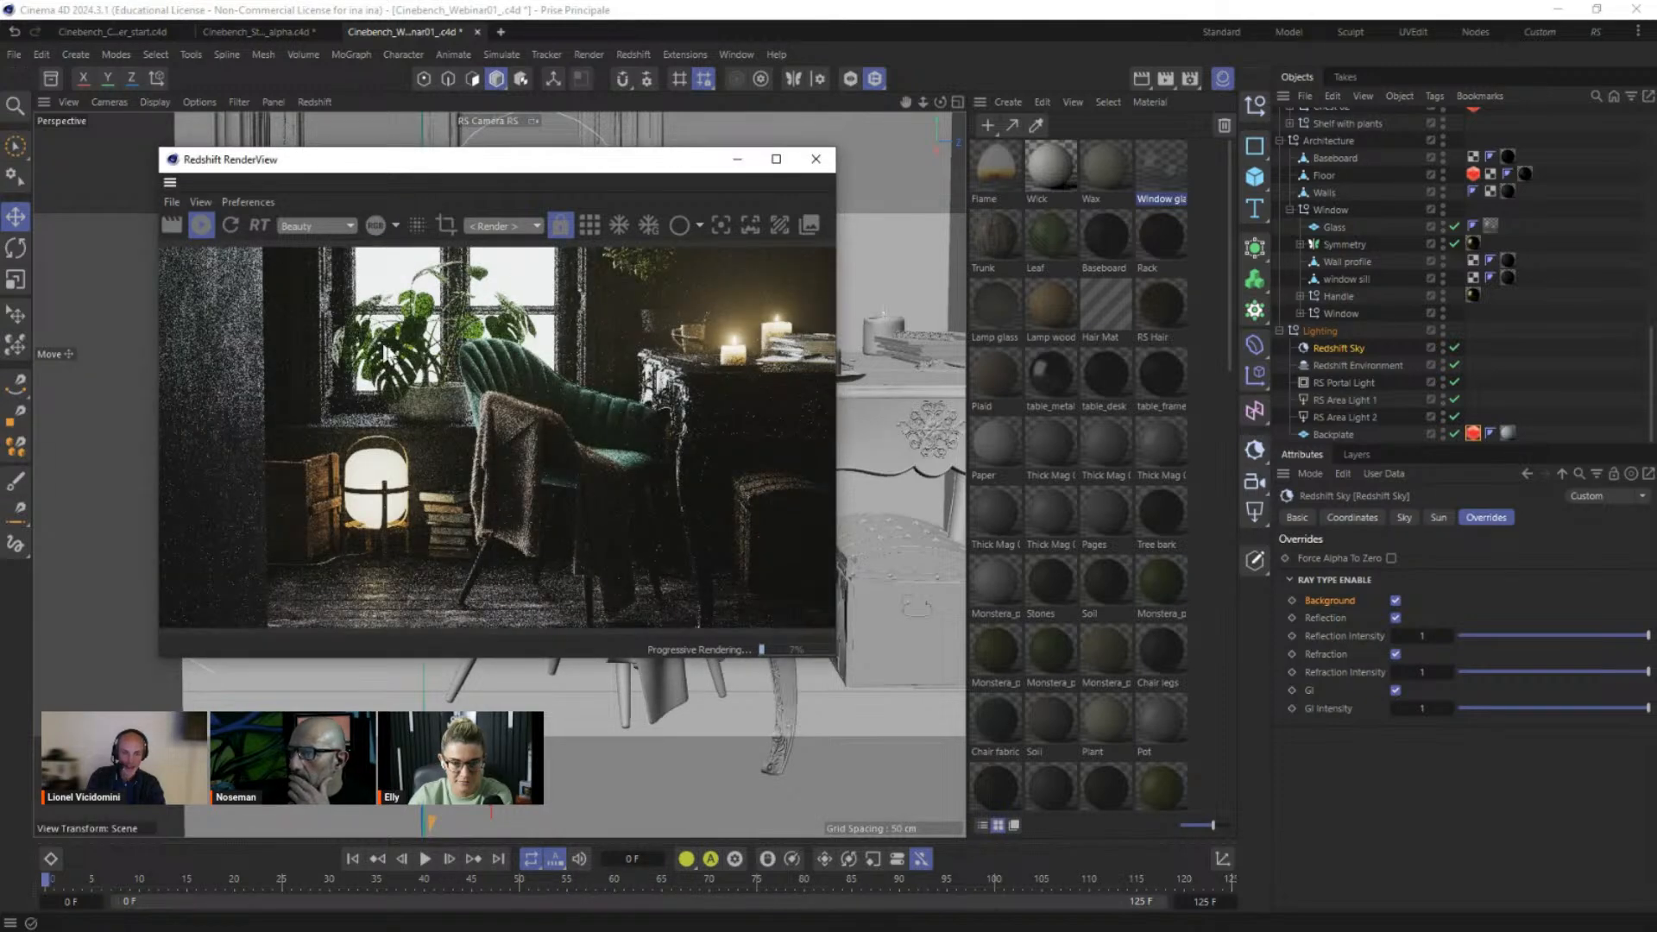
{"action": "left_click", "coordinate": [1395, 601]}
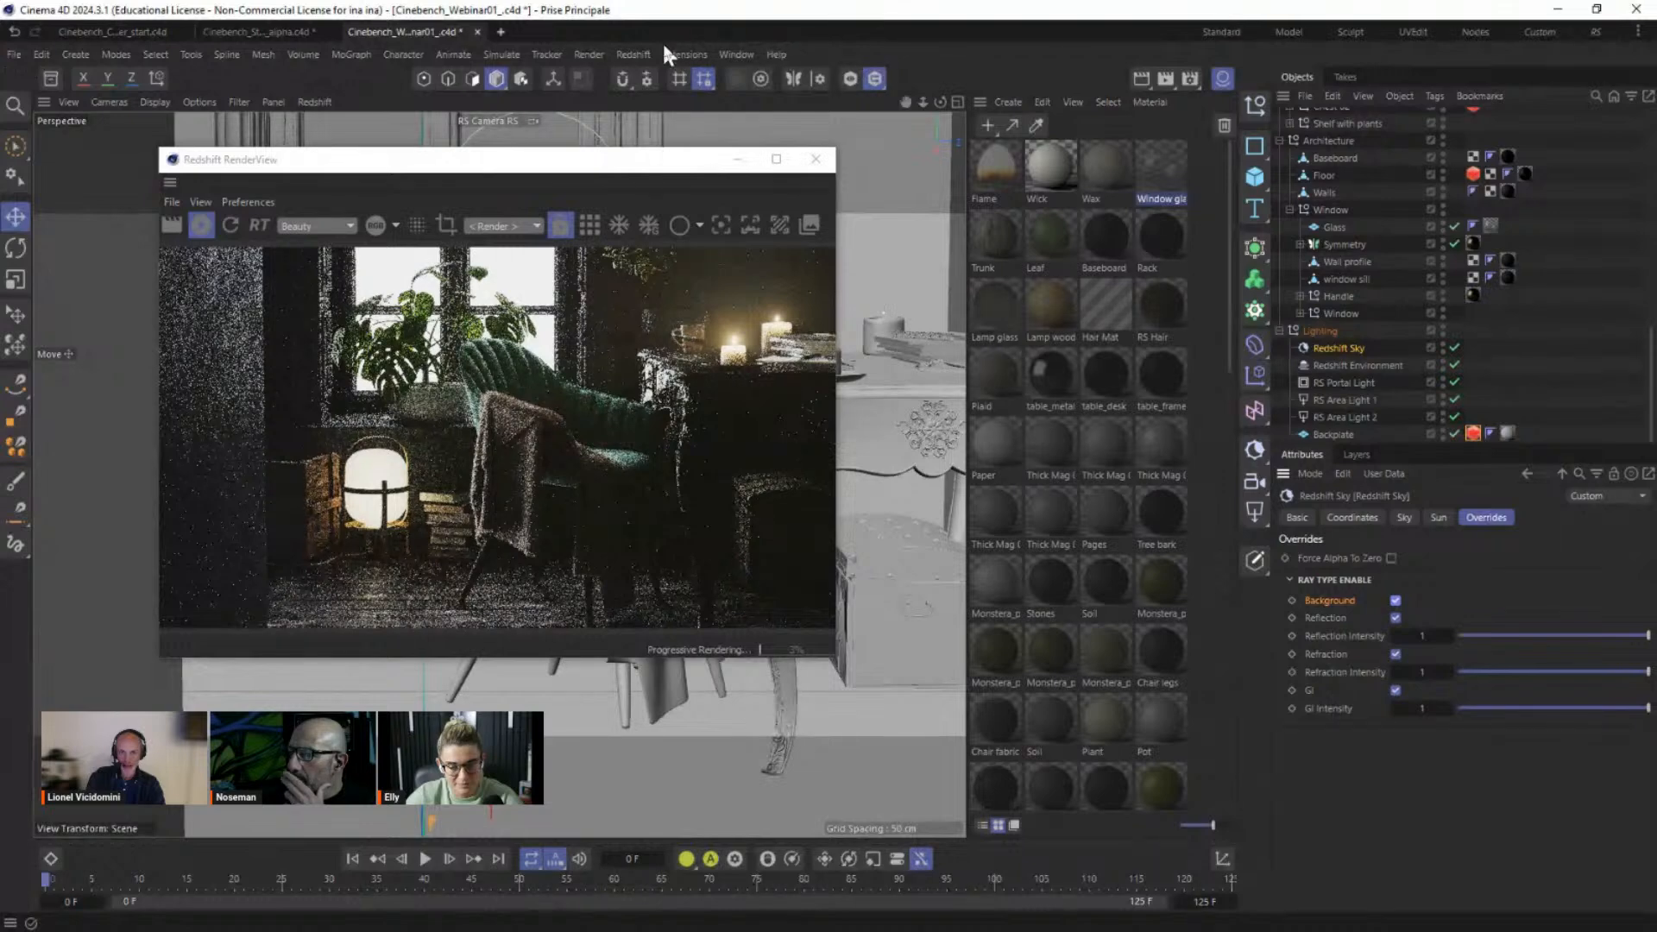
Step: Set the Refractions AOV's direct output data type to RGBA in the AOV Manager
{"action": "left_click", "coordinate": [635, 52]}
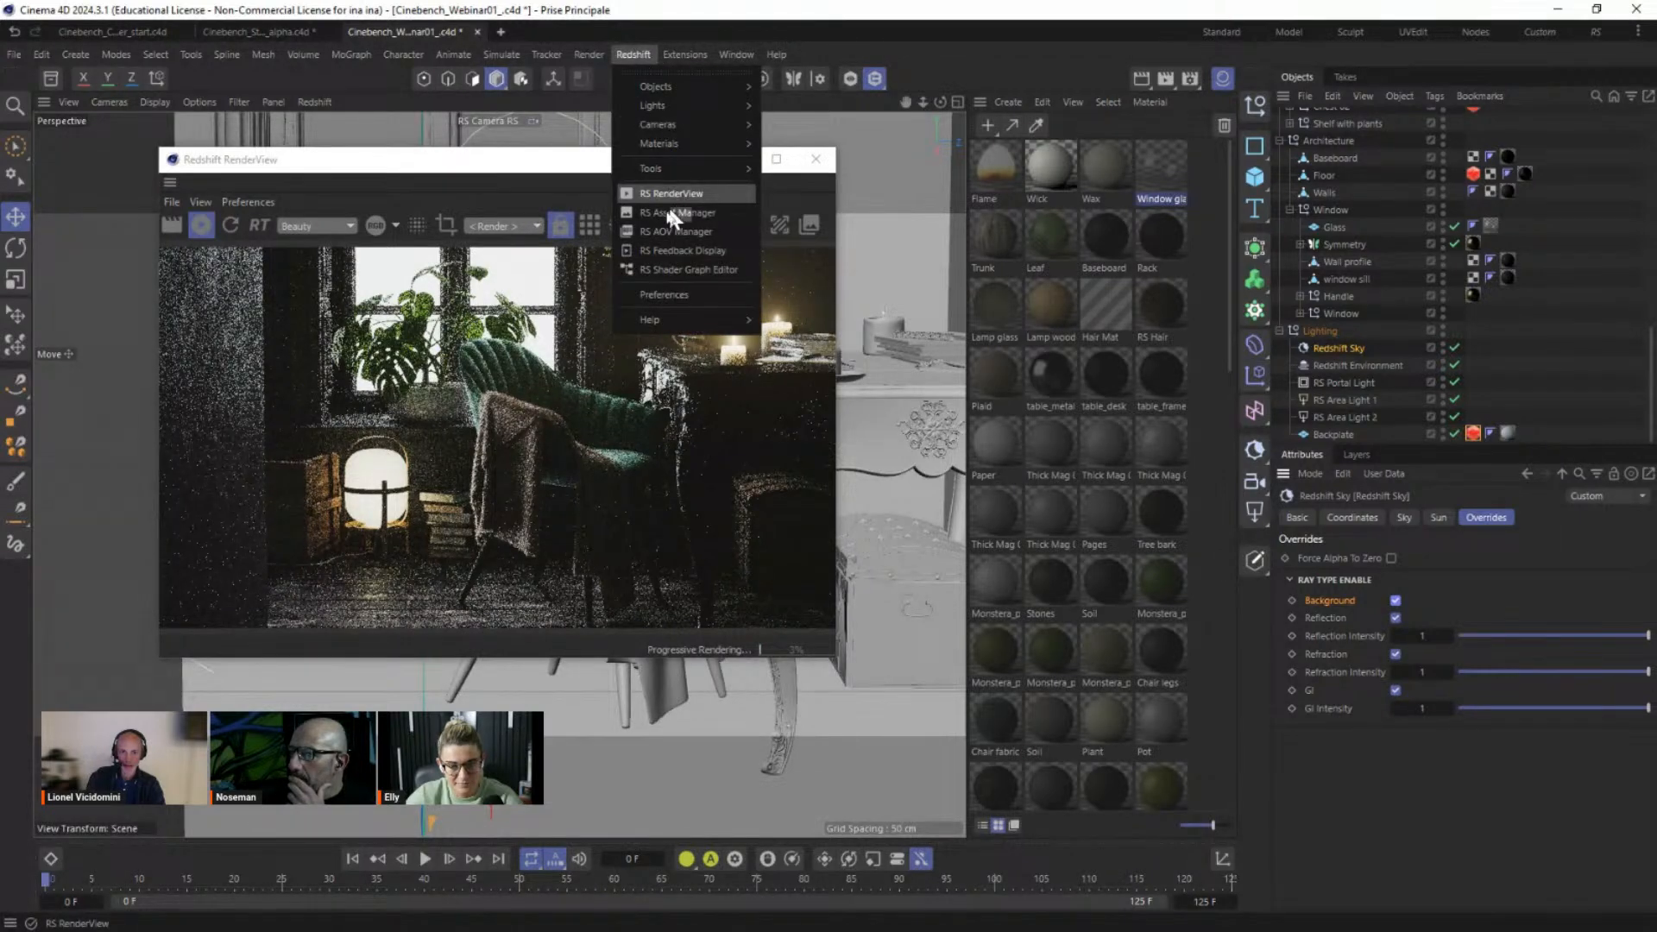
{"action": "left_click", "coordinate": [664, 232]}
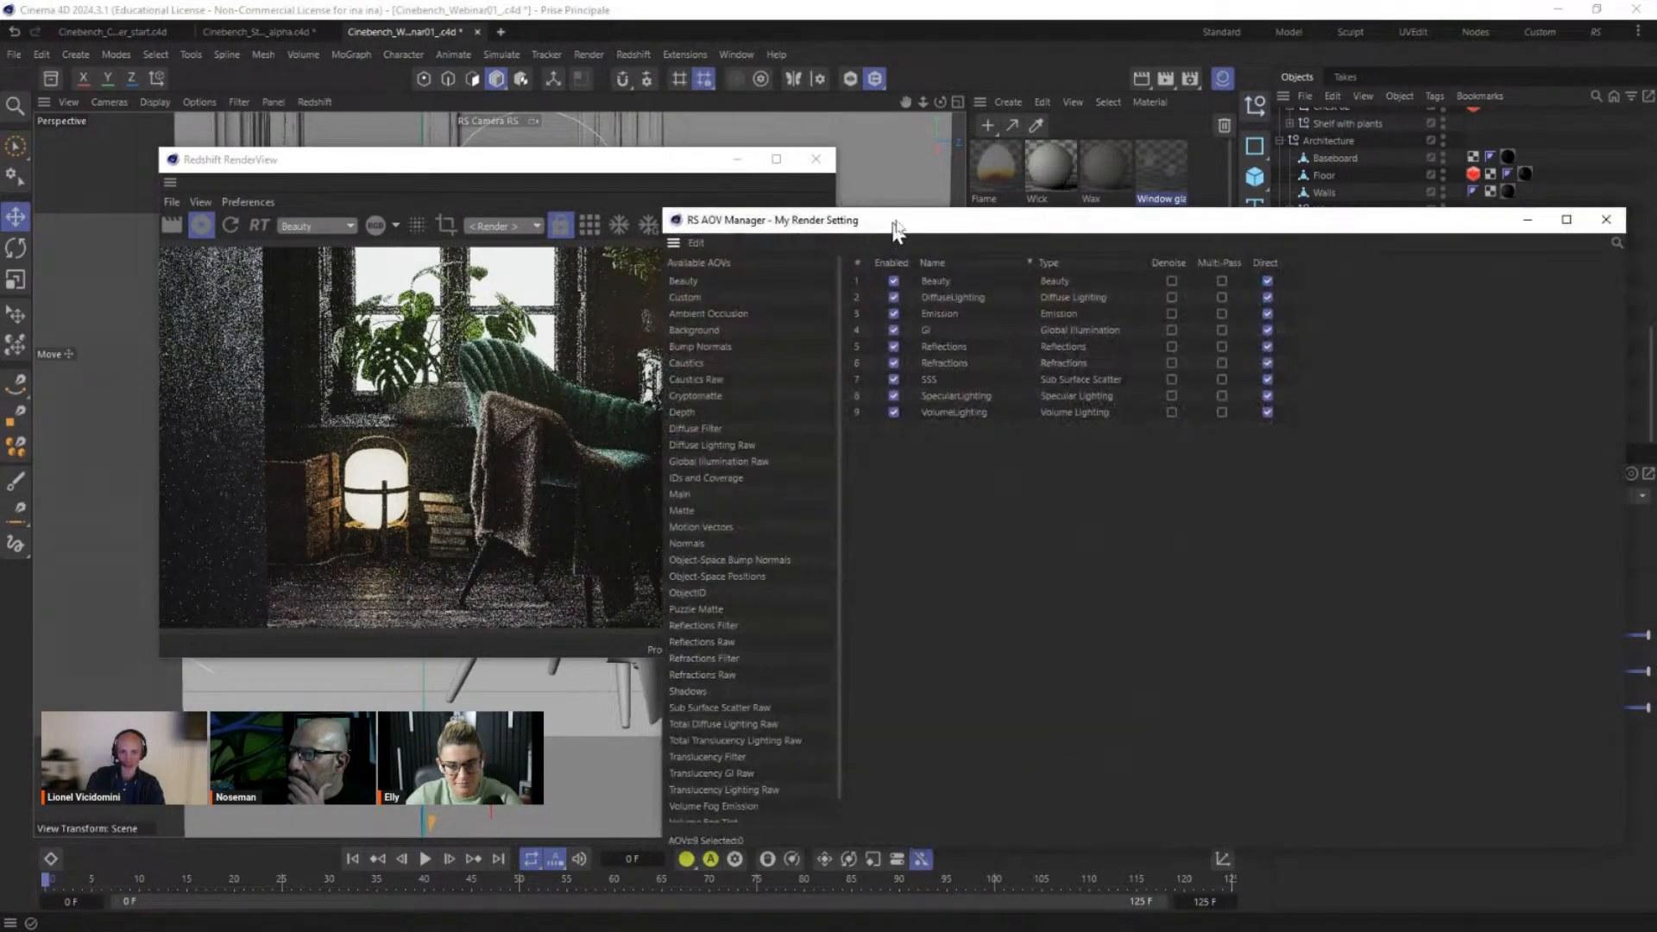
{"action": "left_click", "coordinate": [913, 262]}
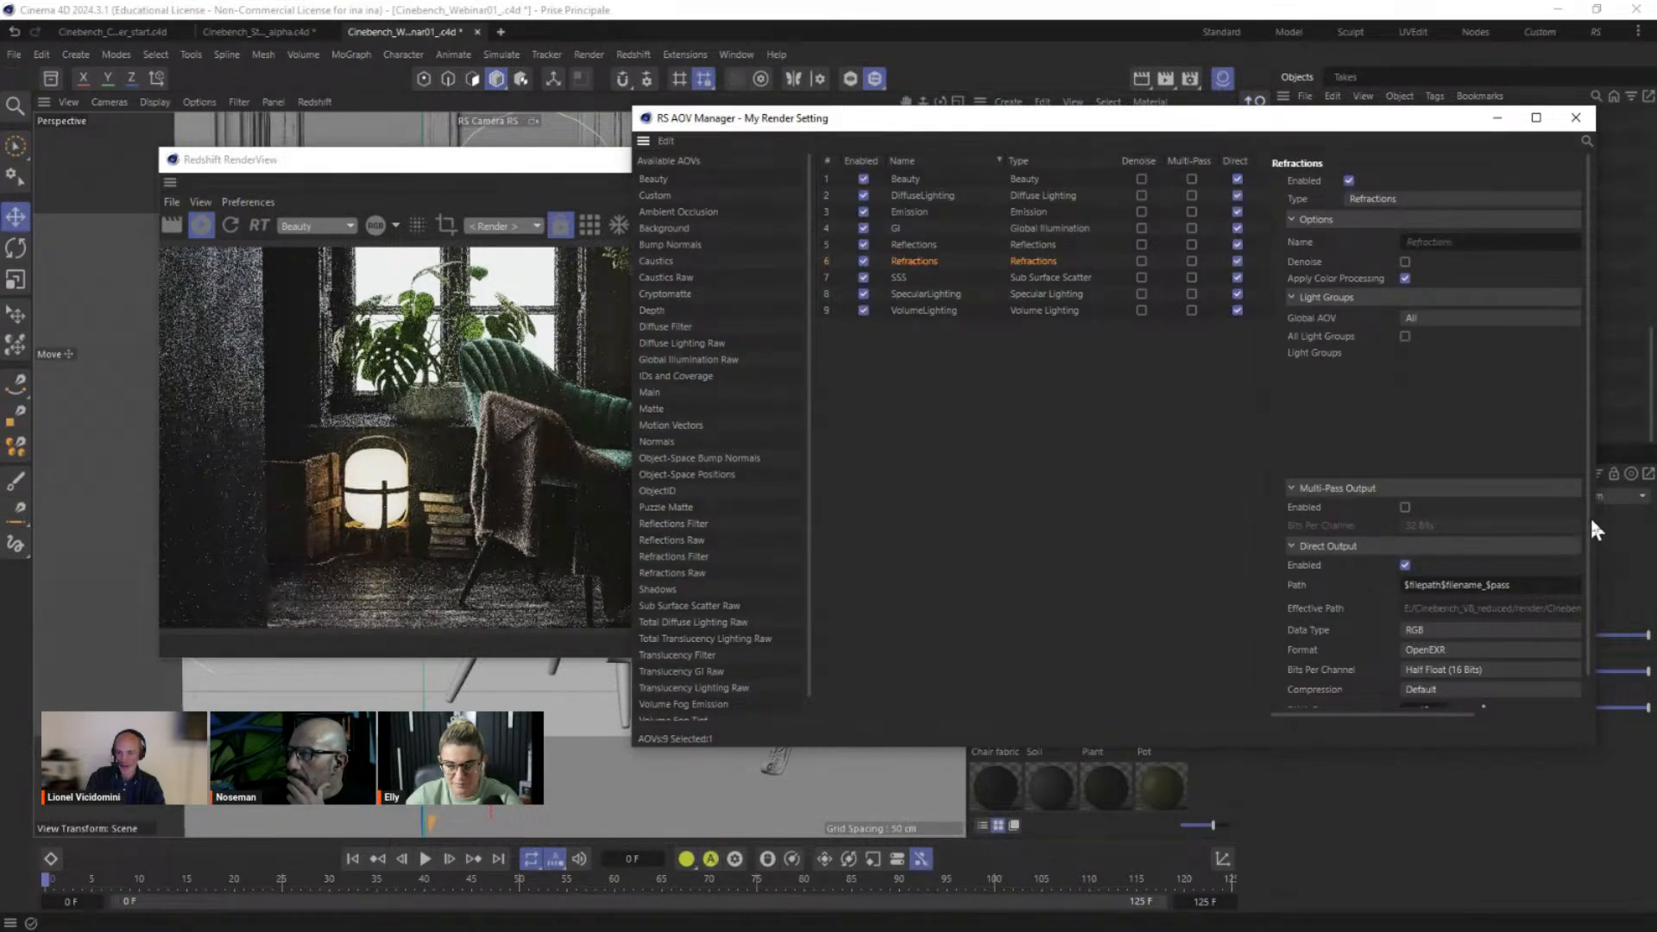
{"action": "scroll", "coordinate": [1590, 515], "scroll_direction": "down", "scroll_amount": 1}
{"action": "left_click", "coordinate": [1419, 596]}
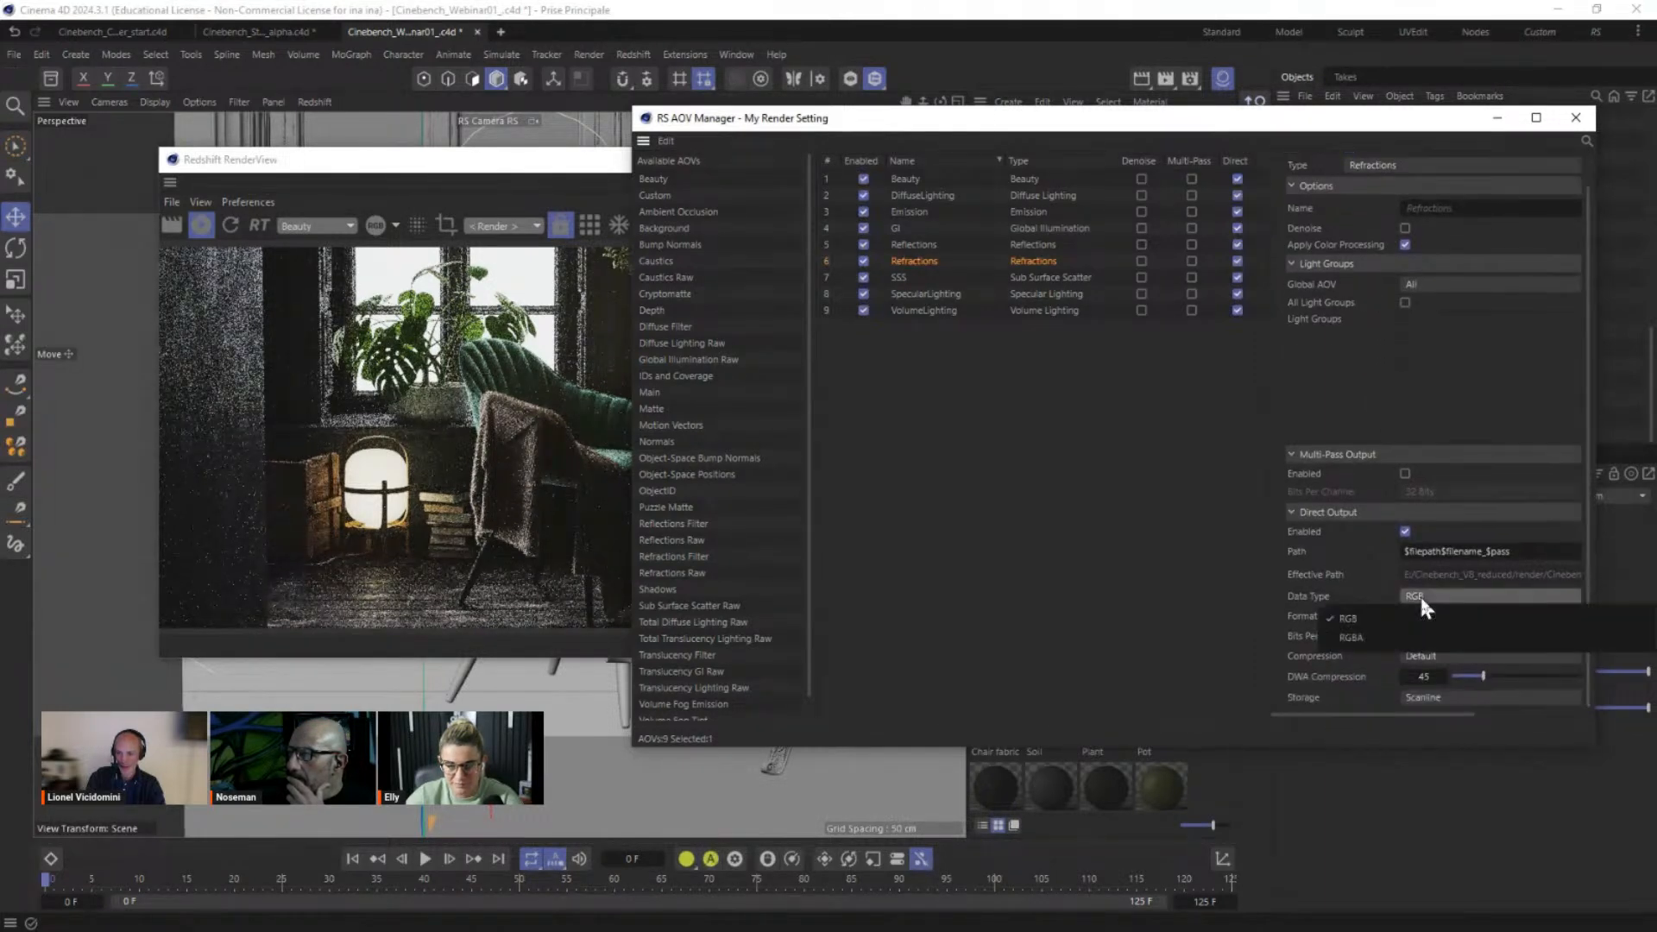
{"action": "left_click", "coordinate": [1351, 639]}
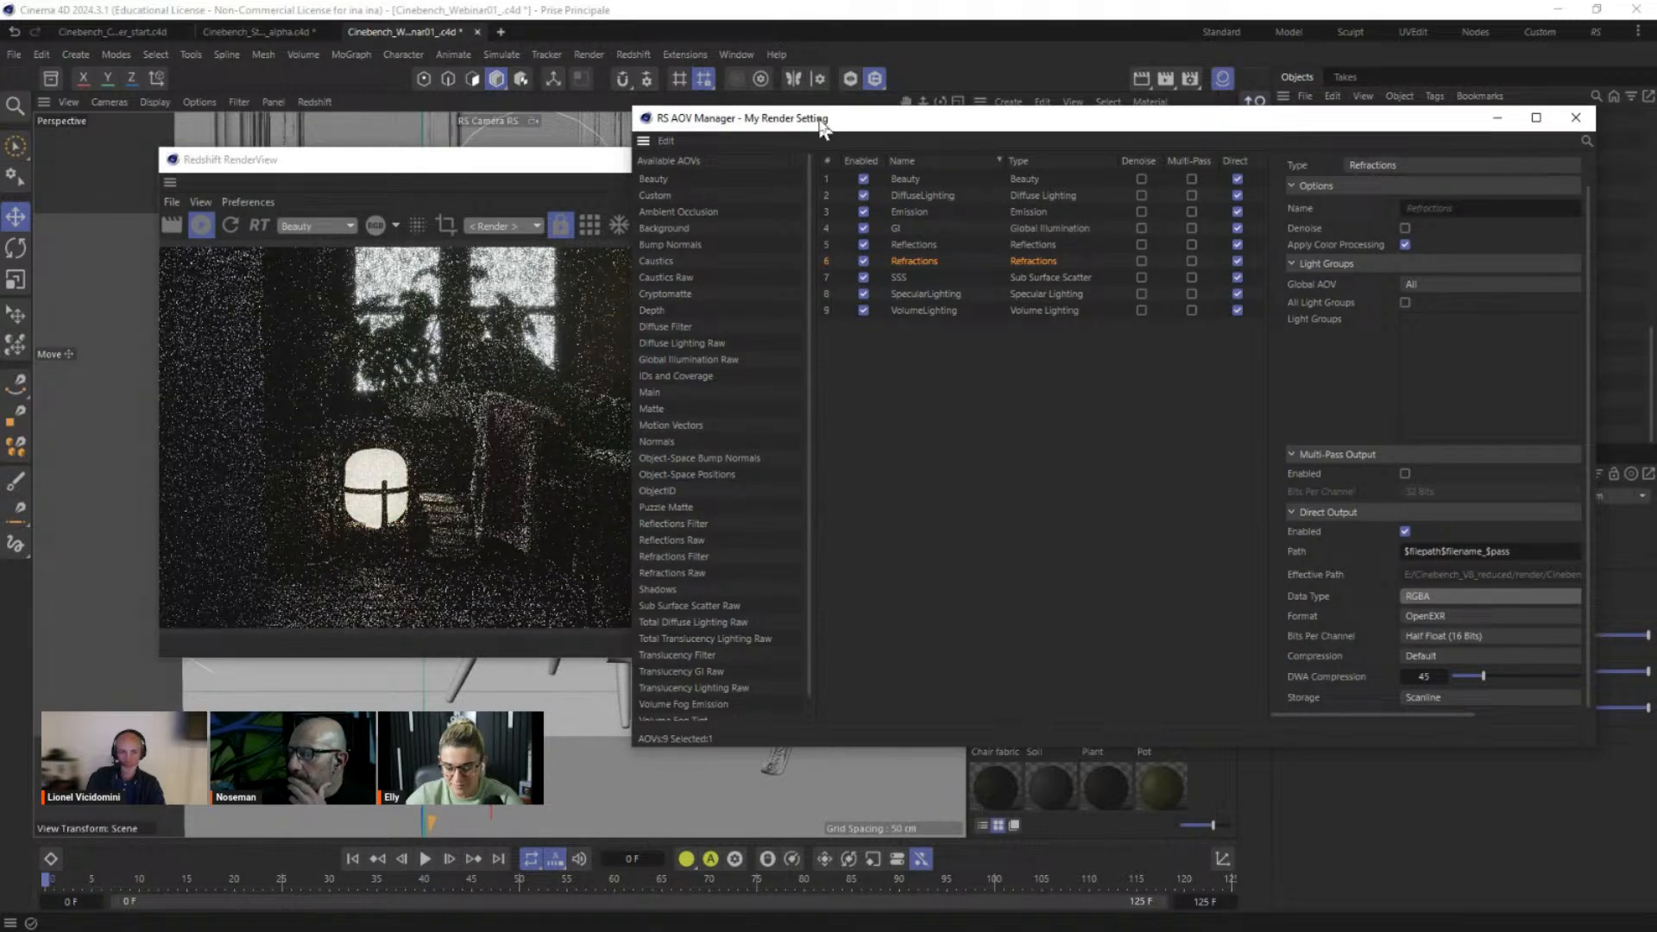
Step: Inspect the Refractions AOV and its alpha channel in the RenderView, and return to the Beauty pass in RGB
{"action": "left_click_drag", "start_coordinate": [791, 119], "coordinate": [543, 720]}
{"action": "left_click_drag", "start_coordinate": [328, 159], "coordinate": [376, 150]}
{"action": "left_click", "coordinate": [361, 215]}
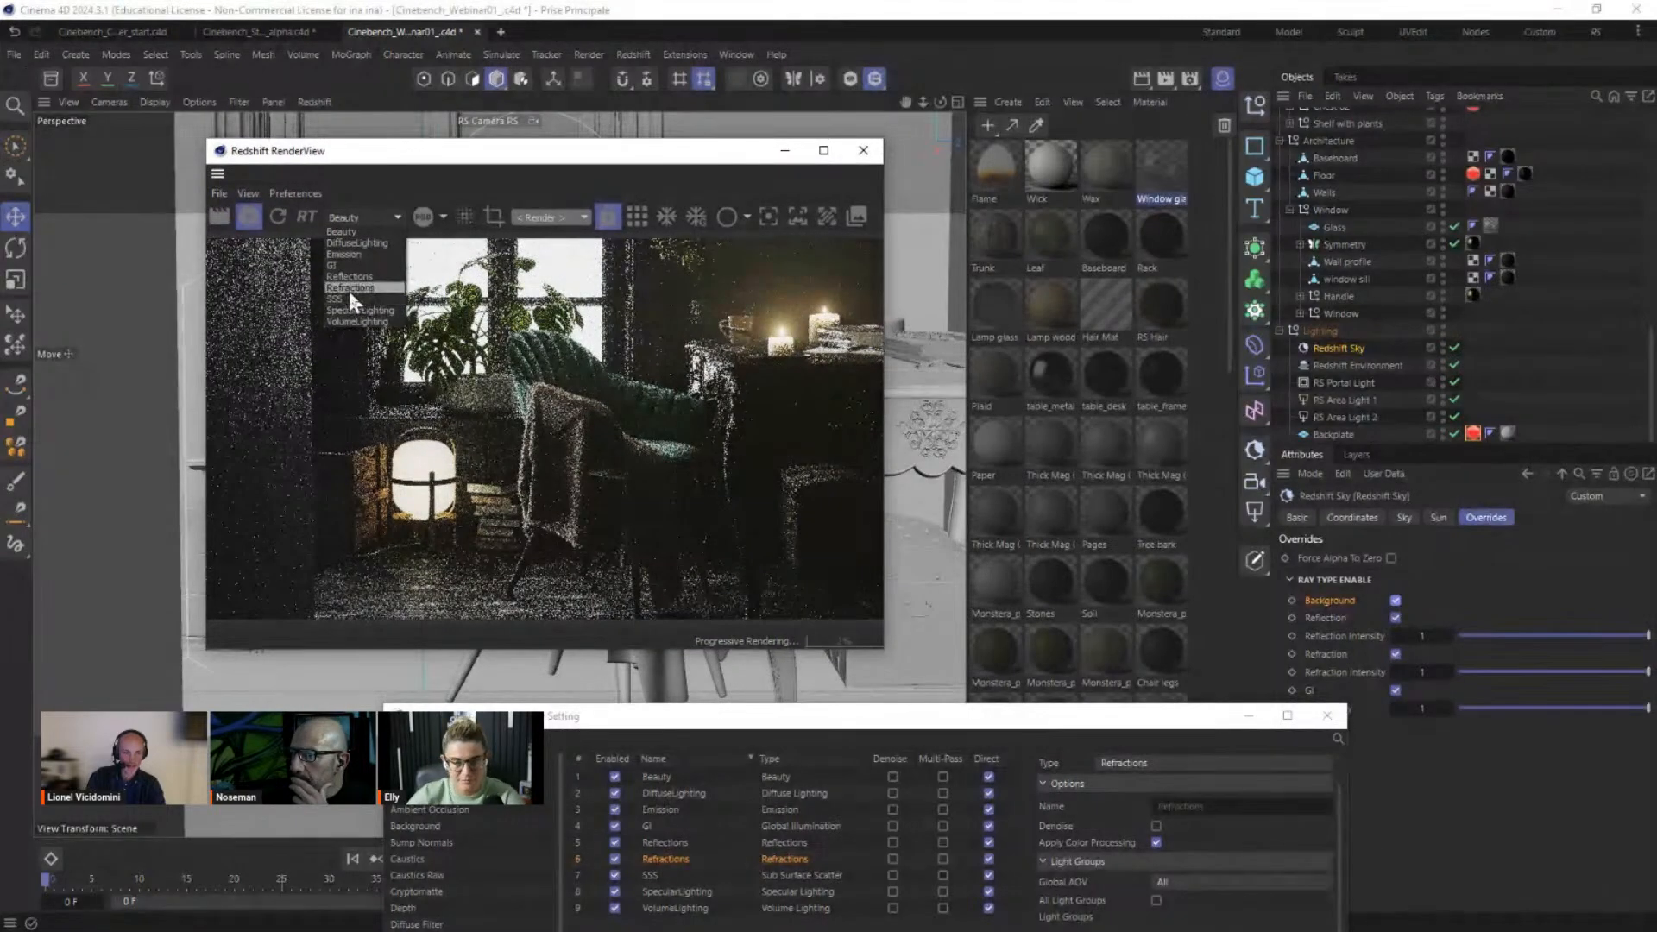
{"action": "left_click", "coordinate": [349, 288]}
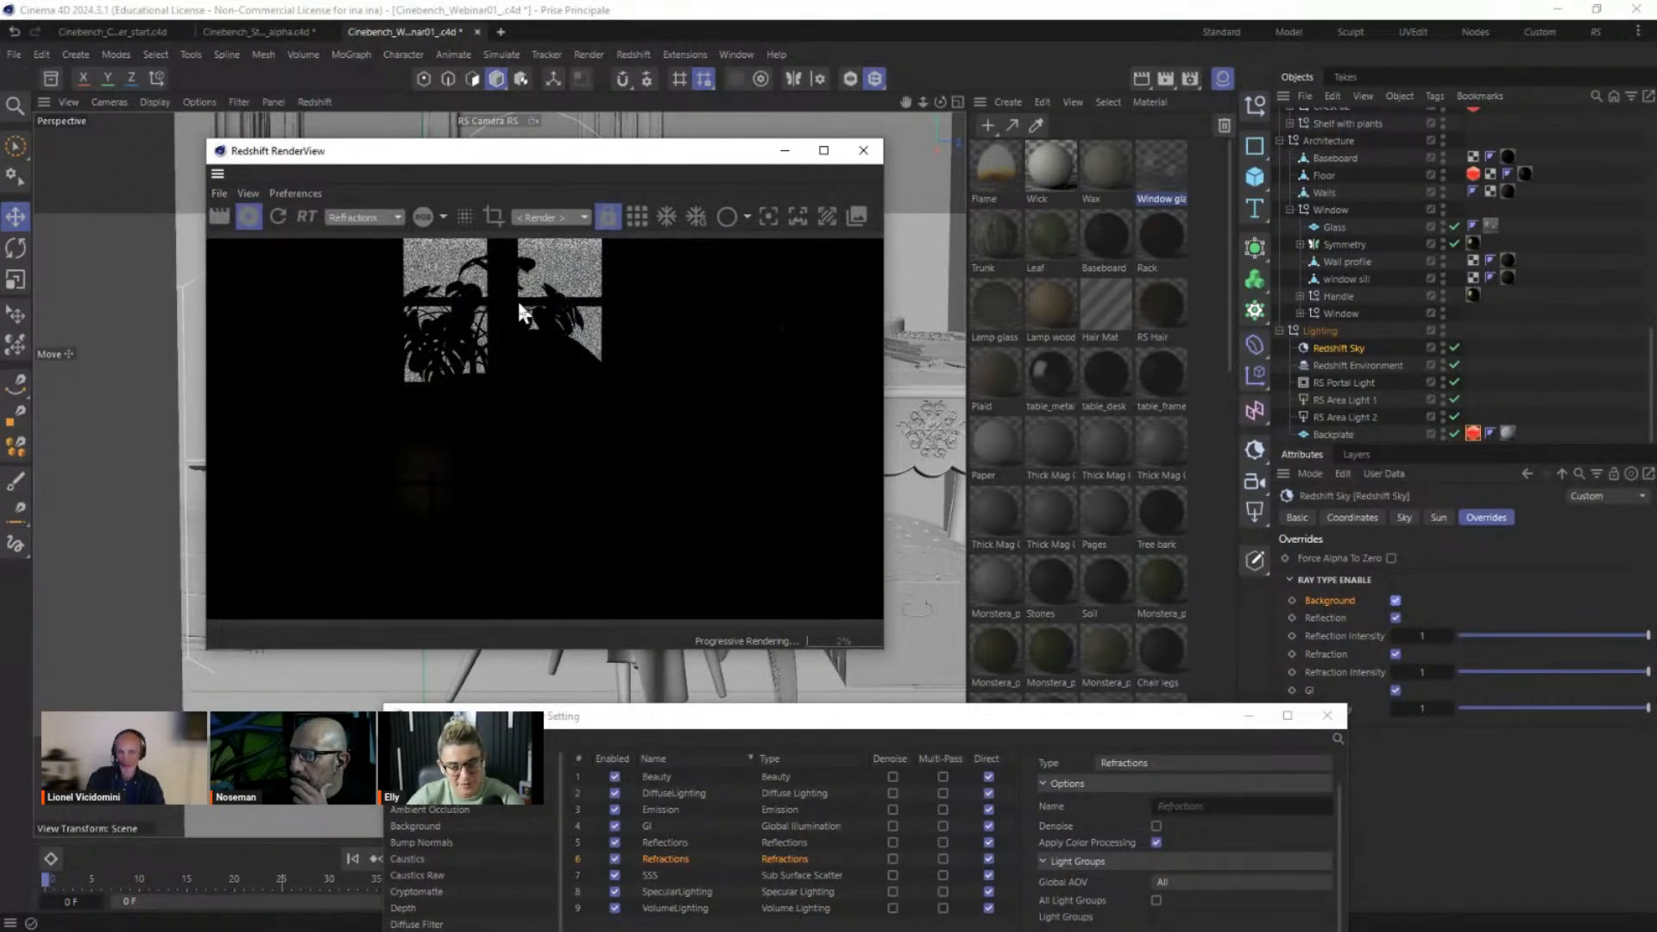
{"action": "left_click", "coordinate": [442, 217]}
{"action": "left_click", "coordinate": [442, 326]}
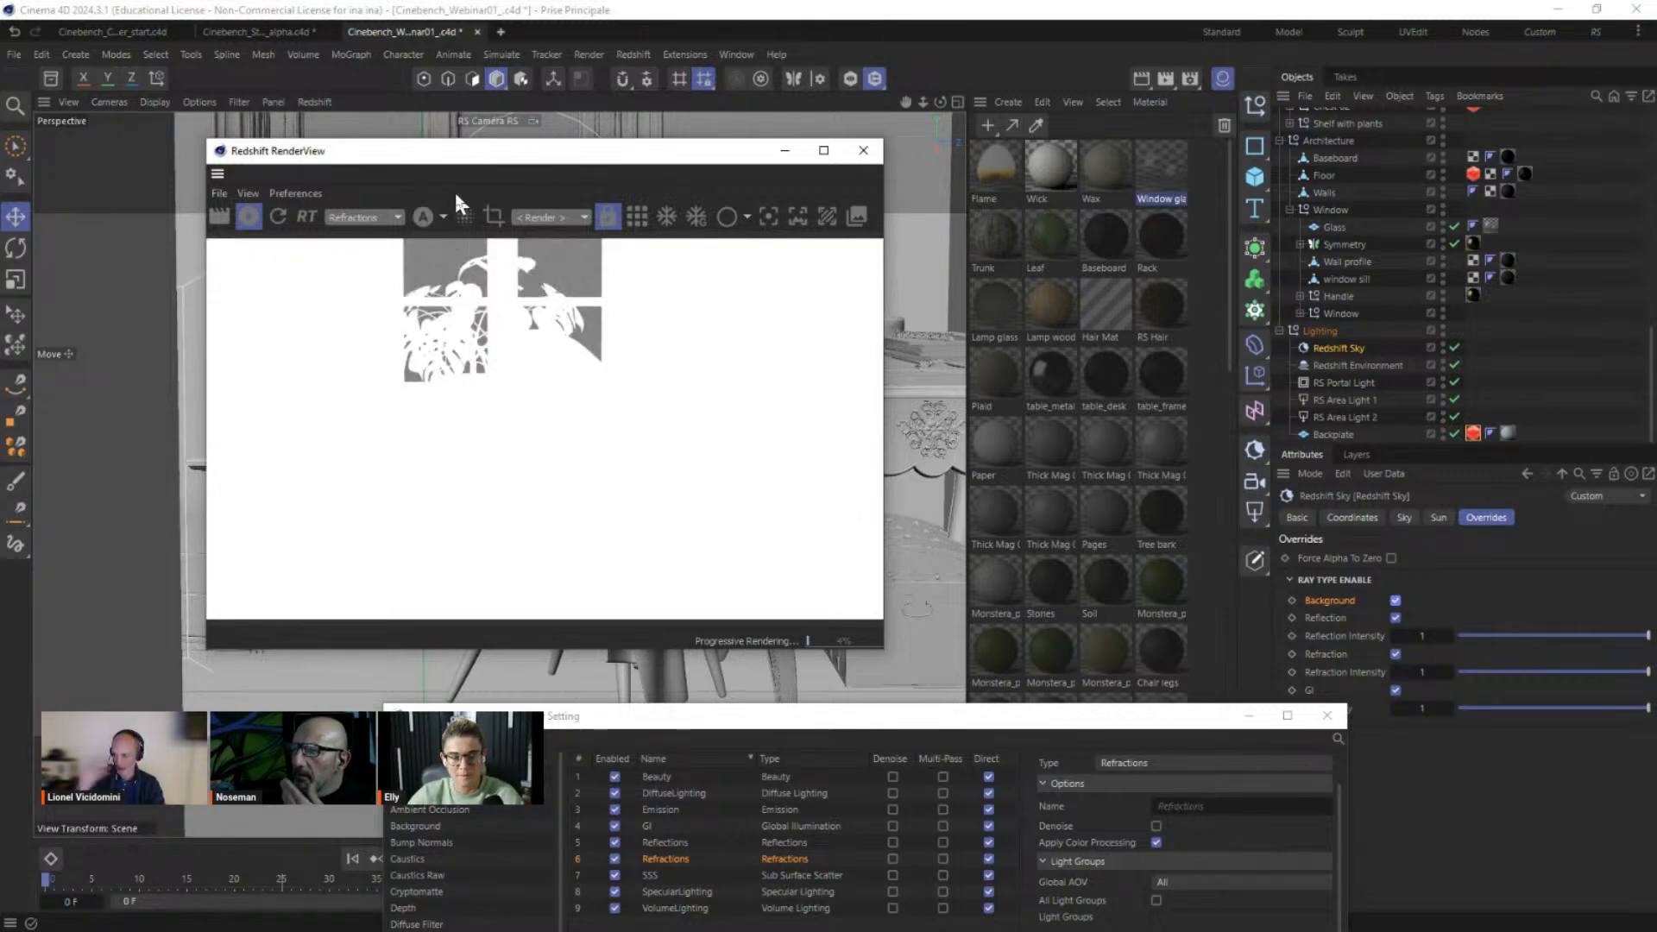
{"action": "left_click", "coordinate": [442, 218]}
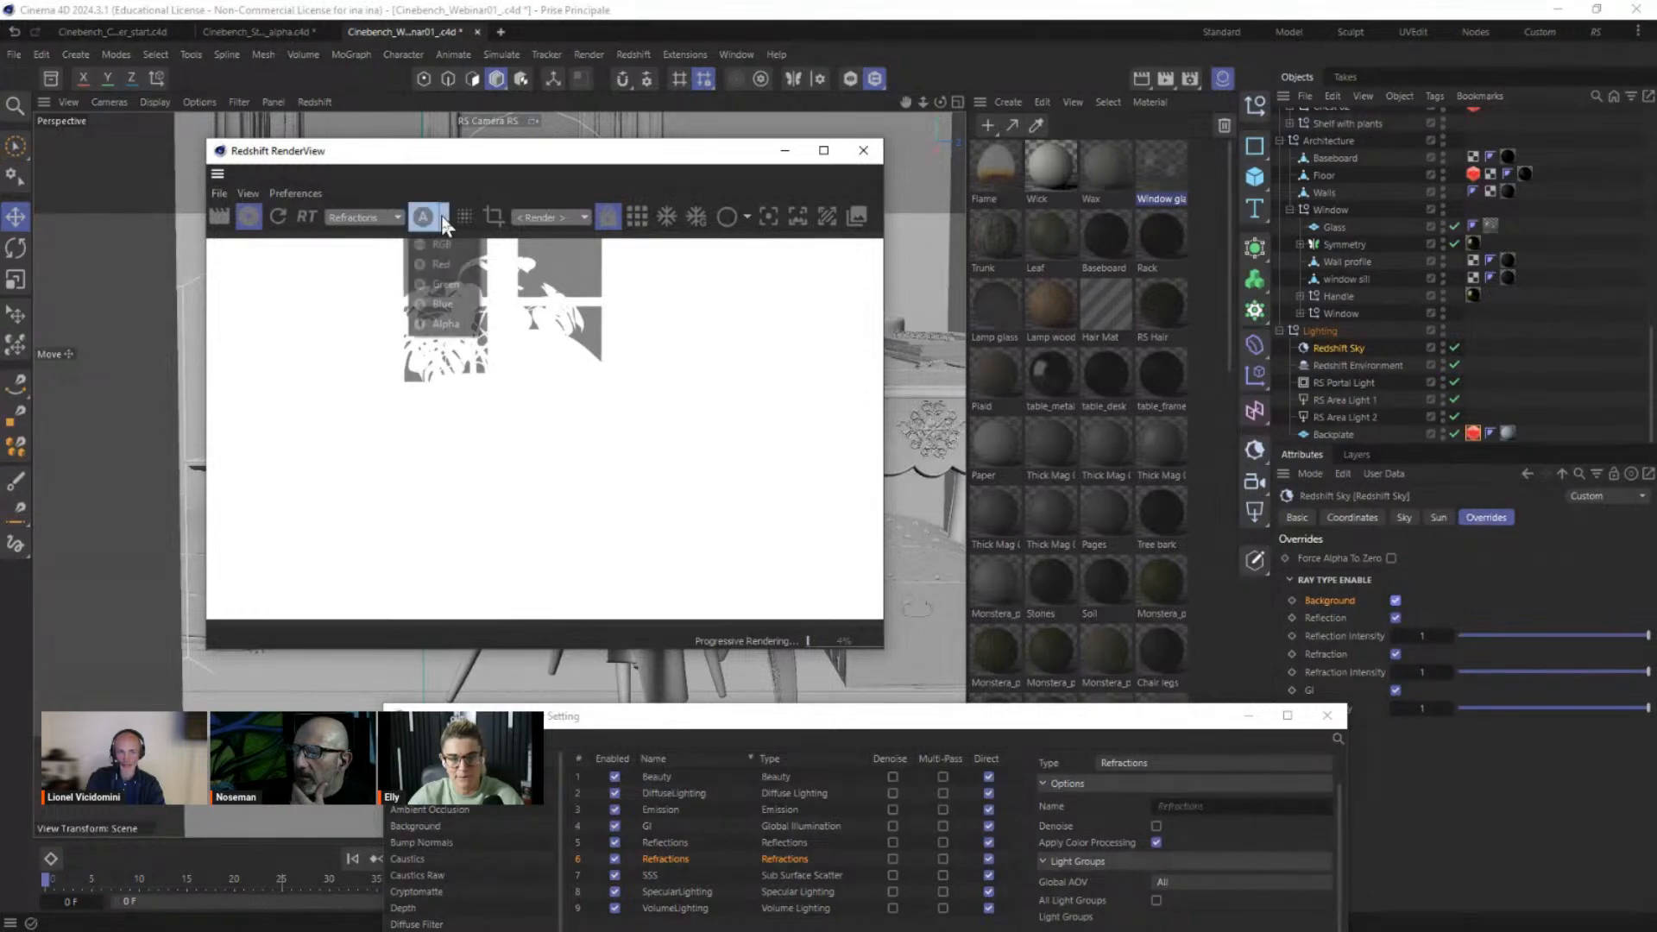
{"action": "left_click", "coordinate": [436, 245]}
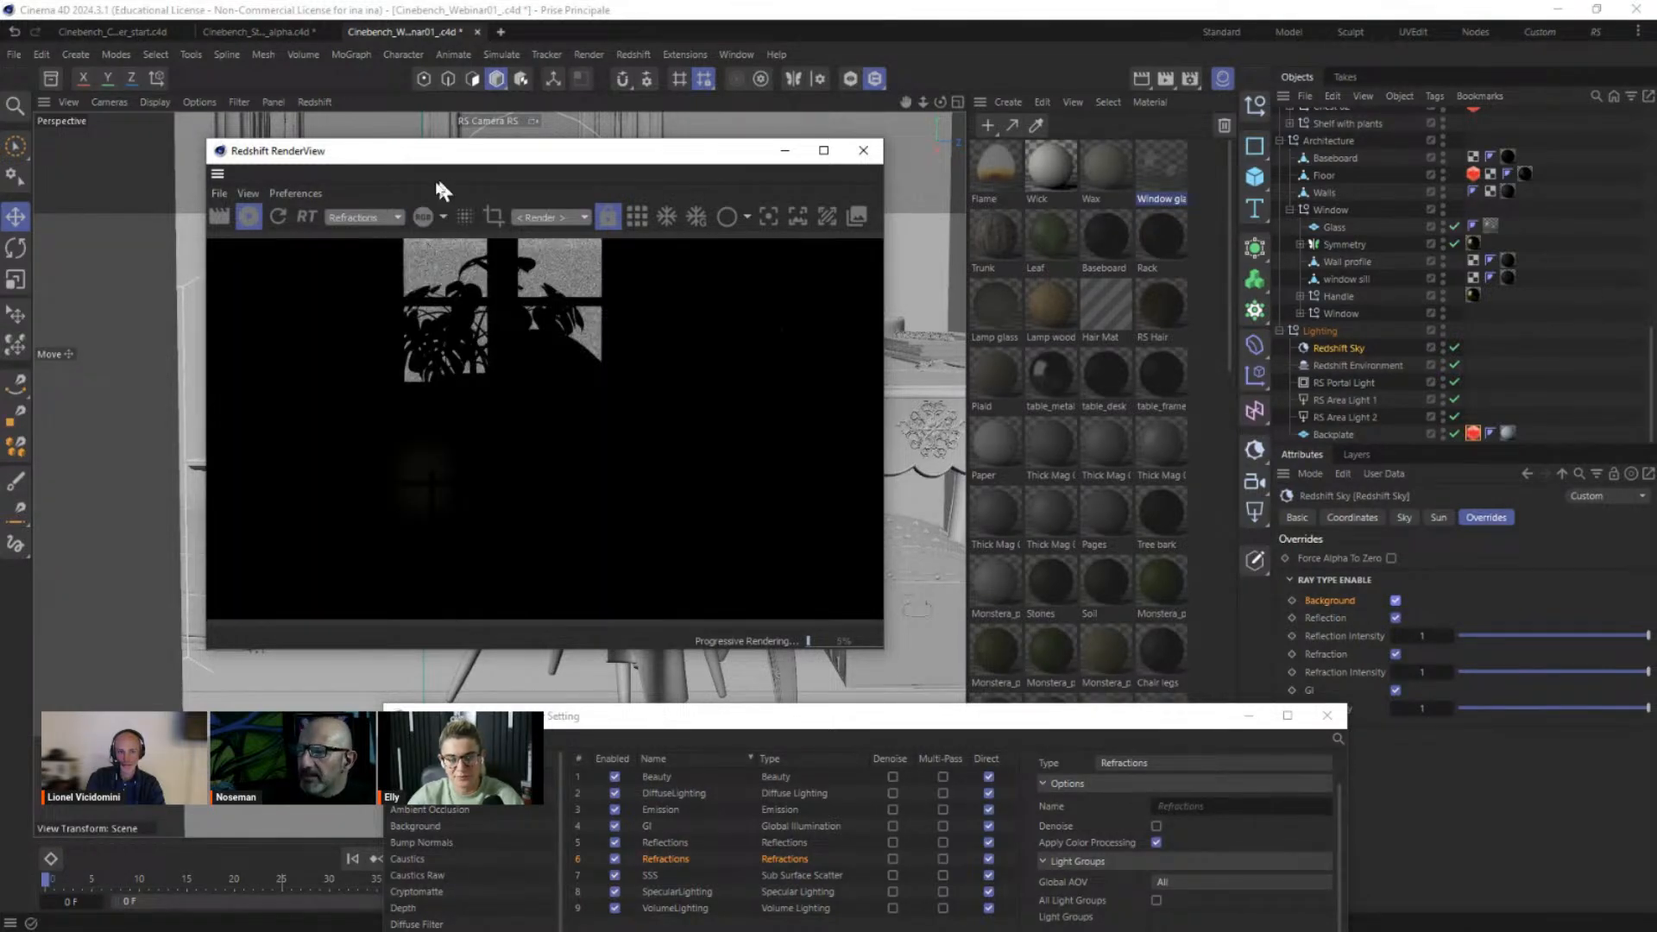
{"action": "left_click", "coordinate": [362, 217]}
{"action": "left_click", "coordinate": [367, 241]}
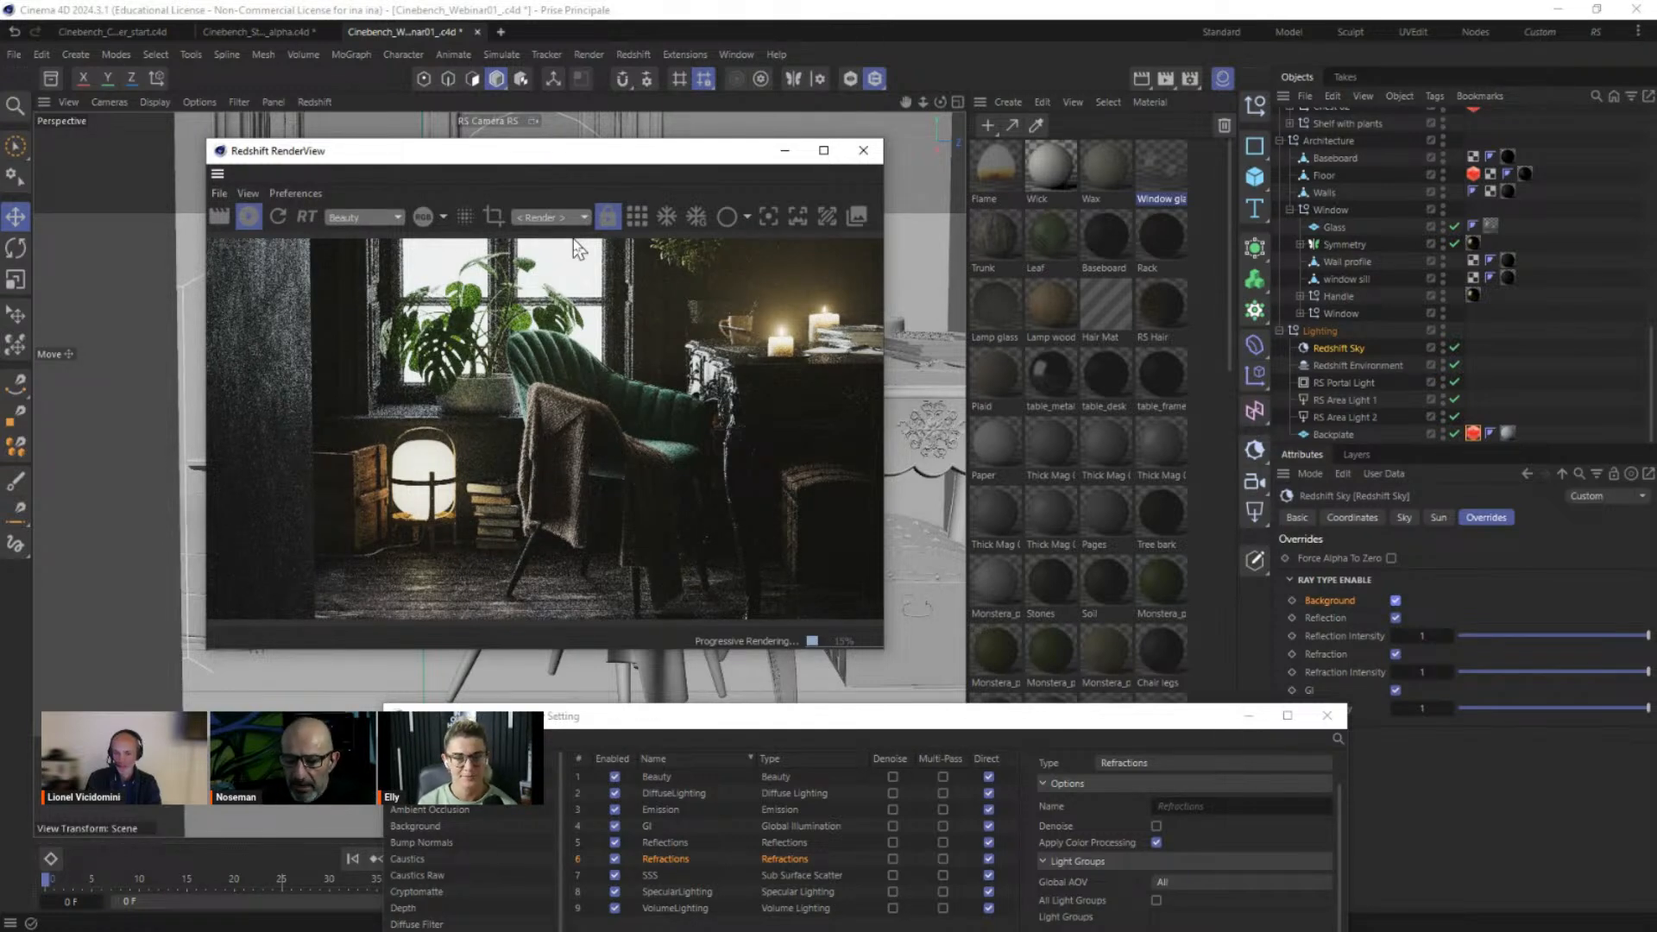
Step: Check the regular image and alpha save options in the Render Settings and put that window away
{"action": "left_click_drag", "start_coordinate": [1110, 728], "coordinate": [1206, 560]}
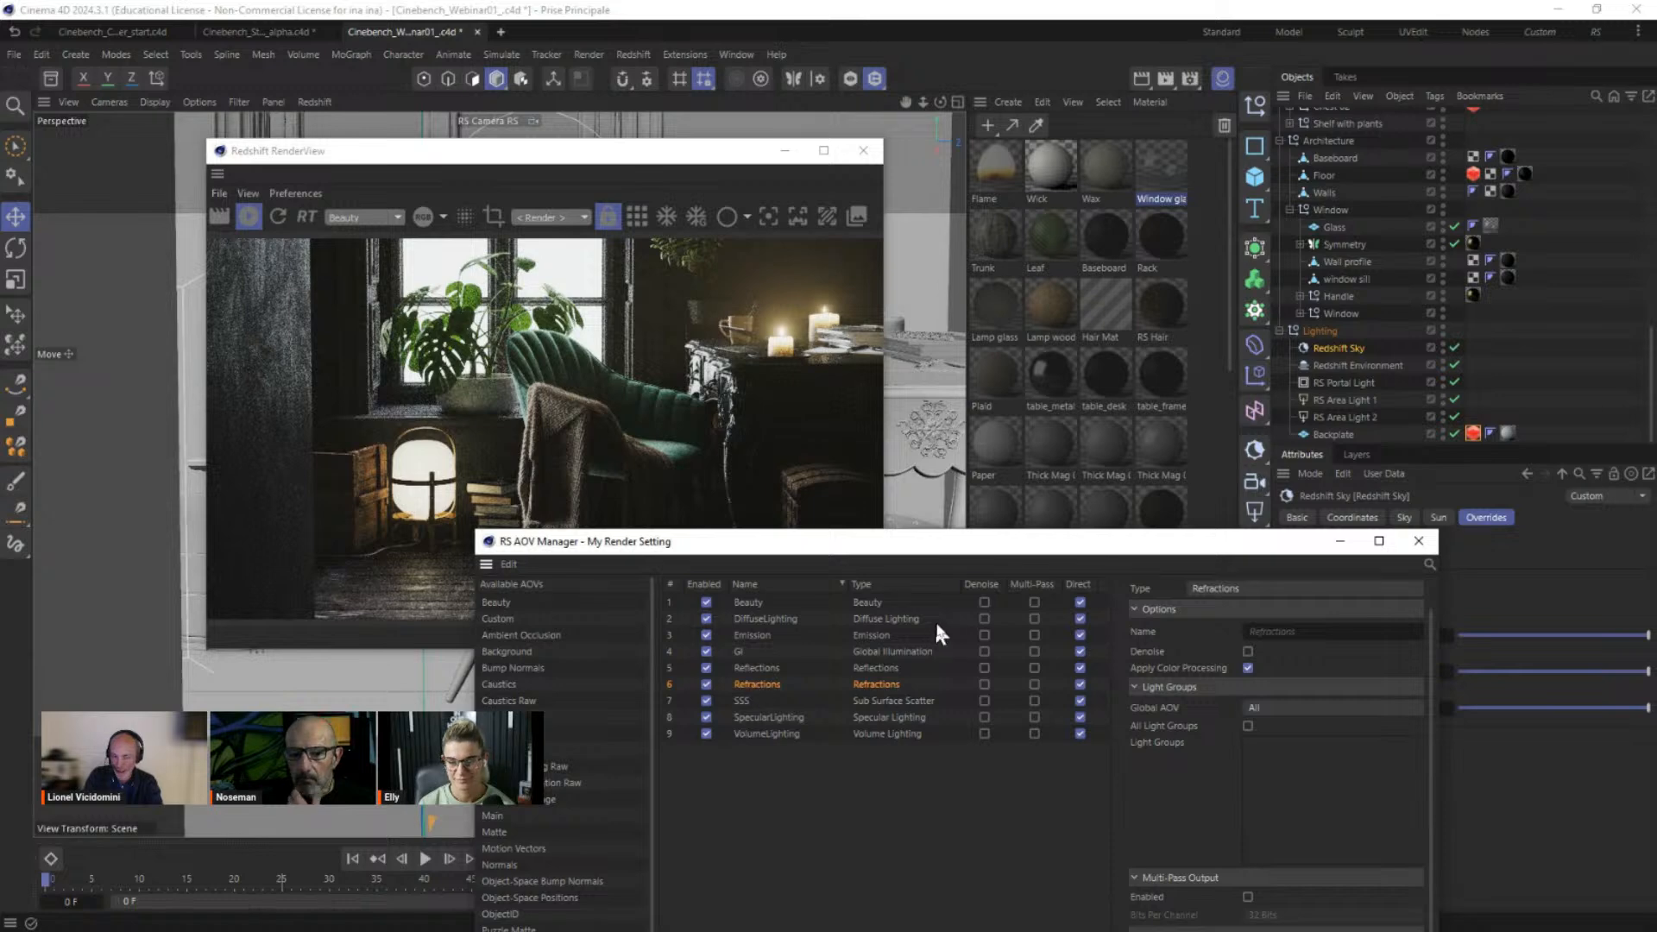
{"action": "left_click_drag", "start_coordinate": [946, 551], "coordinate": [832, 283]}
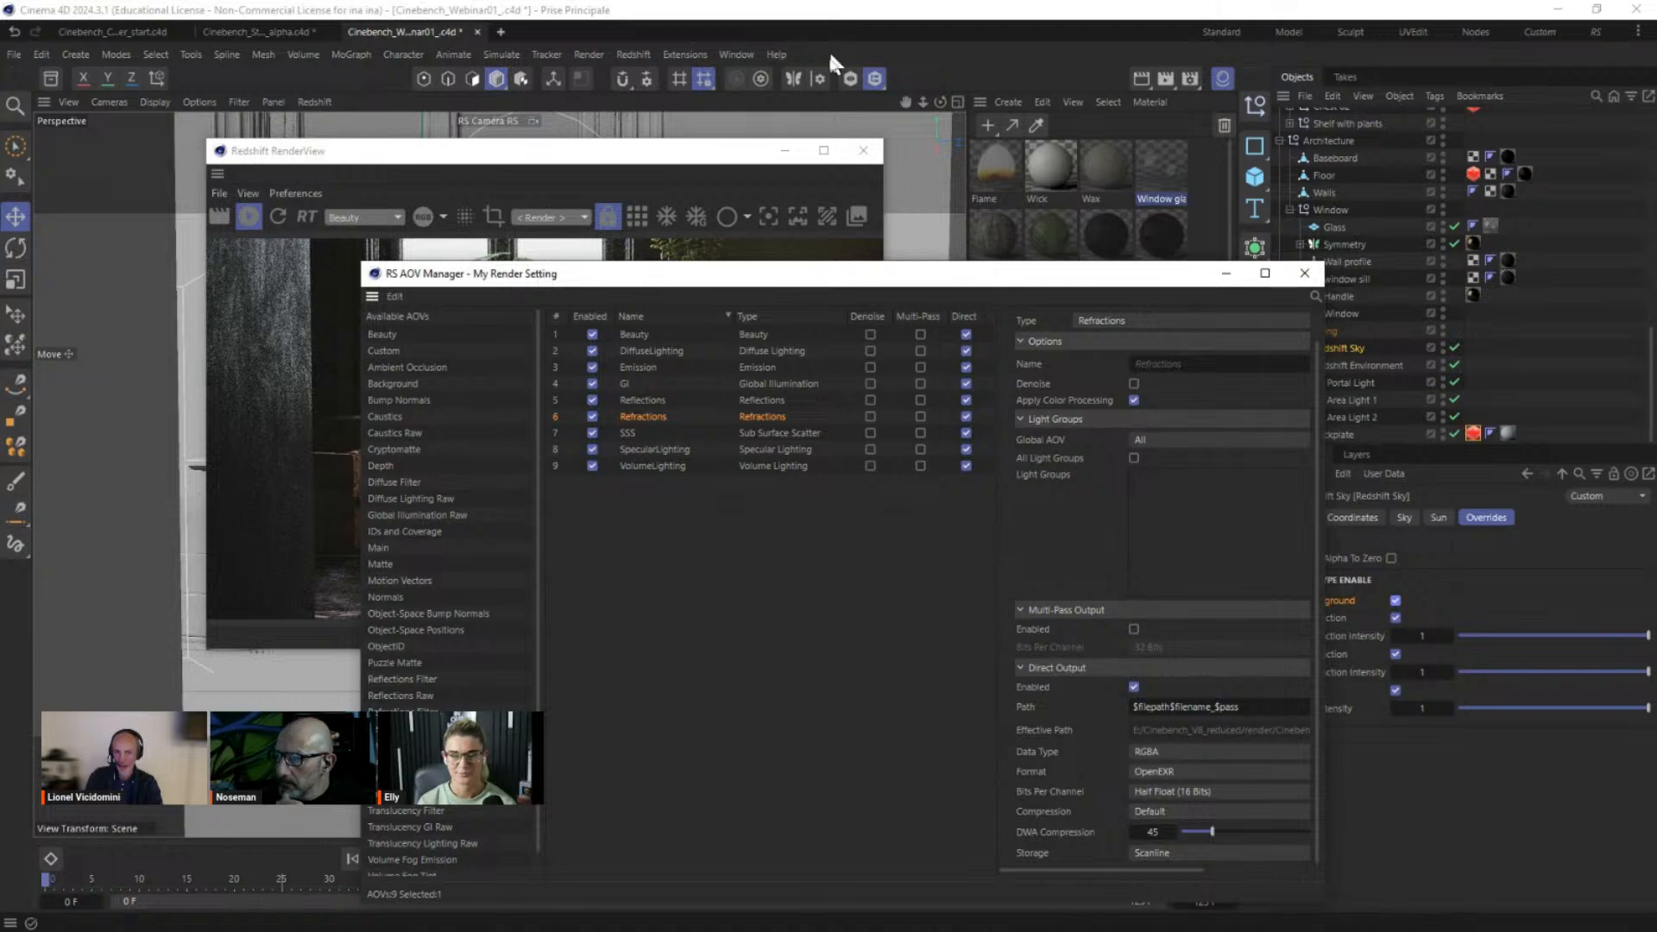
{"action": "left_click", "coordinate": [1191, 78]}
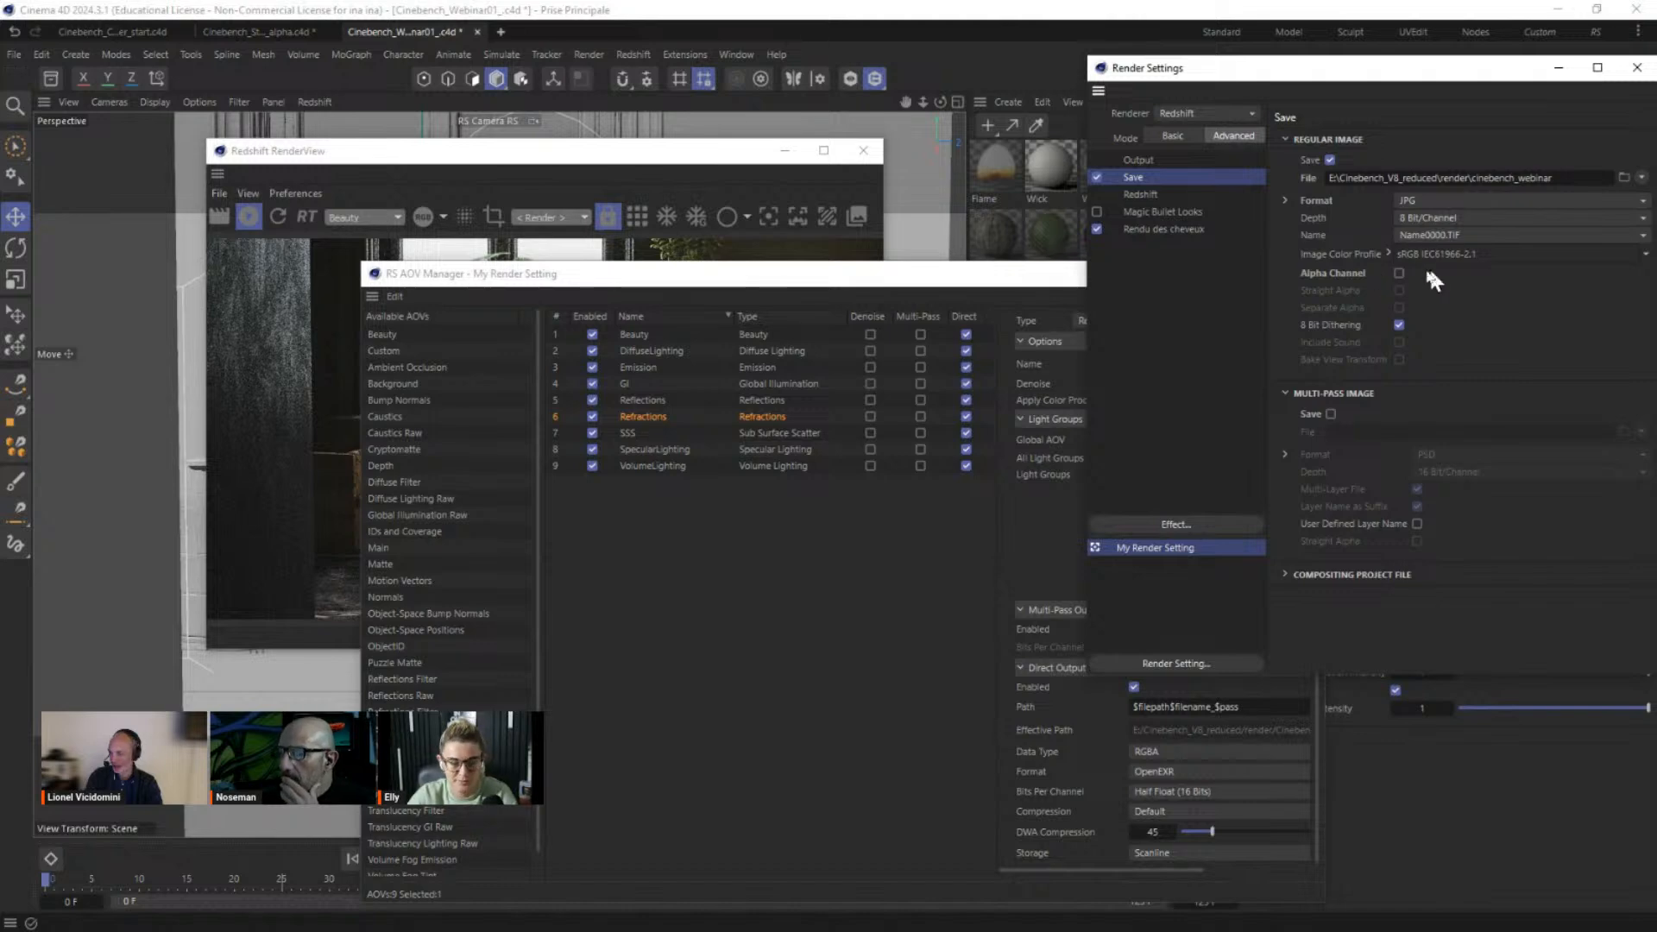
{"action": "left_click_drag", "start_coordinate": [1559, 76], "coordinate": [968, 516]}
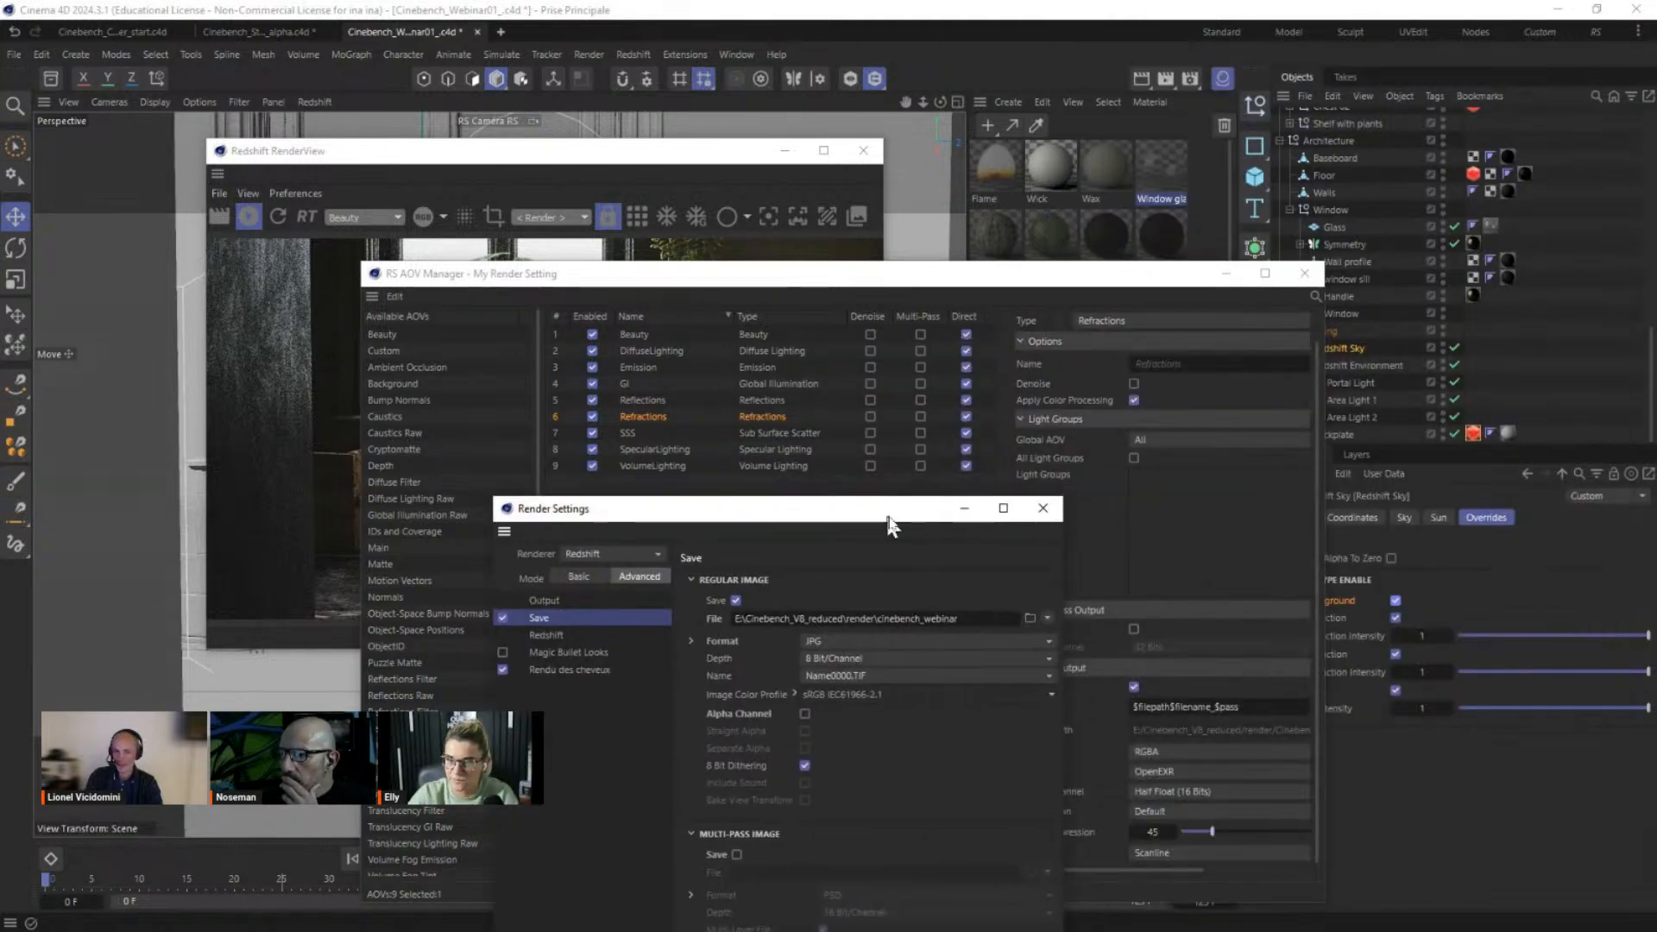
{"action": "left_click", "coordinate": [964, 511]}
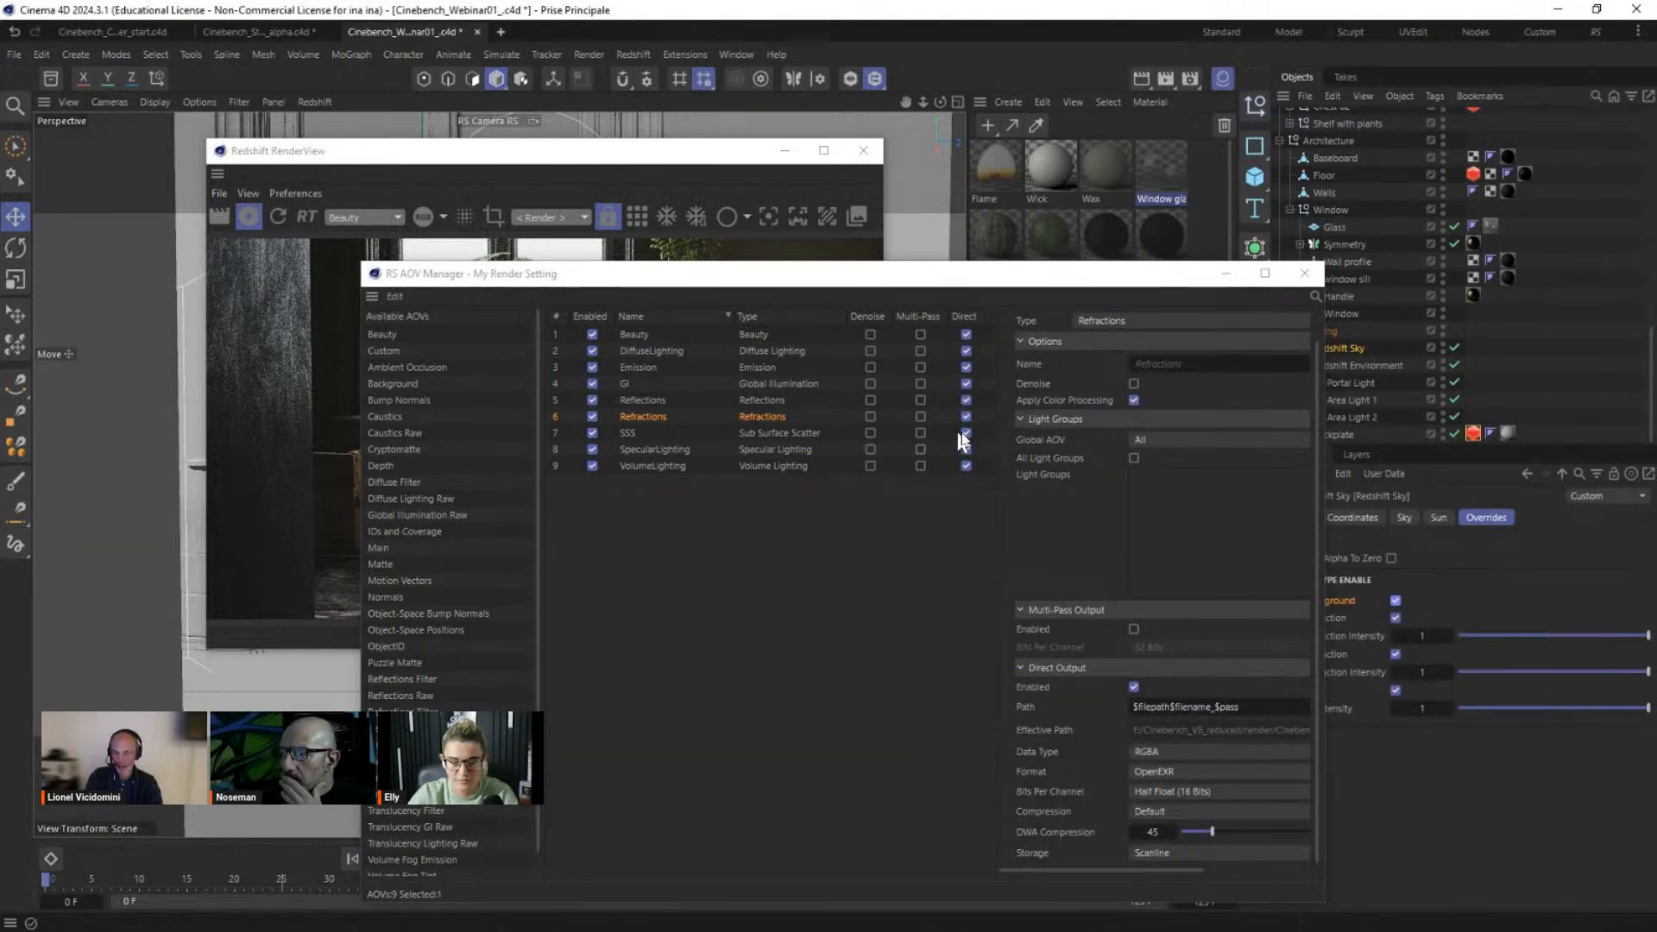
Step: Stop the interactive render and rearrange the RenderView and AOV Manager windows
{"action": "left_click", "coordinate": [748, 274]}
{"action": "left_click_drag", "start_coordinate": [726, 277], "coordinate": [830, 396]}
{"action": "left_click_drag", "start_coordinate": [447, 151], "coordinate": [507, 133]}
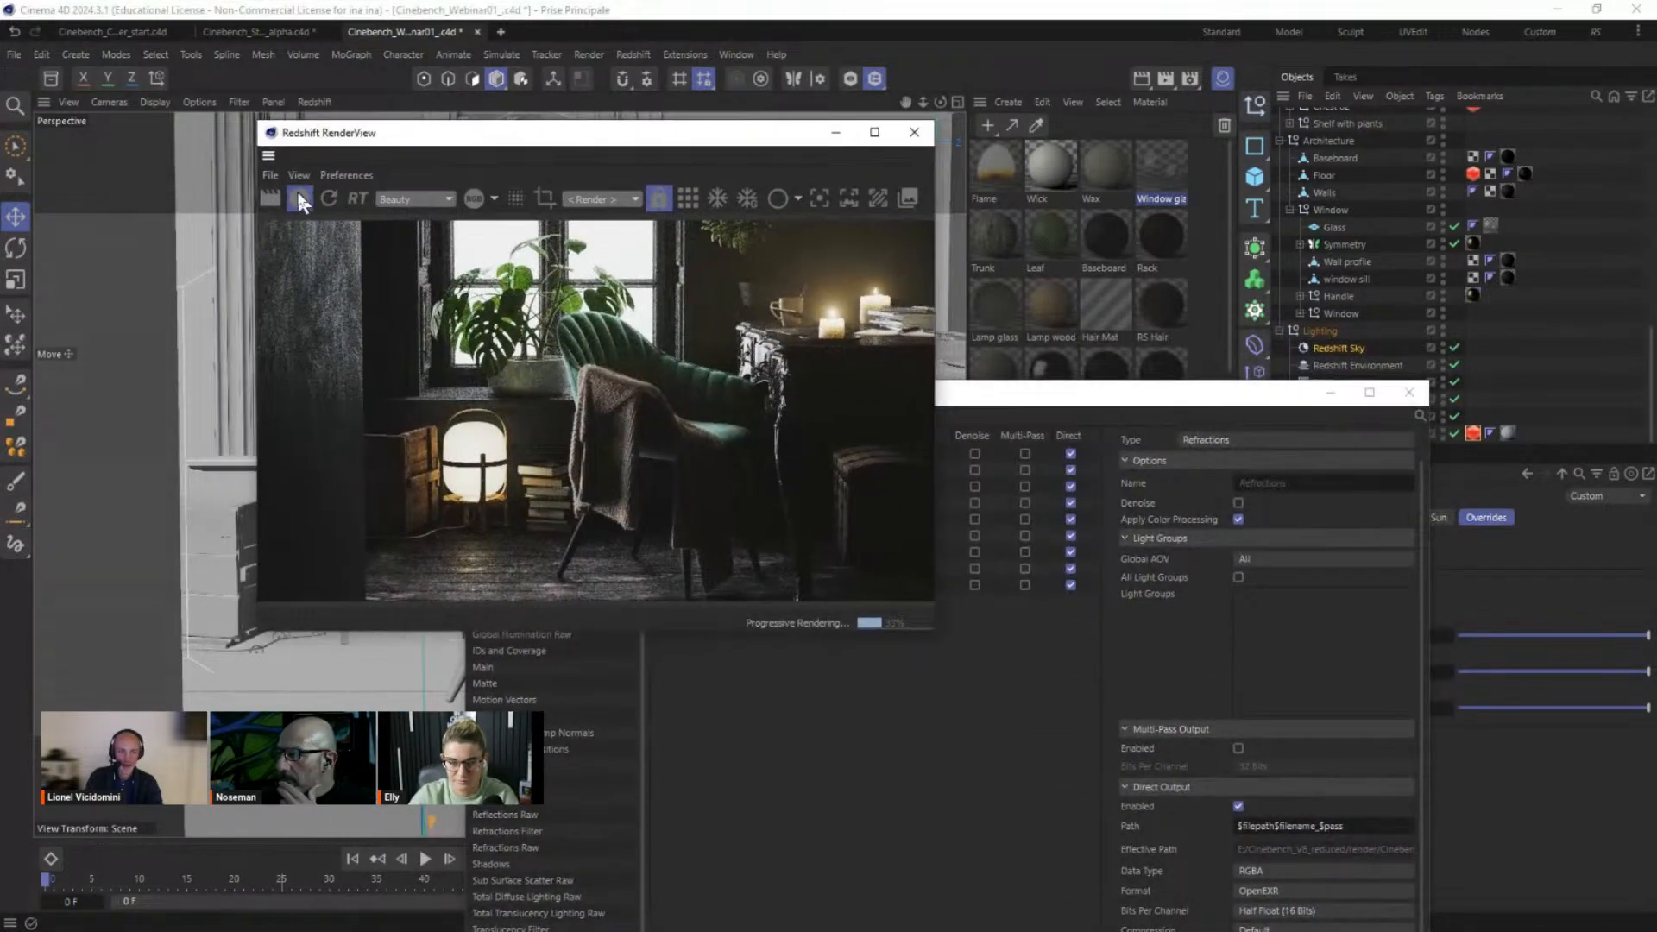
{"action": "left_click", "coordinate": [298, 201]}
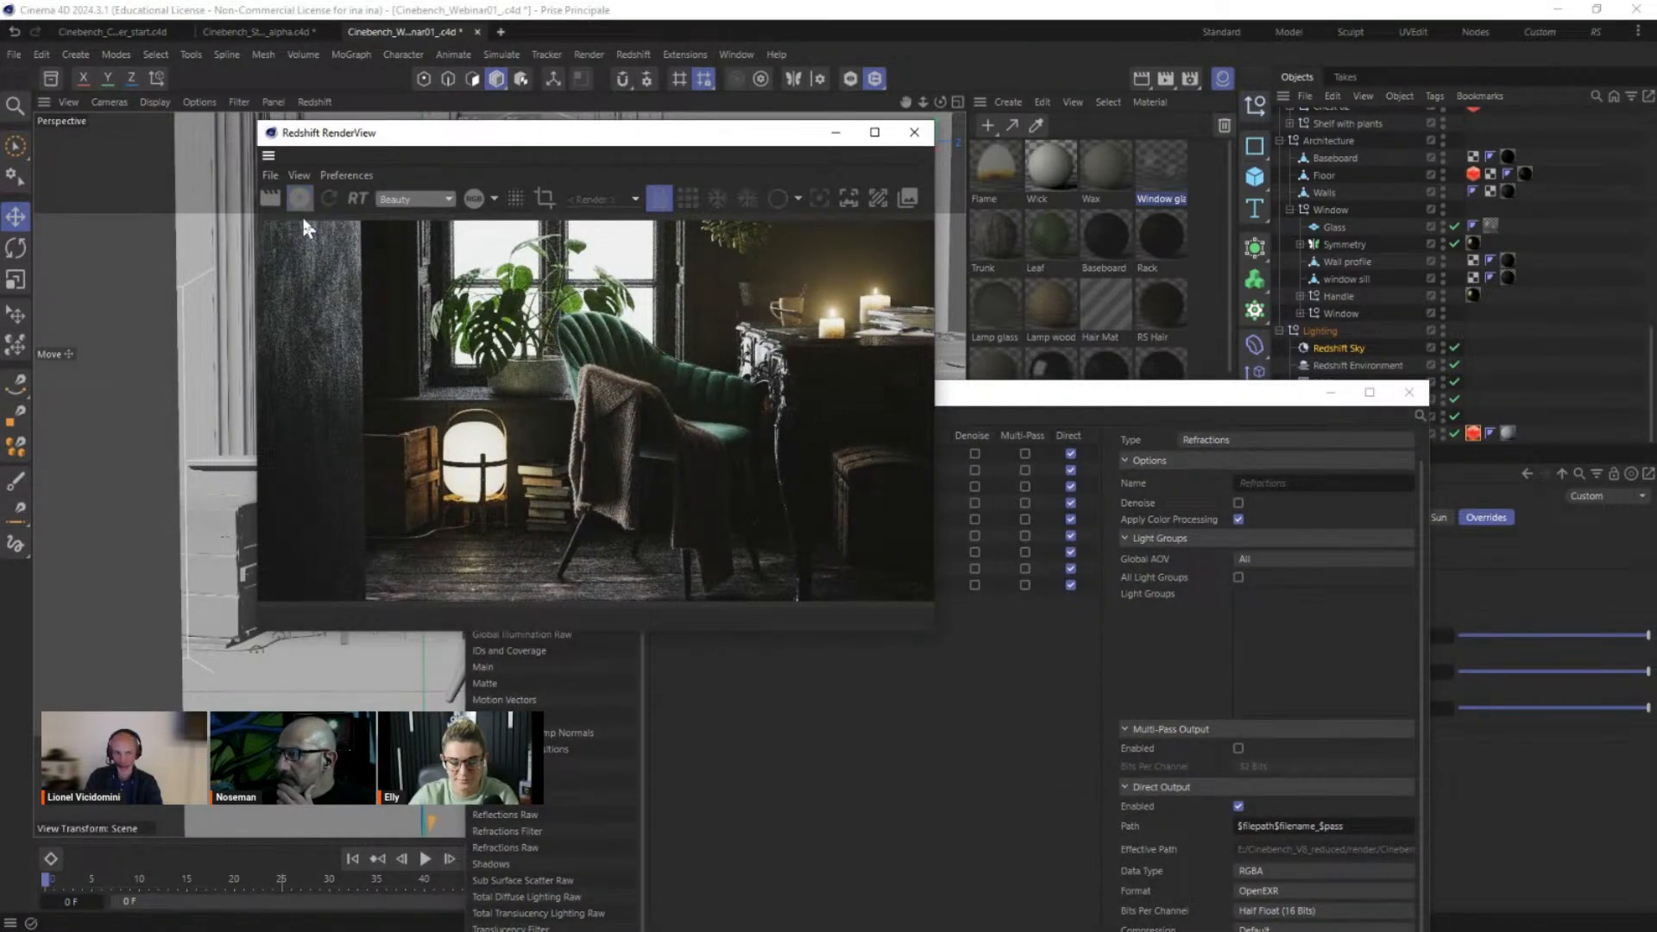
{"action": "left_click_drag", "start_coordinate": [1144, 406], "coordinate": [1206, 381]}
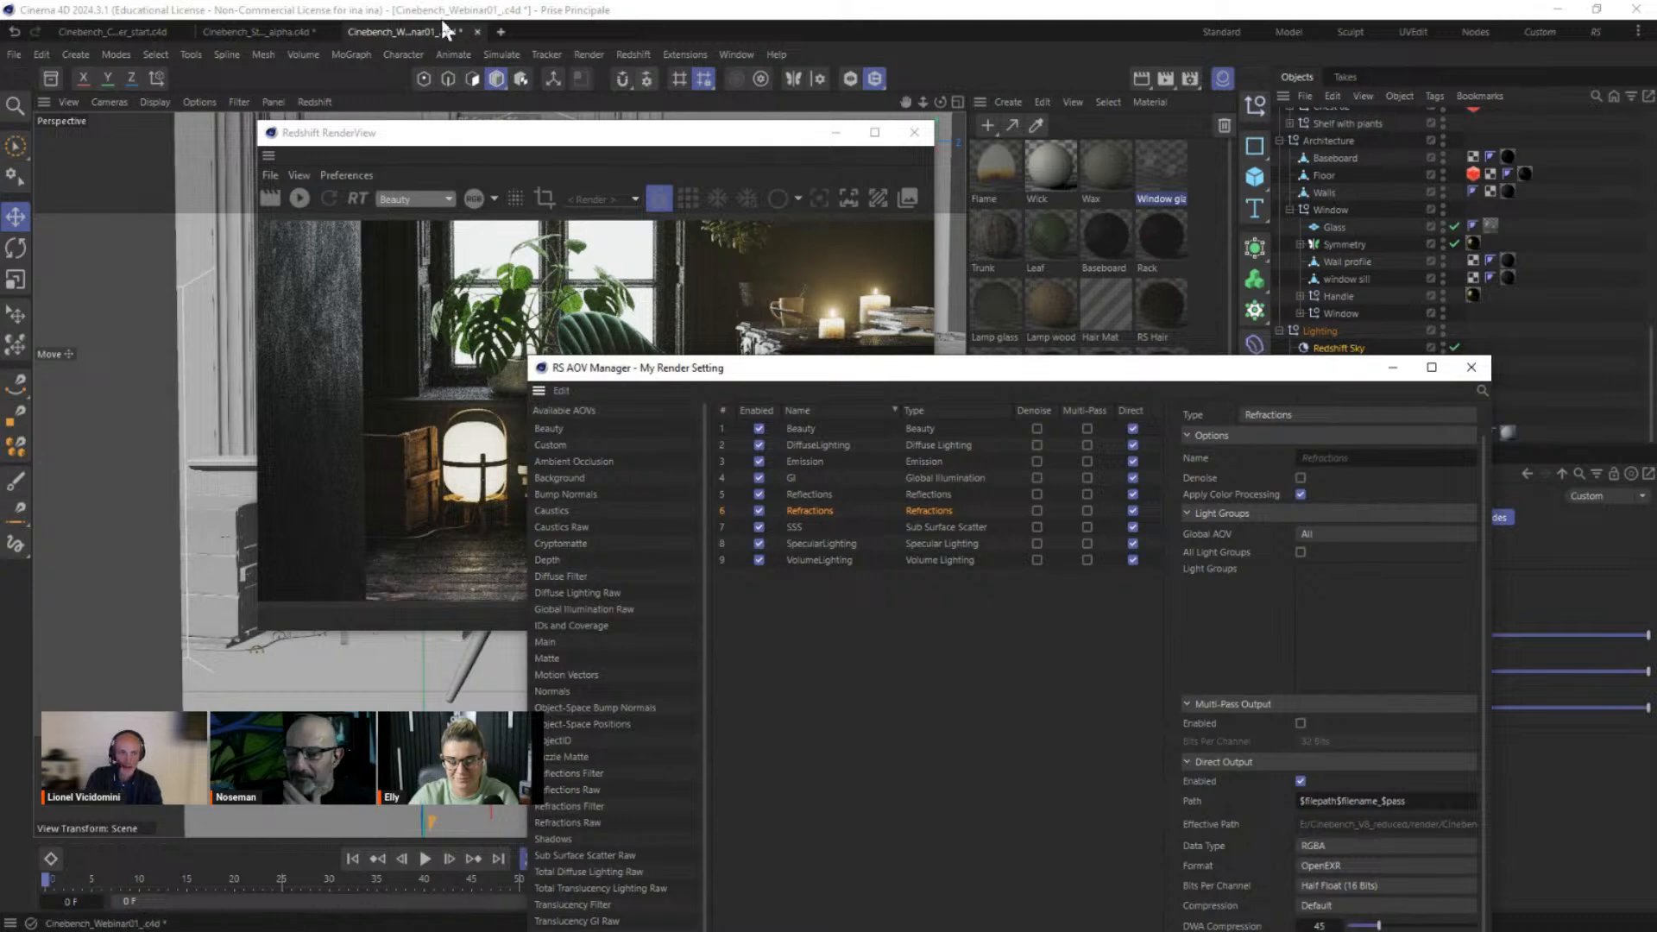
Step: Save a copy of the scene under the new name Cinebench_Webinar01_alpha.c4d
{"action": "left_click", "coordinate": [12, 55]}
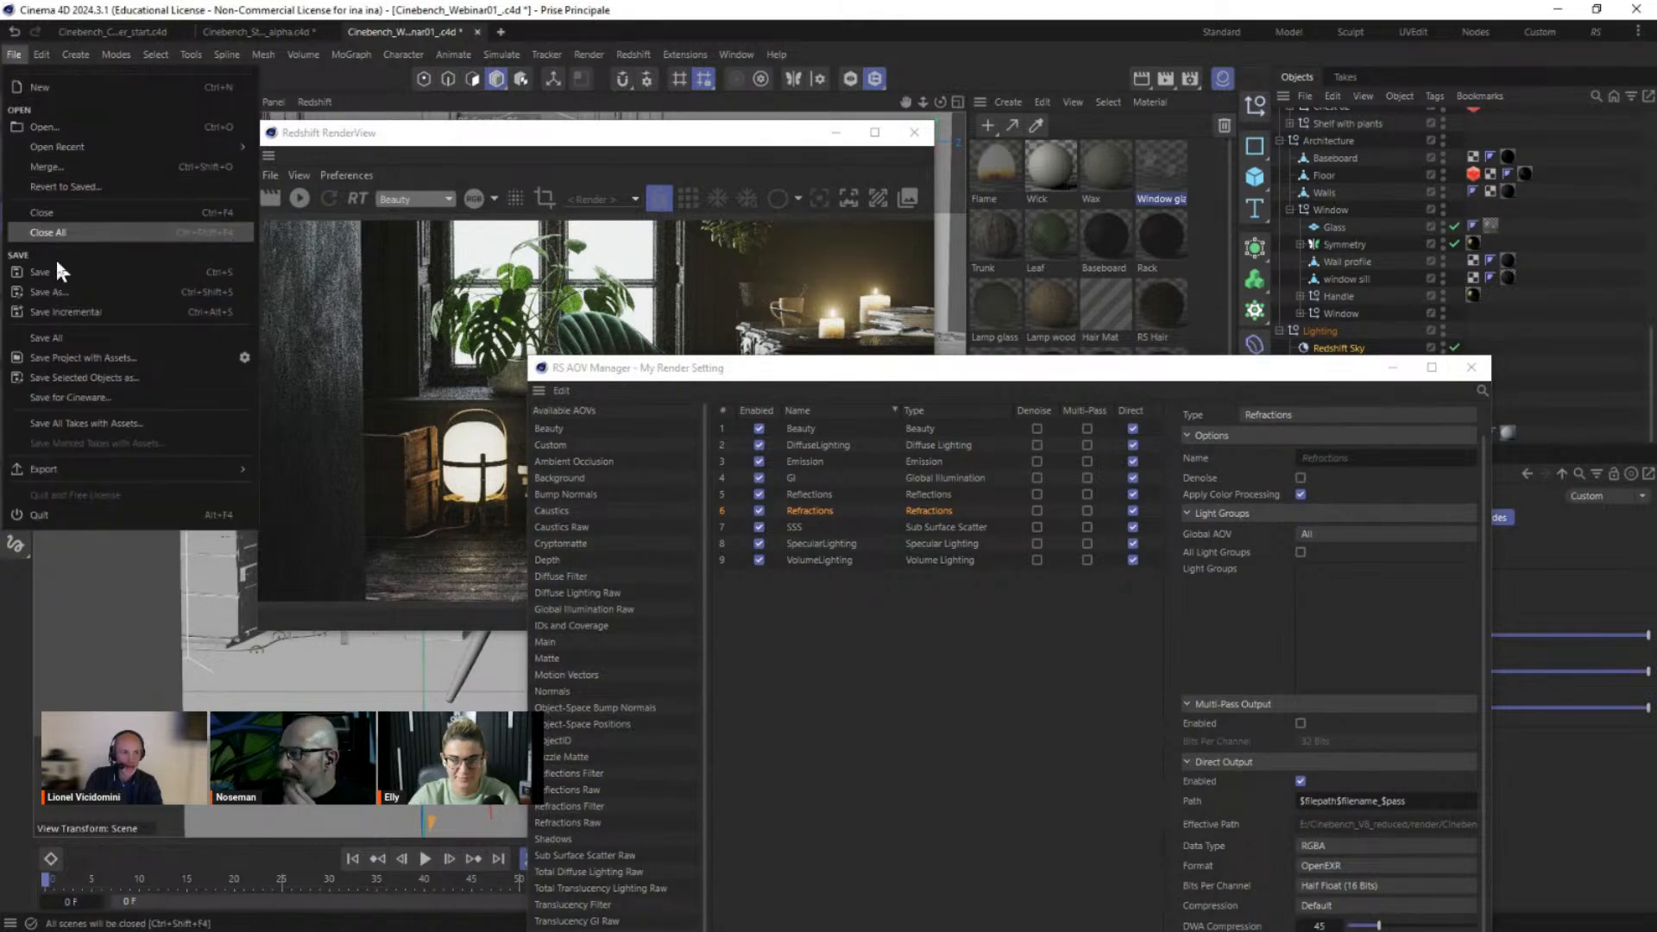
{"action": "left_click", "coordinate": [55, 285]}
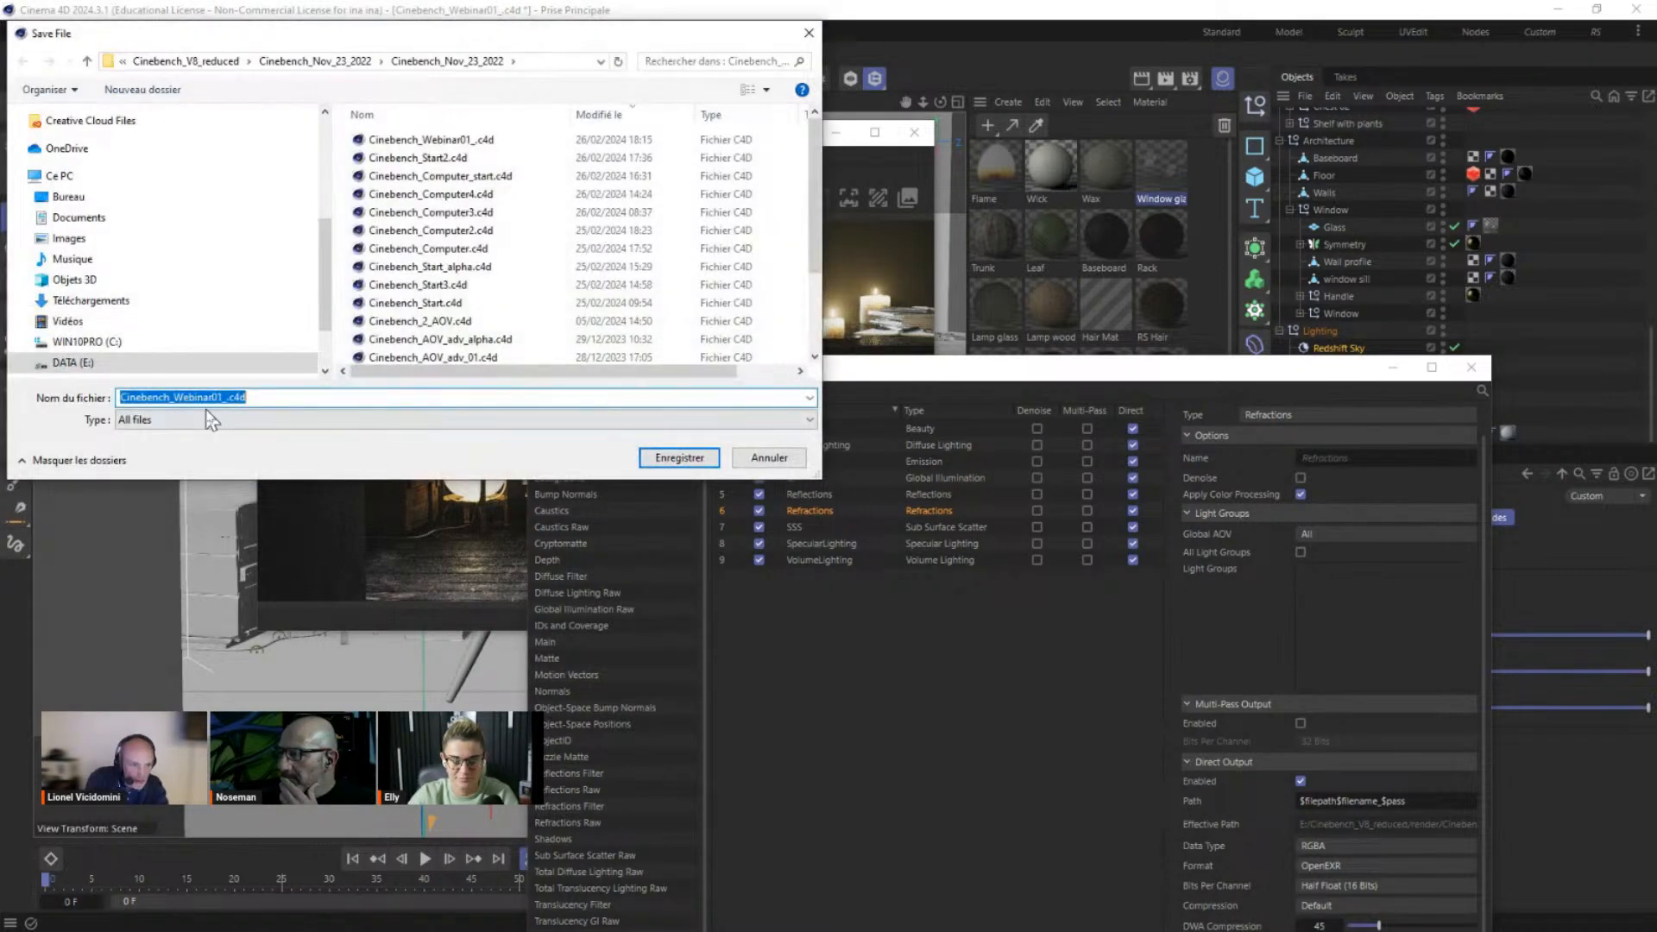
{"action": "left_click", "coordinate": [226, 399]}
{"action": "type", "text": "alpha"}
{"action": "key", "text": "Return"}
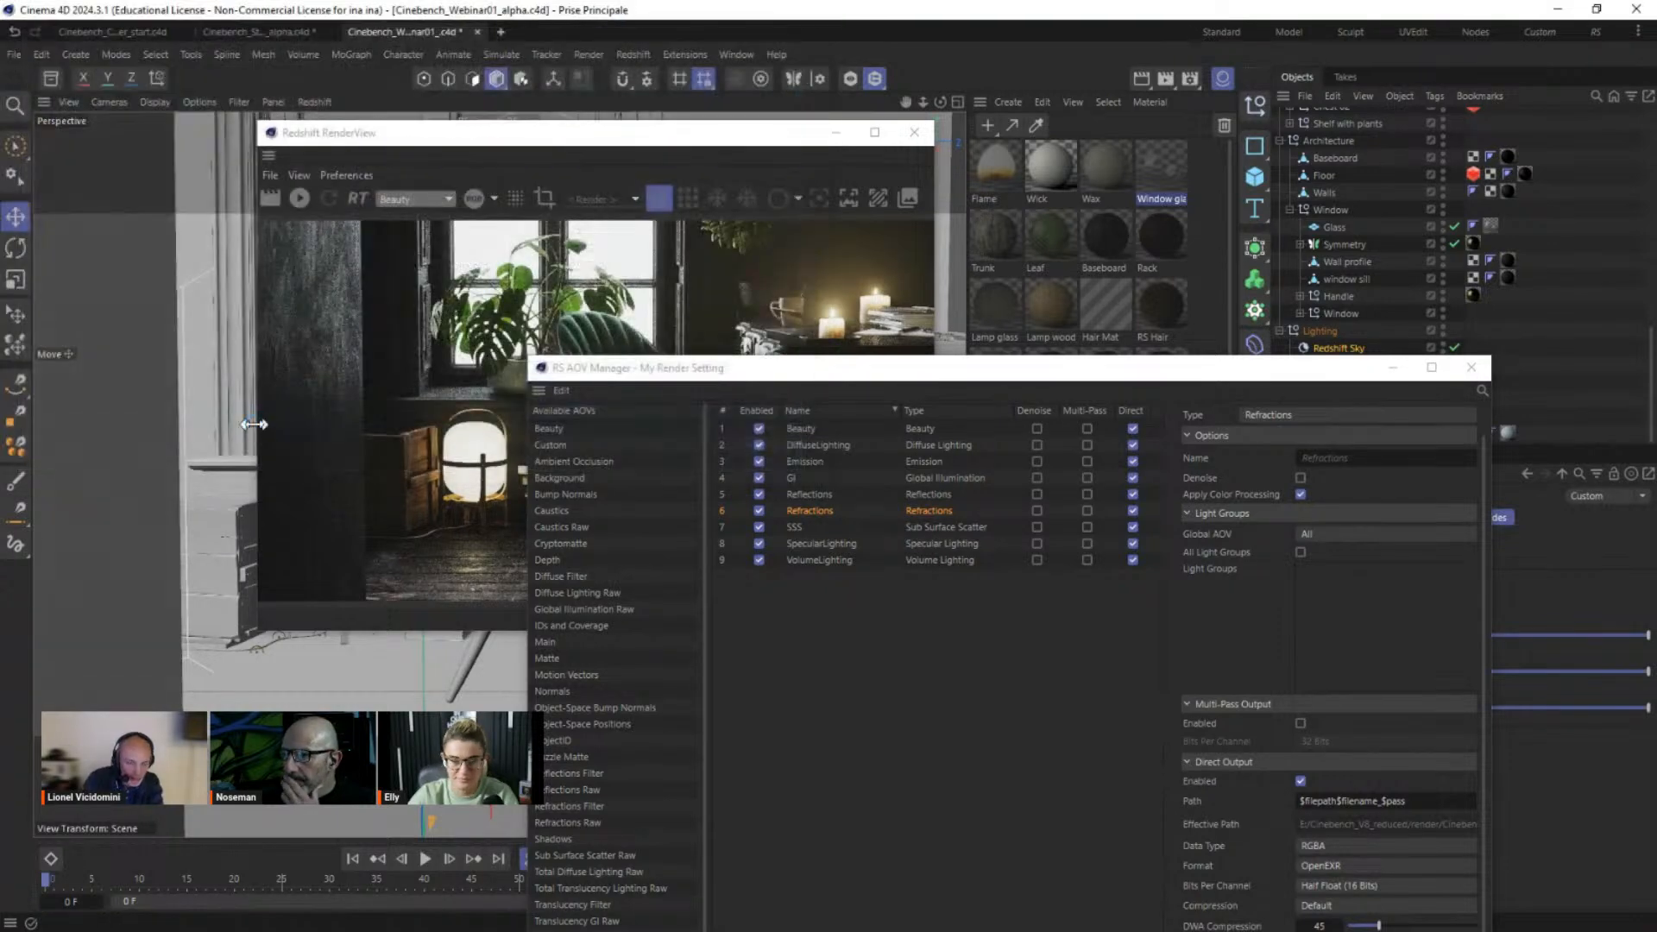
Step: Move the AOV Manager and RenderView windows aside and render the scene to the Picture Viewer
{"action": "left_click_drag", "start_coordinate": [826, 387], "coordinate": [756, 401]}
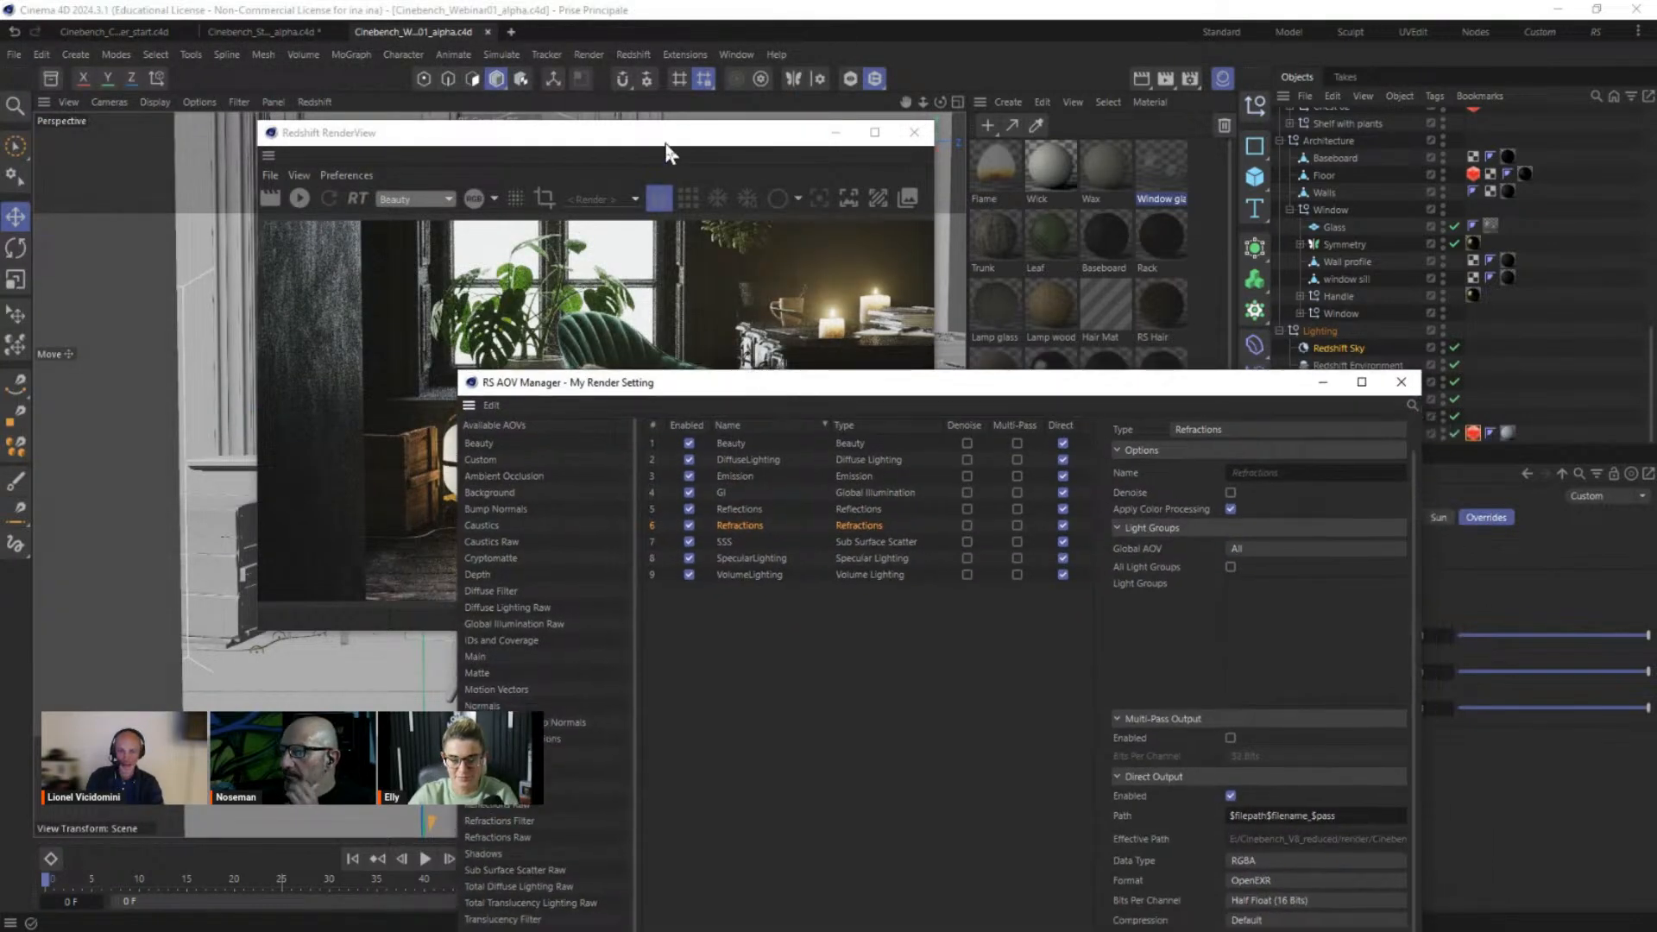
{"action": "left_click_drag", "start_coordinate": [716, 138], "coordinate": [638, 158]}
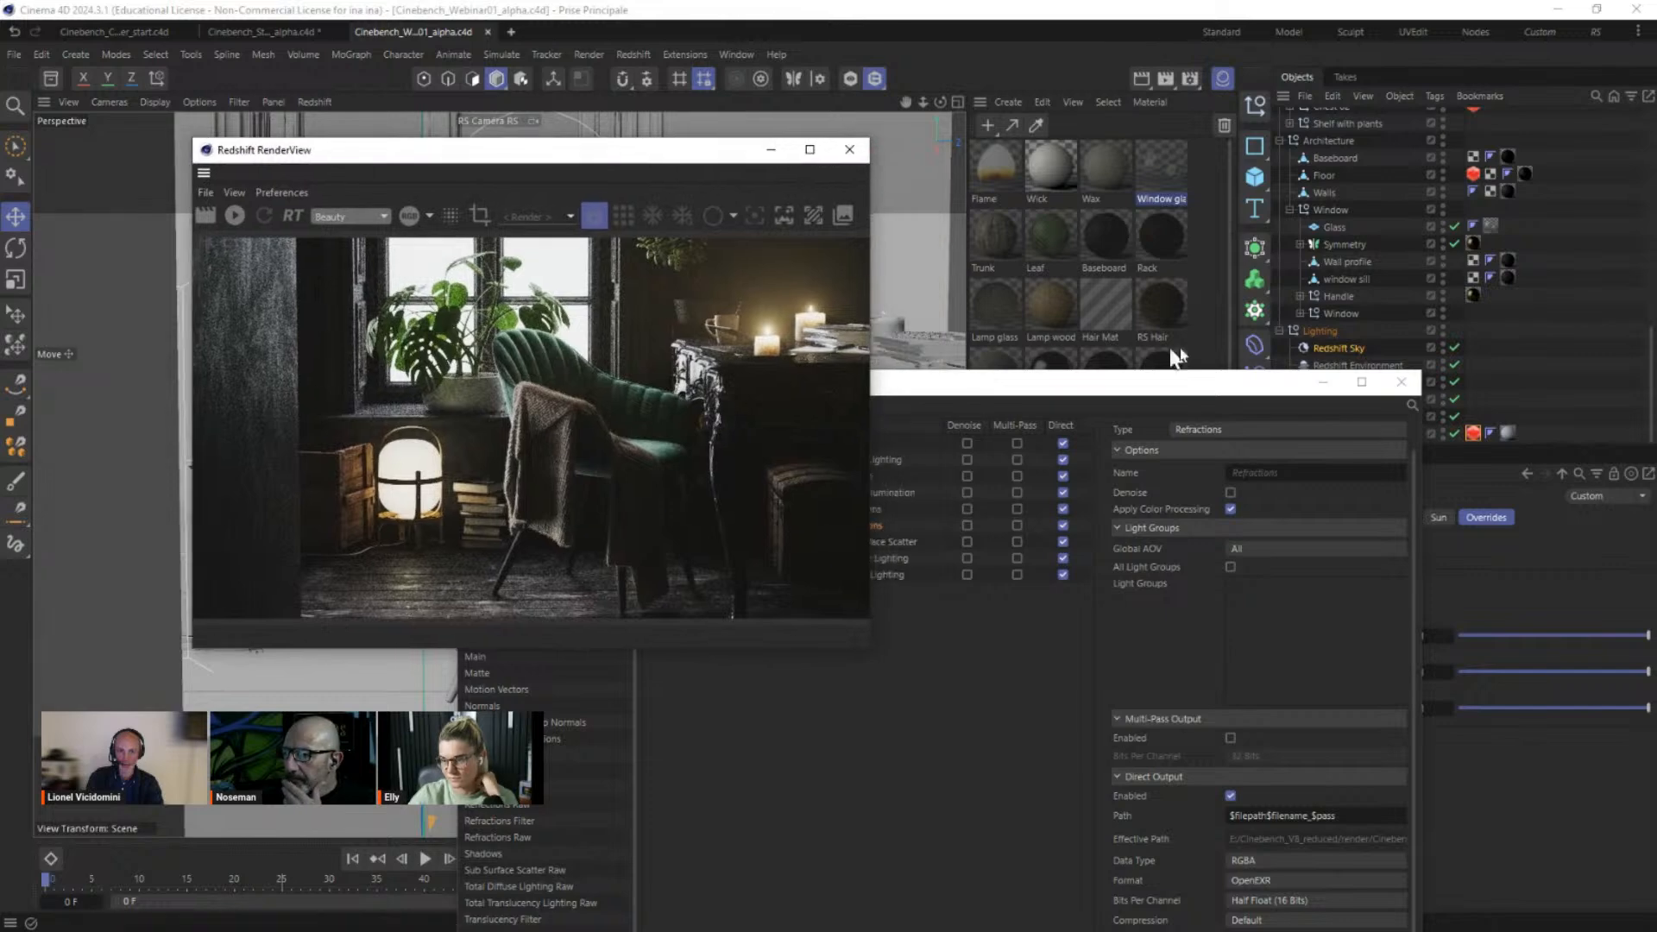
{"action": "left_click", "coordinate": [1162, 75]}
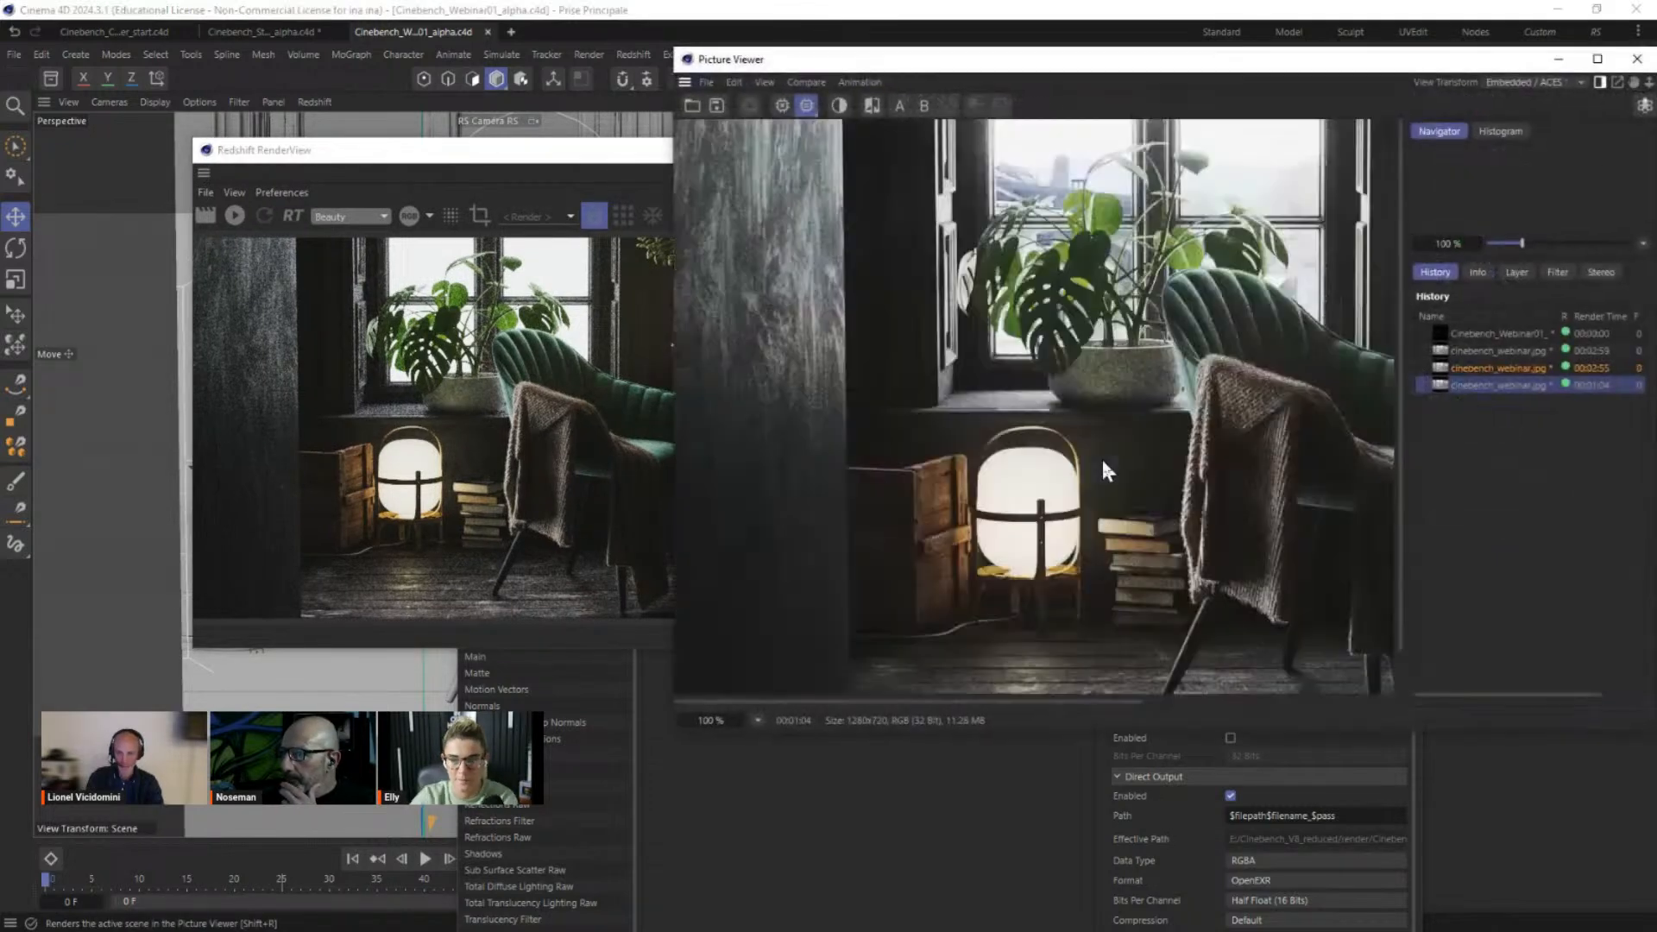
{"action": "left_click", "coordinate": [793, 538]}
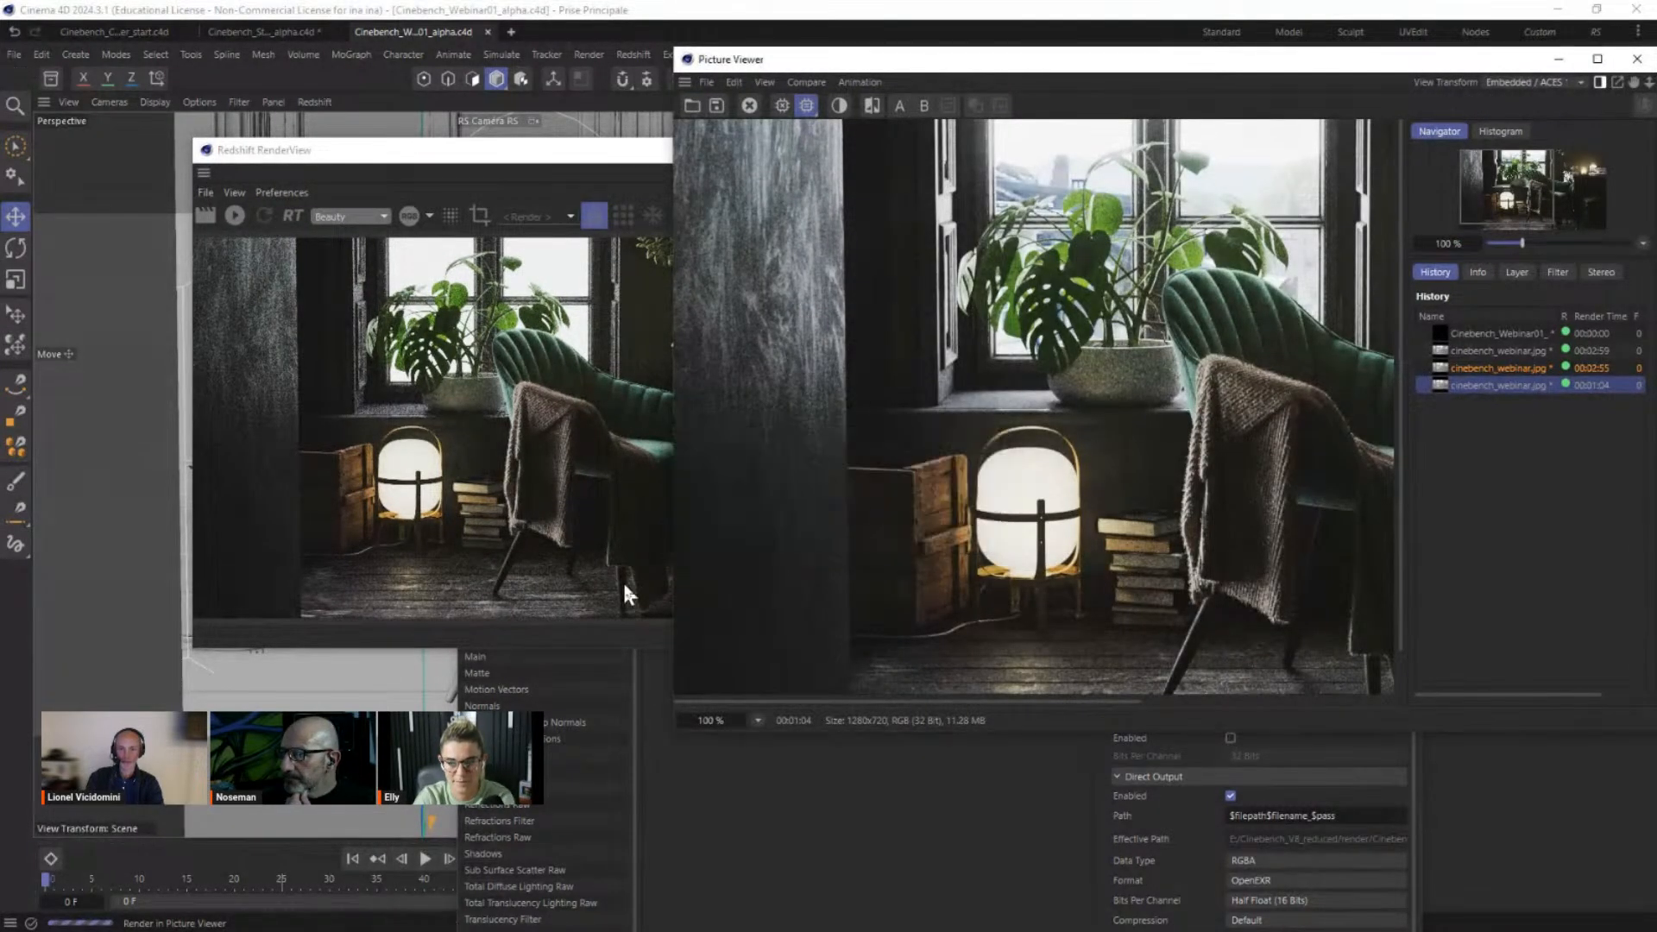
Step: Rearrange the Picture Viewer and AOV Manager windows and zoom the rendering image out to 57% to watch its progress
{"action": "left_click_drag", "start_coordinate": [1353, 66], "coordinate": [845, 124]}
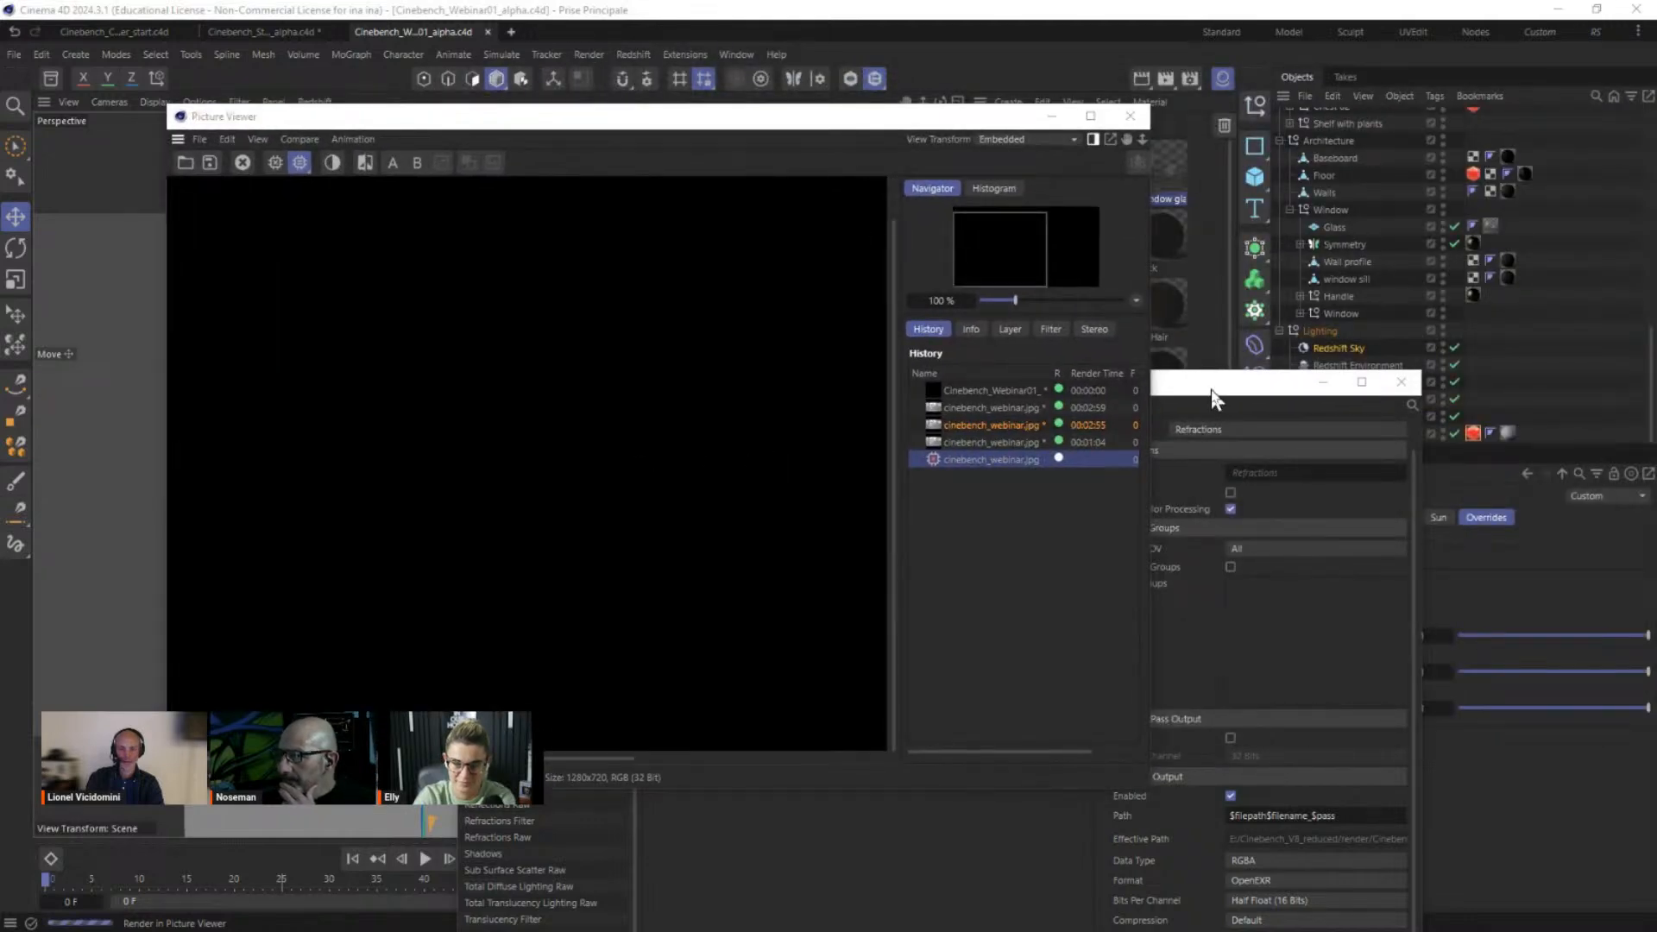
{"action": "left_click_drag", "start_coordinate": [1215, 399], "coordinate": [1386, 263]}
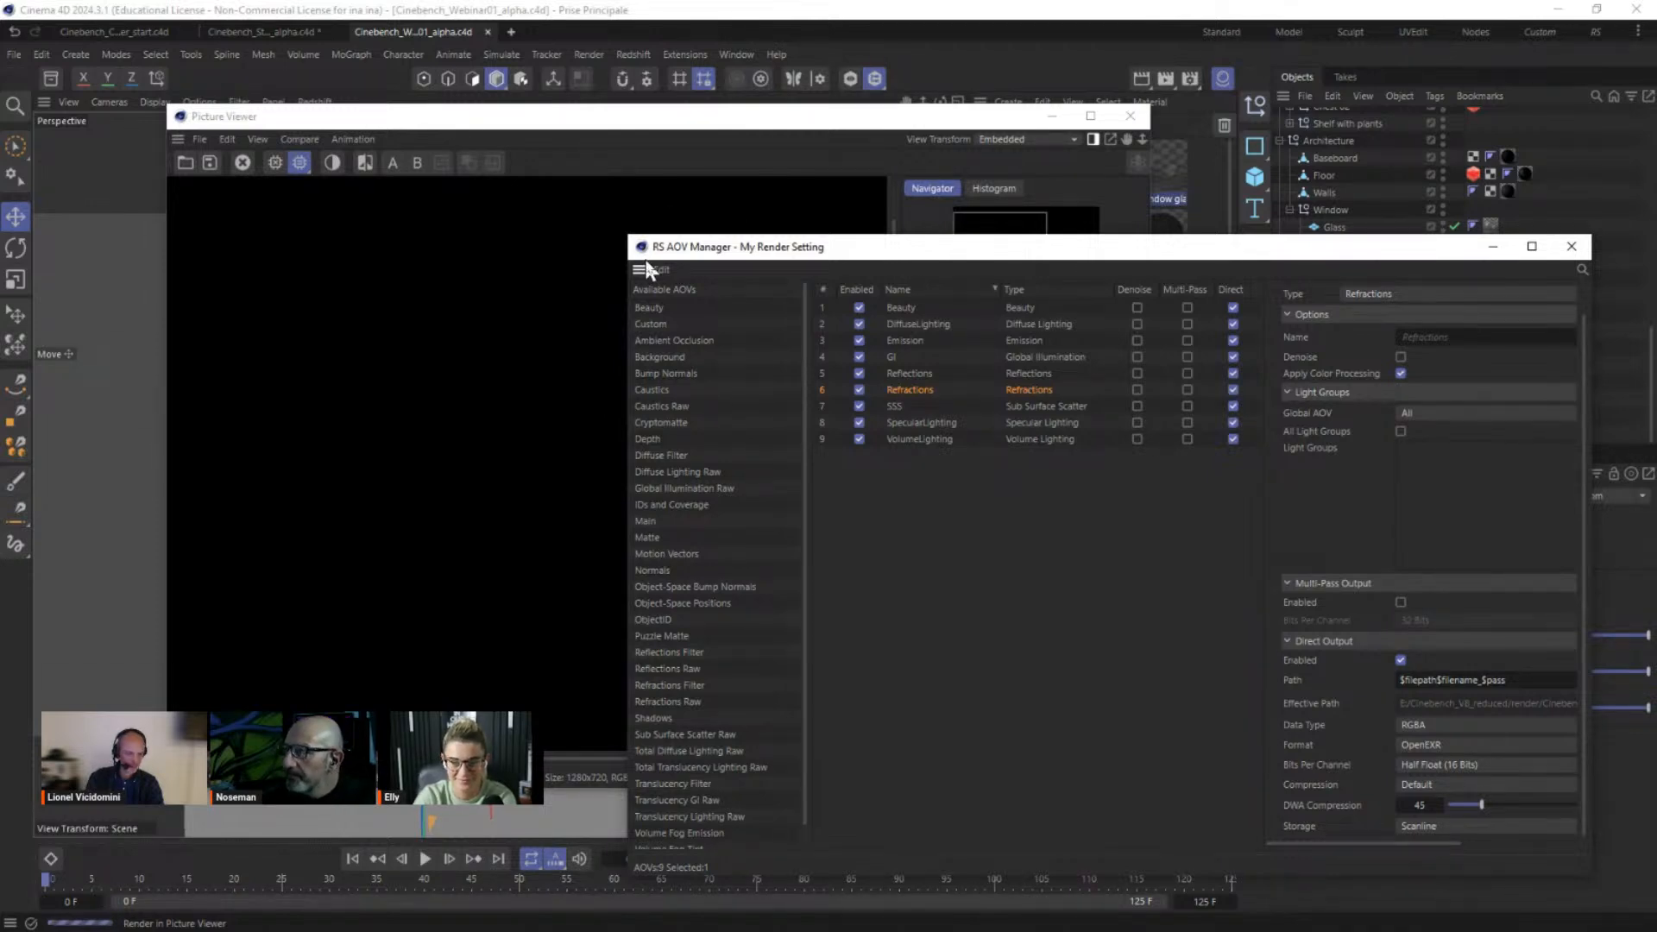
{"action": "left_click", "coordinate": [599, 135]}
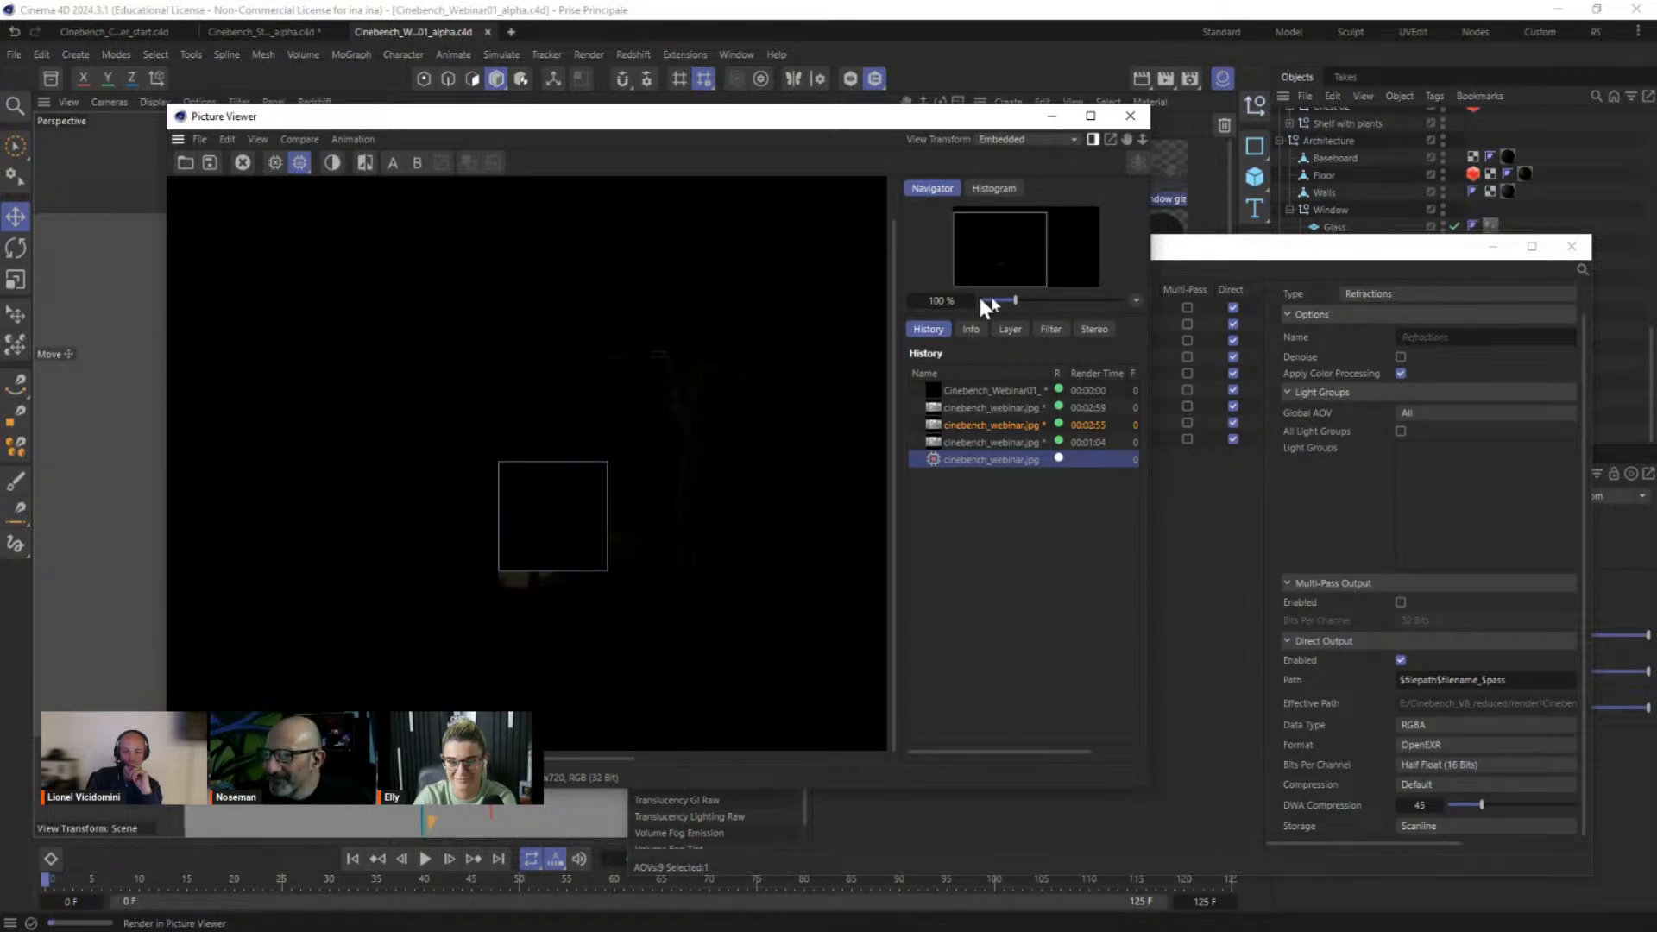
{"action": "left_click_drag", "start_coordinate": [1014, 300], "coordinate": [1007, 299]}
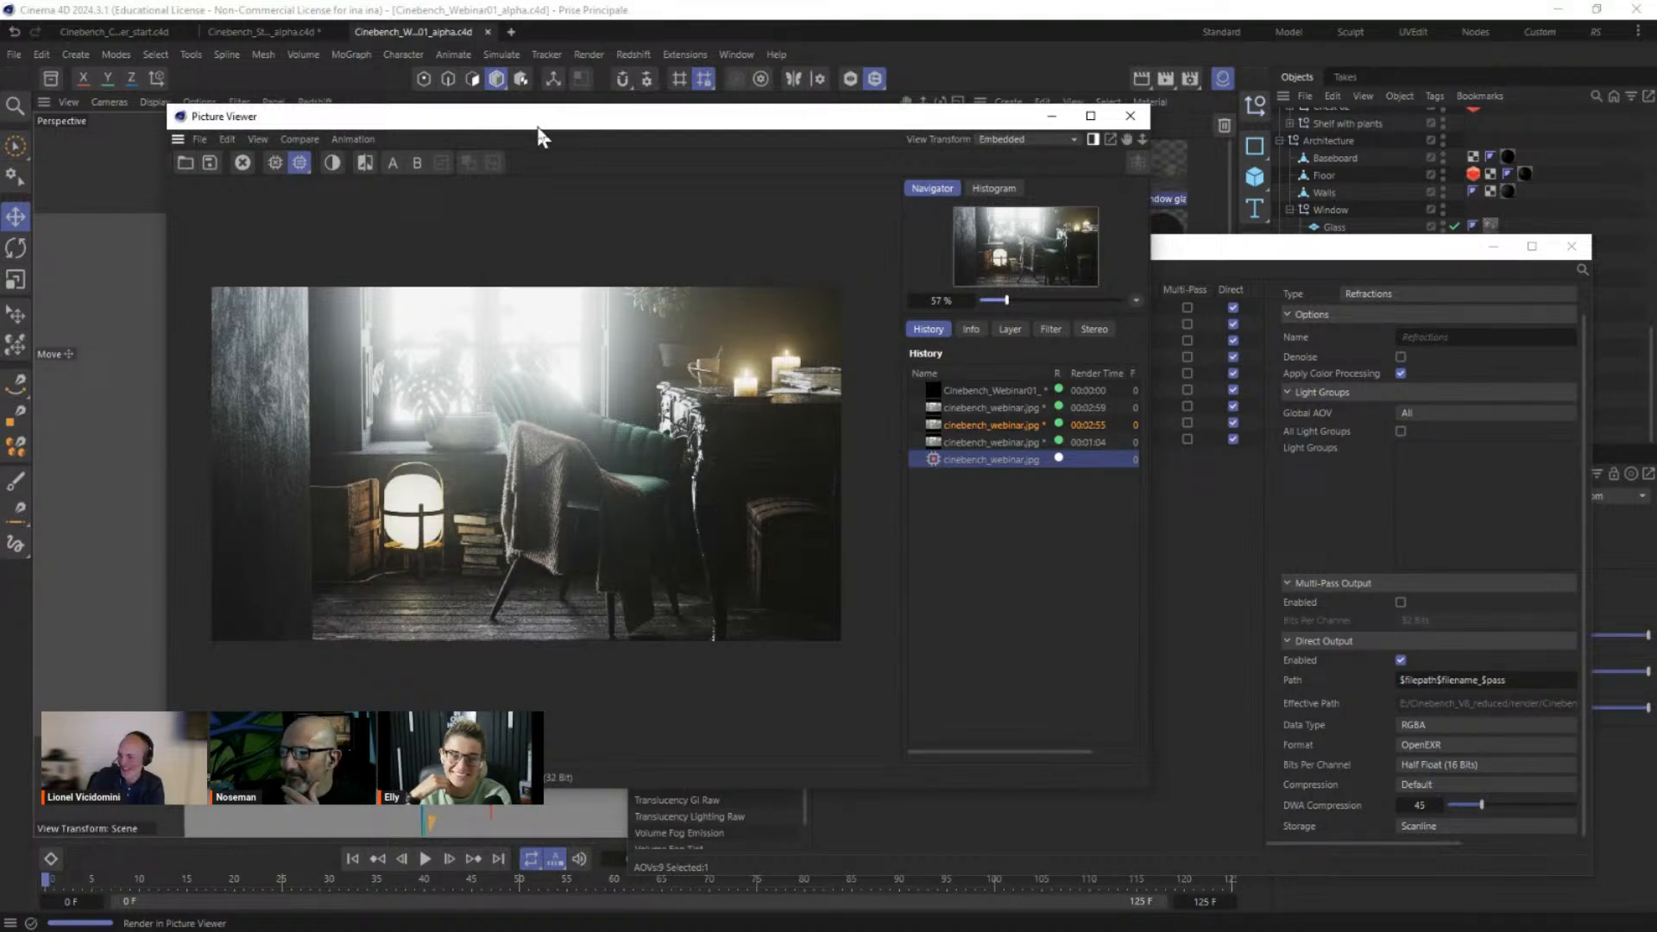
{"action": "left_click_drag", "start_coordinate": [470, 124], "coordinate": [542, 105]}
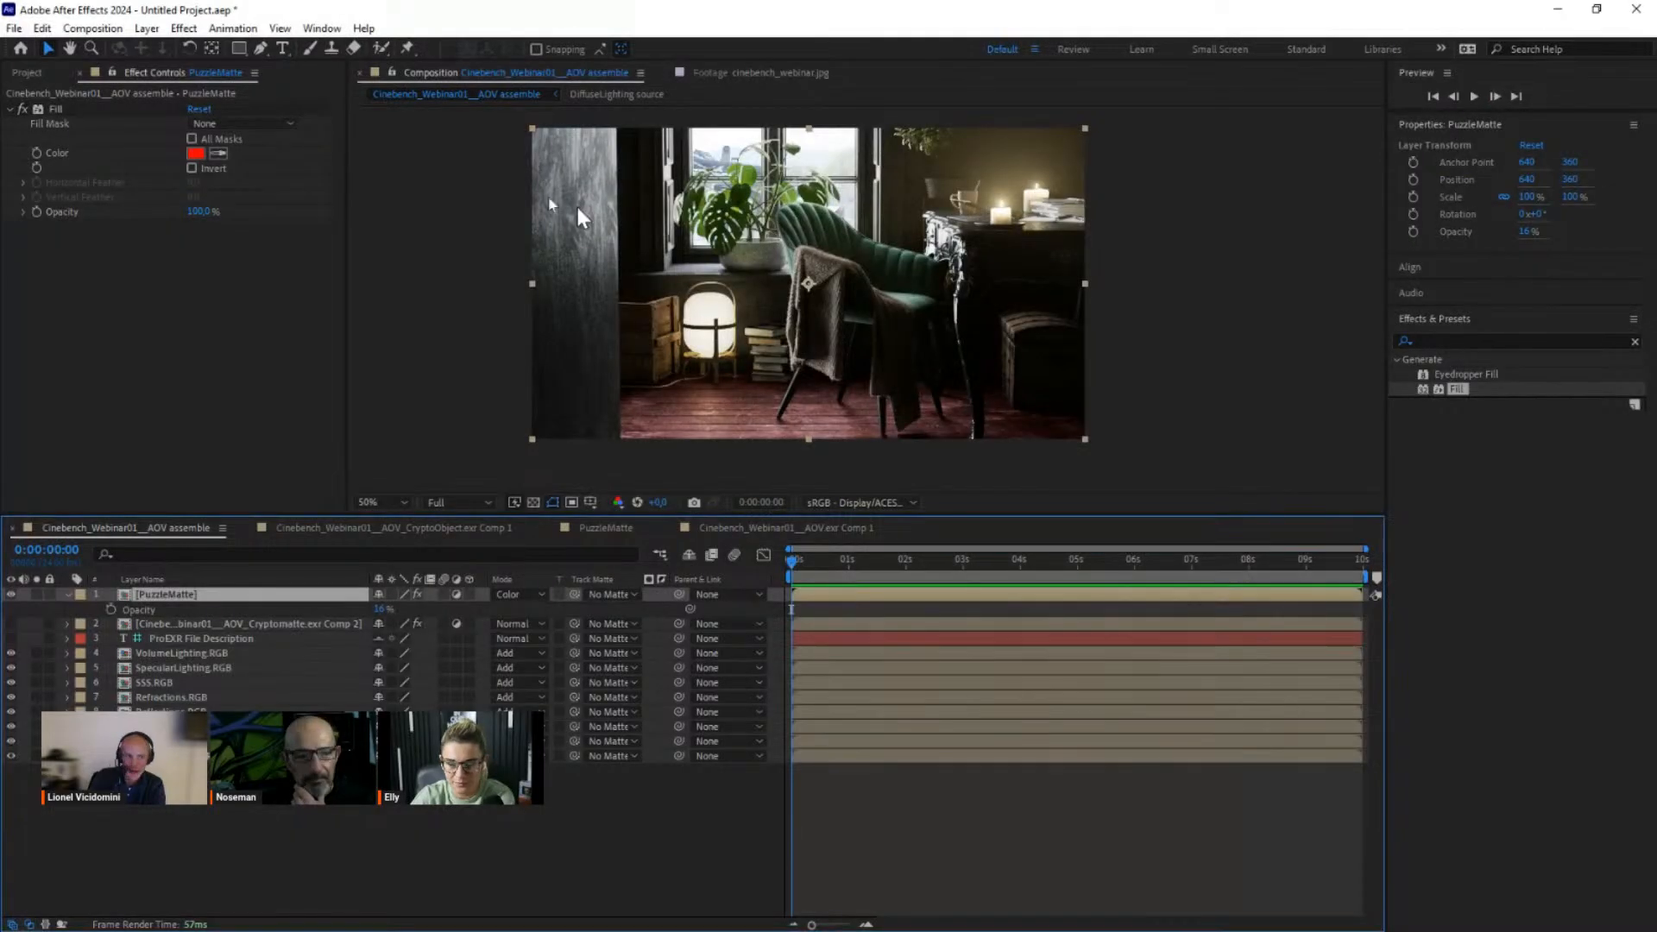
Step: Switch to After Effects and start a new project, discarding the changes to the open one
{"action": "left_click", "coordinate": [14, 28]}
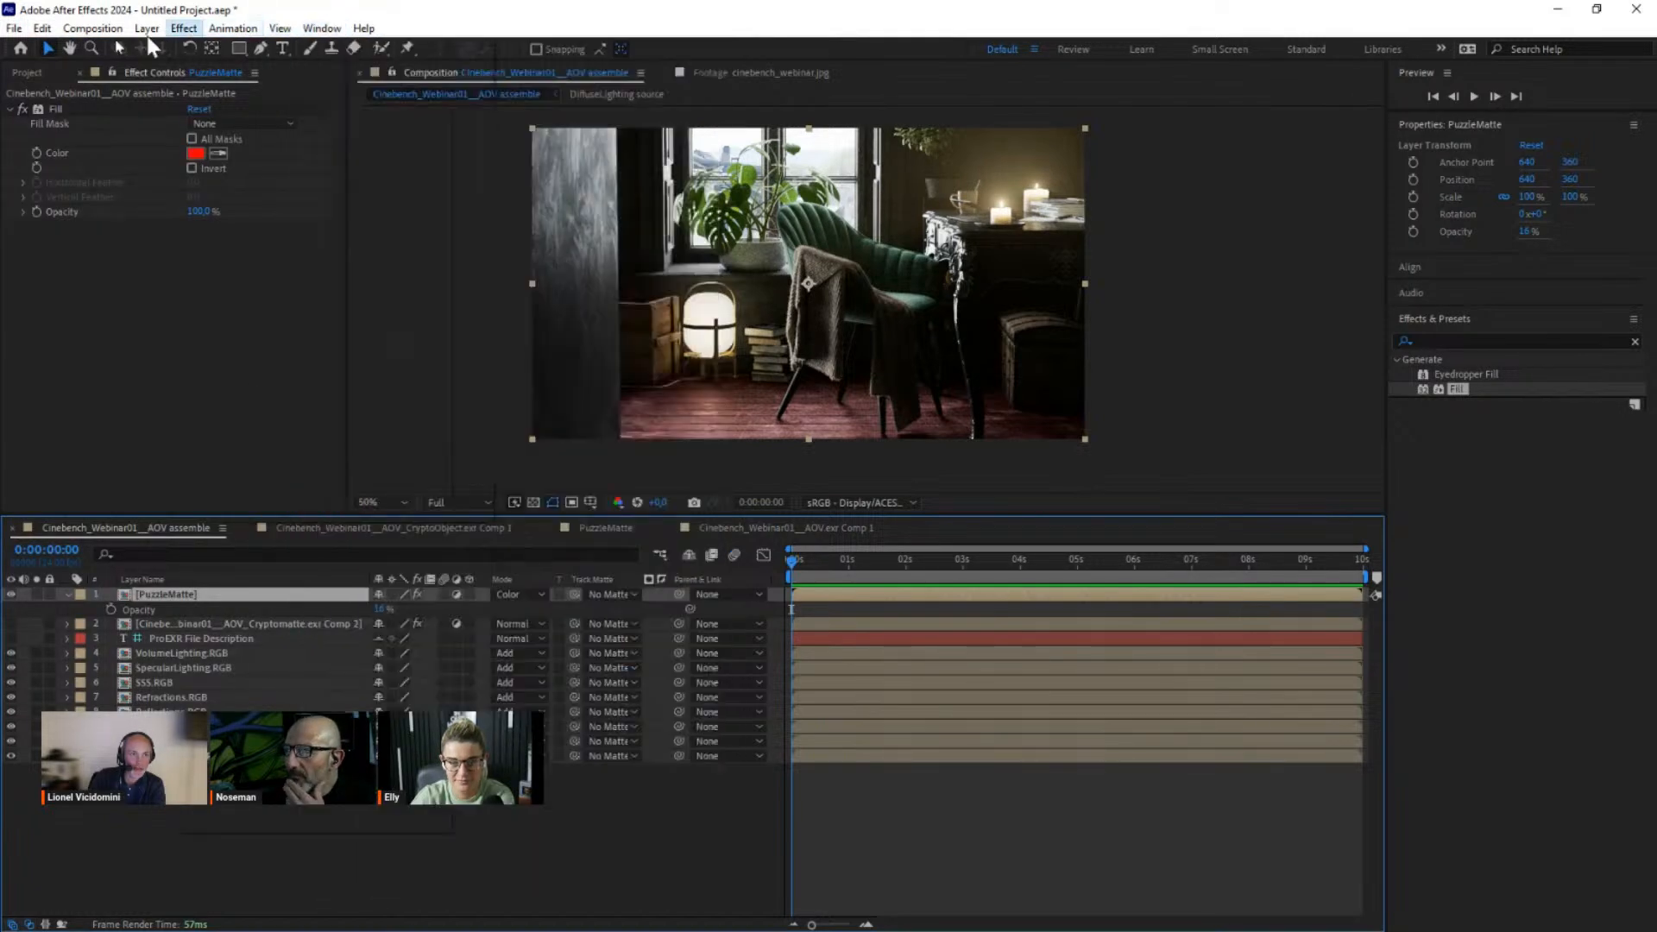
{"action": "left_click", "coordinate": [341, 49]}
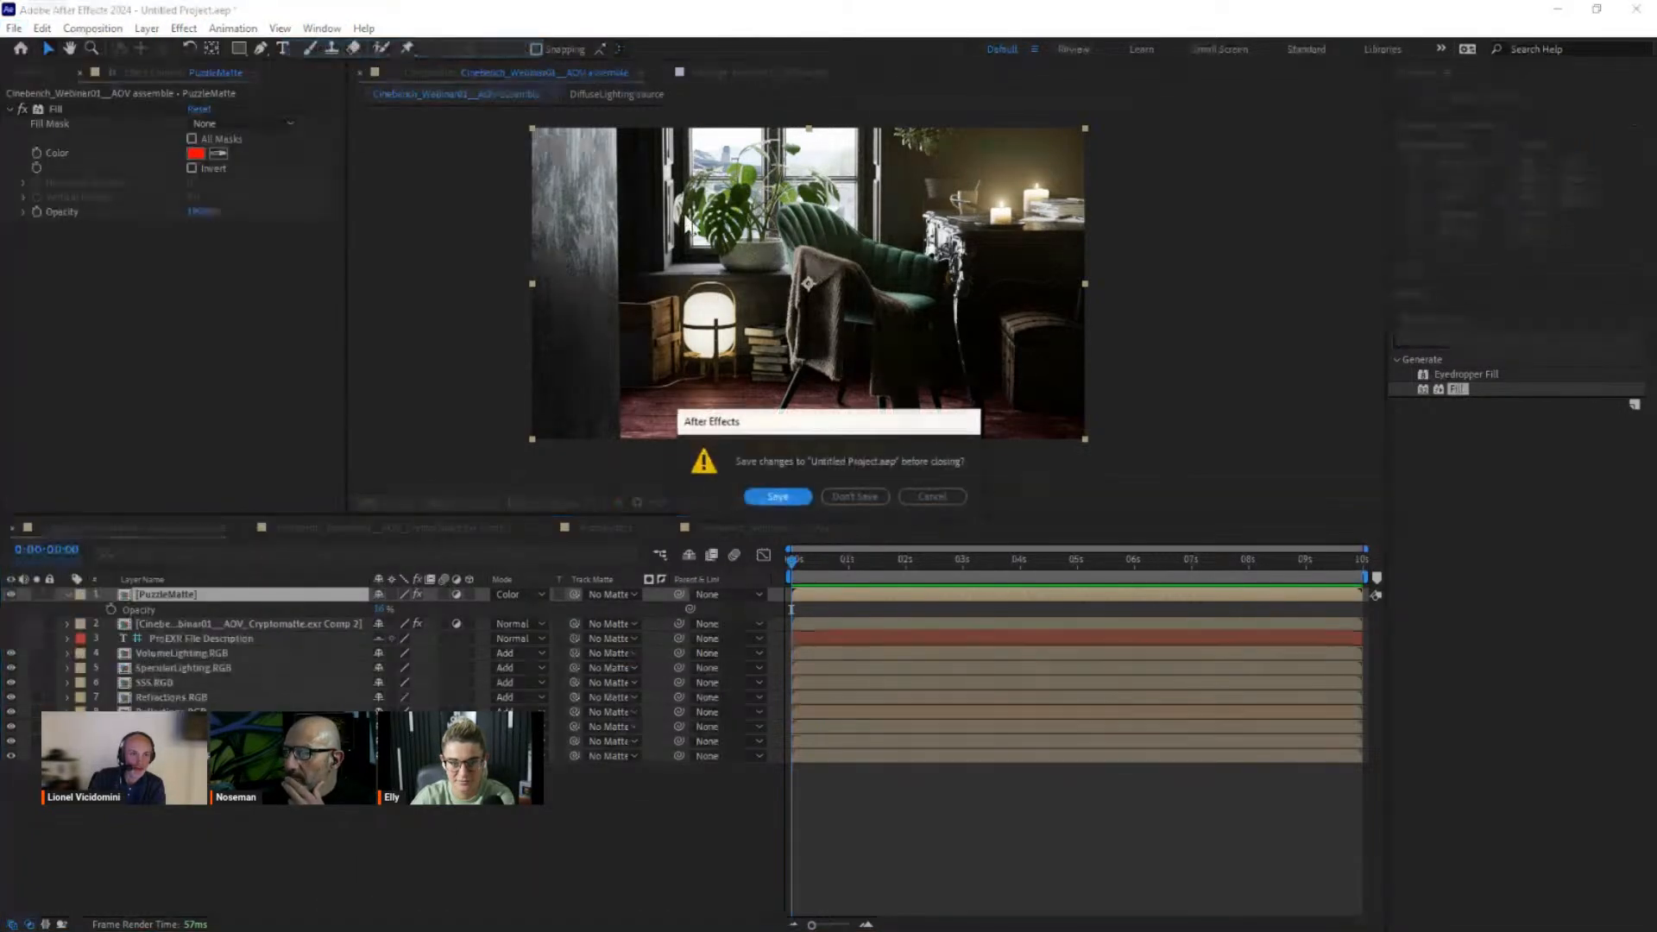
{"action": "left_click", "coordinate": [847, 505]}
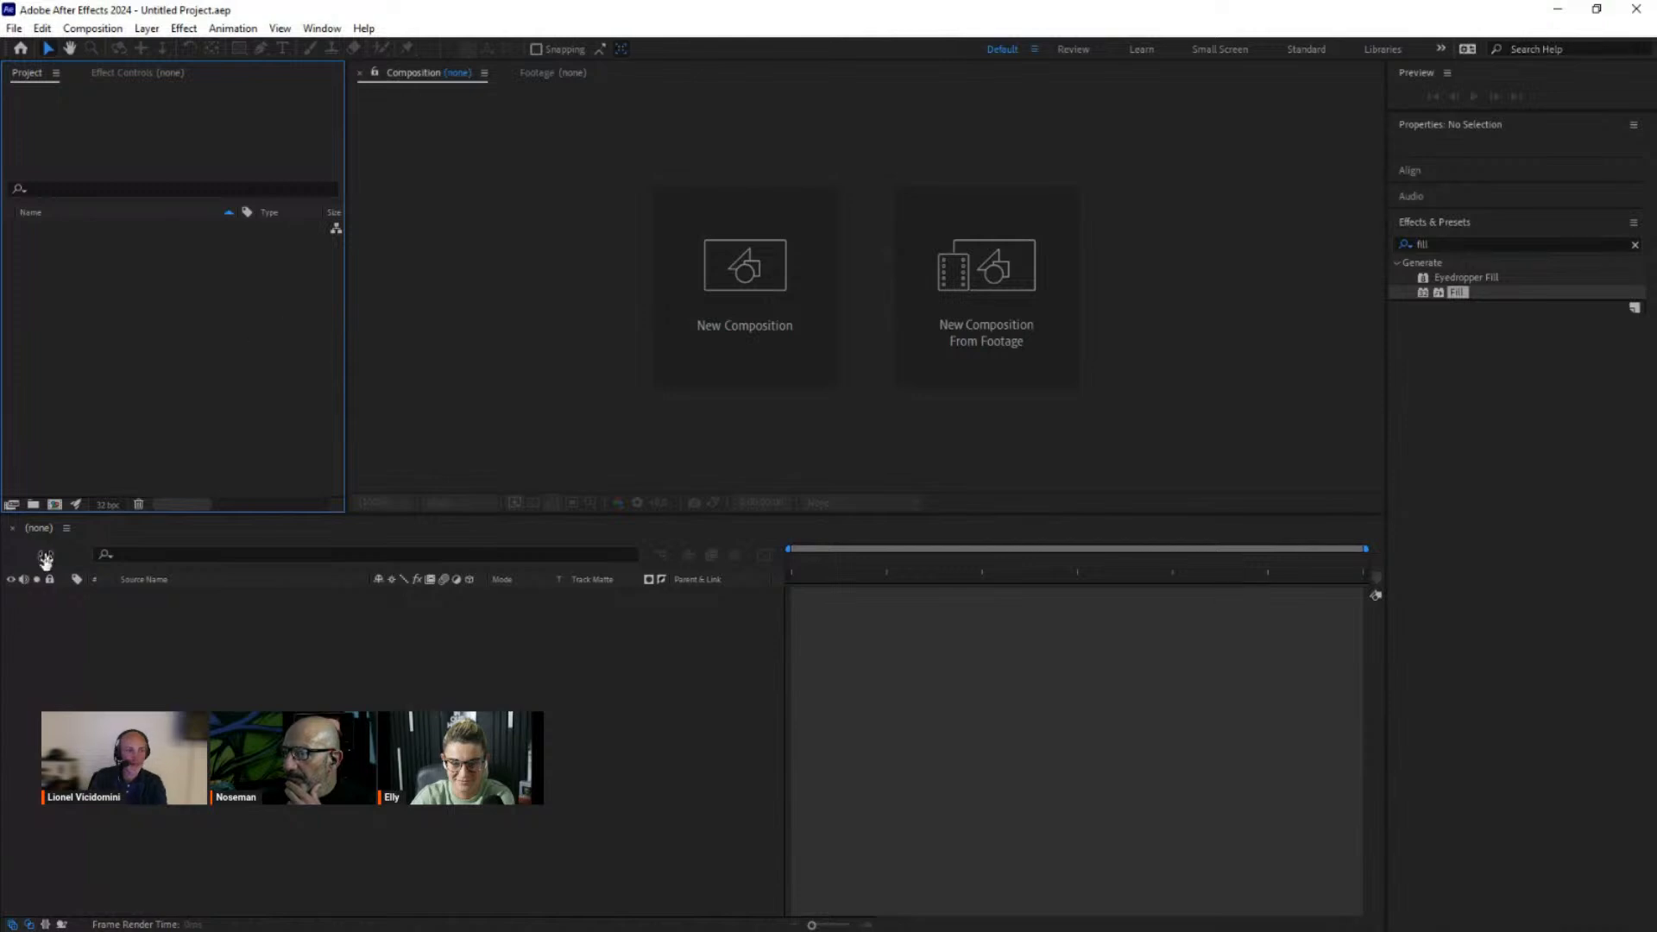
Step: Set the project's OCIO configuration to ACES 1.3 CG v1.0 in the colour settings
{"action": "left_click_drag", "start_coordinate": [854, 143], "coordinate": [459, 143]}
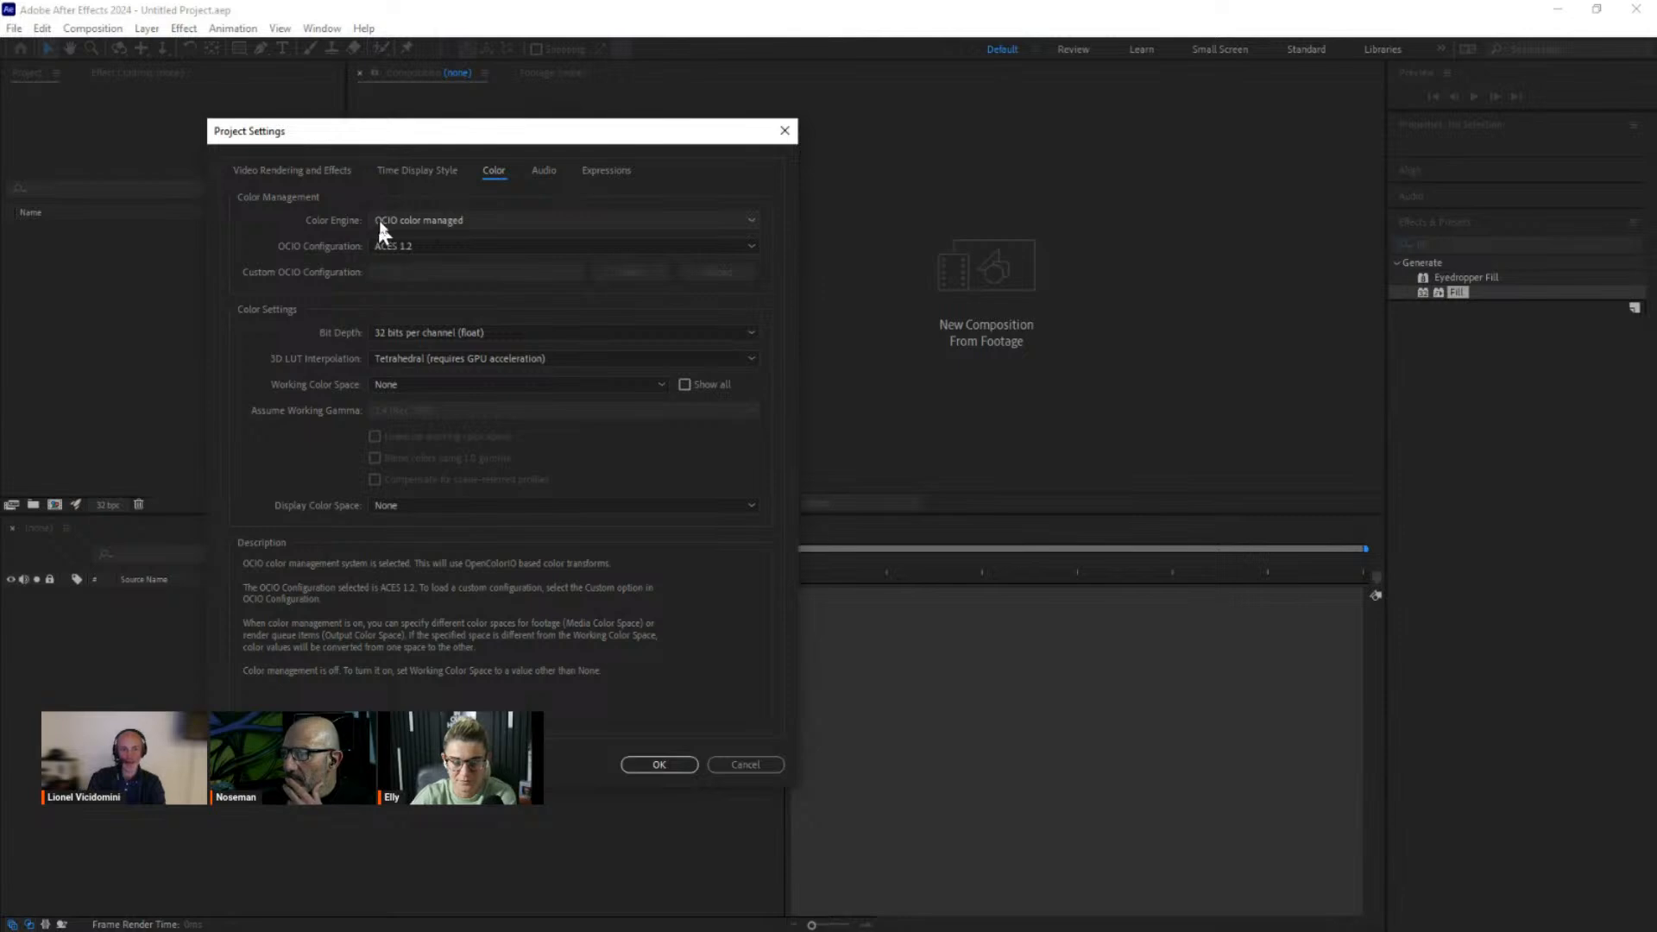
{"action": "left_click", "coordinate": [411, 248]}
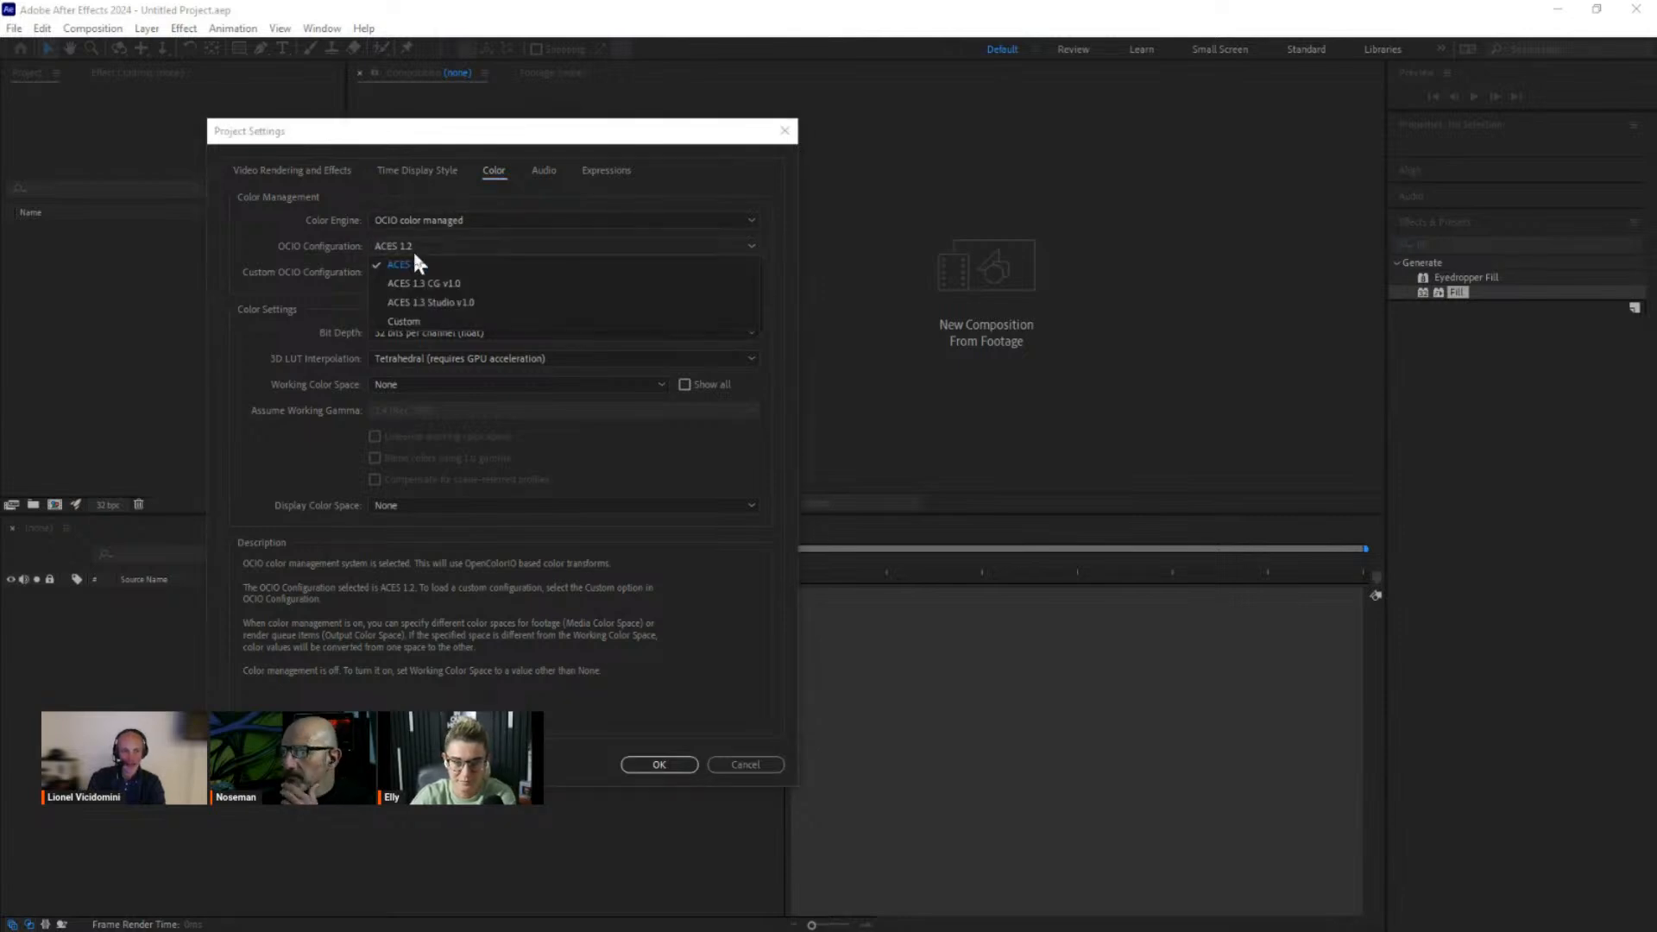
{"action": "left_click", "coordinate": [428, 283]}
{"action": "left_click", "coordinate": [659, 765]}
Step: Import Cinebench_Webinar01_alpha_AOV.exr from the render folder with the Create Composition option enabled
{"action": "double_click", "coordinate": [91, 280]}
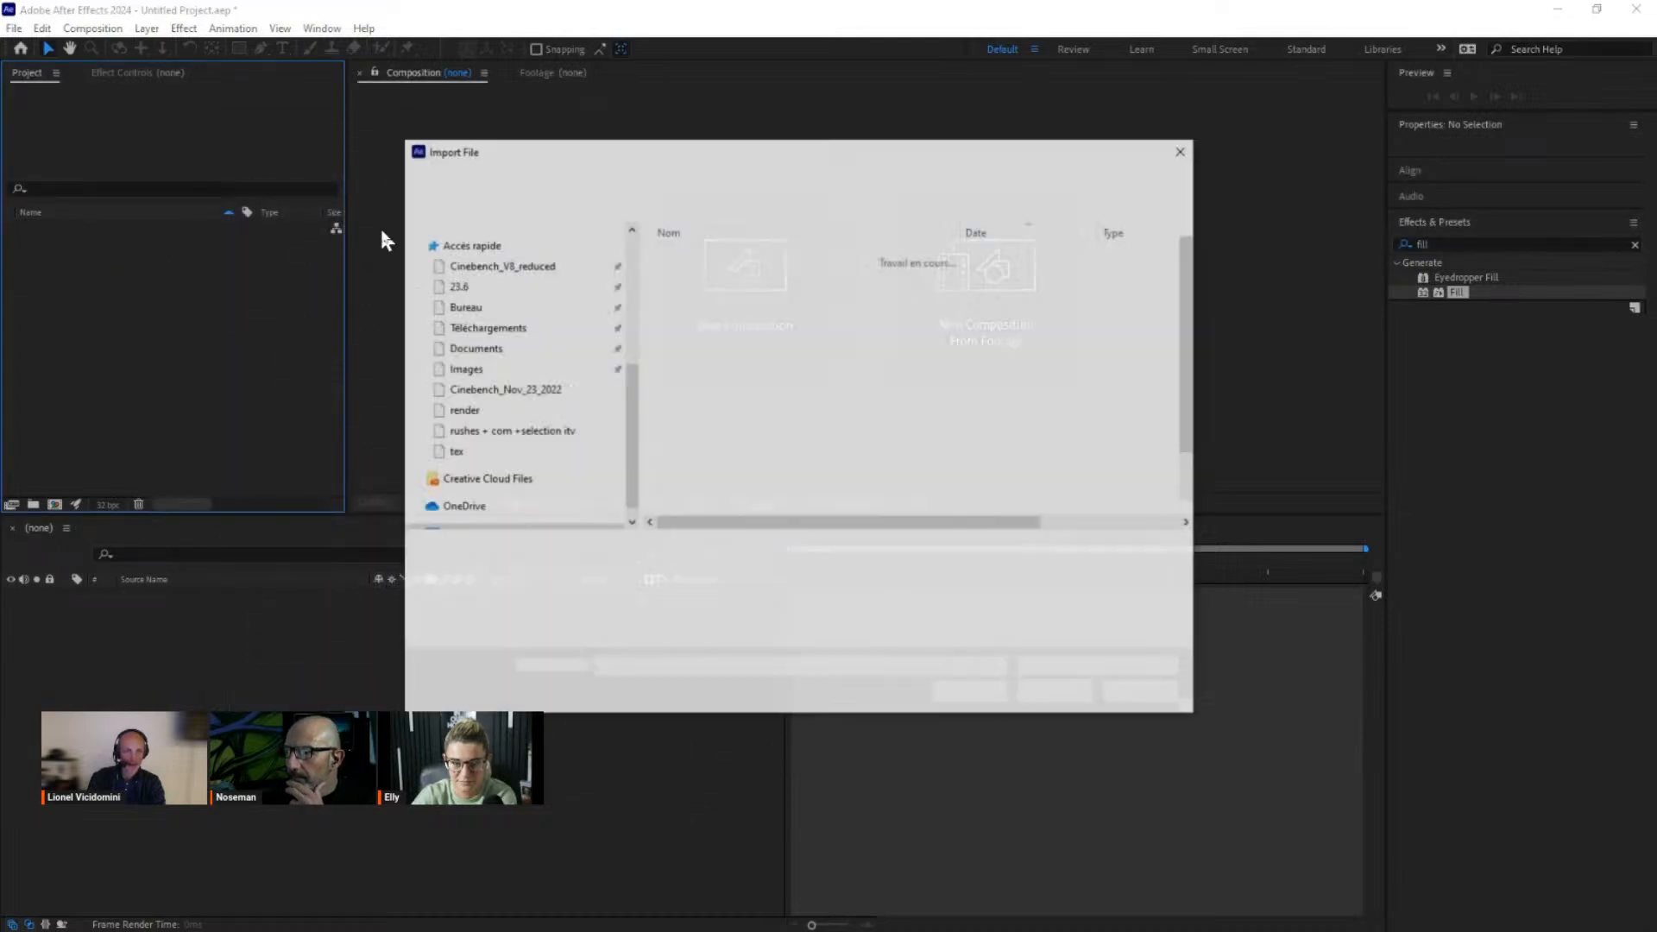
{"action": "left_click", "coordinate": [795, 256]}
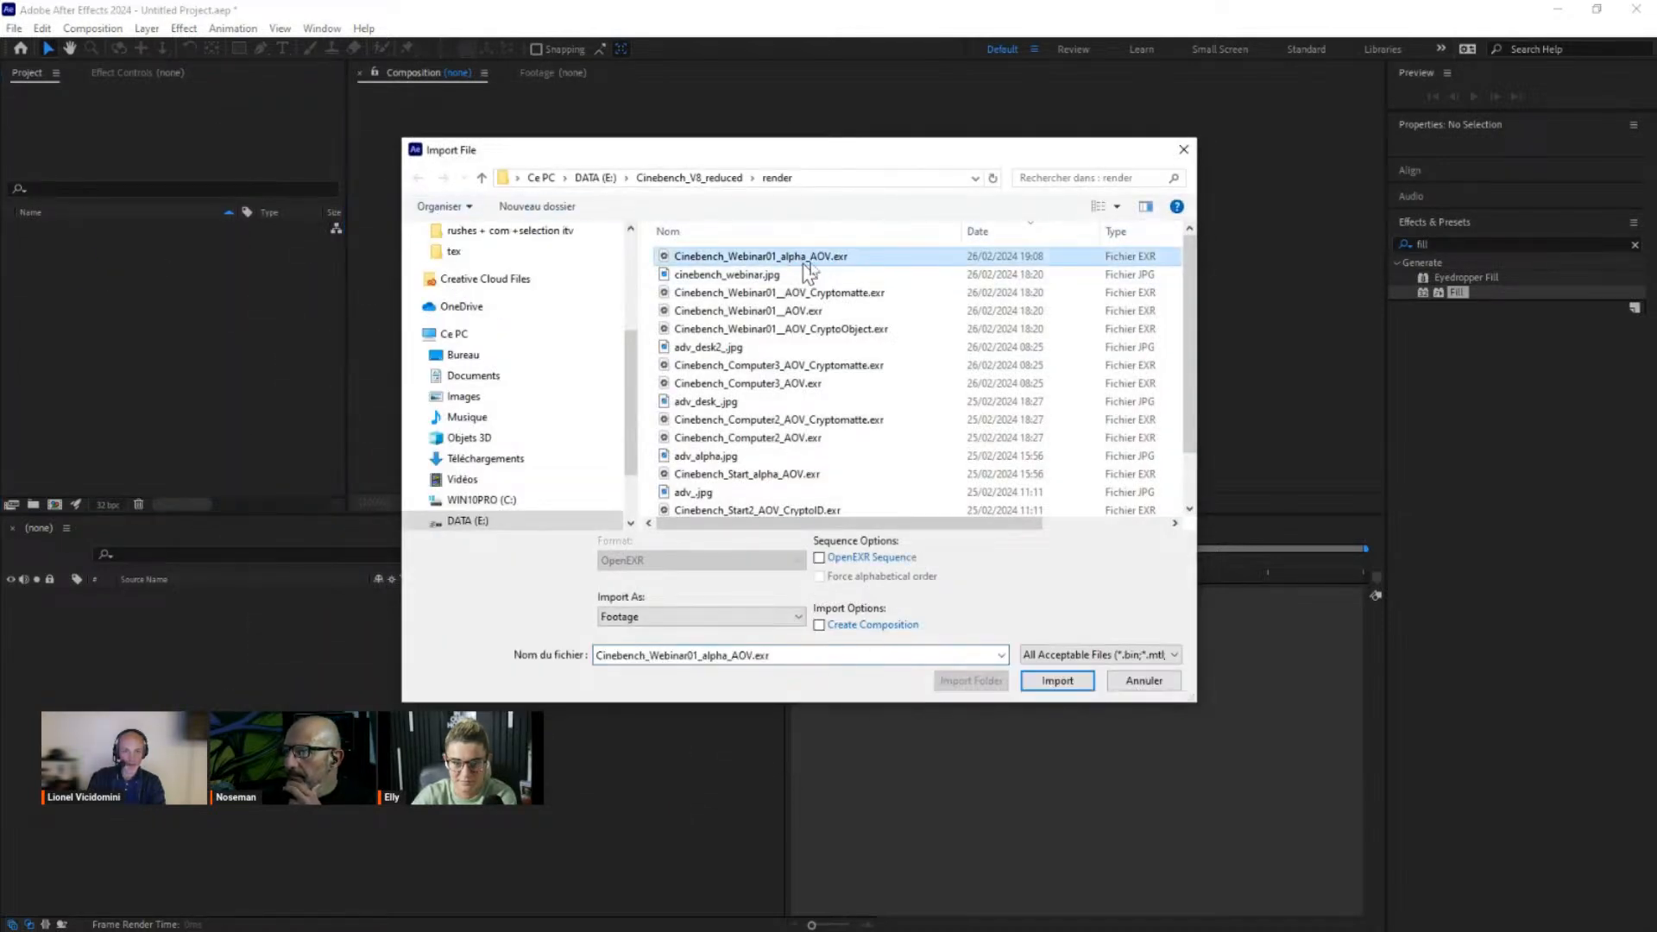
{"action": "left_click", "coordinate": [819, 625]}
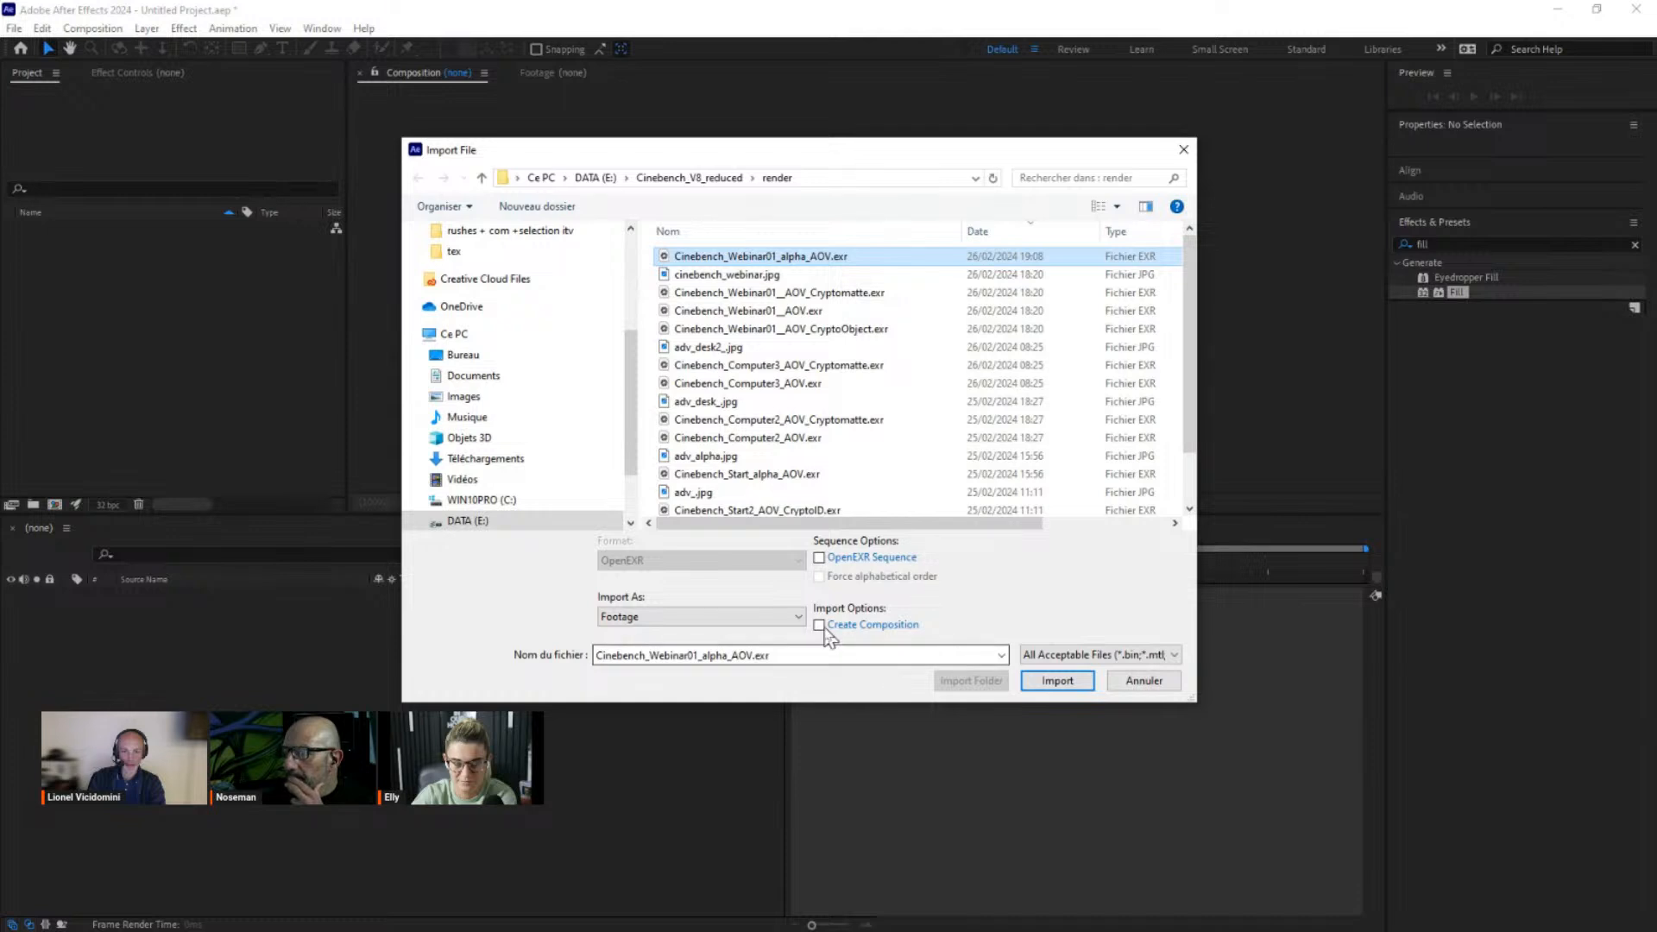
{"action": "double_click", "coordinate": [815, 257]}
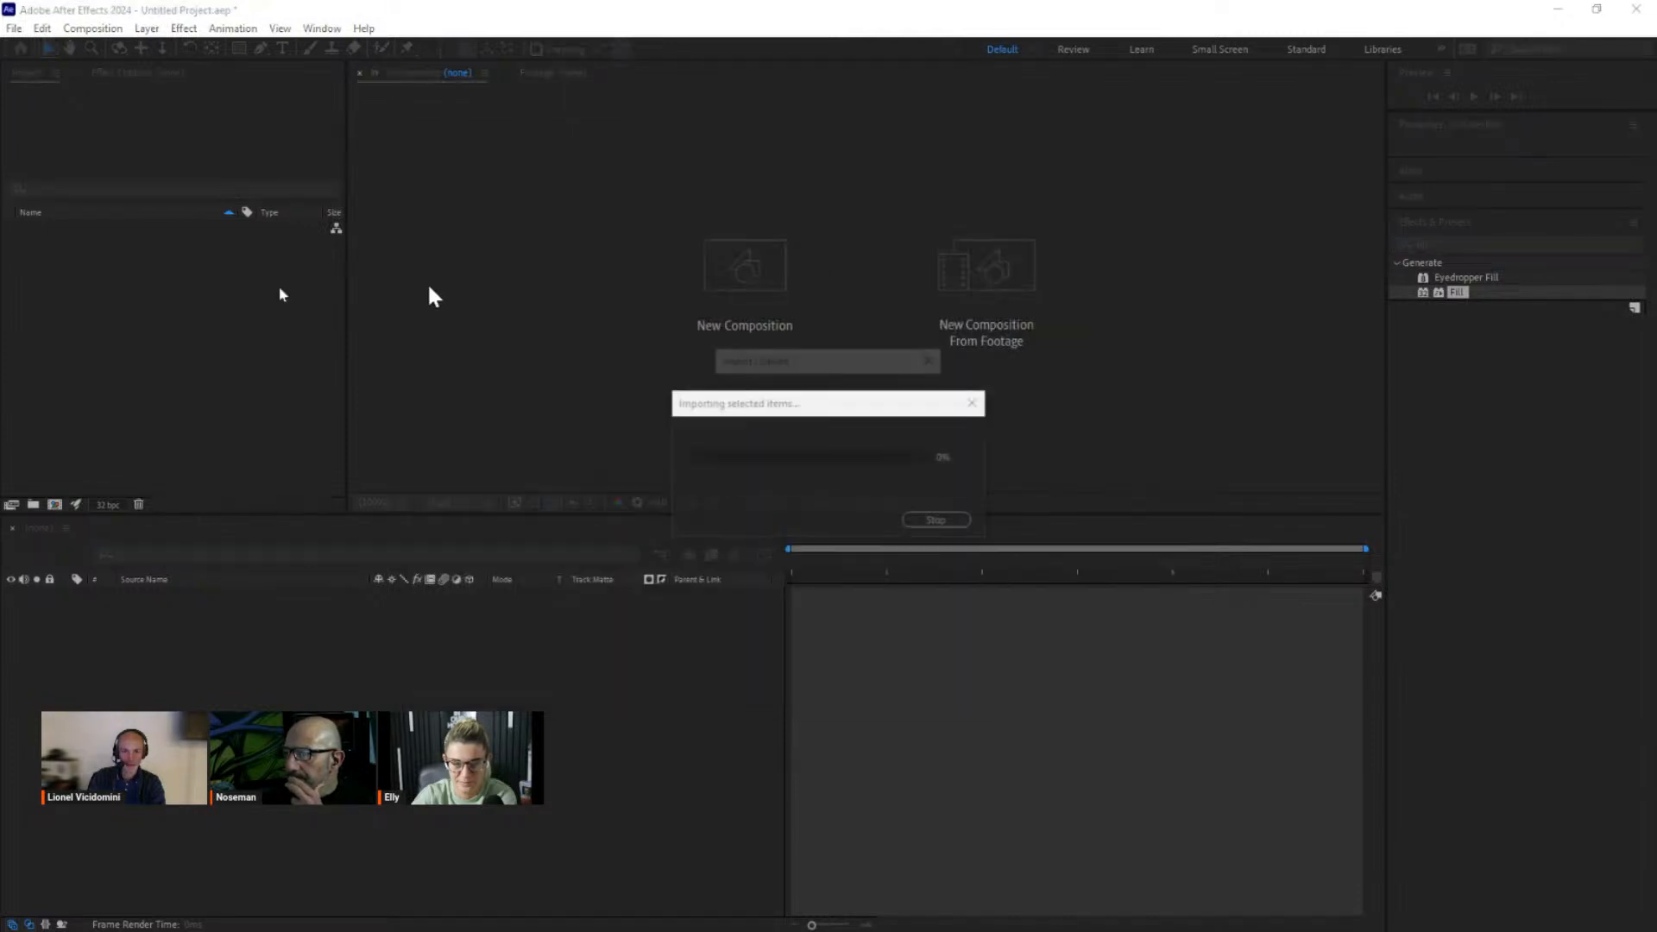
{"action": "left_click", "coordinate": [915, 558]}
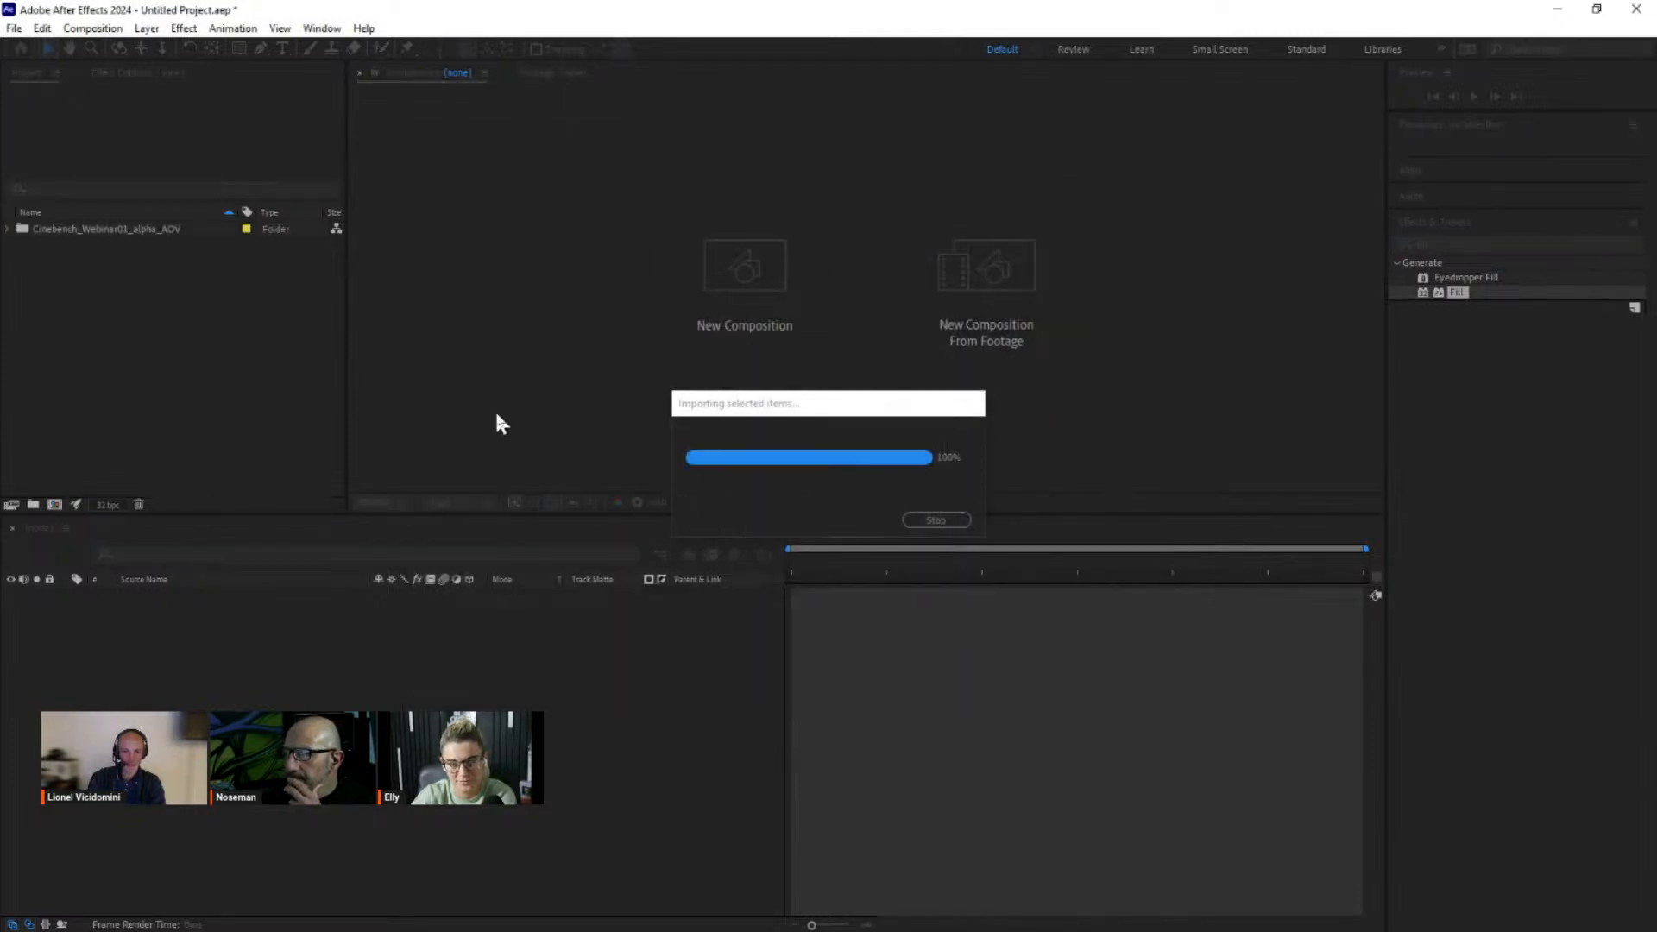
Step: Open the Cinebench_Webinar01_alpha_AOV assemble composition, move the Beauty.RGBA layer above VolumeLighting.RGB, and hide it
{"action": "left_click", "coordinate": [8, 229]}
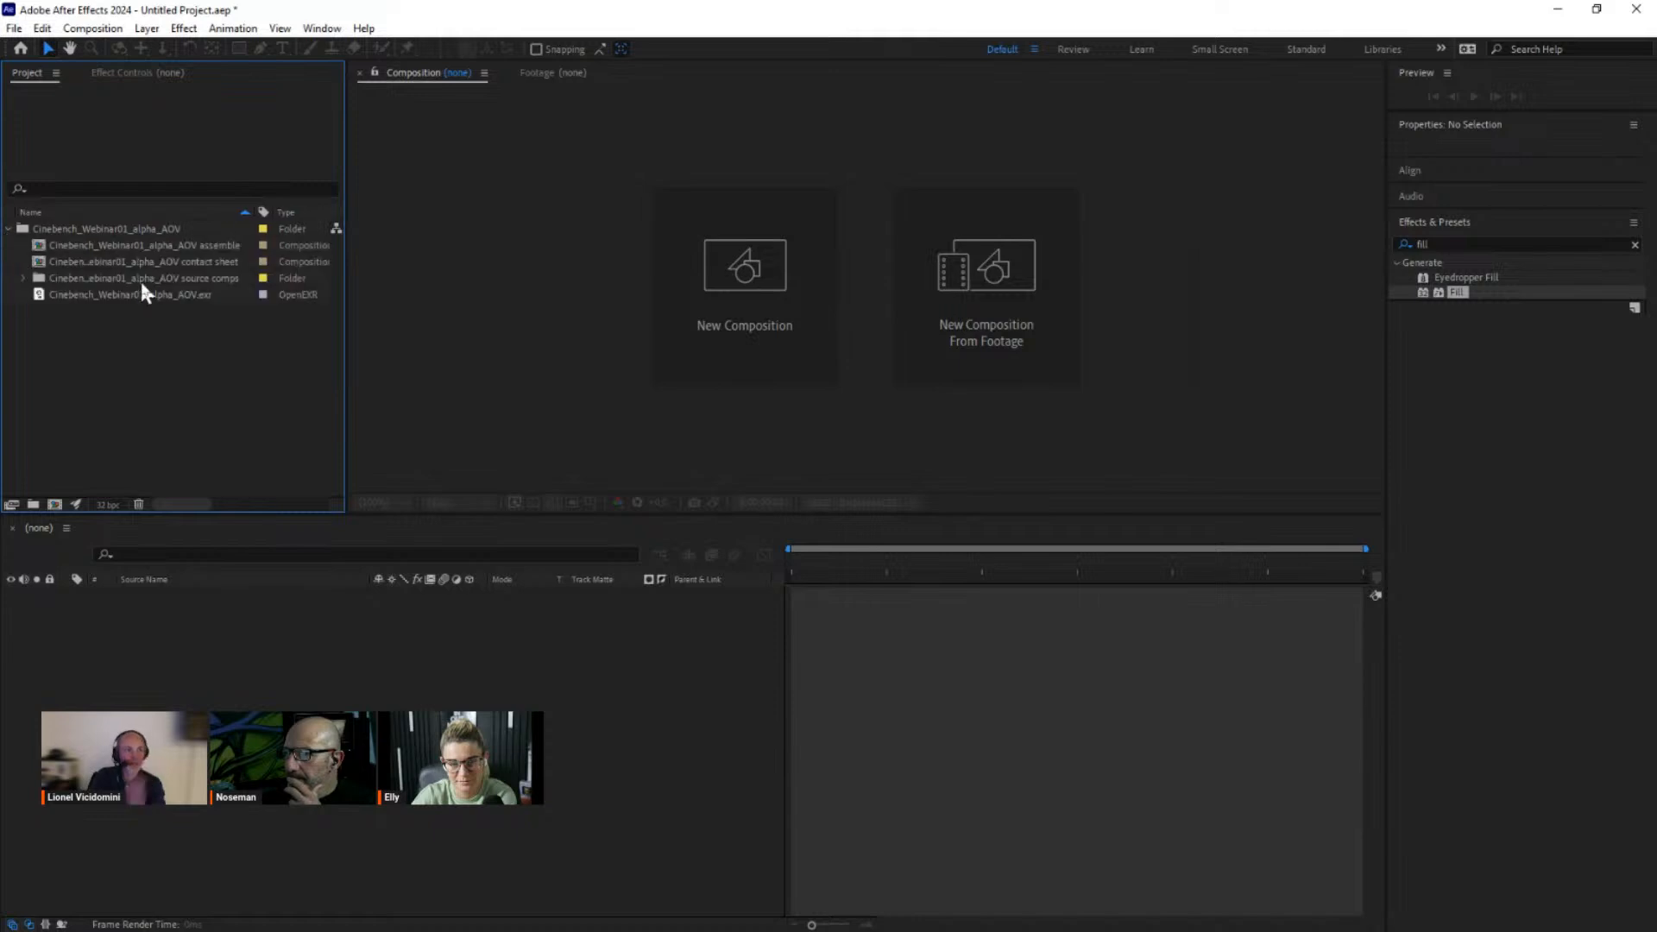
{"action": "double_click", "coordinate": [144, 245]}
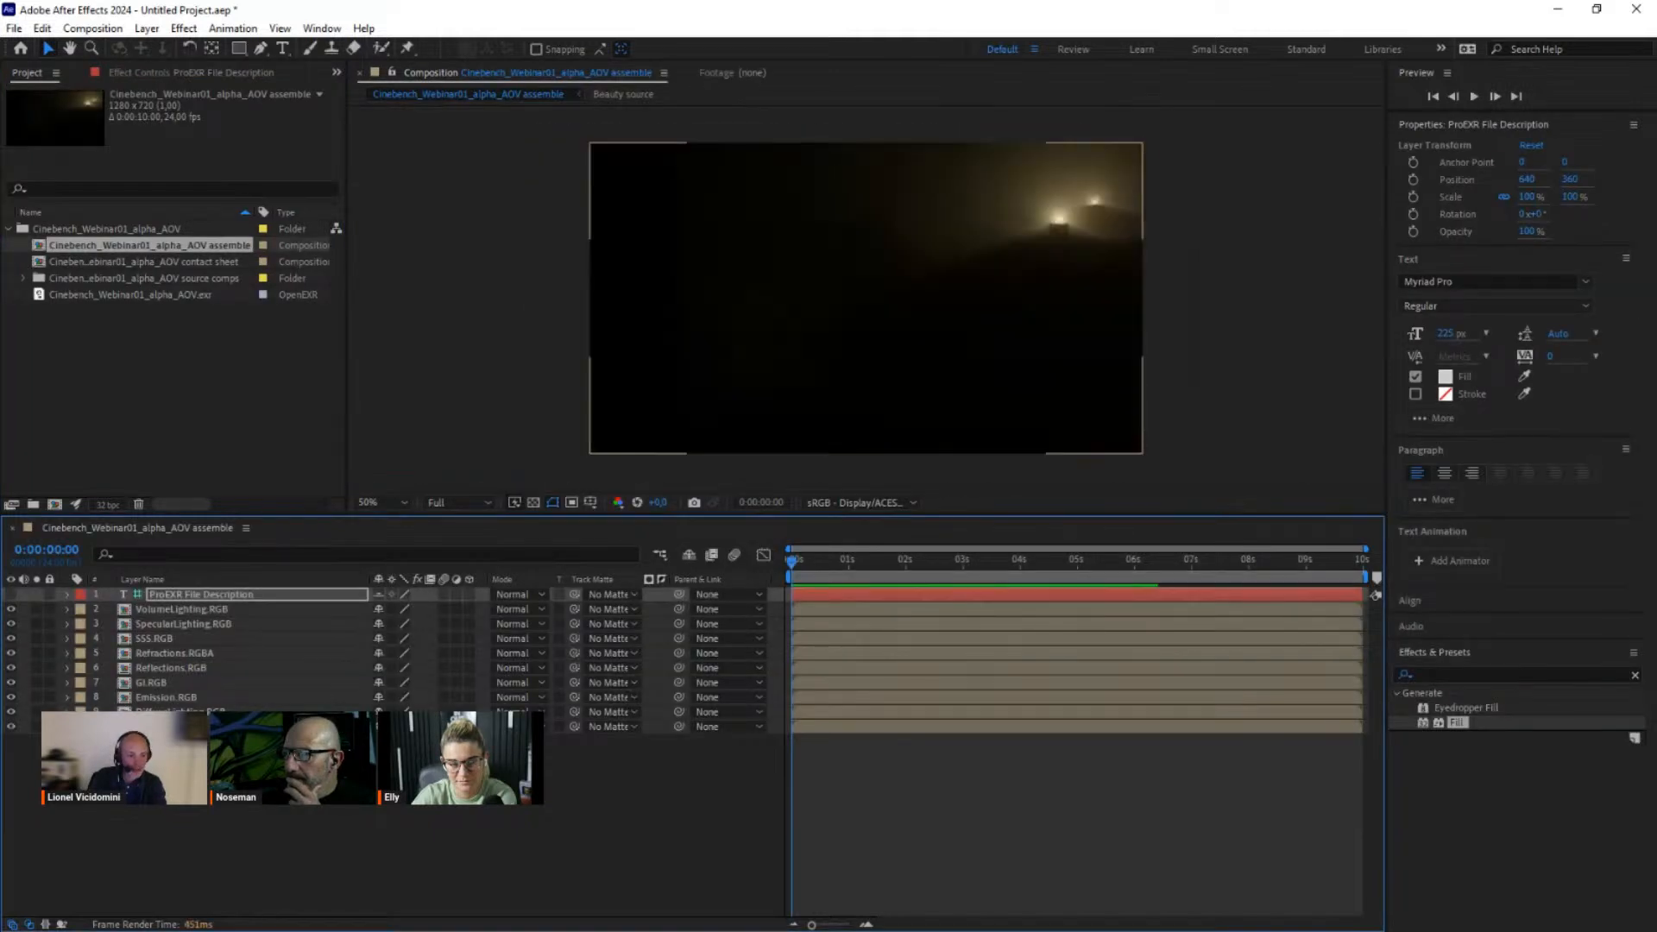
{"action": "left_click_drag", "start_coordinate": [192, 726], "coordinate": [203, 605]}
{"action": "left_click", "coordinate": [10, 608]}
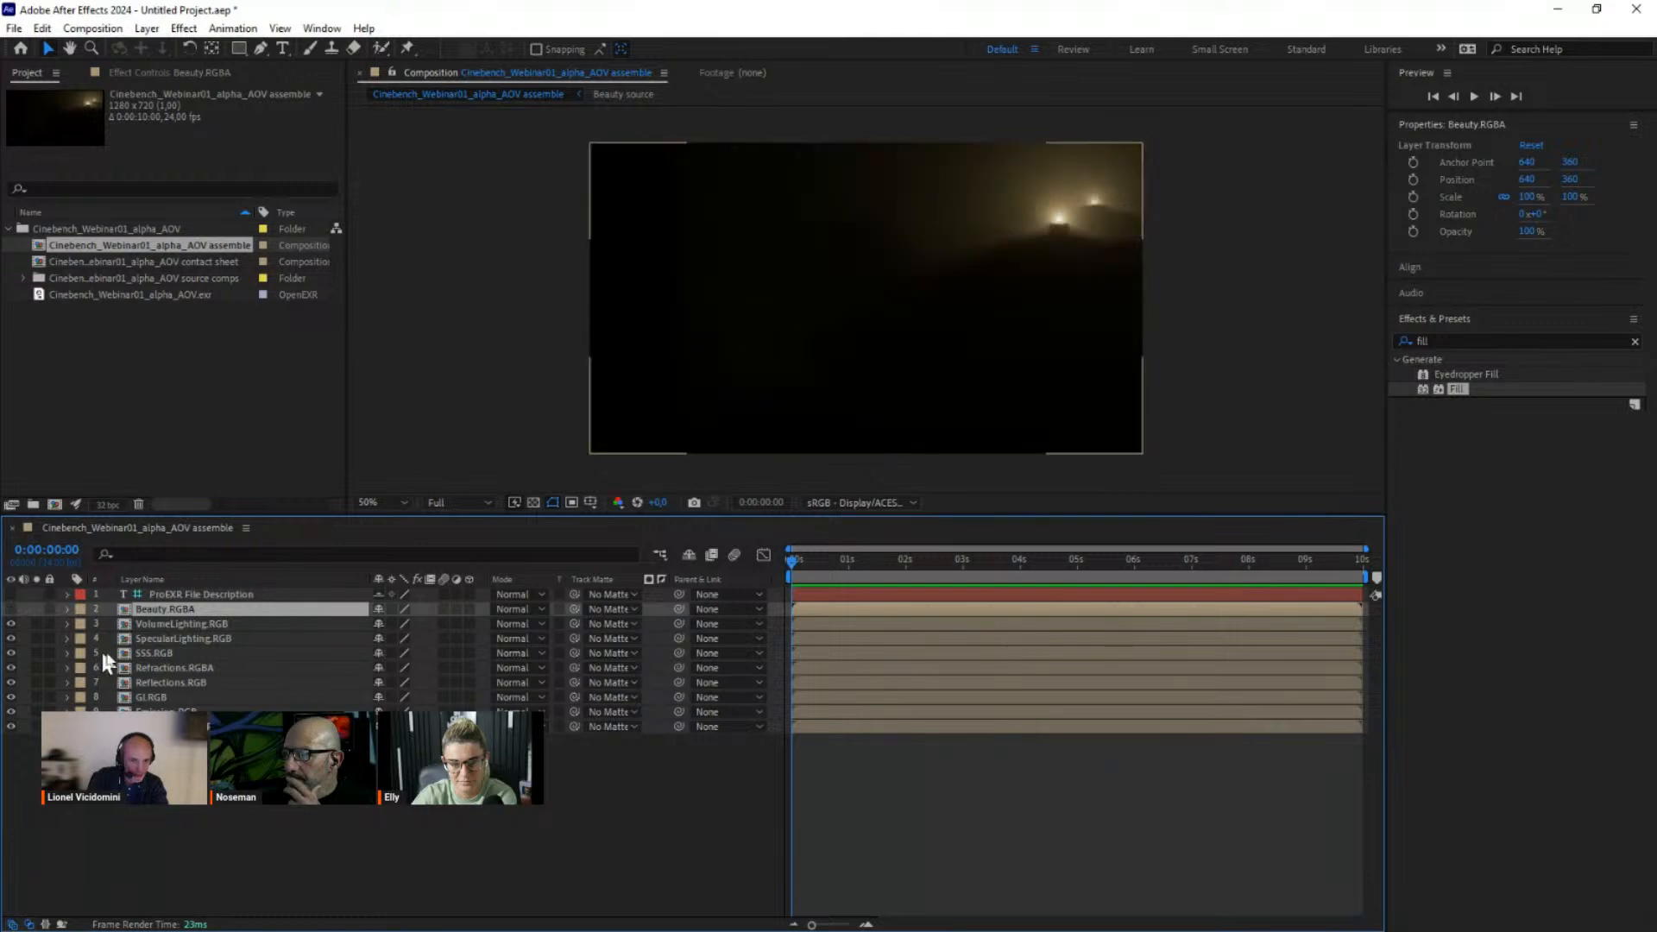
Step: Set the blending mode of all layers from VolumeLighting.RGB down to DiffuseLighting.RGB to Add
{"action": "left_click", "coordinate": [159, 622]}
{"action": "left_click", "coordinate": [172, 727], "text": "shift"}
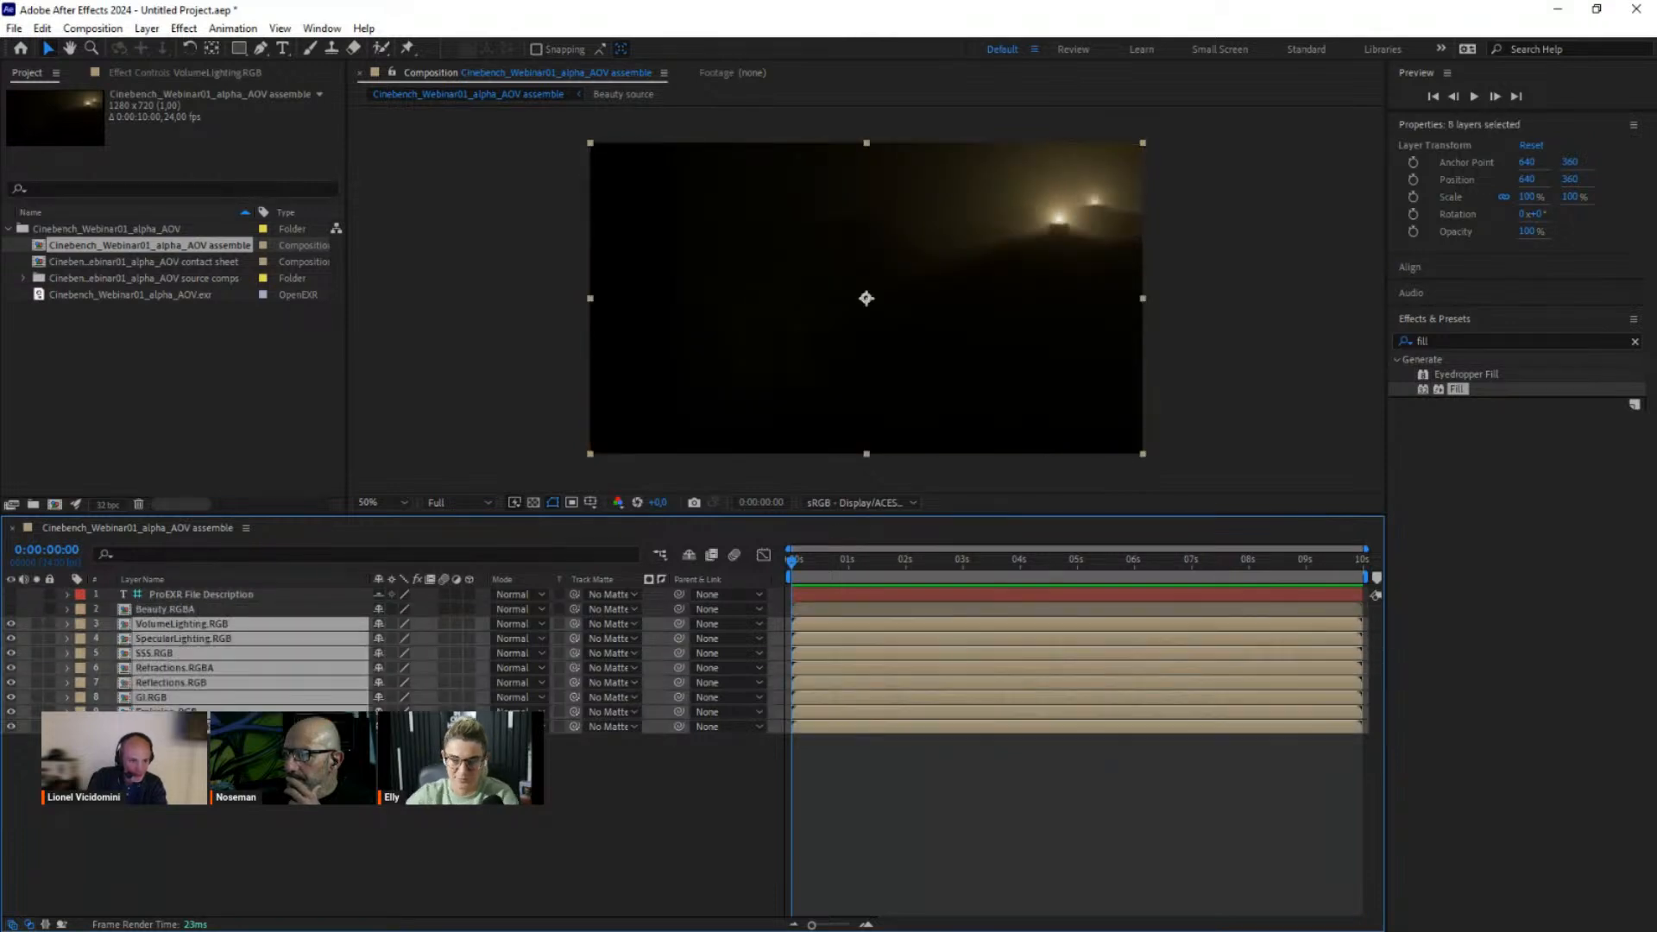
{"action": "left_click", "coordinate": [515, 623]}
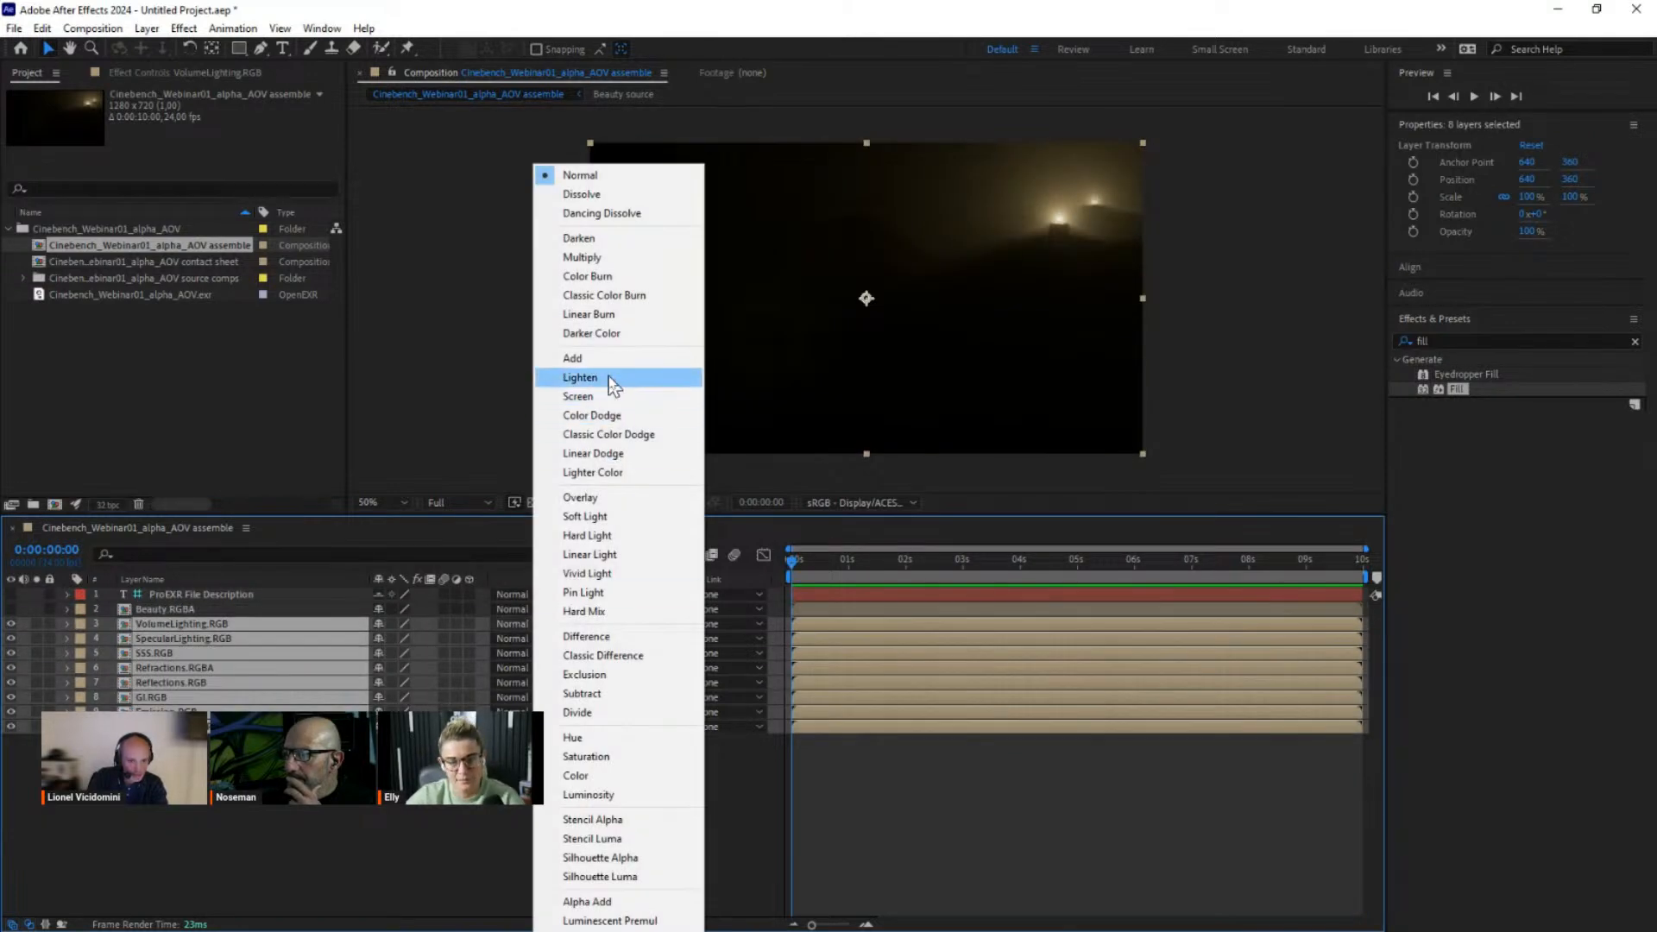
{"action": "left_click", "coordinate": [608, 359]}
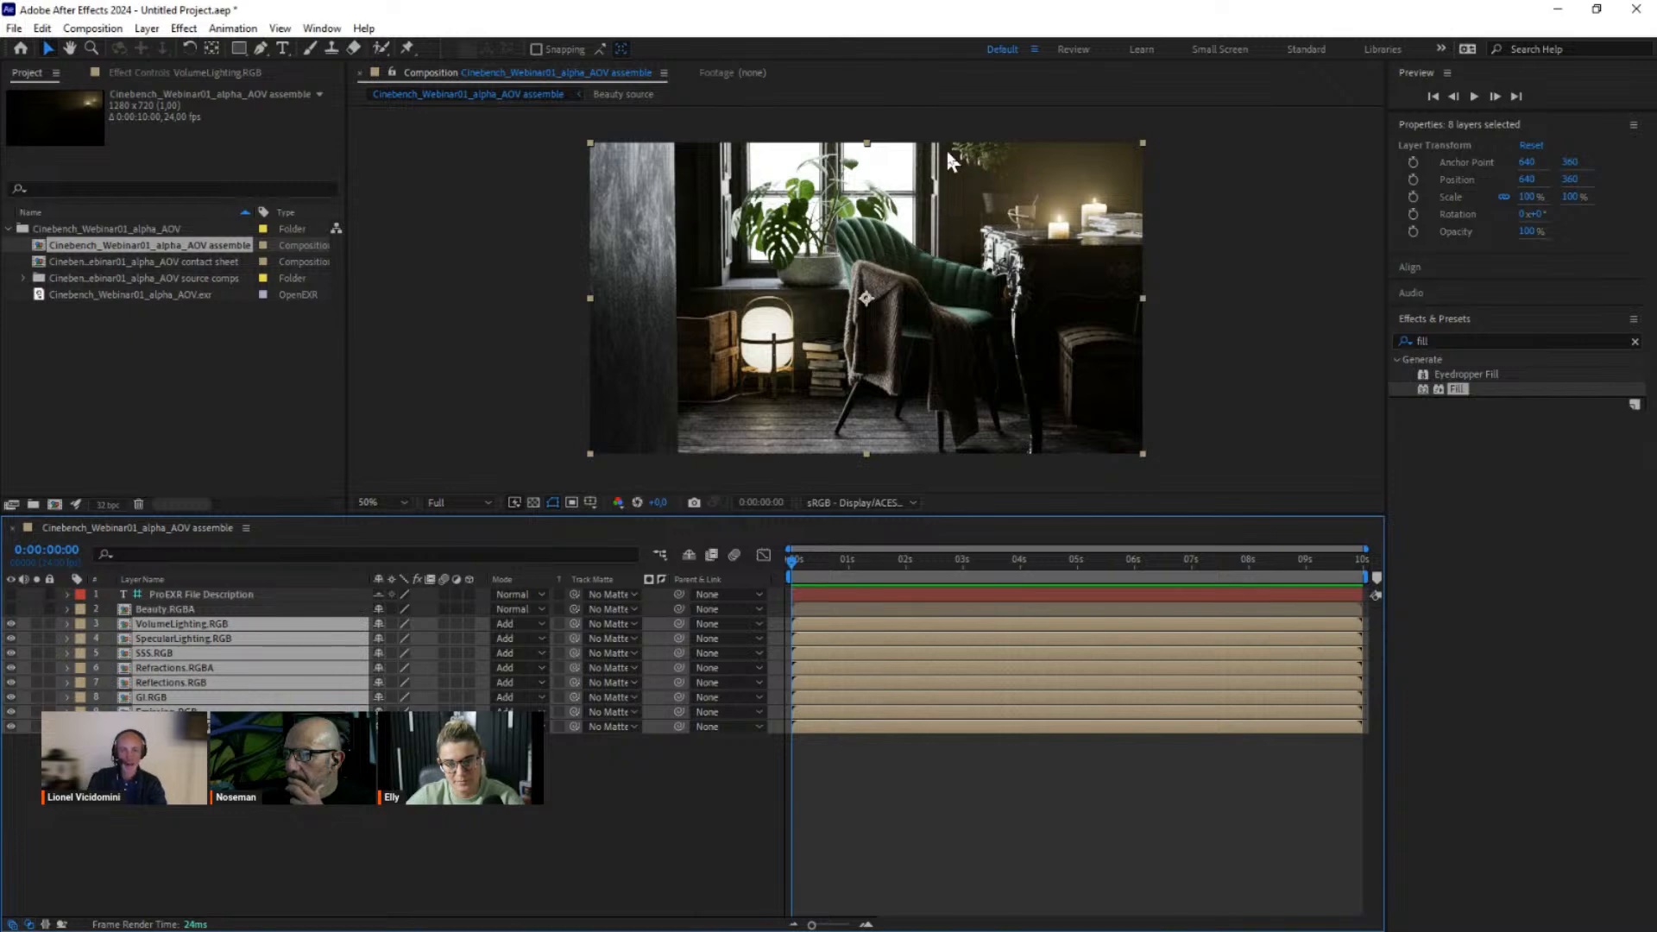
Step: Solo the Beauty.RGBA layer, check its window transparency against the transparency grid, and restore the full layer view
{"action": "left_click", "coordinate": [157, 610]}
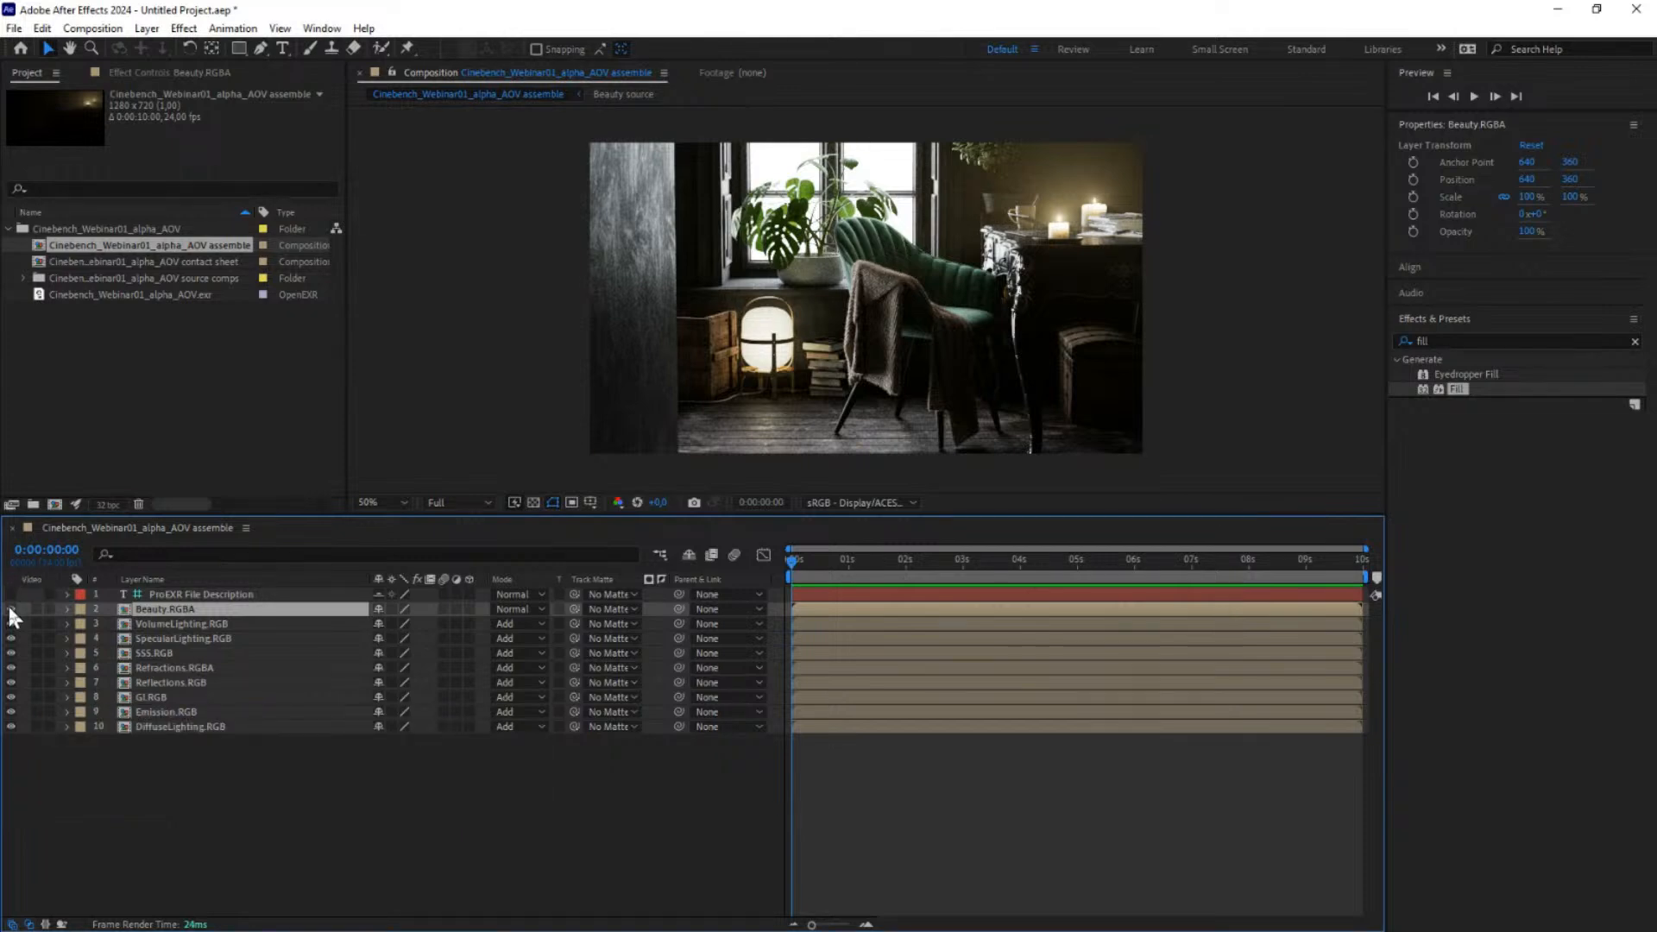
{"action": "left_click", "coordinate": [36, 609]}
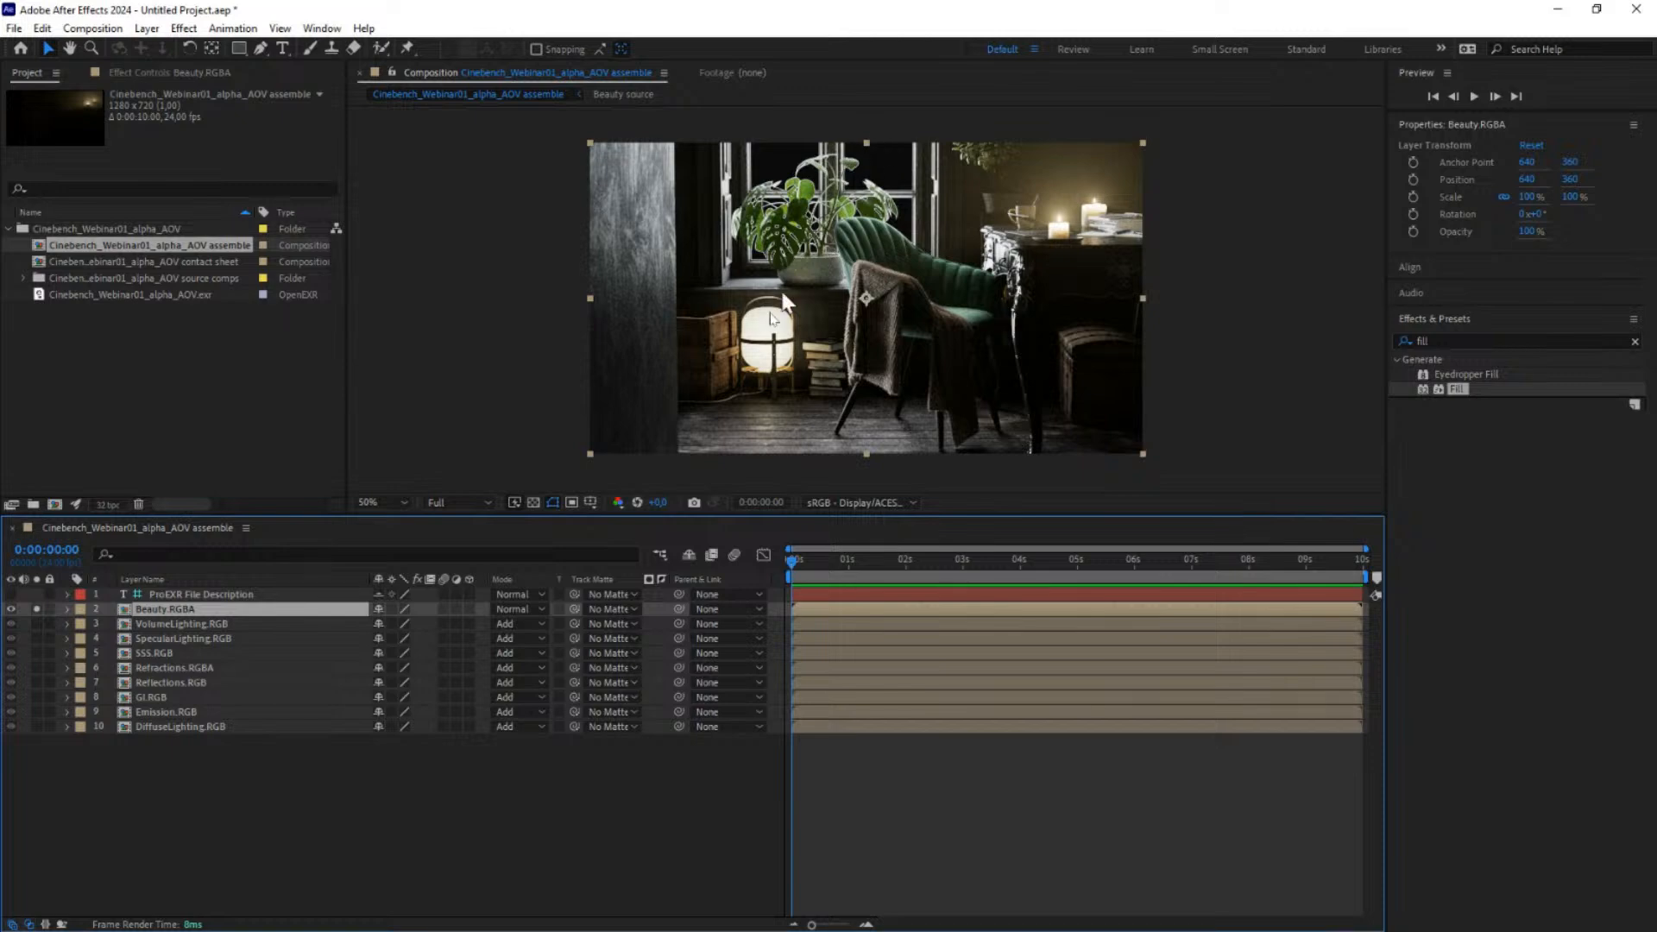
{"action": "left_click", "coordinate": [533, 504]}
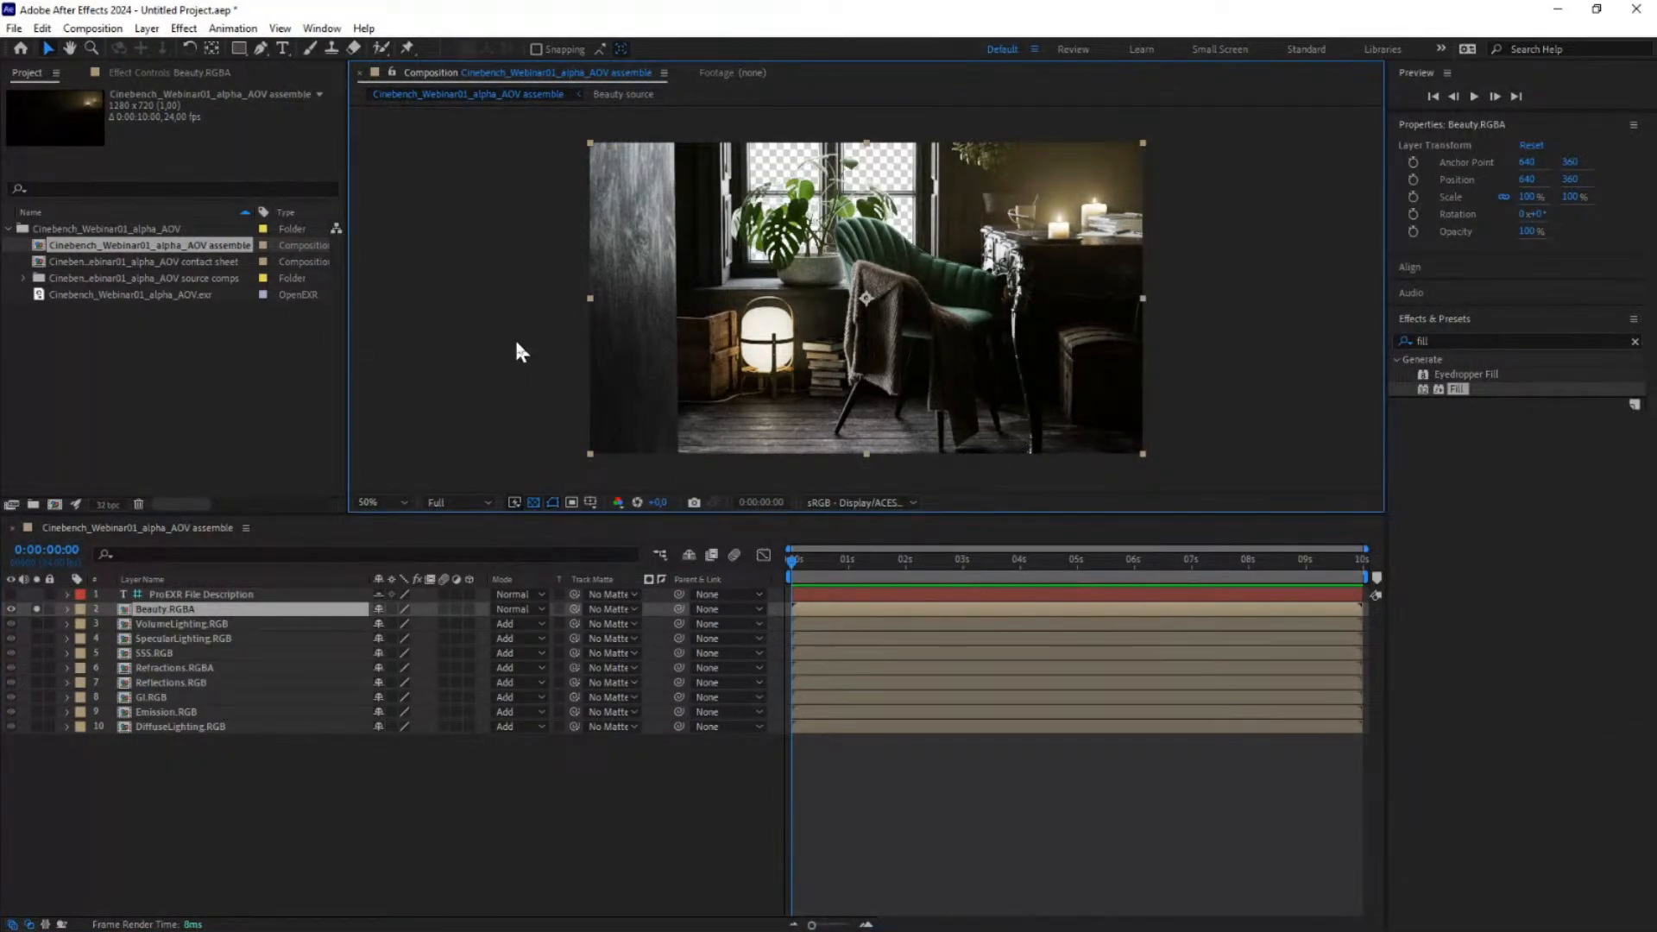
{"action": "left_click", "coordinate": [534, 502]}
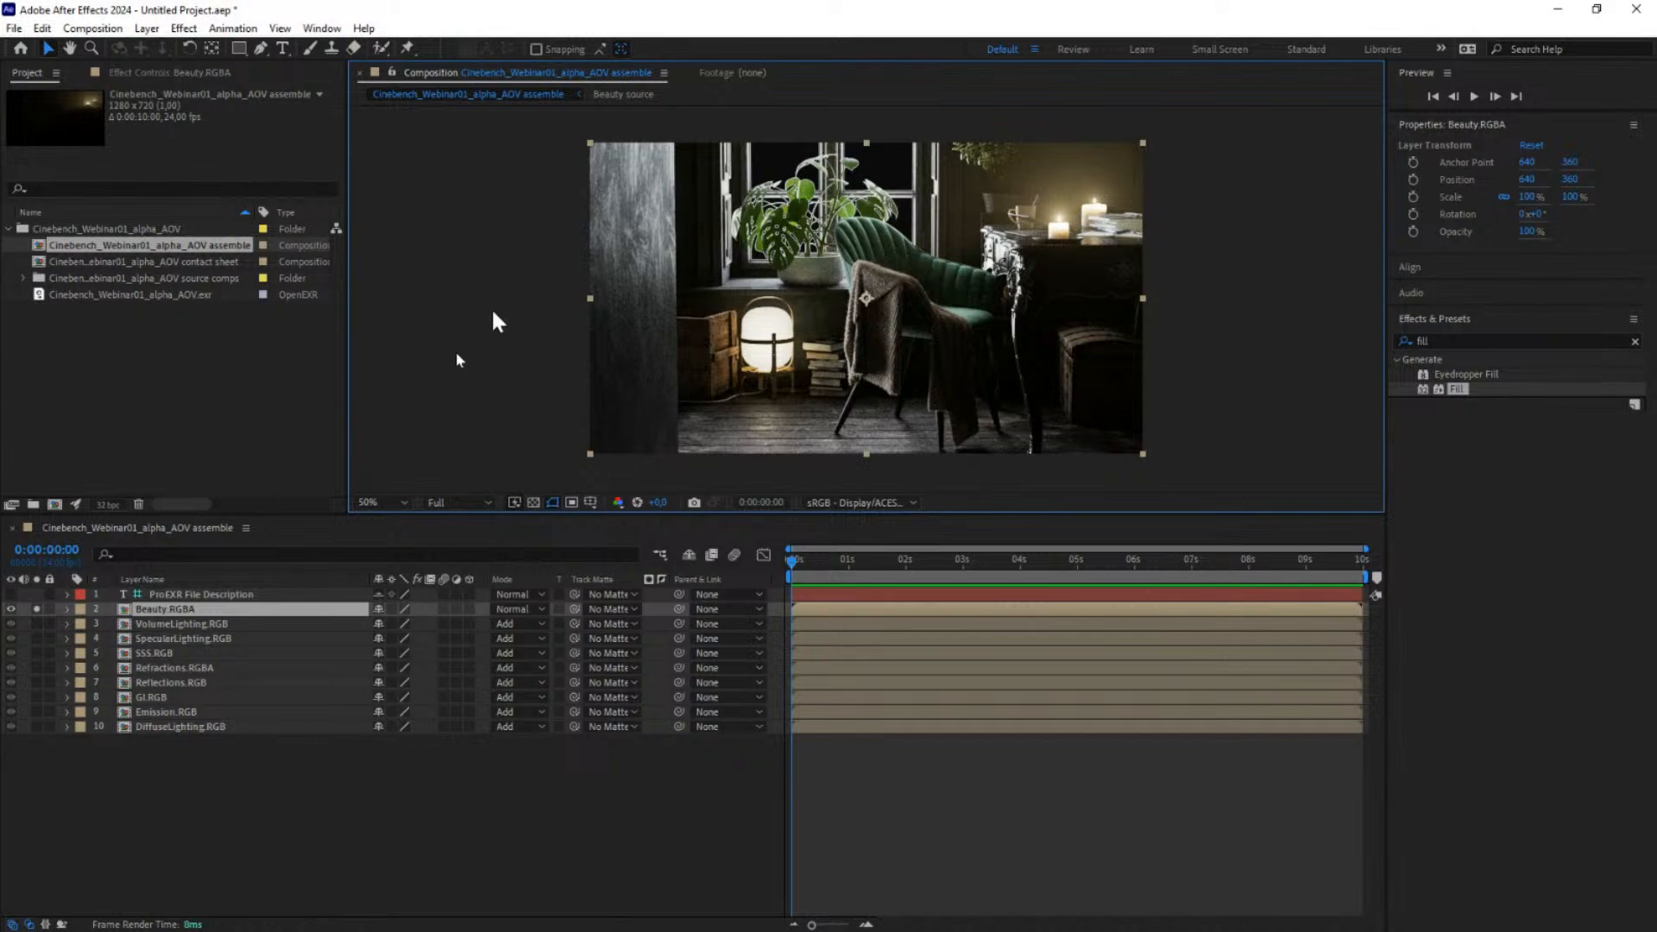
{"action": "left_click", "coordinate": [32, 608]}
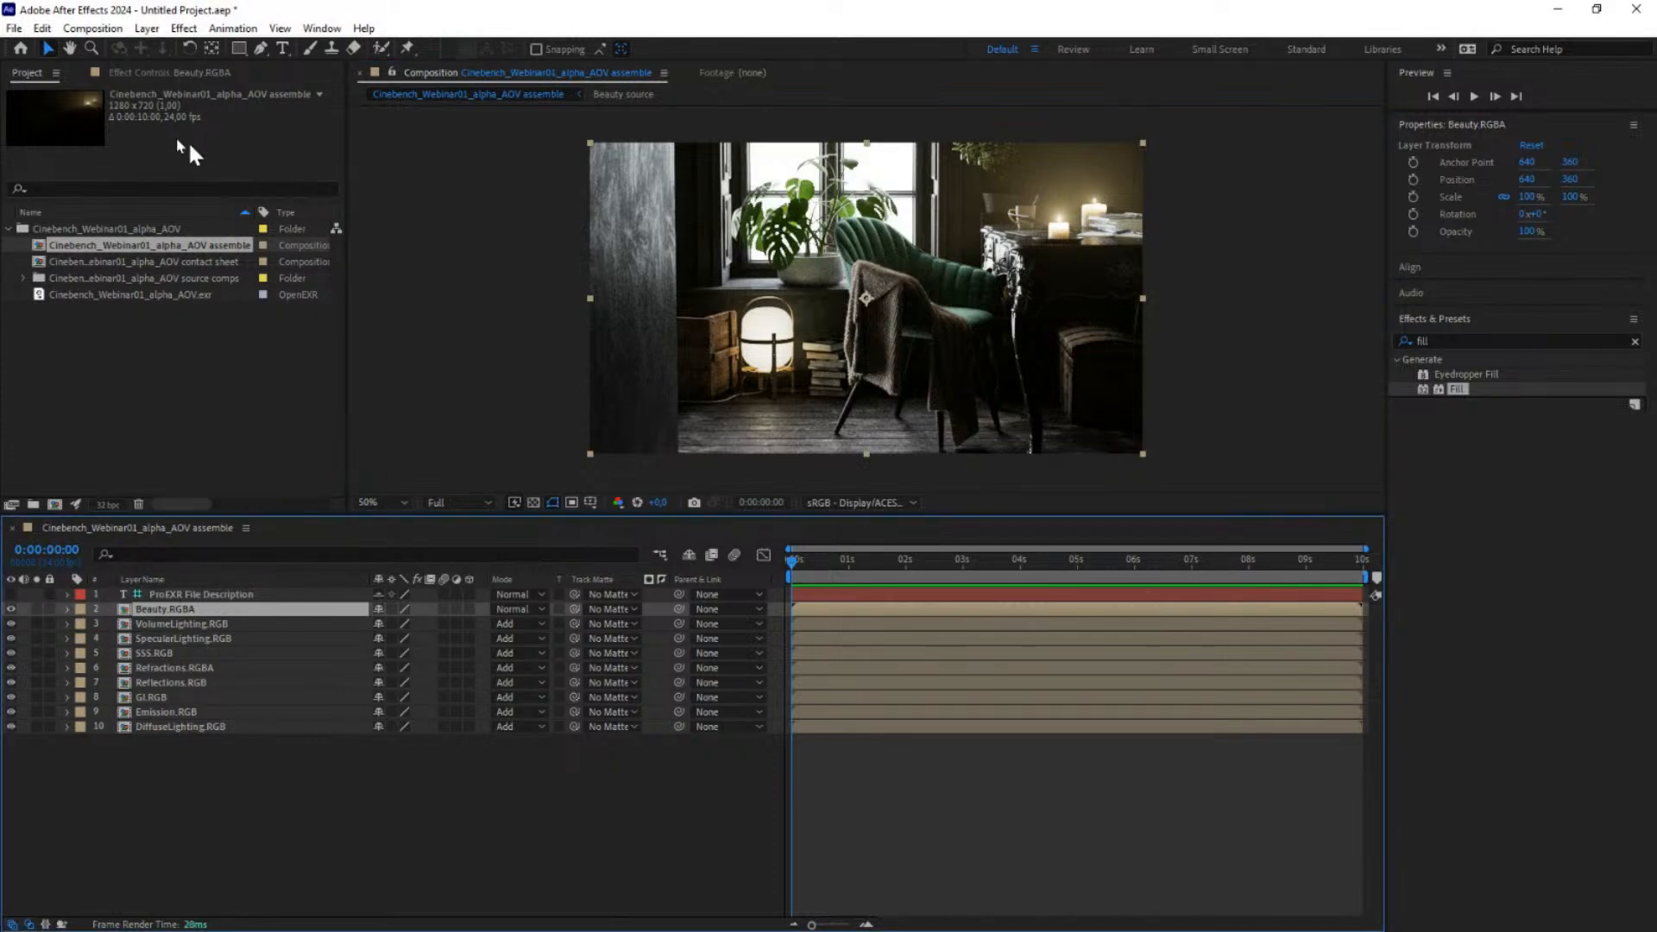
Step: Import thun_old_town.JPG from the project's tex folder with the Create Composition option disabled
{"action": "double_click", "coordinate": [50, 385]}
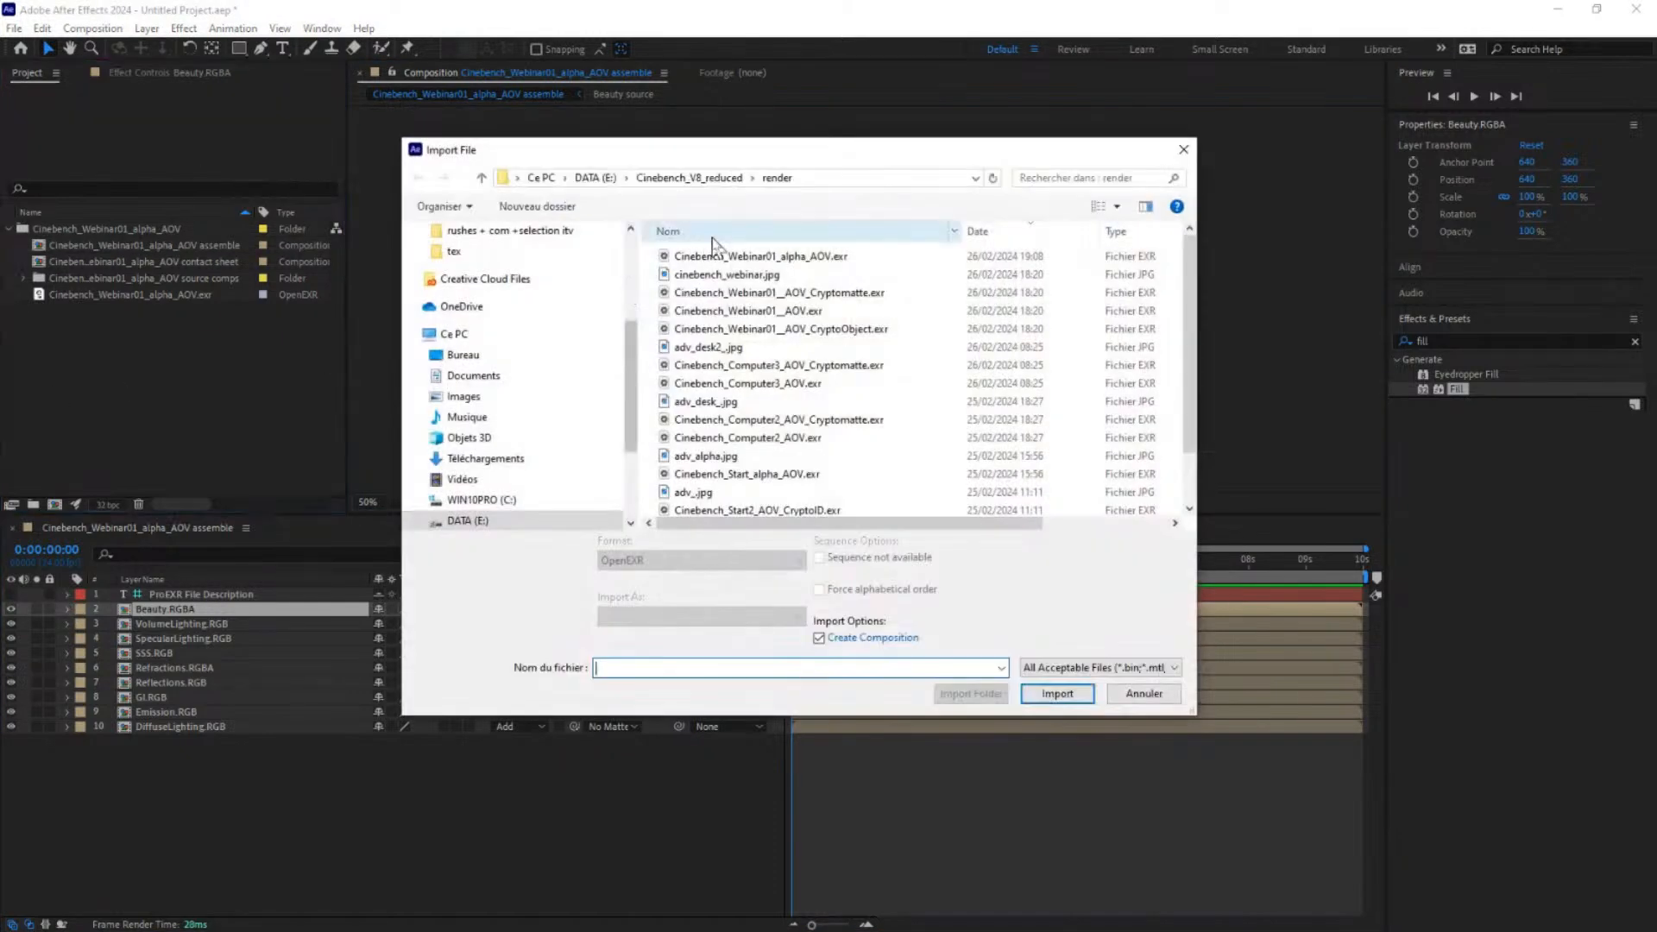
{"action": "left_click", "coordinate": [688, 178]}
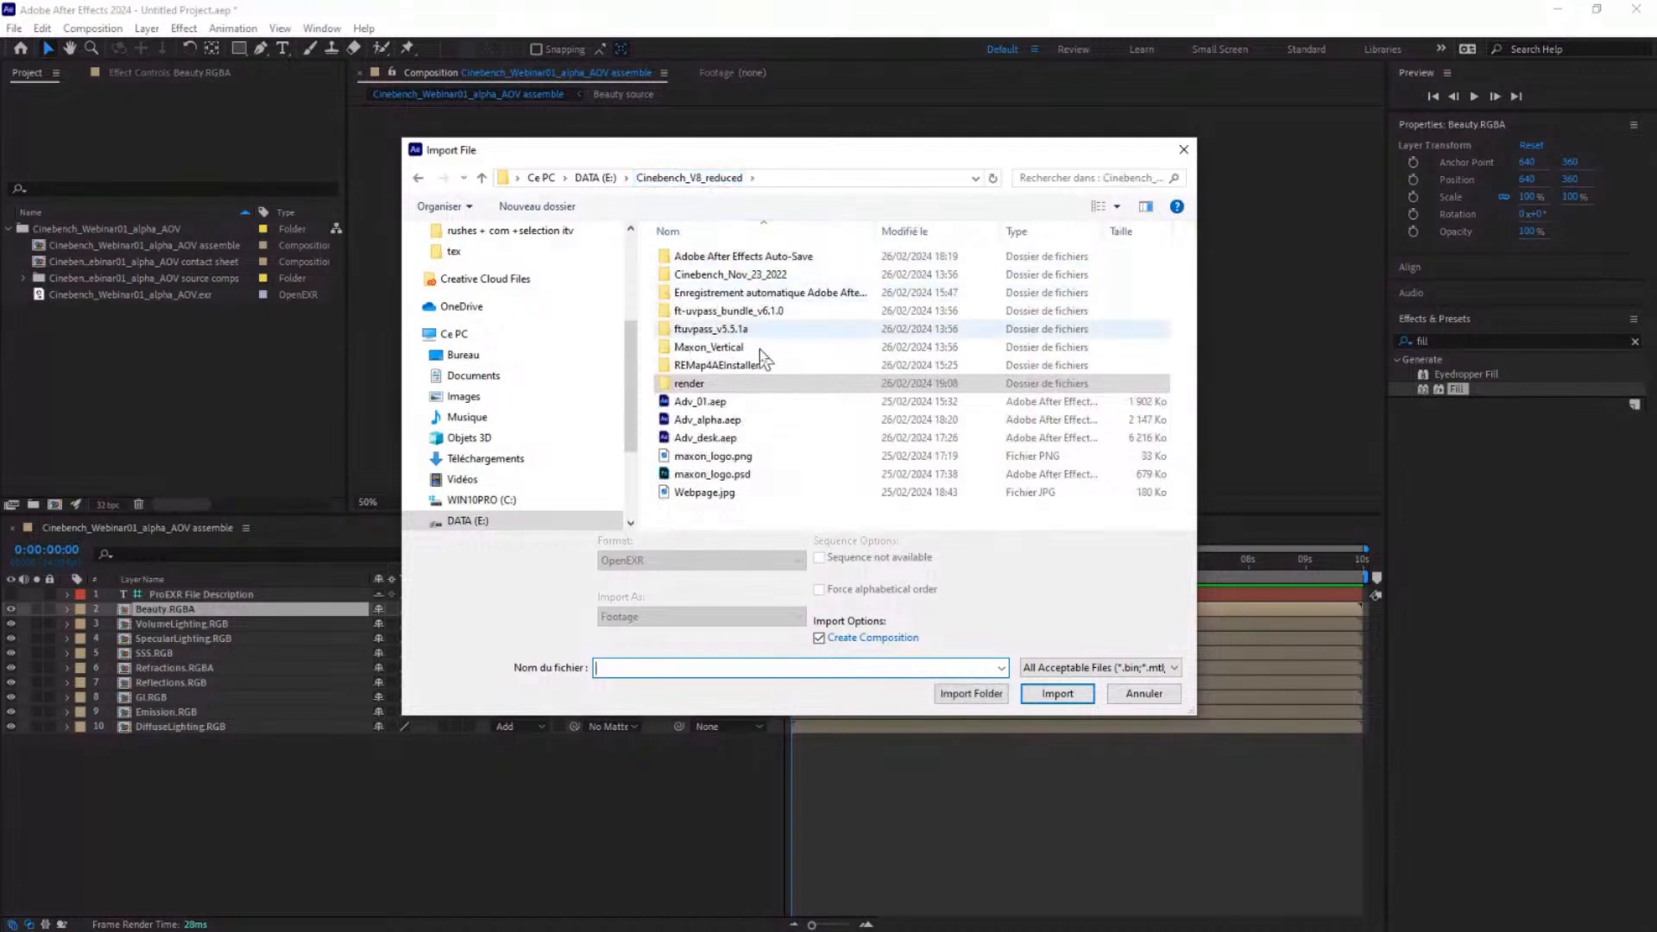
{"action": "double_click", "coordinate": [723, 274]}
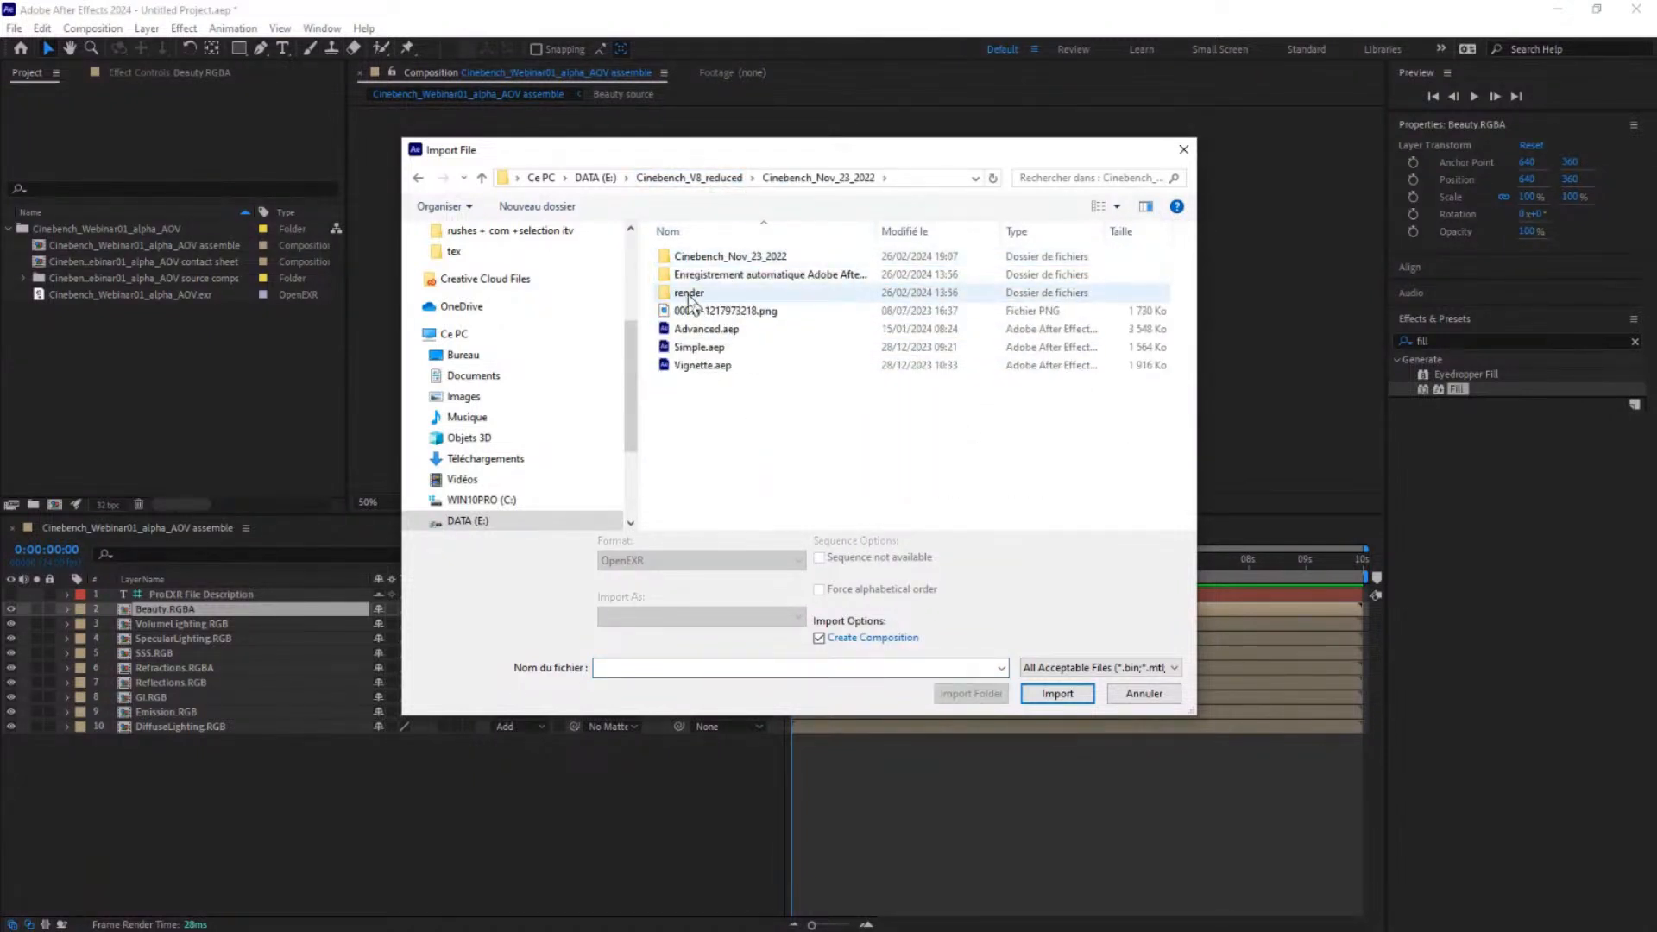
{"action": "double_click", "coordinate": [723, 258]}
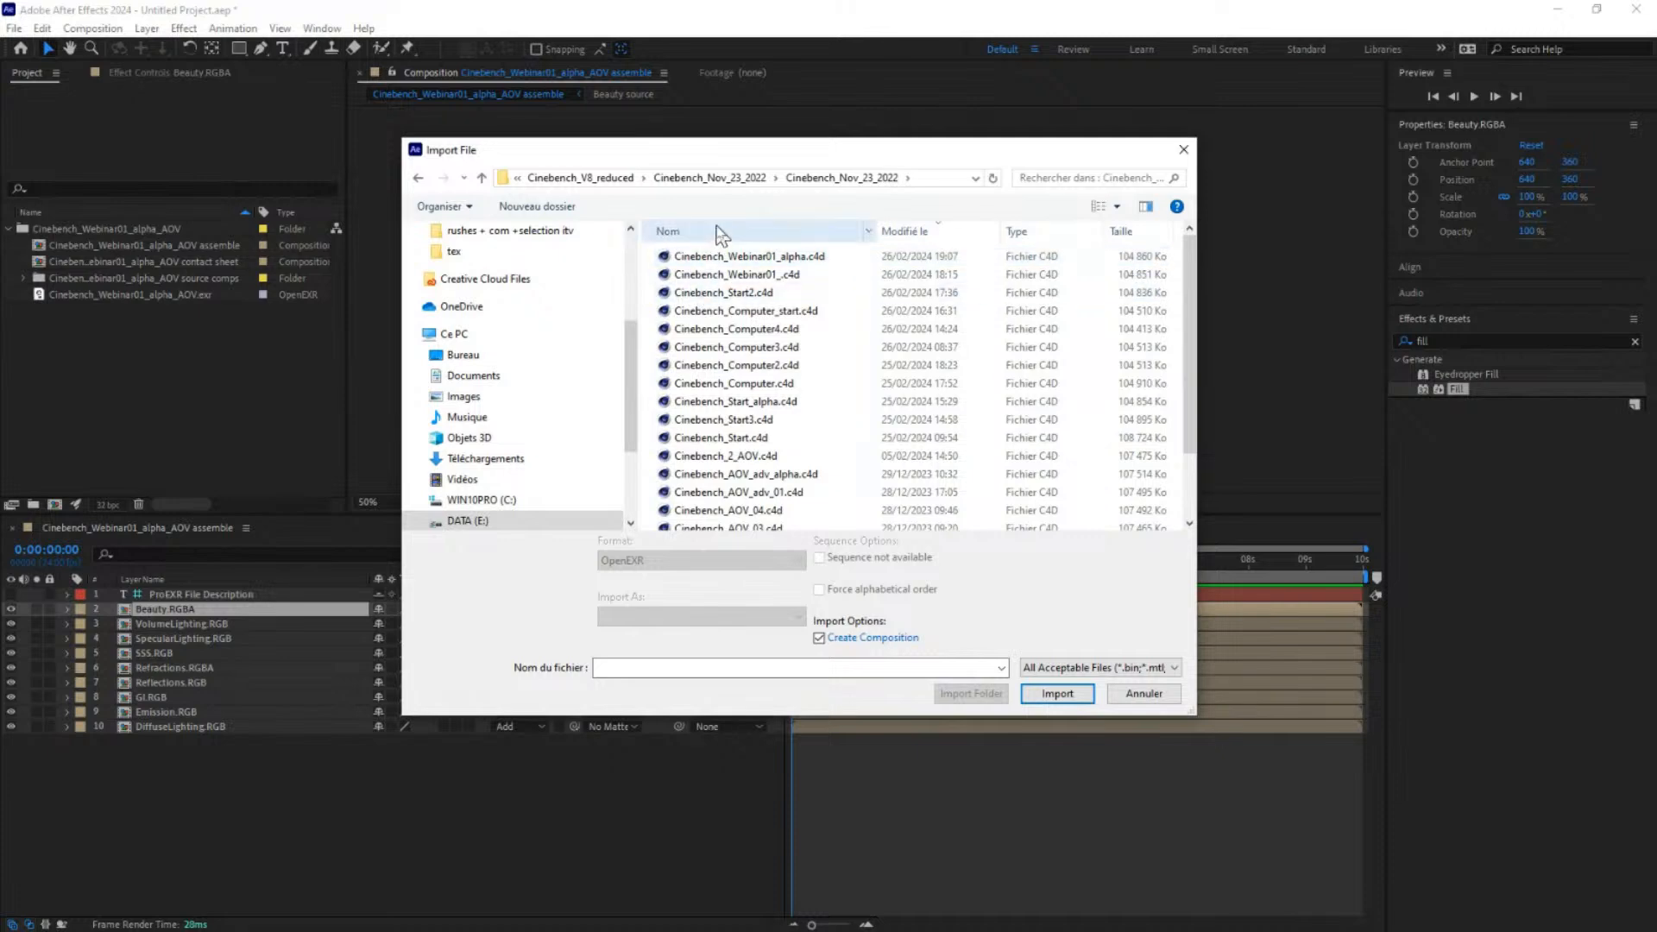
{"action": "left_click", "coordinate": [720, 233]}
{"action": "double_click", "coordinate": [690, 257]}
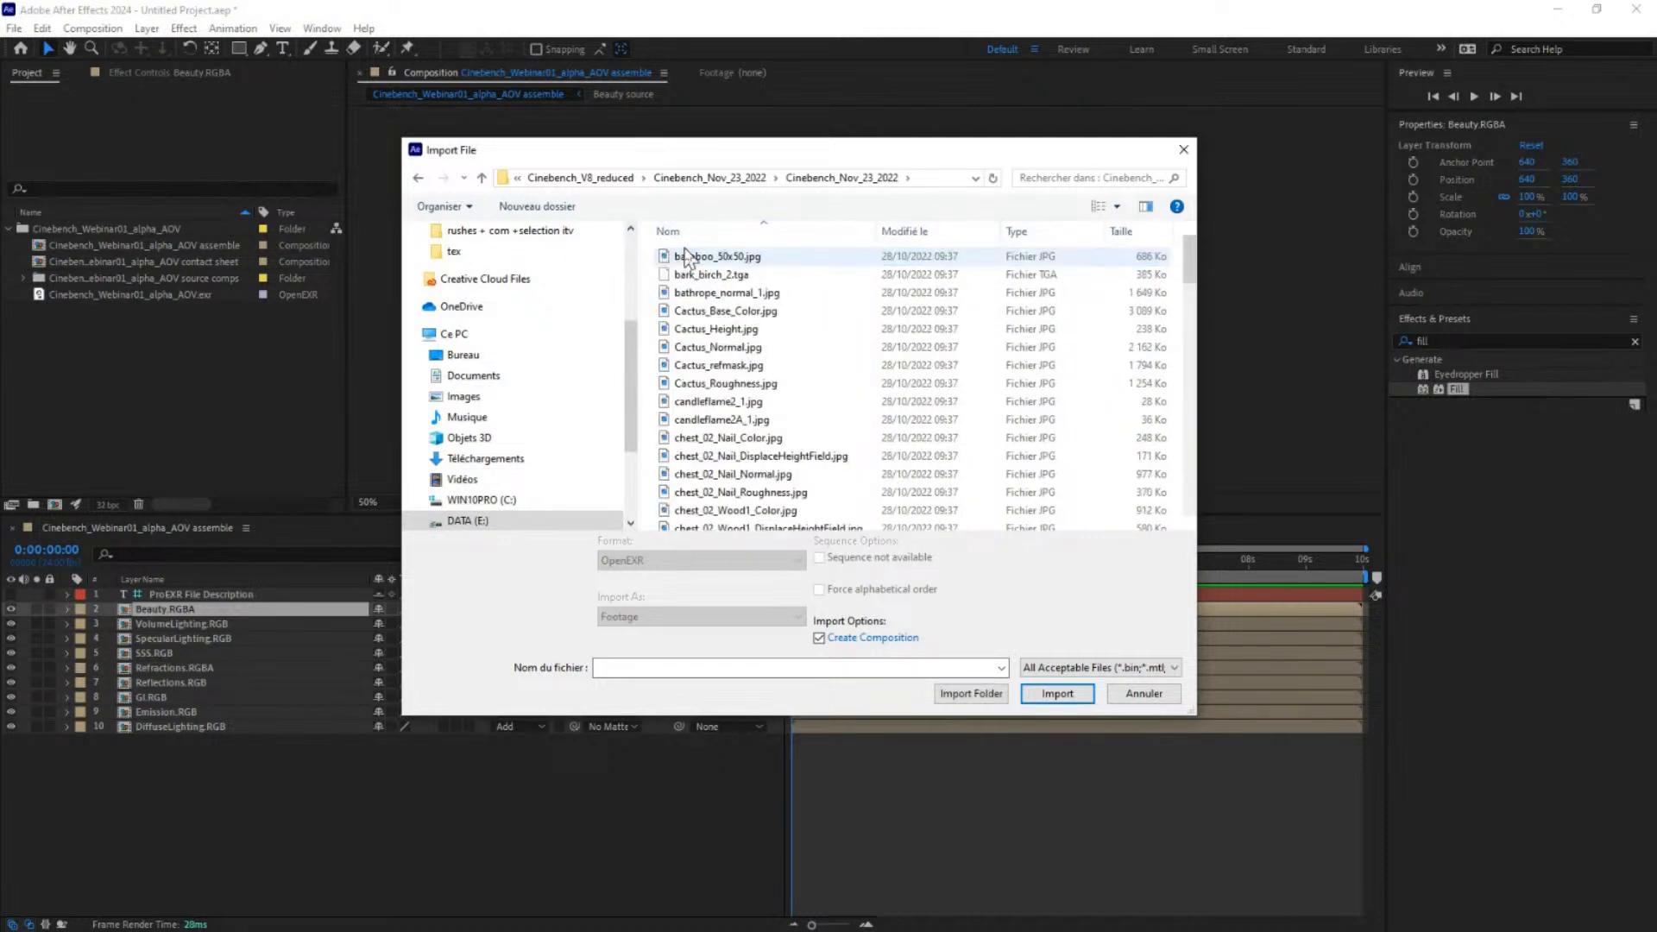
{"action": "left_click_drag", "start_coordinate": [1190, 252], "coordinate": [1155, 488]}
{"action": "left_click", "coordinate": [811, 459]}
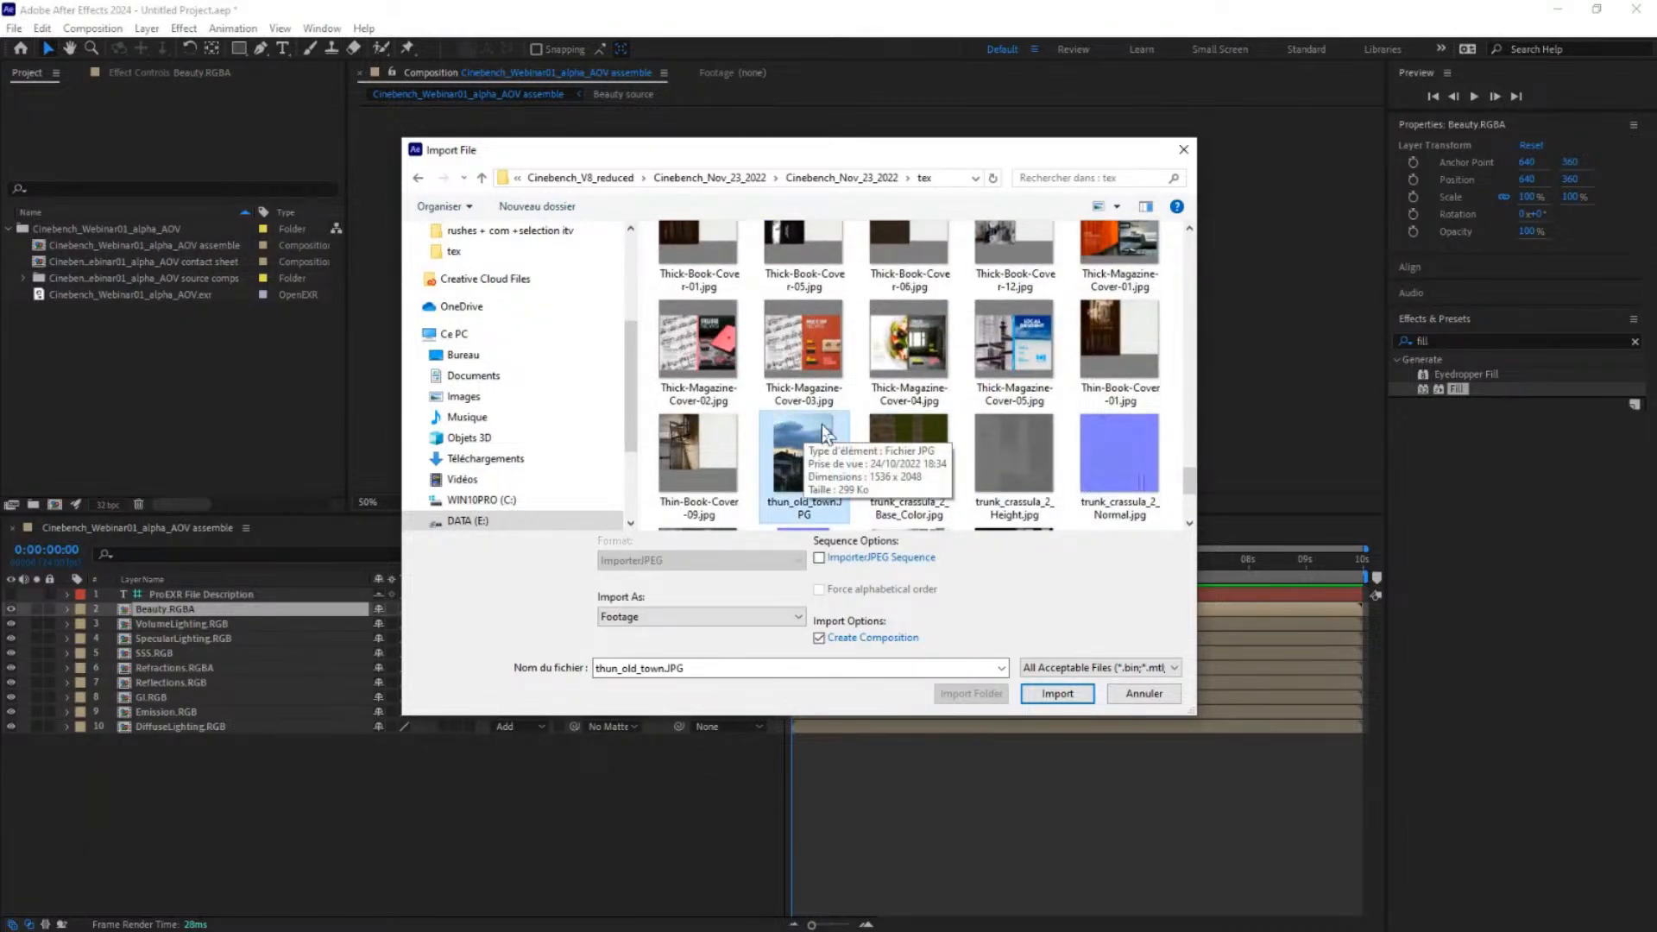
{"action": "left_click", "coordinate": [900, 638]}
{"action": "double_click", "coordinate": [785, 466]}
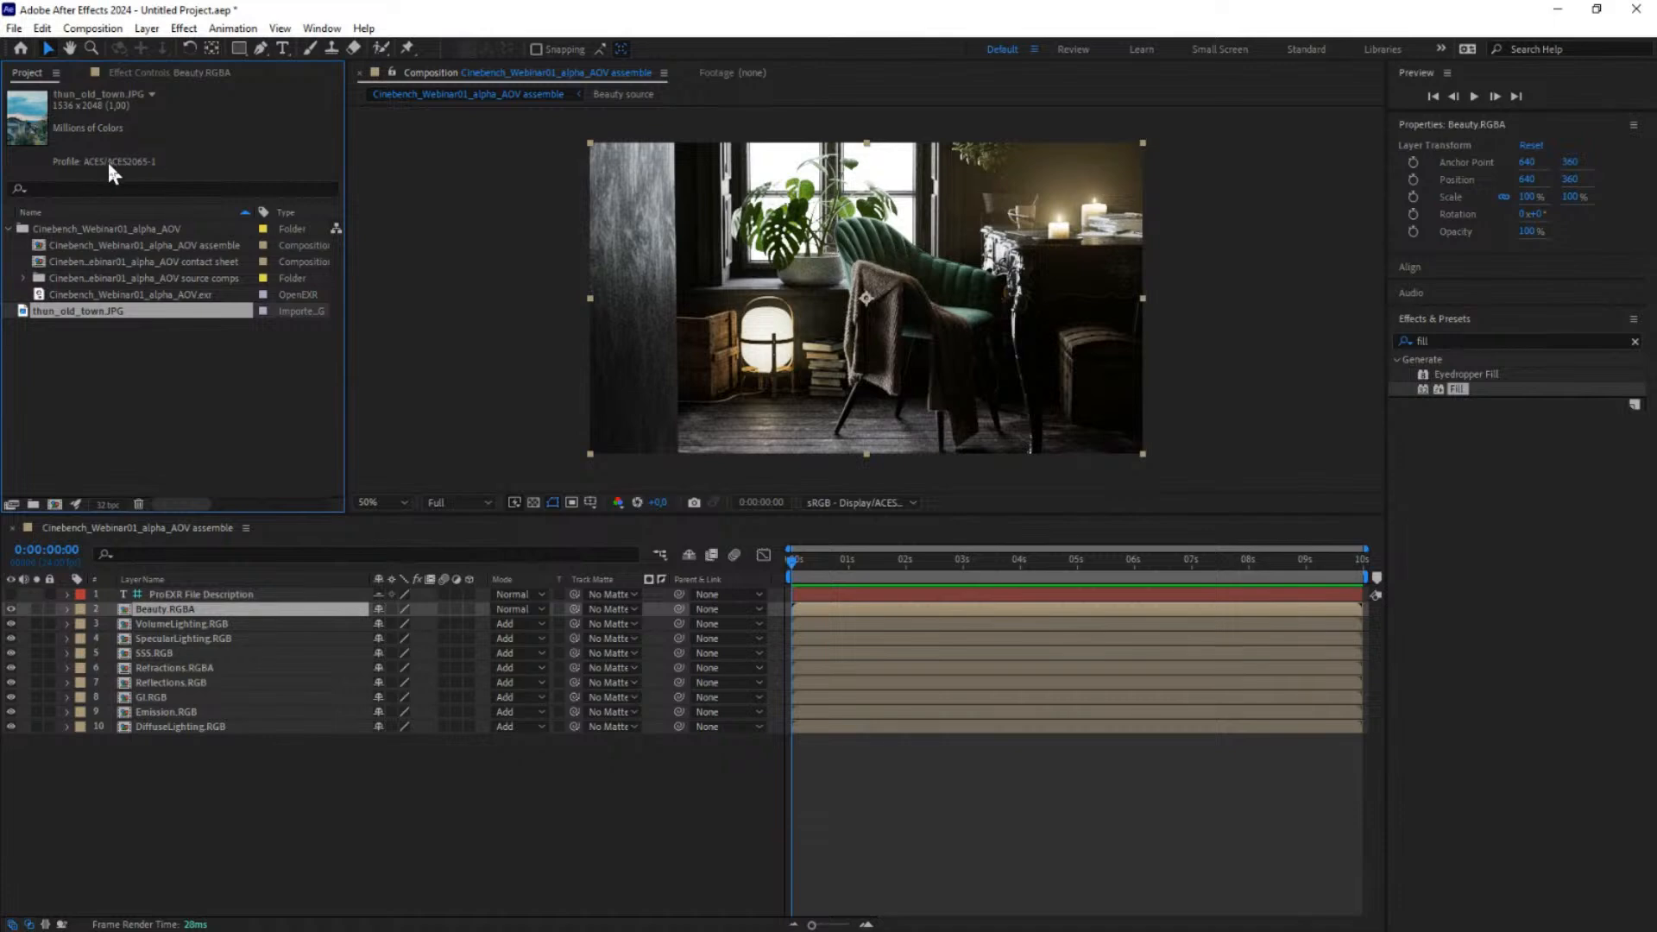
Step: Add thun_old_town.JPG to the composition above Beauty.RGBA and scale it to 49%
{"action": "right_click", "coordinate": [90, 310]}
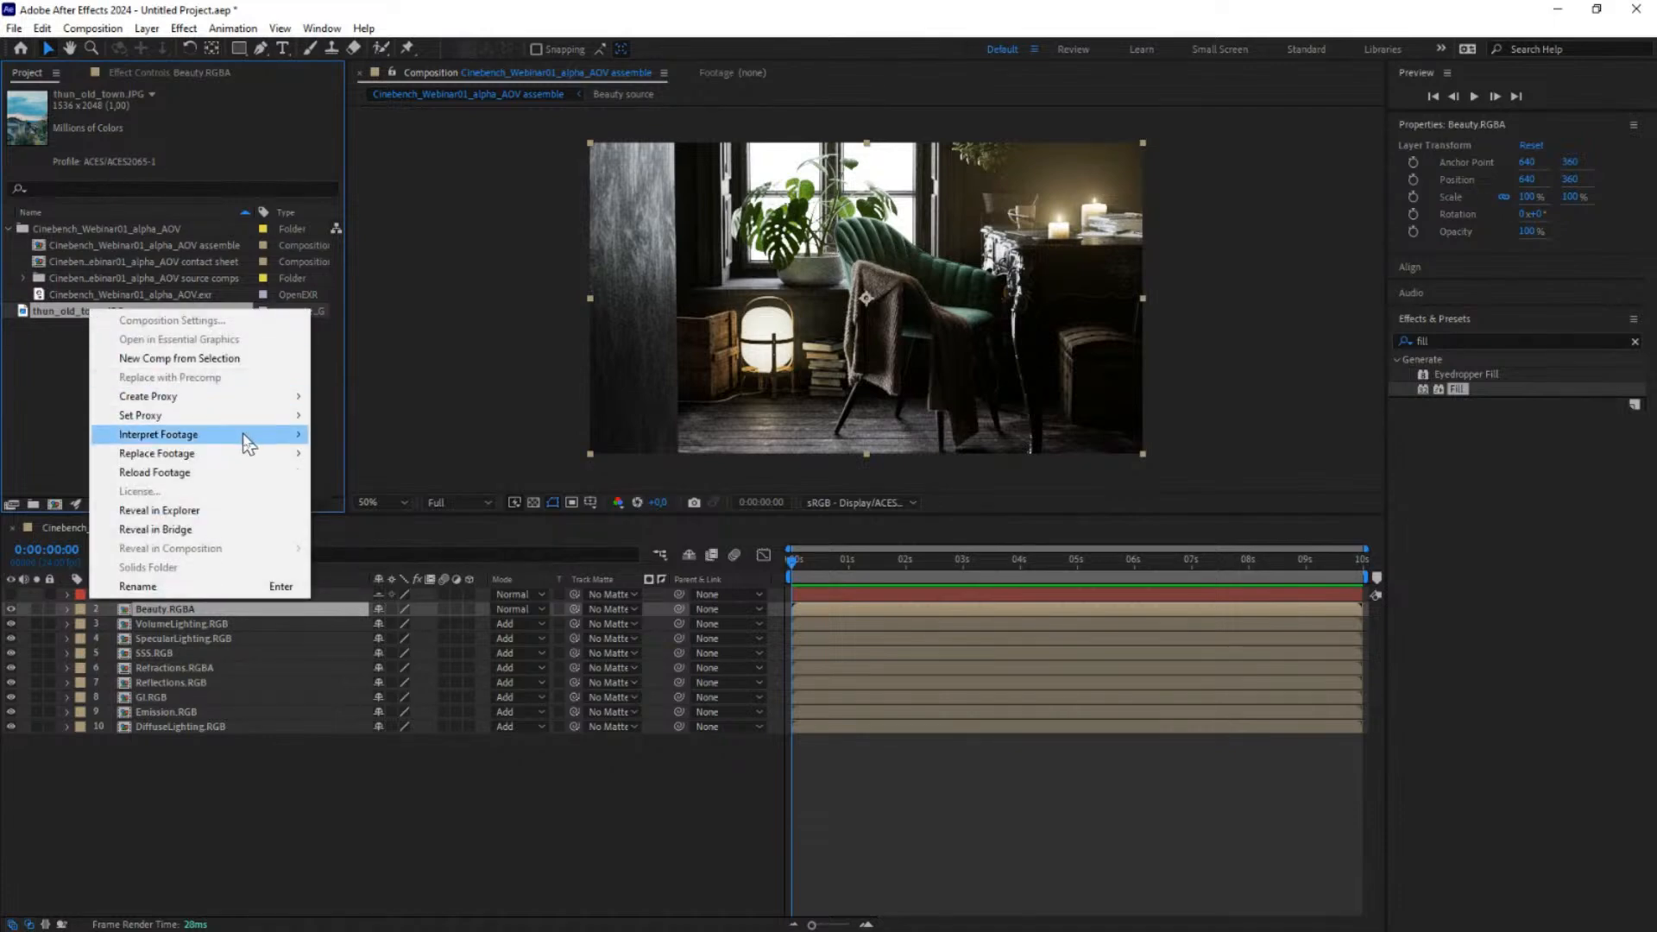
{"action": "left_click", "coordinate": [7, 352]}
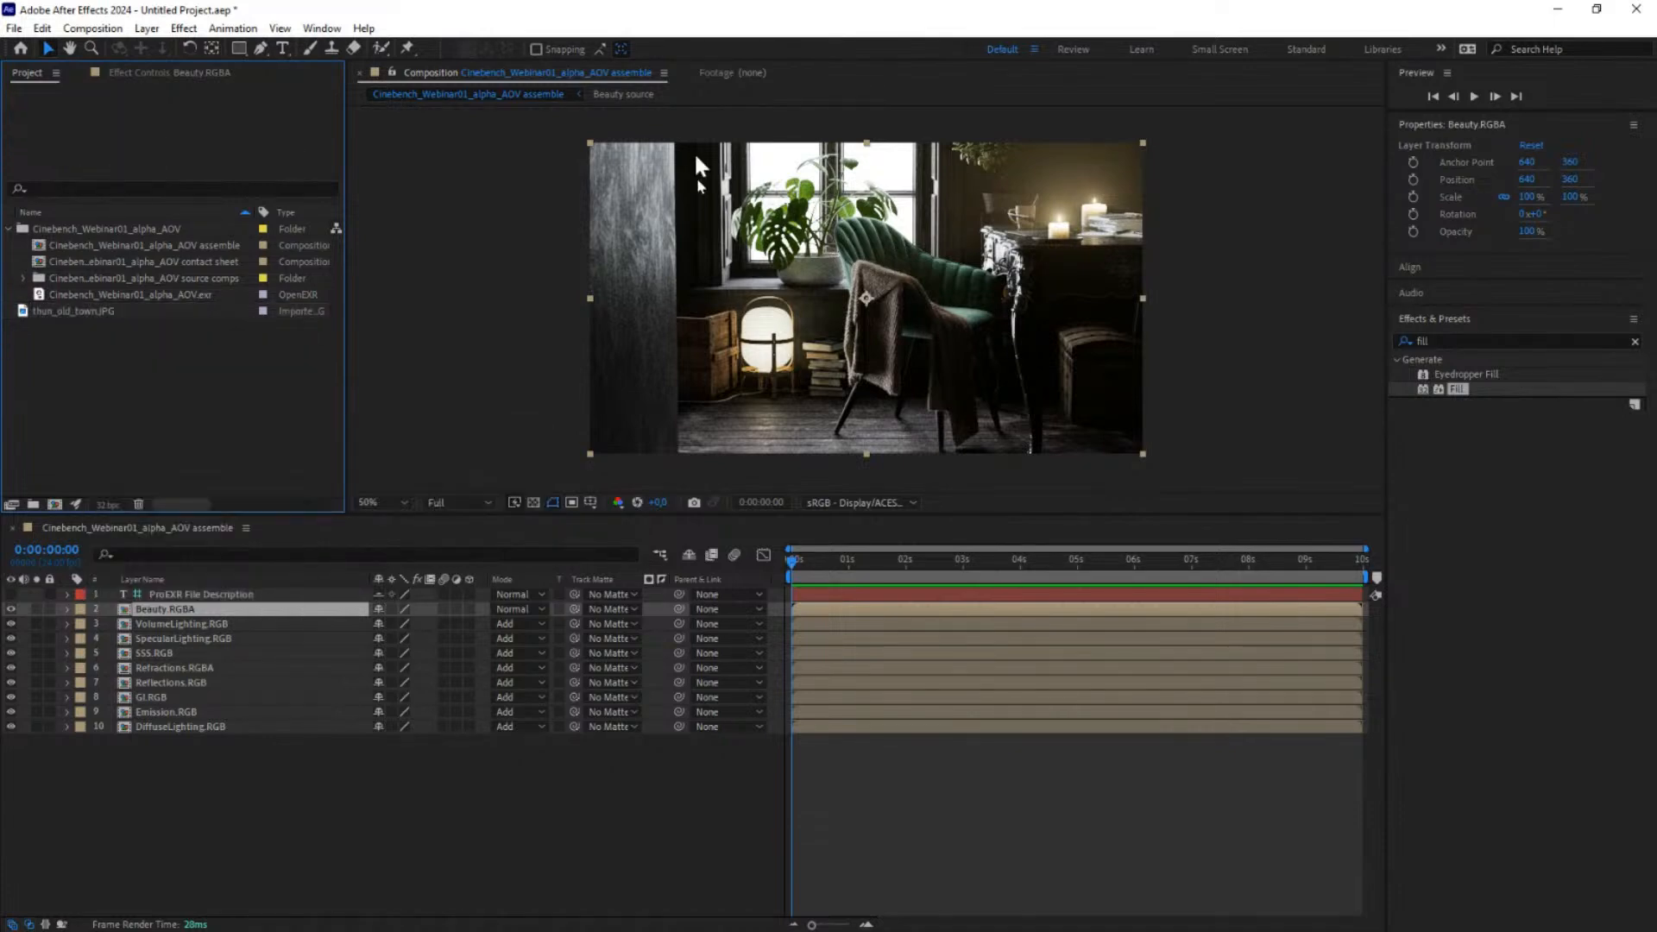
{"action": "left_click_drag", "start_coordinate": [69, 311], "coordinate": [250, 604]}
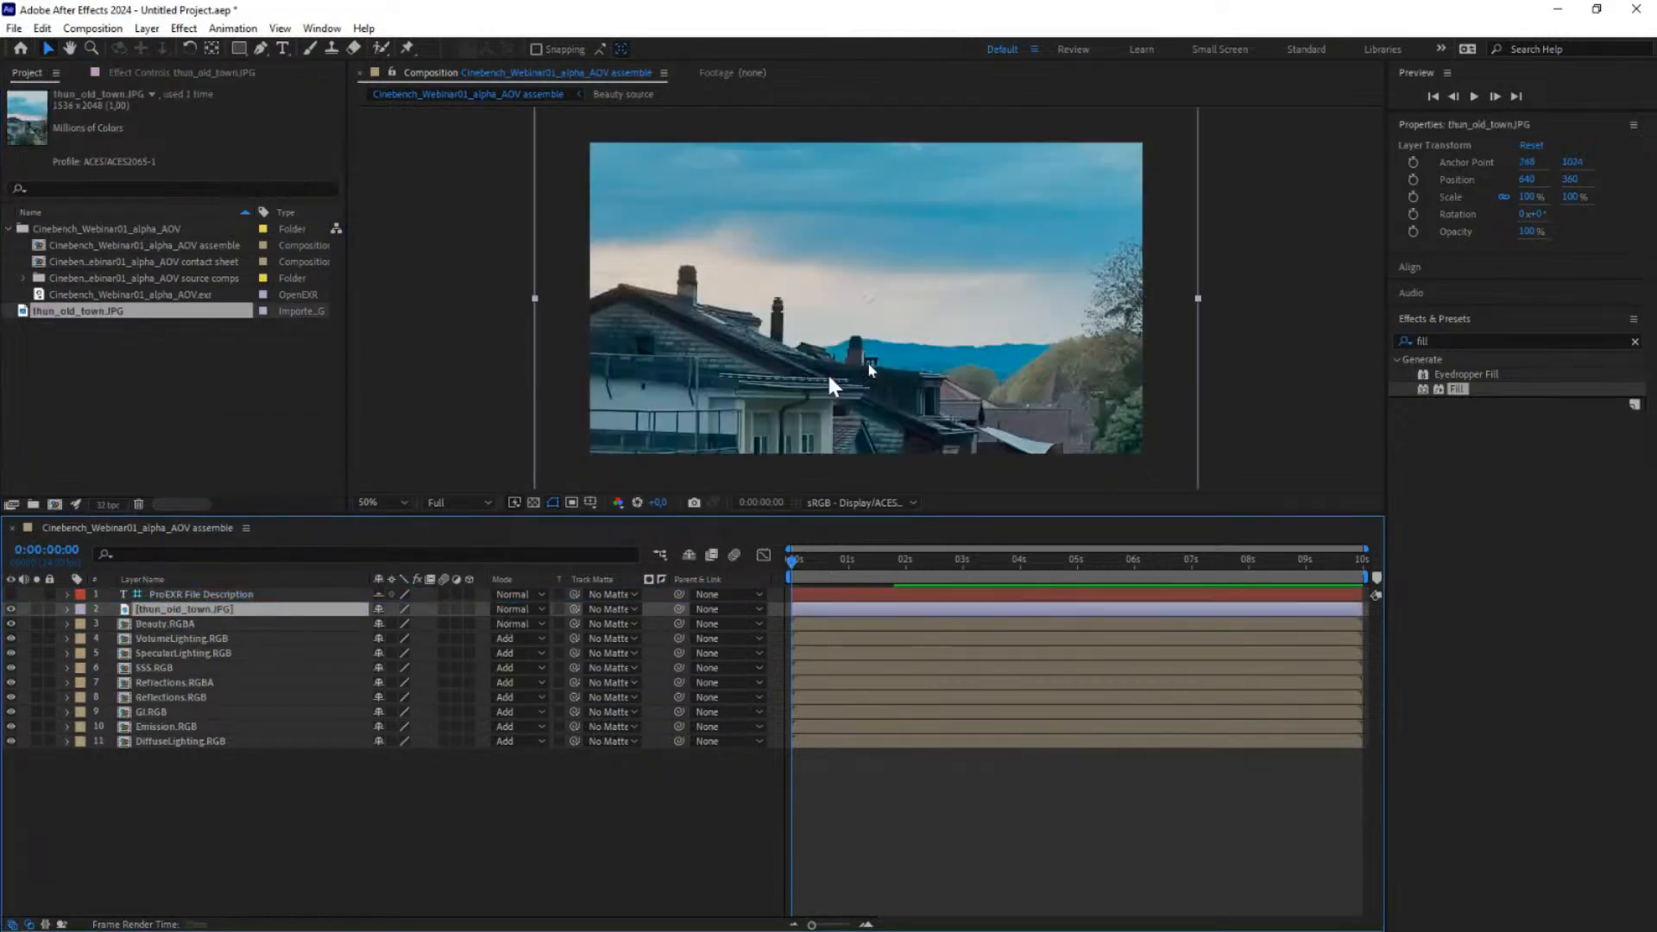
{"action": "left_click_drag", "start_coordinate": [1198, 297], "coordinate": [1029, 339]}
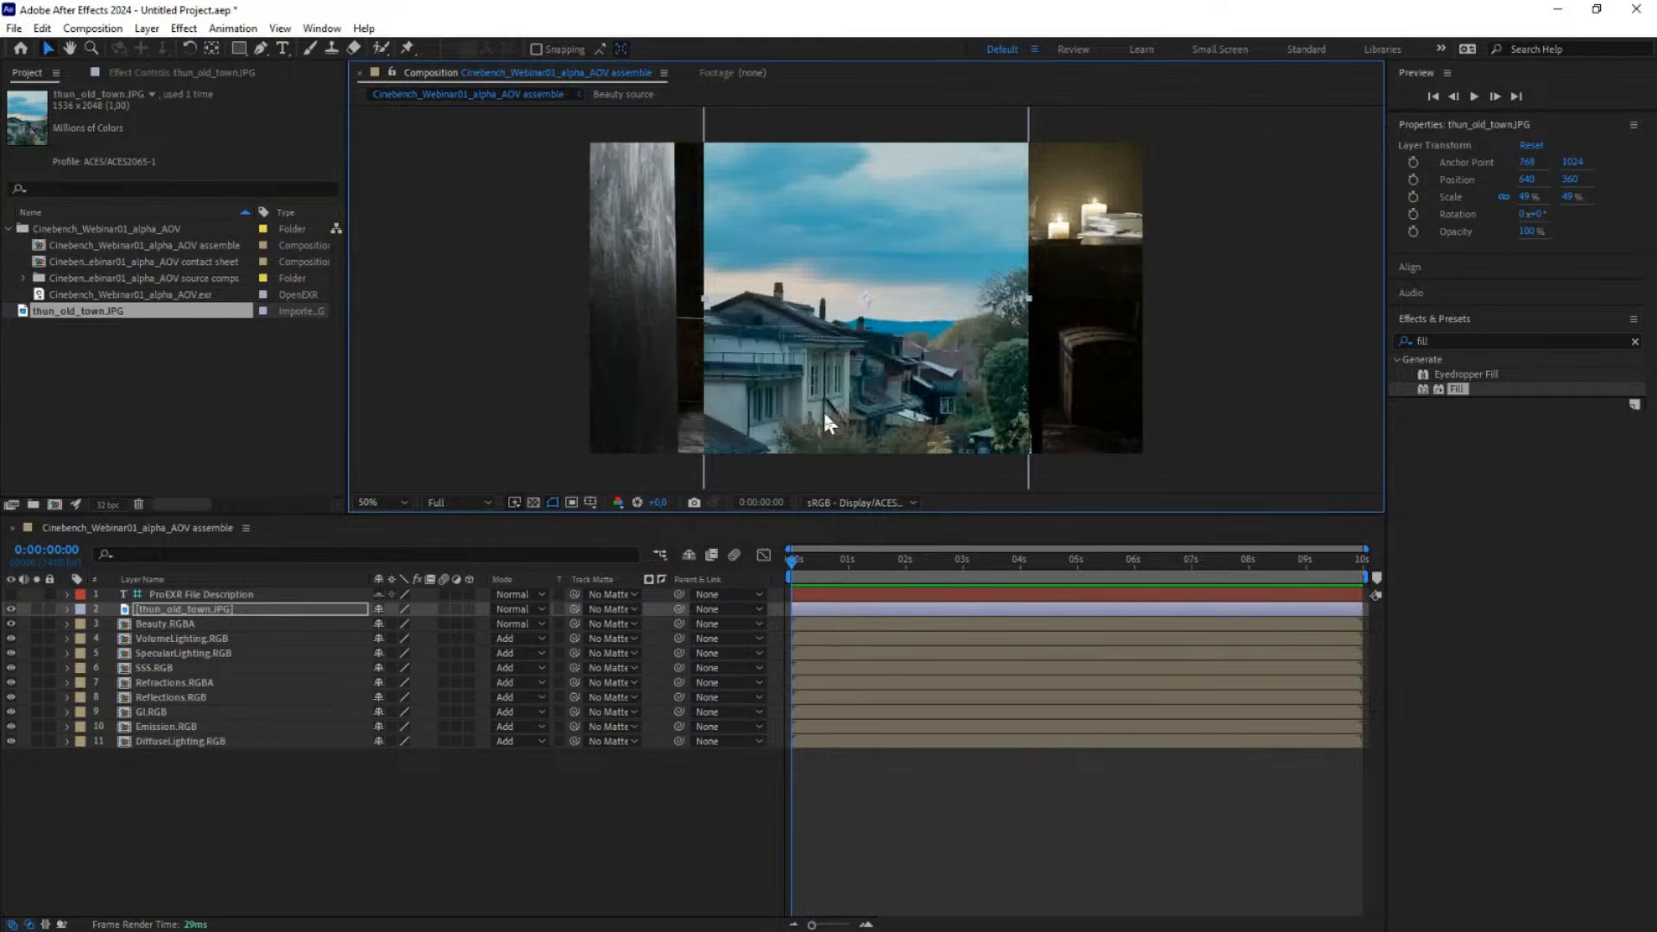
Step: Hide Beauty.RGBA and assign it as the inverted track matte of the thun_old_town.JPG layer
{"action": "left_click", "coordinate": [177, 611]}
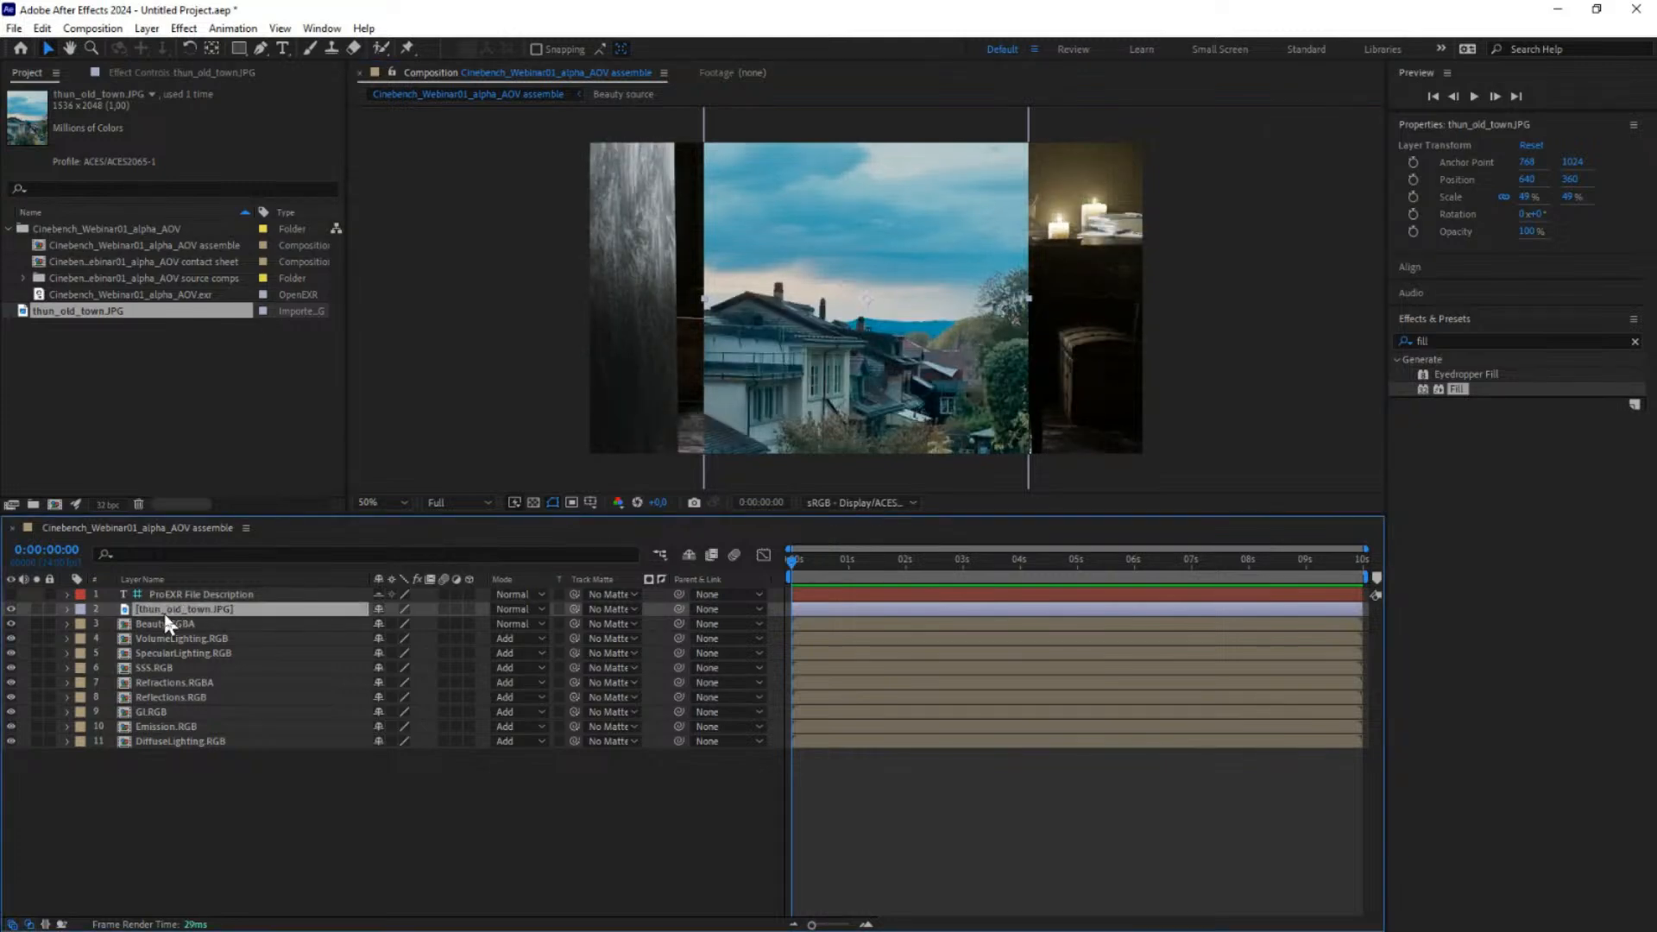
{"action": "left_click", "coordinate": [11, 623]}
{"action": "left_click", "coordinate": [612, 611]}
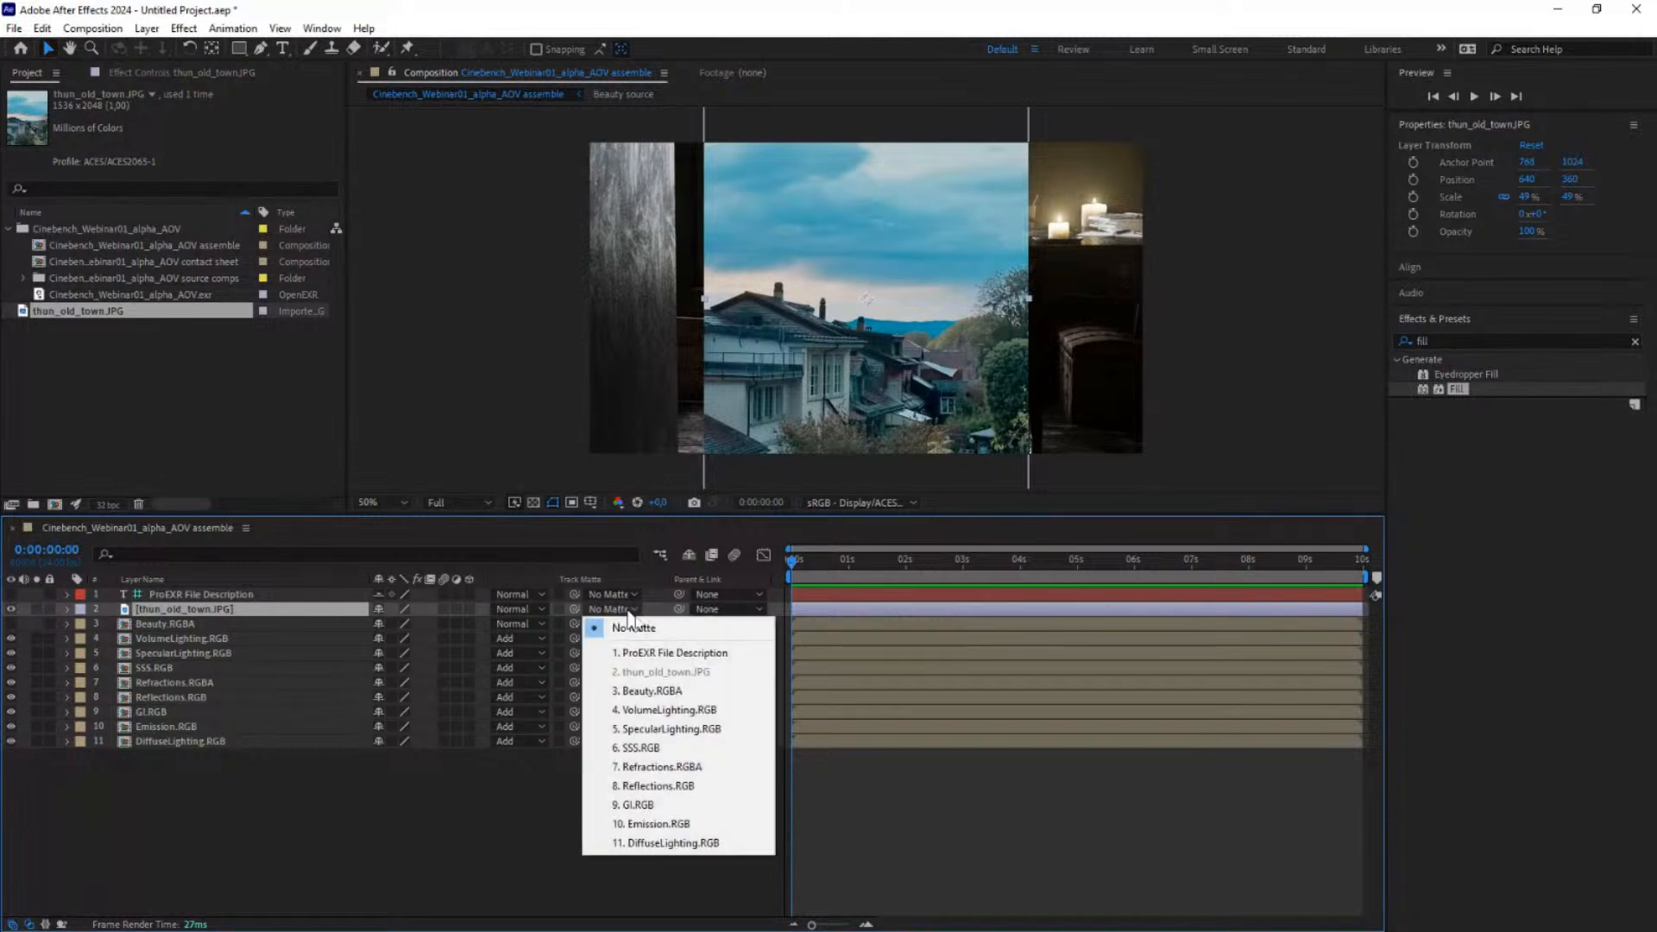
{"action": "left_click", "coordinate": [667, 693]}
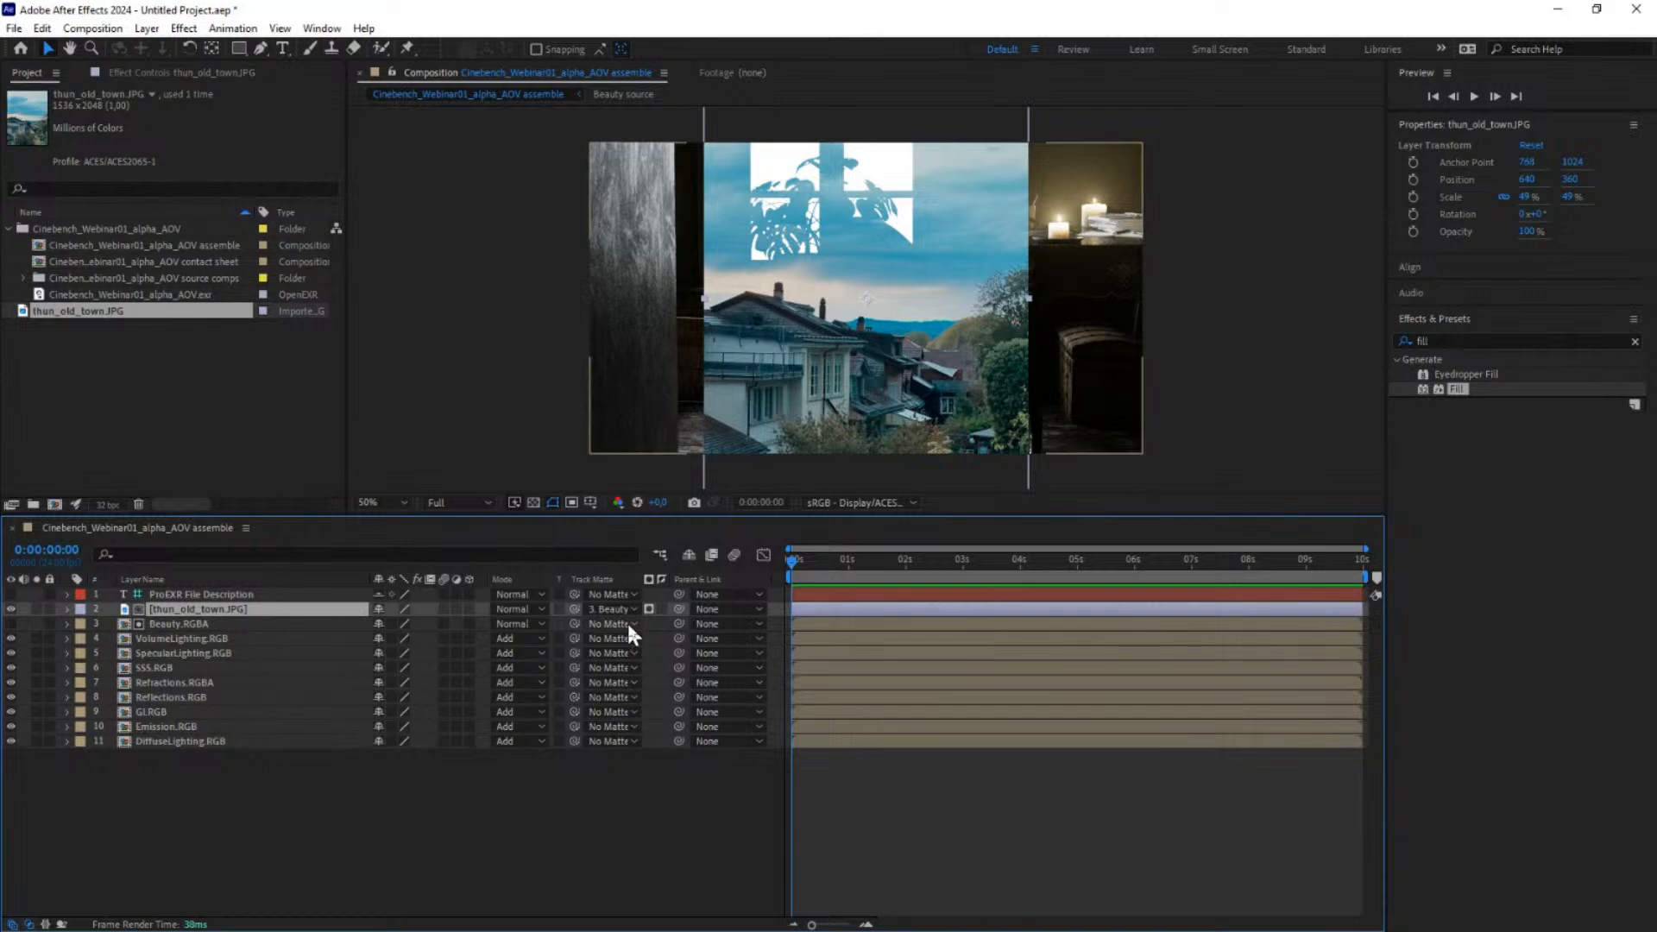
{"action": "left_click", "coordinate": [662, 608]}
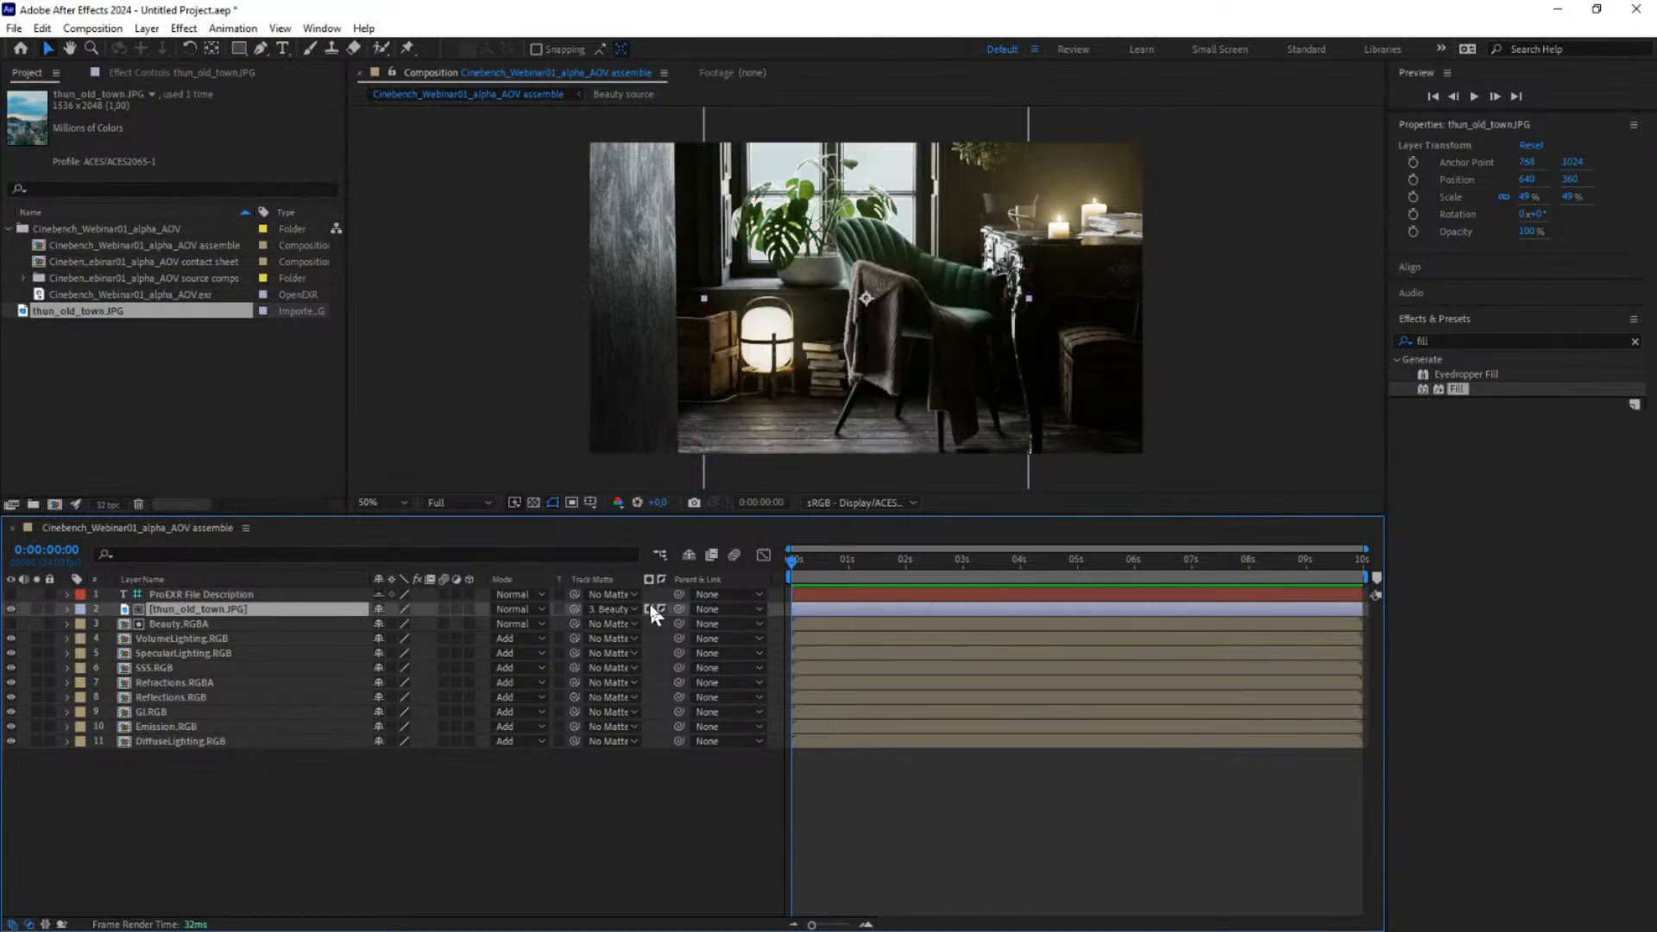
Step: Move the thun_old_town.JPG layer below Beauty.RGBA and reposition the photo behind the window at about 654, 60
{"action": "left_click", "coordinate": [166, 624]}
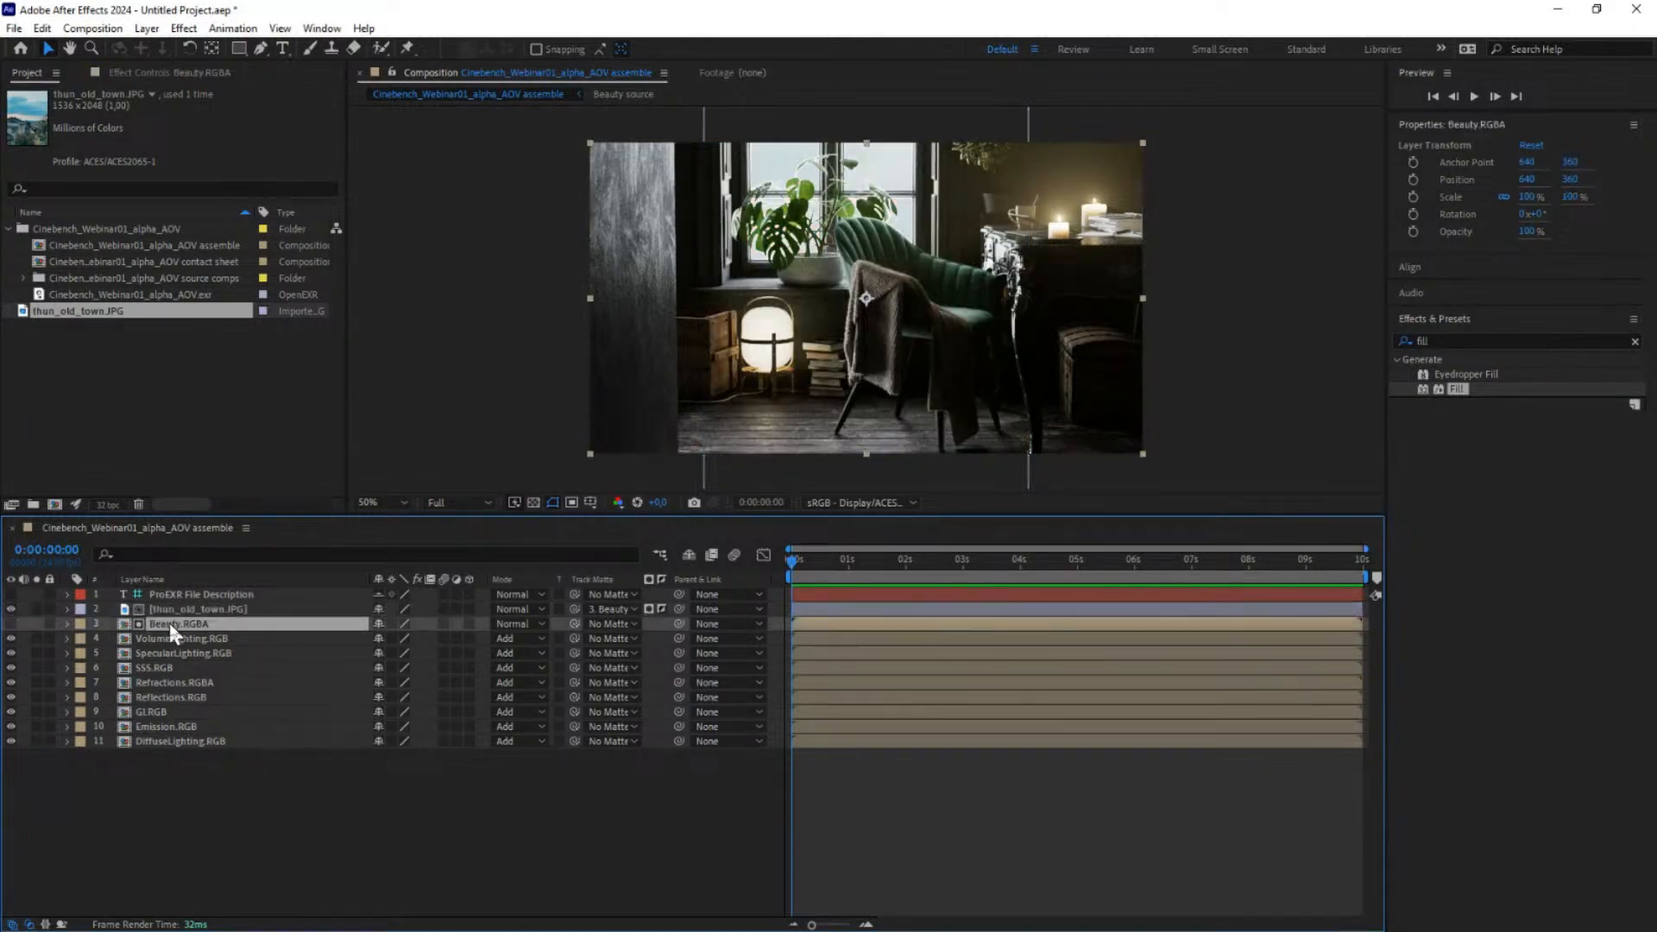
{"action": "left_click_drag", "start_coordinate": [191, 609], "coordinate": [105, 629]}
{"action": "left_click", "coordinate": [37, 623]}
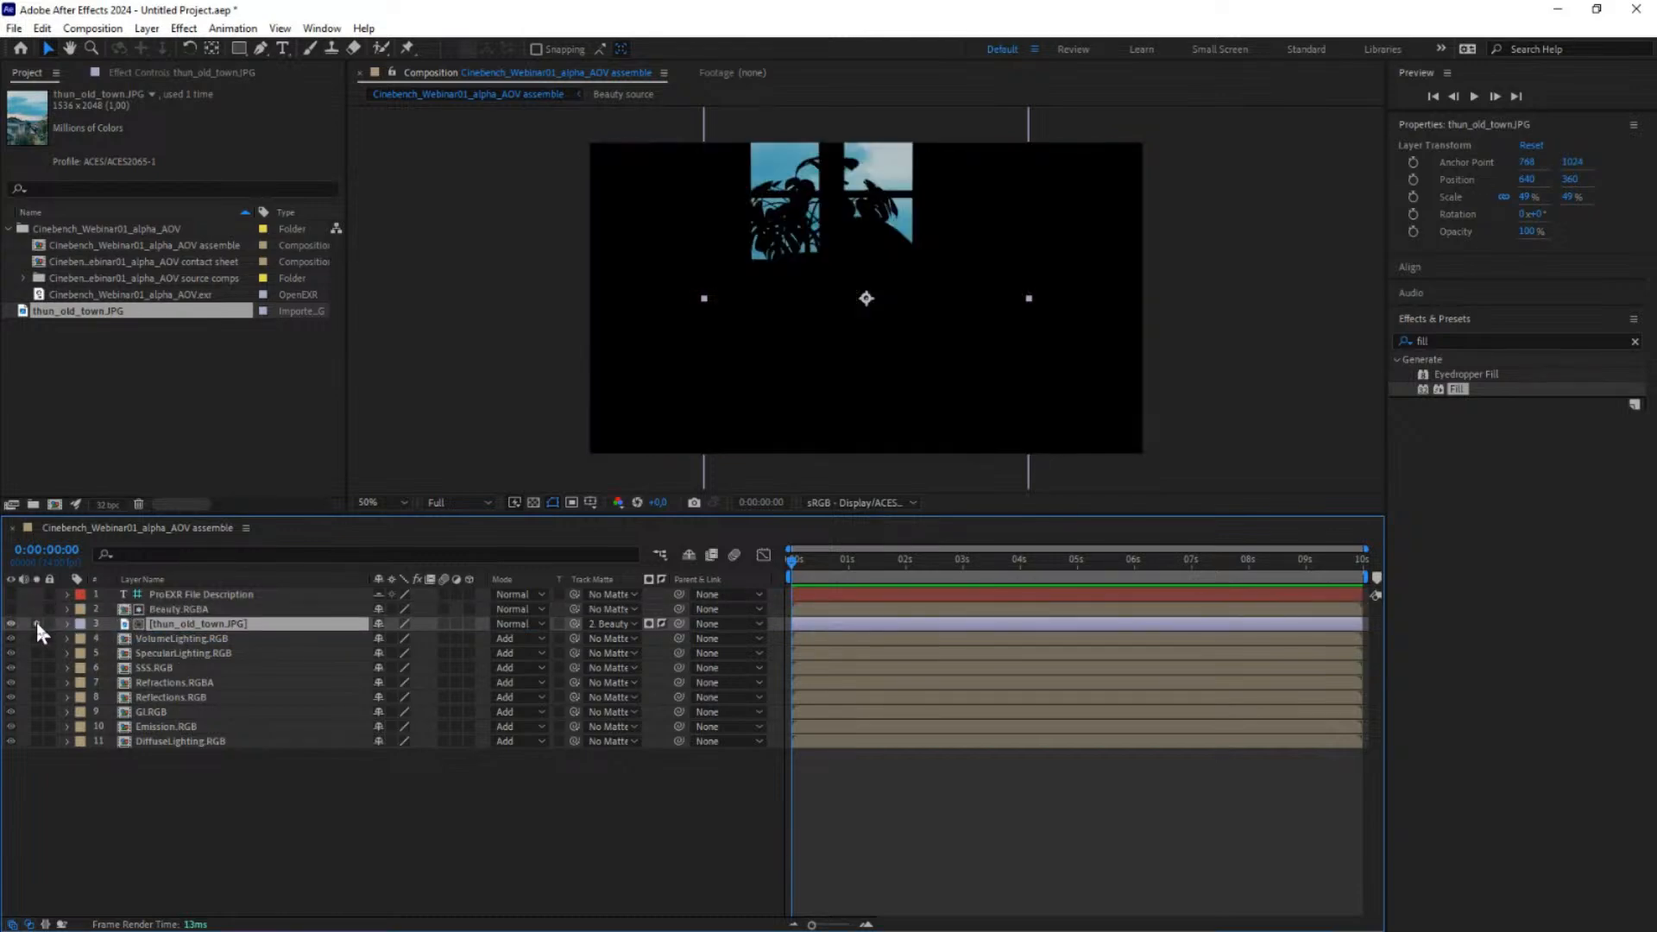
{"action": "left_click_drag", "start_coordinate": [981, 203], "coordinate": [997, 64]}
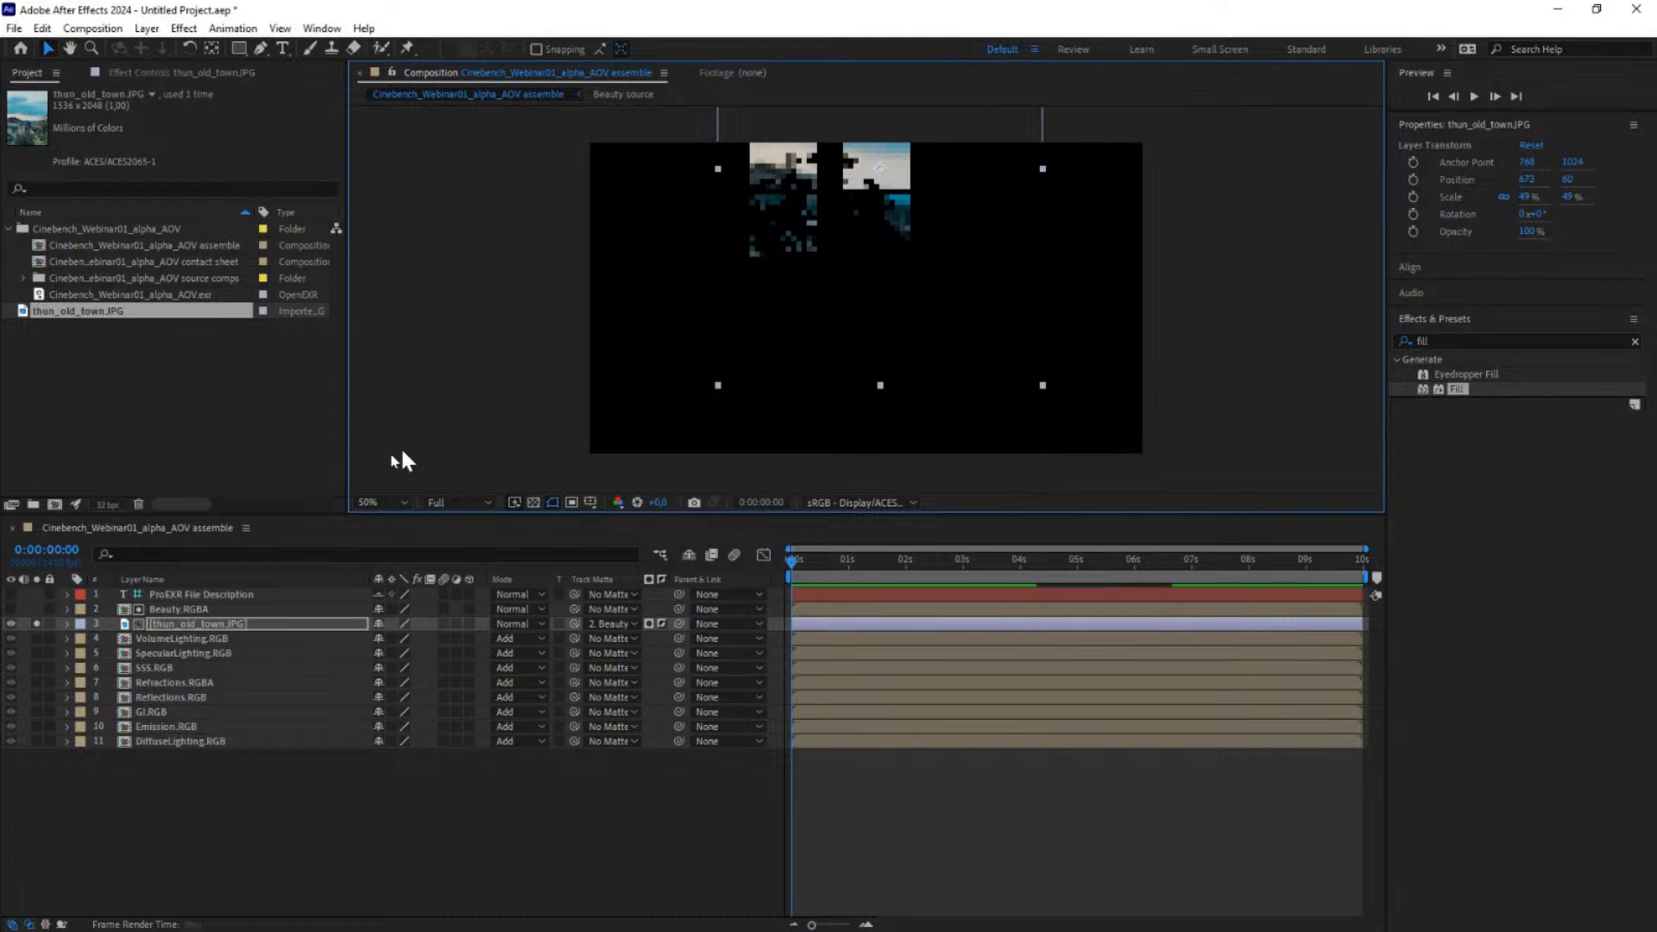
{"action": "left_click", "coordinate": [36, 623]}
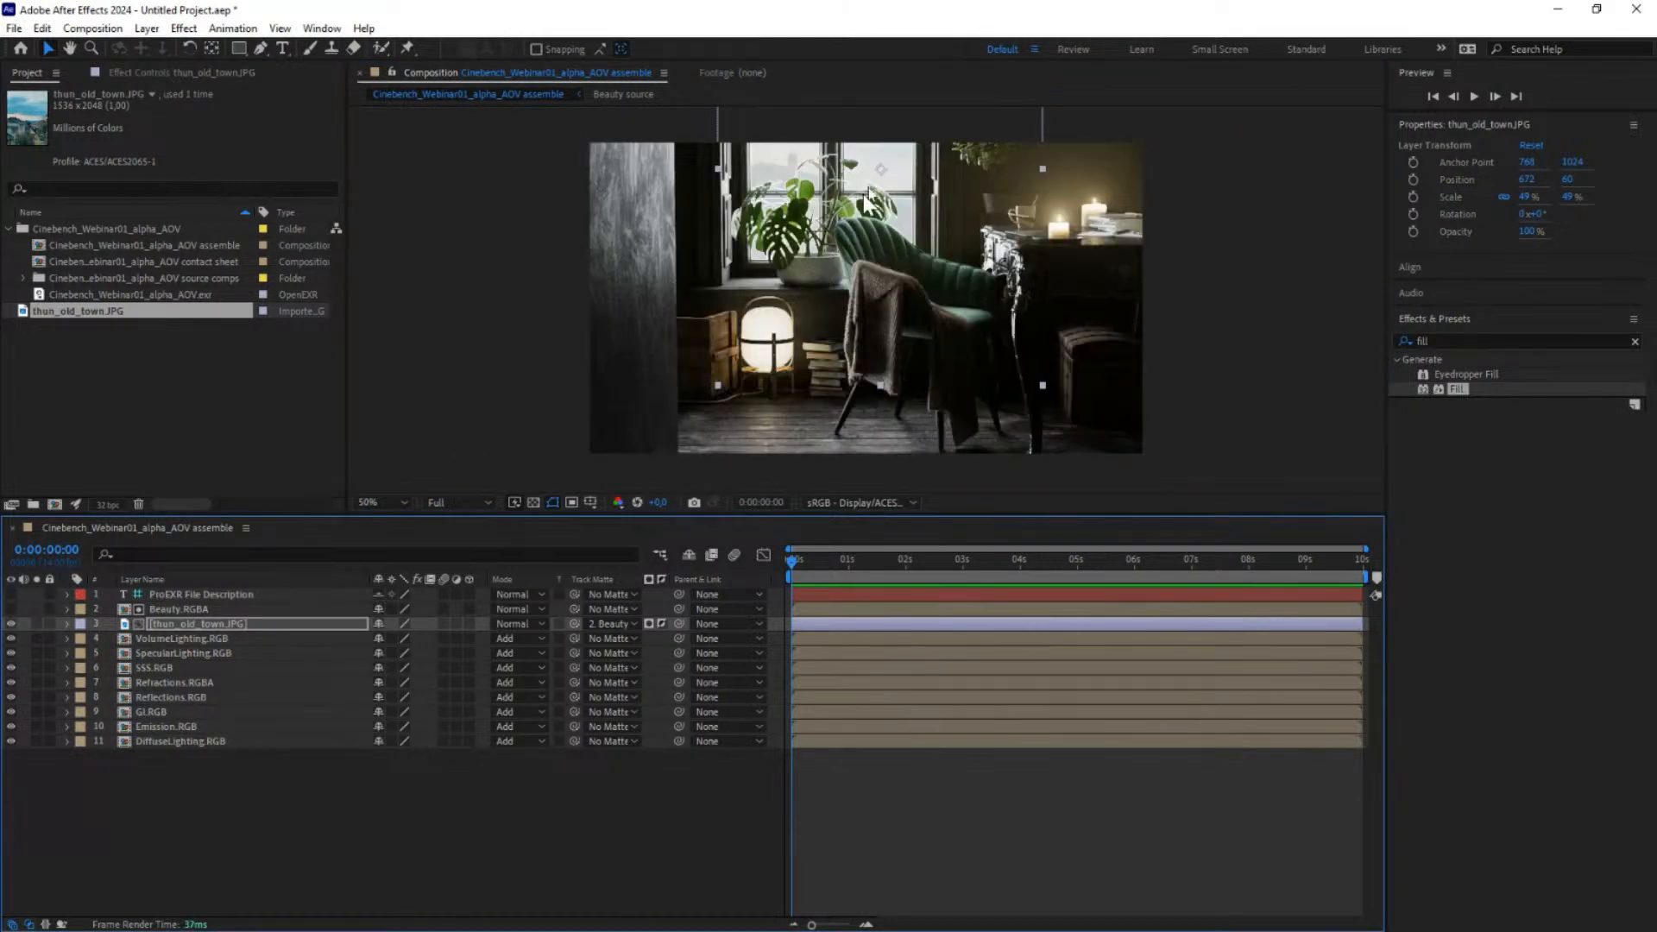
{"action": "left_click_drag", "start_coordinate": [975, 223], "coordinate": [956, 214]}
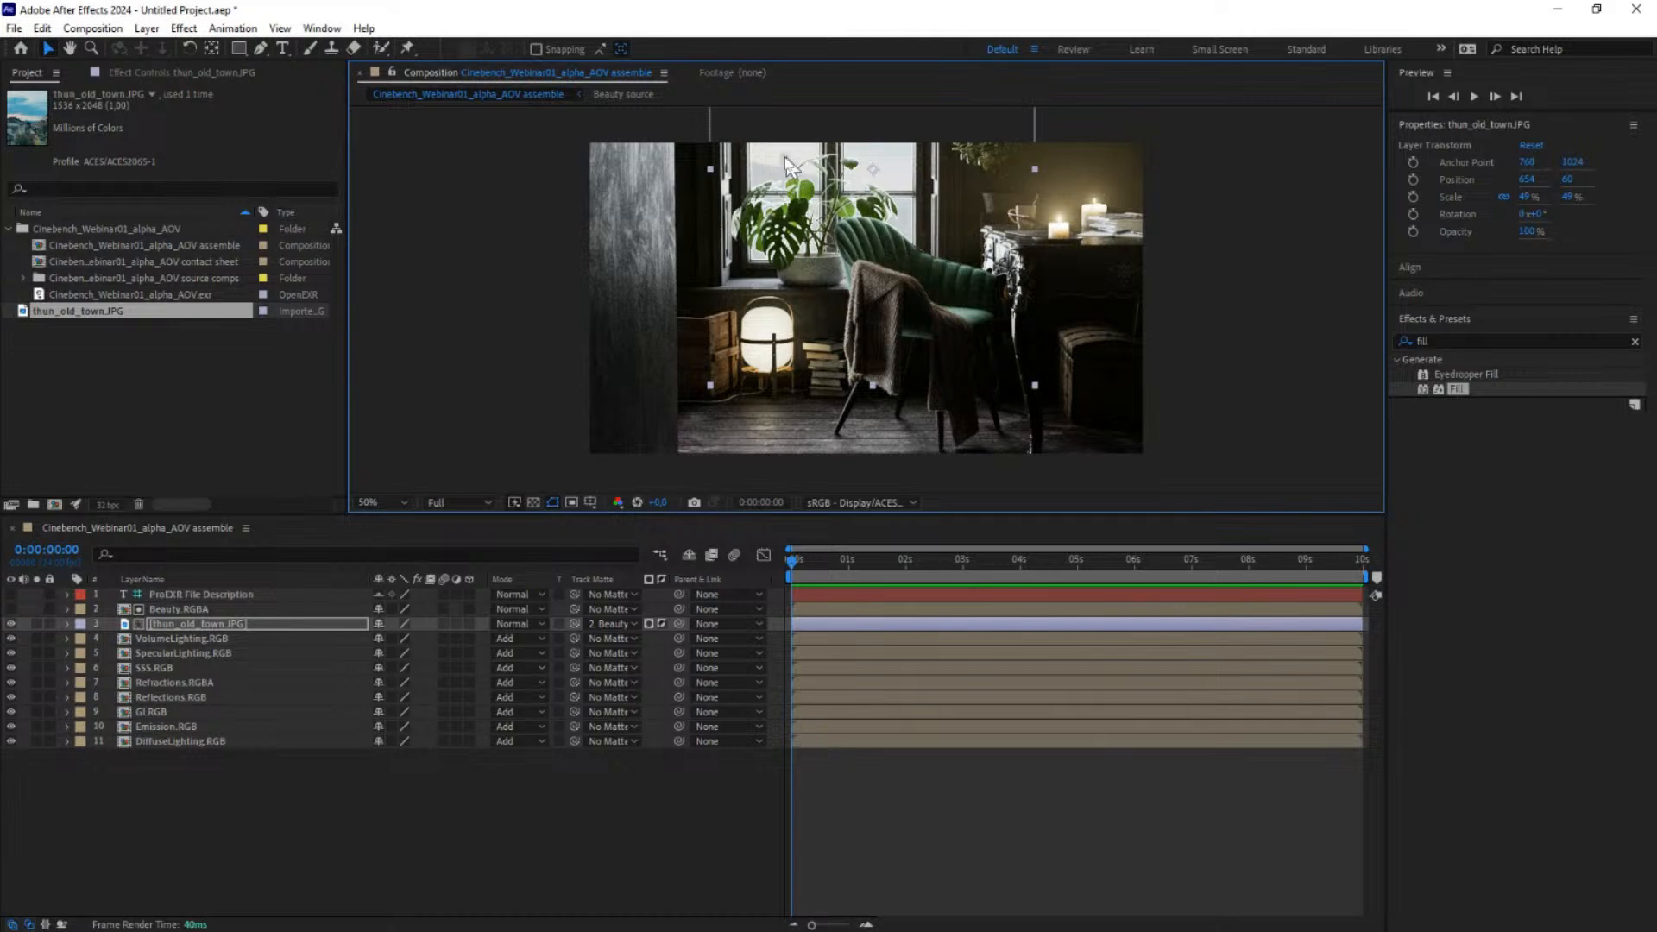
Step: Solo the Refractions.RGBA layer, inspect its window area with the transparency grid on and off, and restore the full layer view
{"action": "left_click", "coordinate": [155, 682]}
{"action": "left_click", "coordinate": [36, 682]}
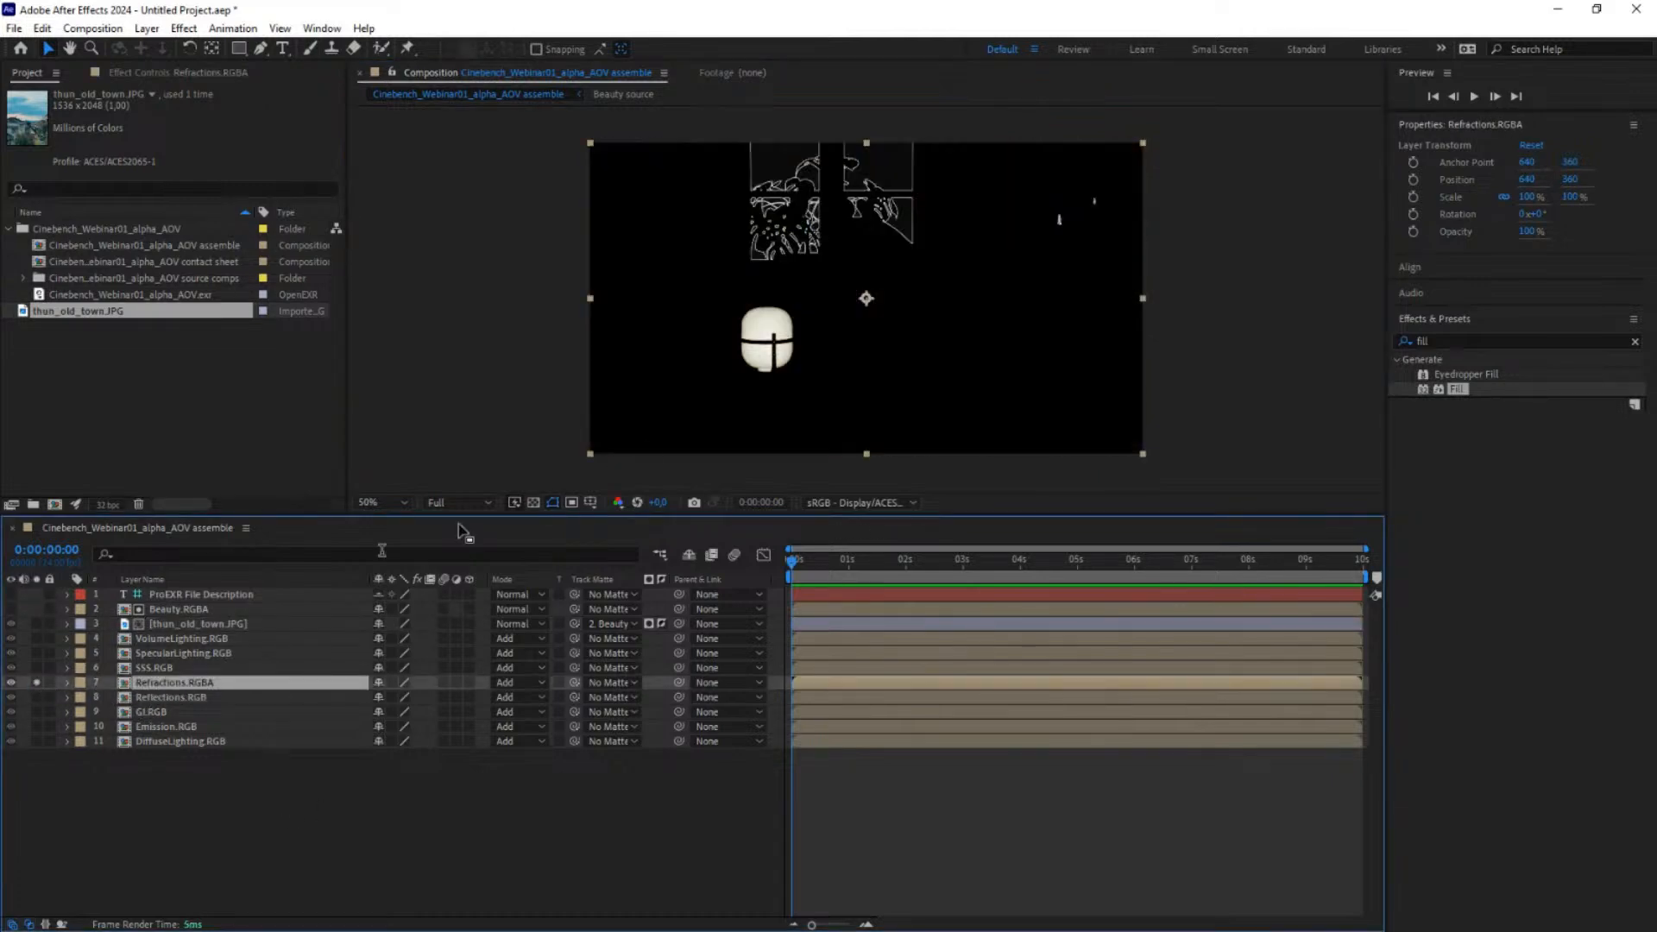
{"action": "left_click", "coordinate": [532, 507]}
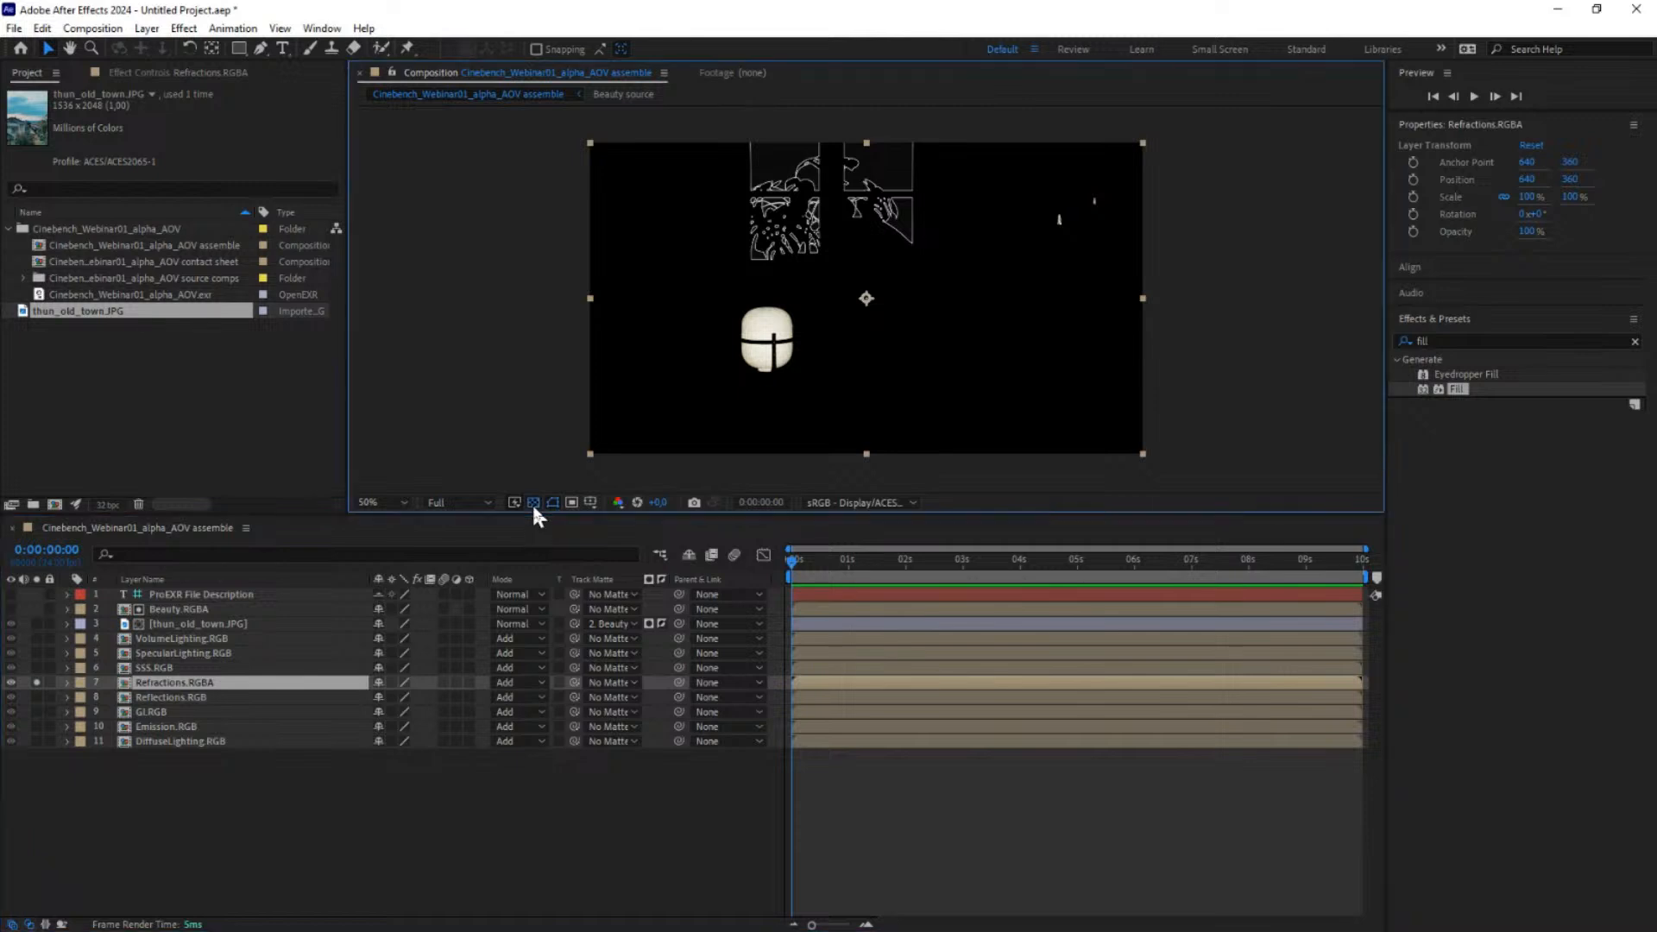
{"action": "left_click", "coordinate": [534, 502]}
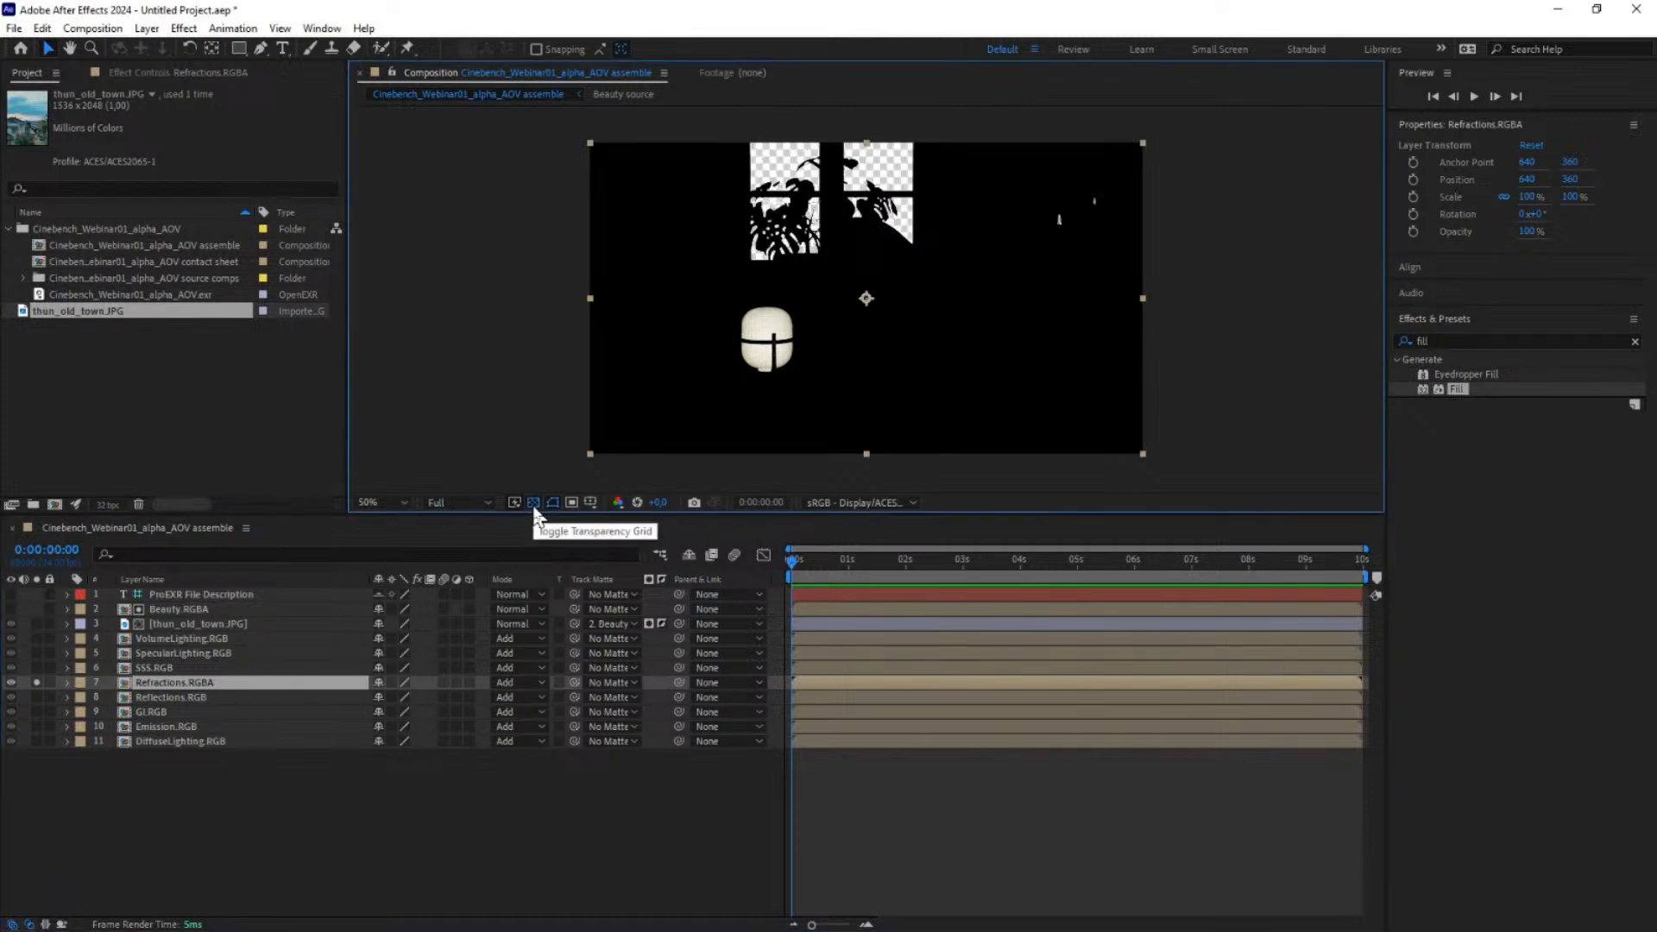
{"action": "left_click", "coordinate": [534, 504]}
{"action": "left_click", "coordinate": [533, 503]}
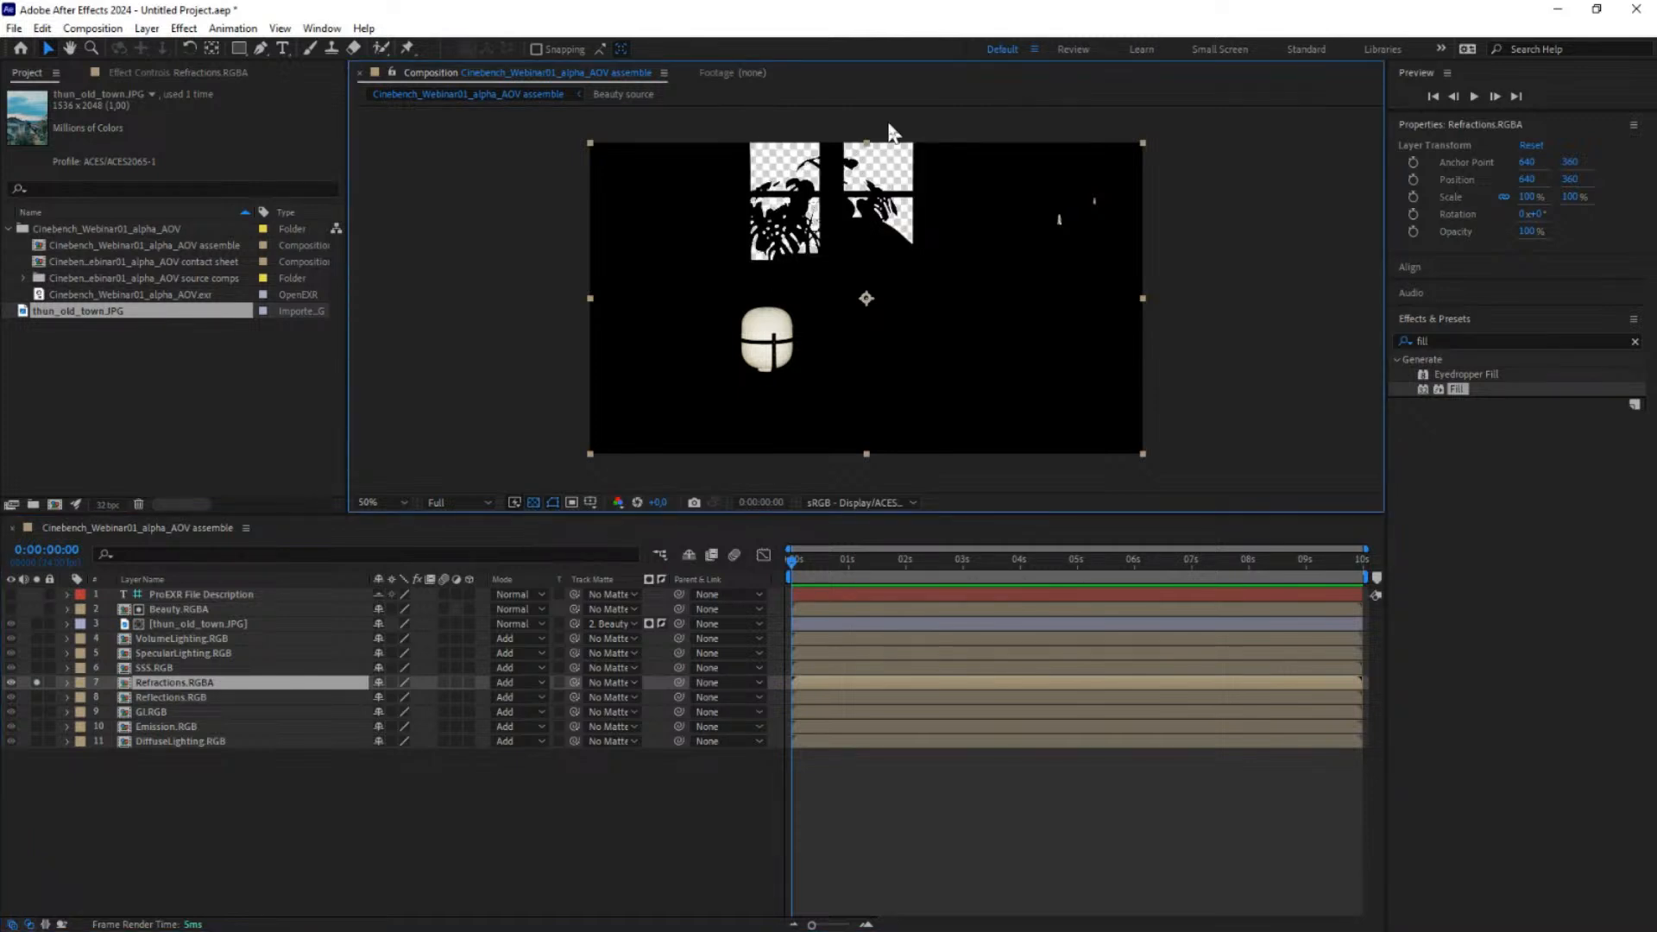
{"action": "left_click", "coordinate": [533, 502]}
{"action": "left_click", "coordinate": [37, 683]}
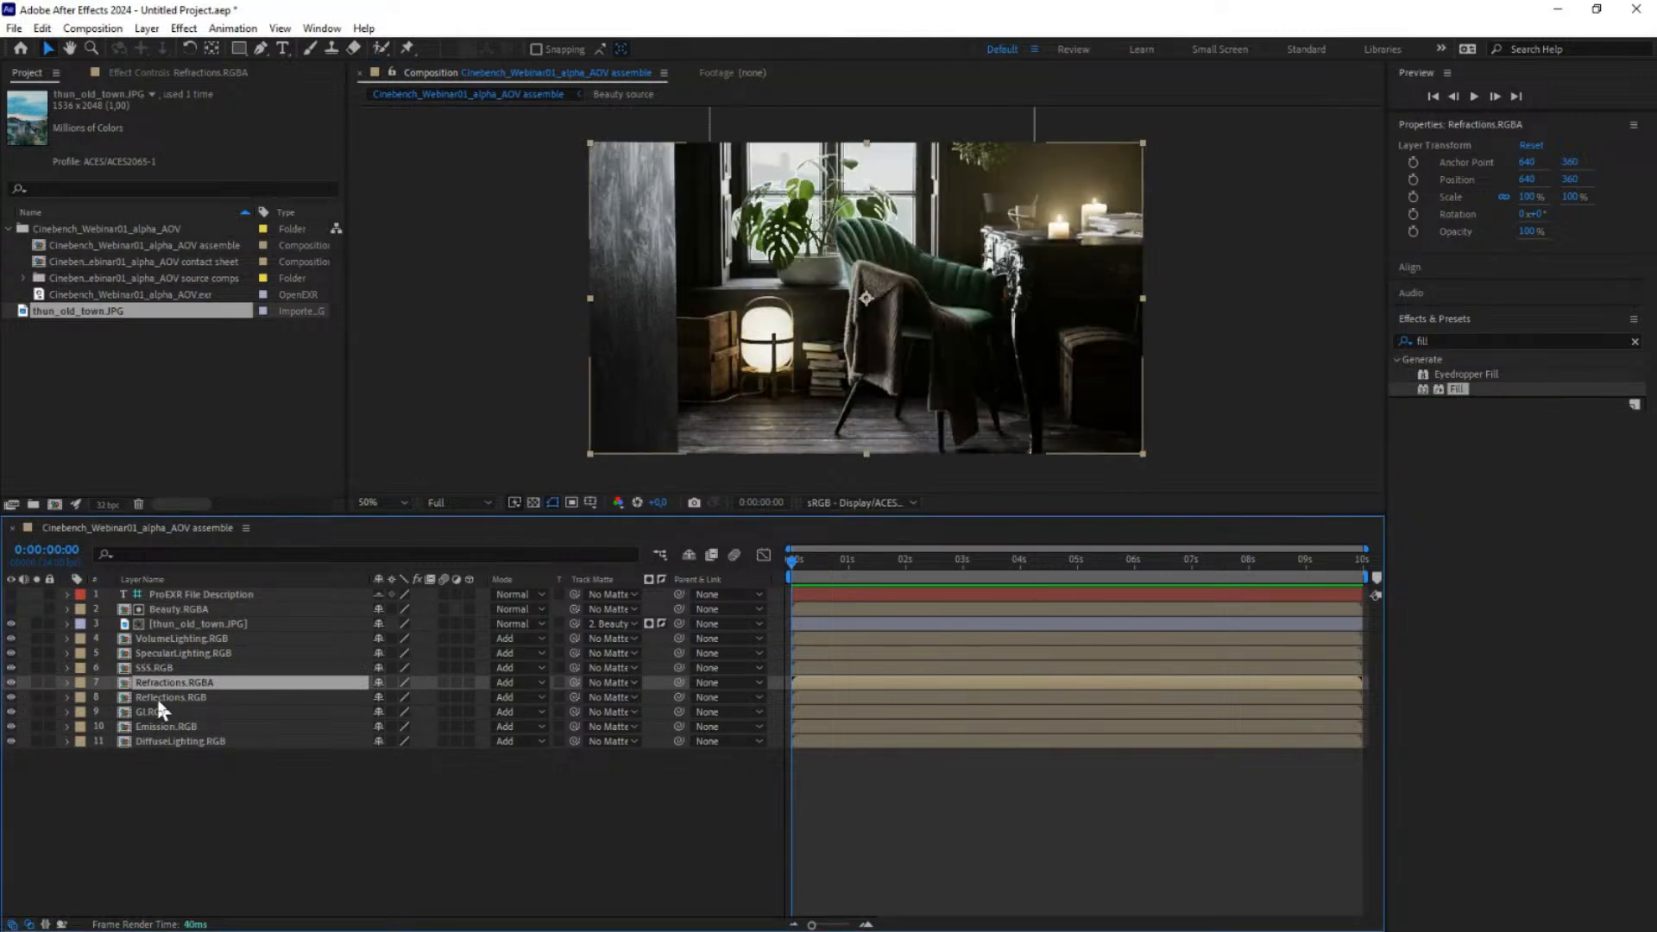
Step: Compare the image with and without the Reflections.RGB layer and the Refractions.RGBA layer, leaving both visible
{"action": "left_click", "coordinate": [158, 697]}
{"action": "left_click", "coordinate": [10, 698]}
{"action": "left_click", "coordinate": [10, 697]}
{"action": "left_click", "coordinate": [159, 682]}
{"action": "left_click", "coordinate": [10, 682]}
{"action": "left_click", "coordinate": [10, 683]}
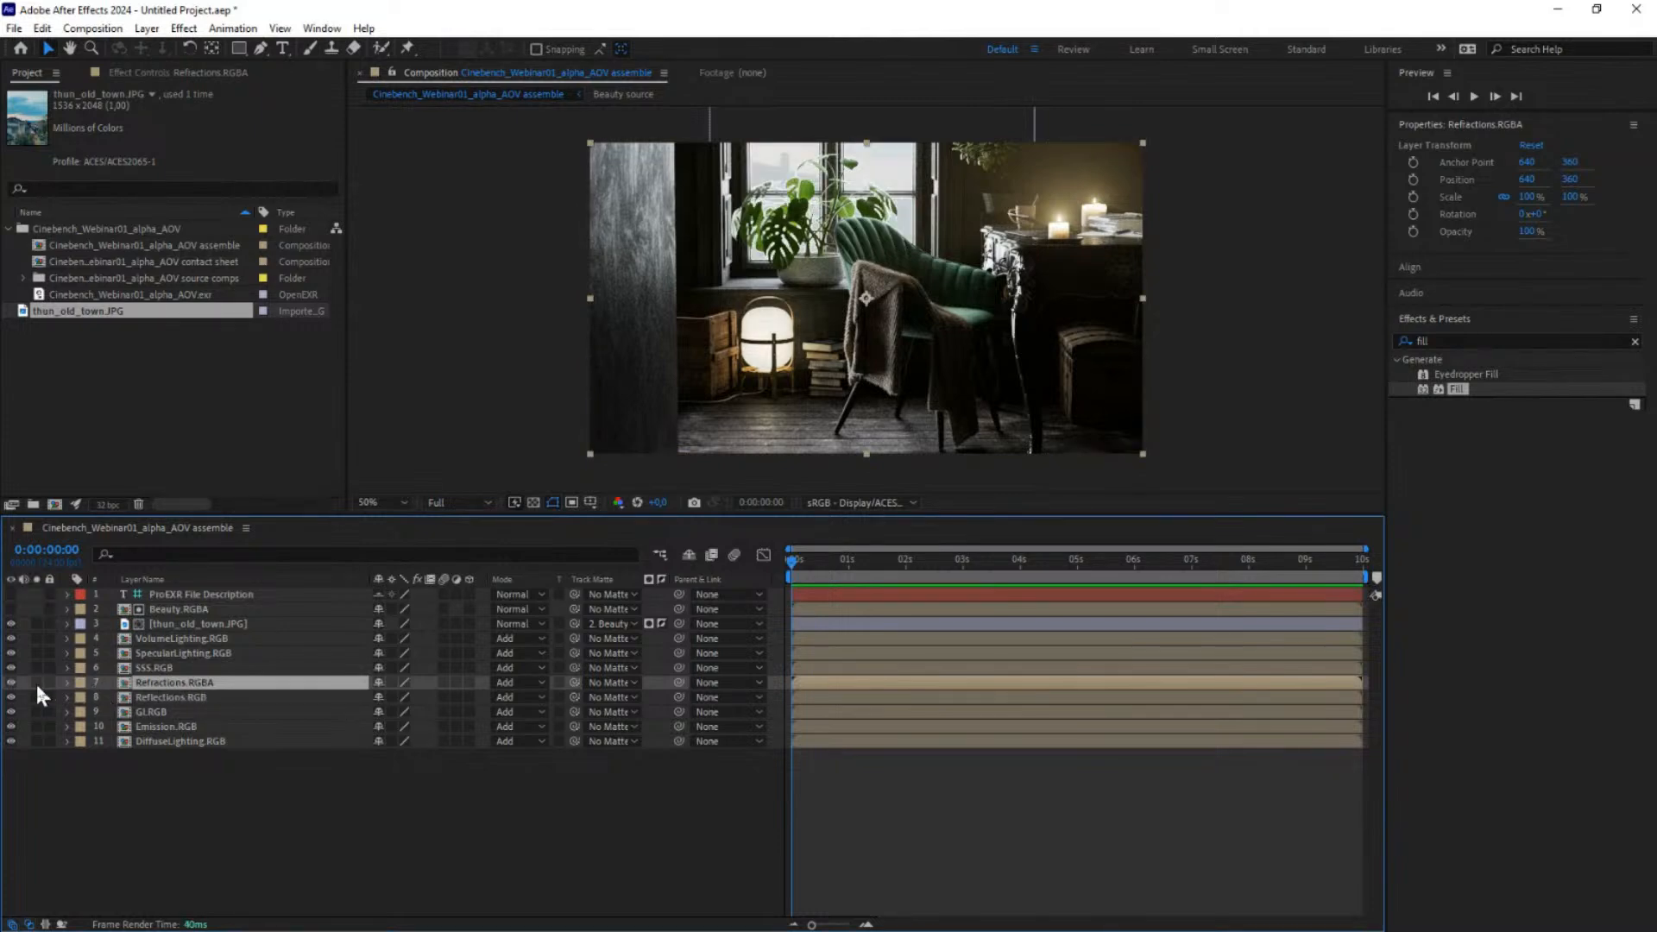
Step: Isolate Refractions.RGBA again to check its alpha against the transparency grid, and bring back all layers
{"action": "left_click", "coordinate": [37, 682]}
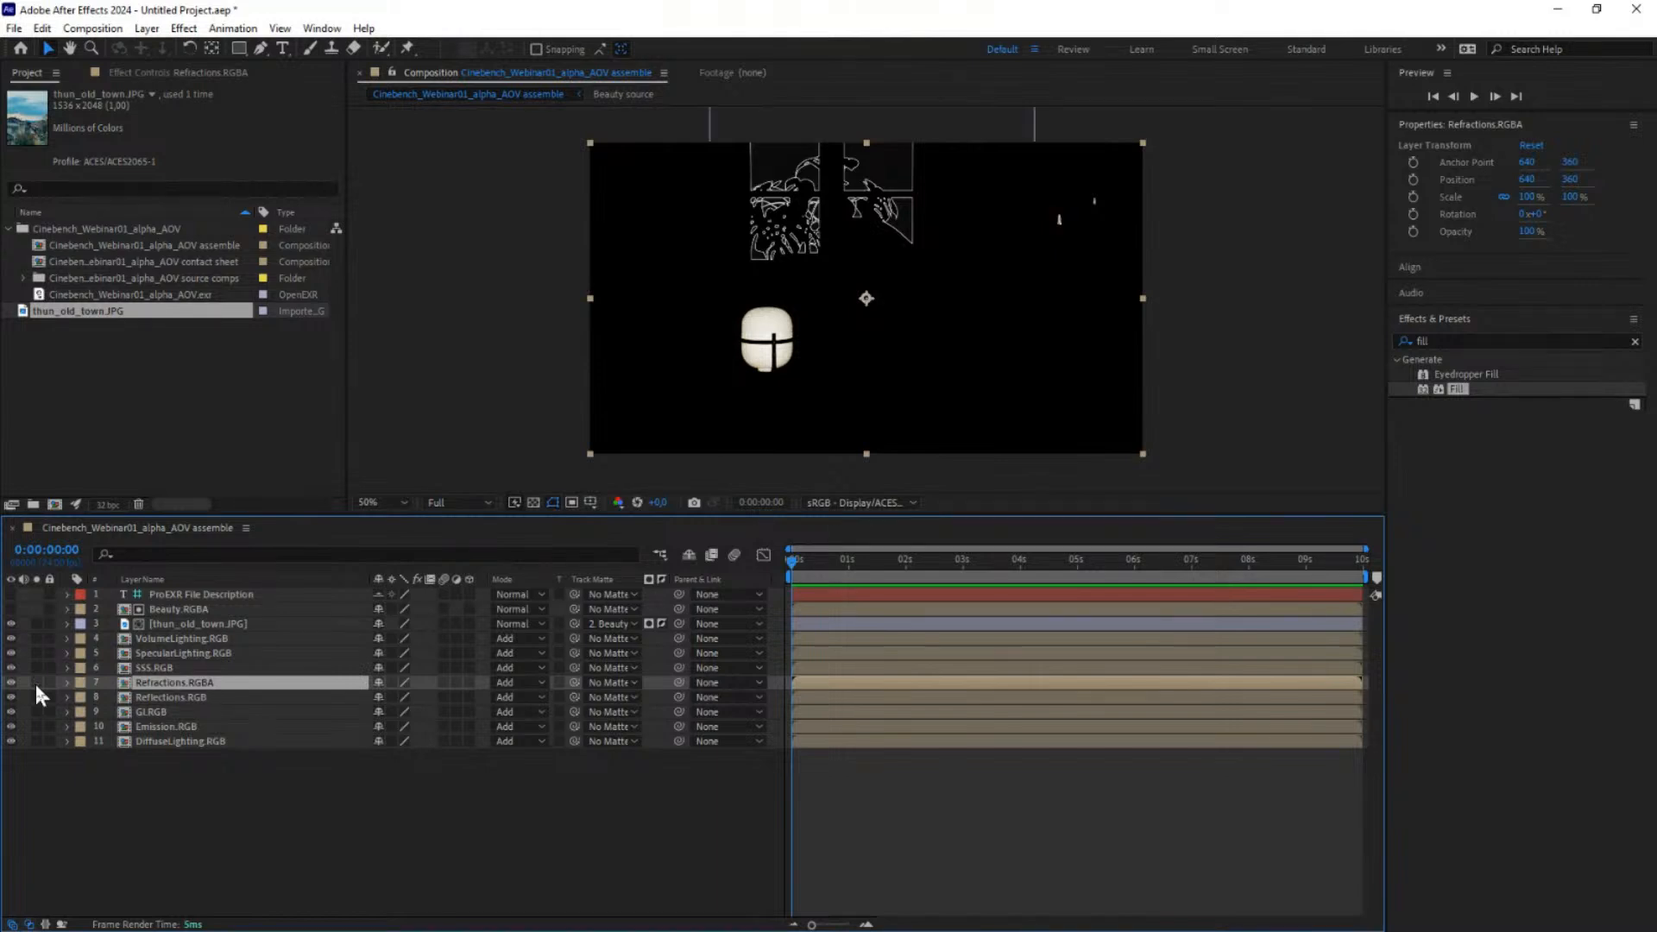
{"action": "left_click", "coordinate": [36, 682]}
{"action": "left_click", "coordinate": [36, 681]}
{"action": "left_click", "coordinate": [531, 506]}
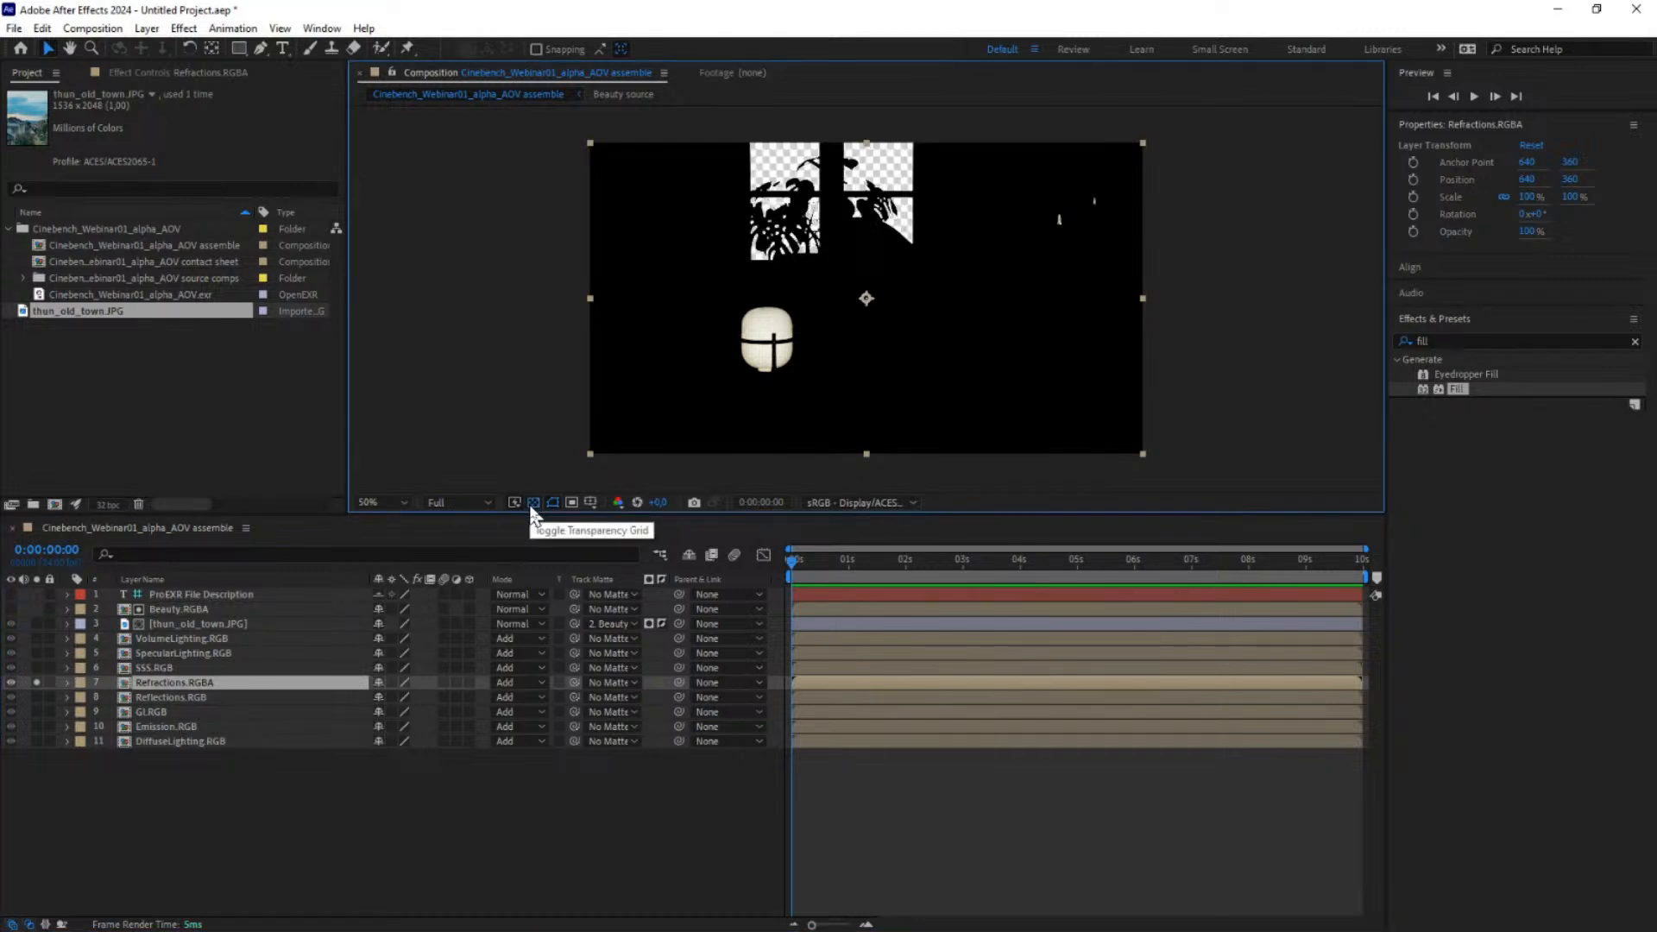
{"action": "left_click", "coordinate": [533, 504]}
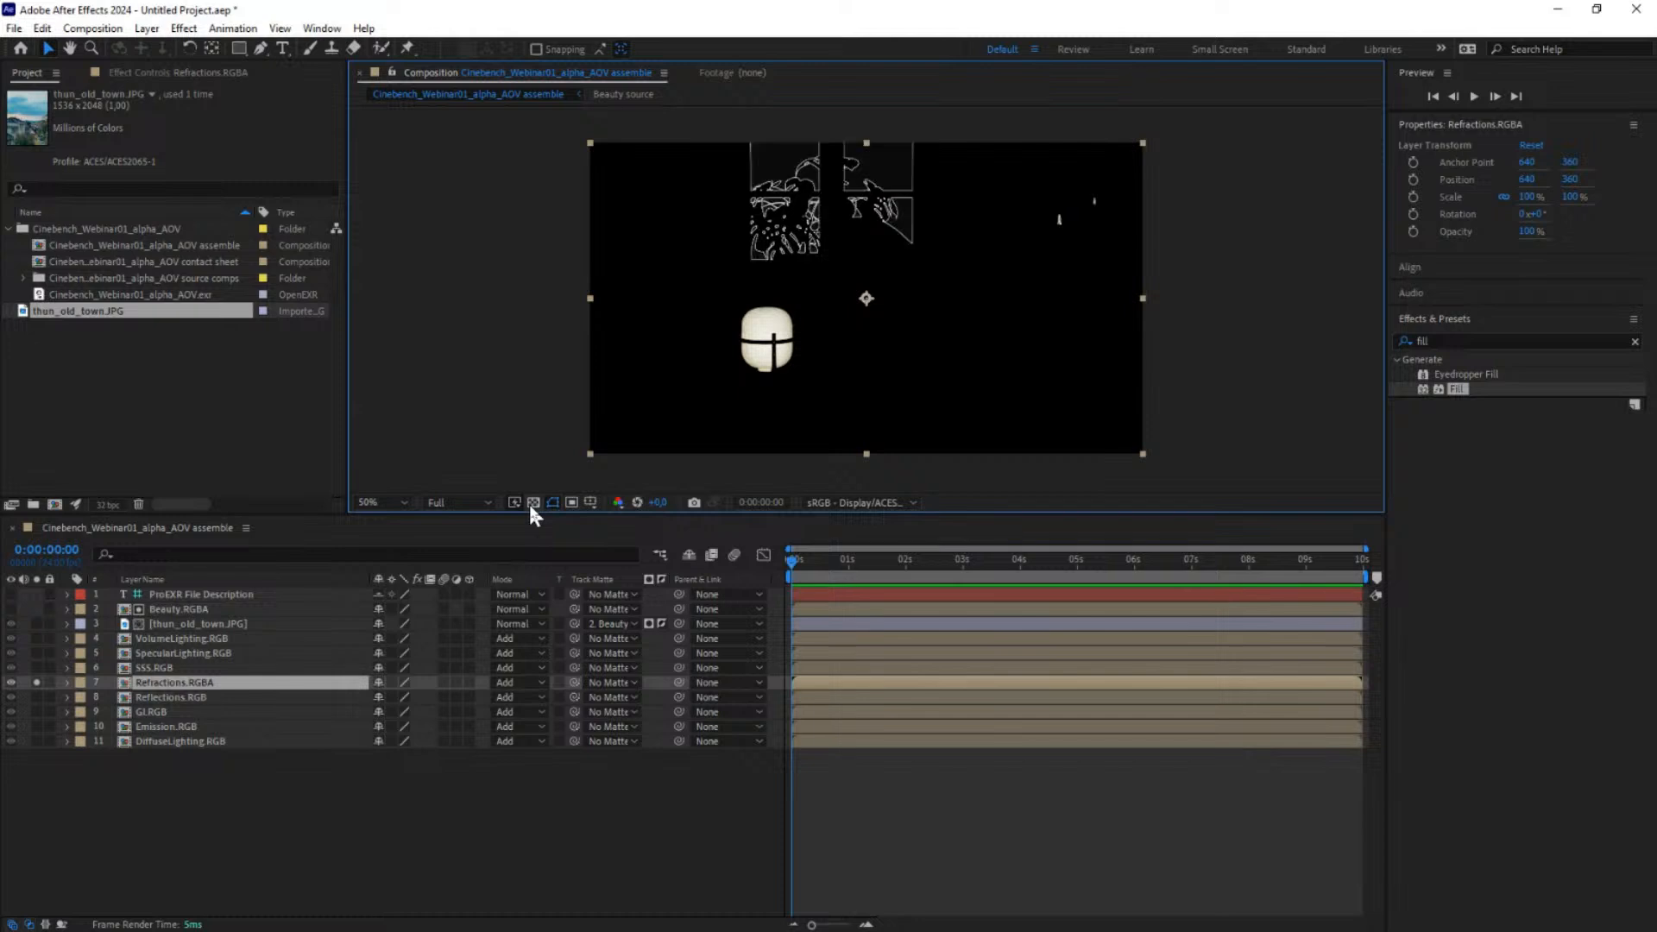
{"action": "left_click", "coordinate": [36, 682]}
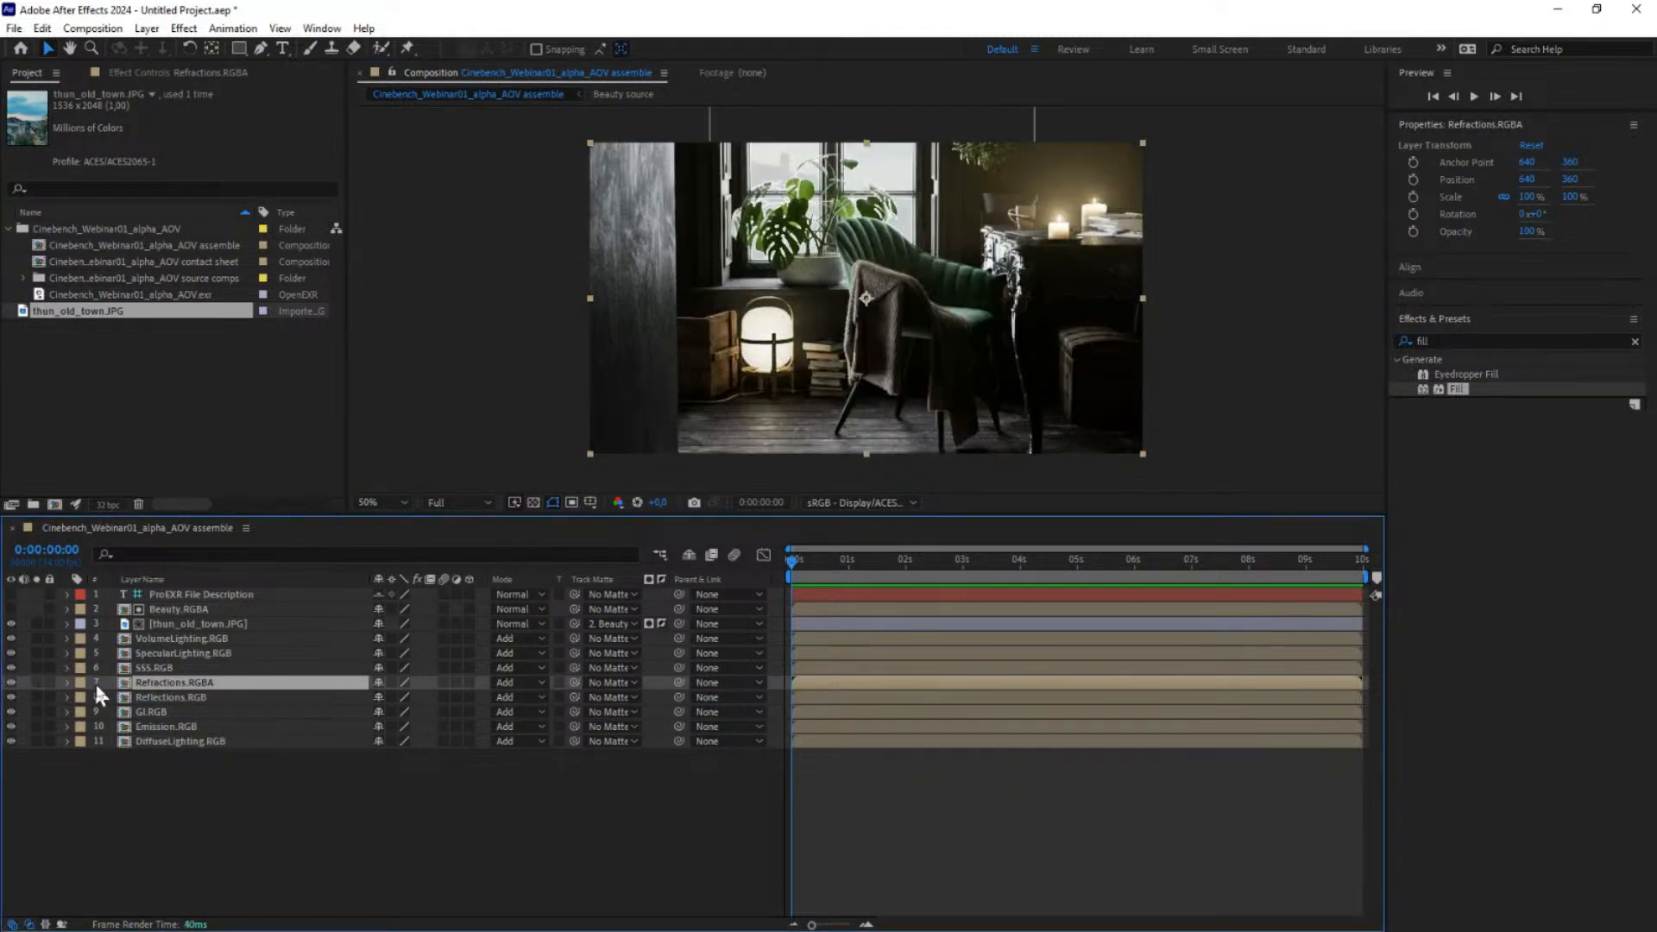
Step: Toggle the visibility of Refractions.RGBA to examine its effect on the townscape behind the window, leaving it visible
{"action": "left_click", "coordinate": [10, 683]}
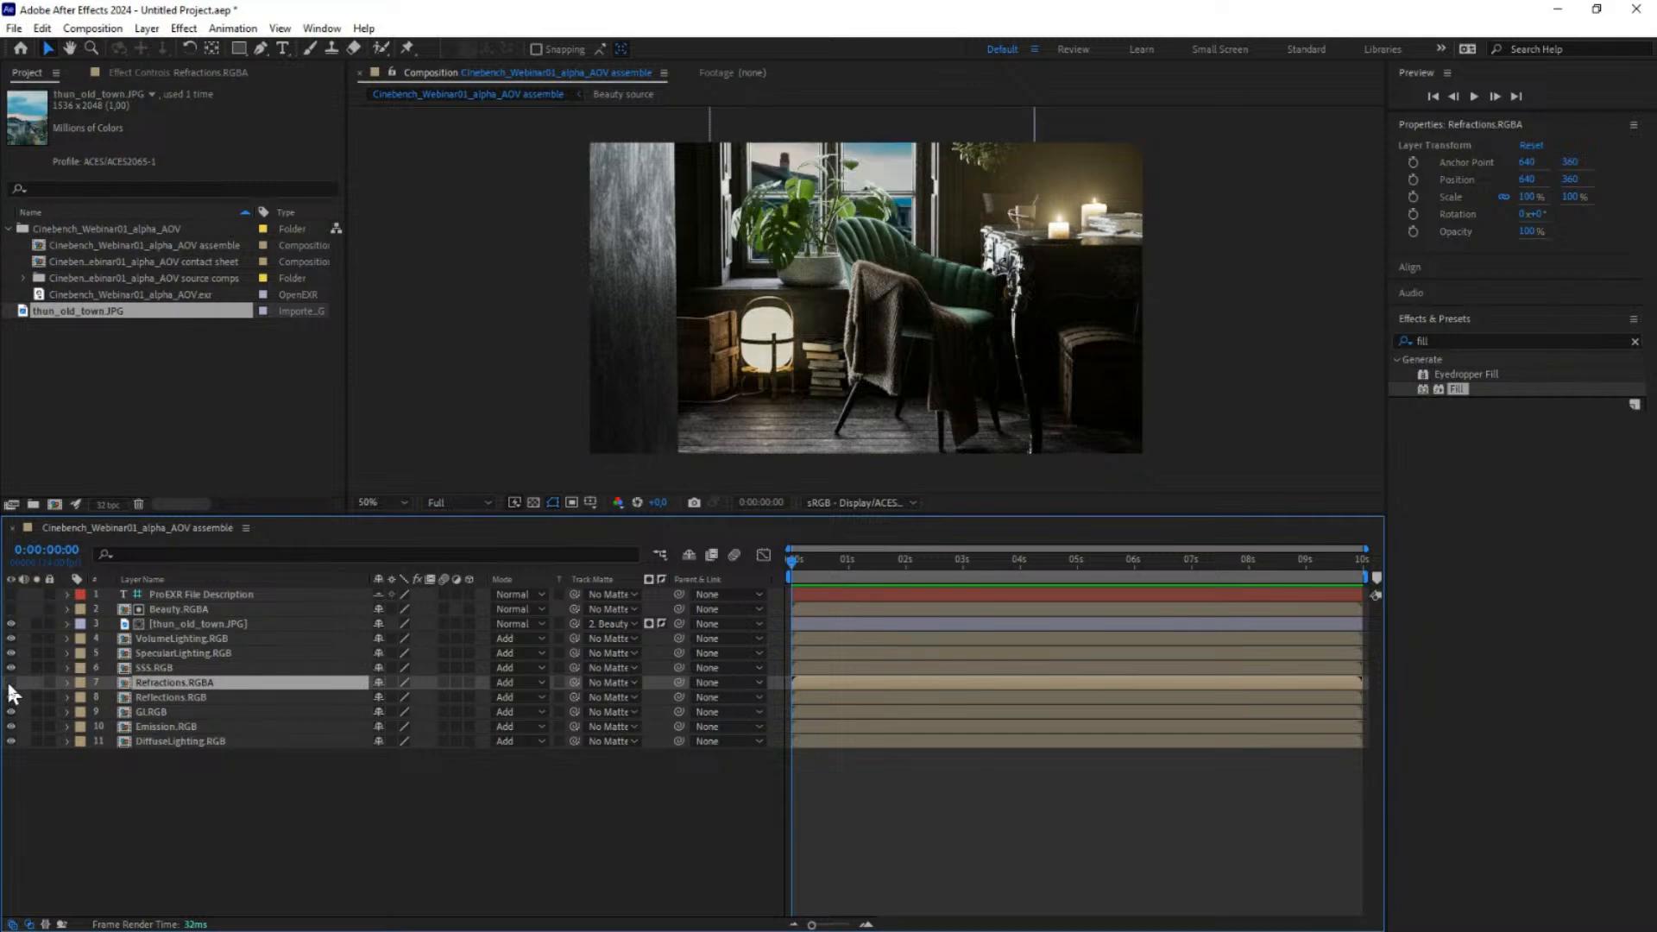
{"action": "left_click", "coordinate": [10, 683]}
{"action": "left_click", "coordinate": [10, 683]}
{"action": "left_click", "coordinate": [11, 683]}
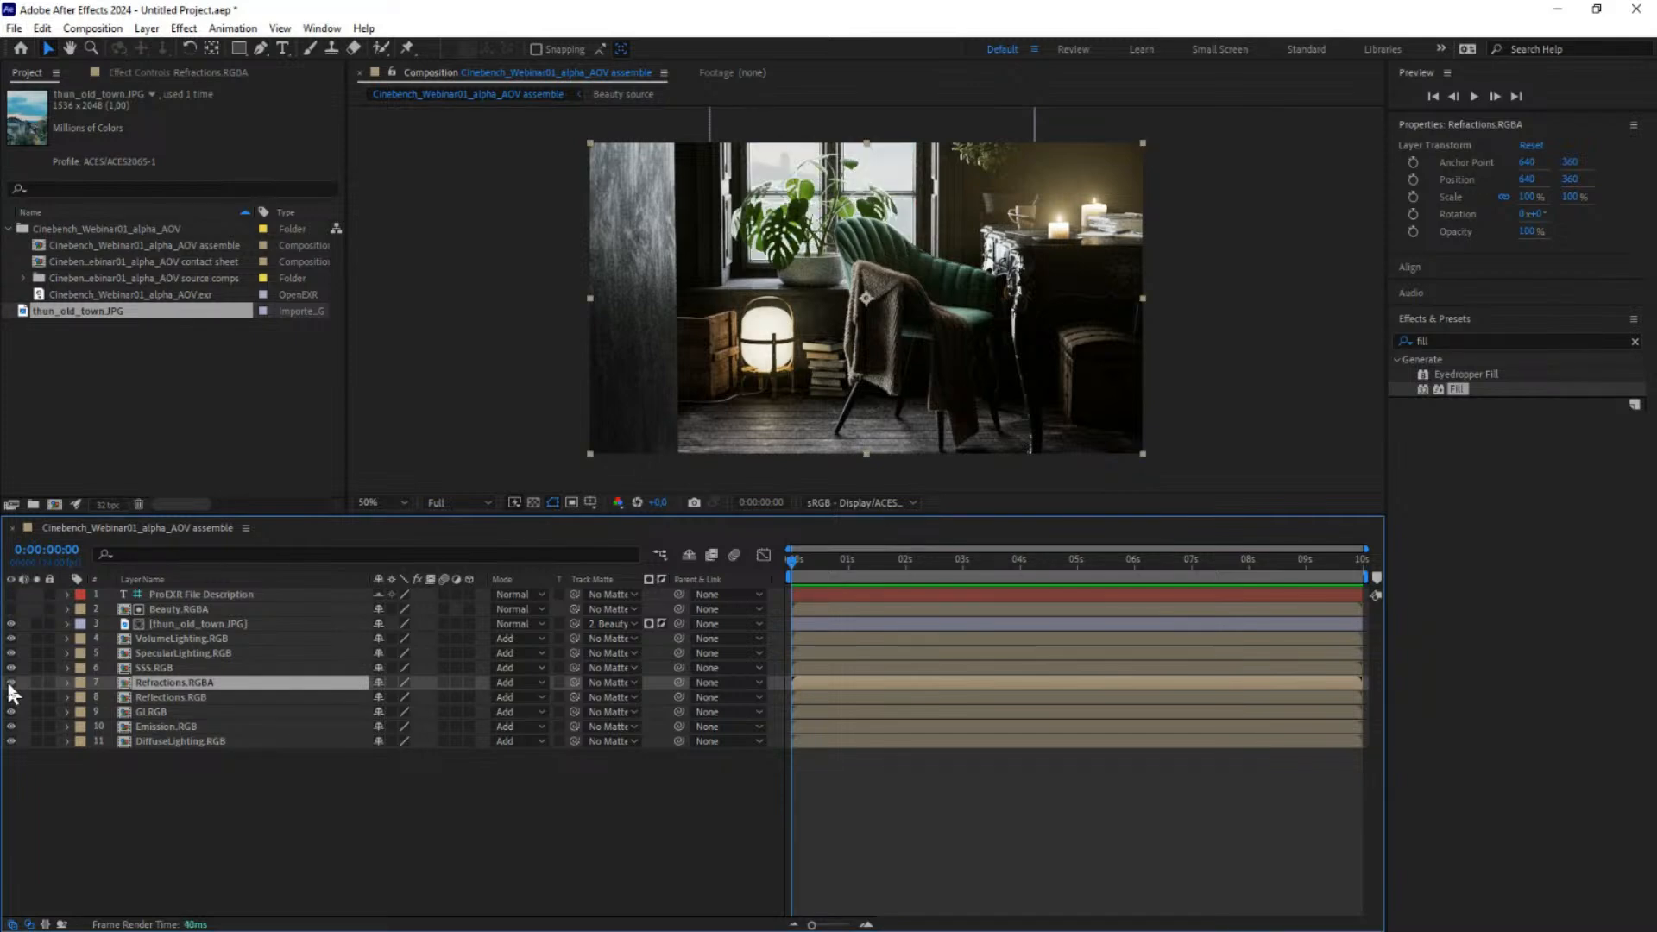
{"action": "left_click", "coordinate": [11, 683]}
{"action": "left_click", "coordinate": [10, 682]}
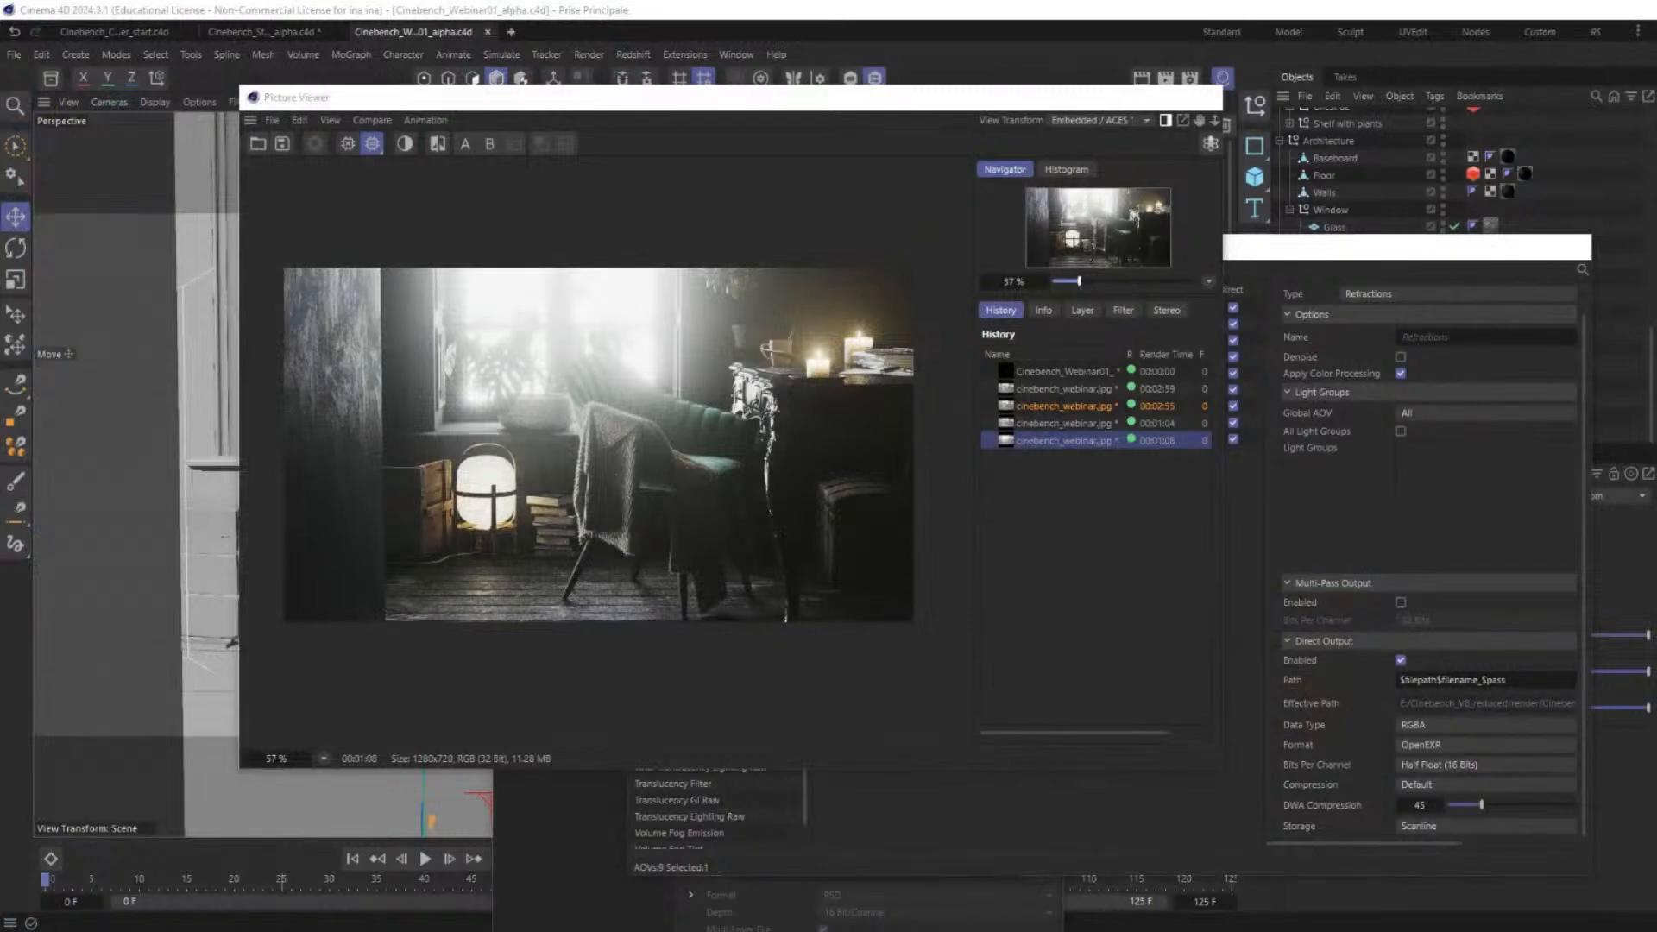
Step: Switch to the Cinebench_Start_alpha.c4d document in Cinema 4D, close the Picture Viewer, and move the Redshift RenderView clear of the object list
{"action": "left_click_drag", "start_coordinate": [1412, 256], "coordinate": [768, 688]}
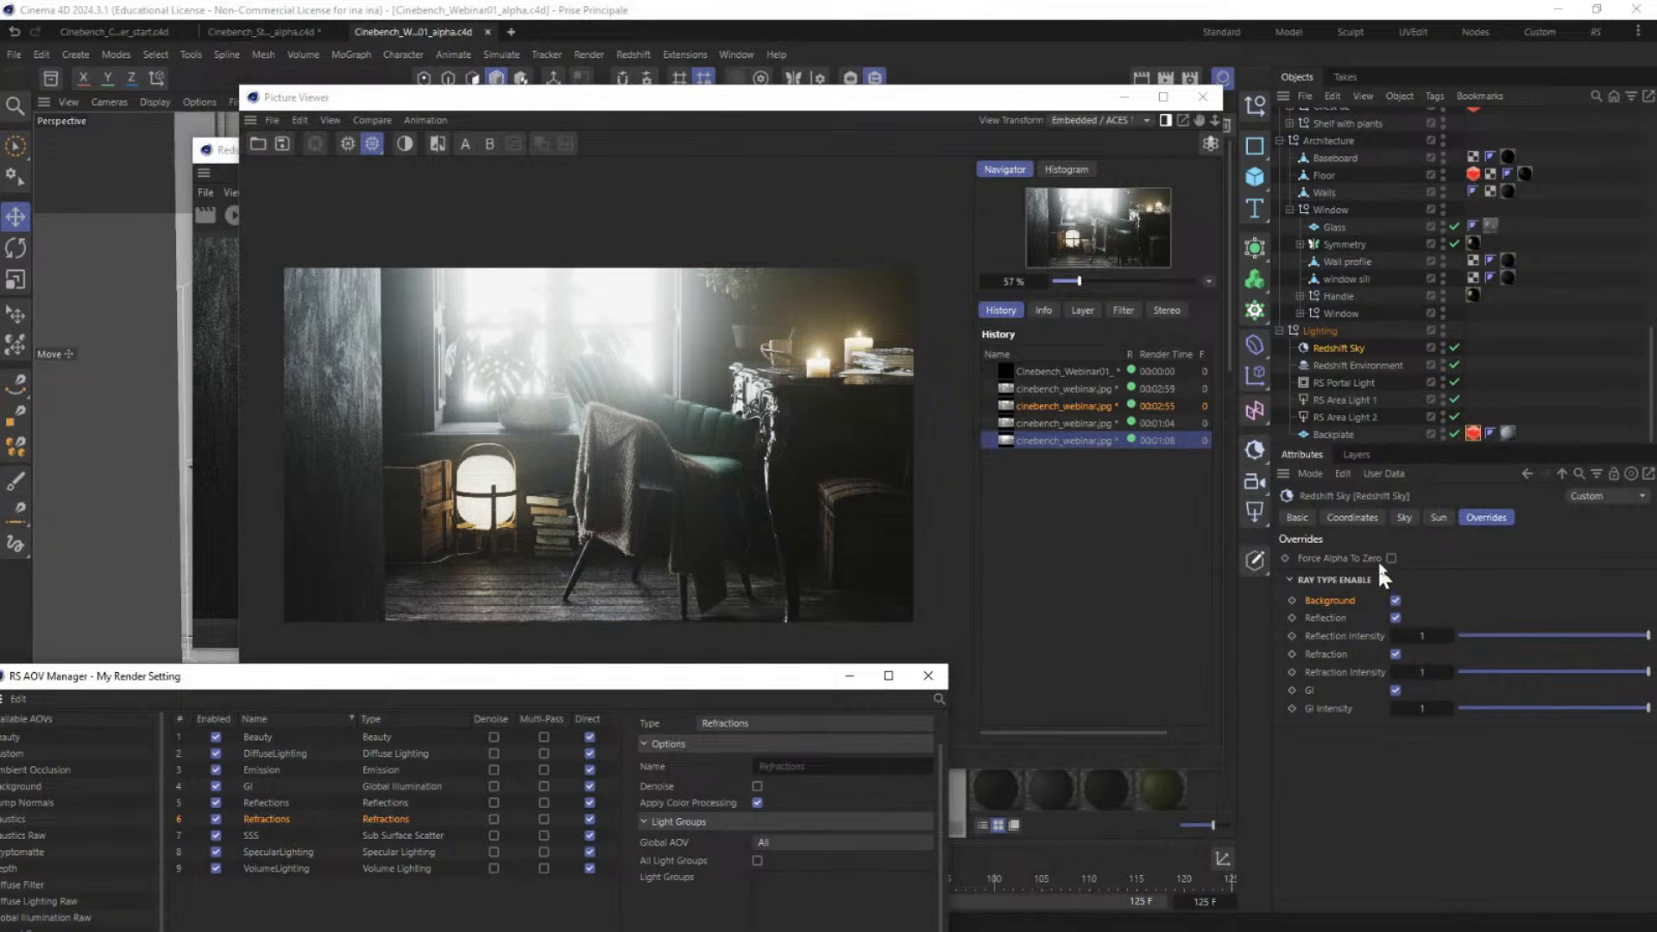
{"action": "left_click", "coordinate": [255, 32]}
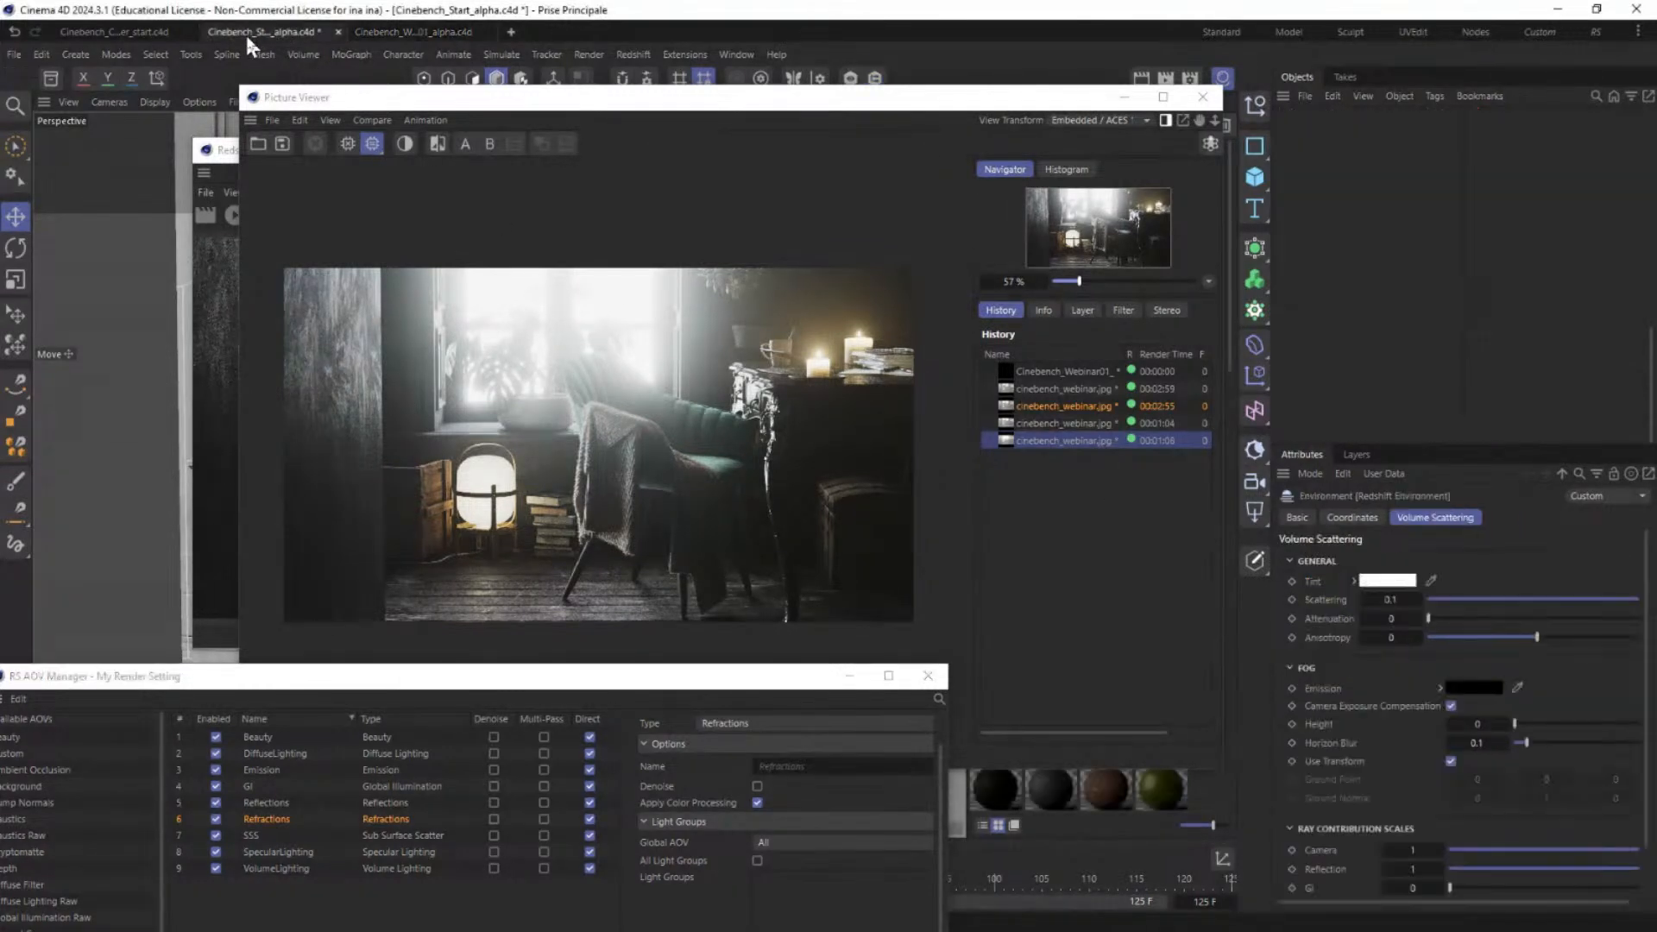
{"action": "left_click", "coordinate": [1203, 96]}
{"action": "left_click_drag", "start_coordinate": [581, 155], "coordinate": [501, 310]}
Step: Open the Matte settings of the Backplate's Redshift Object tag for review
{"action": "left_click", "coordinate": [1353, 393]}
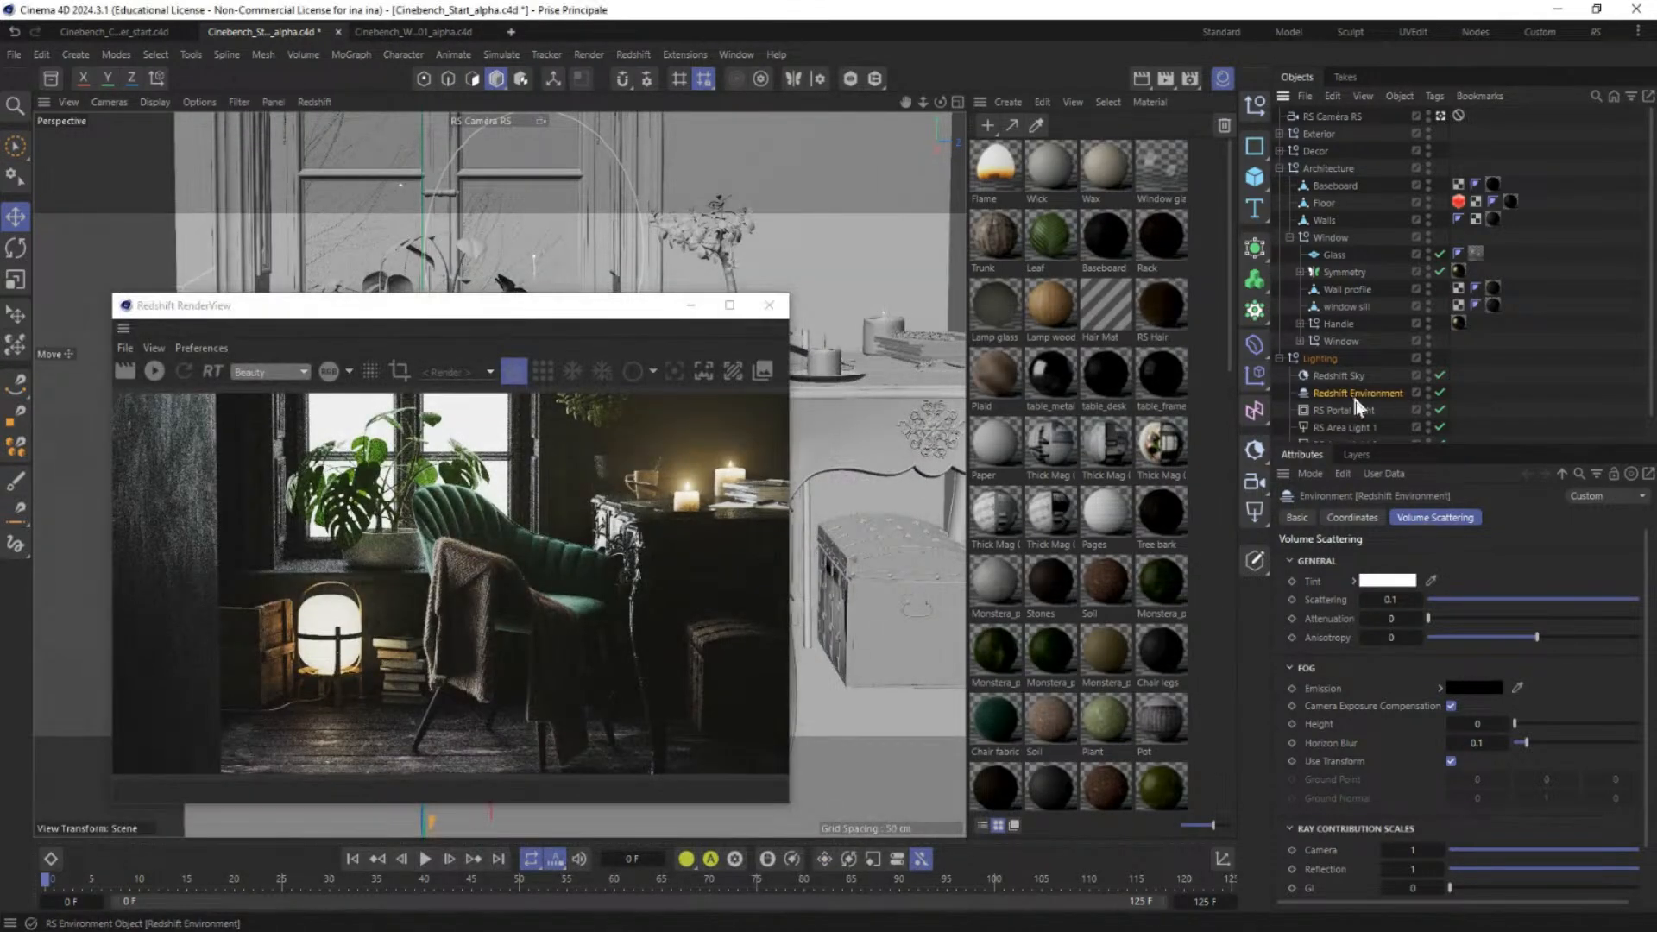
{"action": "scroll", "coordinate": [1439, 259], "scroll_direction": "down", "scroll_amount": 1}
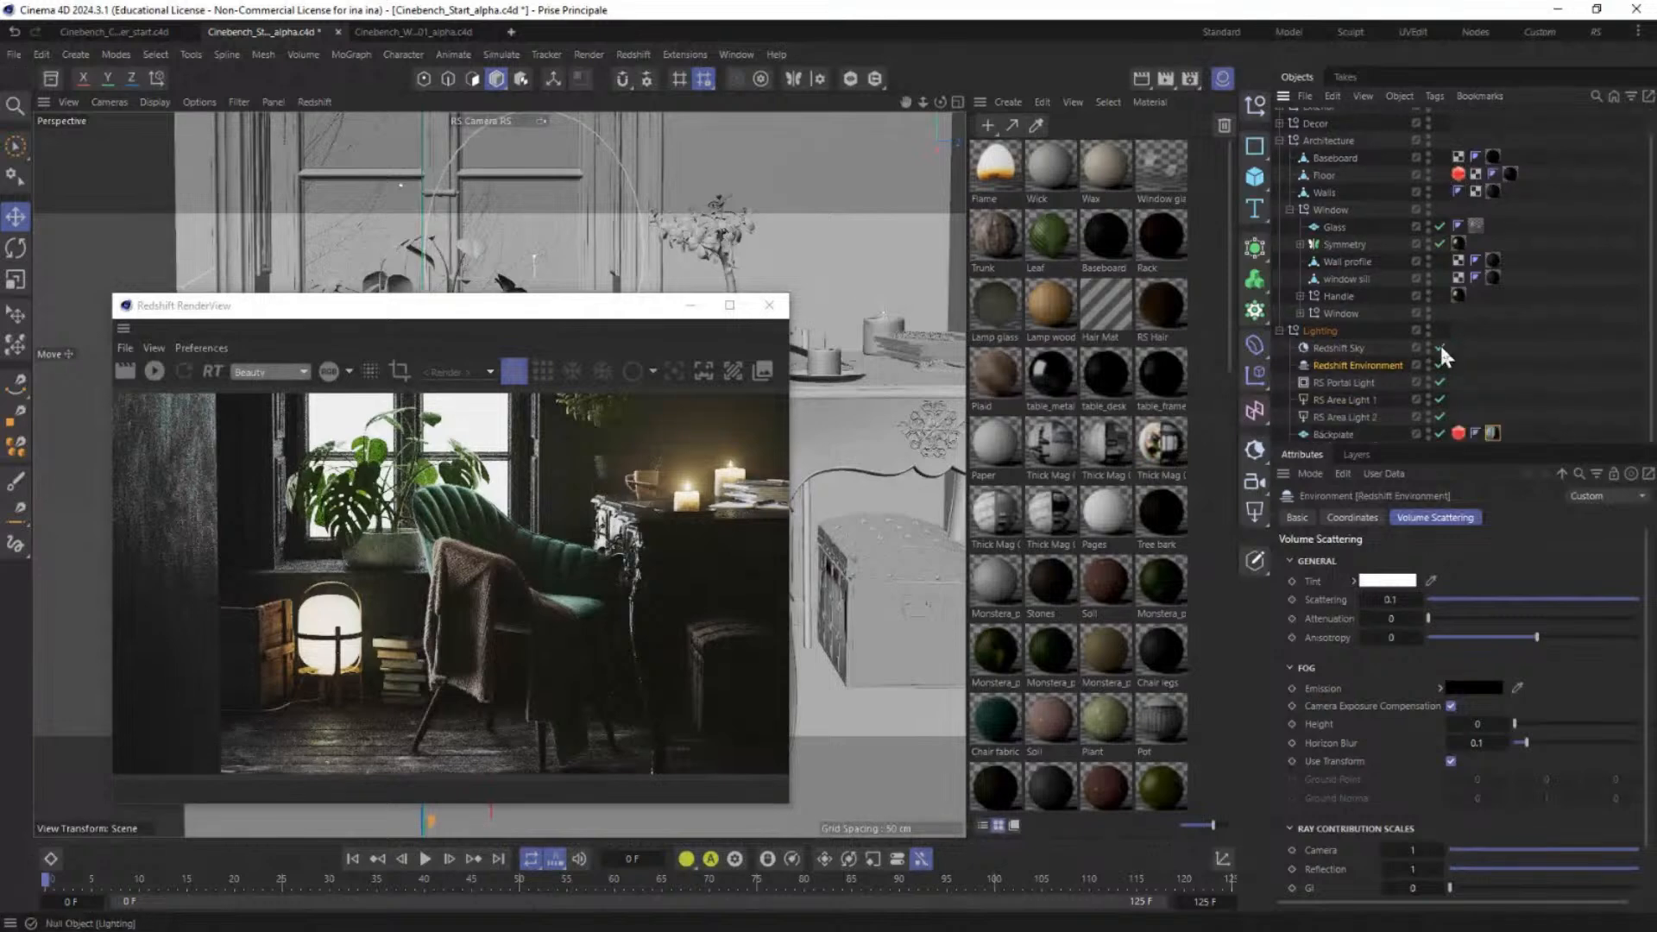
{"action": "left_click", "coordinate": [1457, 431]}
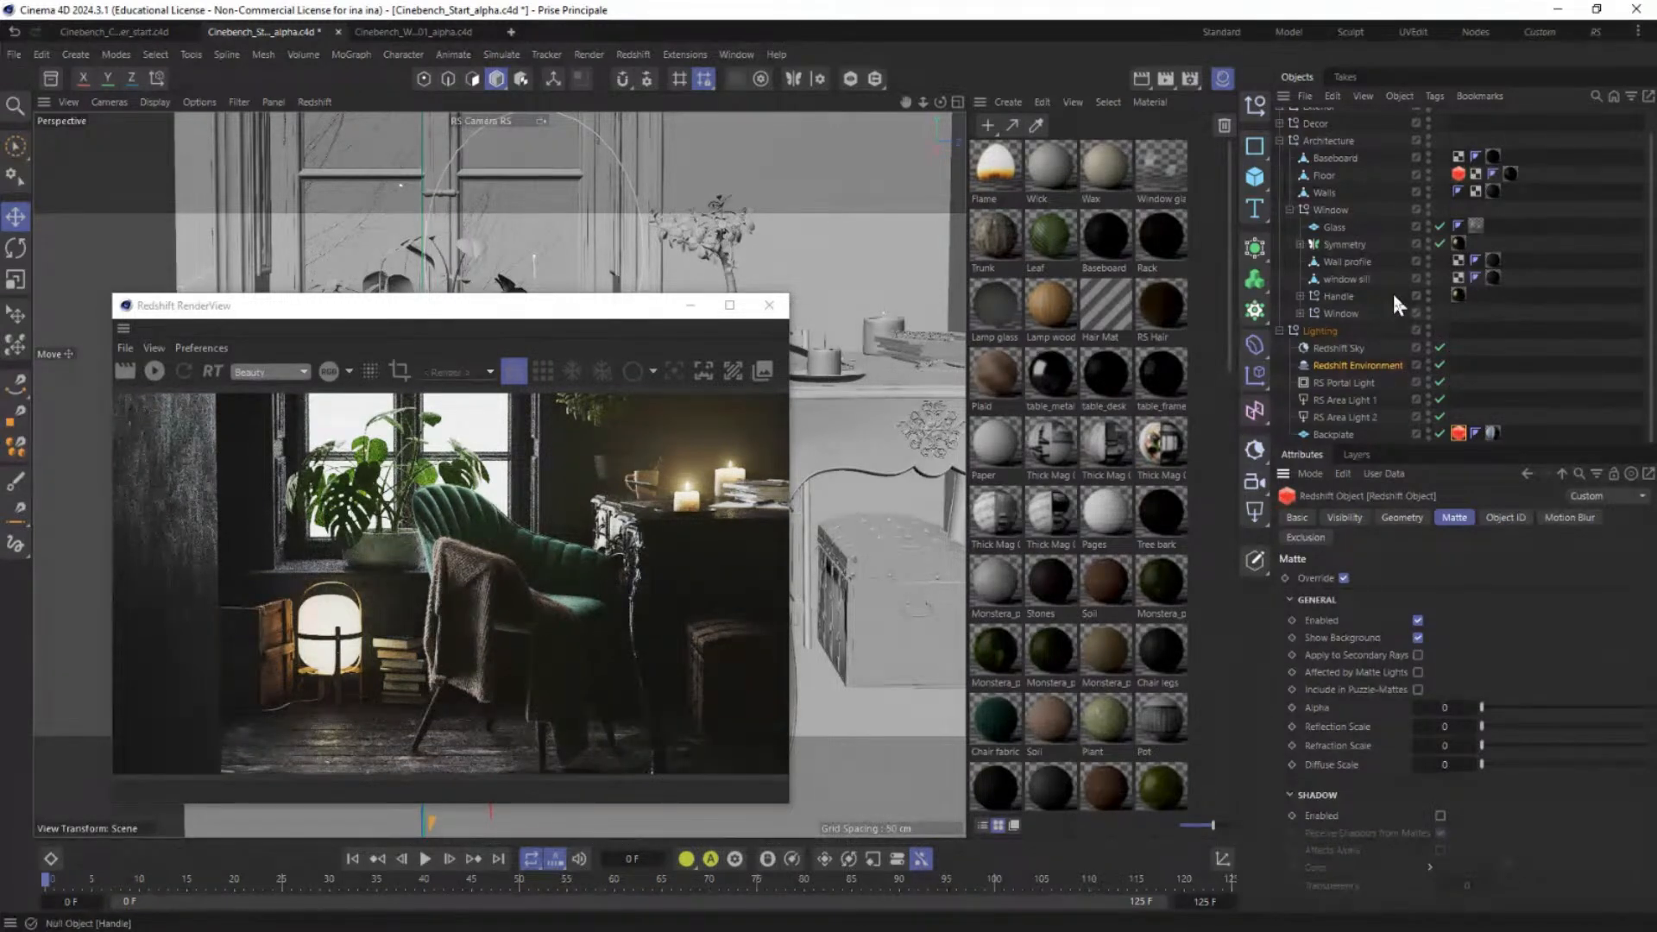
Step: Show the Redshift Sky's override settings and start live rendering in the Redshift RenderView, moving its window up over the viewport
{"action": "left_click", "coordinate": [1355, 347]}
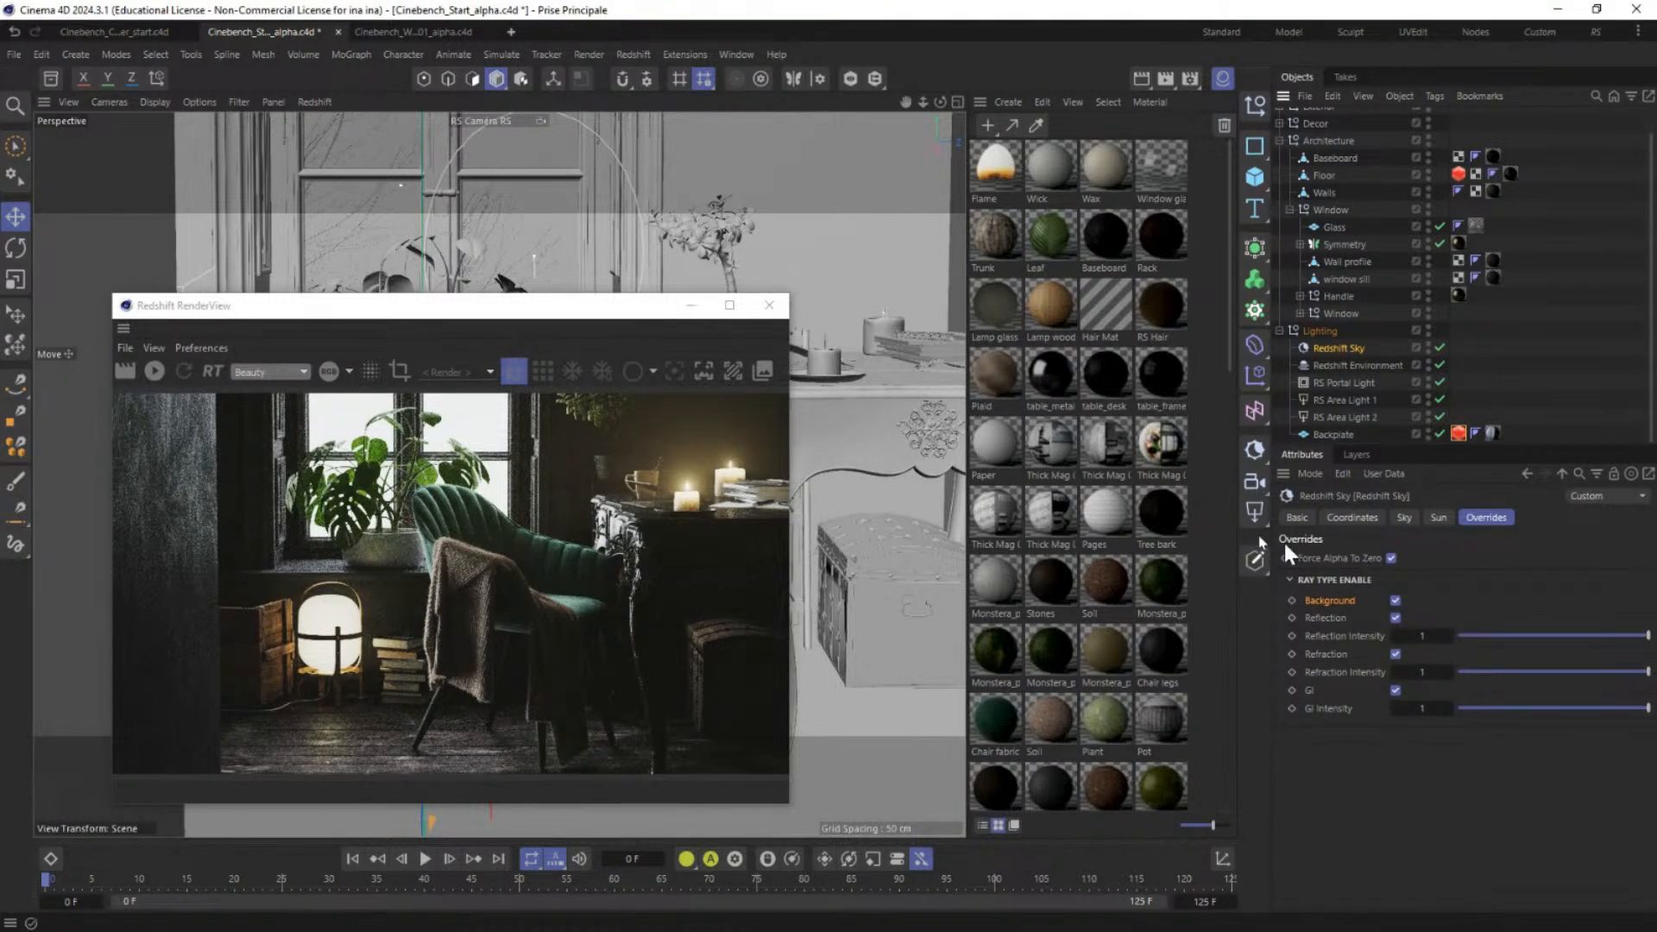
{"action": "left_click_drag", "start_coordinate": [366, 306], "coordinate": [438, 224]}
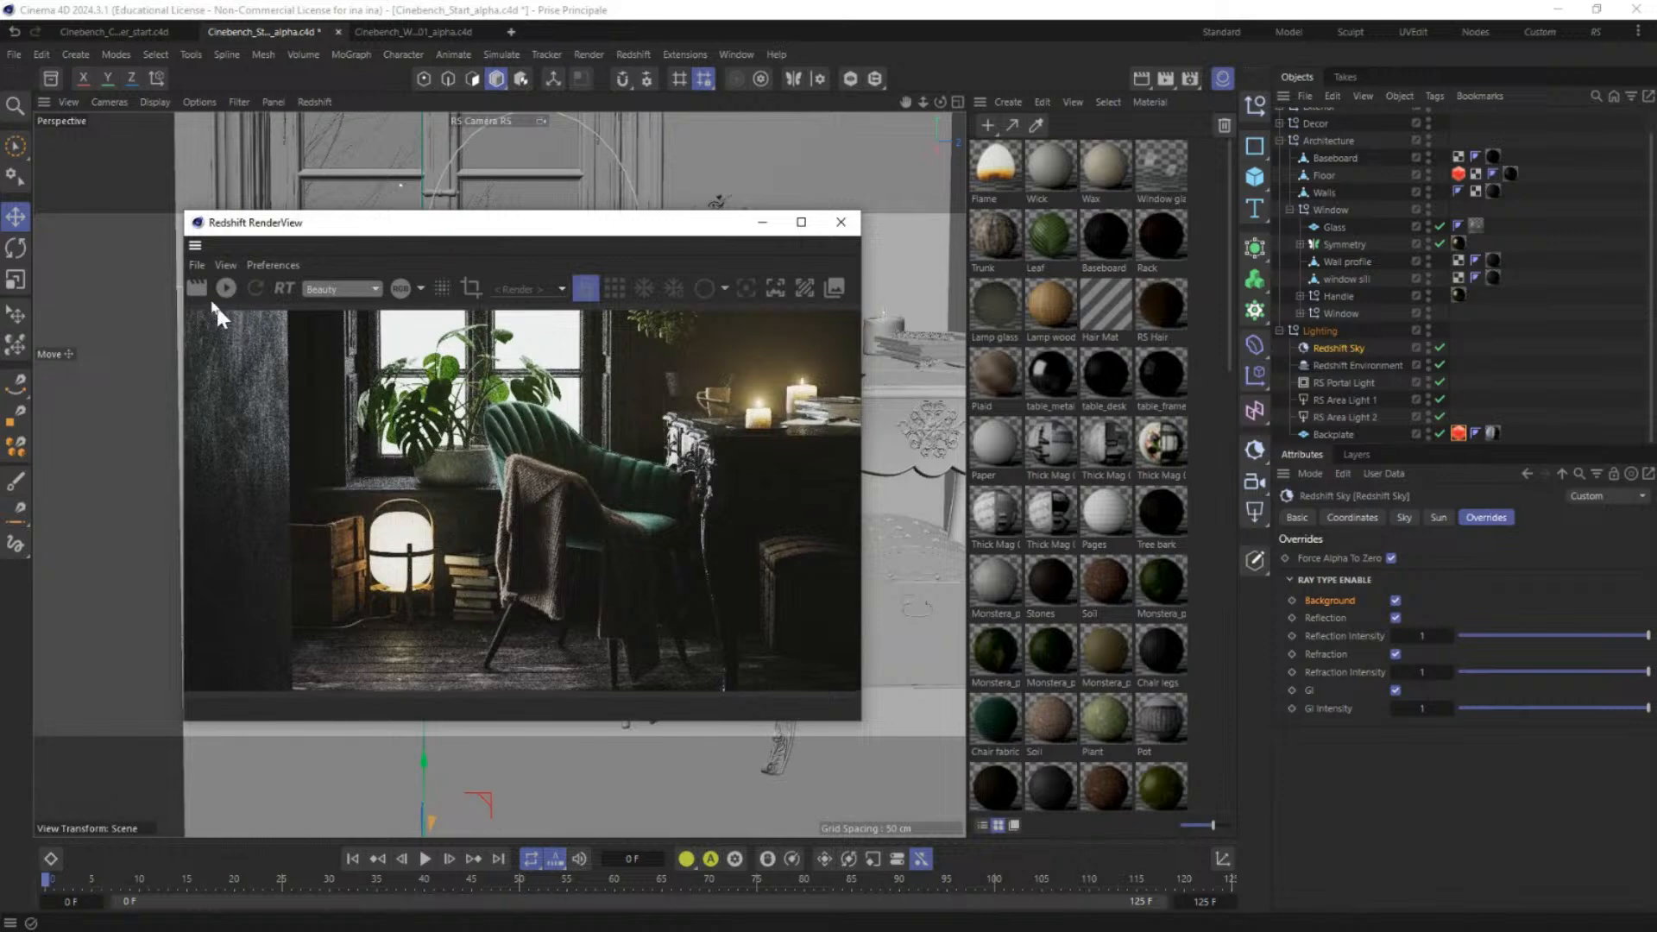
{"action": "left_click", "coordinate": [225, 287]}
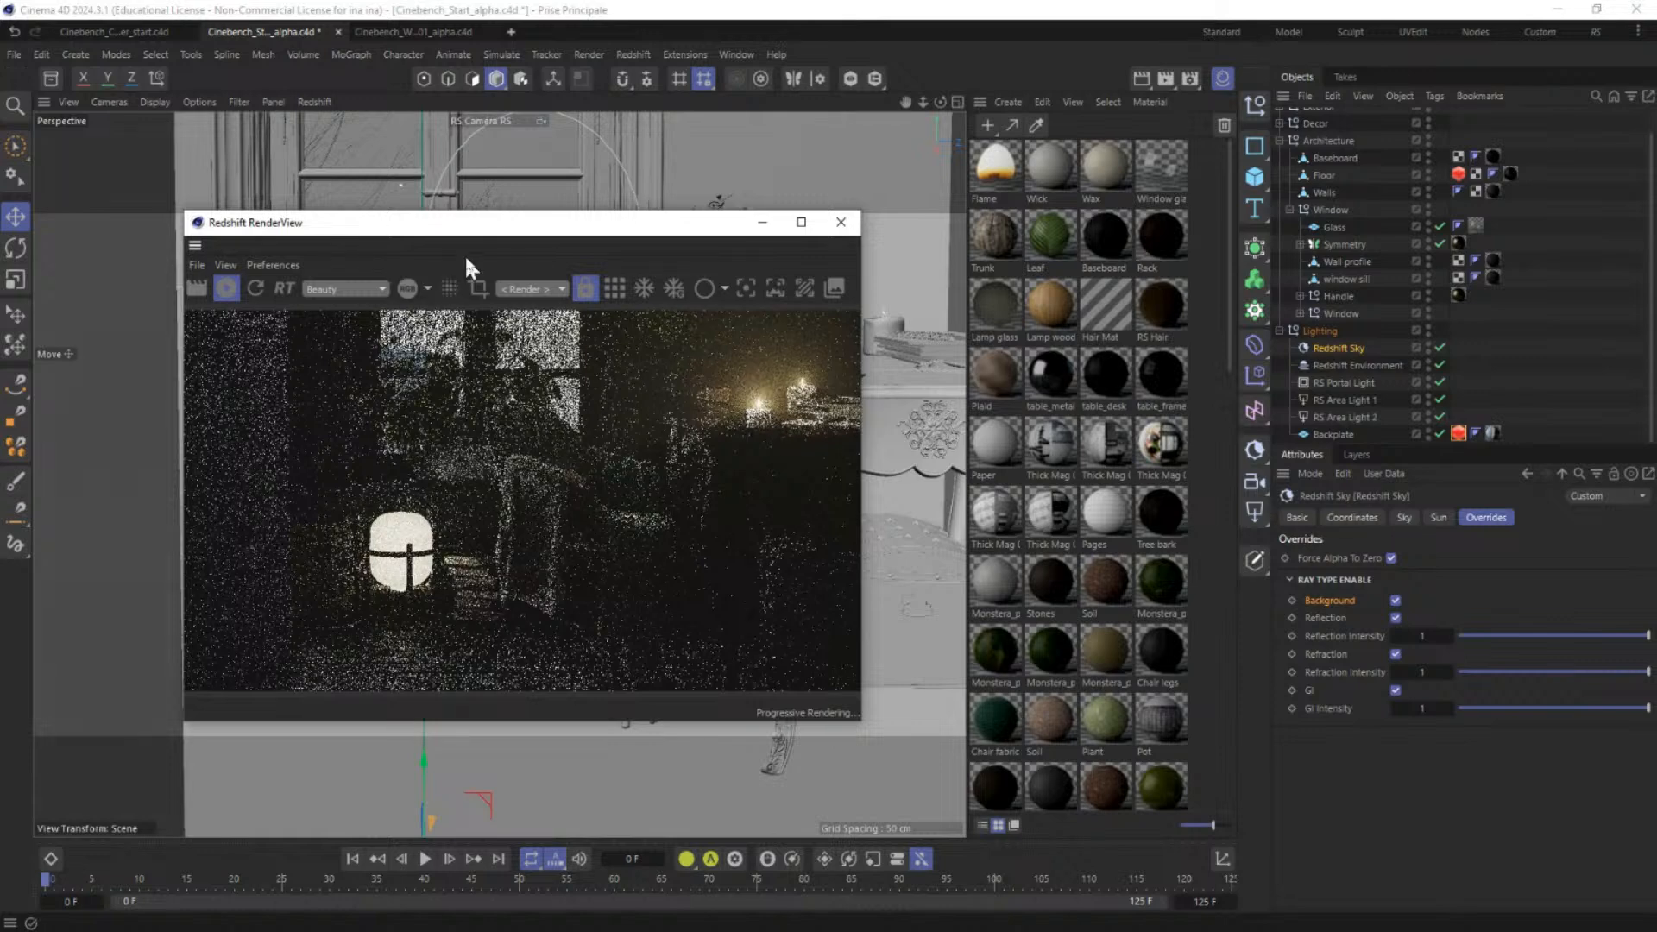
{"action": "left_click_drag", "start_coordinate": [469, 227], "coordinate": [469, 135]}
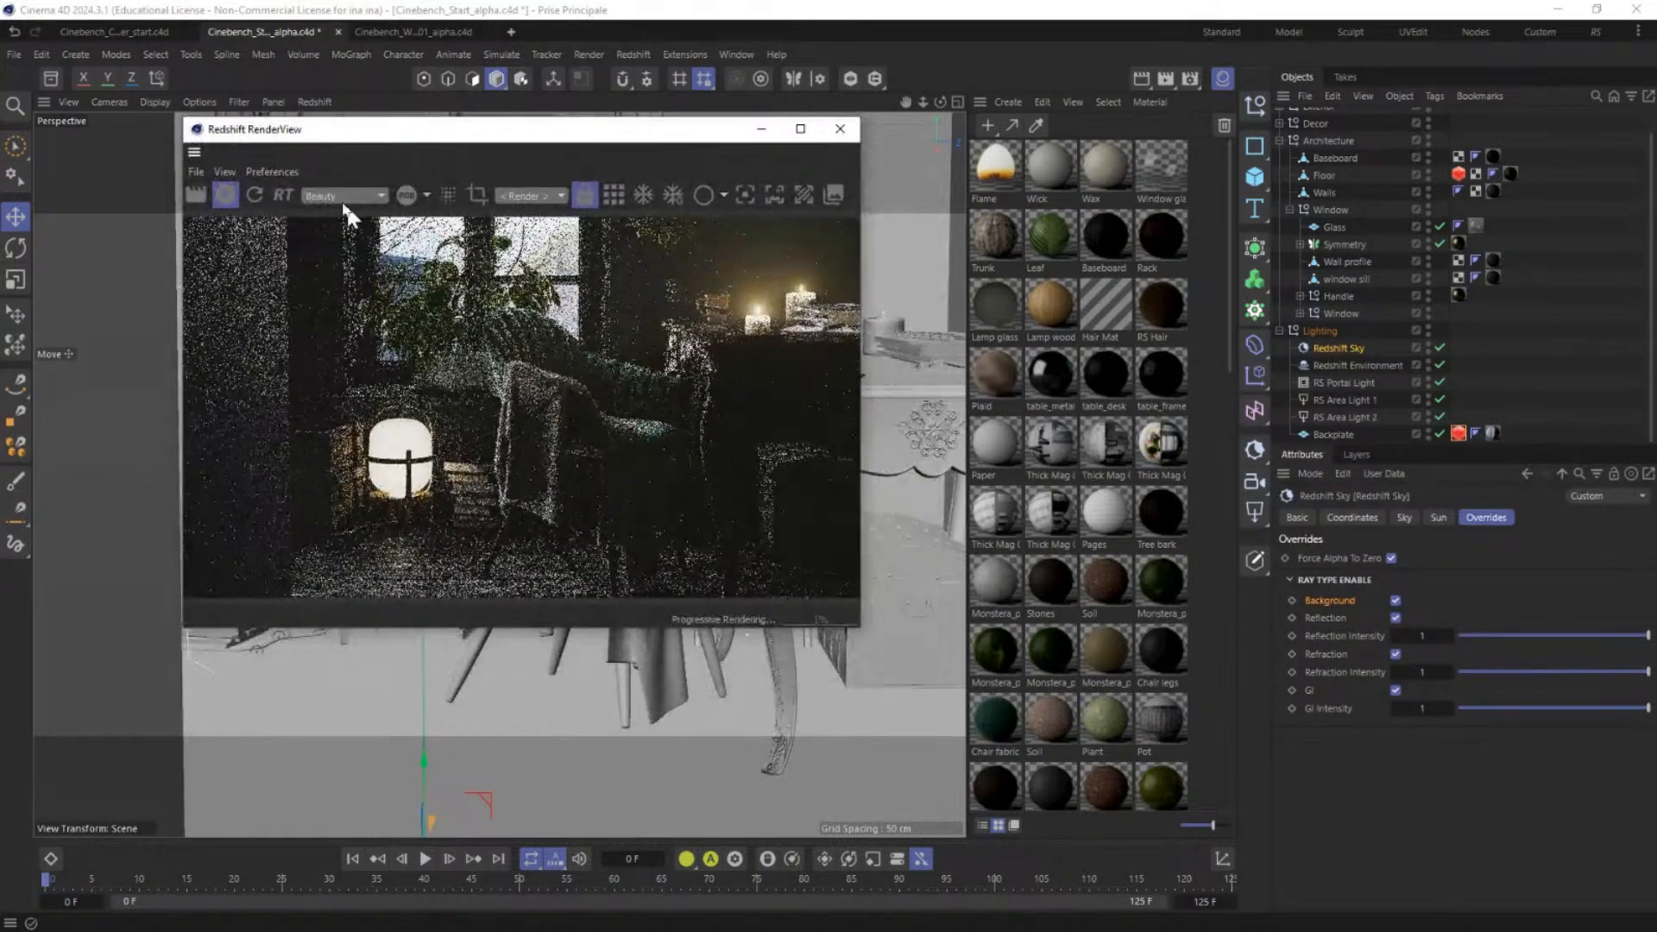
Step: Display only the alpha channel of the live render in the RenderView
{"action": "left_click", "coordinate": [372, 195]}
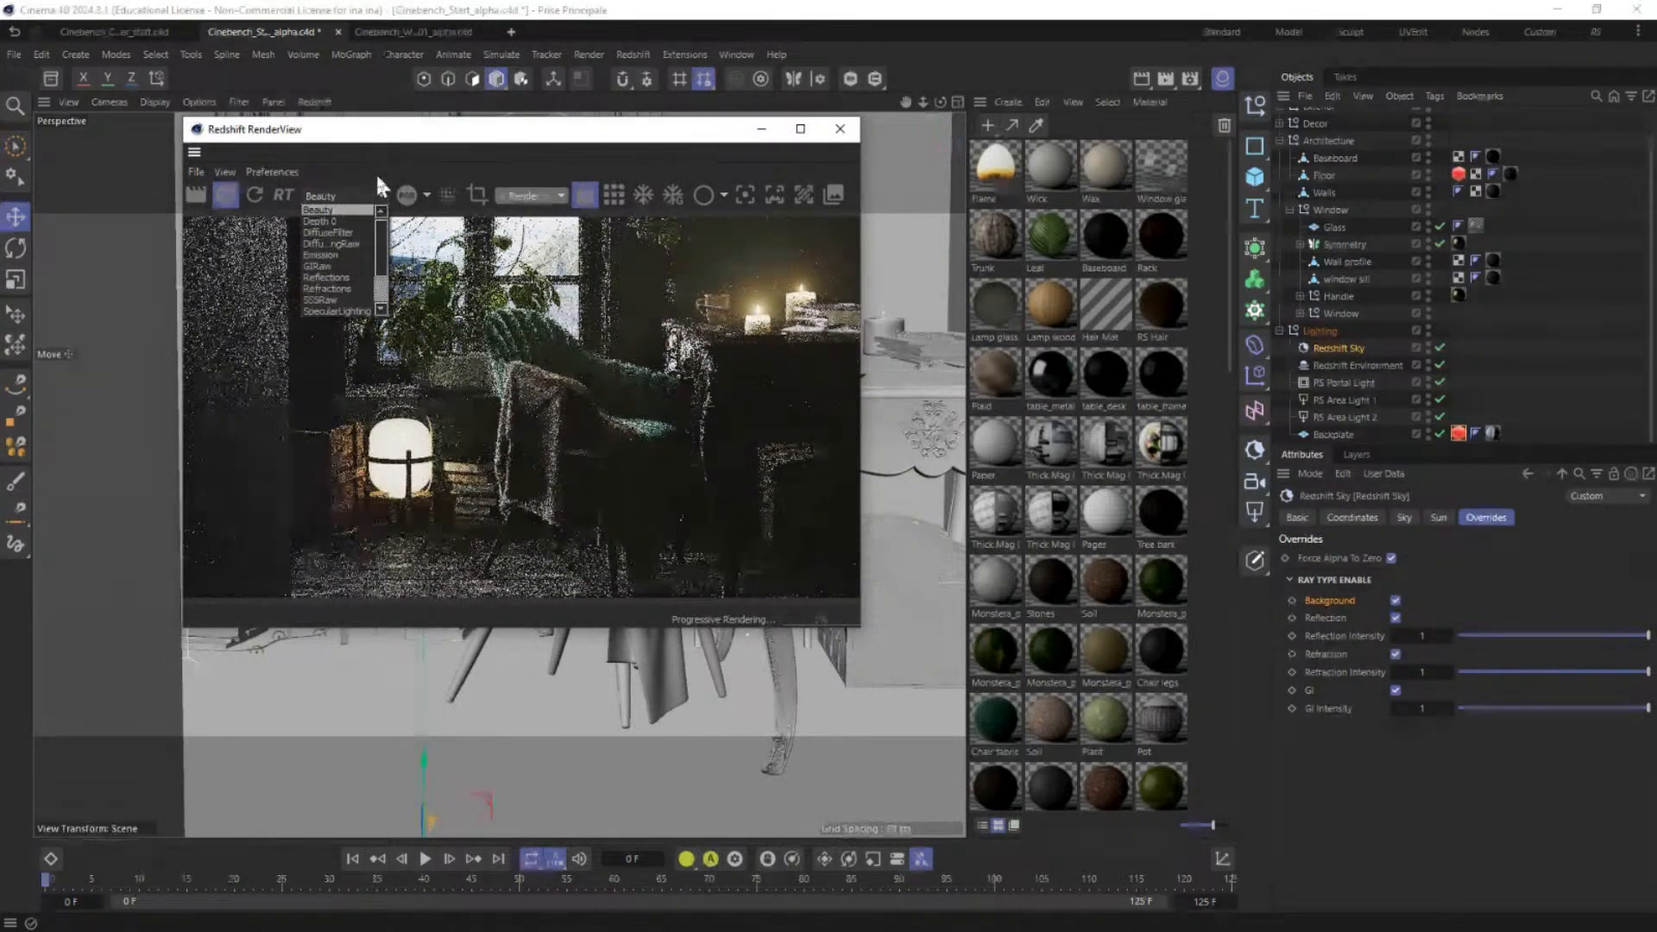
{"action": "left_click", "coordinate": [377, 176]}
{"action": "left_click", "coordinate": [426, 198]}
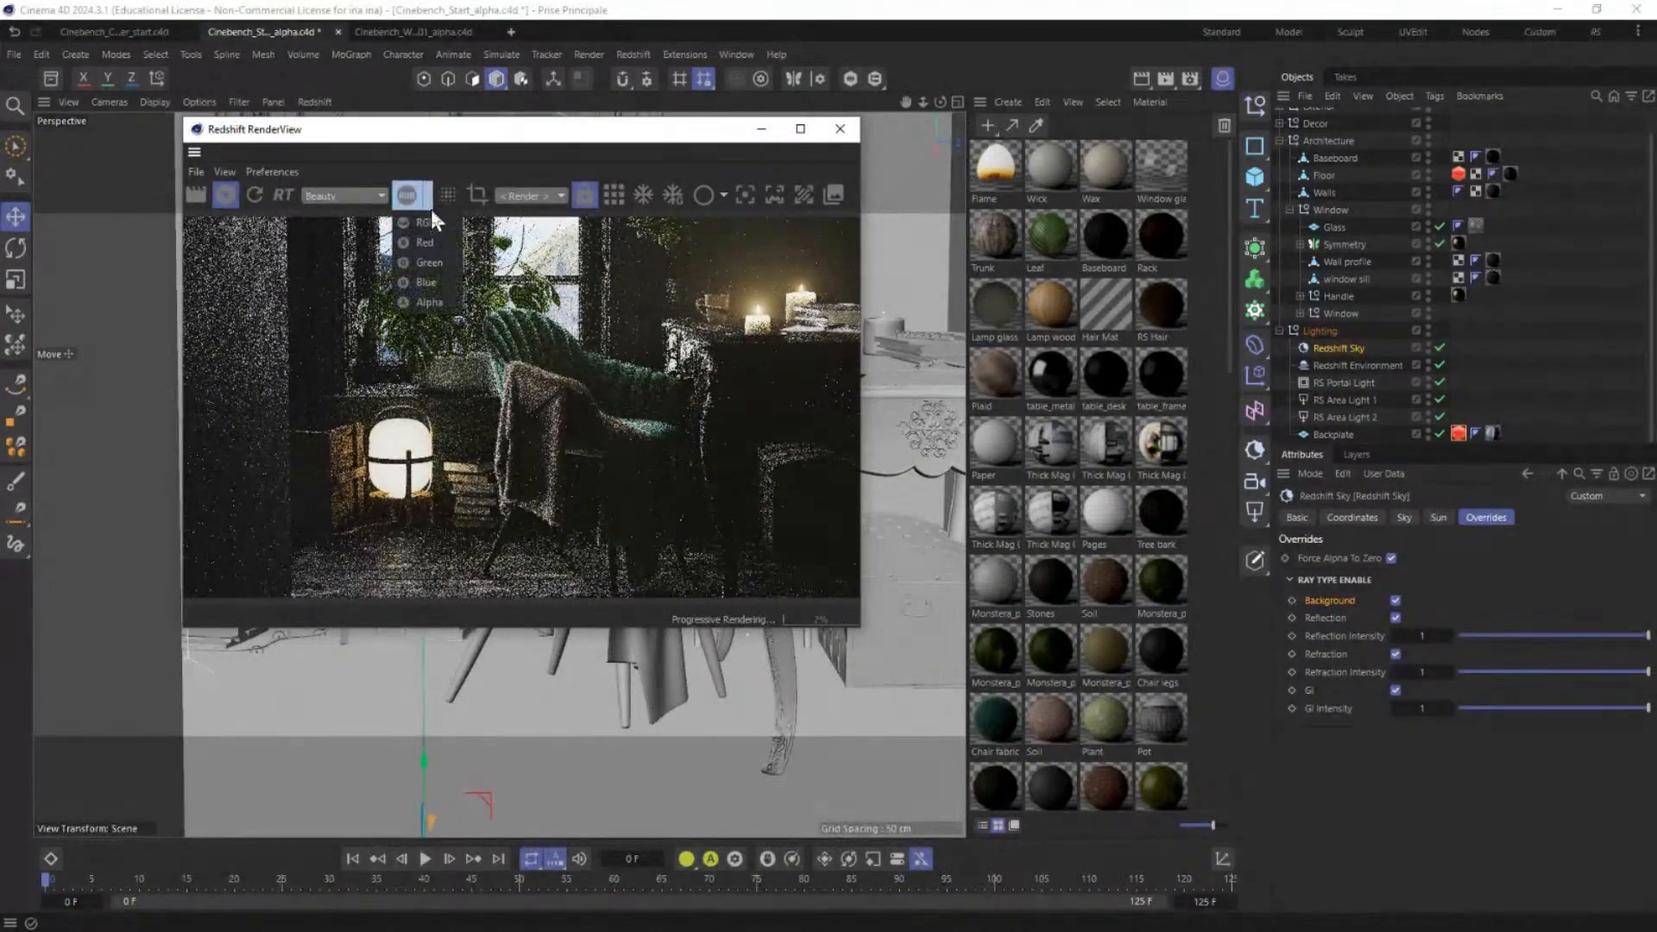
{"action": "left_click", "coordinate": [428, 301]}
Step: Check the alpha of the Refractions pass, and return the RenderView to the Beauty pass in RGB
{"action": "left_click", "coordinate": [331, 199]}
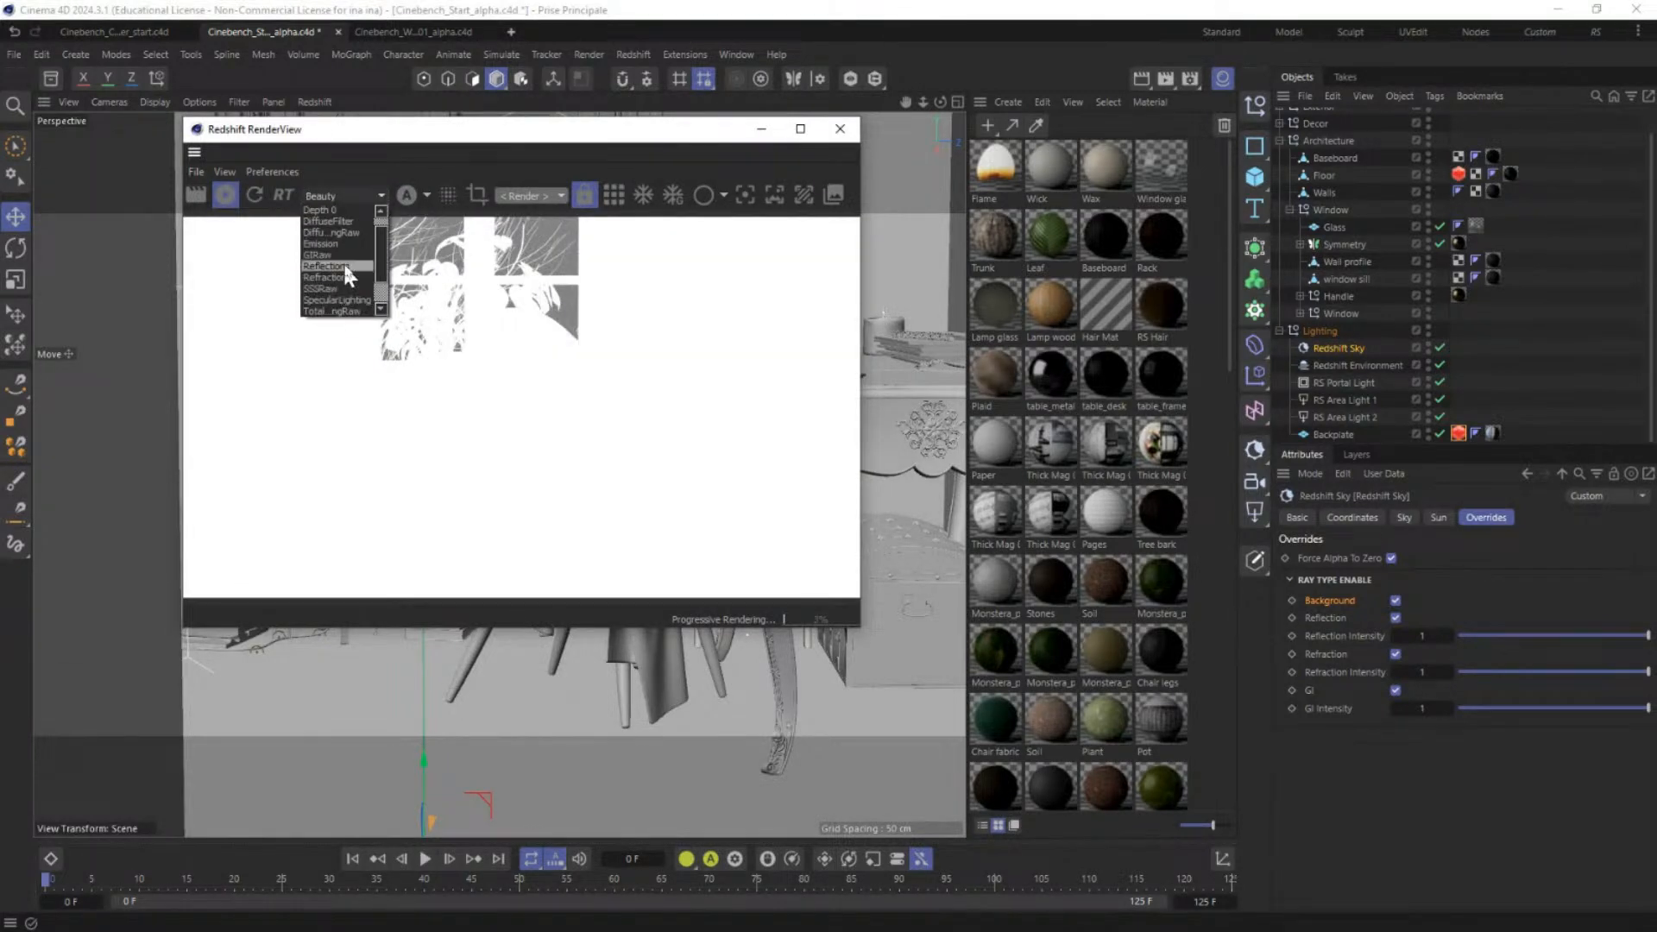
{"action": "left_click", "coordinate": [344, 289]}
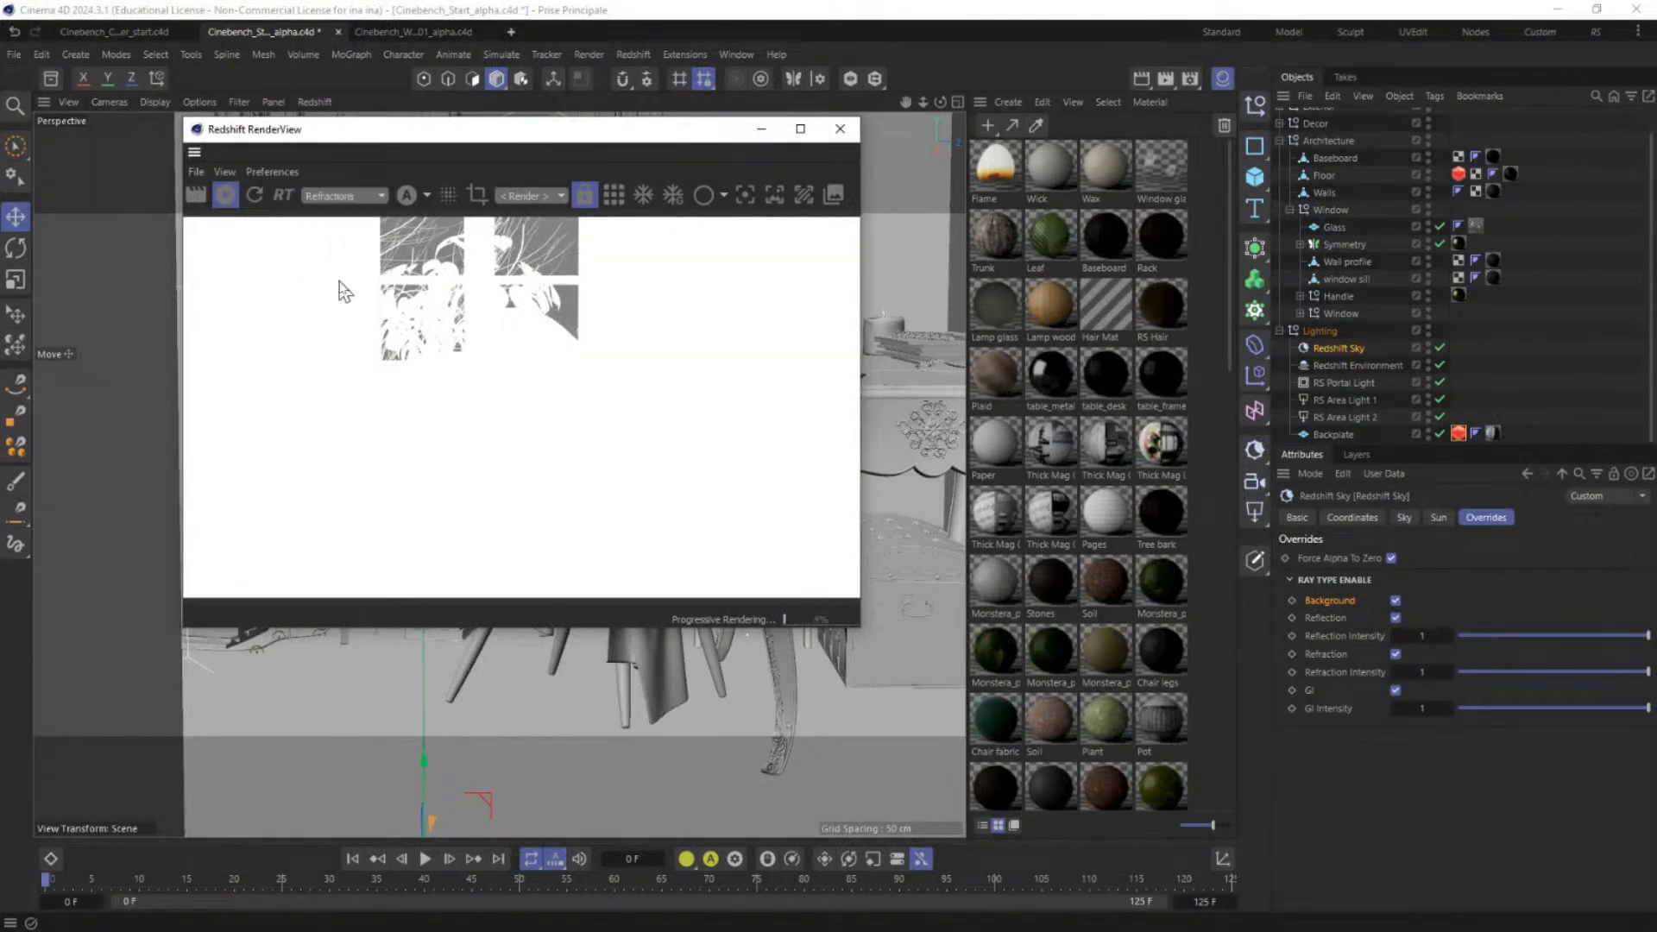
{"action": "left_click", "coordinate": [347, 195]}
{"action": "scroll", "coordinate": [328, 250], "scroll_direction": "up", "scroll_amount": 3}
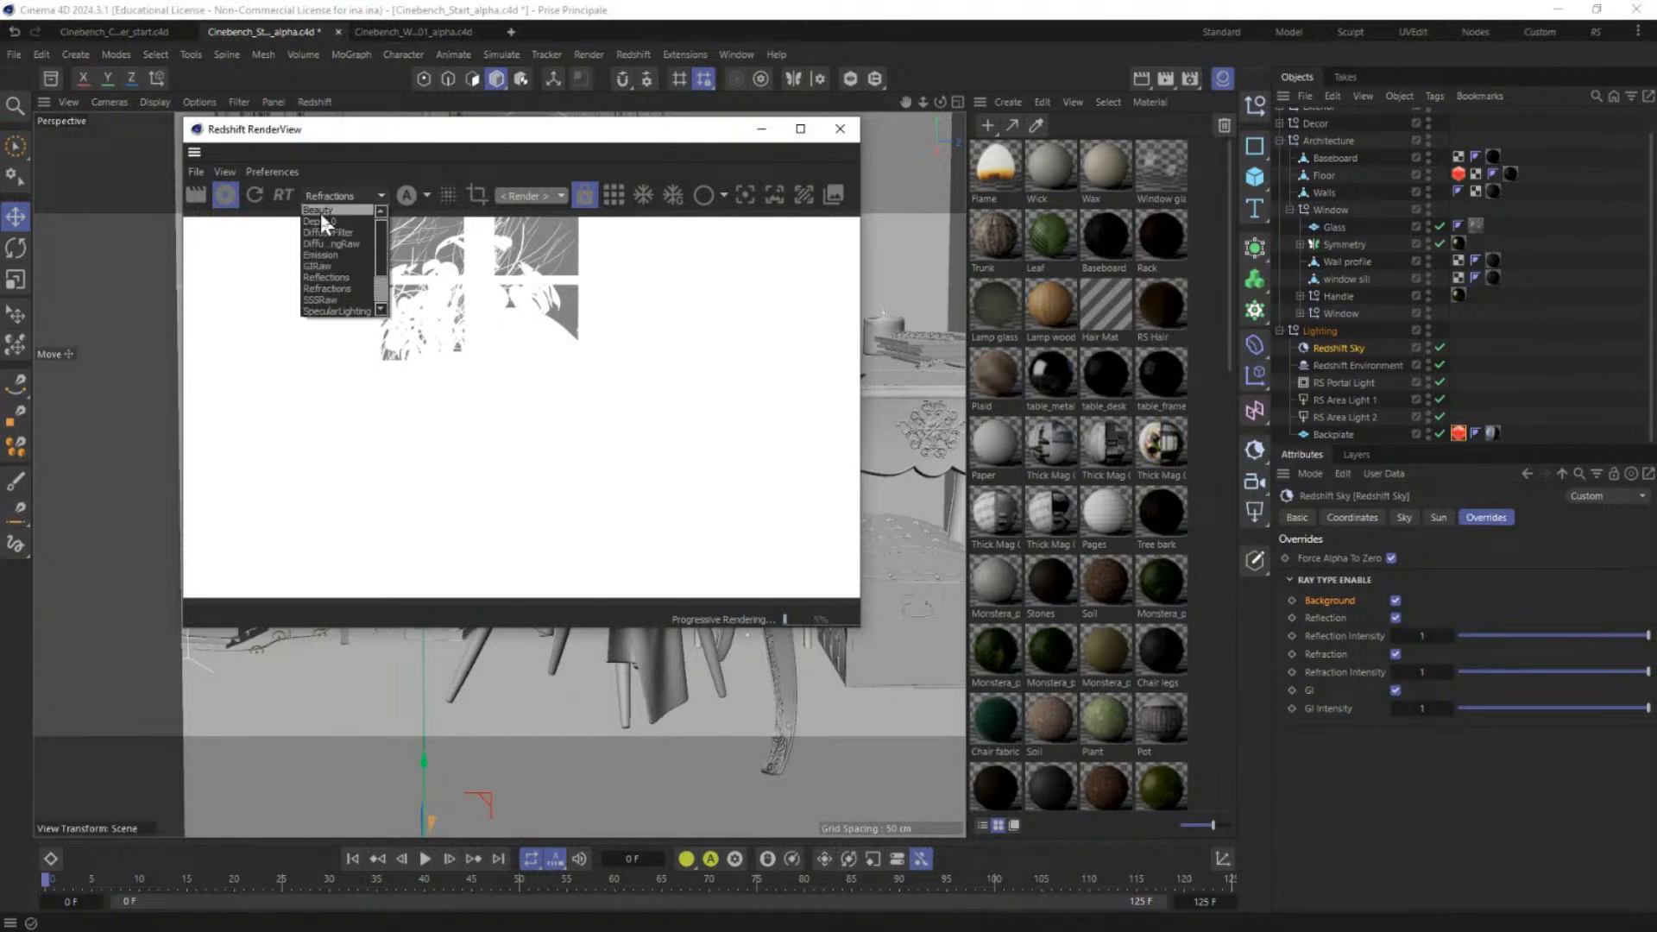
{"action": "left_click", "coordinate": [319, 209]}
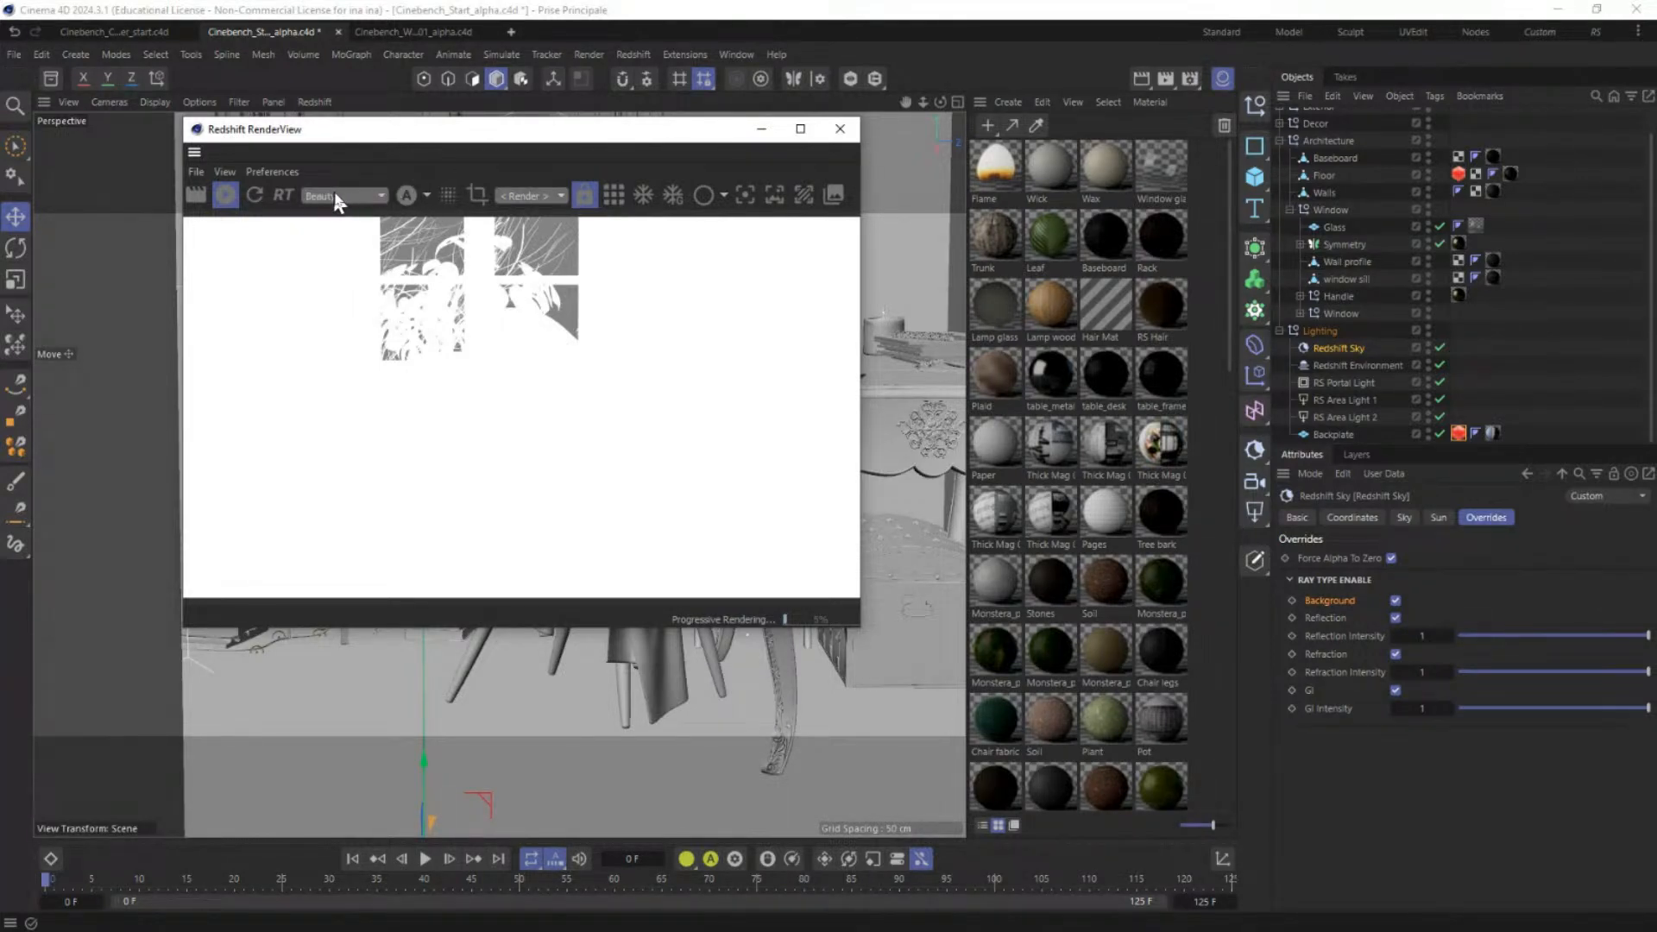
{"action": "left_click", "coordinate": [412, 197]}
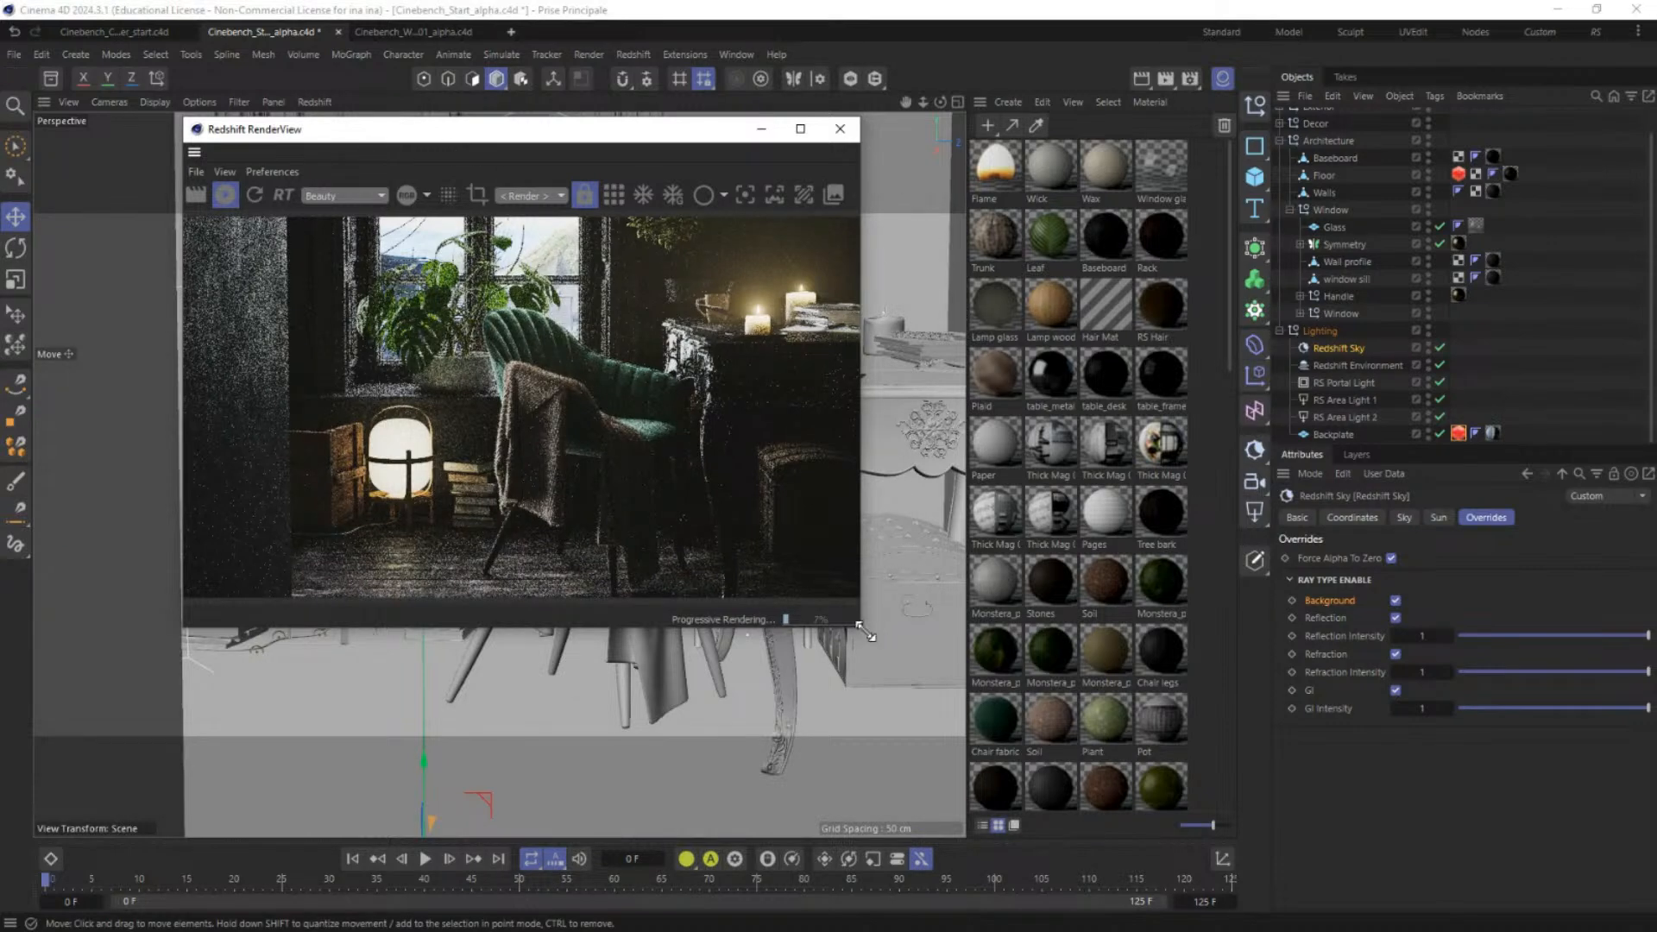
Step: Enlarge the RenderView window to reveal its display and color management settings, and reposition it clear of the object list
{"action": "left_click_drag", "start_coordinate": [859, 626], "coordinate": [1003, 681]}
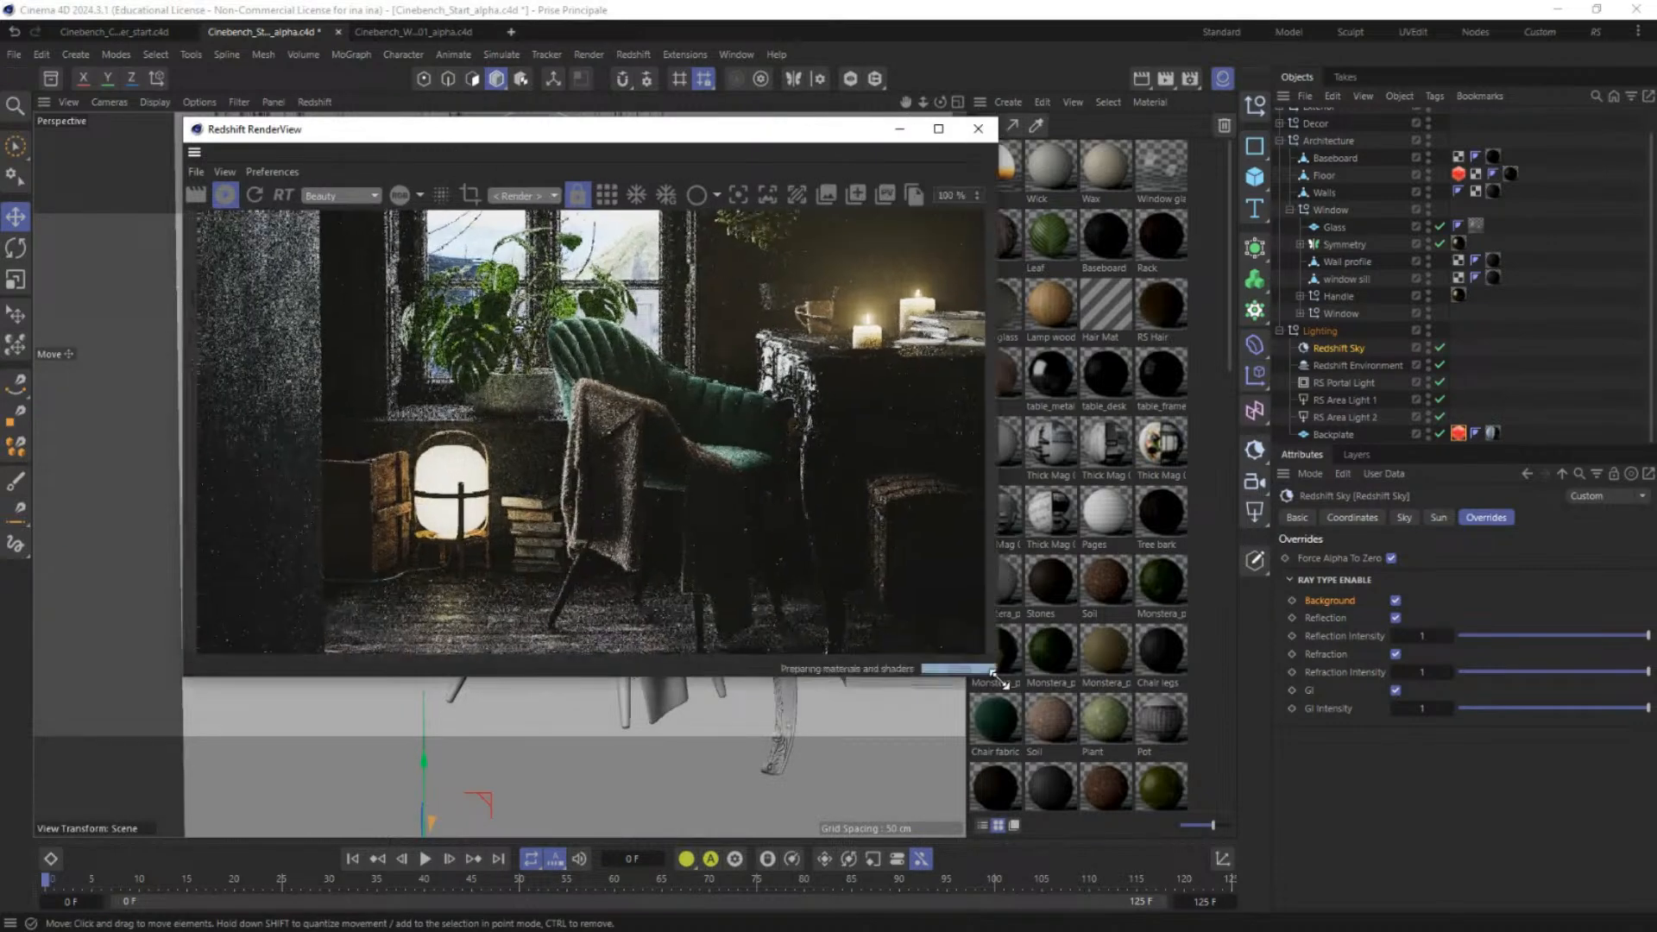
{"action": "left_click", "coordinate": [993, 197]}
{"action": "left_click", "coordinate": [288, 225]}
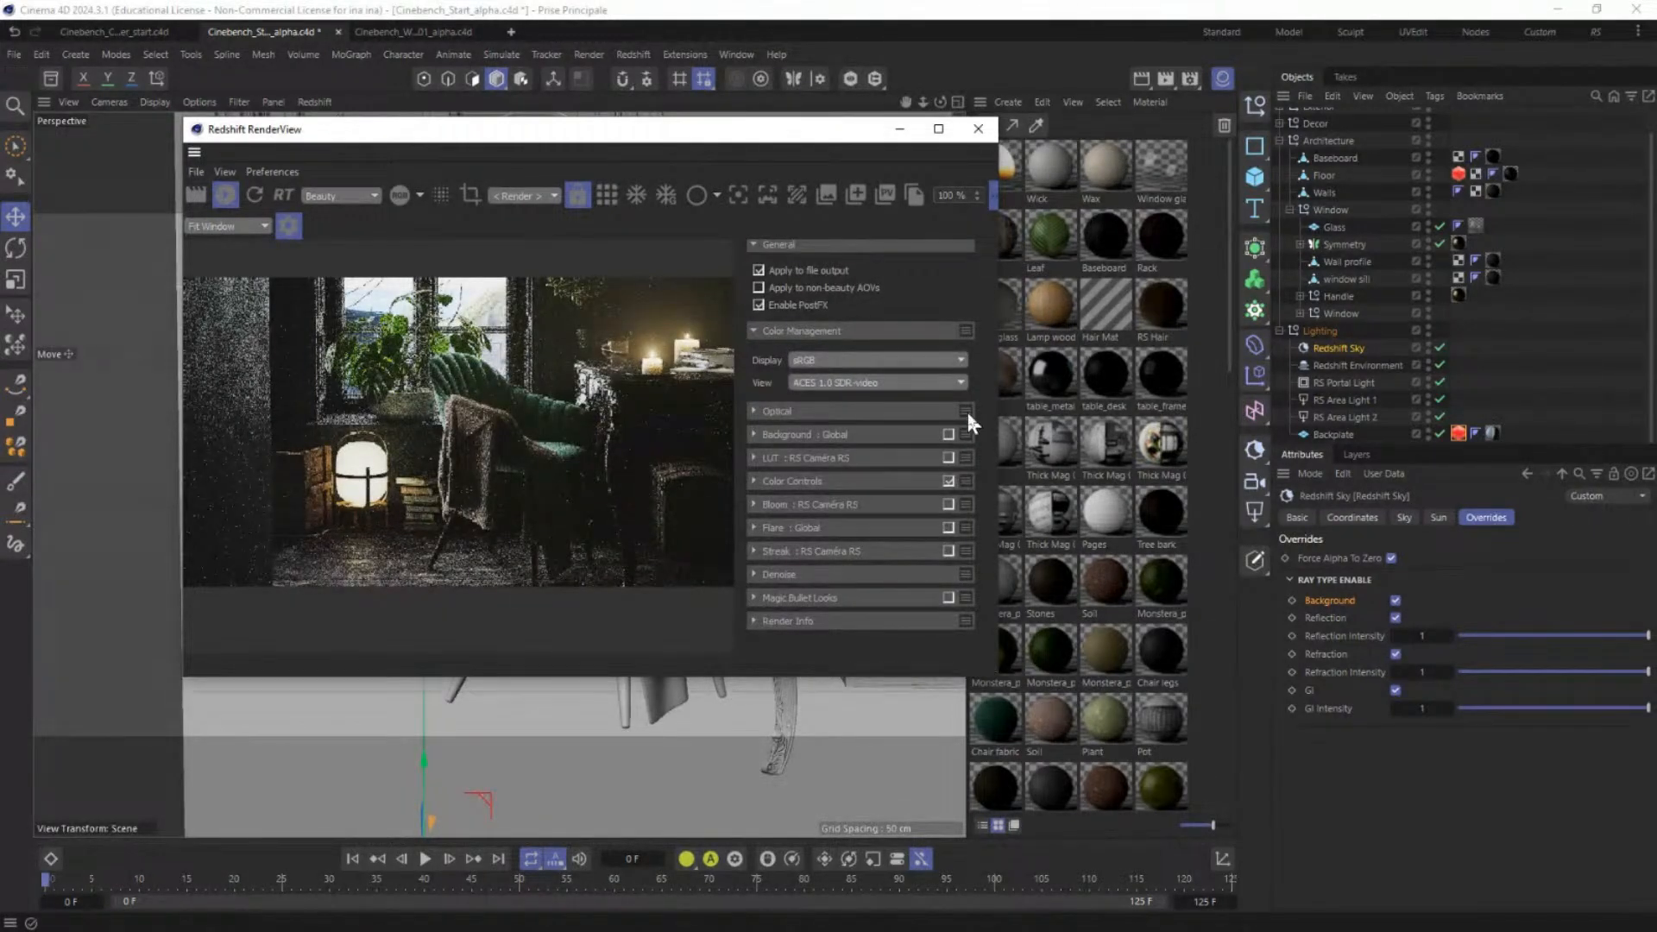
{"action": "left_click_drag", "start_coordinate": [998, 297], "coordinate": [1188, 297]}
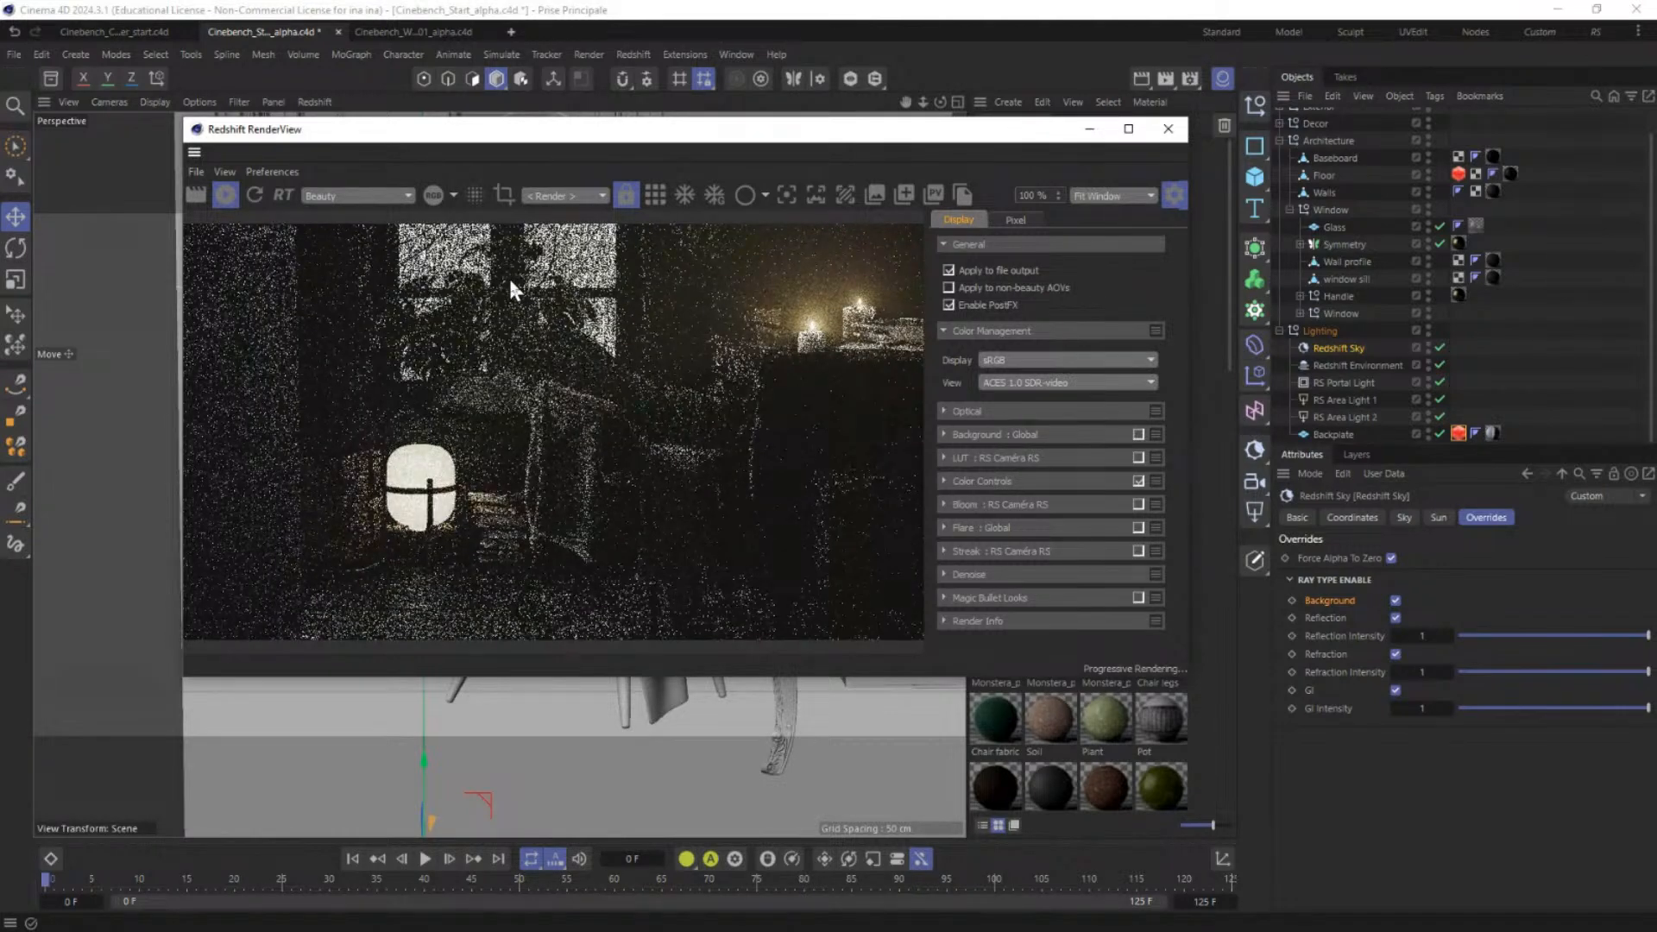
{"action": "left_click_drag", "start_coordinate": [705, 132], "coordinate": [545, 65]}
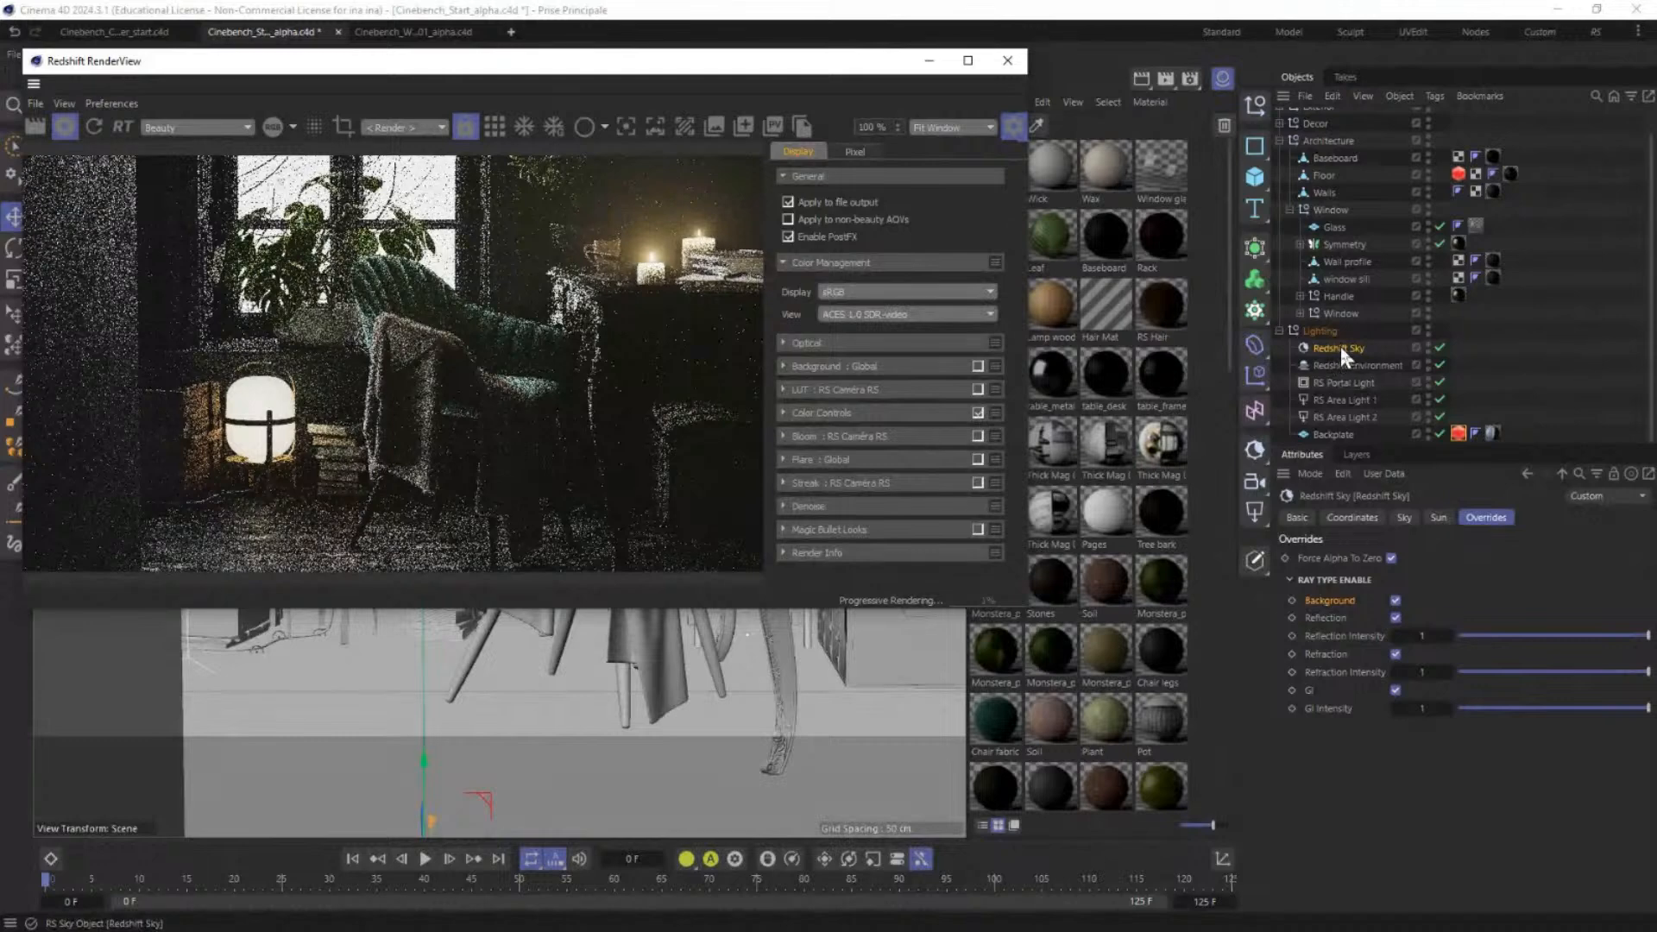
Step: Disable Show Background in the matte settings of the Backplate's Redshift Object tag and review the Redshift Sky's overrides
{"action": "left_click", "coordinate": [1459, 434]}
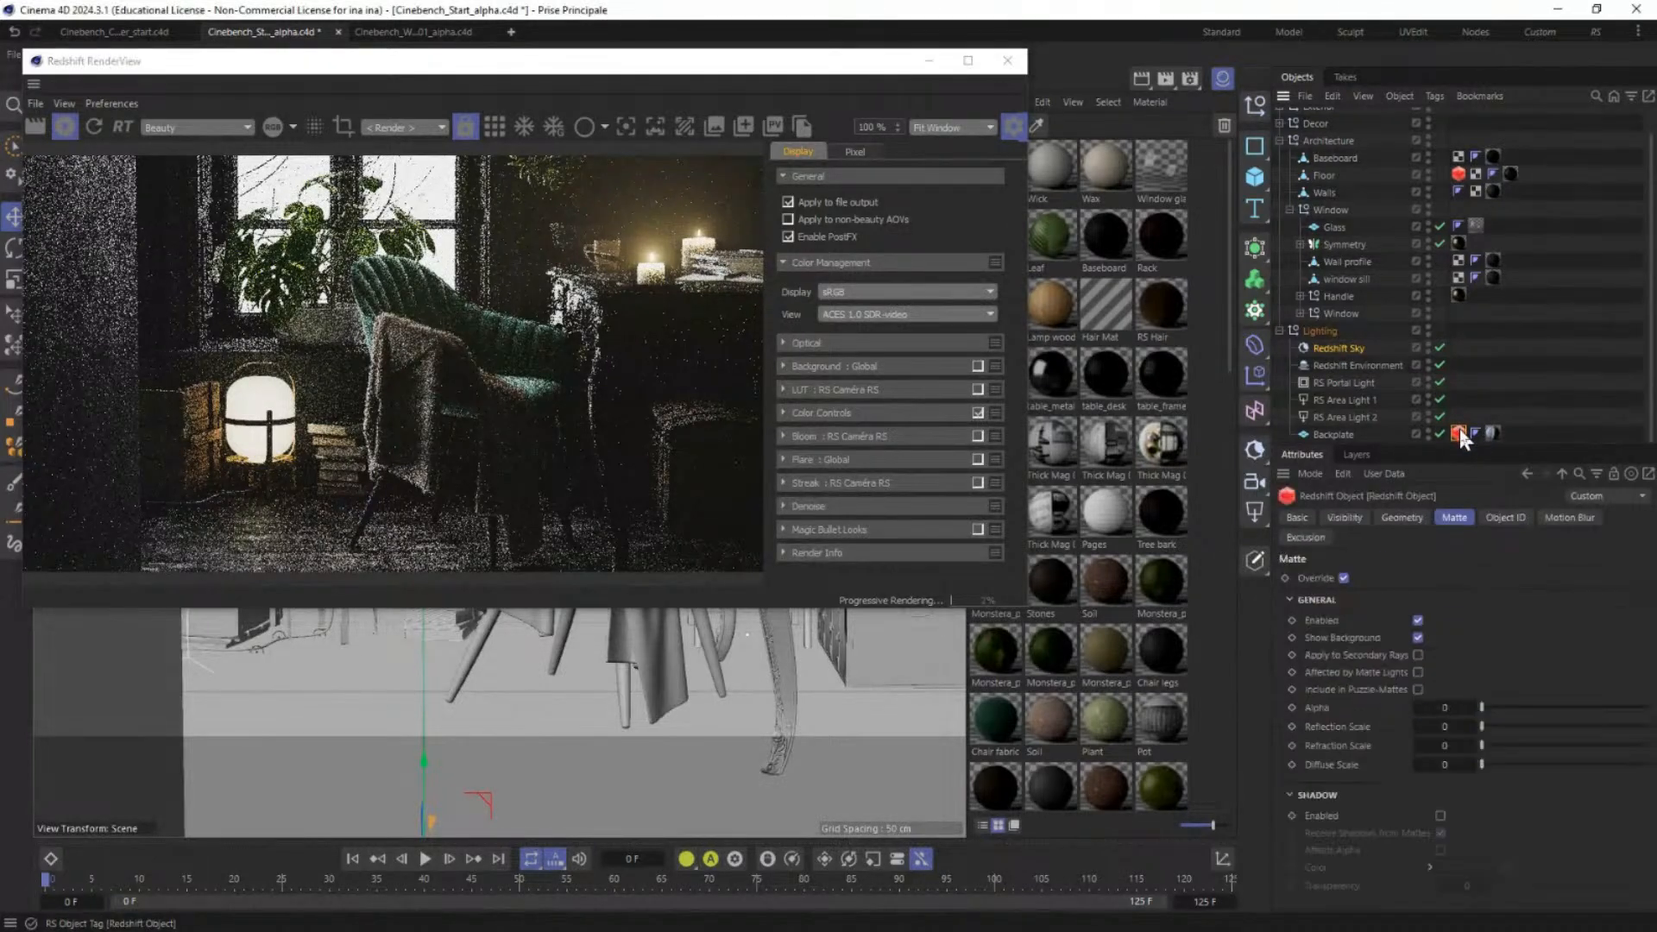
{"action": "left_click", "coordinate": [1419, 636]}
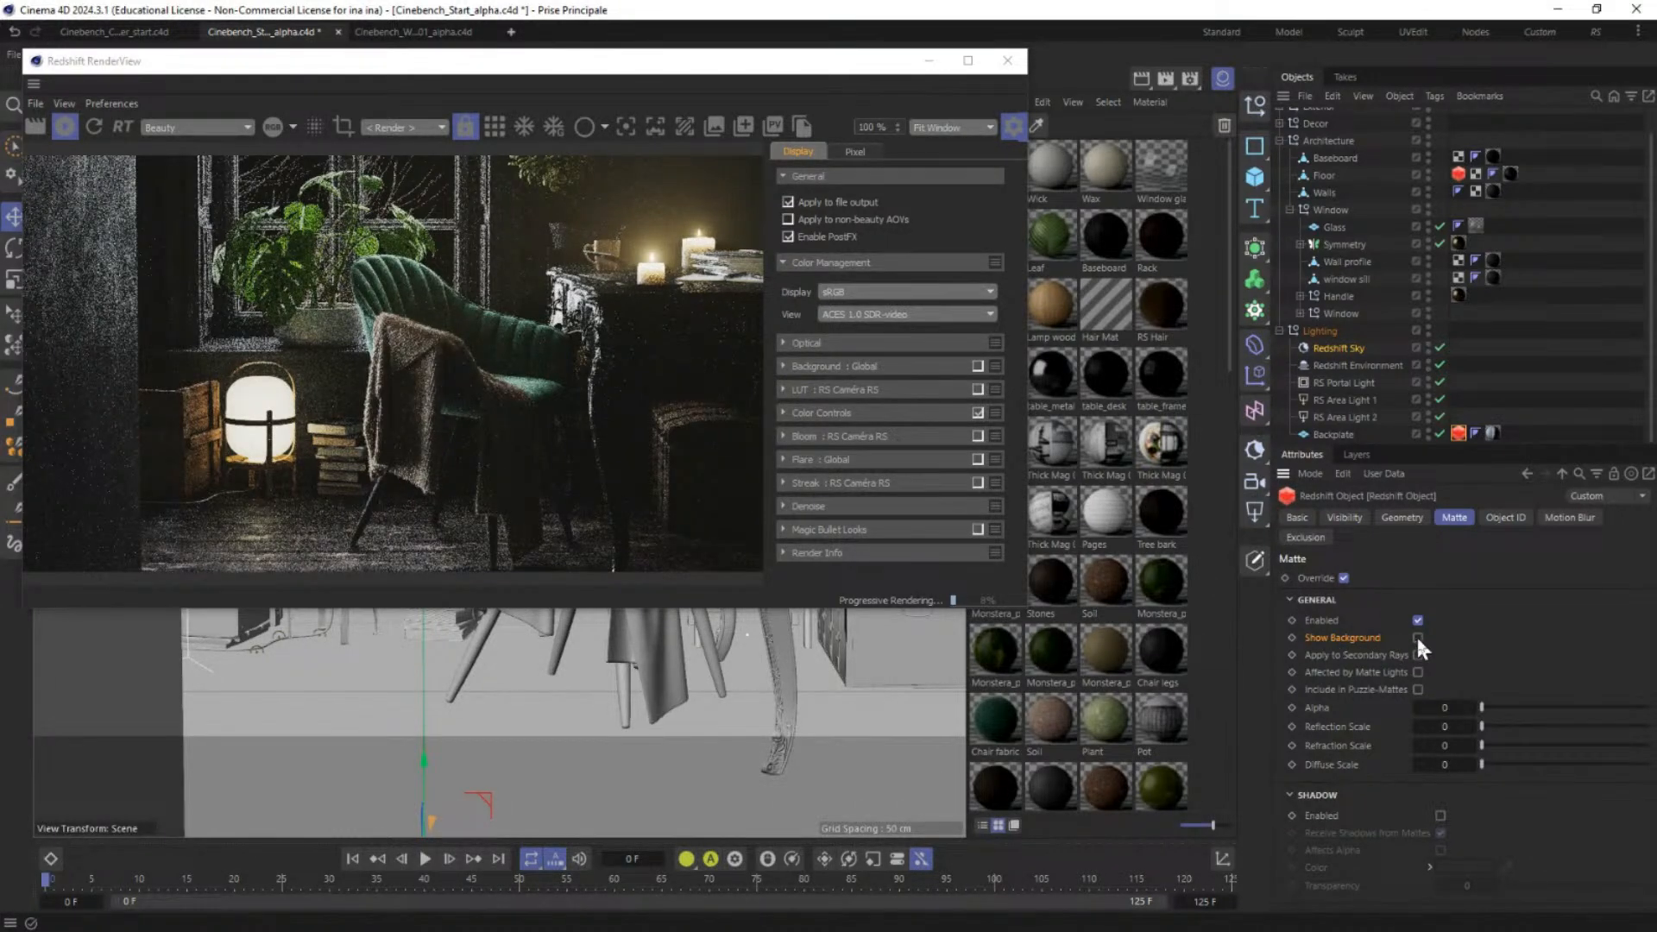
{"action": "left_click", "coordinate": [1344, 349]}
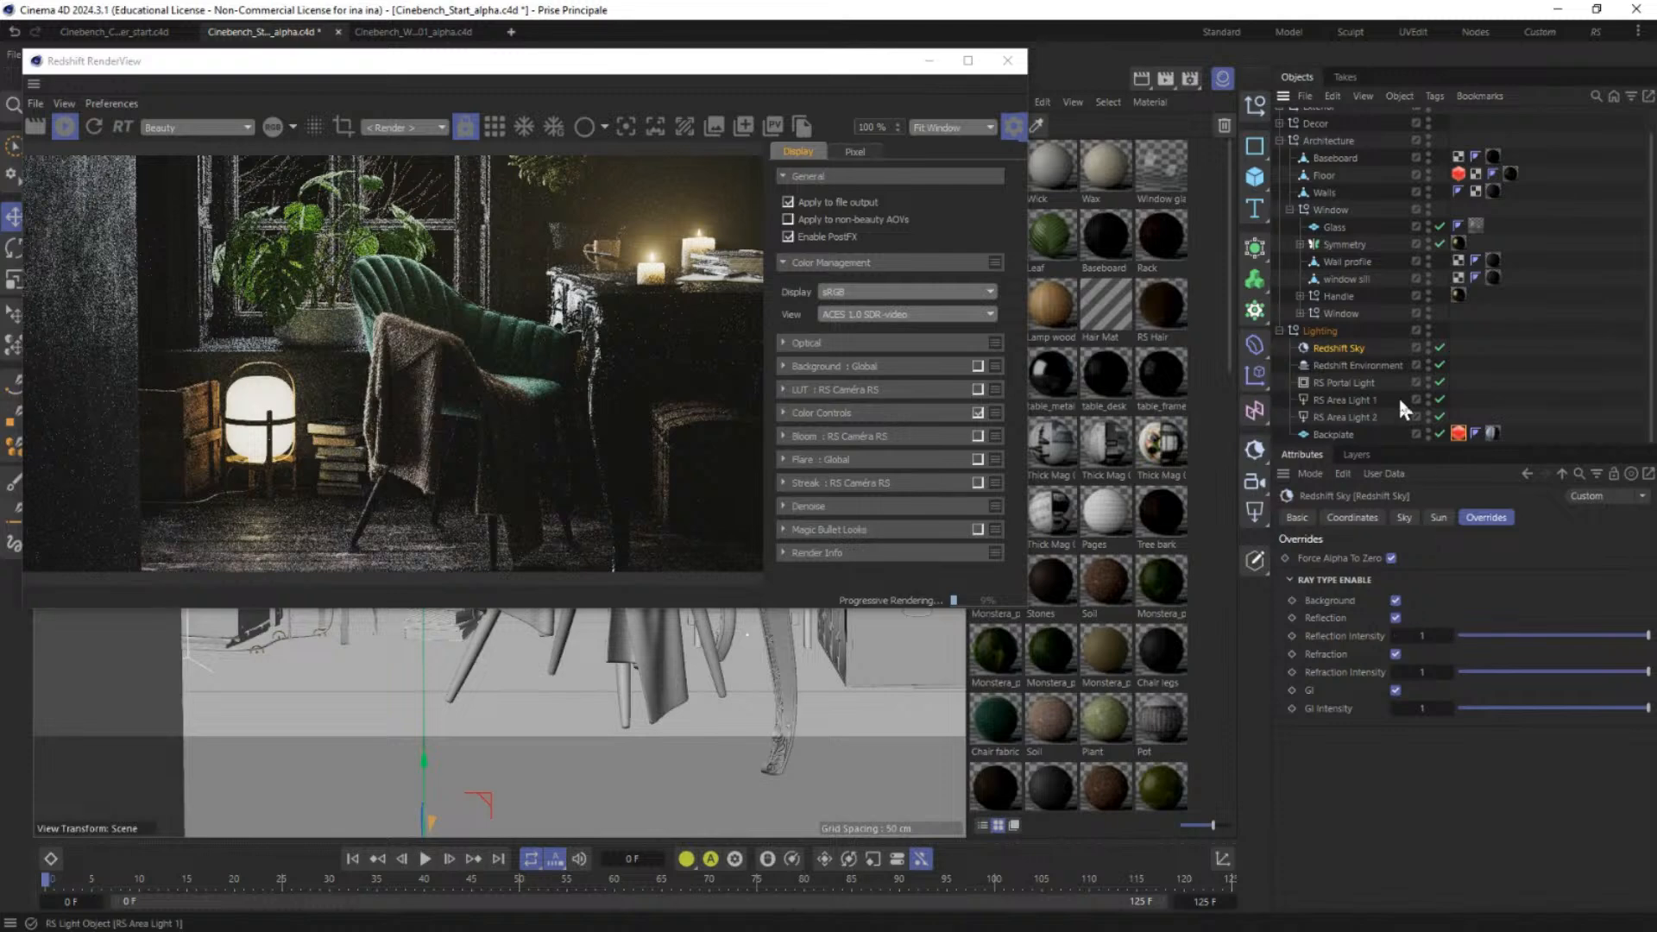
{"action": "left_click", "coordinate": [1458, 433]}
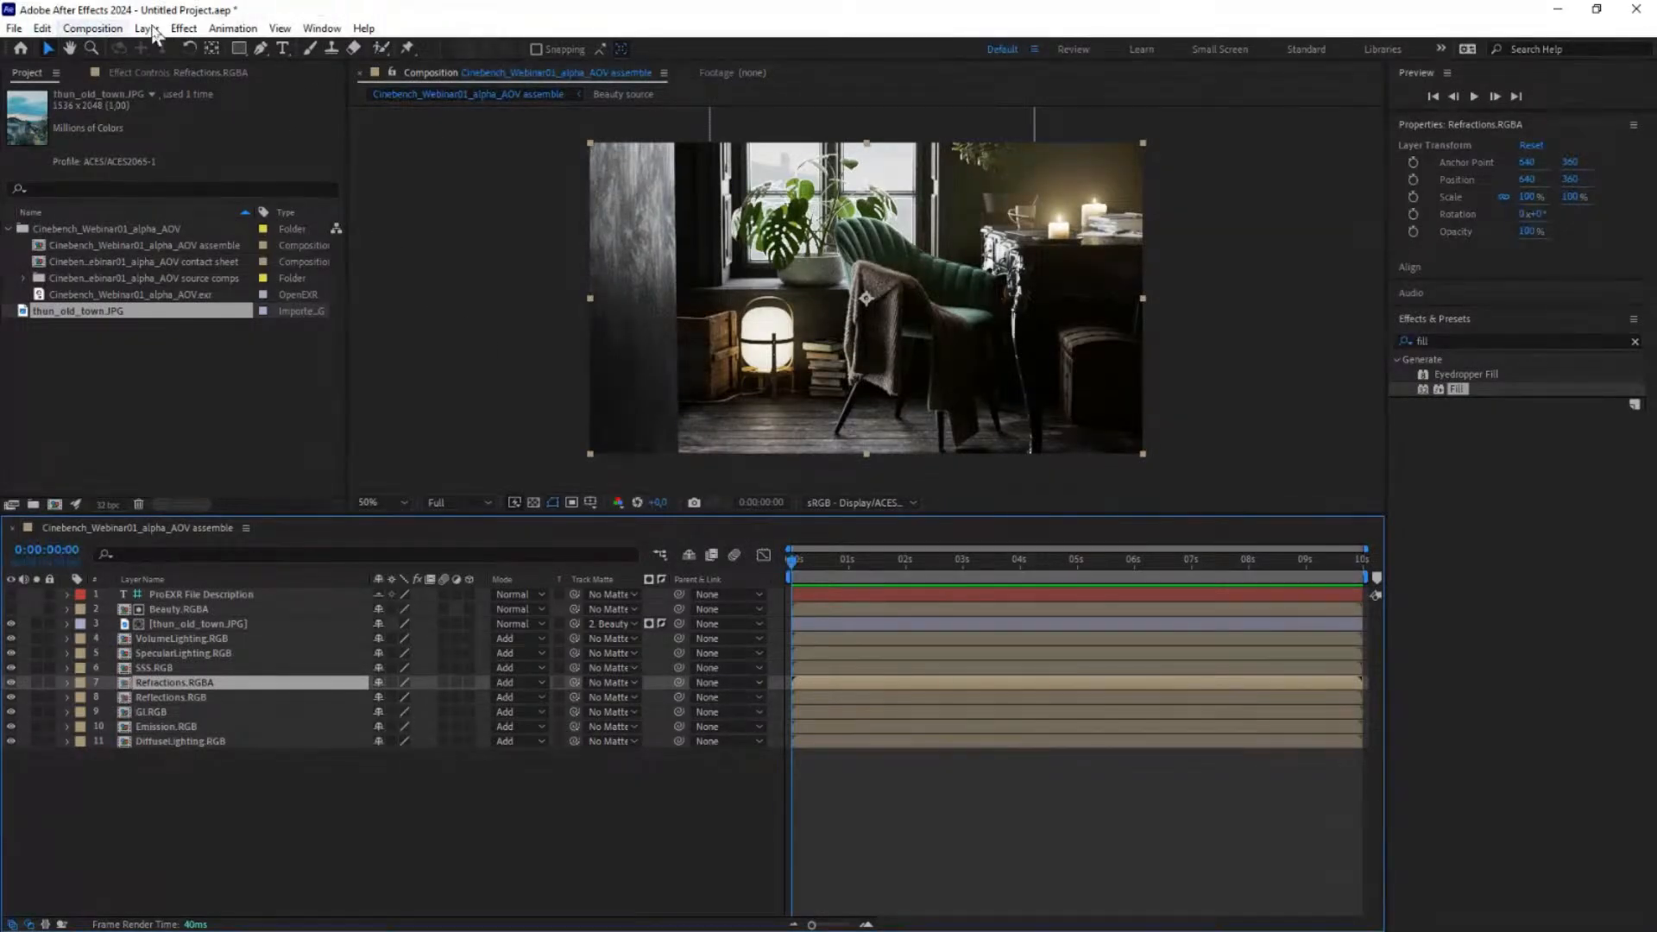
Step: Switch to After Effects and open the recent project Adv_alpha.aep
{"action": "left_click", "coordinate": [14, 28]}
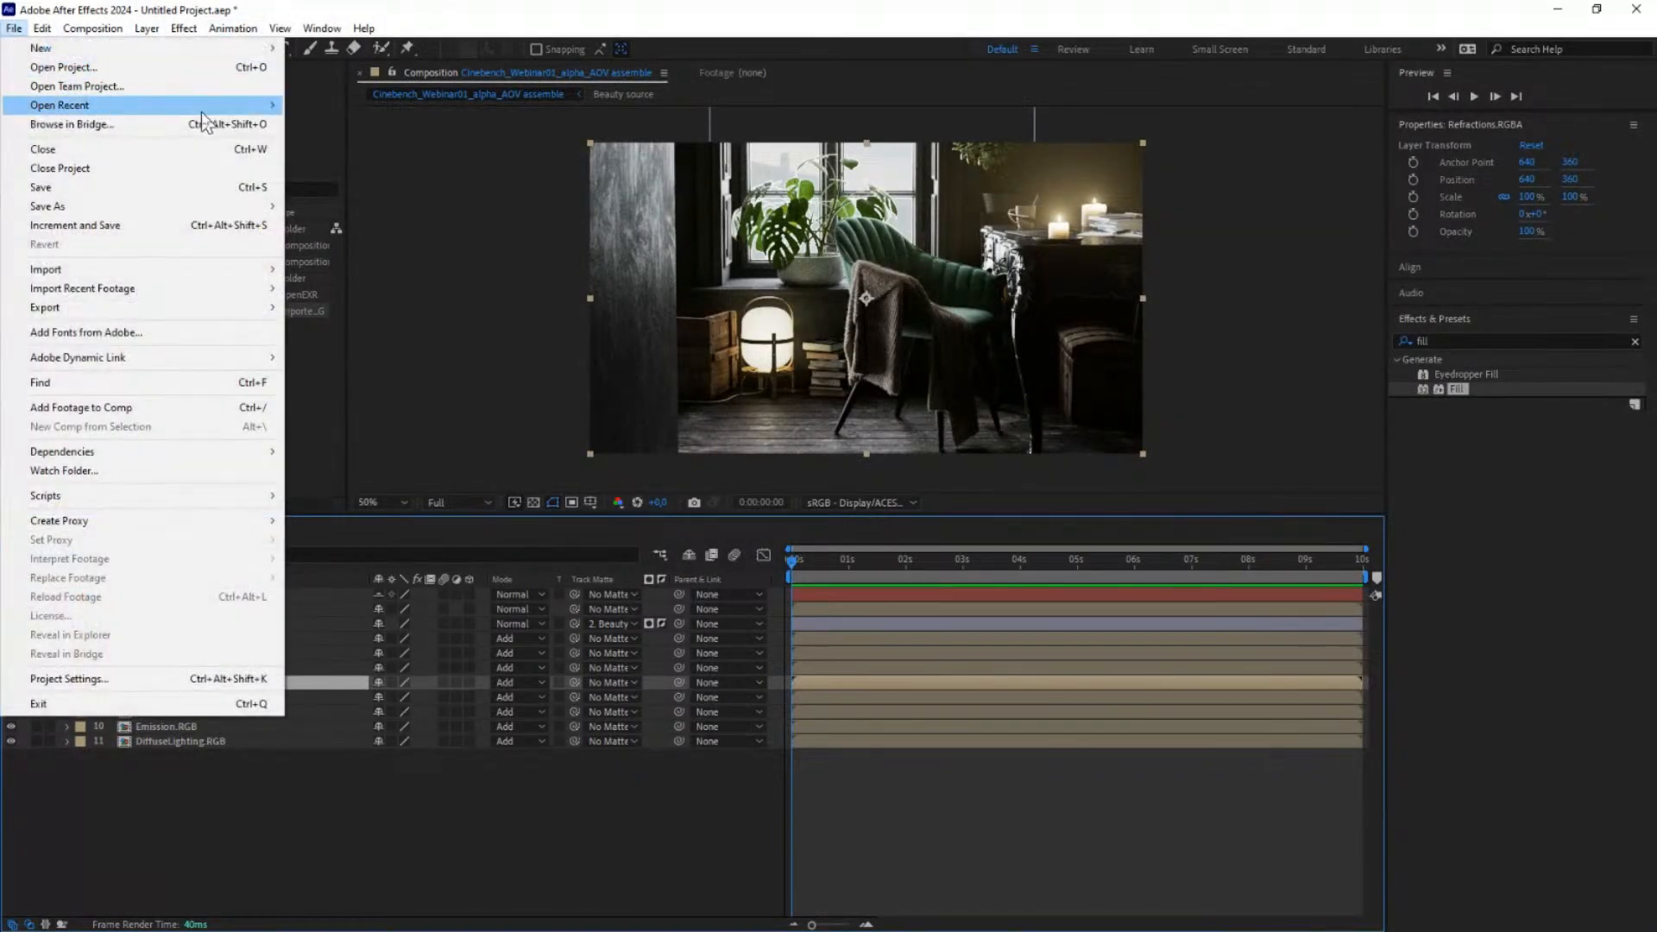
{"action": "mouse_move", "coordinate": [203, 106]}
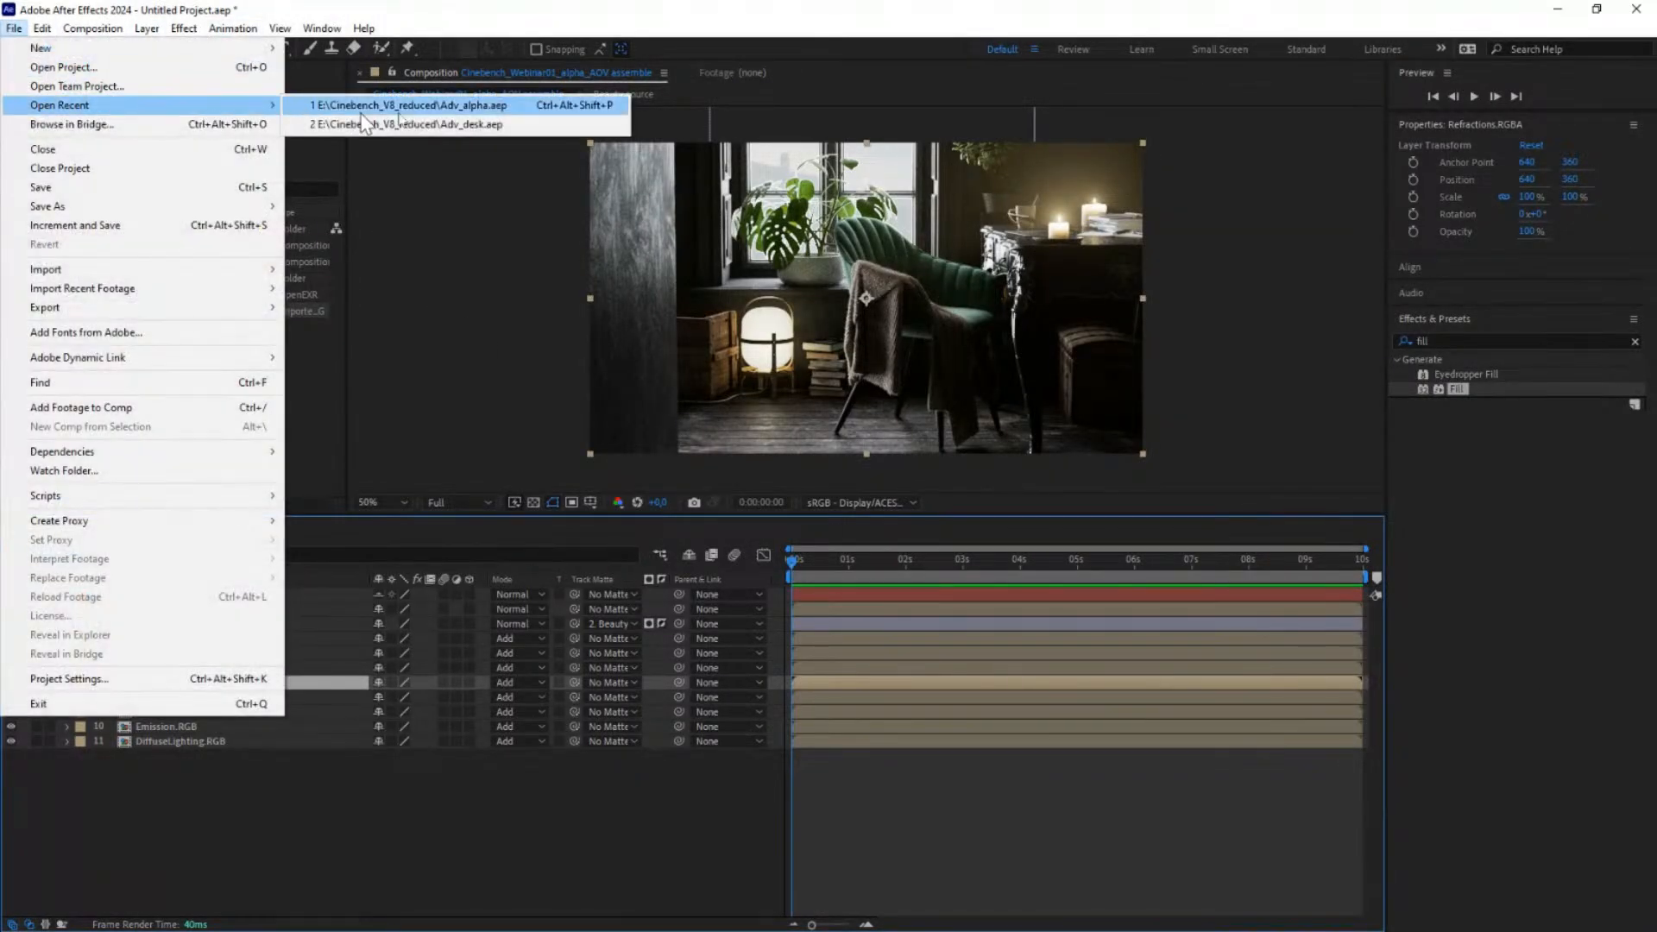
{"action": "left_click", "coordinate": [468, 107]}
{"action": "left_click", "coordinate": [849, 506]}
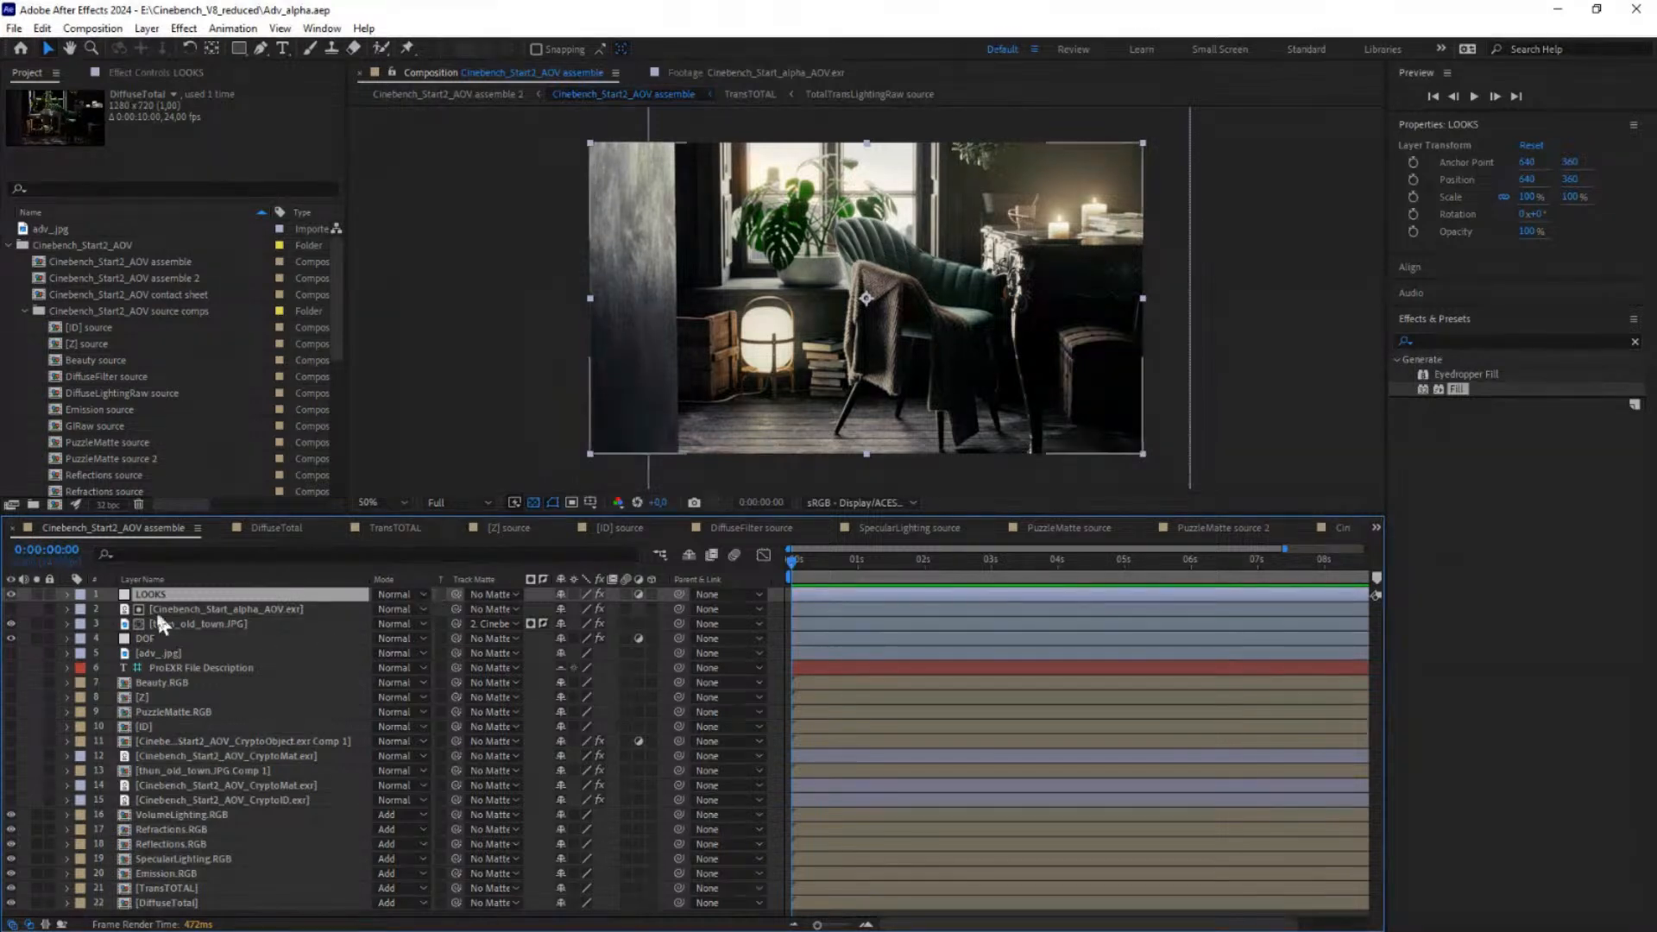
Step: Hide the LOOKS layer, solo the thun_old_town.JPG layer and display its effect settings
{"action": "left_click", "coordinate": [11, 595]}
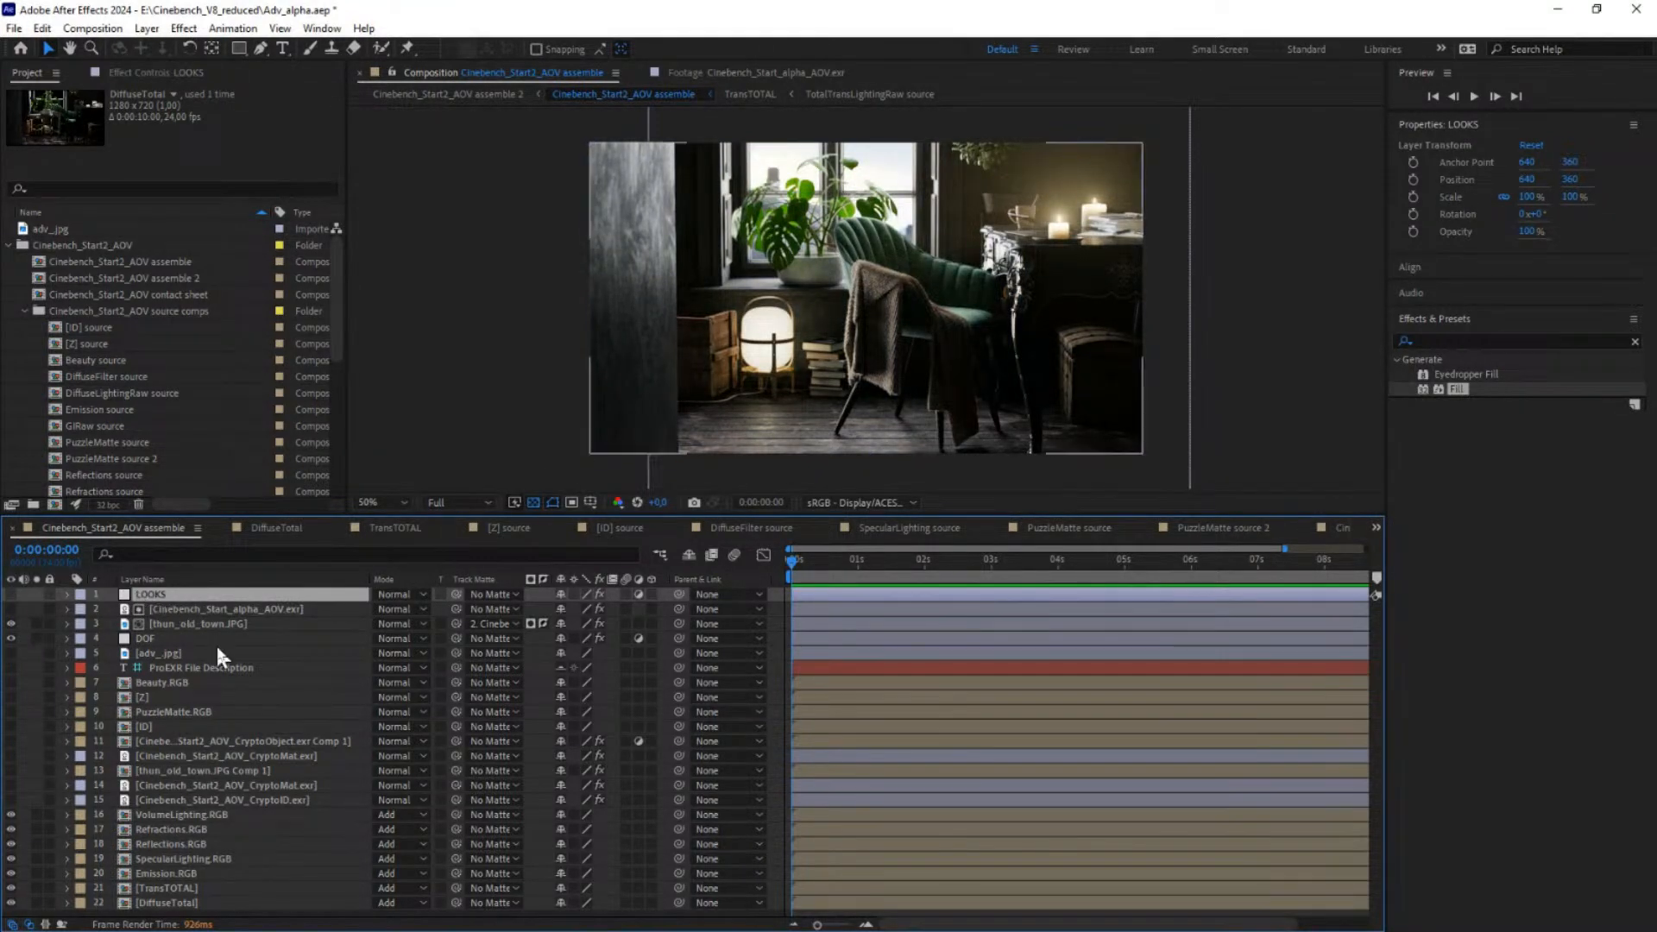
{"action": "left_click", "coordinate": [175, 621]}
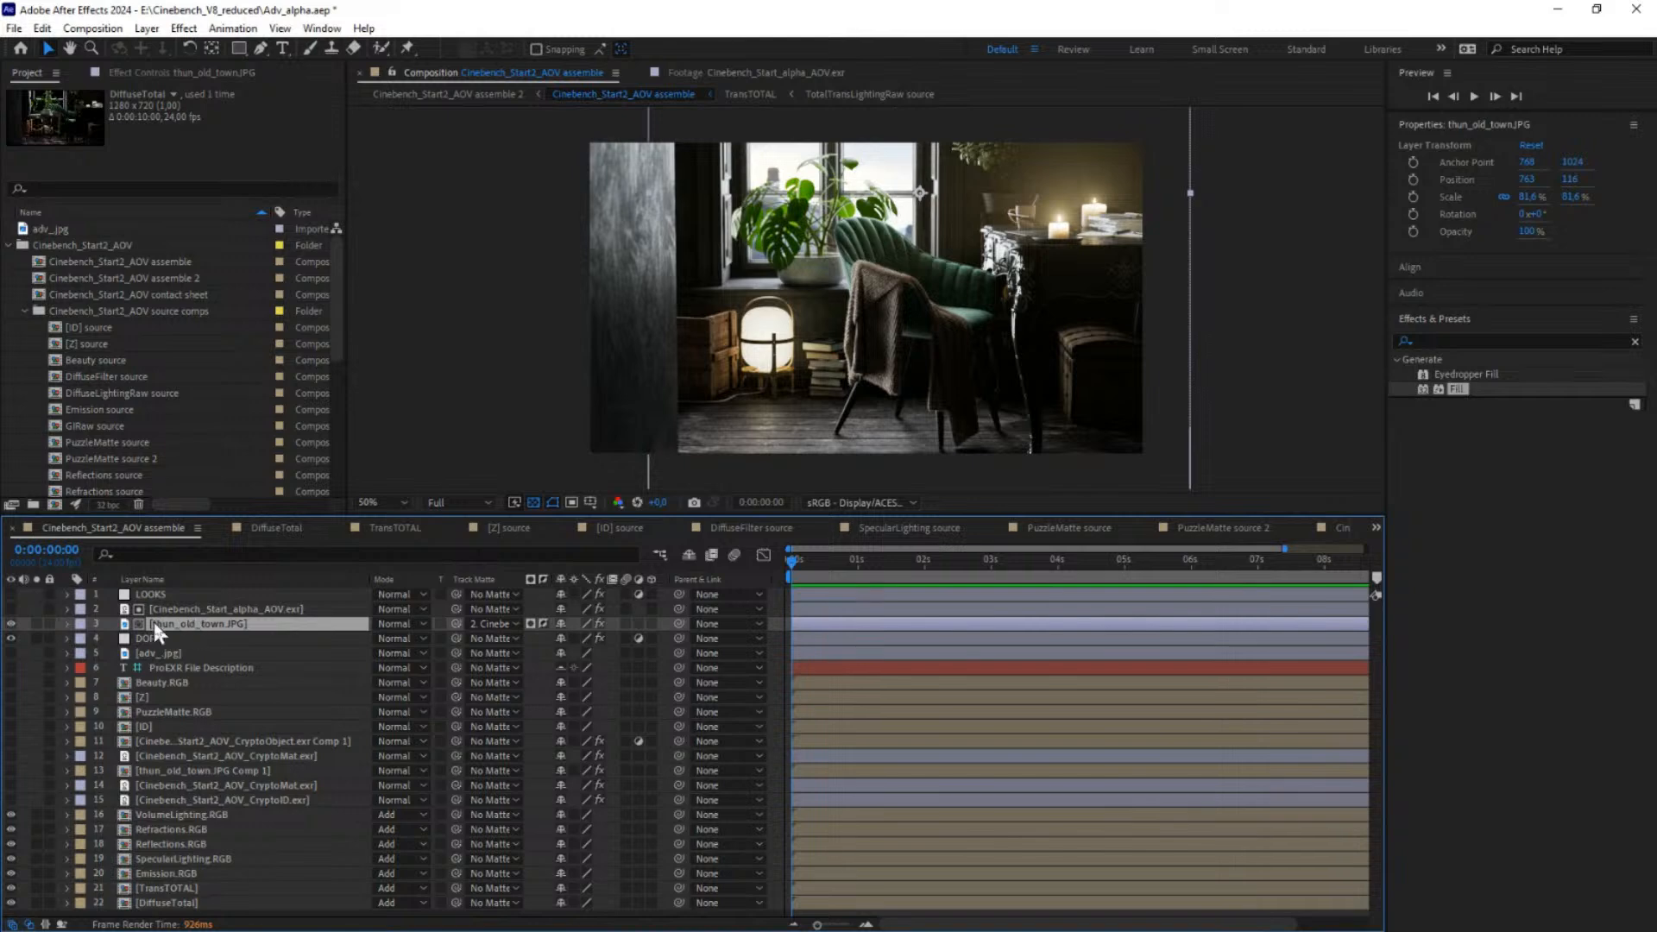
{"action": "left_click", "coordinate": [36, 624]}
{"action": "left_click", "coordinate": [144, 72]}
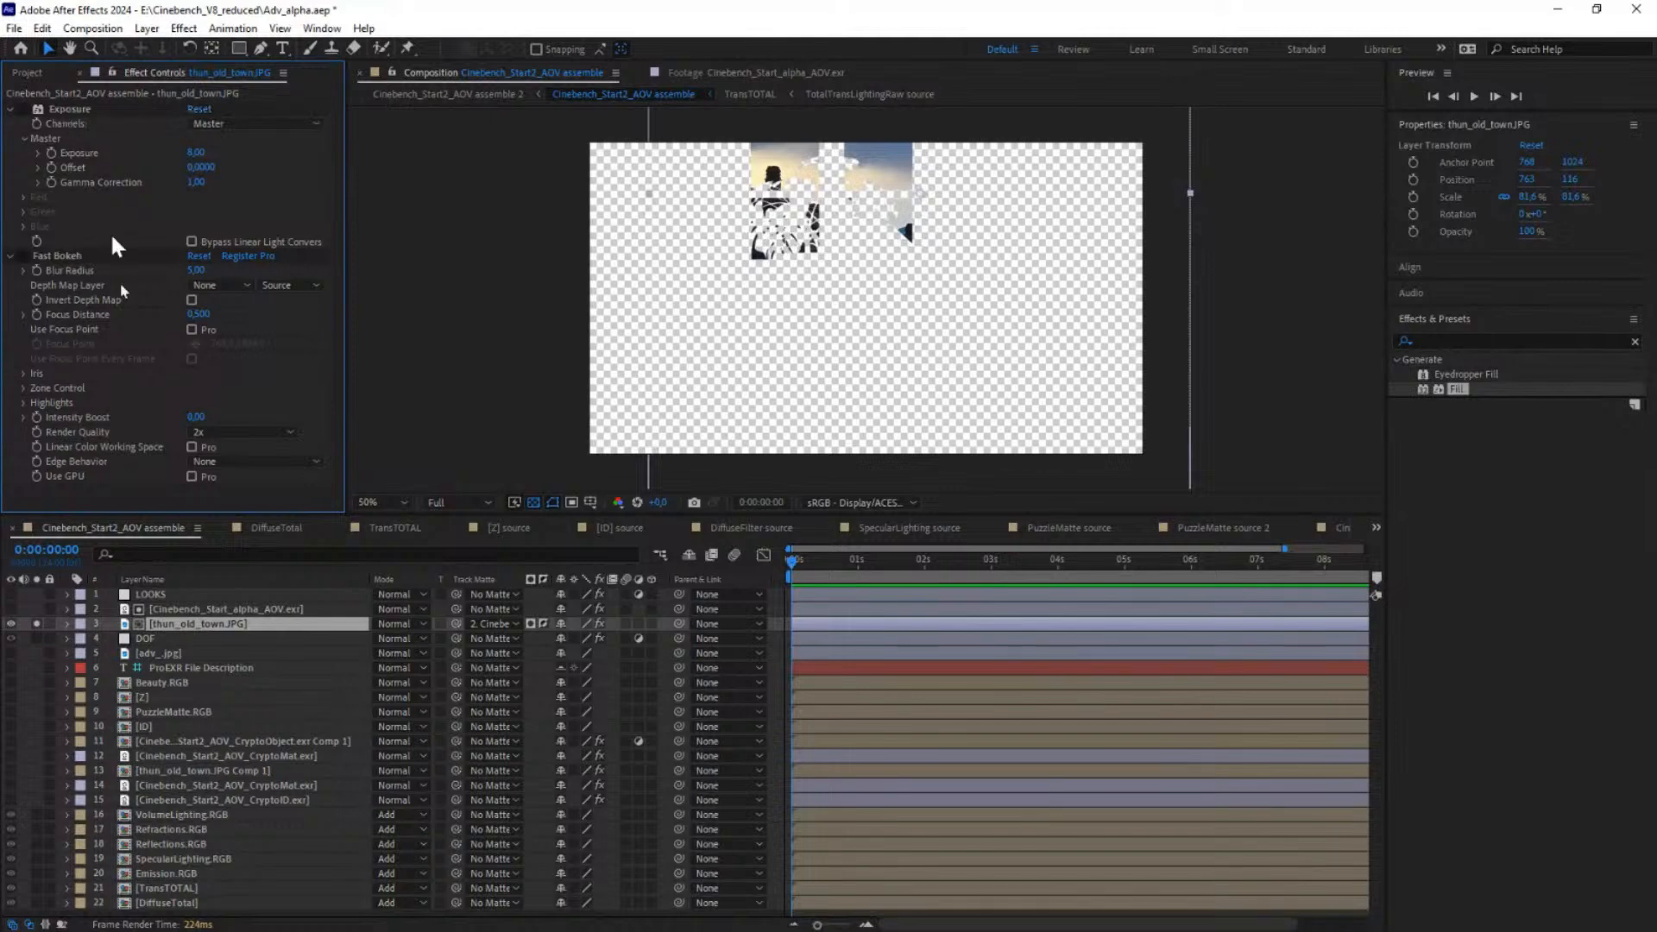
Step: Remove the track matte from the thun_old_town.JPG layer and reassign Cinebench_Start_alpha_AOV.exr as its matte
{"action": "left_click", "coordinate": [504, 622]}
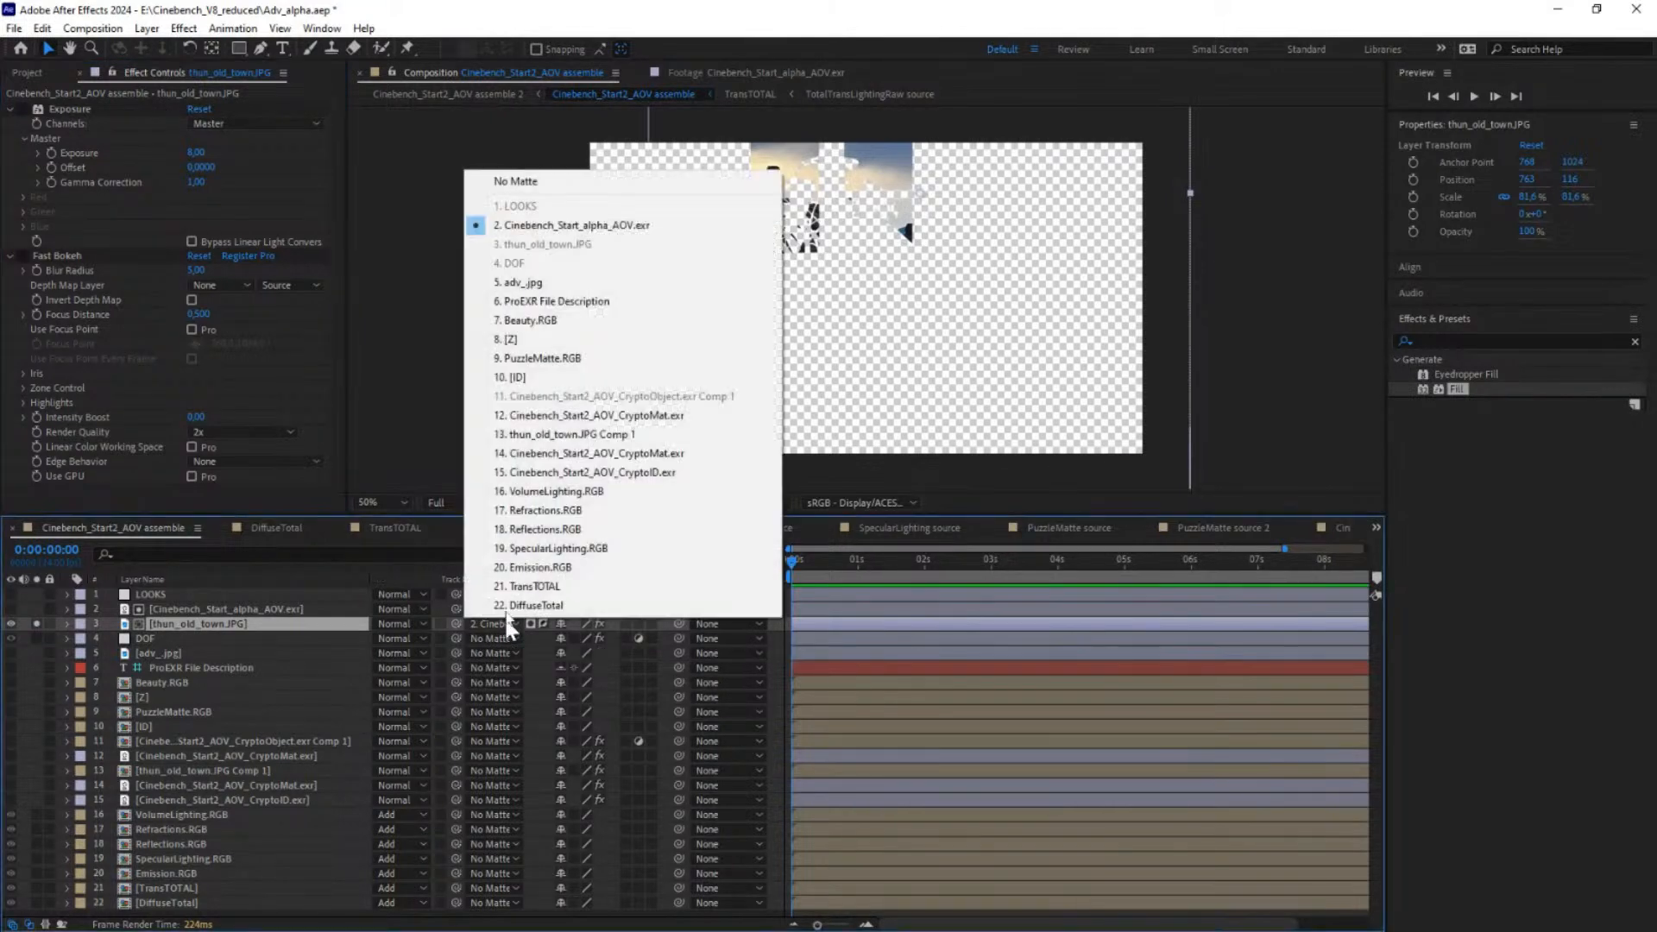
{"action": "left_click", "coordinate": [517, 182]}
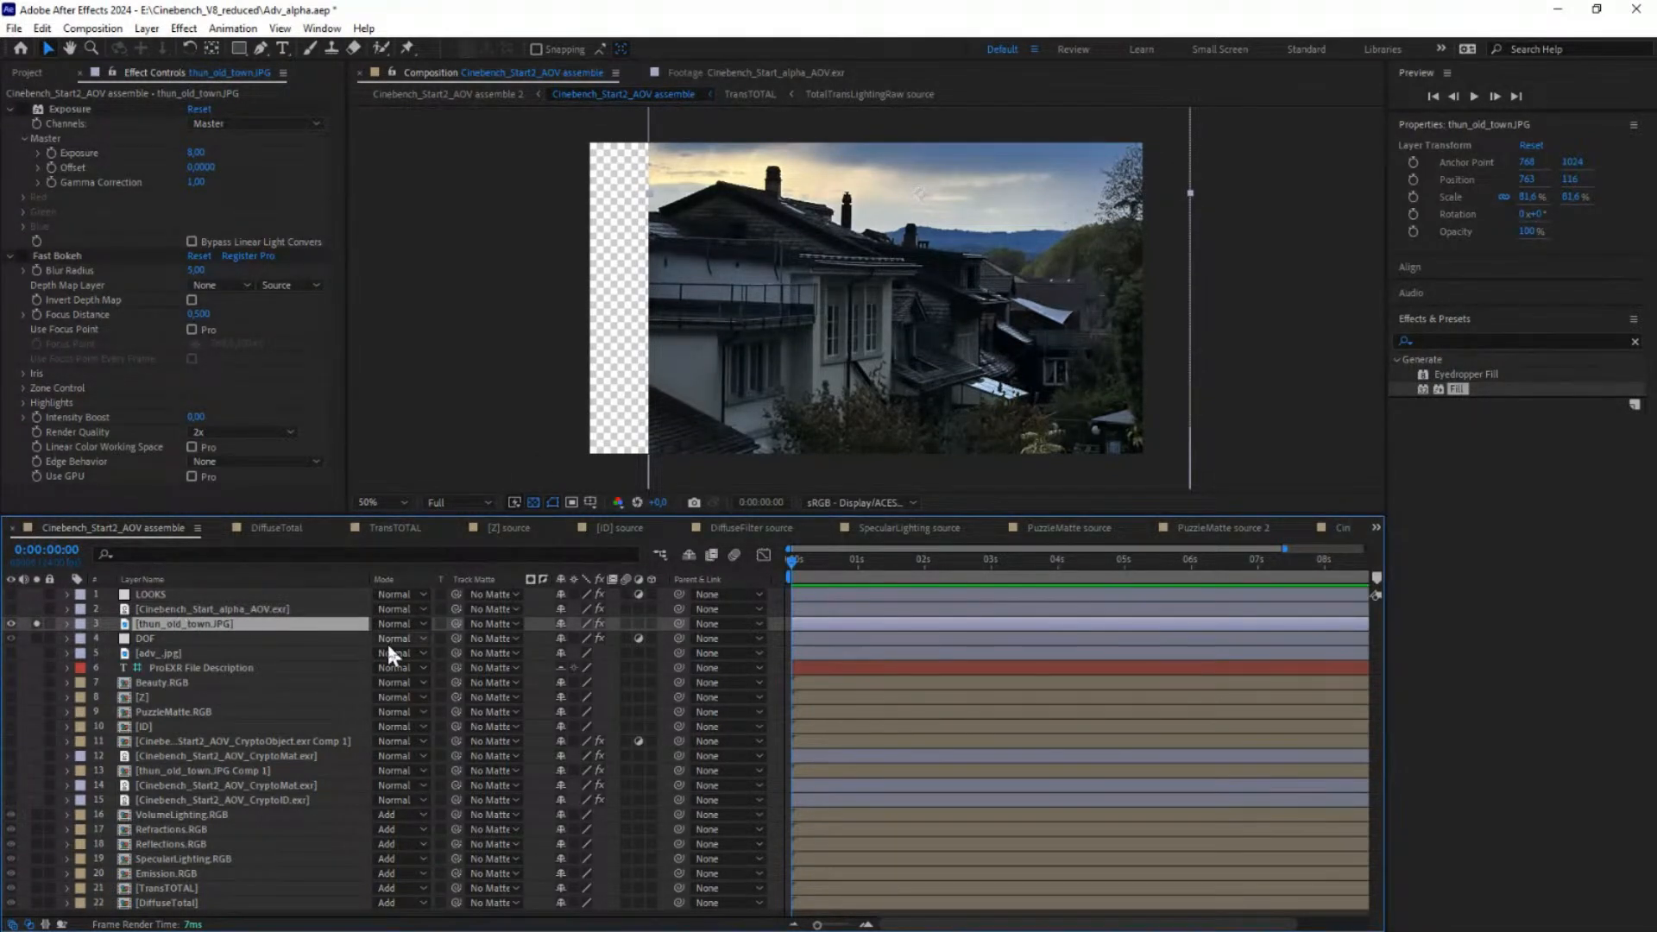
{"action": "left_click", "coordinate": [485, 621]}
{"action": "left_click", "coordinate": [604, 226]}
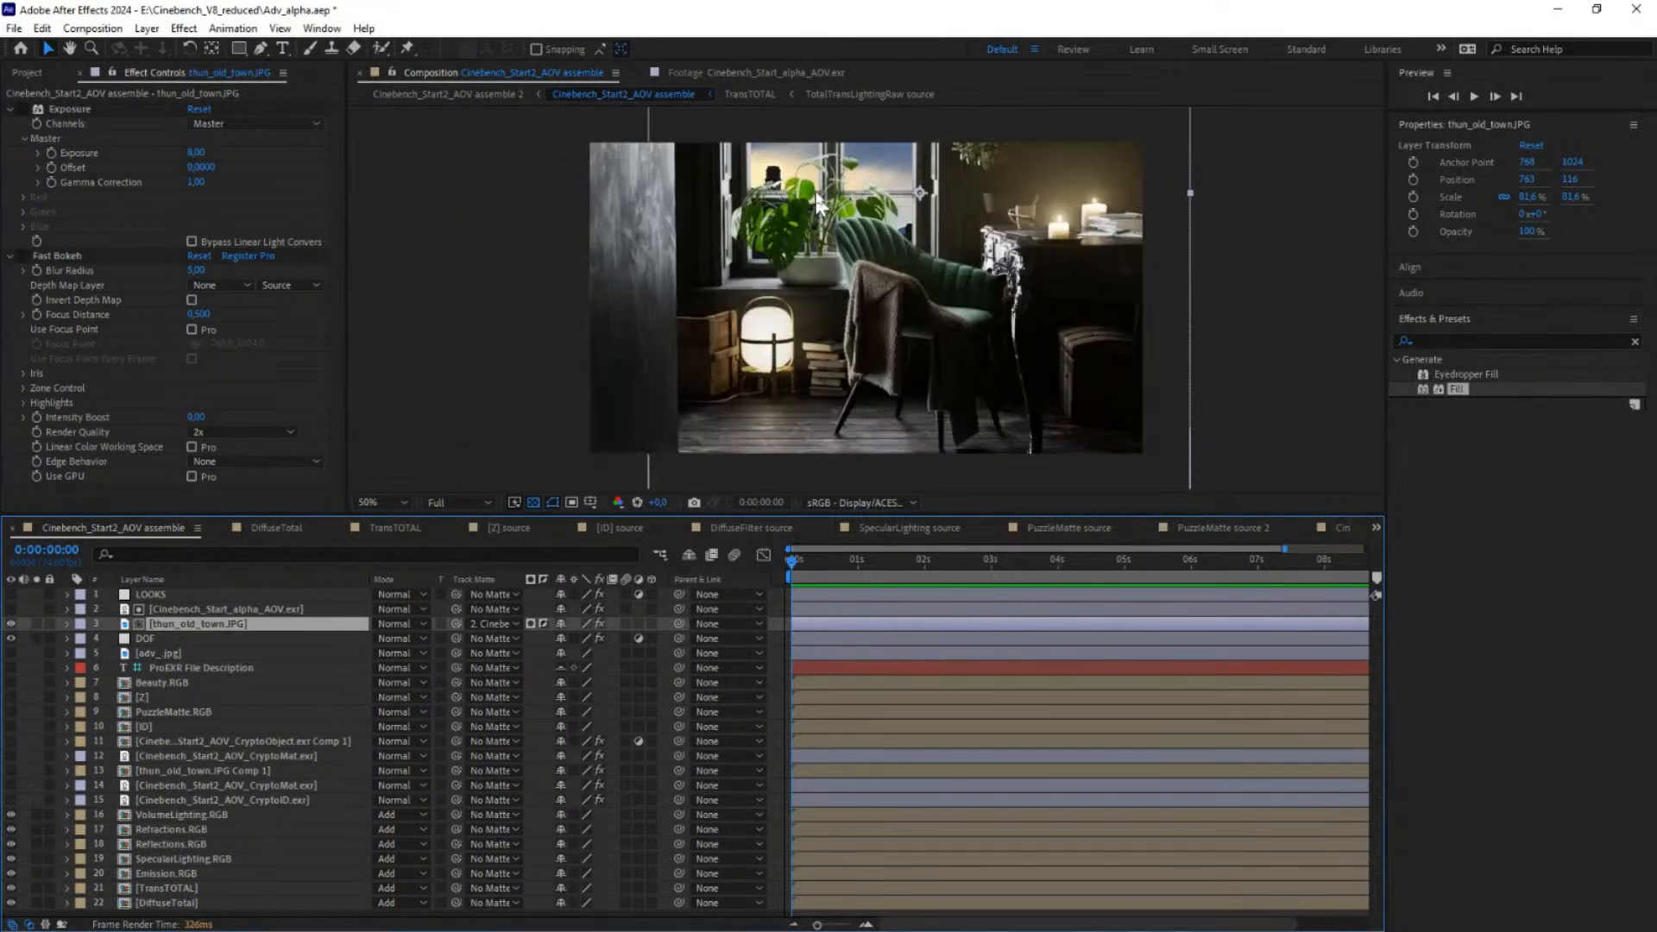
Step: Compare the window view up close with the thun_old_town.JPG layer hidden and shown
{"action": "left_click", "coordinate": [11, 623]}
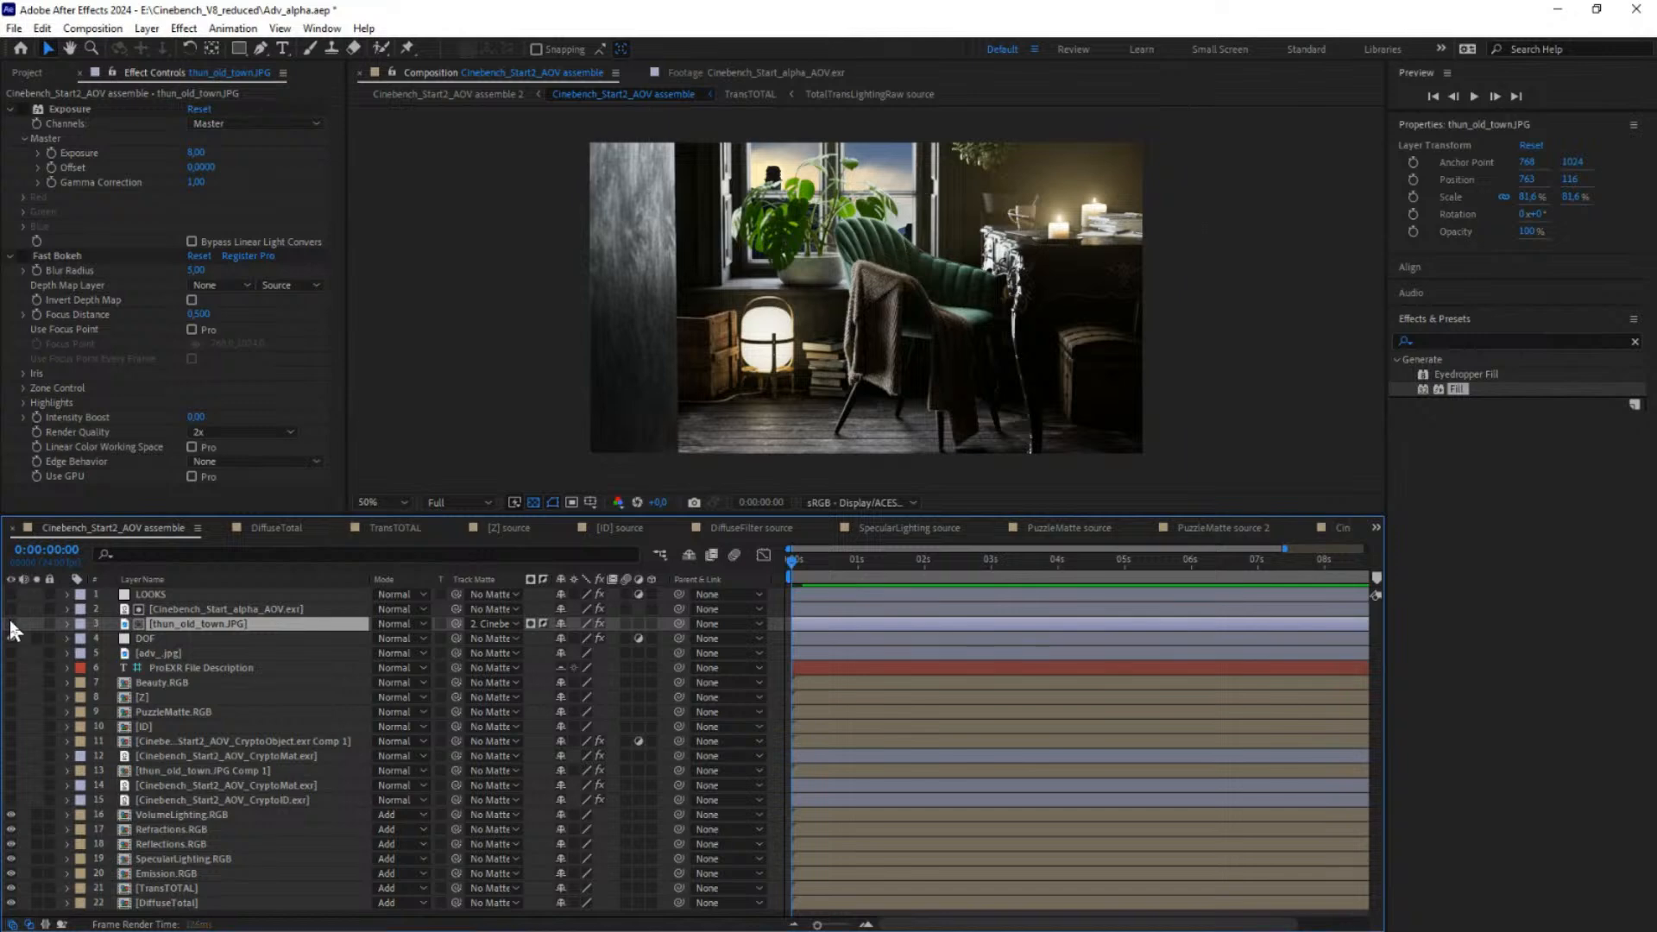
{"action": "left_click", "coordinate": [10, 623]}
{"action": "left_click", "coordinate": [11, 623]}
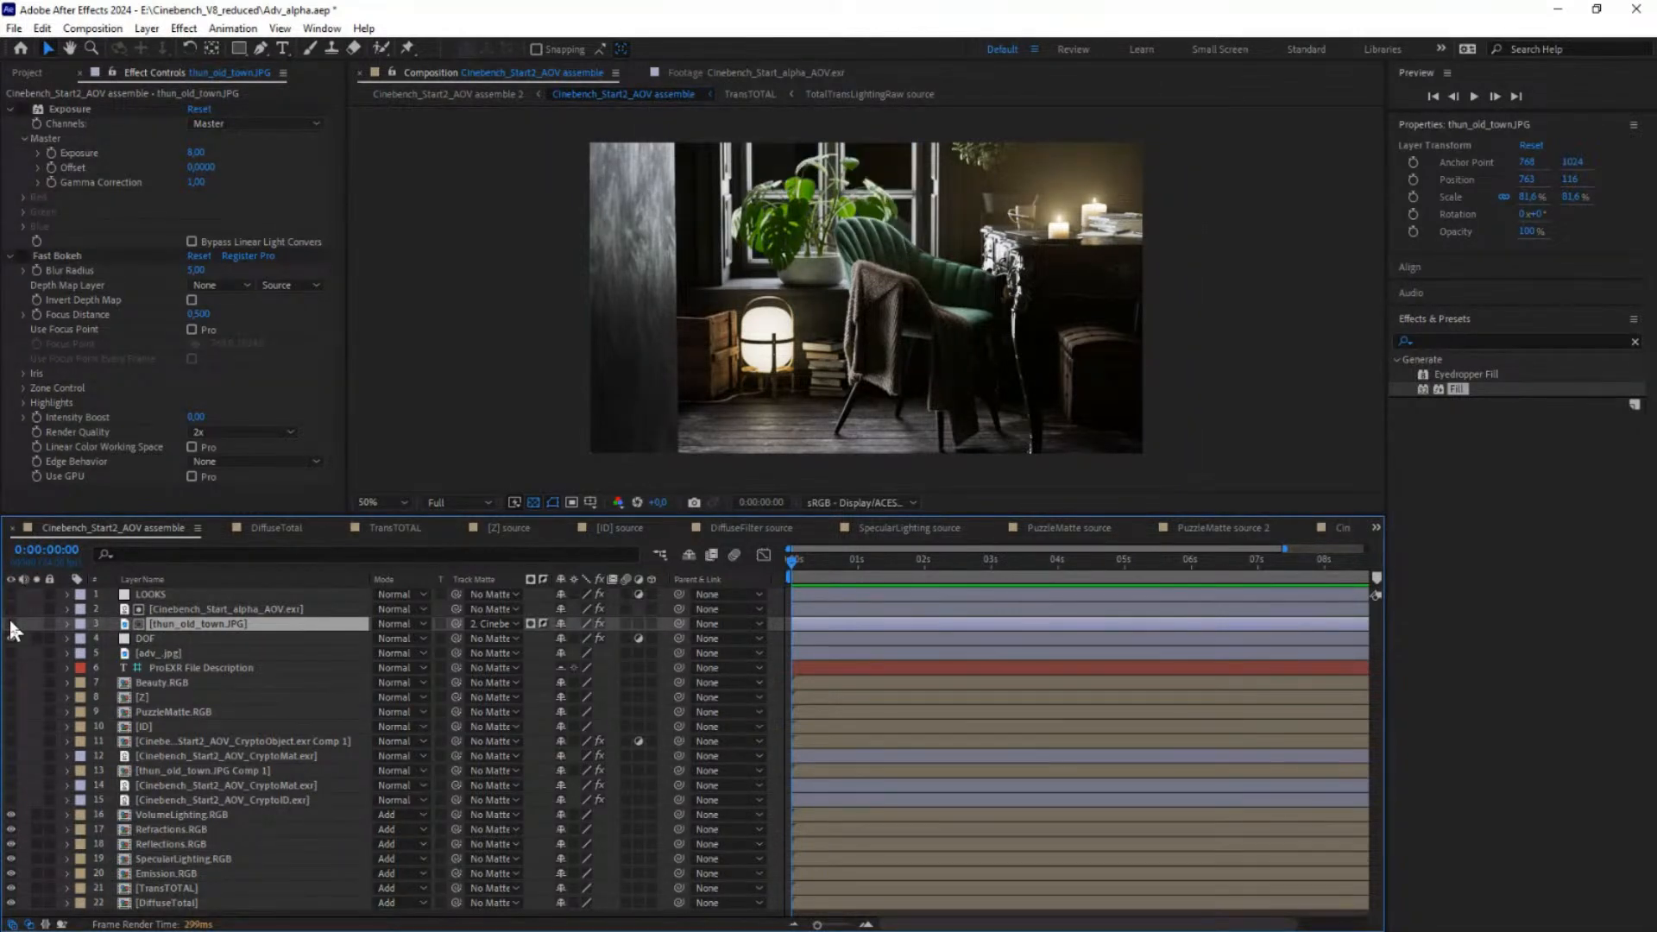
{"action": "scroll", "coordinate": [866, 184], "scroll_direction": "up", "scroll_amount": 1}
{"action": "scroll", "coordinate": [799, 152], "scroll_direction": "up", "scroll_amount": 3}
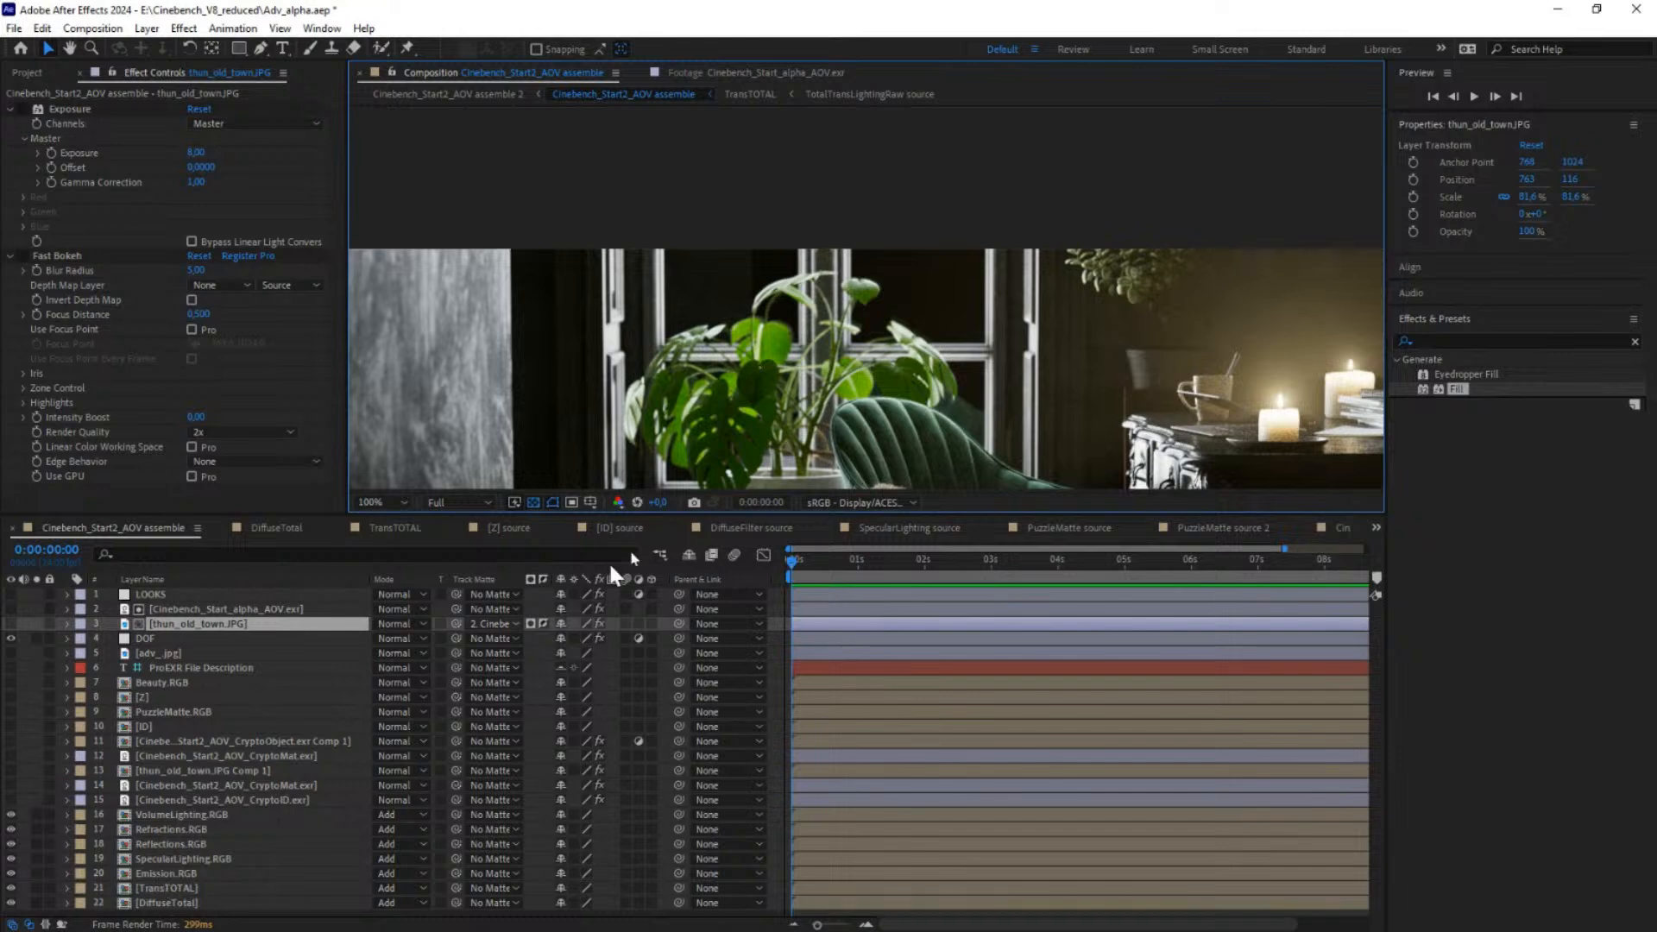
{"action": "left_click", "coordinate": [11, 623]}
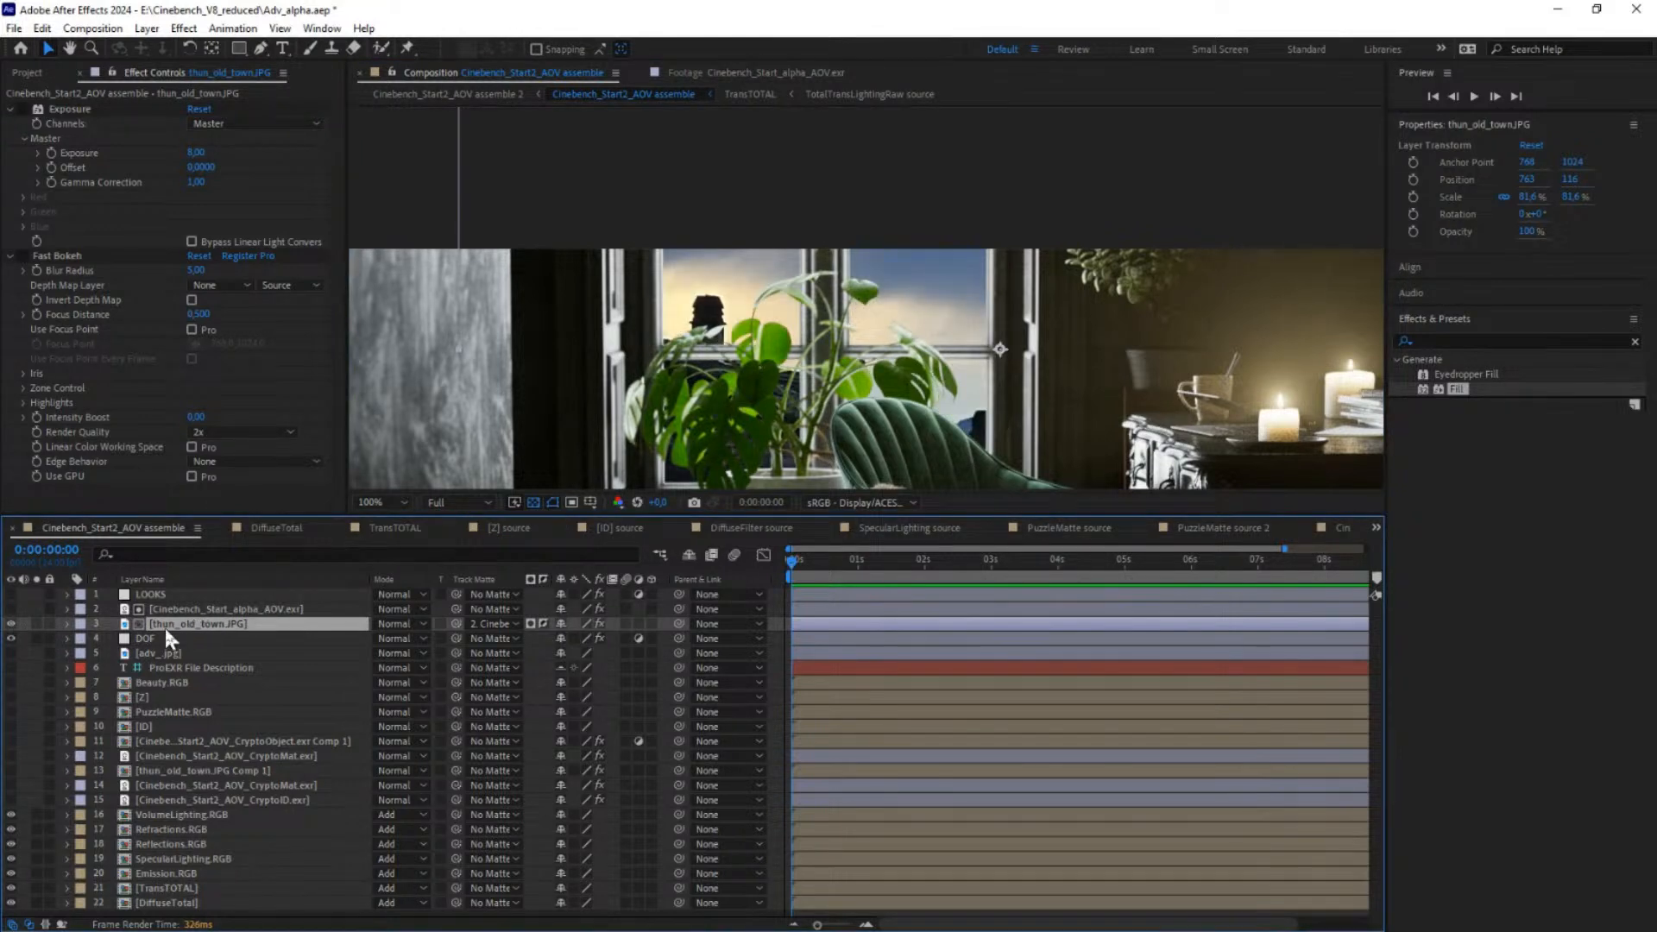
Step: Enable the Exposure effect on the thun_old_town.JPG layer and move the image behind the window to about 765, 88
{"action": "left_click", "coordinate": [21, 110]}
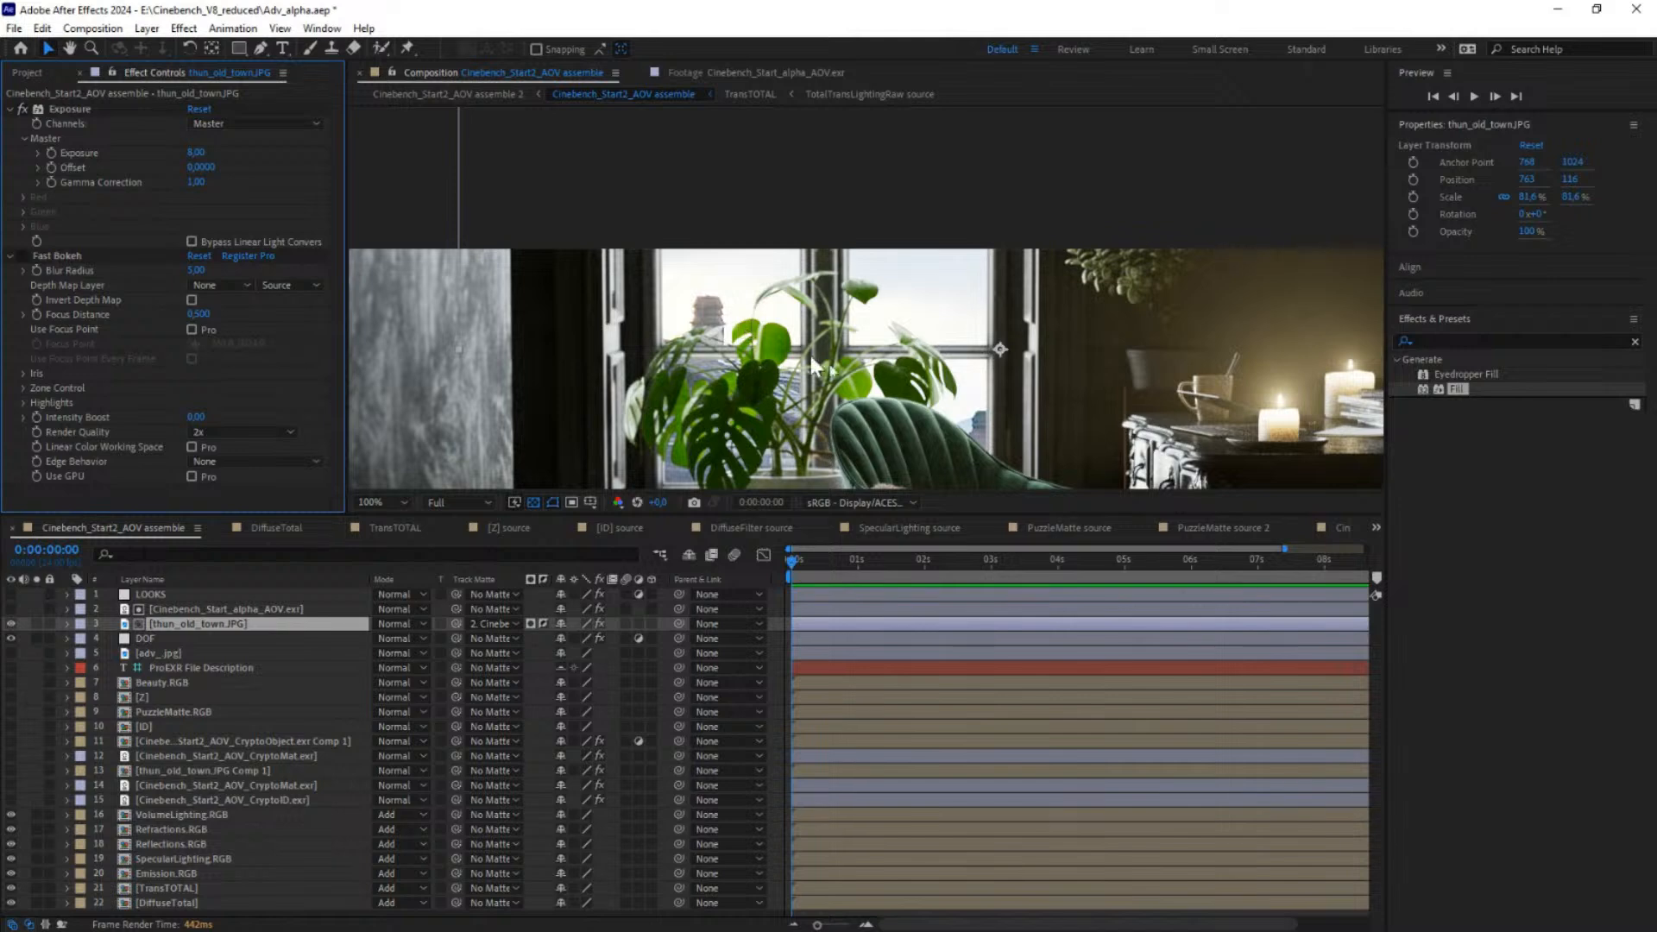
{"action": "scroll", "coordinate": [867, 367], "scroll_direction": "down", "scroll_amount": 2}
{"action": "left_click_drag", "start_coordinate": [867, 367], "coordinate": [793, 237]}
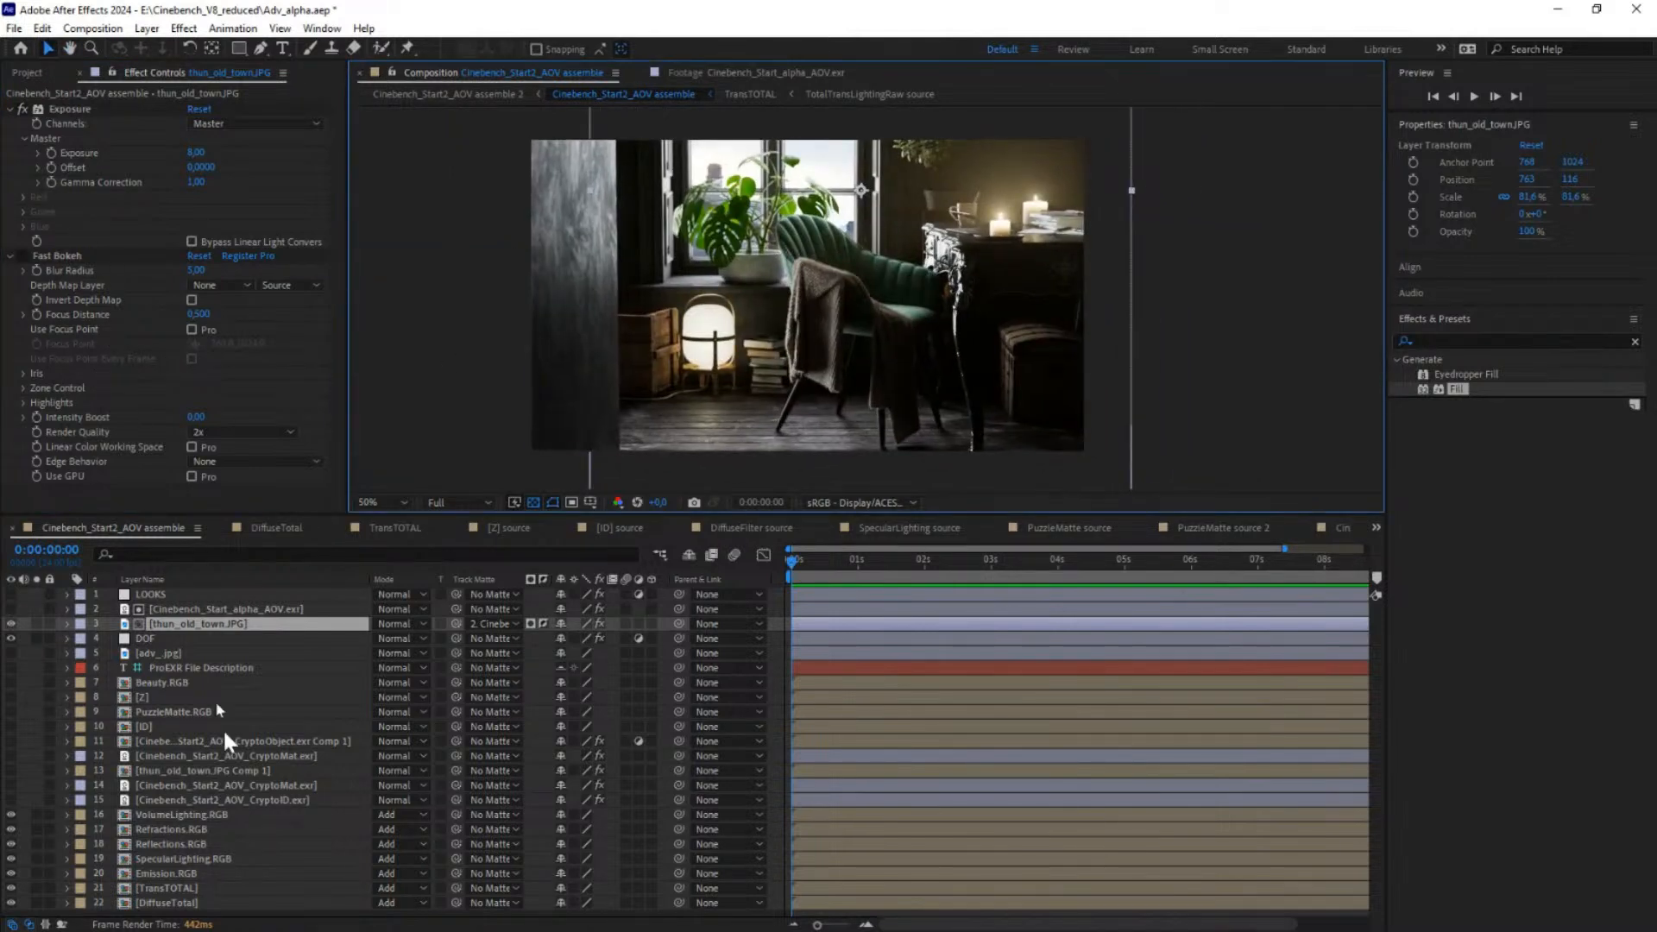
{"action": "left_click_drag", "start_coordinate": [867, 322], "coordinate": [776, 332]}
{"action": "left_click_drag", "start_coordinate": [795, 373], "coordinate": [857, 320]}
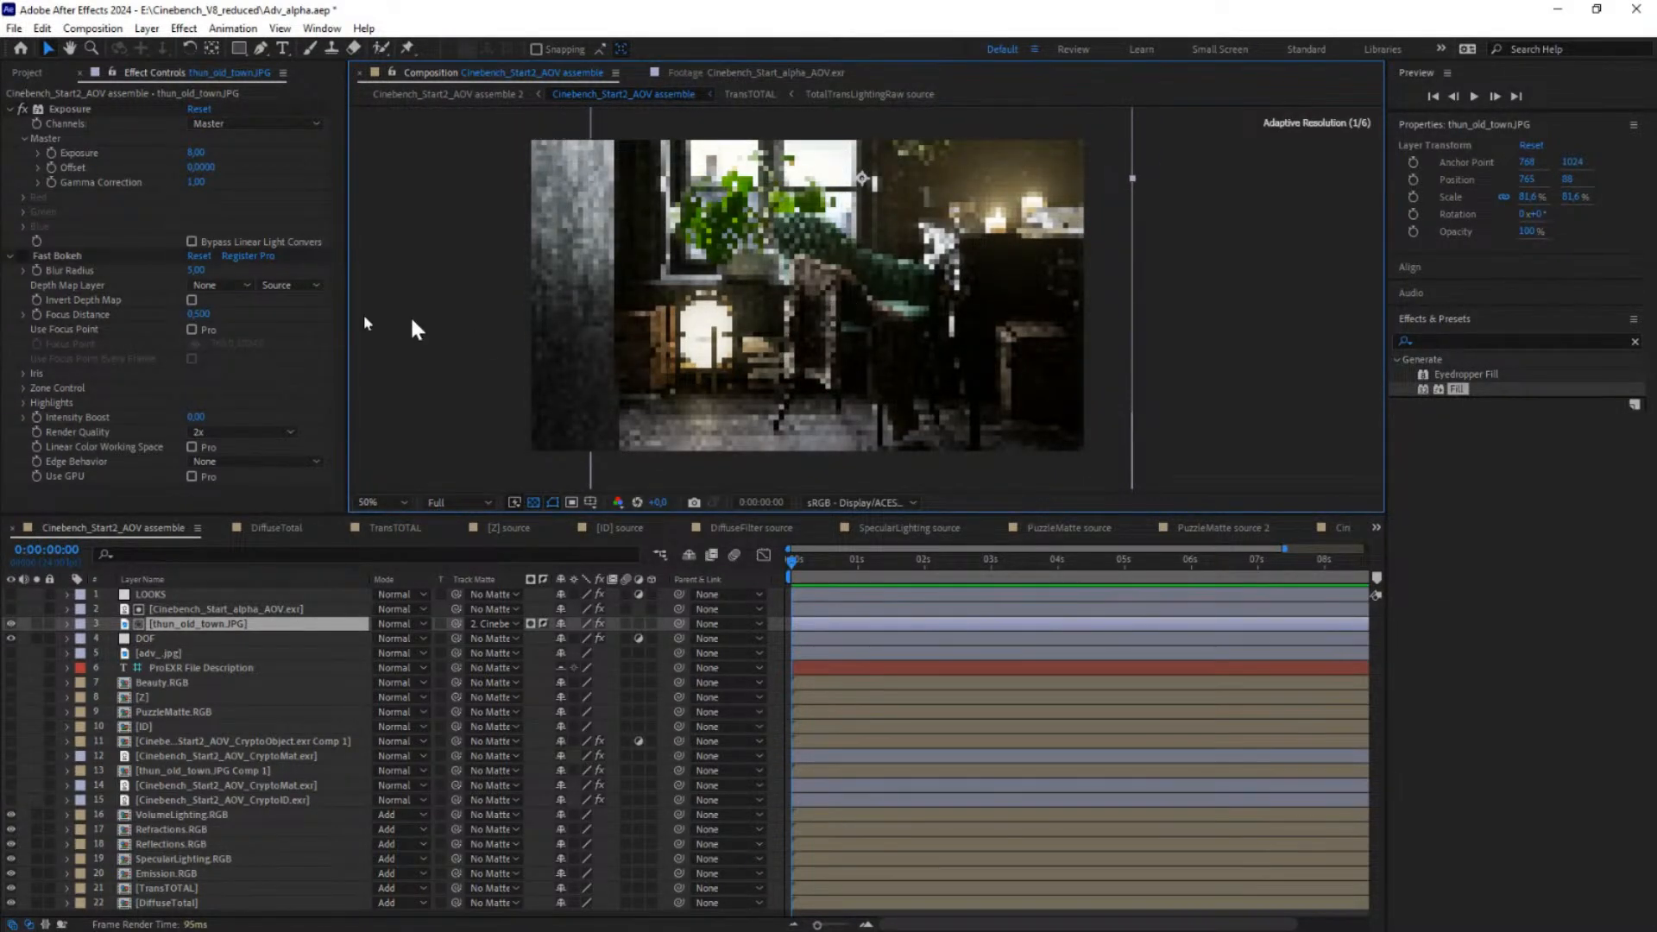
Step: Switch the photo's Exposure effect to individual channels and set red exposure to 9.25 and green exposure to 7.64
{"action": "left_click", "coordinate": [62, 109]}
{"action": "left_click", "coordinate": [249, 122]}
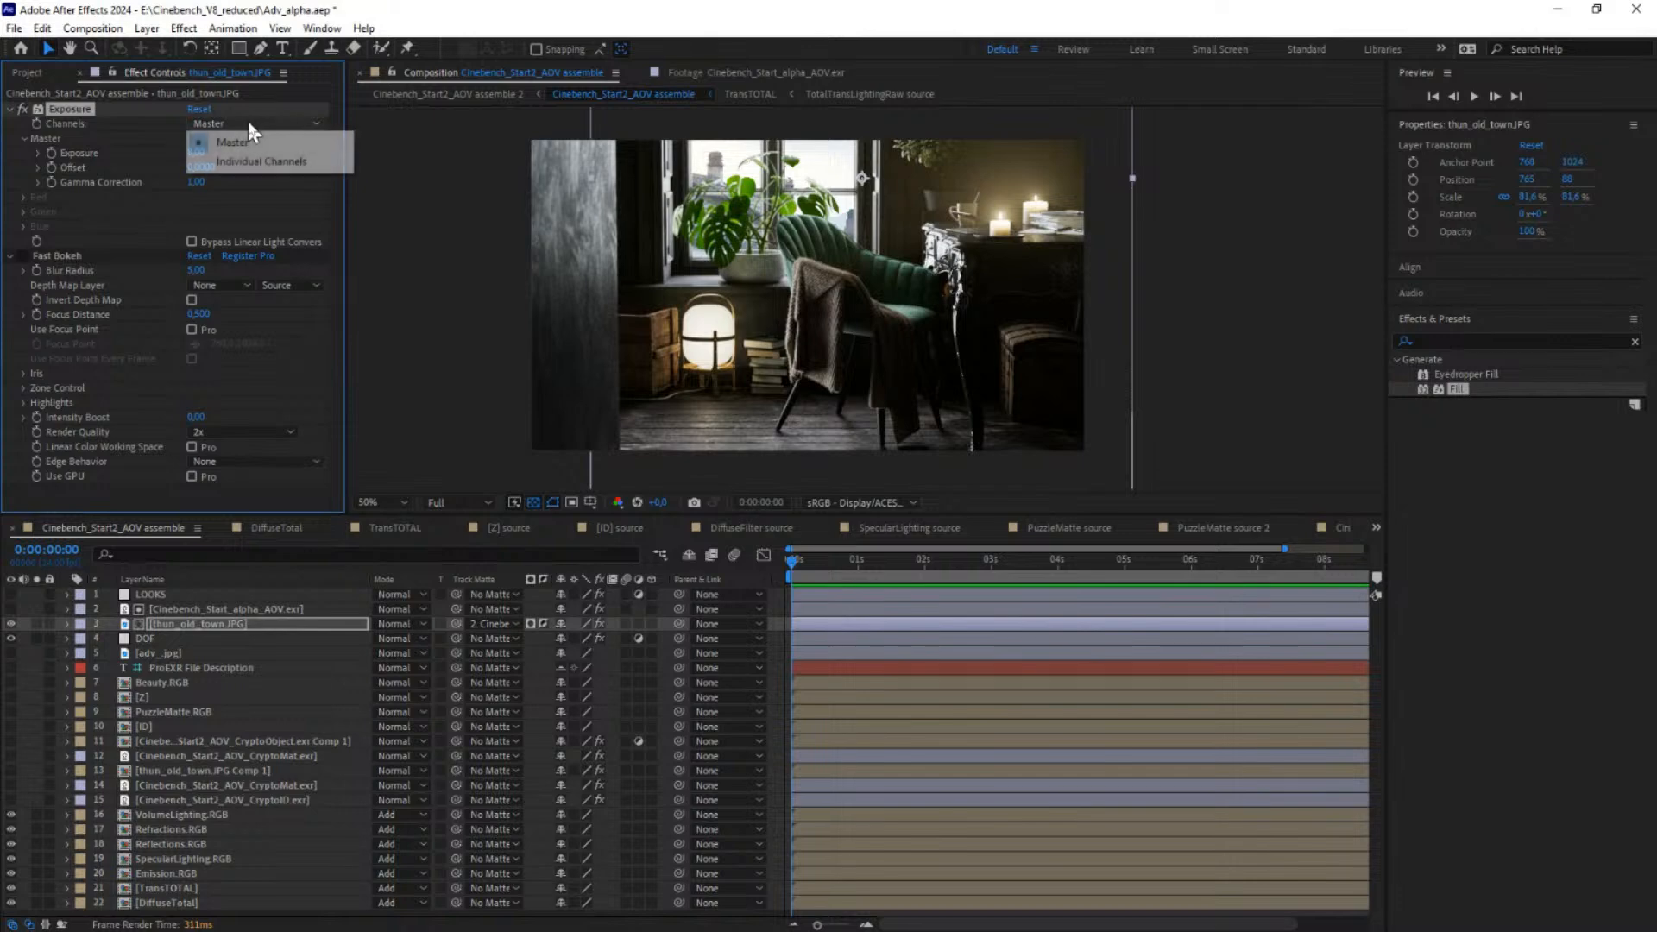
{"action": "left_click", "coordinate": [259, 161]}
{"action": "left_click_drag", "start_coordinate": [196, 167], "coordinate": [390, 185]}
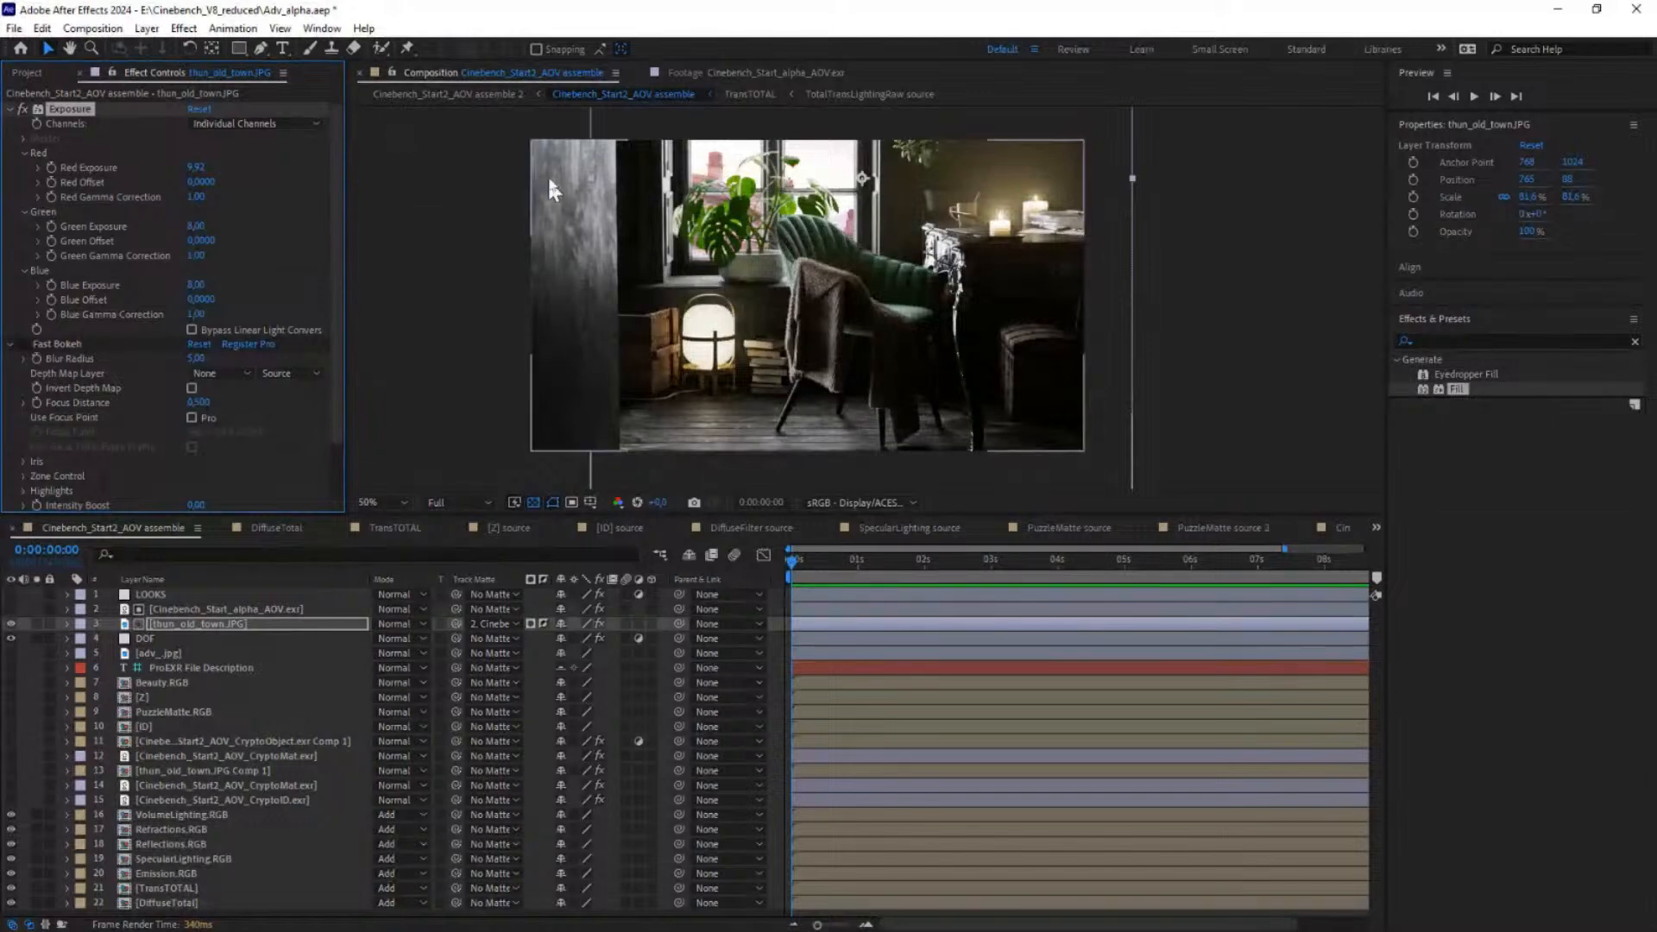
{"action": "left_click_drag", "start_coordinate": [192, 171], "coordinate": [164, 234]}
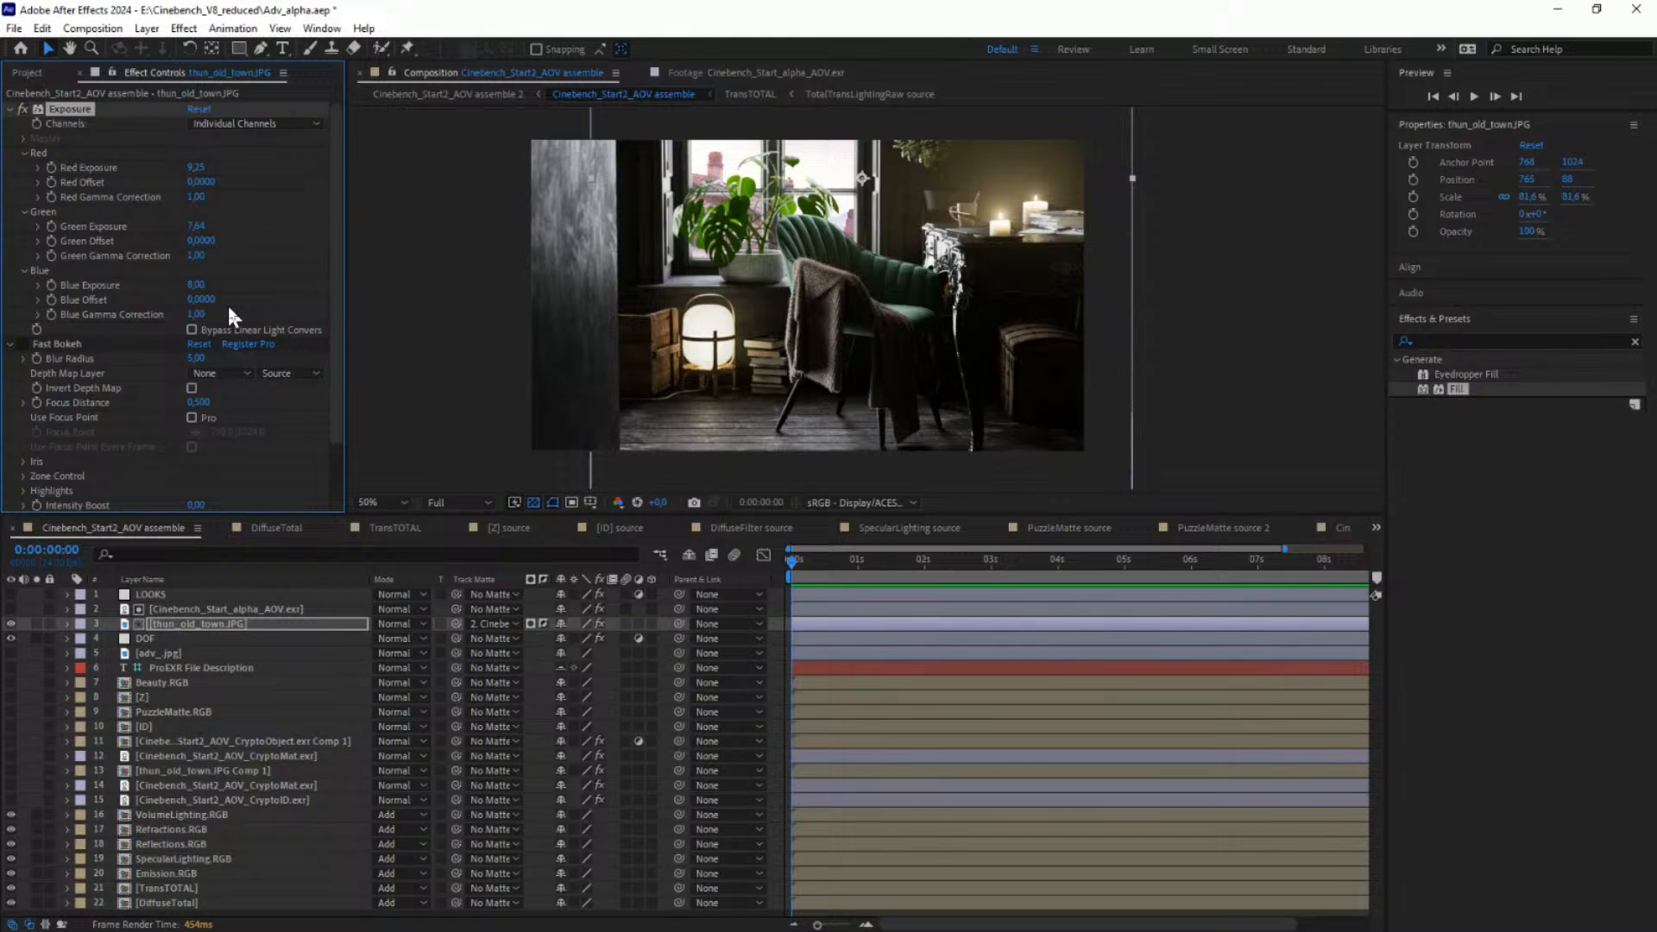
Step: Scale the thun_old_town.JPG image down to 46% and place it behind the window at about 617, 44
{"action": "left_click_drag", "start_coordinate": [748, 346], "coordinate": [754, 290]}
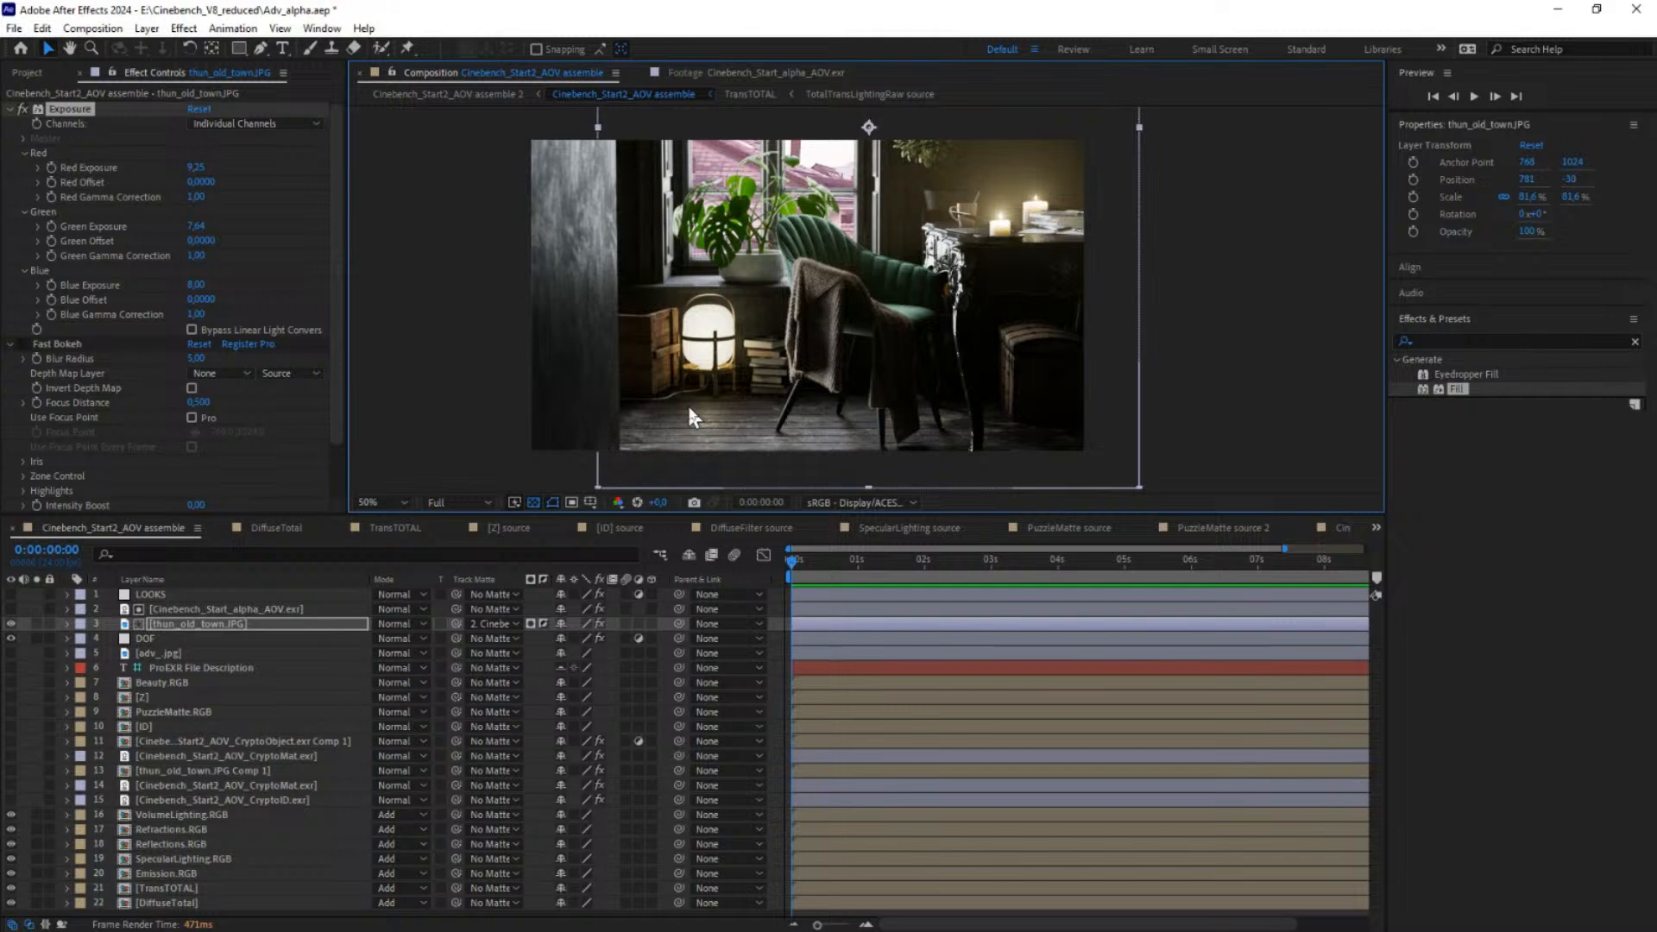
{"action": "left_click", "coordinate": [1145, 129]}
{"action": "left_click", "coordinate": [1094, 157]}
{"action": "left_click_drag", "start_coordinate": [1144, 133], "coordinate": [889, 254]}
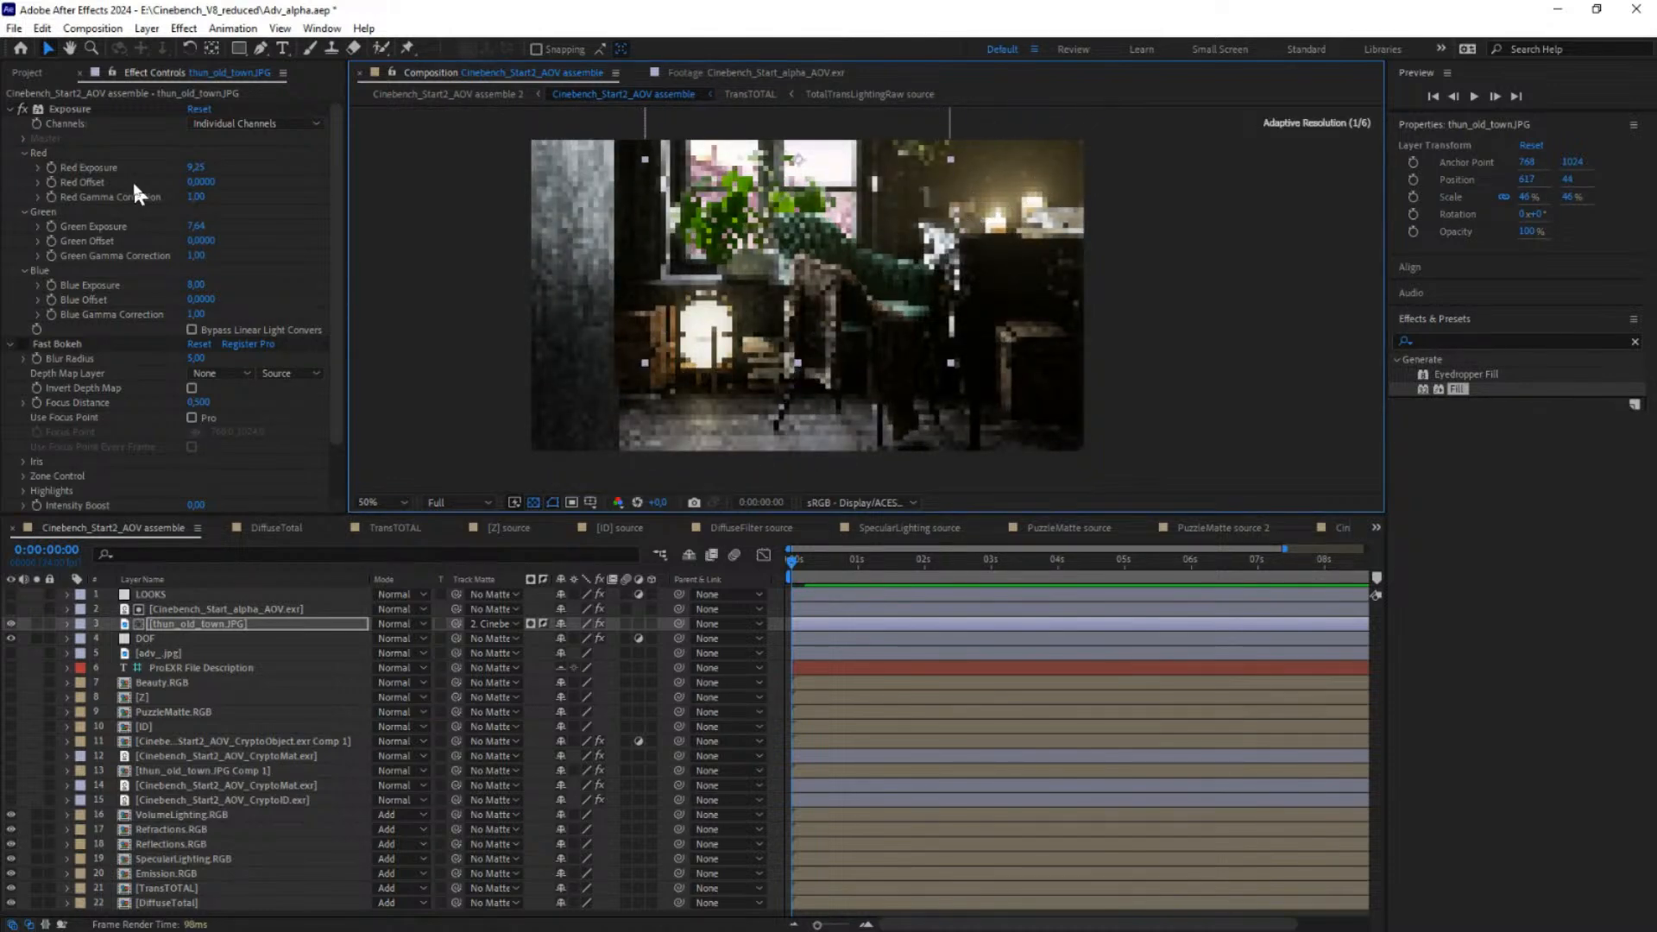
Step: Return the Exposure effect to the Master channel with exposure 4, and move the photo to about 641, 42
{"action": "left_click", "coordinate": [216, 129]}
{"action": "left_click", "coordinate": [226, 137]}
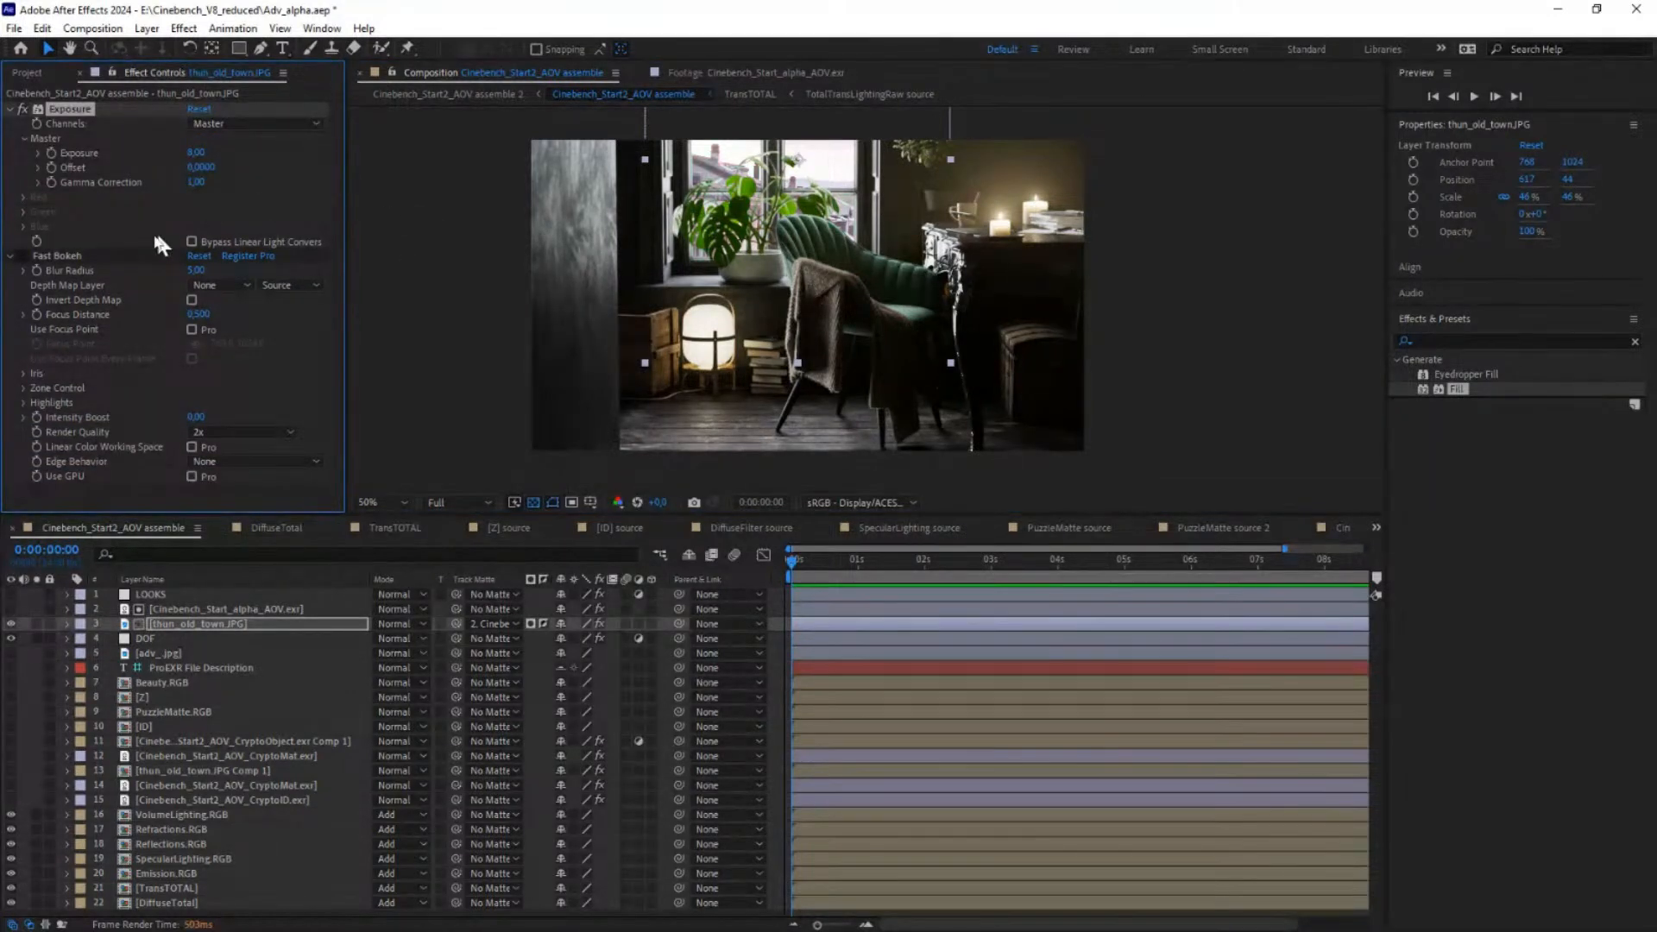
{"action": "mouse_move", "coordinate": [918, 223]}
{"action": "left_mouse_down"}
{"action": "mouse_move", "coordinate": [915, 243]}
{"action": "mouse_move", "coordinate": [927, 231]}
{"action": "left_mouse_up"}
{"action": "left_click", "coordinate": [193, 152]}
{"action": "key", "text": "Return"}
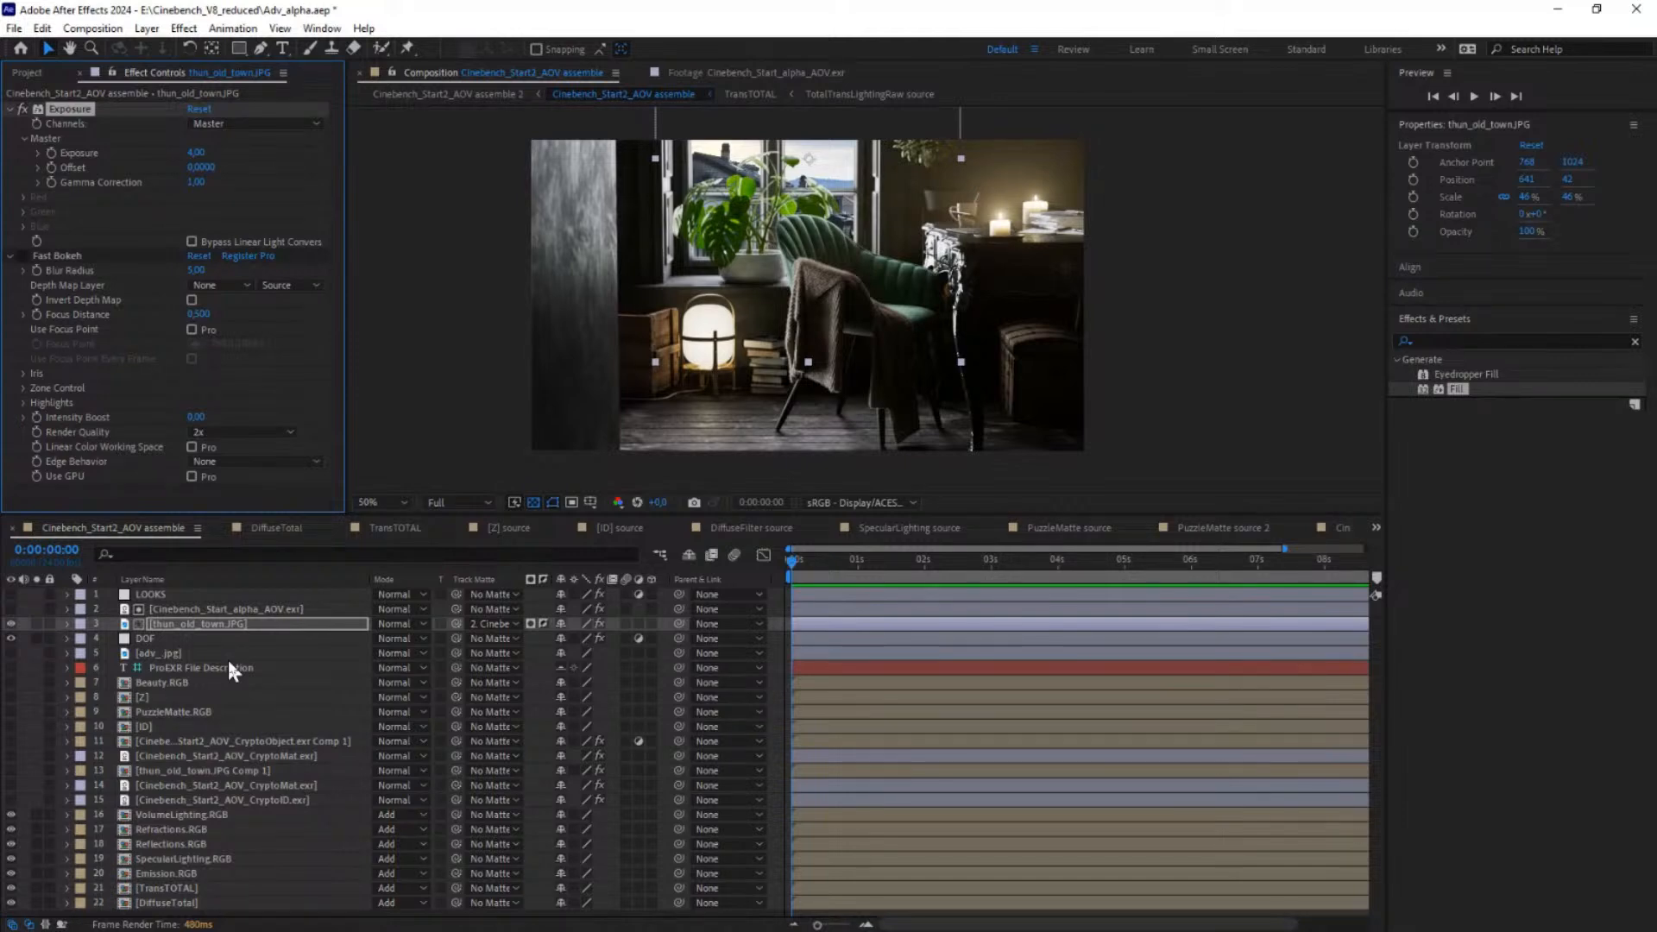
Step: Show the LOOKS layer and move thun_old_town.JPG directly below the Reflections.RGB layer
{"action": "left_click", "coordinate": [11, 595]}
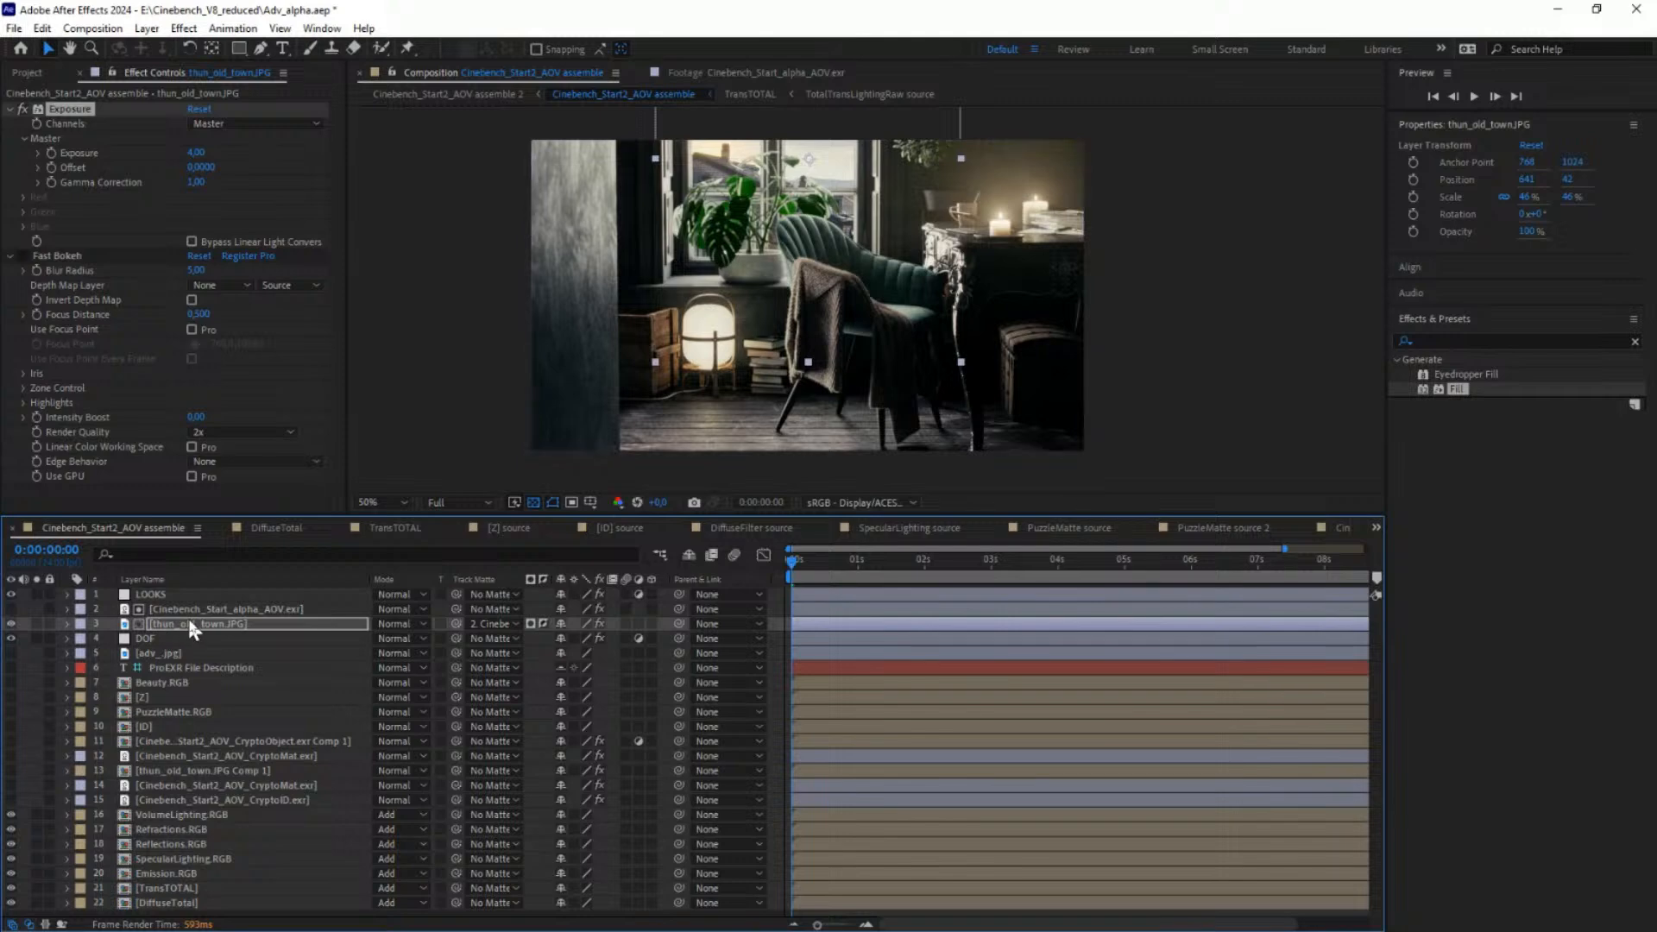
{"action": "left_click_drag", "start_coordinate": [181, 621], "coordinate": [236, 847]}
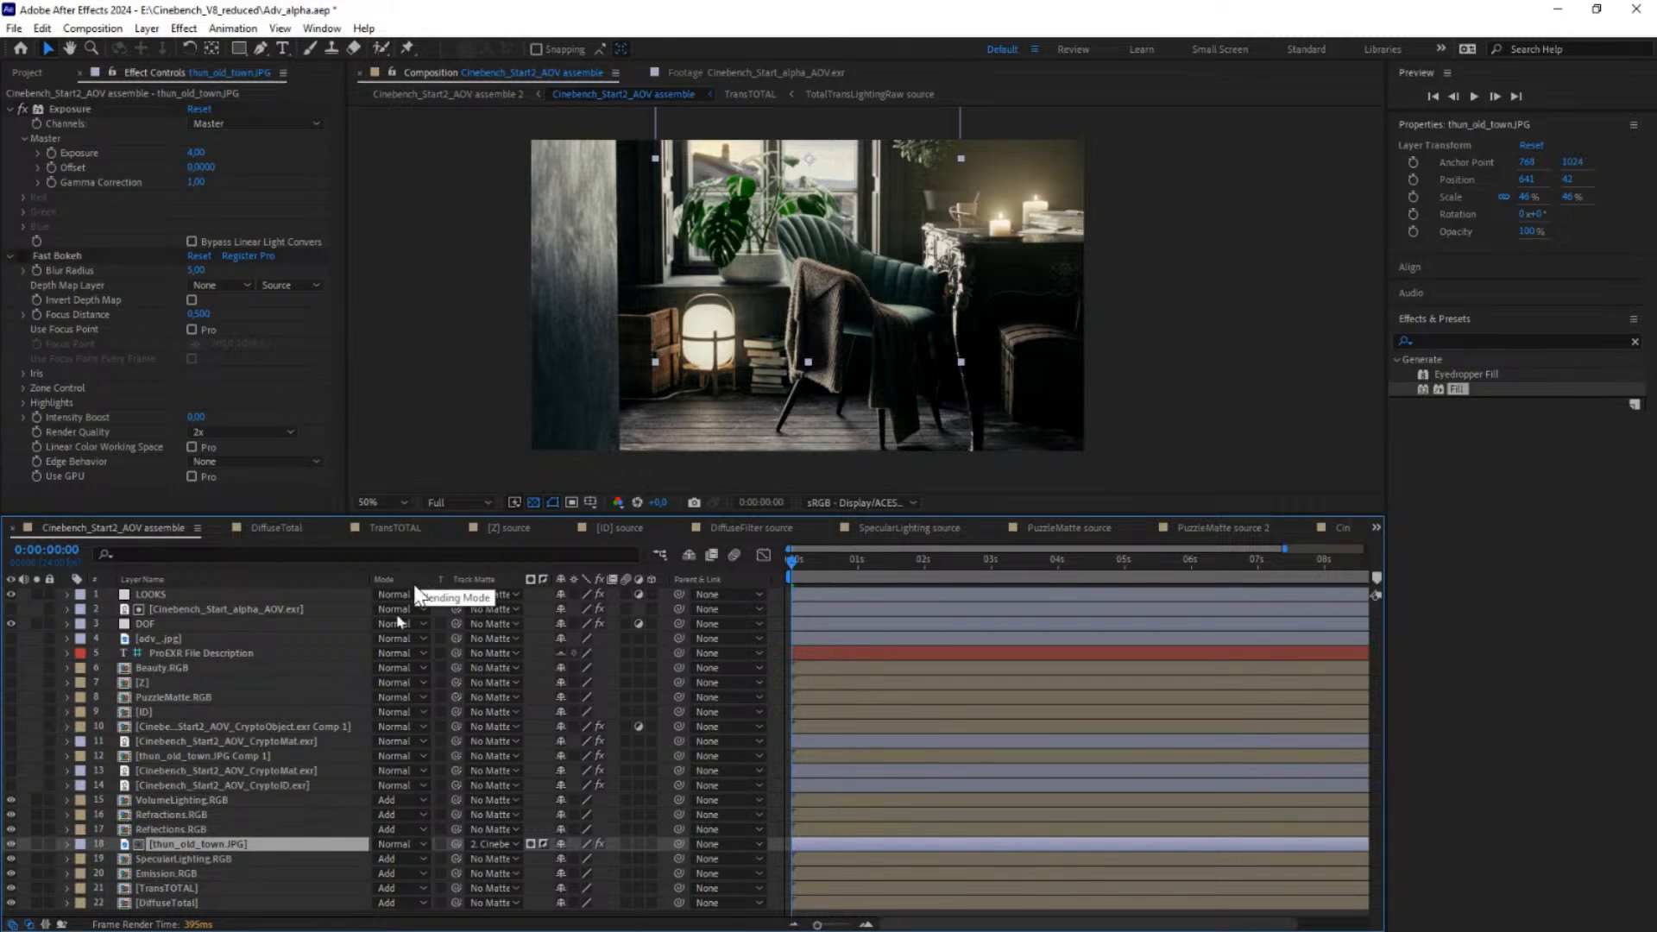
Step: Solo the Reflections.RGB layer to inspect the reflection pass, and restore the full composite
{"action": "left_click", "coordinate": [176, 828]}
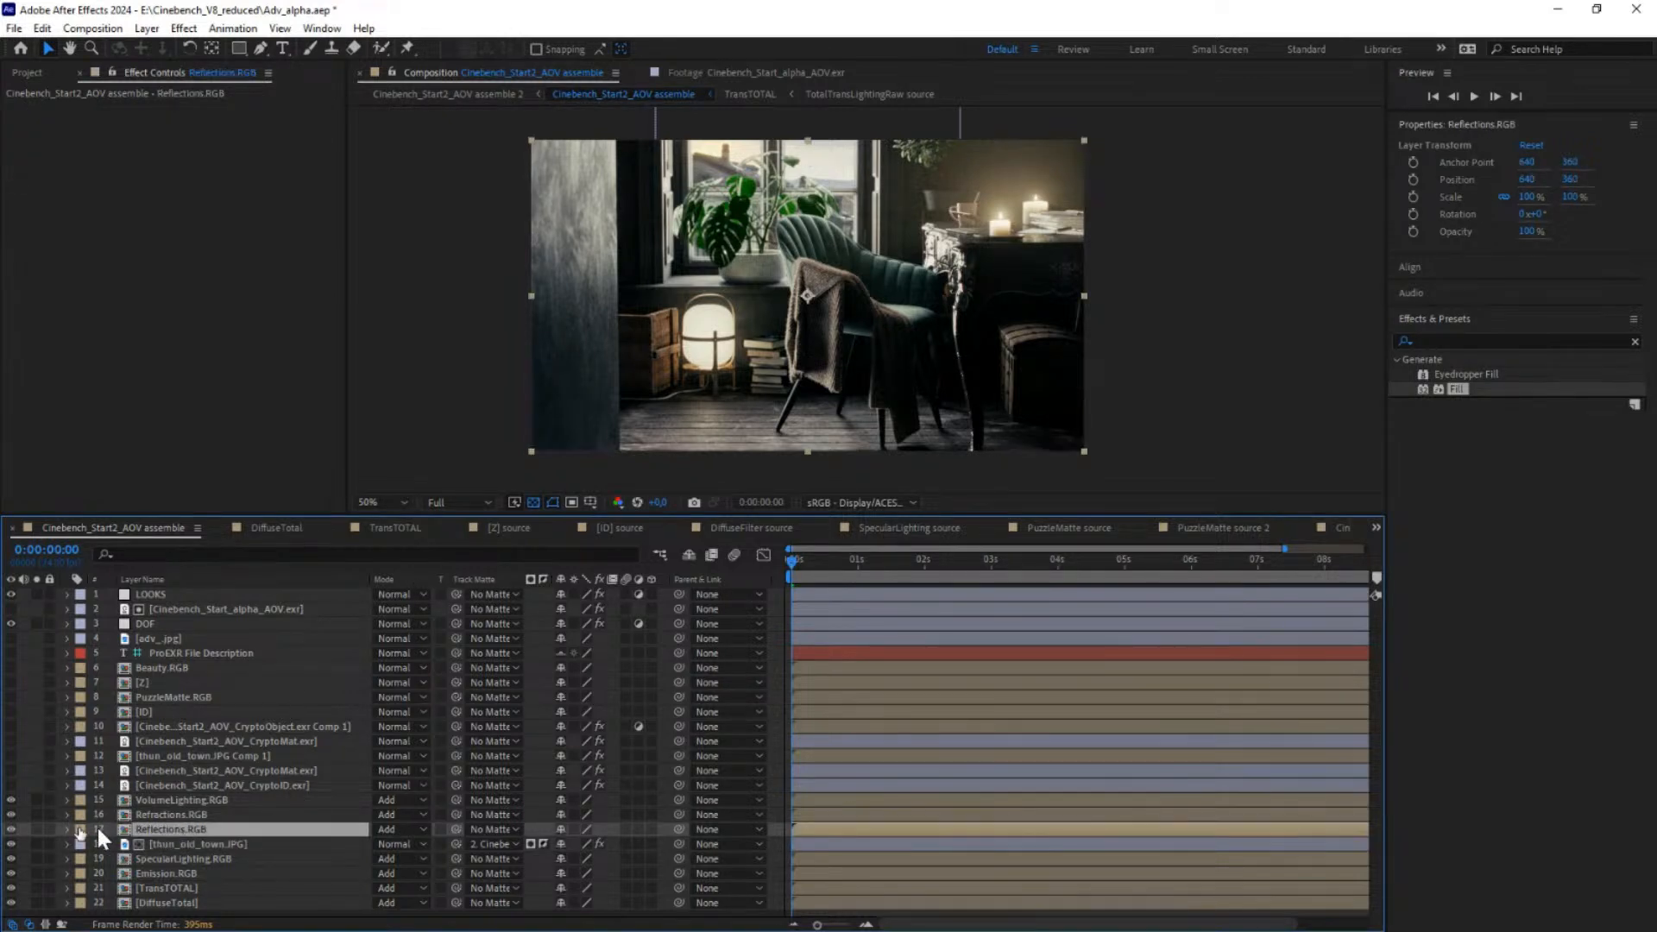
{"action": "left_click", "coordinate": [36, 830]}
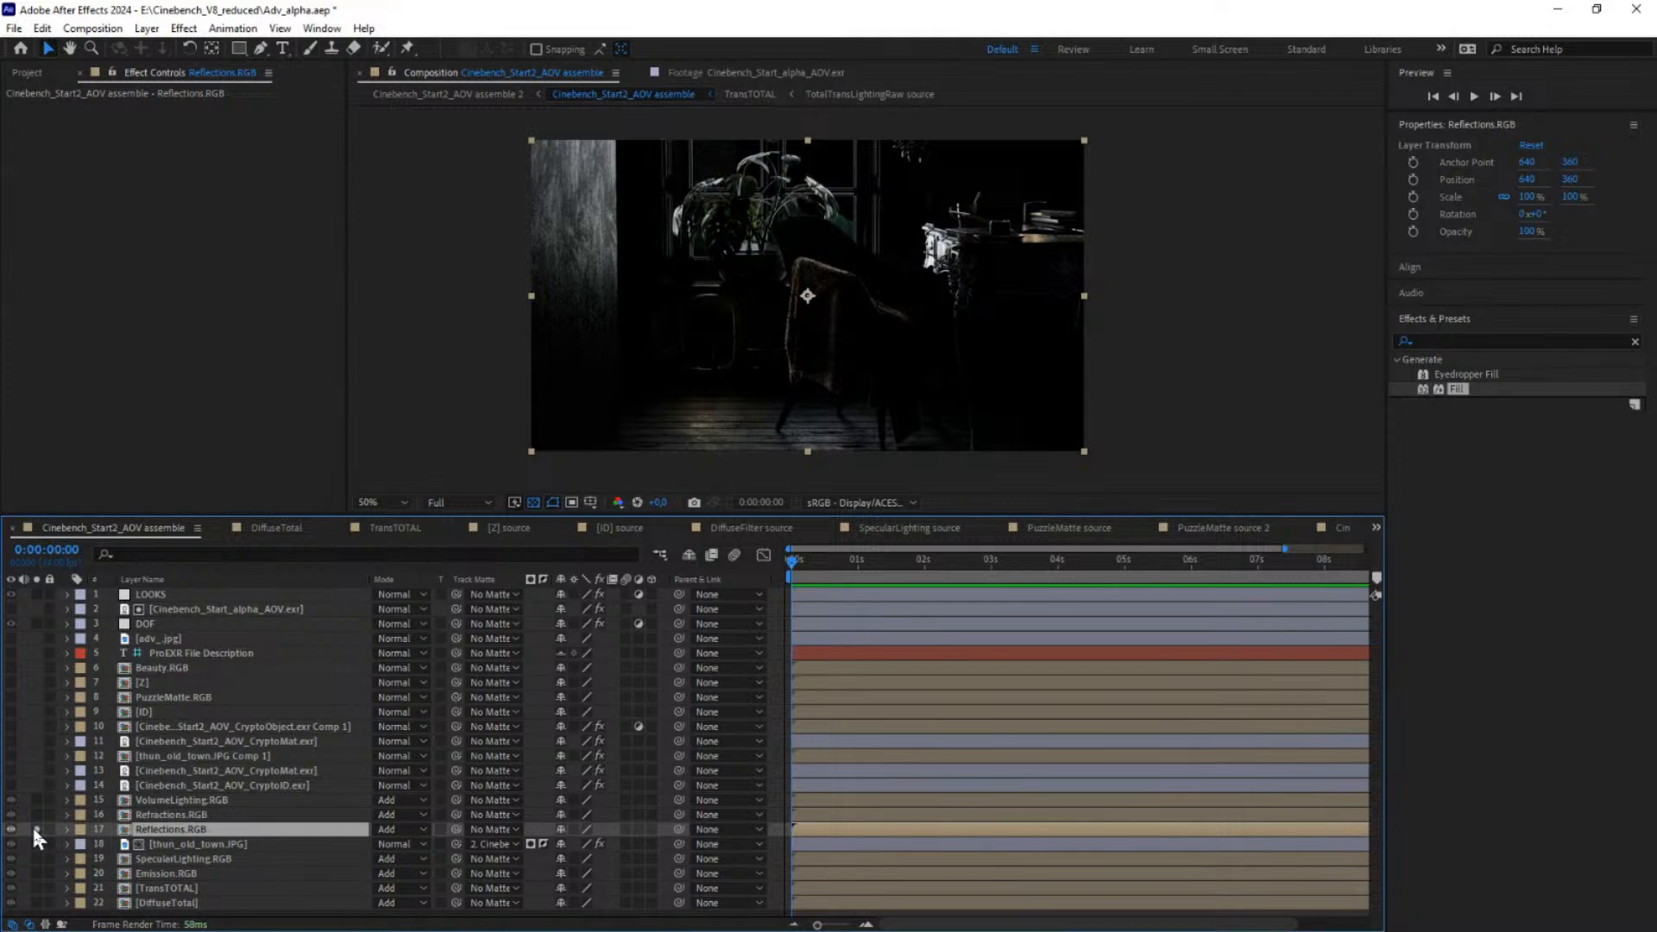
{"action": "left_click", "coordinate": [37, 829]}
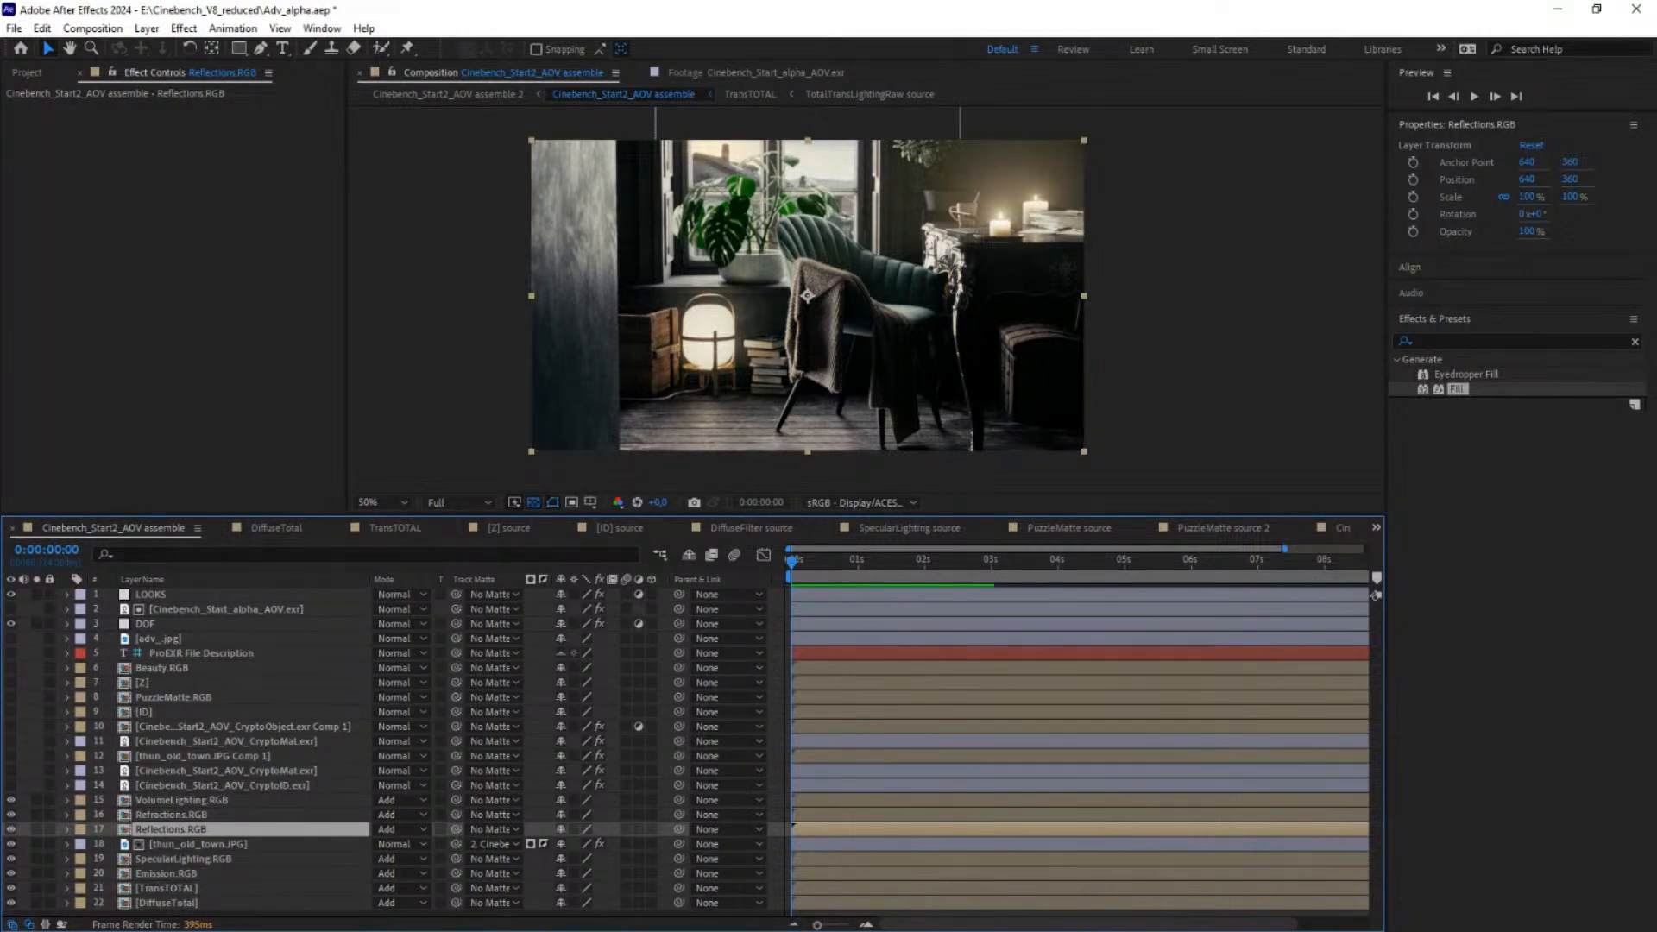
Step: Switch to Cinema 4D, close the render view and bring up the Cinebench_Computer_start.c4d scene
{"action": "key", "text": "alt+Tab"}
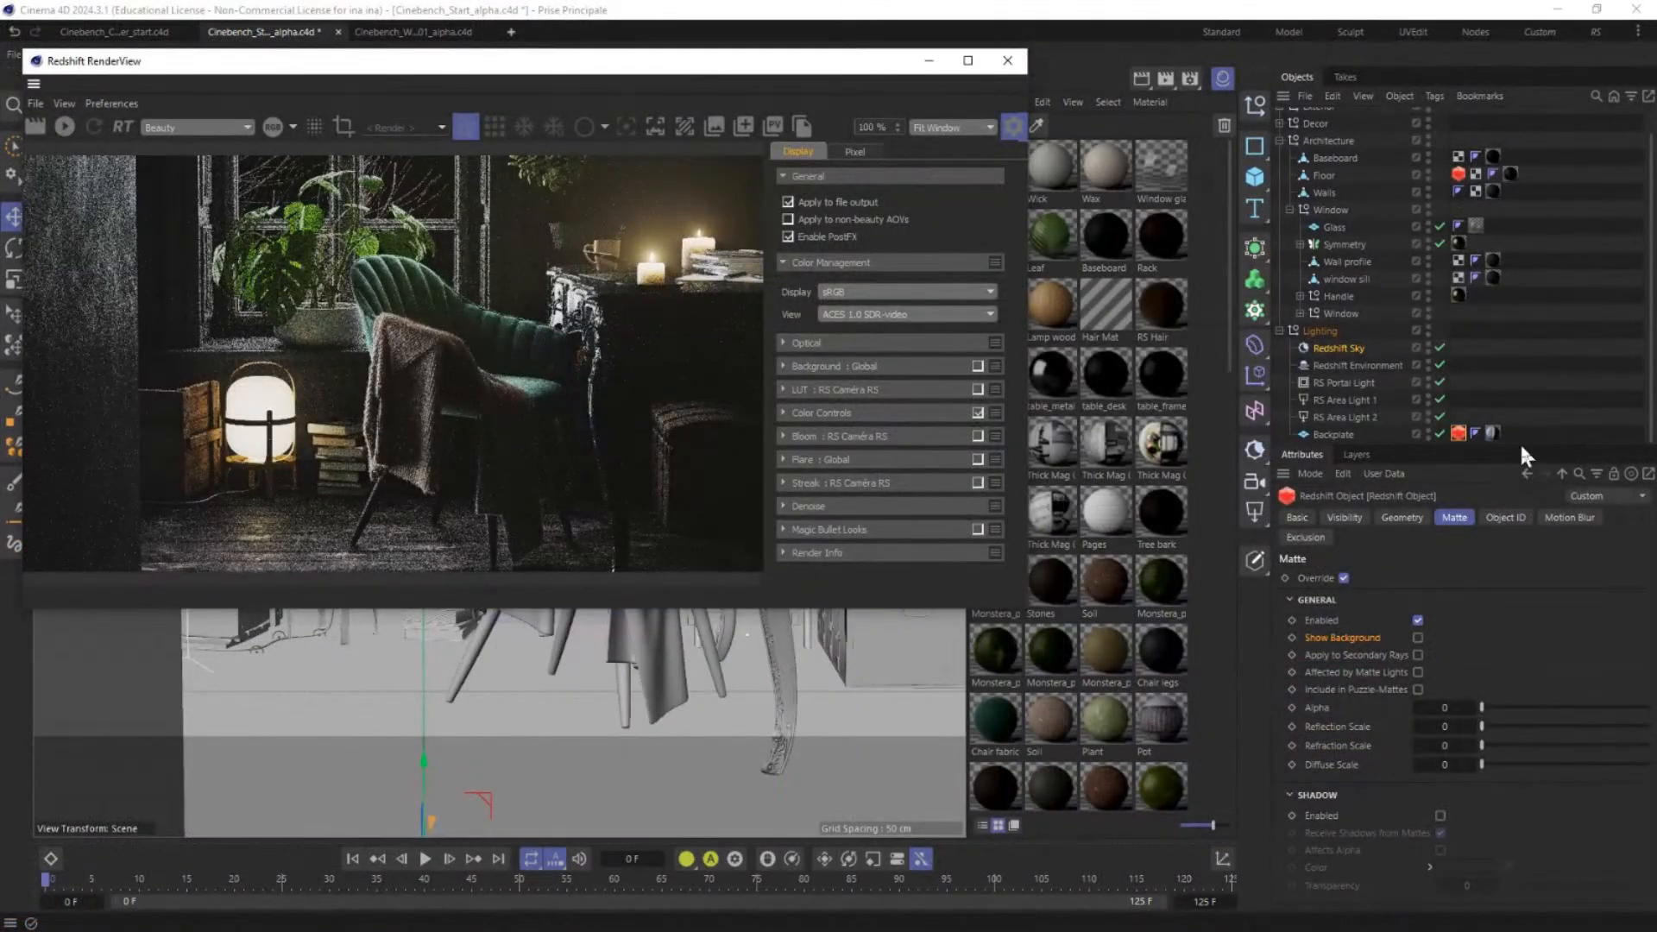
{"action": "left_click", "coordinate": [1007, 60]}
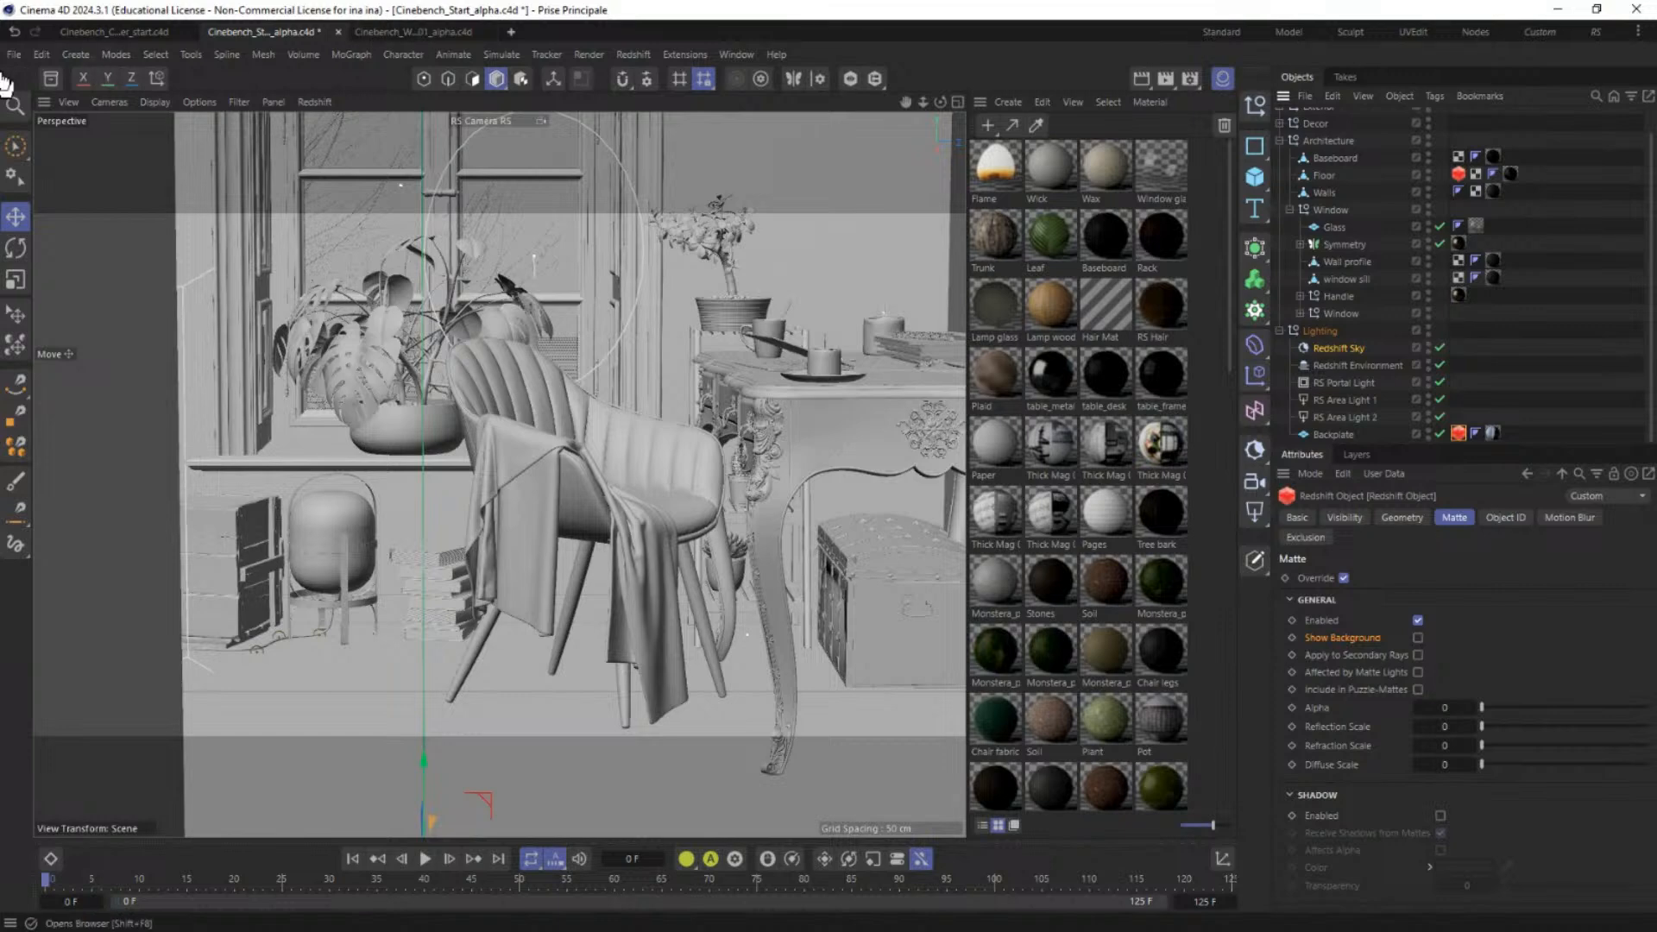
{"action": "left_click", "coordinate": [737, 54]}
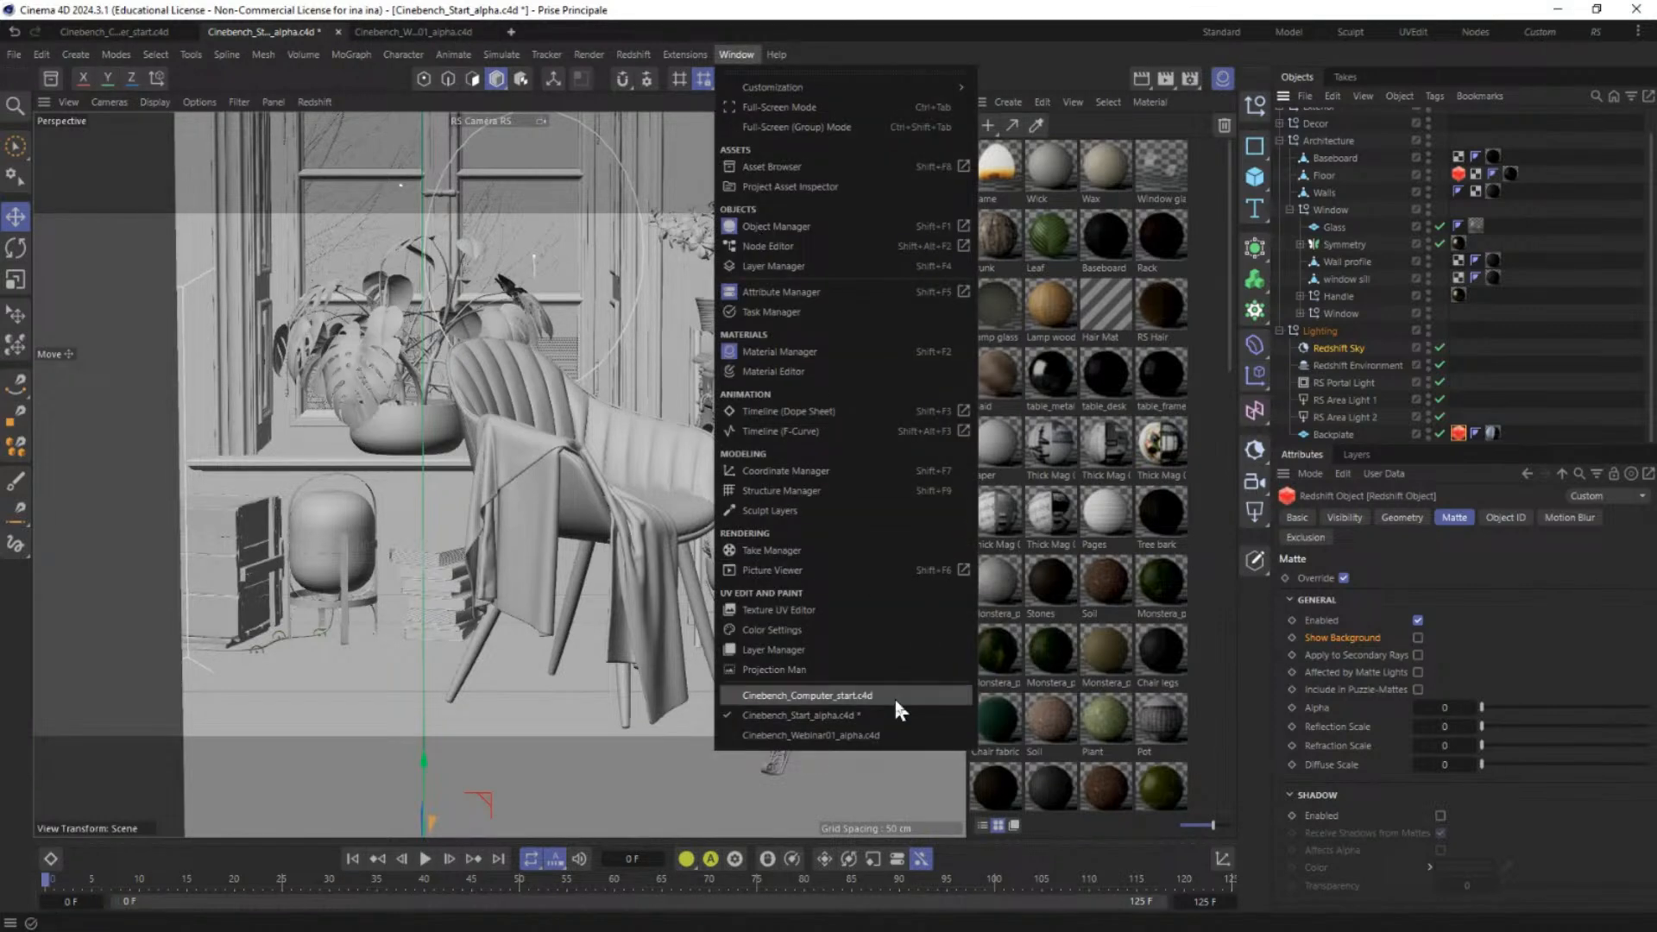
{"action": "left_click", "coordinate": [835, 697]}
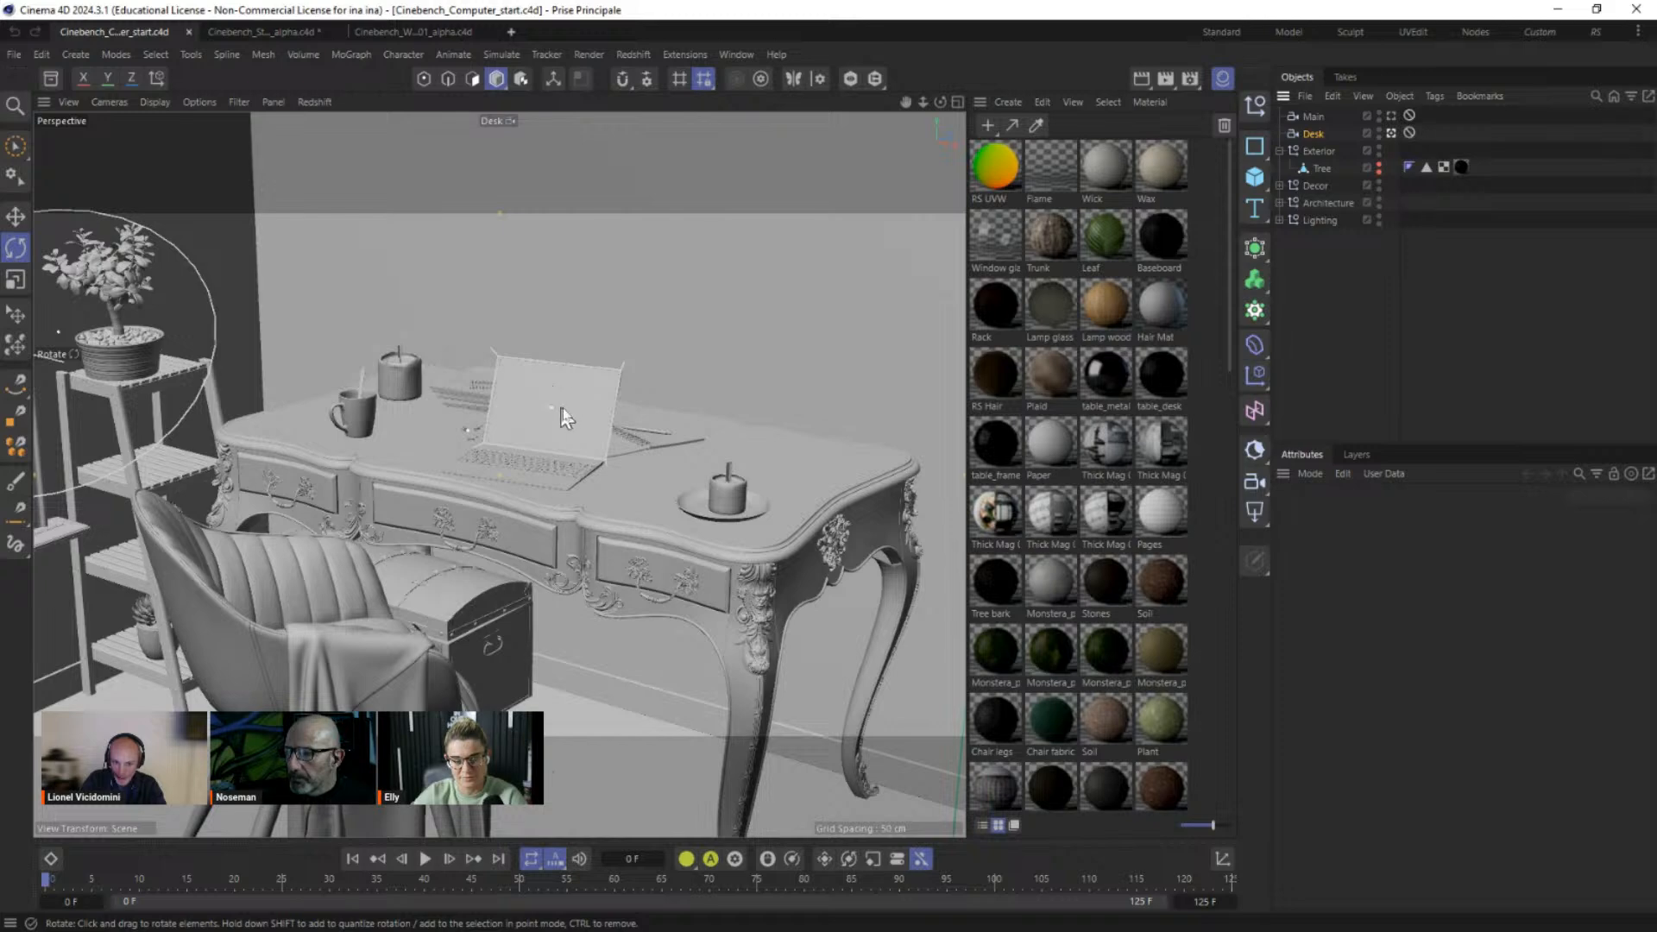
Step: Open the Redshift RenderView, hide its display settings and render the desk camera view
{"action": "left_click", "coordinate": [581, 54]}
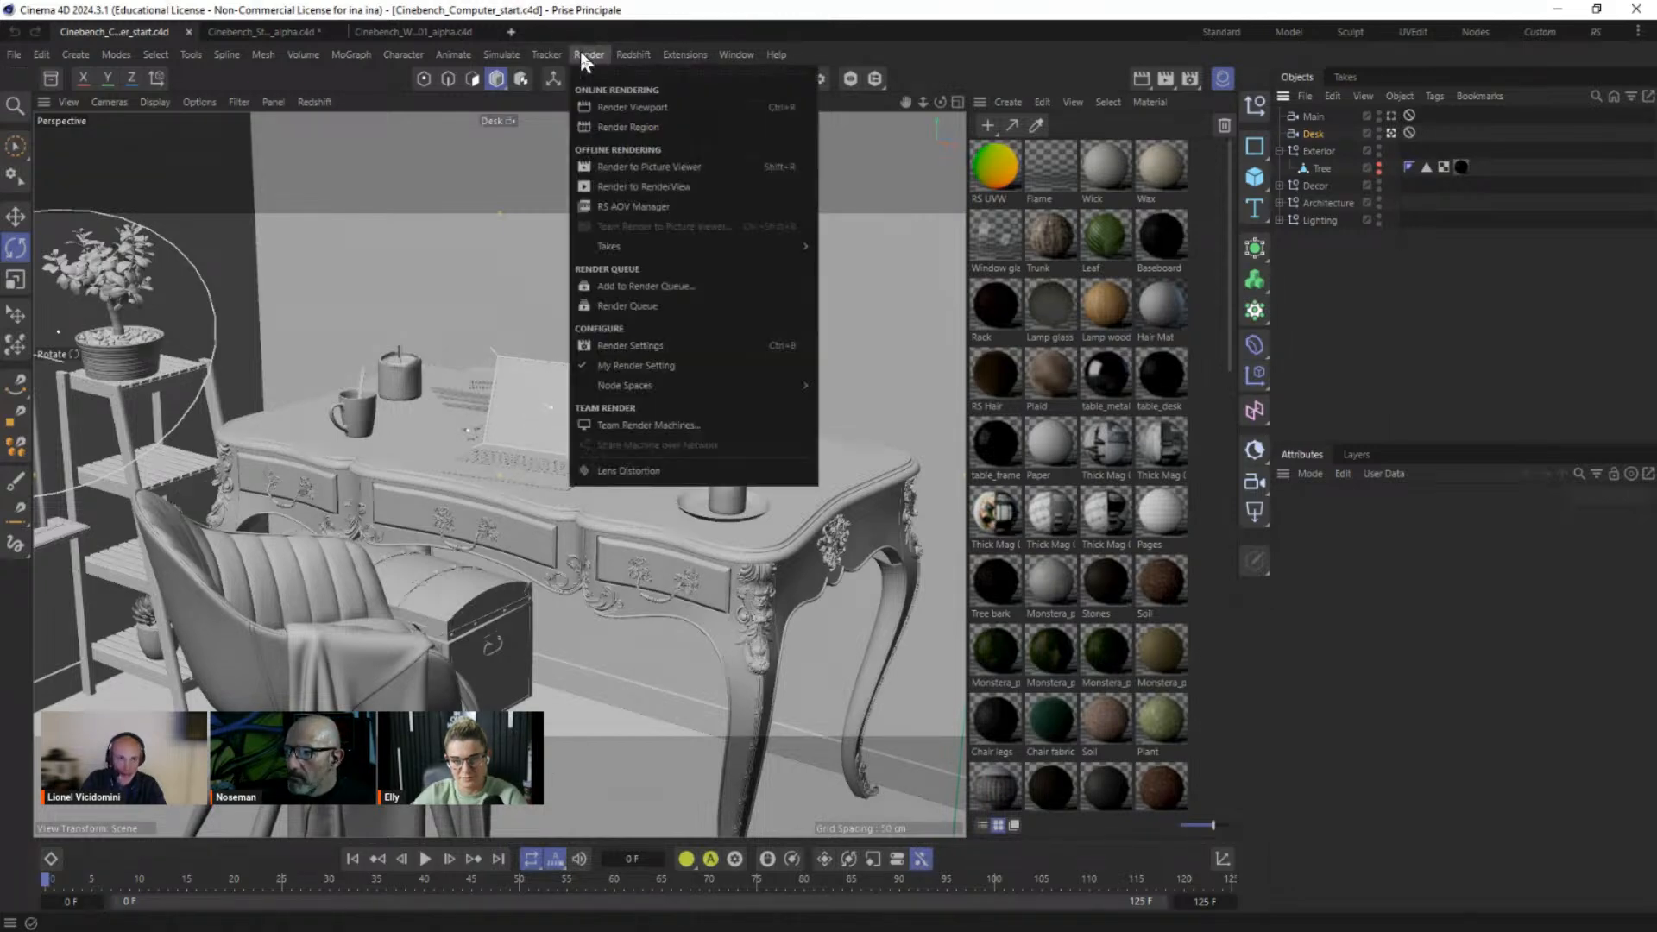
{"action": "left_click", "coordinate": [738, 56]}
{"action": "left_click", "coordinate": [630, 53]}
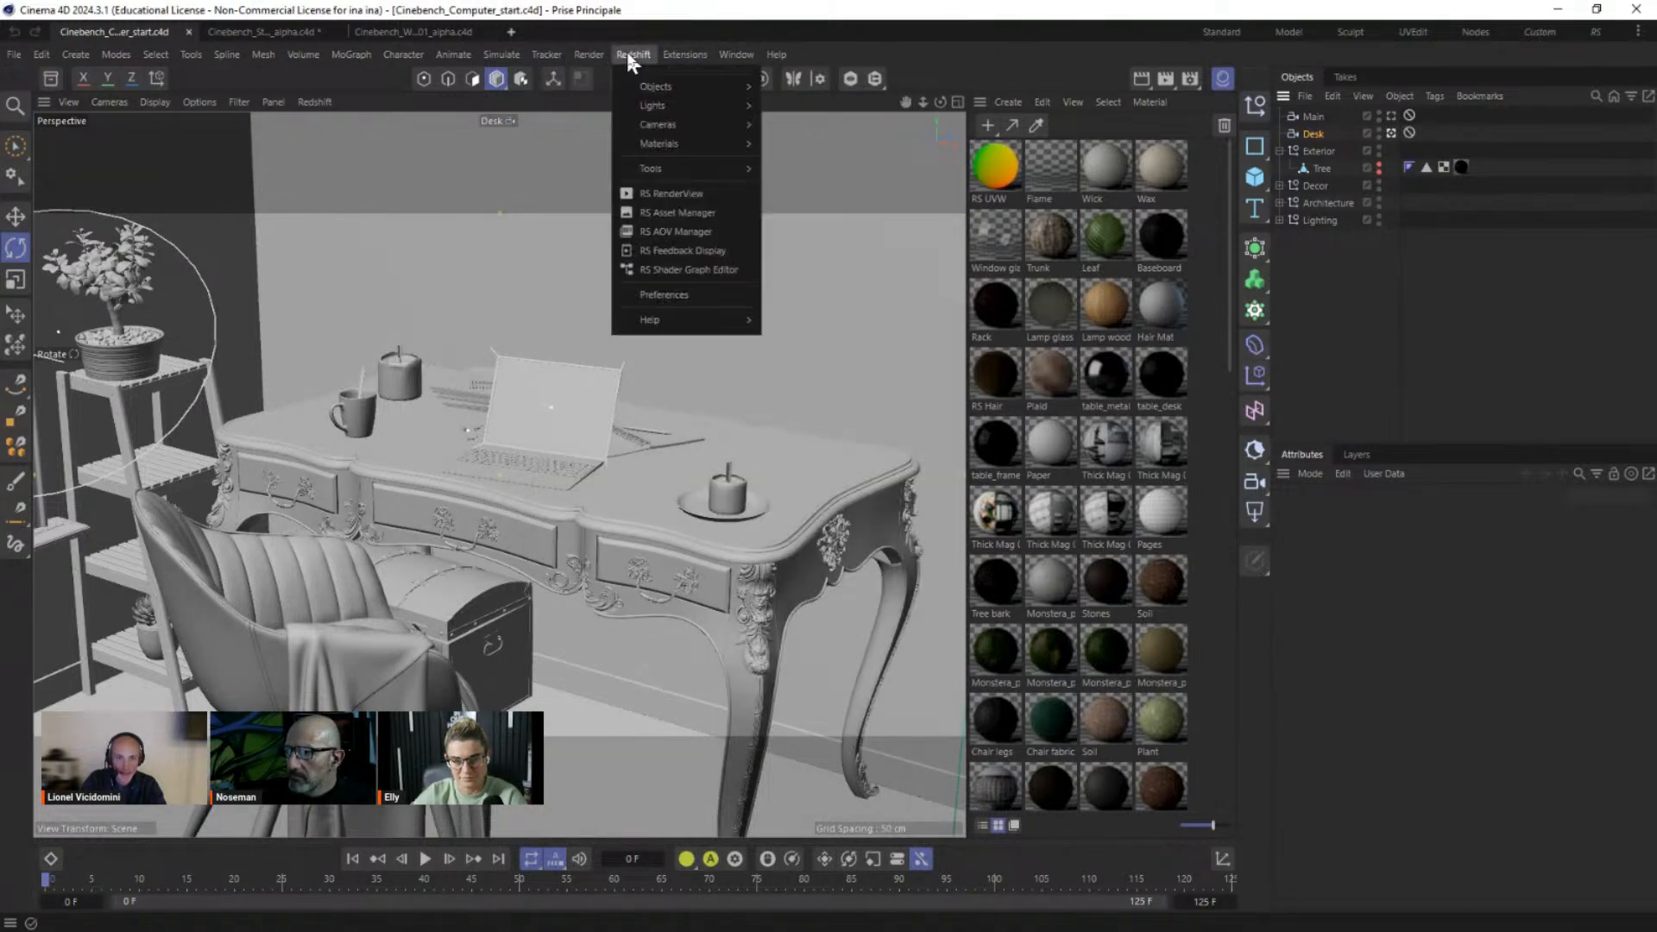
{"action": "left_click", "coordinate": [658, 194]}
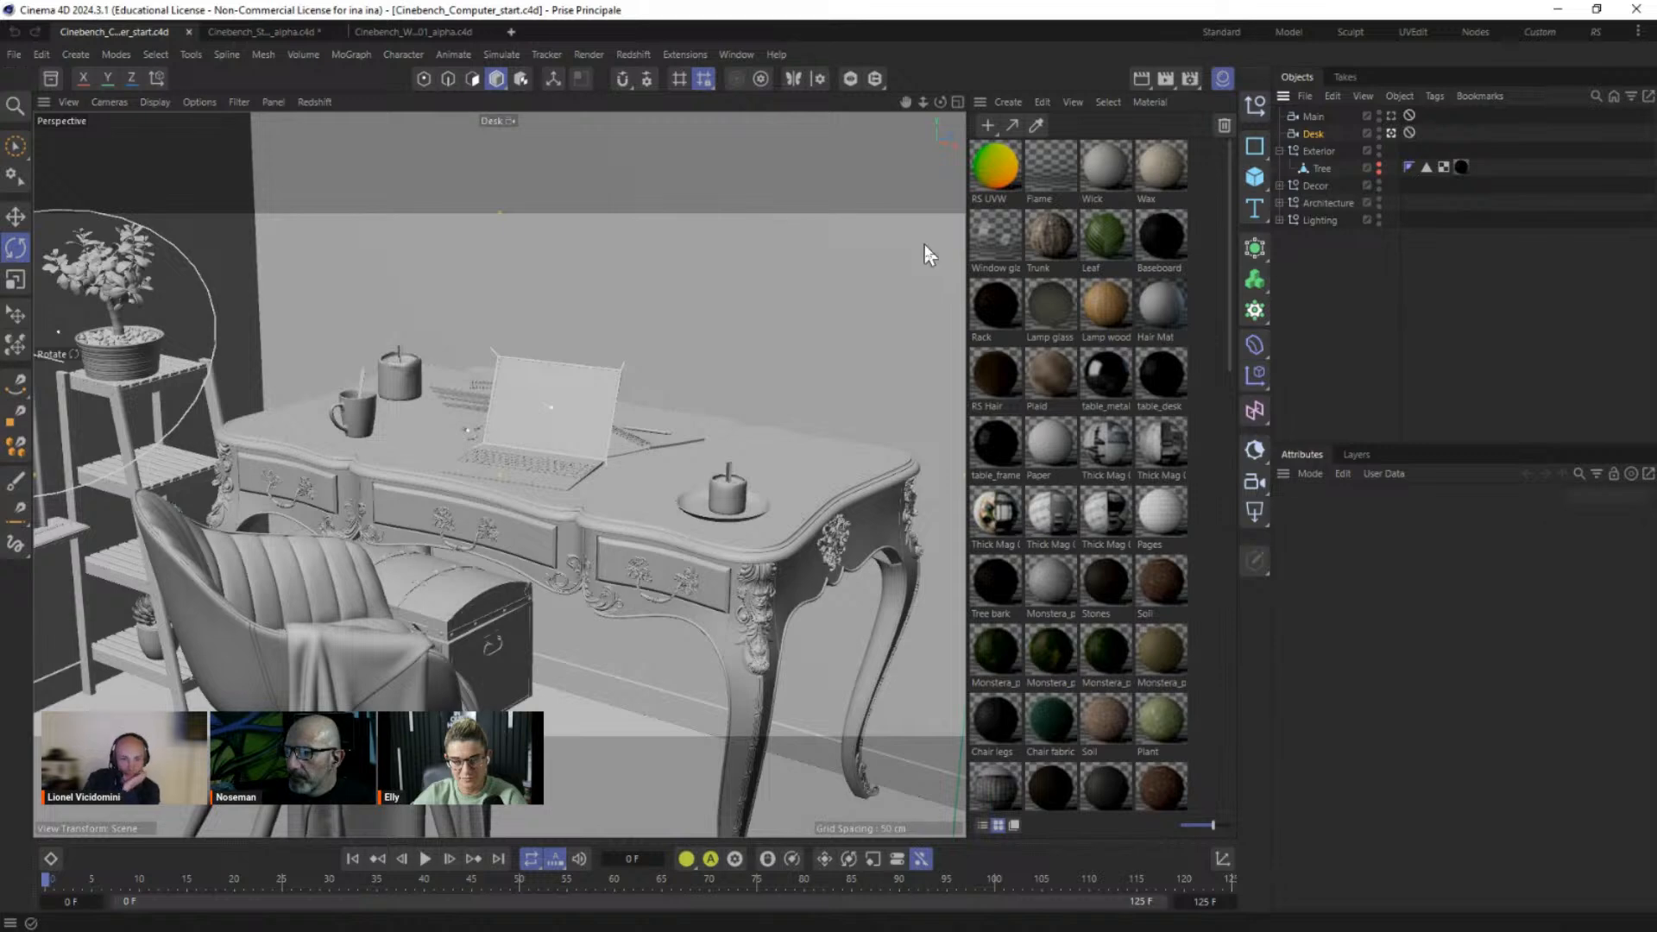
{"action": "left_click_drag", "start_coordinate": [1057, 188], "coordinate": [594, 186]}
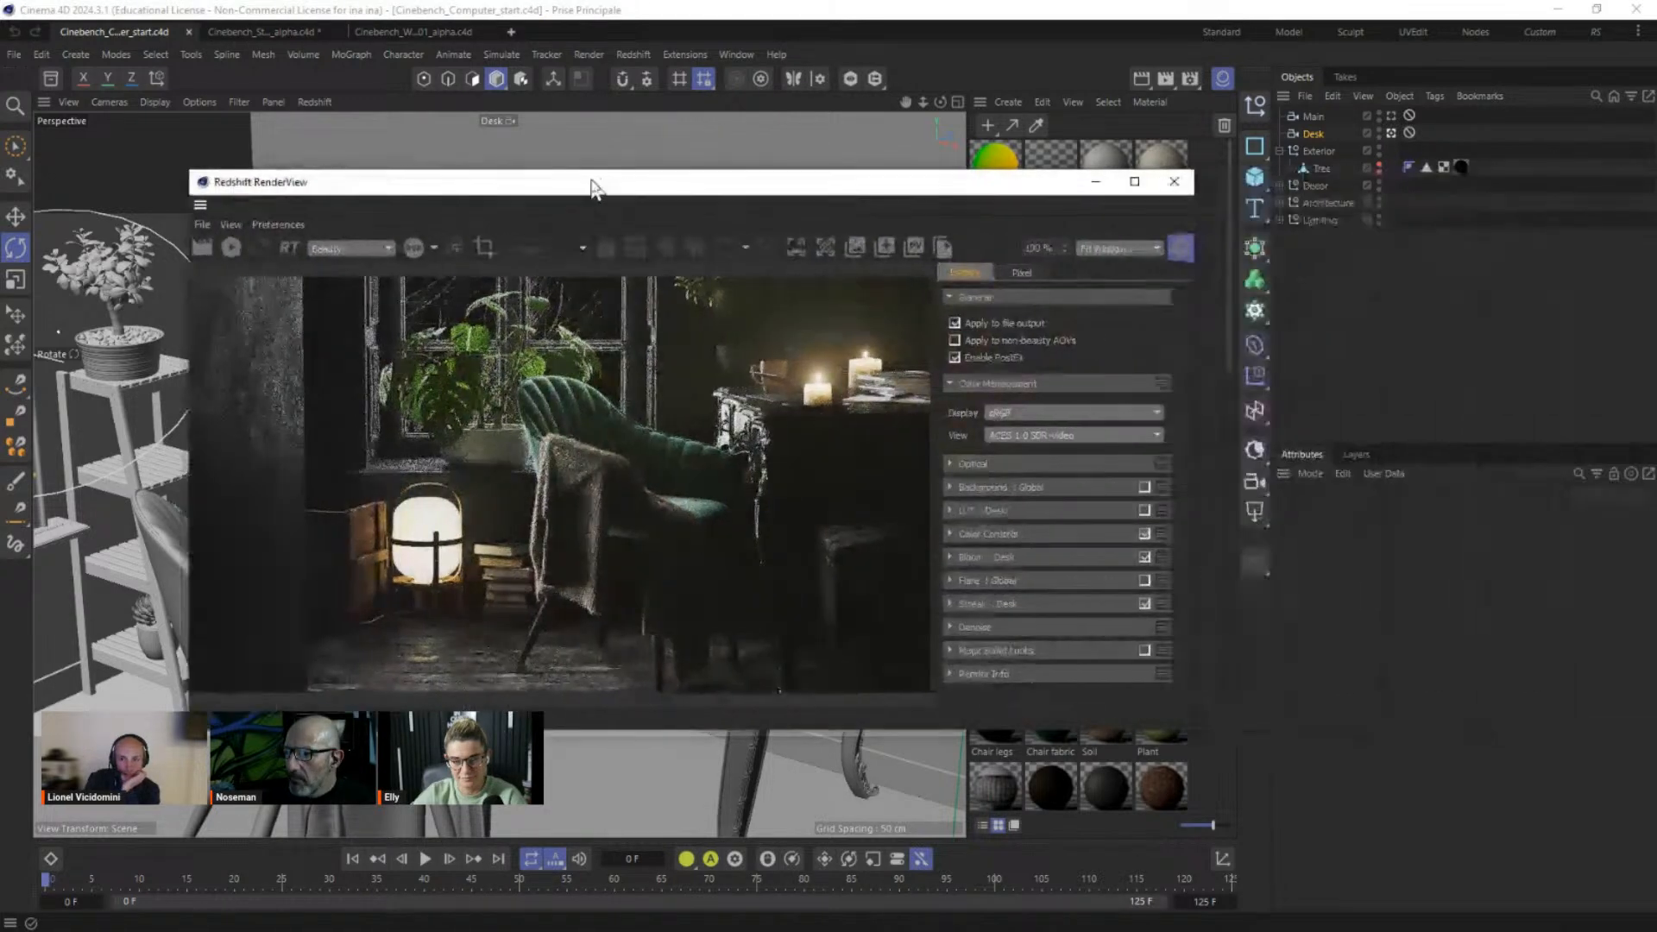
{"action": "left_click", "coordinate": [1179, 250]}
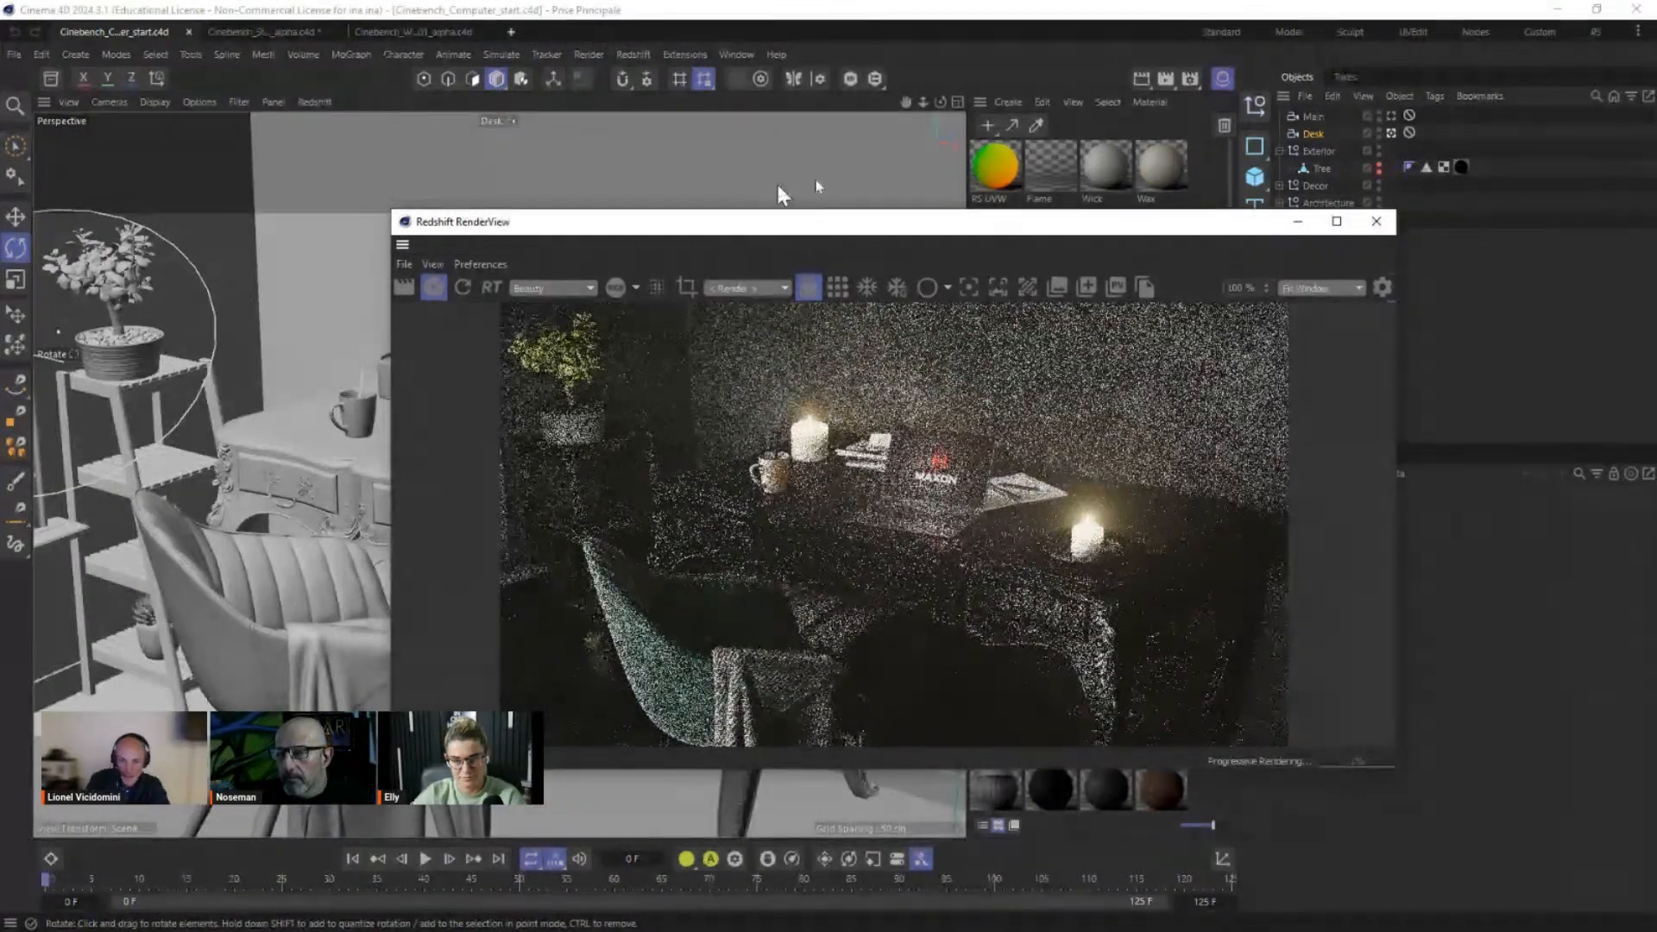
{"action": "left_click_drag", "start_coordinate": [941, 235], "coordinate": [665, 115]}
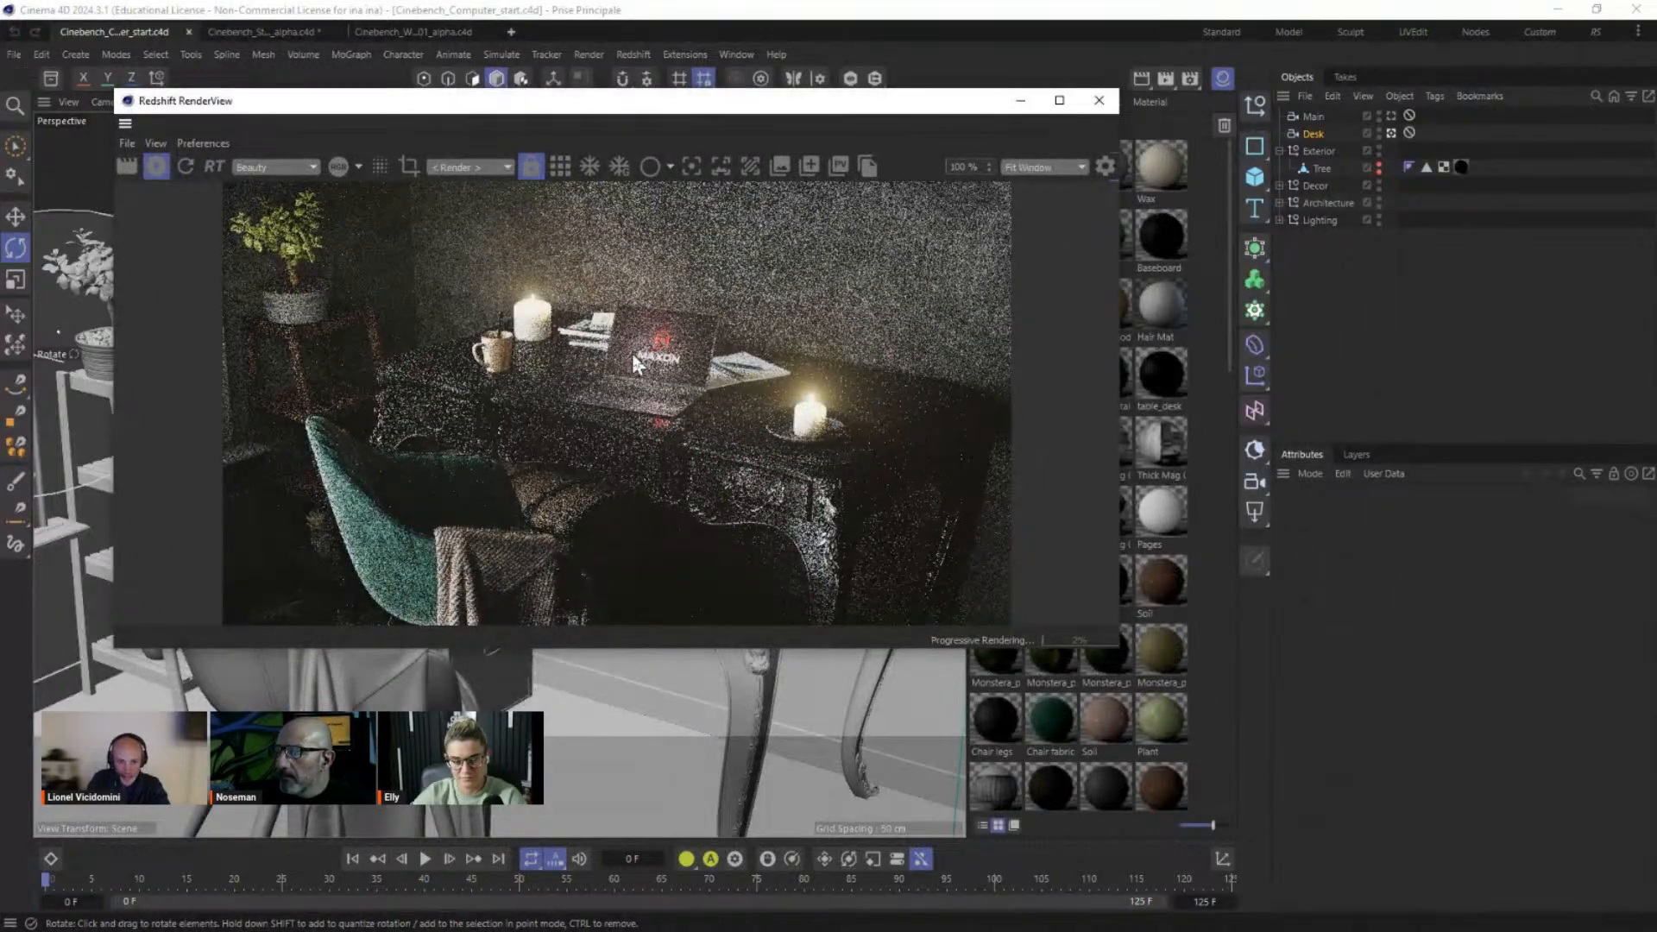
{"action": "left_click_drag", "start_coordinate": [828, 111], "coordinate": [768, 138]}
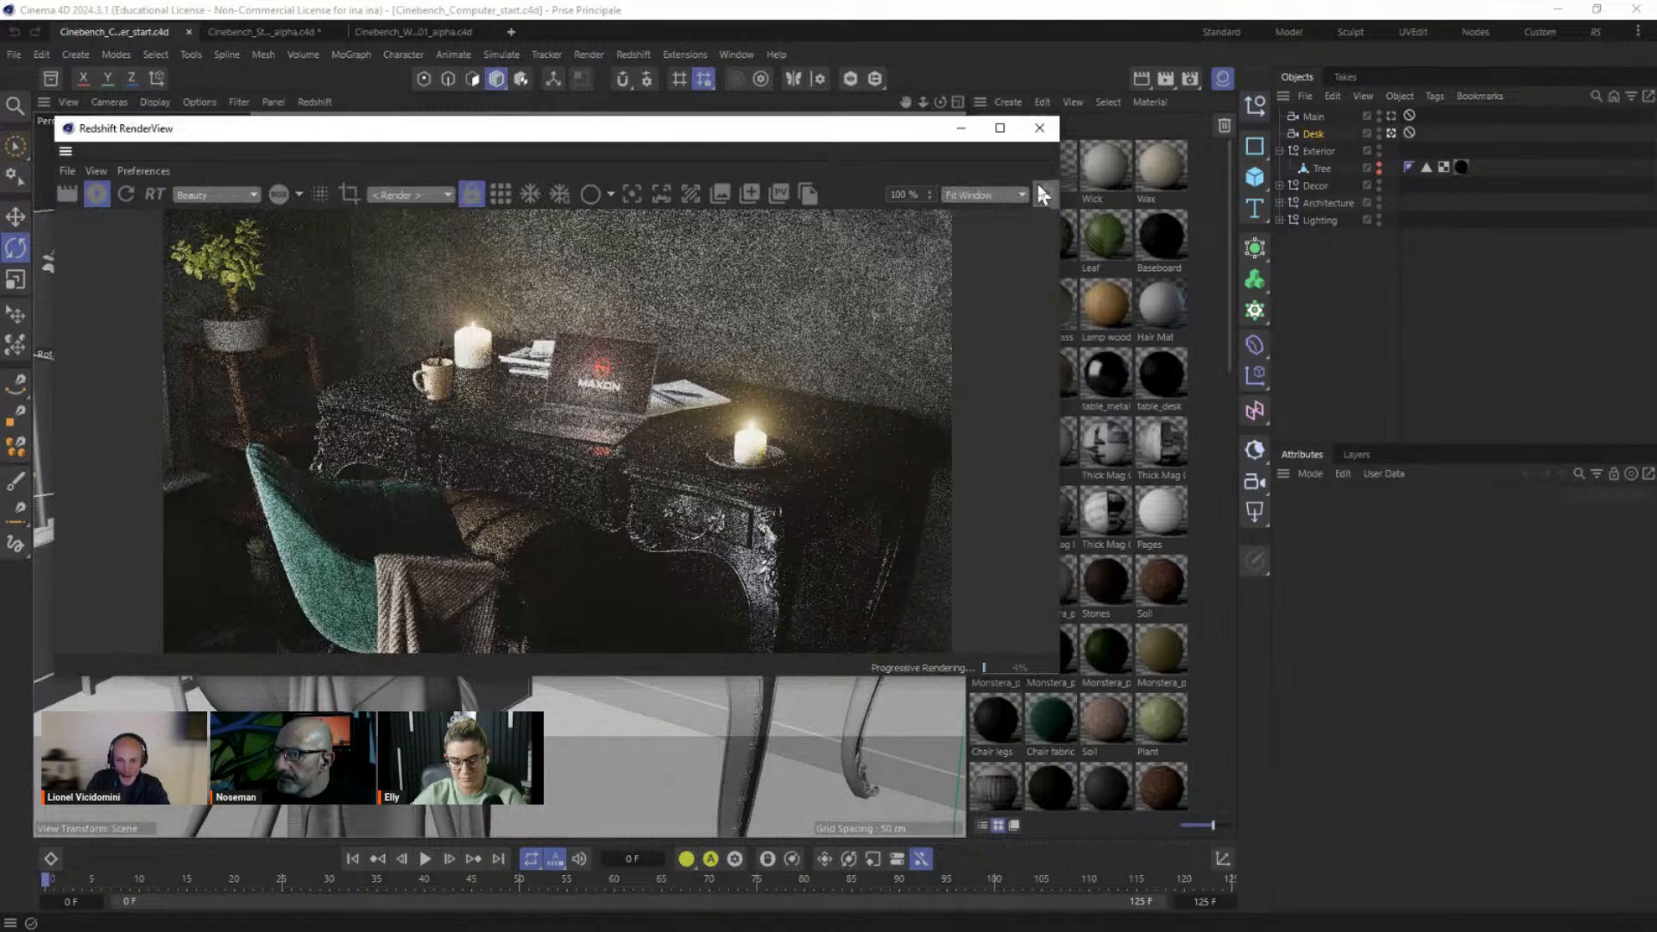
Step: Enable denoising in the Redshift sampling render settings and minimize the settings window
{"action": "left_click", "coordinate": [1190, 78]}
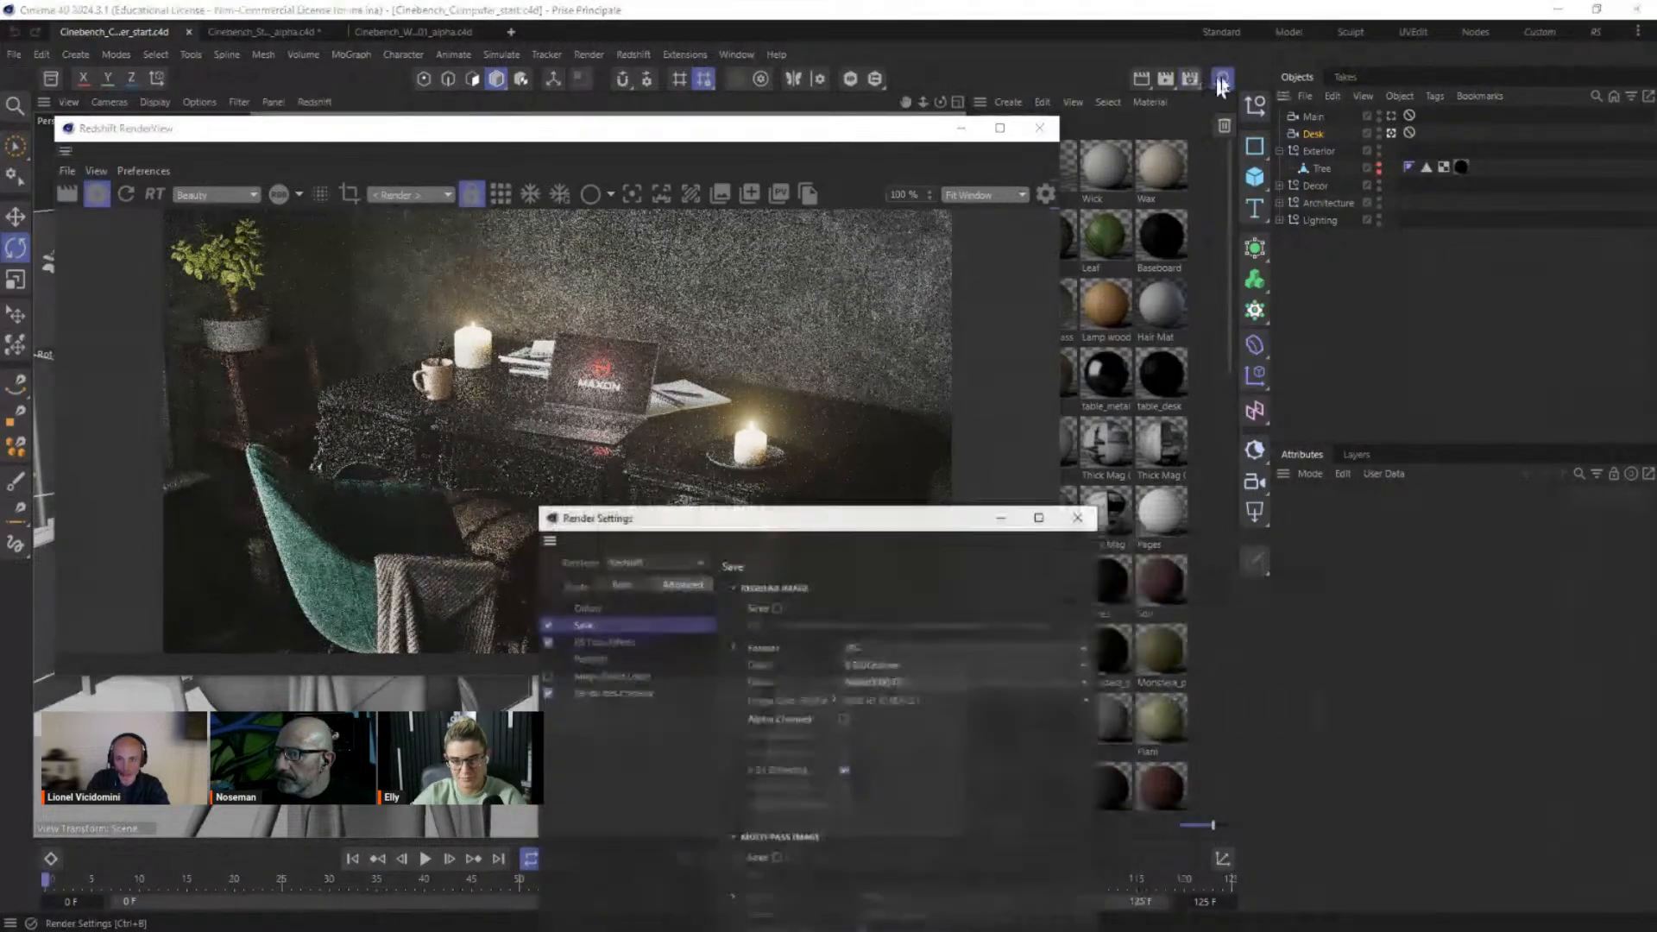
{"action": "left_click", "coordinate": [557, 654]}
{"action": "left_click_drag", "start_coordinate": [810, 509], "coordinate": [811, 335]}
{"action": "left_click", "coordinate": [721, 738]}
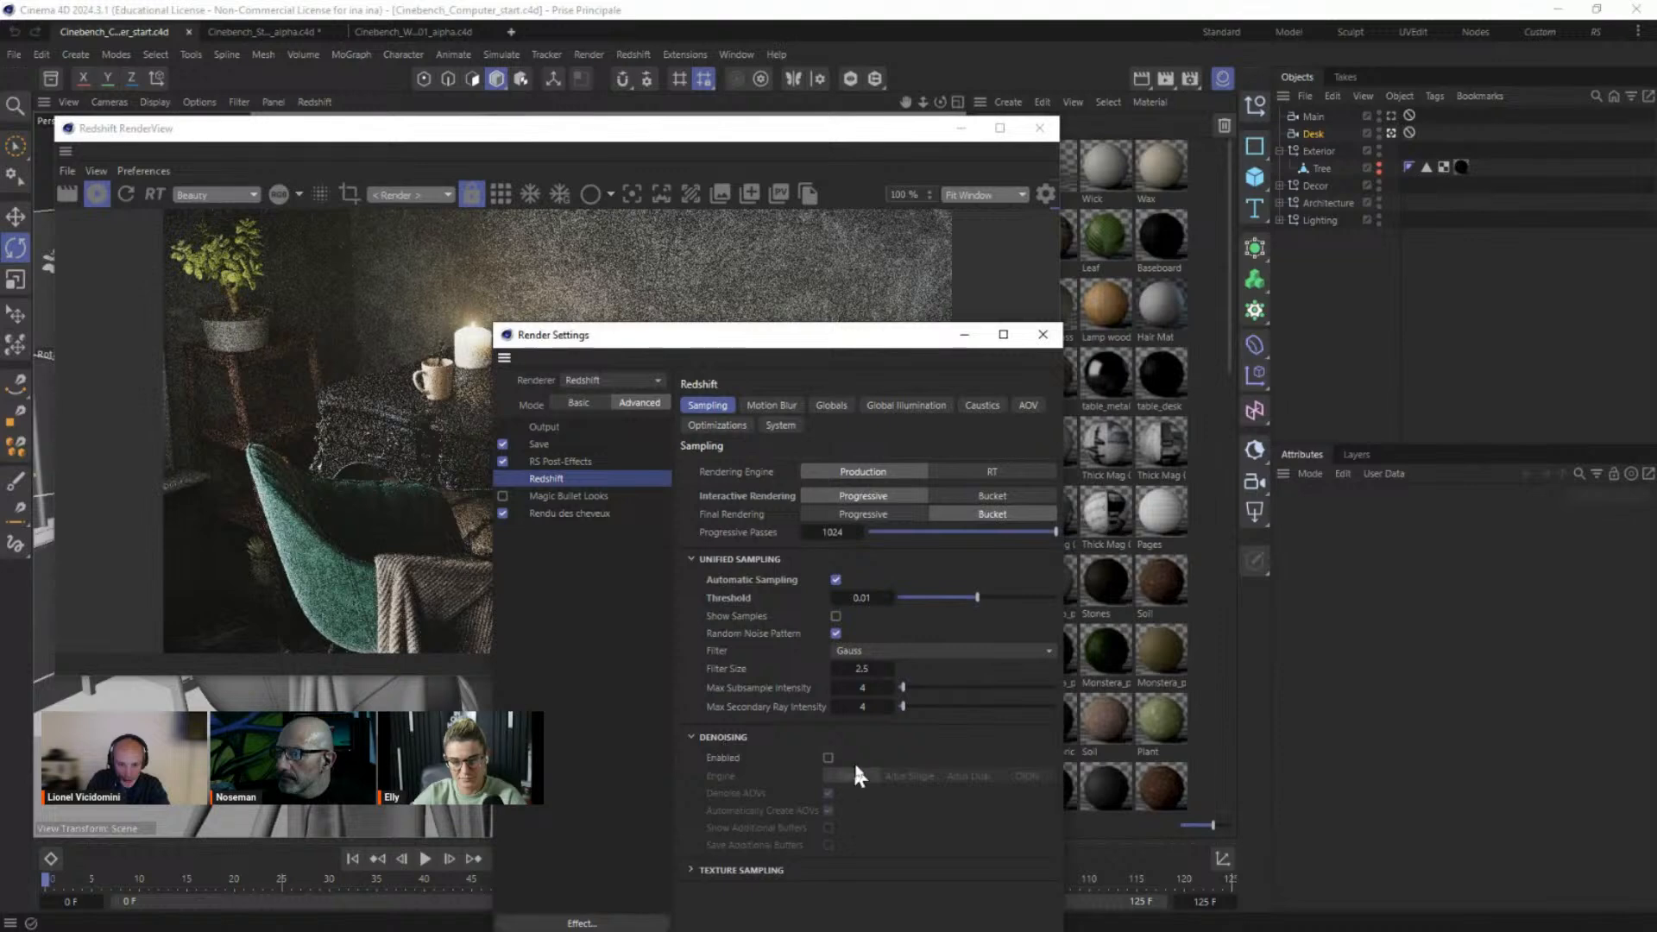
{"action": "left_click", "coordinate": [829, 757]}
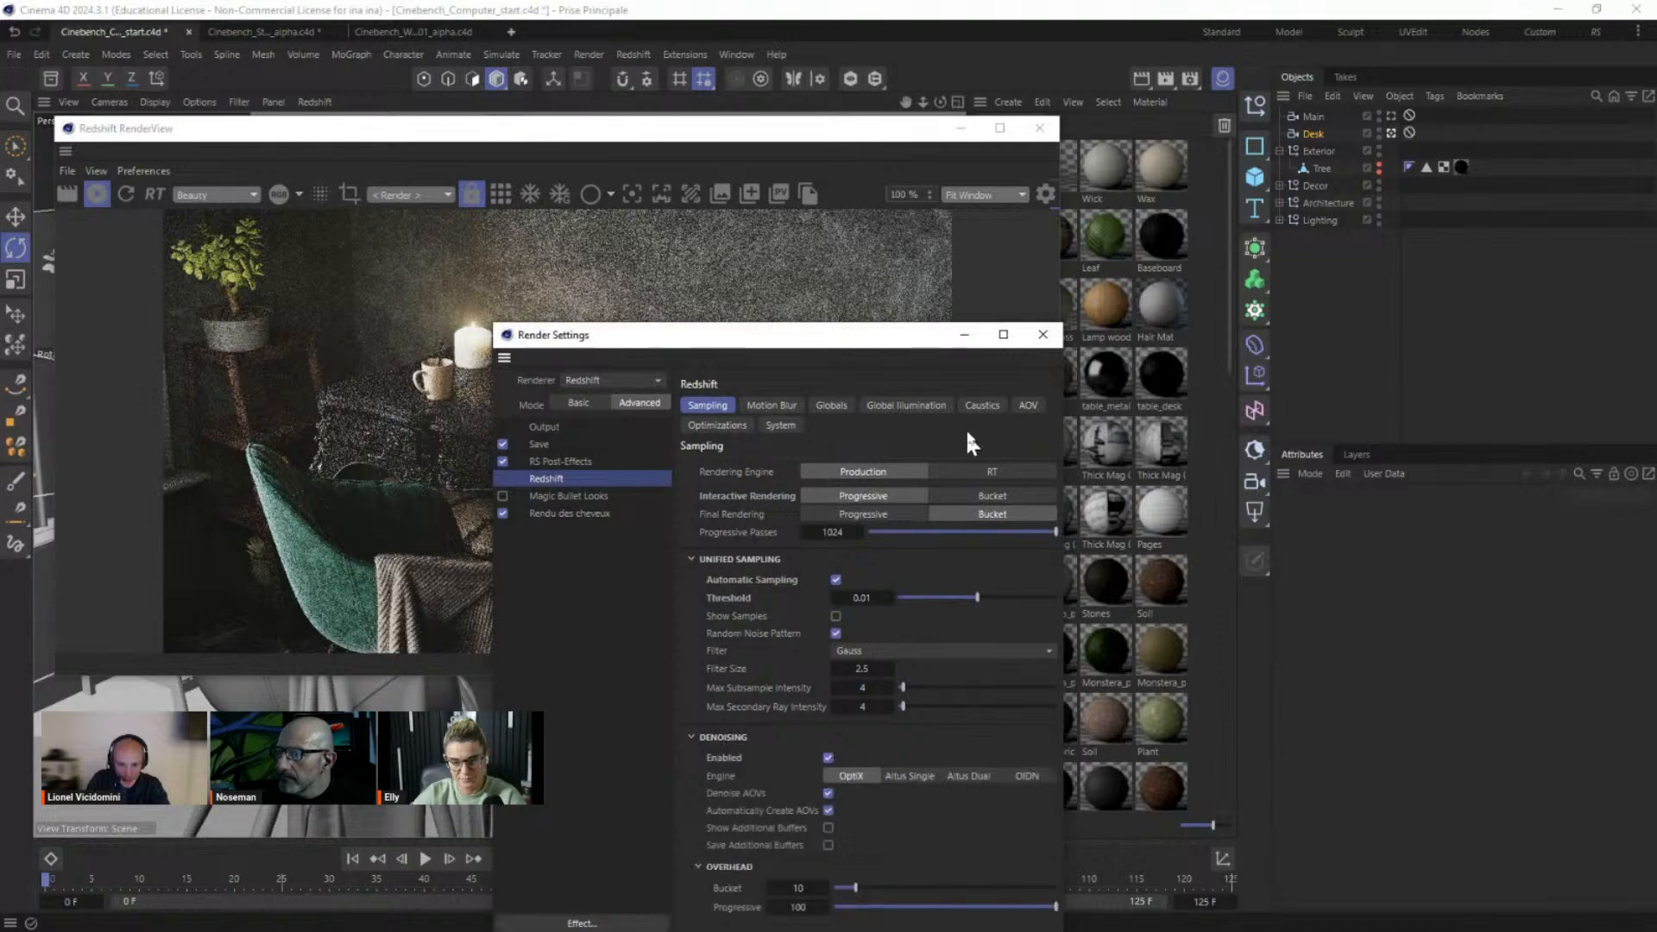
{"action": "left_click", "coordinate": [964, 334]}
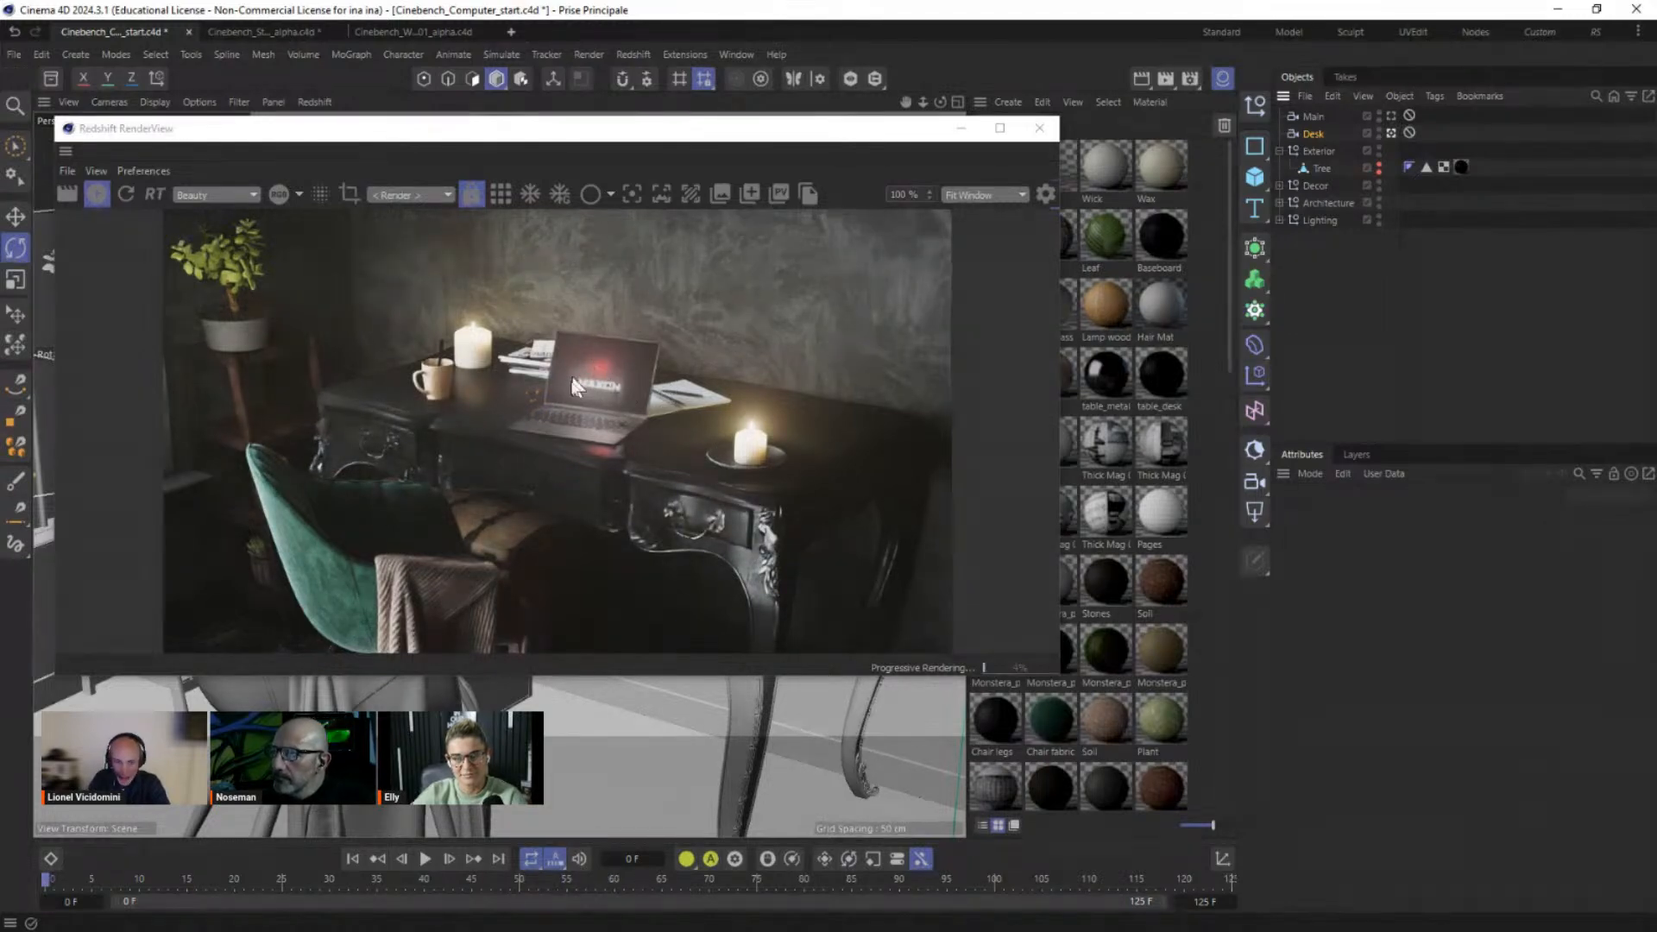
{"action": "left_click_drag", "start_coordinate": [643, 162], "coordinate": [1247, 231]}
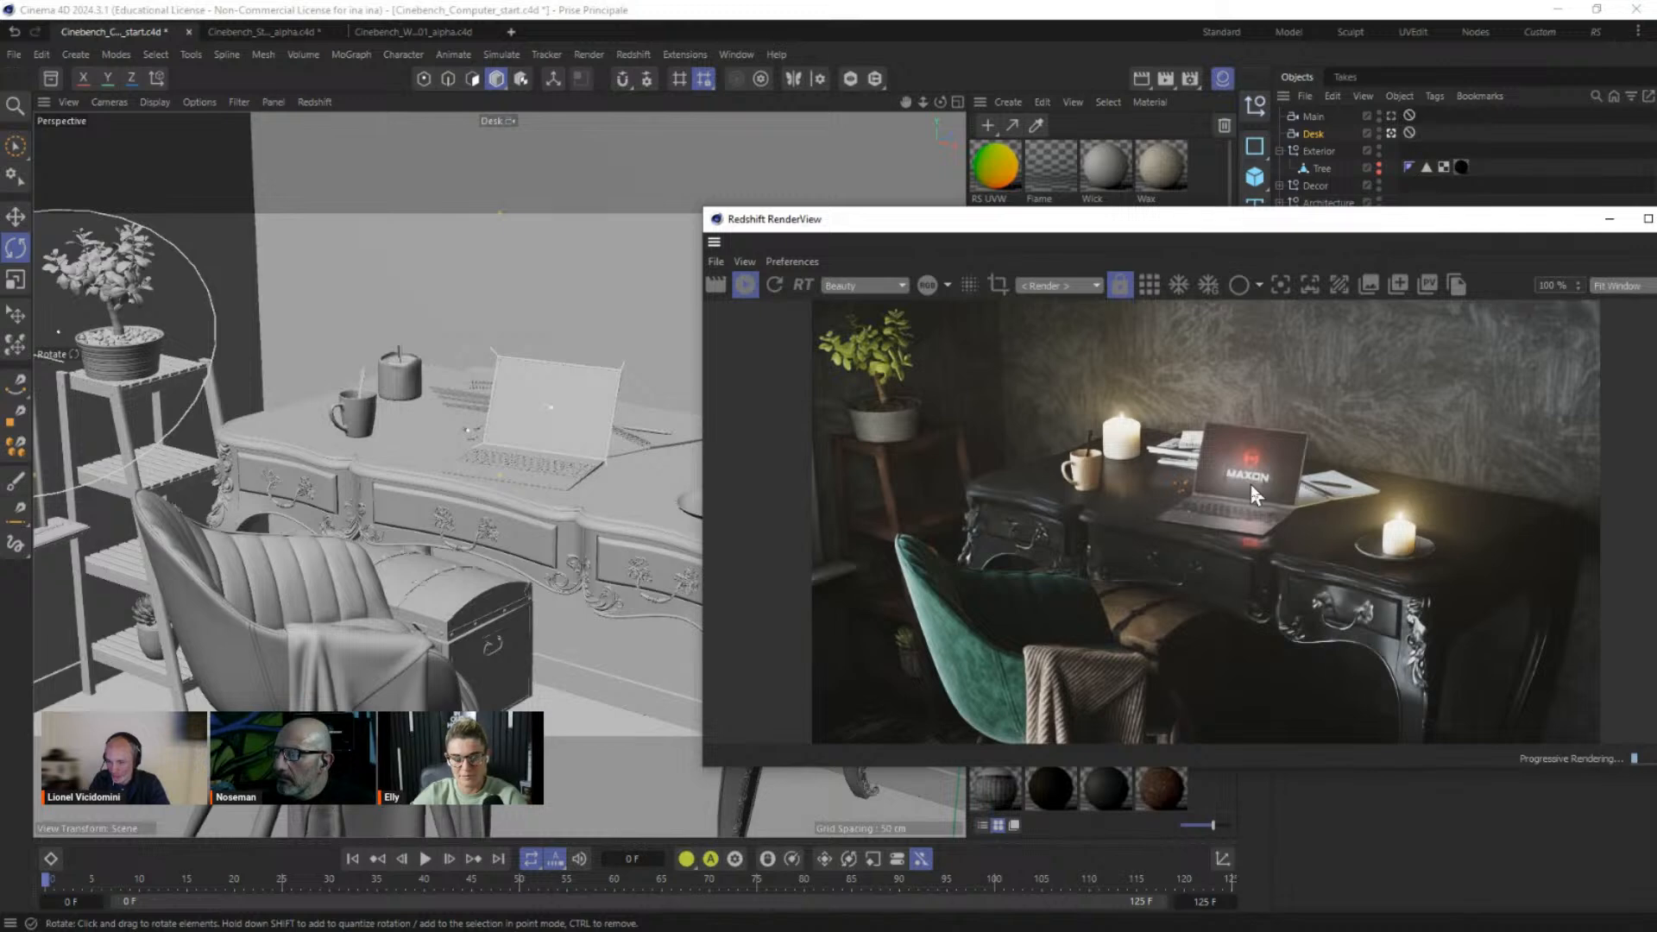
{"action": "left_click_drag", "start_coordinate": [1355, 230], "coordinate": [666, 264]}
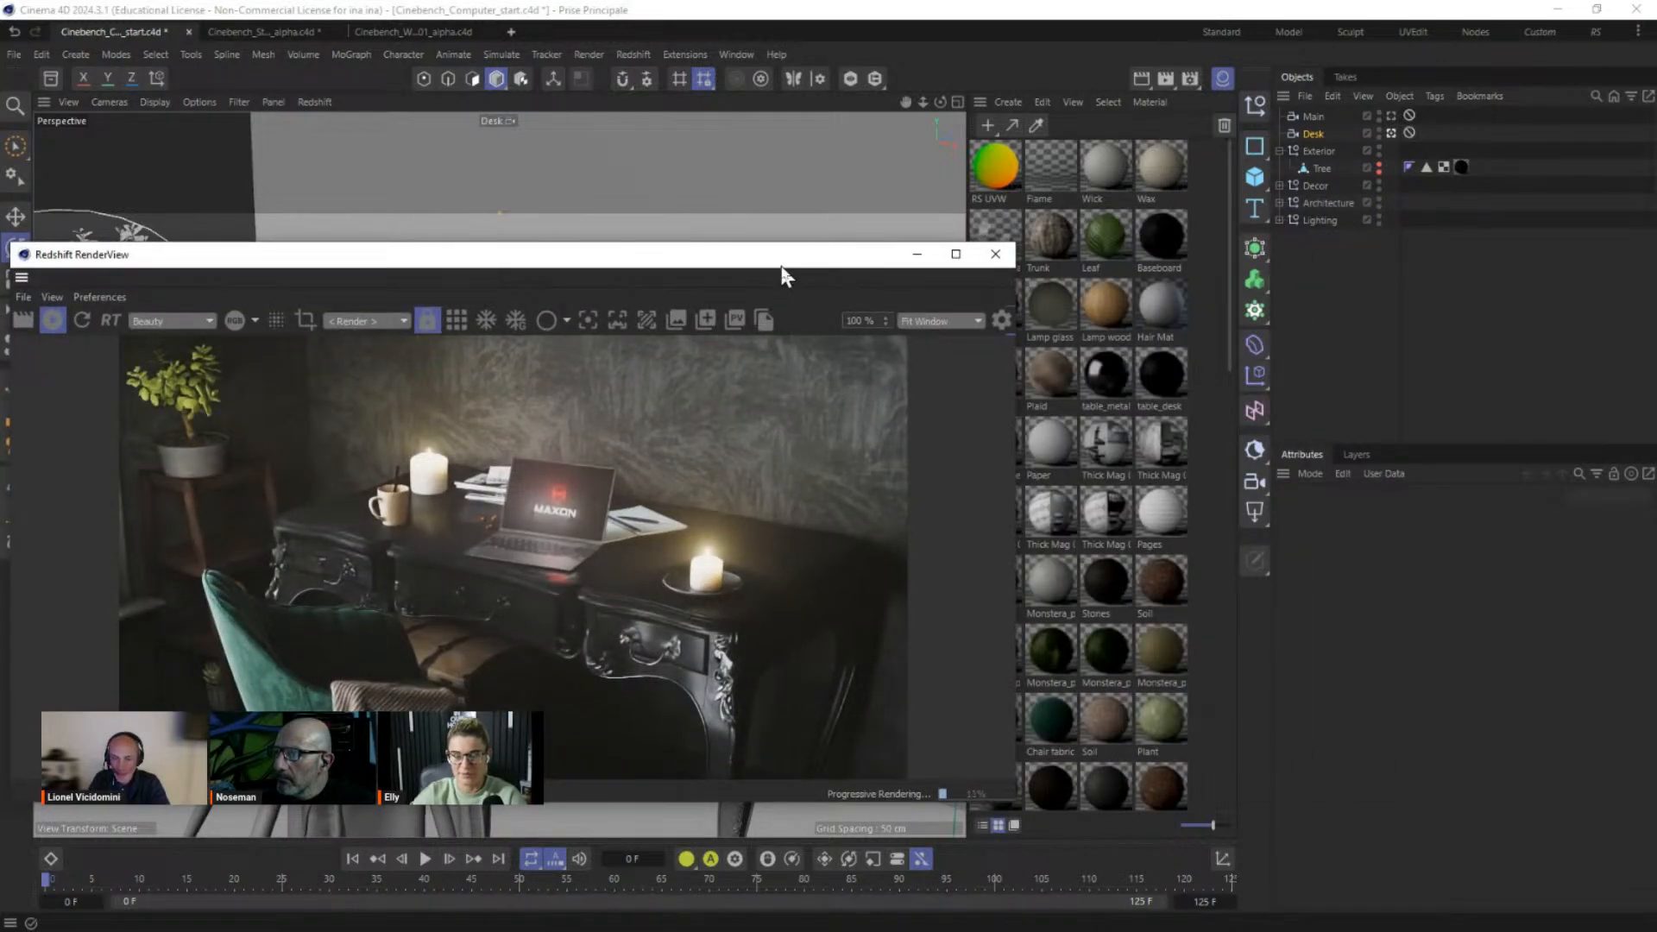
{"action": "left_click_drag", "start_coordinate": [782, 257], "coordinate": [808, 258]}
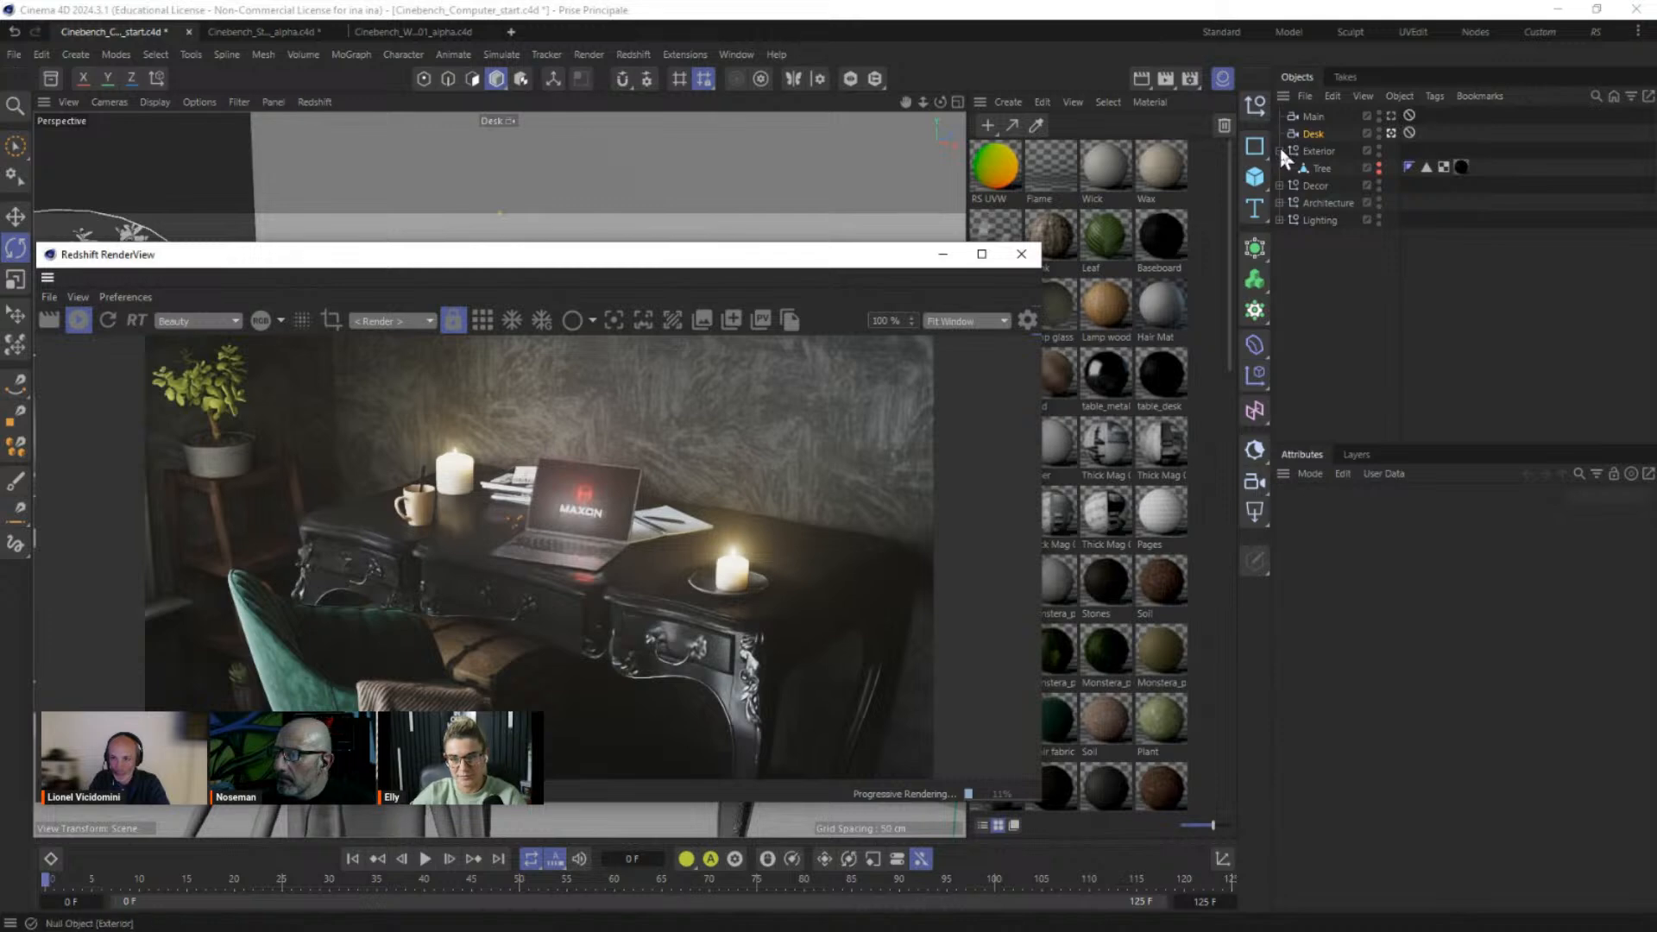
Step: Expand the Decor group, uncover the viewport and select the Screen area light on the laptop
{"action": "left_click", "coordinate": [1279, 185]}
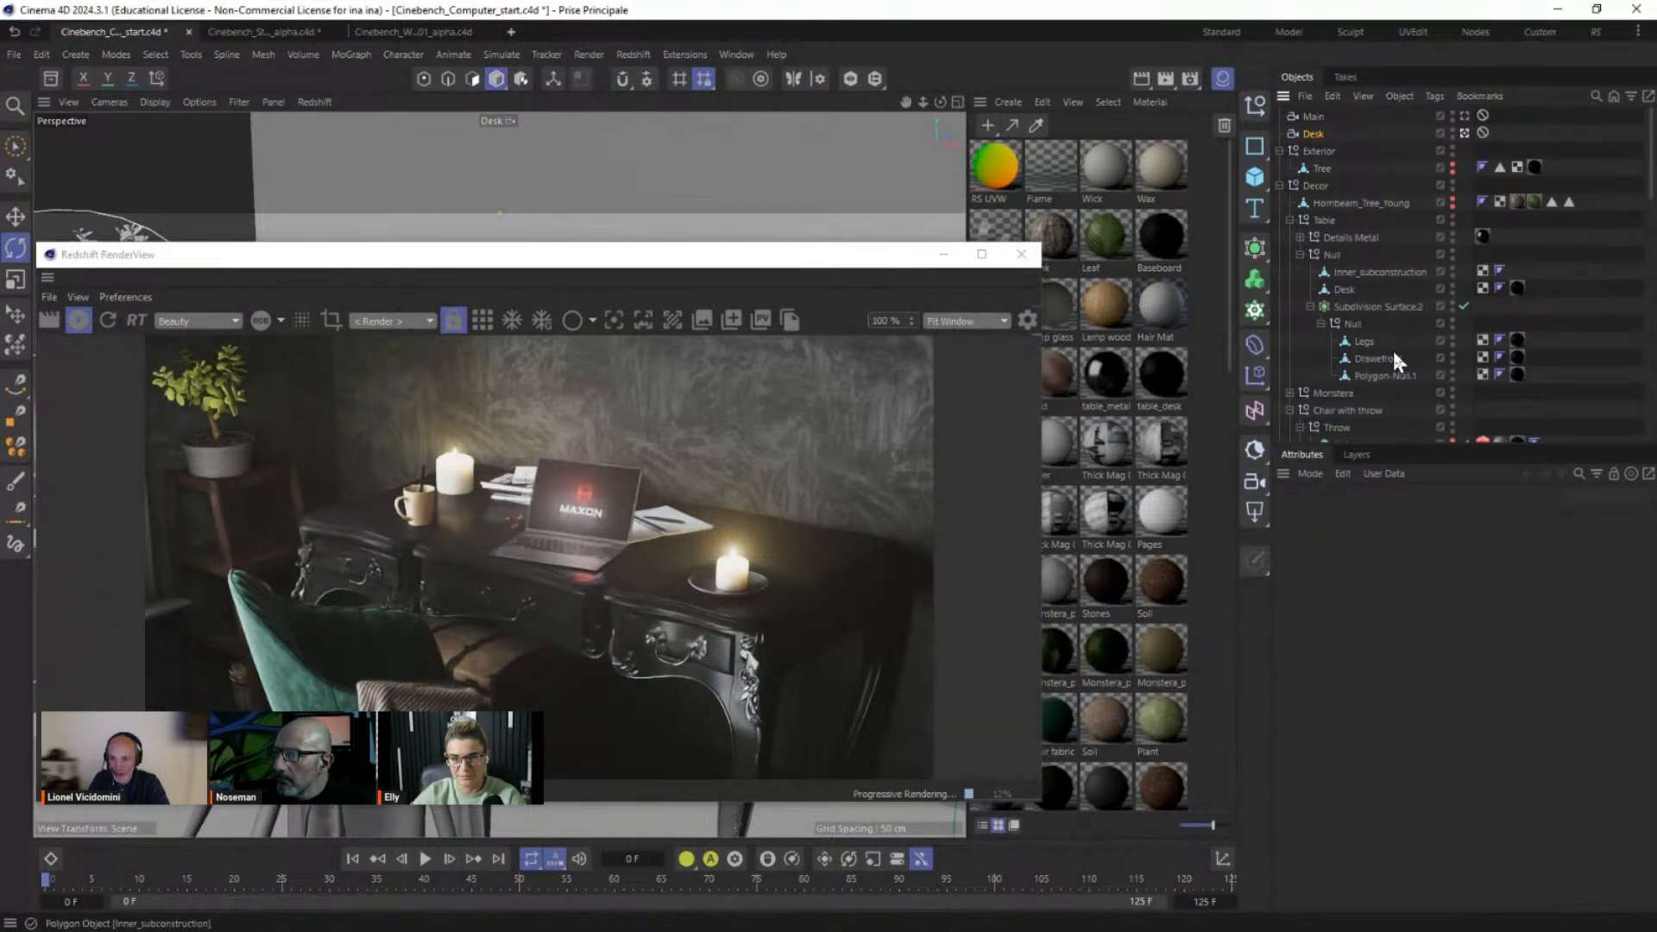
{"action": "left_click_drag", "start_coordinate": [696, 264], "coordinate": [730, 605]}
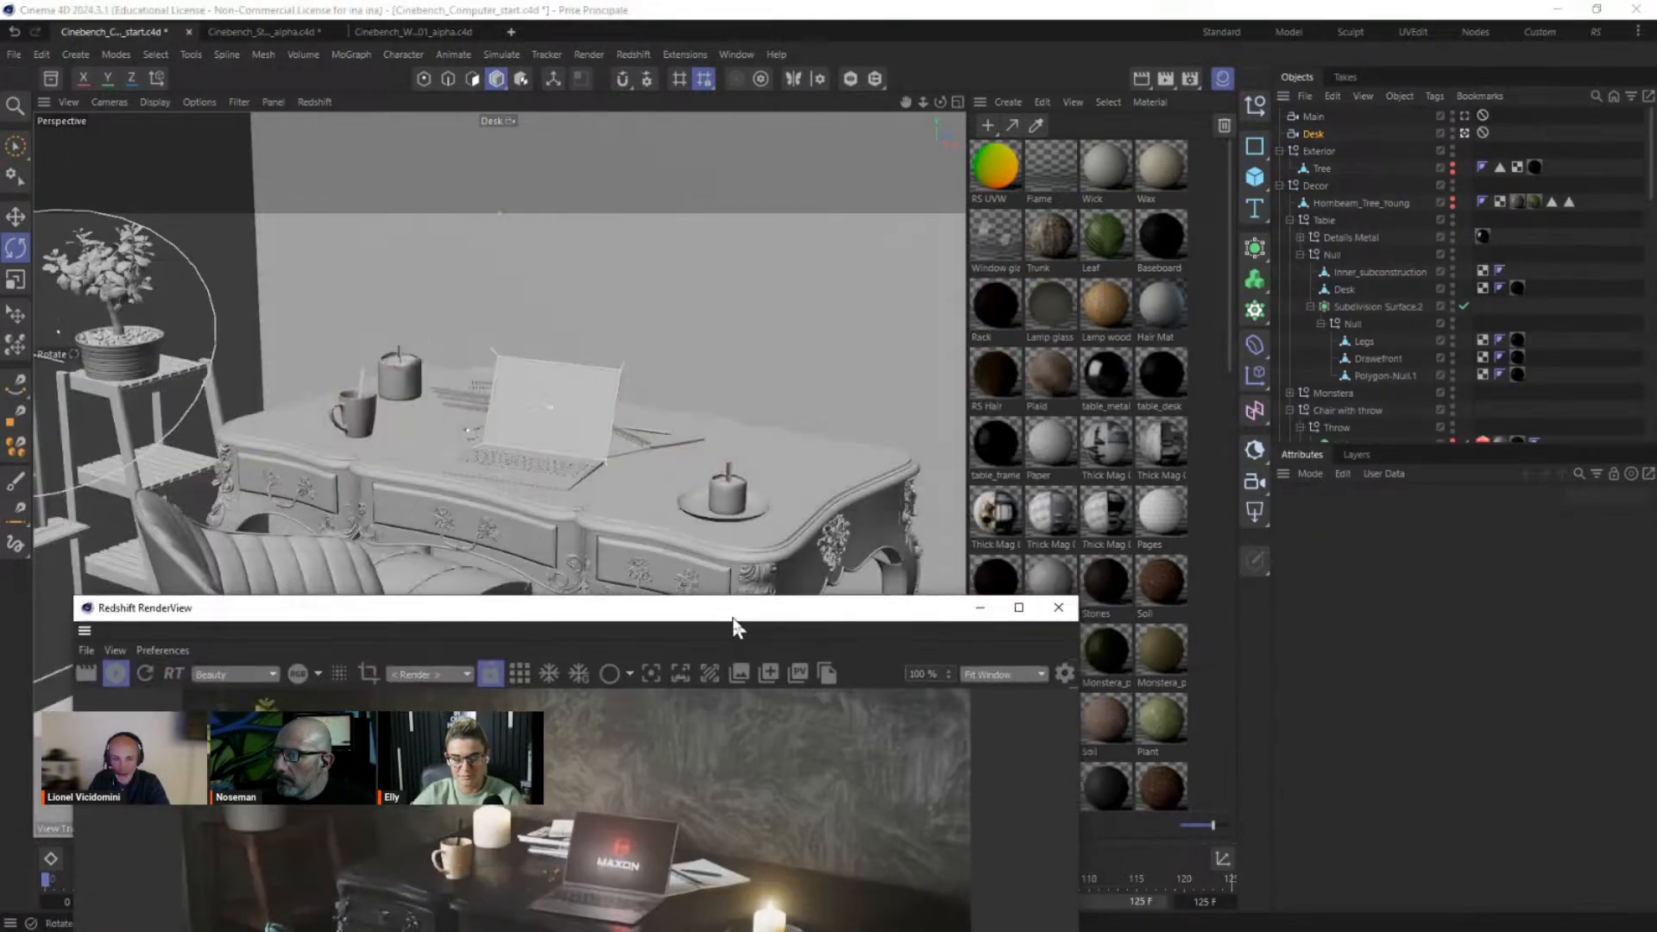
{"action": "left_click", "coordinate": [623, 369]}
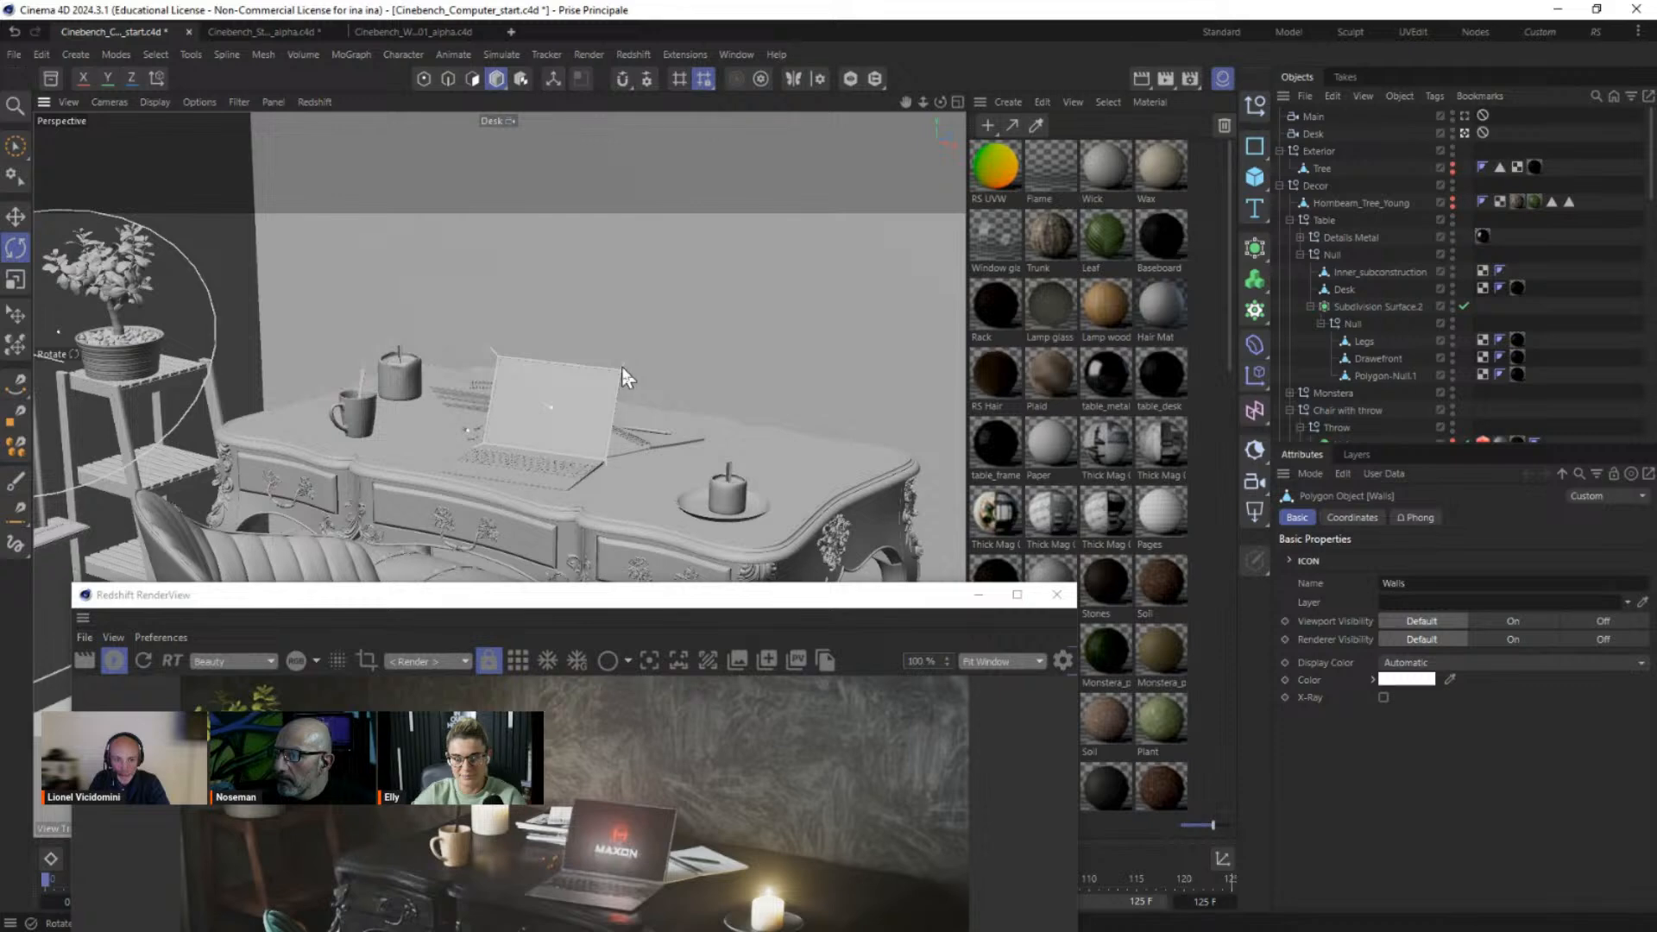
{"action": "left_click", "coordinate": [623, 371]}
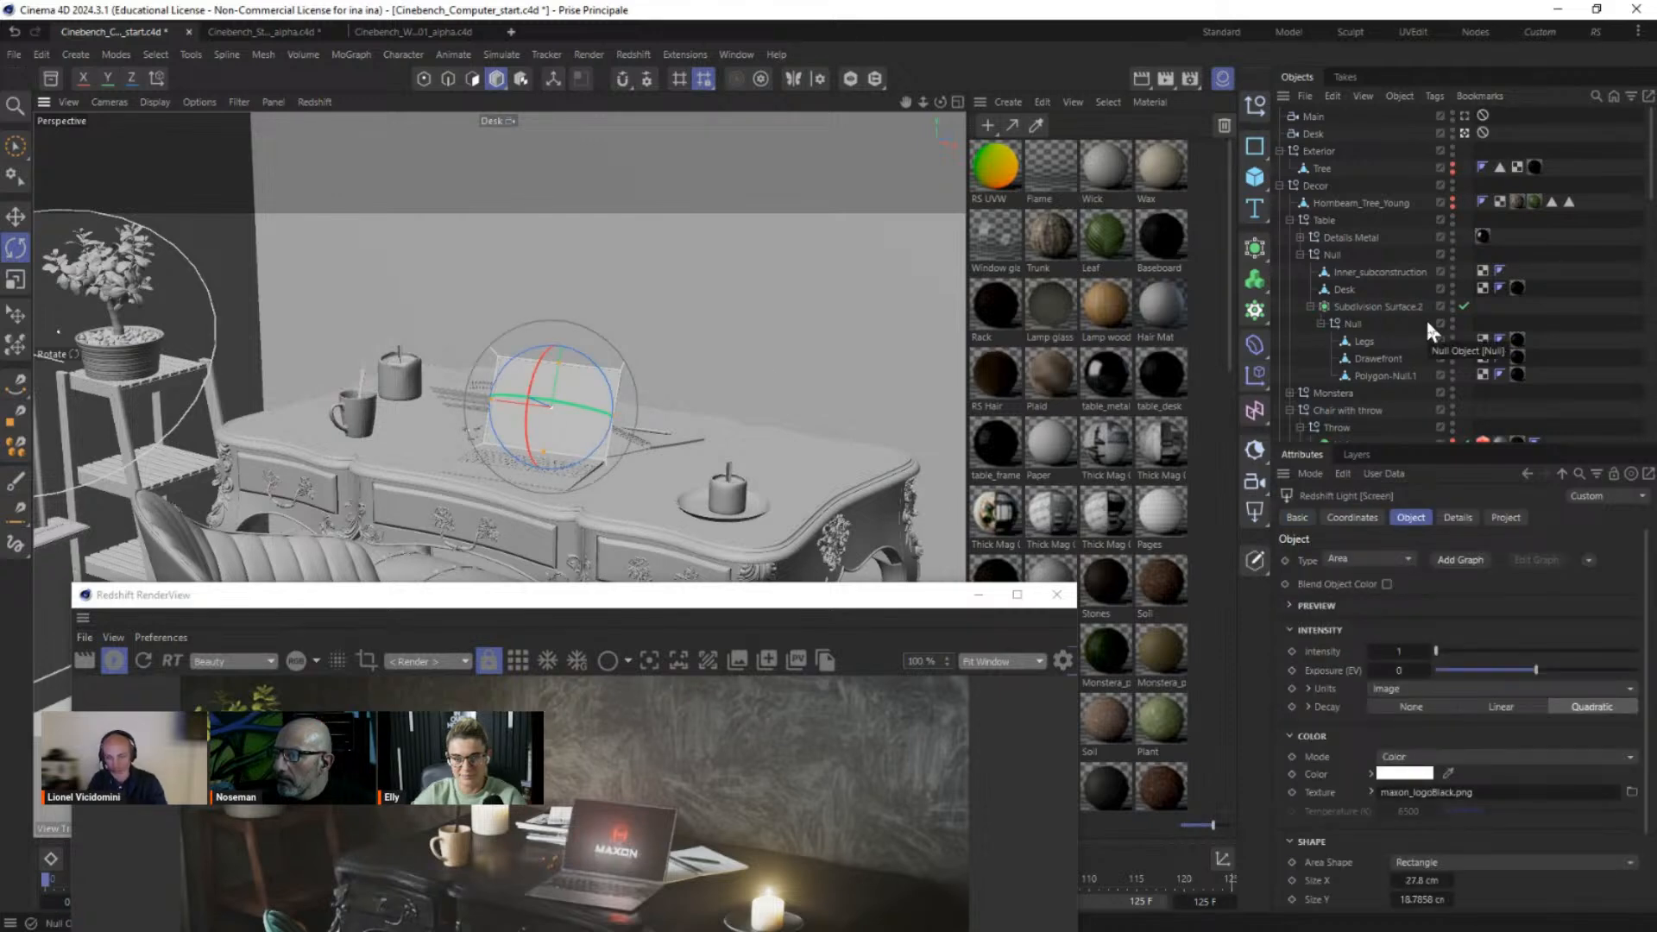
Step: Reveal the Screen light in the object hierarchy, disable it and bring the render view back up to check the laptop
{"action": "key", "text": "s"}
{"action": "scroll", "coordinate": [1381, 404], "scroll_direction": "down", "scroll_amount": 2}
{"action": "left_click", "coordinate": [1464, 330]}
{"action": "left_click_drag", "start_coordinate": [765, 600], "coordinate": [825, 255]}
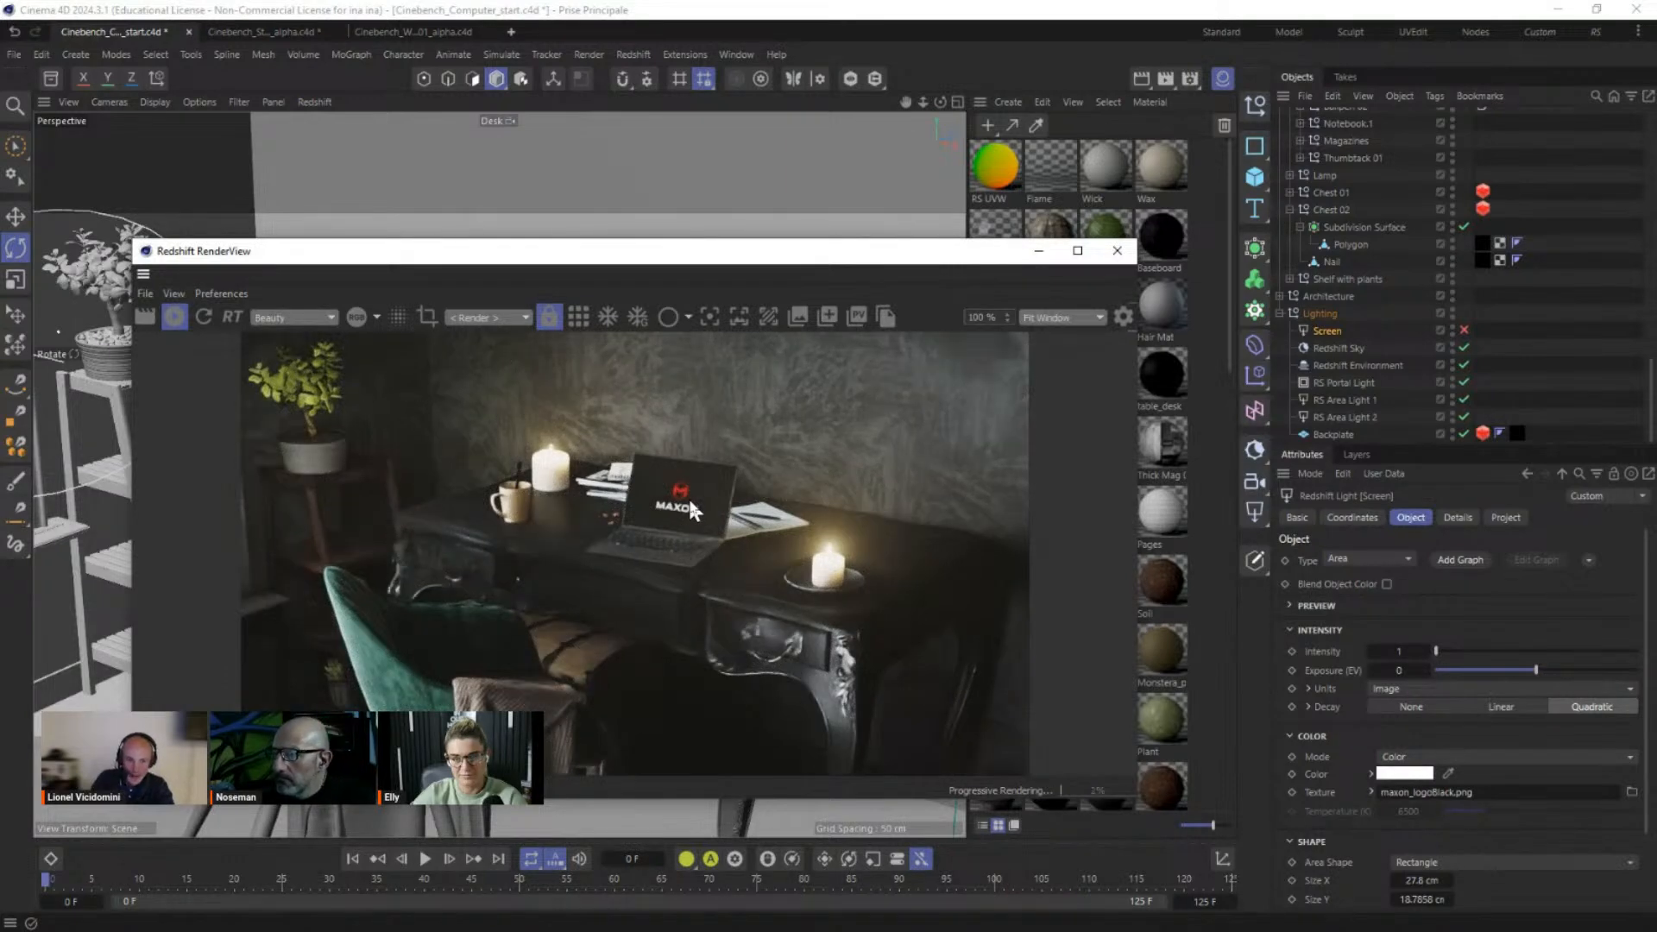
Step: Stop the interactive render of the desk view and minimize the Redshift RenderView
{"action": "left_click_drag", "start_coordinate": [527, 251], "coordinate": [821, 137]}
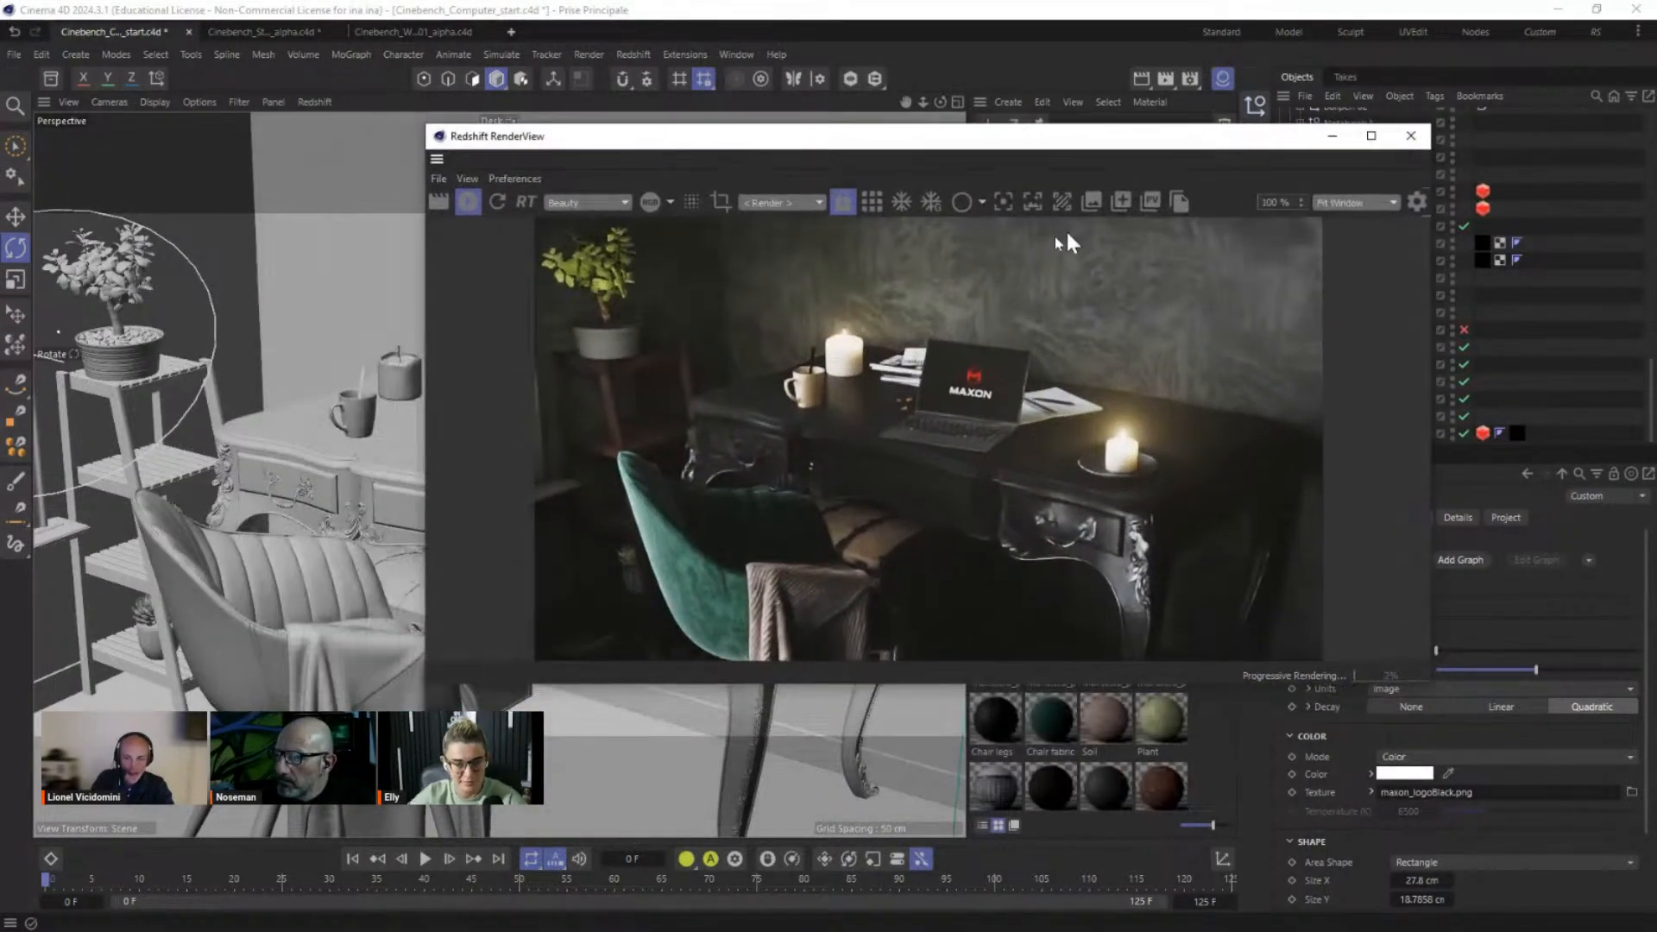
{"action": "left_click", "coordinate": [470, 203]}
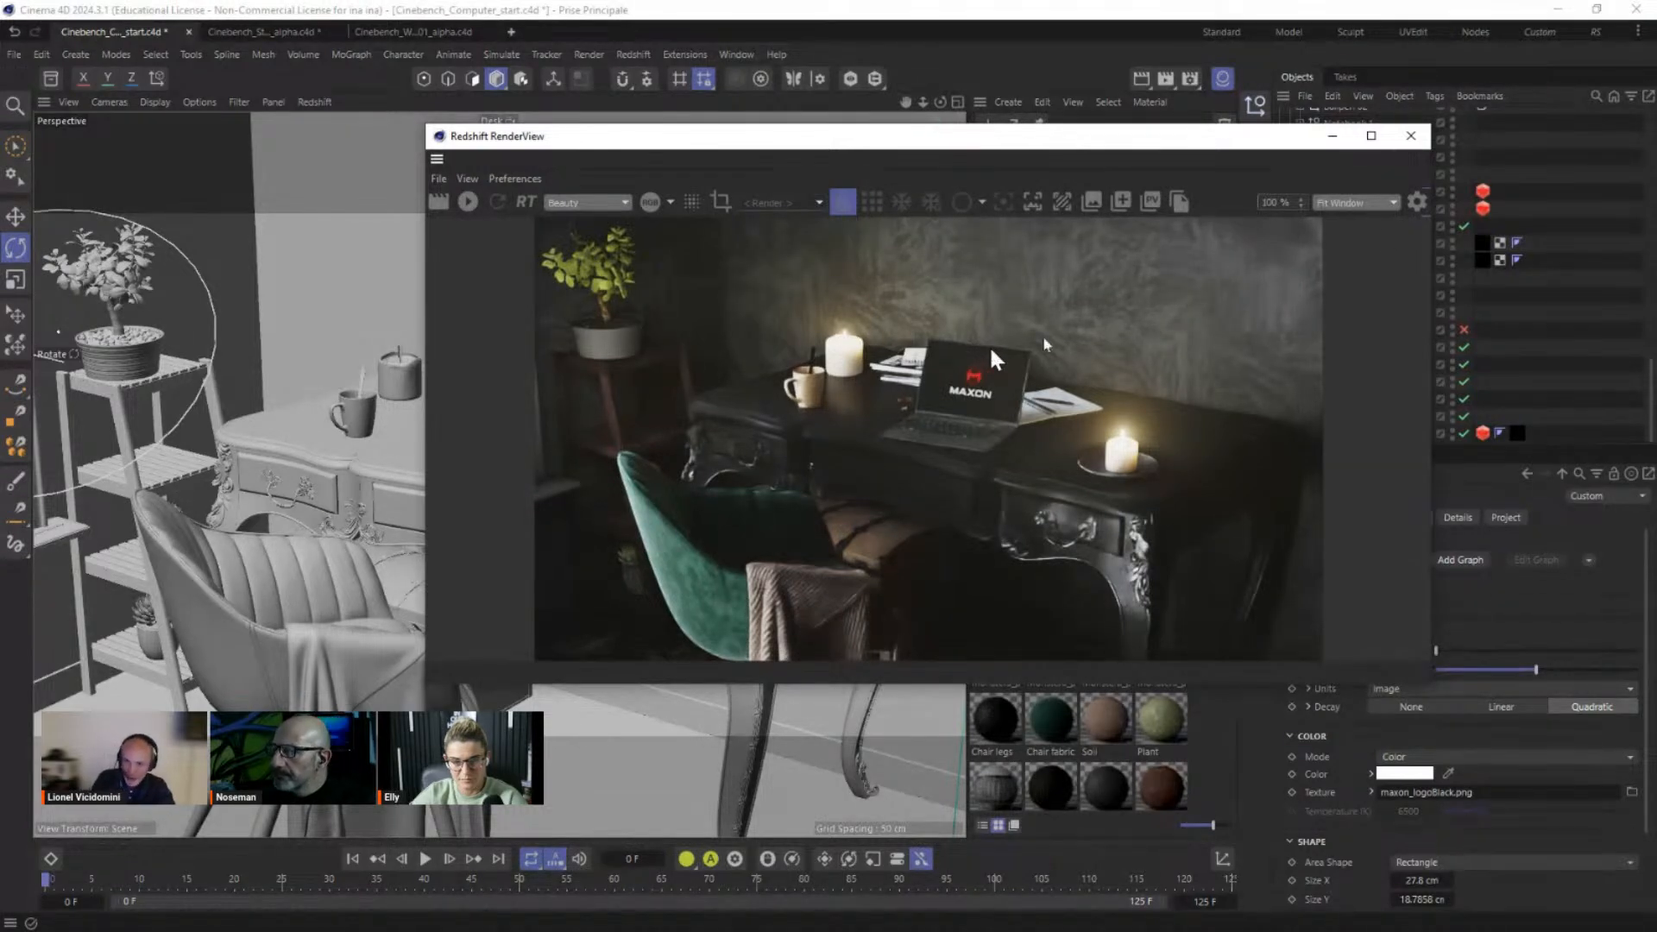
{"action": "left_click_drag", "start_coordinate": [1313, 140], "coordinate": [1096, 259]}
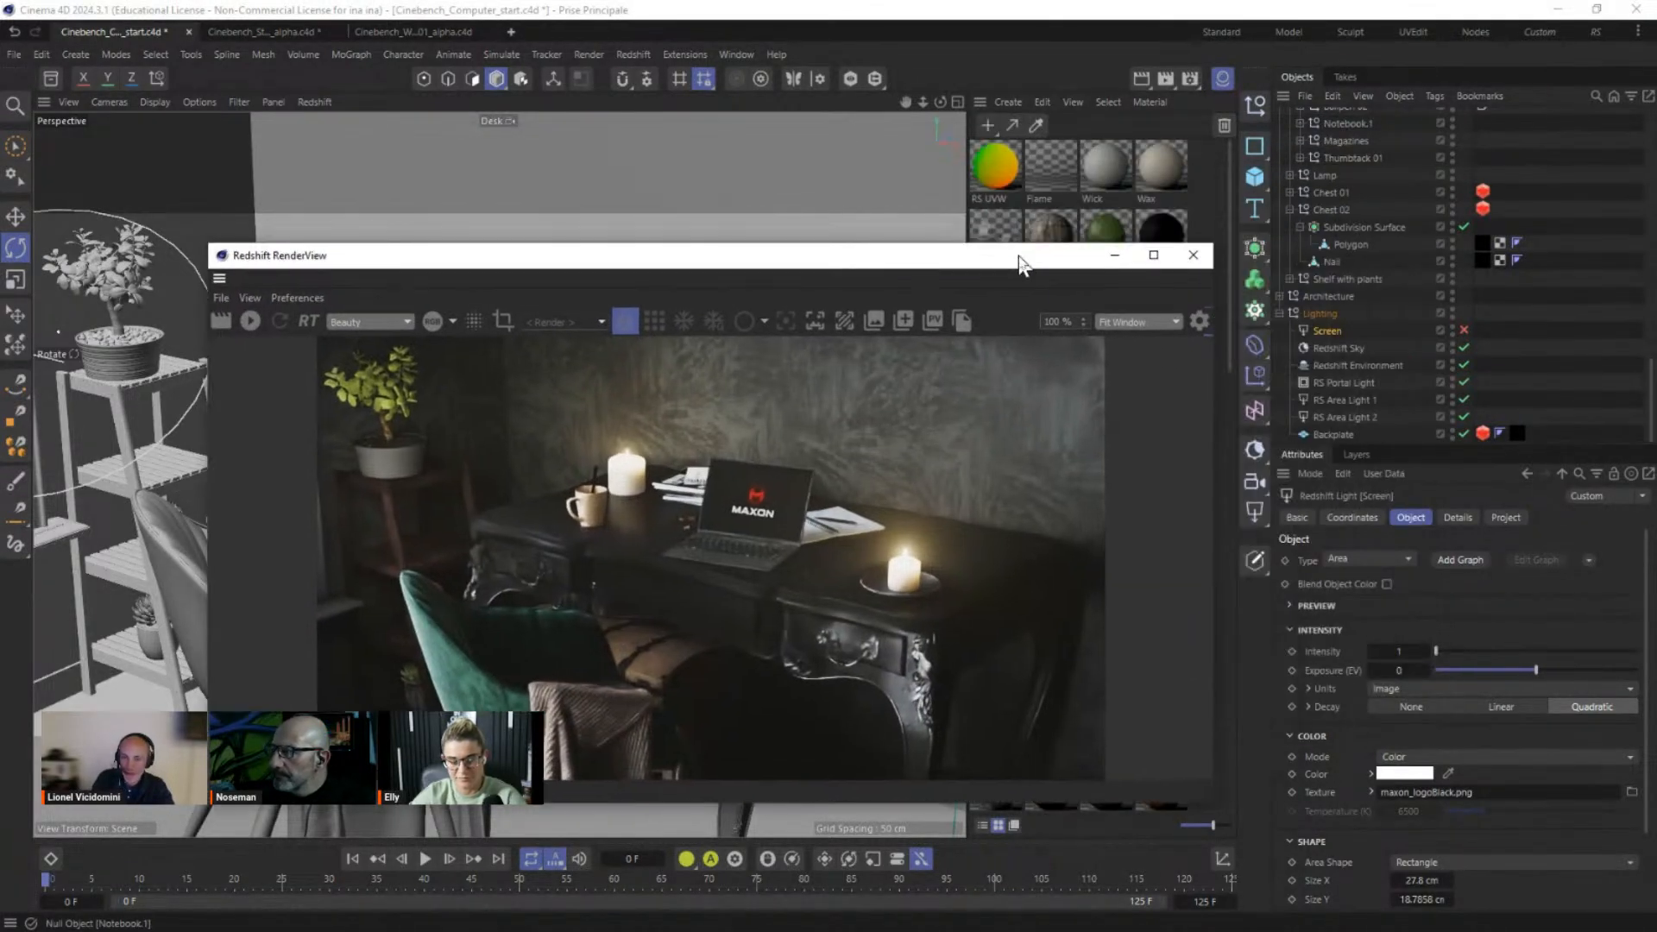
{"action": "left_click", "coordinate": [1113, 257]}
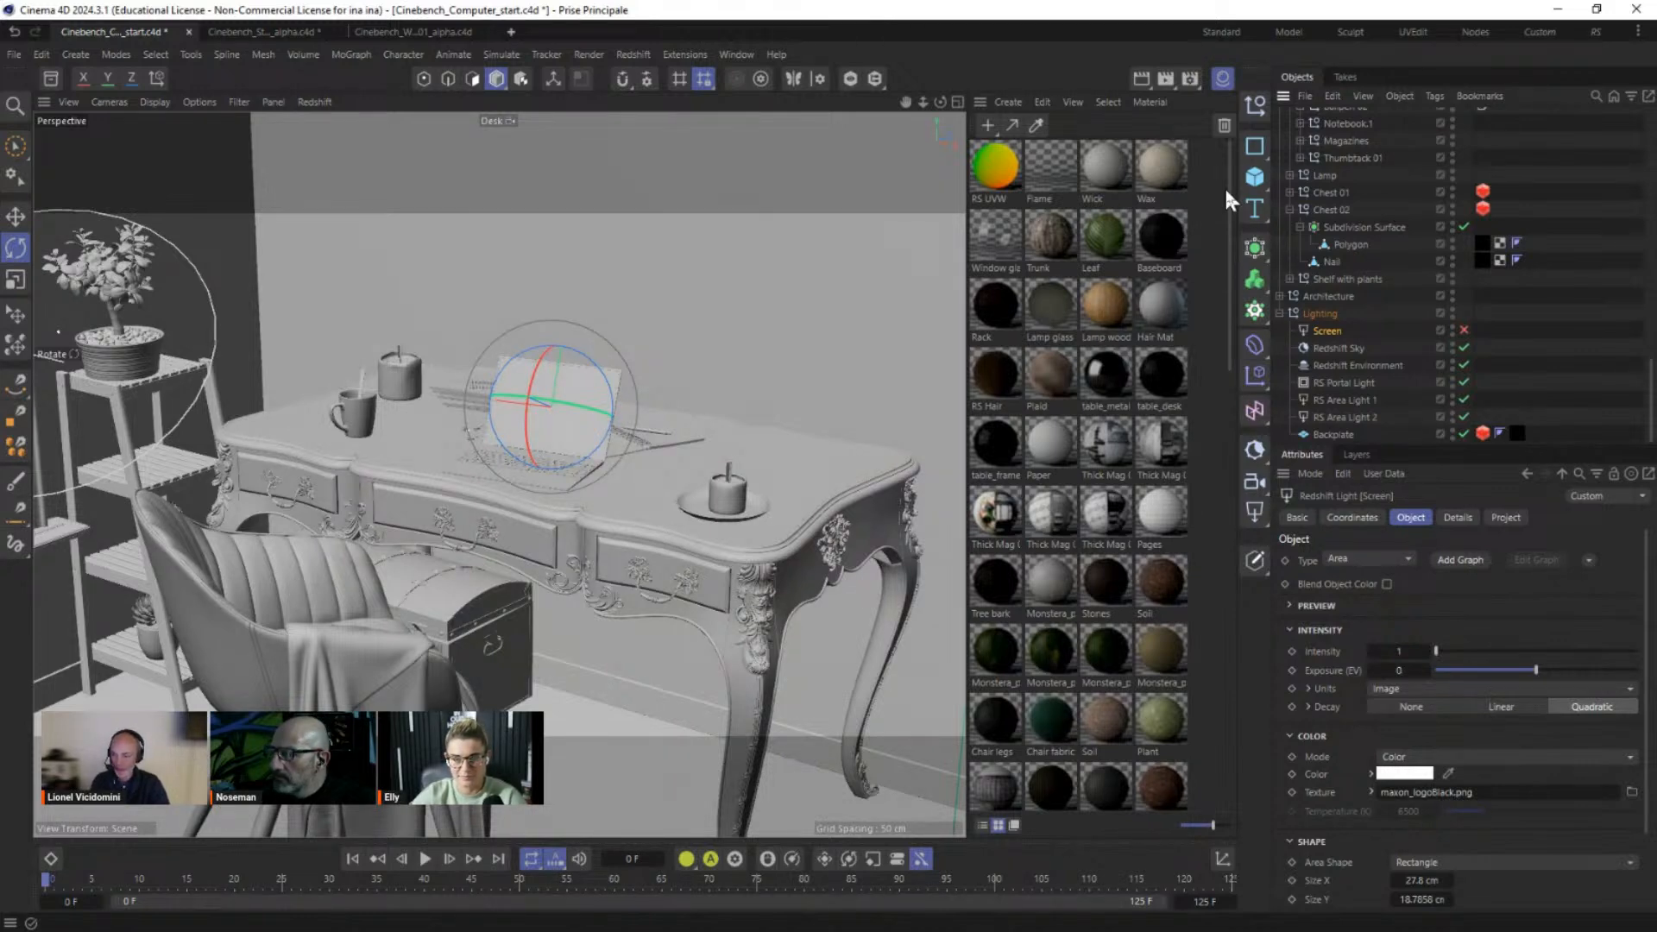
Step: Open the Redshift AOV Manager and add the Diffuse Lighting, Global Illumination, Reflections and Refractions AOVs
{"action": "left_click", "coordinate": [634, 54]}
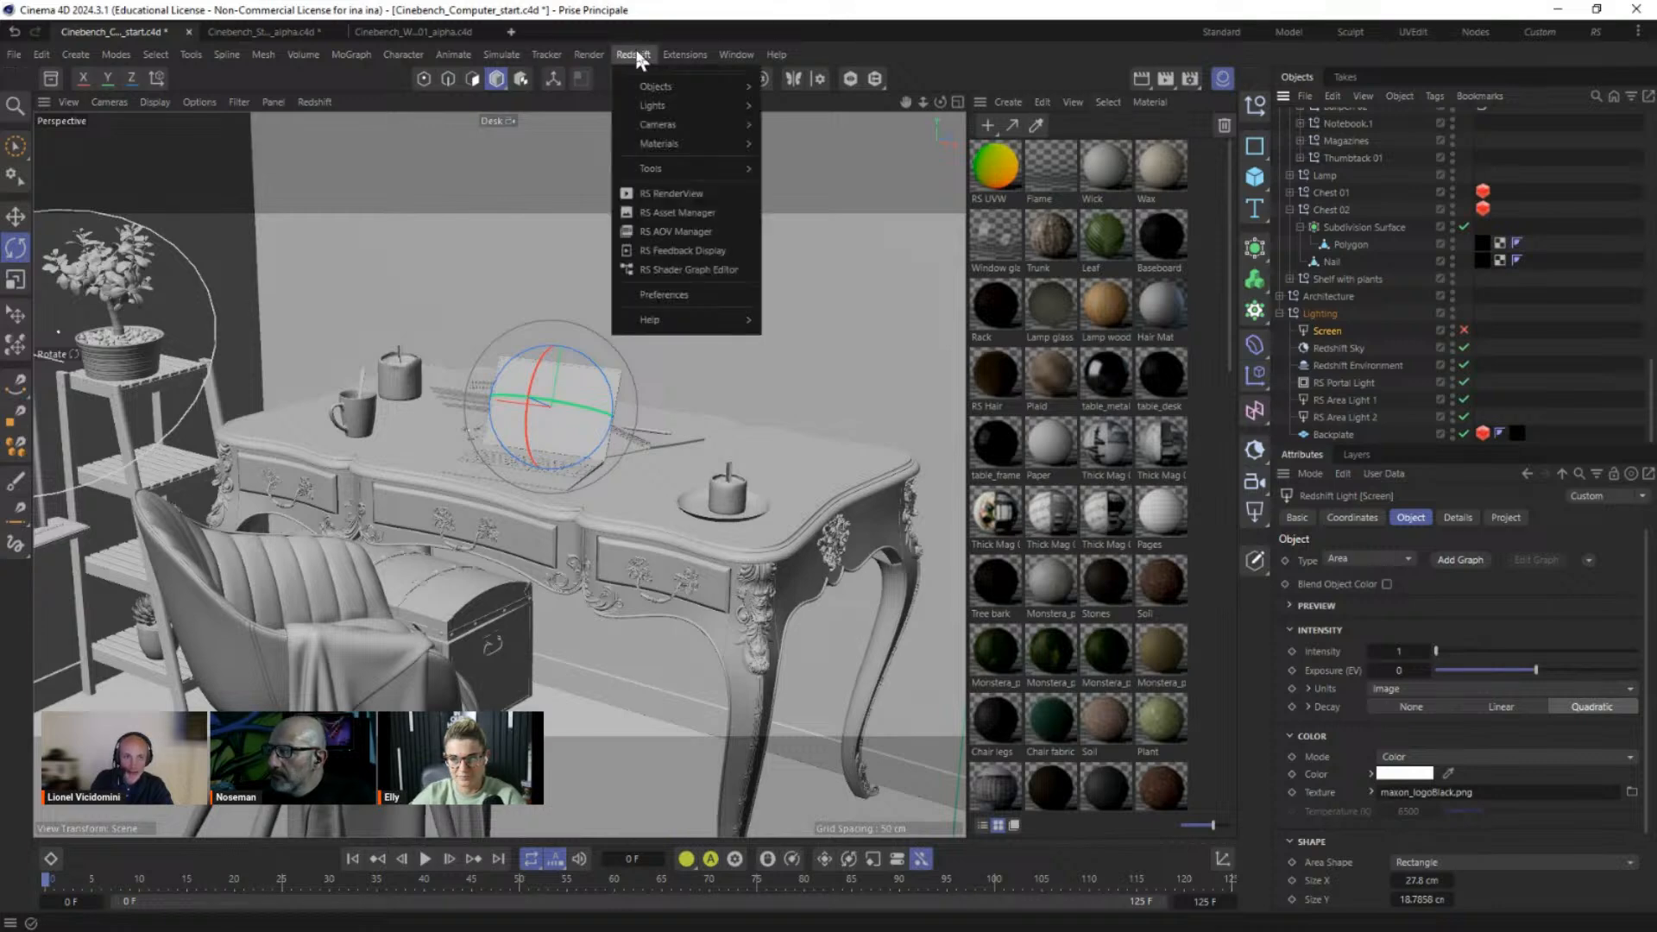
{"action": "left_click", "coordinate": [657, 233]}
{"action": "left_click_drag", "start_coordinate": [967, 226], "coordinate": [493, 111]}
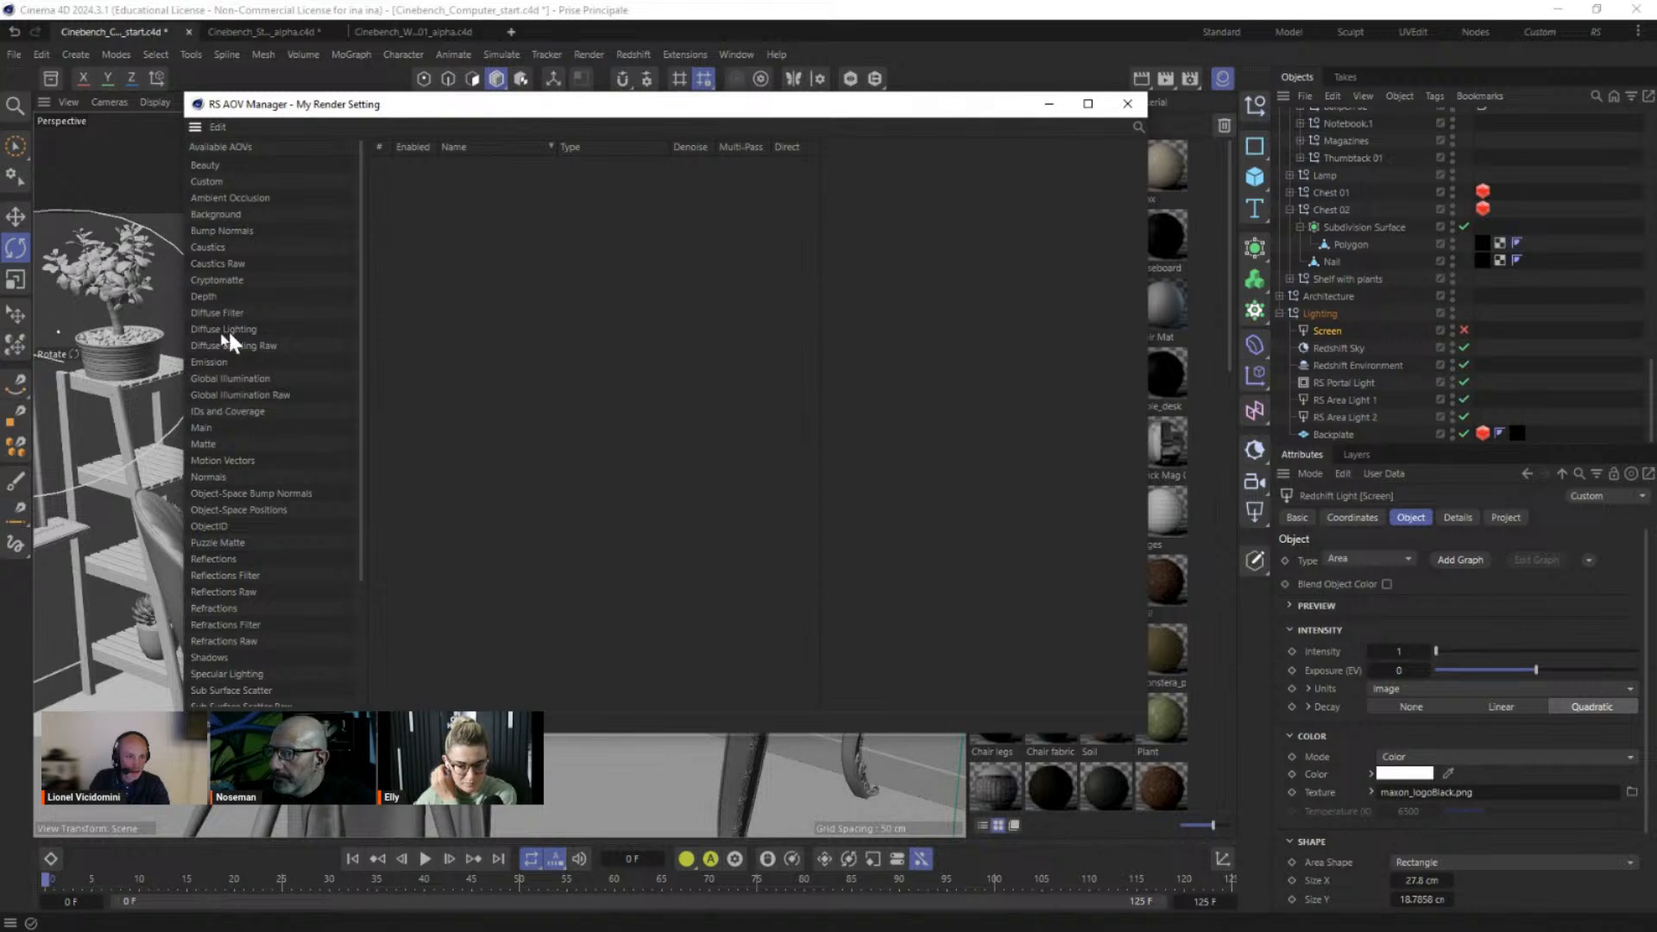
{"action": "left_click_drag", "start_coordinate": [213, 329], "coordinate": [479, 218]}
{"action": "left_click_drag", "start_coordinate": [229, 362], "coordinate": [395, 369]}
{"action": "left_click_drag", "start_coordinate": [224, 525], "coordinate": [596, 300]}
{"action": "left_click_drag", "start_coordinate": [202, 559], "coordinate": [628, 328]}
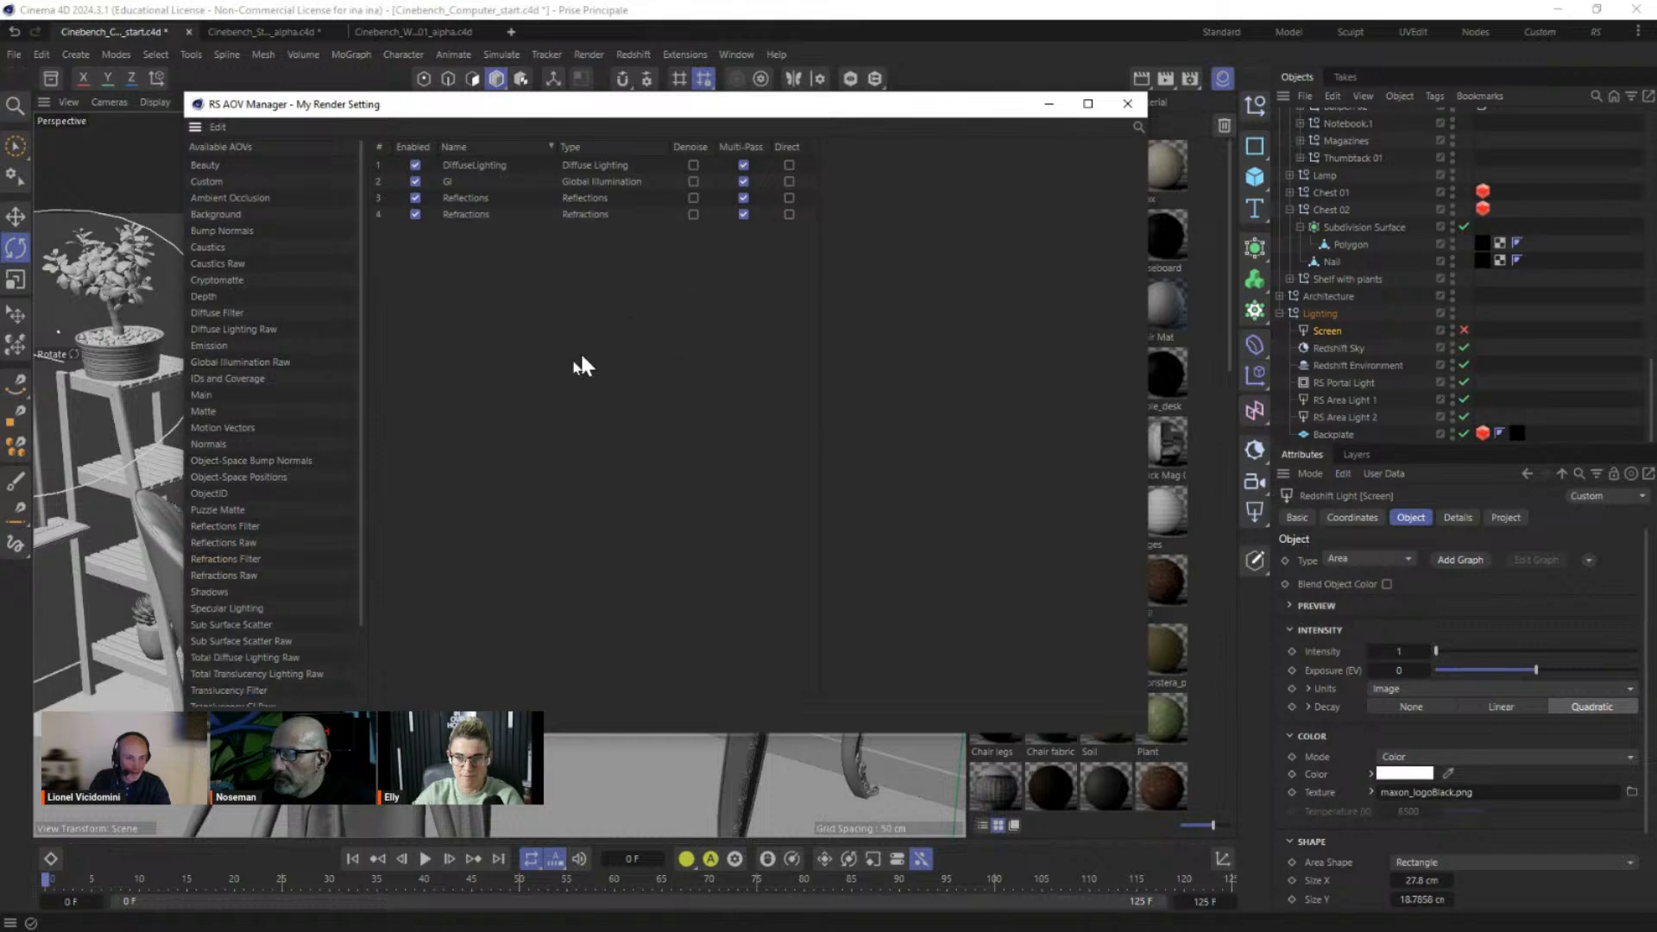
Step: Add the Specular Lighting, Sub Surface Scatter and Emission AOVs and look through the remaining available AOVs
{"action": "left_click_drag", "start_coordinate": [223, 607], "coordinate": [569, 414]}
{"action": "left_click_drag", "start_coordinate": [238, 622], "coordinate": [604, 357]}
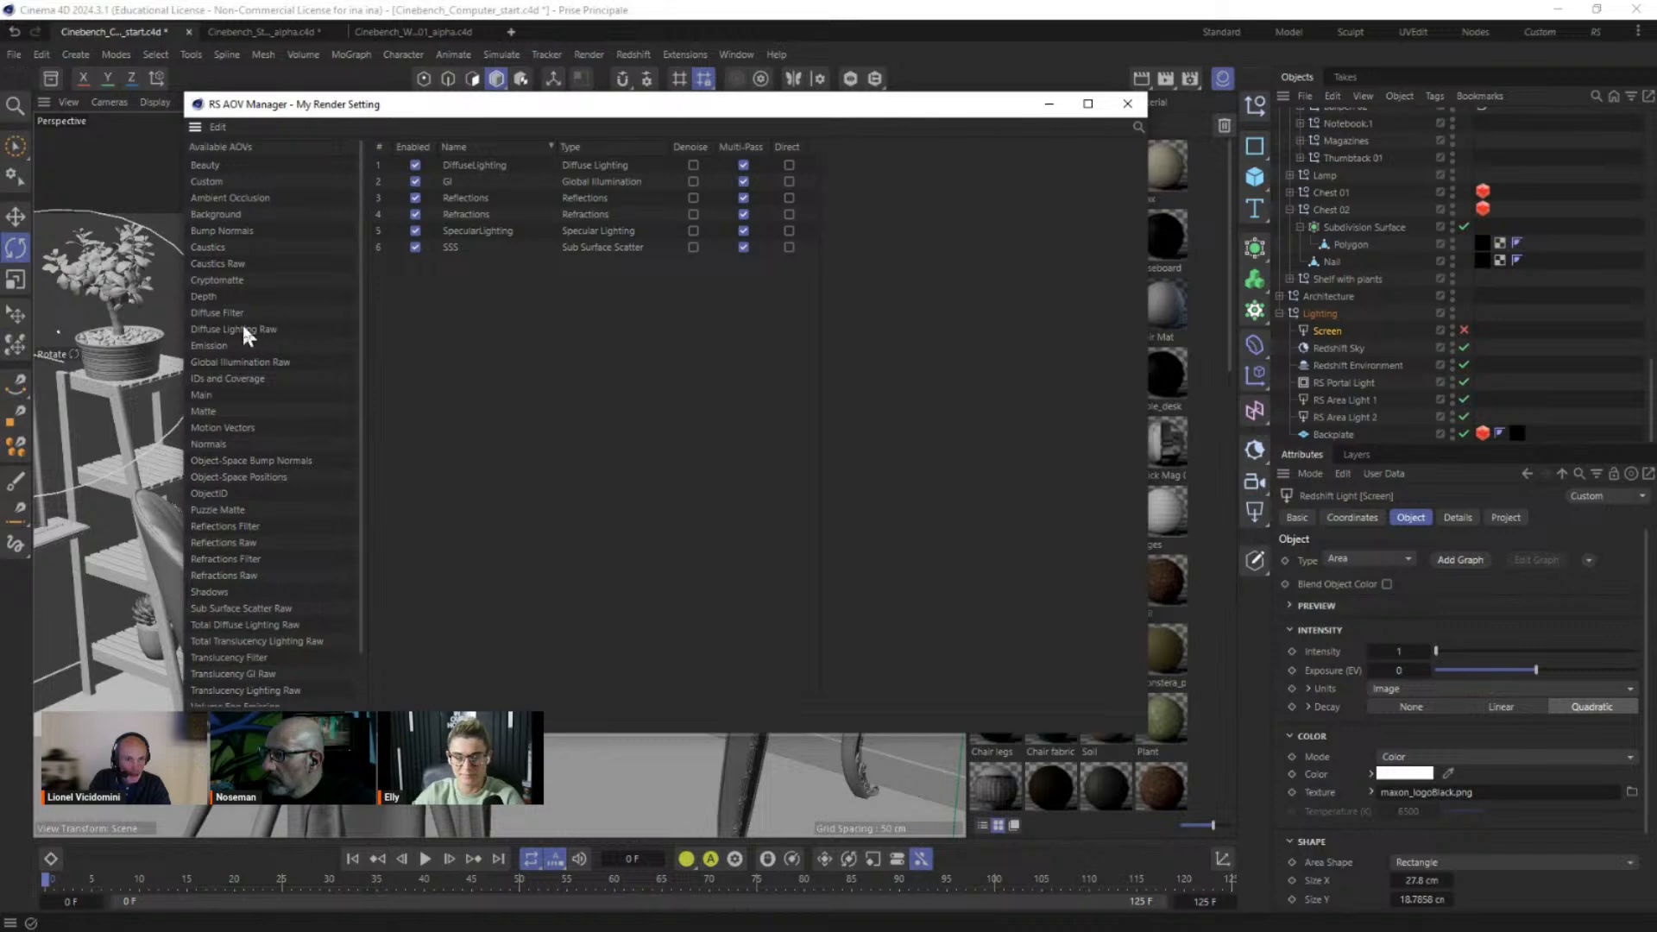
{"action": "left_click_drag", "start_coordinate": [206, 343], "coordinate": [450, 385]}
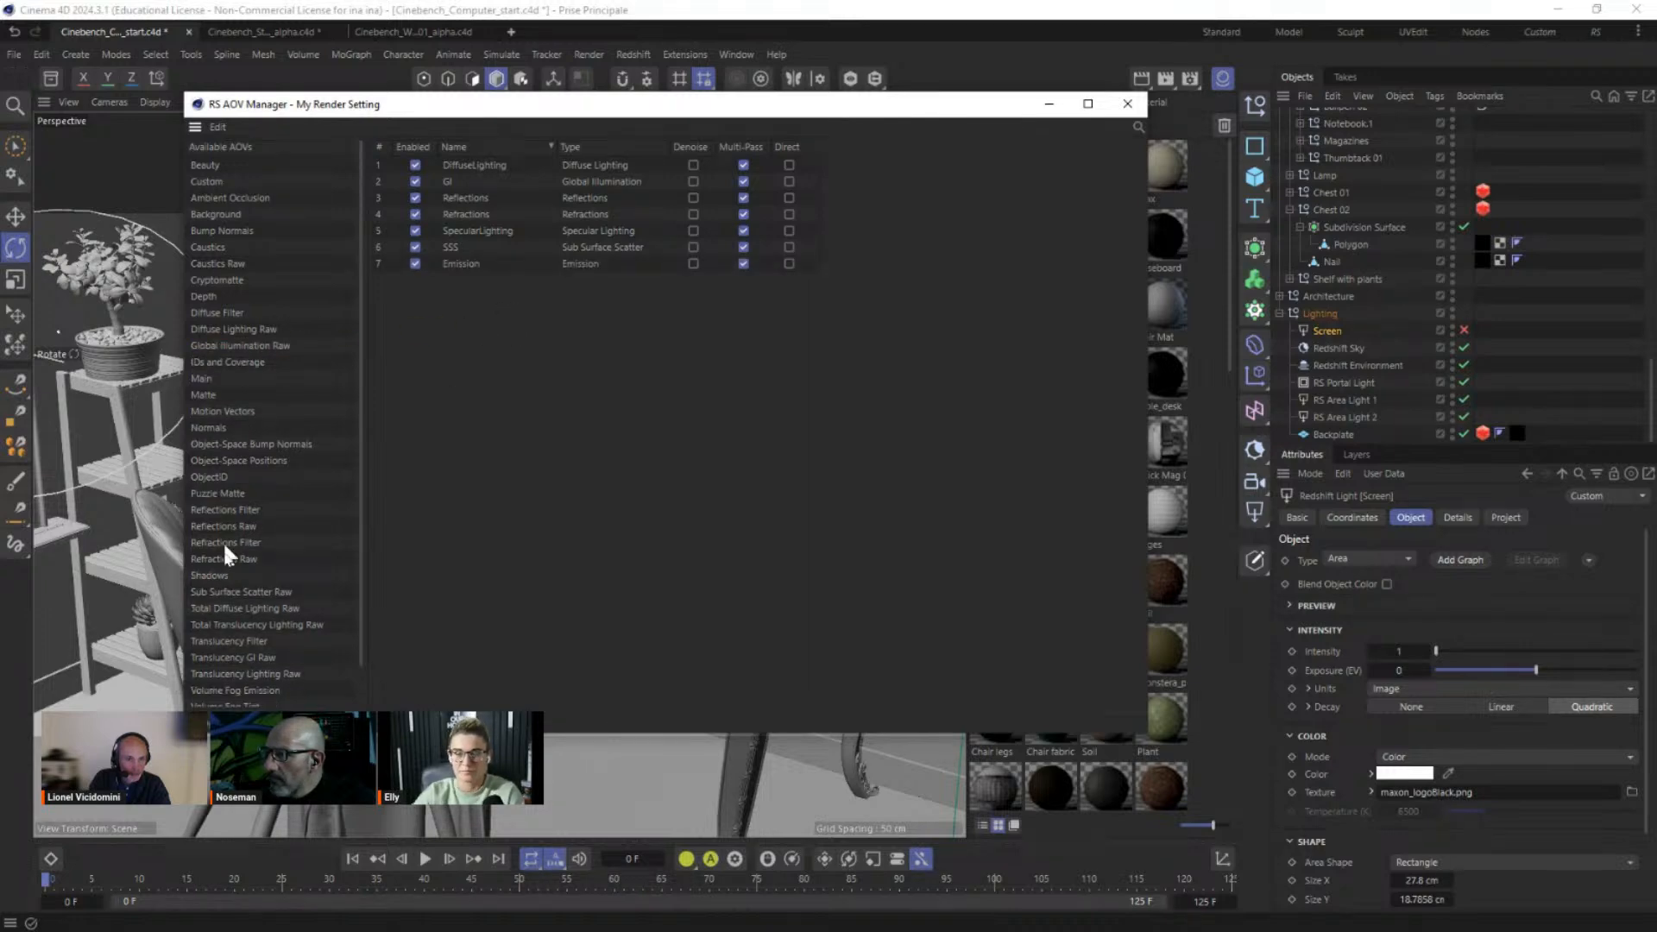
{"action": "left_click_drag", "start_coordinate": [359, 458], "coordinate": [349, 620]}
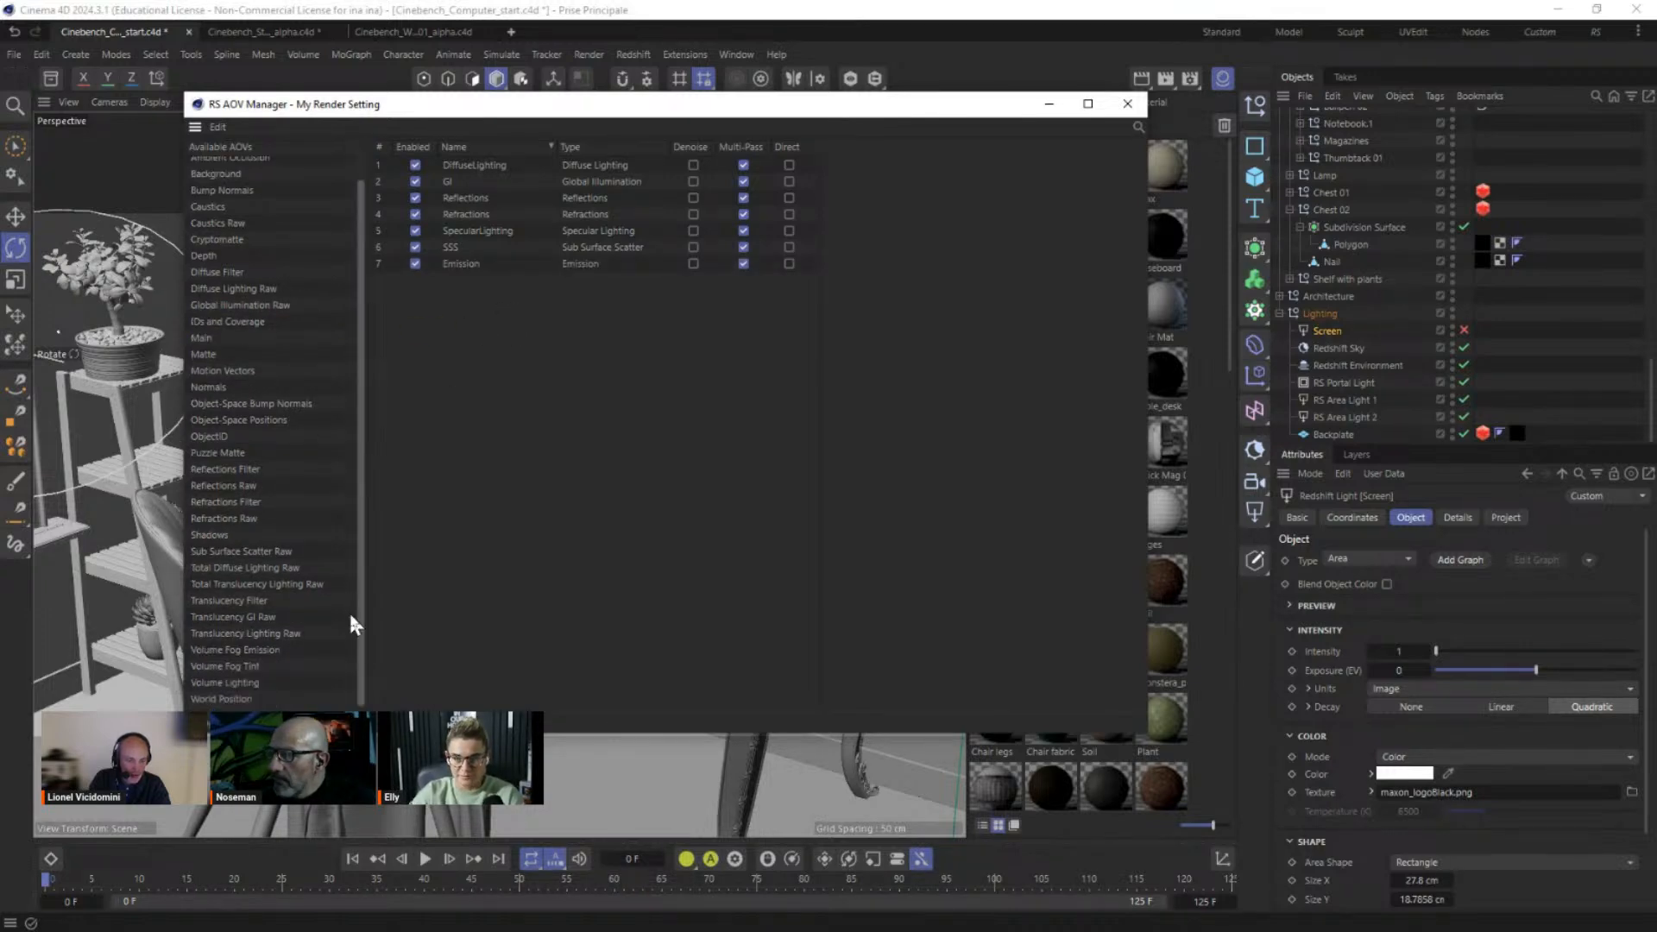
Step: Uncover the materials and delete the existing RS UVW material
{"action": "left_click_drag", "start_coordinate": [512, 110], "coordinate": [727, 629]}
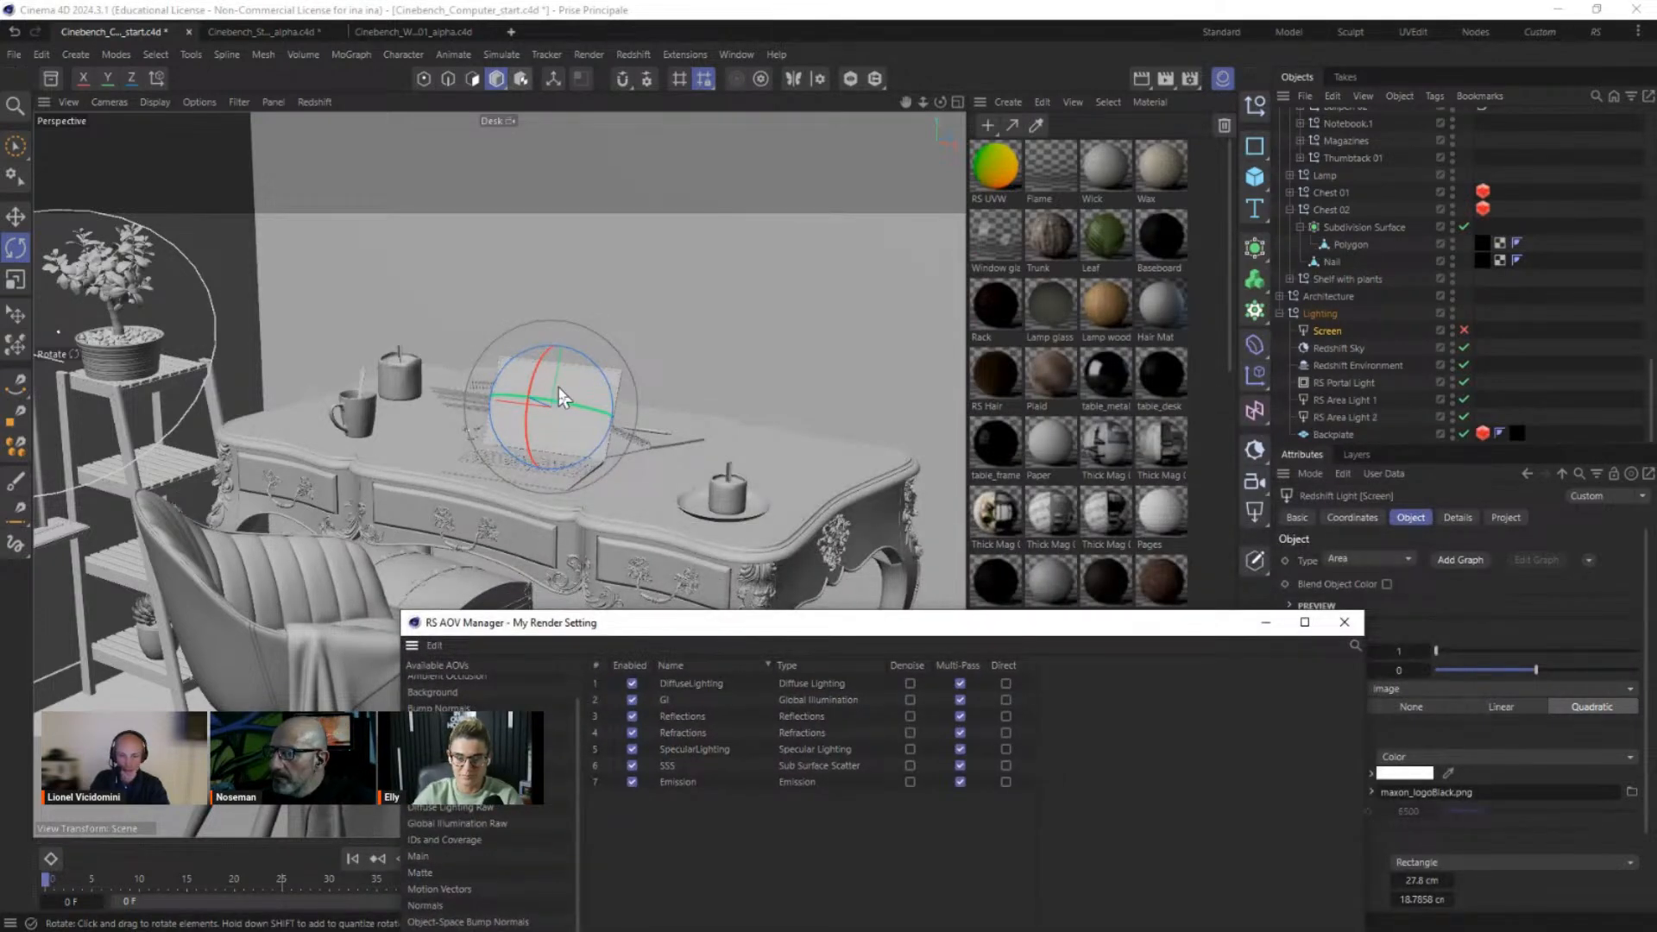
{"action": "left_click", "coordinate": [995, 169]}
{"action": "key", "text": "Delete"}
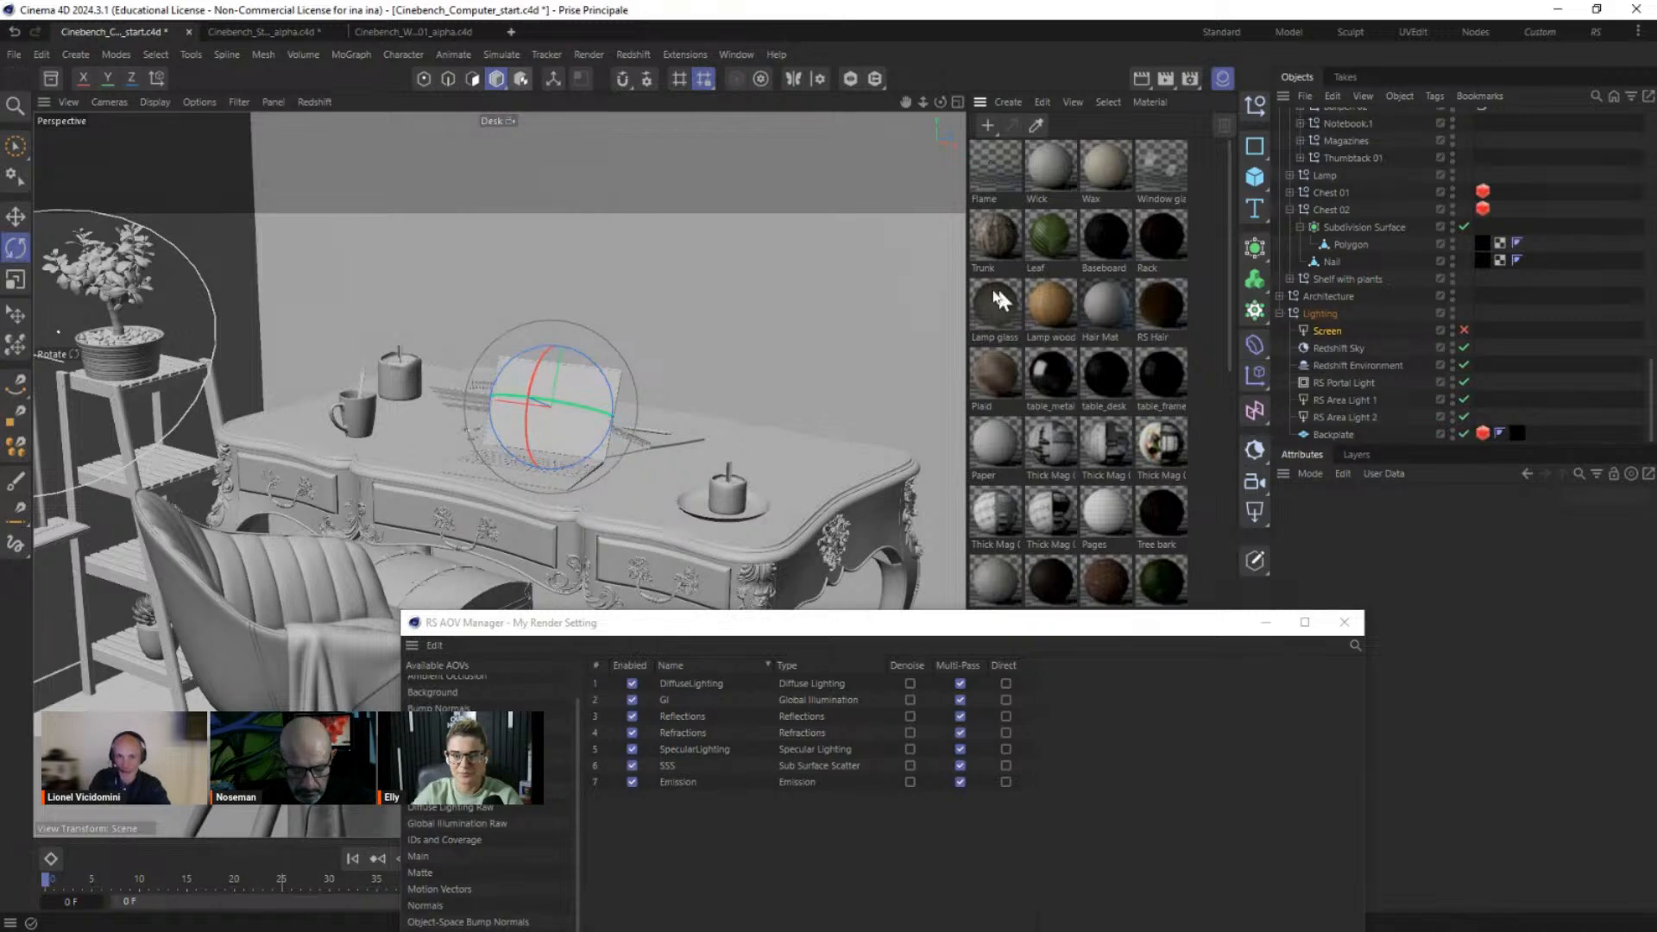
Step: Add a Custom AOV to the render's AOV list and show its options
{"action": "left_click_drag", "start_coordinate": [842, 634], "coordinate": [593, 457]}
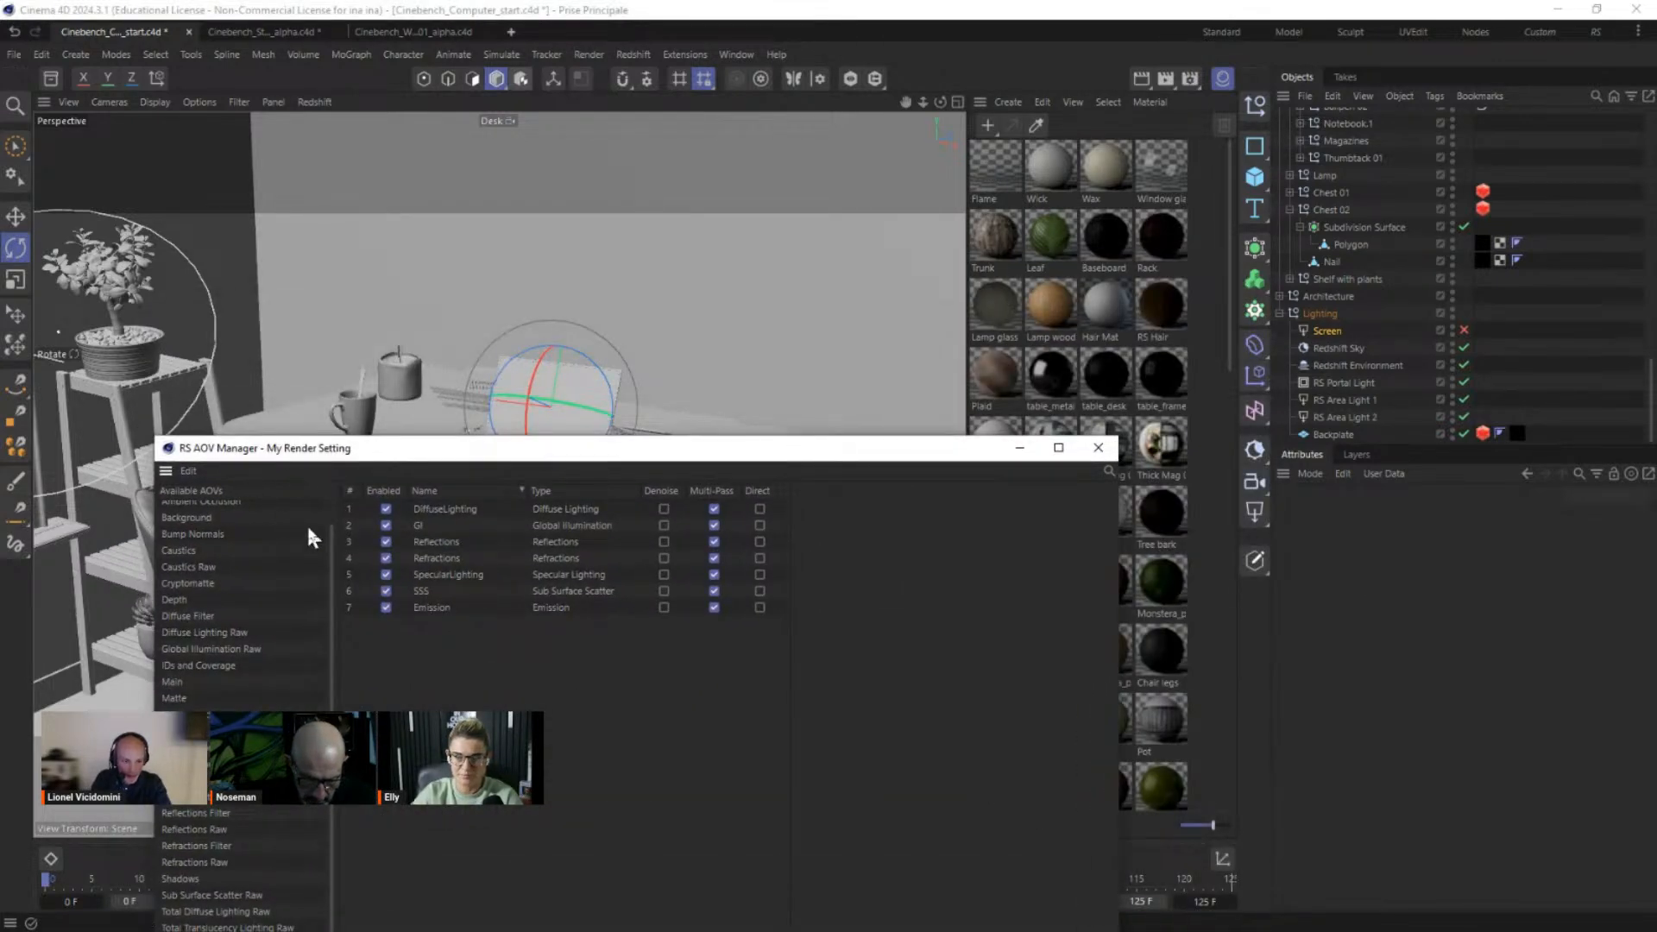
{"action": "scroll", "coordinate": [335, 517], "scroll_direction": "up", "scroll_amount": 2}
{"action": "left_click_drag", "start_coordinate": [351, 455], "coordinate": [456, 264]}
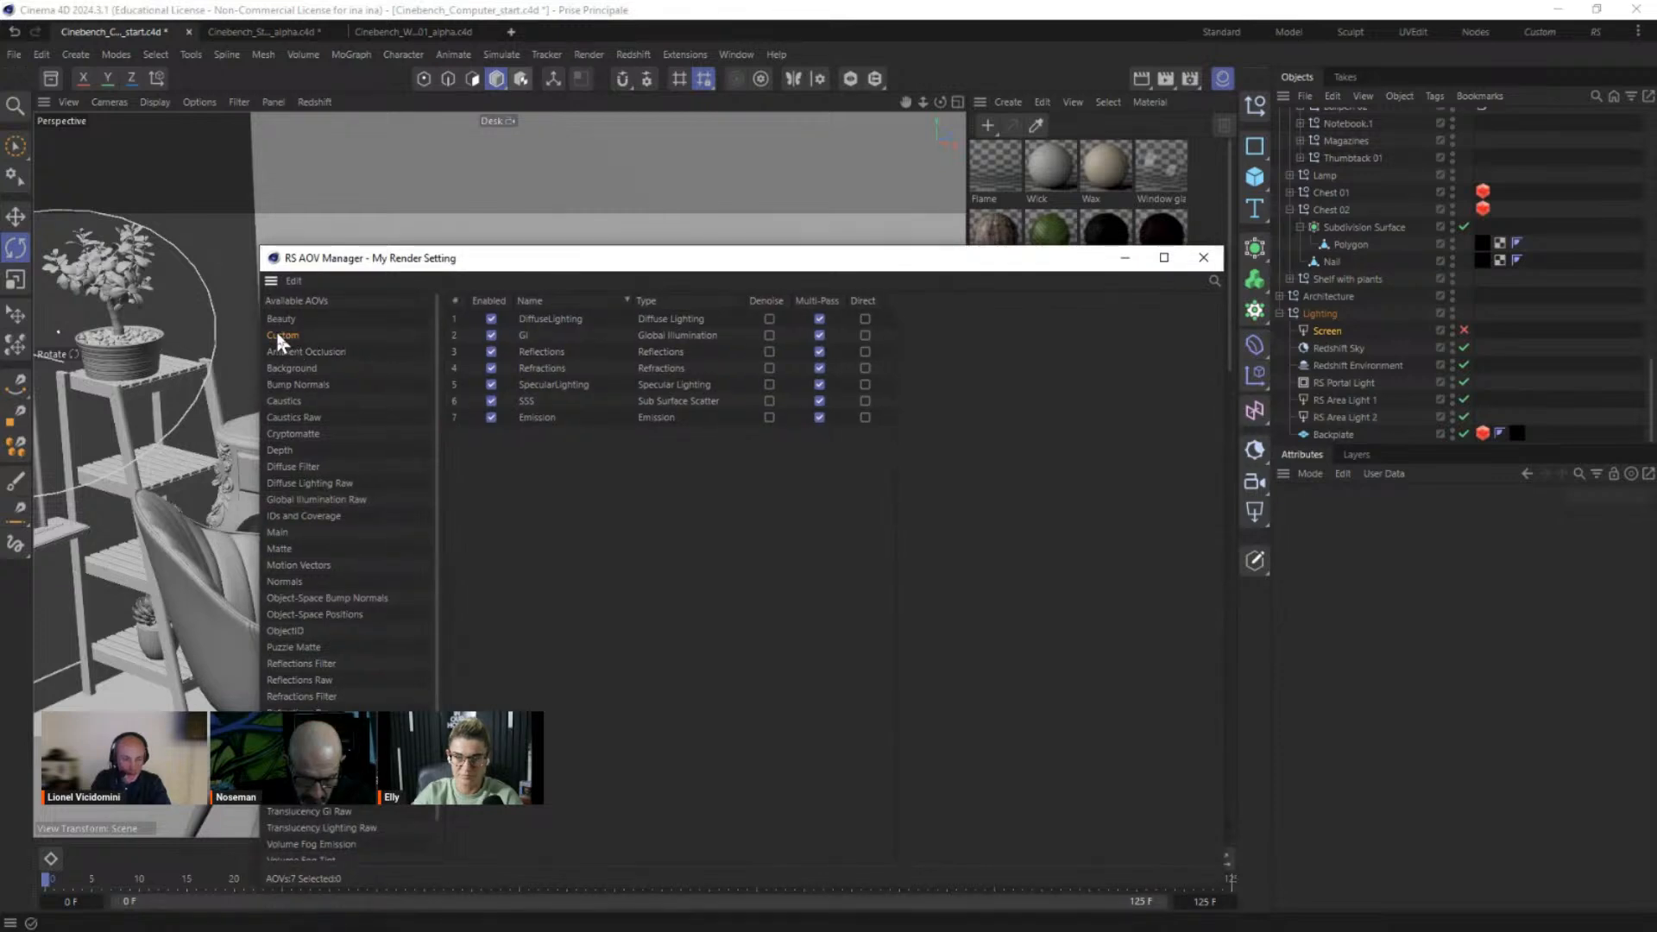
{"action": "left_click_drag", "start_coordinate": [278, 336], "coordinate": [592, 492]}
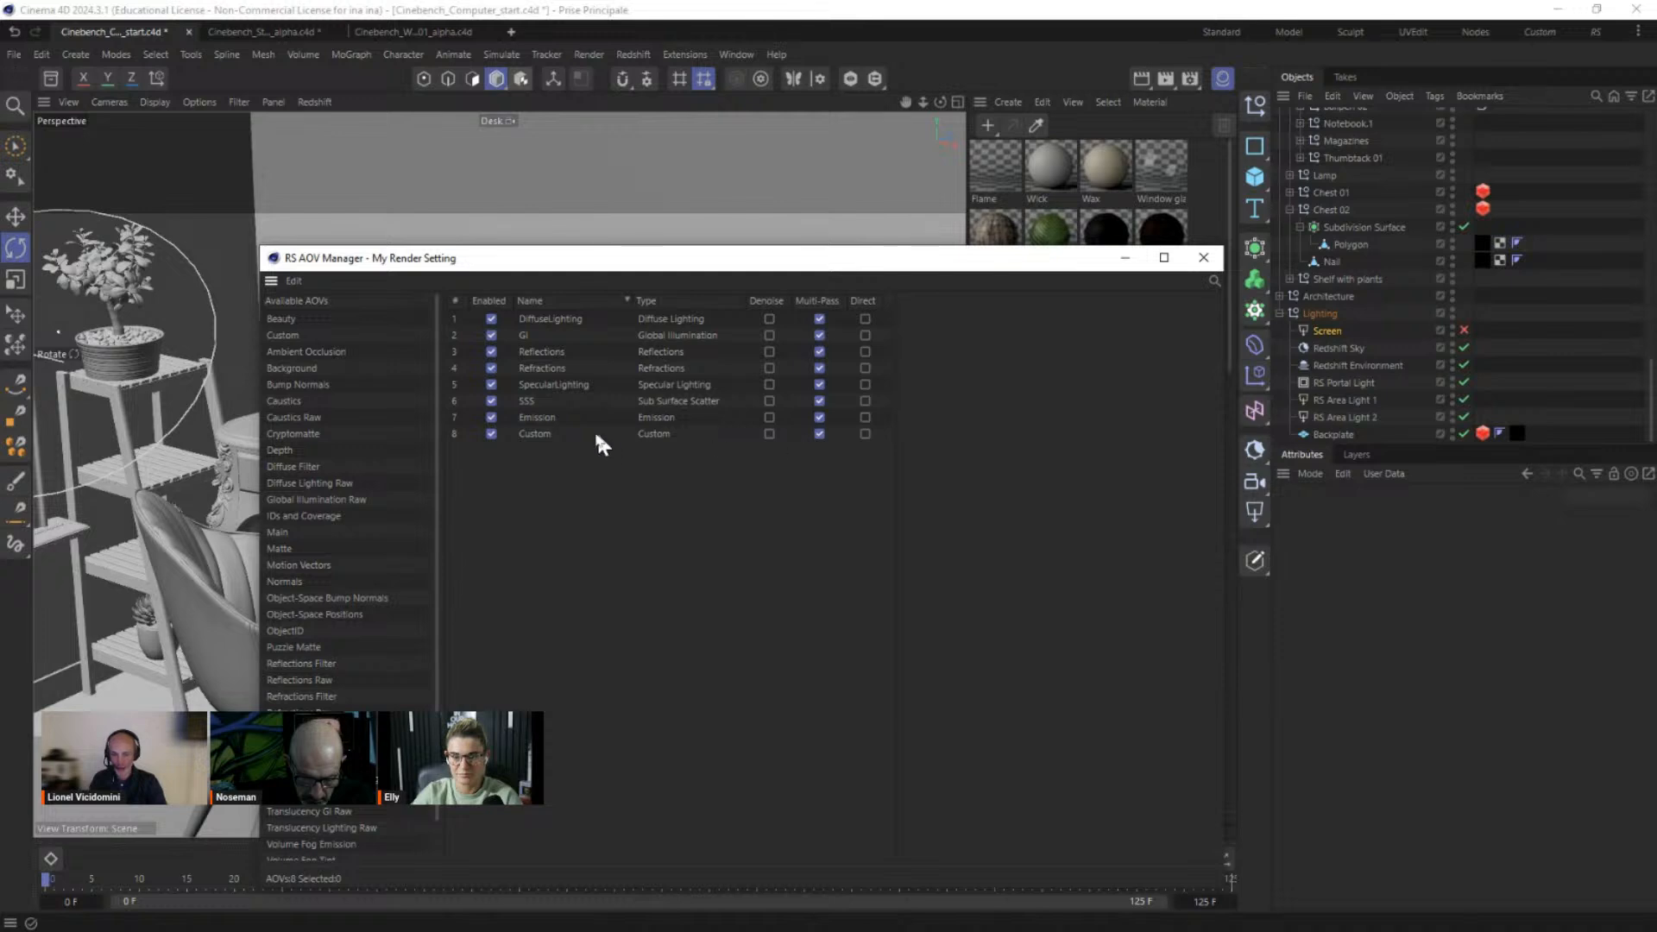
{"action": "left_click", "coordinate": [532, 433]}
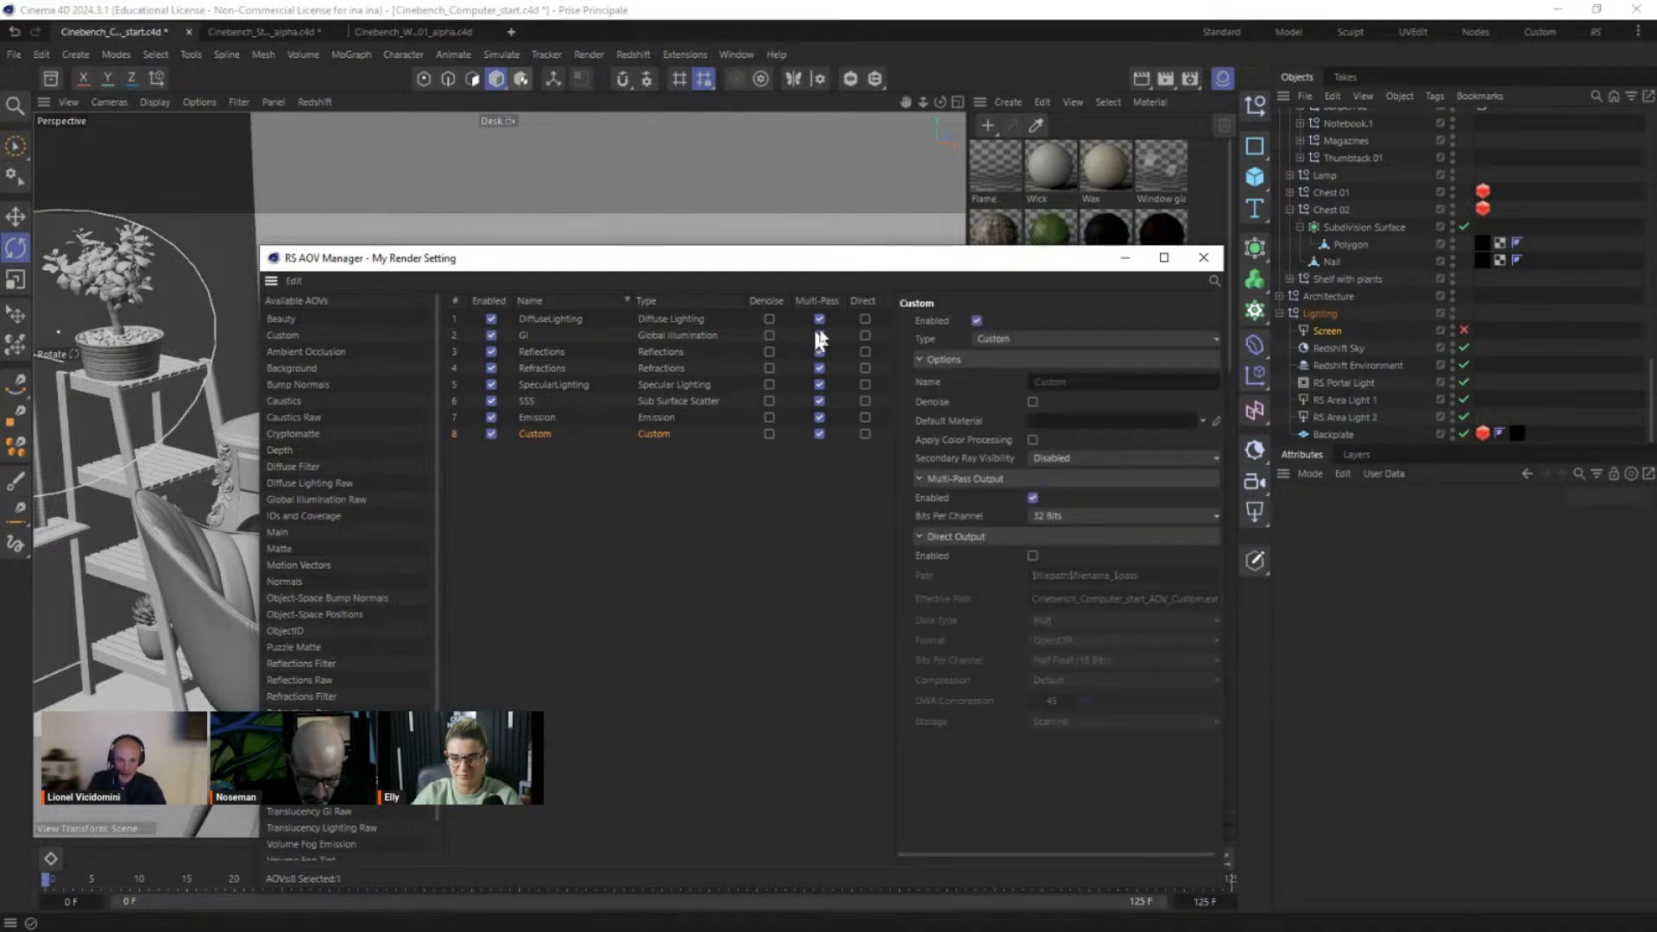
Step: Switch all AOVs from multi-pass to direct output and name the custom AOV UVW
{"action": "left_click", "coordinate": [819, 433]}
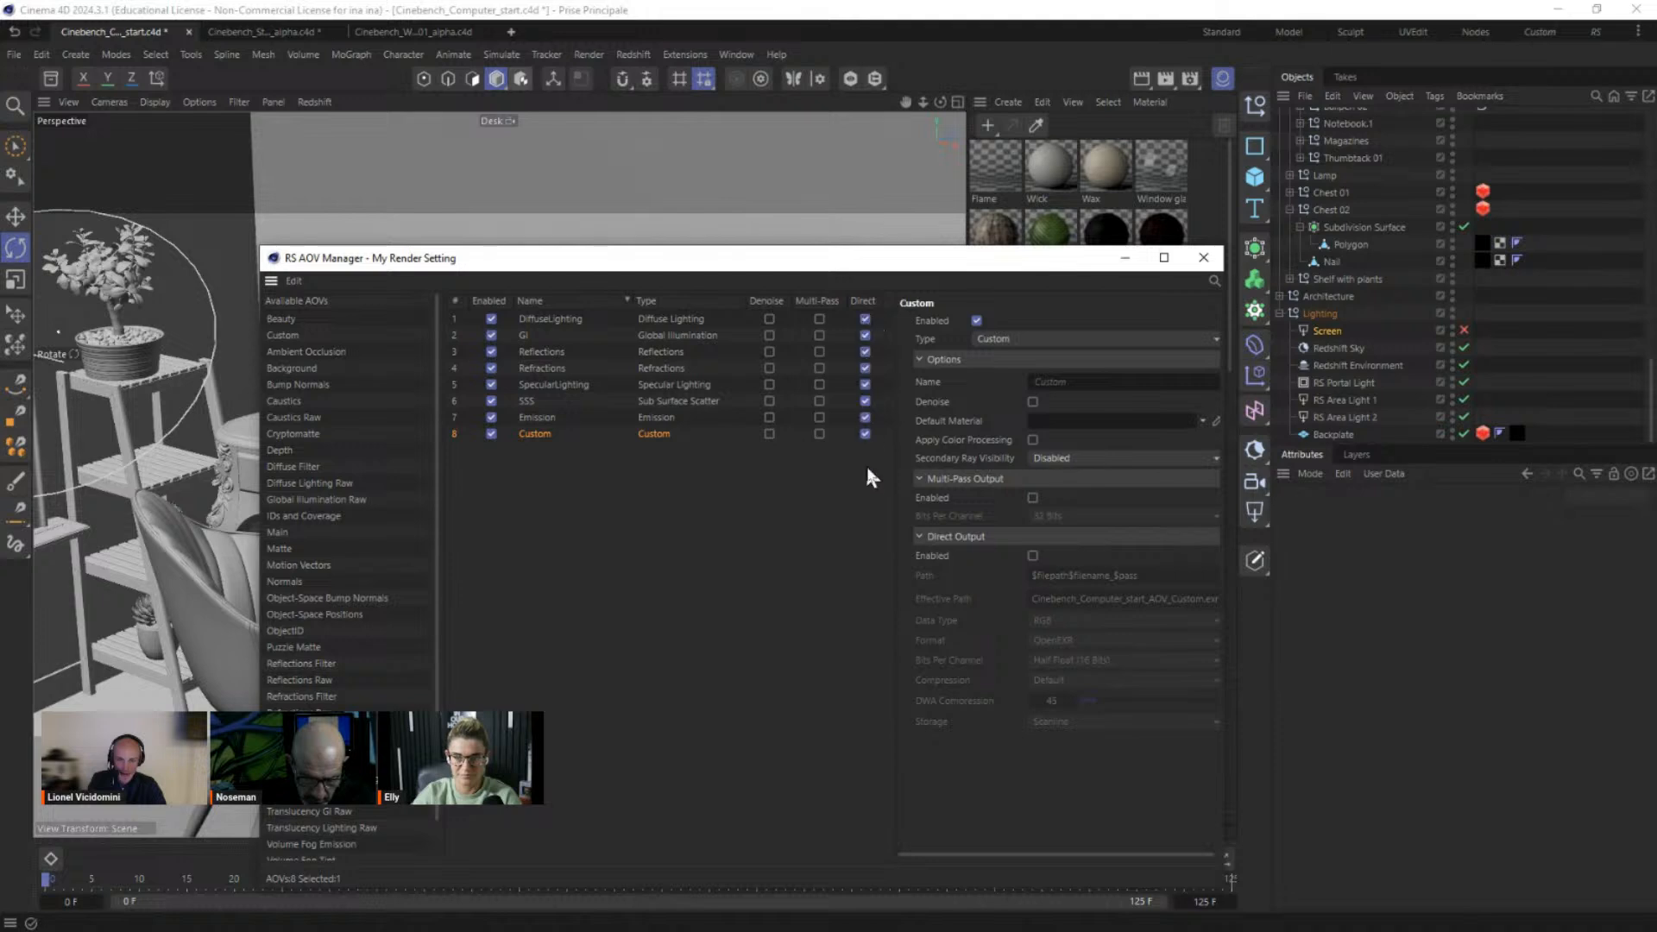
{"action": "left_click", "coordinate": [1088, 385]}
{"action": "type", "text": "UVW"}
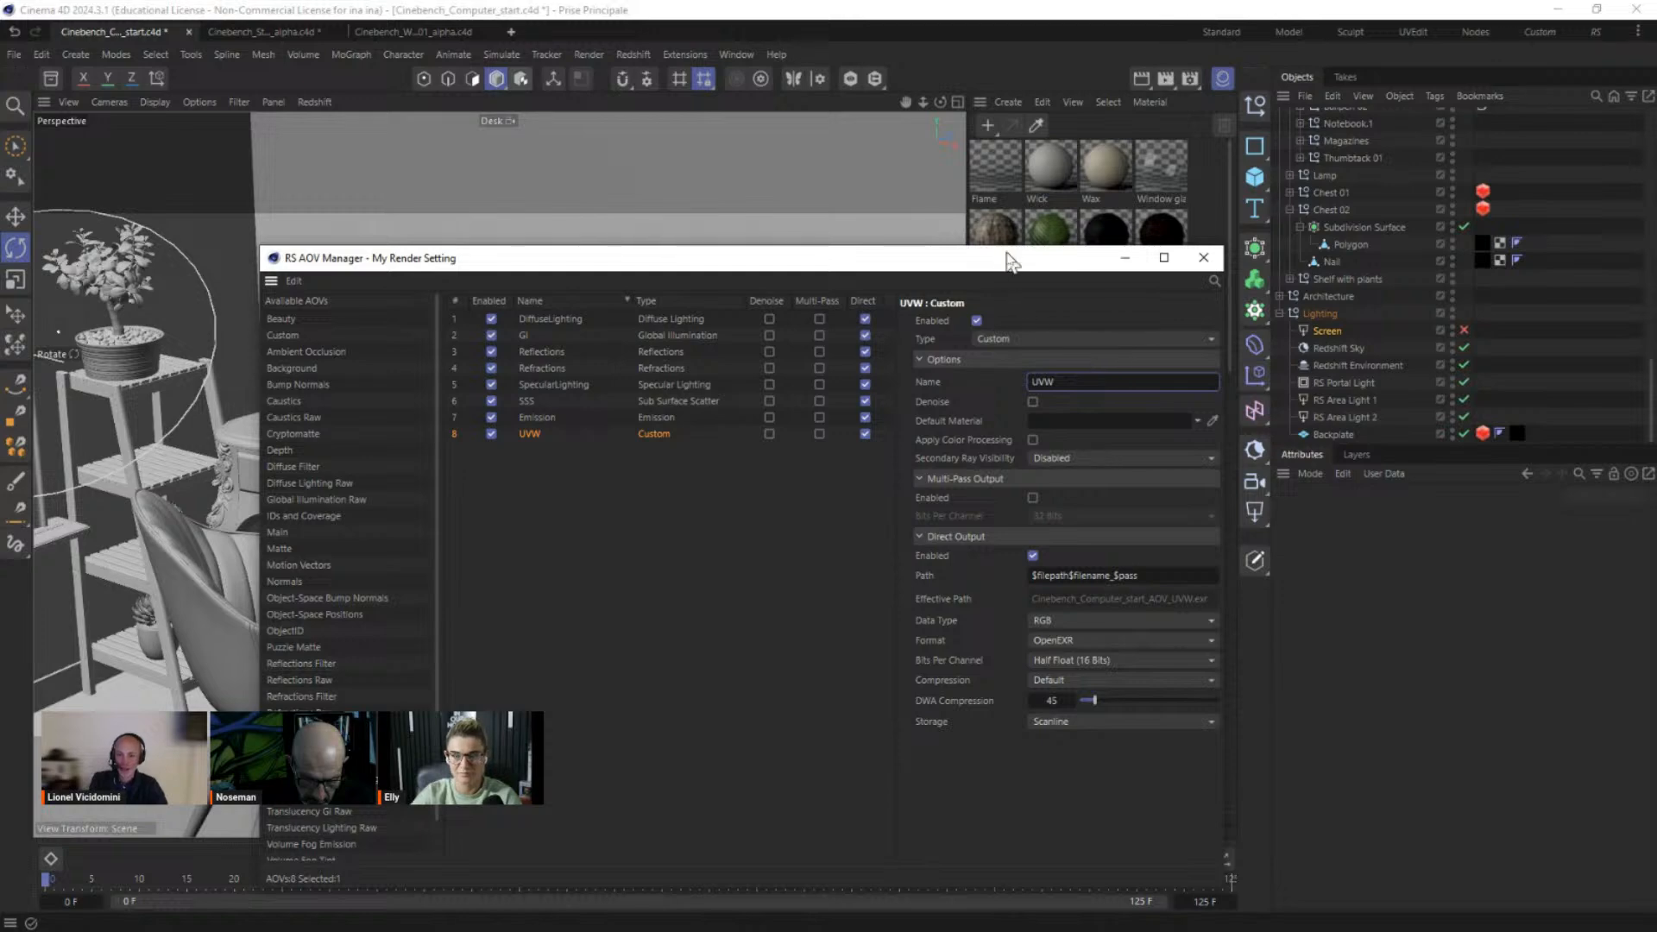
Step: Create a UVW utility material and assign it as the default material of the UVW AOV
{"action": "left_click_drag", "start_coordinate": [1006, 257], "coordinate": [644, 269]}
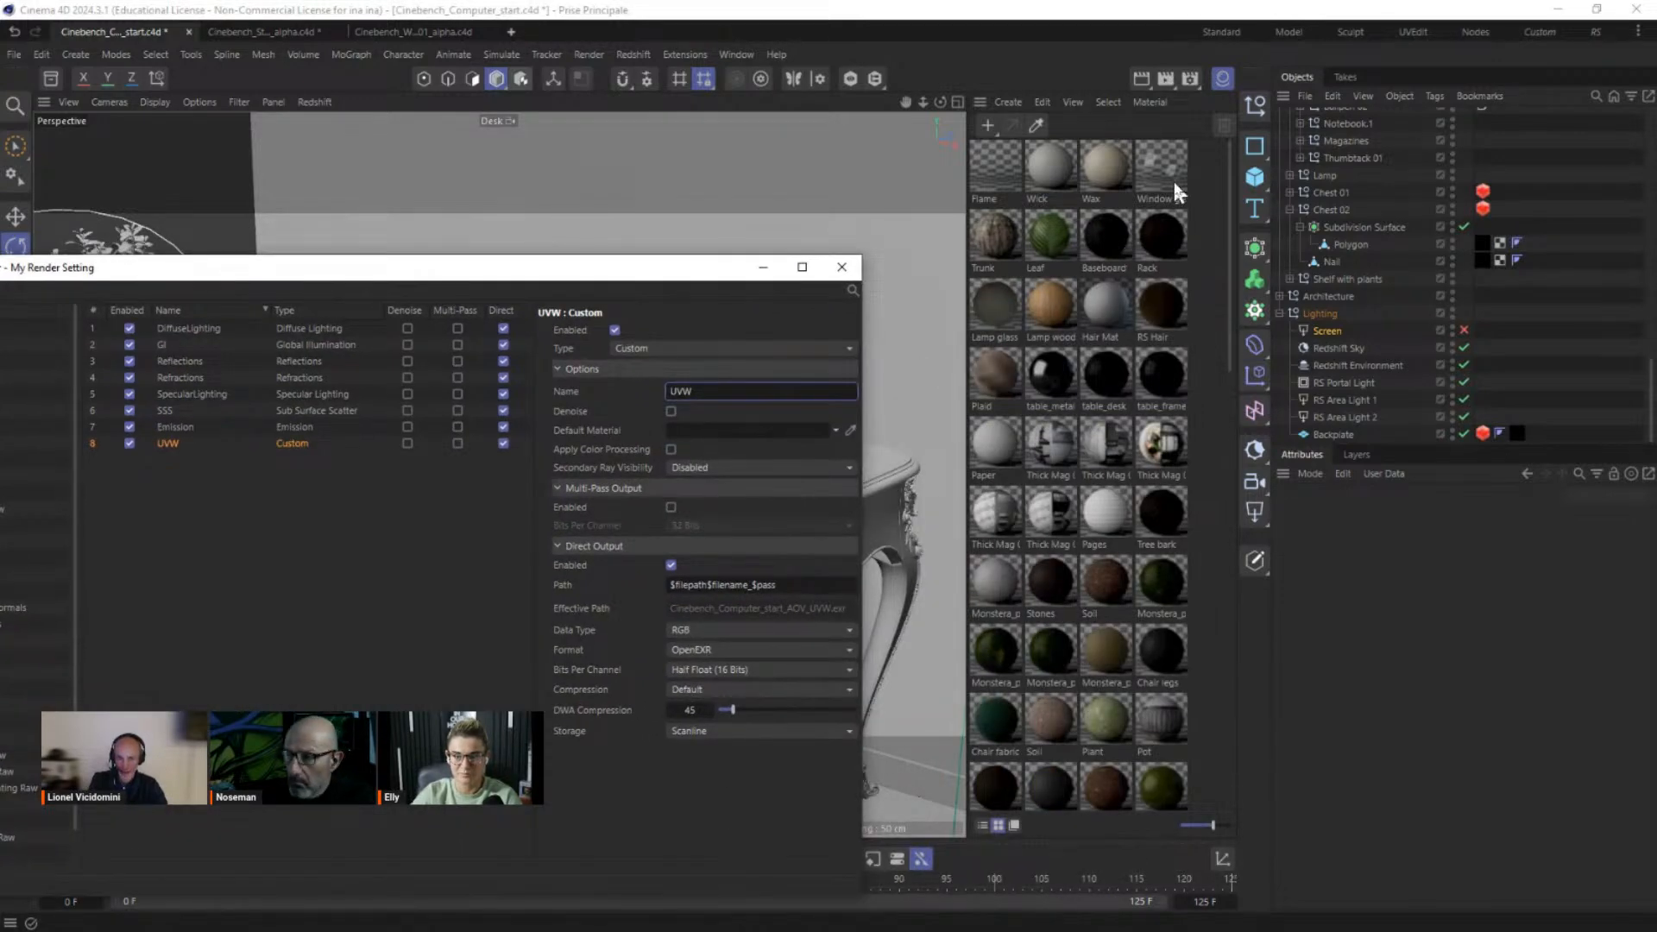
{"action": "left_click", "coordinate": [1008, 102]}
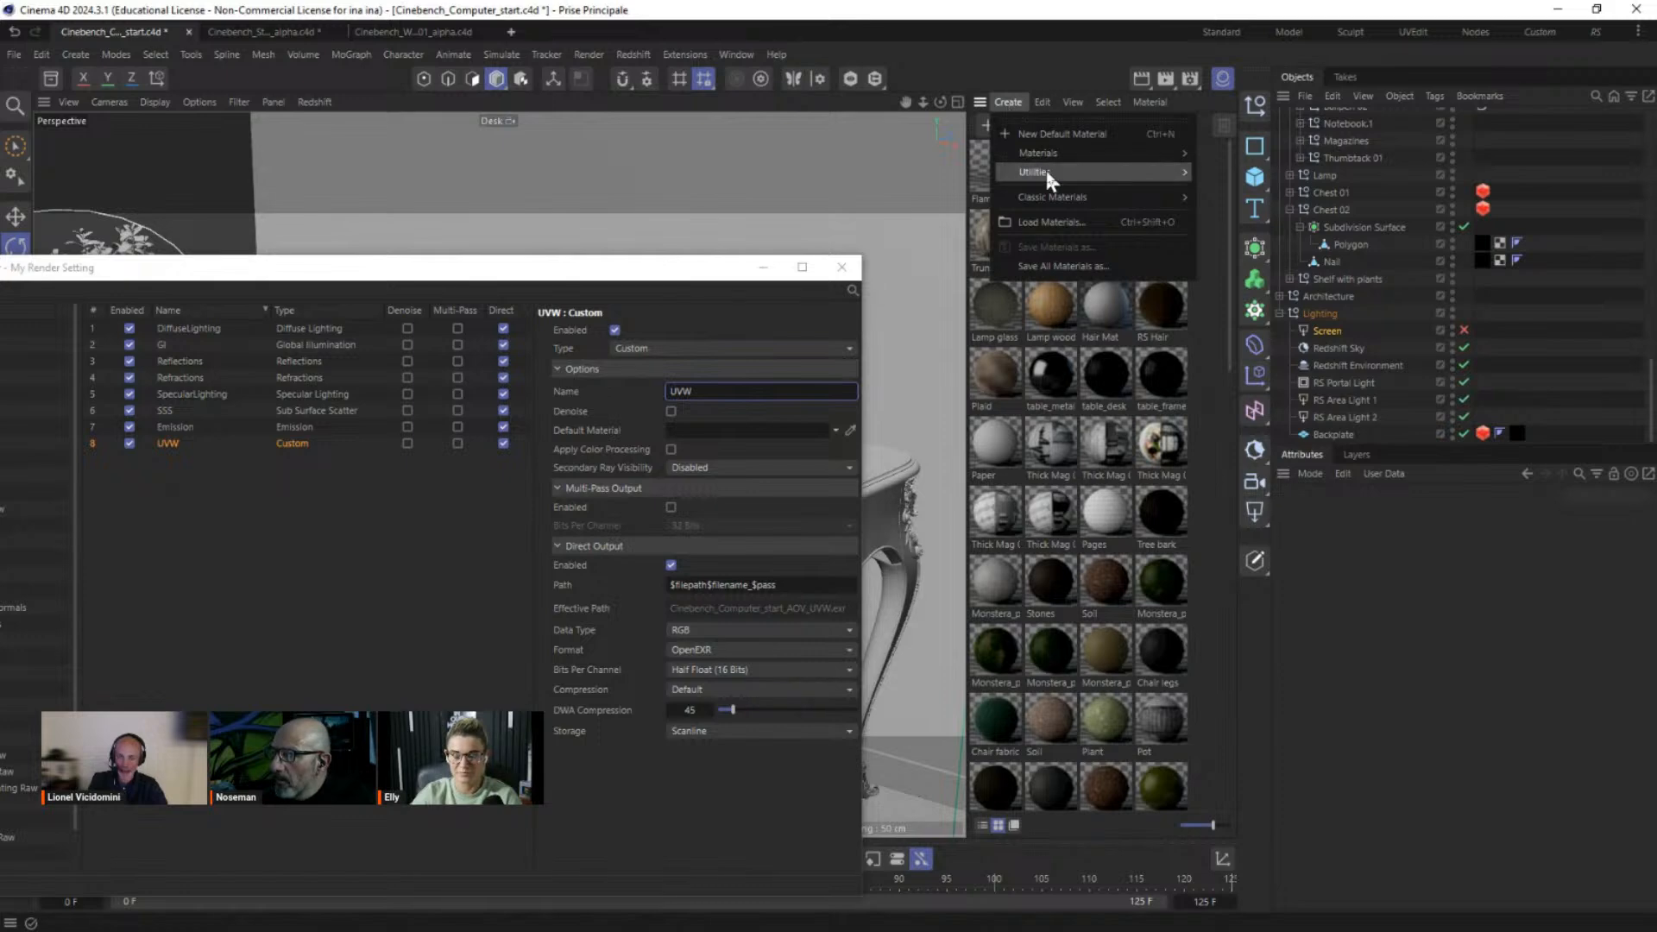
{"action": "mouse_move", "coordinate": [1053, 171]}
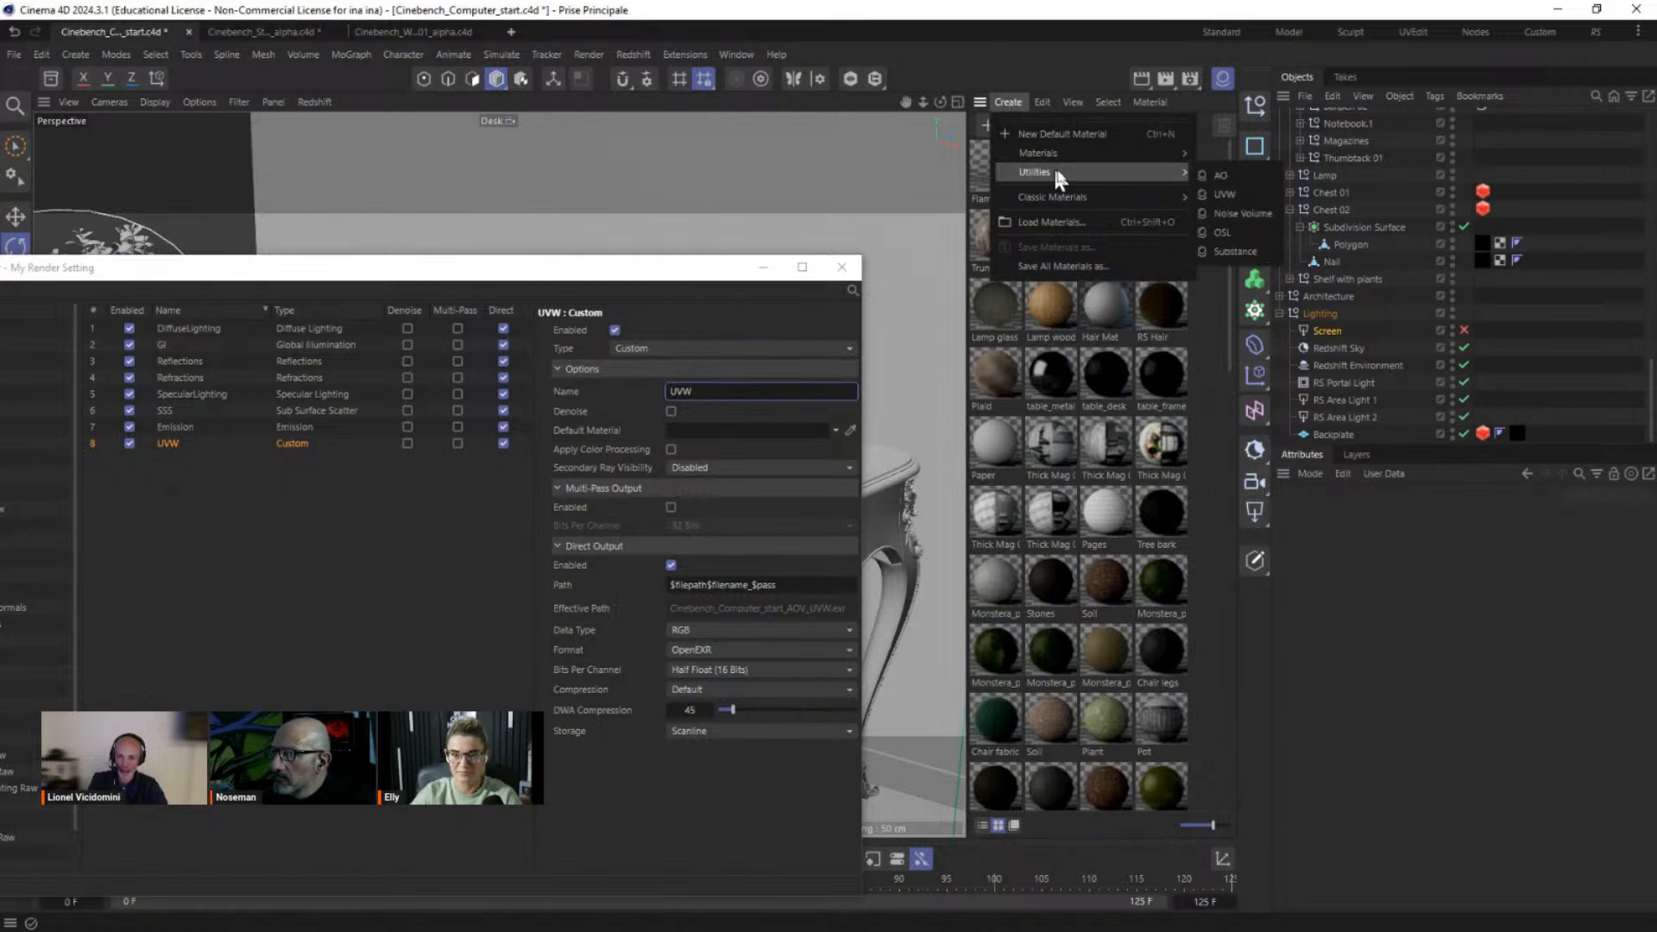
{"action": "left_click", "coordinate": [1225, 194]}
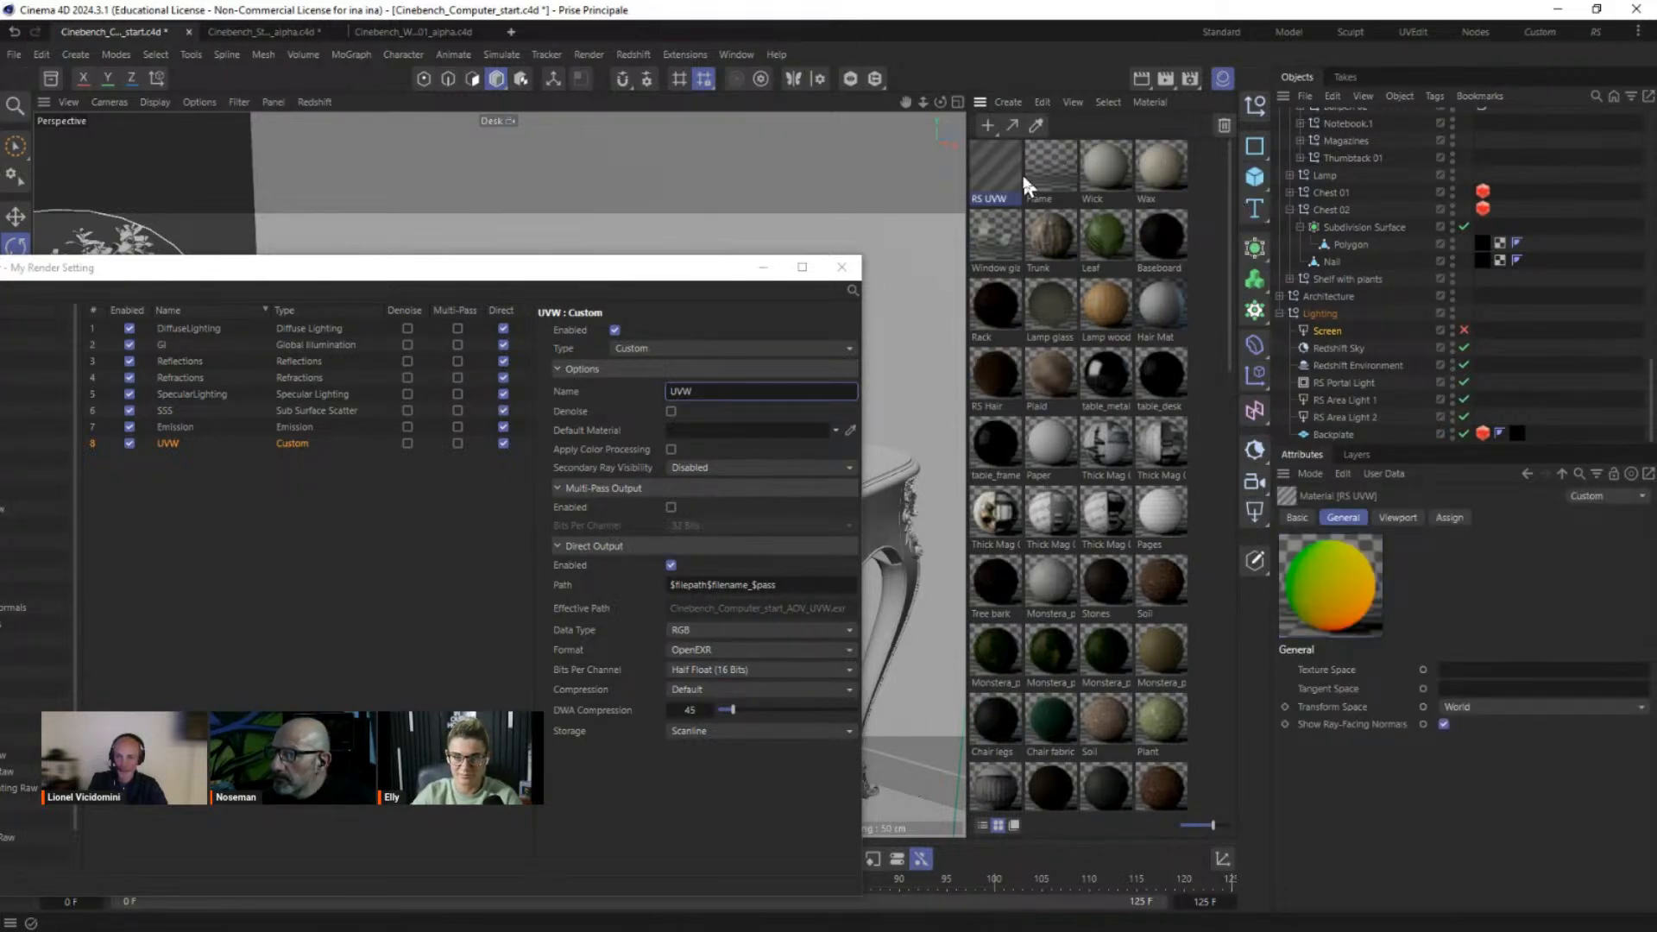
{"action": "left_click_drag", "start_coordinate": [994, 163], "coordinate": [692, 436]}
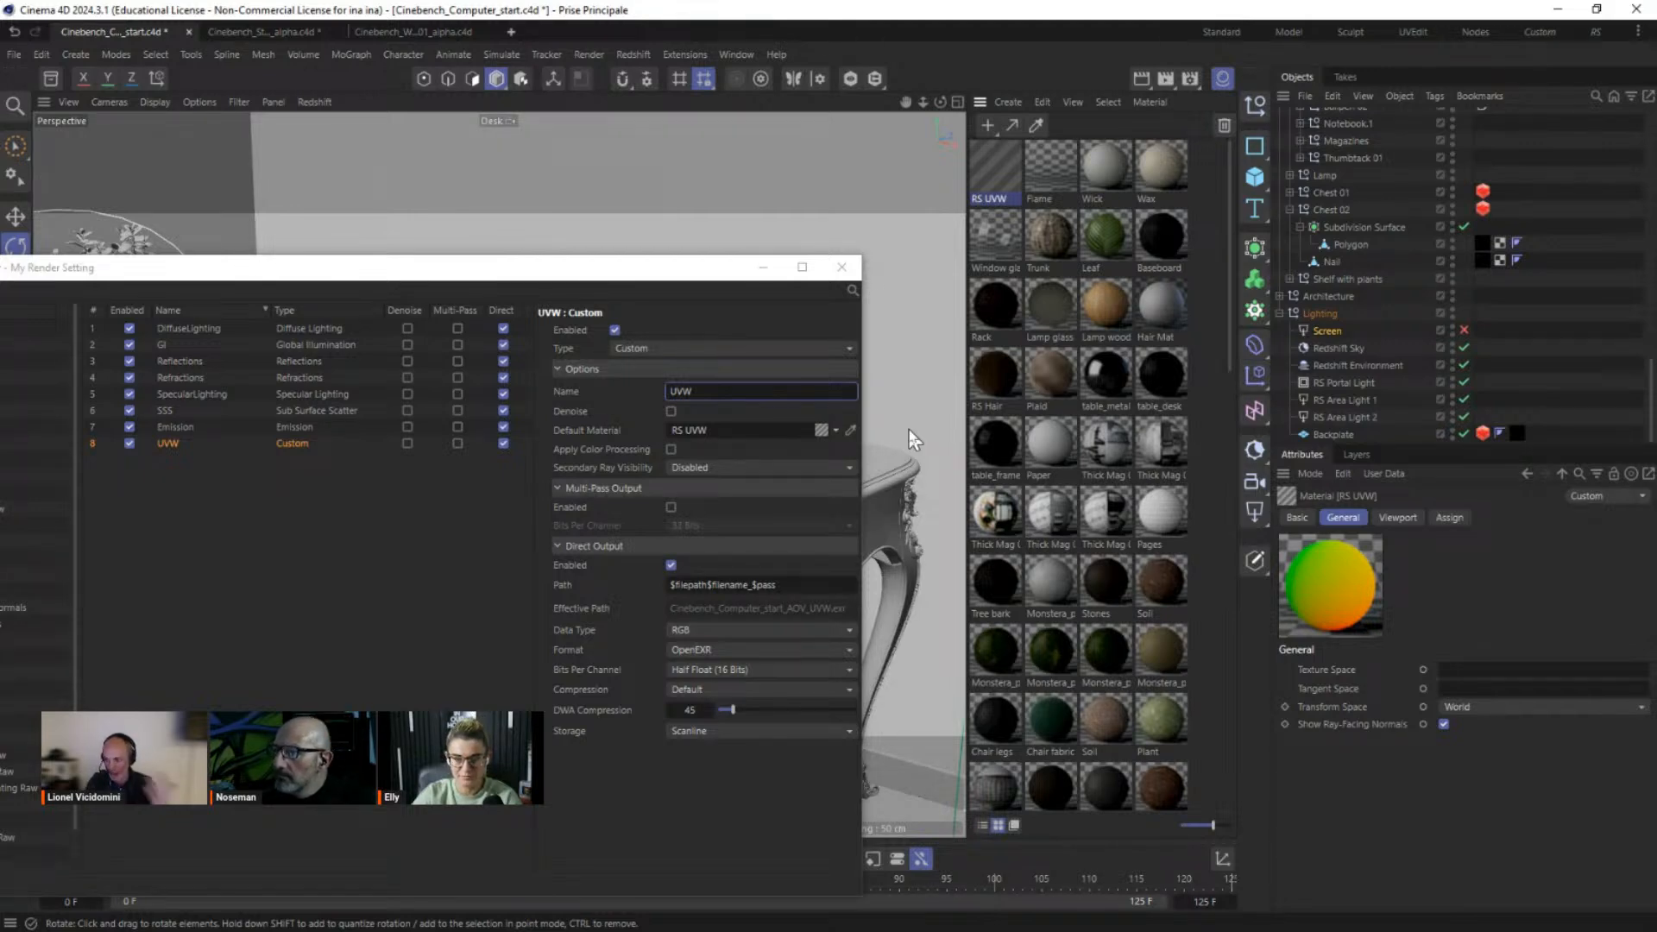
Step: Add a second Custom AOV and name it UVW_screen
{"action": "left_click_drag", "start_coordinate": [353, 278], "coordinate": [1184, 283]}
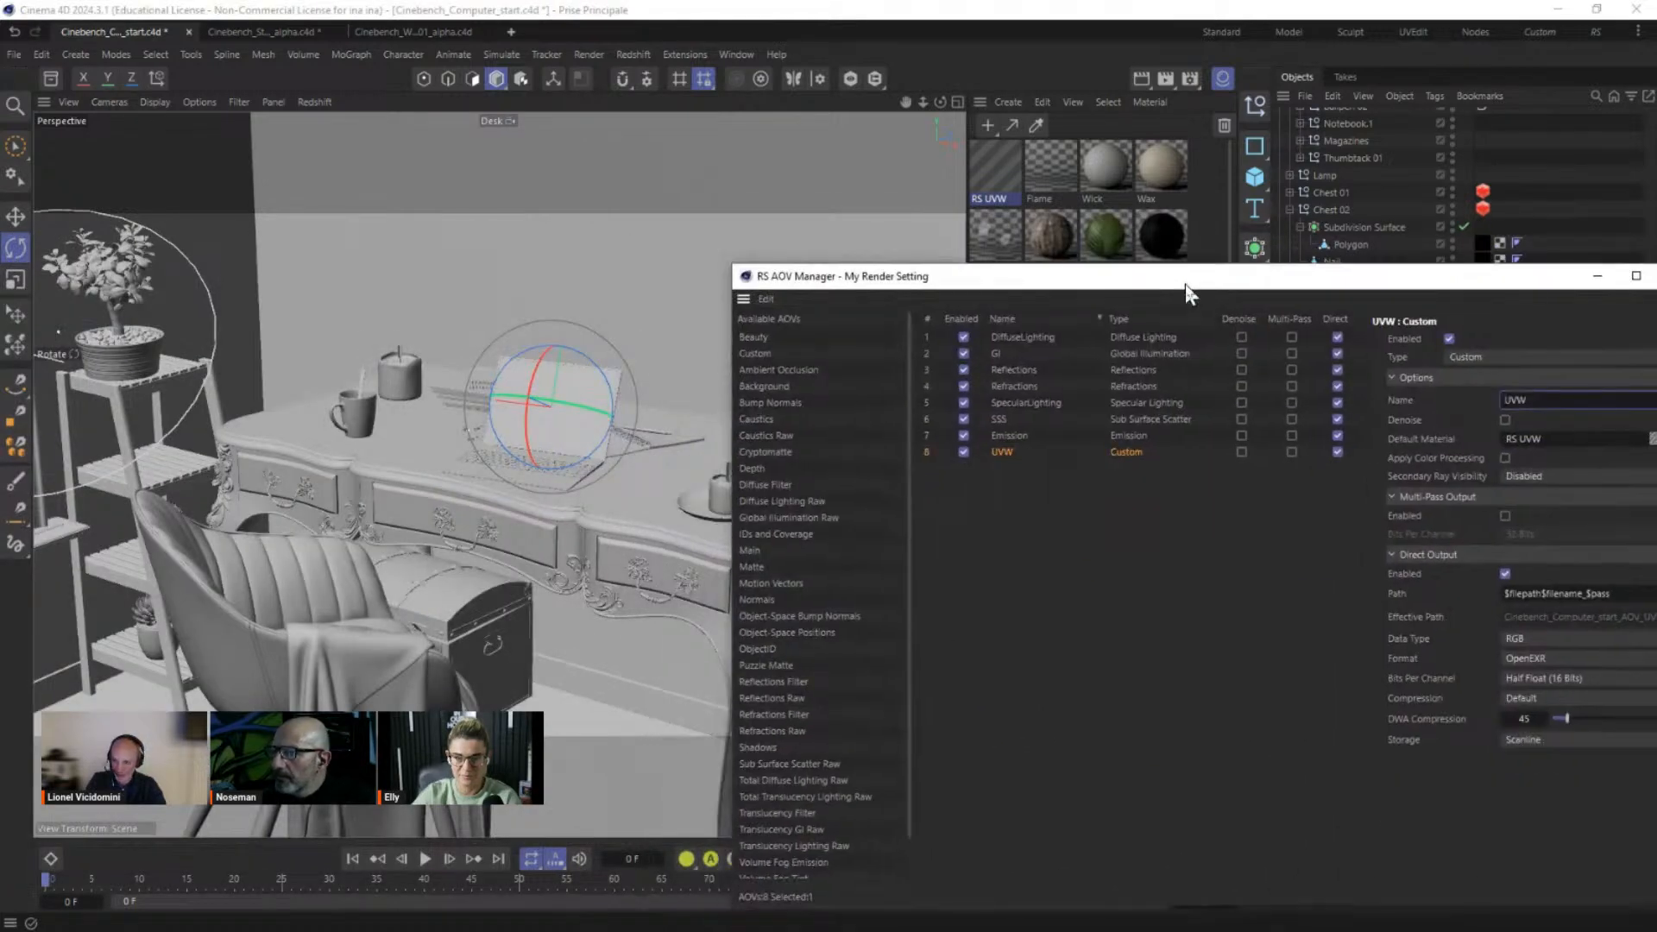
{"action": "left_click", "coordinate": [759, 354]}
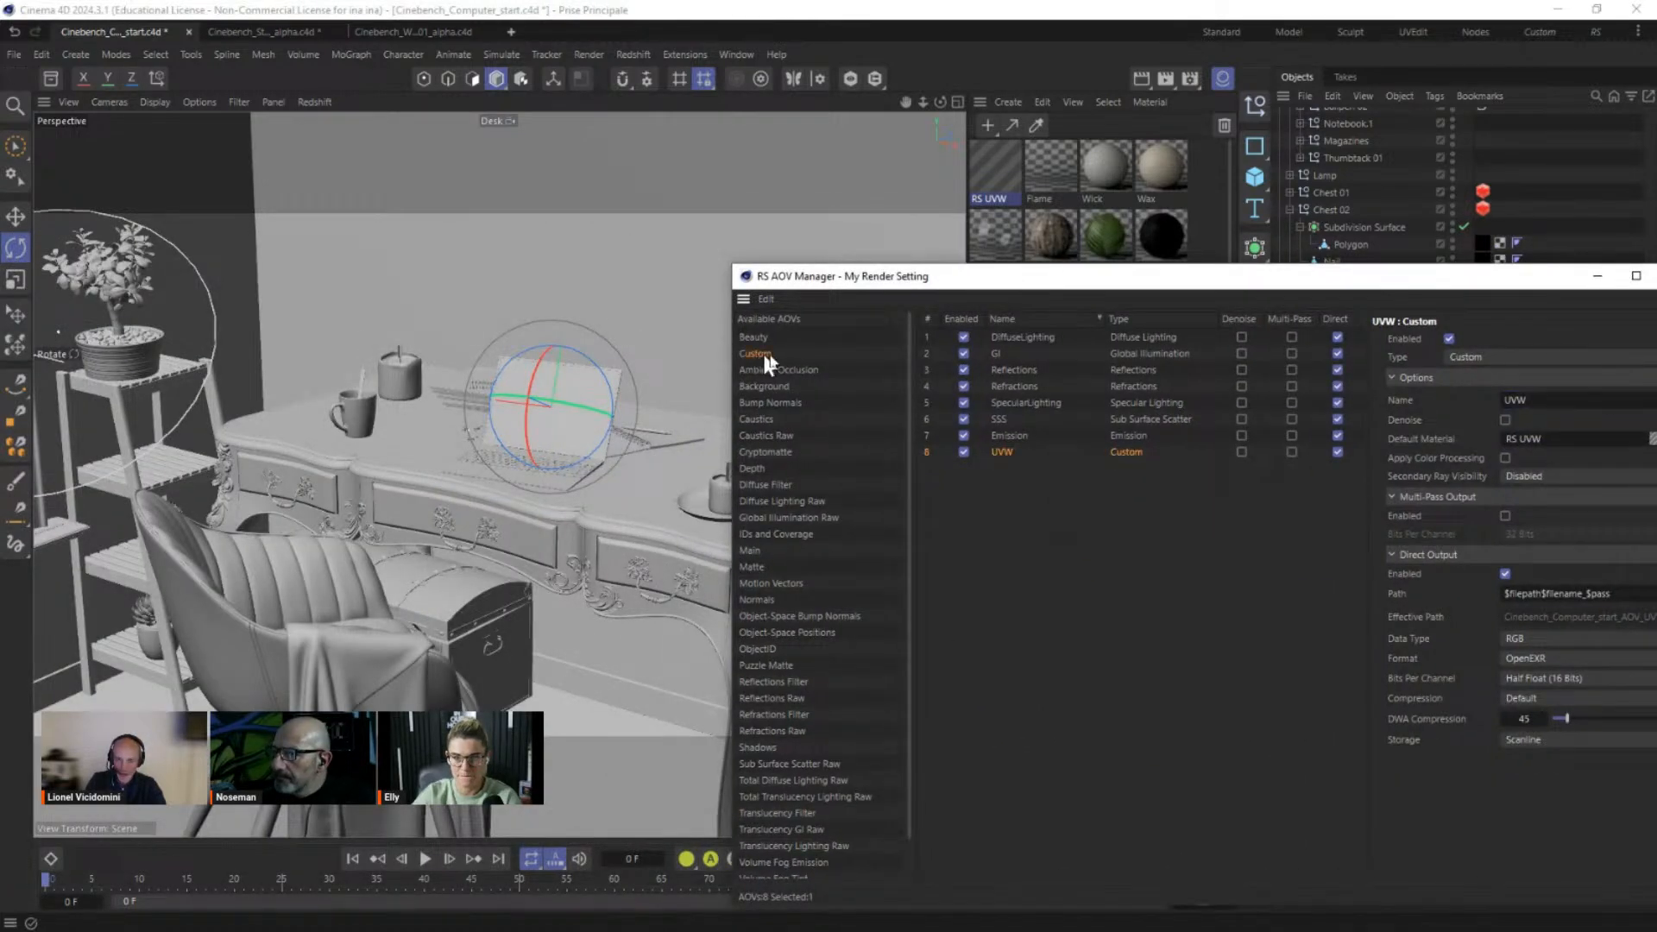
{"action": "left_click_drag", "start_coordinate": [1031, 482], "coordinate": [1035, 481]}
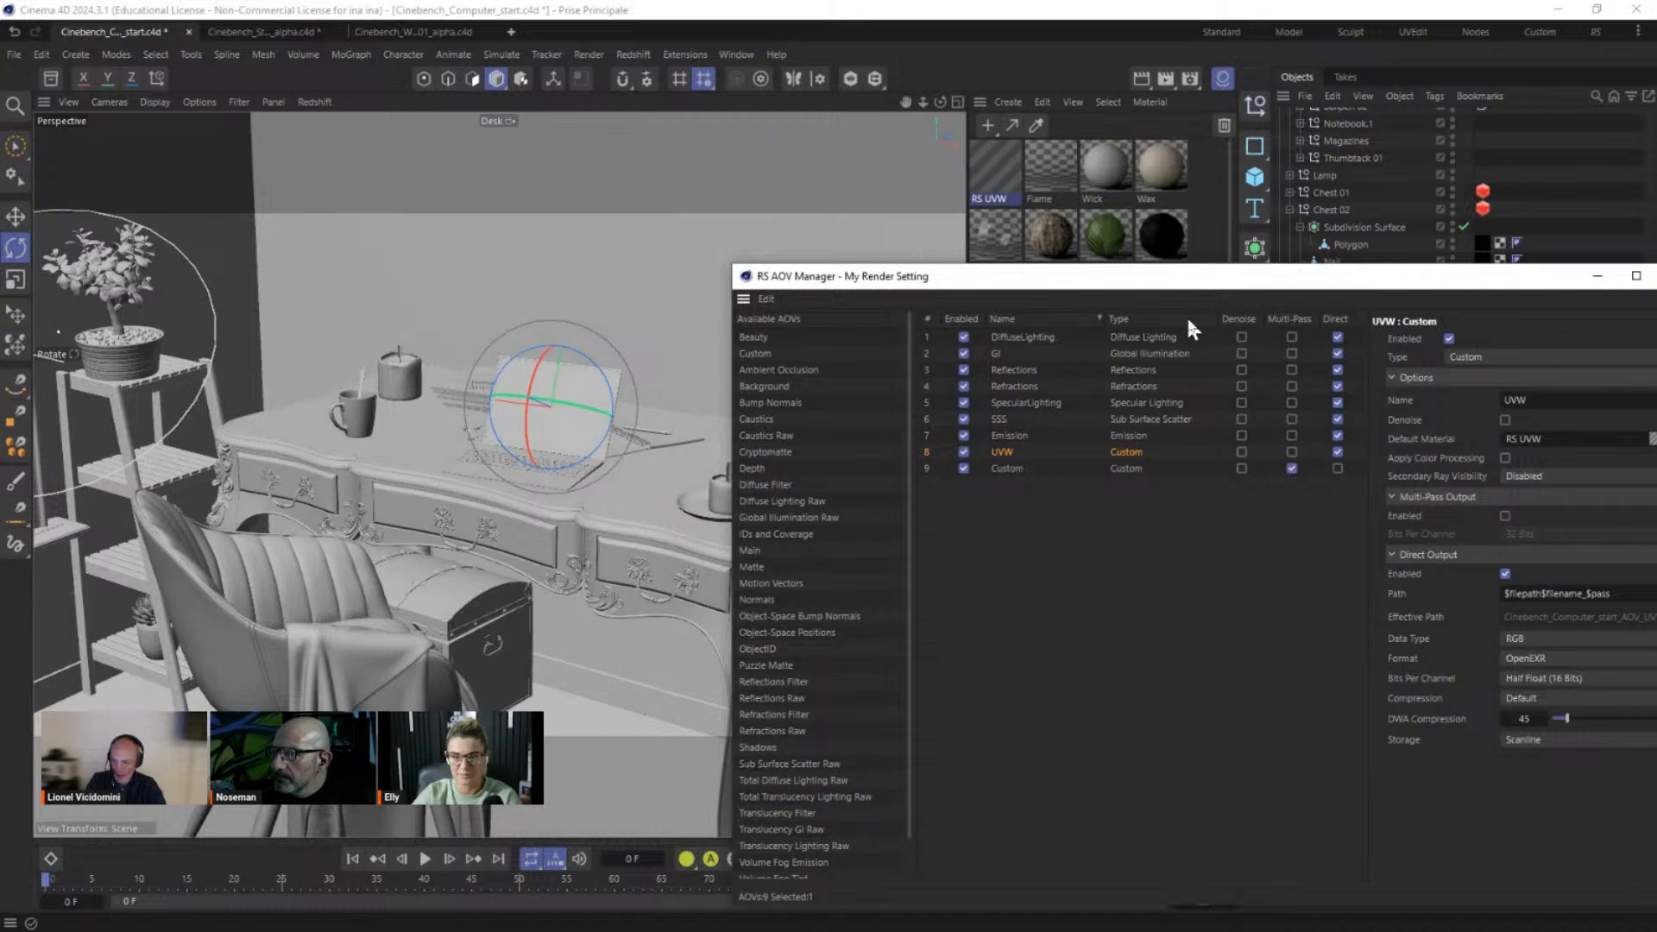
{"action": "left_click_drag", "start_coordinate": [1135, 283], "coordinate": [650, 276]}
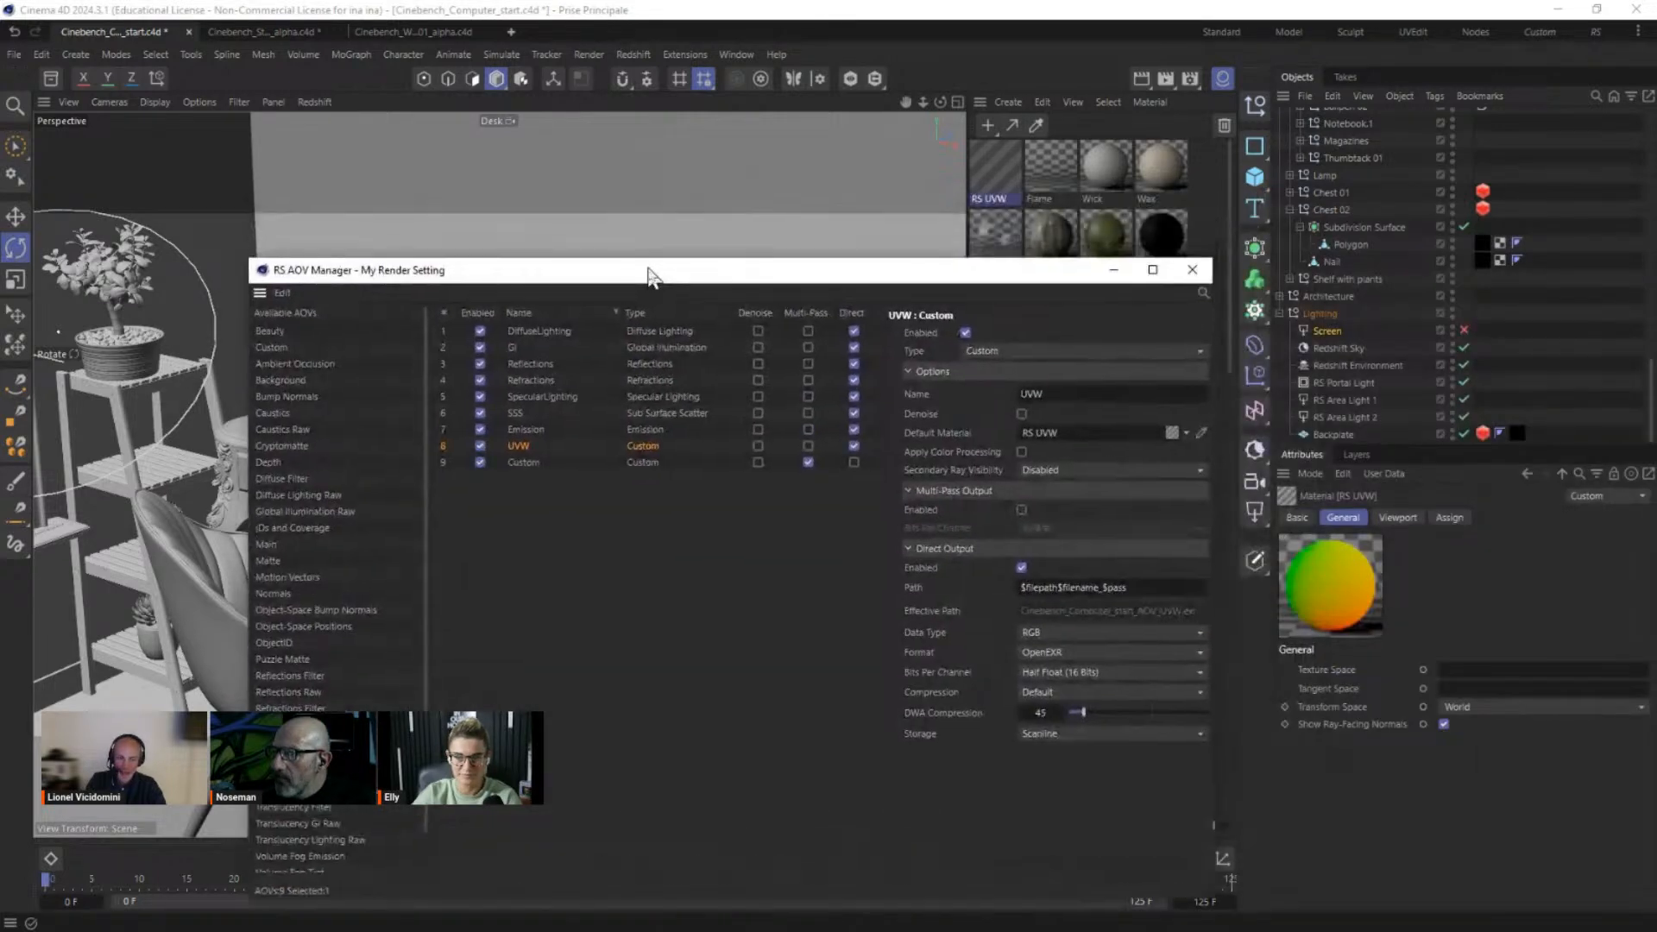
{"action": "left_click", "coordinate": [512, 462]}
{"action": "left_click", "coordinate": [1079, 394]}
{"action": "type", "text": "UVW_screen"}
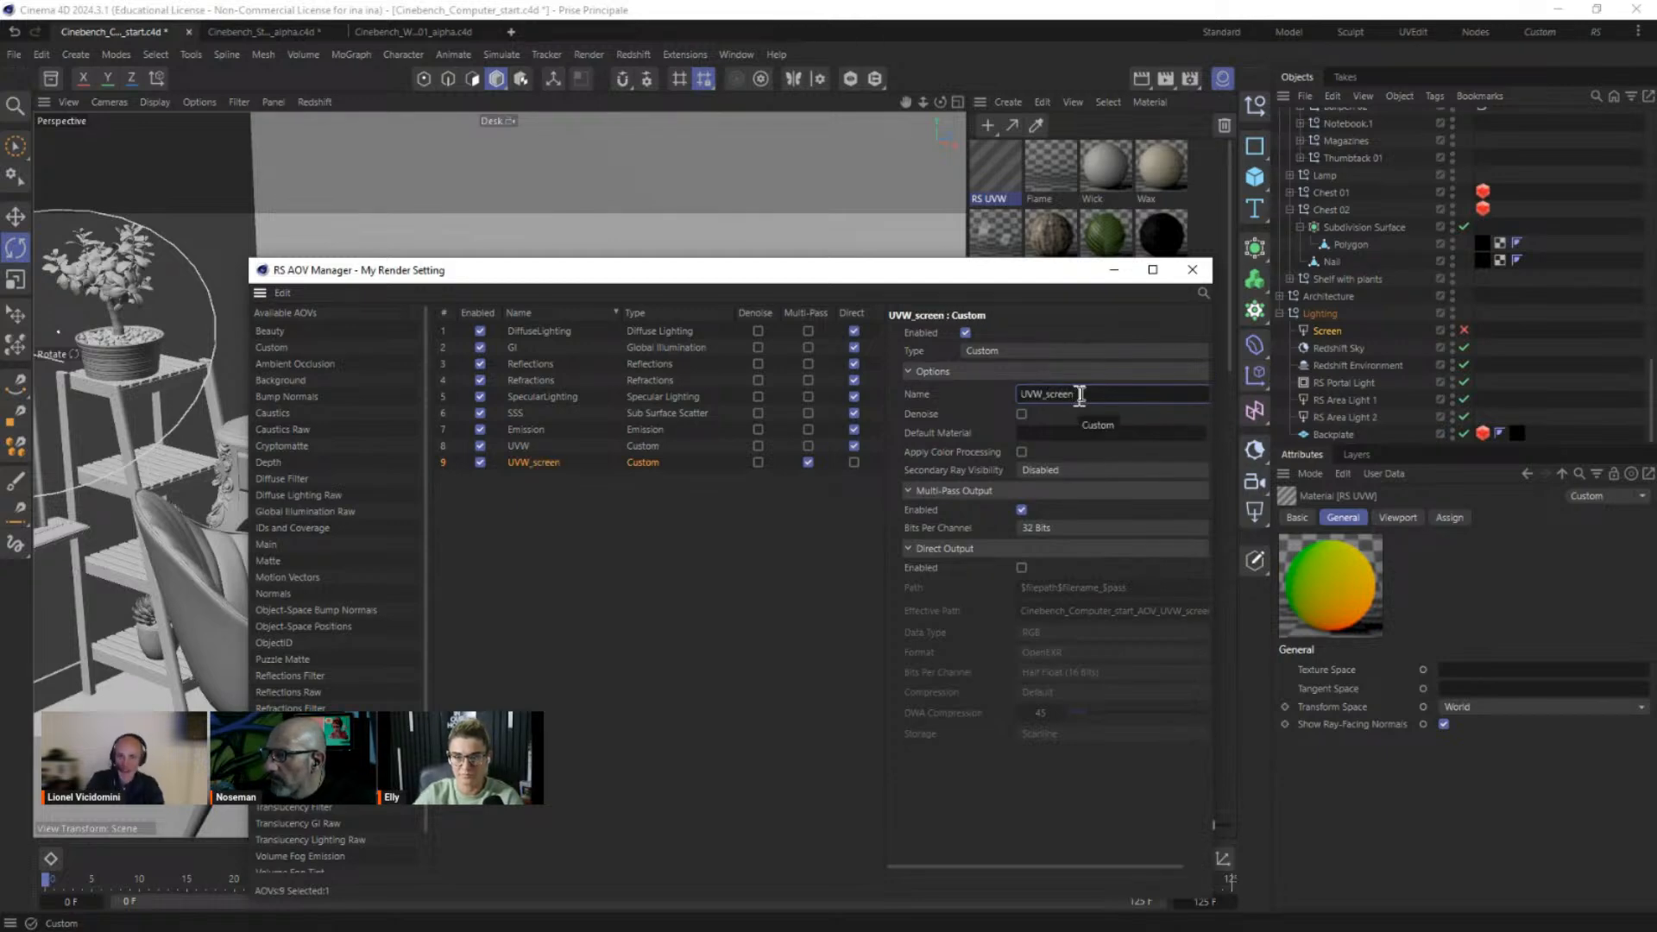
Step: Select the laptop's Screen polygon object, locate it in the Notebook hierarchy and select its material tag
{"action": "left_click_drag", "start_coordinate": [783, 268], "coordinate": [543, 696]}
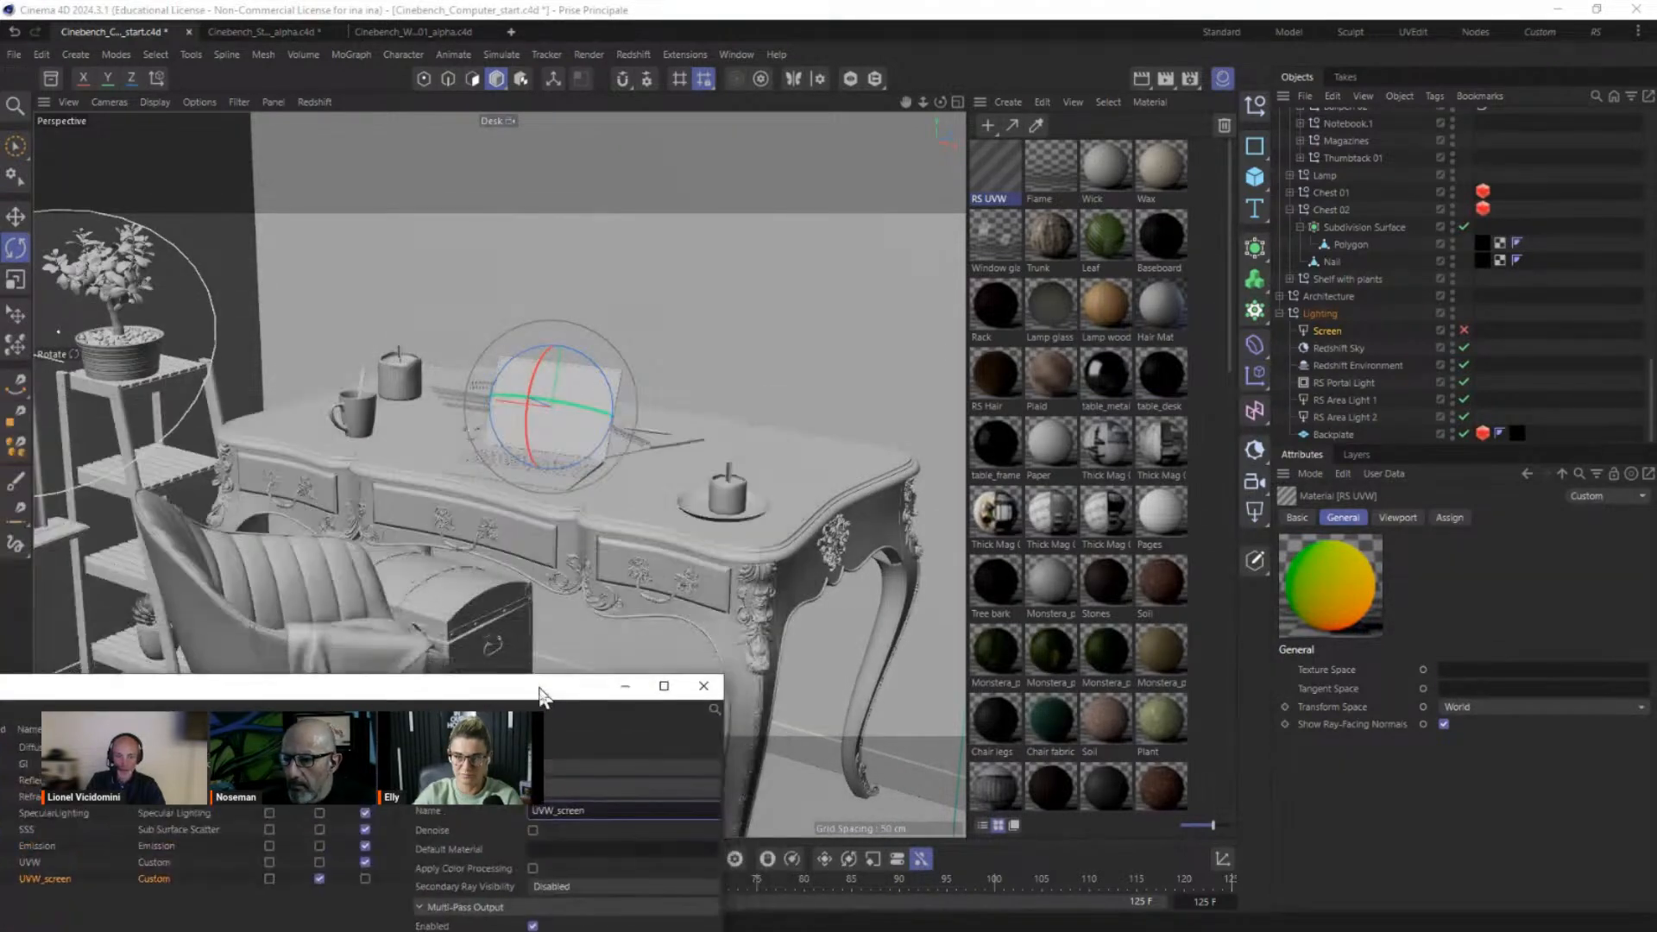
{"action": "left_click", "coordinate": [583, 393]}
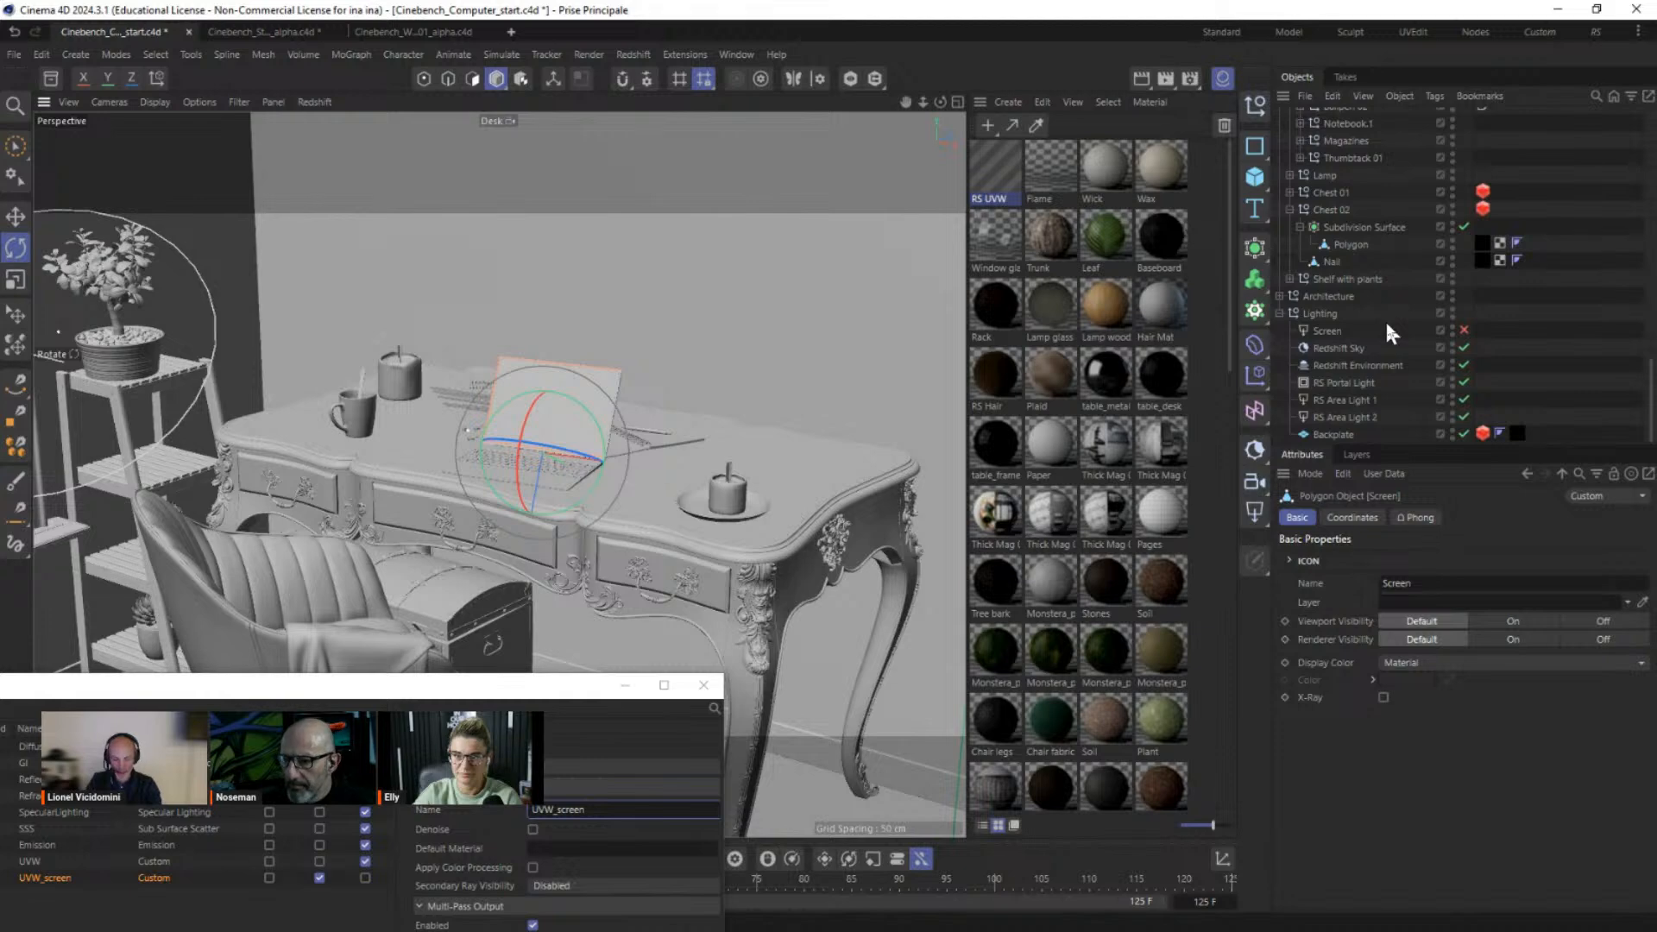
{"action": "scroll", "coordinate": [1384, 319], "scroll_direction": "up", "scroll_amount": 3}
{"action": "scroll", "coordinate": [1395, 179], "scroll_direction": "up", "scroll_amount": 5}
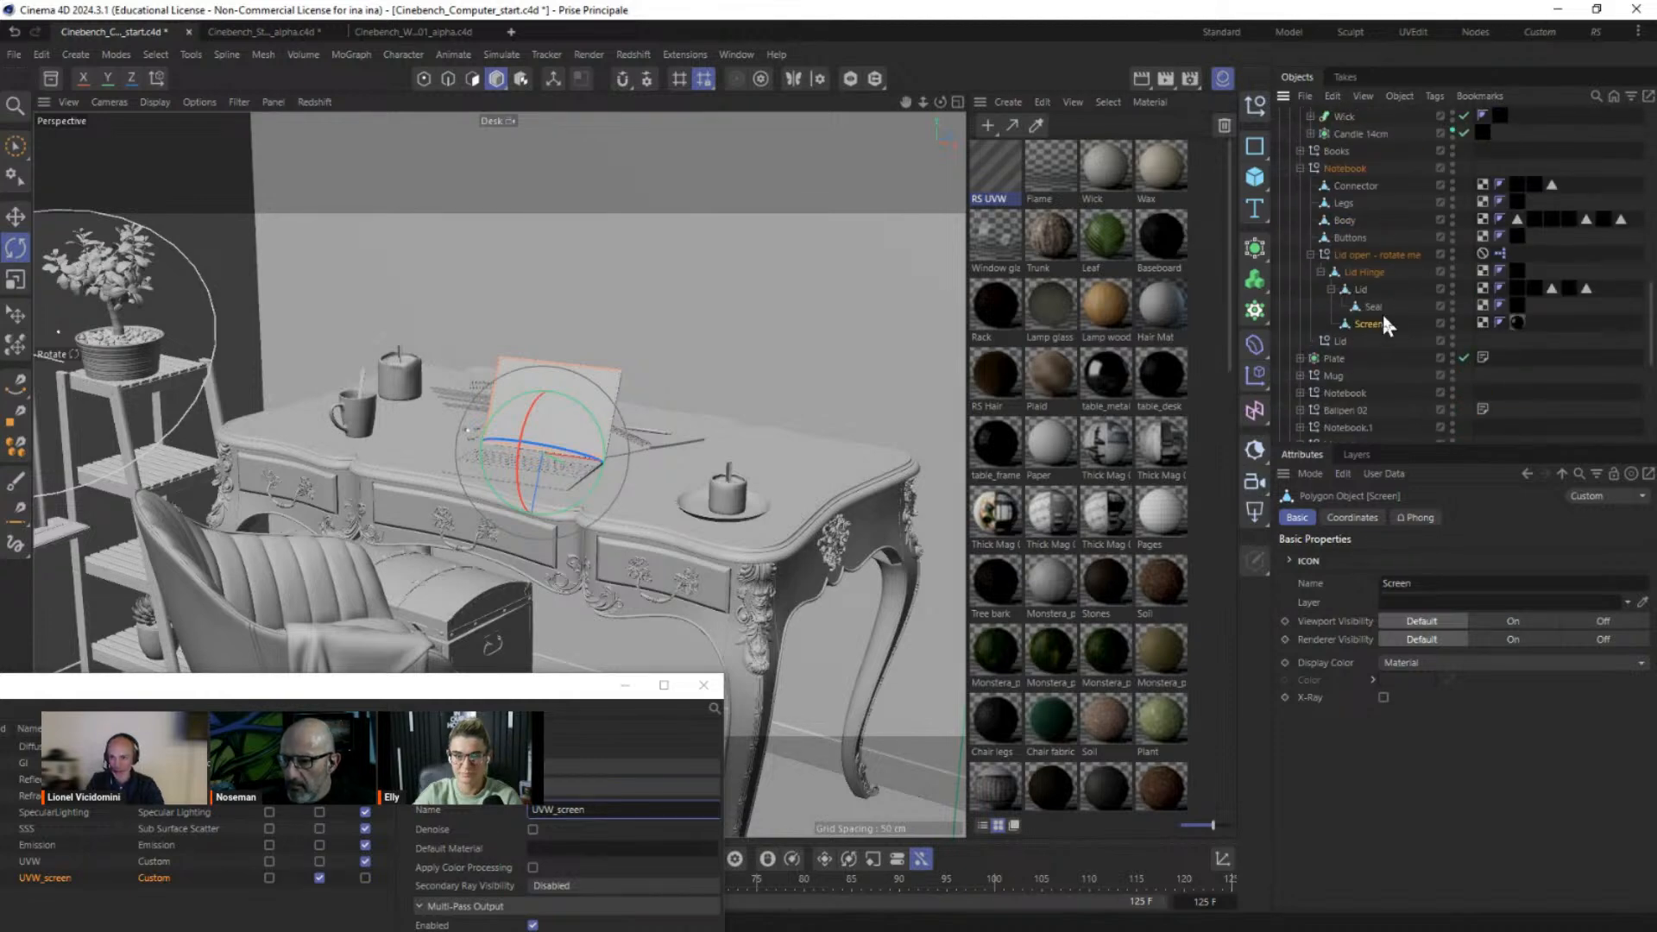
{"action": "left_click", "coordinate": [1519, 321]}
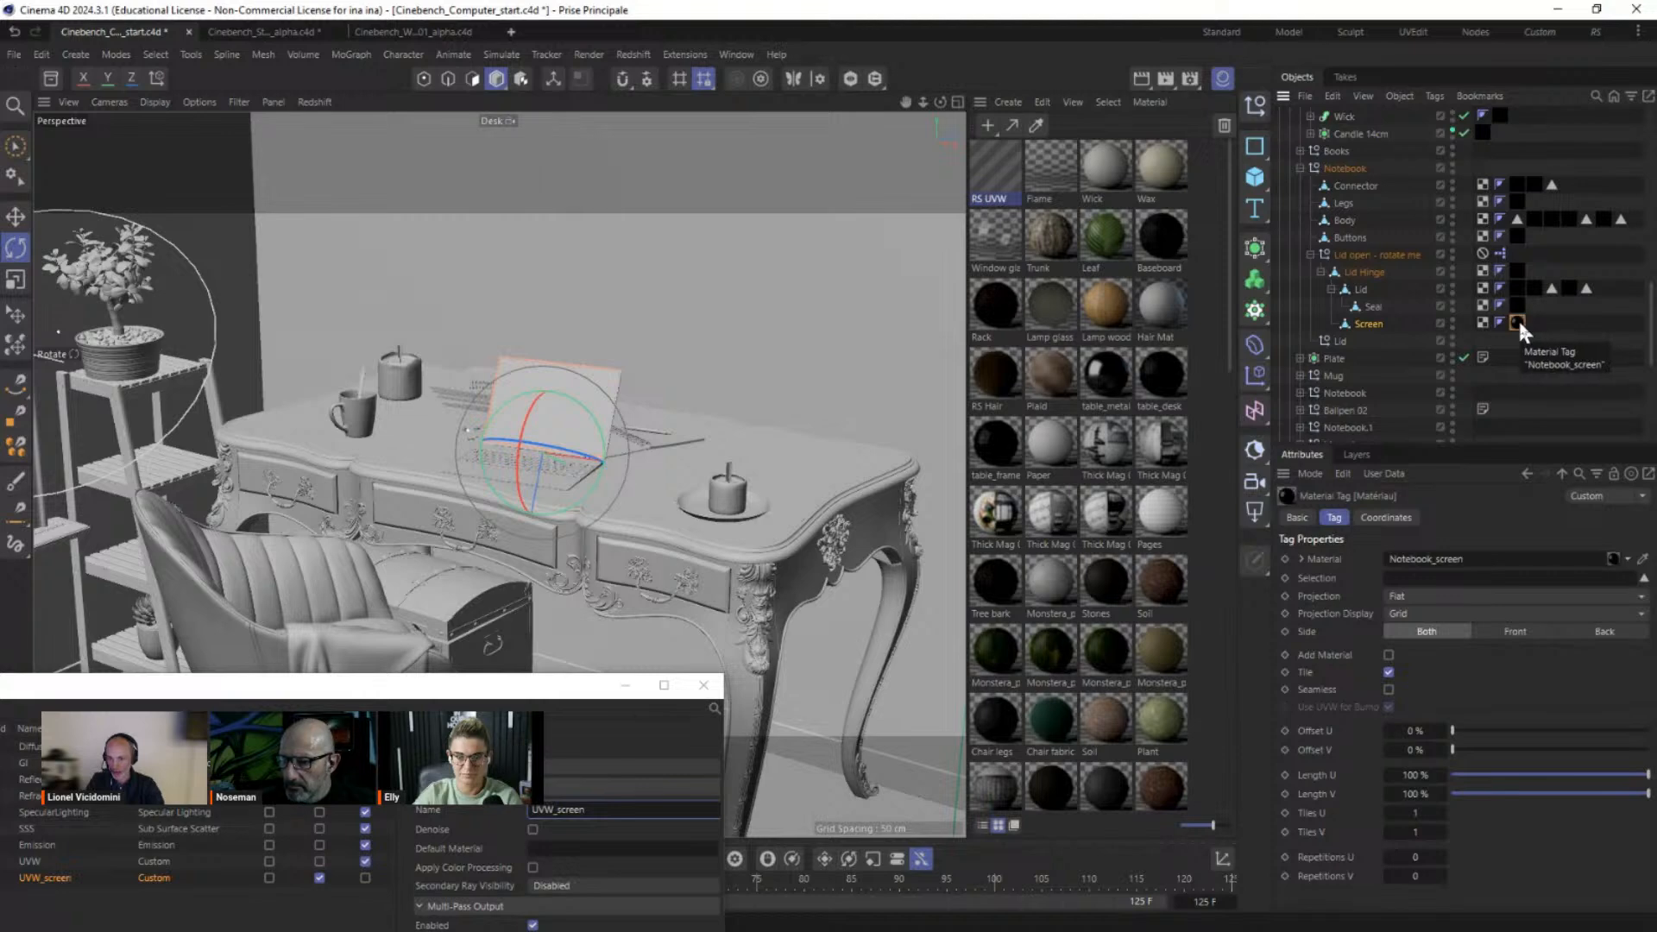
Step: Find the Notebook_screen material and open it in the Node Editor, keeping the material settings in view
{"action": "double_click", "coordinate": [1517, 321]}
{"action": "left_click_drag", "start_coordinate": [1232, 314], "coordinate": [1213, 659]}
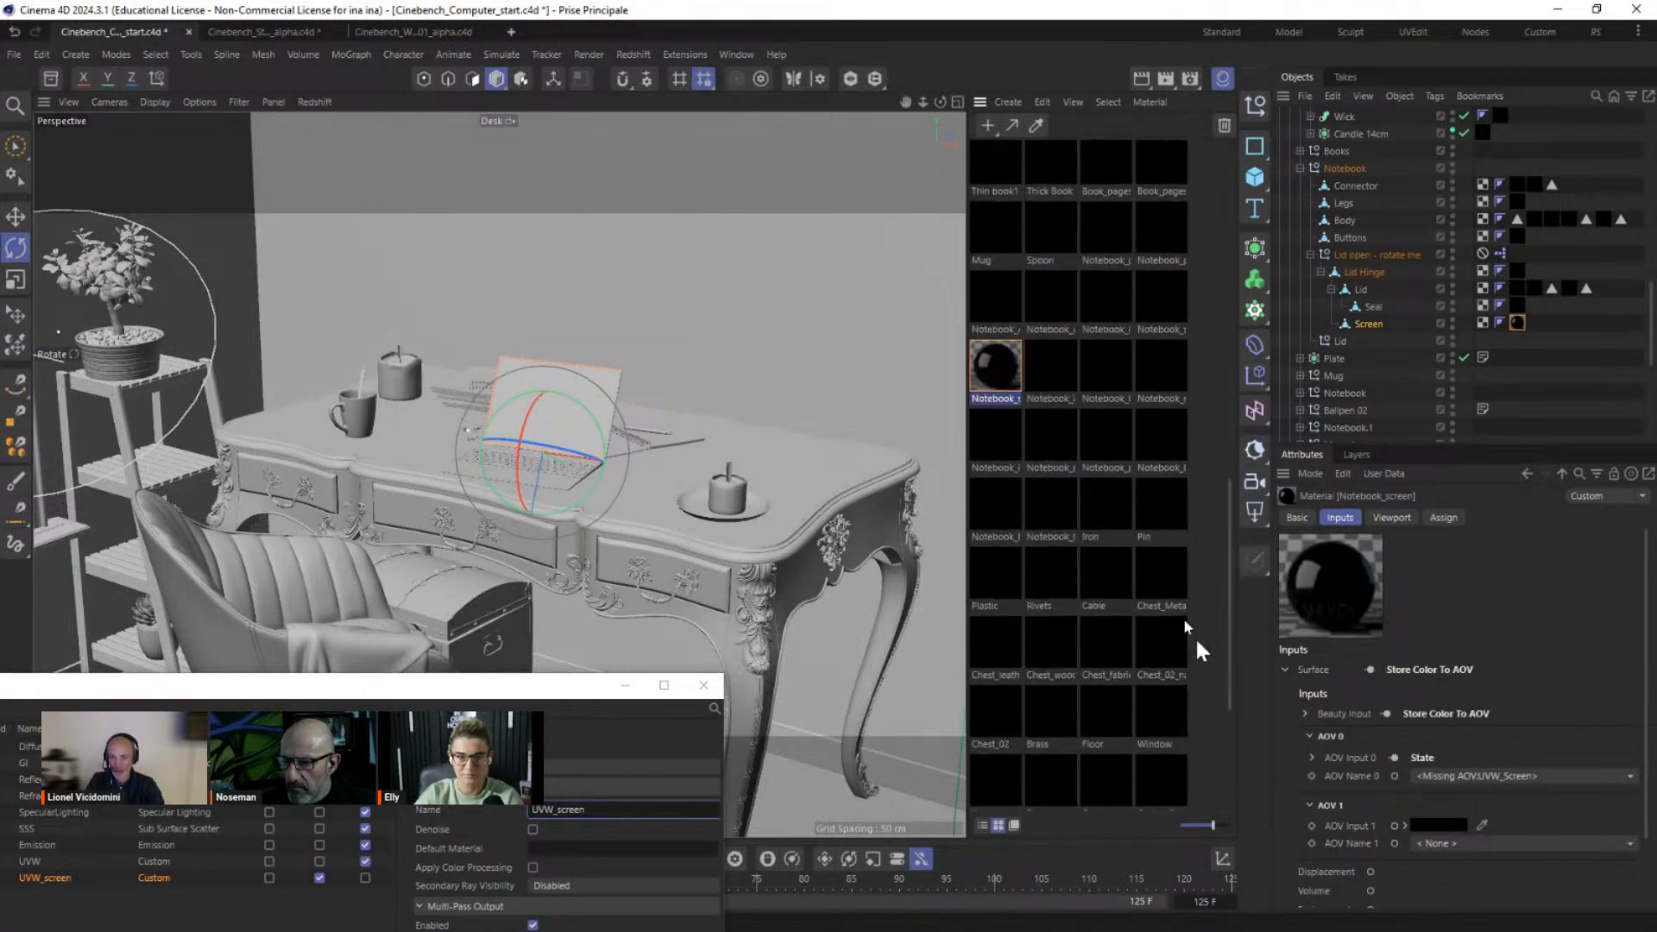
{"action": "double_click", "coordinate": [988, 380]}
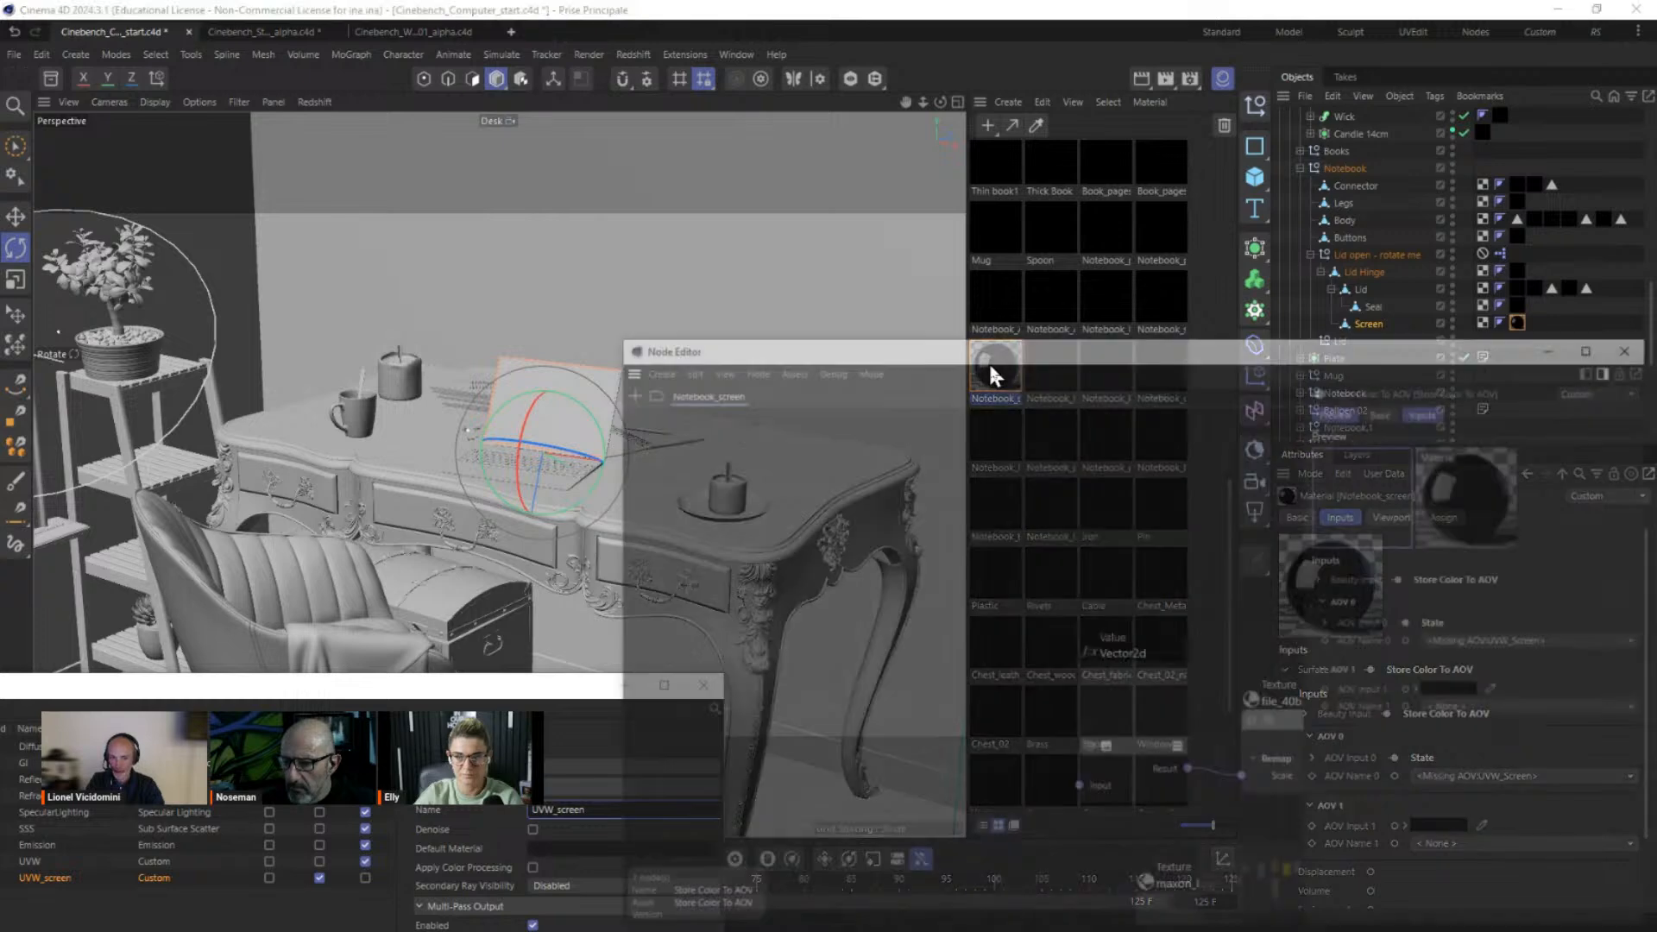
{"action": "left_click_drag", "start_coordinate": [997, 308], "coordinate": [540, 103]}
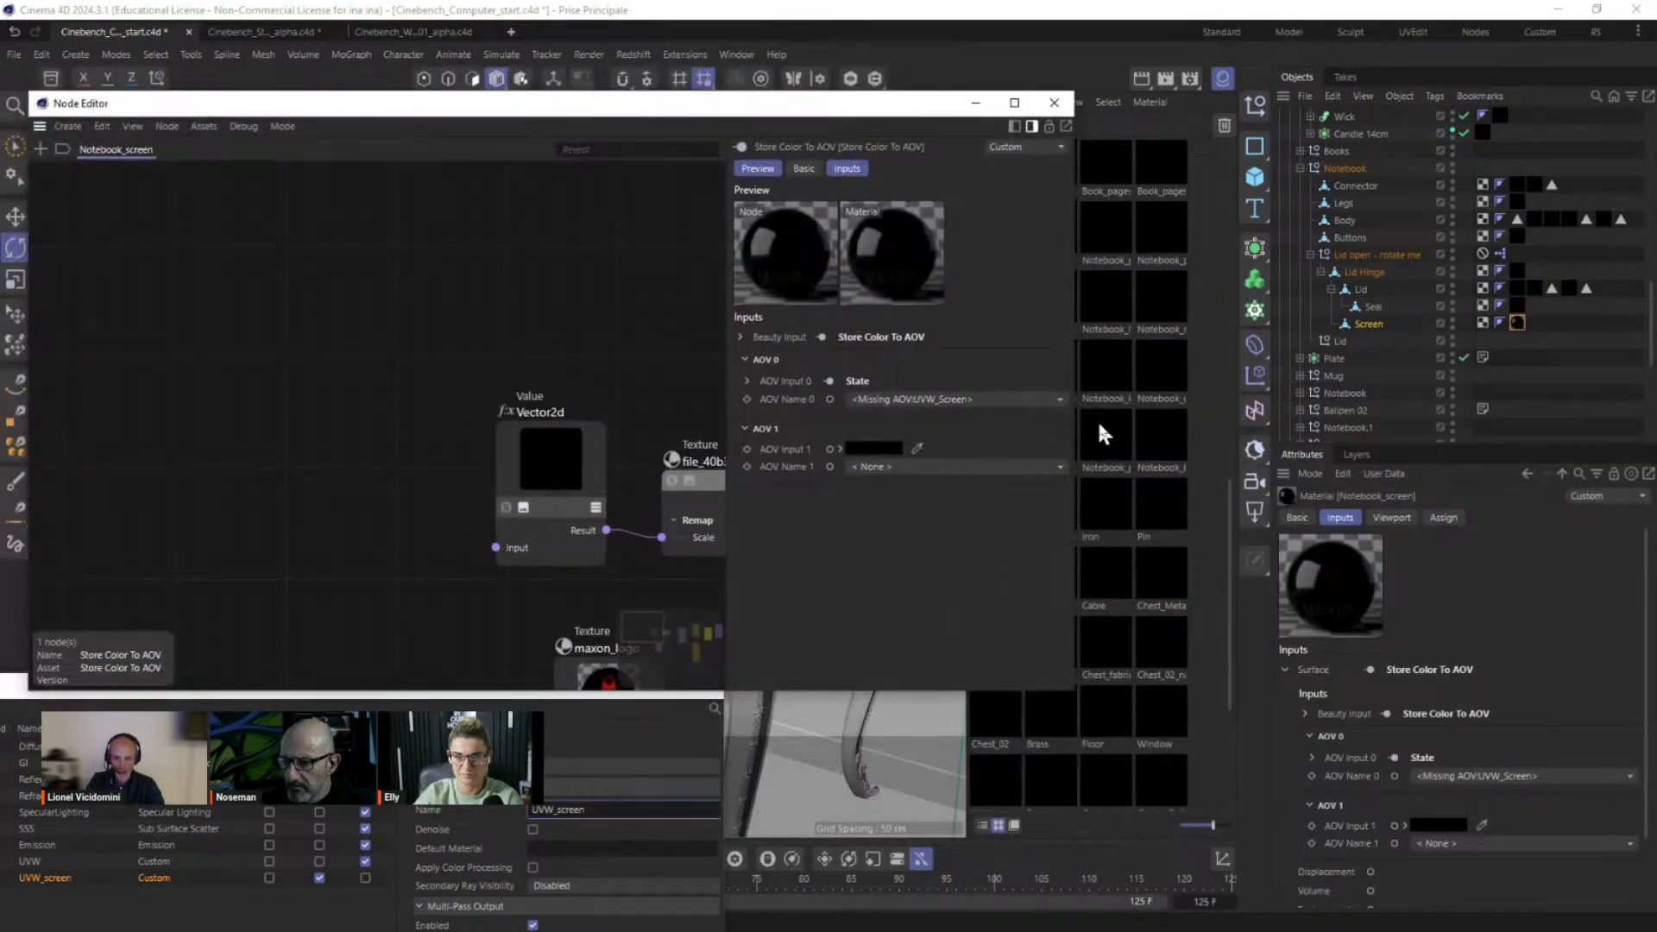
Step: Delete both existing Store Color To AOV nodes and the State node from the Notebook_screen node graph
{"action": "left_click_drag", "start_coordinate": [1080, 406], "coordinate": [1418, 406]}
{"action": "left_click_drag", "start_coordinate": [785, 447], "coordinate": [730, 288]}
{"action": "scroll", "coordinate": [778, 492], "scroll_direction": "down", "scroll_amount": 1}
{"action": "left_click_drag", "start_coordinate": [856, 387], "coordinate": [664, 403]}
{"action": "scroll", "coordinate": [650, 400], "scroll_direction": "up", "scroll_amount": 2}
{"action": "scroll", "coordinate": [663, 403], "scroll_direction": "down", "scroll_amount": 2}
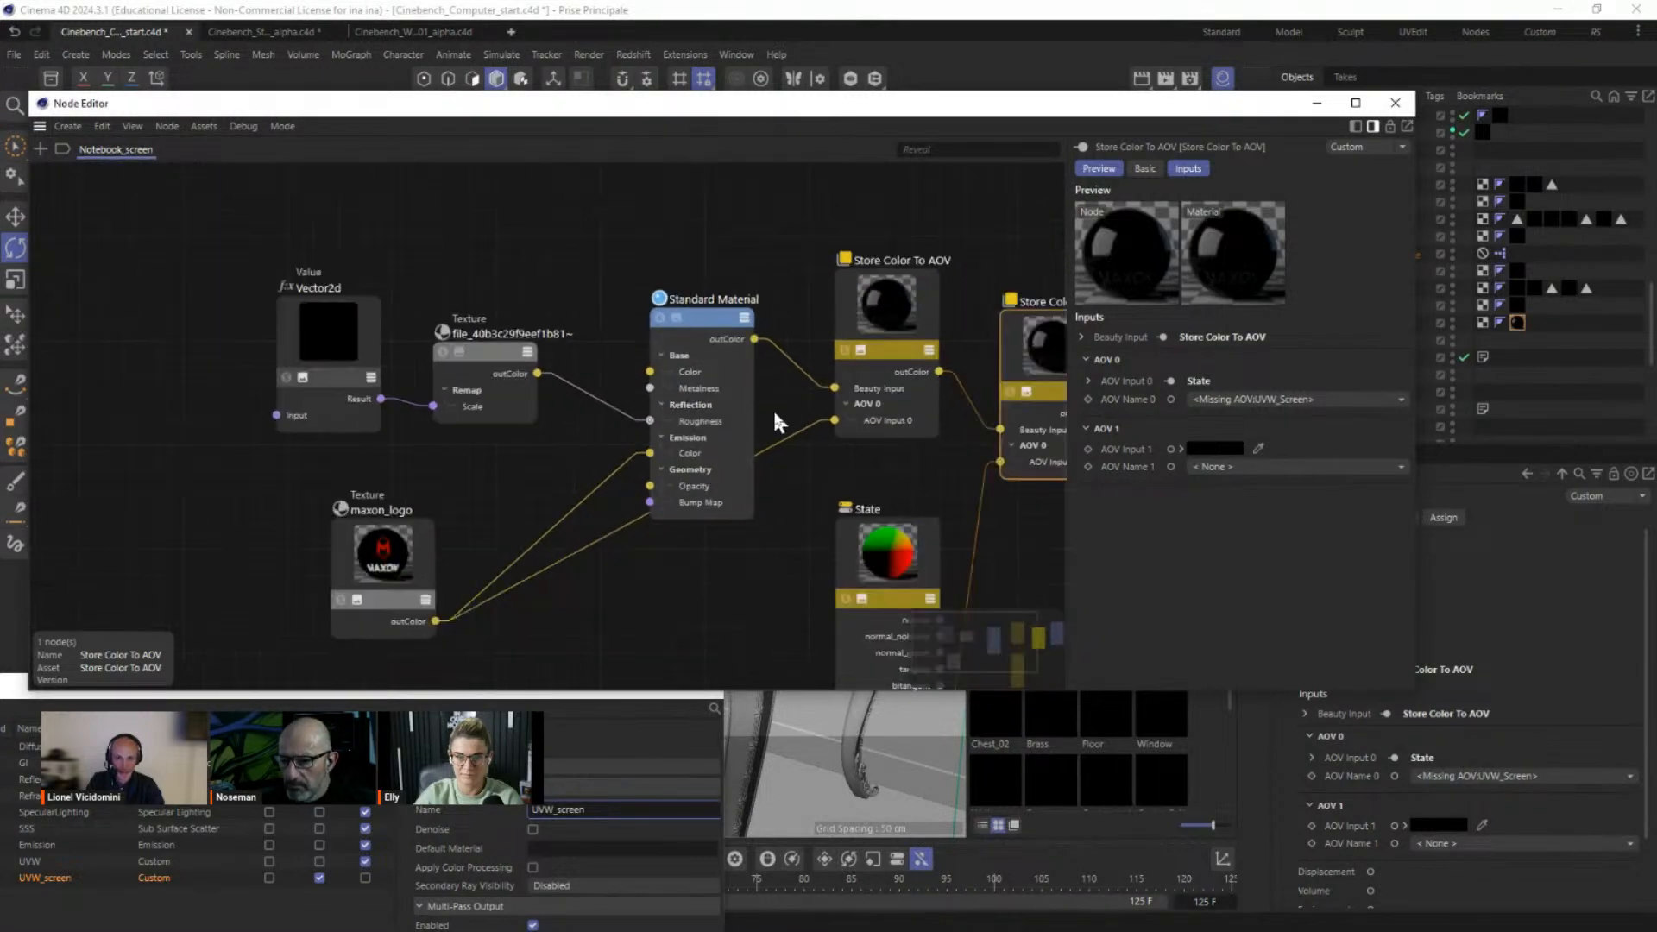
{"action": "left_click_drag", "start_coordinate": [776, 410], "coordinate": [664, 394]}
{"action": "left_click", "coordinate": [867, 329]}
{"action": "scroll", "coordinate": [908, 343], "scroll_direction": "down", "scroll_amount": 2}
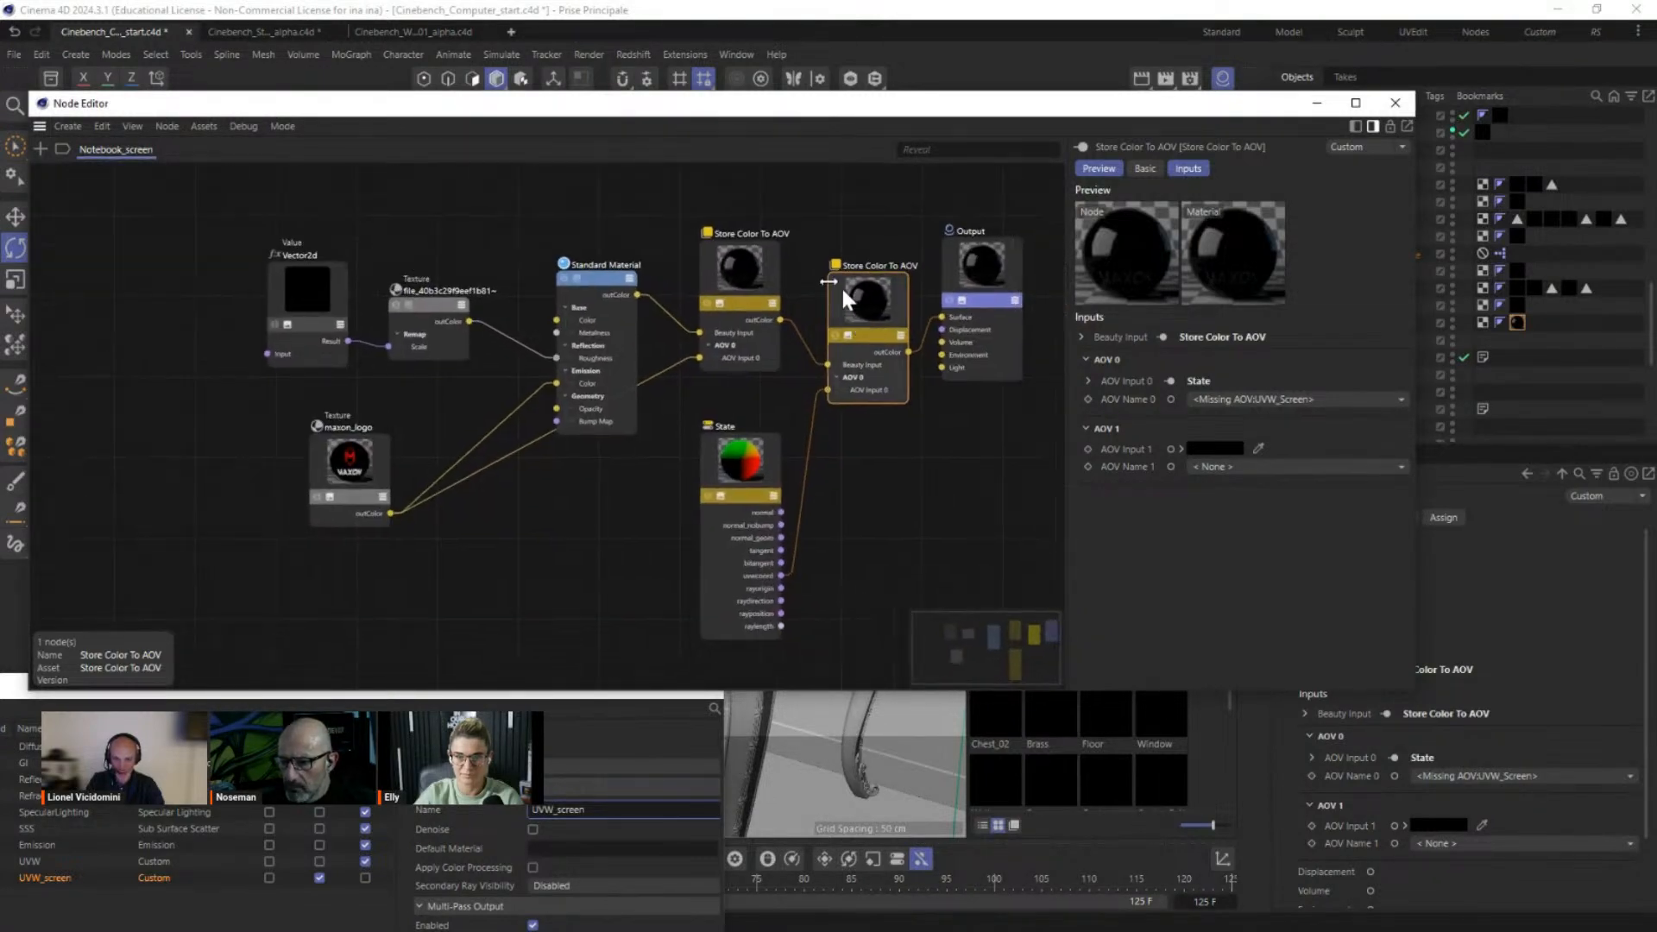
{"action": "left_click", "coordinate": [887, 381]}
{"action": "key", "text": "Delete"}
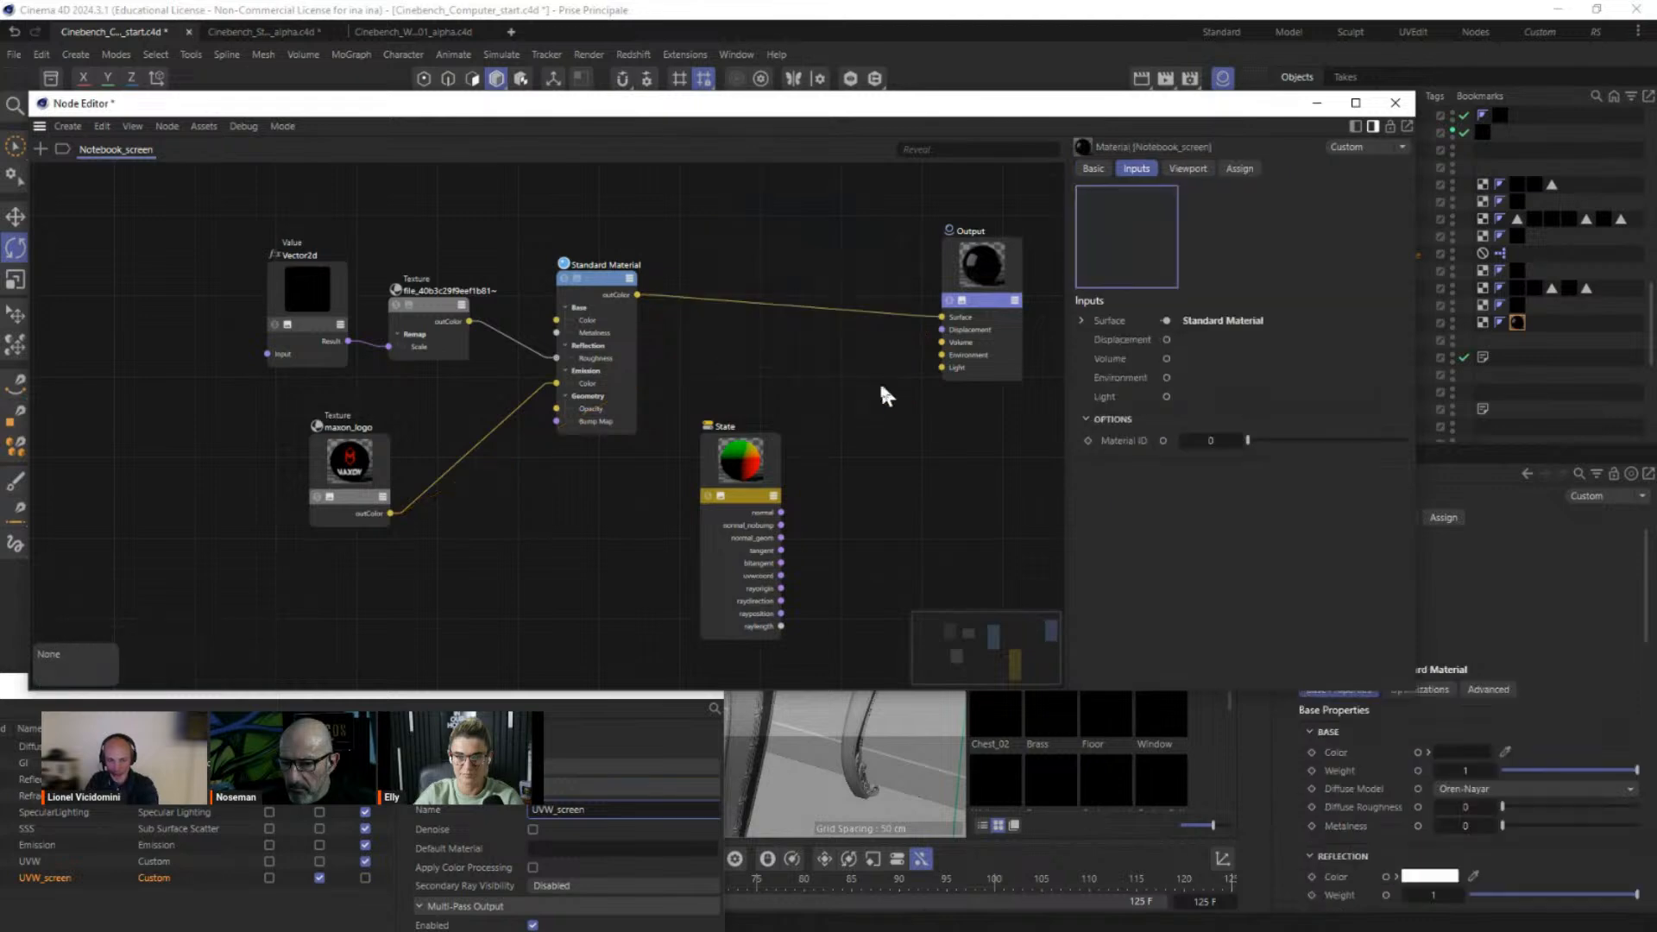
{"action": "left_click", "coordinate": [733, 467]}
{"action": "key", "text": "Delete"}
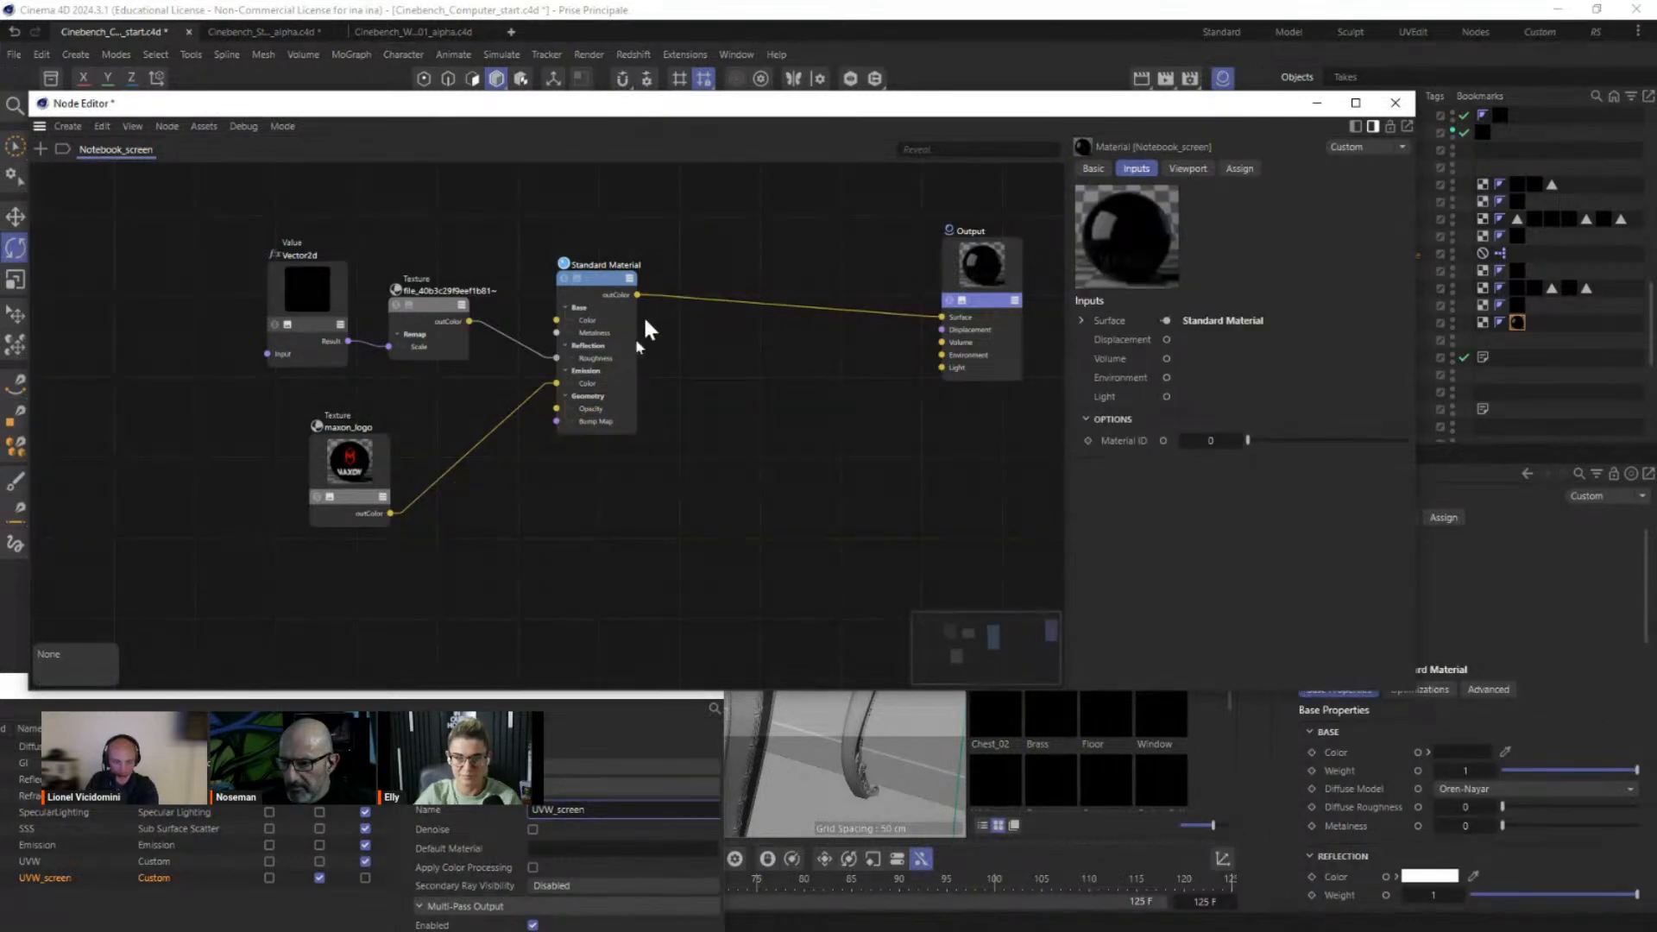
Step: Insert a new Store Color To AOV node into the connection between the Standard Material and the Output
{"action": "scroll", "coordinate": [668, 394], "scroll_direction": "up", "scroll_amount": 3}
{"action": "scroll", "coordinate": [675, 407], "scroll_direction": "down", "scroll_amount": 3}
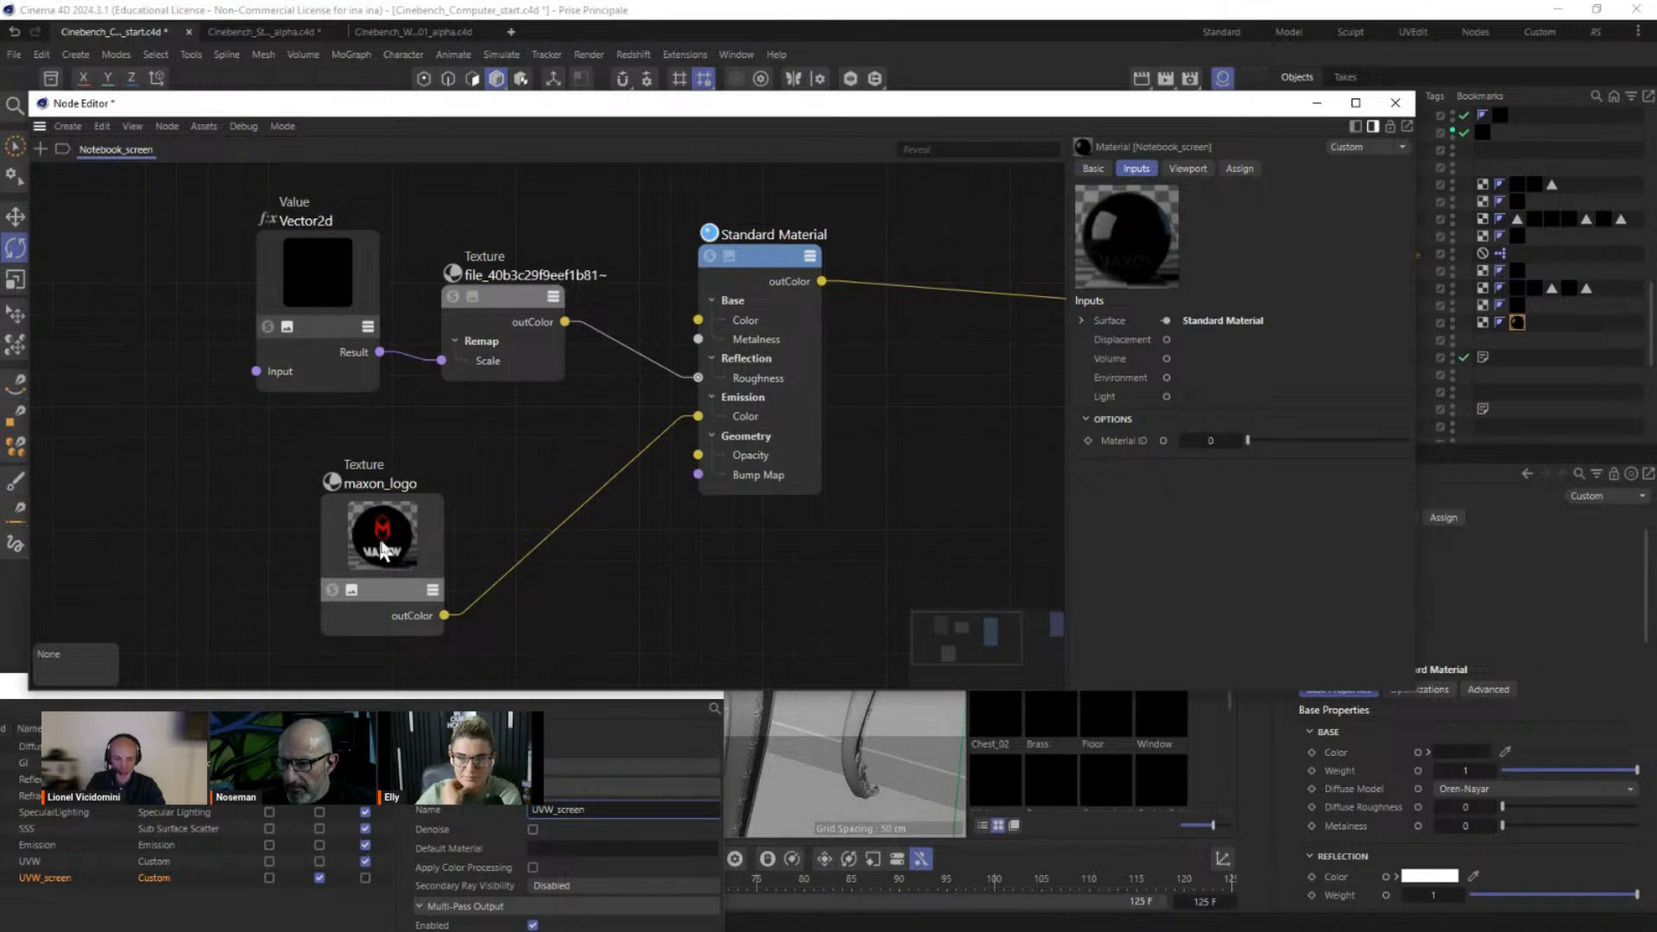
{"action": "left_click_drag", "start_coordinate": [895, 345], "coordinate": [538, 428]}
{"action": "double_click", "coordinate": [680, 256]}
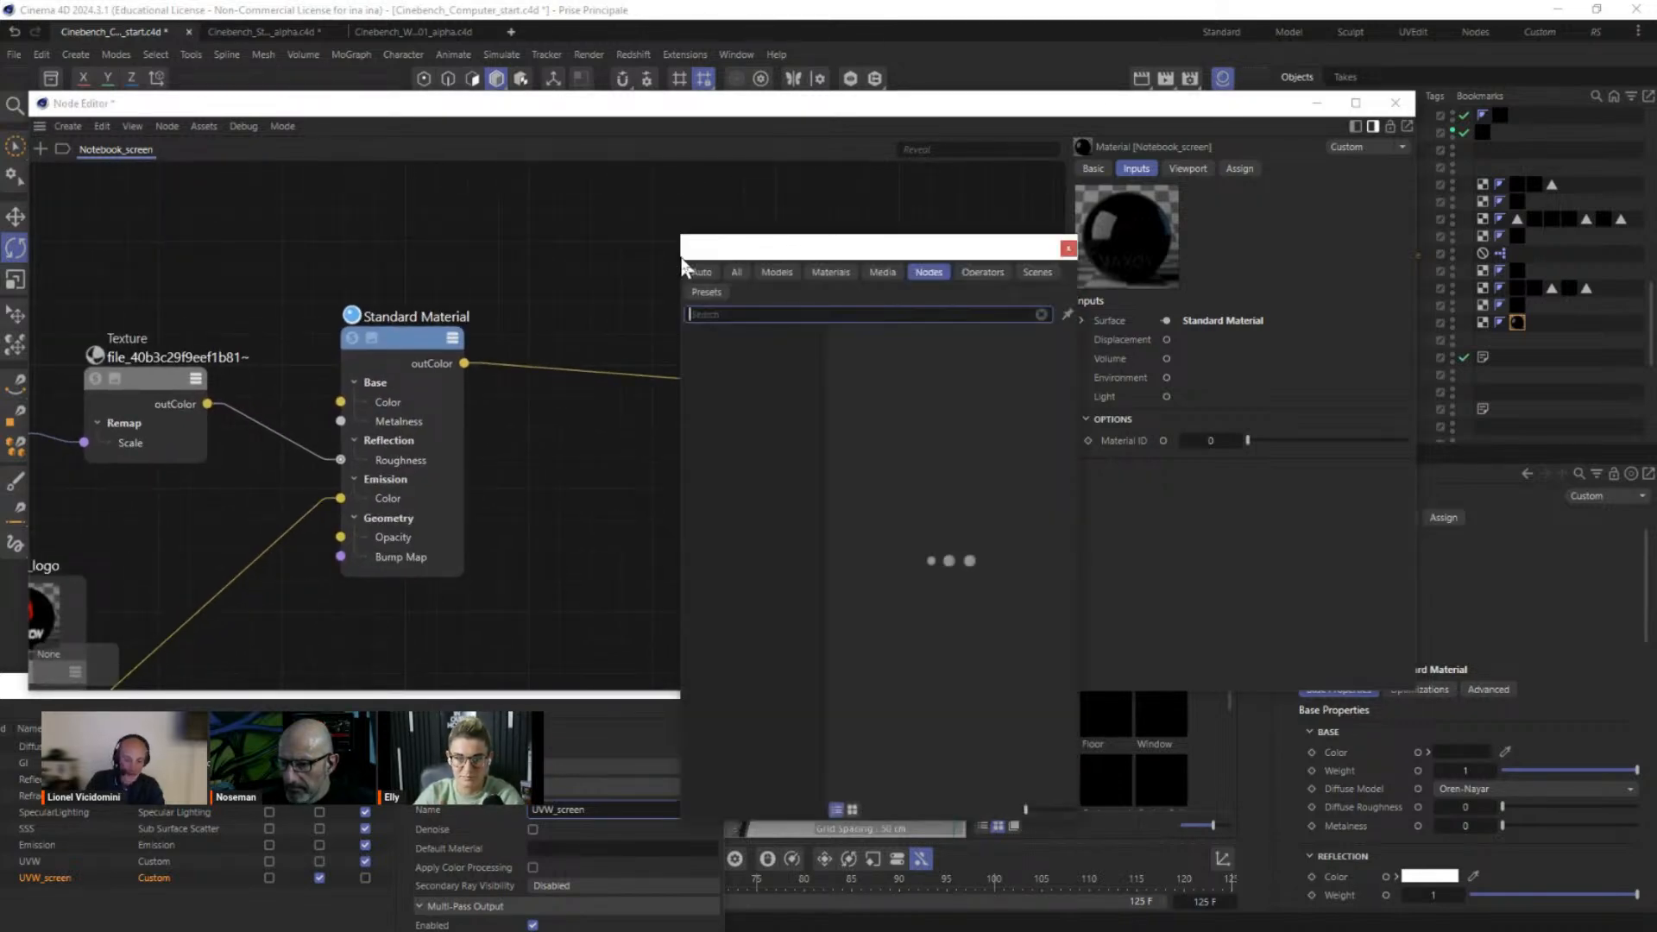
{"action": "type", "text": "store"}
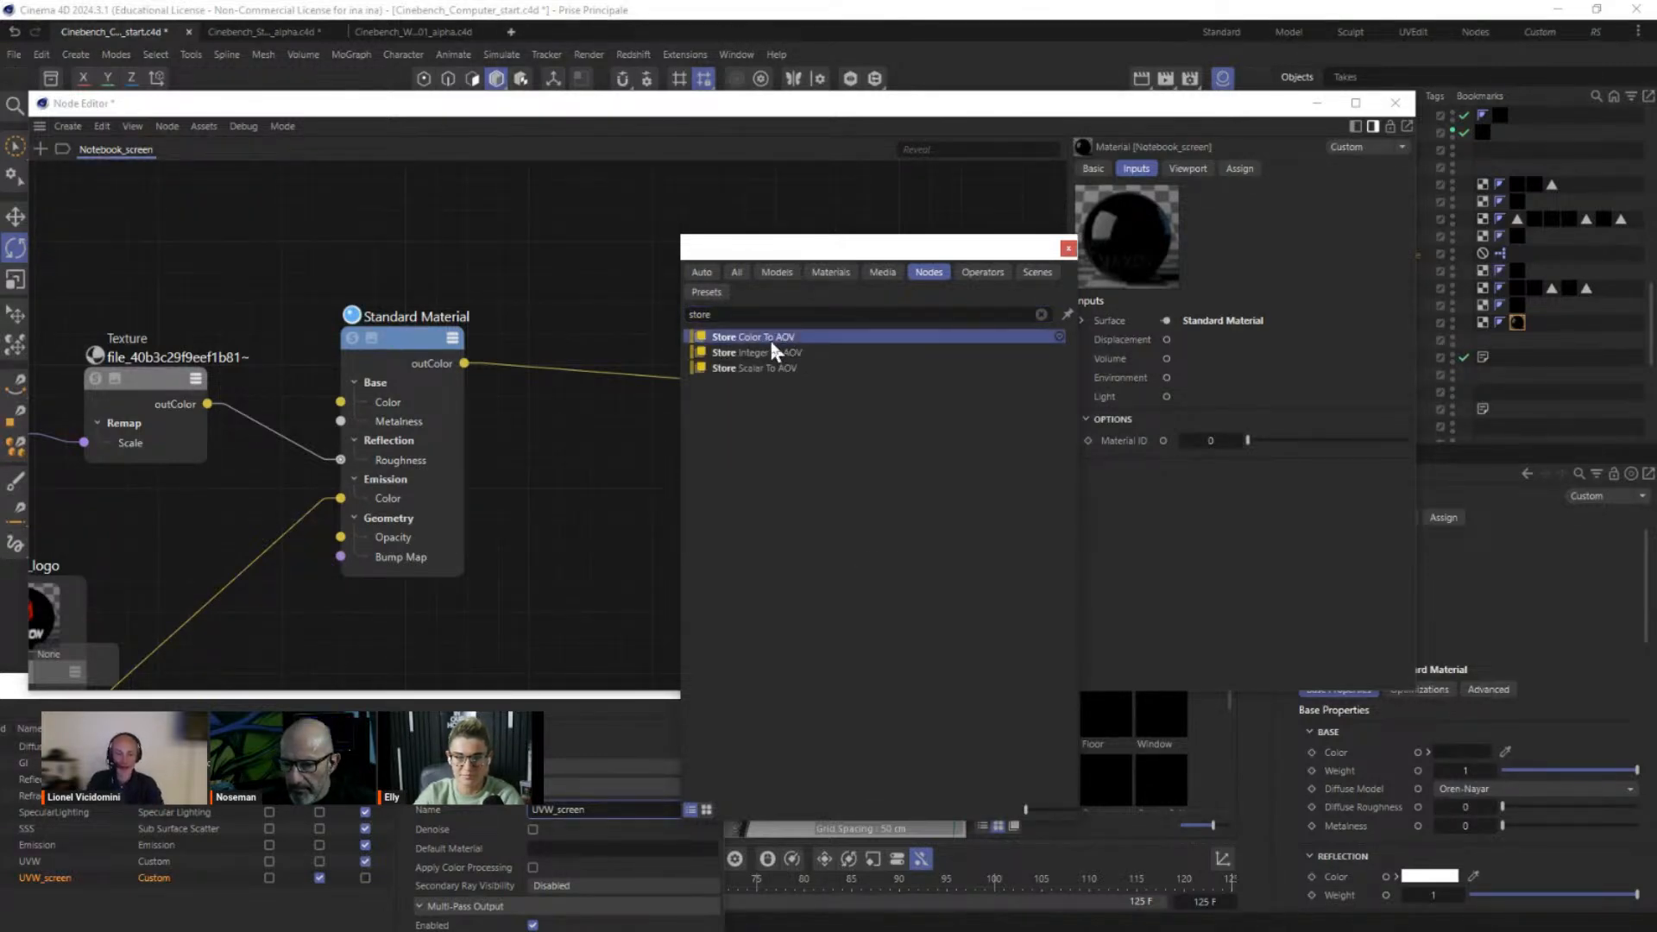
{"action": "left_click_drag", "start_coordinate": [799, 252], "coordinate": [1126, 249]}
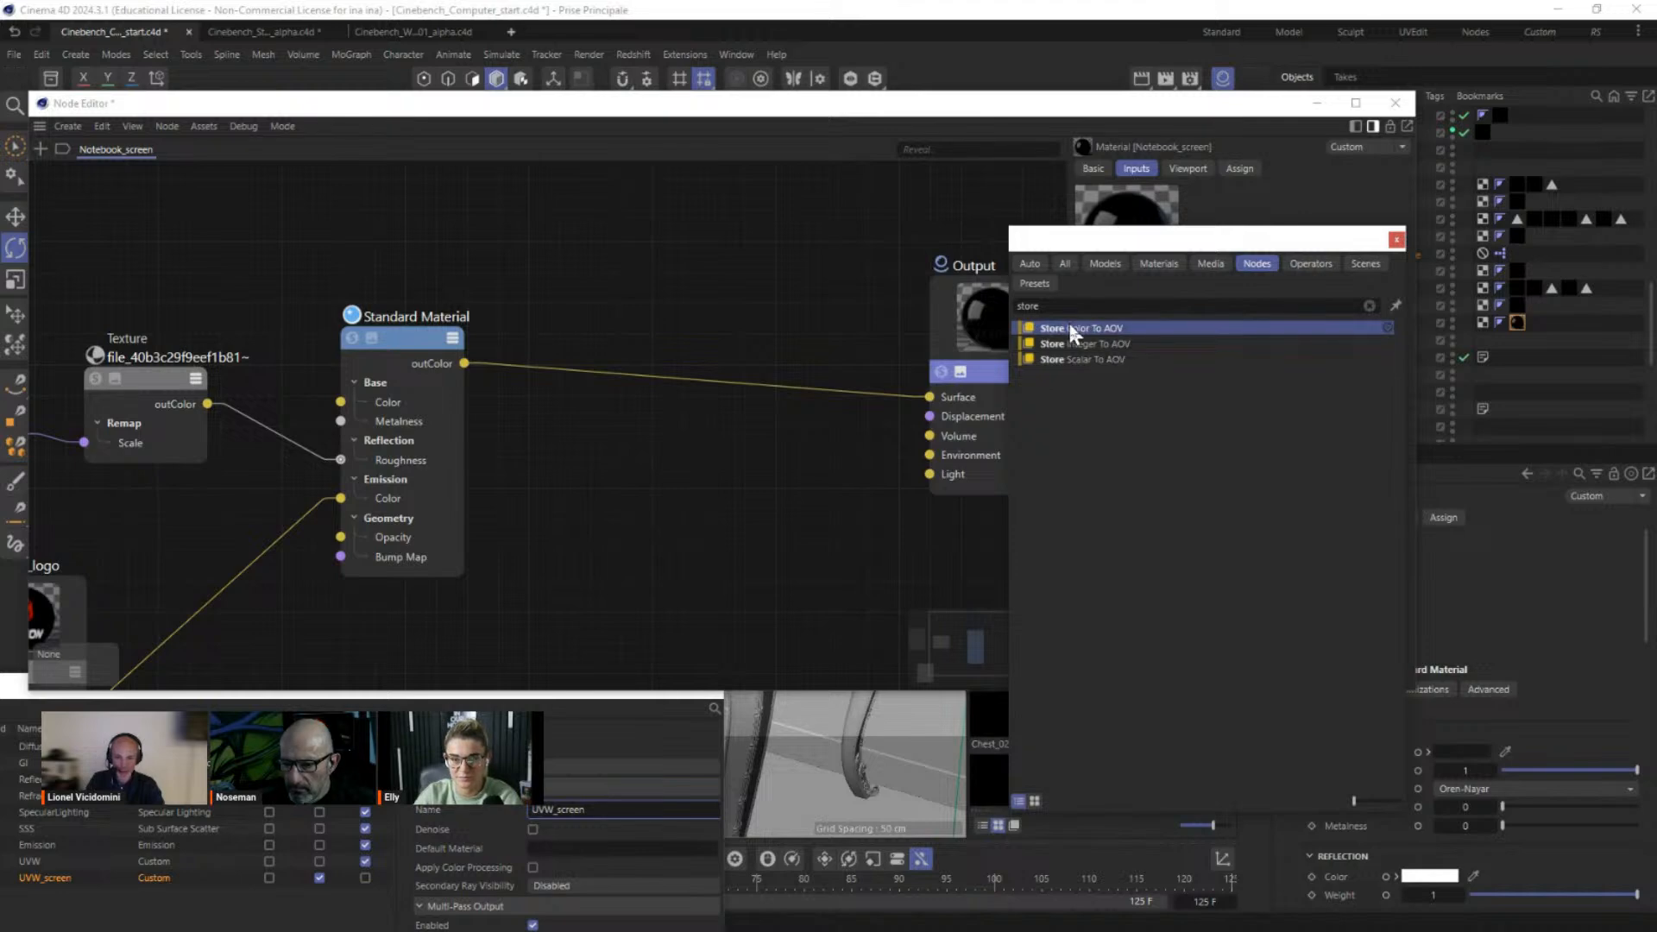
{"action": "left_click_drag", "start_coordinate": [1067, 323], "coordinate": [722, 303]}
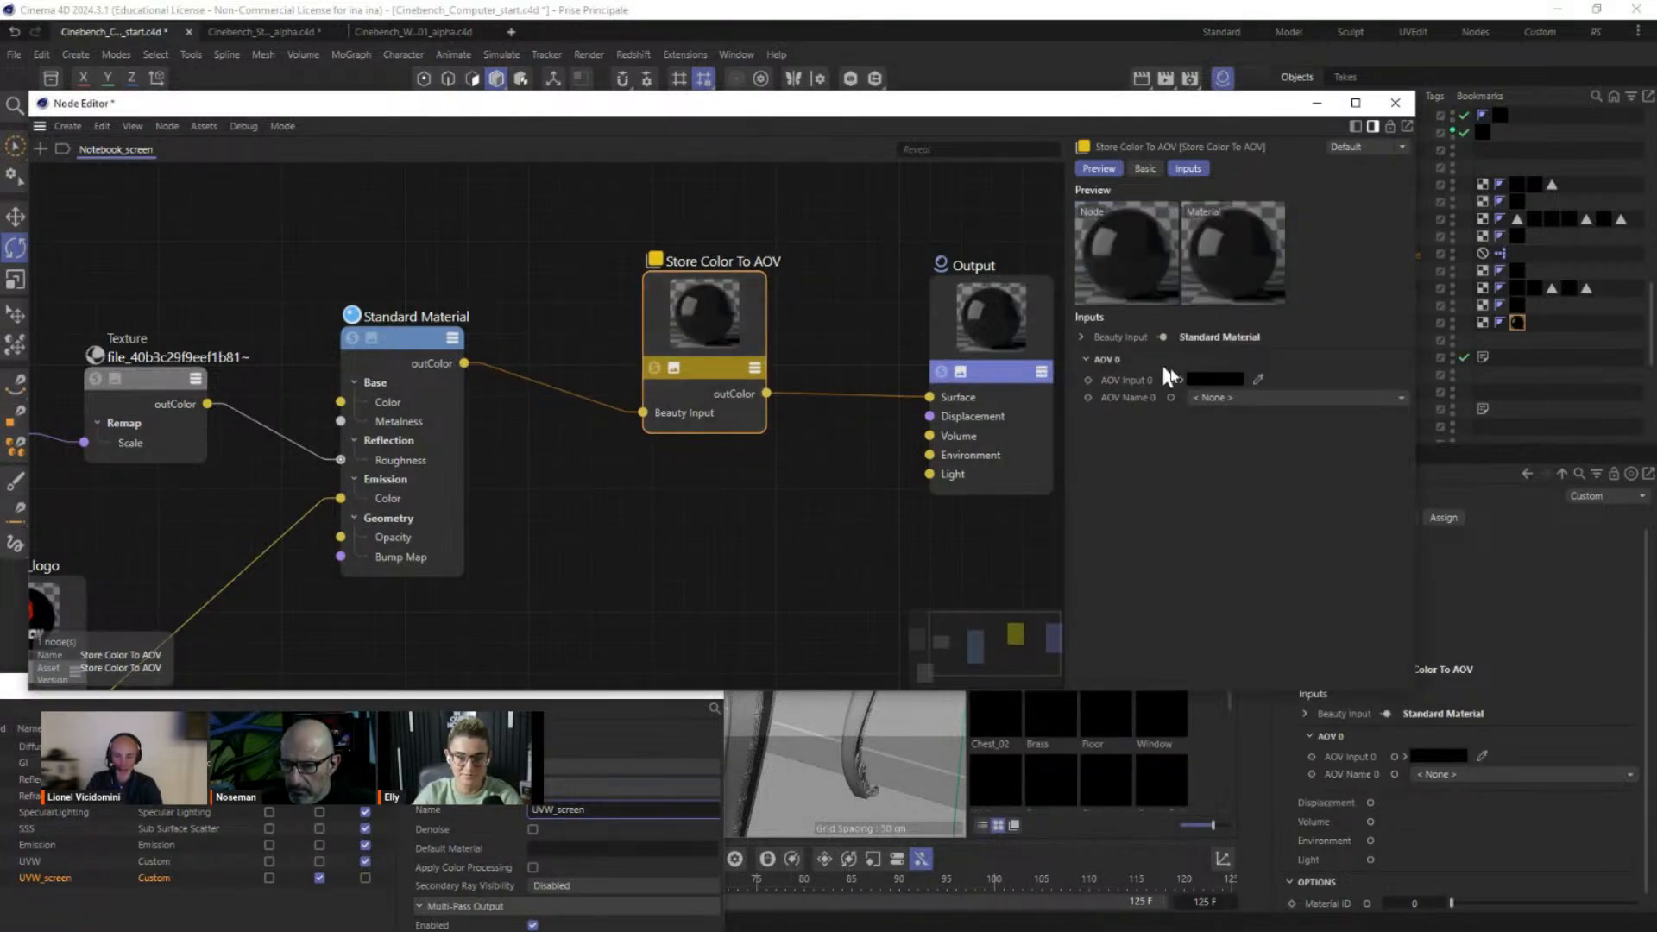
Step: Set AOV Name 0 of the Store Color To AOV node to UVW_screen and shift the node closer to the Output
{"action": "left_click", "coordinate": [1229, 404]}
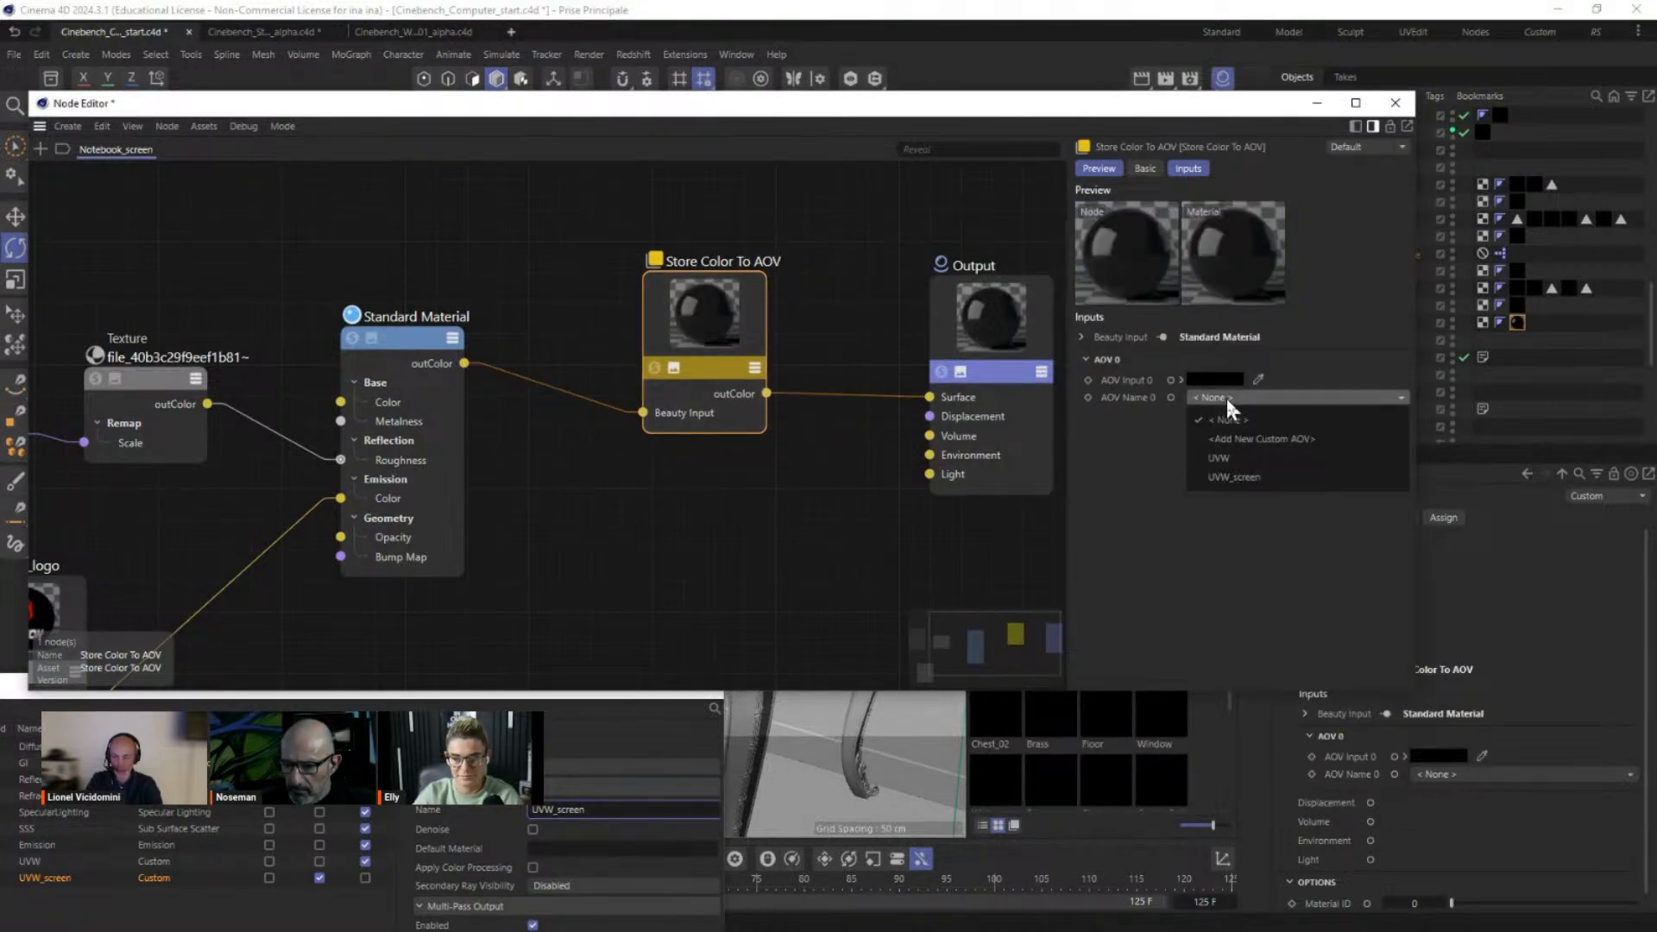
{"action": "left_click", "coordinate": [1236, 475]}
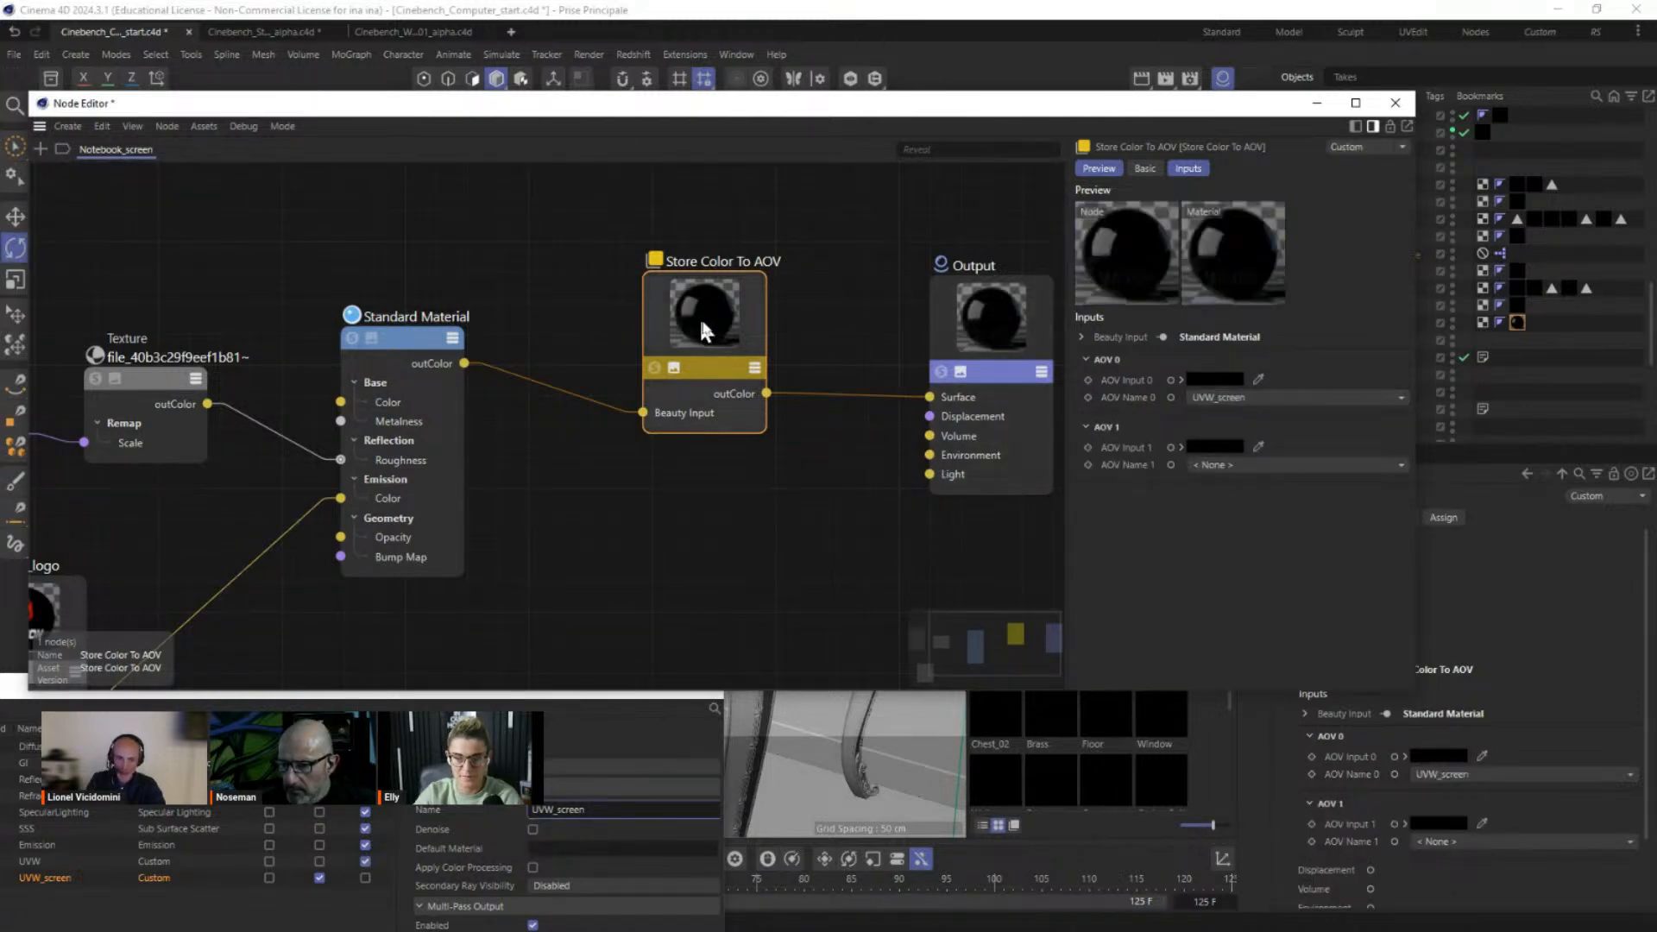
{"action": "left_click_drag", "start_coordinate": [699, 318], "coordinate": [735, 298]}
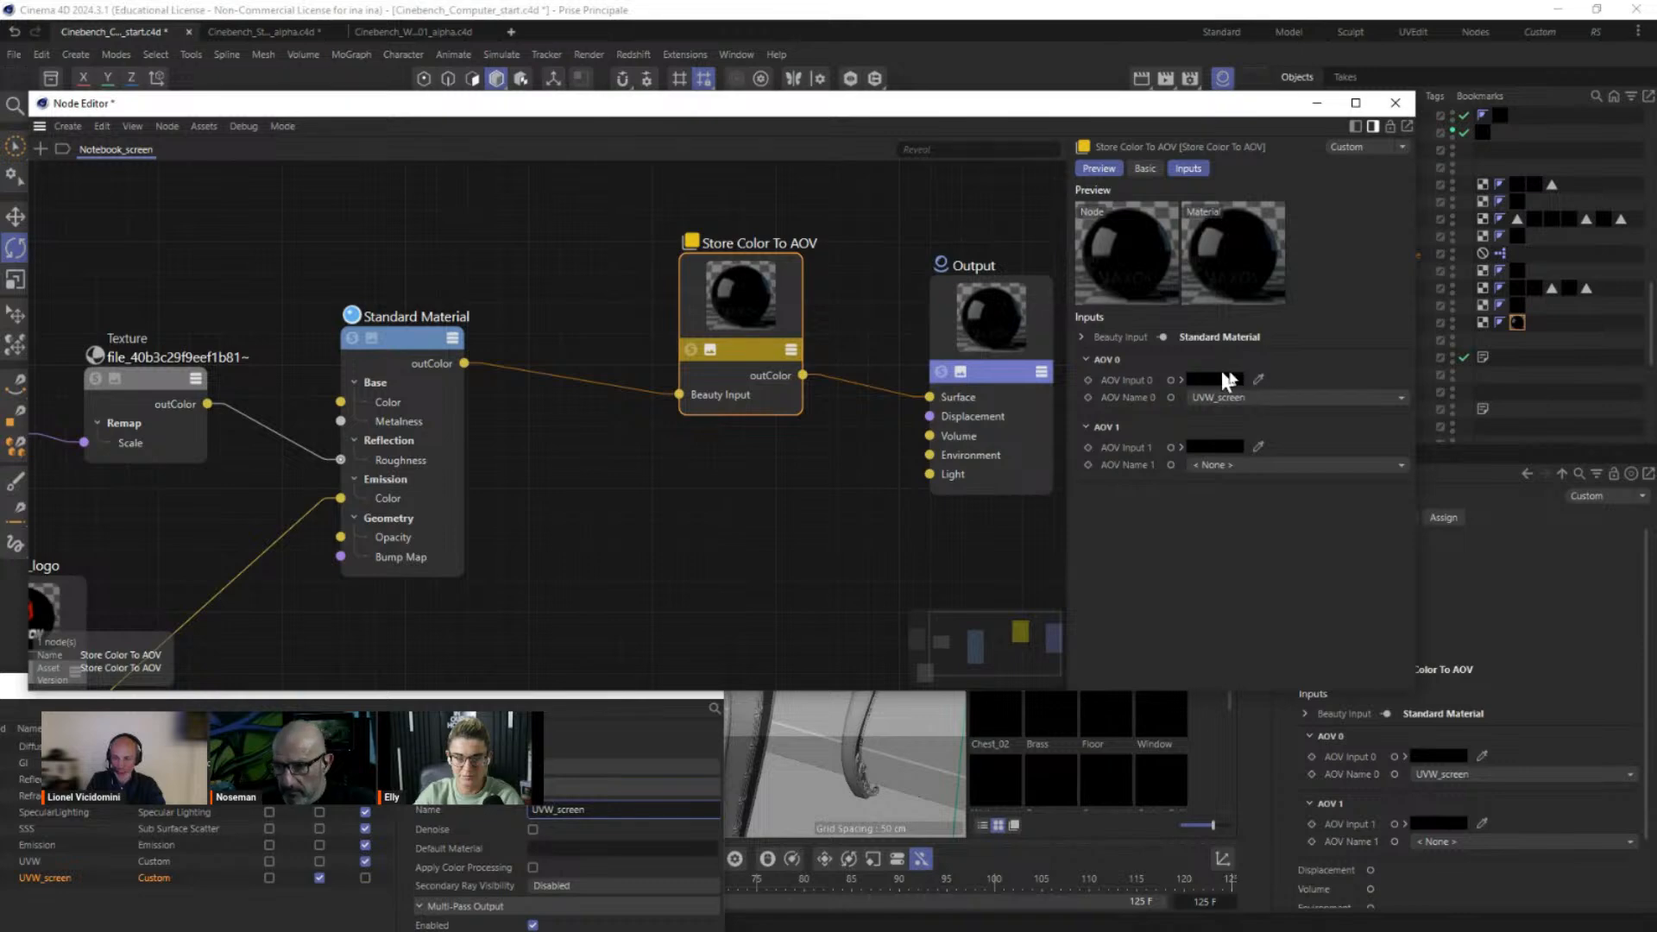
Step: Add a State node and connect its uvwcoord output to AOV Input 0 of the Store Color To AOV node
{"action": "left_click_drag", "start_coordinate": [625, 447], "coordinate": [727, 405]}
{"action": "double_click", "coordinate": [669, 504]}
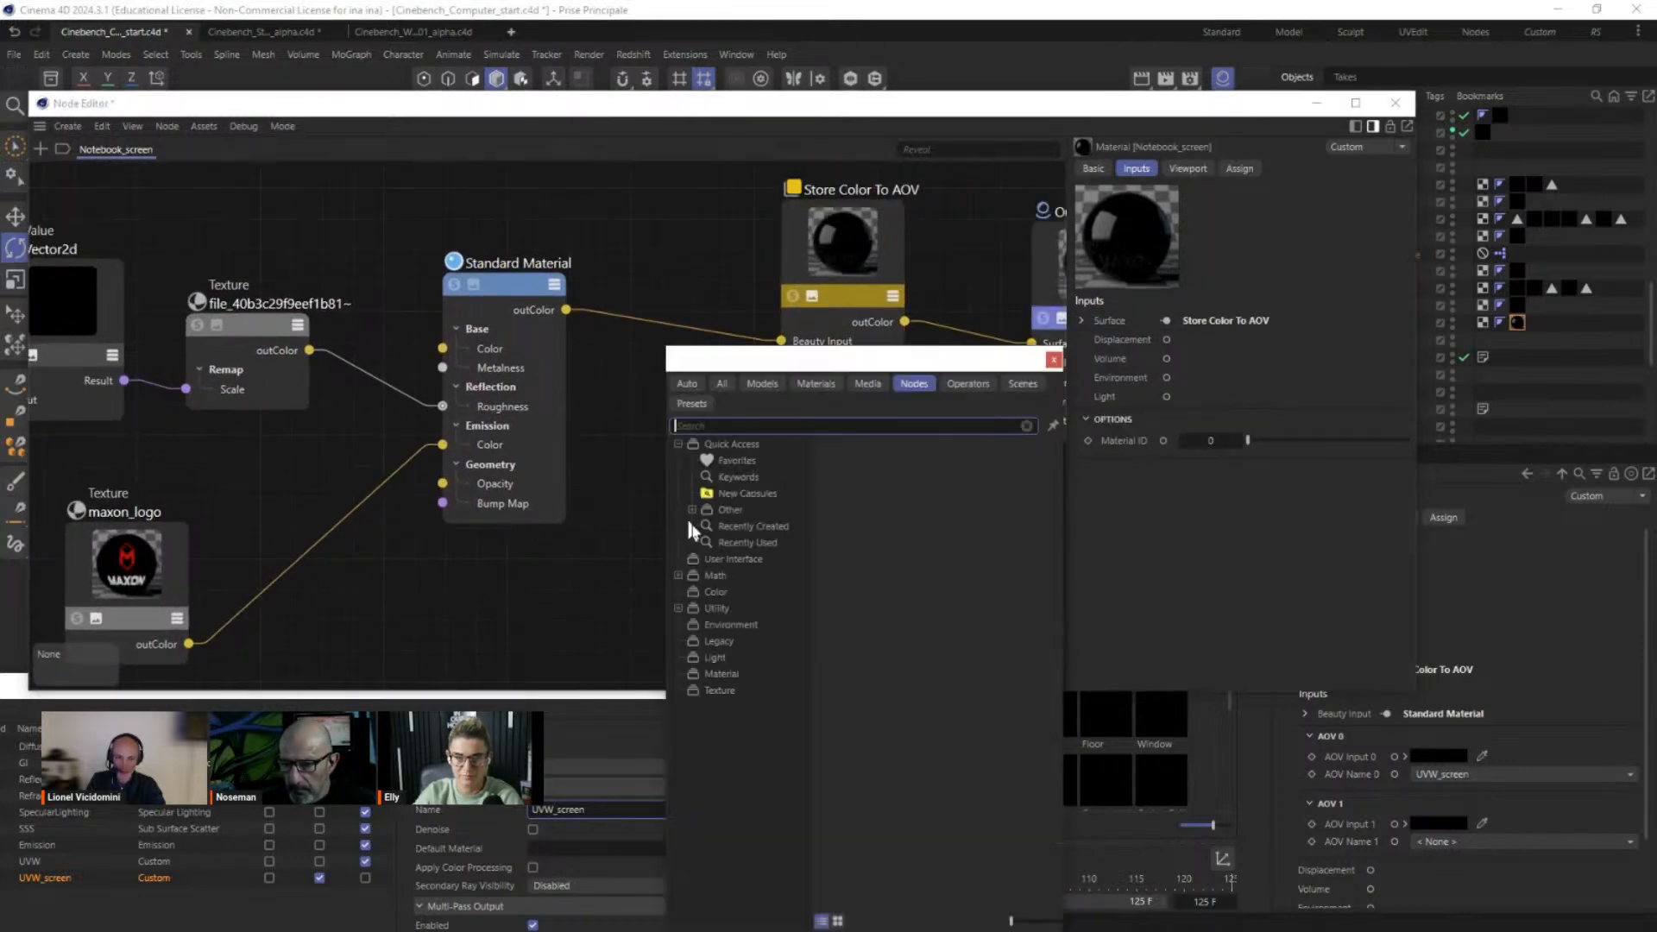
{"action": "type", "text": "state"}
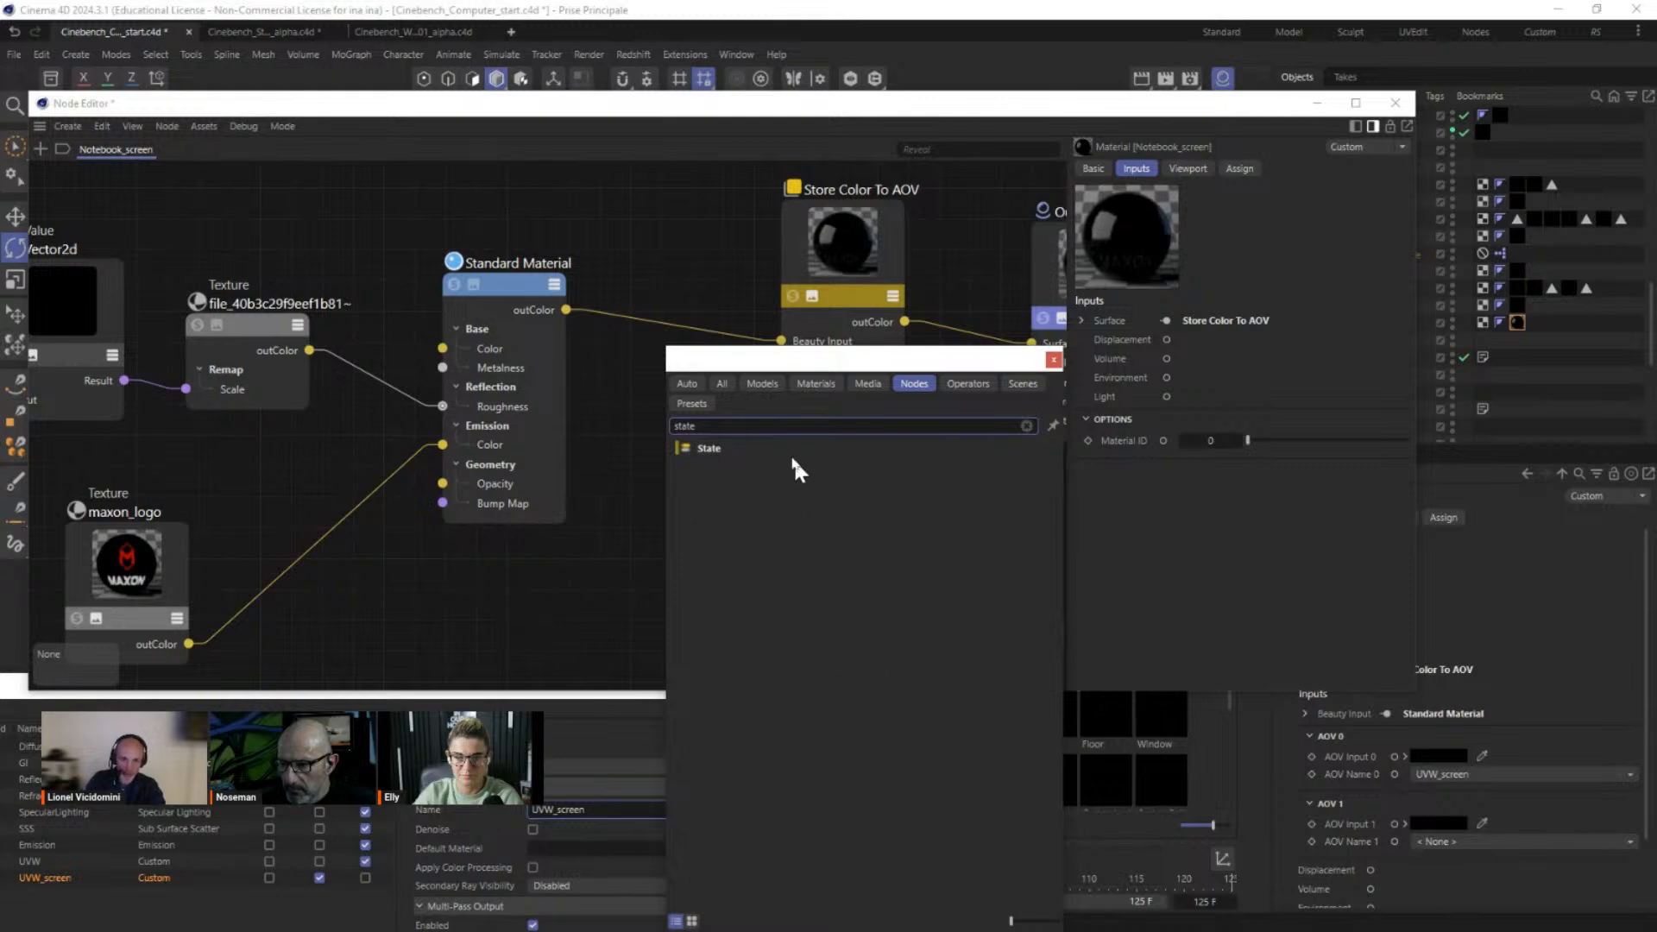
{"action": "mouse_move", "coordinate": [706, 452]}
{"action": "left_mouse_down"}
{"action": "mouse_move", "coordinate": [616, 449]}
{"action": "mouse_move", "coordinate": [621, 435]}
{"action": "mouse_move", "coordinate": [693, 464]}
{"action": "left_mouse_up"}
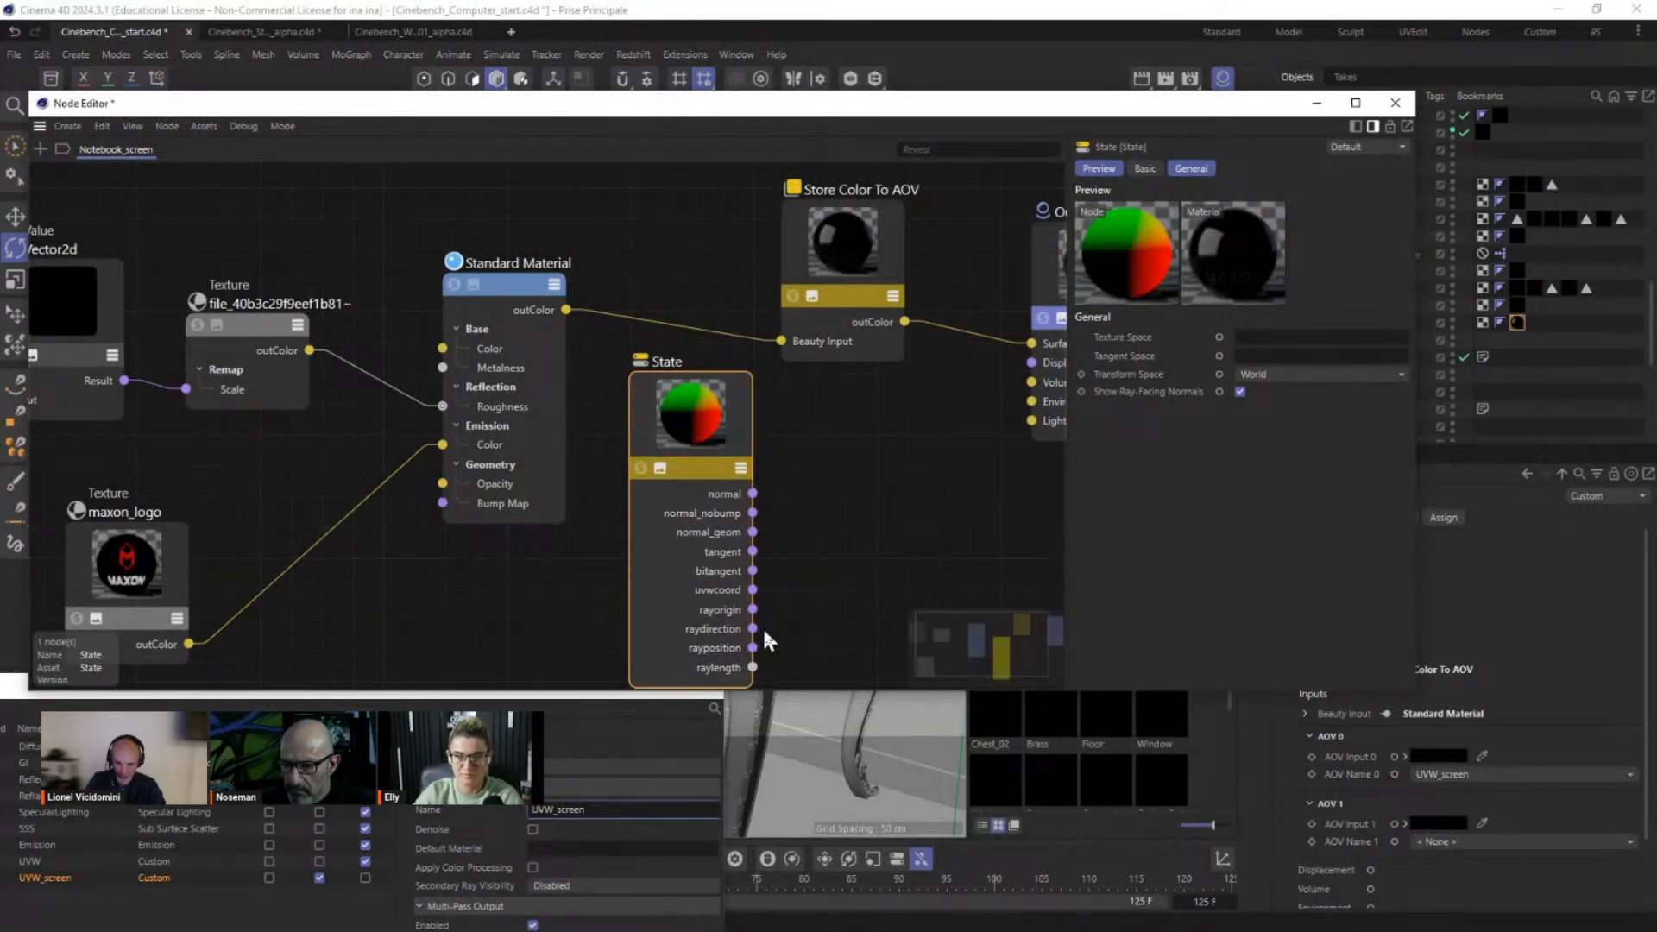
{"action": "left_click_drag", "start_coordinate": [751, 590], "coordinate": [842, 223]}
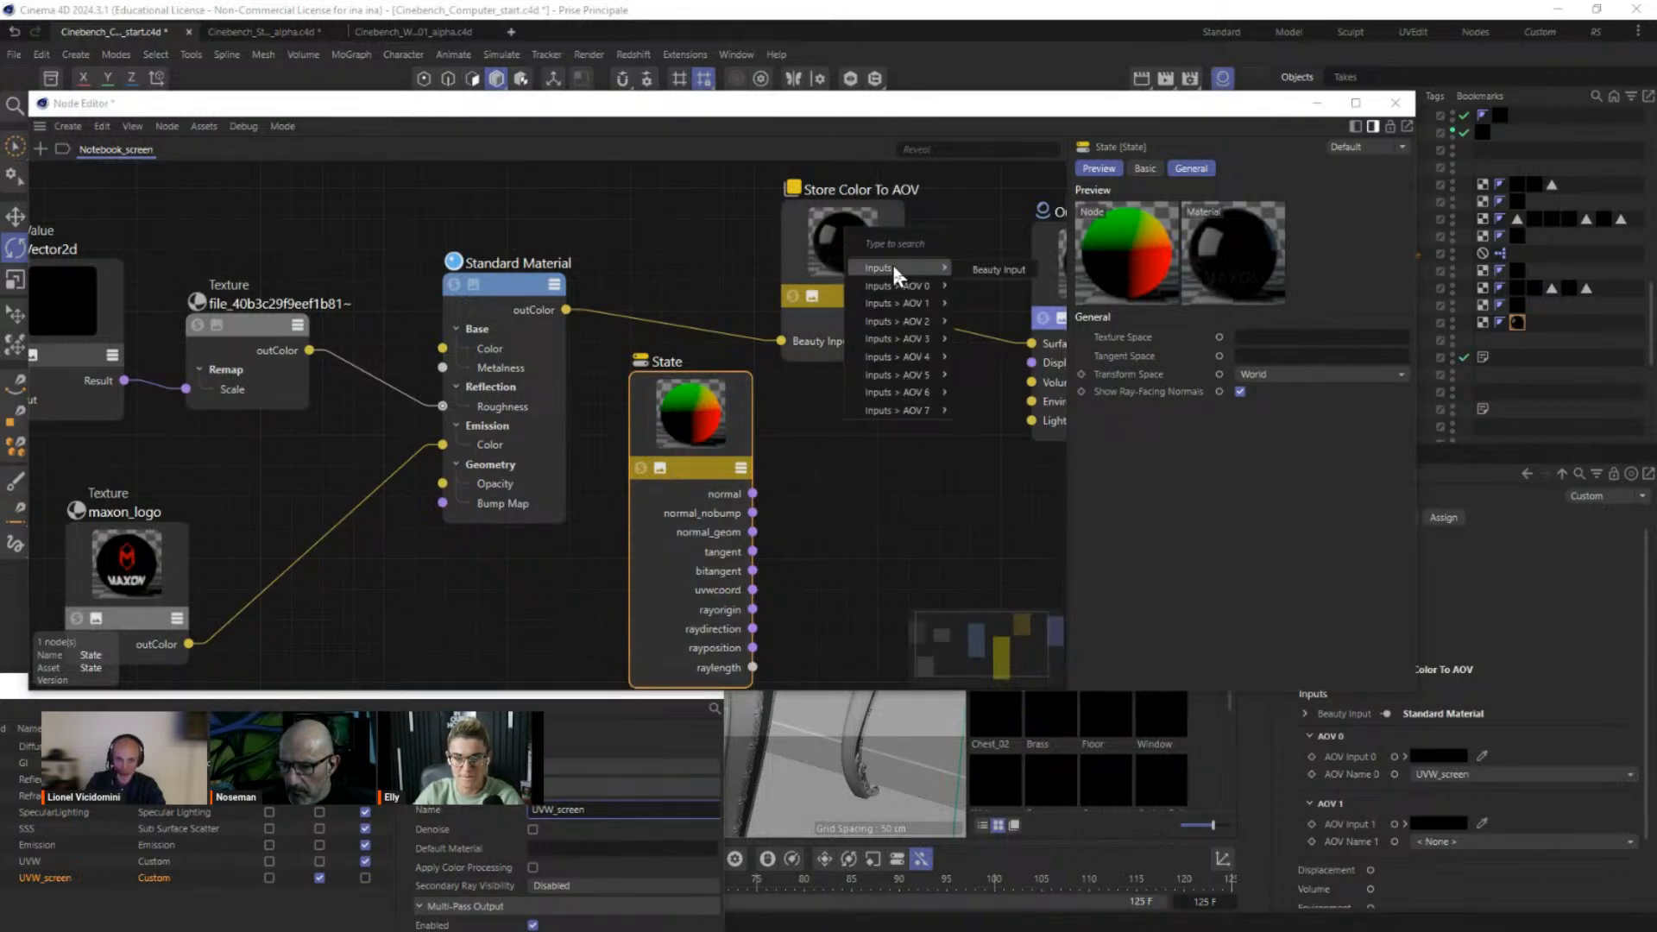
{"action": "mouse_move", "coordinate": [906, 289]}
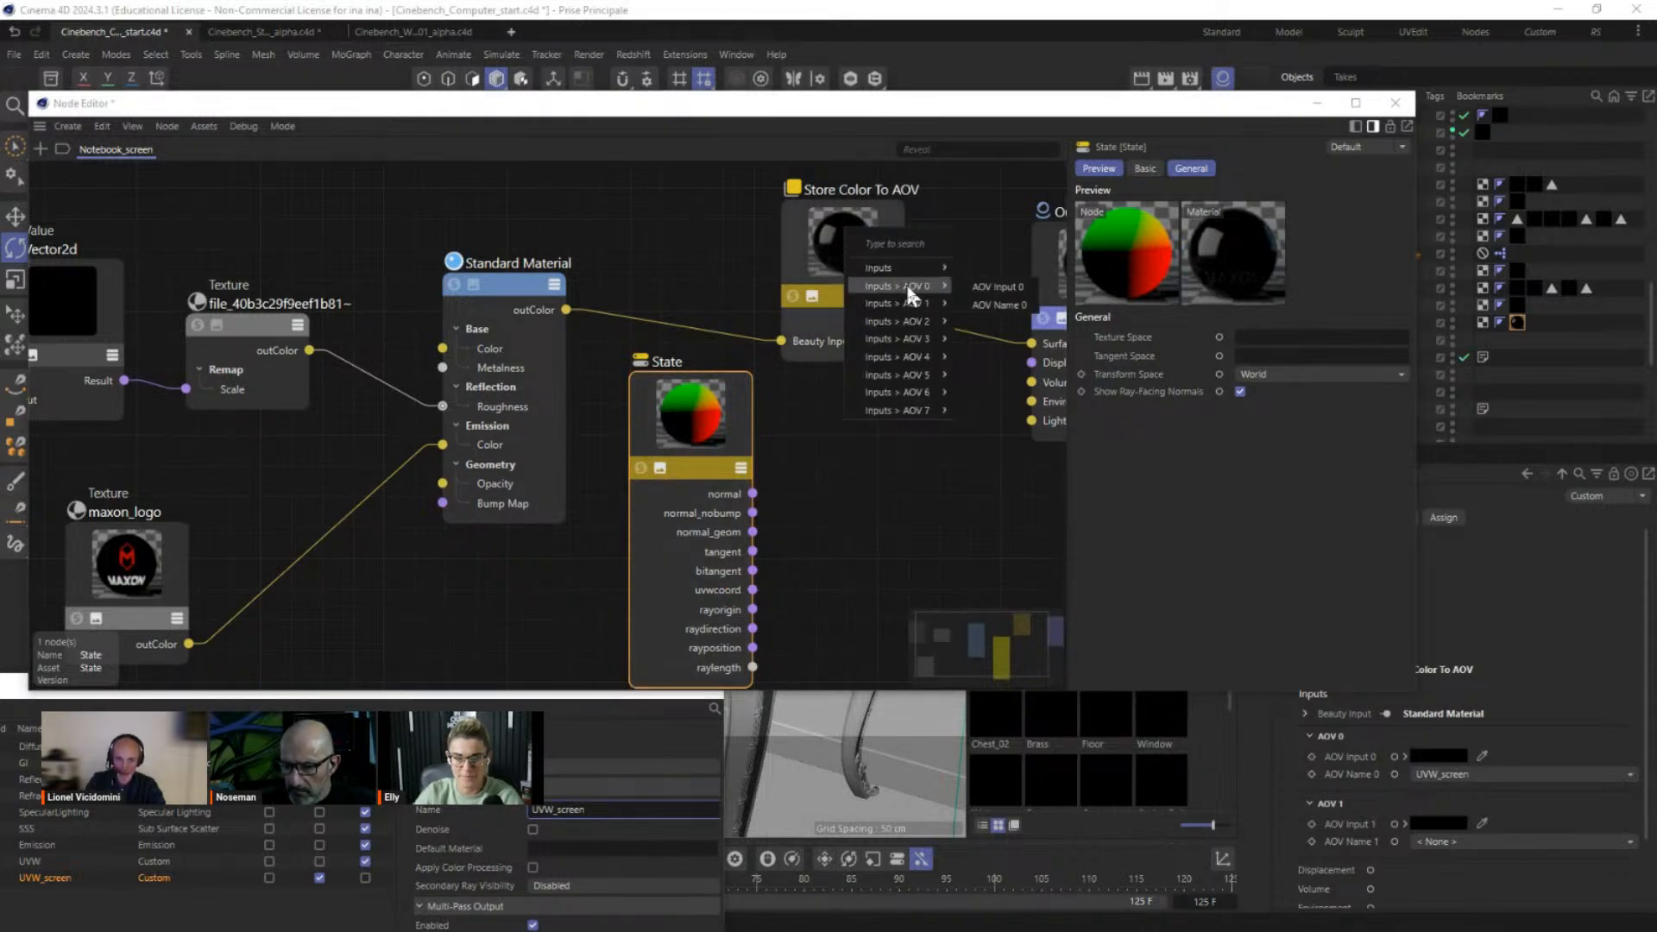
{"action": "left_click", "coordinate": [997, 286]}
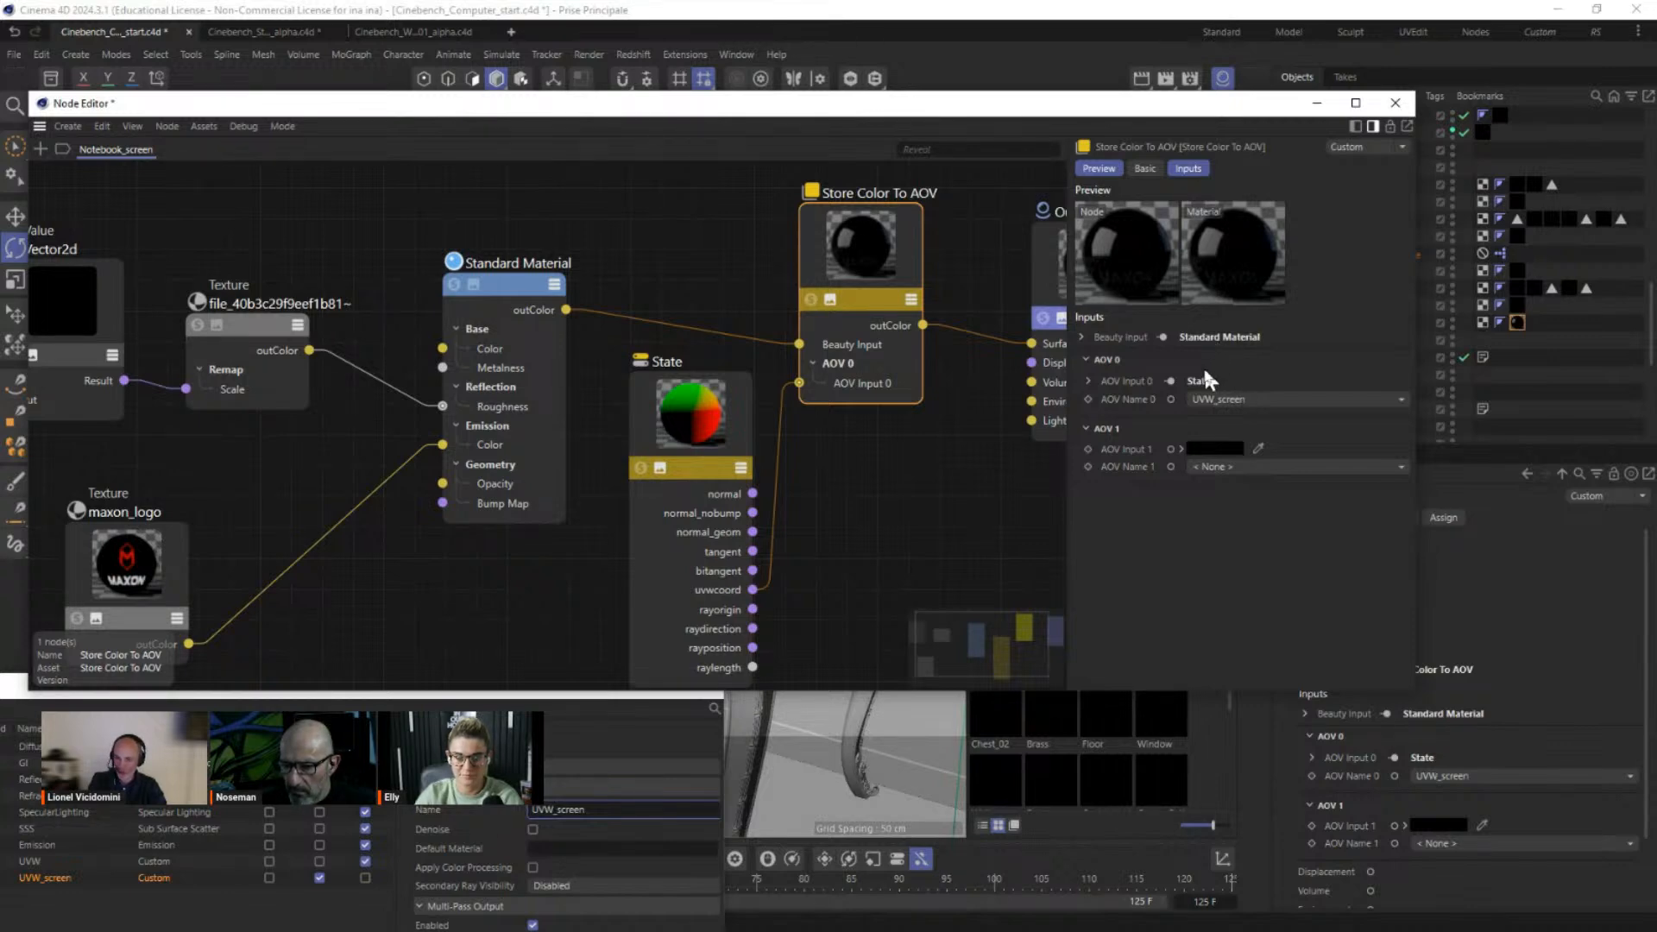
{"action": "left_click_drag", "start_coordinate": [680, 401], "coordinate": [673, 425]}
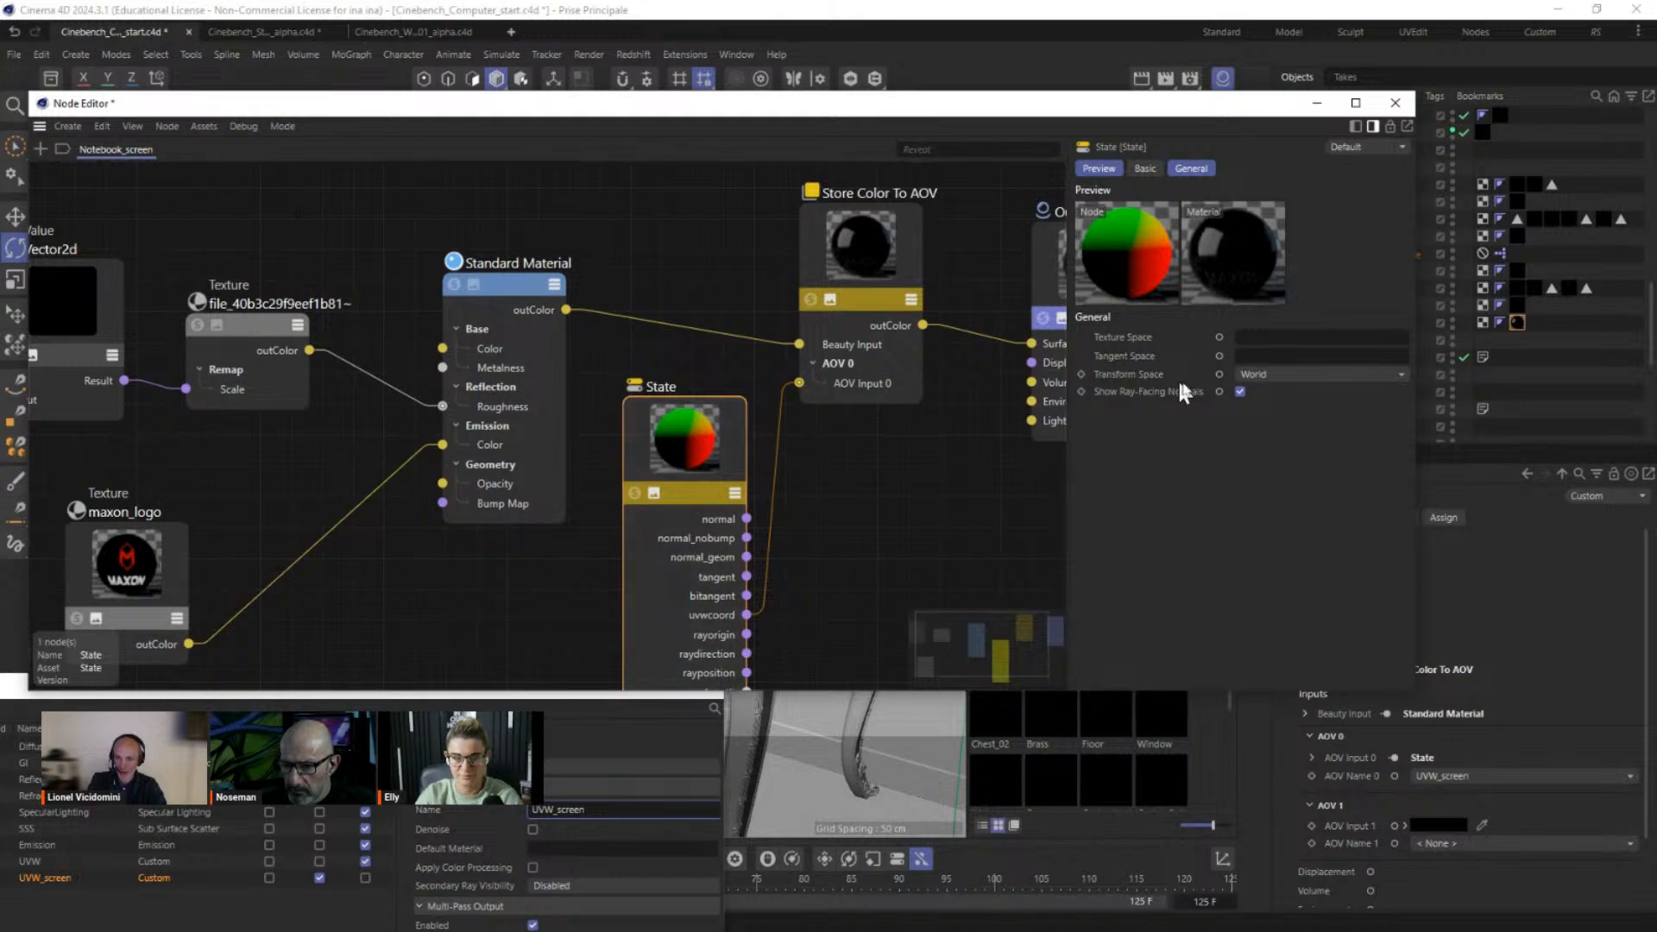
{"action": "left_click", "coordinate": [832, 219]}
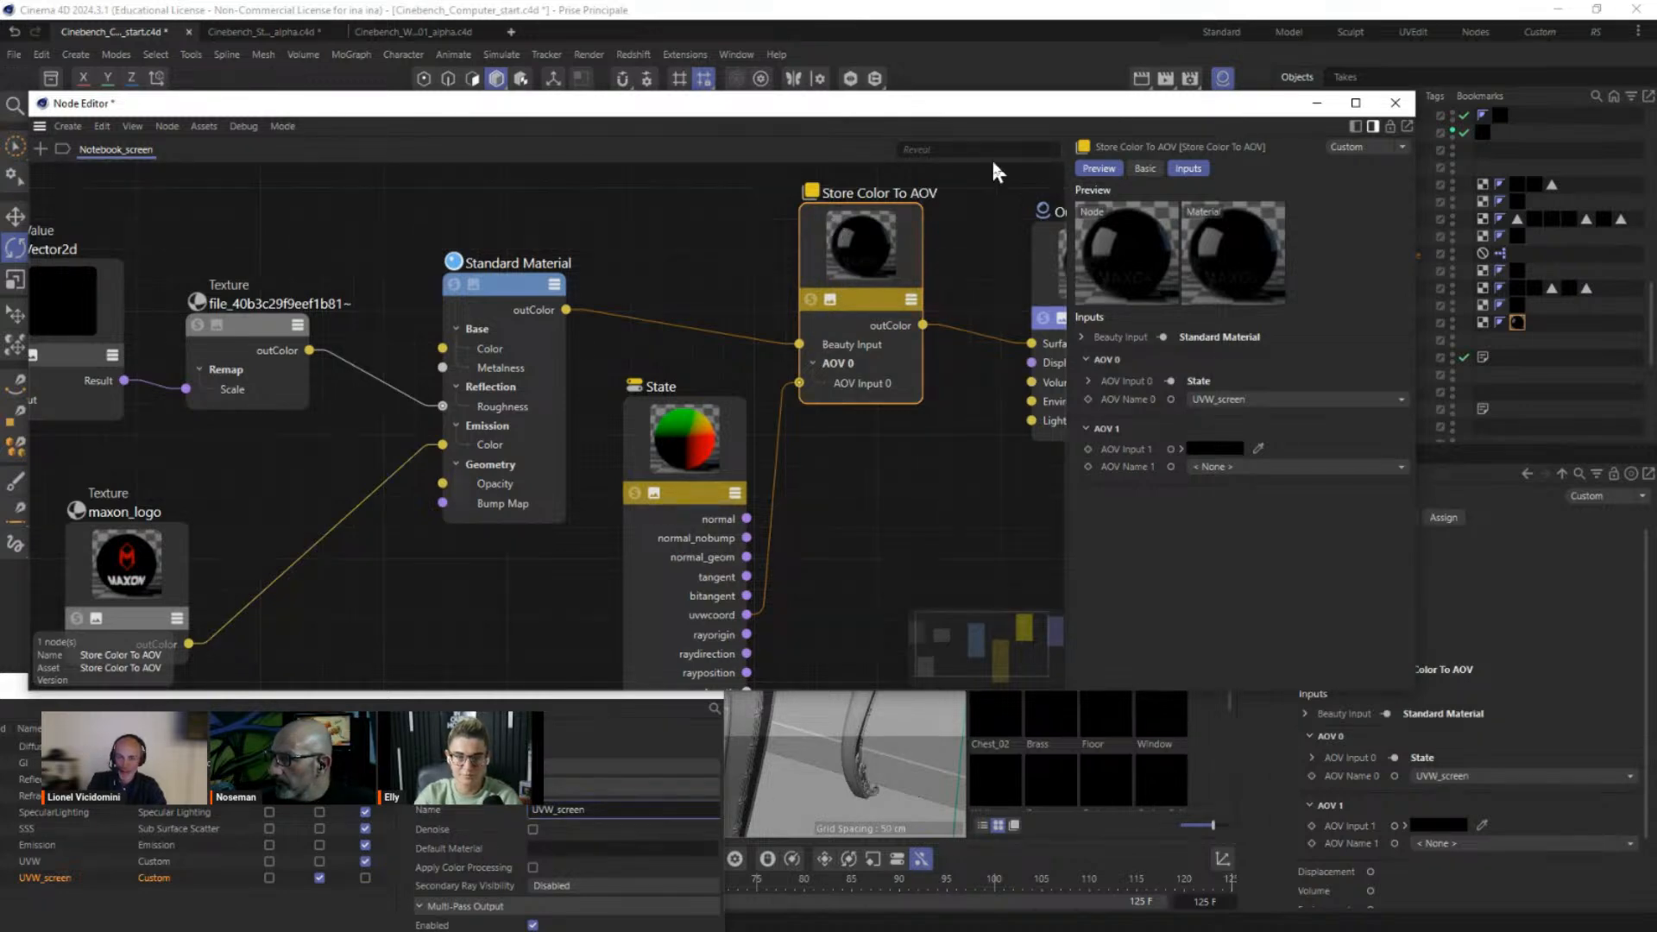
Step: Make room before the Output node and insert a second Store Color To AOV node between the first one and the Output
{"action": "left_click_drag", "start_coordinate": [1035, 103], "coordinate": [976, 81]}
{"action": "scroll", "coordinate": [883, 369], "scroll_direction": "down", "scroll_amount": 5}
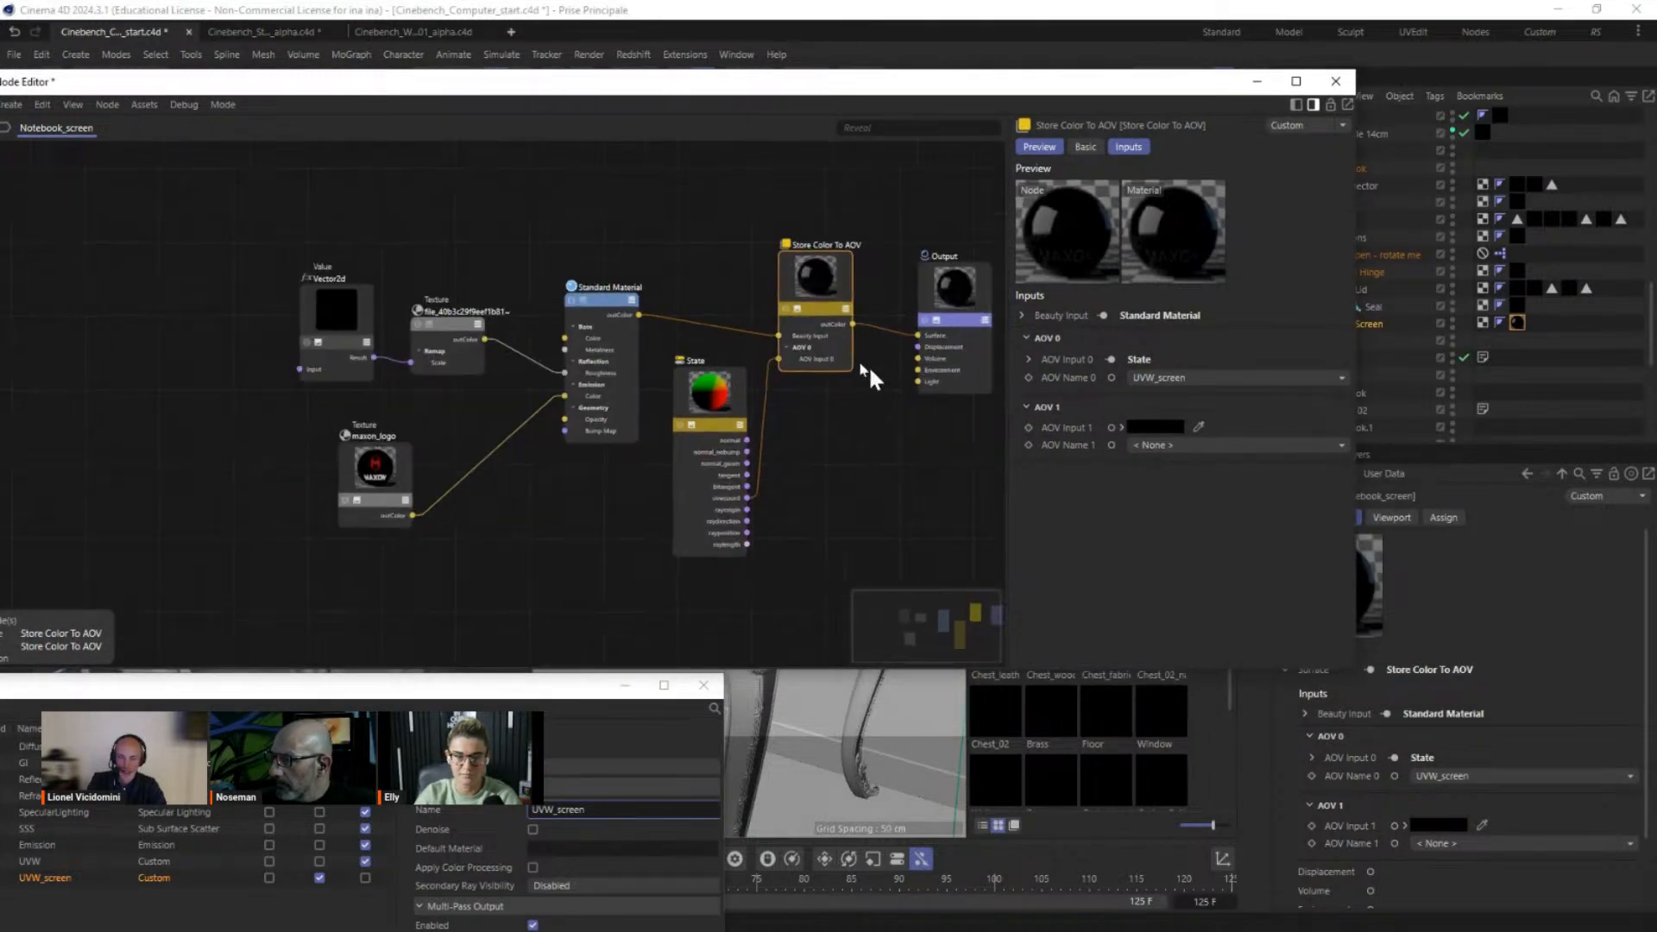
{"action": "left_click_drag", "start_coordinate": [878, 372], "coordinate": [682, 319]}
{"action": "mouse_move", "coordinate": [187, 418]}
{"action": "left_mouse_down"}
{"action": "mouse_move", "coordinate": [207, 420]}
{"action": "mouse_move", "coordinate": [176, 441]}
{"action": "left_mouse_up"}
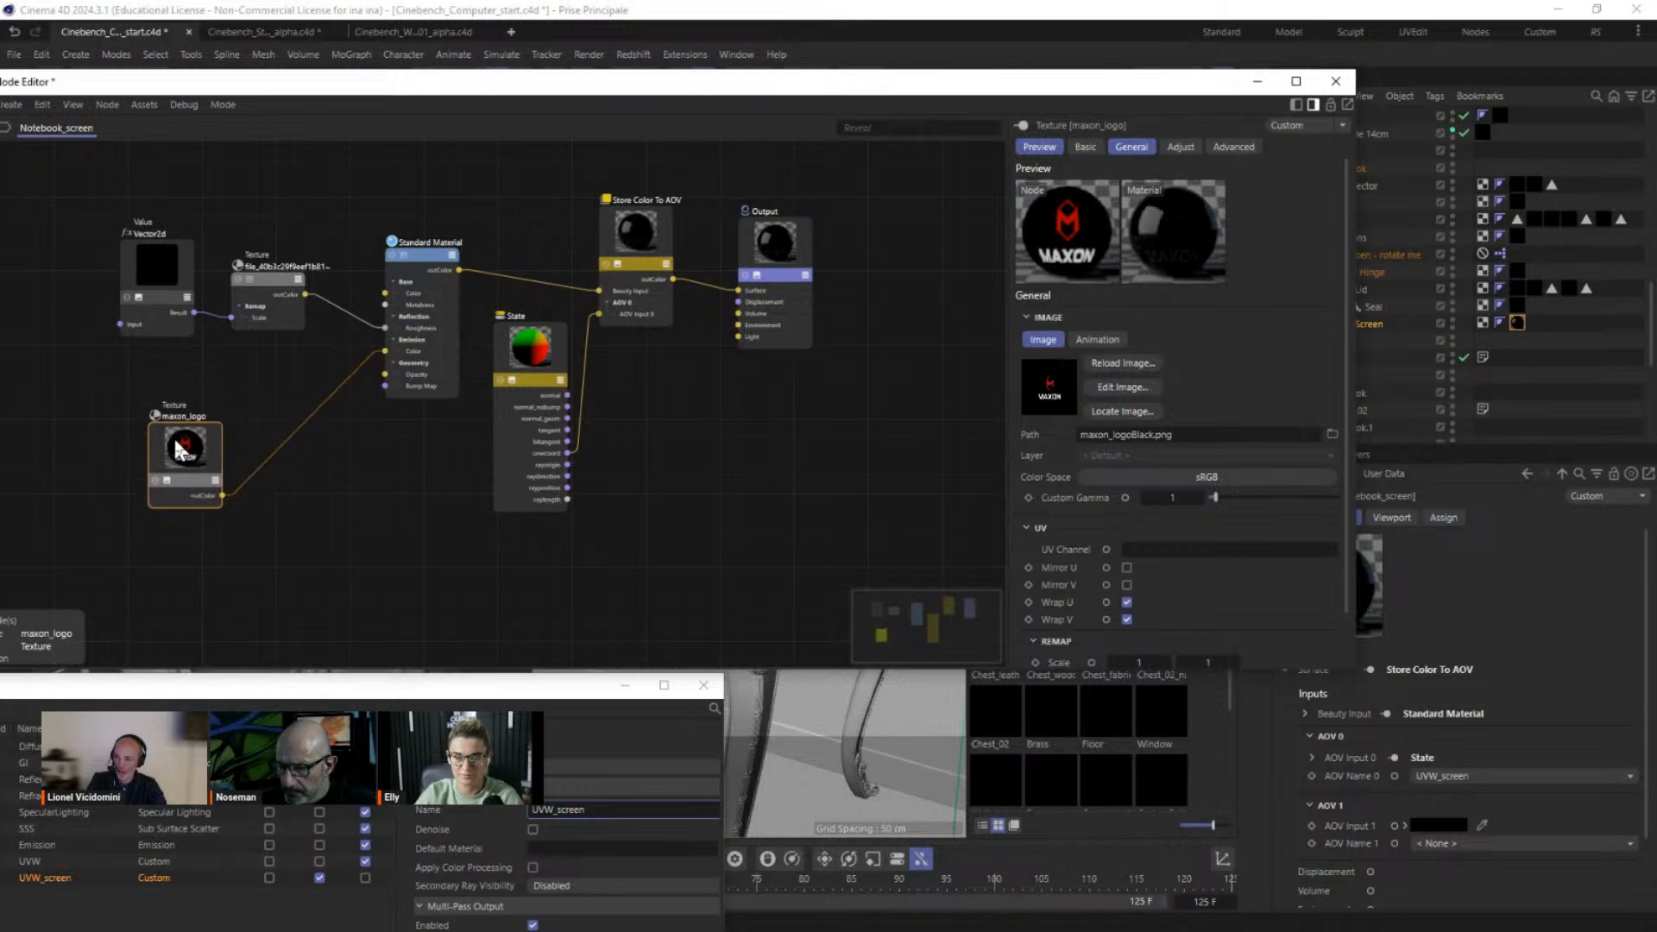
{"action": "left_click_drag", "start_coordinate": [783, 248], "coordinate": [929, 261]}
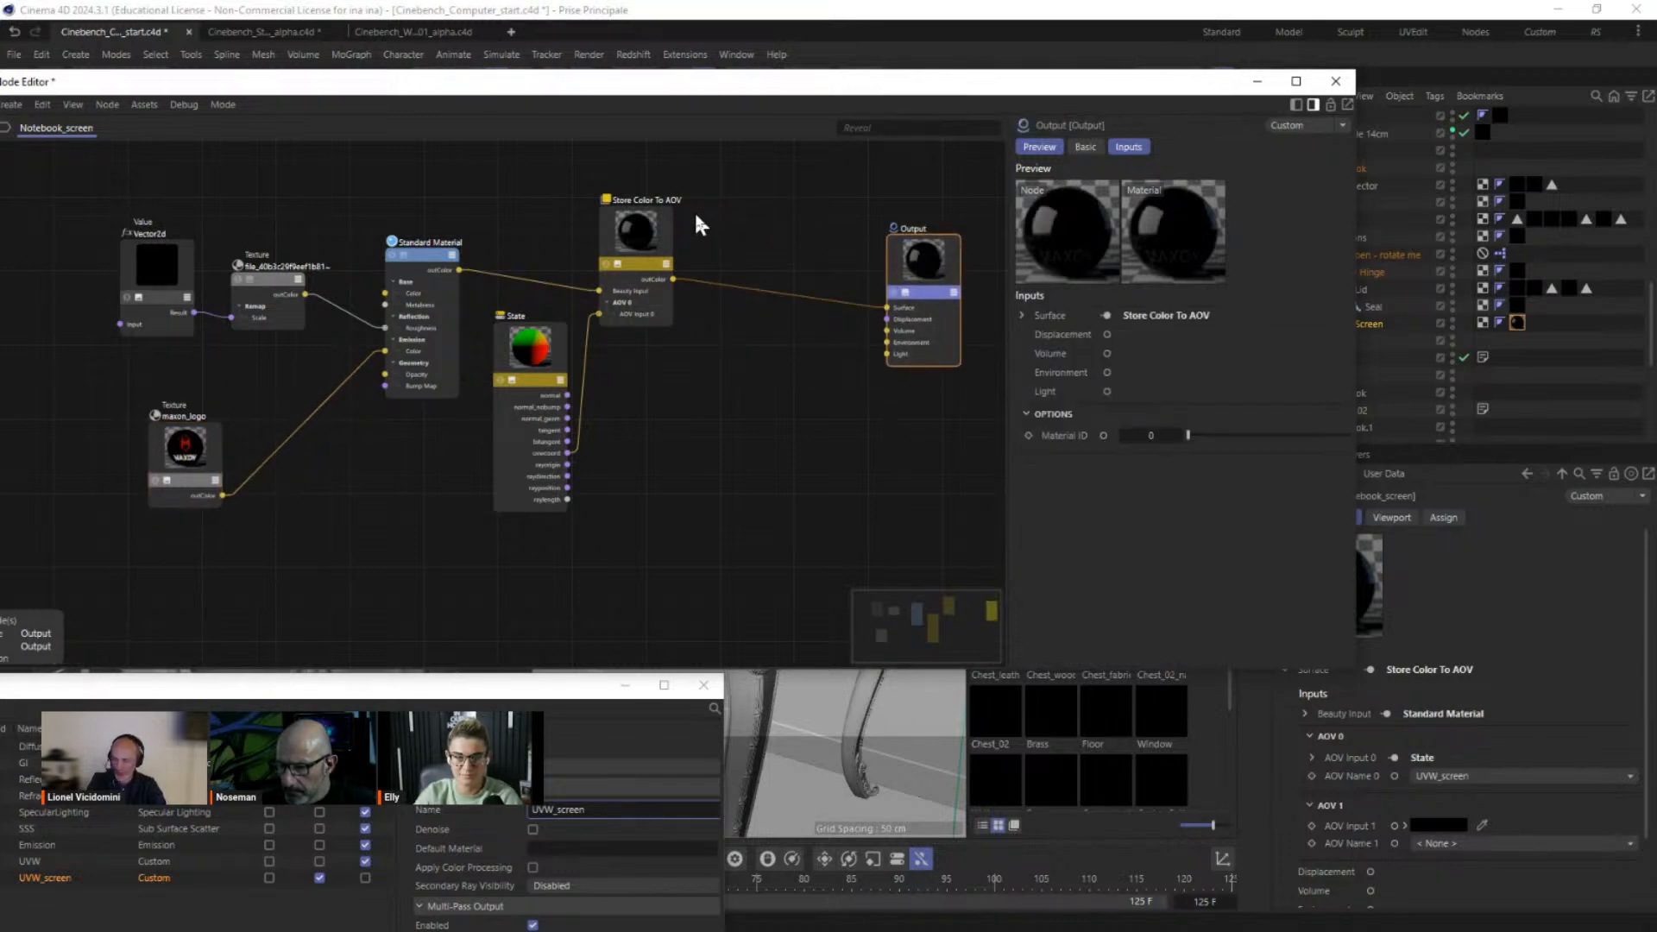
{"action": "double_click", "coordinate": [817, 216]}
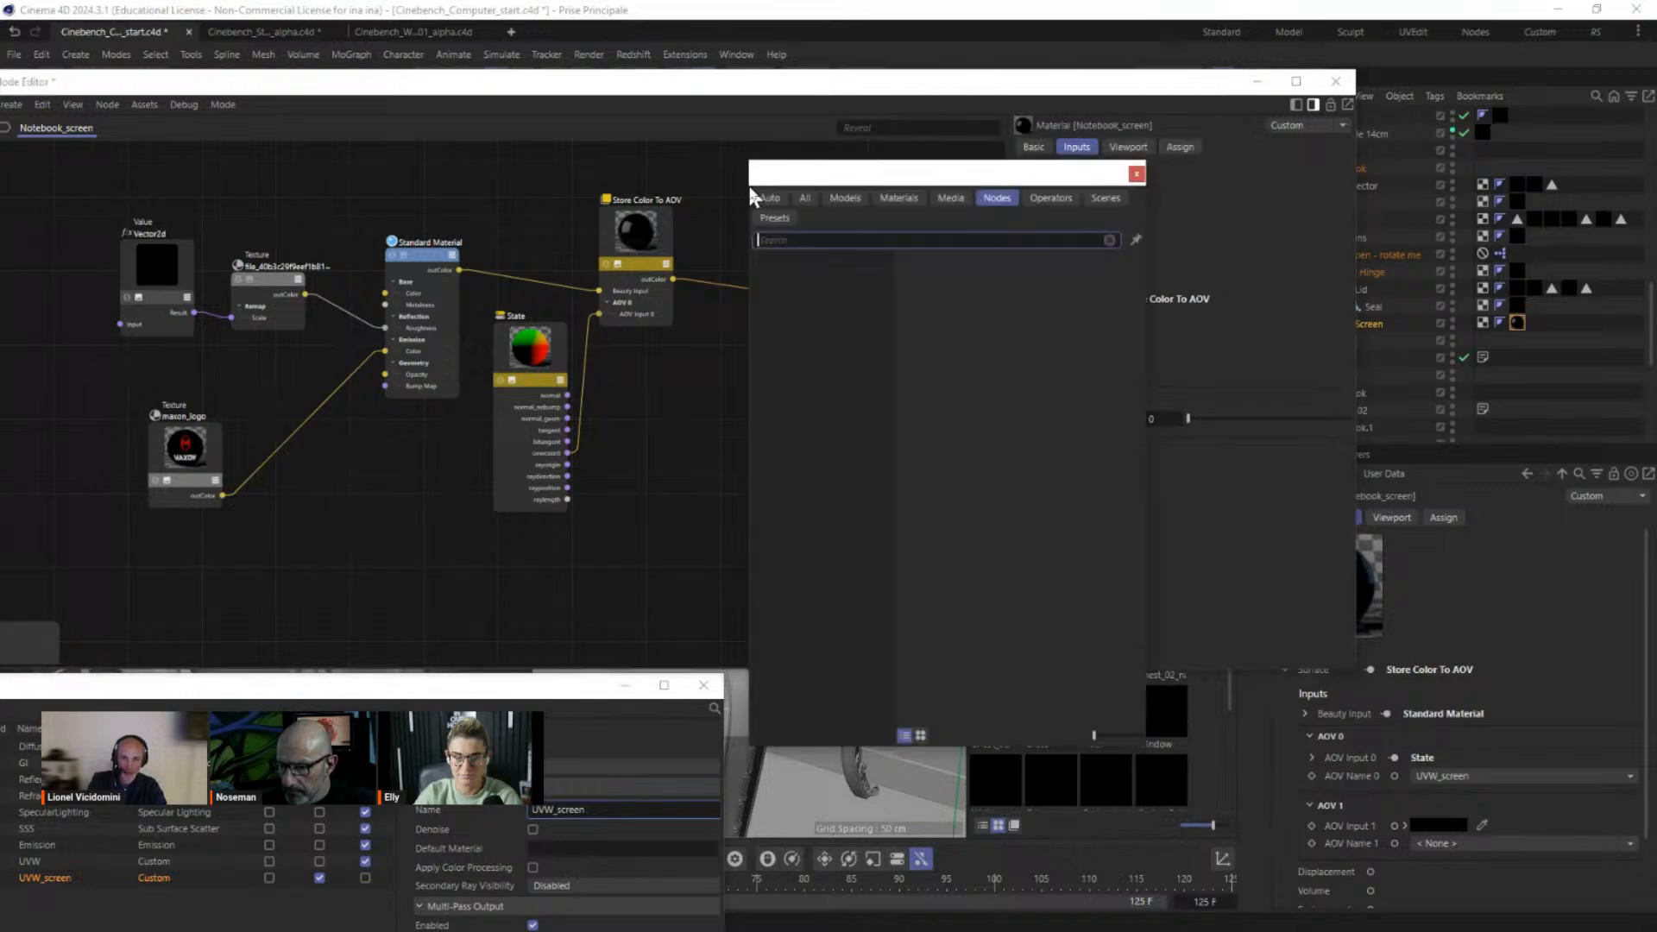
{"action": "type", "text": "store"}
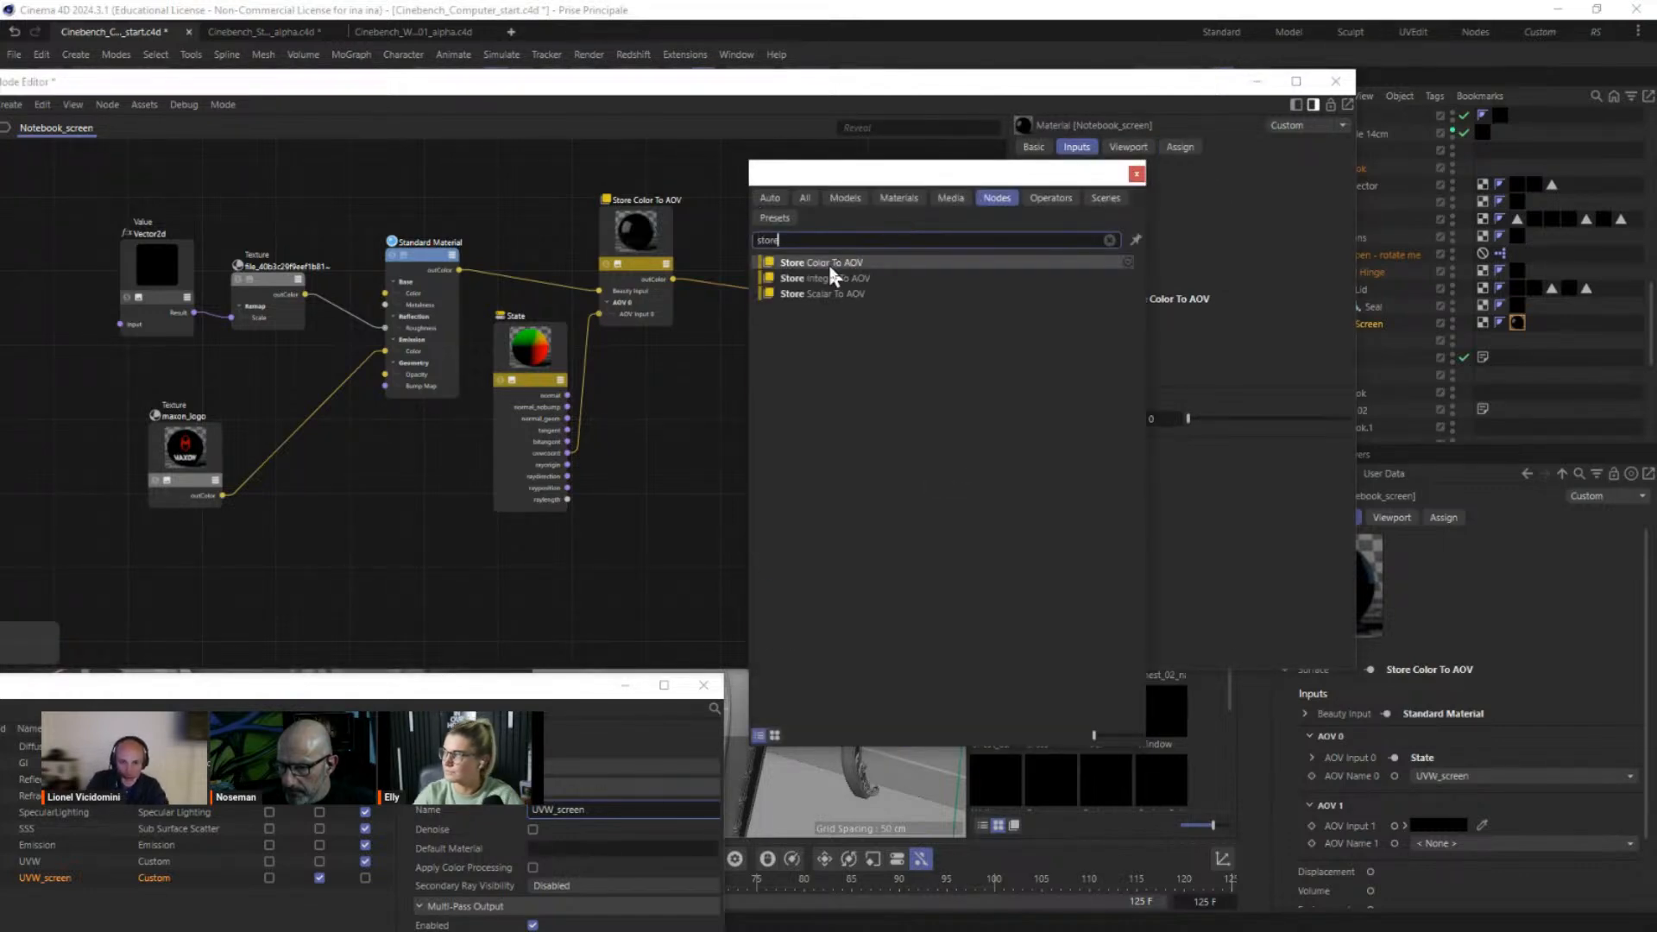
{"action": "left_click_drag", "start_coordinate": [827, 263], "coordinate": [749, 297]}
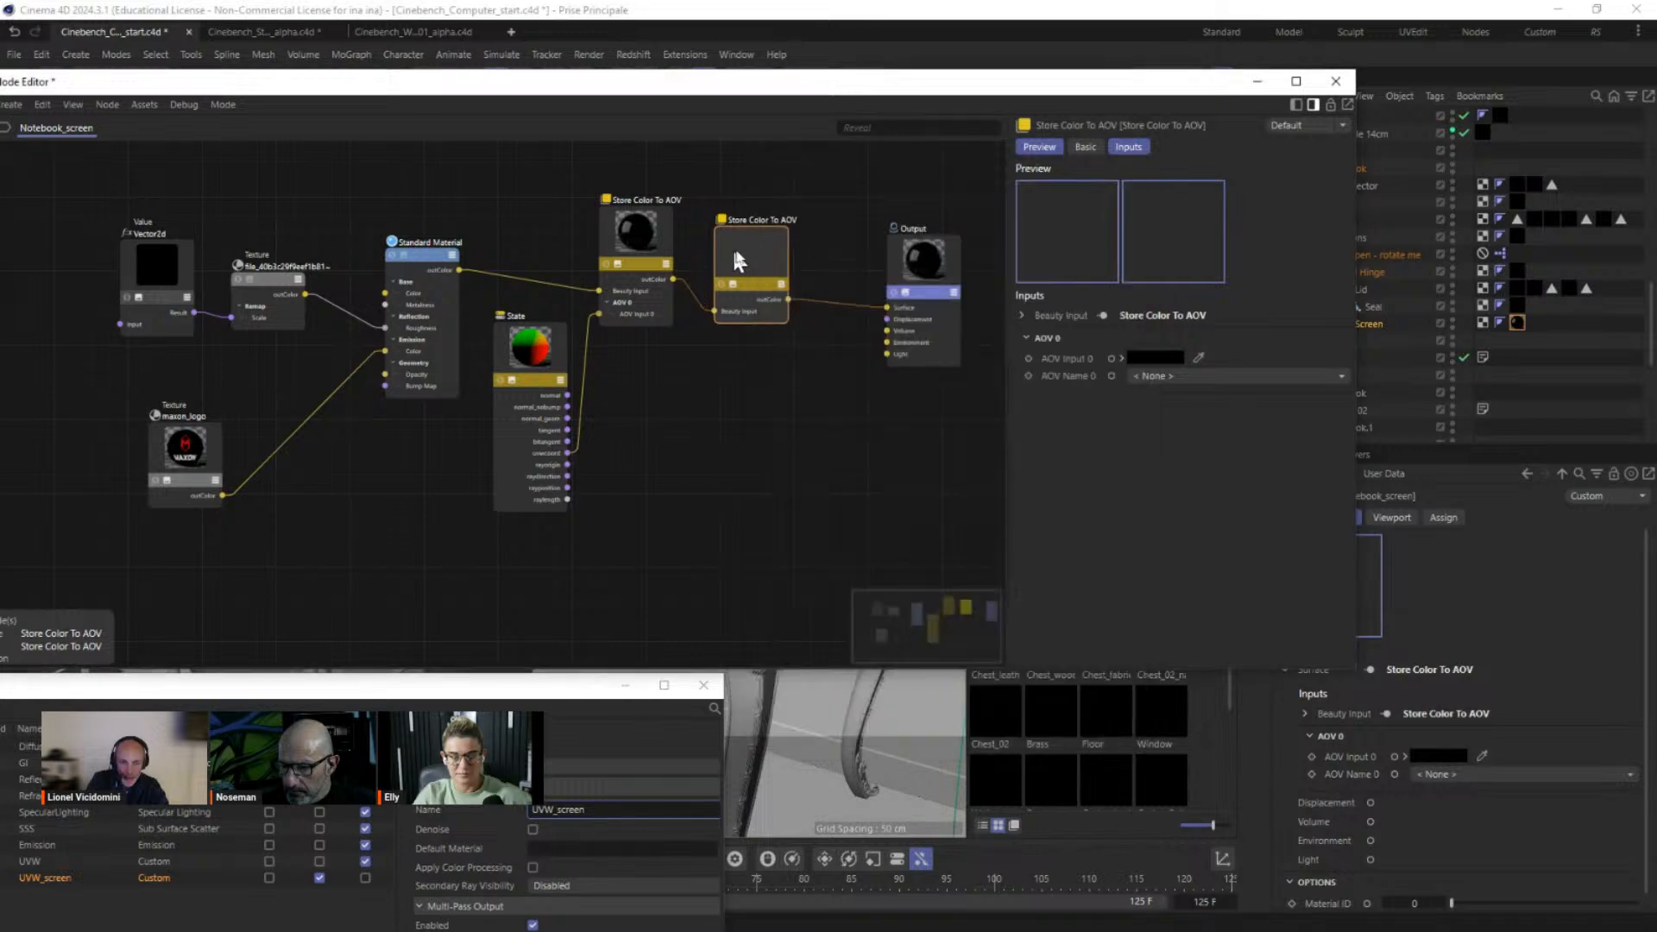
{"action": "scroll", "coordinate": [781, 298], "scroll_direction": "up", "scroll_amount": 3}
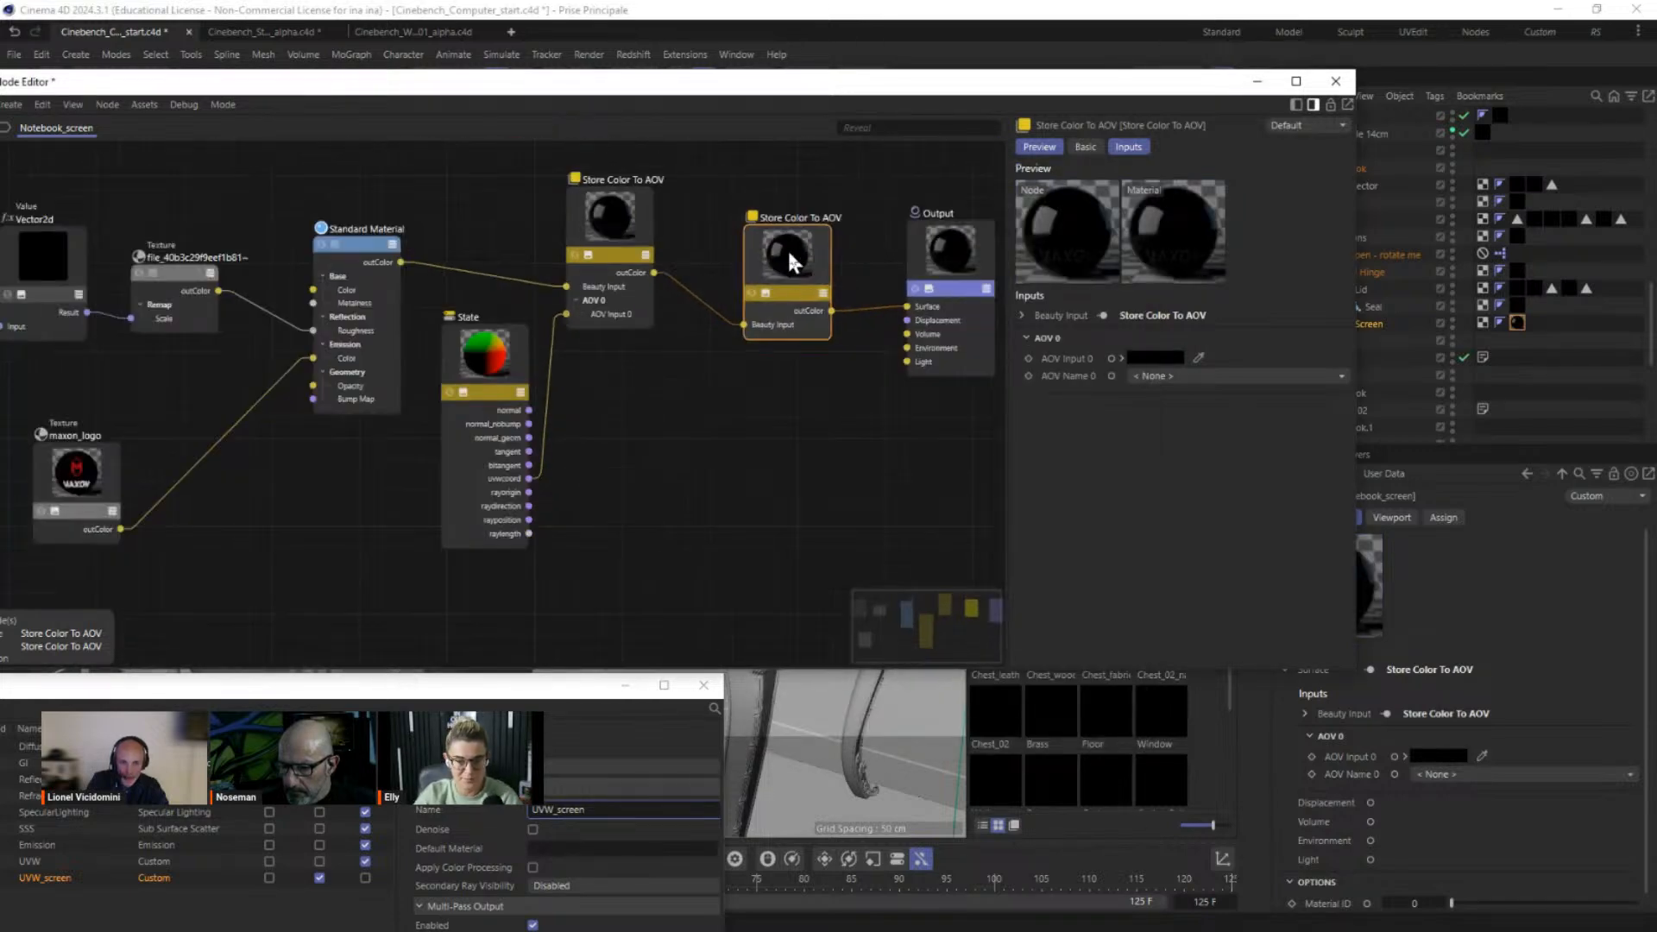
Step: Create a new custom AOV named Screen_logo as AOV Name 0 of the second Store Color To AOV node
{"action": "left_click", "coordinate": [1208, 375]}
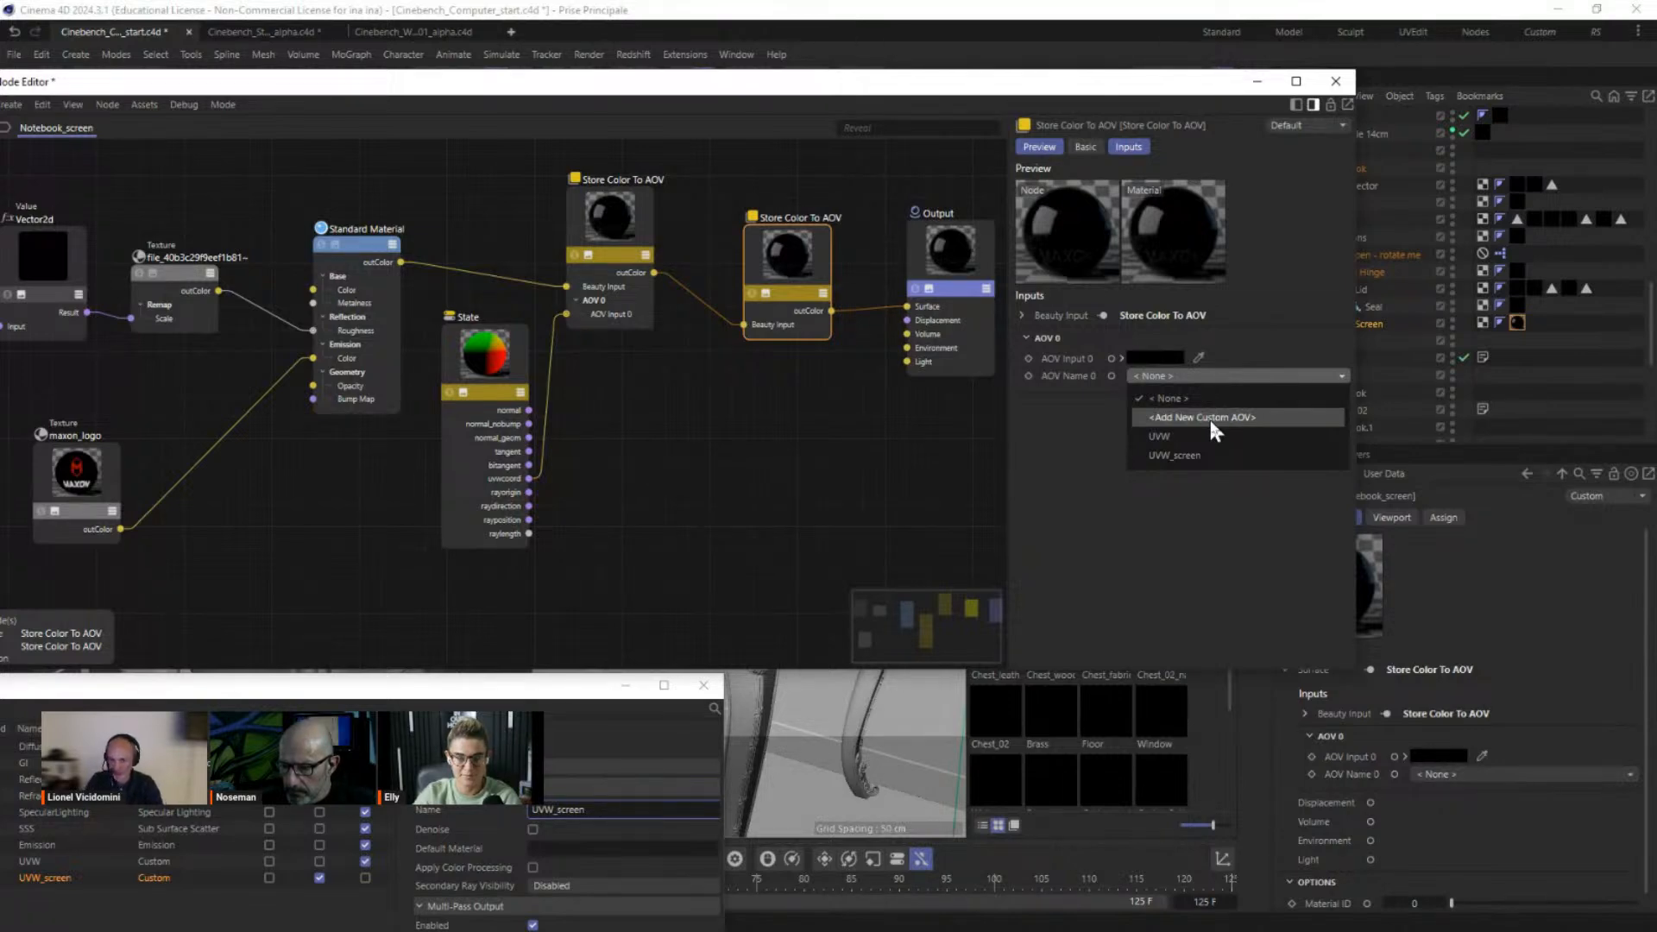
{"action": "left_click", "coordinate": [1208, 417]}
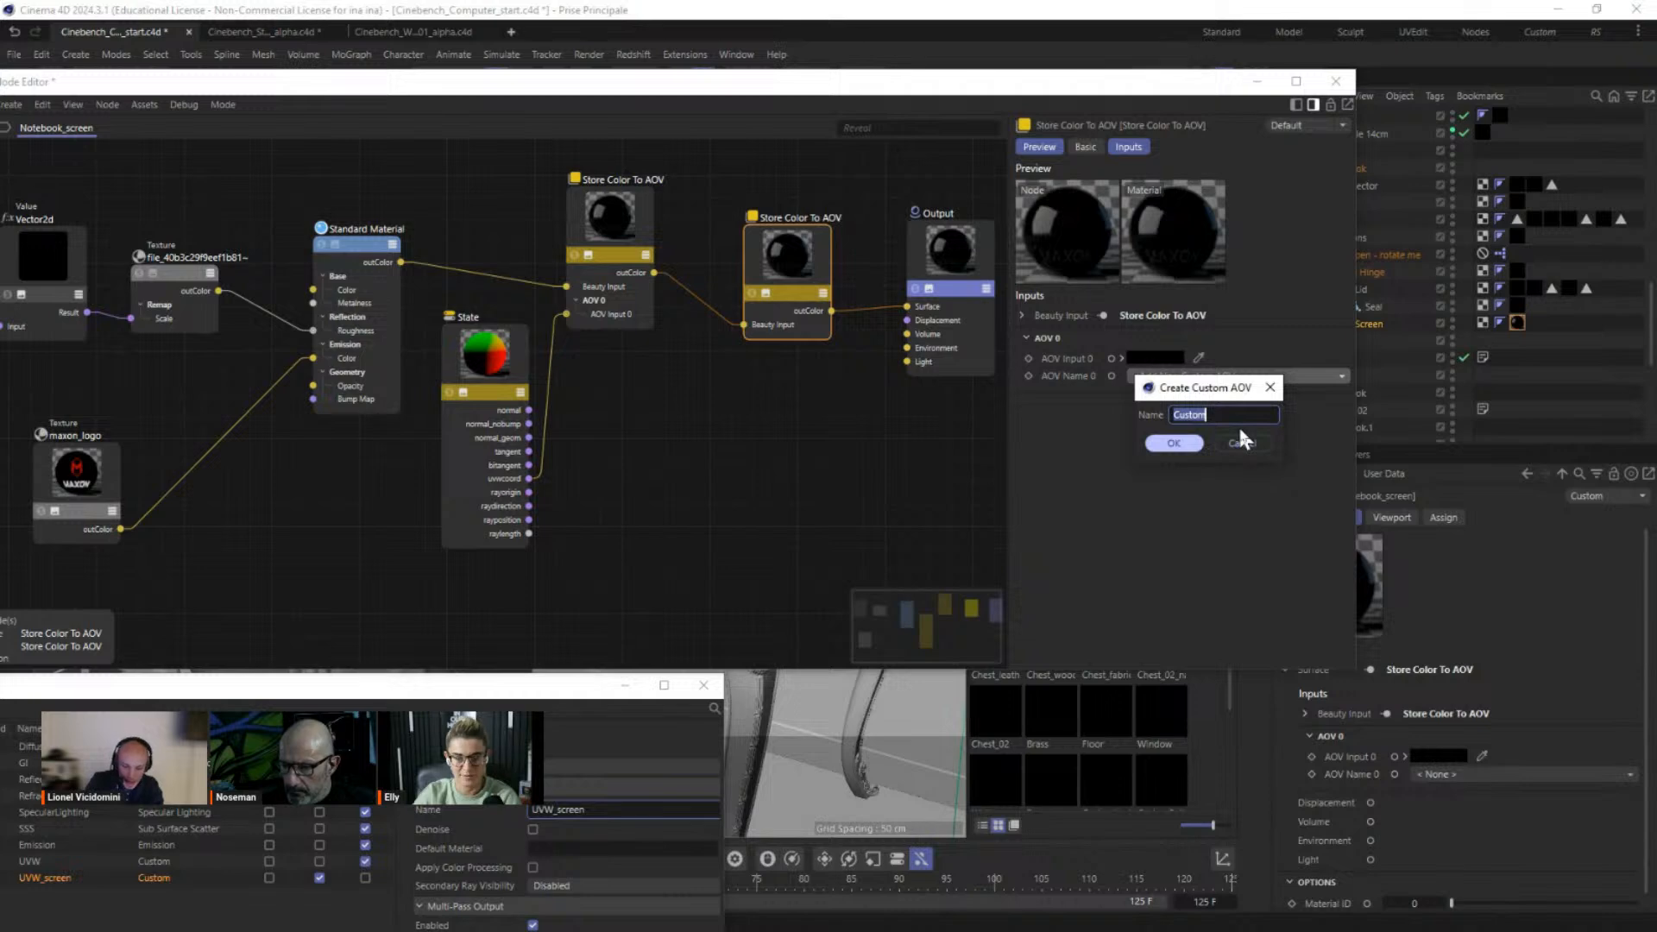
{"action": "type", "text": "Screen_logo"}
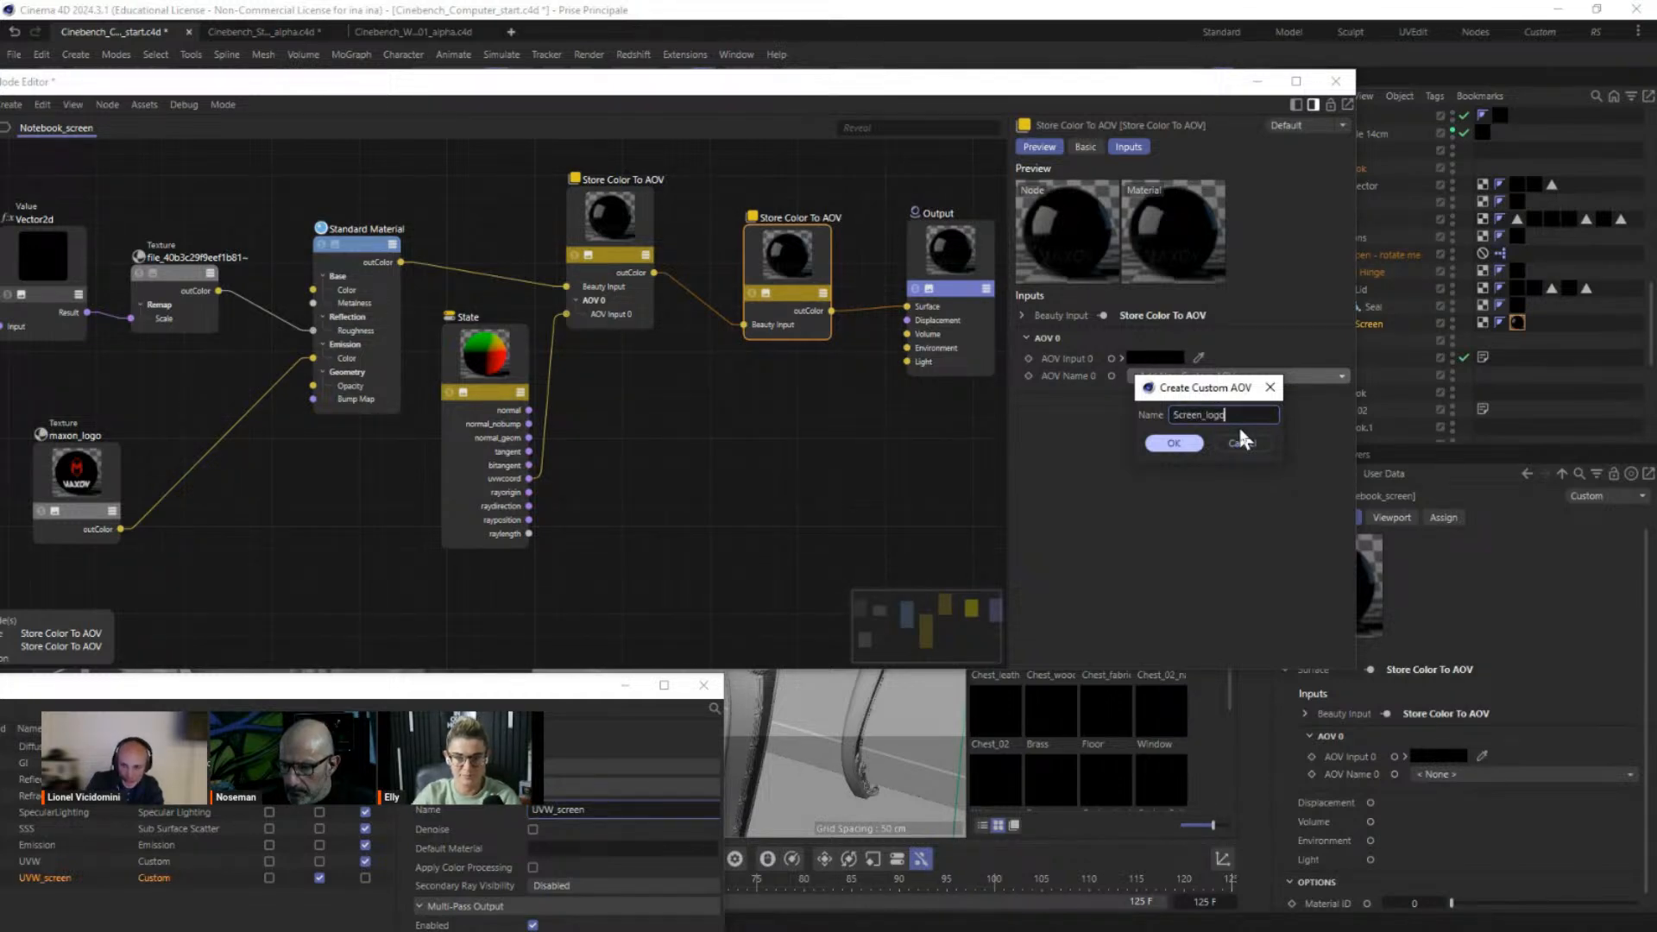
{"action": "left_click", "coordinate": [1174, 445]}
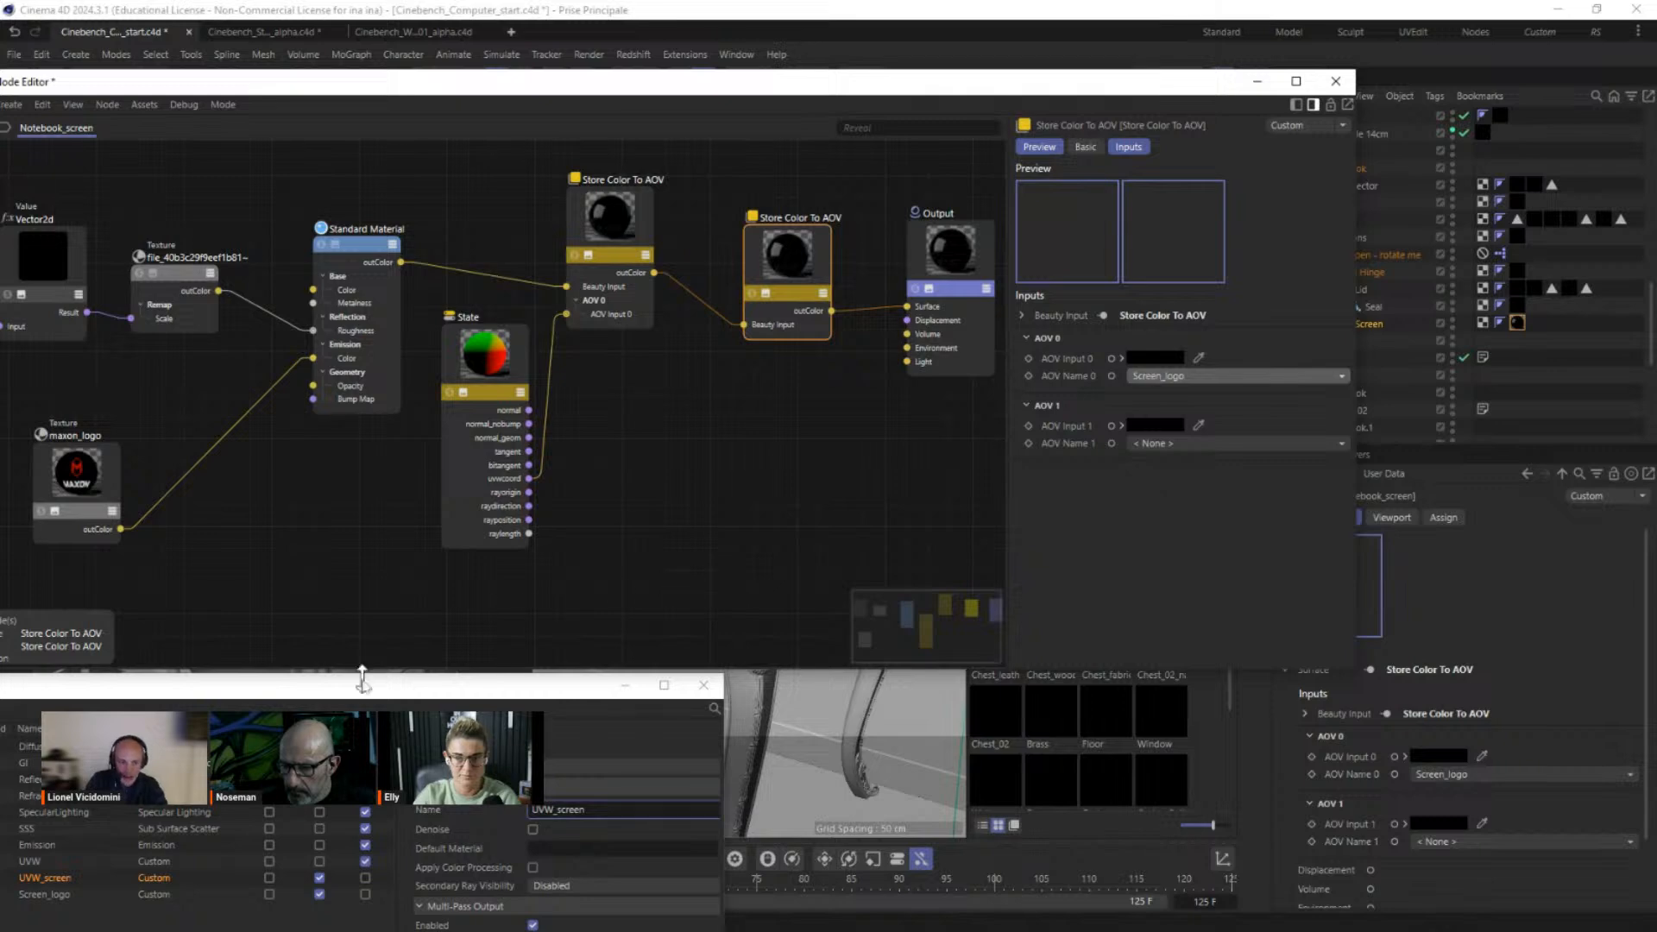
Step: Switch the UVW_screen and Screen_logo AOVs from multi-pass to direct output in the AOV Manager
{"action": "left_click_drag", "start_coordinate": [370, 691], "coordinate": [528, 321]}
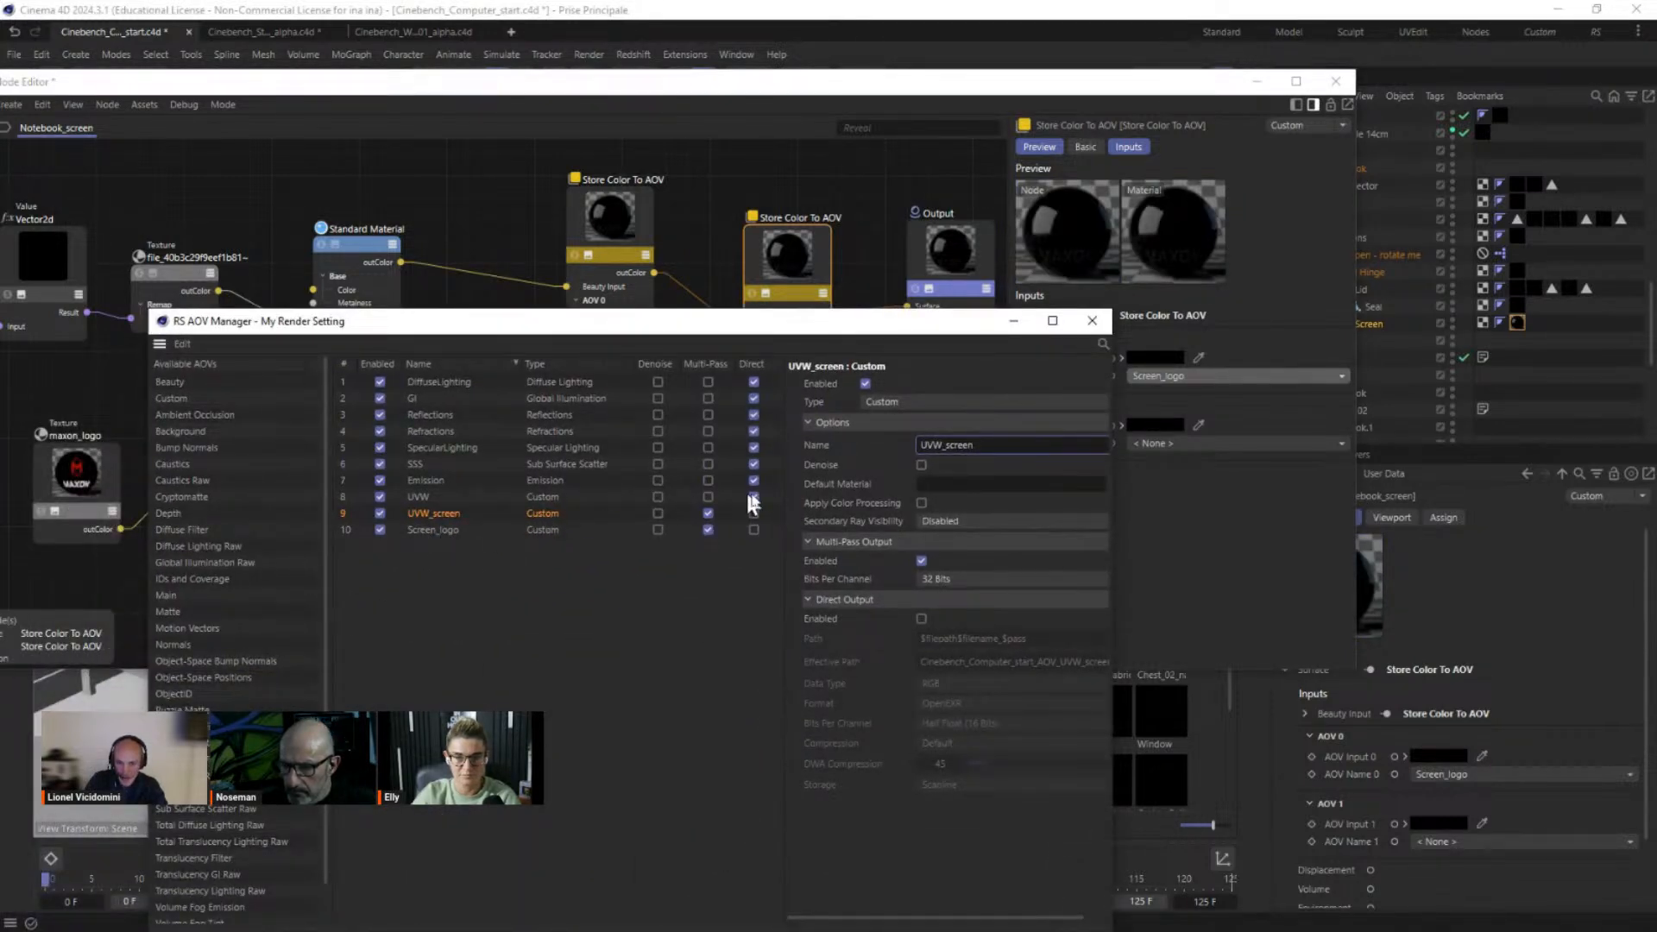
{"action": "left_click", "coordinate": [753, 512]}
{"action": "left_click", "coordinate": [753, 529]}
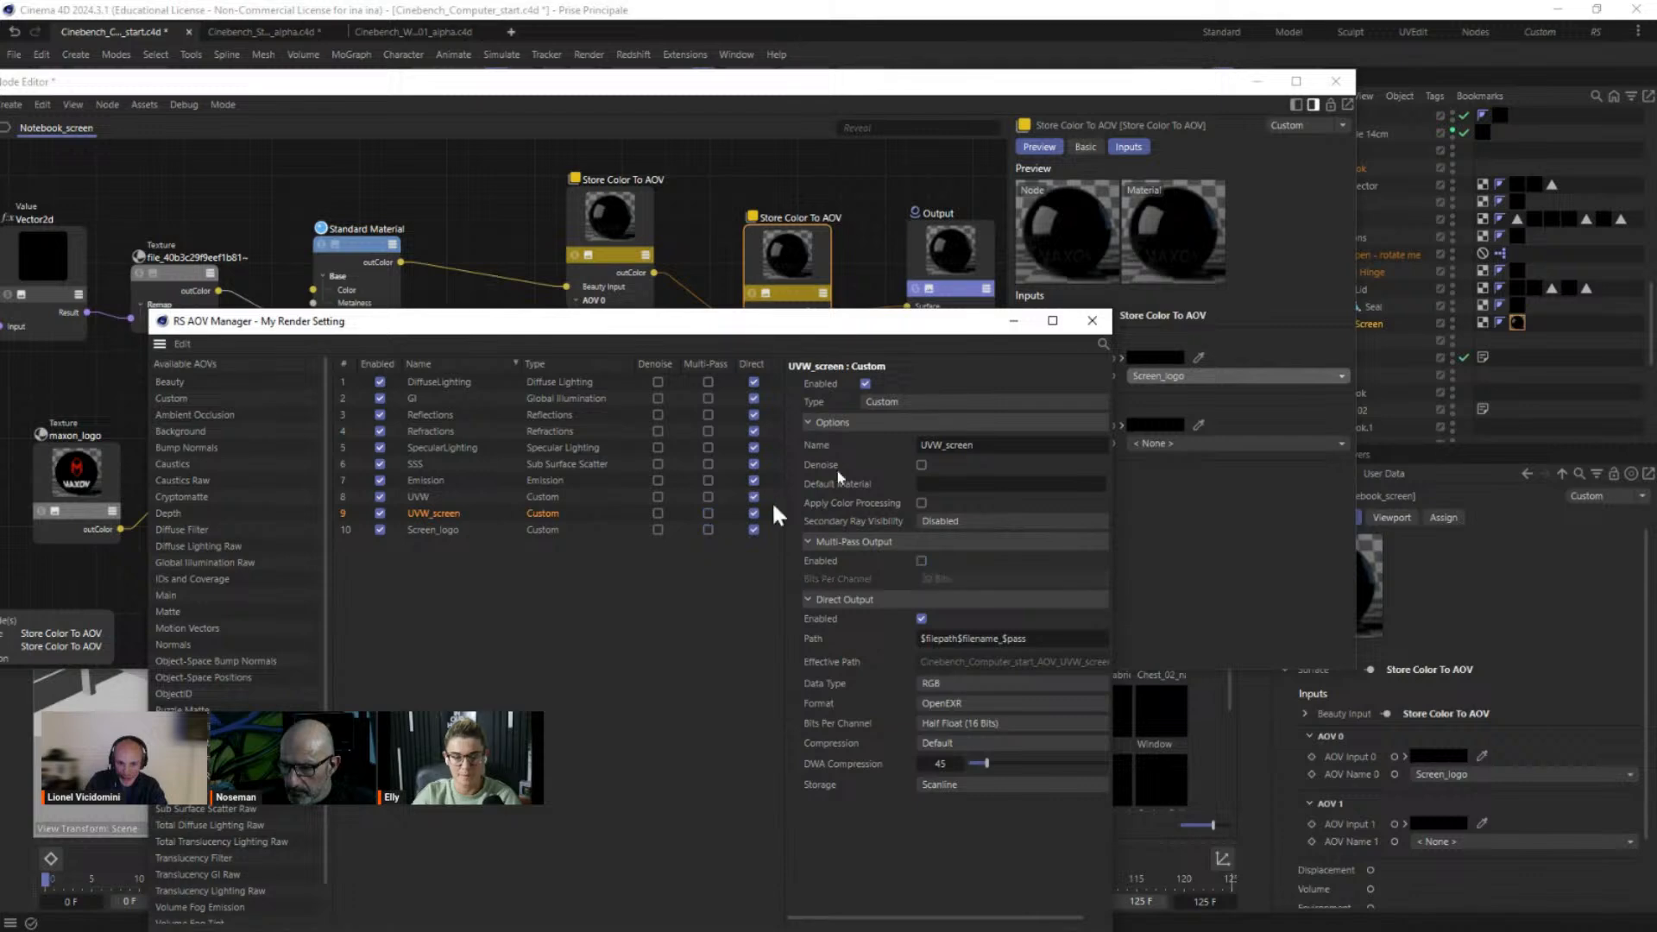
{"action": "left_click_drag", "start_coordinate": [552, 321], "coordinate": [334, 739]}
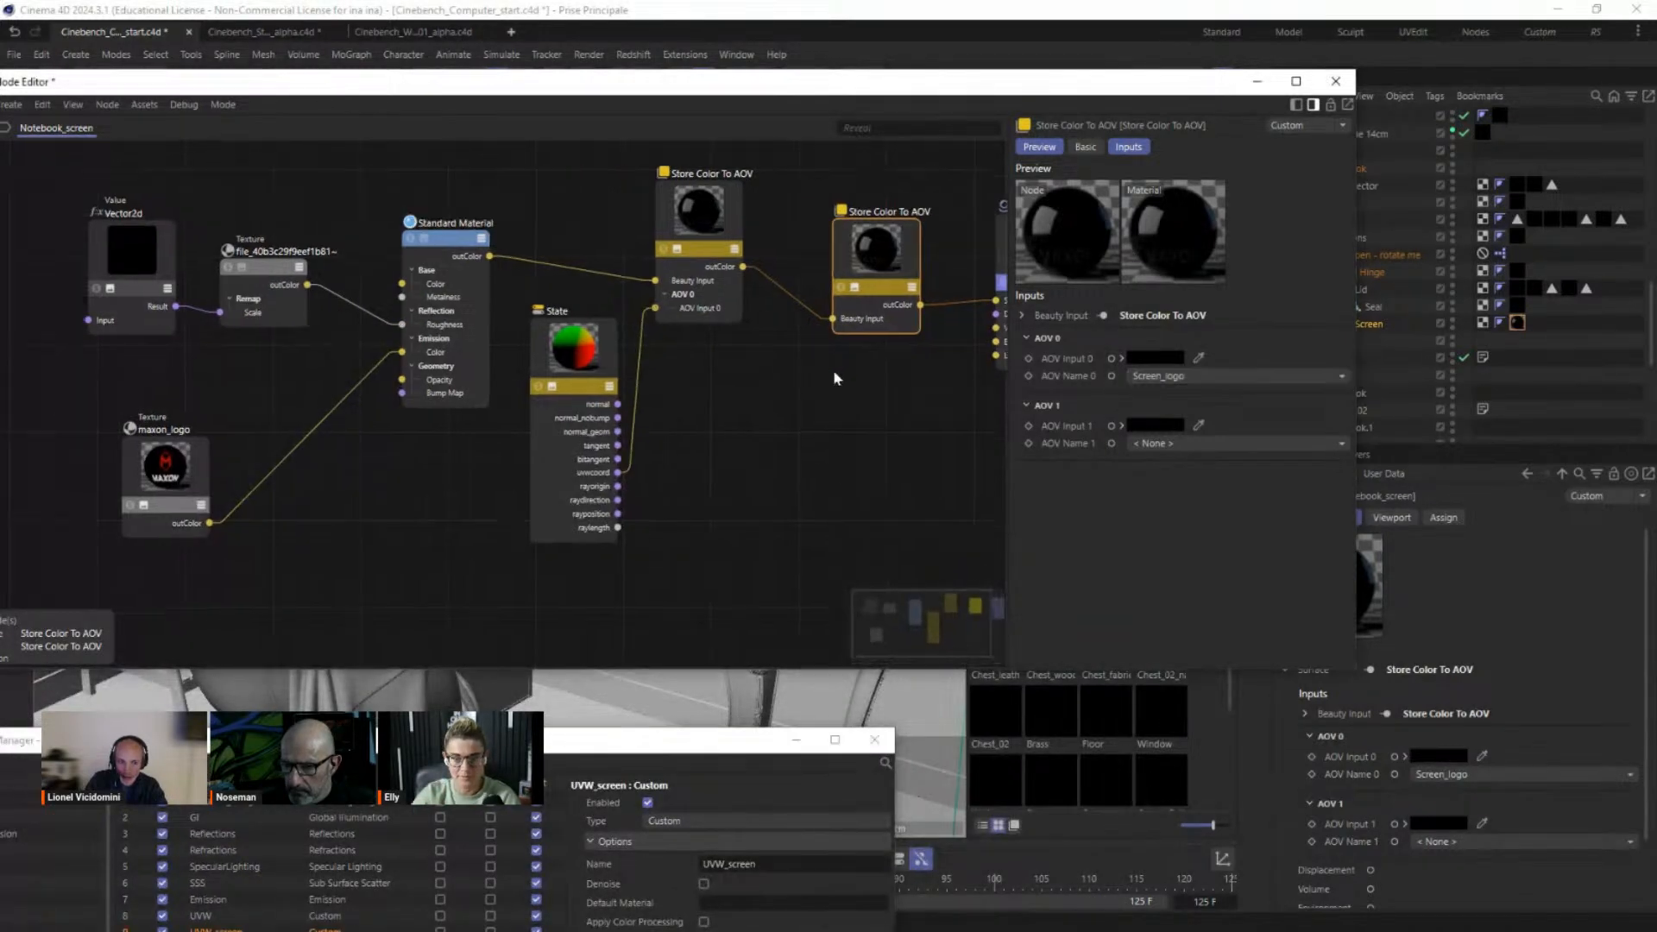
Step: Connect the maxon_logo texture's outColor to AOV Input 0 of the second Store Color To AOV node
{"action": "left_click_drag", "start_coordinate": [209, 522], "coordinate": [889, 233]}
{"action": "mouse_move", "coordinate": [975, 293]}
{"action": "left_click", "coordinate": [1036, 296]}
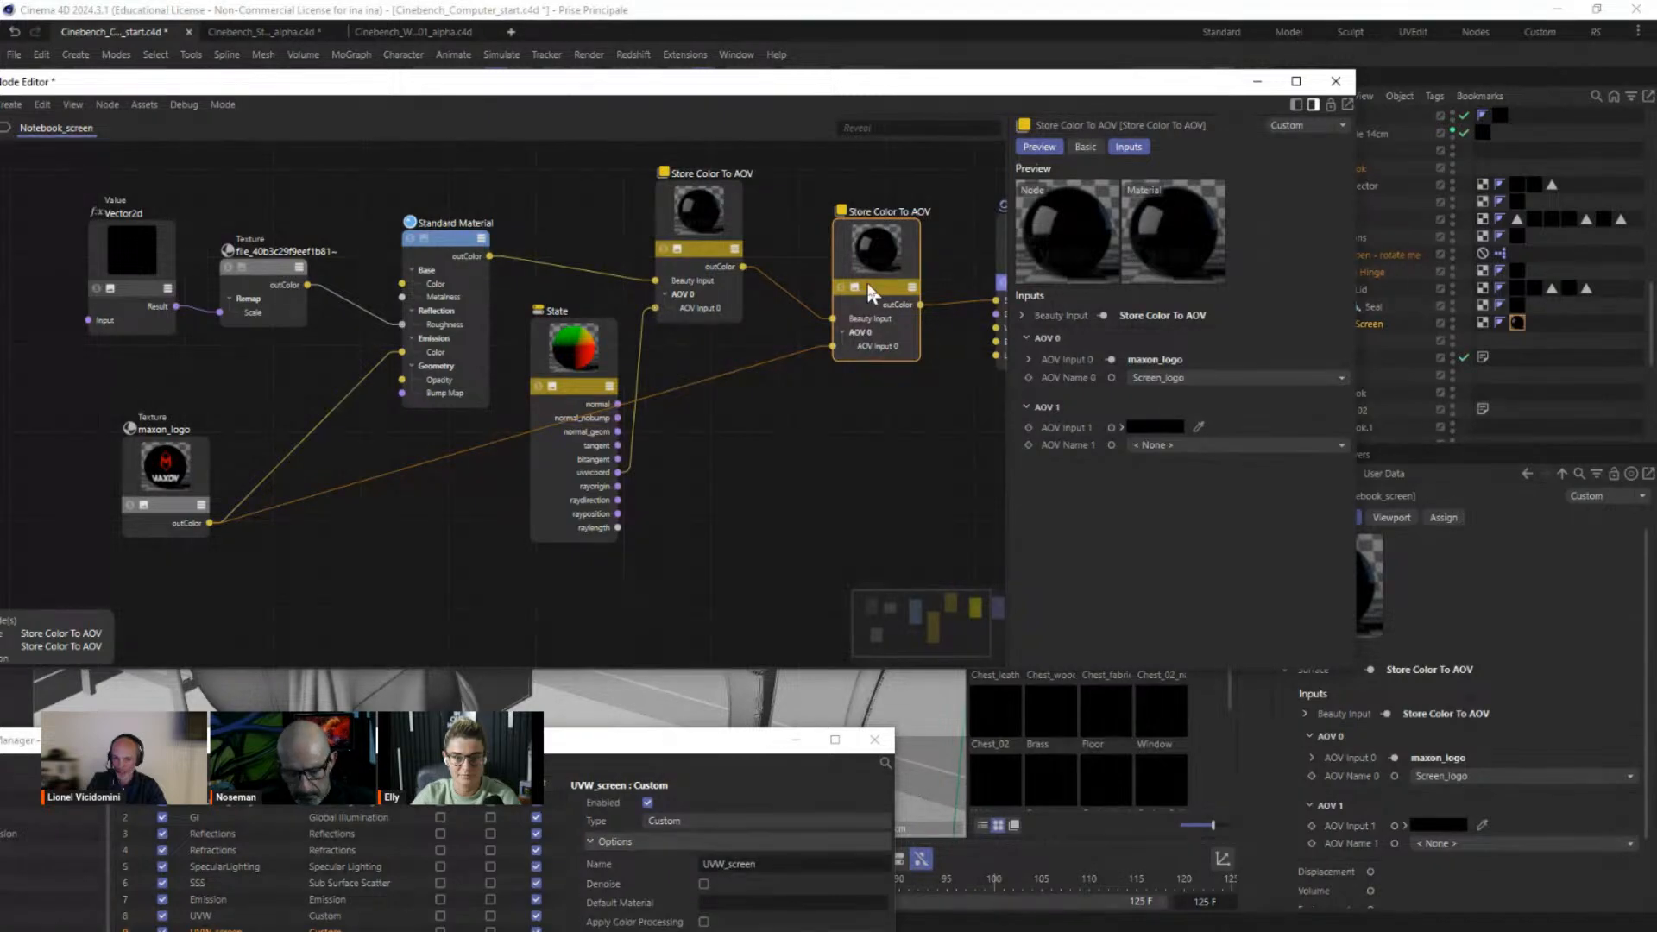
Step: Move the Node Editor and AOV Manager aside, bring up the Redshift RenderView and start rendering the desk scene
{"action": "left_click_drag", "start_coordinate": [732, 81], "coordinate": [1183, 277]}
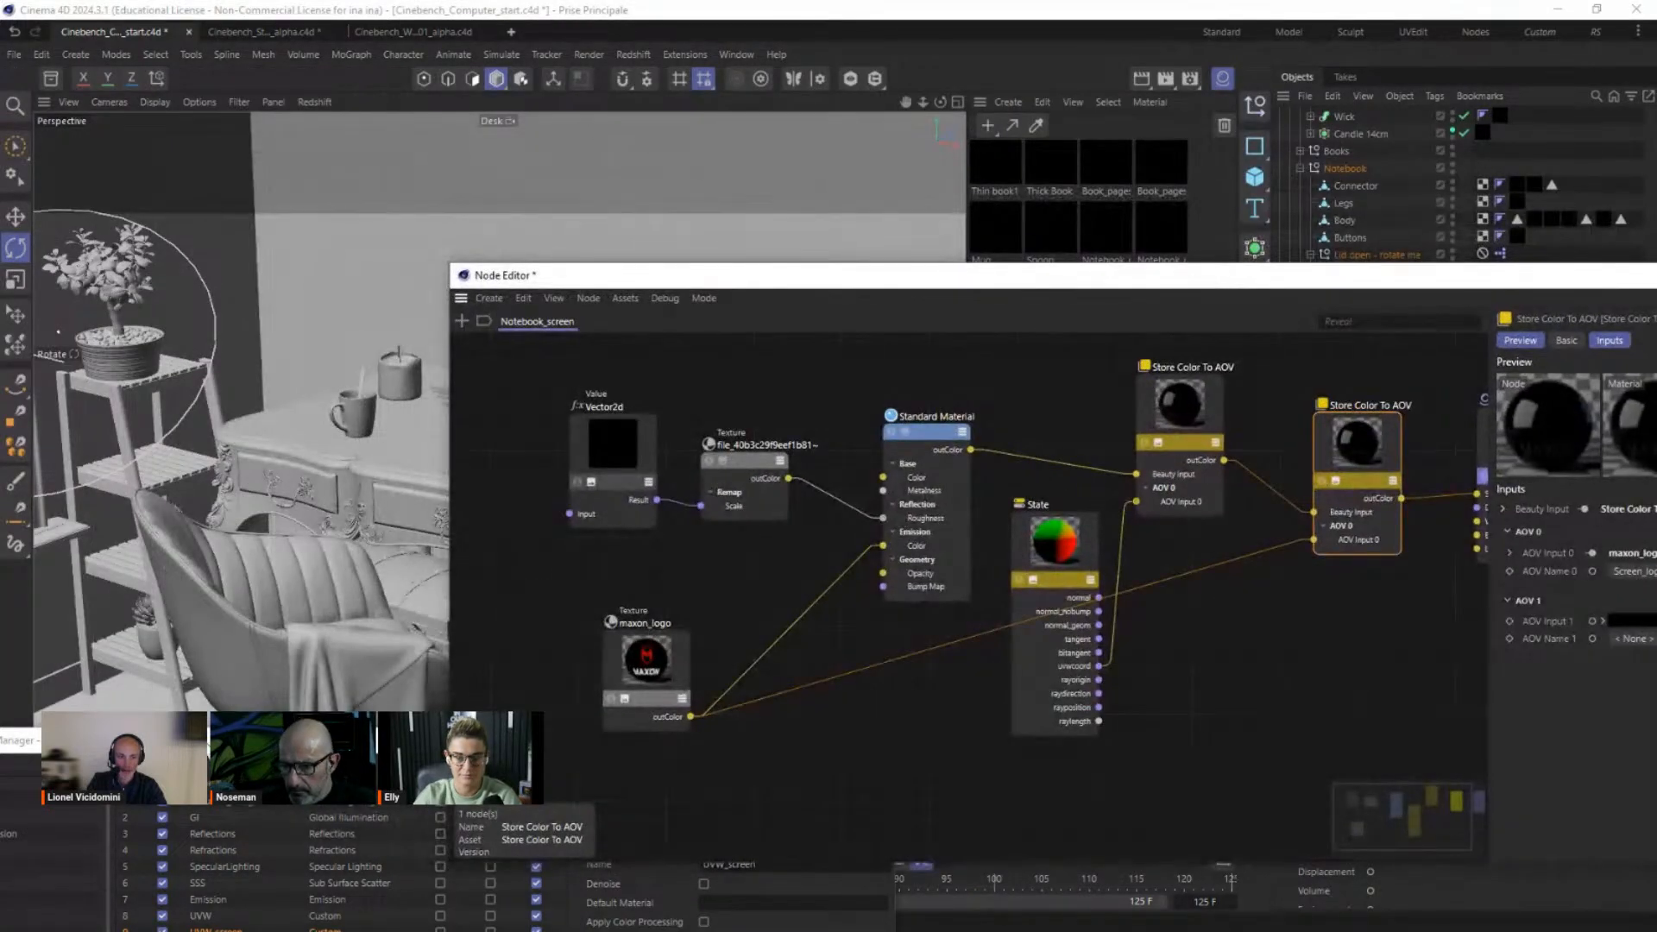
{"action": "left_click_drag", "start_coordinate": [333, 742], "coordinate": [1187, 565]}
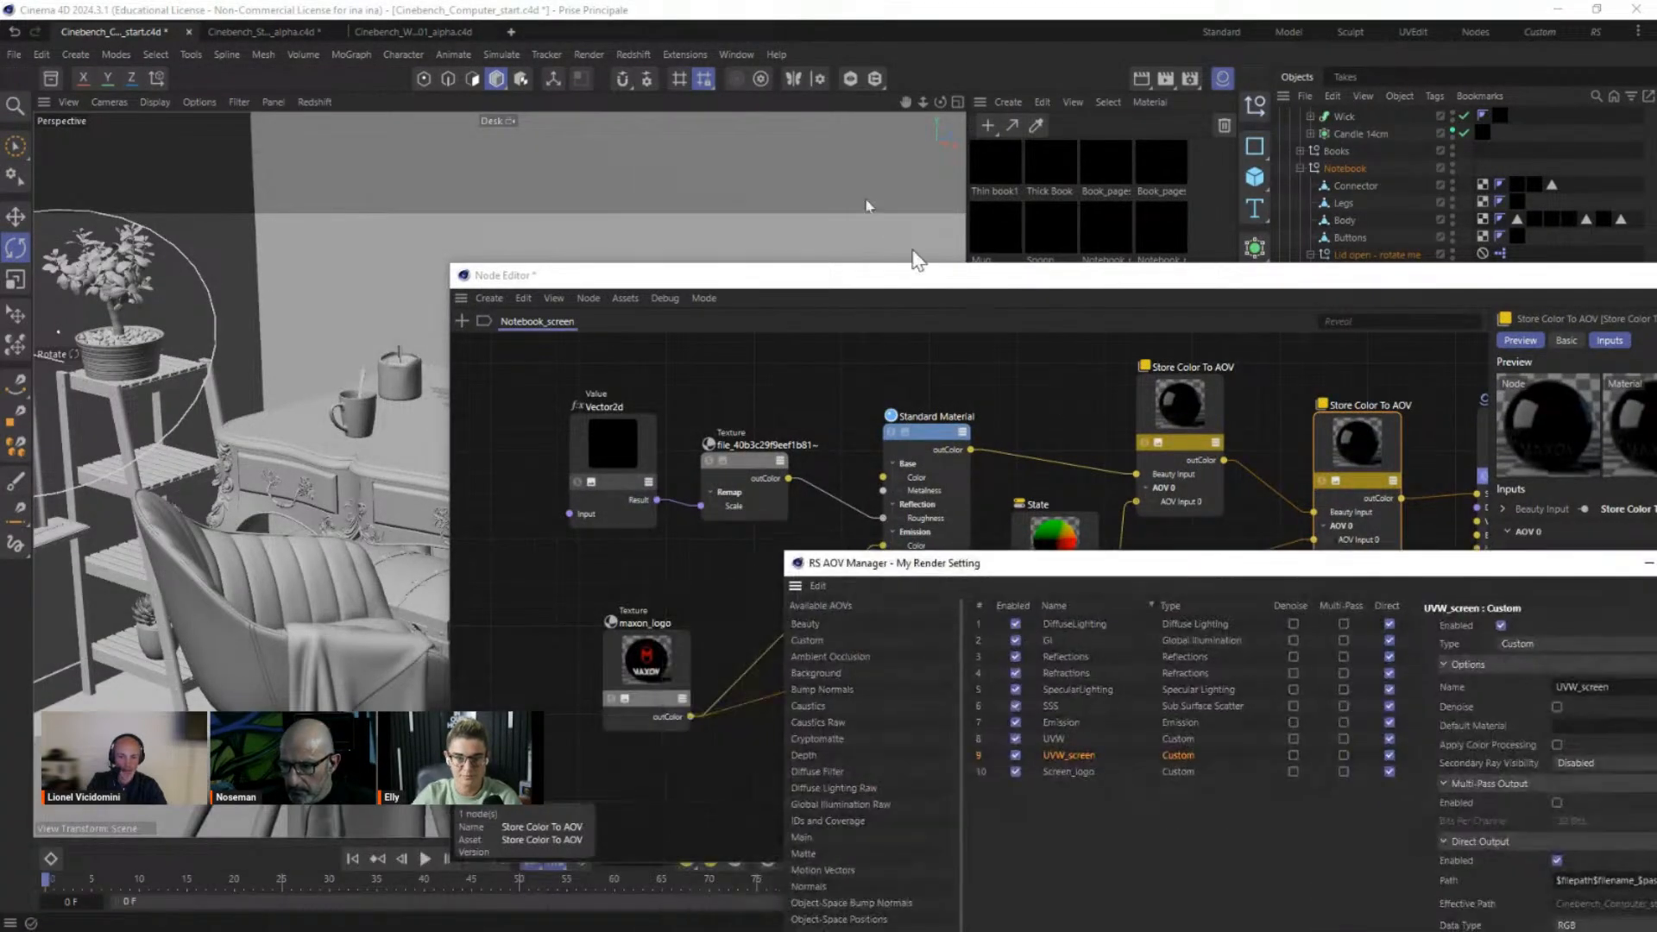
{"action": "left_click", "coordinate": [644, 55]}
{"action": "left_click", "coordinate": [695, 191]}
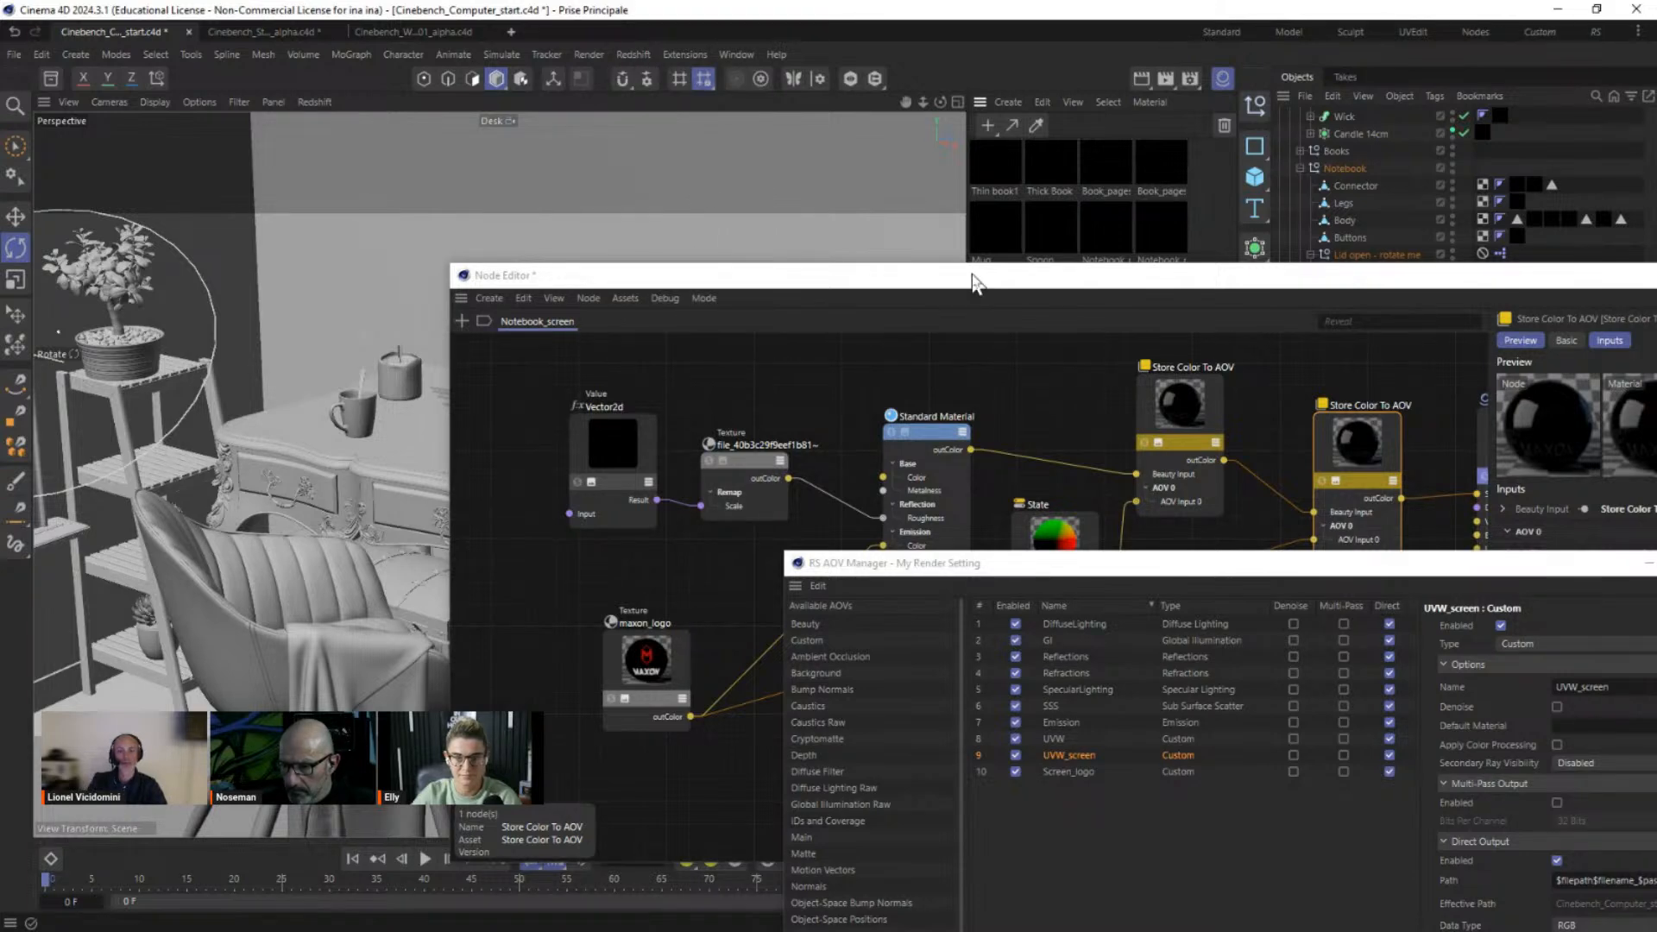
{"action": "left_click_drag", "start_coordinate": [692, 499], "coordinate": [701, 505]}
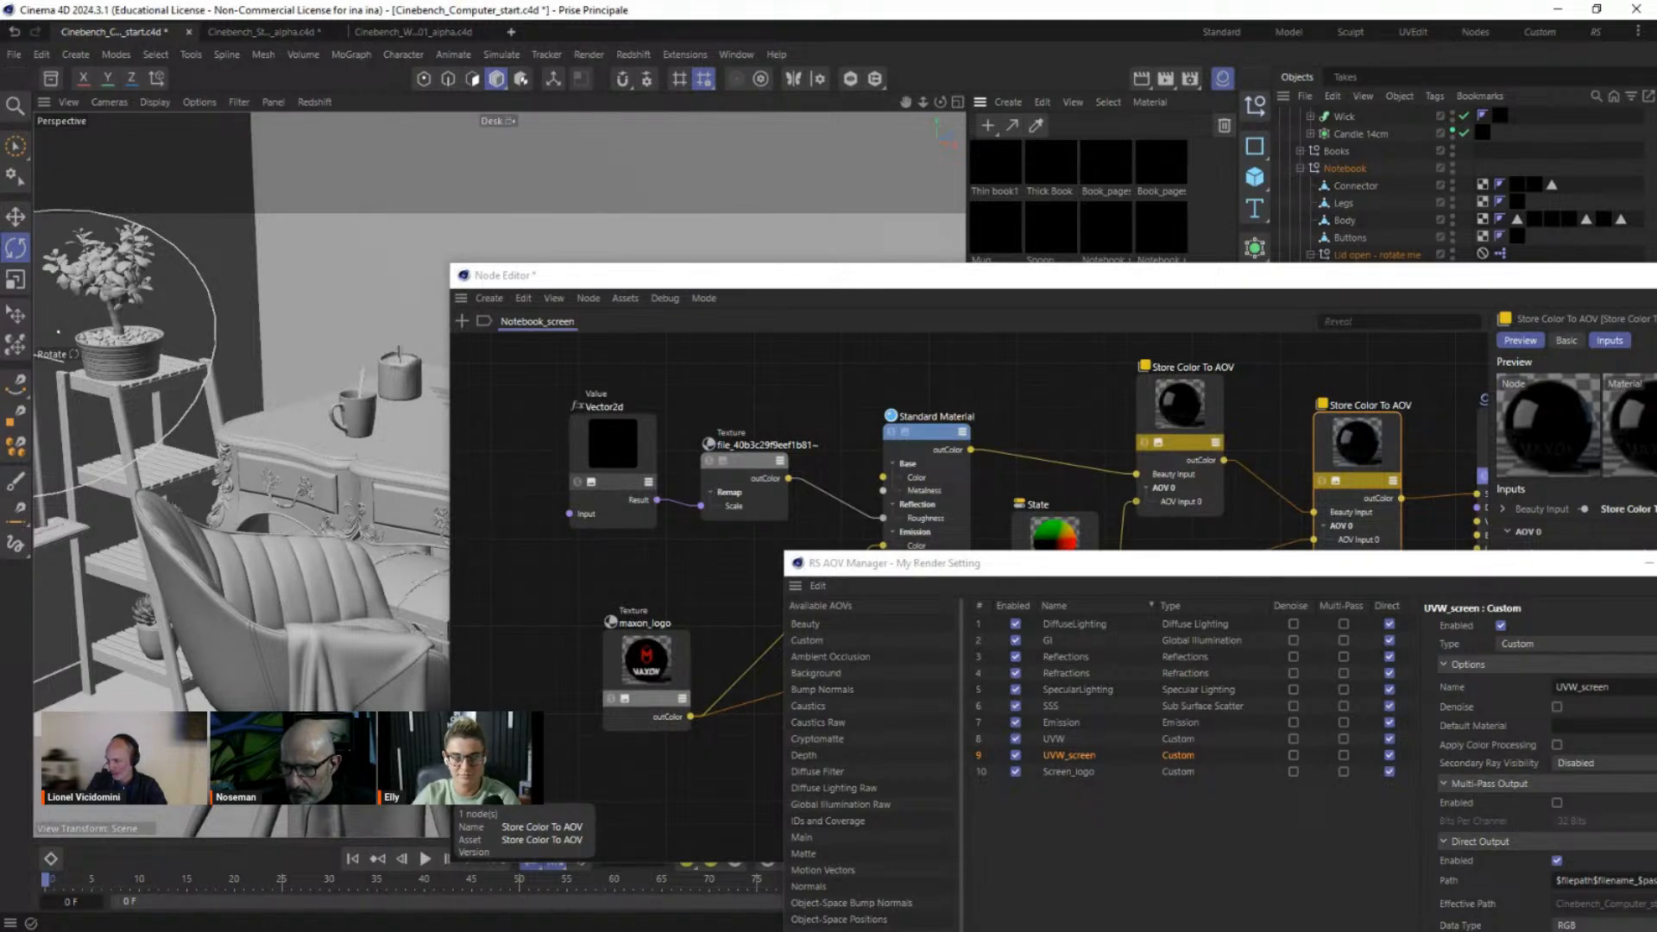
{"action": "key", "text": "alt+Tab"}
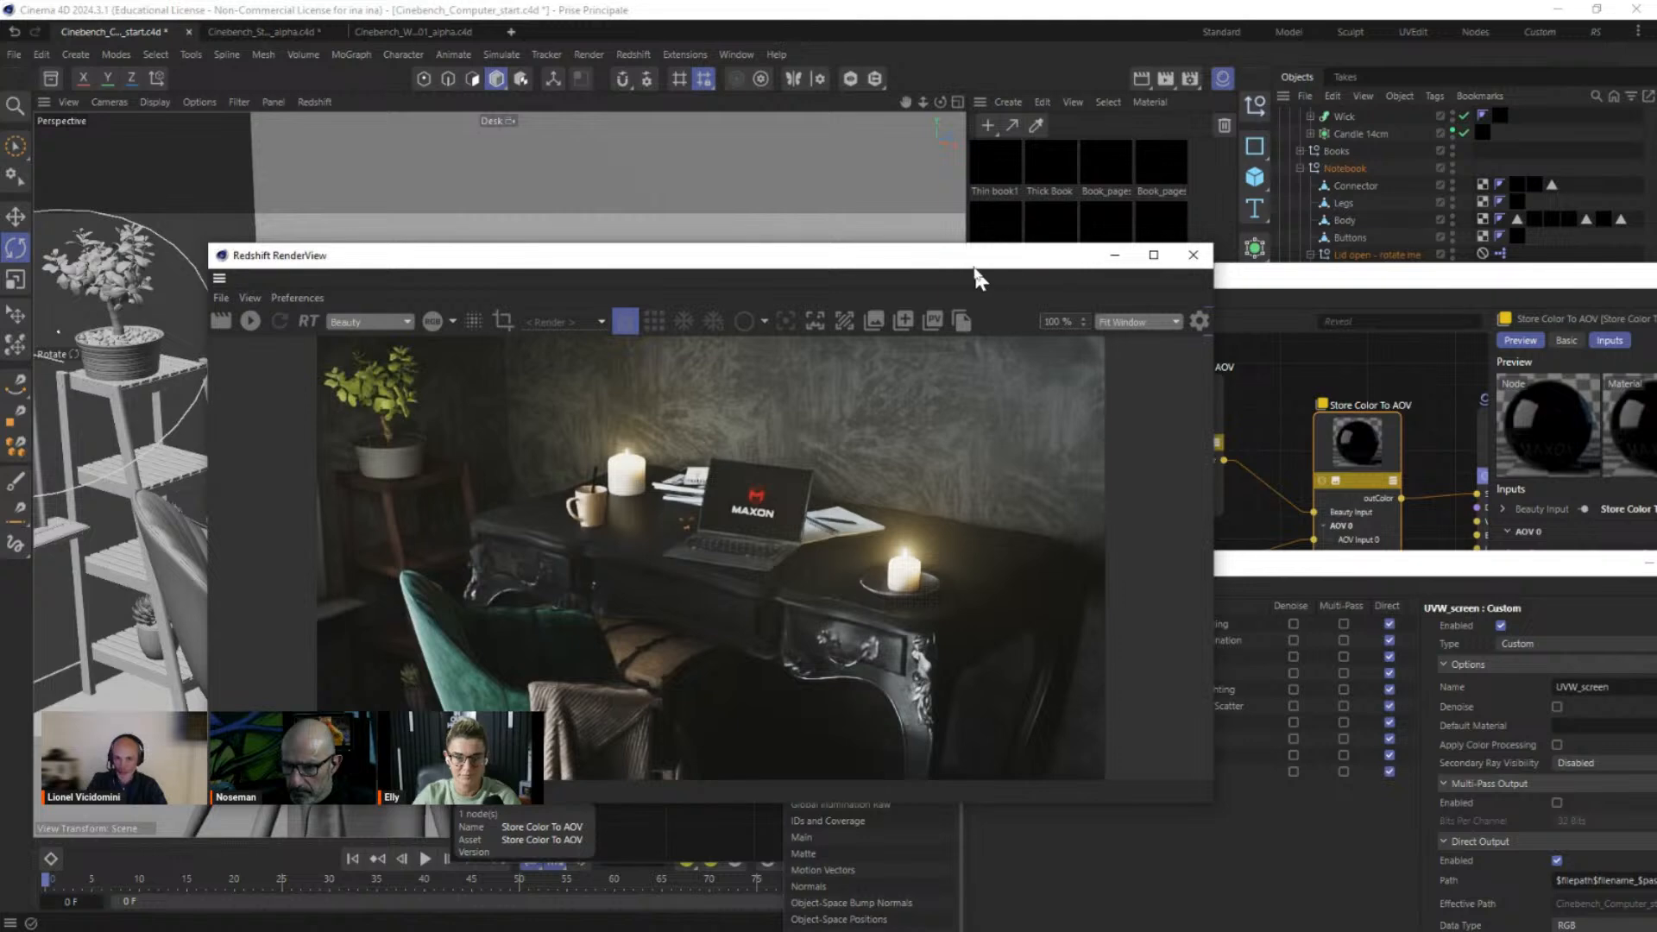
{"action": "left_click_drag", "start_coordinate": [976, 259], "coordinate": [943, 151]}
{"action": "left_click", "coordinate": [220, 215]}
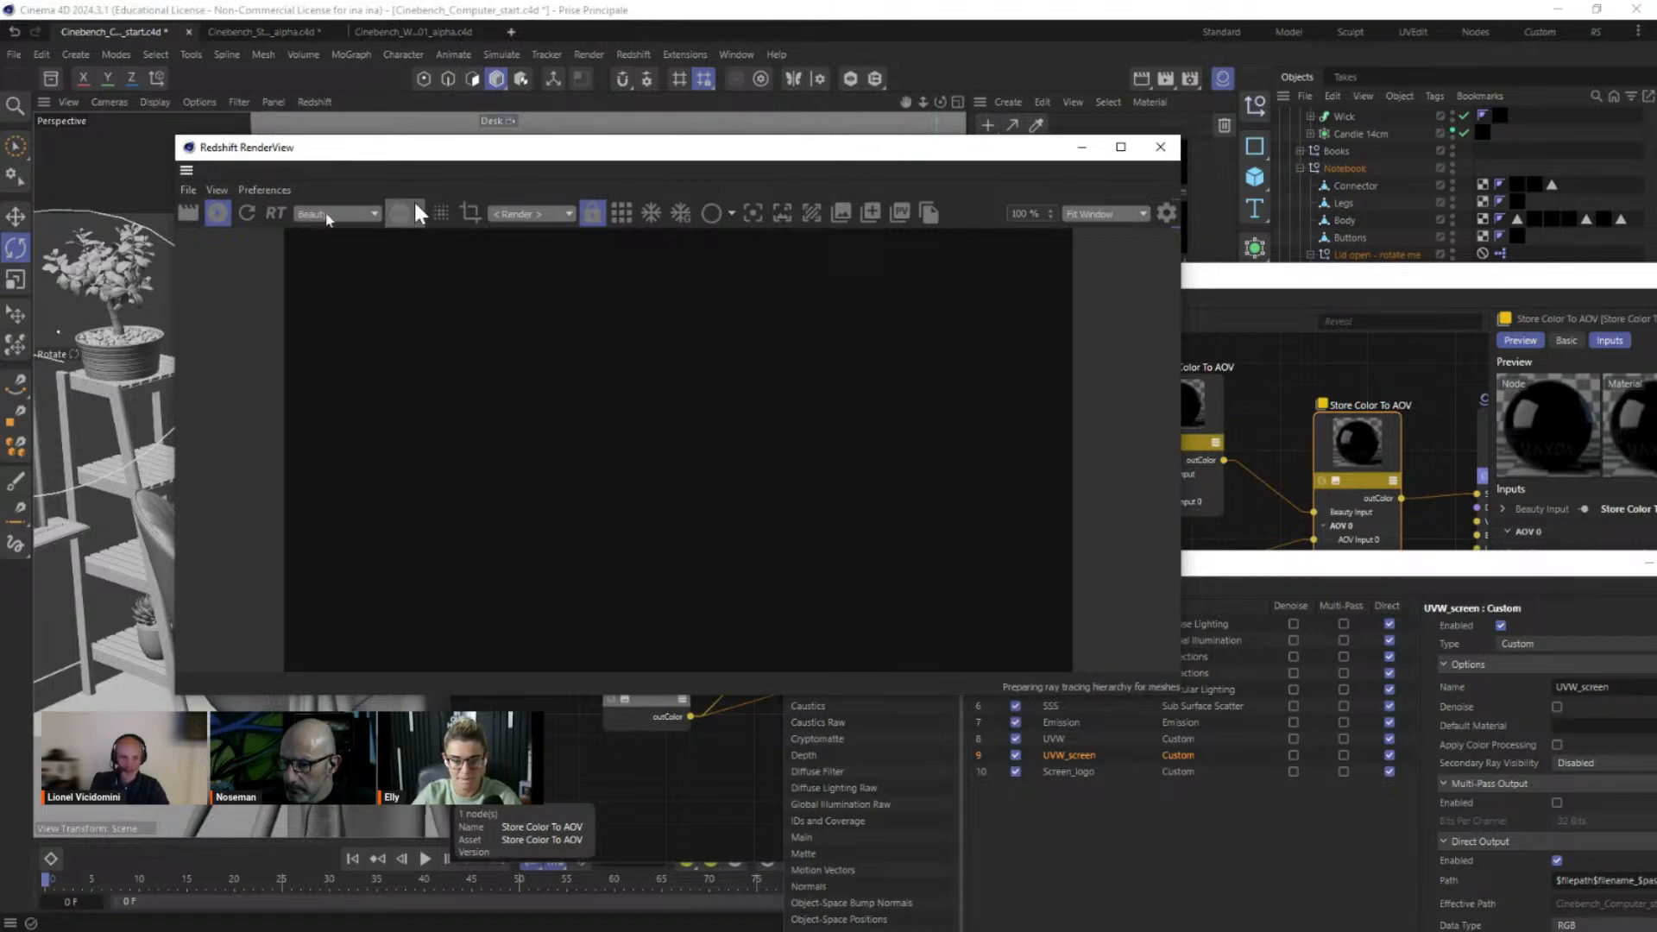
{"action": "left_click_drag", "start_coordinate": [363, 150], "coordinate": [325, 140]}
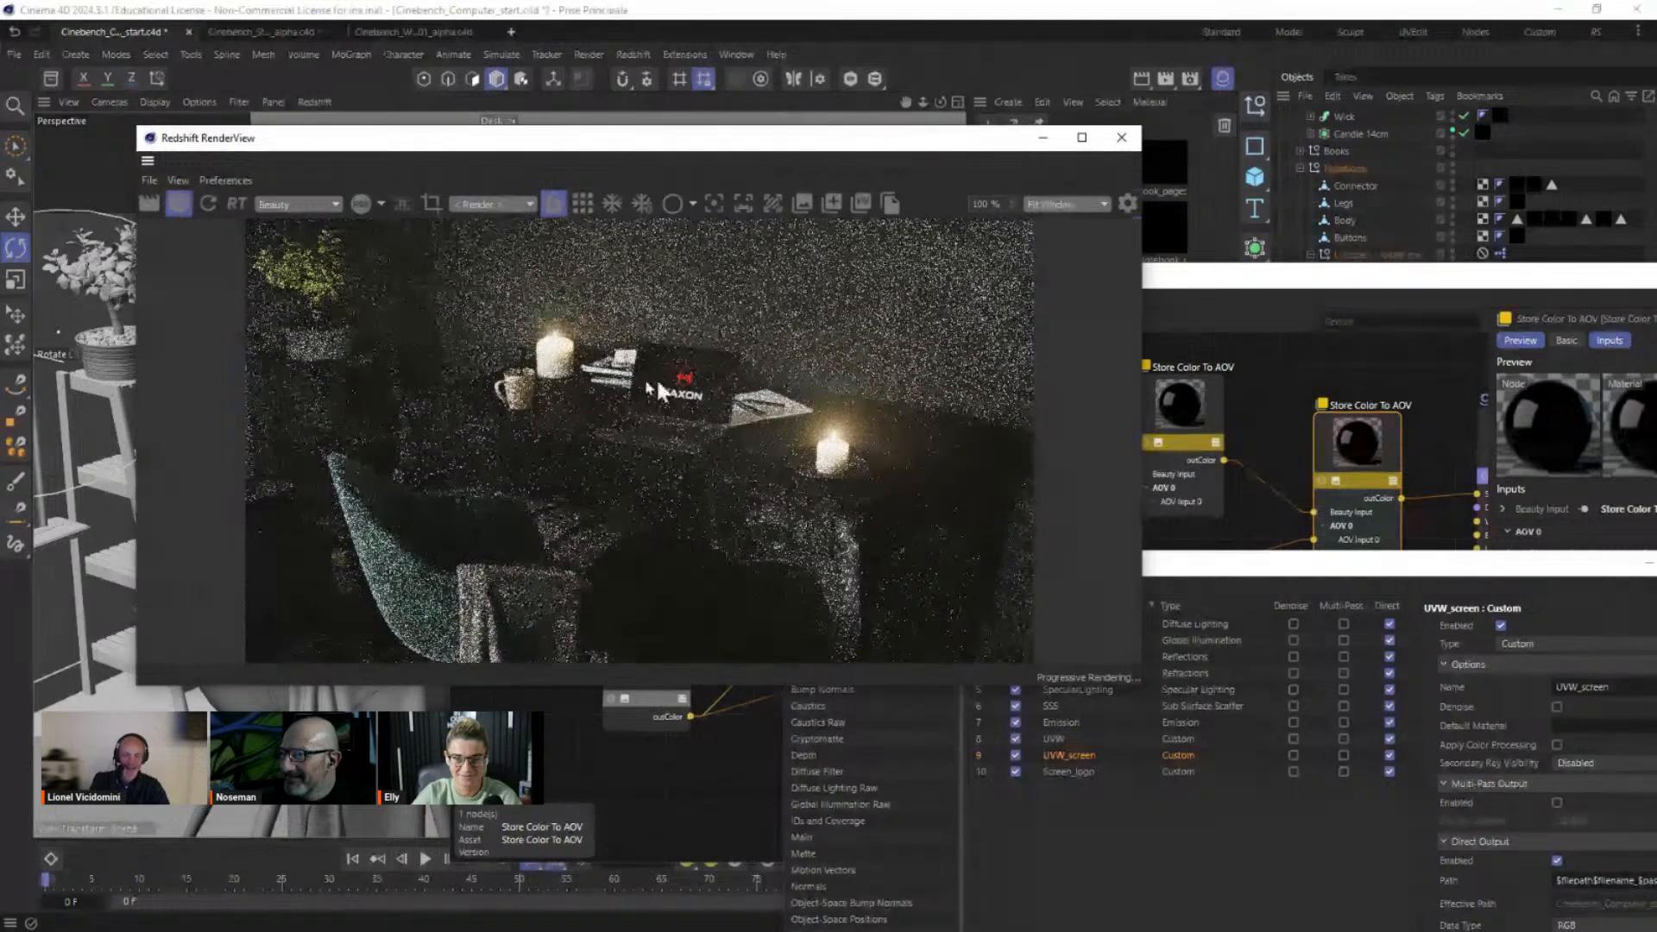
Step: Preview the DiffuseLighting, Reflections, UVW, UVW_screen and Screen_logo AOVs in the RenderView
{"action": "left_click", "coordinate": [304, 207]}
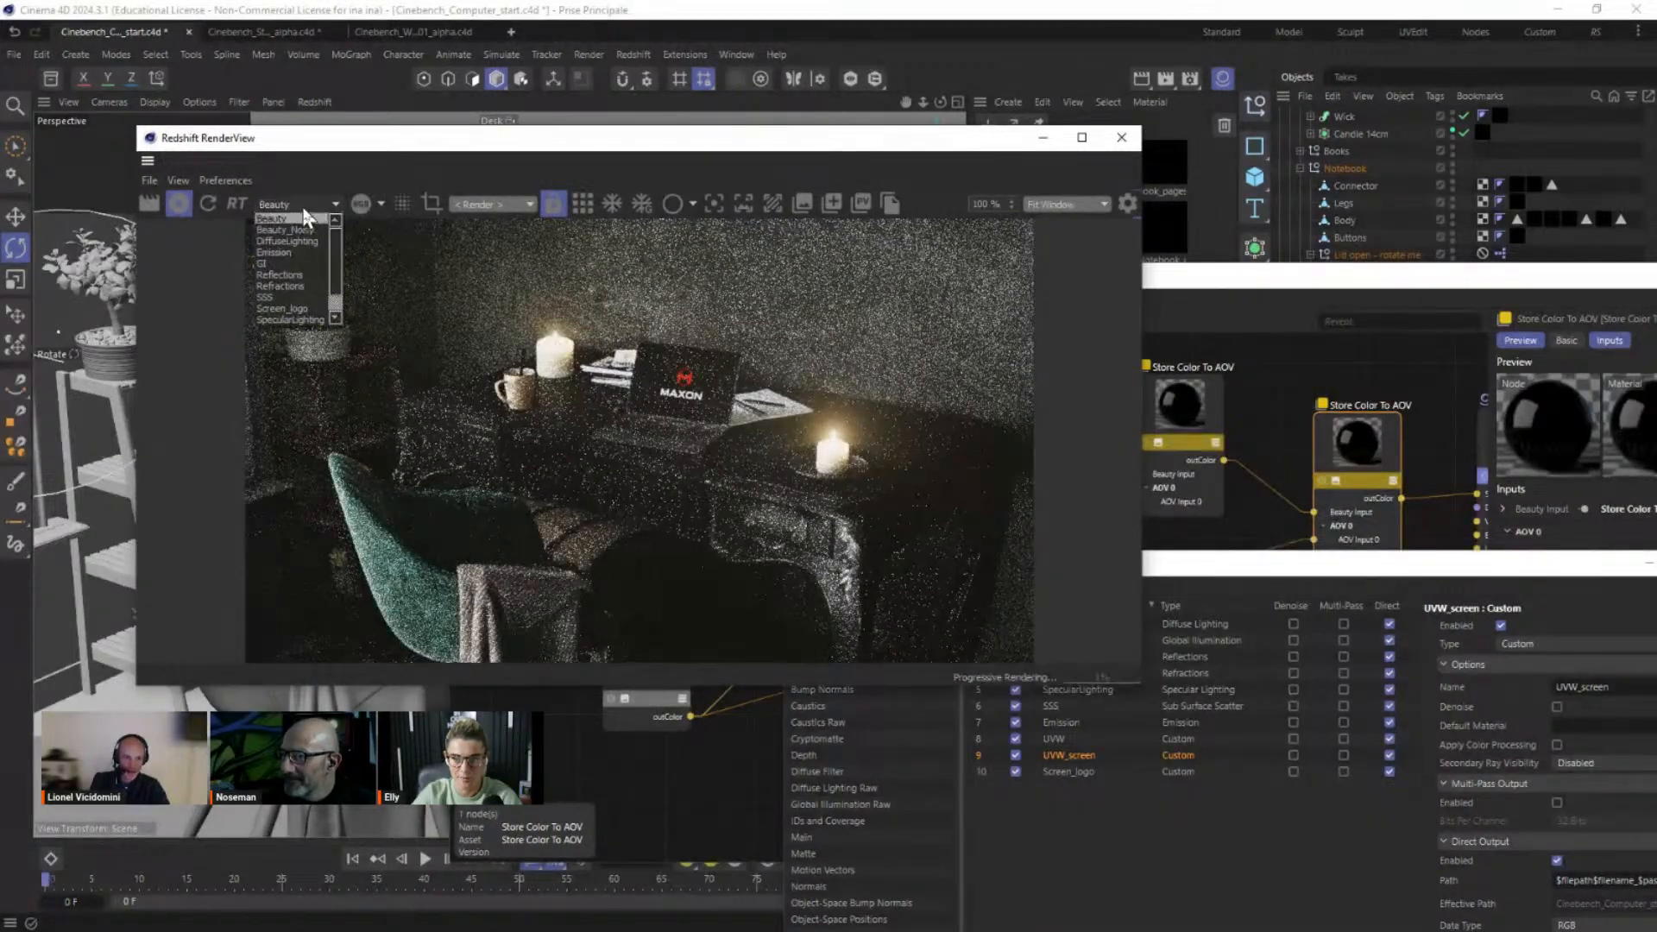
{"action": "left_click", "coordinate": [293, 242]}
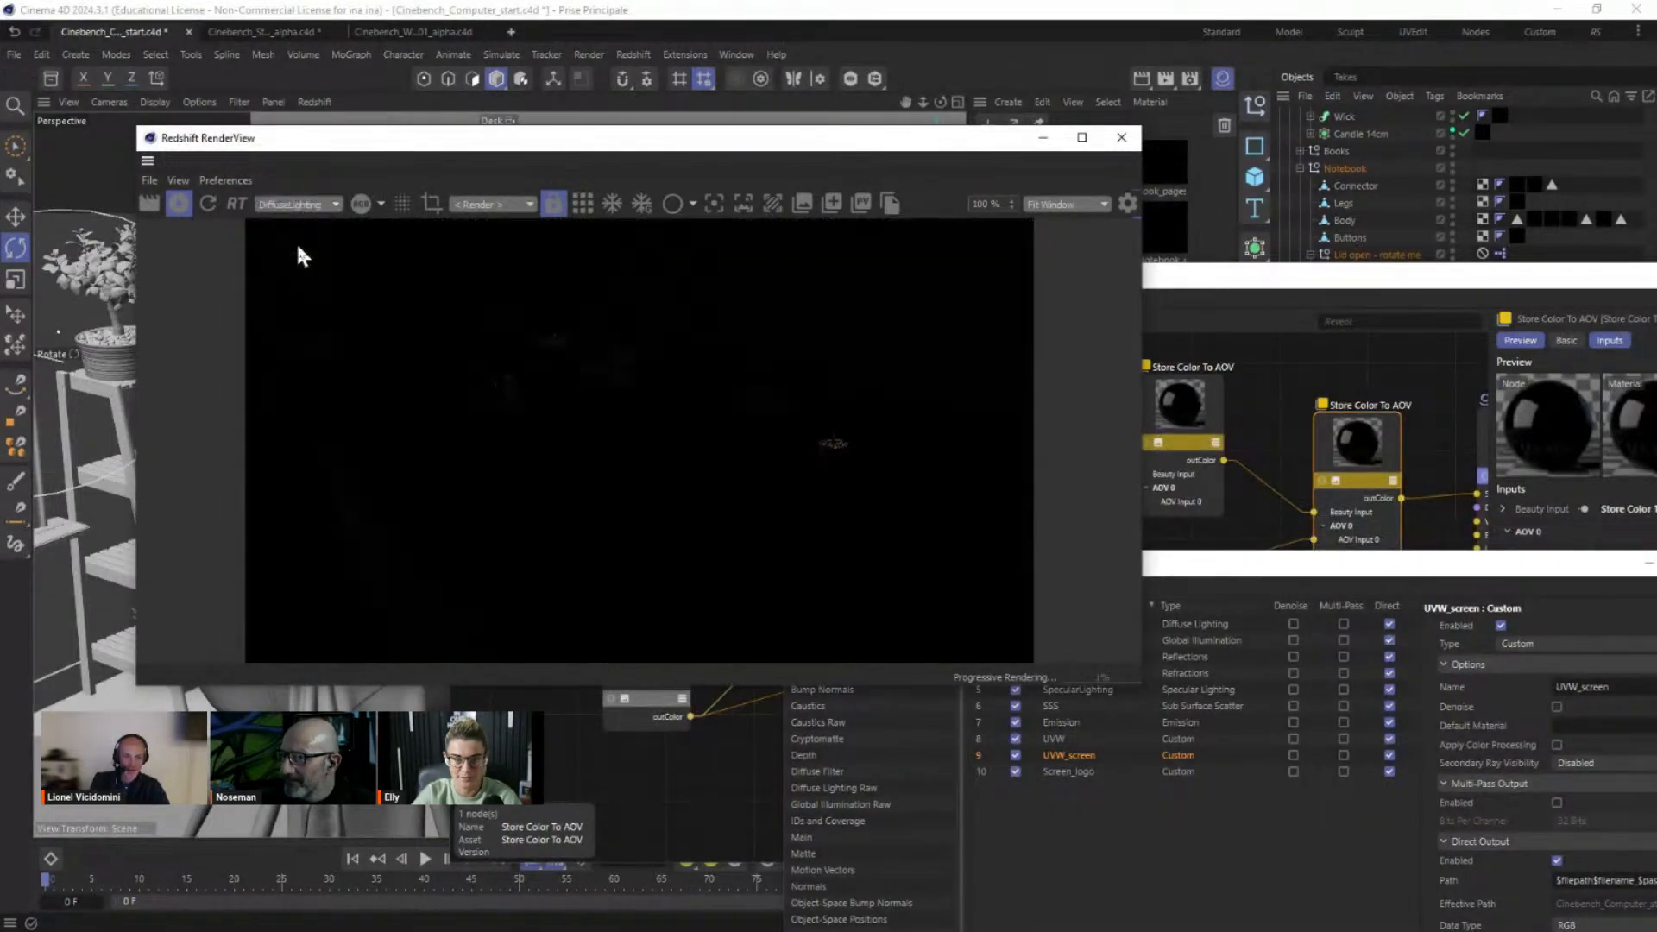
{"action": "left_click", "coordinate": [295, 212]}
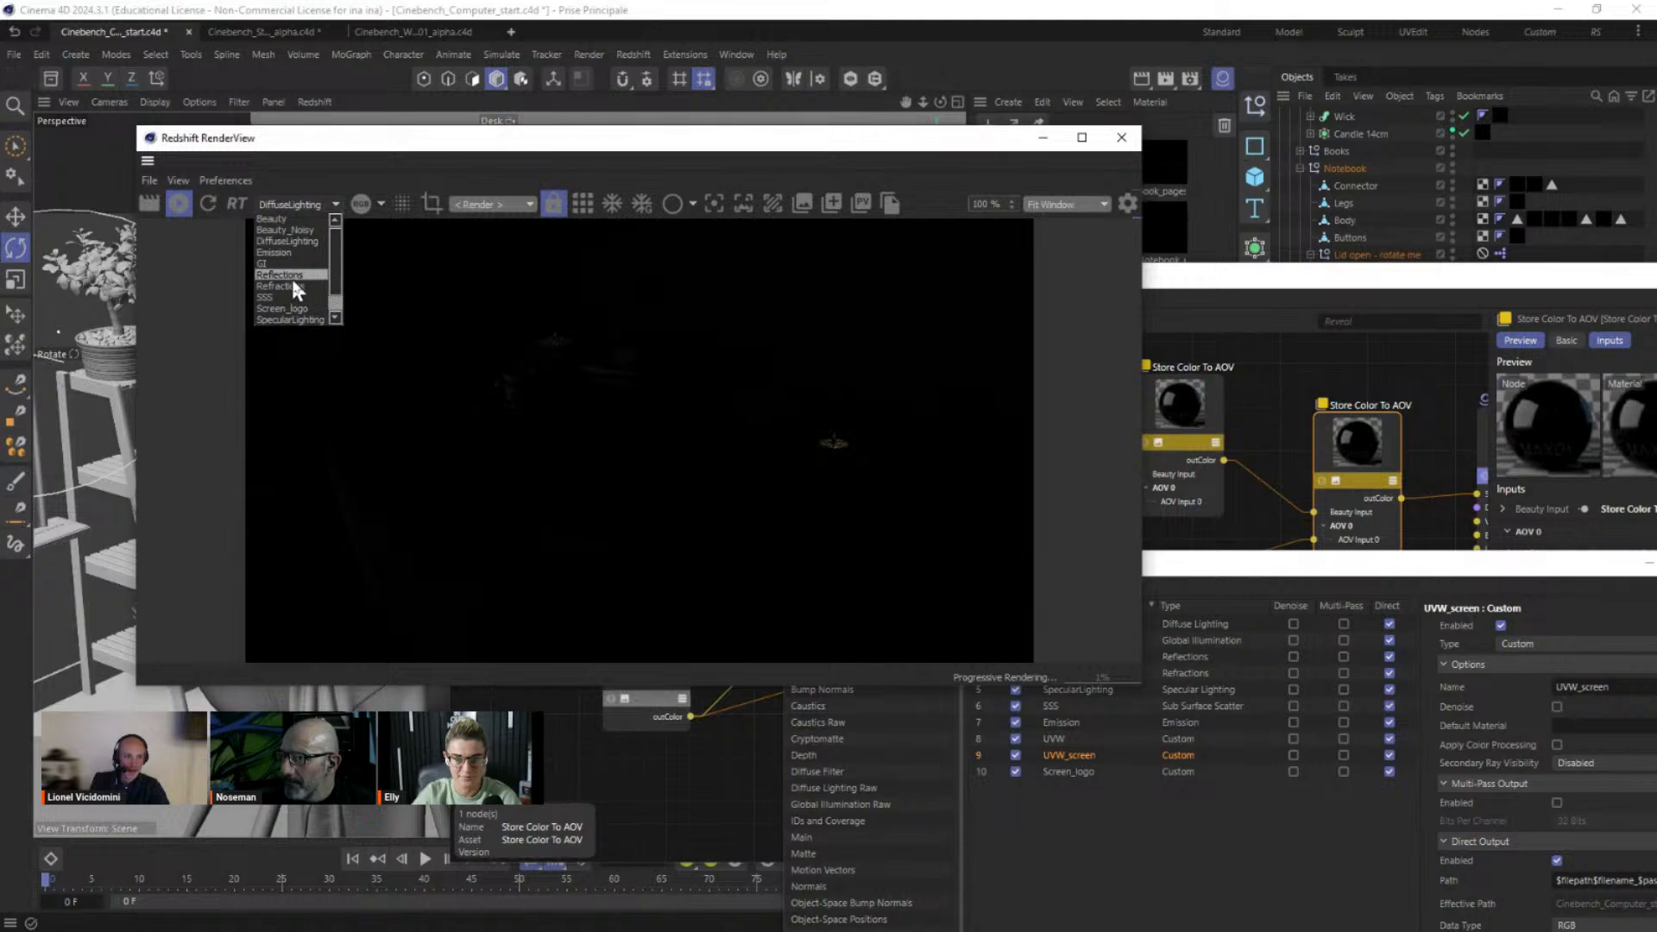
{"action": "left_click", "coordinate": [292, 276]}
{"action": "left_click", "coordinate": [302, 212]}
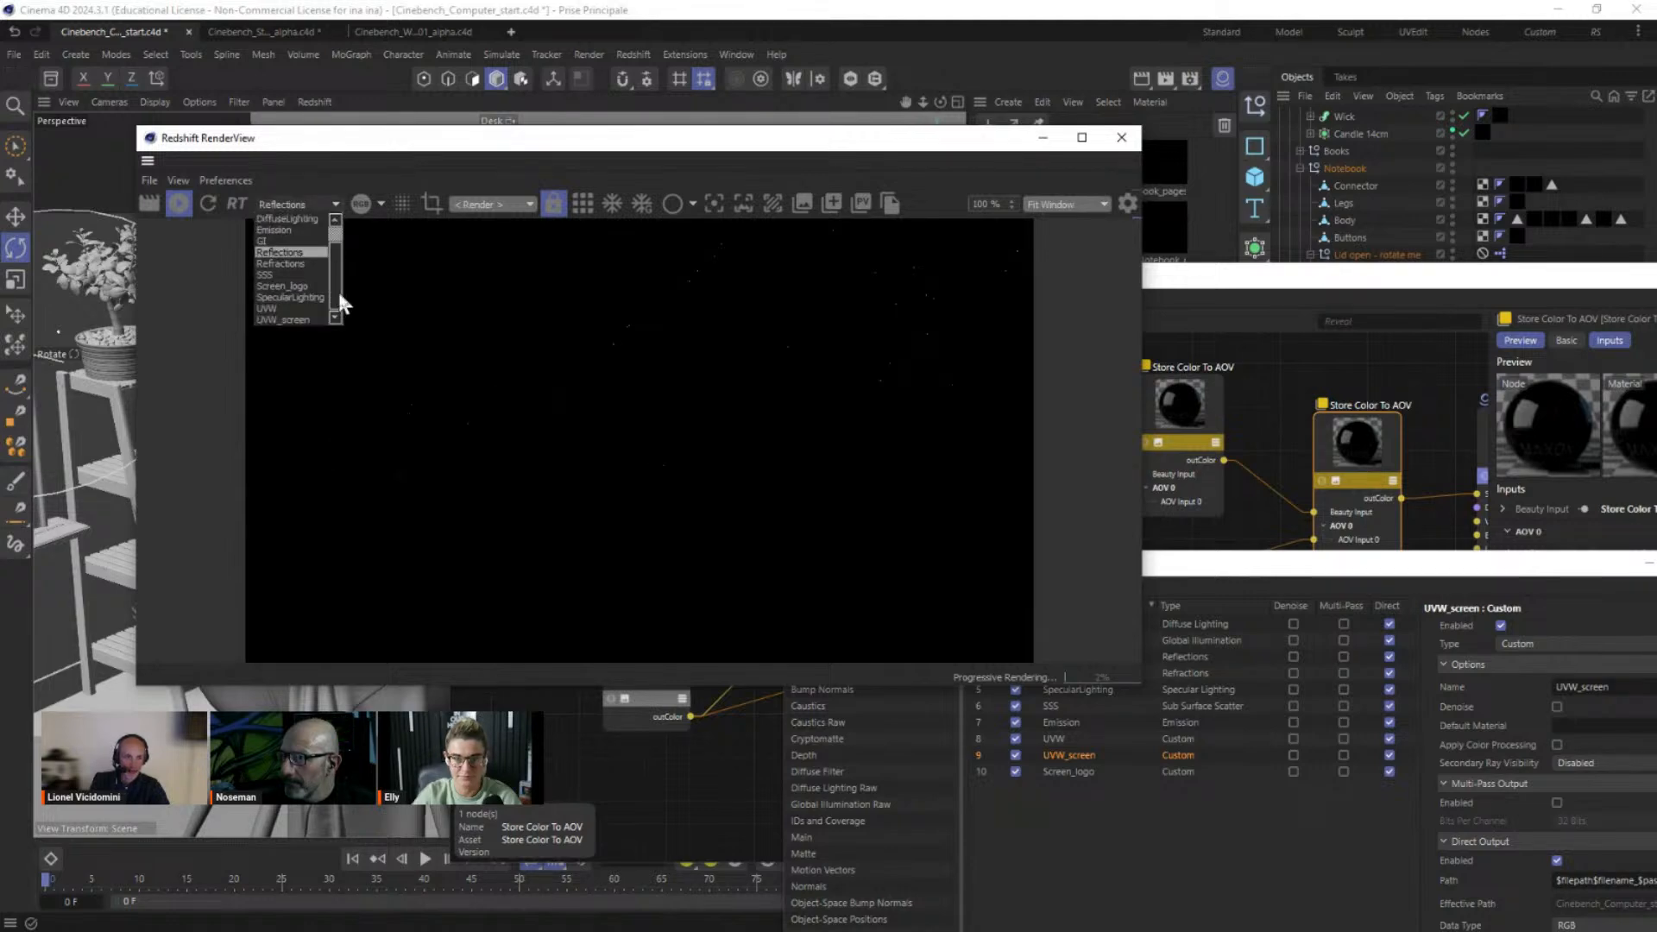
{"action": "left_click", "coordinate": [277, 309]}
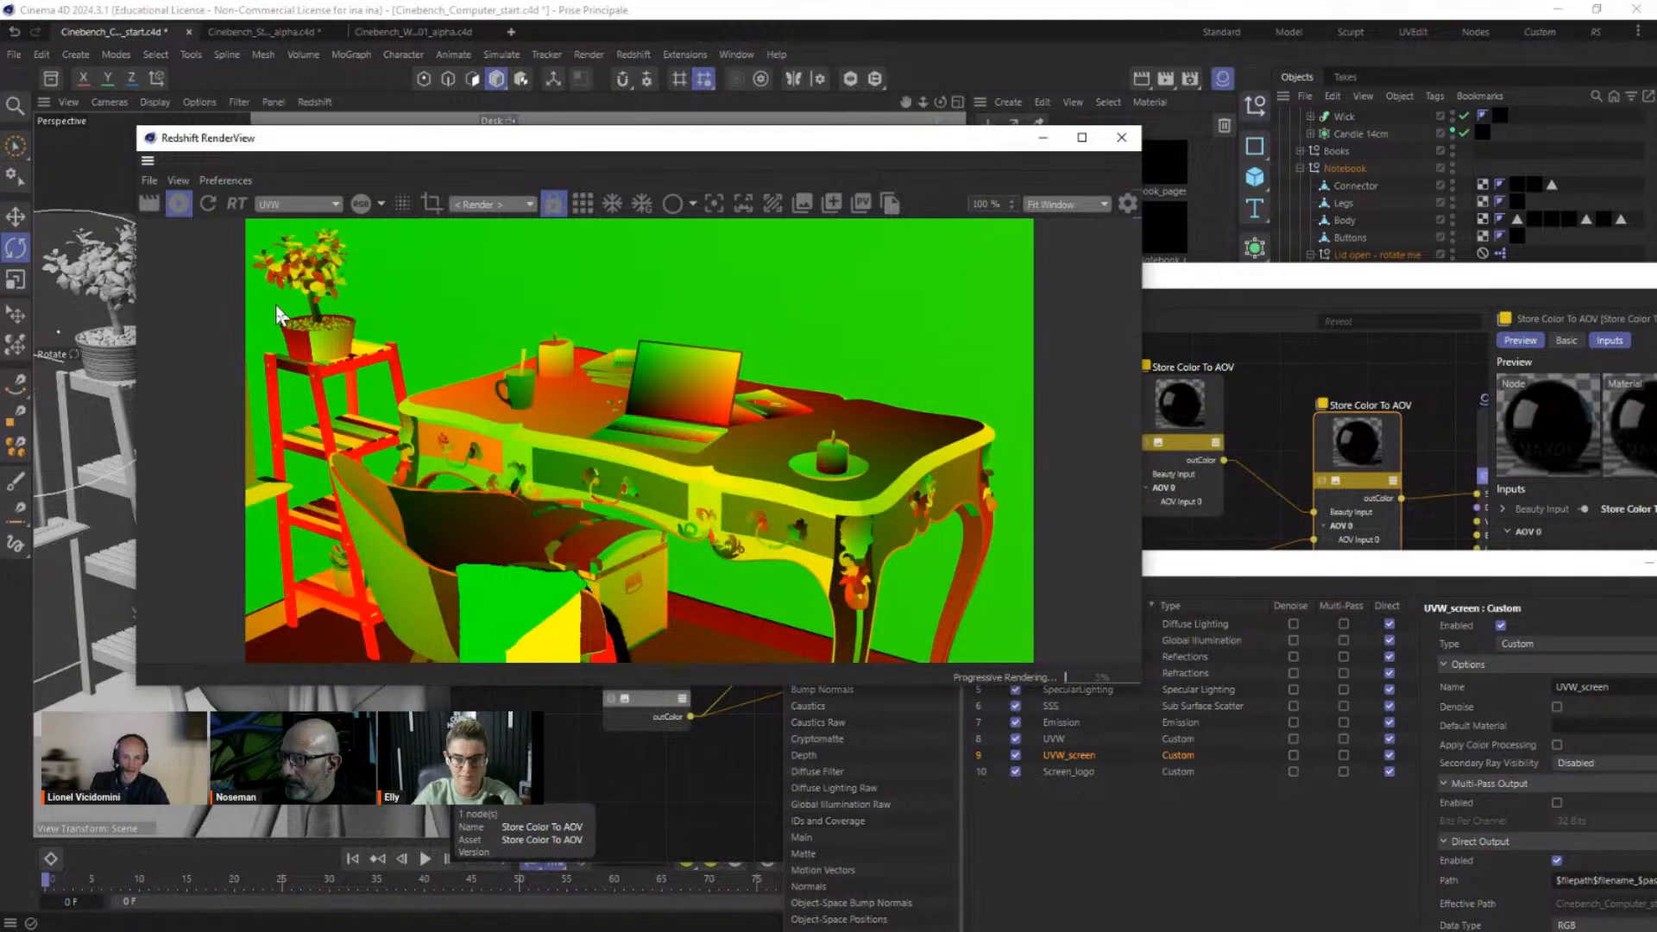
{"action": "left_click", "coordinate": [296, 205]}
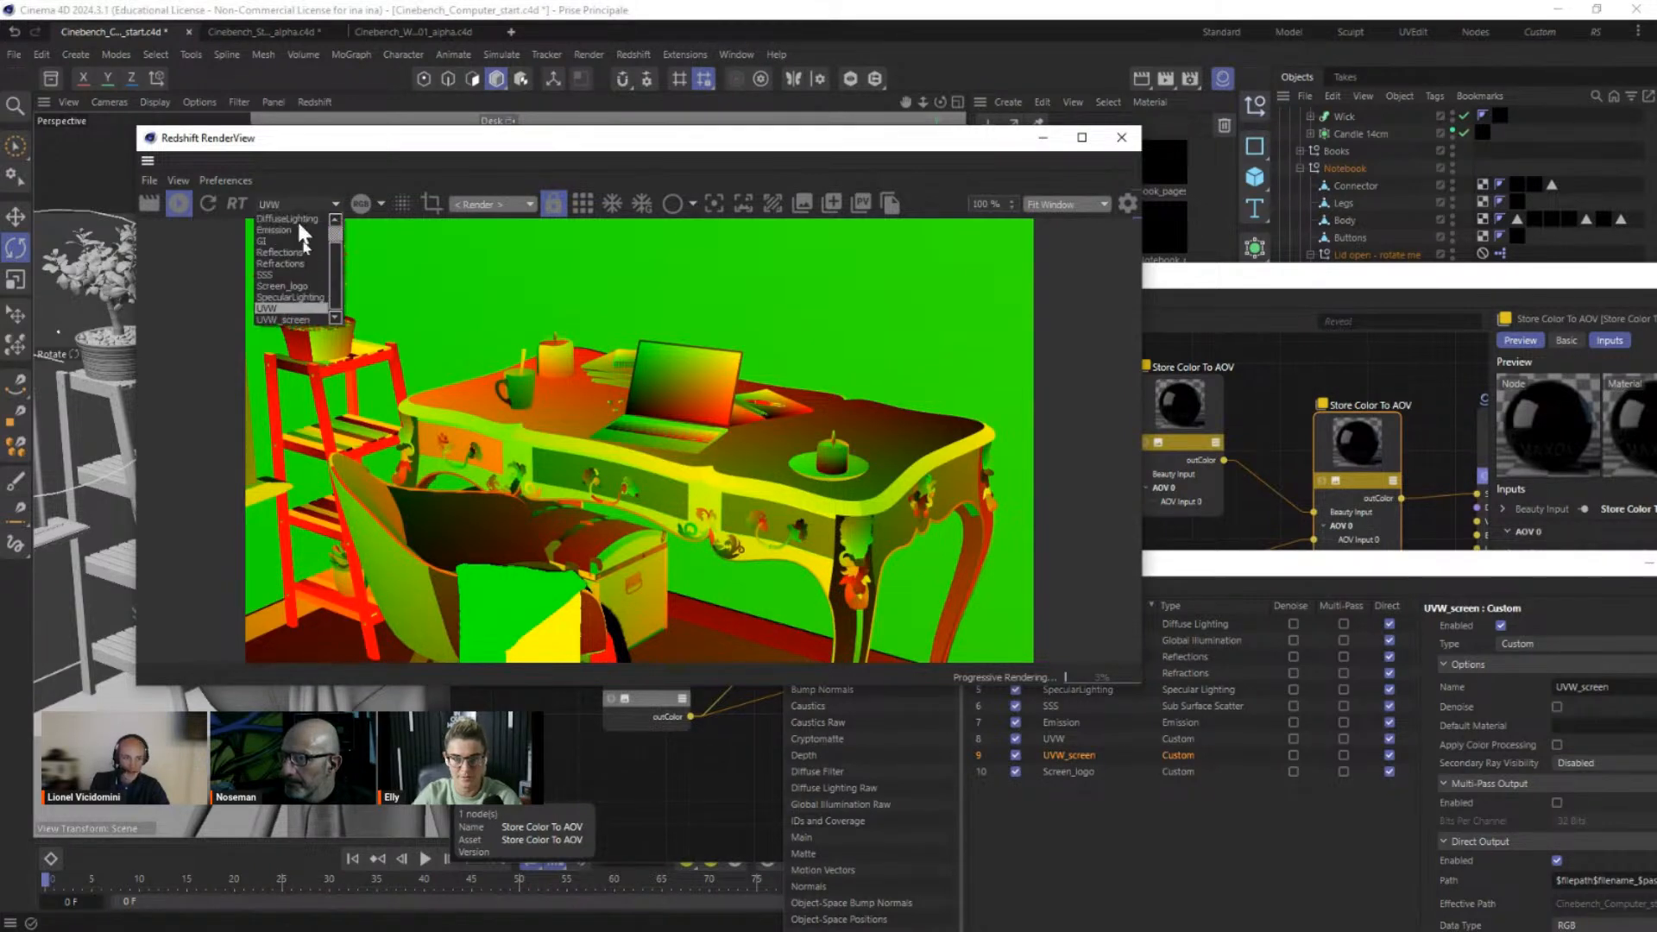
{"action": "left_click", "coordinate": [283, 319]}
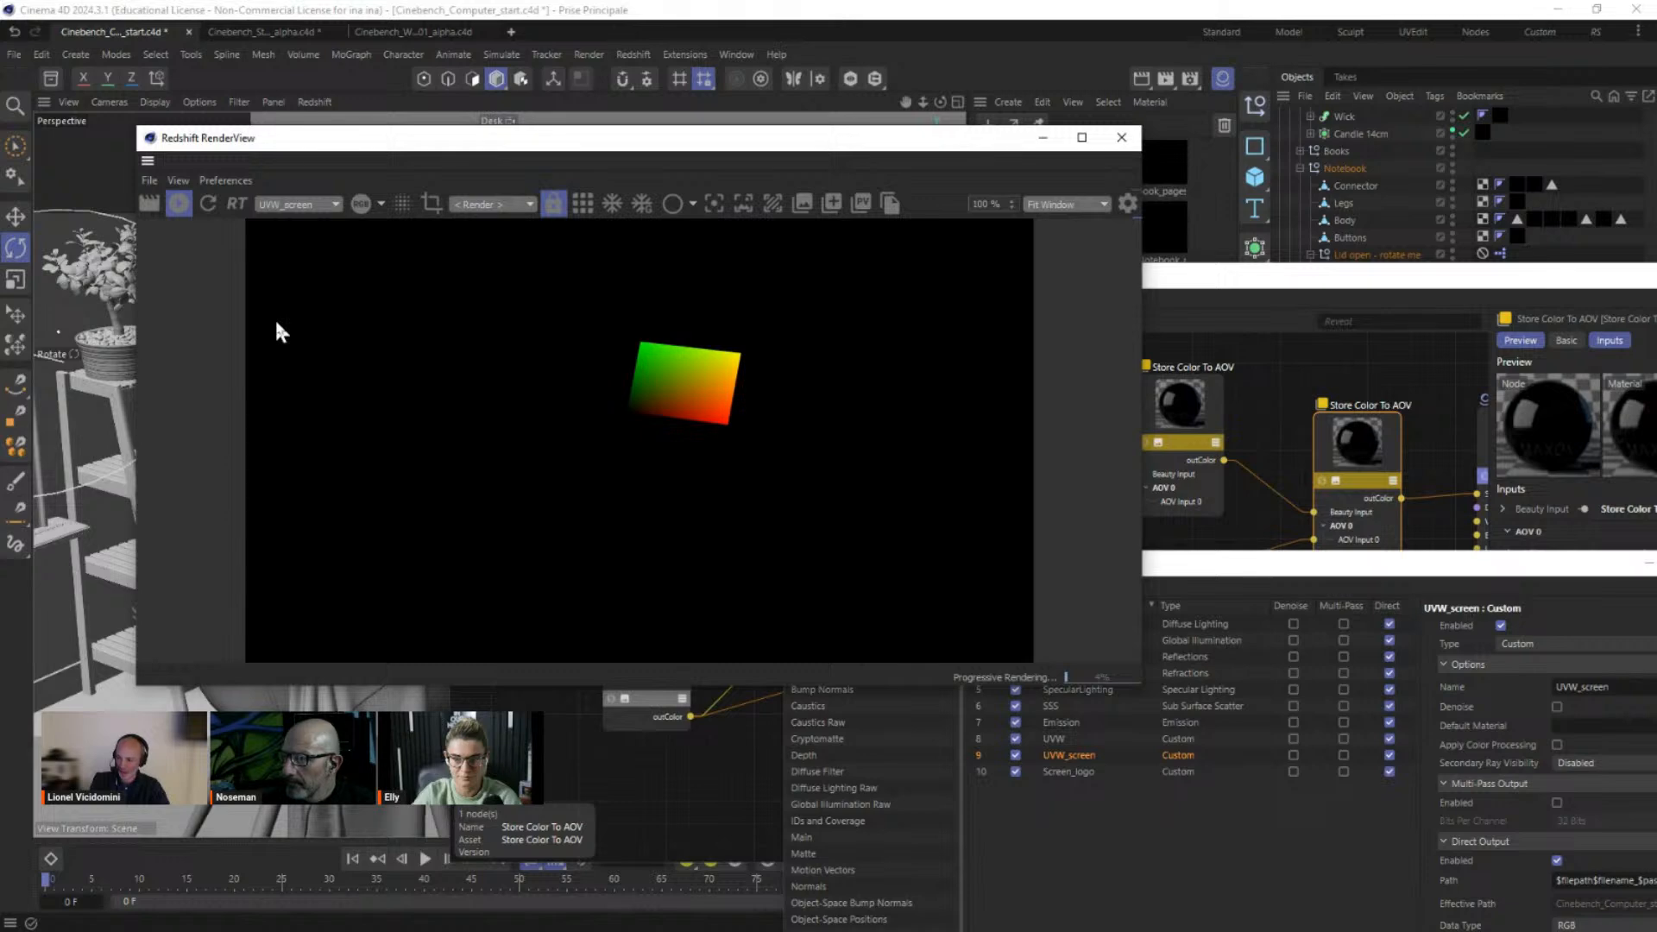
{"action": "left_click", "coordinate": [295, 207]}
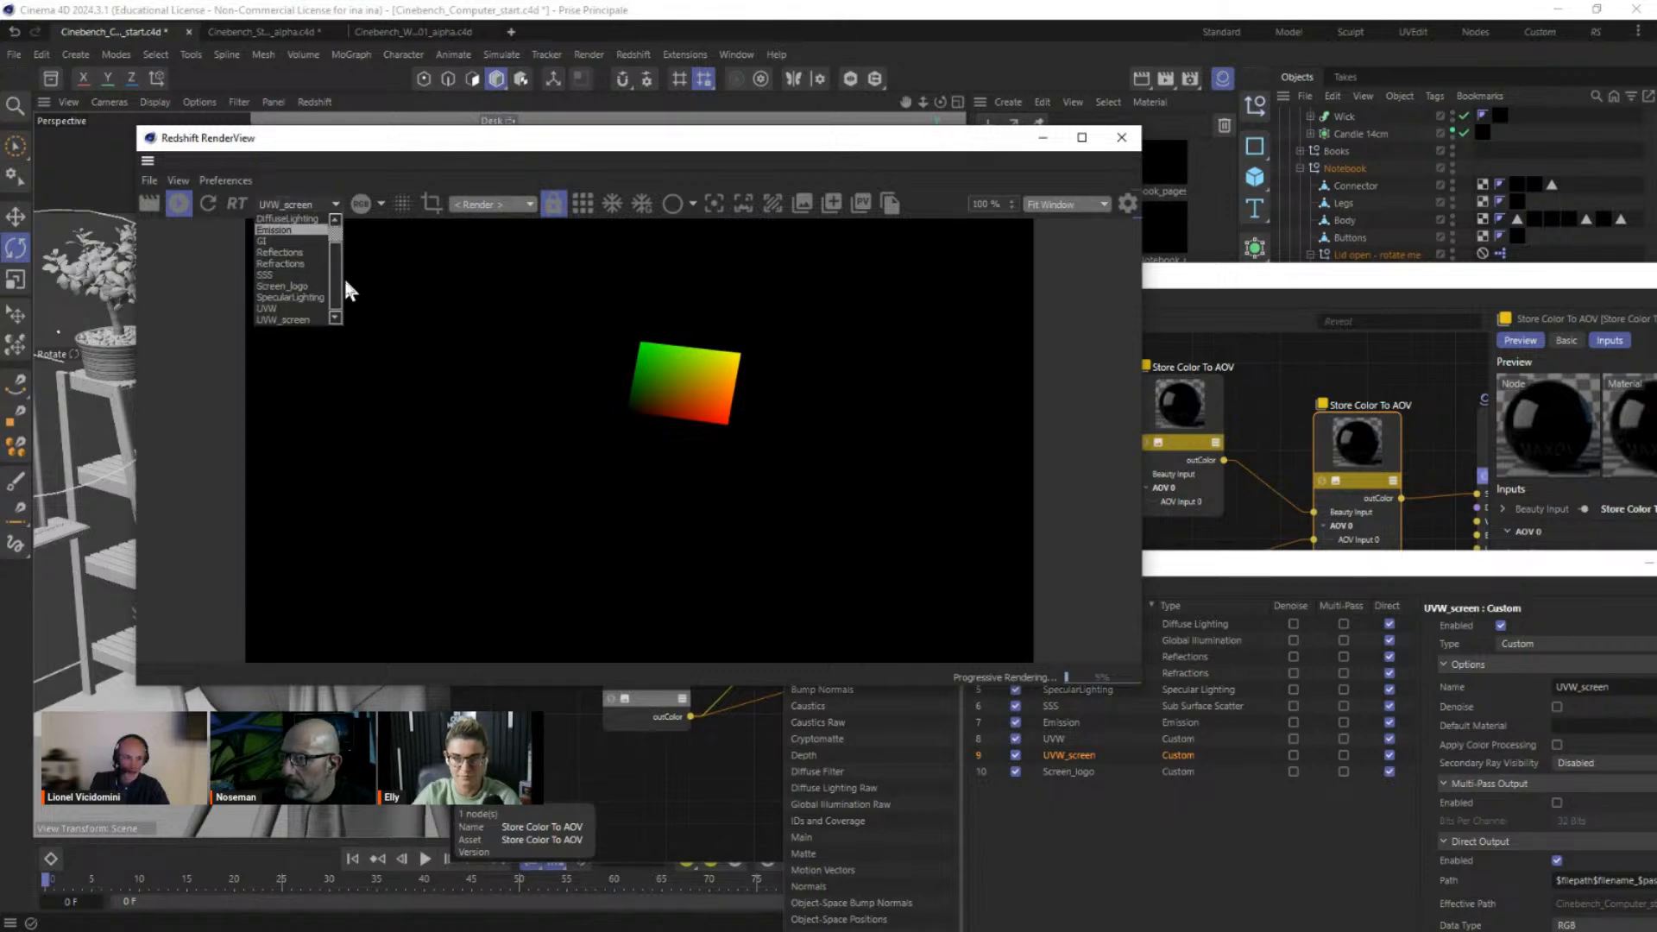
{"action": "left_click", "coordinate": [281, 287]}
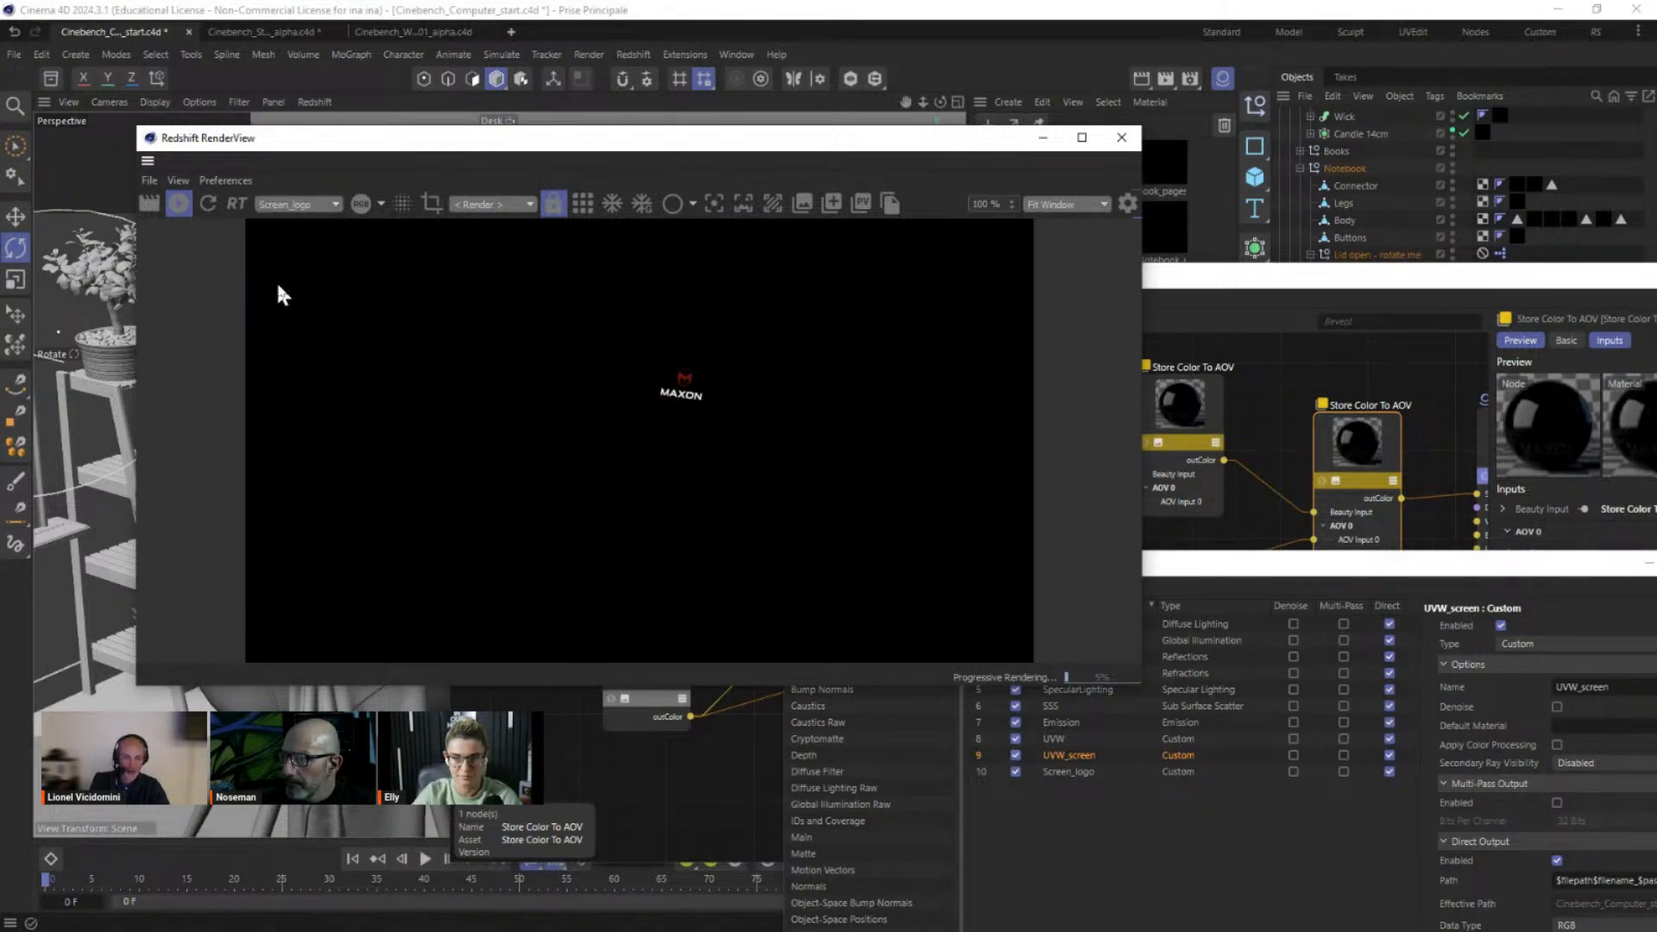
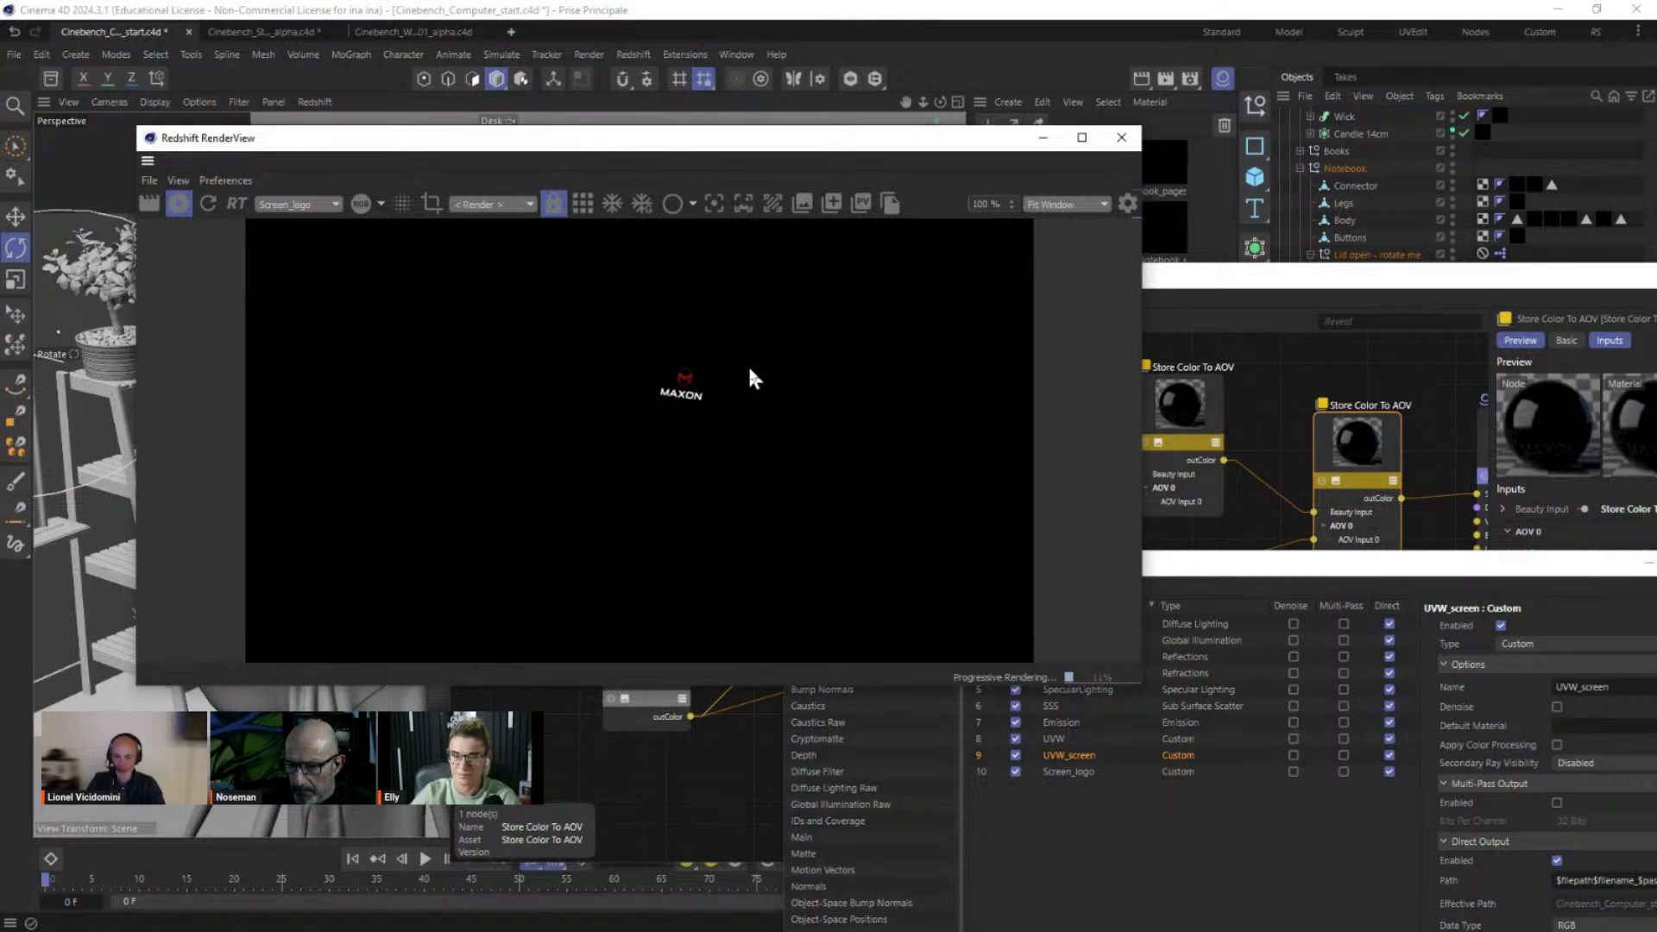
Step: Compare the UVW_screen pass with the full-scene UVW pass once more, and close the RenderView
{"action": "left_click_drag", "start_coordinate": [1283, 562], "coordinate": [1292, 534]}
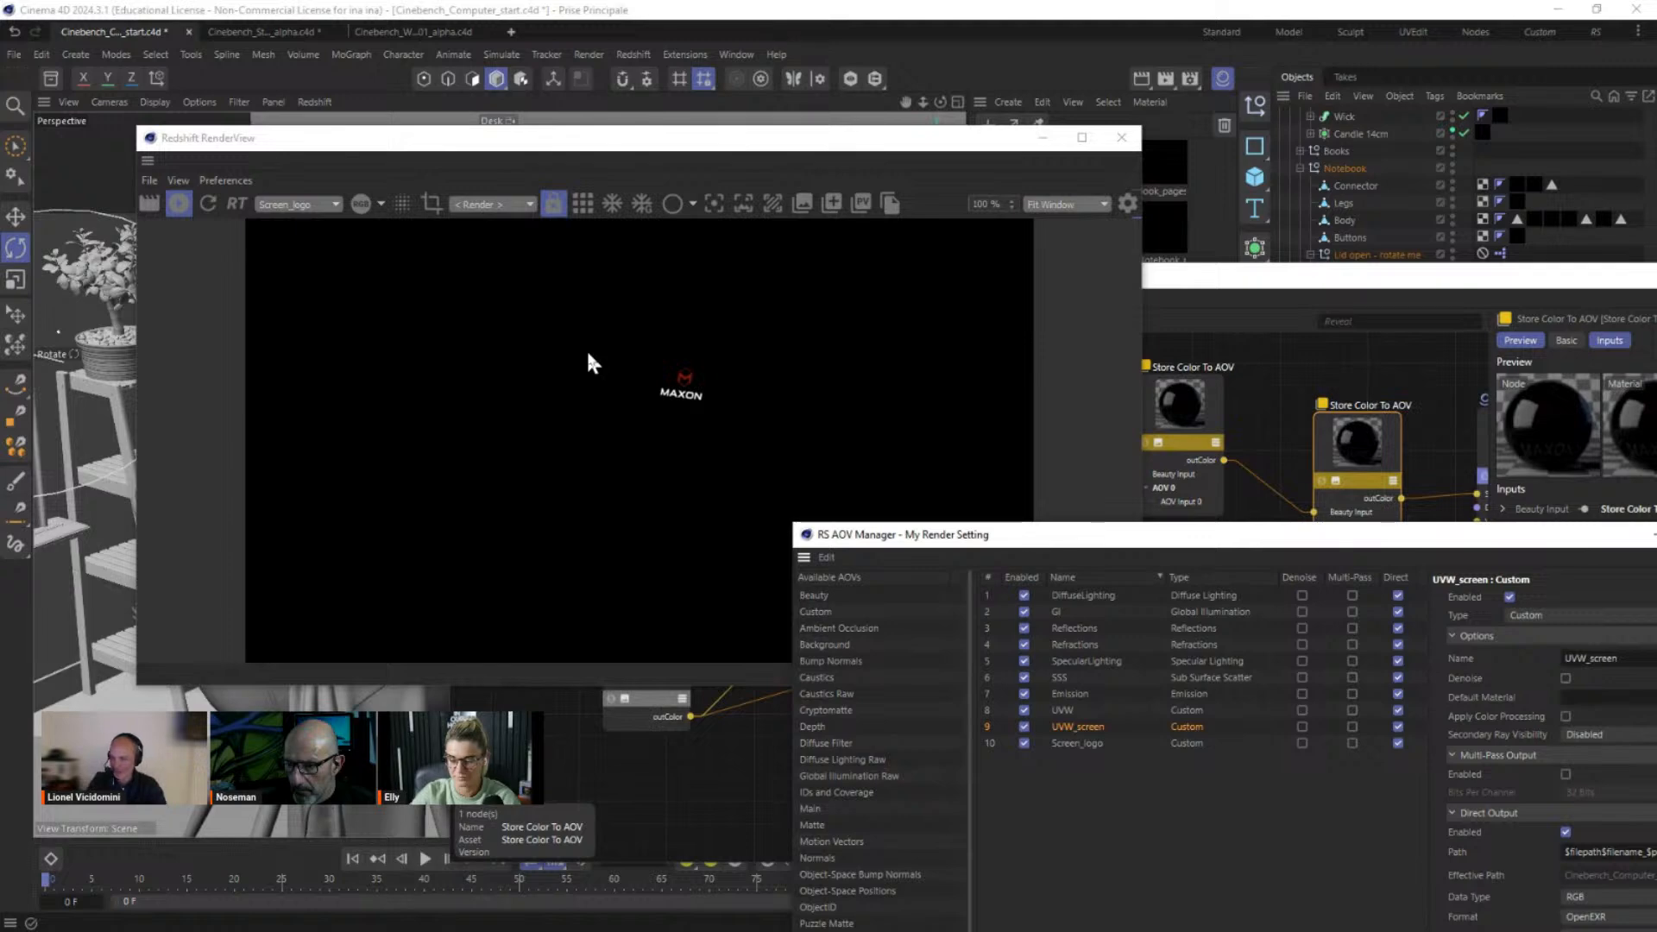
{"action": "left_click", "coordinate": [307, 207]}
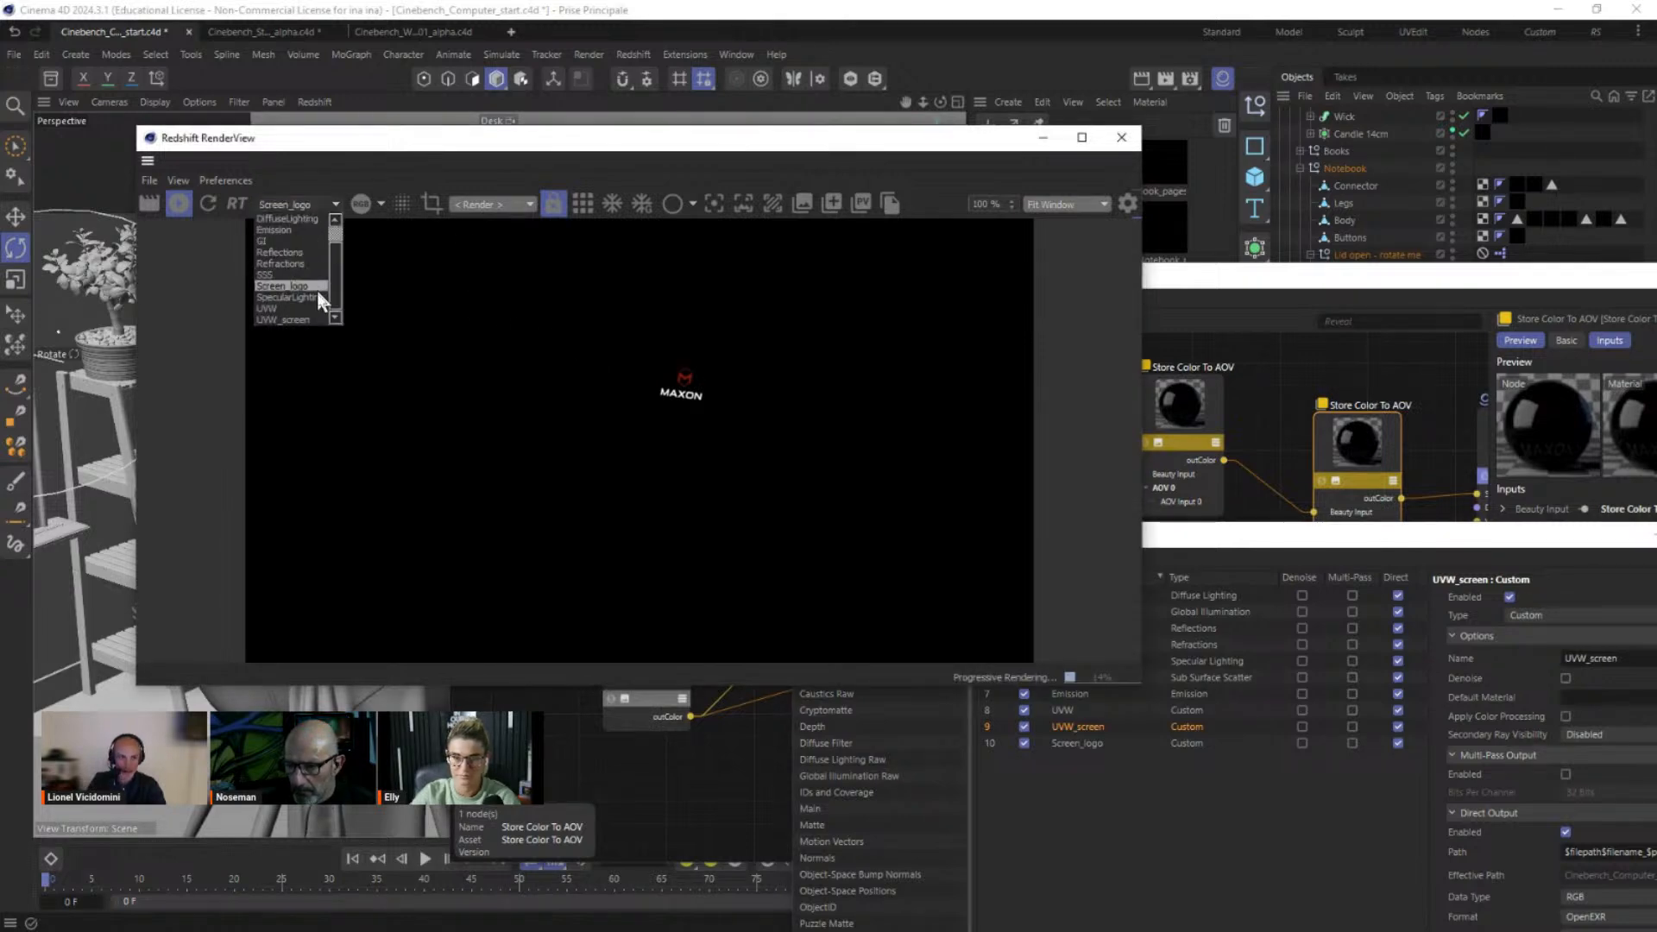
{"action": "left_click", "coordinate": [289, 319]}
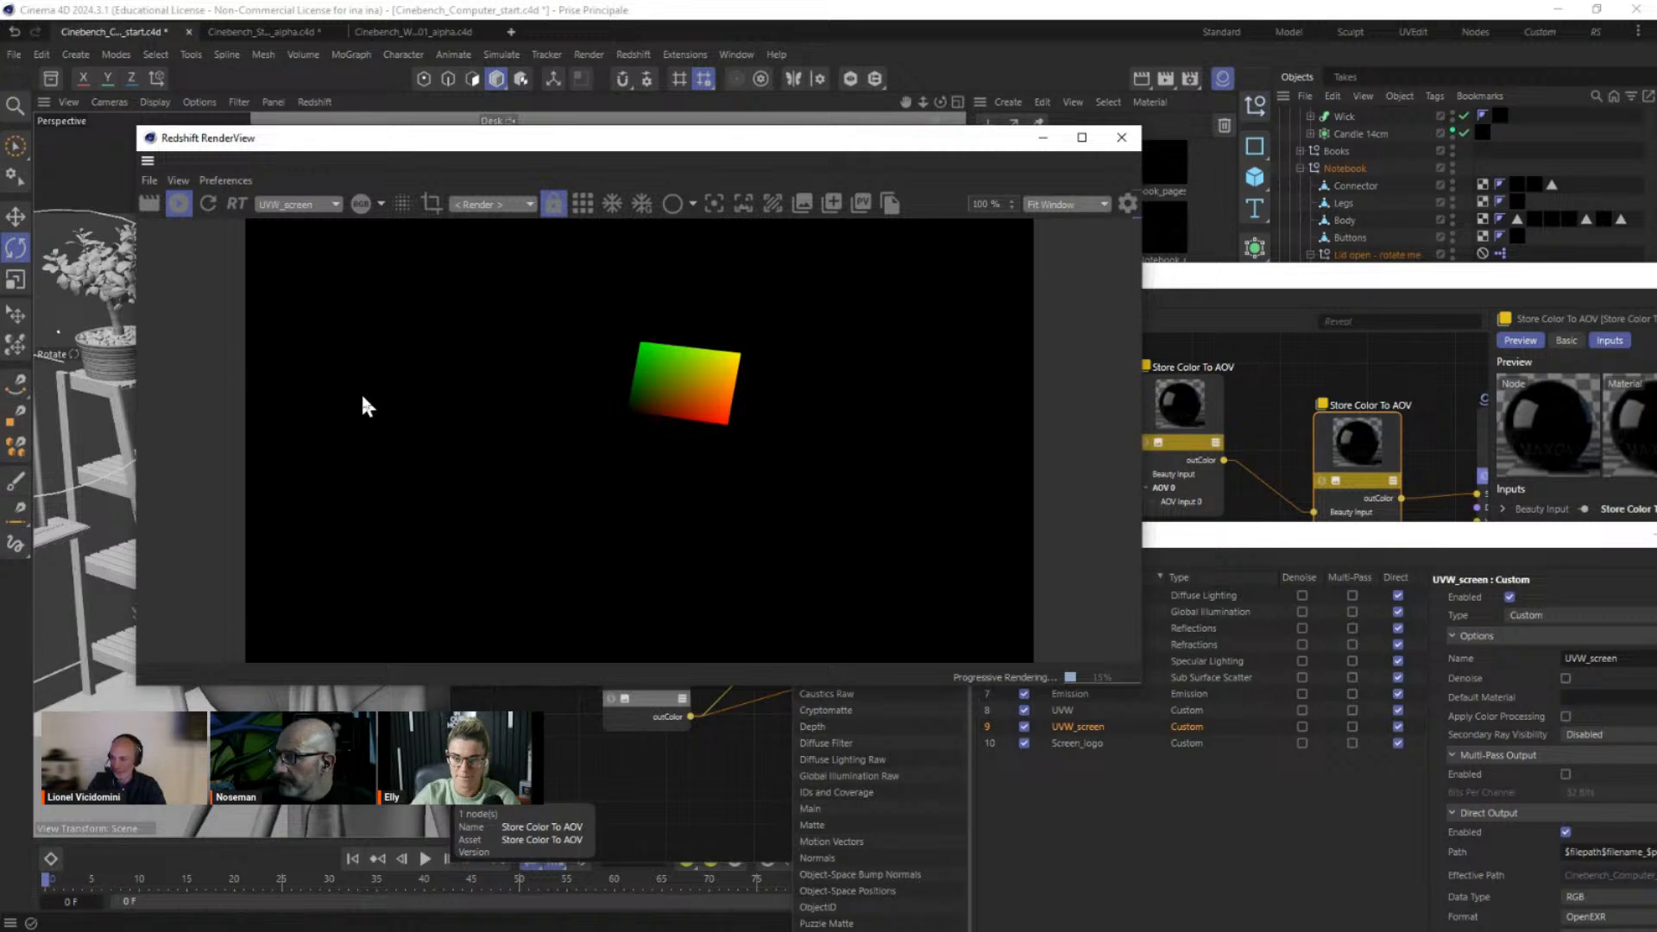
{"action": "left_click", "coordinate": [284, 206]}
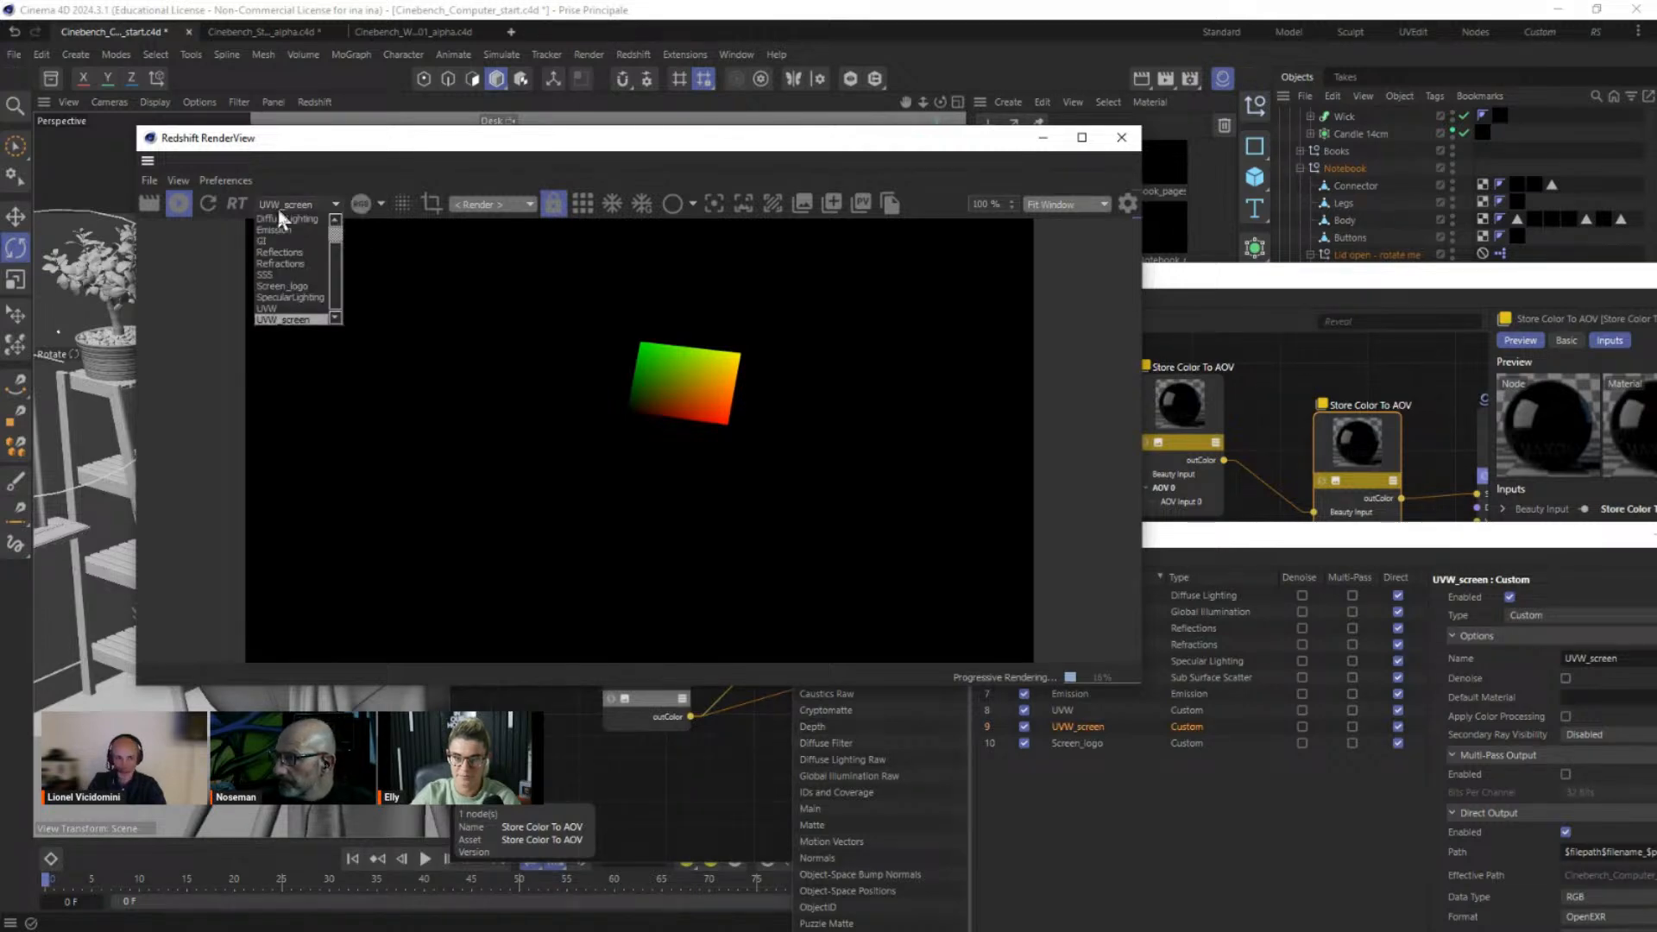
{"action": "left_click", "coordinate": [274, 309]}
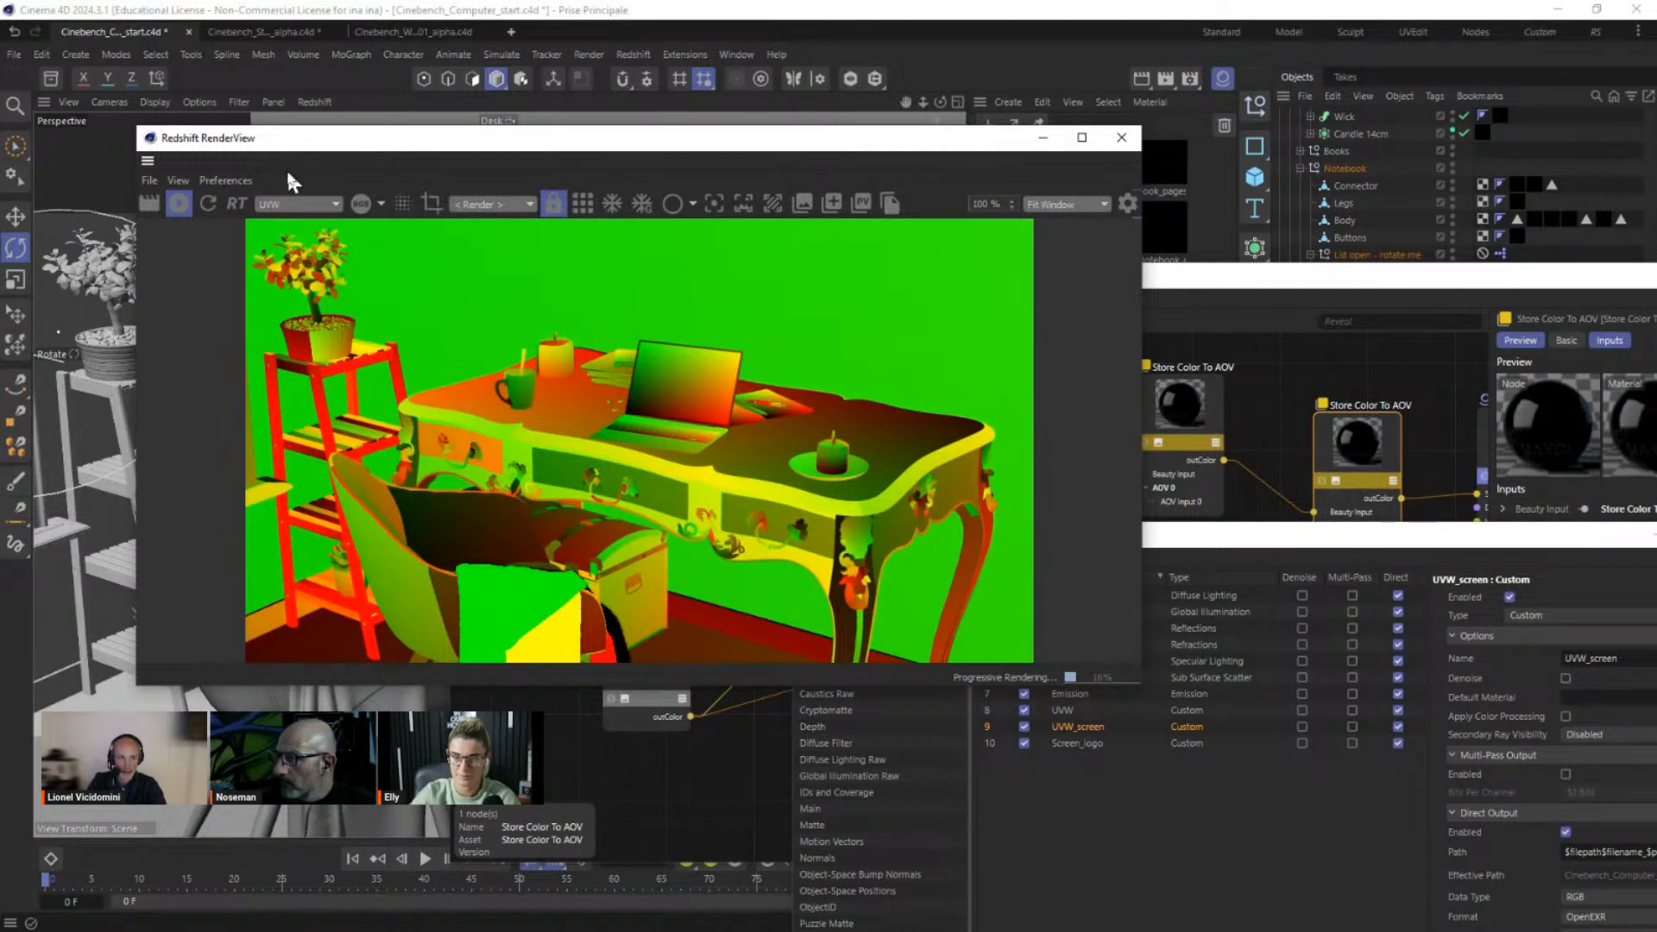
{"action": "left_click", "coordinate": [1121, 138]}
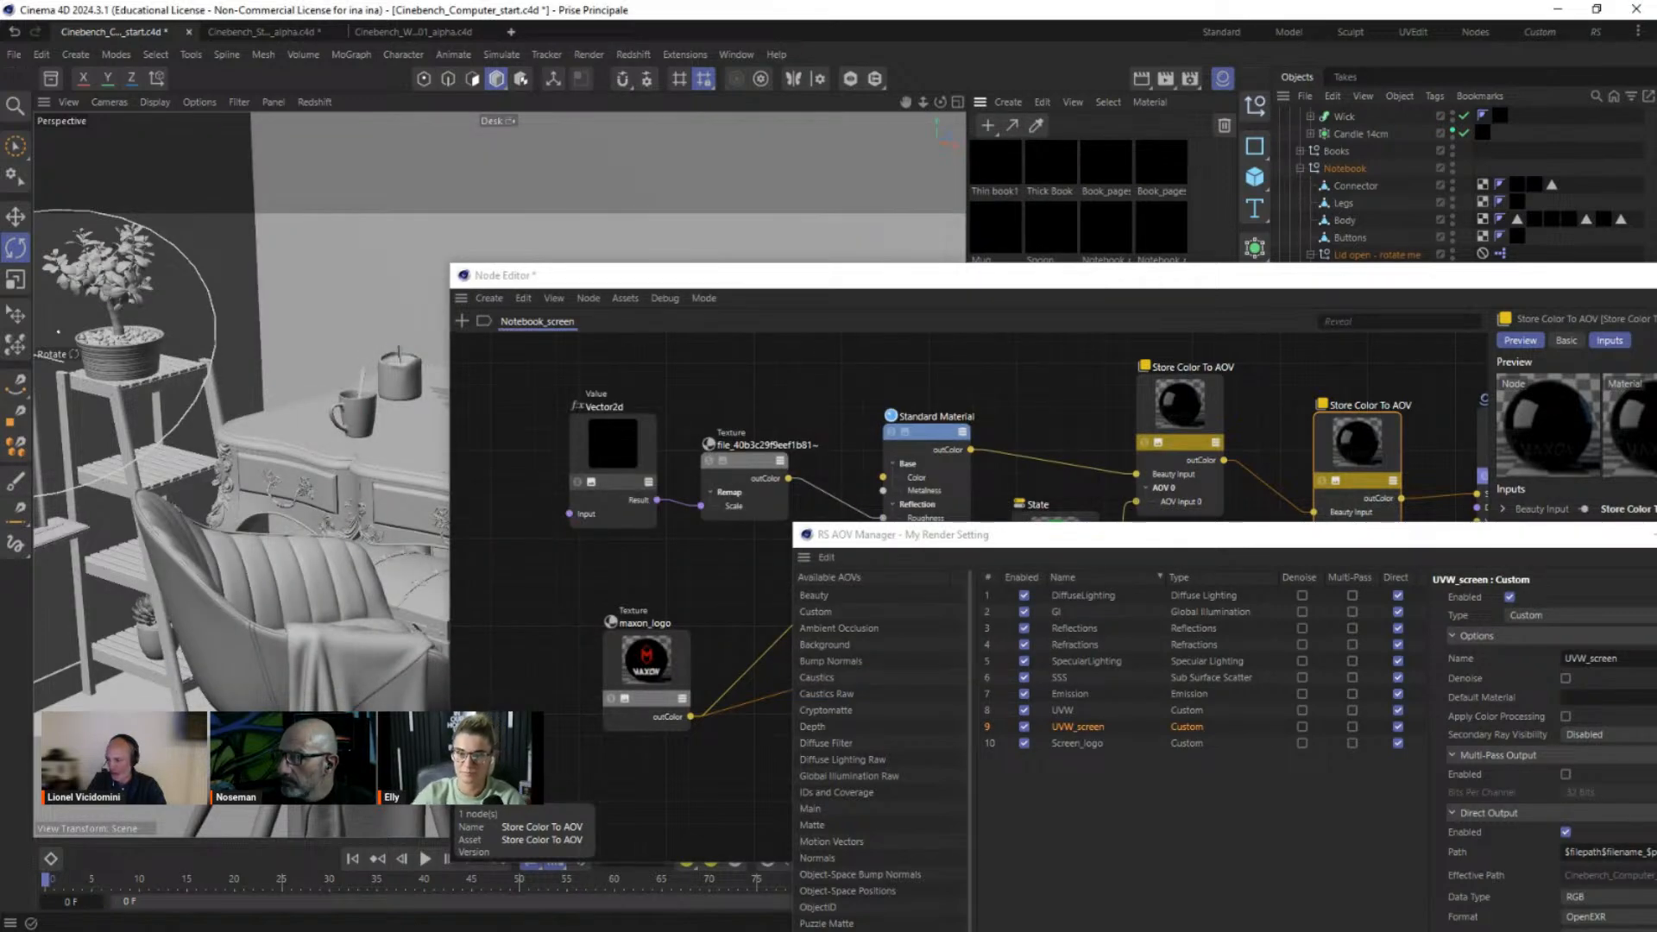
Step: Switch to After Effects and open the recent project Adv_desk.aep without saving the changes to Adv_alpha.aep
{"action": "key", "text": "alt+Tab"}
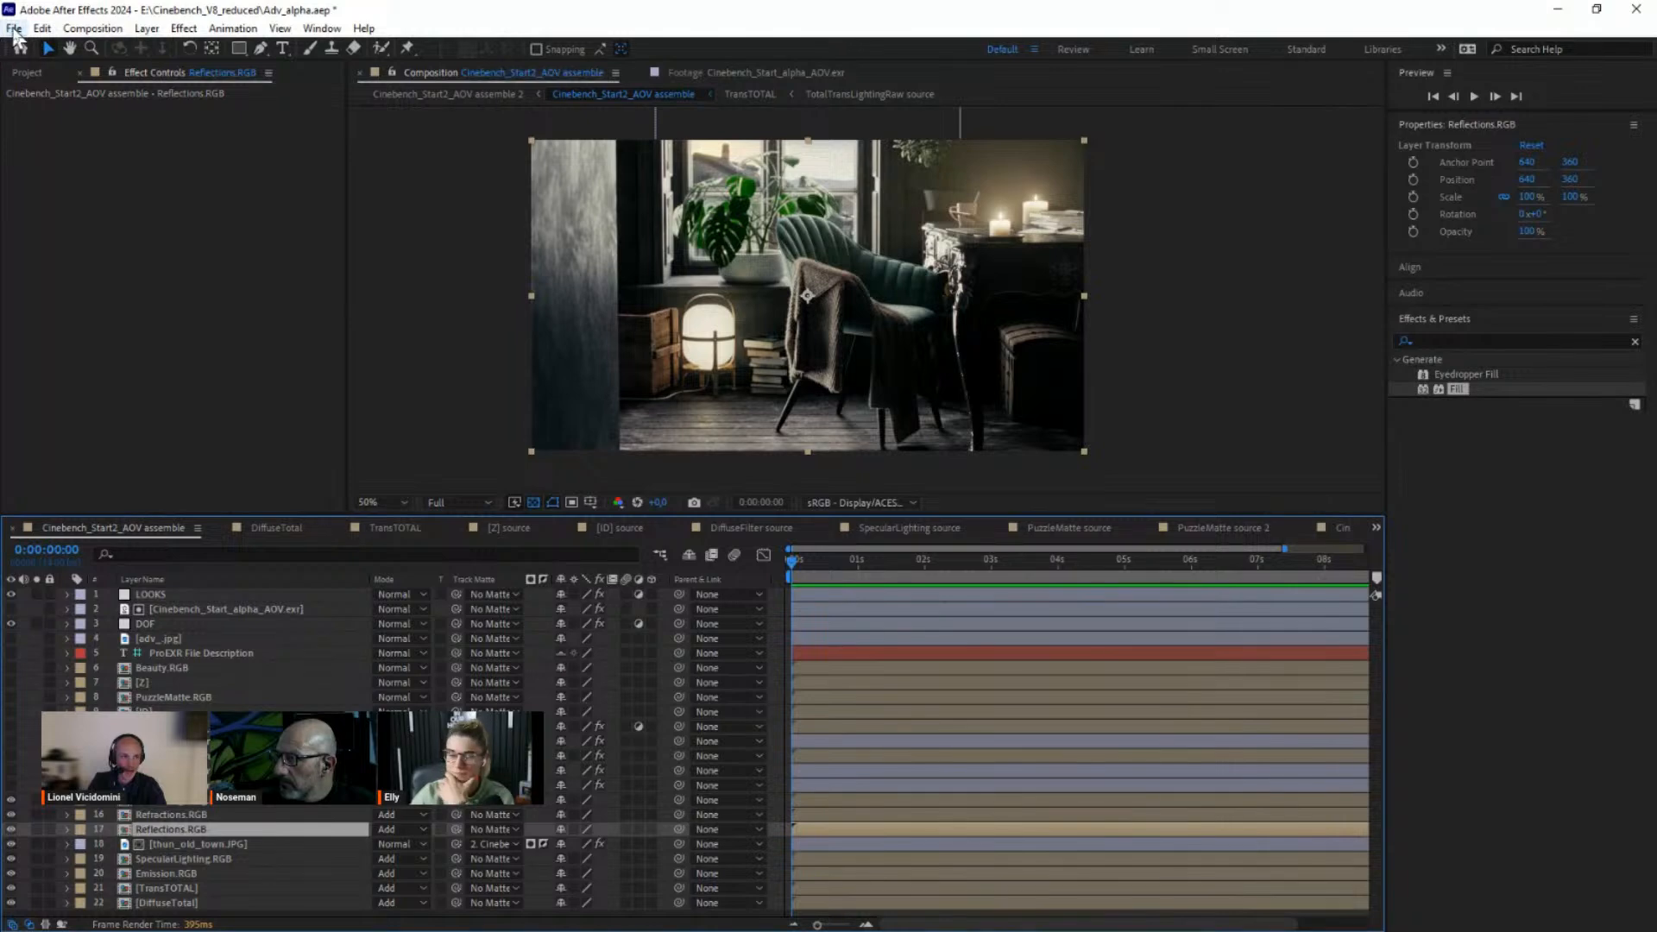
{"action": "left_click", "coordinate": [14, 29]}
{"action": "mouse_move", "coordinate": [227, 114]}
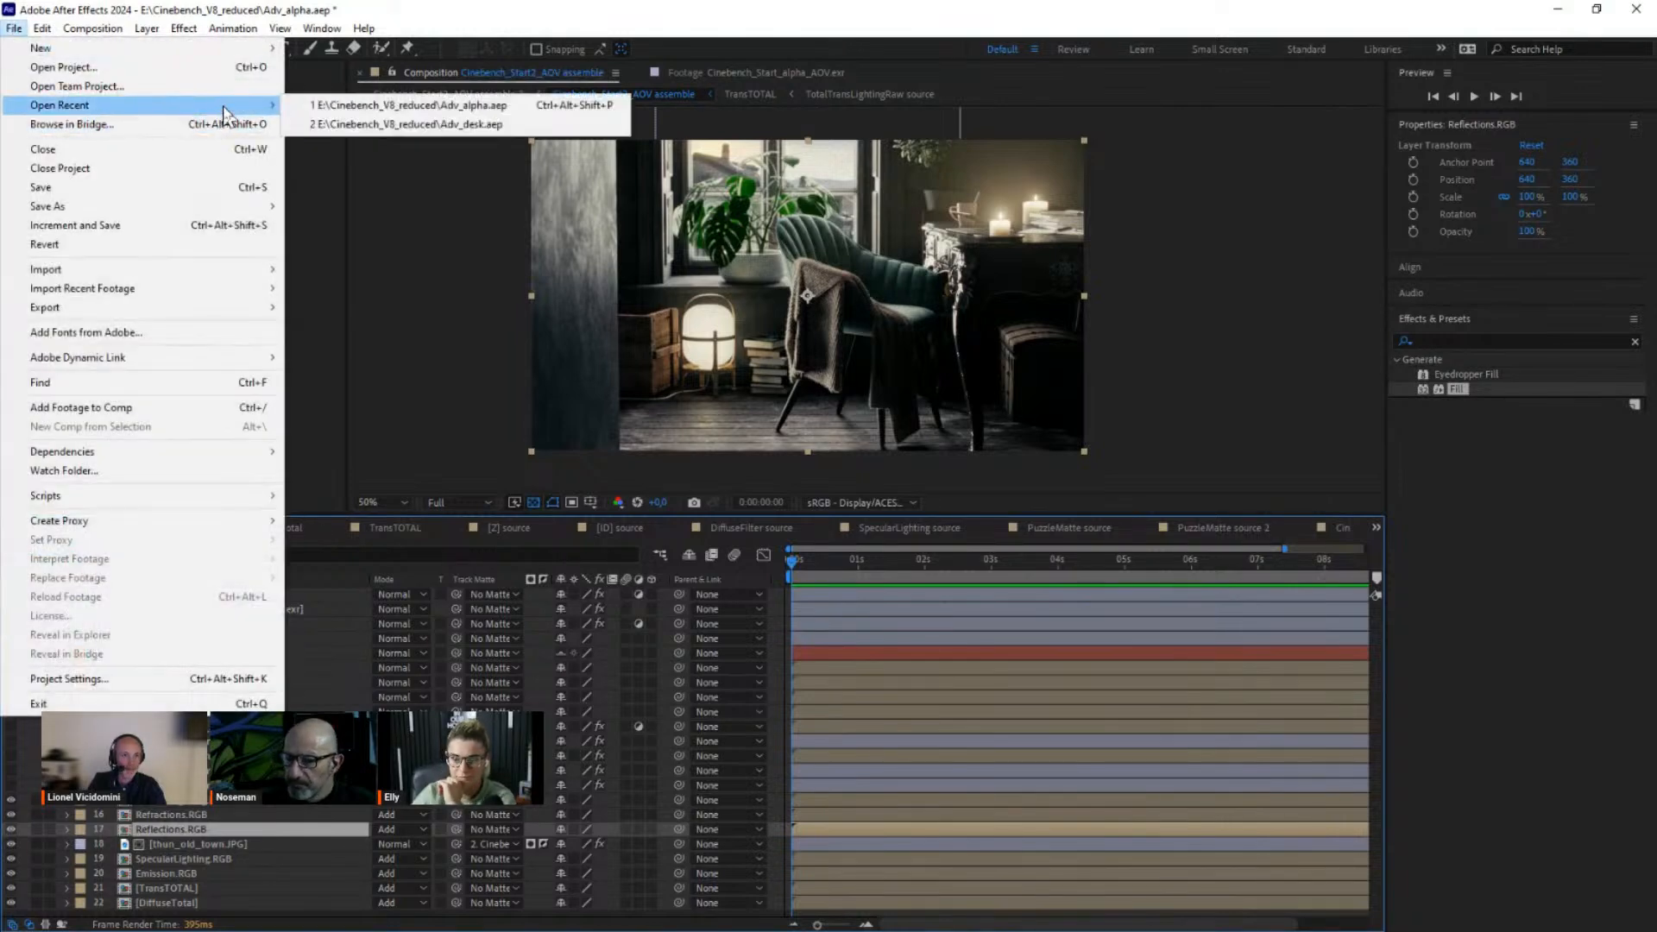
{"action": "left_click", "coordinate": [442, 107]}
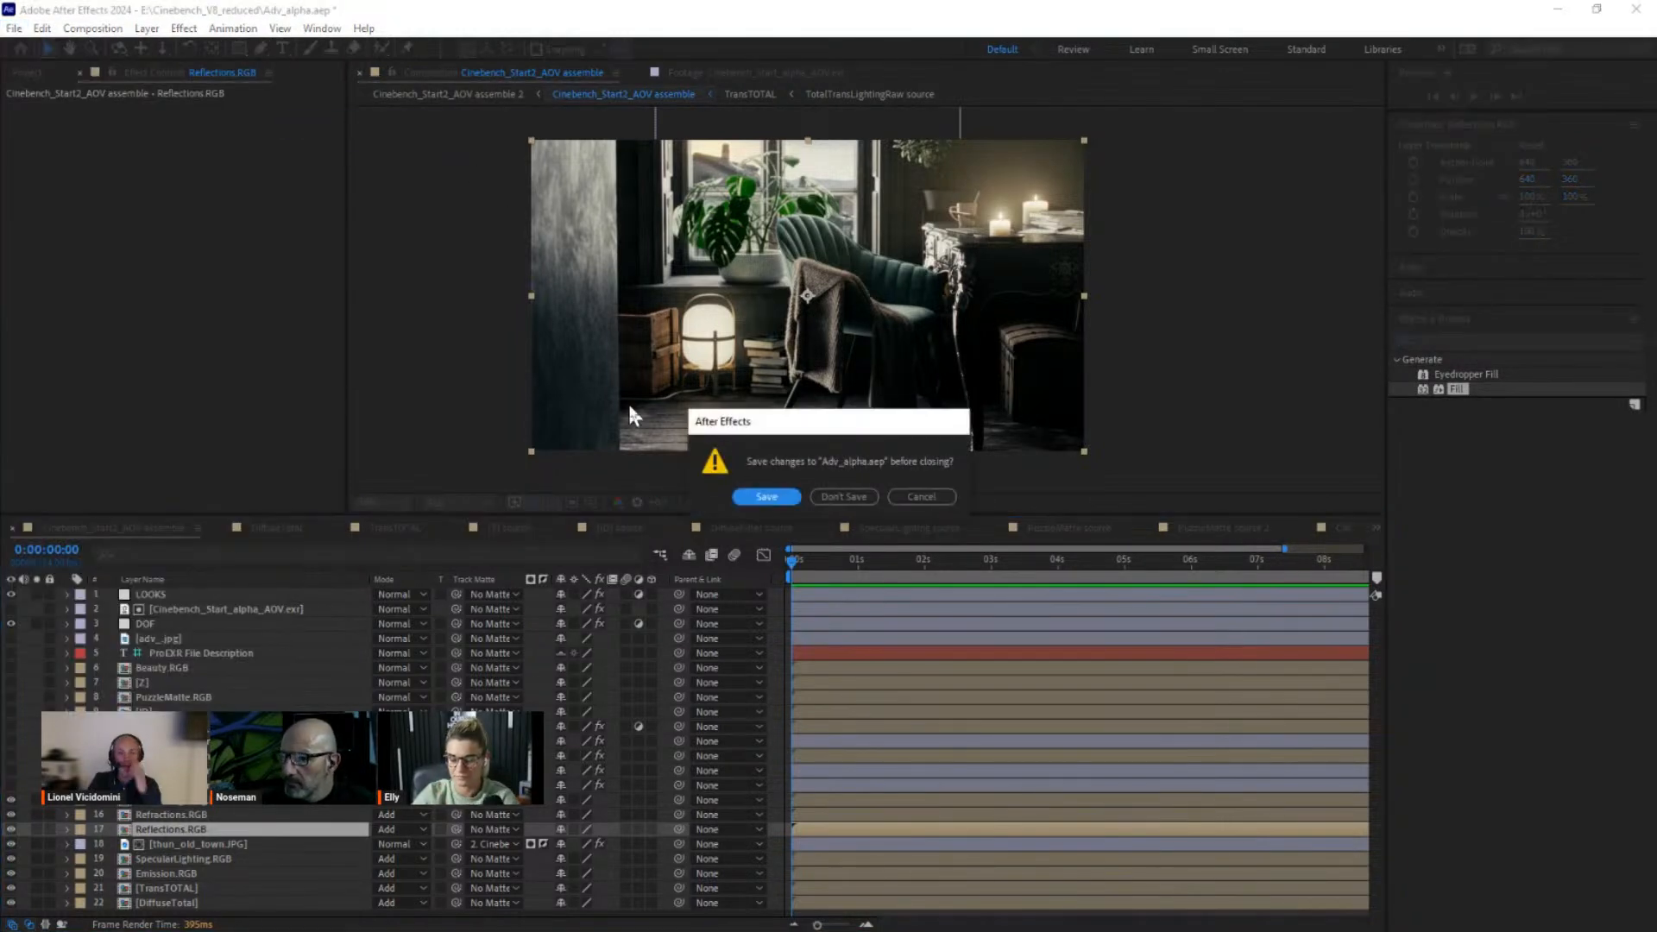
{"action": "left_click", "coordinate": [836, 496]}
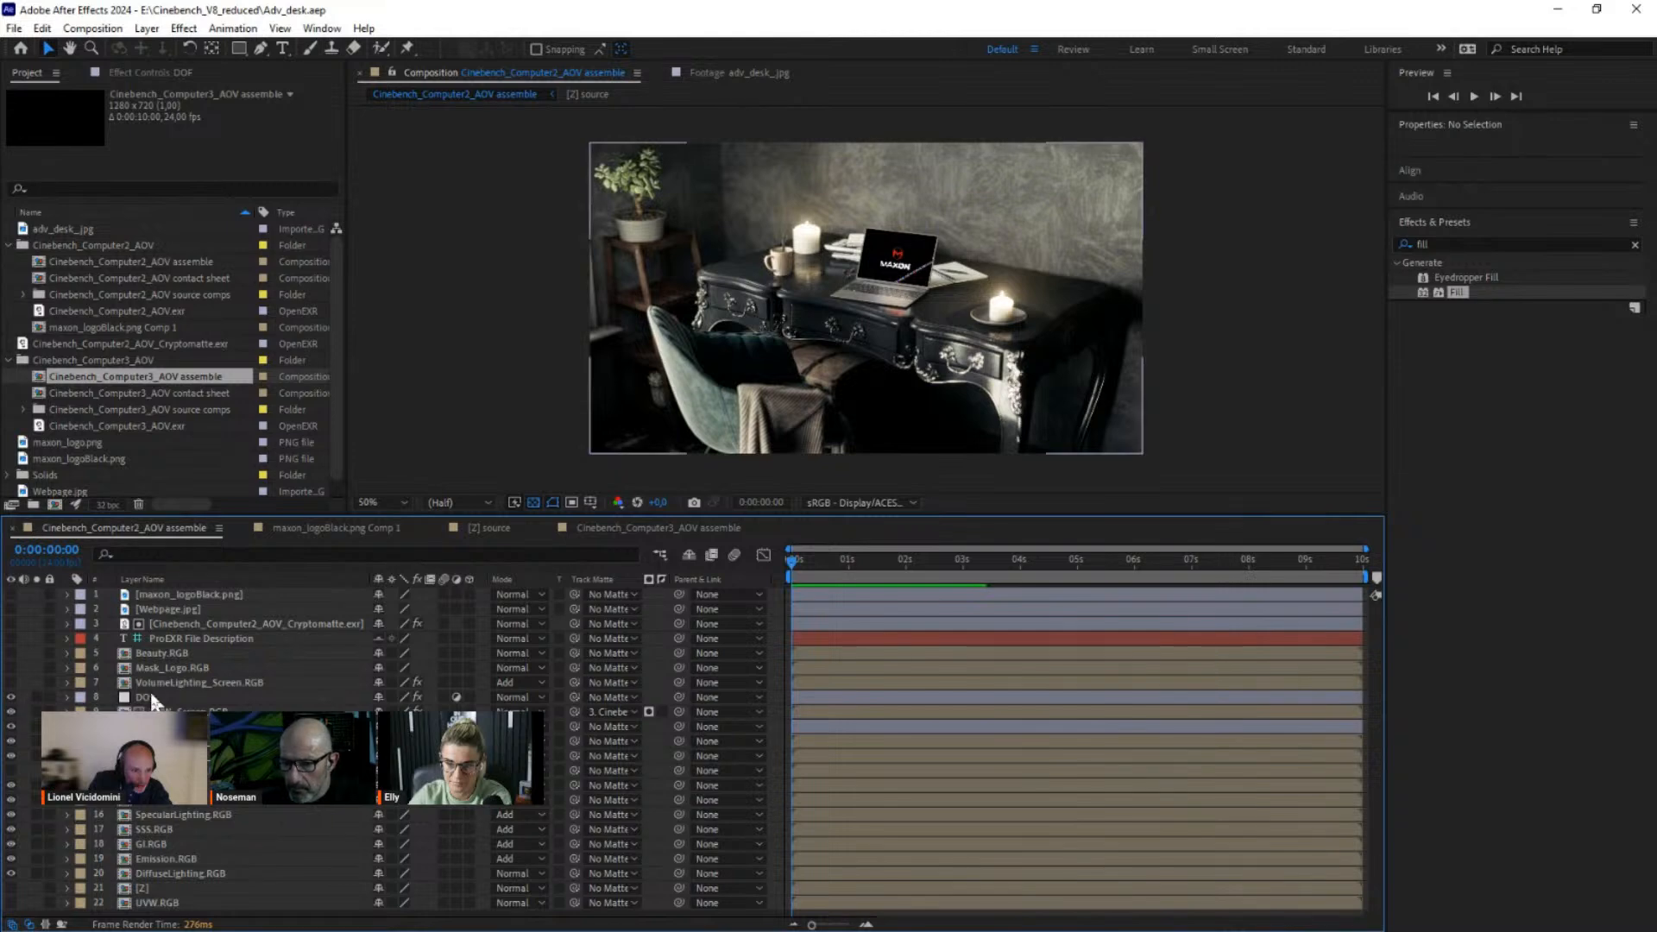
Step: Hide the DOF, UVW_Screen.RGB and LOOKS layers in the Cinebench_Computer2_AOV assemble composition and view it at 100%
{"action": "left_click", "coordinate": [11, 697]}
{"action": "left_click", "coordinate": [11, 711]}
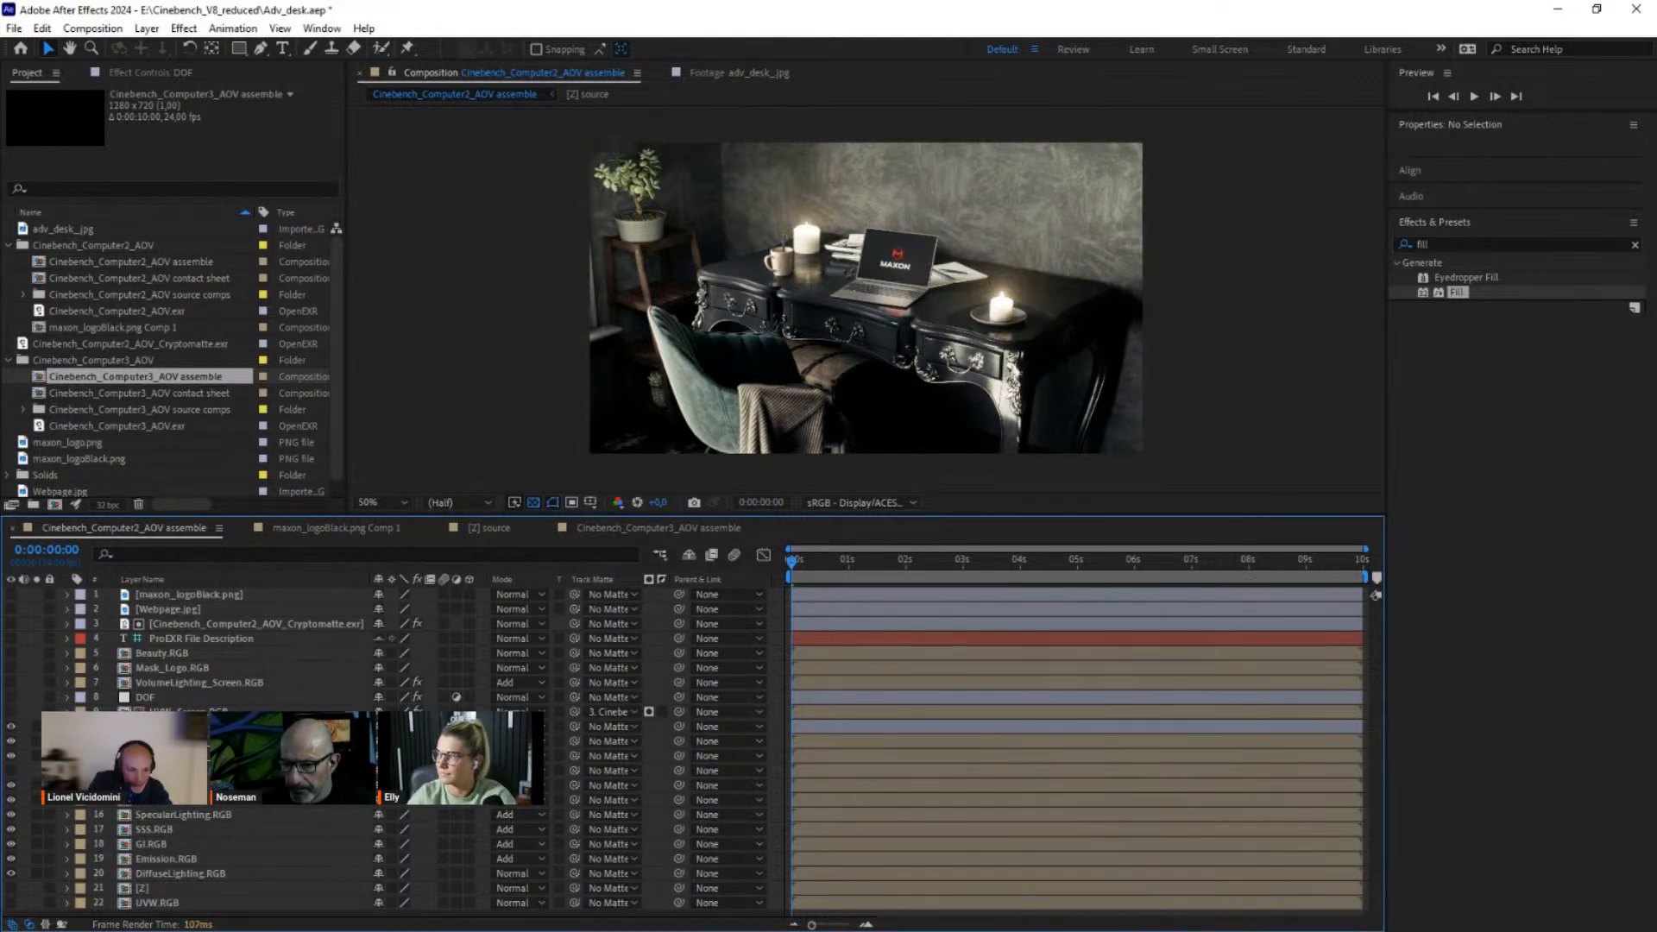
{"action": "left_click", "coordinate": [11, 726]}
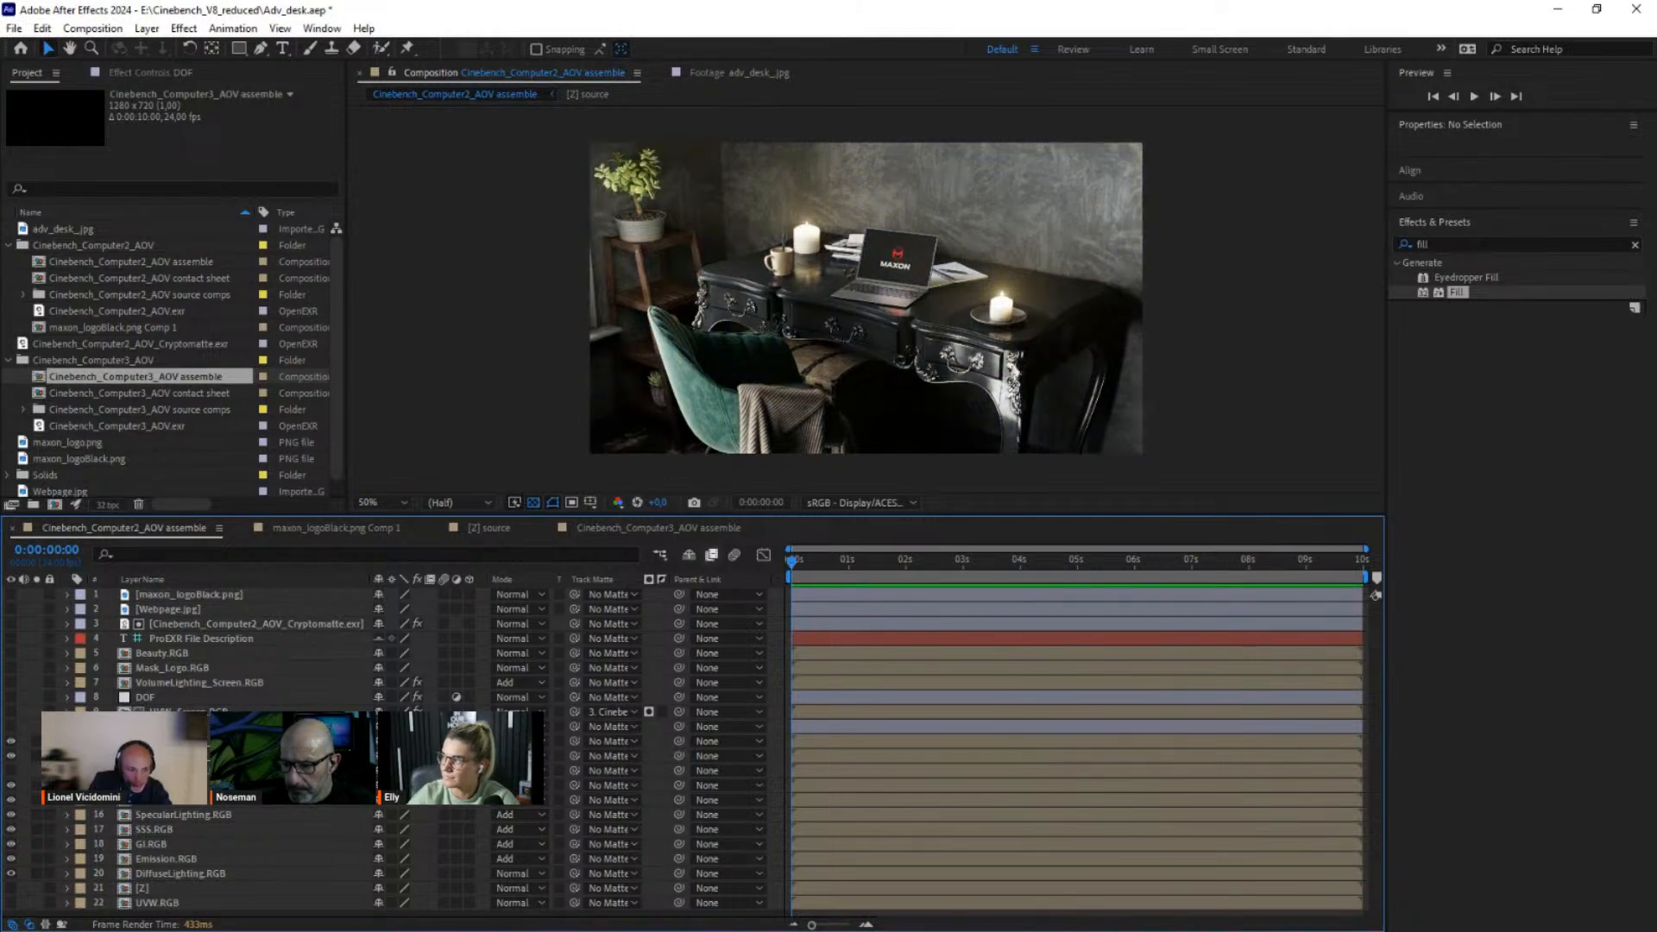
{"action": "key", "text": "slash"}
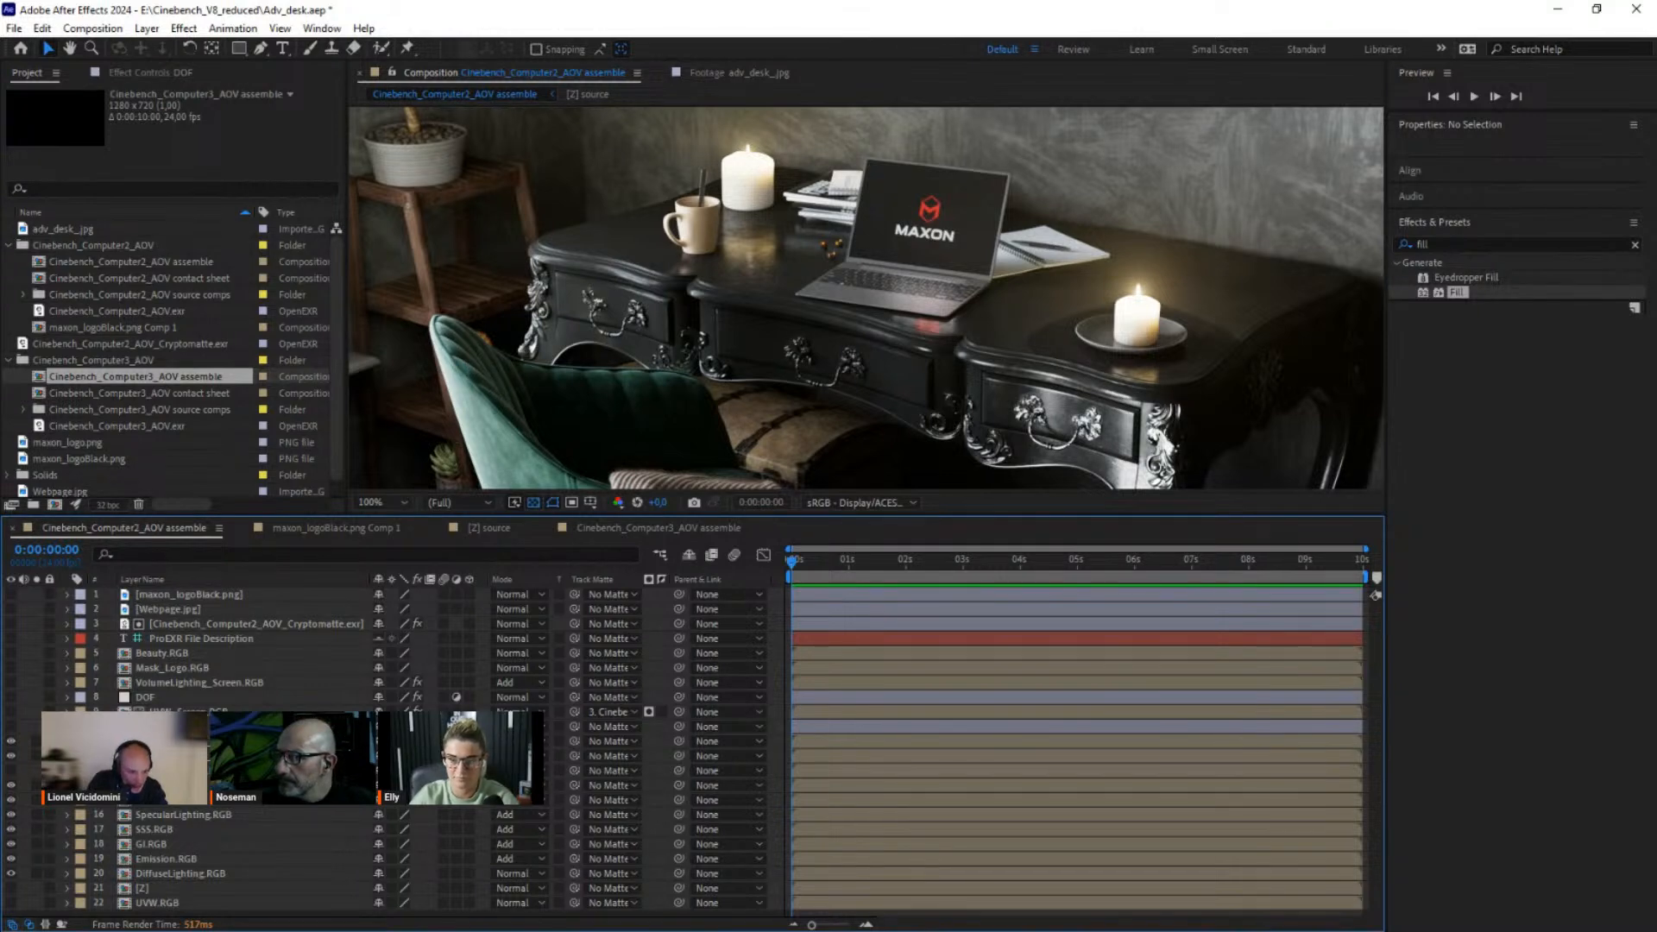
Step: Delete all layers from maxon_logoBlack.png down through UVW_Screen.RGB in the Cinebench_Computer2_AOV assemble composition
{"action": "left_click", "coordinate": [173, 726]}
{"action": "left_click", "coordinate": [172, 713]}
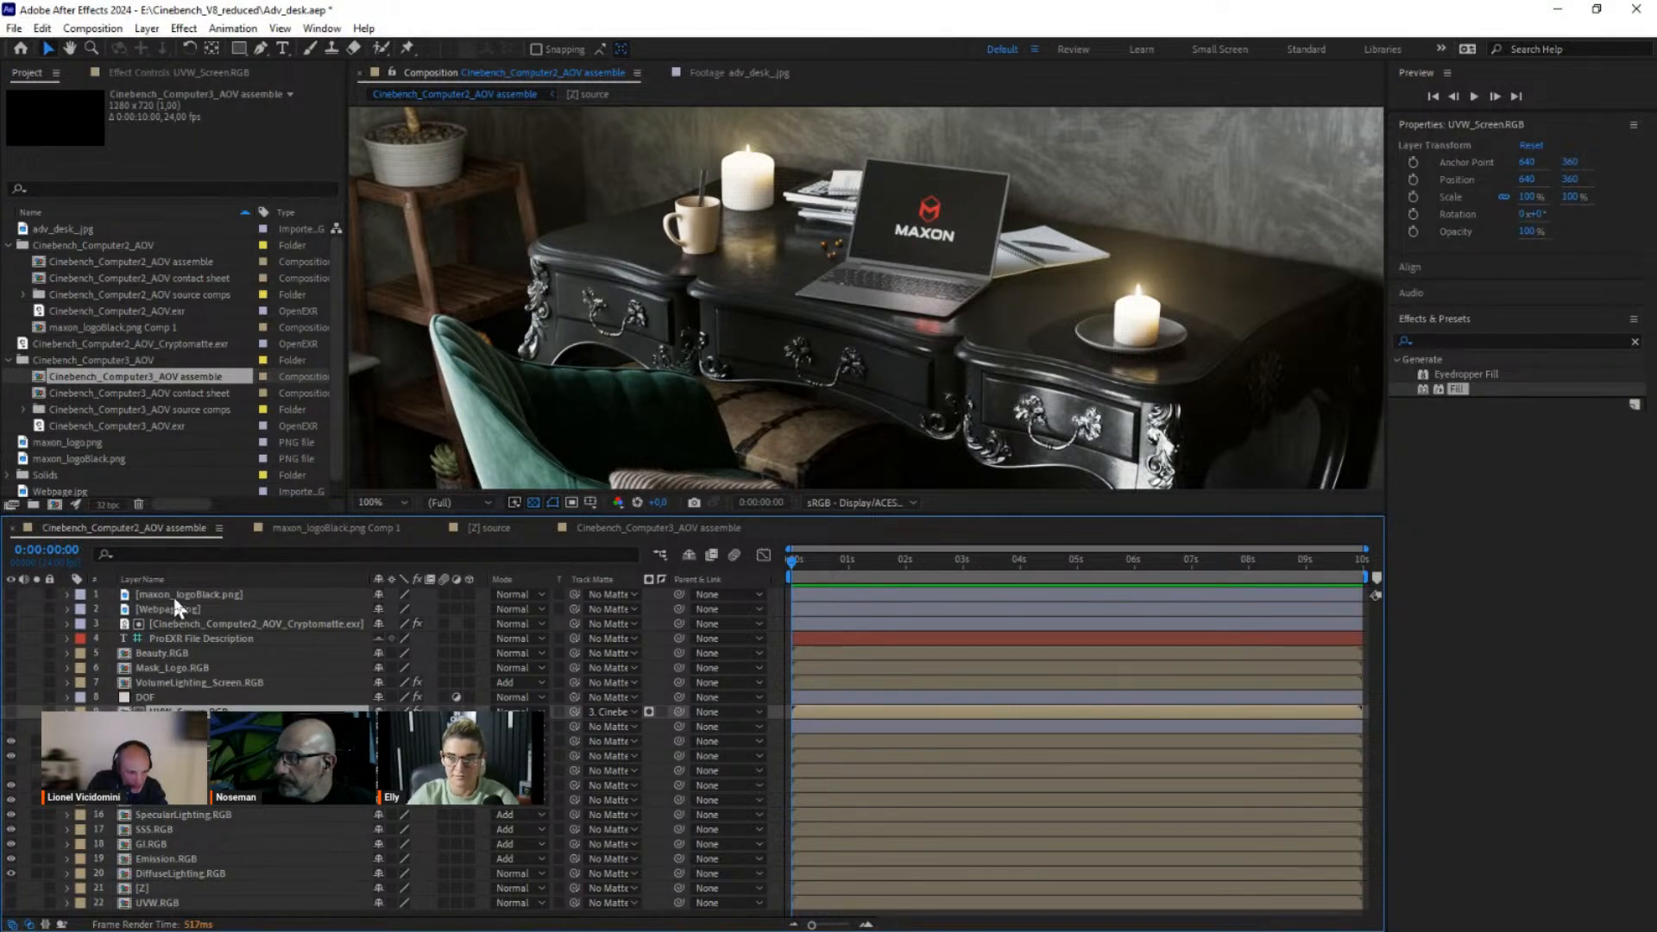
{"action": "left_click", "coordinate": [173, 594], "text": "shift"}
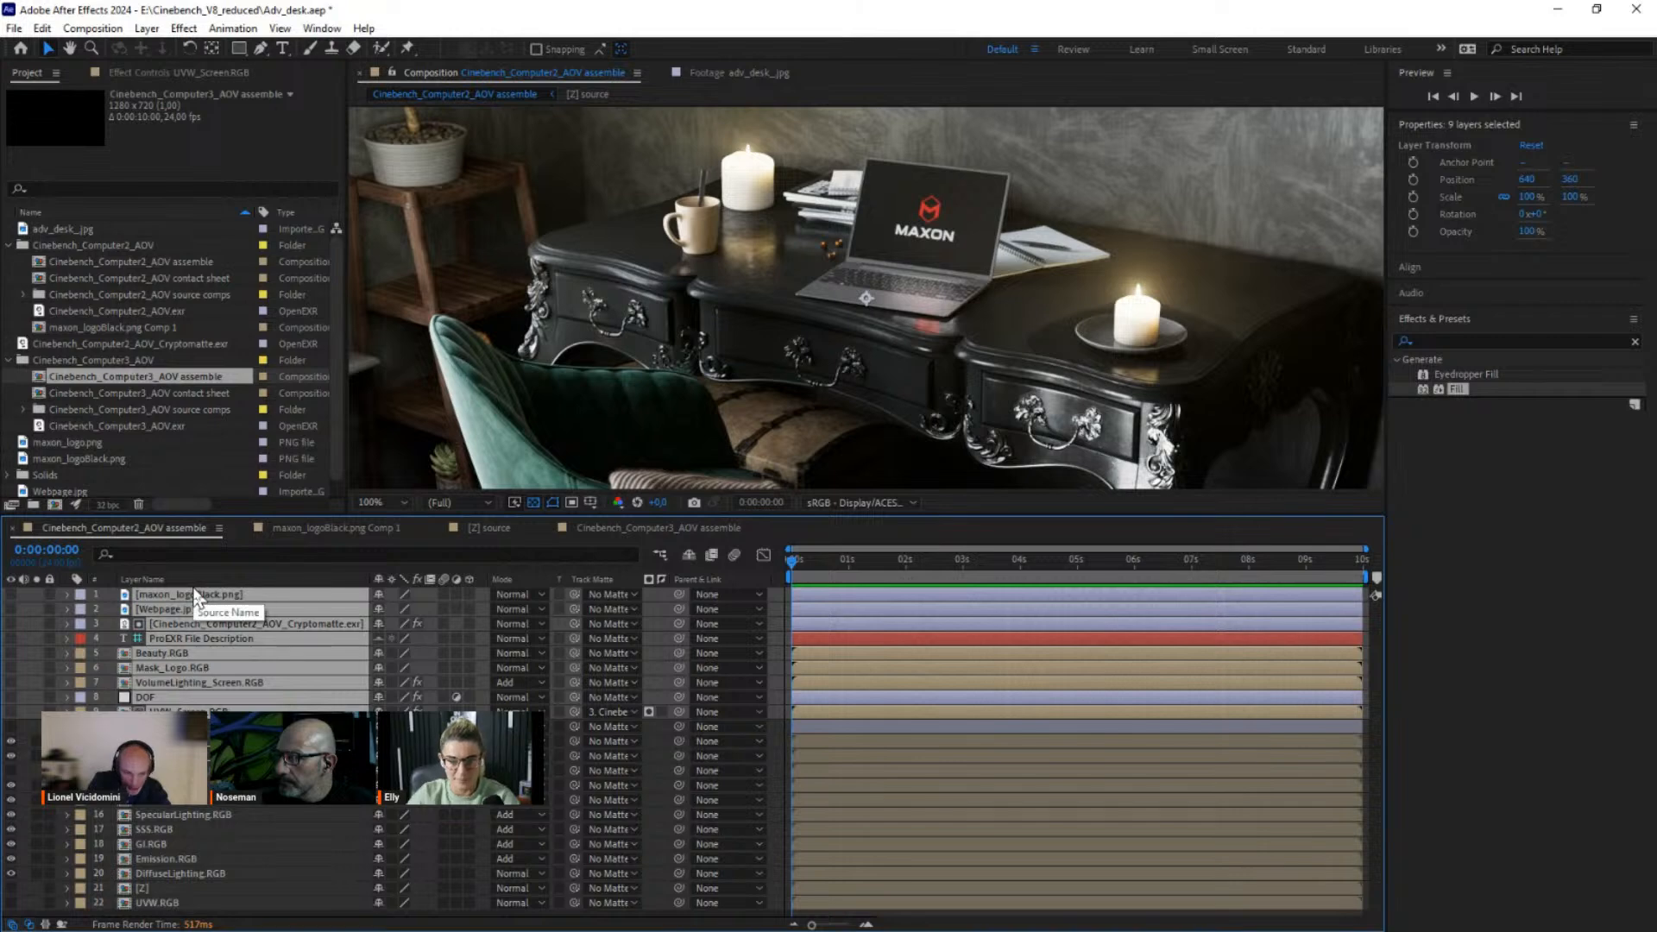
{"action": "key", "text": "Delete"}
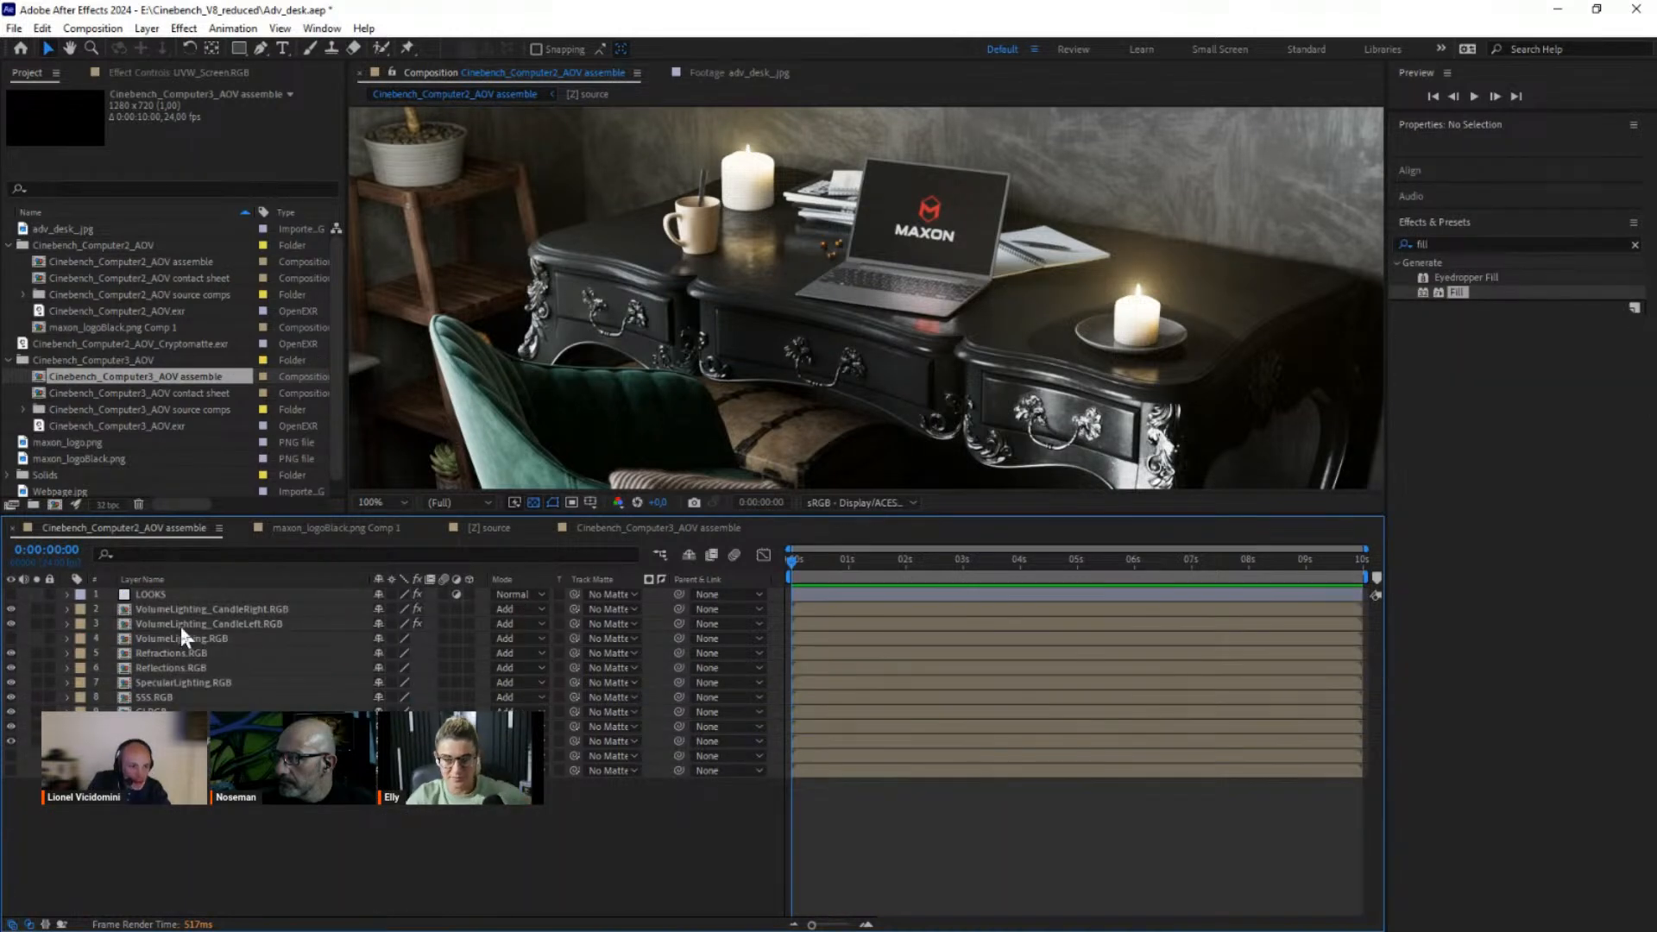
Step: Add the UVW source, UVW_Screen source and Mask_Logo source comps to the Cinebench_Computer2_AOV assemble composition, directly below LOOKS
{"action": "left_click", "coordinate": [337, 281]}
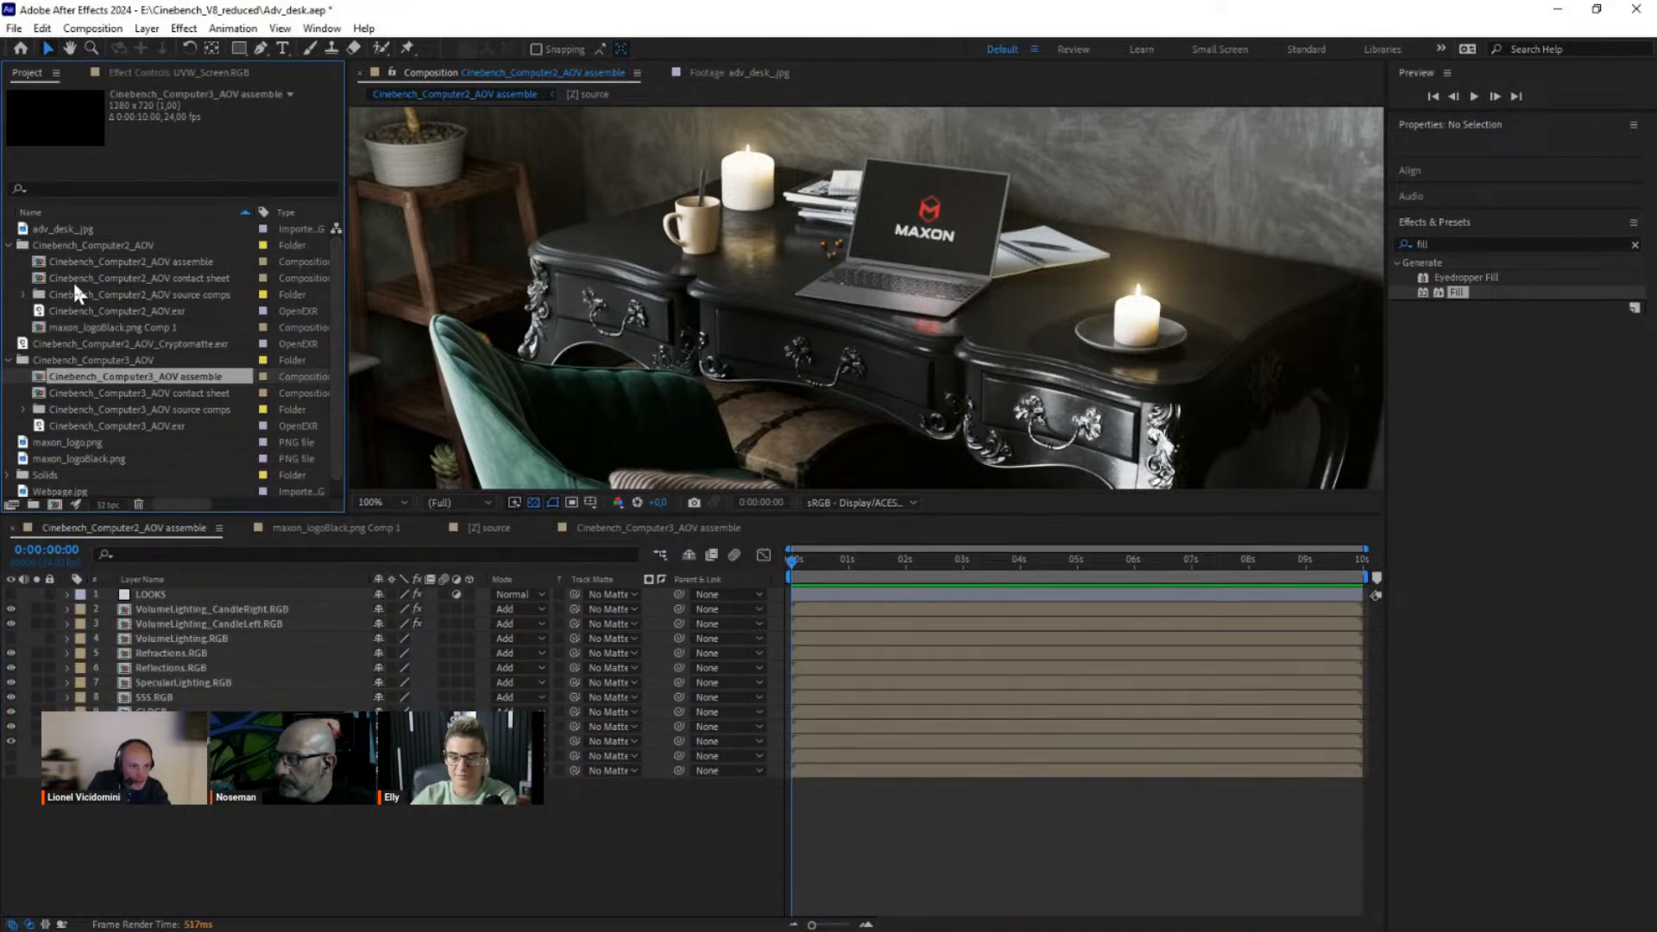
{"action": "left_click", "coordinate": [24, 295]}
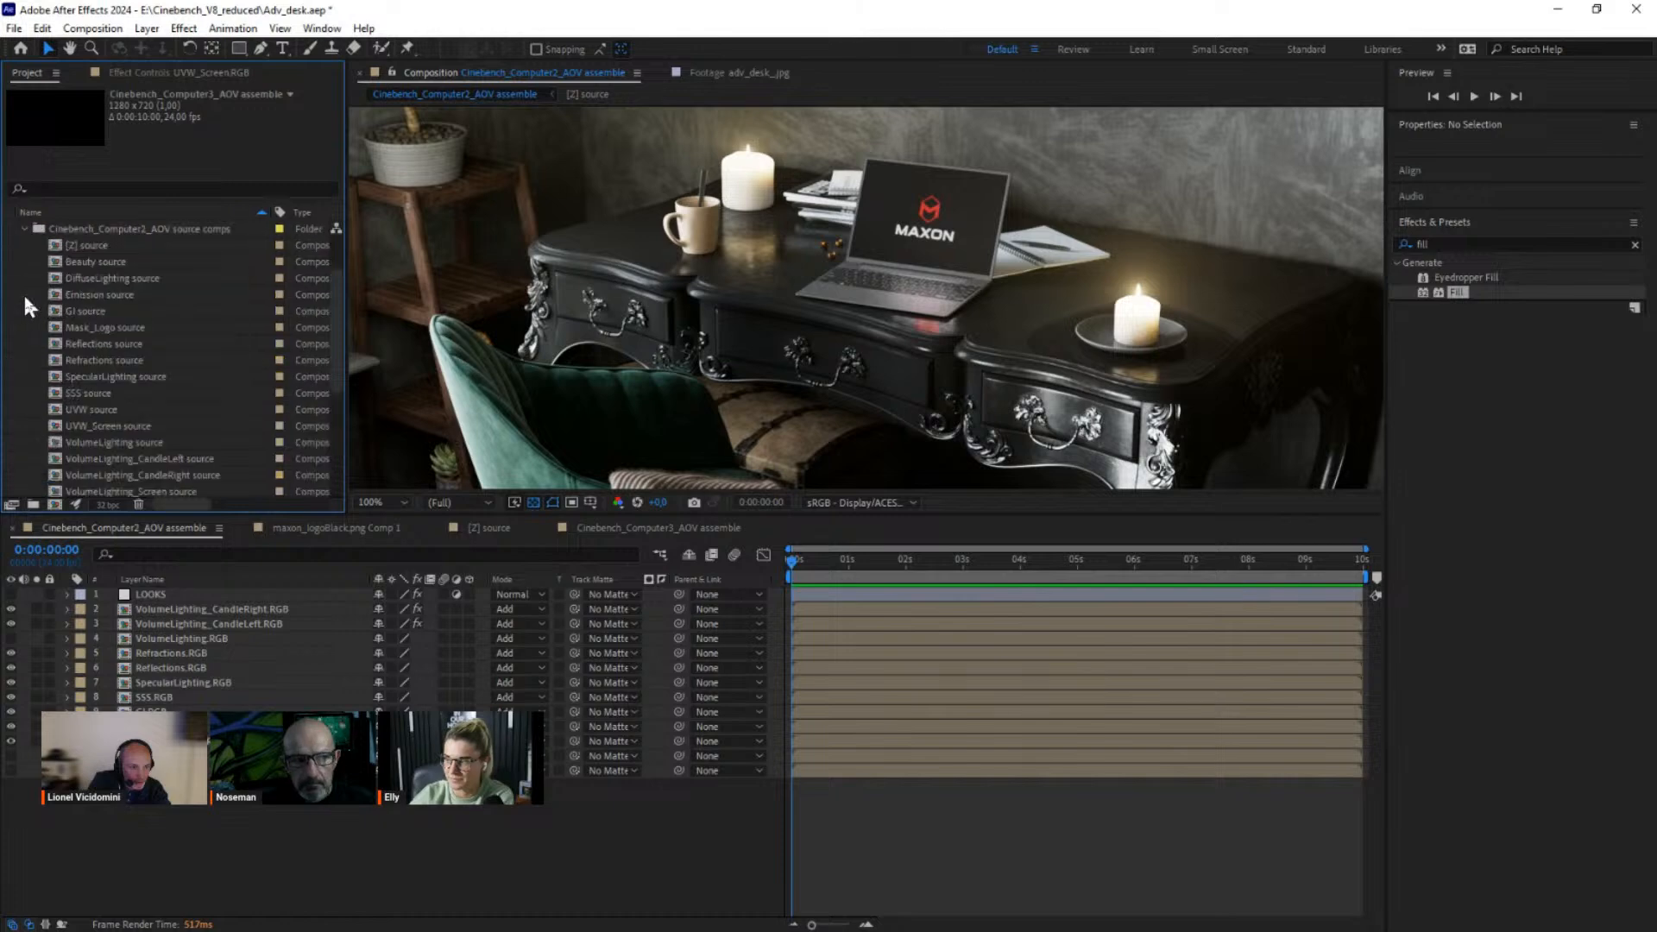
{"action": "left_click_drag", "start_coordinate": [338, 264], "coordinate": [336, 313]}
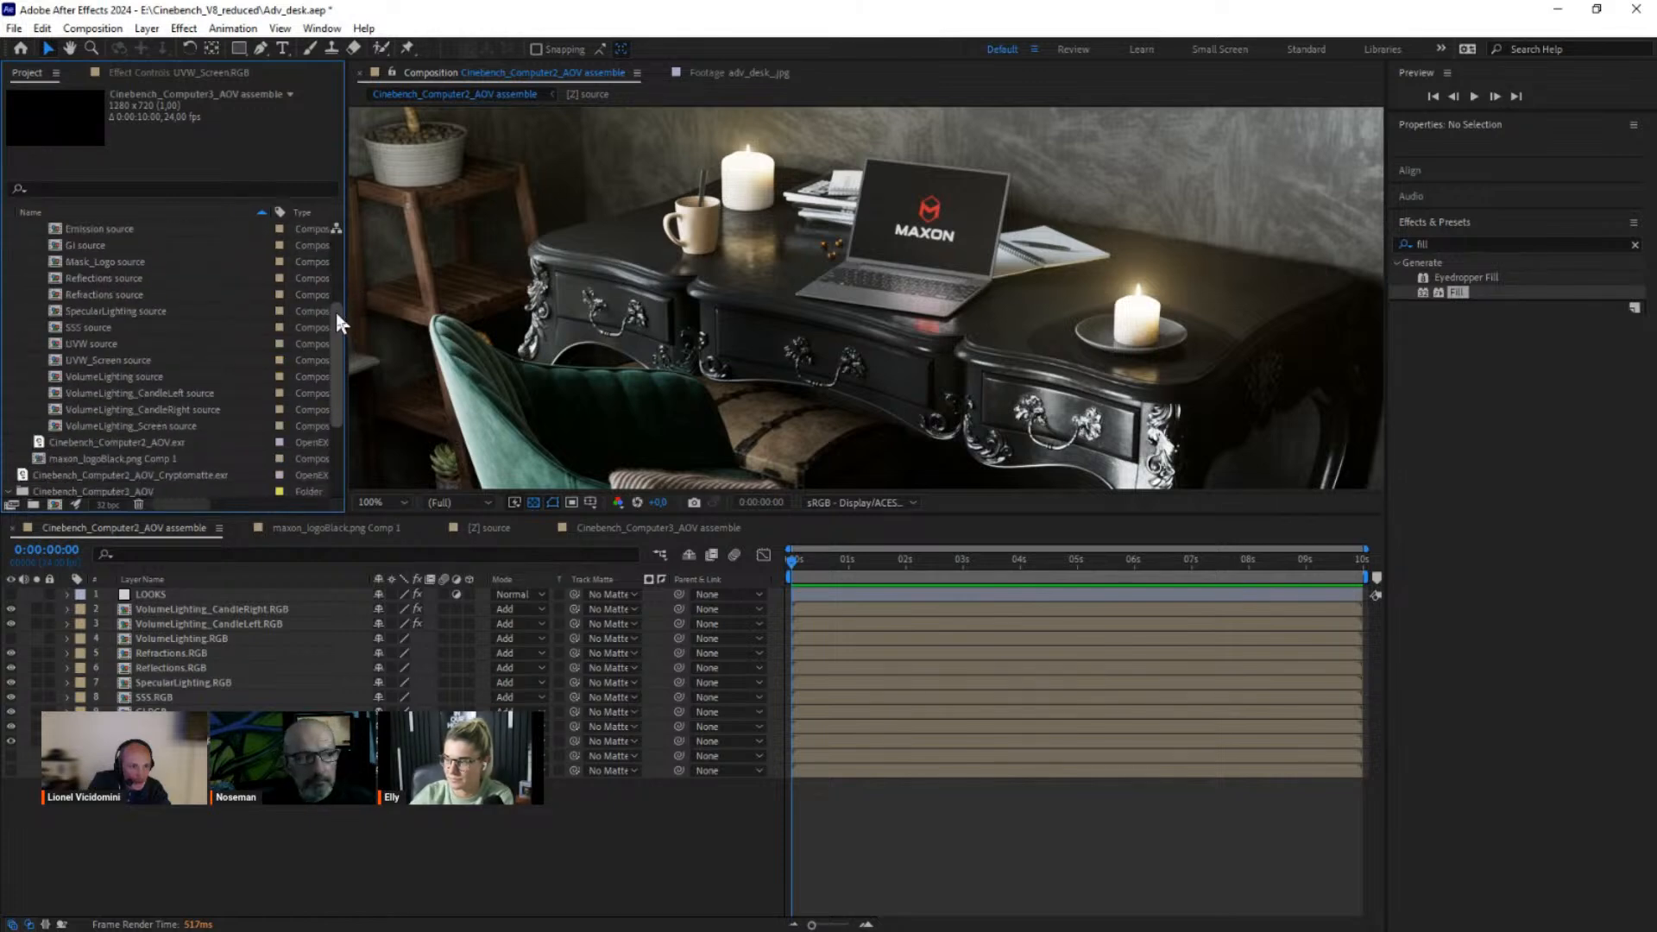
{"action": "left_click", "coordinate": [91, 342]}
{"action": "left_click", "coordinate": [91, 357], "text": "shift"}
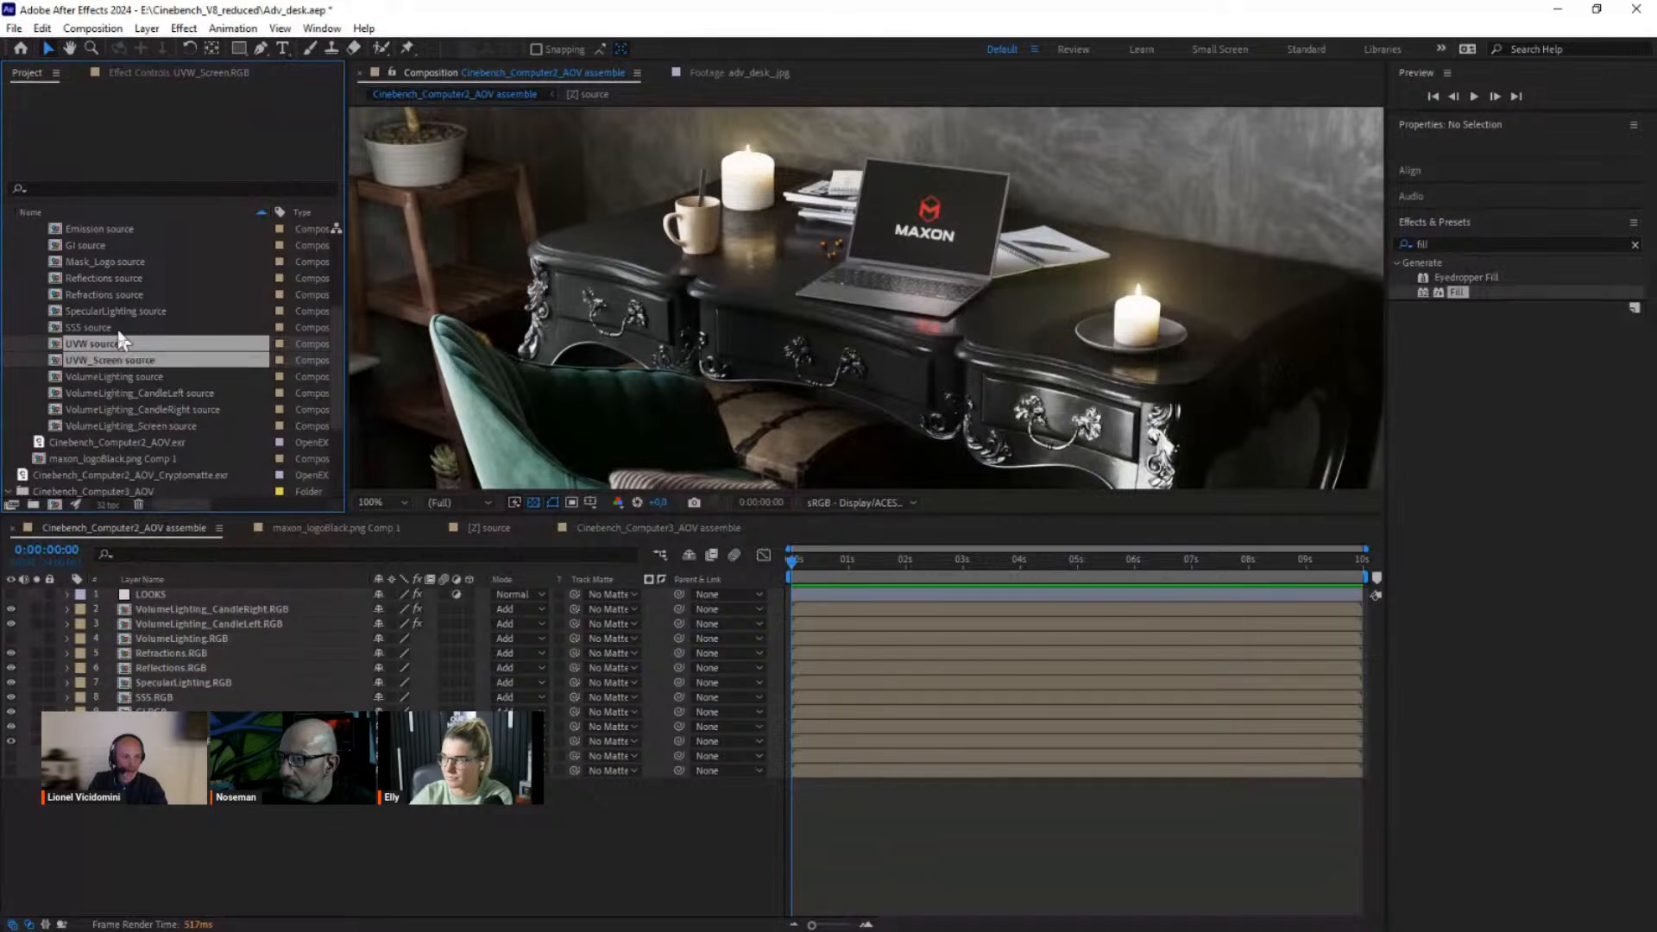
{"action": "left_click", "coordinate": [88, 257], "text": "ctrl"}
{"action": "left_click_drag", "start_coordinate": [103, 265], "coordinate": [159, 610]}
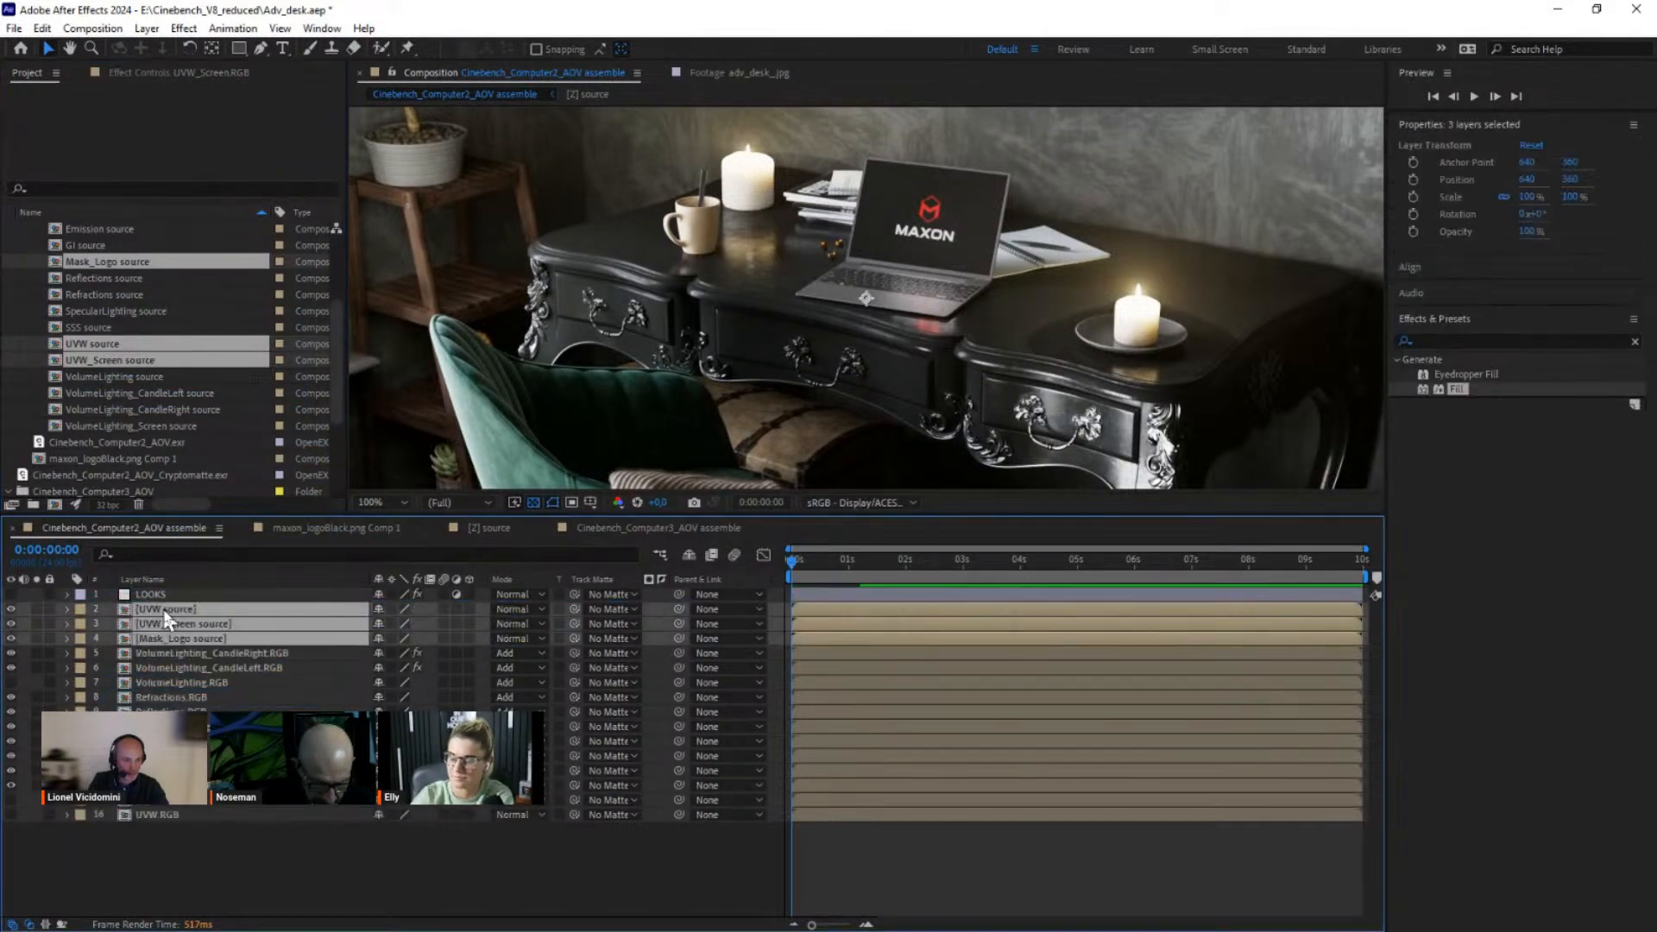
Step: Hide the UVW source and UVW_Screen source layers, and toggle Mask_Logo source to check it, leaving it visible
{"action": "left_click", "coordinate": [161, 608]}
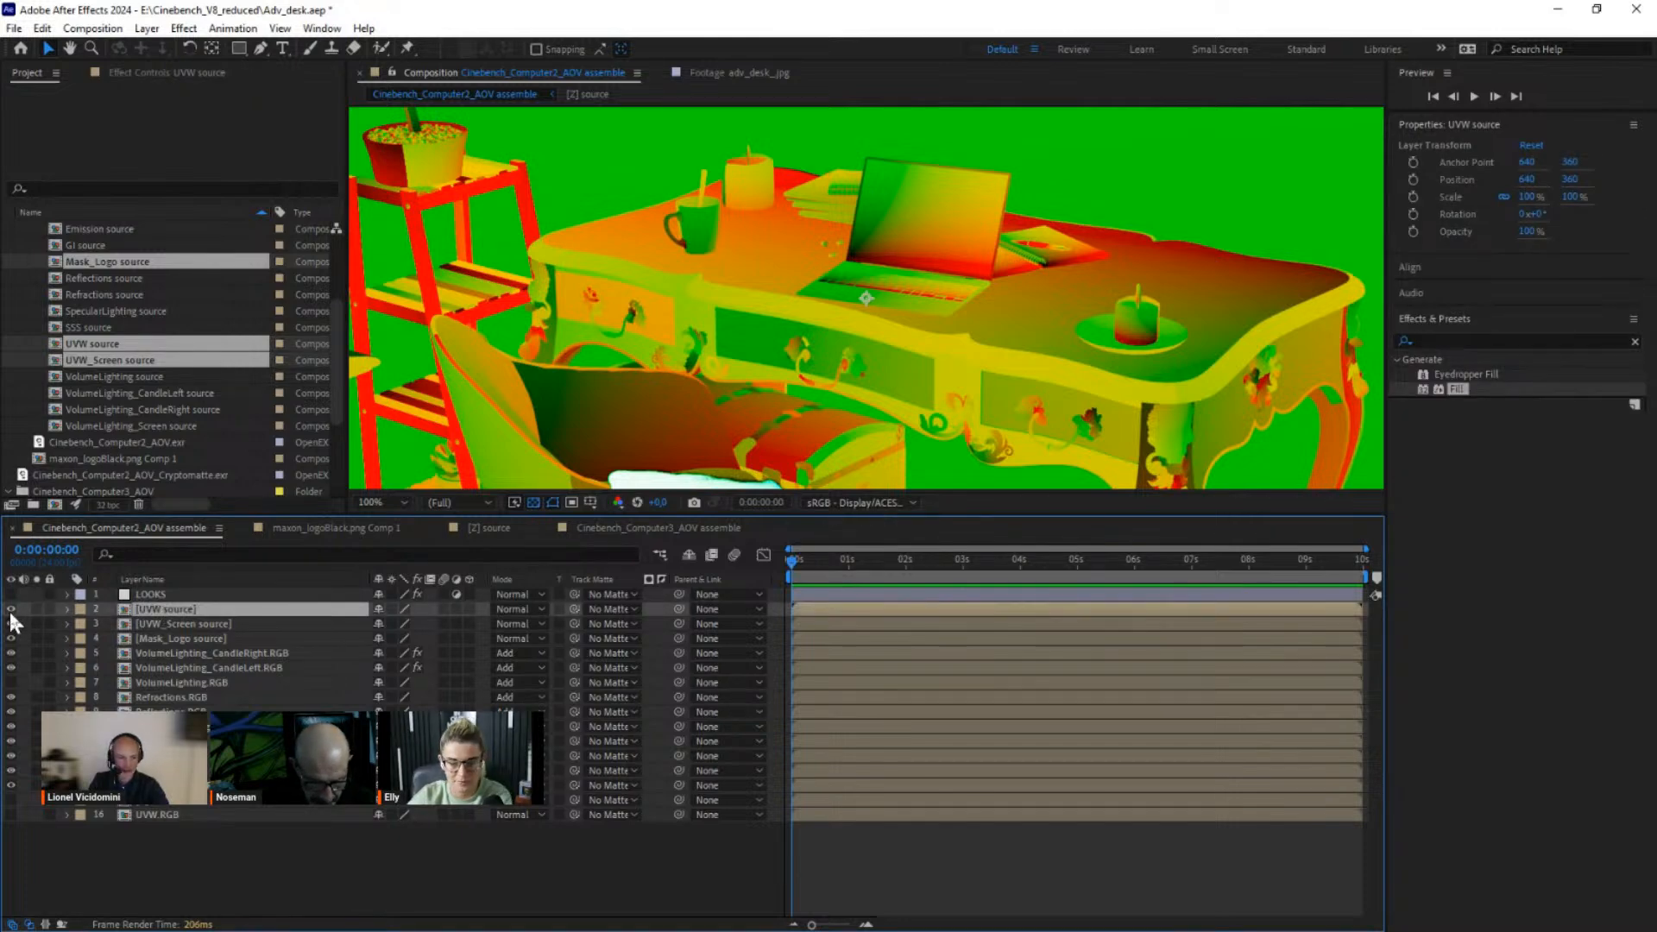
{"action": "left_click", "coordinate": [10, 608]}
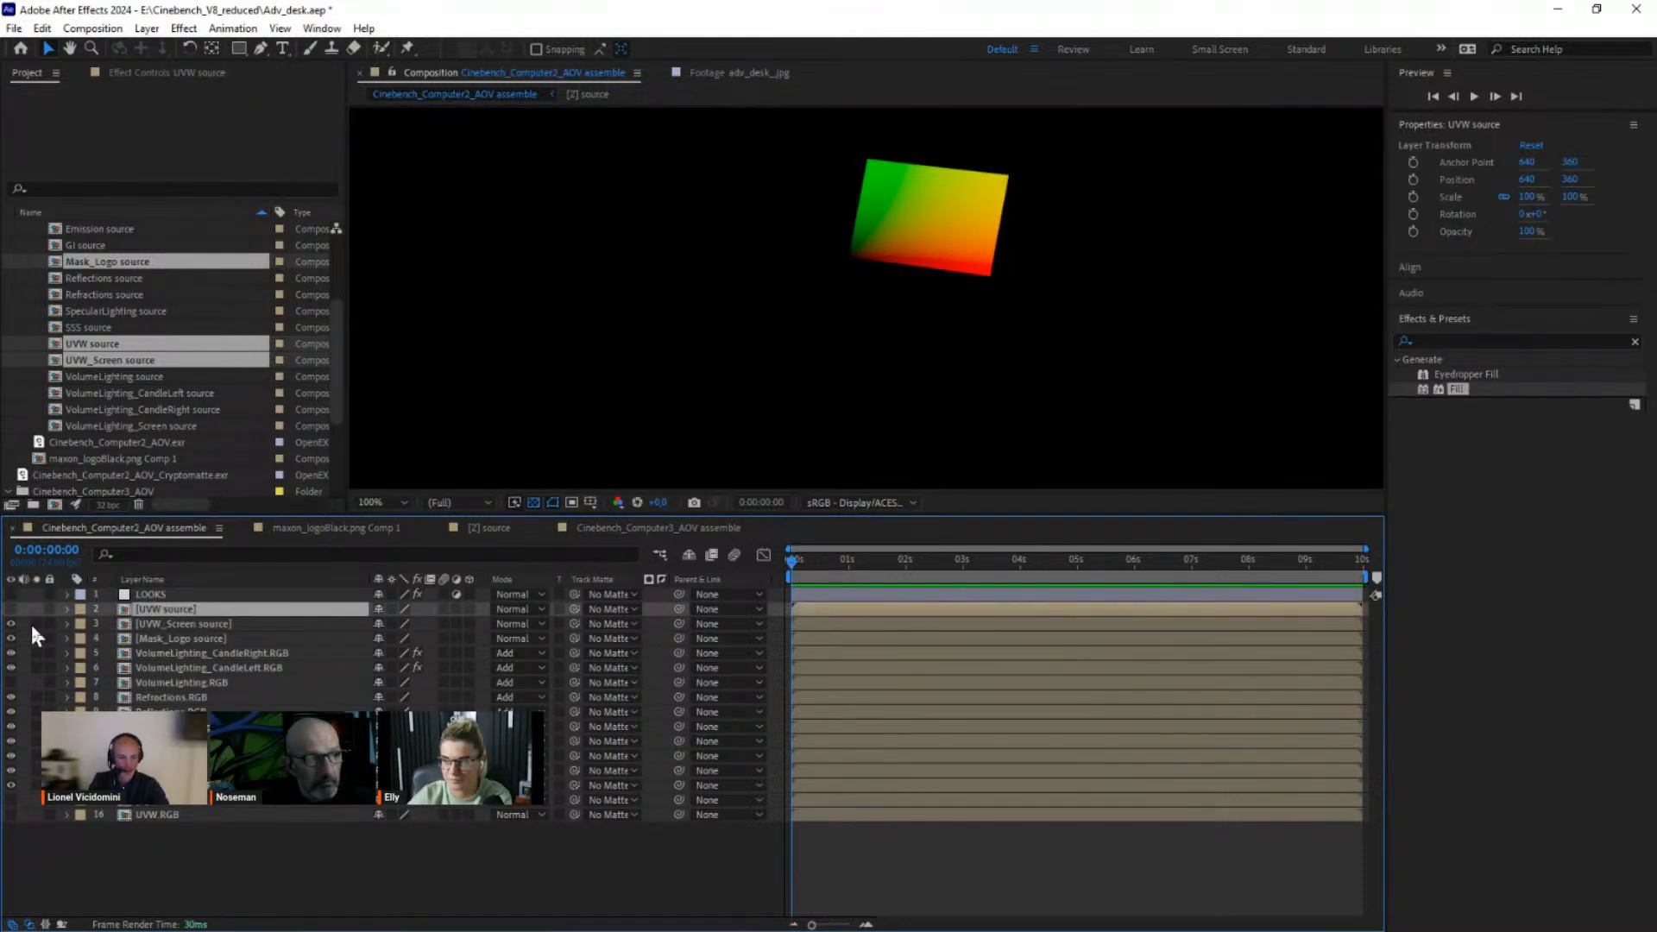
{"action": "left_click", "coordinate": [10, 623]}
{"action": "left_click", "coordinate": [180, 639]}
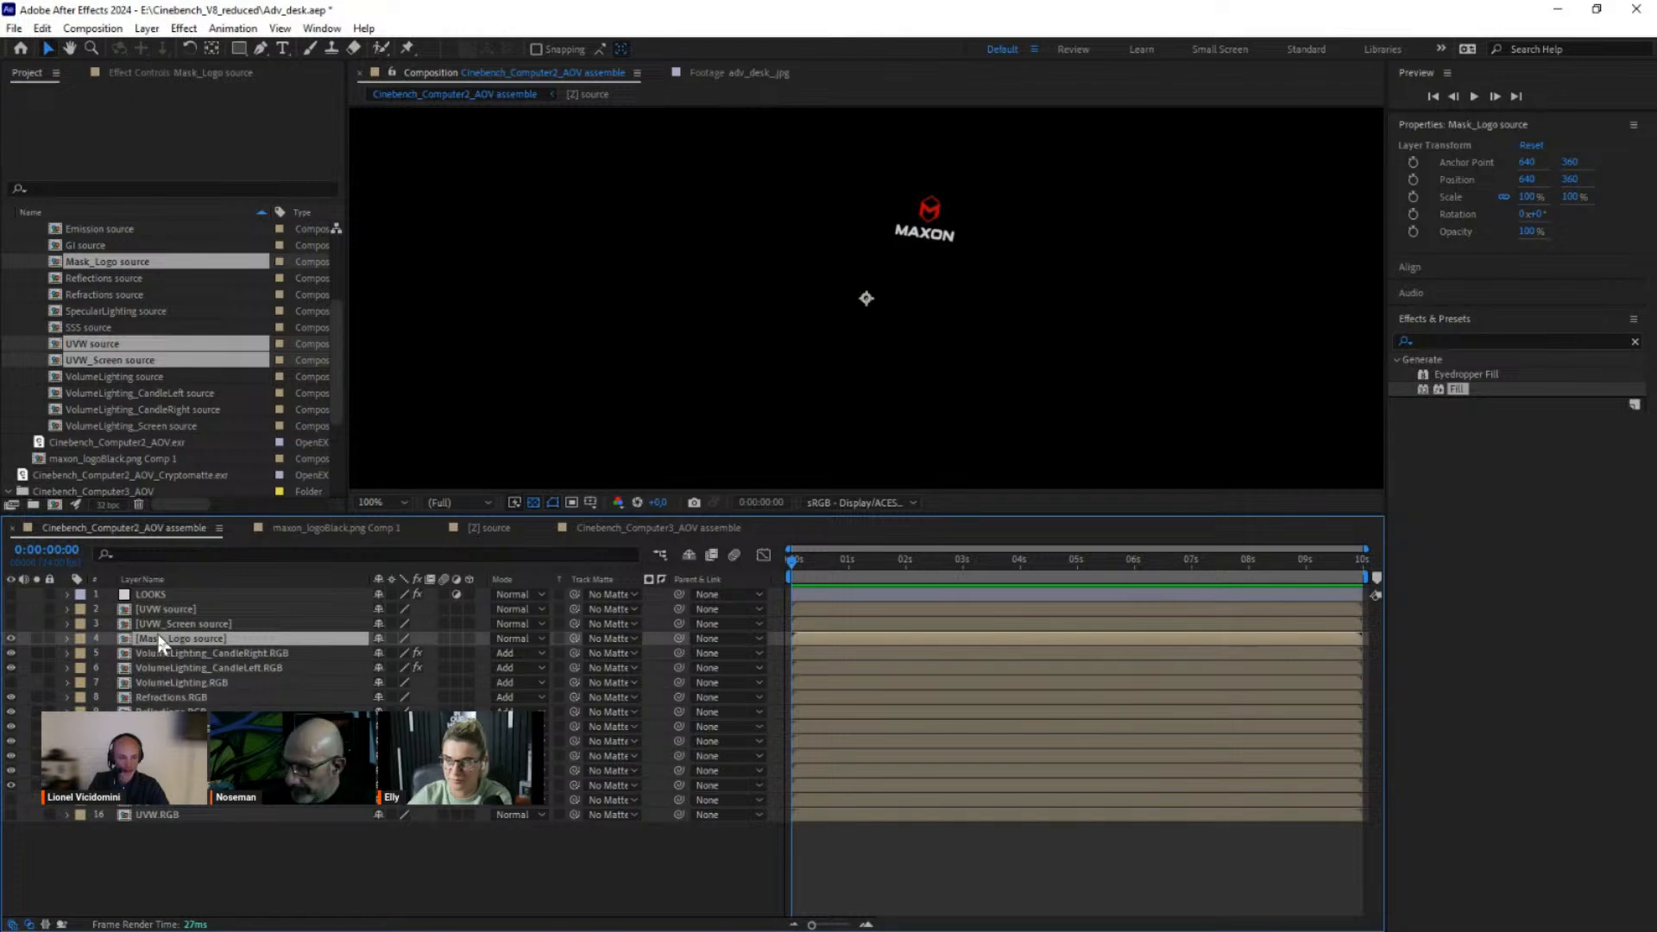
{"action": "left_click", "coordinate": [10, 639]}
{"action": "left_click", "coordinate": [11, 639]}
{"action": "left_click", "coordinate": [11, 638]}
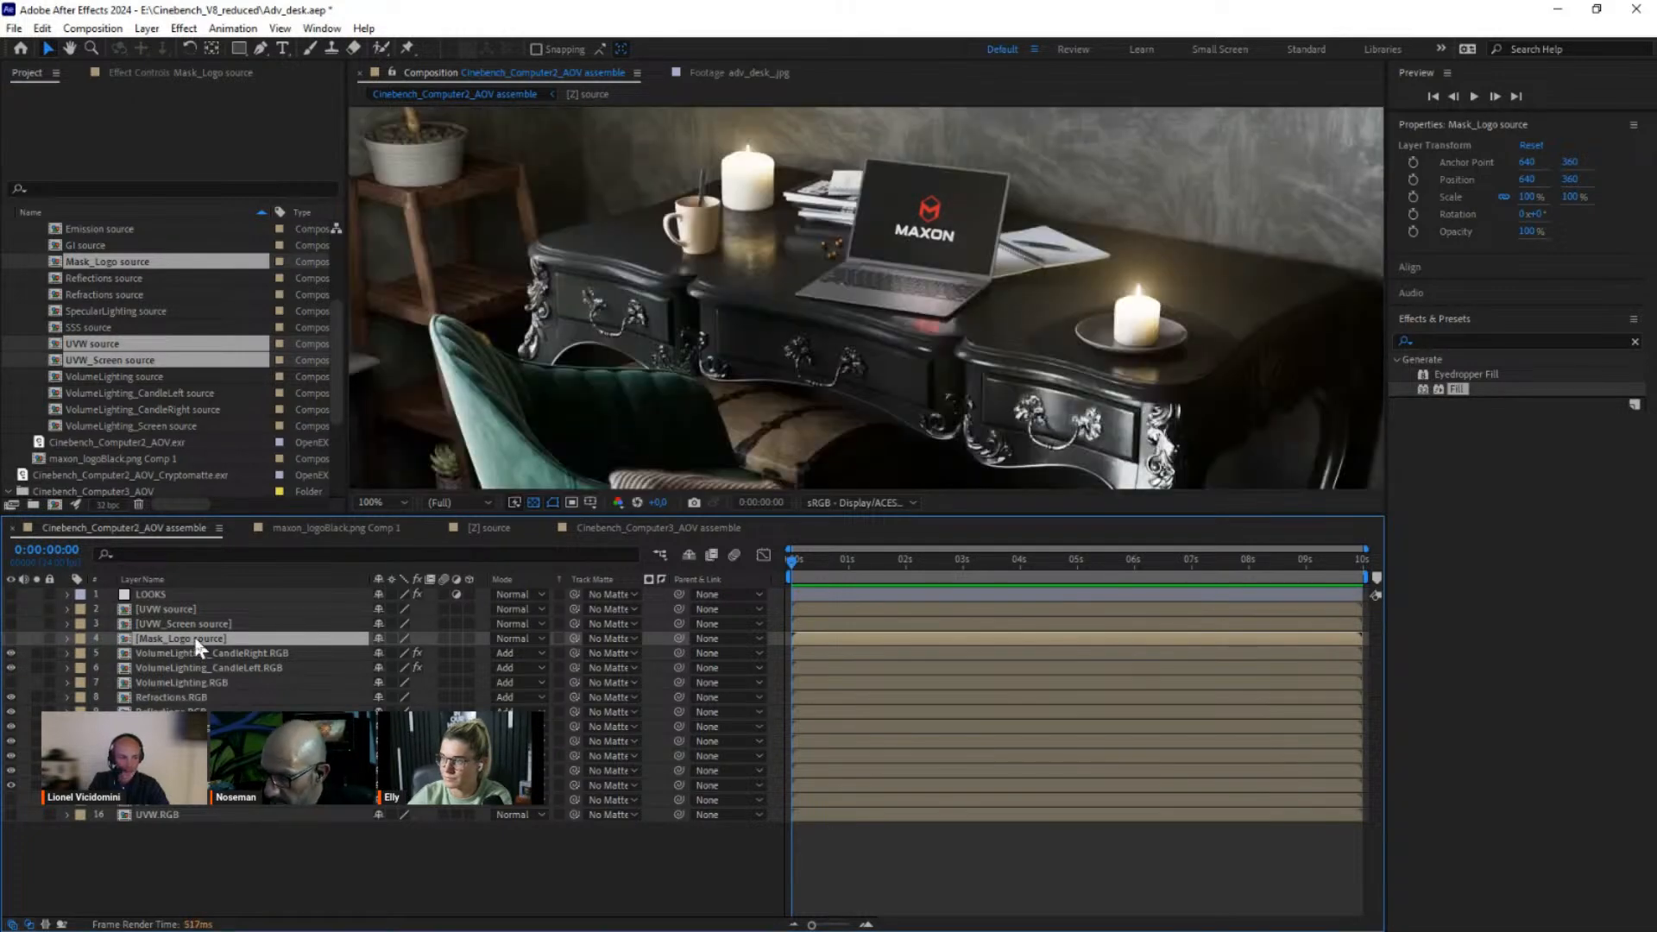
{"action": "left_click", "coordinate": [10, 639]}
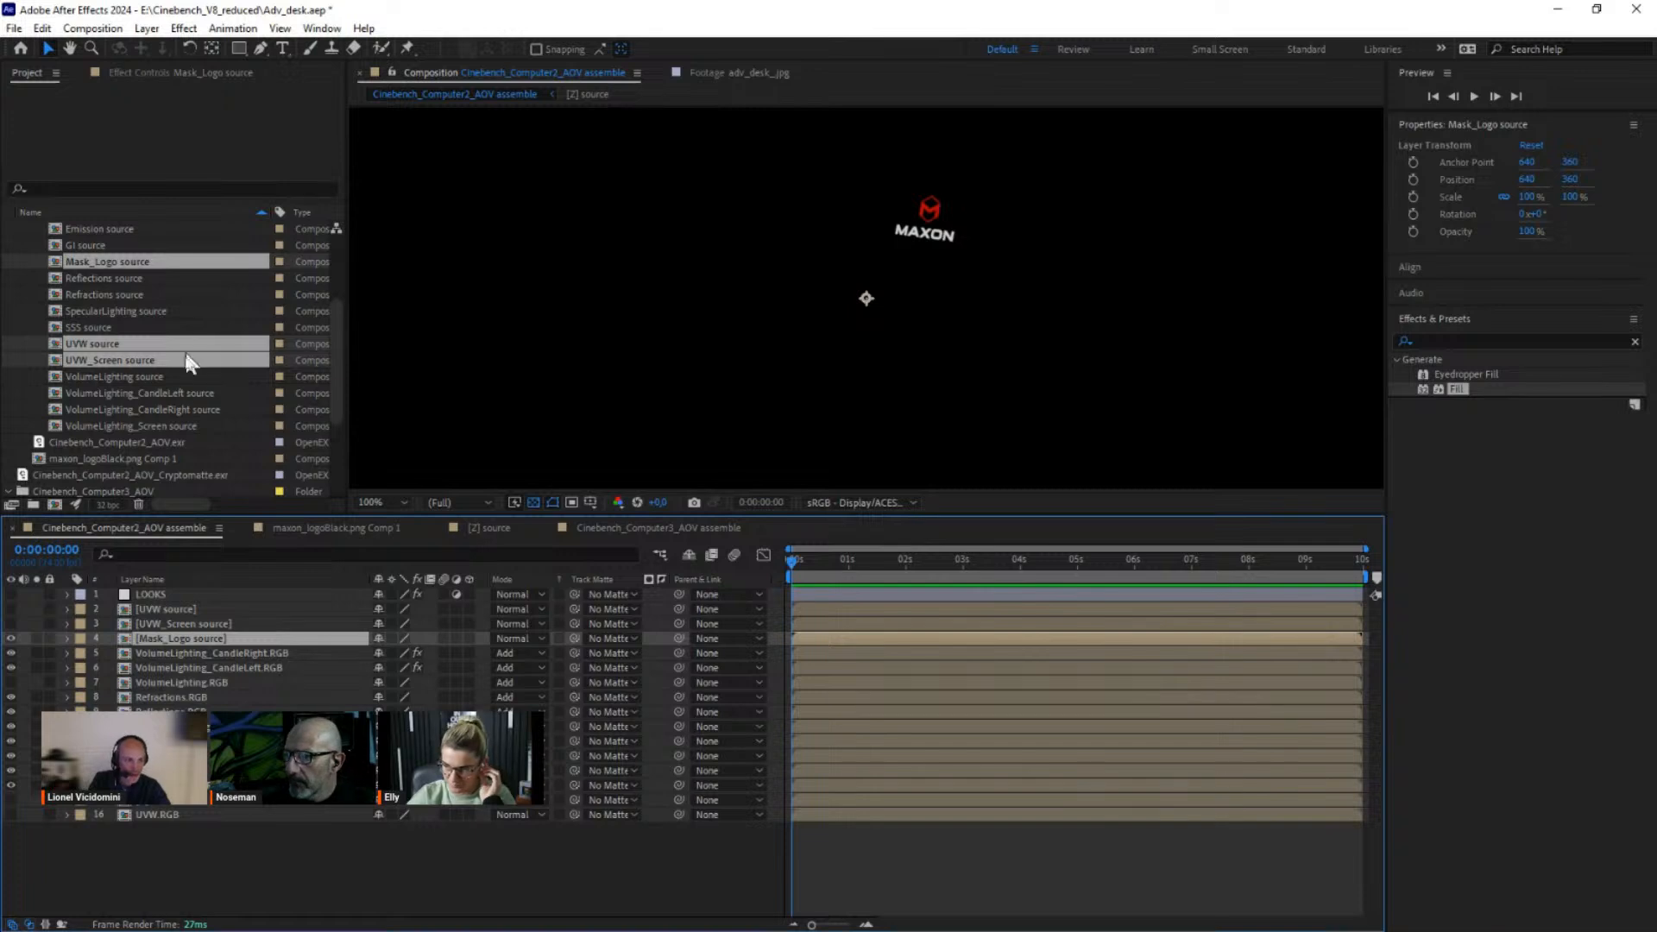
Step: Add Cinebench_Computer2_AOV_Cryptomatte.exr as the topmost layer of the assemble composition
{"action": "scroll", "coordinate": [149, 433], "scroll_direction": "down", "scroll_amount": 1}
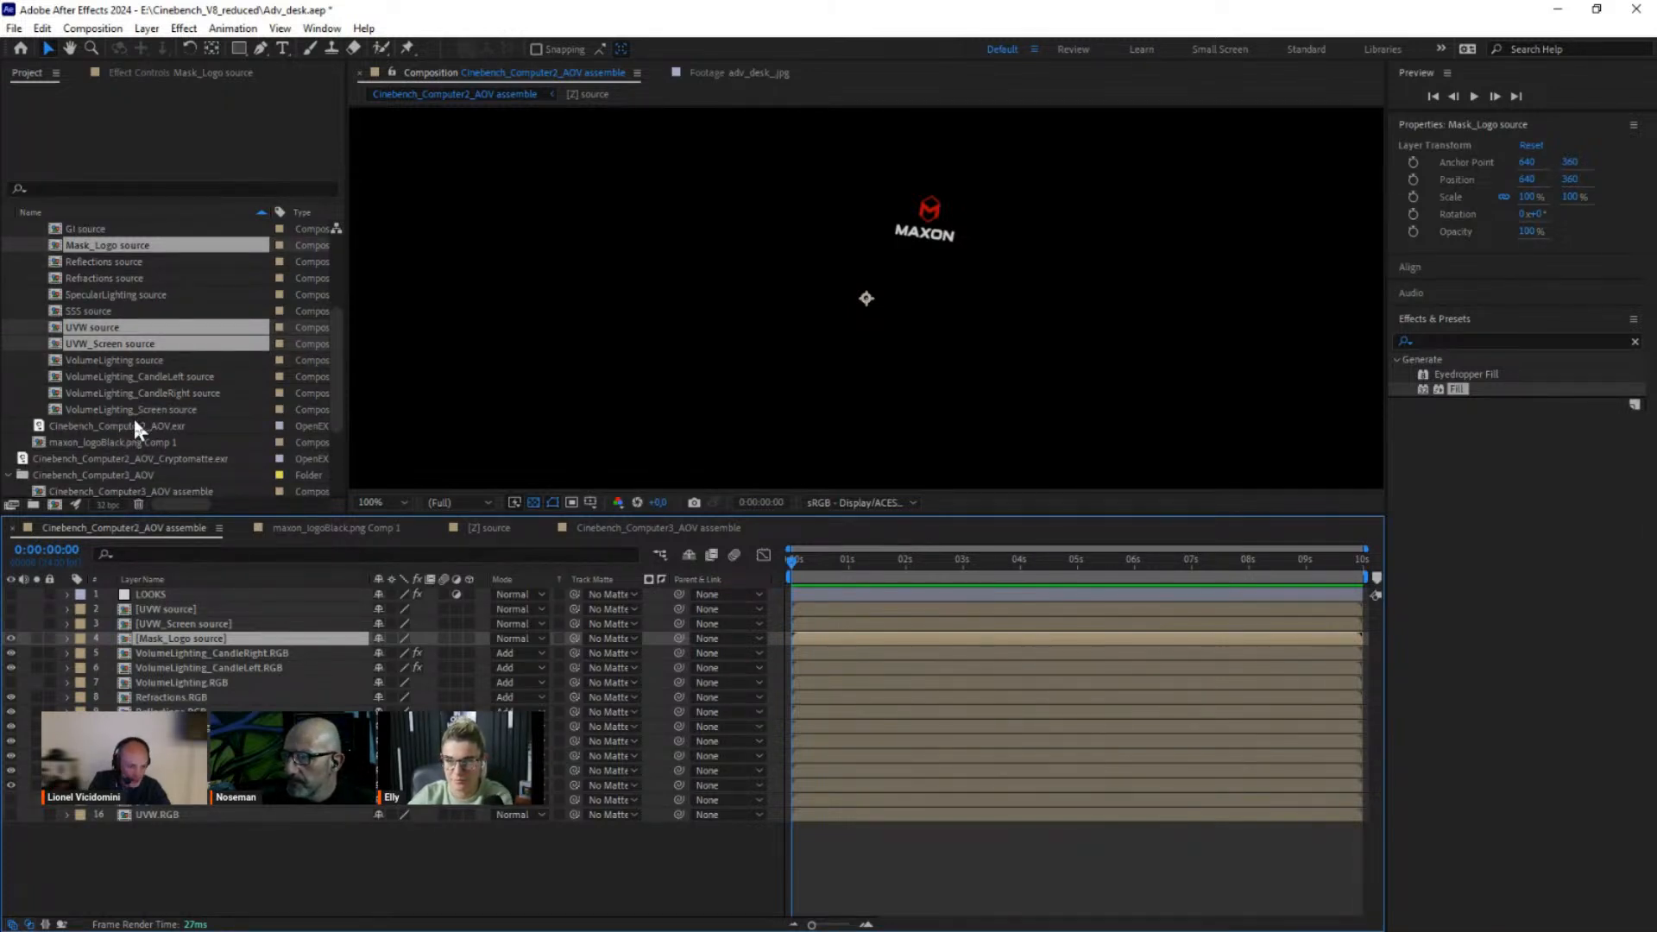
{"action": "left_click", "coordinate": [101, 456]}
{"action": "left_click_drag", "start_coordinate": [339, 371], "coordinate": [333, 414]}
{"action": "left_click_drag", "start_coordinate": [182, 369], "coordinate": [144, 601]}
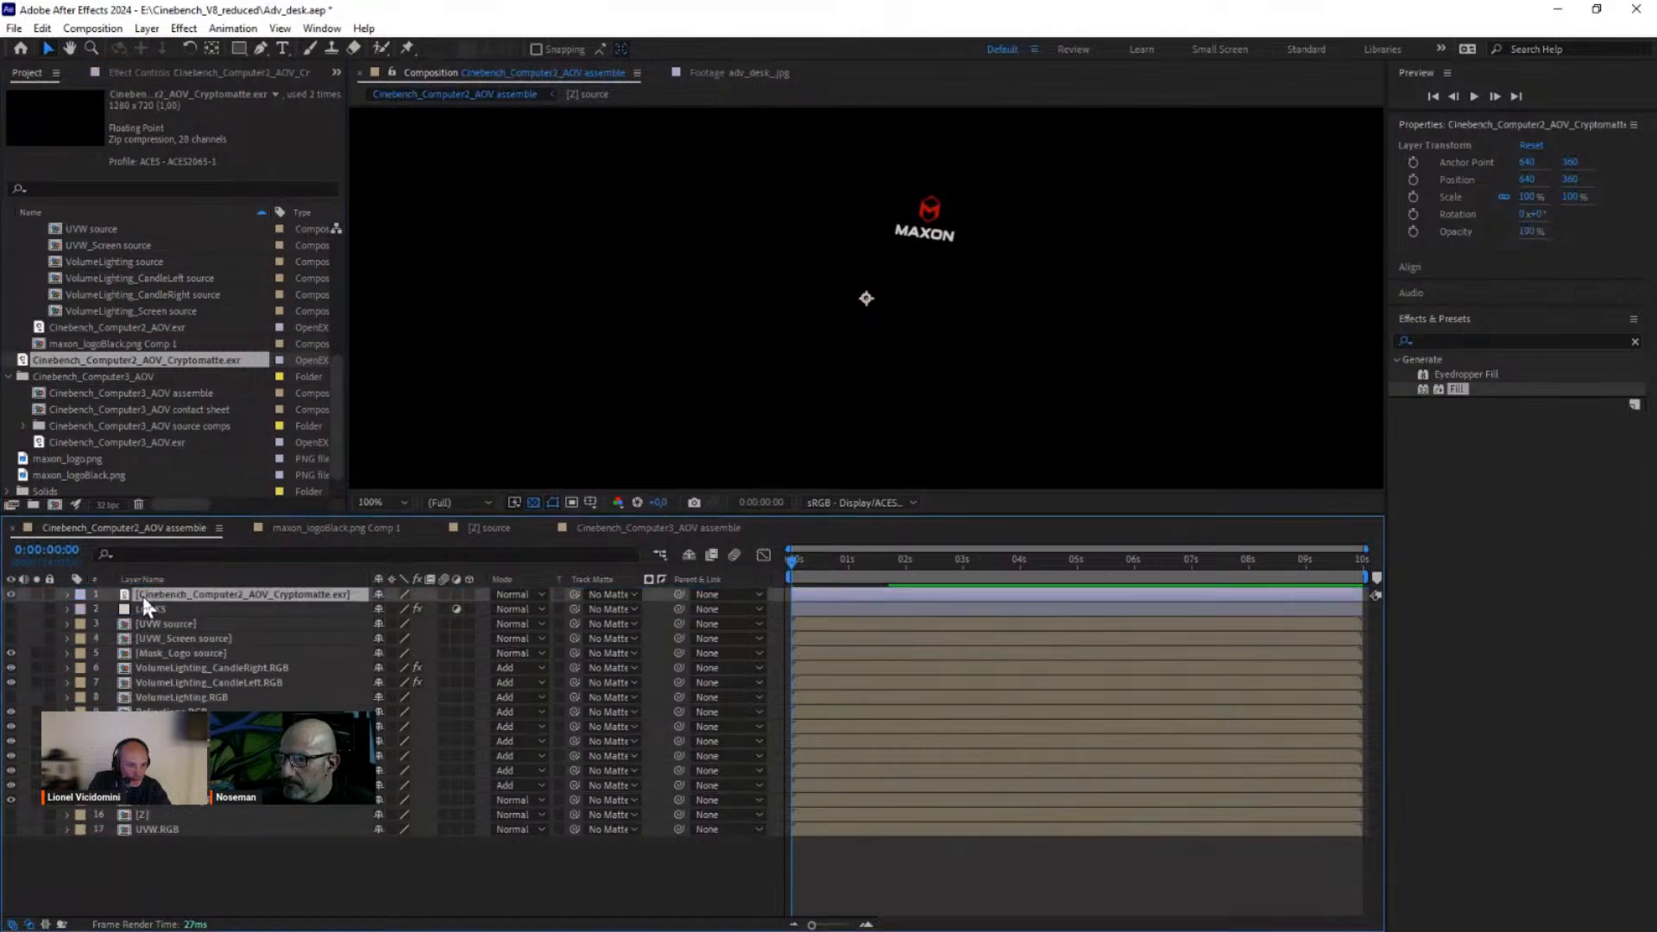
Step: Find the Cryptomatte effect and apply it to the Cinebench_Computer2_AOV_Cryptomatte.exr layer
{"action": "left_click", "coordinate": [1463, 344]}
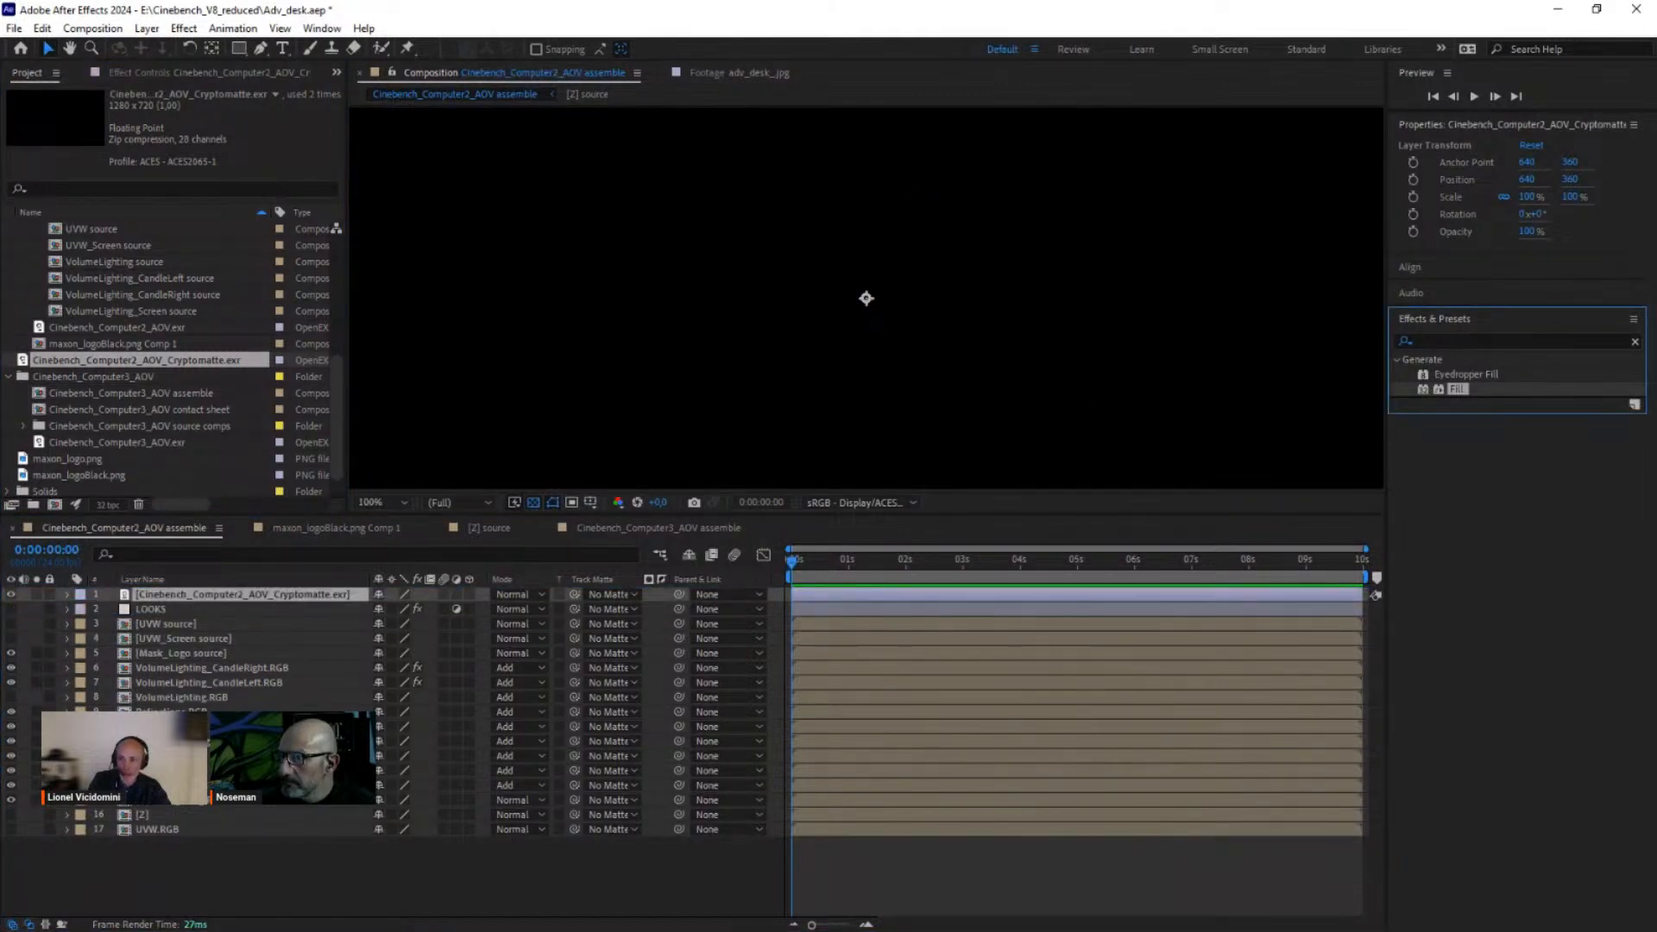
{"action": "left_click", "coordinate": [1634, 342]}
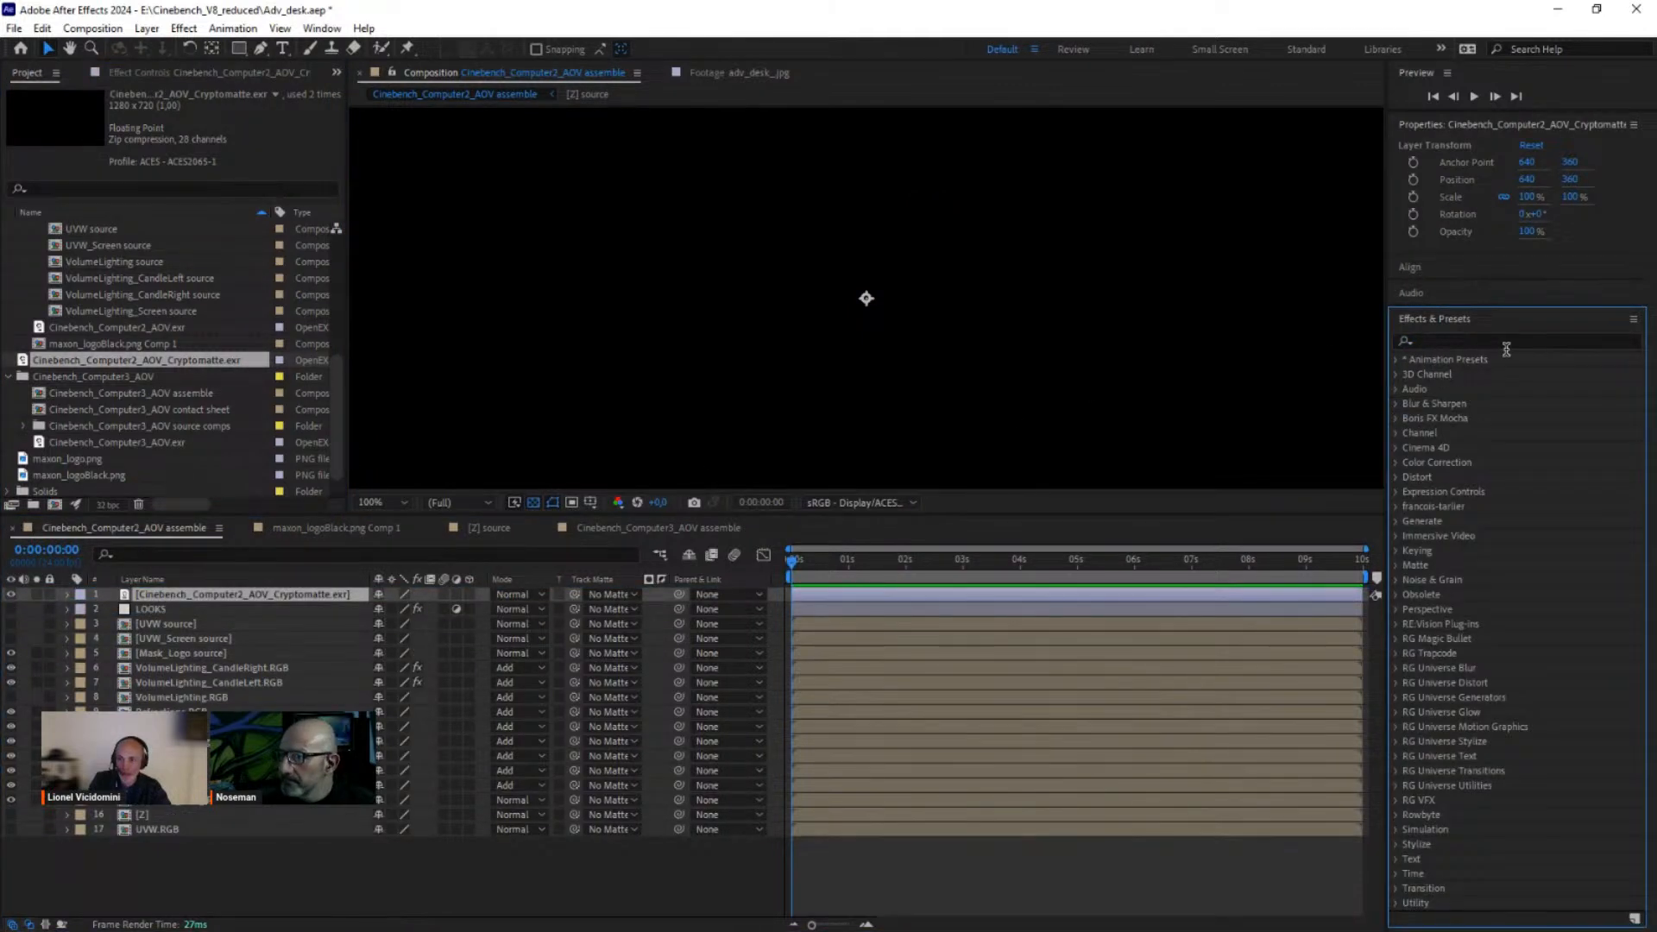
{"action": "left_click", "coordinate": [1495, 344]}
{"action": "type", "text": "crypo"}
{"action": "key", "text": "BackSpace"}
{"action": "type", "text": "t"}
{"action": "double_click", "coordinate": [1462, 374]}
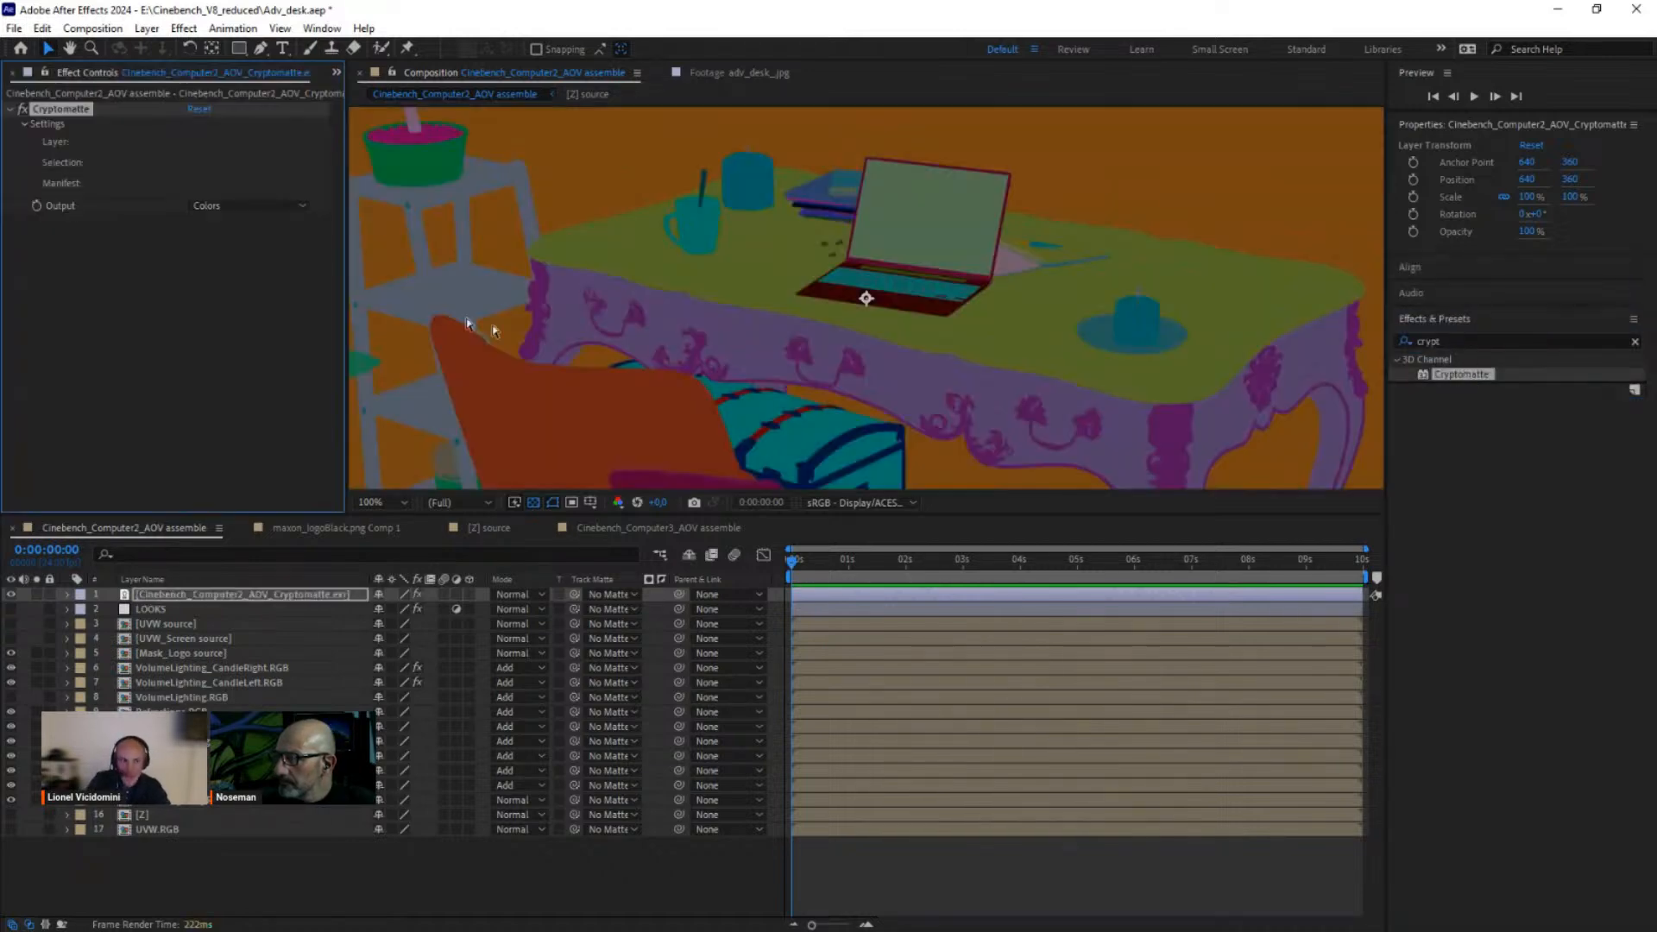
Step: Pick the laptop screen as the Cryptomatte selection with Matted RGBA output, and hide the Cryptomatte layer
{"action": "left_click", "coordinate": [932, 216]}
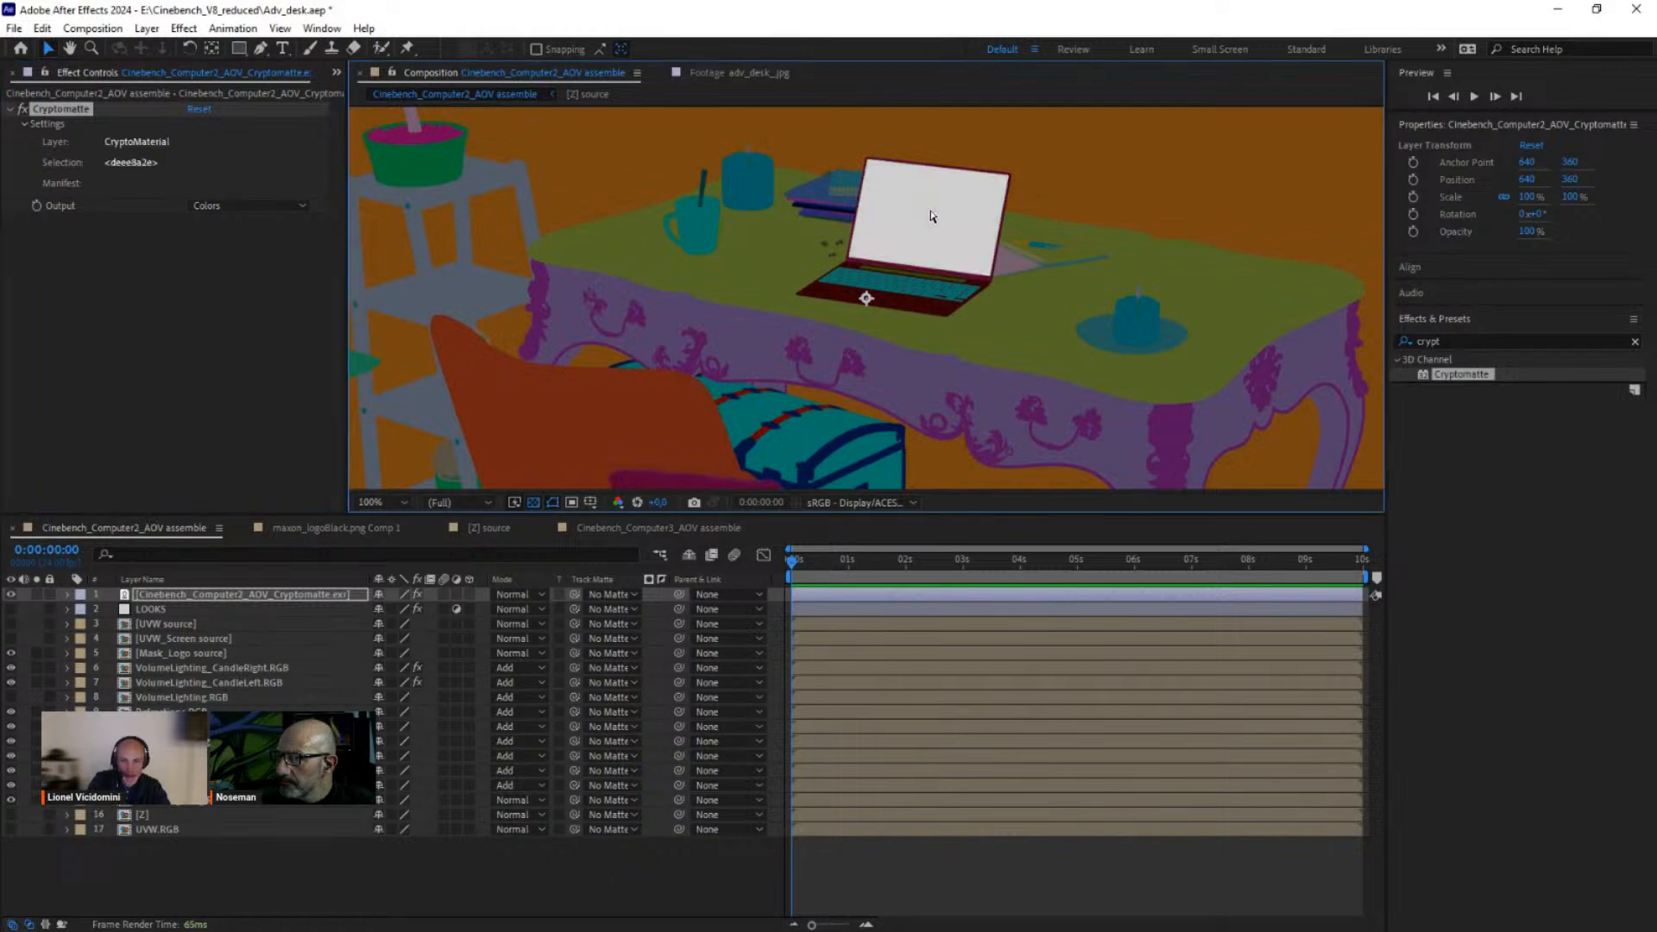
{"action": "left_click", "coordinate": [228, 207]}
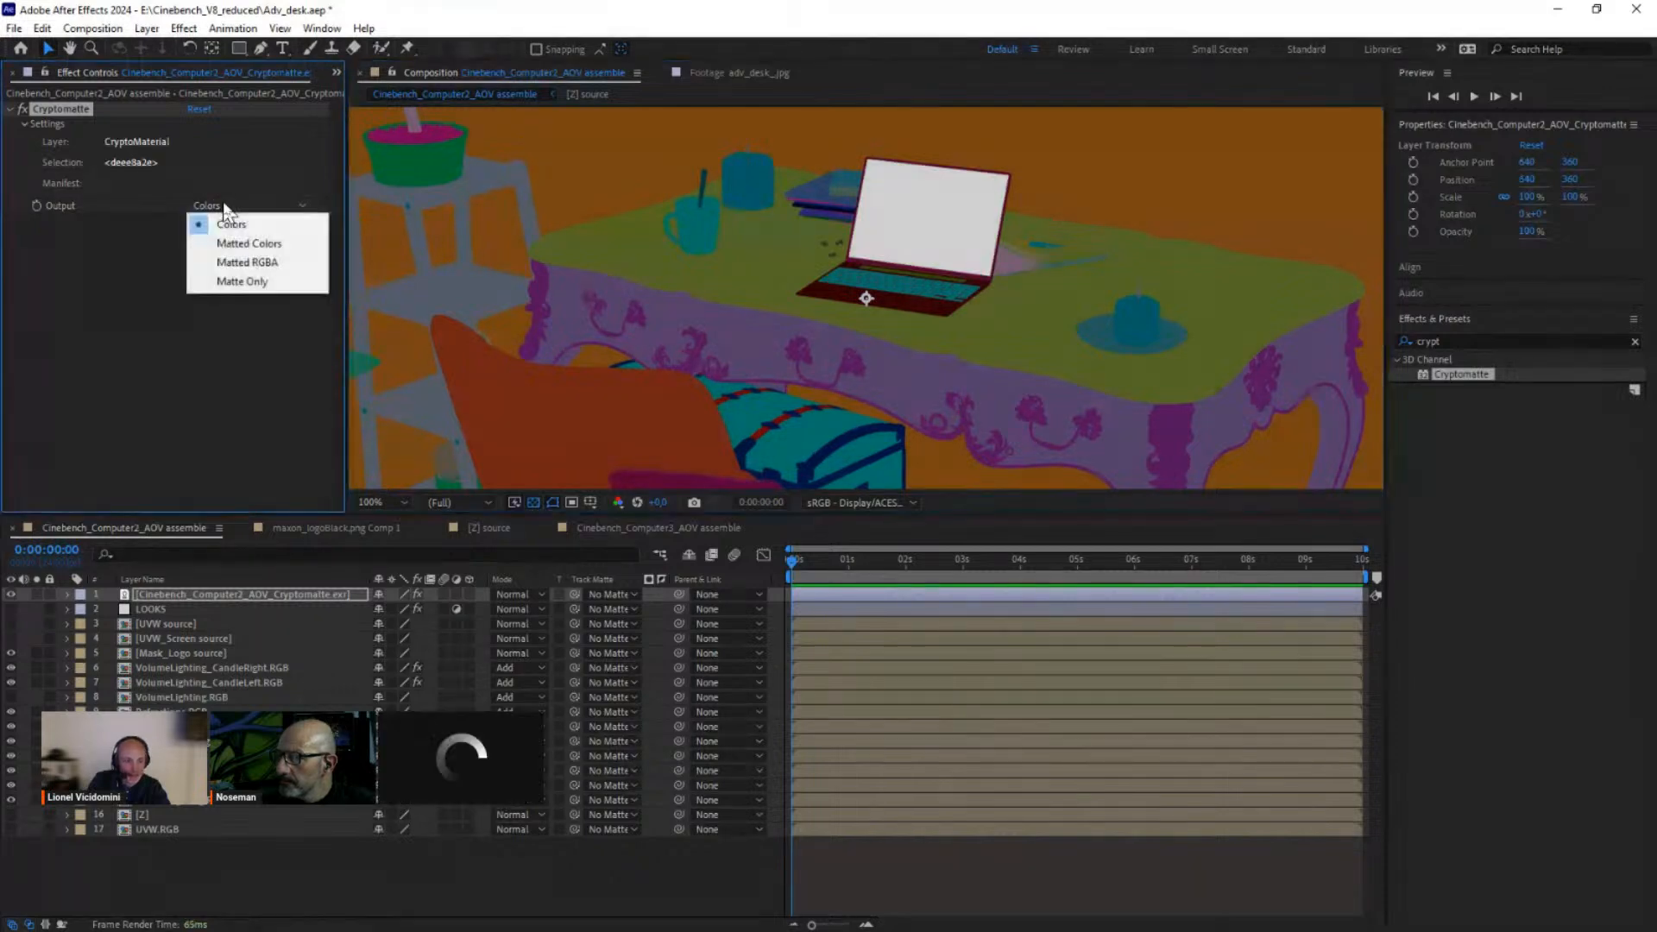
{"action": "left_click", "coordinate": [256, 263]}
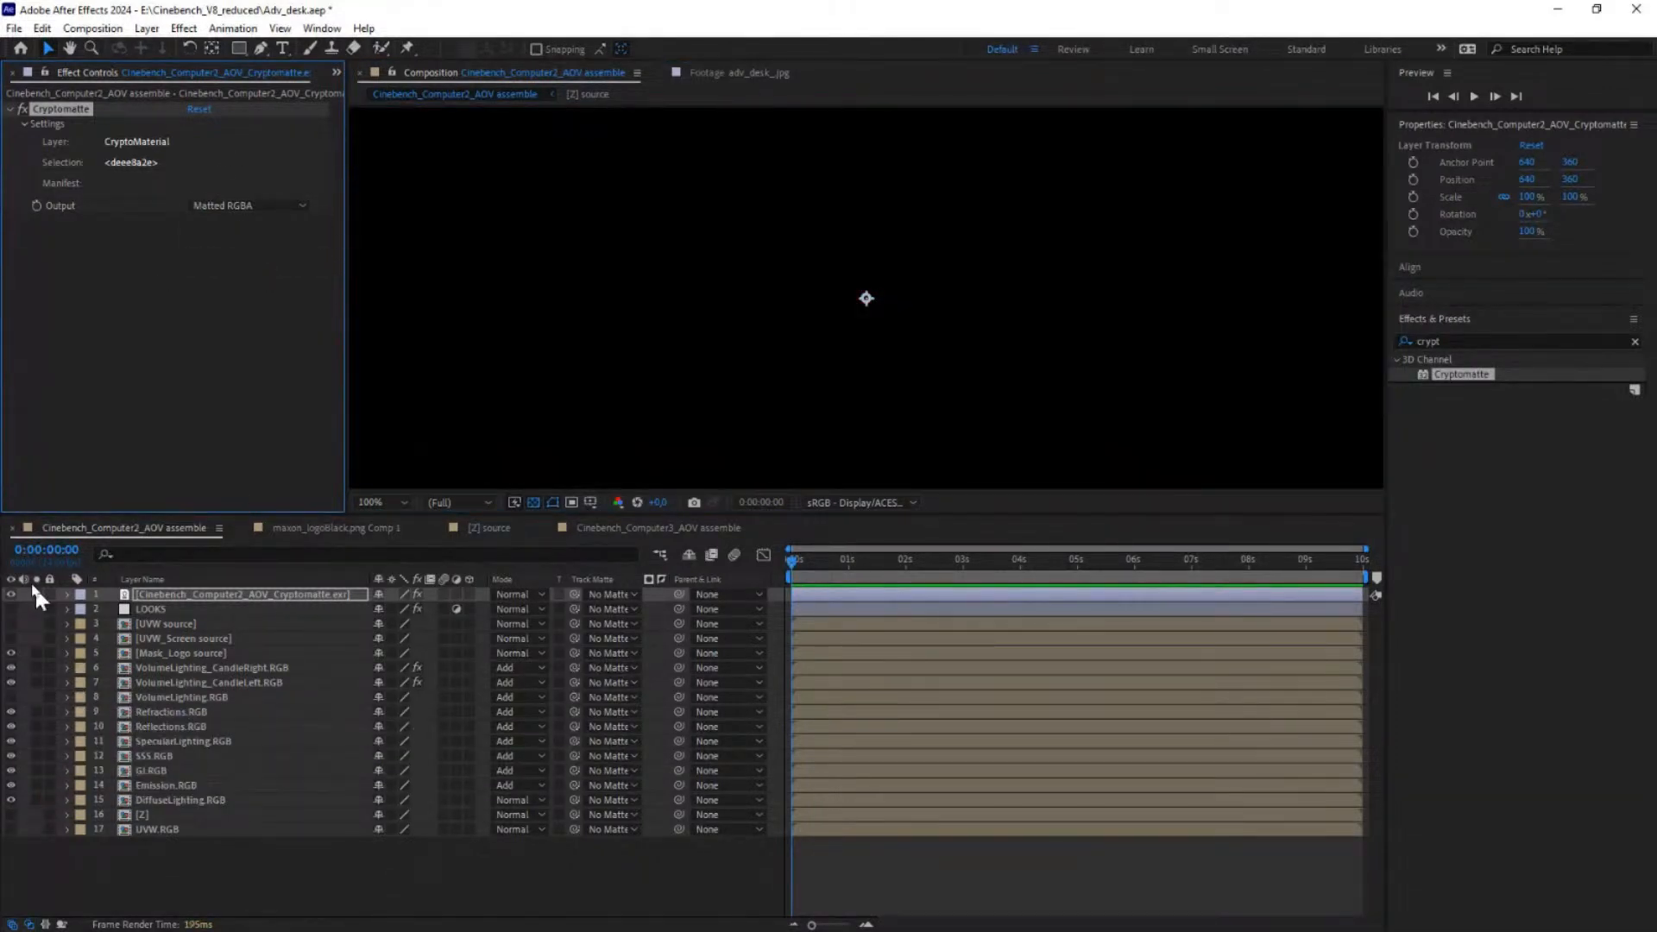
{"action": "left_click", "coordinate": [11, 595]}
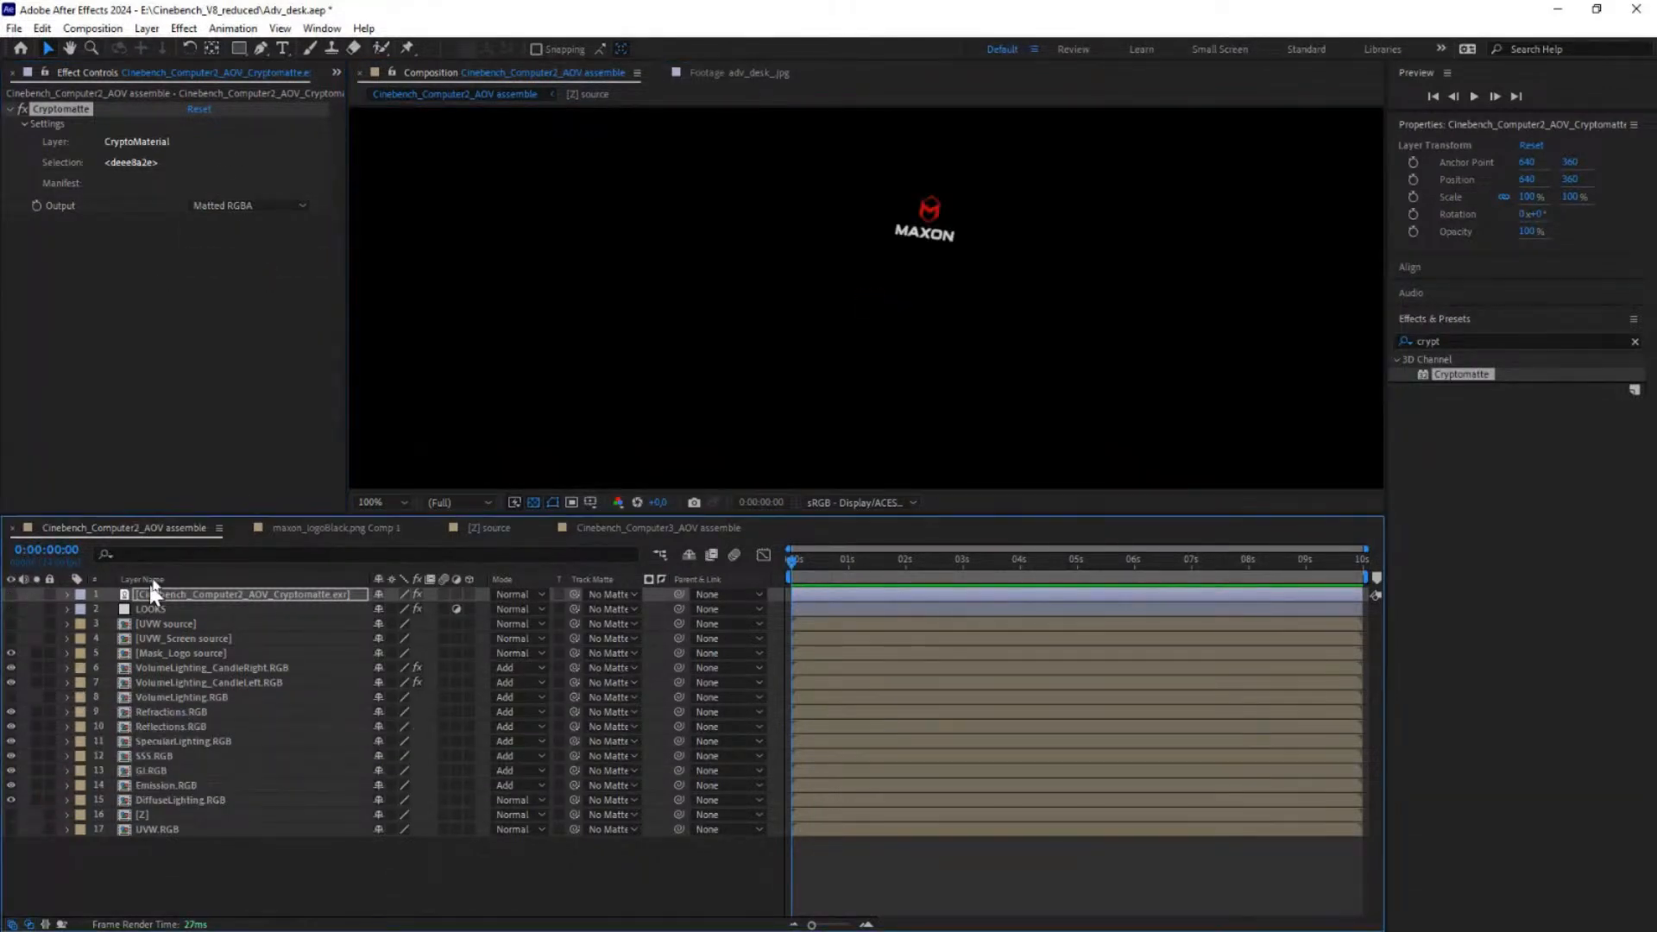
Step: Use the Cinebench_Computer2_AOV_Cryptomatte.exr layer as the track matte of the Mask_Logo source layer
{"action": "left_click", "coordinate": [159, 652]}
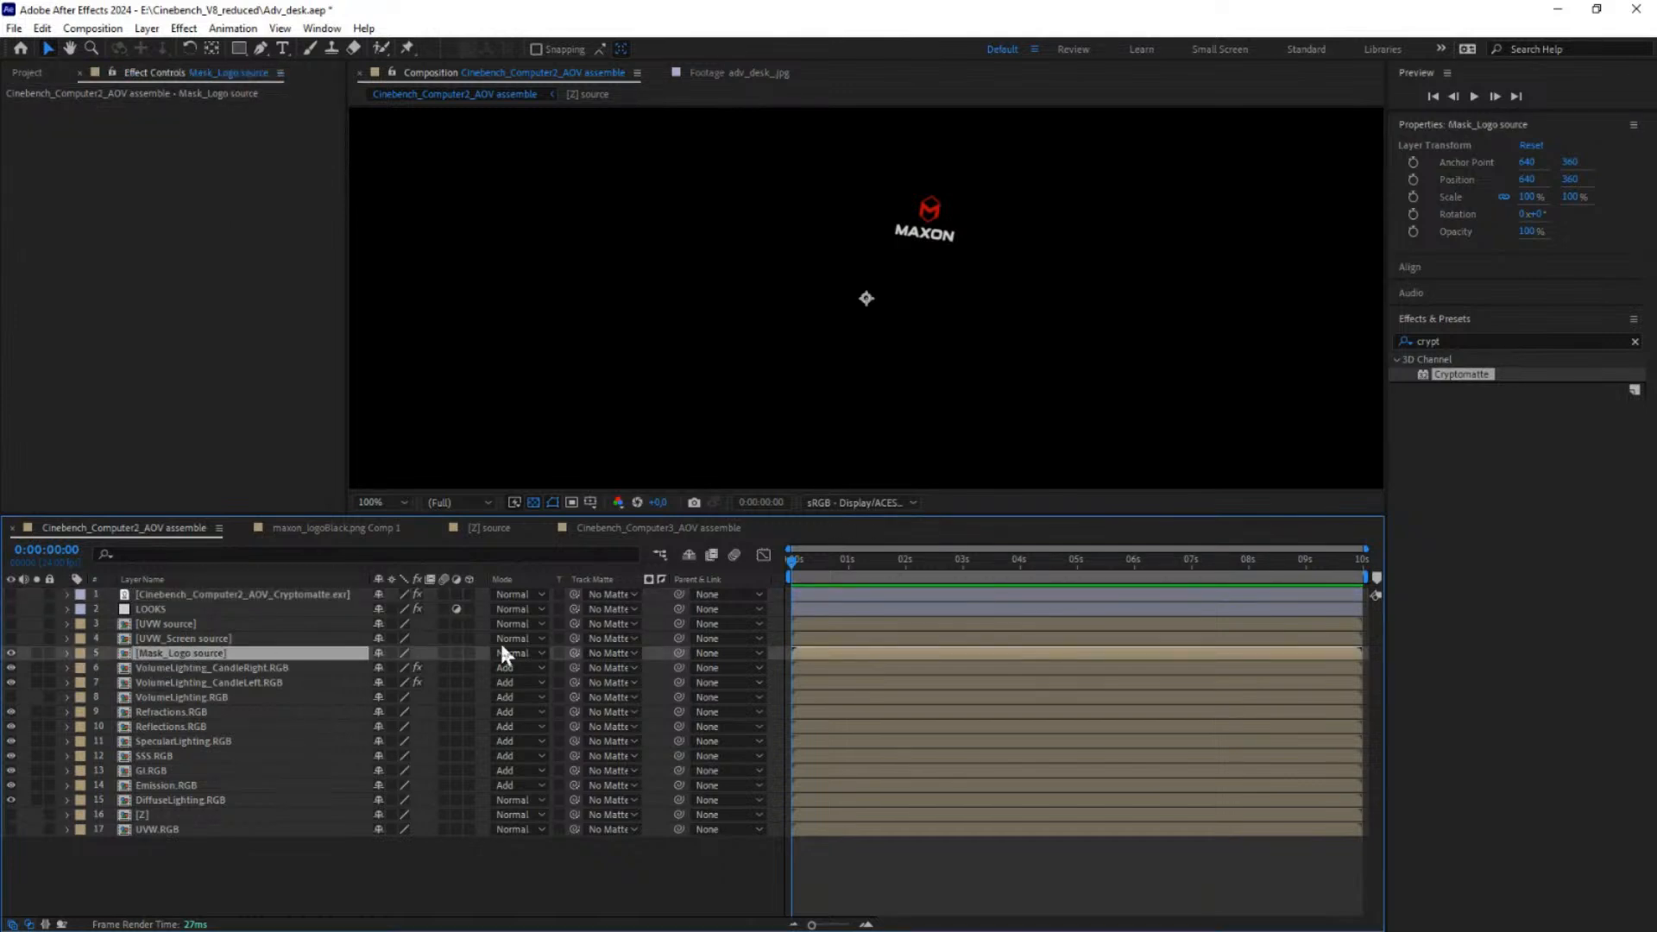
{"action": "left_click", "coordinate": [616, 654]}
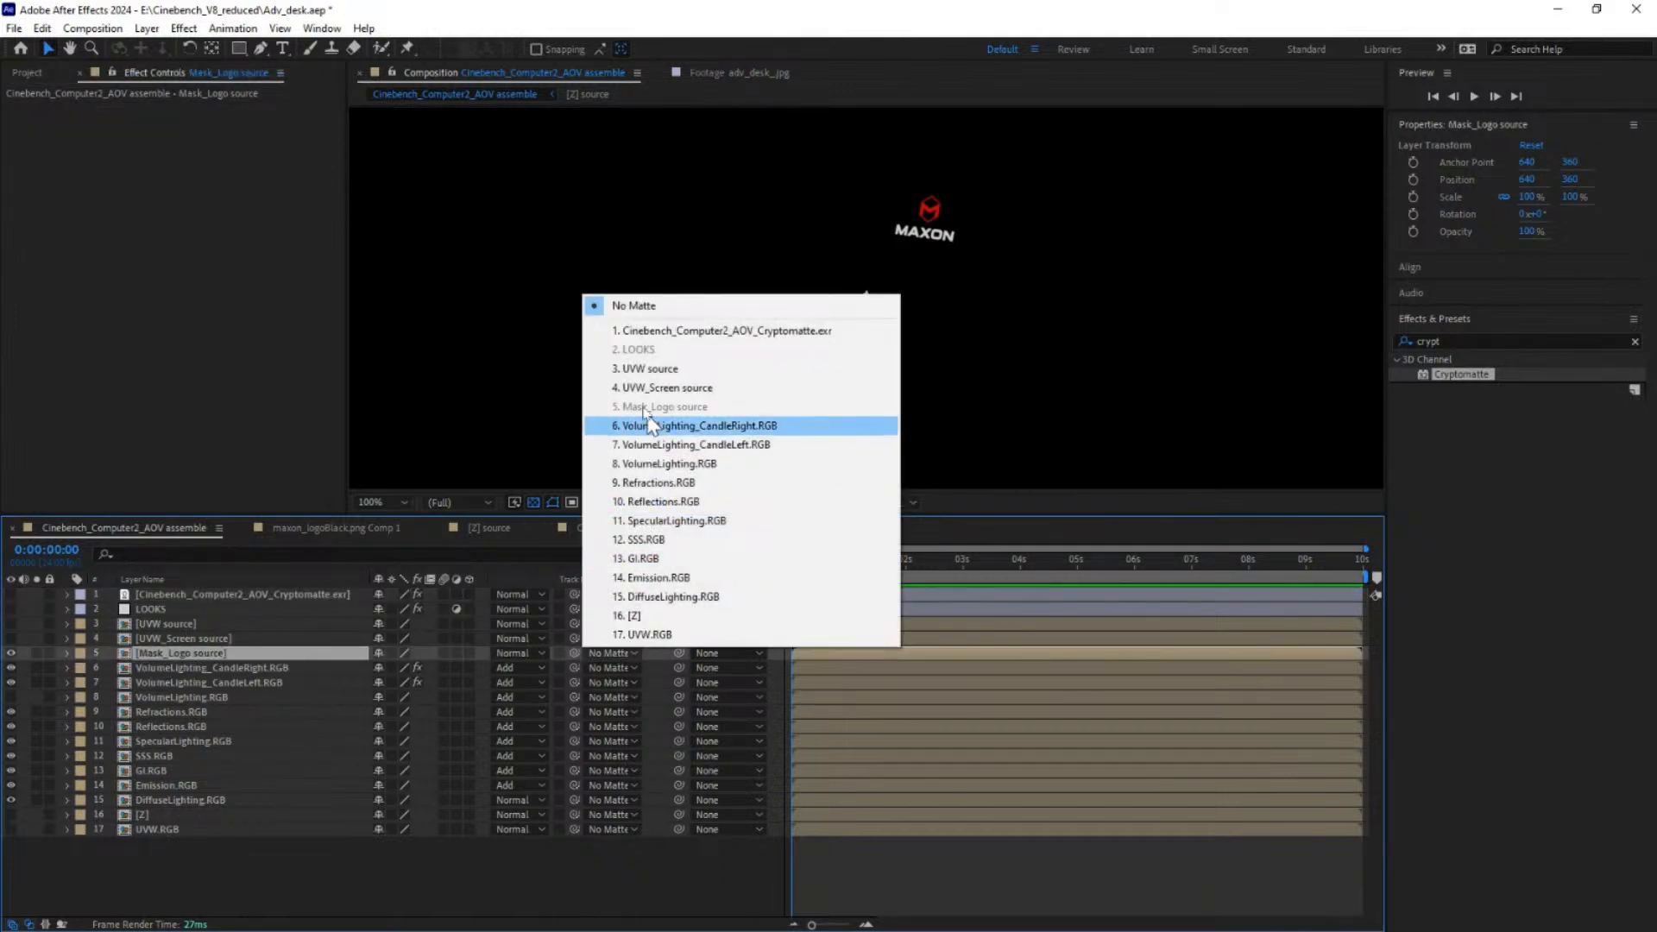
{"action": "left_click", "coordinate": [730, 333]}
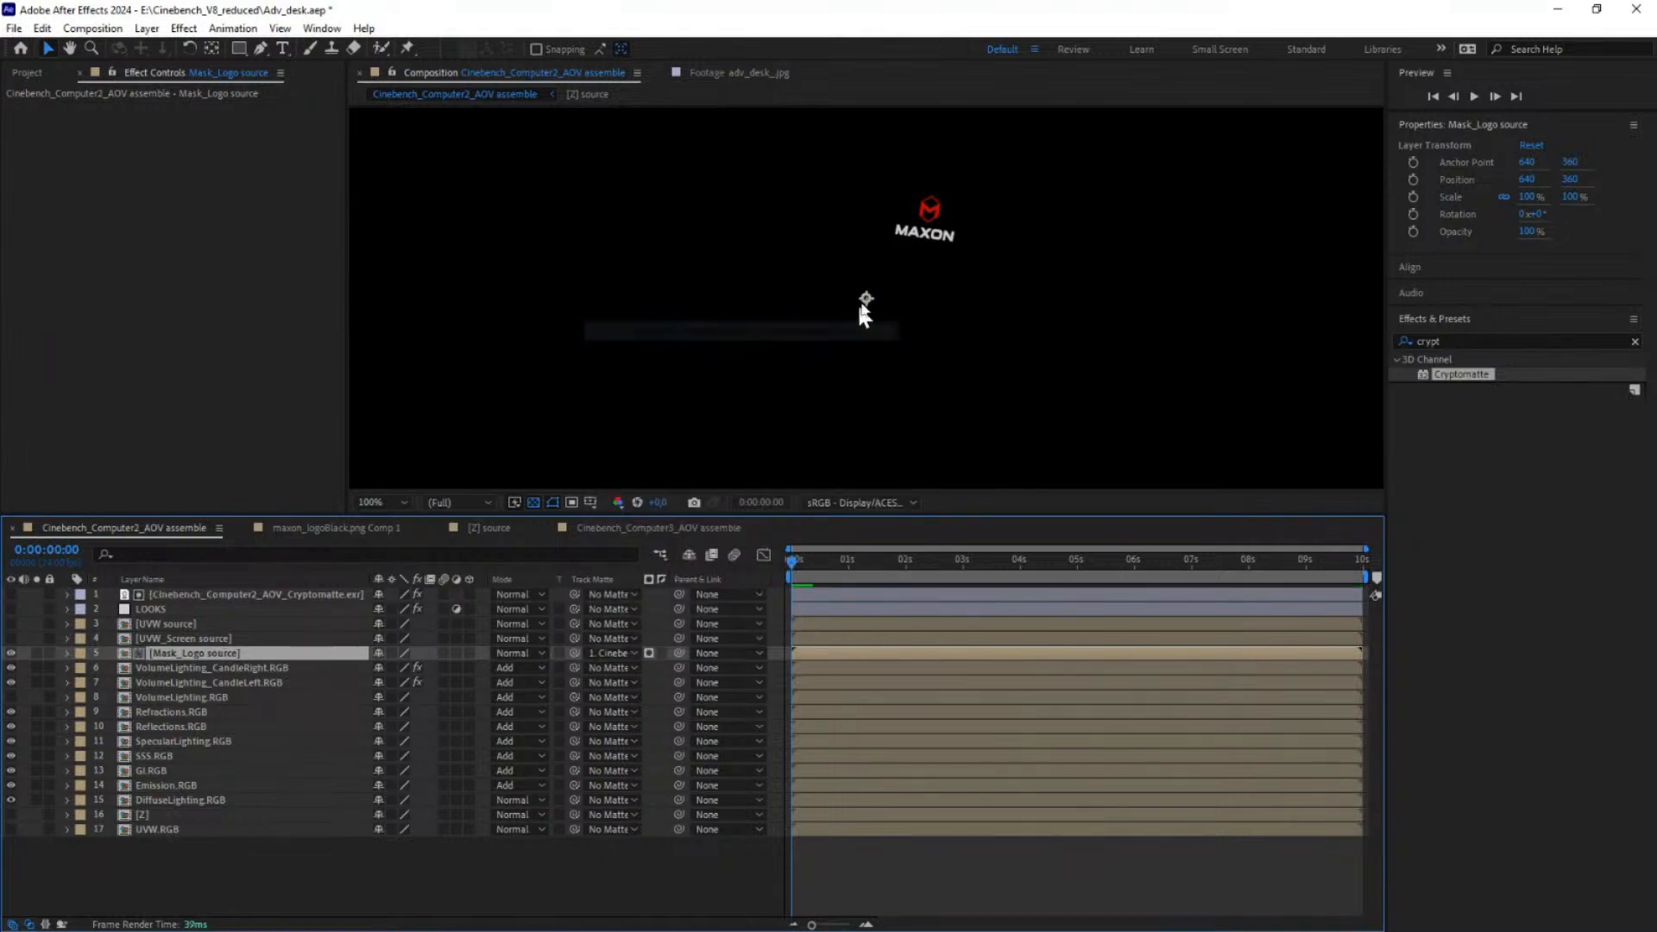
Step: Compare the desk scene with and without the matted Mask_Logo source layer, and leave that layer hidden
{"action": "left_click", "coordinate": [12, 654]}
{"action": "left_click", "coordinate": [12, 655]}
{"action": "left_click", "coordinate": [11, 654]}
{"action": "left_click", "coordinate": [12, 654]}
{"action": "left_click", "coordinate": [11, 654]}
{"action": "left_click", "coordinate": [11, 654]}
{"action": "left_click", "coordinate": [11, 654]}
{"action": "left_click", "coordinate": [11, 654]}
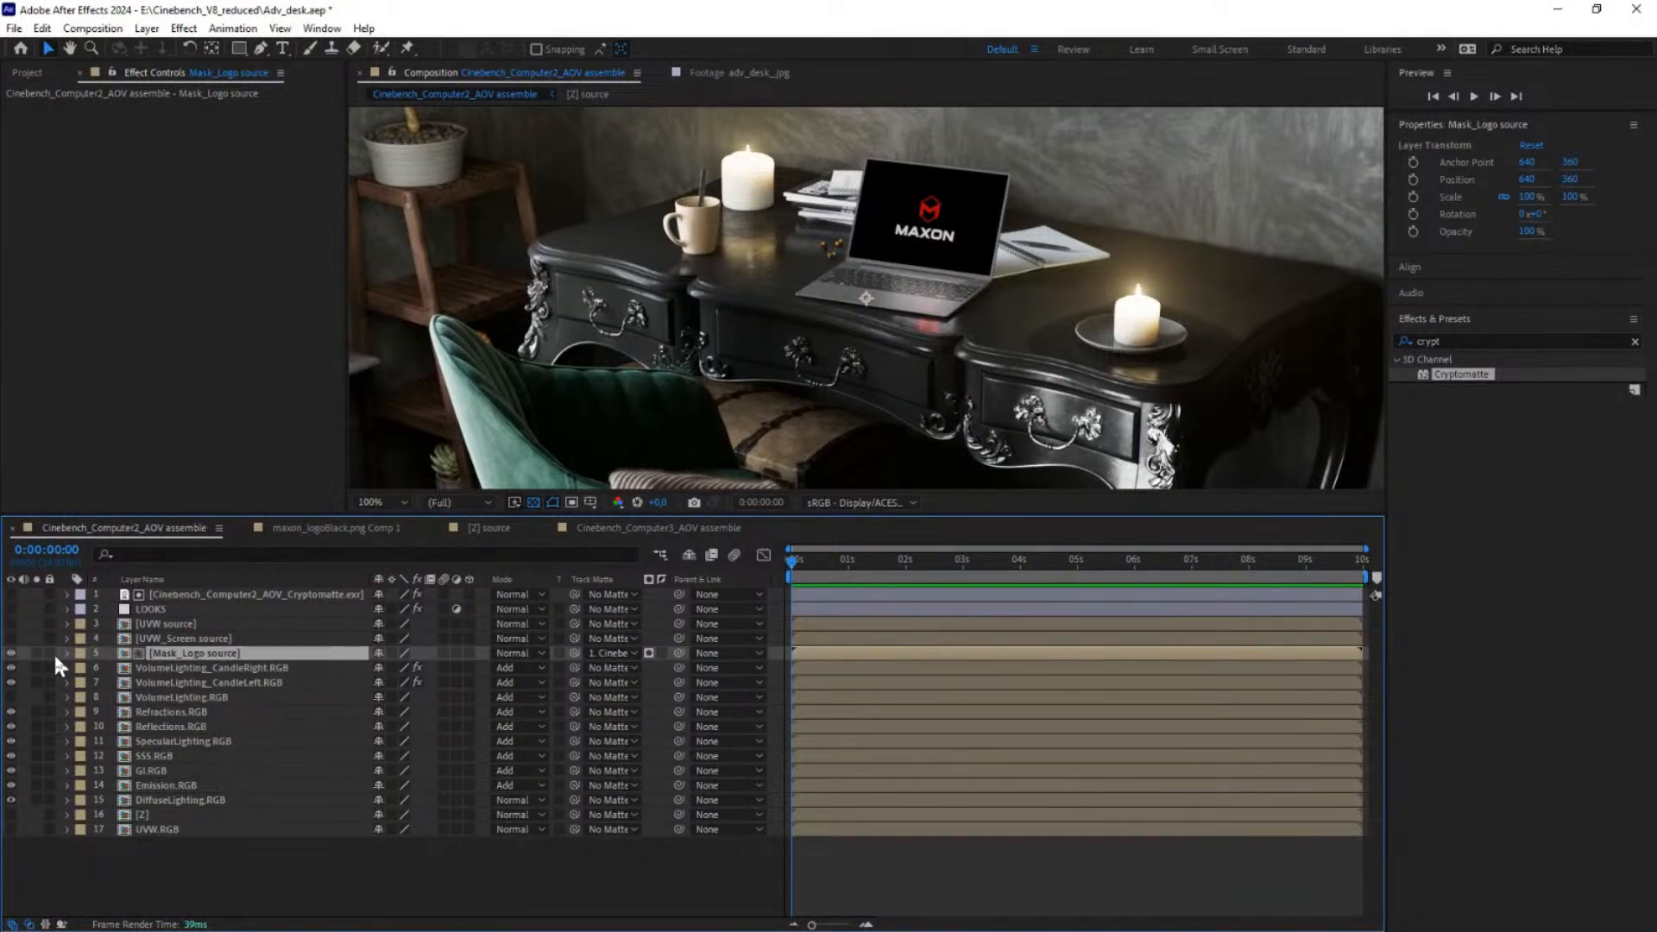
{"action": "left_click", "coordinate": [11, 654]}
Step: Show the UVW_Screen source layer and keep it selected
{"action": "left_click", "coordinate": [174, 640]}
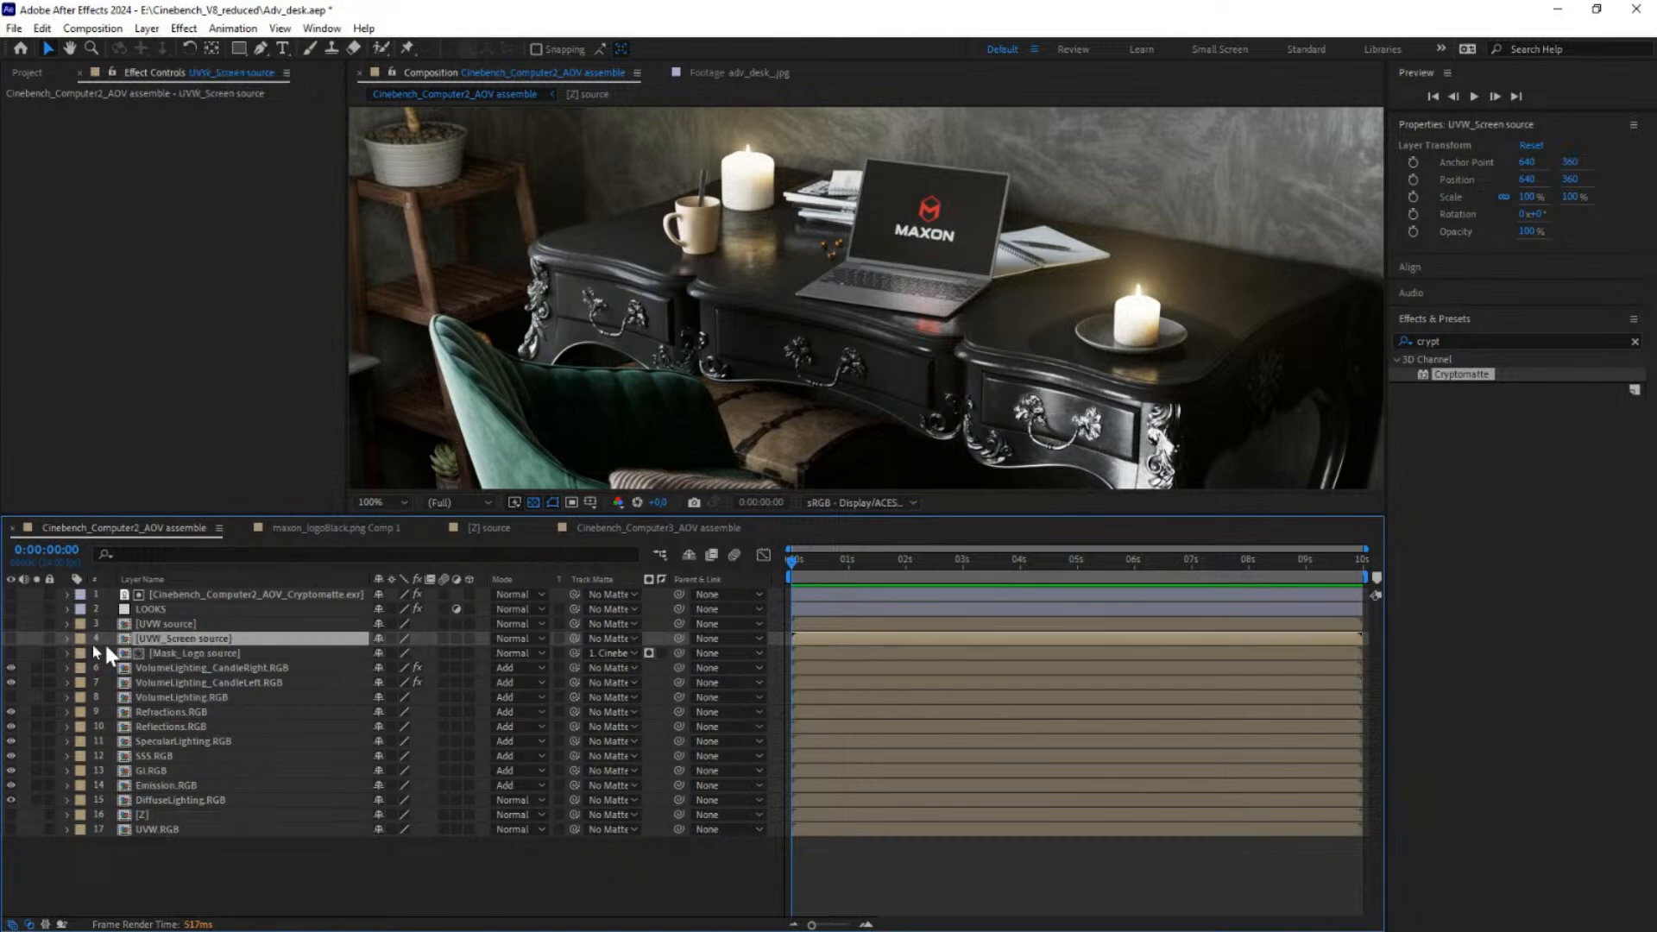
{"action": "left_click", "coordinate": [36, 639]}
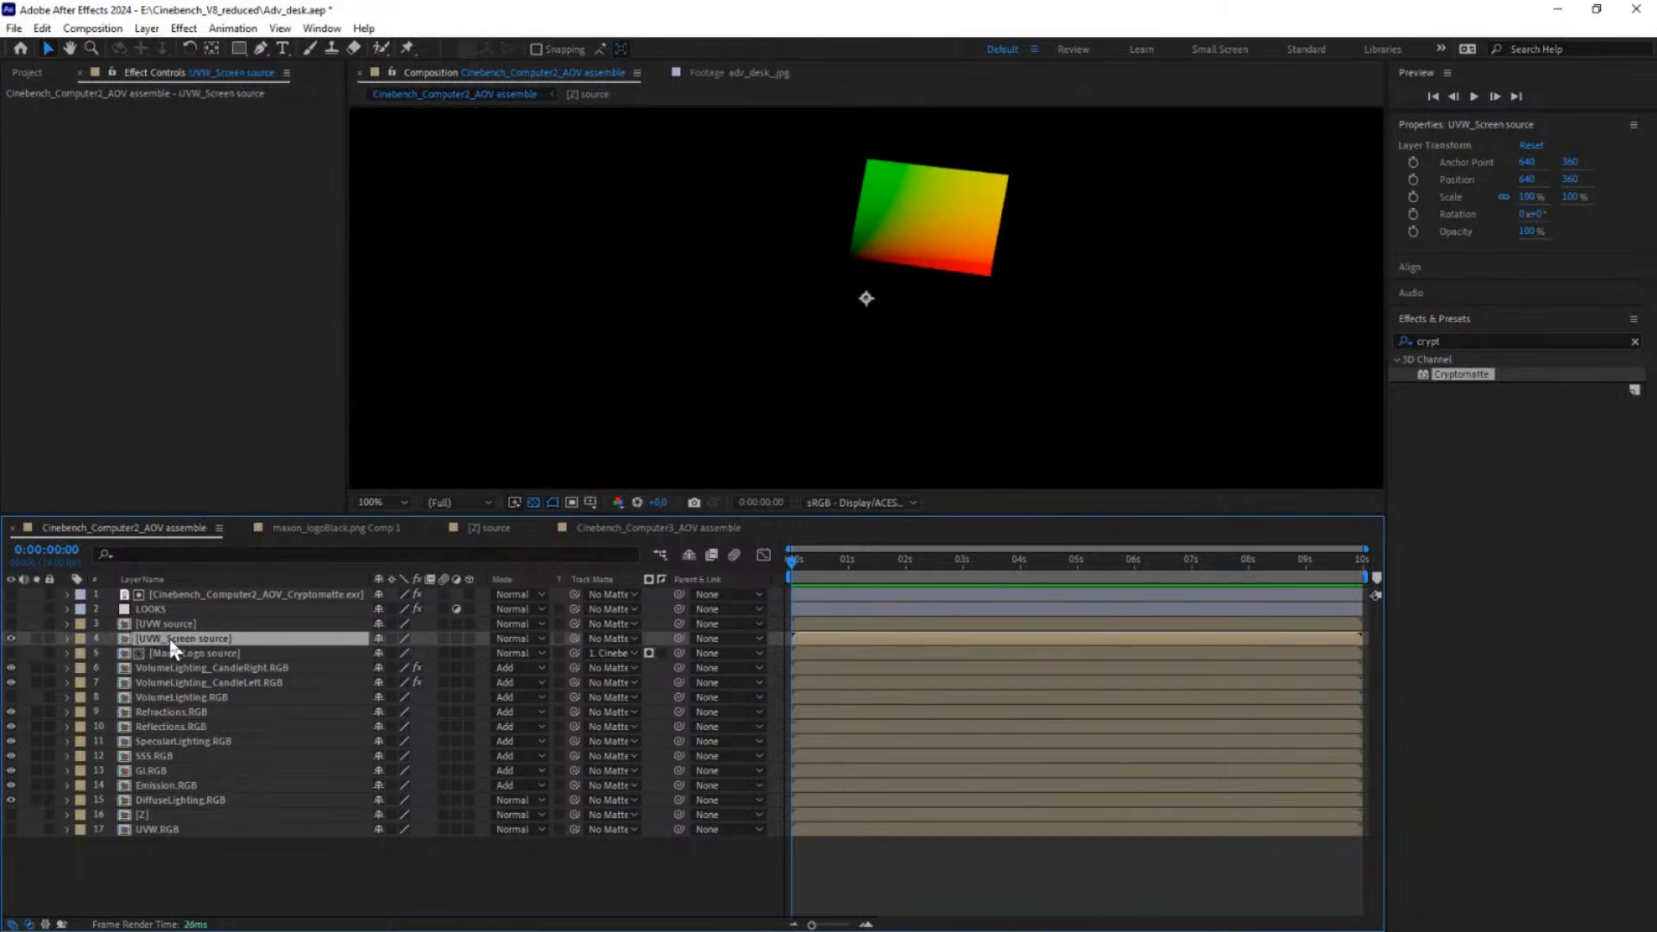
{"action": "left_click", "coordinate": [150, 653]}
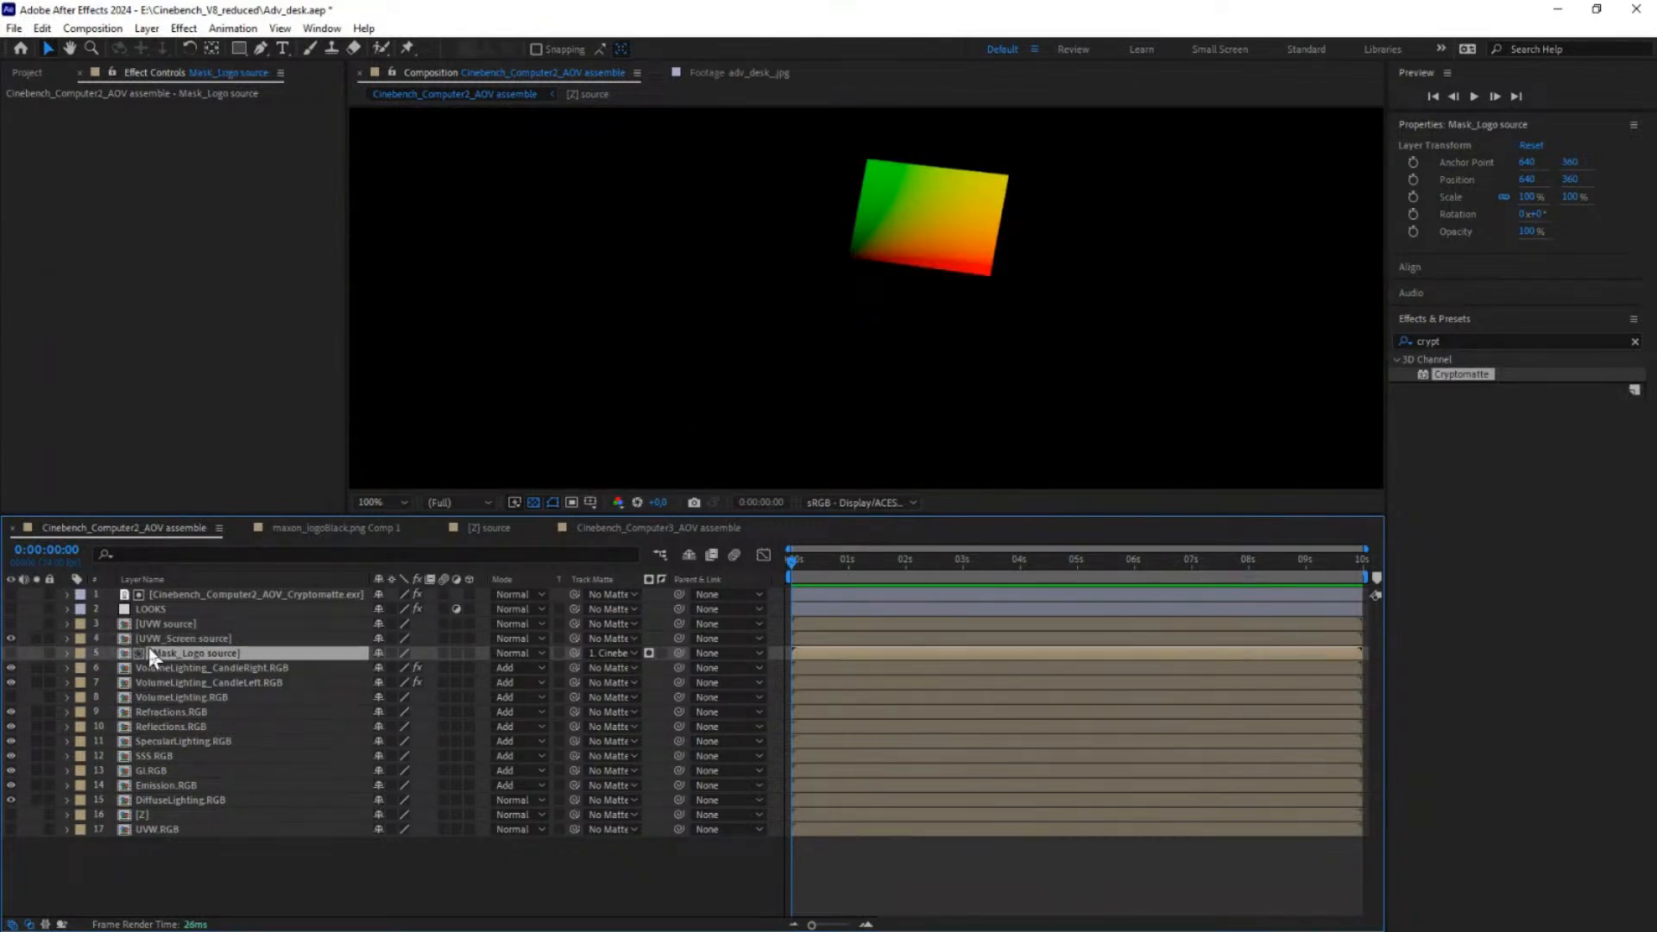
{"action": "left_click", "coordinate": [177, 639]}
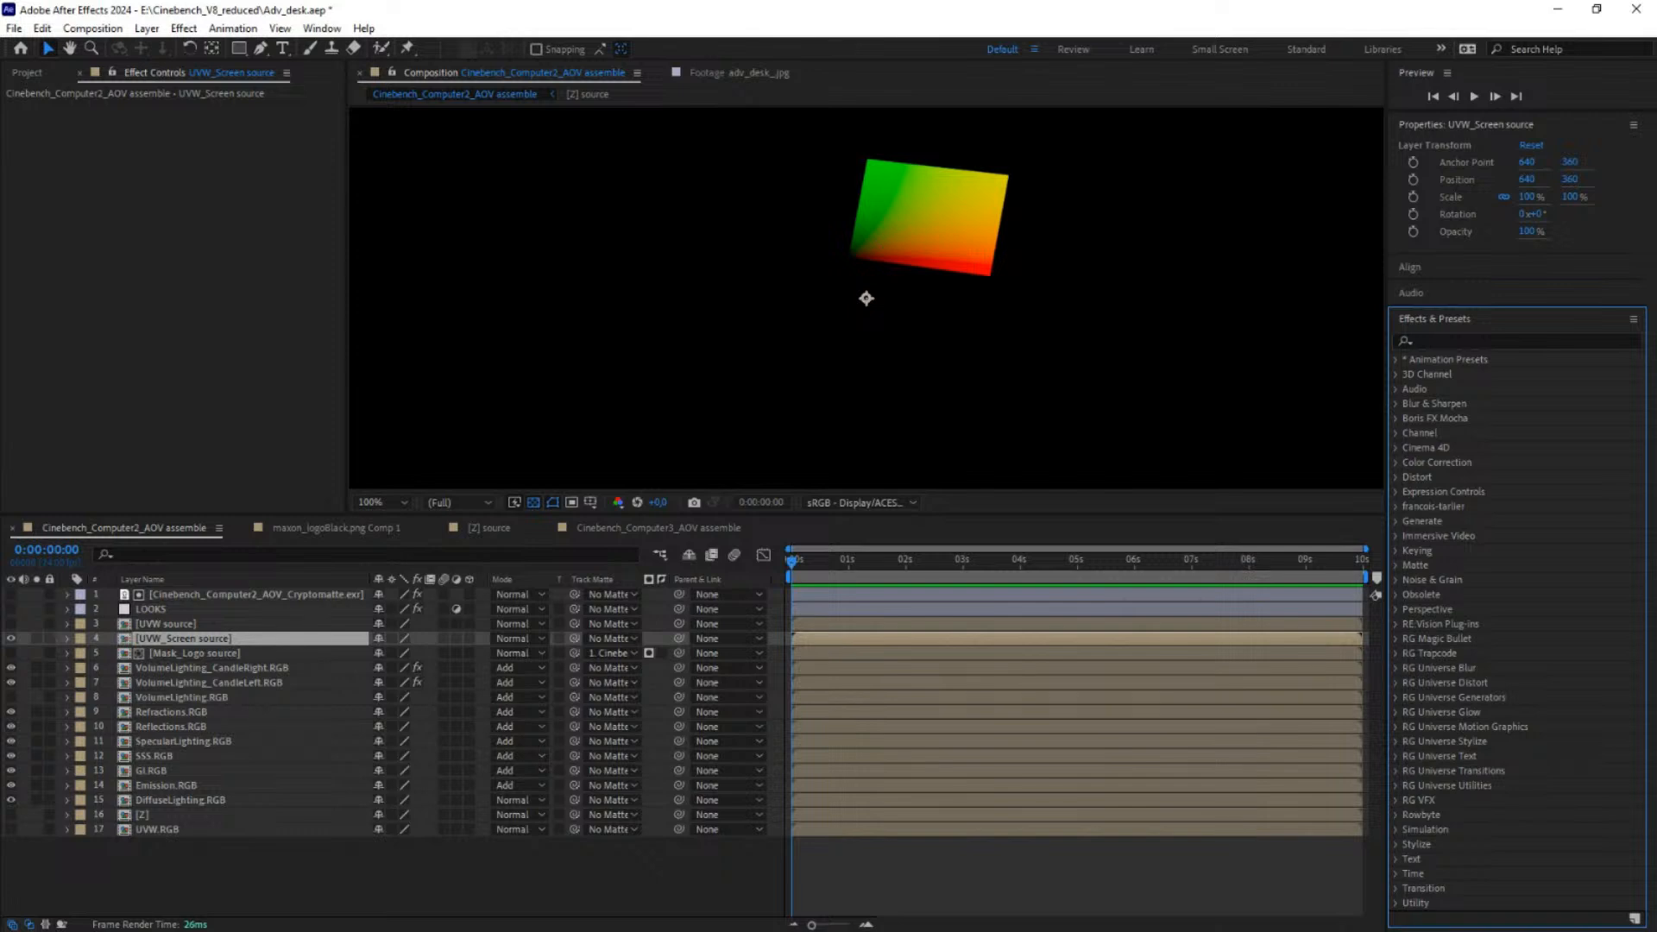
Step: Switch to the browser to view the ft-UVPass Bundle page on aescripts, and return to After Effects
{"action": "key", "text": "alt+Tab"}
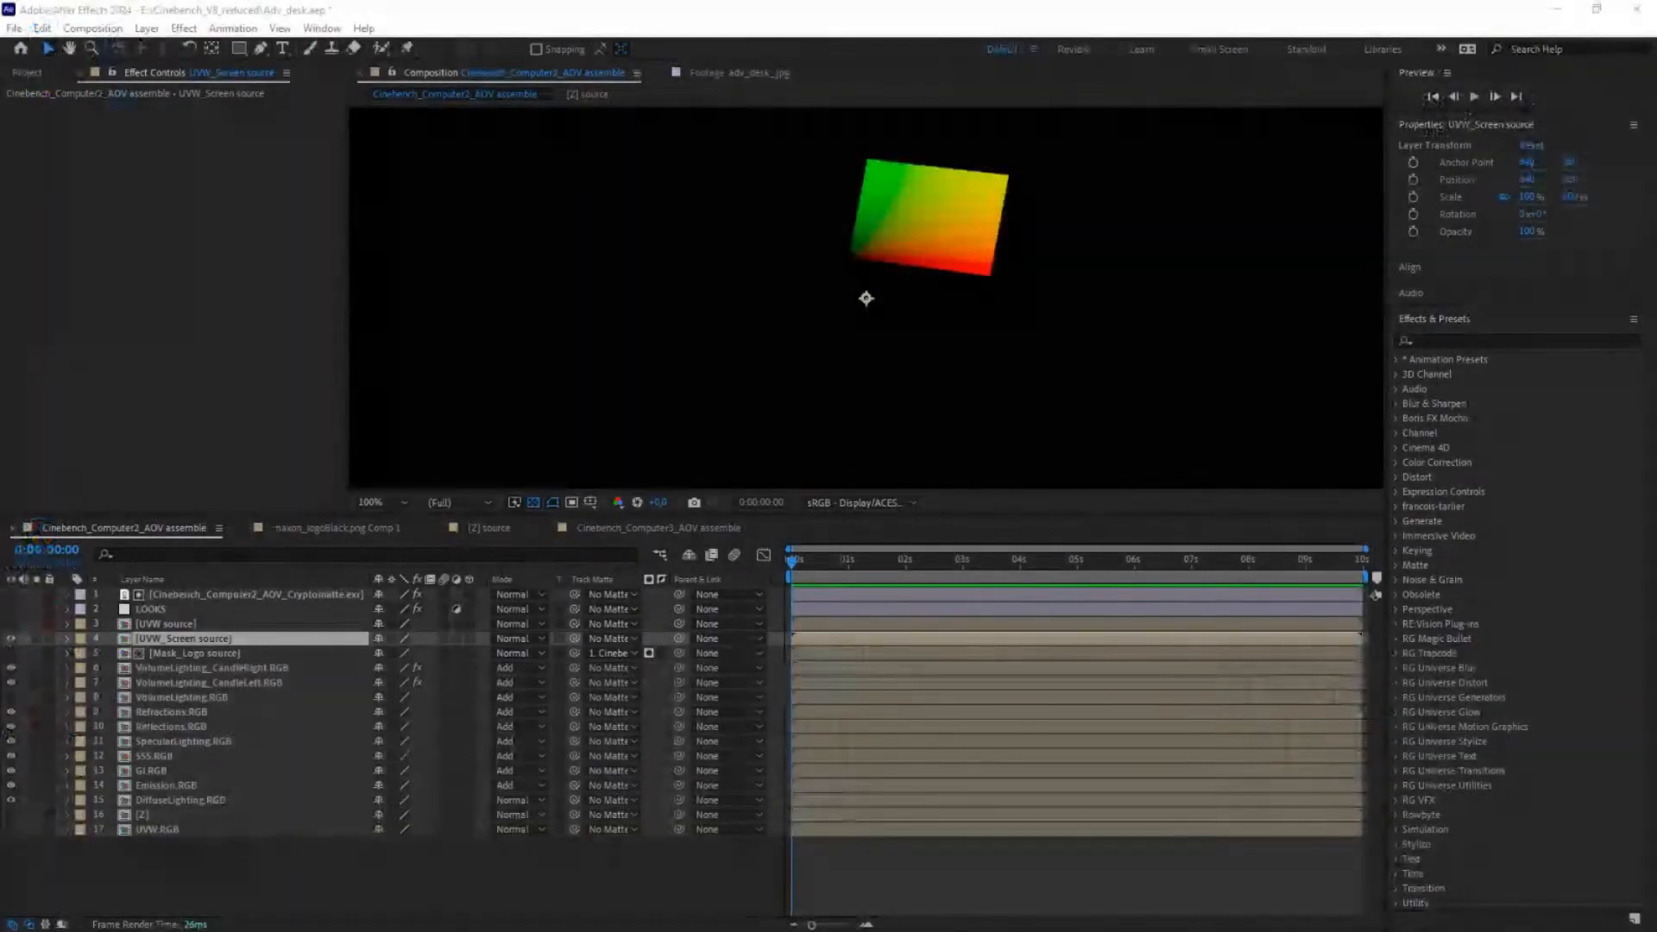
{"action": "left_click_drag", "start_coordinate": [1656, 130], "coordinate": [493, 1]}
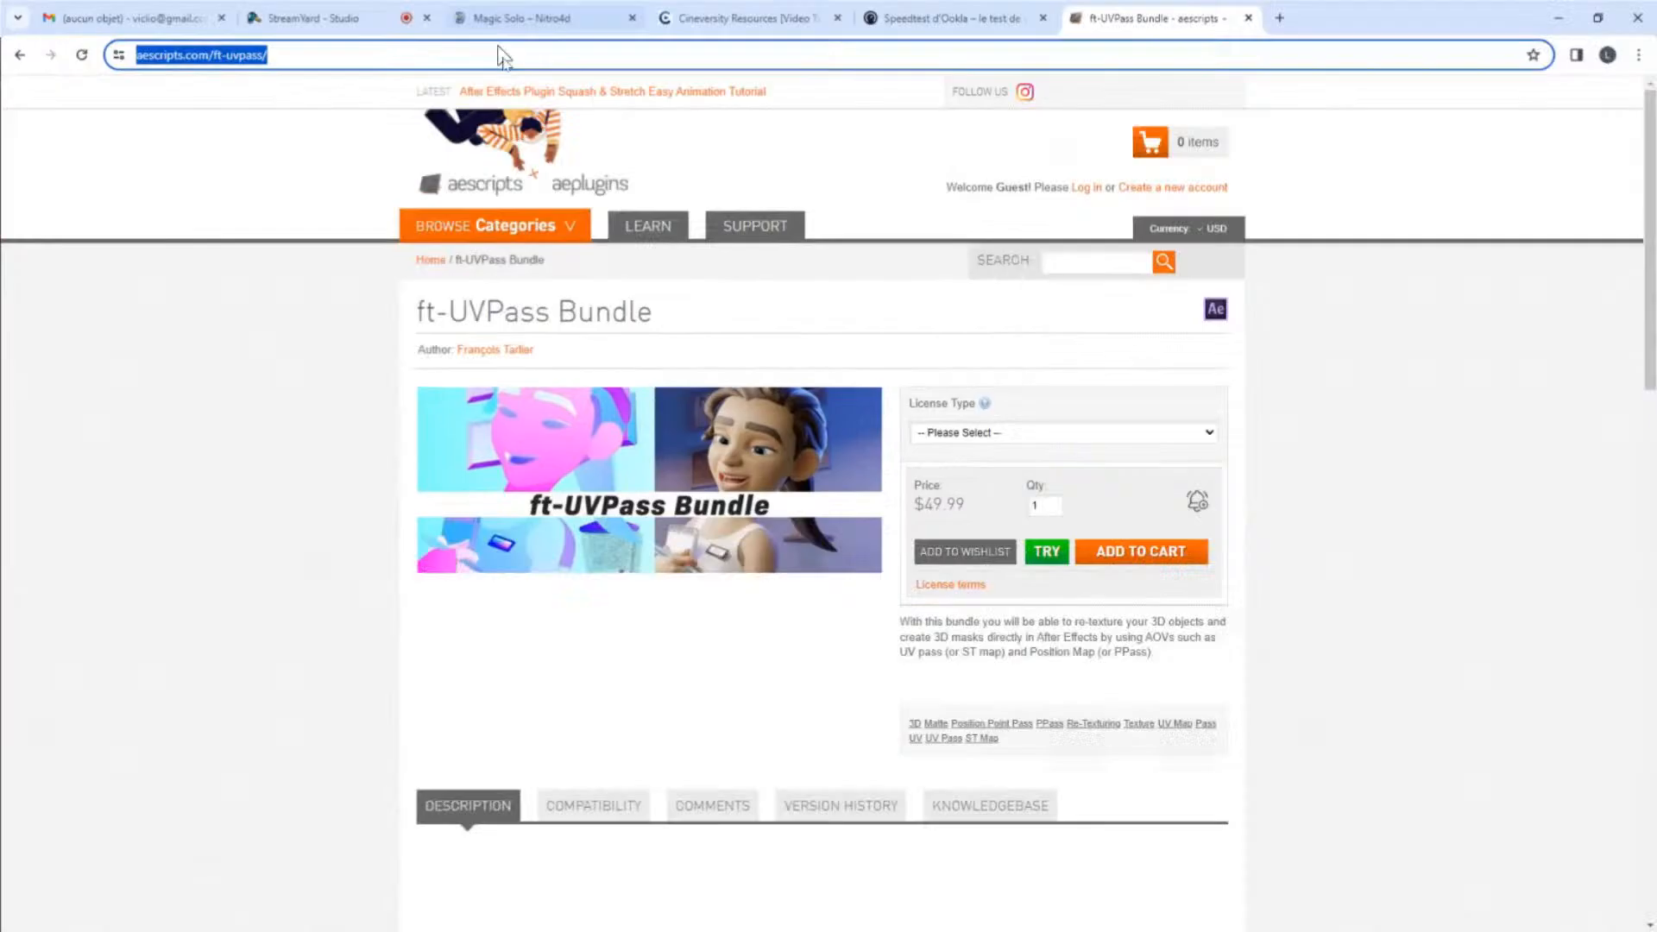
{"action": "left_click", "coordinate": [379, 374]}
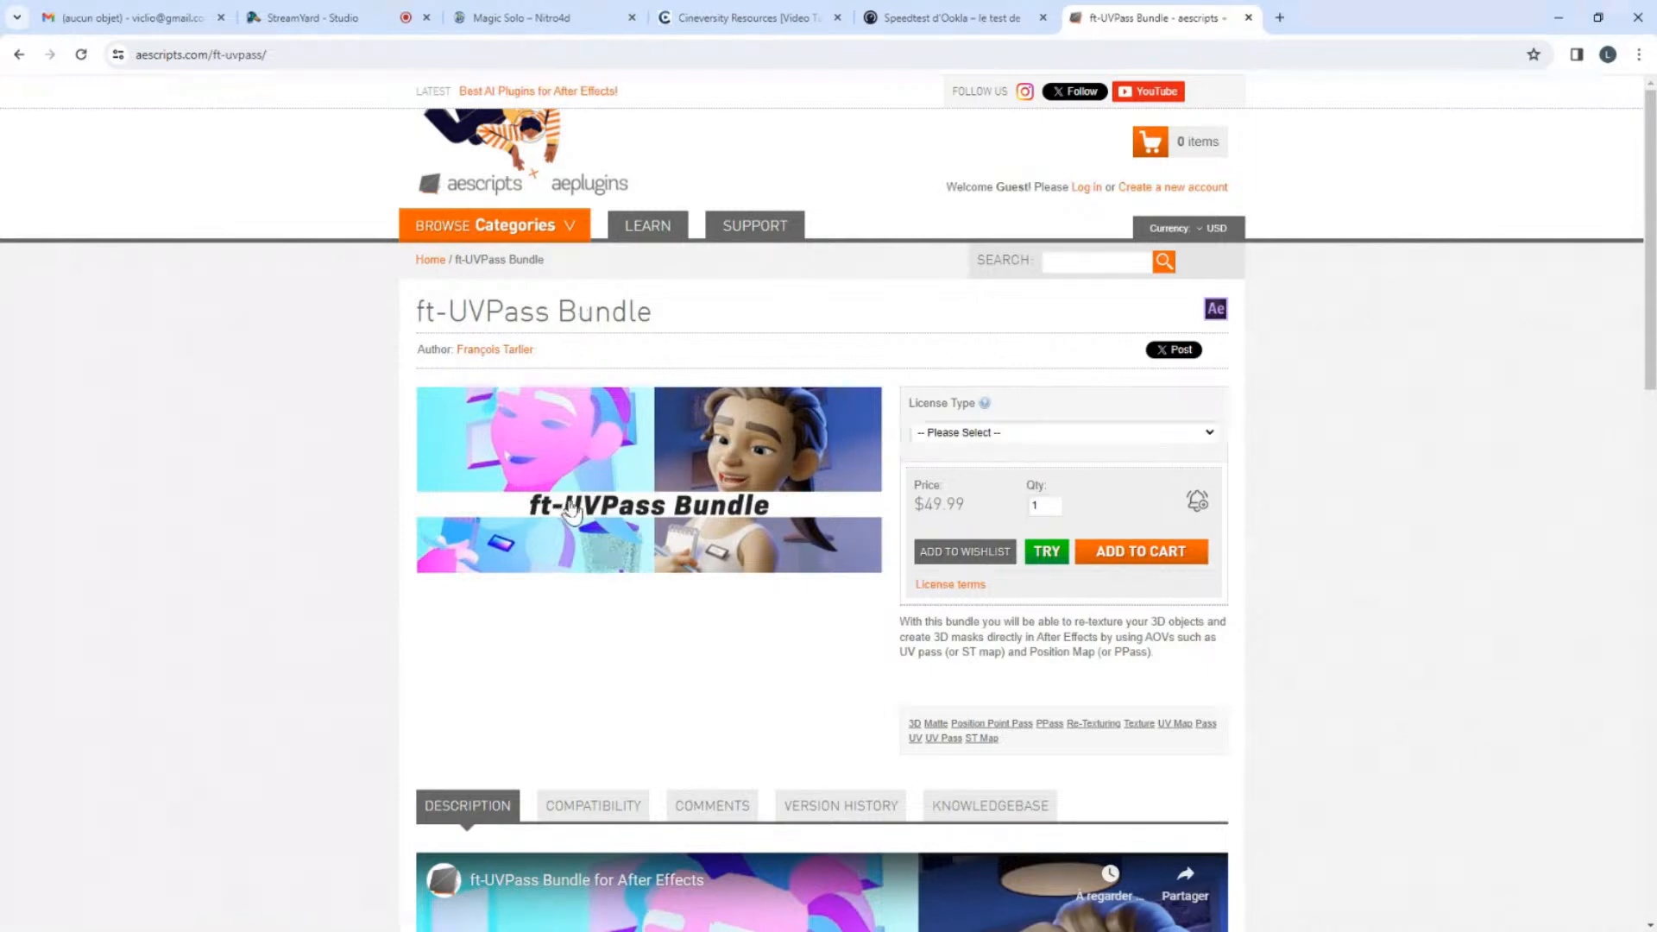
{"action": "scroll", "coordinate": [643, 682], "scroll_direction": "down", "scroll_amount": 1}
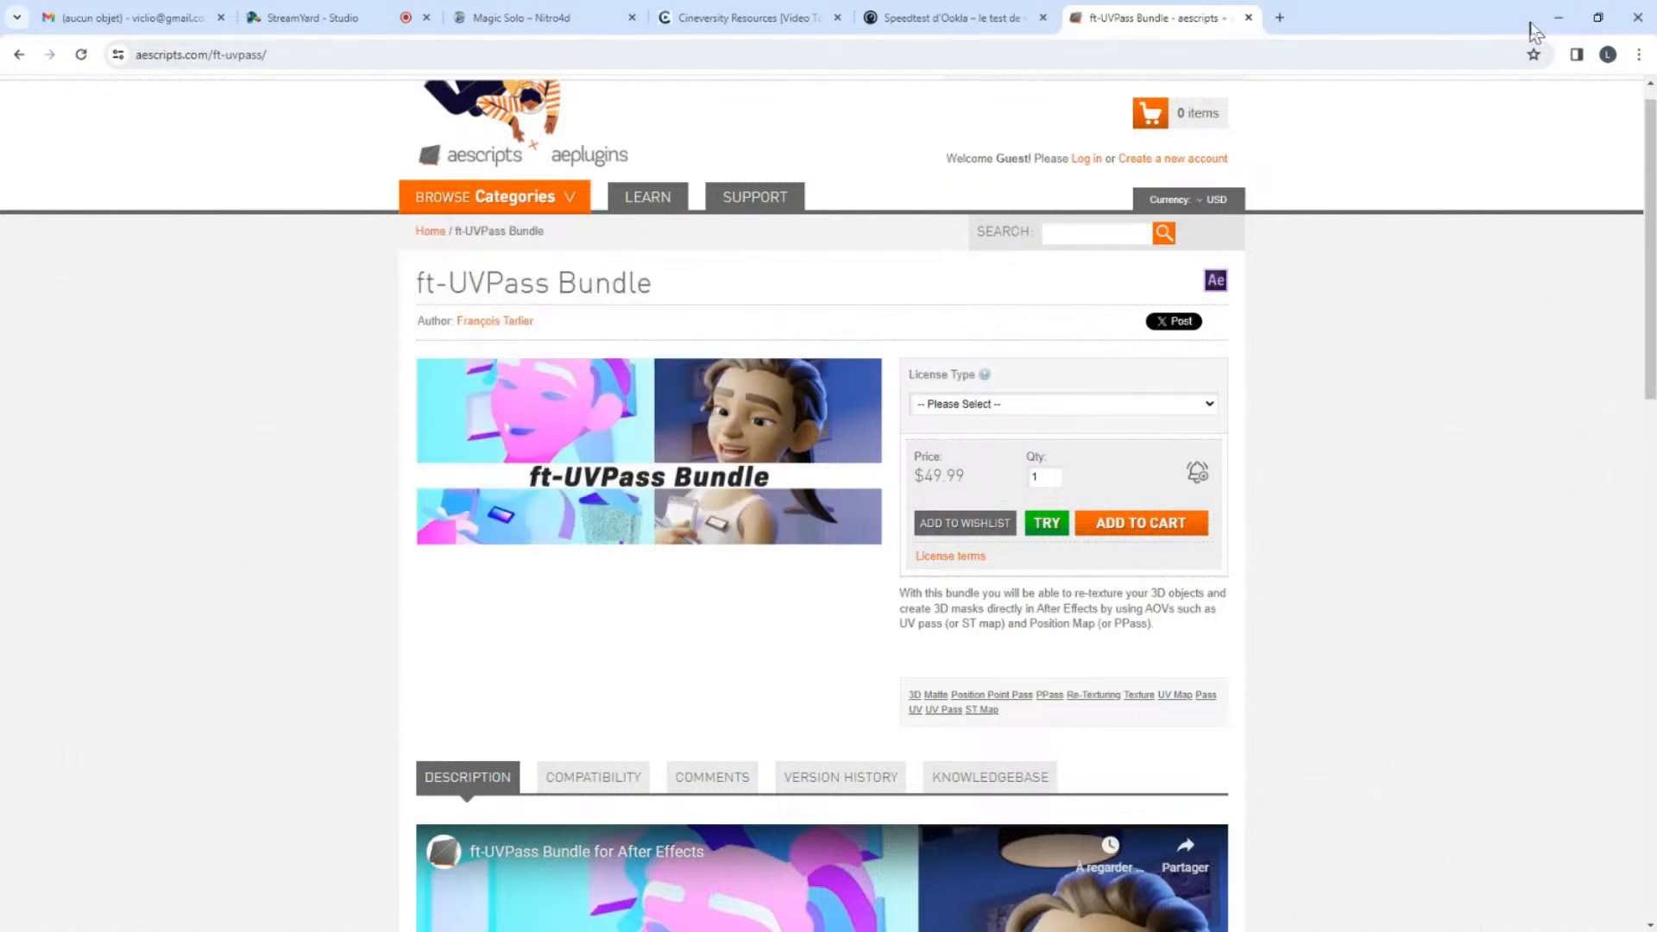
{"action": "left_click", "coordinate": [1558, 18]}
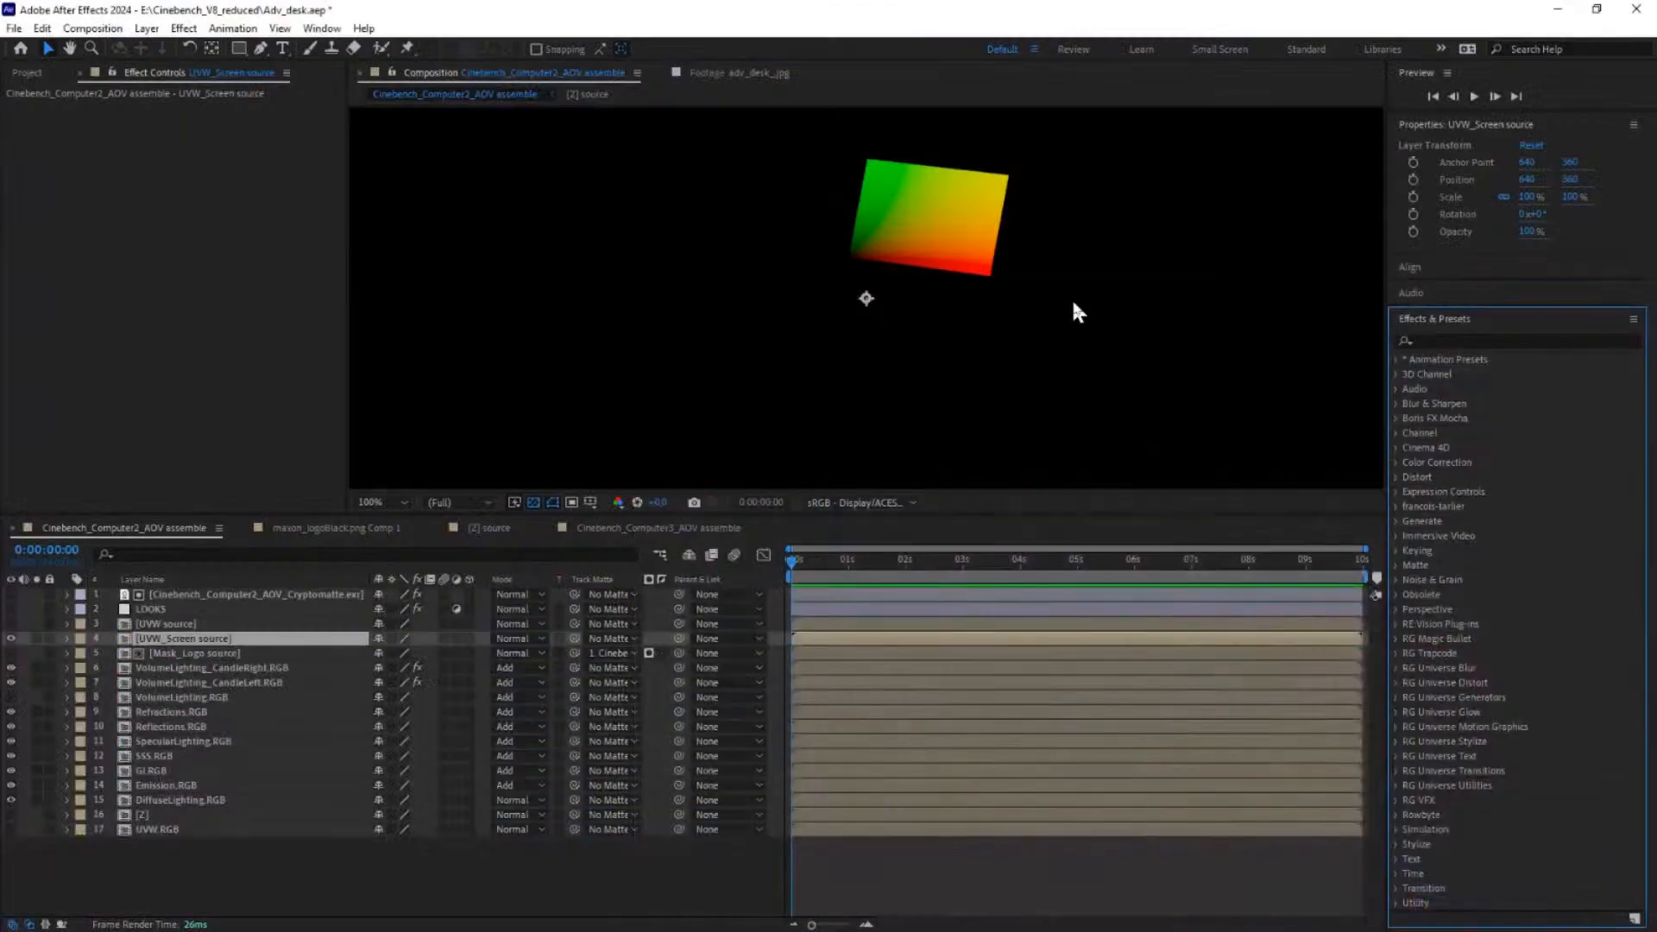
Step: Find the ft-UVPass Pro effect and apply it to the UVW_Screen source layer
{"action": "left_click", "coordinate": [1441, 340]}
{"action": "type", "text": "uv"}
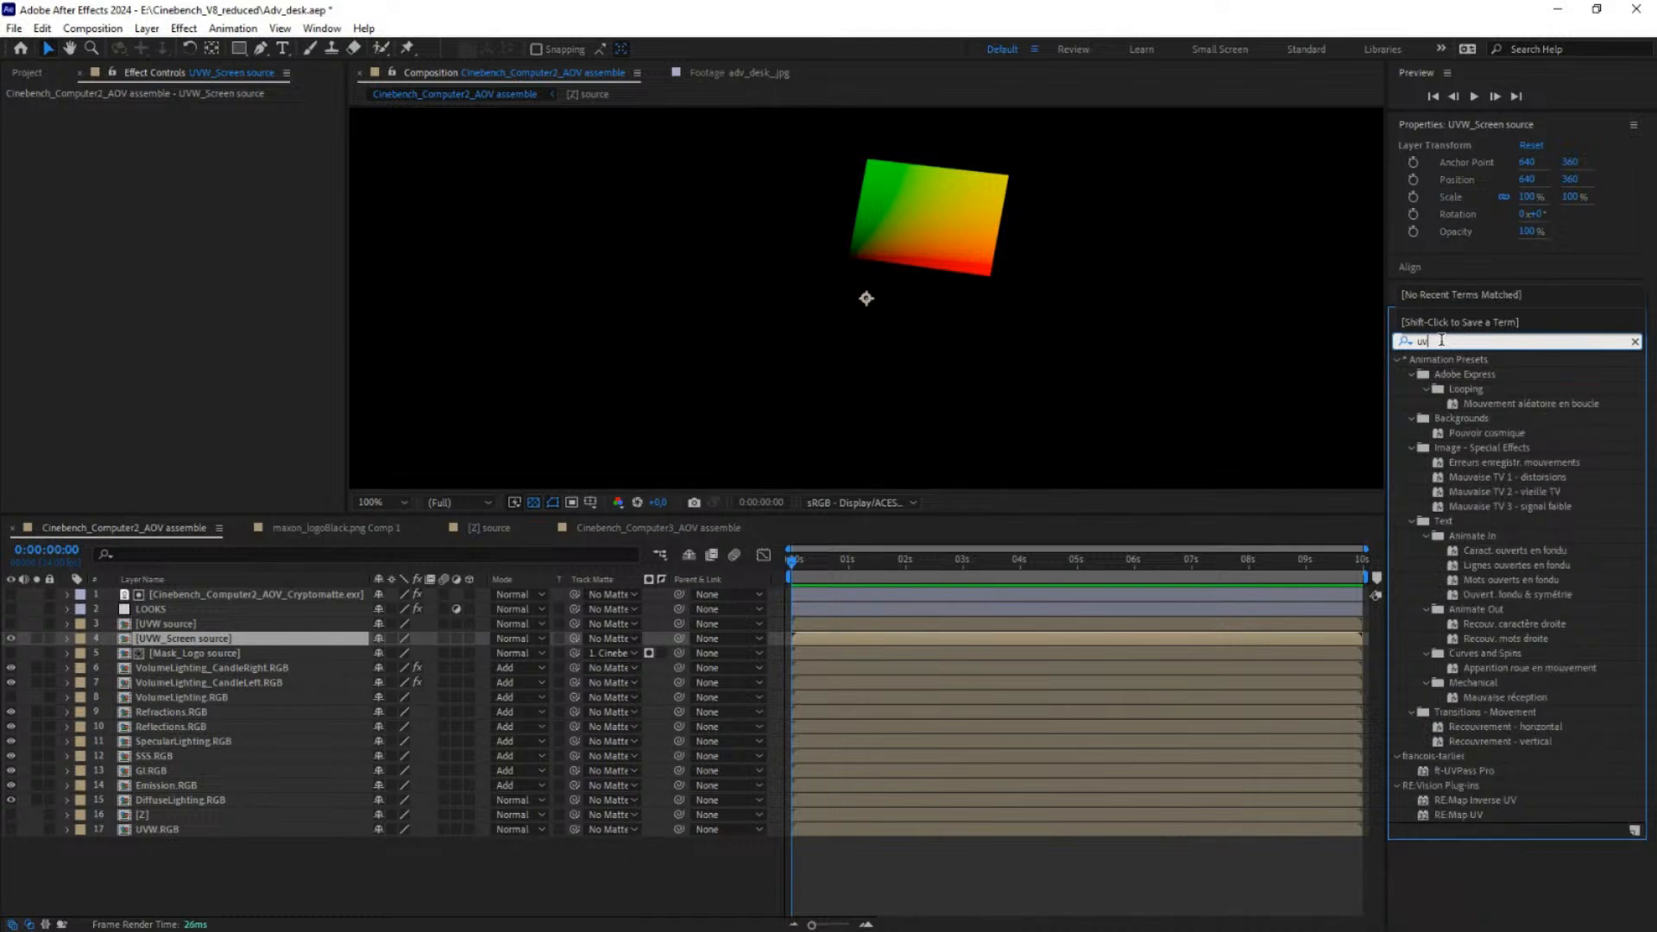
{"action": "left_click", "coordinate": [1468, 771]}
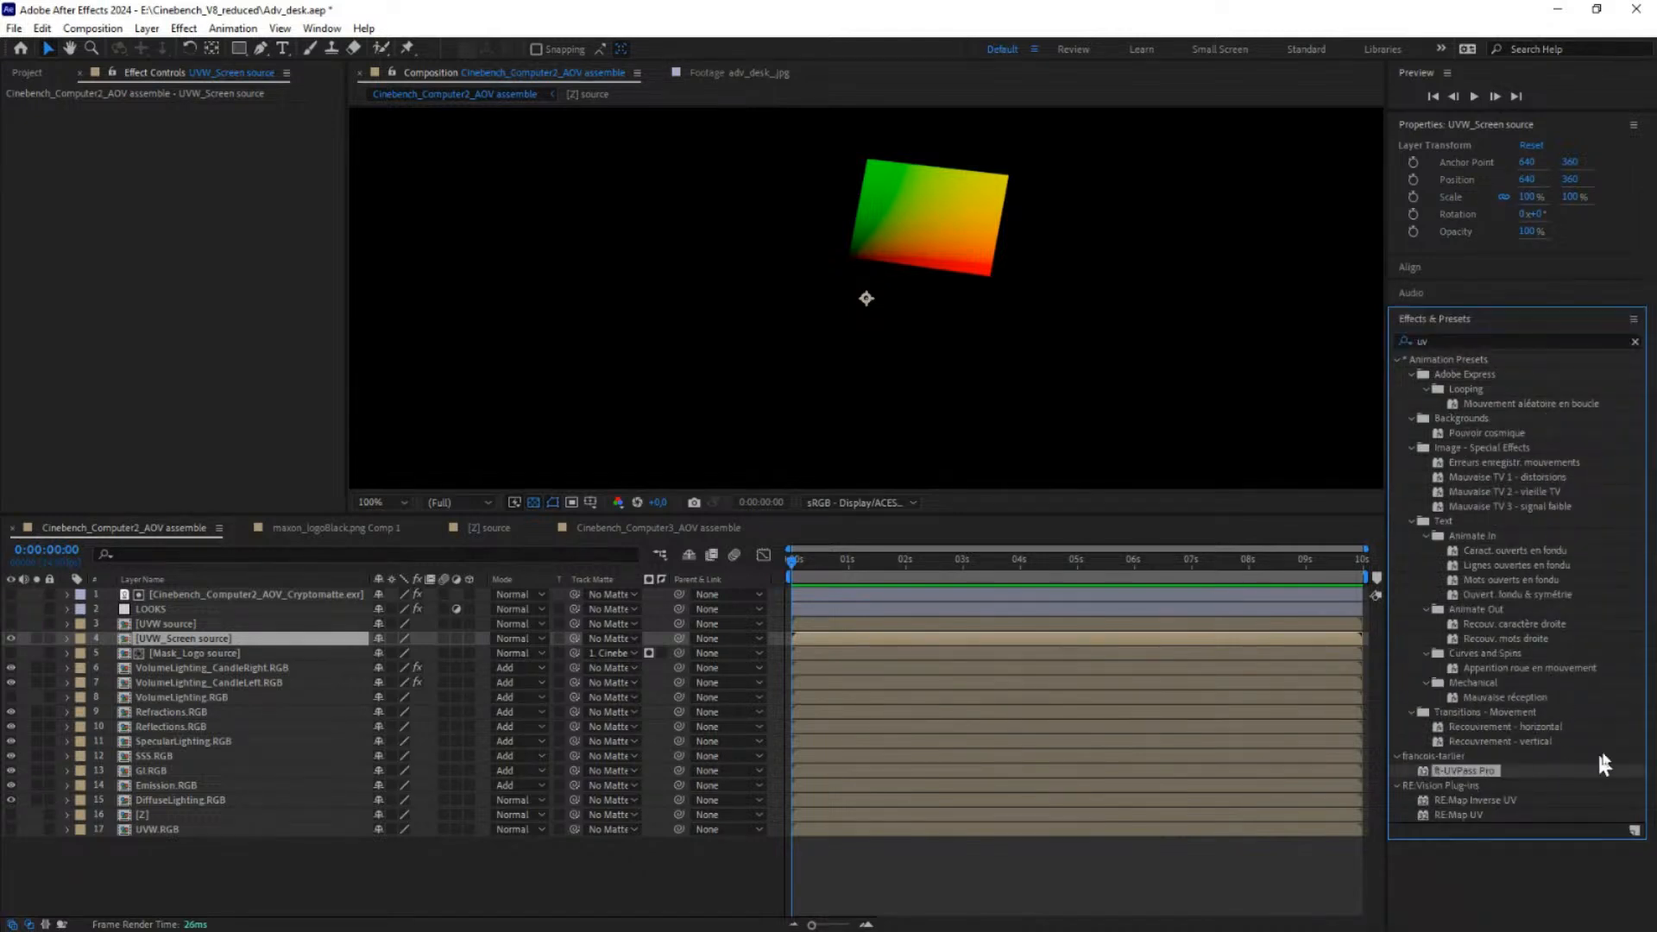
{"action": "left_click", "coordinate": [154, 639]}
{"action": "scroll", "coordinate": [930, 254], "scroll_direction": "down", "scroll_amount": 1}
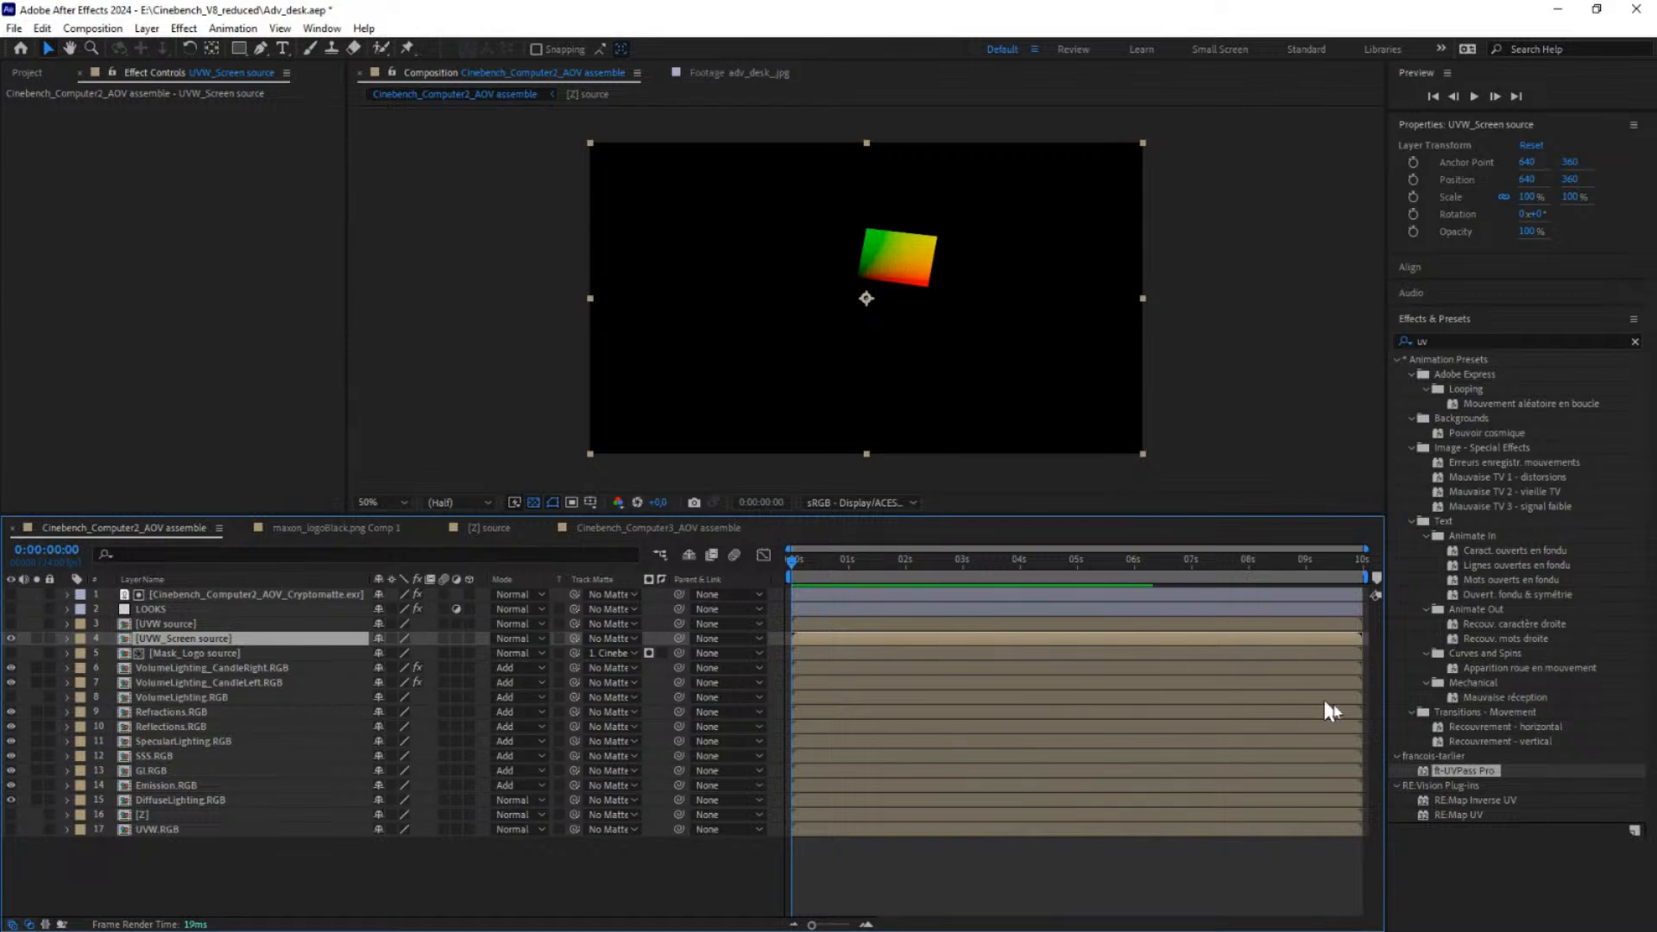
{"action": "double_click", "coordinate": [1458, 770]}
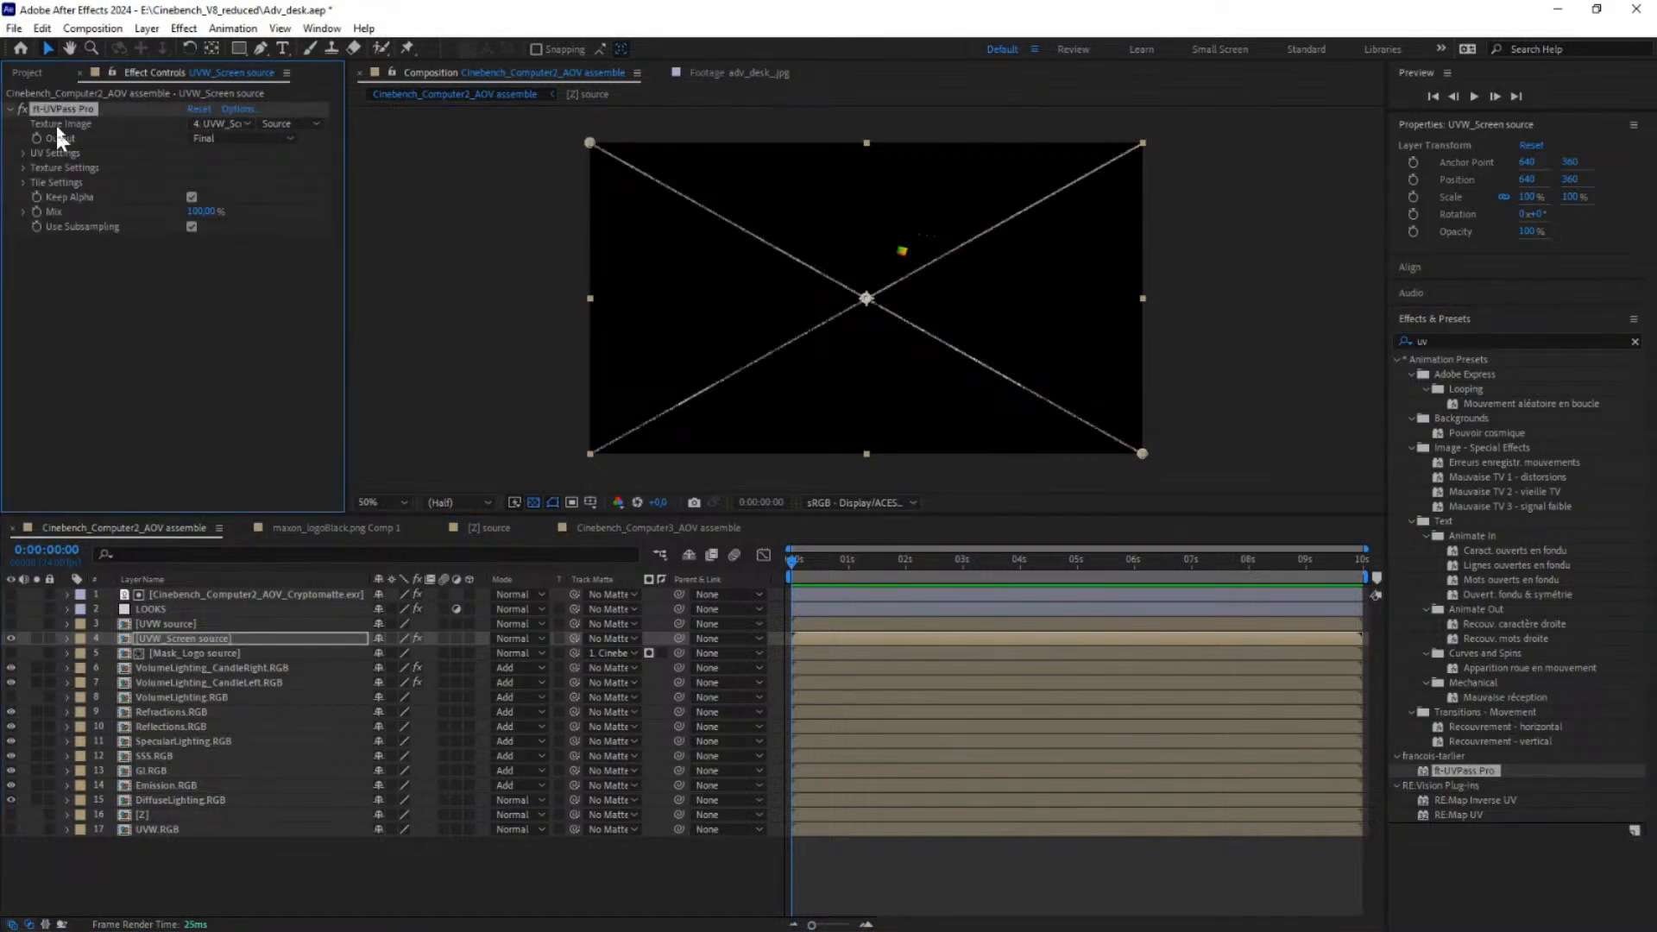
Step: Preview the two Maxon logo images, add maxon_logo.png as the topmost layer of the assemble composition, and hide that layer
{"action": "left_click", "coordinate": [25, 73]}
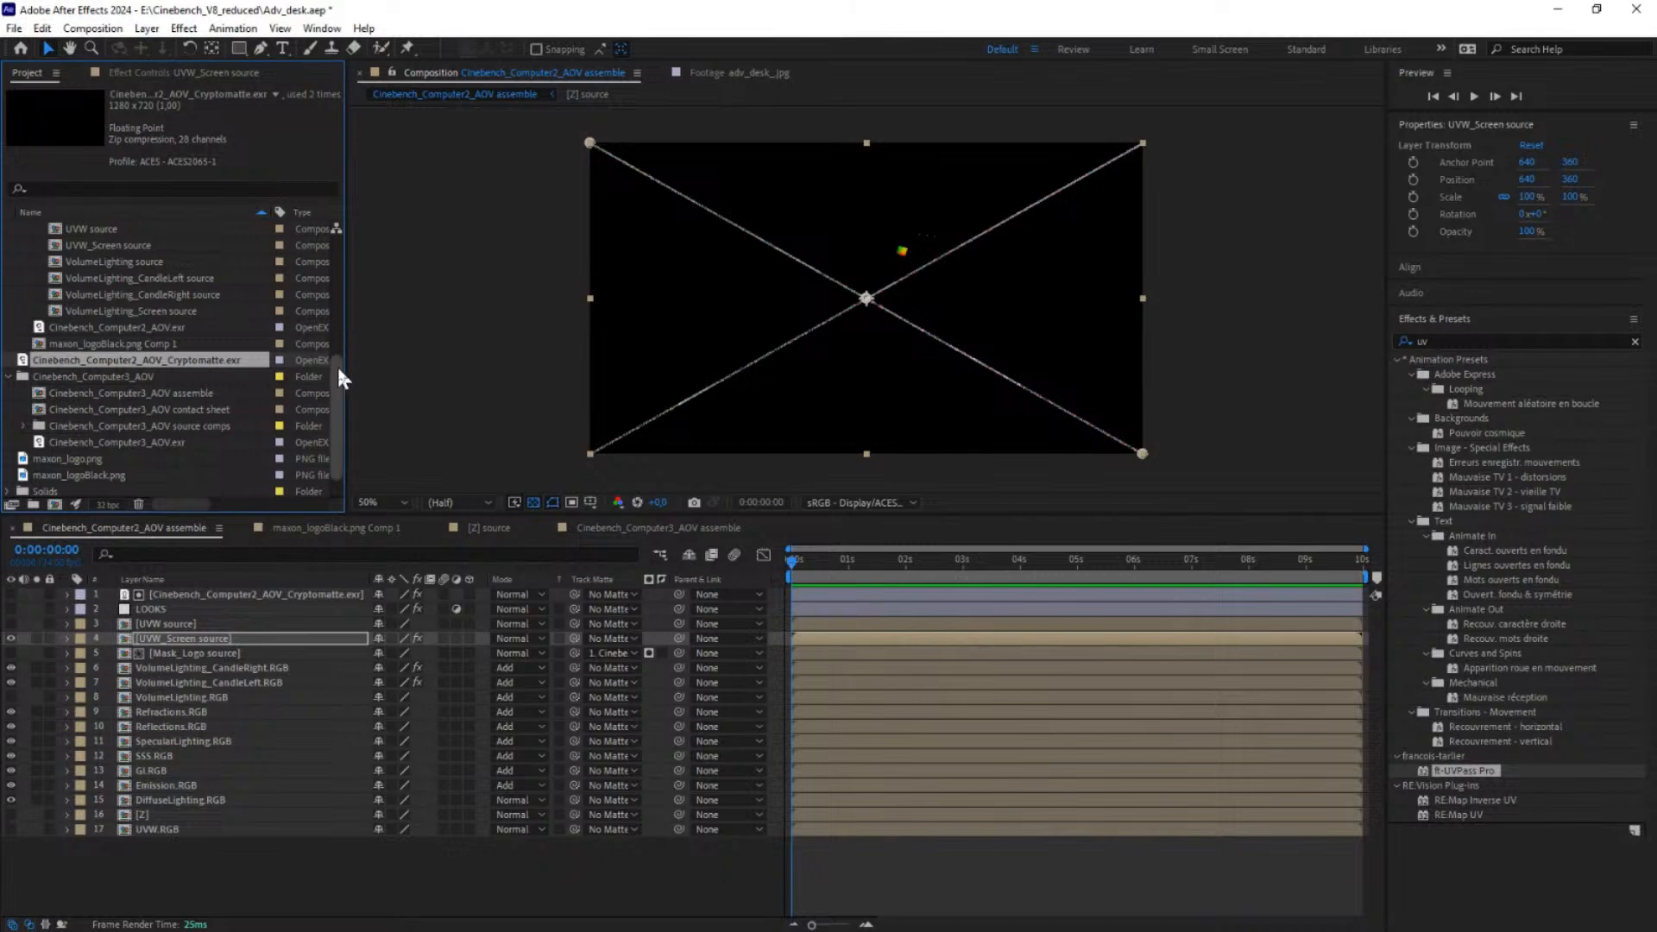
{"action": "scroll", "coordinate": [337, 376], "scroll_direction": "down", "scroll_amount": 2}
{"action": "double_click", "coordinate": [68, 441]}
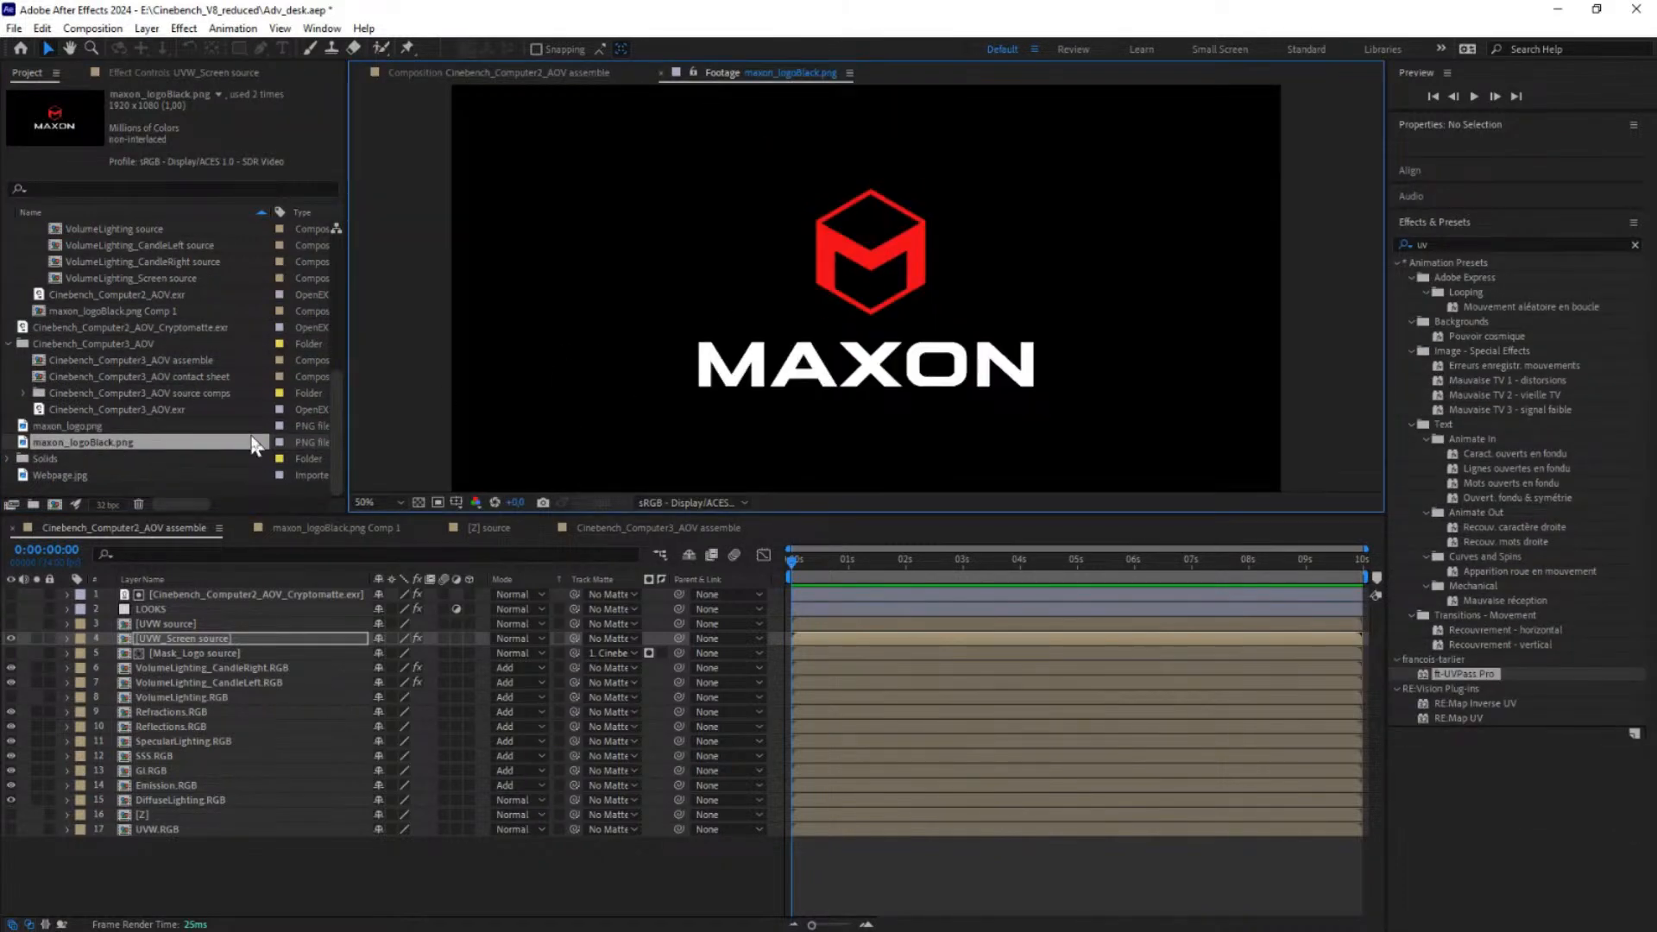
{"action": "double_click", "coordinate": [62, 427]}
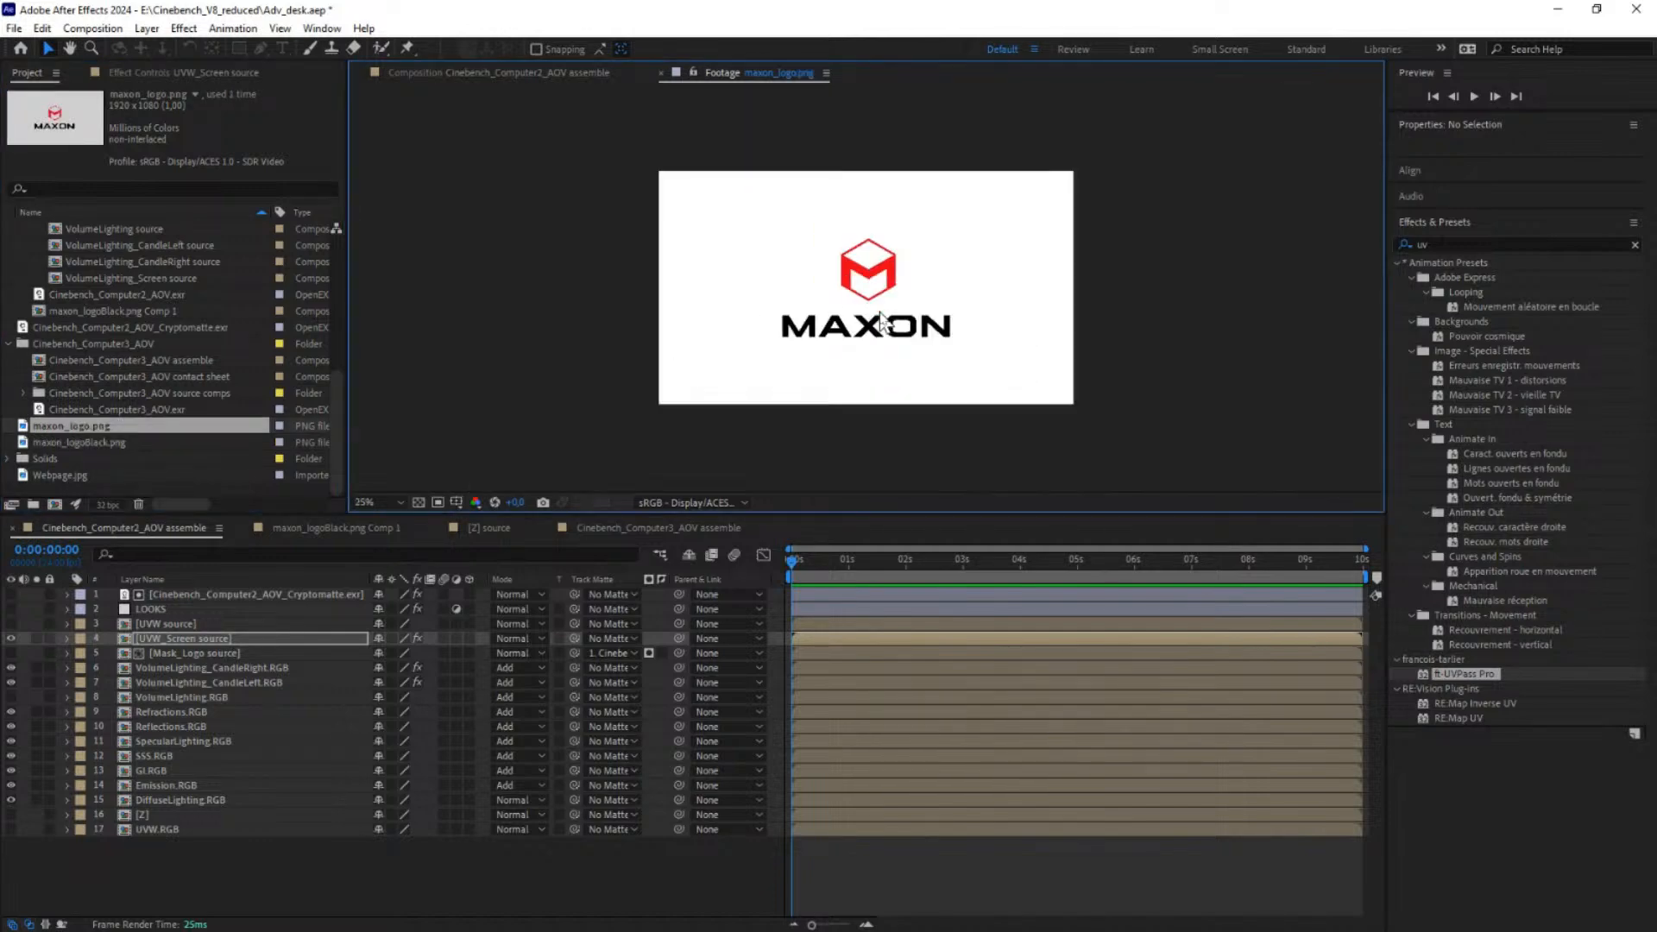
{"action": "scroll", "coordinate": [881, 313], "scroll_direction": "up", "scroll_amount": 2}
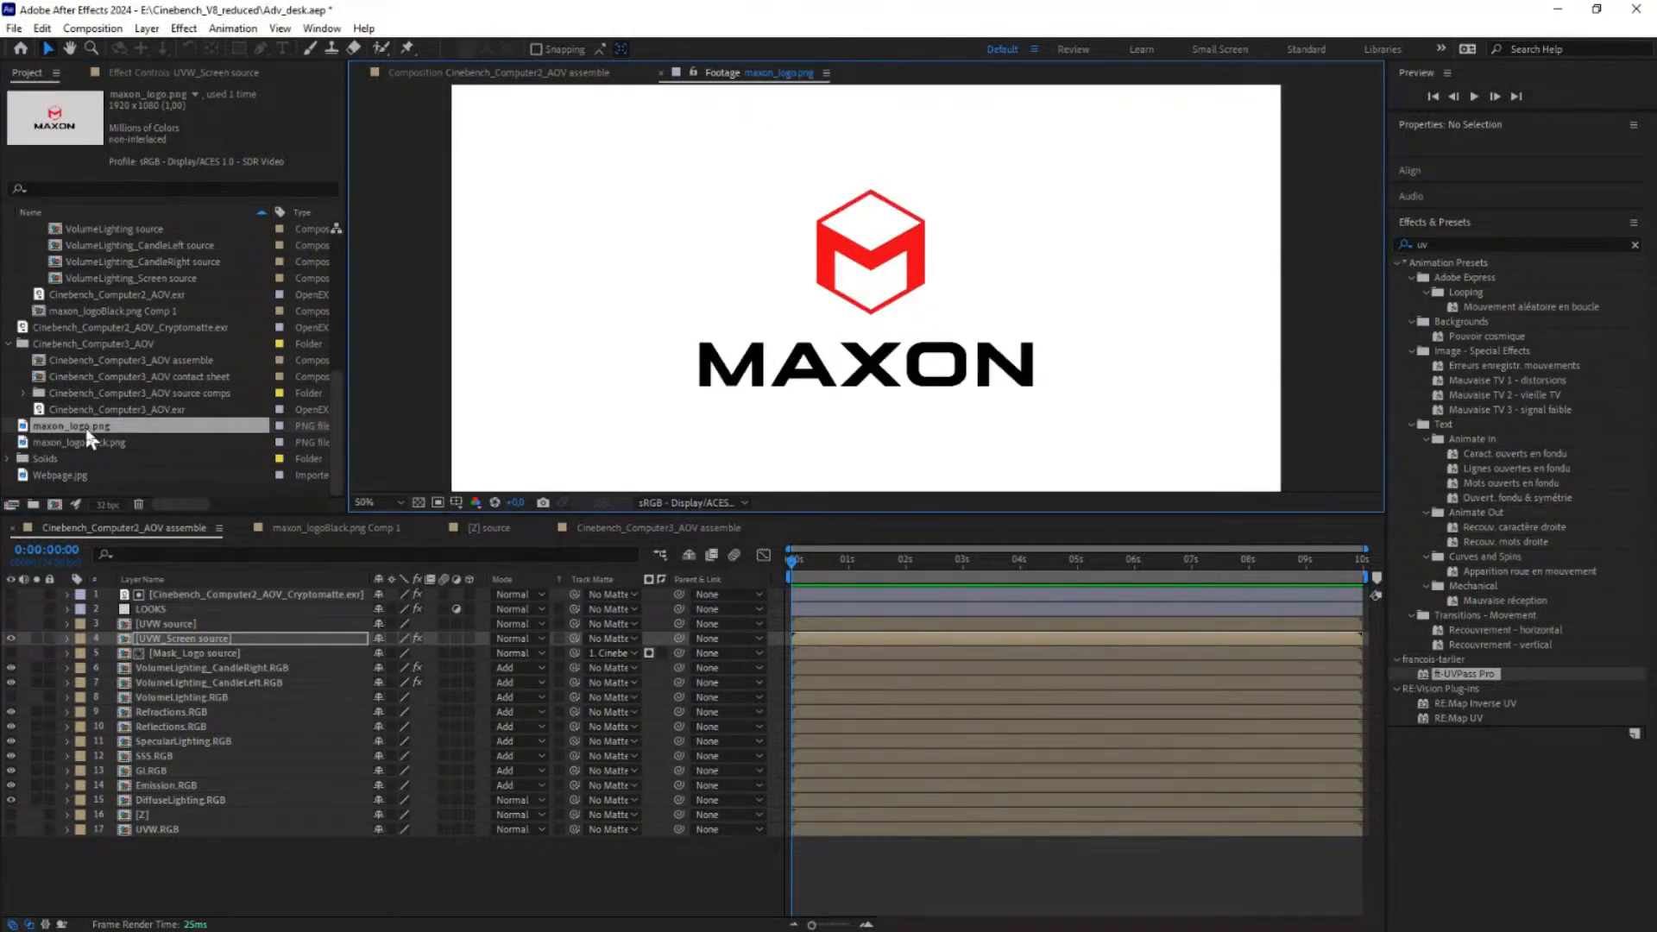
{"action": "left_click_drag", "start_coordinate": [84, 425], "coordinate": [197, 592]}
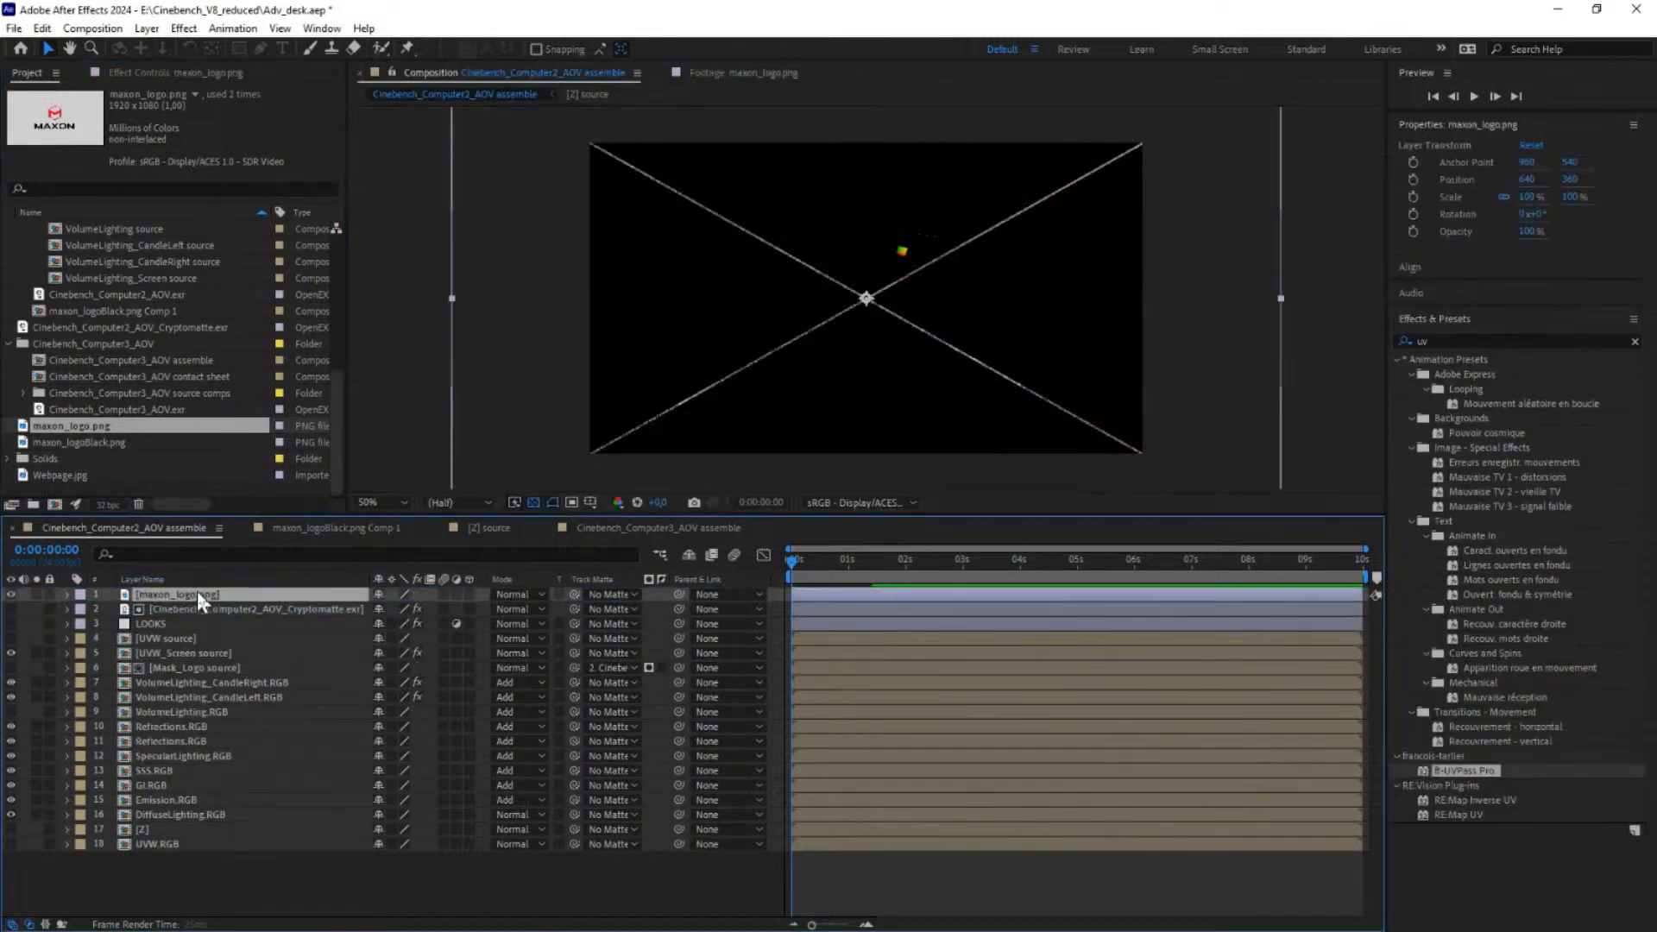
{"action": "left_click", "coordinate": [10, 594]}
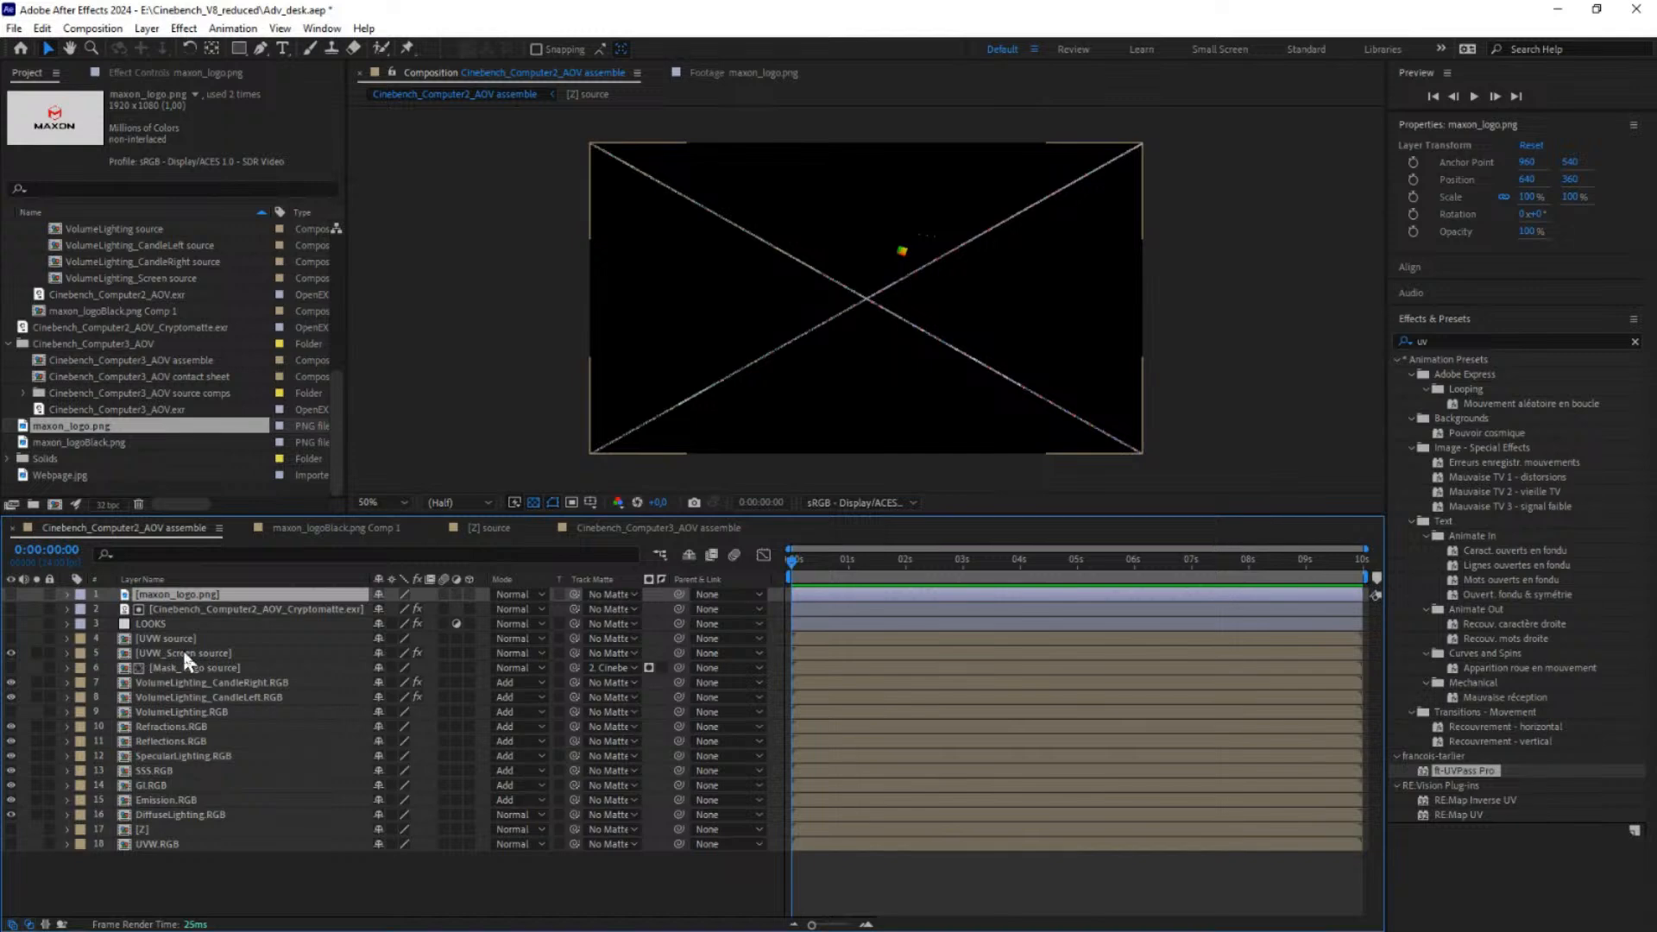
Step: Set the ft-UVPass Pro texture image on the UVW_Screen source layer to the maxon_logo.png layer
{"action": "left_click", "coordinate": [161, 658]}
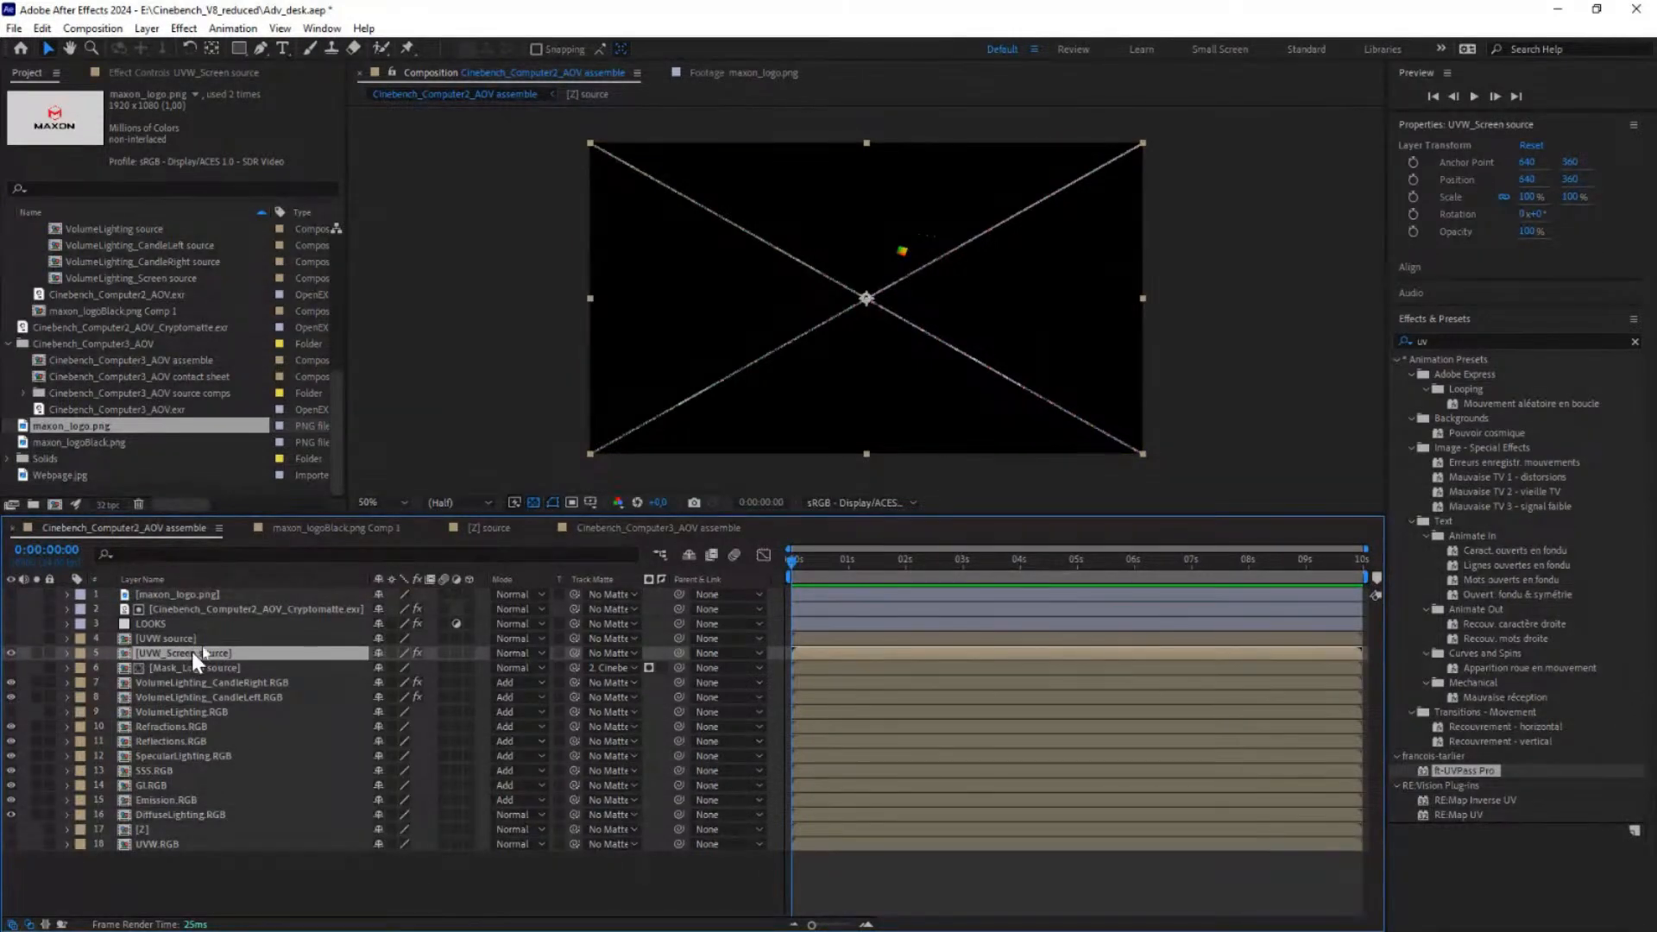
{"action": "left_click", "coordinate": [186, 74]}
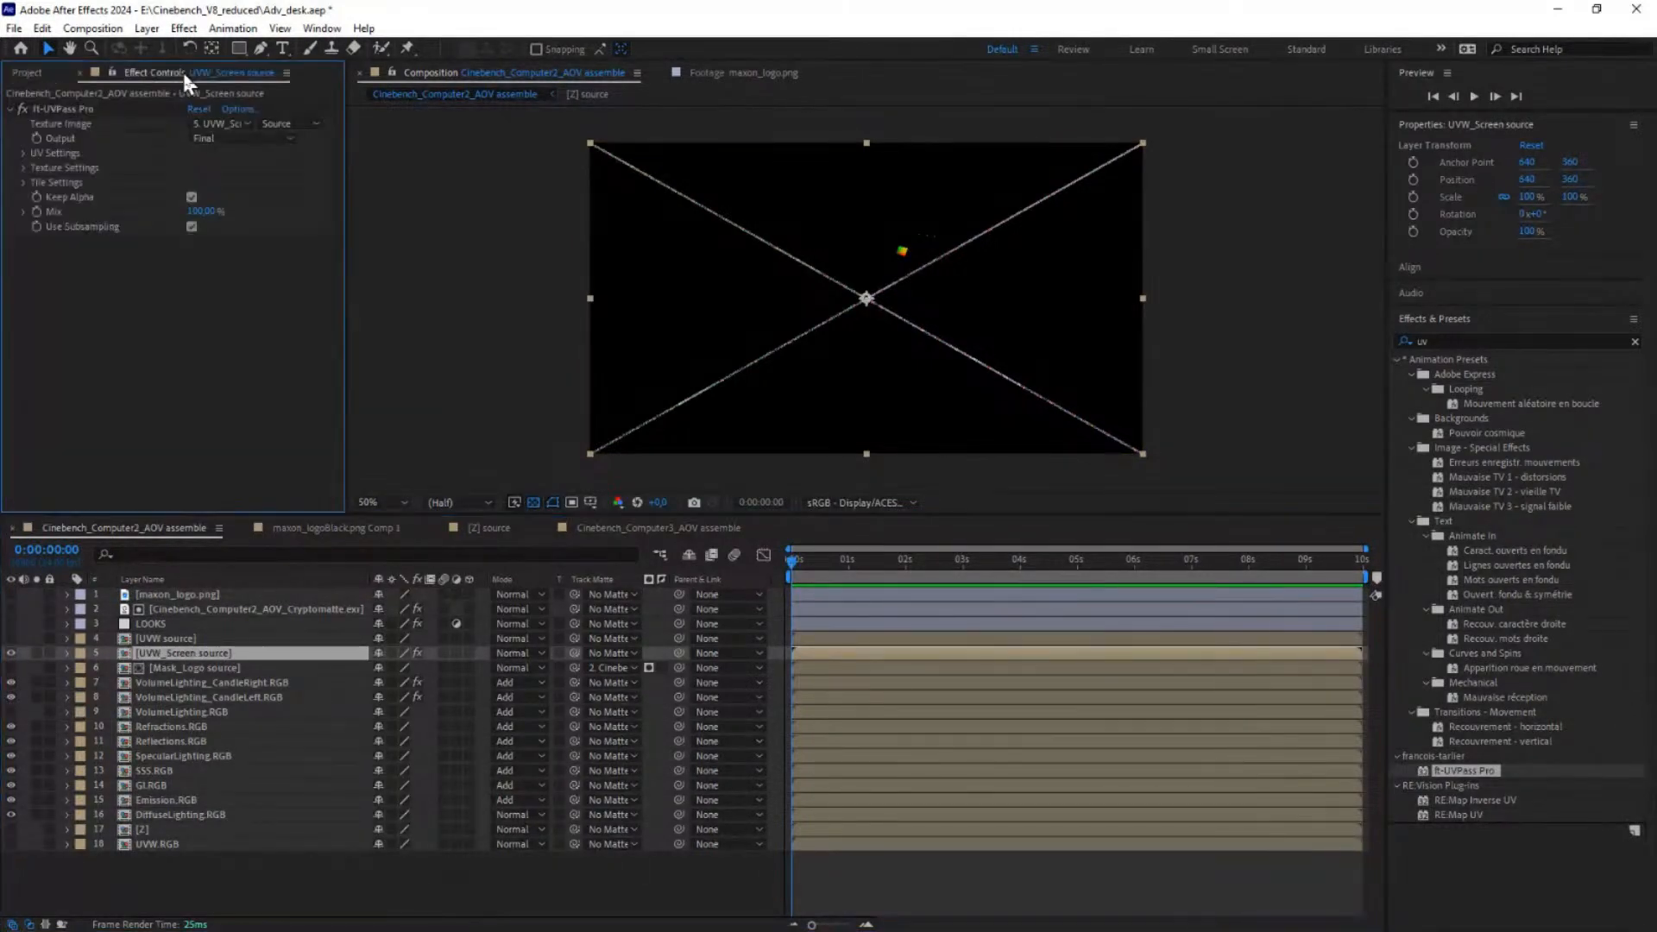
{"action": "left_click", "coordinate": [220, 124]}
{"action": "left_click", "coordinate": [274, 170]}
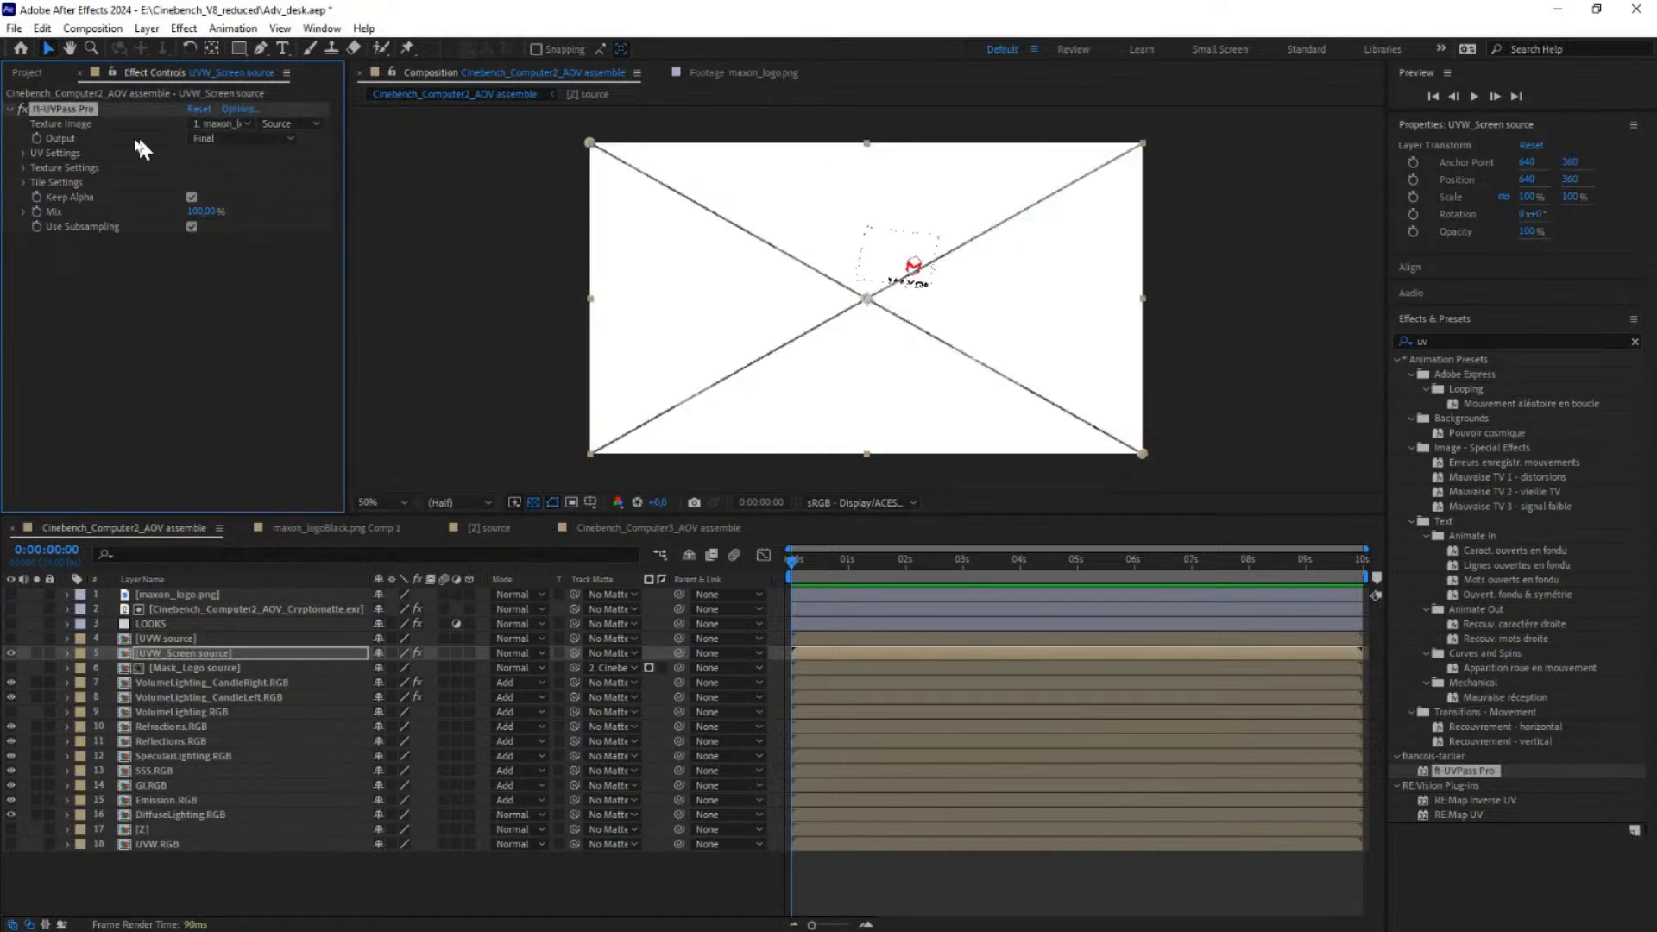
Step: Set the Bottom-Right Corner in the ft-UVPass Pro texture settings to 1920, 1080
{"action": "left_click", "coordinate": [23, 168]}
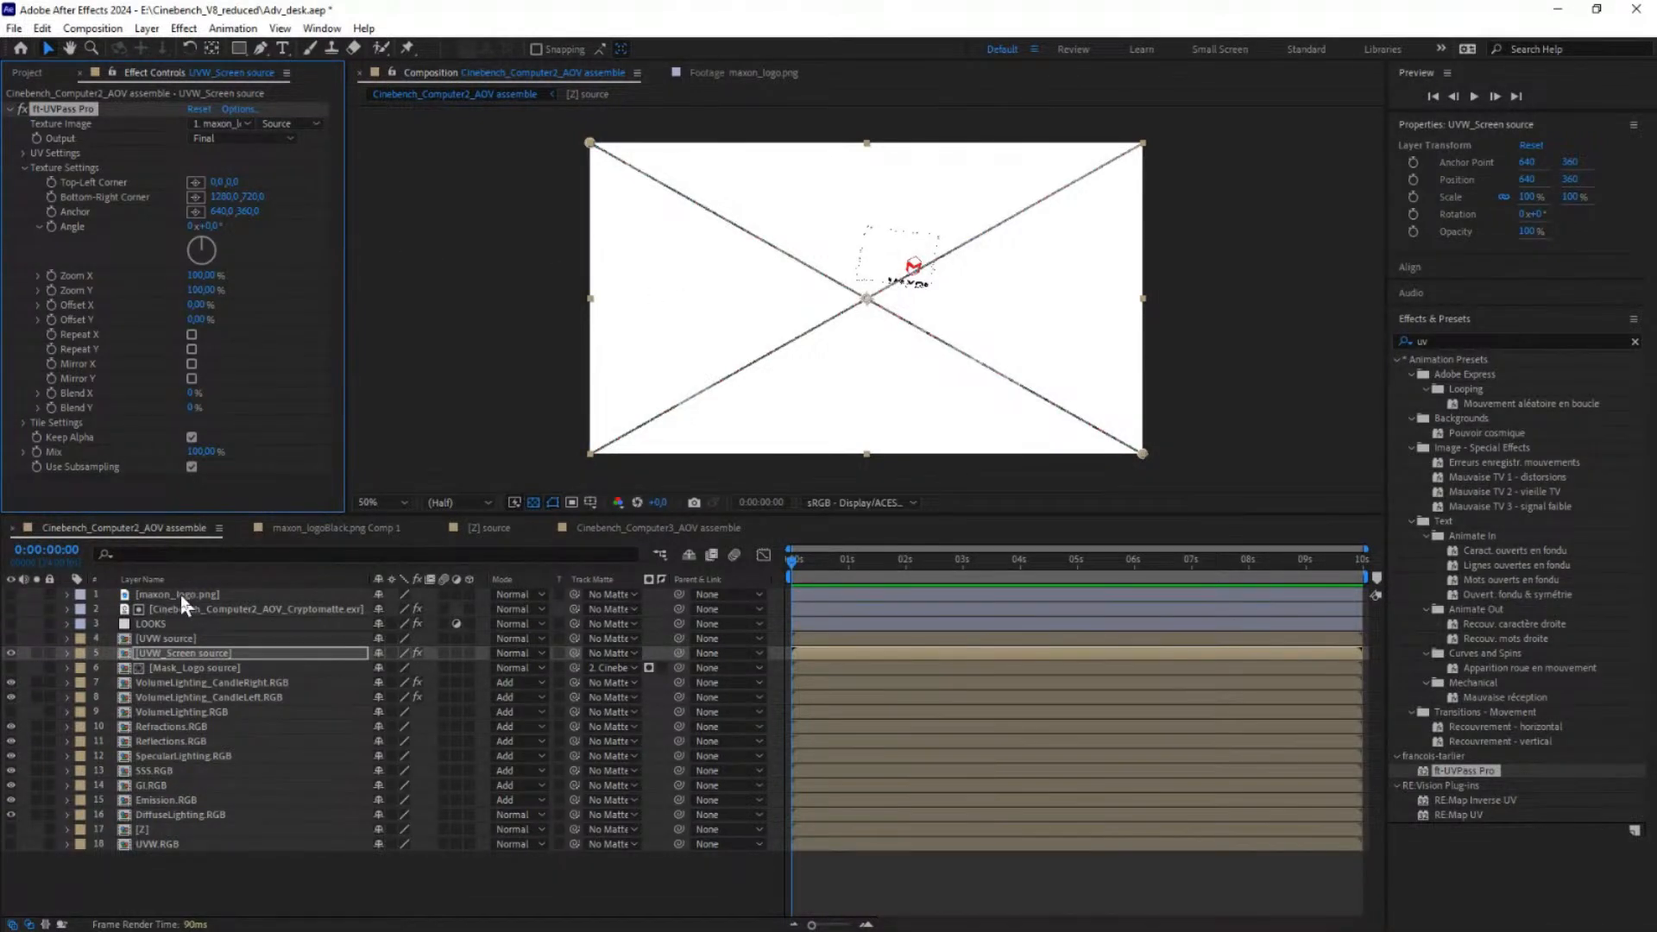
{"action": "left_click", "coordinate": [226, 198]}
{"action": "type", "text": "1920"}
{"action": "key", "text": "Return"}
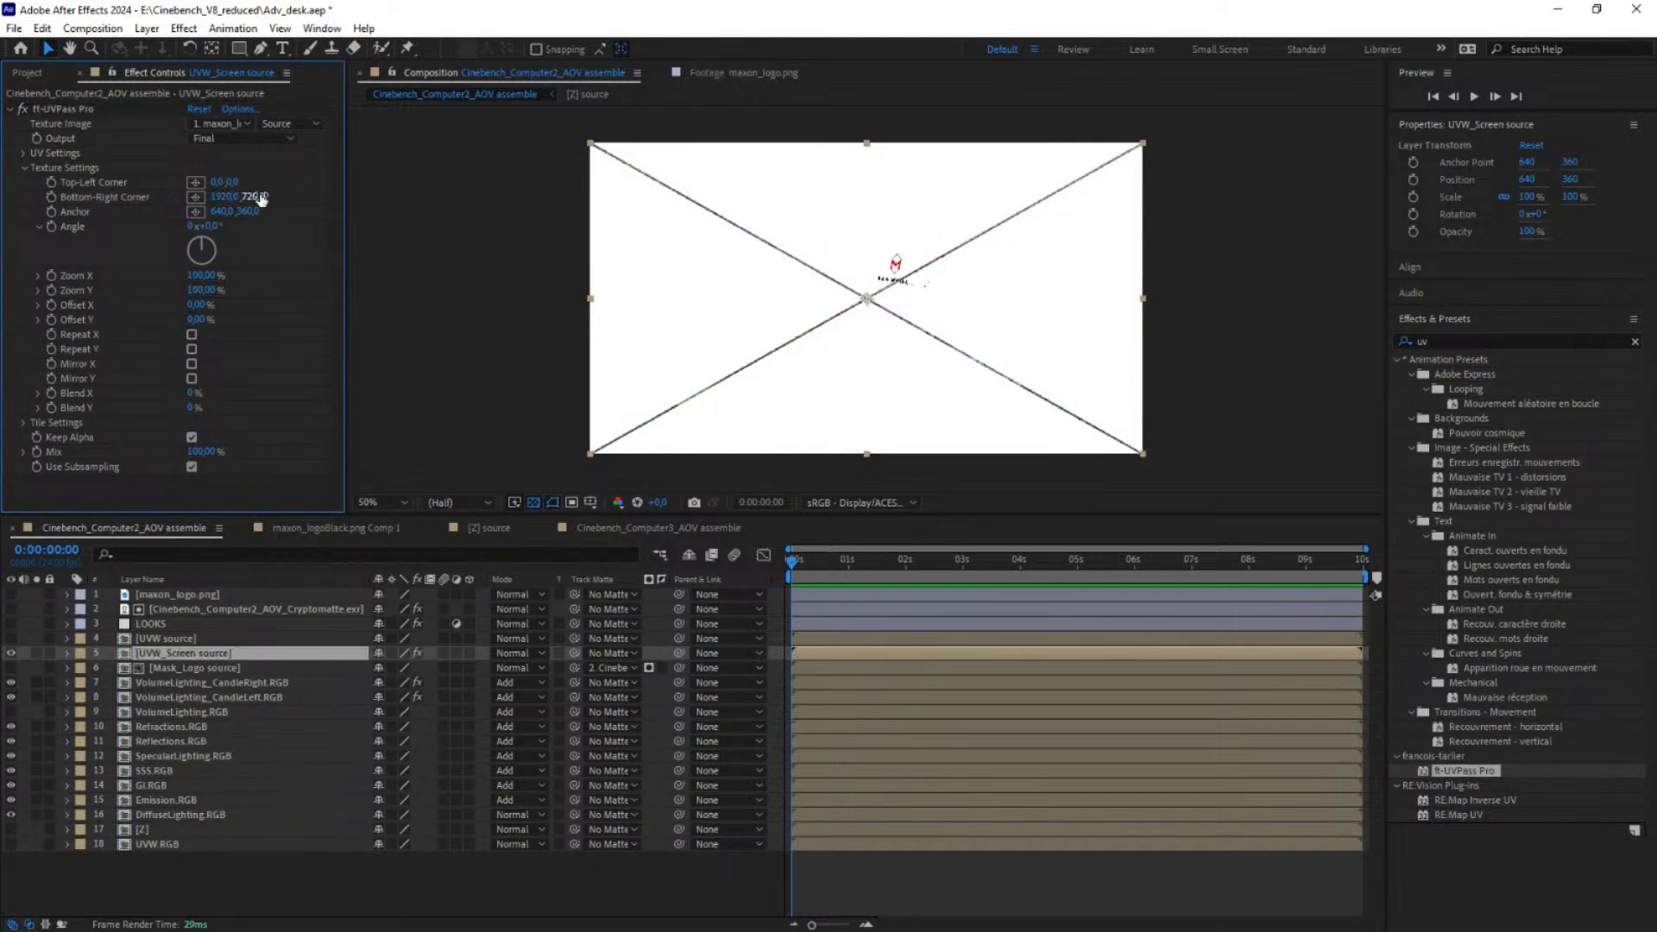
{"action": "type", "text": "1080"}
{"action": "key", "text": "Return"}
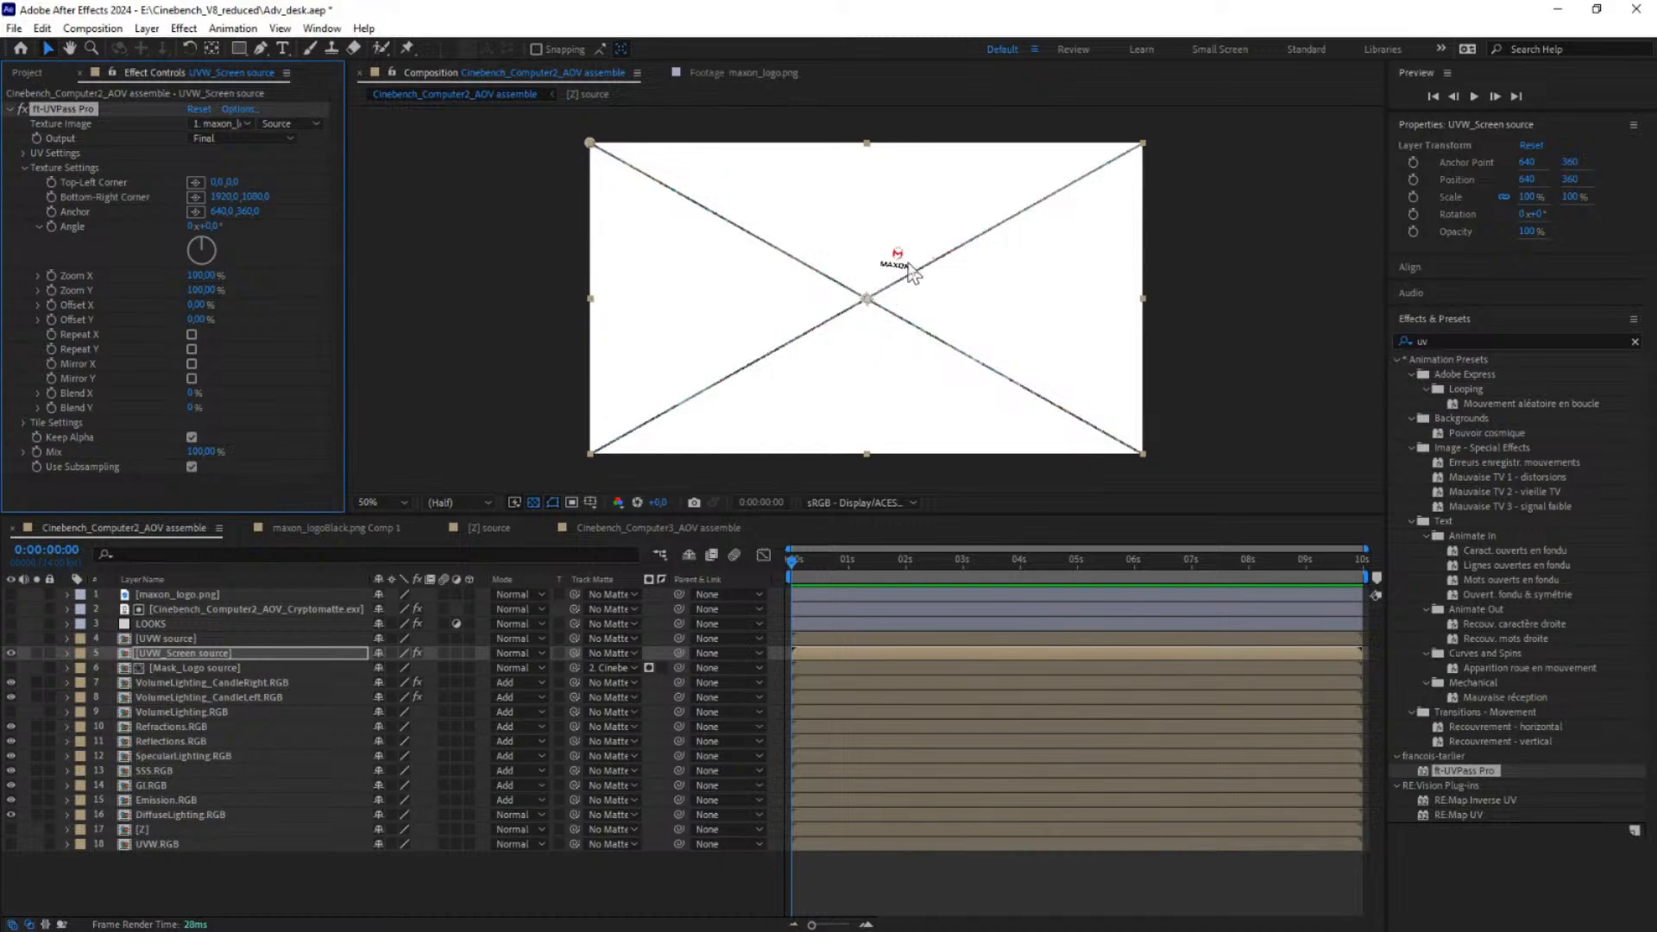
Step: Use the Cinebench_Computer2_AOV_Cryptomatte.exr layer as the track matte of the UVW_Screen source layer
{"action": "left_click", "coordinate": [168, 649]}
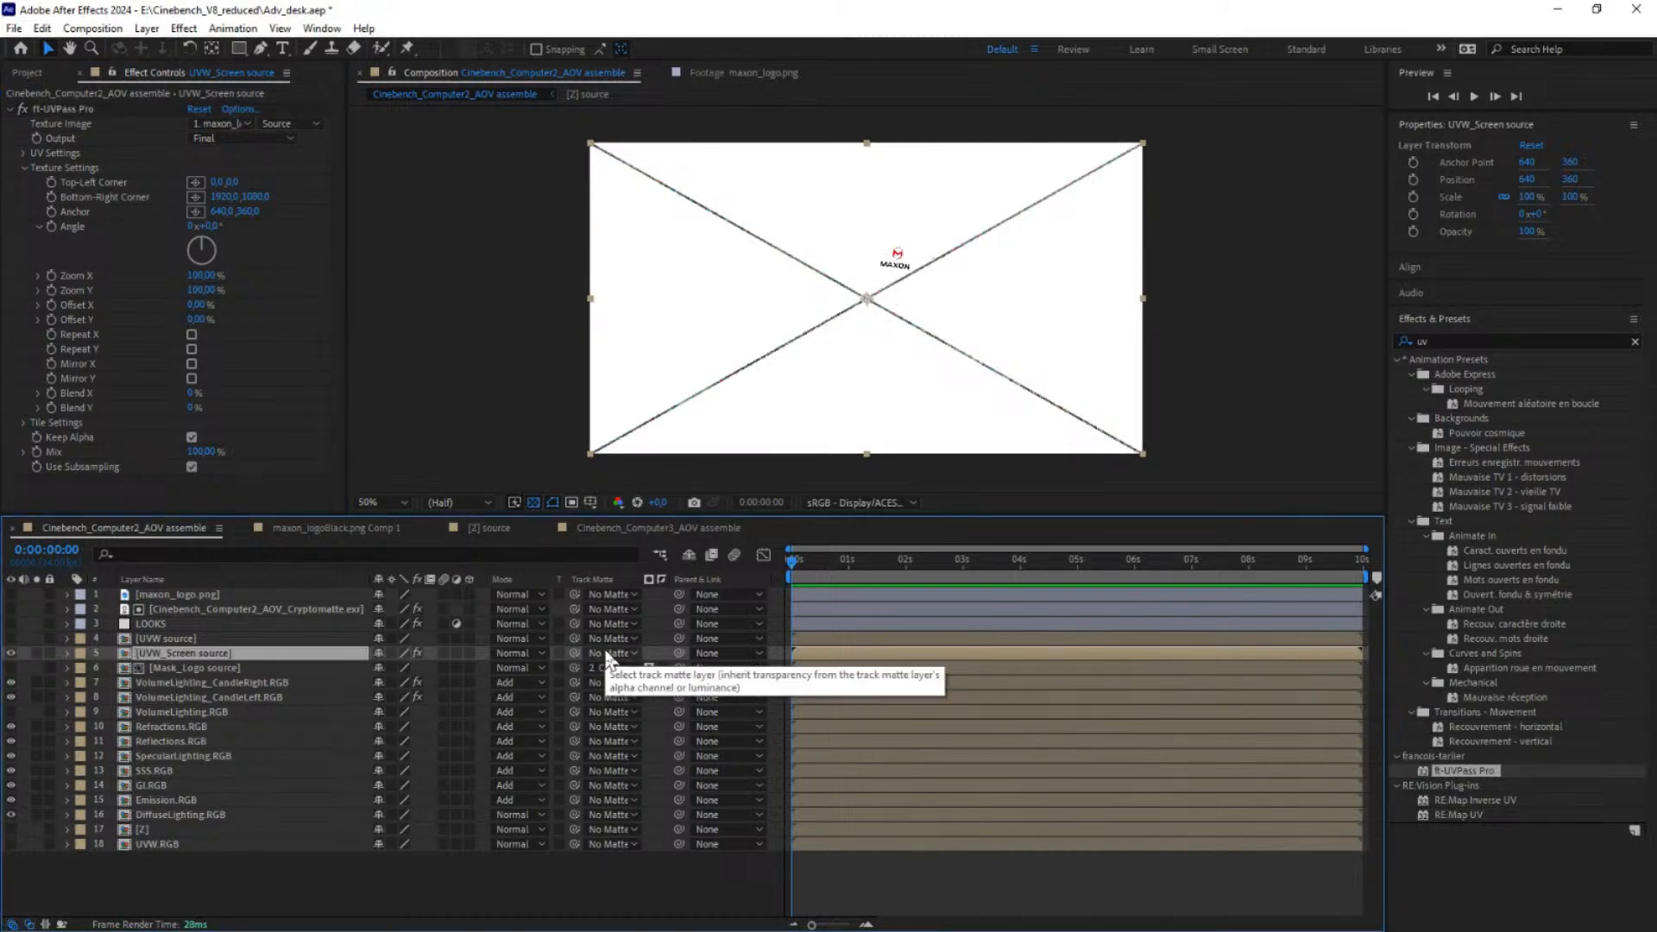
{"action": "left_click", "coordinate": [609, 654]}
{"action": "left_click", "coordinate": [787, 332]}
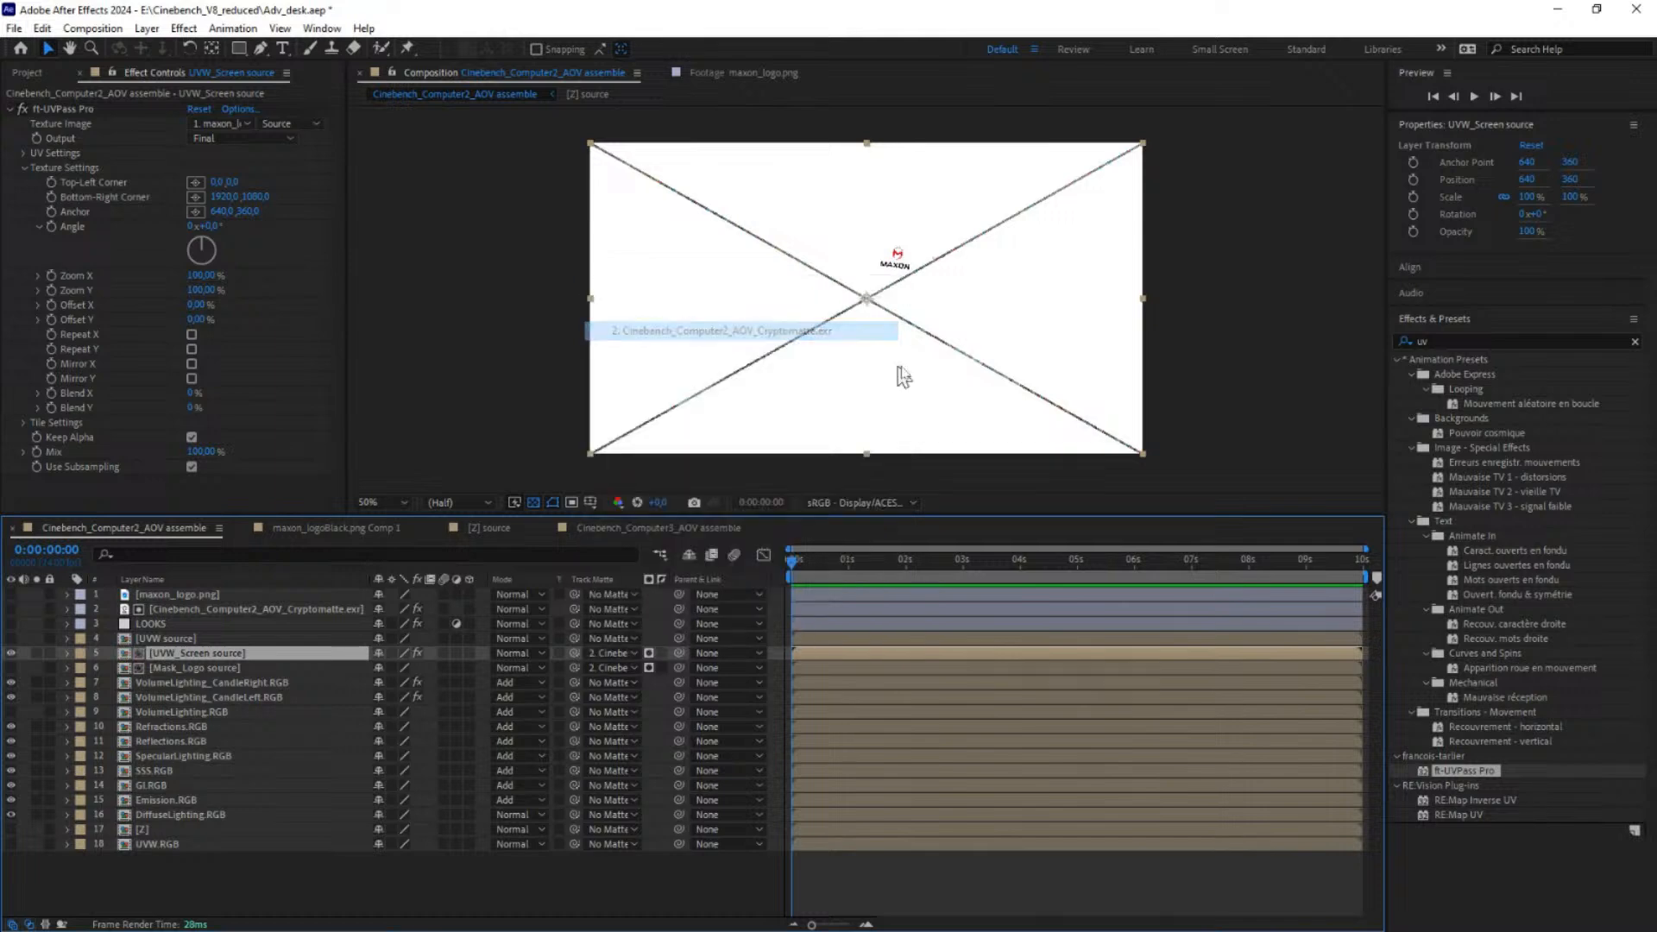
{"action": "scroll", "coordinate": [913, 297], "scroll_direction": "up", "scroll_amount": 1}
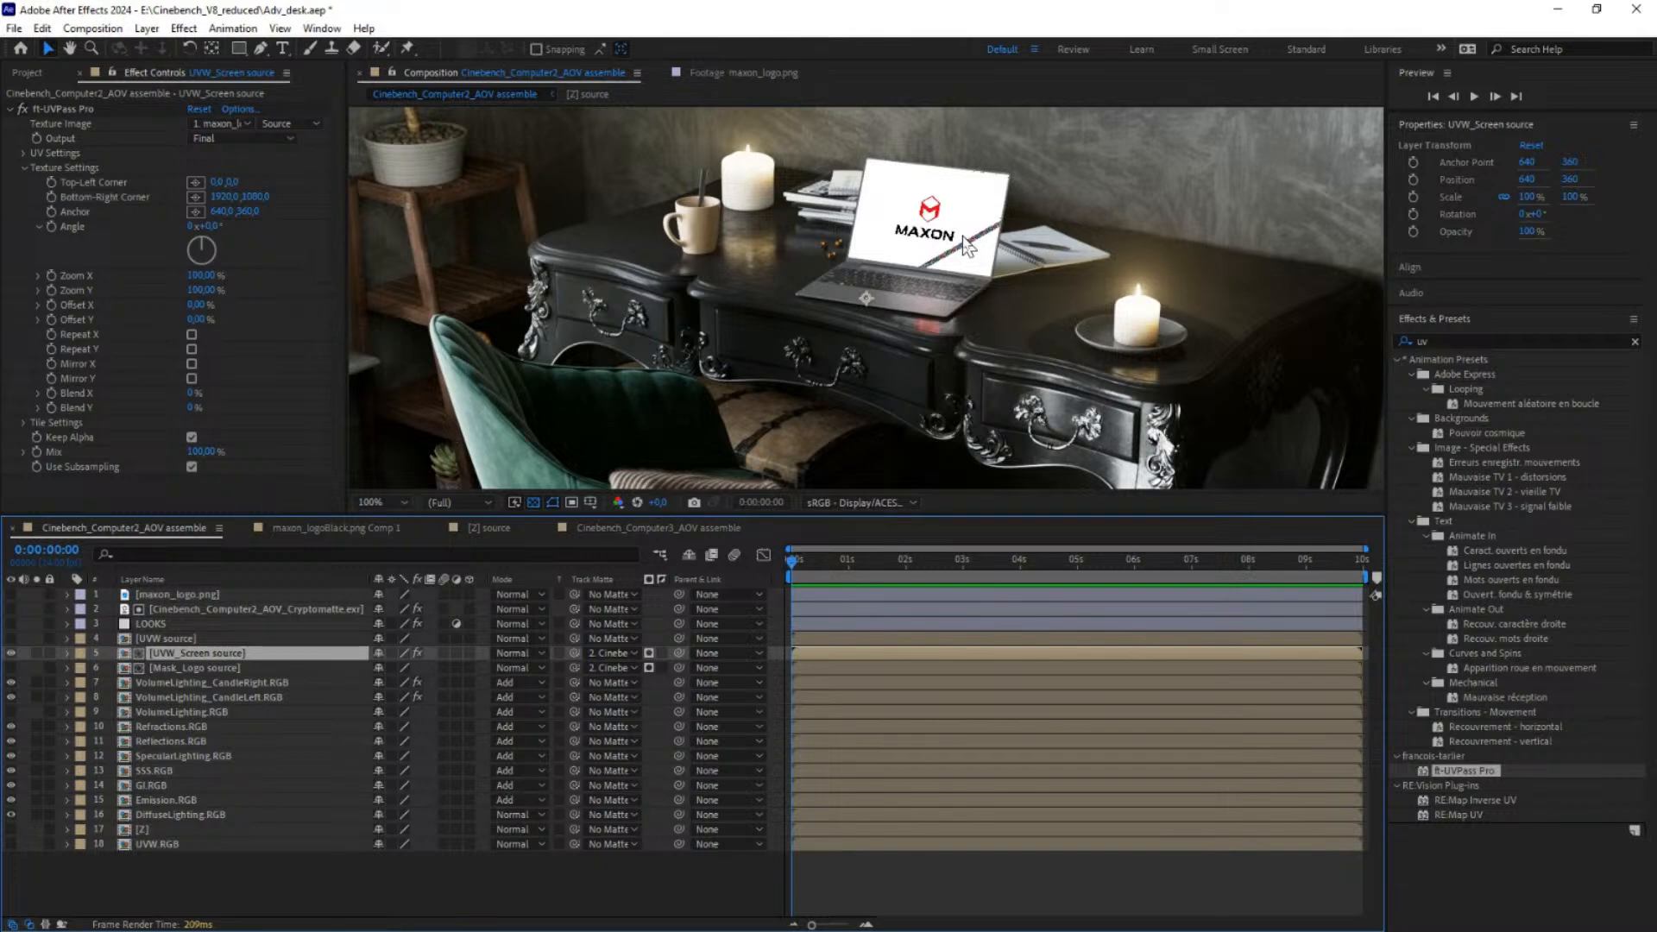
Step: Set the composition preview resolution to Full and check the logo on the laptop screen
{"action": "left_click", "coordinate": [451, 501]}
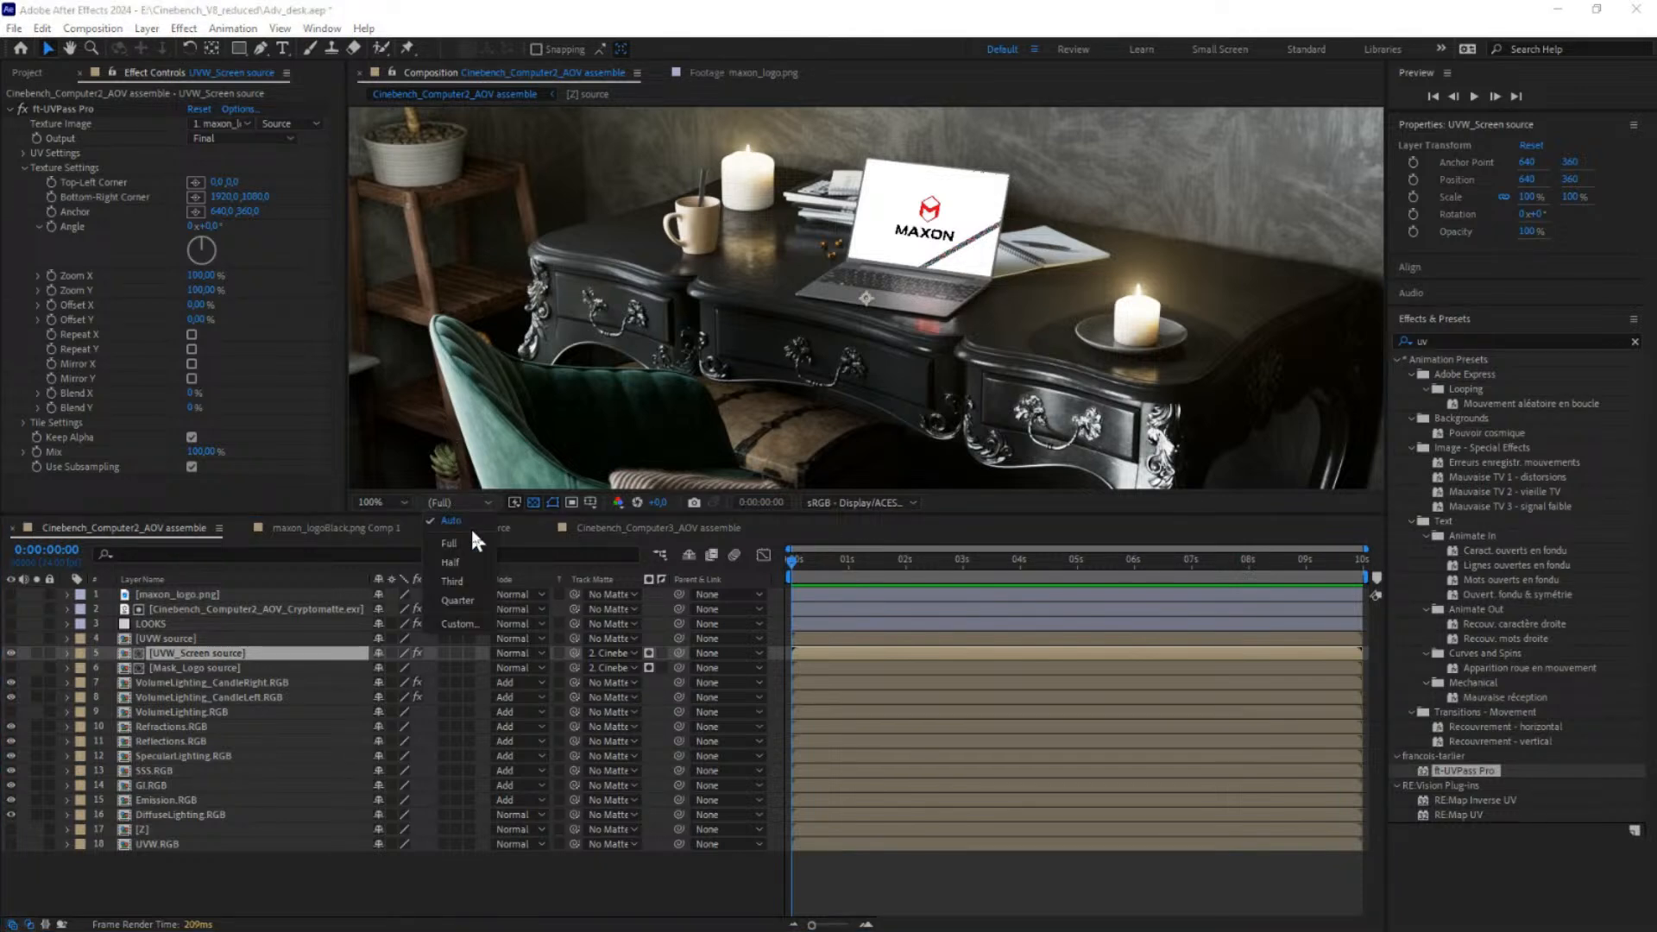
{"action": "left_click", "coordinate": [458, 542]}
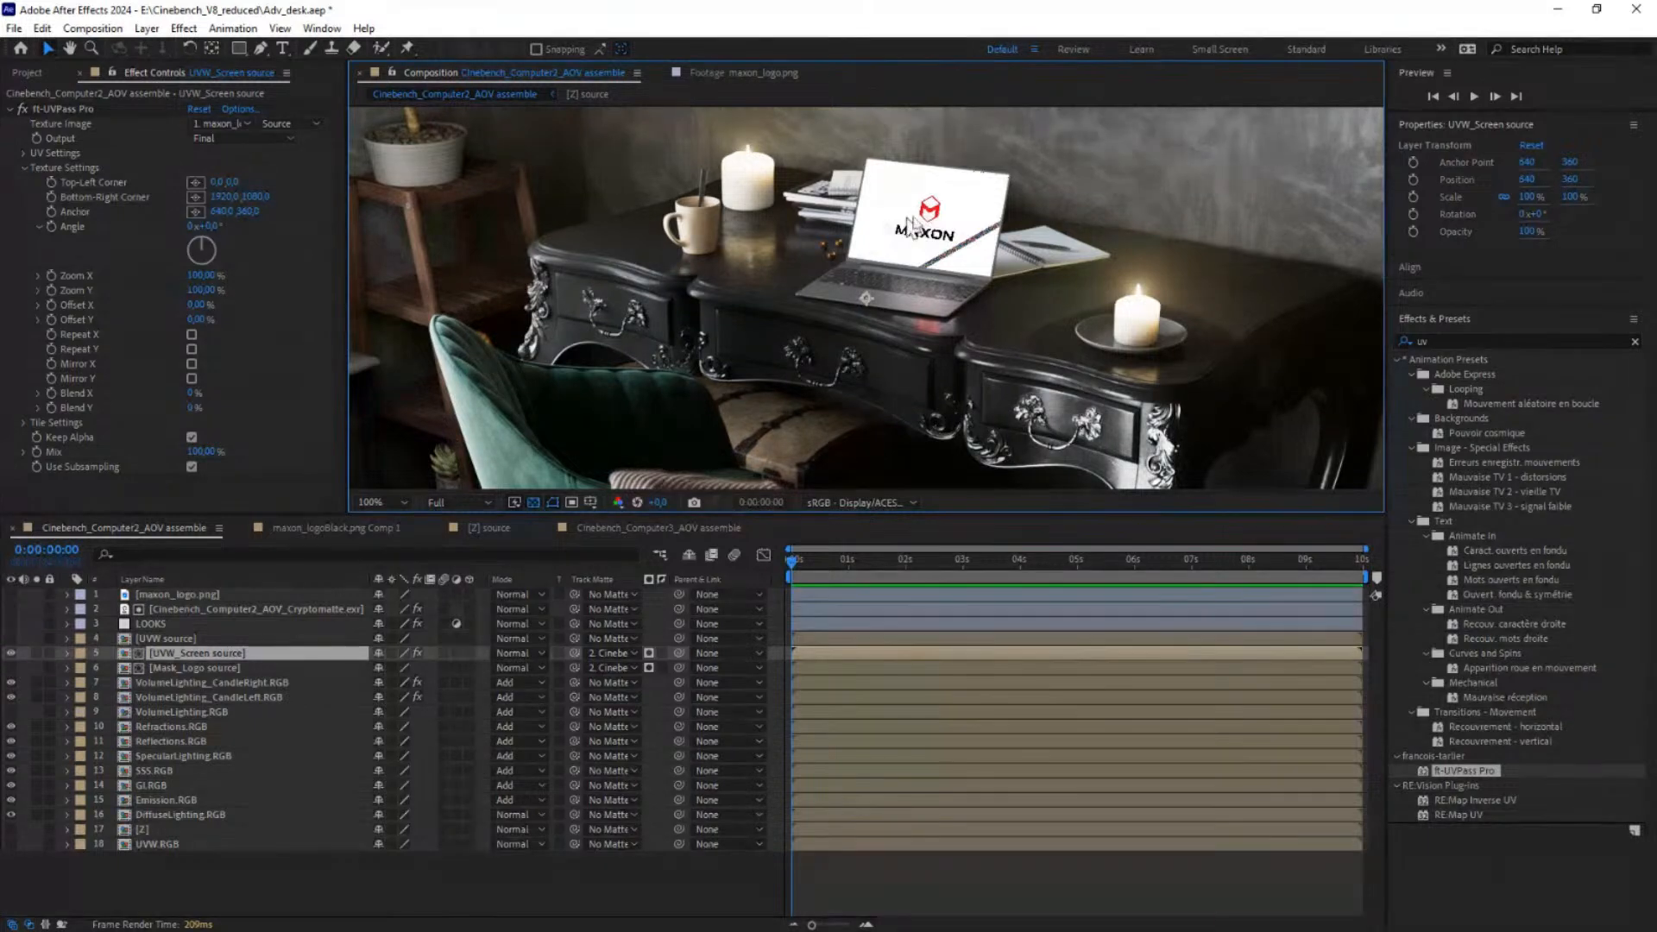
{"action": "scroll", "coordinate": [930, 263], "scroll_direction": "down", "scroll_amount": 1}
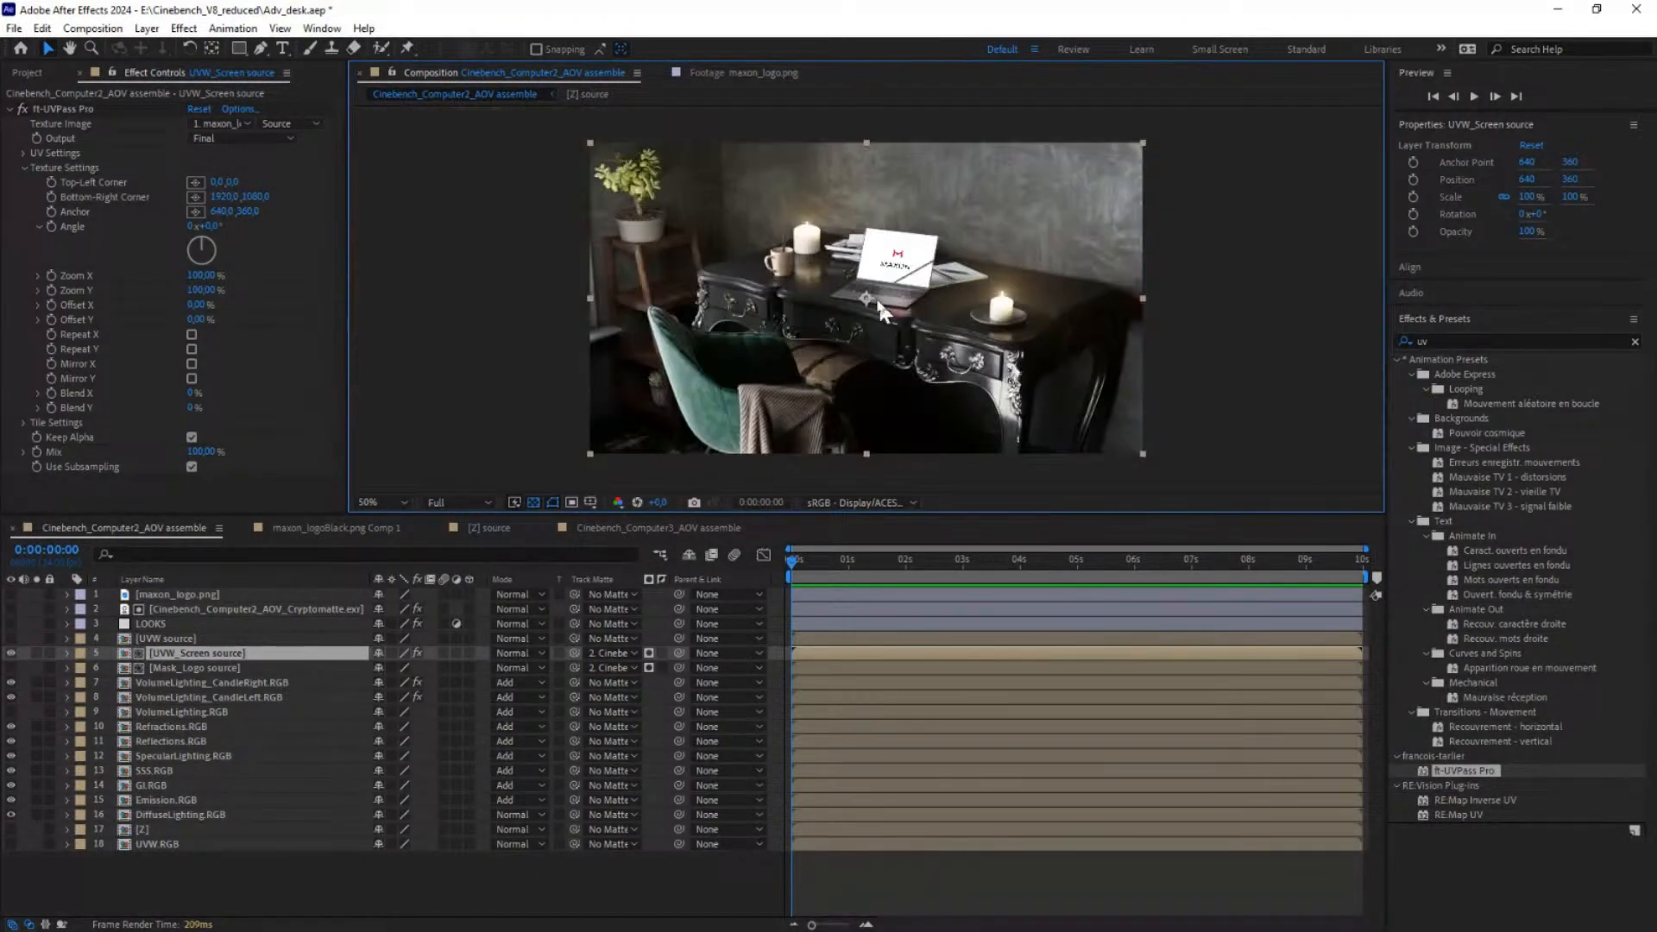
{"action": "scroll", "coordinate": [916, 268], "scroll_direction": "up", "scroll_amount": 1}
Step: Check the maxon_logo.png footage in the project and apply the OCIO Display Transform effect to the UVW_Screen source layer
{"action": "left_click", "coordinate": [183, 652]}
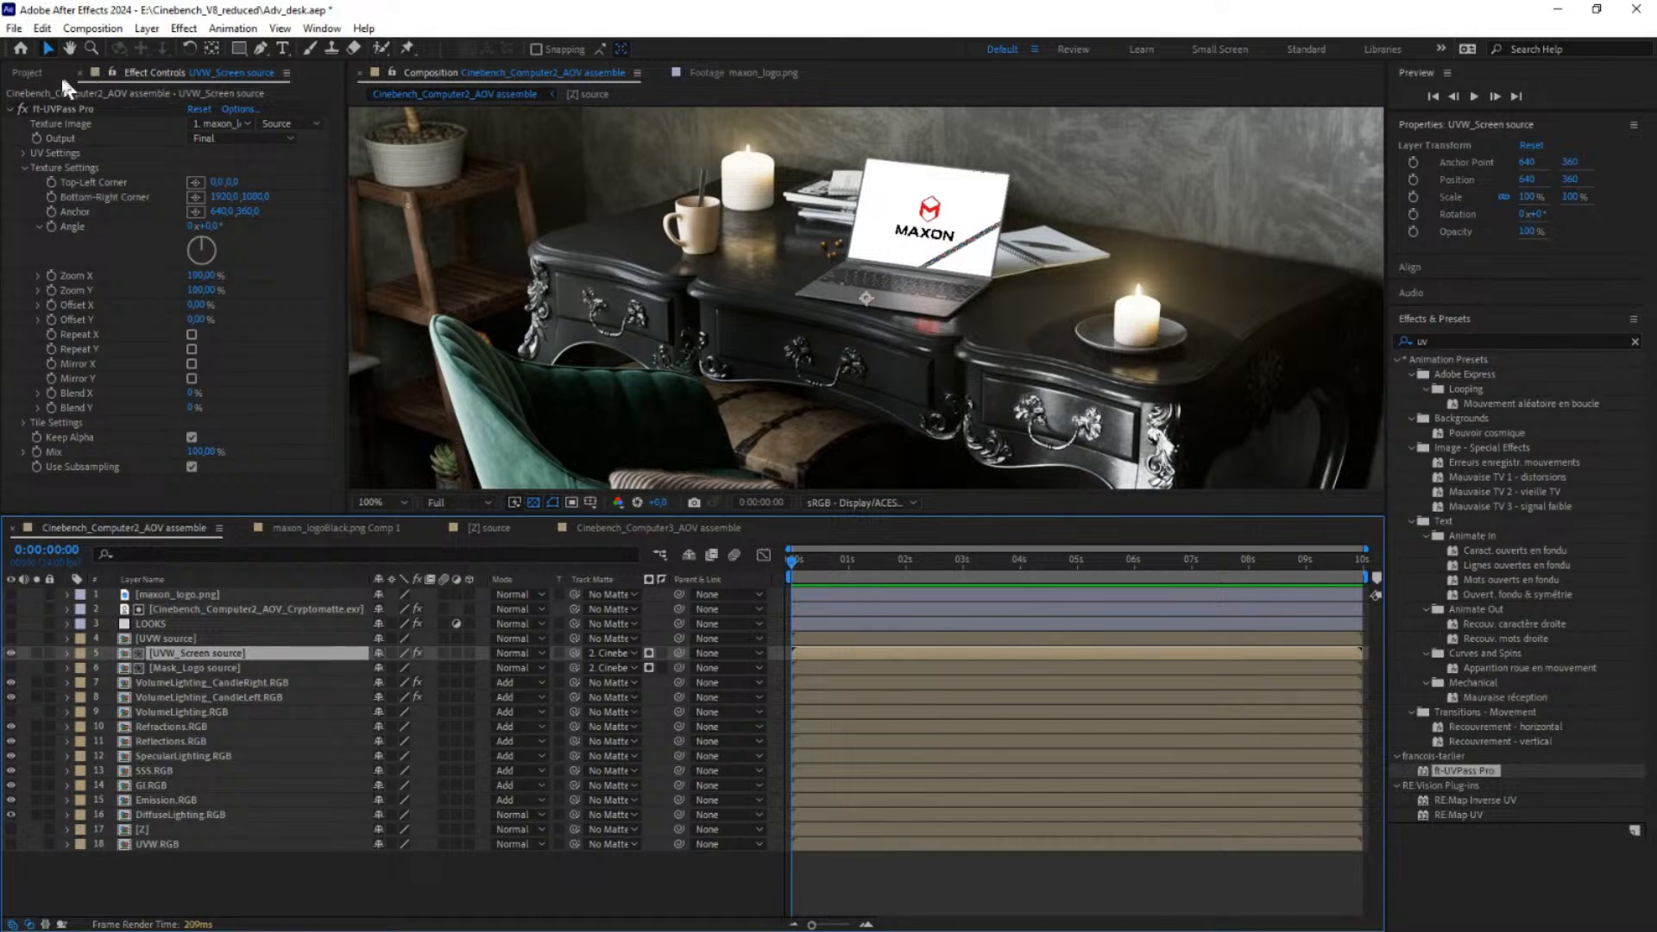
{"action": "left_click", "coordinate": [28, 73]}
{"action": "left_click", "coordinate": [69, 442]}
{"action": "left_click", "coordinate": [81, 425]}
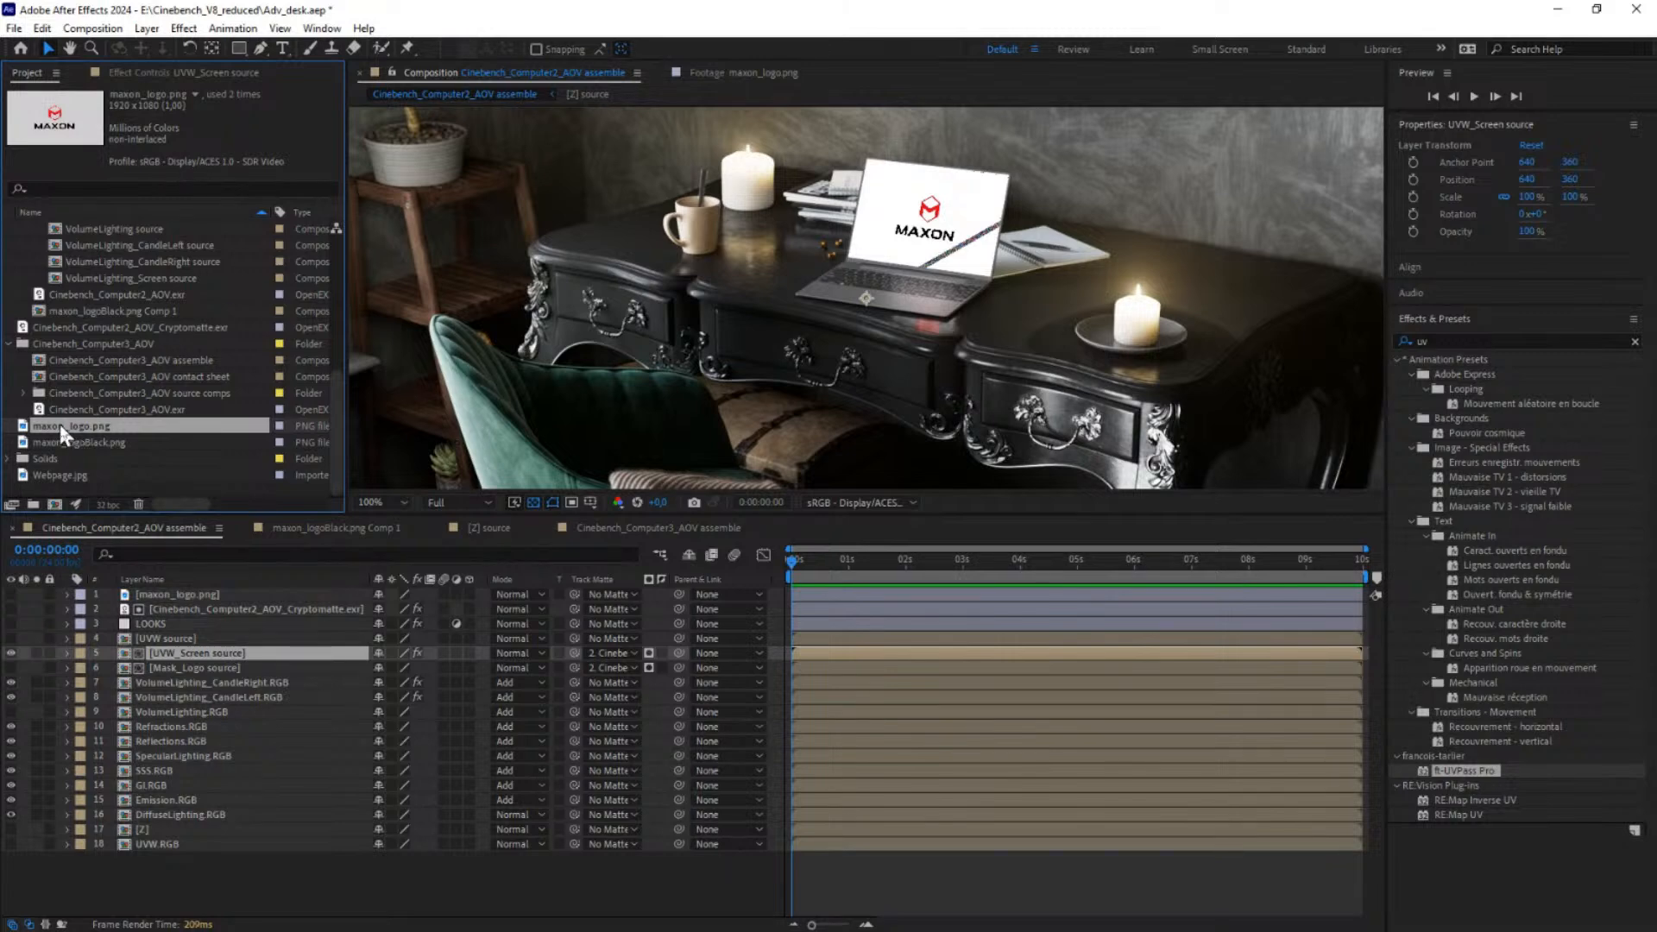
{"action": "left_click", "coordinate": [195, 654]}
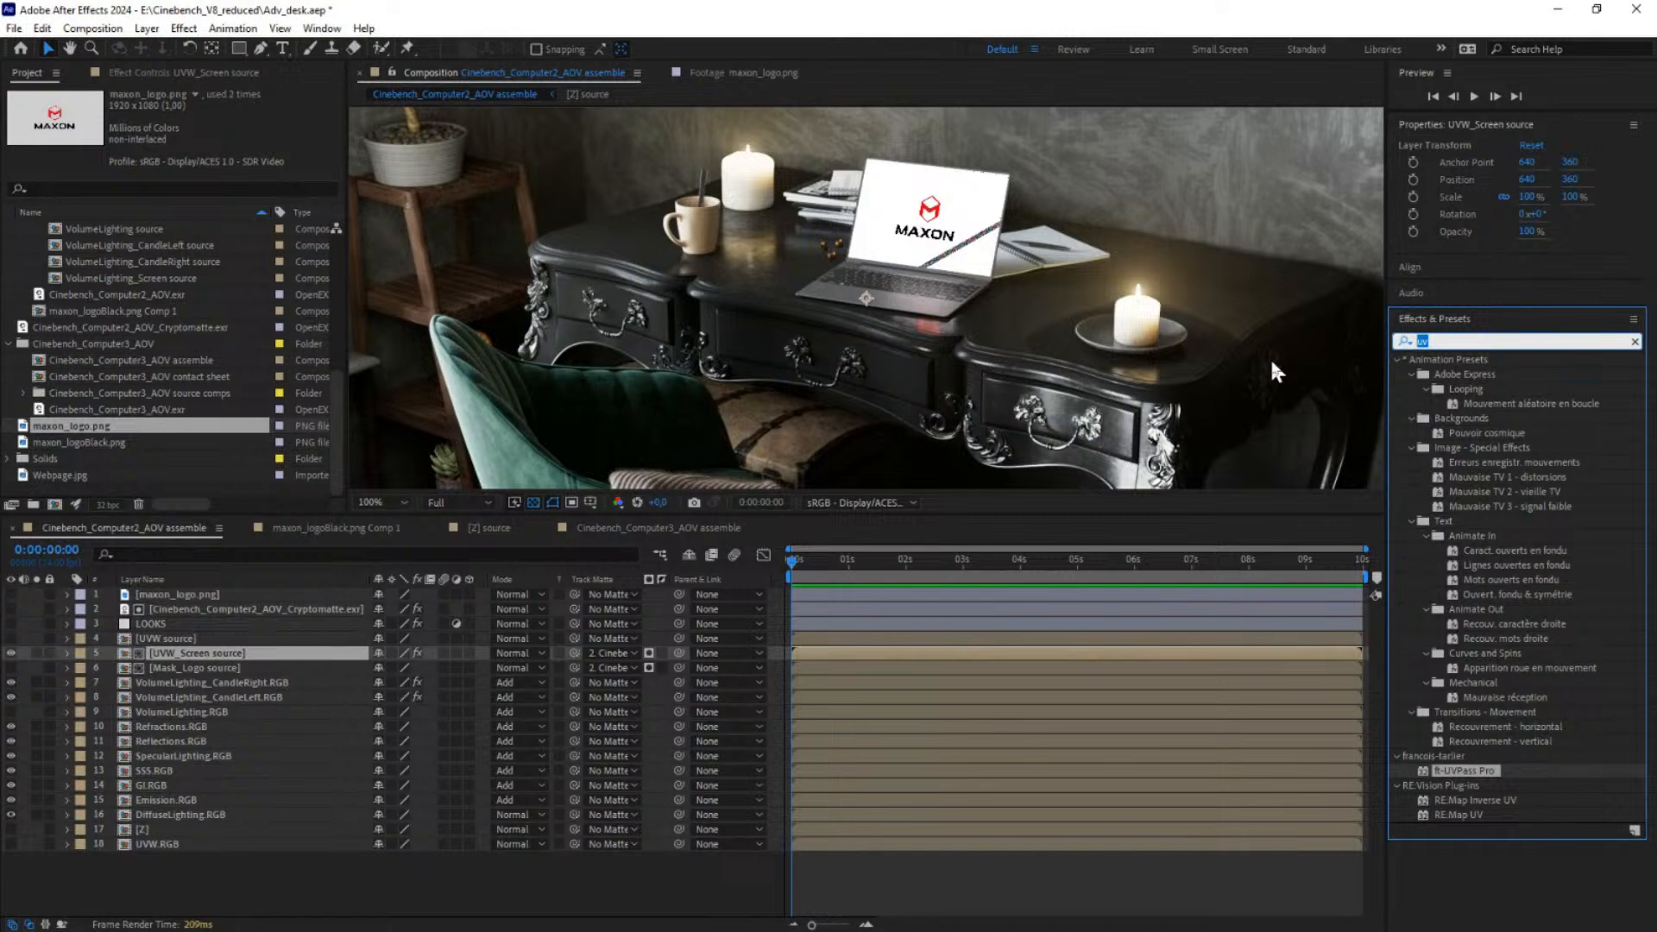
{"action": "key", "text": "BackSpace"}
{"action": "key", "text": "BackSpace"}
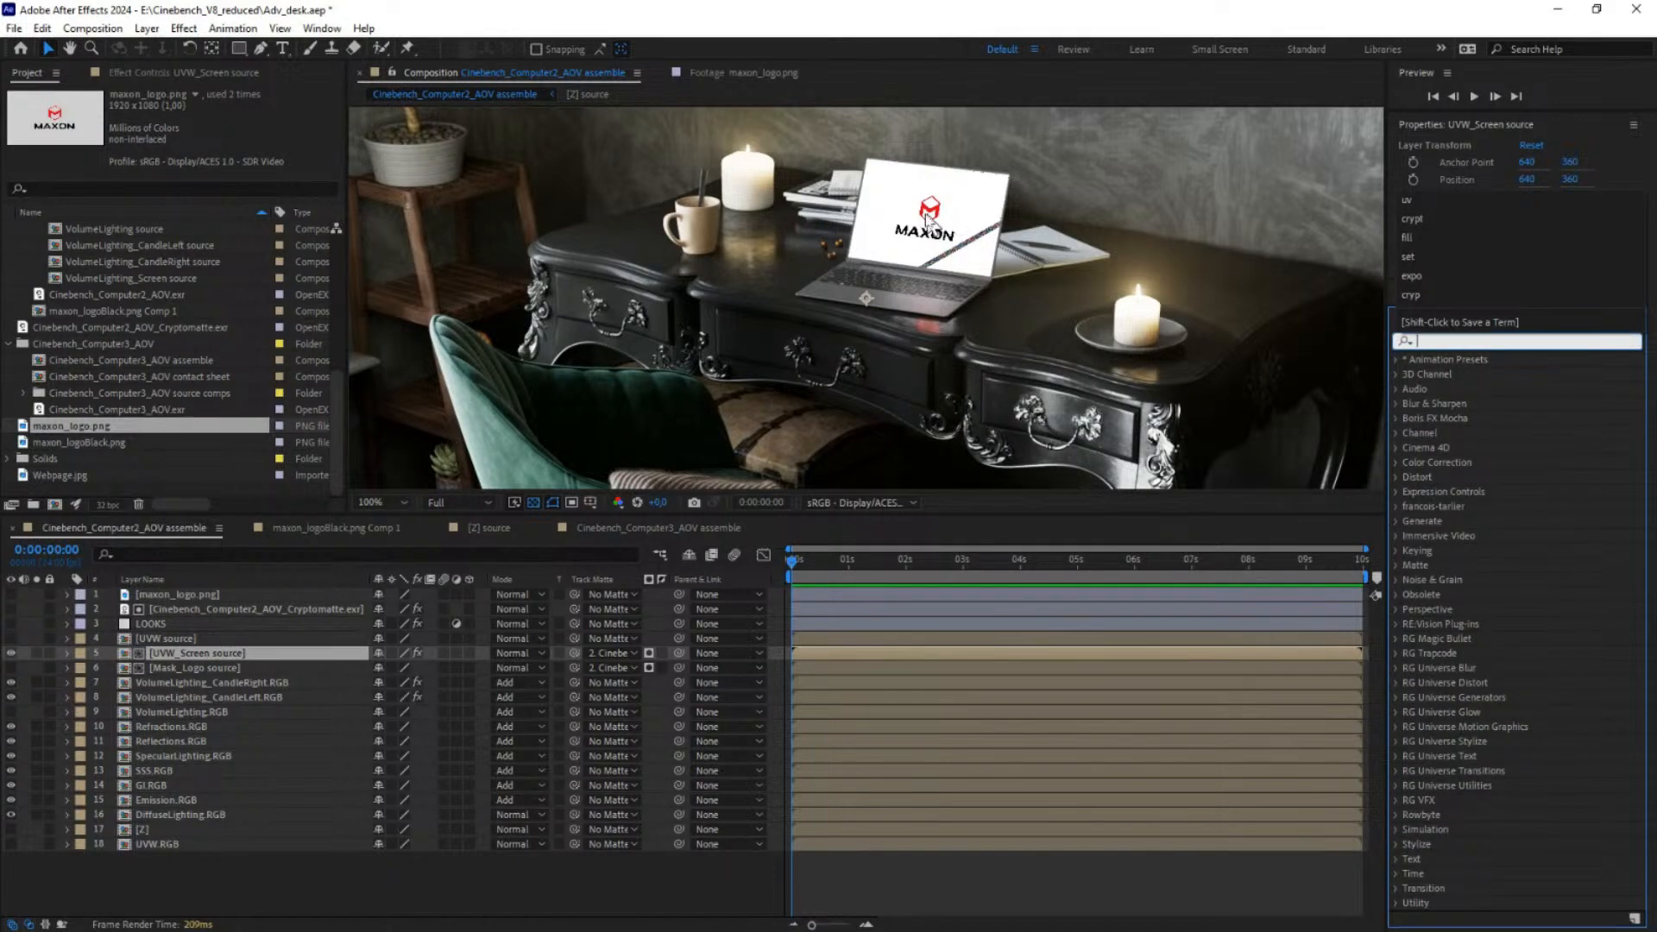
{"action": "left_click", "coordinate": [1445, 340]}
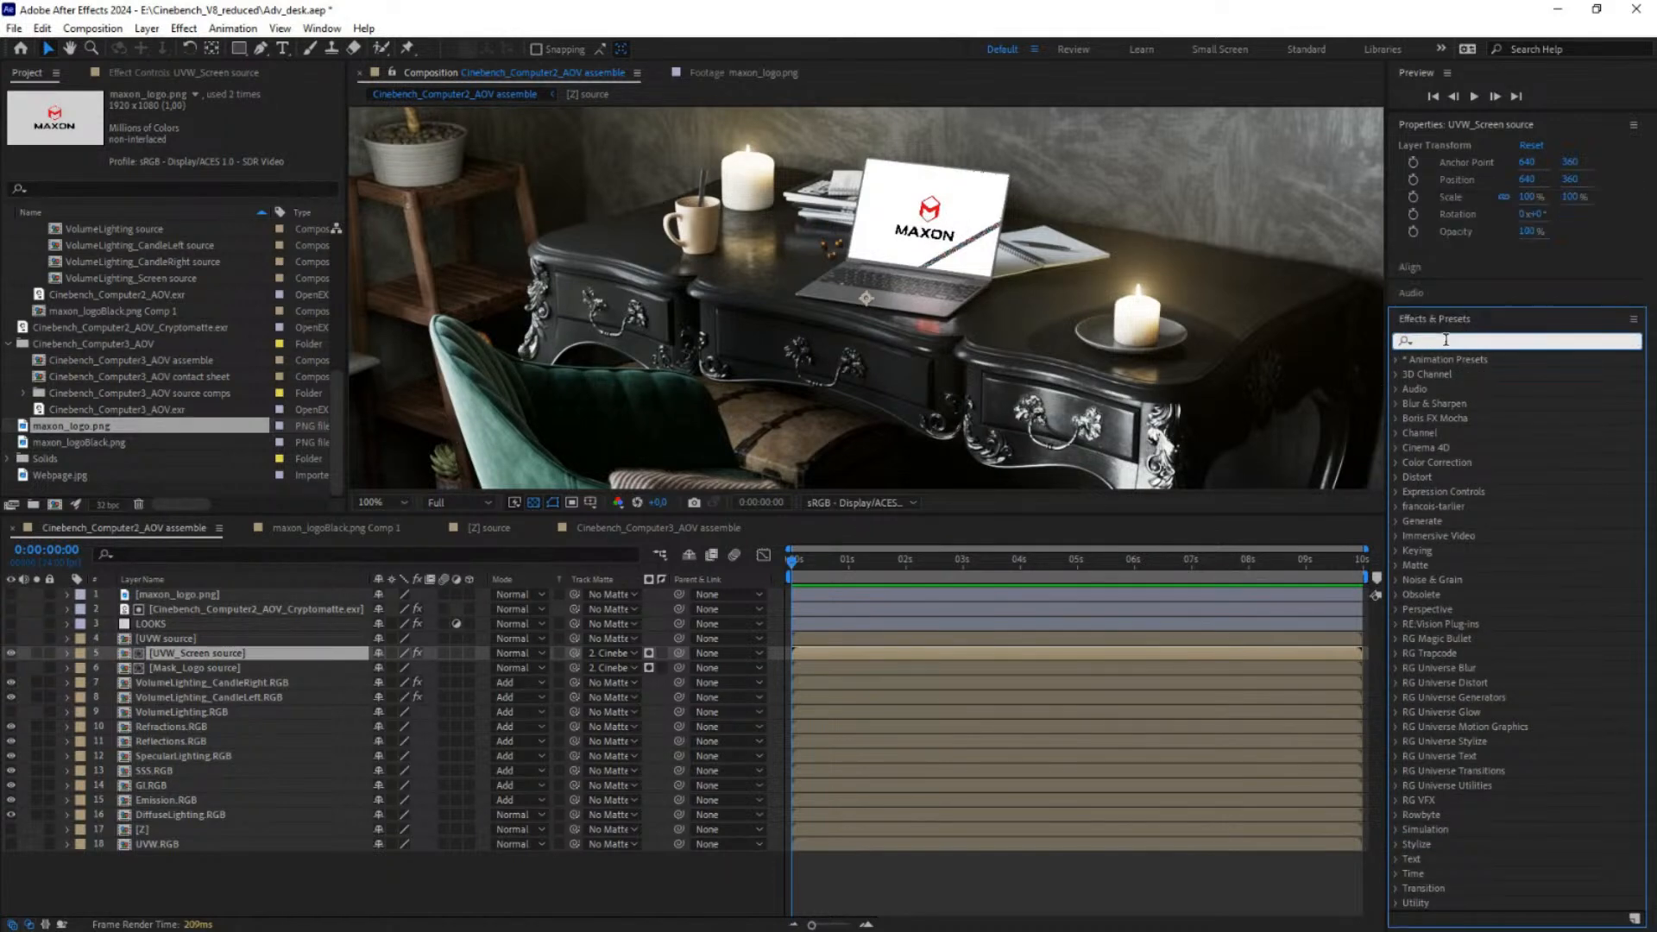
{"action": "type", "text": "ocio"}
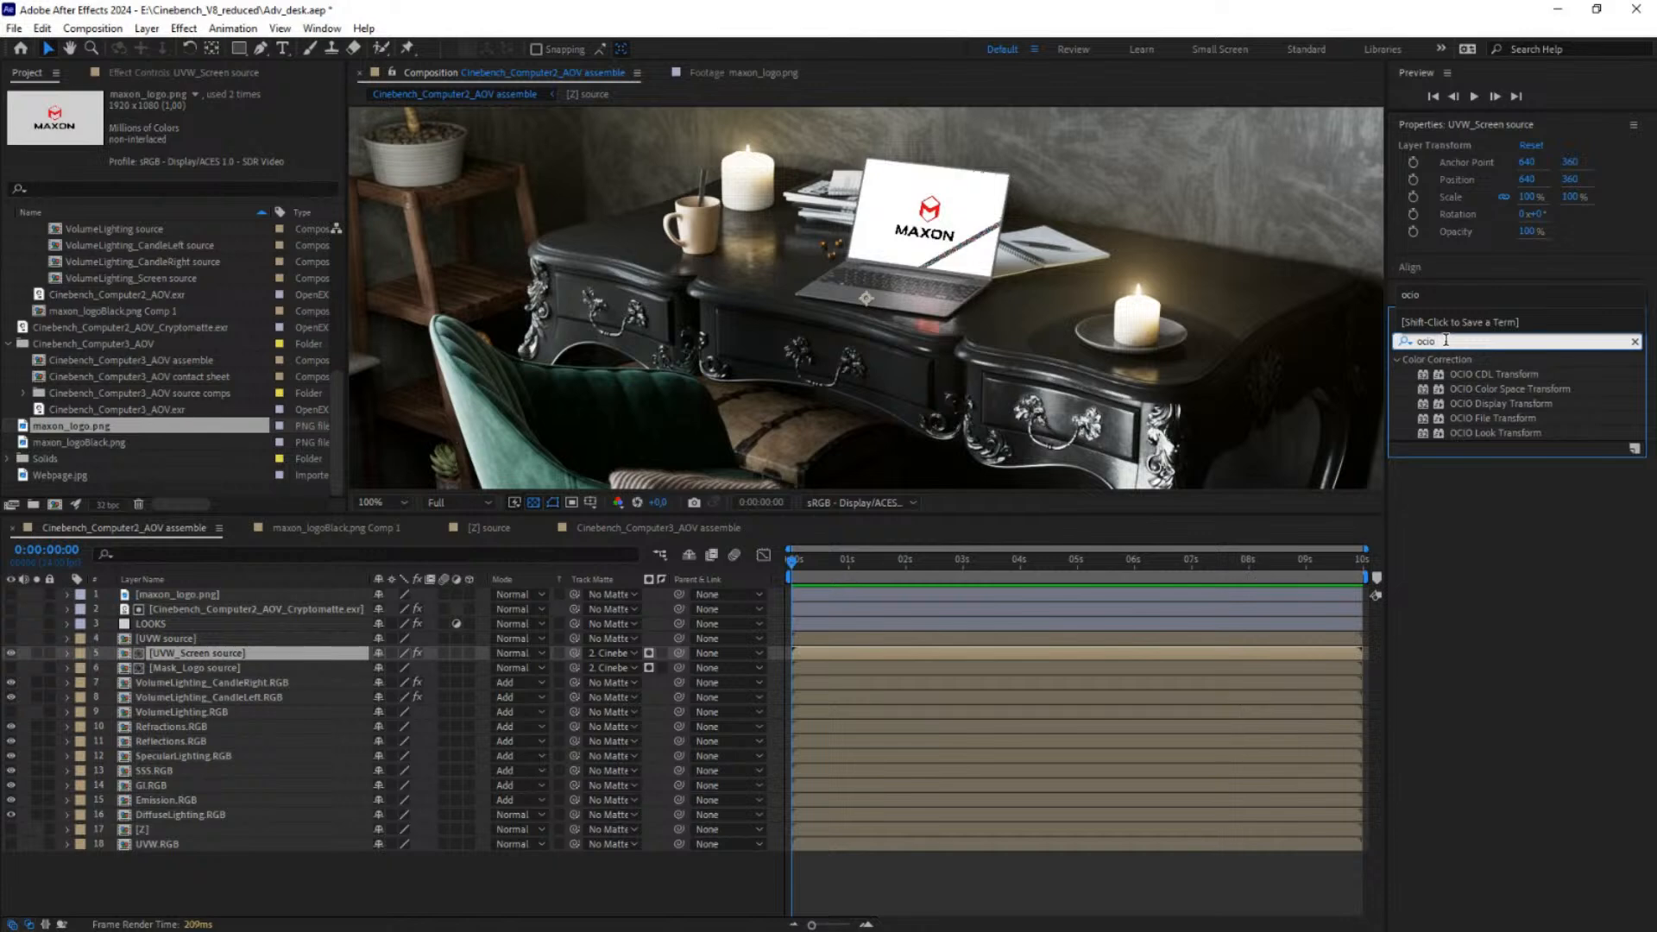
{"action": "left_click", "coordinate": [1527, 405]}
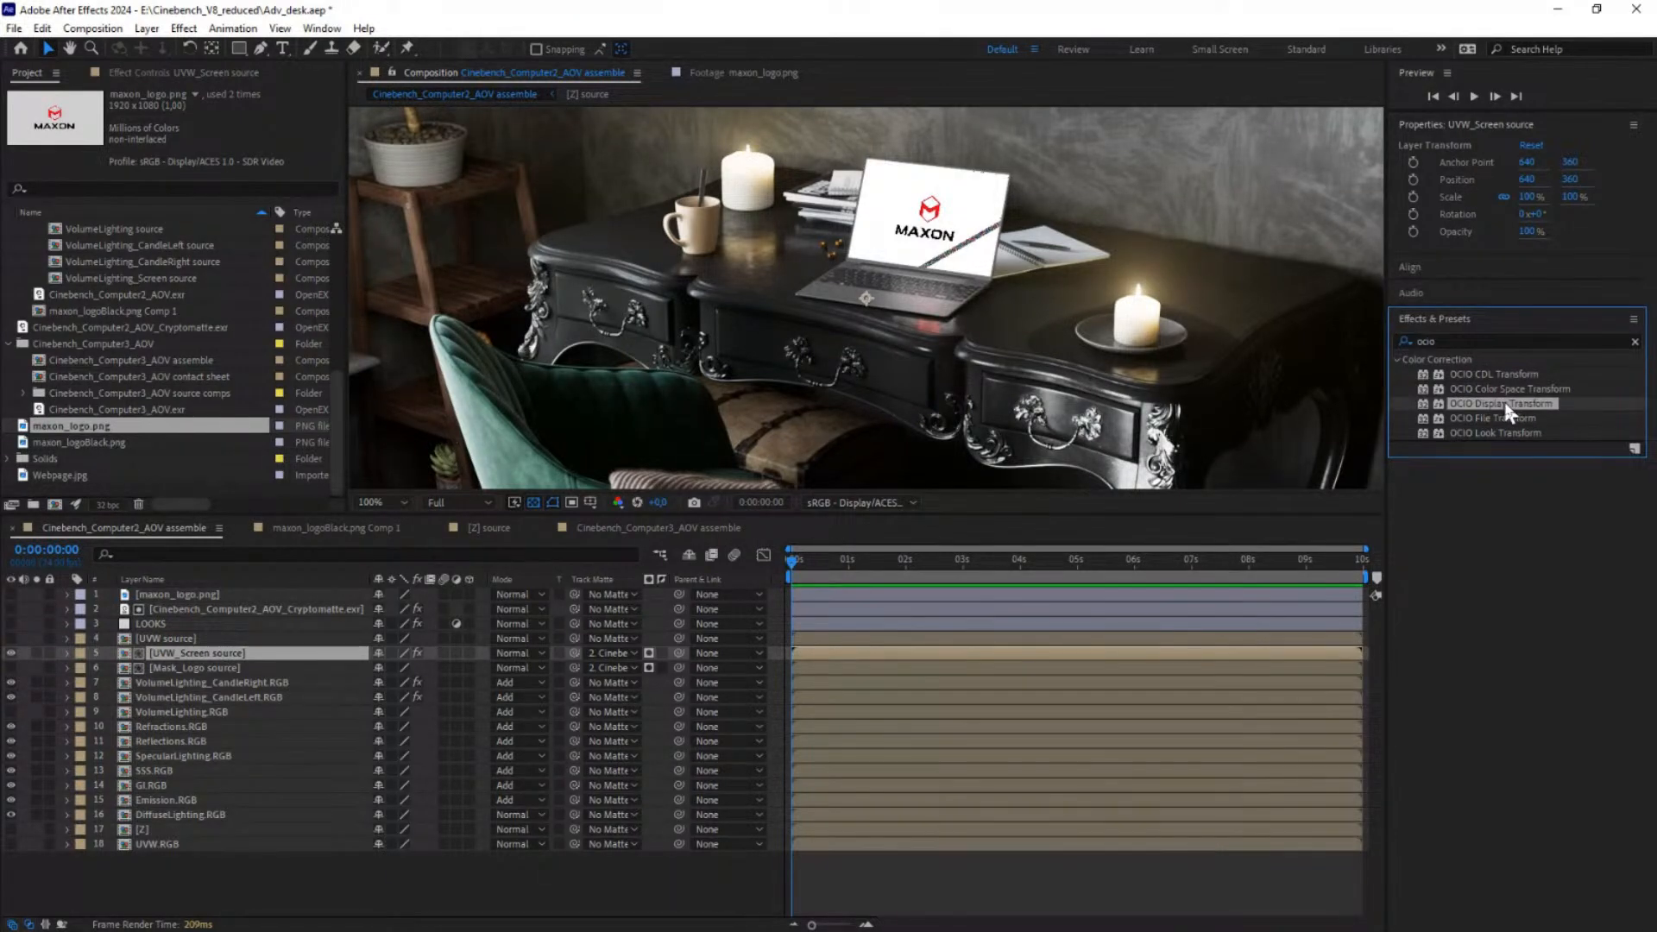
{"action": "double_click", "coordinate": [1506, 404]}
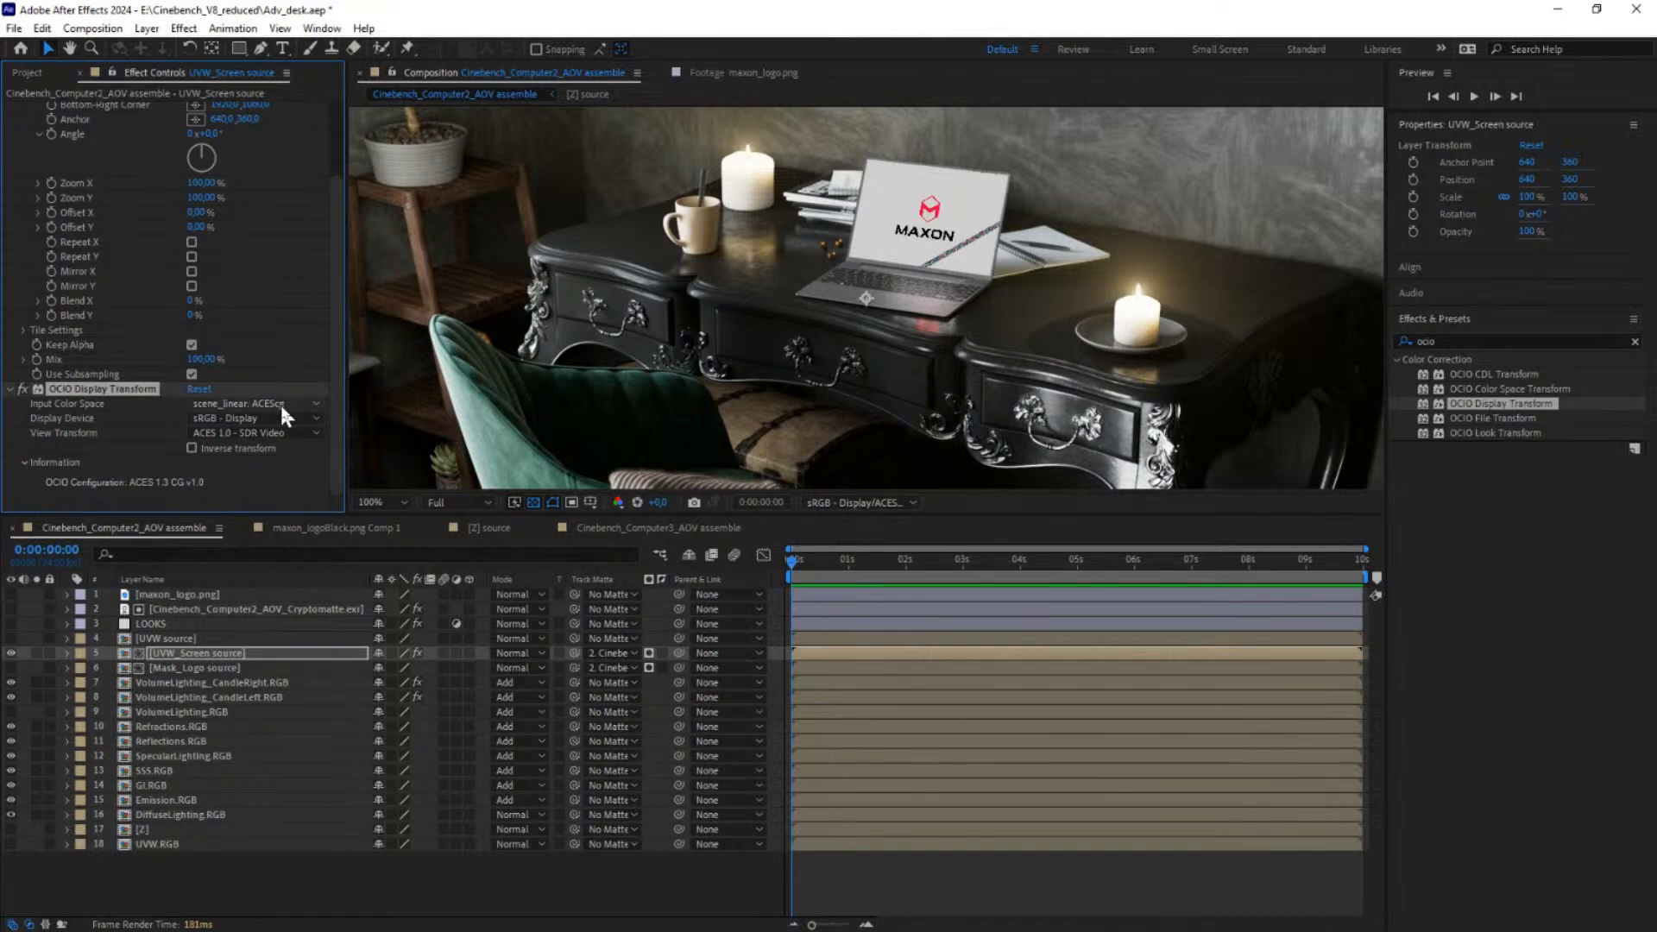
Step: Enable Inverse transform in the OCIO Display Transform effect and check the whole desk scene
{"action": "left_click", "coordinate": [191, 448]}
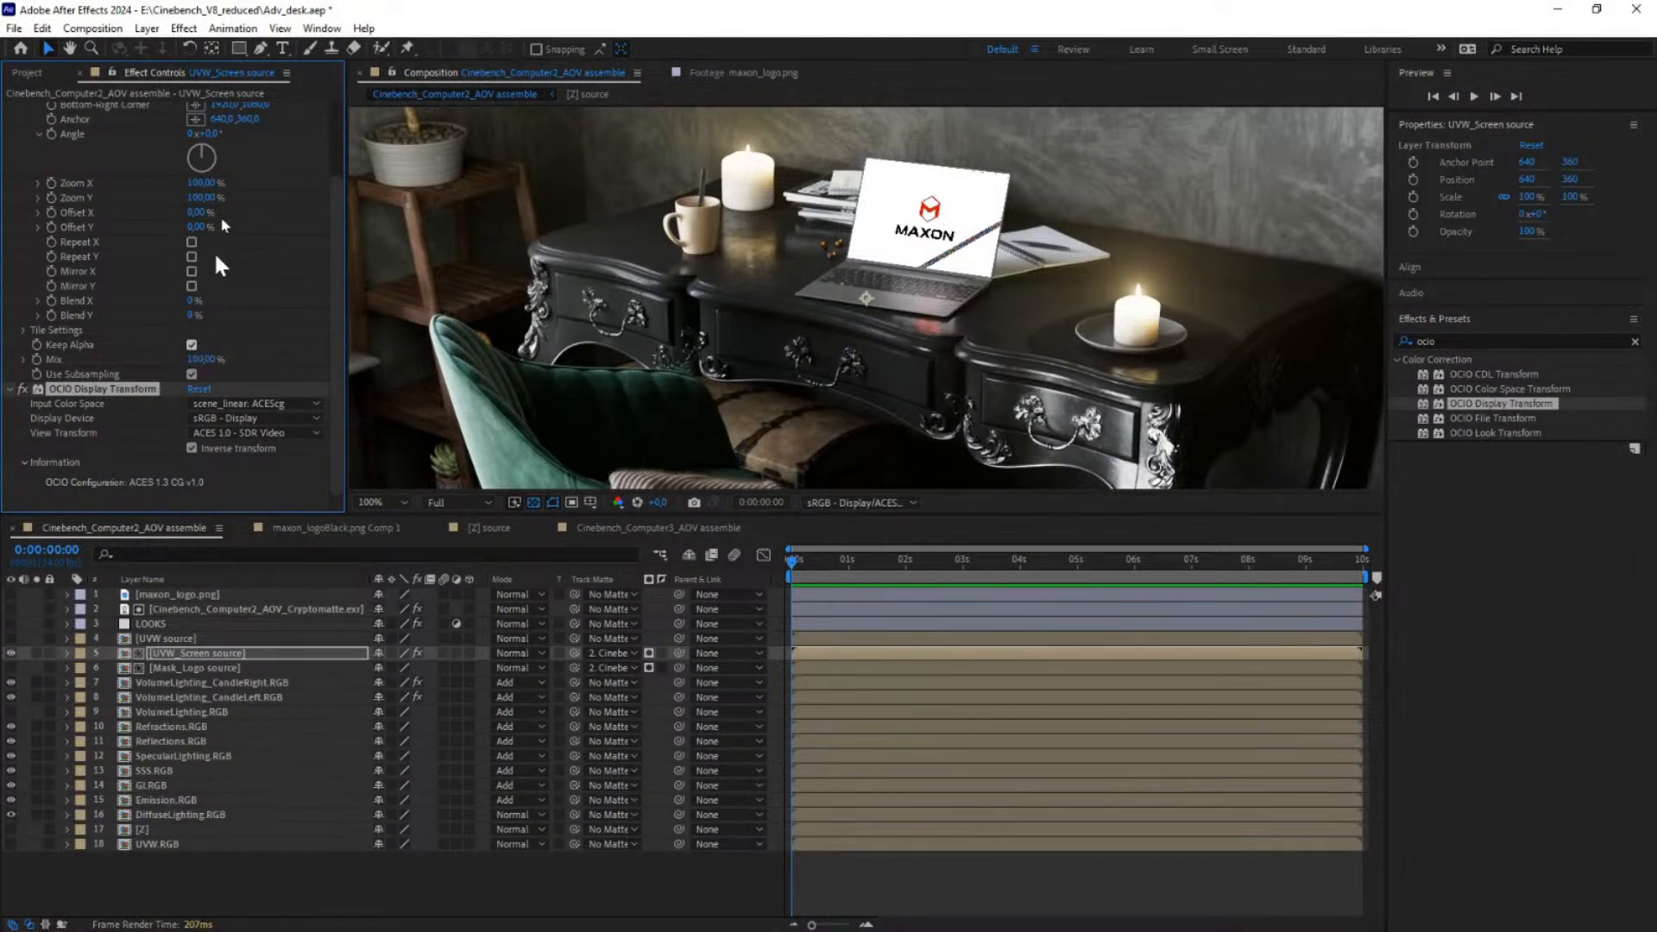
{"action": "left_click_drag", "start_coordinate": [337, 235], "coordinate": [361, 263]}
{"action": "scroll", "coordinate": [829, 325], "scroll_direction": "down", "scroll_amount": 2}
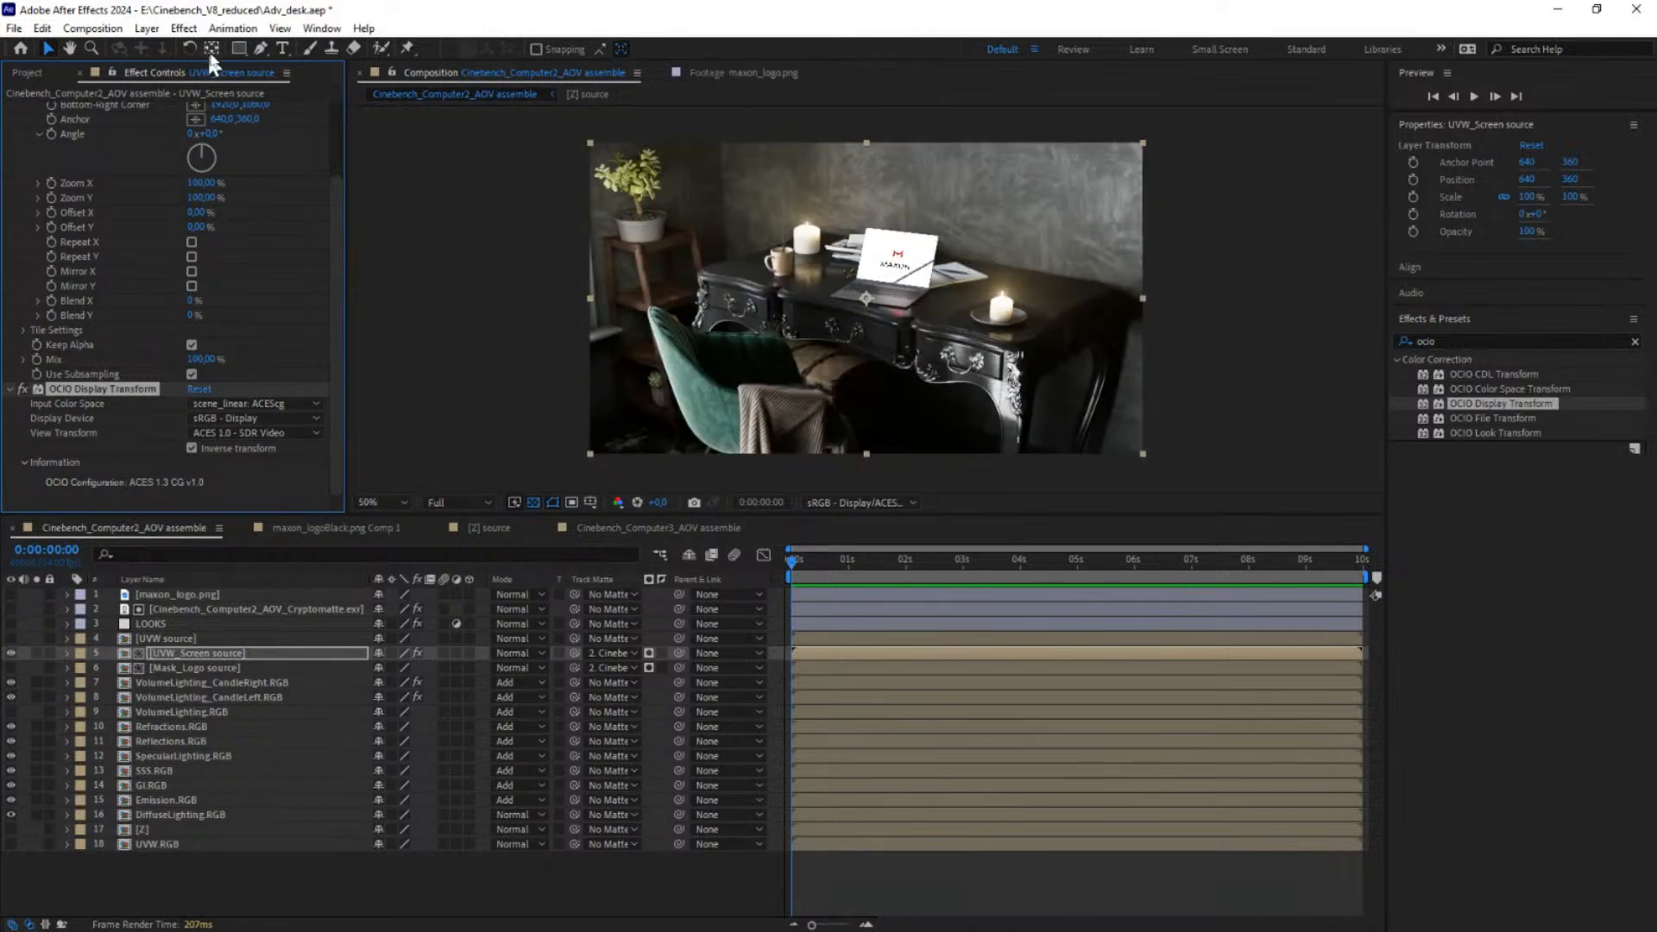
Step: Create a text layer reading "TITLE" over the upper part of the desk scene
{"action": "left_click", "coordinate": [280, 49]}
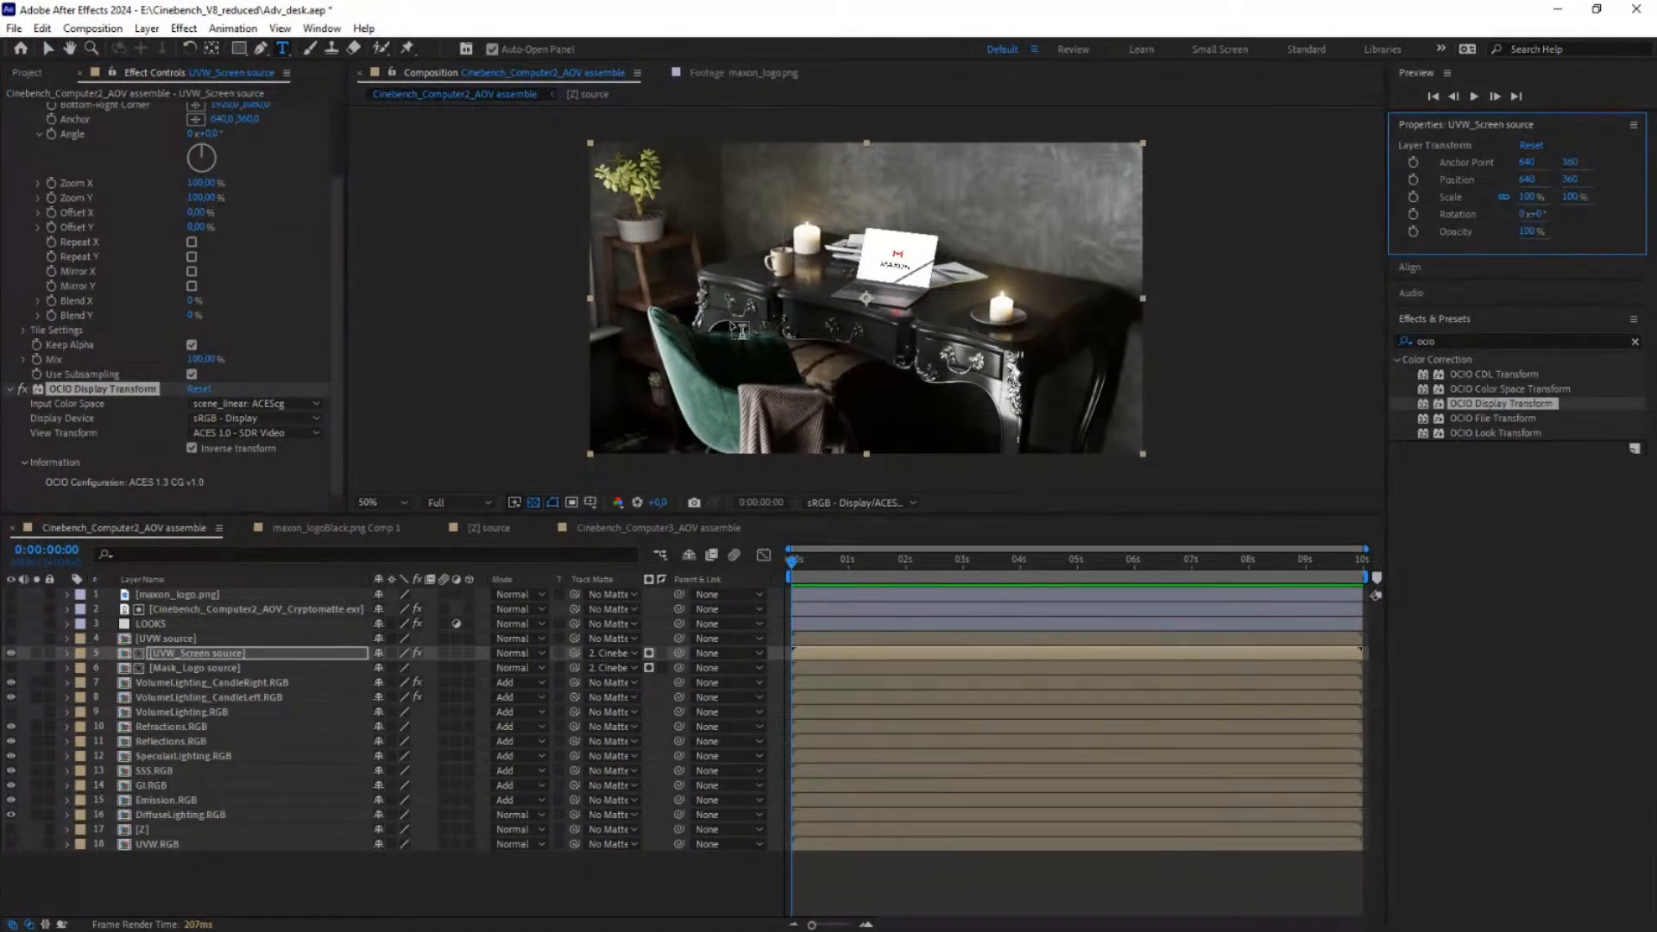
{"action": "left_click", "coordinate": [721, 188]}
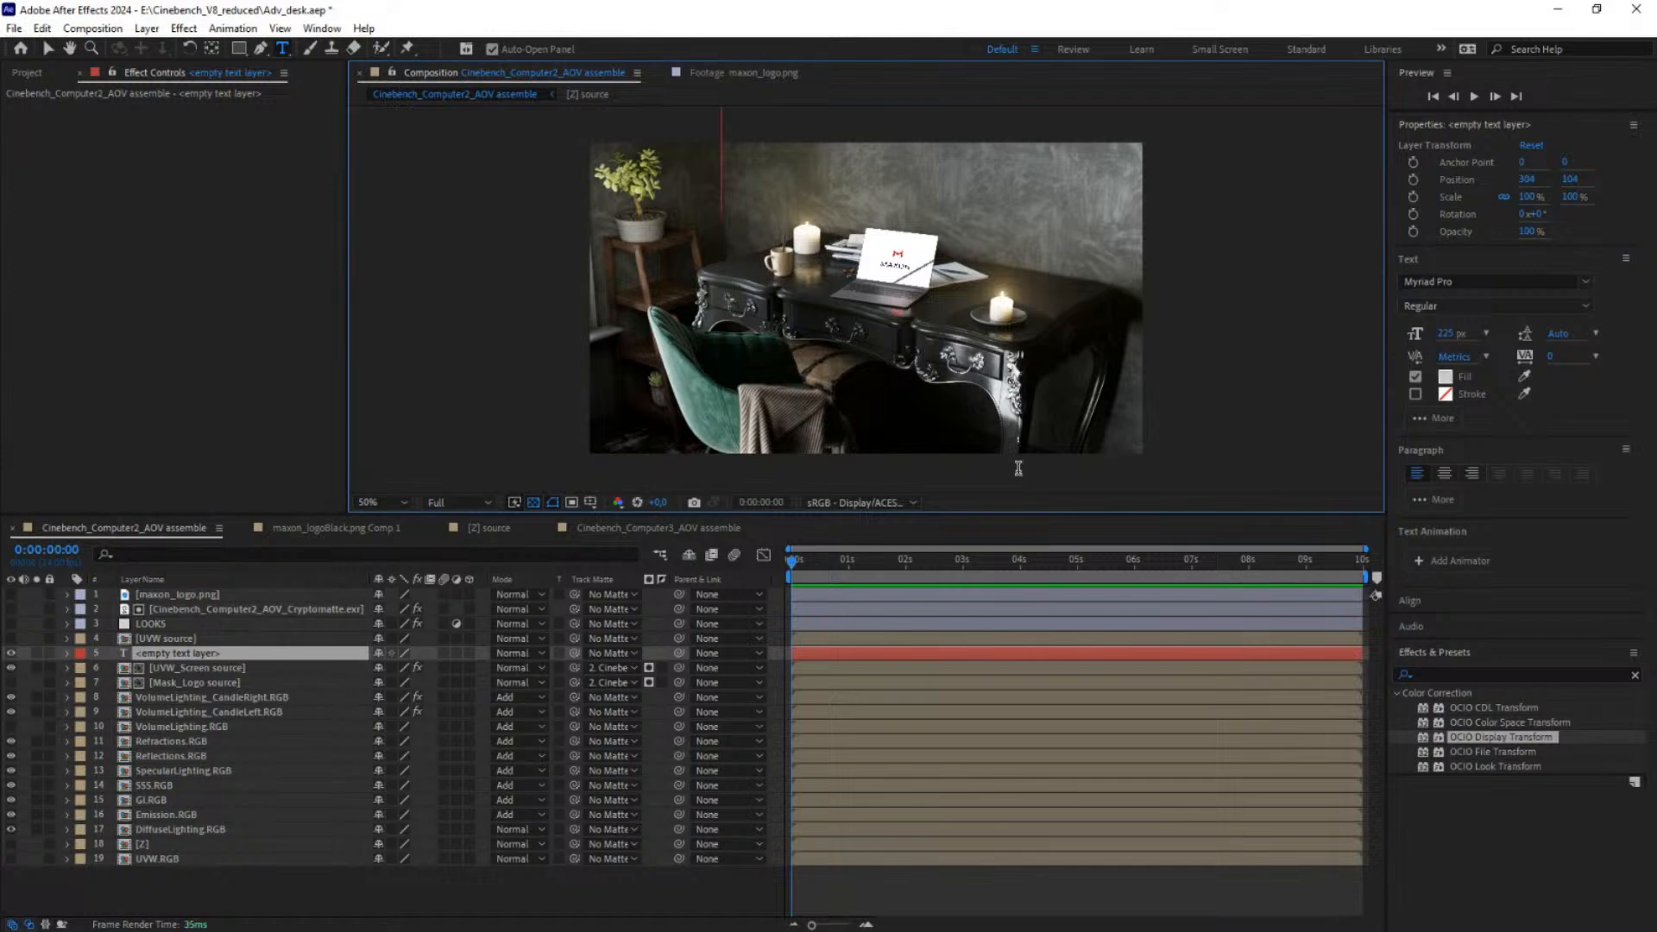
{"action": "type", "text": "TITLE"}
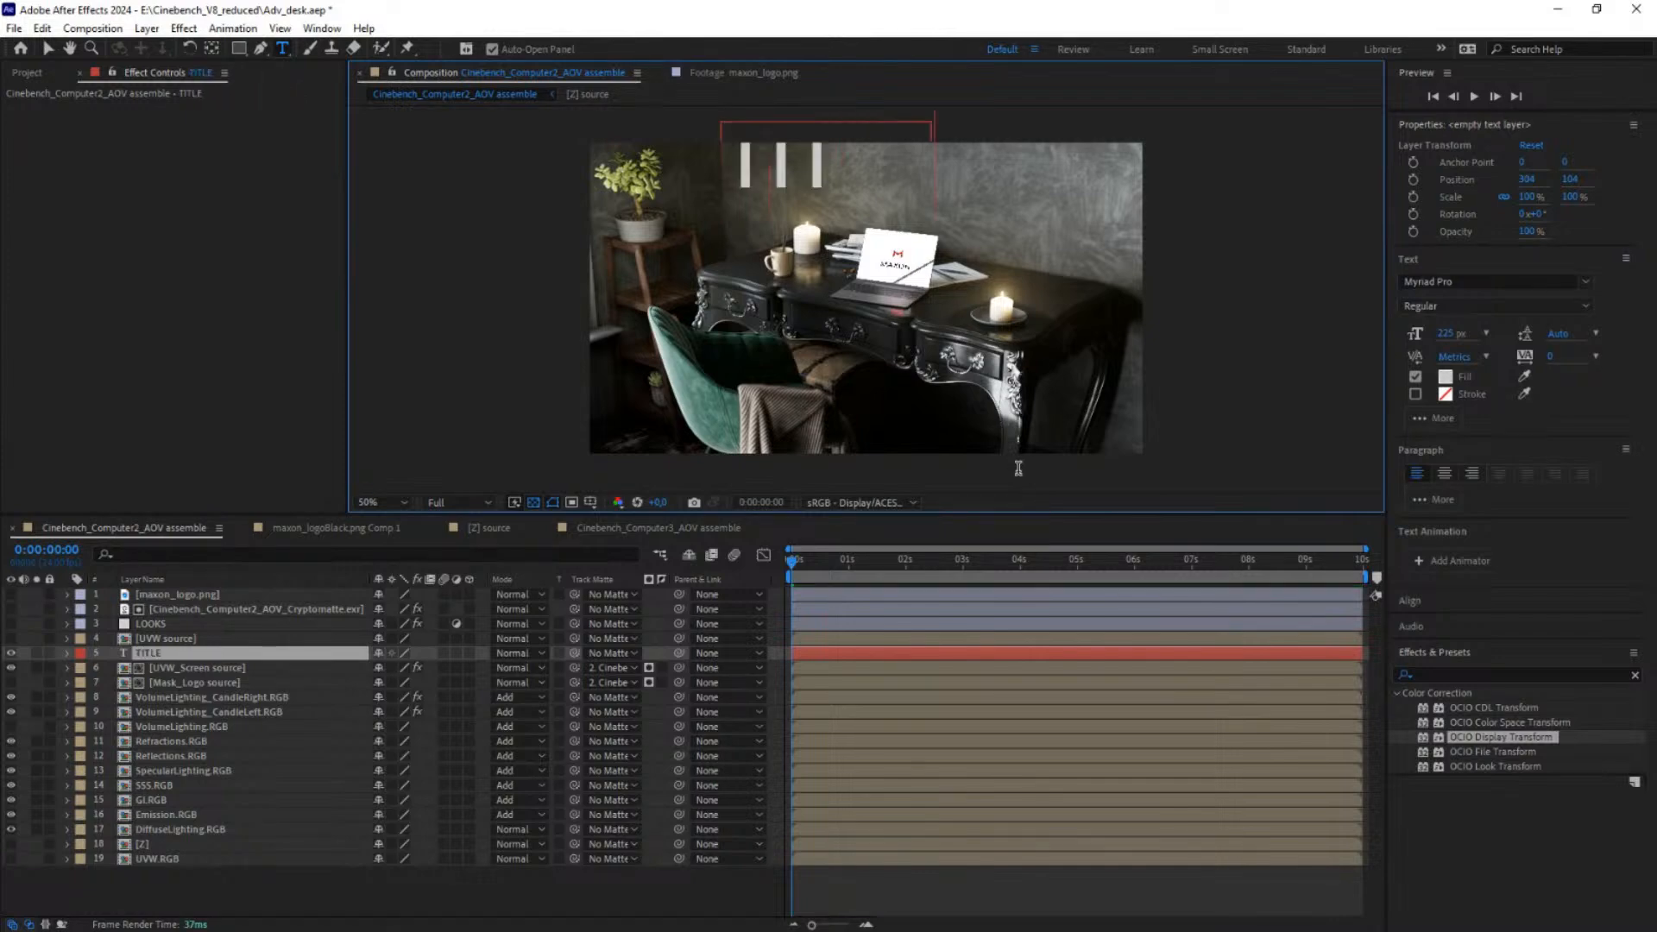
Step: Finish the TITLE text, move it to the upper-left of the desk scene and place its layer first in the layer stack
{"action": "key", "text": "ctrl+Return"}
{"action": "key", "text": "v"}
{"action": "left_click_drag", "start_coordinate": [836, 174], "coordinate": [760, 206]}
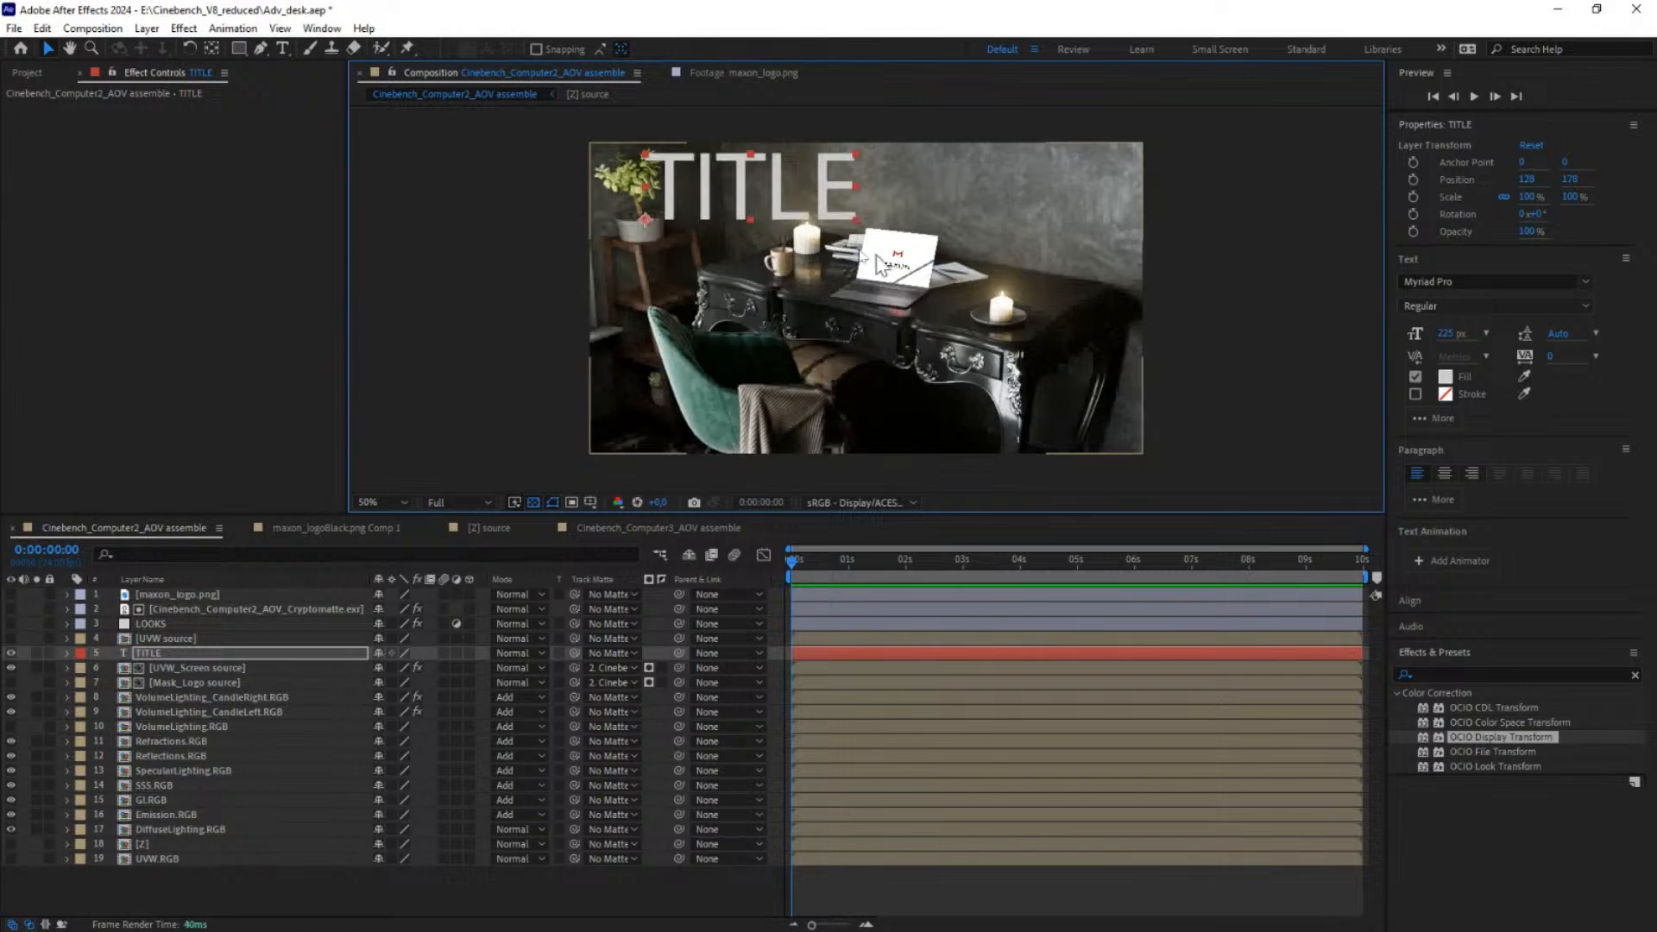
{"action": "left_click_drag", "start_coordinate": [138, 650], "coordinate": [160, 594]}
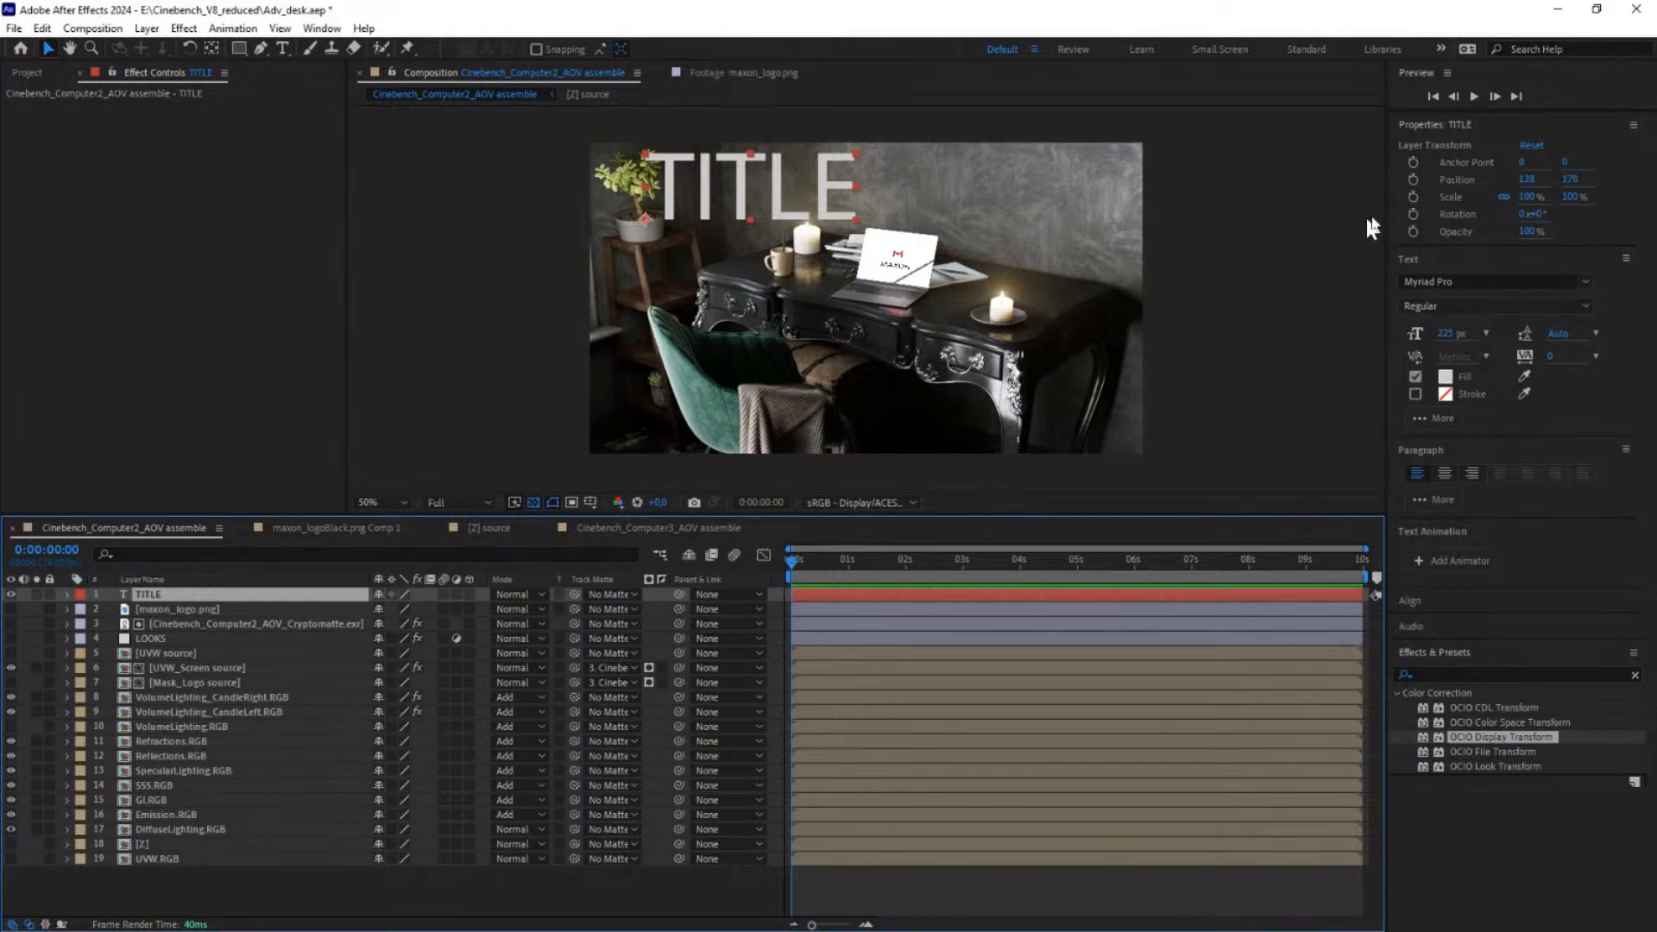
Step: Set the TITLE text's fill colour to white (FFFFFF) and shift the title slightly down and to the left
{"action": "left_click", "coordinate": [1457, 380]}
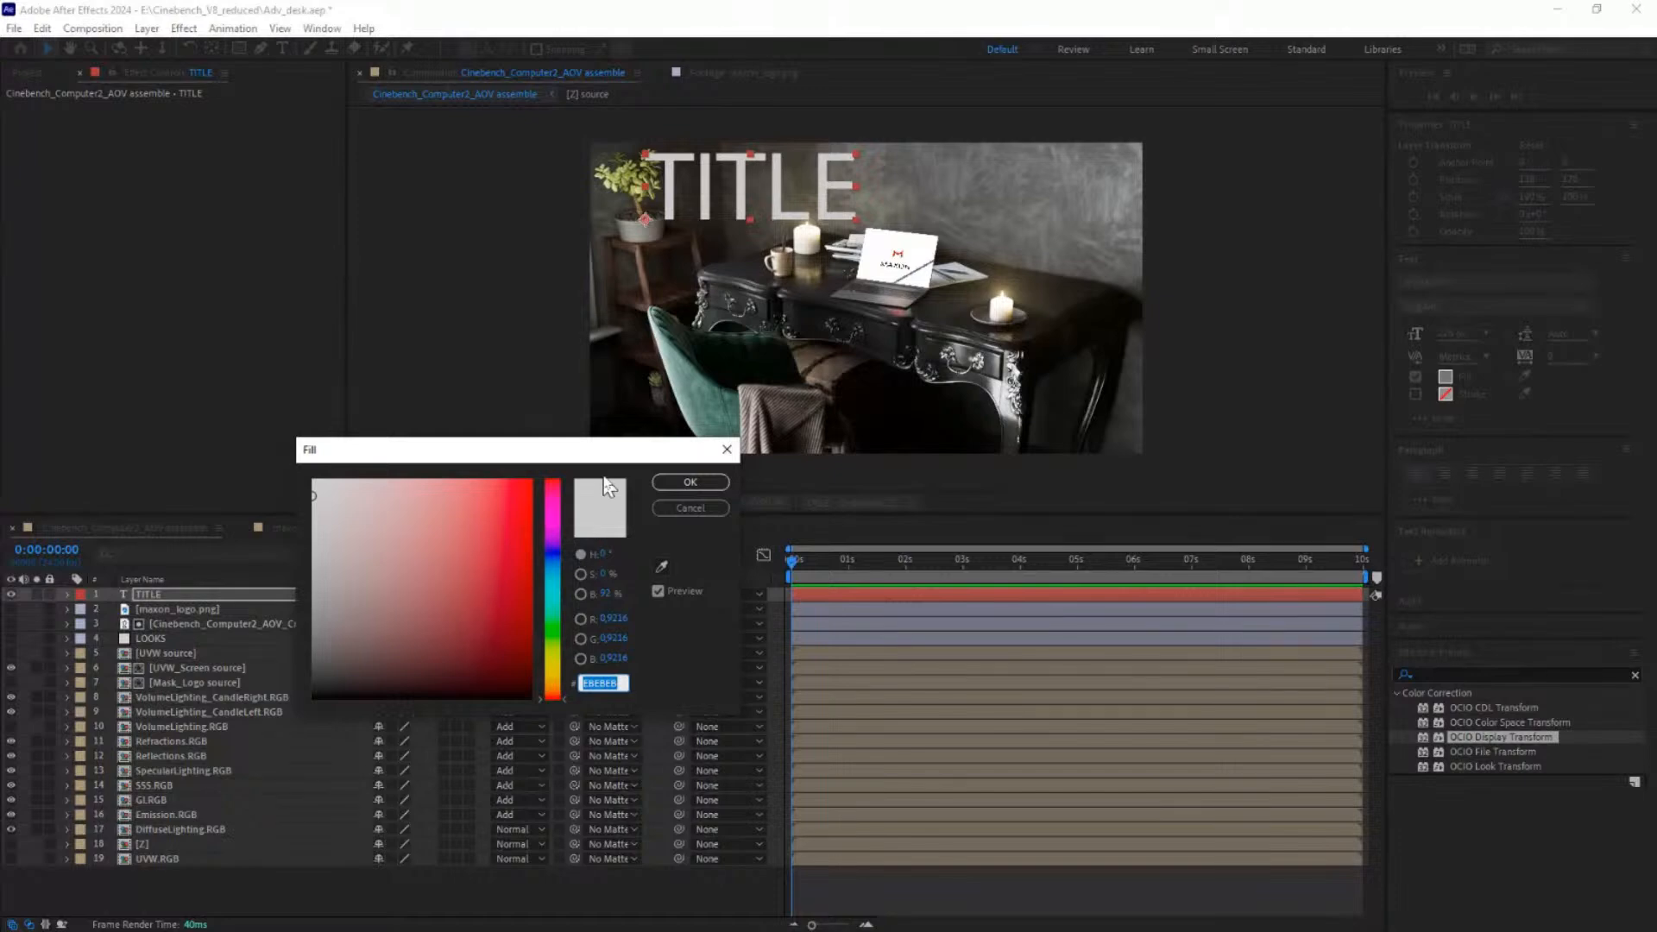
{"action": "left_click_drag", "start_coordinate": [594, 450], "coordinate": [692, 384]}
{"action": "left_click", "coordinate": [418, 429]}
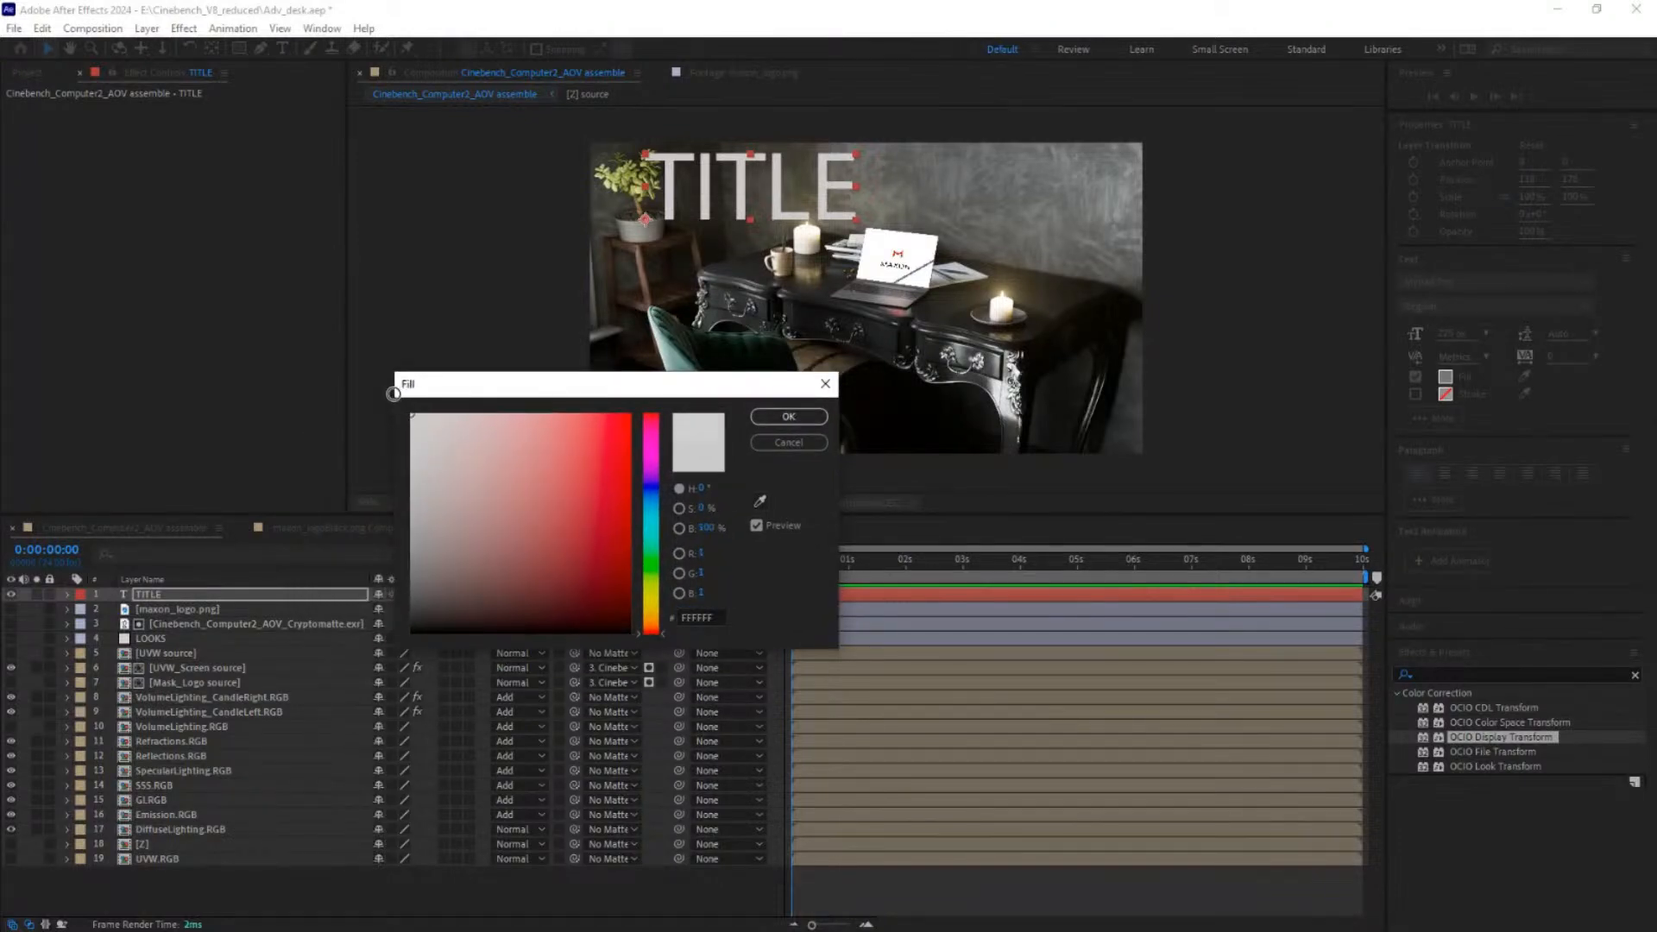
{"action": "left_click", "coordinate": [789, 416]}
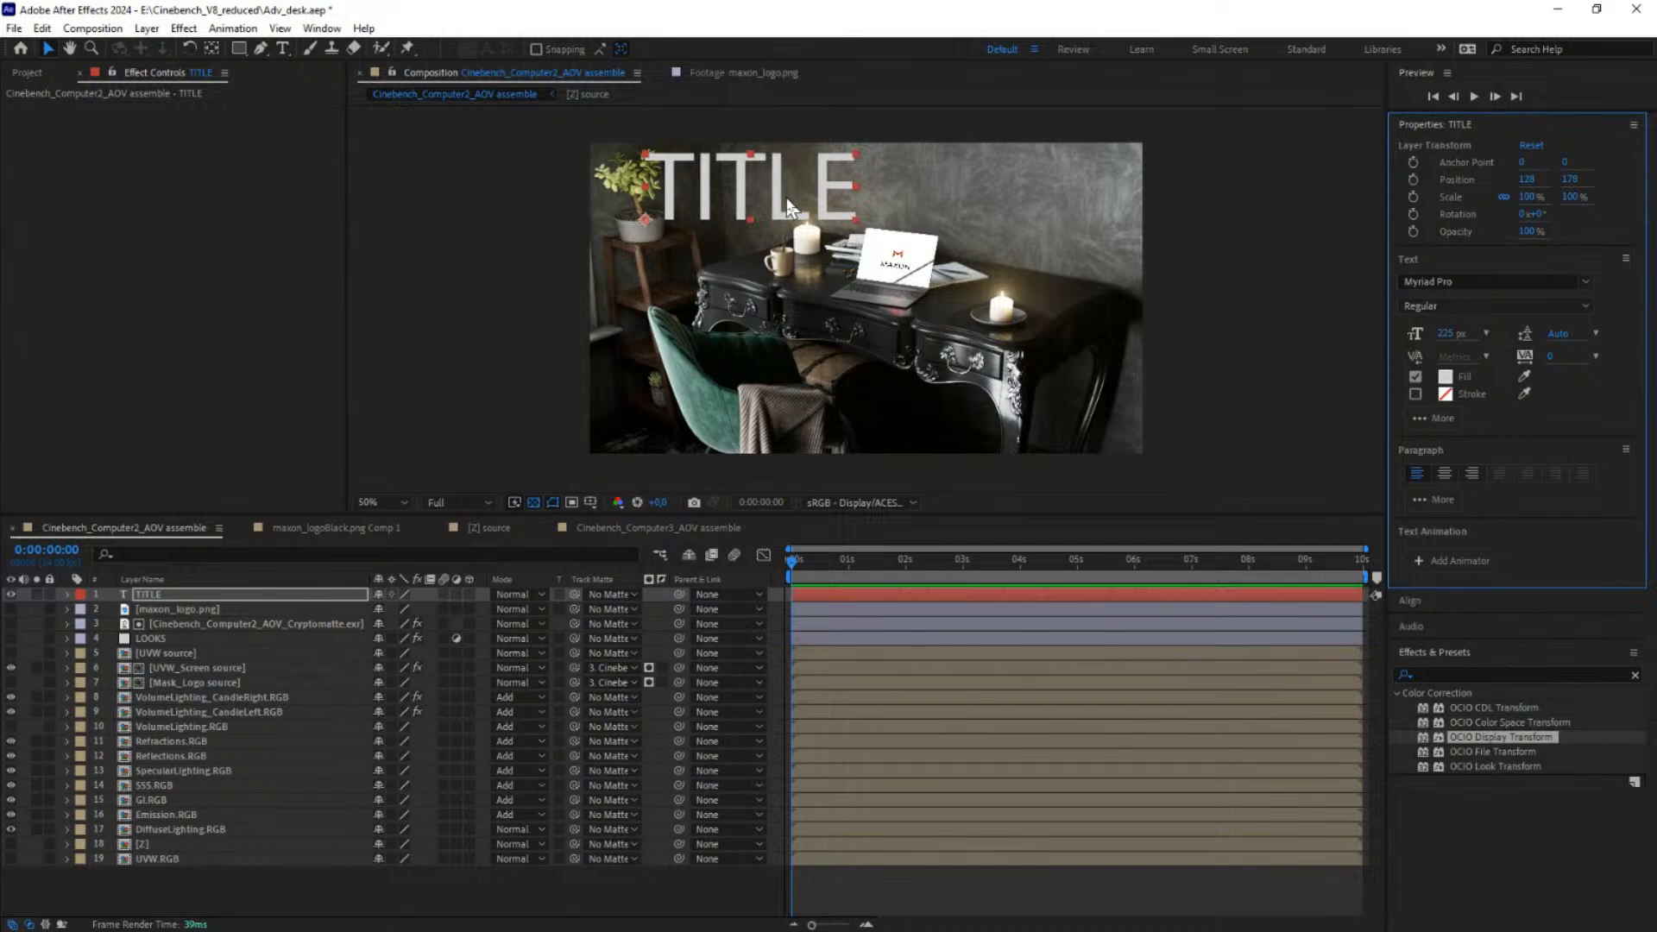
{"action": "left_click_drag", "start_coordinate": [833, 190], "coordinate": [781, 181]}
Step: Change the TITLE text's fill colour to pure red (FF0000) and shift the title slightly downward
{"action": "left_click", "coordinate": [1448, 378]}
{"action": "left_click", "coordinate": [608, 423]}
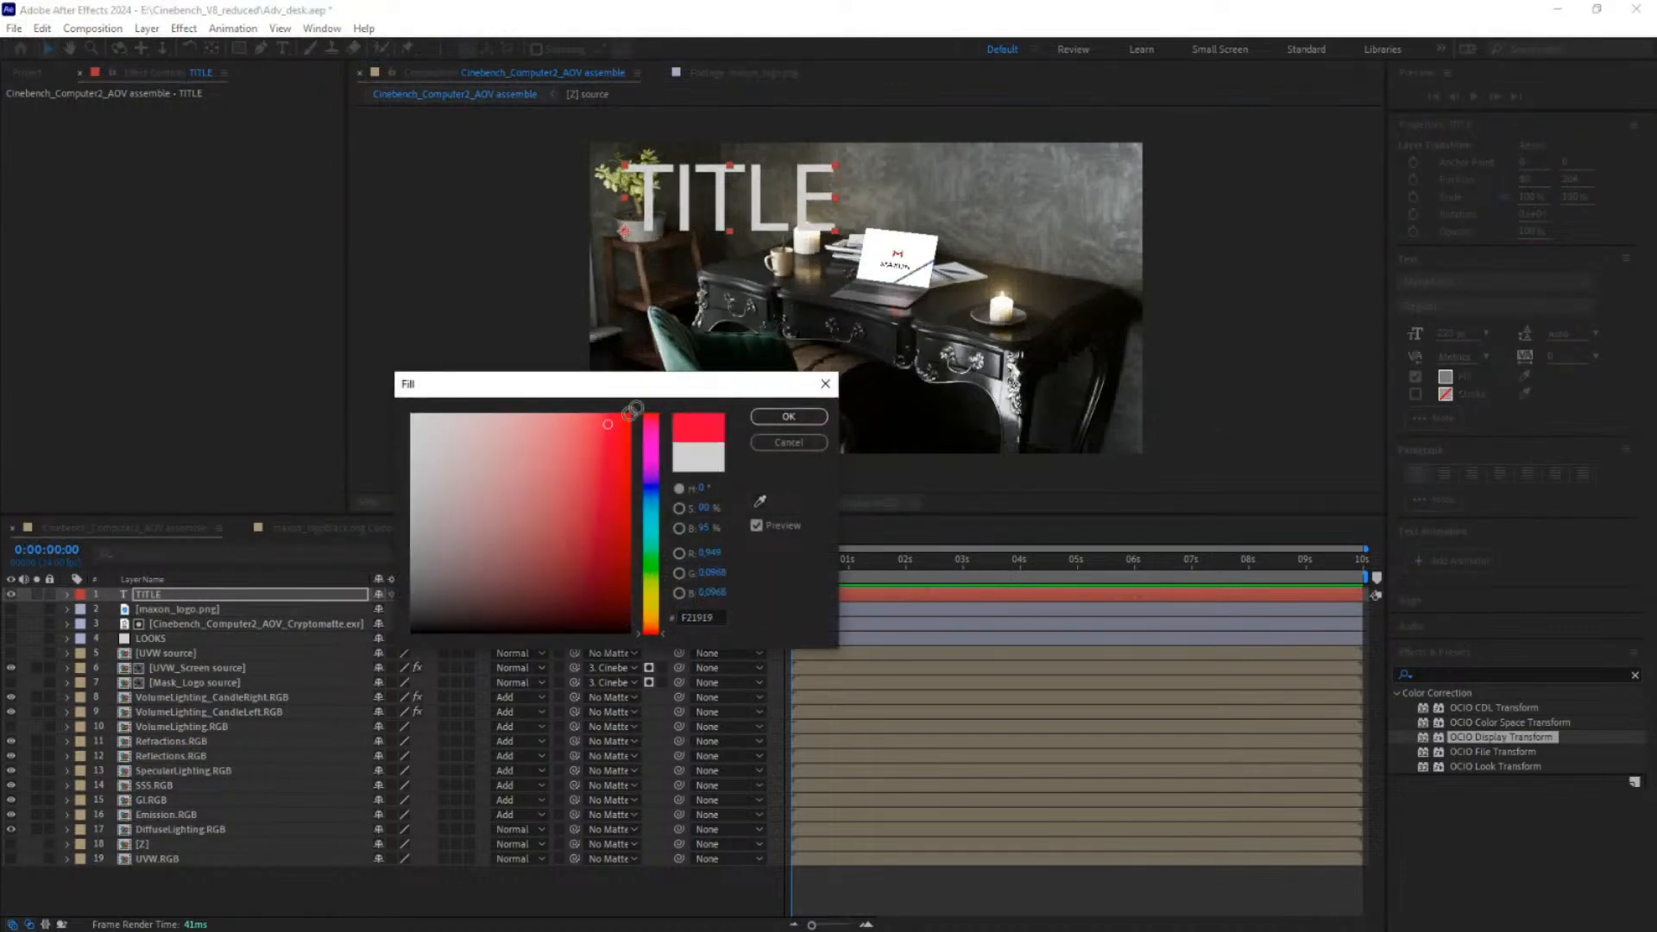
{"action": "left_click_drag", "start_coordinate": [633, 409], "coordinate": [630, 410]}
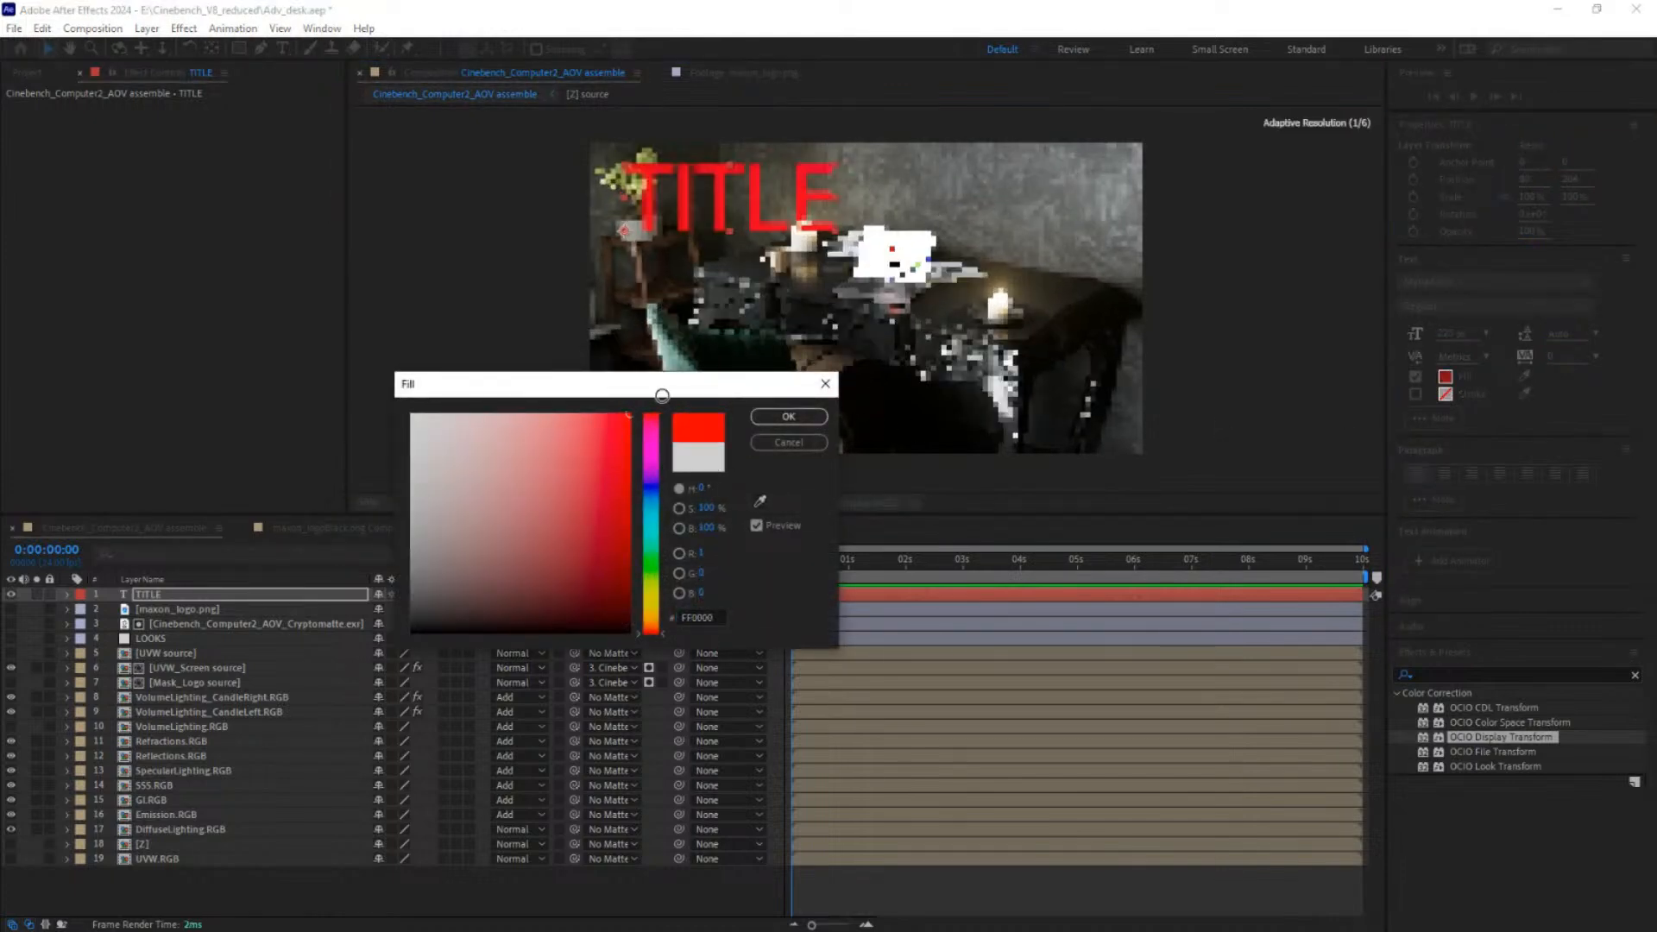
{"action": "left_click", "coordinate": [783, 418]}
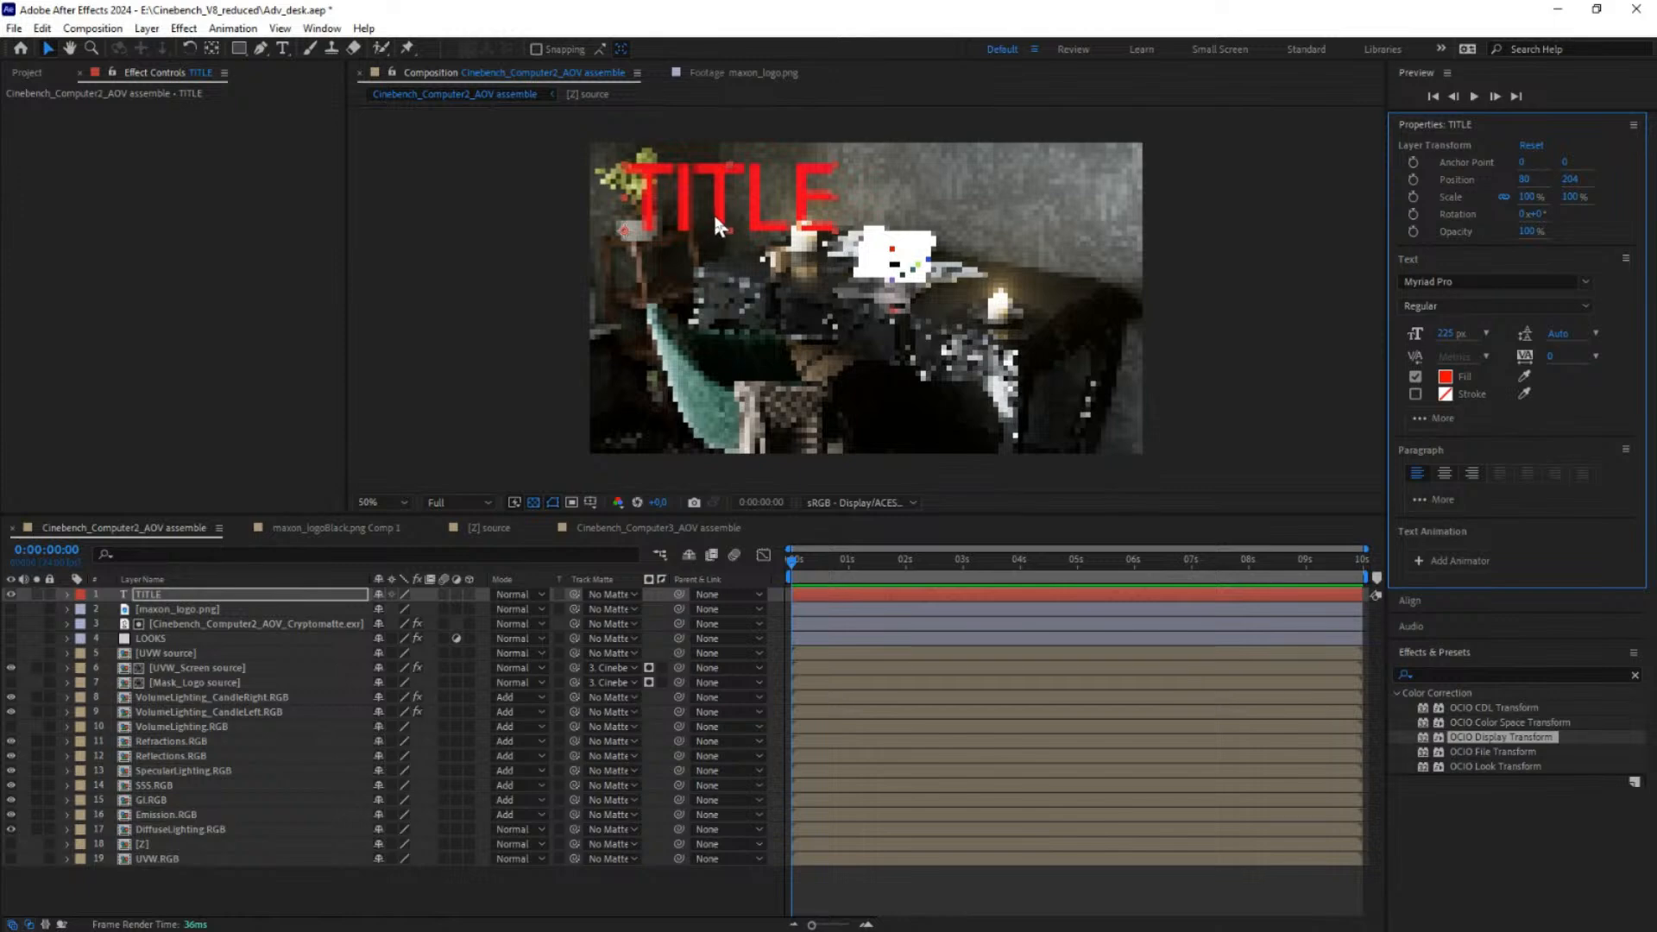
{"action": "left_click_drag", "start_coordinate": [761, 223], "coordinate": [762, 233]}
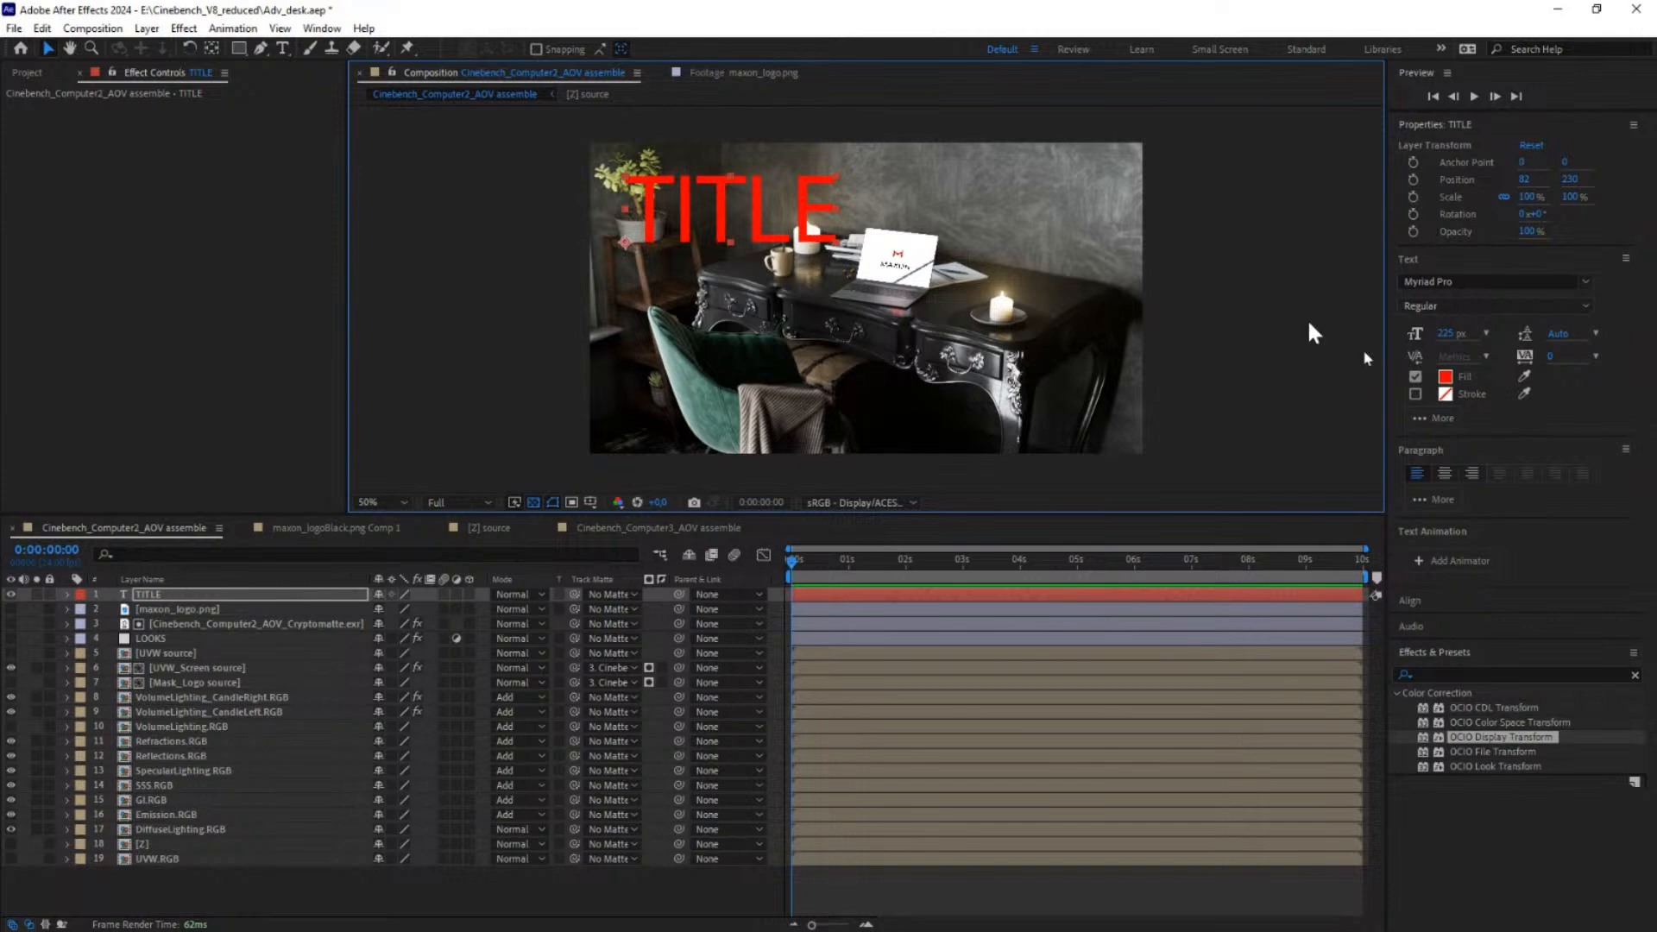
Step: Apply the OCIO Display Transform effect to the TITLE layer with Inverse transform enabled
{"action": "left_click_drag", "start_coordinate": [1508, 747], "coordinate": [1478, 732]}
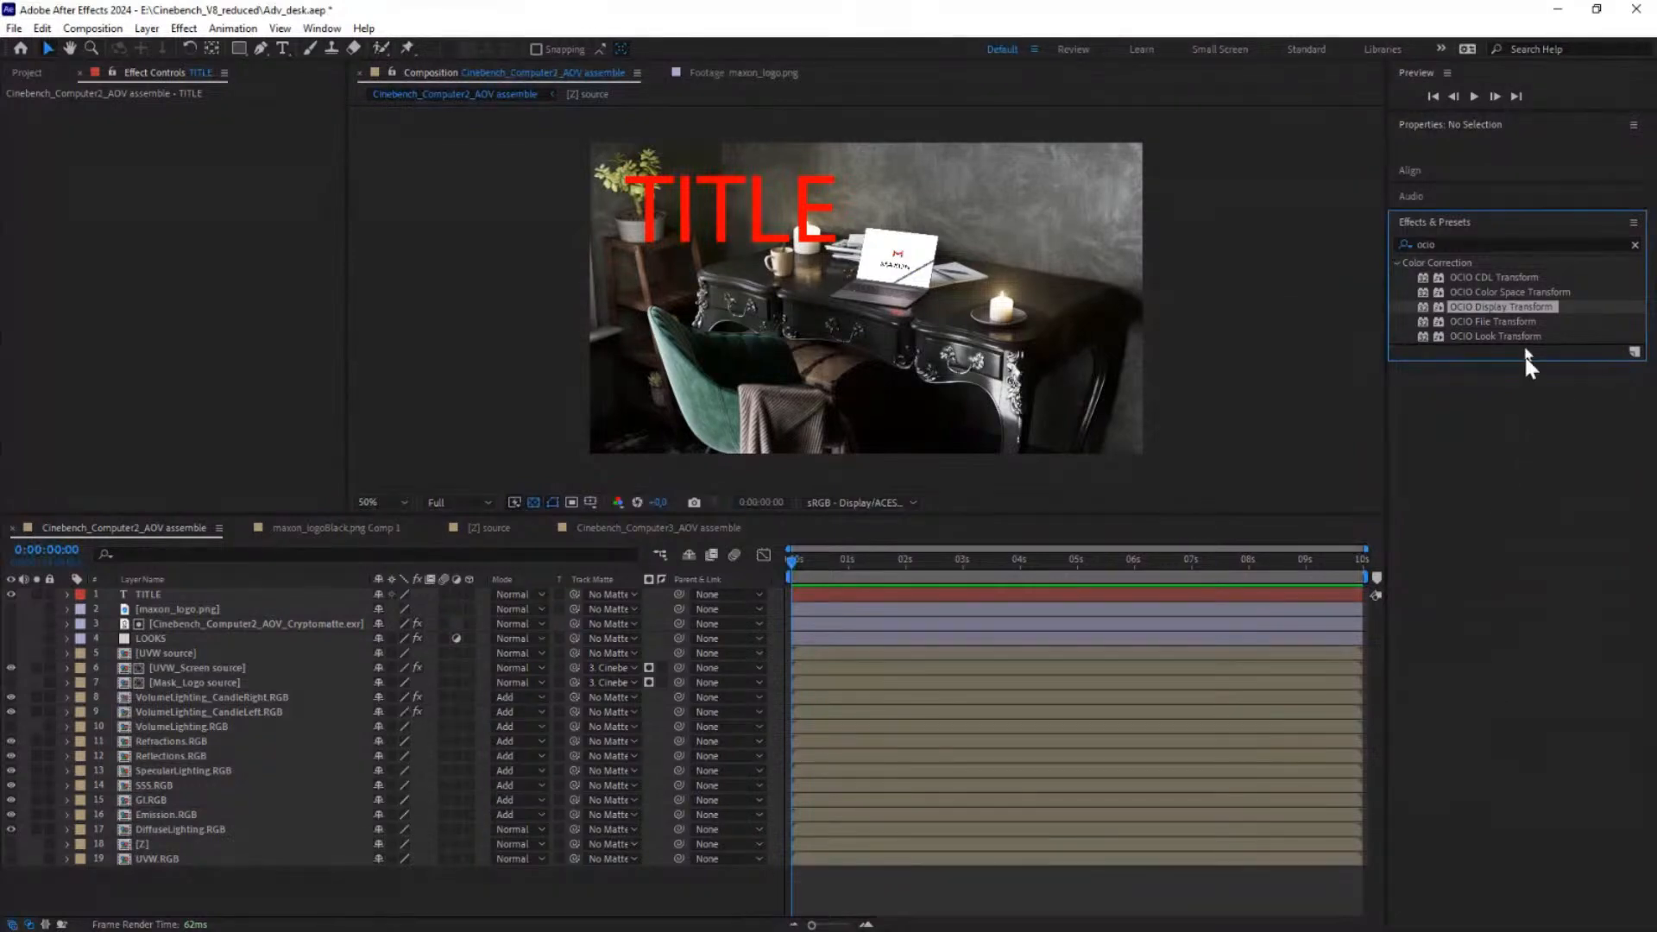
{"action": "left_click_drag", "start_coordinate": [1499, 306], "coordinate": [171, 596]}
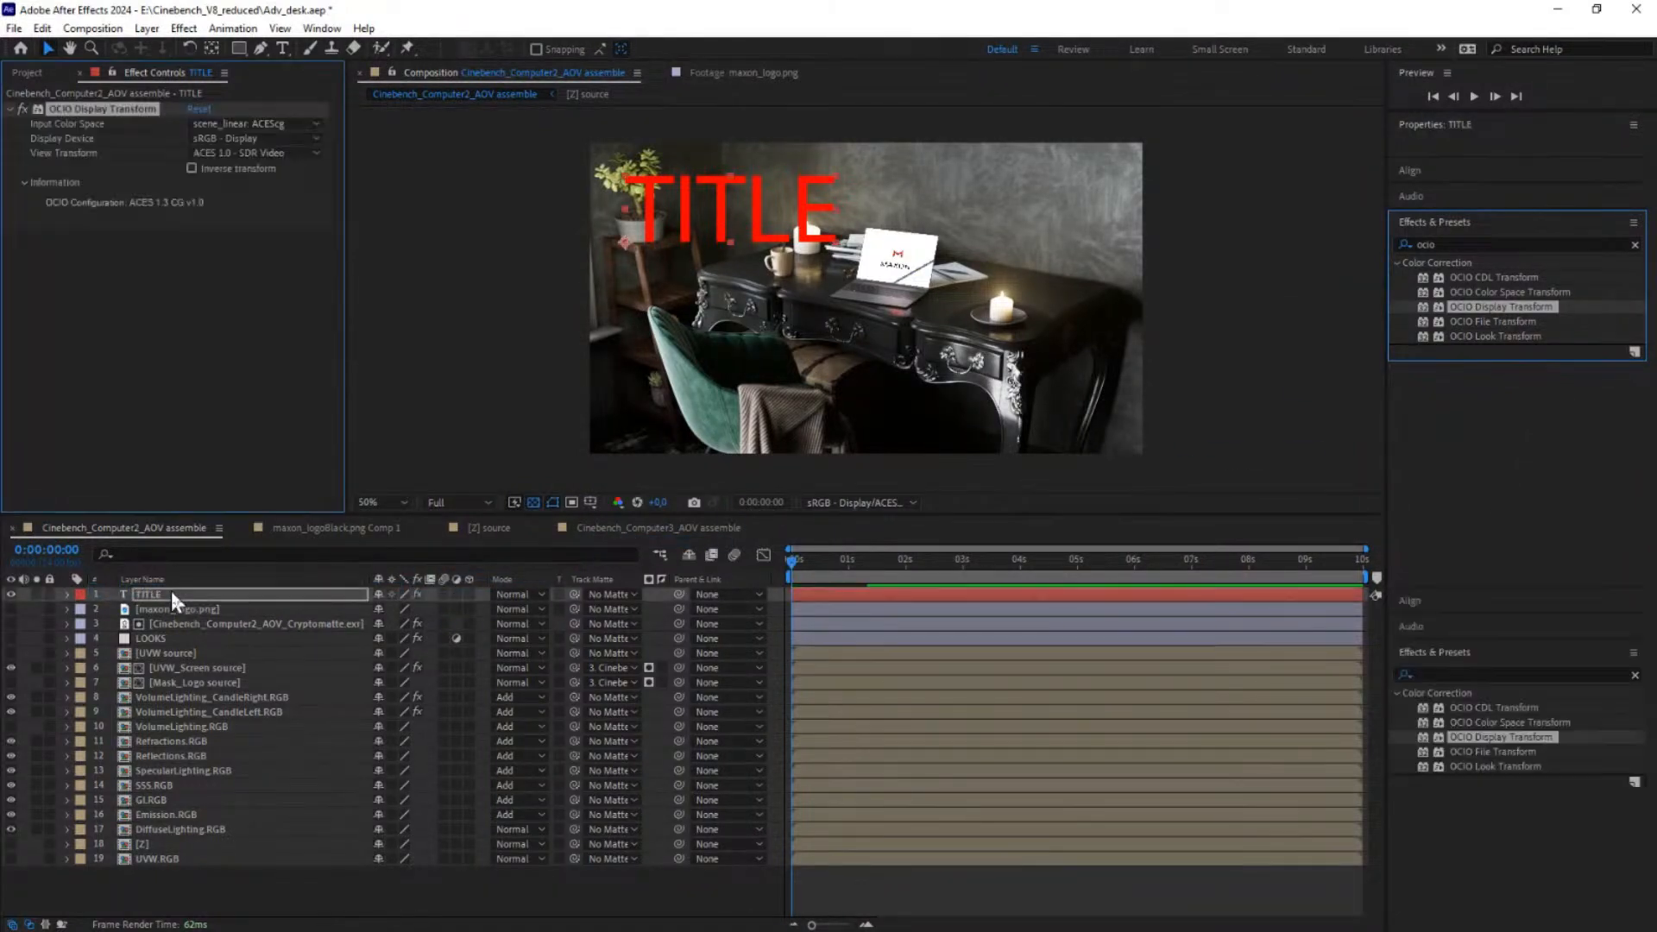
{"action": "left_click", "coordinate": [191, 169]}
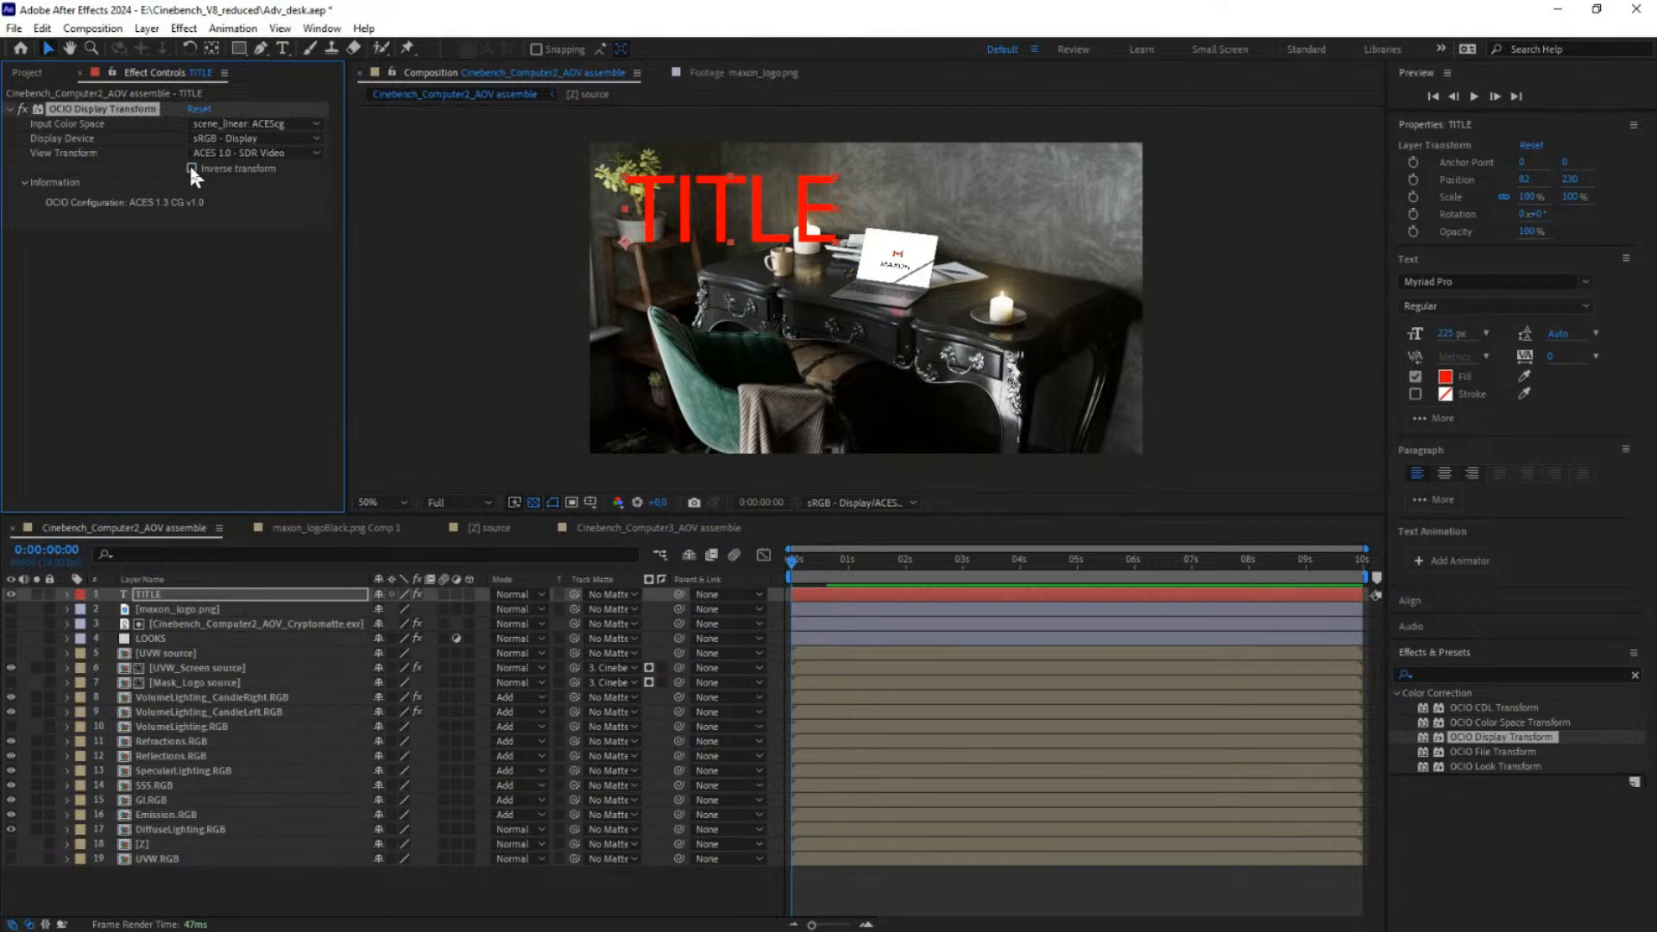
Step: Set the TITLE text's fill colour back to white (FFFFFF) with the inverse OCIO transform active
{"action": "left_click", "coordinate": [143, 593]}
{"action": "left_click", "coordinate": [1445, 376]}
{"action": "left_click_drag", "start_coordinate": [480, 463], "coordinate": [413, 415]}
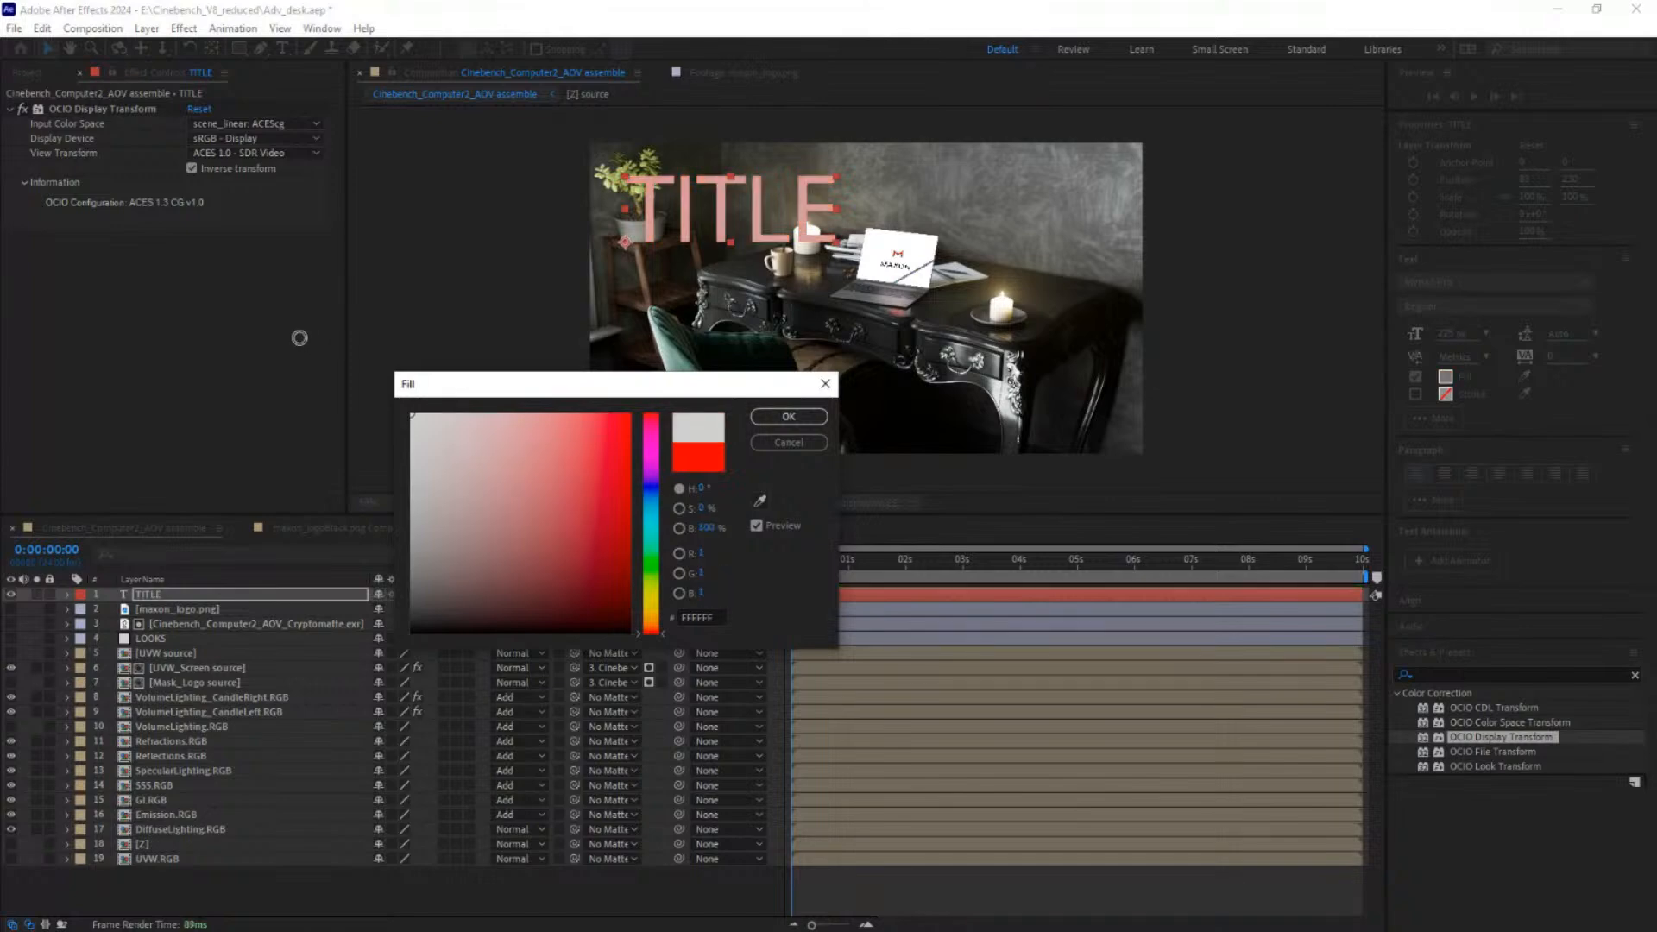
{"action": "left_click", "coordinate": [788, 418]}
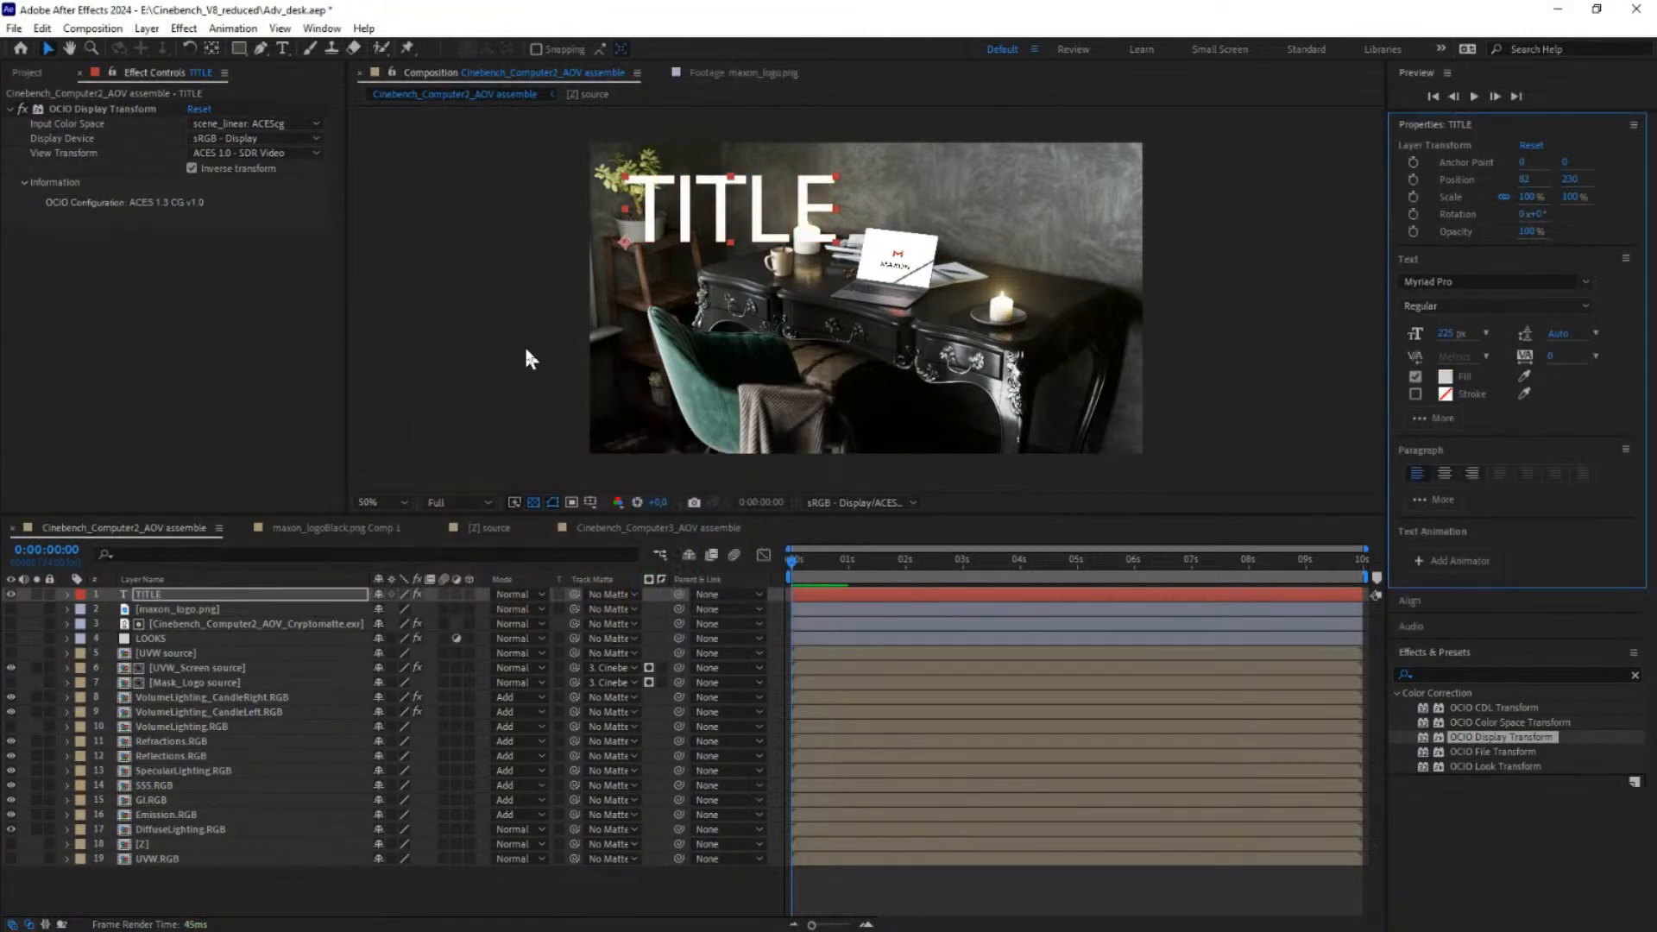
Step: Compare the white TITLE text with and without its OCIO Display Transform effect, leaving the effect enabled
{"action": "left_click", "coordinate": [21, 108]}
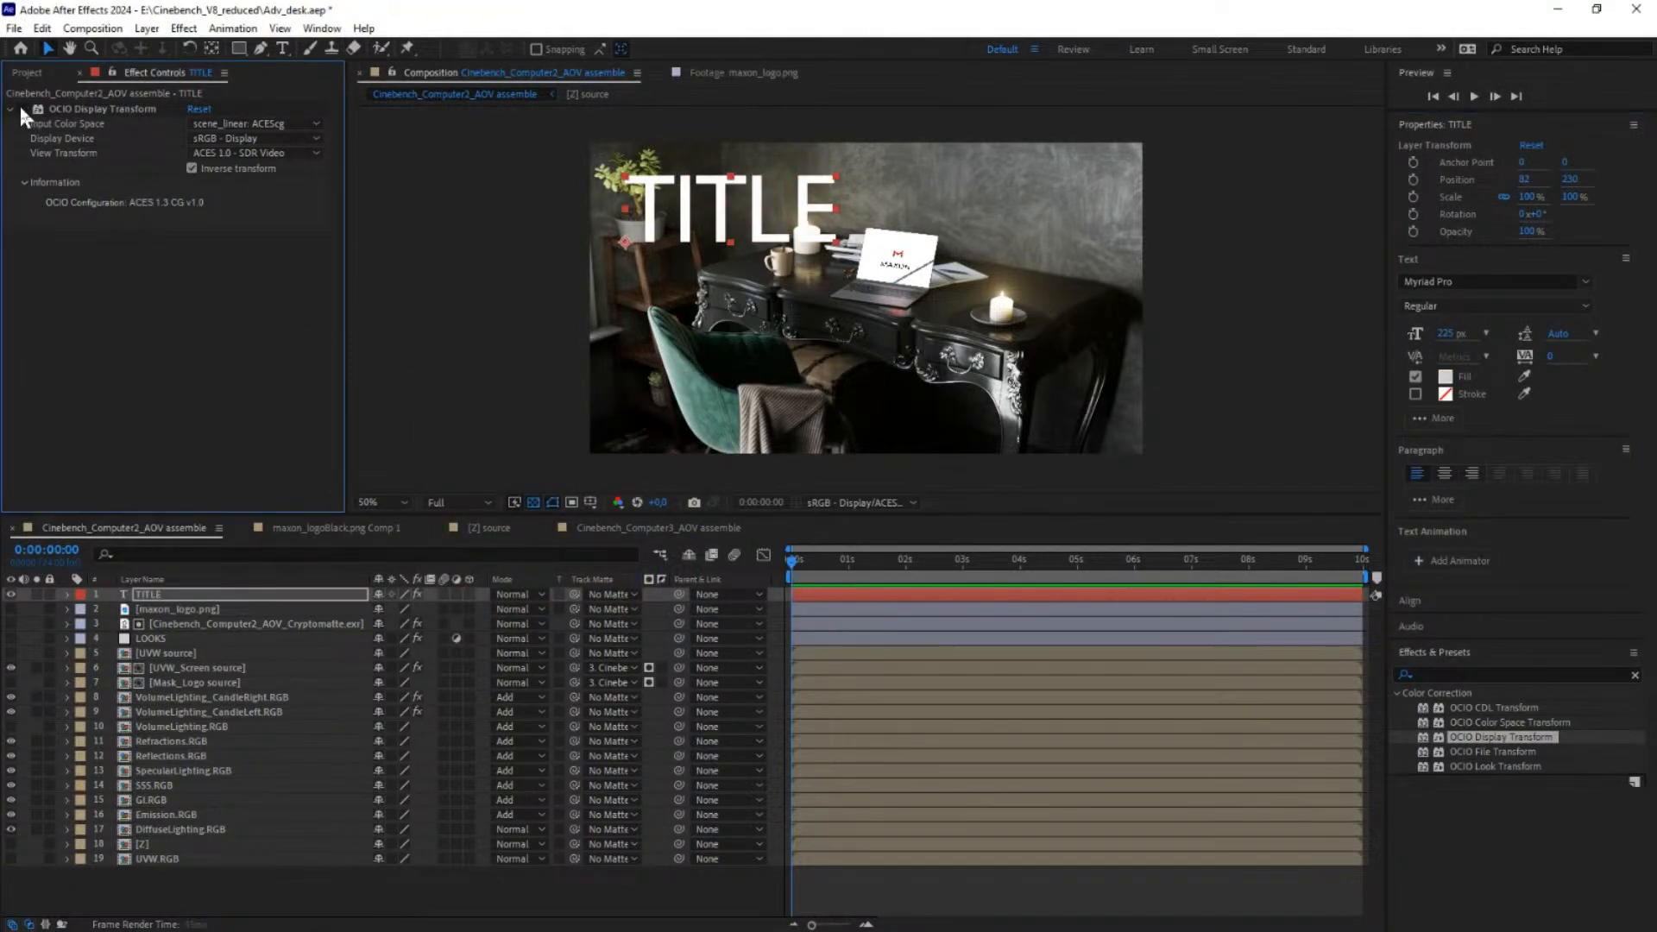
{"action": "left_click", "coordinate": [21, 109]}
{"action": "left_click", "coordinate": [21, 109]}
{"action": "left_click", "coordinate": [21, 108]}
{"action": "left_click", "coordinate": [21, 108]}
{"action": "left_click", "coordinate": [21, 108]}
Step: Move the TITLE text across the composition to the upper-right corner of the desk scene
{"action": "left_click_drag", "start_coordinate": [729, 211], "coordinate": [760, 354]}
{"action": "left_click_drag", "start_coordinate": [786, 264], "coordinate": [779, 210]}
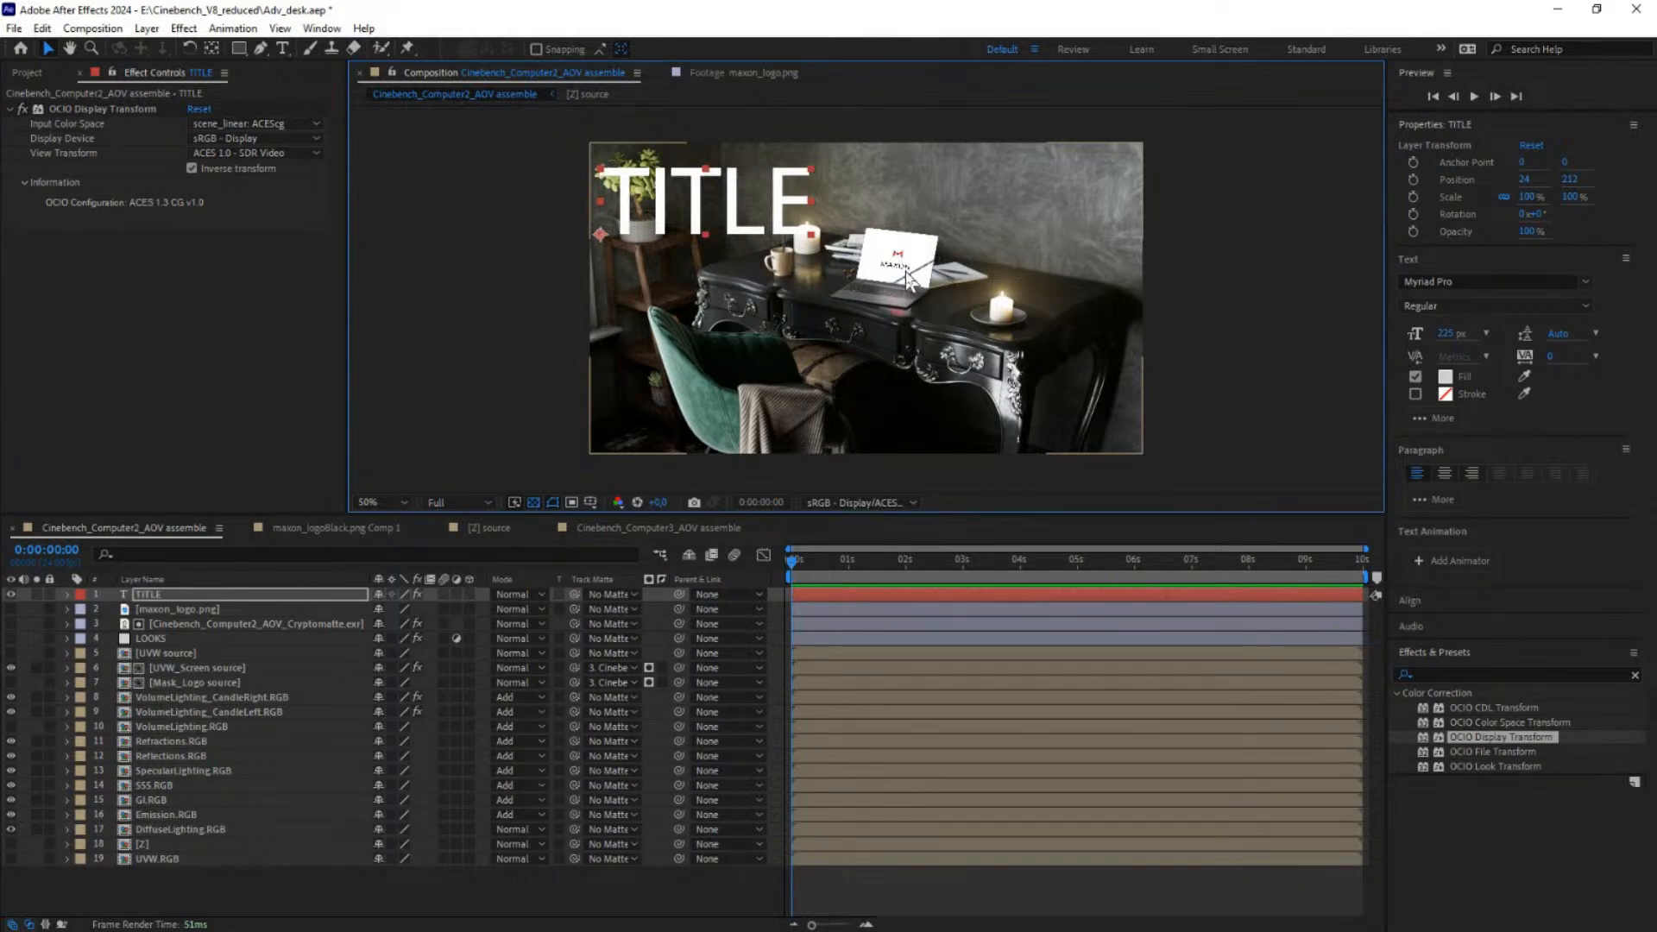
{"action": "scroll", "coordinate": [894, 273], "scroll_direction": "up", "scroll_amount": 2}
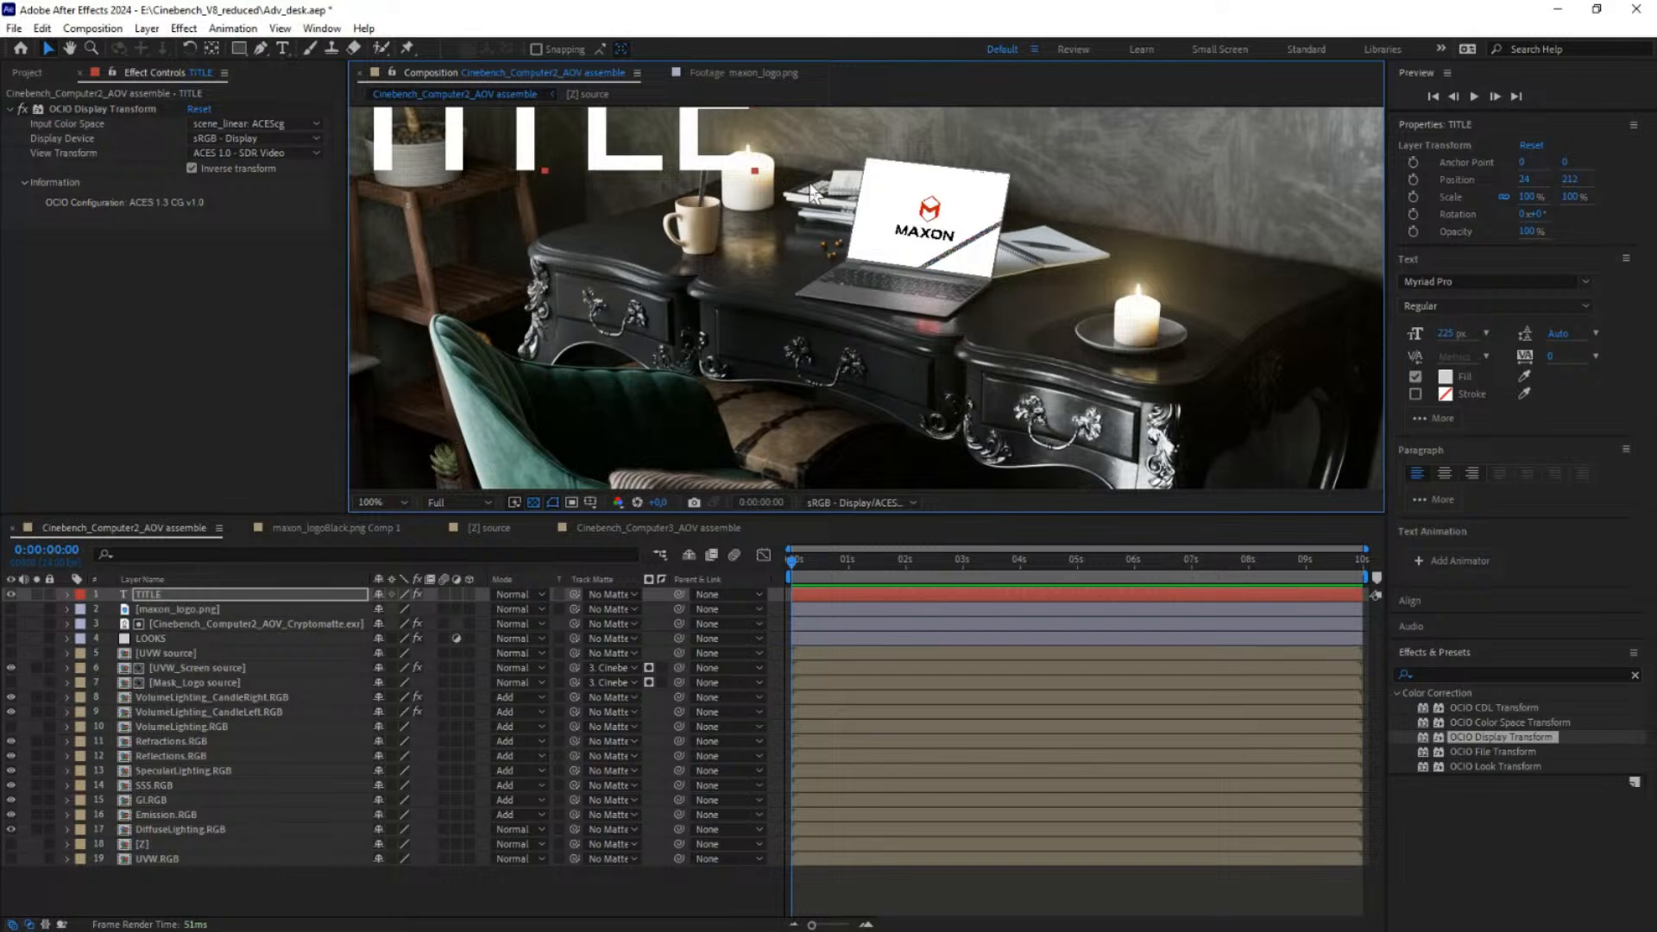
{"action": "scroll", "coordinate": [796, 220], "scroll_direction": "down", "scroll_amount": 2}
{"action": "left_click_drag", "start_coordinate": [739, 186], "coordinate": [1065, 183]}
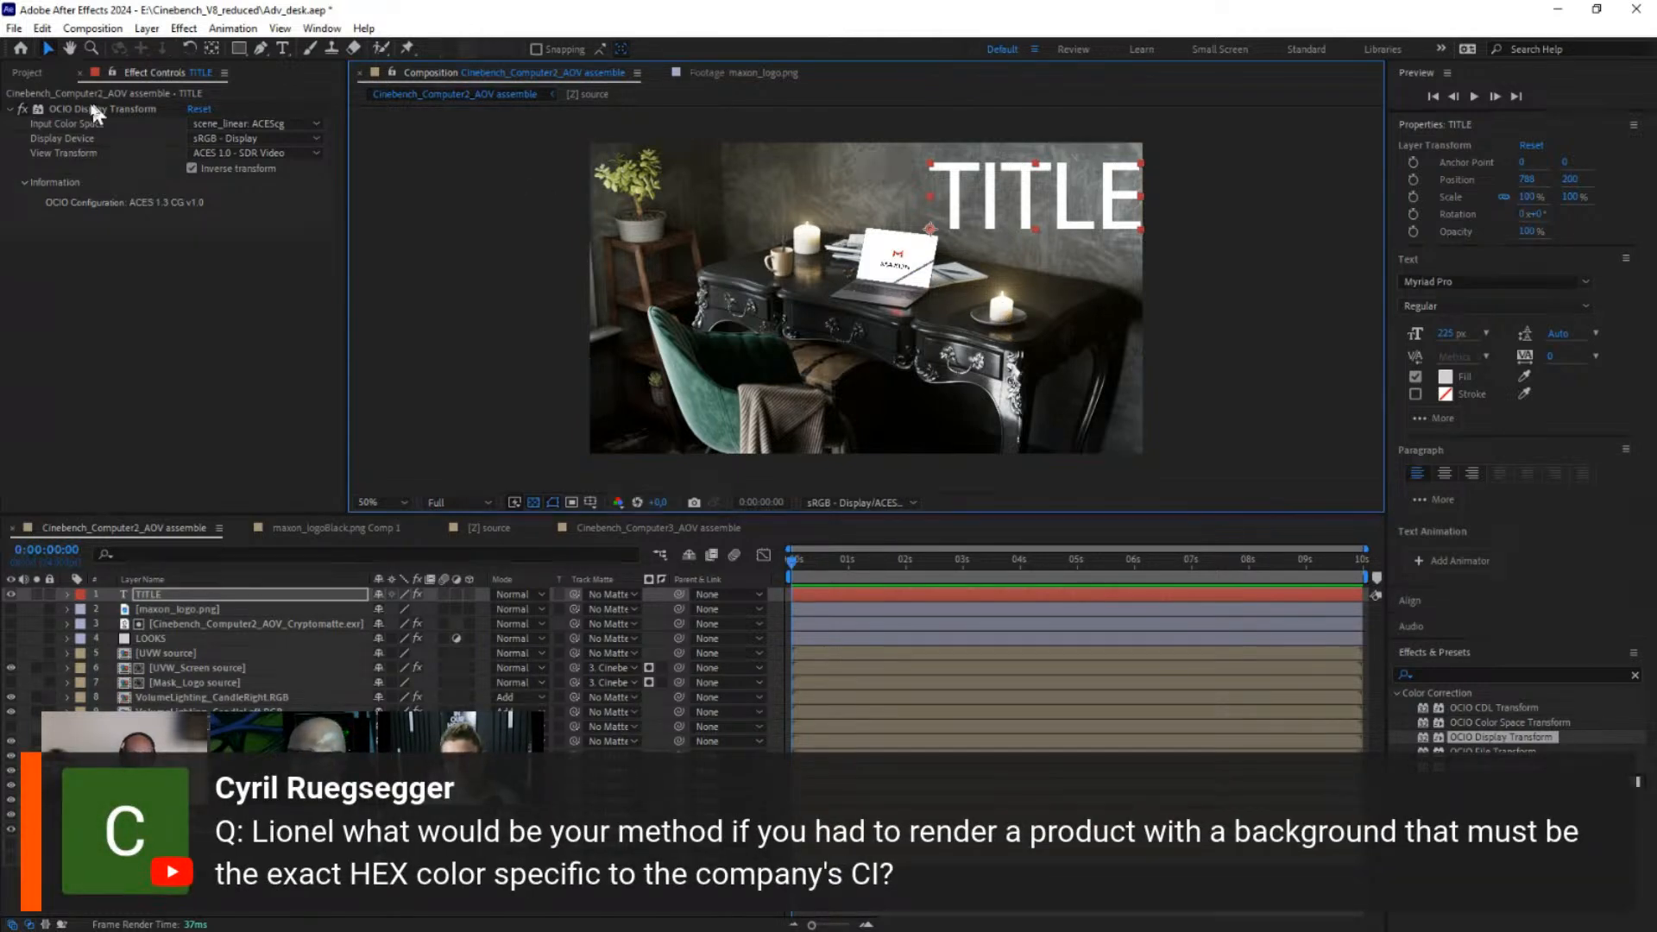
Step: Add maxon_logoBlack.png to the composition directly below the TITLE layer and hide the new layer
{"action": "left_click", "coordinate": [27, 73]}
{"action": "left_click", "coordinate": [112, 445]}
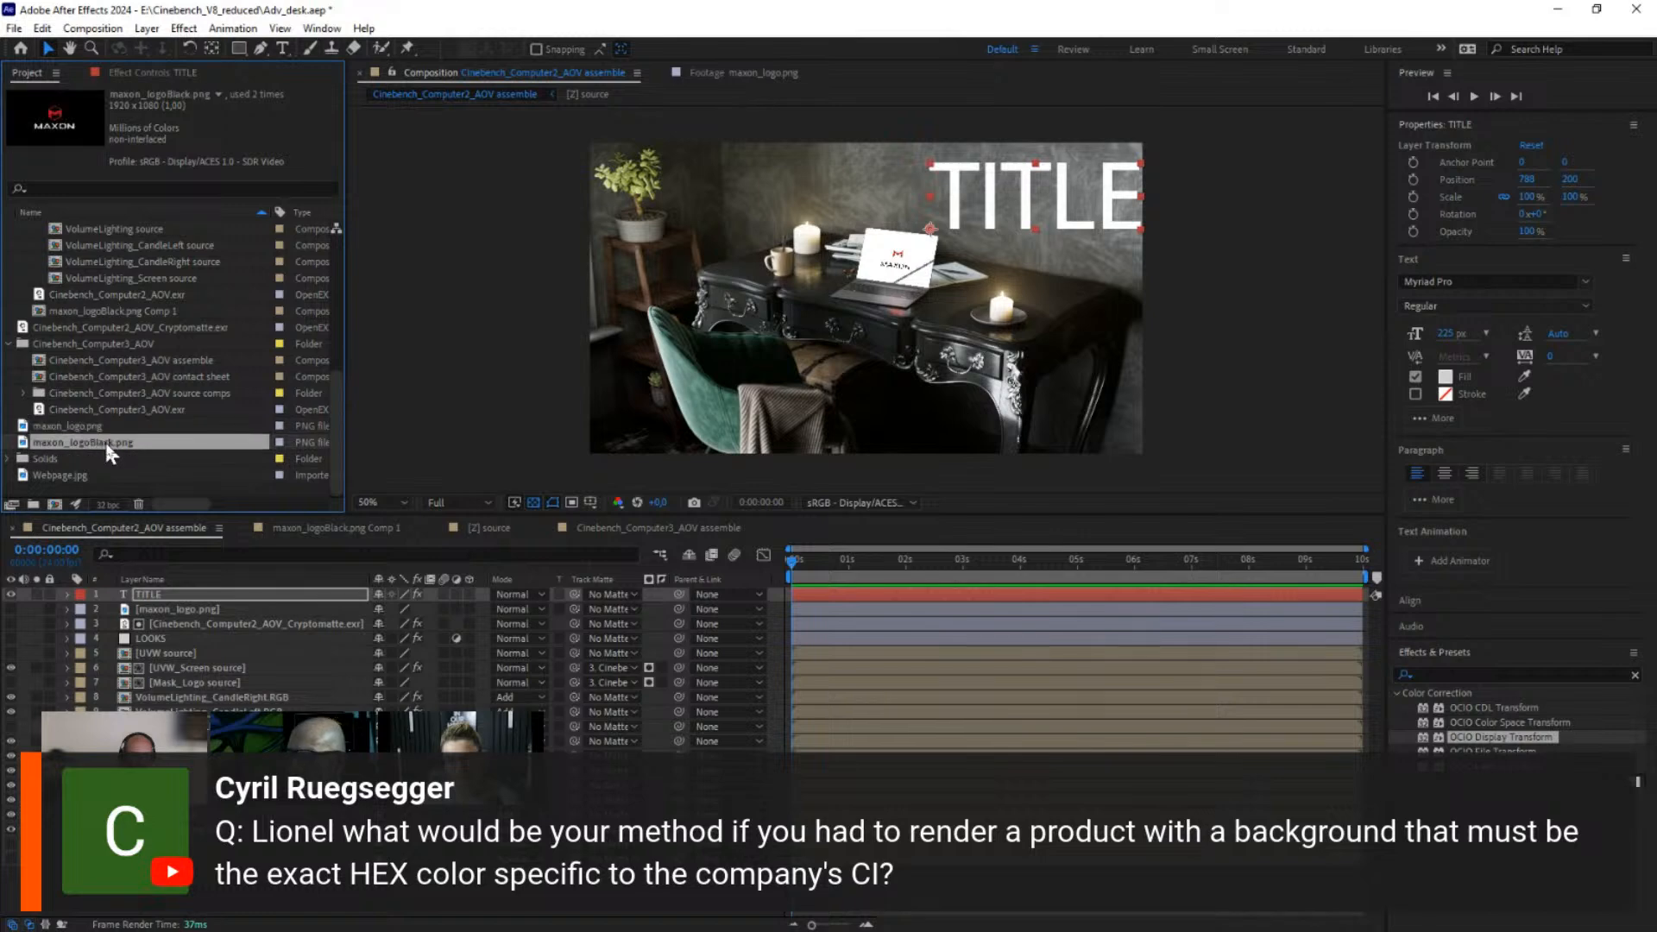
{"action": "left_click_drag", "start_coordinate": [94, 444], "coordinate": [191, 606]}
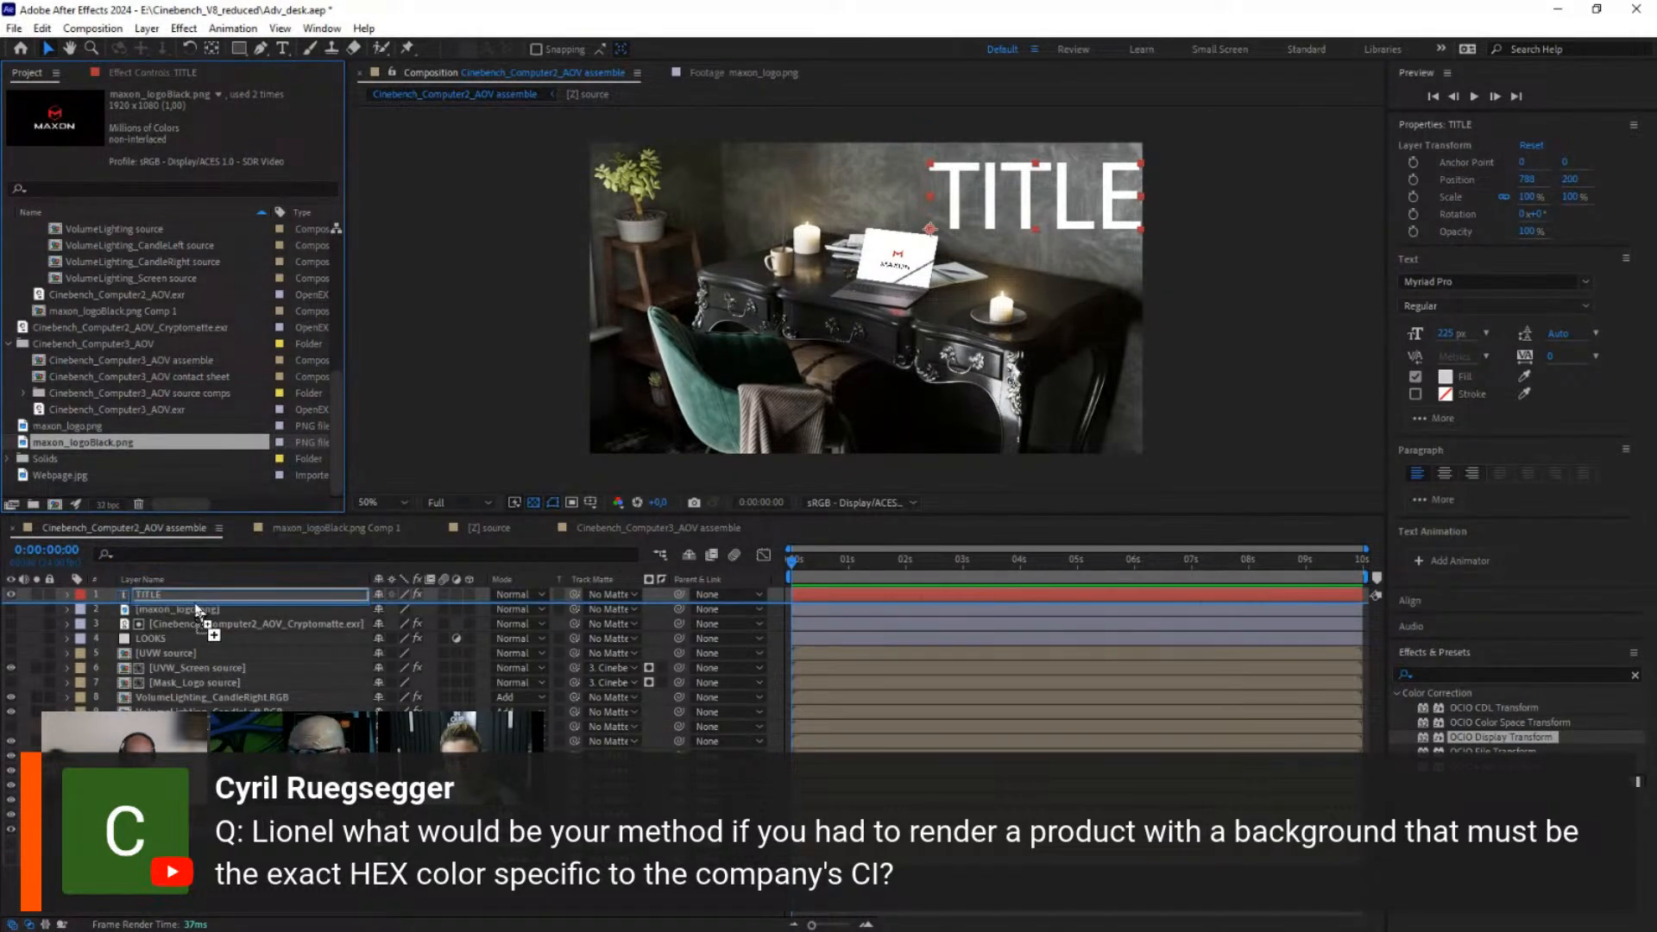
{"action": "left_click", "coordinate": [10, 609]}
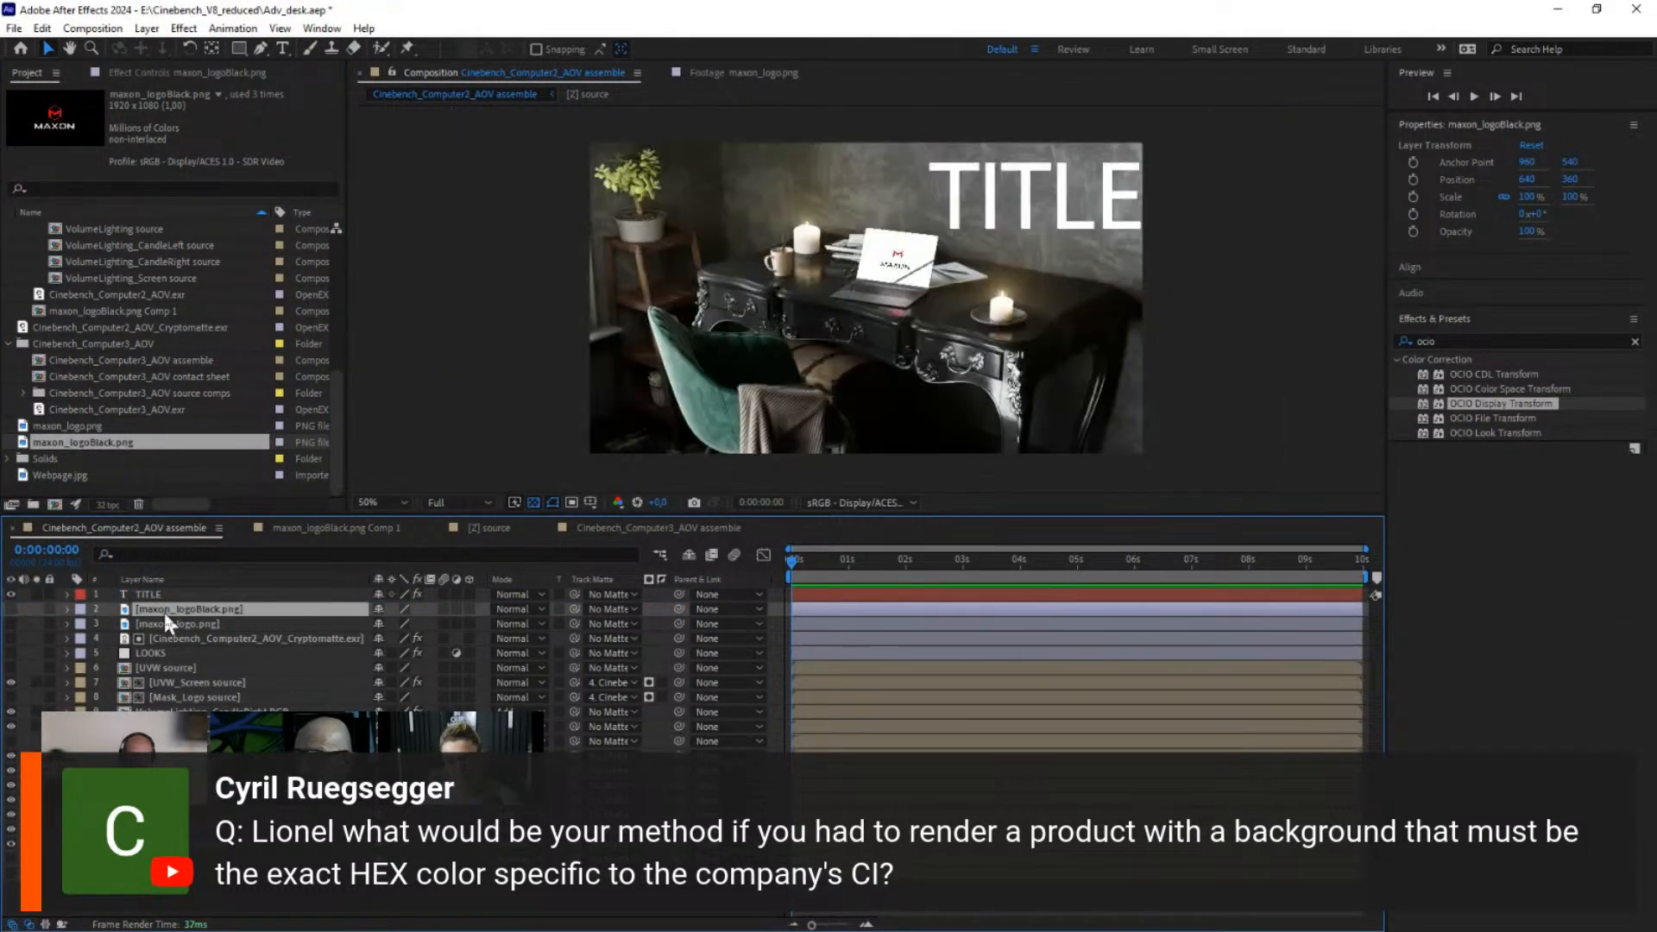
Step: Set the ft-UVPass Pro texture image on the UVW_Screen source layer to maxon_logoBlack.png and check the laptop screen
{"action": "left_click", "coordinate": [193, 682]}
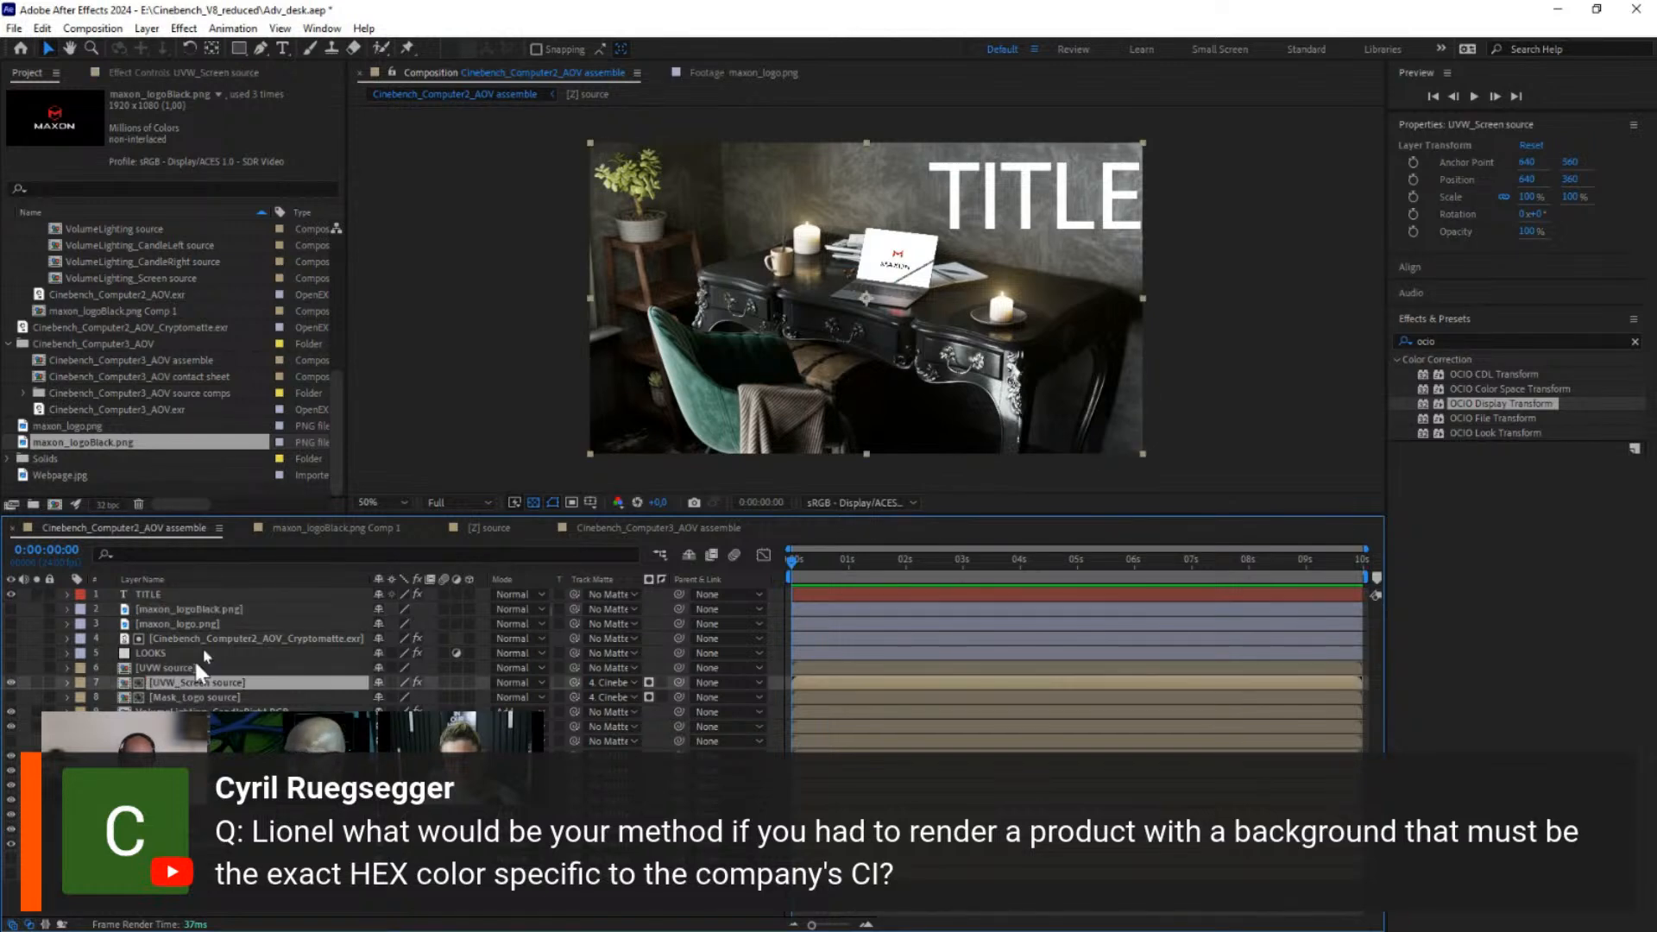
{"action": "left_click", "coordinate": [142, 73]}
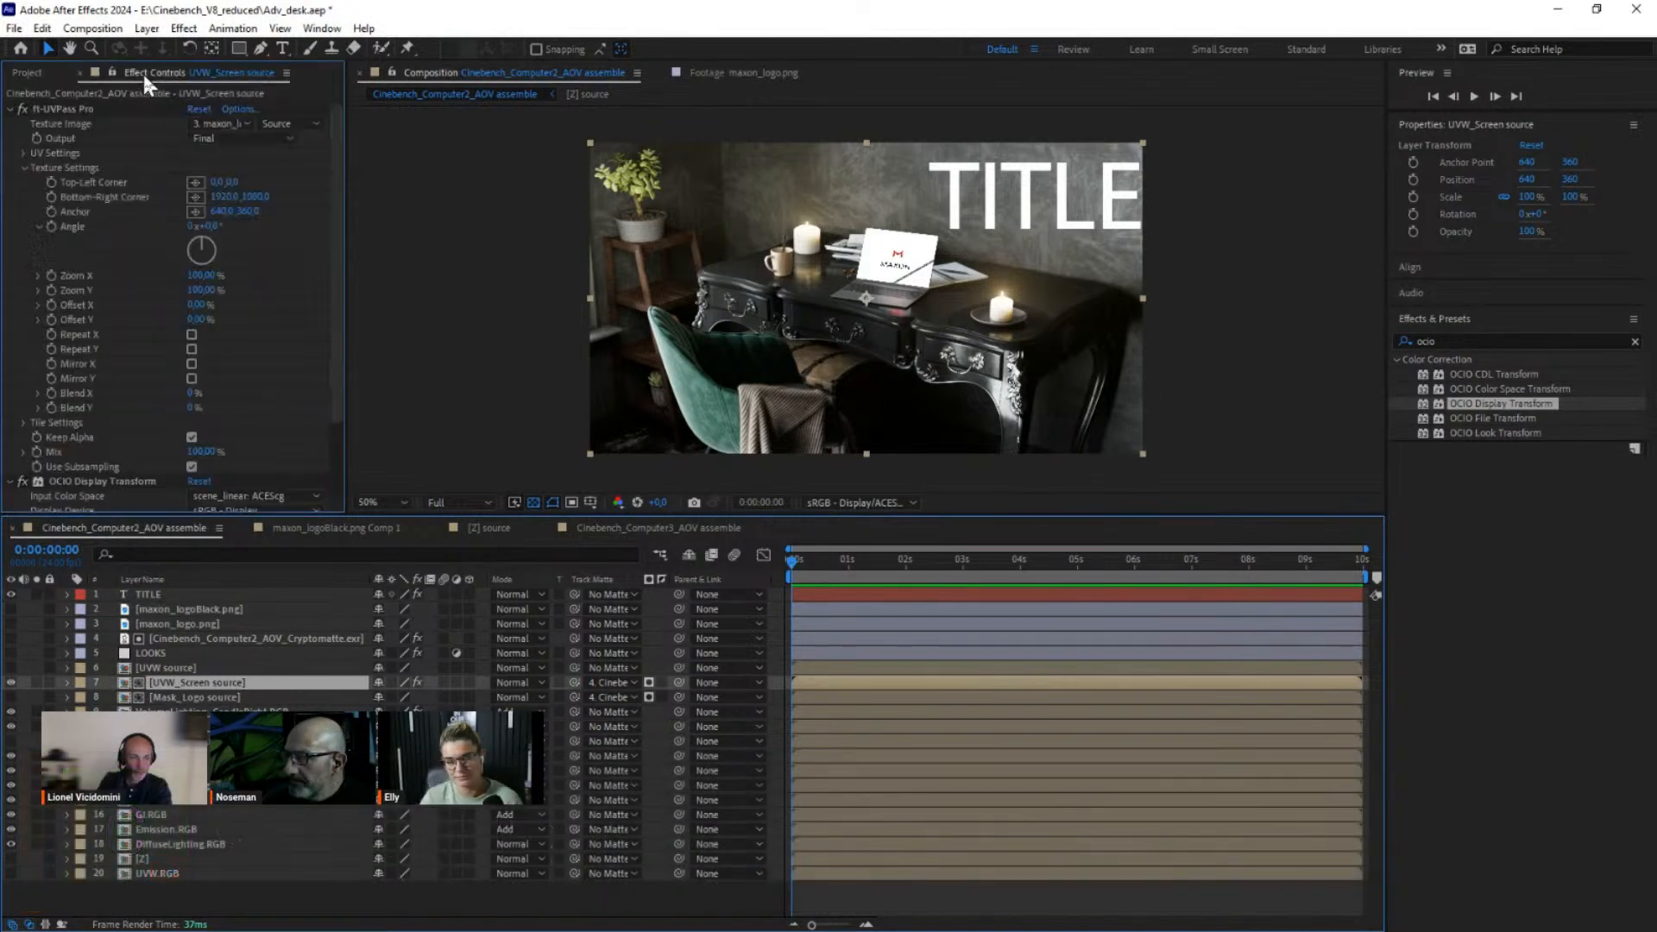
{"action": "left_click", "coordinate": [226, 126]}
{"action": "left_click", "coordinate": [298, 186]}
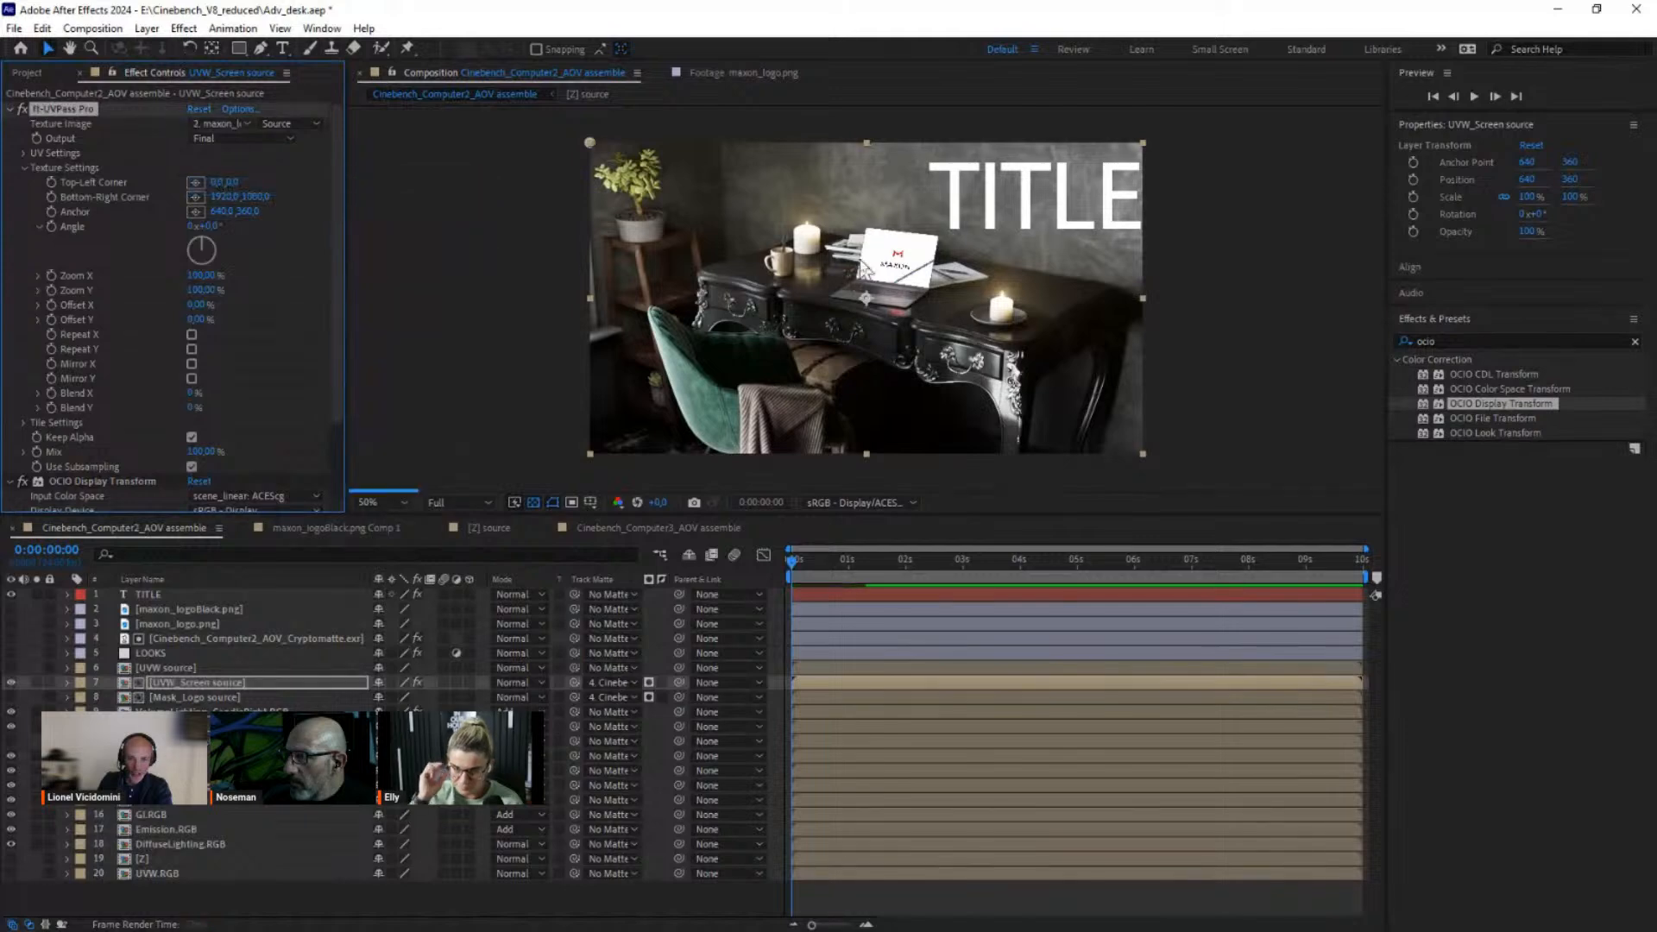
{"action": "scroll", "coordinate": [910, 270], "scroll_direction": "up", "scroll_amount": 2}
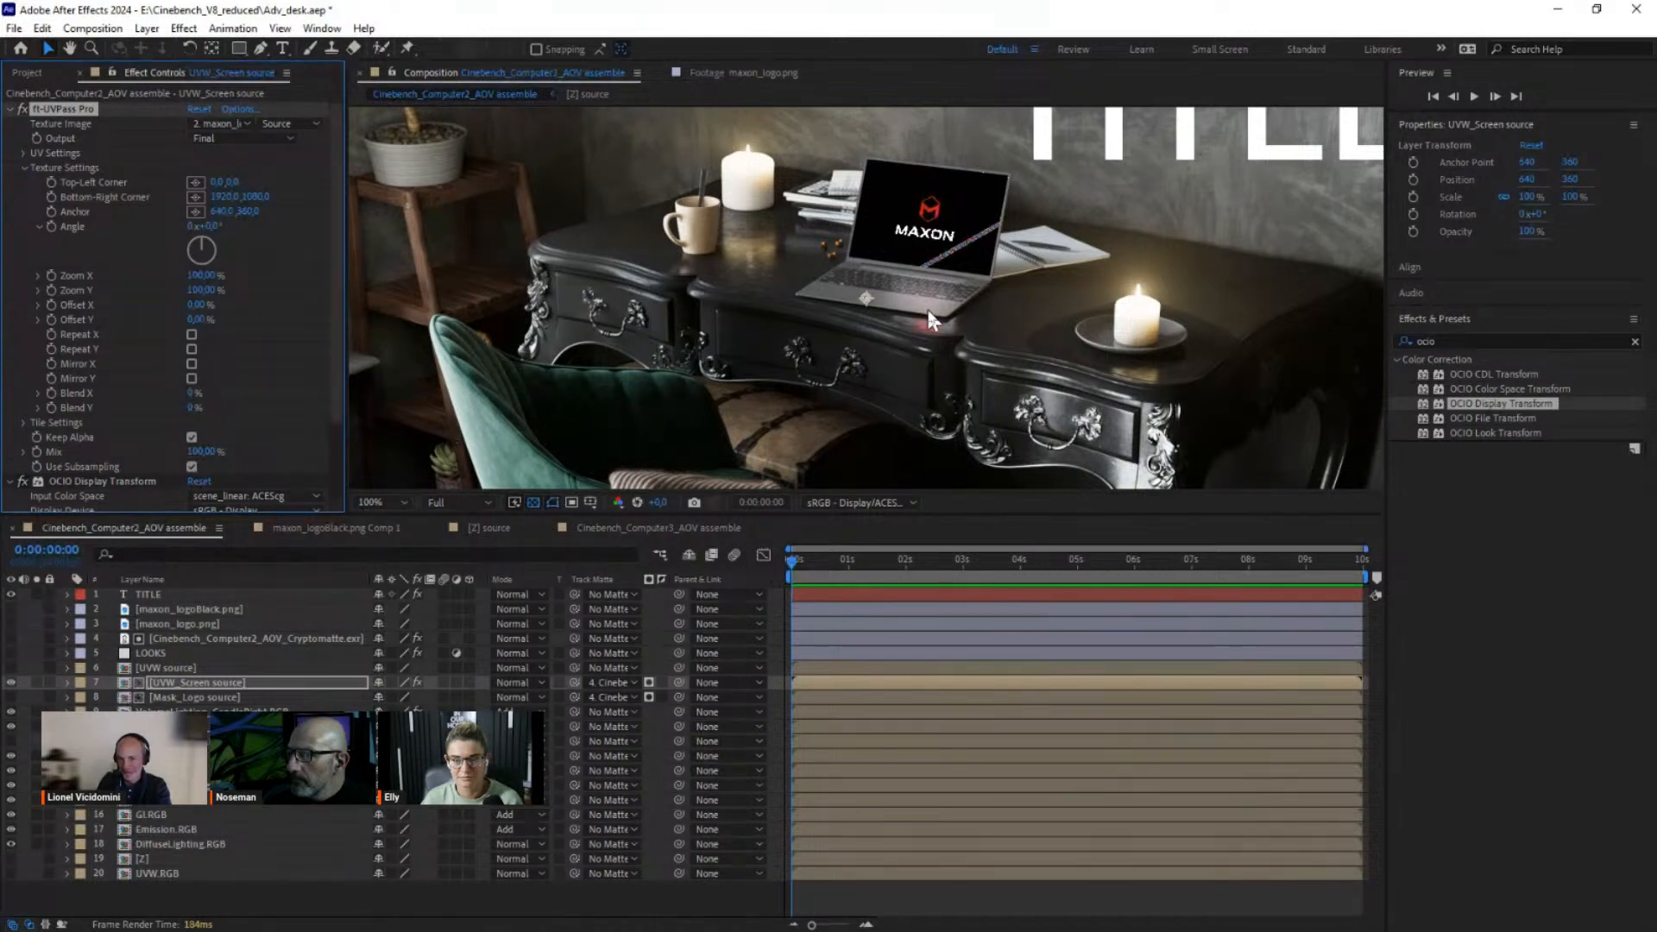
Step: Hide the UVW_Screen source layer to show the rendered laptop screen, and select the Mask_Logo source layer
{"action": "left_click", "coordinate": [11, 682]}
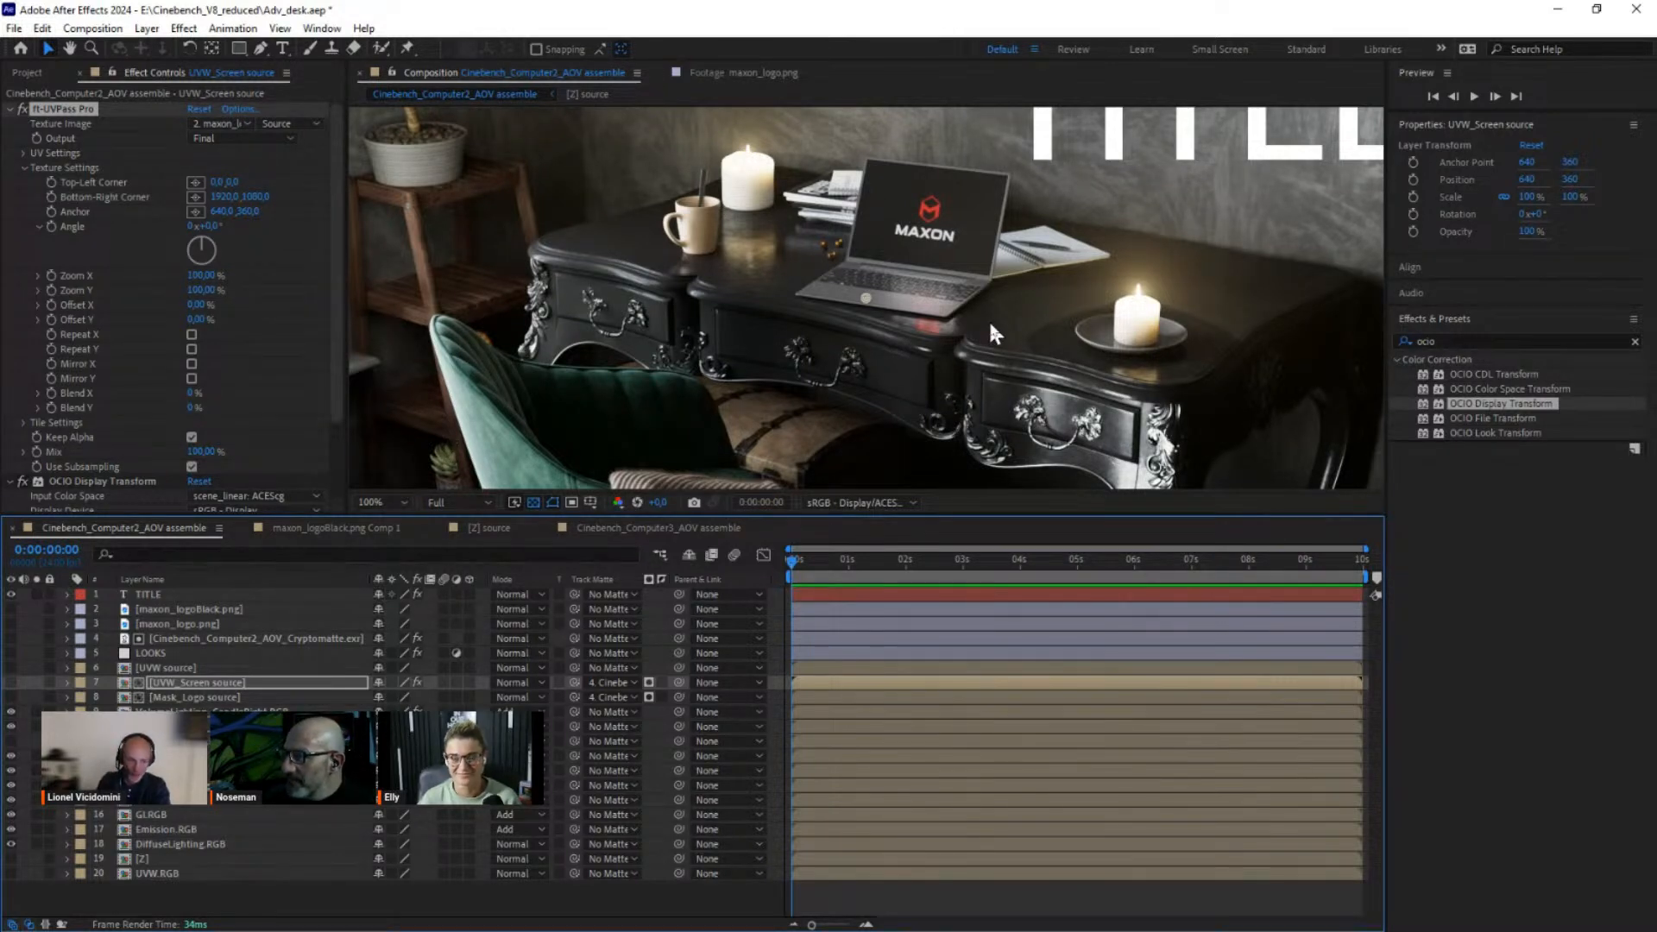
{"action": "left_click", "coordinate": [195, 697]}
{"action": "left_click", "coordinate": [132, 709]}
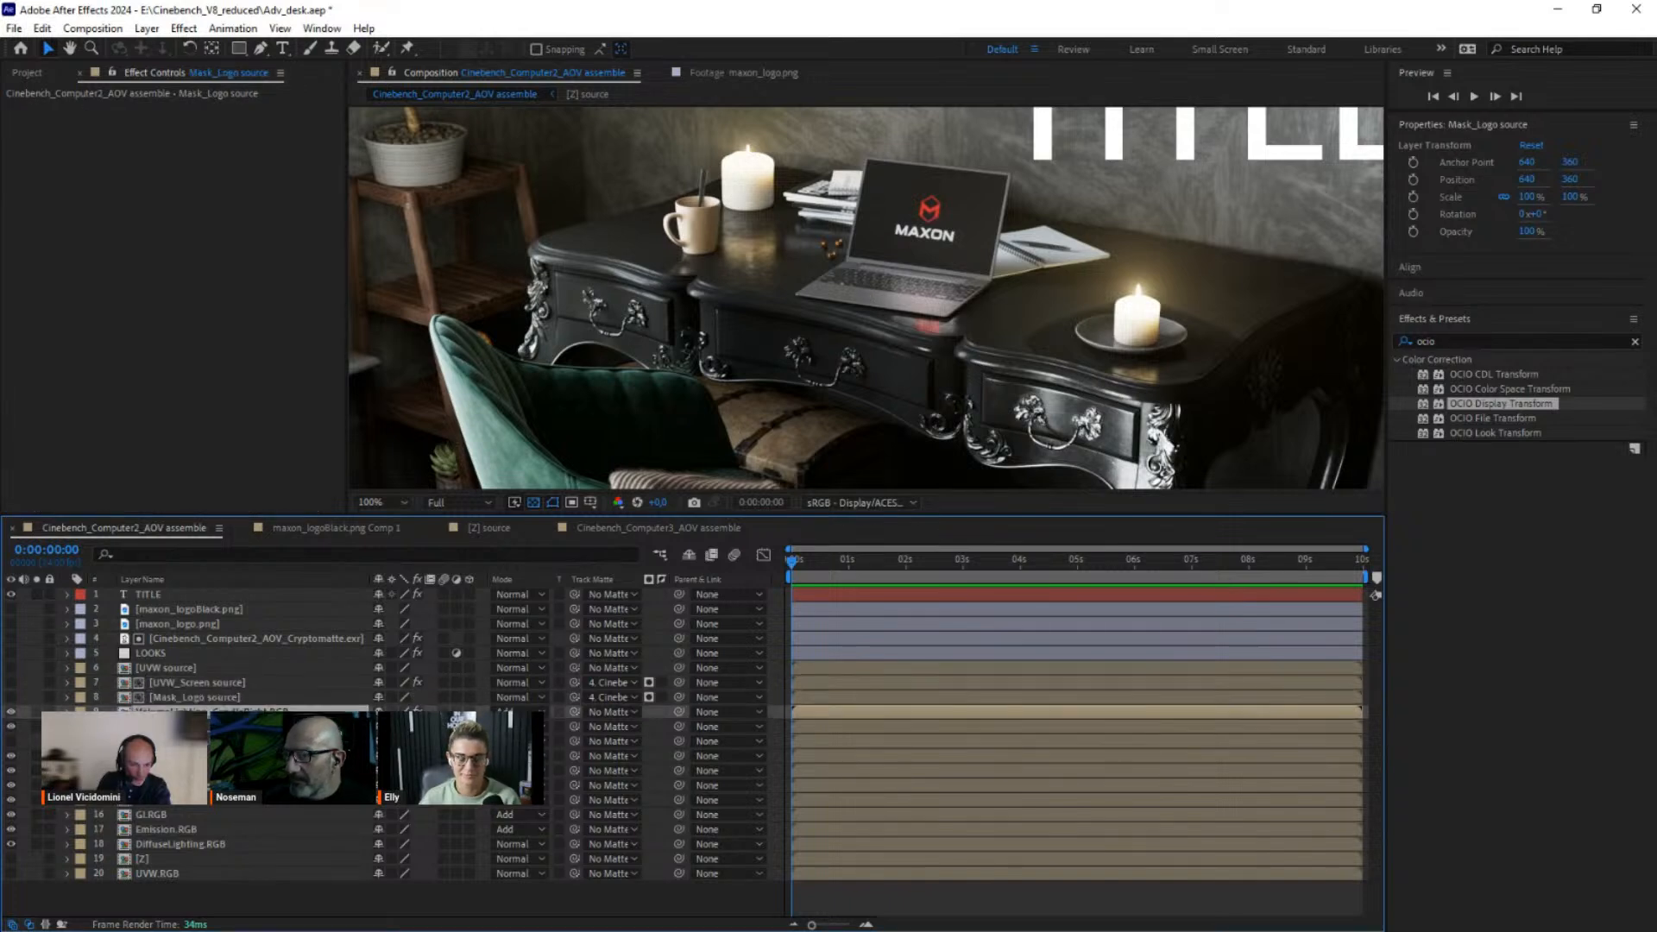
{"action": "left_click", "coordinate": [140, 697]}
Step: Add another Mask_Logo source comp above VolumeLighting_CandleRight.RGB, examine the logo it isolates, and hide the new layer
{"action": "left_click", "coordinate": [27, 72]}
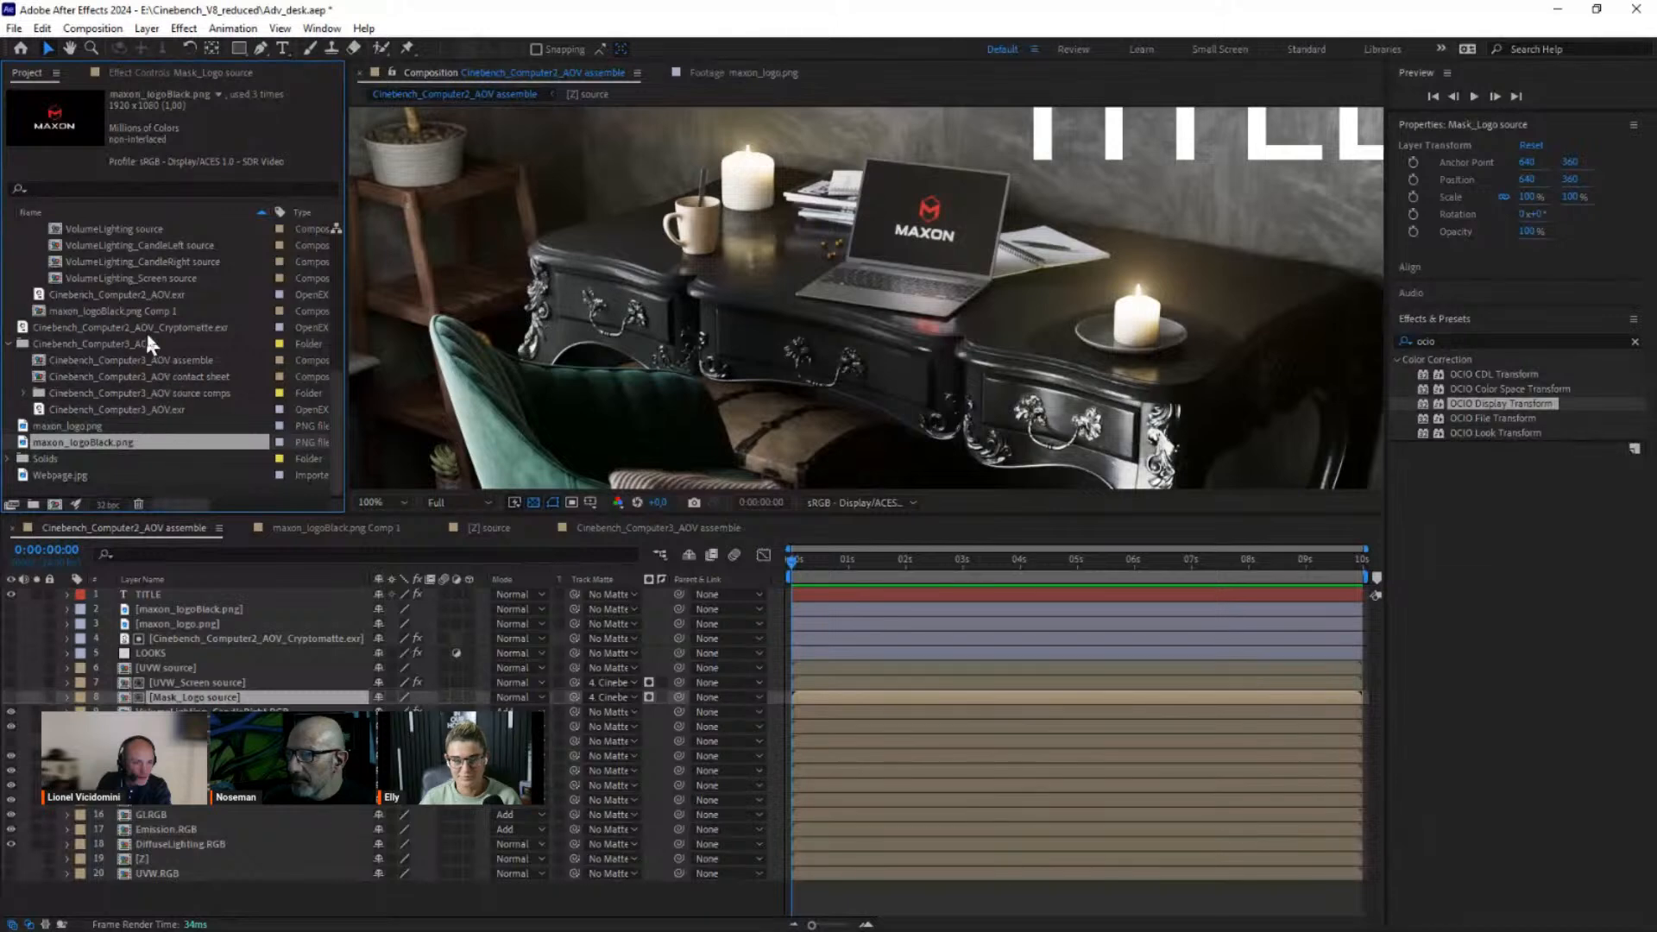
{"action": "scroll", "coordinate": [145, 328], "scroll_direction": "up", "scroll_amount": 5}
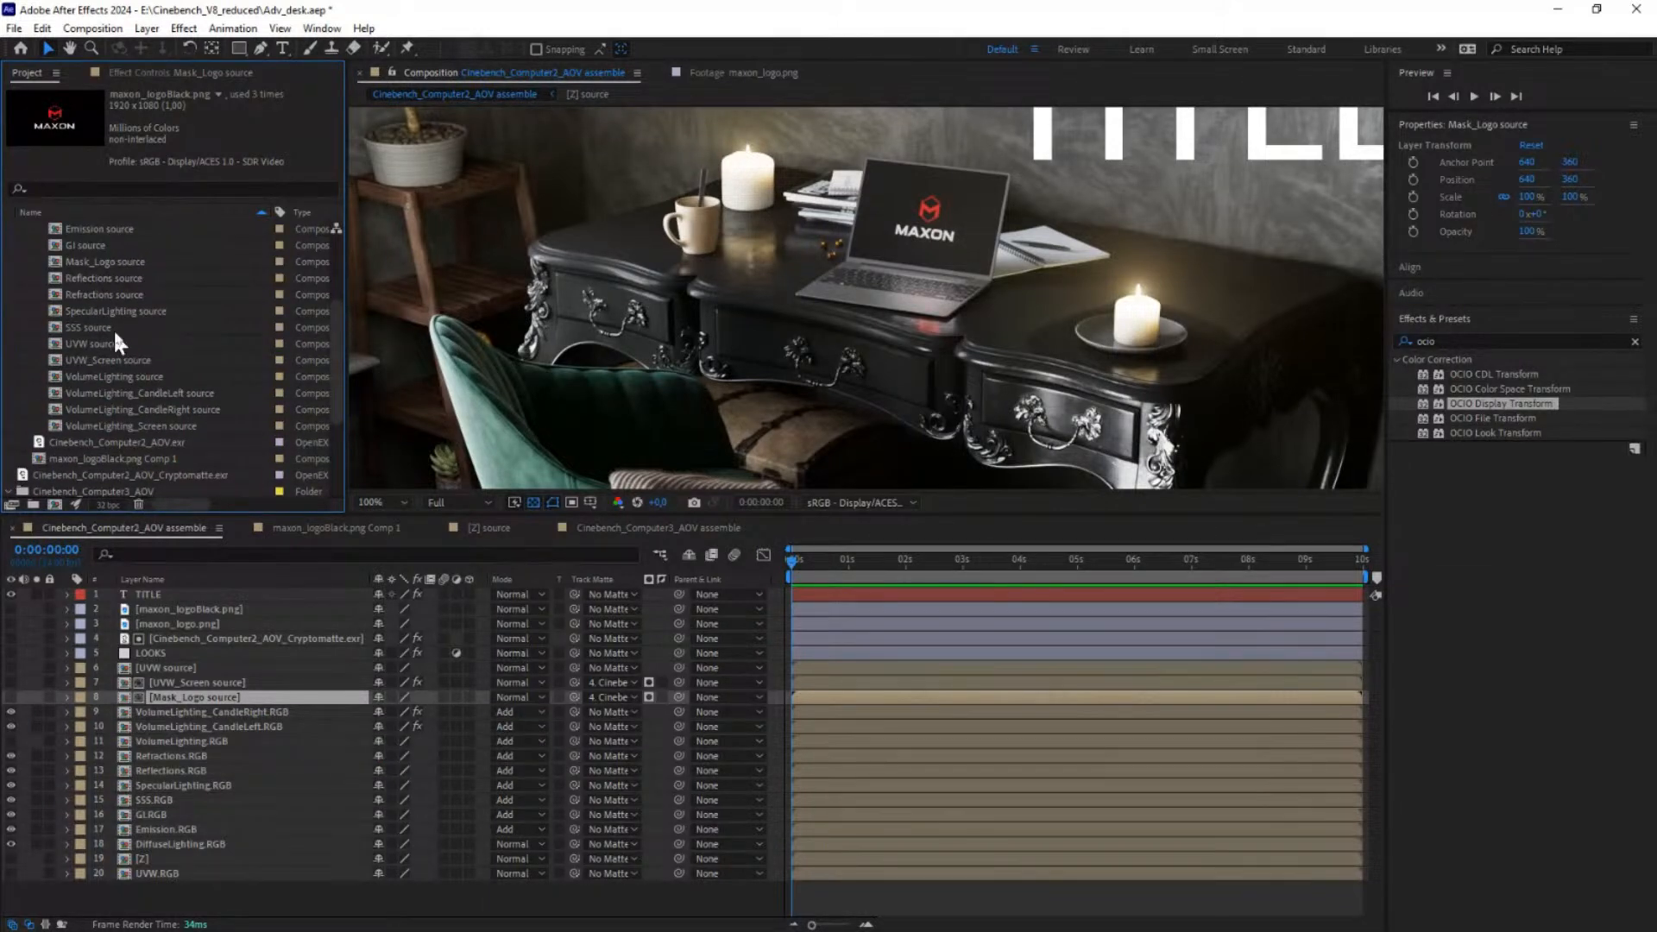
{"action": "left_click_drag", "start_coordinate": [105, 262], "coordinate": [259, 713]}
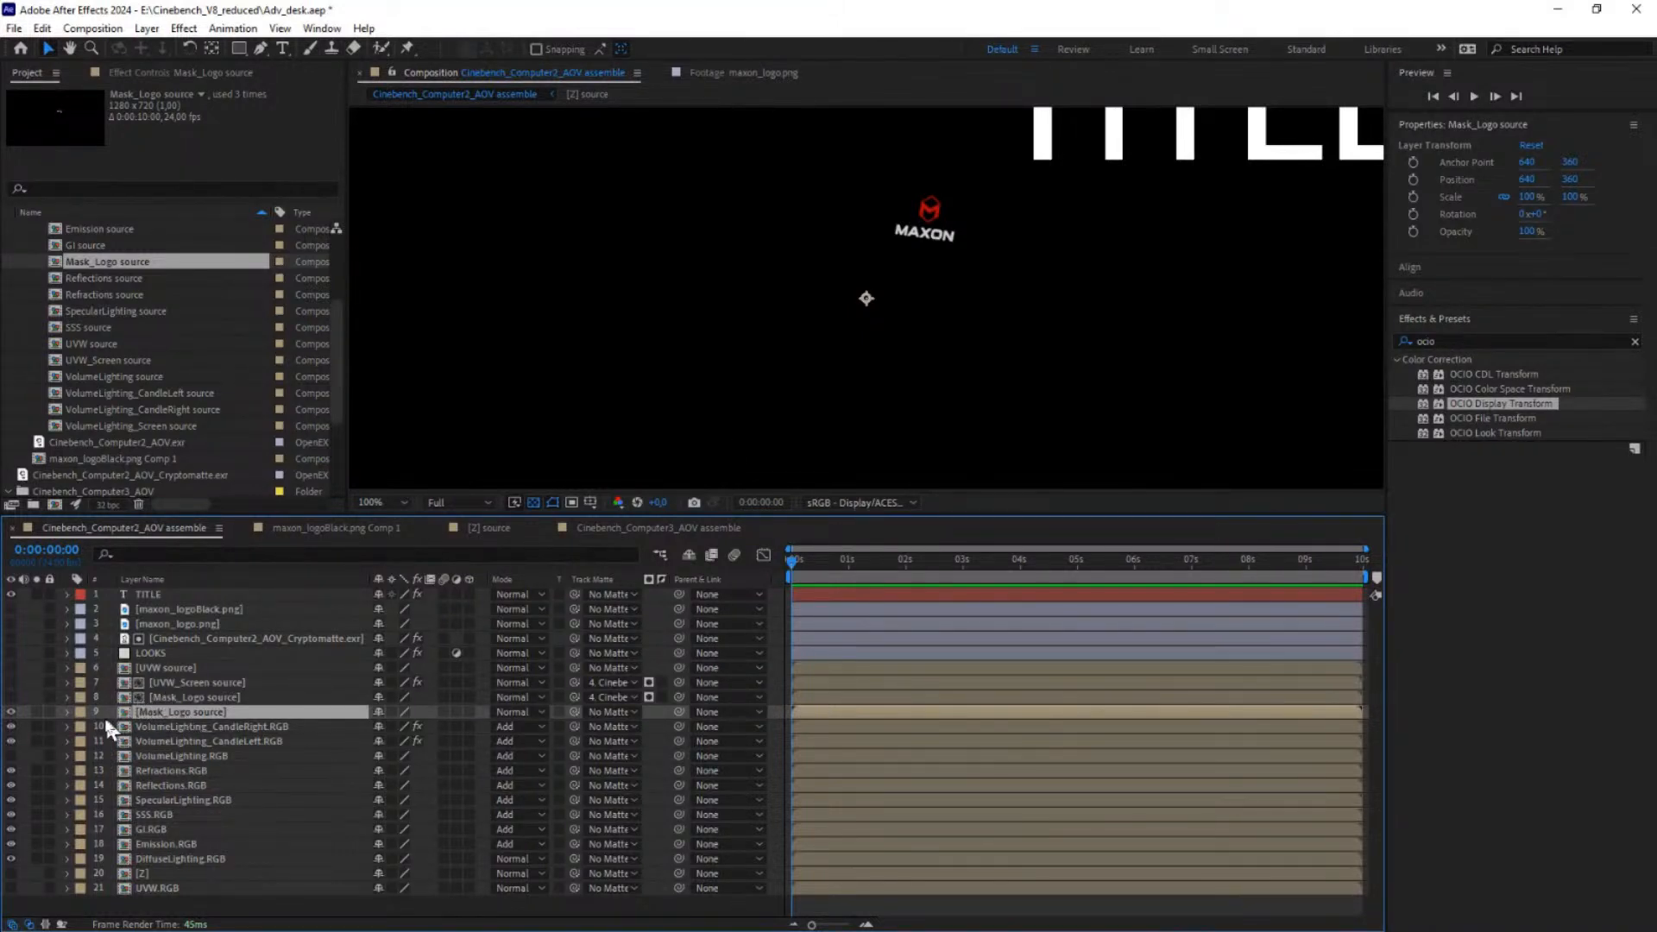
{"action": "left_click", "coordinate": [10, 711]}
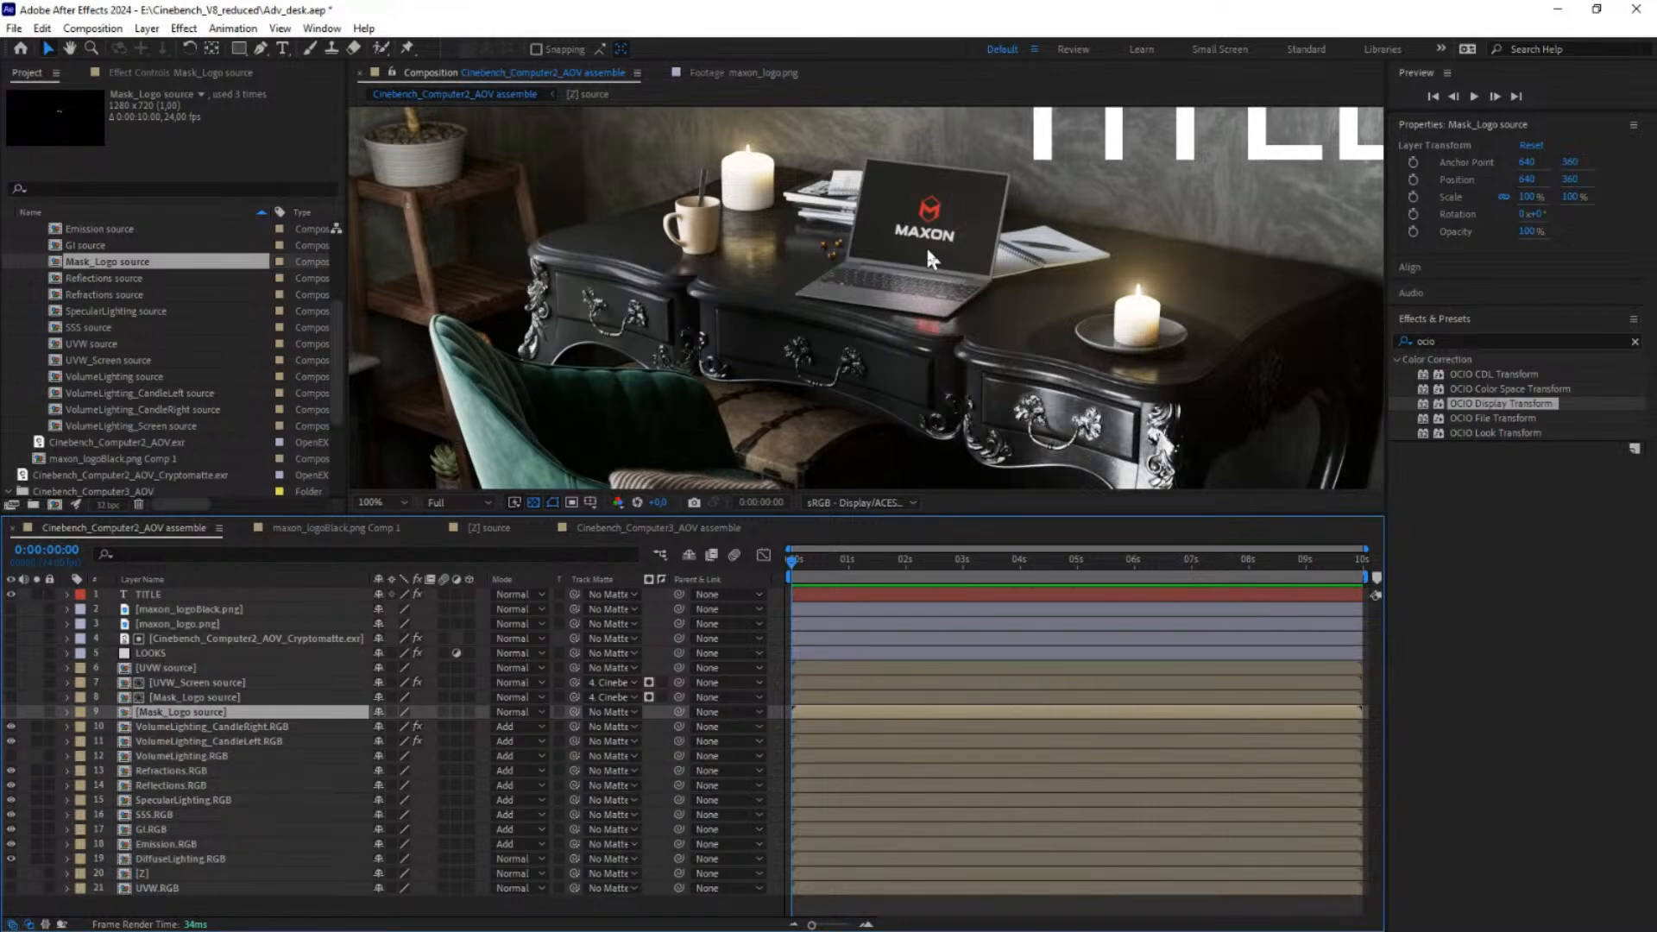
{"action": "scroll", "coordinate": [931, 259], "scroll_direction": "down", "scroll_amount": 2}
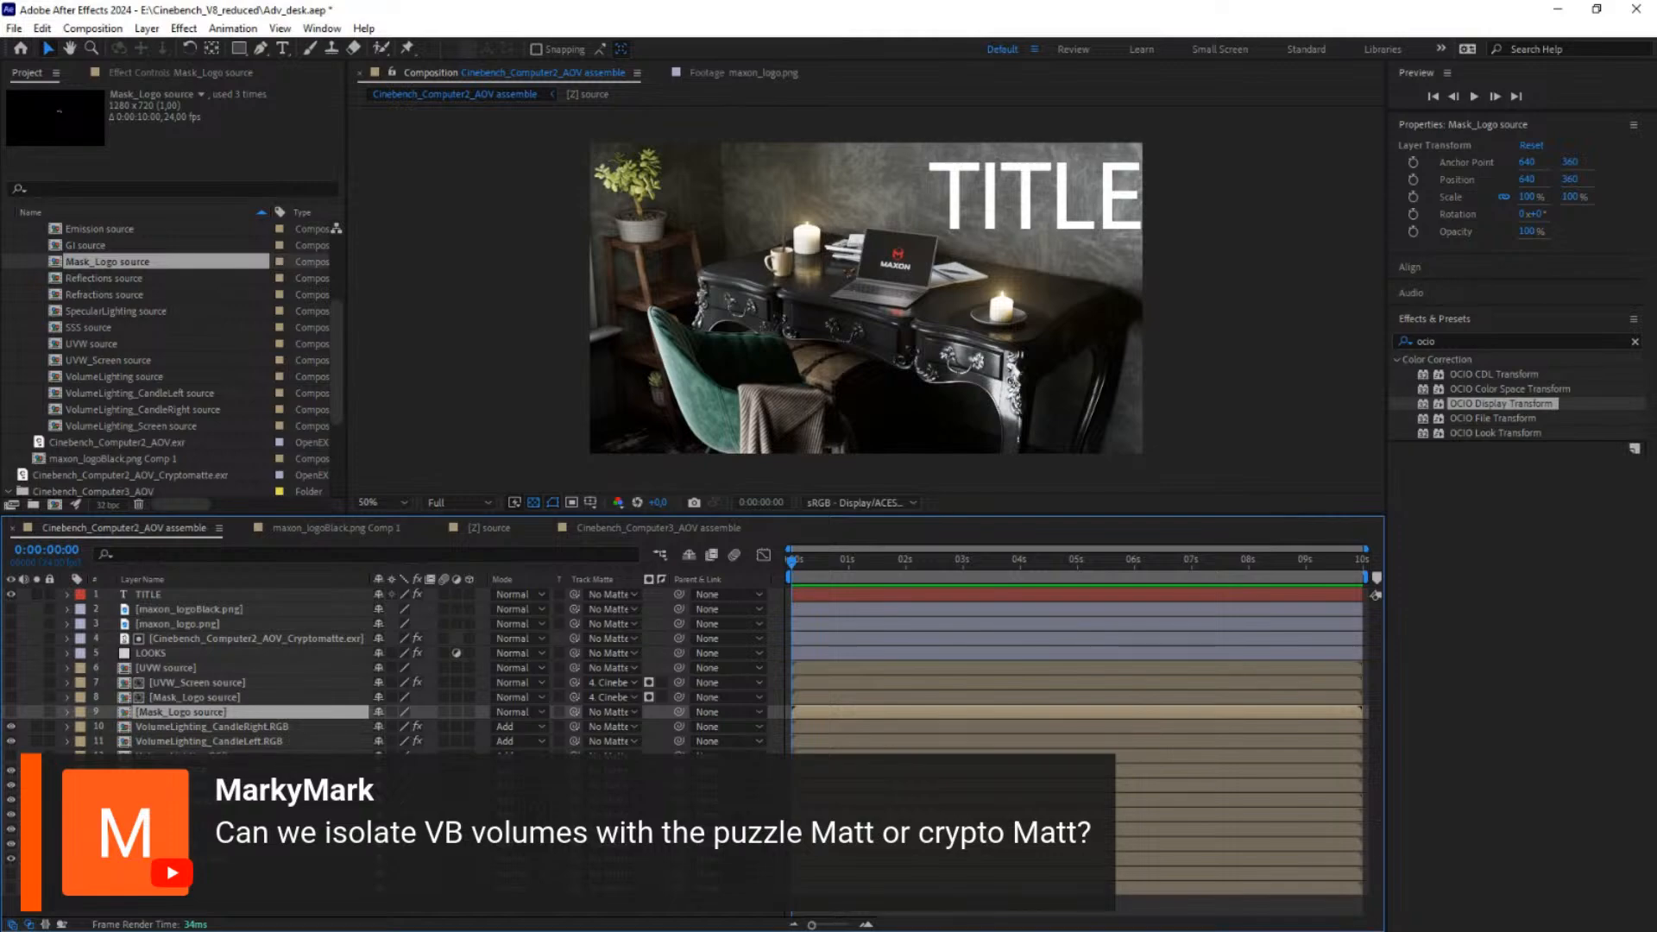
{"action": "key", "text": "alt+Tab"}
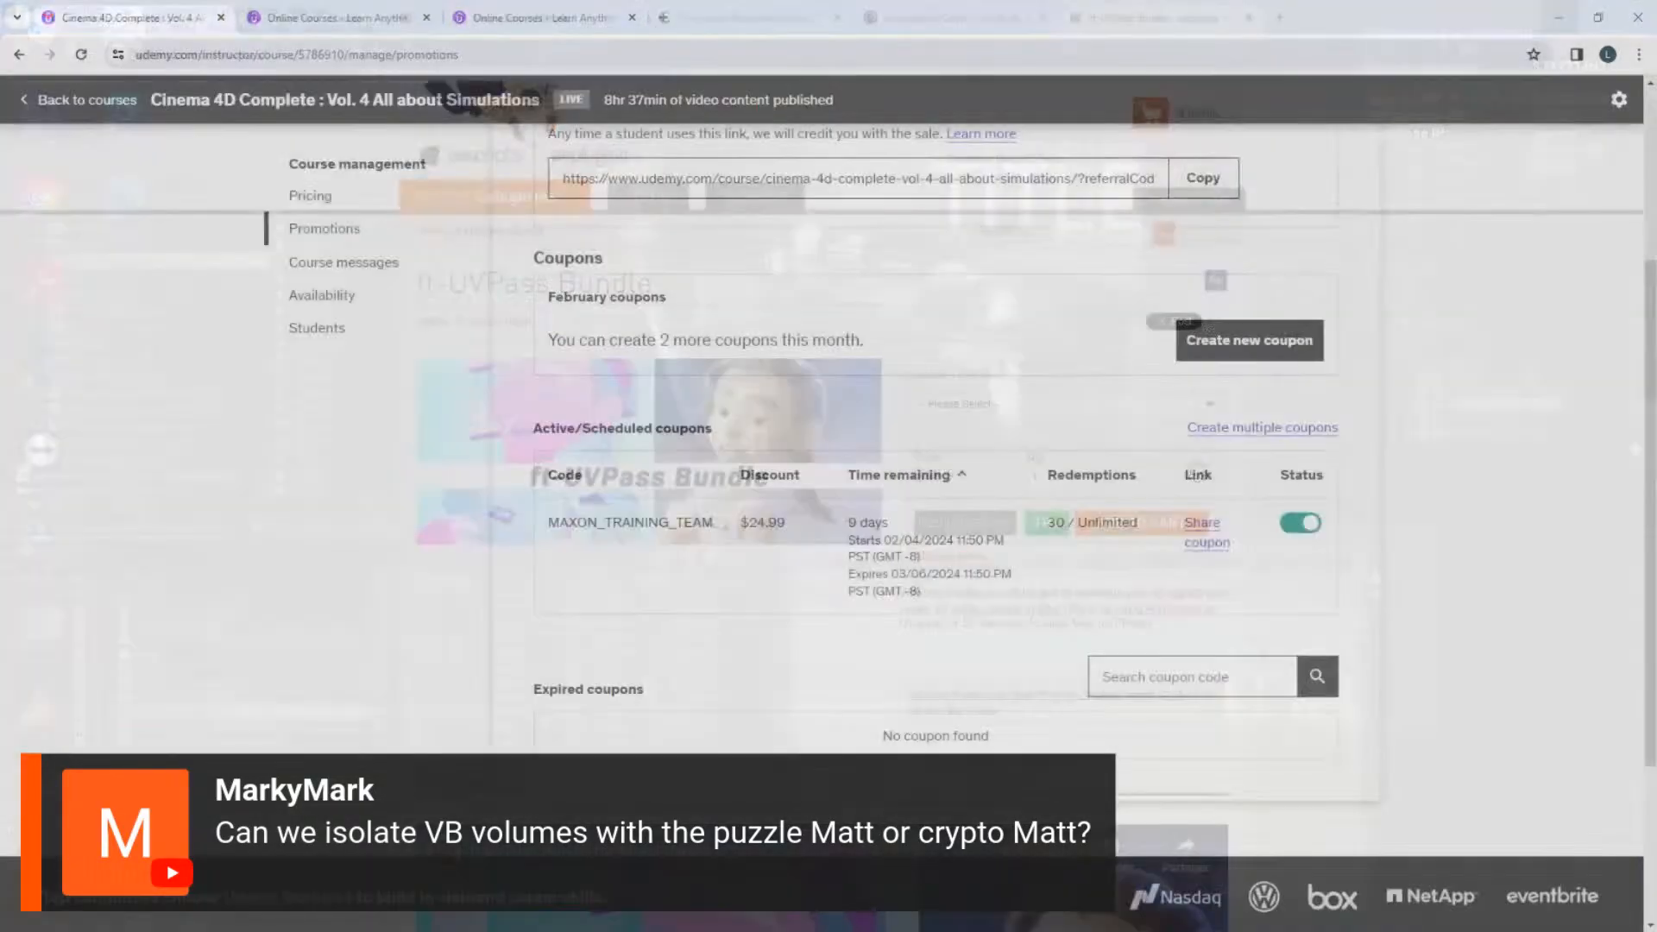
{"action": "key", "text": "alt+Tab"}
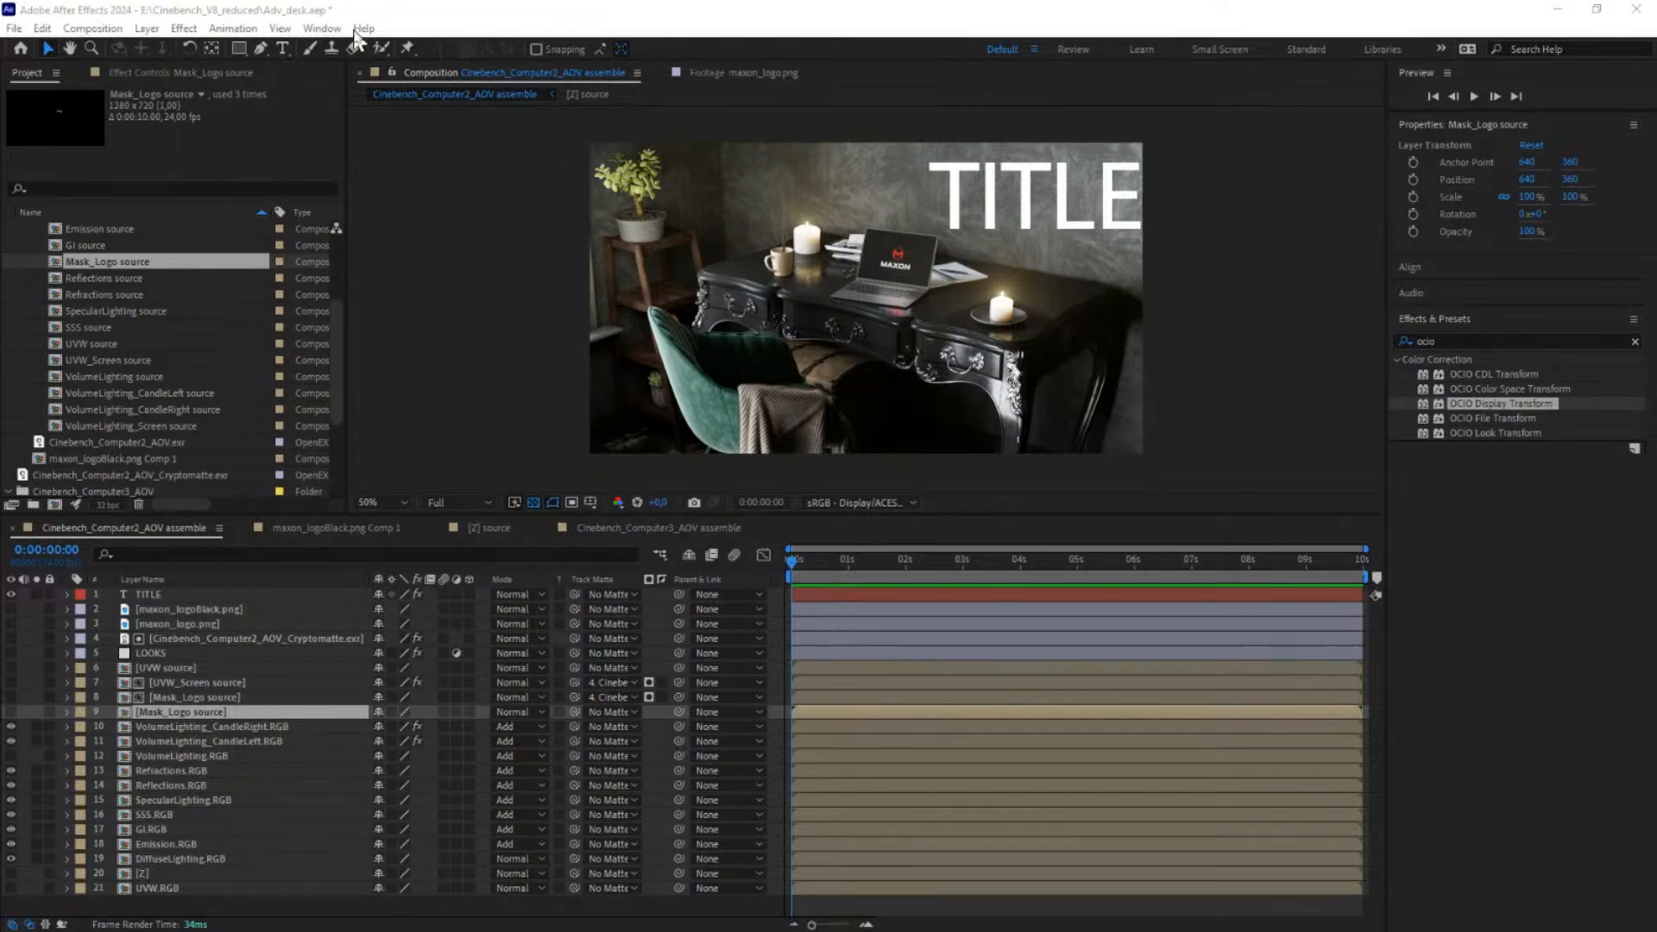
{"action": "left_click", "coordinate": [222, 15]}
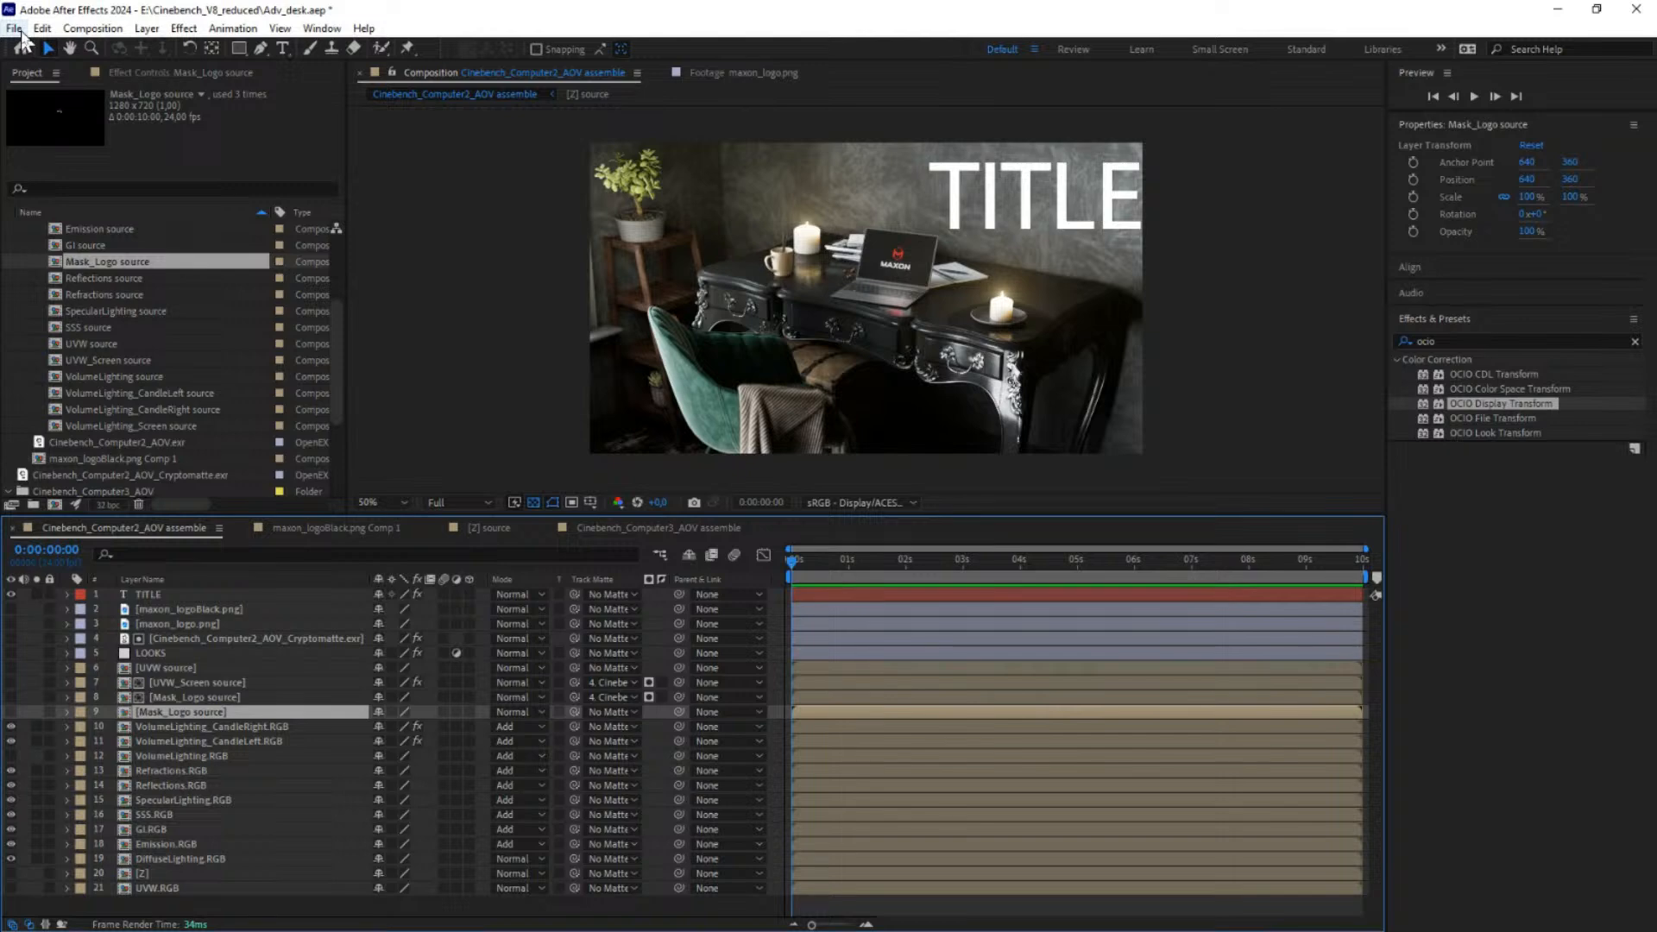
Step: Open the Cinebench_Computer3_AOV assemble composition, fit more of the image in view and enlarge the layer list area
{"action": "left_click_drag", "start_coordinate": [342, 323], "coordinate": [348, 401]}
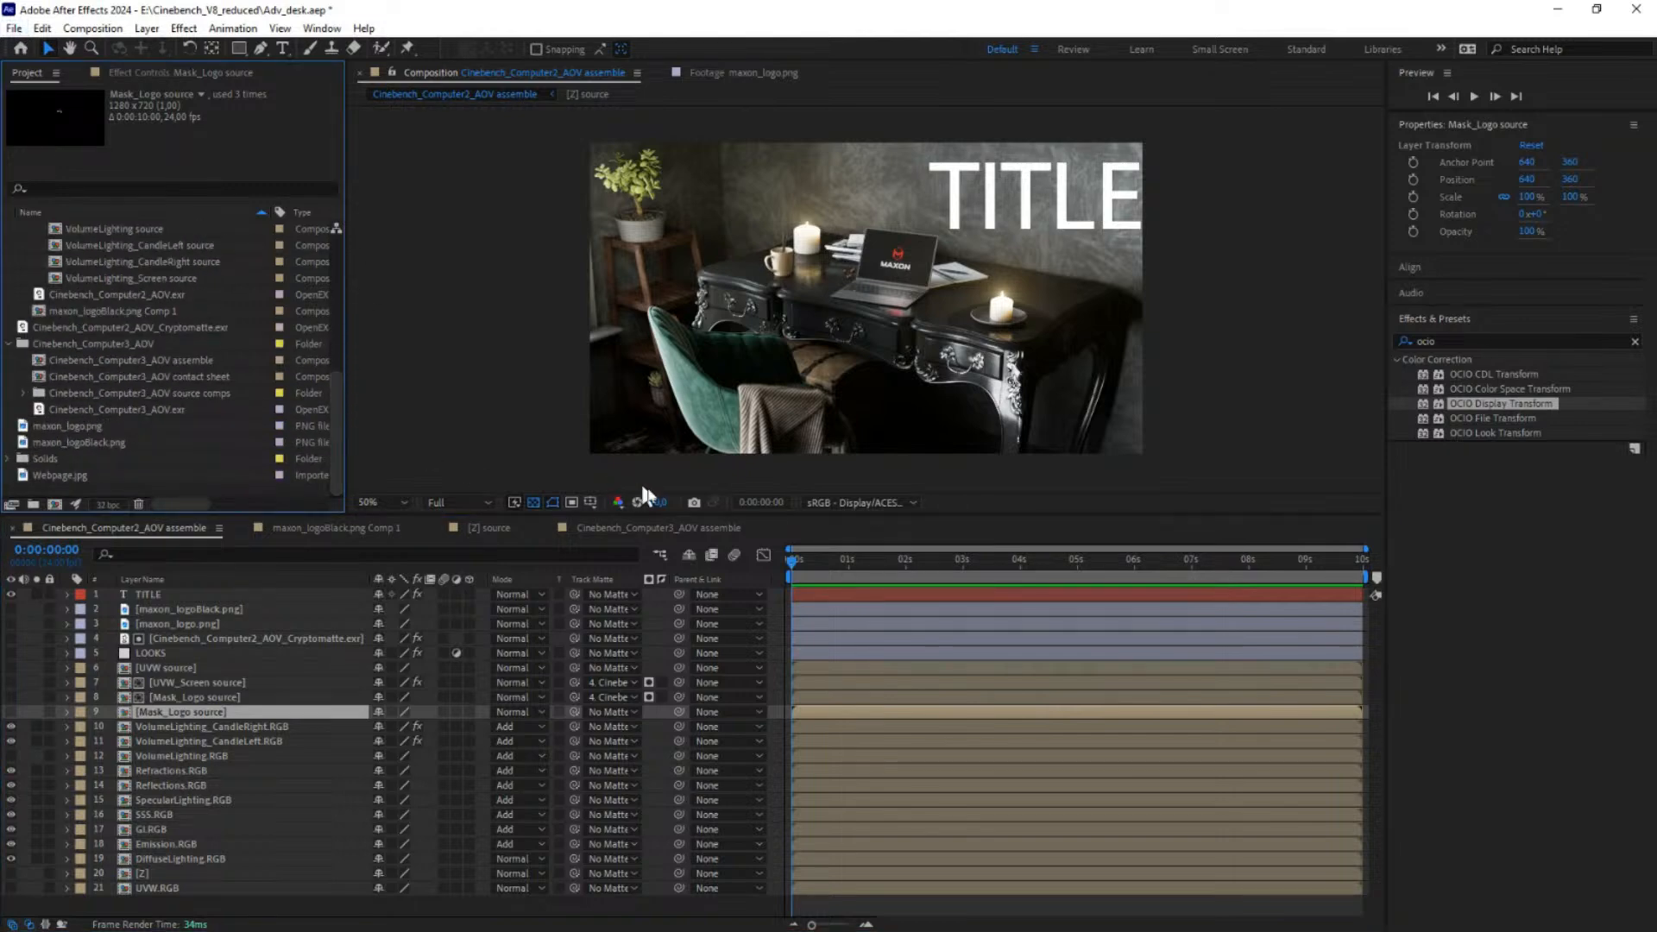
{"action": "left_click", "coordinate": [635, 525]}
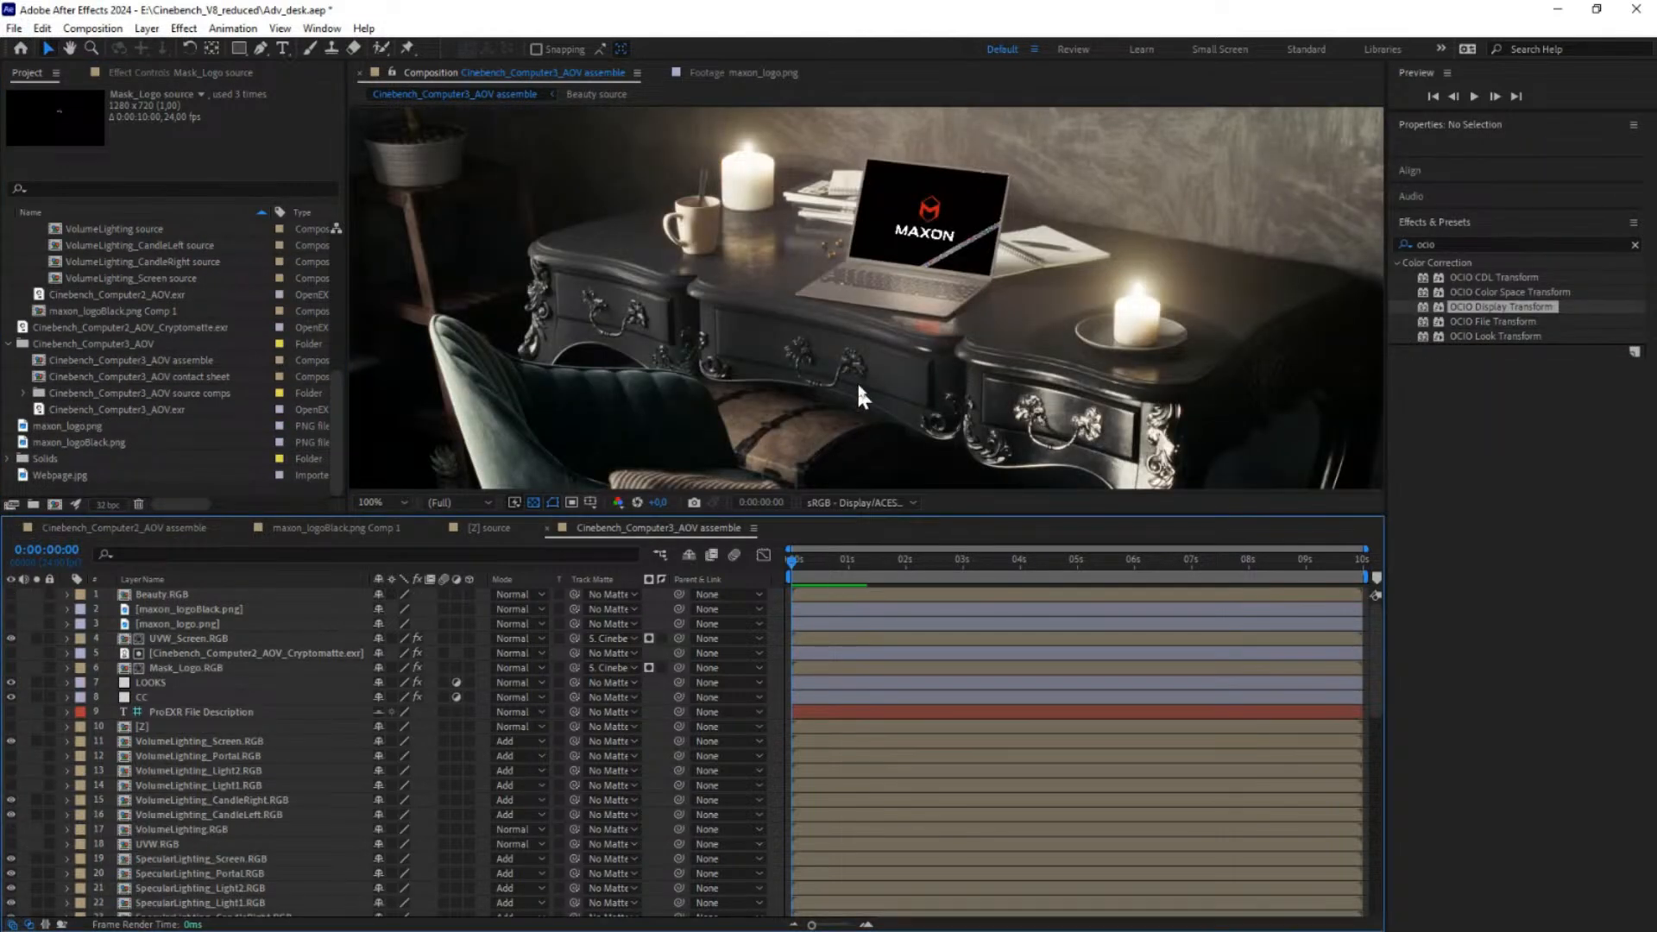
{"action": "scroll", "coordinate": [863, 348], "scroll_direction": "down", "scroll_amount": 2}
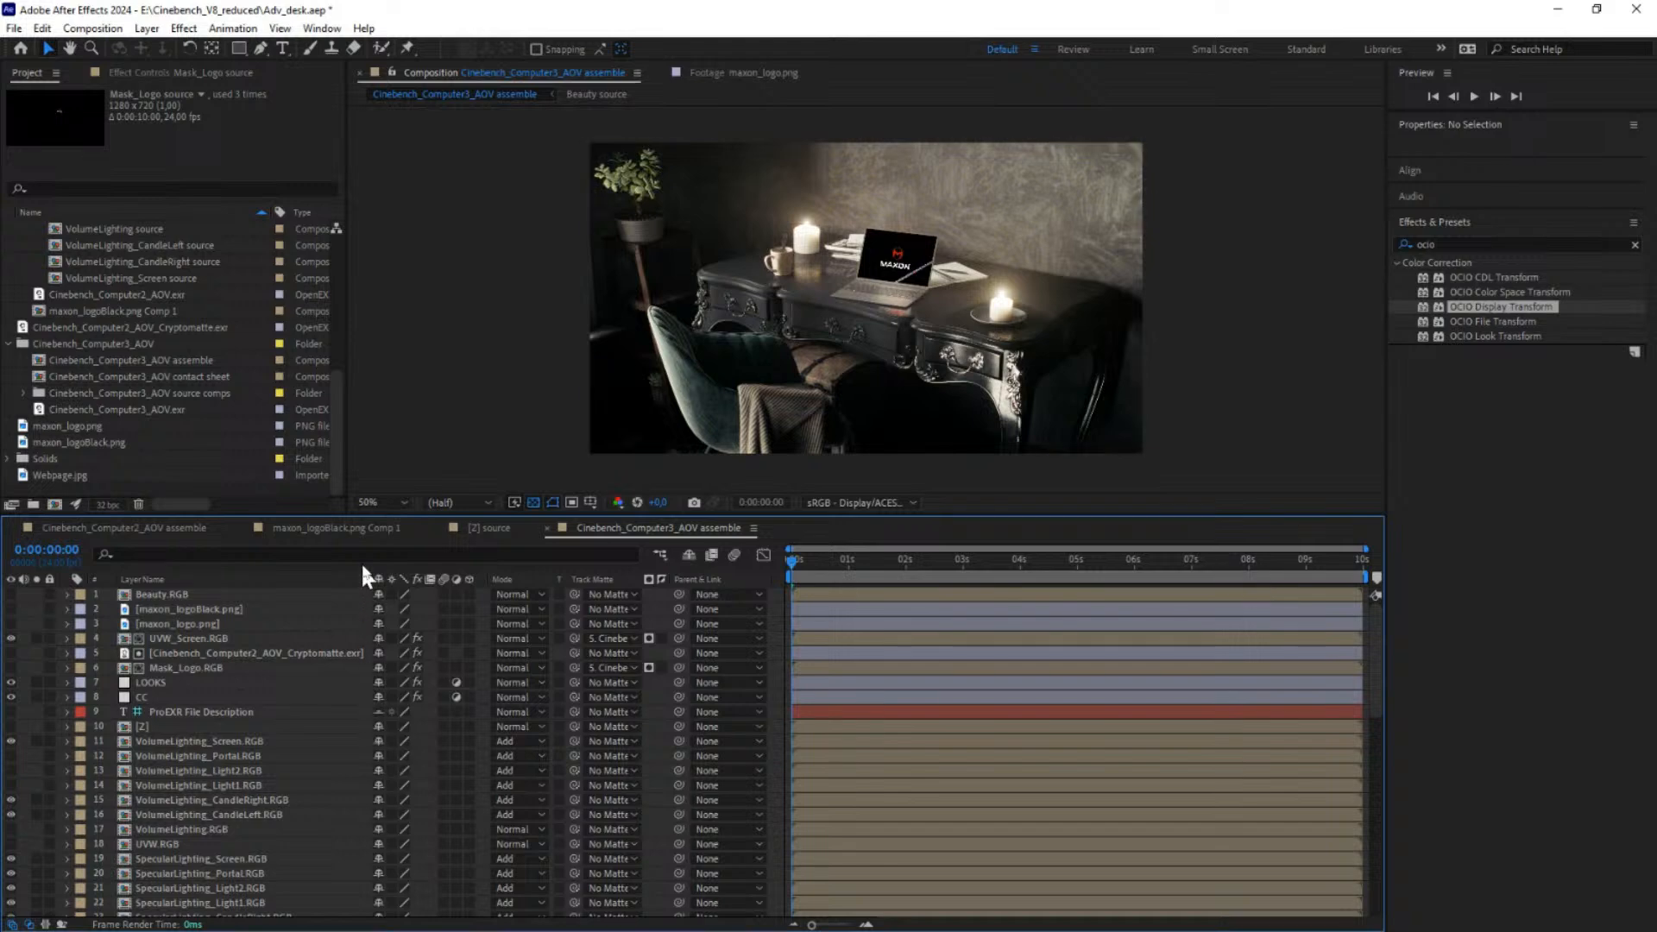
{"action": "left_click_drag", "start_coordinate": [393, 519], "coordinate": [423, 455]}
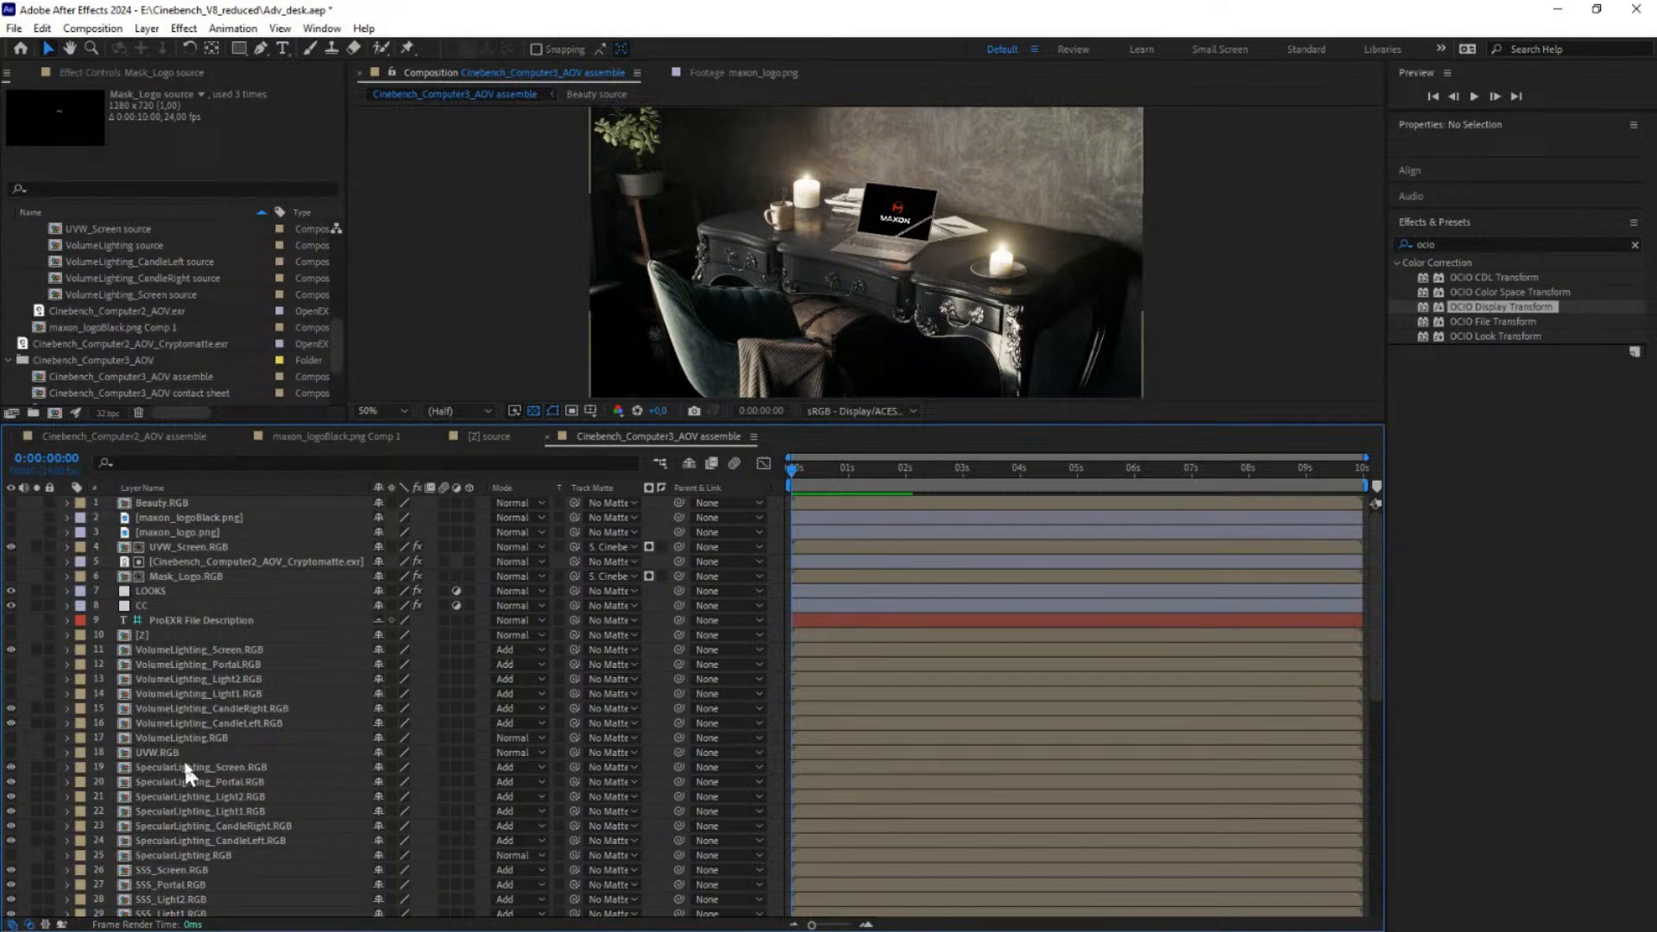
Step: Toggle VolumeLighting_CandleRight.RGB and VolumeLighting_CandleLeft.RGB to check what each candle adds to the volume lighting
{"action": "left_click", "coordinate": [176, 649]}
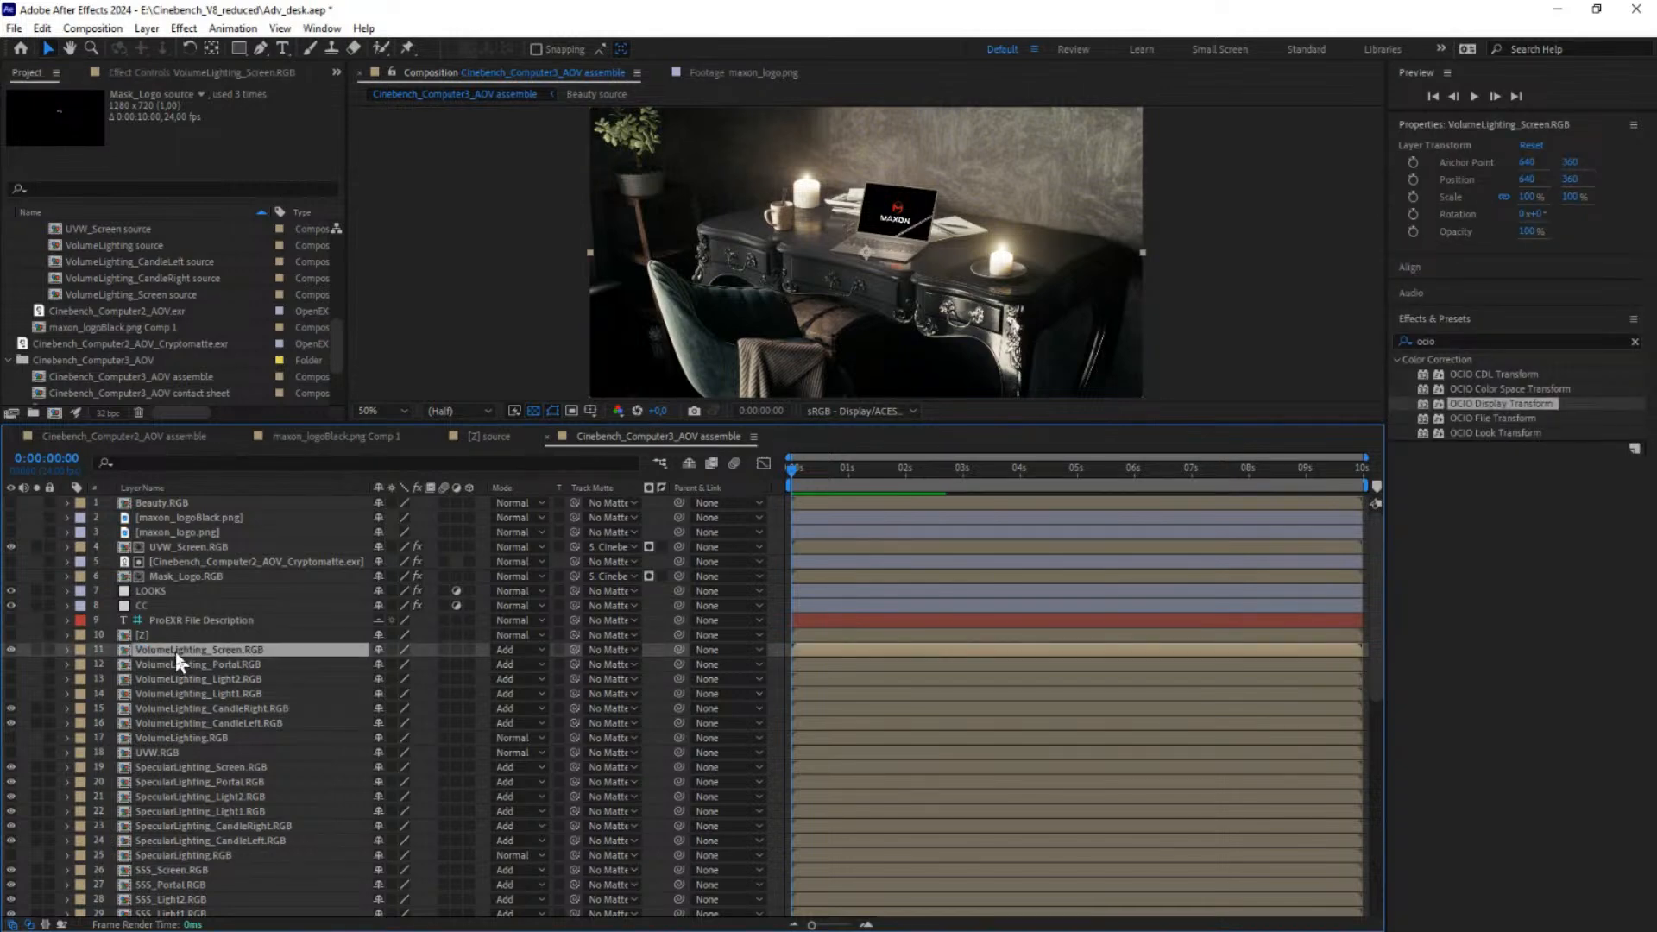
{"action": "left_click", "coordinate": [201, 708]}
{"action": "left_click", "coordinate": [10, 708]}
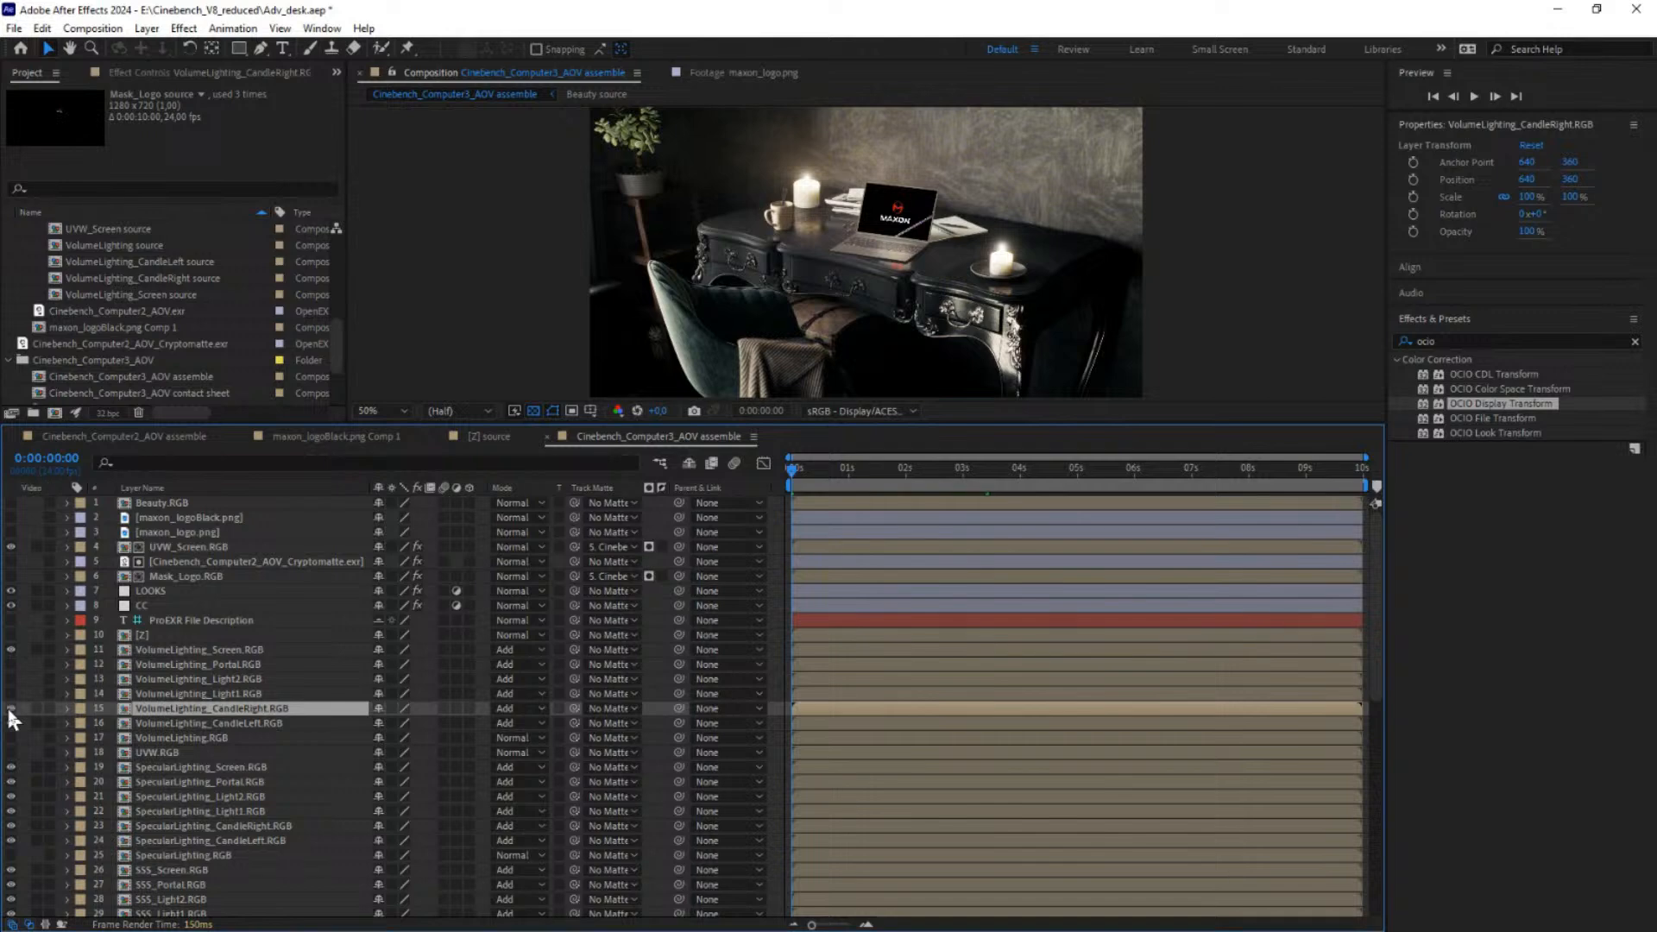
{"action": "left_click", "coordinate": [10, 709]}
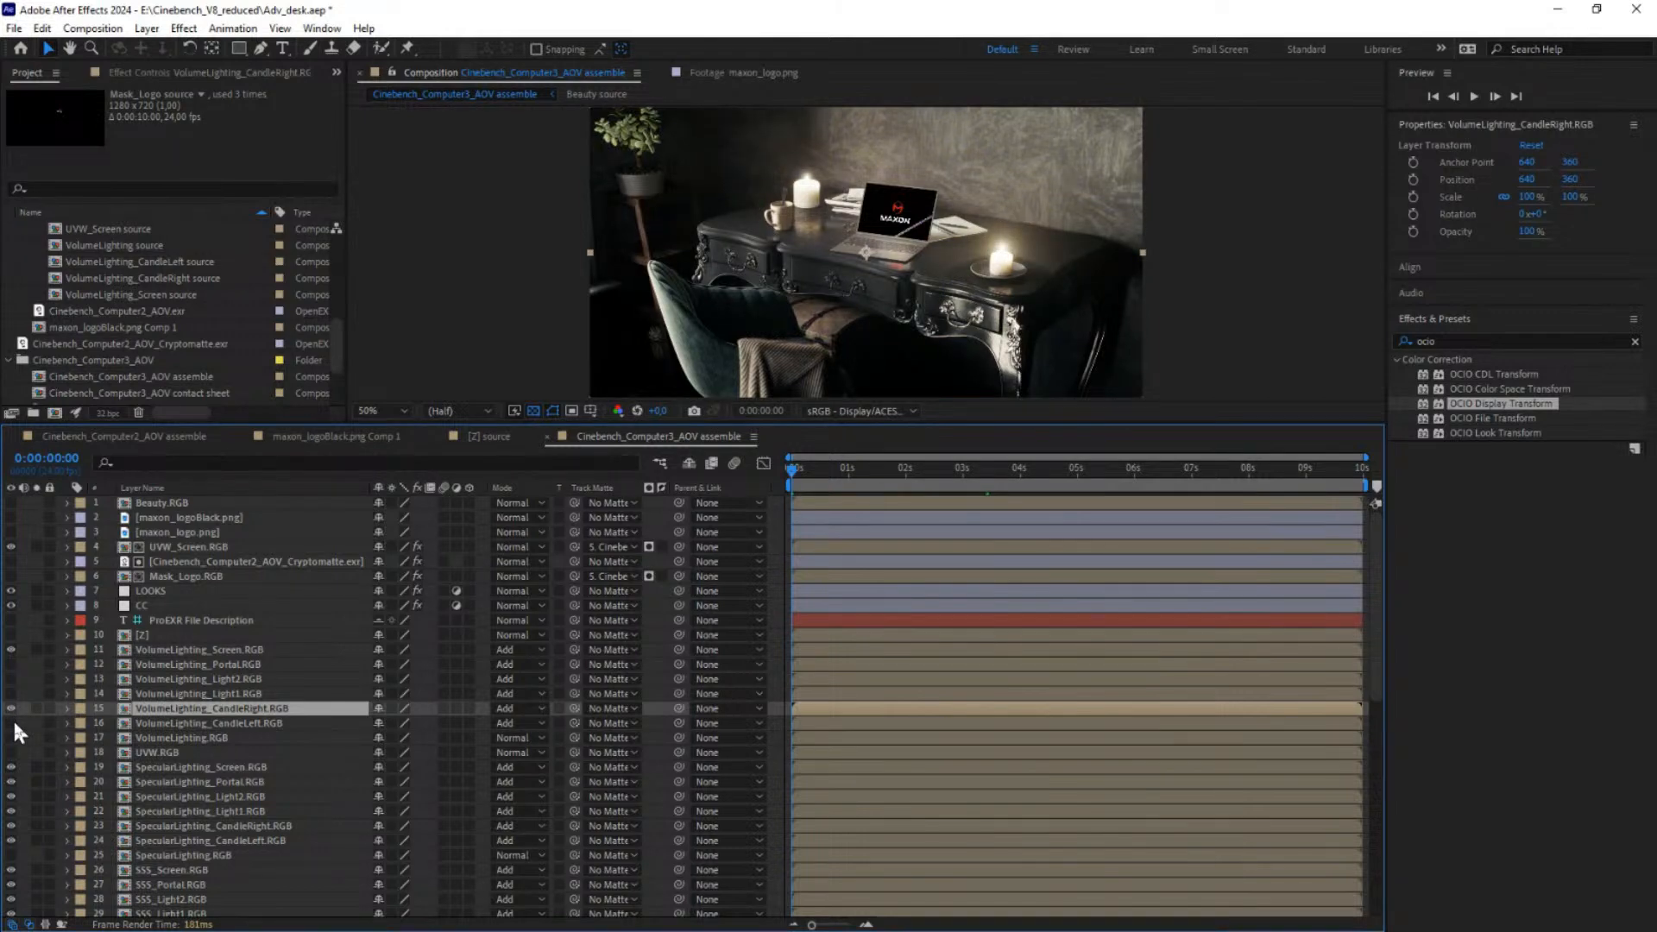
{"action": "left_click", "coordinate": [12, 720]}
Step: Toggle VolumeLighting_Screen.RGB off and on to examine the volume light coming from the laptop screen
{"action": "left_click", "coordinate": [194, 649]}
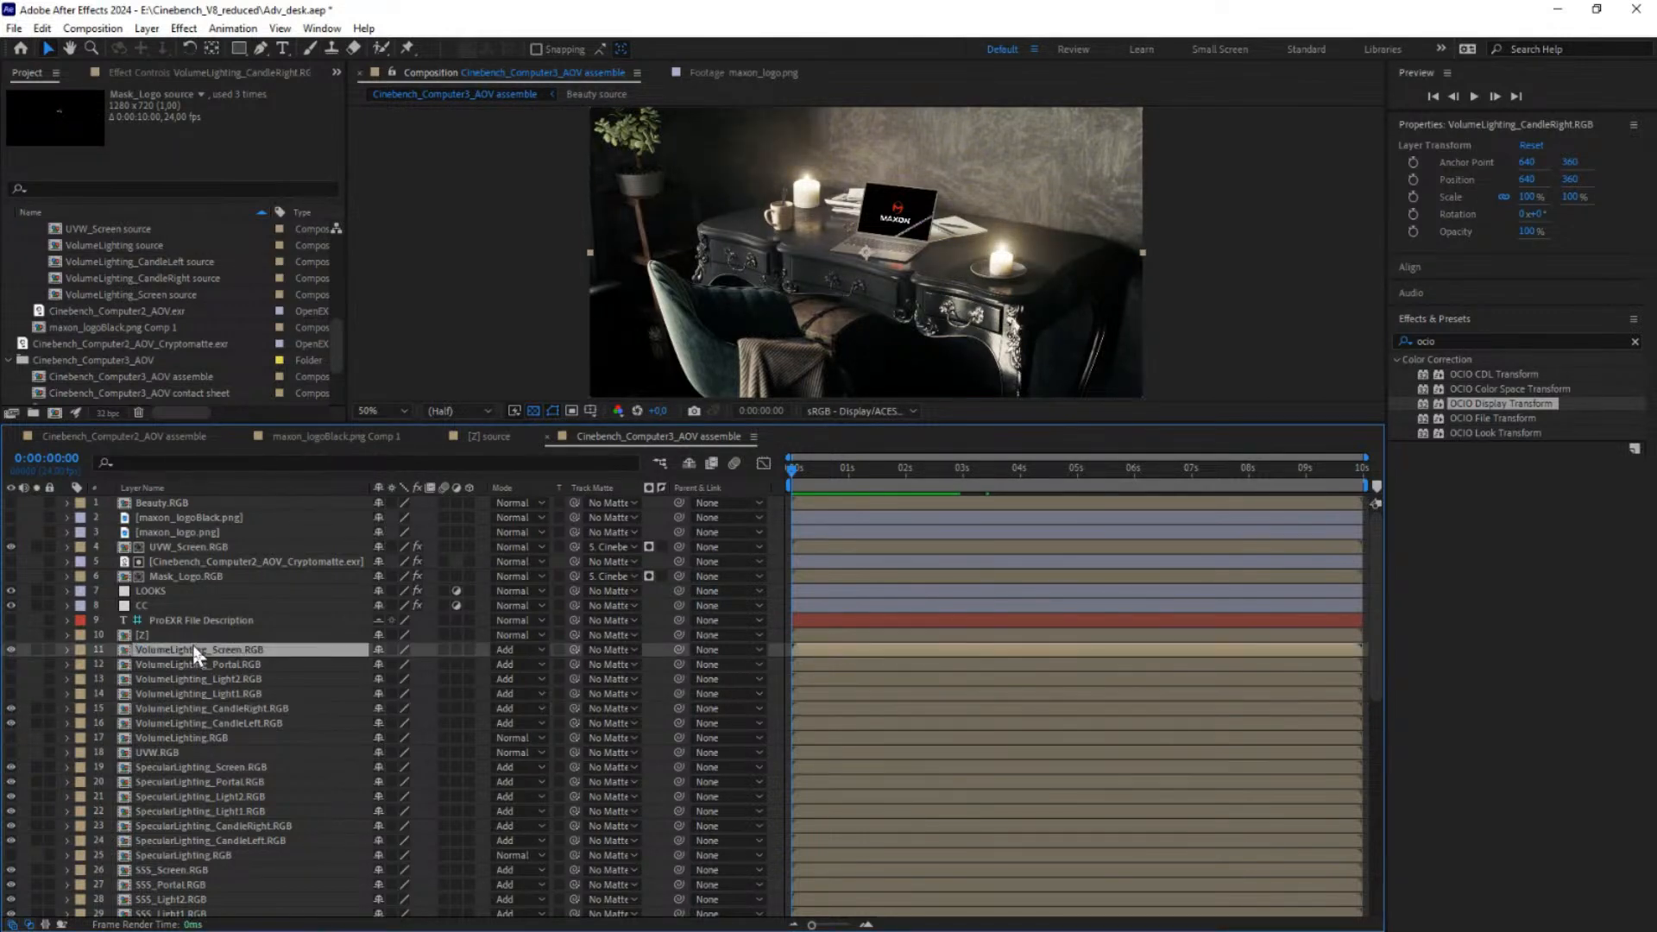
{"action": "left_click", "coordinate": [11, 650]}
{"action": "left_click", "coordinate": [10, 650]}
{"action": "left_click", "coordinate": [10, 650]}
{"action": "left_click", "coordinate": [11, 649]}
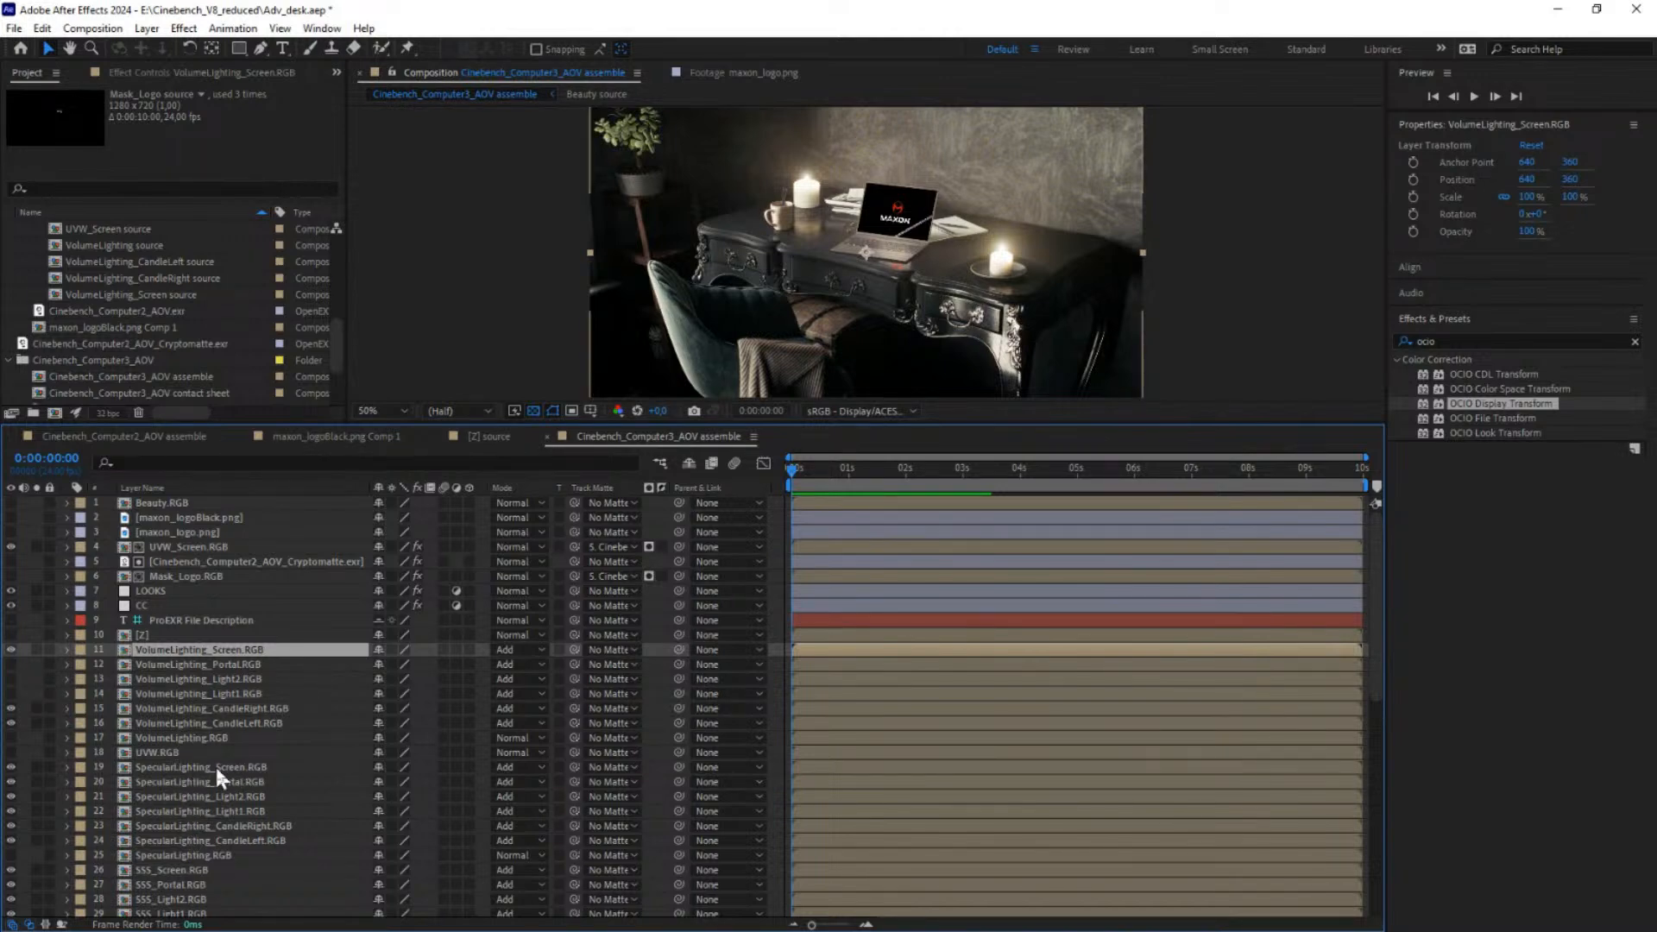
Step: Toggle DiffuseLighting_Portal.RGB, DiffuseLighting_Light1.RGB and DiffuseLighting_CandleRight.RGB to compare each light's diffuse contribution
{"action": "scroll", "coordinate": [202, 831], "scroll_direction": "down", "scroll_amount": 5}
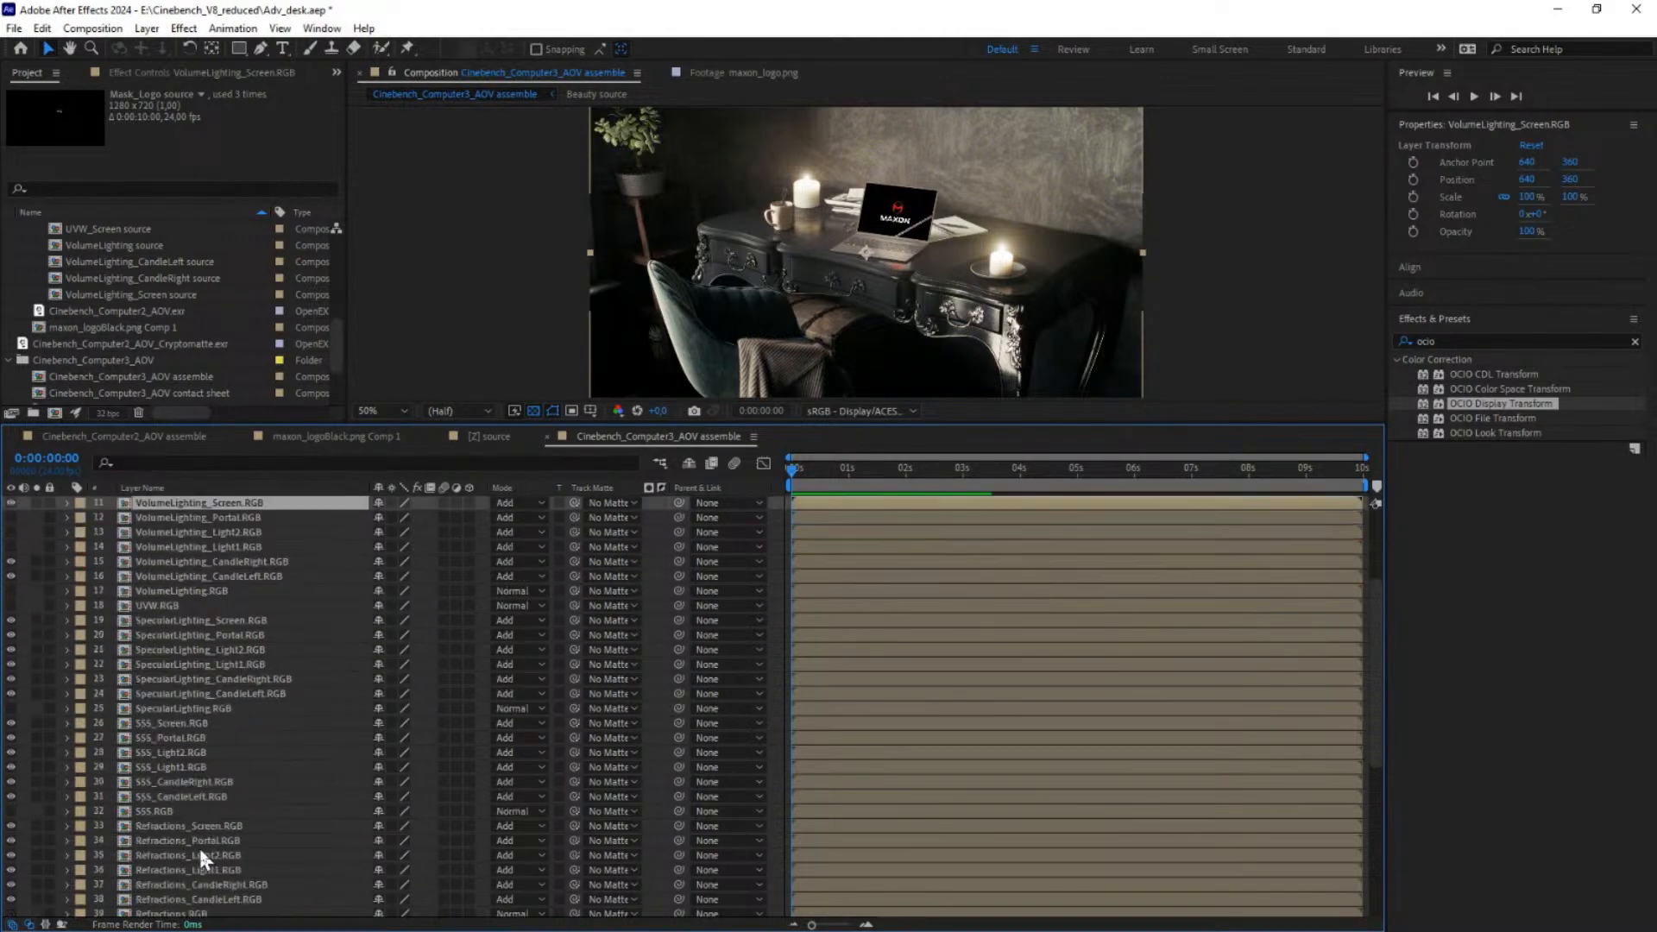
{"action": "scroll", "coordinate": [198, 850], "scroll_direction": "down", "scroll_amount": 5}
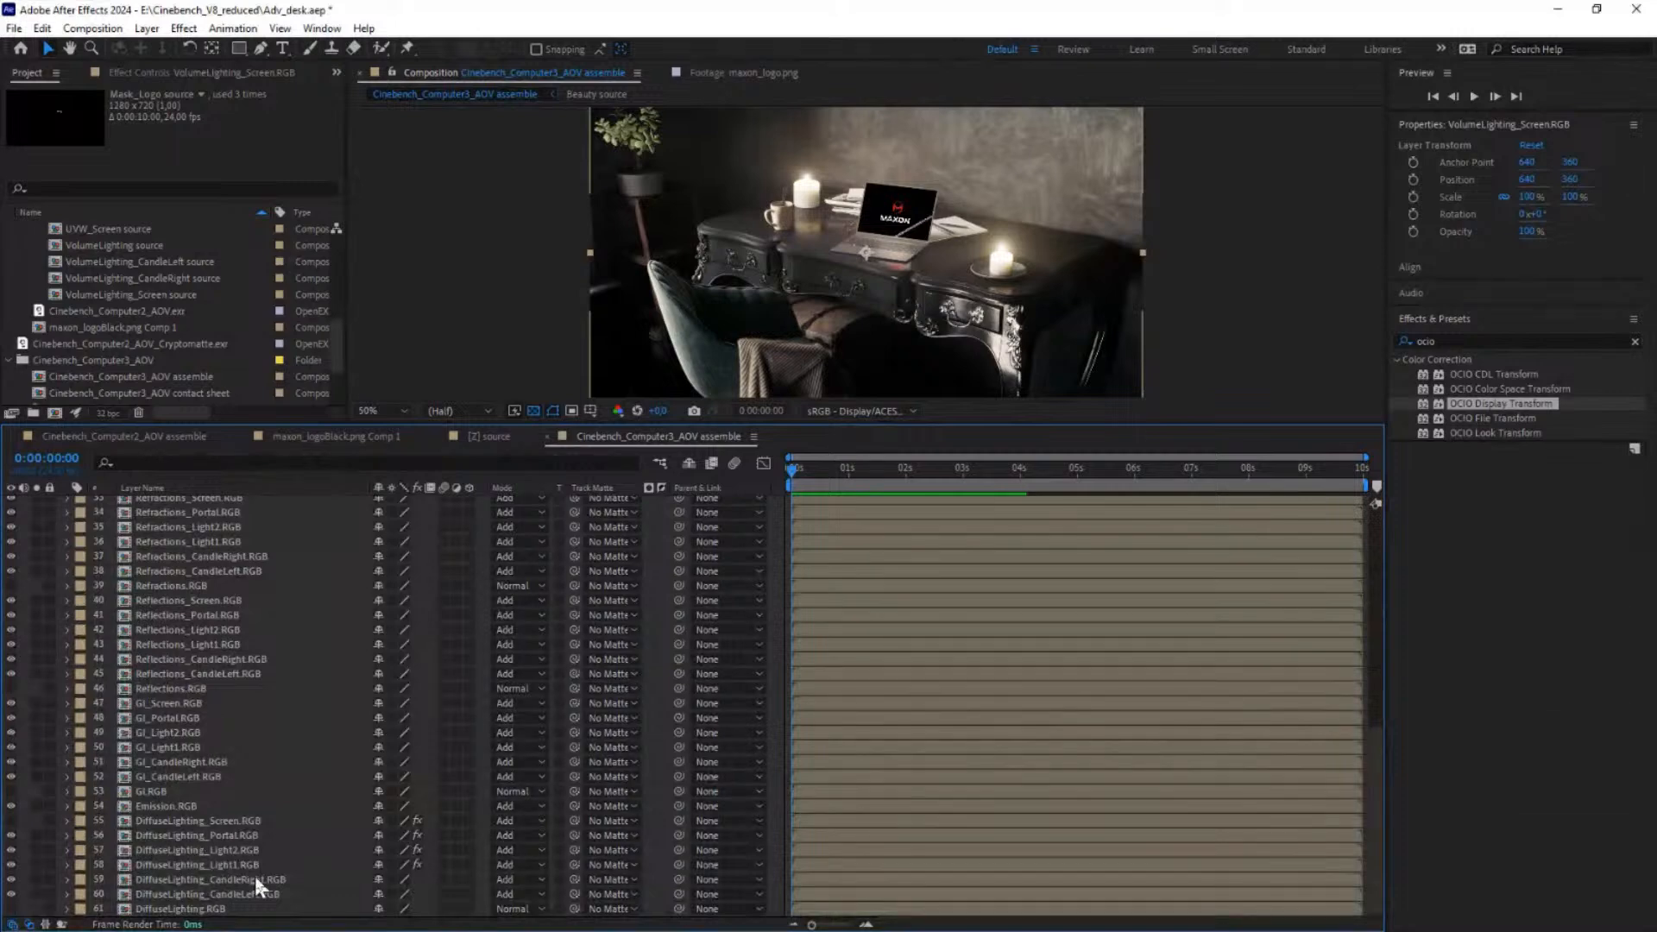
{"action": "left_click", "coordinate": [174, 833]}
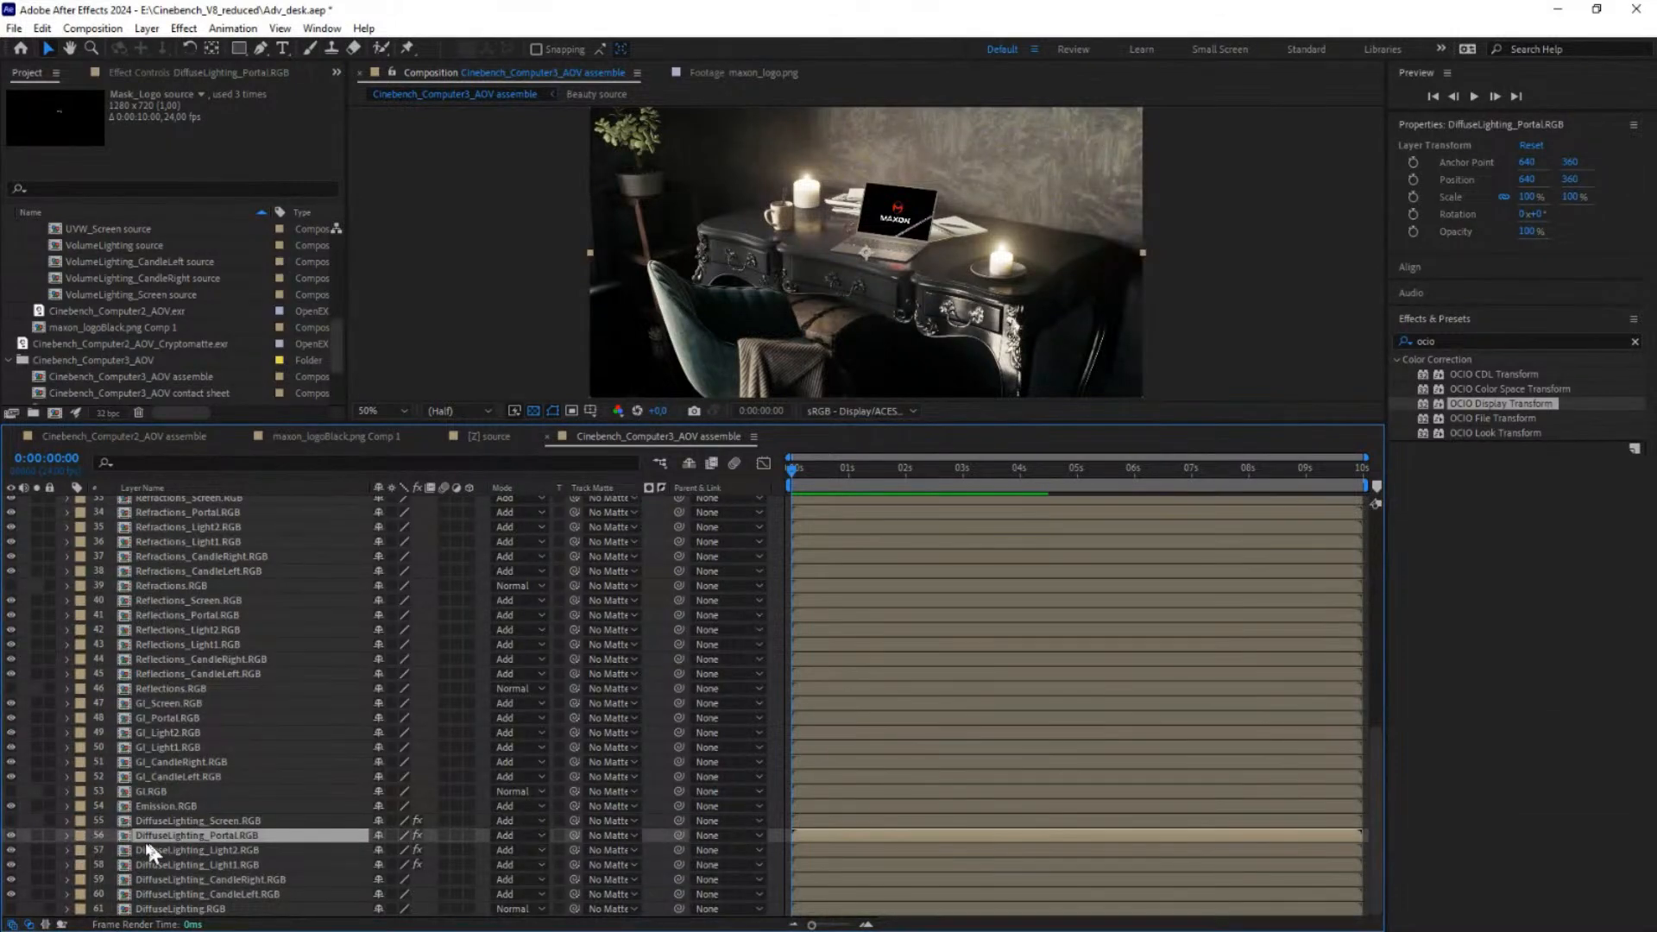
{"action": "left_click", "coordinate": [11, 836]}
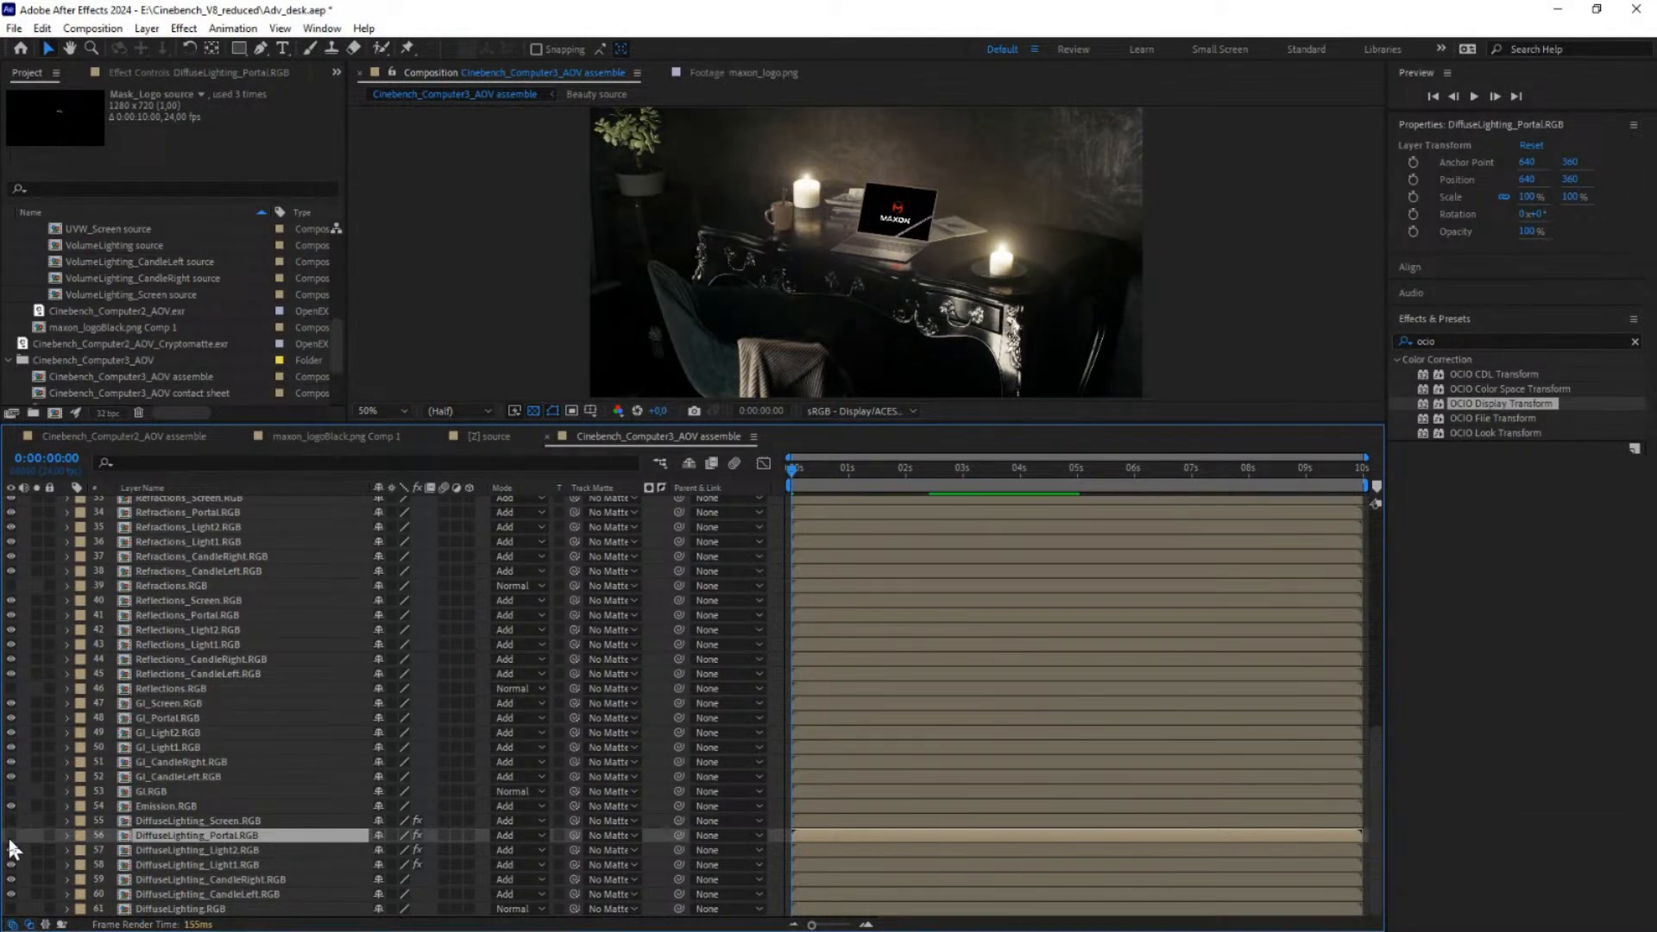
{"action": "left_click", "coordinate": [10, 836]}
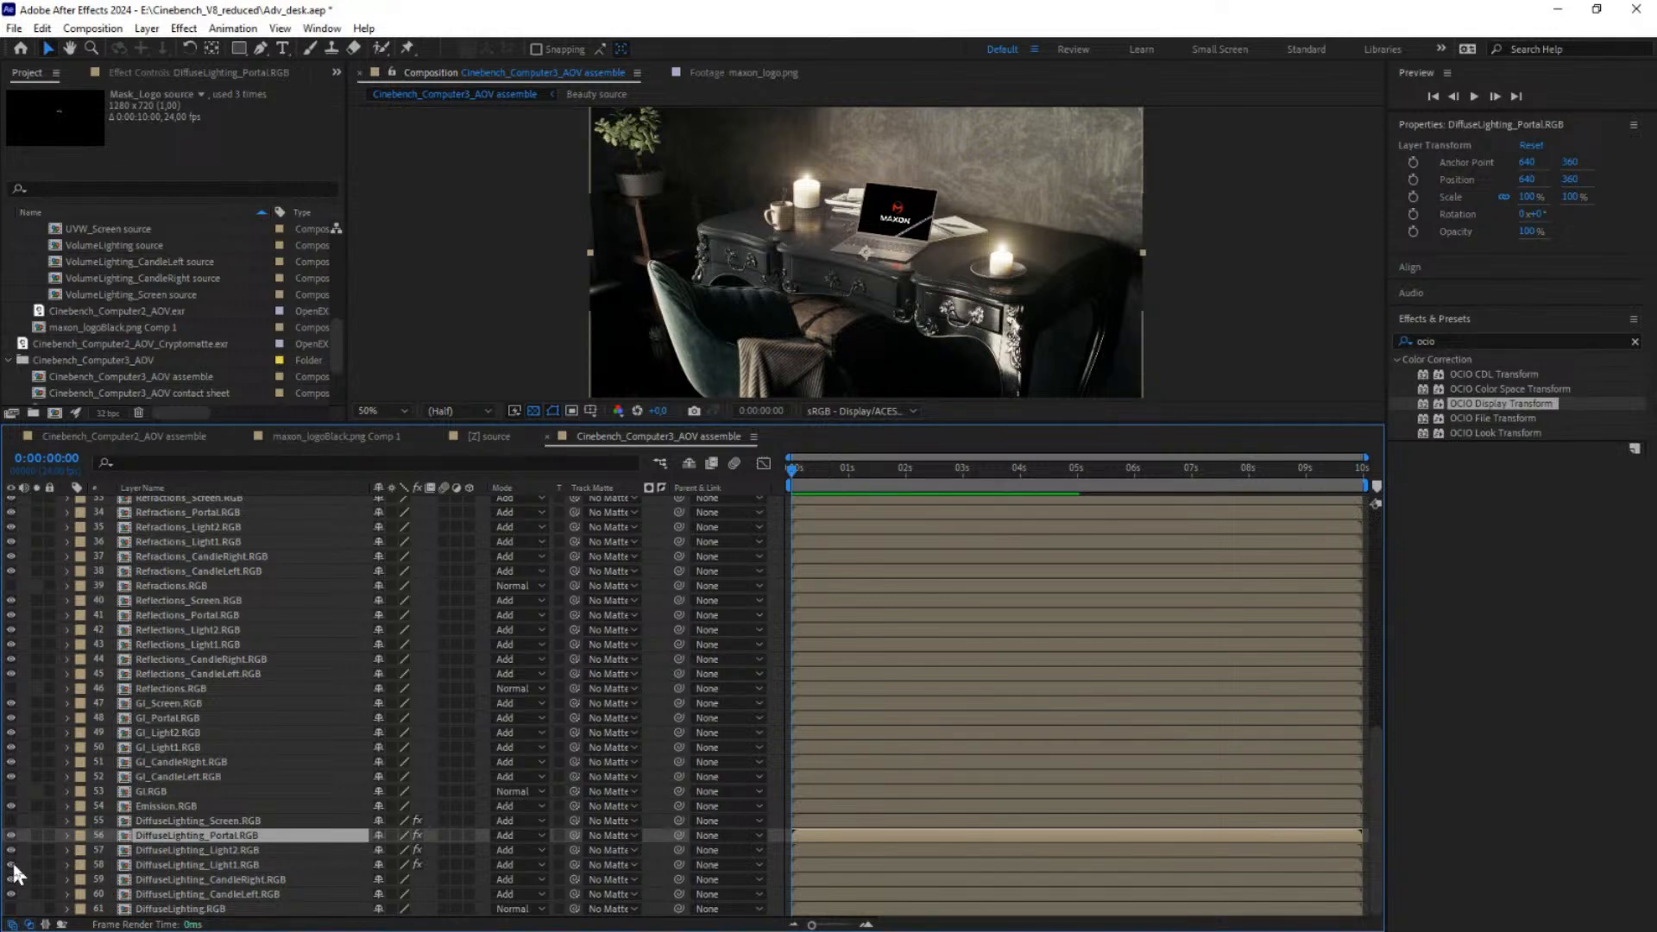
{"action": "left_click", "coordinate": [12, 865]}
{"action": "left_click", "coordinate": [11, 864]}
{"action": "left_click", "coordinate": [11, 879]}
Step: Hide UVW_Screen.RGB to compare the laptop's original screen with the replaced logo, and show the layer again
{"action": "scroll", "coordinate": [200, 725], "scroll_direction": "up", "scroll_amount": 5}
{"action": "scroll", "coordinate": [201, 669], "scroll_direction": "up", "scroll_amount": 10}
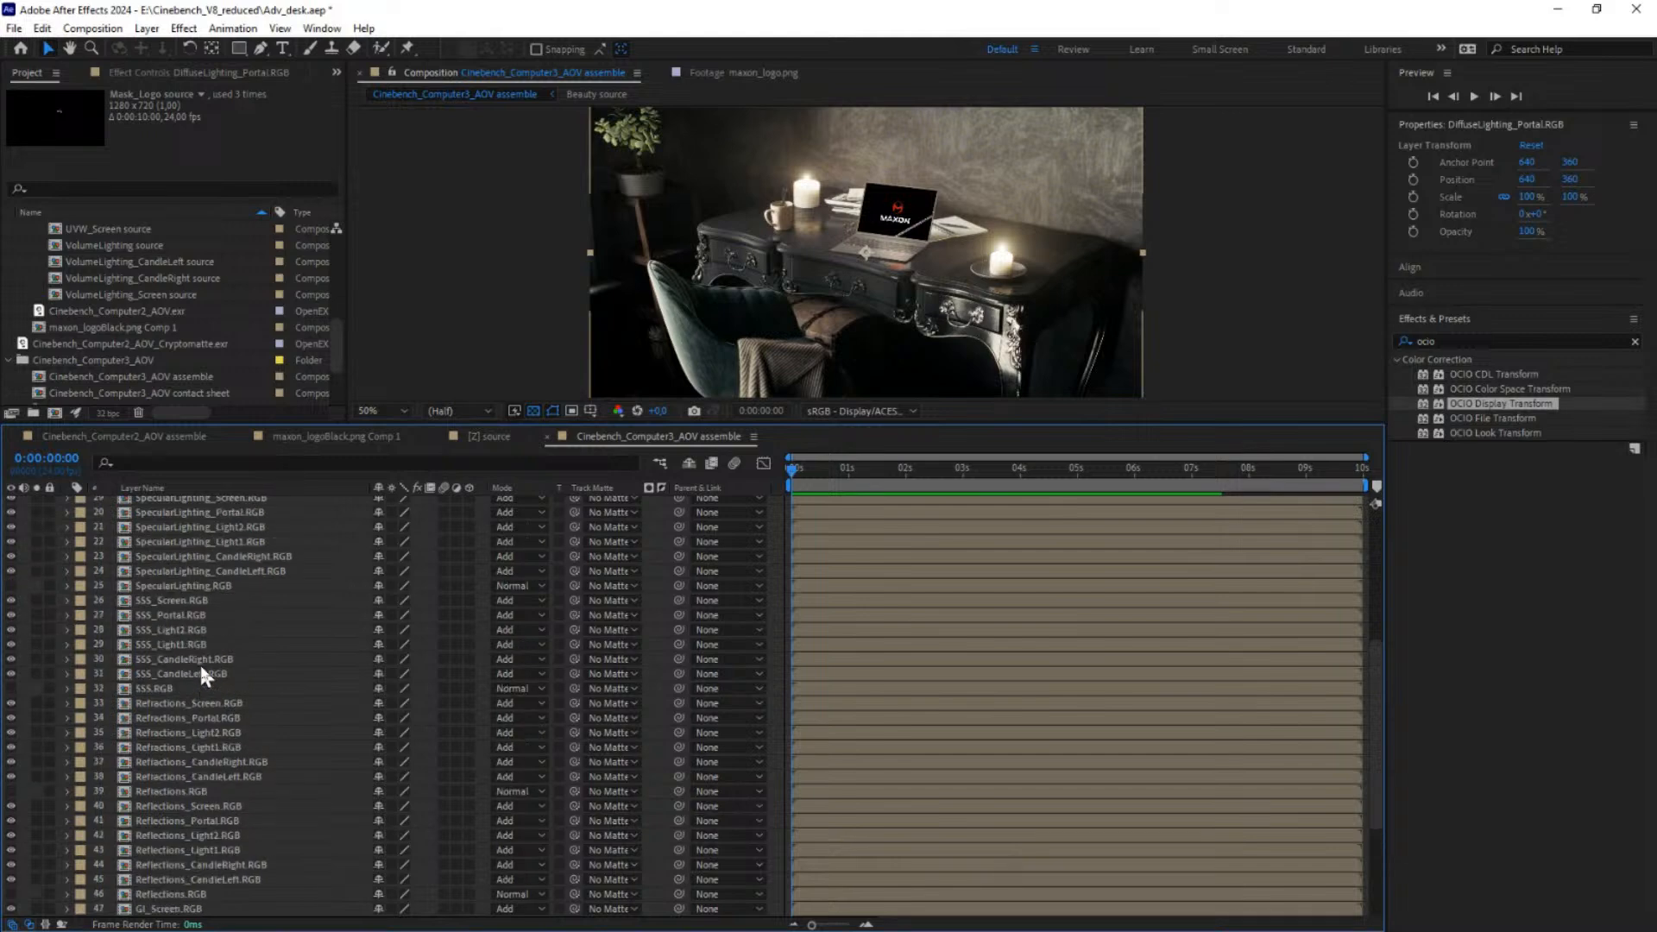
{"action": "scroll", "coordinate": [201, 671], "scroll_direction": "up", "scroll_amount": 1}
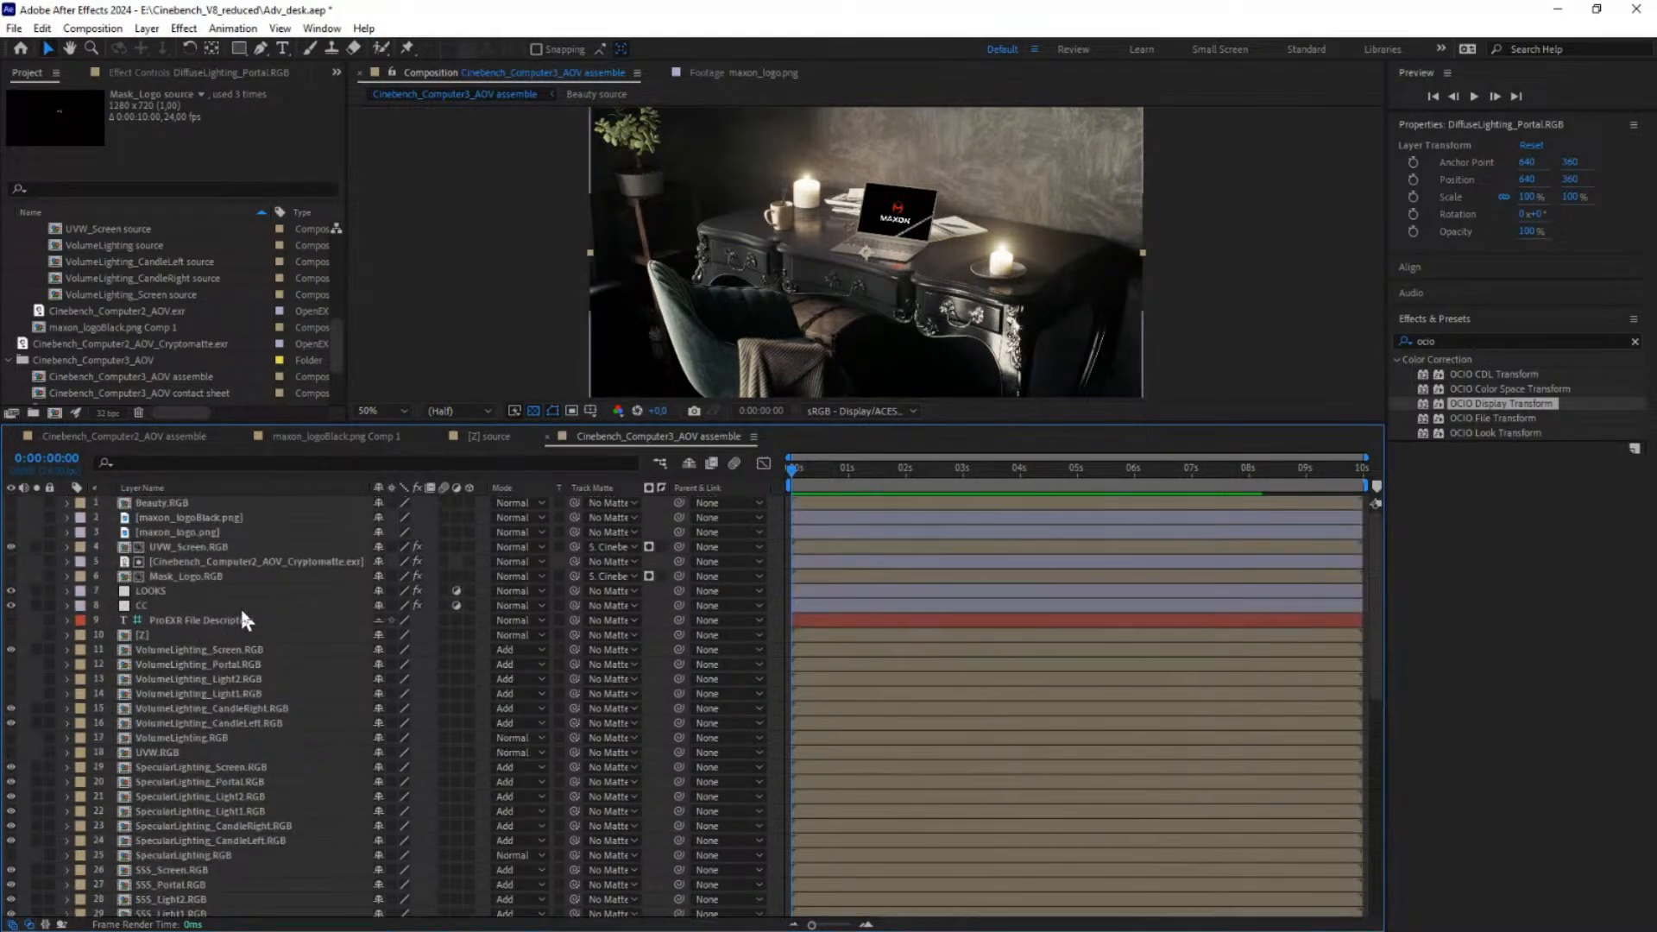
{"action": "left_click", "coordinate": [10, 548]}
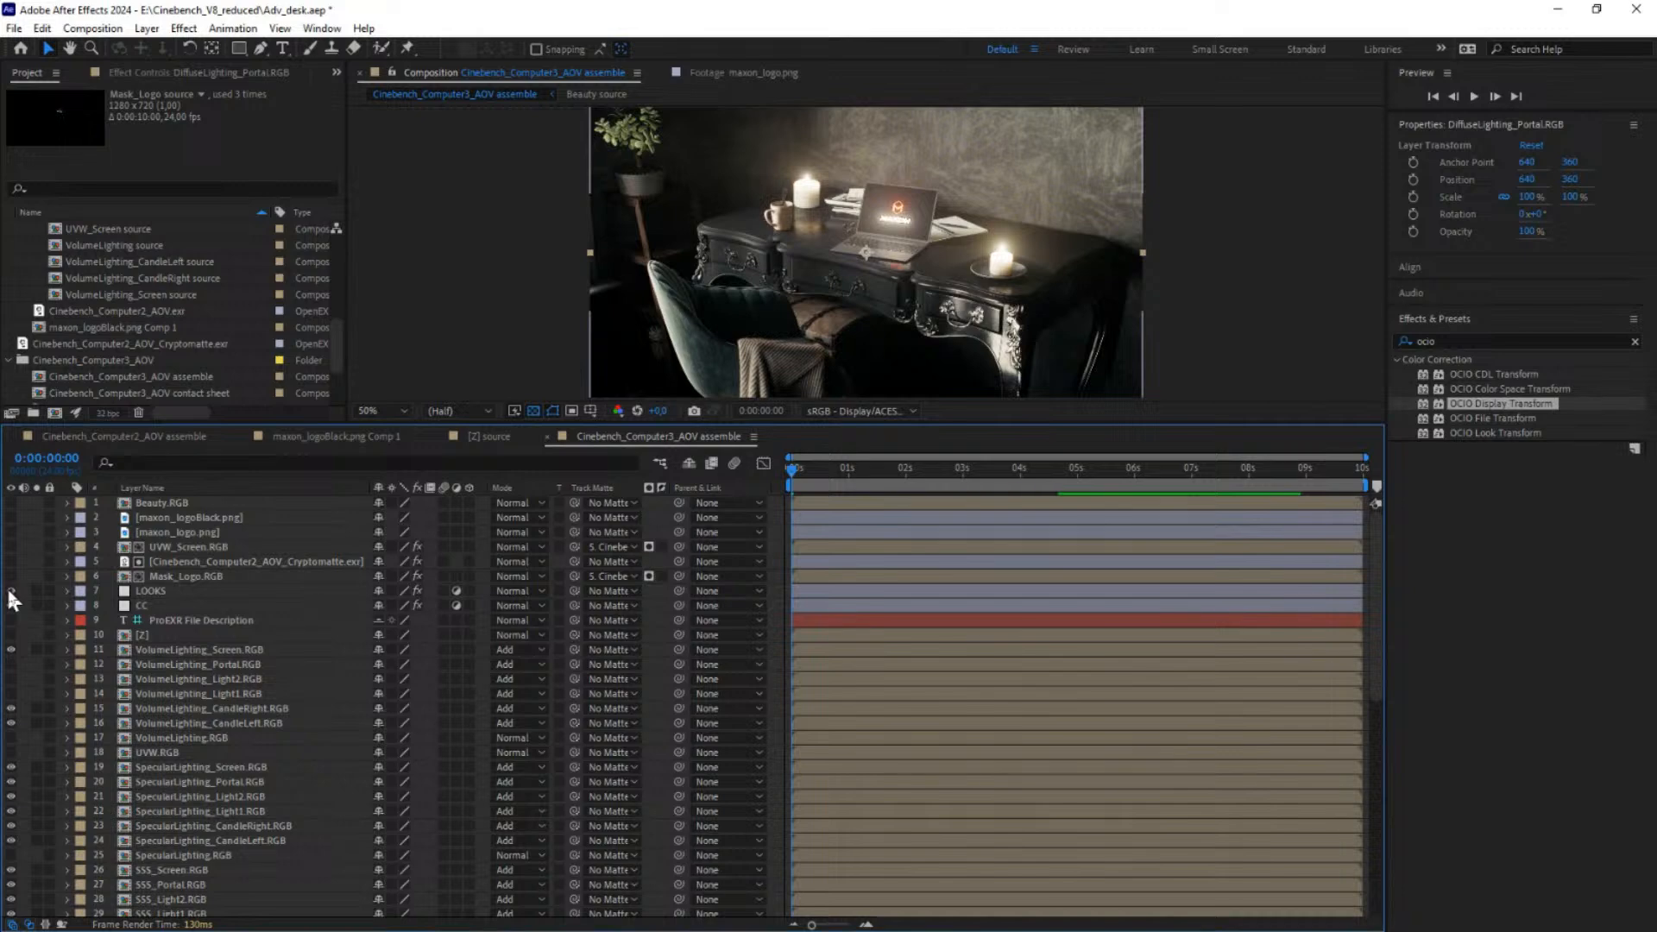
{"action": "left_click", "coordinate": [147, 590]}
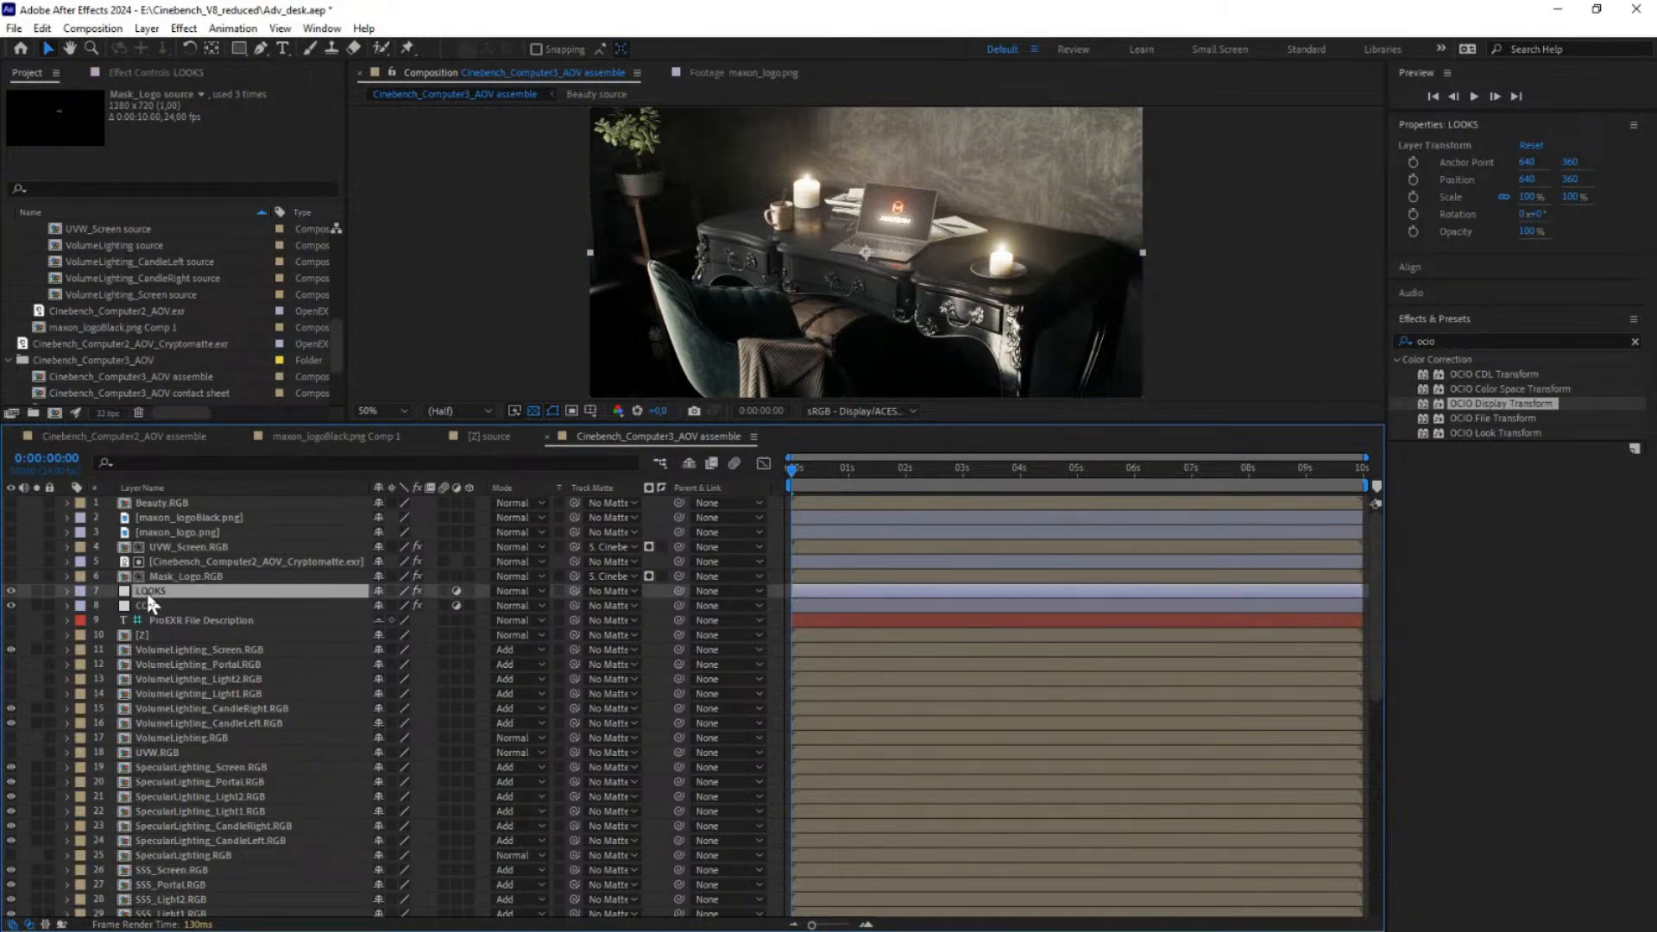
{"action": "left_click", "coordinate": [11, 547]}
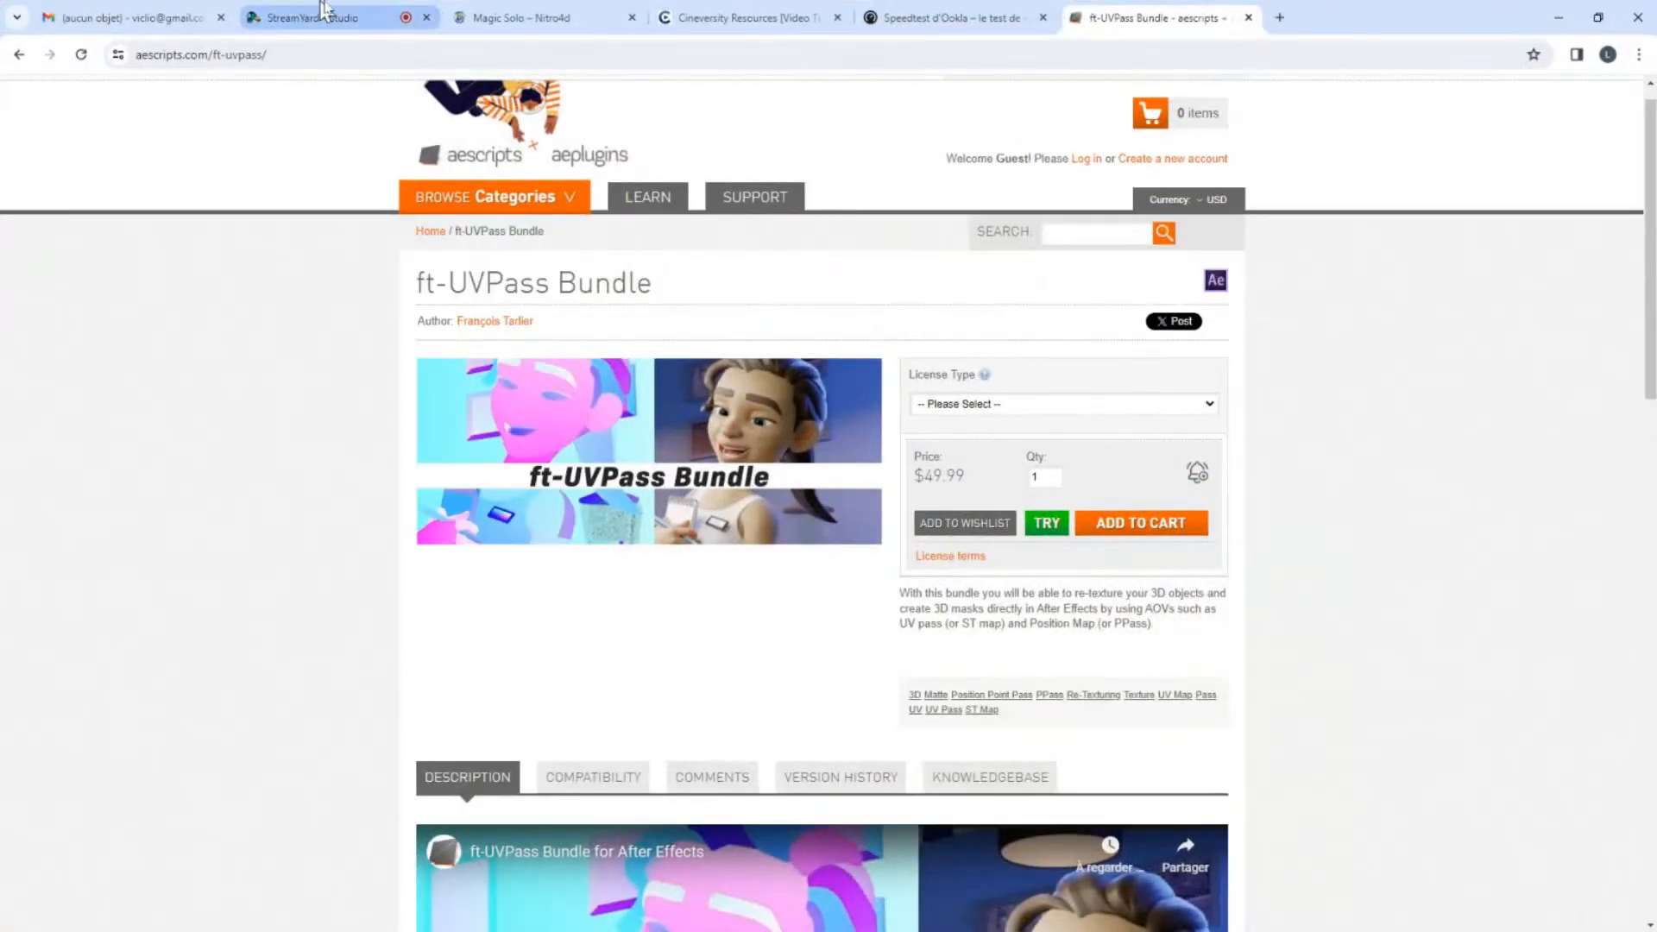
{"action": "left_click", "coordinate": [373, 39]}
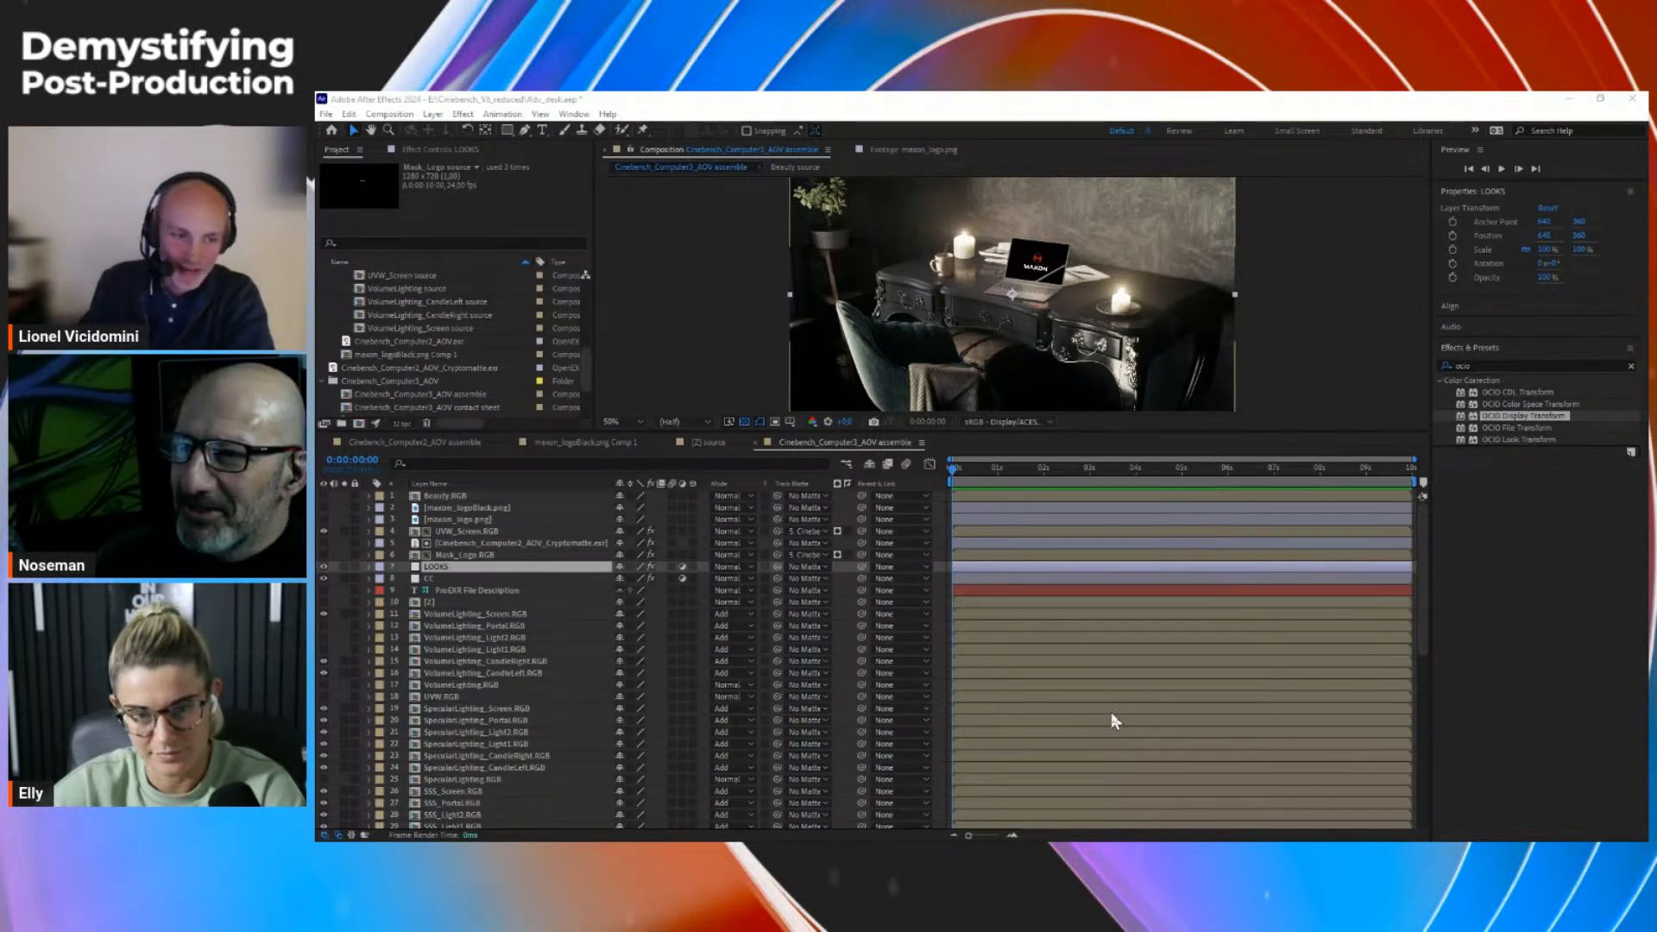
Step: Add the UVW source comp to the composition directly above the UVW_Screen.RGB layer
{"action": "left_click", "coordinate": [464, 530]}
{"action": "scroll", "coordinate": [454, 354], "scroll_direction": "up", "scroll_amount": 3}
{"action": "scroll", "coordinate": [454, 354], "scroll_direction": "up", "scroll_amount": 1}
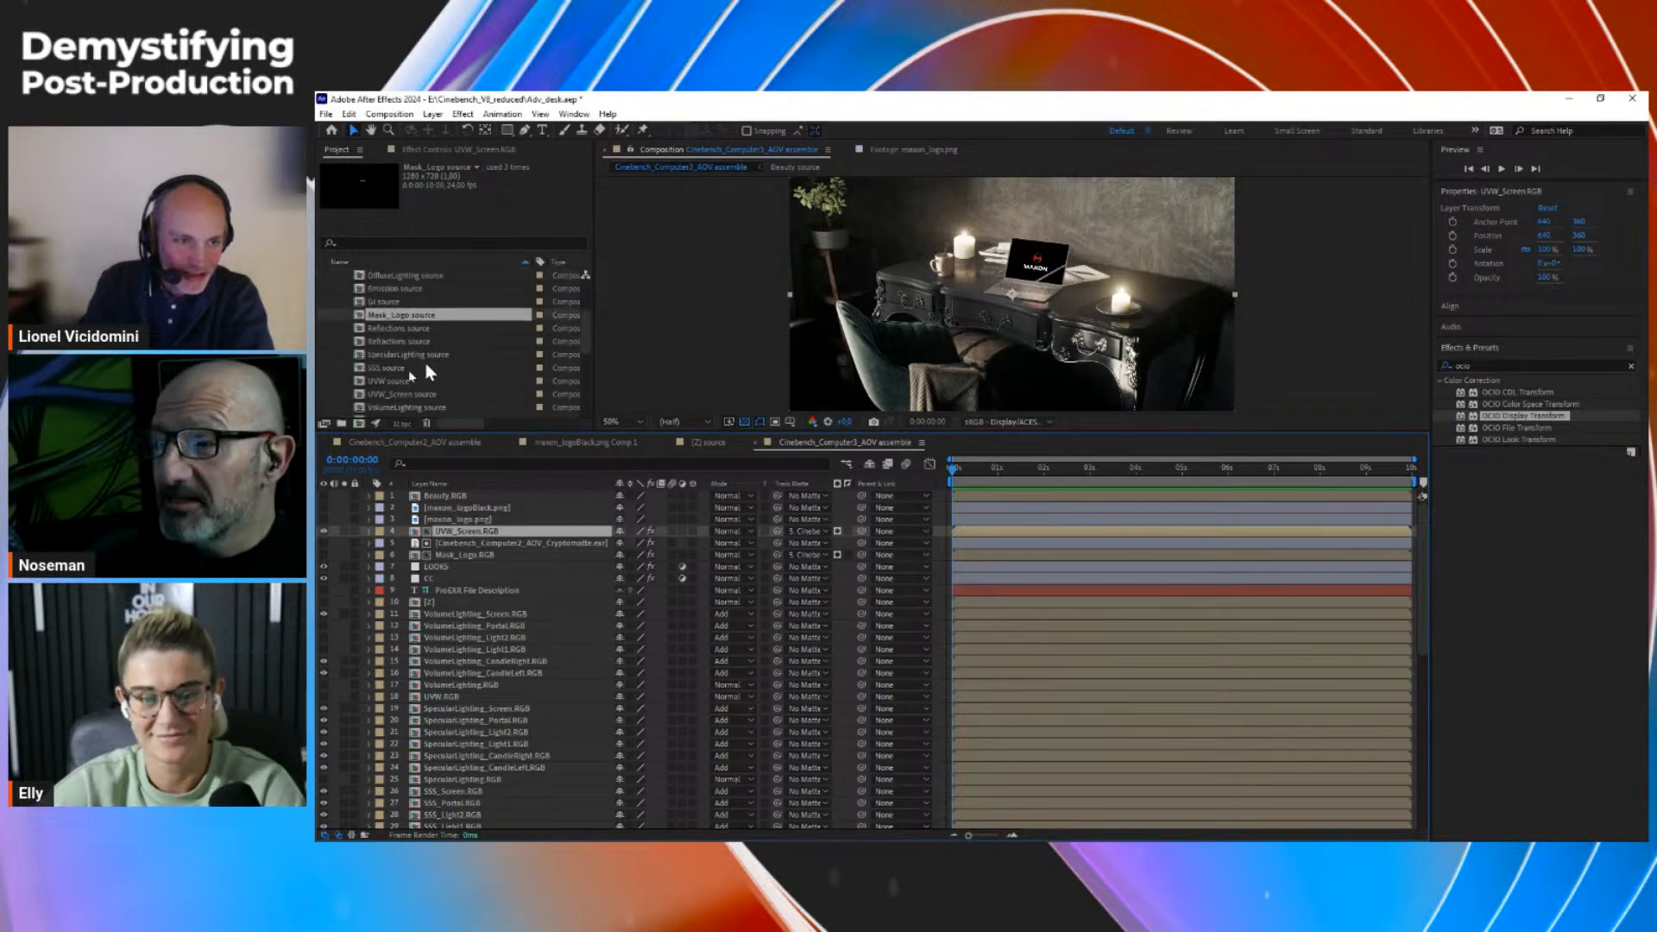
{"action": "left_click_drag", "start_coordinate": [404, 380], "coordinate": [488, 529]}
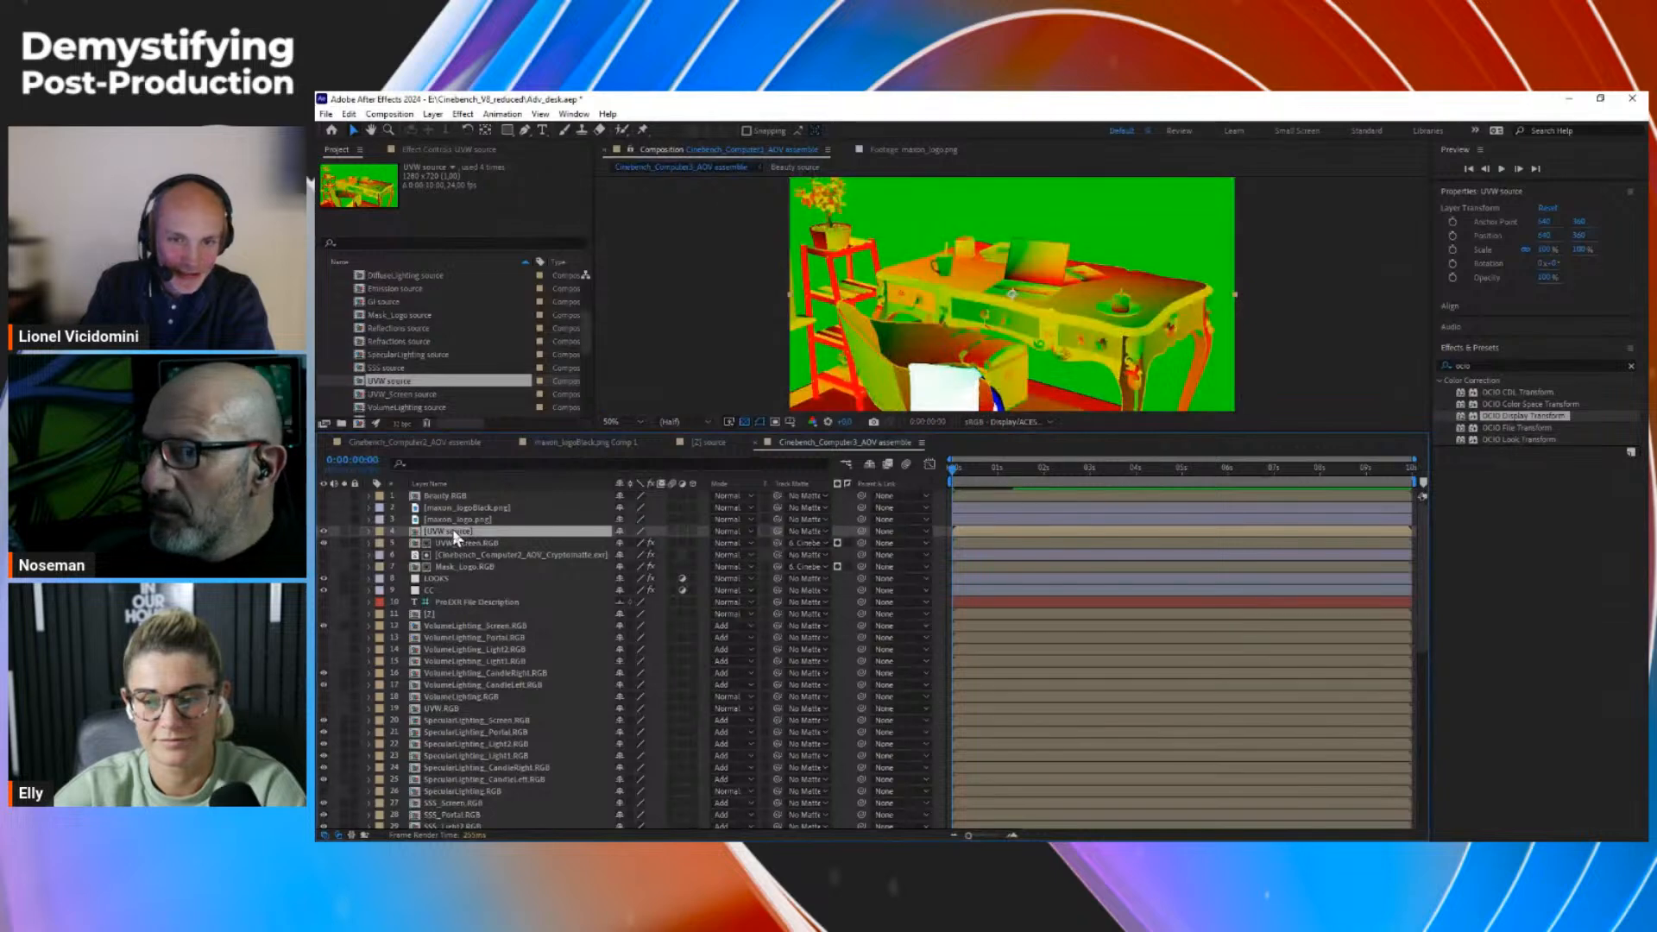
Step: Apply ft-UVPass Pro to the UVW source layer and set its texture image to maxon_logoBlack.png
{"action": "left_click", "coordinate": [1519, 366]}
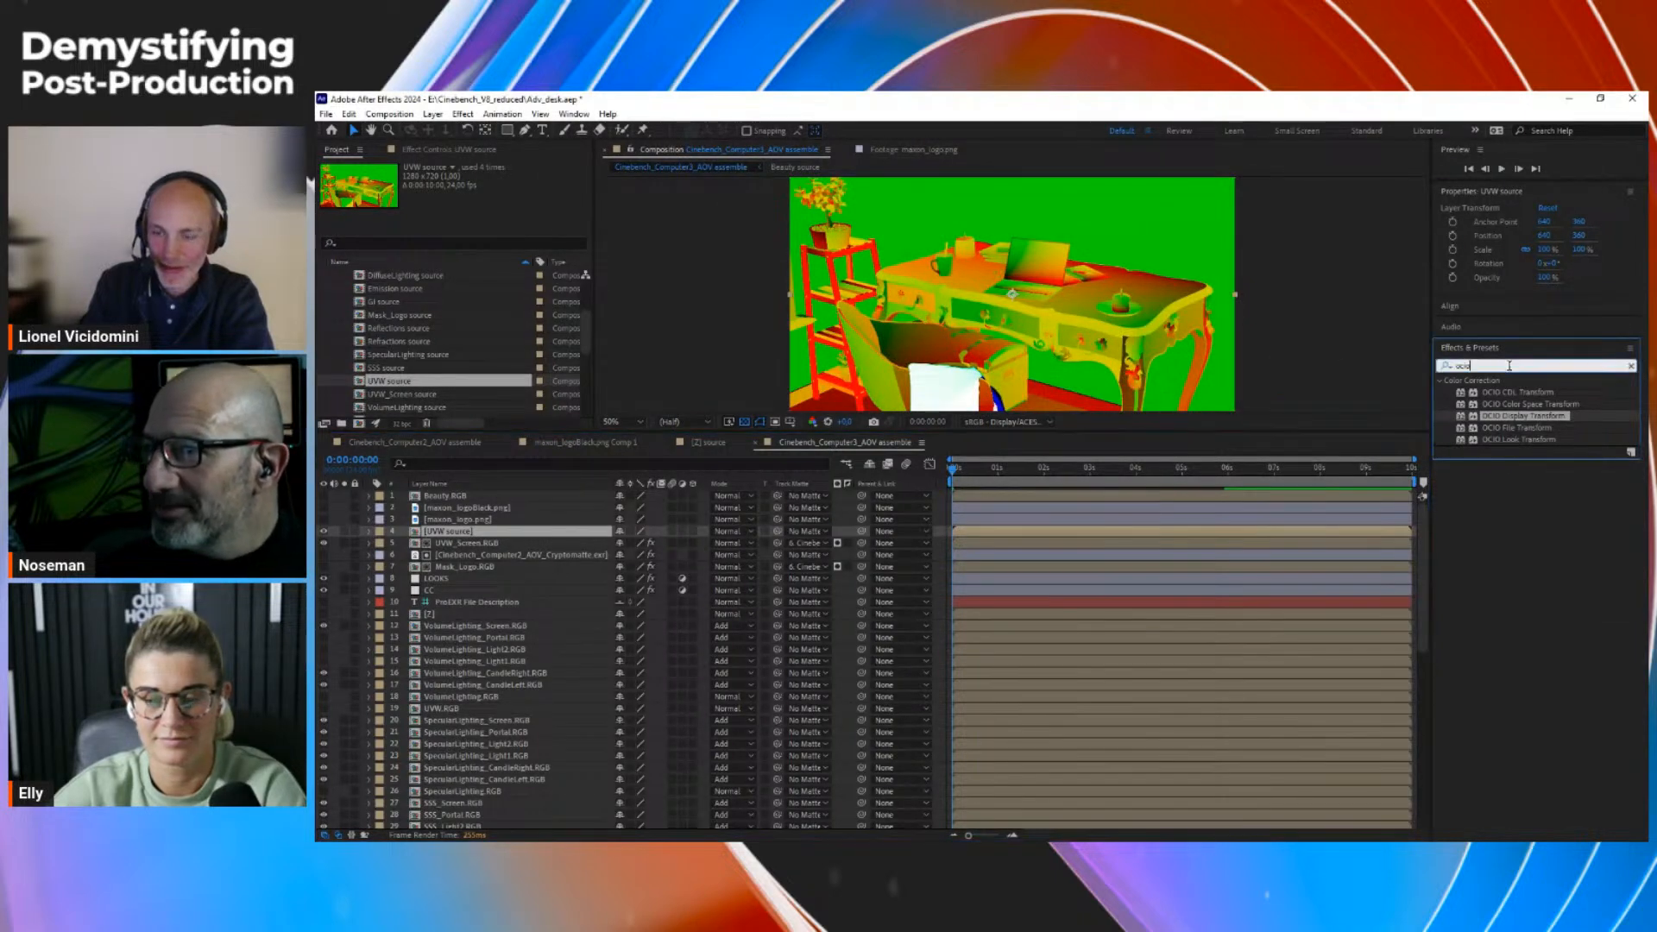
{"action": "type", "text": "uv"}
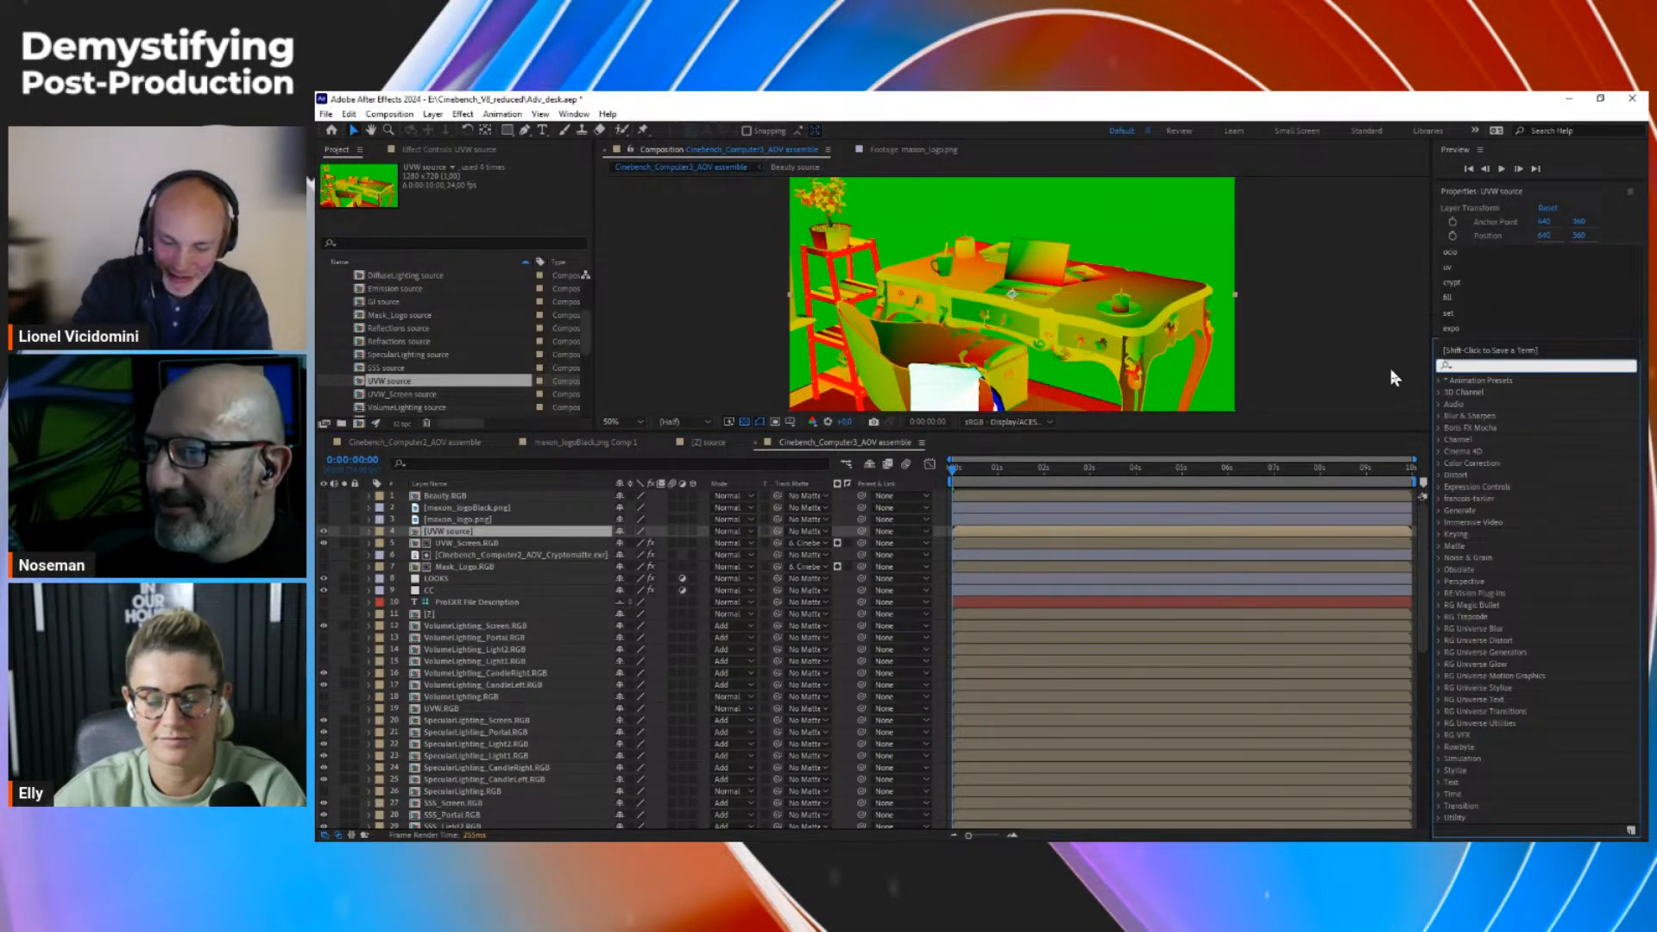
{"action": "left_click_drag", "start_coordinate": [1501, 711], "coordinate": [1180, 528]}
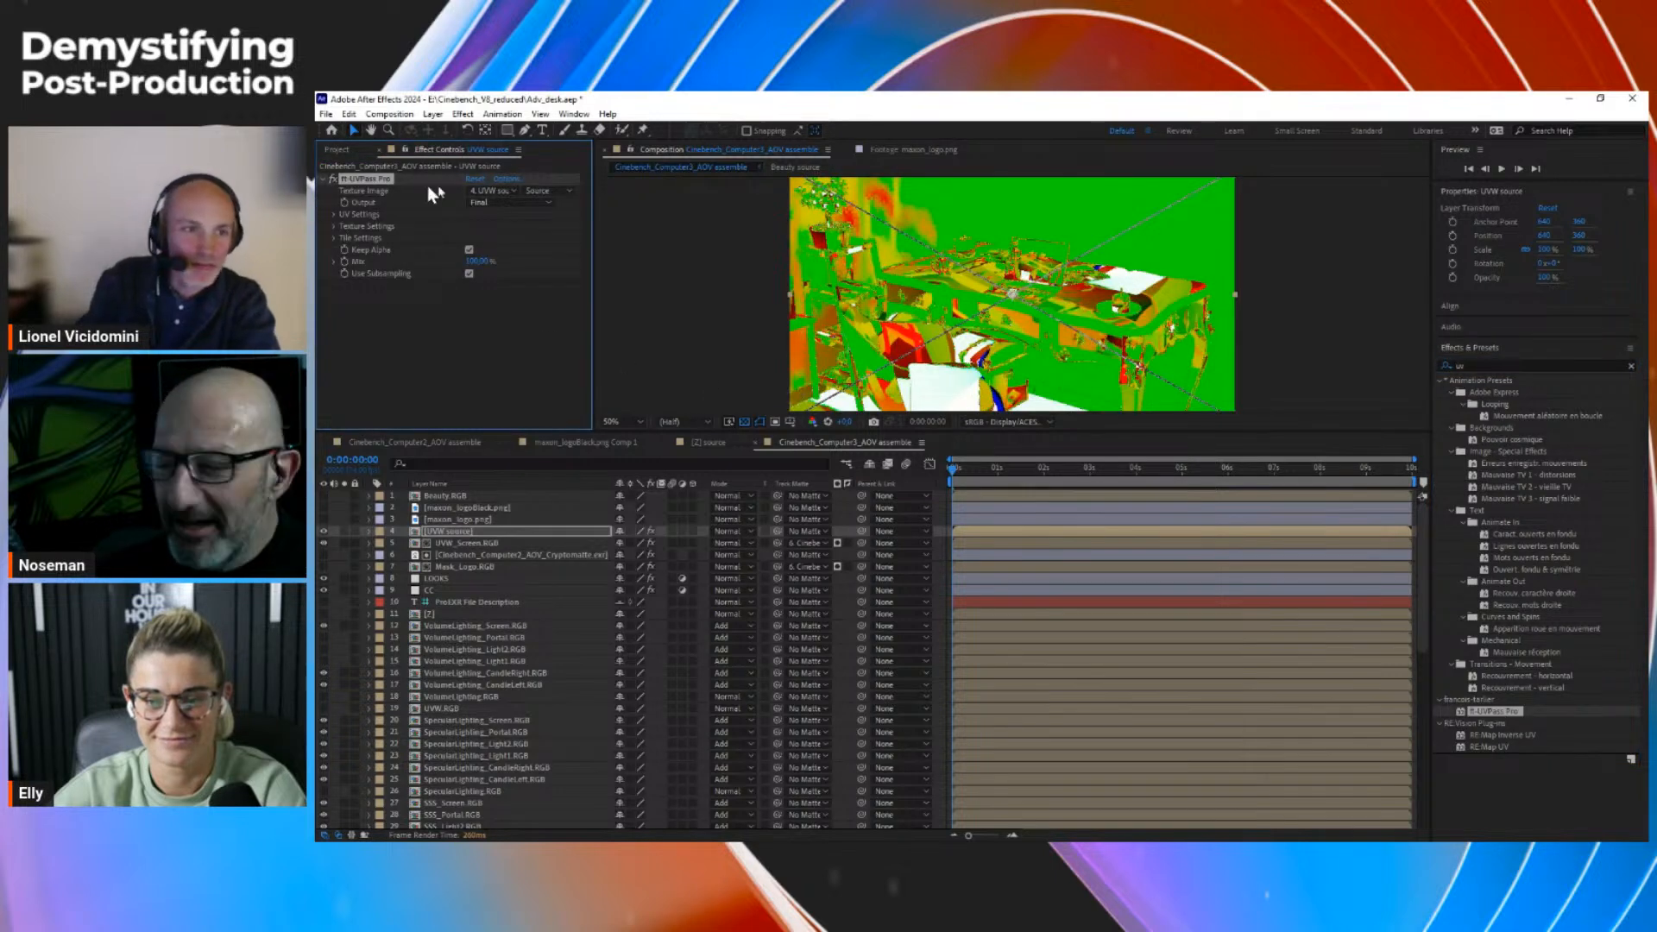
{"action": "left_click", "coordinate": [485, 192]}
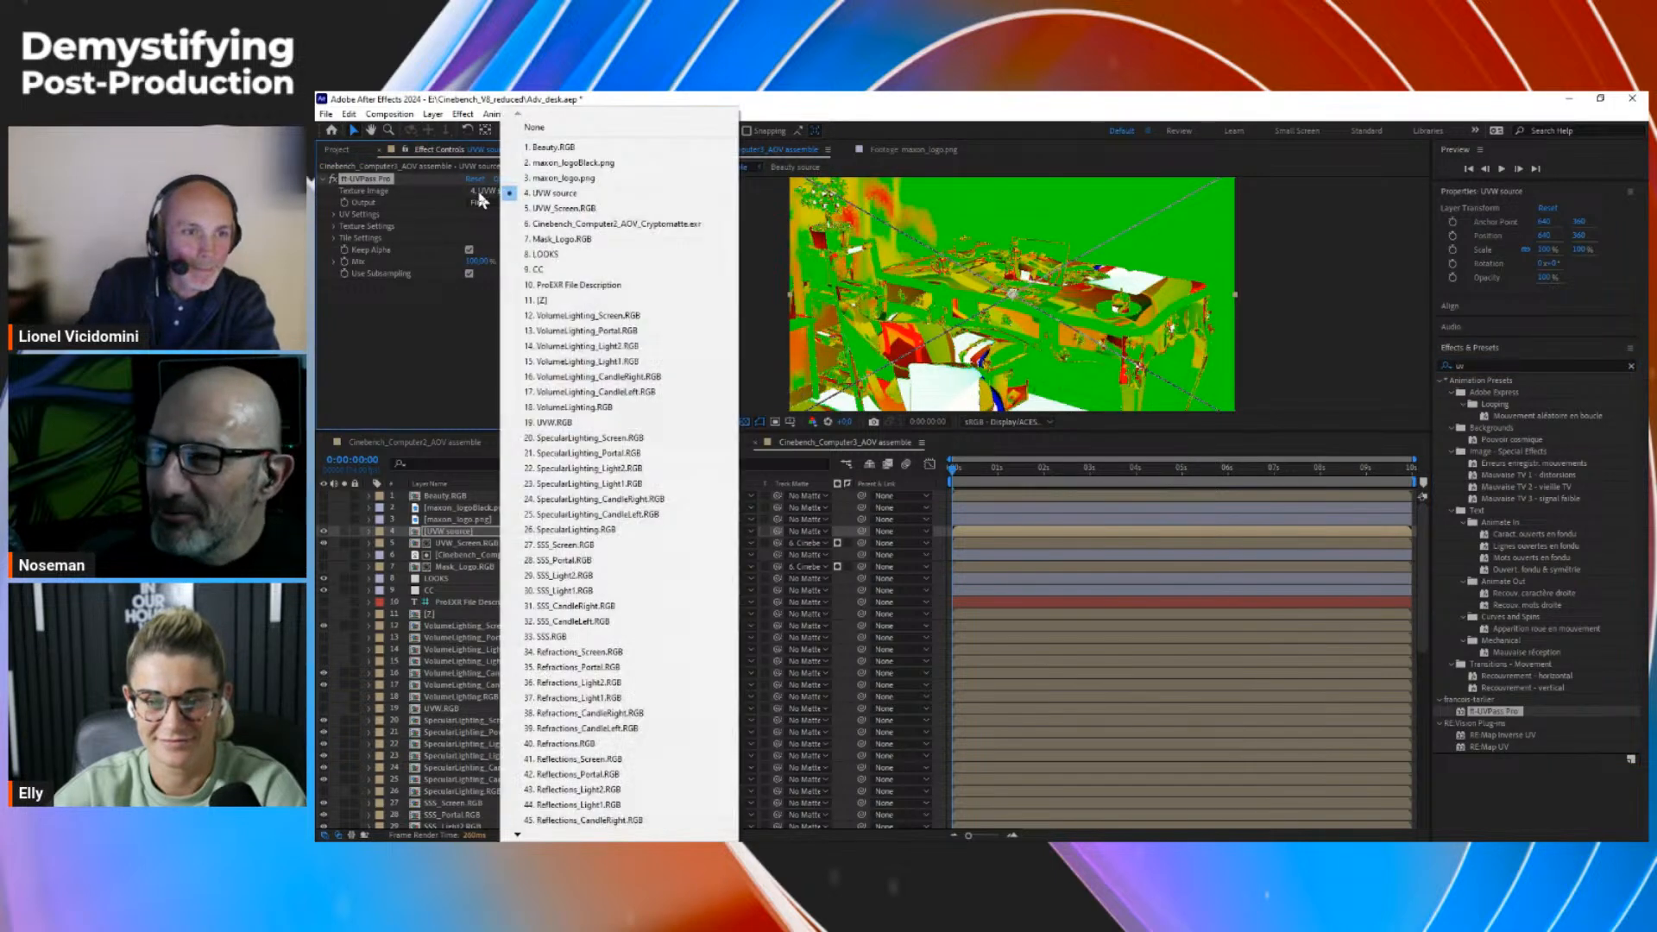
{"action": "left_click", "coordinate": [583, 164]}
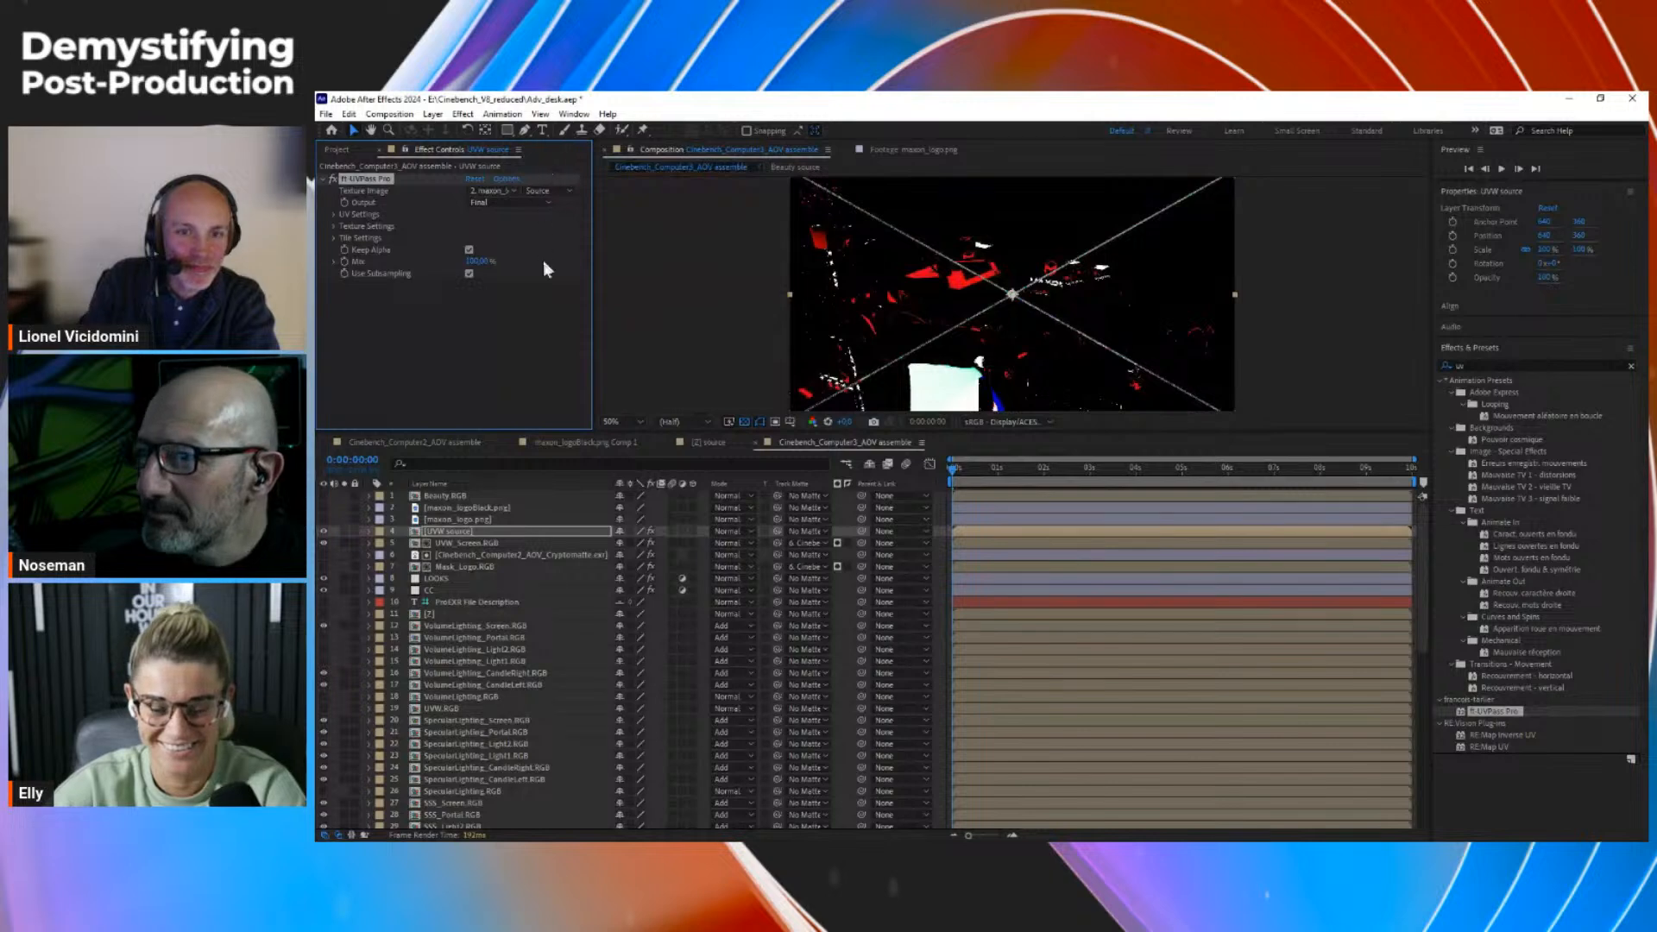
Step: Set the bottom-right corner in the ft-UVPass Pro texture settings to 1920, 1080
{"action": "left_click", "coordinate": [333, 215]}
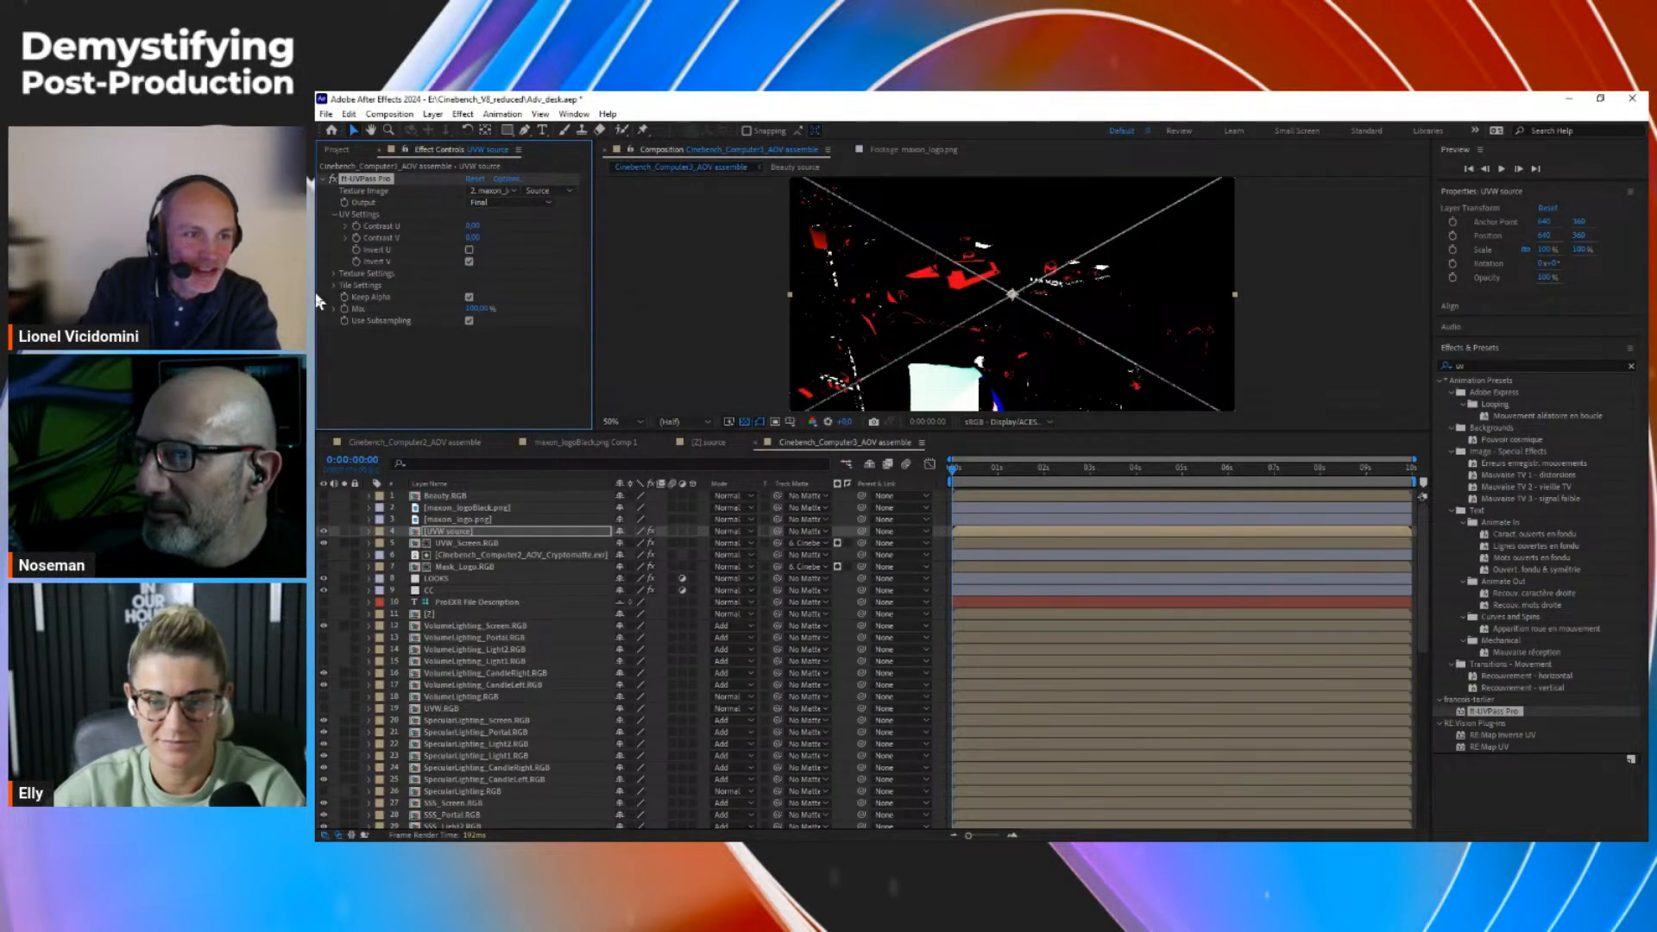
{"action": "left_click", "coordinate": [333, 274]}
{"action": "scroll", "coordinate": [338, 278], "scroll_direction": "down", "scroll_amount": 1}
{"action": "left_click", "coordinate": [498, 252]}
{"action": "type", "text": "1920"}
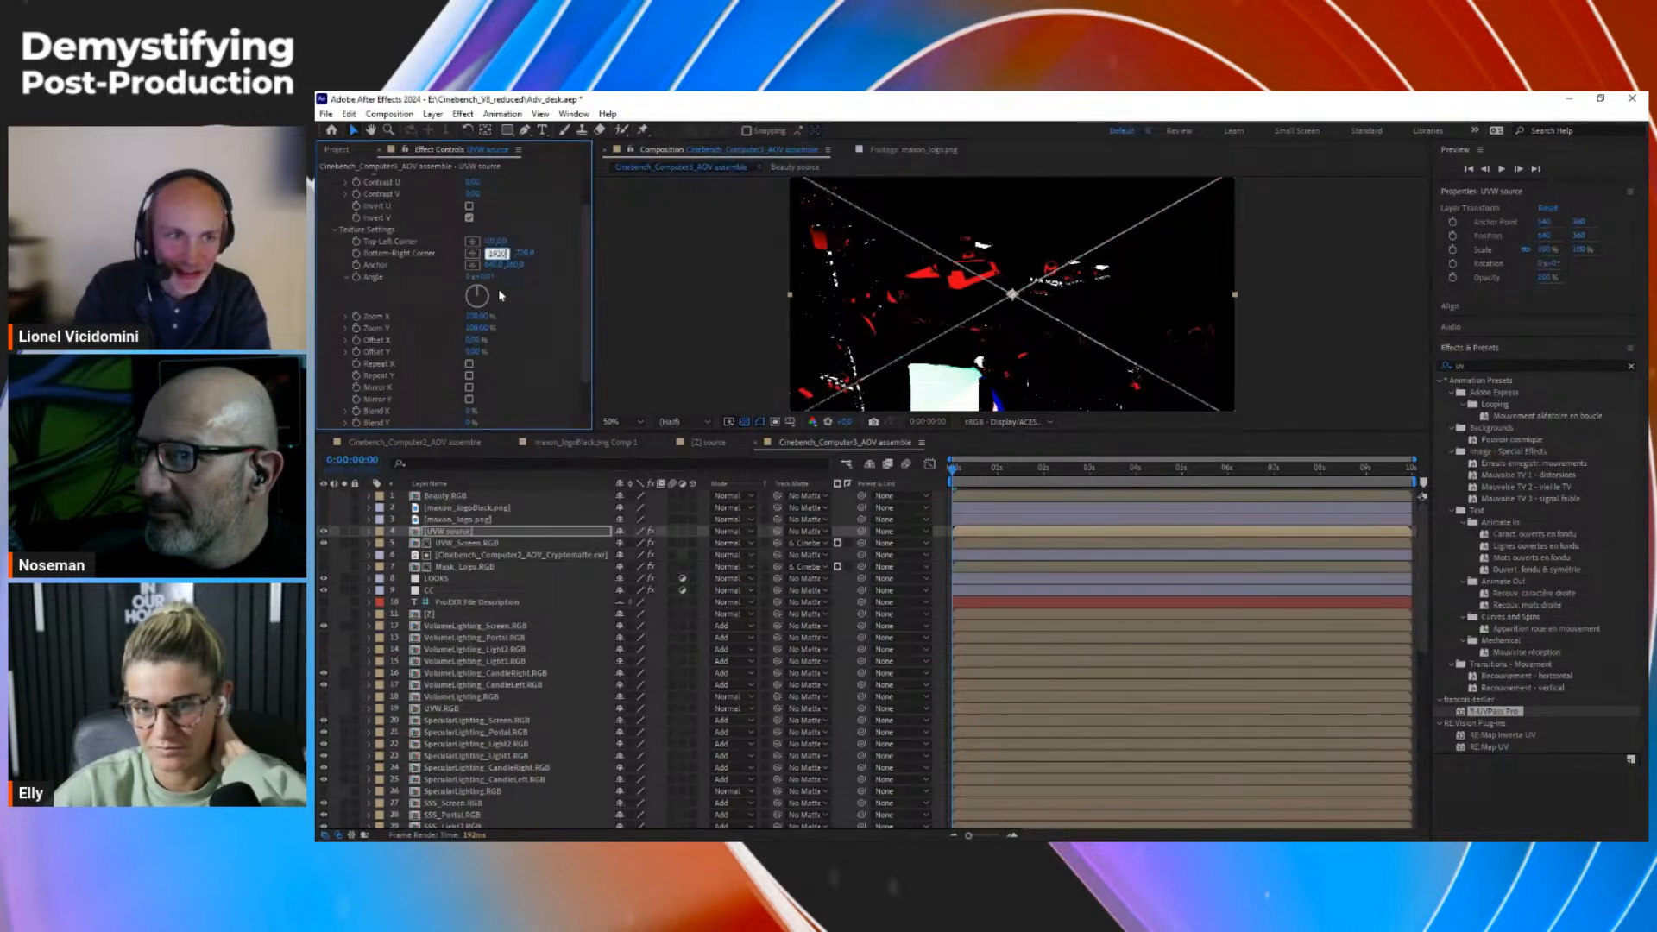
{"action": "key", "text": "Tab"}
{"action": "type", "text": "1080"}
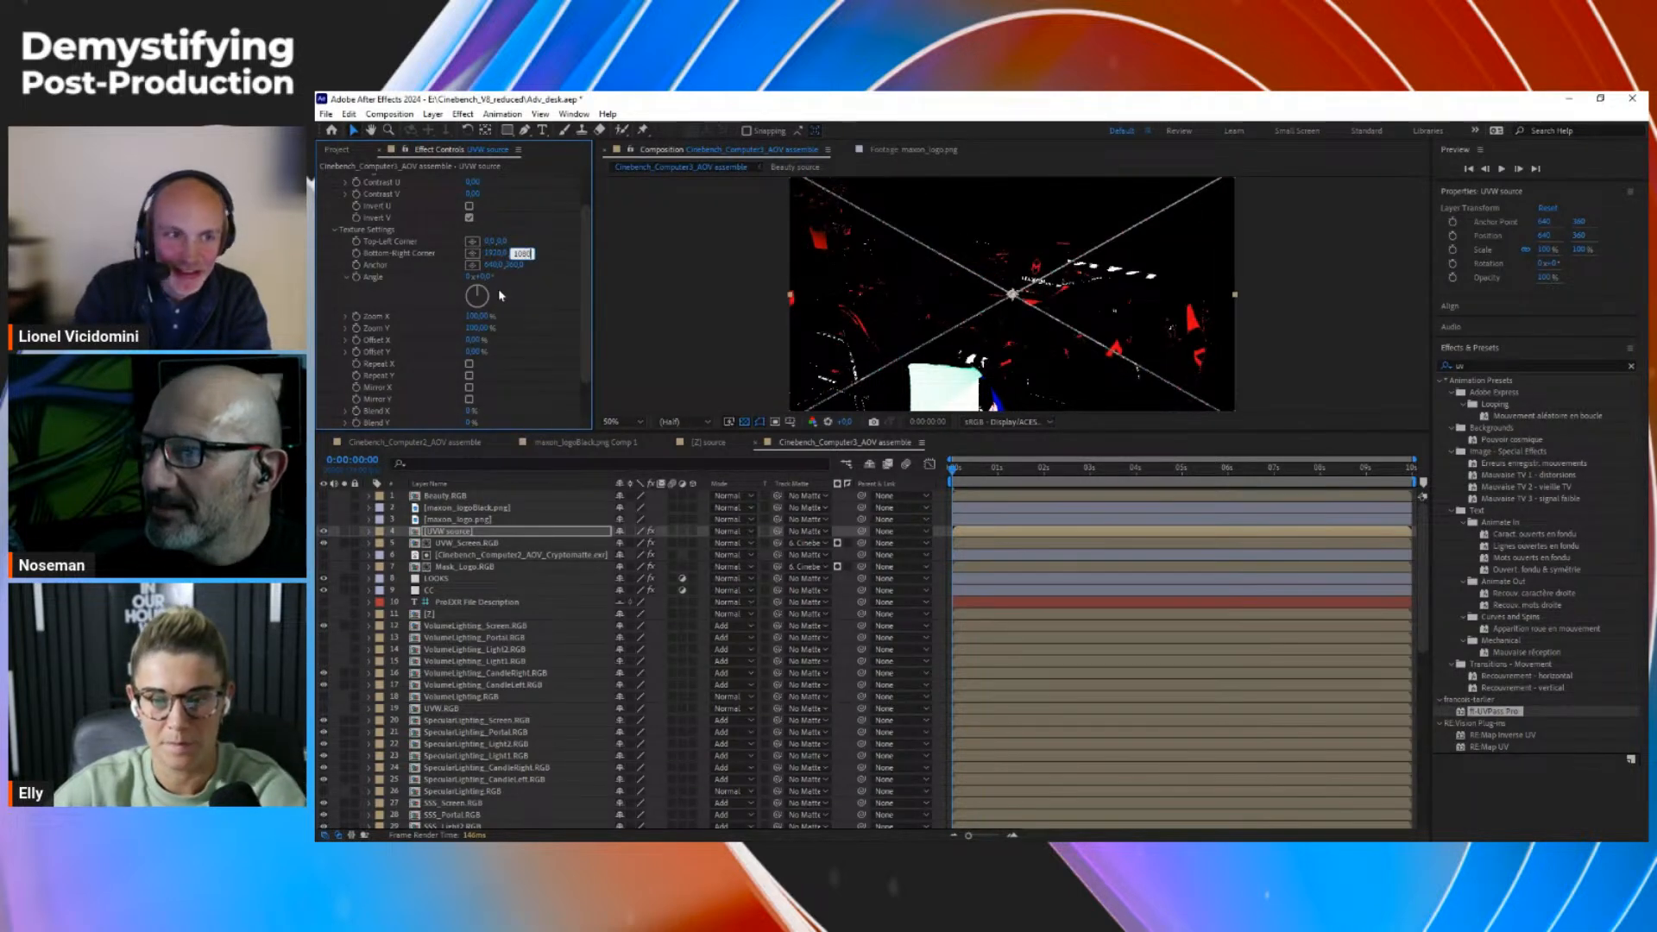
{"action": "key", "text": "Return"}
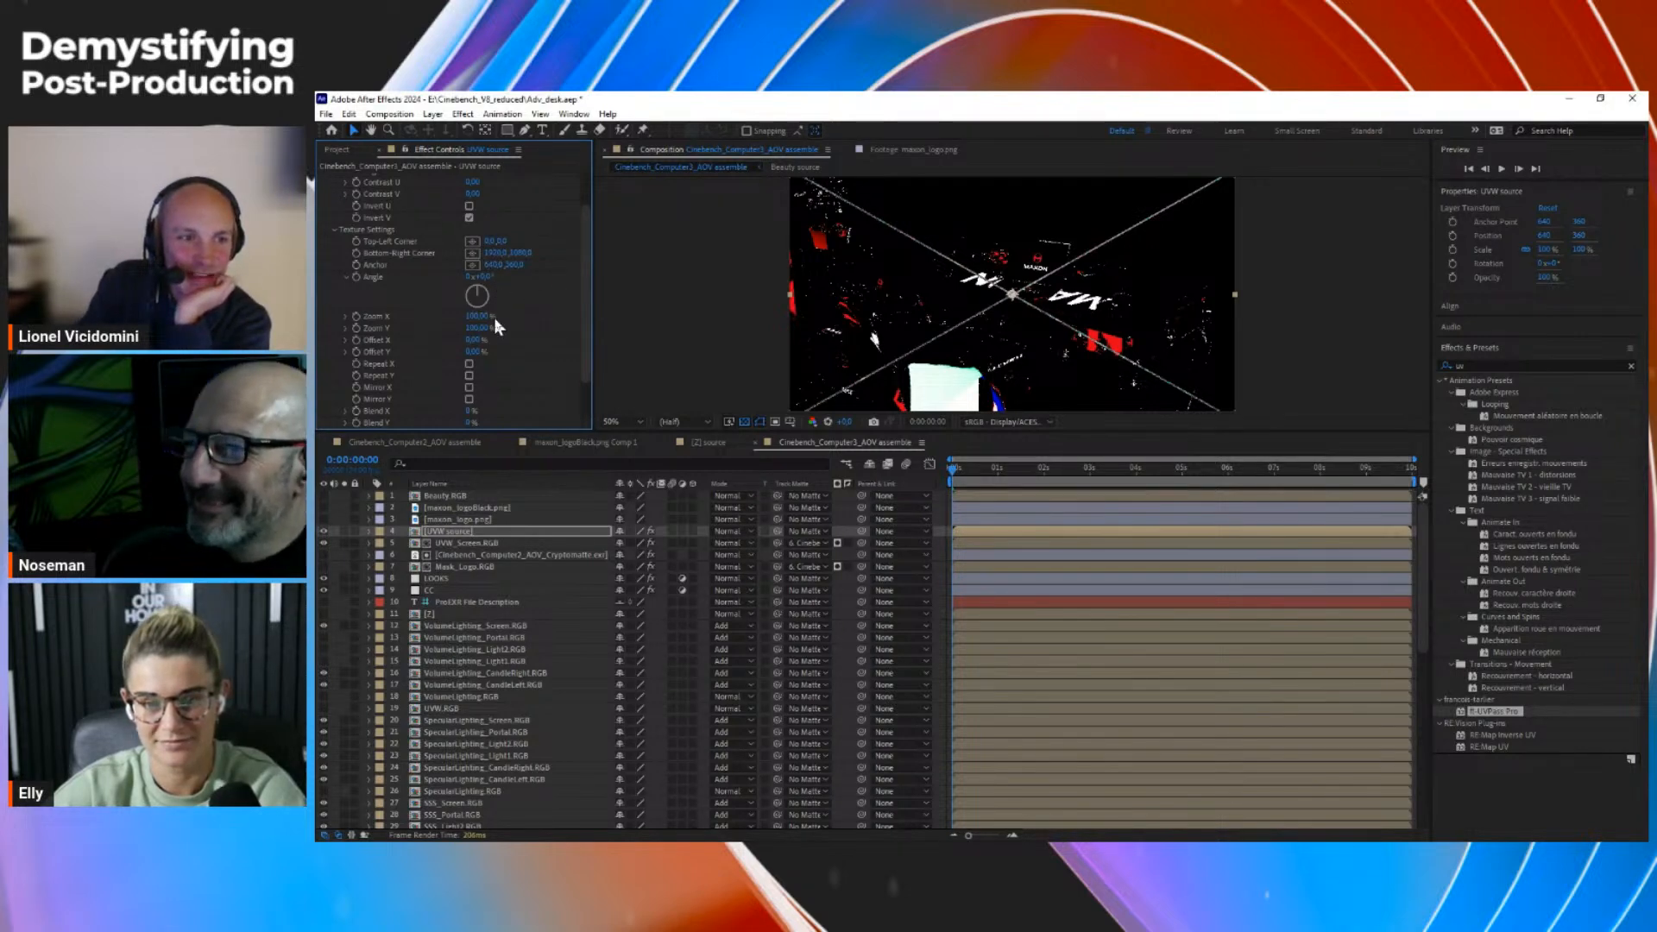
Step: Shift the ft-UVPass Pro texture's Offset X slightly and hide the UVW source layer
{"action": "mouse_move", "coordinate": [473, 339]}
{"action": "left_mouse_down"}
{"action": "mouse_move", "coordinate": [534, 330]}
{"action": "mouse_move", "coordinate": [503, 340]}
{"action": "left_mouse_up"}
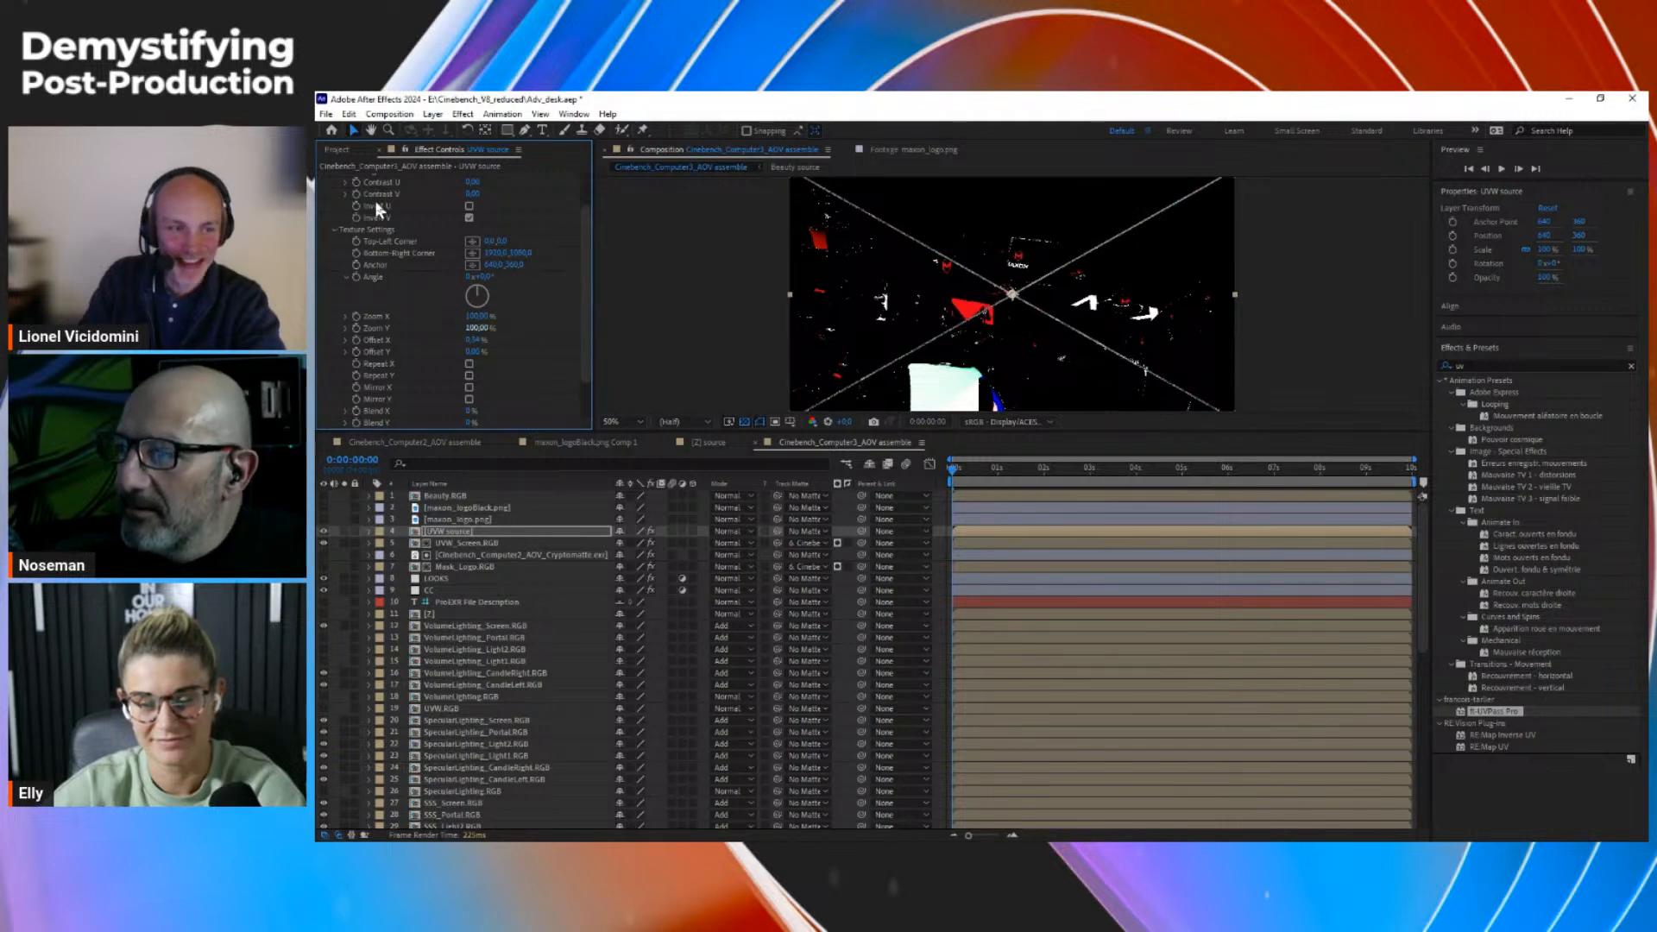
{"action": "left_click", "coordinate": [324, 530]}
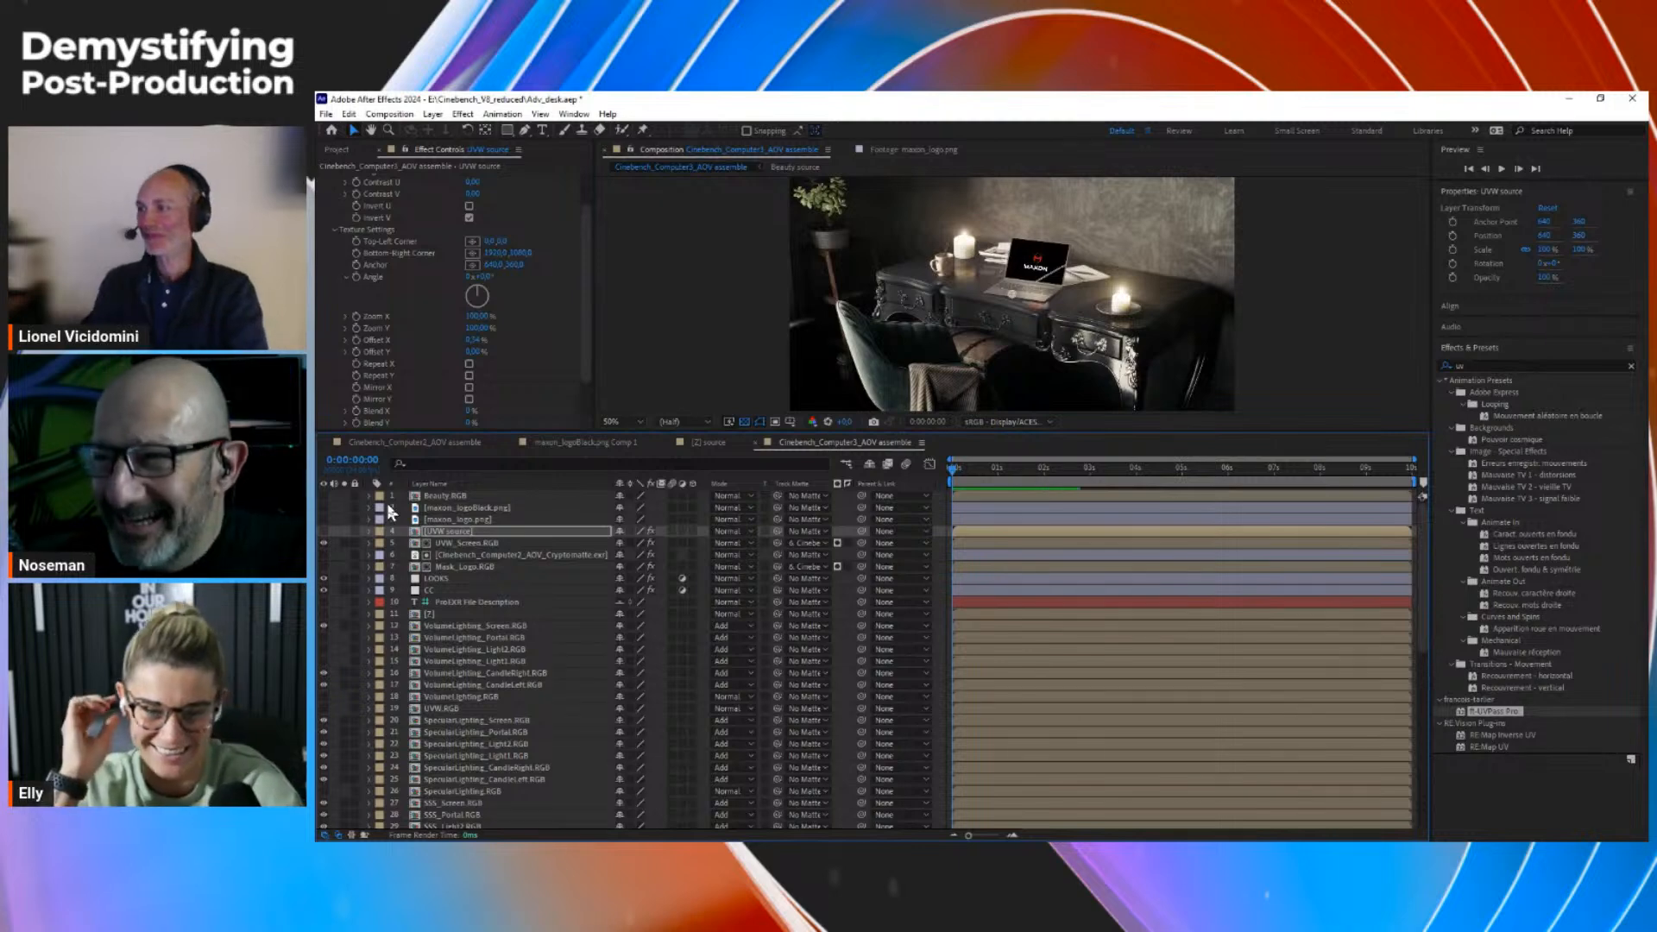